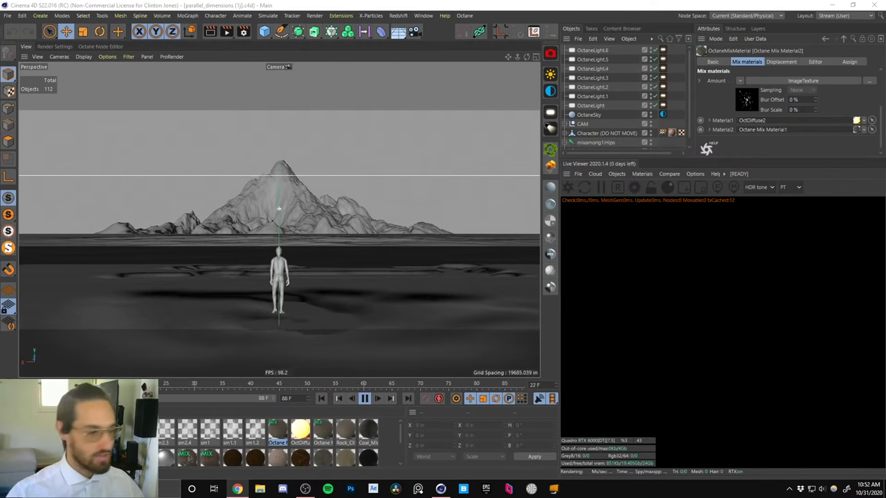
# Minimize the 3D scene to show the desktop artwork, and bring the scene back on screen.
pyautogui.click(831, 6)
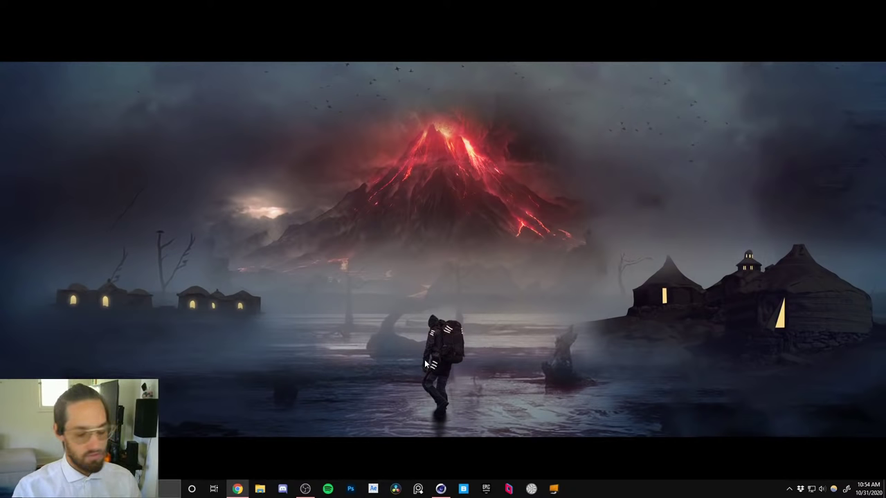
pyautogui.click(440, 489)
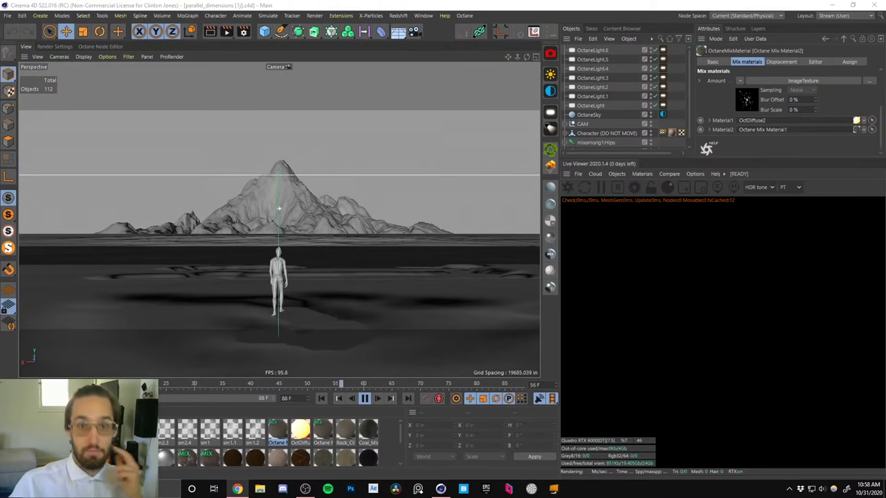
# Bring the Parsec website on screen, look through its Warp subscription page and close the browser.
pyautogui.moveTo(885, 5); pyautogui.dragTo(548, 2)
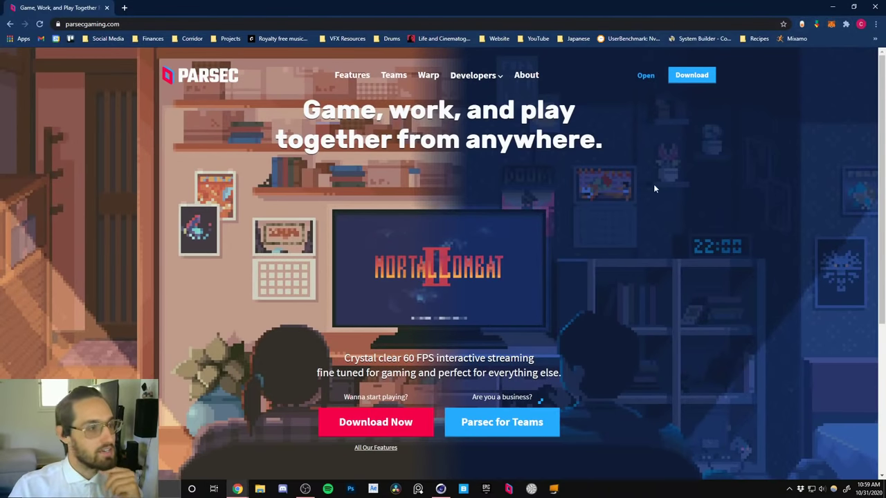
pyautogui.click(428, 76)
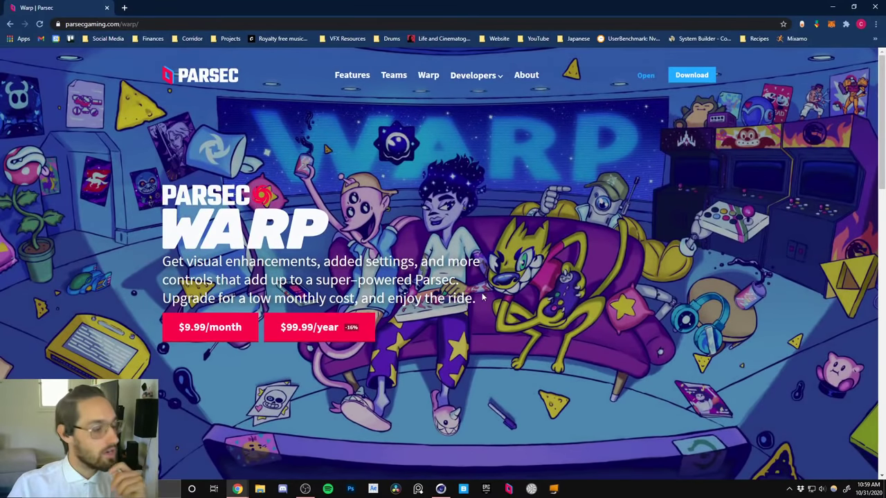
pyautogui.scroll(-15, 483, 296)
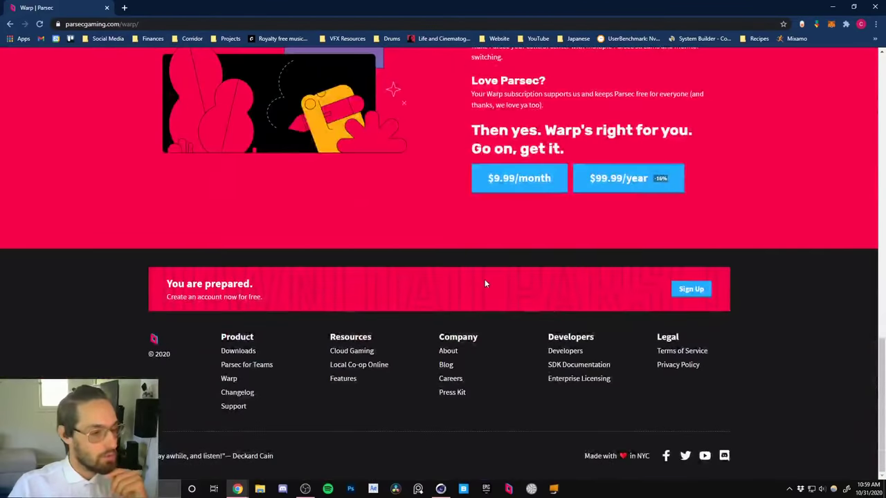
pyautogui.scroll(15, 484, 279)
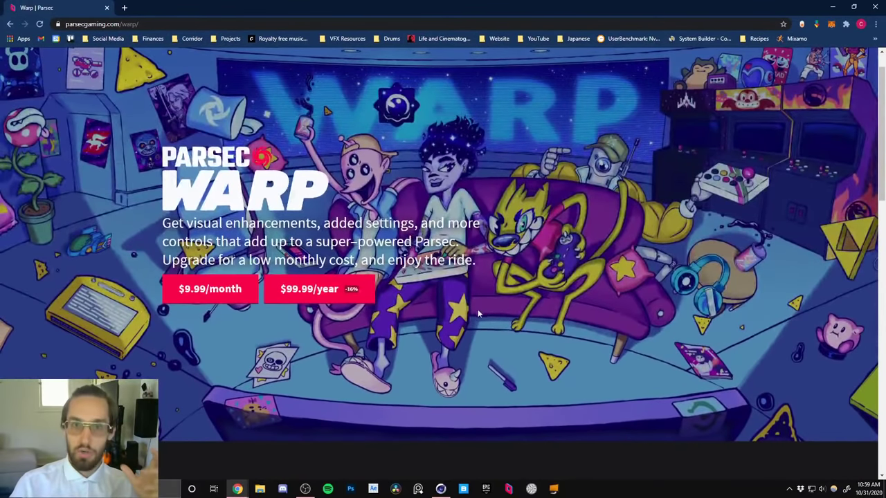
pyautogui.scroll(1, 525, 305)
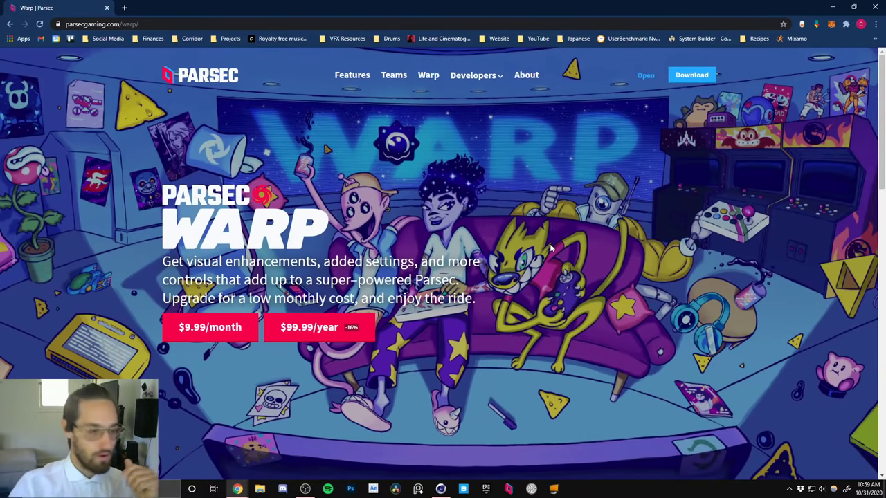
pyautogui.click(874, 6)
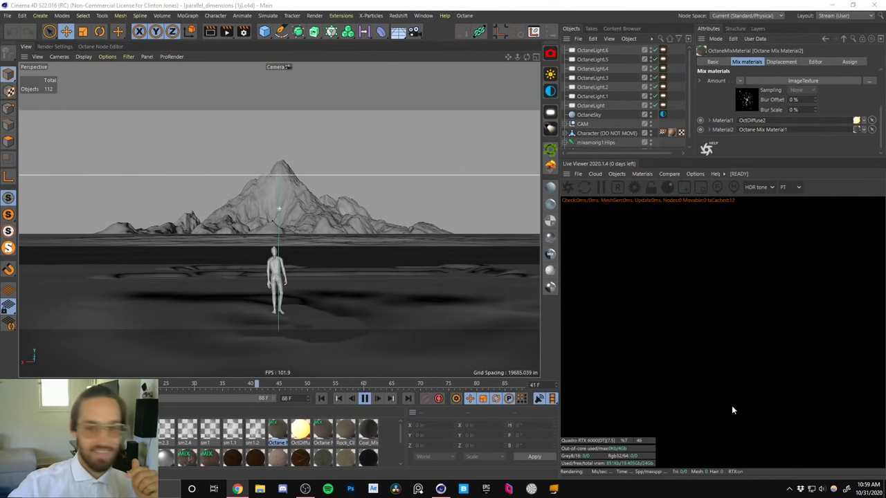
# Open Parsec and connect to the third computer in the computers list.
pyautogui.click(507, 489)
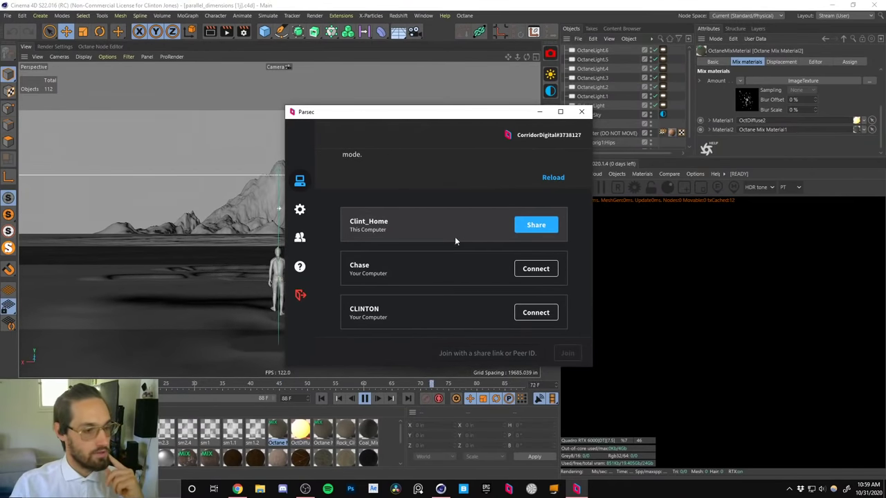
pyautogui.scroll(-5, 438, 278)
pyautogui.scroll(5, 437, 278)
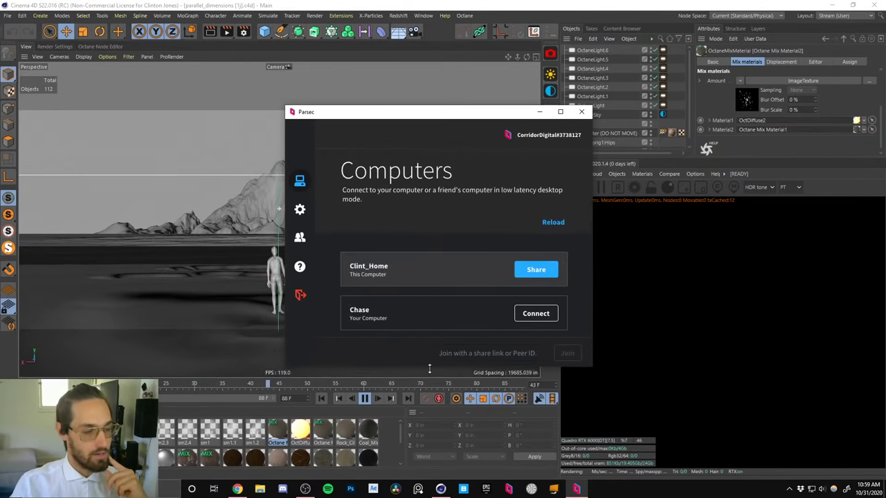
pyautogui.scroll(-1, 443, 289)
pyautogui.scroll(-1, 443, 290)
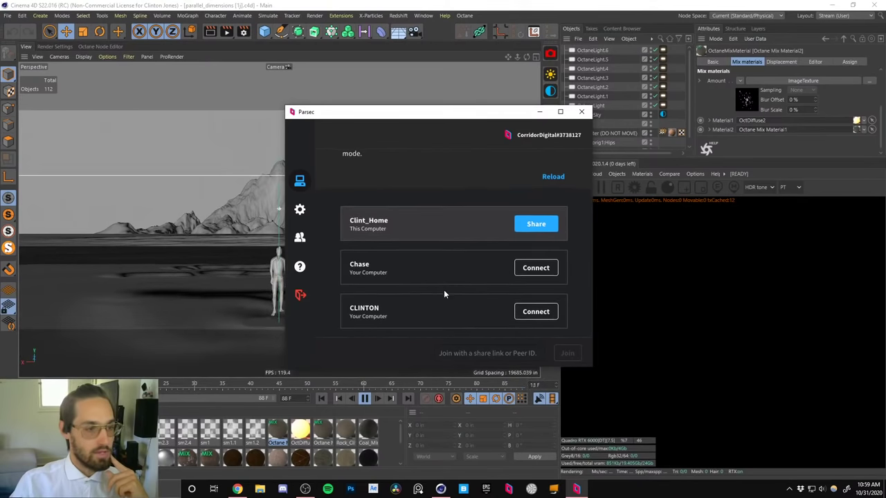
pyautogui.scroll(-1, 460, 224)
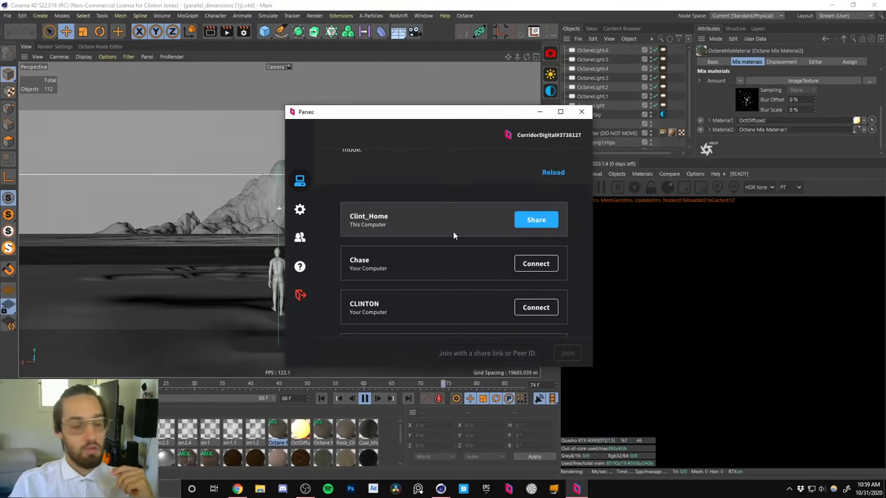
pyautogui.click(534, 308)
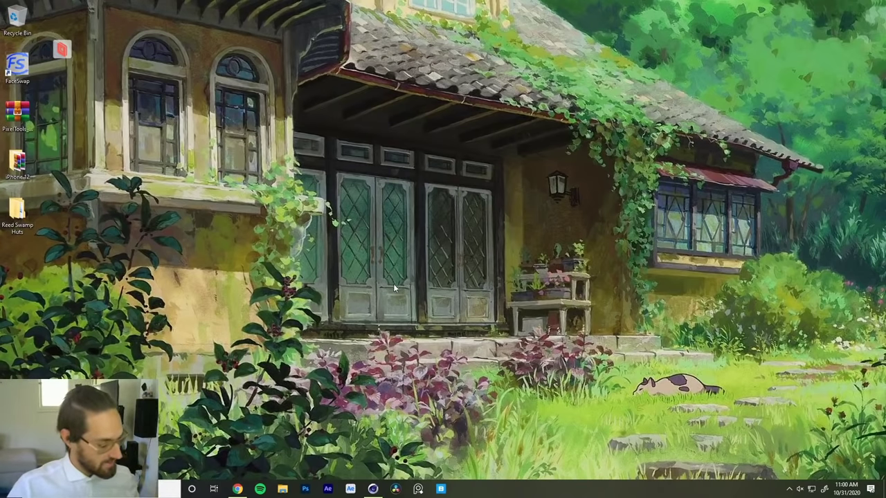
# Switch the Parsec stream to a maximized window and open its second screen, moving that window to the other monitor.
pyautogui.hotkey('ctrl', 'shift', 'w')
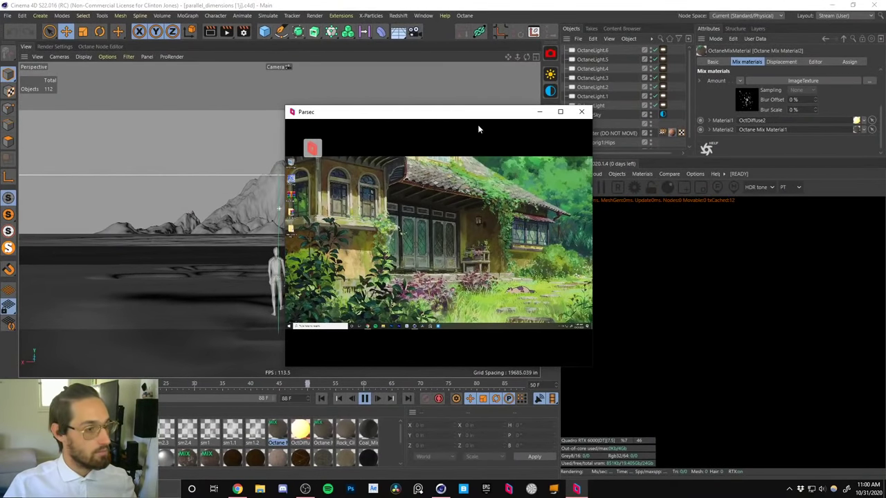
pyautogui.click(560, 111)
pyautogui.click(62, 59)
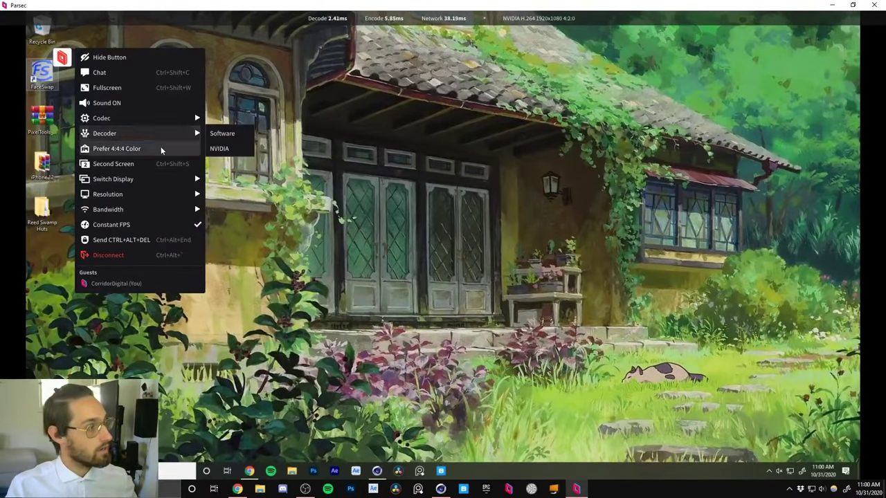
pyautogui.click(114, 164)
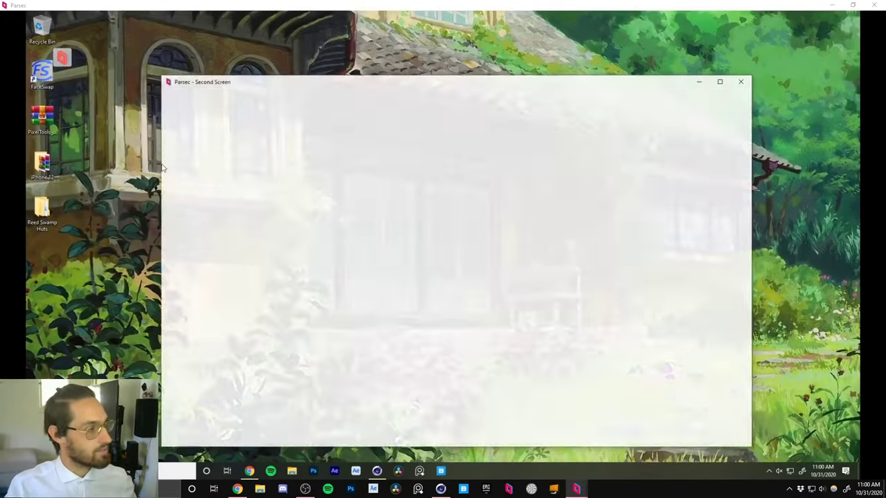
pyautogui.moveTo(446, 94); pyautogui.dragTo(884, 85)
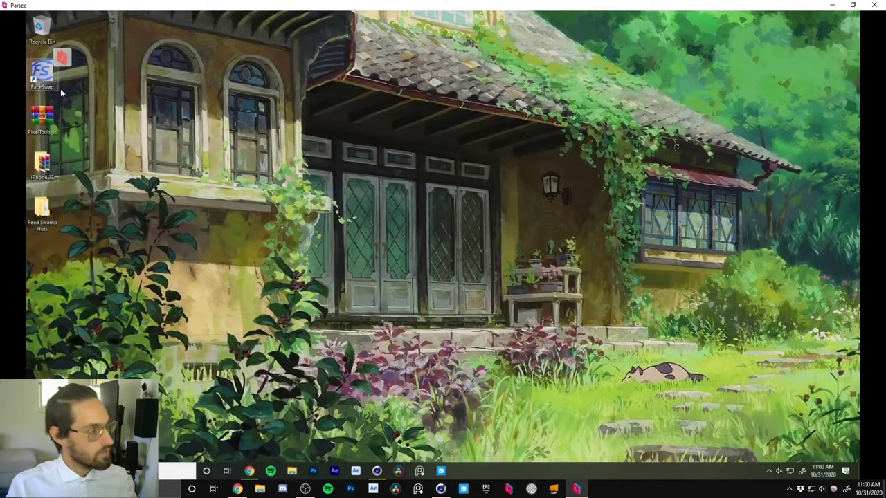
# Enable Prefer 4:4:4 Color for the remote session and return the stream to fullscreen.
pyautogui.click(62, 58)
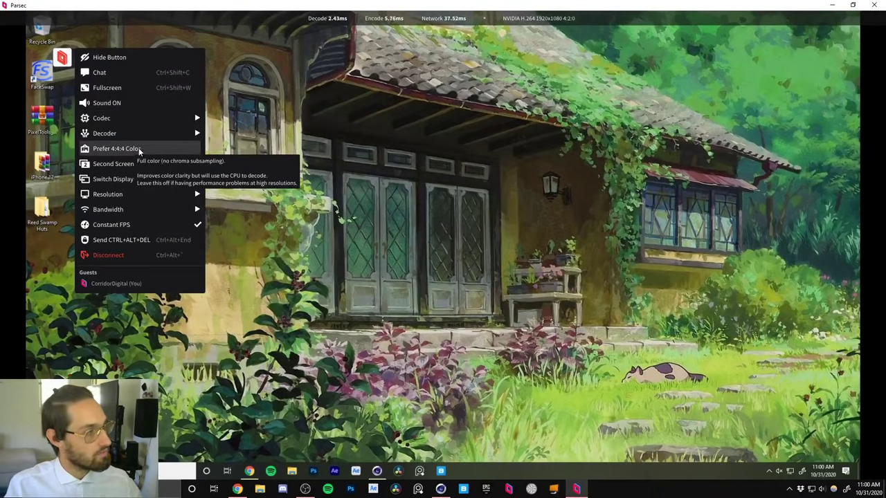
pyautogui.click(180, 156)
pyautogui.click(66, 60)
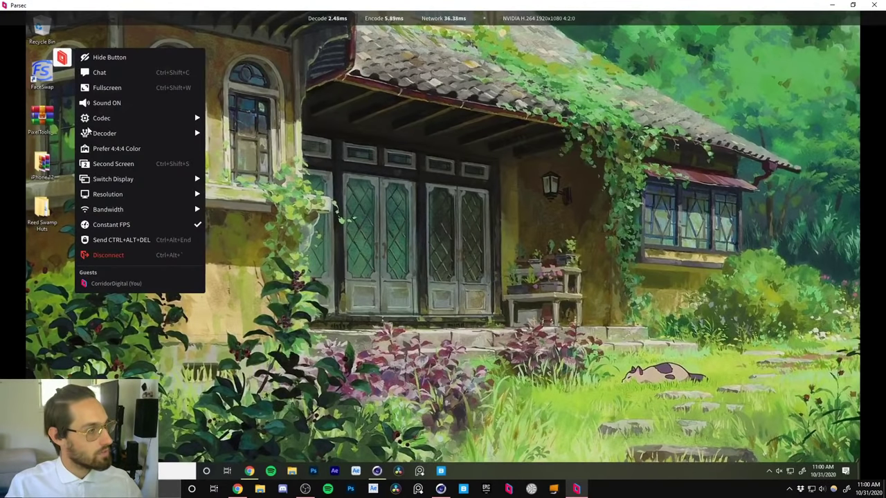
pyautogui.click(157, 147)
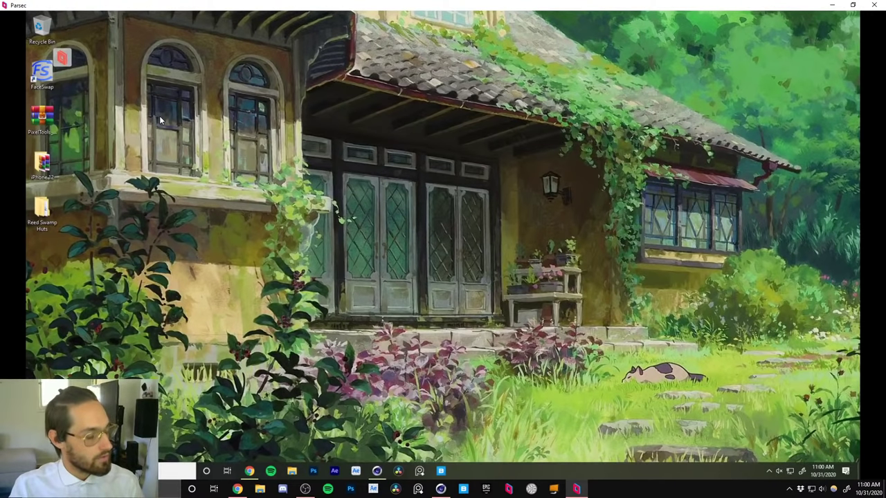
pyautogui.click(61, 57)
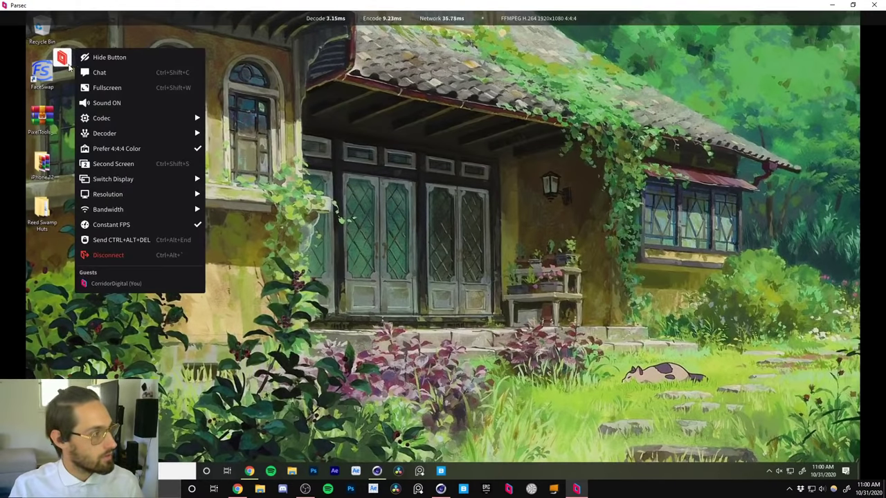
pyautogui.click(109, 88)
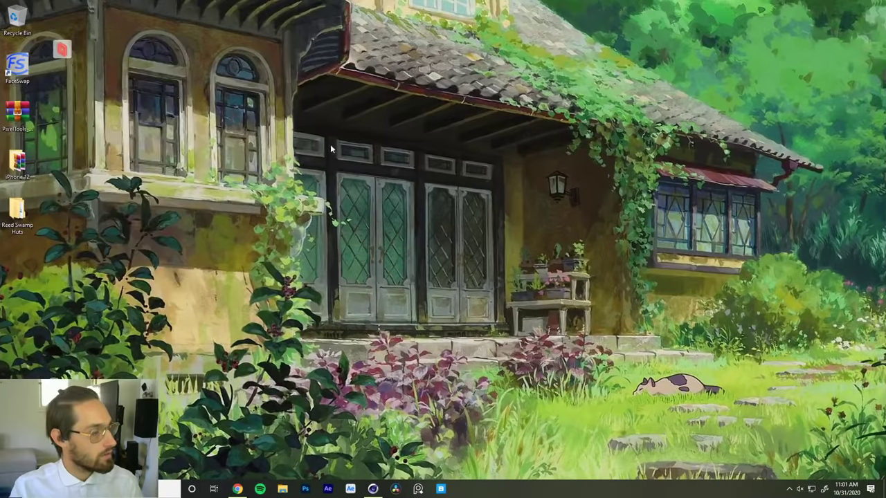
# Switch to Cinema 4D on the remote computer and examine the reed hut 06 model from several angles.
pyautogui.click(372, 489)
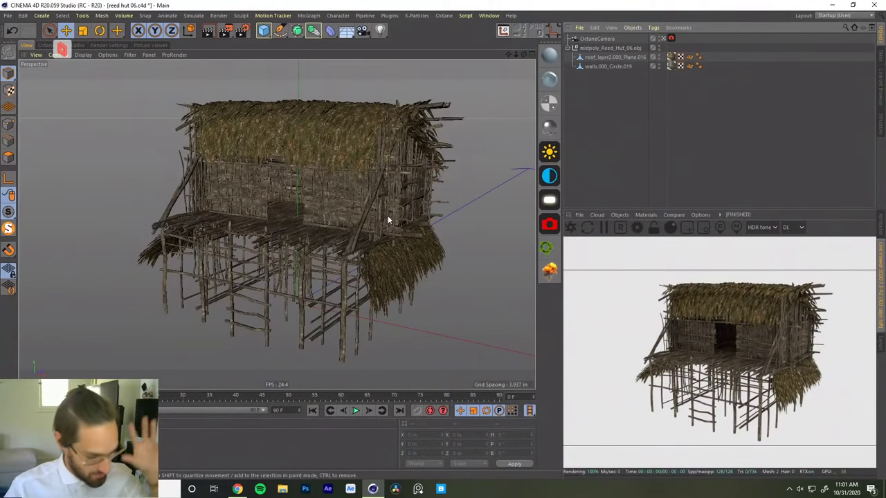
pyautogui.keyDown('alt'); pyautogui.moveTo(336, 194); pyautogui.dragTo(330, 184); pyautogui.keyUp('alt')
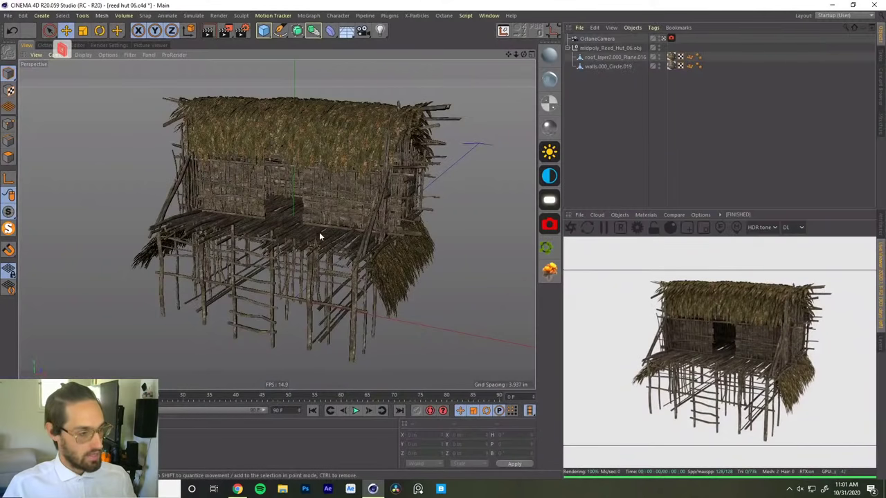
pyautogui.keyDown('alt'); pyautogui.moveTo(320, 237); pyautogui.dragTo(373, 168); pyautogui.keyUp('alt')
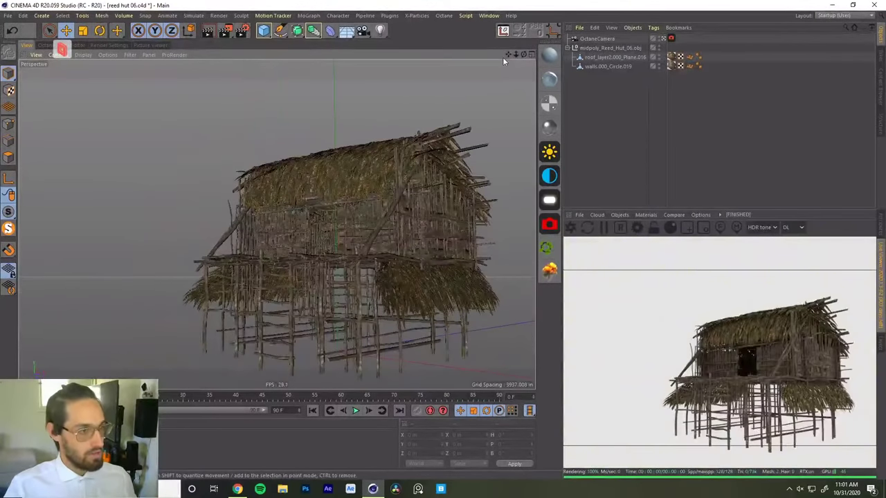
pyautogui.moveTo(510, 54); pyautogui.dragTo(361, 313)
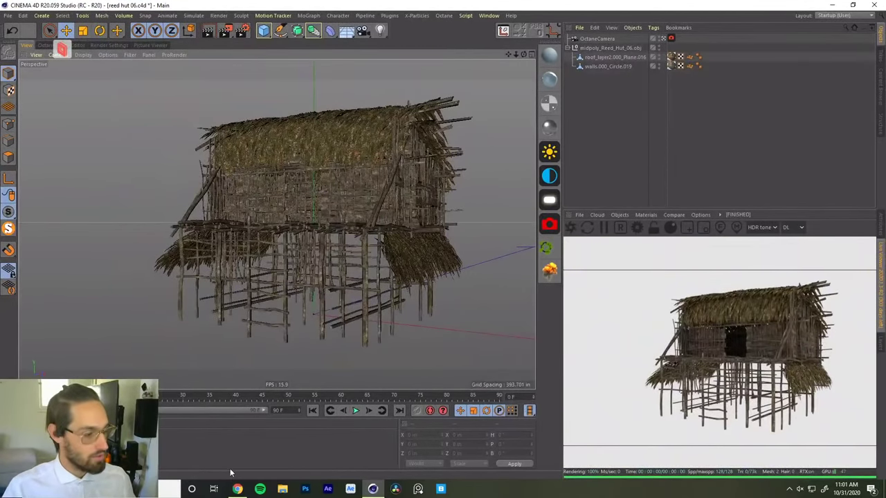
pyautogui.click(237, 488)
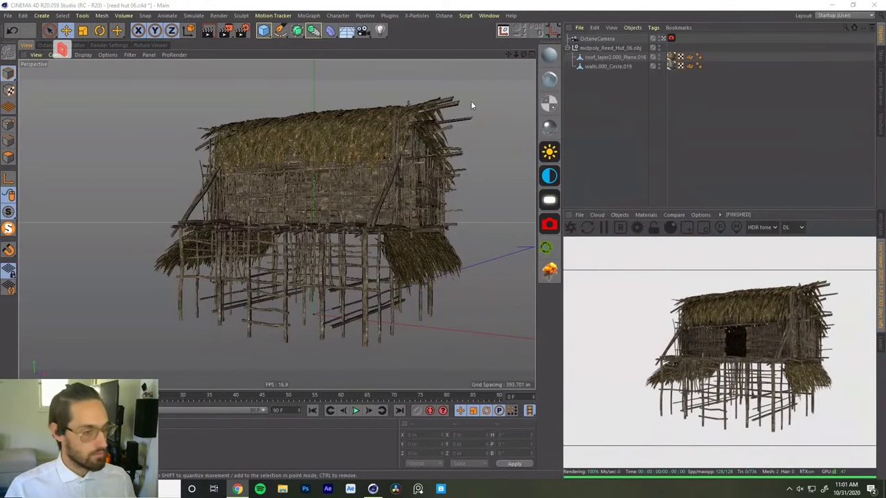
# Switch to the open reed hut 04.c4d scene and view the round hut from a different angle.
pyautogui.click(487, 16)
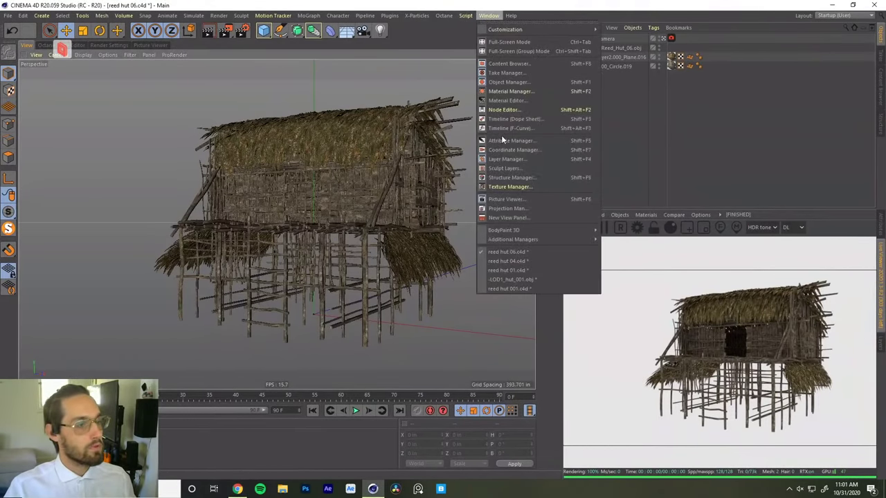
pyautogui.click(493, 262)
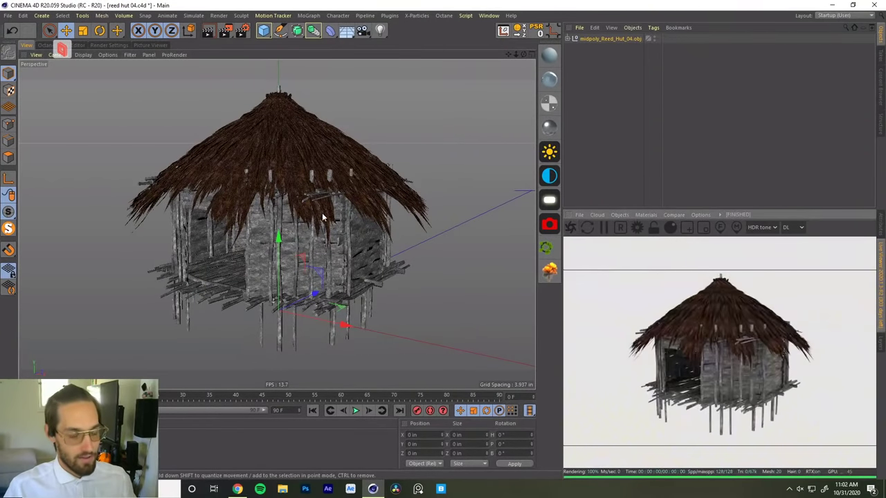
pyautogui.keyDown('alt'); pyautogui.moveTo(380, 180); pyautogui.dragTo(360, 186); pyautogui.keyUp('alt')
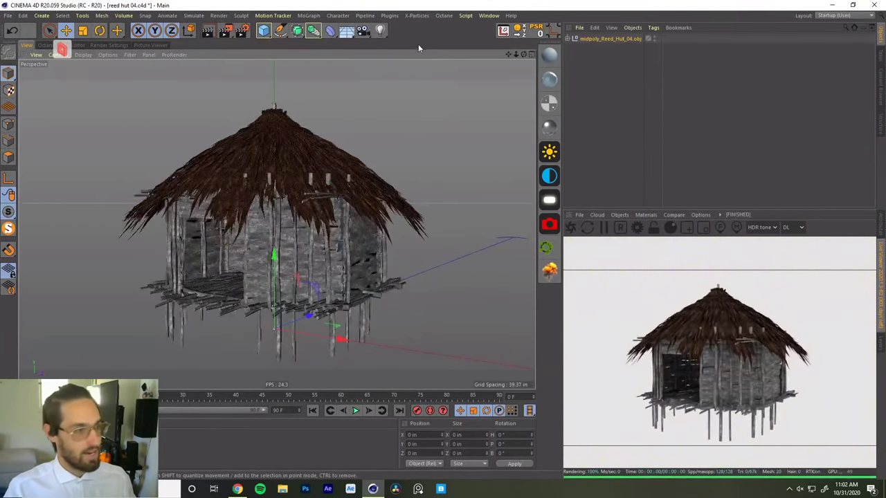
# Switch to the open reed hut 01.c4d scene and send it to the Octane live render.
pyautogui.click(488, 16)
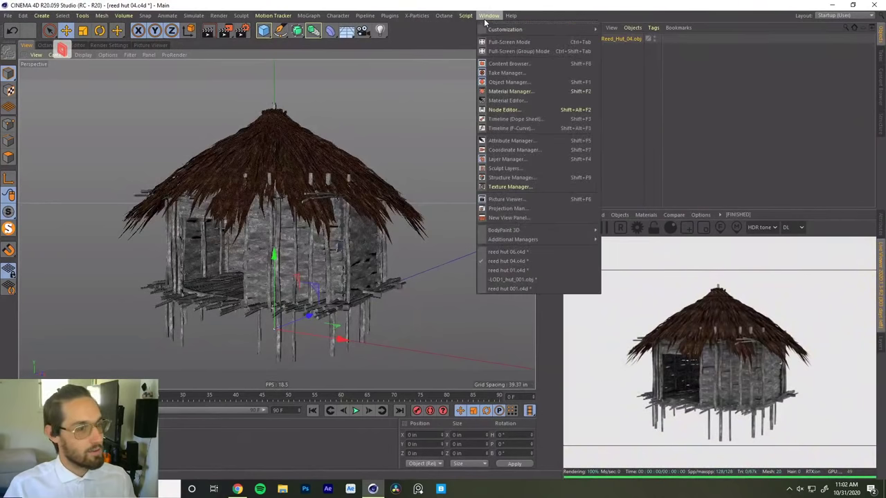
pyautogui.click(507, 270)
pyautogui.keyDown('alt'); pyautogui.moveTo(301, 234); pyautogui.dragTo(312, 215); pyautogui.keyUp('alt')
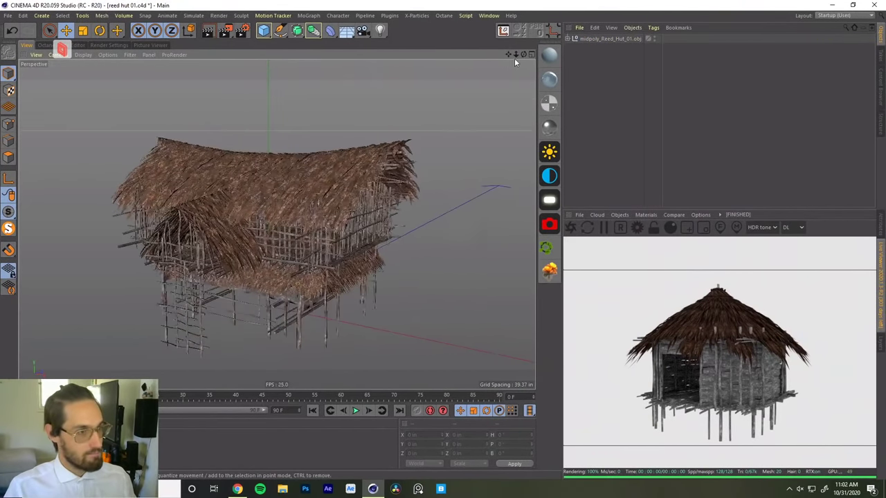
pyautogui.click(570, 231)
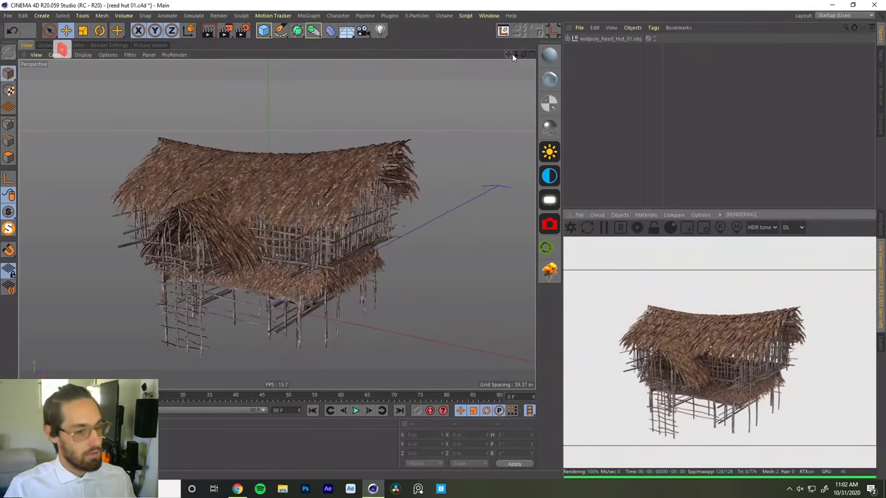
# Examine the front of reed hut 01 and its interior up close with the live render running.
pyautogui.moveTo(509, 55); pyautogui.dragTo(534, 44)
pyautogui.moveTo(287, 207)
pyautogui.keyDown('alt'); pyautogui.mouseDown()
pyautogui.moveTo(313, 194)
pyautogui.moveTo(293, 199)
pyautogui.mouseUp(); pyautogui.keyUp('alt')
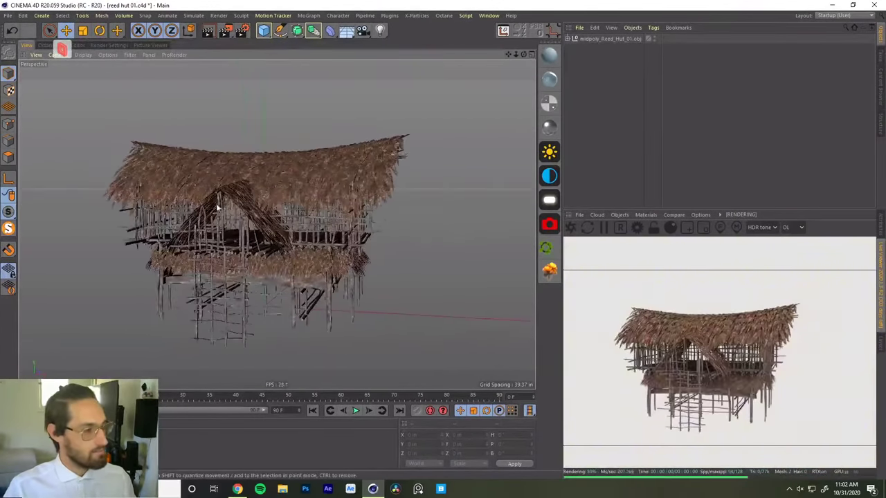
pyautogui.keyDown('alt'); pyautogui.moveTo(226, 222); pyautogui.dragTo(254, 172, button='right'); pyautogui.keyUp('alt')
pyautogui.scroll(-3, 254, 171)
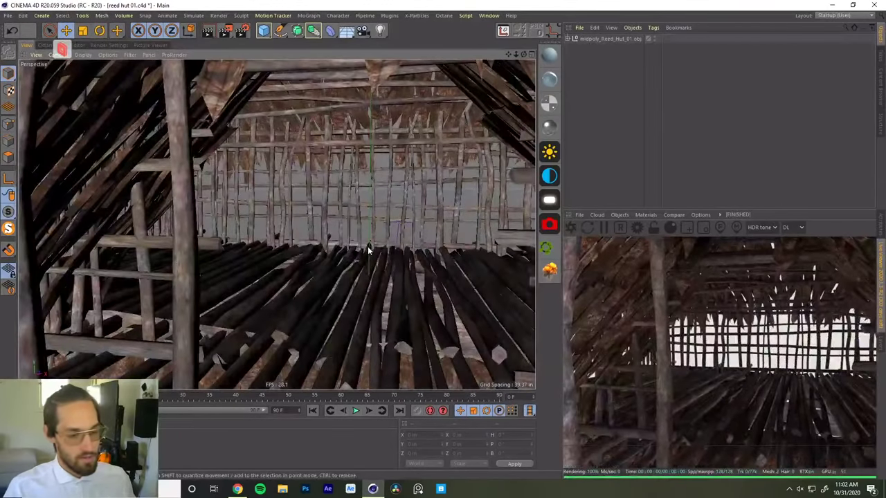
# View the whole of reed hut 01, and examine the wooden hut in the open -LOD1_hut_001.obj scene with the live render running.
pyautogui.scroll(-10, 331, 246)
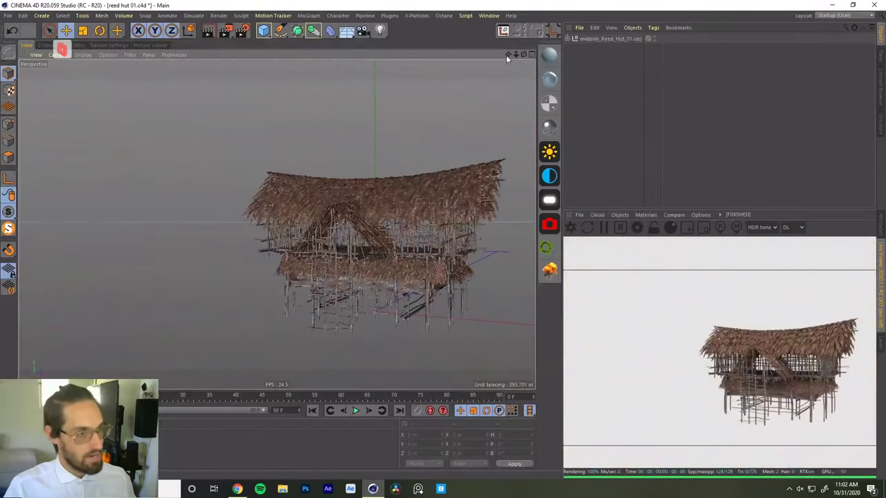
pyautogui.moveTo(507, 55); pyautogui.dragTo(468, 42)
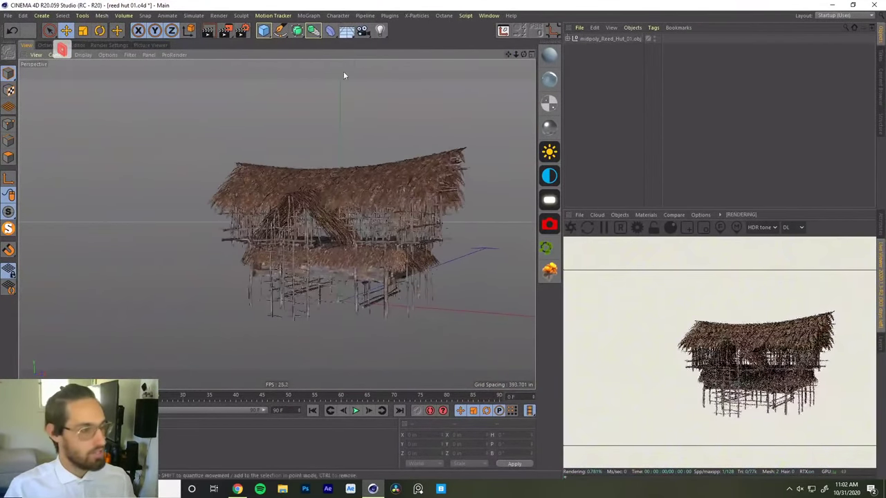
pyautogui.click(488, 16)
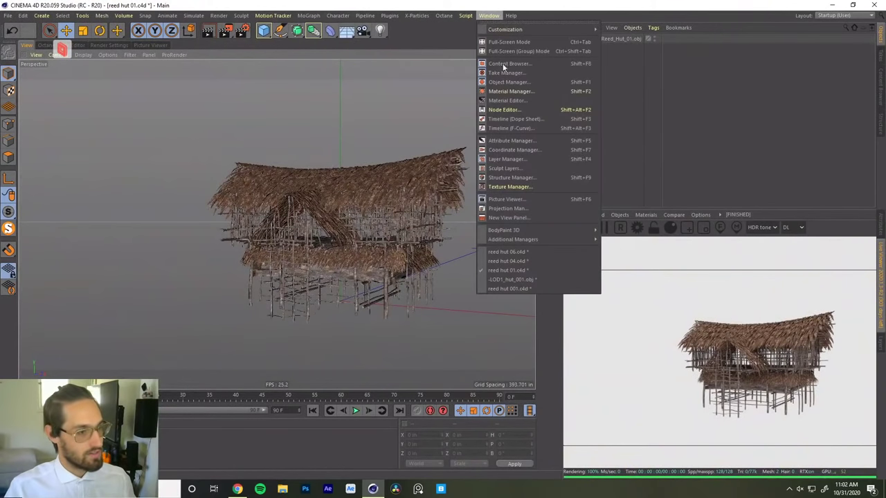
pyautogui.click(496, 279)
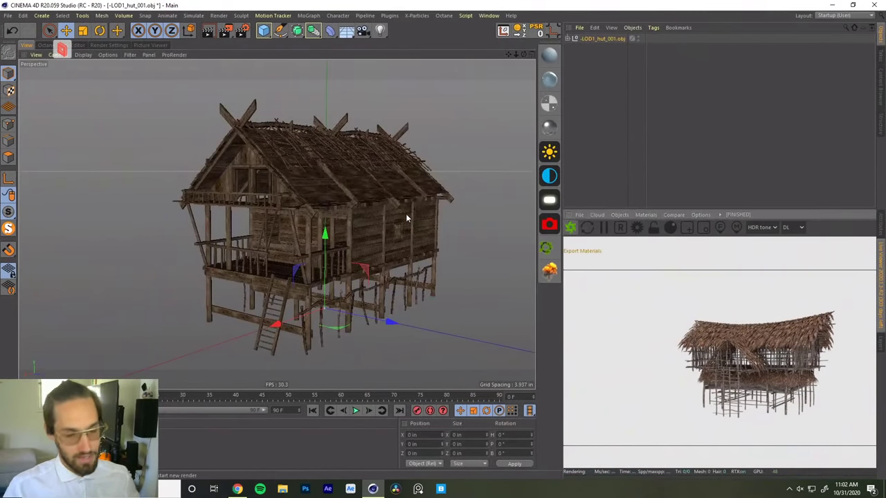
pyautogui.keyDown('alt'); pyautogui.moveTo(339, 204); pyautogui.dragTo(387, 152); pyautogui.keyUp('alt')
pyautogui.moveTo(507, 55); pyautogui.dragTo(487, 51)
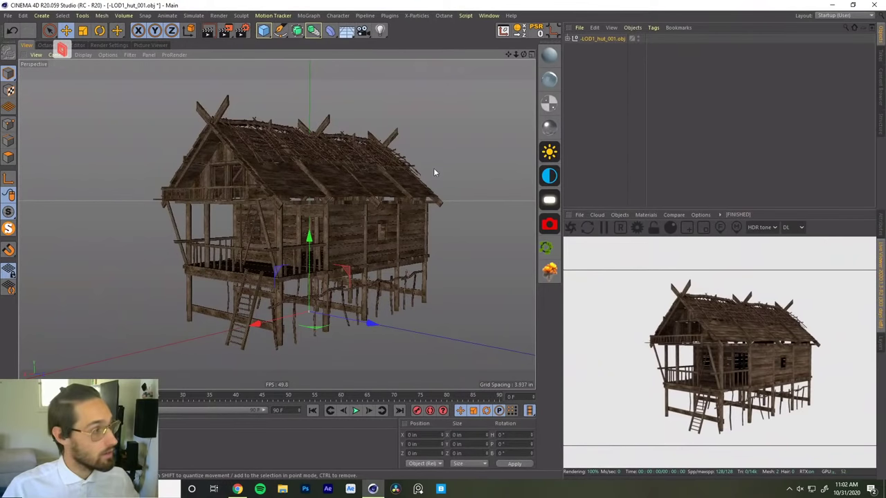
pyautogui.moveTo(343, 200)
pyautogui.keyDown('alt'); pyautogui.mouseDown()
pyautogui.moveTo(371, 210)
pyautogui.moveTo(339, 202)
pyautogui.mouseUp(); pyautogui.keyUp('alt')
# Minimize Cinema 4D on the remote computer and move a new File Explorer window onto its second display.
pyautogui.click(835, 5)
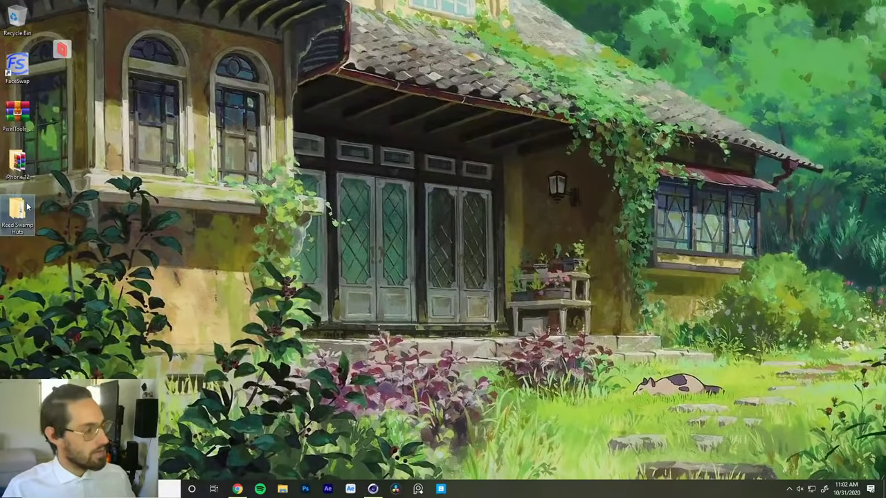
pyautogui.moveTo(28, 207)
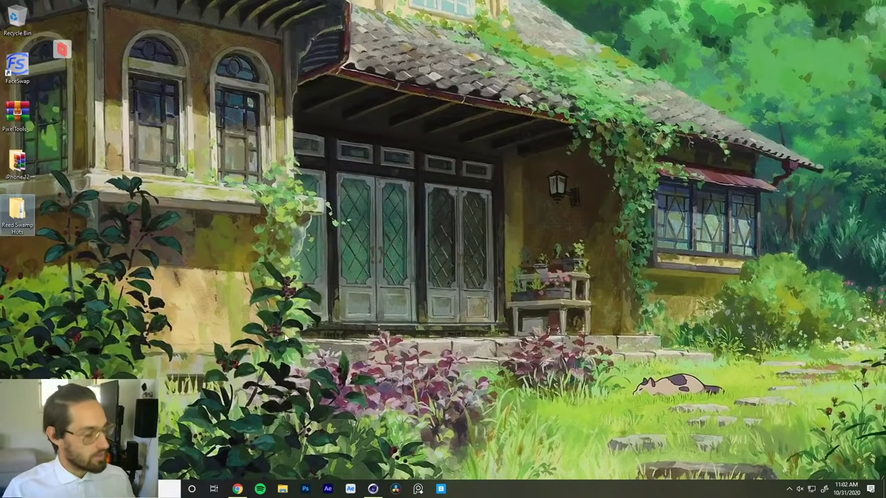
pyautogui.click(281, 490)
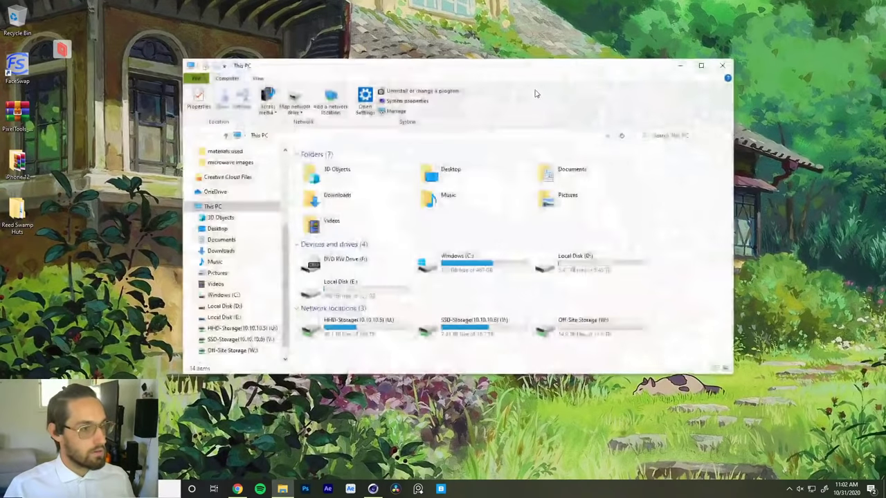
pyautogui.moveTo(491, 66); pyautogui.dragTo(885, 166)
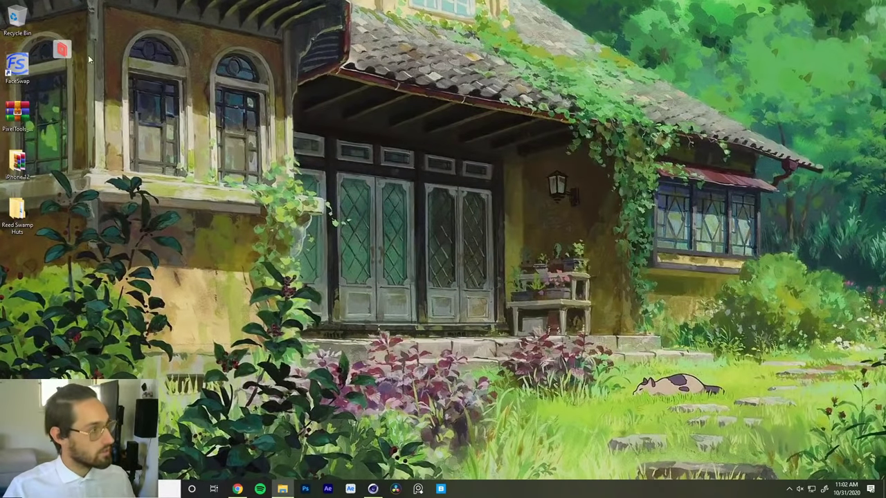
# Show the remote computer's second screen in its own Parsec window and move that window onto the other monitor.
pyautogui.click(60, 48)
pyautogui.click(139, 154)
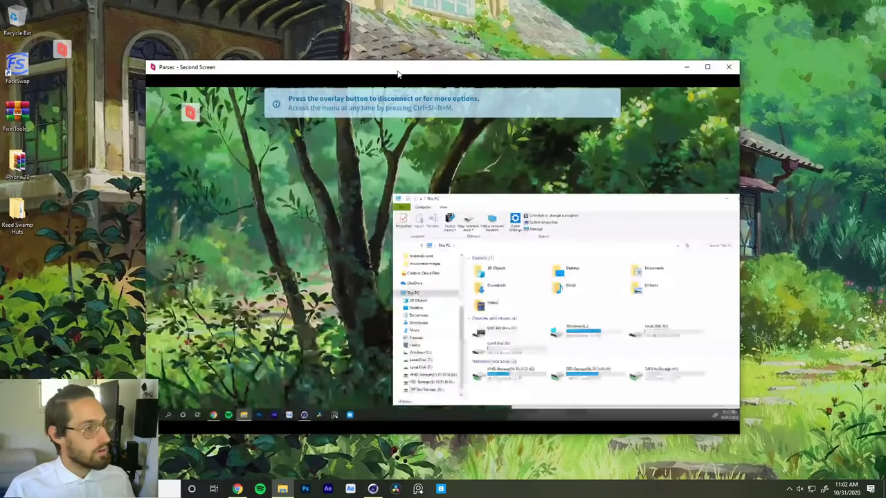
pyautogui.moveTo(398, 72); pyautogui.dragTo(885, 142)
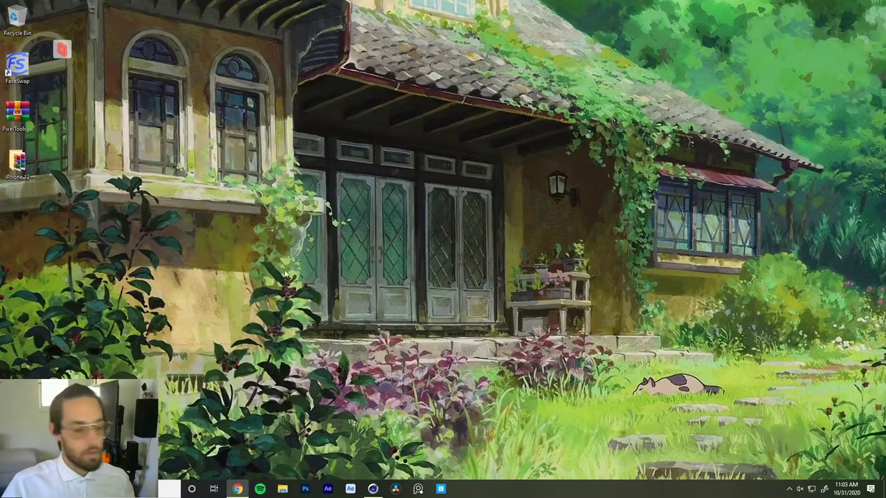
# Disconnect from the remote computer and switch to the parallel_dimensions [1j] project in the local Cinema 4D.
pyautogui.click(67, 58)
pyautogui.click(112, 236)
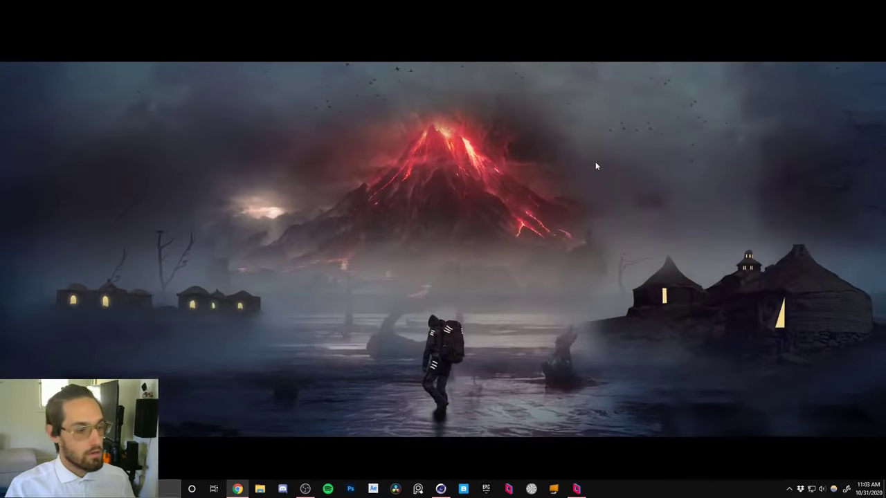
pyautogui.click(440, 489)
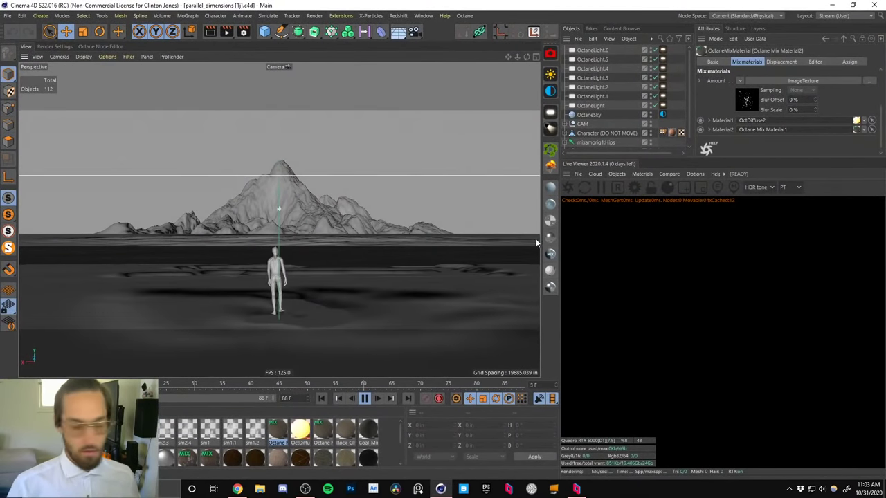
# Open a File Explorer window and browse to the Turbosquid folder inside VFX Materials > 3D Models.
pyautogui.press('super+e')
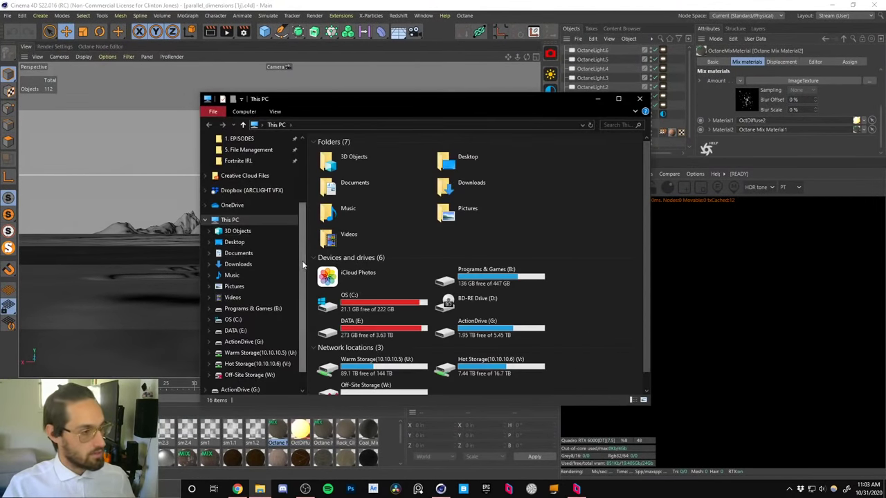
pyautogui.moveTo(301, 260); pyautogui.dragTo(306, 158)
pyautogui.click(242, 179)
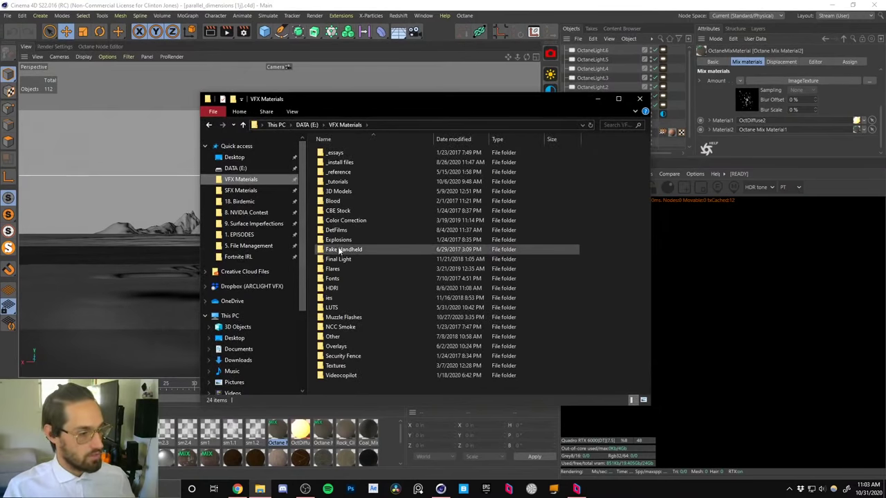
pyautogui.click(337, 193)
pyautogui.doubleClick(336, 193)
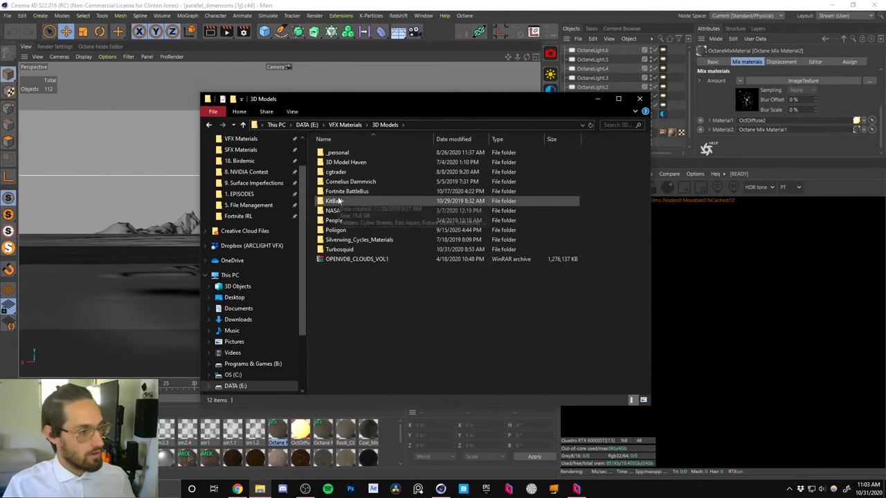
pyautogui.doubleClick(337, 359)
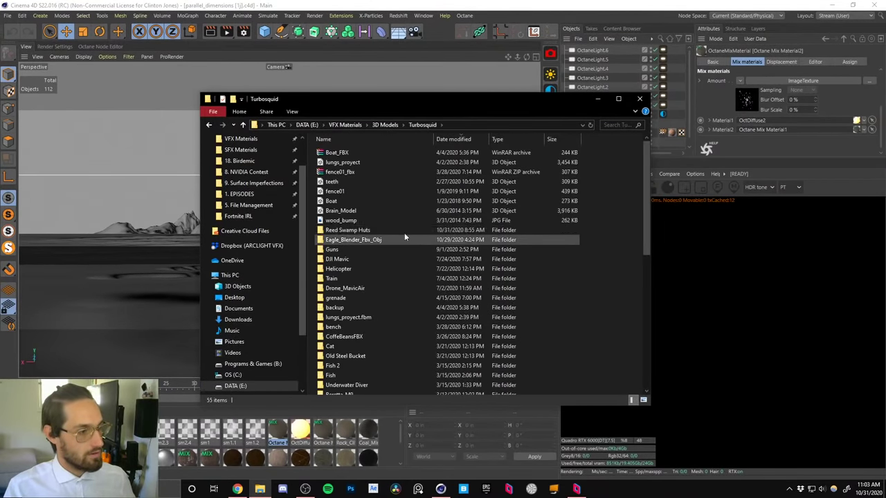
# Look inside the reed hut 001 folder within Reed Swamp Huts to review its model and textures subfolders.
pyautogui.click(341, 231)
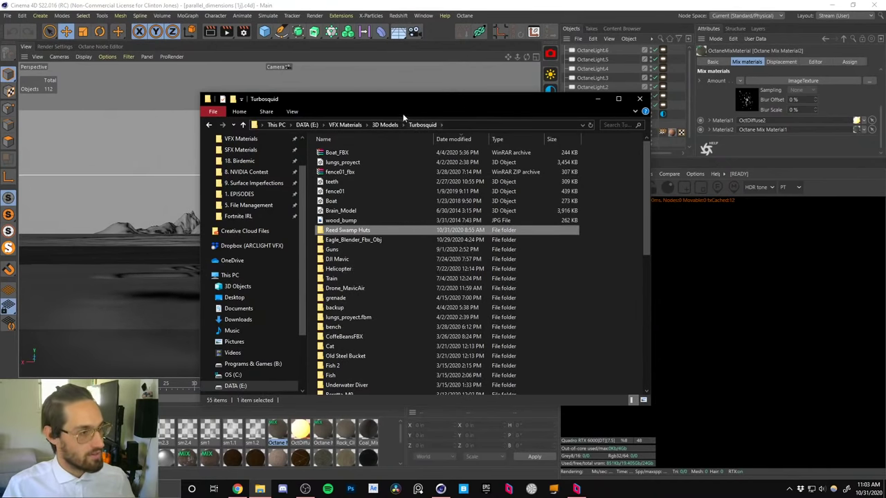
pyautogui.moveTo(400, 106); pyautogui.dragTo(465, 142)
pyautogui.doubleClick(408, 269)
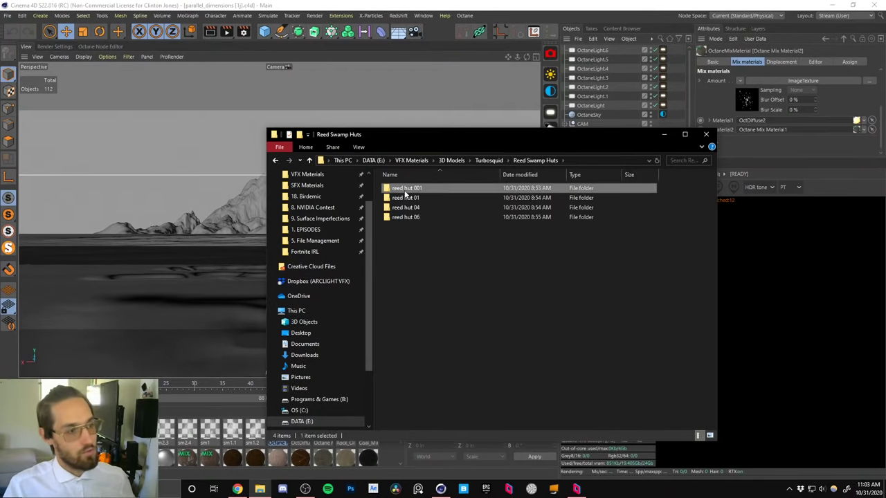
pyautogui.doubleClick(405, 190)
pyautogui.scroll(2, 368, 222)
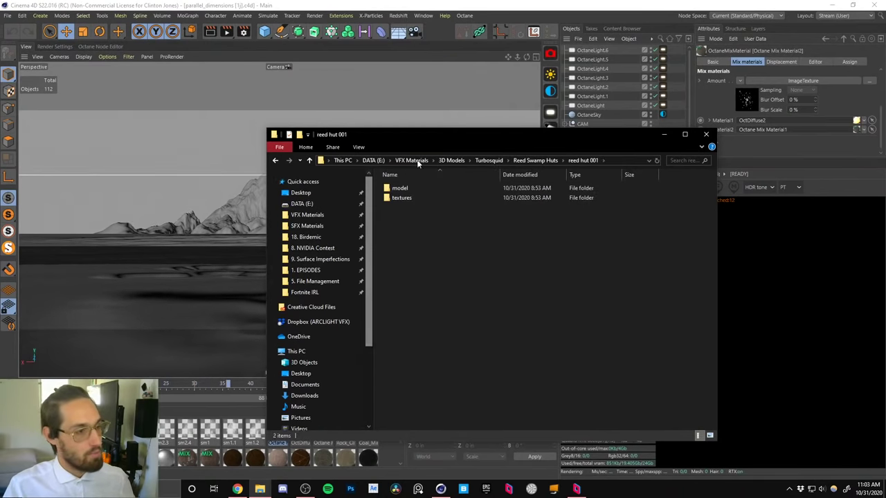
pyautogui.moveTo(492, 134); pyautogui.dragTo(462, 141)
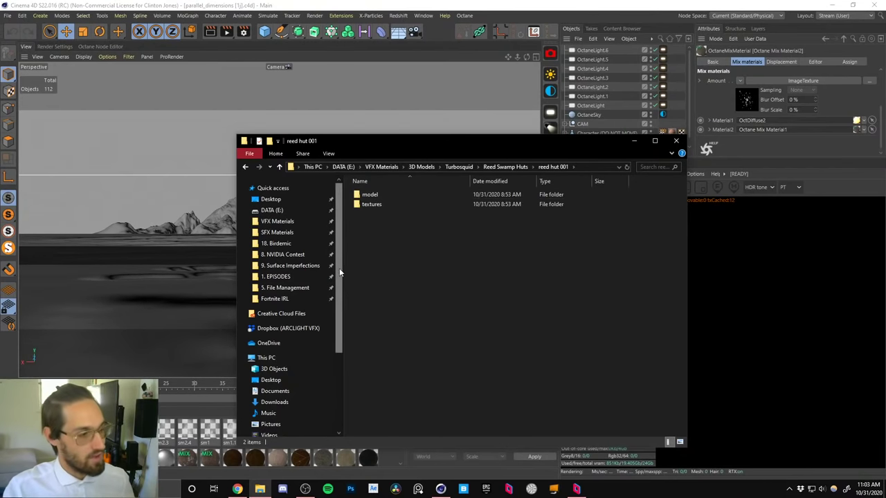
pyautogui.scroll(-4, 332, 350)
pyautogui.scroll(4, 333, 350)
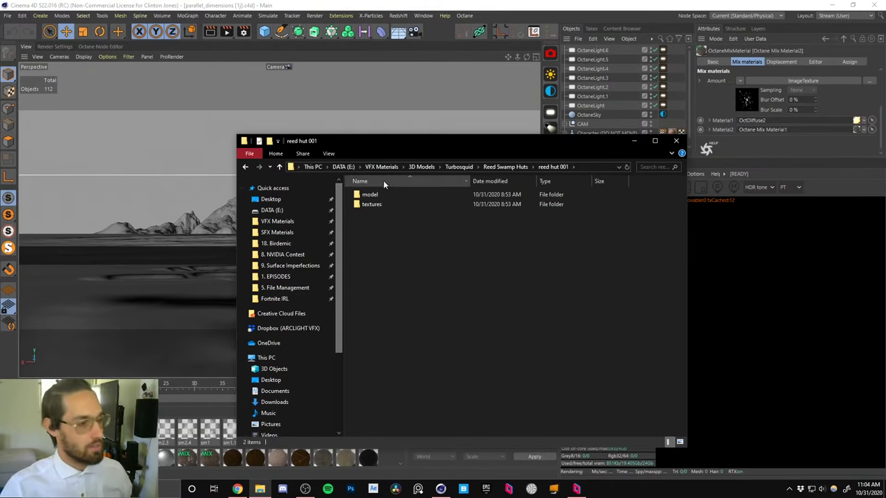
# Stop the animation playback, return to frame 0 and start the Octane live render of the volcano scene.
pyautogui.moveTo(409, 141); pyautogui.dragTo(580, 408)
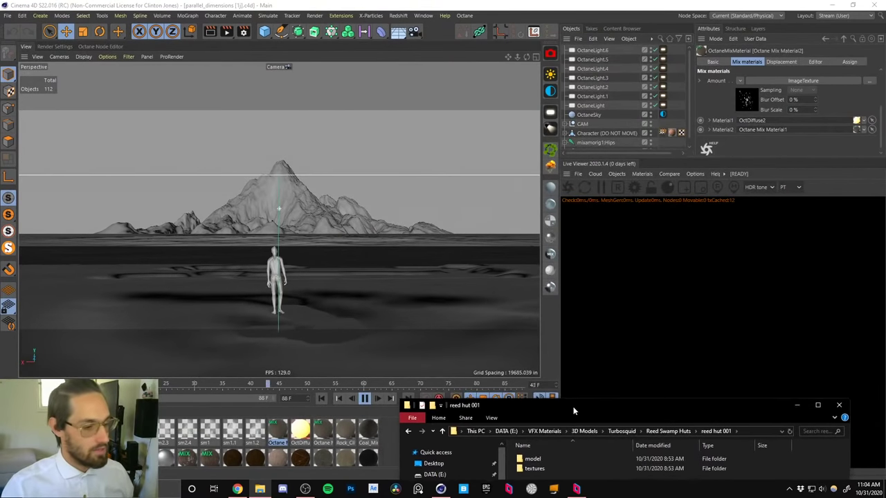
pyautogui.click(366, 398)
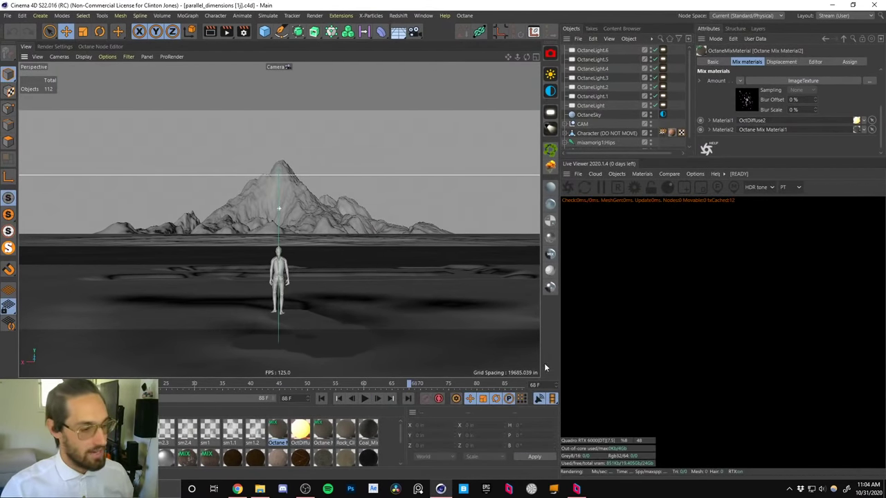
pyautogui.click(321, 398)
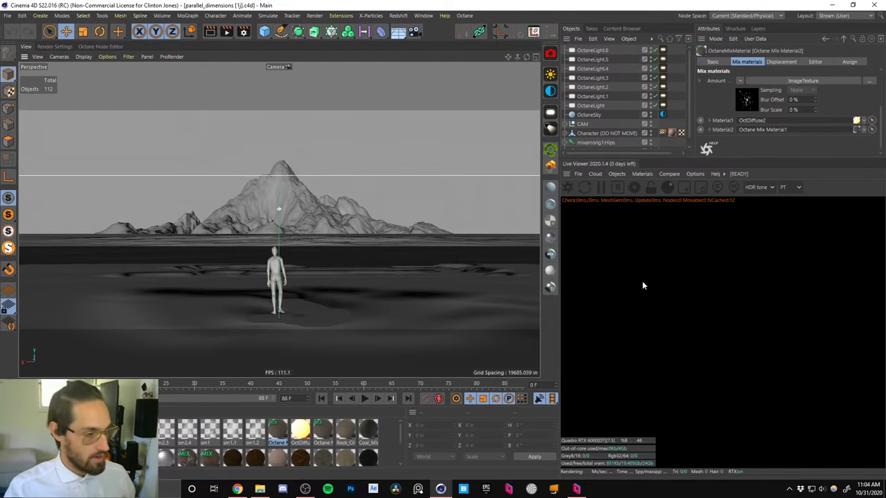
pyautogui.click(568, 187)
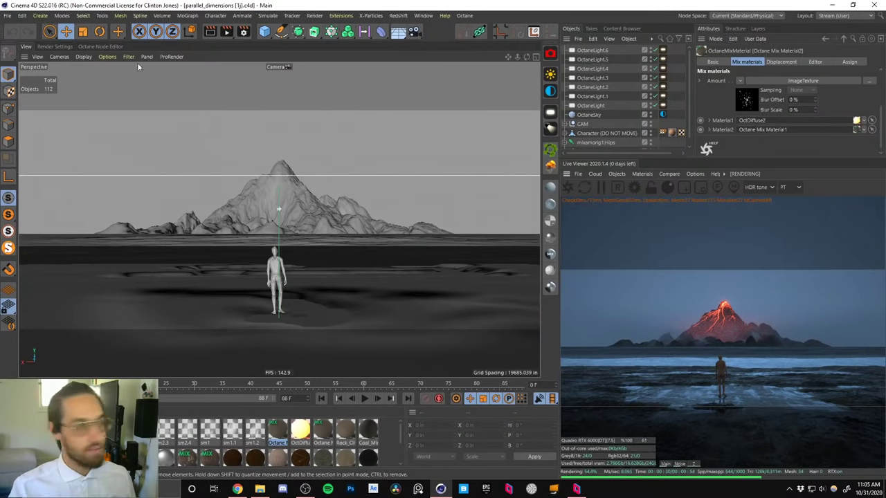
# Start merging a file into the scene and browse to VFX Materials > 3D Models > Turbosquid.
pyautogui.click(7, 15)
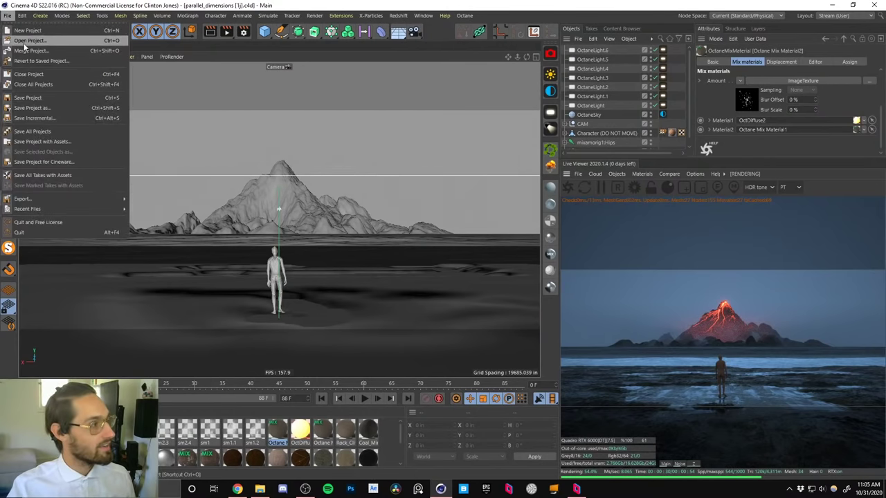
pyautogui.click(28, 41)
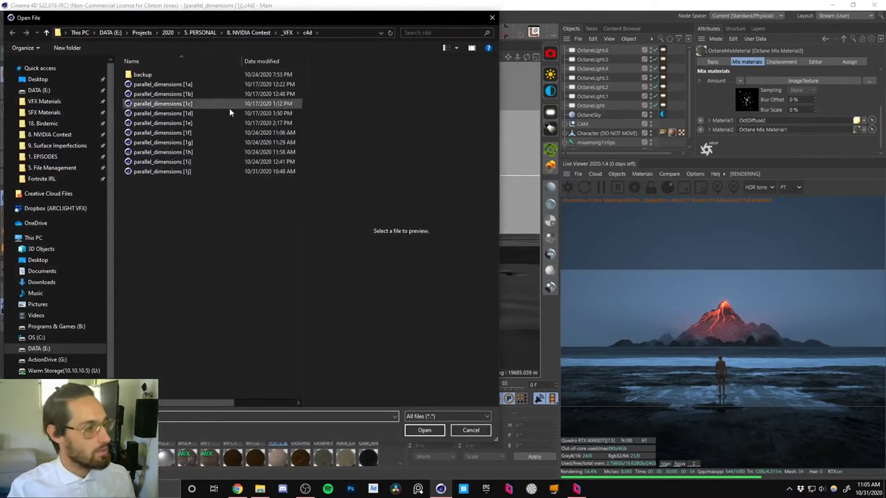
pyautogui.click(44, 101)
pyautogui.doubleClick(146, 113)
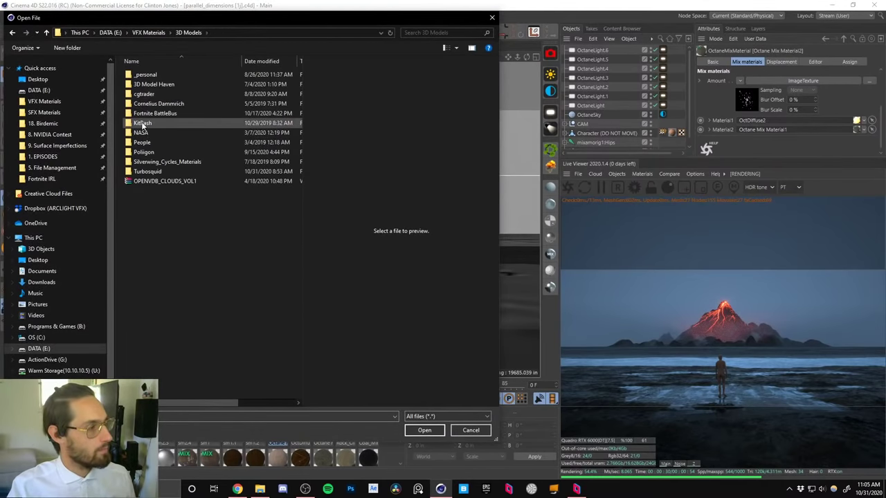
pyautogui.doubleClick(145, 171)
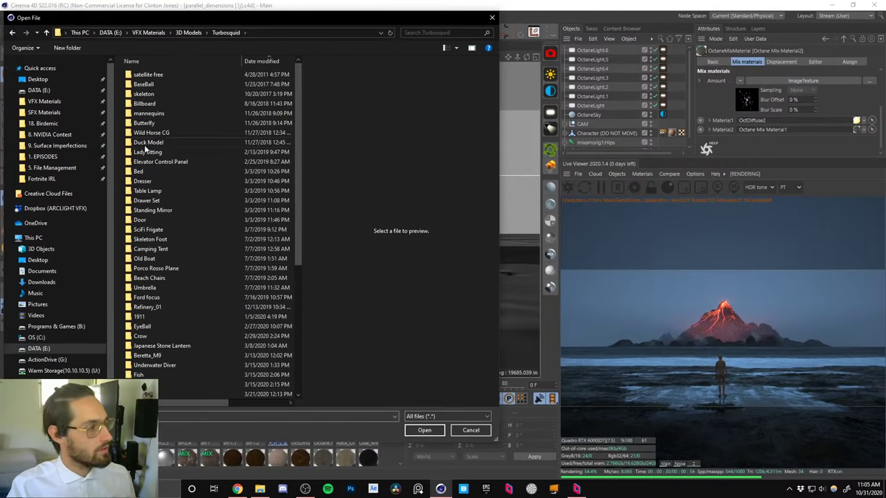
# Sort the Turbosquid folder by date modified and merge -LOD1_hut_001.obj from the model folder of Reed Swamp Huts > reed hut 001.
pyautogui.moveTo(300, 159); pyautogui.dragTo(299, 163)
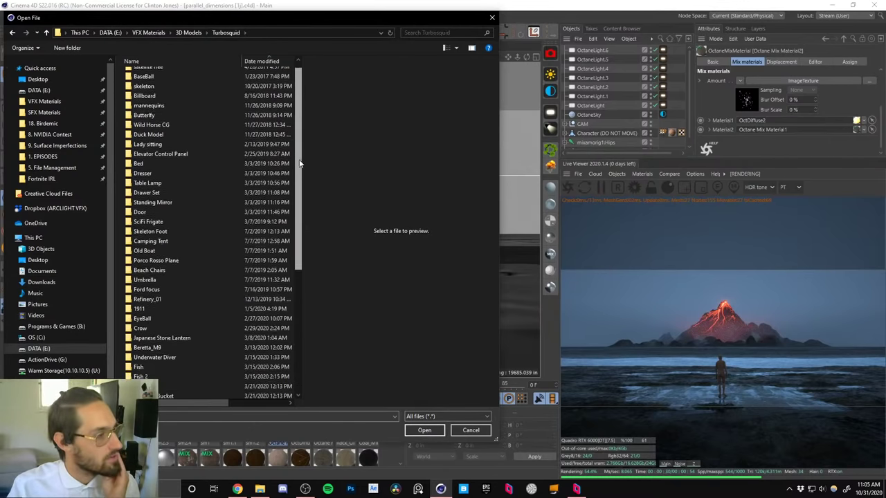
pyautogui.scroll(1, 300, 163)
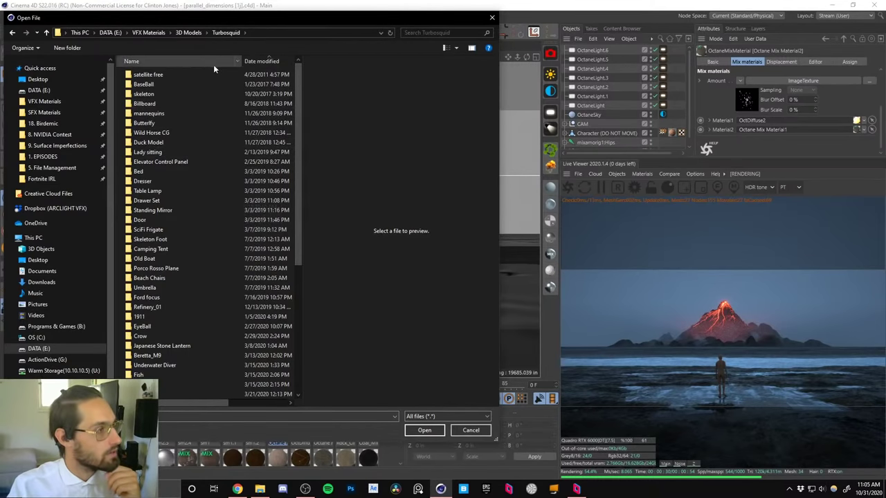
pyautogui.click(252, 64)
pyautogui.doubleClick(159, 152)
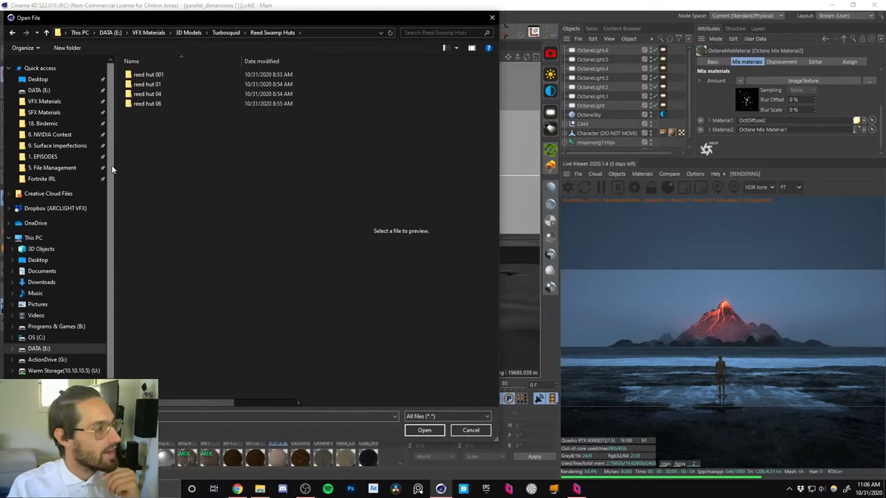
pyautogui.doubleClick(148, 74)
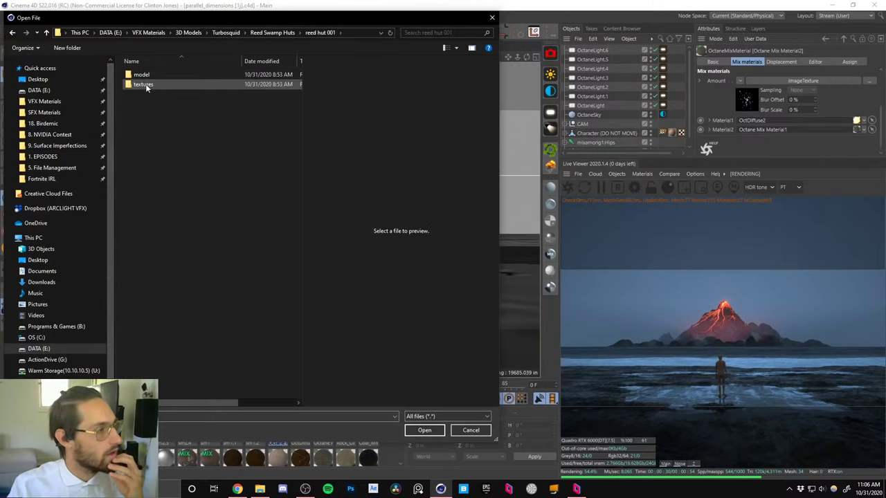
pyautogui.doubleClick(141, 75)
pyautogui.doubleClick(146, 238)
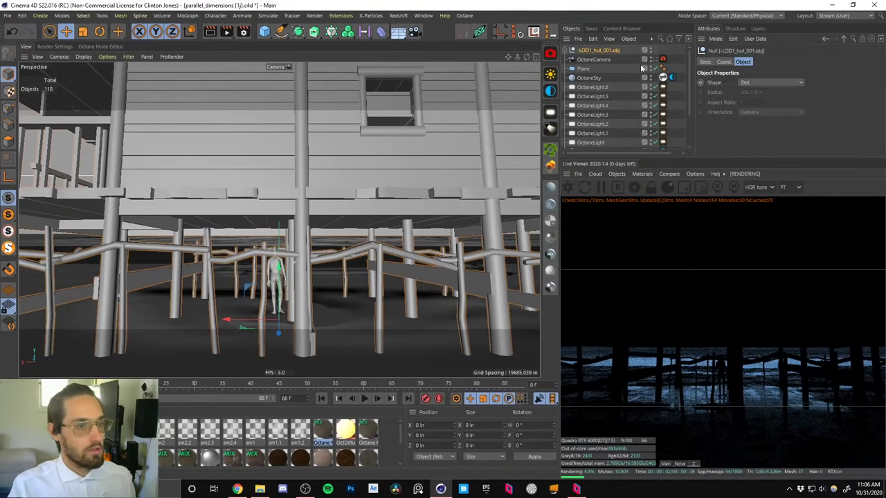
# Expand the CAM null, switch the viewport from OctaneCamera to the default camera and pause the live render.
pyautogui.moveTo(689, 75); pyautogui.dragTo(689, 122)
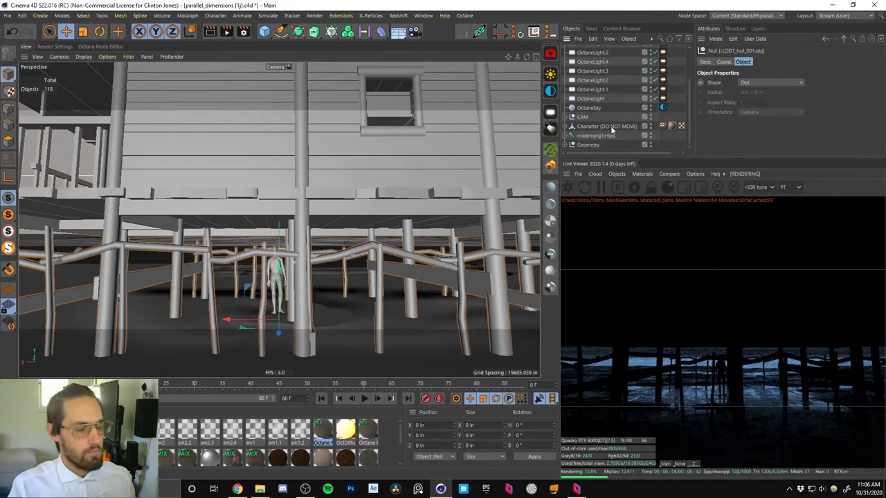
pyautogui.click(565, 118)
pyautogui.click(655, 126)
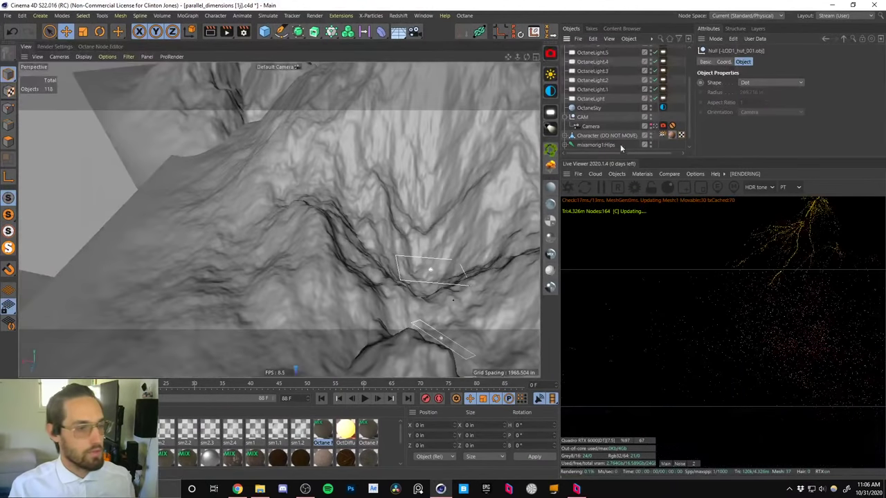
pyautogui.click(600, 187)
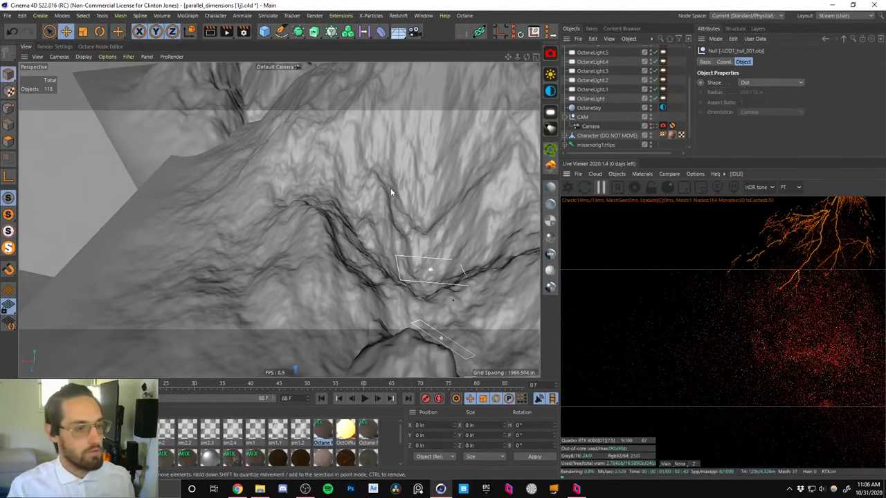
# Frame the whole imported hut and the character in the free view and restart the Octane live render.
pyautogui.scroll(-10, 391, 192)
pyautogui.keyDown('alt'); pyautogui.moveTo(390, 192); pyautogui.dragTo(512, 284); pyautogui.keyUp('alt')
pyautogui.keyDown('alt'); pyautogui.moveTo(512, 283); pyautogui.dragTo(264, 196, button='middle'); pyautogui.keyUp('alt')
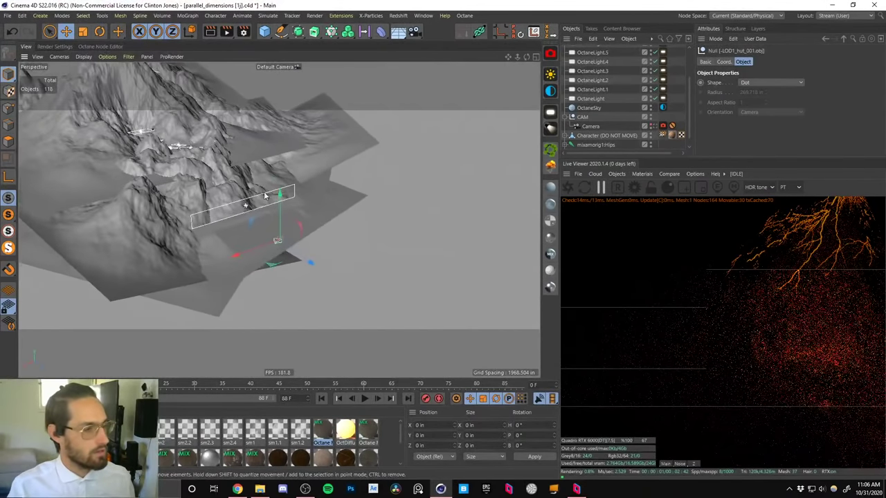
pyautogui.scroll(8, 264, 196)
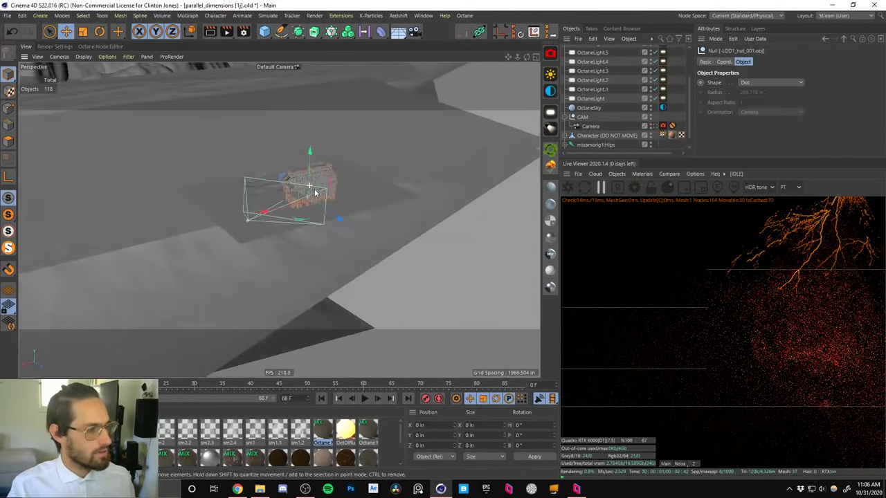
pyautogui.scroll(3, 314, 193)
pyautogui.keyDown('alt'); pyautogui.moveTo(348, 126); pyautogui.dragTo(425, 153); pyautogui.keyUp('alt')
pyautogui.scroll(3, 333, 199)
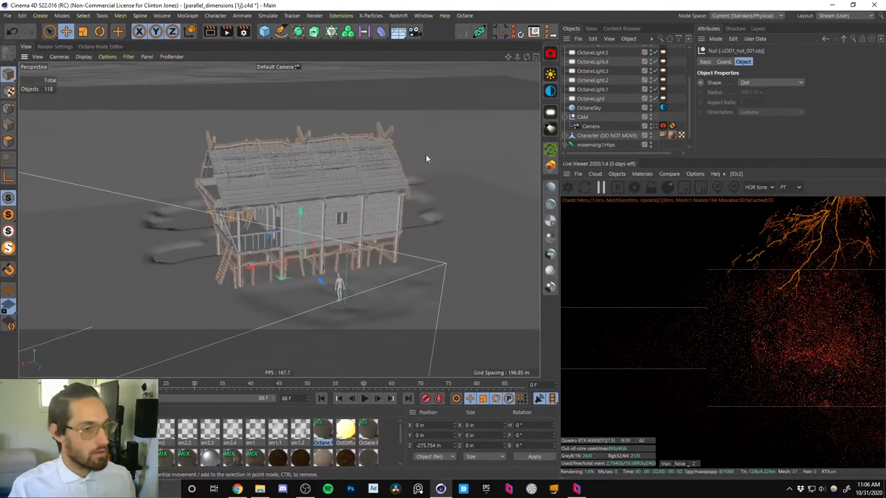
pyautogui.click(568, 189)
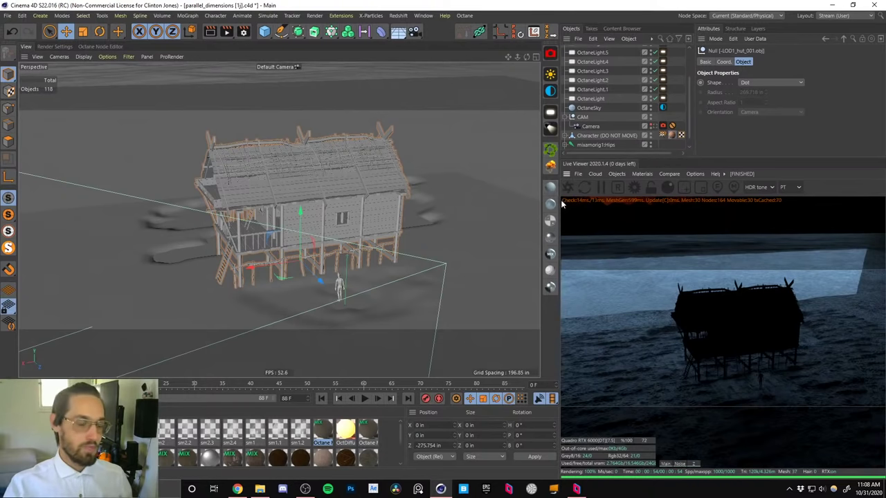
# Widen the live render area, select the logs.002 material and enlarge the attributes area to show its diffuse settings.
pyautogui.moveTo(559, 203); pyautogui.dragTo(537, 201)
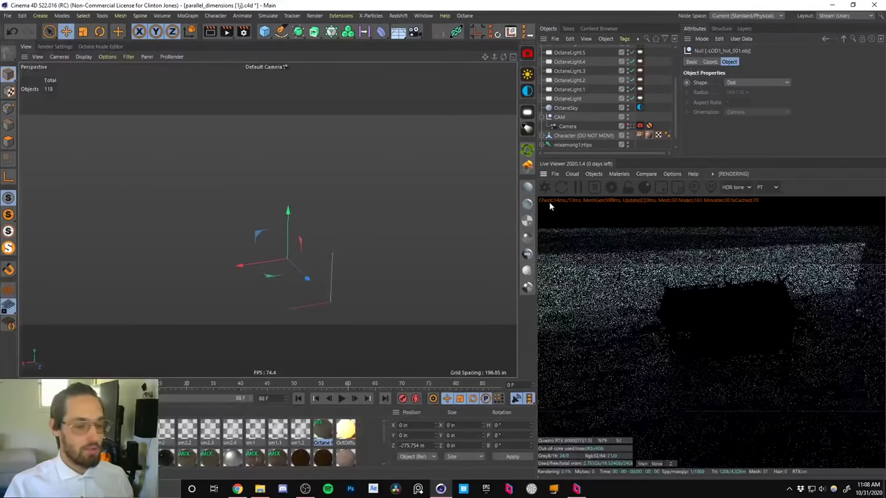
pyautogui.click(119, 453)
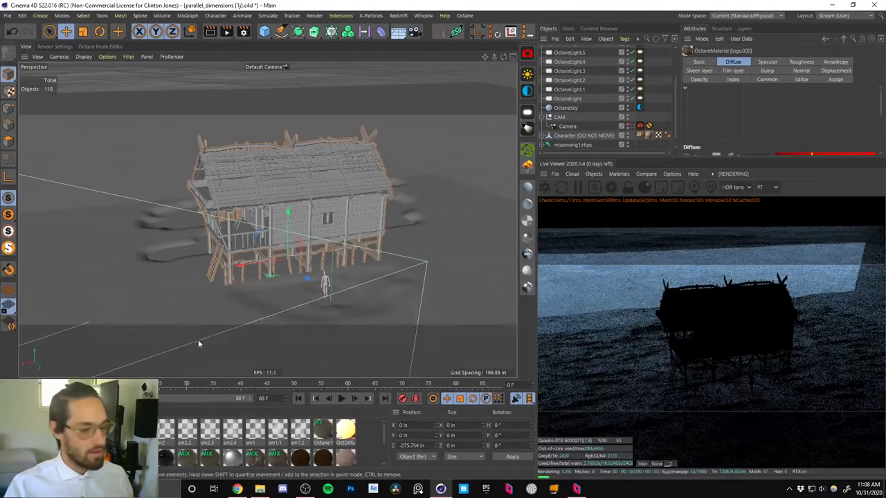
pyautogui.moveTo(634, 158); pyautogui.dragTo(629, 175)
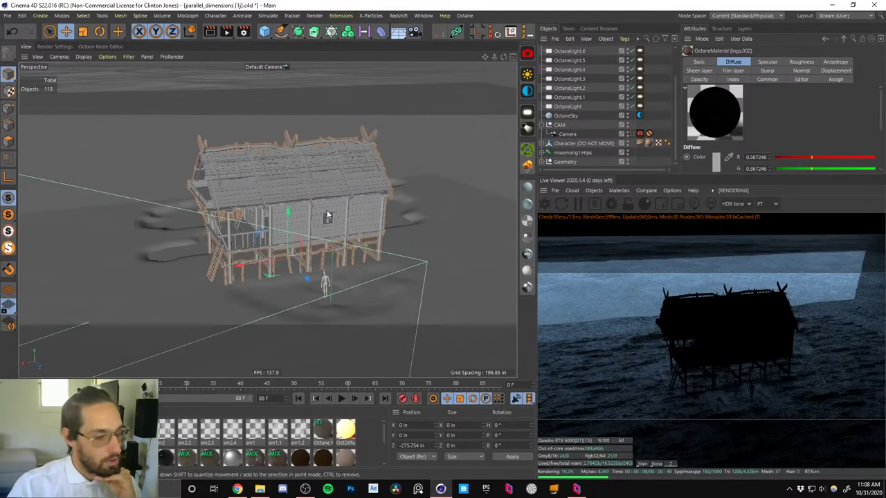
# Merge the reed hut 01 model from its mesh folder in Reed Swamp Huts, checking the materials used folder first.
pyautogui.click(7, 16)
pyautogui.click(48, 54)
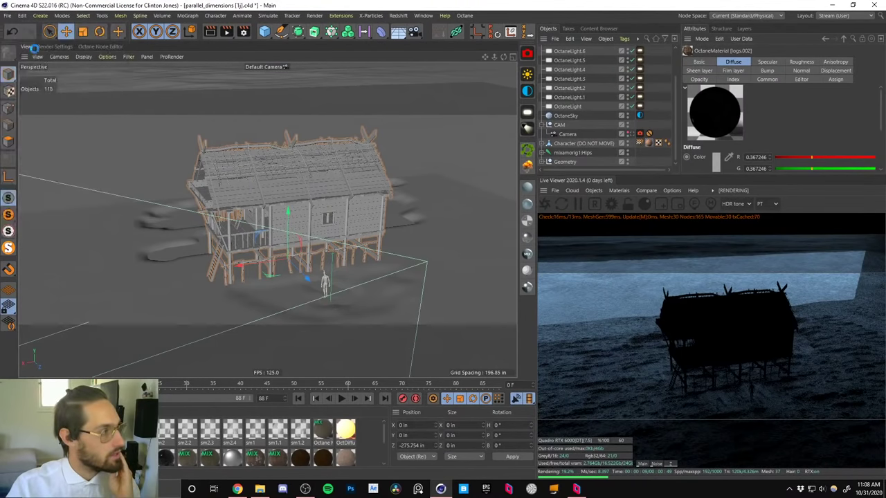
pyautogui.click(287, 32)
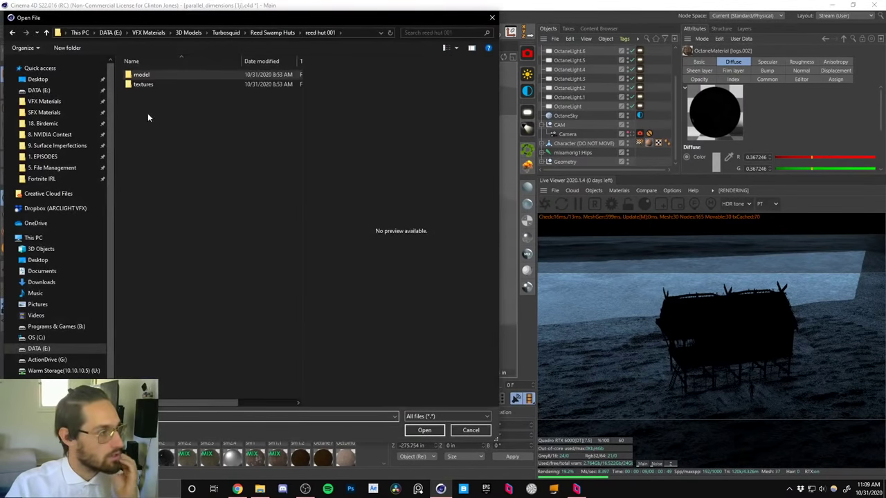
pyautogui.click(272, 32)
pyautogui.doubleClick(156, 75)
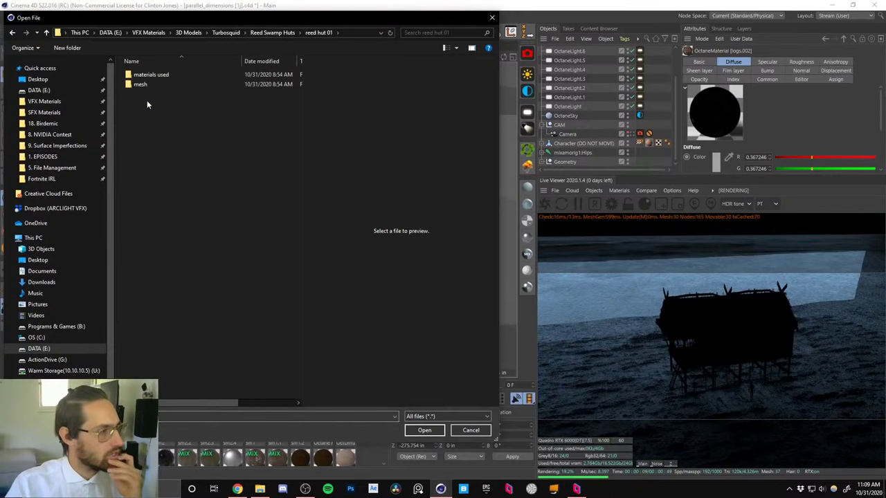
pyautogui.doubleClick(147, 76)
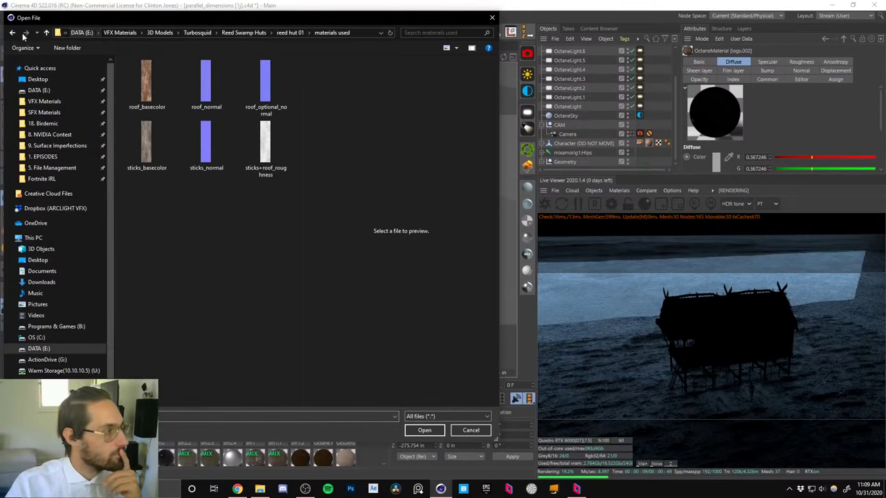
pyautogui.hotkey('alt', 'Left')
pyautogui.doubleClick(139, 85)
pyautogui.doubleClick(148, 323)
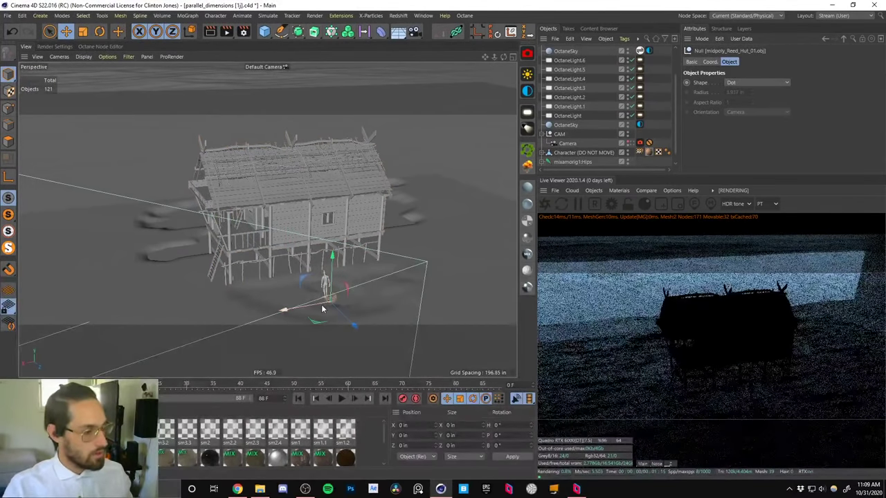
# Scale up the tiny reed hut 01 model beside the first hut and rotate its heading to about 90.4°.
pyautogui.press('t')
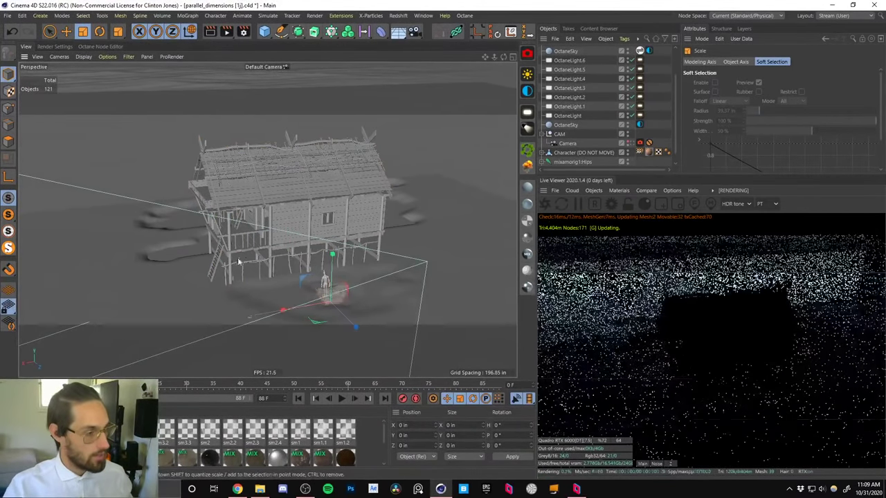
pyautogui.moveTo(249, 264); pyautogui.dragTo(405, 251)
pyautogui.scroll(5, 352, 278)
pyautogui.press('r')
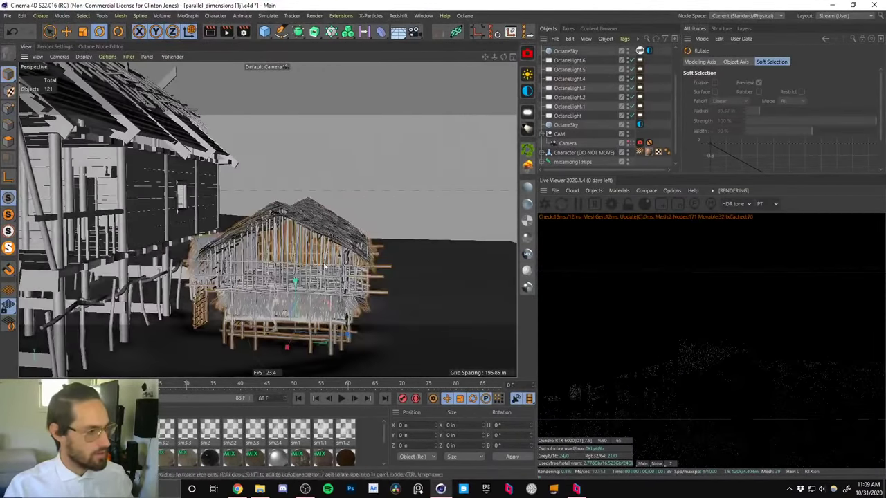
pyautogui.moveTo(296, 346); pyautogui.dragTo(432, 328)
# Move reed hut 01 to about X -131.8 in, Z -1 in and scale it up further relative to the character.
pyautogui.press('e')
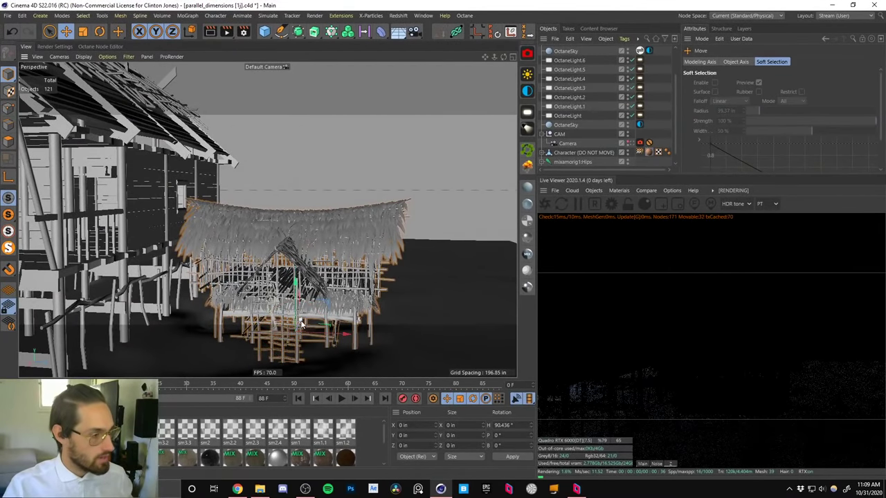
pyautogui.moveTo(322, 302); pyautogui.dragTo(329, 290)
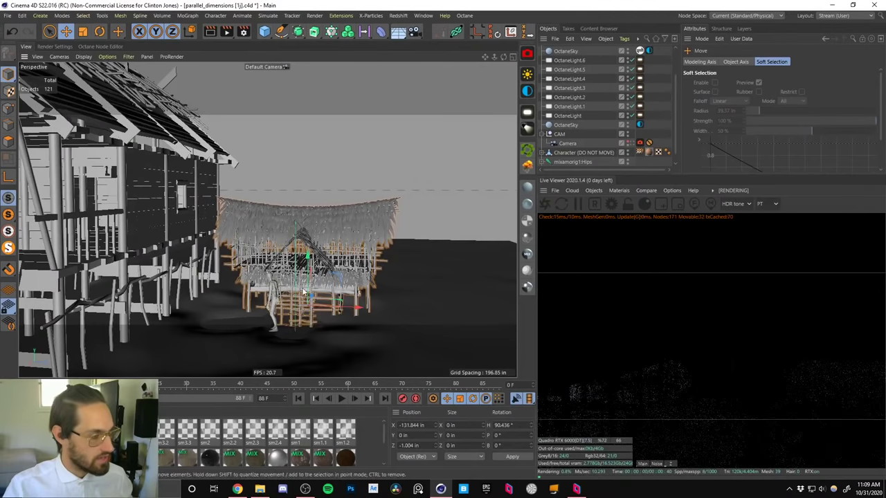
pyautogui.keyDown('alt'); pyautogui.moveTo(304, 295); pyautogui.dragTo(321, 265, button='right'); pyautogui.keyUp('alt')
pyautogui.press('t')
pyautogui.scroll(4, 415, 190)
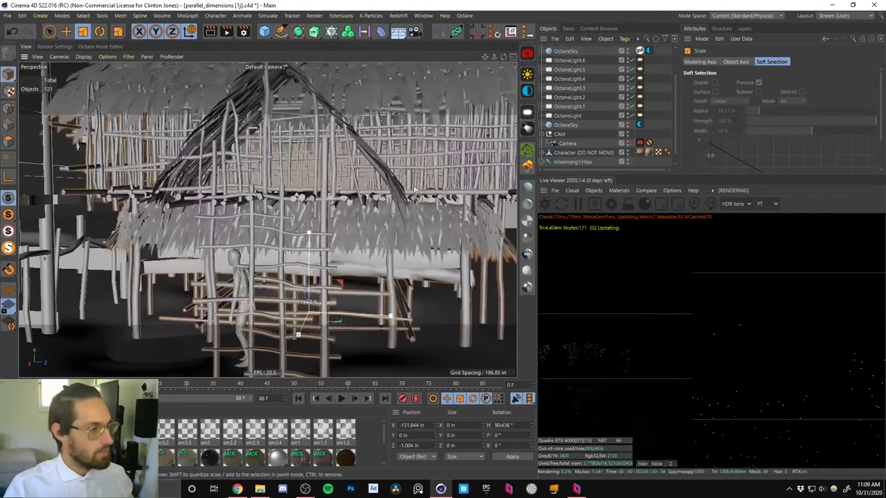
pyautogui.scroll(-6, 416, 190)
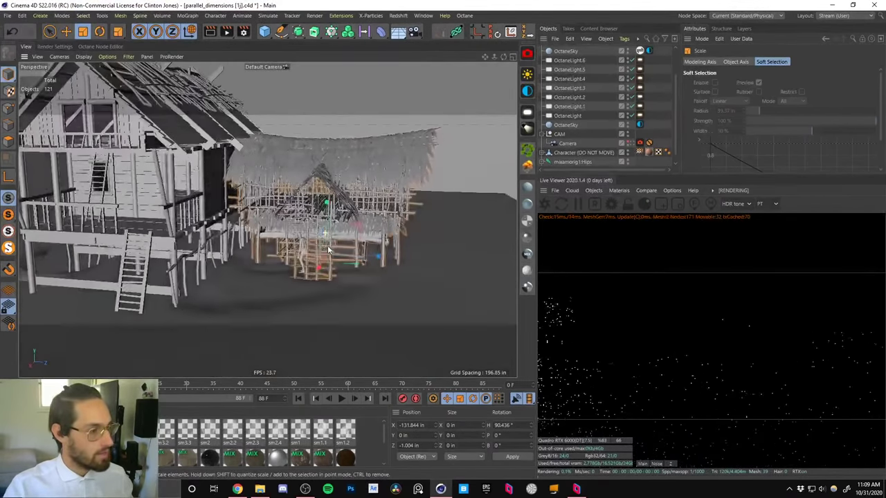
pyautogui.moveTo(376, 219); pyautogui.dragTo(666, 159)
pyautogui.scroll(-5, 375, 188)
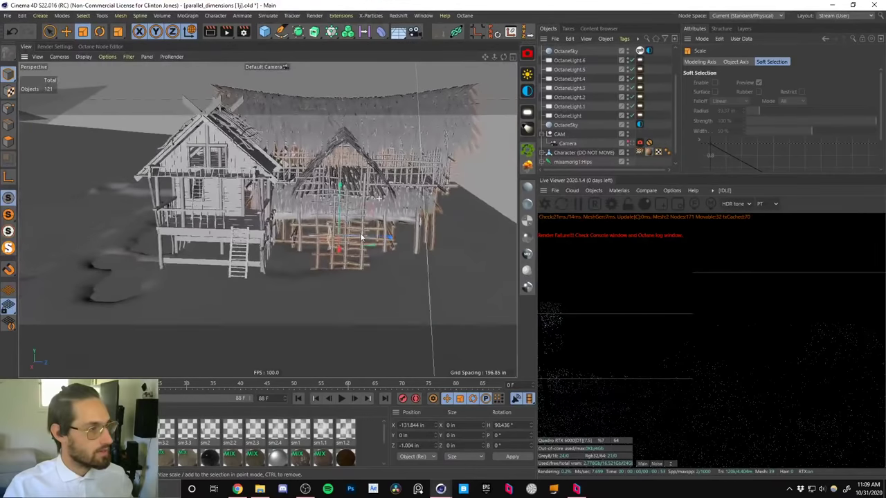
# Reposition reed hut 01 on the far side of the first hut, at about X 432 in, Z -588 in.
pyautogui.moveTo(384, 185); pyautogui.dragTo(309, 211)
pyautogui.press('e')
pyautogui.press('r')
pyautogui.press('e')
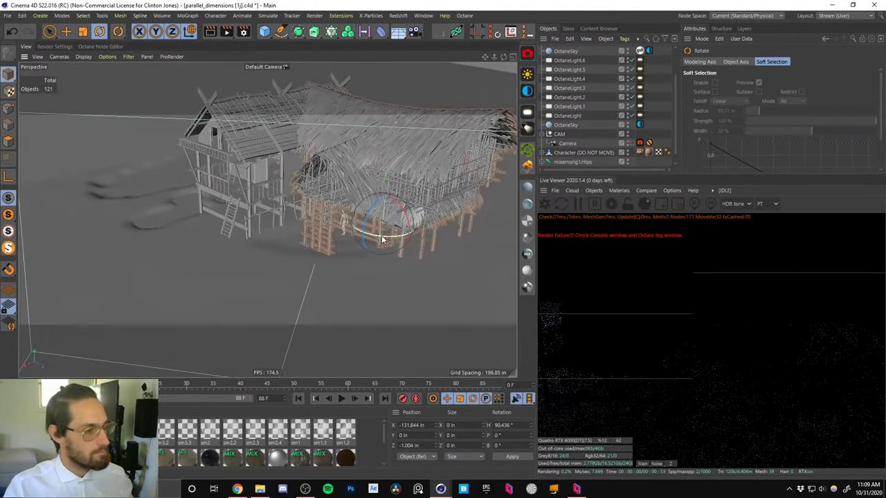
pyautogui.moveTo(422, 230); pyautogui.dragTo(365, 233)
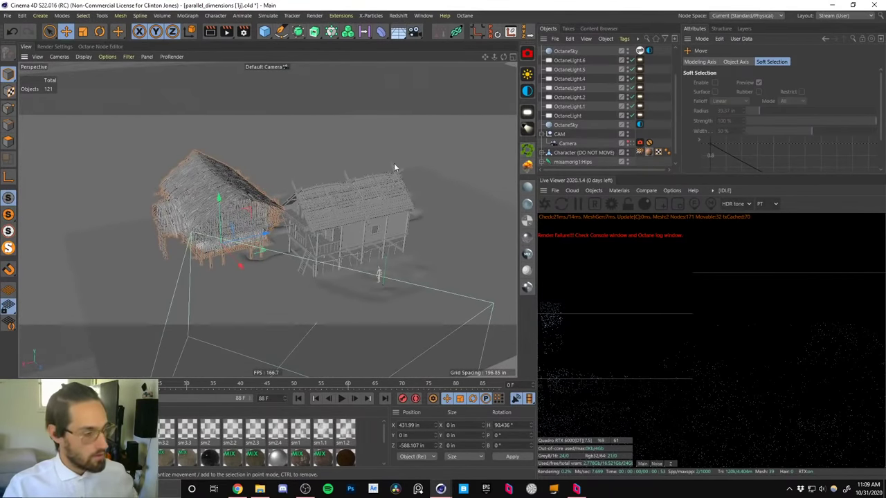
# Merge the reed hut 04 Cinema 4D file from the mesh folder of Reed Swamp Huts > reed hut 04.
pyautogui.click(7, 15)
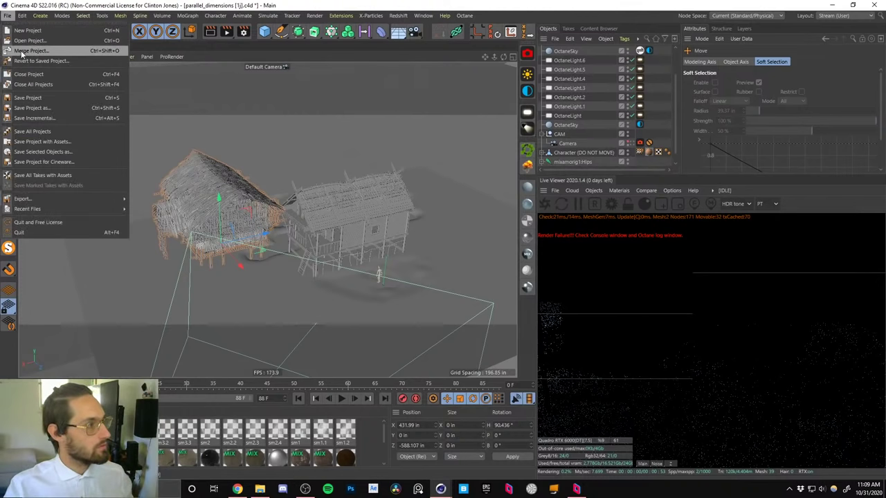
pyautogui.click(31, 32)
pyautogui.click(319, 33)
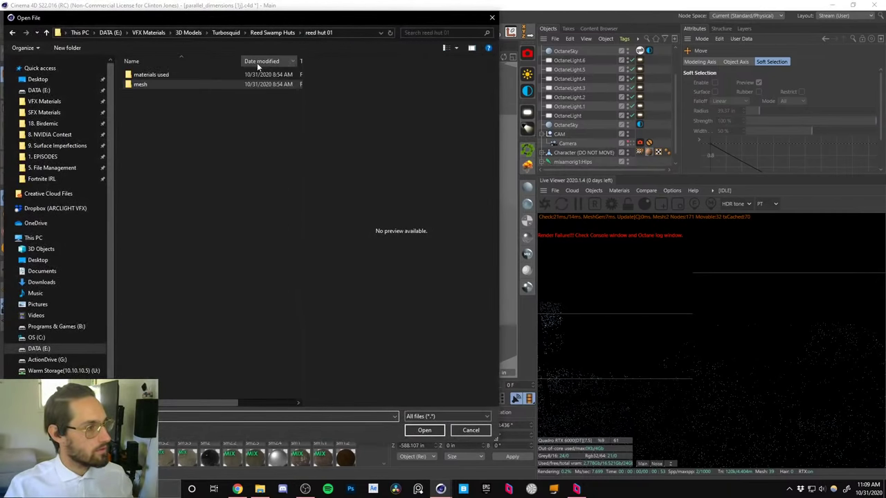
pyautogui.click(276, 32)
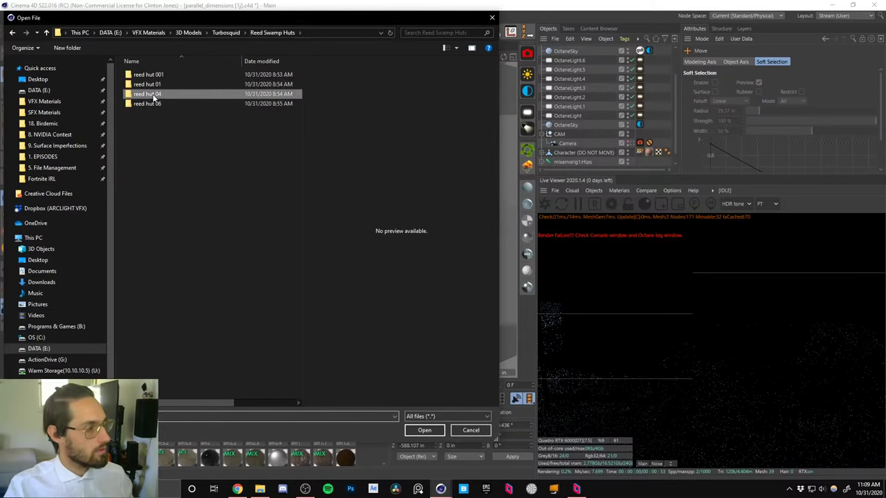
pyautogui.doubleClick(150, 95)
pyautogui.doubleClick(142, 84)
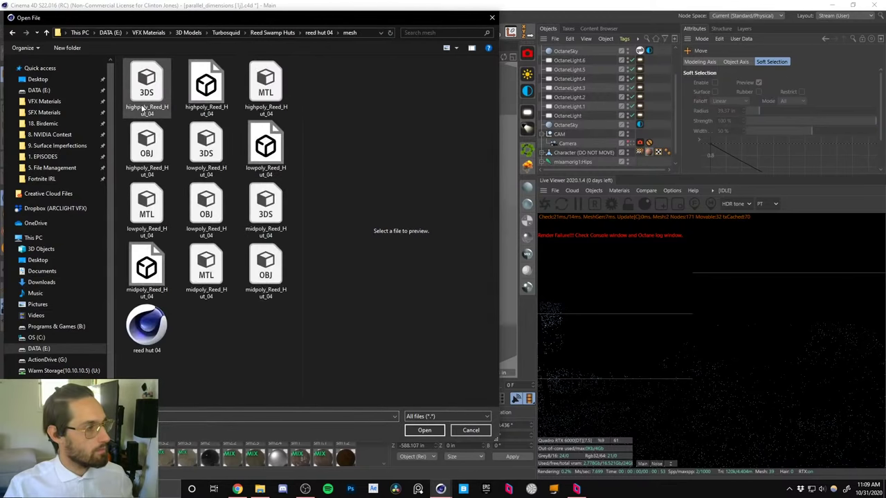
pyautogui.doubleClick(150, 320)
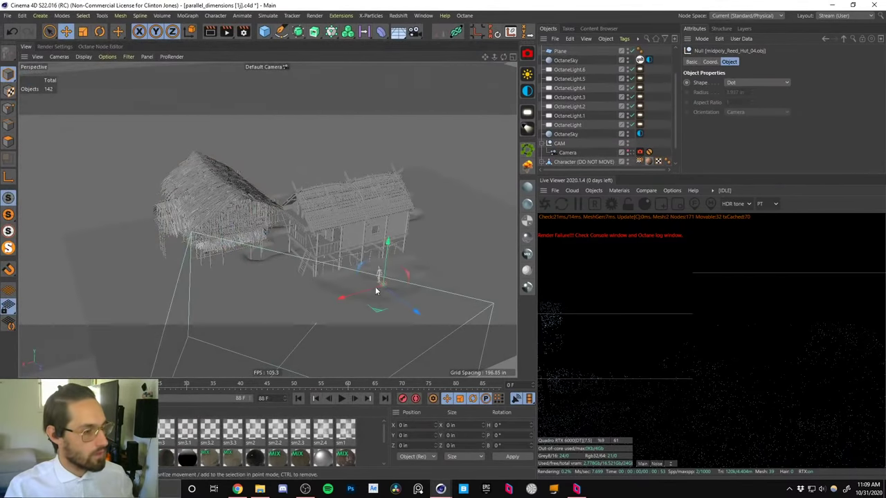
# Scale up the round reed hut 04 near the character and rotate its heading to about 97°.
pyautogui.scroll(5, 375, 287)
pyautogui.press('t')
pyautogui.moveTo(159, 216); pyautogui.dragTo(368, 187)
pyautogui.keyDown('alt'); pyautogui.moveTo(369, 187); pyautogui.dragTo(311, 195, button='middle'); pyautogui.keyUp('alt')
pyautogui.press('r')
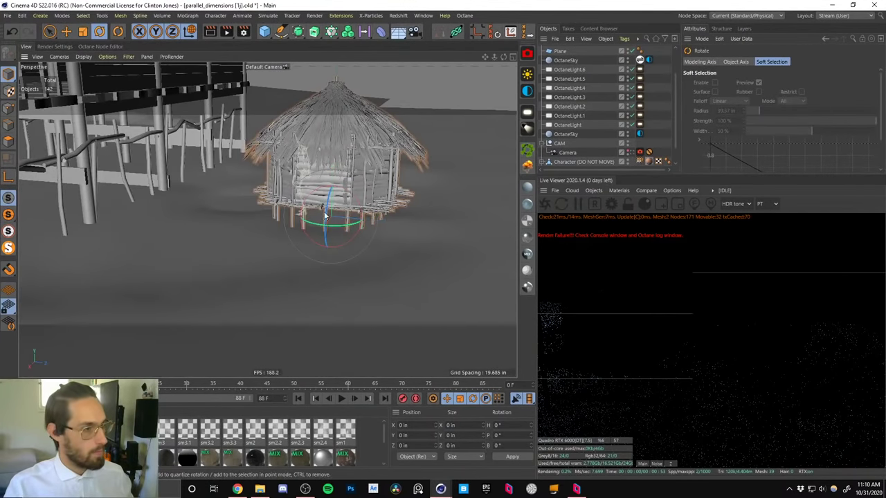
pyautogui.moveTo(334, 231); pyautogui.dragTo(529, 201)
# Enlarge reed hut 04 further and move it beside the character to about X -152.5 in, Z -18.9 in.
pyautogui.press('t')
pyautogui.keyDown('alt'); pyautogui.moveTo(354, 186); pyautogui.dragTo(380, 162); pyautogui.keyUp('alt')
pyautogui.press('e')
pyautogui.keyDown('alt'); pyautogui.moveTo(362, 212); pyautogui.dragTo(416, 206); pyautogui.keyUp('alt')
# Merge the reed hut 06 model from the mesh folder of Reed Swamp Huts > reed hut 06.
pyautogui.click(8, 15)
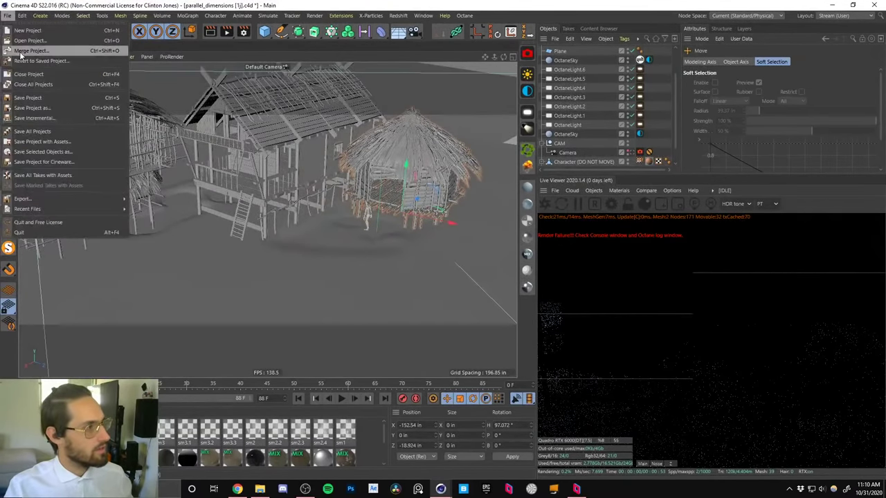
pyautogui.click(18, 52)
pyautogui.click(316, 31)
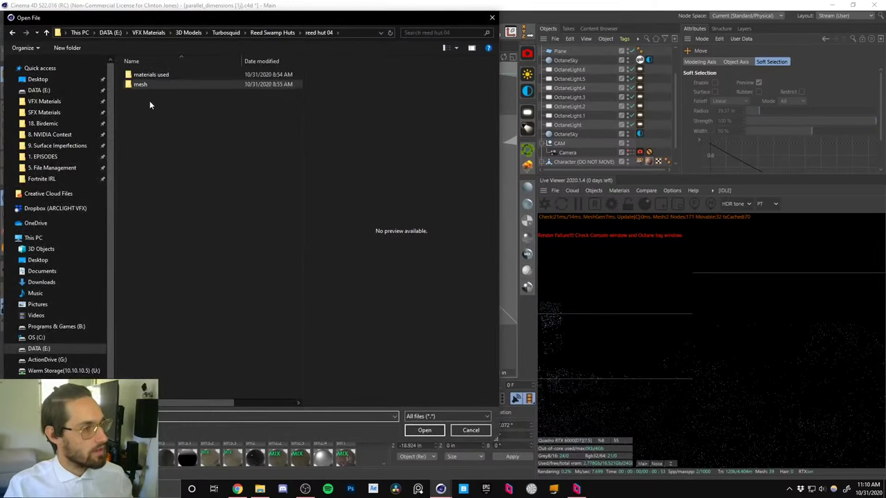
pyautogui.click(267, 34)
pyautogui.doubleClick(144, 104)
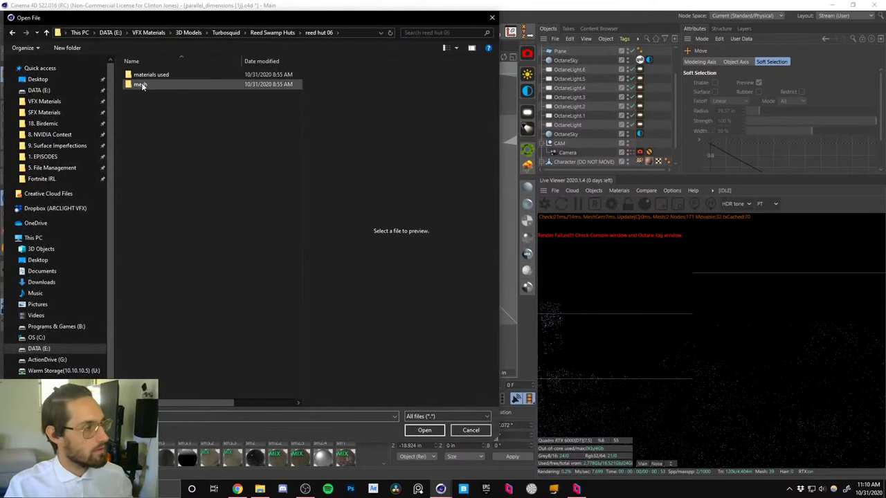
pyautogui.doubleClick(140, 83)
pyautogui.doubleClick(148, 318)
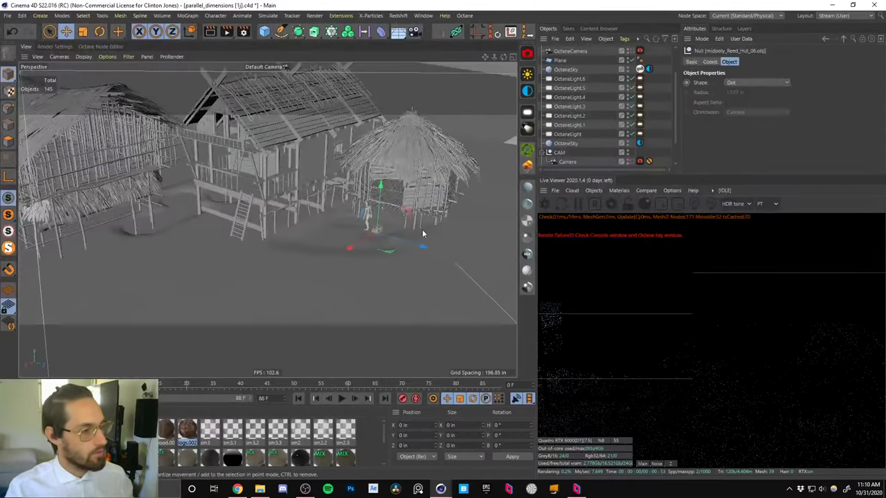
# Scale up reed hut 06 and move it clear of the round hut to about Z 190.7 in.
pyautogui.press('t')
pyautogui.moveTo(411, 208); pyautogui.dragTo(457, 173)
pyautogui.moveTo(201, 227); pyautogui.dragTo(365, 210)
pyautogui.press('e')
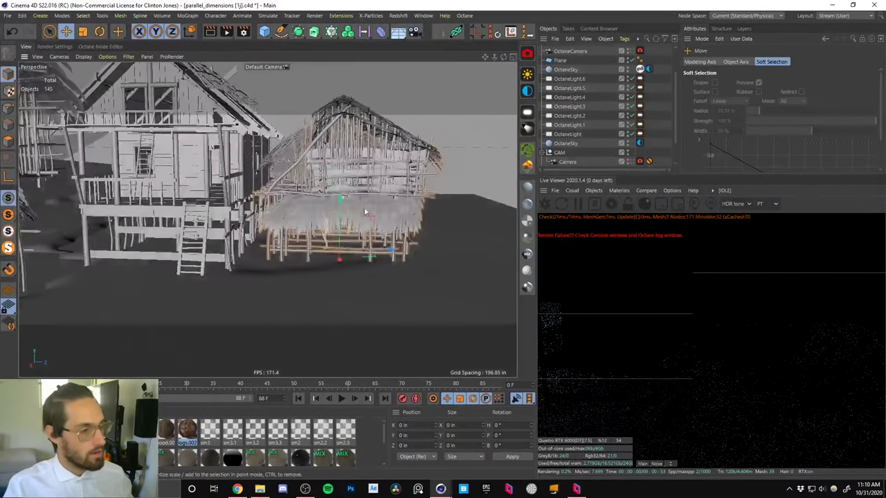
pyautogui.moveTo(381, 251); pyautogui.dragTo(502, 253)
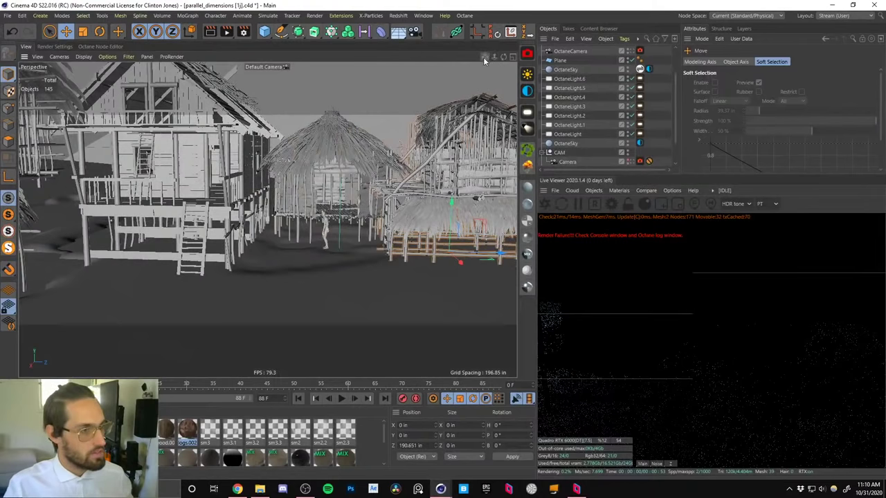
# Rotate reed hut 06 to a heading of about 71°.
pyautogui.moveTo(484, 57); pyautogui.dragTo(401, 83)
pyautogui.press('r')
pyautogui.moveTo(363, 279); pyautogui.dragTo(442, 287)
# Enlarge reed hut 06 further and move it to about X -318 in, Z 299.9 in, beside the other huts.
pyautogui.press('t')
pyautogui.moveTo(285, 287); pyautogui.dragTo(469, 207)
pyautogui.scroll(-5, 344, 263)
pyautogui.press('e')
pyautogui.scroll(-4, 328, 195)
pyautogui.keyDown('alt'); pyautogui.moveTo(328, 195); pyautogui.dragTo(472, 158); pyautogui.keyUp('alt')
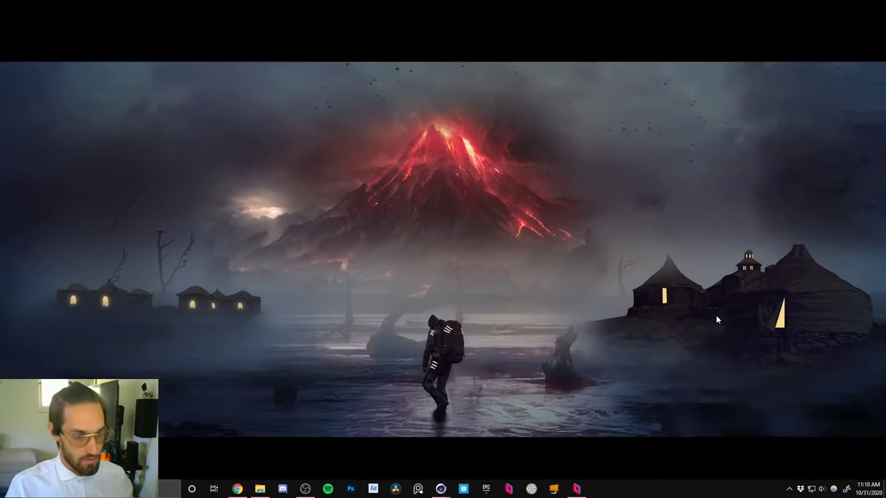
# Return to Cinema 4D and examine the arrangement of the four huts around the character from several angles.
pyautogui.hotkey('alt', 'Tab')
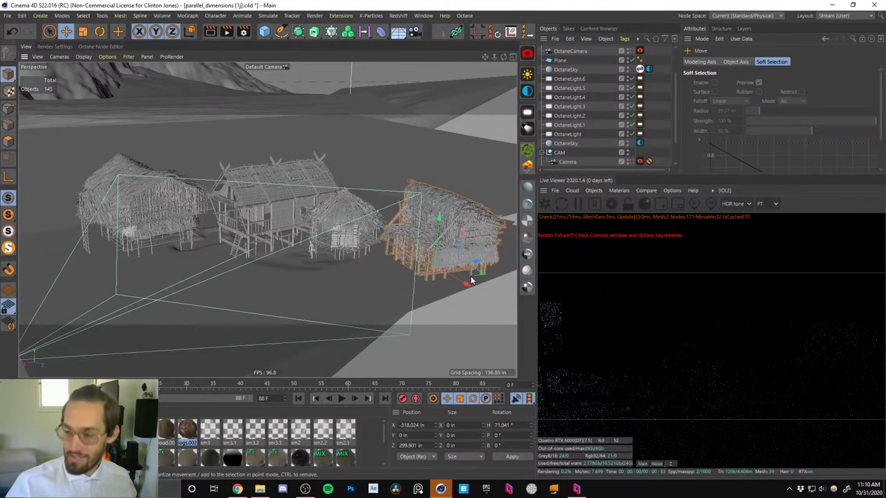
pyautogui.keyDown('alt'); pyautogui.moveTo(333, 237); pyautogui.dragTo(296, 219); pyautogui.keyUp('alt')
pyautogui.keyDown('alt'); pyautogui.moveTo(322, 227); pyautogui.dragTo(343, 191, button='right'); pyautogui.keyUp('alt')
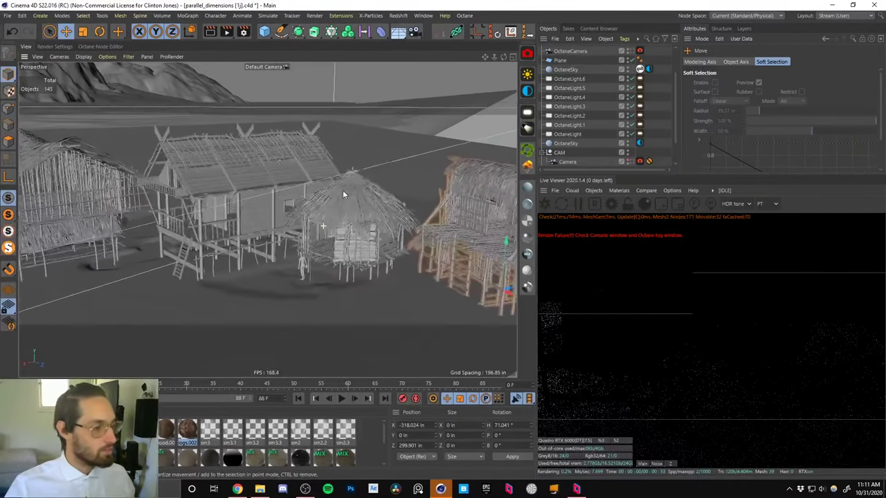
pyautogui.keyDown('alt'); pyautogui.moveTo(342, 191); pyautogui.dragTo(351, 232); pyautogui.keyUp('alt')
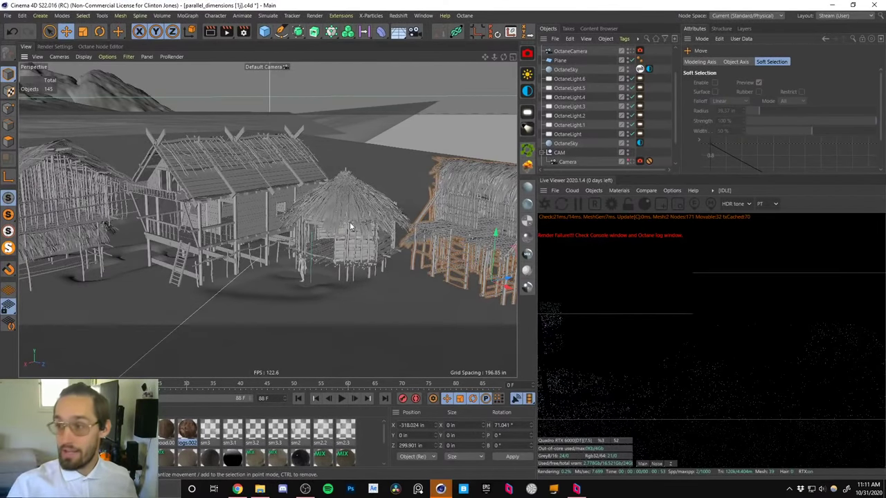
pyautogui.keyDown('alt'); pyautogui.moveTo(314, 209); pyautogui.dragTo(332, 232); pyautogui.keyUp('alt')
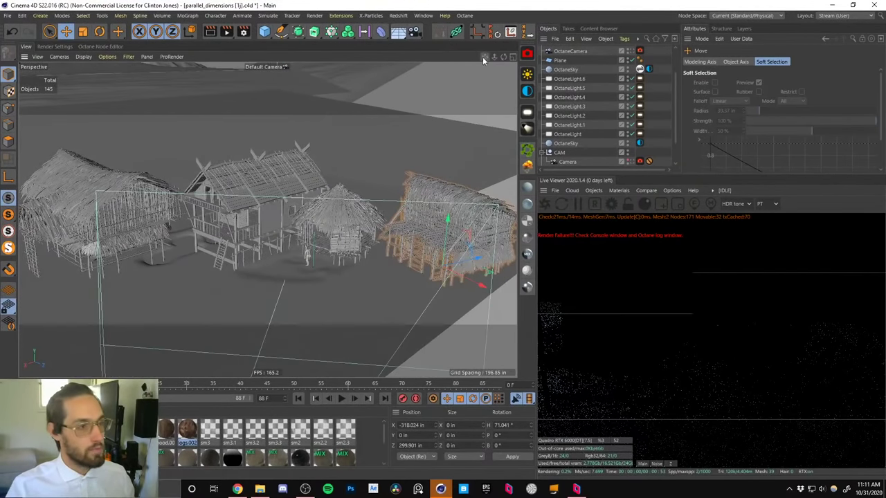
pyautogui.moveTo(483, 57)
pyautogui.mouseDown()
pyautogui.moveTo(493, 72)
pyautogui.moveTo(479, 68)
pyautogui.mouseUp()
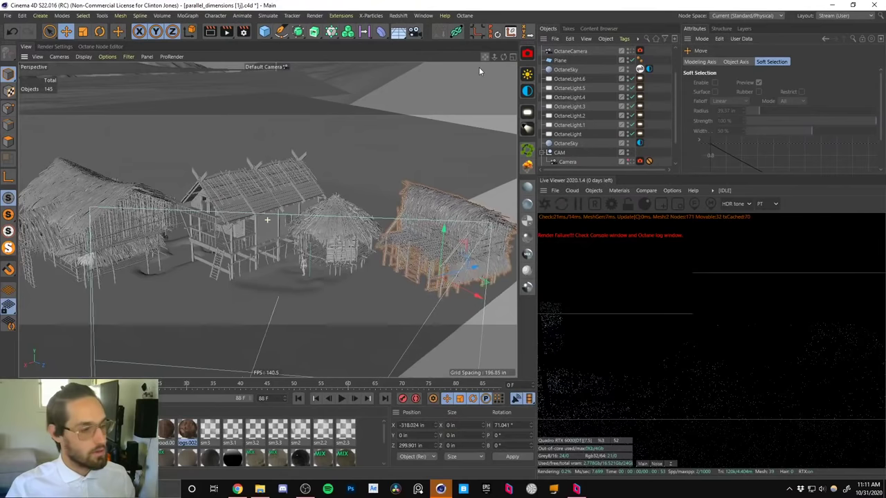
pyautogui.moveTo(323, 241)
pyautogui.keyDown('alt'); pyautogui.mouseDown()
pyautogui.moveTo(331, 225)
pyautogui.moveTo(330, 239)
pyautogui.mouseUp(); pyautogui.keyUp('alt')
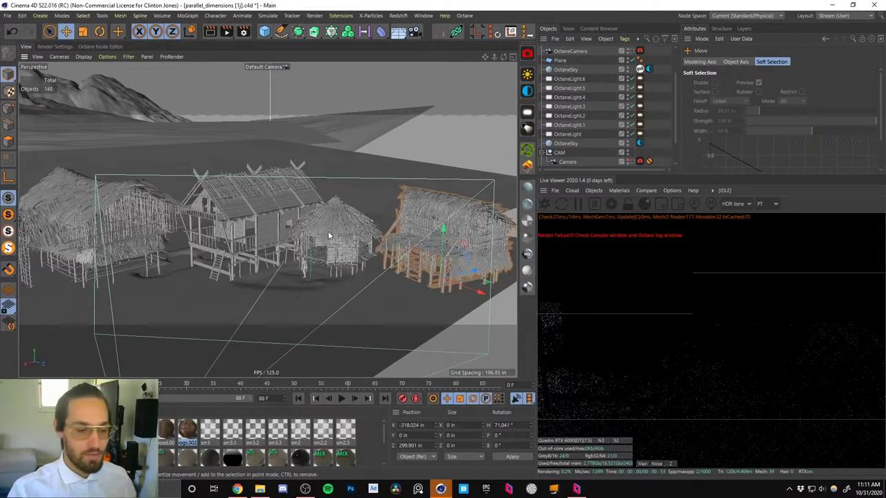
pyautogui.keyDown('alt'); pyautogui.moveTo(313, 233); pyautogui.dragTo(289, 234); pyautogui.keyUp('alt')
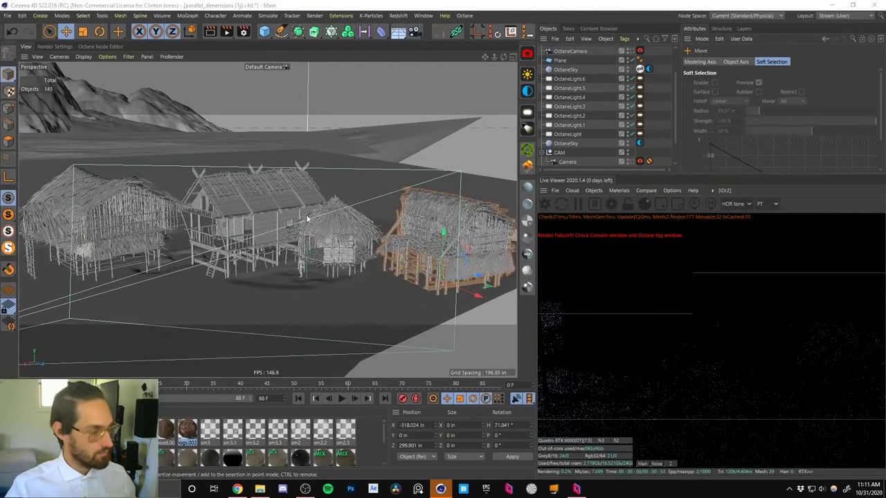
# Save the scene as a new incremental version named parallel_dimensions [1k].
pyautogui.hotkey('ctrl', 'shift', 's')
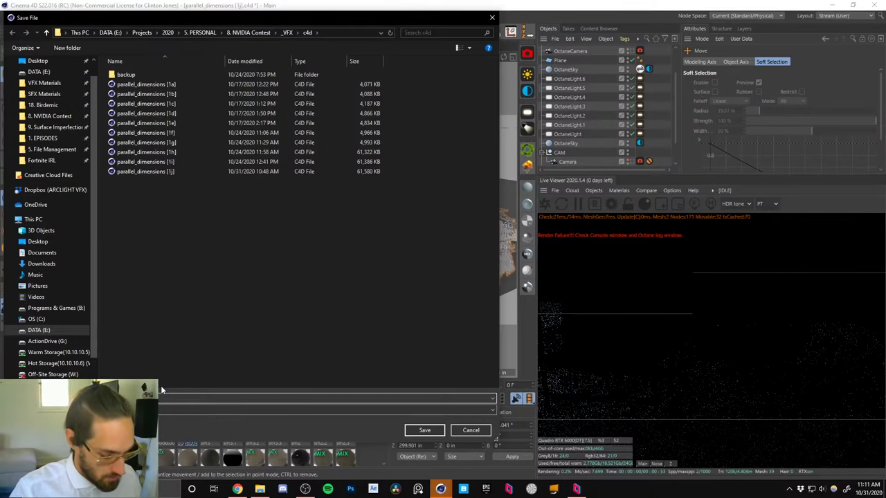
pyautogui.press('Return')
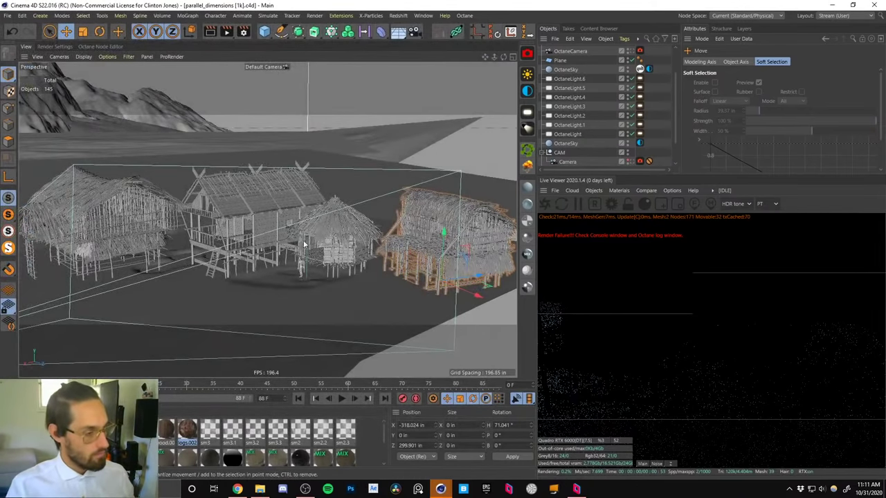
pyautogui.keyDown('alt'); pyautogui.moveTo(303, 243); pyautogui.dragTo(330, 315); pyautogui.keyUp('alt')
# Select the -LOD1_hut_001.obj null, then open the logs.002 material in an Octane Node Editor docked in the viewport area.
pyautogui.click(185, 432)
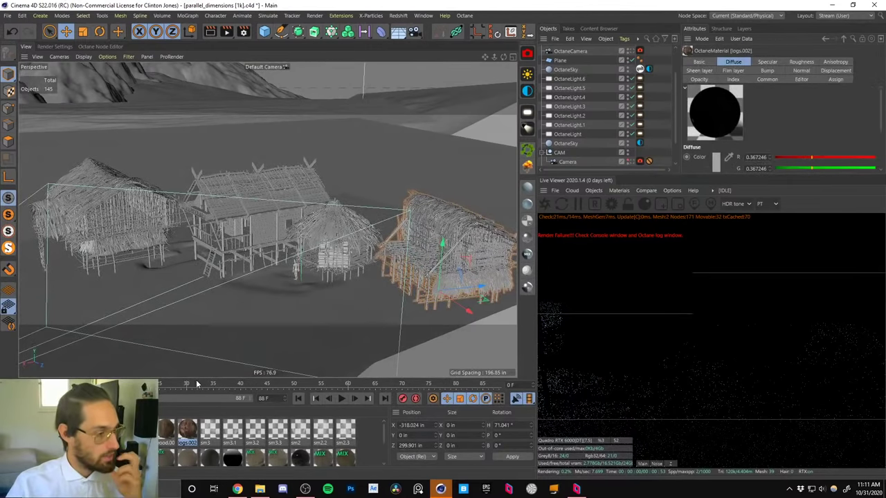
pyautogui.scroll(2, 595, 90)
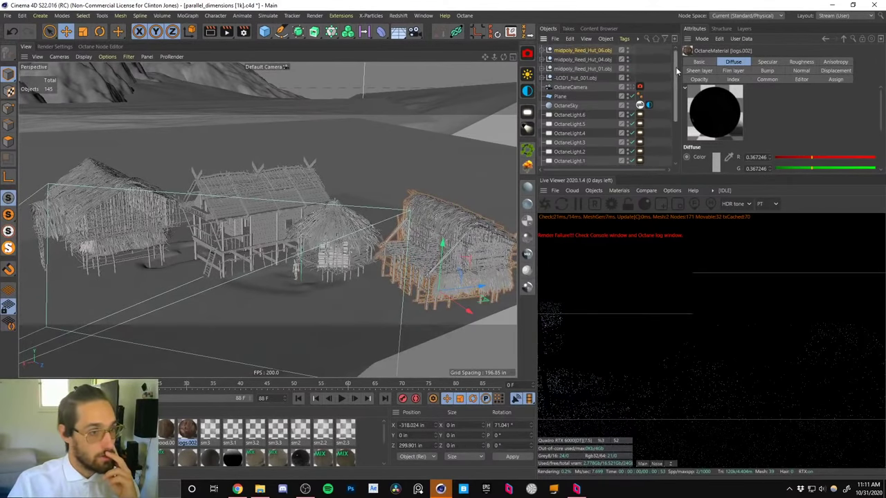
pyautogui.click(567, 79)
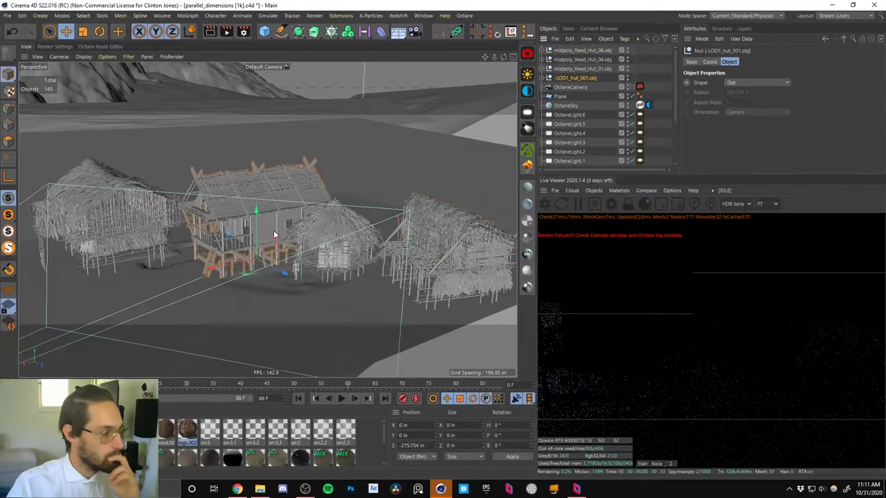
pyautogui.doubleClick(188, 432)
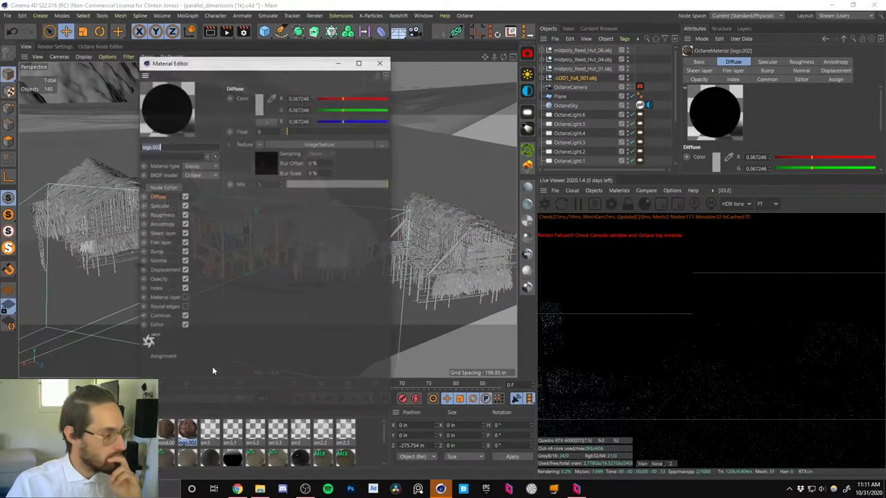
pyautogui.click(162, 188)
pyautogui.moveTo(399, 177); pyautogui.dragTo(326, 121)
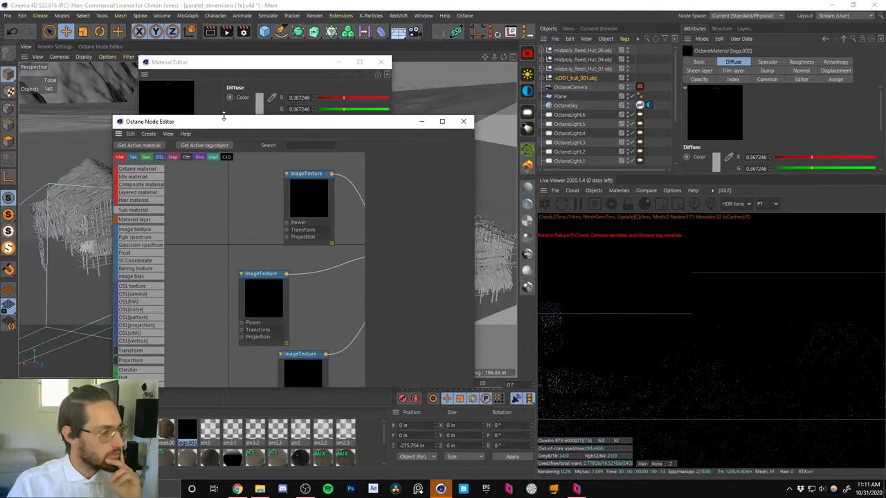
pyautogui.moveTo(26, 61); pyautogui.dragTo(25, 58)
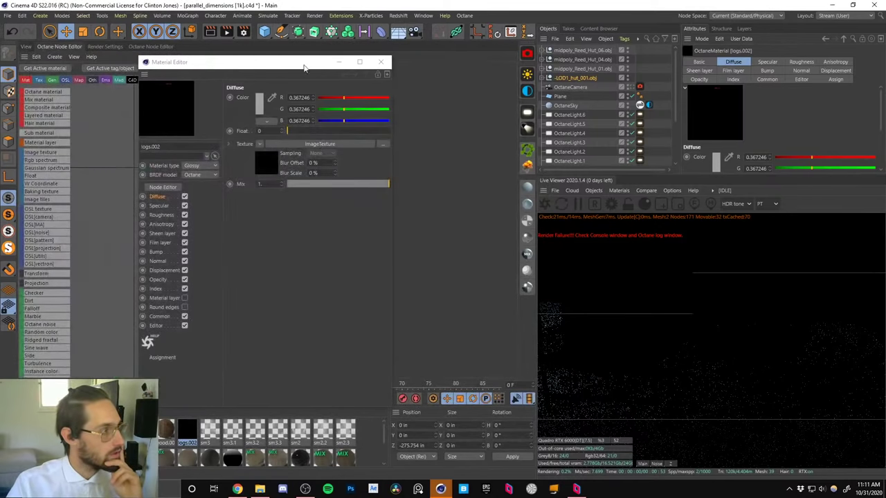
pyautogui.click(381, 63)
pyautogui.moveTo(330, 142); pyautogui.dragTo(328, 154)
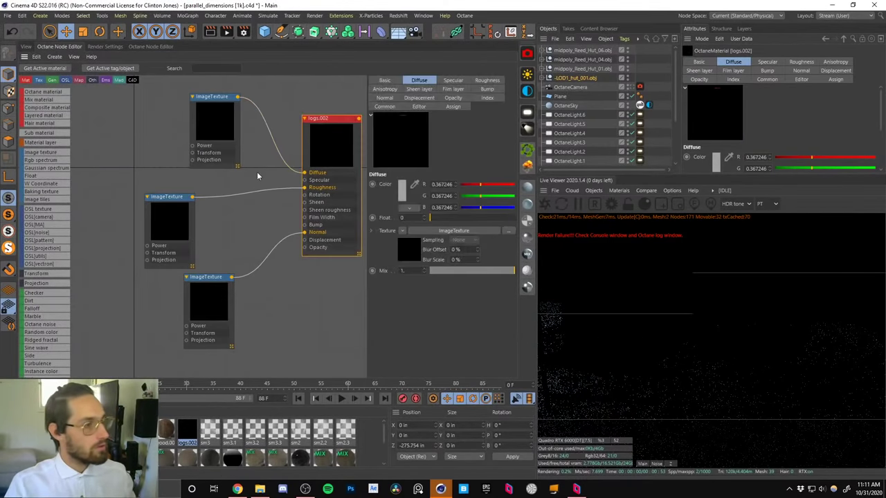
# Examine the image texture nodes feeding logs.002 and read the diffuse texture's file path.
pyautogui.moveTo(228, 141); pyautogui.dragTo(197, 143, button='middle')
pyautogui.click(199, 143)
pyautogui.moveTo(141, 234); pyautogui.dragTo(134, 217)
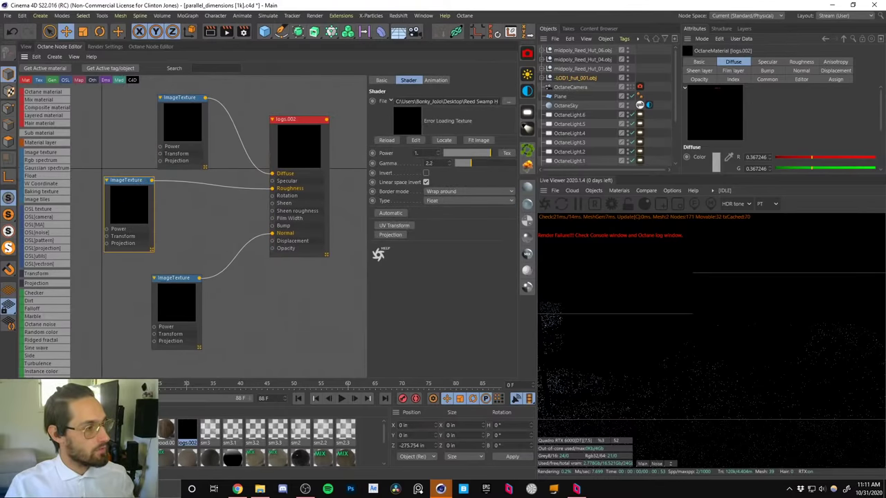
pyautogui.moveTo(164, 312); pyautogui.dragTo(168, 300)
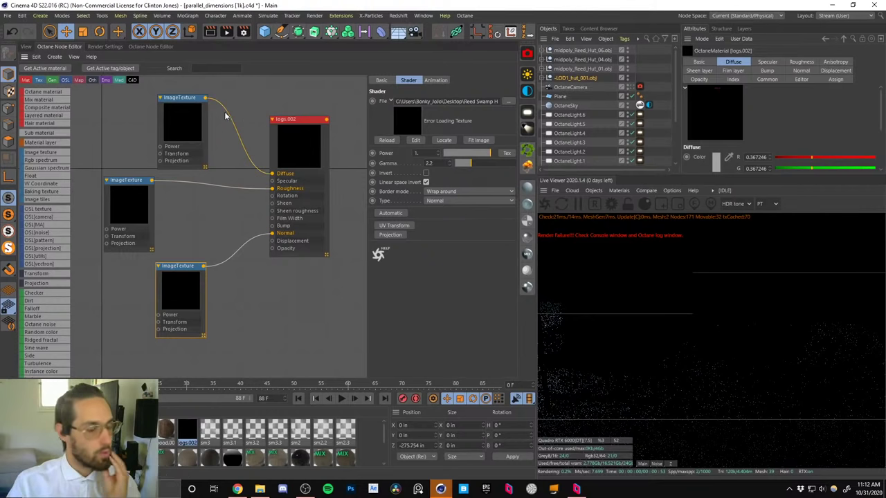
pyautogui.moveTo(195, 124); pyautogui.dragTo(202, 115)
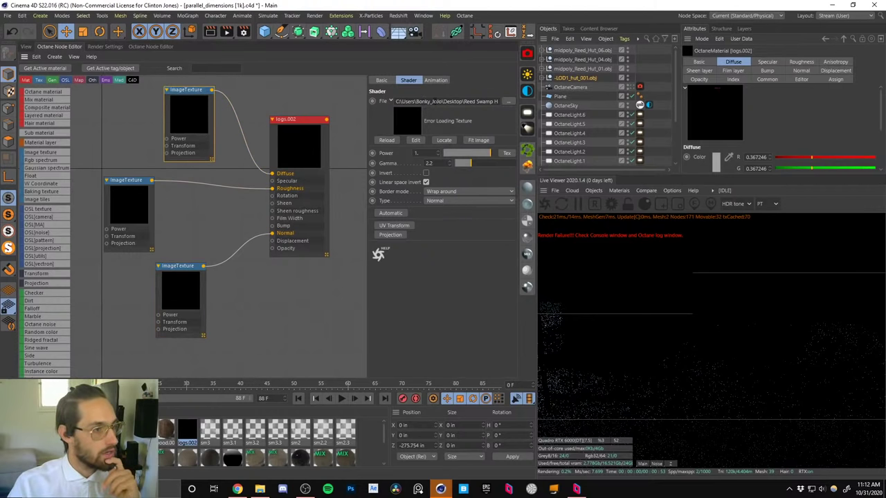
pyautogui.moveTo(457, 102); pyautogui.dragTo(519, 105)
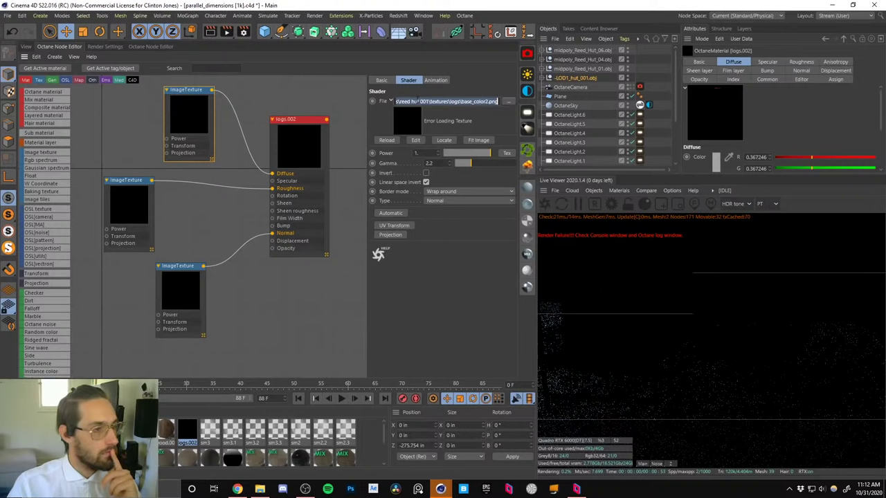
pyautogui.moveTo(409, 101); pyautogui.dragTo(489, 102)
pyautogui.click(193, 114)
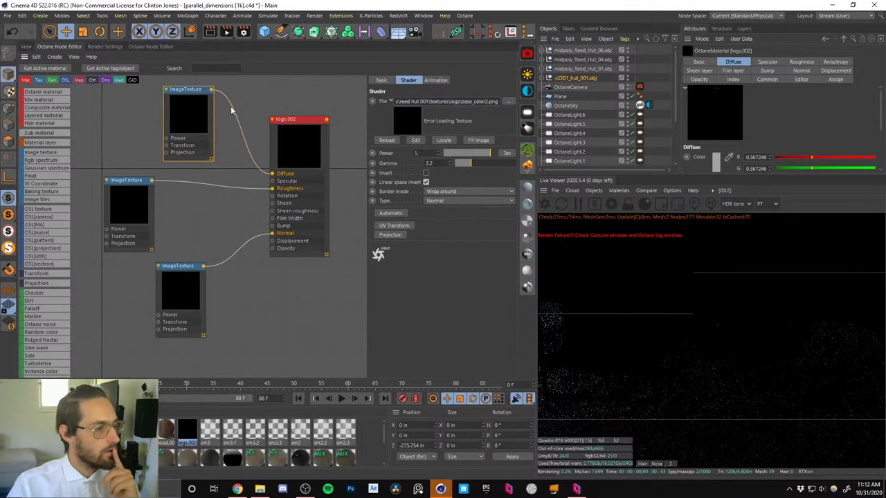
# Relink the logs.002 diffuse texture to base_color2 from Reed Swamp Huts > reed hut 001 > textures > logs, without copying it to the project.
pyautogui.click(505, 103)
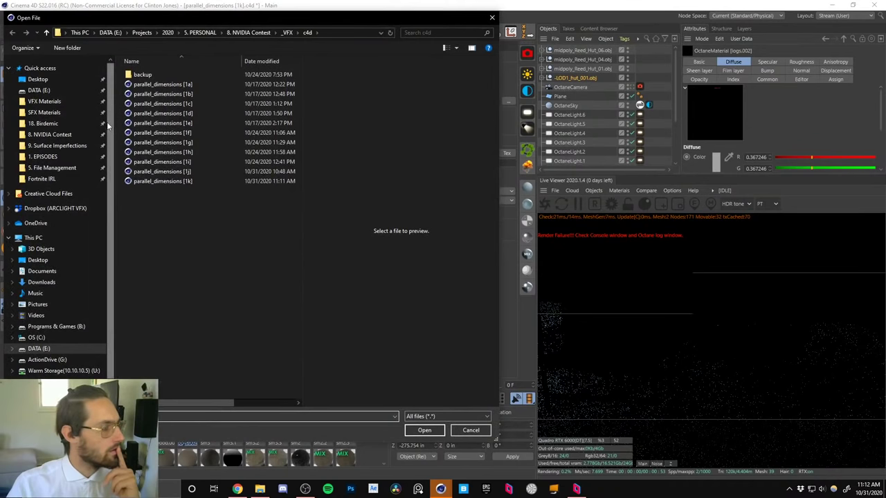
pyautogui.click(56, 102)
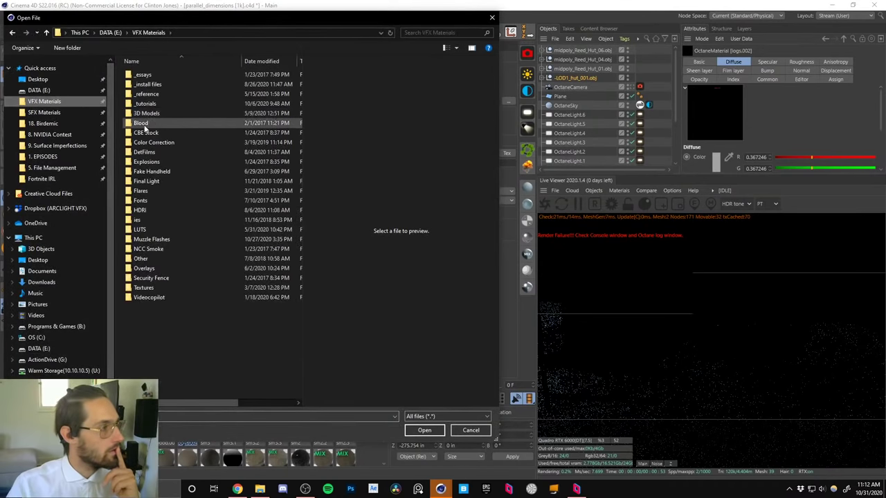
pyautogui.doubleClick(144, 114)
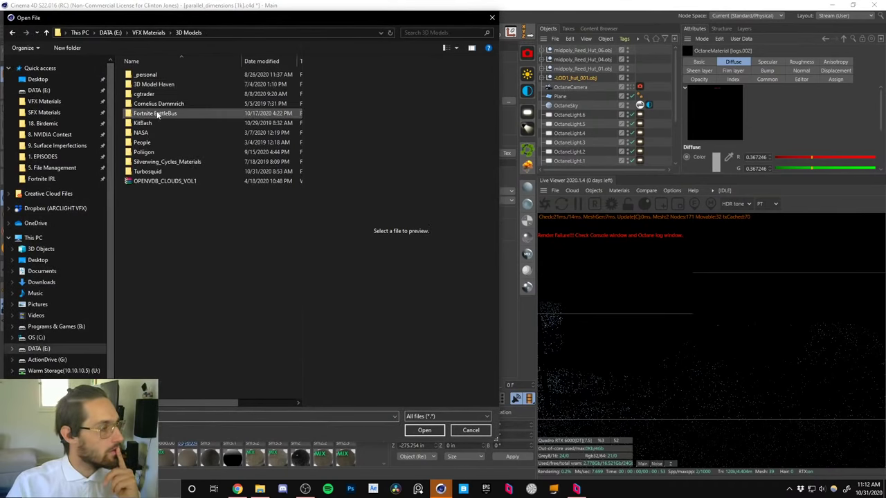
pyautogui.doubleClick(147, 162)
pyautogui.doubleClick(149, 152)
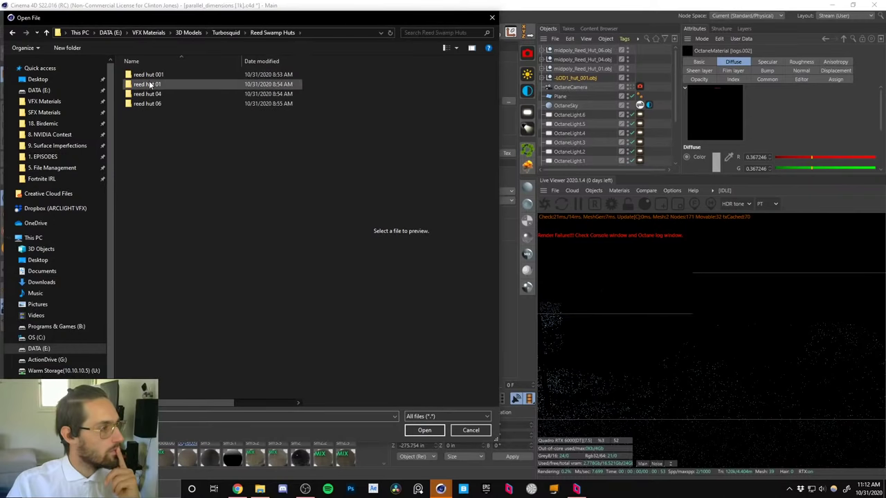
pyautogui.doubleClick(160, 84)
pyautogui.doubleClick(144, 84)
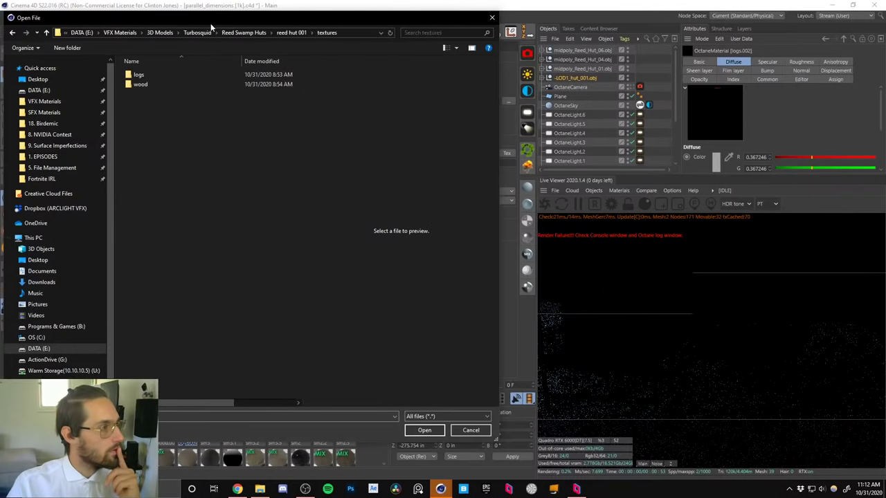
pyautogui.moveTo(196, 24); pyautogui.dragTo(371, 52)
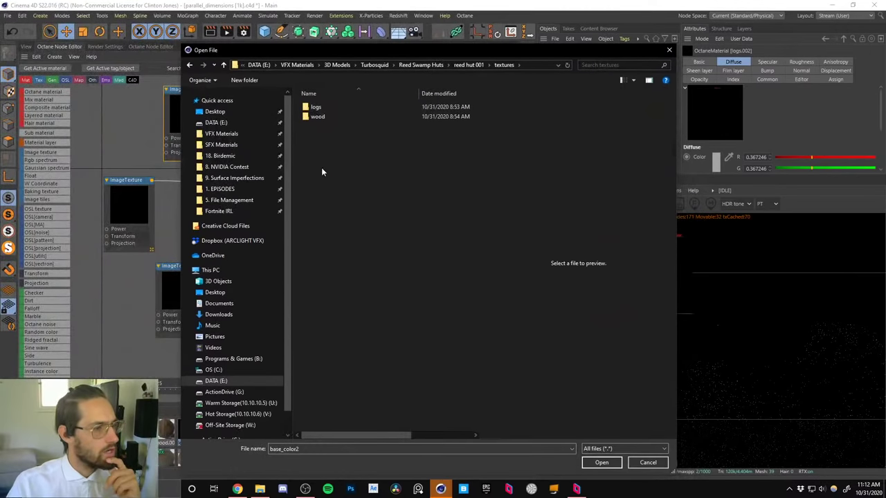
pyautogui.doubleClick(316, 108)
pyautogui.doubleClick(380, 118)
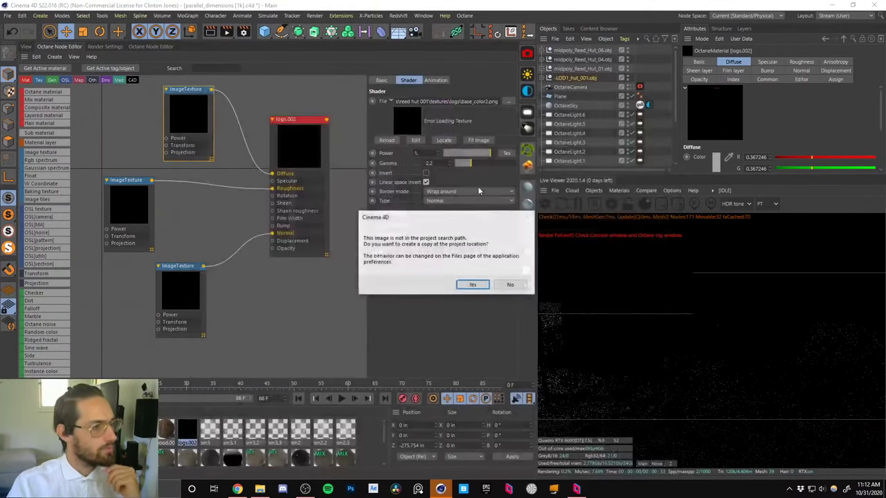
pyautogui.click(506, 284)
# Relink the logs.002 roughness texture to sticks_r from the logs folder, without copying it to the project.
pyautogui.click(127, 207)
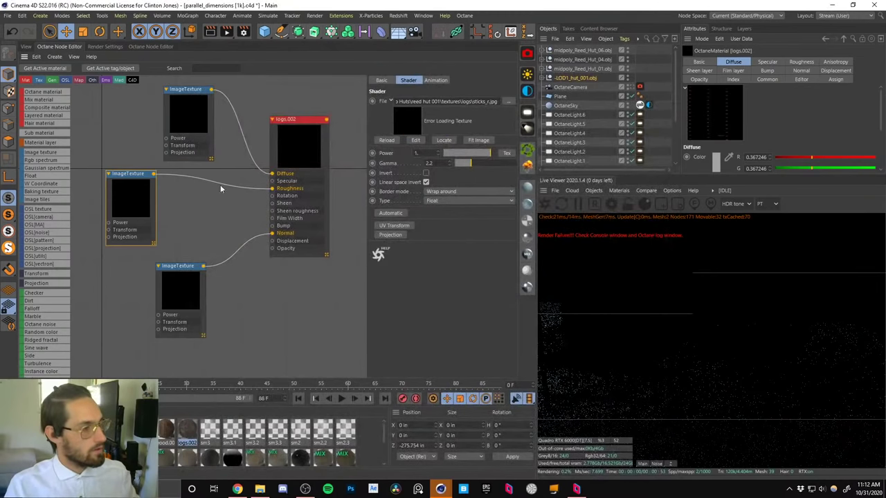
pyautogui.click(508, 101)
pyautogui.doubleClick(383, 169)
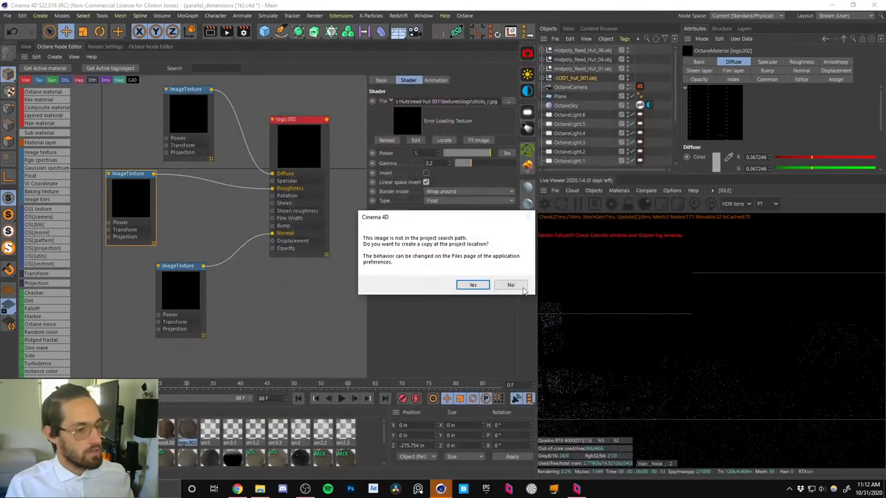
pyautogui.click(512, 286)
# Relink the logs.002 normal texture to sticks_n from the logs folder, without copying it to the project.
pyautogui.click(190, 291)
pyautogui.click(508, 101)
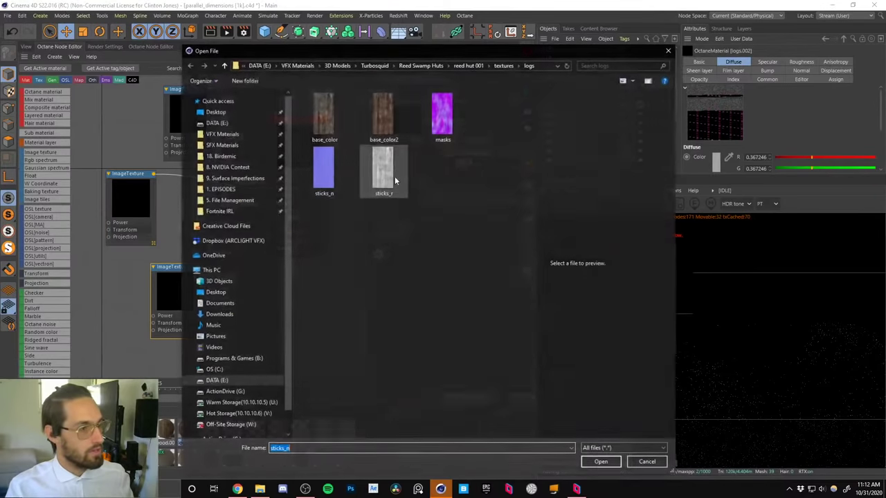
pyautogui.click(321, 173)
pyautogui.doubleClick(321, 174)
pyautogui.click(514, 284)
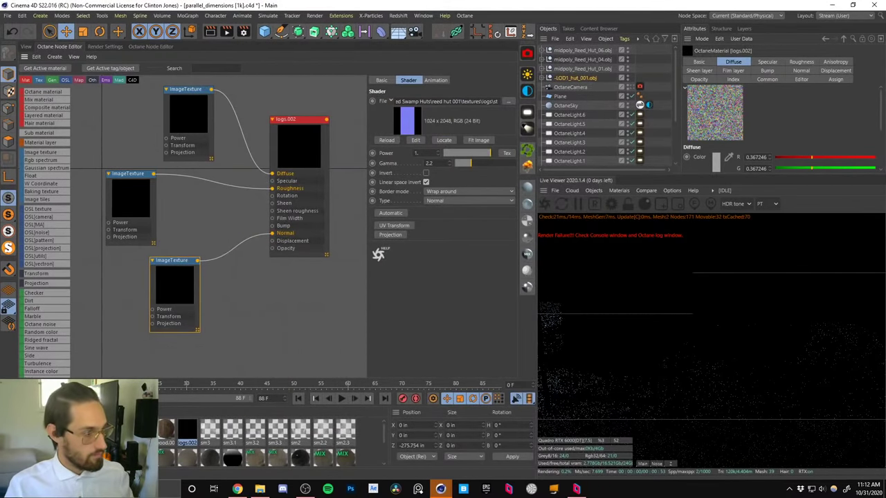
# Relink the wood.002 diffuse texture to T_darkwood_basecolor from reed hut 001 > textures > wood, without copying it to the project.
pyautogui.click(166, 431)
pyautogui.click(187, 121)
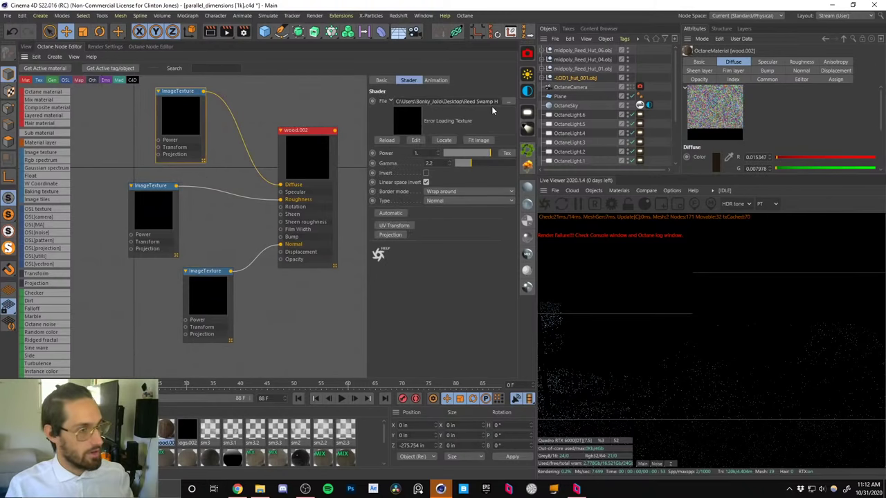
pyautogui.moveTo(483, 104); pyautogui.dragTo(549, 106)
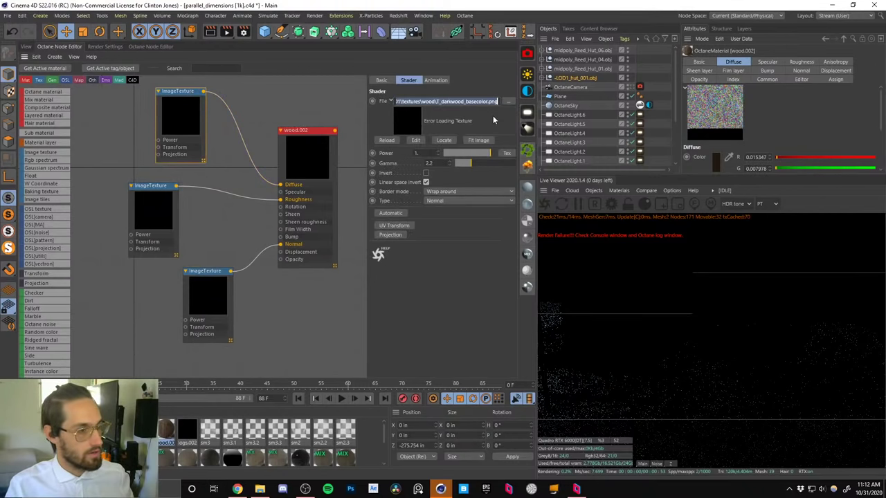
pyautogui.click(412, 102)
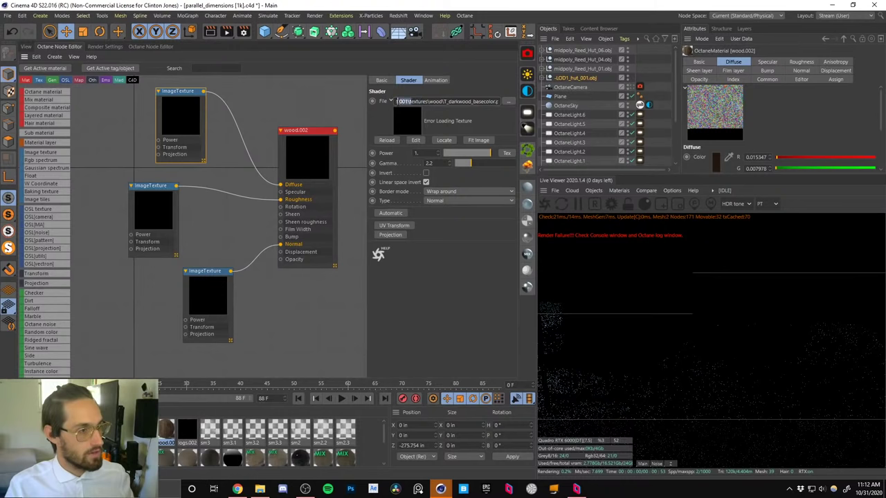
pyautogui.moveTo(397, 102); pyautogui.dragTo(516, 104)
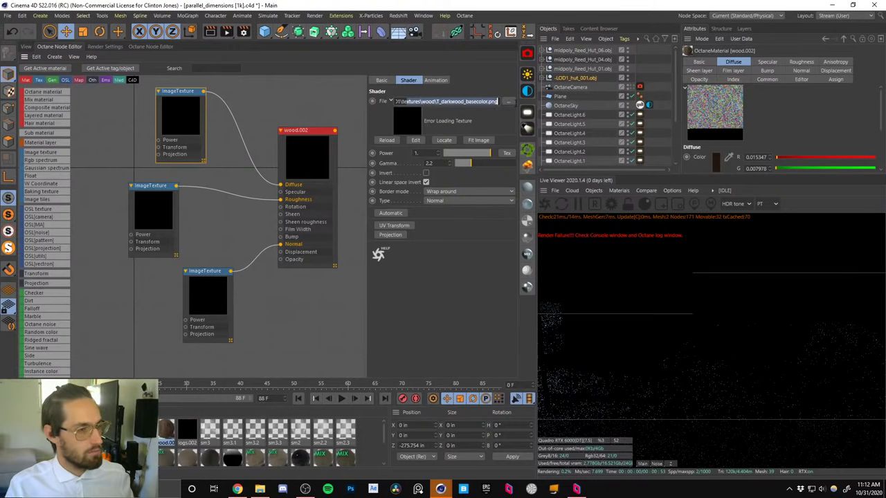
pyautogui.click(507, 104)
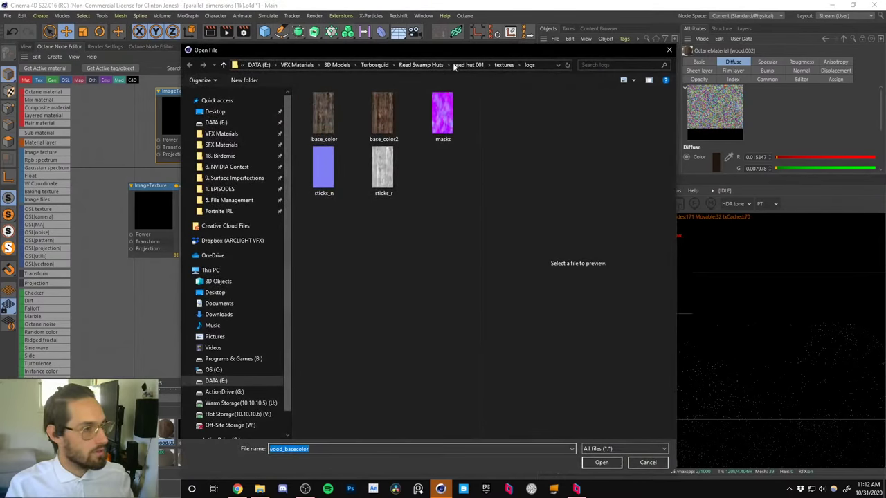
pyautogui.click(500, 65)
pyautogui.doubleClick(321, 114)
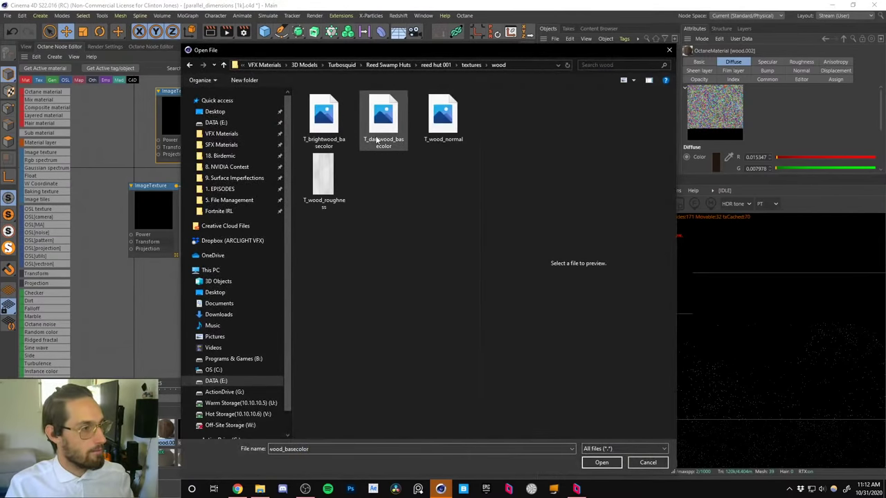
pyautogui.doubleClick(382, 114)
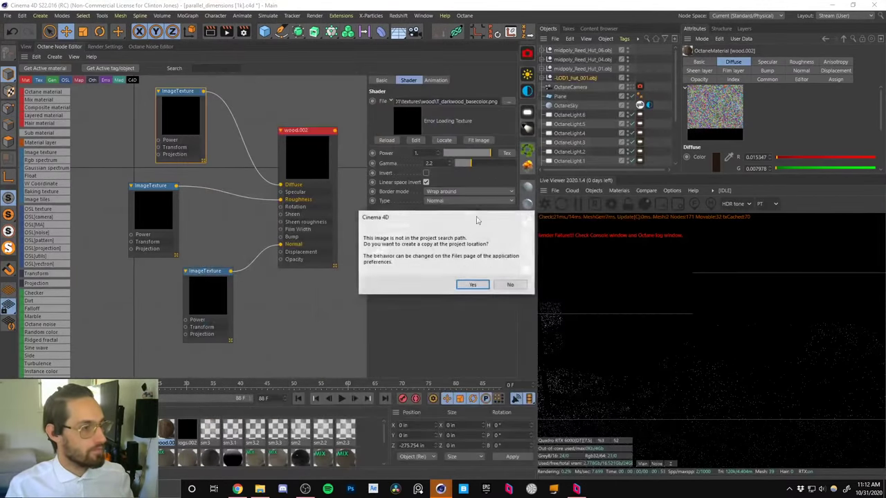
pyautogui.click(508, 283)
# Relink the wood.002 roughness texture to T_wood_roughness from the wood folder, without copying it to the project.
pyautogui.click(154, 221)
pyautogui.click(507, 101)
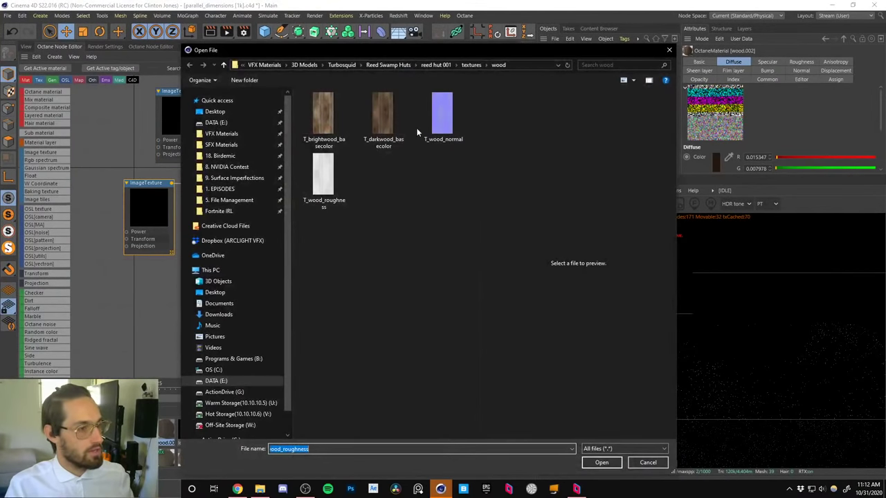
pyautogui.doubleClick(323, 173)
pyautogui.click(508, 283)
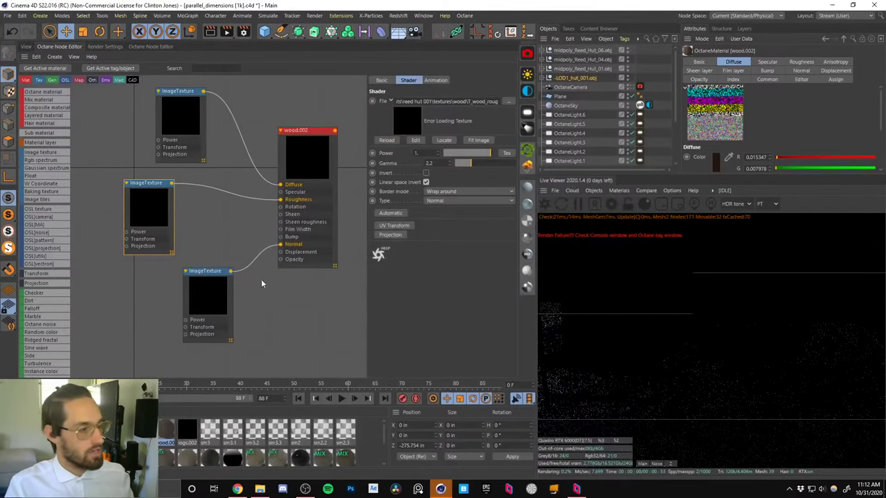
# Relink the wood.002 normal texture to T_wood_normal from the wood folder, without copying it to the project.
pyautogui.click(204, 292)
pyautogui.click(507, 101)
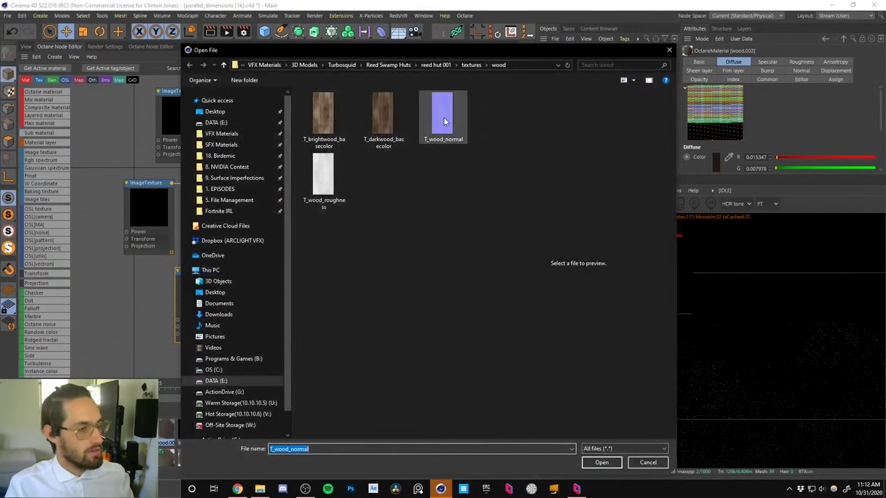
pyautogui.doubleClick(444, 119)
pyautogui.click(510, 285)
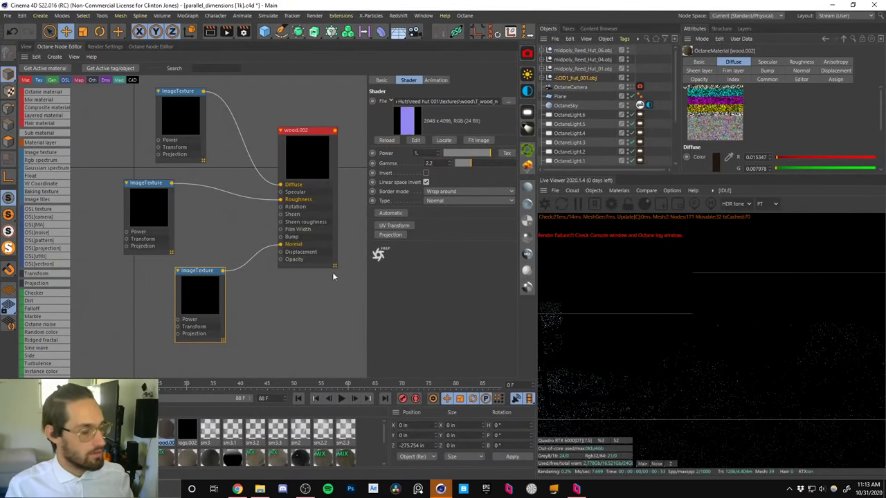
# Restart the Octane Live Viewer render and save the project.
pyautogui.click(543, 204)
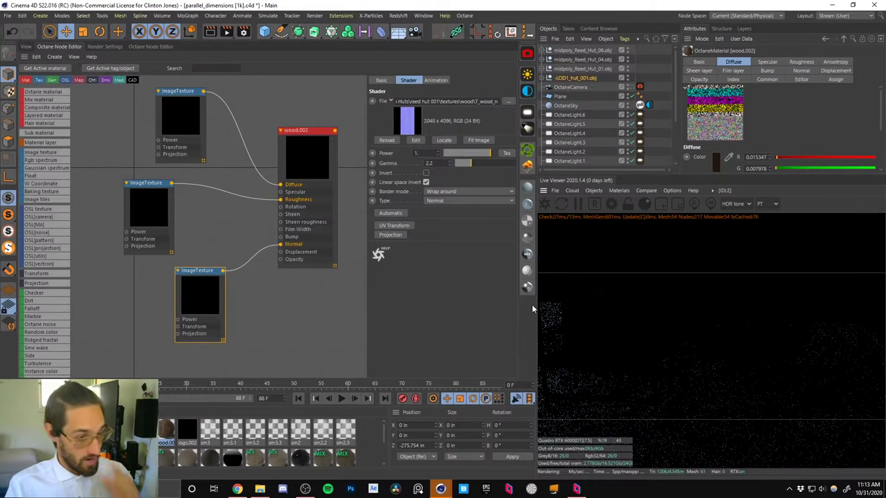
pyautogui.hotkey('ctrl', 's')
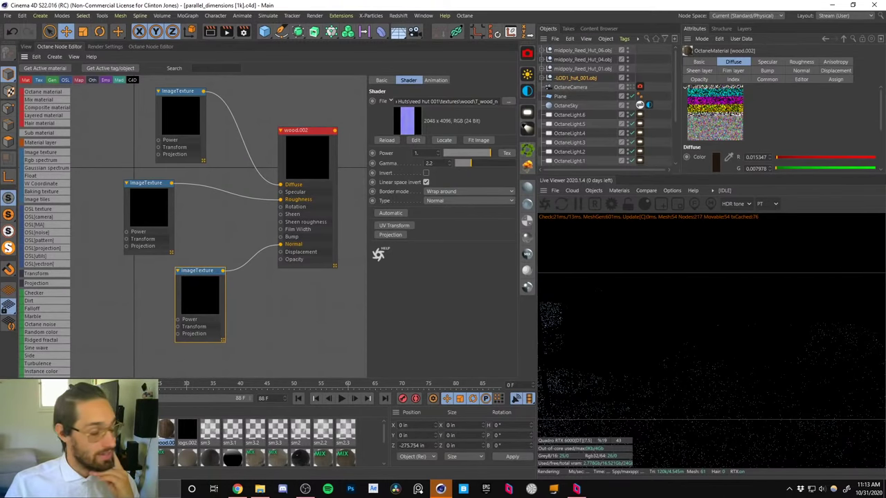
# Relink the red_dirty_wood.004 diffuse texture to roof_basecolor from Reed Swamp Huts > reed hut 01 > materials used, without copying it to the project.
pyautogui.click(143, 430)
pyautogui.moveTo(230, 148); pyautogui.dragTo(213, 136)
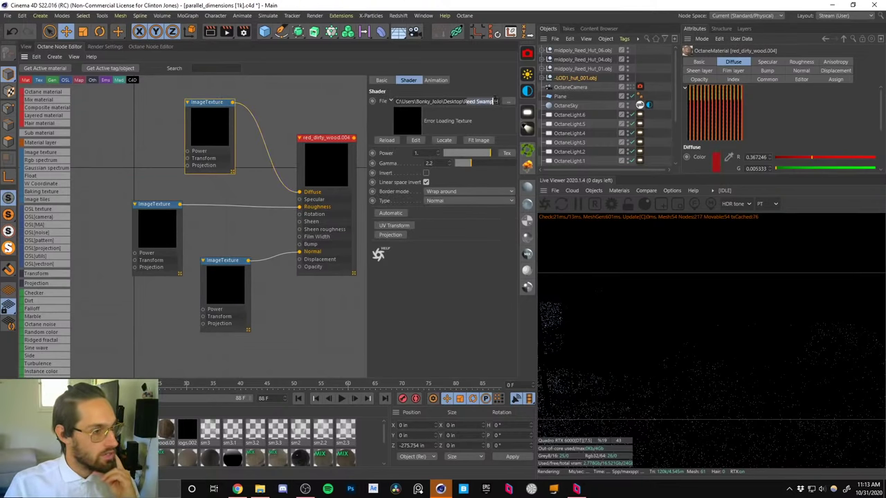
pyautogui.moveTo(495, 101); pyautogui.dragTo(499, 101)
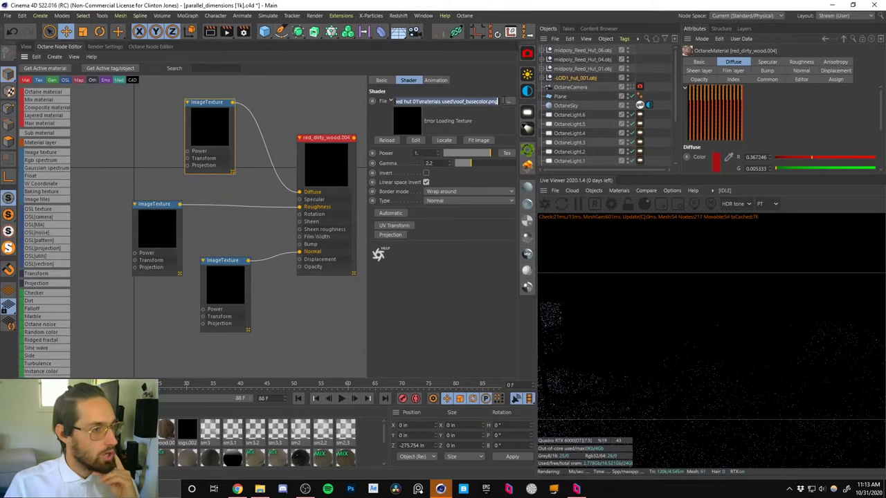
pyautogui.click(237, 150)
pyautogui.click(223, 125)
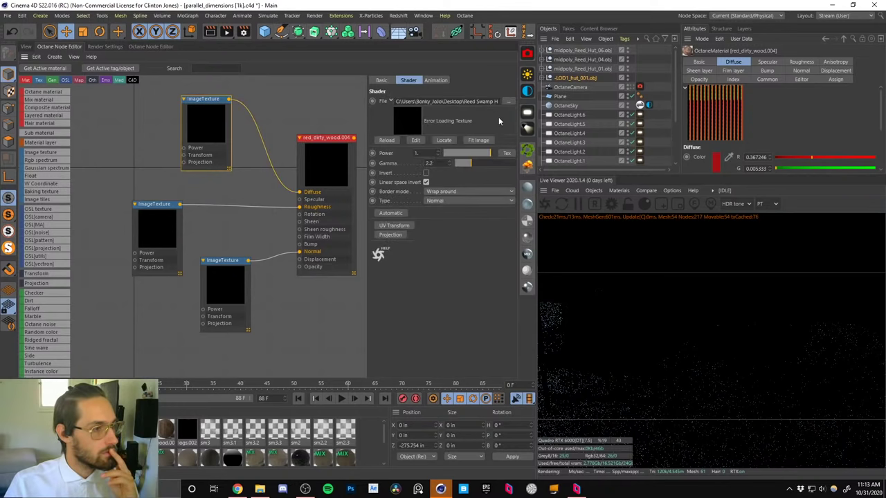
pyautogui.click(508, 101)
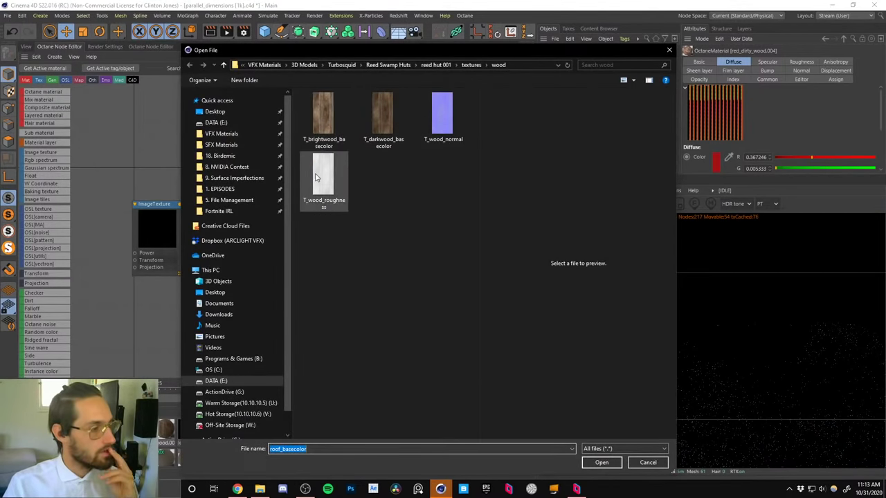
pyautogui.click(422, 64)
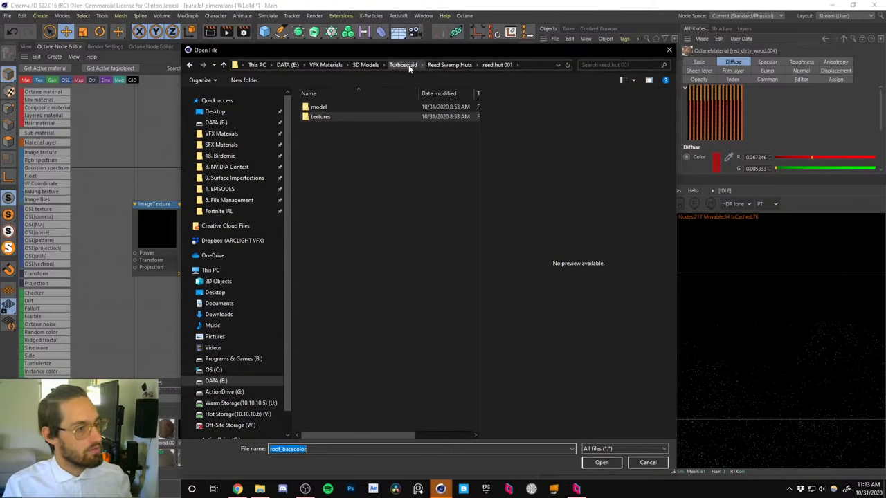
pyautogui.click(449, 64)
pyautogui.doubleClick(323, 116)
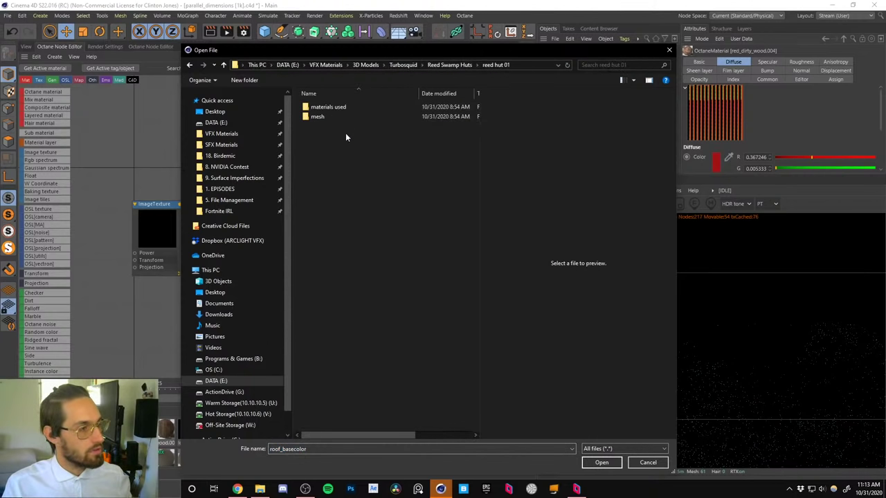
pyautogui.doubleClick(328, 106)
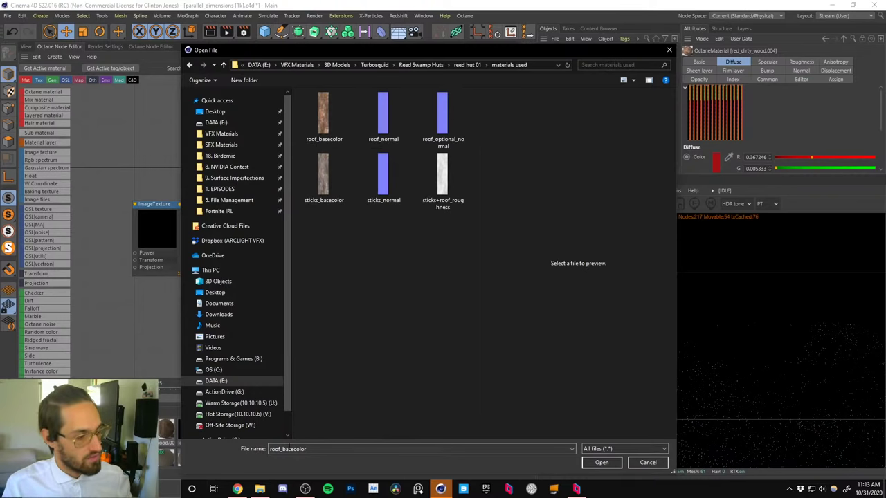
pyautogui.click(598, 468)
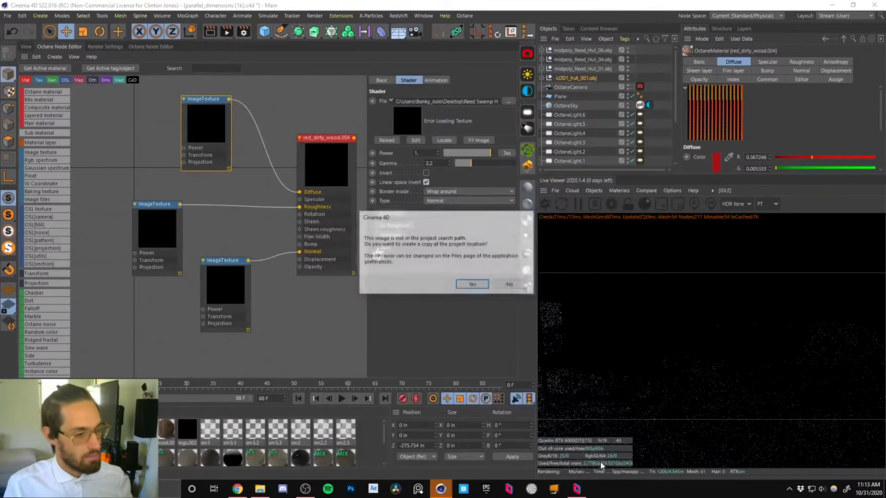
pyautogui.click(509, 285)
# Relink the red_dirty_wood.004 roughness texture to sticks+roof_roughness from reed hut 01's materials used folder, without copying it to the project.
pyautogui.moveTo(191, 228); pyautogui.dragTo(186, 226)
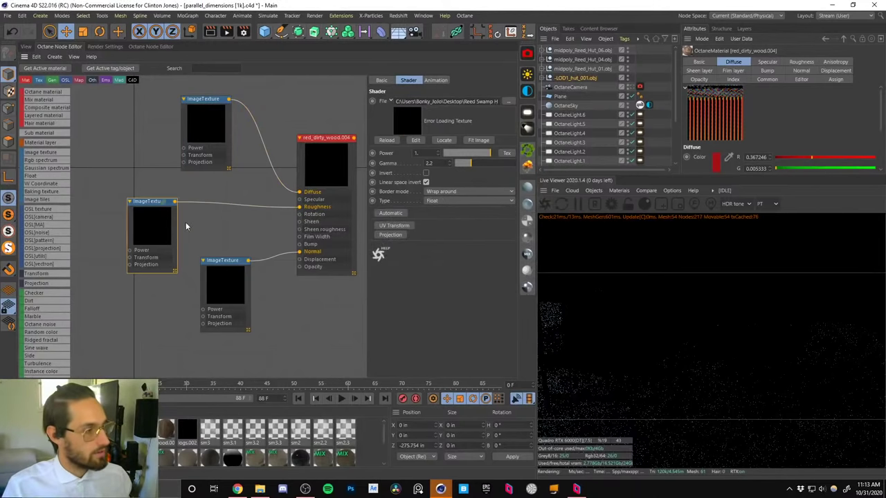
pyautogui.click(510, 103)
pyautogui.click(450, 197)
pyautogui.click(599, 462)
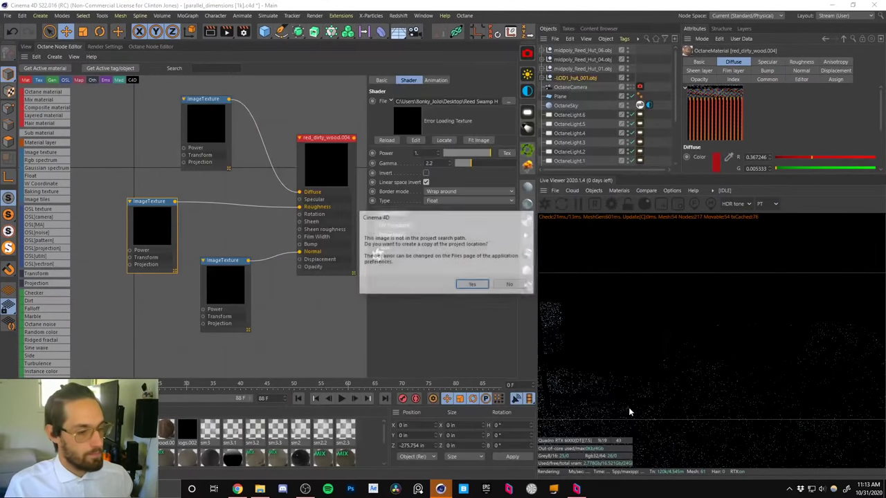
pyautogui.click(515, 284)
# Relink the red_dirty_wood.004 normal texture to roof_normal from reed hut 01's materials used folder, without copying it to the project.
pyautogui.moveTo(235, 281); pyautogui.dragTo(229, 285)
pyautogui.click(509, 104)
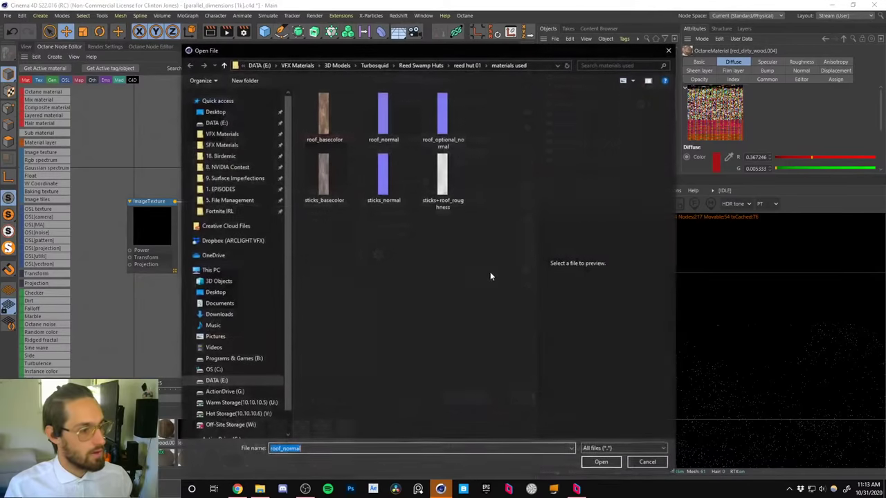
pyautogui.click(601, 463)
pyautogui.click(511, 285)
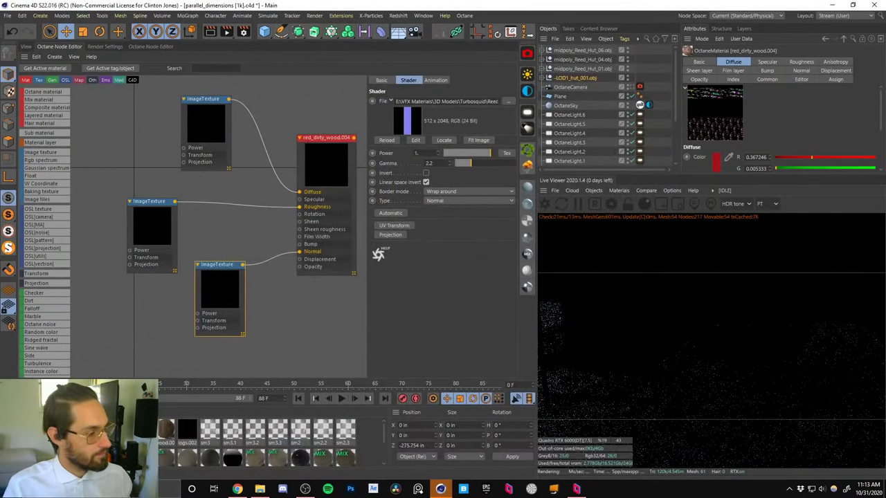
# Relink the dirty_wood.002 diffuse texture to sticks_basecolor from reed hut 01's materials used folder, without copying it to the project.
pyautogui.click(218, 118)
pyautogui.click(508, 101)
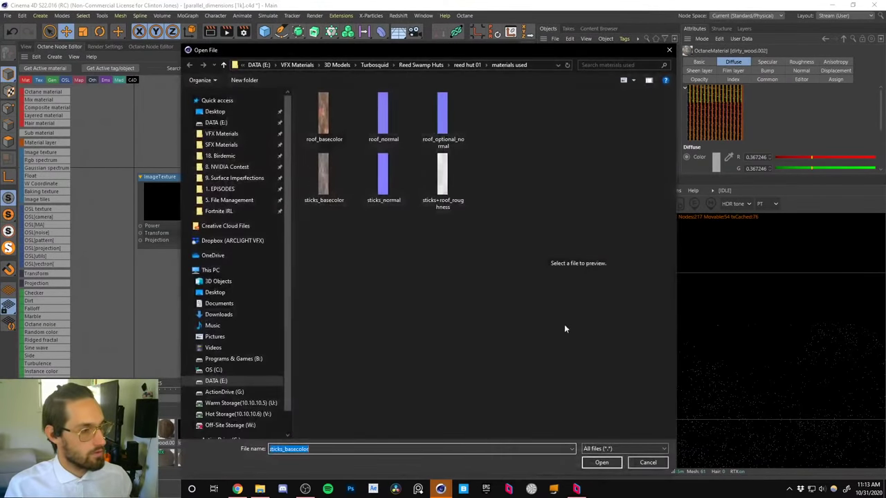
pyautogui.press('Return')
pyautogui.click(509, 283)
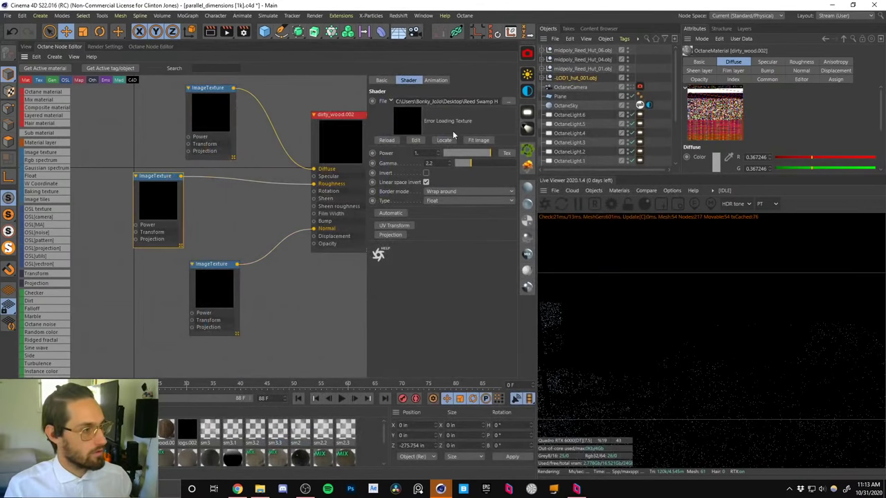
# Relink the dirty_wood.002 roughness texture to sticks+roof_roughness from reed hut 01's materials used folder, without copying it to the project.
pyautogui.click(510, 102)
pyautogui.press('Return')
pyautogui.click(510, 283)
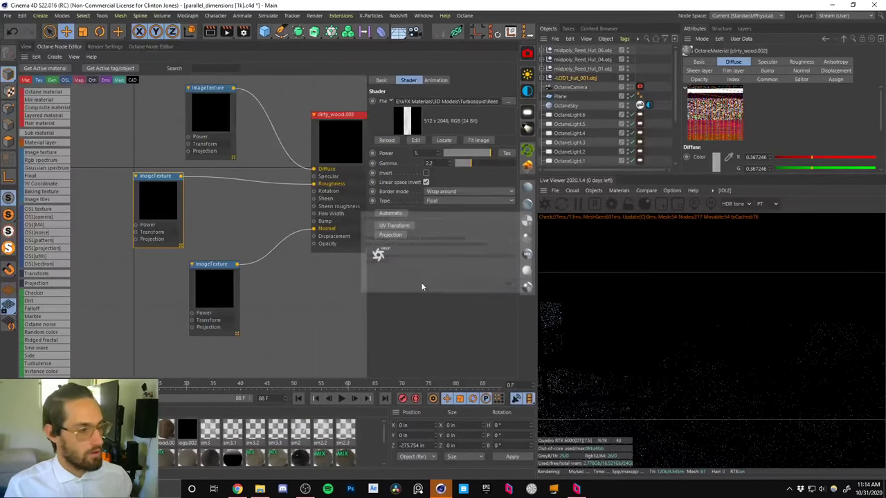
# Relink the dirty_wood.002 normal texture to its matching normal map in reed hut 01's materials used folder, without copying it to the project.
pyautogui.moveTo(213, 285); pyautogui.dragTo(213, 290)
pyautogui.click(213, 290)
pyautogui.click(509, 101)
pyautogui.press('Return')
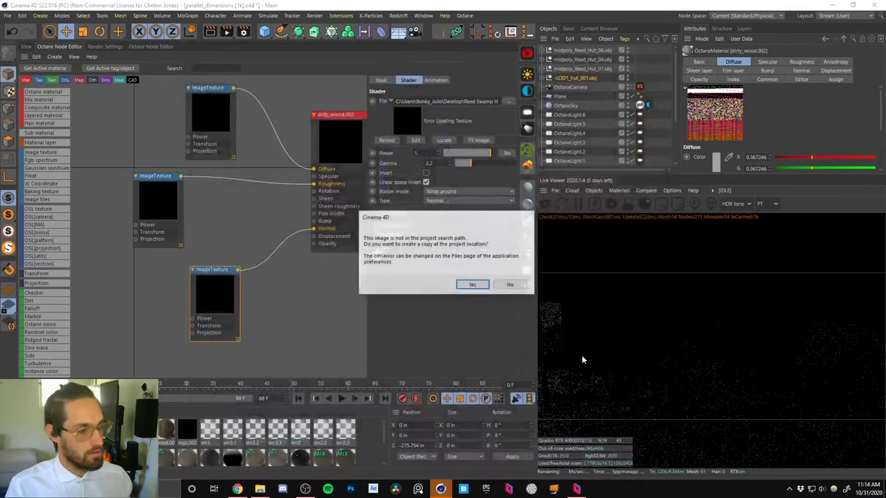
pyautogui.click(510, 285)
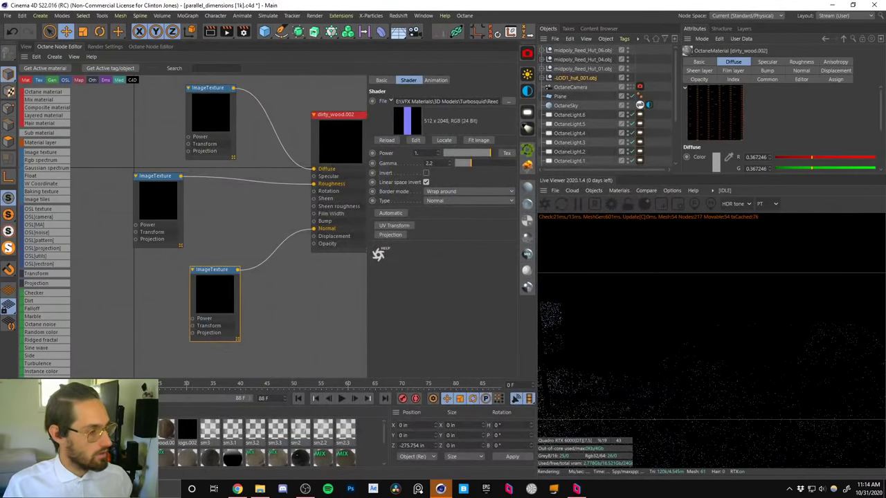
# Relink the red_dirty_wood.002 diffuse texture to roof_basecolor from reed hut 04's materials used folder, without copying it to the project.
pyautogui.click(143, 430)
pyautogui.click(45, 68)
pyautogui.click(205, 144)
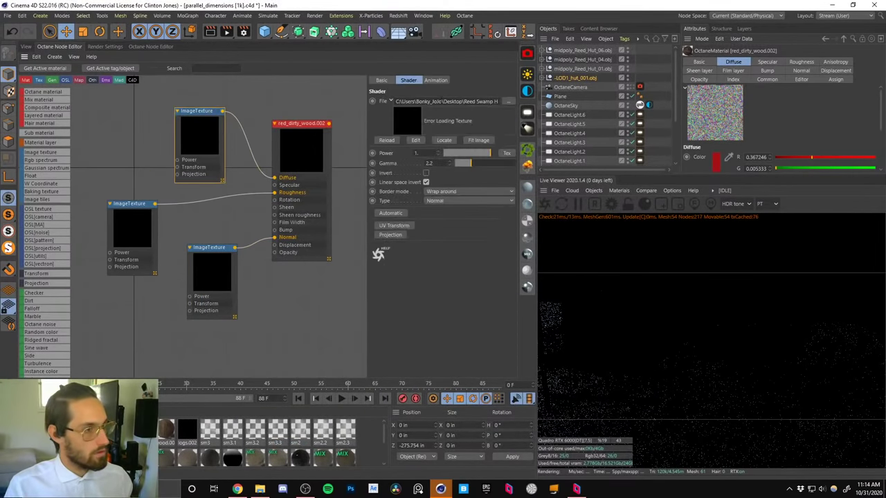
pyautogui.moveTo(498, 101); pyautogui.dragTo(420, 101)
pyautogui.doubleClick(478, 103)
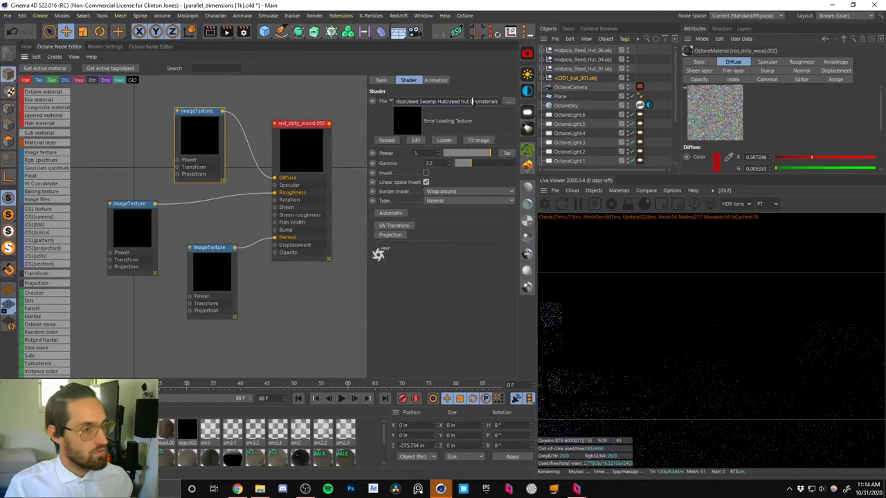
pyautogui.click(256, 97)
pyautogui.moveTo(210, 111); pyautogui.dragTo(209, 108)
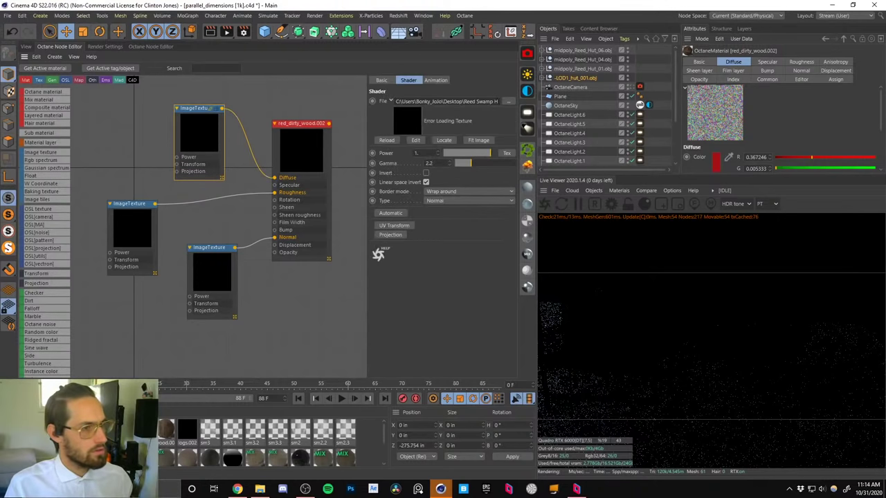
pyautogui.click(509, 101)
pyautogui.click(413, 64)
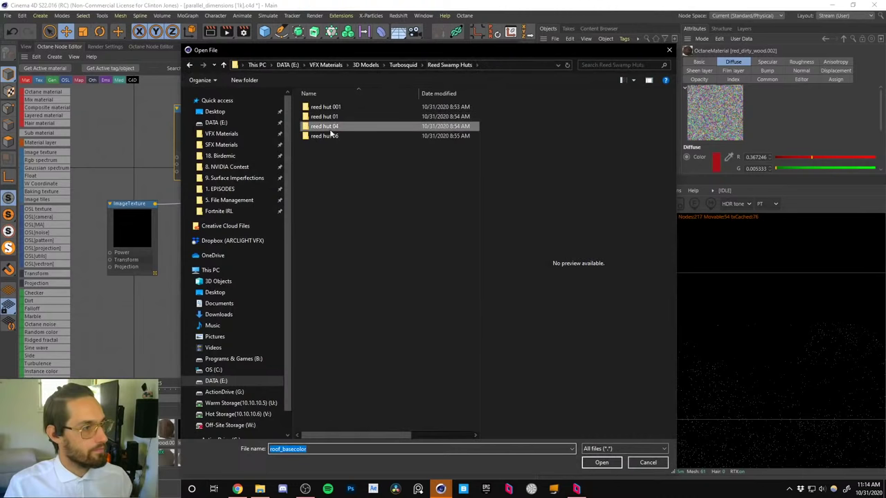
pyautogui.doubleClick(328, 126)
pyautogui.doubleClick(328, 107)
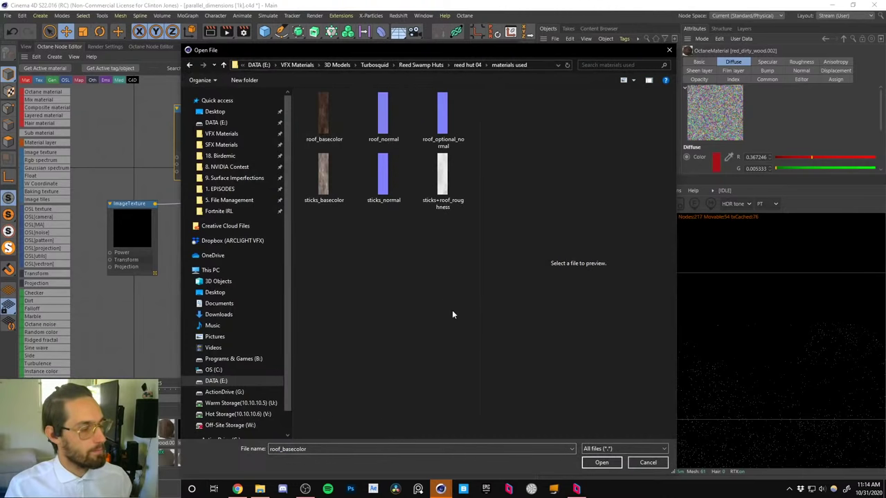
pyautogui.click(601, 463)
pyautogui.click(510, 284)
# Relink the red_dirty_wood.002 roughness texture to sticks+roof_roughness from reed hut 04's materials used folder, without copying it to the project.
pyautogui.moveTo(149, 220); pyautogui.dragTo(153, 217)
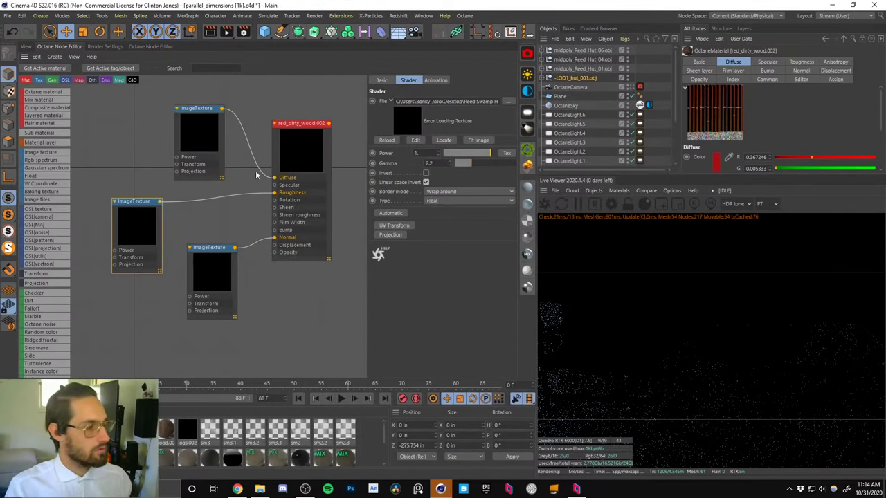
pyautogui.click(508, 102)
pyautogui.doubleClick(586, 334)
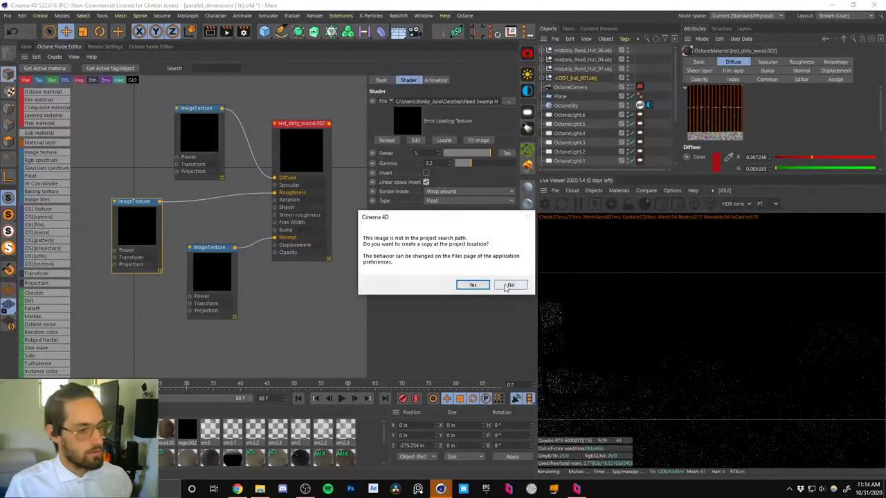
pyautogui.click(510, 285)
# Relink the red_dirty_wood.002 normal texture to roof_normal from reed hut 04's materials used folder, without copying it to the project.
pyautogui.moveTo(218, 270); pyautogui.dragTo(211, 274)
pyautogui.click(508, 102)
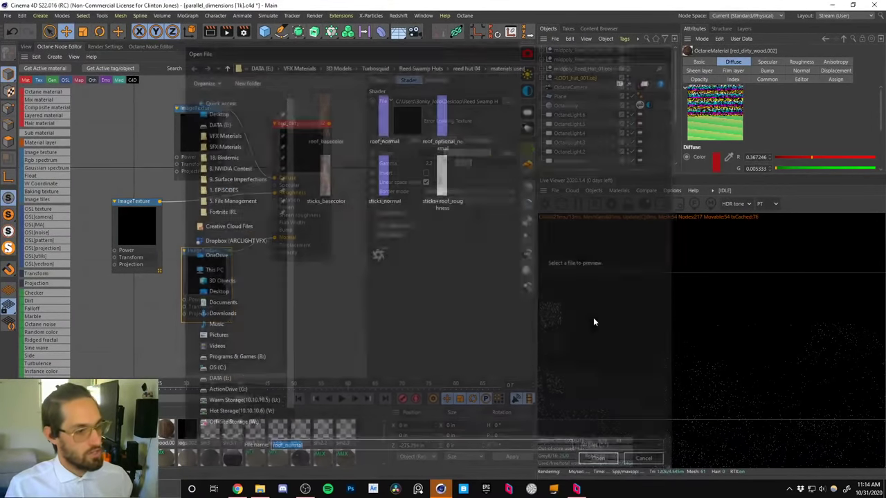
pyautogui.doubleClick(593, 317)
pyautogui.click(510, 284)
pyautogui.moveTo(141, 223); pyautogui.dragTo(139, 224)
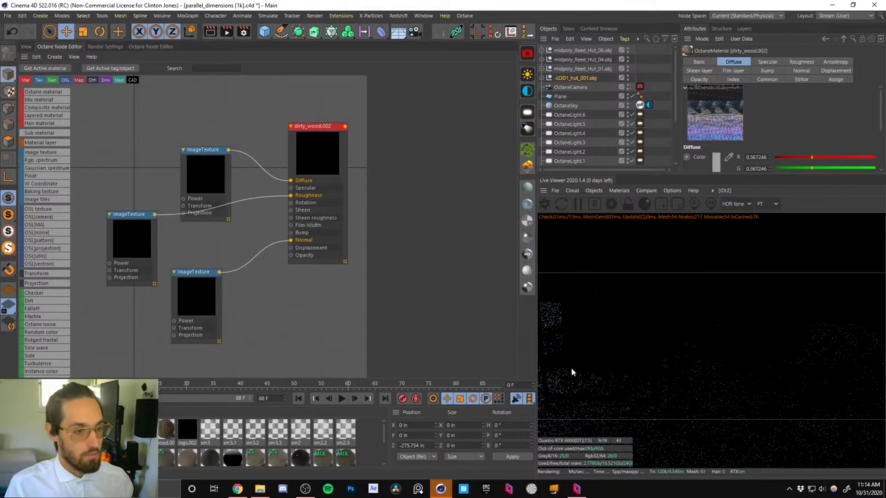
pyautogui.moveTo(205, 174); pyautogui.dragTo(195, 140)
pyautogui.moveTo(190, 293); pyautogui.dragTo(186, 299)
pyautogui.moveTo(196, 145); pyautogui.dragTo(196, 140)
pyautogui.click(510, 102)
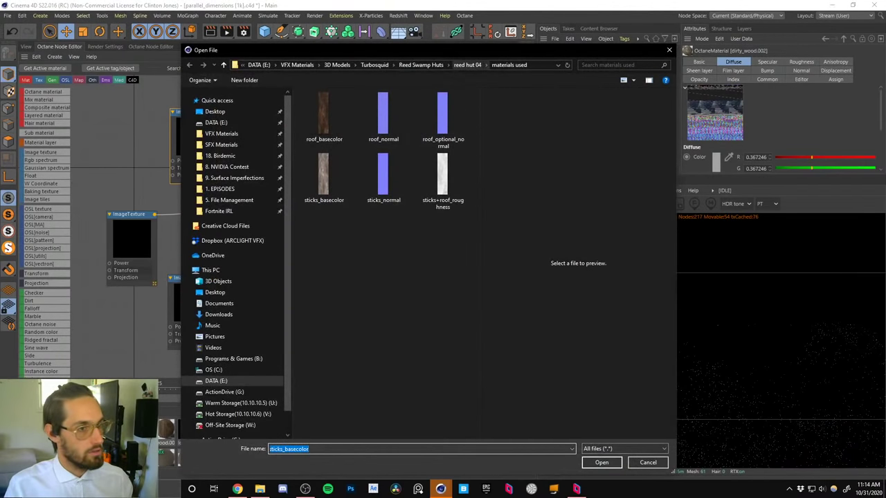
pyautogui.click(668, 50)
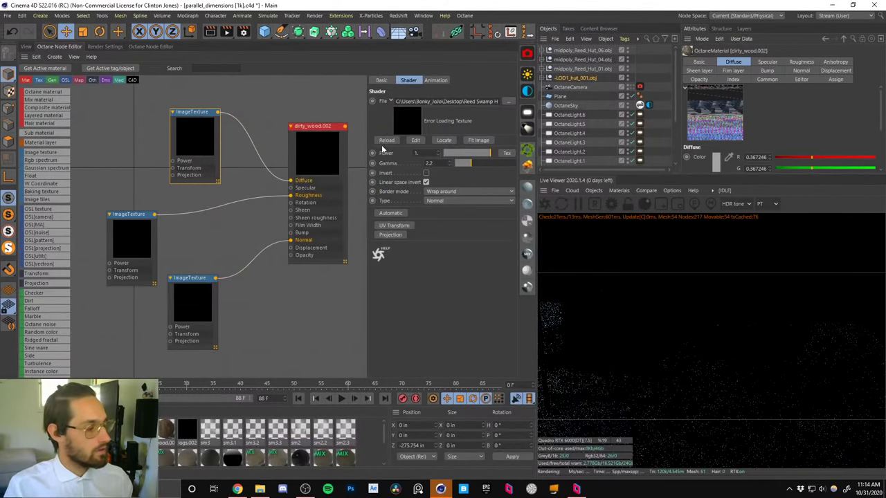
# Check the dirty_wood.002 diffuse texture's path and relink it to its base colour map in reed hut 06's materials used folder, without copying it.
pyautogui.moveTo(449, 99); pyautogui.dragTo(491, 102)
pyautogui.click(217, 203)
pyautogui.click(207, 136)
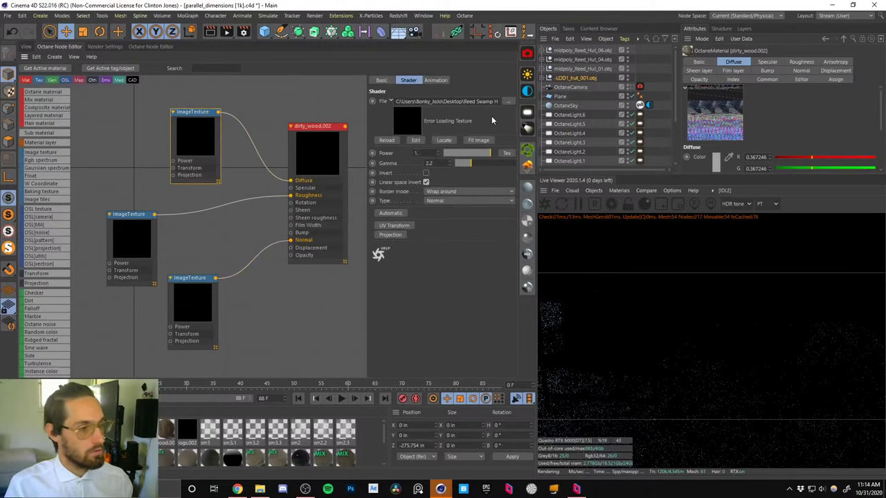
pyautogui.click(506, 101)
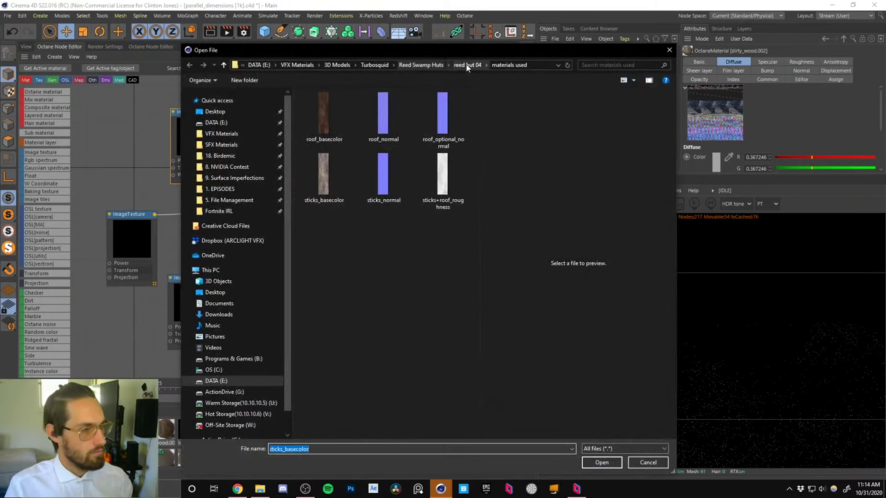
pyautogui.click(421, 65)
pyautogui.doubleClick(332, 135)
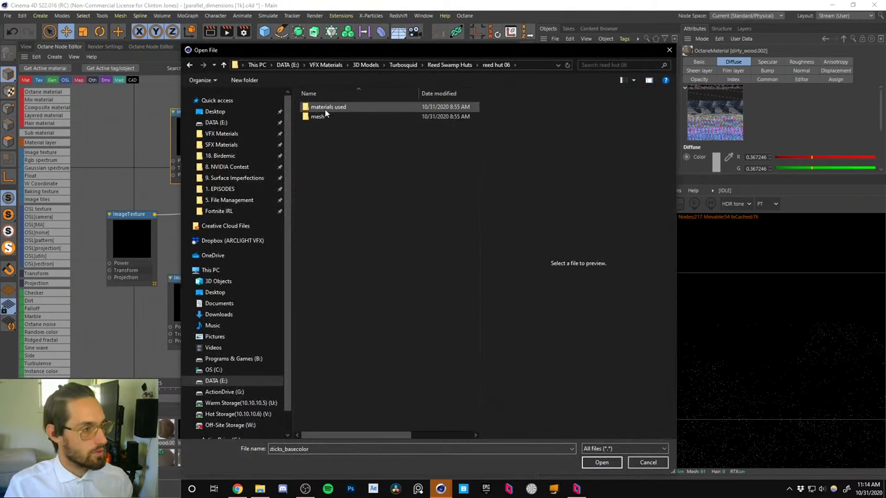
pyautogui.doubleClick(328, 109)
pyautogui.doubleClick(331, 122)
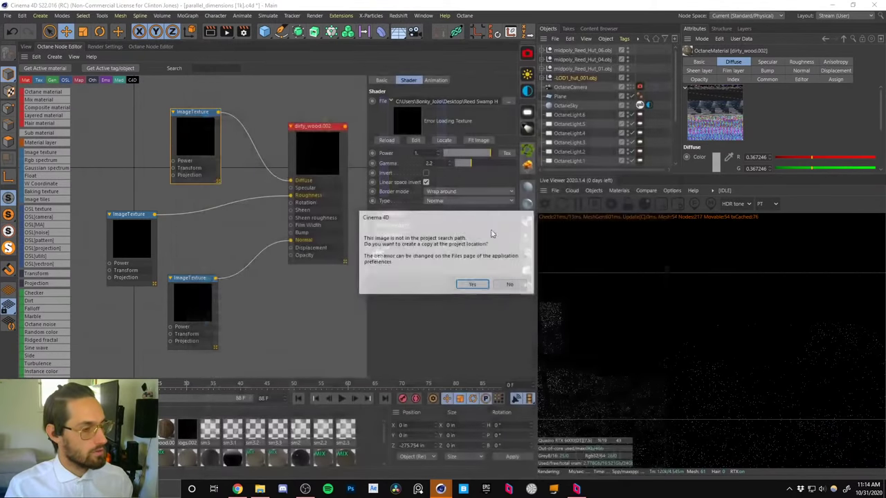
pyautogui.click(510, 285)
# Relink the dirty_wood.002 roughness texture to sticks+roof_roughness from reed hut 06's materials used folder, without copying it to the project.
pyautogui.click(508, 101)
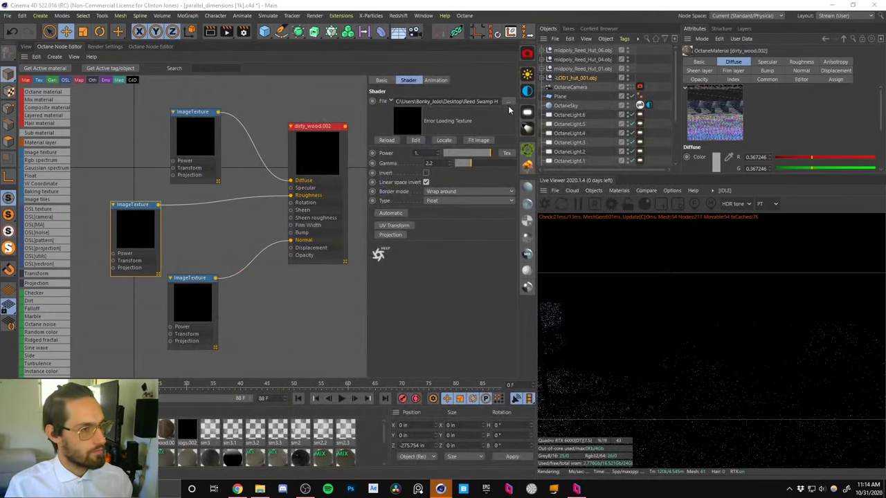
pyautogui.doubleClick(466, 155)
pyautogui.click(519, 286)
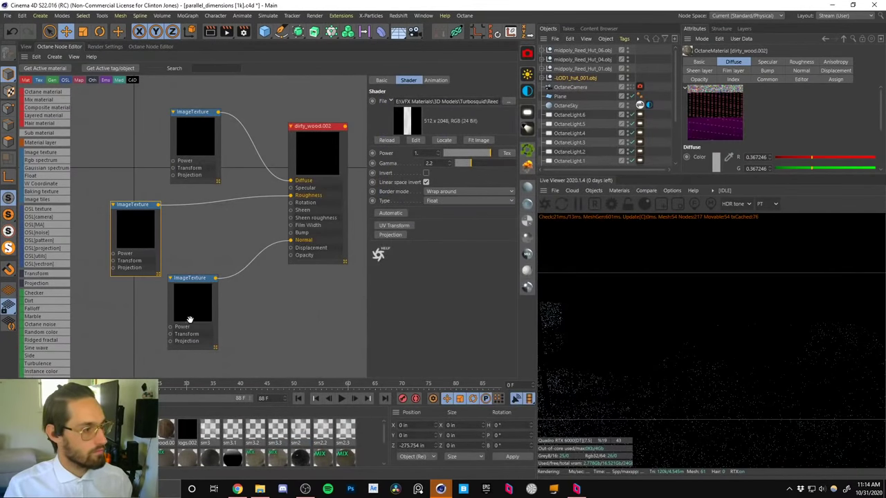
# Relink the dirty_wood.002 normal texture to sticks_normal from reed hut 06's materials used folder, without copying it to the project.
pyautogui.click(506, 102)
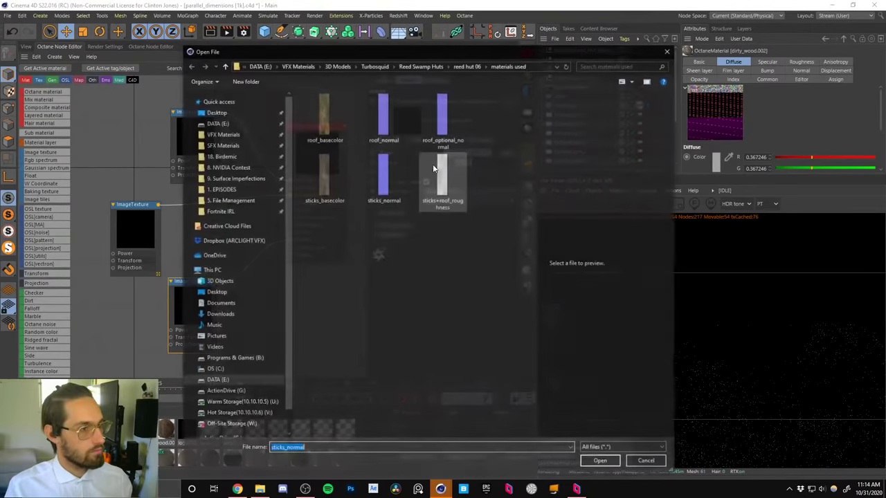
pyautogui.doubleClick(443, 187)
pyautogui.click(510, 285)
pyautogui.moveTo(215, 296); pyautogui.dragTo(217, 300)
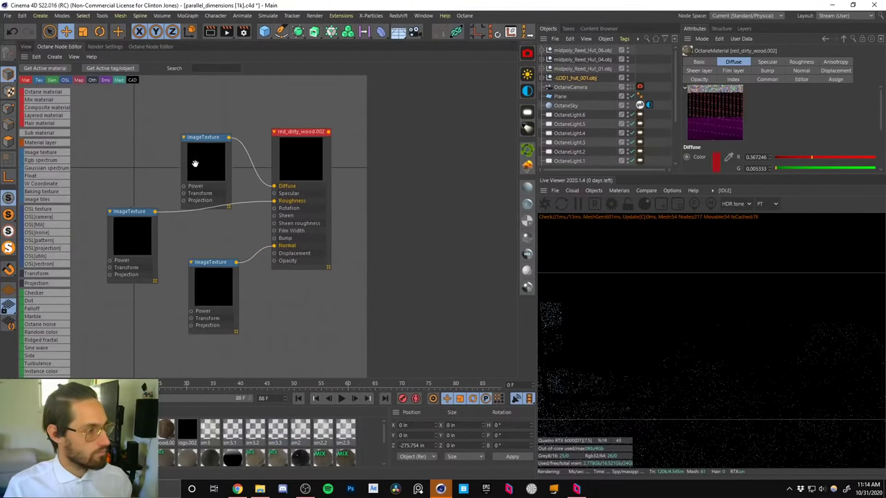
# Relink the red_dirty_wood.002 diffuse and roughness textures to their matching maps in reed hut 06's materials used folder, without copying them to the project.
pyautogui.moveTo(194, 160); pyautogui.dragTo(184, 135)
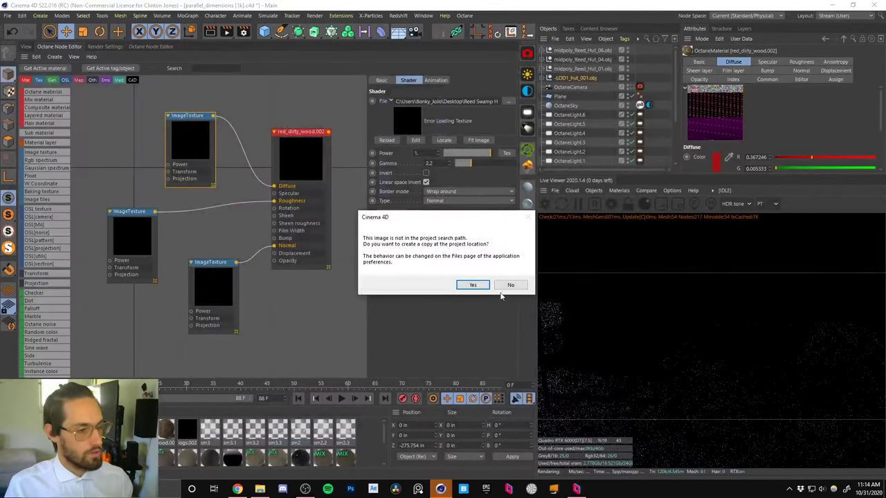
pyautogui.click(507, 283)
pyautogui.click(128, 210)
pyautogui.click(509, 101)
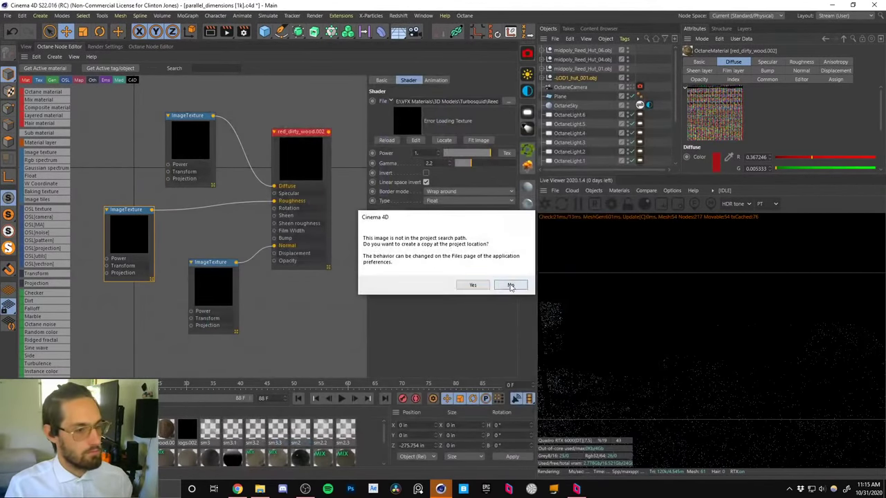
pyautogui.click(508, 283)
# Relink the red_dirty_wood.002 normal texture to its matching normal map in reed hut 06's materials used folder, without copying it to the project.
pyautogui.moveTo(197, 289); pyautogui.dragTo(190, 295)
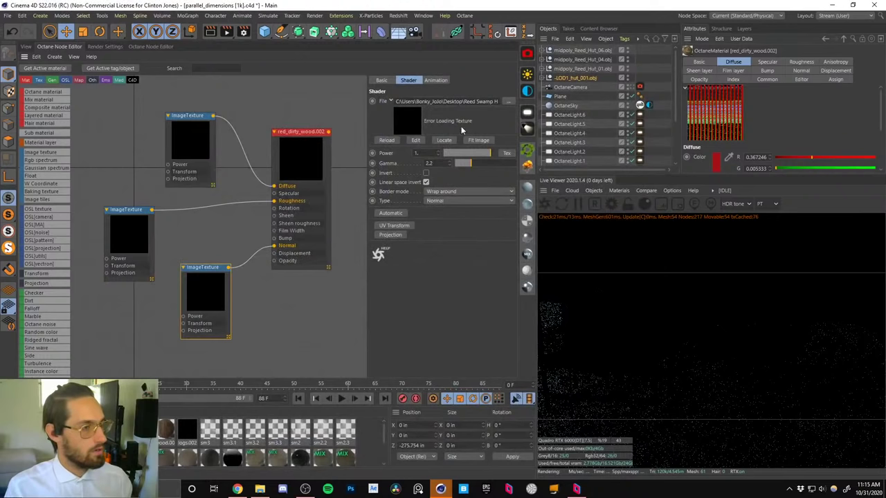
pyautogui.click(508, 101)
pyautogui.doubleClick(471, 215)
pyautogui.click(509, 284)
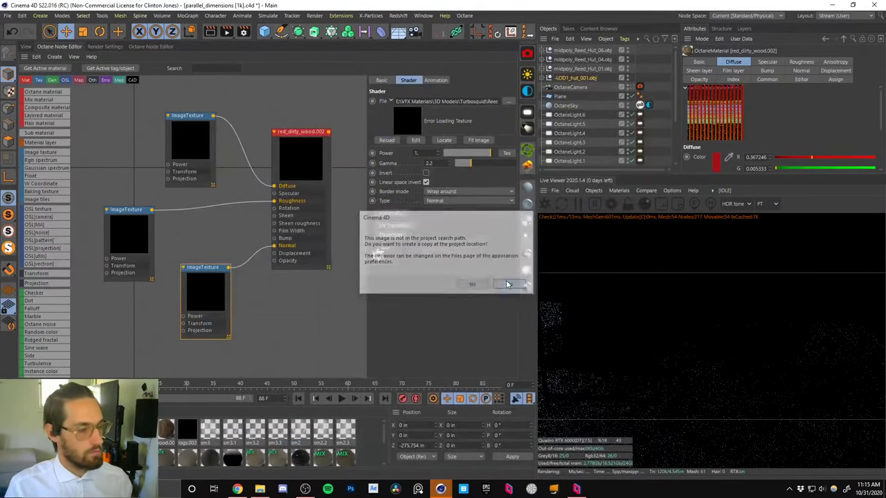
# Return to the perspective viewport showing the arranged huts and save the parallel_dimensions [1k].c4d project.
pyautogui.click(26, 47)
pyautogui.scroll(-2, 276, 234)
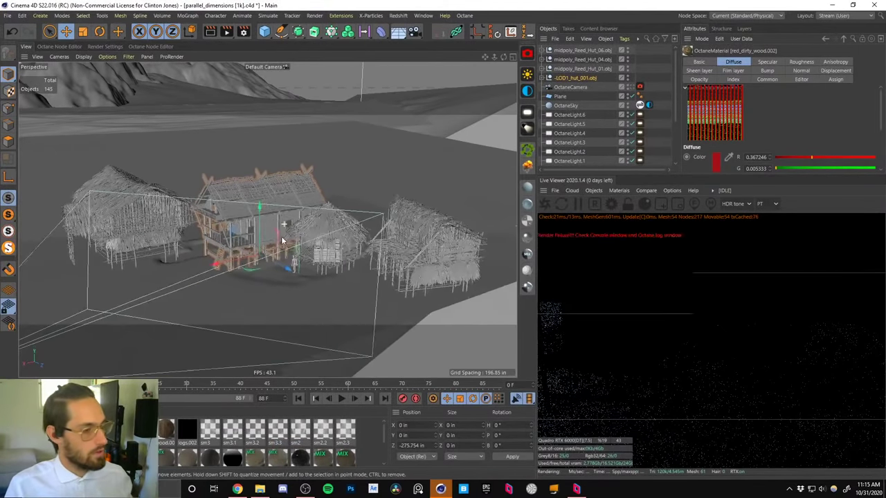
pyautogui.keyDown('alt'); pyautogui.moveTo(301, 232); pyautogui.dragTo(295, 233); pyautogui.keyUp('alt')
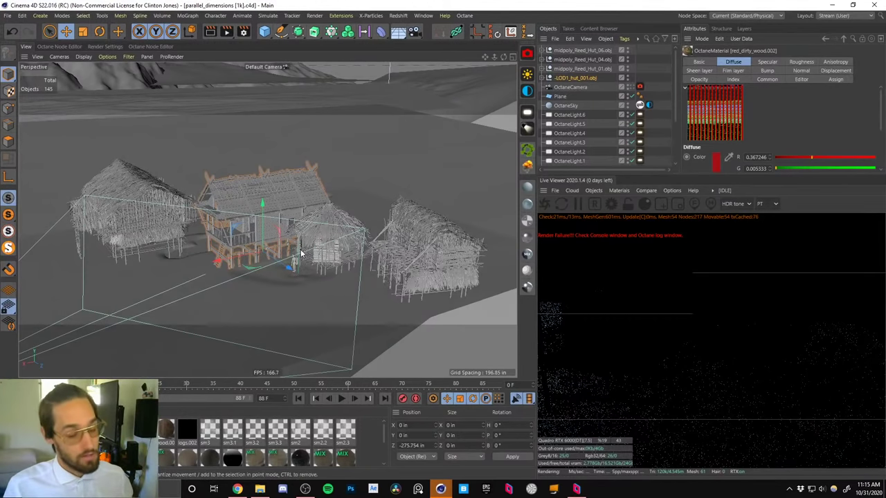
pyautogui.keyDown('alt'); pyautogui.moveTo(277, 199); pyautogui.dragTo(273, 220); pyautogui.keyUp('alt')
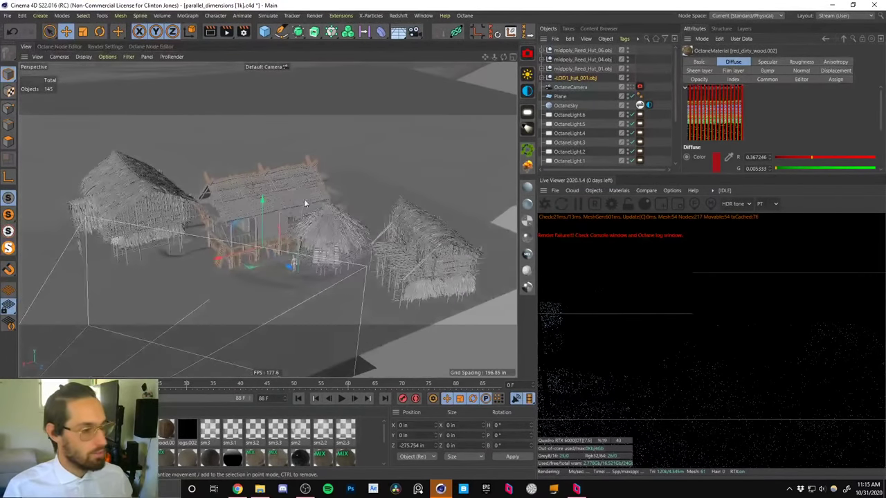
pyautogui.click(873, 5)
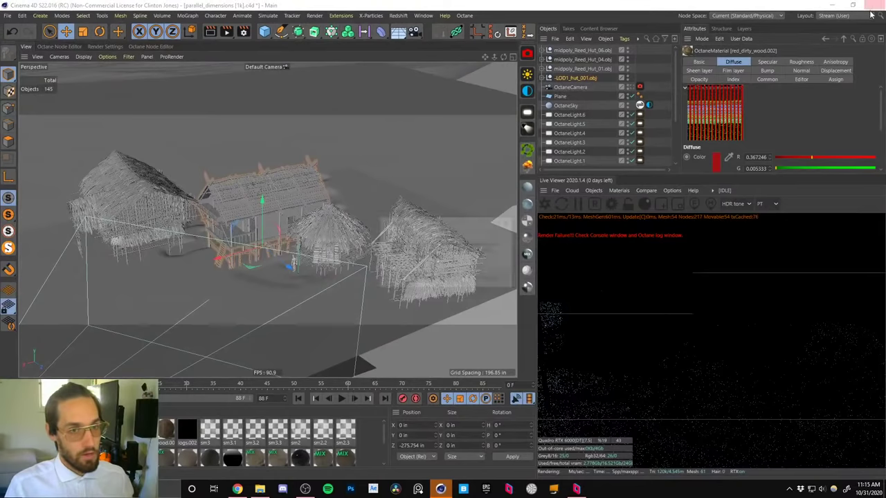
pyautogui.click(491, 279)
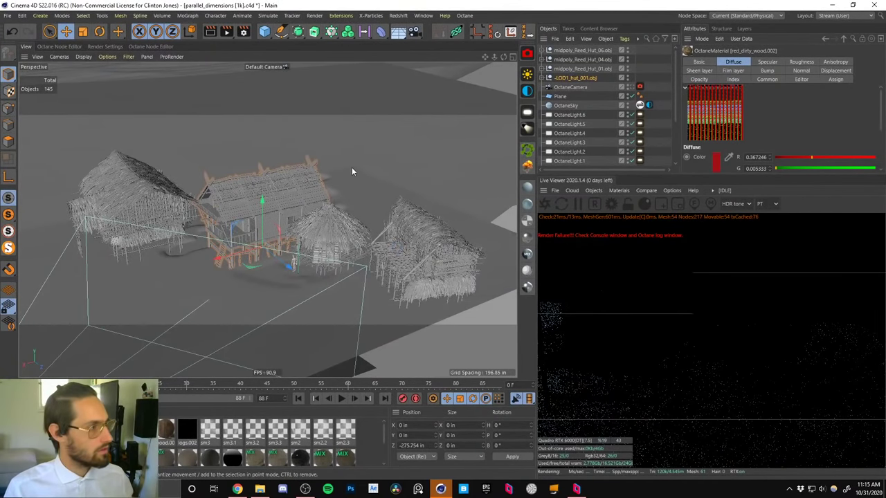
pyautogui.click(7, 15)
pyautogui.click(31, 100)
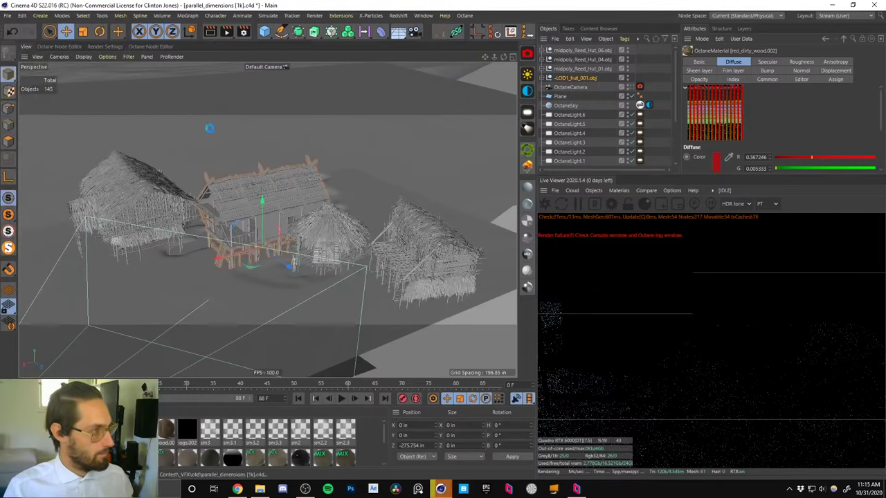
# Close Cinema 4D together with the Octane log and the reed hut 001 folder window.
pyautogui.click(870, 7)
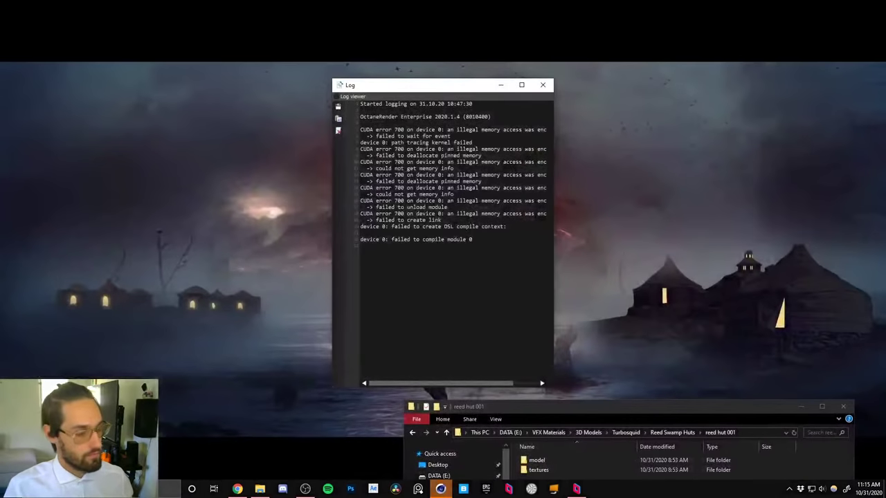
pyautogui.click(542, 85)
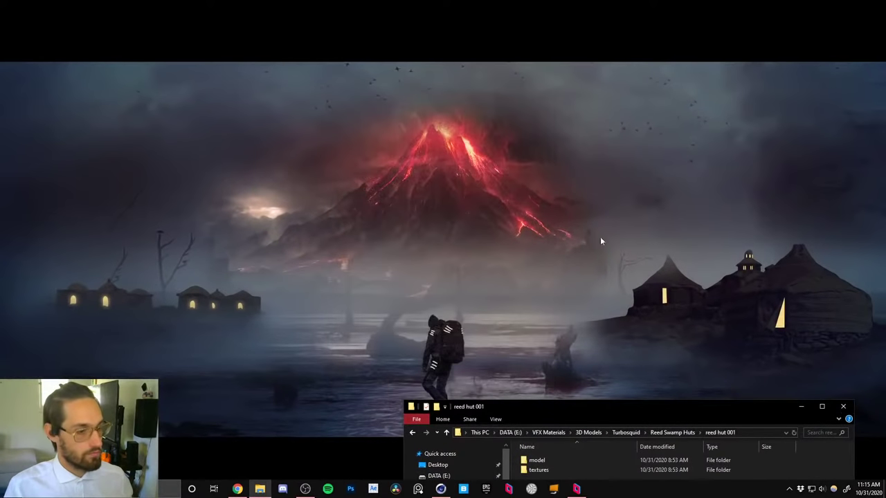
pyautogui.click(838, 410)
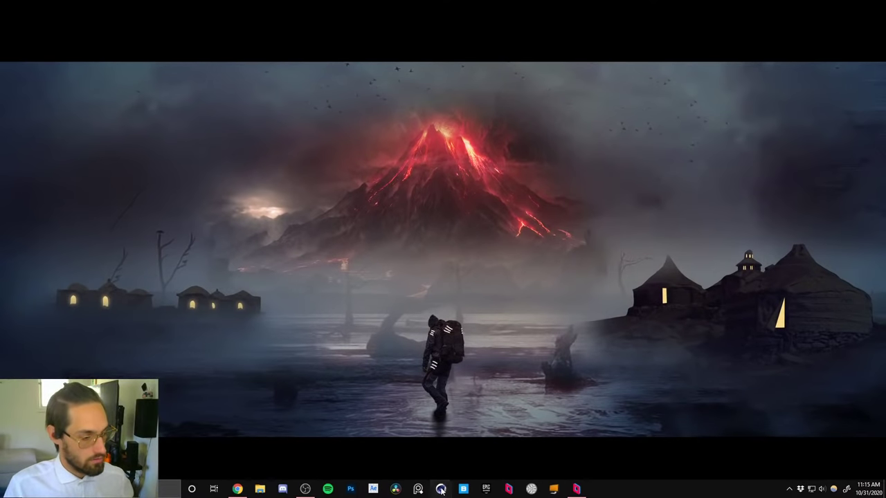
# Switch to Parsec and connect to the remote workstation, the third computer in the first row of the list.
pyautogui.click(576, 488)
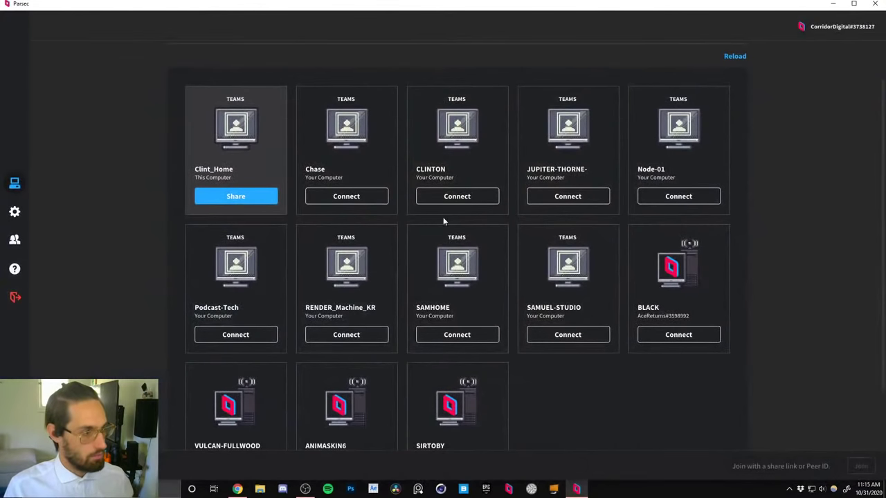
pyautogui.click(458, 197)
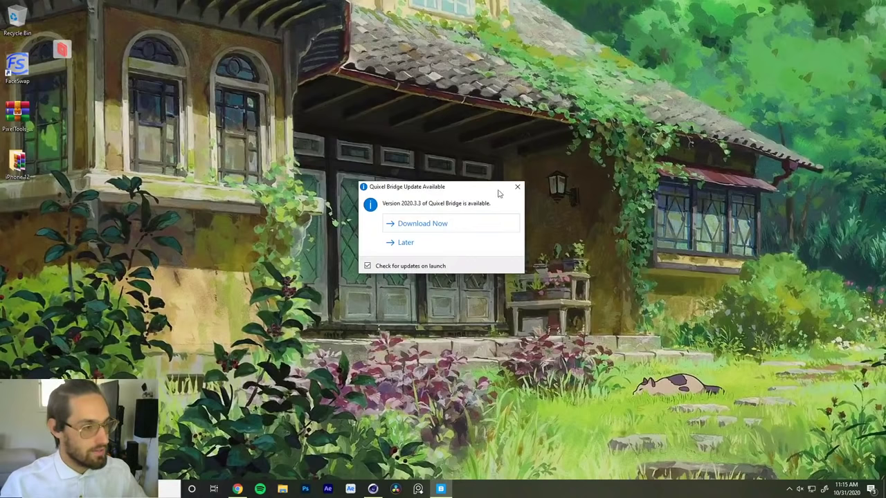
# Check the Parsec session options, including Prefer 4:4:4 Color, on the remote desktop and activate the asset search in Quixel Bridge.
pyautogui.click(62, 48)
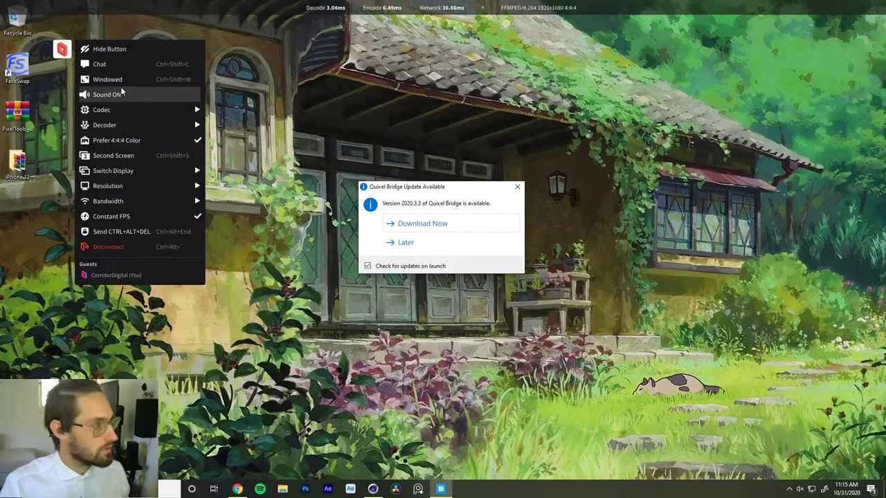
pyautogui.click(239, 92)
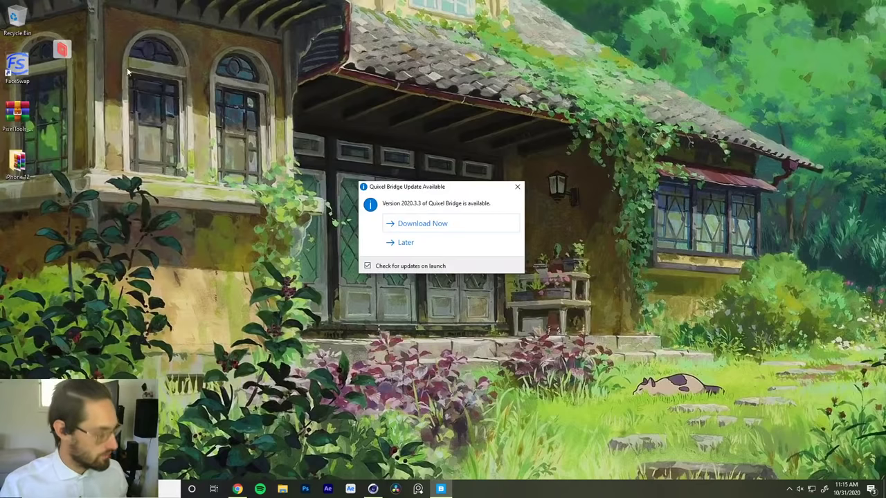
pyautogui.click(59, 49)
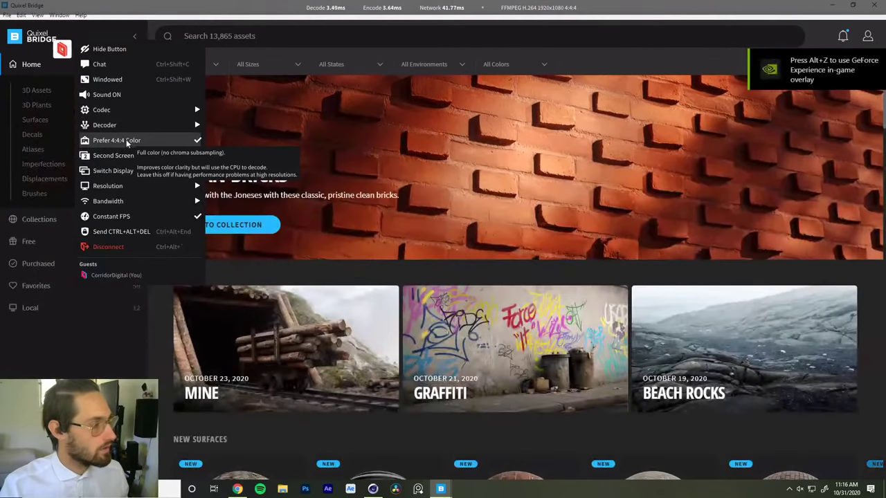
pyautogui.click(345, 42)
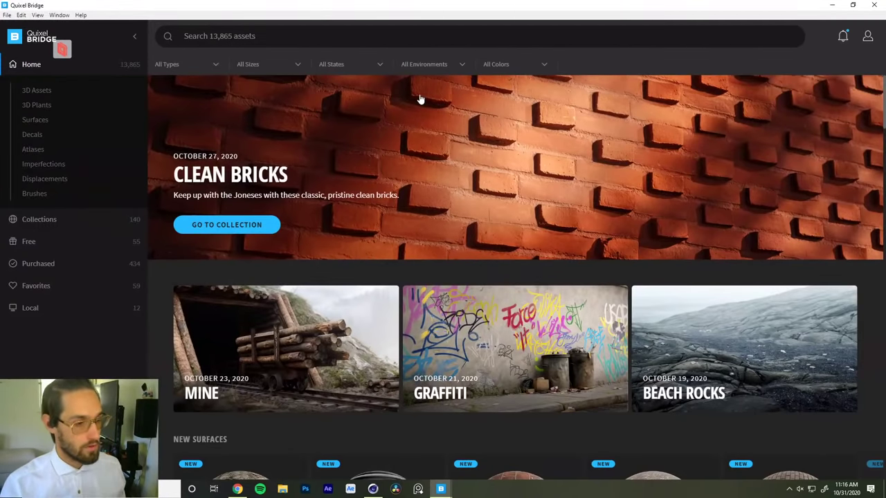
pyautogui.click(275, 40)
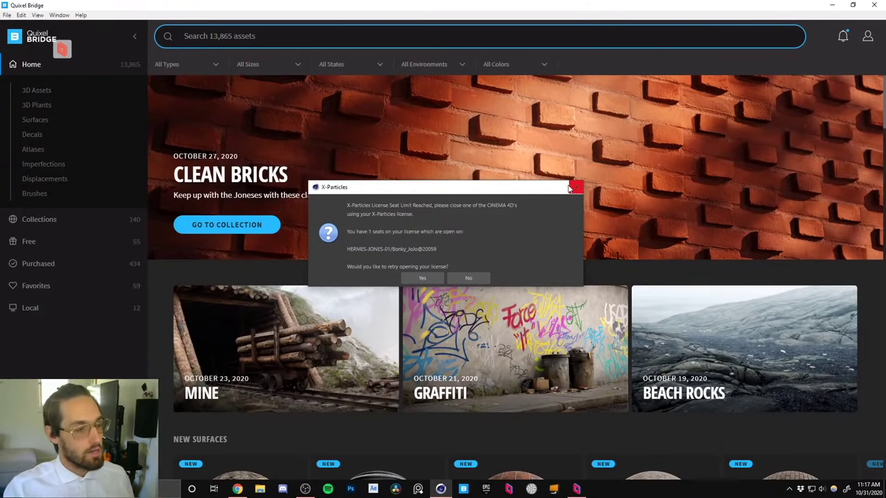
# Decline the X-Particles license retry, acknowledge Cinema 4D's startup notices and close the Quick Start Dialog.
pyautogui.click(458, 277)
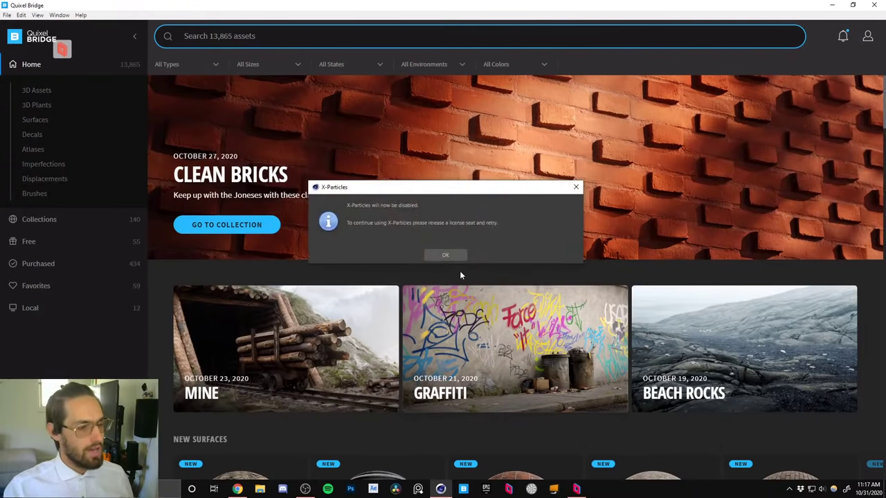
pyautogui.click(451, 253)
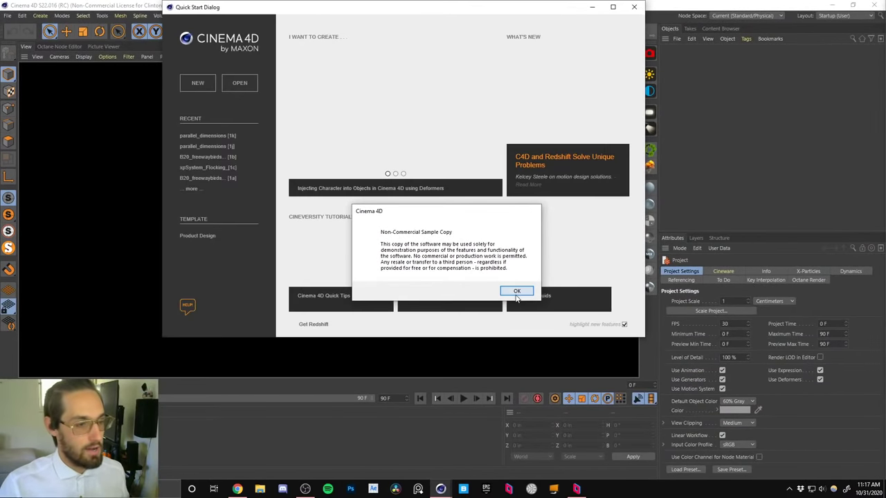
pyautogui.click(516, 291)
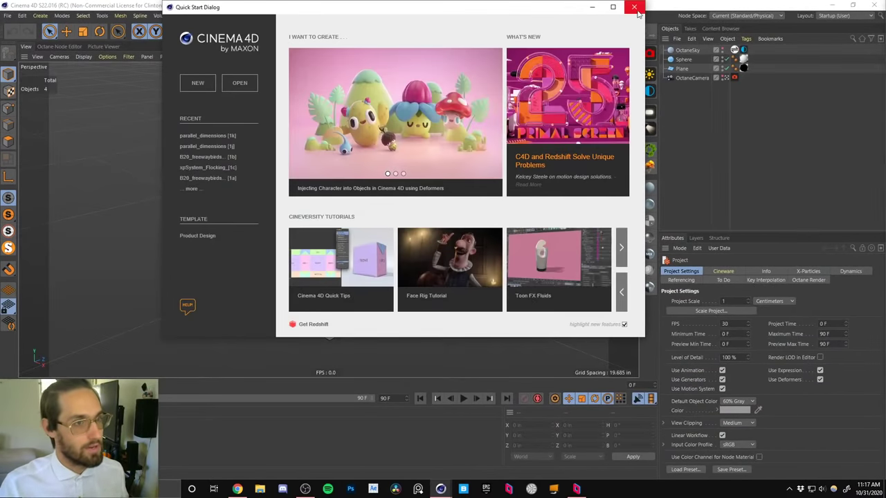
pyautogui.click(634, 7)
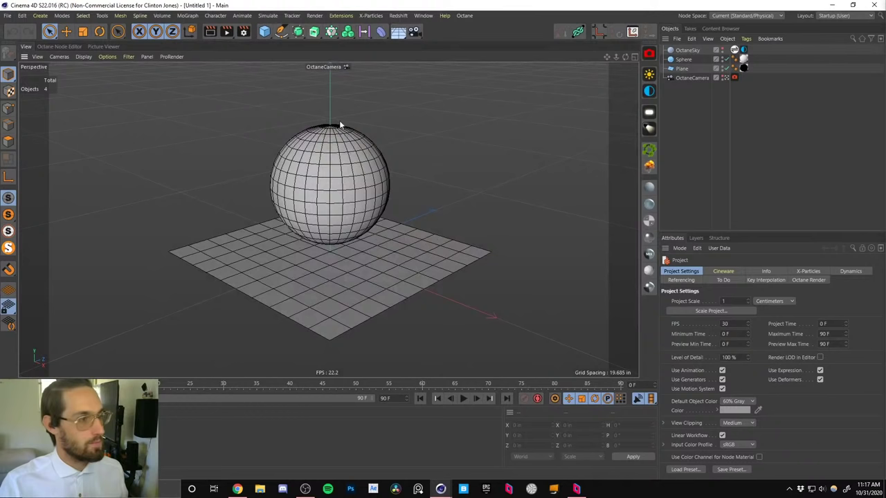
# Open the recent project parallel_dimensions [1k].c4d from the NVIDIA Contest VFX folder.
pyautogui.click(7, 15)
pyautogui.moveTo(95, 210)
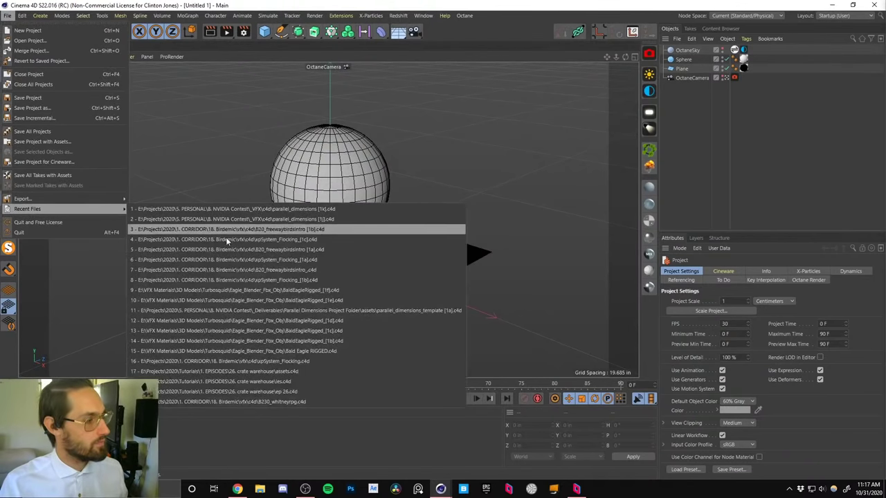
pyautogui.click(285, 208)
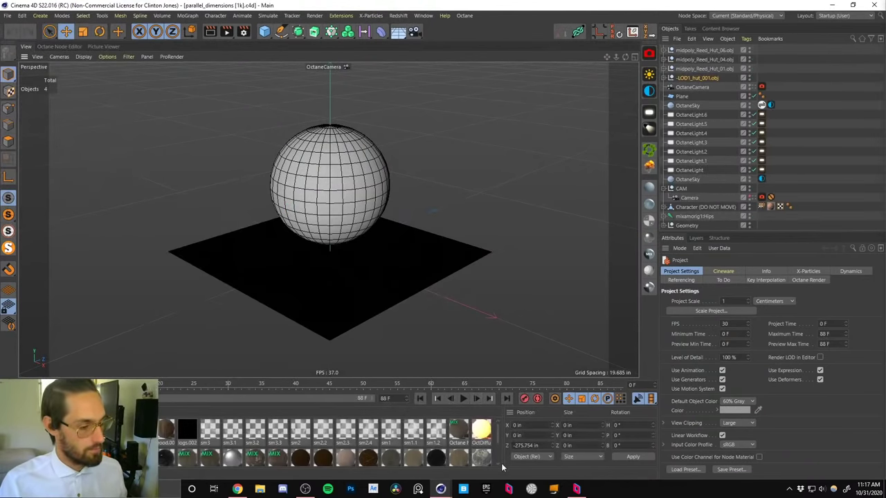
# Switch back to the remote session in Parsec and browse the Quixel Bridge home page's surfaces, models, plants and collections.
pyautogui.click(576, 489)
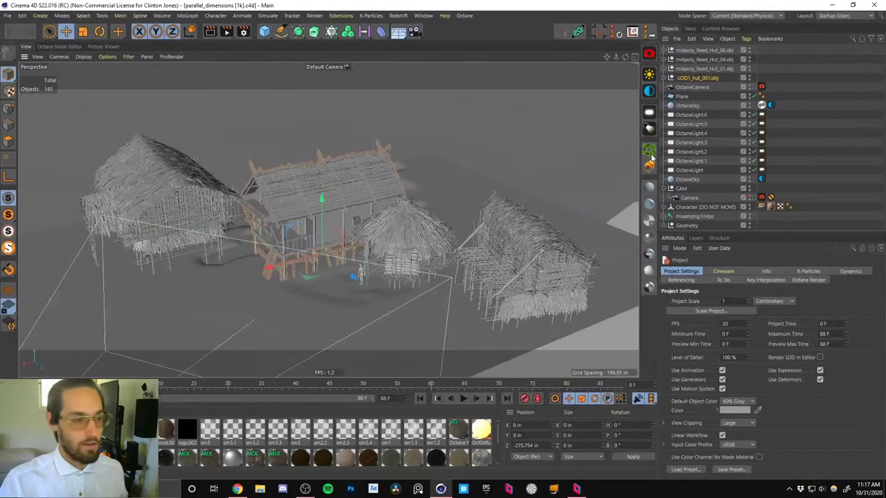
pyautogui.click(576, 488)
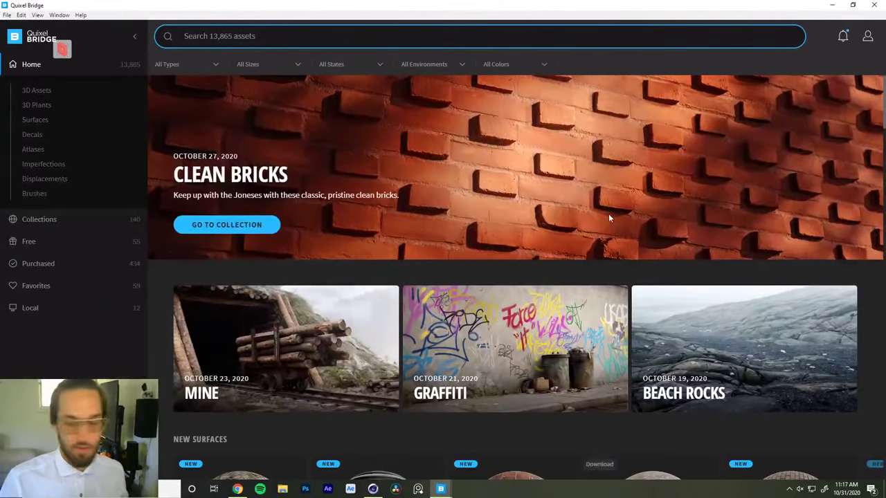
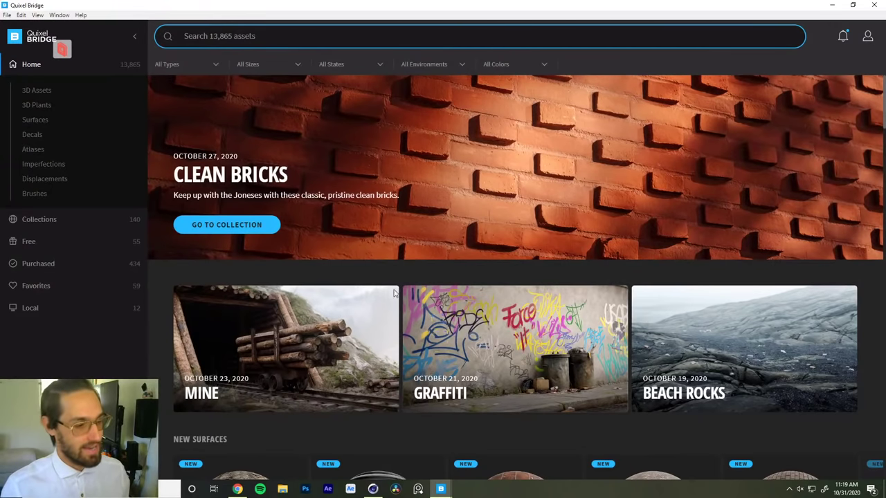
pyautogui.scroll(-1, 398, 313)
pyautogui.scroll(-2, 397, 312)
pyautogui.scroll(3, 398, 311)
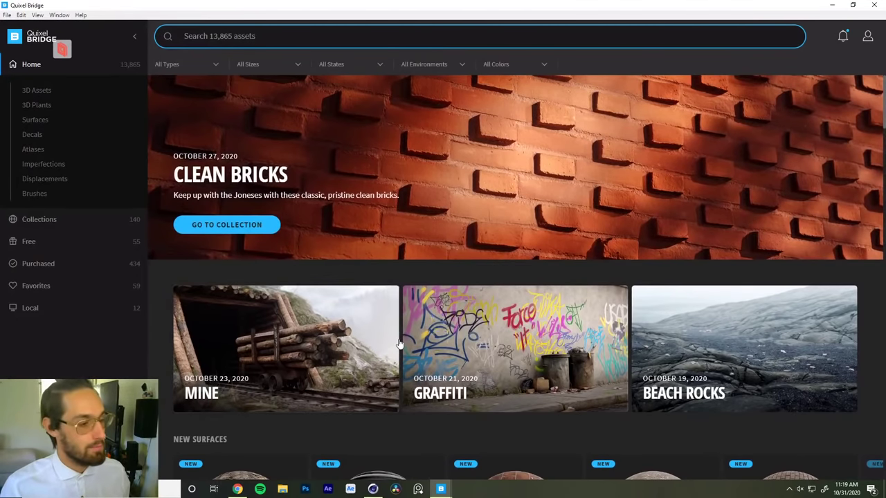
pyautogui.scroll(-1, 400, 339)
pyautogui.scroll(-3, 398, 344)
pyautogui.scroll(3, 398, 344)
pyautogui.scroll(-3, 398, 344)
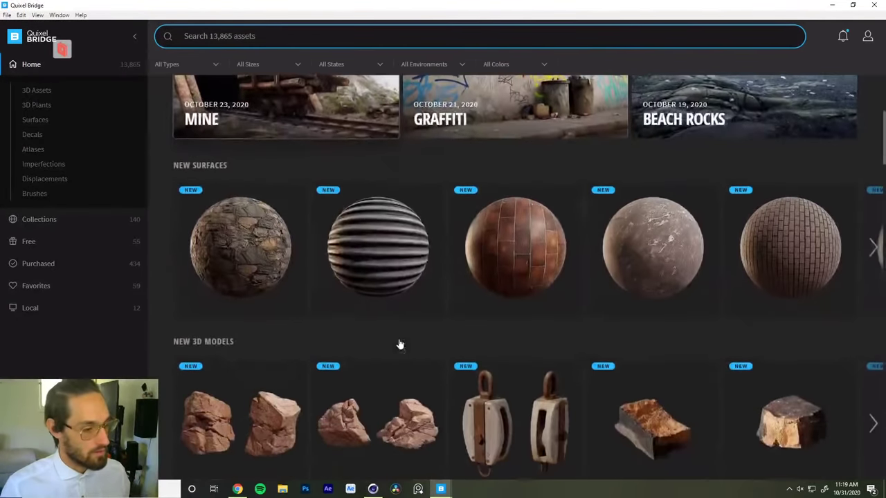
pyautogui.scroll(-2, 424, 350)
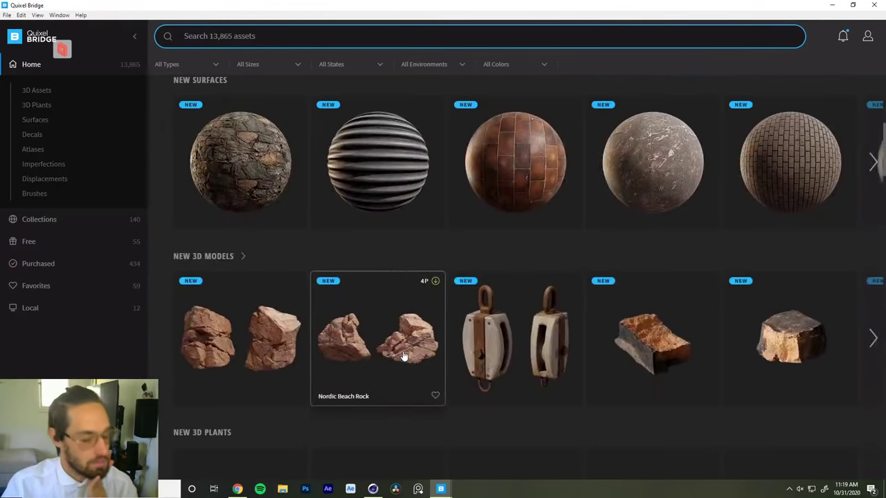
pyautogui.scroll(-7, 405, 363)
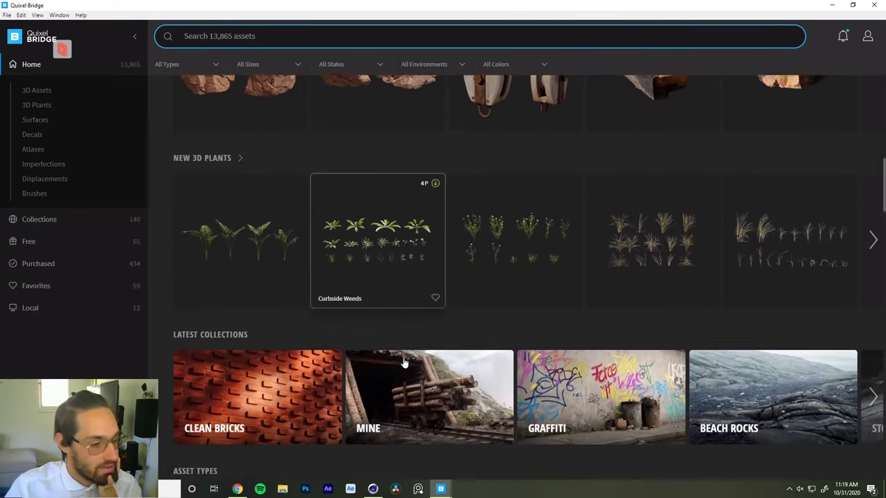
pyautogui.scroll(-3, 404, 363)
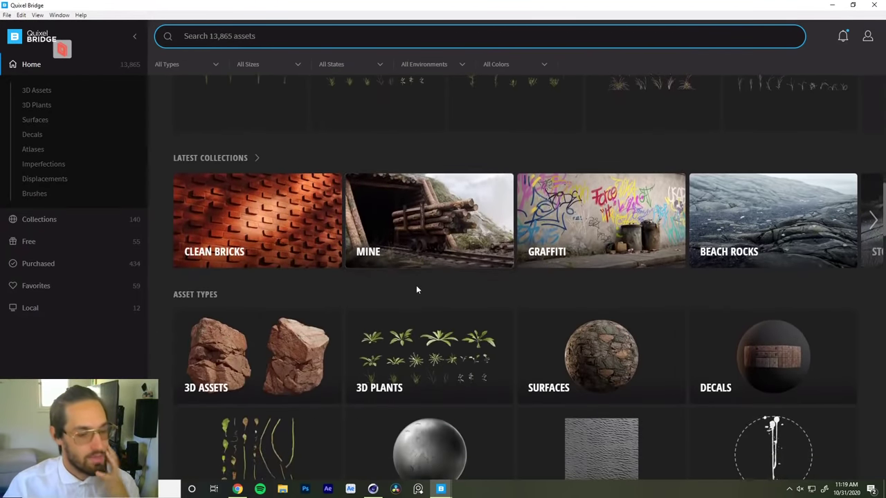
pyautogui.scroll(-2, 416, 285)
pyautogui.scroll(-3, 416, 285)
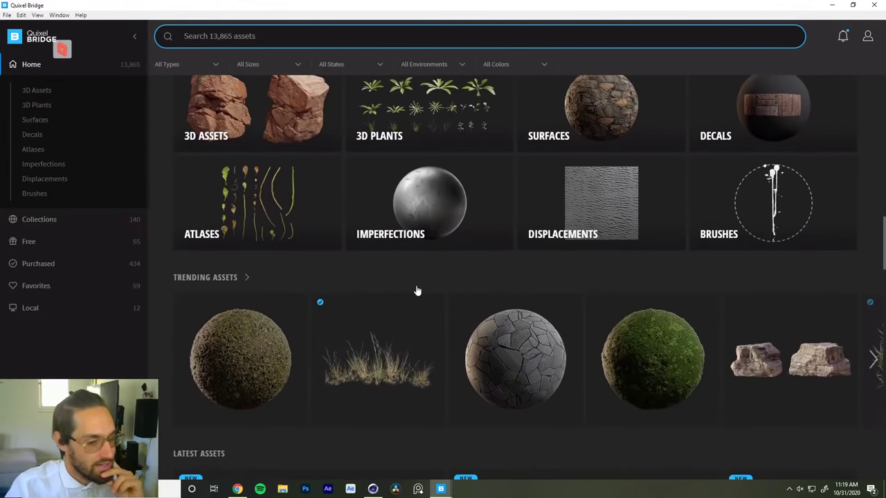
pyautogui.scroll(20, 417, 290)
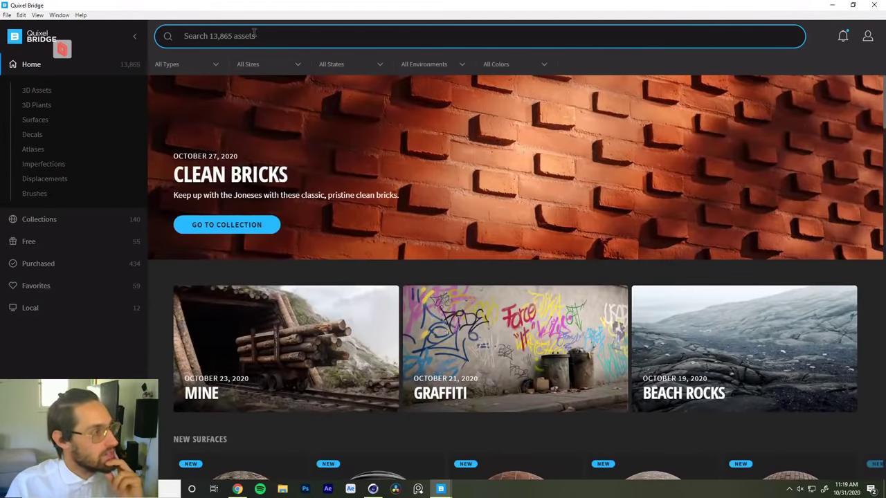
# Search Quixel Bridge for "tree" and narrow the results to the 3D Assets category.
pyautogui.click(254, 35)
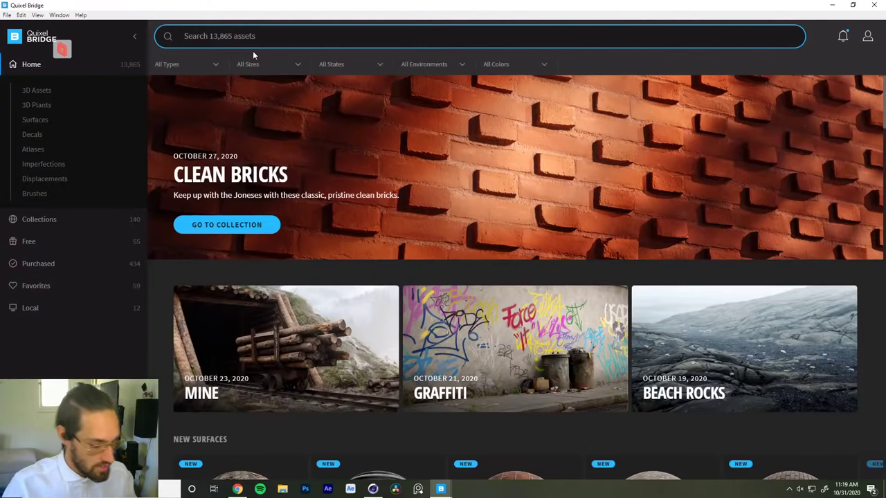
pyautogui.write('tree')
pyautogui.press('Return')
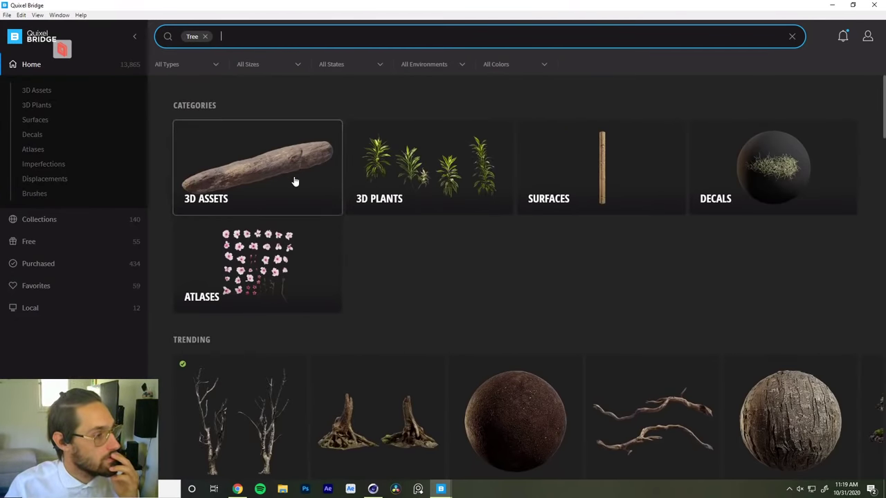
pyautogui.click(265, 177)
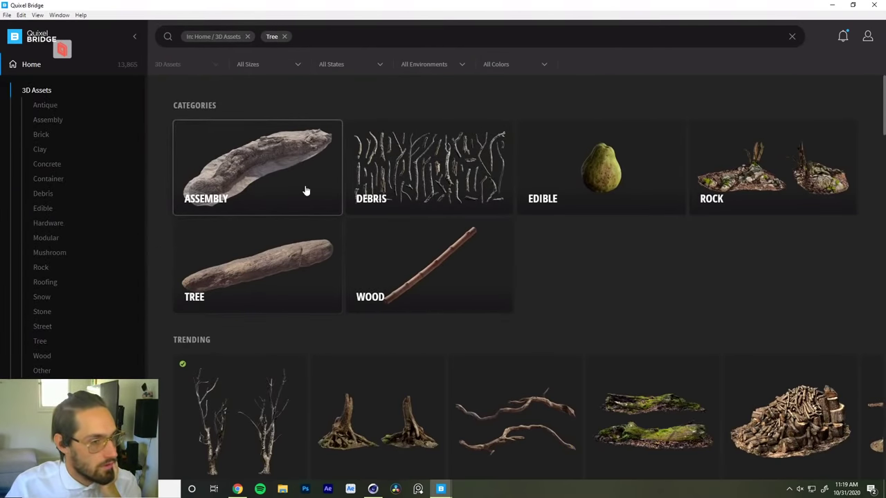
# Find the Thai Beach Branch among the tree assets and add it to the favorites.
pyautogui.scroll(-2, 259, 342)
pyautogui.scroll(-5, 259, 344)
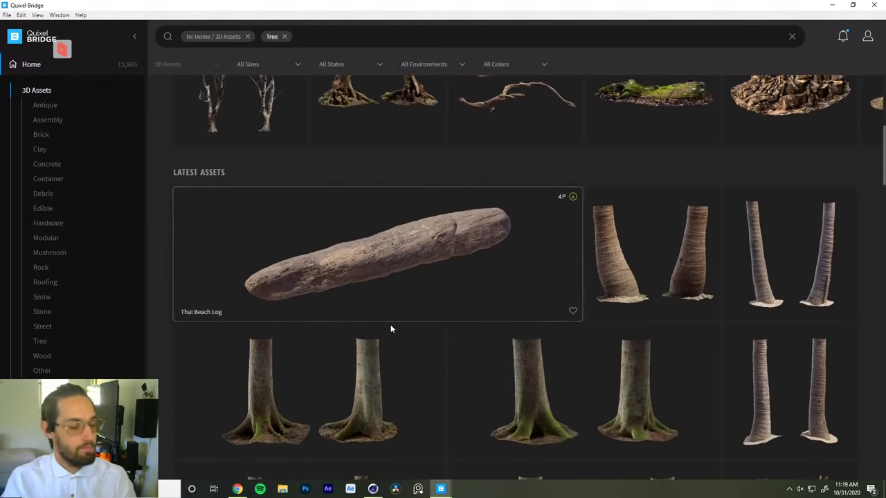
pyautogui.scroll(-3, 390, 325)
pyautogui.scroll(-1, 394, 335)
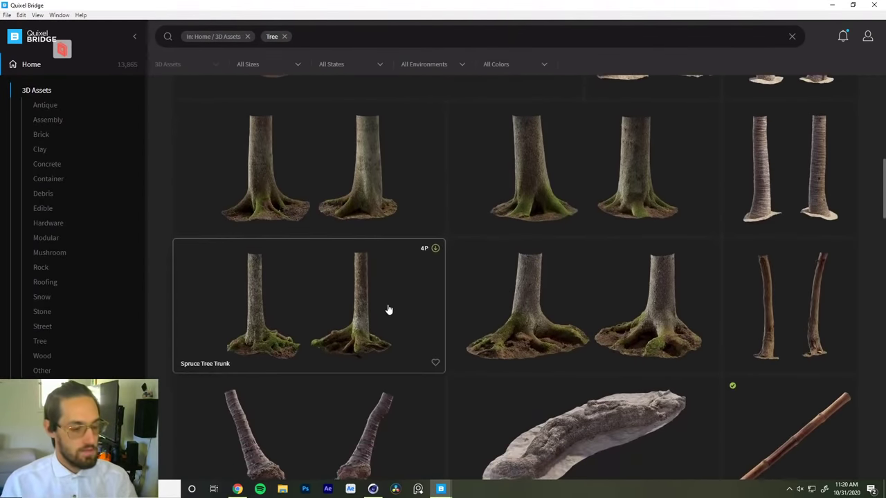
pyautogui.scroll(-3, 391, 344)
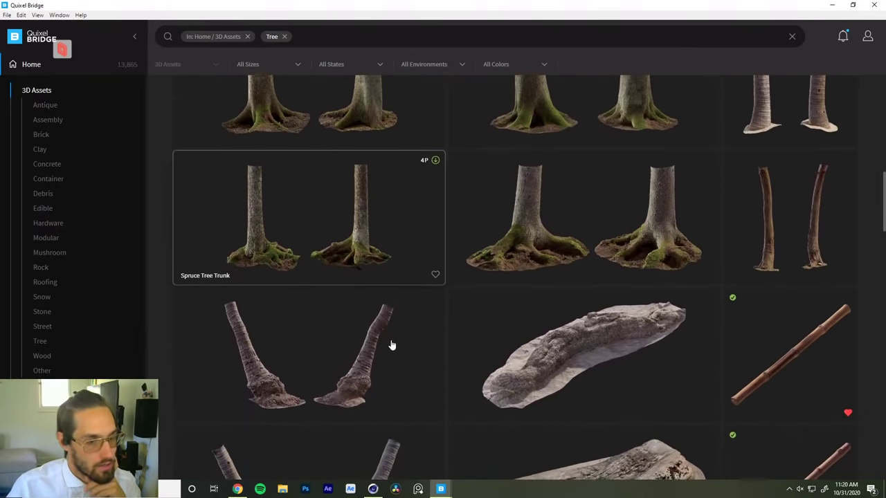
pyautogui.scroll(-3, 390, 345)
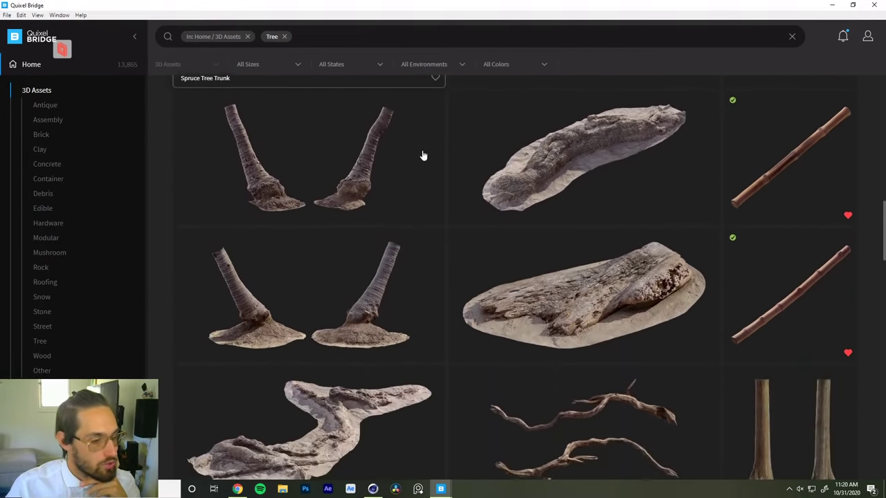
pyautogui.scroll(-1, 443, 256)
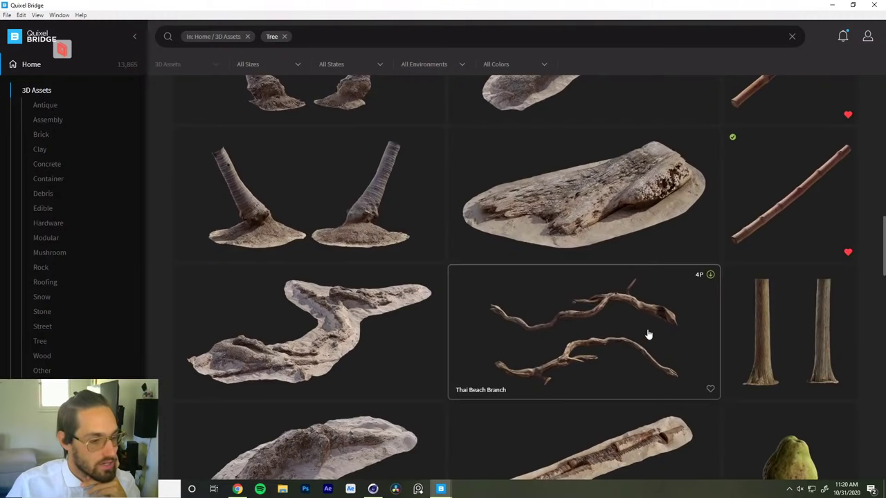
pyautogui.click(708, 388)
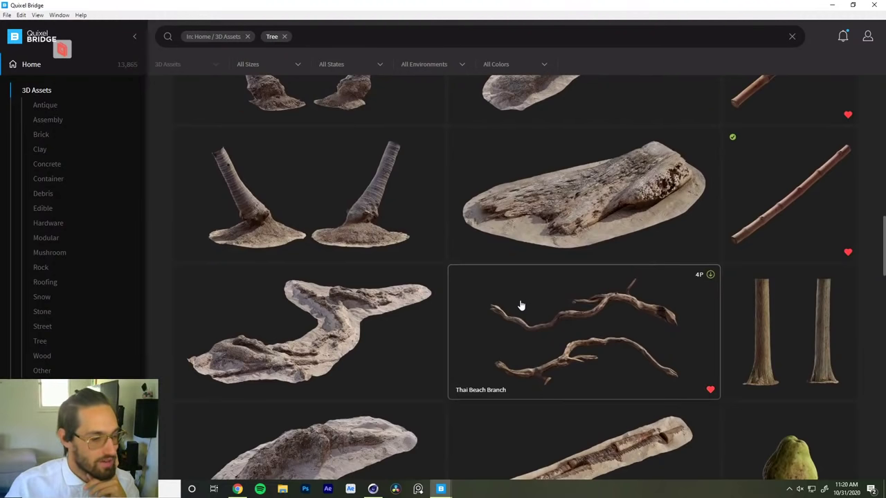
# Add the Tree Stump with exposed roots and the leaning broken trunk with pale peeling bark to the favorites.
pyautogui.scroll(-2, 533, 344)
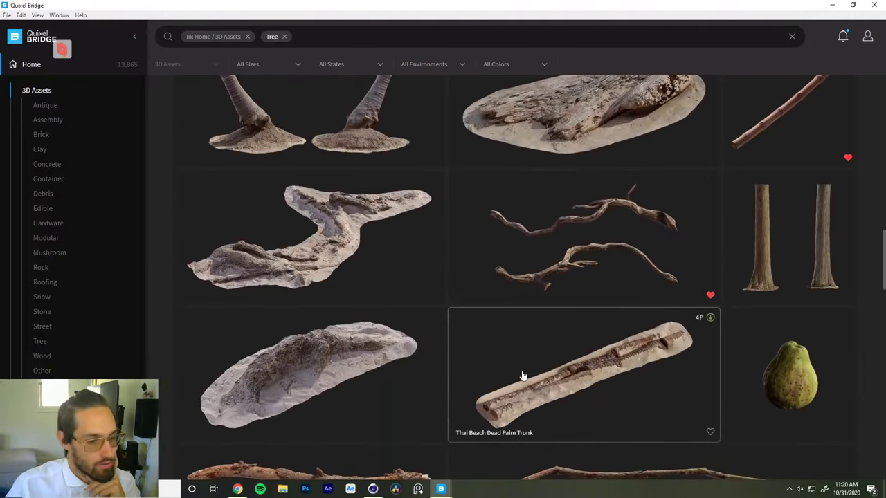
pyautogui.scroll(-3, 524, 376)
pyautogui.scroll(-5, 524, 376)
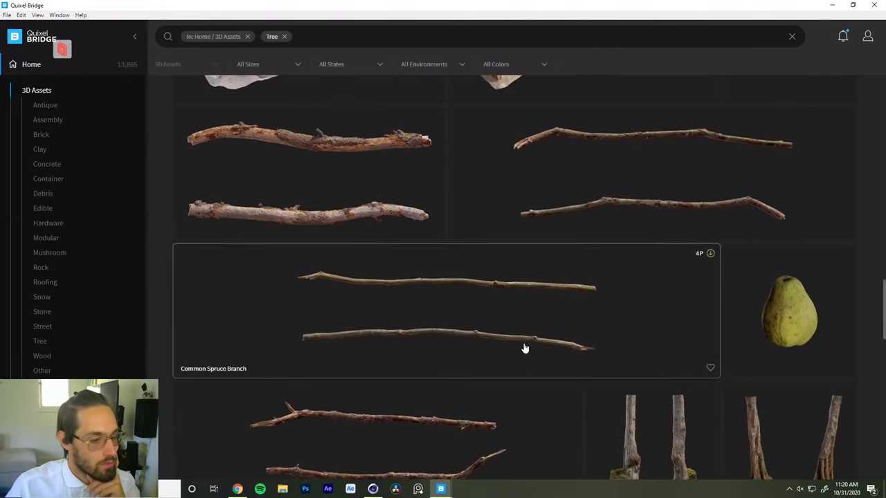
pyautogui.scroll(-3, 524, 348)
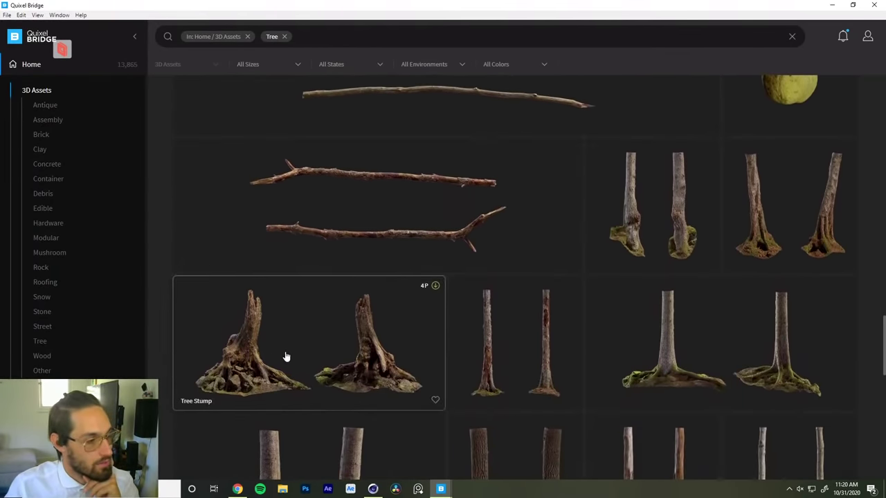
pyautogui.click(435, 400)
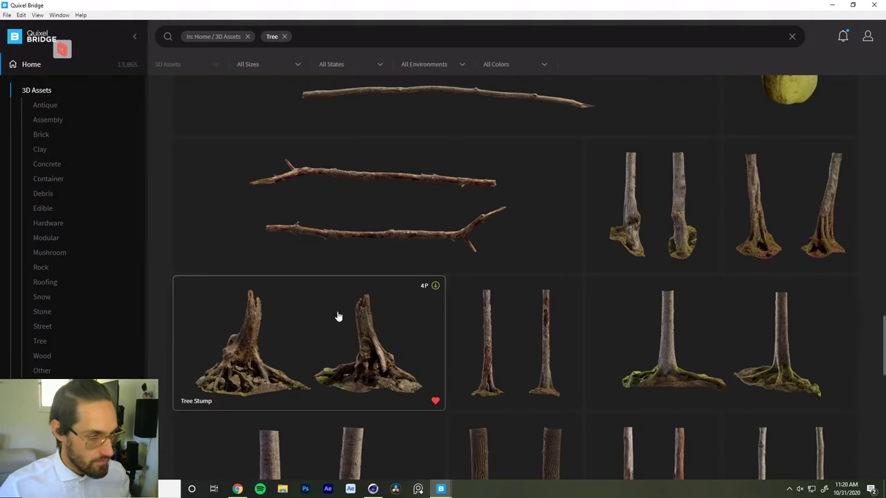
pyautogui.scroll(-4, 338, 366)
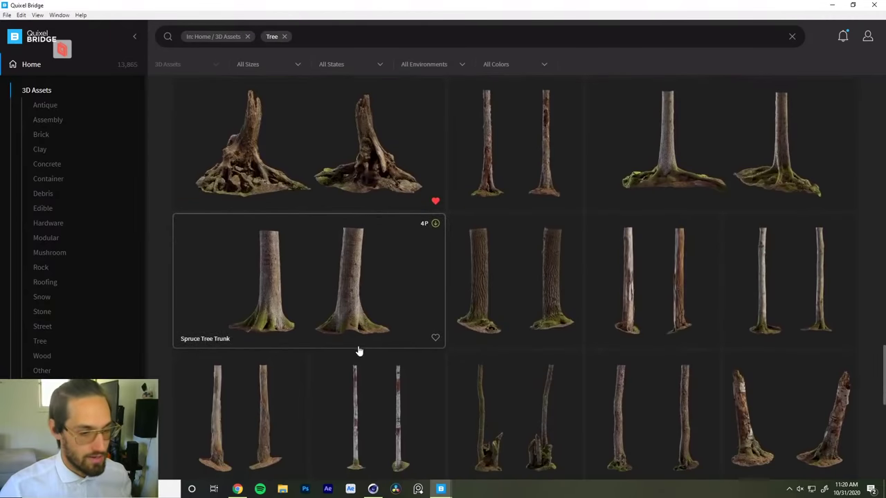
pyautogui.click(847, 400)
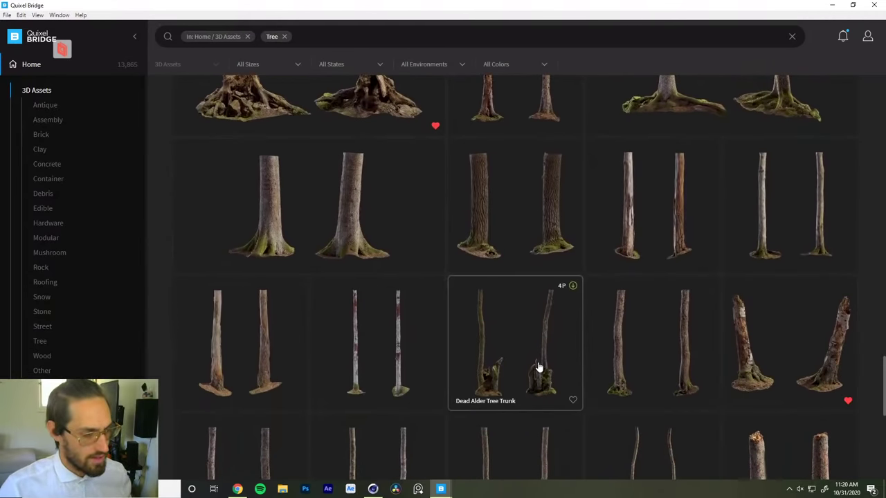
# Add the forked Mossy Log and the wide Spruce Tree Stump with a splintered top to the favorites.
pyautogui.scroll(-2, 540, 367)
pyautogui.scroll(-1, 588, 359)
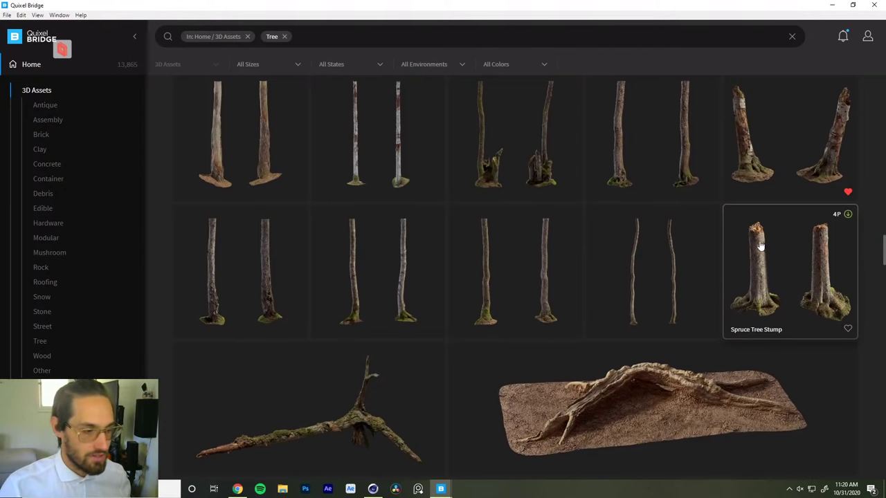
pyautogui.scroll(-3, 757, 249)
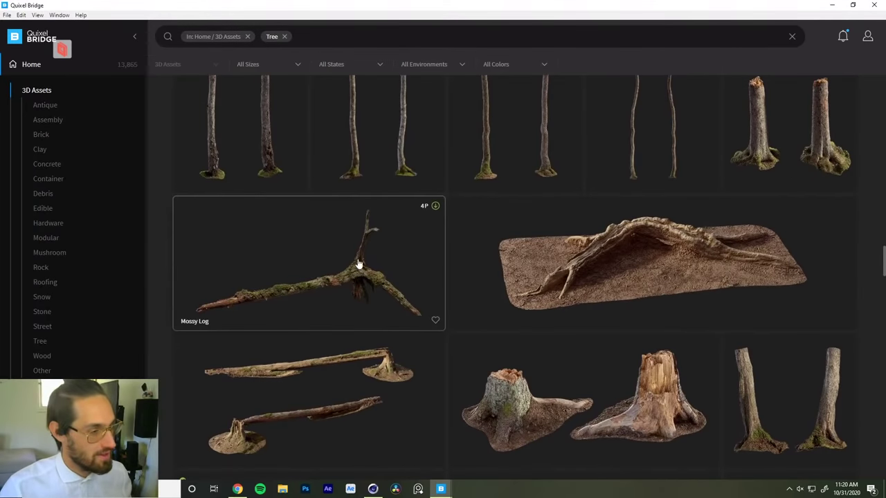
pyautogui.click(435, 320)
pyautogui.scroll(-4, 510, 377)
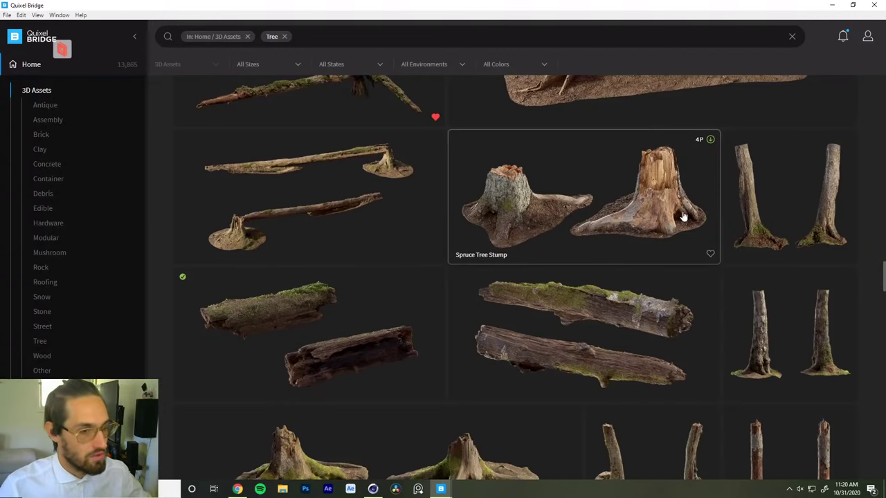
pyautogui.click(709, 253)
# Add both Mossy Stump assets and the Mossy Branch between them to the favorites.
pyautogui.scroll(-2, 585, 239)
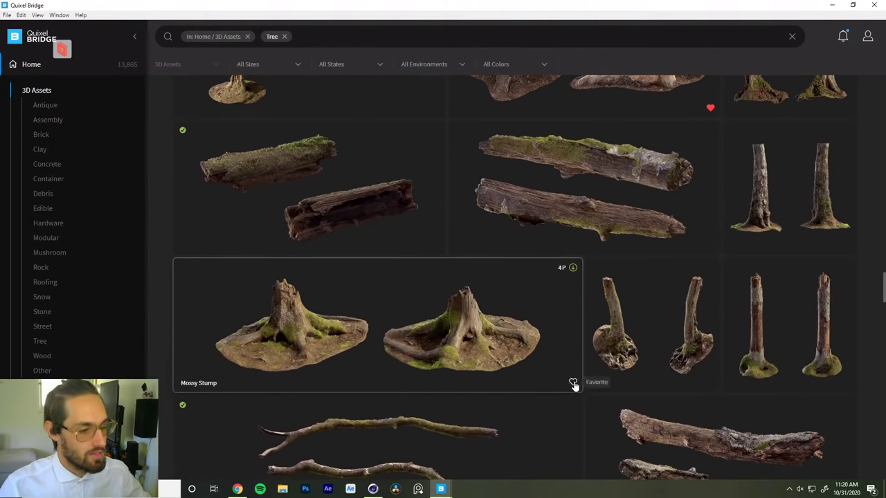
pyautogui.click(571, 380)
pyautogui.scroll(-1, 540, 347)
pyautogui.scroll(-1, 539, 343)
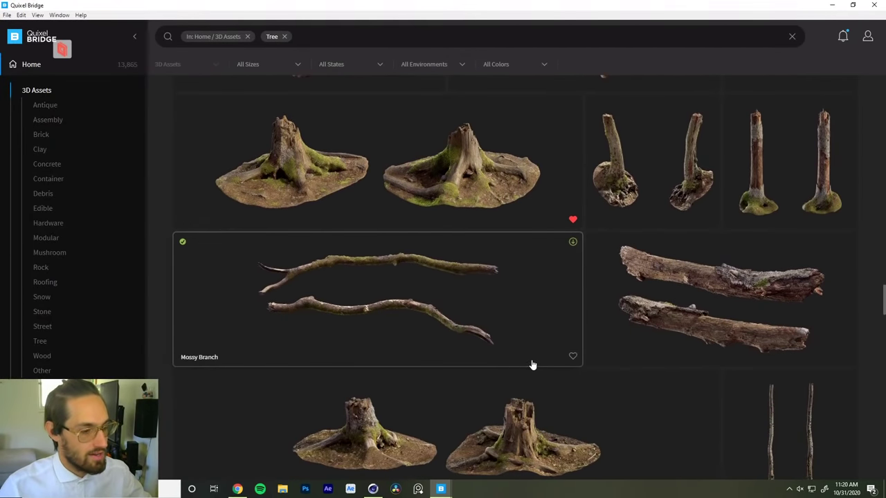
pyautogui.scroll(-1, 533, 365)
pyautogui.click(572, 276)
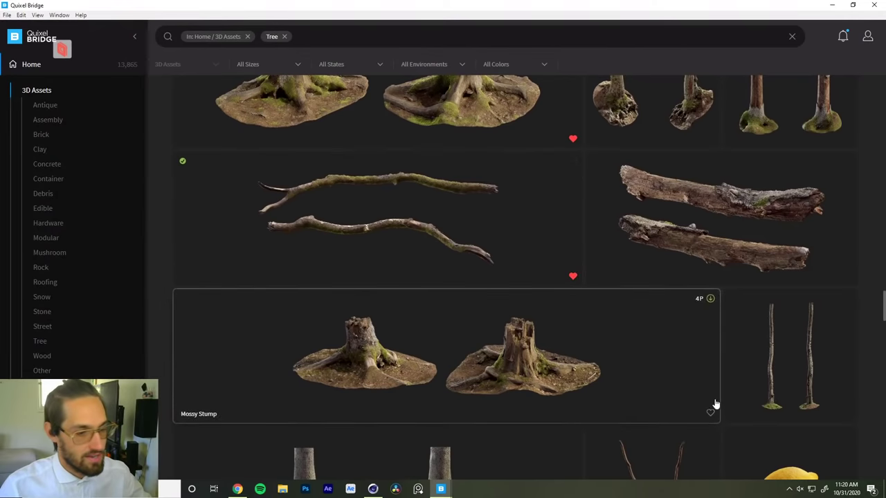
pyautogui.click(710, 412)
# Check the hut scene in Cinema 4D, and return to the tree assets in the remote Quixel Bridge session.
pyautogui.scroll(-2, 619, 380)
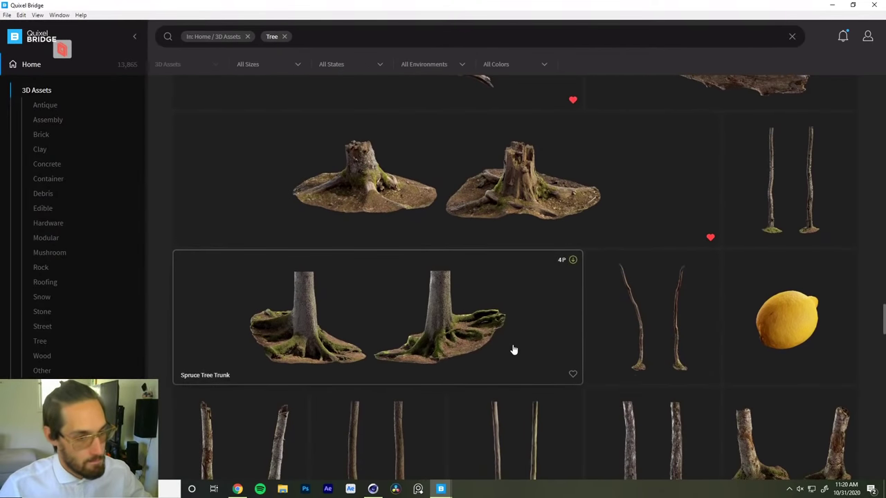
pyautogui.scroll(-2, 513, 349)
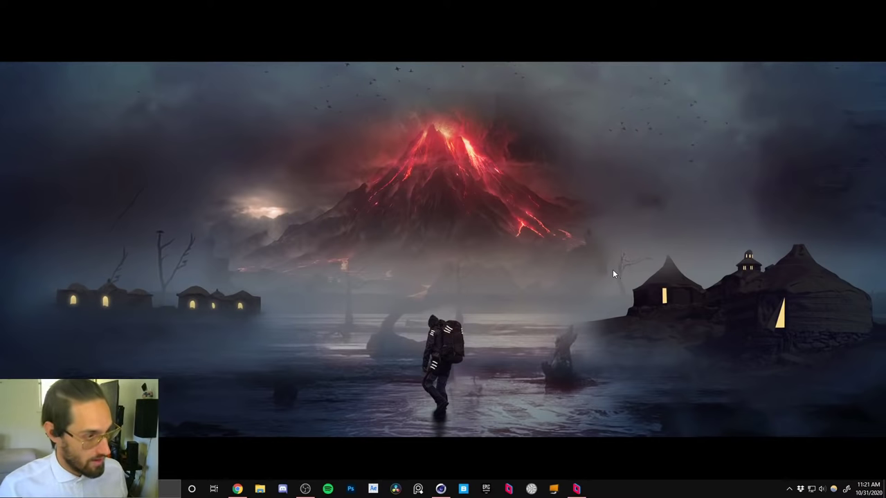
pyautogui.click(441, 489)
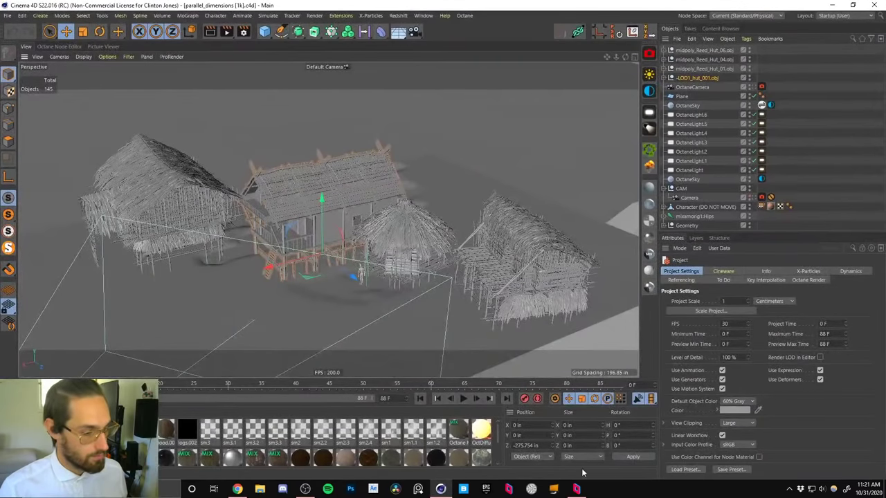
pyautogui.hotkey('alt', 'Tab')
# Find the Dead Tree set among the tree assets and add it to the favorites.
pyautogui.scroll(-2, 518, 363)
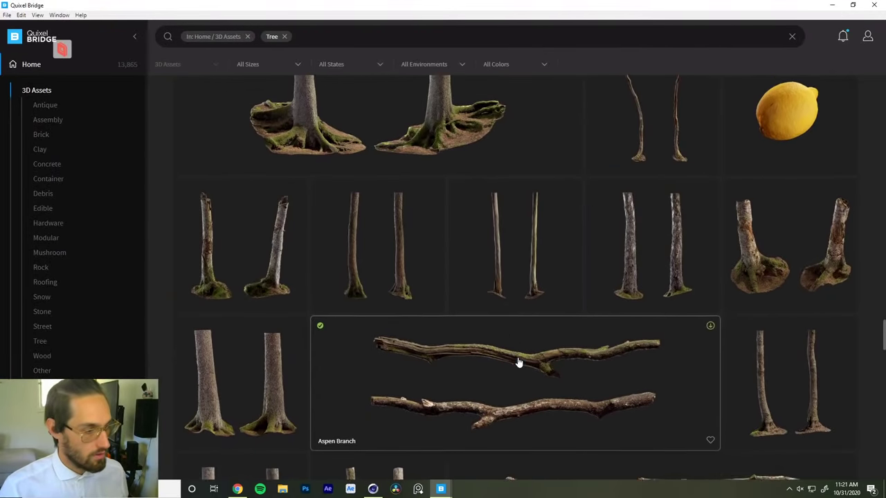
pyautogui.scroll(-2, 509, 379)
pyautogui.scroll(-5, 509, 378)
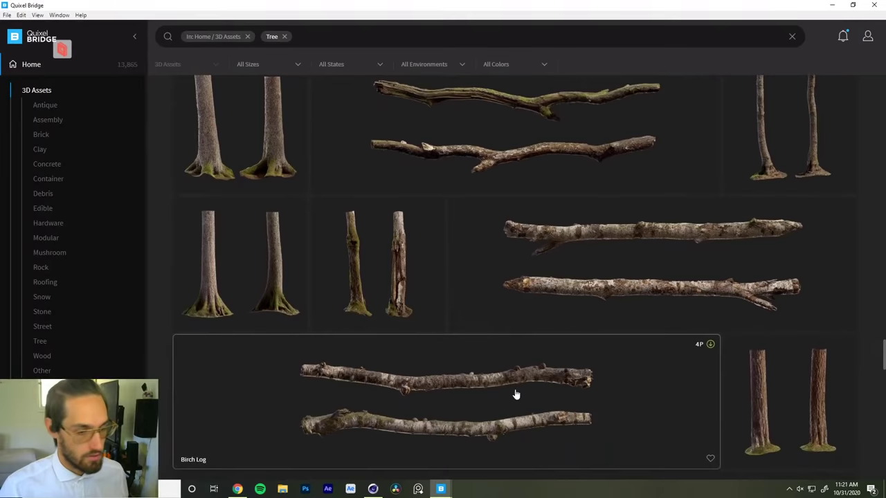
pyautogui.scroll(-1, 530, 367)
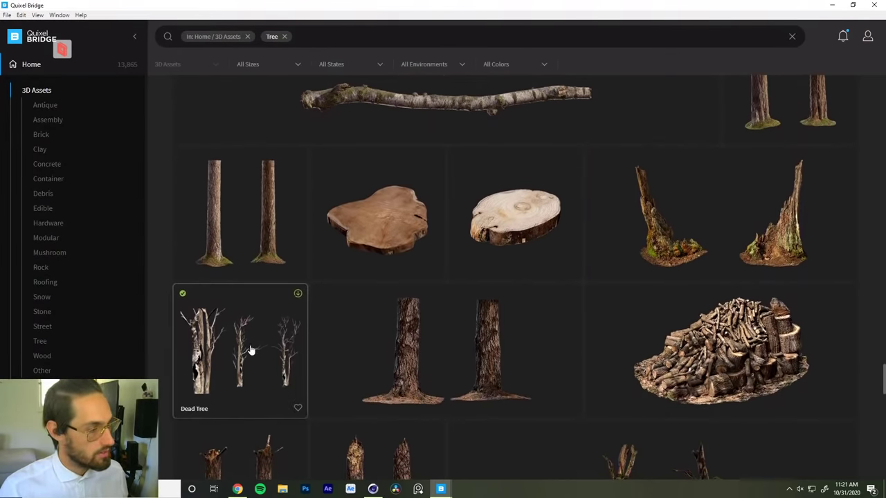
pyautogui.click(297, 408)
# Add the Granite Rock Assembly and the free Broken Stump to the favorites.
pyautogui.scroll(-2, 449, 357)
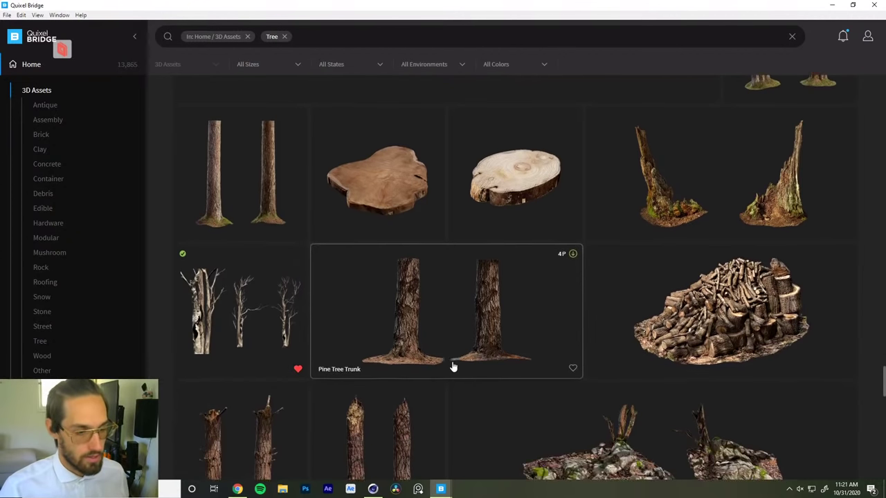
pyautogui.scroll(-1, 476, 360)
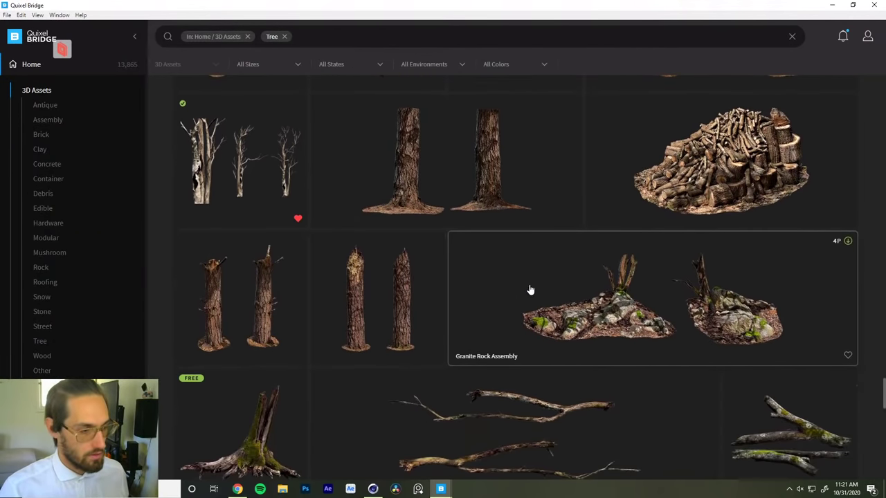
pyautogui.click(846, 355)
pyautogui.scroll(-2, 461, 320)
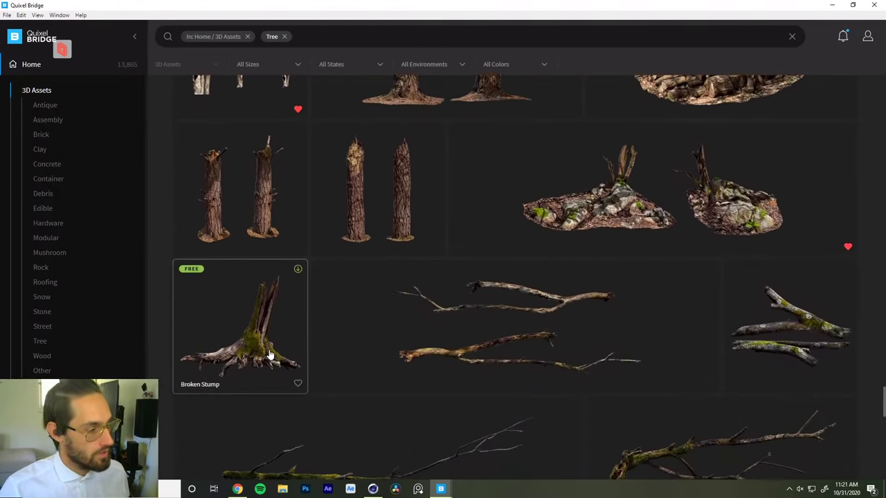
pyautogui.click(297, 382)
# Add the three Wooden Branch assets below and beside the Broken Stump to the favorites.
pyautogui.scroll(-3, 495, 376)
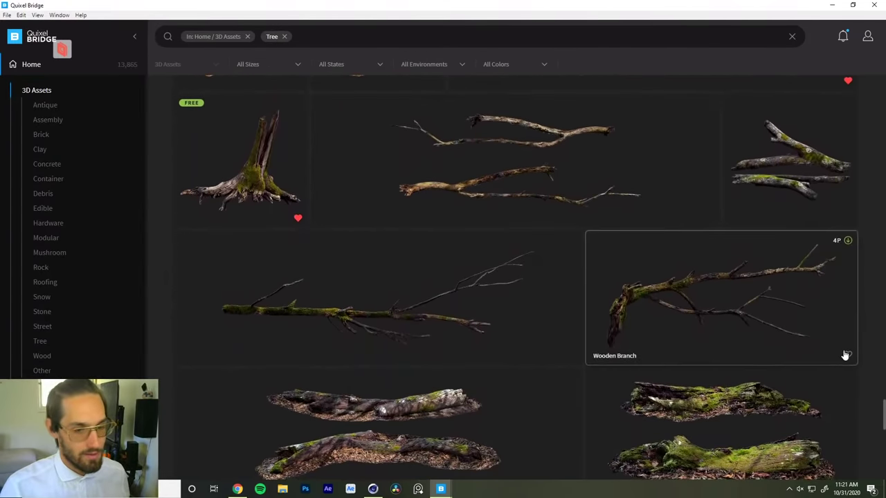
pyautogui.click(846, 356)
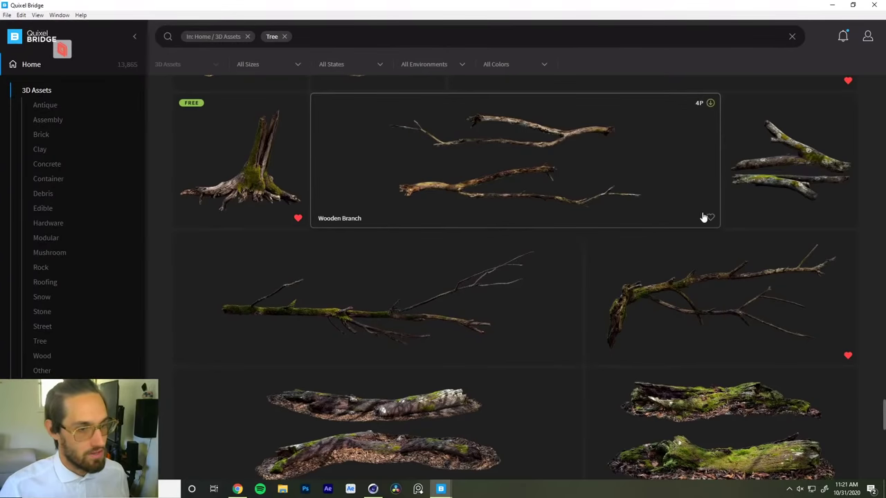
pyautogui.click(709, 218)
pyautogui.scroll(-2, 531, 336)
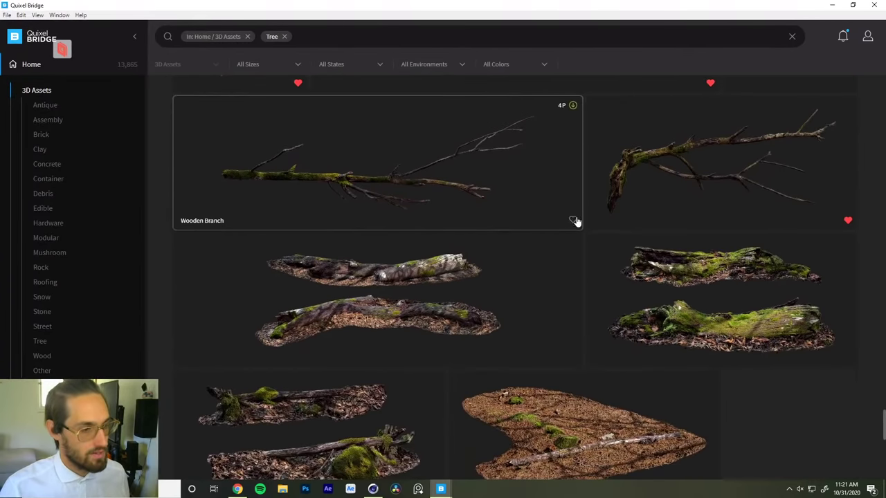
pyautogui.click(572, 220)
# Add the Fallen Tree Assembly beside the free scattered-twigs asset to the favorites.
pyautogui.scroll(-1, 514, 332)
pyautogui.scroll(-5, 513, 332)
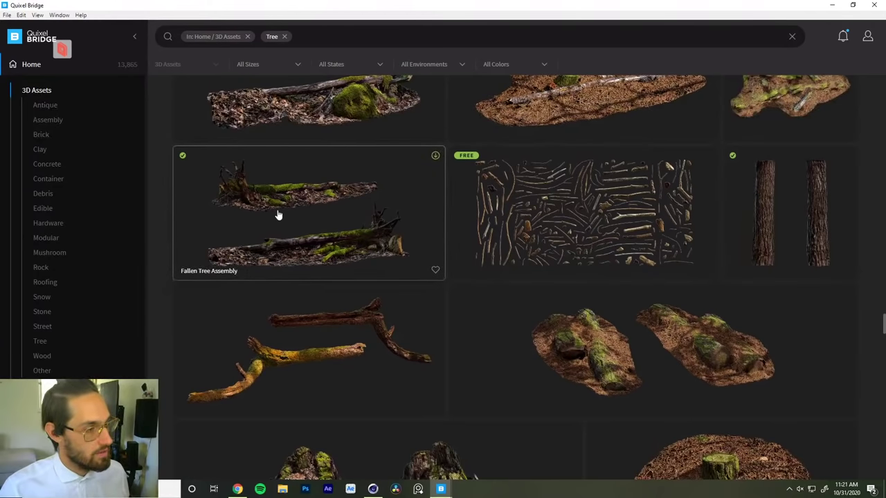
pyautogui.click(435, 271)
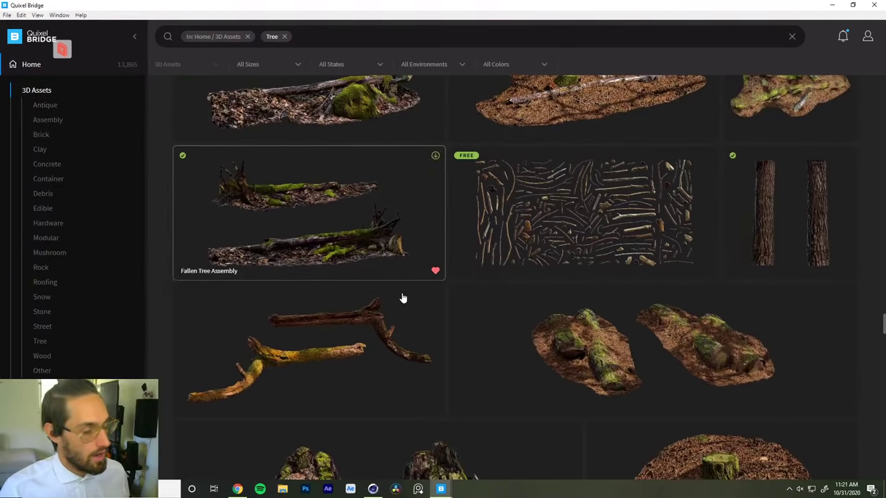
# Add the Broken Tree, the Burnt Tree and the Fallen Tree Assembly beside the Pine Tree Stump to the favorites.
pyautogui.scroll(-3, 403, 318)
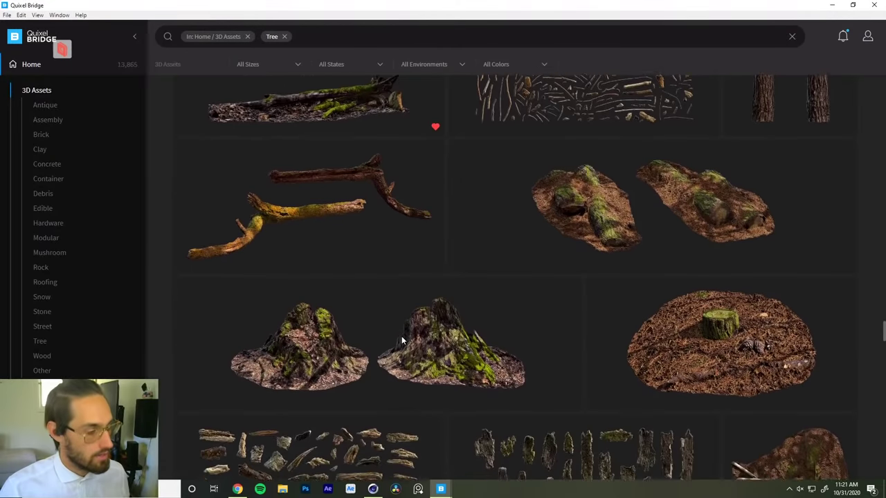
pyautogui.scroll(-2, 401, 335)
pyautogui.scroll(-3, 411, 343)
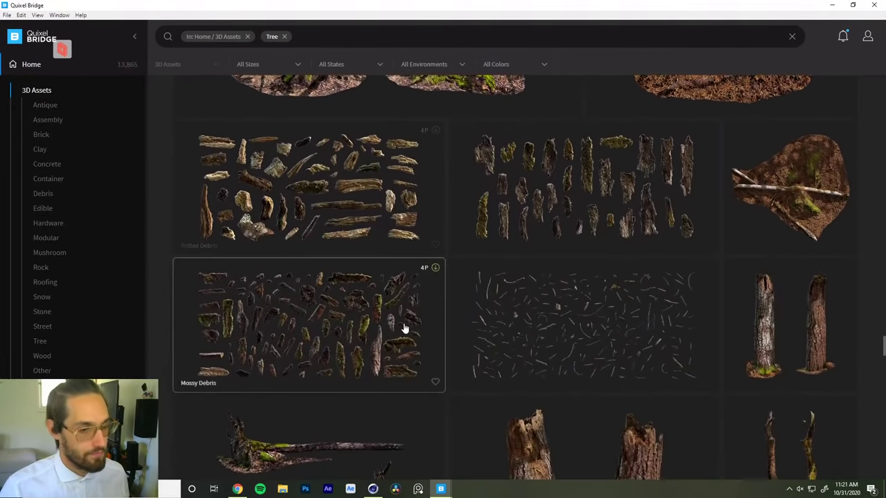
pyautogui.scroll(-3, 404, 328)
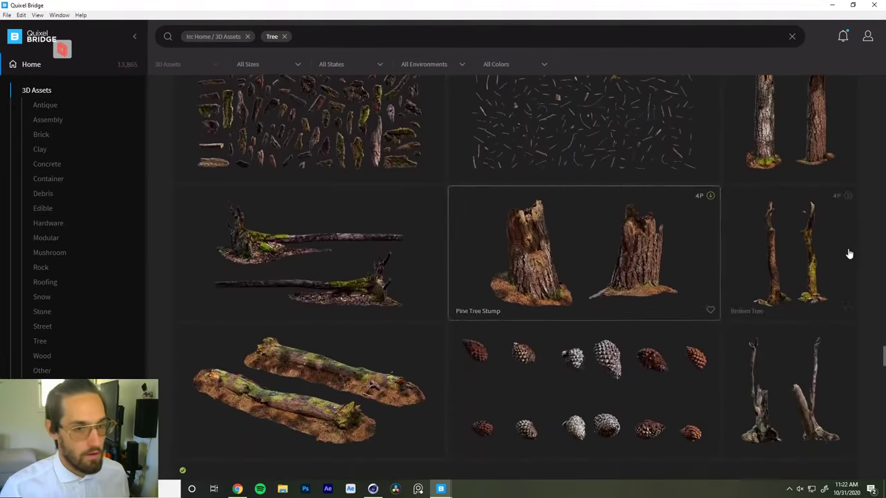
pyautogui.click(846, 311)
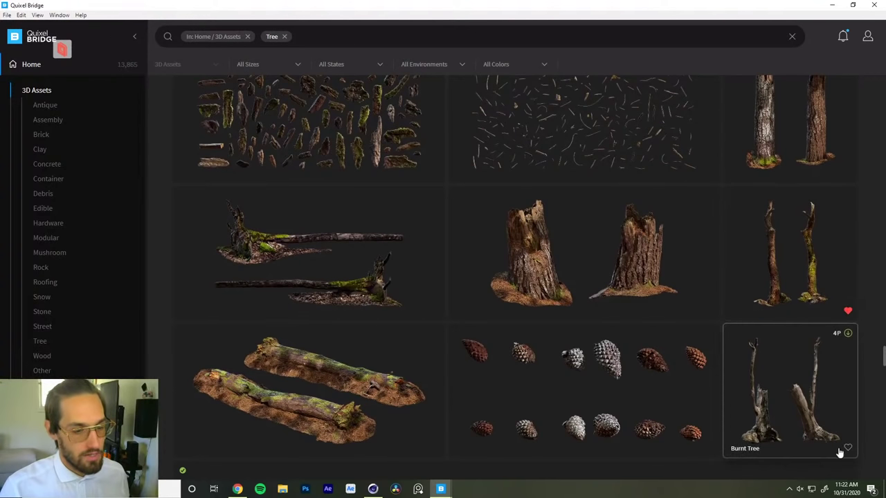
pyautogui.click(847, 448)
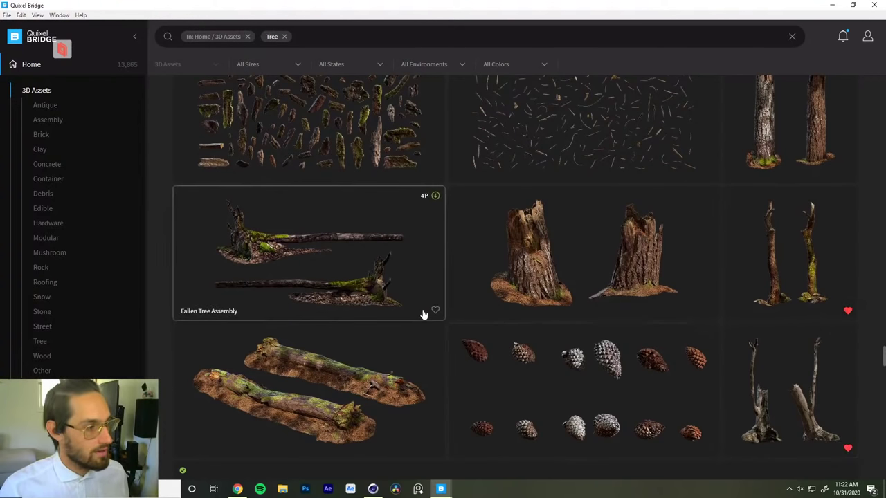
pyautogui.click(434, 311)
# Add the Dead Branches asset beside the two mossy wooden branches to the favorites.
pyautogui.scroll(-2, 405, 384)
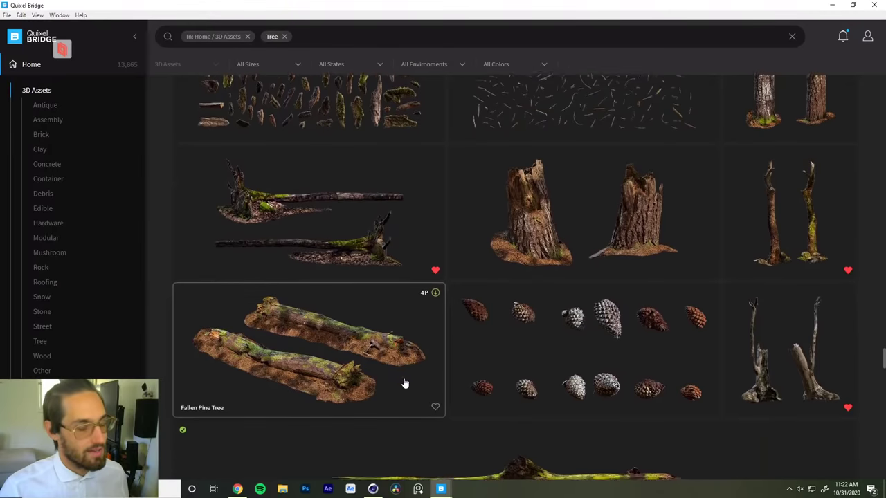
pyautogui.scroll(-5, 406, 384)
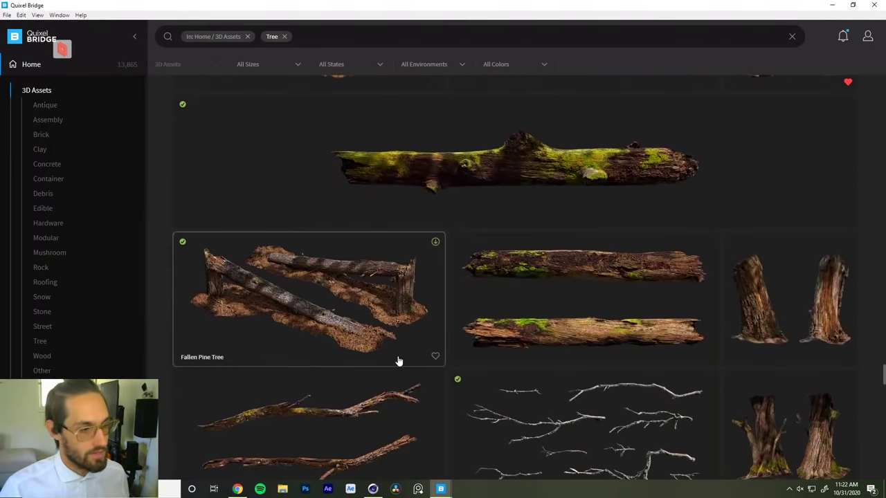
pyautogui.scroll(-3, 399, 361)
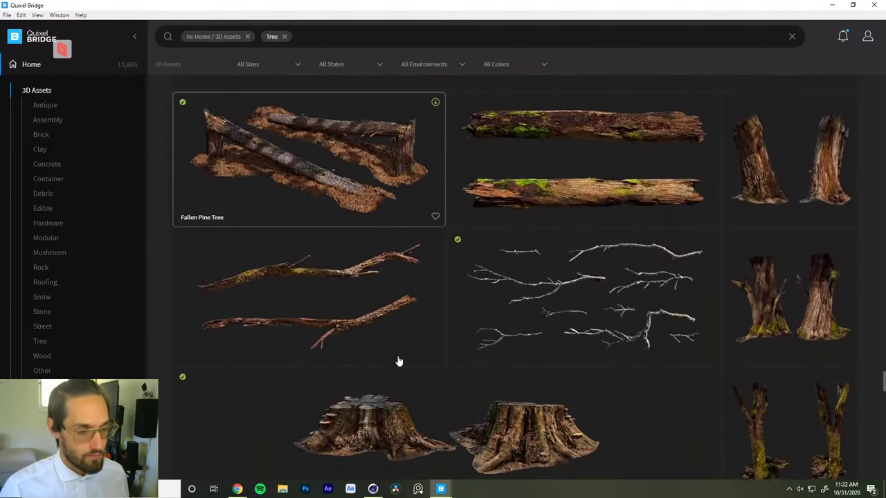
pyautogui.scroll(1, 474, 306)
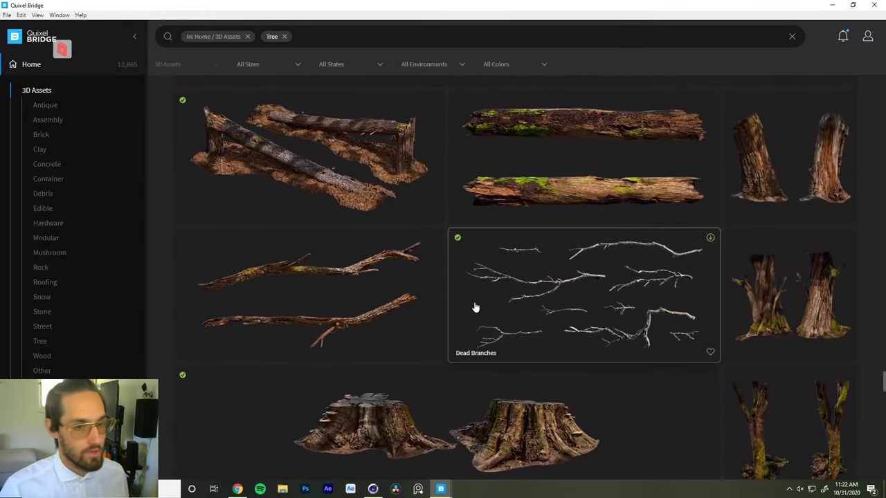
pyautogui.scroll(-4, 475, 307)
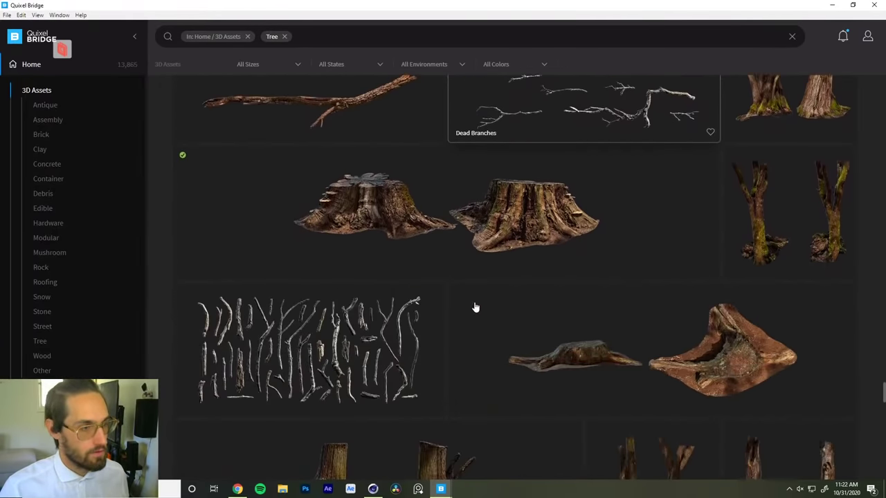
pyautogui.scroll(1, 475, 306)
pyautogui.scroll(1, 622, 206)
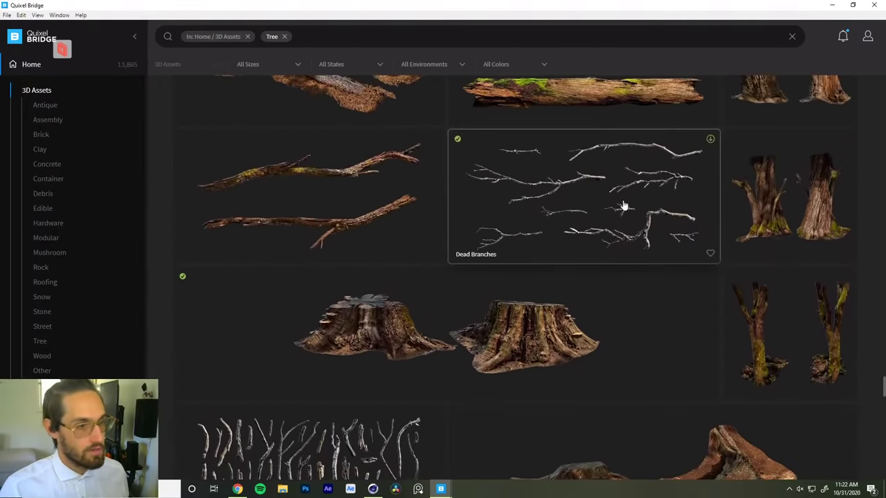
pyautogui.click(709, 255)
# Add the Dead Tree below the Cracked Stump and the bare, thin tree trunk beside it to the favorites.
pyautogui.scroll(-6, 595, 330)
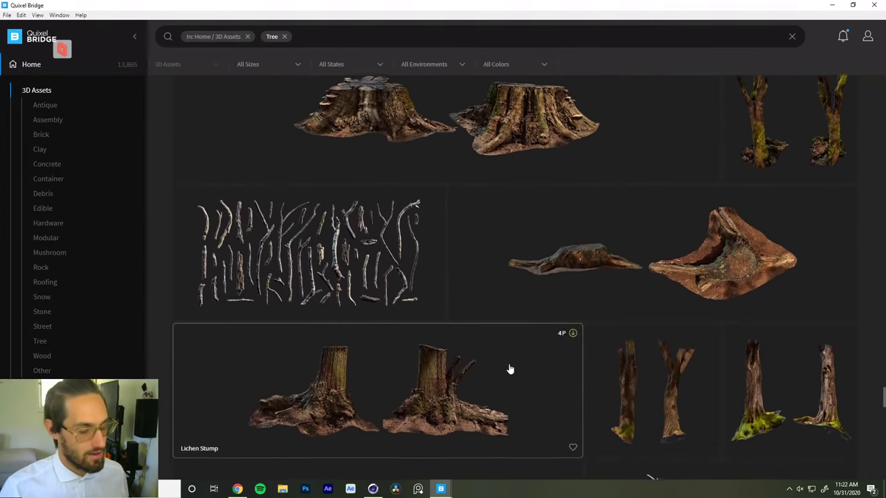
pyautogui.scroll(-6, 509, 369)
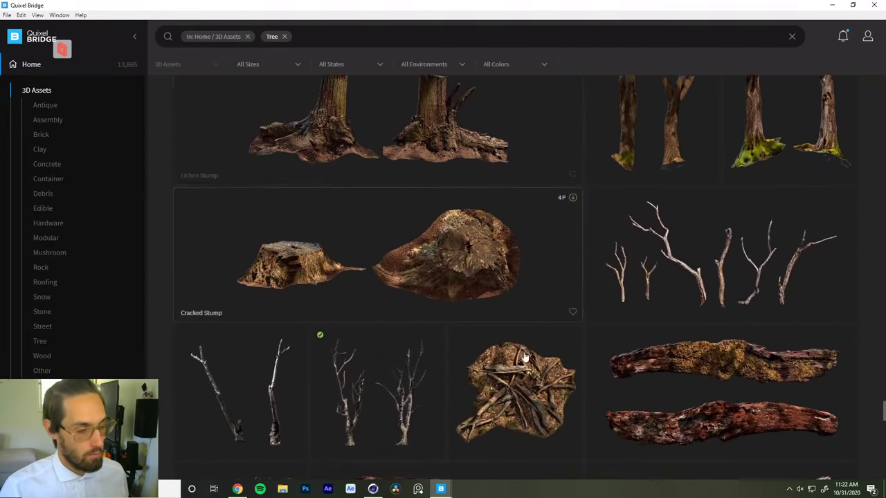
pyautogui.scroll(-2, 519, 388)
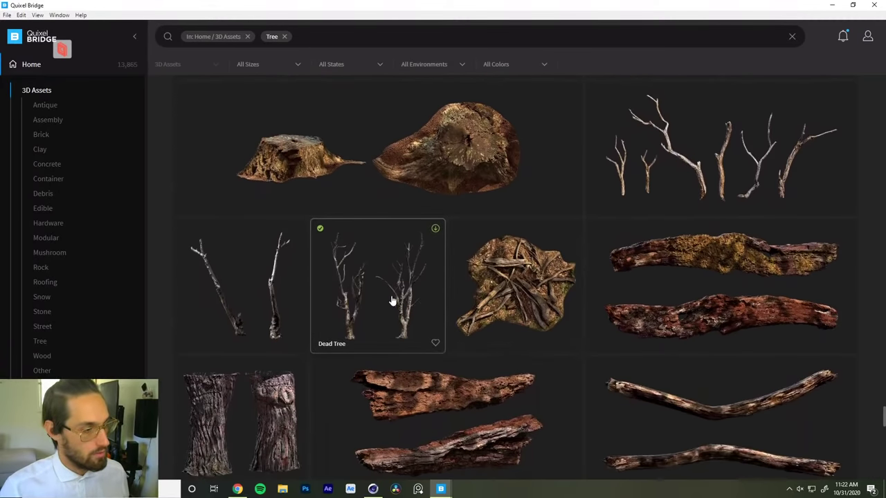
pyautogui.click(435, 342)
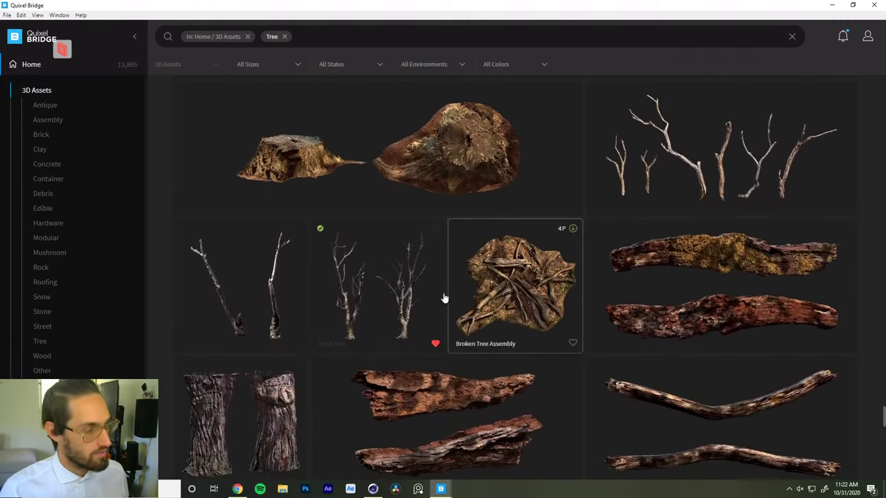
pyautogui.click(298, 343)
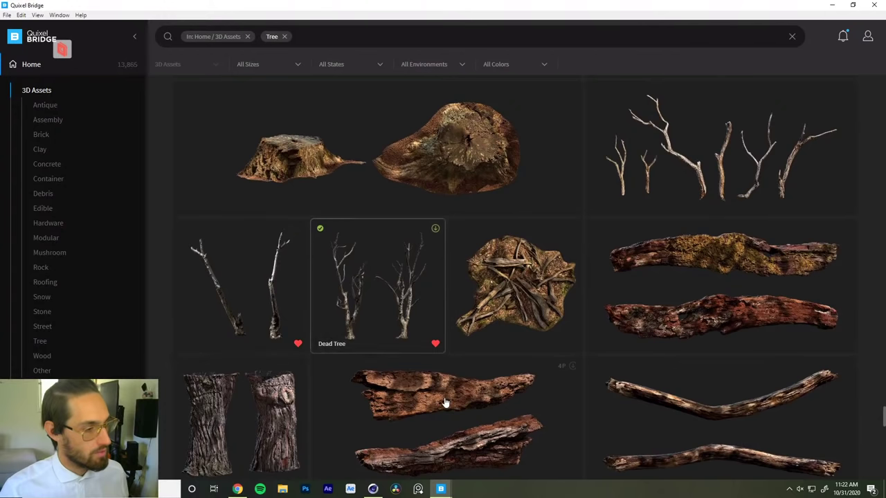
# Add the Dry Root asset below the Mossy Tree Stump to the favorites.
pyautogui.scroll(-6, 445, 406)
pyautogui.scroll(-12, 440, 379)
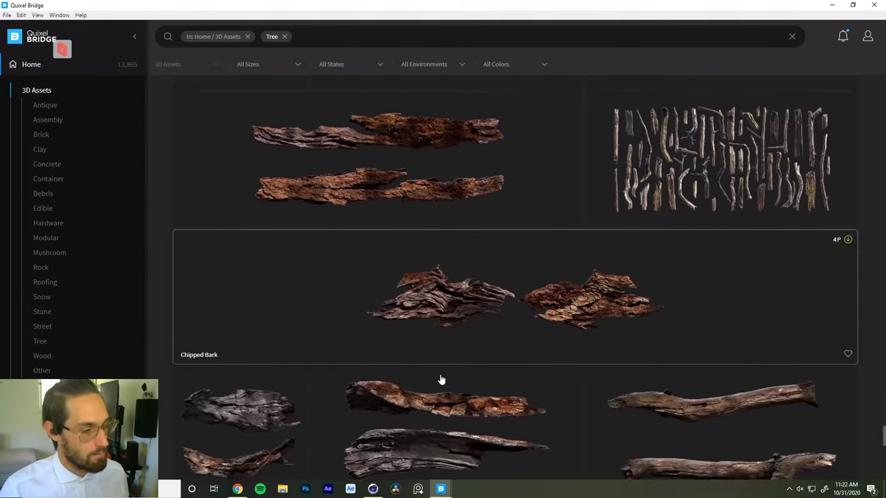
pyautogui.scroll(-12, 441, 372)
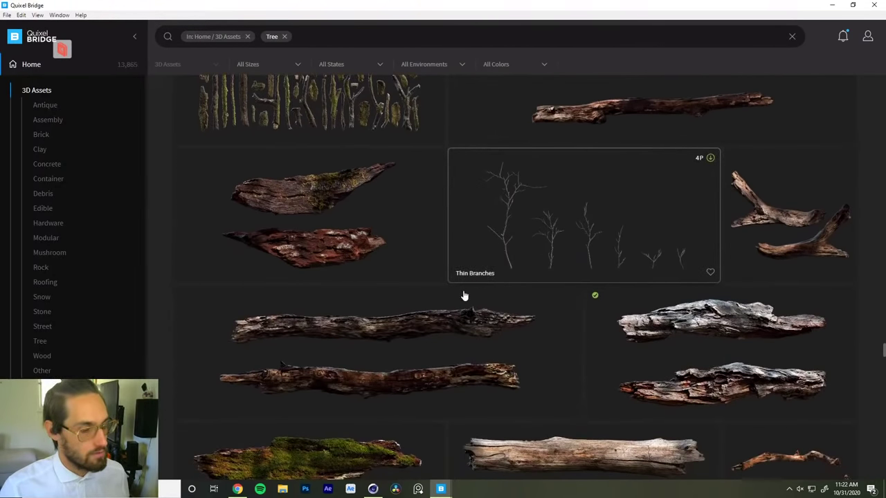
pyautogui.scroll(-6, 459, 370)
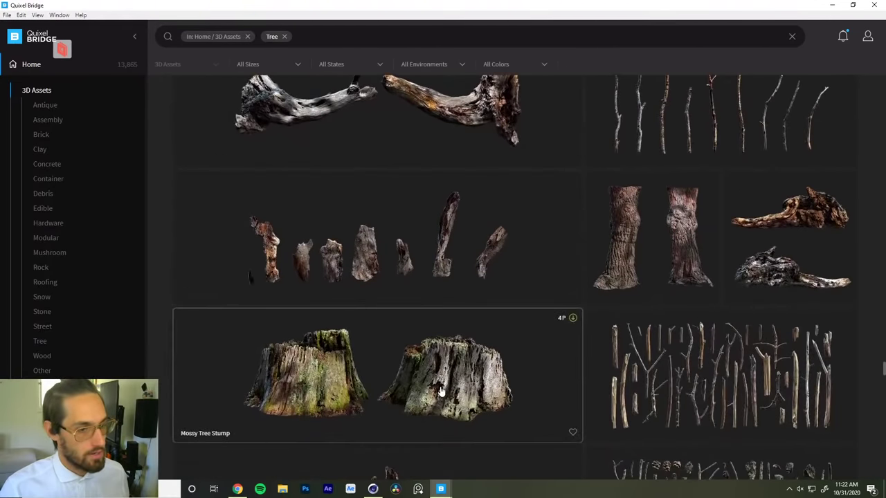
pyautogui.scroll(-4, 439, 387)
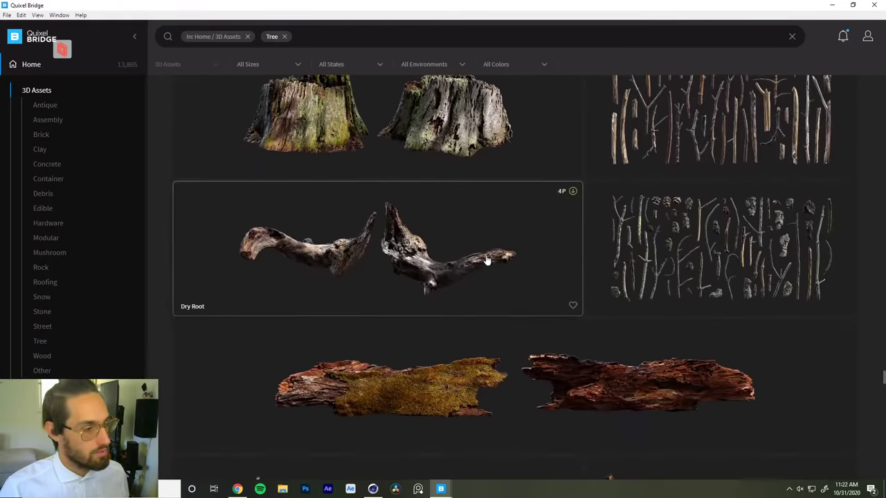
pyautogui.click(572, 305)
# Add the jagged Dead Tree Stump further down the Tree results to the favorites.
pyautogui.scroll(-4, 482, 382)
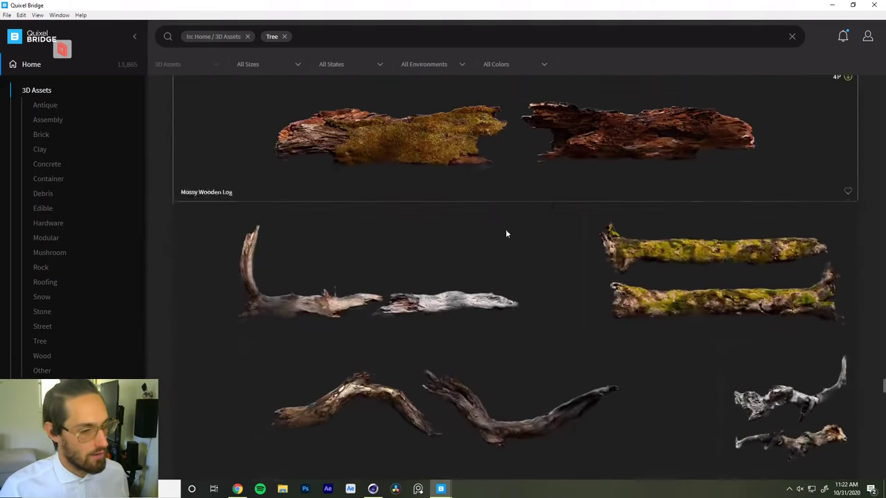
pyautogui.scroll(-1, 468, 407)
pyautogui.scroll(-8, 467, 406)
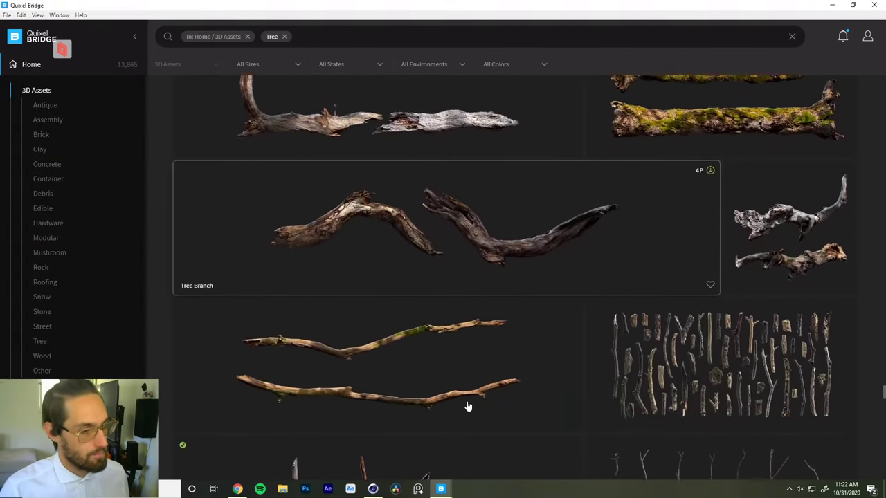
pyautogui.scroll(-4, 460, 401)
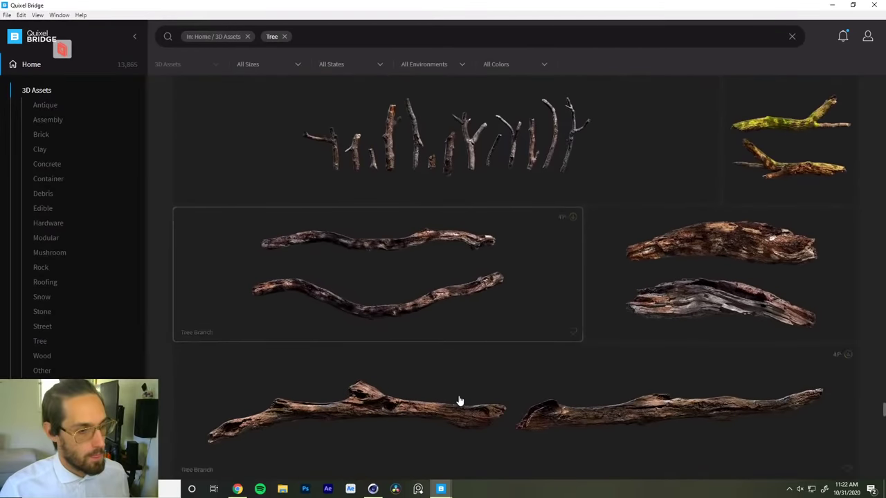
pyautogui.scroll(-14, 459, 400)
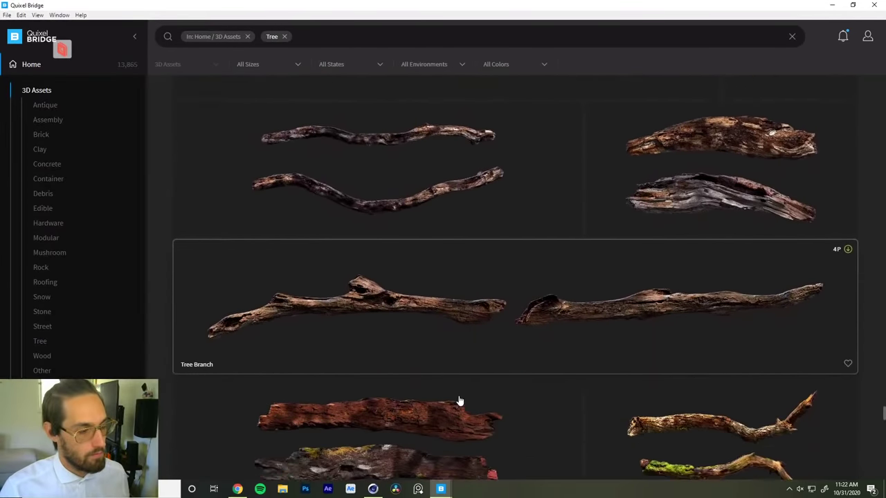
pyautogui.scroll(-4, 445, 399)
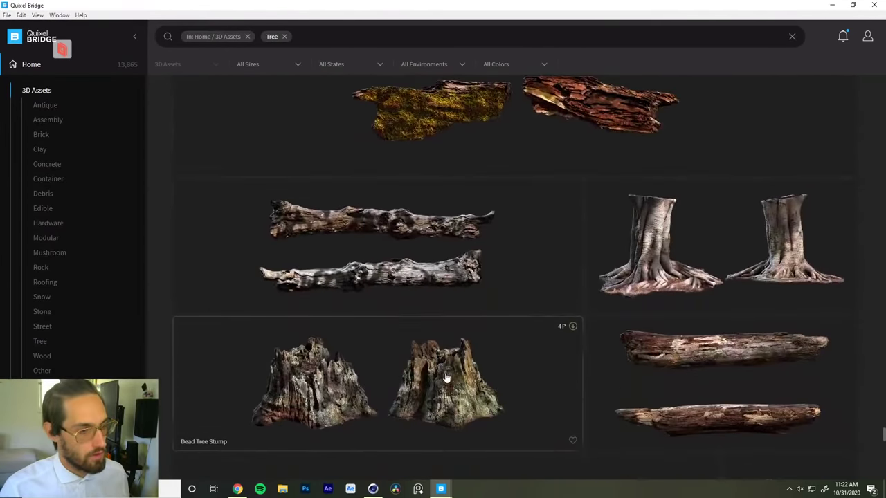
pyautogui.scroll(-4, 445, 407)
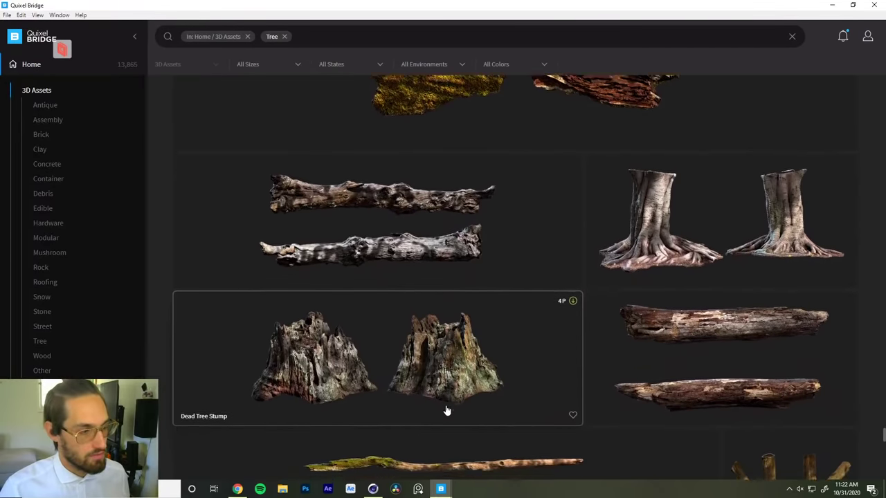
pyautogui.click(573, 317)
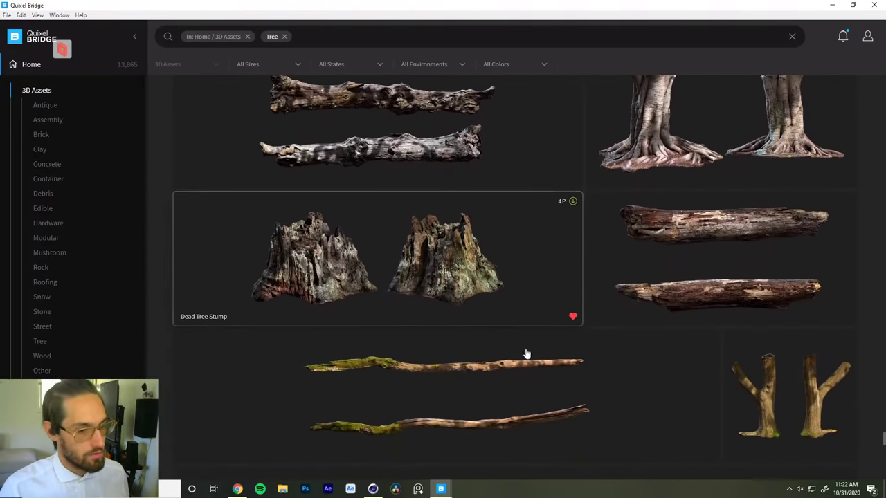
# Add the Broken Branches asset near the end of the Tree results to the favorites.
pyautogui.scroll(-8, 510, 388)
pyautogui.scroll(-8, 488, 390)
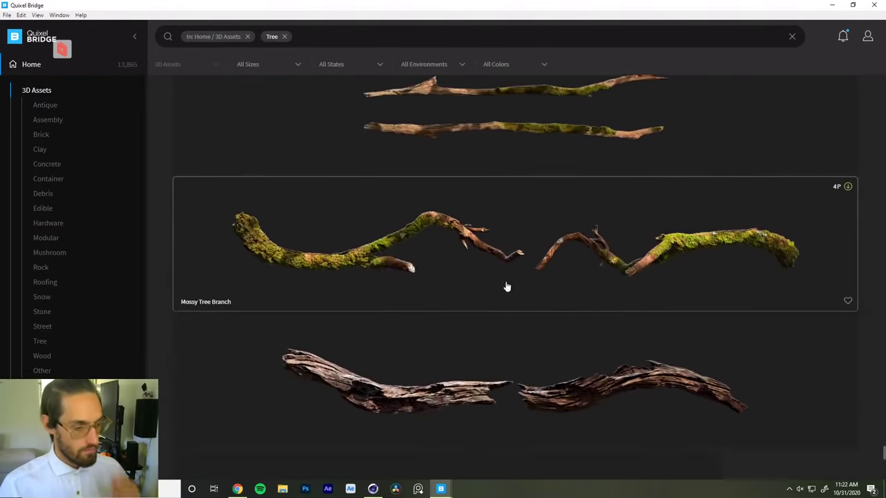
pyautogui.scroll(-9, 623, 332)
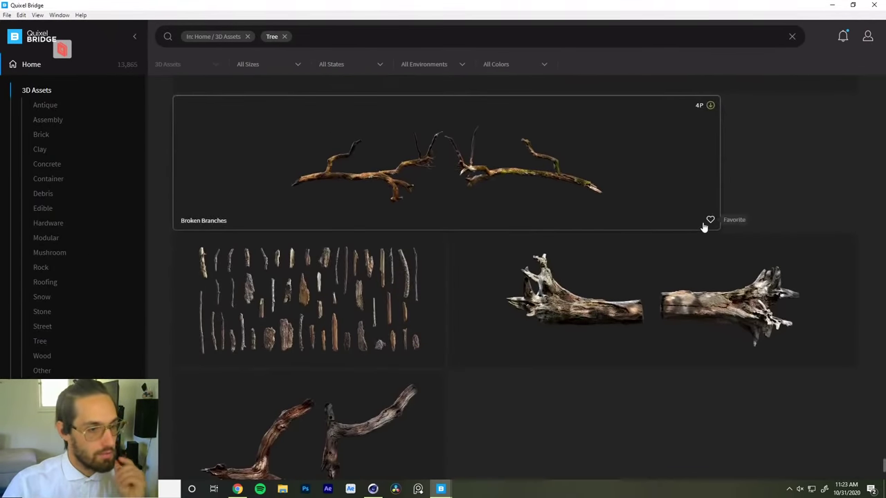
pyautogui.click(708, 222)
# Check the last Tree assets at the end of the results and look back through the list up to its categories.
pyautogui.scroll(-6, 445, 316)
pyautogui.scroll(-1, 434, 365)
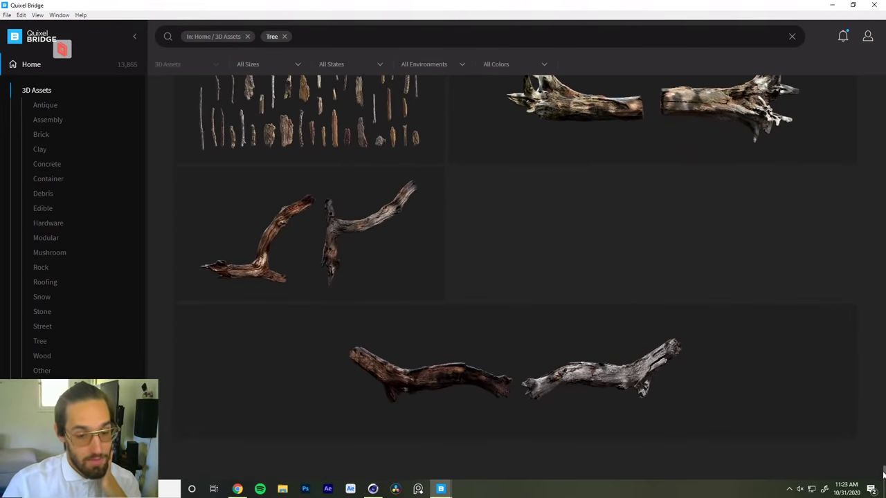
pyautogui.moveTo(883, 474); pyautogui.dragTo(862, 161)
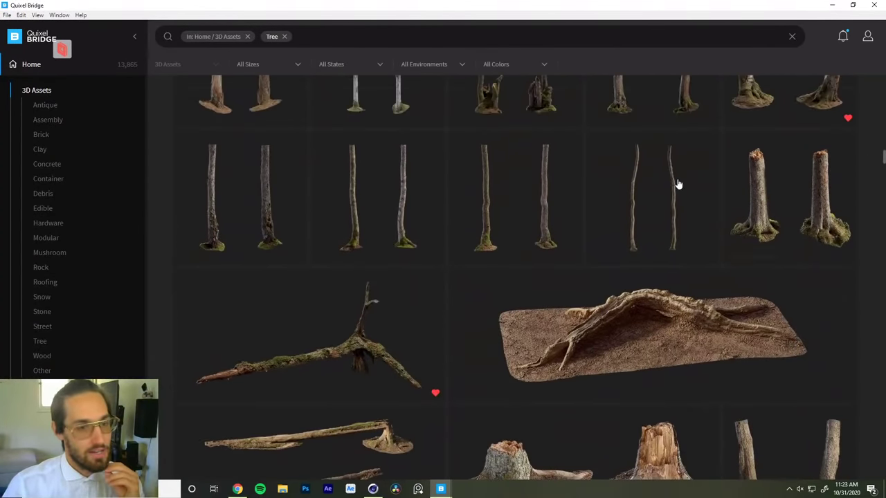
pyautogui.scroll(5, 540, 242)
pyautogui.scroll(3, 508, 249)
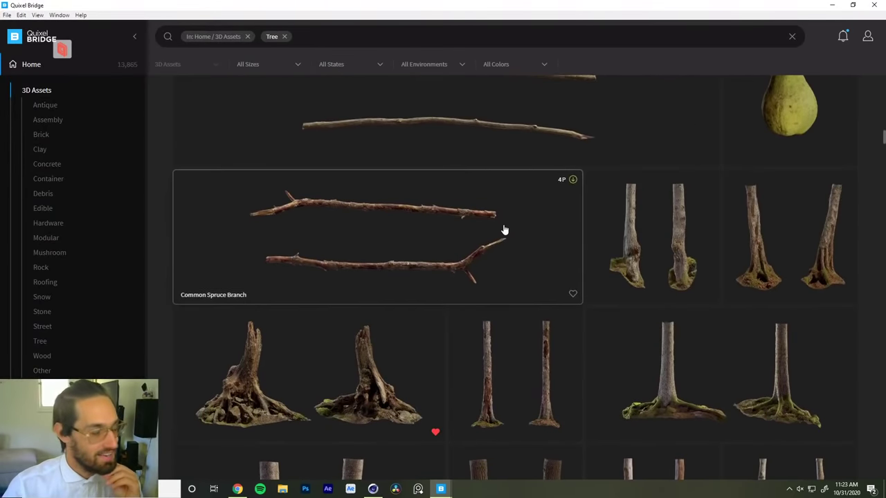
pyautogui.scroll(6, 380, 256)
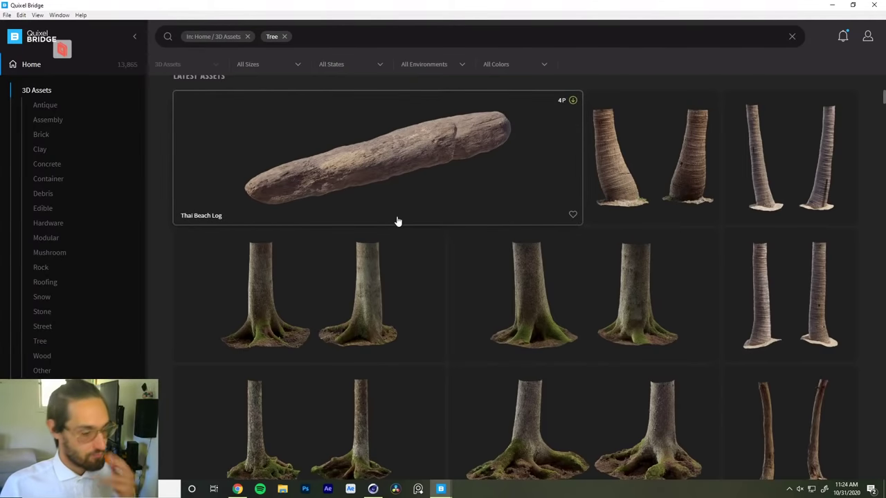
pyautogui.scroll(6, 363, 236)
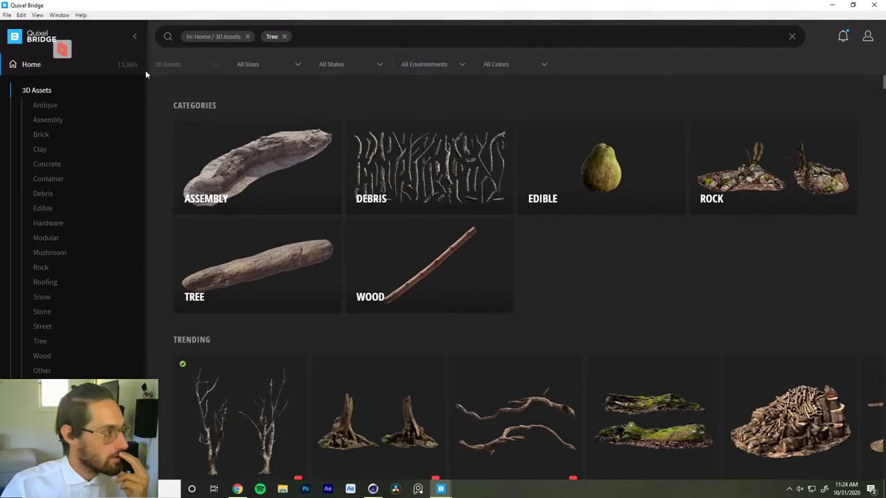
# Disconnect from the remote computer, put Parsec away and return to the hut scene in the local Cinema 4D.
pyautogui.click(62, 48)
pyautogui.click(111, 249)
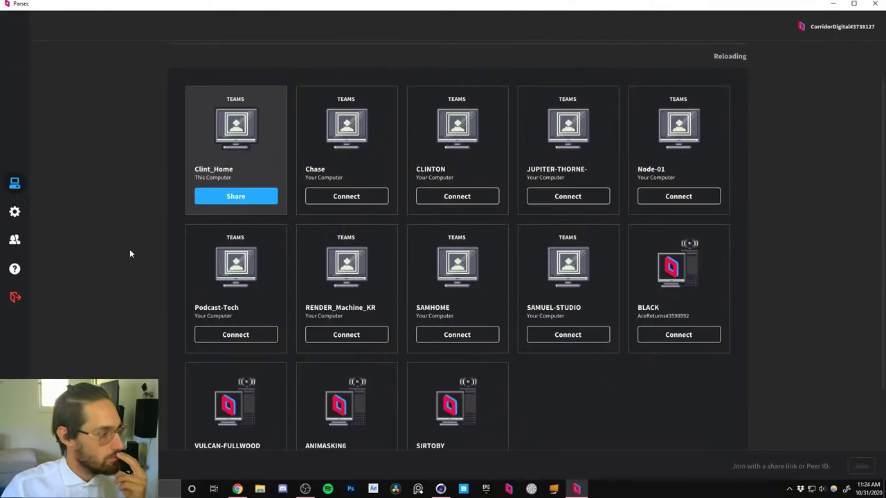
pyautogui.click(834, 4)
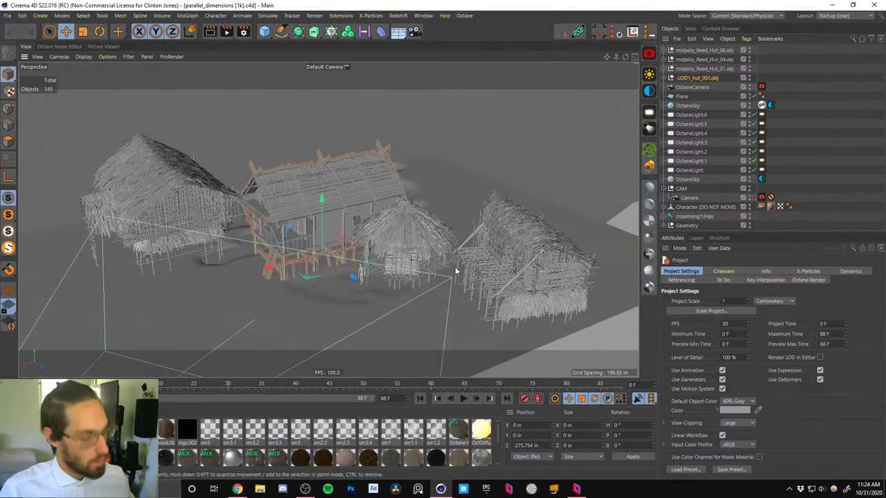
# Switch the Cinema 4D interface layout to Stream (User).
pyautogui.click(830, 15)
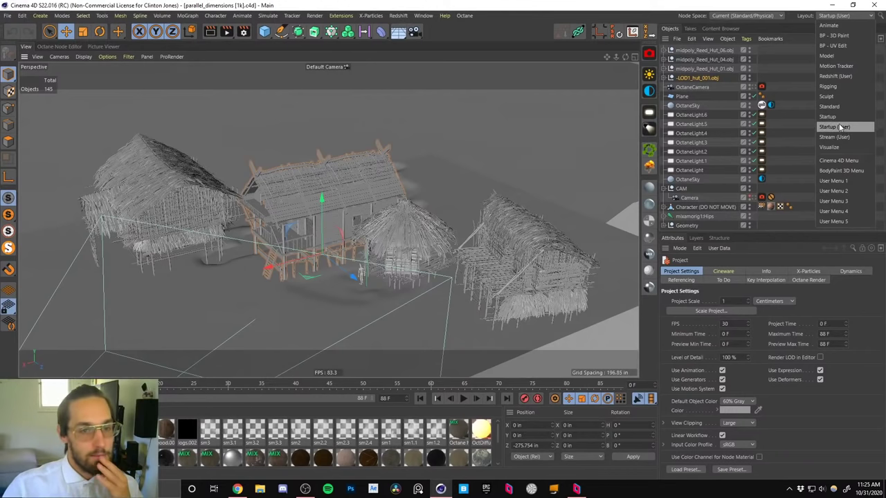
pyautogui.click(833, 137)
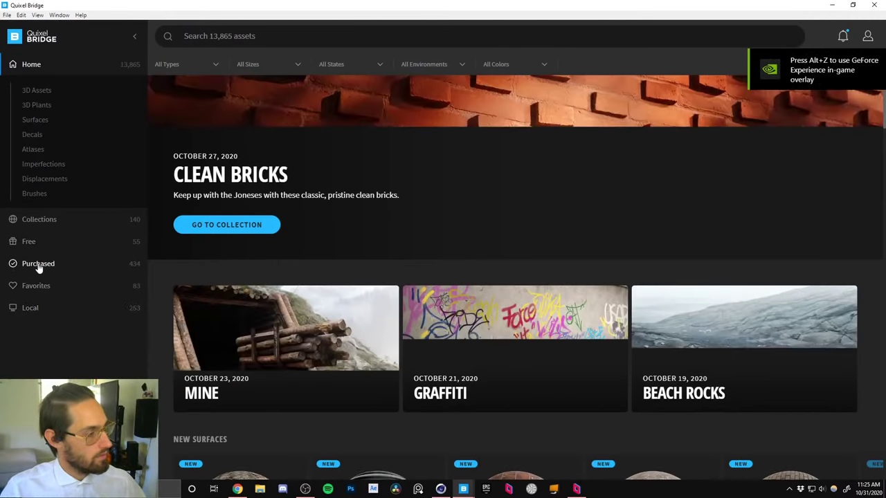
# Open the favorited assets in Quixel Bridge on the local computer.
pyautogui.click(34, 288)
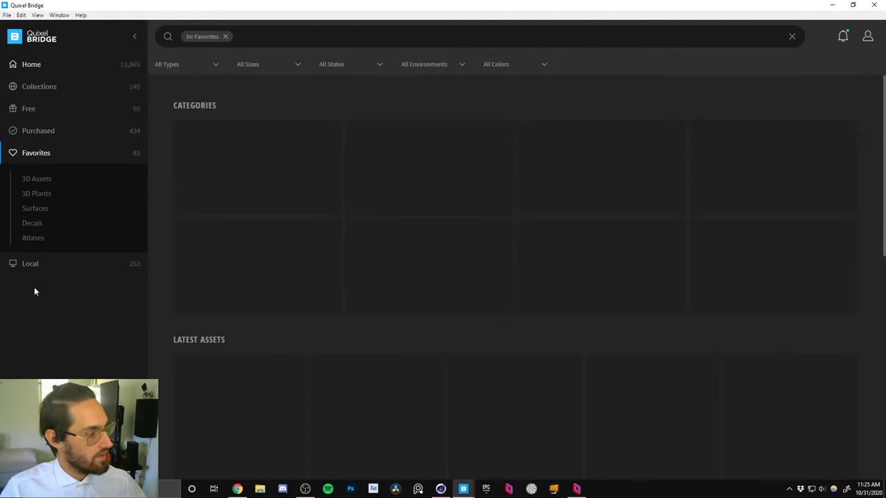
pyautogui.scroll(-1, 463, 304)
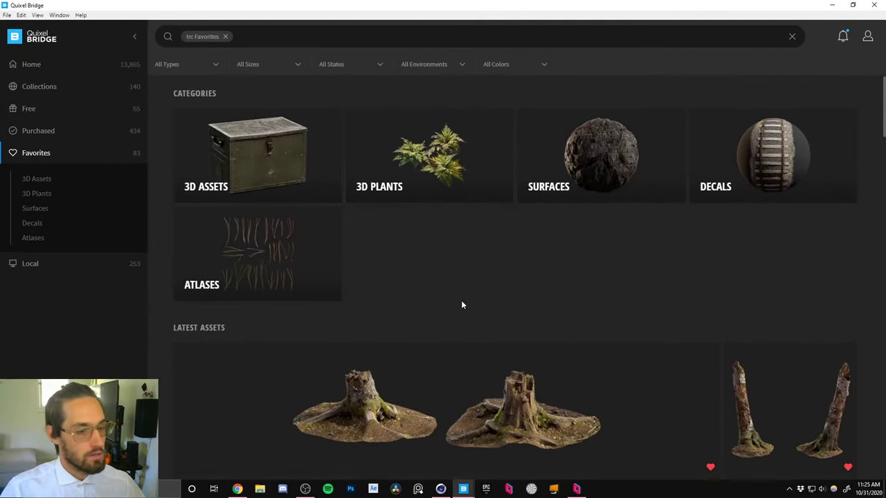
# Look through the latest favorited stumps, branches, logs and rocks, returning to the asset categories.
pyautogui.scroll(-6, 462, 304)
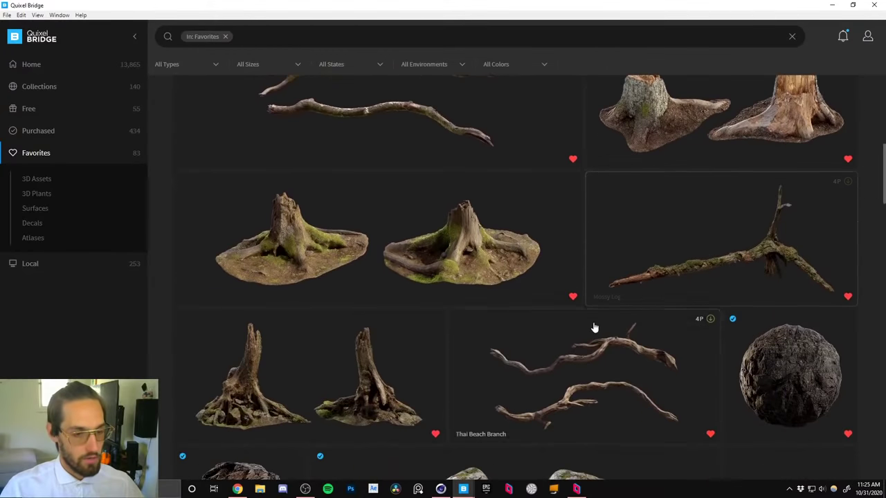
pyautogui.scroll(-4, 594, 328)
pyautogui.scroll(3, 601, 254)
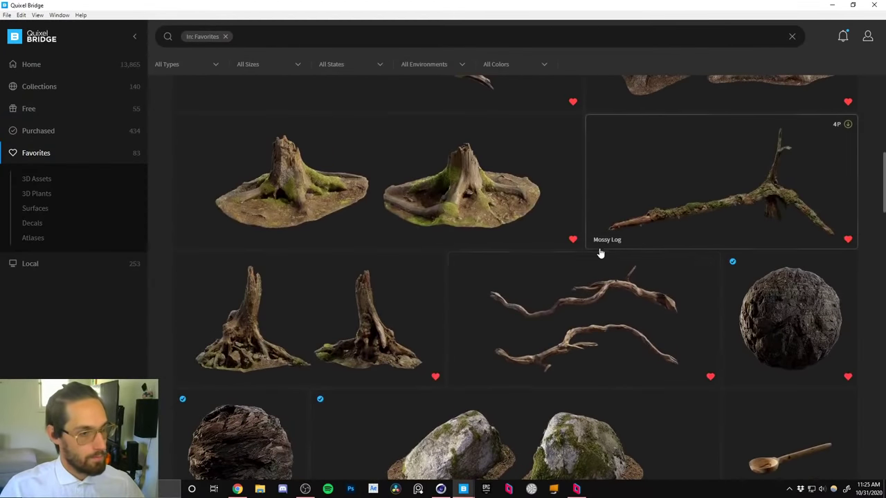
pyautogui.scroll(7, 599, 254)
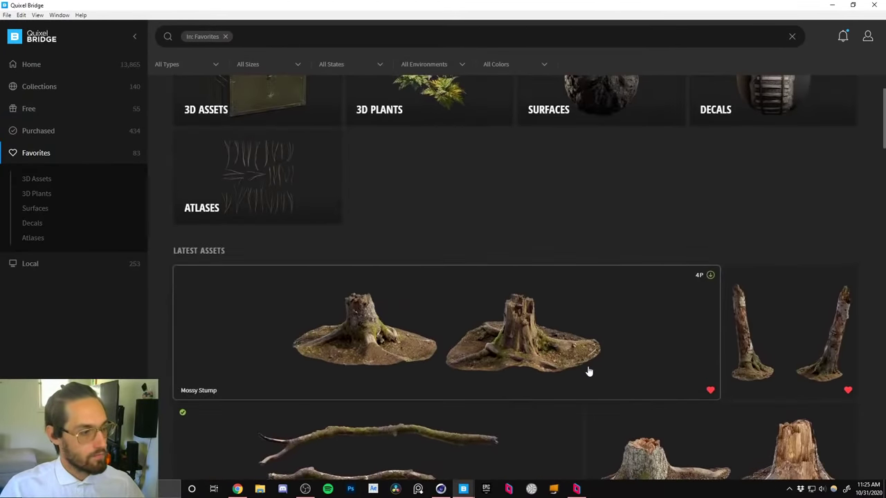
pyautogui.scroll(-2, 588, 373)
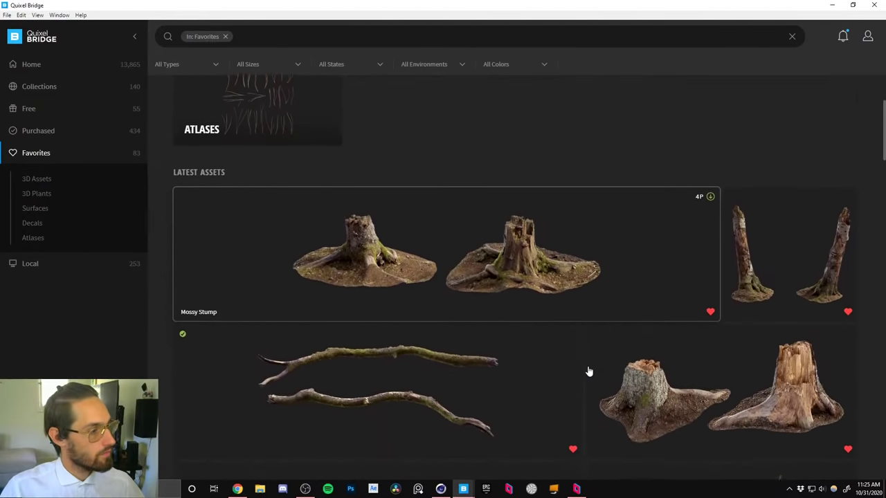
pyautogui.scroll(-6, 588, 372)
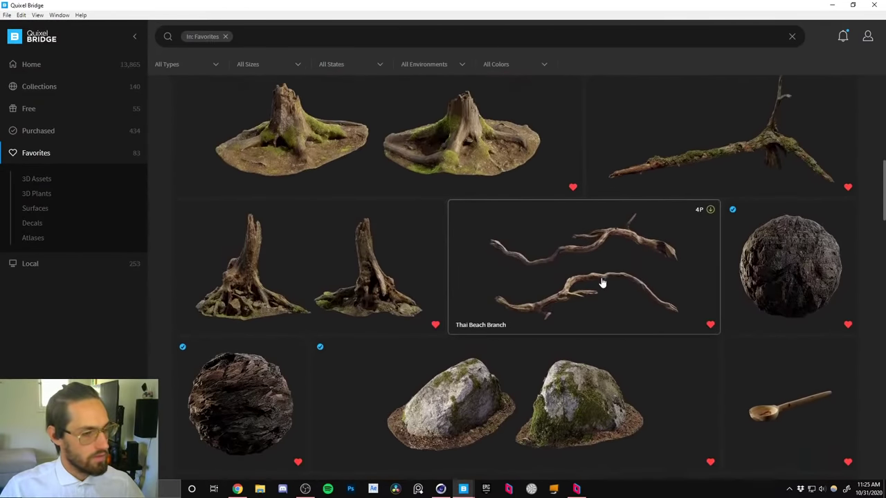
pyautogui.scroll(2, 602, 283)
pyautogui.scroll(3, 595, 292)
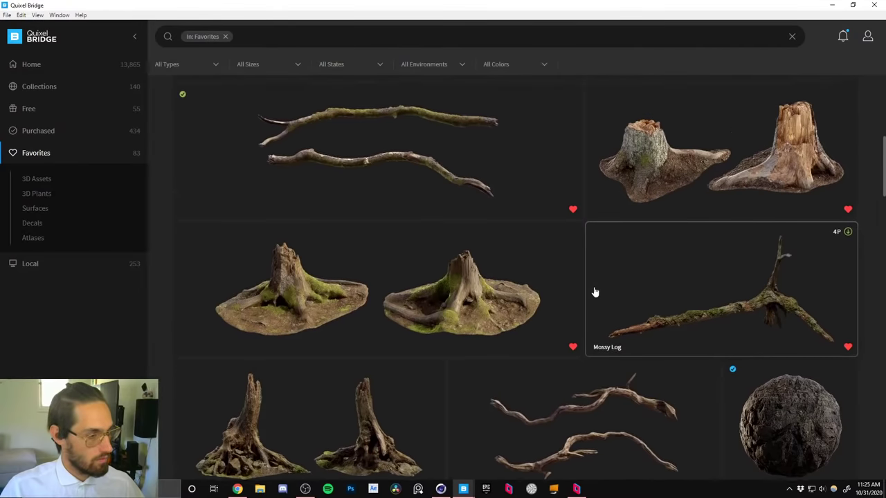
pyautogui.scroll(3, 594, 292)
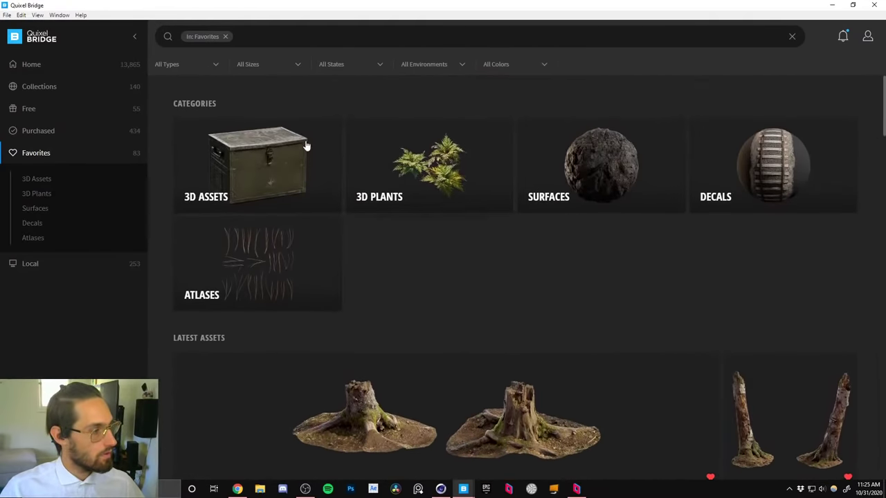
# Narrow the favorites to 3D Assets and look over the fallen trees, branches and stumps to pick ones to download.
pyautogui.click(277, 173)
pyautogui.scroll(-7, 474, 198)
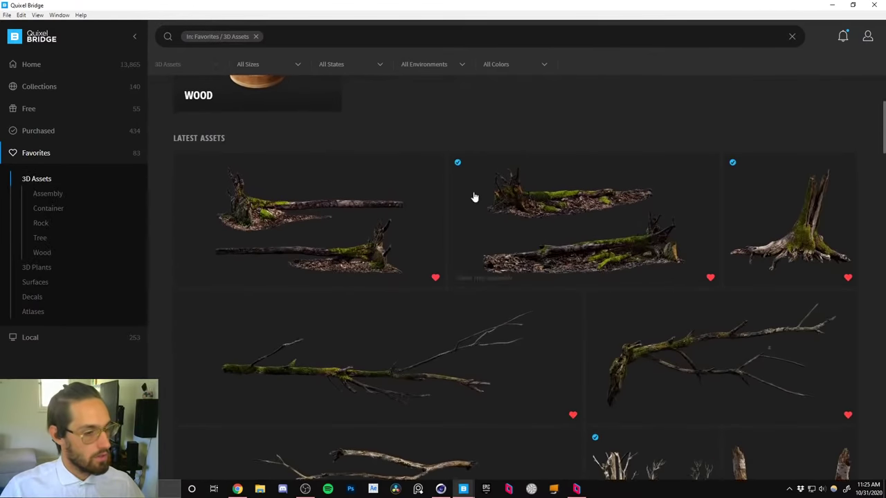
pyautogui.scroll(-4, 488, 281)
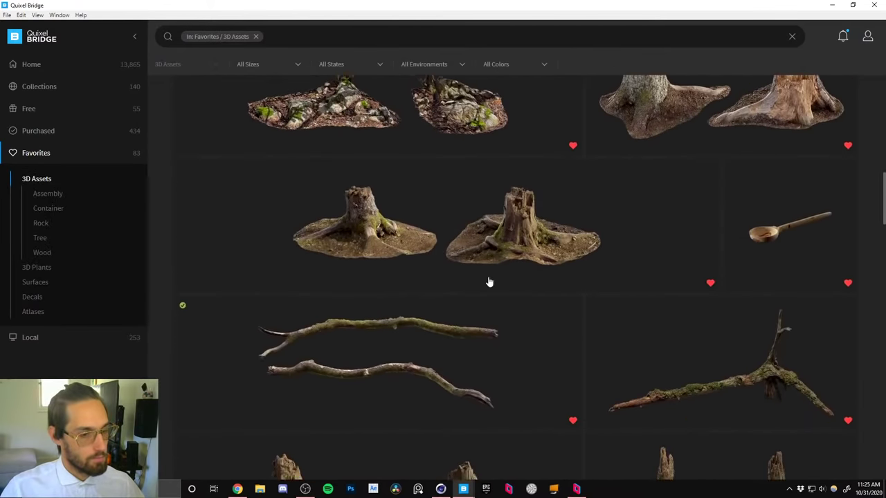
pyautogui.scroll(-1, 486, 281)
pyautogui.scroll(2, 485, 280)
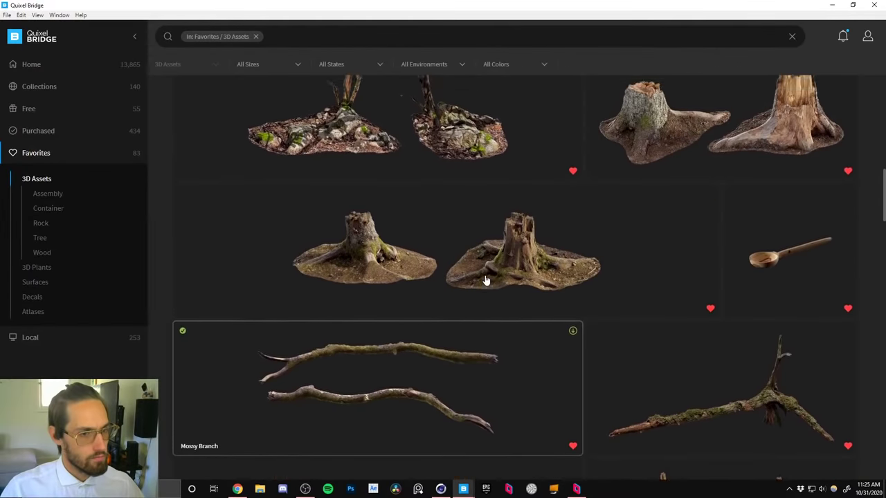
pyautogui.scroll(-3, 485, 280)
pyautogui.scroll(-1, 486, 280)
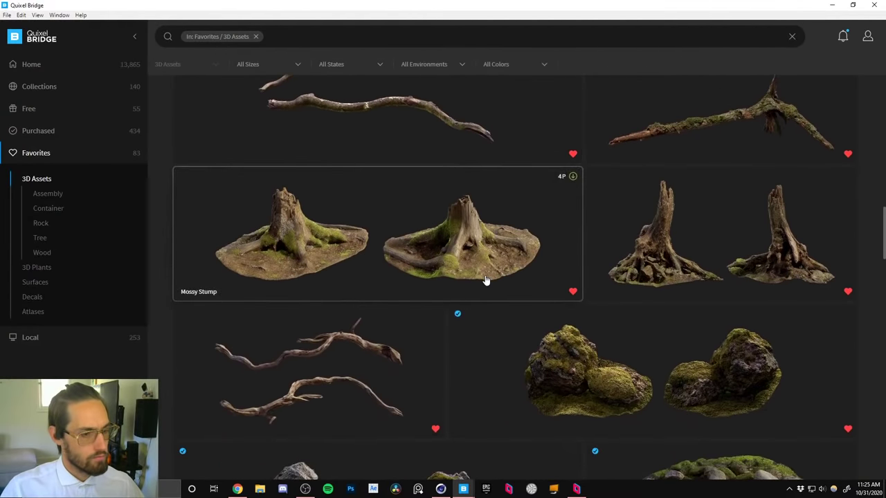
pyautogui.scroll(-1, 485, 280)
pyautogui.scroll(5, 485, 279)
pyautogui.scroll(6, 473, 207)
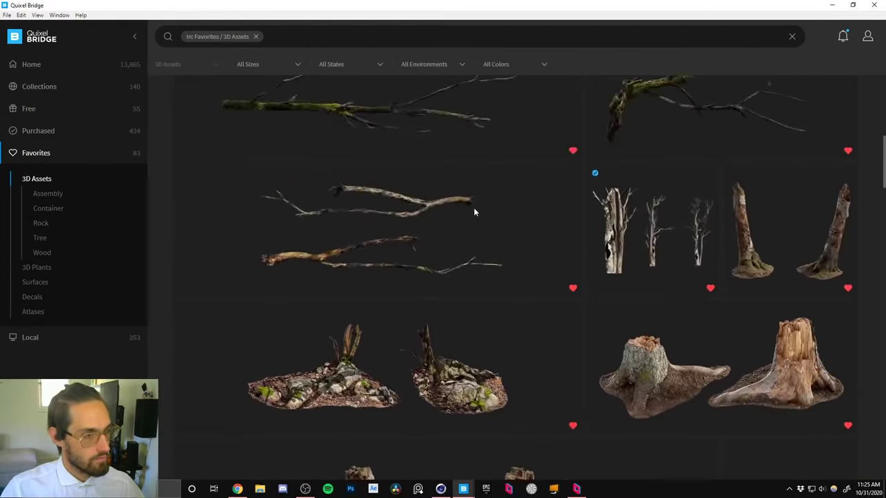
pyautogui.scroll(-2, 631, 401)
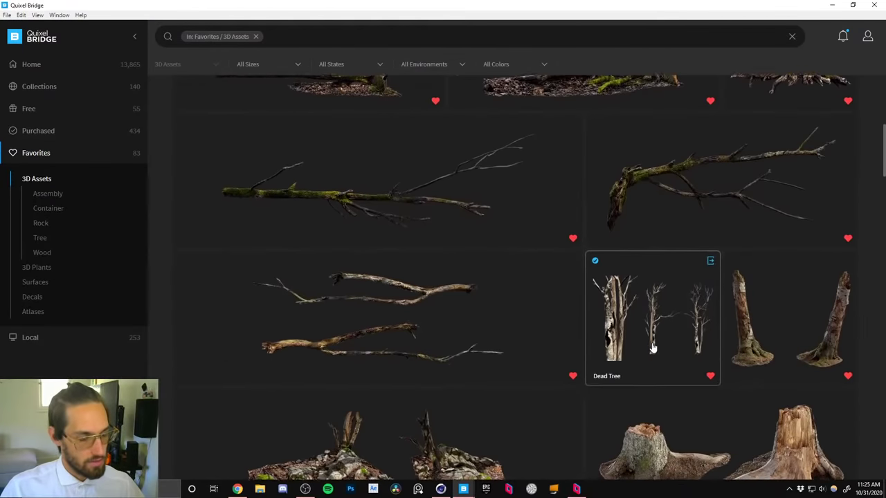
pyautogui.scroll(3, 485, 249)
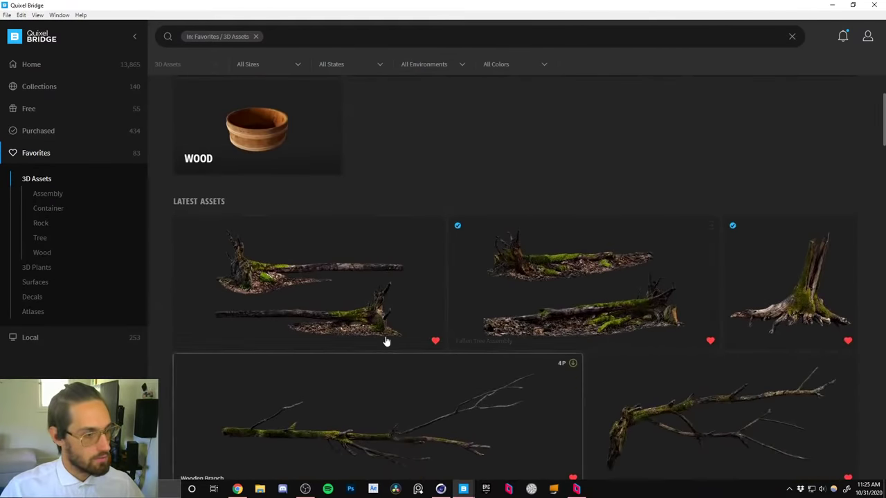
# Open the download settings of the first Fallen Tree Assembly and check its available texture resolutions.
pyautogui.click(414, 268)
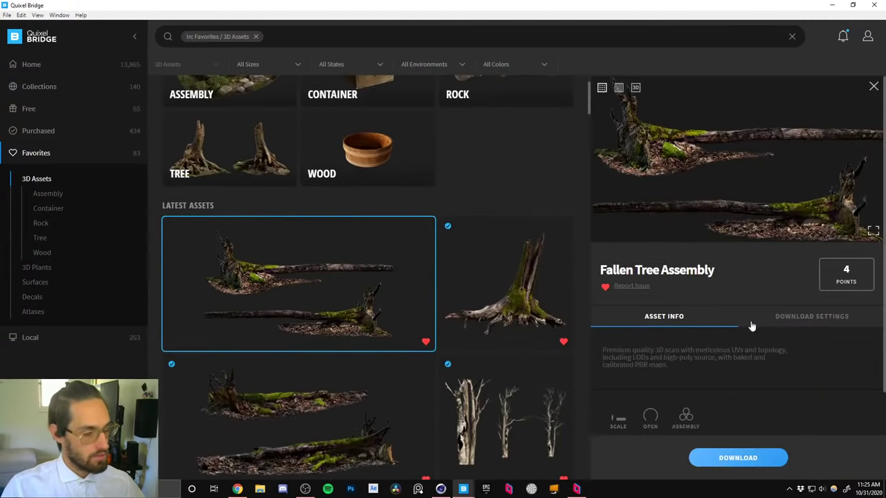
pyautogui.click(774, 320)
pyautogui.click(766, 355)
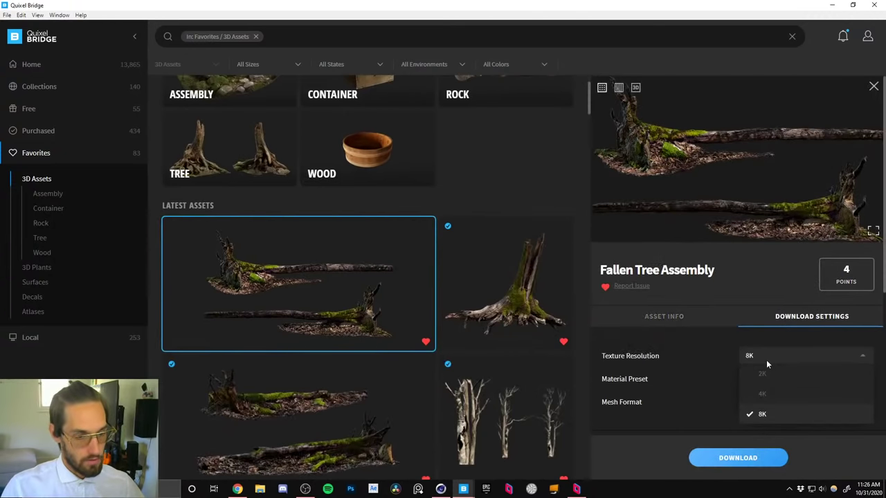
pyautogui.click(754, 356)
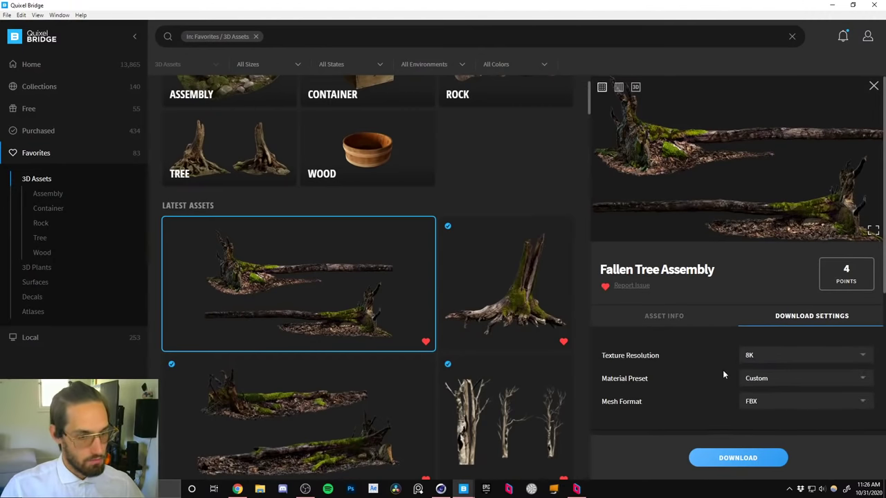
# Include LOD 2, LOD 3 and LOD 4 in the Fallen Tree Assembly's download settings.
pyautogui.scroll(-1, 723, 367)
pyautogui.scroll(-3, 704, 343)
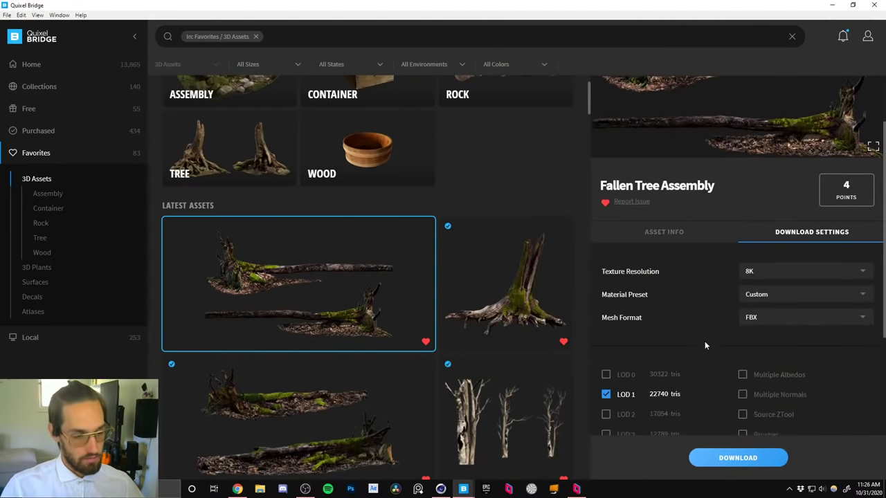
pyautogui.scroll(1, 704, 345)
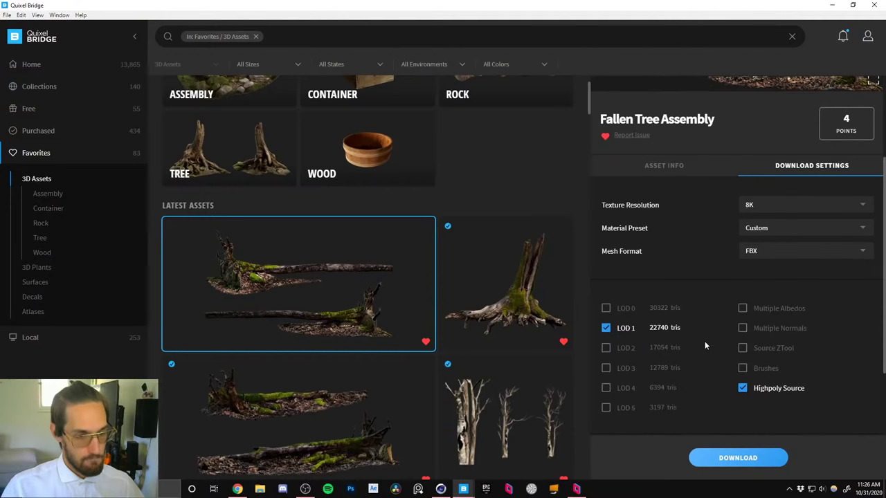
pyautogui.scroll(-1, 705, 345)
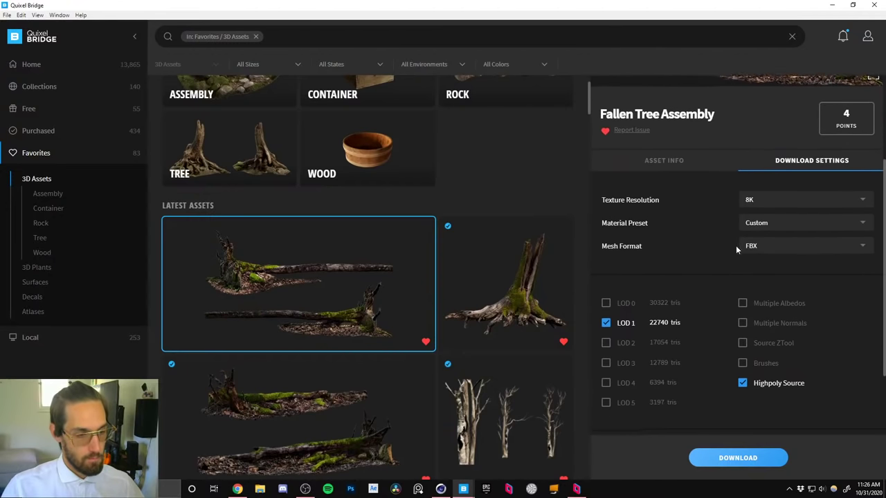
pyautogui.click(606, 341)
pyautogui.click(605, 360)
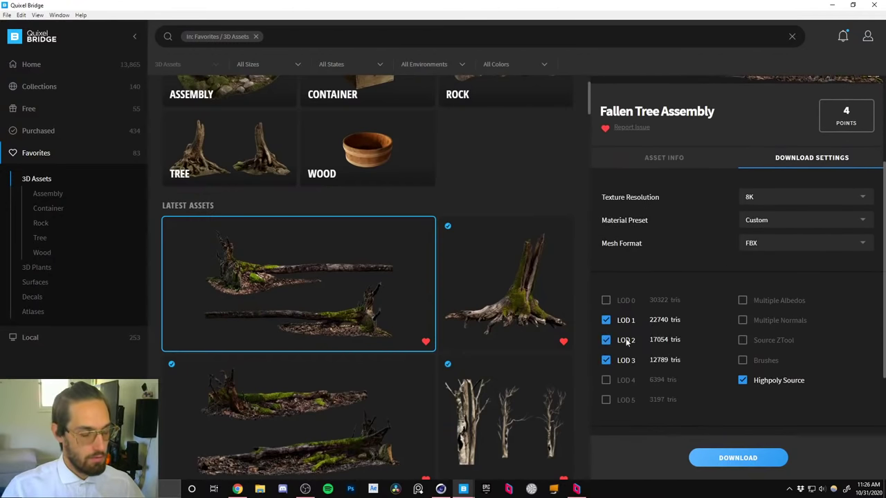
pyautogui.click(606, 380)
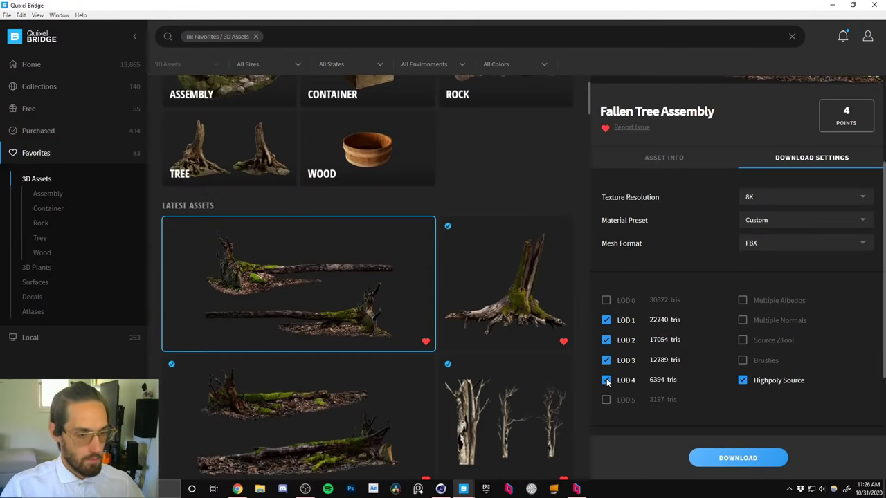
# Review the texture map options and the Global Download Settings for 3D models, and close the global settings.
pyautogui.scroll(1, 692, 261)
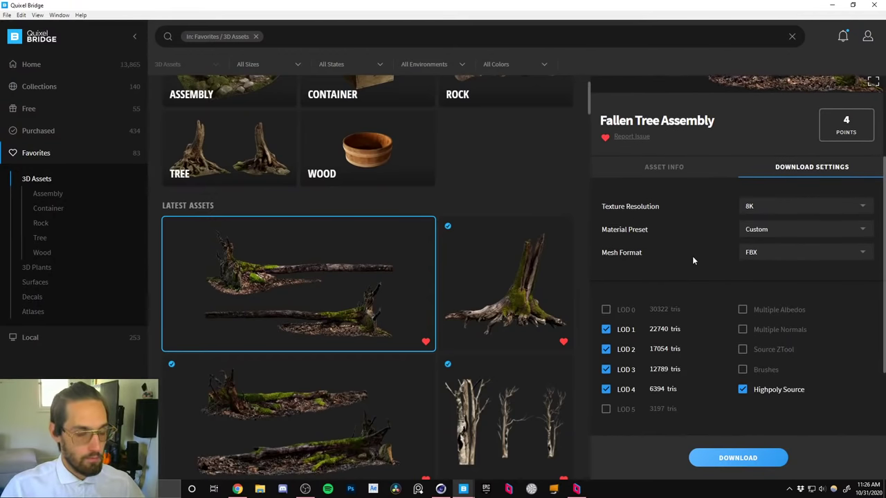
pyautogui.scroll(-5, 688, 331)
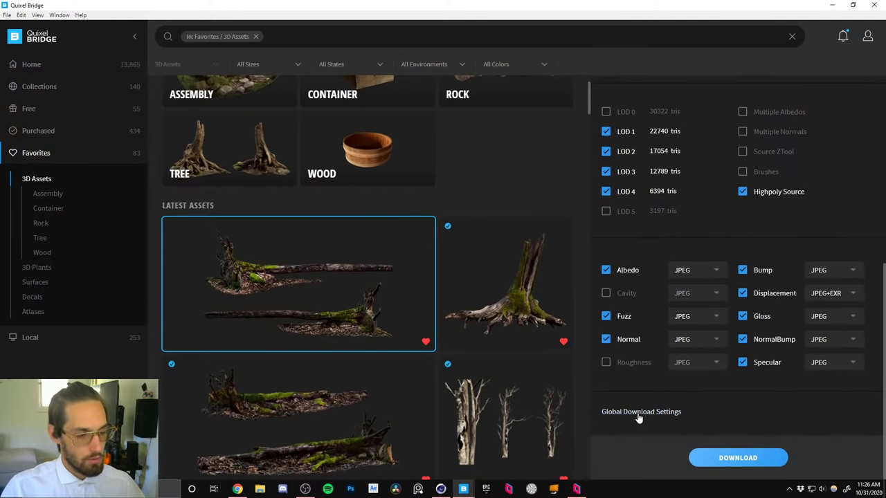
pyautogui.click(638, 413)
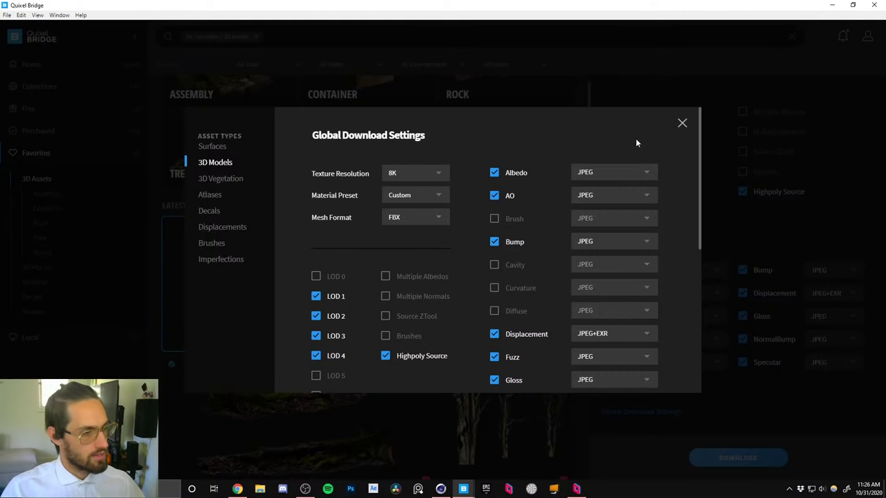
pyautogui.click(681, 124)
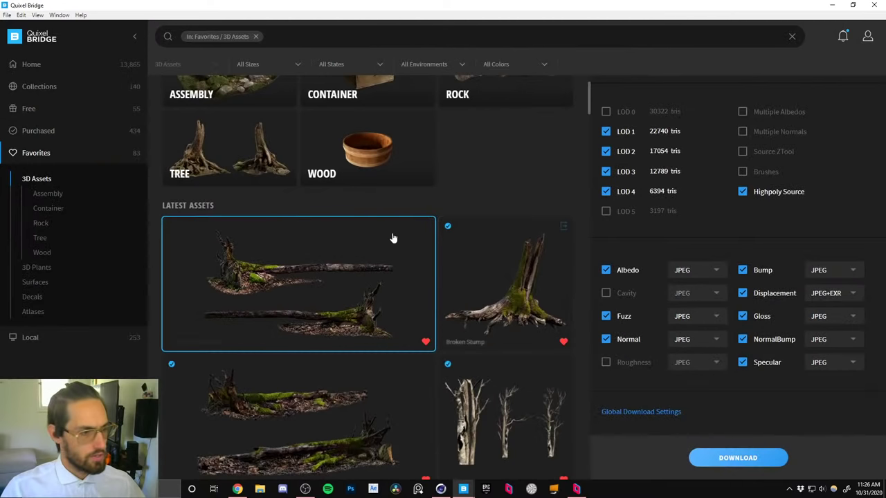
# Download the selected Fallen Tree Assembly and the long mossy Wooden Branch below the Dead Tree.
pyautogui.click(425, 227)
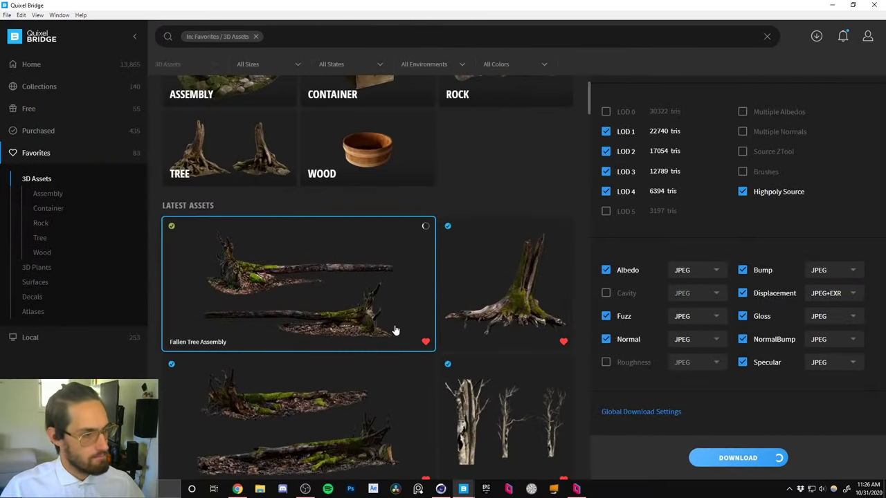
pyautogui.scroll(-1, 395, 330)
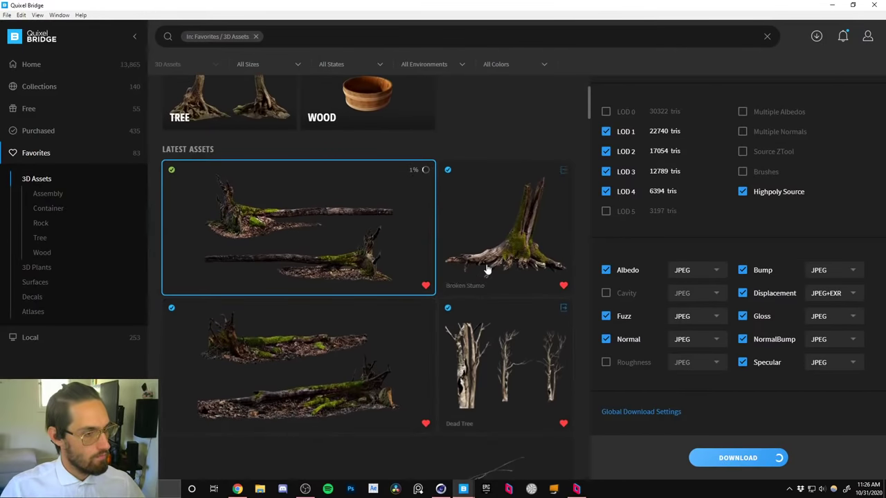
pyautogui.scroll(-4, 458, 310)
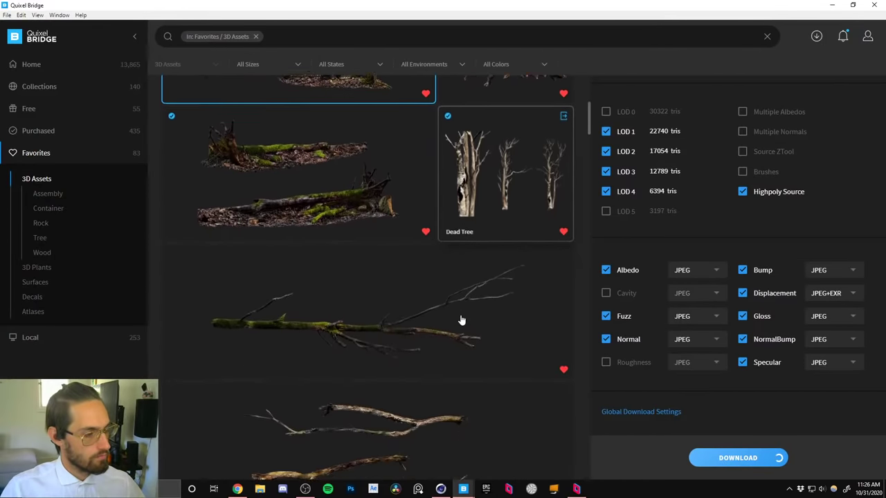
pyautogui.click(520, 283)
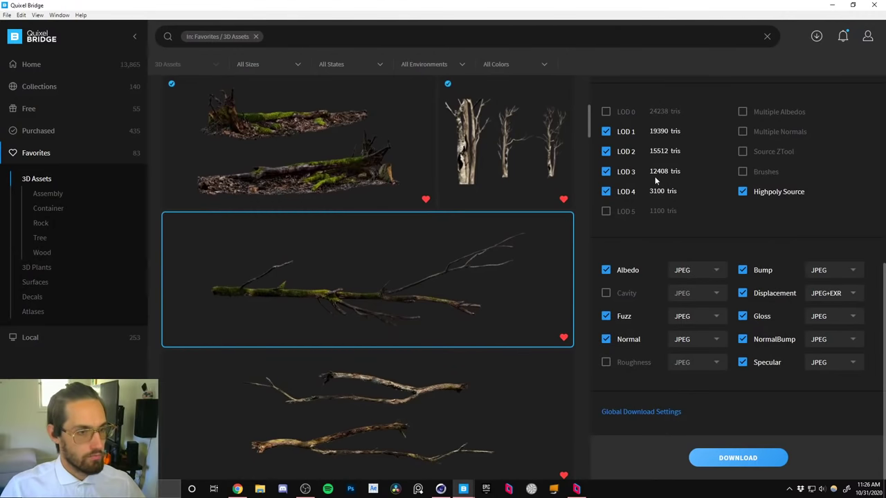
pyautogui.click(563, 218)
# Download the Wooden Branch pair, the Birch Tree Stump and the forked Wooden Branch beside it.
pyautogui.scroll(-3, 498, 322)
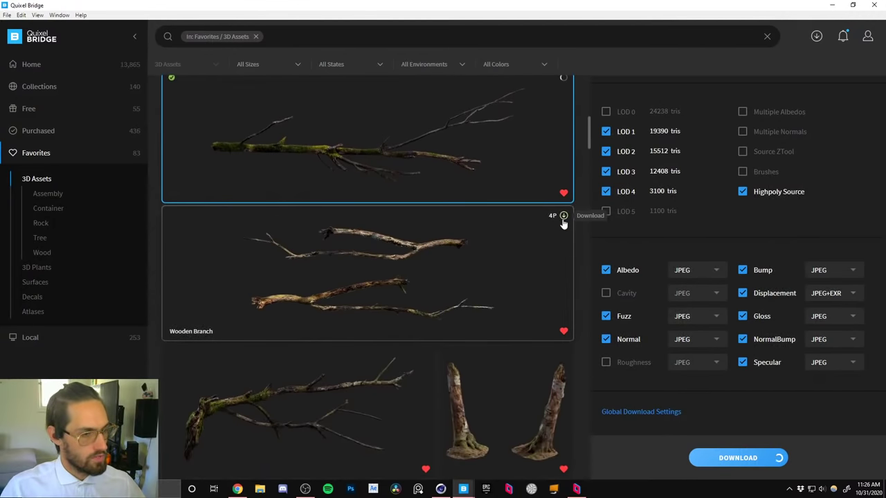
pyautogui.click(563, 220)
pyautogui.click(563, 355)
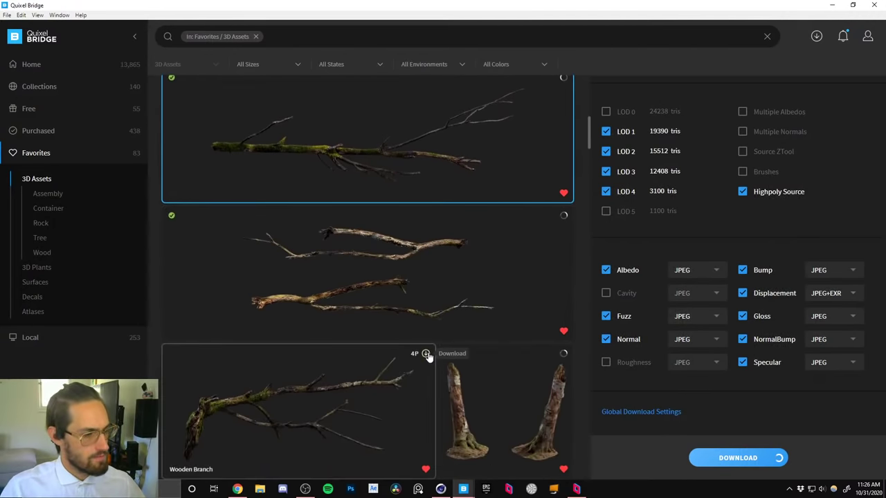
pyautogui.click(426, 355)
# Download the Granite Rock Assembly, the Mossy Stump below it and the Mossy Branch.
pyautogui.scroll(-3, 498, 346)
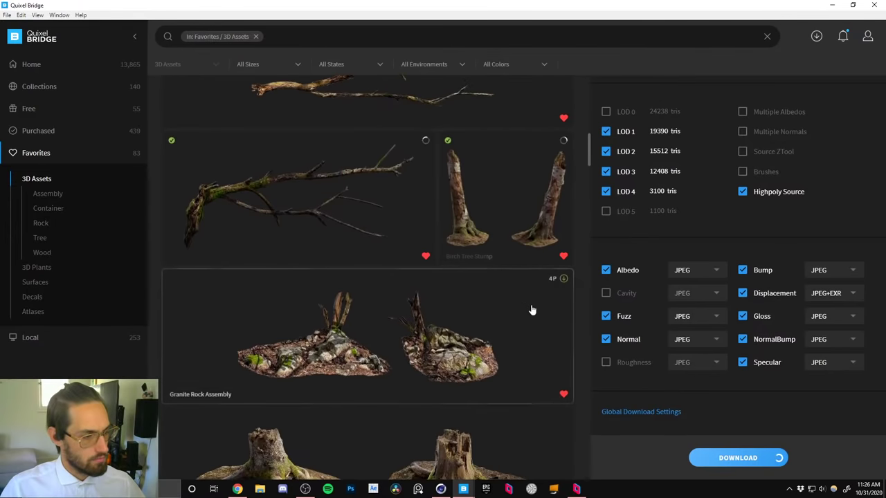
pyautogui.click(563, 278)
pyautogui.scroll(-3, 519, 346)
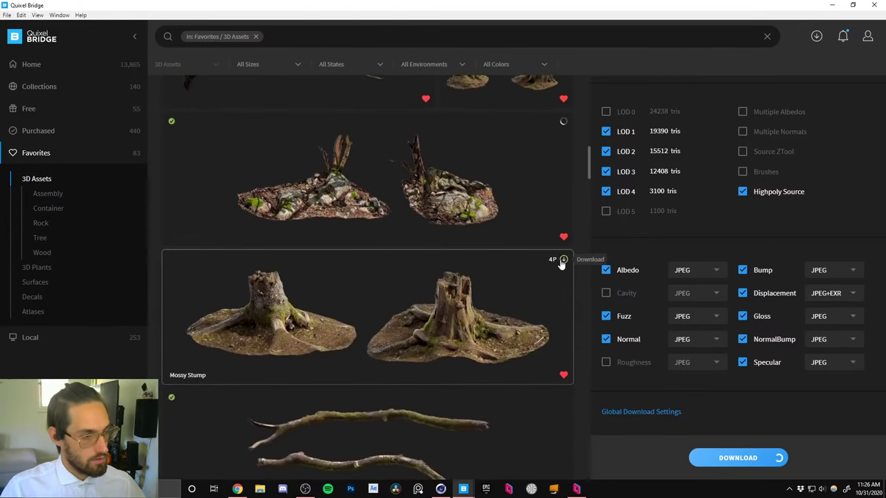
pyautogui.click(563, 259)
pyautogui.scroll(-2, 514, 352)
pyautogui.click(563, 233)
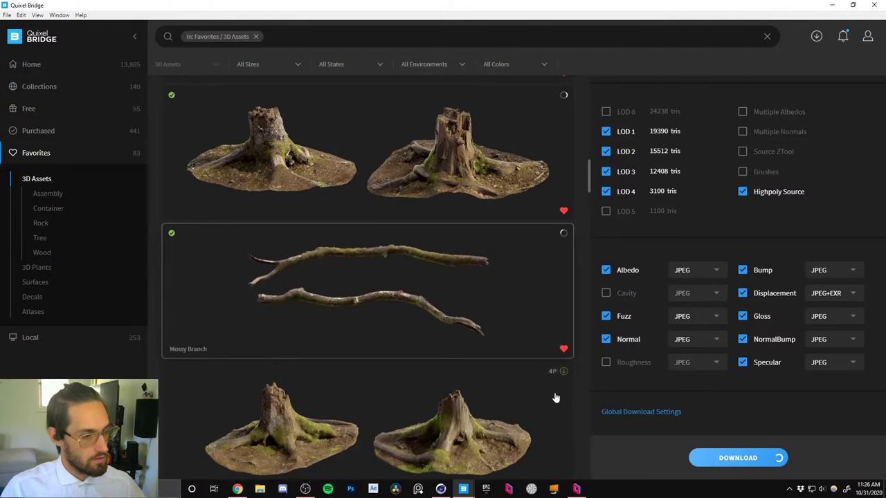
# Download the Mossy Stump below the Mossy Branch and the Spruce Tree Stump.
pyautogui.click(563, 371)
pyautogui.scroll(-3, 498, 403)
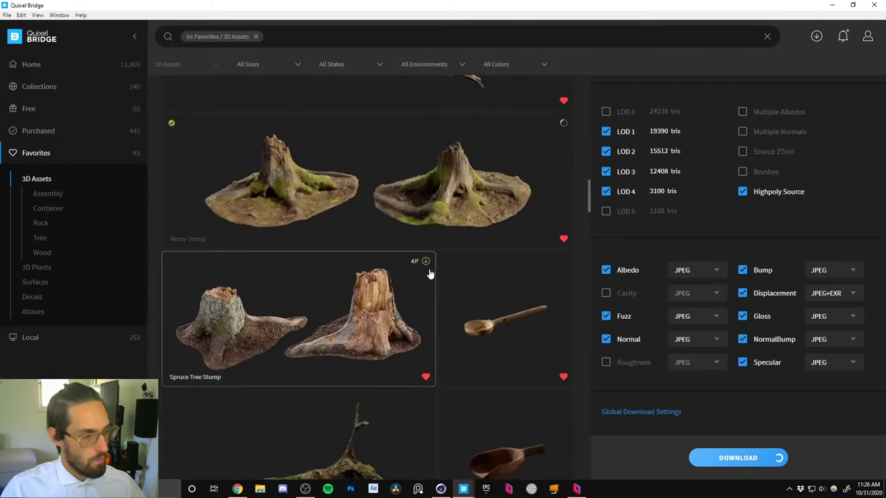
pyautogui.click(426, 263)
# Download the Mossy Log, the Tree Stump below it and the Thai Beach Branch, and look over the remaining favorites.
pyautogui.scroll(-2, 411, 336)
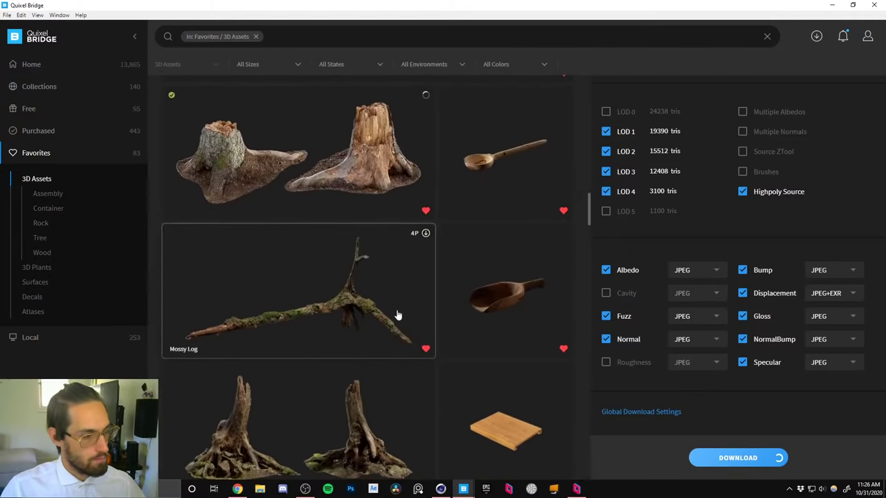
pyautogui.click(425, 233)
pyautogui.scroll(-2, 415, 257)
pyautogui.click(426, 217)
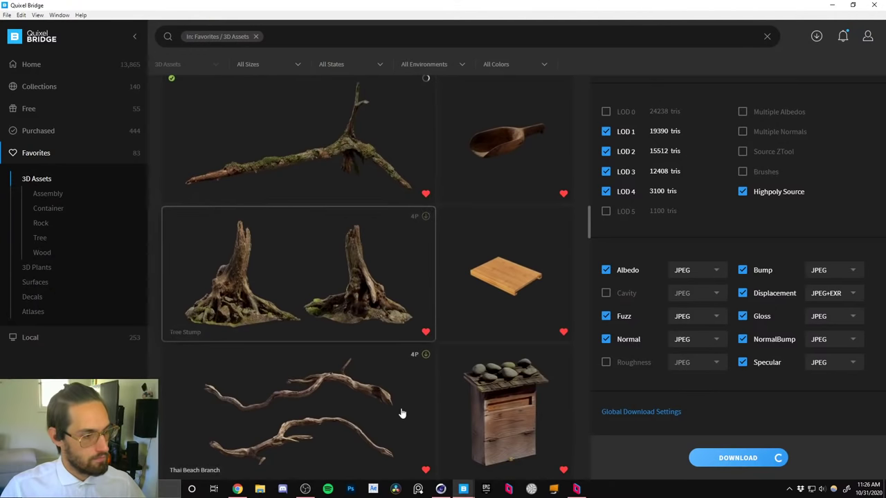
pyautogui.click(425, 354)
pyautogui.scroll(-7, 397, 398)
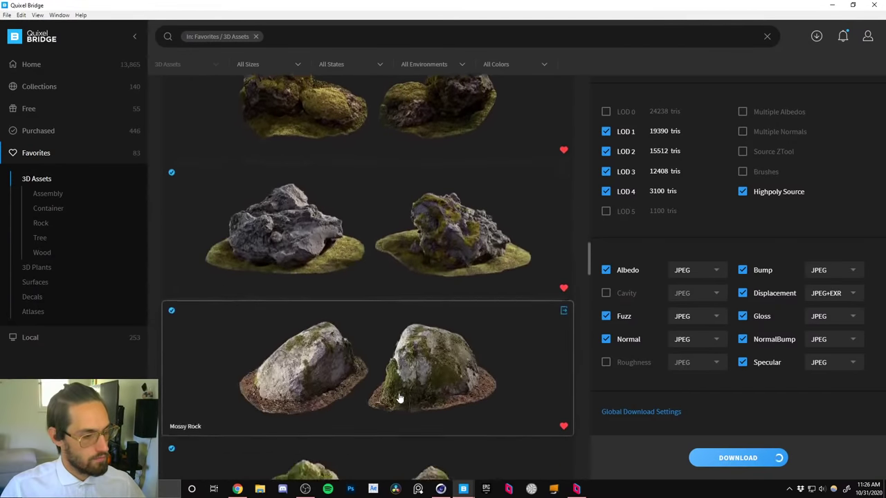
pyautogui.scroll(8, 400, 398)
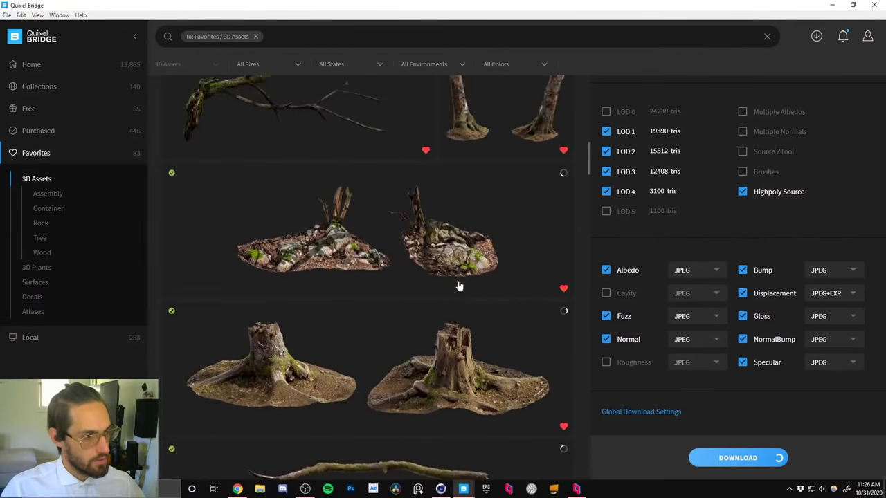
pyautogui.scroll(10, 459, 286)
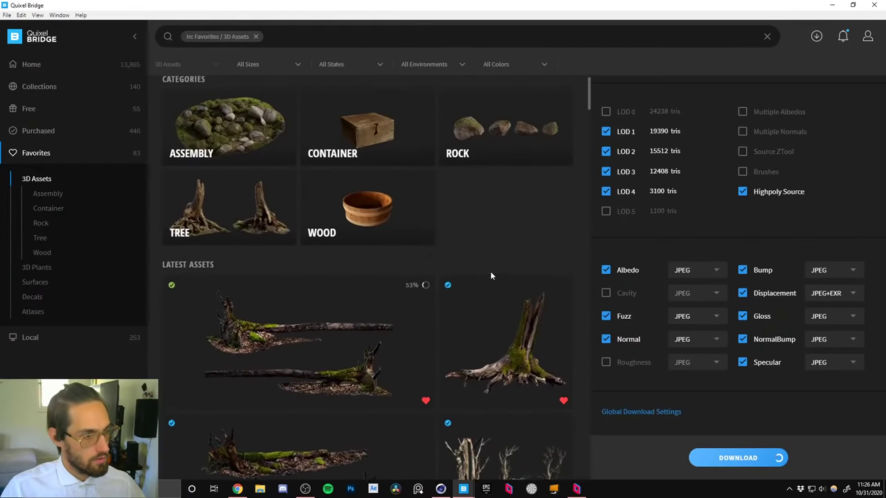
pyautogui.scroll(-3, 490, 275)
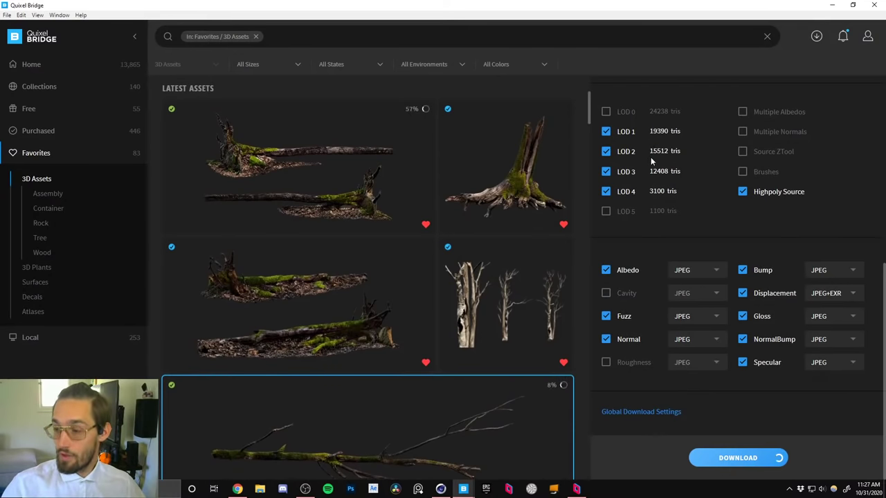
# Switch to Cinema 4D, dismissing the Quixel Bridge update notice, and start the Octane Live Viewer render of the huts.
pyautogui.click(832, 5)
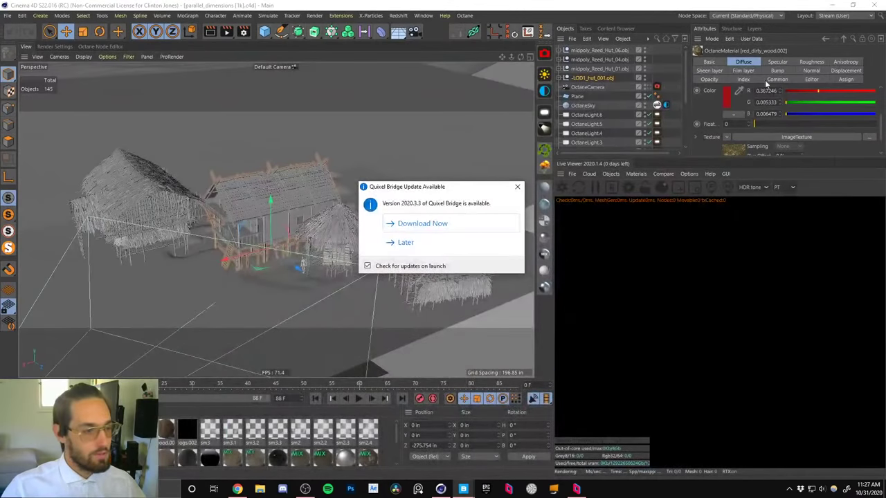
pyautogui.click(518, 187)
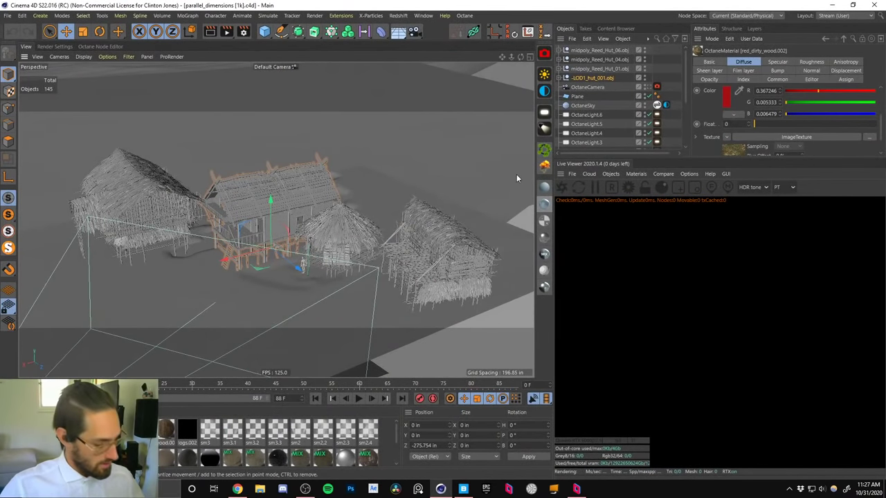
pyautogui.press('super+d')
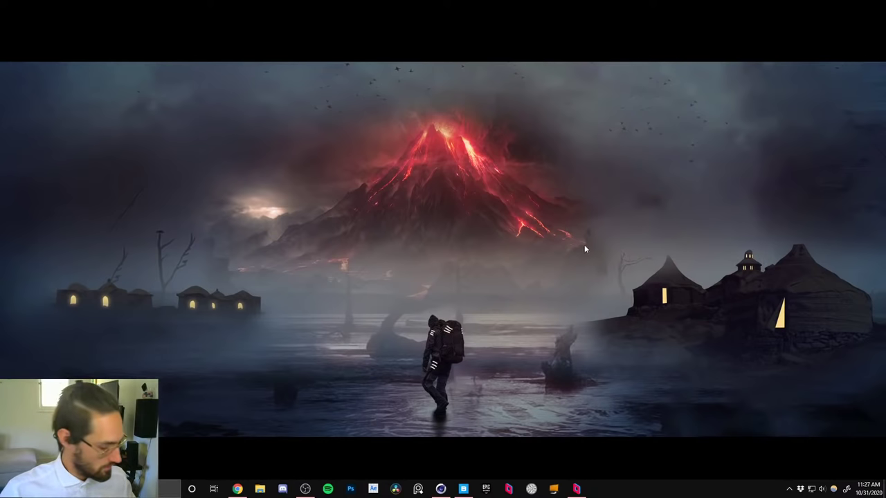
pyautogui.click(441, 488)
pyautogui.click(562, 188)
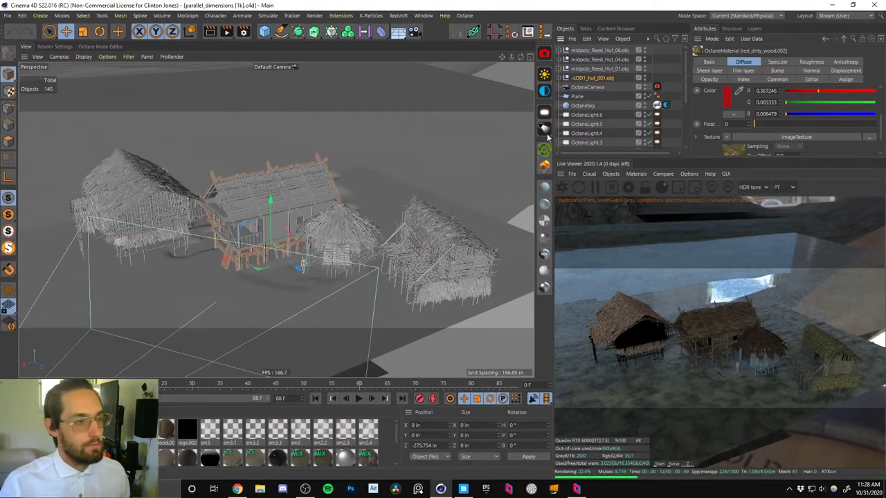
pyautogui.scroll(2, 334, 221)
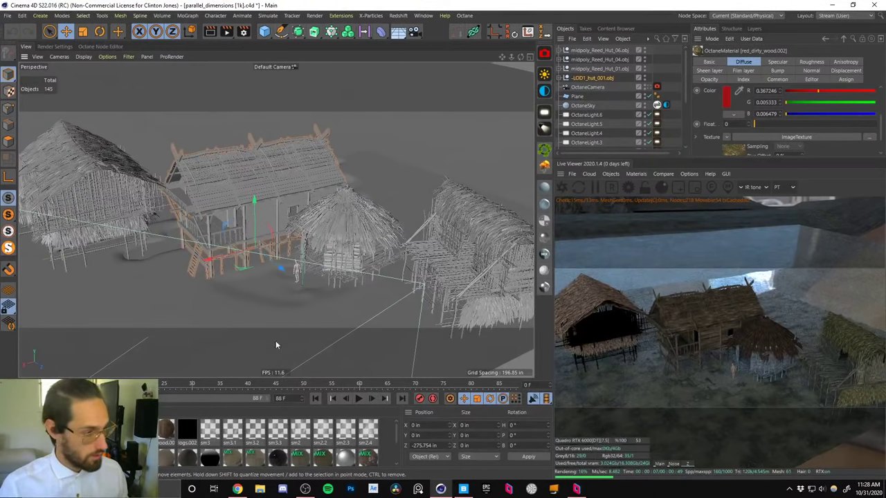
# Open the logs.002 material in the Octane Node Editor and inspect its three image texture nodes.
pyautogui.click(189, 429)
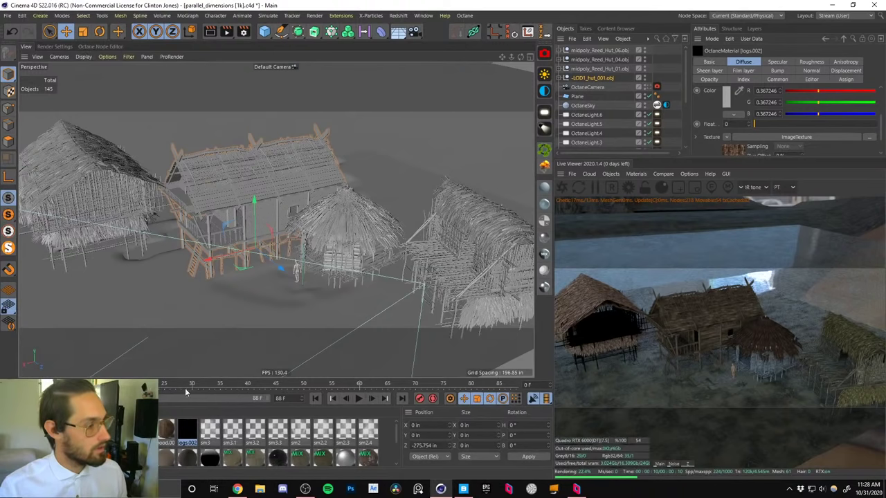
pyautogui.doubleClick(188, 435)
pyautogui.click(165, 187)
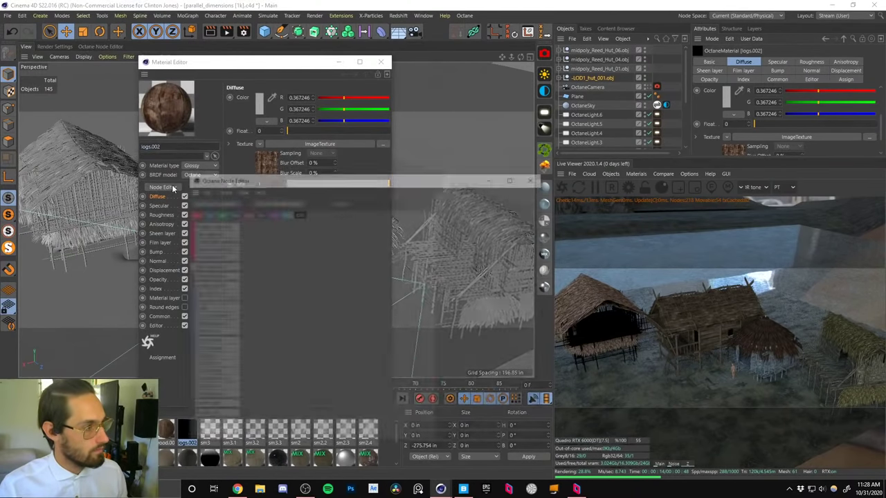
pyautogui.moveTo(337, 187); pyautogui.dragTo(265, 93)
pyautogui.click(259, 321)
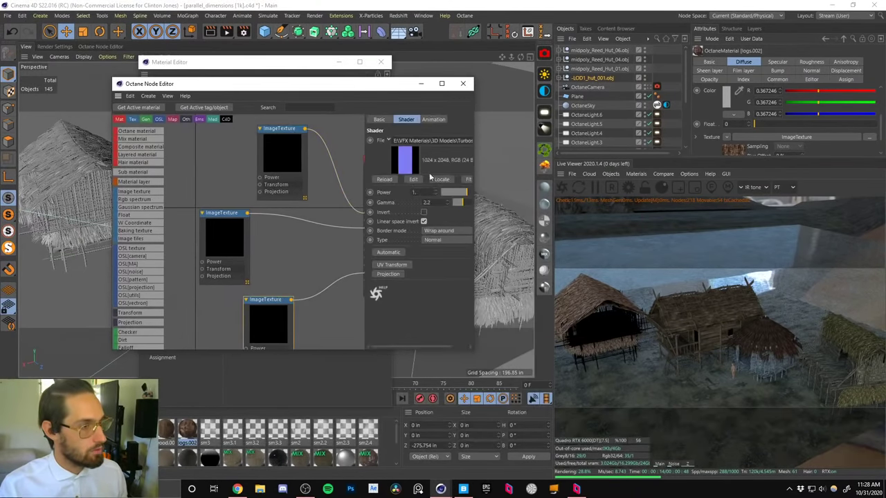
pyautogui.click(243, 232)
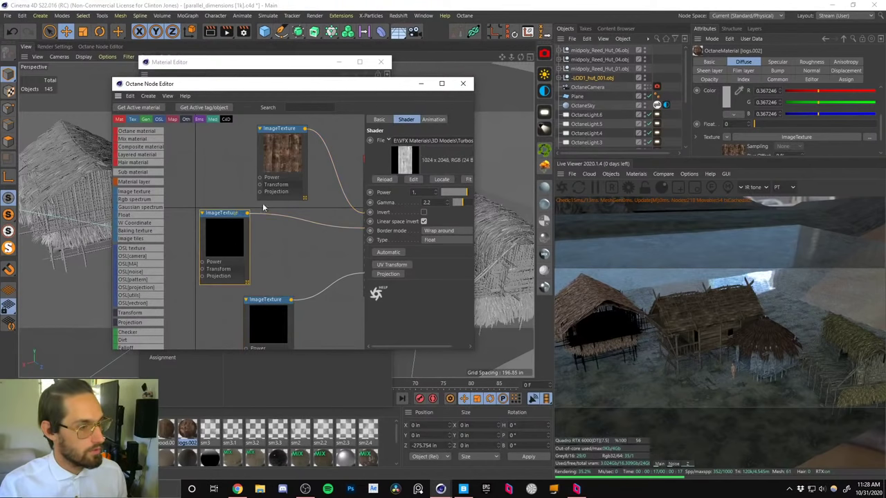
pyautogui.click(285, 151)
pyautogui.click(272, 332)
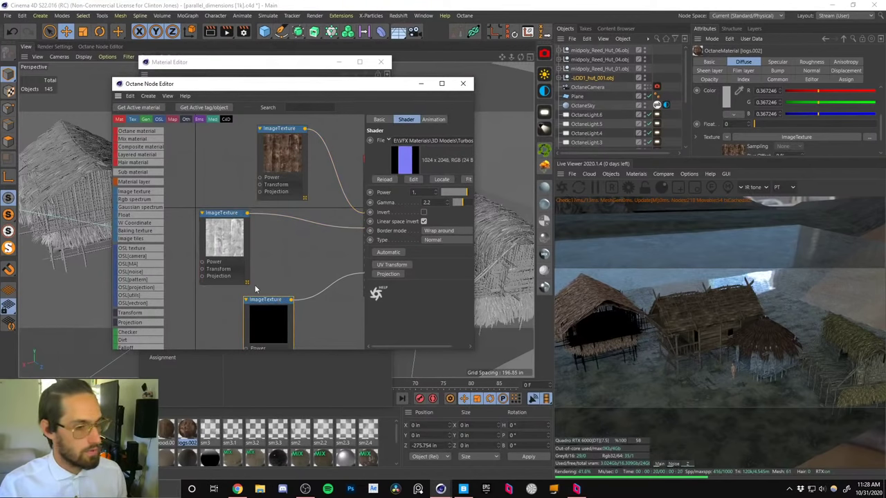
# Refresh the Live Viewer render and close the logs.002 material and node editor windows.
pyautogui.click(576, 191)
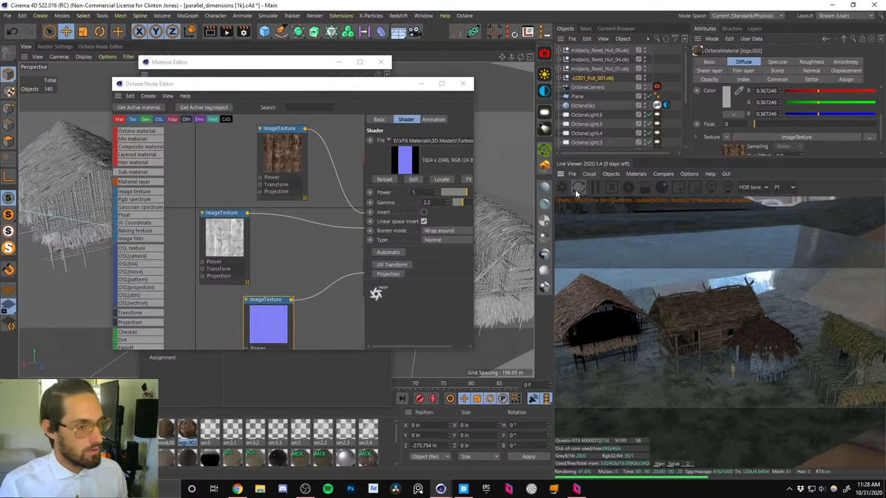
pyautogui.click(576, 193)
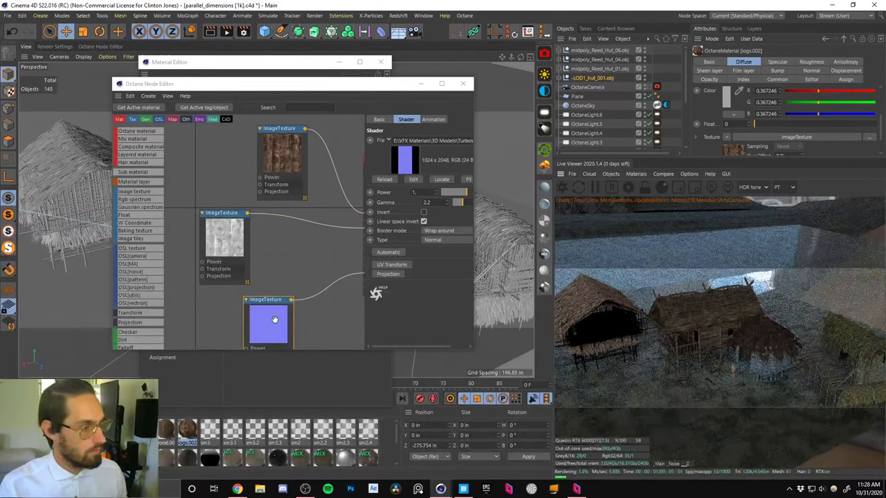
pyautogui.moveTo(275, 319); pyautogui.dragTo(284, 318)
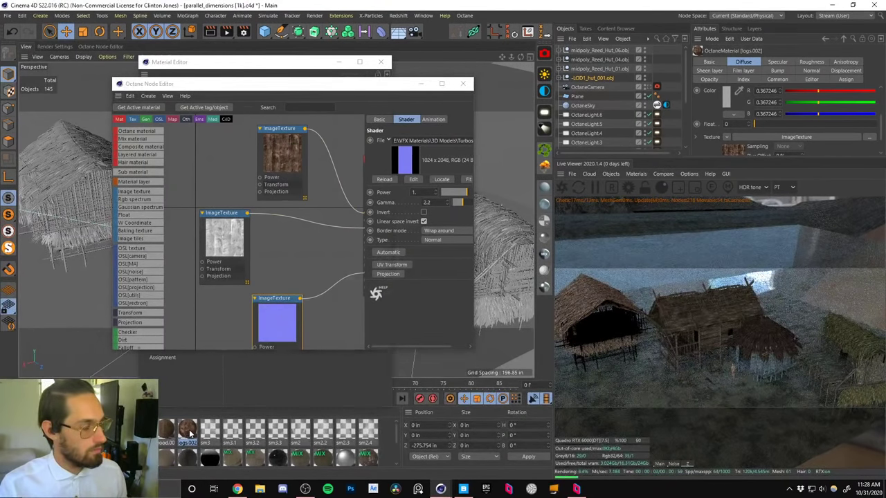
pyautogui.doubleClick(194, 434)
pyautogui.click(379, 62)
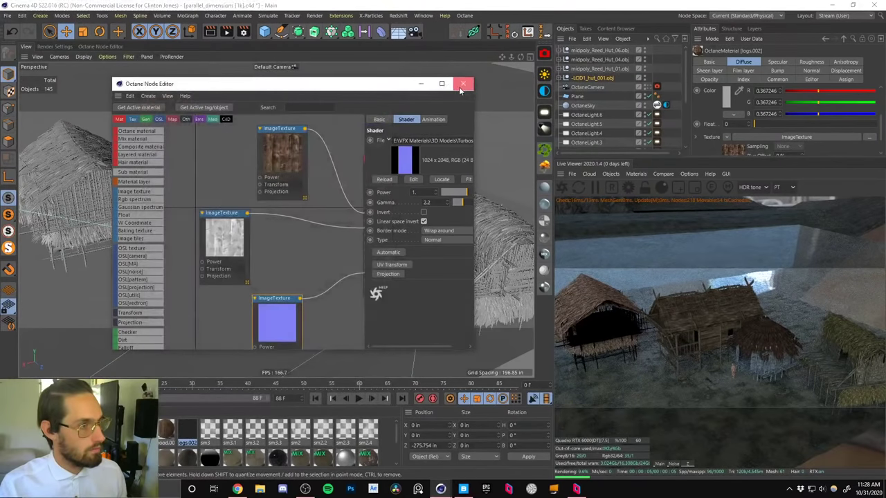
pyautogui.click(463, 83)
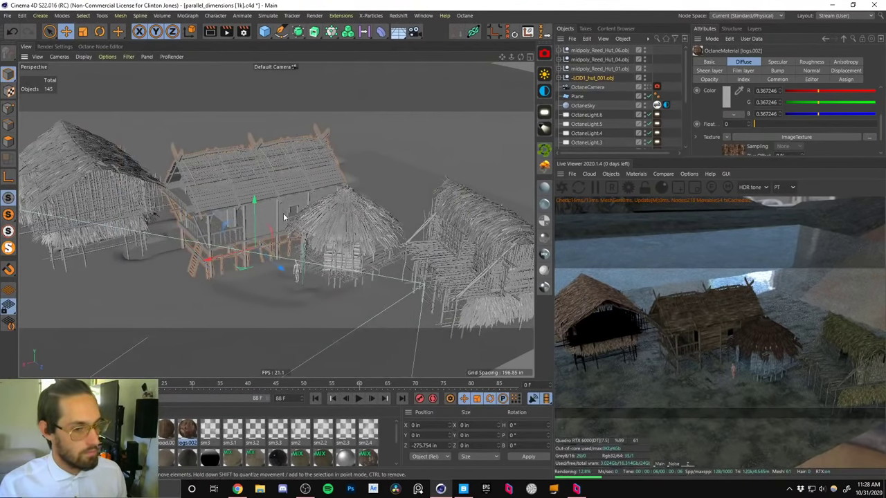
# Select the walls.001_Circle.026 object of midpoly_Reed_Hut_01.obj and its dirty_wood.004 material tag.
pyautogui.scroll(3, 275, 189)
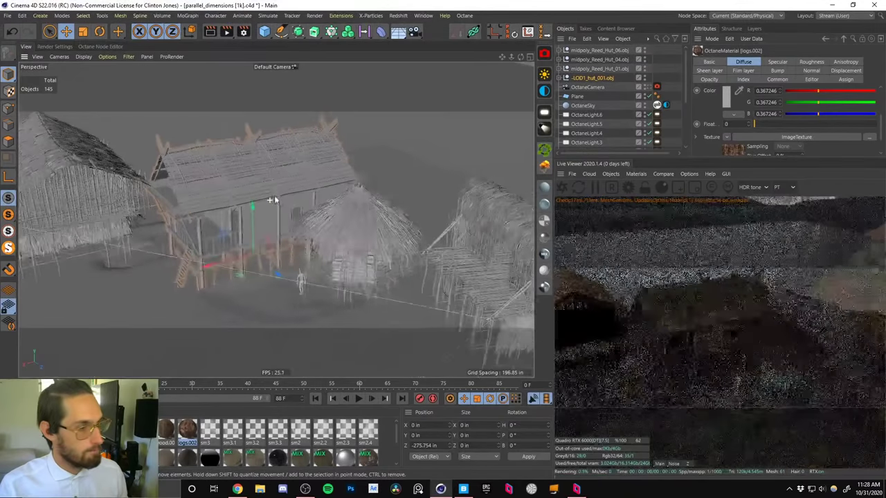
pyautogui.scroll(-4, 277, 193)
pyautogui.keyDown('alt'); pyautogui.moveTo(88, 200); pyautogui.dragTo(132, 178, button='right'); pyautogui.keyUp('alt')
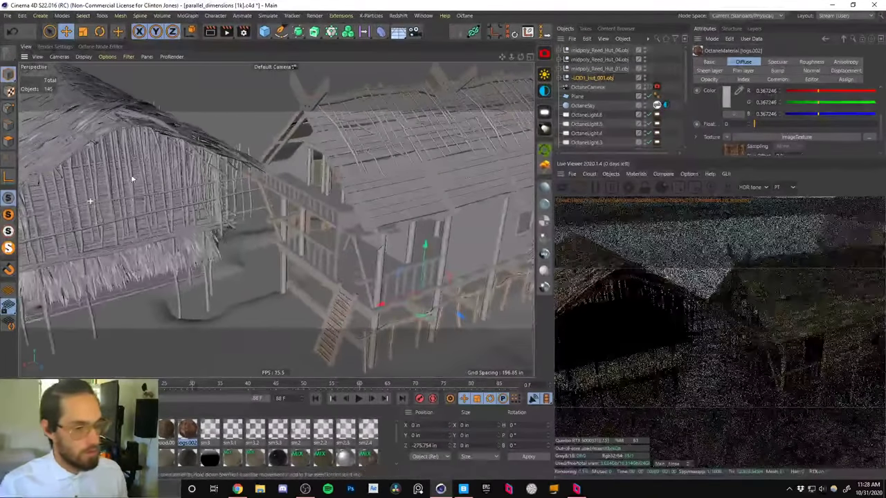
pyautogui.keyDown('alt'); pyautogui.moveTo(134, 196); pyautogui.dragTo(177, 184); pyautogui.keyUp('alt')
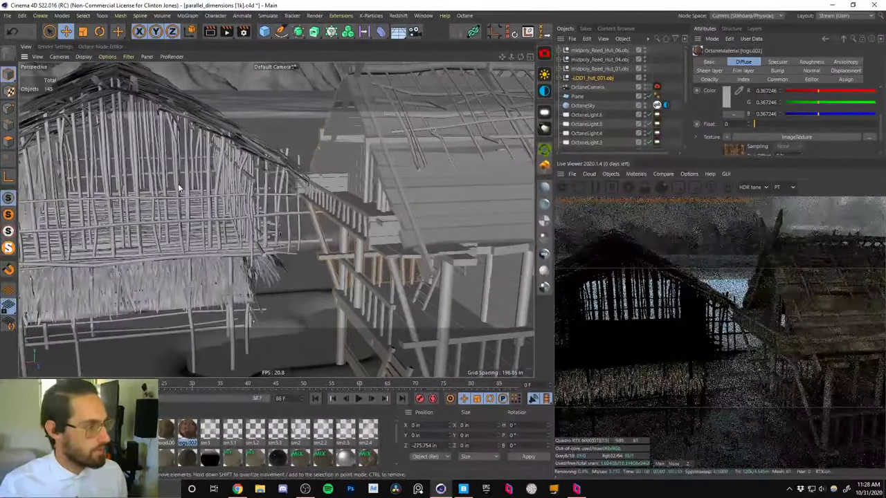
pyautogui.click(178, 185)
pyautogui.click(566, 69)
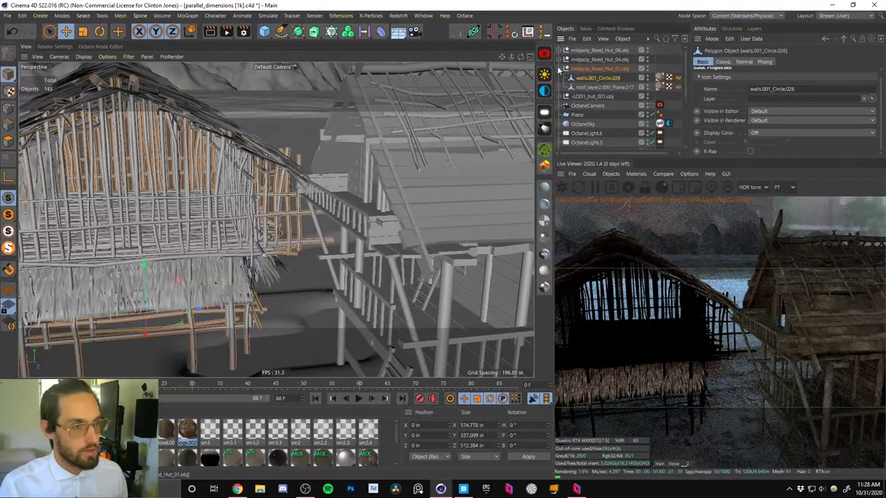
pyautogui.click(660, 78)
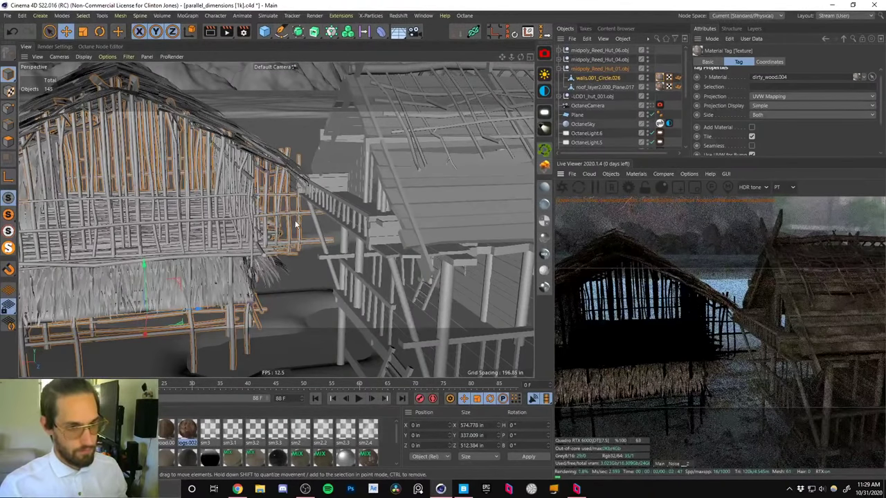
# Isolate the selected hut walls object with the MagicSolo option.
pyautogui.scroll(-5, 193, 280)
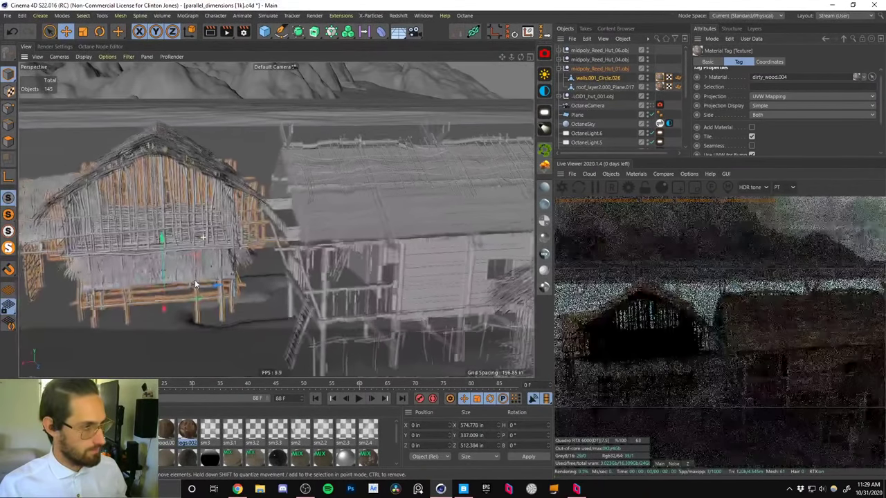
pyautogui.moveTo(502, 56); pyautogui.dragTo(585, 67)
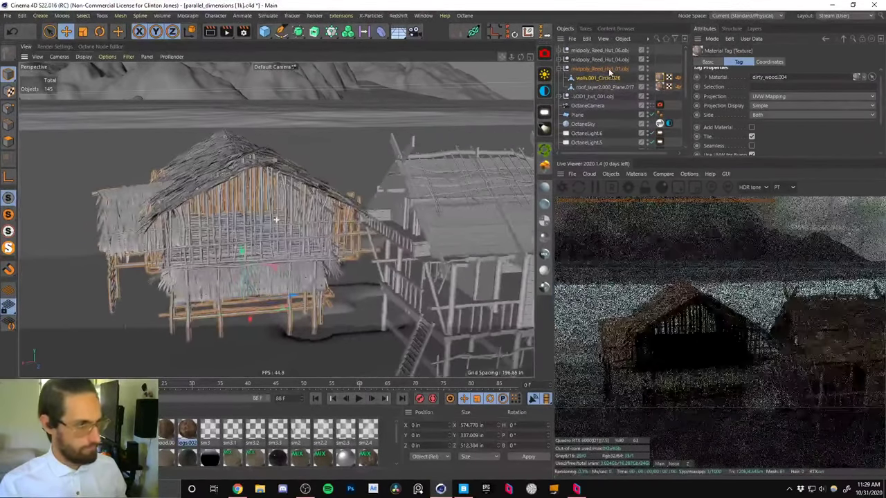
pyautogui.click(8, 249)
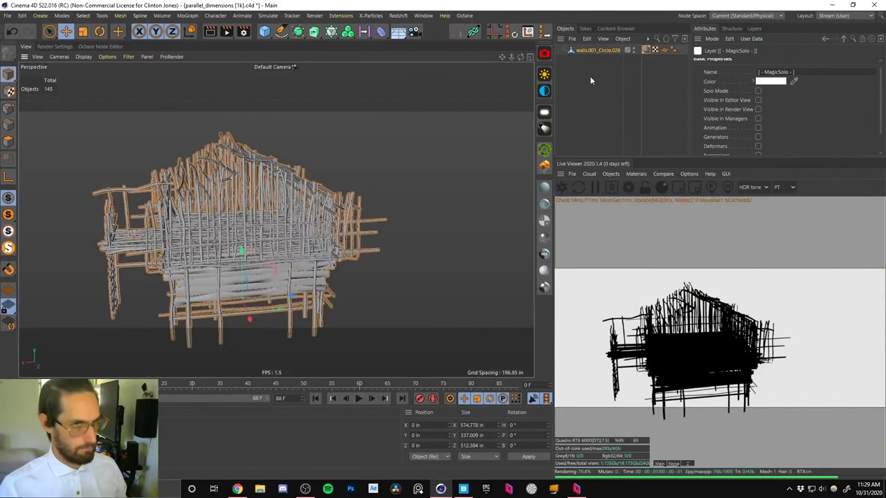
# Open the walls' dirty_wood.004 material in the Octane Node Editor and widen the editor to fit the node tree and settings.
pyautogui.click(644, 50)
pyautogui.scroll(5, 185, 248)
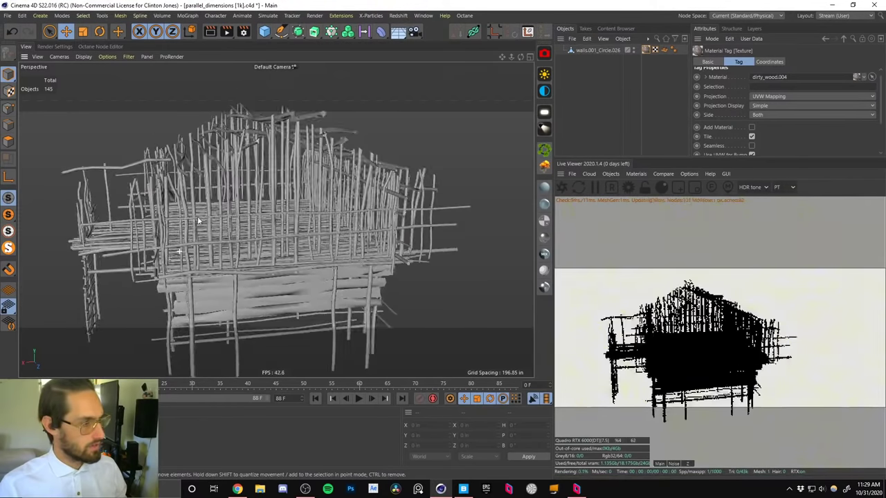
pyautogui.doubleClick(645, 51)
pyautogui.click(170, 188)
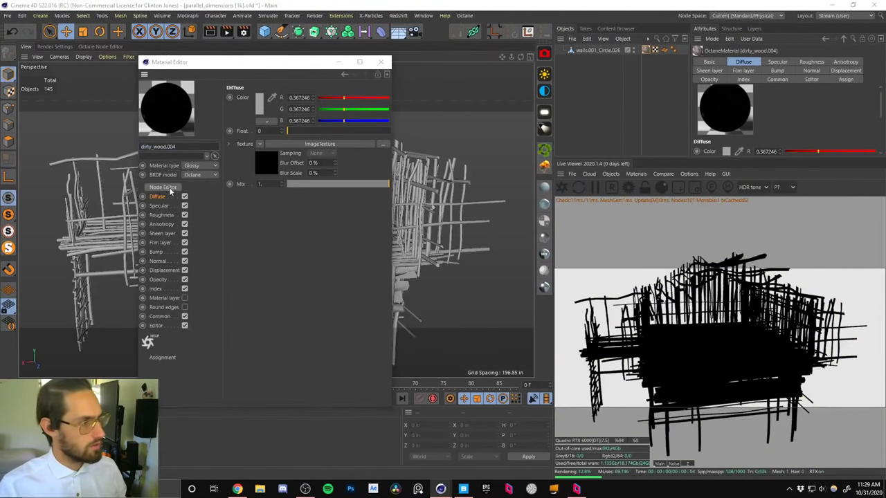
pyautogui.moveTo(398, 179); pyautogui.dragTo(315, 110)
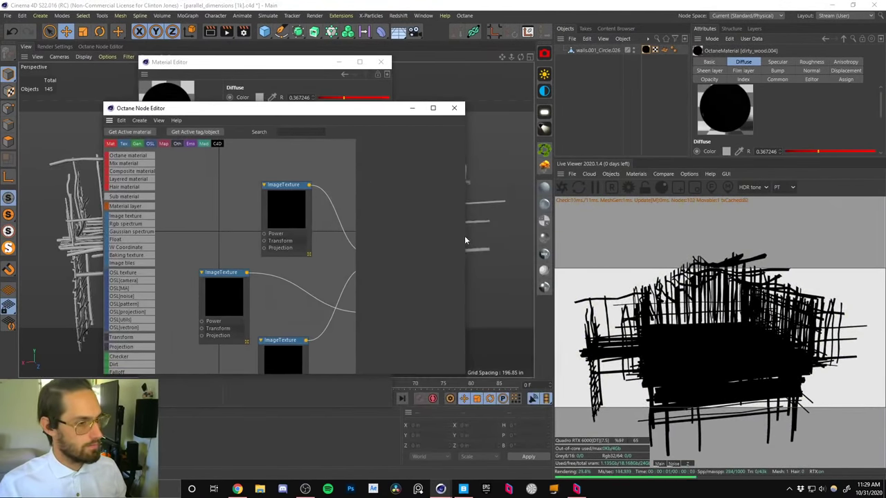
pyautogui.moveTo(465, 238); pyautogui.dragTo(554, 230)
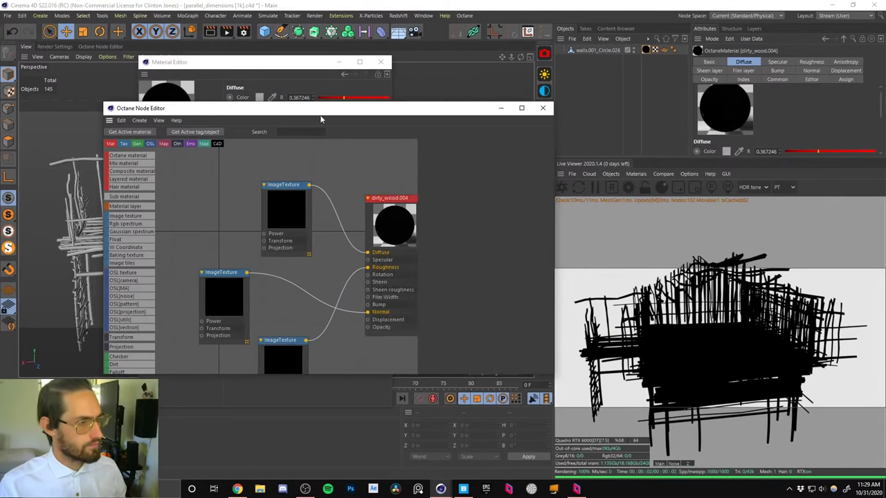
pyautogui.moveTo(321, 110); pyautogui.dragTo(238, 81)
# Inspect the file paths of the diffuse, normal and roughness image texture nodes in dirty_wood.004.
pyautogui.moveTo(217, 184); pyautogui.dragTo(217, 176)
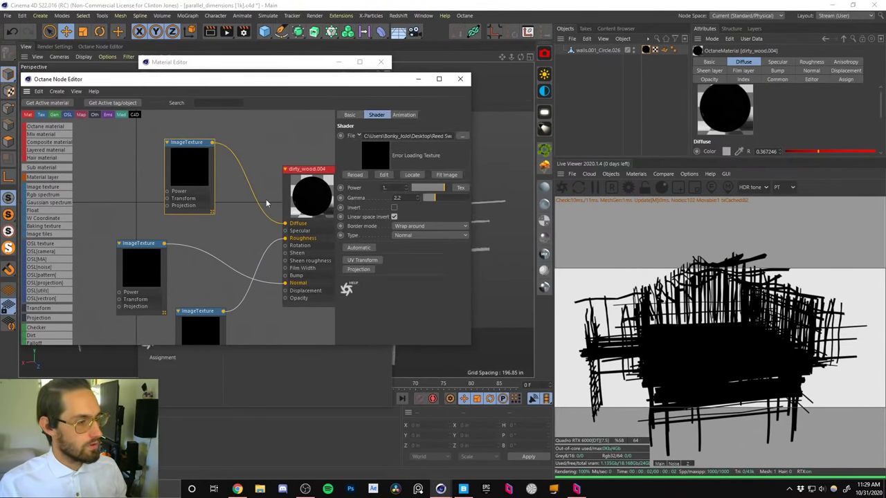
pyautogui.moveTo(150, 277); pyautogui.dragTo(145, 270)
pyautogui.moveTo(199, 331); pyautogui.dragTo(189, 327)
pyautogui.moveTo(407, 136); pyautogui.dragTo(440, 137)
pyautogui.moveTo(198, 178); pyautogui.dragTo(191, 166)
pyautogui.click(236, 192)
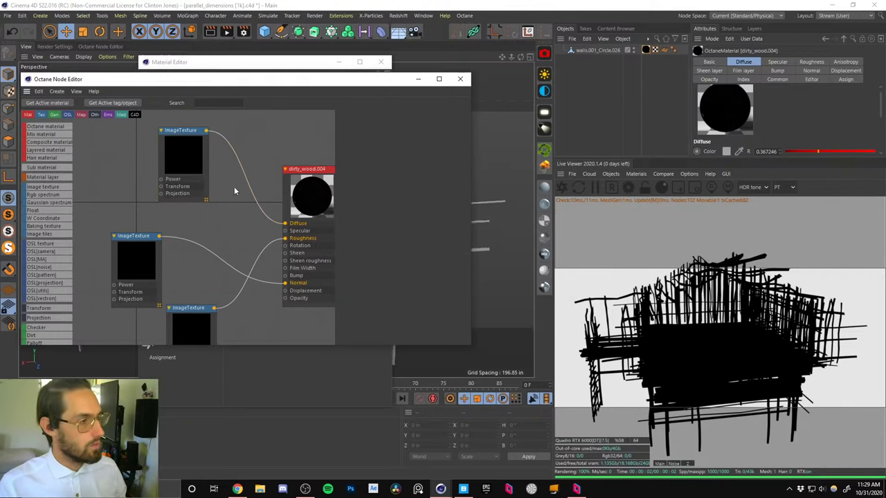
# Browse the Reed Swamp Huts folder for a replacement image for the diffuse texture node, checking inside reed hut 001.
pyautogui.click(196, 150)
pyautogui.click(463, 137)
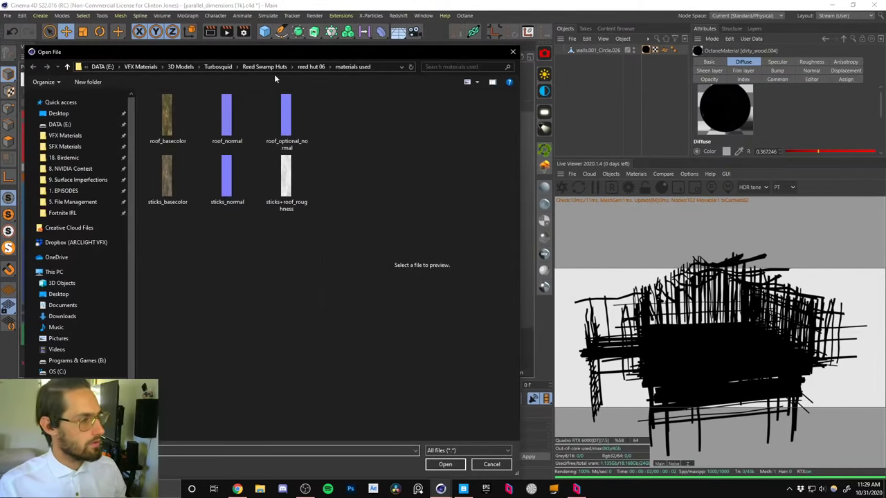
pyautogui.click(309, 65)
pyautogui.click(301, 66)
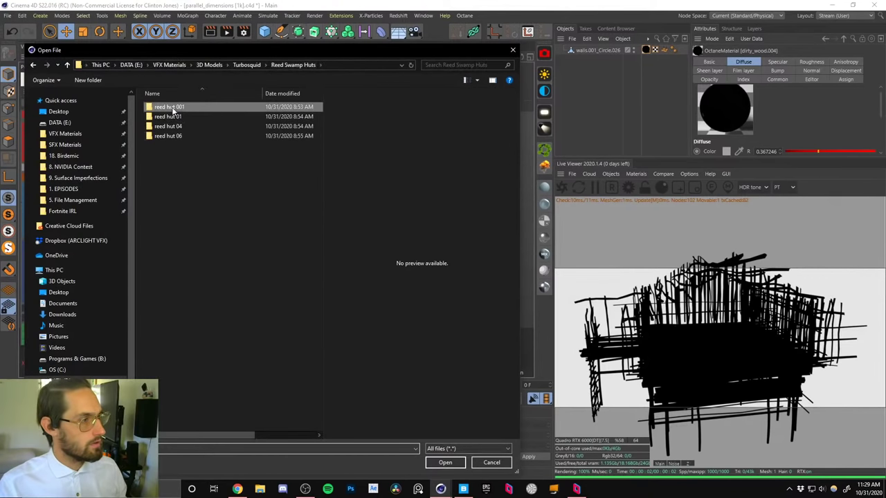
pyautogui.doubleClick(174, 109)
pyautogui.click(33, 66)
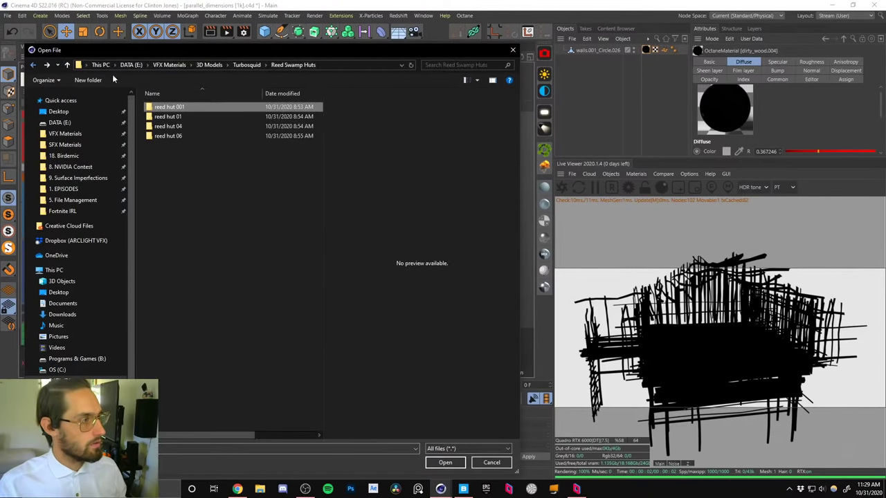
# Relink the diffuse image texture of dirty_wood.004 from the reed hut 01 folder without copying it to the project.
pyautogui.doubleClick(168, 116)
pyautogui.doubleClick(166, 107)
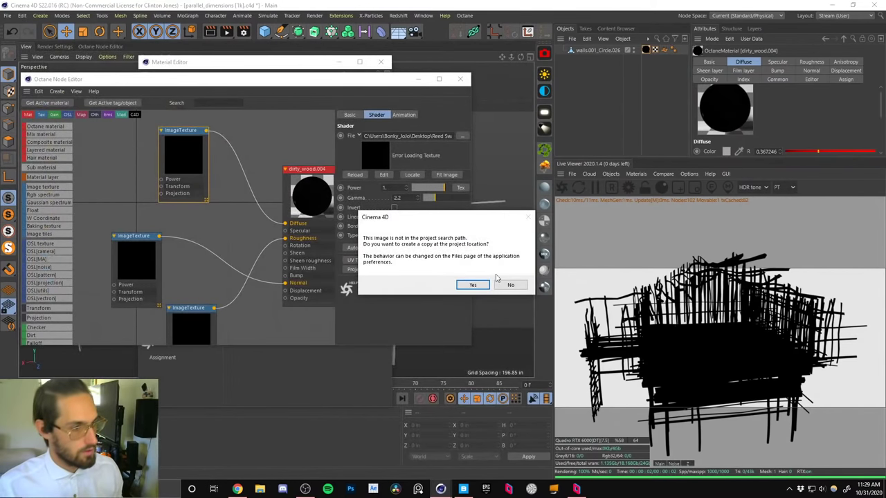
pyautogui.click(509, 285)
# Relink the normal image texture of dirty_wood.004 to its map in the same folder, declining the project copy.
pyautogui.click(142, 259)
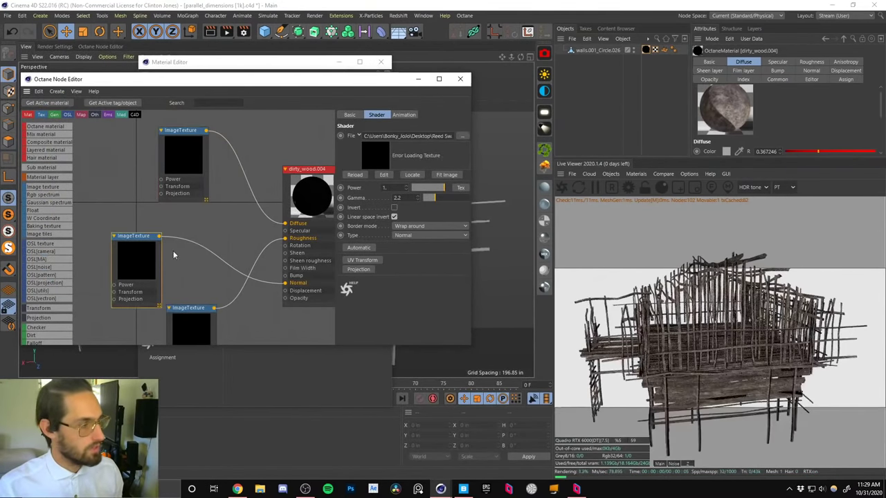
pyautogui.click(461, 135)
pyautogui.doubleClick(230, 171)
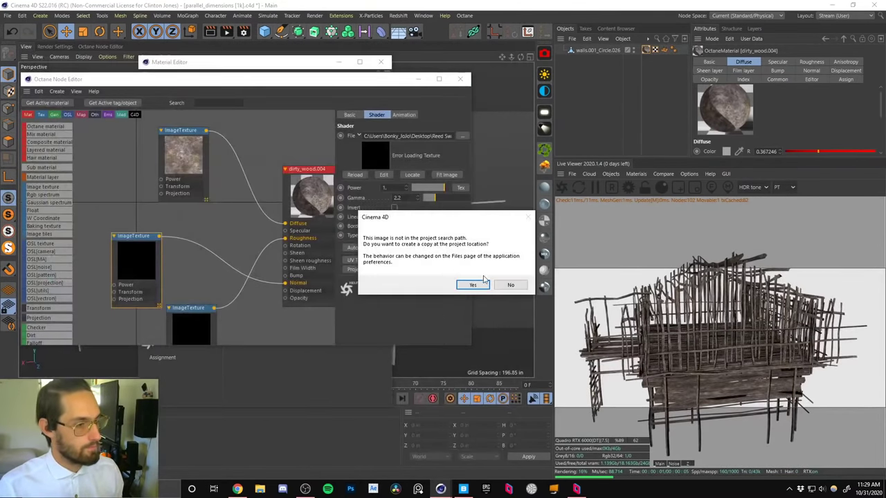
pyautogui.click(503, 286)
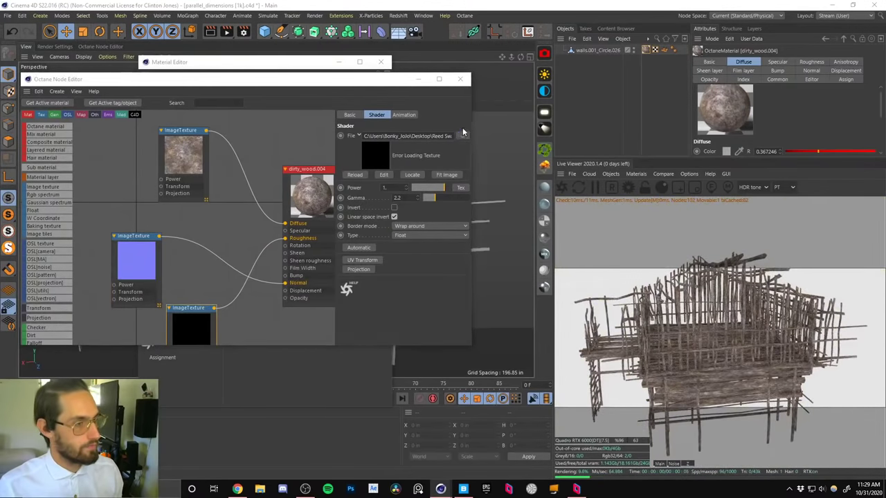
# Relink the roughness image texture of dirty_wood.004 to its map file, without making a copy at the project location.
pyautogui.click(462, 135)
pyautogui.doubleClick(291, 173)
pyautogui.click(504, 283)
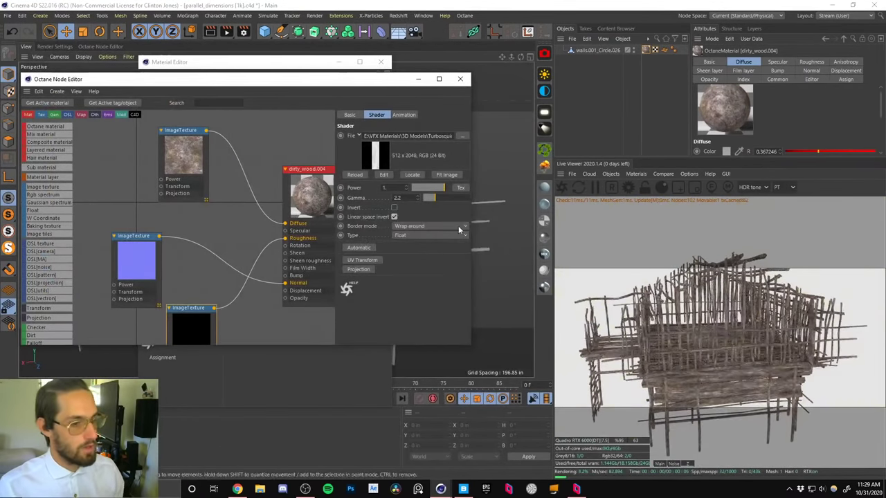
# Tidy the normal and roughness texture nodes and close the node and material editors.
pyautogui.moveTo(136, 250); pyautogui.dragTo(126, 225)
pyautogui.moveTo(192, 318); pyautogui.dragTo(183, 302)
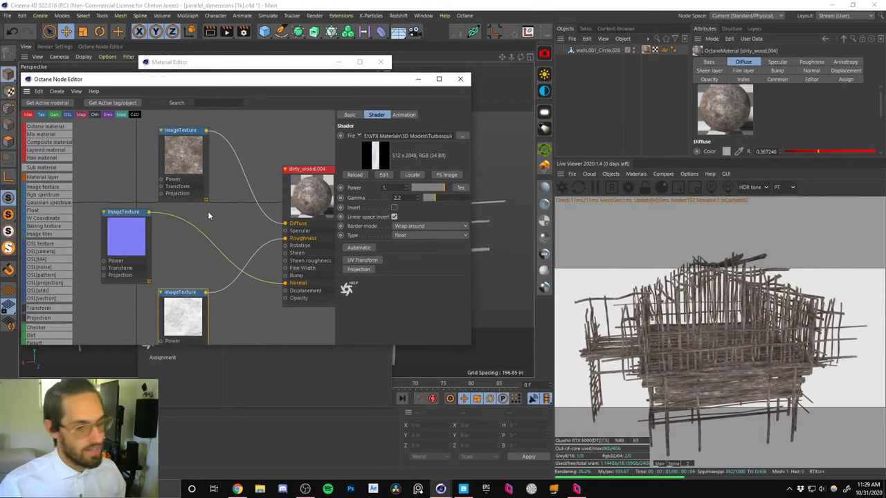
pyautogui.click(457, 80)
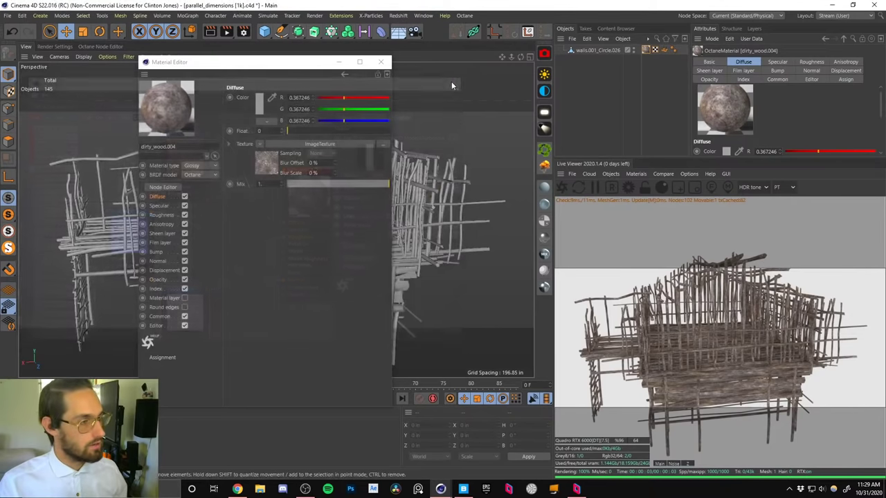
pyautogui.click(381, 61)
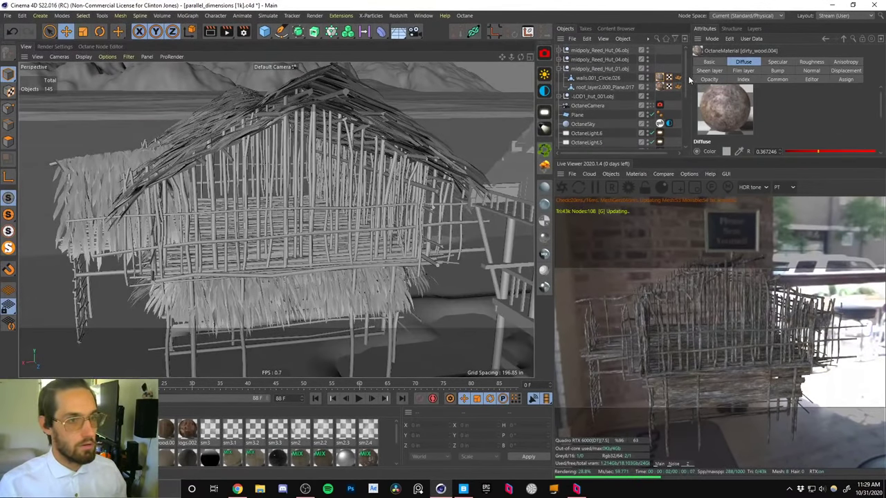
# Delete the first-listed OctaneSky together with the Plane and OctaneCamera objects from the scene.
pyautogui.keyDown('alt'); pyautogui.moveTo(332, 207); pyautogui.dragTo(312, 290, button='right'); pyautogui.keyUp('alt')
pyautogui.keyDown('alt'); pyautogui.moveTo(324, 212); pyautogui.dragTo(437, 123); pyautogui.keyUp('alt')
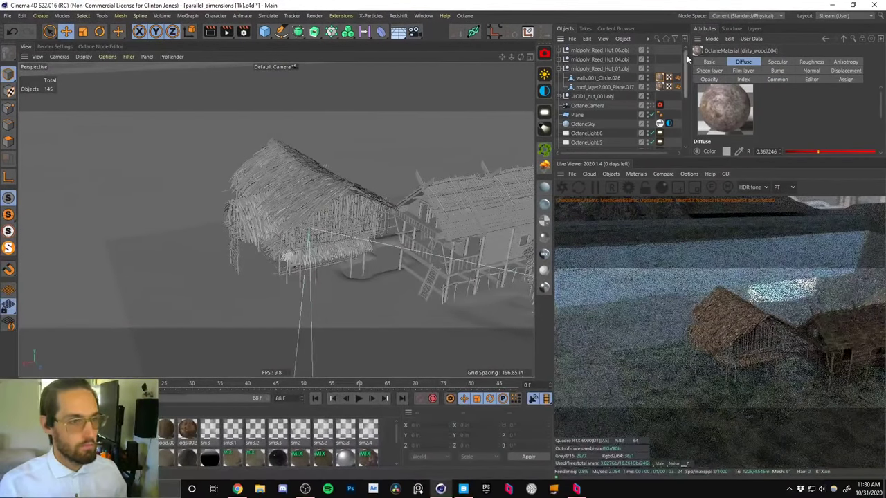
pyautogui.click(594, 124)
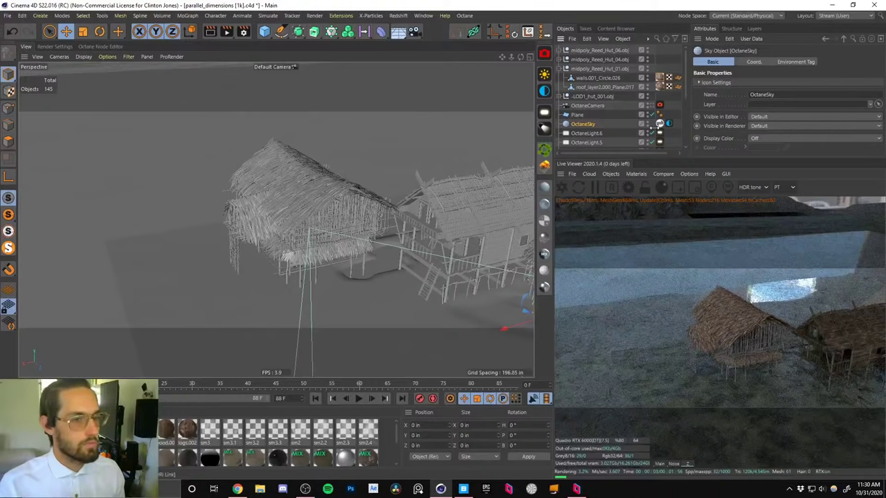
pyautogui.click(792, 61)
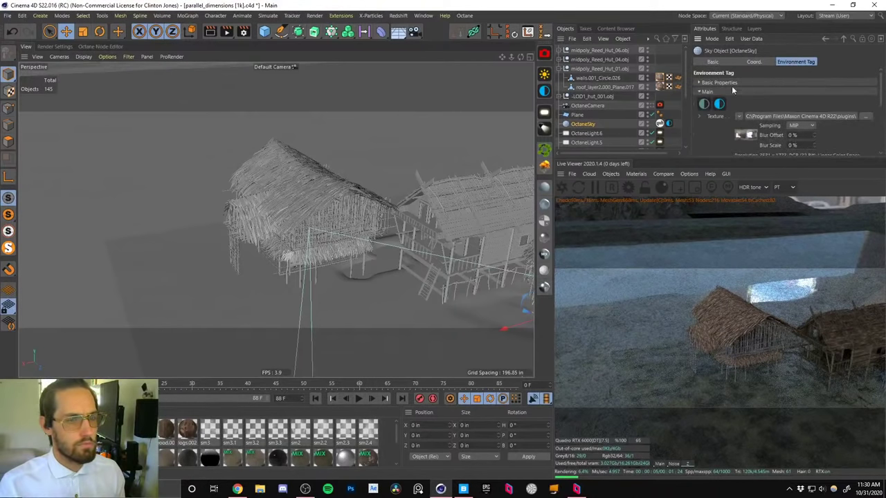
pyautogui.press('Delete')
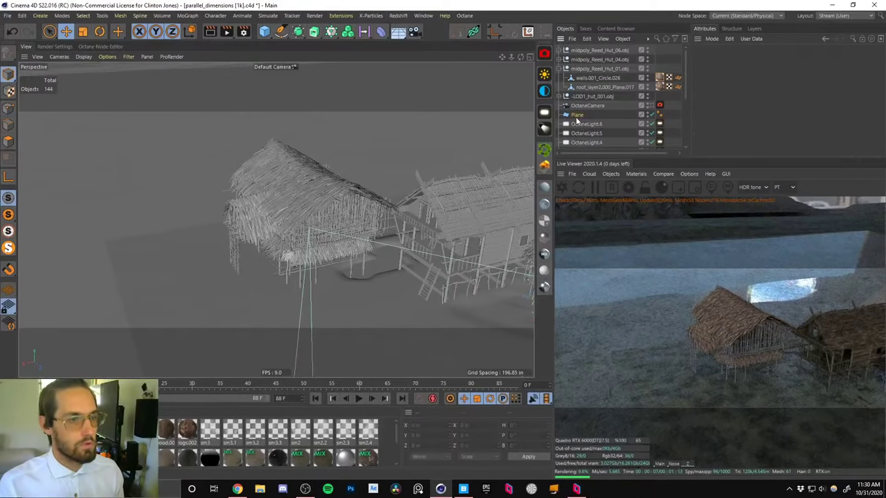
pyautogui.press('Delete')
pyautogui.click(584, 106)
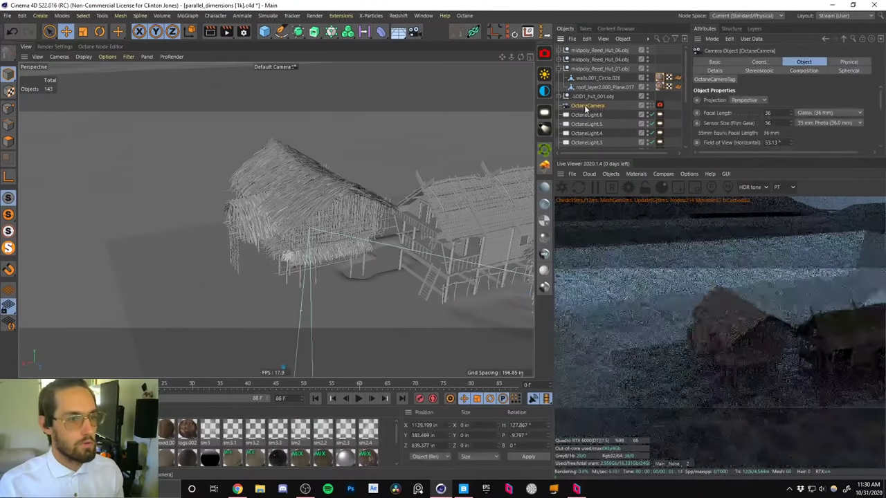
pyautogui.press('Delete')
# Collapse the midpoly_Reed_Hut_01.obj group and move all four huts together away from the character, to about X 57 in, Z -1177 in.
pyautogui.click(584, 96)
pyautogui.click(566, 68)
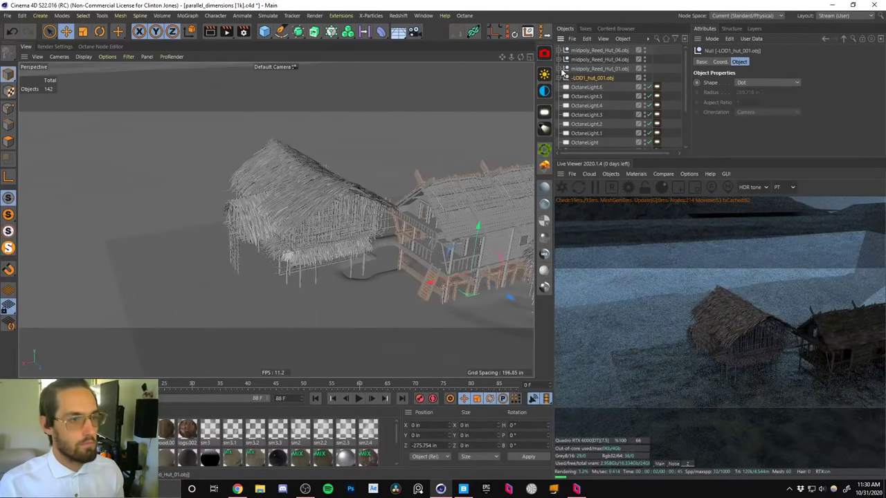
pyautogui.moveTo(501, 56); pyautogui.dragTo(357, 60)
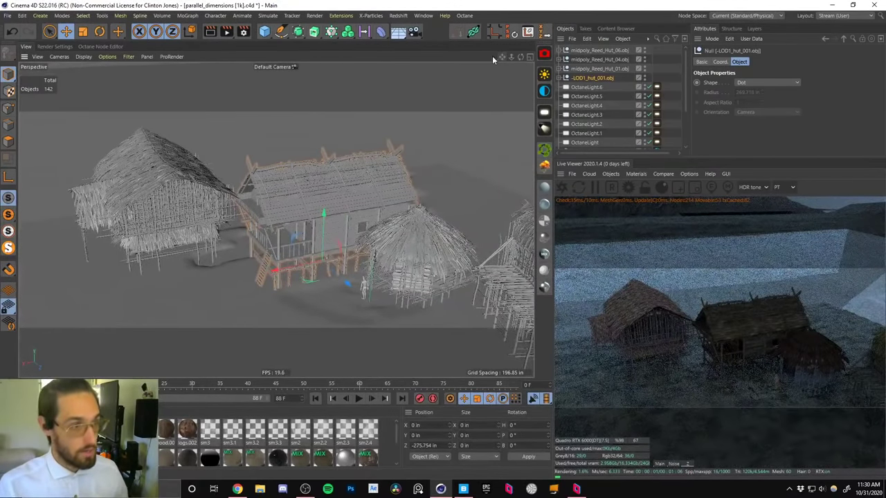
pyautogui.moveTo(502, 56); pyautogui.dragTo(419, 38)
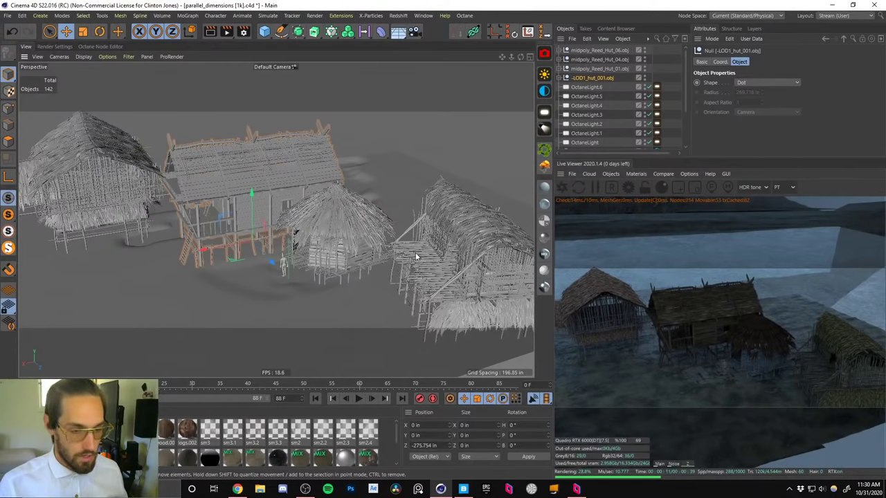
pyautogui.keyDown('alt'); pyautogui.moveTo(335, 262); pyautogui.dragTo(364, 230); pyautogui.keyUp('alt')
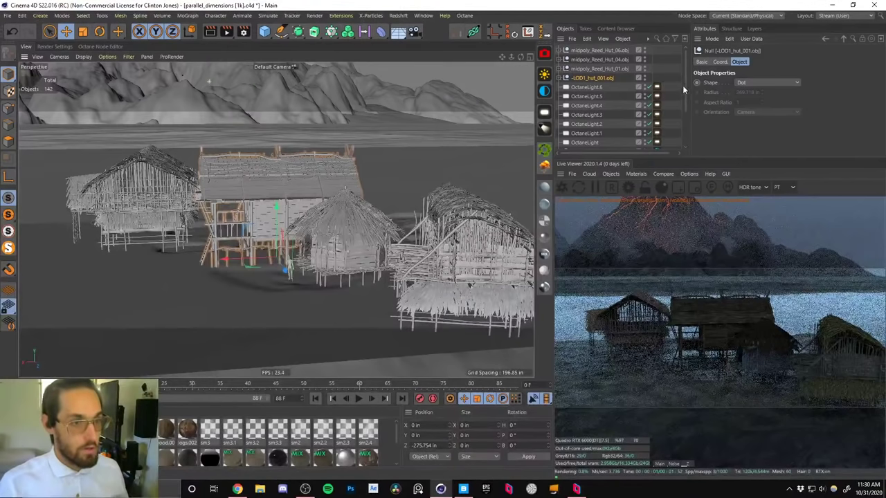
pyautogui.moveTo(685, 86)
pyautogui.mouseDown()
pyautogui.moveTo(685, 110)
pyautogui.moveTo(685, 68)
pyautogui.mouseUp()
pyautogui.keyDown('shift'); pyautogui.click(586, 52); pyautogui.keyUp('shift')
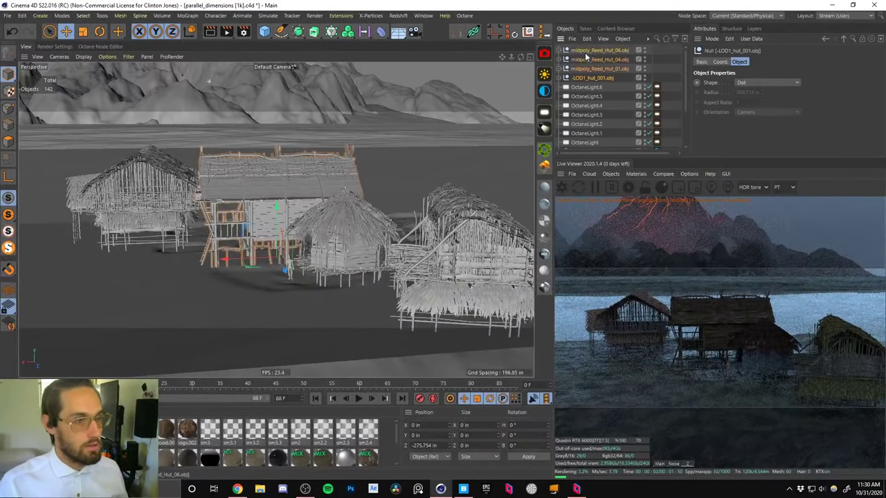
pyautogui.keyDown('shift'); pyautogui.click(585, 52); pyautogui.keyUp('shift')
pyautogui.moveTo(272, 280); pyautogui.dragTo(239, 219)
# Look through the CAM group's Camera and compare the framing with the volcano concept image on the desktop.
pyautogui.moveTo(685, 98); pyautogui.dragTo(683, 149)
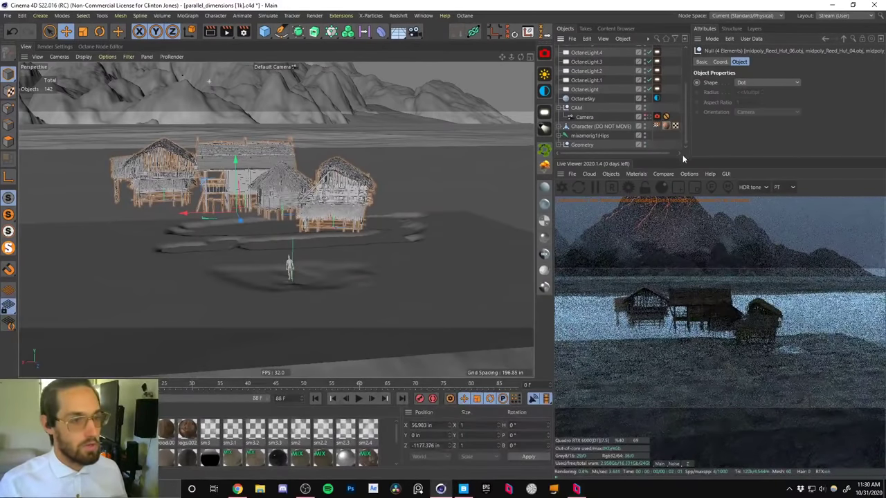
pyautogui.click(654, 118)
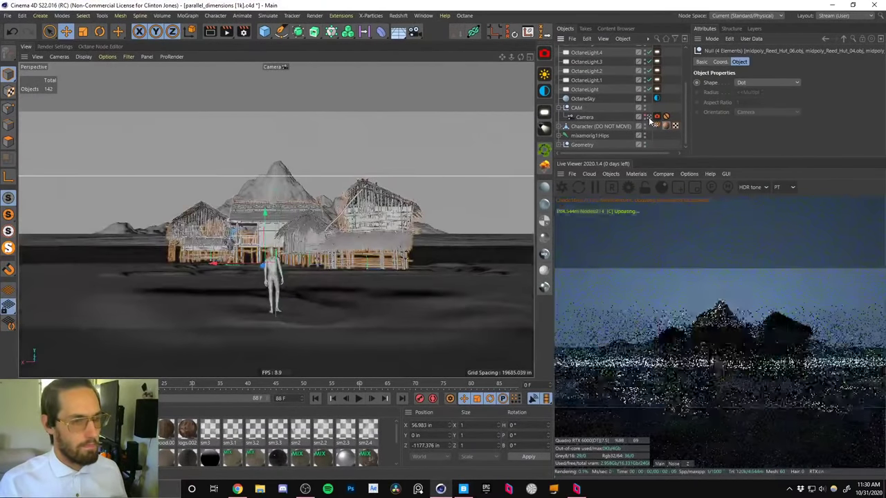
pyautogui.click(565, 109)
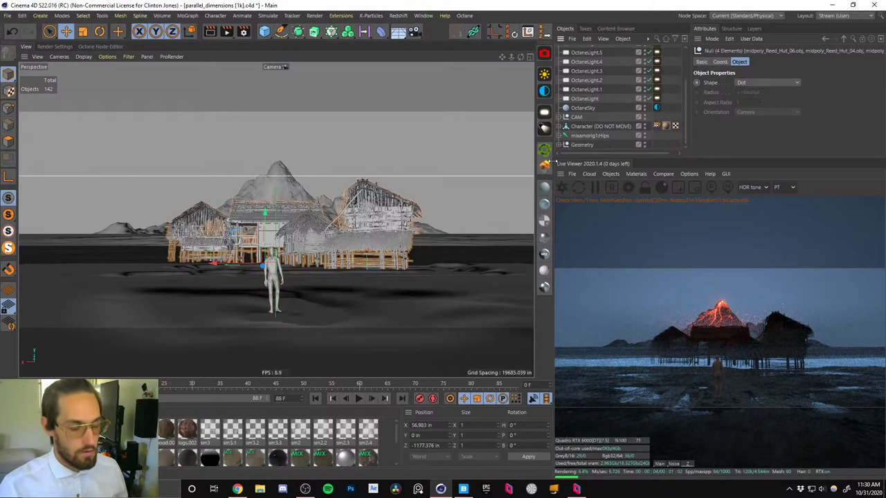
pyautogui.press('super+d')
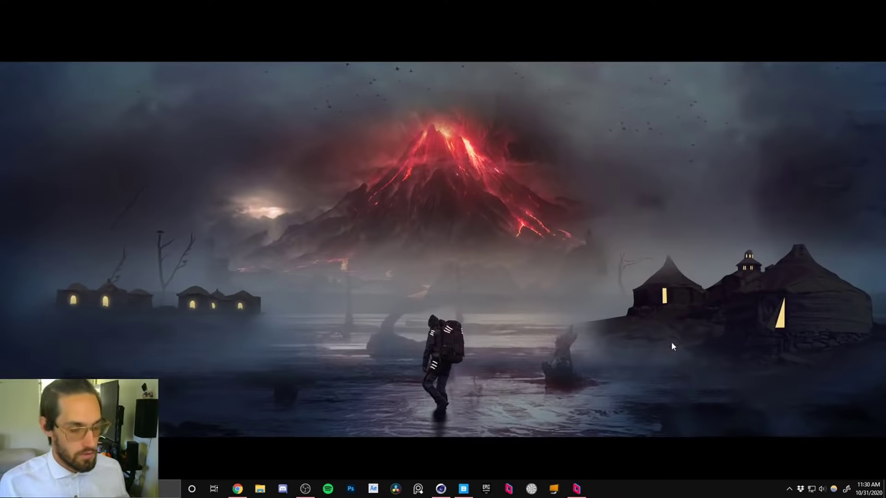
pyautogui.press('super+d')
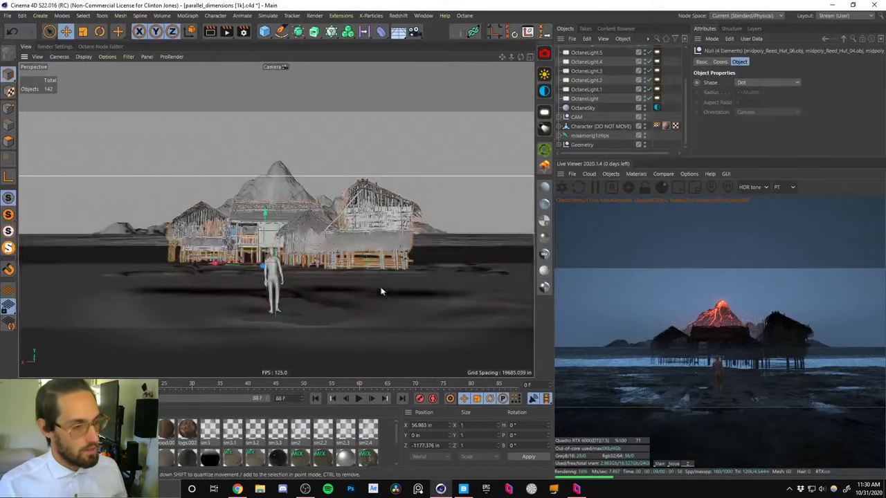
# Move the -LOD1_hut_001.obj hut sideways clear of the volcano, to about X -498 in, Z -745 in.
pyautogui.moveTo(685, 107); pyautogui.dragTo(683, 69)
pyautogui.click(586, 88)
pyautogui.click(588, 78)
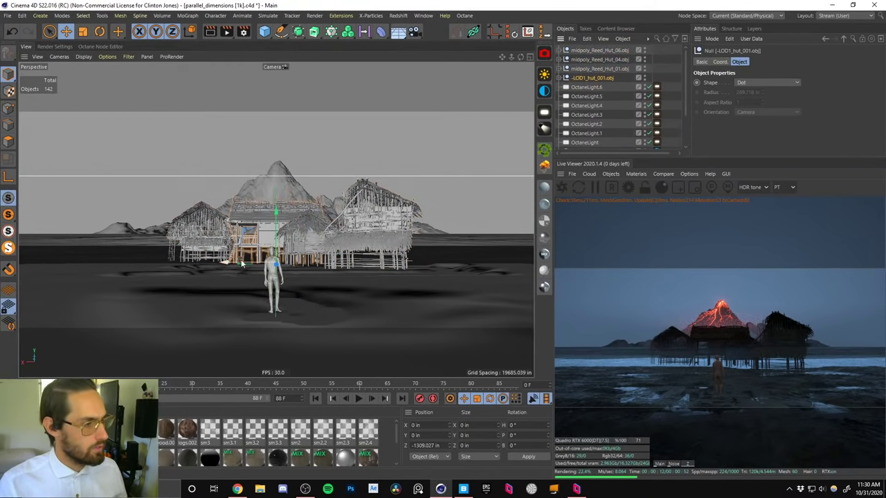
pyautogui.moveTo(296, 233); pyautogui.dragTo(515, 278)
pyautogui.moveTo(444, 267); pyautogui.dragTo(383, 276)
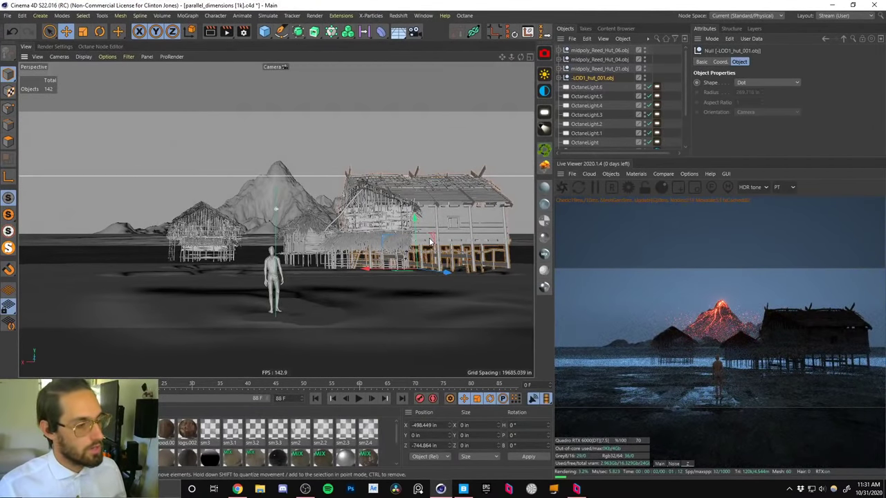
# Turn off Check Camera in the Live Viewer and switch the viewport from the scene Camera to the default camera.
pyautogui.click(687, 175)
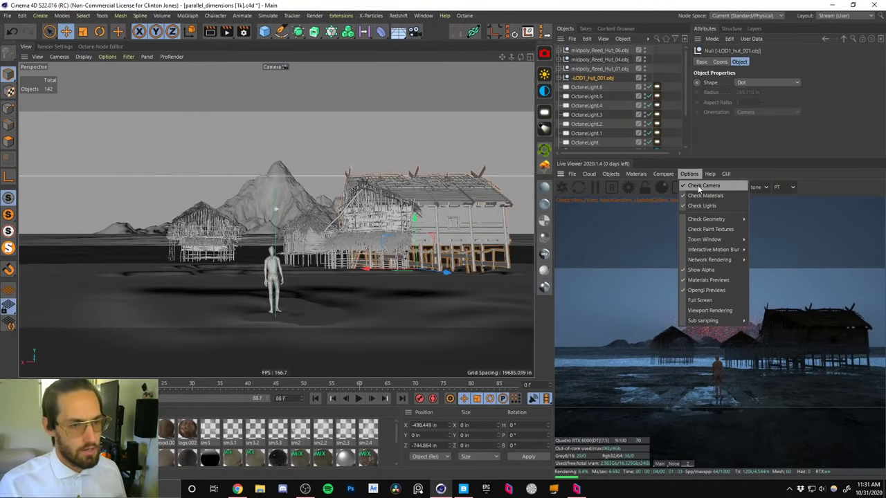
pyautogui.click(697, 185)
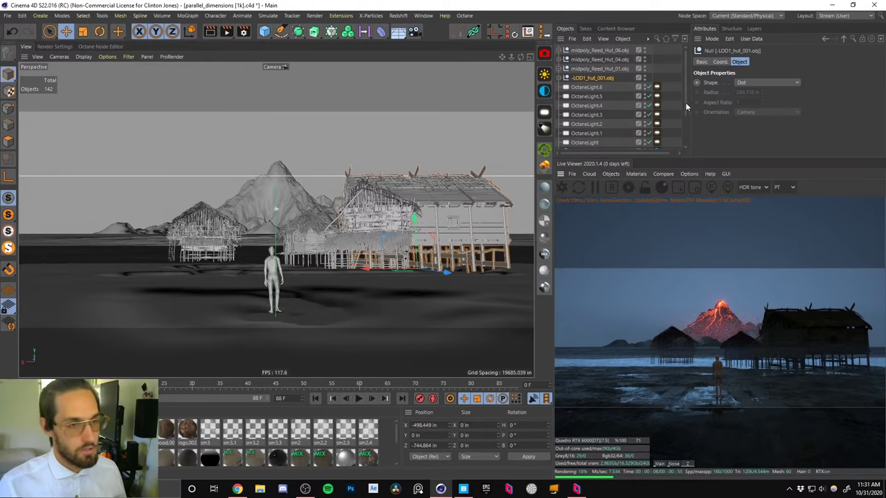
pyautogui.moveTo(686, 105); pyautogui.dragTo(685, 143)
pyautogui.click(559, 118)
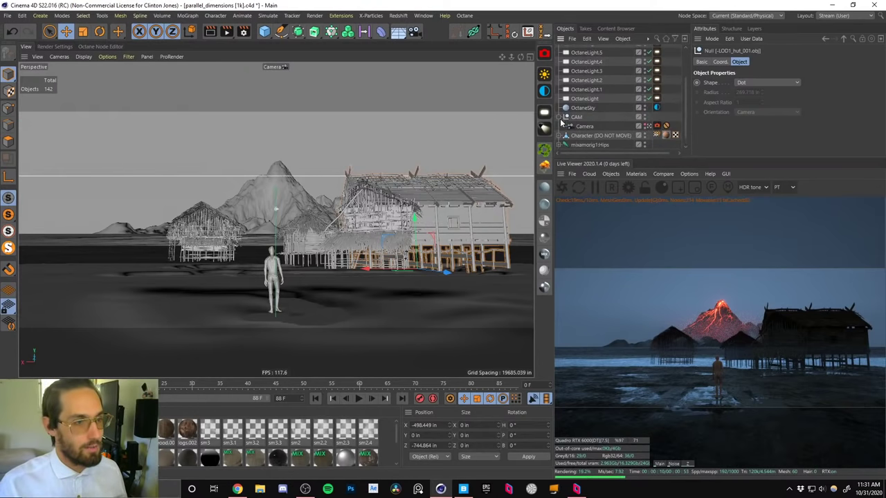
pyautogui.click(649, 128)
# Reposition the -LOD1_hut_001.obj hut on the outer side of the reed huts, at about X -548 in, Z -519 in.
pyautogui.keyDown('alt'); pyautogui.moveTo(322, 163); pyautogui.dragTo(328, 223); pyautogui.keyUp('alt')
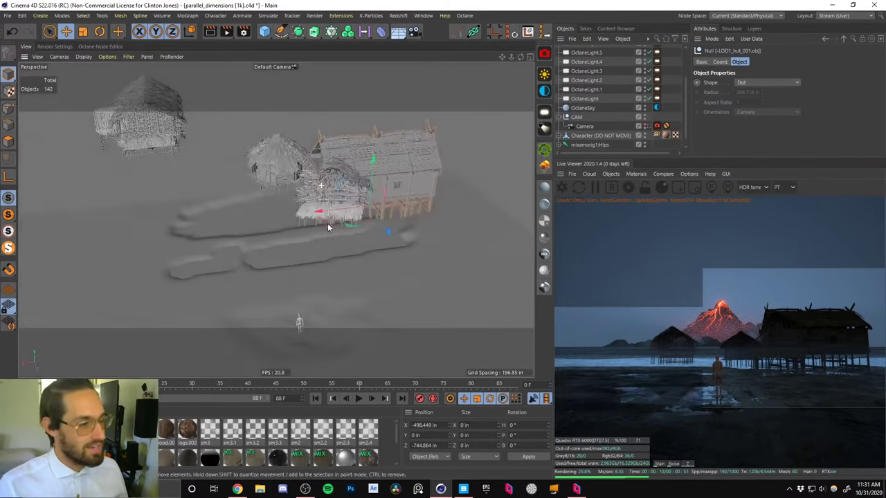
pyautogui.moveTo(502, 57); pyautogui.dragTo(503, 87)
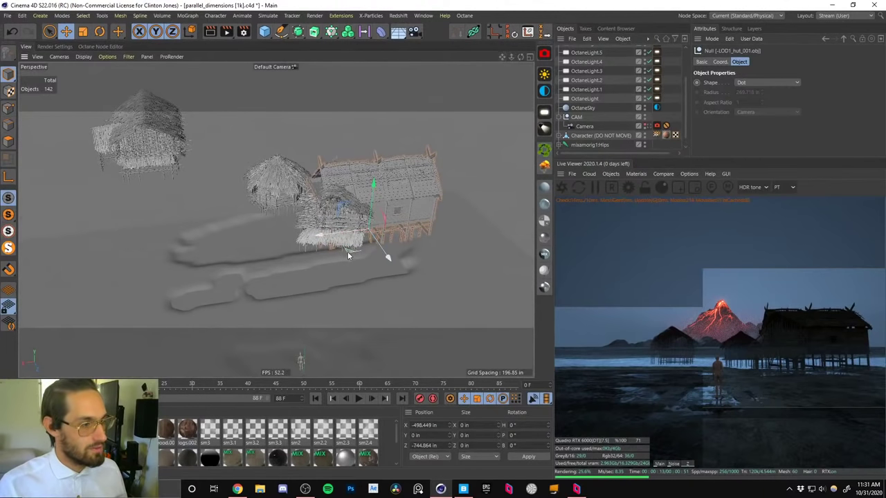
pyautogui.moveTo(348, 252); pyautogui.dragTo(312, 278)
pyautogui.moveTo(501, 58); pyautogui.dragTo(501, 25)
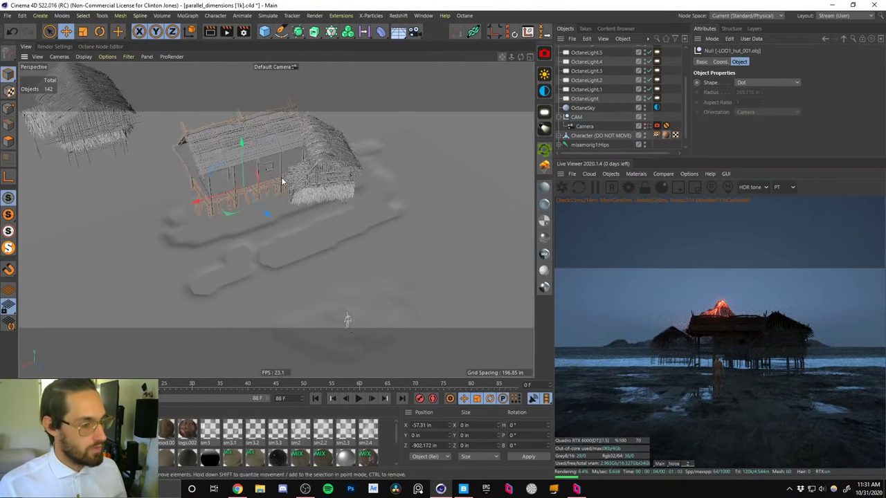
pyautogui.moveTo(282, 181); pyautogui.dragTo(306, 178)
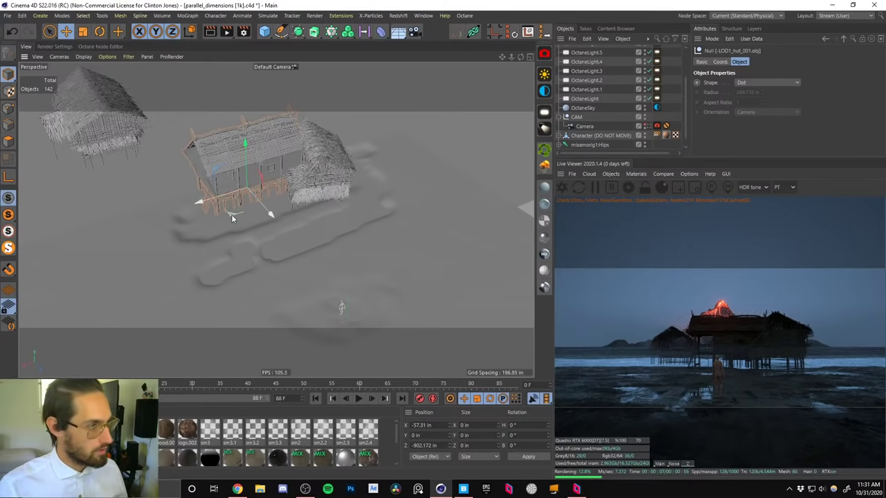
pyautogui.moveTo(232, 214); pyautogui.dragTo(387, 173)
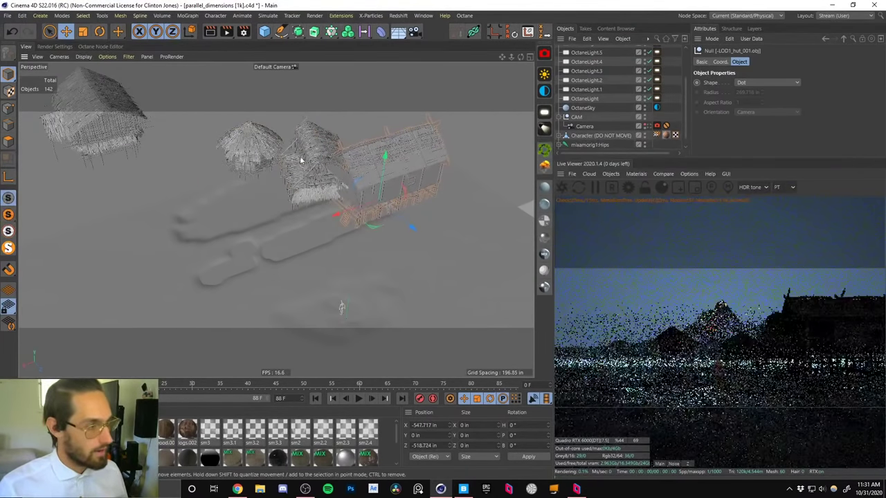
# Shift the -LOD1_hut_001.obj hut farther back along the ground, switch to the Rotate tool and bring up the desktop's concept image.
pyautogui.scroll(-1, 280, 162)
pyautogui.keyDown('alt'); pyautogui.moveTo(311, 180); pyautogui.dragTo(302, 166); pyautogui.keyUp('alt')
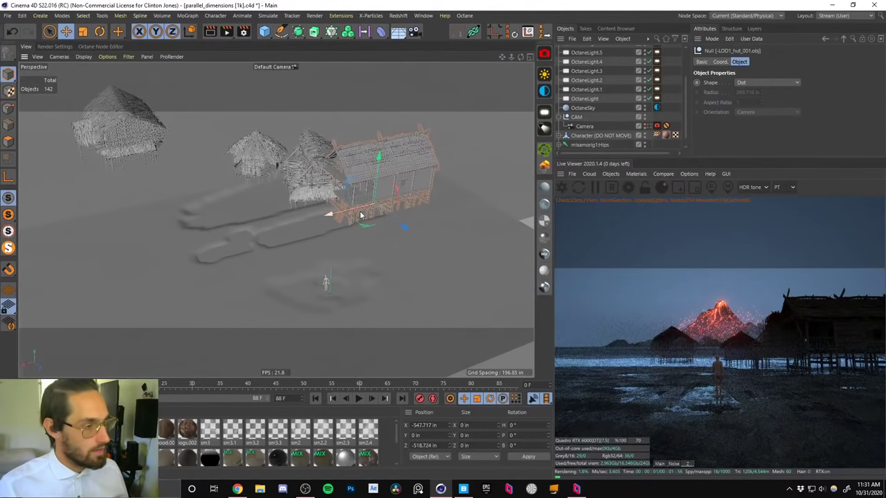
pyautogui.moveTo(363, 224); pyautogui.dragTo(399, 177)
pyautogui.press('r')
pyautogui.press('super+d')
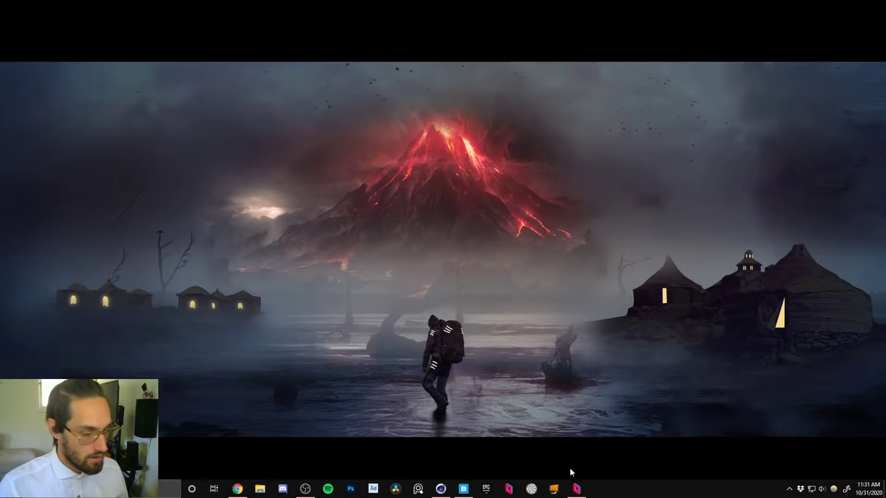
# Switch back to Cinema 4D from the concept image and select all seven Octane lights, OctaneLight through OctaneLight.6.
pyautogui.click(441, 488)
pyautogui.hotkey('alt', 'Tab')
pyautogui.hotkey('alt', 'Tab')
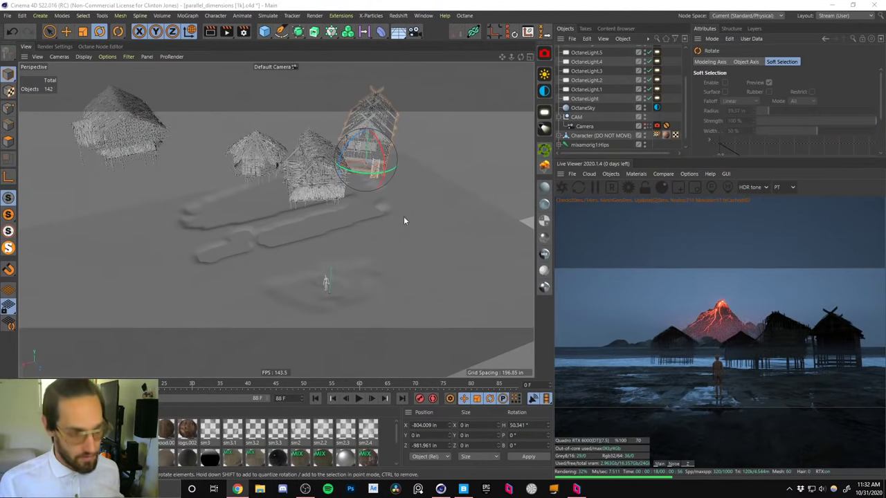
pyautogui.moveTo(684, 104)
pyautogui.mouseDown()
pyautogui.moveTo(687, 77)
pyautogui.moveTo(685, 119)
pyautogui.mouseUp()
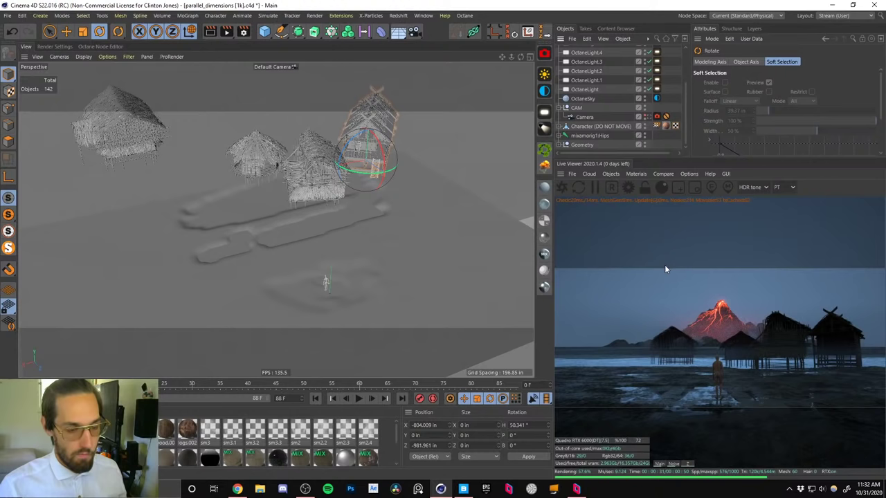
pyautogui.moveTo(685, 105)
pyautogui.mouseDown()
pyautogui.moveTo(683, 59)
pyautogui.moveTo(686, 99)
pyautogui.moveTo(688, 88)
pyautogui.mouseUp()
pyautogui.click(584, 73)
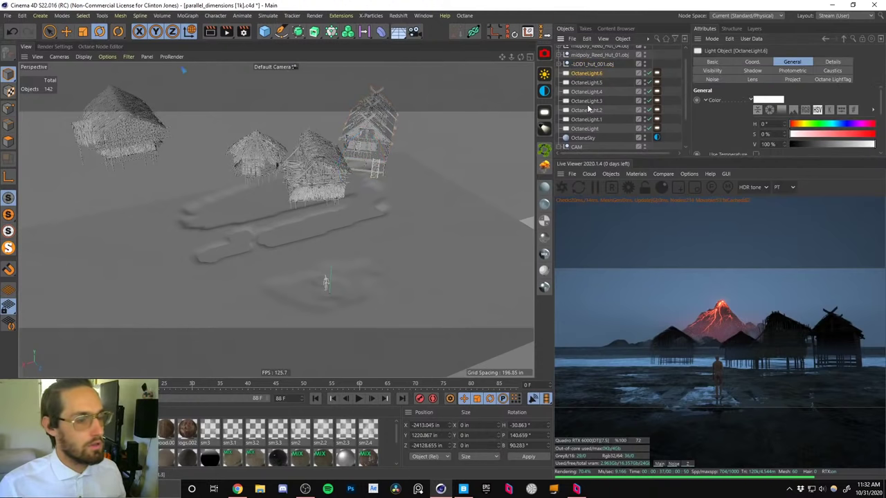
pyautogui.keyDown('shift'); pyautogui.click(585, 129); pyautogui.keyUp('shift')
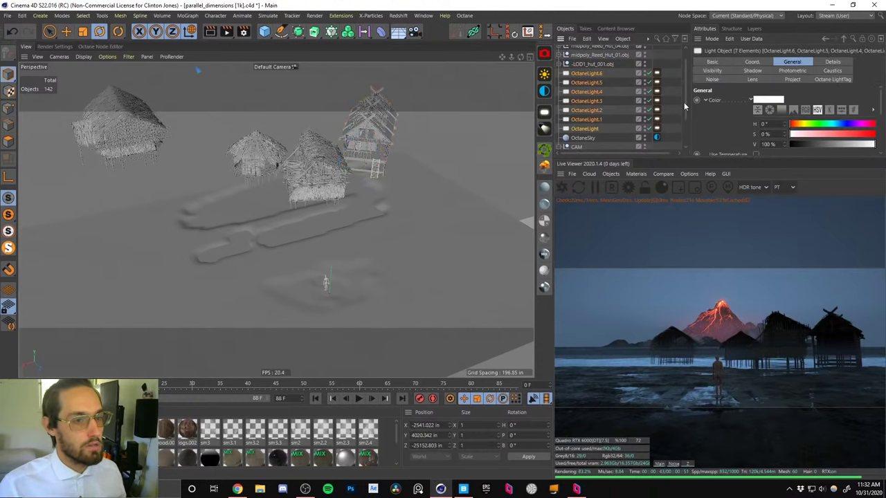
# Hide the fog and smoke cards groups under Geometry in both the editor and the render.
pyautogui.moveTo(683, 104); pyautogui.dragTo(685, 120)
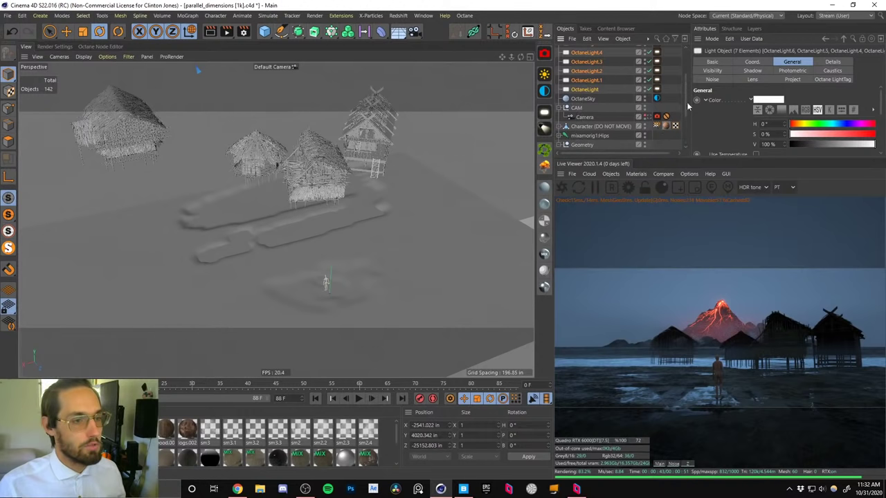
pyautogui.moveTo(686, 100); pyautogui.dragTo(687, 133)
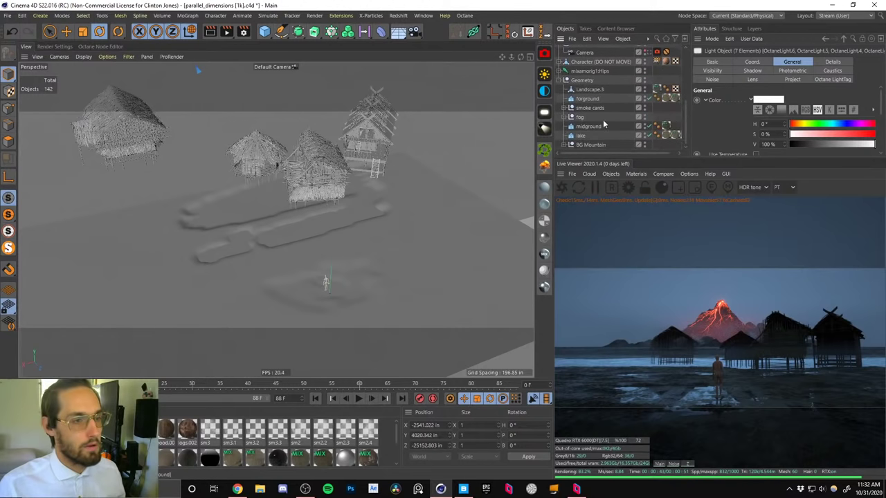
pyautogui.click(645, 119)
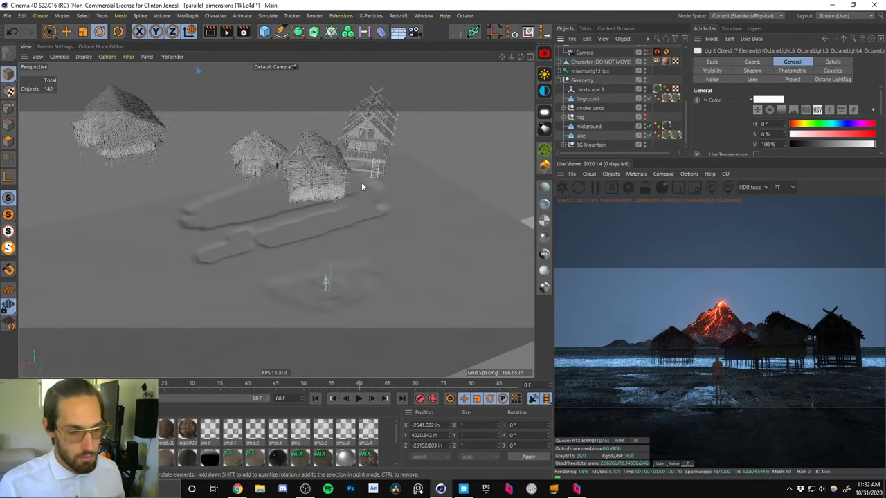
pyautogui.click(598, 110)
pyautogui.click(645, 110)
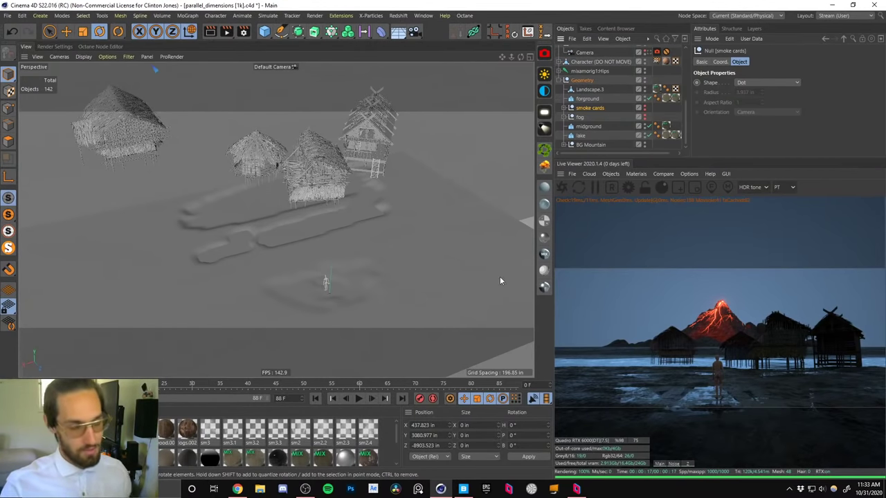
# Enlarge the object list and move the midpoly_Reed_Hut_01.obj hut forward along the ground to about X 637 in, Z -936 in.
pyautogui.keyDown('alt'); pyautogui.moveTo(374, 158); pyautogui.dragTo(353, 150); pyautogui.keyUp('alt')
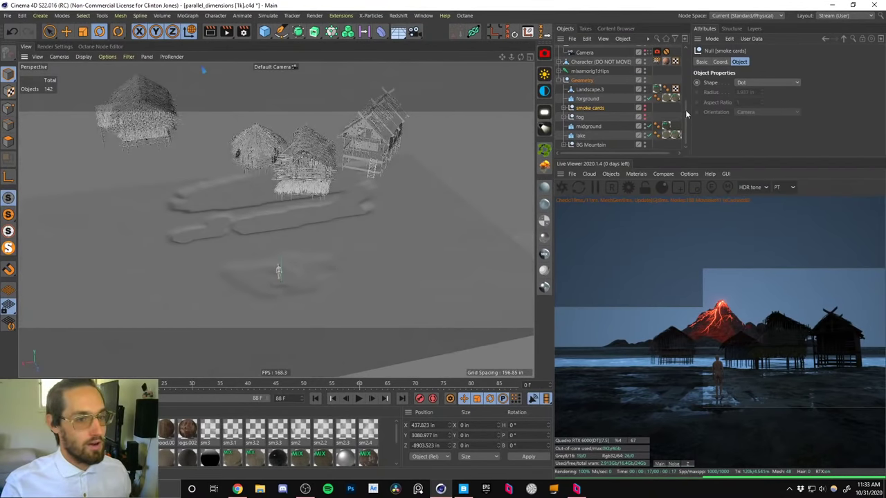
pyautogui.scroll(5, 685, 109)
pyautogui.moveTo(704, 157); pyautogui.dragTo(702, 177)
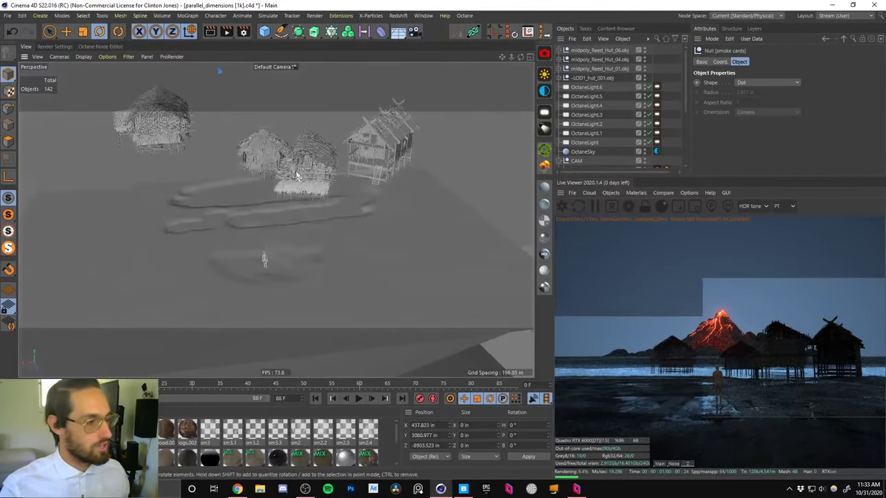
pyautogui.moveTo(501, 57); pyautogui.dragTo(652, 74)
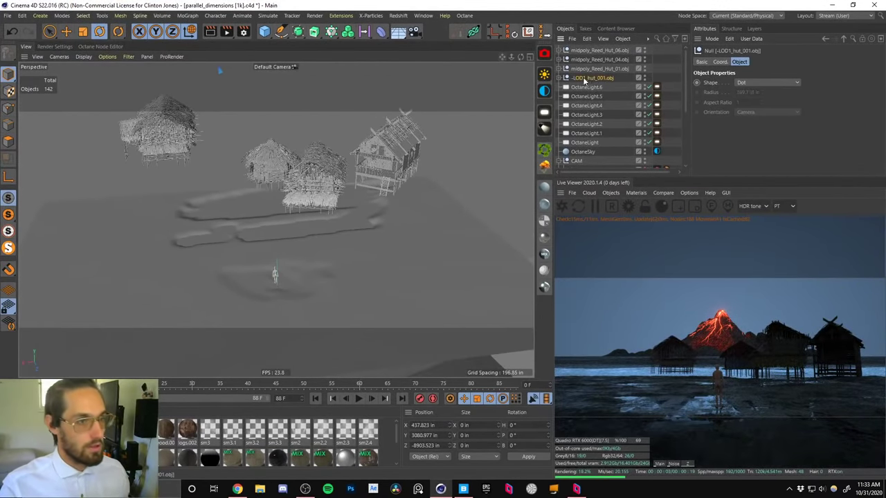
pyautogui.click(651, 77)
pyautogui.click(320, 197)
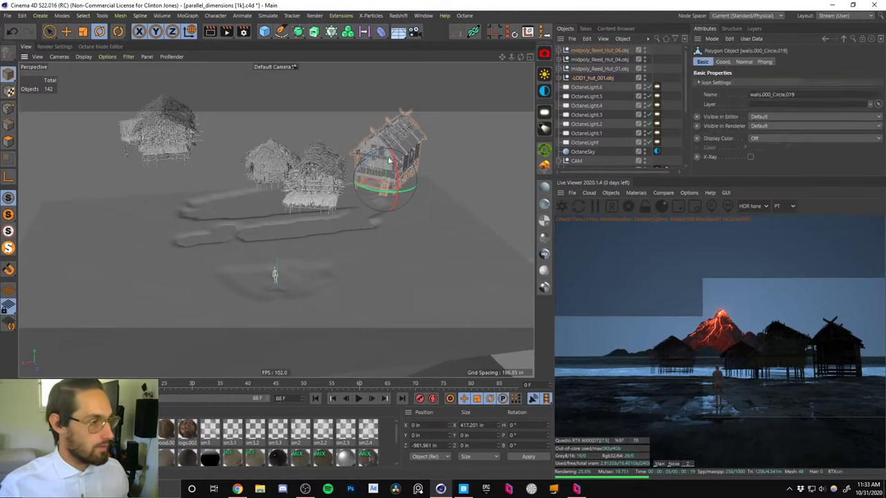
pyautogui.click(586, 69)
pyautogui.press('e')
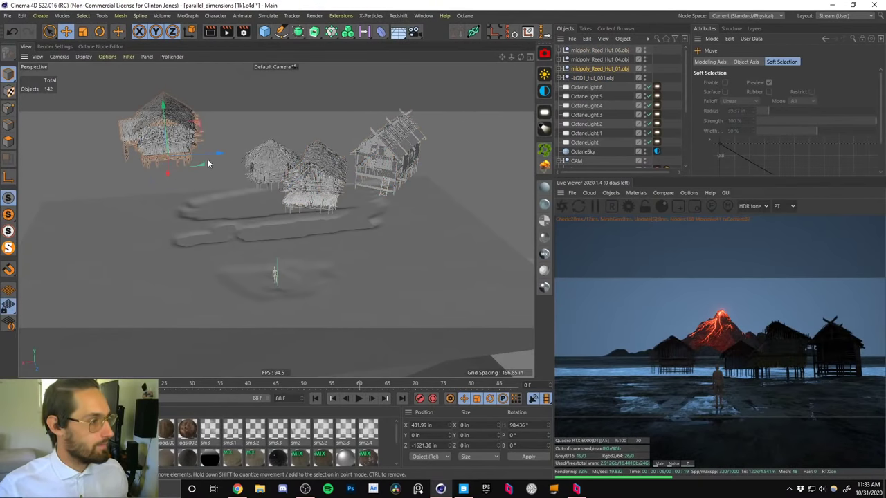
pyautogui.moveTo(192, 168)
pyautogui.mouseDown()
pyautogui.moveTo(169, 232)
pyautogui.moveTo(141, 228)
pyautogui.moveTo(190, 184)
pyautogui.mouseUp()
# Hide the BG Mountain group under Geometry in both the editor and the render.
pyautogui.moveTo(683, 103); pyautogui.dragTo(686, 166)
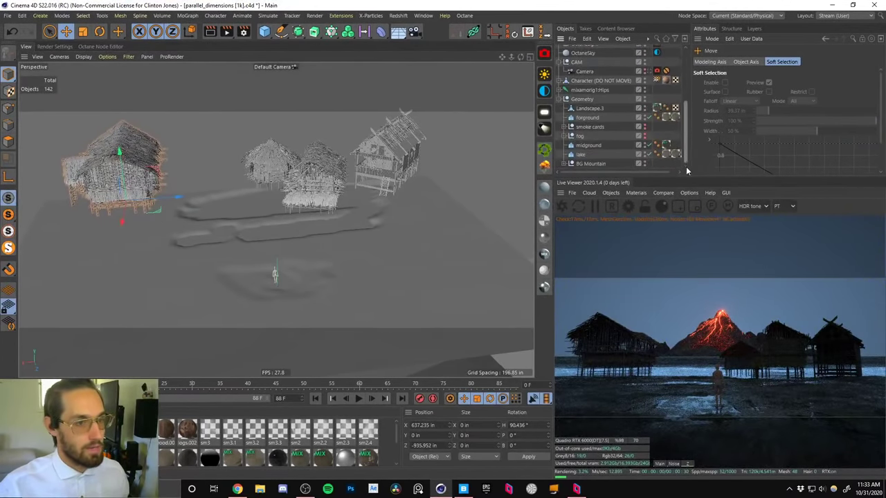
pyautogui.click(595, 146)
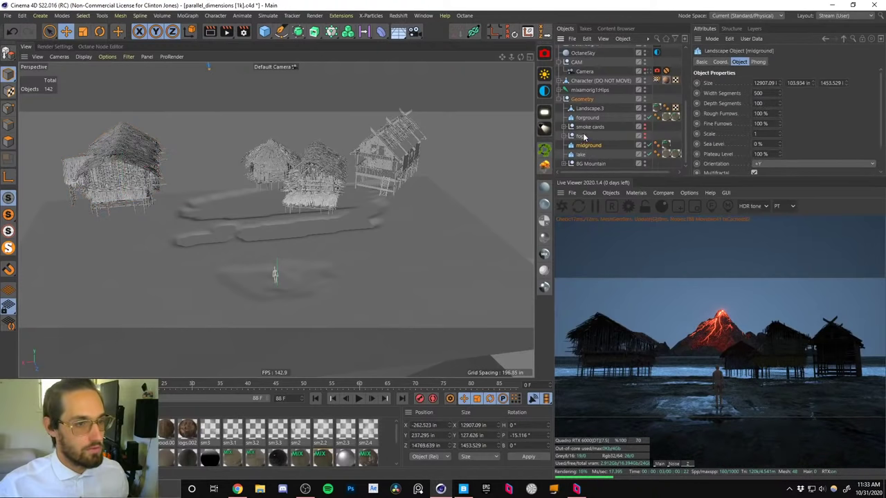
pyautogui.click(585, 109)
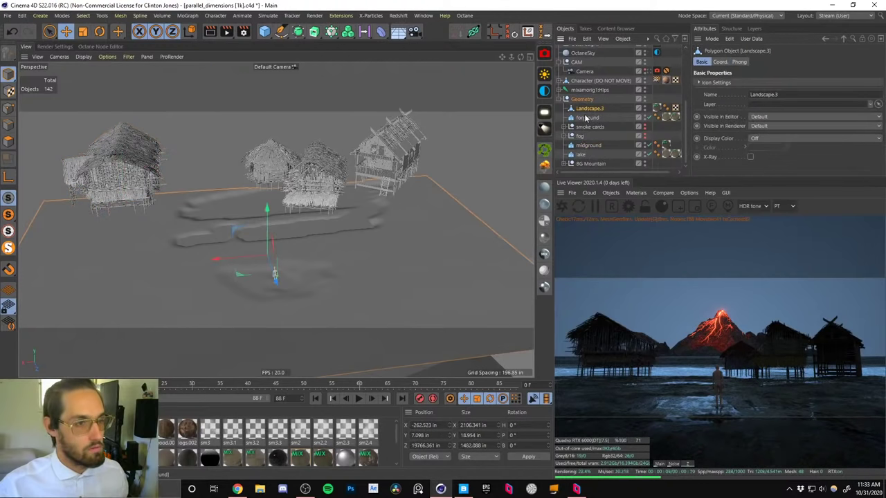
pyautogui.click(583, 146)
pyautogui.click(585, 163)
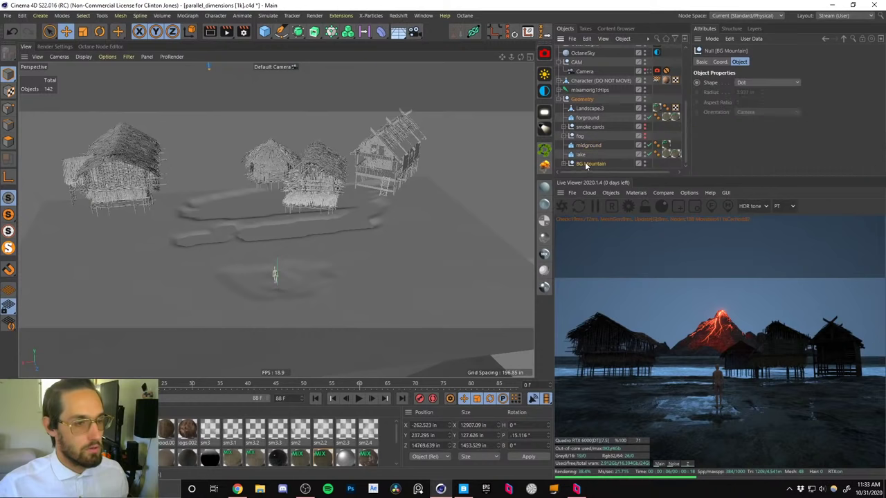
pyautogui.doubleClick(644, 164)
pyautogui.click(643, 164)
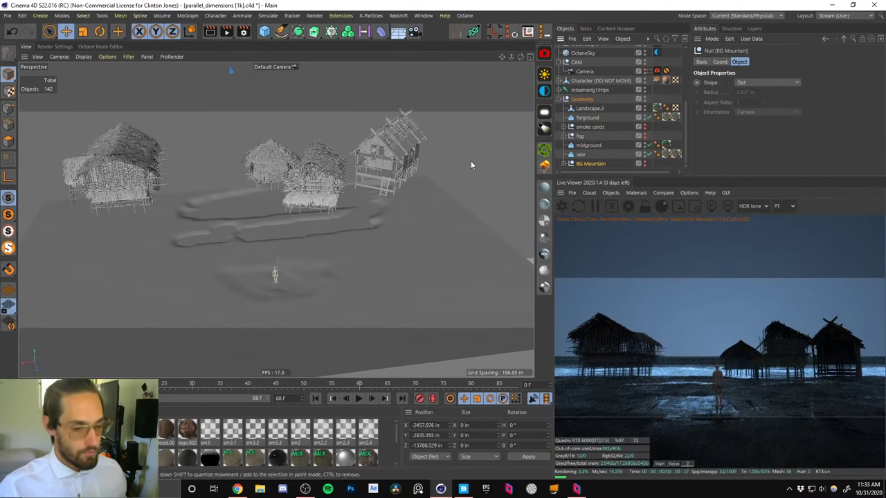
# Move the midpoly_Reed_Hut_04.obj hut sideways toward midpoly_Reed_Hut_01.obj, to about X 172 in, Z -1012 in.
pyautogui.click(271, 165)
pyautogui.scroll(5, 664, 119)
pyautogui.click(609, 59)
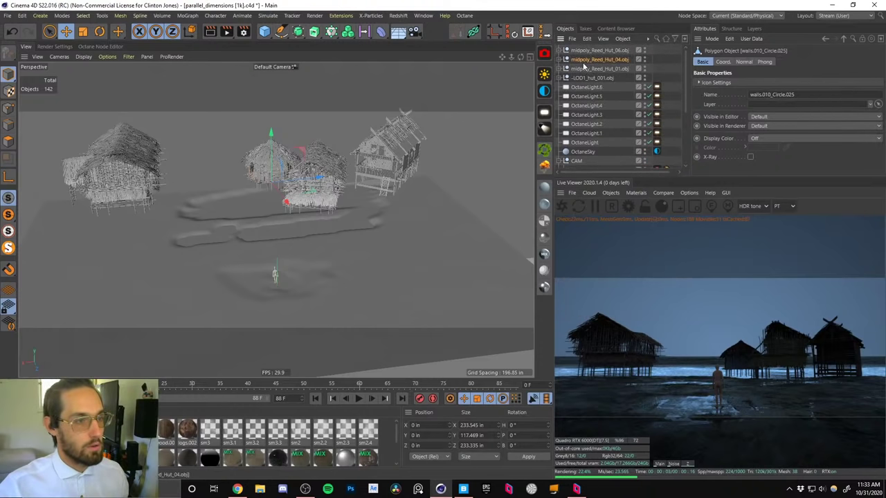
pyautogui.moveTo(304, 184); pyautogui.dragTo(247, 193)
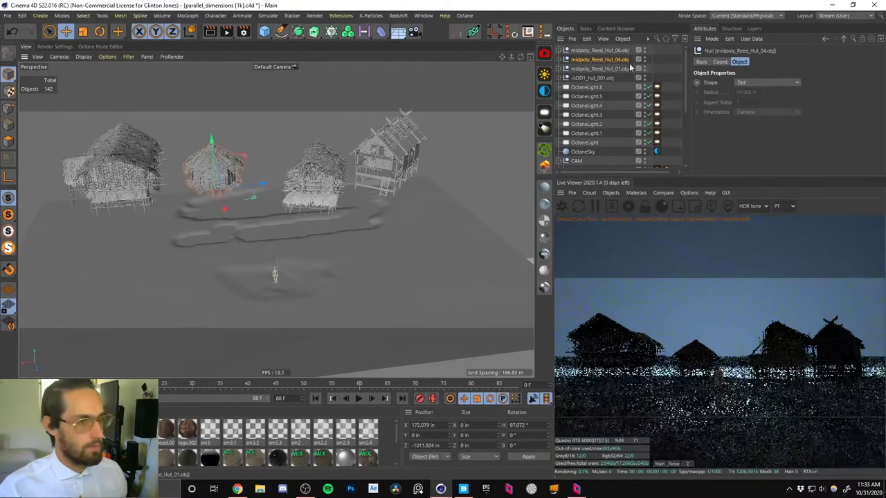
# Move the midpoly_Reed_Hut_06.obj hut farther back along the ground, between the midpoly_Reed_Hut_04.obj and -LOD1_hut_001.obj huts.
pyautogui.click(592, 70)
pyautogui.click(584, 51)
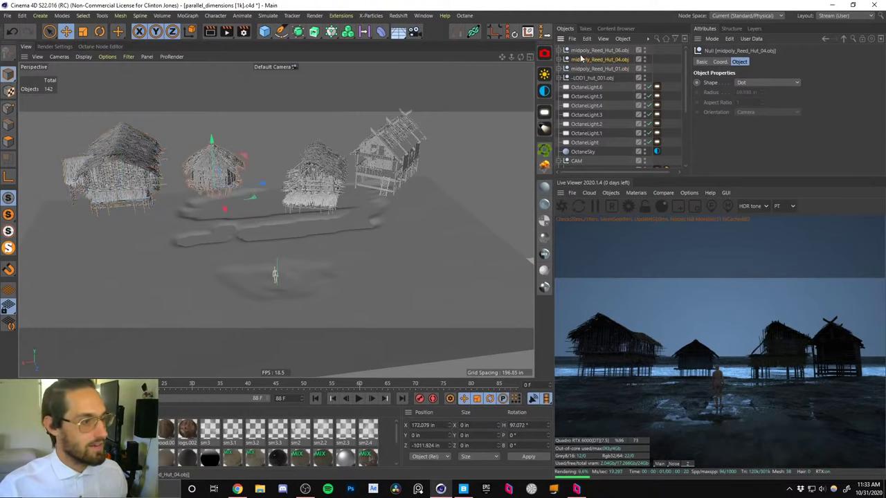
pyautogui.moveTo(364, 201); pyautogui.dragTo(323, 192)
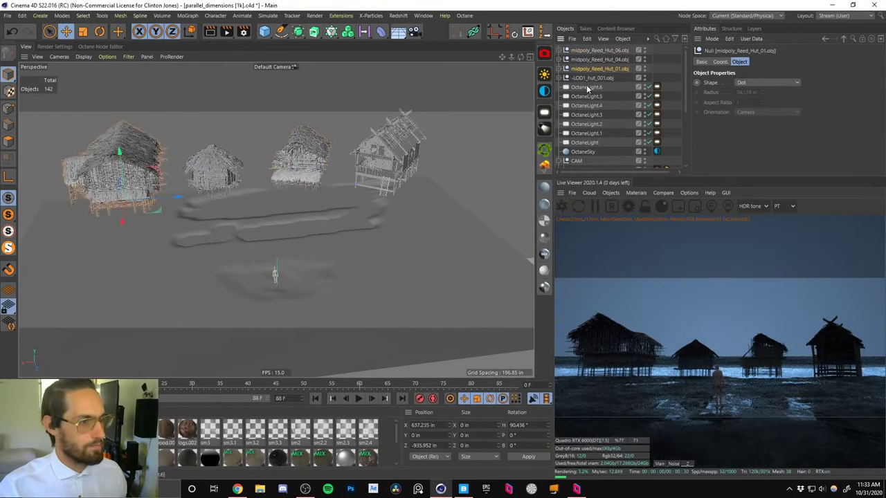
# Move the -LOD1_hut_001.obj hut back to about X -933 in, Z -1130 in, and rotate it to a heading of about 27°.
pyautogui.click(589, 78)
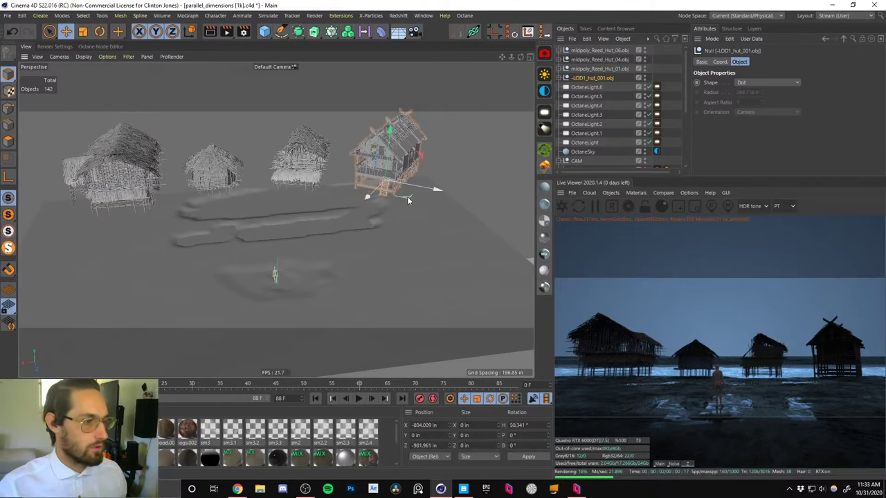
pyautogui.moveTo(407, 196); pyautogui.dragTo(423, 183)
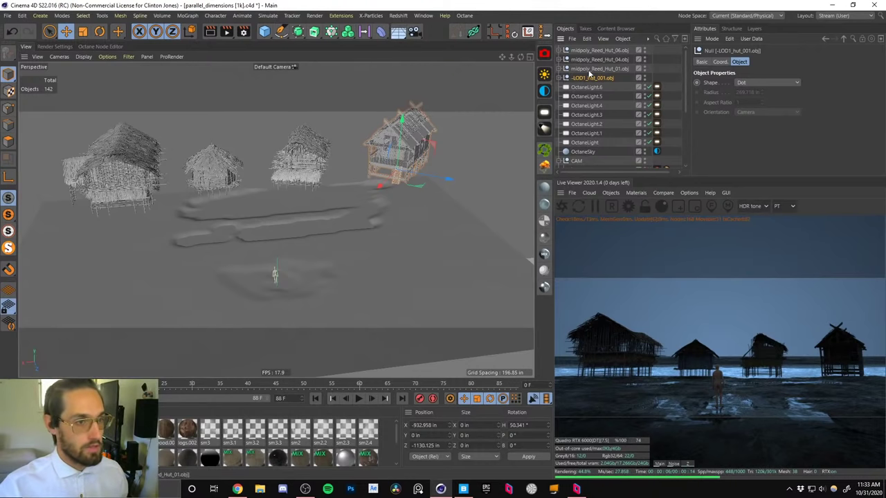
pyautogui.press('r')
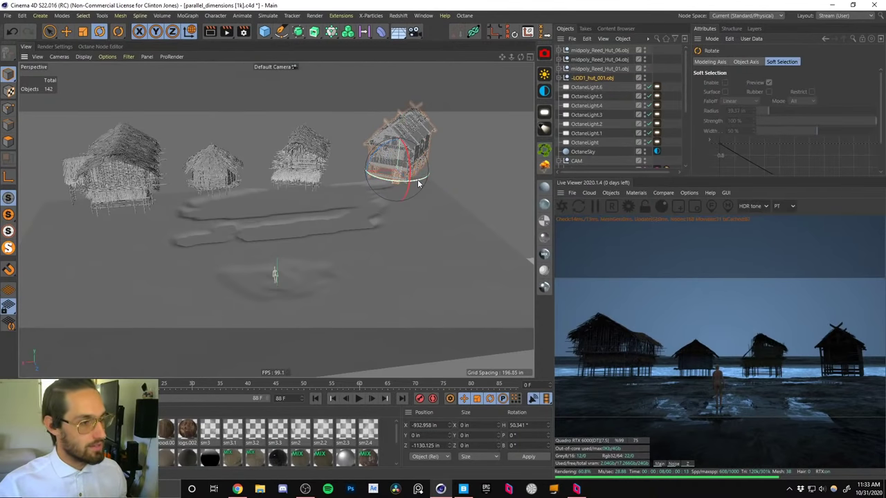
pyautogui.moveTo(417, 181)
pyautogui.mouseDown()
pyautogui.moveTo(405, 185)
pyautogui.moveTo(464, 176)
pyautogui.moveTo(404, 180)
pyautogui.mouseUp()
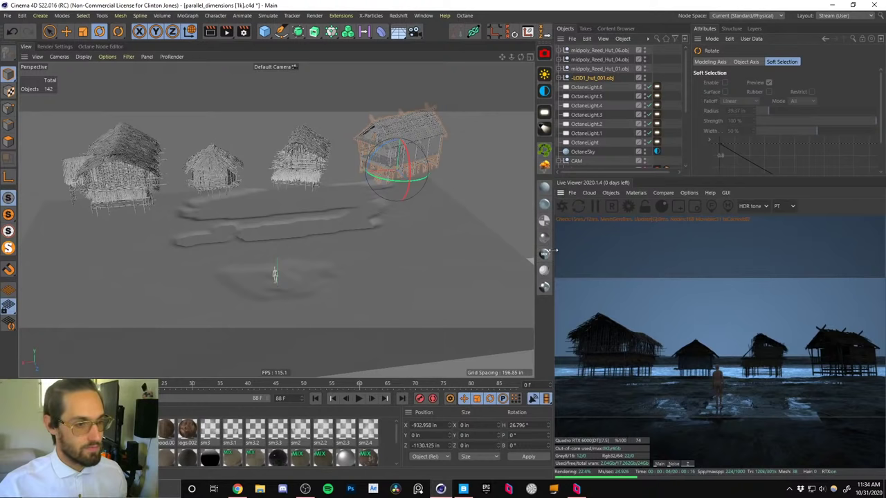
# Enlarge the Live Viewer and rotate the -LOD1_hut_001.obj hut to a heading of about 40°.
pyautogui.moveTo(551, 251); pyautogui.dragTo(416, 252)
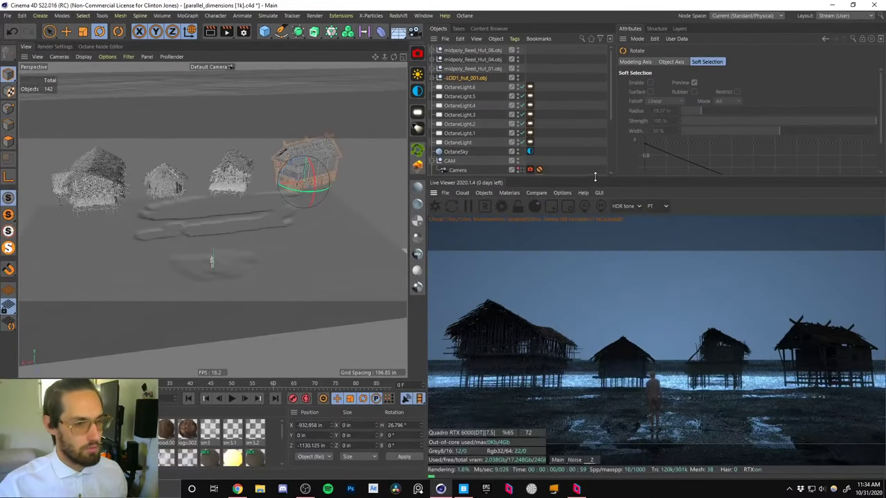
pyautogui.moveTo(593, 177); pyautogui.dragTo(599, 125)
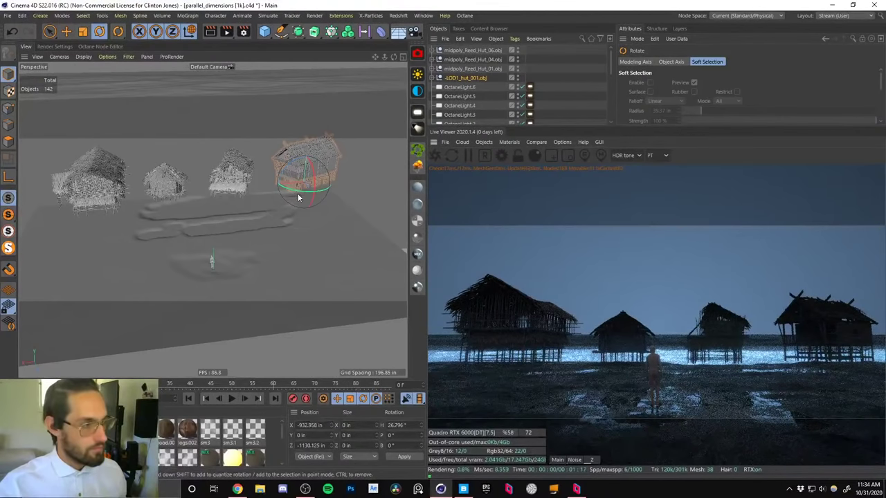
pyautogui.moveTo(298, 198); pyautogui.dragTo(368, 164)
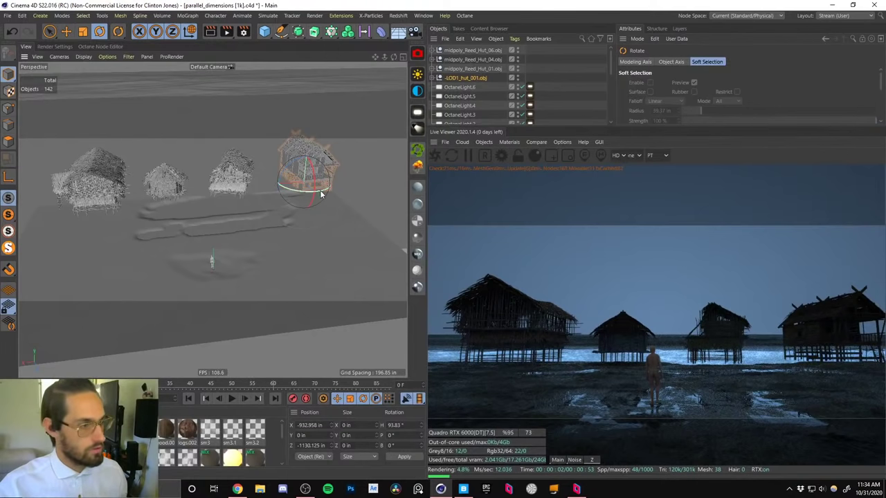
pyautogui.moveTo(321, 192); pyautogui.dragTo(335, 179)
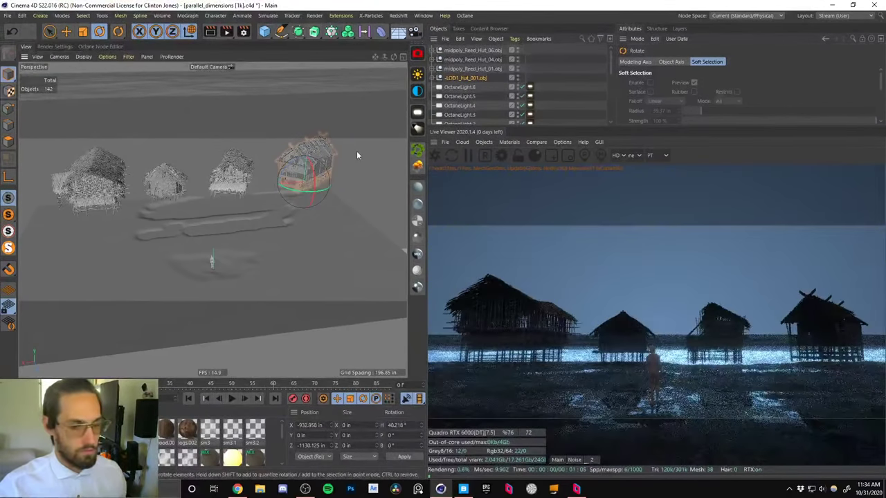
# Move the -LOD1_hut_001.obj hut along the ground beside midpoly_Reed_Hut_06.obj, to about X -619 in, Z -882 in.
pyautogui.press('e')
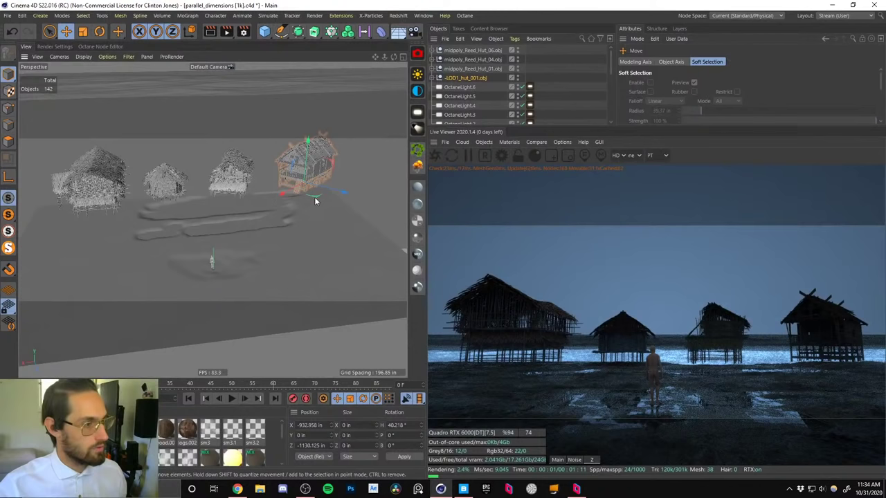
pyautogui.moveTo(314, 197); pyautogui.dragTo(297, 221)
pyautogui.hotkey('ctrl', 'z')
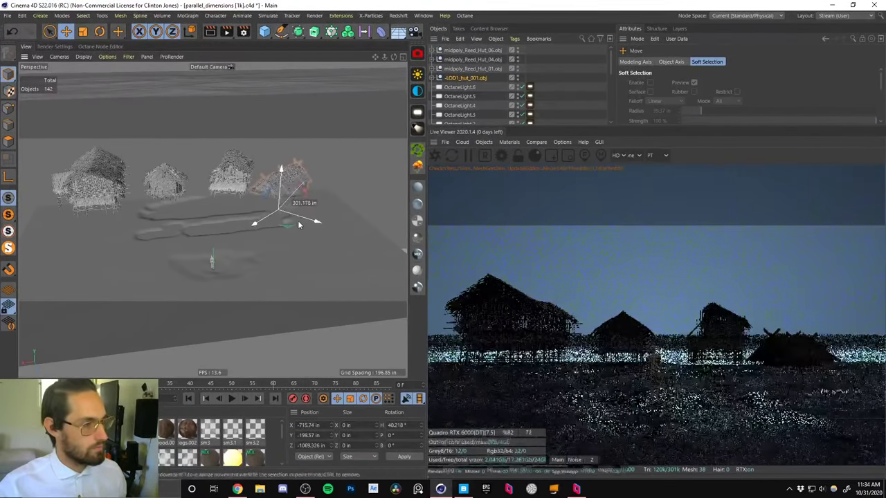
pyautogui.hotkey('ctrl', 'z')
pyautogui.moveTo(289, 192); pyautogui.dragTo(320, 215)
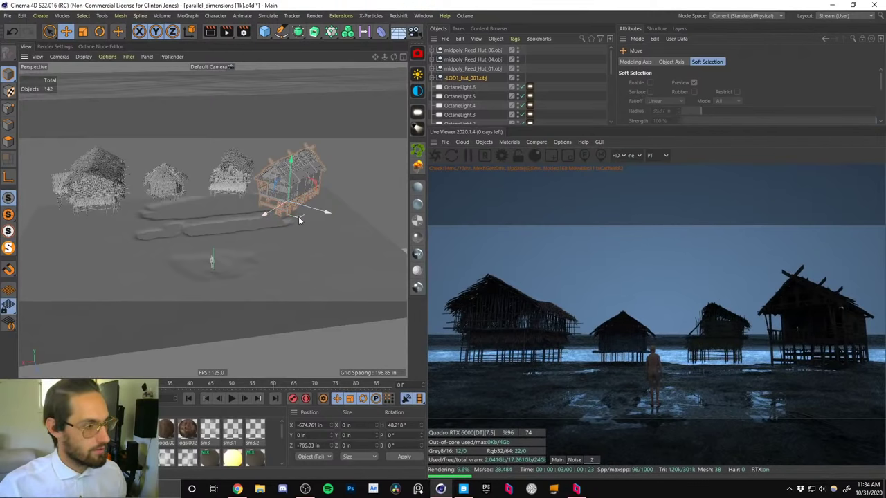
pyautogui.moveTo(298, 217); pyautogui.dragTo(288, 214)
# Move the midpoly_Reed_Hut_04.obj hut in front of the -LOD1_hut_001.obj hut, to about X -481 in, Z -533 in, checking the concept image.
pyautogui.click(171, 187)
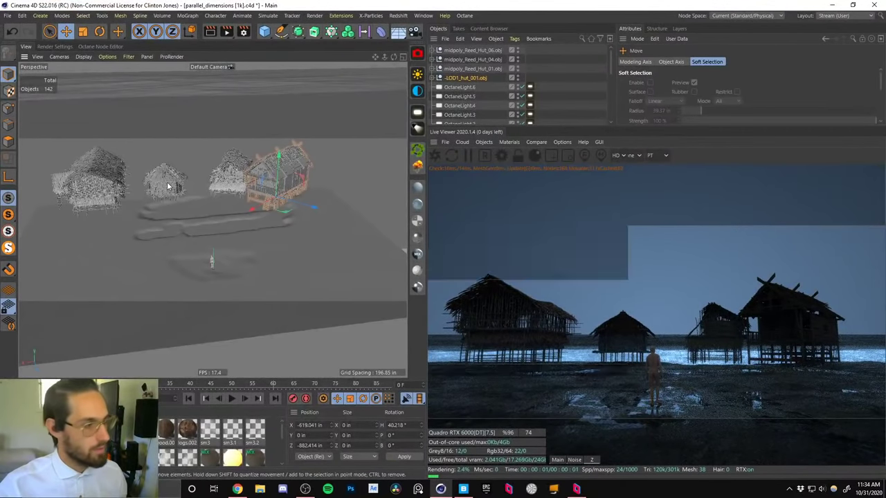
pyautogui.click(458, 69)
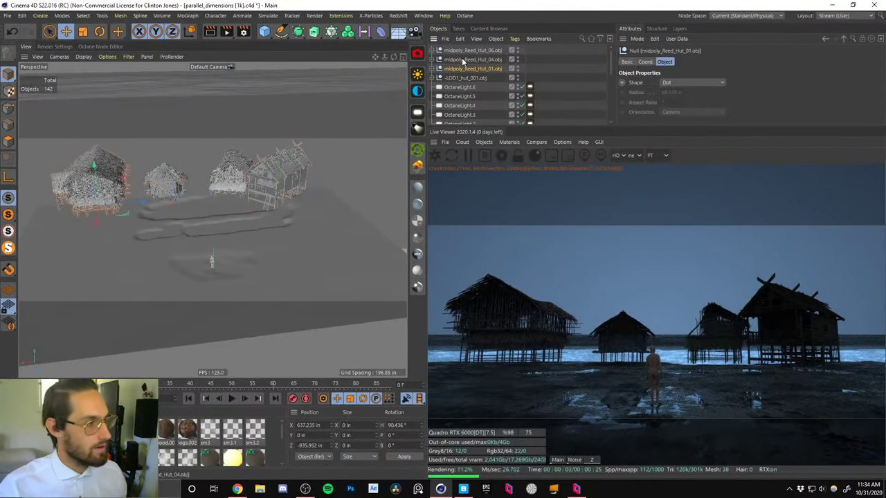
pyautogui.moveTo(206, 215); pyautogui.dragTo(298, 227)
pyautogui.press('super+d')
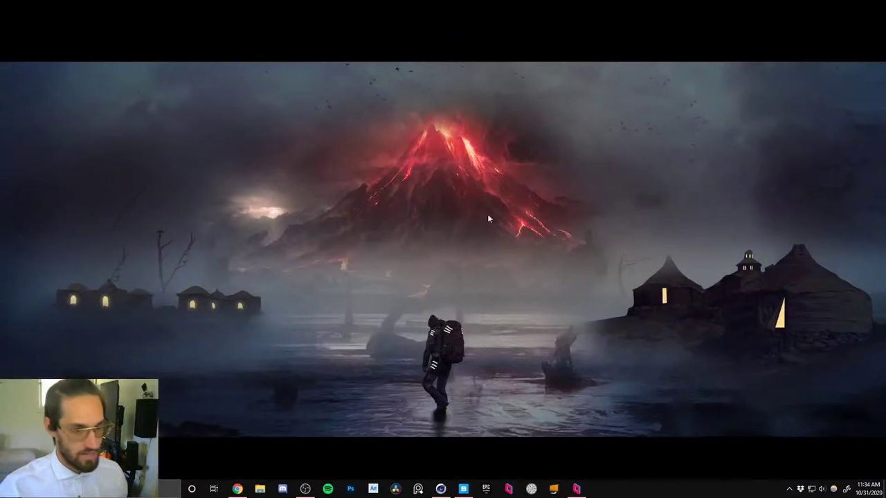
pyautogui.hotkey('alt', 'Tab')
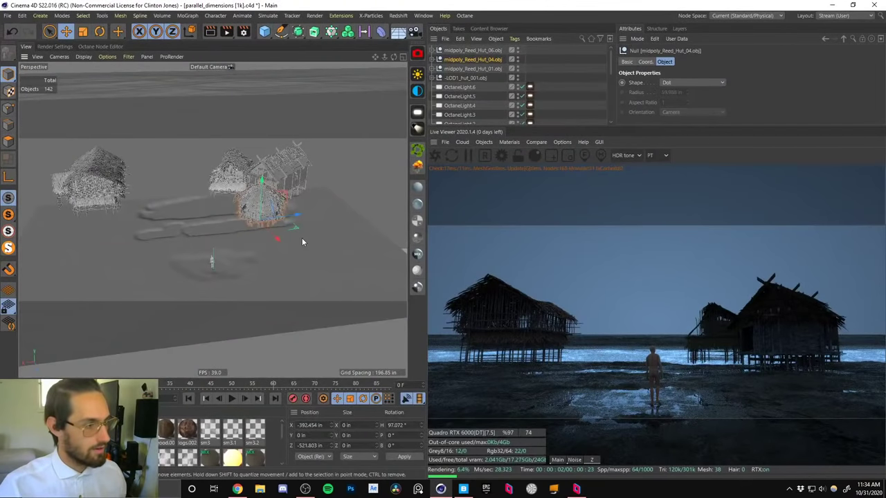
pyautogui.moveTo(298, 217); pyautogui.dragTo(311, 216)
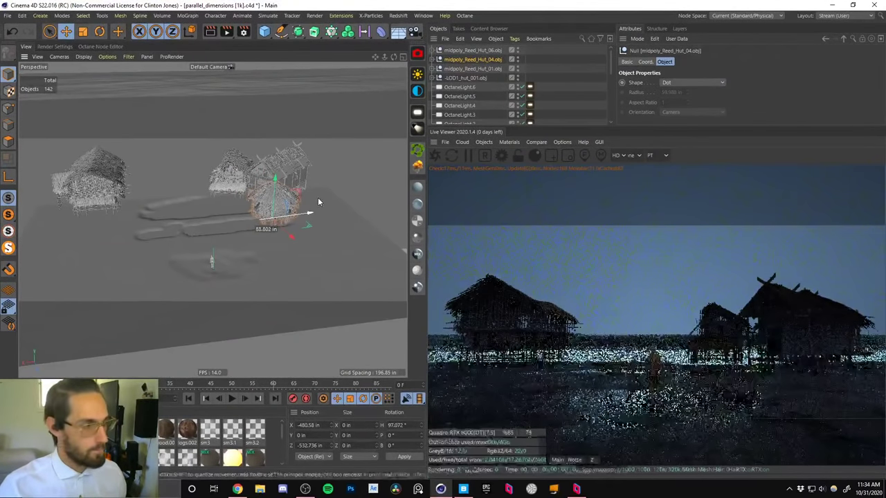
# Rotate the midpoly_Reed_Hut_04.obj hut to a heading of about 113° and compare the layout with the concept image.
pyautogui.press('r')
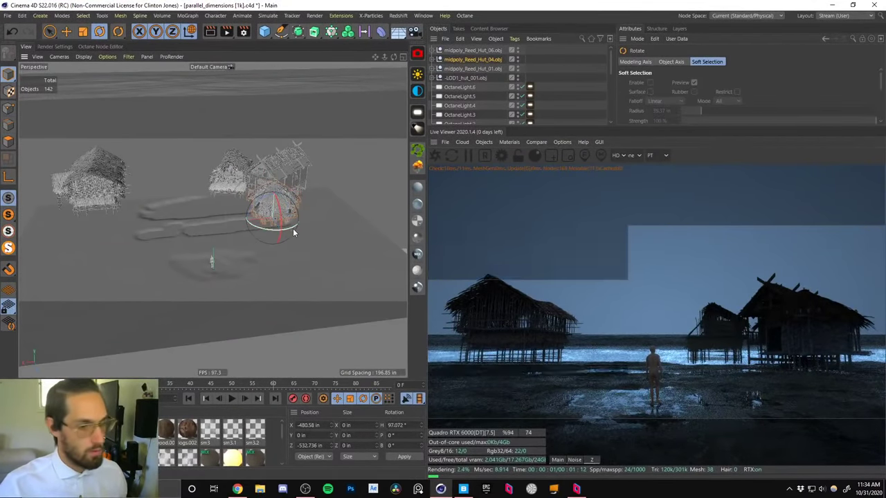
pyautogui.moveTo(293, 229); pyautogui.dragTo(306, 226)
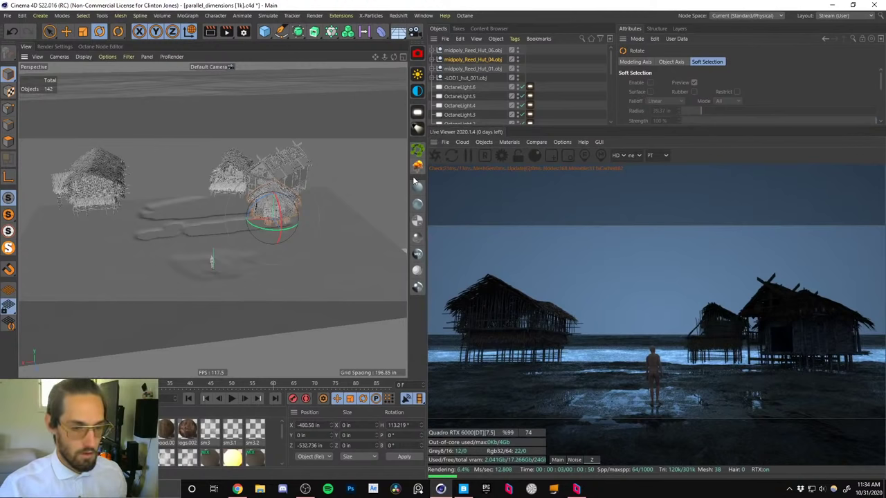
pyautogui.press('super+d')
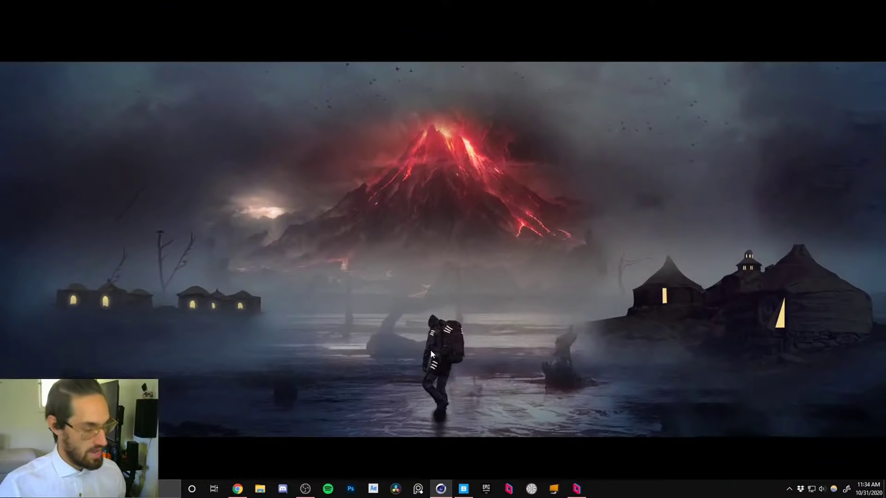
pyautogui.hotkey('alt', 'Tab')
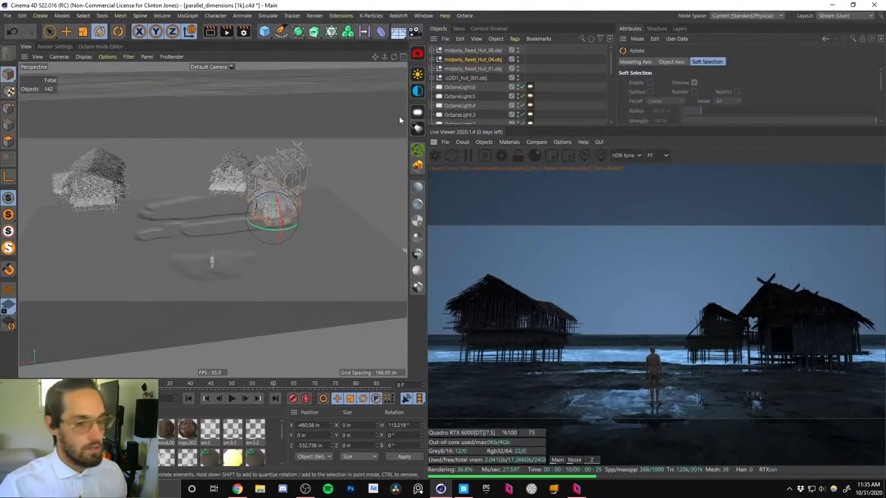
# Rotate the midpoly_Reed_Hut_06.obj hut to a heading of about 197° and move it back to about X -373 in, Z -1225 in.
pyautogui.click(456, 53)
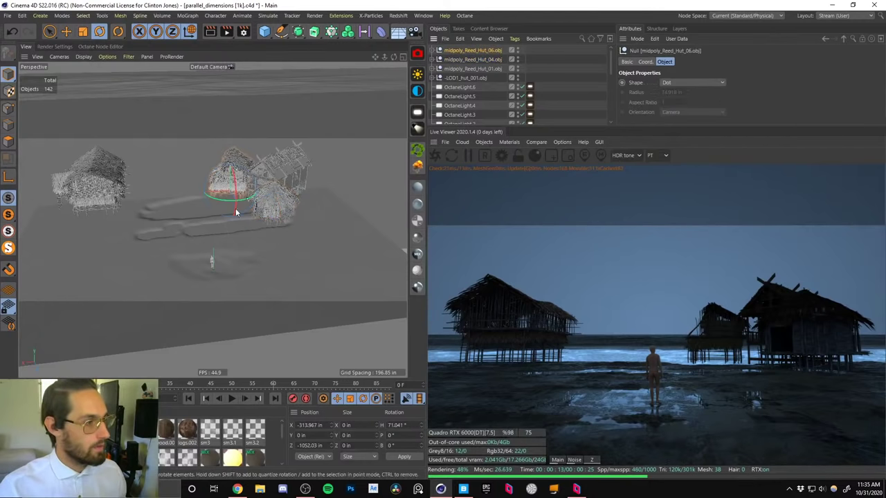
pyautogui.moveTo(235, 205); pyautogui.dragTo(263, 181)
pyautogui.press('e')
pyautogui.click(290, 159)
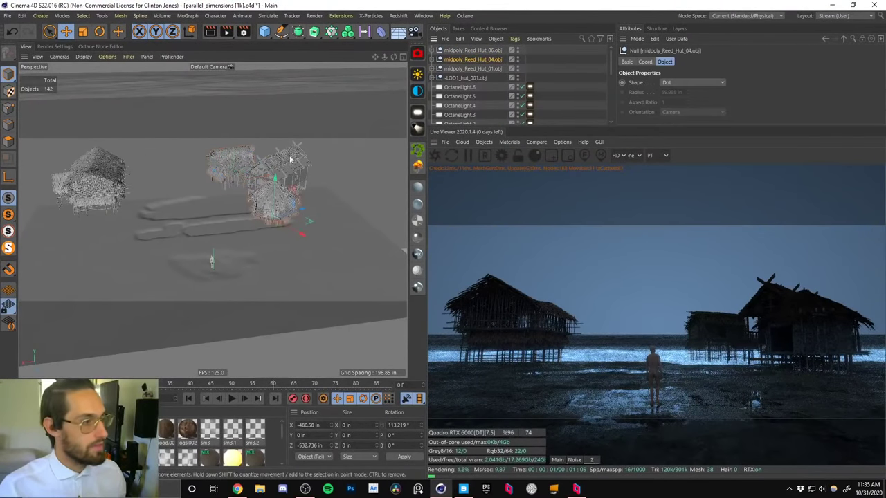
pyautogui.click(303, 170)
pyautogui.moveTo(267, 205); pyautogui.dragTo(308, 197)
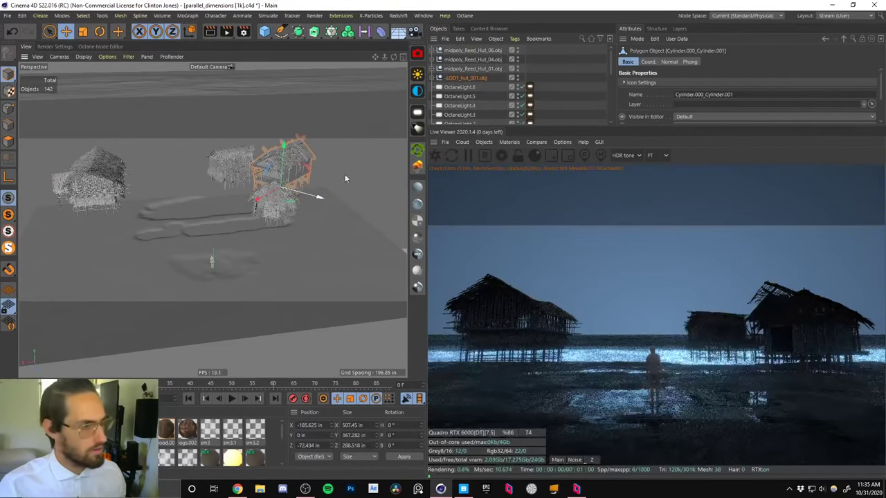
pyautogui.hotkey('ctrl', 'z')
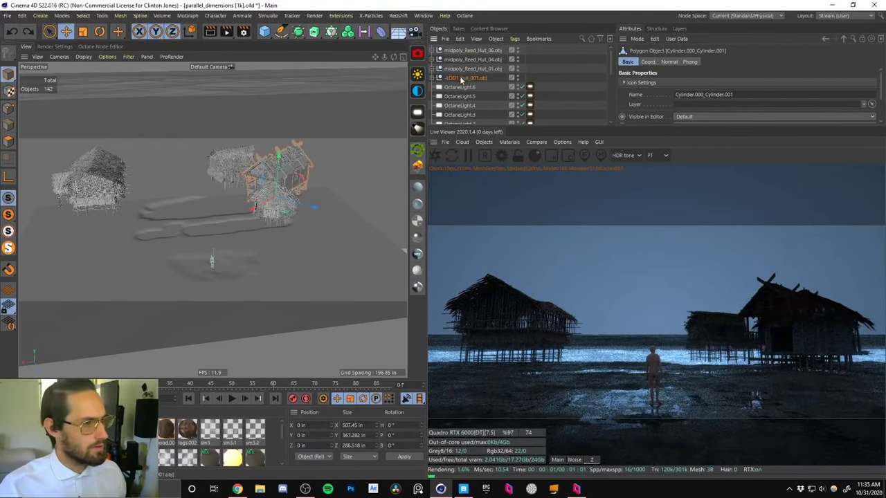
# Move the whole -LOD1_hut_001.obj hut back to about X -665 in, Z -1027 in, and scale it up slightly.
pyautogui.click(461, 80)
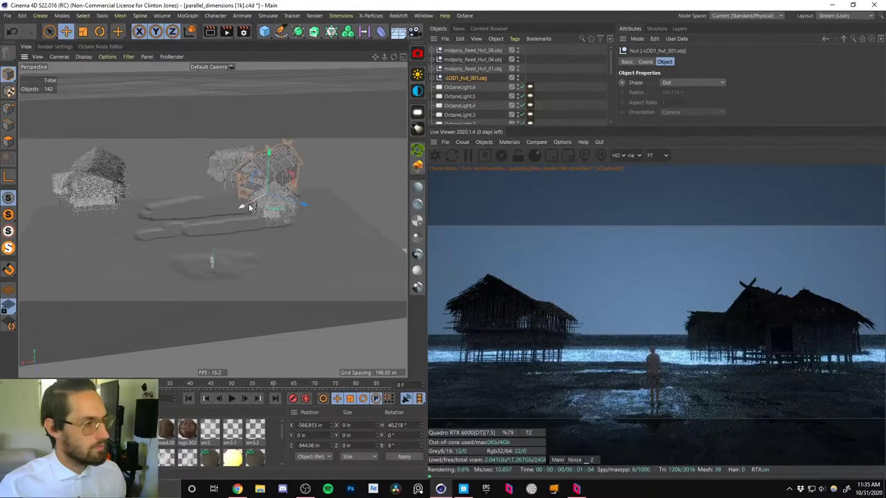
pyautogui.moveTo(249, 208); pyautogui.dragTo(281, 167)
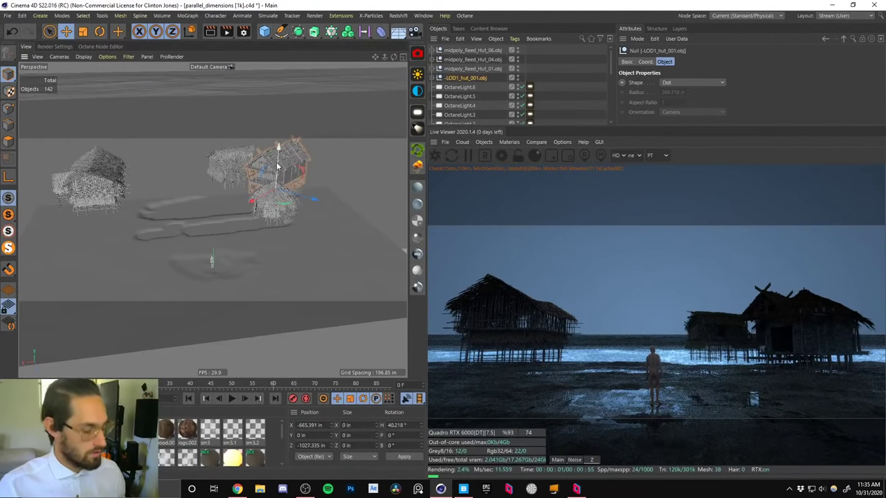
pyautogui.press('t')
pyautogui.moveTo(223, 146); pyautogui.dragTo(293, 128)
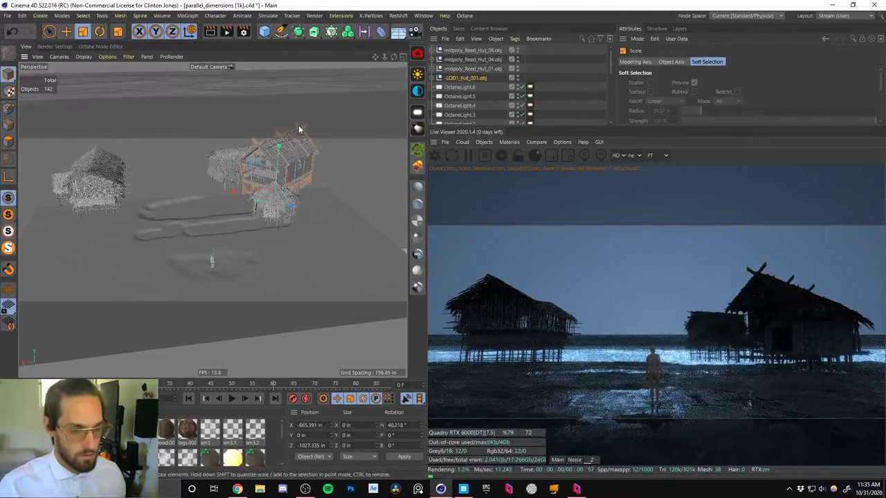
pyautogui.moveTo(347, 149); pyautogui.dragTo(318, 158)
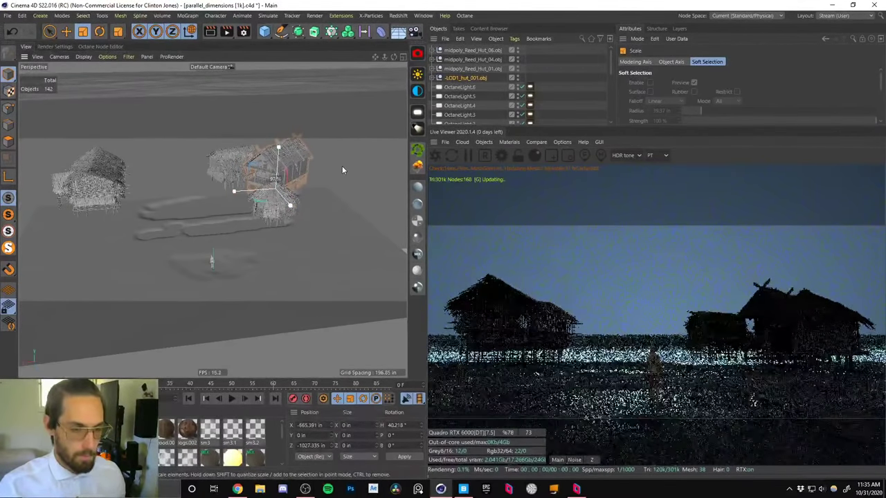
# Reposition the enlarged -LOD1_hut_001.obj hut at about X -646 in, Z -1050 in.
pyautogui.press('e')
pyautogui.moveTo(303, 196); pyautogui.dragTo(302, 198)
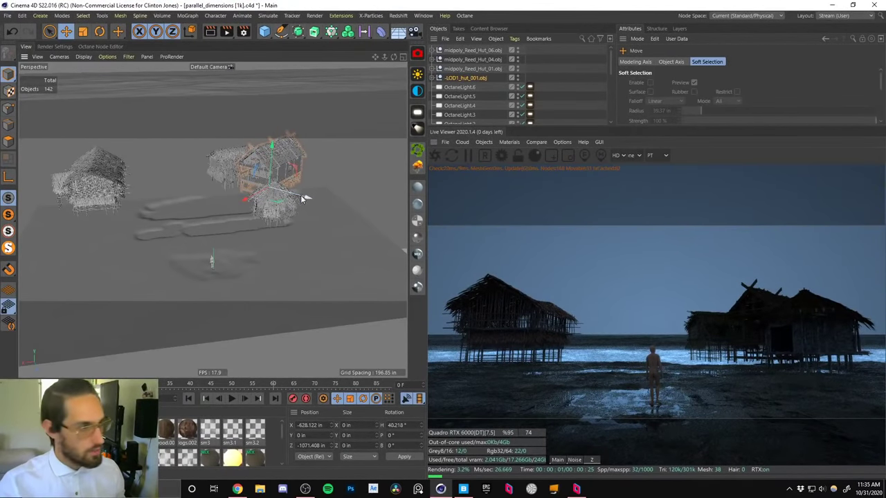
pyautogui.moveTo(306, 198); pyautogui.dragTo(357, 196)
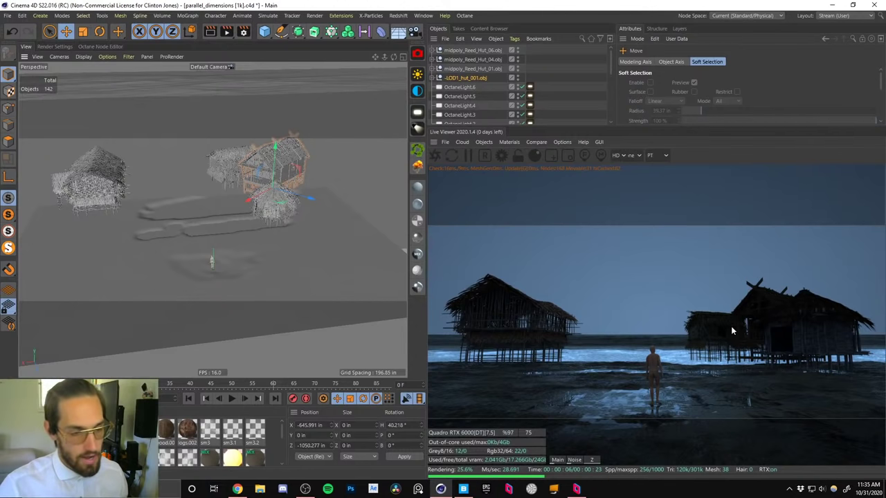
# Rotate the midpoly_Reed_Hut_06.obj hut to a heading of about 211° and move it to about X -292 in, Y -15 in, Z -1176 in.
pyautogui.click(453, 70)
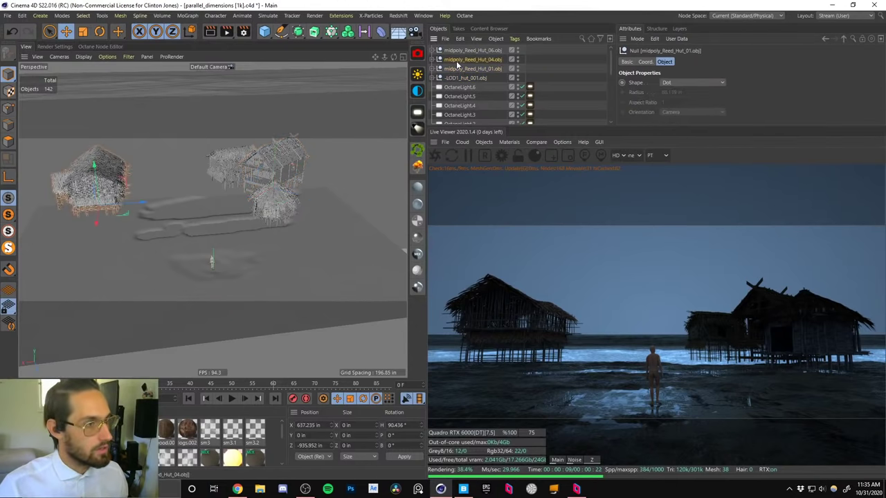
pyautogui.click(464, 51)
pyautogui.press('r')
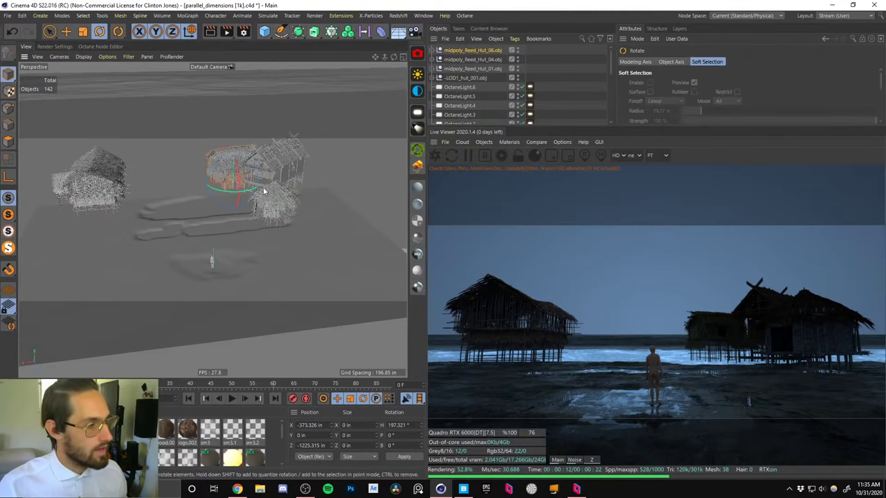
pyautogui.moveTo(247, 188); pyautogui.dragTo(252, 191)
pyautogui.press('e')
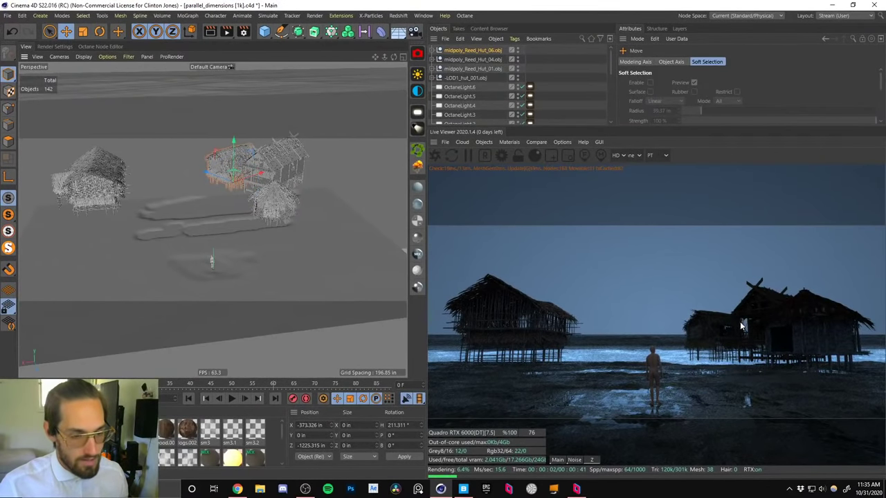
pyautogui.moveTo(260, 175); pyautogui.dragTo(251, 177)
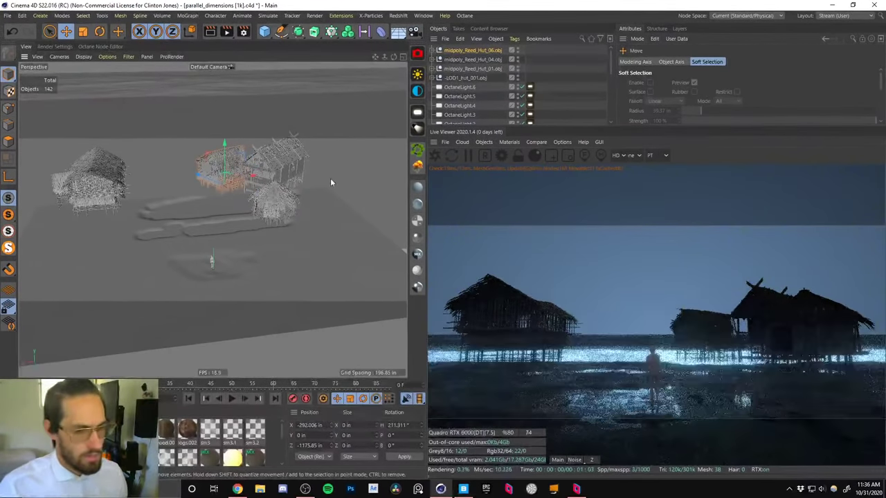
pyautogui.moveTo(225, 151); pyautogui.dragTo(225, 153)
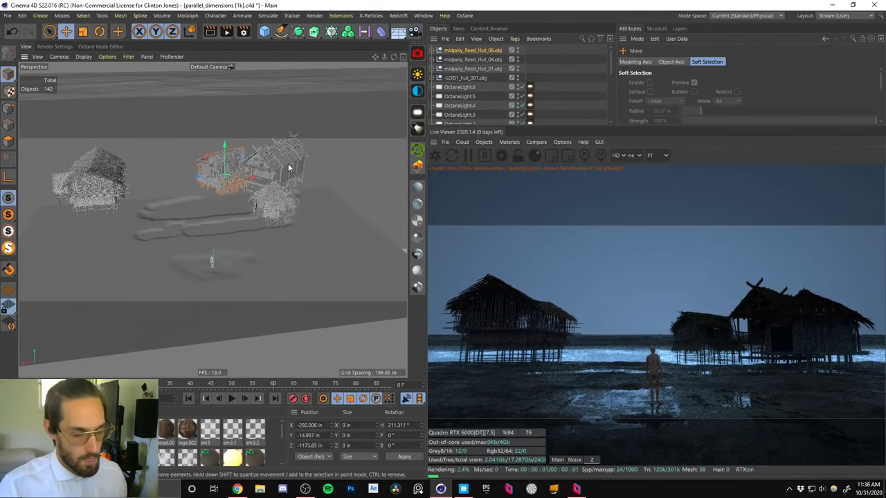
# Move the midpoly_Reed_Hut_06.obj hut farther back to about X -375 in, Z -1373 in, and turn it to a heading of about 109°.
pyautogui.press('r')
pyautogui.moveTo(242, 194); pyautogui.dragTo(150, 180)
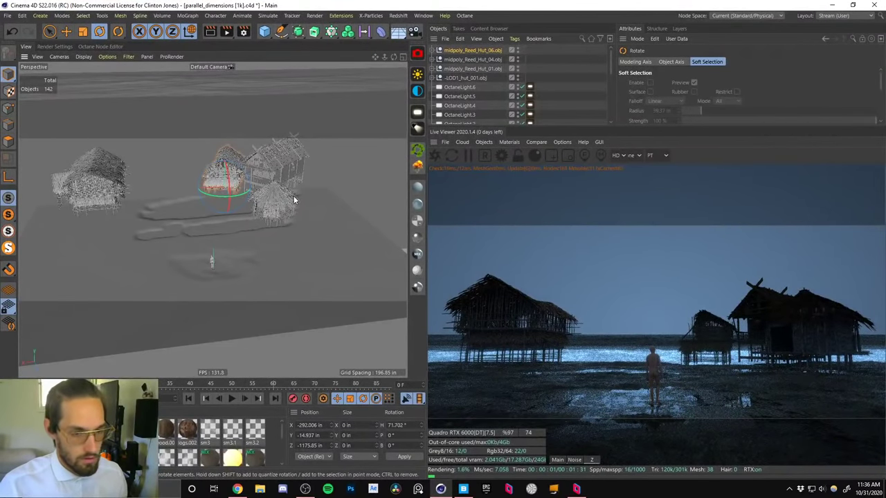
pyautogui.press('e')
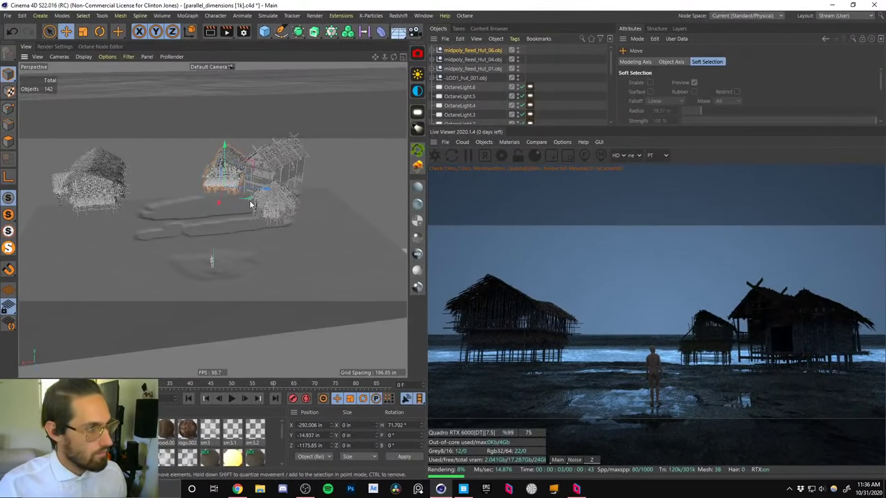
pyautogui.moveTo(250, 204); pyautogui.dragTo(296, 184)
pyautogui.press('r')
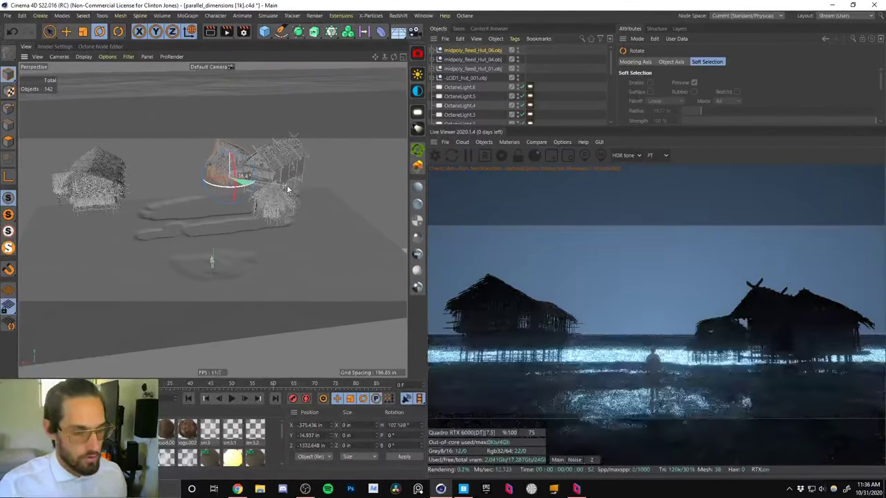
# Raise the -LOD1_hut_001.obj hut to about Y 12 in and scale it up slightly.
pyautogui.click(275, 157)
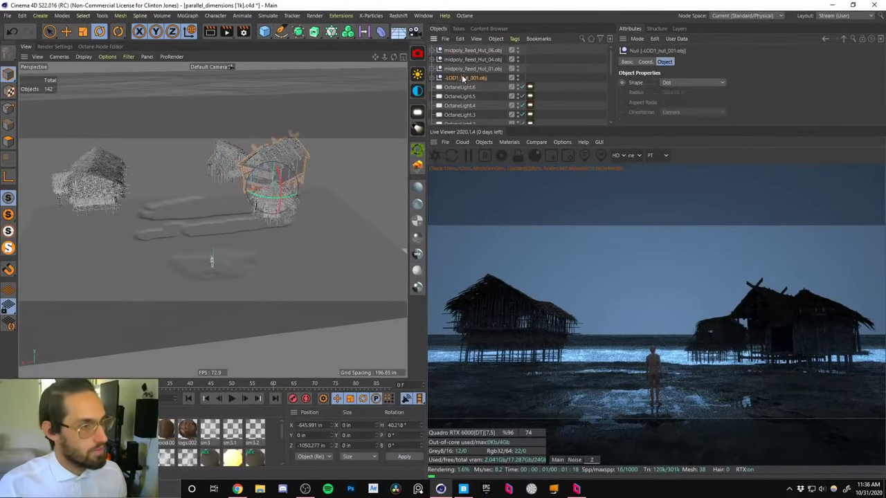
pyautogui.press('e')
pyautogui.moveTo(275, 155); pyautogui.dragTo(297, 114)
pyautogui.press('t')
# Move the midpoly_Reed_Hut_04.obj hut forward along the ground to about X -435 in, Z -474 in.
pyautogui.click(467, 69)
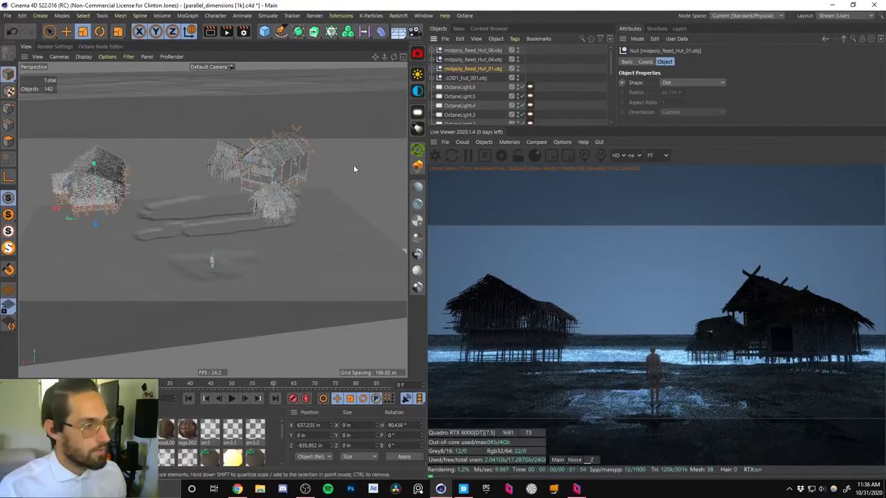
pyautogui.click(467, 50)
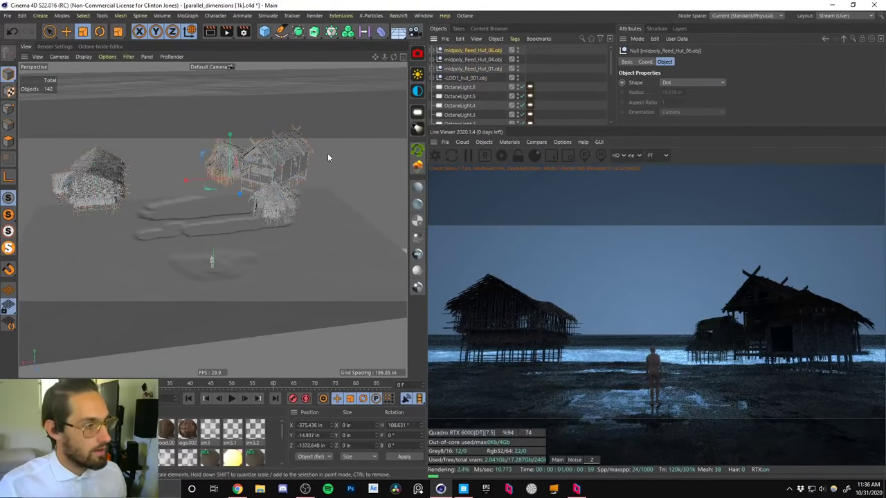
pyautogui.click(466, 77)
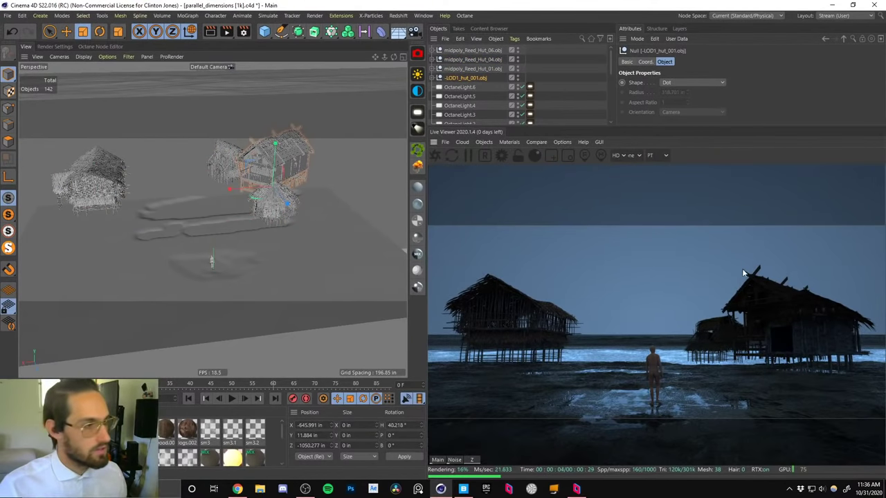
pyautogui.click(285, 205)
pyautogui.press('e')
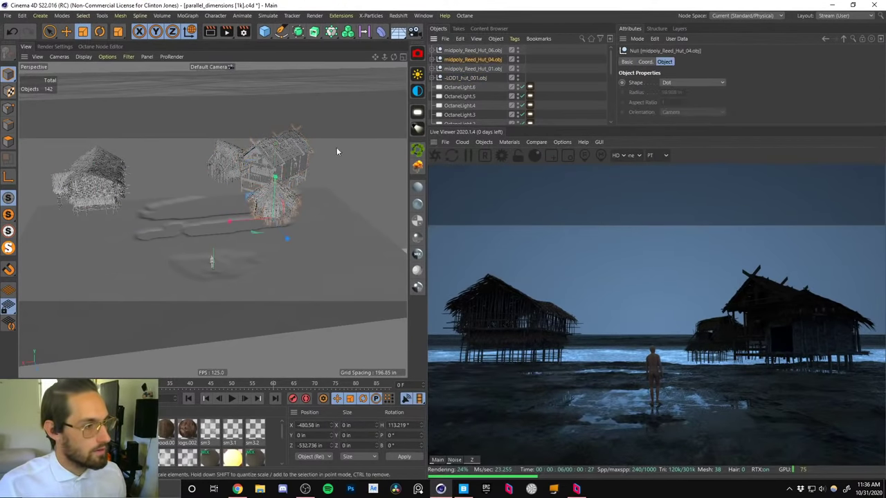
pyautogui.moveTo(292, 234)
pyautogui.mouseDown()
pyautogui.moveTo(307, 223)
pyautogui.moveTo(300, 233)
pyautogui.mouseUp()
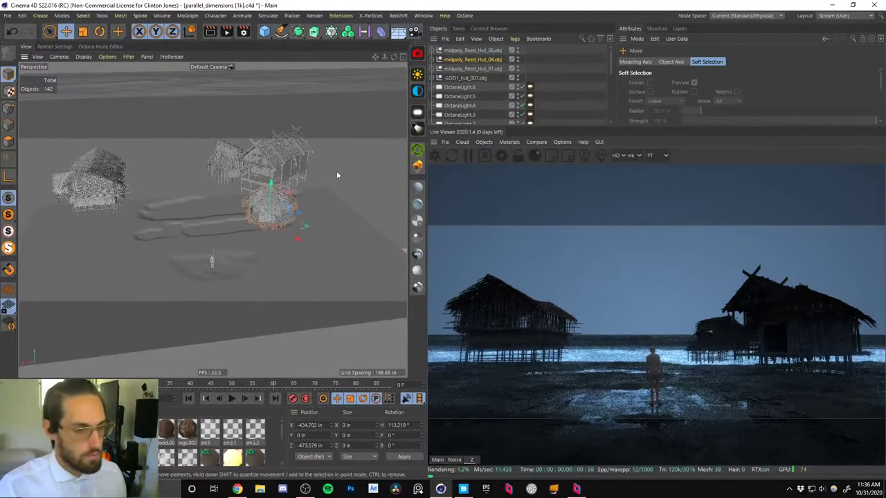
# Select the midpoly_Reed_Hut_01.obj hut and make the BG Mountain in the Geometry group visible again.
pyautogui.click(472, 69)
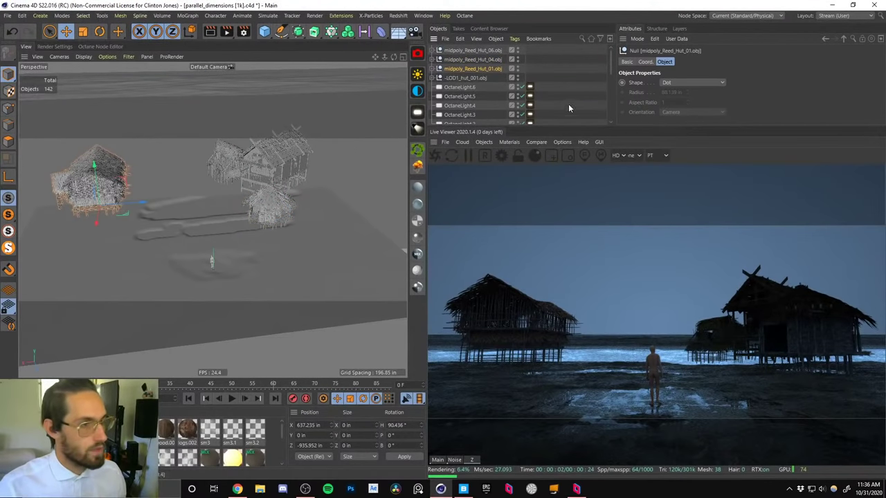
pyautogui.moveTo(608, 72); pyautogui.dragTo(613, 114)
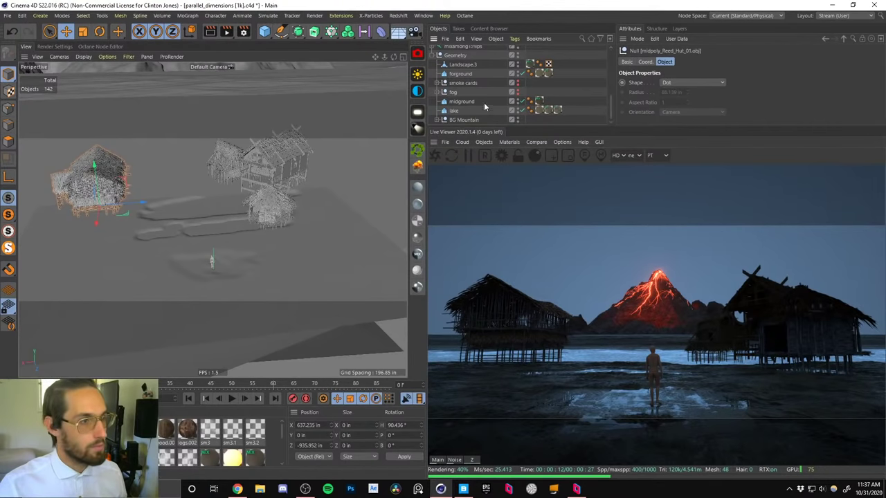
# Try the fog in the render, hide it again, and compare the scene with the concept image on the desktop.
pyautogui.click(517, 93)
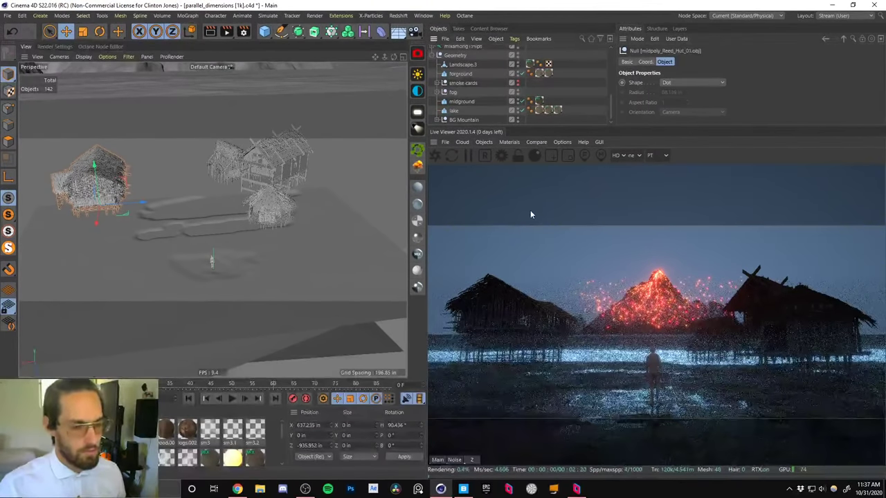
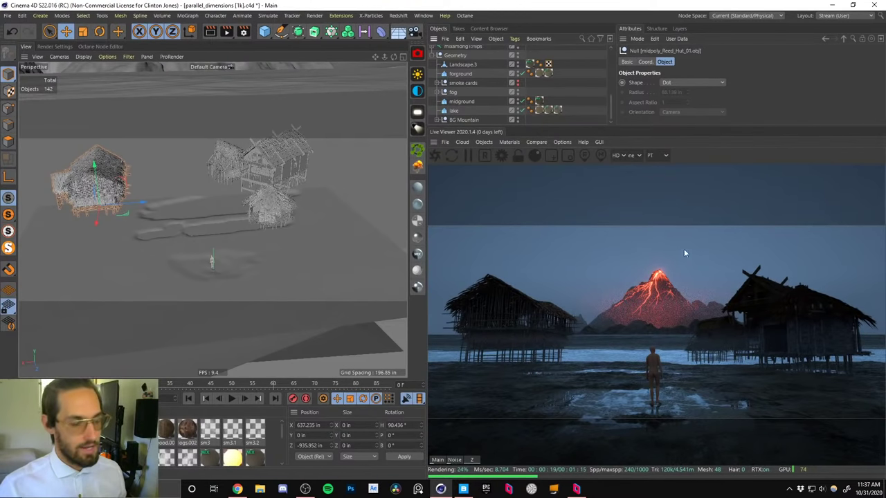
pyautogui.click(518, 95)
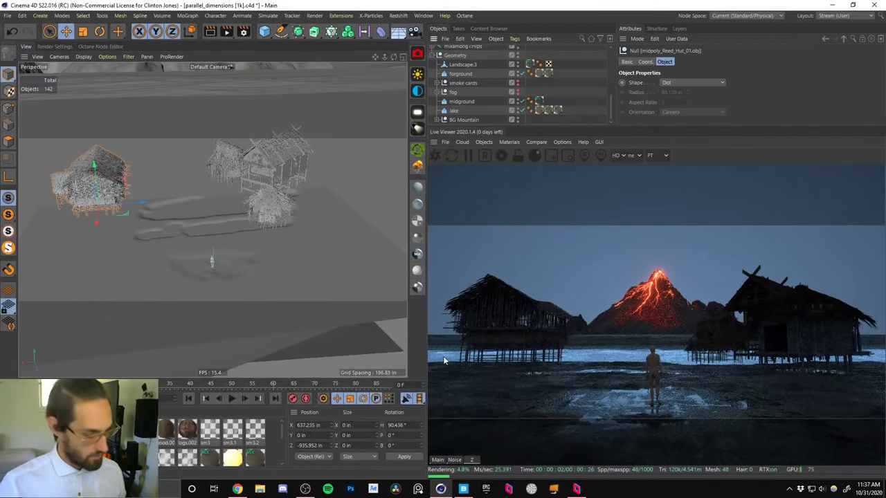
pyautogui.press('super+d')
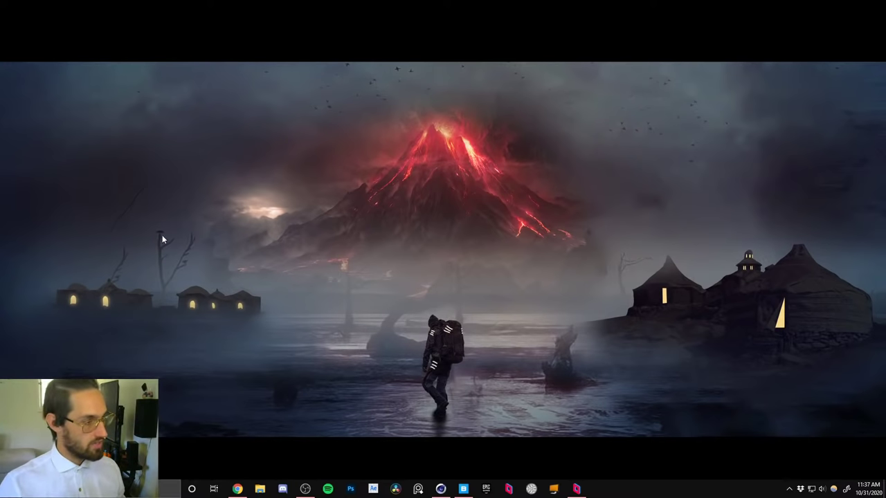
pyautogui.press('super+d')
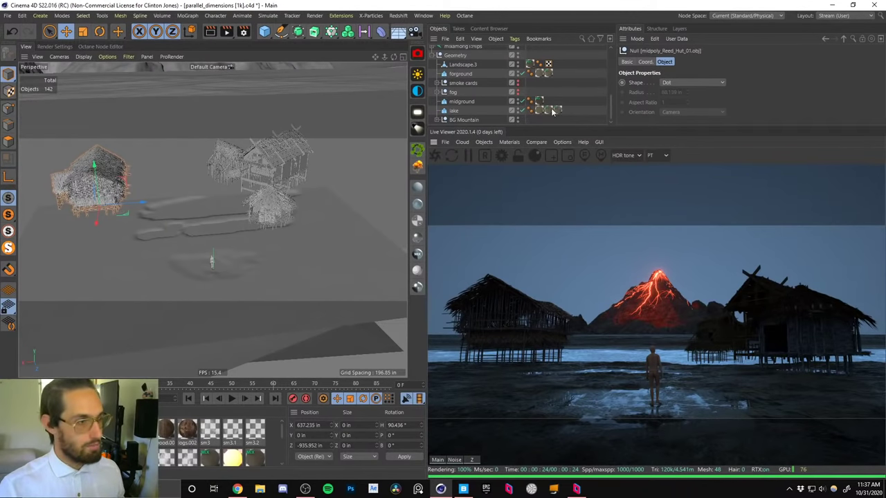
# Select all four huts and move them back along the ground together to about X -310 in, Z -1274 in.
pyautogui.moveTo(298, 172)
pyautogui.keyDown('alt'); pyautogui.mouseDown()
pyautogui.moveTo(352, 158)
pyautogui.moveTo(338, 163)
pyautogui.moveTo(312, 110)
pyautogui.moveTo(266, 173)
pyautogui.moveTo(252, 172)
pyautogui.moveTo(291, 150)
pyautogui.mouseUp(); pyautogui.keyUp('alt')
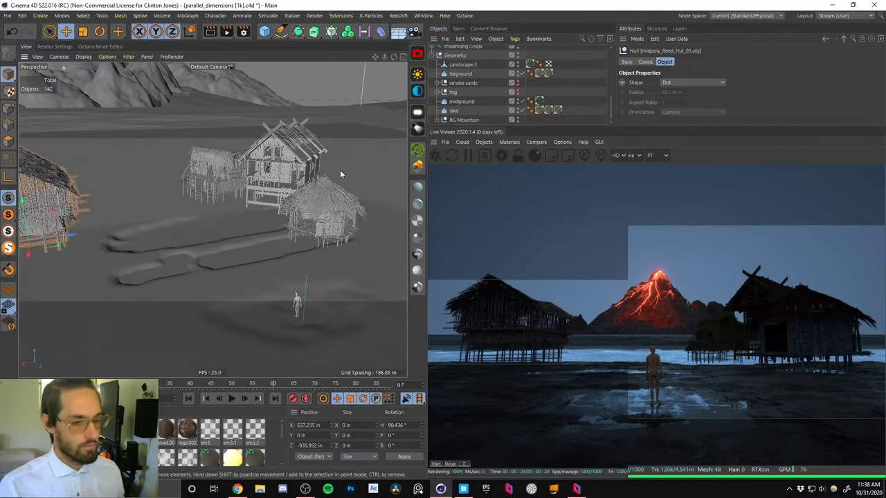
pyautogui.keyDown('alt'); pyautogui.moveTo(298, 200); pyautogui.dragTo(282, 208); pyautogui.keyUp('alt')
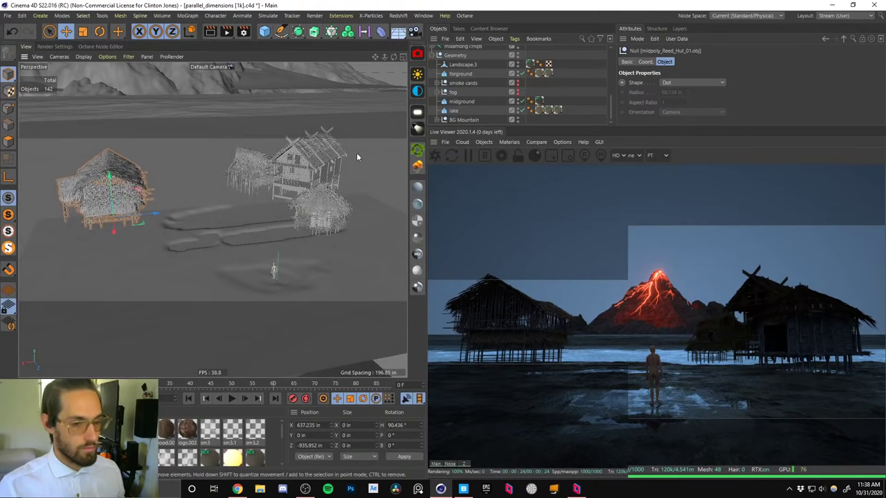
pyautogui.keyDown('alt'); pyautogui.moveTo(301, 175); pyautogui.dragTo(300, 178); pyautogui.keyUp('alt')
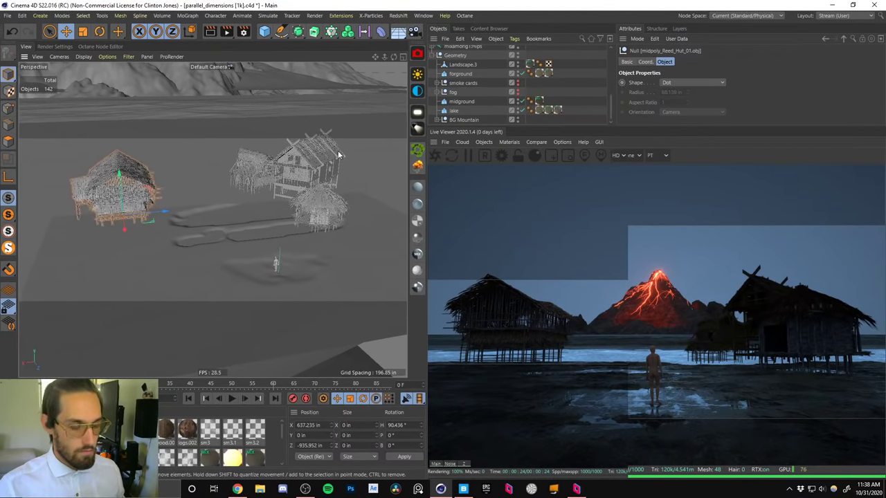
pyautogui.moveTo(611, 89); pyautogui.dragTo(608, 50)
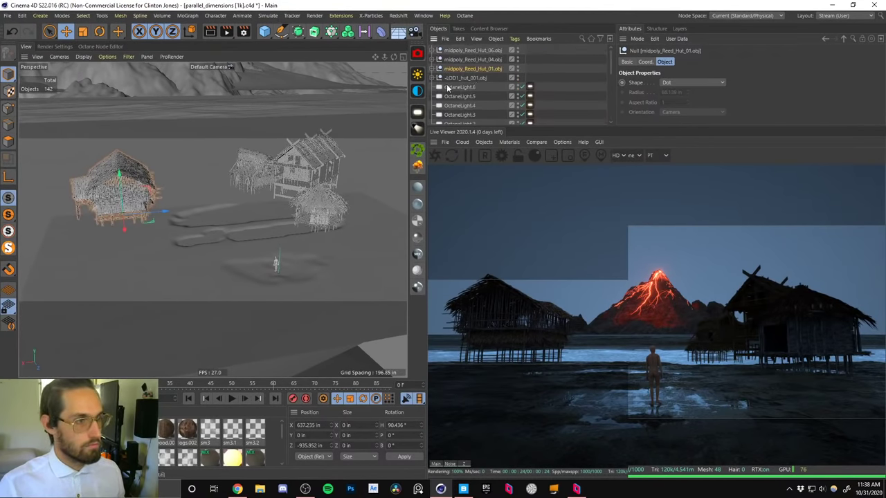
pyautogui.click(453, 79)
pyautogui.keyDown('shift'); pyautogui.click(455, 51); pyautogui.keyUp('shift')
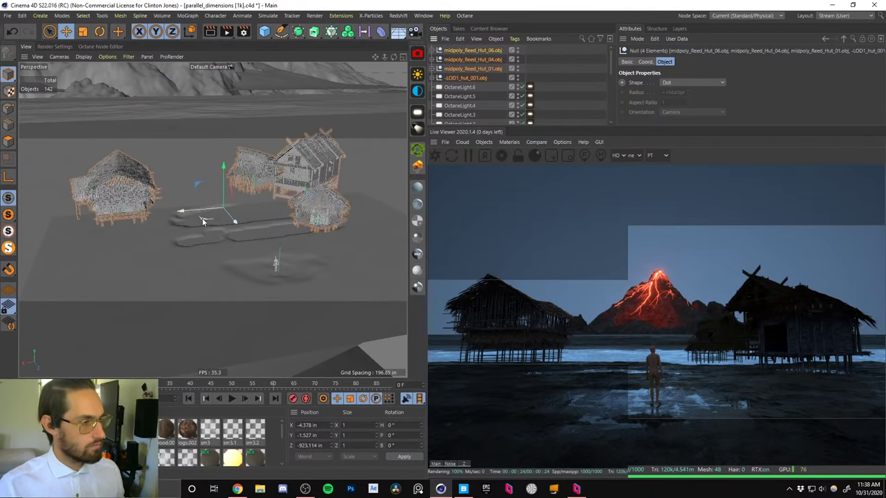
pyautogui.moveTo(199, 220); pyautogui.dragTo(233, 202)
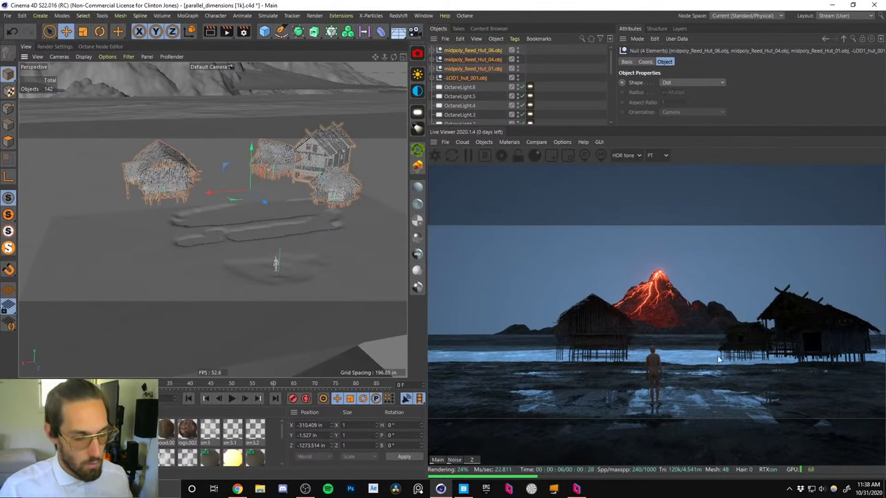
# Play the animation briefly and return the timeline to frame 0.
pyautogui.click(232, 399)
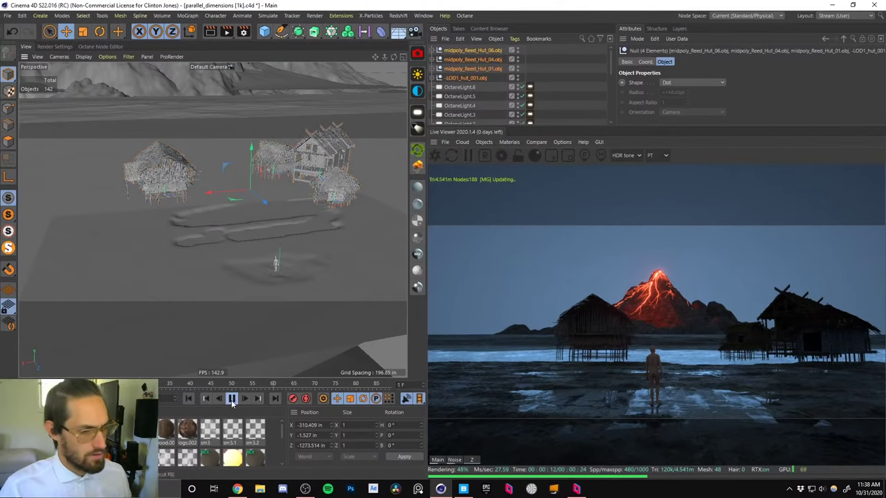
pyautogui.click(232, 400)
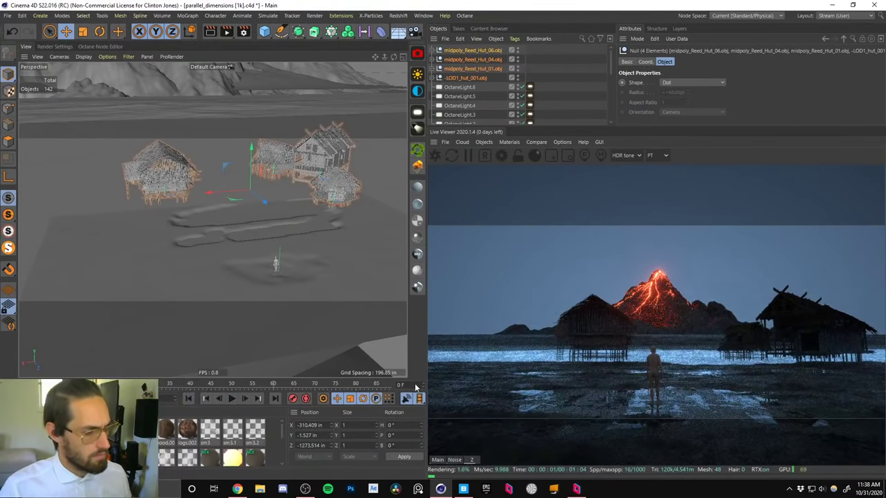
pyautogui.moveTo(416, 388); pyautogui.dragTo(385, 390)
pyautogui.click(188, 398)
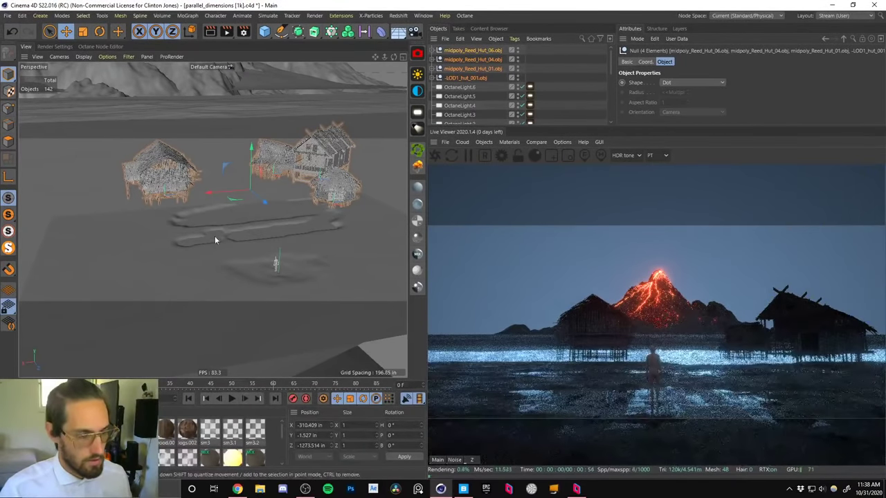
pyautogui.moveTo(610, 63); pyautogui.dragTo(612, 36)
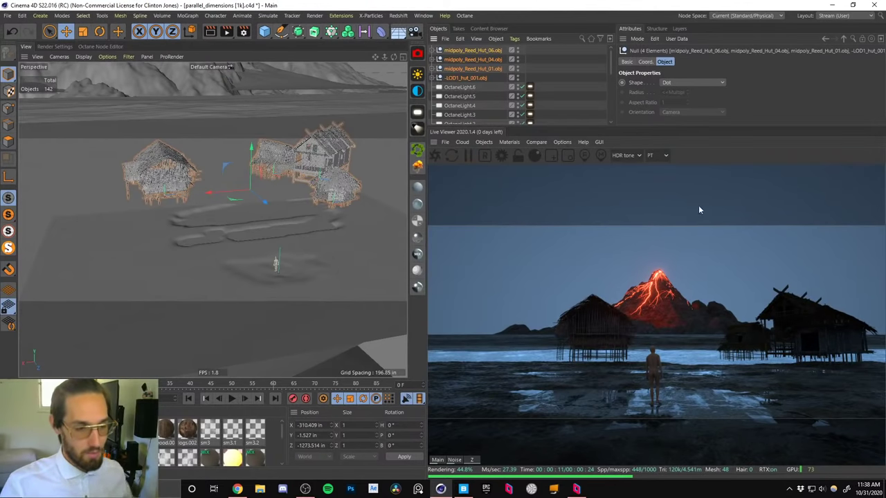
# Move the midpoly_Reed_Hut_01.obj hut far back to about X 1152 in, Z -2559 in, checking its placement against the concept image.
pyautogui.click(474, 68)
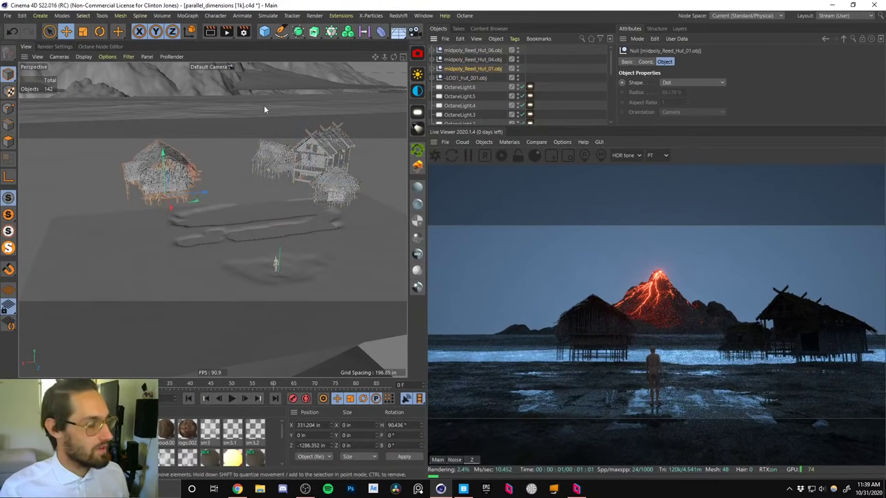
pyautogui.moveTo(203, 191); pyautogui.dragTo(103, 181)
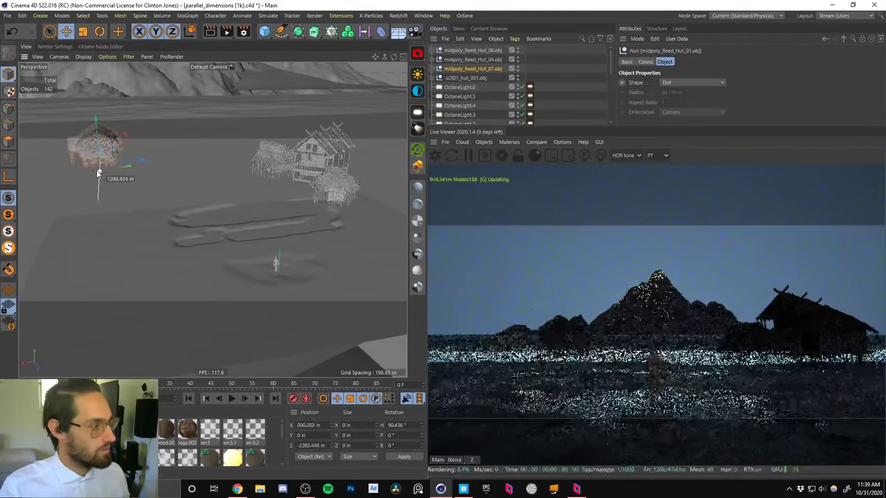
pyautogui.moveTo(138, 159); pyautogui.dragTo(103, 162)
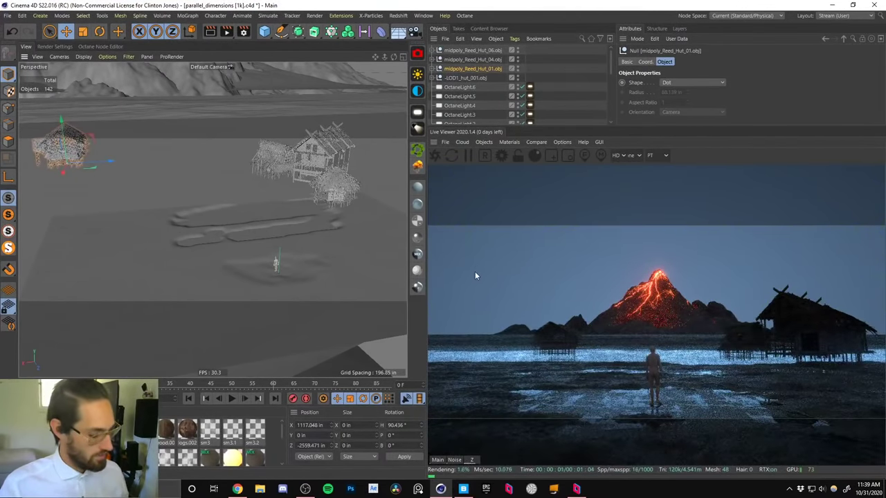
pyautogui.press('super+d')
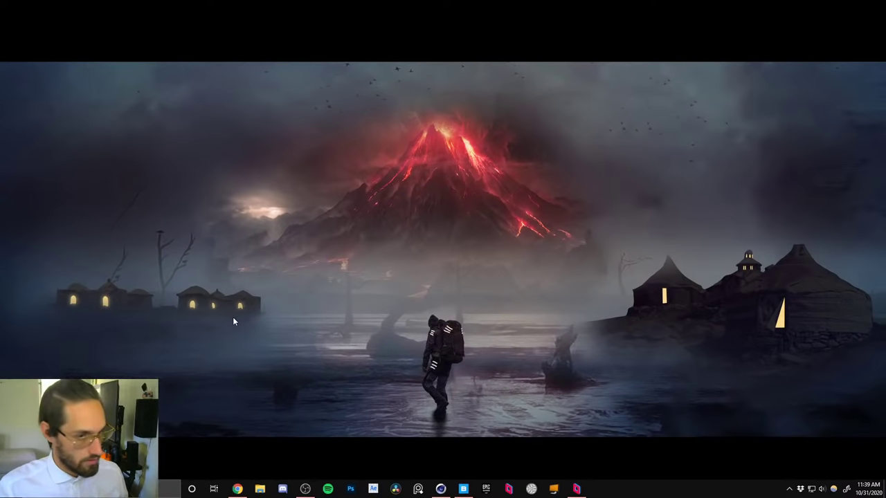
pyautogui.hotkey('alt', 'Tab')
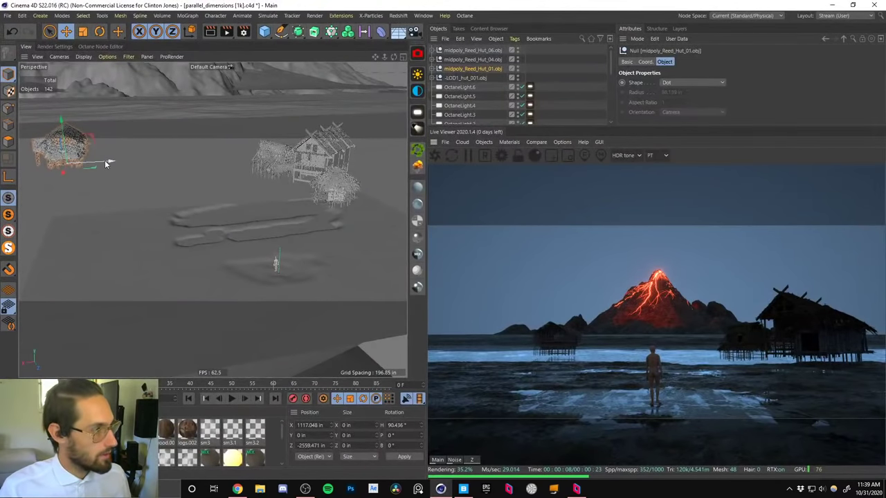
pyautogui.moveTo(105, 161); pyautogui.dragTo(103, 164)
# Lower the midpoly_Reed_Hut_01.obj hut to about Y -45 in and shift it farther sideways to about X 1497 in.
pyautogui.keyDown('alt'); pyautogui.moveTo(104, 164); pyautogui.dragTo(194, 207, button='middle'); pyautogui.keyUp('alt')
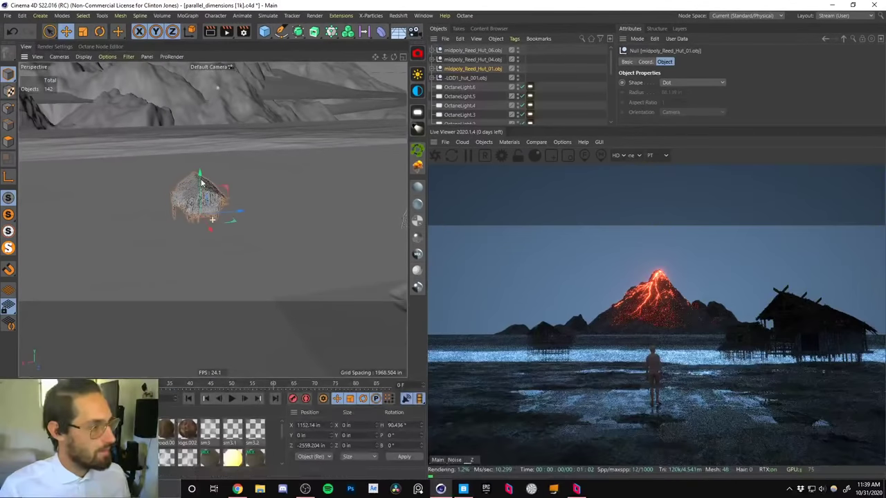
pyautogui.scroll(5, 194, 206)
pyautogui.keyDown('alt'); pyautogui.moveTo(194, 205); pyautogui.dragTo(300, 174); pyautogui.keyUp('alt')
pyautogui.scroll(2, 155, 209)
pyautogui.keyDown('alt'); pyautogui.moveTo(167, 192); pyautogui.dragTo(94, 231); pyautogui.keyUp('alt')
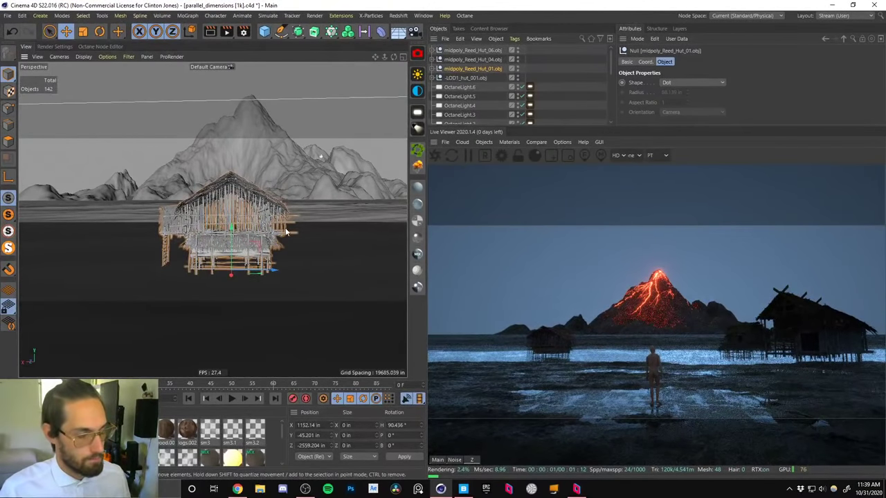
pyautogui.moveTo(259, 268); pyautogui.dragTo(193, 318)
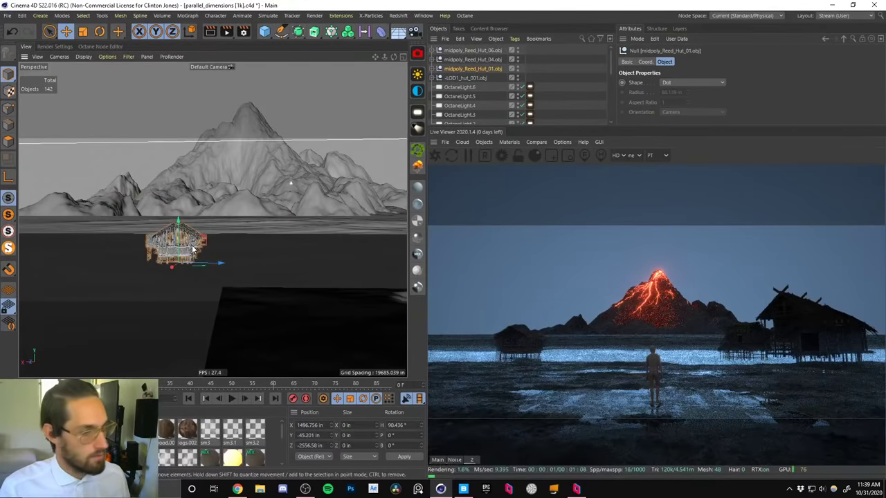
pyautogui.keyDown('alt'); pyautogui.moveTo(211, 254); pyautogui.dragTo(147, 250, button='middle'); pyautogui.keyUp('alt')
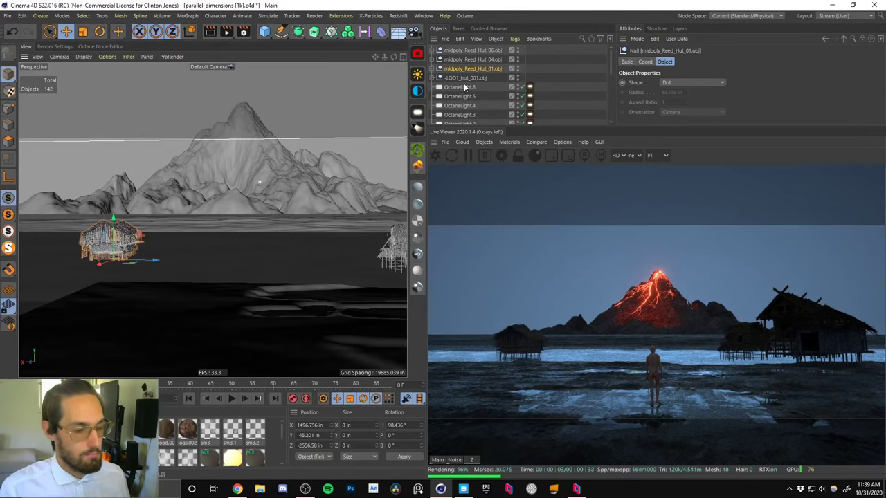
# Duplicate the midpoly_Reed_Hut_04.obj hut and place the copy beside the distant hut at about X 1086 in, Z -2768 in.
pyautogui.moveTo(610, 70); pyautogui.dragTo(610, 67)
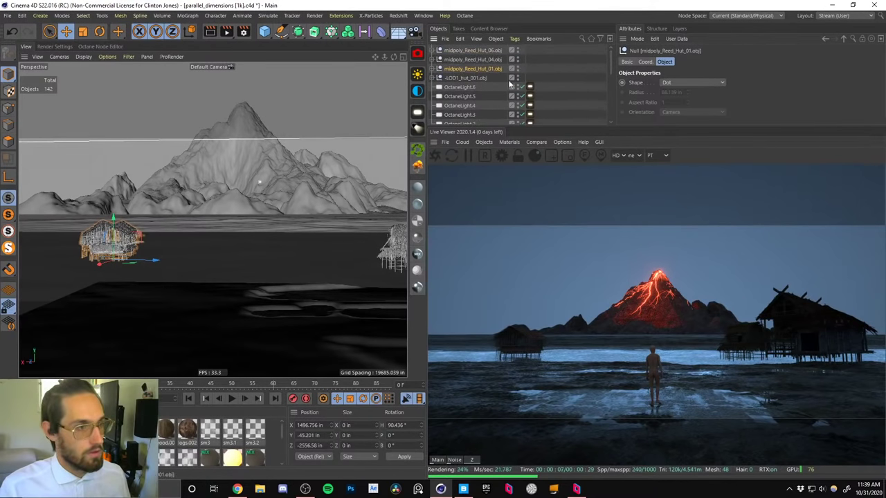
pyautogui.click(462, 78)
pyautogui.keyDown('alt'); pyautogui.moveTo(346, 239); pyautogui.dragTo(266, 249, button='middle'); pyautogui.keyUp('alt')
pyautogui.keyDown('alt'); pyautogui.moveTo(266, 249); pyautogui.dragTo(266, 261); pyautogui.keyUp('alt')
pyautogui.click(264, 263)
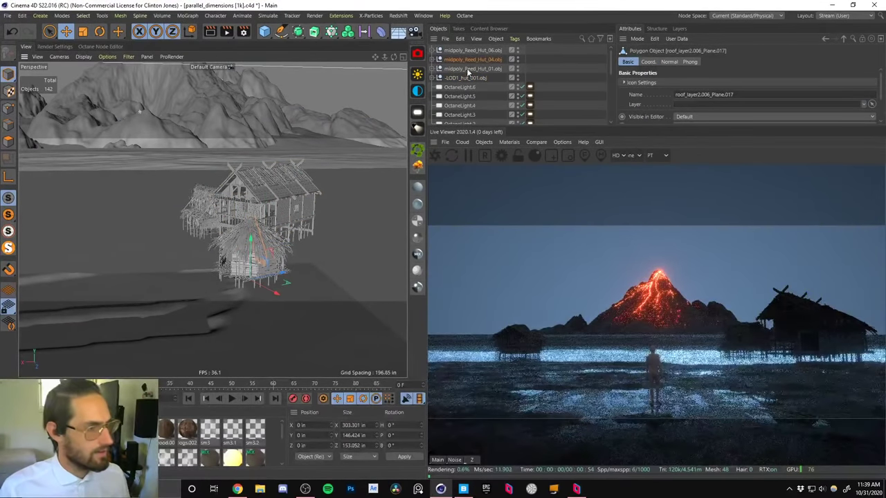
pyautogui.click(465, 60)
pyautogui.scroll(-5, 286, 260)
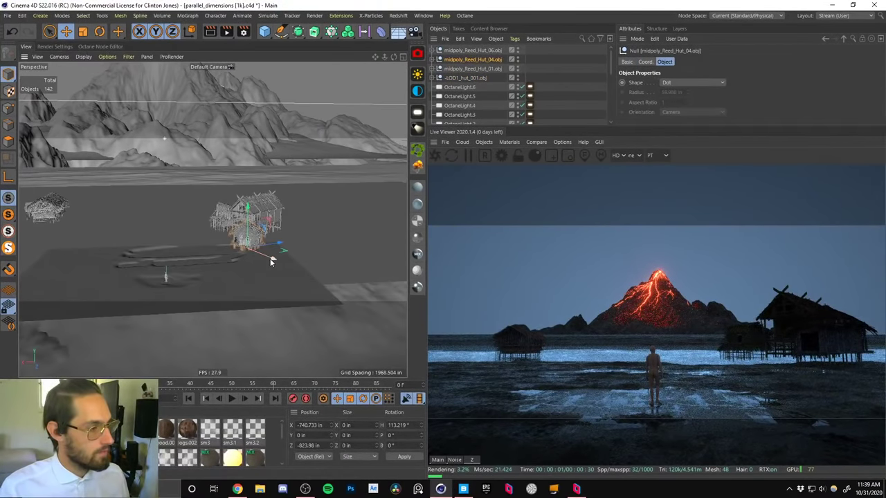
pyautogui.moveTo(270, 258); pyautogui.dragTo(122, 219)
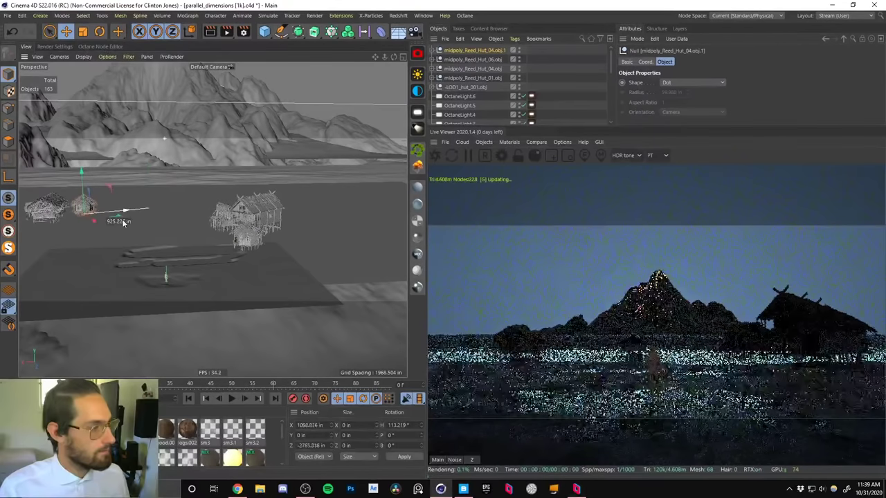
# Turn the copied small hut to a heading of about 209° and move it forward to about X 1067 in, Z -2515 in.
pyautogui.keyDown('alt'); pyautogui.moveTo(59, 207); pyautogui.dragTo(104, 181, button='right'); pyautogui.keyUp('alt')
pyautogui.keyDown('alt'); pyautogui.moveTo(159, 213); pyautogui.dragTo(212, 219, button='middle'); pyautogui.keyUp('alt')
pyautogui.keyDown('alt'); pyautogui.moveTo(211, 219); pyautogui.dragTo(166, 243); pyautogui.keyUp('alt')
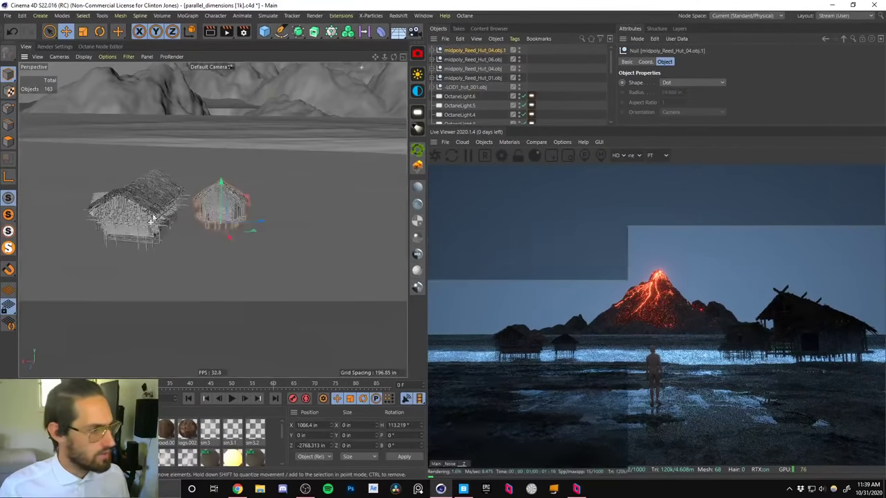
pyautogui.press('r')
pyautogui.moveTo(232, 233)
pyautogui.mouseDown()
pyautogui.moveTo(280, 217)
pyautogui.moveTo(222, 226)
pyautogui.mouseUp()
pyautogui.press('e')
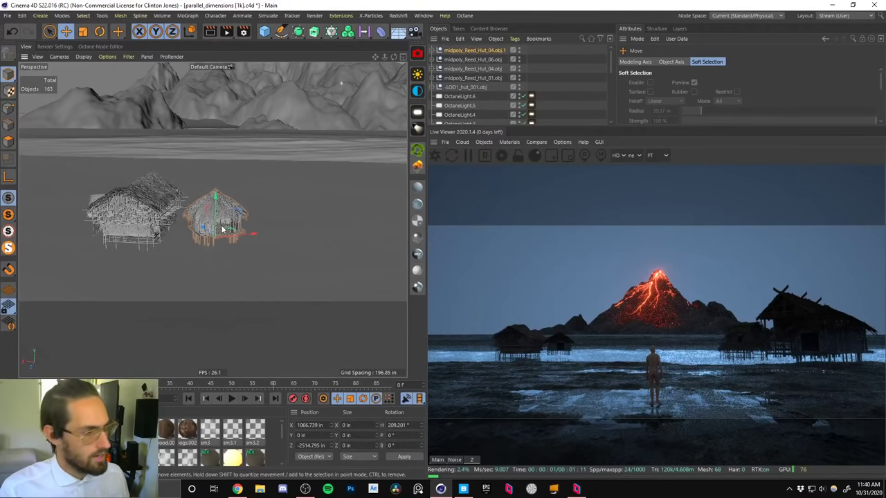
# Lower the copied small hut, midpoly_Reed_Hut_04.obj.1, to about Y -42 in.
pyautogui.keyDown('alt'); pyautogui.moveTo(219, 227); pyautogui.dragTo(242, 177, button='right'); pyautogui.keyUp('alt')
pyautogui.scroll(-3, 242, 173)
pyautogui.click(467, 51)
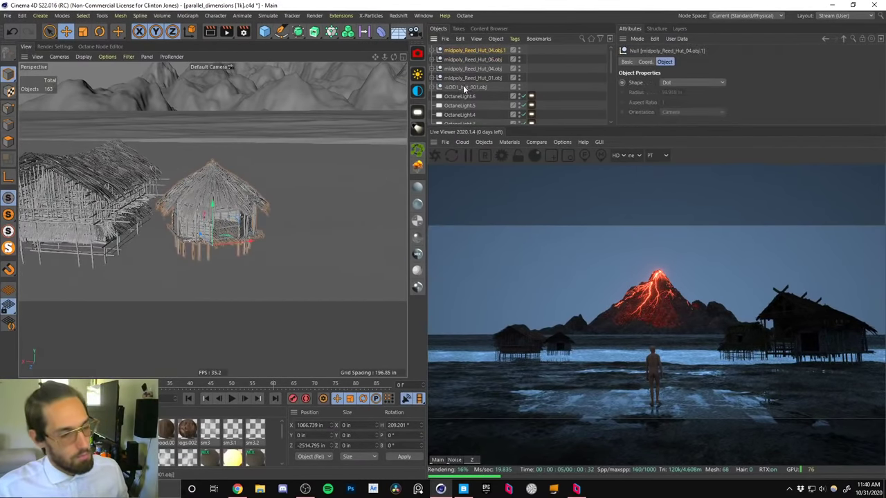
pyautogui.moveTo(234, 214)
pyautogui.keyDown('alt'); pyautogui.mouseDown()
pyautogui.moveTo(192, 227)
pyautogui.moveTo(228, 227)
pyautogui.mouseUp(); pyautogui.keyUp('alt')
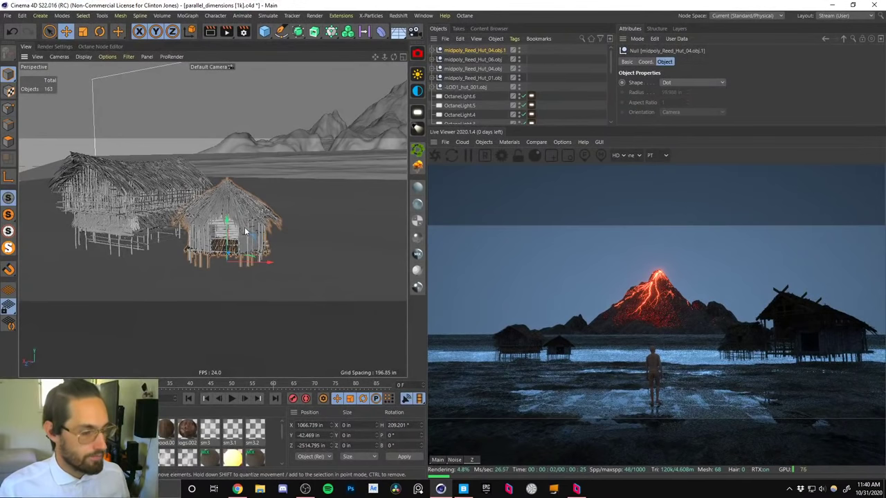
# Create an Instance object that references the midpoly_Reed_Hut_04.obj.1 hut.
pyautogui.keyDown('alt'); pyautogui.moveTo(244, 227); pyautogui.dragTo(301, 201); pyautogui.keyUp('alt')
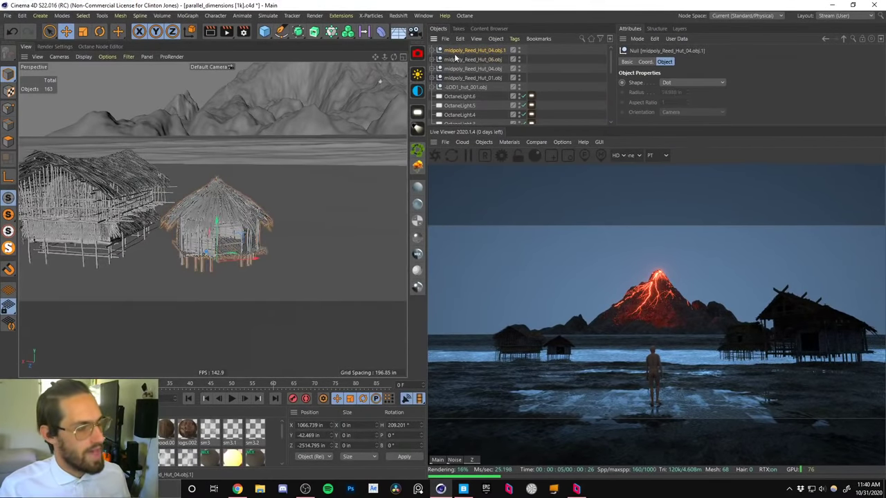
pyautogui.click(300, 34)
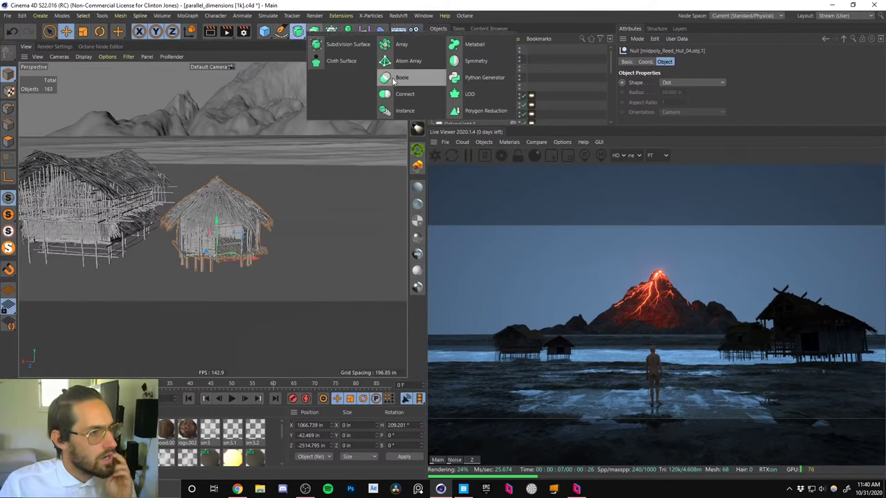
pyautogui.click(406, 112)
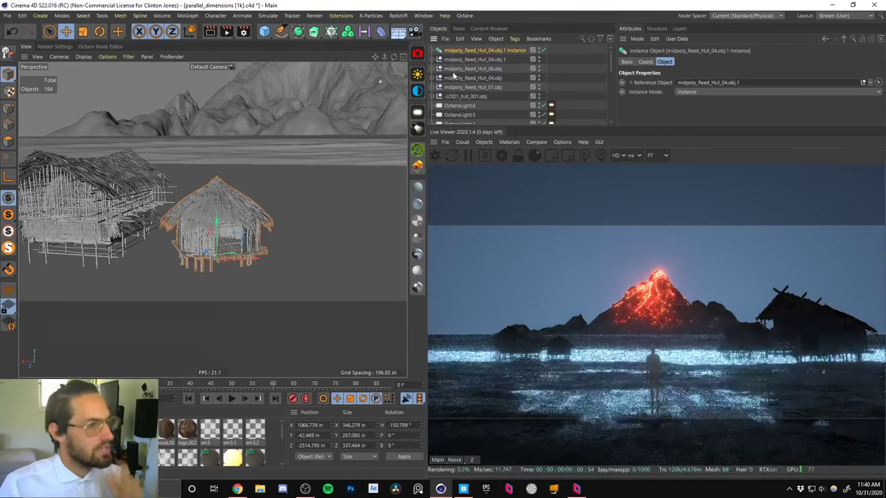
# Turn the hut instance to a heading of about -185° and place it beside the small hut at about X 783 in, Z -2770 in.
pyautogui.press('e')
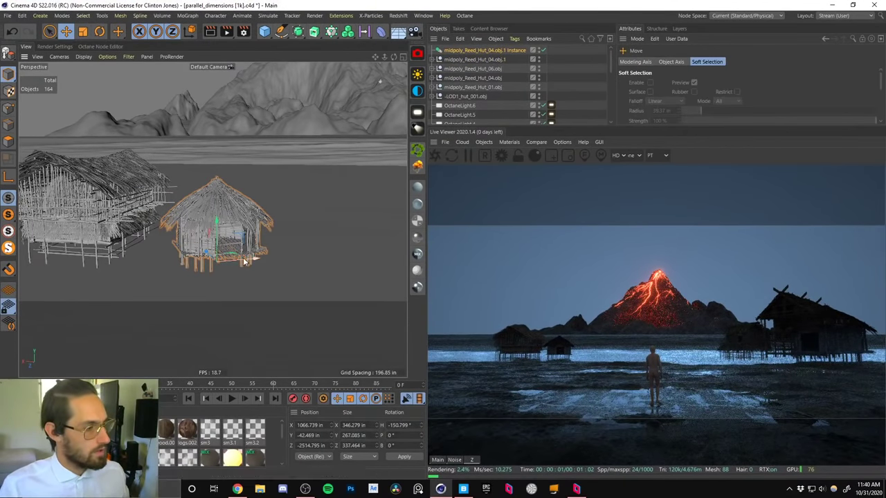
pyautogui.moveTo(286, 207); pyautogui.dragTo(343, 280)
pyautogui.press('r')
pyautogui.scroll(-3, 351, 233)
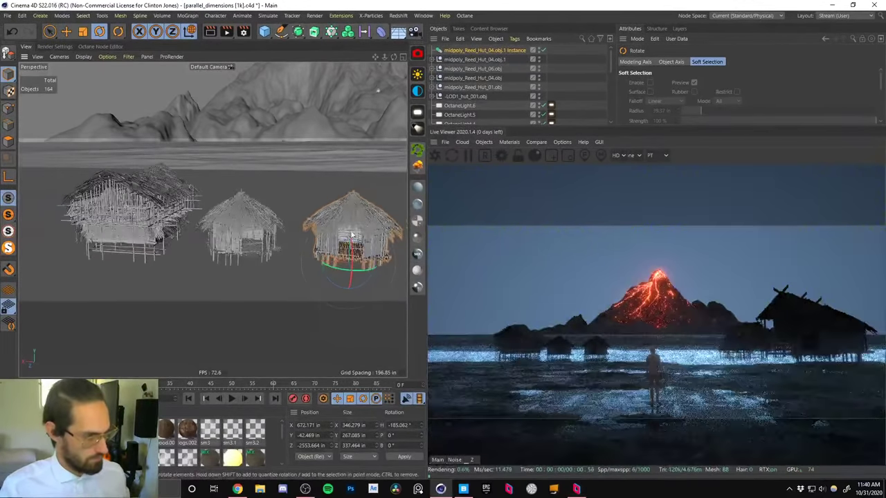
pyautogui.keyDown('alt'); pyautogui.moveTo(351, 233); pyautogui.dragTo(294, 220, button='middle'); pyautogui.keyUp('alt')
pyautogui.press('e')
pyautogui.moveTo(320, 252); pyautogui.dragTo(315, 253)
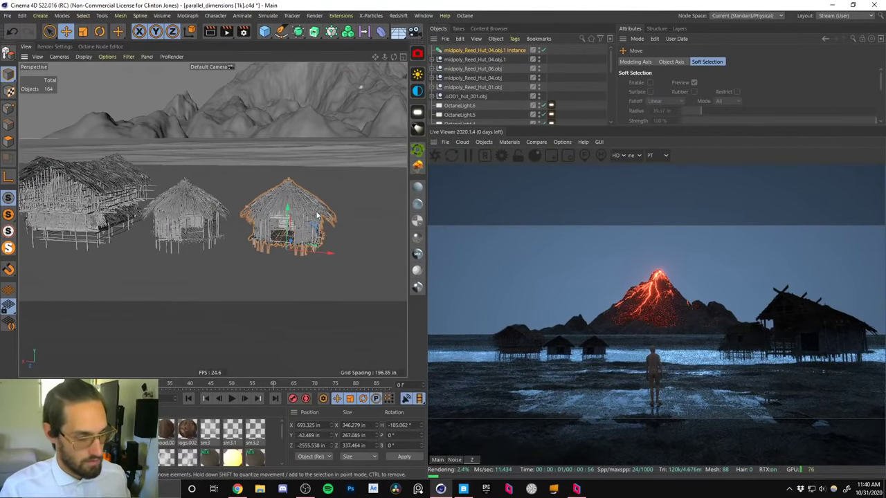
pyautogui.keyDown('alt'); pyautogui.moveTo(308, 247); pyautogui.dragTo(342, 194); pyautogui.keyUp('alt')
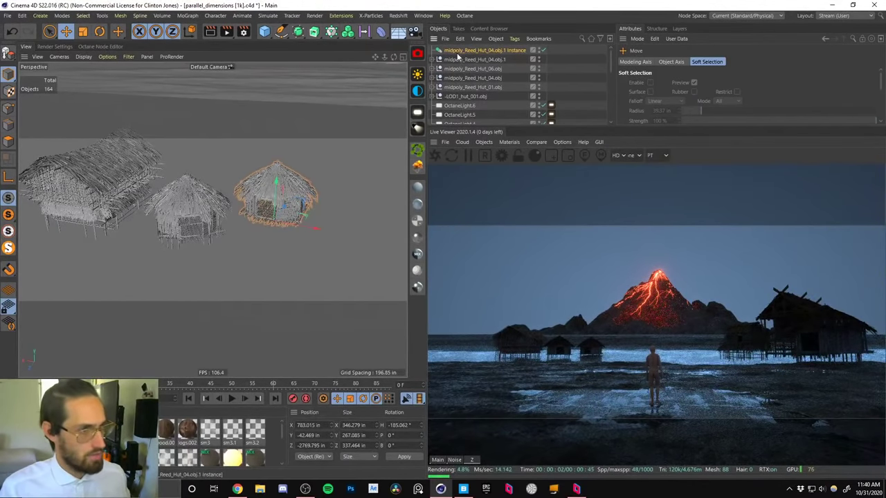
# Set the hut instance's mode to Render Instance after trying Multi-Instance.
pyautogui.click(456, 51)
pyautogui.click(692, 91)
pyautogui.click(699, 110)
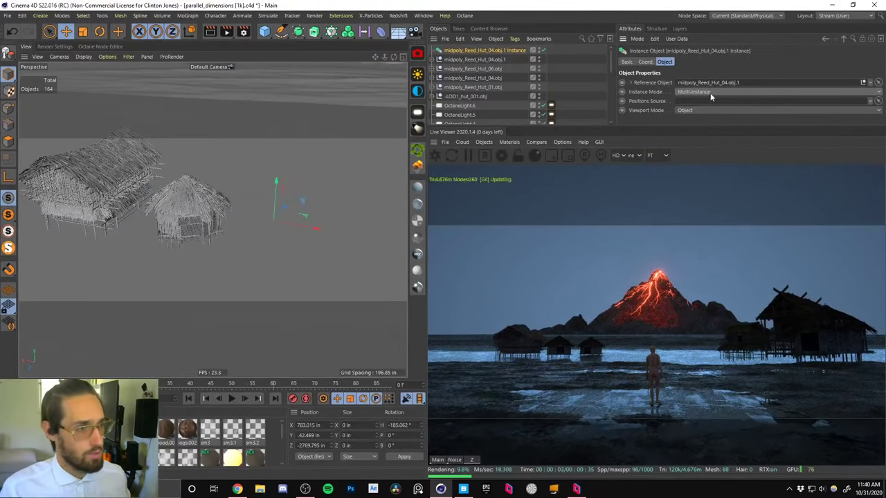
pyautogui.click(689, 91)
pyautogui.click(698, 105)
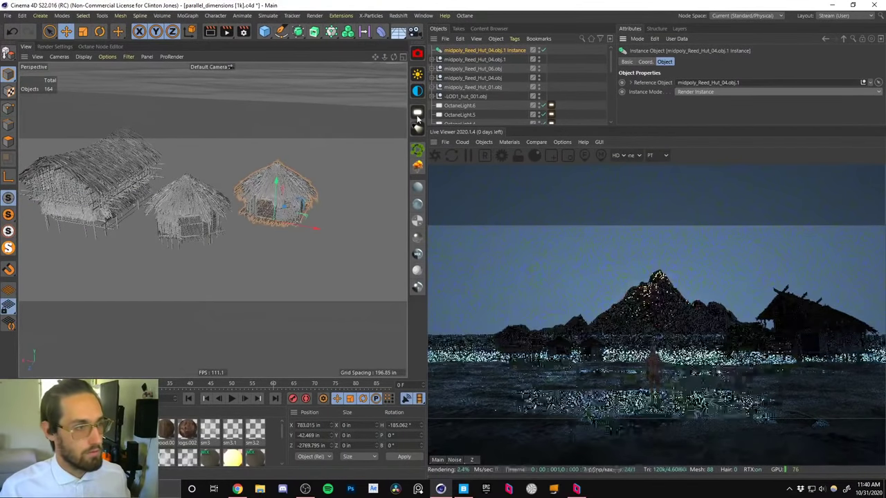
# Duplicate the hut instance to about X 537 in, Z -2584 in, and turn the copy to a heading of about -168°.
pyautogui.keyDown('ctrl'); pyautogui.moveTo(311, 221); pyautogui.dragTo(369, 254); pyautogui.keyUp('ctrl')
pyautogui.press('r')
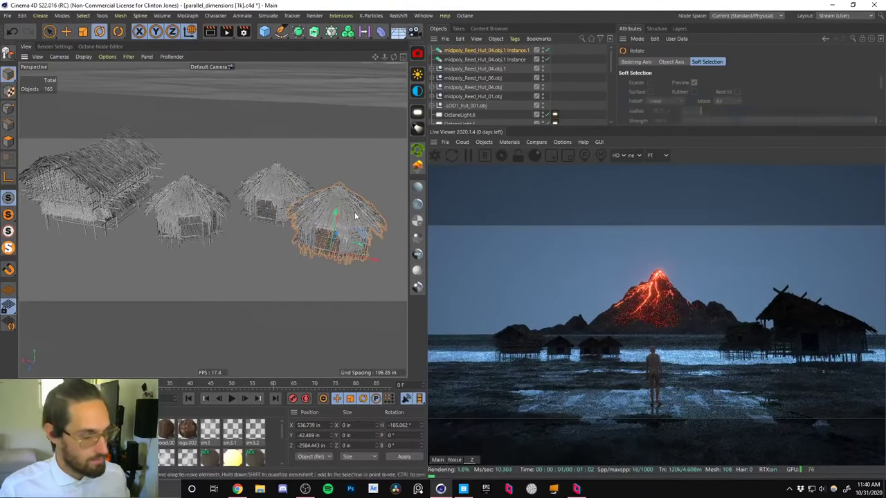
pyautogui.moveTo(343, 268); pyautogui.dragTo(348, 265)
pyautogui.press('e')
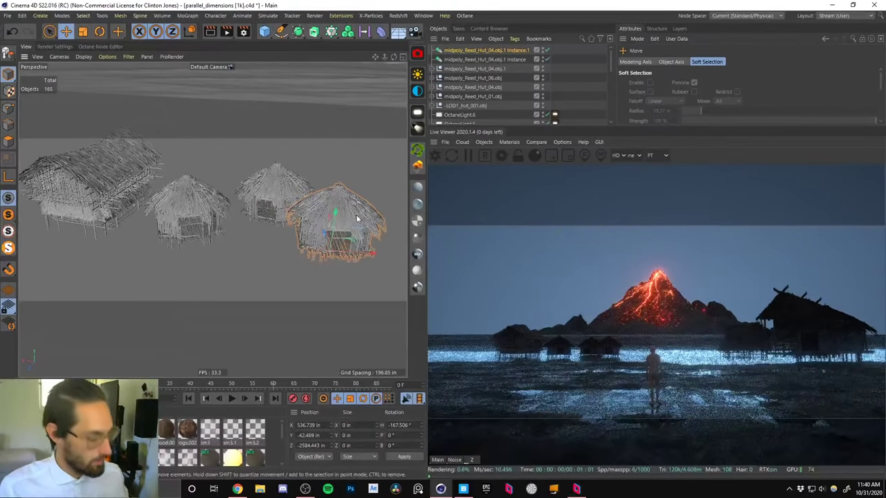
pyautogui.keyDown('alt'); pyautogui.moveTo(323, 217); pyautogui.dragTo(323, 209); pyautogui.keyUp('alt')
# Try to scale the duplicated hut instance and switch its mode from Render Instance to Instance.
pyautogui.press('t')
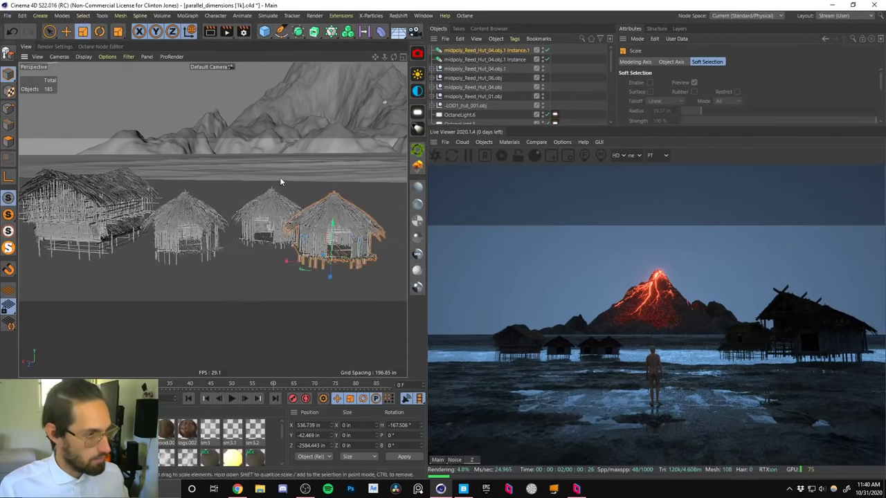
pyautogui.moveTo(281, 178); pyautogui.dragTo(308, 175)
pyautogui.doubleClick(463, 60)
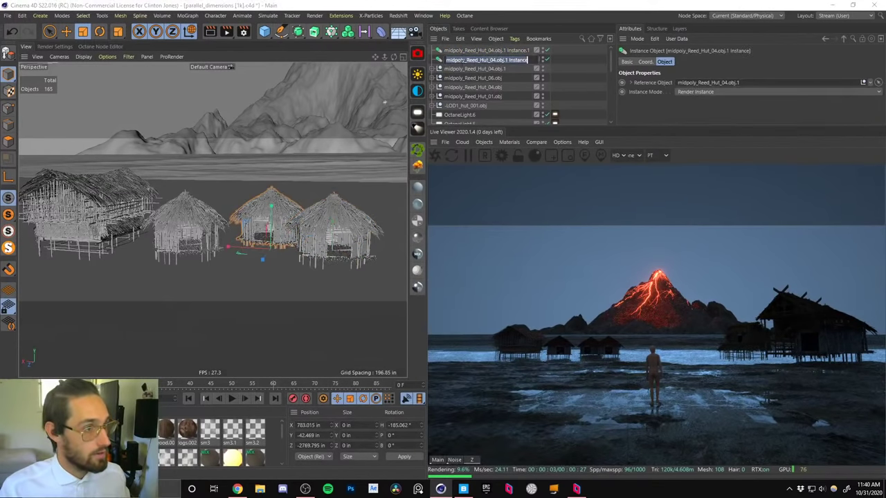
pyautogui.click(484, 51)
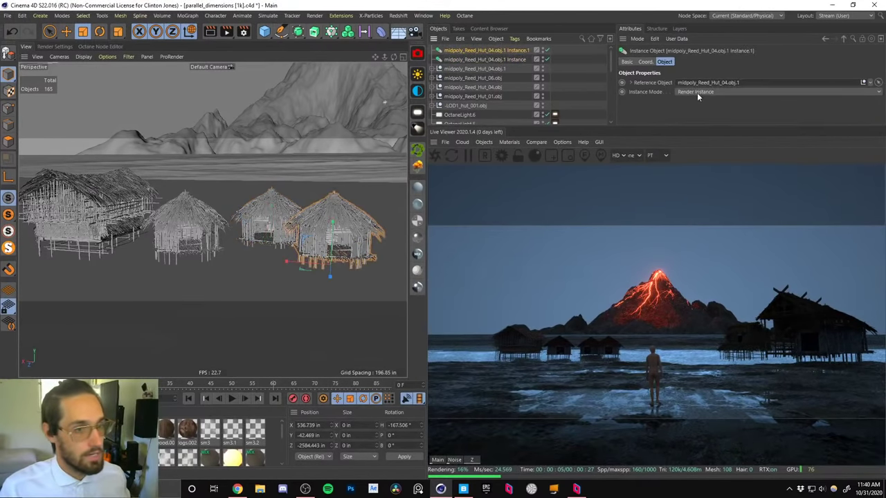
pyautogui.press('t')
pyautogui.moveTo(310, 194); pyautogui.dragTo(321, 174)
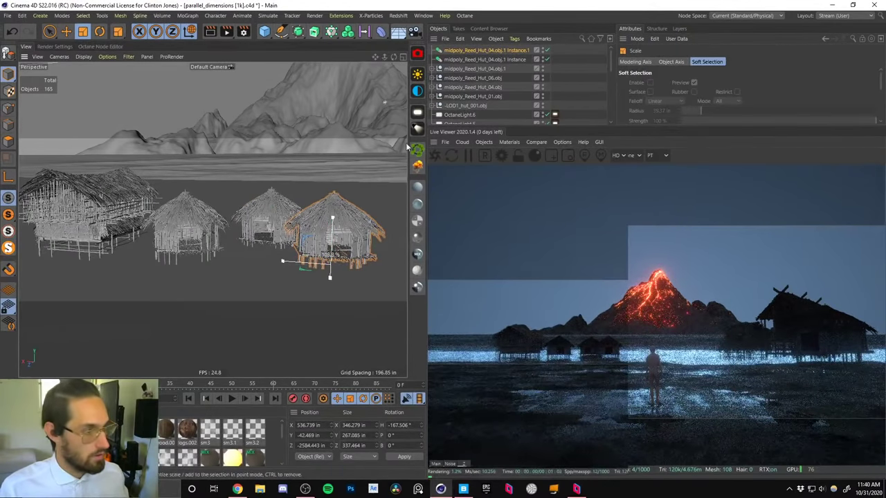
pyautogui.click(487, 51)
pyautogui.scroll(2, 328, 242)
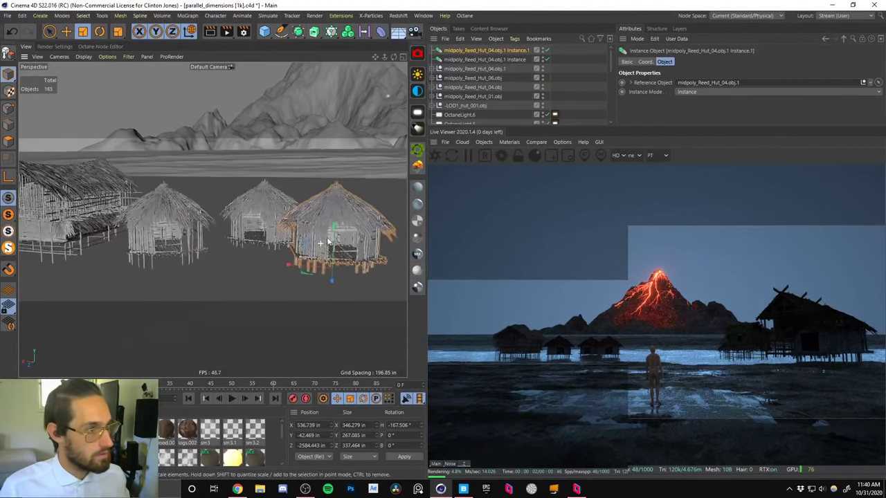
# Raise the middle hut, midpoly_Reed_Hut_04.obj.1 Instance, to about Y -27 in.
pyautogui.moveTo(329, 241)
pyautogui.keyDown('alt'); pyautogui.mouseDown()
pyautogui.moveTo(369, 234)
pyautogui.moveTo(339, 231)
pyautogui.mouseUp(); pyautogui.keyUp('alt')
pyautogui.press('e')
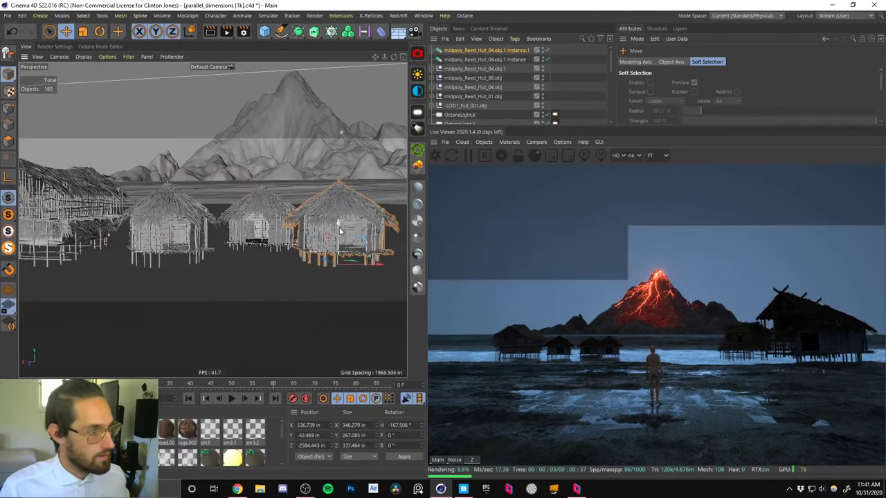
pyautogui.click(484, 60)
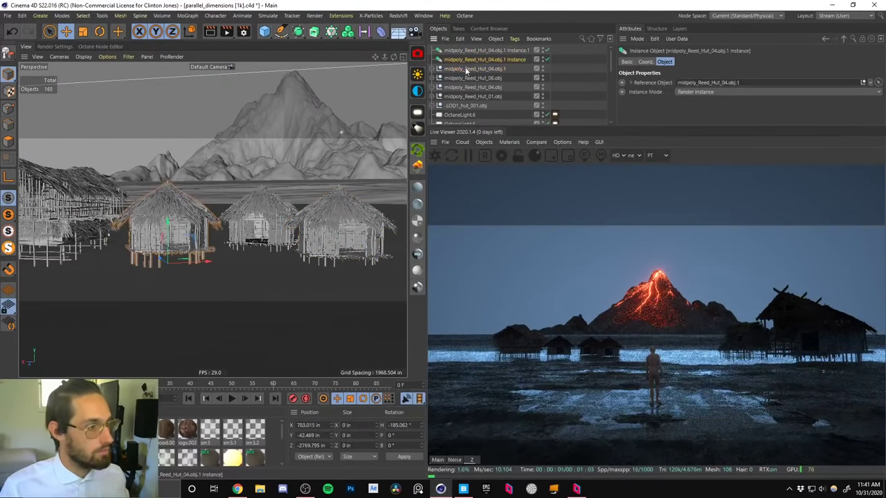
pyautogui.click(263, 219)
pyautogui.press('r')
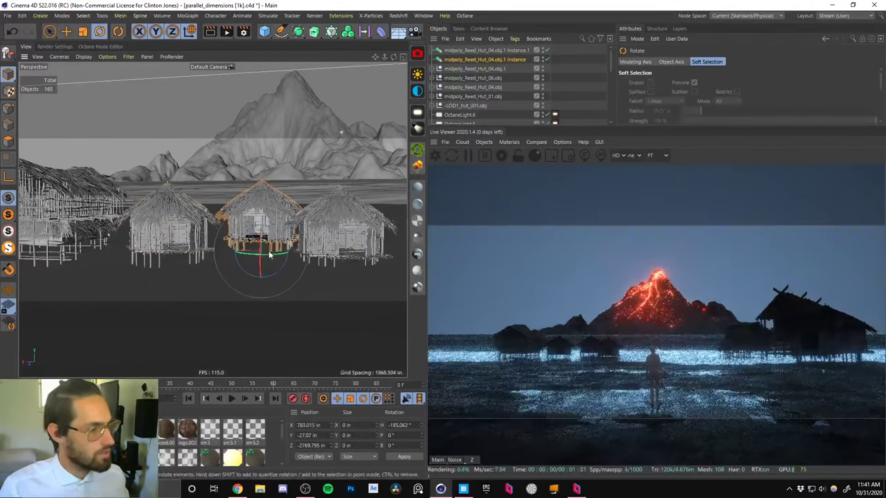
# Turn midpoly_Reed_Hut_04.obj.1 Instance.1 to about -182° heading and place it at about X 478 in, Y -55 in, Z -2582 in.
pyautogui.click(462, 51)
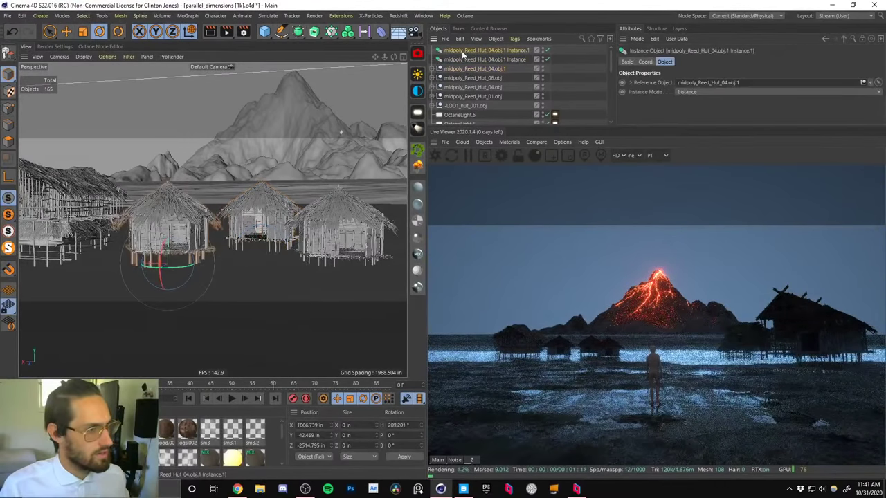
pyautogui.moveTo(332, 272); pyautogui.dragTo(352, 271)
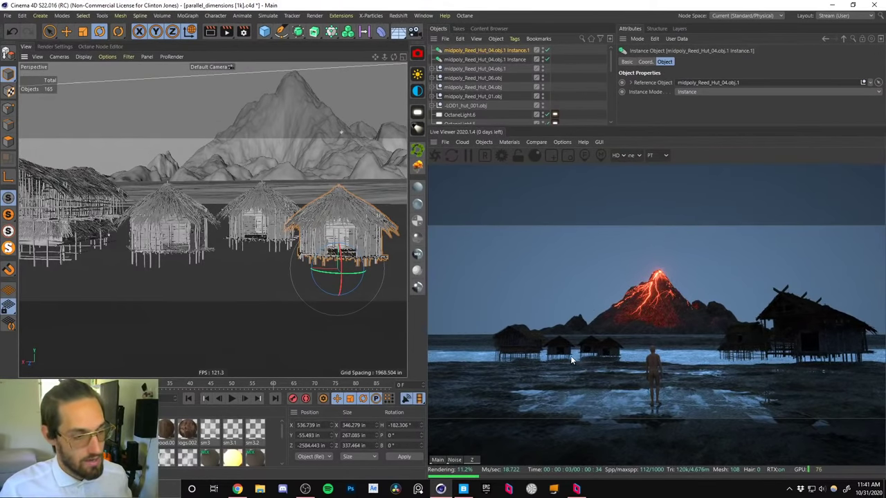
pyautogui.press('e')
pyautogui.moveTo(373, 271); pyautogui.dragTo(392, 271)
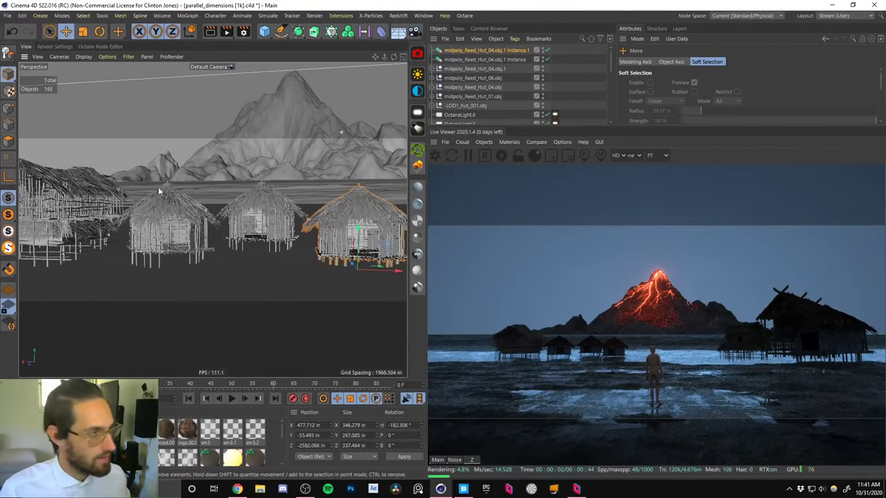
# Shift the large distant hut, midpoly_Reed_Hut_01.obj, slightly to about X 1484 in.
pyautogui.scroll(-4, 156, 242)
pyautogui.keyDown('alt'); pyautogui.moveTo(144, 228); pyautogui.dragTo(160, 259); pyautogui.keyUp('alt')
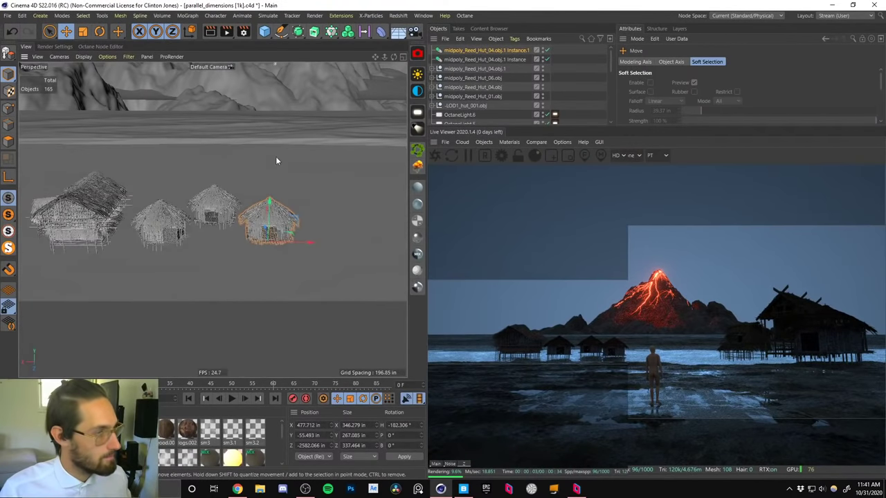
pyautogui.click(472, 97)
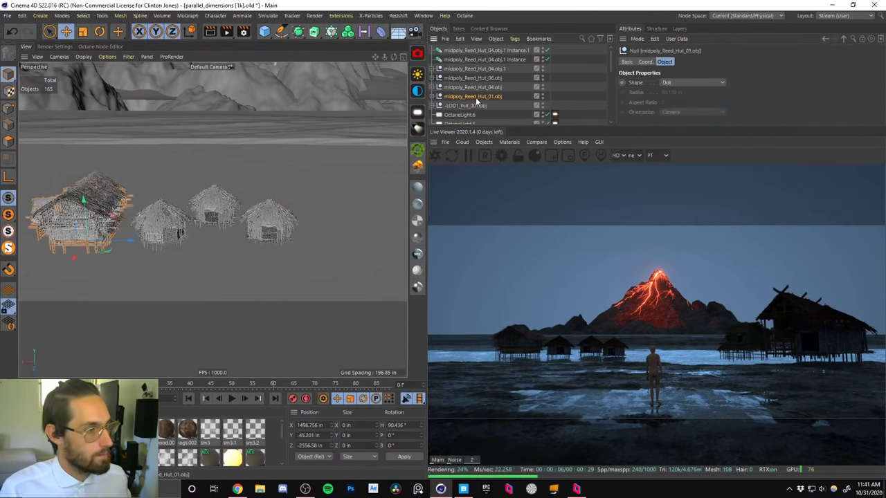
pyautogui.moveTo(120, 243); pyautogui.dragTo(97, 238)
# Select the large distant hut, the copied small hut and both instances, and move them together to about X 1346 in, Z -2642 in.
pyautogui.keyDown('alt'); pyautogui.moveTo(96, 237); pyautogui.dragTo(299, 167, button='middle'); pyautogui.keyUp('alt')
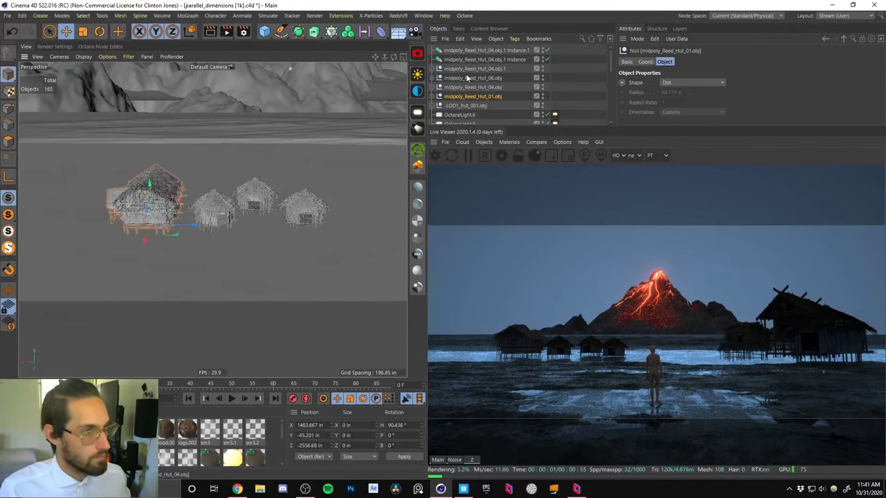
pyautogui.keyDown('shift'); pyautogui.click(223, 207); pyautogui.keyUp('shift')
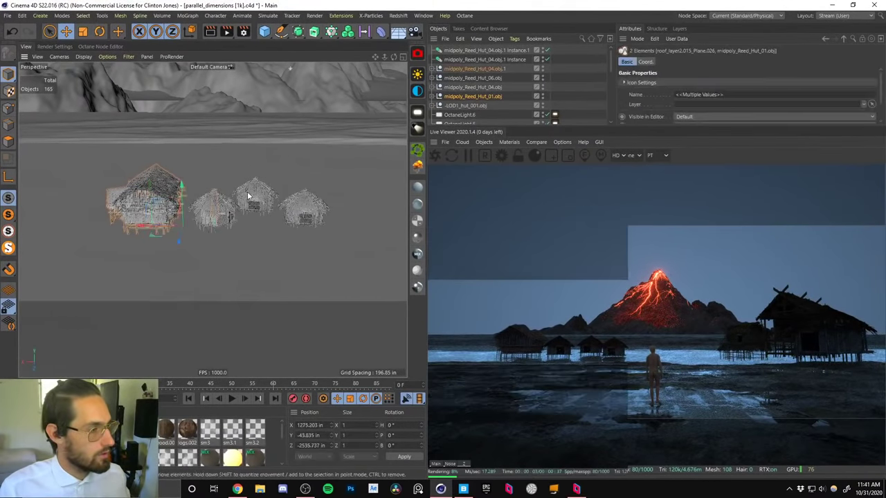
pyautogui.keyDown('shift'); pyautogui.click(249, 193); pyautogui.keyUp('shift')
pyautogui.keyDown('shift'); pyautogui.click(301, 210); pyautogui.keyUp('shift')
pyautogui.click(480, 94)
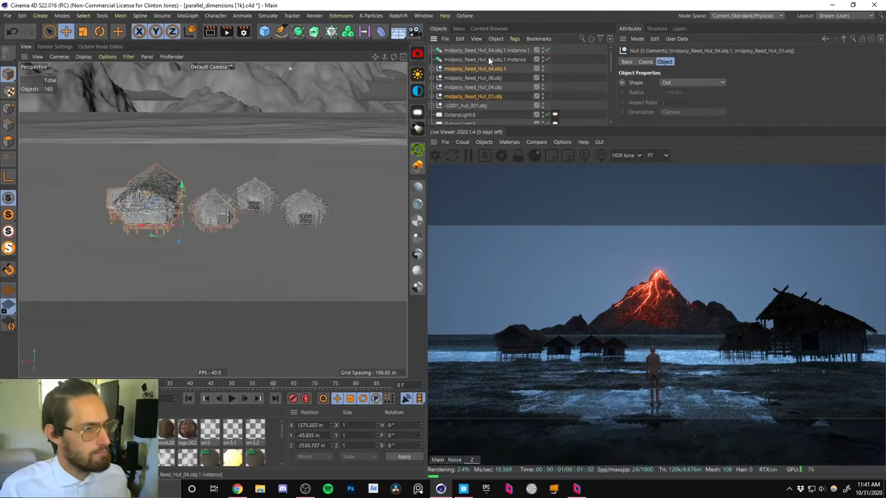
pyautogui.moveTo(201, 223); pyautogui.dragTo(153, 228)
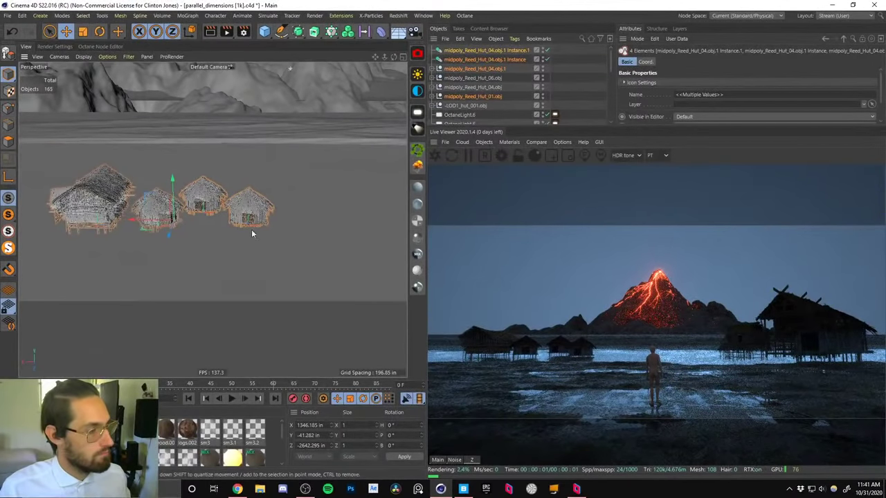
# Move the four selected huts farther away to about X 2077 in, Y 69 in, Z -3777 in, and compare the layout with the concept image.
pyautogui.scroll(-6, 252, 231)
pyautogui.keyDown('alt'); pyautogui.moveTo(252, 231); pyautogui.dragTo(64, 242); pyautogui.keyUp('alt')
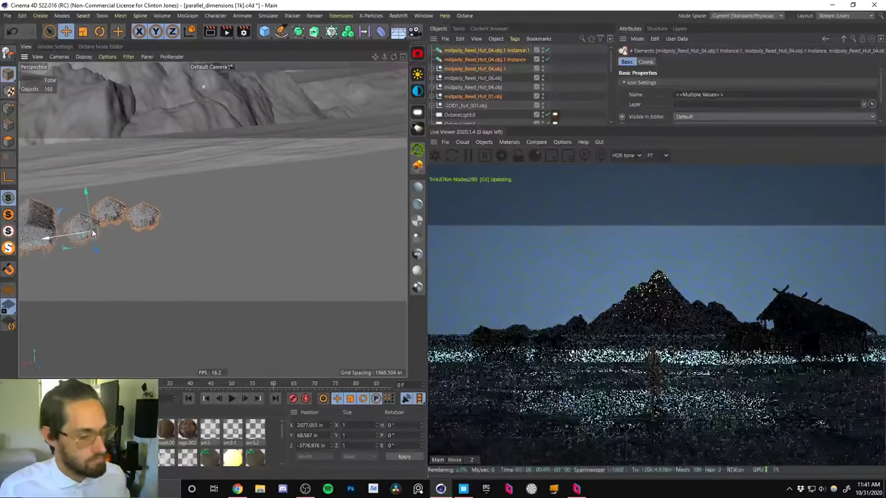
pyautogui.keyDown('alt'); pyautogui.moveTo(151, 222); pyautogui.dragTo(212, 211); pyautogui.keyUp('alt')
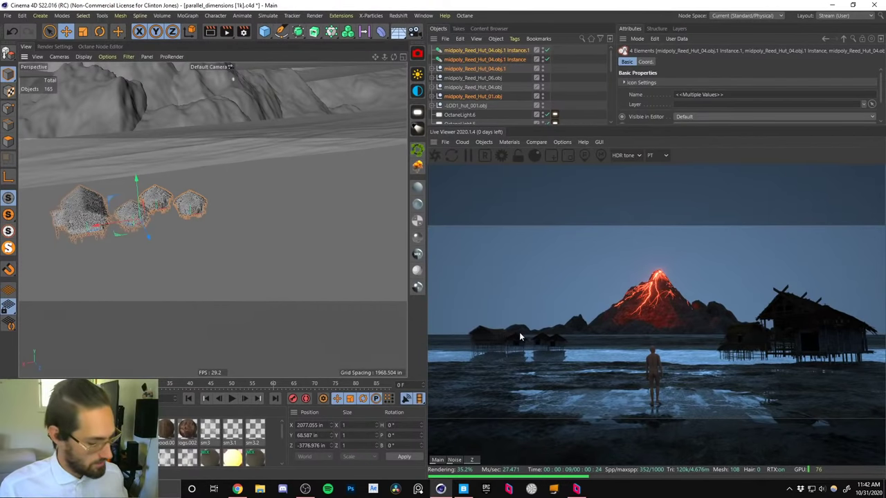
pyautogui.press('super+d')
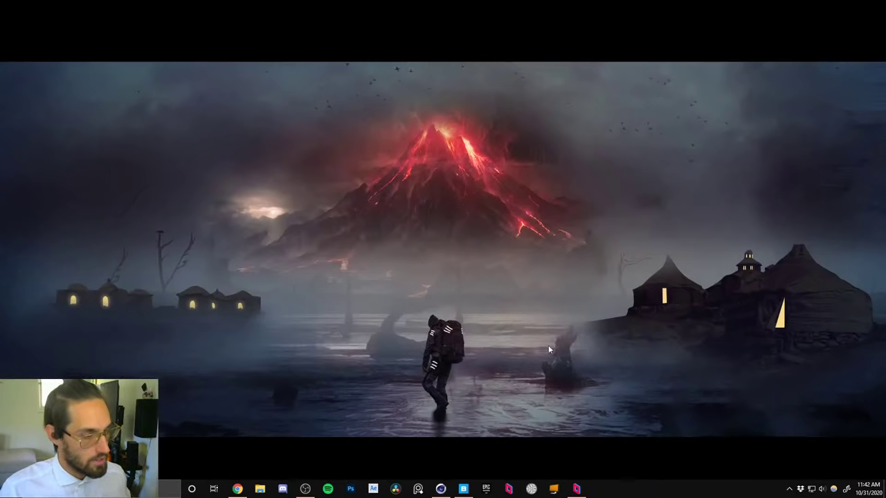
pyautogui.hotkey('alt', 'Tab')
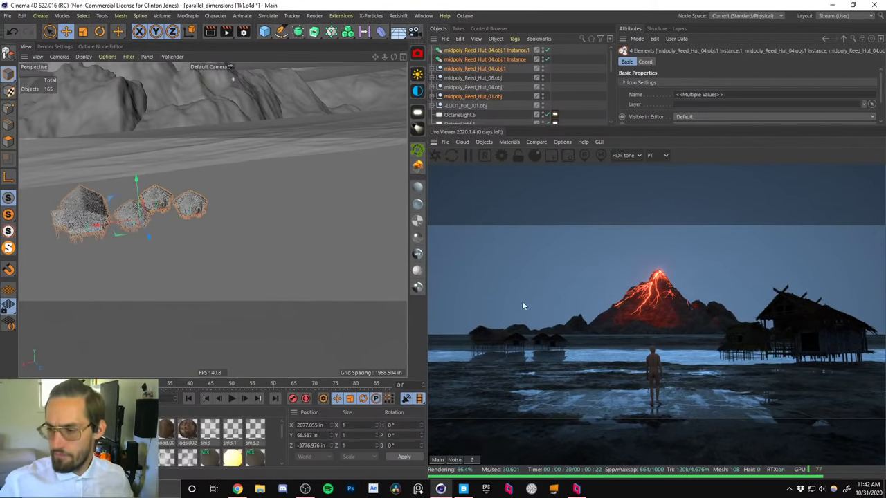
# Select only the large distant hut, midpoly_Reed_Hut_01.obj, and lower it to about Y 41 in.
pyautogui.keyDown('alt'); pyautogui.moveTo(167, 187); pyautogui.dragTo(116, 197); pyautogui.keyUp('alt')
pyautogui.keyDown('alt'); pyautogui.moveTo(148, 220); pyautogui.dragTo(195, 213, button='middle'); pyautogui.keyUp('alt')
pyautogui.scroll(5, 195, 213)
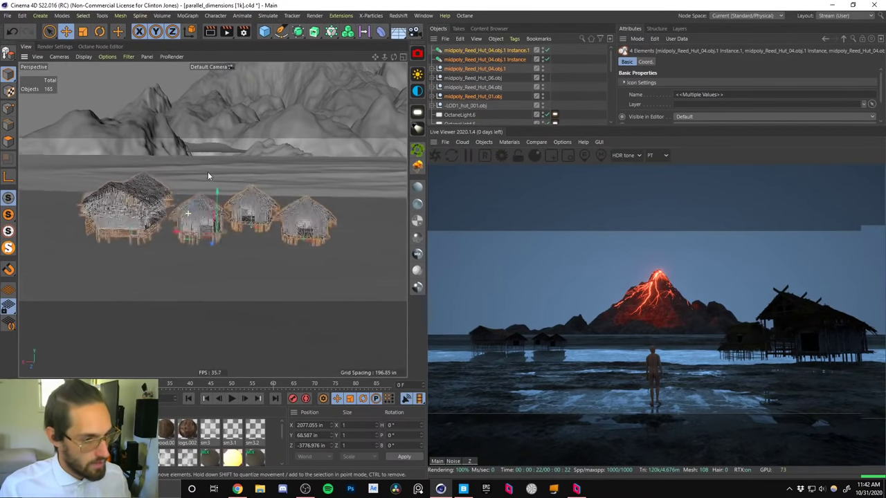
pyautogui.keyDown('alt'); pyautogui.moveTo(188, 215); pyautogui.dragTo(273, 181); pyautogui.keyUp('alt')
pyautogui.click(452, 106)
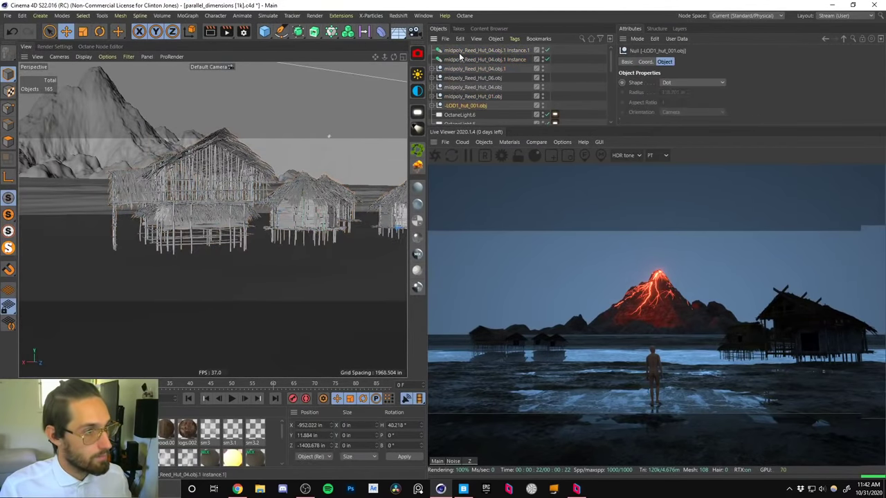
pyautogui.click(457, 96)
pyautogui.moveTo(193, 213); pyautogui.dragTo(194, 220)
pyautogui.press('r')
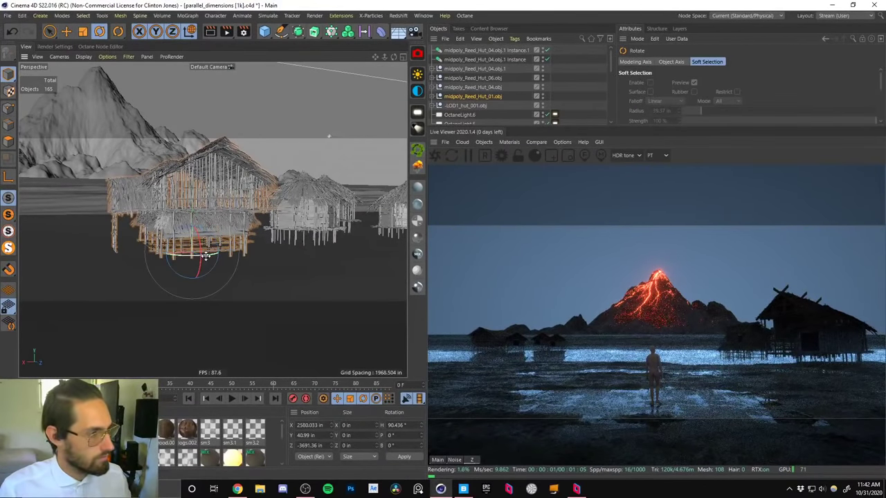
# Rotate the large distant hut, midpoly_Reed_Hut_01.obj, to a heading of about 266.6°.
pyautogui.keyDown('alt'); pyautogui.moveTo(290, 204); pyautogui.dragTo(284, 205); pyautogui.keyUp('alt')
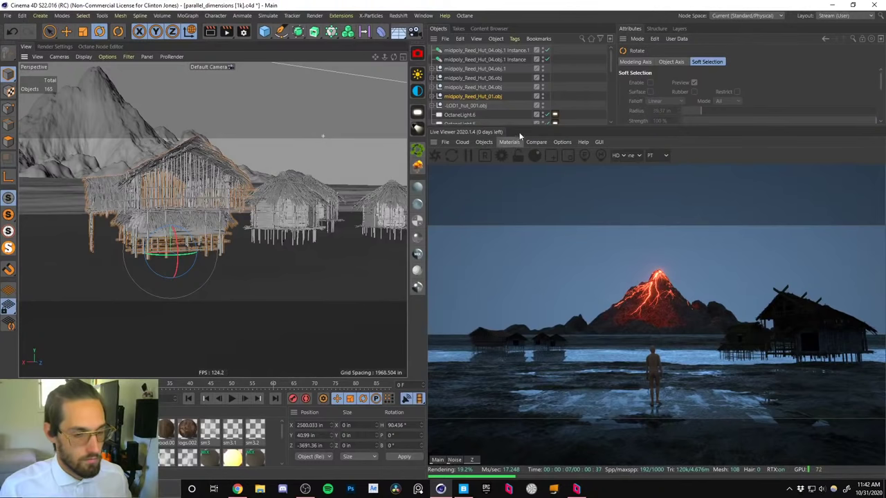
pyautogui.click(461, 88)
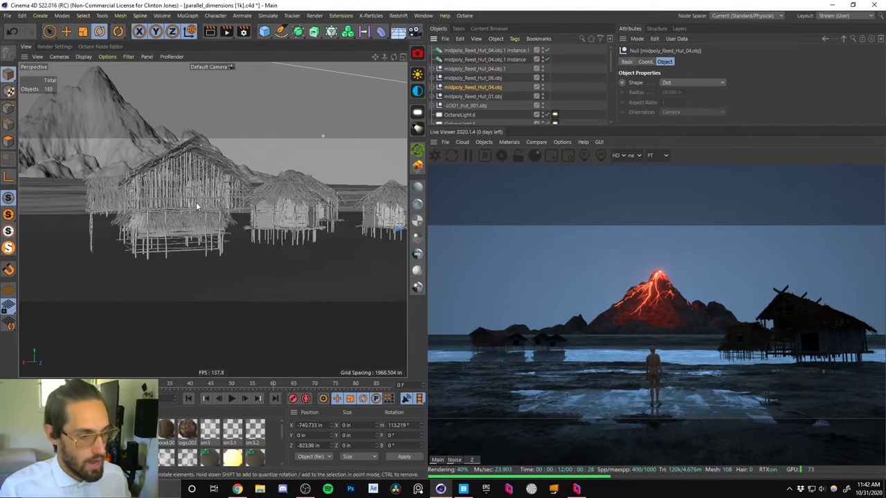
pyautogui.keyDown('alt'); pyautogui.moveTo(196, 205); pyautogui.dragTo(150, 206); pyautogui.keyUp('alt')
pyautogui.keyDown('alt'); pyautogui.moveTo(149, 207); pyautogui.dragTo(201, 208, button='middle'); pyautogui.keyUp('alt')
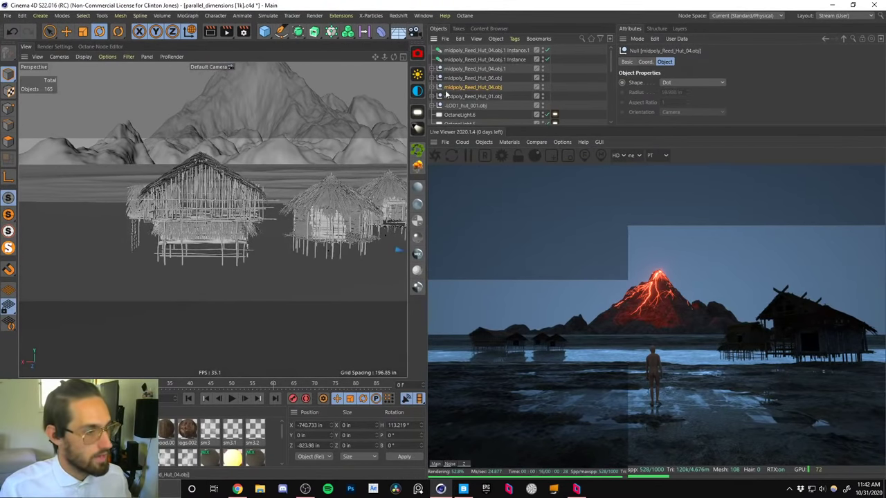
pyautogui.keyDown('alt'); pyautogui.moveTo(243, 214); pyautogui.dragTo(287, 133); pyautogui.keyUp('alt')
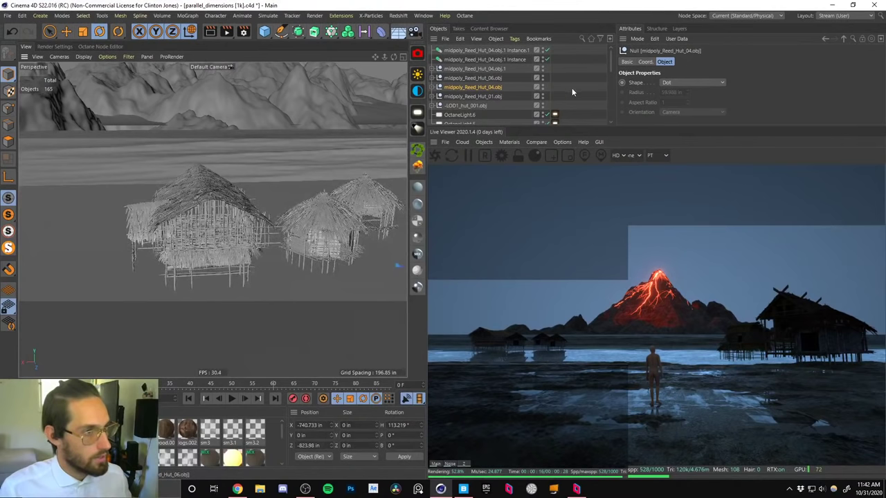
pyautogui.click(462, 97)
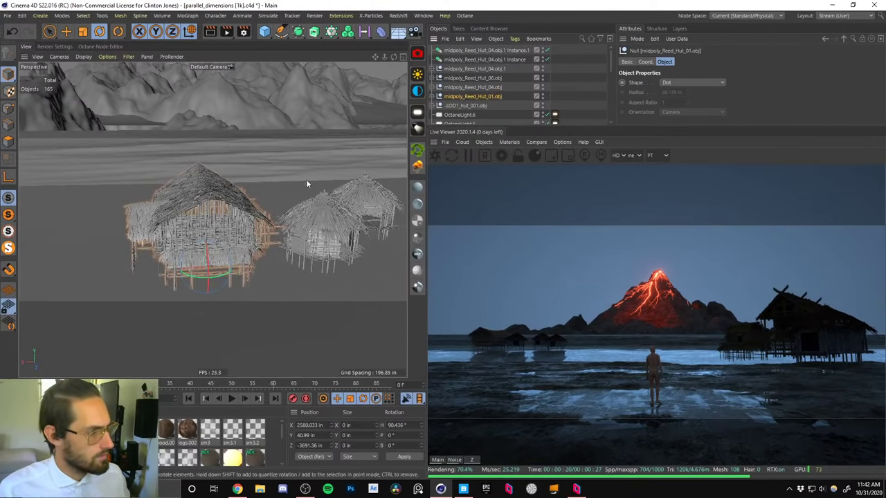
pyautogui.scroll(-4, 241, 227)
pyautogui.keyDown('alt'); pyautogui.moveTo(231, 245); pyautogui.dragTo(288, 194); pyautogui.keyUp('alt')
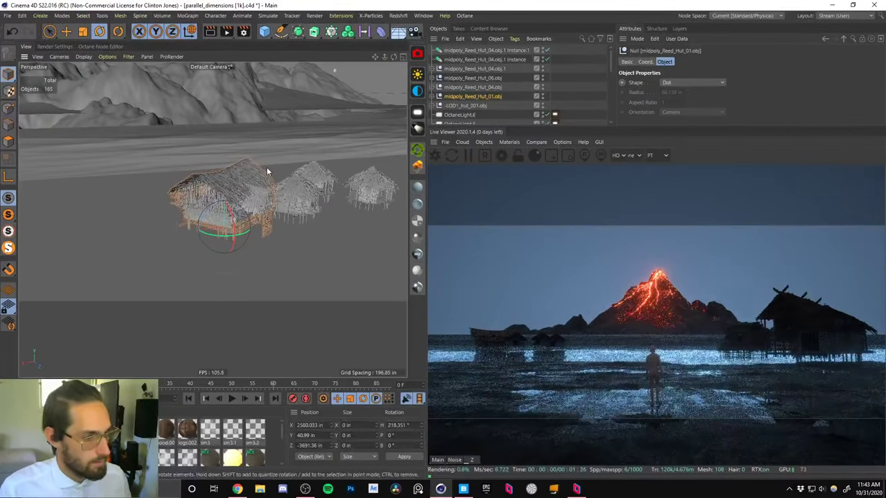
pyautogui.moveTo(224, 237); pyautogui.dragTo(246, 232)
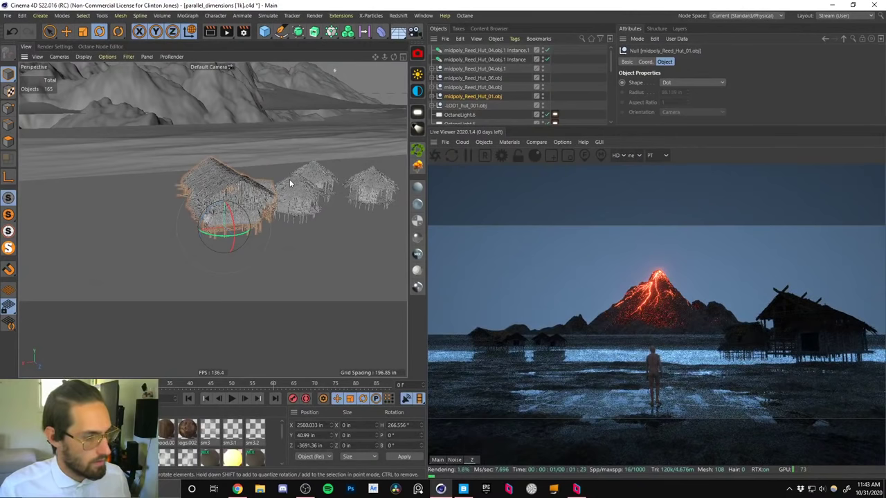
# Move the large distant hut to about X 2685 in, Z -3698 in, and draw a full-width render region around the huts and volcano.
pyautogui.keyDown('alt'); pyautogui.moveTo(274, 200); pyautogui.dragTo(188, 193); pyautogui.keyUp('alt')
pyautogui.press('e')
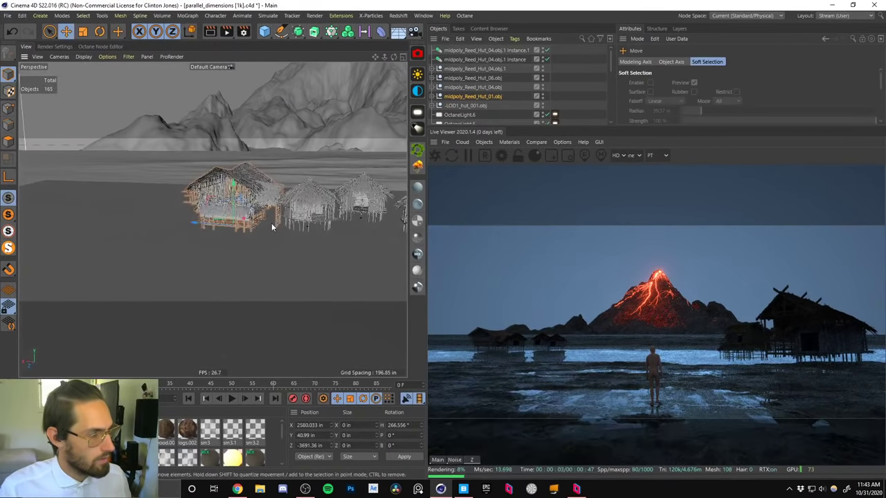
pyautogui.moveTo(216, 228); pyautogui.dragTo(199, 227)
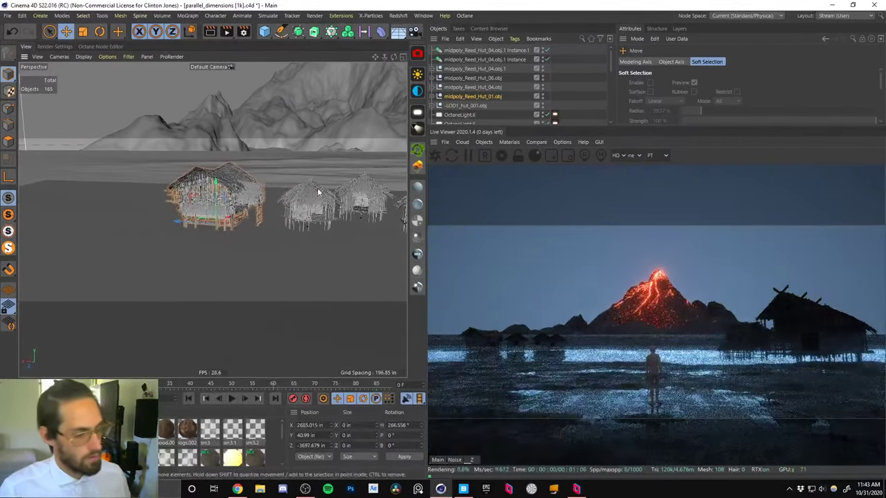
pyautogui.click(550, 158)
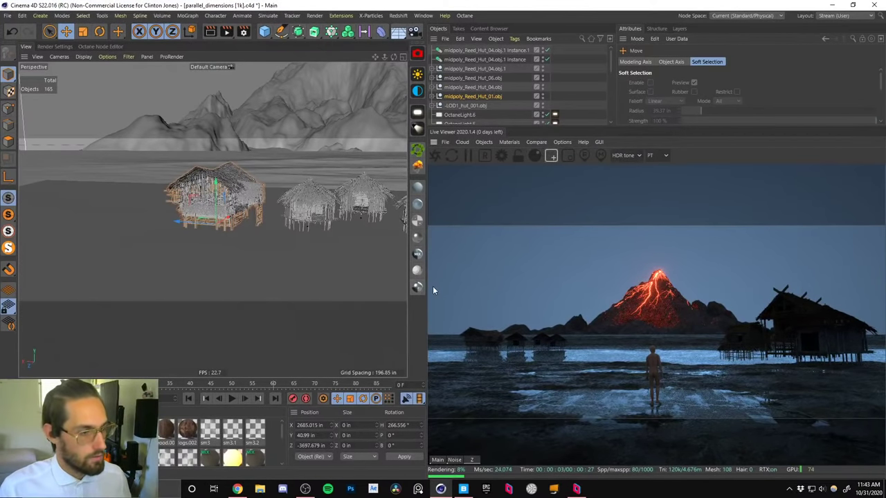
pyautogui.moveTo(430, 278); pyautogui.dragTo(884, 399)
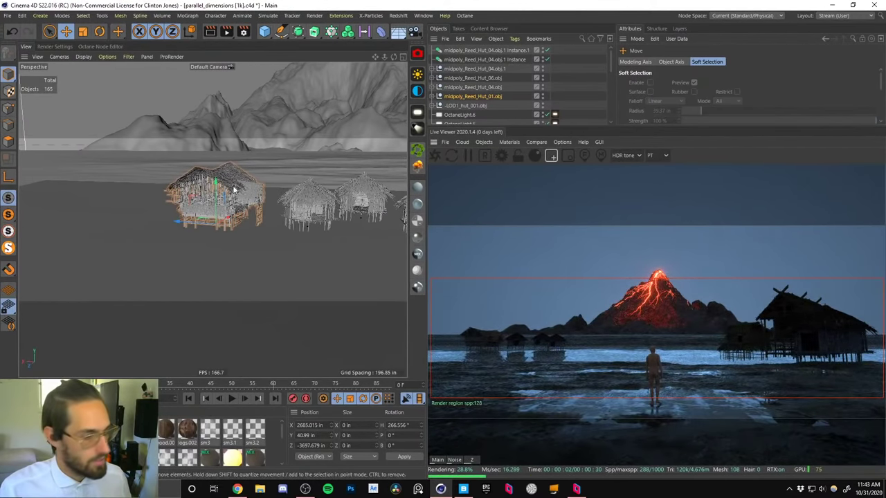
# Copy the near hut midpoly_Reed_Hut_06.obj into the distant group at about X 3016 in, Z -3320 in, with a heading of about 219°.
pyautogui.keyDown('alt'); pyautogui.moveTo(225, 203); pyautogui.dragTo(215, 201); pyautogui.keyUp('alt')
pyautogui.moveTo(228, 207)
pyautogui.keyDown('alt'); pyautogui.mouseDown(button='right')
pyautogui.moveTo(240, 182)
pyautogui.moveTo(231, 199)
pyautogui.mouseUp(button='right'); pyautogui.keyUp('alt')
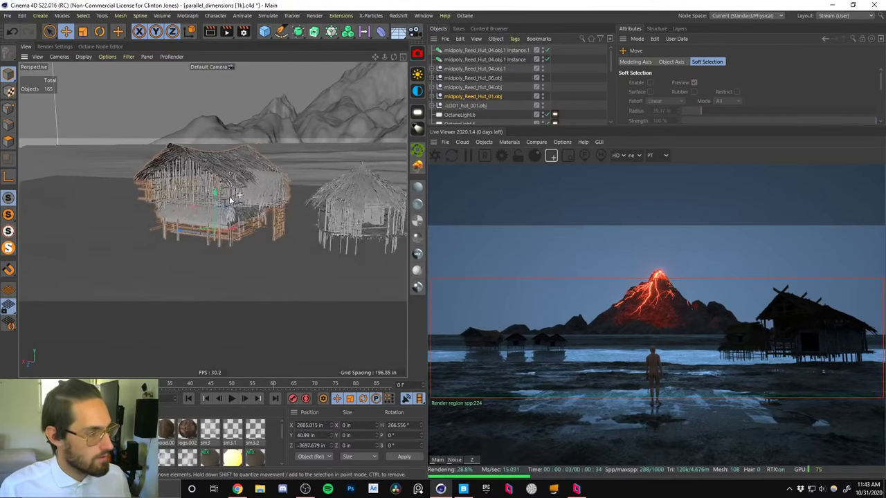
pyautogui.keyDown('alt'); pyautogui.moveTo(230, 199); pyautogui.dragTo(283, 165); pyautogui.keyUp('alt')
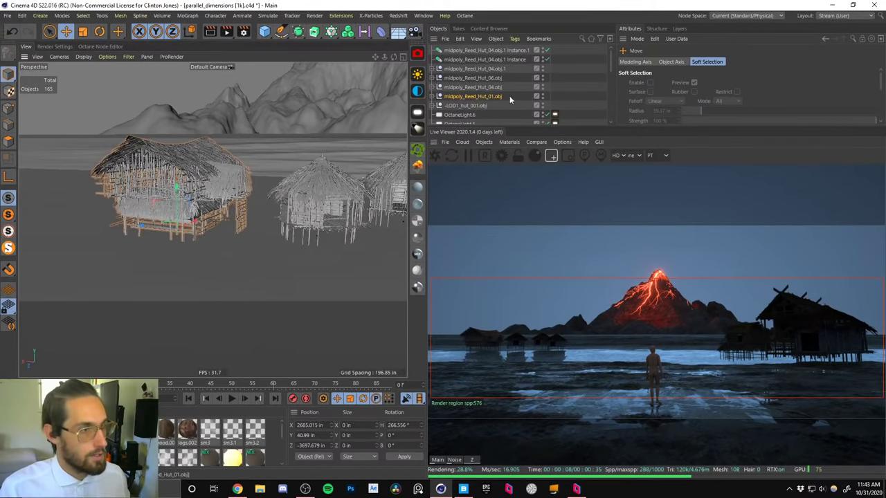
pyautogui.keyDown('alt'); pyautogui.moveTo(274, 185); pyautogui.dragTo(232, 322, button='right'); pyautogui.keyUp('alt')
pyautogui.keyDown('alt'); pyautogui.moveTo(277, 200); pyautogui.dragTo(211, 196, button='middle'); pyautogui.keyUp('alt')
pyautogui.keyDown('alt'); pyautogui.moveTo(356, 221); pyautogui.dragTo(373, 208, button='right'); pyautogui.keyUp('alt')
pyautogui.keyDown('alt'); pyautogui.moveTo(372, 206); pyautogui.dragTo(393, 226); pyautogui.keyUp('alt')
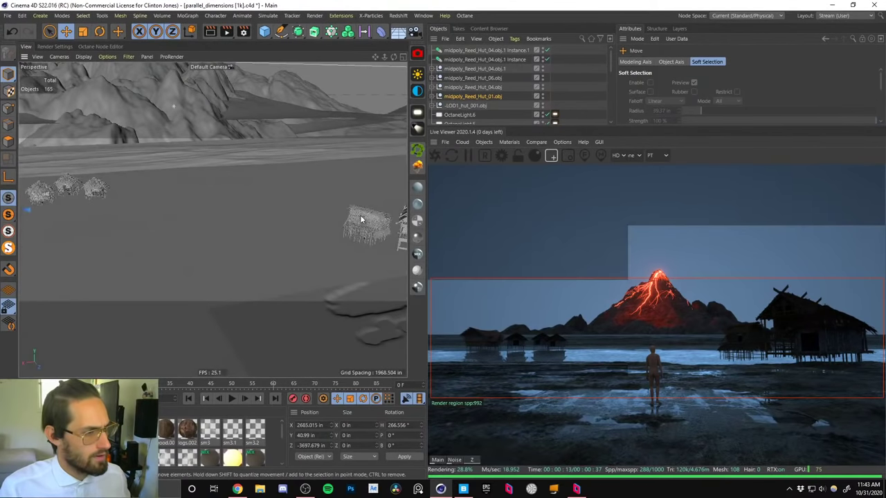
pyautogui.click(360, 215)
pyautogui.keyDown('alt'); pyautogui.moveTo(269, 202); pyautogui.dragTo(309, 212); pyautogui.keyUp('alt')
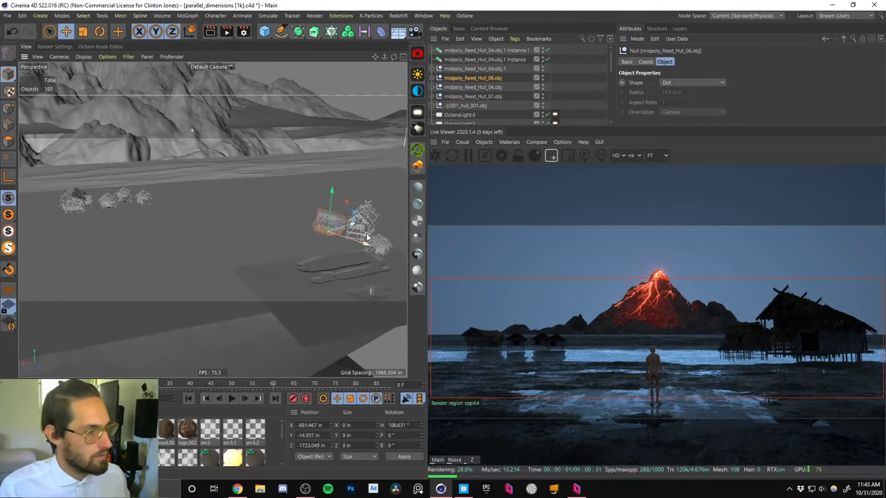
pyautogui.moveTo(366, 247); pyautogui.dragTo(53, 213)
pyautogui.keyDown('alt'); pyautogui.moveTo(53, 213); pyautogui.dragTo(80, 152, button='right'); pyautogui.keyUp('alt')
pyautogui.keyDown('alt'); pyautogui.moveTo(81, 152); pyautogui.dragTo(144, 170); pyautogui.keyUp('alt')
pyautogui.press('r')
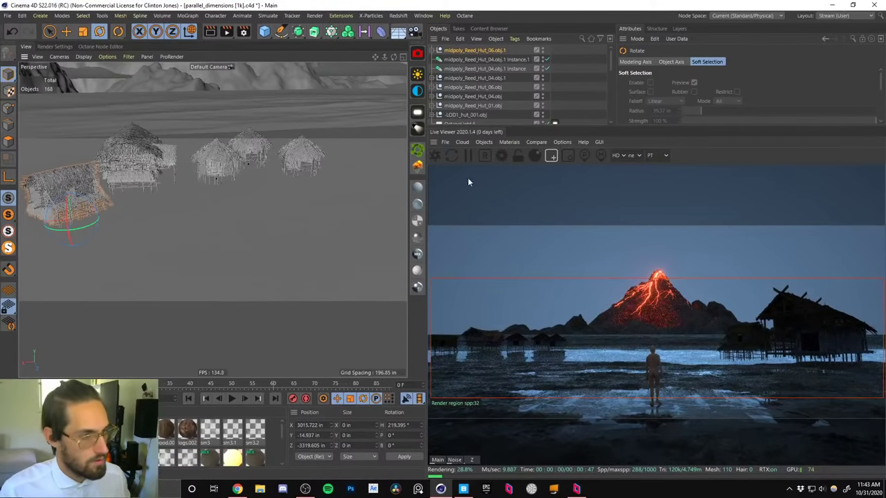
# Extend the render region lower over the foreground, and move the copied hut farther back to about X 3290 in, Z -3746 in.
pyautogui.click(551, 155)
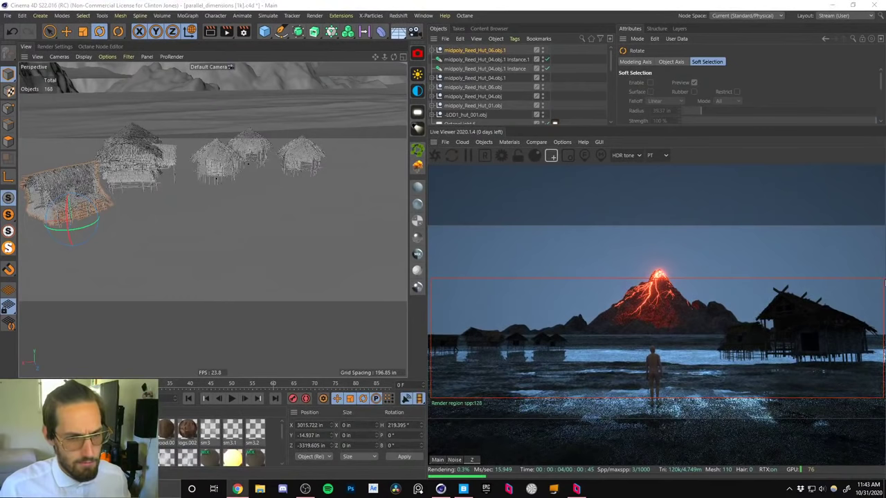
pyautogui.click(873, 290)
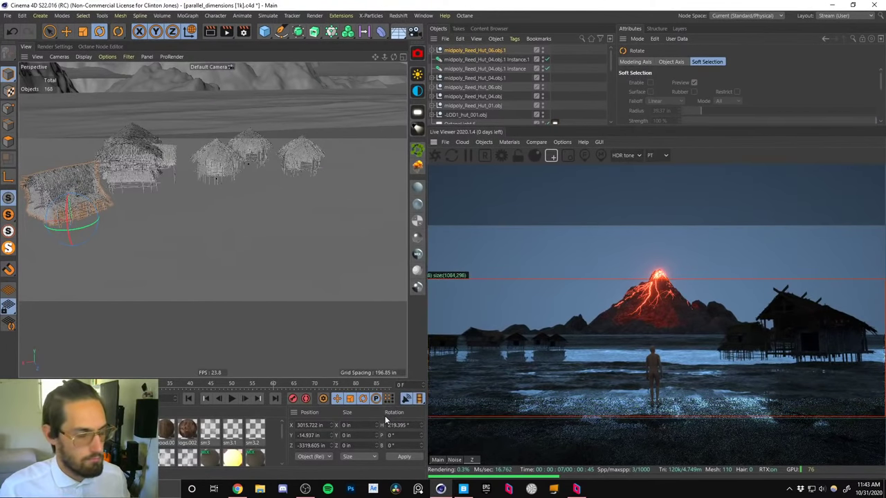
pyautogui.press('e')
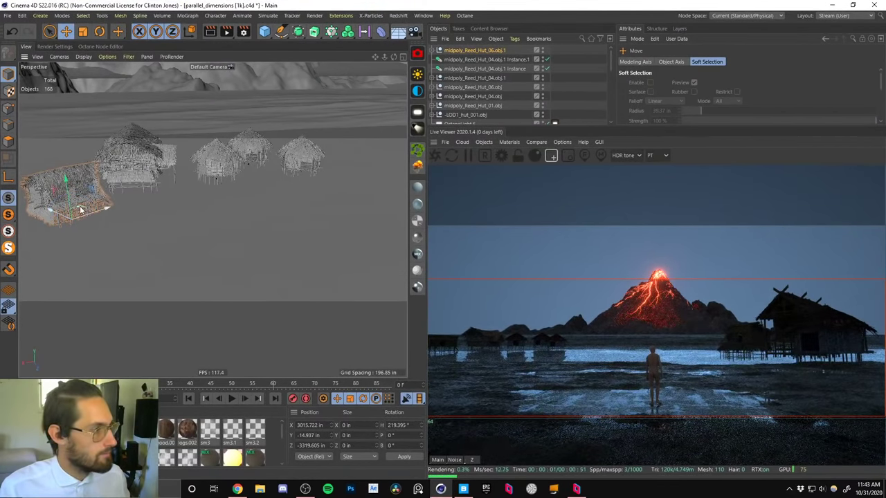
pyautogui.moveTo(80, 209); pyautogui.dragTo(54, 203)
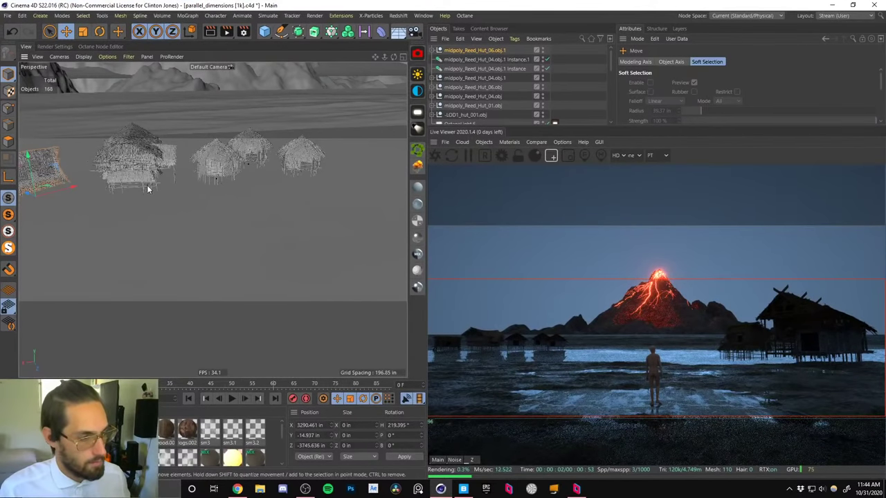
# Check the concept image, raise the copied hut midpoly_Reed_Hut_06.obj.1 to about Y 62 in, and rotate its heading to about 271°.
pyautogui.press('super+d')
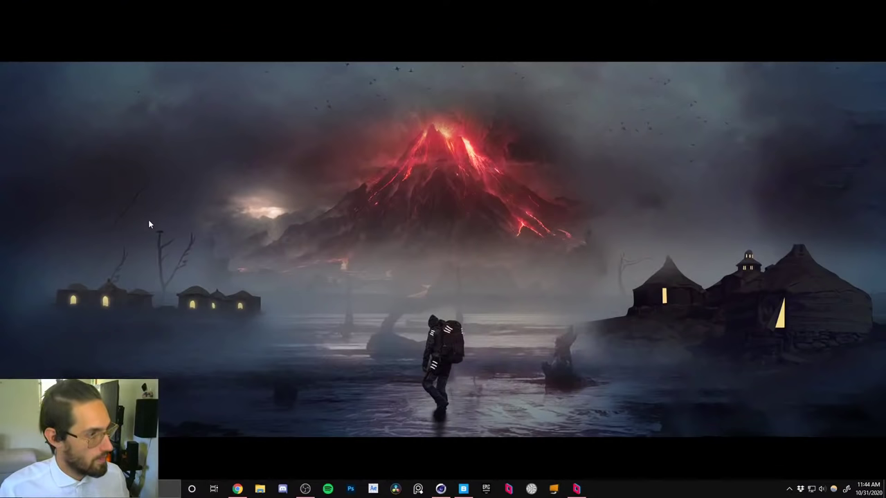
pyautogui.hotkey('alt', 'Tab')
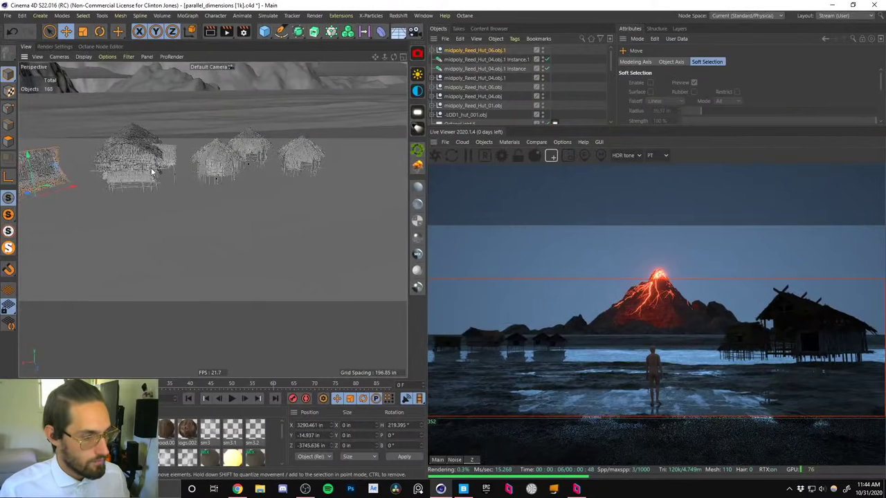
pyautogui.keyDown('alt'); pyautogui.moveTo(78, 188); pyautogui.dragTo(43, 178); pyautogui.keyUp('alt')
pyautogui.keyDown('alt'); pyautogui.moveTo(44, 178); pyautogui.dragTo(150, 166, button='middle'); pyautogui.keyUp('alt')
pyautogui.keyDown('alt'); pyautogui.moveTo(150, 166); pyautogui.dragTo(150, 129, button='right'); pyautogui.keyUp('alt')
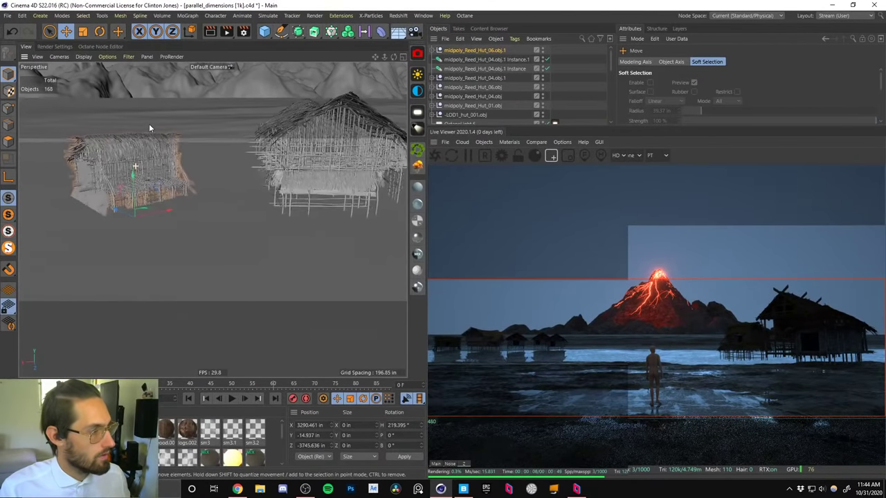
pyautogui.moveTo(134, 179); pyautogui.dragTo(135, 156)
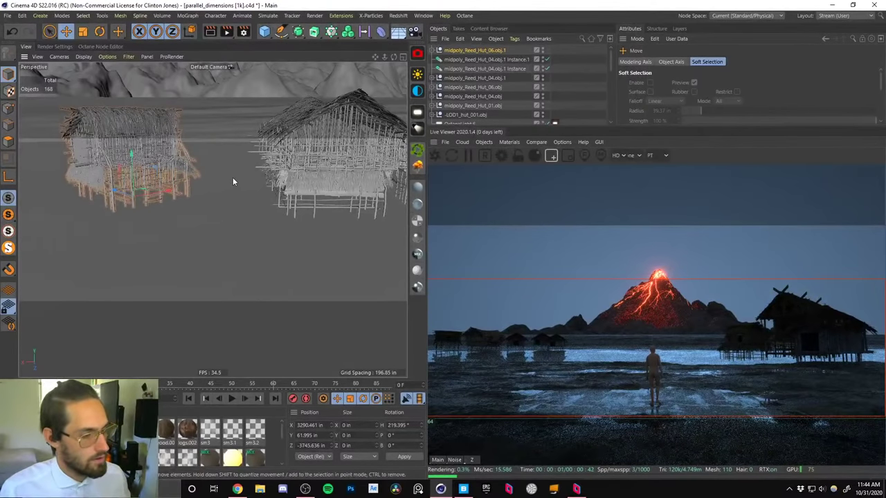
pyautogui.press('r')
pyautogui.moveTo(139, 201); pyautogui.dragTo(154, 197)
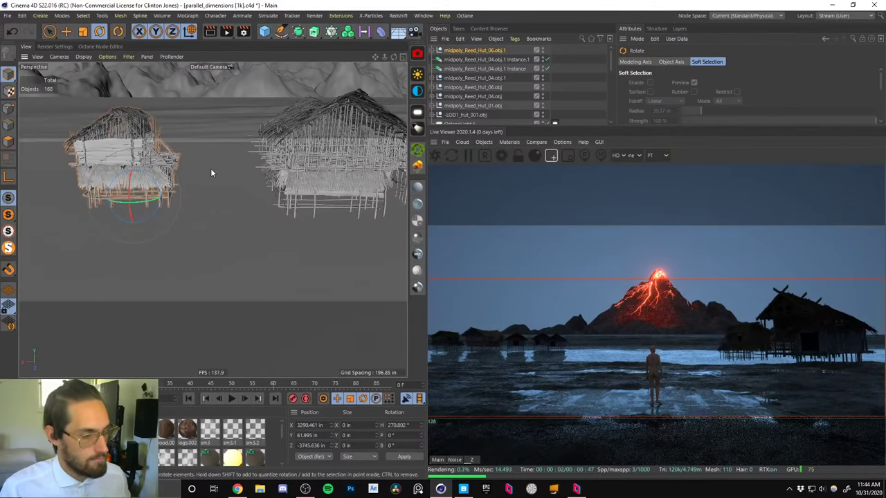
# Rotate the distant small hut midpoly_Reed_Hut_04.obj.1 to a heading of about 233° and move it to about X 2279 in, Z -4003 in.
pyautogui.keyDown('alt'); pyautogui.moveTo(327, 170); pyautogui.dragTo(115, 193, button='middle'); pyautogui.keyUp('alt')
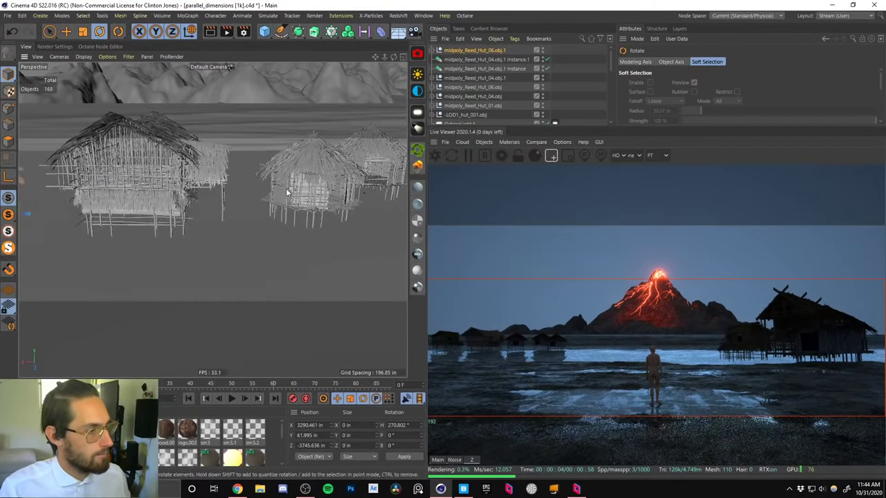
pyautogui.click(290, 189)
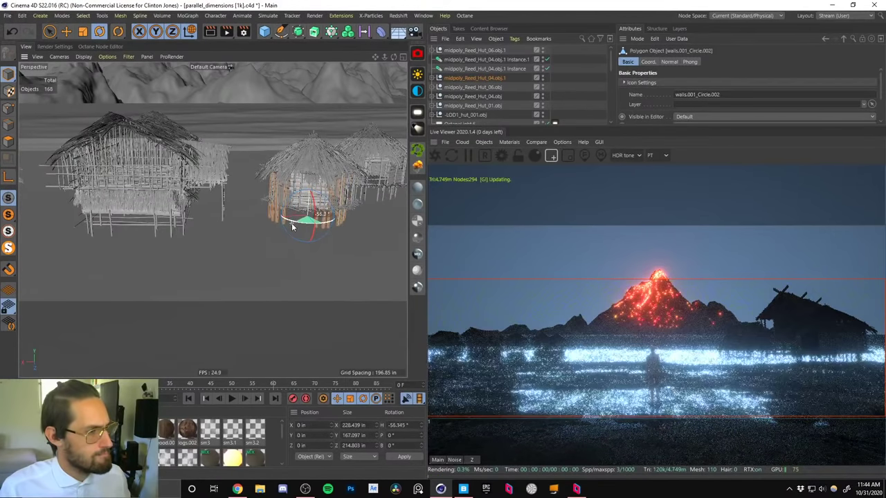
pyautogui.click(313, 187)
pyautogui.keyDown('alt'); pyautogui.moveTo(313, 187); pyautogui.dragTo(218, 196, button='middle'); pyautogui.keyUp('alt')
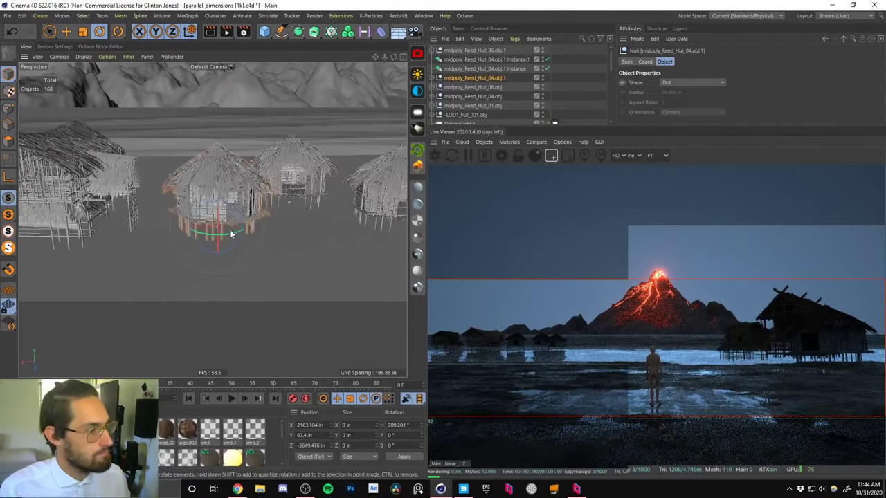
pyautogui.moveTo(228, 237); pyautogui.dragTo(250, 178)
pyautogui.press('e')
pyautogui.scroll(2, 224, 209)
pyautogui.moveTo(187, 178); pyautogui.dragTo(178, 171)
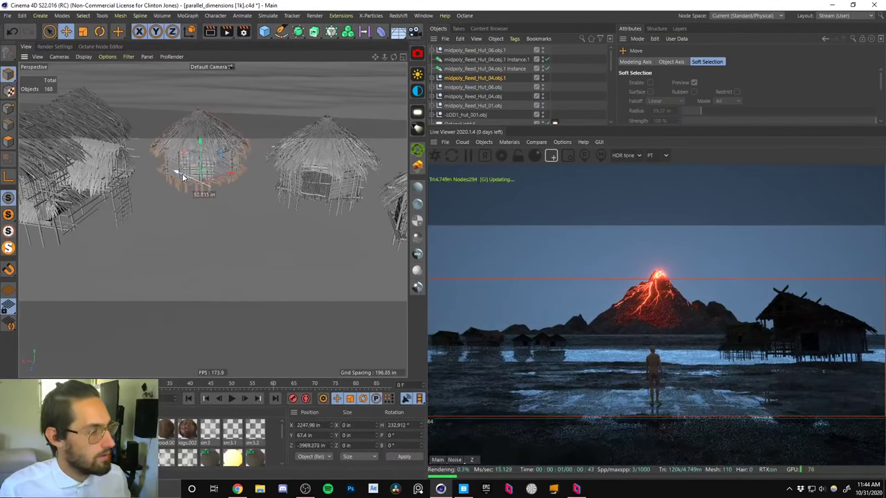
# Move the large near hut, -LOD1_hut_001.obj, back onto the spot of the neighbouring hut midpoly_Reed_Hut_06.obj.
pyautogui.keyDown('alt'); pyautogui.moveTo(292, 188); pyautogui.dragTo(223, 162, button='middle'); pyautogui.keyUp('alt')
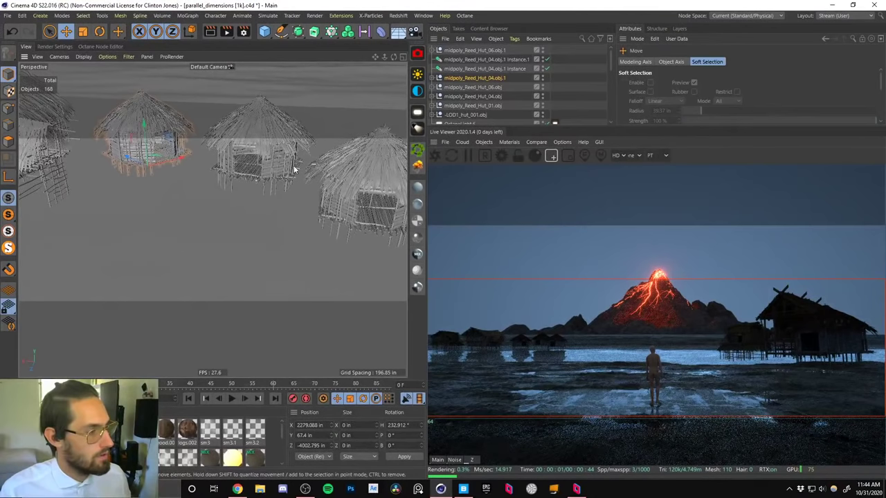
pyautogui.keyDown('alt'); pyautogui.moveTo(293, 169); pyautogui.dragTo(292, 185); pyautogui.keyUp('alt')
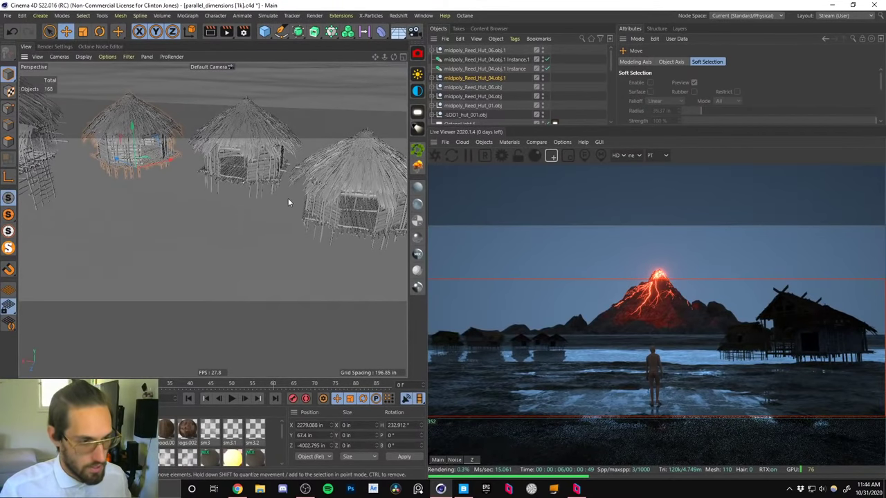
pyautogui.keyDown('alt'); pyautogui.moveTo(289, 204); pyautogui.dragTo(359, 194); pyautogui.keyUp('alt')
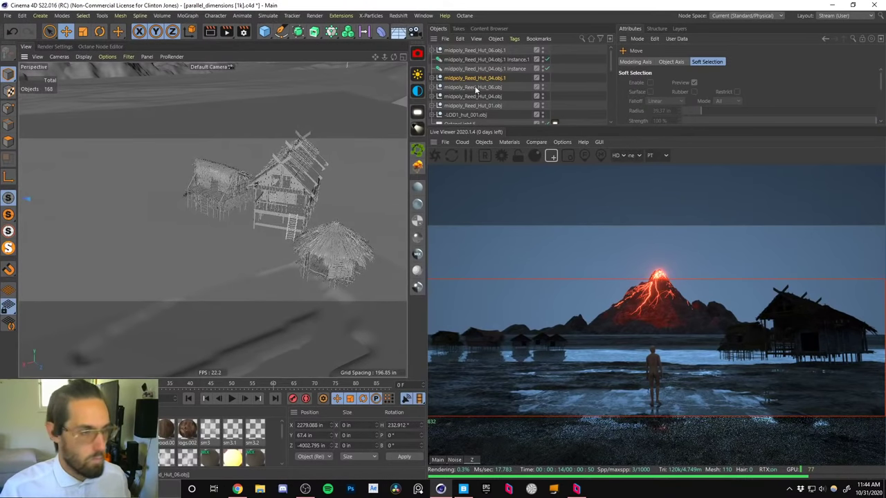
pyautogui.click(296, 191)
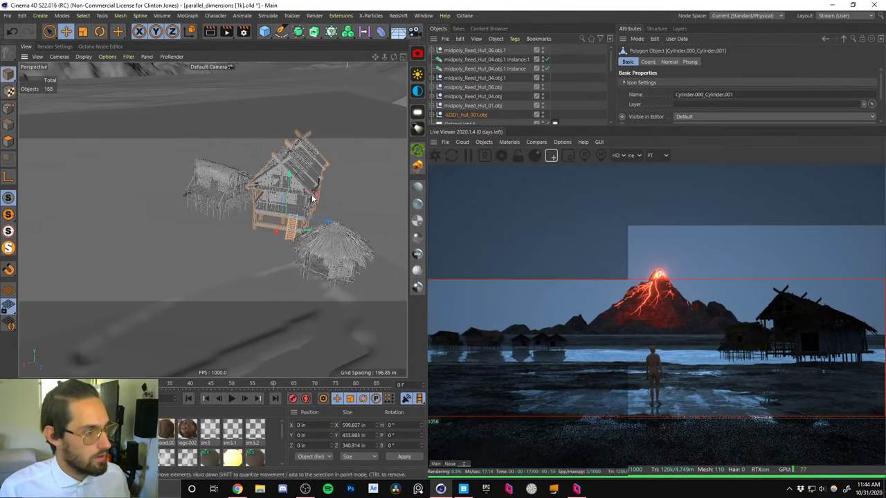
pyautogui.click(457, 115)
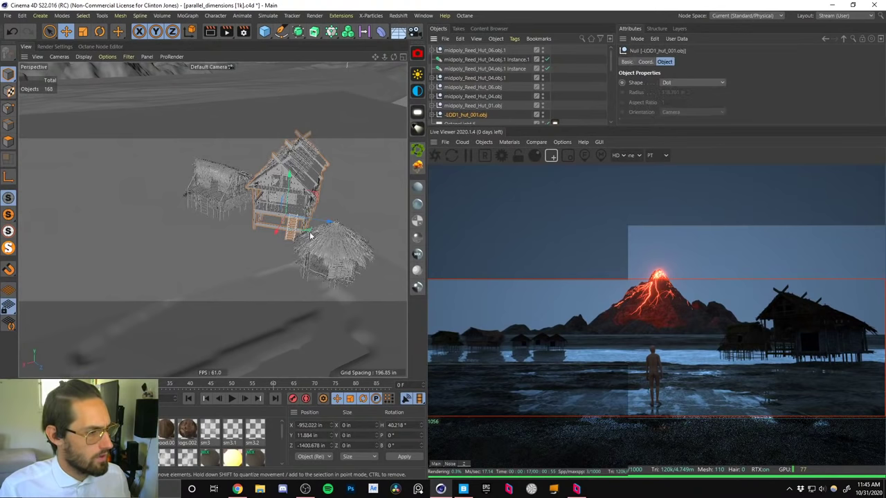
pyautogui.moveTo(310, 235); pyautogui.dragTo(252, 201)
# Move the near hut midpoly_Reed_Hut_06.obj toward the small round hut, to about X -940 in, Z -1343 in.
pyautogui.click(218, 215)
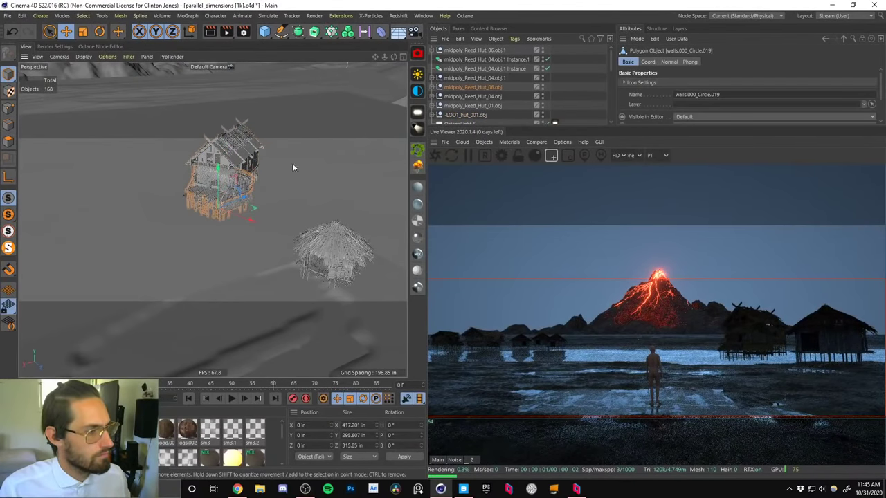
pyautogui.moveTo(254, 211); pyautogui.dragTo(310, 194)
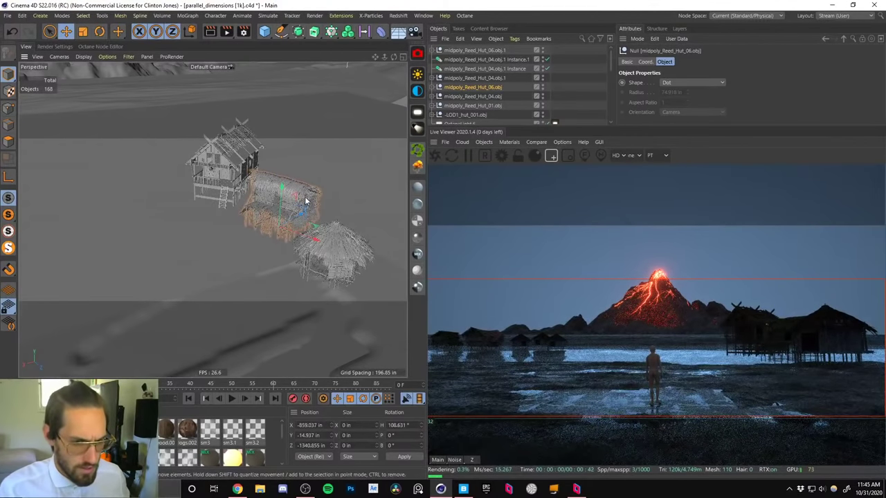
pyautogui.moveTo(318, 228); pyautogui.dragTo(302, 236)
pyautogui.hotkey('ctrl', 'z')
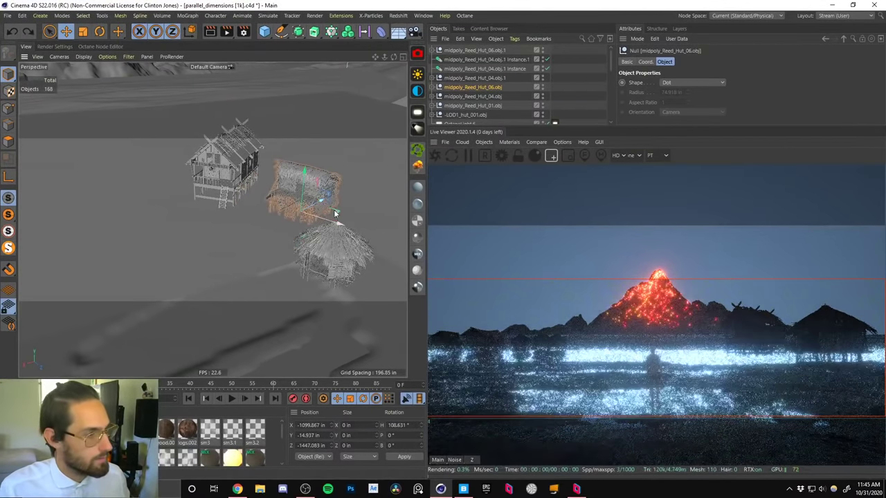
pyautogui.moveTo(337, 212); pyautogui.dragTo(308, 200)
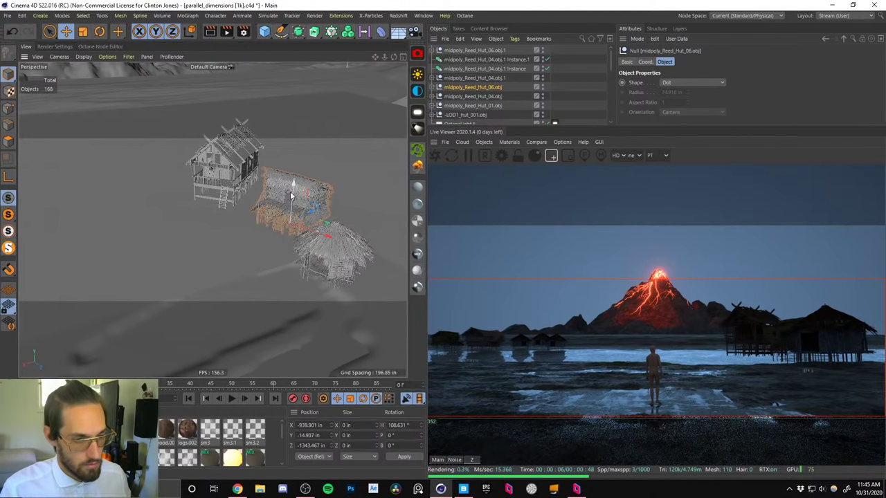
# Hide the large hut -LOD1_hut_001.obj in both the editor and the render.
pyautogui.click(235, 173)
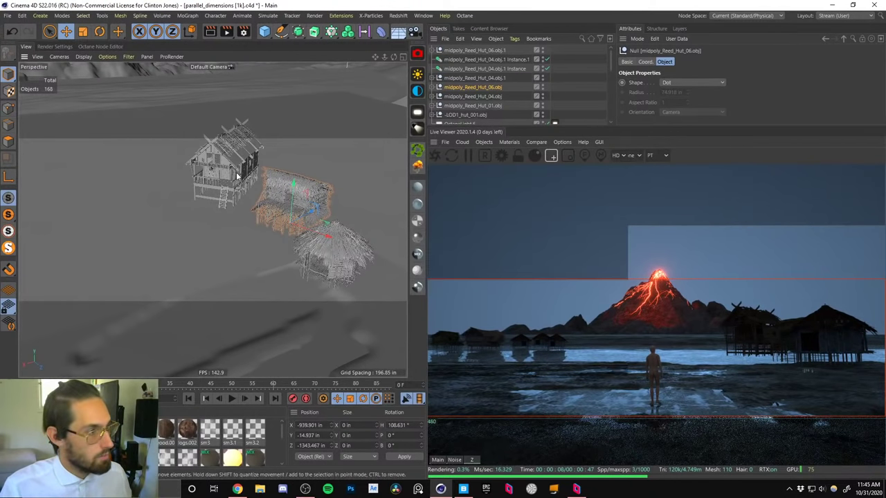
pyautogui.click(464, 114)
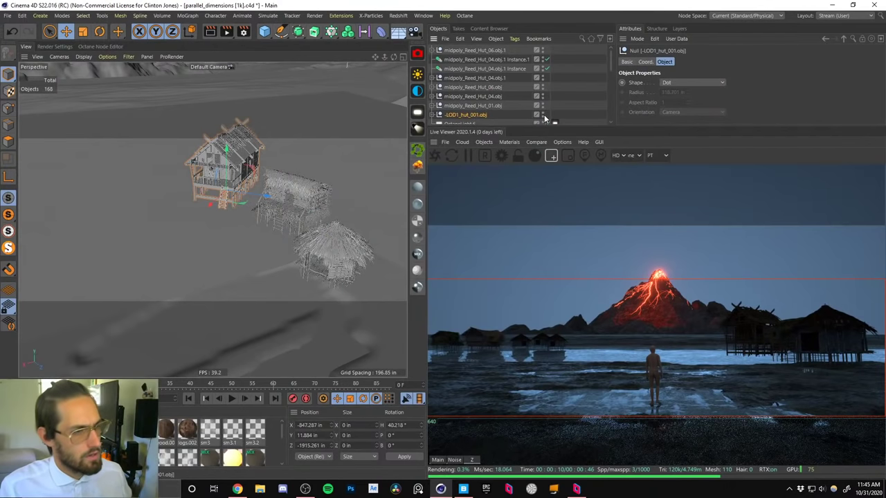
pyautogui.click(543, 113)
# Turn the hut midpoly_Reed_Hut_06.obj to a heading of about 133° at about X -727 in, Z -1579 in, and enlarge it slightly.
pyautogui.click(325, 185)
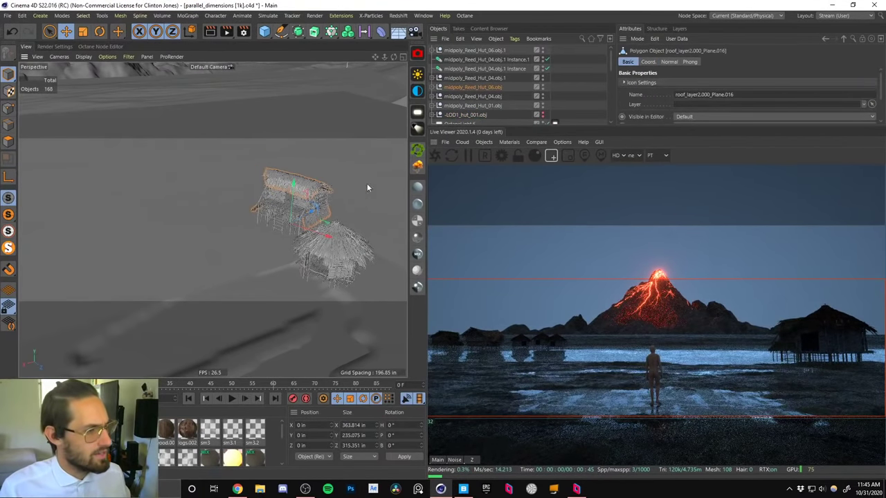
pyautogui.click(445, 88)
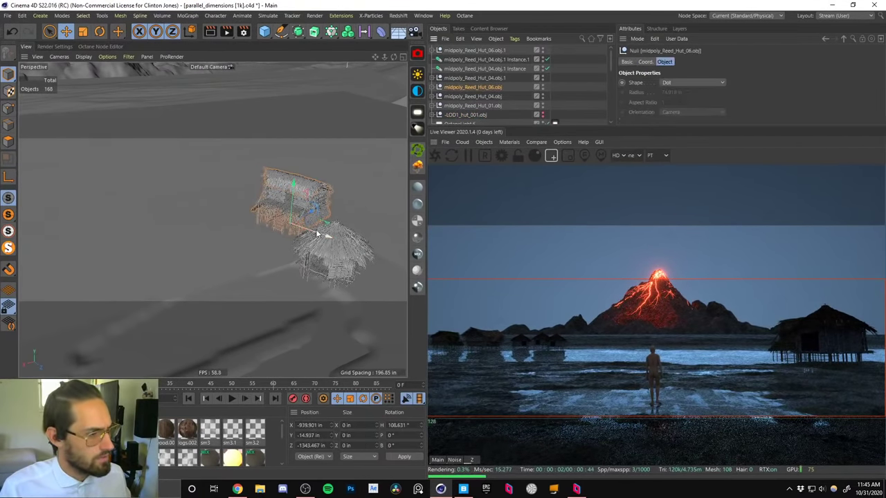
pyautogui.moveTo(317, 234); pyautogui.dragTo(305, 216)
pyautogui.press('r')
pyautogui.press('e')
pyautogui.press('t')
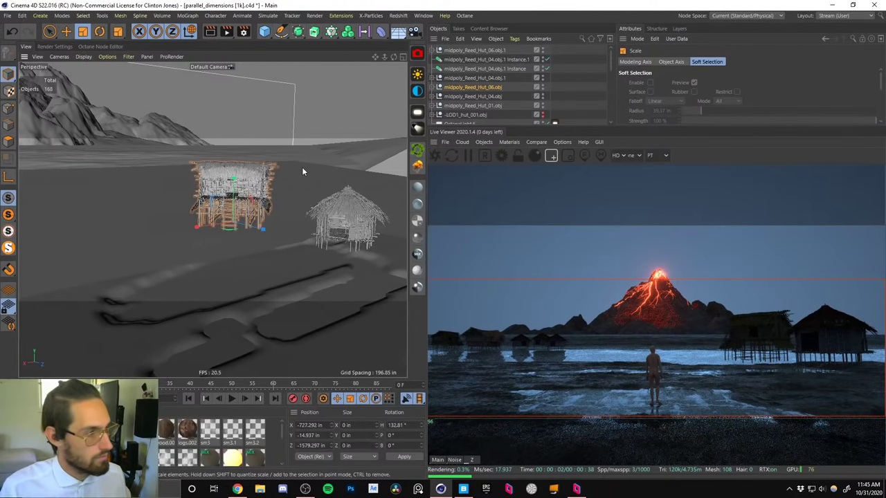
pyautogui.moveTo(302, 166)
pyautogui.mouseDown()
pyautogui.moveTo(315, 164)
pyautogui.moveTo(307, 165)
pyautogui.mouseUp()
# Move midpoly_Reed_Hut_06.obj farther back behind the small round hut, to about X -900 in, Z -1700 in.
pyautogui.press('e')
pyautogui.keyDown('alt'); pyautogui.moveTo(263, 218); pyautogui.dragTo(270, 173); pyautogui.keyUp('alt')
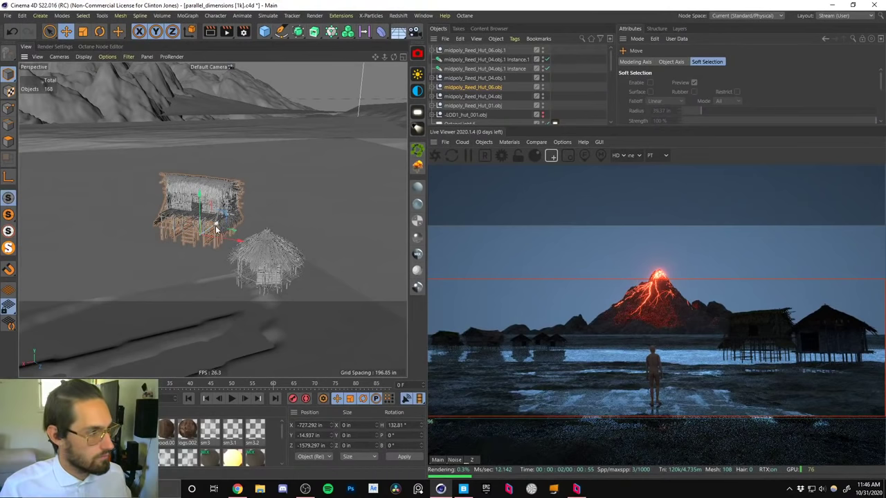
pyautogui.moveTo(216, 230); pyautogui.dragTo(251, 233)
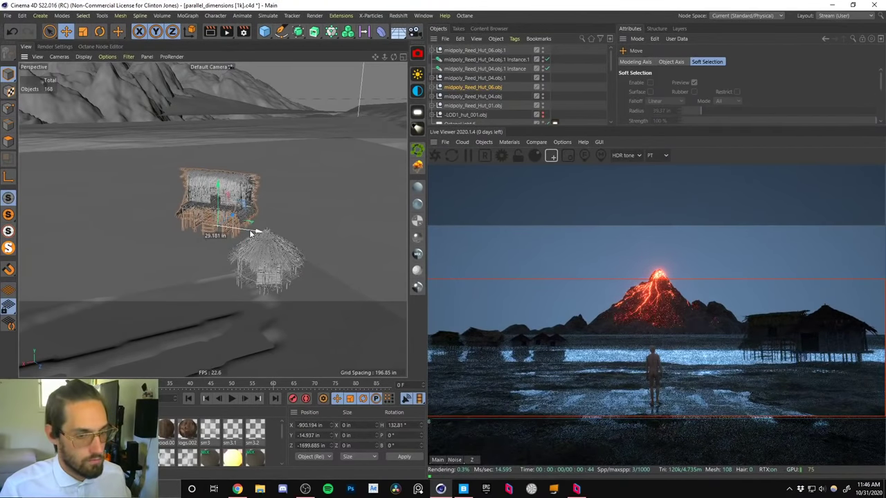
# Check the concept image on the desktop and raise midpoly_Reed_Hut_06.obj to about Y 65 in.
pyautogui.press('super+d')
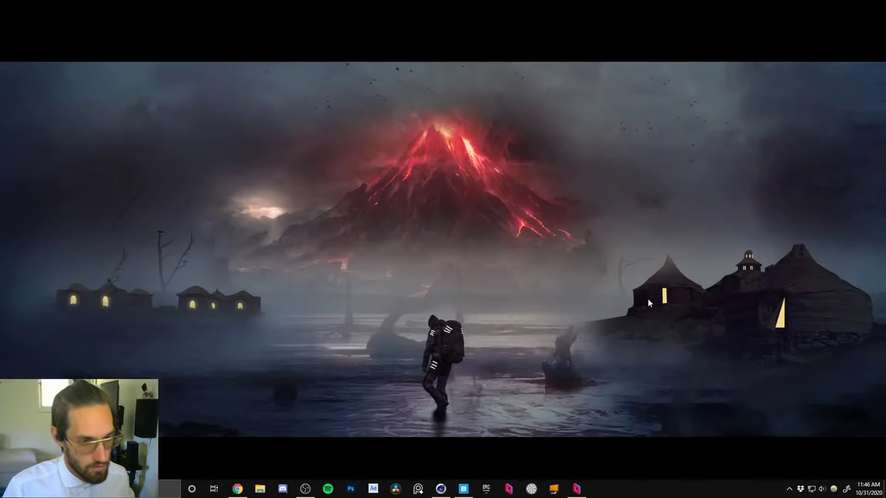
pyautogui.press('super')
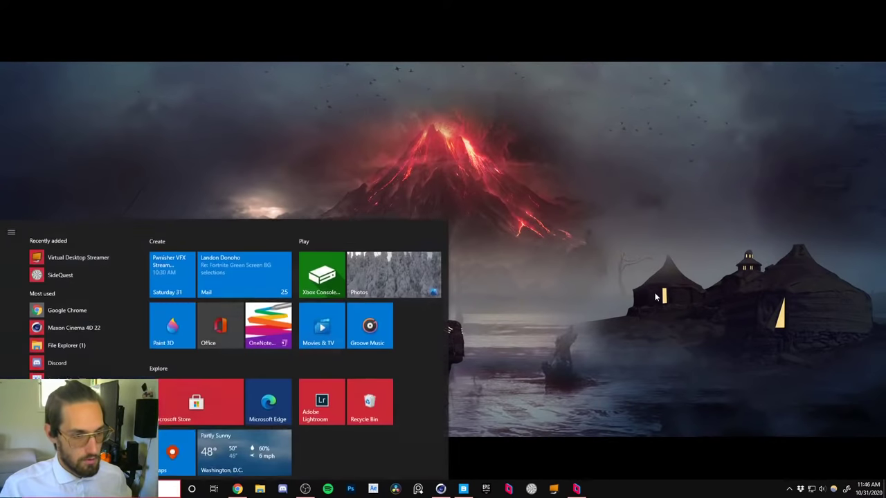
pyautogui.press('super')
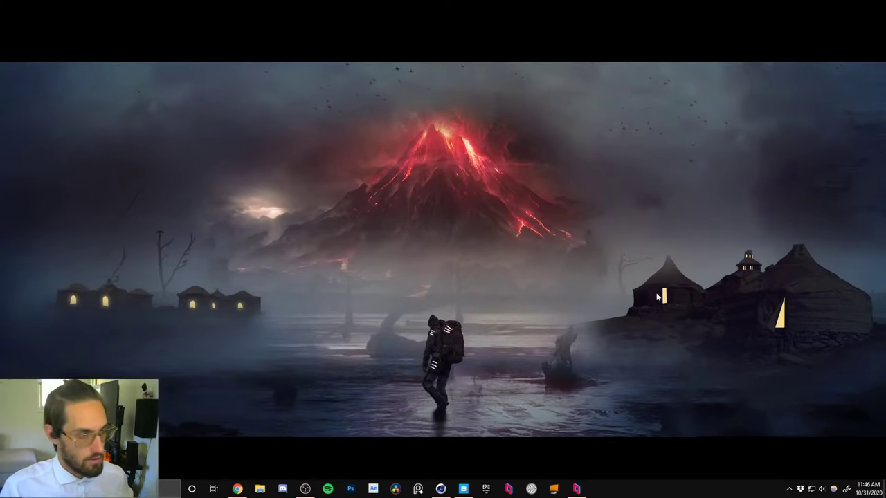
pyautogui.click(465, 489)
pyautogui.click(440, 489)
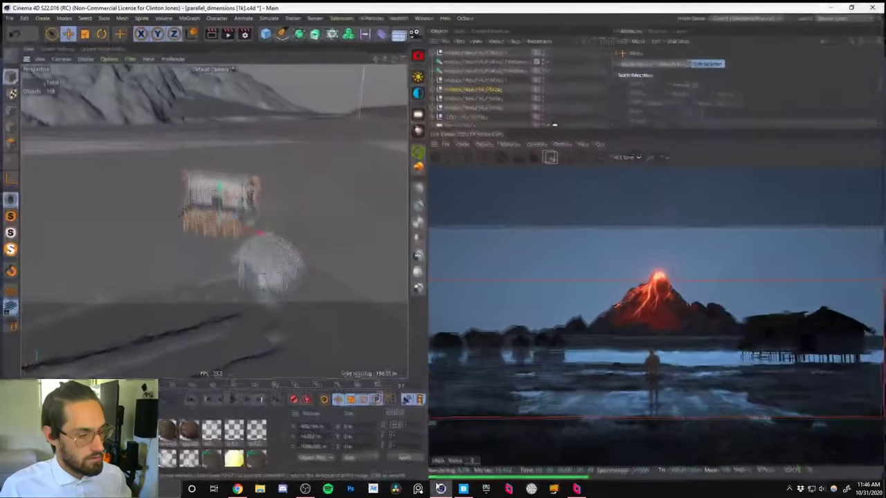
pyautogui.moveTo(217, 195)
pyautogui.mouseDown()
pyautogui.moveTo(237, 185)
pyautogui.moveTo(219, 182)
pyautogui.mouseUp()
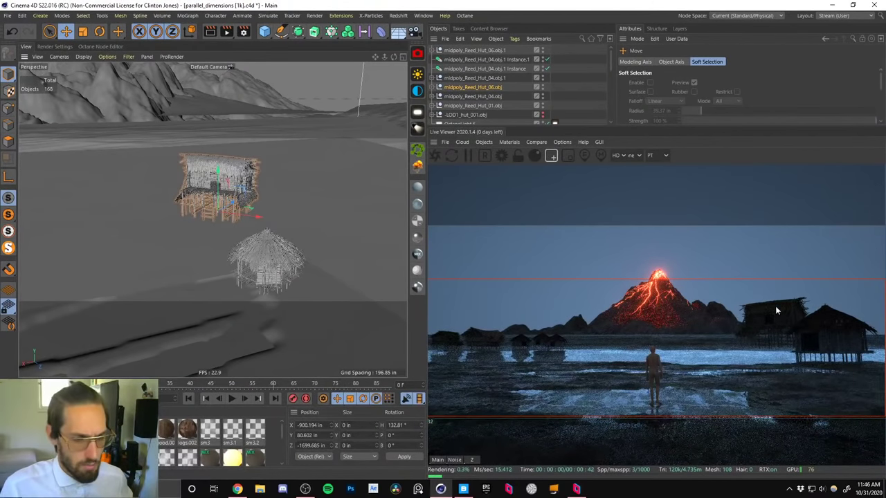
pyautogui.moveTo(218, 180); pyautogui.dragTo(220, 184)
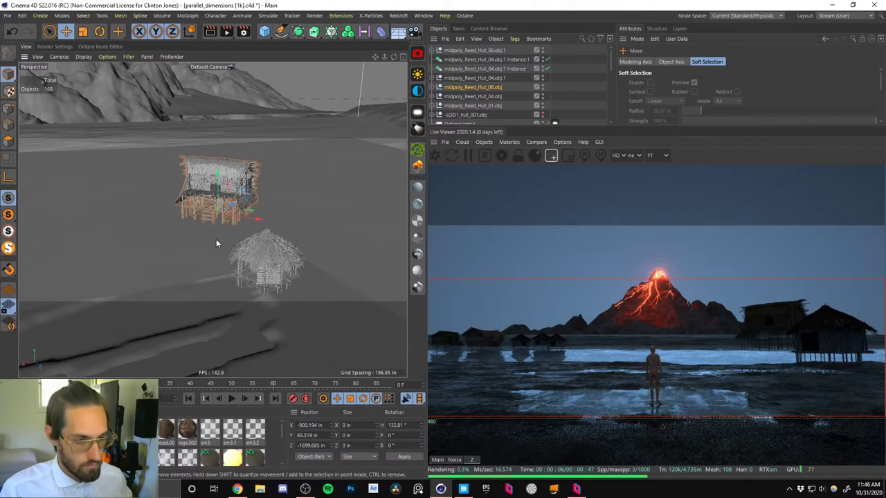
# Compare the near huts with the concept image again and lower midpoly_Reed_Hut_06.obj to about Y 10 in.
pyautogui.keyDown('alt'); pyautogui.moveTo(211, 244); pyautogui.dragTo(269, 187, button='middle'); pyautogui.keyUp('alt')
pyautogui.keyDown('alt'); pyautogui.moveTo(245, 186); pyautogui.dragTo(282, 187); pyautogui.keyUp('alt')
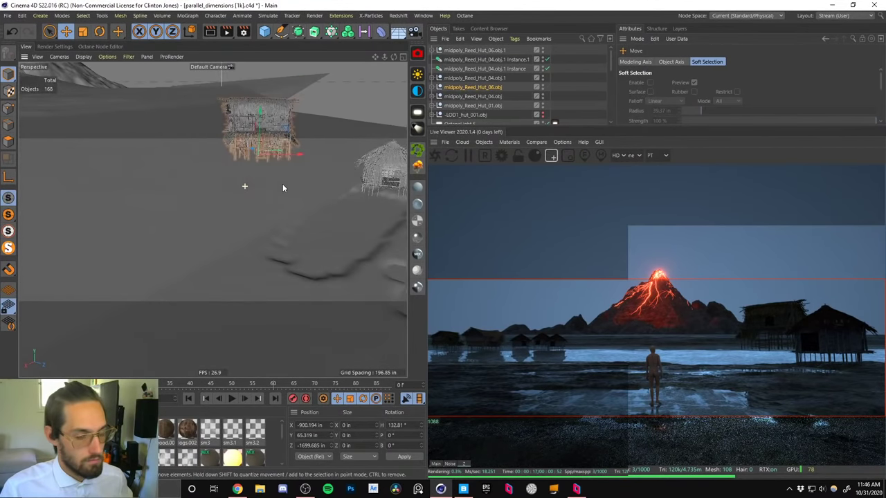
pyautogui.keyDown('alt'); pyautogui.moveTo(314, 188); pyautogui.dragTo(275, 214, button='middle'); pyautogui.keyUp('alt')
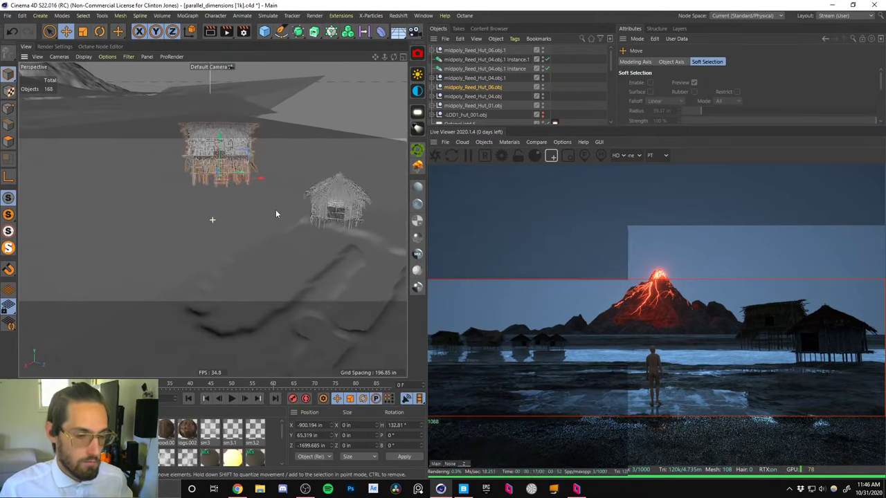
pyautogui.keyDown('alt'); pyautogui.moveTo(276, 214); pyautogui.dragTo(290, 184); pyautogui.keyUp('alt')
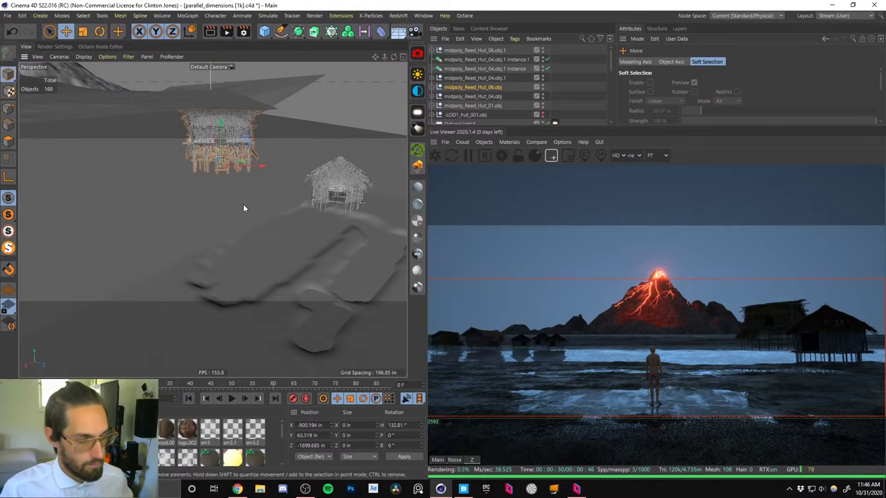
pyautogui.press('super+d')
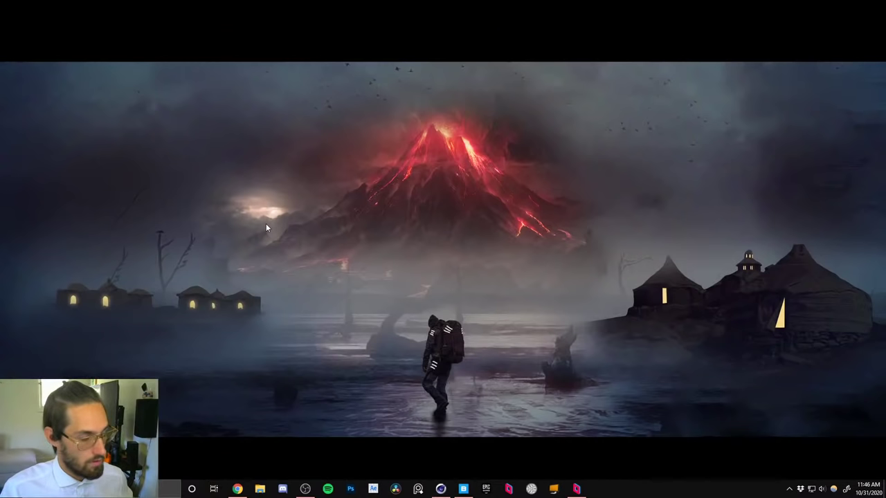
pyautogui.hotkey('alt', 'Tab')
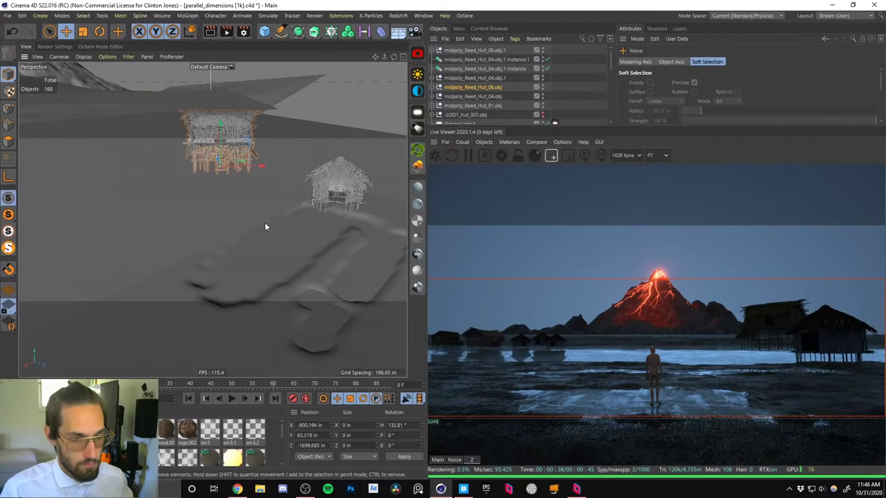
pyautogui.moveTo(221, 137); pyautogui.dragTo(213, 154)
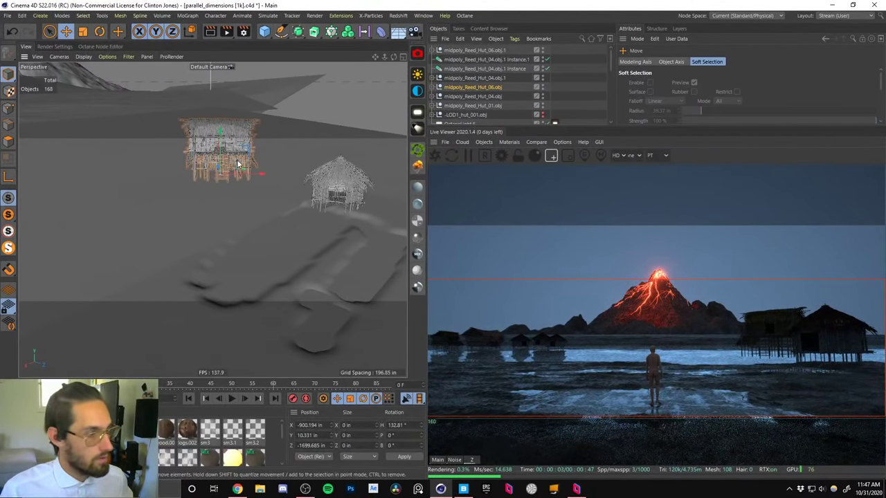
# Copy the distant hut midpoly_Reed_Hut_01.obj over to the near group, at about X -1976 in, Z -1694 in with a heading of about 225°.
pyautogui.click(456, 88)
pyautogui.keyDown('alt'); pyautogui.moveTo(244, 166); pyautogui.dragTo(169, 194, button='right'); pyautogui.keyUp('alt')
pyautogui.scroll(6, 156, 196)
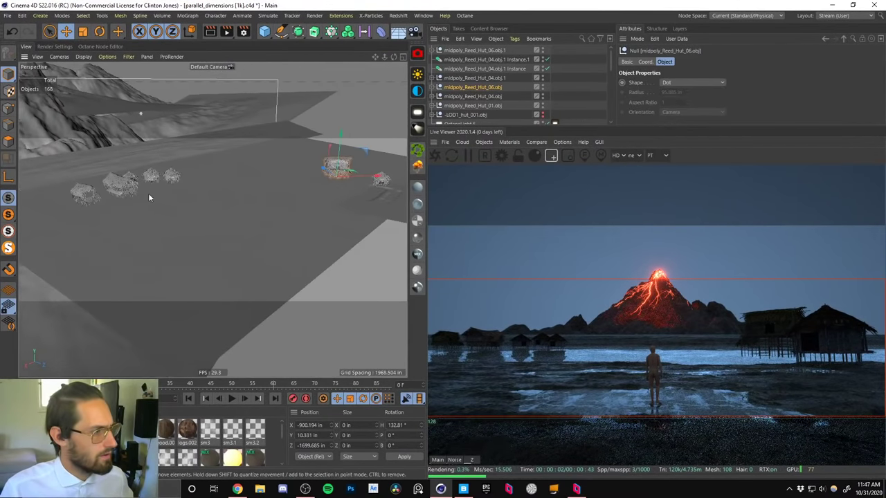
pyautogui.click(130, 185)
pyautogui.click(451, 106)
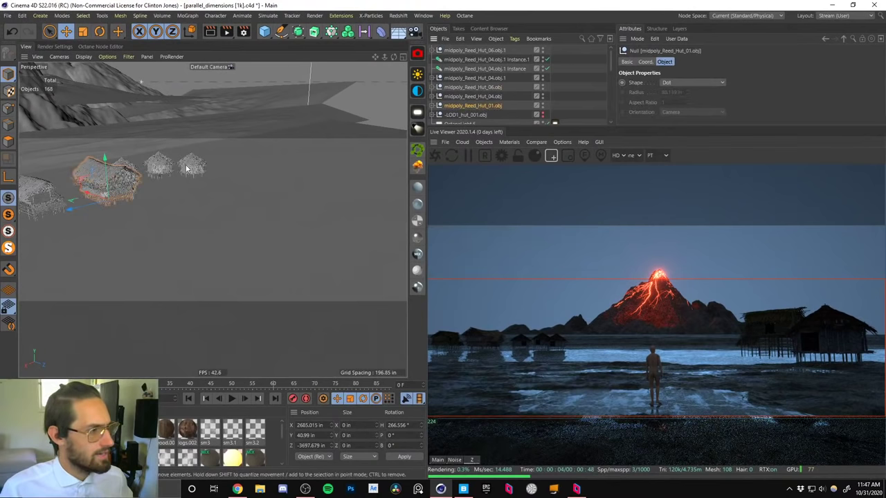
pyautogui.keyDown('ctrl'); pyautogui.moveTo(79, 210); pyautogui.dragTo(395, 192); pyautogui.keyUp('ctrl')
pyautogui.keyDown('alt'); pyautogui.moveTo(346, 194); pyautogui.dragTo(270, 186); pyautogui.keyUp('alt')
pyautogui.press('r')
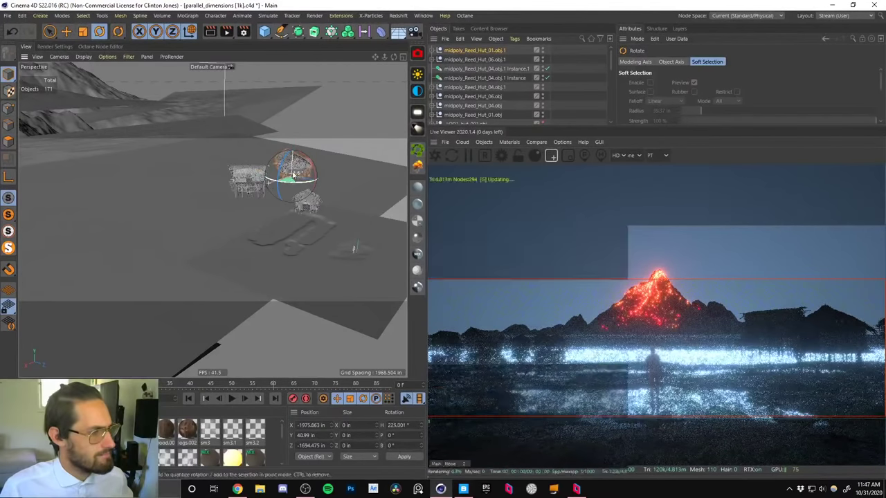
# Rotate the copied hut midpoly_Reed_Hut_01.obj.1 to a heading of about 132°.
pyautogui.press('e')
pyautogui.keyDown('alt'); pyautogui.moveTo(298, 172); pyautogui.dragTo(332, 114, button='right'); pyautogui.keyUp('alt')
pyautogui.keyDown('alt'); pyautogui.moveTo(298, 166); pyautogui.dragTo(236, 172); pyautogui.keyUp('alt')
pyautogui.press('r')
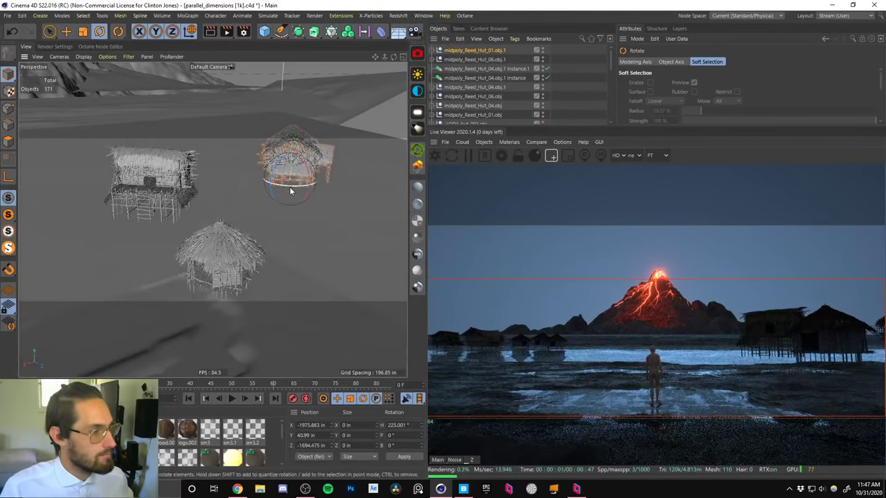
pyautogui.moveTo(290, 186); pyautogui.dragTo(235, 171)
pyautogui.press('e')
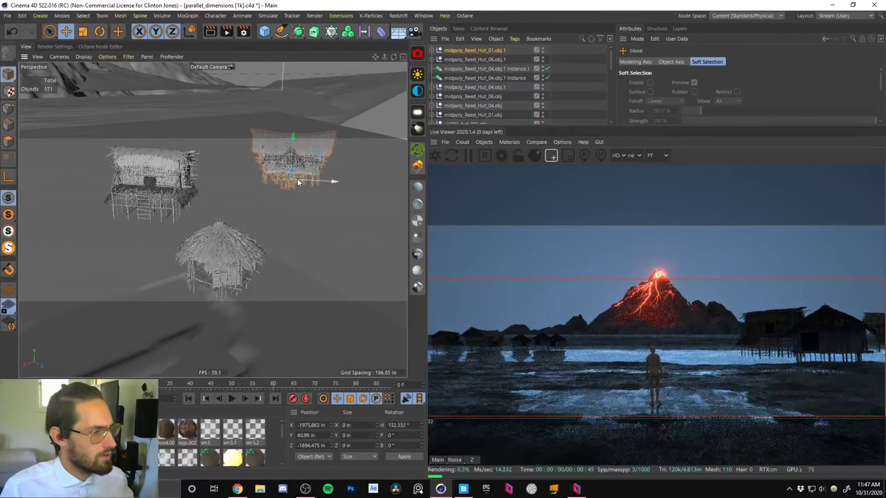
# Place the copied hut beside the near huts at about X -1253 in, Z -1185 in with a heading of about 88°, and enlarge it.
pyautogui.keyDown('alt'); pyautogui.moveTo(296, 175); pyautogui.dragTo(195, 235); pyautogui.keyUp('alt')
pyautogui.moveTo(172, 225); pyautogui.dragTo(199, 208)
pyautogui.press('r')
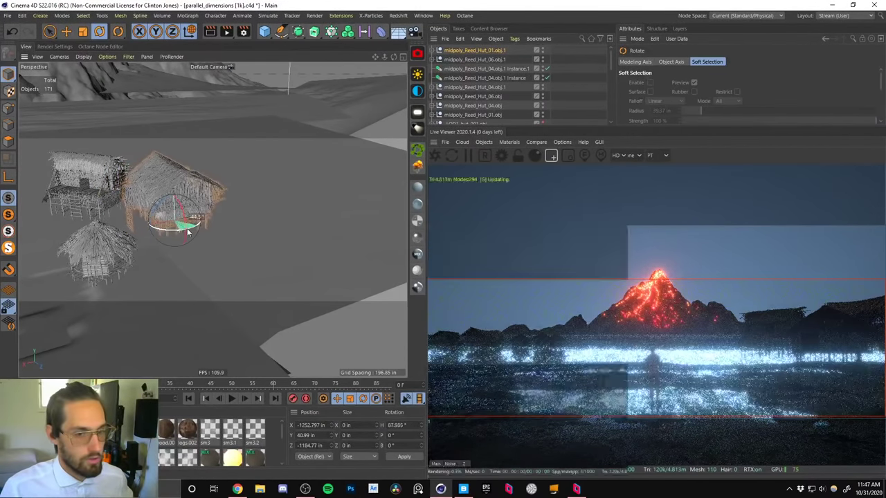
pyautogui.moveTo(220, 136); pyautogui.dragTo(307, 115)
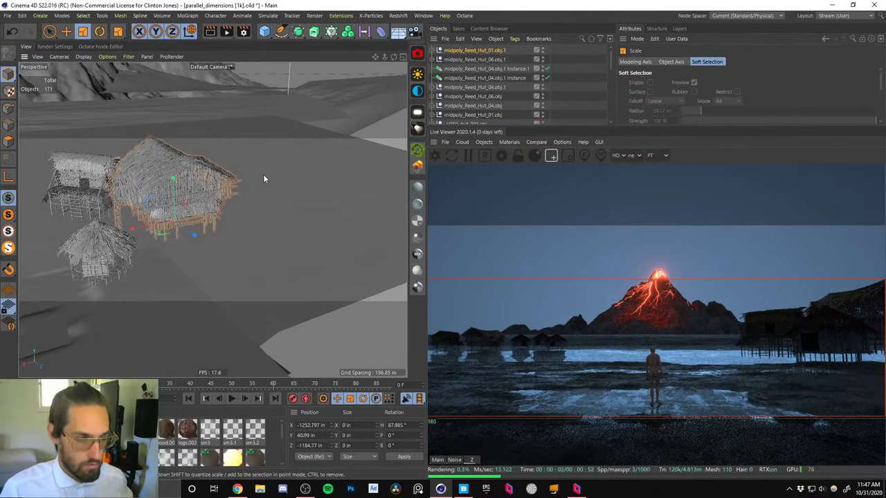
pyautogui.keyDown('alt'); pyautogui.moveTo(292, 156); pyautogui.dragTo(384, 133, button='middle'); pyautogui.keyUp('alt')
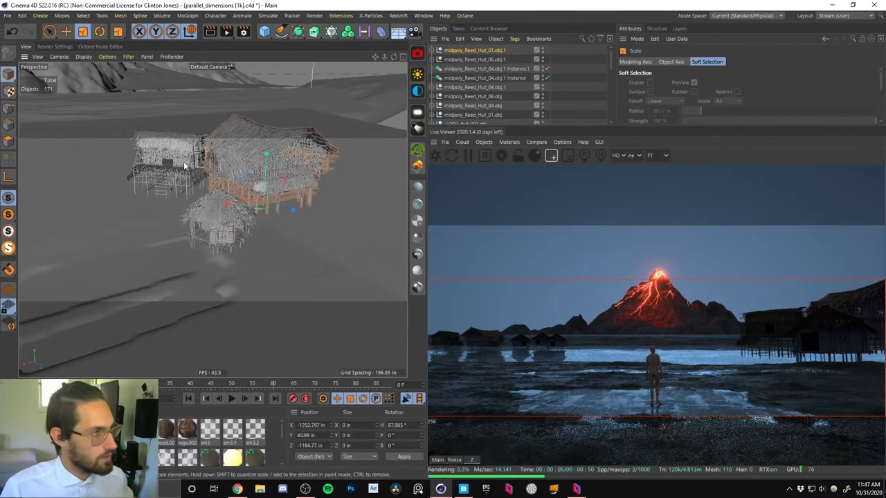
# Hide midpoly_Reed_Hut_06.obj in the editor and render, and scale the copied hut midpoly_Reed_Hut_01.obj.1 down slightly.
pyautogui.click(183, 163)
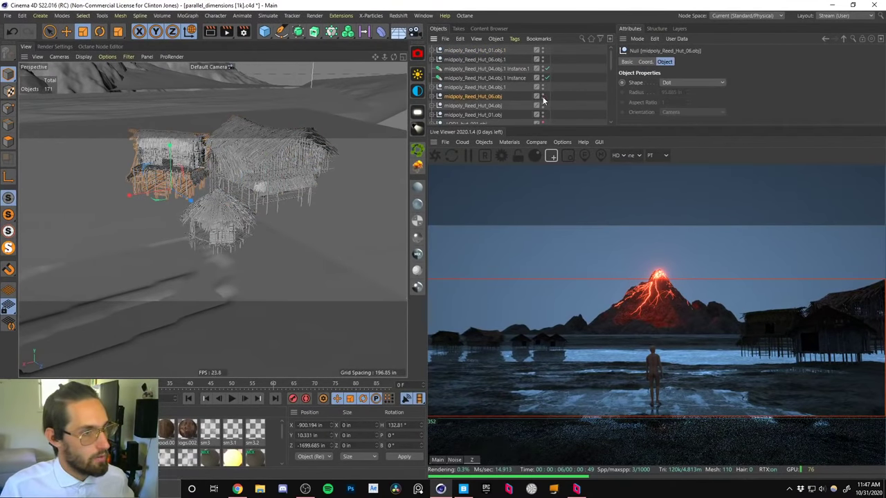
pyautogui.click(543, 97)
pyautogui.click(303, 175)
pyautogui.press('r')
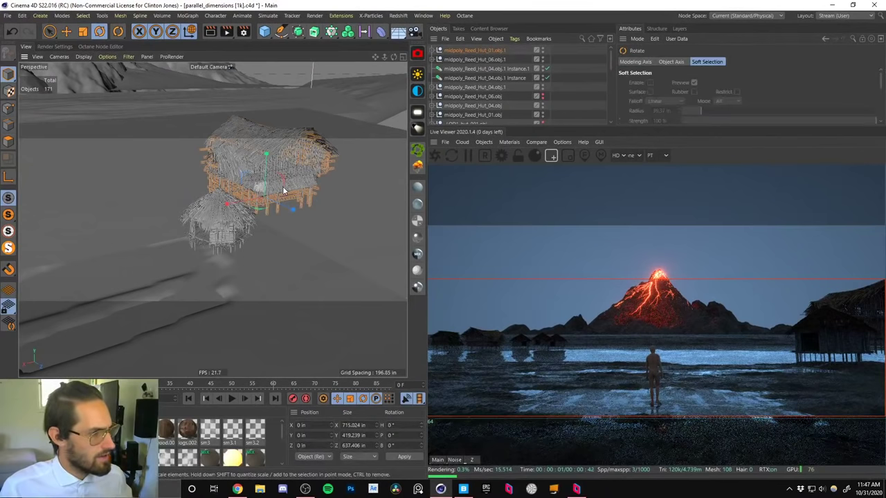
pyautogui.click(464, 51)
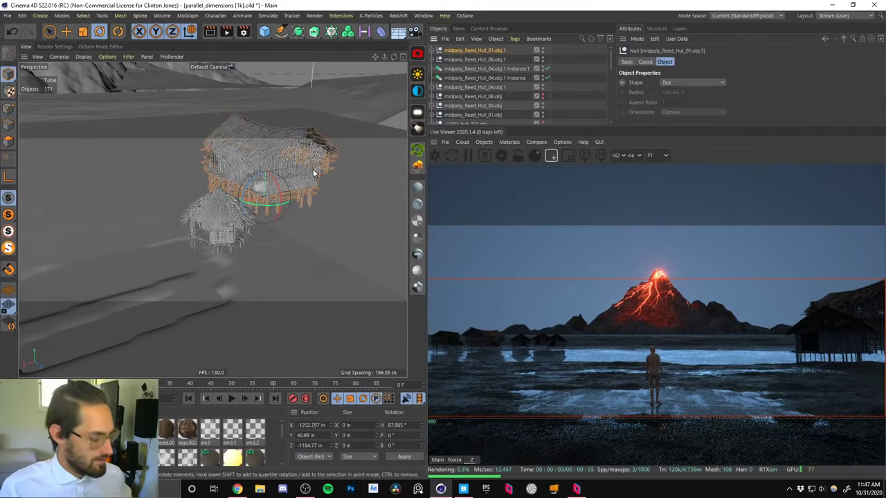
pyautogui.press('t')
pyautogui.click(468, 52)
pyautogui.moveTo(297, 173); pyautogui.dragTo(273, 172)
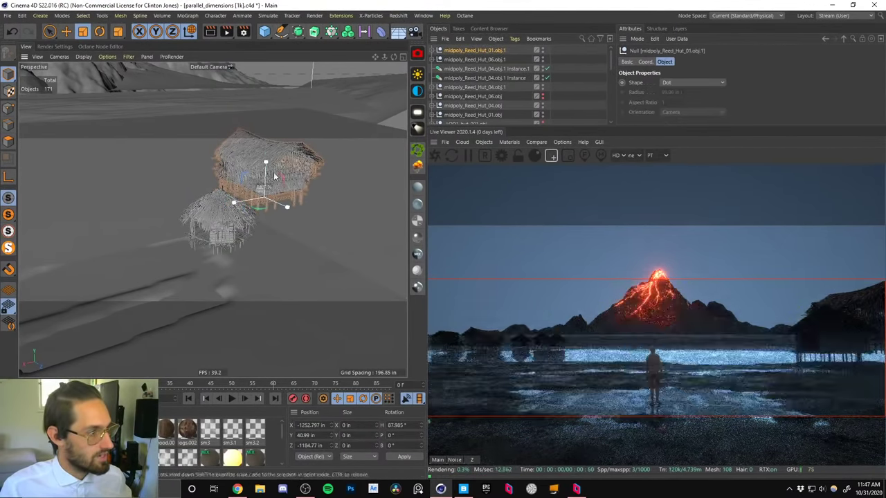
# Rotate the copied hut midpoly_Reed_Hut_01.obj.1 to a heading of about 125° and move it to about X -962, Y 84, Z -1601 in.
pyautogui.press('r')
pyautogui.press('e')
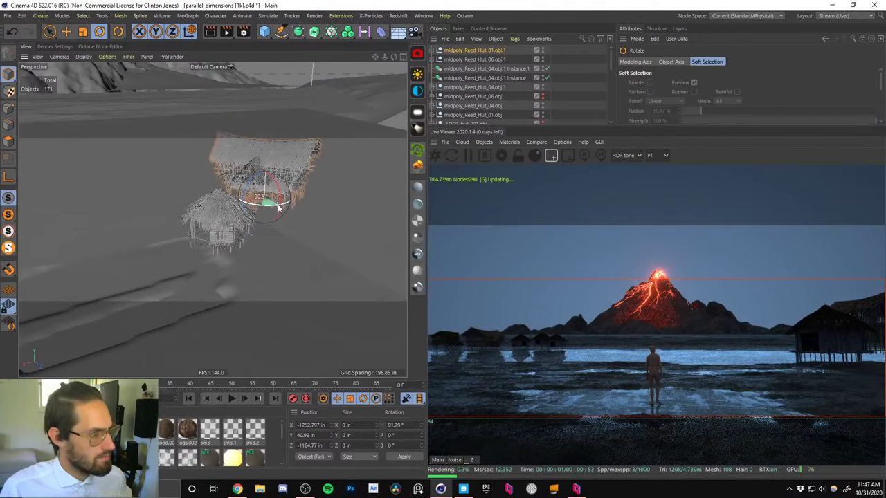
pyautogui.moveTo(303, 199); pyautogui.dragTo(233, 192)
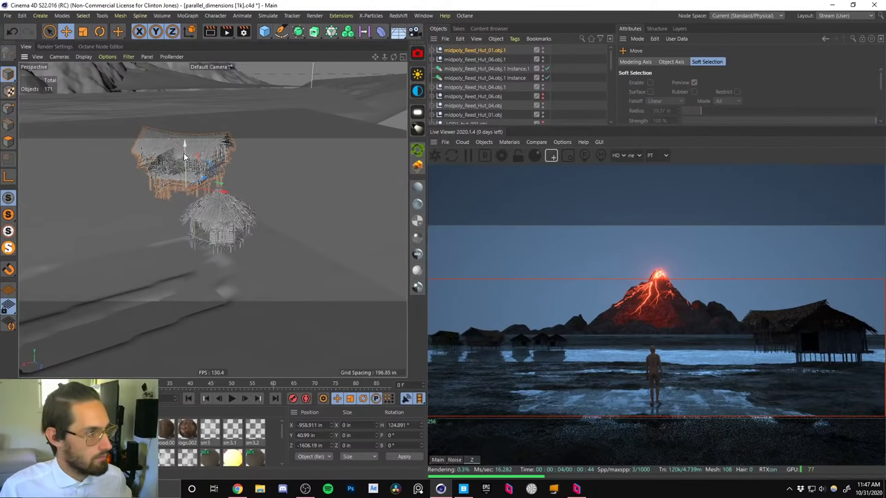
pyautogui.moveTo(184, 157)
pyautogui.mouseDown()
pyautogui.moveTo(185, 147)
pyautogui.moveTo(194, 155)
pyautogui.mouseUp()
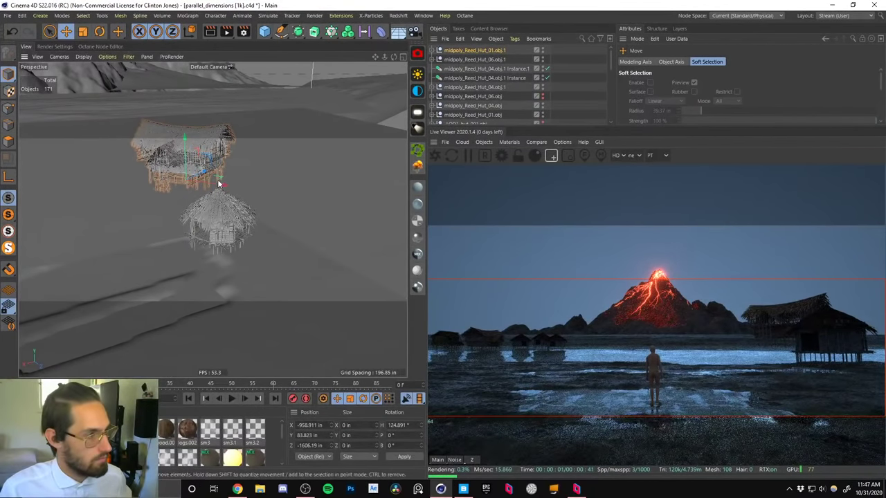
pyautogui.moveTo(222, 184); pyautogui.dragTo(220, 184)
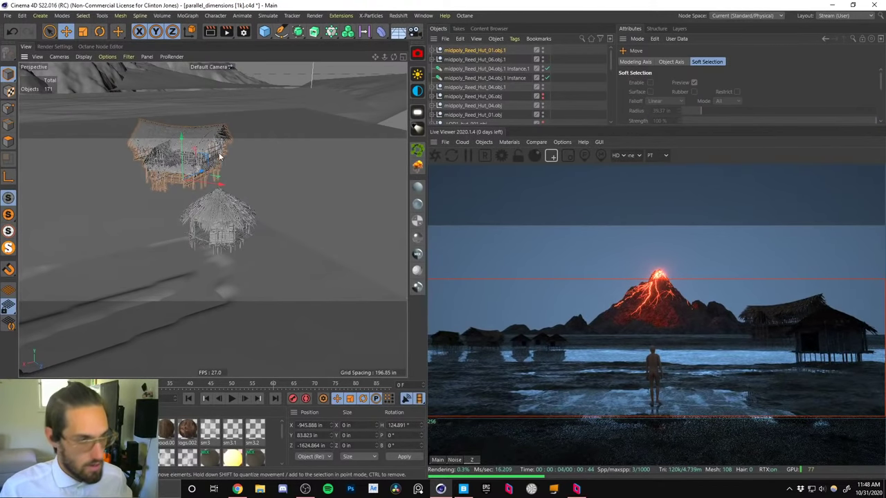
pyautogui.moveTo(223, 187); pyautogui.dragTo(222, 188)
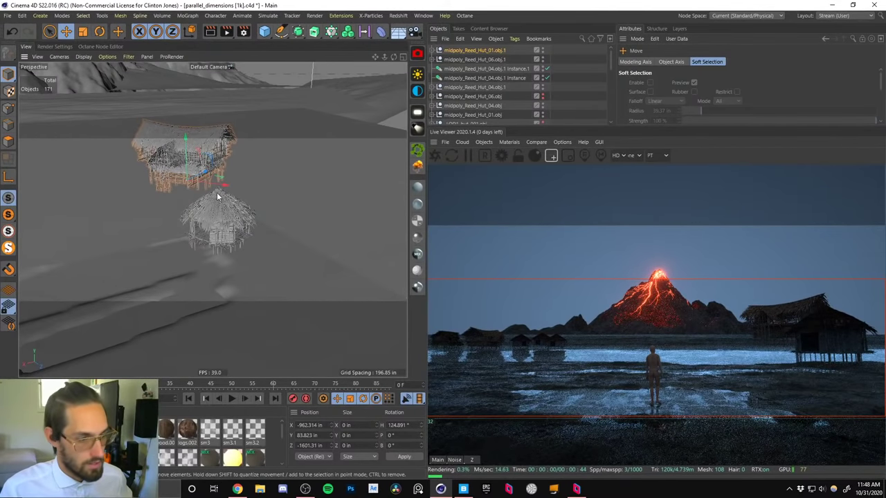
# Show midpoly_Reed_Hut_06.obj again and move it out to the volcano side of the near huts, clear of the copied hut.
pyautogui.keyDown('alt'); pyautogui.moveTo(218, 166); pyautogui.dragTo(159, 218, button='right'); pyautogui.keyUp('alt')
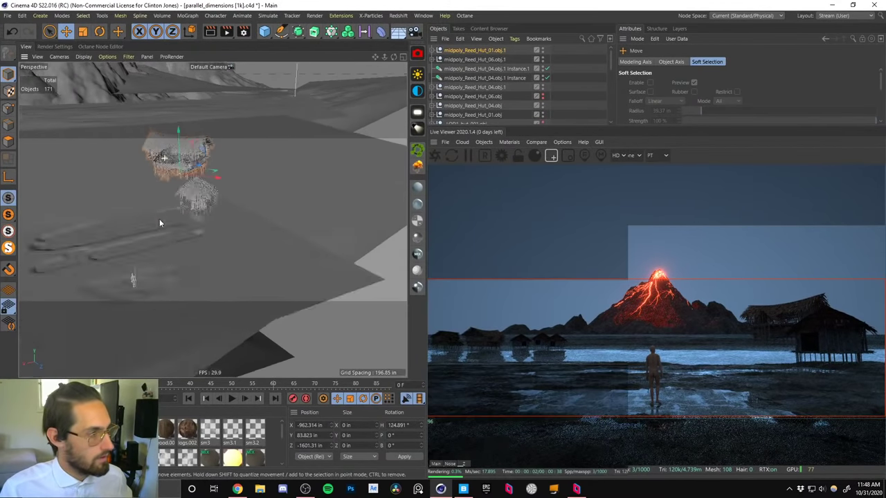
pyautogui.keyDown('alt'); pyautogui.moveTo(159, 218); pyautogui.dragTo(197, 209, button='middle'); pyautogui.keyUp('alt')
pyautogui.click(460, 89)
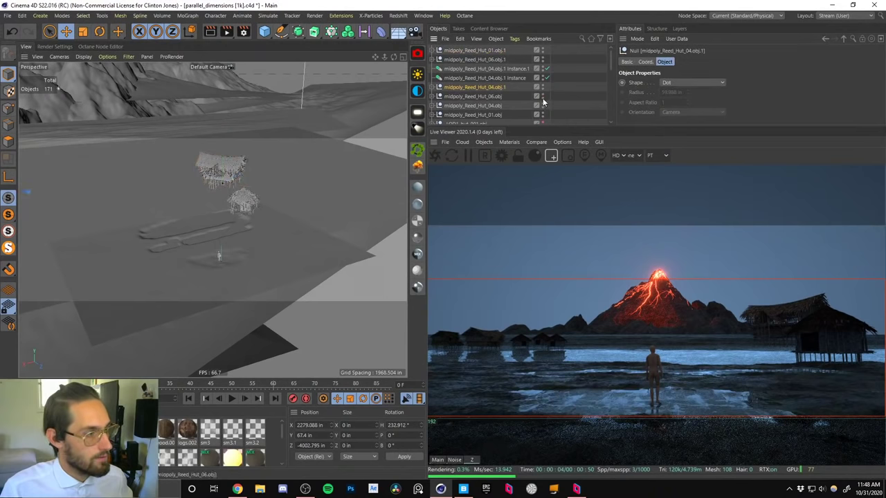
pyautogui.click(484, 97)
pyautogui.scroll(5, 195, 142)
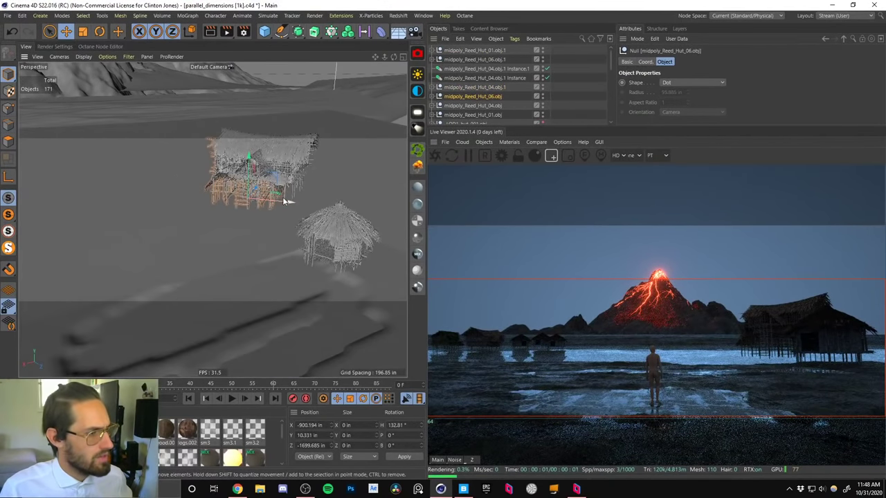
pyautogui.moveTo(276, 201); pyautogui.dragTo(227, 209)
# Move the copied hut midpoly_Reed_Hut_01.obj.1 farther back between the two near huts, to about X -1126, Y 100, Z -1996 in.
pyautogui.click(267, 174)
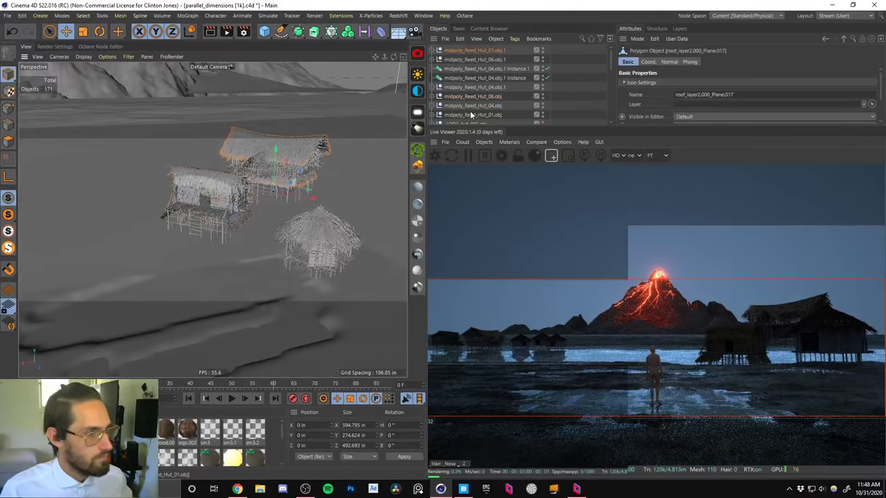
pyautogui.click(474, 52)
pyautogui.moveTo(309, 198); pyautogui.dragTo(255, 208)
pyautogui.moveTo(319, 183)
pyautogui.mouseDown()
pyautogui.moveTo(345, 181)
pyautogui.moveTo(293, 172)
pyautogui.moveTo(328, 182)
pyautogui.mouseUp()
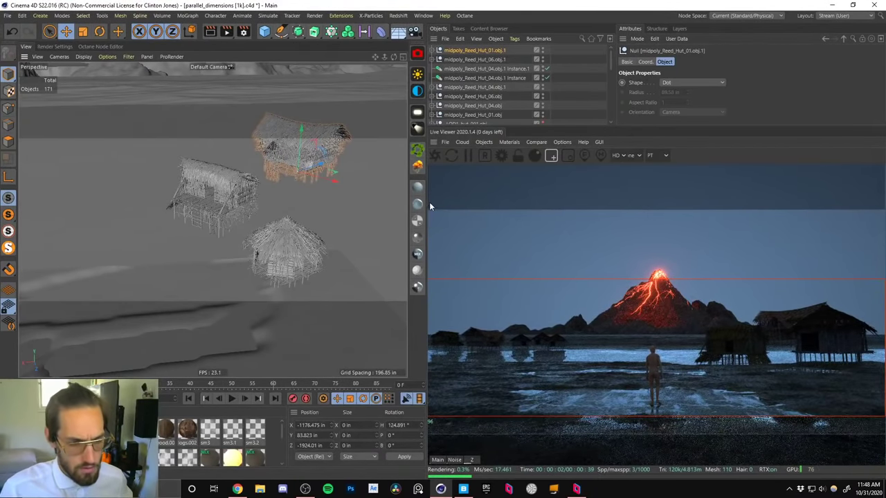
pyautogui.moveTo(328, 182); pyautogui.dragTo(316, 177)
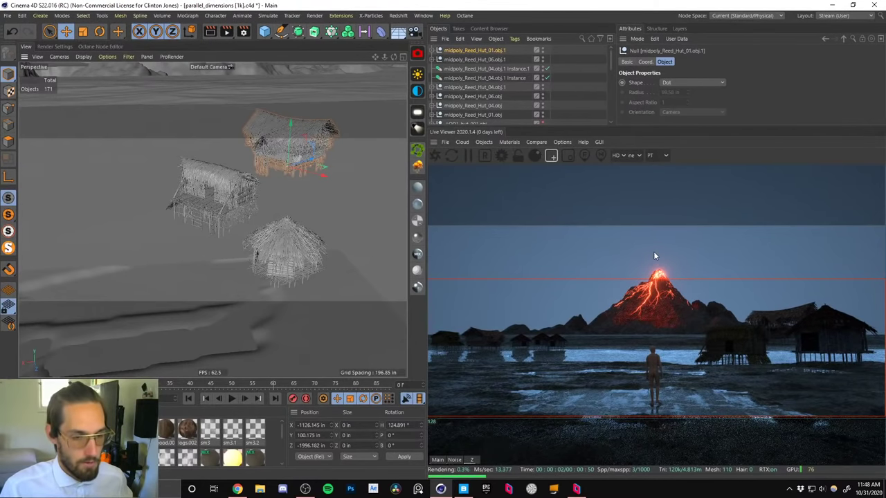
# Copy the Landscape ground patch under the near huts, at about X -921, Y 42, Z 18320 in with a heading of about 282°.
pyautogui.keyDown('alt'); pyautogui.moveTo(295, 184); pyautogui.dragTo(296, 156); pyautogui.keyUp('alt')
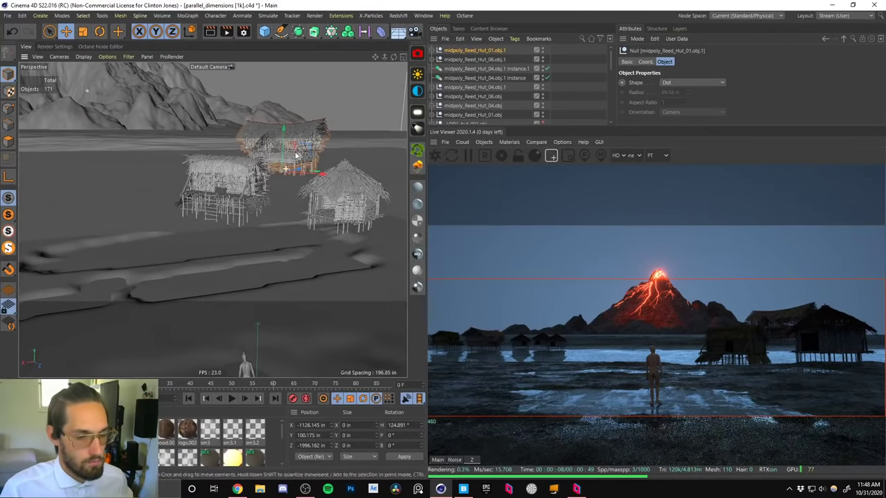
pyautogui.keyDown('alt'); pyautogui.moveTo(237, 217); pyautogui.dragTo(300, 213); pyautogui.keyUp('alt')
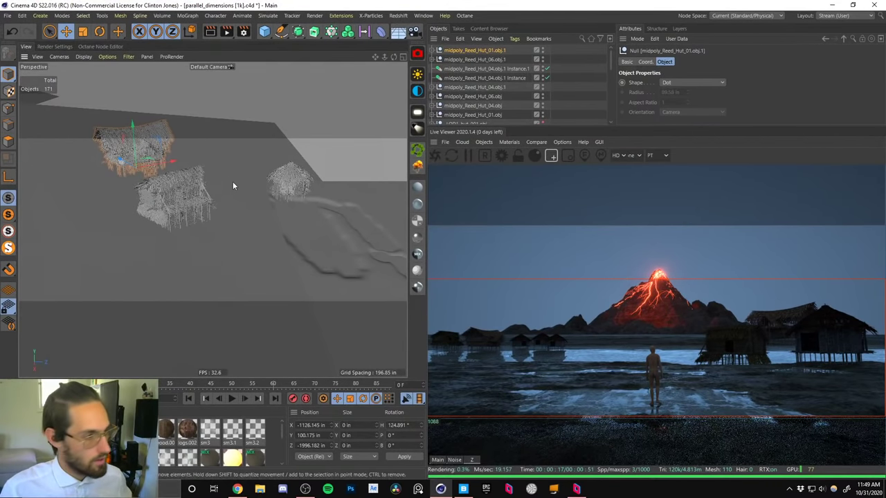
pyautogui.keyDown('alt'); pyautogui.moveTo(233, 186); pyautogui.dragTo(293, 196); pyautogui.keyUp('alt')
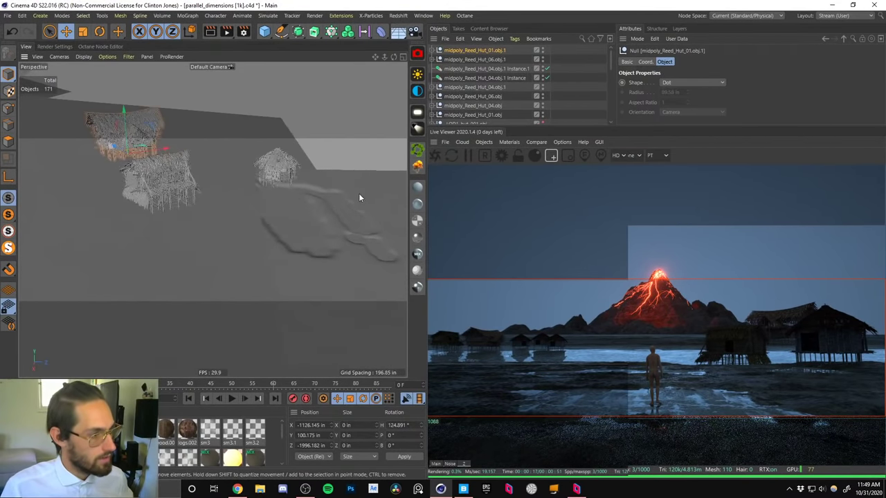
pyautogui.keyDown('alt'); pyautogui.moveTo(213, 218); pyautogui.dragTo(108, 219); pyautogui.keyUp('alt')
pyautogui.click(263, 196)
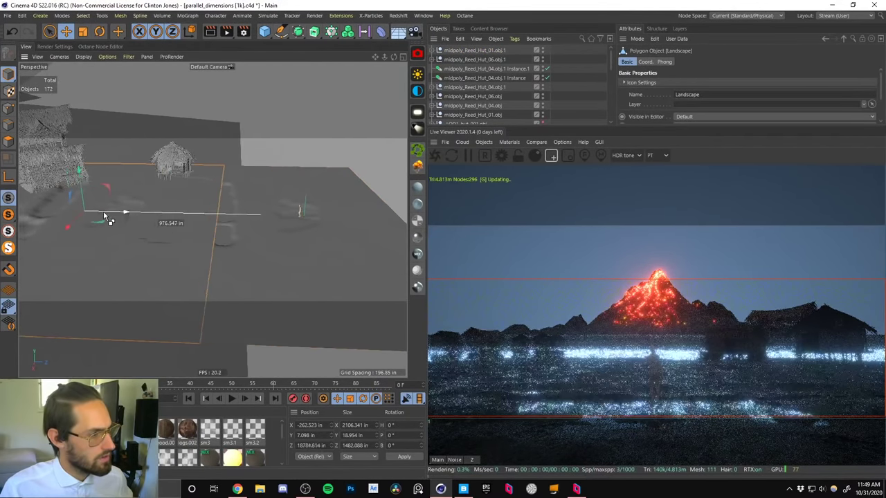
pyautogui.keyDown('alt'); pyautogui.moveTo(152, 198); pyautogui.dragTo(172, 187); pyautogui.keyUp('alt')
pyautogui.press('r')
pyautogui.press('e')
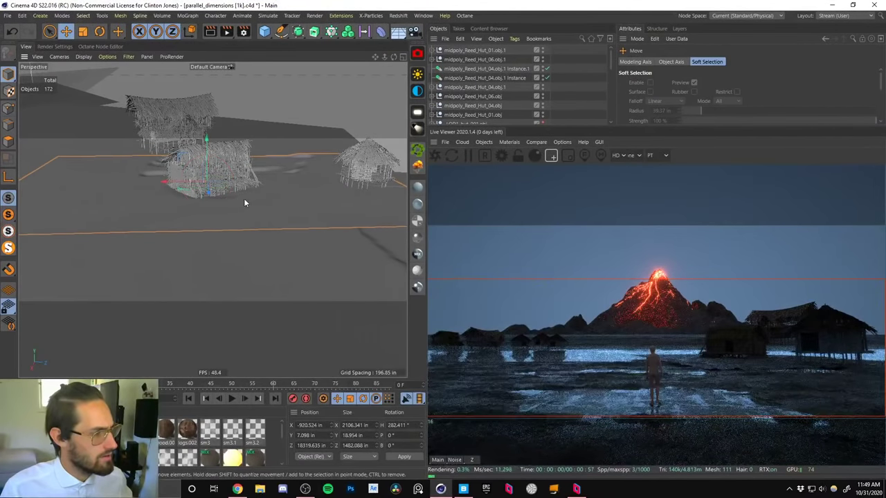
pyautogui.keyDown('alt'); pyautogui.moveTo(244, 200); pyautogui.dragTo(170, 197); pyautogui.keyUp('alt')
pyautogui.moveTo(255, 138)
pyautogui.mouseDown()
pyautogui.moveTo(250, 183)
pyautogui.moveTo(256, 141)
pyautogui.mouseUp()
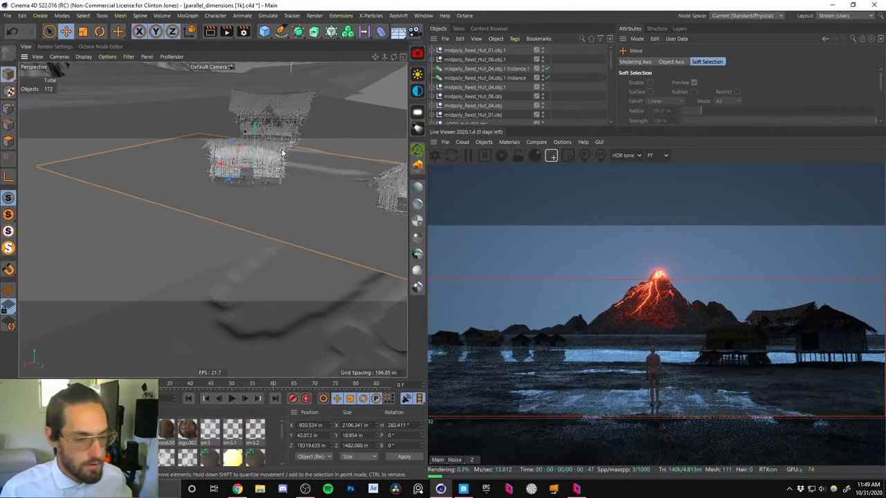
# Select a polygon of the copied Landscape beside midpoly_Reed_Hut_06.obj and grow the selection into a large square patch.
pyautogui.keyDown('alt'); pyautogui.moveTo(242, 179); pyautogui.dragTo(73, 194); pyautogui.keyUp('alt')
pyautogui.click(9, 143)
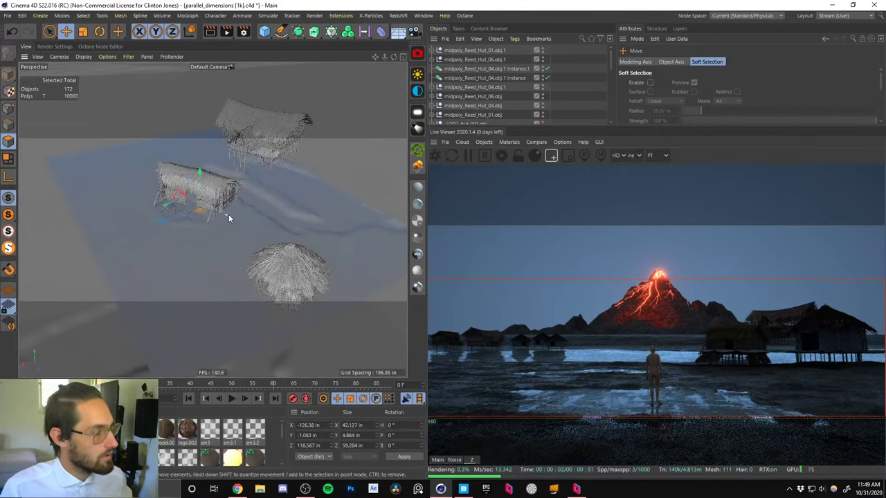
pyautogui.click(230, 210)
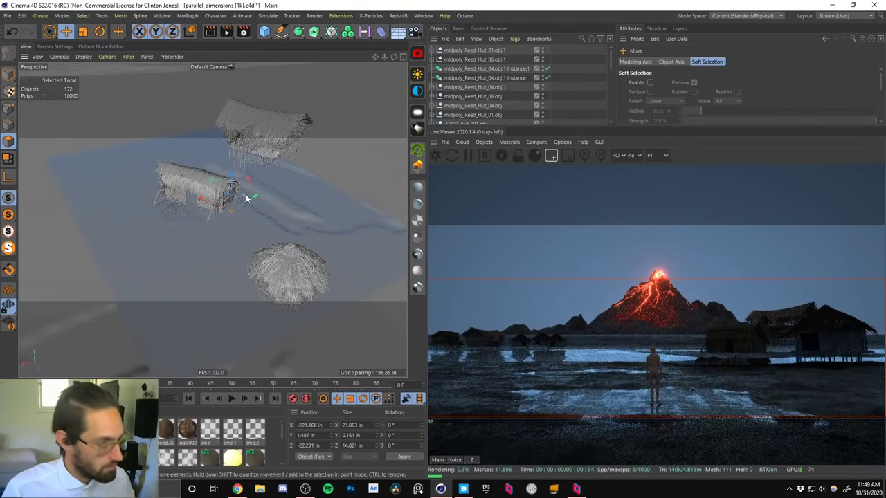
pyautogui.press('u')
pyautogui.press('y')
pyautogui.press('u')
pyautogui.press('y')
pyautogui.press('u')
pyautogui.press('y')
pyautogui.press('u')
pyautogui.press('y')
pyautogui.press('u')
pyautogui.press('y')
pyautogui.press('u')
pyautogui.press('y')
pyautogui.press('u')
pyautogui.press('y')
pyautogui.press('u')
pyautogui.press('y')
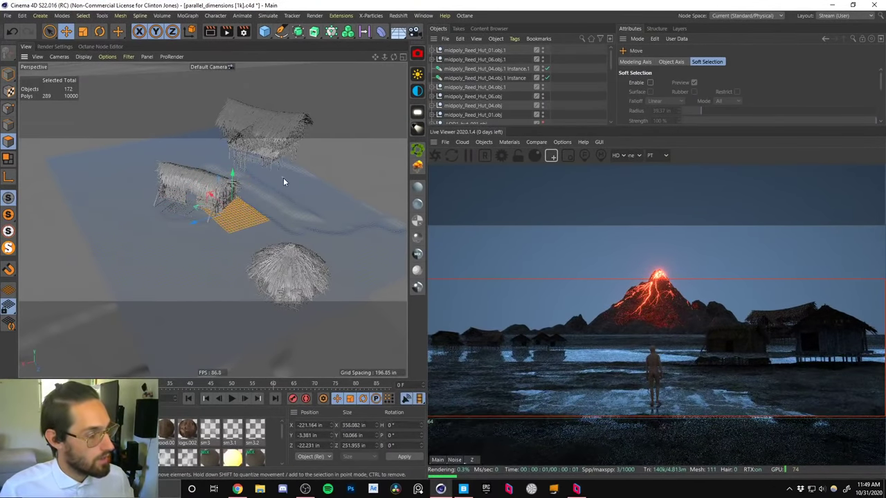
pyautogui.press('u')
pyautogui.press('g')
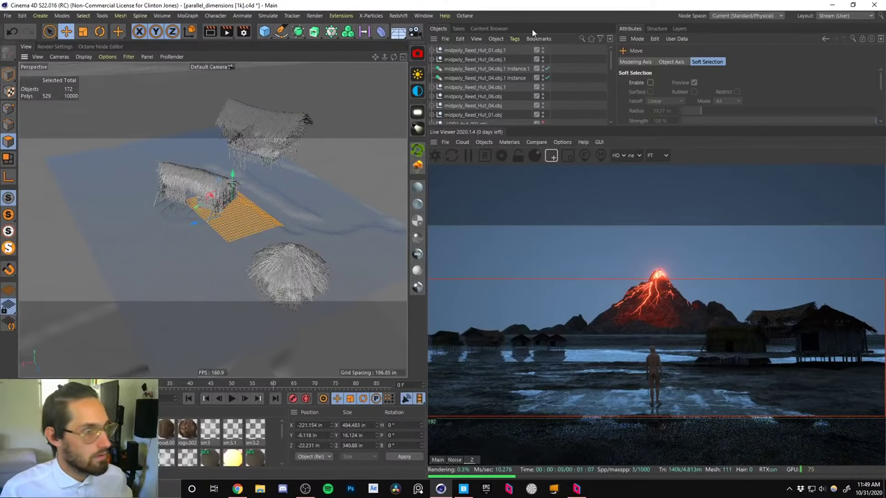
# Enable soft selection with a 450 in radius and Bell falloff, and raise the selected ground into a mound.
pyautogui.click(649, 82)
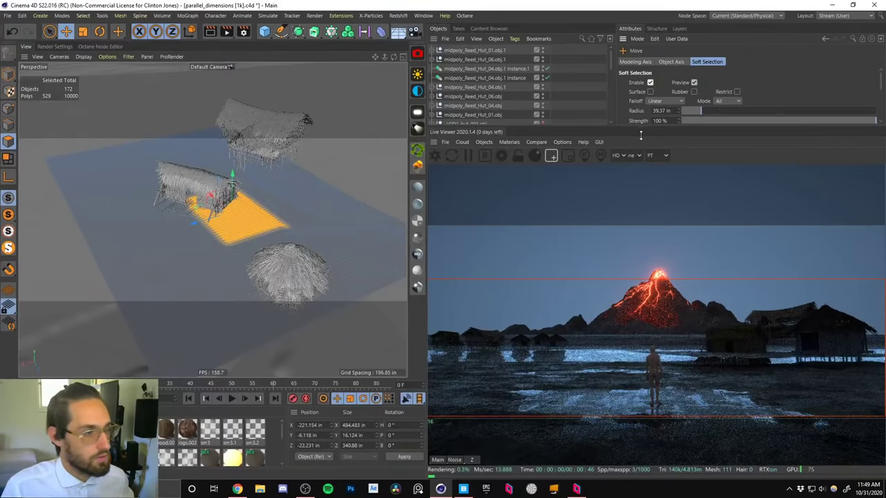
pyautogui.click(662, 111)
pyautogui.write('200')
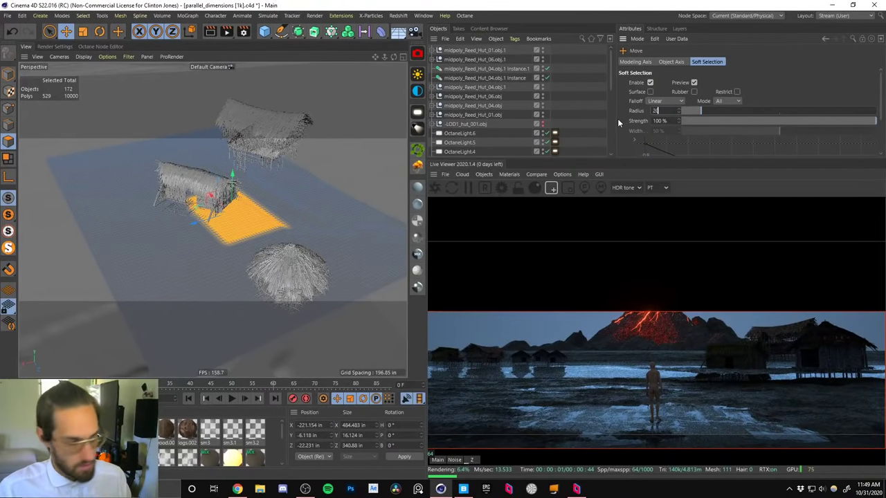
pyautogui.press('Return')
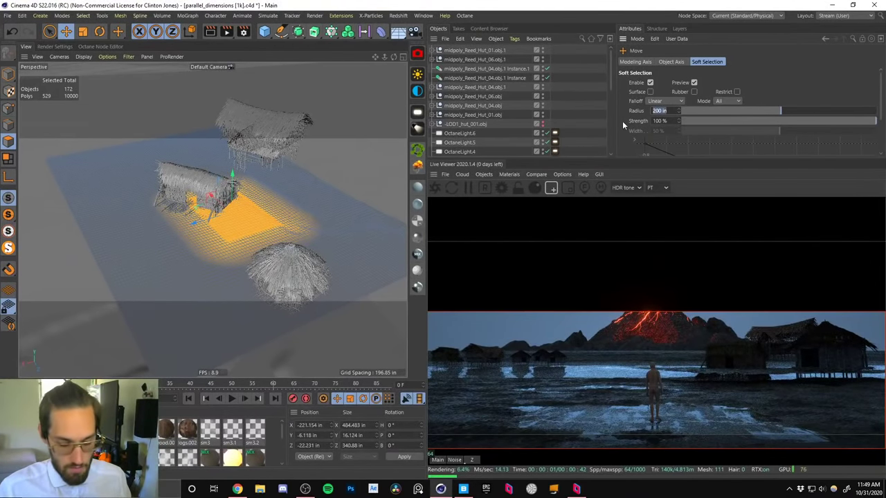
pyautogui.write('350')
pyautogui.press('Return')
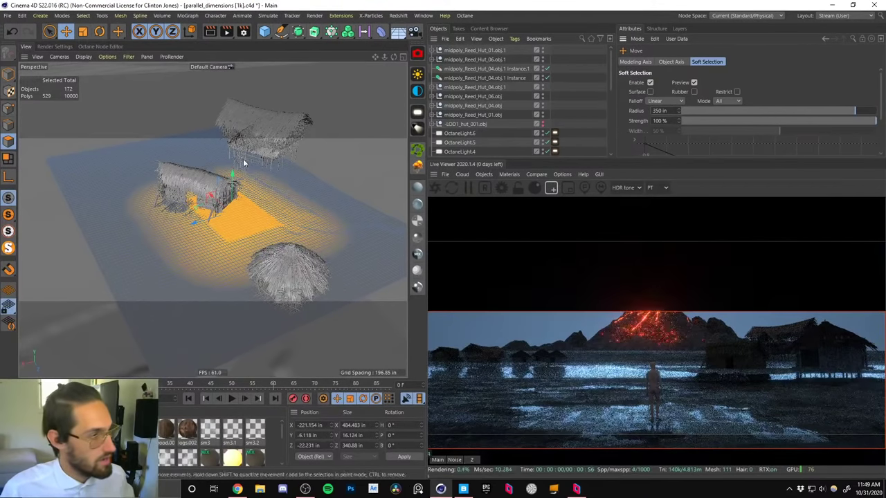
pyautogui.write('450')
pyautogui.press('Return')
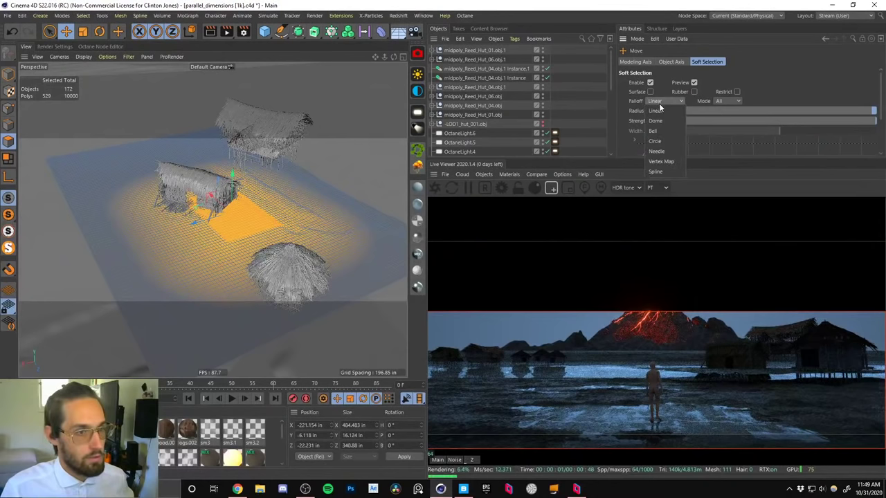
pyautogui.click(658, 131)
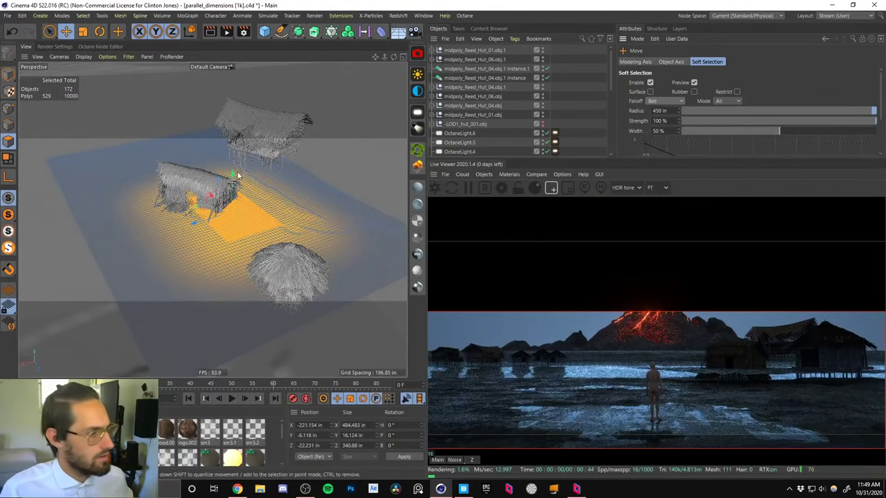
pyautogui.keyDown('alt'); pyautogui.moveTo(234, 169); pyautogui.dragTo(315, 191); pyautogui.keyUp('alt')
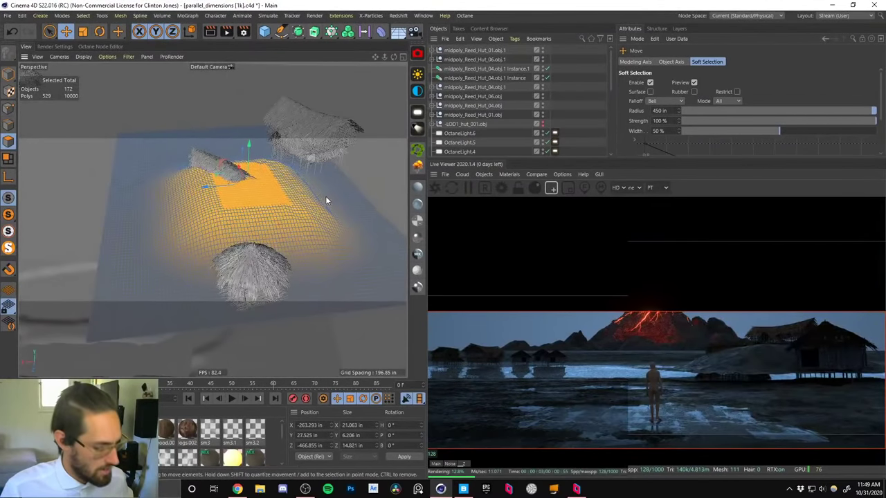
# Select polygons on the mound's slope near the rear hut and grow the selection into a small patch.
pyautogui.click(325, 200)
pyautogui.press('u')
pyautogui.press('y')
pyautogui.press('u')
pyautogui.press('y')
pyautogui.press('u')
pyautogui.press('y')
pyautogui.press('u')
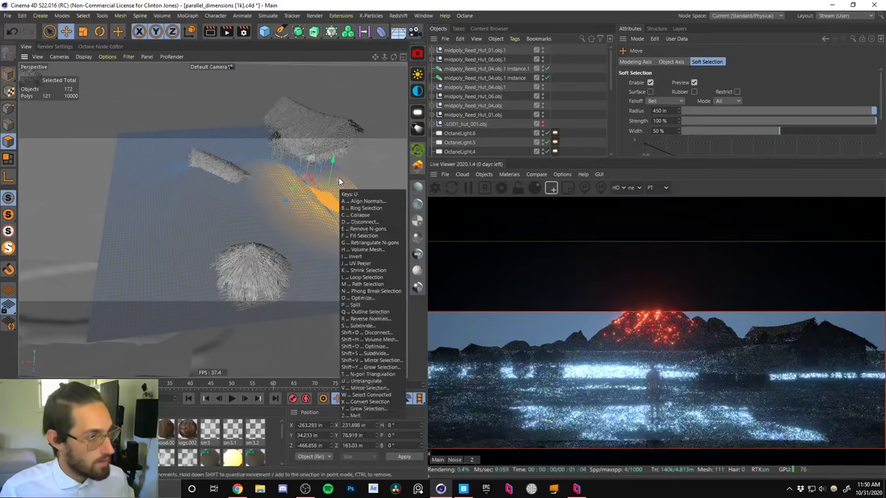
pyautogui.press('u')
pyautogui.press('u')
pyautogui.press('y')
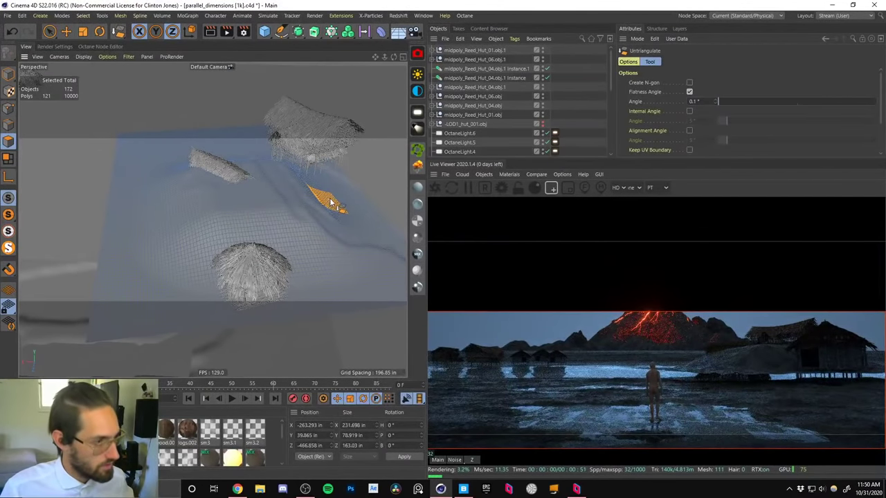
pyautogui.press('u')
pyautogui.press('y')
pyautogui.press('u')
pyautogui.press('y')
pyautogui.press('u')
pyautogui.press('y')
pyautogui.press('u')
pyautogui.press('y')
pyautogui.press('u')
pyautogui.press('y')
pyautogui.press('u')
pyautogui.press('y')
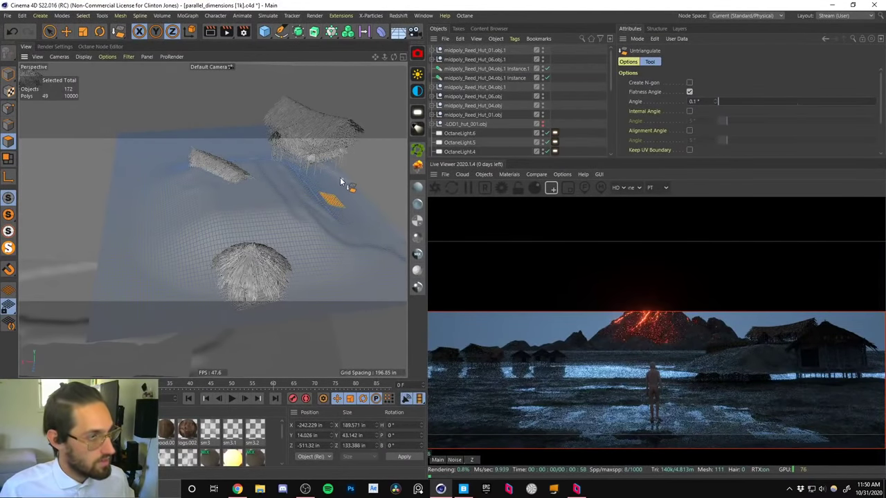
# Raise softly selected ground on the mound's slope near the rear hut to shape an uneven rise, and deselect the Landscape.
pyautogui.click(66, 31)
pyautogui.moveTo(341, 187); pyautogui.dragTo(339, 156)
pyautogui.press('r')
pyautogui.press('e')
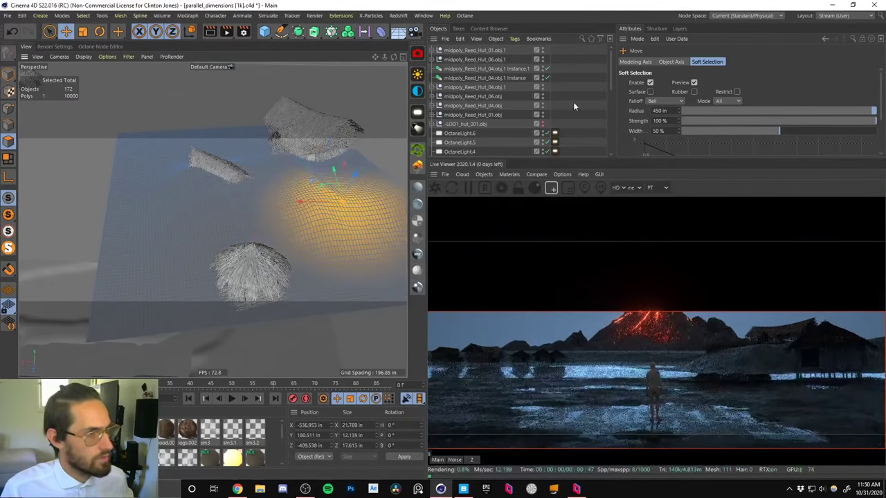
pyautogui.click(572, 101)
# Rotate the whole Landscape mound to a heading of about 322° and lower it to about X -689, Y -225, Z 18265 in.
pyautogui.click(362, 188)
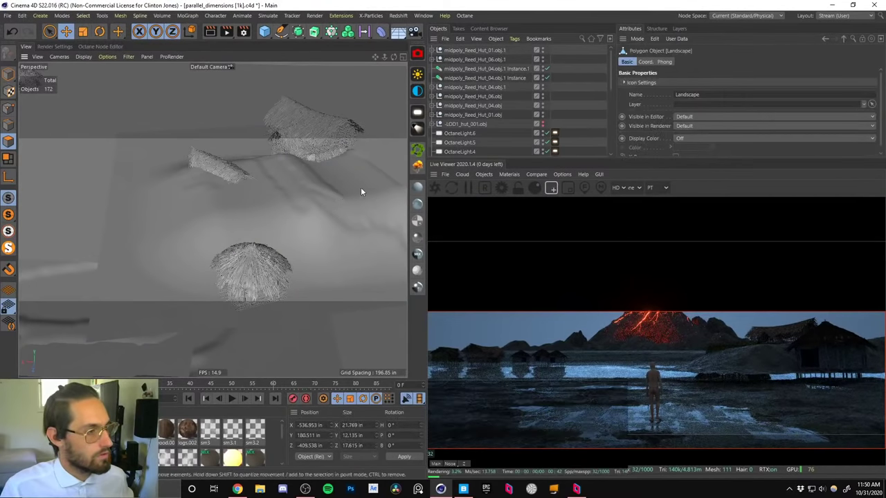
pyautogui.keyDown('alt'); pyautogui.moveTo(361, 189); pyautogui.dragTo(290, 155); pyautogui.keyUp('alt')
pyautogui.click(9, 75)
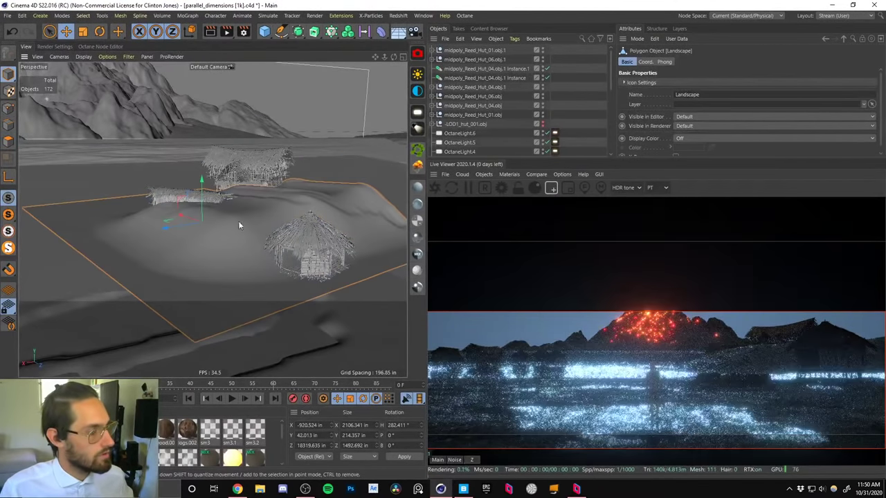
pyautogui.press('r')
pyautogui.moveTo(212, 235); pyautogui.dragTo(211, 210)
pyautogui.press('e')
pyautogui.moveTo(196, 247); pyautogui.dragTo(229, 235)
pyautogui.keyDown('alt'); pyautogui.moveTo(247, 232); pyautogui.dragTo(336, 232); pyautogui.keyUp('alt')
pyautogui.keyDown('alt'); pyautogui.moveTo(205, 228); pyautogui.dragTo(131, 256); pyautogui.keyUp('alt')
pyautogui.keyDown('alt'); pyautogui.moveTo(266, 228); pyautogui.dragTo(101, 214); pyautogui.keyUp('alt')
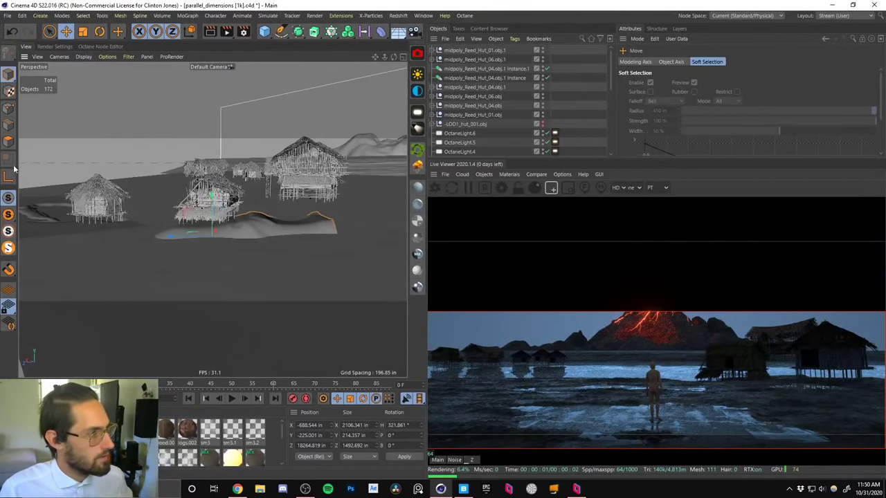
# Switch to polygon editing and grow a small patch of selected polygons on the Landscape mound's slope below the rear hut.
pyautogui.click(8, 142)
pyautogui.moveTo(263, 194)
pyautogui.keyDown('alt'); pyautogui.mouseDown()
pyautogui.moveTo(260, 247)
pyautogui.moveTo(289, 184)
pyautogui.mouseUp(); pyautogui.keyUp('alt')
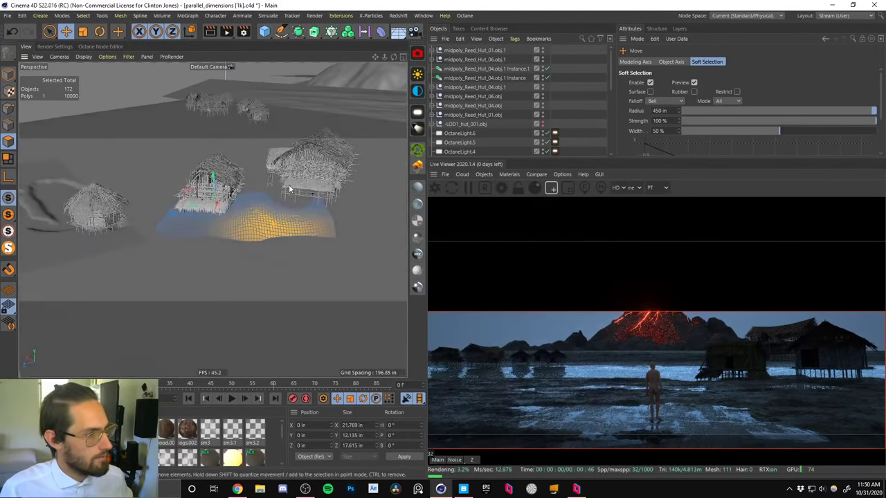
pyautogui.click(311, 217)
pyautogui.press('u')
pyautogui.press('y')
pyautogui.press('u')
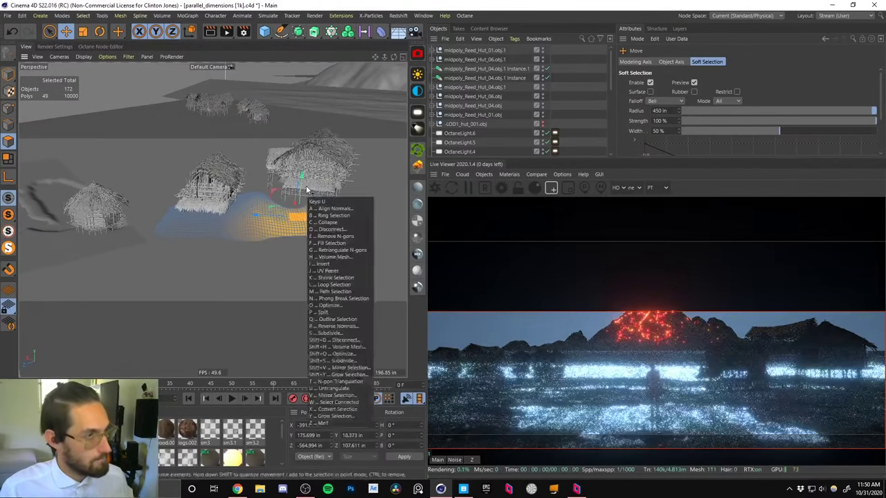
pyautogui.press('y')
pyautogui.press('u')
pyautogui.press('y')
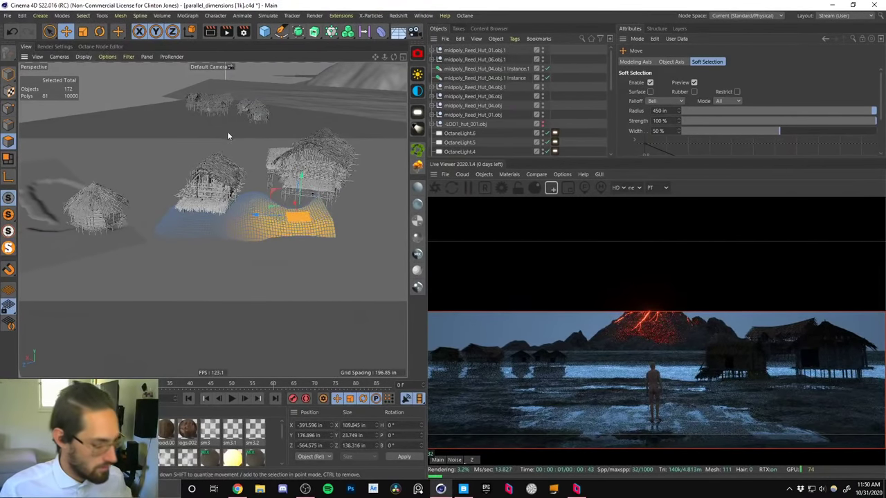
# Select a polygon loop across the mound, grow it into a wide band, and raise it with soft selection to about Y 285 in.
pyautogui.press('u')
pyautogui.press('l')
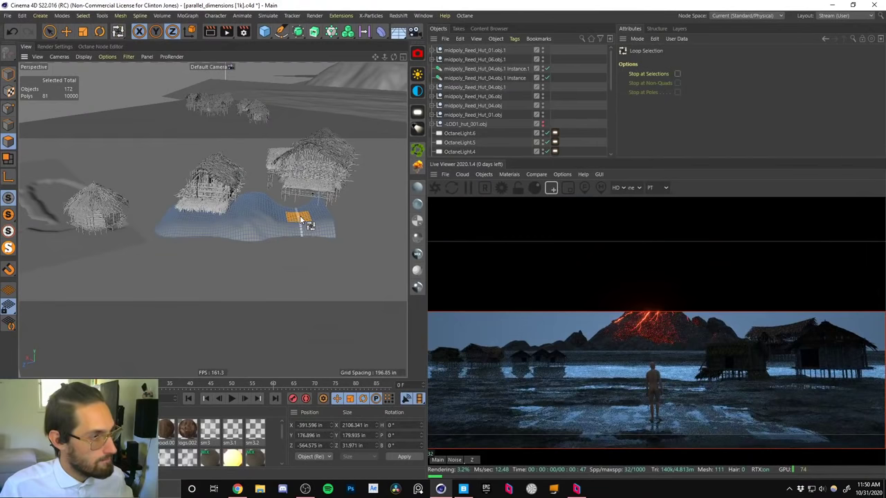
pyautogui.click(299, 215)
pyautogui.press('u')
pyautogui.press('y')
pyautogui.press('u')
pyautogui.press('y')
pyautogui.press('u')
pyautogui.press('y')
pyautogui.press('u')
pyautogui.press('y')
pyautogui.press('u')
pyautogui.press('y')
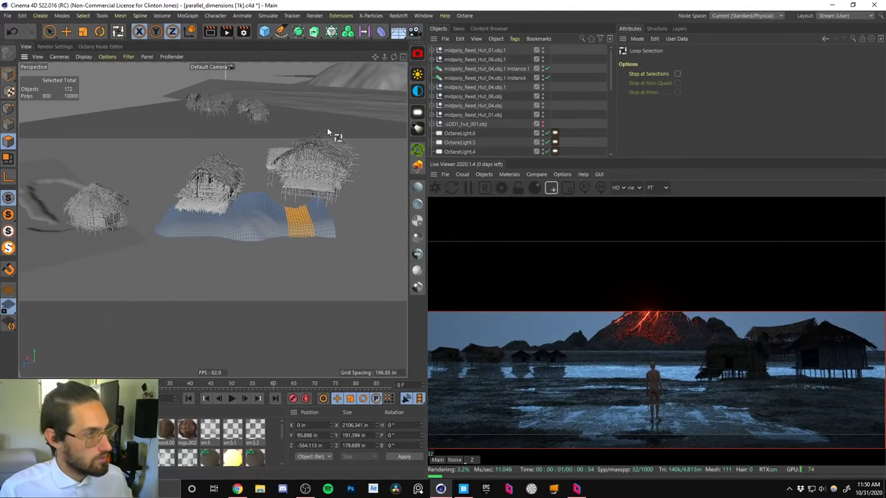
pyautogui.click(67, 32)
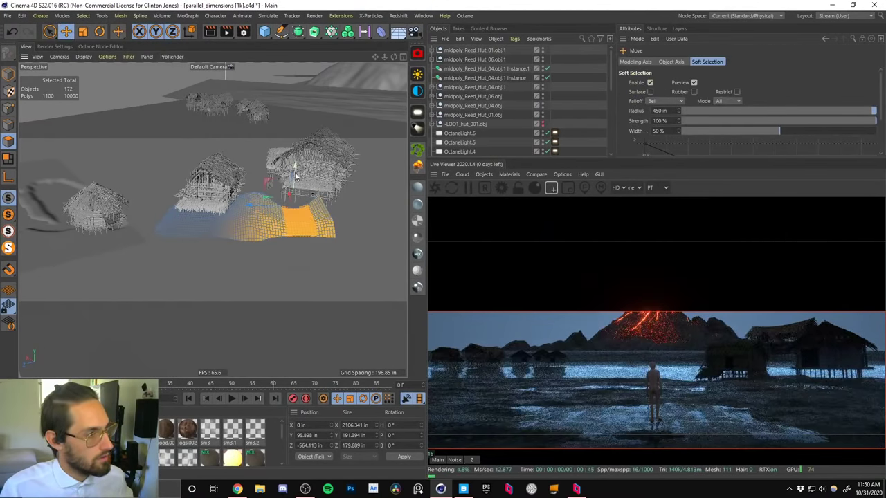
pyautogui.moveTo(297, 172); pyautogui.dragTo(356, 180)
# Select a polygon on the mound's outer slope, grow it into a patch, and raise the softly selected ground slightly.
pyautogui.keyDown('alt'); pyautogui.moveTo(249, 207); pyautogui.dragTo(193, 206, button='middle'); pyautogui.keyUp('alt')
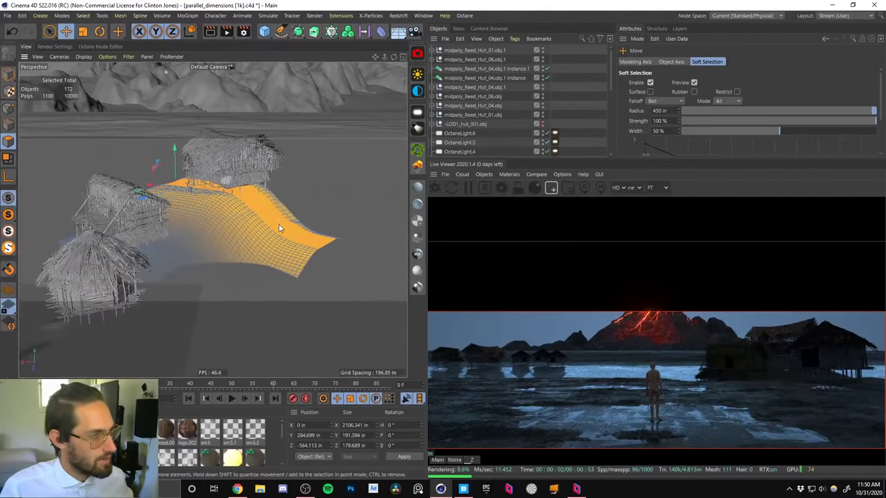
pyautogui.click(279, 225)
pyautogui.click(50, 31)
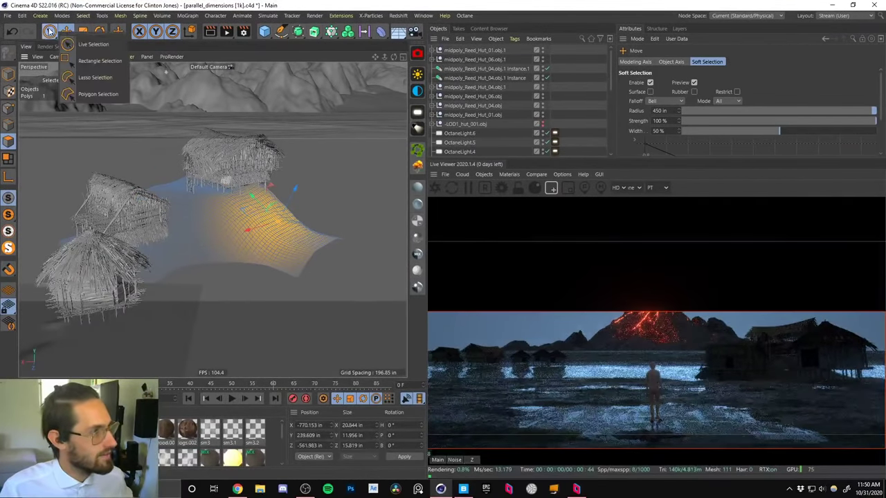
pyautogui.click(283, 224)
pyautogui.press('u')
pyautogui.press('y')
pyautogui.press('u')
pyautogui.press('y')
pyautogui.press('u')
pyautogui.press('u')
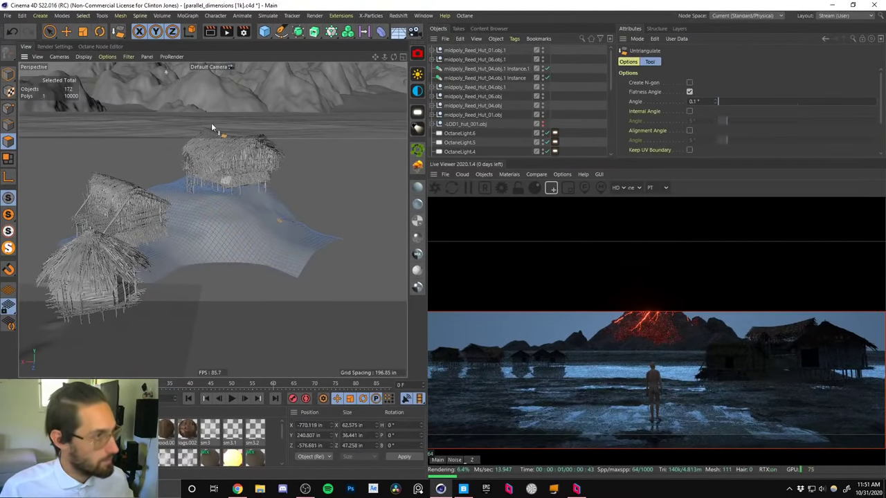
pyautogui.press('u')
pyautogui.press('y')
pyautogui.press('u')
pyautogui.press('y')
pyautogui.press('u')
pyautogui.press('y')
pyautogui.press('u')
pyautogui.press('y')
pyautogui.press('u')
pyautogui.press('y')
pyautogui.press('u')
pyautogui.press('y')
pyautogui.click(67, 33)
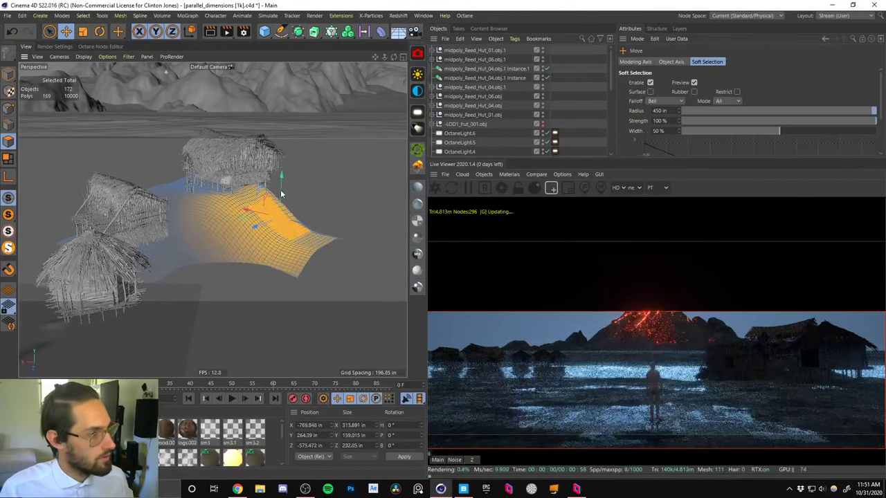
pyautogui.moveTo(281, 194); pyautogui.dragTo(282, 184)
# Grow a polygon patch on the mound's crest between the near huts and lower it with soft selection to about Y 318 in.
pyautogui.click(319, 240)
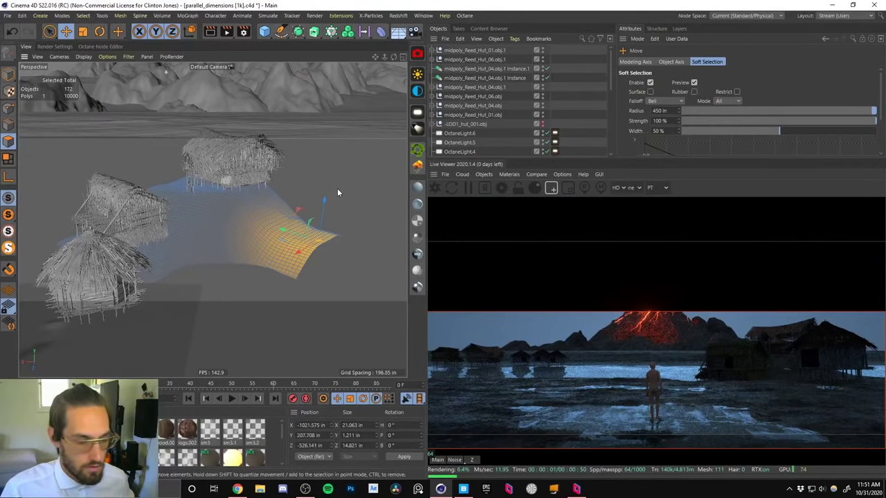
pyautogui.keyDown('alt'); pyautogui.moveTo(337, 188); pyautogui.dragTo(222, 201); pyautogui.keyUp('alt')
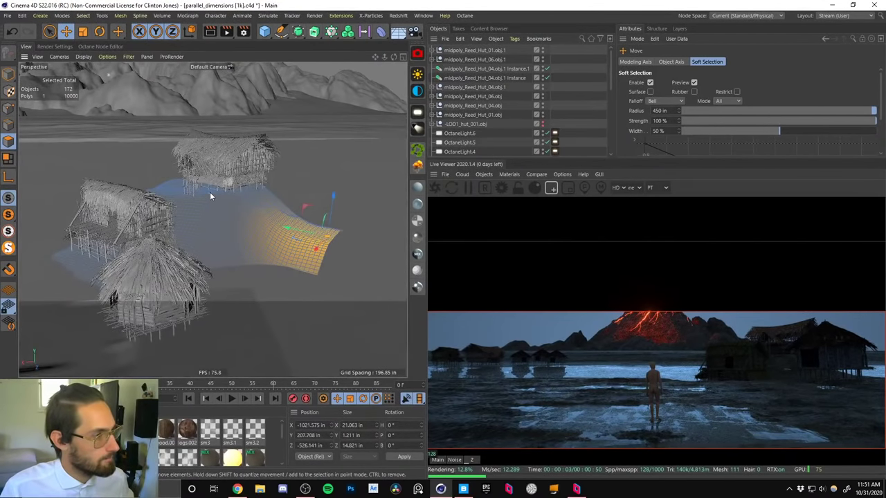
pyautogui.click(211, 192)
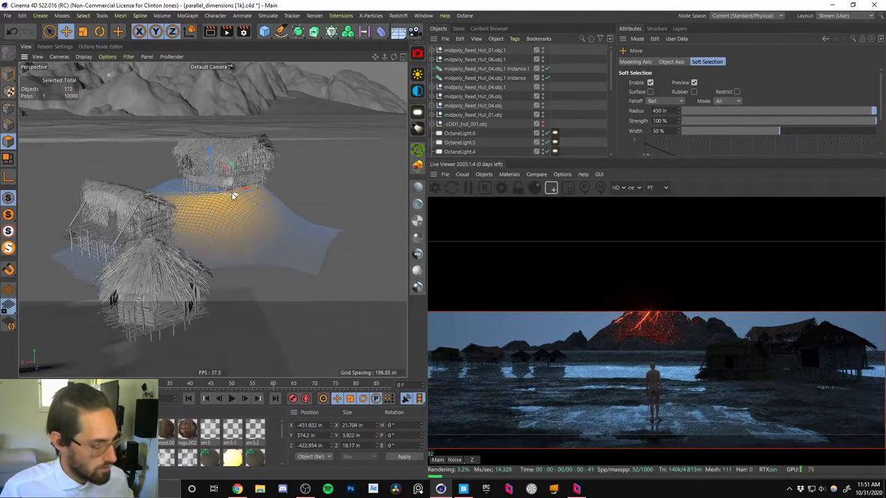
pyautogui.press('u')
pyautogui.press('y')
pyautogui.press('u')
pyautogui.press('y')
pyautogui.press('u')
pyautogui.press('y')
pyautogui.press('u')
pyautogui.press('y')
pyautogui.press('u')
pyautogui.press('y')
pyautogui.press('u')
pyautogui.press('y')
pyautogui.press('u')
pyautogui.press('y')
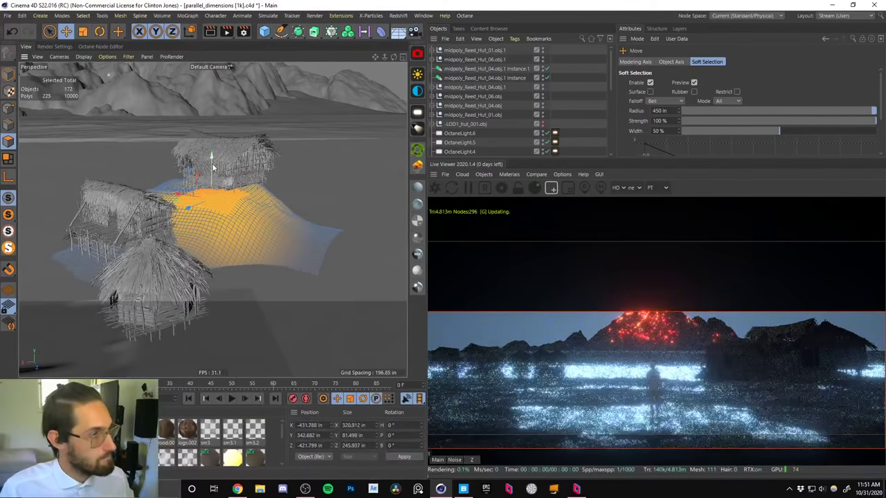
pyautogui.keyDown('alt'); pyautogui.moveTo(213, 199); pyautogui.dragTo(319, 212); pyautogui.keyUp('alt')
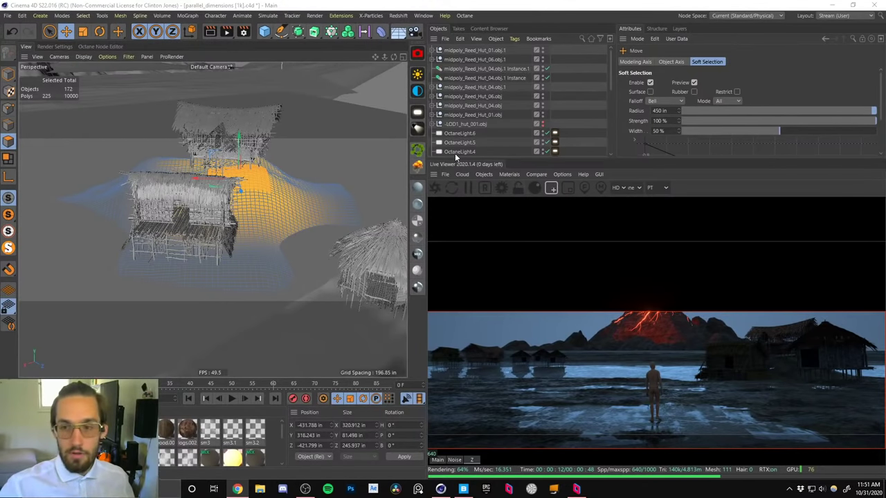
# Turn off the Live Viewer's render region and enable Check Camera so the render follows the viewport.
pyautogui.keyDown('alt'); pyautogui.moveTo(234, 216); pyautogui.dragTo(213, 206); pyautogui.keyUp('alt')
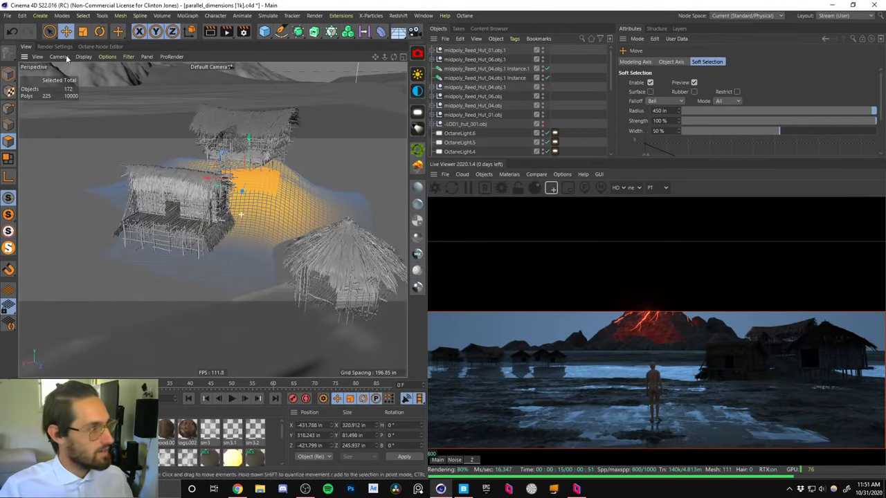
pyautogui.click(49, 32)
pyautogui.keyDown('alt'); pyautogui.moveTo(253, 213); pyautogui.dragTo(256, 202, button='middle'); pyautogui.keyUp('alt')
pyautogui.scroll(-3, 256, 203)
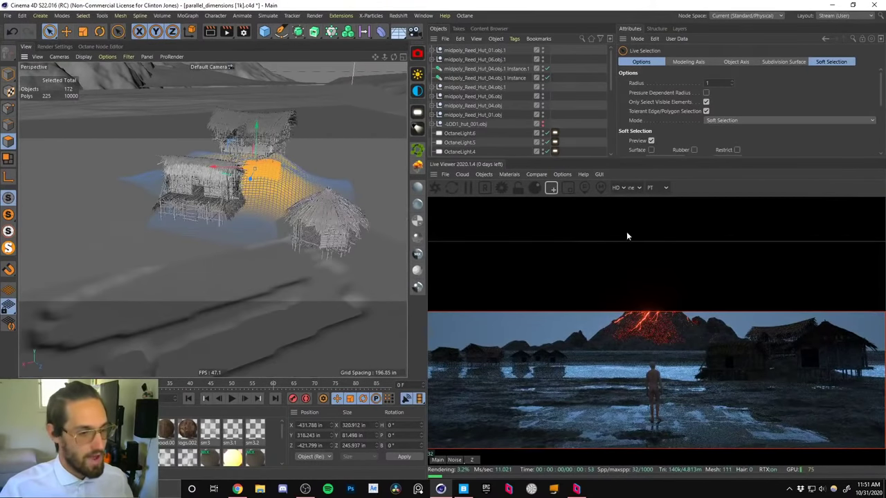
pyautogui.click(546, 190)
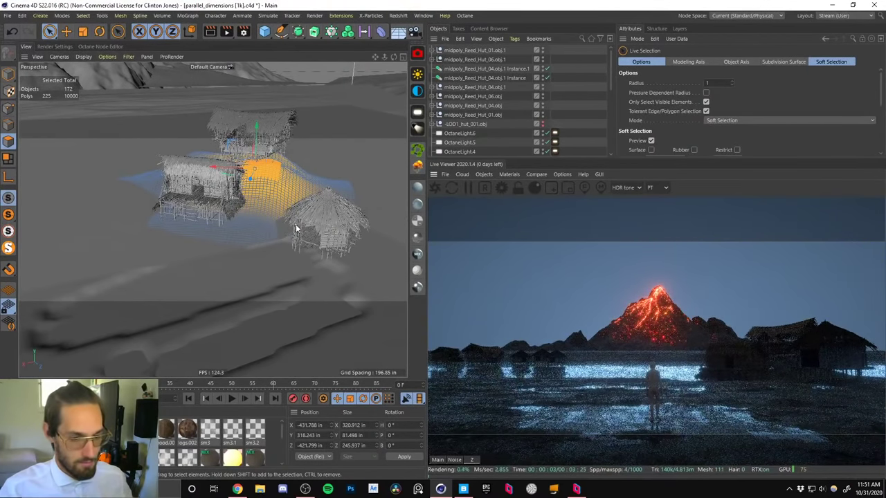
pyautogui.keyDown('alt'); pyautogui.moveTo(256, 215); pyautogui.dragTo(301, 144, button='right'); pyautogui.keyUp('alt')
pyautogui.click(562, 174)
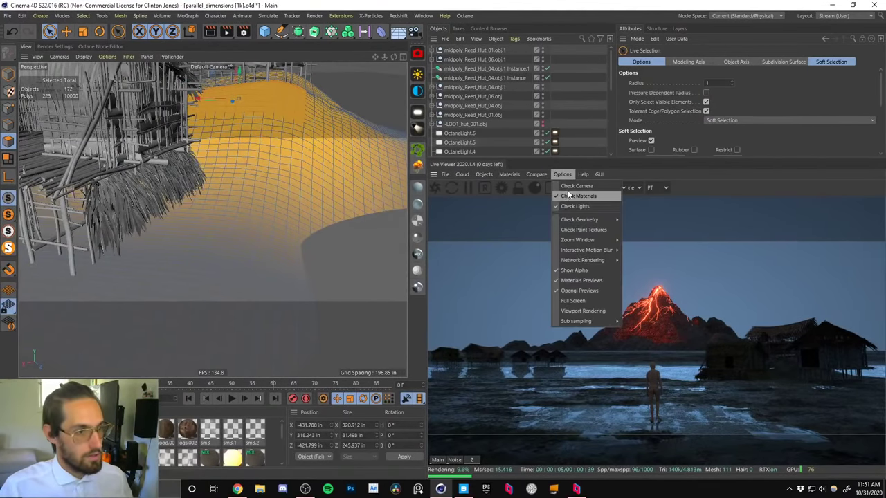
pyautogui.click(570, 187)
# Examine the shaped mound and its ground texture around the near huts from several angles in the live render.
pyautogui.keyDown('alt'); pyautogui.moveTo(258, 211); pyautogui.dragTo(231, 211, button='right'); pyautogui.keyUp('alt')
pyautogui.keyDown('alt'); pyautogui.moveTo(243, 226); pyautogui.dragTo(130, 205); pyautogui.keyUp('alt')
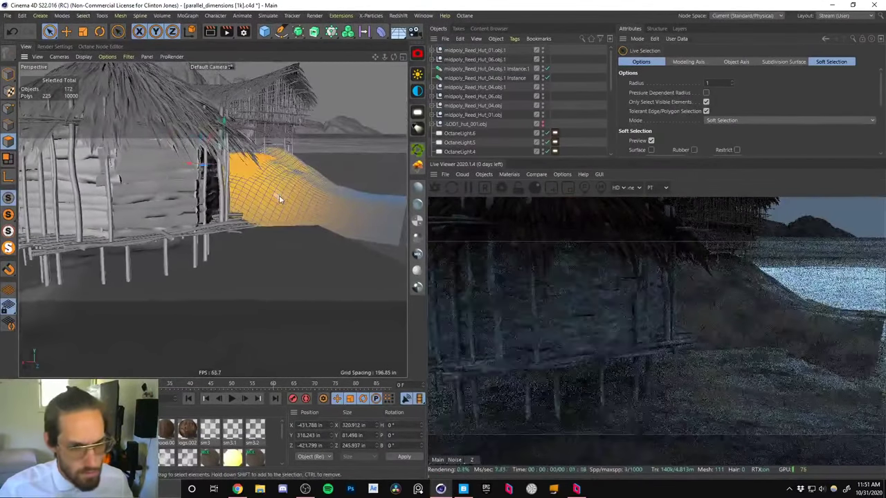
pyautogui.keyDown('alt'); pyautogui.moveTo(279, 195); pyautogui.dragTo(211, 196); pyautogui.keyUp('alt')
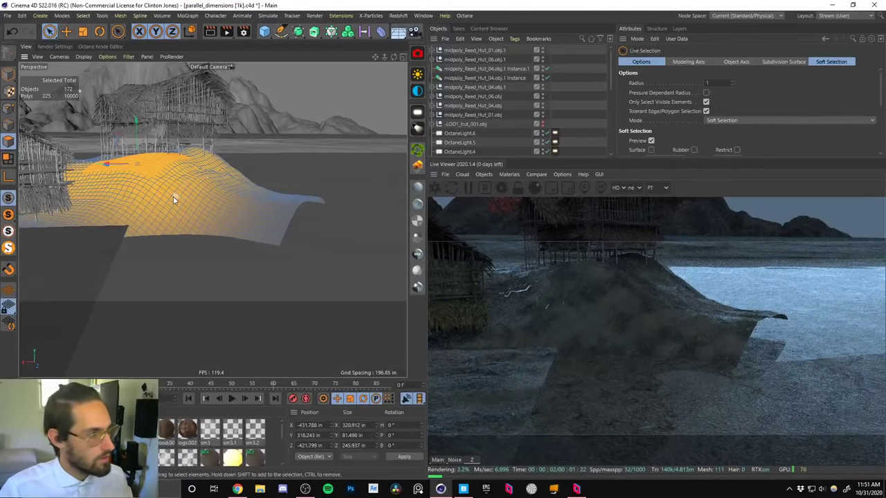
pyautogui.scroll(5, 176, 198)
pyautogui.keyDown('alt'); pyautogui.moveTo(188, 209); pyautogui.dragTo(244, 200); pyautogui.keyUp('alt')
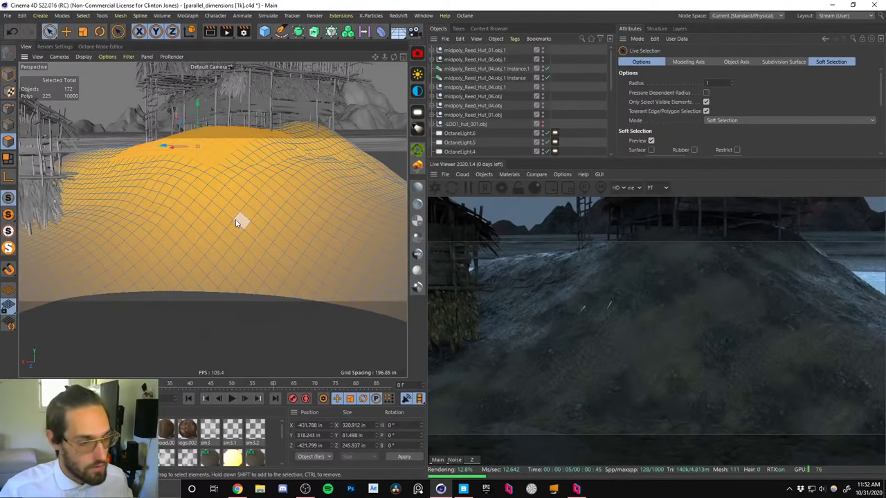
pyautogui.keyDown('alt'); pyautogui.moveTo(226, 207); pyautogui.dragTo(202, 332, button='right'); pyautogui.keyUp('alt')
# Return the viewport and live render to the scene's Camera view.
pyautogui.moveTo(609, 89); pyautogui.dragTo(605, 150)
pyautogui.scroll(-1, 501, 133)
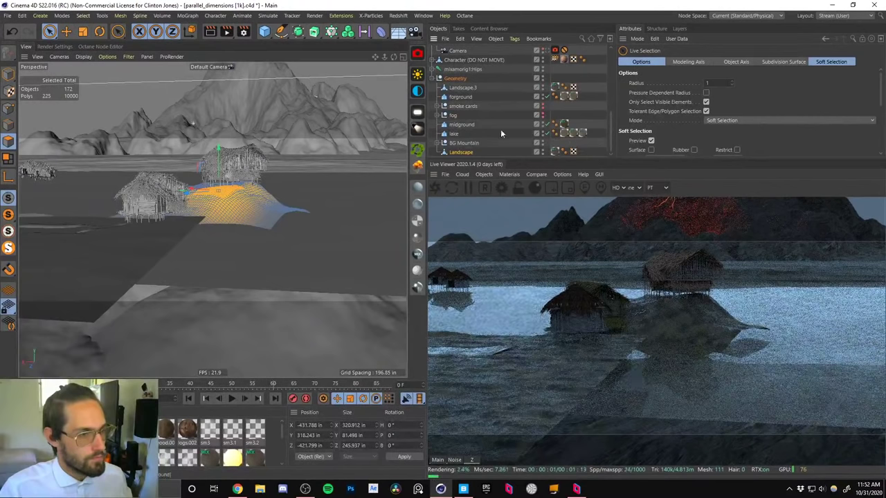
pyautogui.scroll(5, 439, 82)
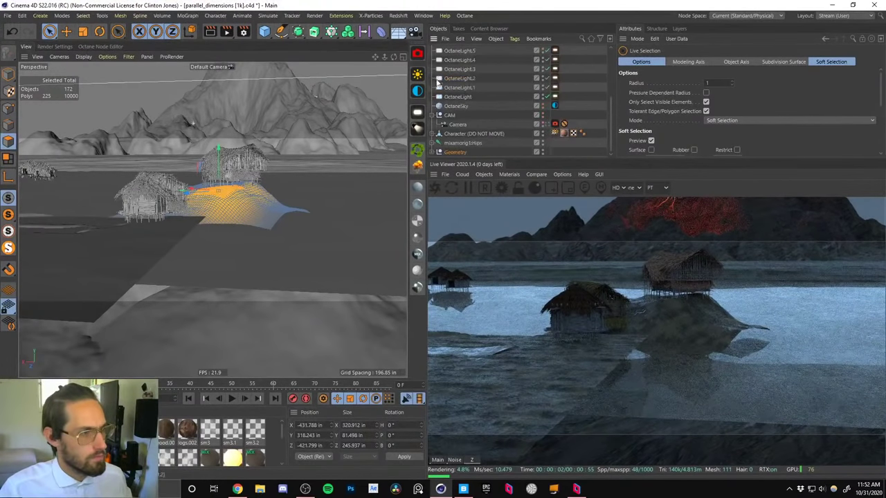
pyautogui.click(546, 124)
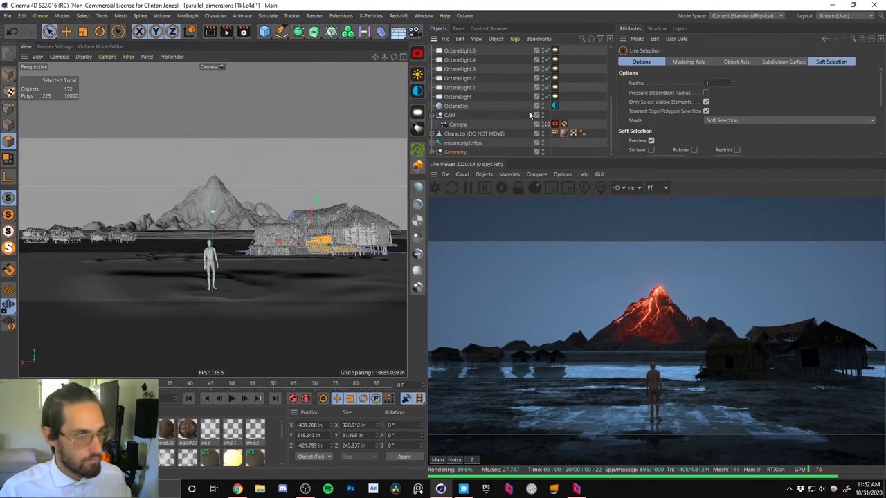
# Switch to model mode, select the Landscape mound under the near huts, and set its editor and renderer visibility to Off.
pyautogui.scroll(5, 557, 52)
pyautogui.click(470, 51)
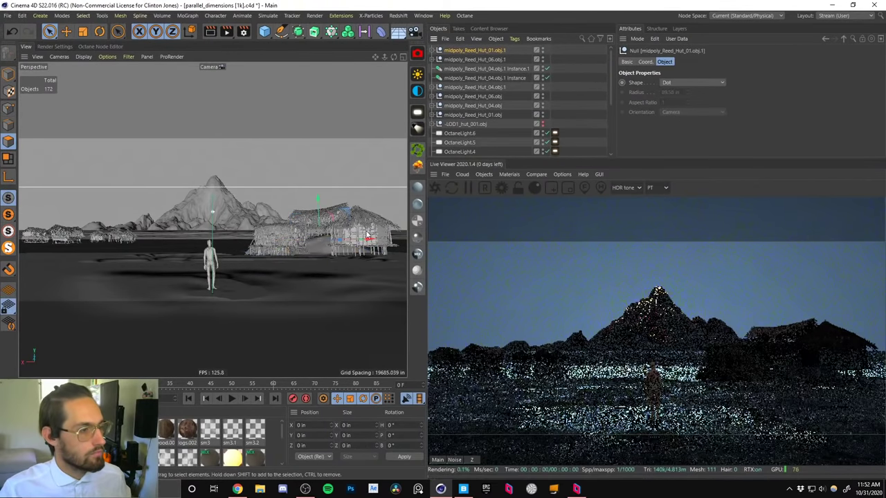
pyautogui.click(47, 33)
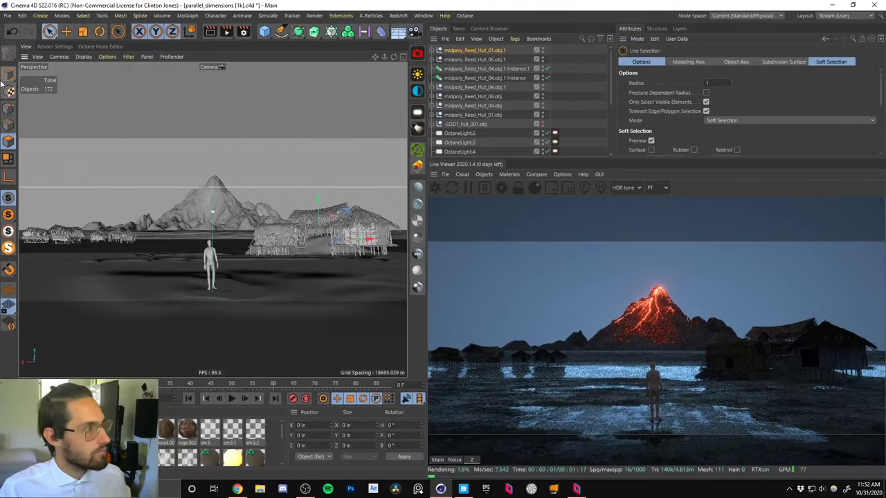
pyautogui.click(8, 74)
pyautogui.click(318, 247)
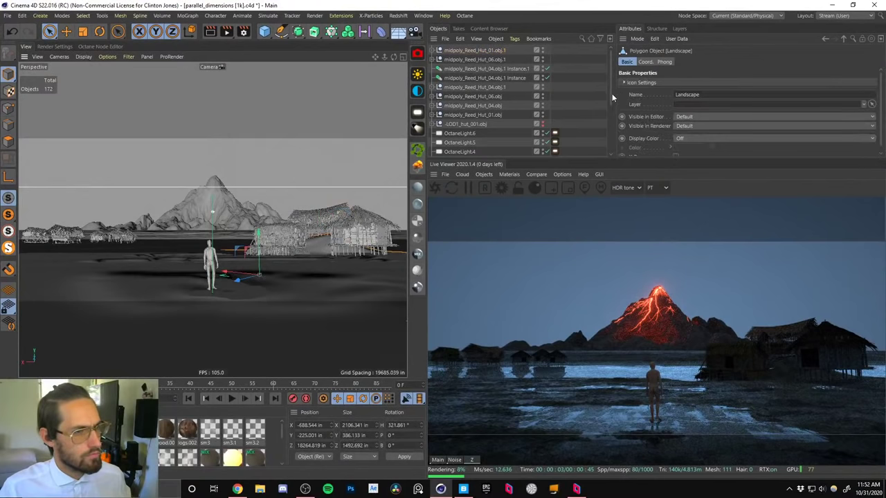
pyautogui.moveTo(611, 94); pyautogui.dragTo(608, 156)
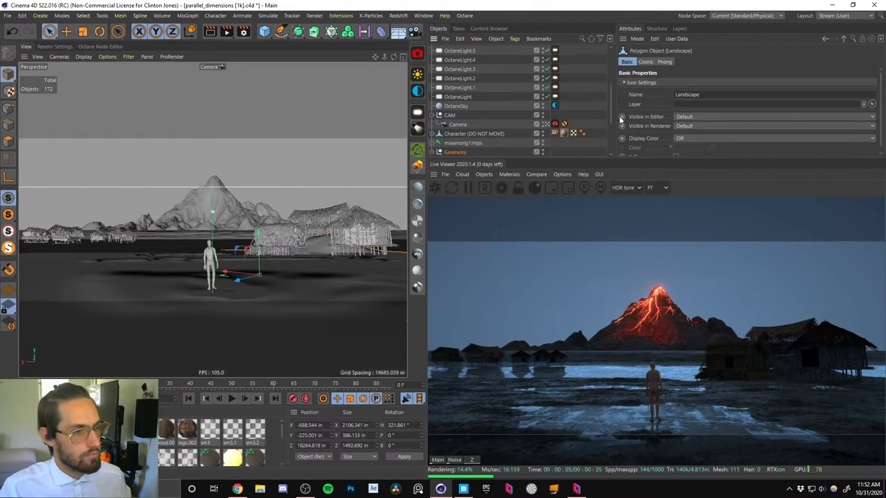
pyautogui.scroll(-3, 610, 131)
pyautogui.scroll(-3, 610, 139)
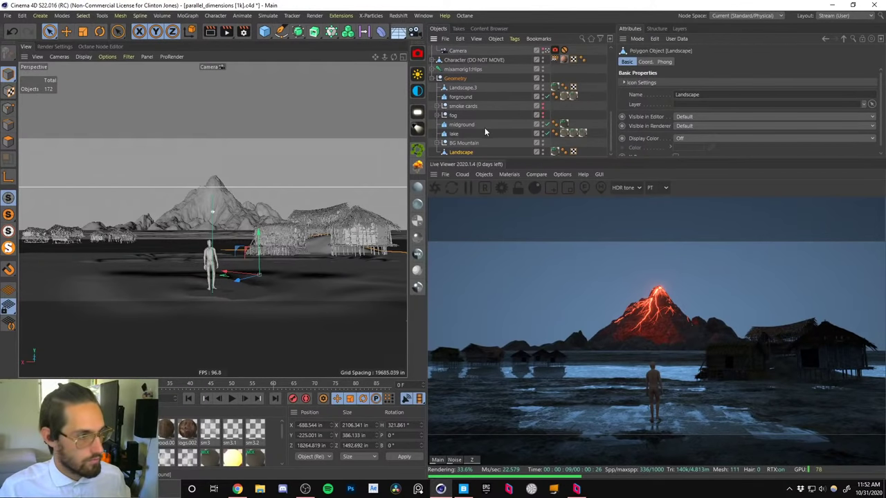
pyautogui.keyDown('alt'); pyautogui.doubleClick(542, 152); pyautogui.keyUp('alt')
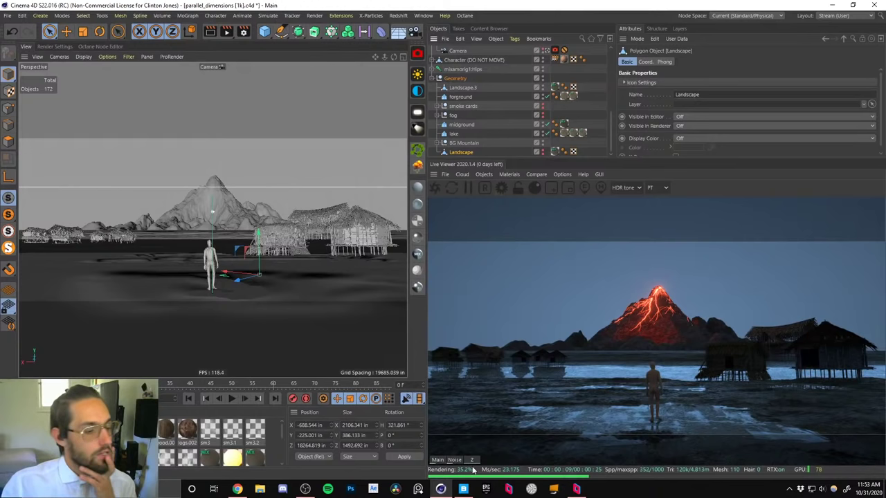
# Switch to Quixel Bridge and look through the favorite 3D assets for stumps, branches and mossy rocks that suit the scene.
pyautogui.click(463, 489)
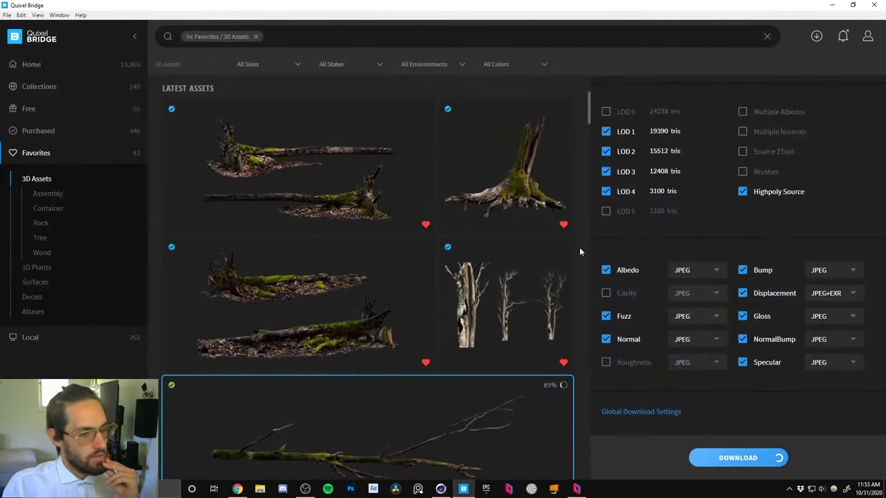
pyautogui.scroll(3, 428, 245)
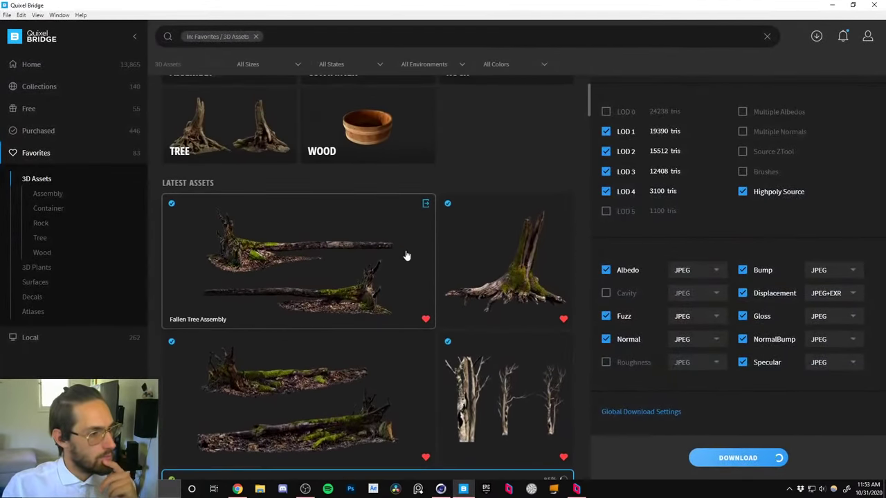
pyautogui.scroll(-8, 380, 319)
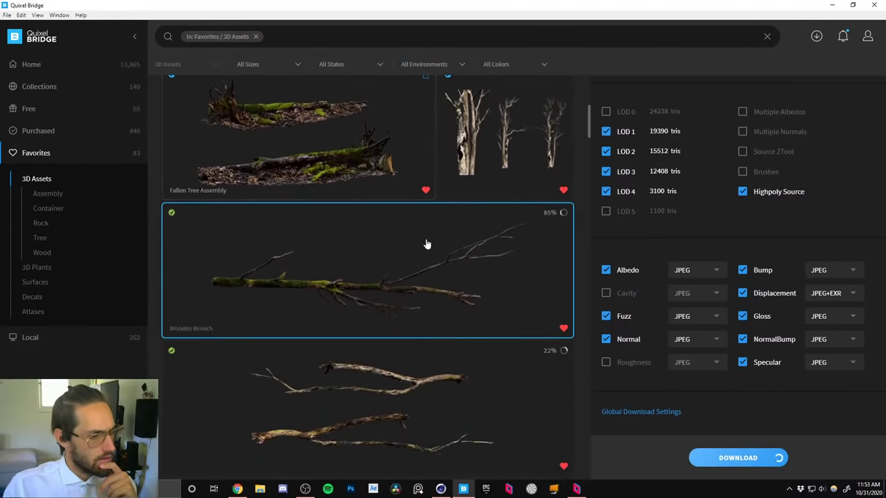
pyautogui.scroll(-5, 446, 256)
pyautogui.scroll(-5, 447, 287)
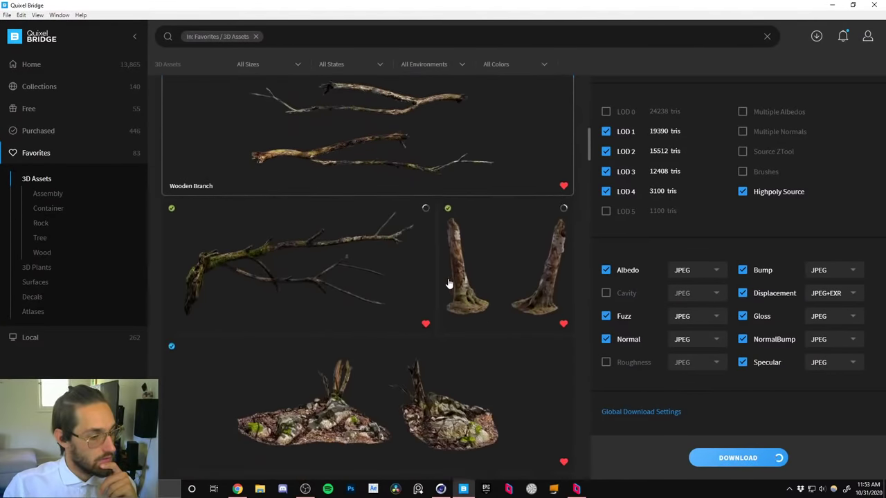
pyautogui.scroll(-5, 436, 364)
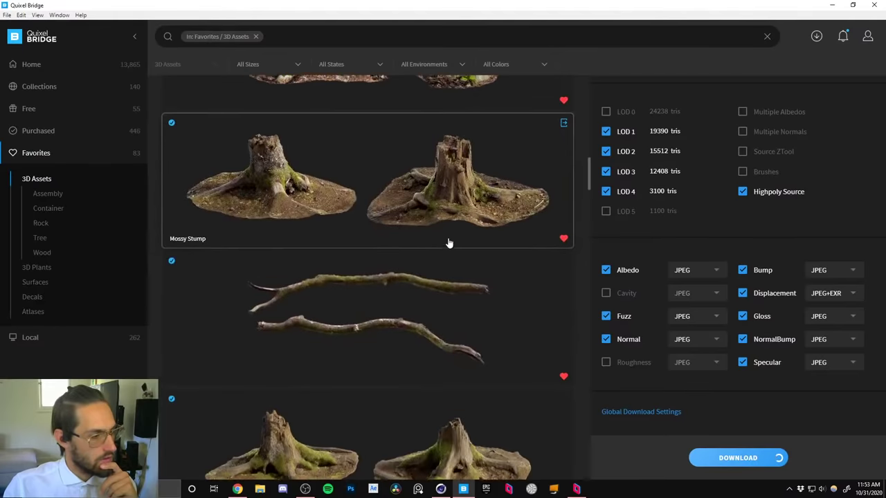
pyautogui.scroll(-10, 443, 359)
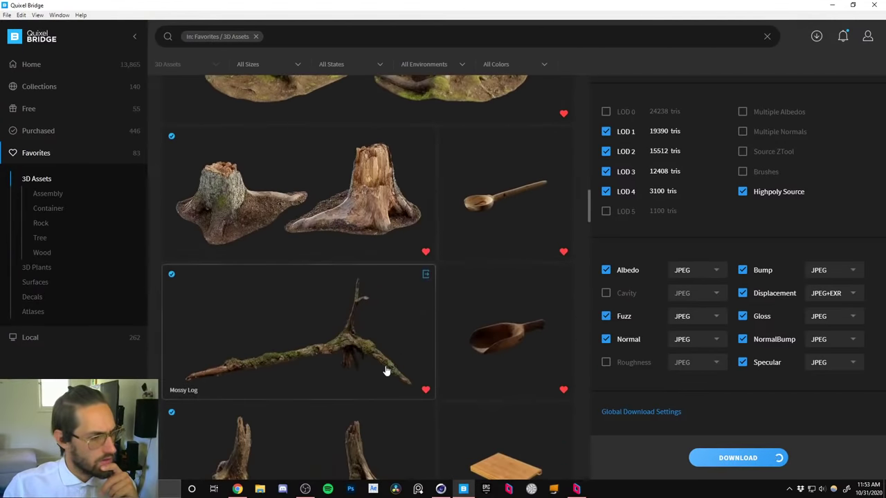
pyautogui.scroll(-5, 373, 339)
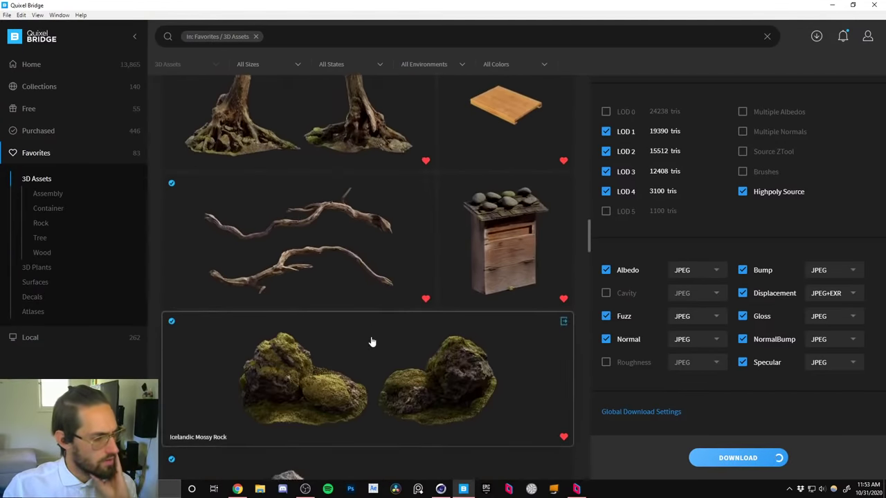
pyautogui.scroll(-8, 378, 338)
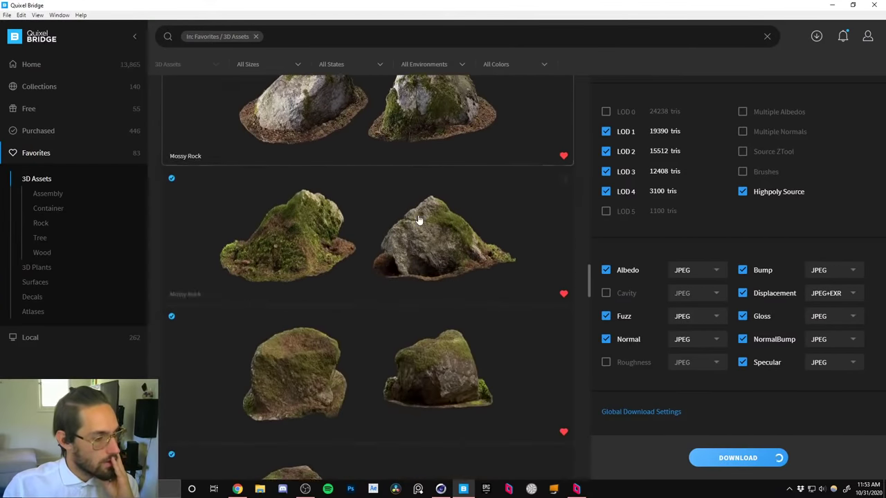
pyautogui.scroll(-5, 405, 350)
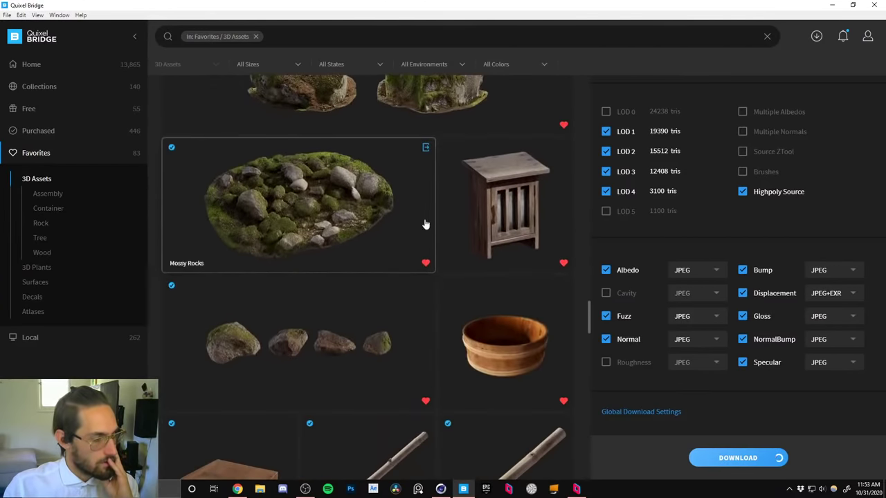
pyautogui.scroll(-3, 398, 351)
pyautogui.scroll(5, 398, 351)
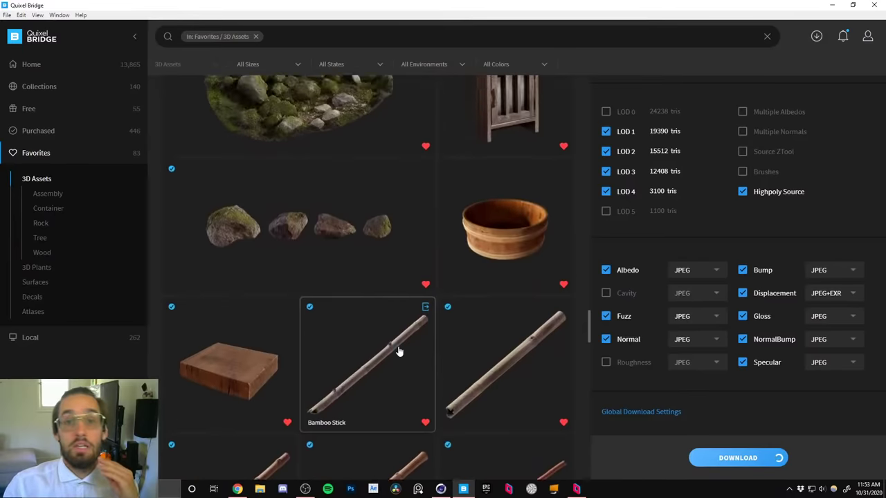
pyautogui.scroll(10, 410, 220)
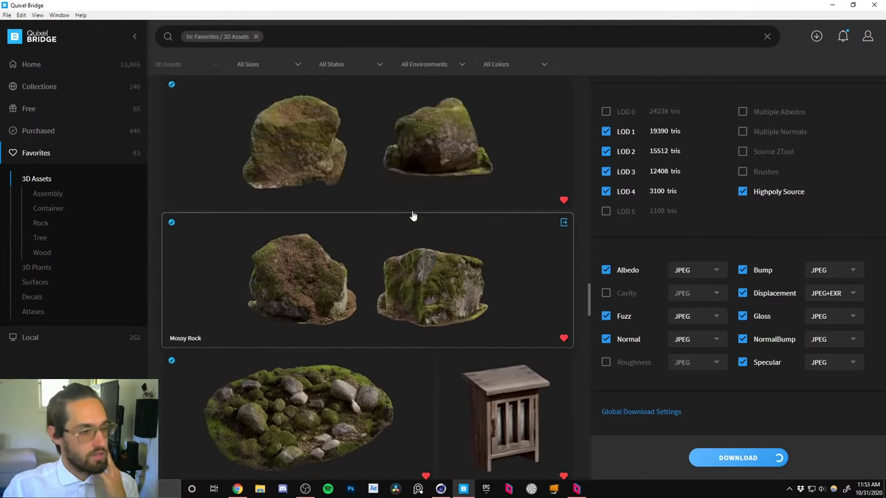
pyautogui.scroll(3, 415, 360)
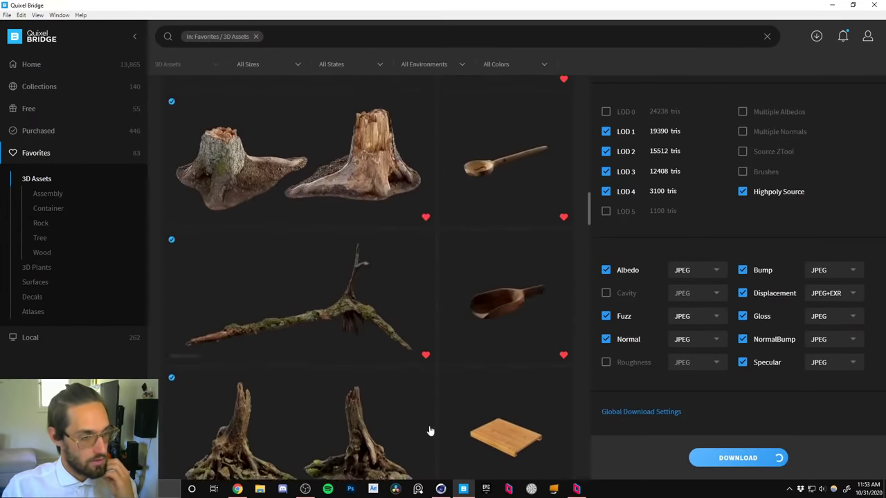
pyautogui.moveTo(587, 210); pyautogui.dragTo(592, 110)
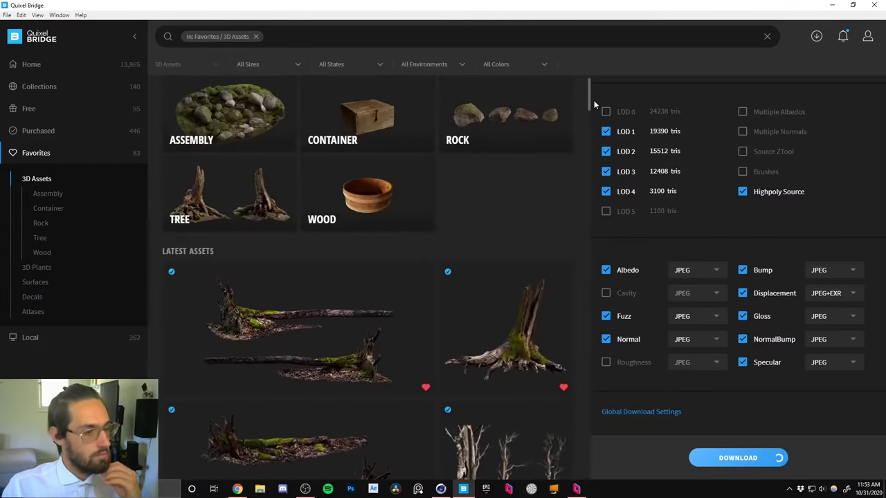
# Connect to the remote computer through Parsec and look at the tree asset categories in its Quixel Bridge.
pyautogui.click(576, 488)
pyautogui.click(465, 199)
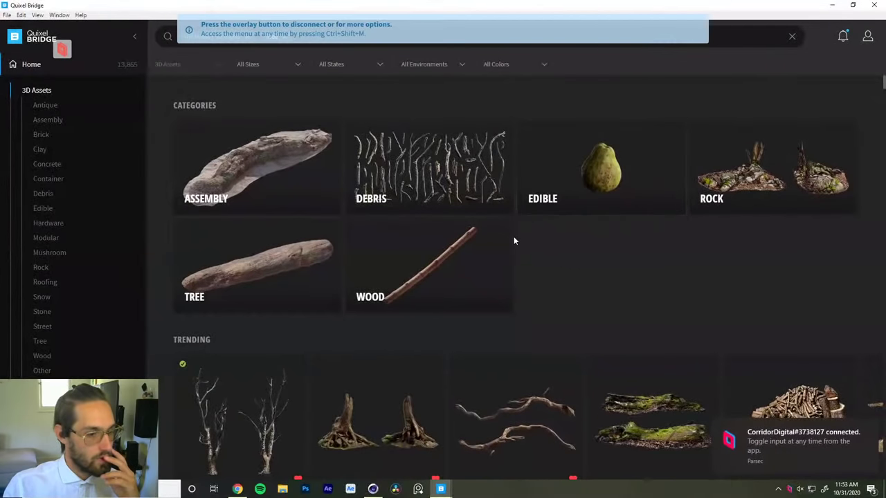
pyautogui.scroll(-1, 549, 259)
pyautogui.scroll(1, 550, 259)
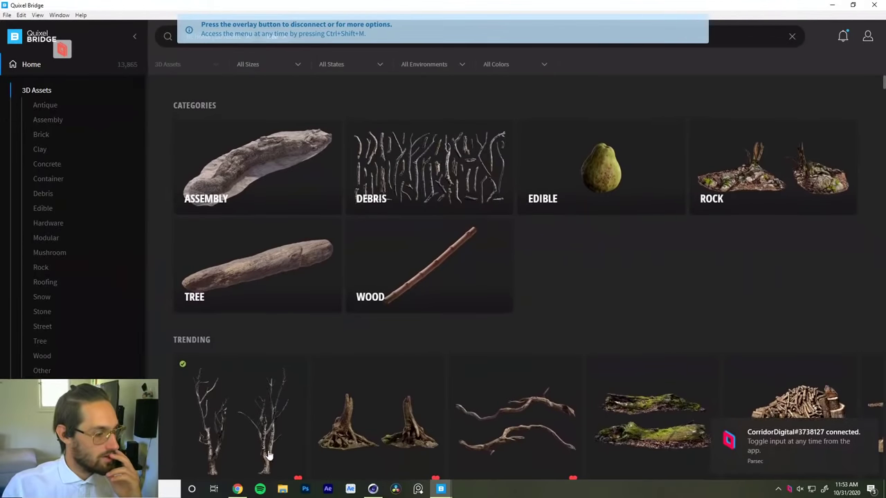
# Open the remote computer's second screen in Parsec and bring its Chrome window onto the main display.
pyautogui.click(242, 488)
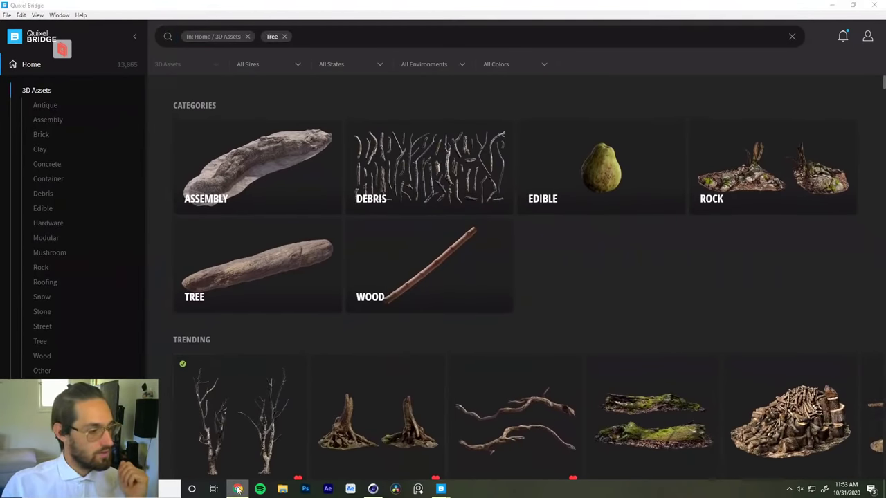
pyautogui.click(62, 49)
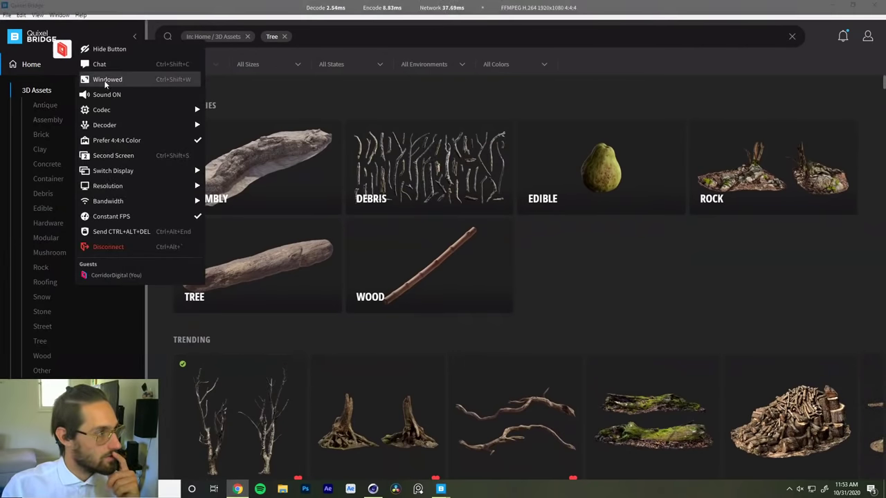
pyautogui.click(114, 155)
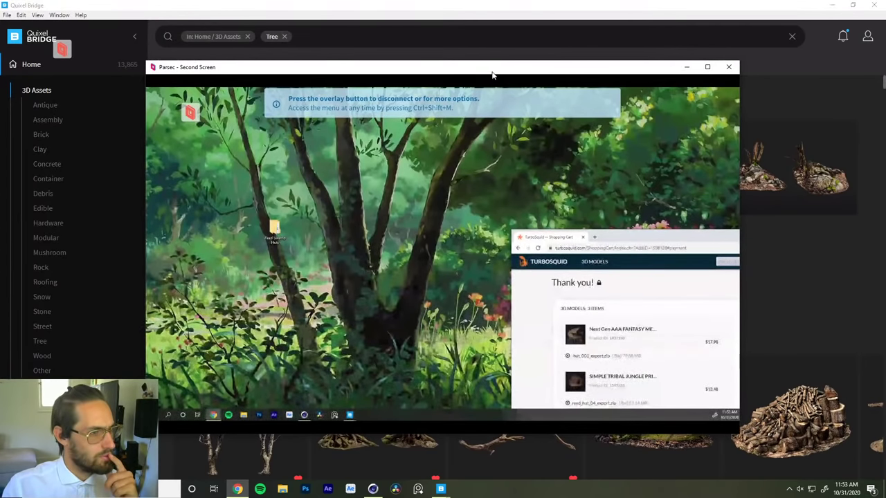
pyautogui.moveTo(492, 74); pyautogui.dragTo(885, 159)
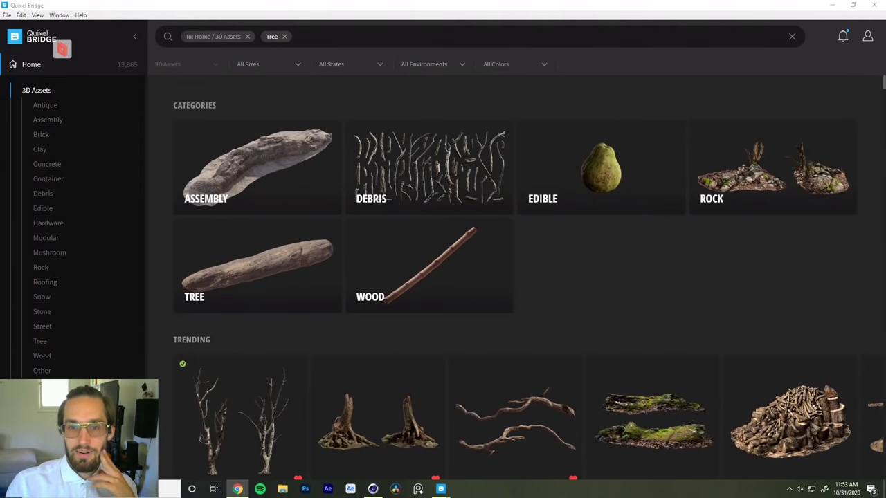
pyautogui.moveTo(882, 131); pyautogui.dragTo(701, 5)
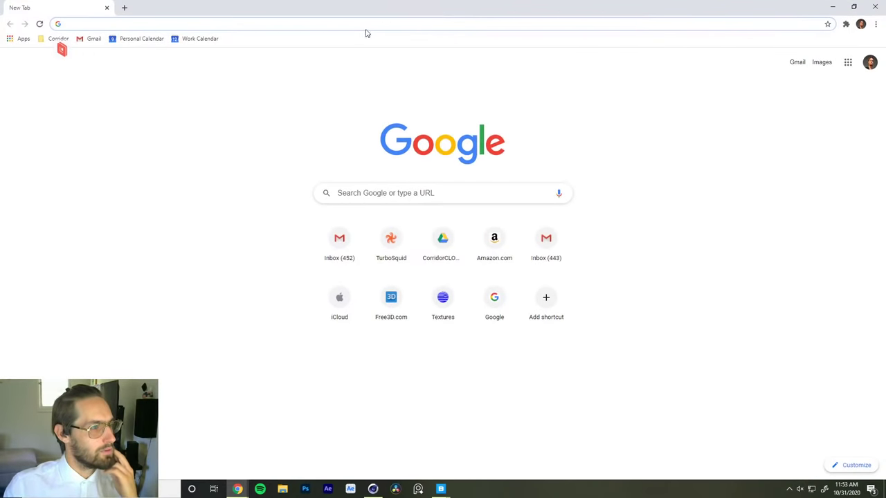
# Search Google Images for "swamp" to find reference pictures.
pyautogui.click(383, 23)
pyautogui.write('swamp')
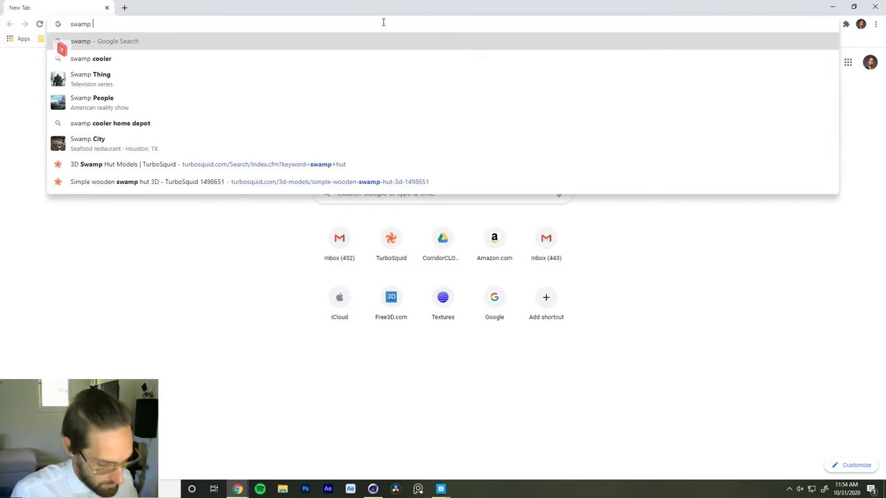
pyautogui.press('Return')
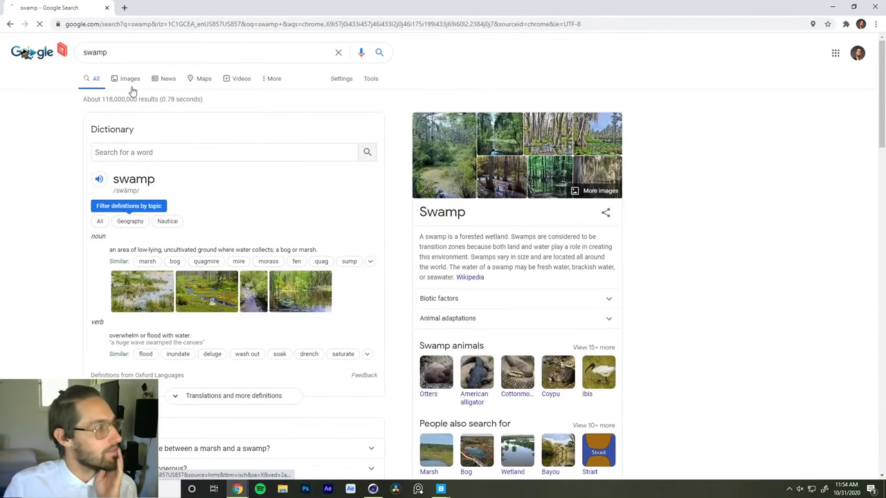
pyautogui.click(124, 80)
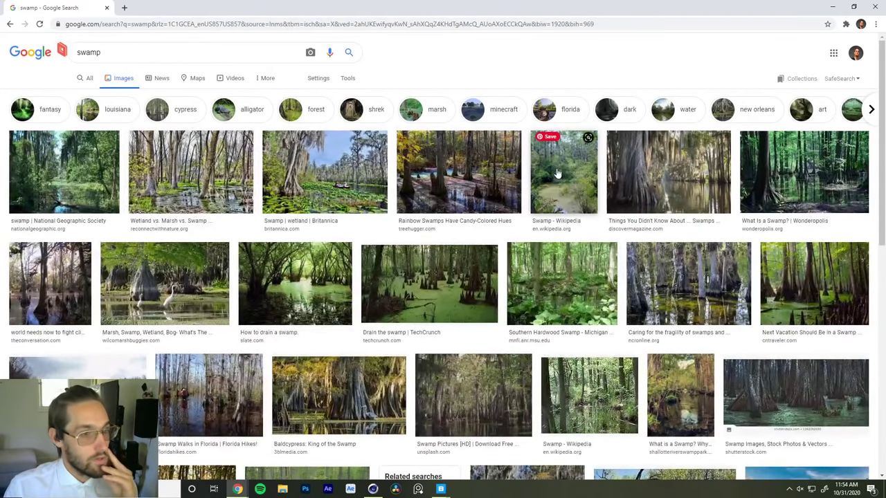
# Preview the dark Shutterstock swamp photo, followed by the related foggy swamp and marsh forest landscape images.
pyautogui.click(788, 405)
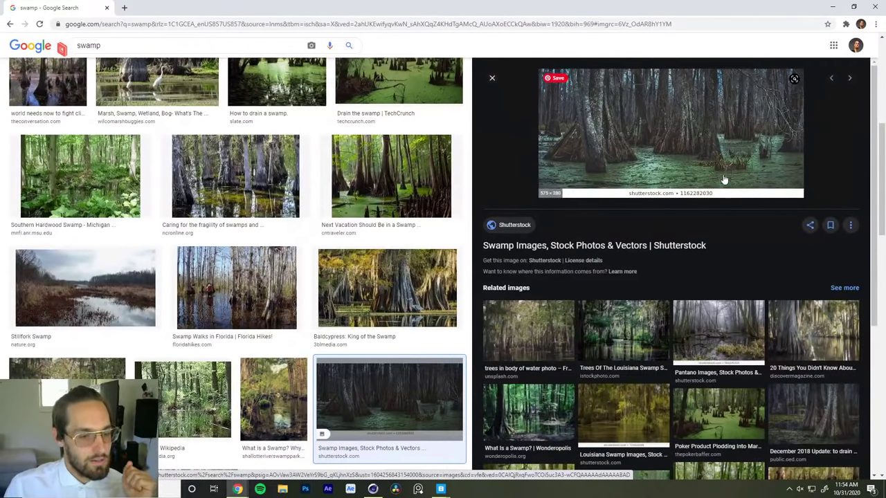
pyautogui.click(713, 342)
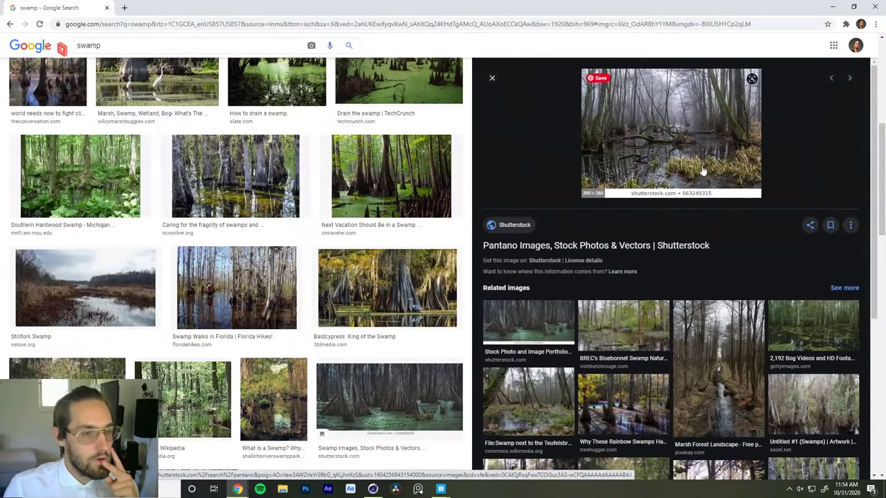
pyautogui.click(732, 367)
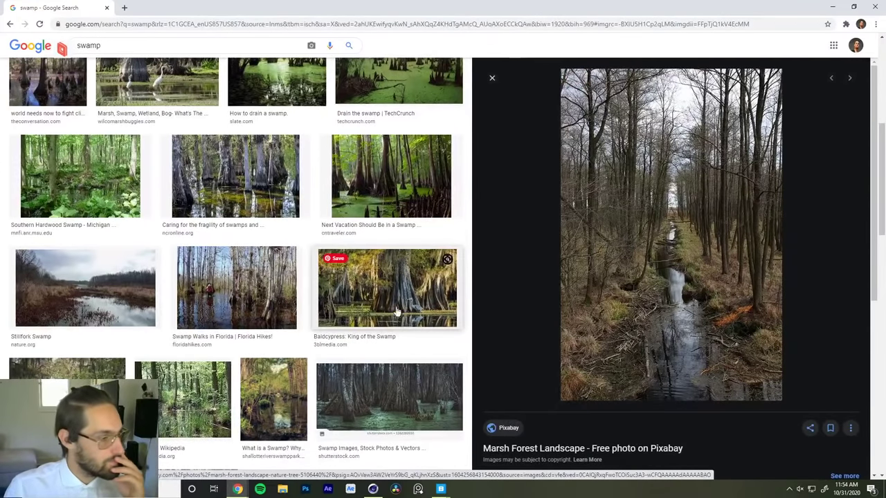
# Look through further swamp image results, previewing the green swamp photo from Medium and the ArtStation swamp hut artwork.
pyautogui.scroll(-4, 273, 384)
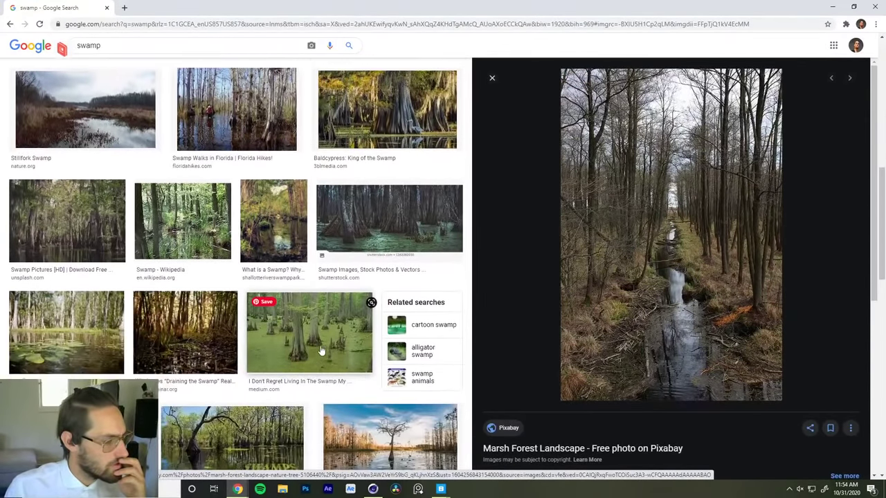
pyautogui.click(320, 350)
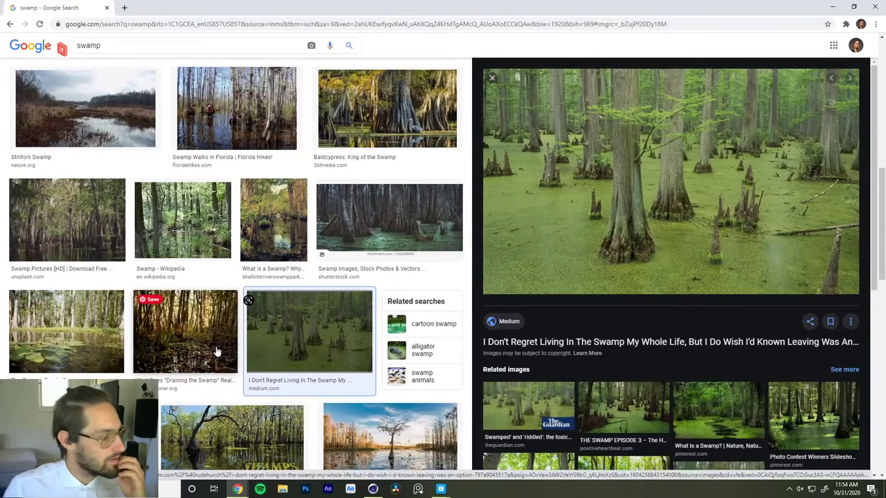
pyautogui.scroll(-2, 198, 356)
pyautogui.scroll(-1, 207, 356)
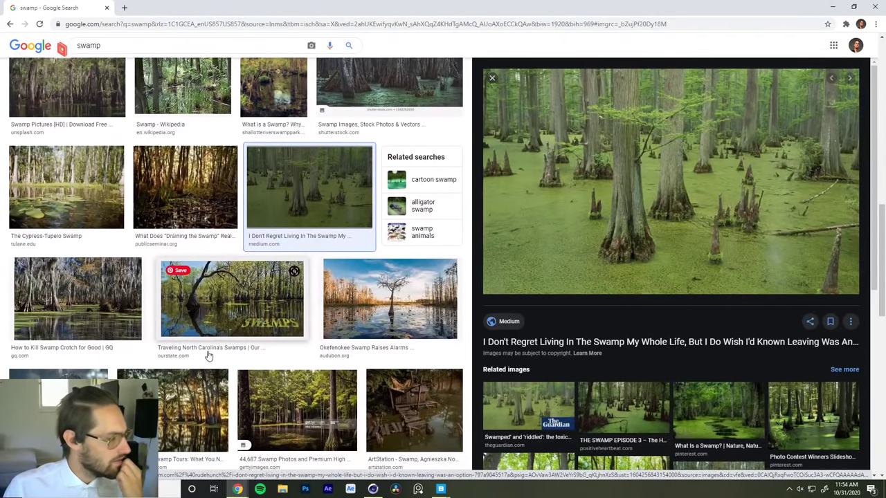
pyautogui.scroll(1, 208, 356)
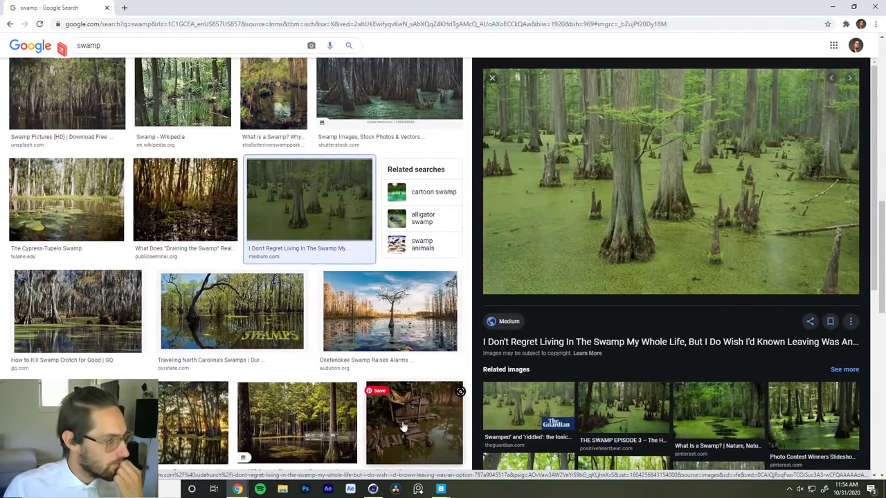
pyautogui.click(403, 427)
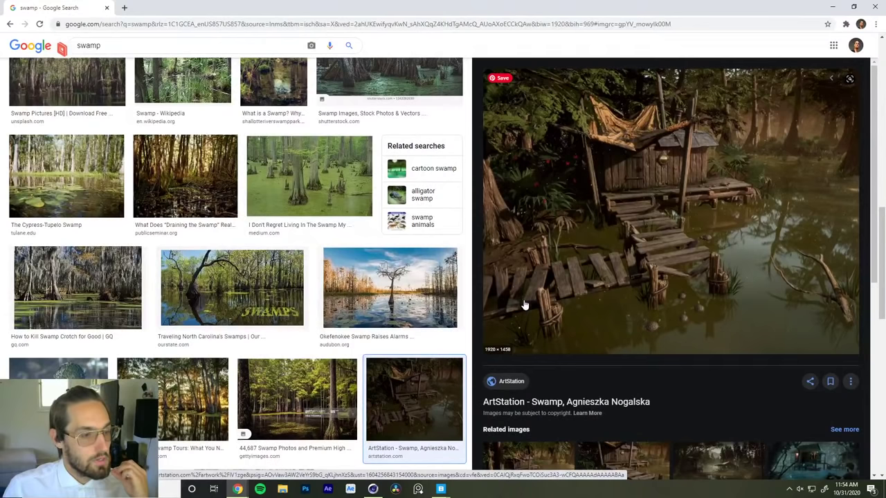
# Switch back to Quixel Bridge and look over the trending and latest 3D assets in the Tree search.
pyautogui.moveTo(440, 488)
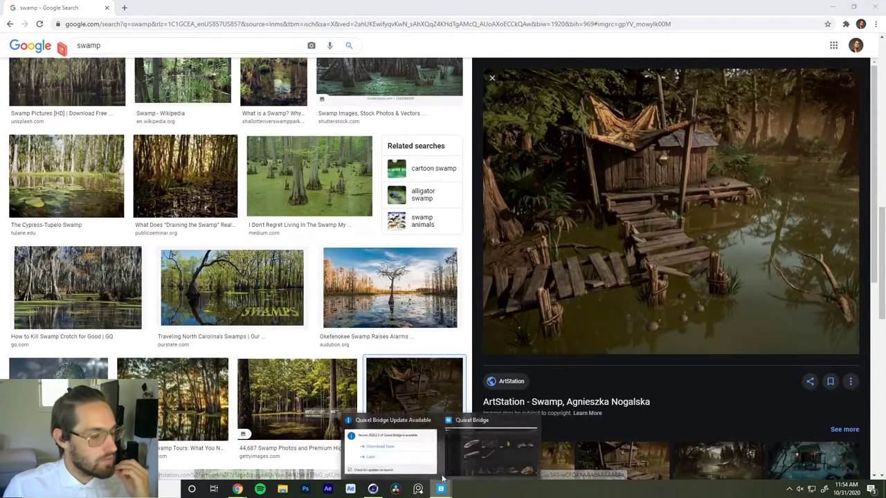
pyautogui.click(460, 441)
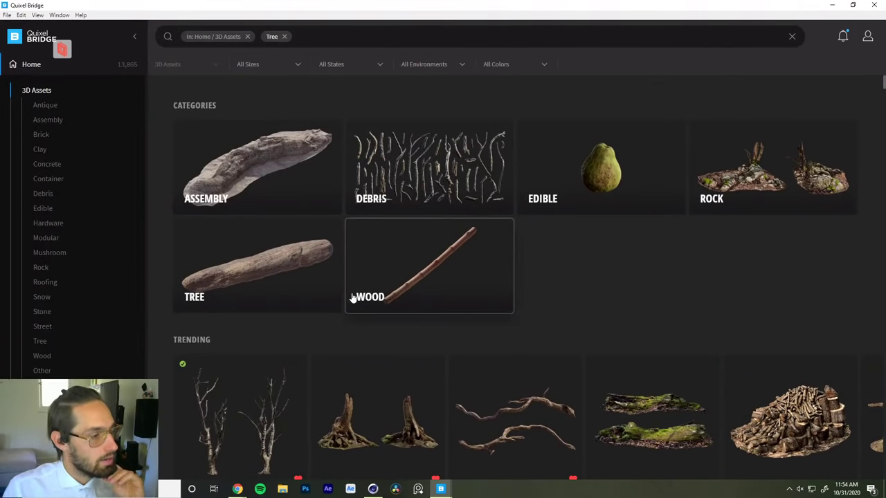
pyautogui.scroll(-2, 352, 298)
pyautogui.scroll(-2, 340, 307)
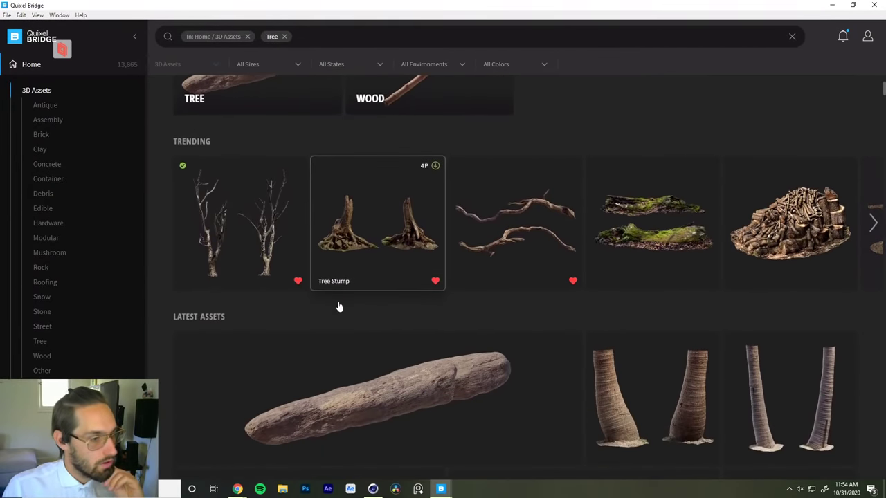
pyautogui.scroll(4, 339, 307)
pyautogui.scroll(-2, 335, 321)
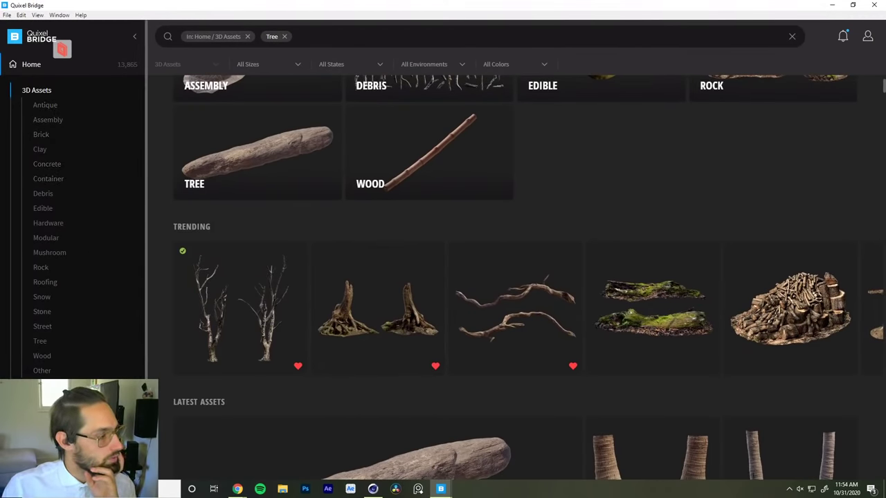
# Browse the Submerged category of aquatic 3D plants and preview the Softstem Bulrush asset.
pyautogui.click(37, 385)
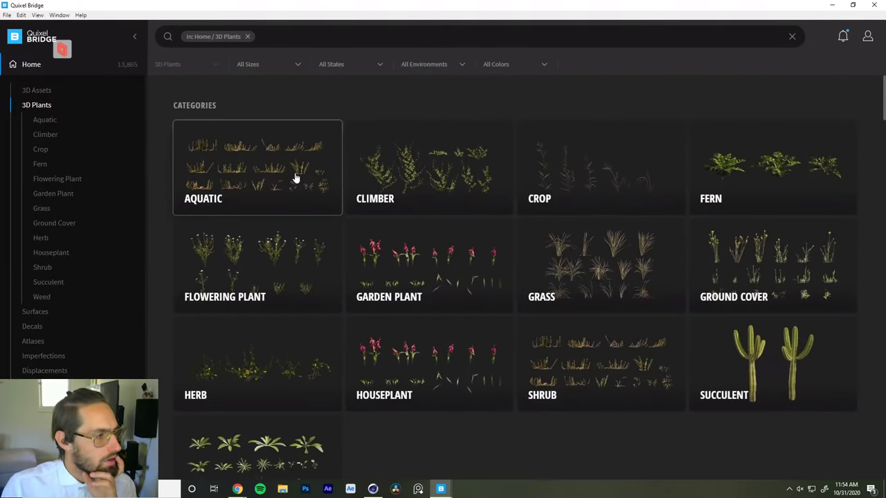
pyautogui.scroll(-1, 297, 174)
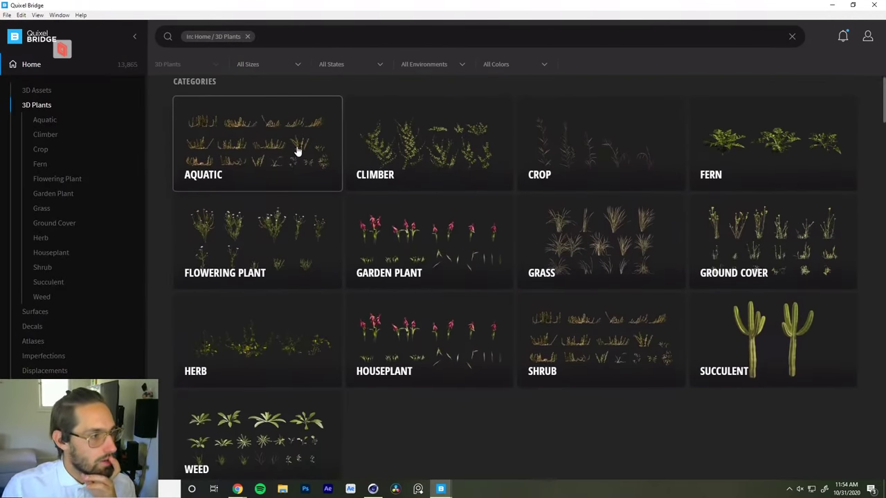
pyautogui.click(291, 152)
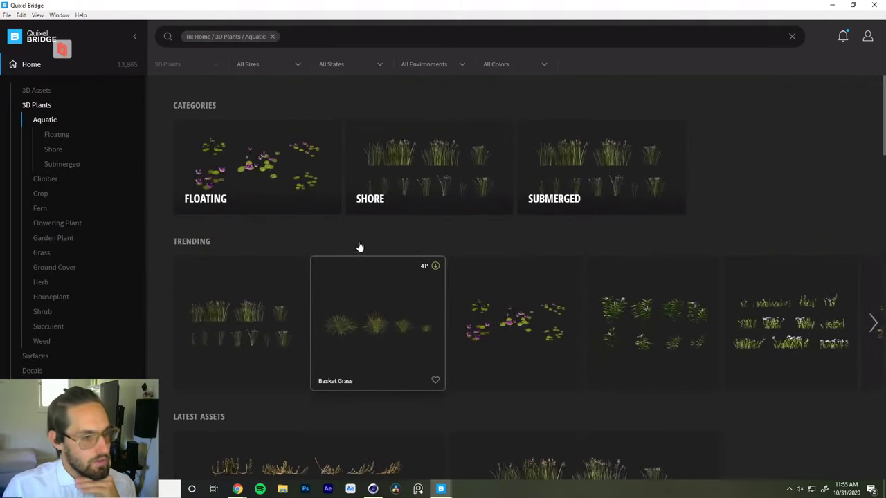
pyautogui.click(550, 173)
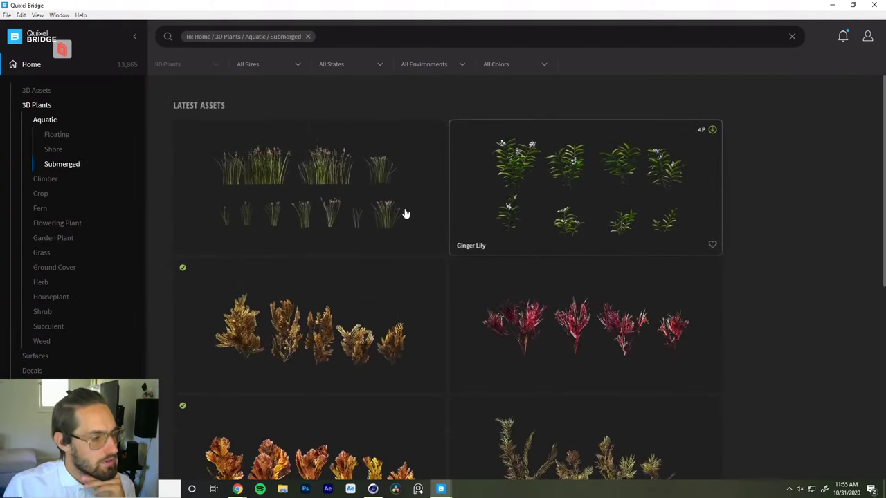
pyautogui.click(359, 209)
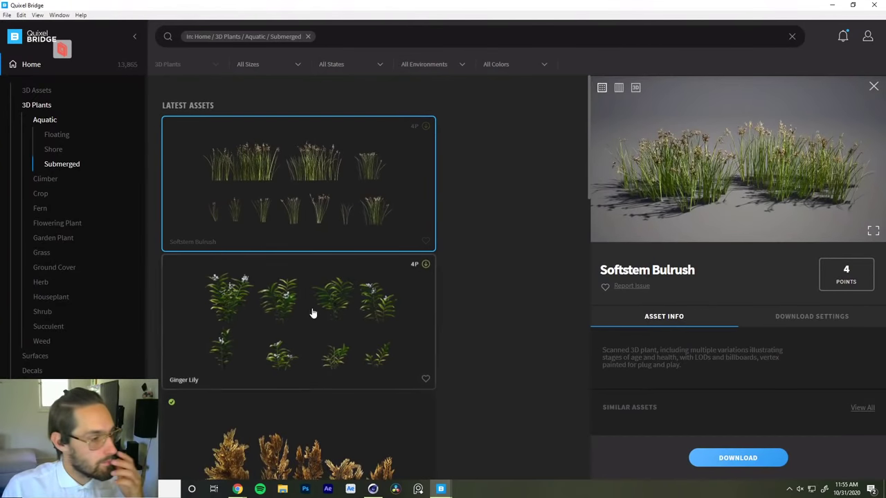
pyautogui.scroll(-6, 312, 312)
pyautogui.scroll(-4, 330, 300)
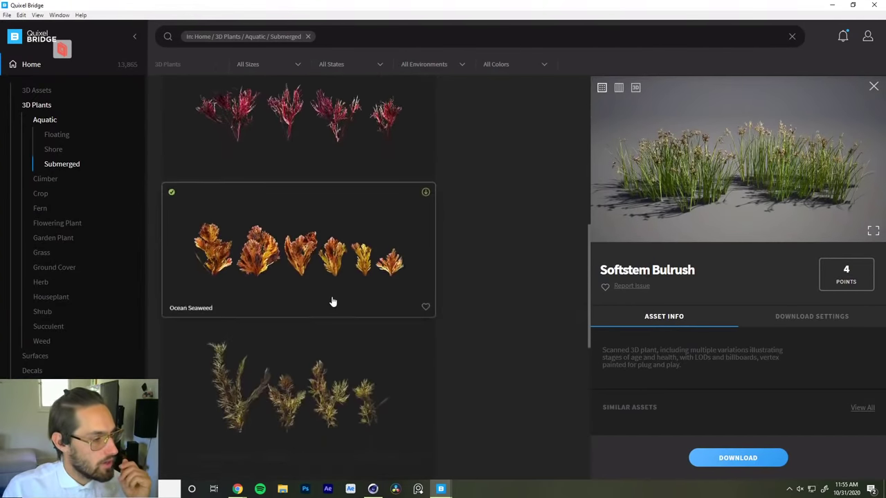
# Look through the aquatic Shore plants, previewing Basket Grass and Softstem Bulrush for comparison.
pyautogui.click(53, 151)
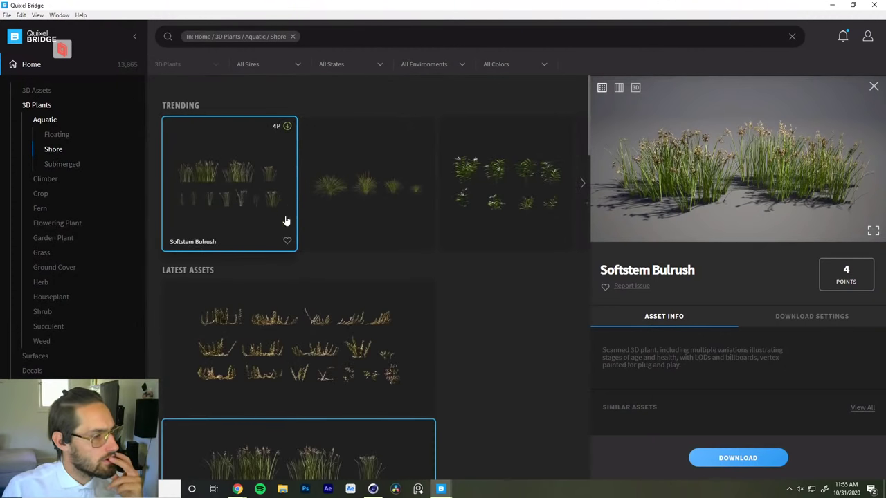
pyautogui.click(320, 193)
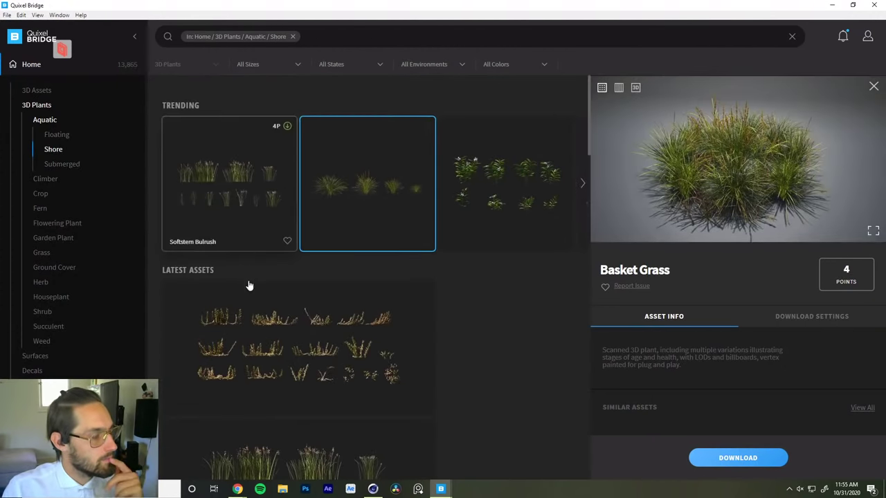
pyautogui.scroll(-1, 250, 329)
pyautogui.scroll(-5, 250, 329)
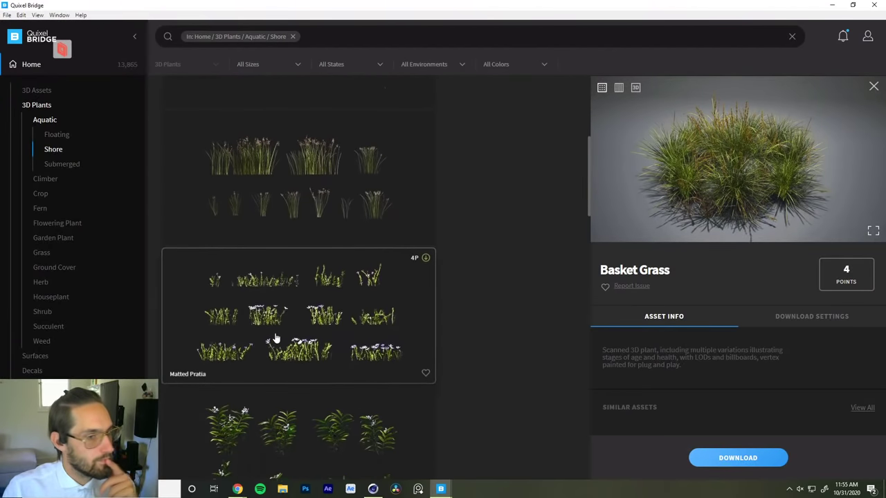
pyautogui.scroll(5, 275, 337)
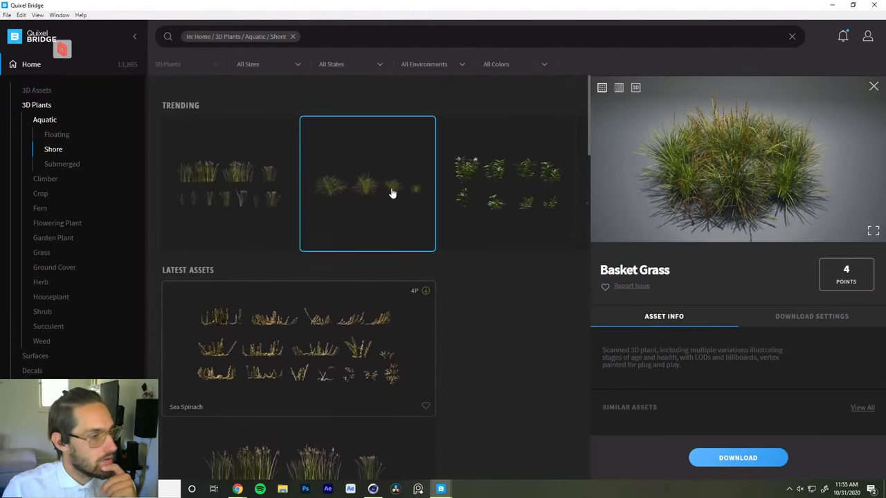
pyautogui.click(267, 189)
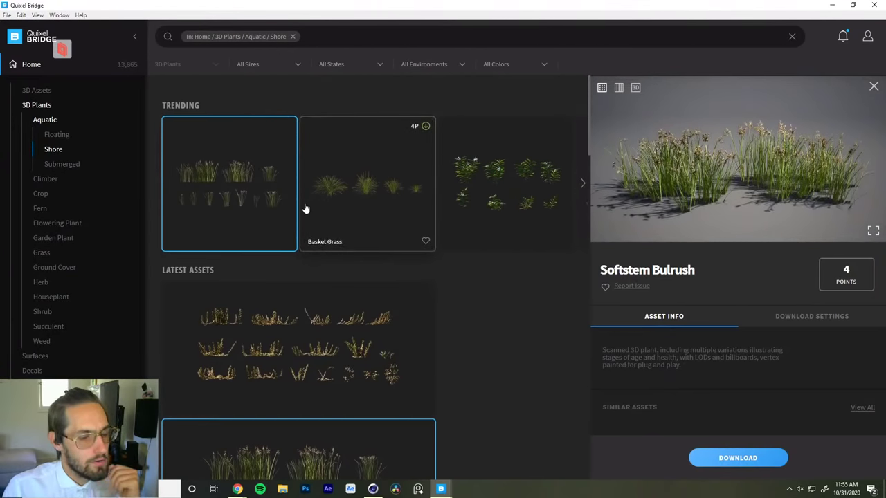
# Examine the latest Shore plant assets, previewing Sea Spinach and Myricaria.
pyautogui.scroll(-3, 288, 239)
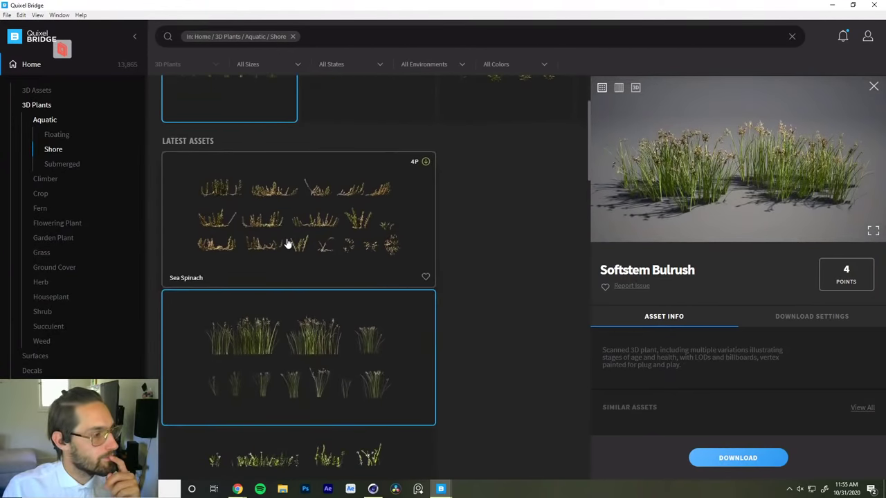
pyautogui.click(285, 249)
pyautogui.scroll(-7, 277, 332)
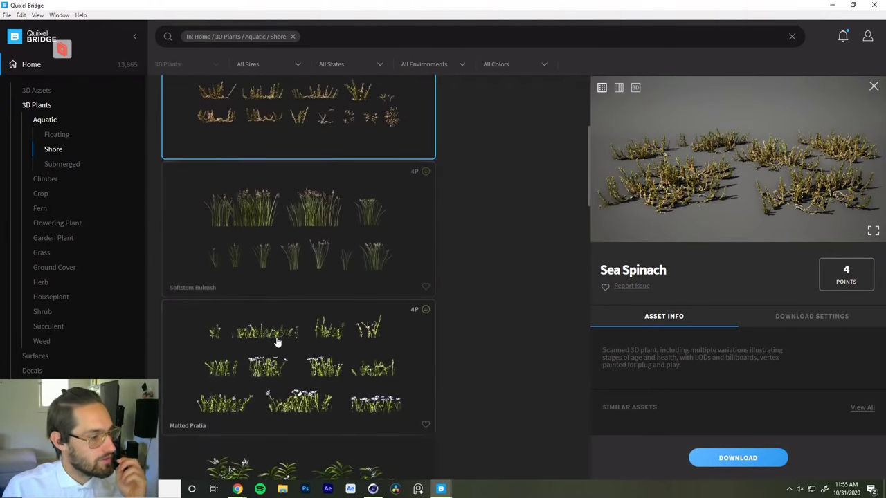
pyautogui.scroll(-15, 283, 318)
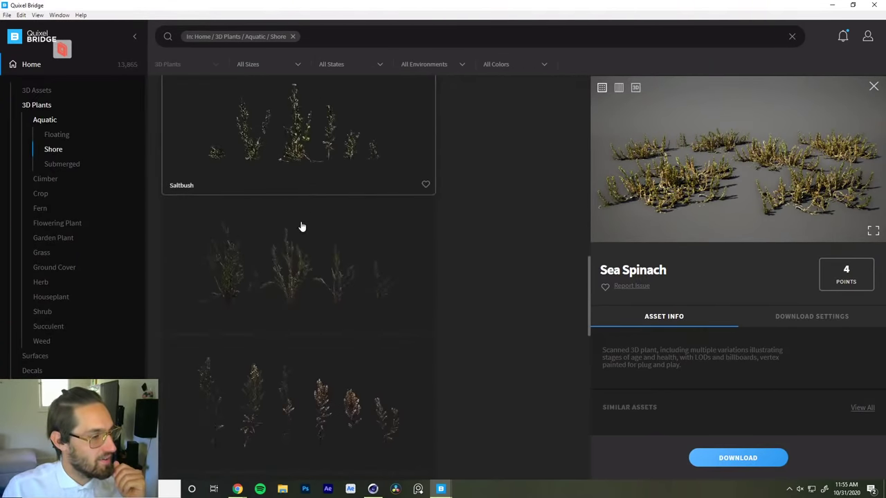
pyautogui.click(301, 251)
pyautogui.scroll(-2, 294, 290)
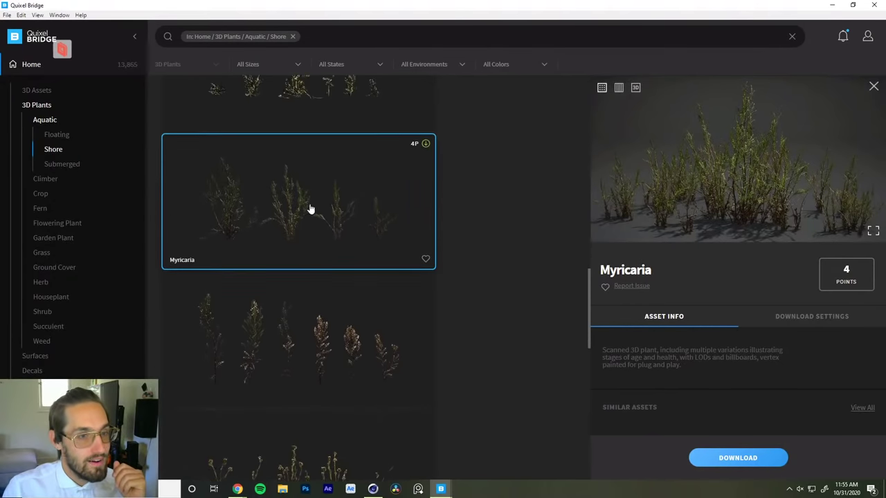
pyautogui.scroll(-9, 283, 296)
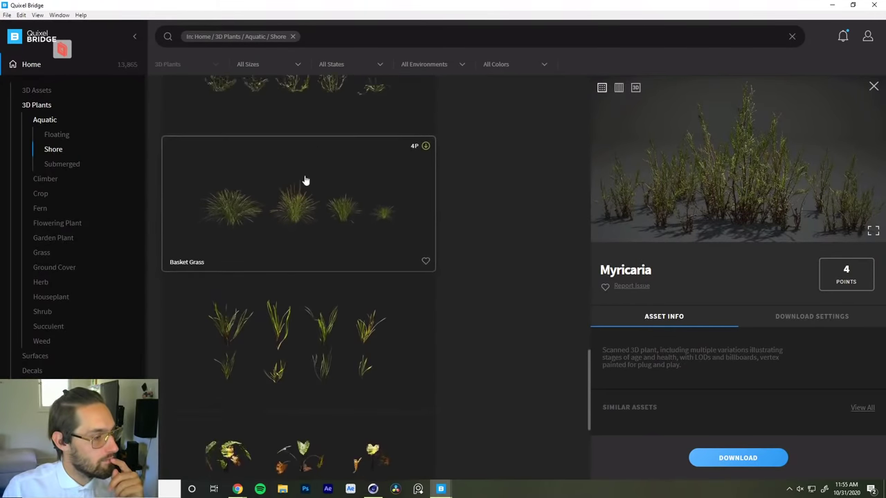
# Preview the Common Eelgrass plant, compare it with the neighbouring Shore assets, and add it to the favorites.
pyautogui.click(311, 303)
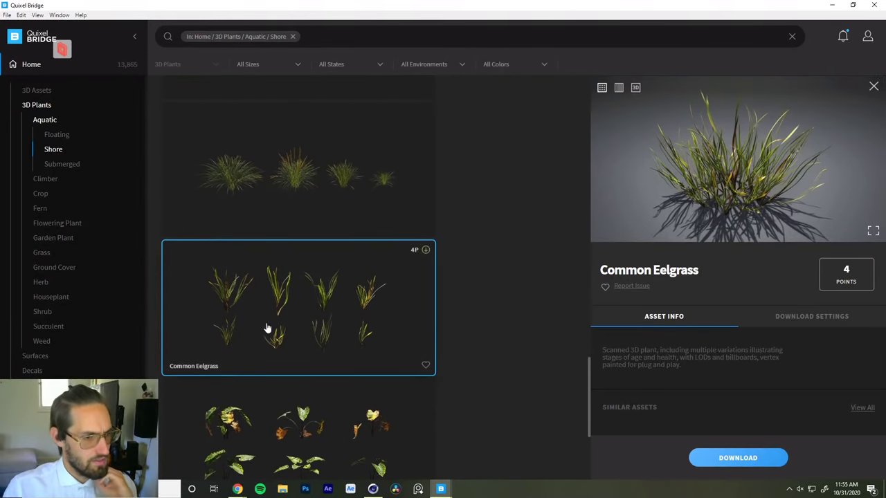
pyautogui.scroll(-3, 267, 338)
pyautogui.scroll(-2, 273, 353)
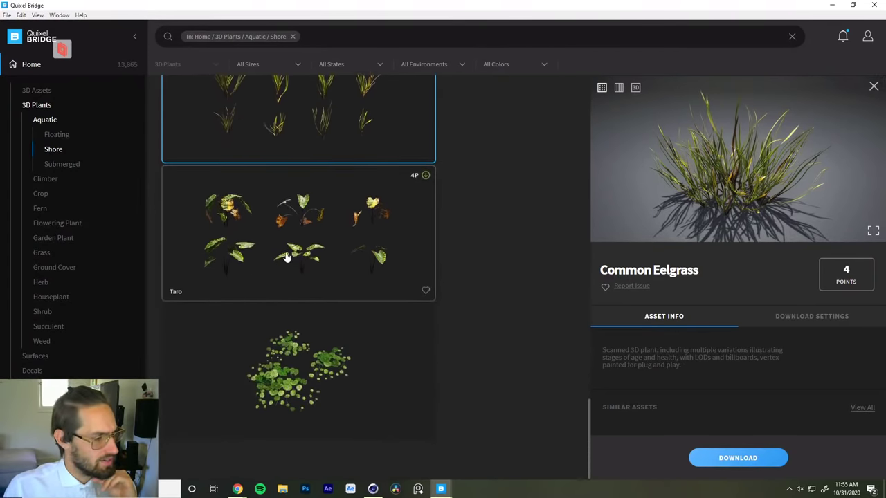
pyautogui.scroll(4, 292, 251)
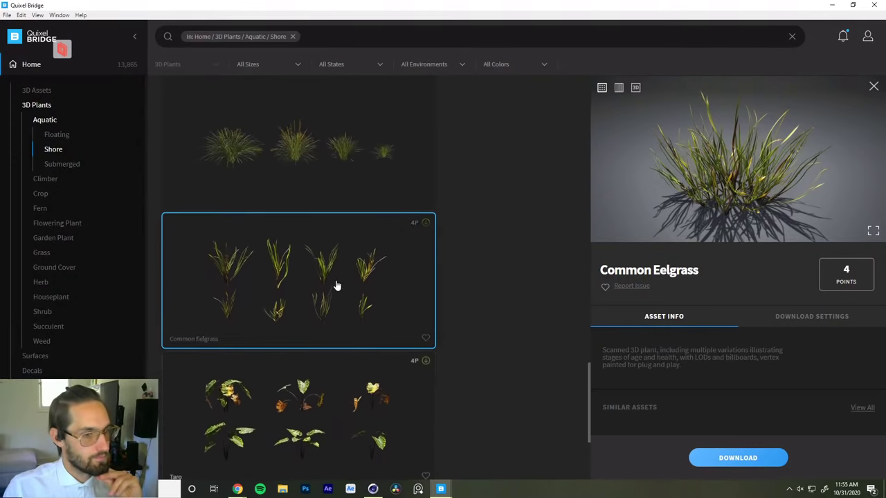
pyautogui.scroll(2, 401, 309)
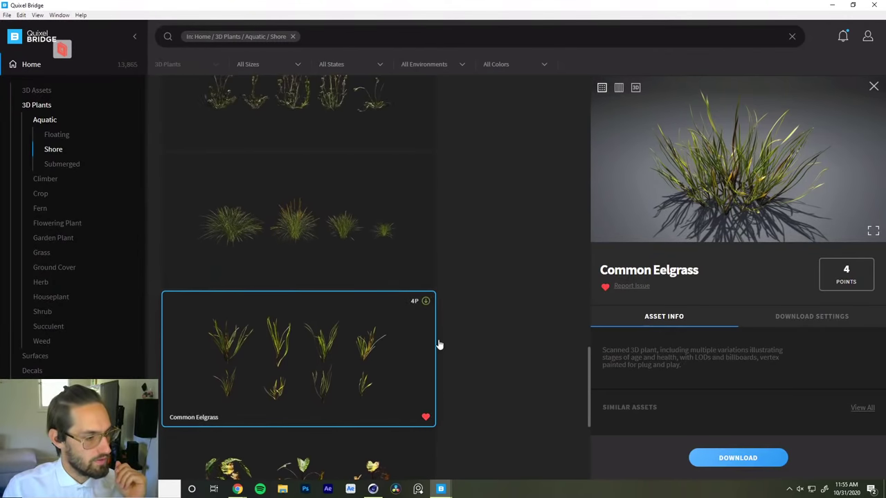
# Add the Basket Grass plant from the Shore category to the favorites.
pyautogui.click(334, 244)
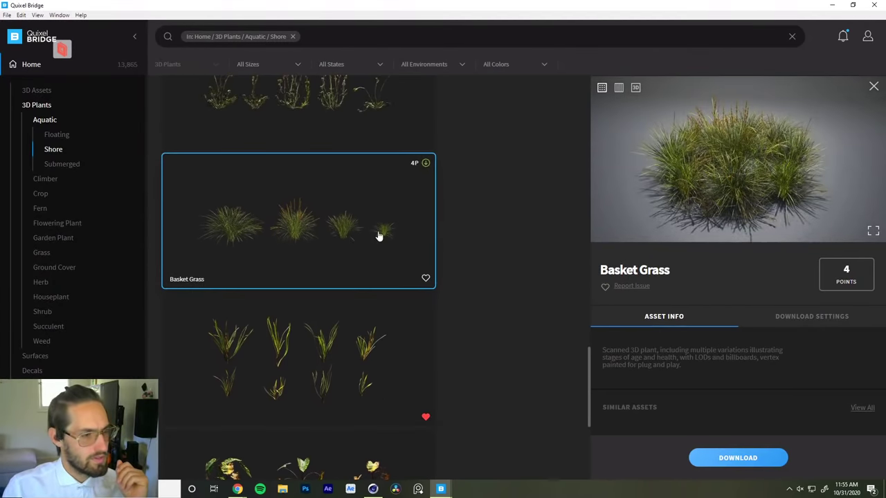
pyautogui.click(425, 278)
pyautogui.scroll(4, 346, 352)
pyautogui.scroll(-9, 330, 401)
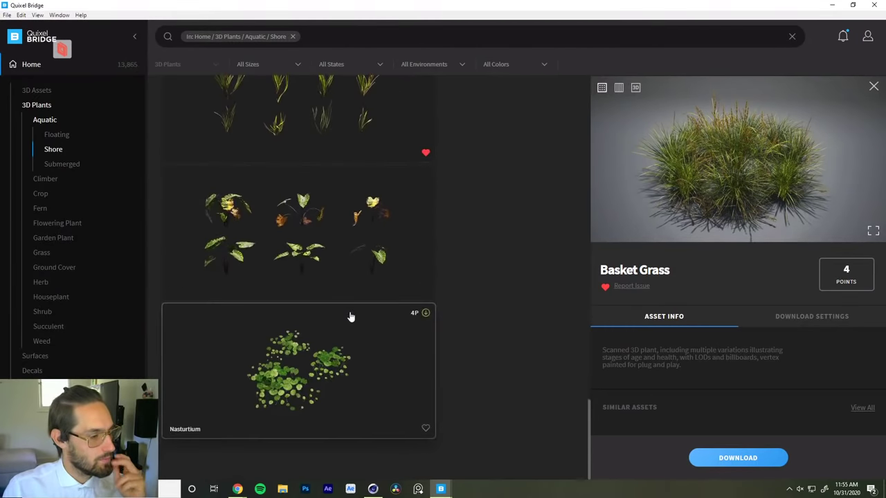
# Look back through the Shore plants and add Softstem Bulrush to the favorites.
pyautogui.scroll(3, 350, 316)
pyautogui.scroll(-6, 340, 229)
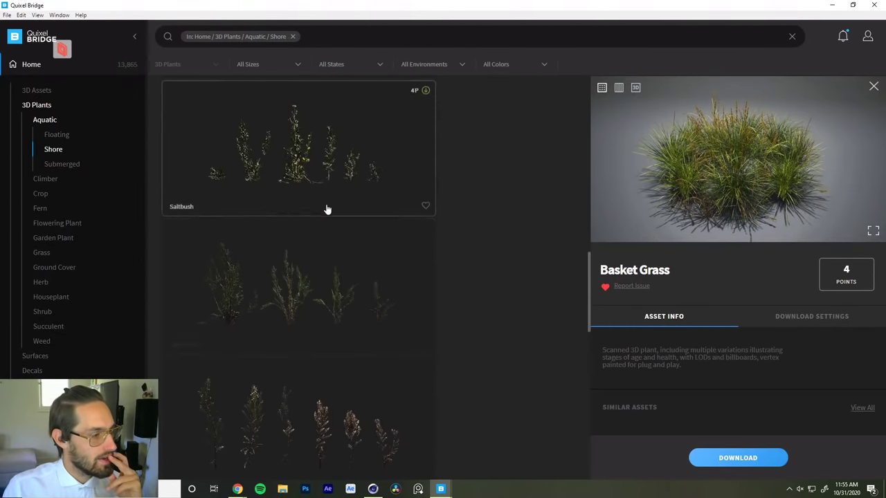
pyautogui.scroll(6, 330, 207)
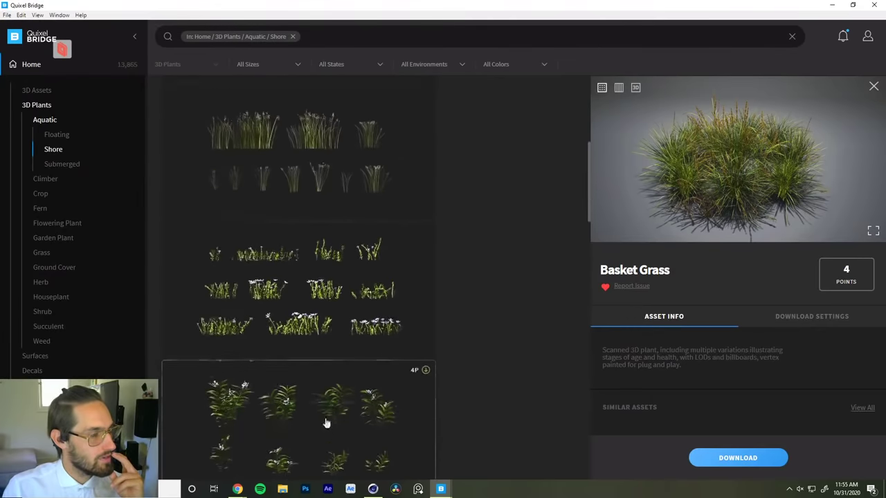
pyautogui.scroll(5, 326, 277)
pyautogui.scroll(-3, 332, 339)
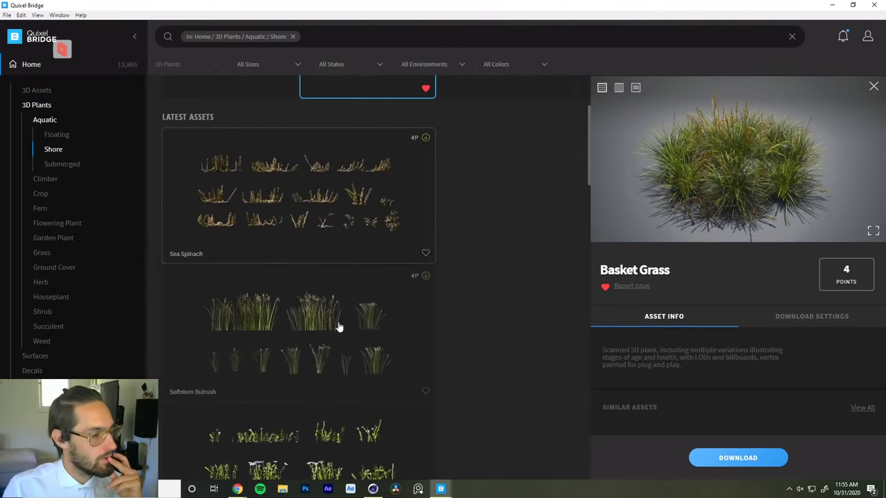
pyautogui.click(340, 328)
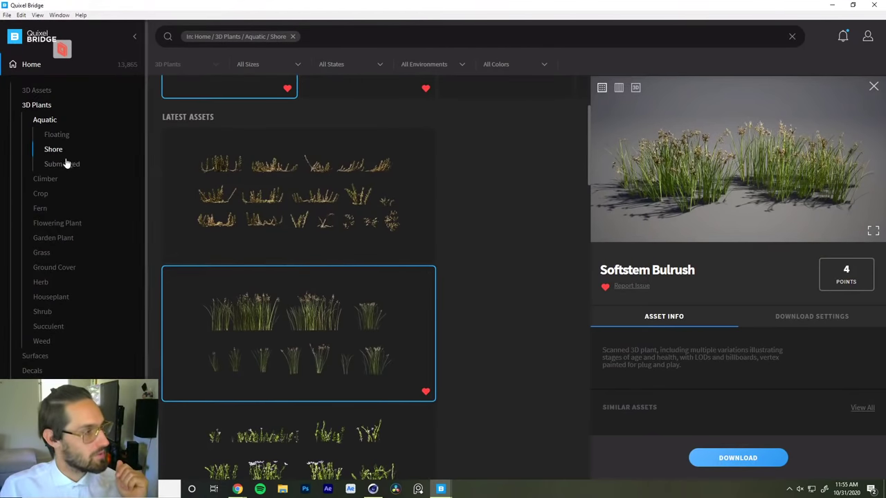
# Return to the 3D Plants categories and look over the latest assets in the Weed category.
pyautogui.click(44, 121)
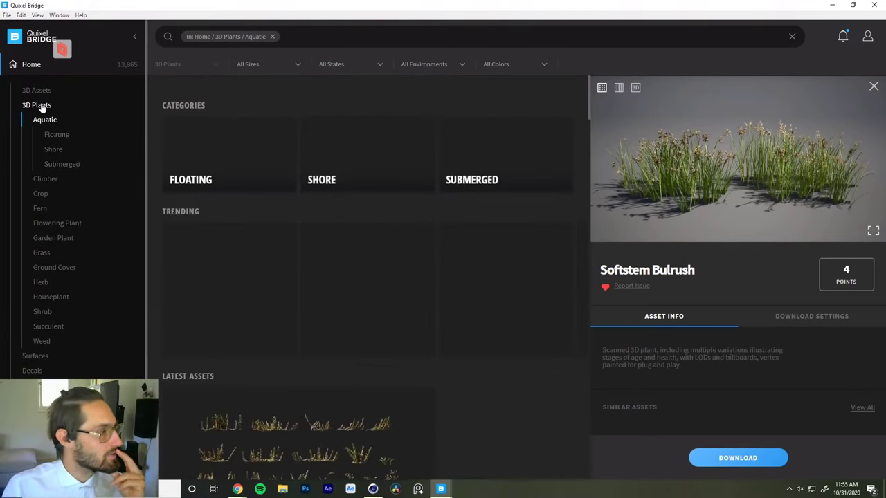
pyautogui.click(37, 105)
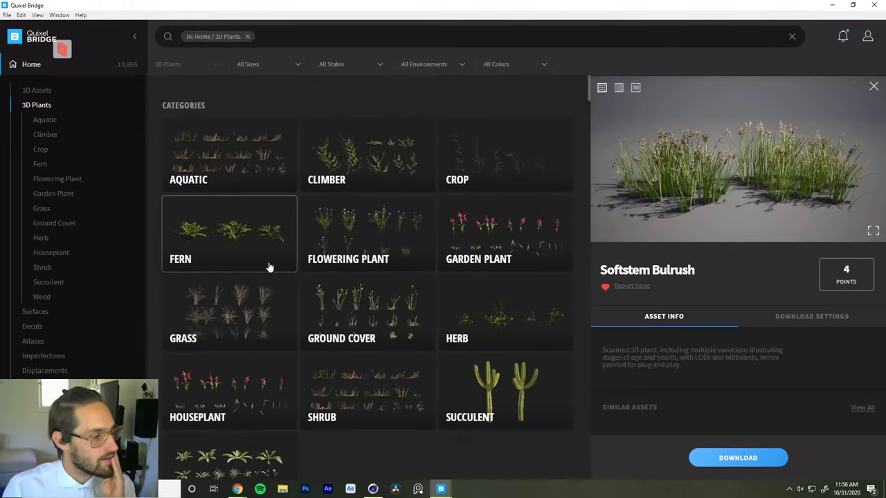
pyautogui.scroll(-1, 270, 307)
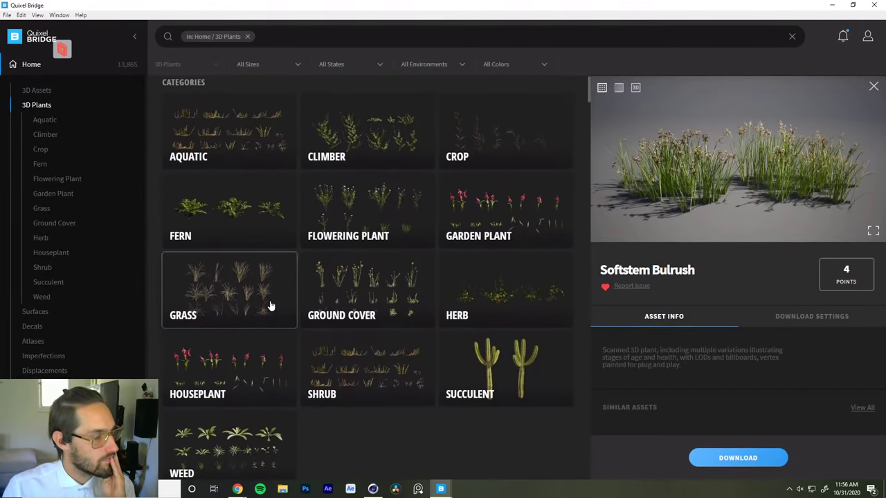
pyautogui.scroll(-1, 270, 307)
pyautogui.scroll(-1, 270, 306)
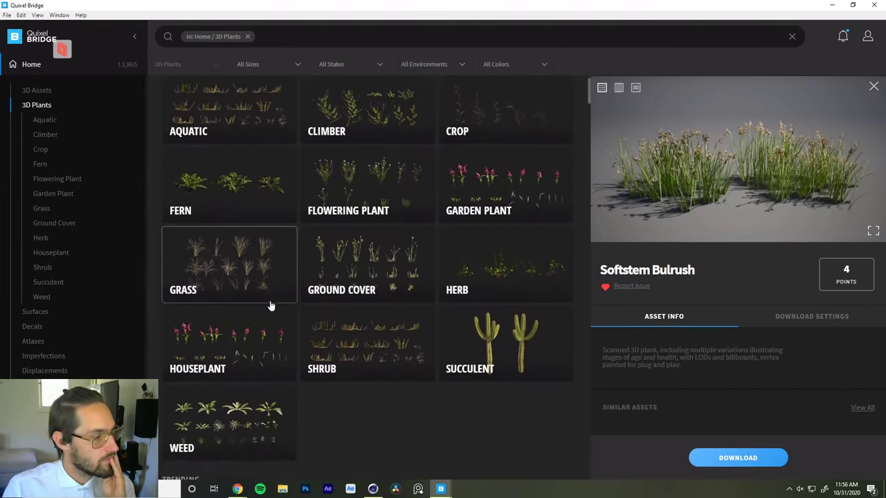
pyautogui.click(241, 393)
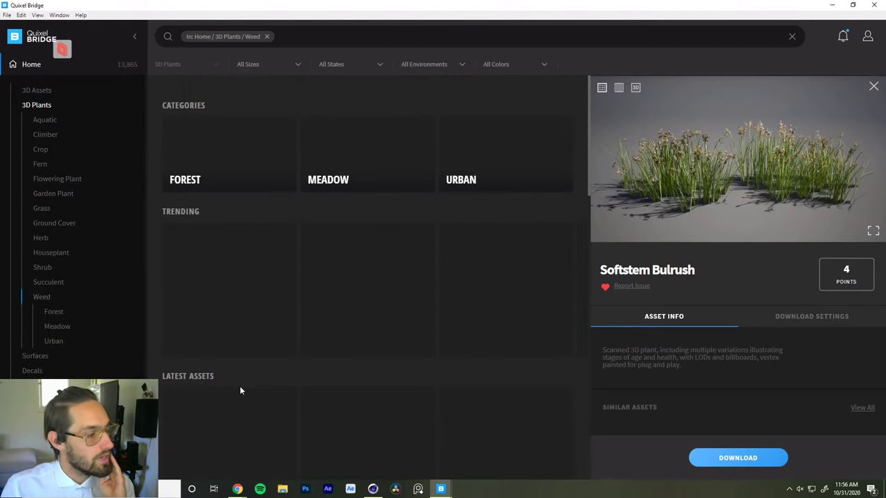
pyautogui.scroll(-1, 252, 328)
pyautogui.scroll(-3, 251, 328)
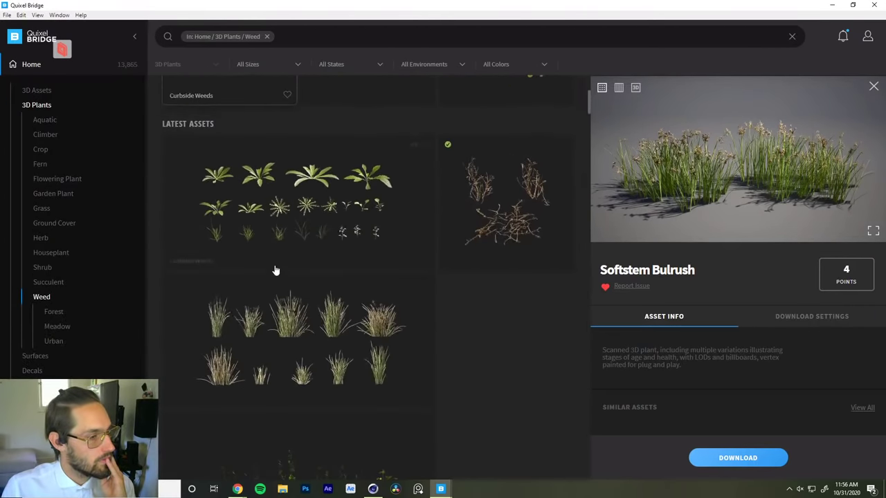
# Examine the Weed plants, previewing Dune Sword-sedge, Arid Weed and Dead Herb Weed.
pyautogui.scroll(-1, 271, 344)
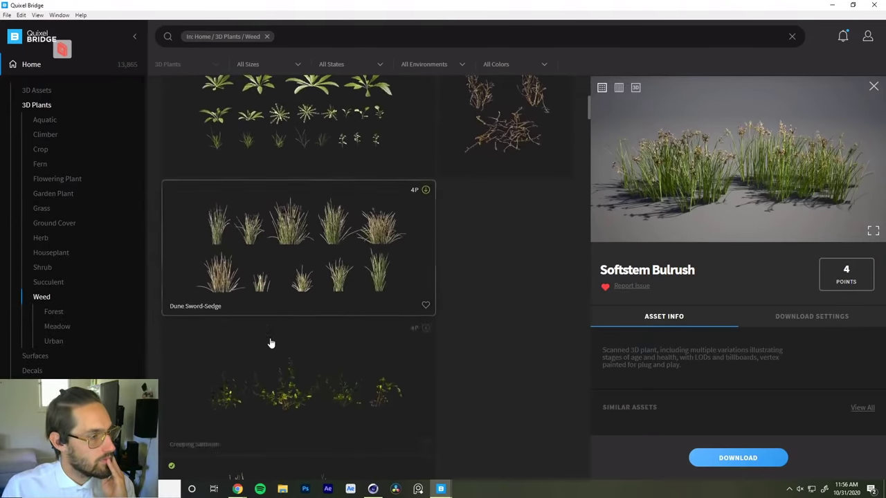
pyautogui.click(298, 258)
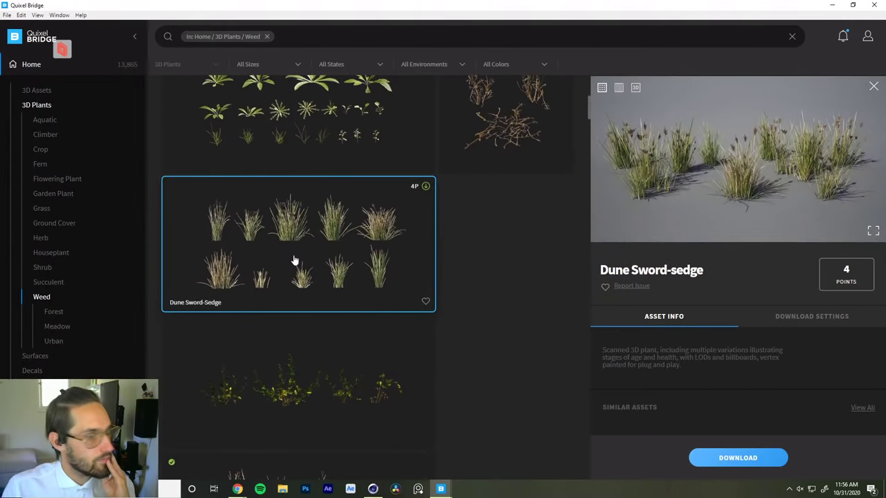
pyautogui.scroll(-3, 298, 292)
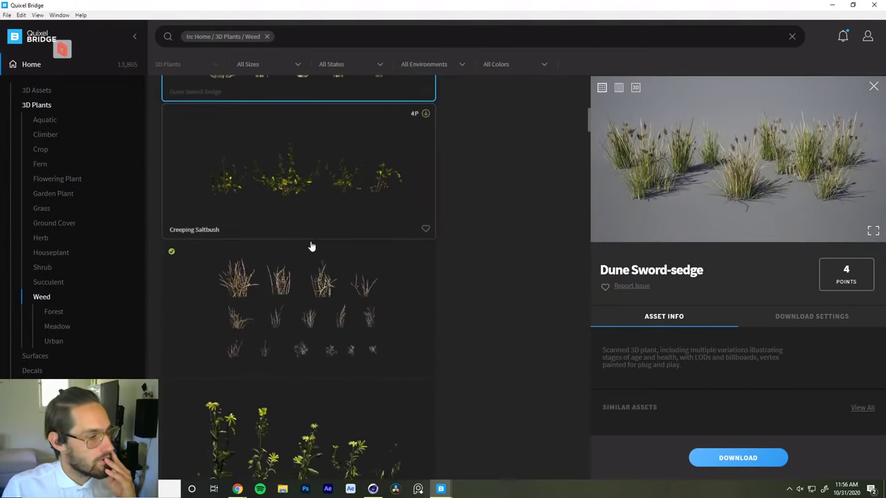
pyautogui.click(302, 318)
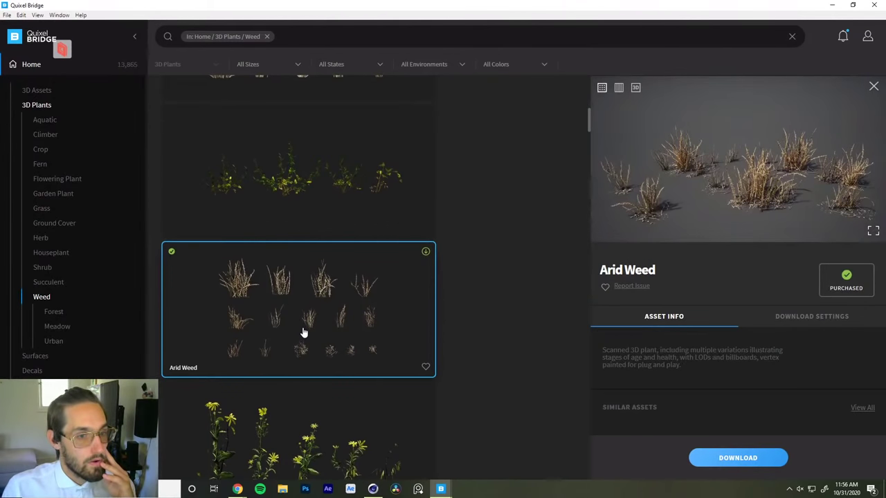
pyautogui.scroll(-3, 304, 291)
pyautogui.scroll(-3, 302, 359)
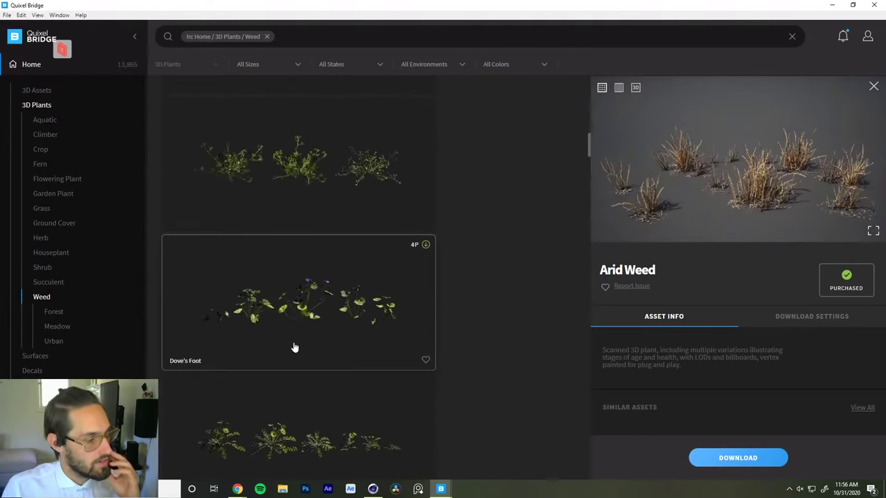
pyautogui.scroll(-6, 297, 312)
pyautogui.scroll(-8, 282, 324)
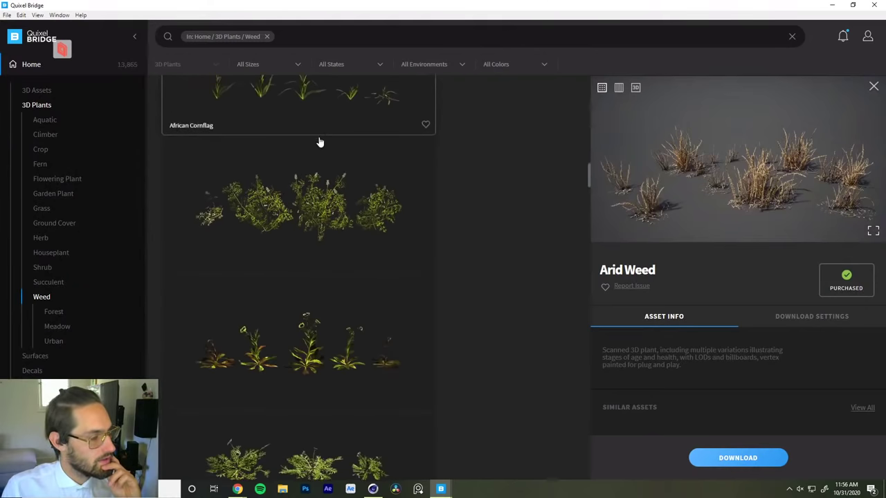
pyautogui.scroll(-7, 303, 285)
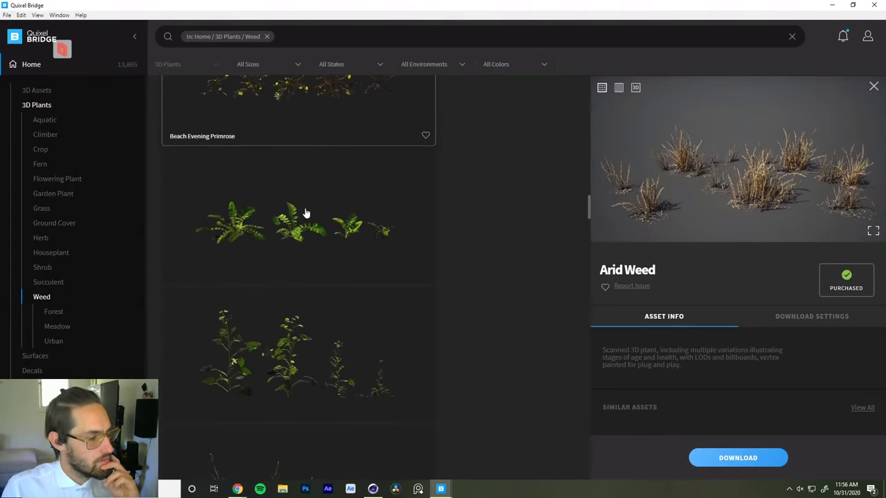
pyautogui.click(306, 270)
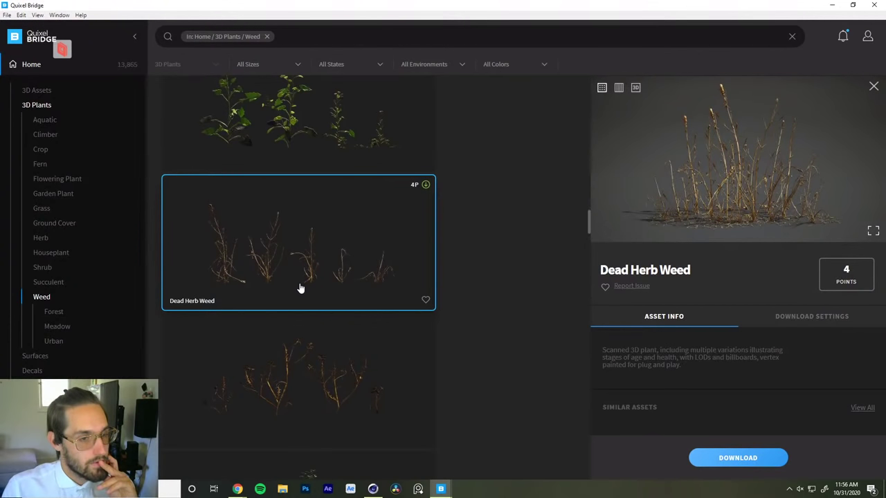
pyautogui.scroll(-5, 281, 318)
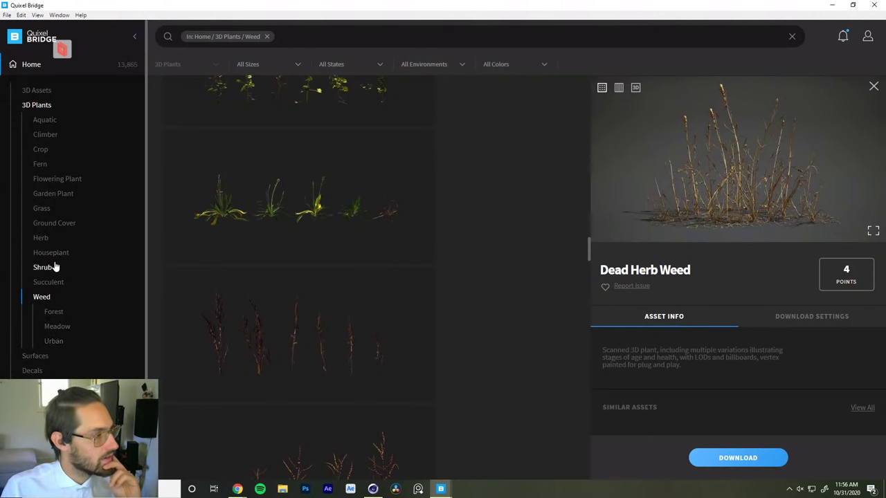
# Look through the plants in the Ground Cover category.
pyautogui.click(52, 226)
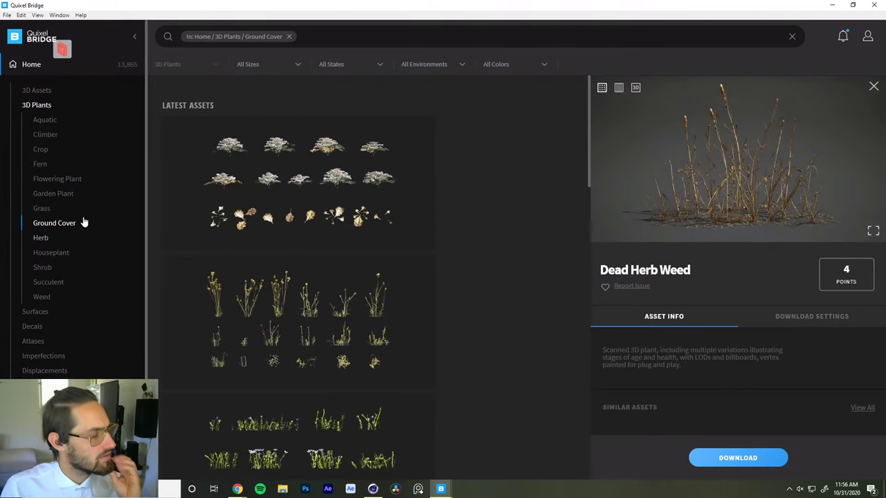
pyautogui.scroll(-10, 202, 318)
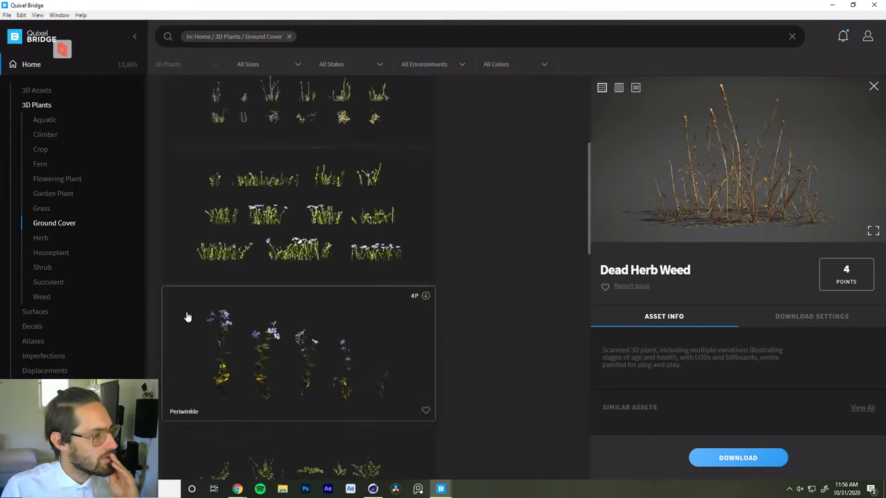
pyautogui.scroll(-3, 195, 313)
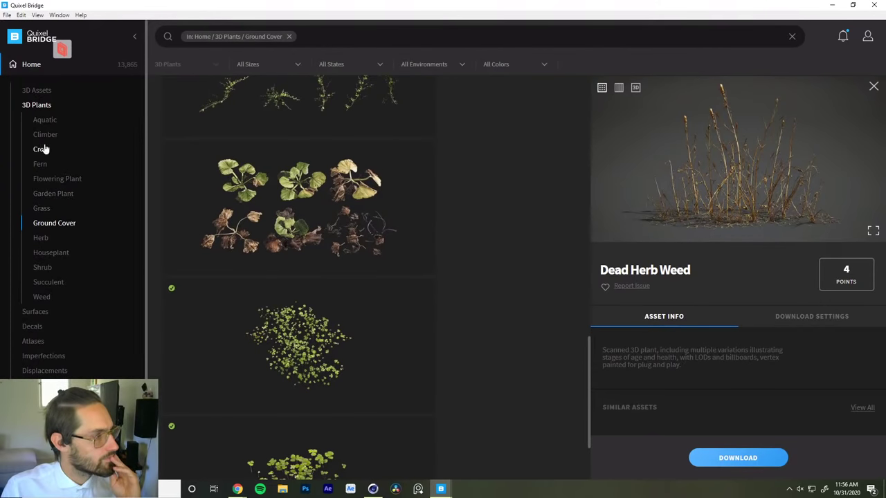
# Browse the Wild subcategory of Grass and add Great Brome to the favorites.
pyautogui.click(41, 209)
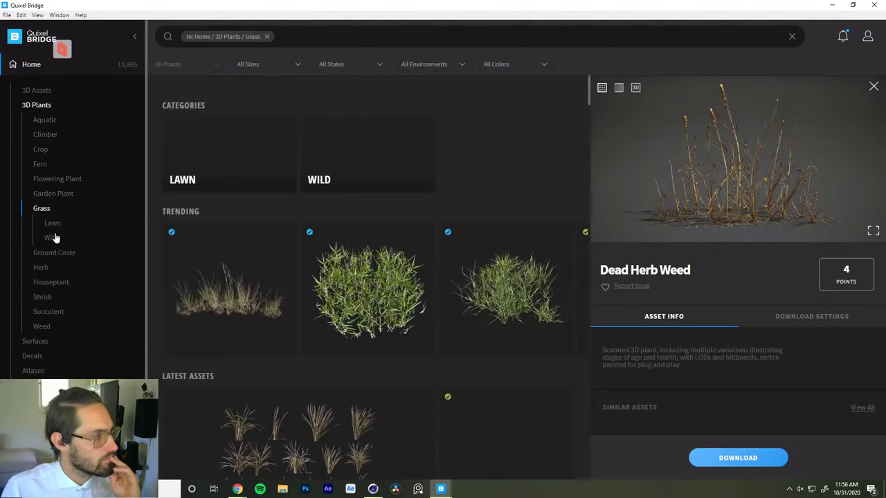
pyautogui.click(51, 239)
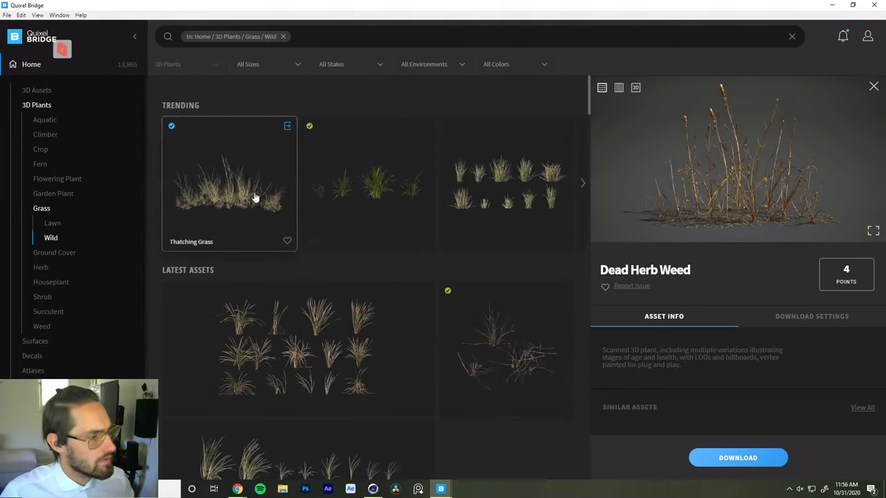
pyautogui.scroll(-3, 348, 353)
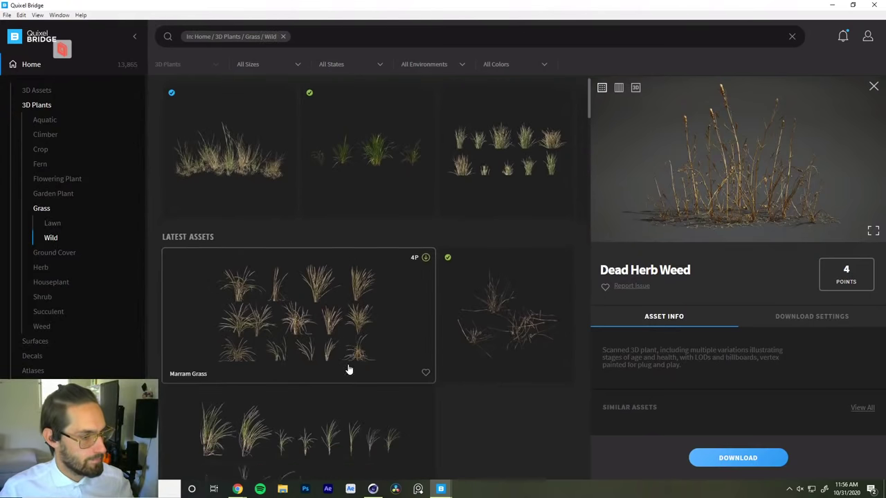
pyautogui.scroll(-3, 361, 366)
pyautogui.scroll(-5, 358, 364)
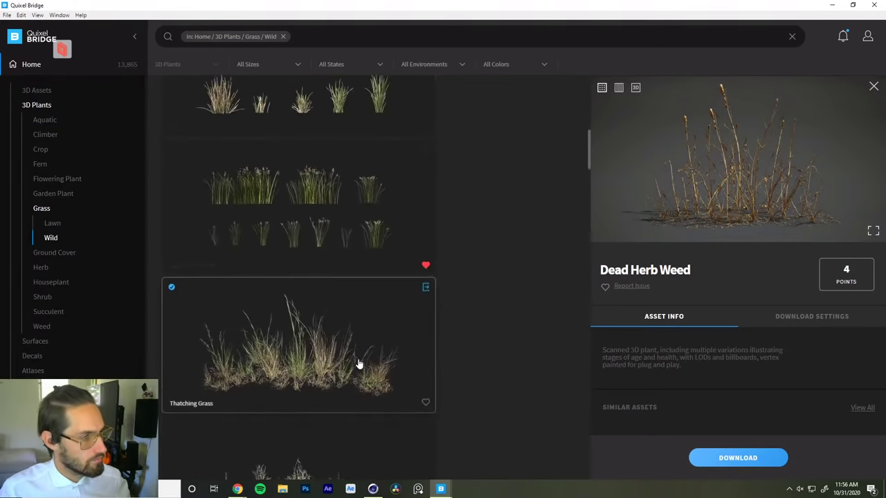
pyautogui.scroll(-3, 339, 382)
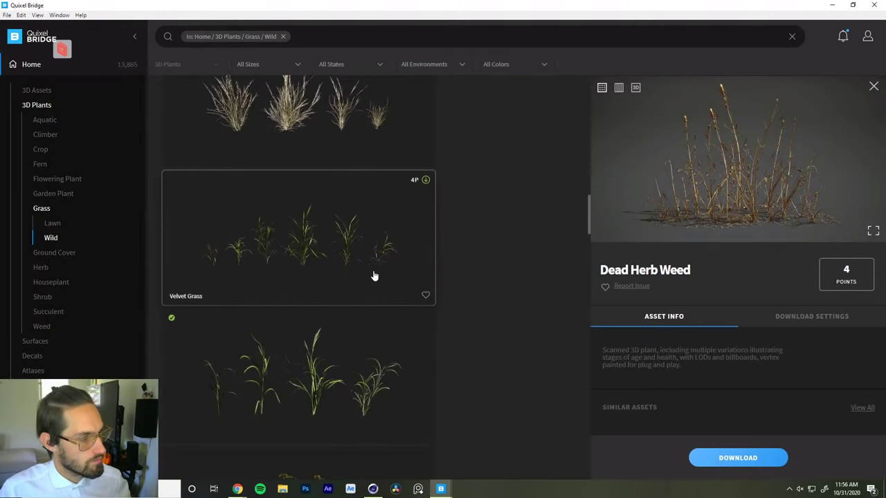
pyautogui.scroll(-3, 373, 276)
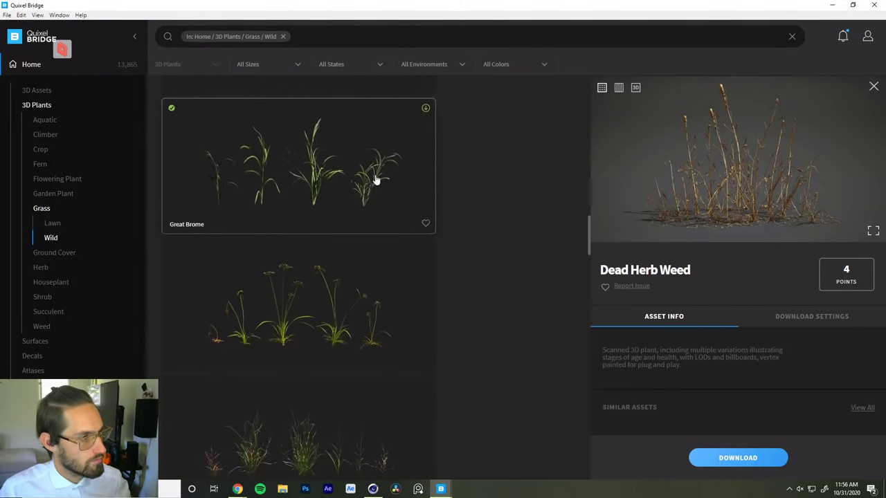
pyautogui.click(425, 224)
# Examine more of the wild grass assets beyond Great Brome.
pyautogui.scroll(-3, 352, 318)
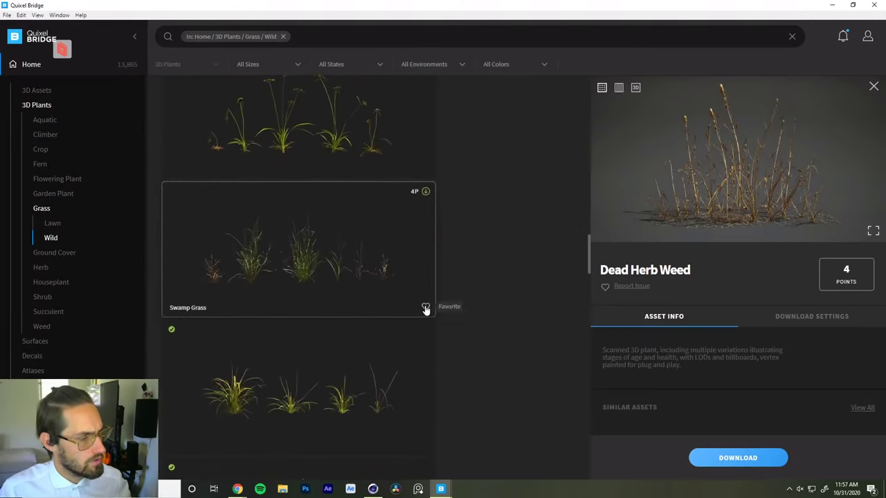
pyautogui.scroll(-5, 367, 276)
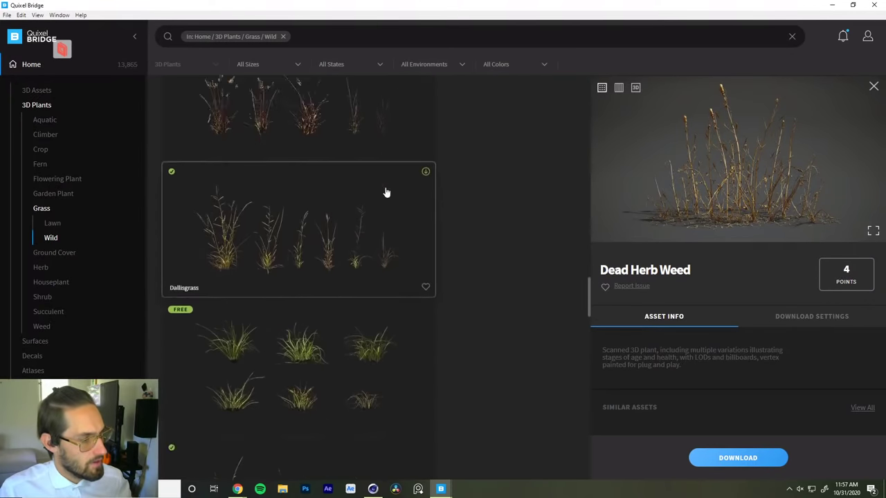
pyautogui.scroll(-3, 279, 232)
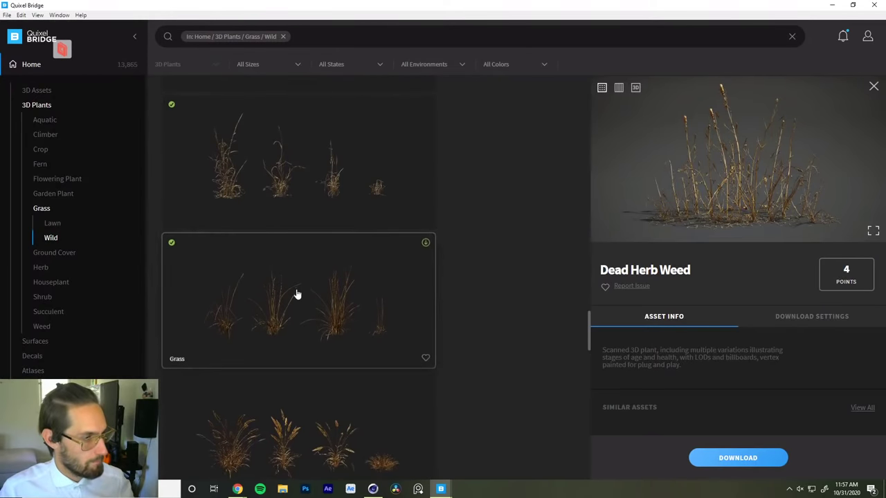
pyautogui.scroll(-2, 297, 294)
pyautogui.scroll(-2, 293, 286)
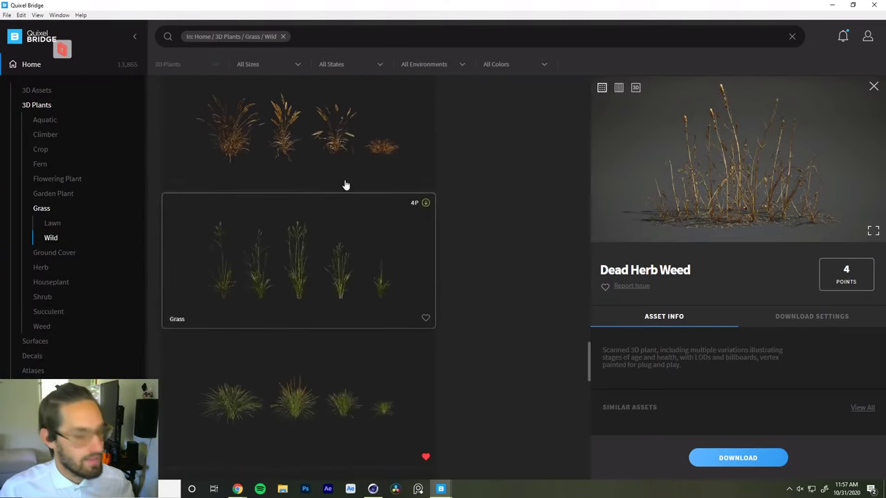
# Disconnect from the remote computer, return to the local desktop, and reconnect to the remote computer through Parsec.
pyautogui.click(62, 48)
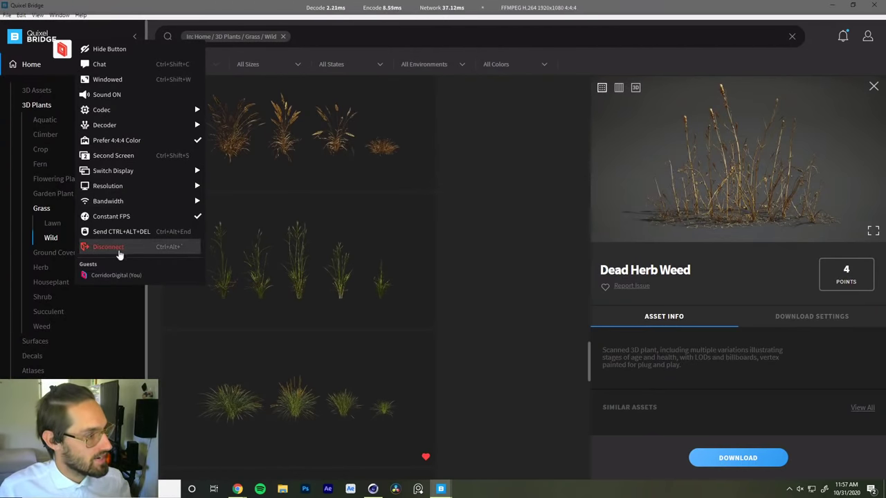
pyautogui.click(108, 247)
pyautogui.click(832, 4)
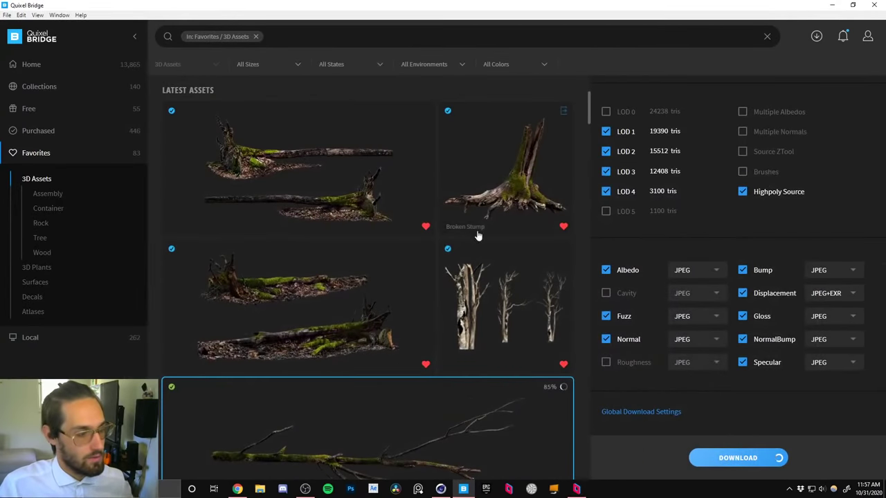
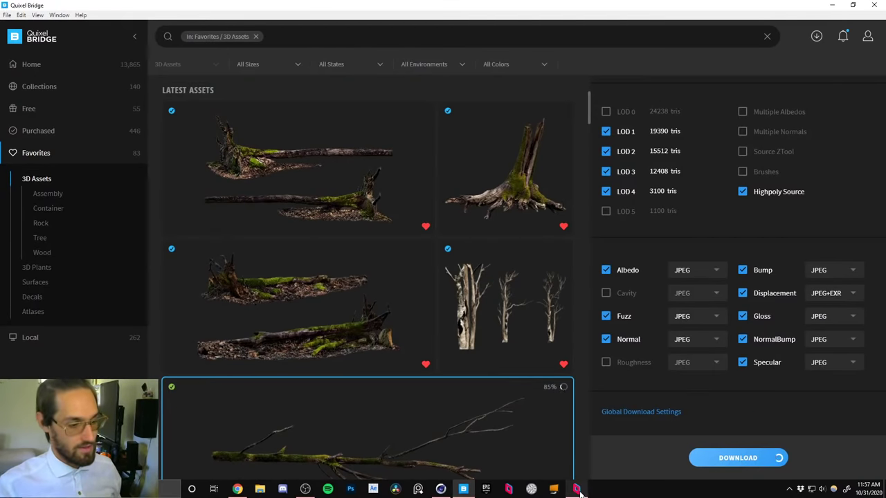
pyautogui.click(576, 489)
pyautogui.click(454, 199)
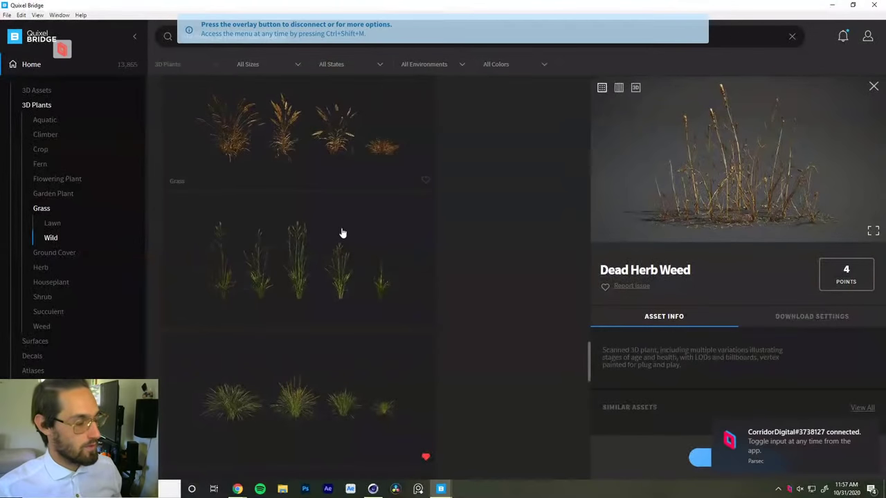
# Search the whole asset library for "mushroom" and narrow the search to 3D Assets.
pyautogui.click(40, 92)
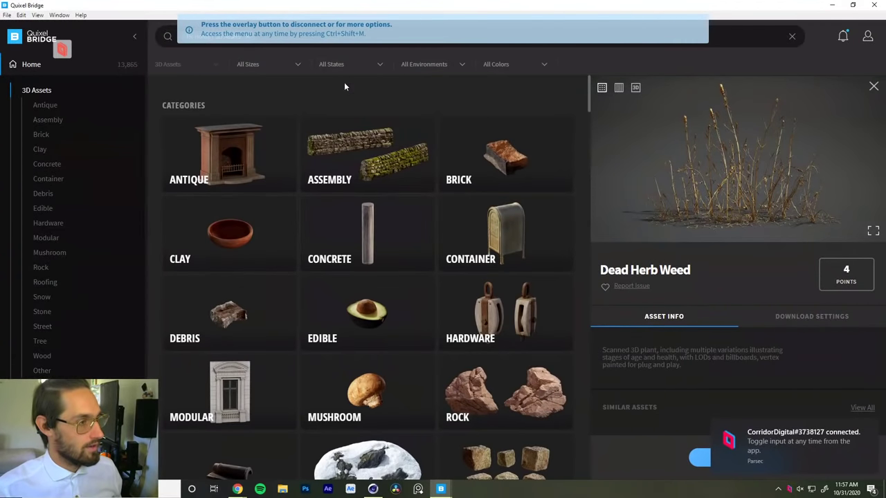
pyautogui.click(646, 39)
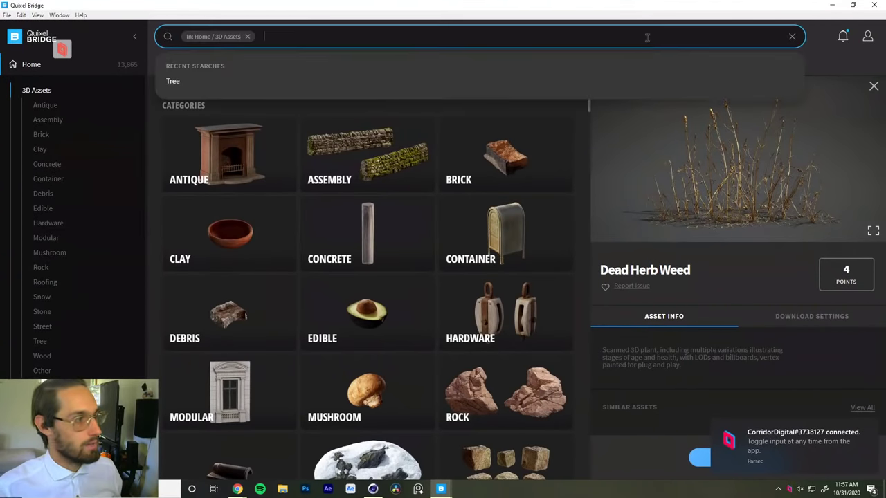
pyautogui.click(247, 37)
pyautogui.click(241, 42)
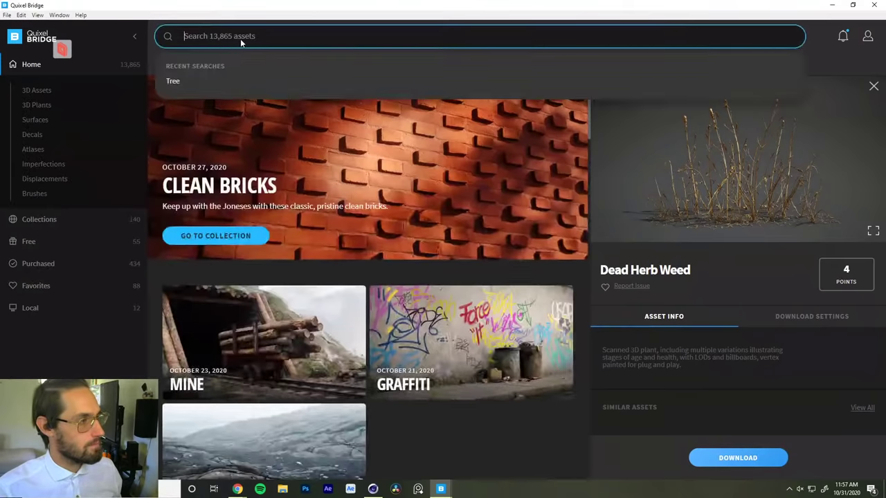
pyautogui.write('mushroom')
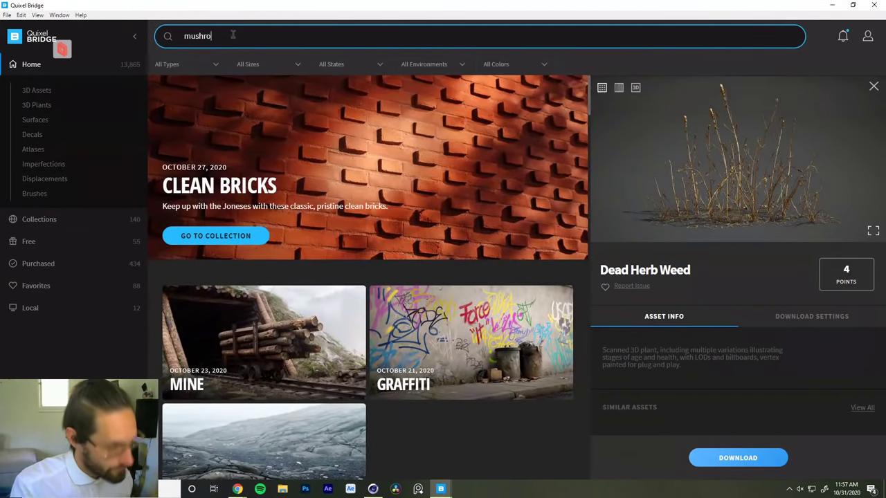
pyautogui.press('Return')
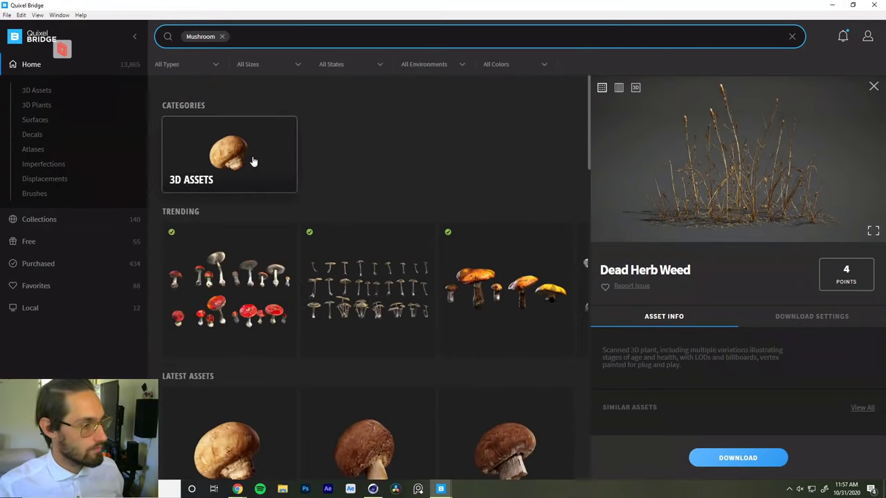
pyautogui.click(251, 158)
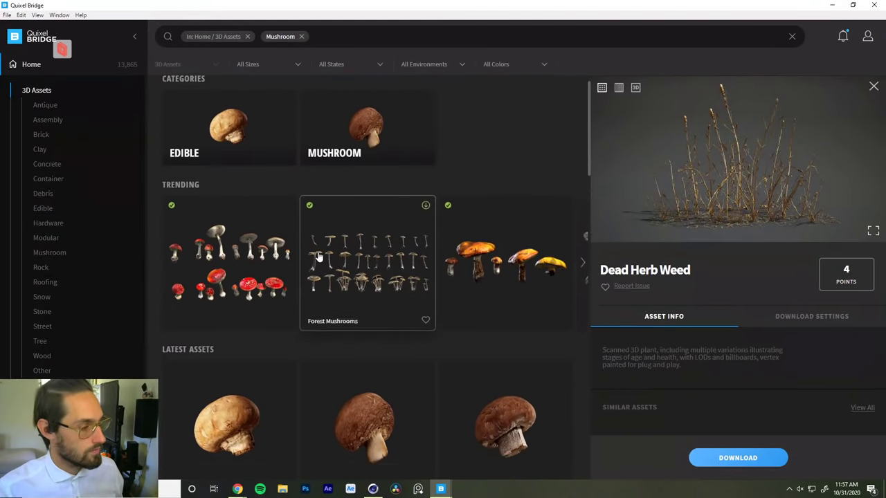
# Add the Scatter Mushroom Set and Bolete Mushrooms to the favorites.
pyautogui.scroll(-3, 328, 249)
pyautogui.scroll(-1, 337, 325)
pyautogui.scroll(-3, 337, 330)
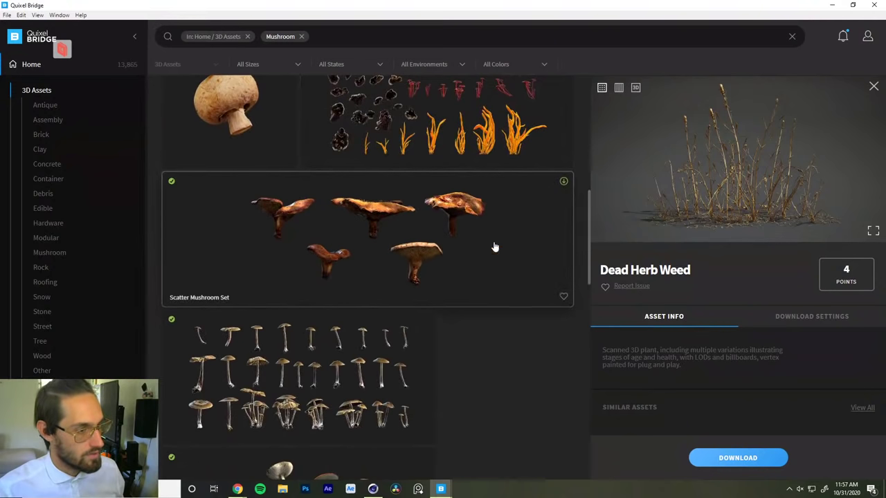
pyautogui.click(563, 296)
pyautogui.scroll(-3, 383, 198)
pyautogui.scroll(-5, 385, 209)
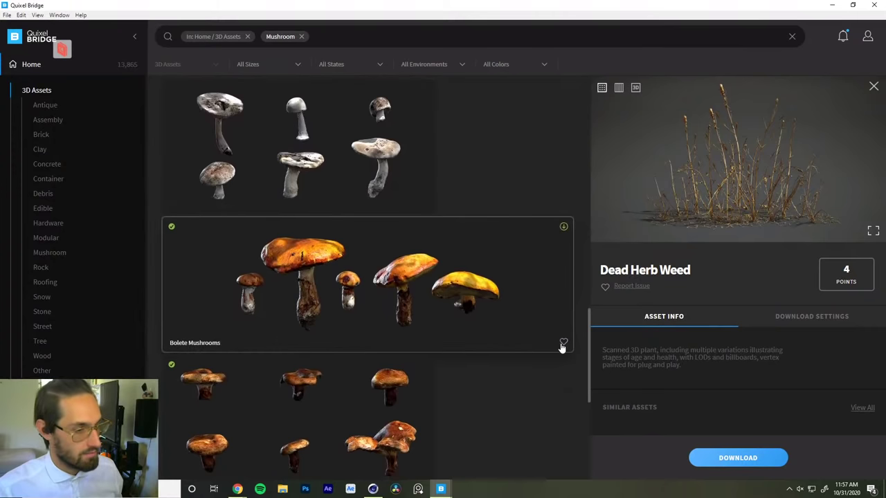
pyautogui.click(563, 342)
# Add the Wild Mushrooms and Flat Mushrooms assets to the favorites.
pyautogui.scroll(-3, 415, 270)
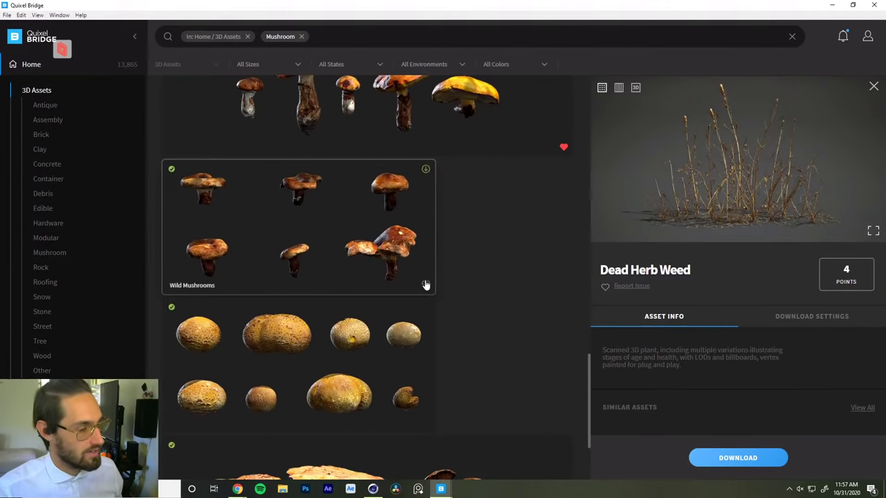
pyautogui.click(425, 285)
pyautogui.scroll(-2, 356, 352)
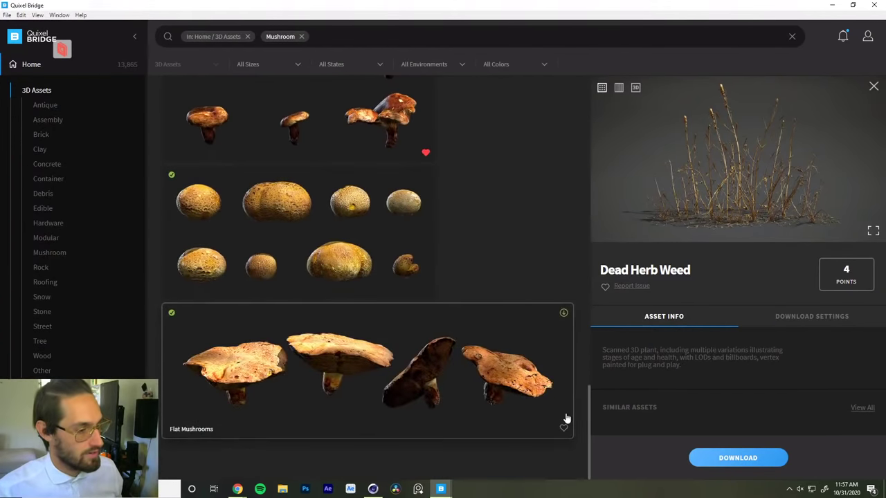
pyautogui.click(563, 428)
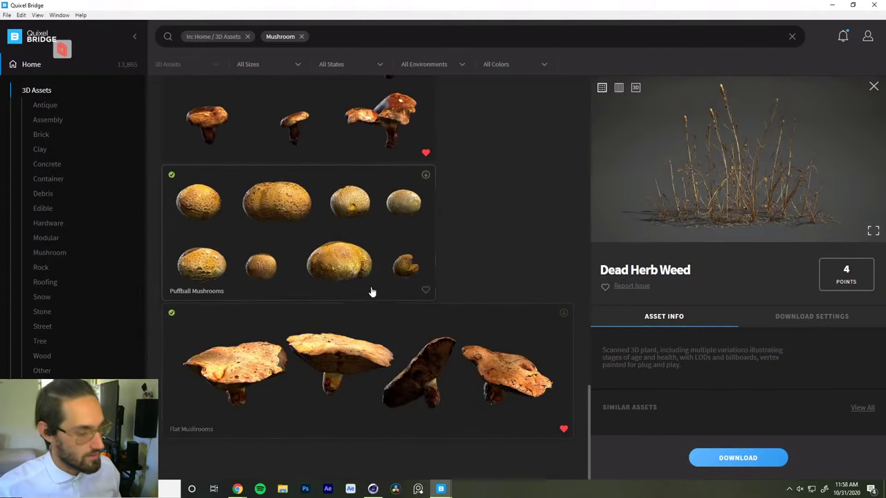
pyautogui.scroll(5, 331, 268)
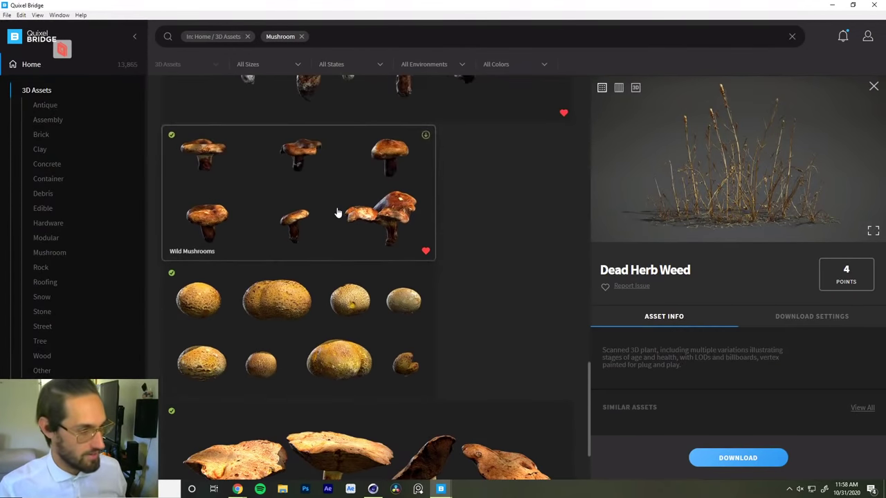
pyautogui.scroll(10, 340, 222)
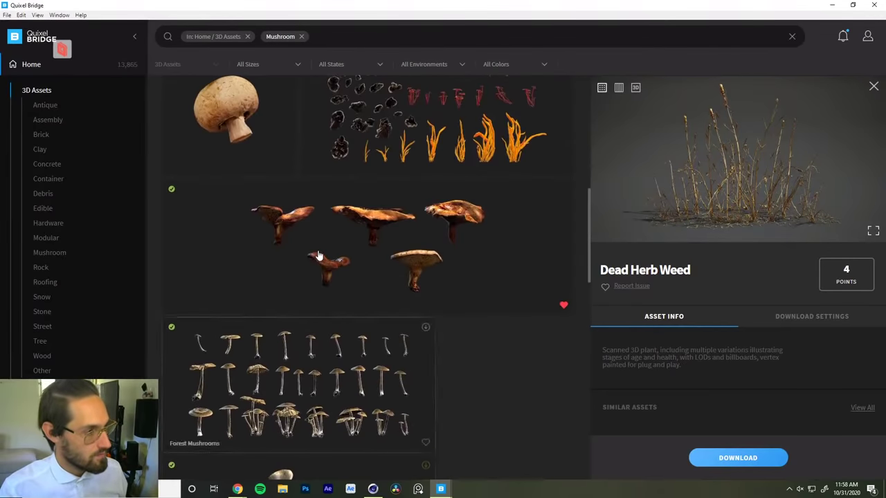
# Disconnect from the remote computer and minimize the Parsec window.
pyautogui.click(62, 49)
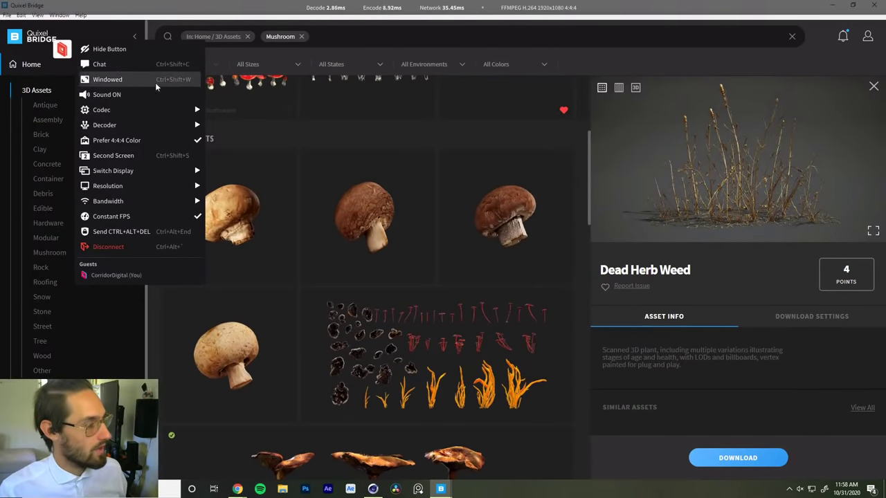
pyautogui.click(111, 247)
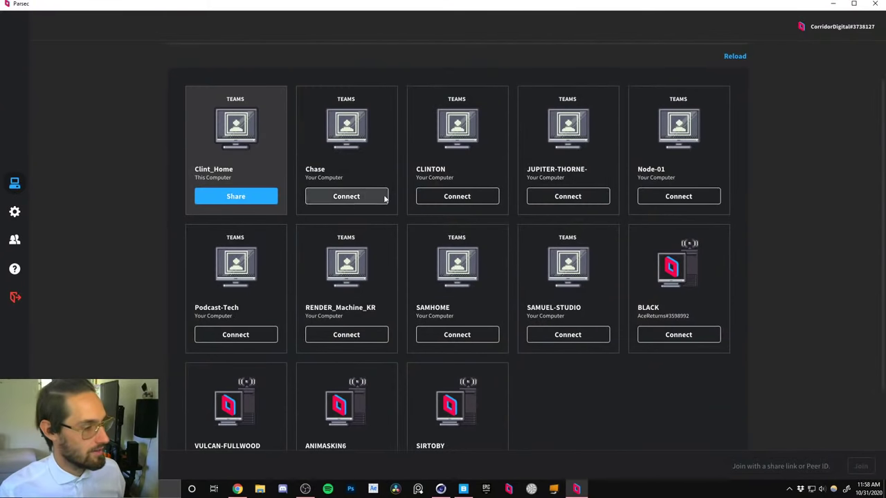
pyautogui.click(831, 7)
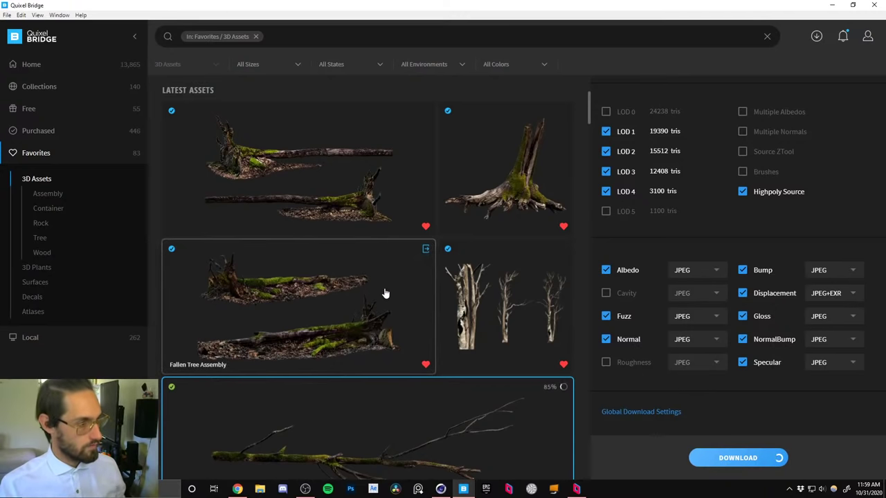
# Switch to Cinema 4D, view the volcano concept art on the desktop, and return to the Cinema 4D scene.
pyautogui.click(439, 488)
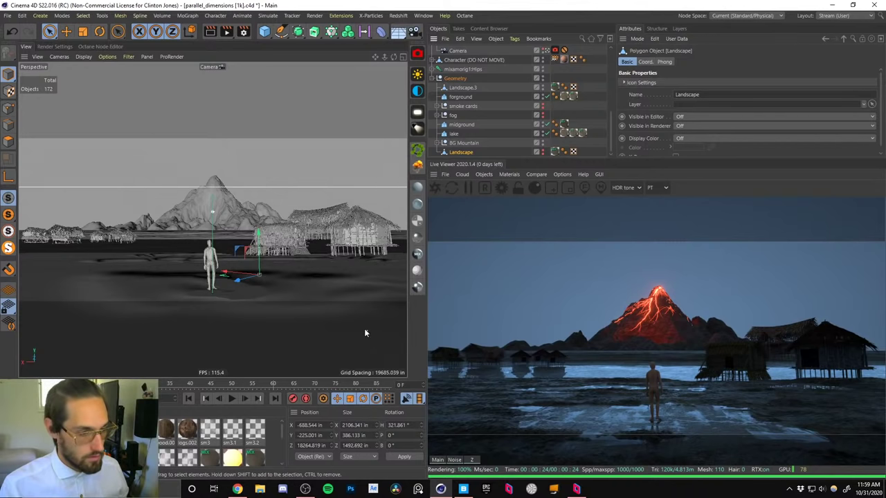
pyautogui.press('super+d')
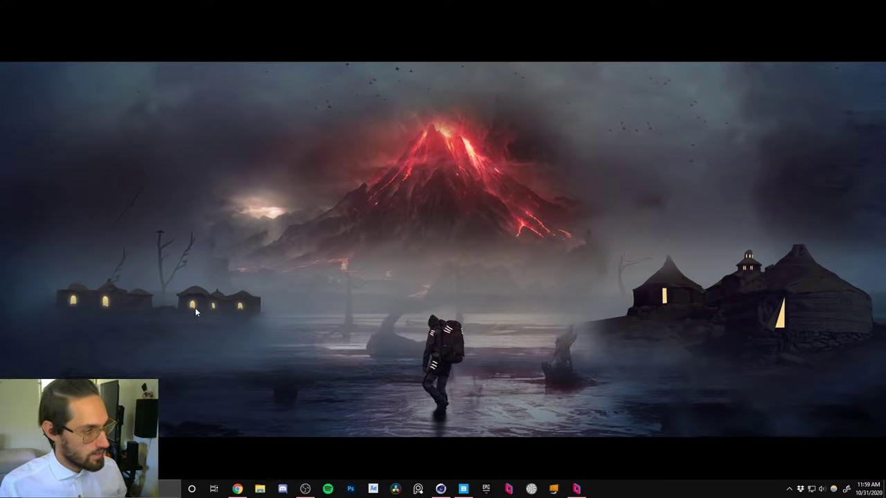
pyautogui.hotkey('alt', 'Tab')
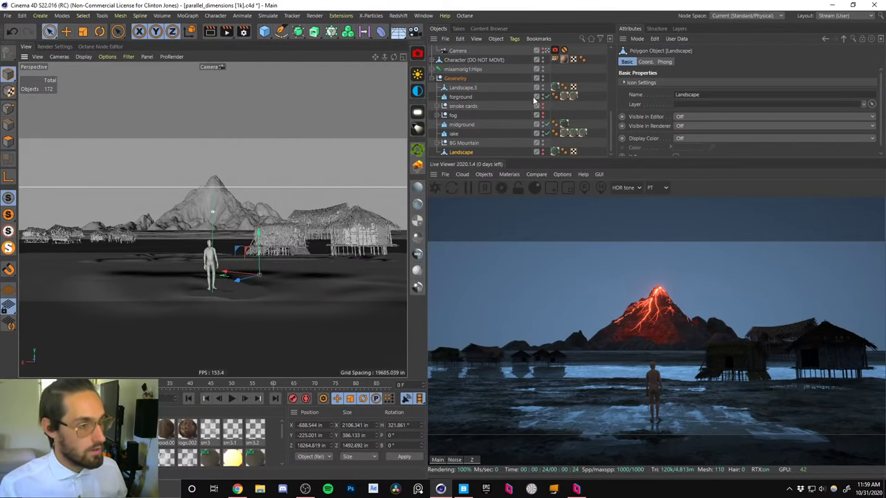
# Turn off Check Camera for the Live Viewer and switch the viewport from the scene camera to the default camera.
pyautogui.click(563, 174)
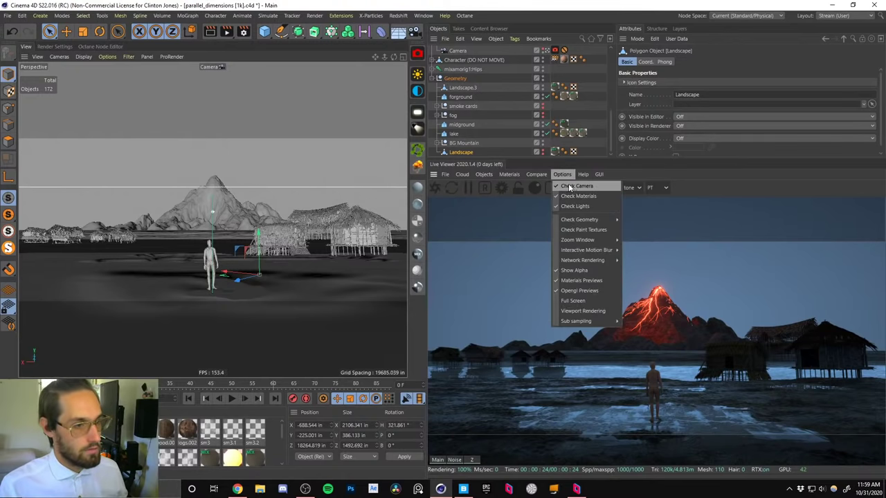
pyautogui.click(576, 186)
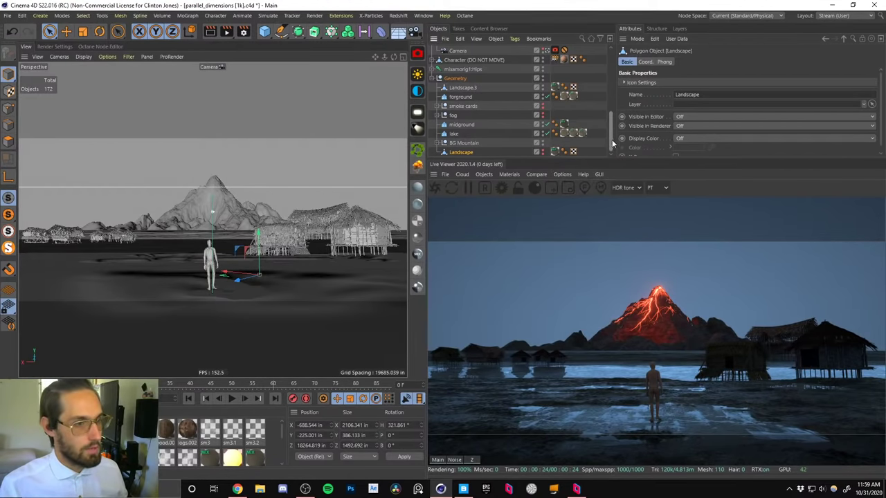
pyautogui.click(546, 50)
# Duplicate the Landscape.3 terrain patch and place the copy by the distant hut group at about X 2175 in, Y 58 in, Z 16333 in.
pyautogui.keyDown('alt'); pyautogui.moveTo(262, 149); pyautogui.dragTo(227, 188); pyautogui.keyUp('alt')
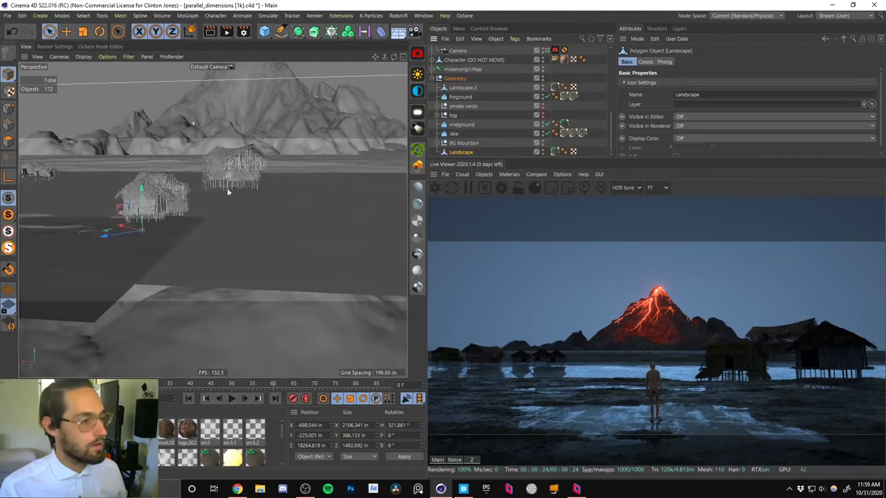
pyautogui.keyDown('alt'); pyautogui.moveTo(162, 249); pyautogui.dragTo(267, 240); pyautogui.keyUp('alt')
pyautogui.click(292, 233)
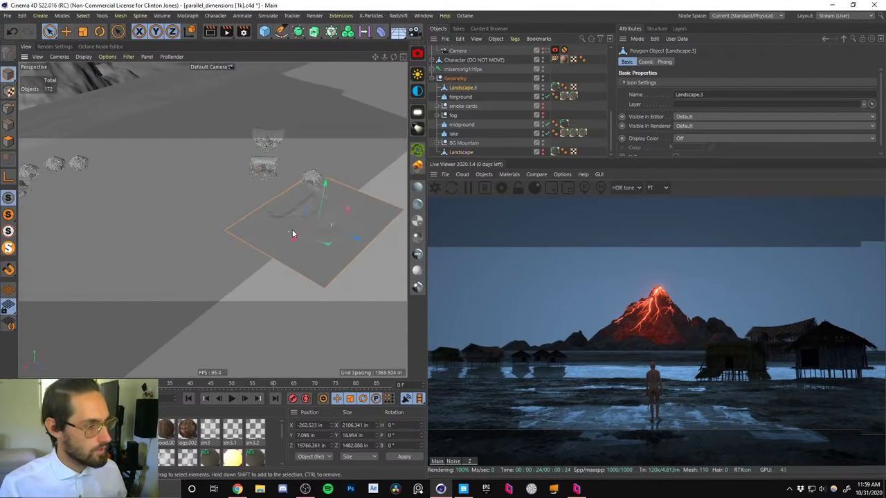
pyautogui.keyDown('ctrl'); pyautogui.moveTo(336, 222); pyautogui.dragTo(39, 206); pyautogui.keyUp('ctrl')
pyautogui.keyDown('alt'); pyautogui.moveTo(181, 165); pyautogui.dragTo(196, 151, button='middle'); pyautogui.keyUp('alt')
pyautogui.keyDown('alt'); pyautogui.moveTo(195, 151); pyautogui.dragTo(279, 171); pyautogui.keyUp('alt')
pyautogui.moveTo(207, 167); pyautogui.dragTo(133, 231)
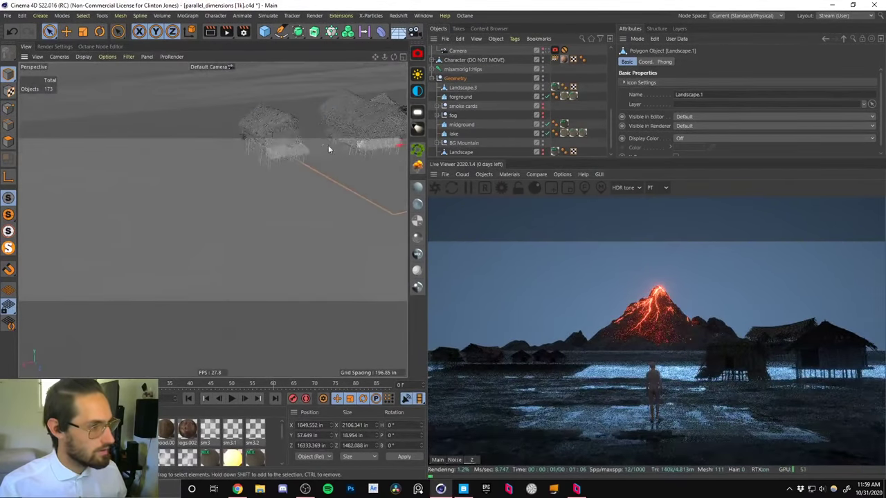
pyautogui.keyDown('alt'); pyautogui.moveTo(330, 148); pyautogui.dragTo(197, 201); pyautogui.keyUp('alt')
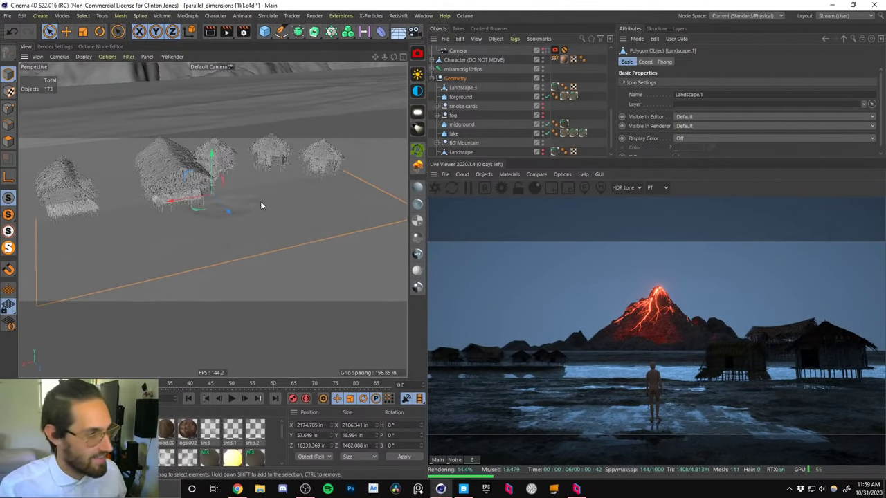
# Try adding two more copies of the terrain patch across the lake beyond the distant hut group.
pyautogui.scroll(-8, 223, 241)
pyautogui.keyDown('alt'); pyautogui.moveTo(217, 256); pyautogui.dragTo(307, 211); pyautogui.keyUp('alt')
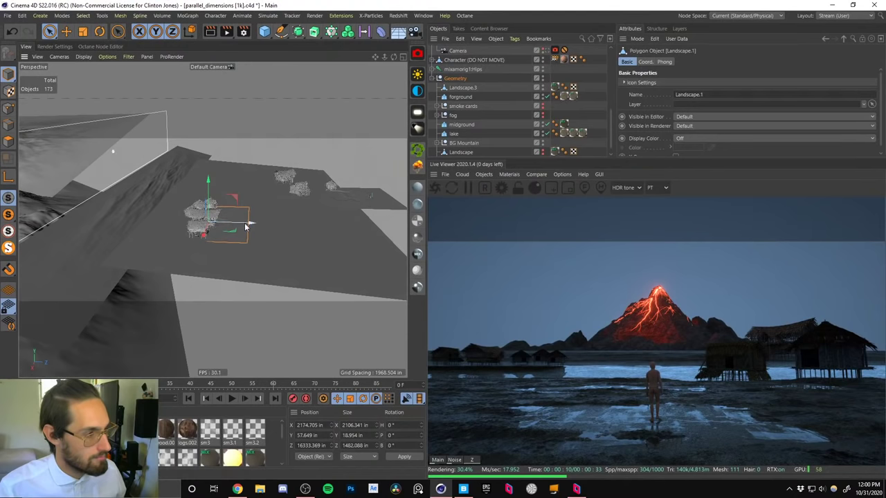
pyautogui.moveTo(247, 223); pyautogui.dragTo(314, 253)
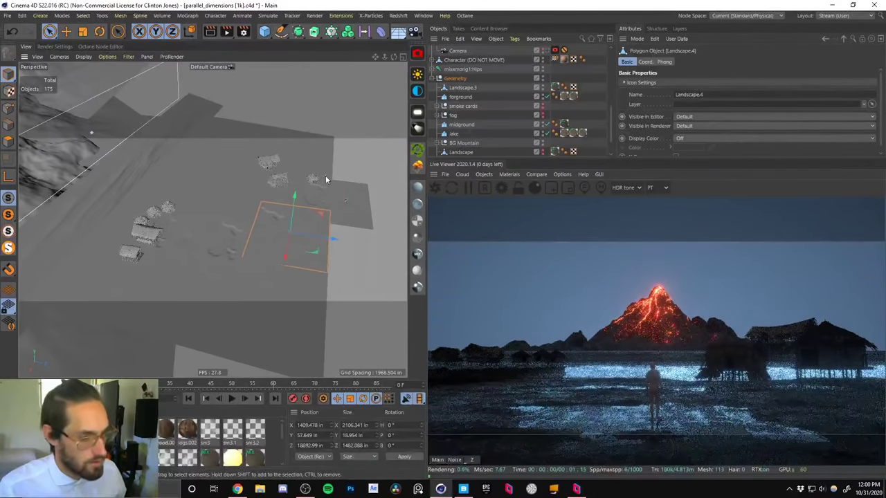
# Delete the two extra terrain copies, Landscape.4 and Landscape.2.
pyautogui.keyDown('alt'); pyautogui.moveTo(287, 214); pyautogui.dragTo(236, 208); pyautogui.keyUp('alt')
pyautogui.press('Delete')
pyautogui.click(272, 241)
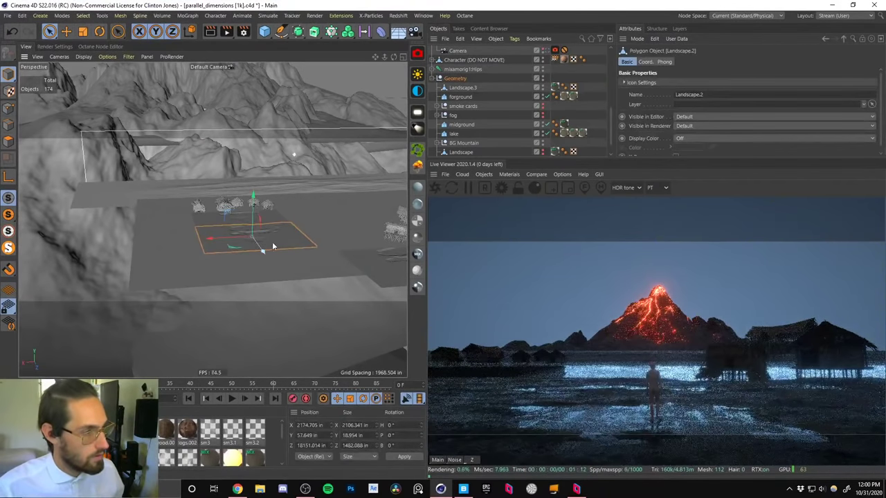
pyautogui.scroll(3, 279, 229)
pyautogui.press('Delete')
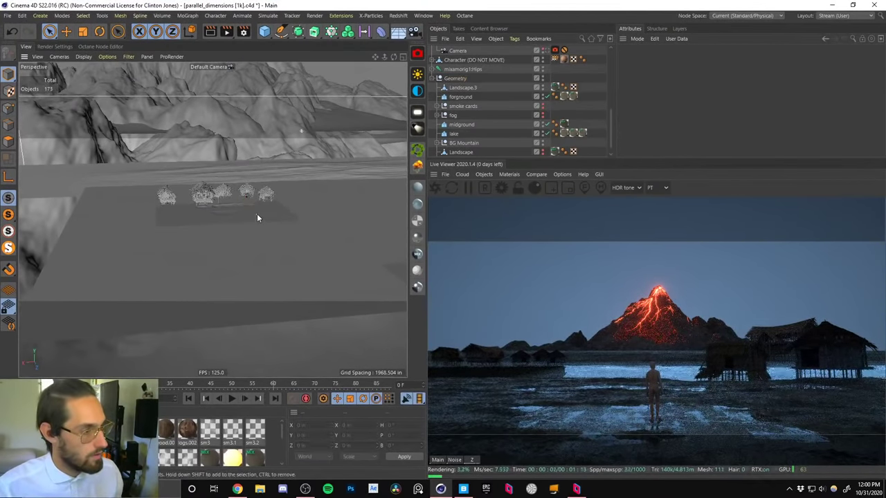
# Tilt the terrain patch under the distant huts to a pitch of about -4° and lower it to about Y 31 in.
pyautogui.click(257, 215)
pyautogui.press('r')
pyautogui.moveTo(226, 213); pyautogui.dragTo(273, 178)
pyautogui.press('e')
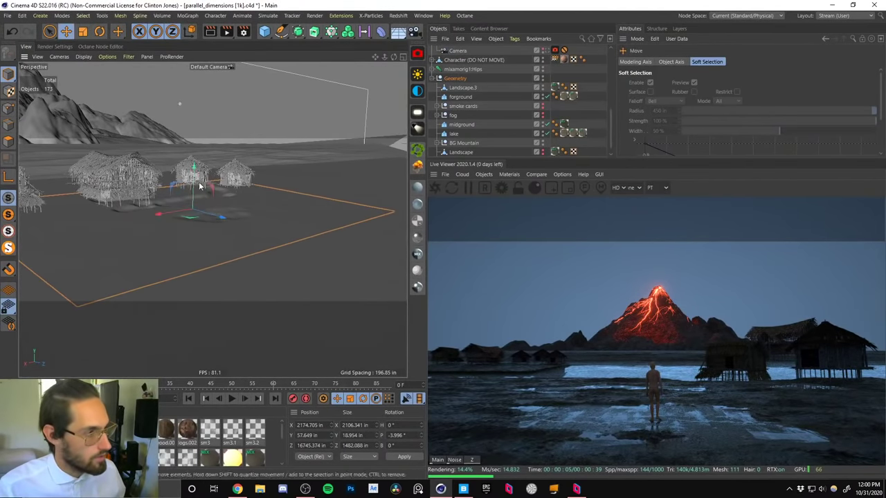
pyautogui.moveTo(195, 186); pyautogui.dragTo(194, 197)
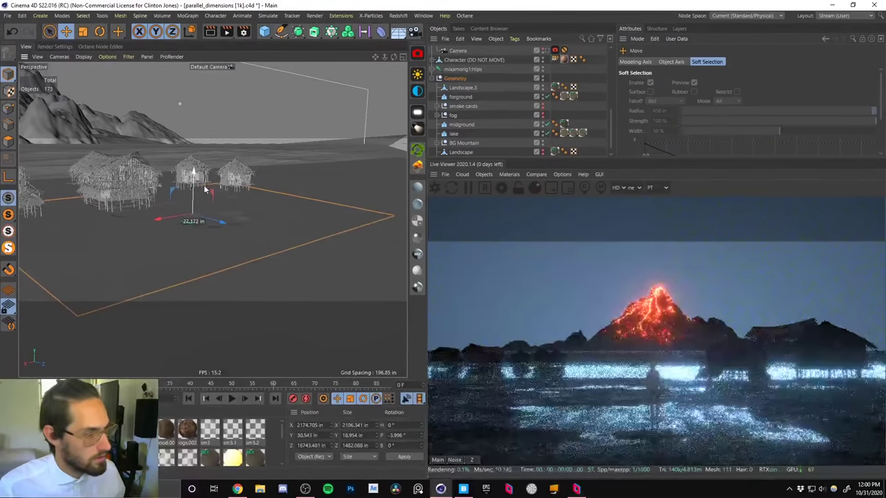
# Raise the distant huts' terrain patch to about Y 44 in and tilt it to about -7.4° pitch and -1.4° bank.
pyautogui.press('r')
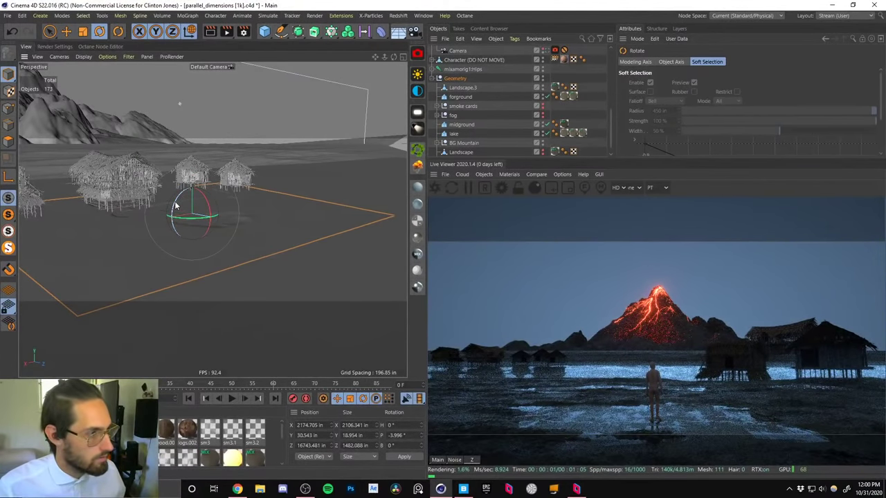
pyautogui.moveTo(176, 206); pyautogui.dragTo(192, 195)
pyautogui.press('e')
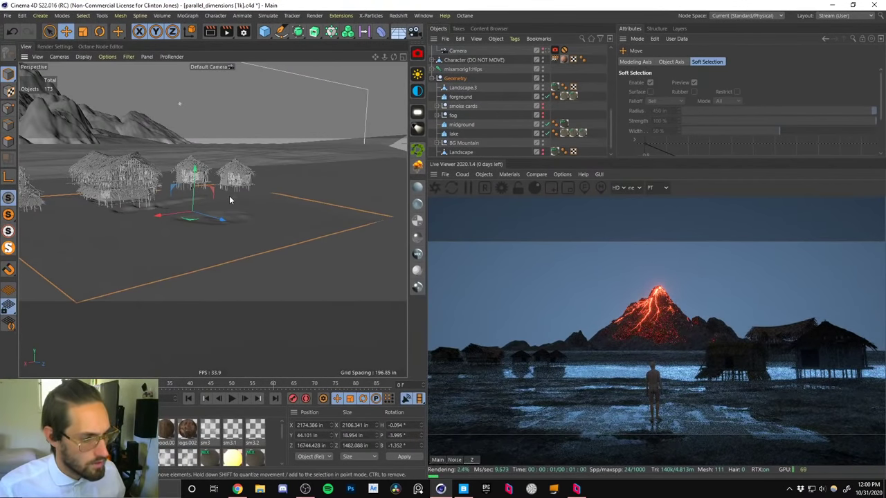
pyautogui.keyDown('alt'); pyautogui.moveTo(189, 231); pyautogui.dragTo(207, 222); pyautogui.keyUp('alt')
pyautogui.press('r')
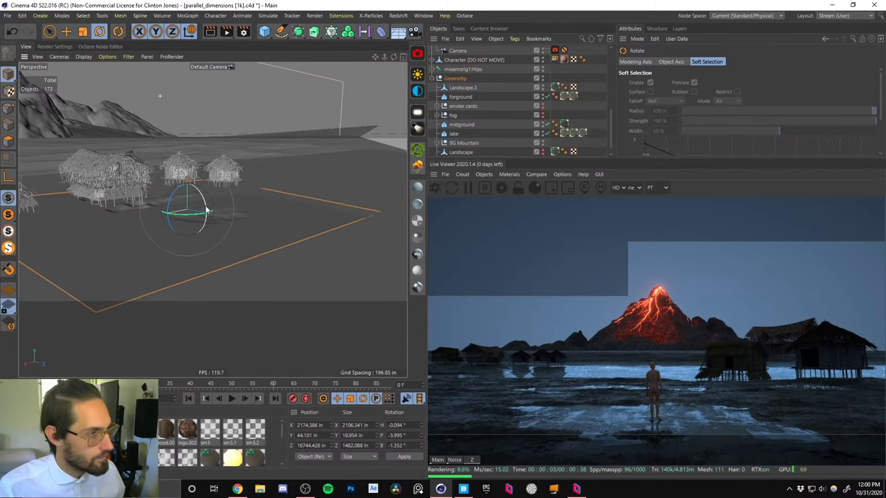
pyautogui.moveTo(206, 211); pyautogui.dragTo(205, 207)
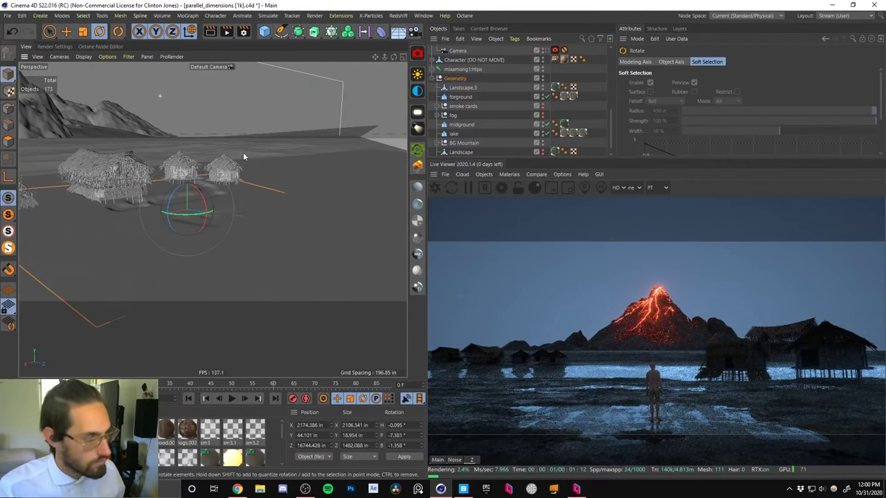
# Level the lake landscape by setting its pitch to 0° and lower it to about Y -137 in.
pyautogui.keyDown('alt'); pyautogui.moveTo(223, 212); pyautogui.dragTo(207, 273, button='right'); pyautogui.keyUp('alt')
pyautogui.keyDown('alt'); pyautogui.moveTo(219, 225); pyautogui.dragTo(242, 210); pyautogui.keyUp('alt')
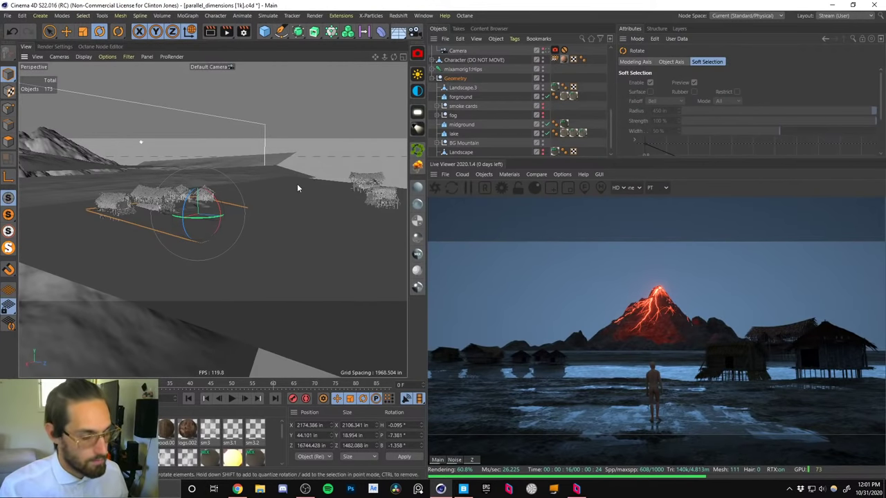
pyautogui.moveTo(273, 223)
pyautogui.keyDown('alt'); pyautogui.mouseDown()
pyautogui.moveTo(311, 214)
pyautogui.moveTo(268, 224)
pyautogui.mouseUp(); pyautogui.keyUp('alt')
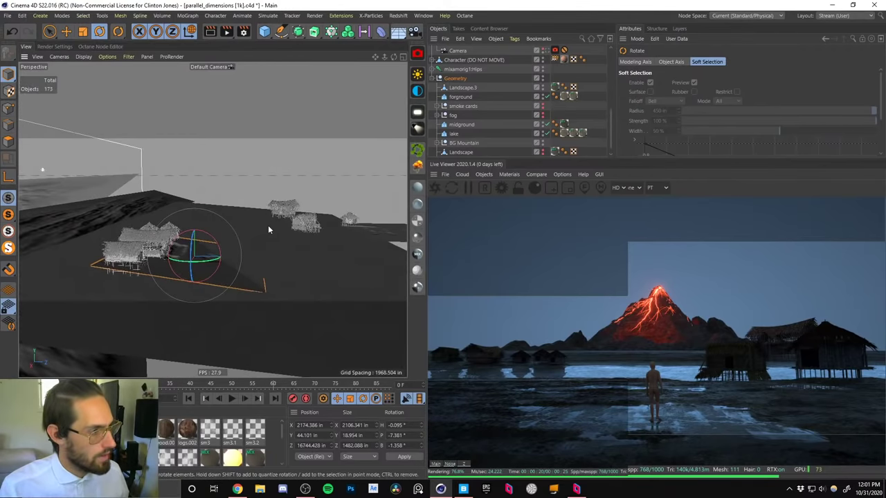
pyautogui.keyDown('alt'); pyautogui.moveTo(268, 225); pyautogui.dragTo(253, 307, button='right'); pyautogui.keyUp('alt')
pyautogui.keyDown('alt'); pyautogui.moveTo(253, 310); pyautogui.dragTo(297, 268); pyautogui.keyUp('alt')
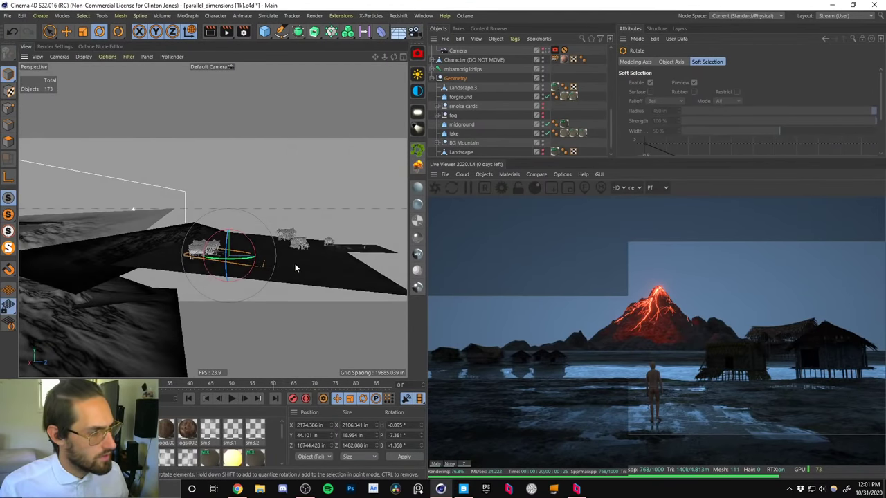
pyautogui.click(303, 269)
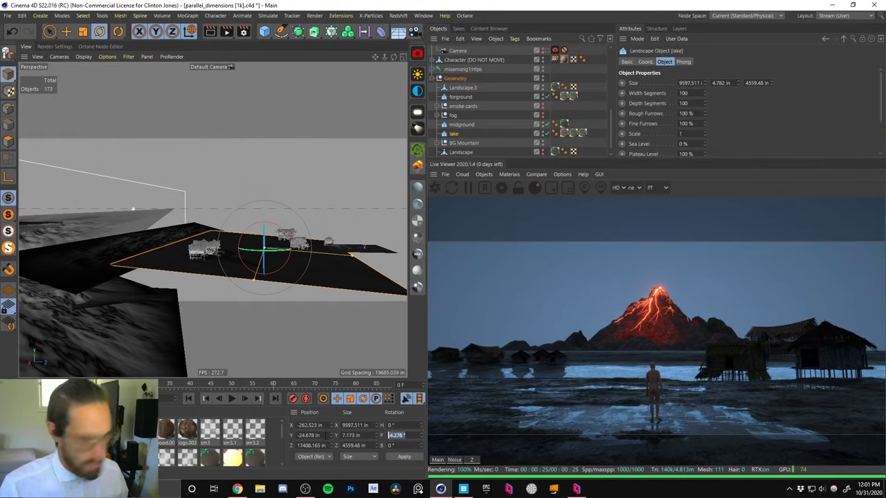
pyautogui.press('Return')
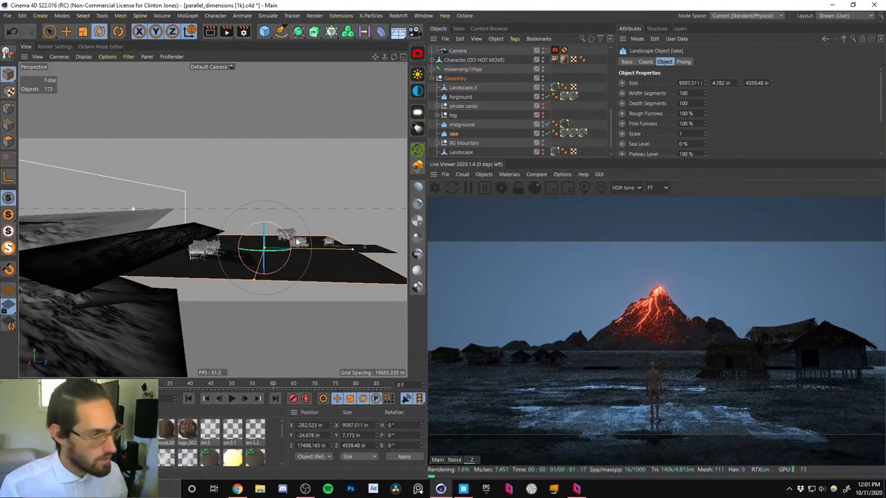
pyautogui.press('e')
pyautogui.moveTo(265, 212); pyautogui.dragTo(265, 216)
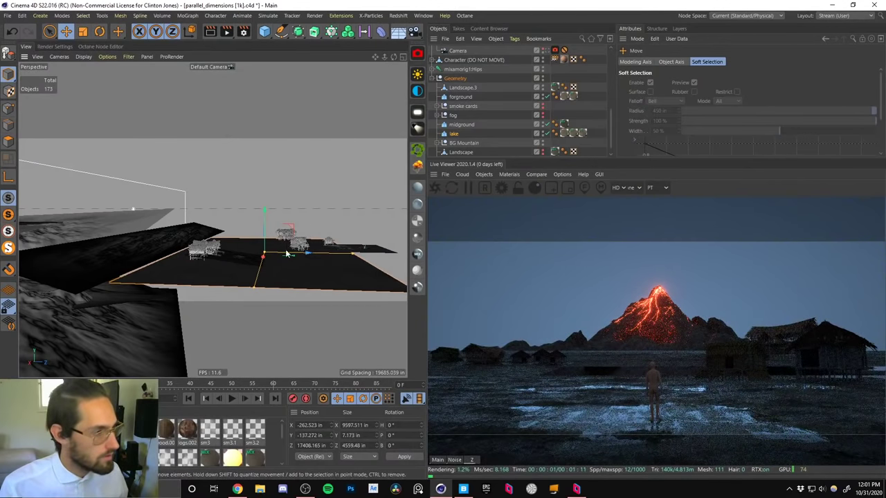
# Extend the midground landscape's depth to about 3075 in so it reaches under the distant huts.
pyautogui.keyDown('alt'); pyautogui.moveTo(286, 259); pyautogui.dragTo(310, 215); pyautogui.keyUp('alt')
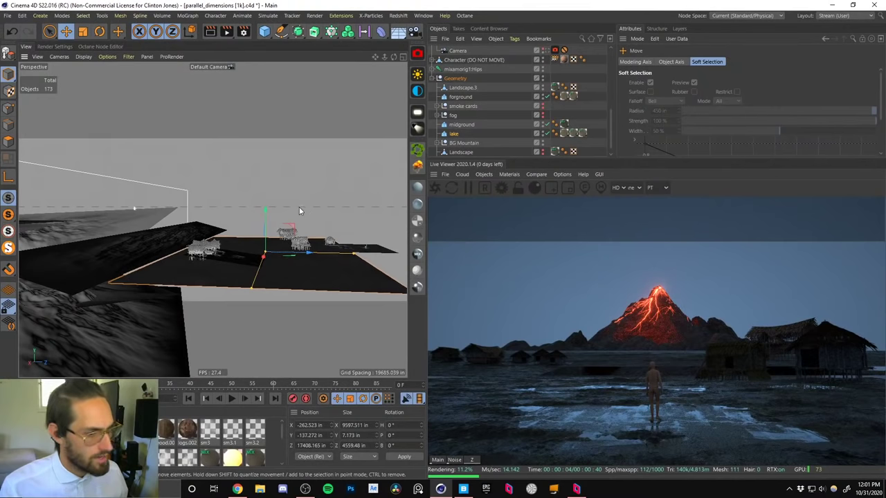
pyautogui.keyDown('alt'); pyautogui.moveTo(297, 243); pyautogui.dragTo(280, 282); pyautogui.keyUp('alt')
pyautogui.click(184, 251)
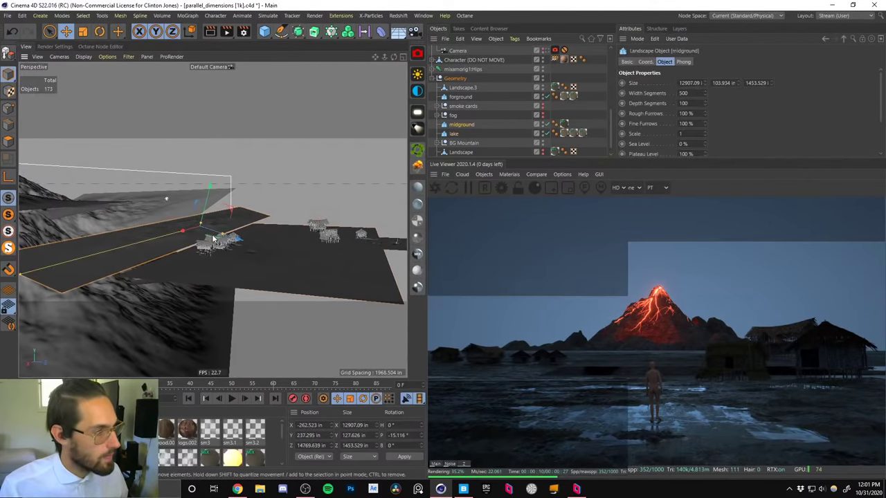
pyautogui.moveTo(222, 234); pyautogui.dragTo(243, 247)
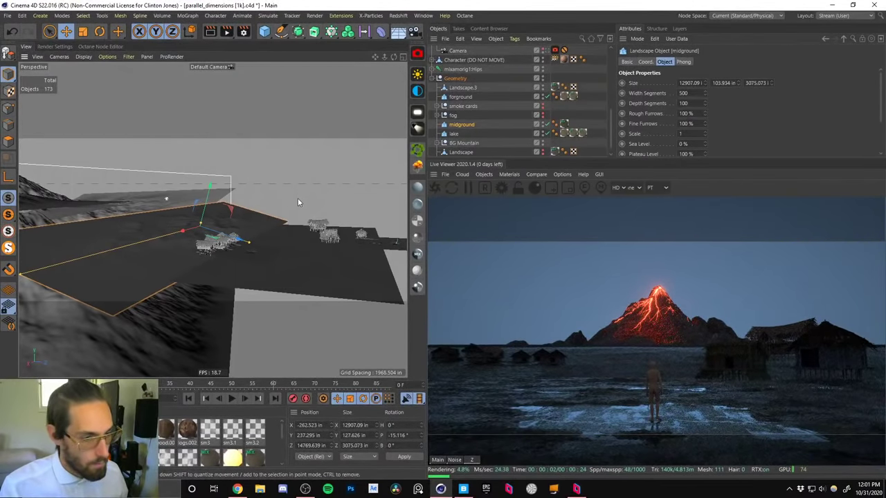
pyautogui.keyDown('alt'); pyautogui.moveTo(225, 256); pyautogui.dragTo(255, 255); pyautogui.keyUp('alt')
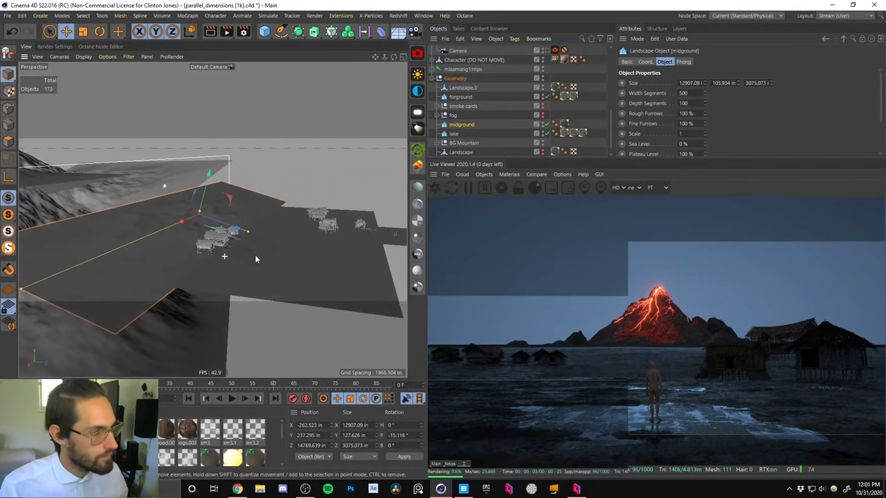
# Delete the terrain patch under the distant huts and raise the lake landscape to about Y -17 in.
pyautogui.click(259, 256)
pyautogui.press('Delete')
pyautogui.click(306, 263)
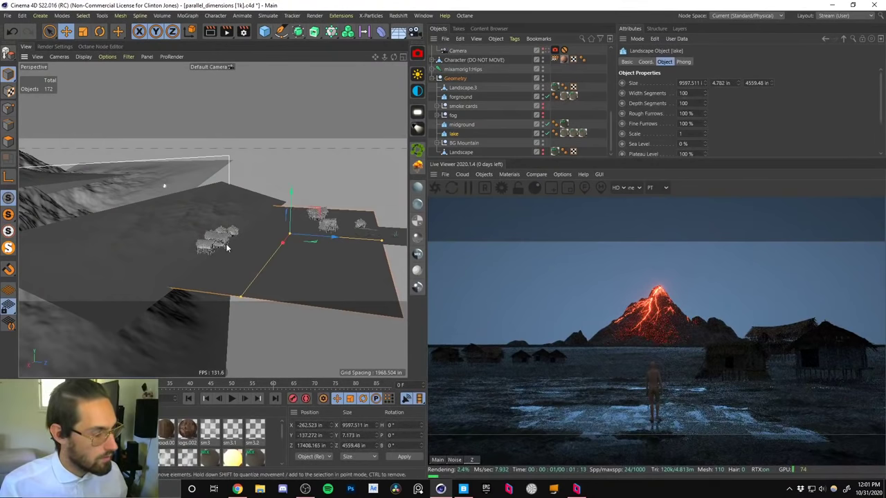
pyautogui.keyDown('alt'); pyautogui.moveTo(226, 243); pyautogui.dragTo(191, 204); pyautogui.keyUp('alt')
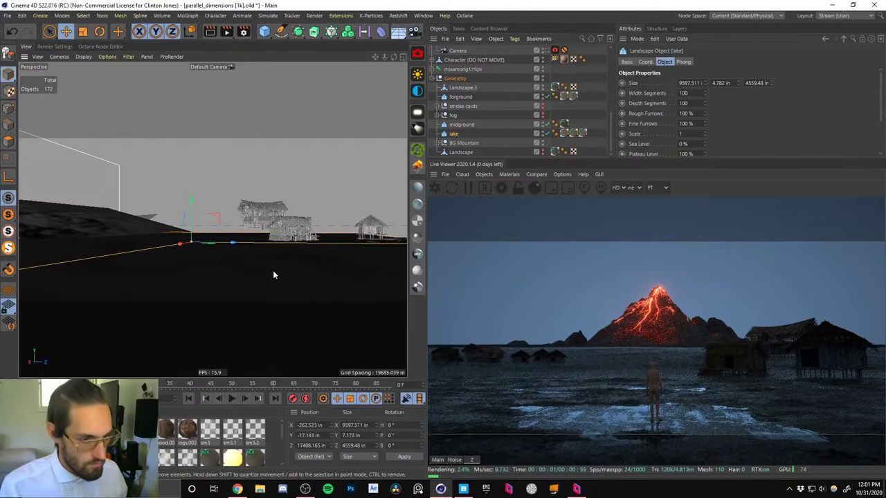
# Raise the large OctaneLight near the volcano to about Y 1240 in.
pyautogui.keyDown('alt'); pyautogui.moveTo(273, 270); pyautogui.dragTo(185, 178); pyautogui.keyUp('alt')
pyautogui.click(160, 180)
pyautogui.press('r')
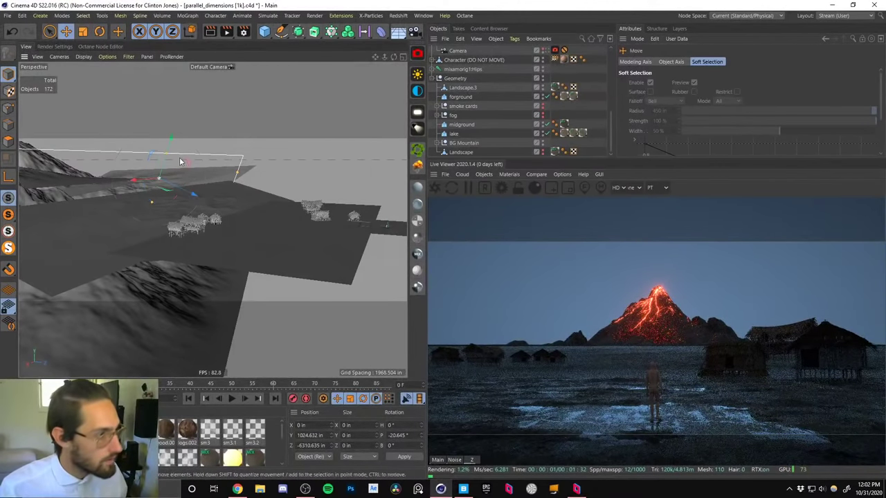
pyautogui.moveTo(160, 156); pyautogui.dragTo(161, 139)
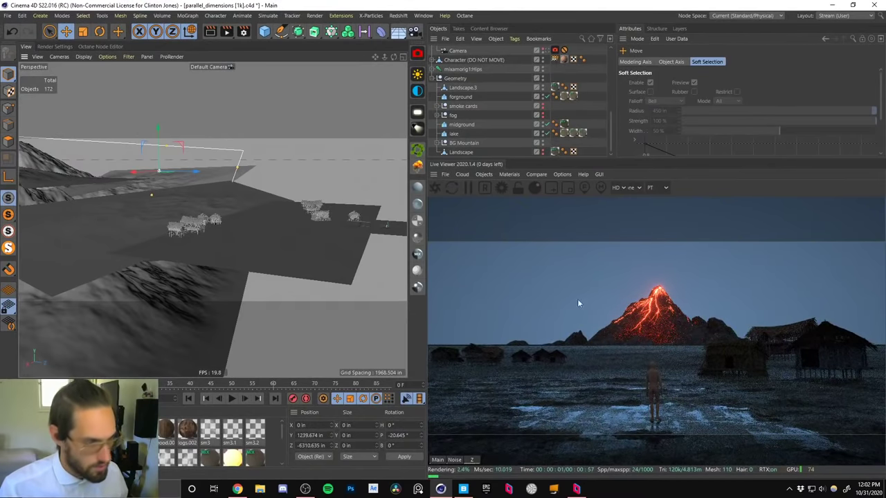
# Inspect the lake and huts in the live render from a free viewpoint, ending on the scene camera.
pyautogui.click(301, 243)
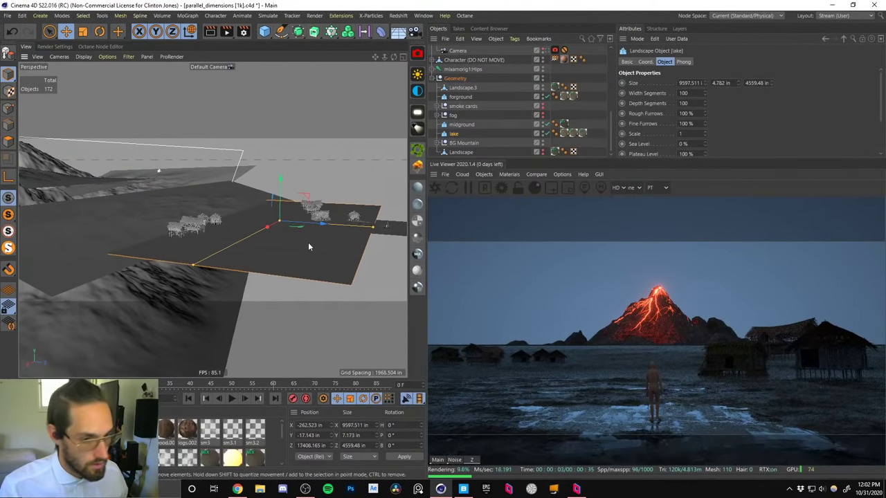
pyautogui.scroll(2, 293, 243)
pyautogui.keyDown('alt'); pyautogui.moveTo(295, 243); pyautogui.dragTo(275, 269); pyautogui.keyUp('alt')
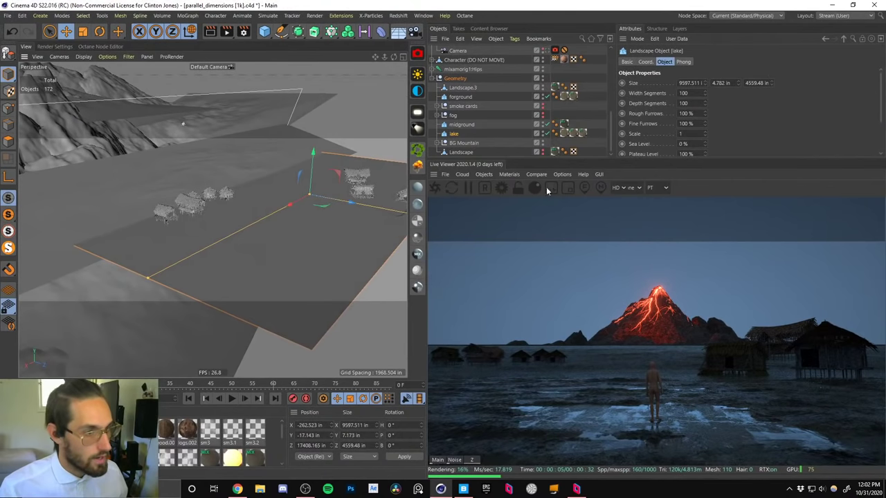
pyautogui.click(562, 177)
pyautogui.click(570, 186)
pyautogui.scroll(3, 300, 229)
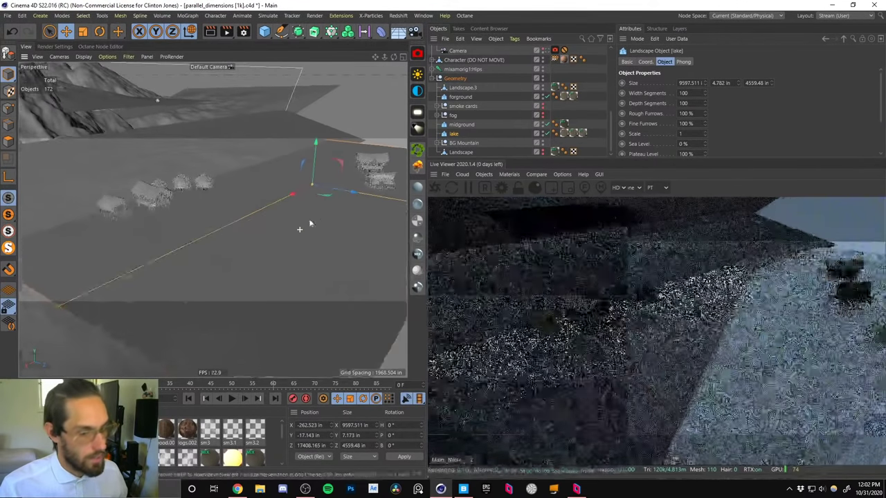
pyautogui.keyDown('alt'); pyautogui.moveTo(308, 223); pyautogui.dragTo(281, 221); pyautogui.keyUp('alt')
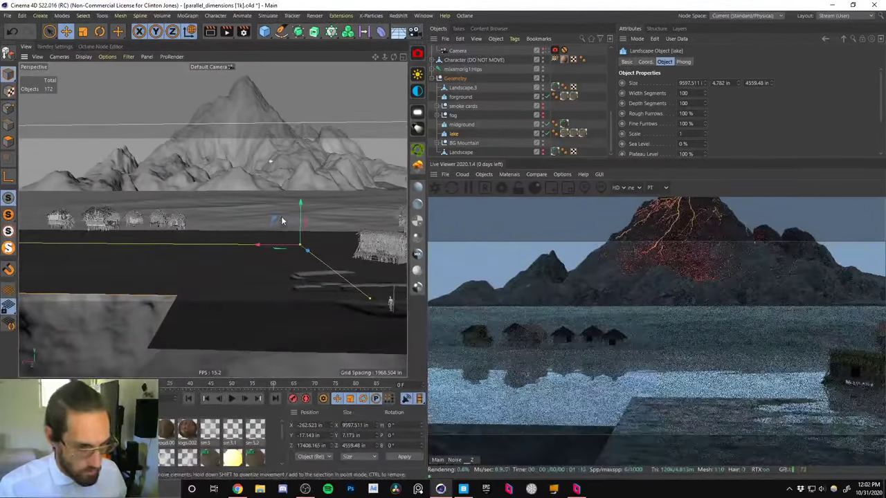
pyautogui.moveTo(605, 115); pyautogui.dragTo(618, 67)
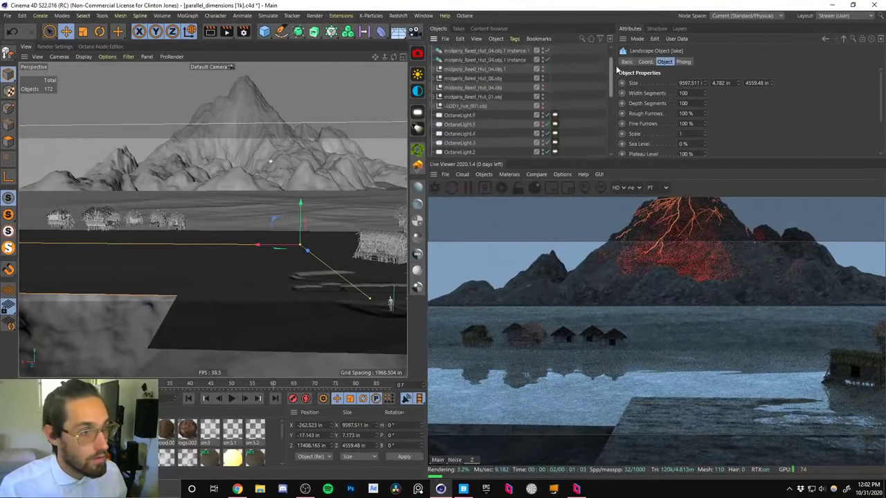
pyautogui.click(554, 105)
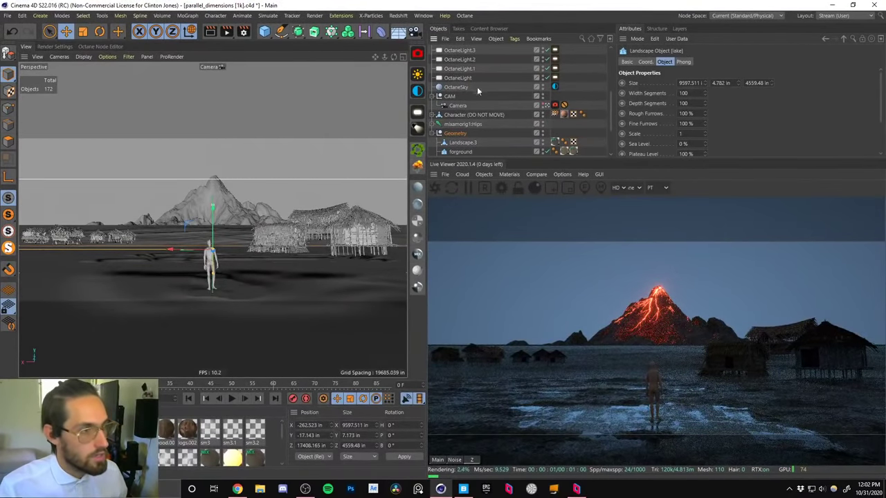
# Try raising the lake landscape while looking through the scene camera.
pyautogui.scroll(-2, 609, 102)
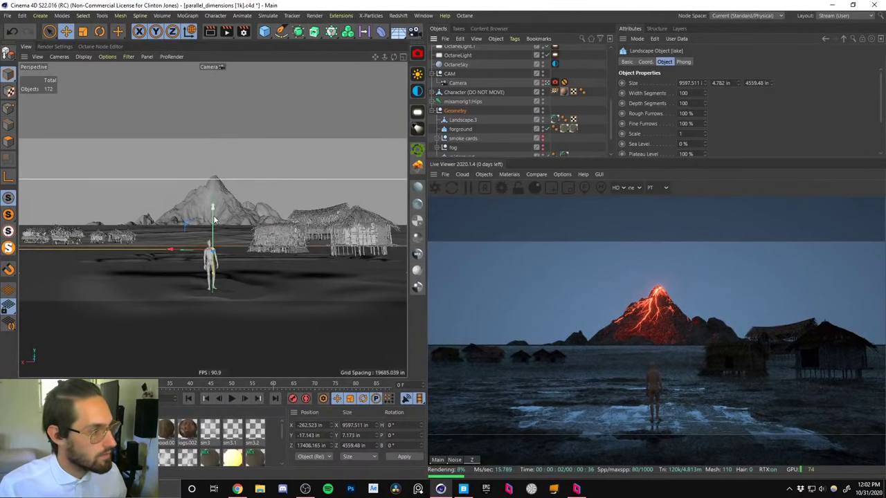
pyautogui.moveTo(213, 208); pyautogui.dragTo(215, 176)
pyautogui.hotkey('ctrl', 'z')
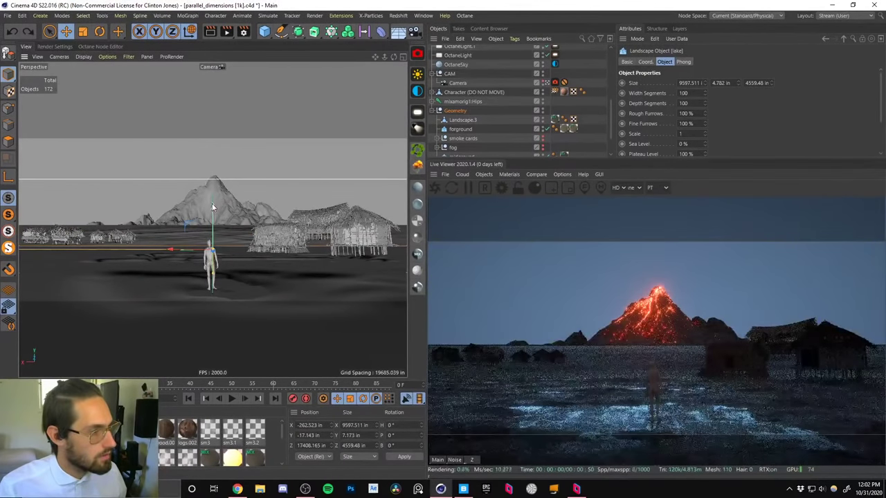
# Raise OctaneLight to about Y 1449 in and tilt it to a pitch of about -18.6°.
pyautogui.click(241, 186)
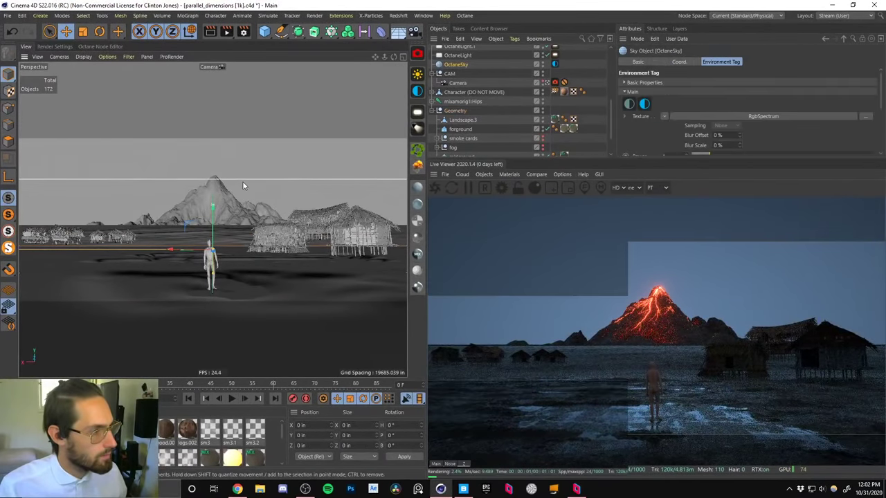
pyautogui.click(213, 206)
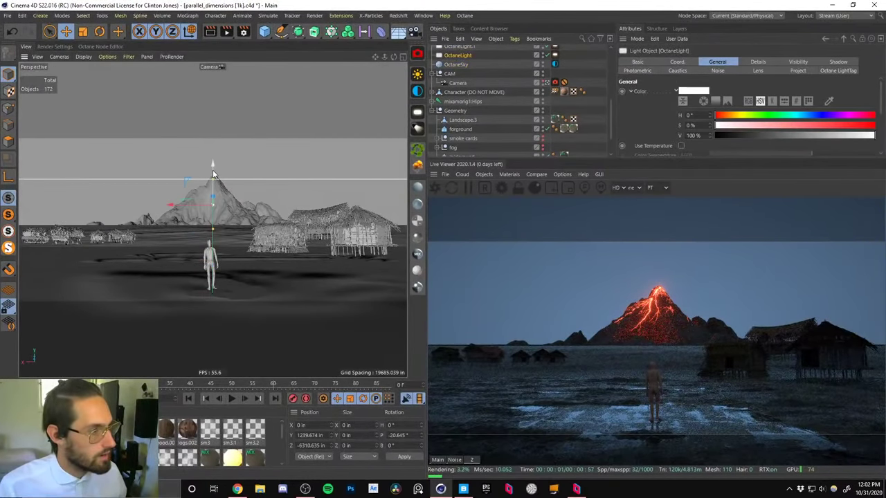
pyautogui.moveTo(213, 205); pyautogui.dragTo(215, 139)
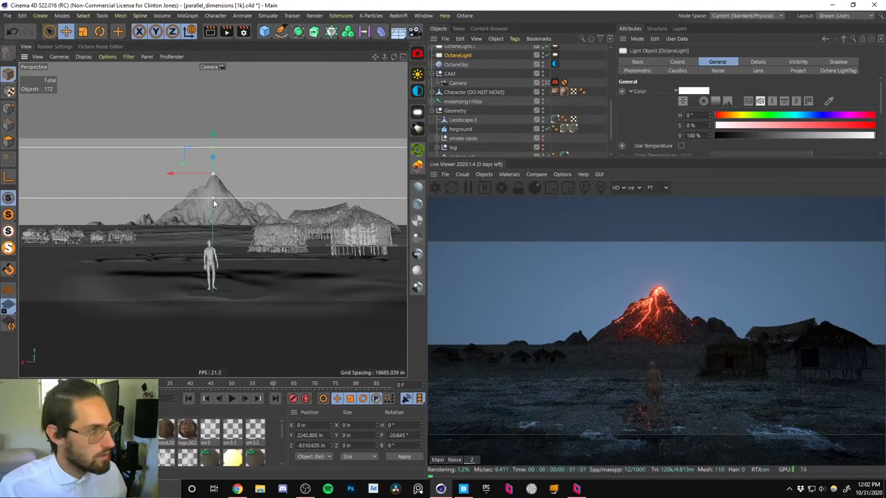
pyautogui.moveTo(214, 201); pyautogui.dragTo(214, 247)
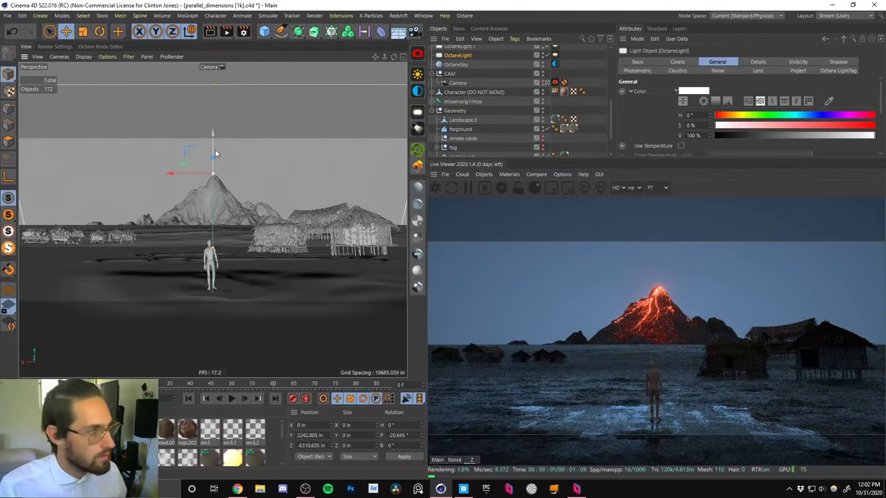
pyautogui.moveTo(212, 173); pyautogui.dragTo(214, 214)
pyautogui.press('r')
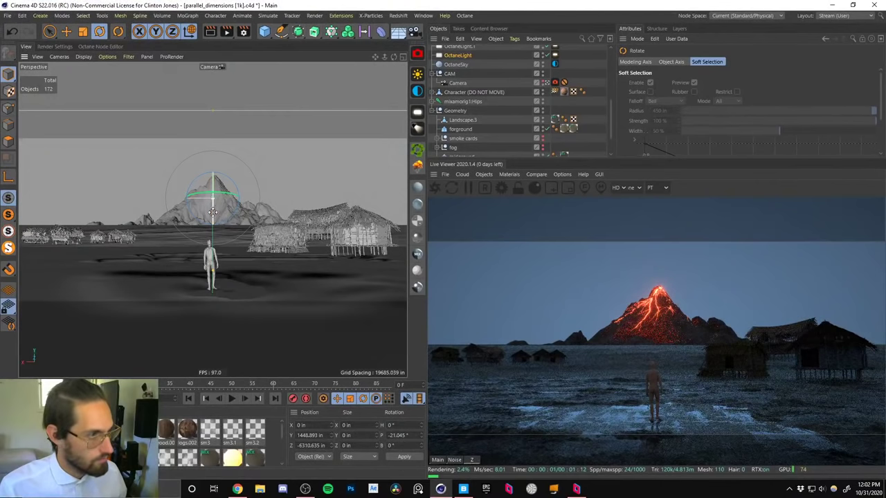
pyautogui.moveTo(214, 212); pyautogui.dragTo(213, 209)
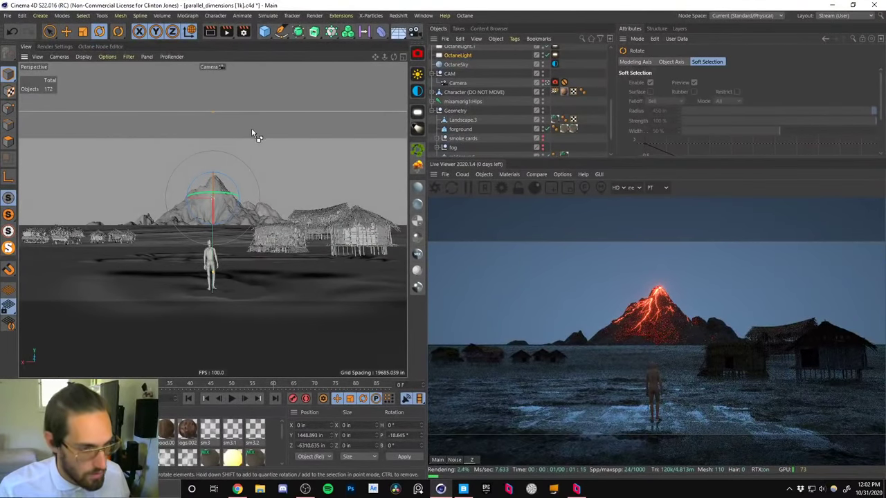
# Undo the recent light, terrain and lake changes, going back to before the lake was levelled.
pyautogui.click(250, 128)
pyautogui.click(250, 133)
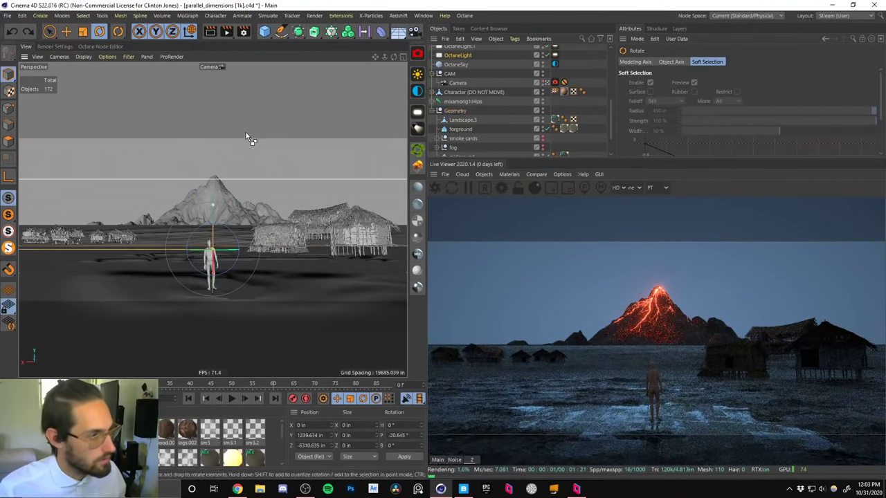
pyautogui.click(248, 130)
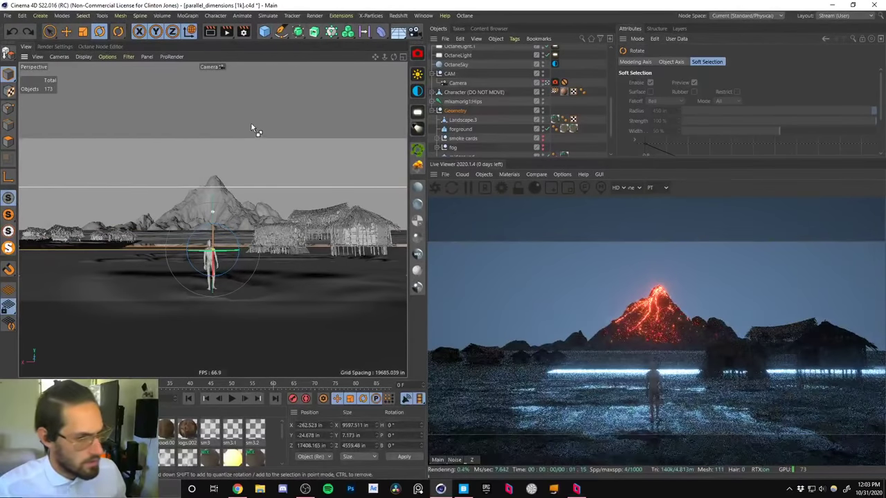
pyautogui.moveTo(250, 126); pyautogui.dragTo(250, 125)
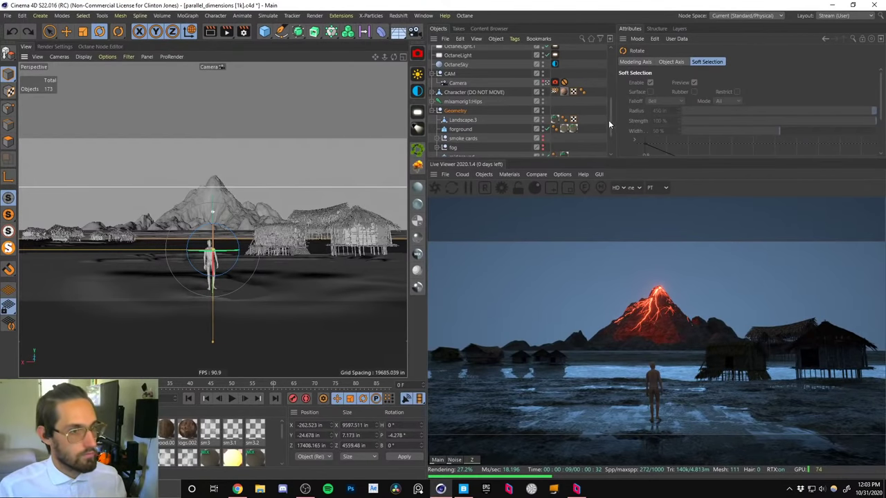
# Add a new Landscape object with its default size to the scene.
pyautogui.moveTo(609, 121); pyautogui.dragTo(607, 171)
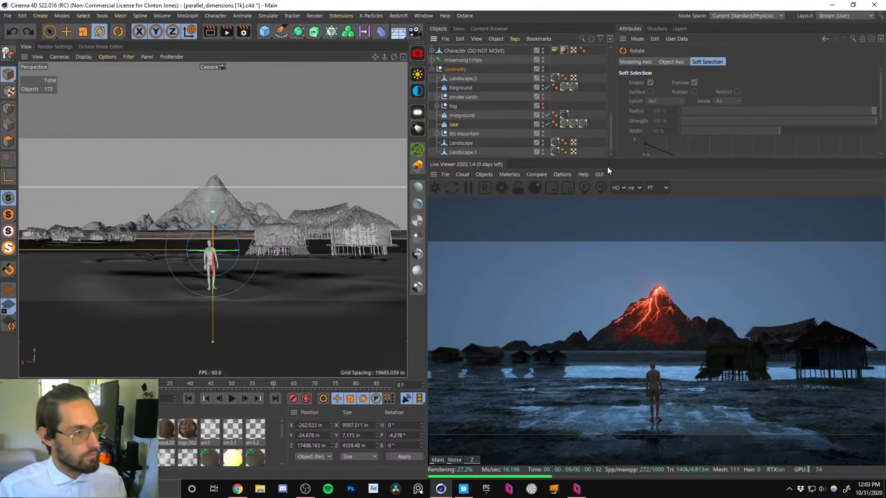
pyautogui.click(265, 32)
pyautogui.click(430, 95)
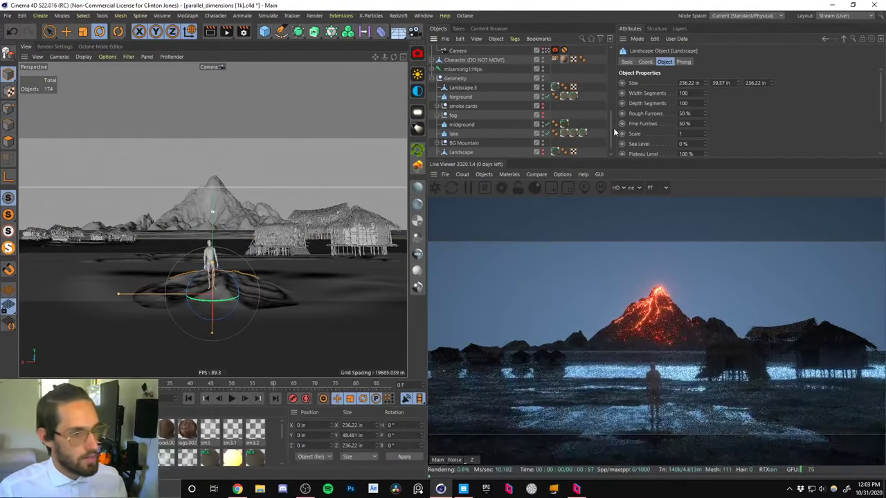
pyautogui.press('e')
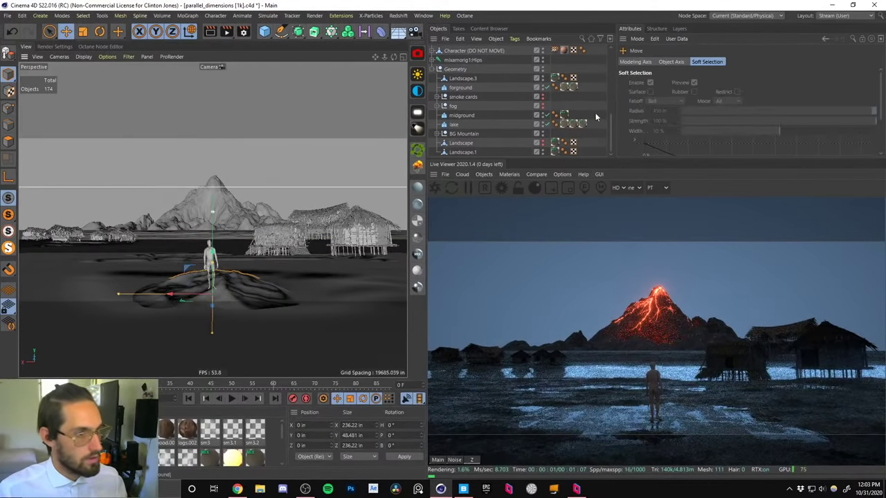
# Stop the live render from following the viewport and switch the viewport from the scene camera to the default camera.
pyautogui.click(563, 177)
pyautogui.click(570, 187)
pyautogui.moveTo(610, 144); pyautogui.dragTo(591, 119)
pyautogui.click(547, 124)
# Move the new landscape beside the near huts to about X -733, Z -1409 in and scale it uniformly to about 1474 in wide.
pyautogui.keyDown('alt'); pyautogui.moveTo(334, 269); pyautogui.dragTo(366, 284); pyautogui.keyUp('alt')
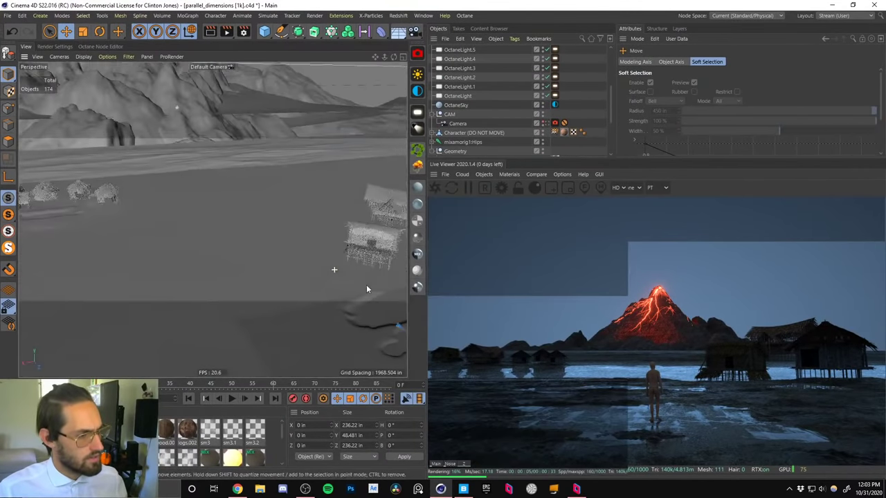
pyautogui.keyDown('alt'); pyautogui.moveTo(366, 284); pyautogui.dragTo(220, 207, button='middle'); pyautogui.keyUp('alt')
pyautogui.moveTo(264, 302); pyautogui.dragTo(240, 214)
pyautogui.press('t')
pyautogui.moveTo(175, 196); pyautogui.dragTo(316, 159)
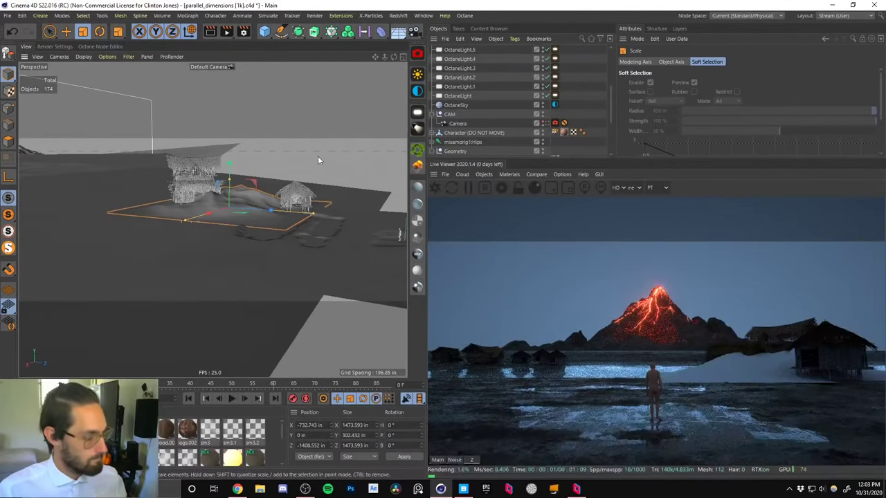
# Enlarge the new landscape to about 3953 in wide and move it under the near huts to about X -976, Y -325, Z -1777 in.
pyautogui.moveTo(231, 174); pyautogui.dragTo(215, 225)
pyautogui.keyDown('alt'); pyautogui.moveTo(227, 202); pyautogui.dragTo(248, 165, button='right'); pyautogui.keyUp('alt')
pyautogui.keyDown('alt'); pyautogui.moveTo(244, 217); pyautogui.dragTo(289, 194); pyautogui.keyUp('alt')
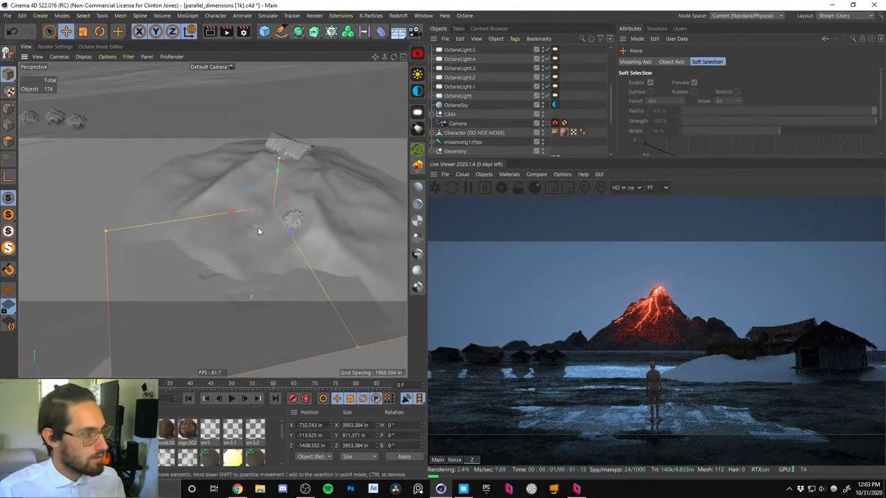
pyautogui.moveTo(257, 229); pyautogui.dragTo(290, 184)
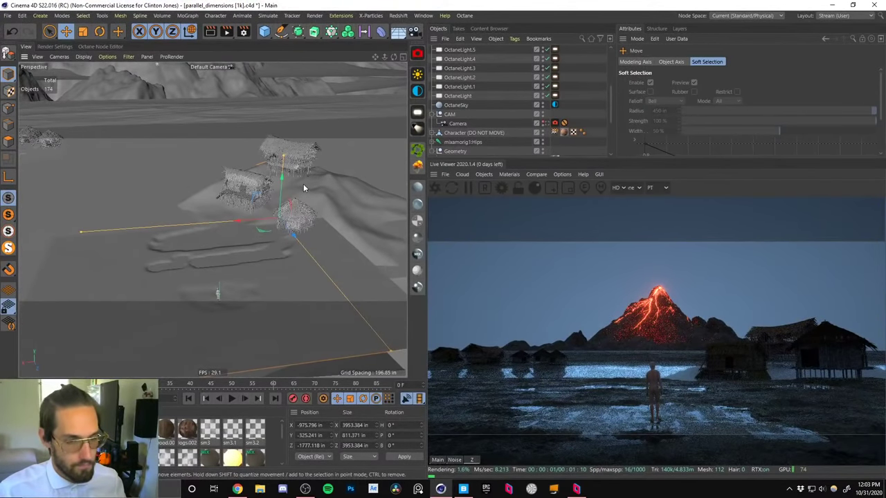
pyautogui.keyDown('alt'); pyautogui.moveTo(285, 195); pyautogui.dragTo(310, 188, button='right'); pyautogui.keyUp('alt')
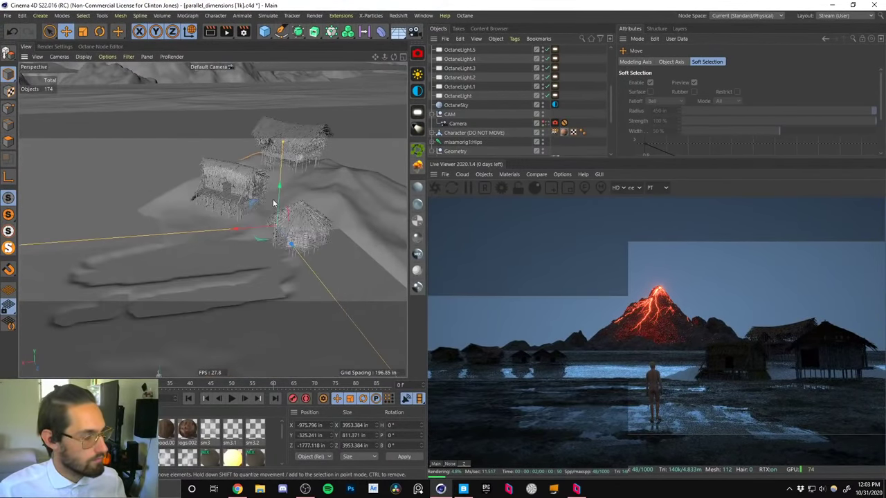
# Rotate the new landscape to a heading of about 100° and shift it to about X -1285, Z -1924 in.
pyautogui.keyDown('alt'); pyautogui.moveTo(274, 202); pyautogui.dragTo(338, 231); pyautogui.keyUp('alt')
pyautogui.press('r')
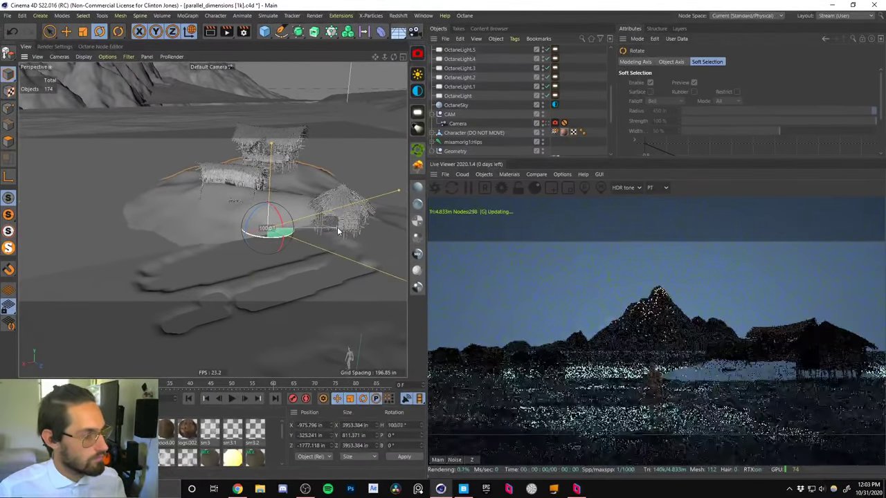
pyautogui.press('e')
pyautogui.moveTo(261, 240); pyautogui.dragTo(213, 227)
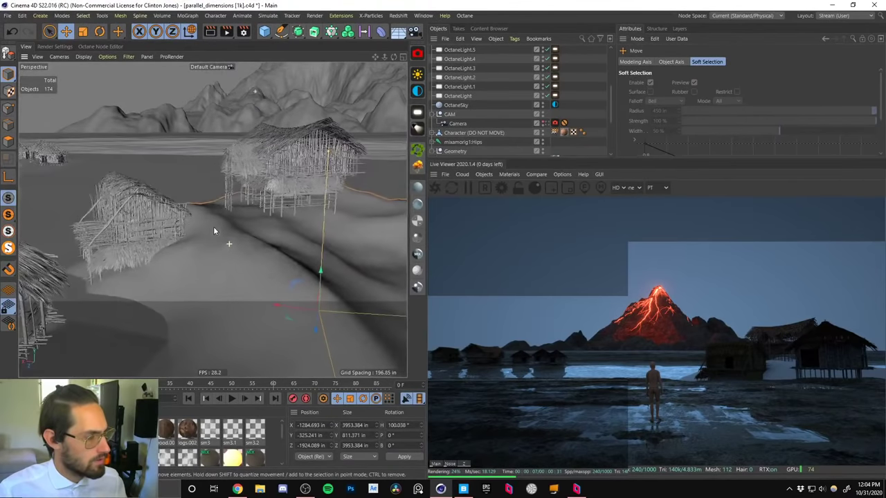
# Flatten the new landscape to about 452 in high and move it under the near huts to about X -1429, Y -216 in.
pyautogui.moveTo(326, 309); pyautogui.dragTo(359, 315)
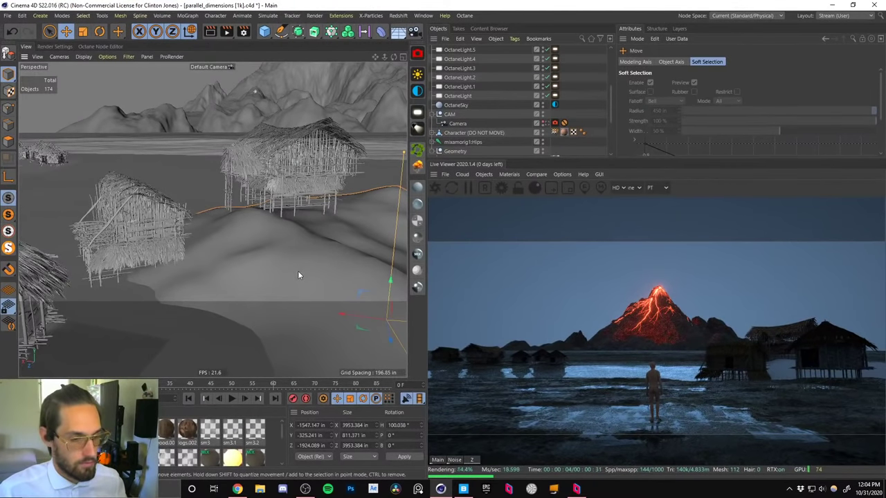
pyautogui.keyDown('alt'); pyautogui.moveTo(329, 237); pyautogui.dragTo(267, 225, button='middle'); pyautogui.keyUp('alt')
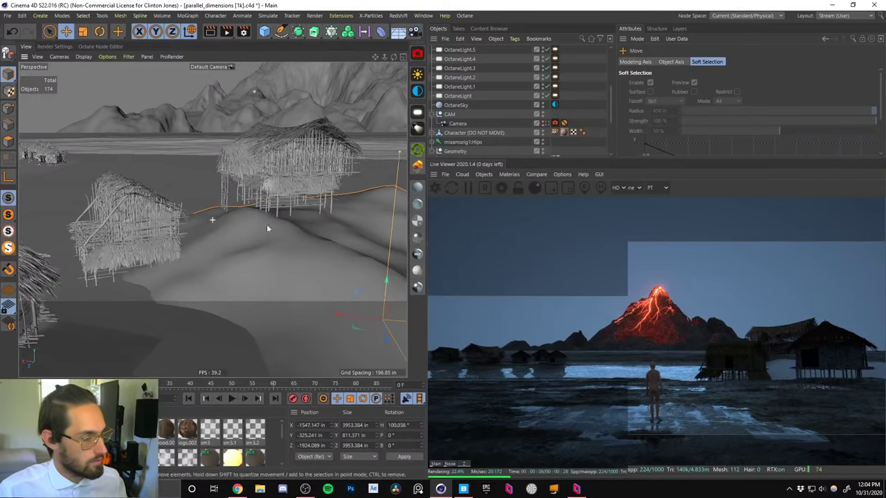
pyautogui.moveTo(342, 142); pyautogui.dragTo(337, 192)
pyautogui.moveTo(331, 278); pyautogui.dragTo(338, 197)
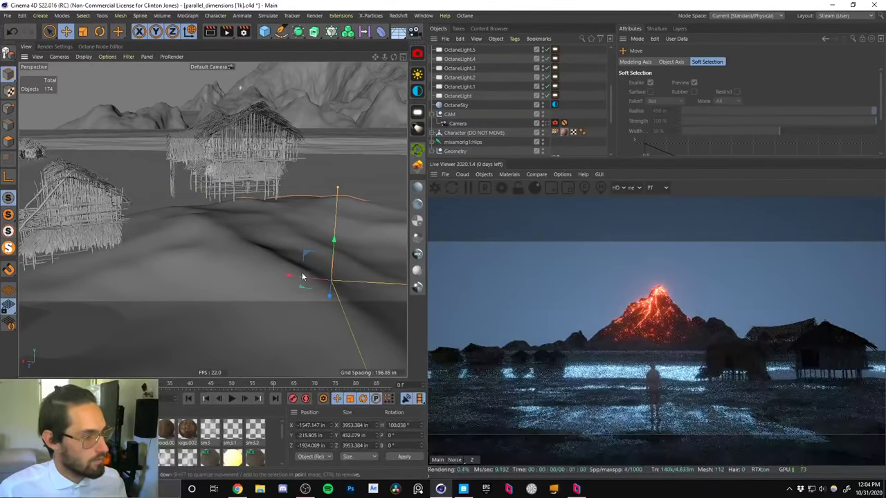
pyautogui.moveTo(301, 273); pyautogui.dragTo(245, 217)
pyautogui.press('r')
pyautogui.moveTo(302, 277); pyautogui.dragTo(302, 275)
pyautogui.hotkey('ctrl', 'z')
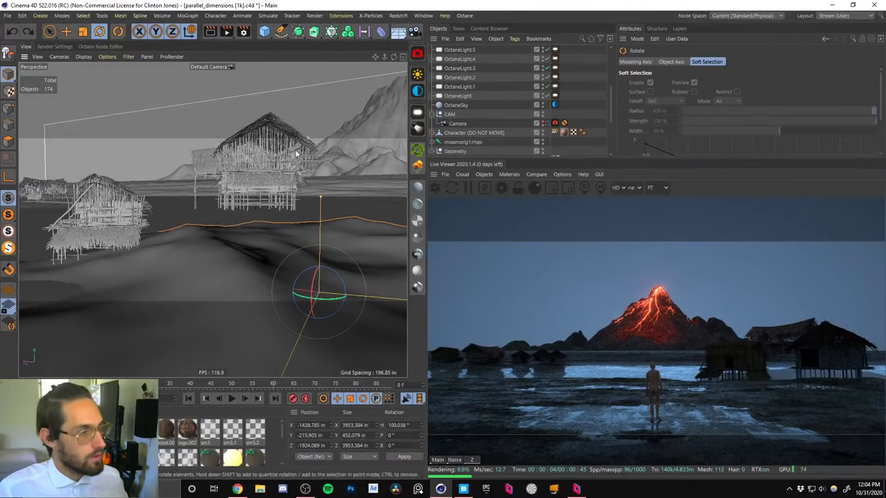
# Rotate the hut midpoly_Reed_Hut_01.obj.1 to a heading of about 26° and move it to about X -1060, Y 6, Z -1692 in.
pyautogui.click(296, 154)
pyautogui.moveTo(610, 106); pyautogui.dragTo(610, 68)
pyautogui.click(473, 60)
pyautogui.press('r')
pyautogui.keyDown('alt'); pyautogui.moveTo(264, 179); pyautogui.dragTo(275, 150); pyautogui.keyUp('alt')
pyautogui.moveTo(232, 196); pyautogui.dragTo(119, 161)
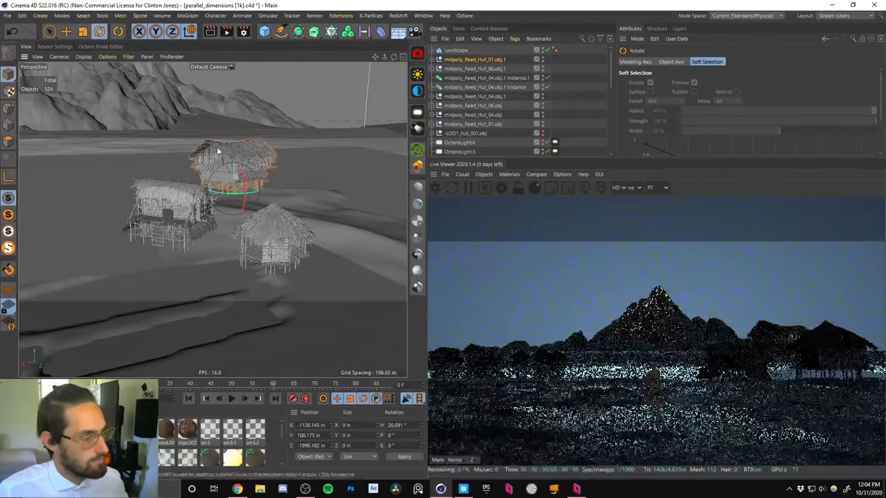
pyautogui.press('e')
pyautogui.moveTo(234, 167); pyautogui.dragTo(273, 222)
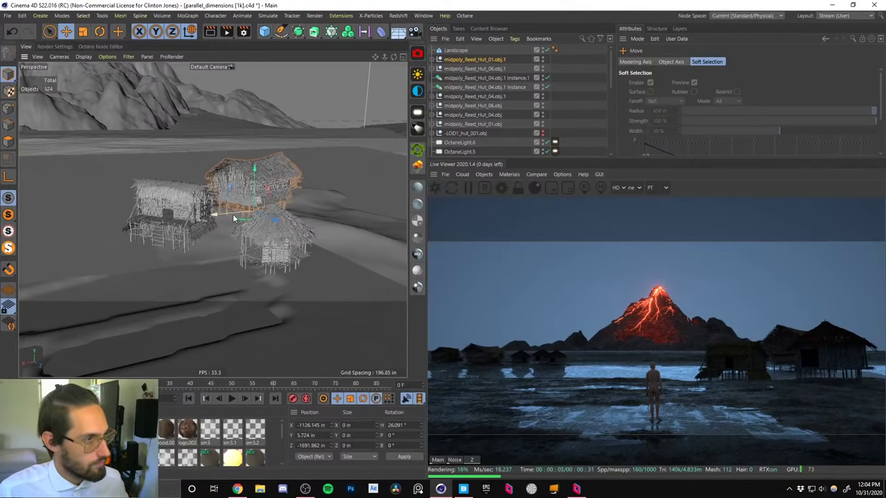
pyautogui.moveTo(229, 214); pyautogui.dragTo(224, 214)
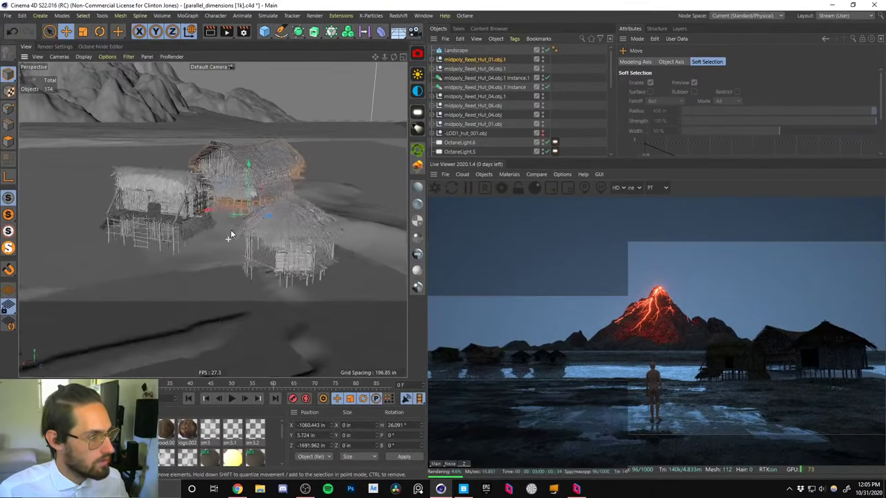
# Look up the material used on Landscape.3 and apply that OctMix1 material to the new landscape under the near huts.
pyautogui.click(332, 289)
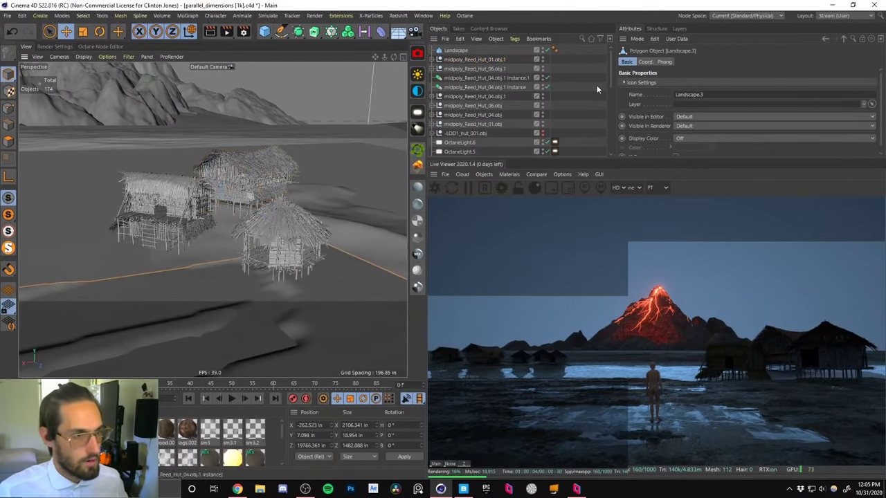
pyautogui.moveTo(610, 90); pyautogui.dragTo(606, 159)
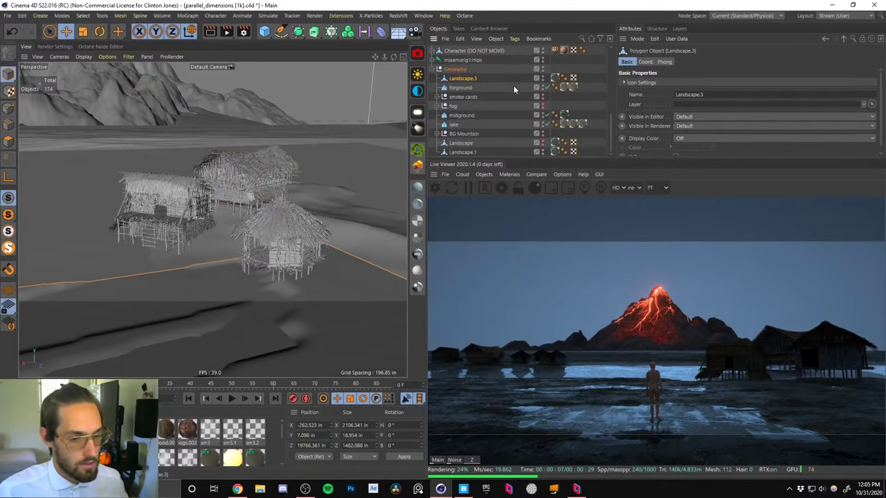
pyautogui.click(554, 79)
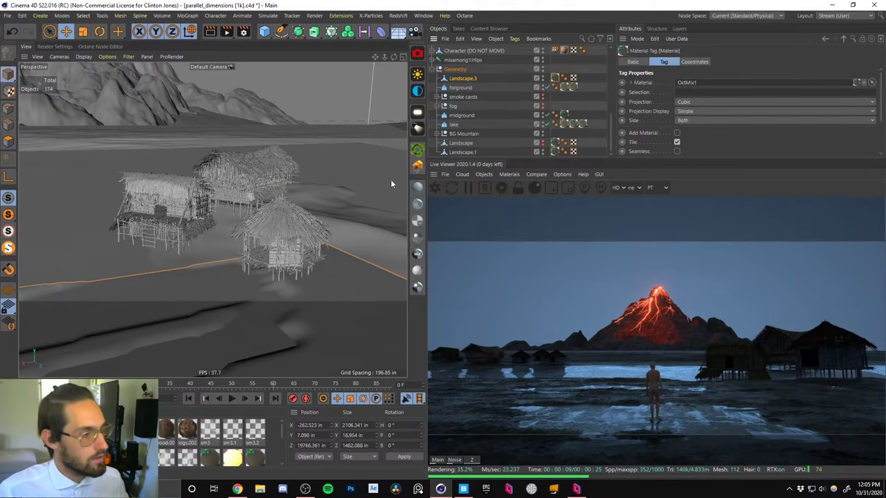
pyautogui.scroll(4, 287, 195)
pyautogui.moveTo(282, 429); pyautogui.dragTo(281, 448)
pyautogui.moveTo(165, 436); pyautogui.dragTo(291, 217)
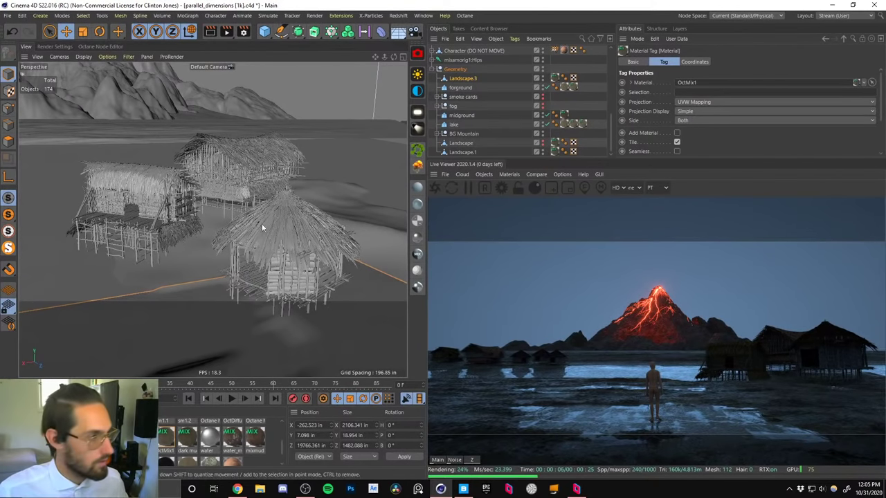
pyautogui.keyDown('alt'); pyautogui.moveTo(262, 224); pyautogui.dragTo(296, 234); pyautogui.keyUp('alt')
# Shift the new landscape beneath the near huts to about X -1258 in.
pyautogui.click(446, 78)
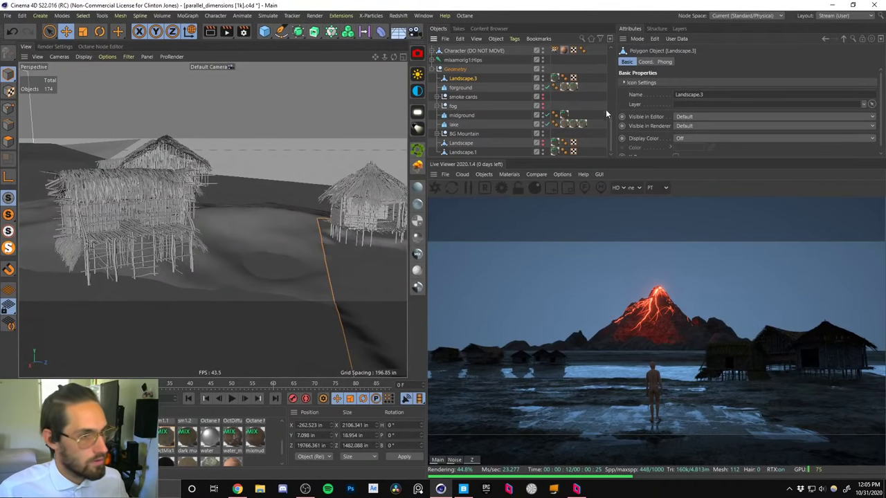
pyautogui.moveTo(609, 111); pyautogui.dragTo(603, 56)
pyautogui.click(456, 51)
pyautogui.press('e')
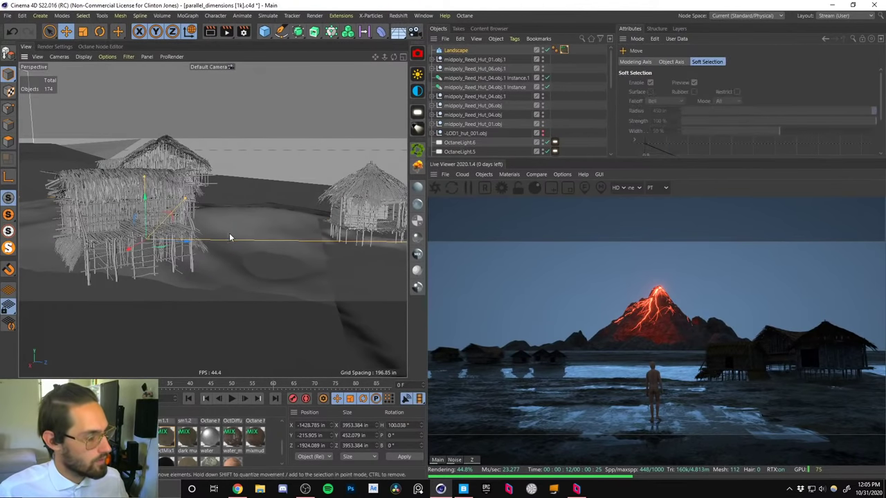
pyautogui.keyDown('alt'); pyautogui.moveTo(229, 237); pyautogui.dragTo(318, 246); pyautogui.keyUp('alt')
pyautogui.moveTo(102, 272); pyautogui.dragTo(131, 275)
pyautogui.keyDown('alt'); pyautogui.moveTo(215, 233); pyautogui.dragTo(86, 225); pyautogui.keyUp('alt')
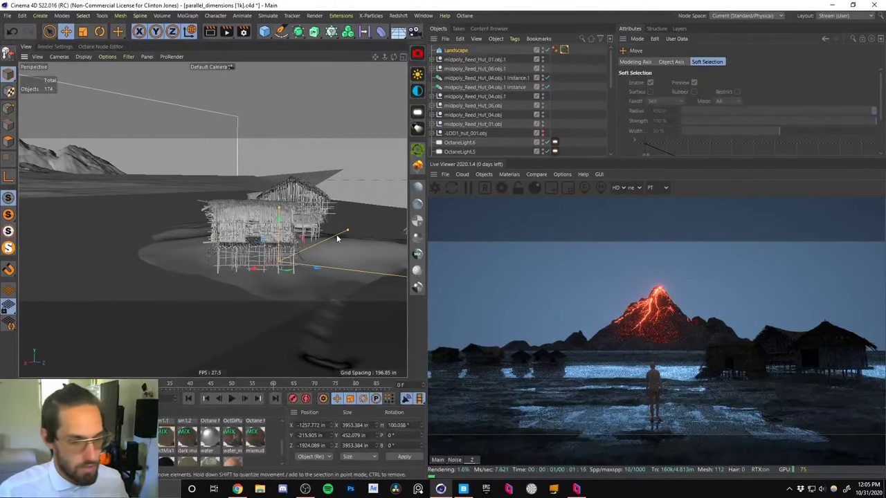
pyautogui.keyDown('alt'); pyautogui.moveTo(328, 233); pyautogui.dragTo(256, 201); pyautogui.keyUp('alt')
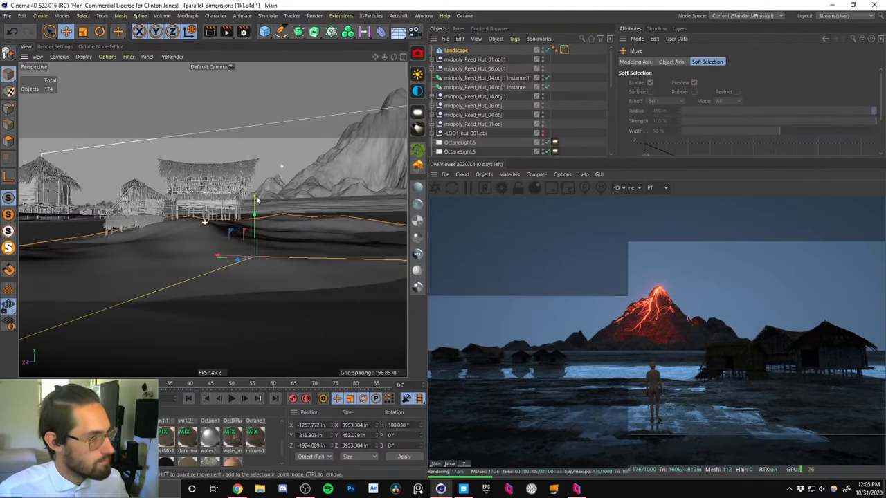
# Set the new landscape's Seed to -10 to vary its terrain shape.
pyautogui.click(445, 50)
pyautogui.moveTo(880, 111); pyautogui.dragTo(880, 139)
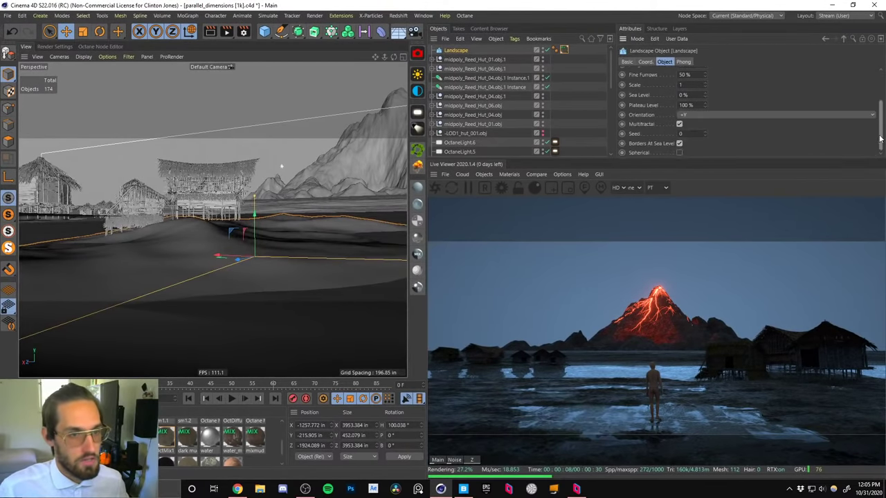
pyautogui.moveTo(705, 134); pyautogui.dragTo(704, 139)
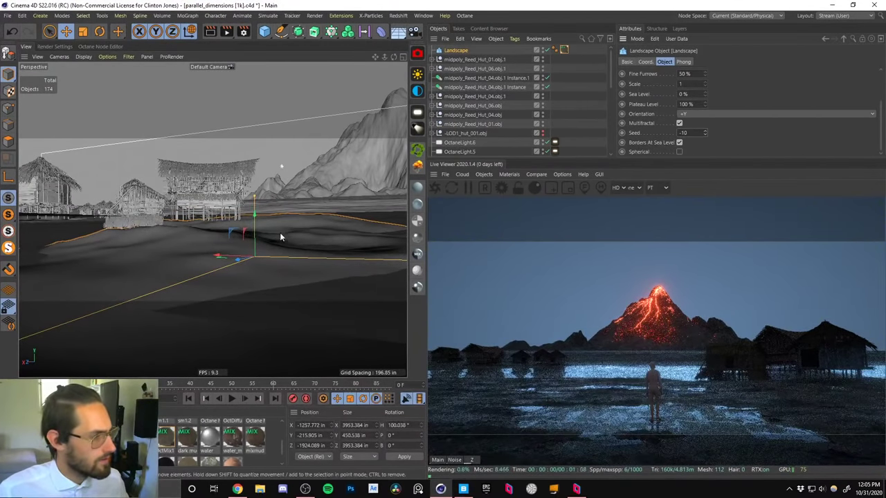
pyautogui.keyDown('alt'); pyautogui.moveTo(255, 226); pyautogui.dragTo(302, 246); pyautogui.keyUp('alt')
pyautogui.scroll(3, 255, 198)
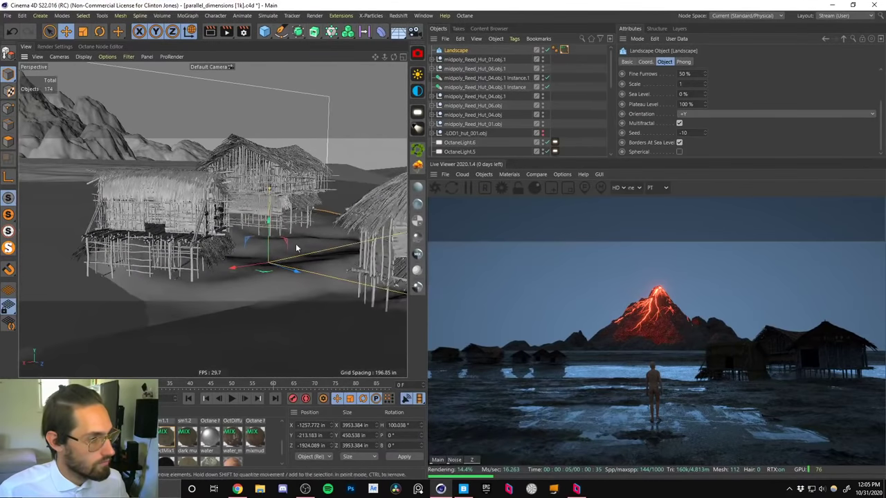
# Duplicate the new landscape, scale the copy uniformly to about 1261 in wide and raise it to about Y -82 in.
pyautogui.press('r')
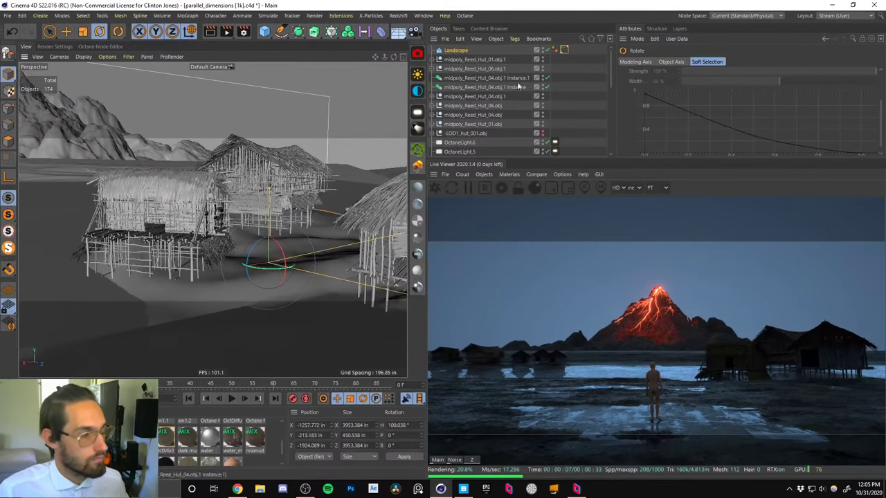
pyautogui.keyDown('alt'); pyautogui.moveTo(286, 219); pyautogui.dragTo(291, 253); pyautogui.keyUp('alt')
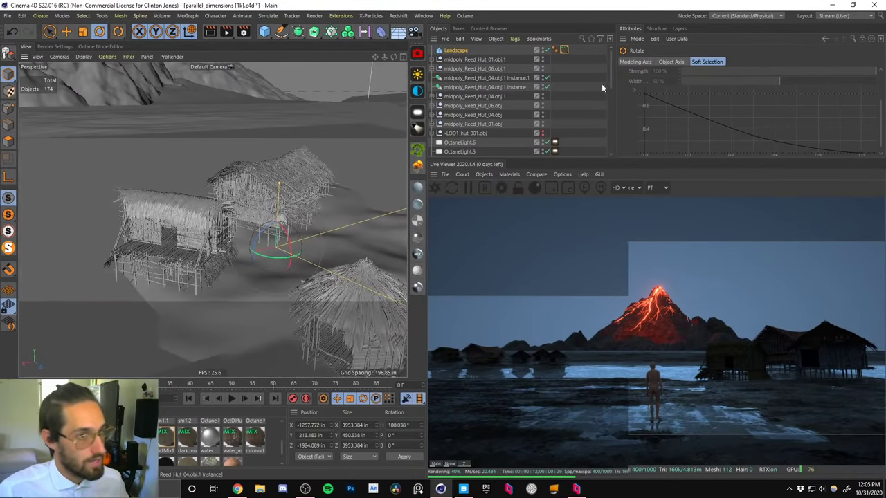
pyautogui.click(476, 52)
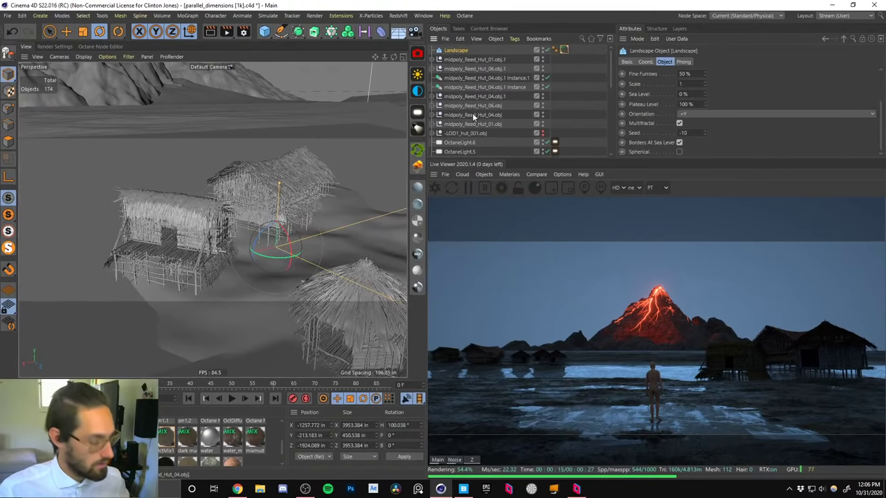
pyautogui.hotkey('ctrl', 'v')
pyautogui.press('t')
pyautogui.moveTo(359, 207); pyautogui.dragTo(258, 243)
pyautogui.press('e')
pyautogui.moveTo(278, 210); pyautogui.dragTo(279, 184)
pyautogui.press('t')
pyautogui.moveTo(327, 162); pyautogui.dragTo(231, 236)
pyautogui.press('e')
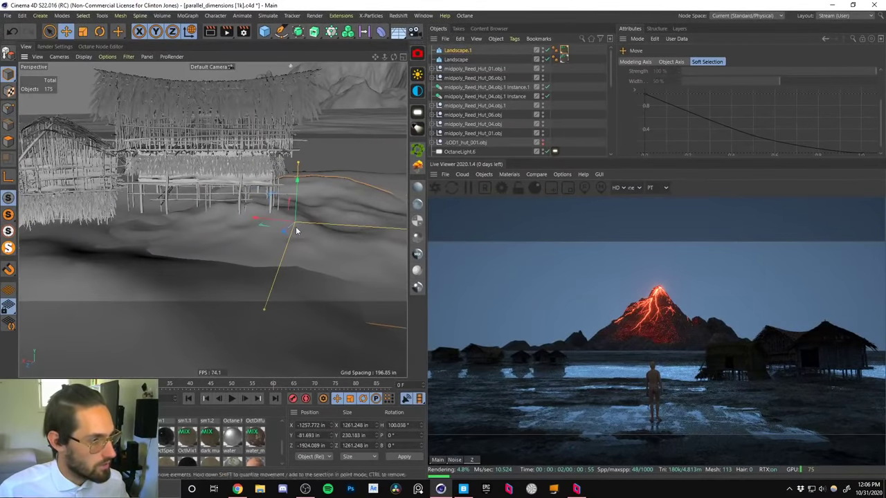
# Move the landscape copy under the hut to about X -1093, Y -35, Z -1862 in, flatten it to about 127 in and rotate it to about 264°.
pyautogui.moveTo(296, 230); pyautogui.dragTo(114, 235)
pyautogui.keyDown('alt'); pyautogui.moveTo(212, 220); pyautogui.dragTo(158, 243); pyautogui.keyUp('alt')
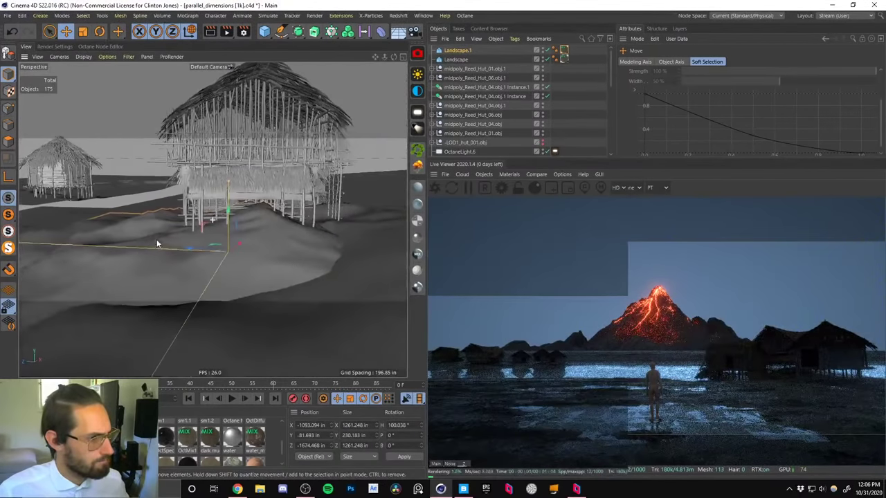
pyautogui.moveTo(231, 218); pyautogui.dragTo(225, 228)
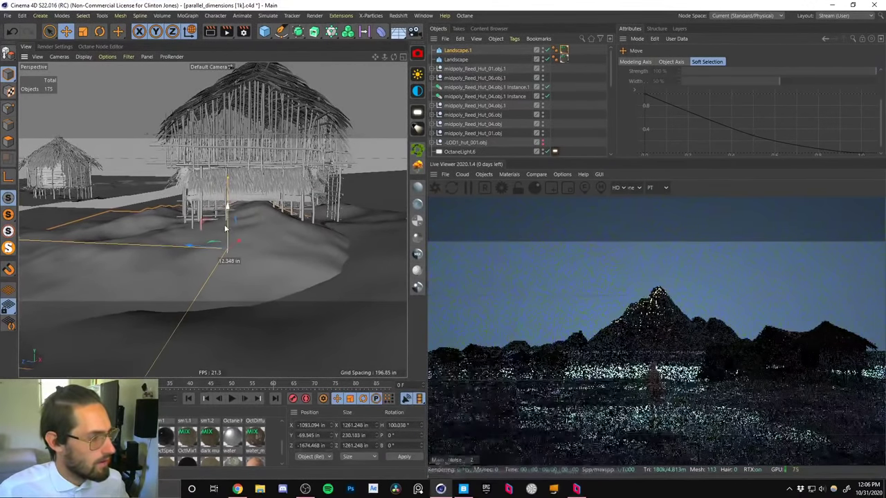
pyautogui.moveTo(227, 183); pyautogui.dragTo(488, 210)
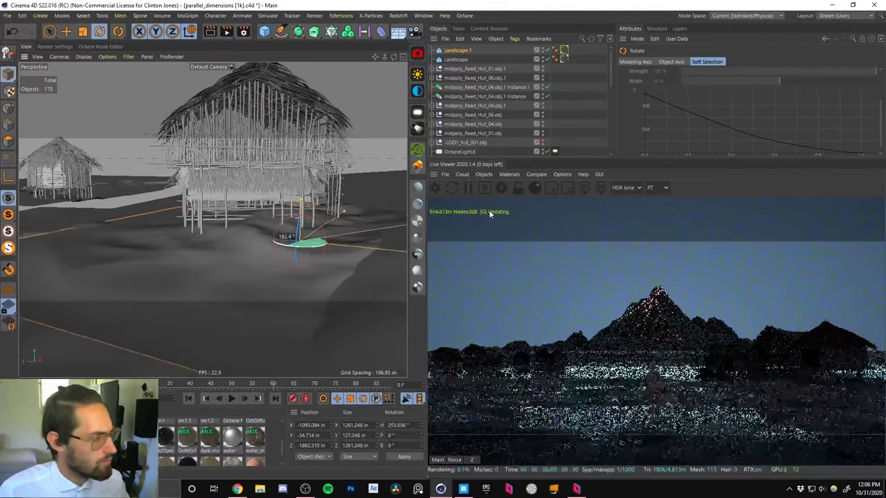
pyautogui.keyDown('alt'); pyautogui.moveTo(228, 237); pyautogui.dragTo(225, 250, button='right'); pyautogui.keyUp('alt')
pyautogui.moveTo(225, 251)
pyautogui.keyDown('alt'); pyautogui.mouseDown()
pyautogui.moveTo(260, 244)
pyautogui.moveTo(258, 253)
pyautogui.mouseUp(); pyautogui.keyUp('alt')
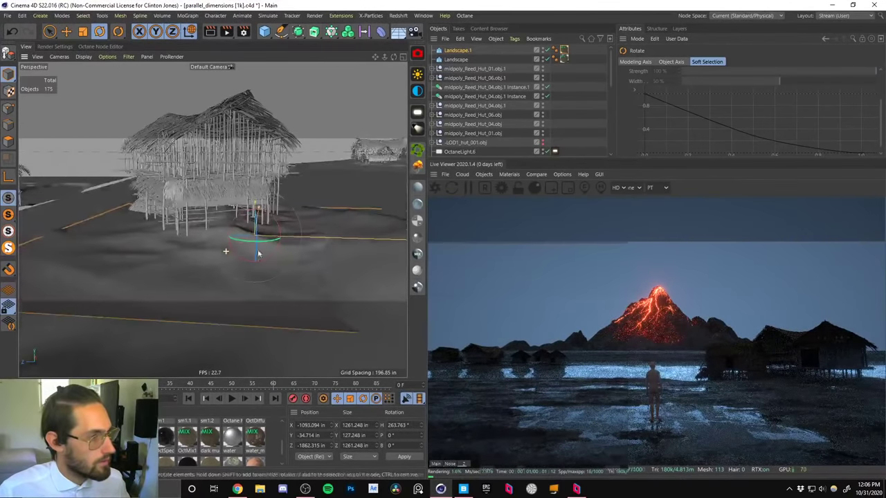
# Raise the landscape copy above the hut to about Y 373 in and set its Plateau Level to 31%.
pyautogui.click(454, 50)
pyautogui.press('e')
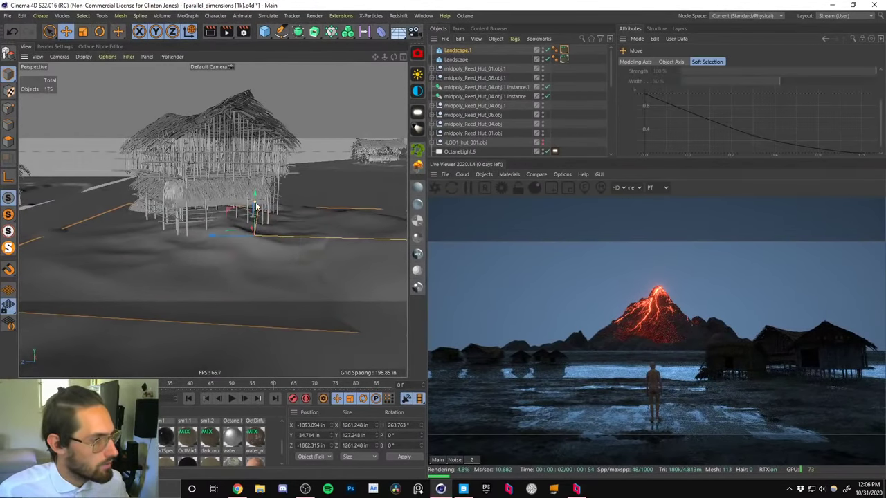
pyautogui.moveTo(255, 206); pyautogui.dragTo(243, 143)
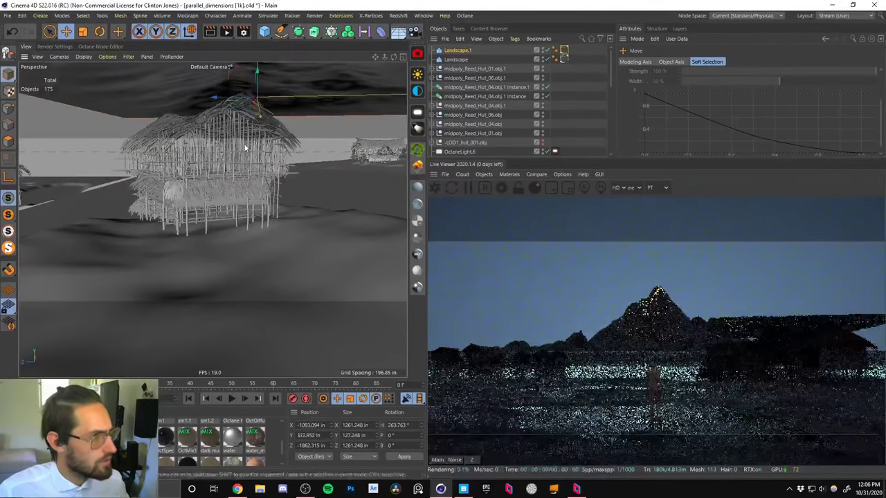
pyautogui.keyDown('alt'); pyautogui.moveTo(243, 143); pyautogui.dragTo(255, 195, button='middle'); pyautogui.keyUp('alt')
pyautogui.keyDown('alt'); pyautogui.moveTo(255, 195); pyautogui.dragTo(287, 181); pyautogui.keyUp('alt')
pyautogui.click(460, 51)
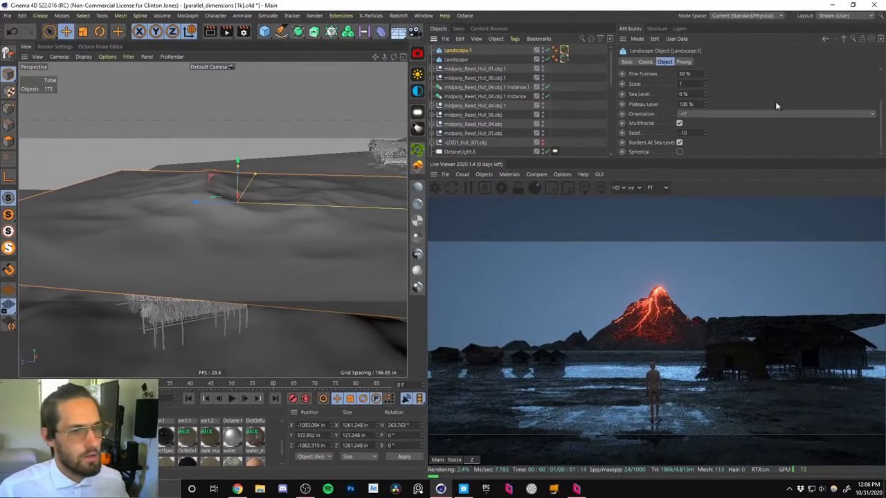
pyautogui.moveTo(704, 104); pyautogui.dragTo(705, 137)
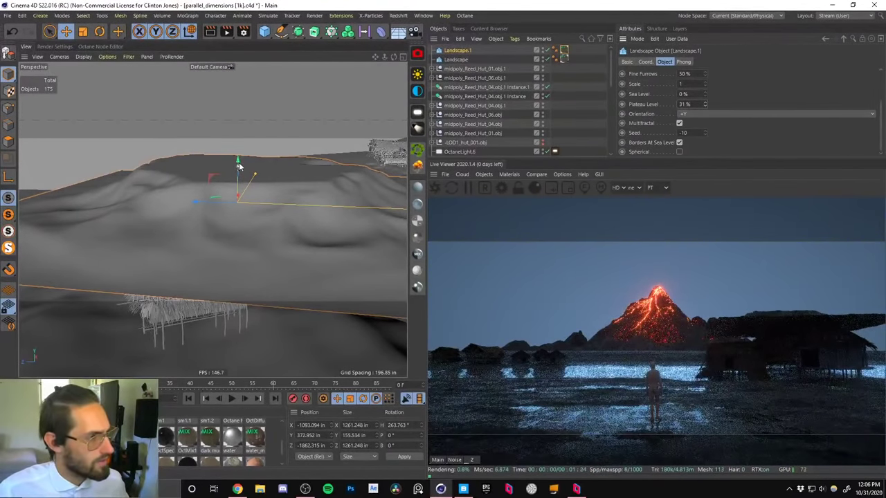
# Lower the plateaued landscape copy under the hut to about X -1169, Y -93, Z -1786 in and rotate it to a heading of about 312°.
pyautogui.moveTo(239, 164); pyautogui.dragTo(222, 319)
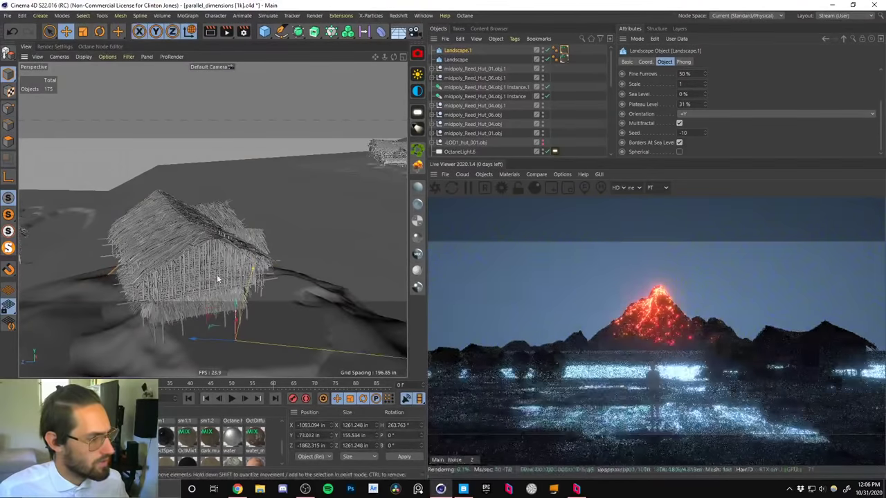
pyautogui.keyDown('alt'); pyautogui.moveTo(217, 274); pyautogui.dragTo(262, 241, button='middle'); pyautogui.keyUp('alt')
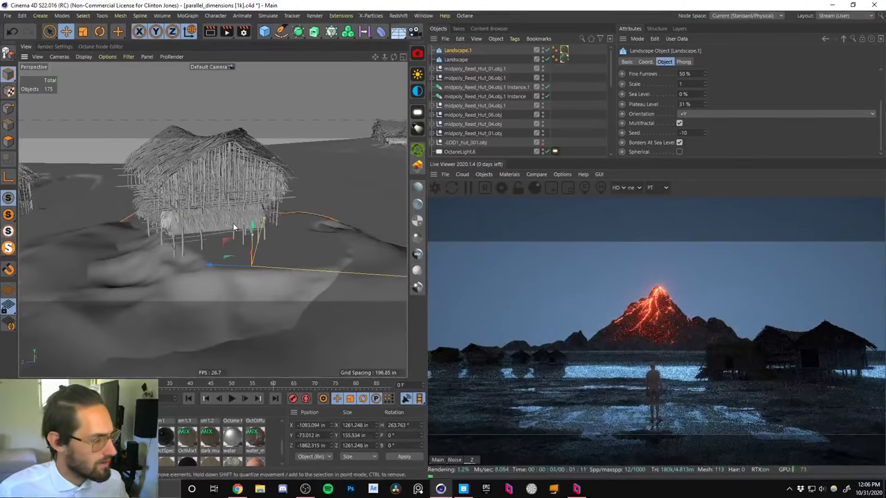
pyautogui.keyDown('alt'); pyautogui.moveTo(234, 227); pyautogui.dragTo(211, 208); pyautogui.keyUp('alt')
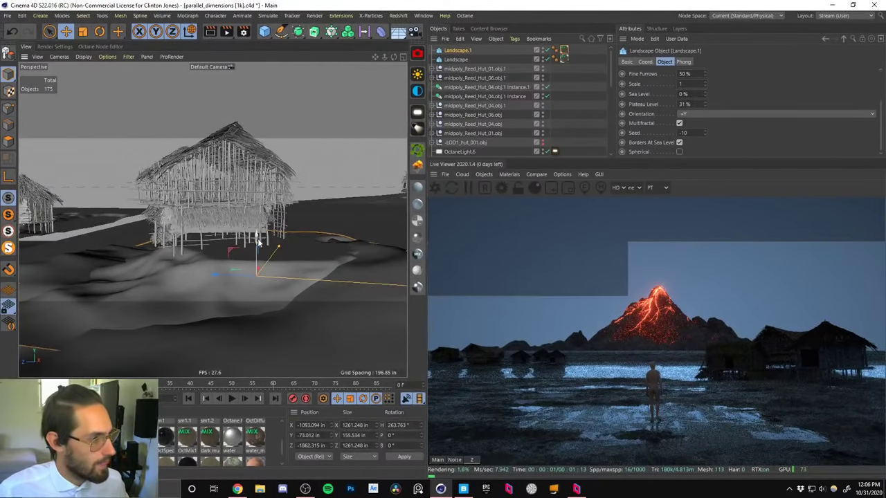
pyautogui.moveTo(257, 236); pyautogui.dragTo(223, 258)
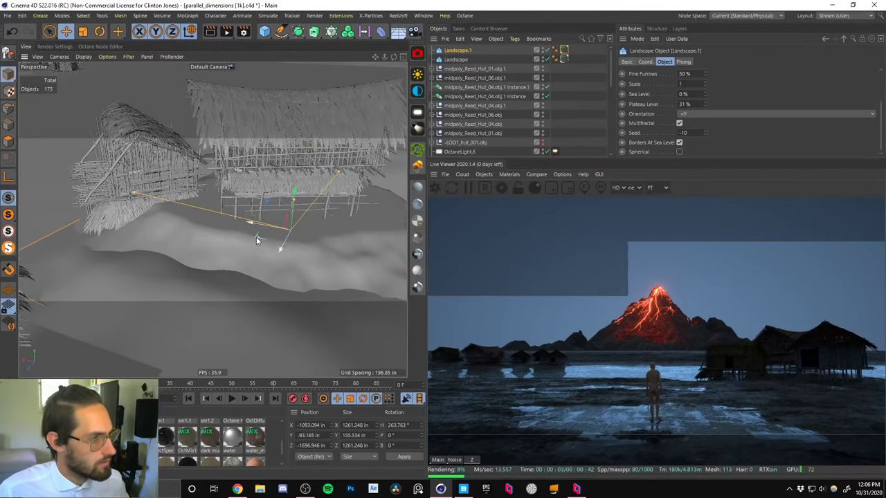
pyautogui.moveTo(271, 243)
pyautogui.mouseDown()
pyautogui.moveTo(303, 253)
pyautogui.moveTo(313, 232)
pyautogui.moveTo(317, 268)
pyautogui.moveTo(355, 275)
pyautogui.moveTo(288, 256)
pyautogui.moveTo(297, 262)
pyautogui.moveTo(285, 249)
pyautogui.mouseUp()
pyautogui.press('r')
pyautogui.press('e')
pyautogui.press('e')
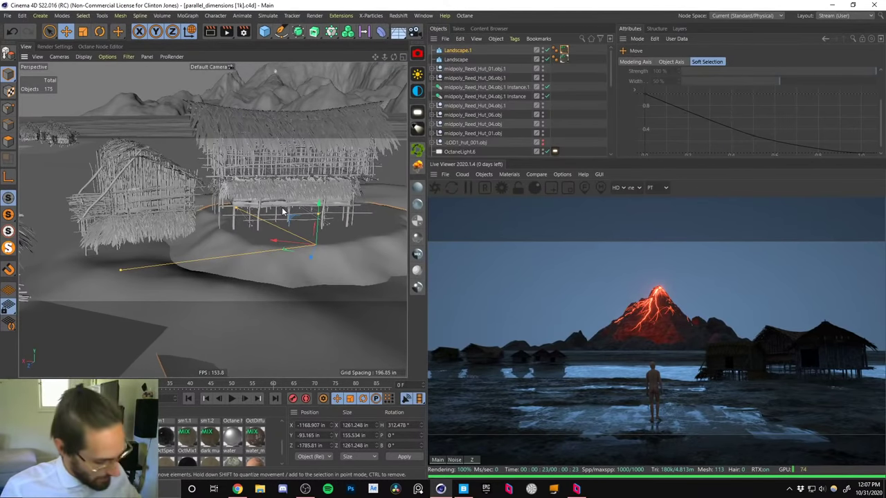
# Add an Octane area light and move it to the near hut at about X -557, Z -1506 in.
pyautogui.keyDown('alt'); pyautogui.moveTo(274, 218); pyautogui.dragTo(289, 209); pyautogui.keyUp('alt')
pyautogui.keyDown('alt'); pyautogui.moveTo(290, 221); pyautogui.dragTo(271, 281, button='right'); pyautogui.keyUp('alt')
pyautogui.keyDown('alt'); pyautogui.moveTo(270, 281); pyautogui.dragTo(298, 221); pyautogui.keyUp('alt')
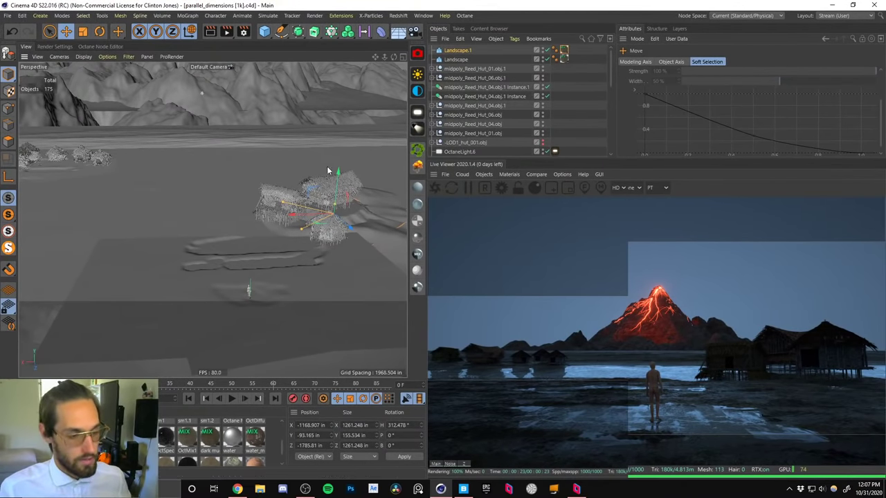
pyautogui.keyDown('alt'); pyautogui.moveTo(356, 209); pyautogui.dragTo(329, 194); pyautogui.keyUp('alt')
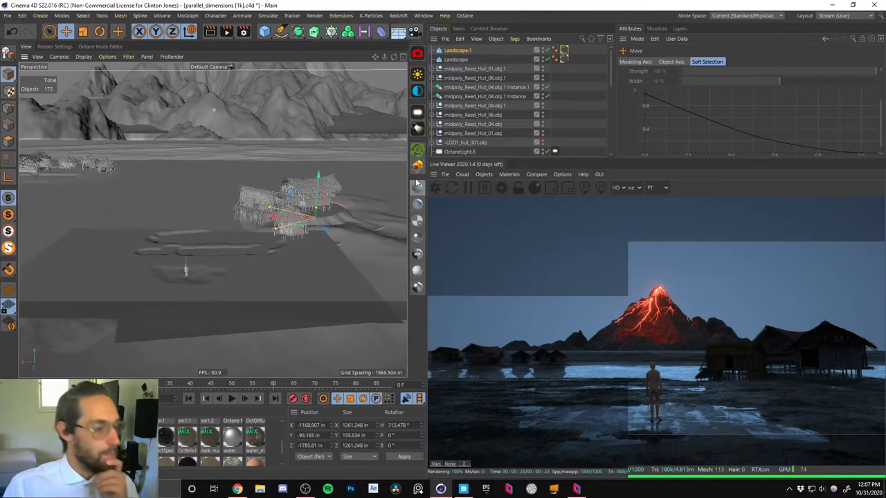
pyautogui.click(416, 149)
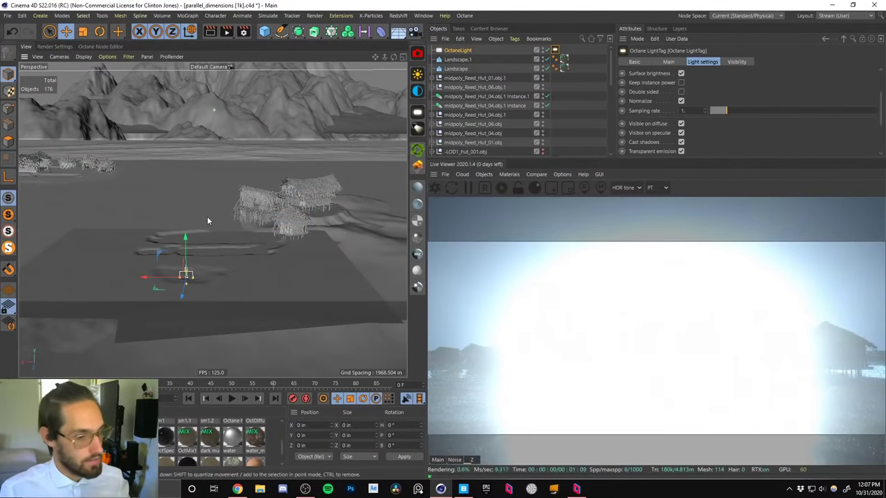
pyautogui.scroll(2, 193, 245)
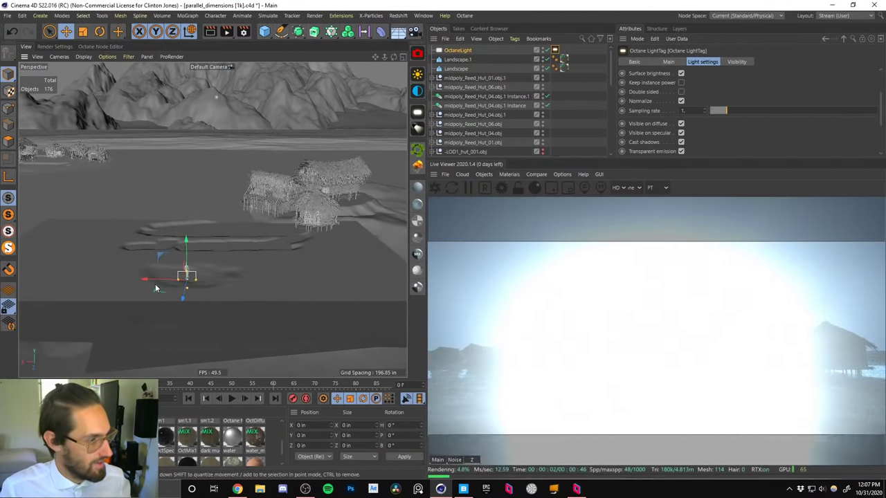
pyautogui.moveTo(158, 293); pyautogui.dragTo(249, 212)
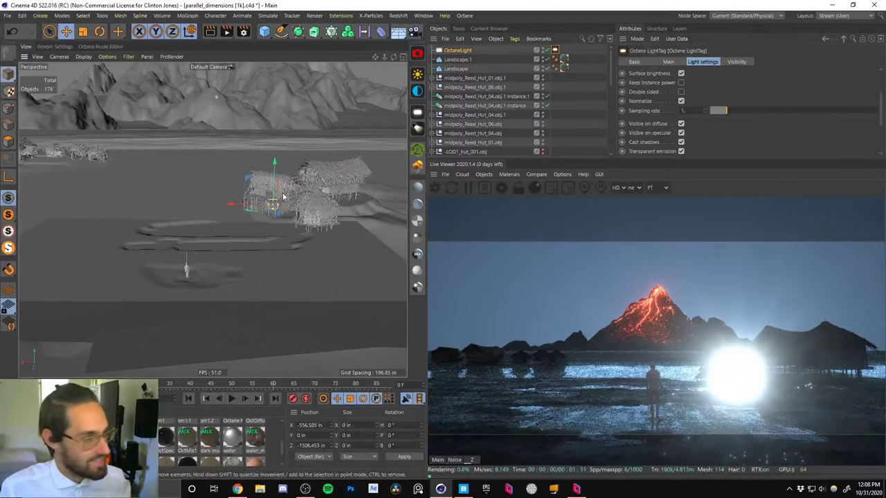
# Rotate the light to a 90° pitch and move it into the hut to about X -582, Y 41, Z -1645 in.
pyautogui.scroll(2, 276, 214)
pyautogui.press('r')
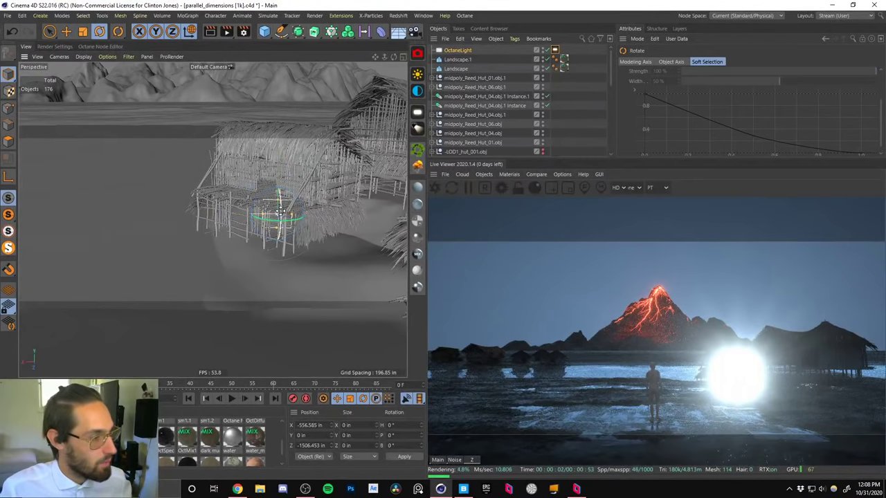
pyautogui.keyDown('shift'); pyautogui.moveTo(280, 200); pyautogui.dragTo(267, 104); pyautogui.keyUp('shift')
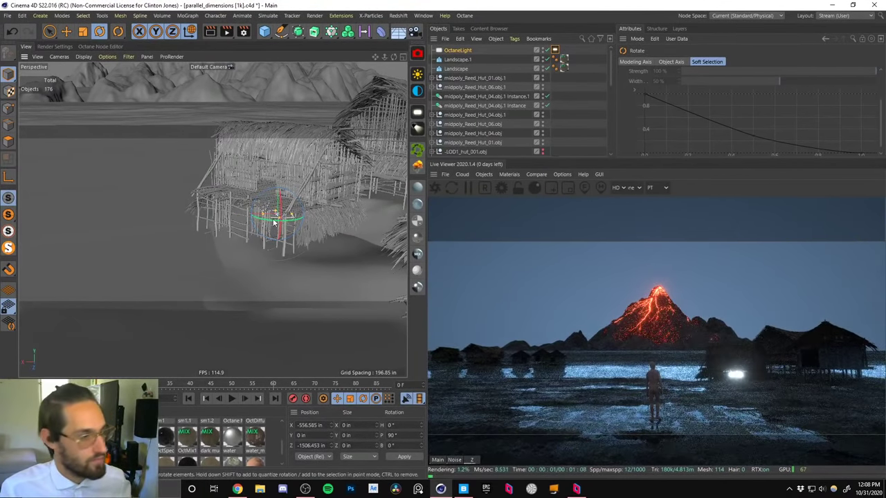
pyautogui.scroll(2, 284, 190)
pyautogui.keyDown('alt'); pyautogui.moveTo(283, 190); pyautogui.dragTo(332, 196); pyautogui.keyUp('alt')
pyautogui.press('e')
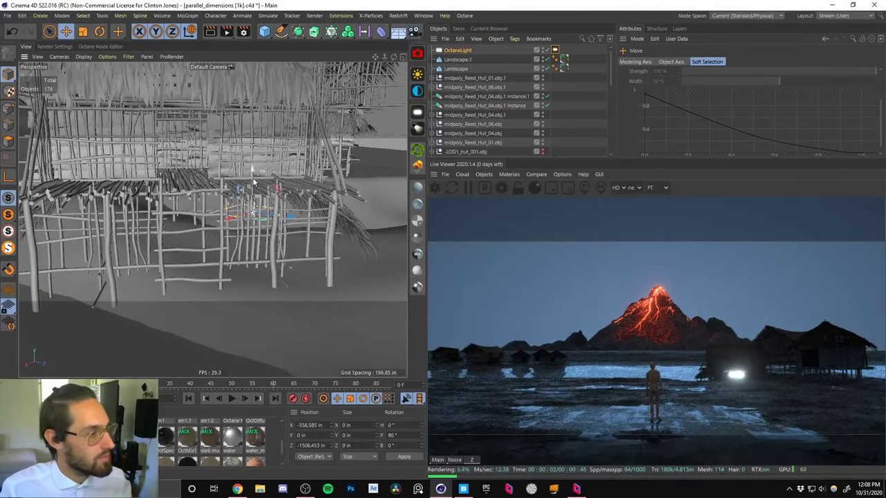
pyautogui.moveTo(254, 178); pyautogui.dragTo(181, 141)
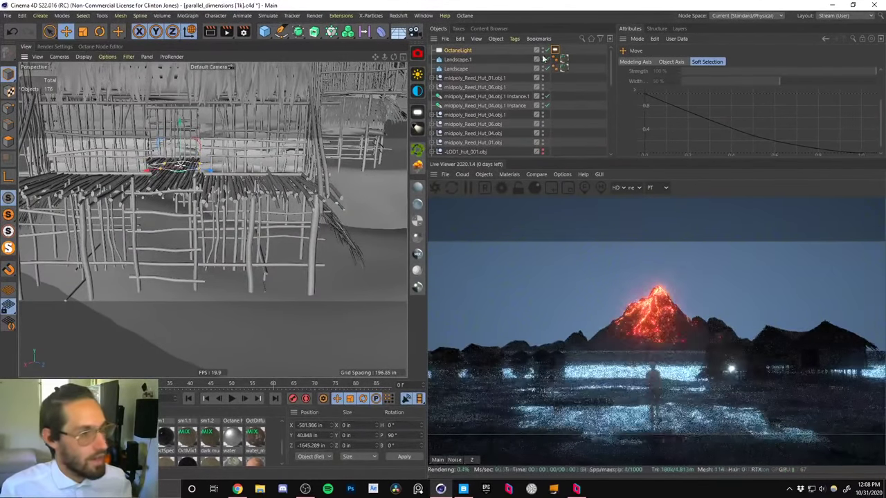
# Turn off Camera visibility for the hut's Octane light.
pyautogui.click(554, 50)
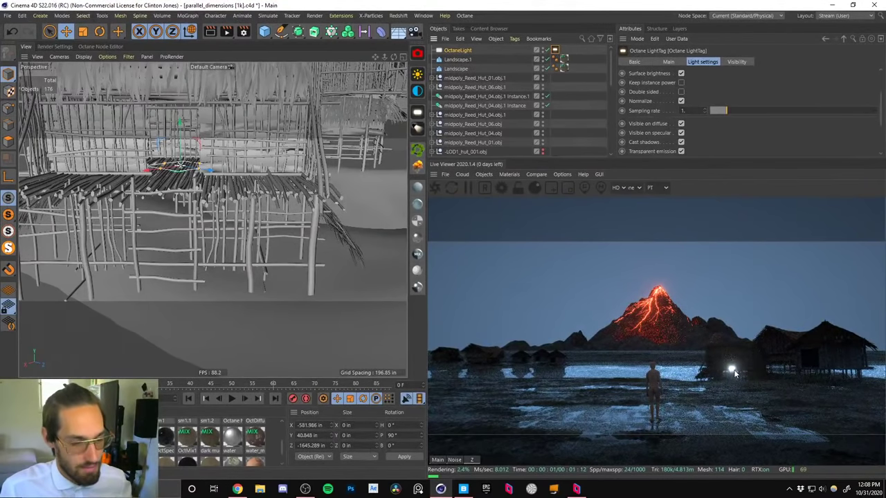
pyautogui.click(735, 61)
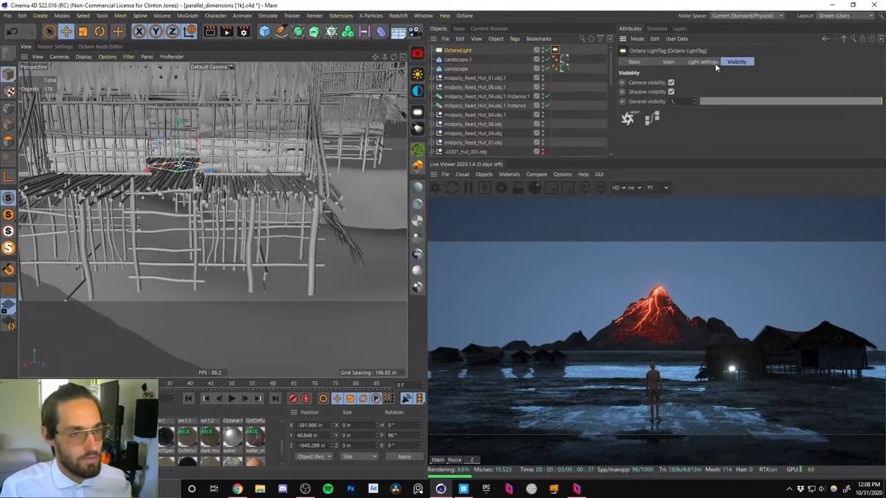
pyautogui.click(671, 82)
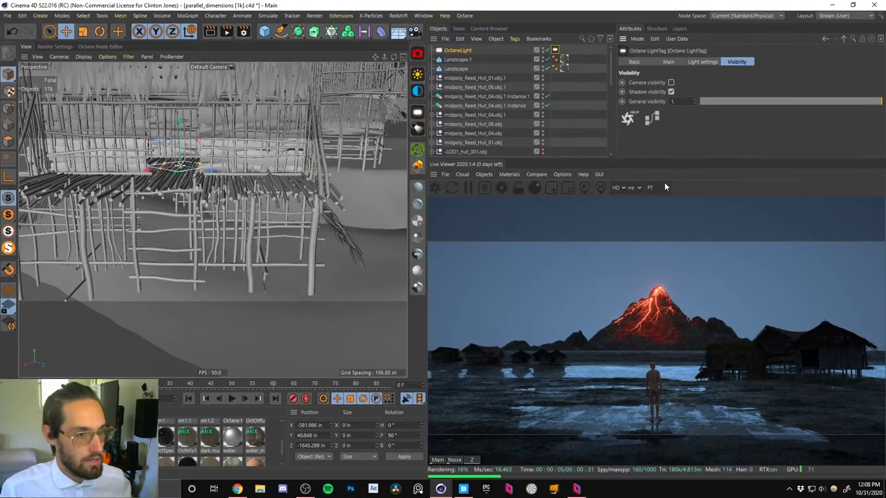
pyautogui.click(553, 186)
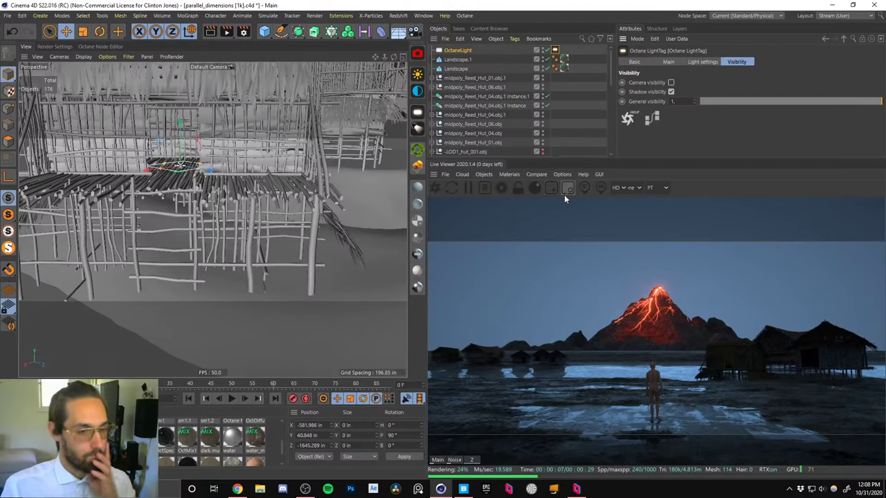
# Set the hut light's Temperature to 4200.
pyautogui.click(572, 50)
pyautogui.click(554, 51)
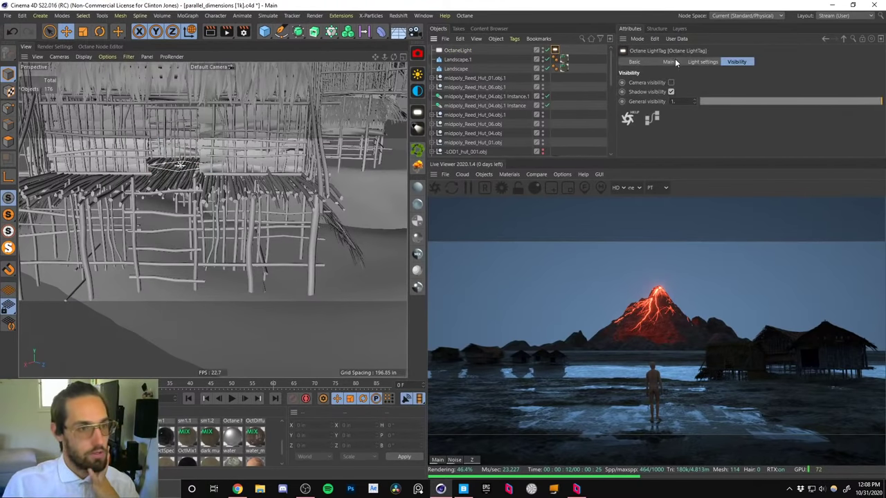
pyautogui.click(700, 62)
pyautogui.click(686, 93)
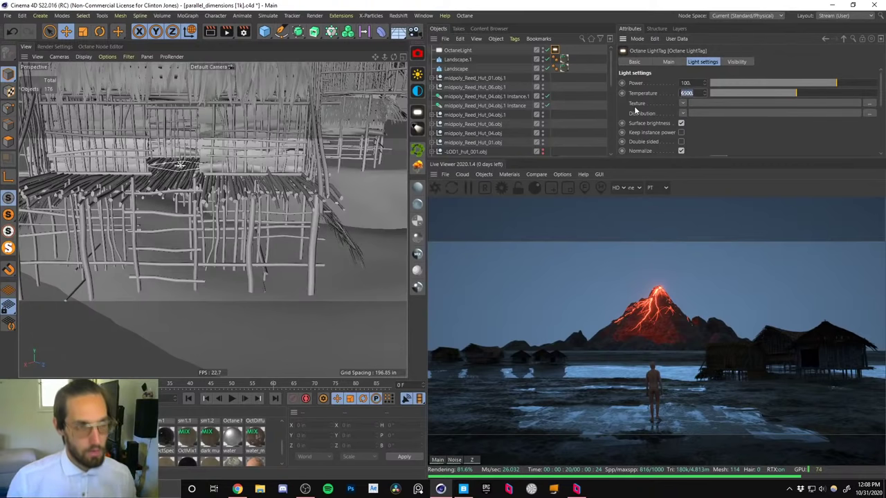
pyautogui.write('4200')
pyautogui.press('Return')
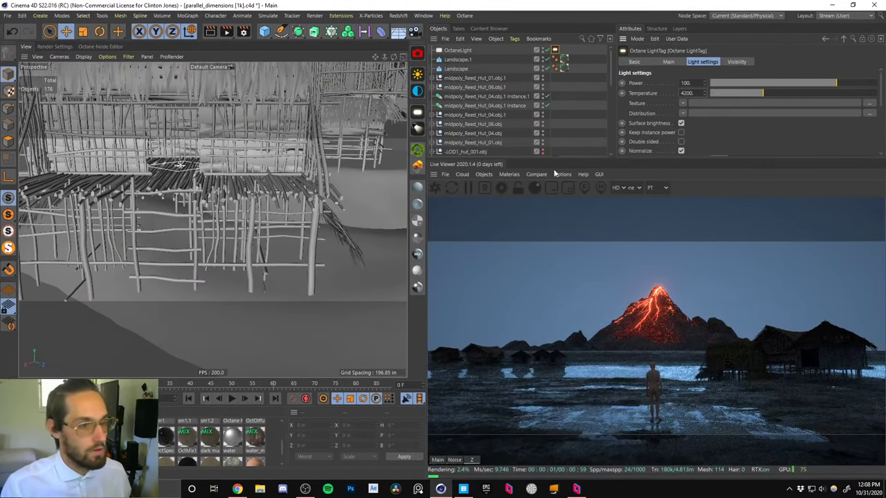
# Lock the Live Viewer resolution, set its scale to 1.3 and draw a render region around the near huts.
pyautogui.click(518, 188)
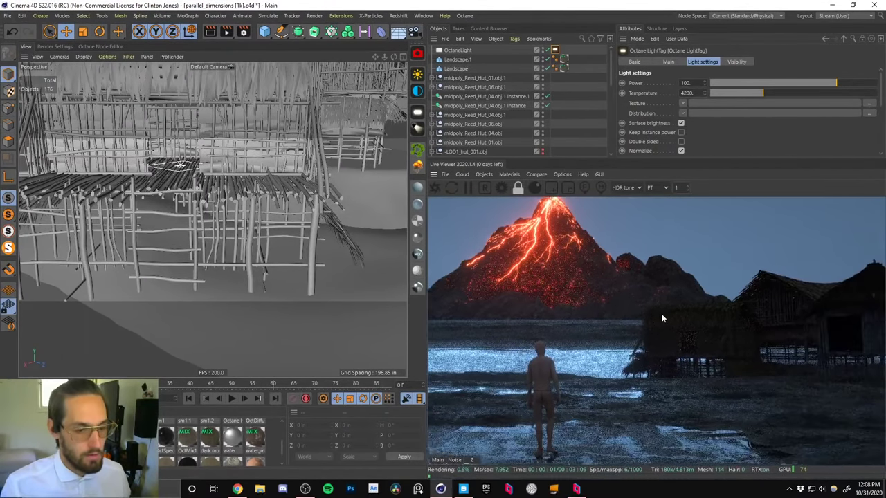
pyautogui.moveTo(661, 314); pyautogui.dragTo(590, 320)
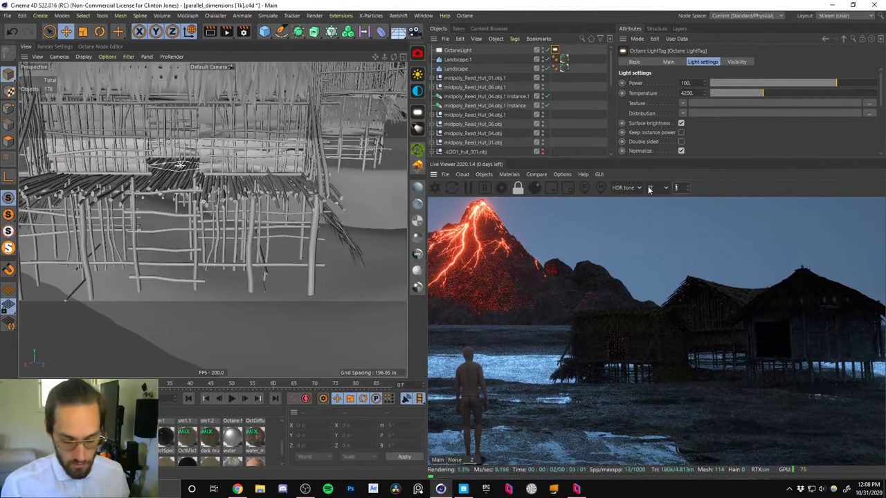
pyautogui.press('Return')
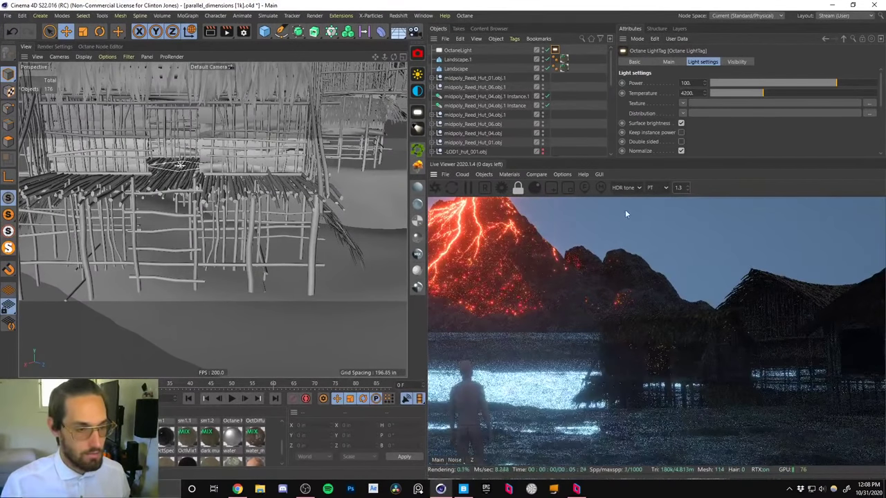
pyautogui.moveTo(746, 355); pyautogui.dragTo(588, 320)
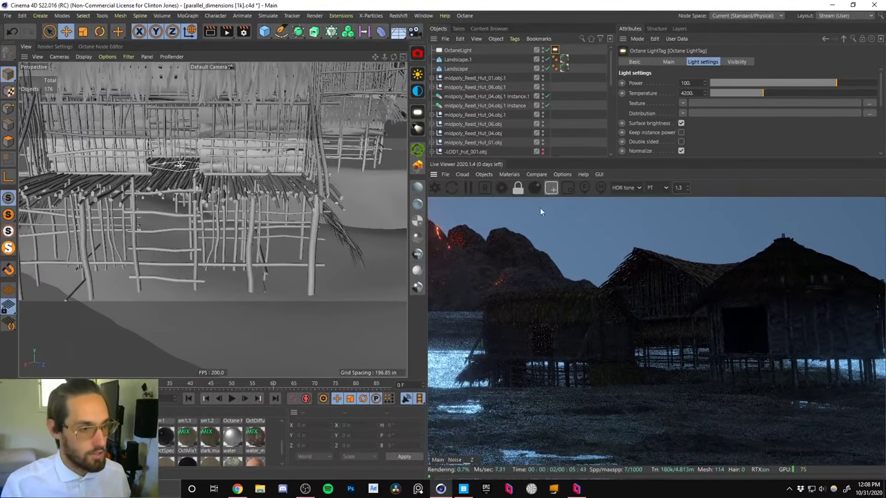
pyautogui.moveTo(478, 245); pyautogui.dragTo(844, 410)
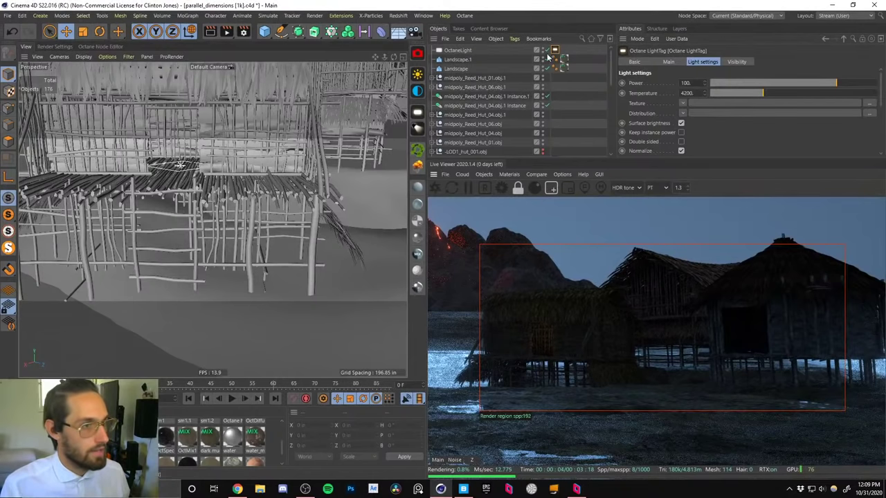
# Set the hut light's Power to 300.
pyautogui.write('30')
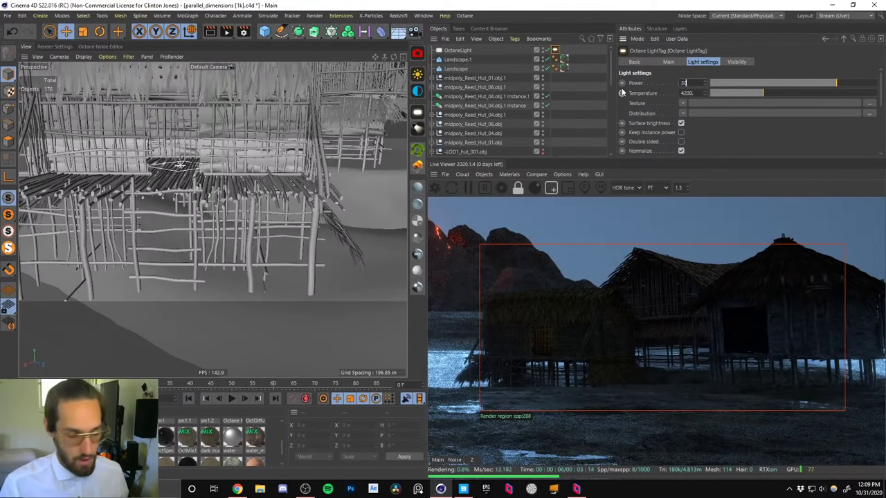
pyautogui.write('0')
pyautogui.press('Return')
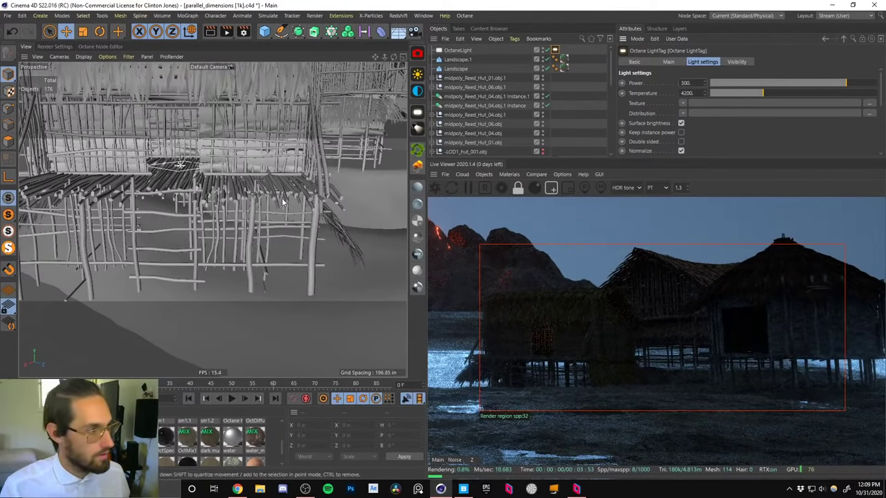
# Rotate the hut light to a bank of about 44° and shift it to about X -600, Z -1661 in.
pyautogui.click(463, 53)
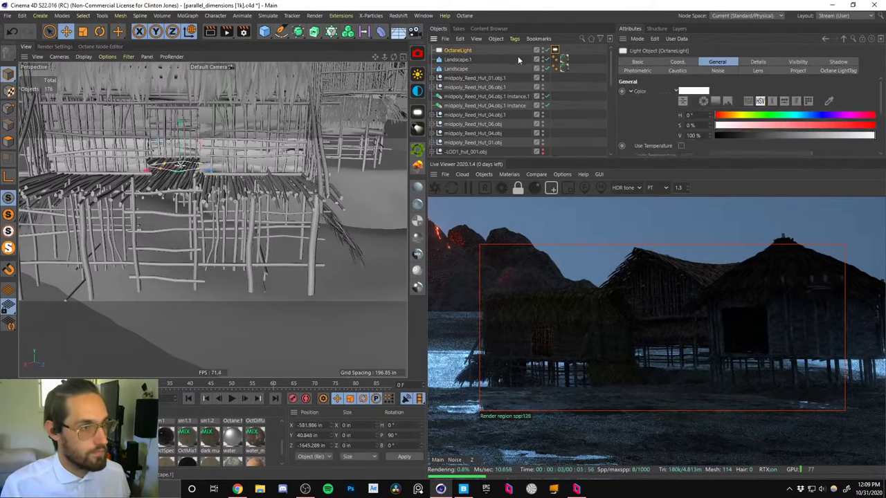
pyautogui.keyDown('alt'); pyautogui.moveTo(180, 178); pyautogui.dragTo(253, 158); pyautogui.keyUp('alt')
pyautogui.press('r')
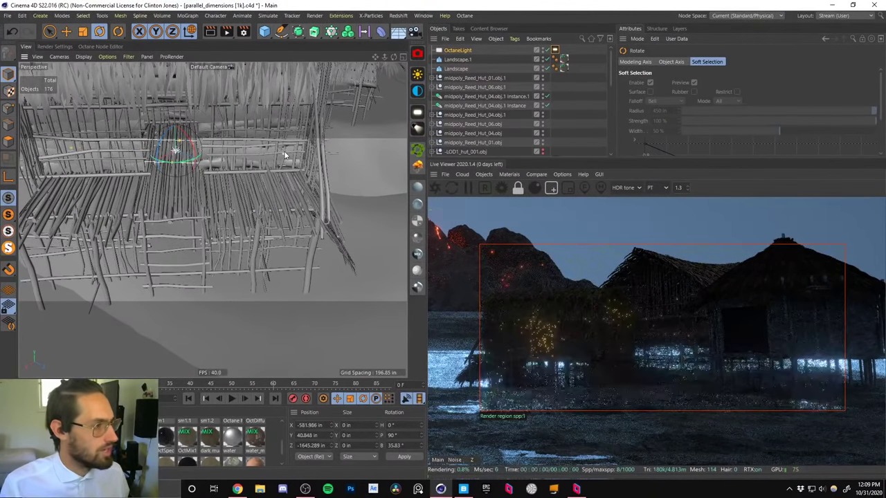
pyautogui.moveTo(185, 158); pyautogui.dragTo(280, 164)
pyautogui.press('e')
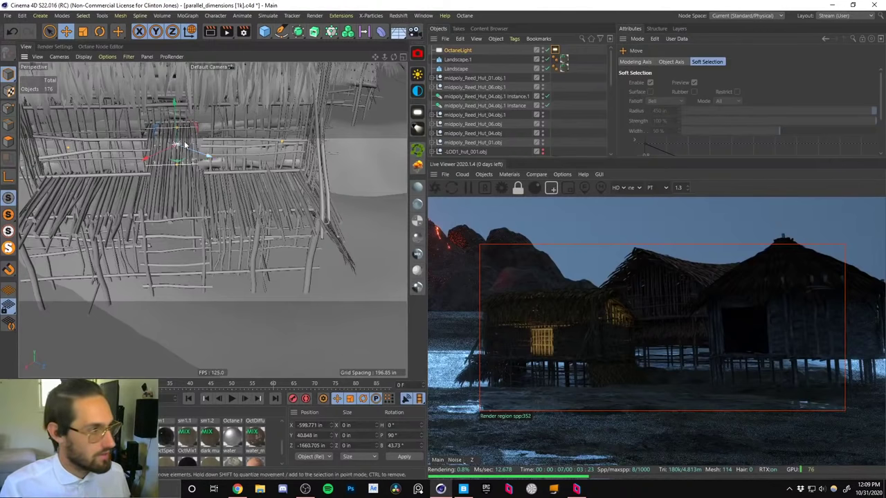
# Try the hut light as an Omni type raised to about Y 56 in, and undo both changes.
pyautogui.keyDown('alt'); pyautogui.moveTo(181, 120); pyautogui.dragTo(162, 148); pyautogui.keyUp('alt')
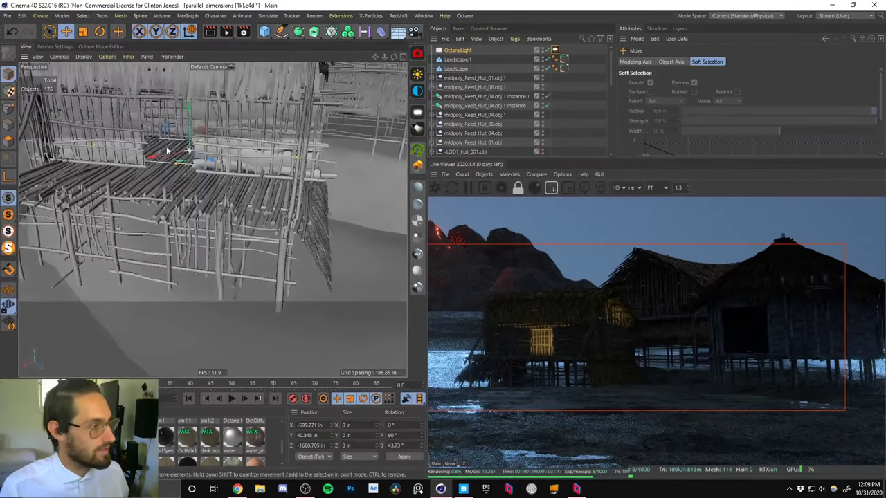
pyautogui.keyDown('alt'); pyautogui.moveTo(162, 148); pyautogui.dragTo(223, 178, button='middle'); pyautogui.keyUp('alt')
pyautogui.click(554, 50)
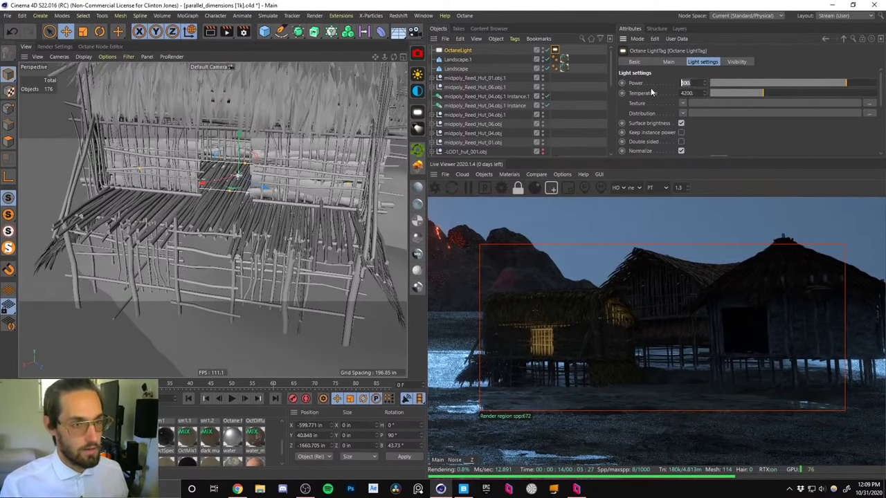
pyautogui.click(462, 50)
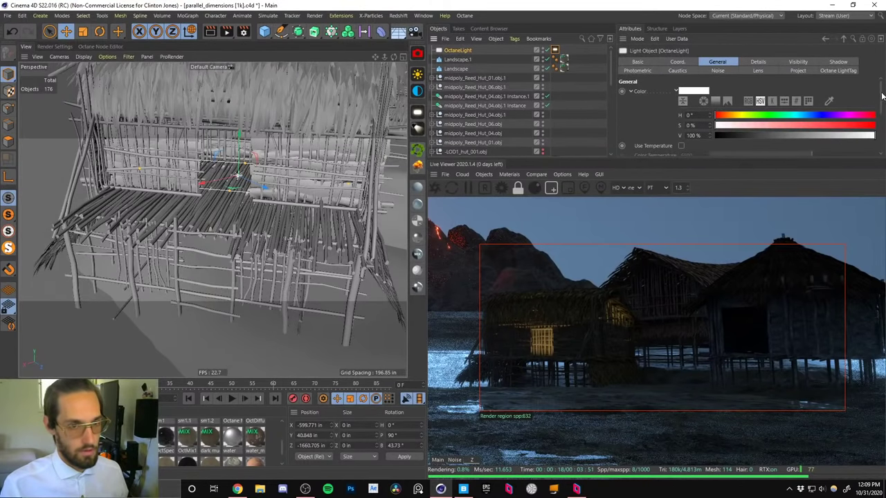
pyautogui.scroll(-3, 879, 97)
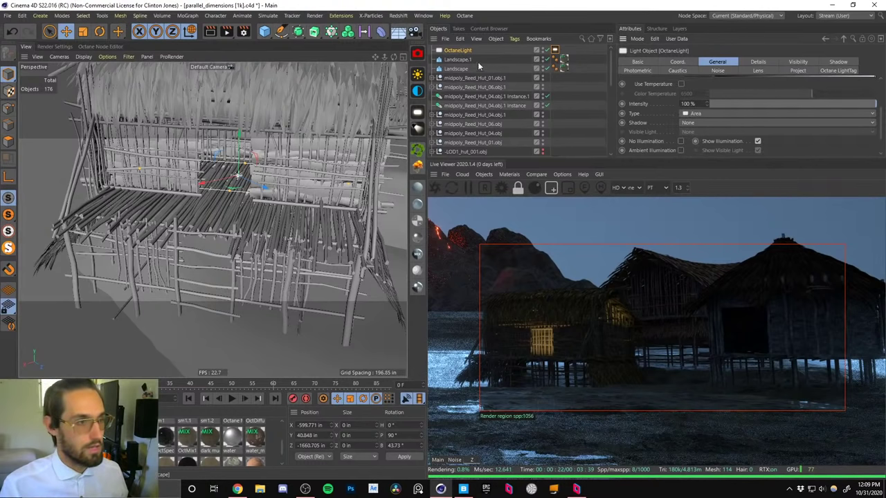
pyautogui.click(699, 114)
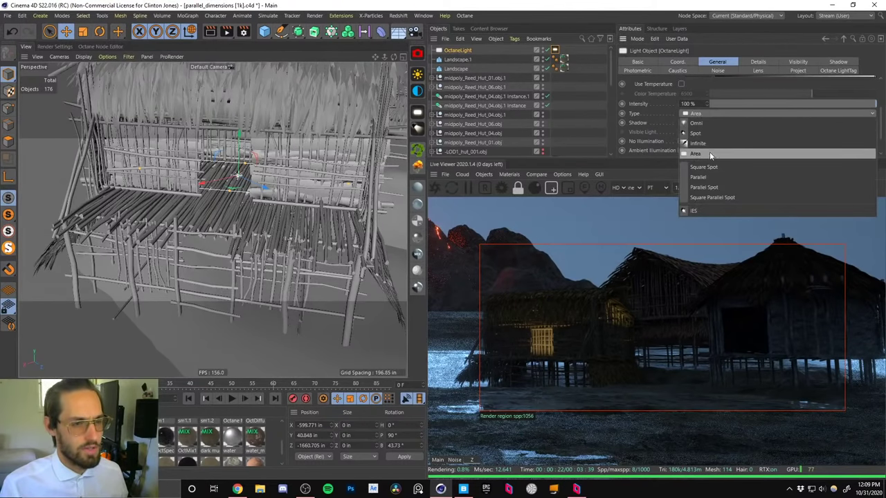
pyautogui.click(697, 123)
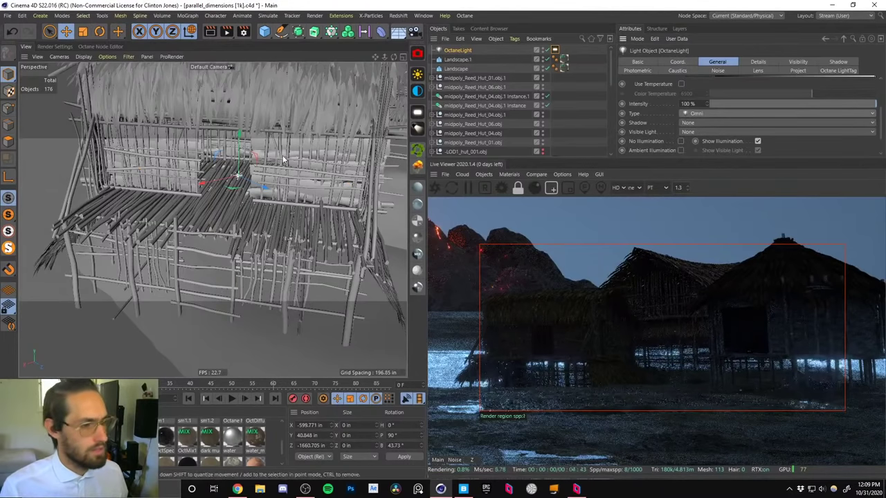
pyautogui.moveTo(258, 155); pyautogui.dragTo(256, 146)
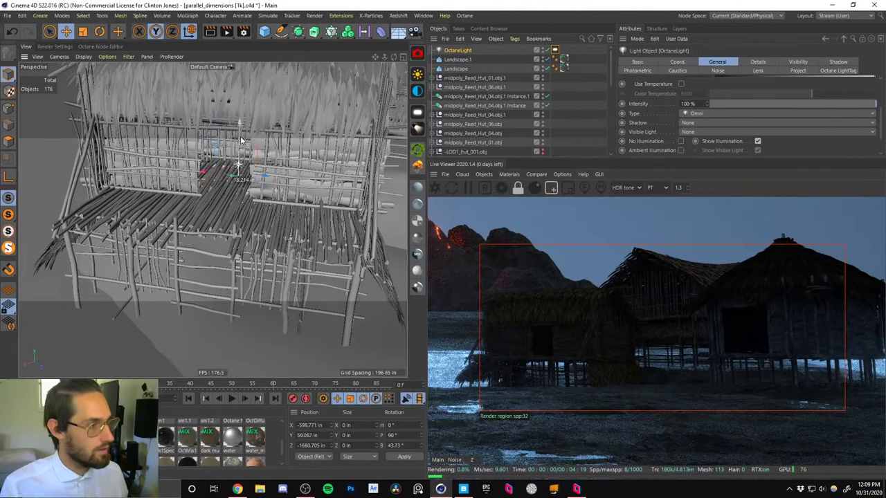
pyautogui.hotkey('ctrl', 'z')
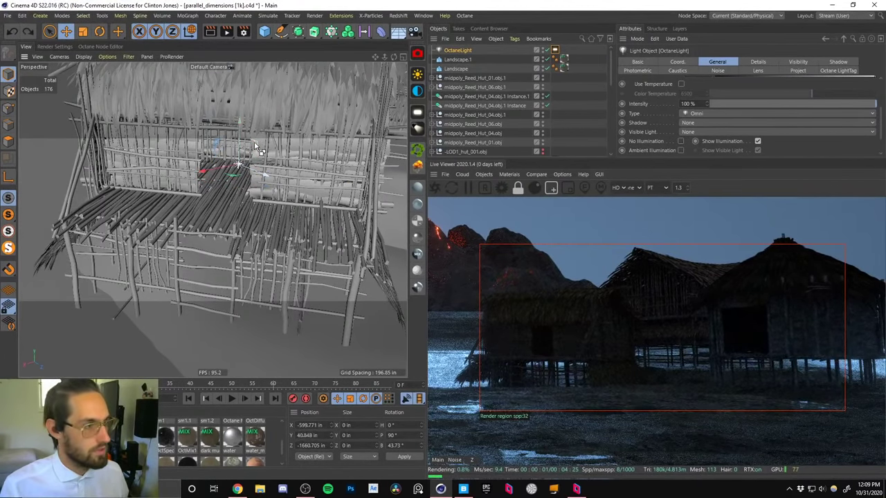
pyautogui.hotkey('ctrl', 'z')
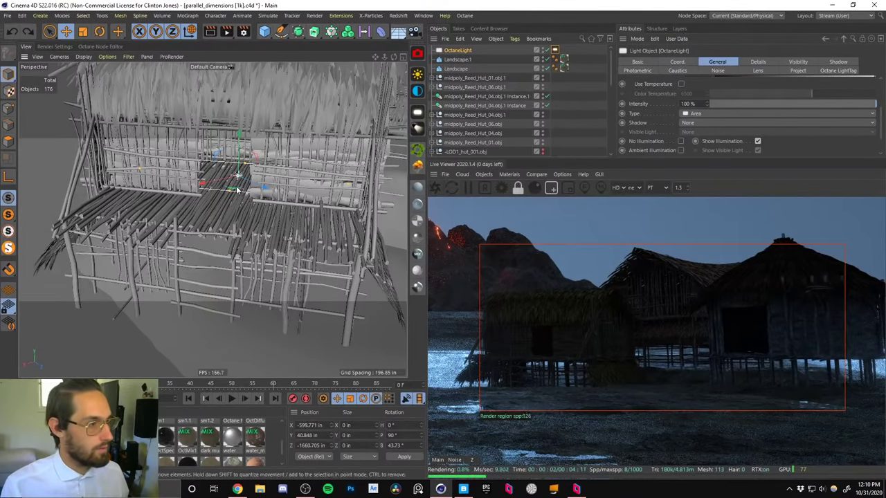
# Raise the hut light to about Y 43 in.
pyautogui.keyDown('alt'); pyautogui.moveTo(280, 125); pyautogui.dragTo(270, 164); pyautogui.keyUp('alt')
pyautogui.moveTo(242, 135); pyautogui.dragTo(242, 133)
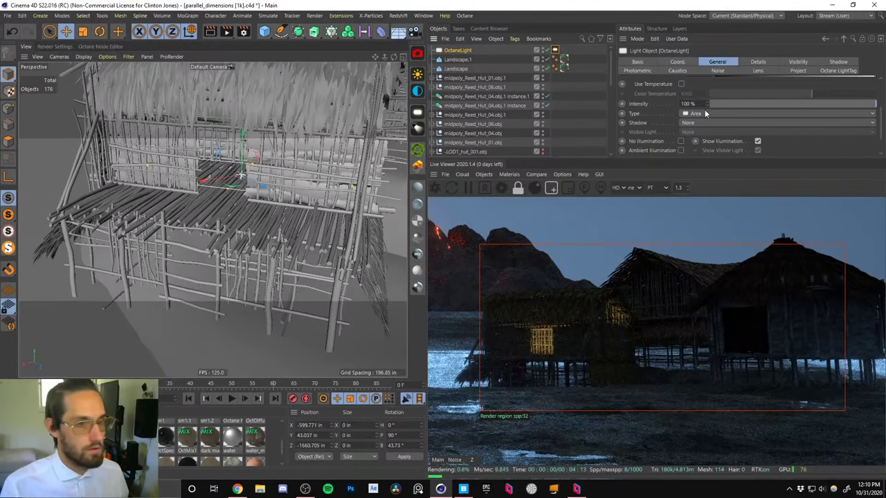
pyautogui.scroll(3, 879, 125)
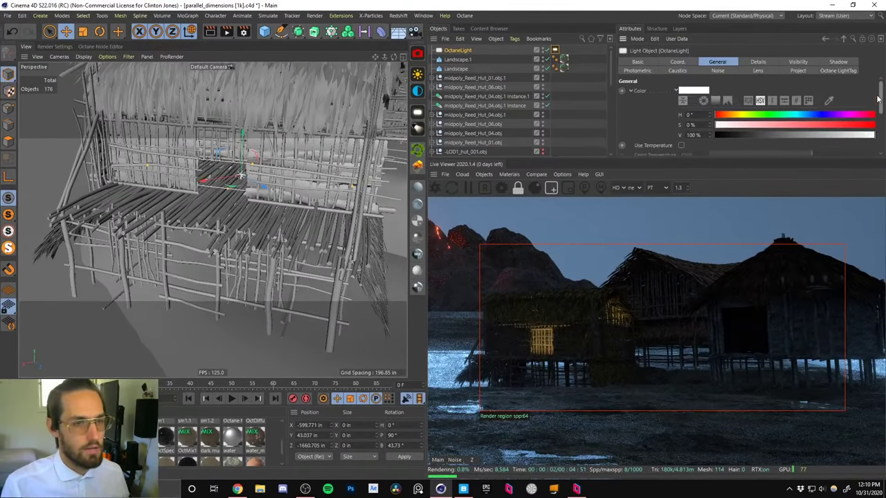
# Set the hut light's area shape to Sphere.
pyautogui.click(755, 61)
pyautogui.click(711, 145)
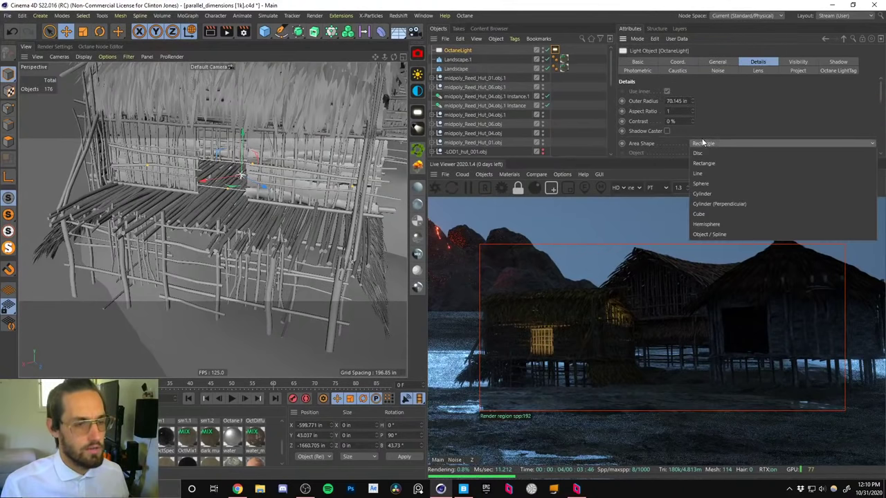
pyautogui.click(705, 184)
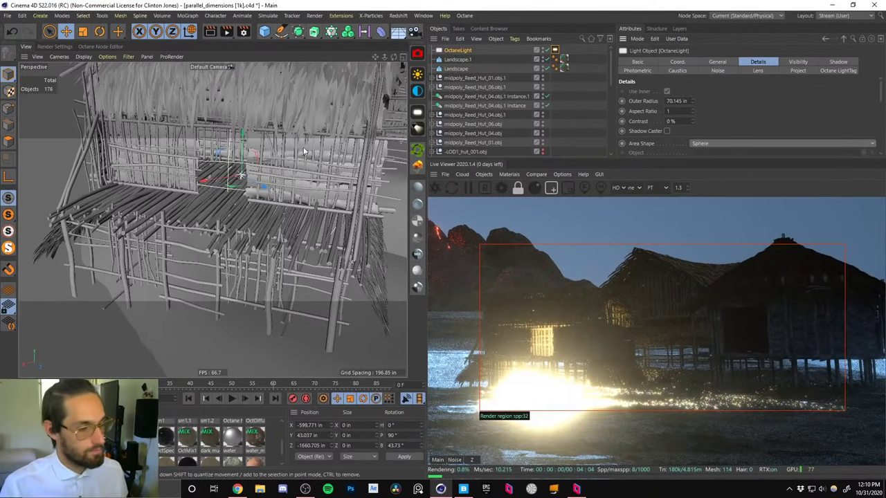
# Raise the sphere light to about Y 77 in and scale it down to an outer radius of about 11 in.
pyautogui.moveTo(243, 142); pyautogui.dragTo(247, 108)
pyautogui.press('t')
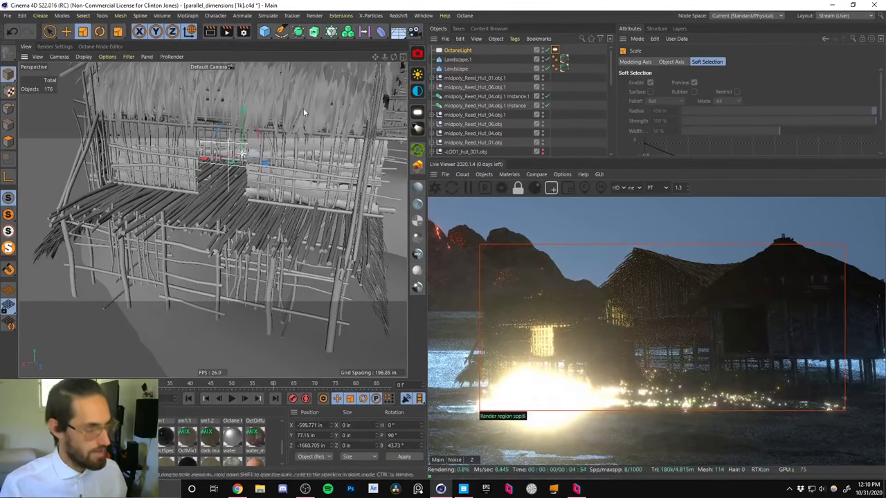
pyautogui.moveTo(190, 144); pyautogui.dragTo(44, 201)
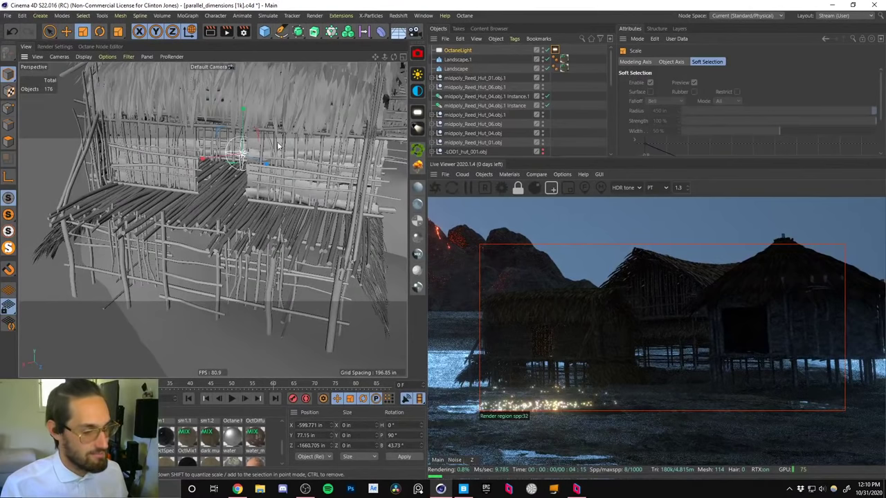
# Duplicate the sphere light along the hut's length to about X -500, Z -1765 in.
pyautogui.press('e')
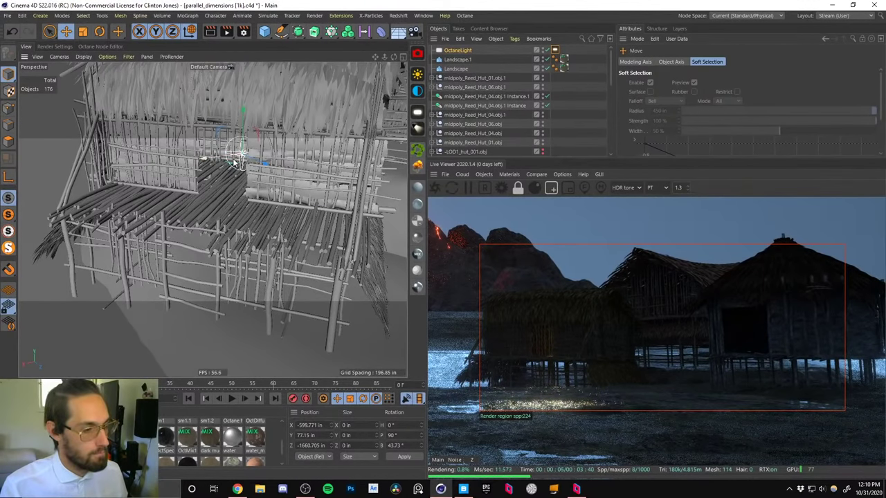
pyautogui.press('w')
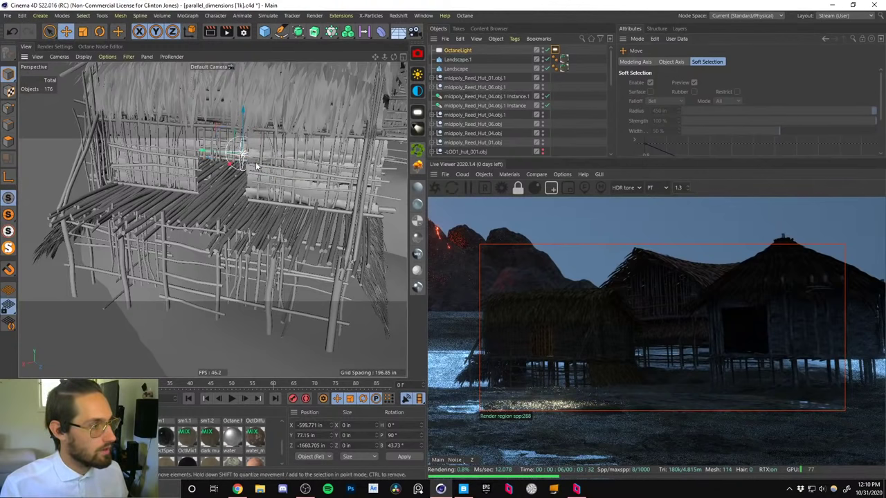
pyautogui.moveTo(211, 153); pyautogui.dragTo(126, 145)
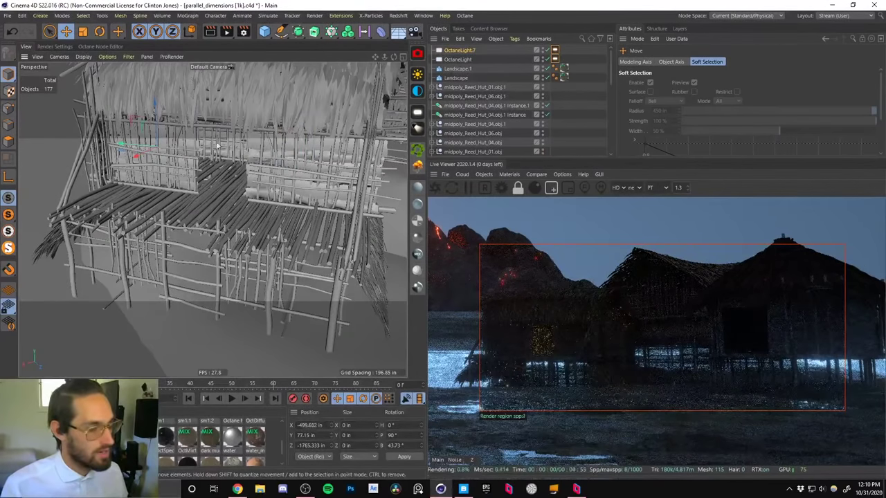
# Set the Power of both sphere lights to 1200, keeping Surface brightness enabled.
pyautogui.click(559, 60)
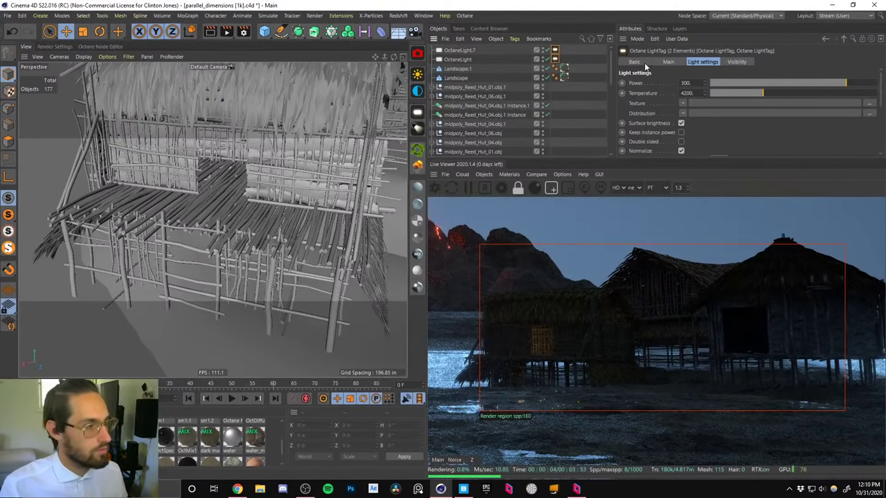
pyautogui.moveTo(694, 83); pyautogui.dragTo(624, 83)
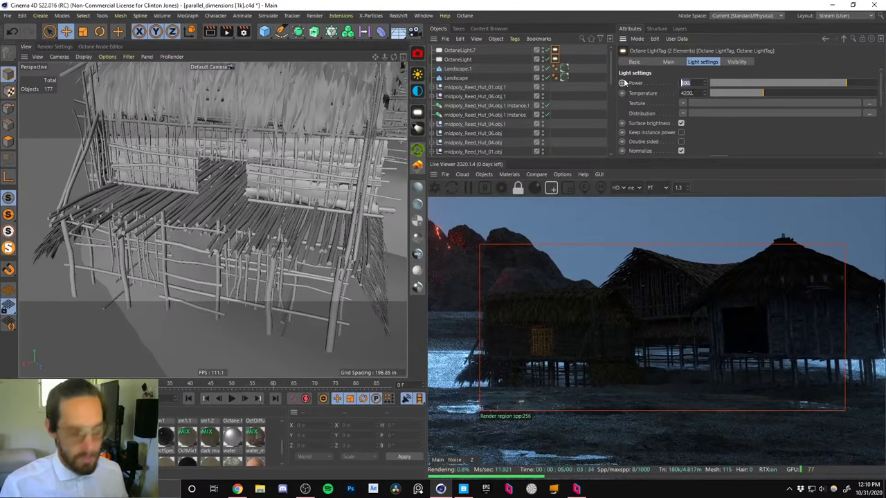
pyautogui.press('Return')
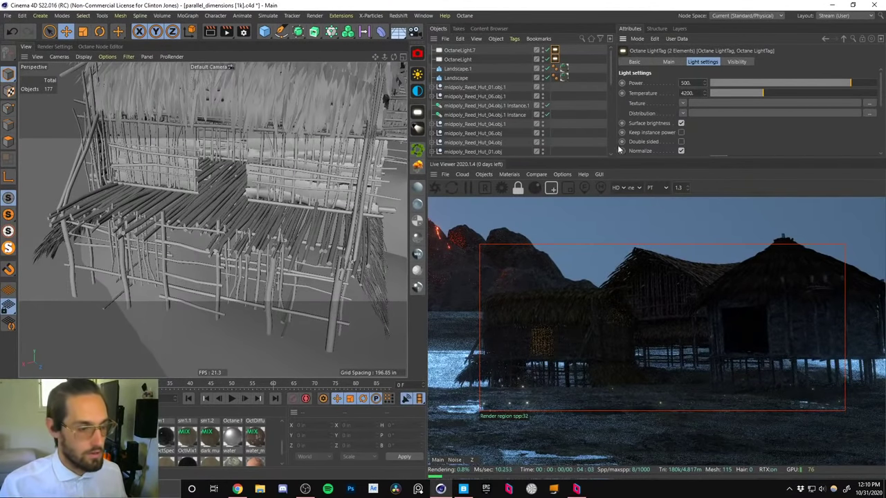
pyautogui.click(681, 123)
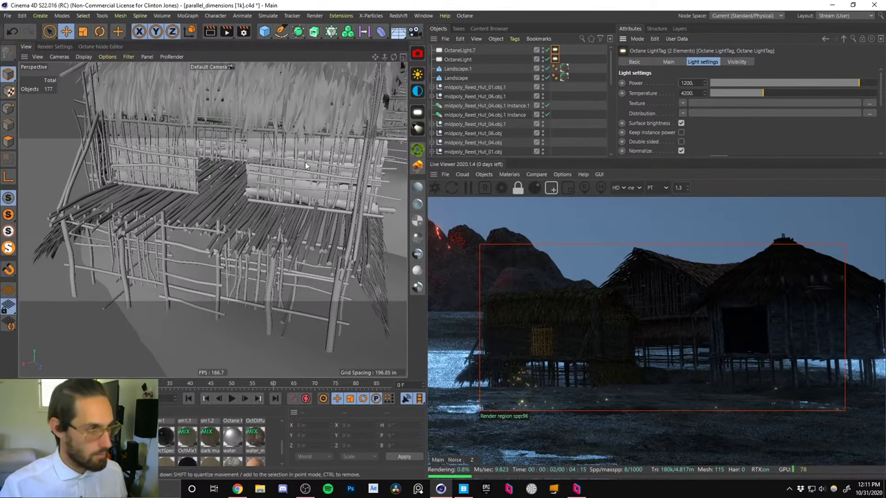
# Scale both sphere lights up to an outer radius of about 16 in.
pyautogui.click(459, 60)
pyautogui.keyDown('shift'); pyautogui.click(451, 53); pyautogui.keyUp('shift')
pyautogui.press('t')
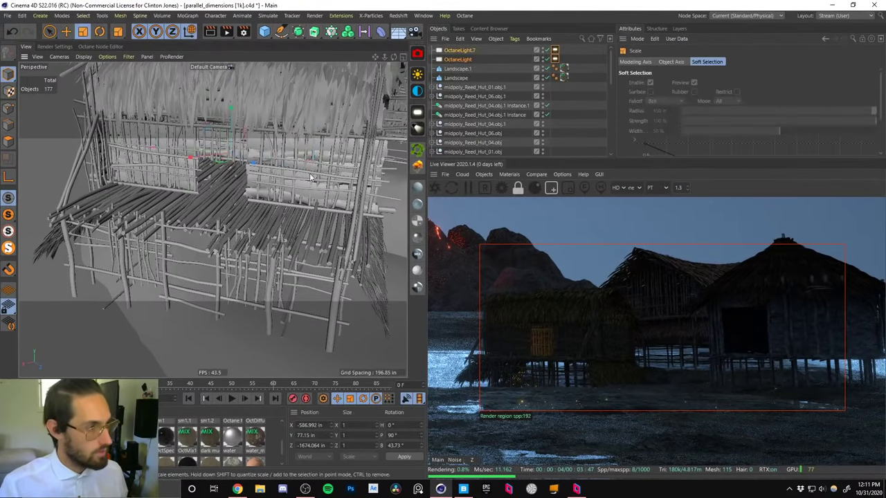
pyautogui.moveTo(333, 173); pyautogui.dragTo(473, 138)
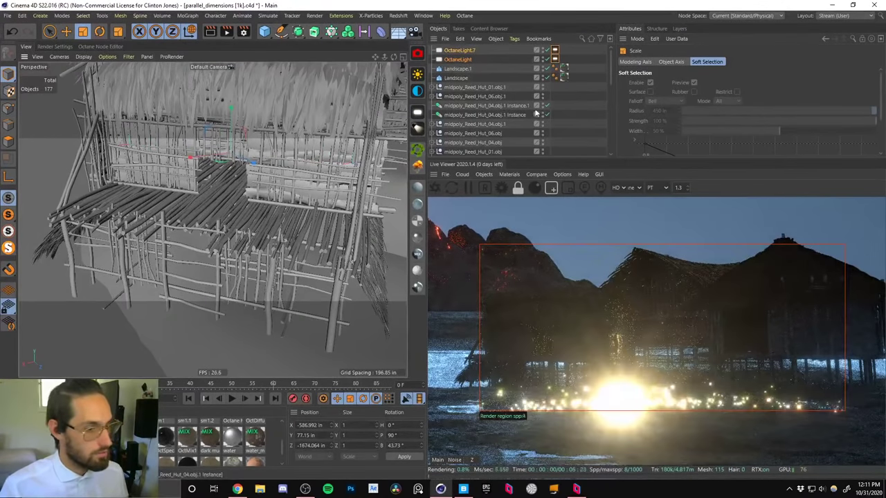
# Move the duplicated sphere light along the hut to about X -662, Z -1596 in.
pyautogui.press('e')
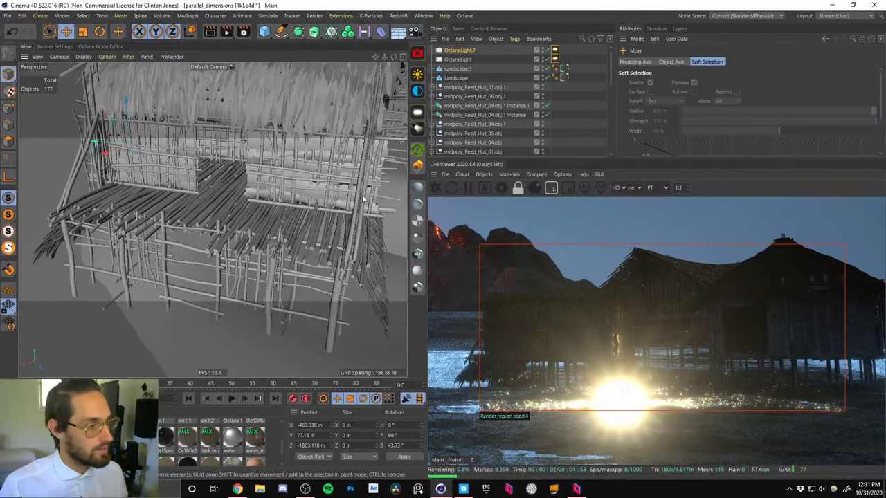
pyautogui.moveTo(302, 143)
pyautogui.keyDown('alt'); pyautogui.mouseDown()
pyautogui.moveTo(200, 140)
pyautogui.moveTo(292, 135)
pyautogui.mouseUp(); pyautogui.keyUp('alt')
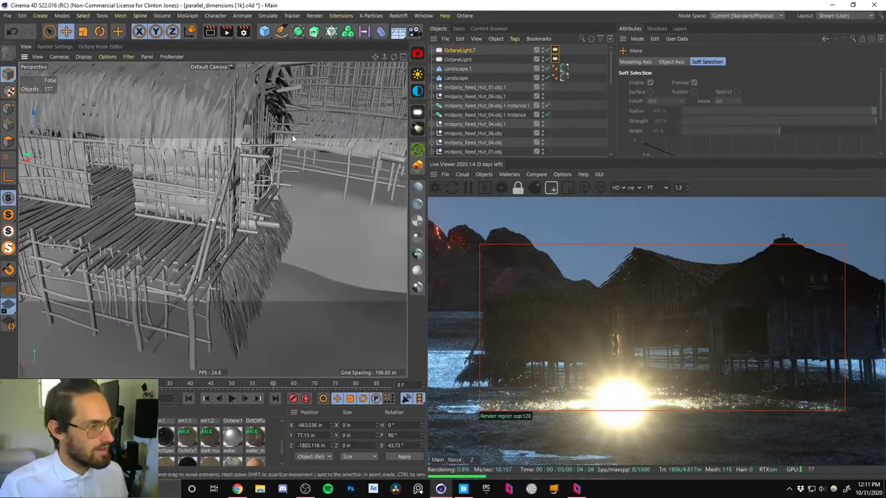
pyautogui.click(457, 60)
pyautogui.moveTo(210, 172); pyautogui.dragTo(257, 154)
pyautogui.click(457, 51)
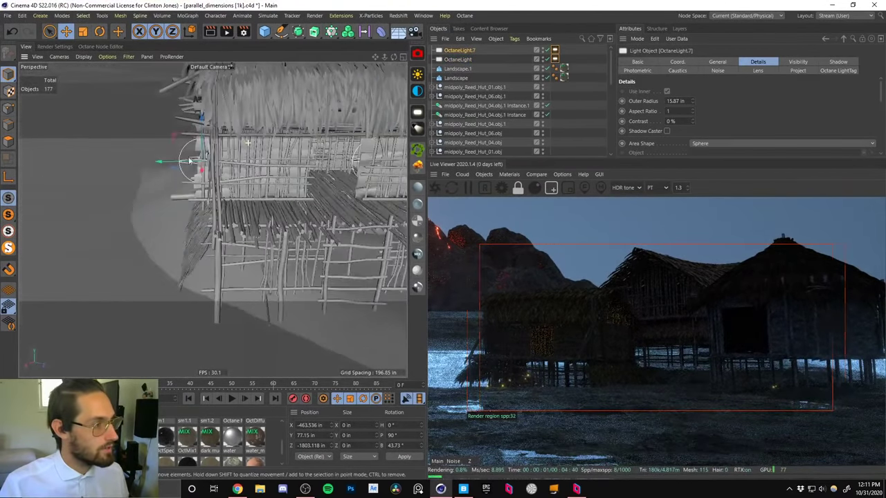
pyautogui.moveTo(194, 165); pyautogui.dragTo(236, 162)
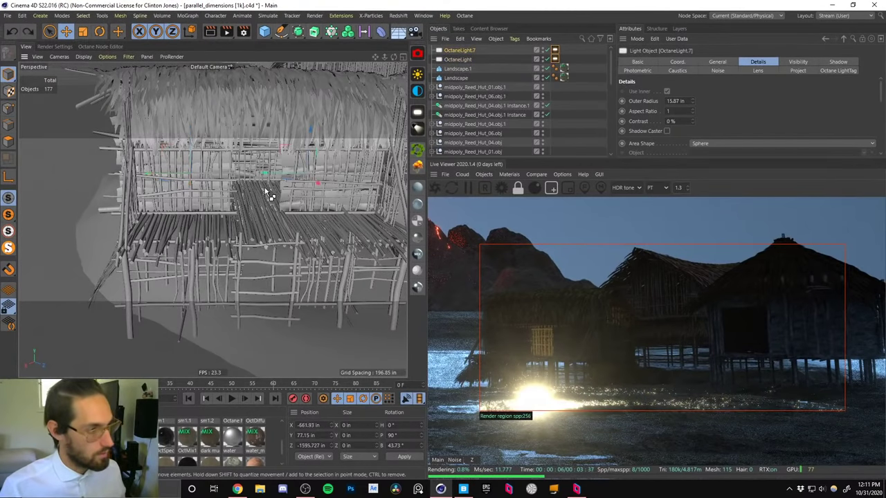
# Undo the sphere light changes back to the single rectangular hut light at about Y 43 in.
pyautogui.keyDown('ctrl'); pyautogui.moveTo(266, 191); pyautogui.dragTo(289, 166); pyautogui.keyUp('ctrl')
pyautogui.hotkey('ctrl', 'z')
pyautogui.hotkey('ctrl', 'z')
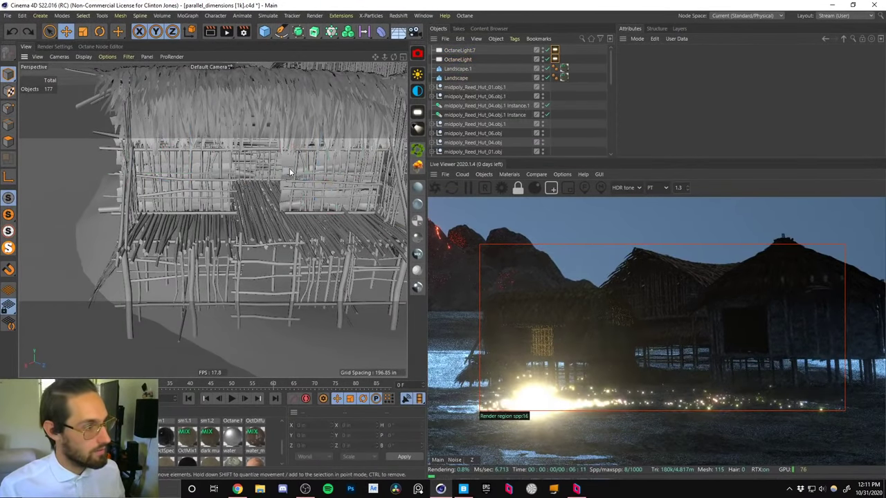
pyautogui.hotkey('ctrl', 'z')
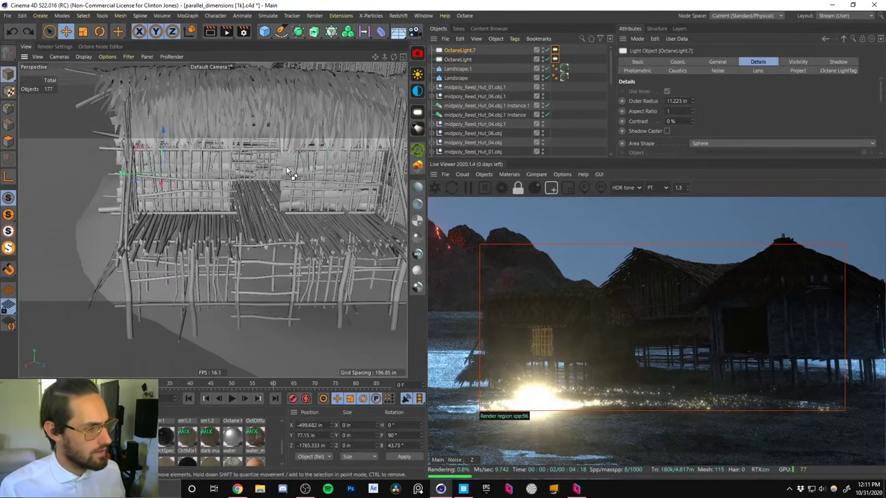
pyautogui.press('Delete')
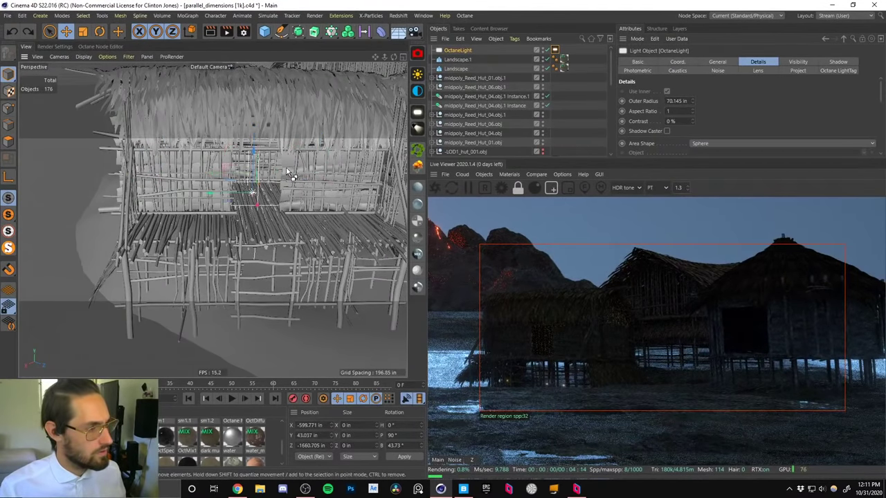
pyautogui.keyDown('alt'); pyautogui.moveTo(281, 169); pyautogui.dragTo(304, 167); pyautogui.keyUp('alt')
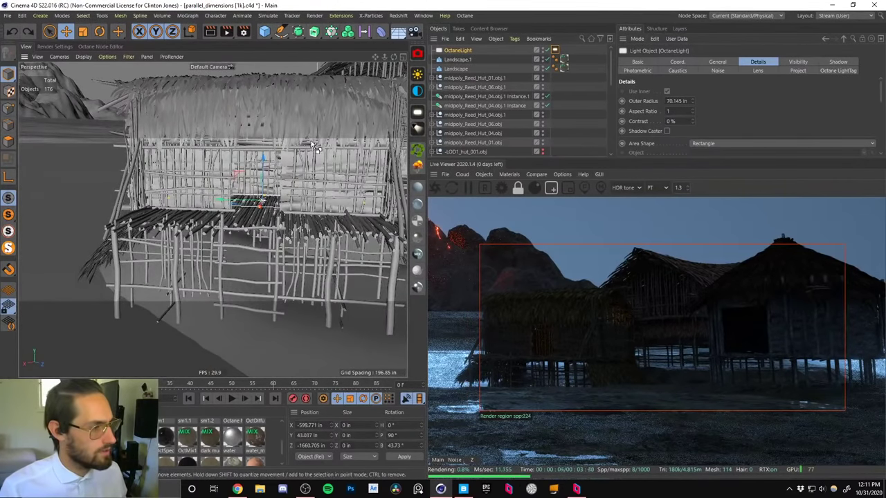
# Raise the rectangular hut light to about Y 118 in, just under the thatched roof.
pyautogui.click(581, 98)
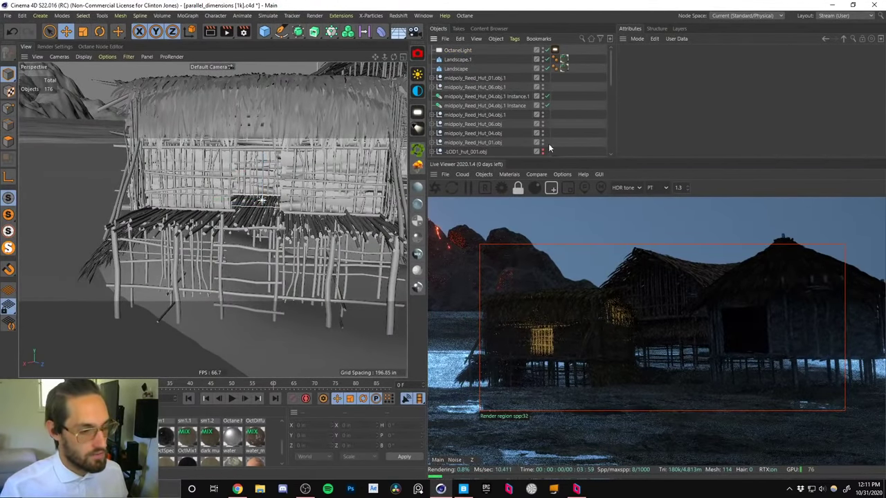
pyautogui.click(455, 51)
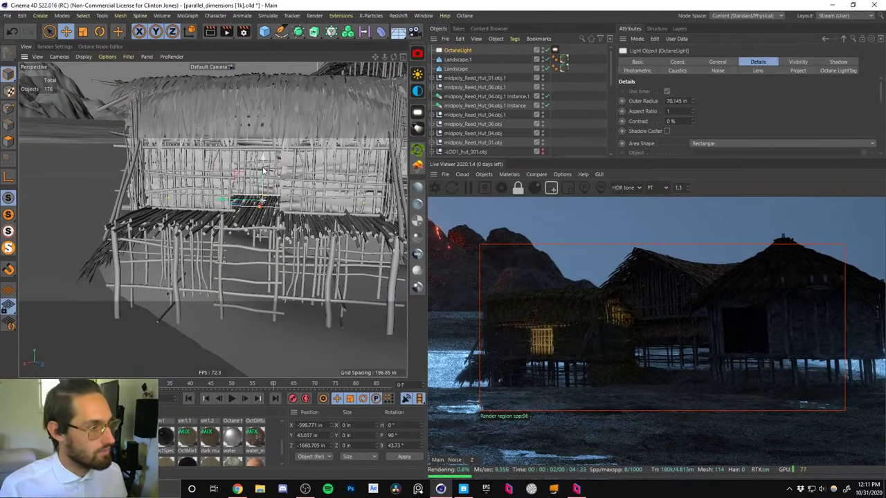
pyautogui.moveTo(260, 166); pyautogui.dragTo(260, 165)
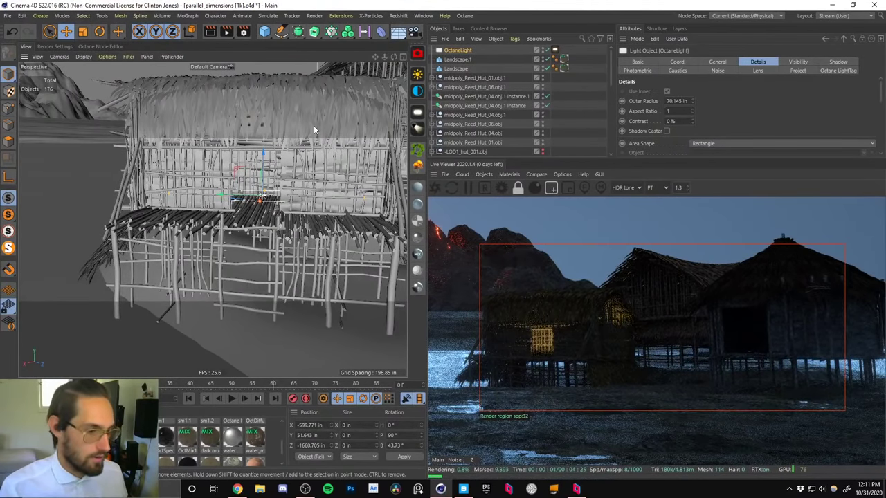
pyautogui.keyDown('alt'); pyautogui.moveTo(279, 195); pyautogui.dragTo(276, 133); pyautogui.keyUp('alt')
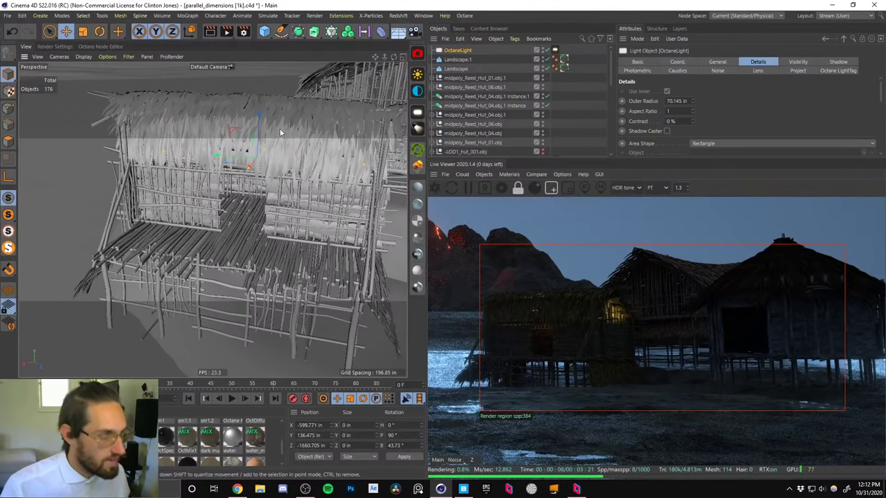
pyautogui.moveTo(257, 149)
pyautogui.mouseDown()
pyautogui.moveTo(260, 157)
pyautogui.moveTo(265, 145)
pyautogui.mouseUp()
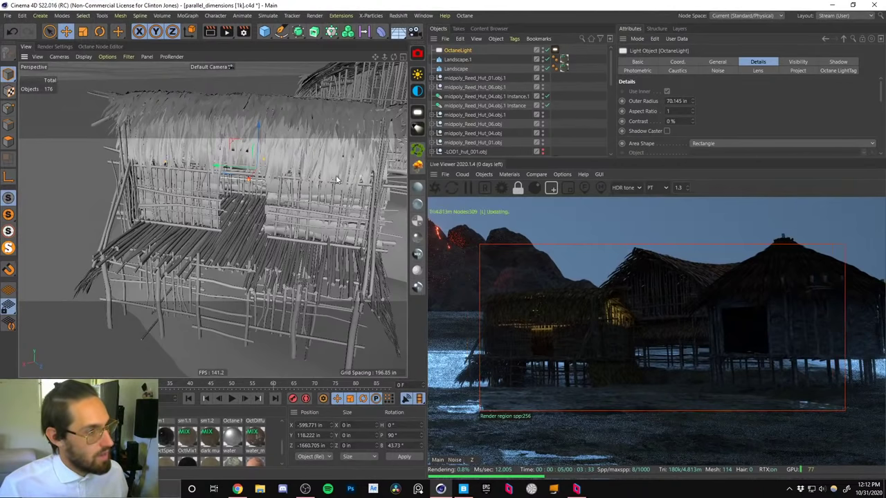
# Duplicate the hut light once to each side along the hut and shift all three lights to about X -592, Z -1660 in.
pyautogui.moveTo(216, 166); pyautogui.dragTo(290, 185)
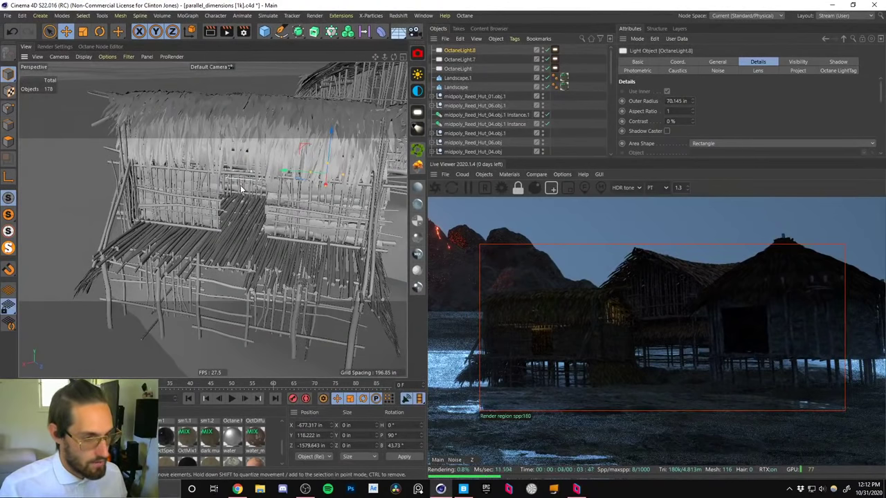
pyautogui.keyDown('shift'); pyautogui.click(456, 70); pyautogui.keyUp('shift')
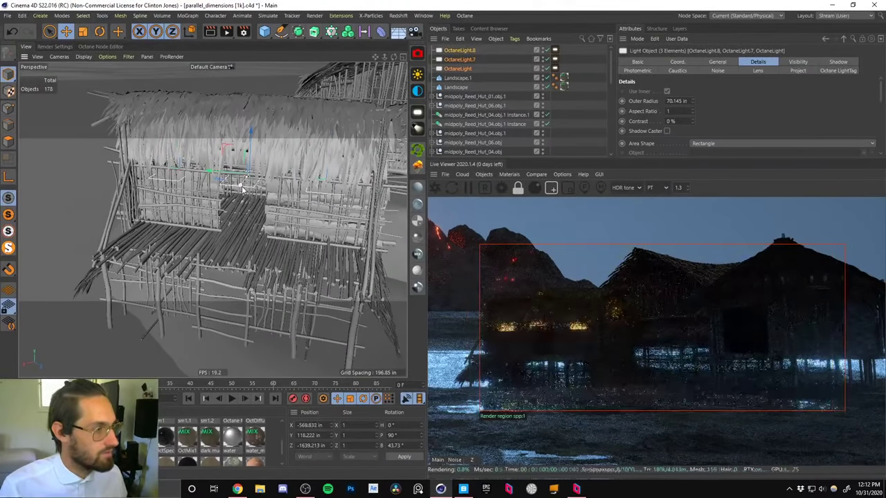
pyautogui.keyDown('alt'); pyautogui.moveTo(245, 188); pyautogui.dragTo(228, 173); pyautogui.keyUp('alt')
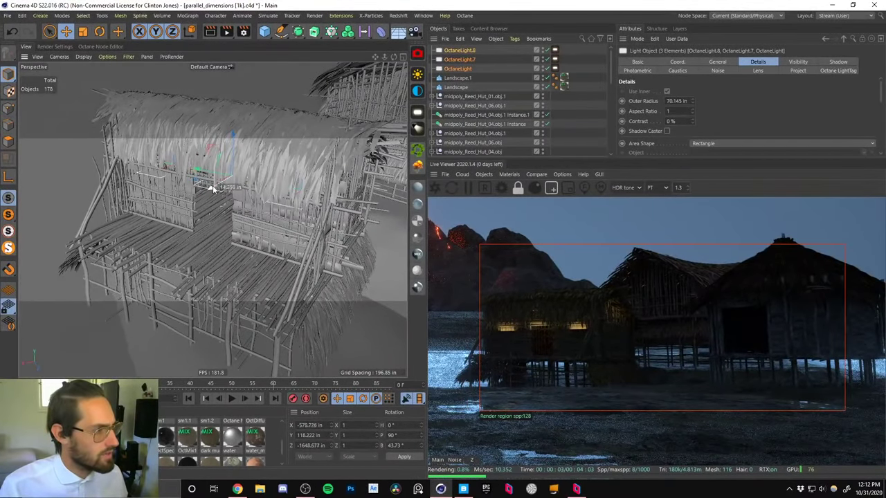
# Rotate the three hut lights together to about H 134°, P -89°, B 270°.
pyautogui.press('r')
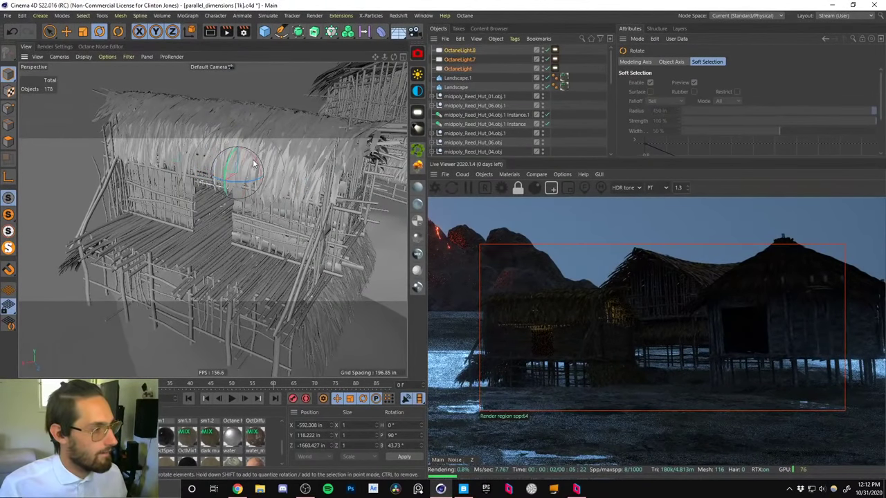
pyautogui.moveTo(229, 165); pyautogui.dragTo(262, 150)
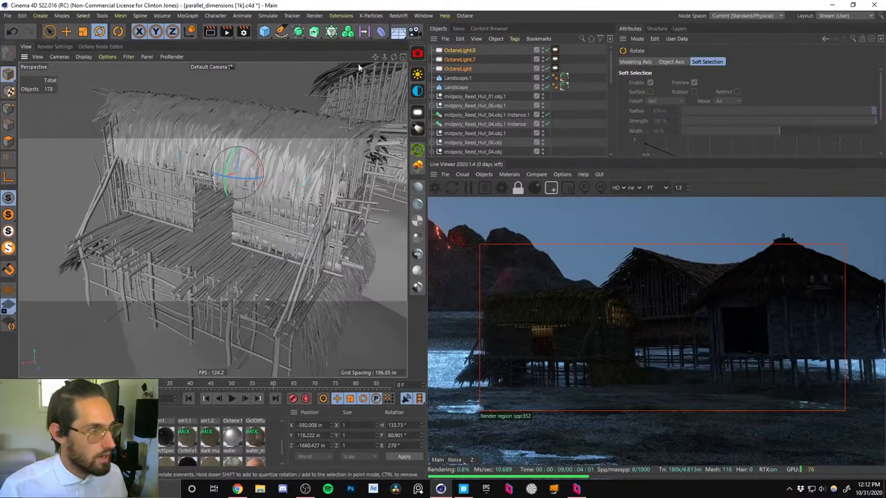
pyautogui.moveTo(231, 170); pyautogui.dragTo(300, 198)
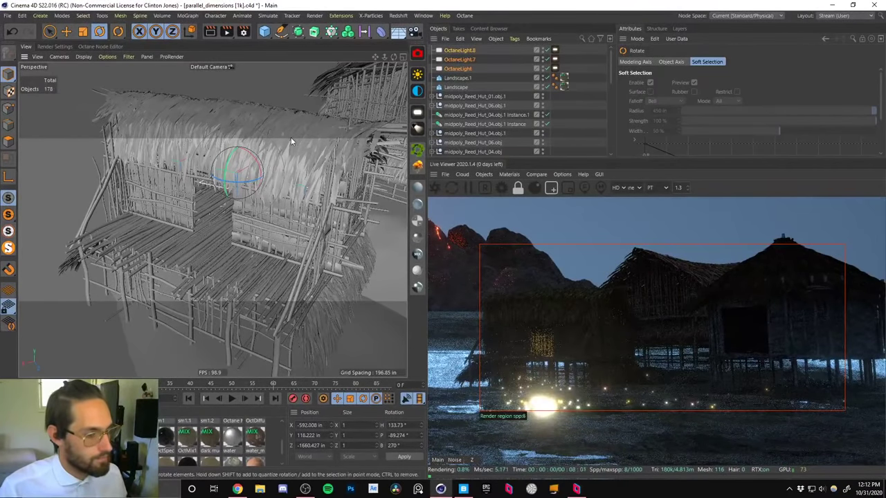
pyautogui.press('e')
pyautogui.keyDown('alt'); pyautogui.moveTo(277, 134); pyautogui.dragTo(247, 162); pyautogui.keyUp('alt')
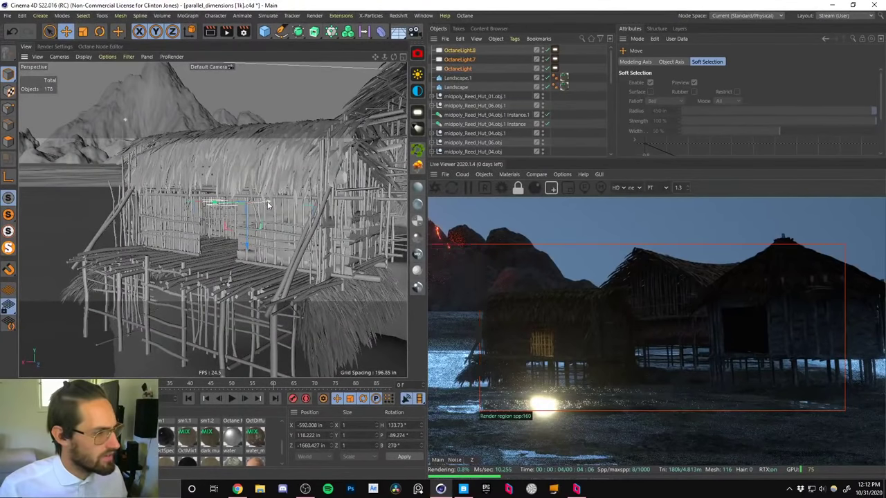
pyautogui.moveTo(252, 236); pyautogui.dragTo(267, 166)
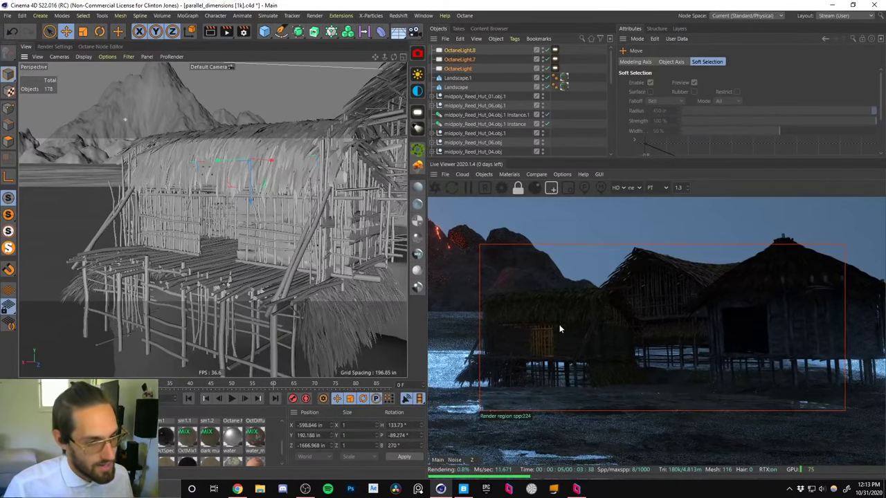
pyautogui.hotkey('ctrl', 'z')
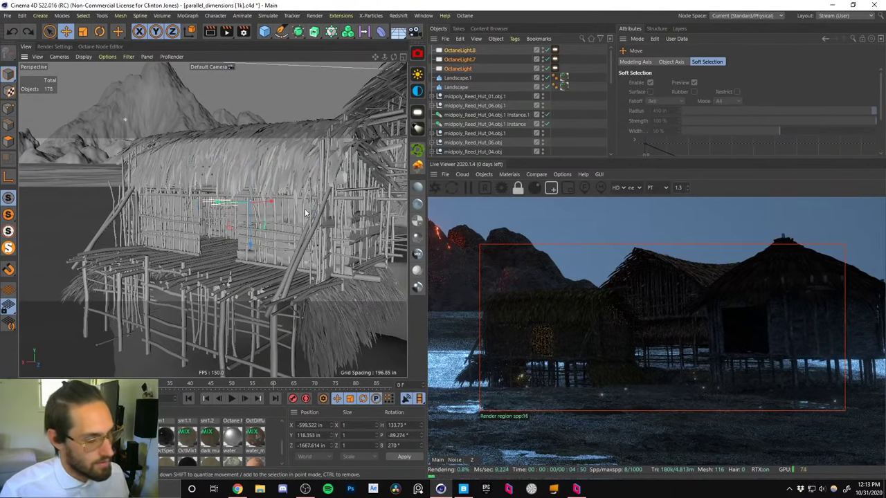
pyautogui.moveTo(305, 212); pyautogui.dragTo(308, 213)
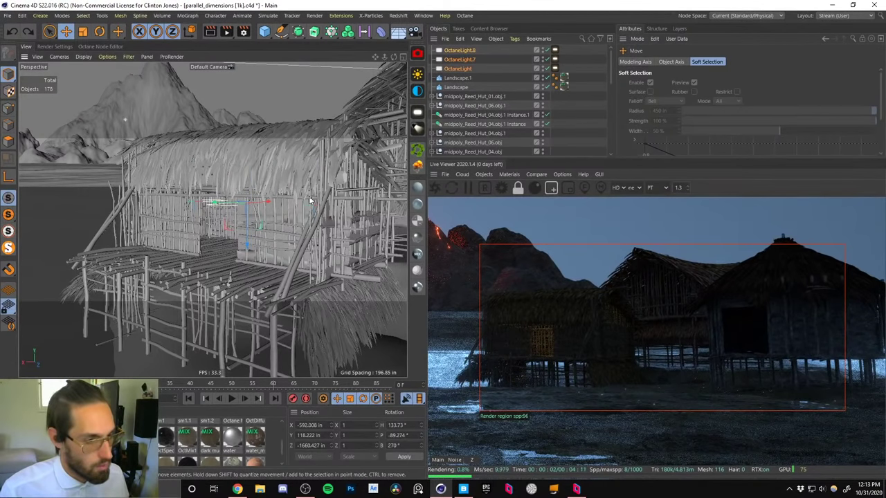
pyautogui.hotkey('ctrl', 'z')
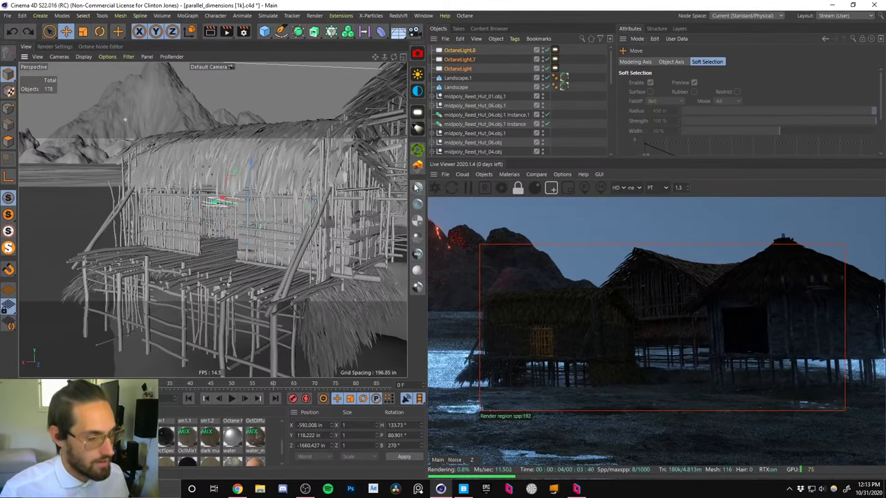
# Tilt the three near-hut lights to about P 81° and lower them to about Y 107 in.
pyautogui.scroll(-3, 277, 222)
pyautogui.keyDown('alt'); pyautogui.moveTo(271, 223); pyautogui.dragTo(297, 221); pyautogui.keyUp('alt')
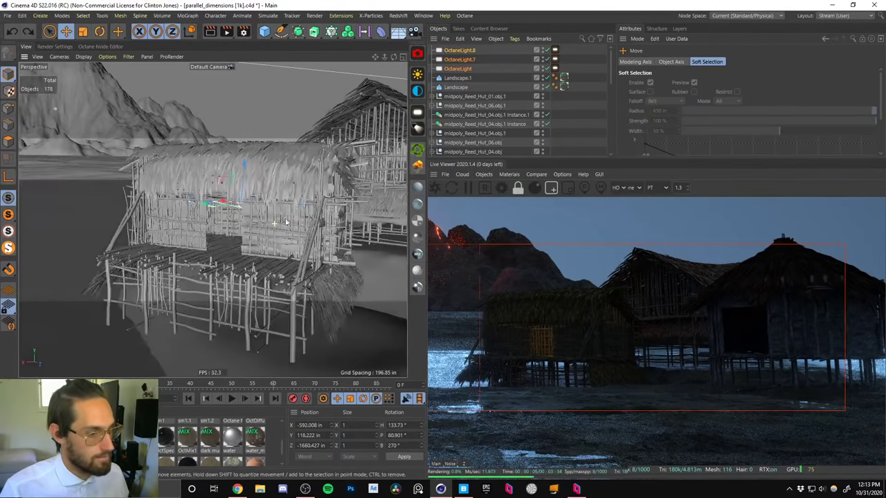
pyautogui.moveTo(243, 168); pyautogui.dragTo(252, 174)
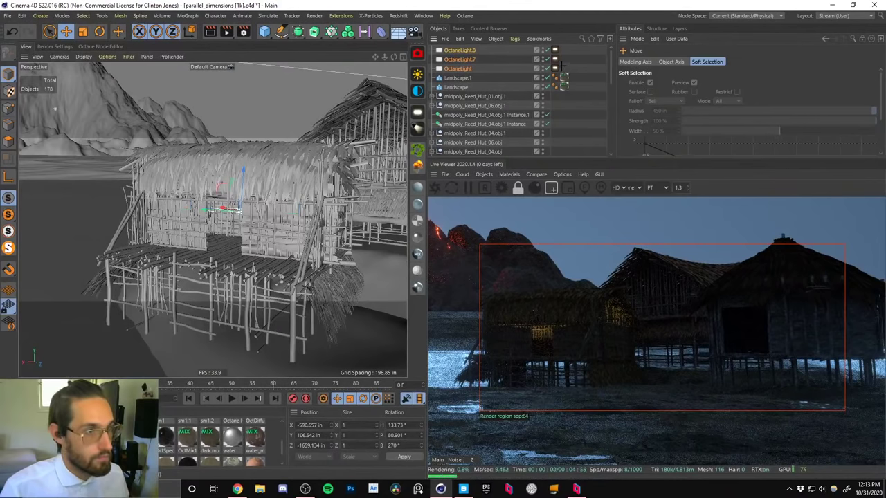
# Set the power of all three near-hut lights together to 500.
pyautogui.moveTo(562, 67); pyautogui.dragTo(553, 48)
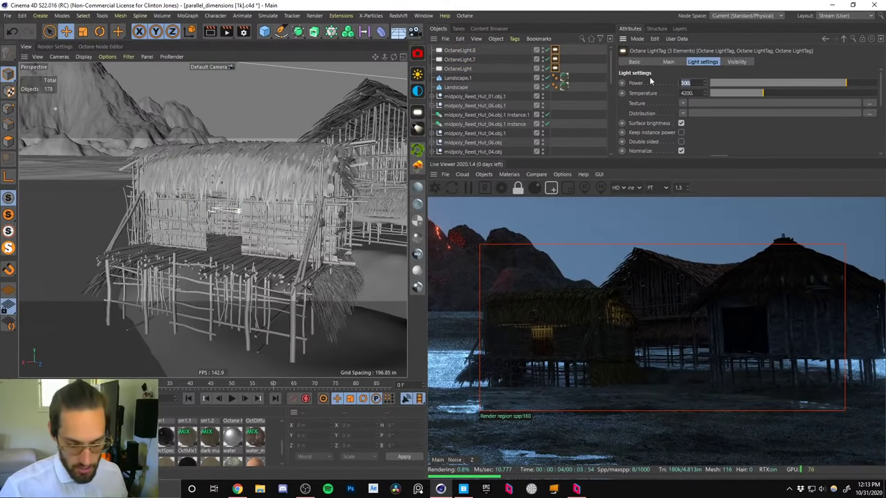
pyautogui.write('500')
pyautogui.press('Return')
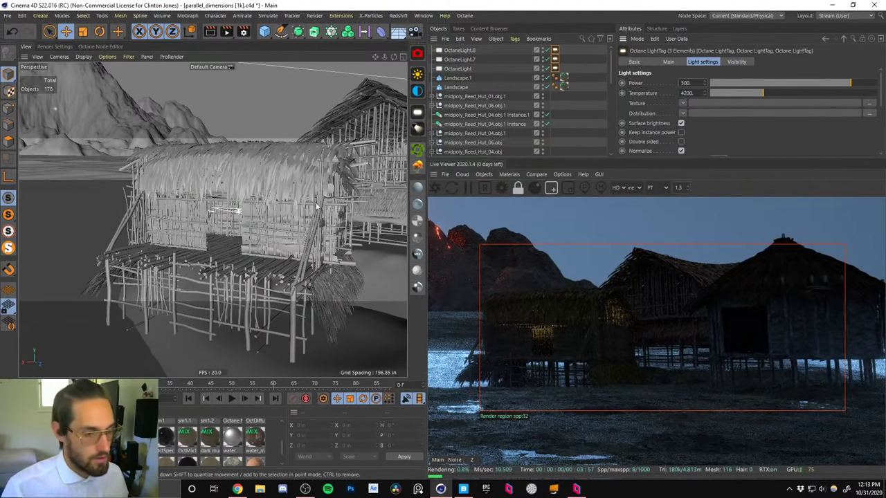
# Duplicate the three near-hut lights and place the copies inside the hut behind, at about X -1129, Y 178, Z -1660 in.
pyautogui.keyDown('alt'); pyautogui.moveTo(275, 199); pyautogui.dragTo(249, 207); pyautogui.keyUp('alt')
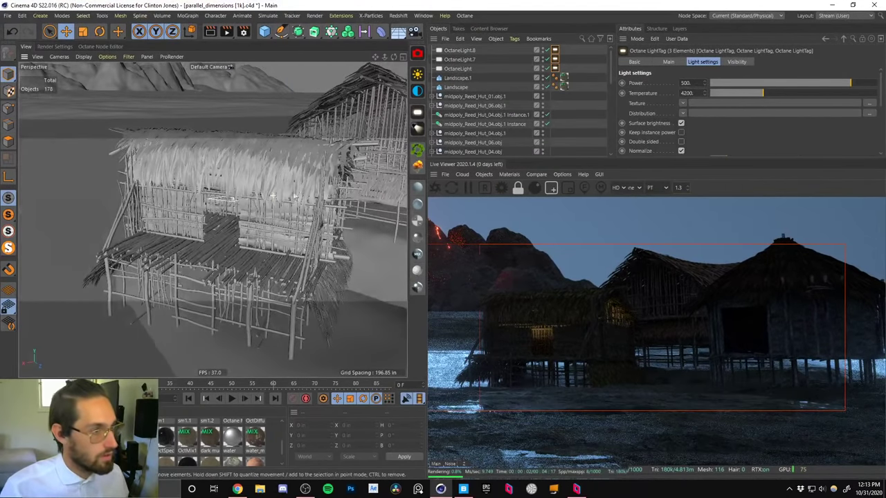
pyautogui.click(457, 68)
pyautogui.keyDown('shift'); pyautogui.click(460, 51); pyautogui.keyUp('shift')
pyautogui.keyDown('alt'); pyautogui.moveTo(253, 172); pyautogui.dragTo(212, 221, button='middle'); pyautogui.keyUp('alt')
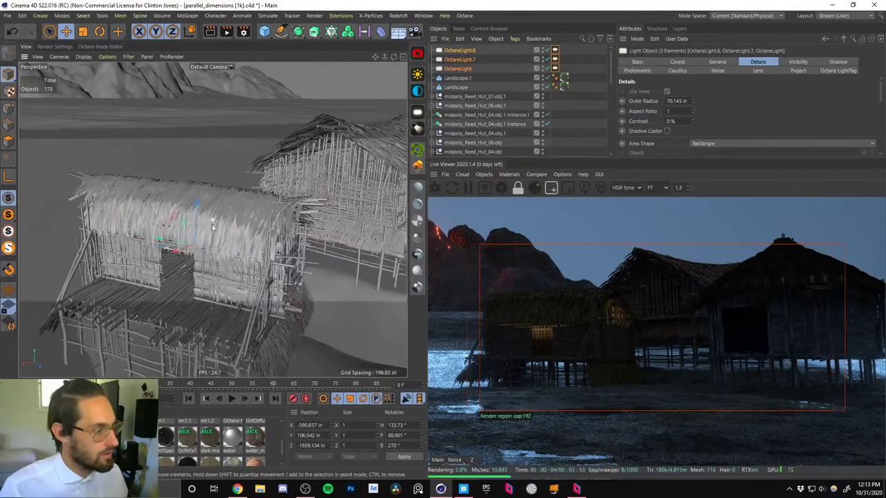
pyautogui.keyDown('ctrl'); pyautogui.moveTo(178, 251); pyautogui.dragTo(413, 232); pyautogui.keyUp('ctrl')
pyautogui.keyDown('alt'); pyautogui.moveTo(411, 231); pyautogui.dragTo(140, 164, button='right'); pyautogui.keyUp('alt')
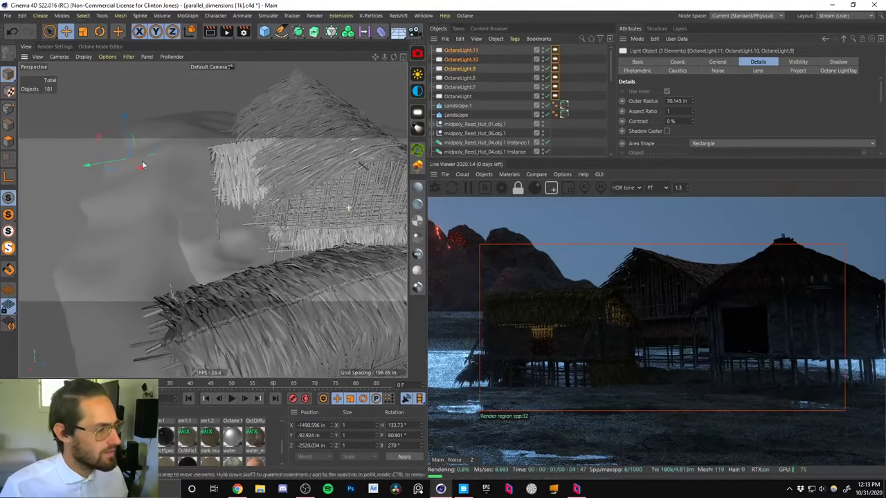
pyautogui.moveTo(200, 230); pyautogui.dragTo(393, 201)
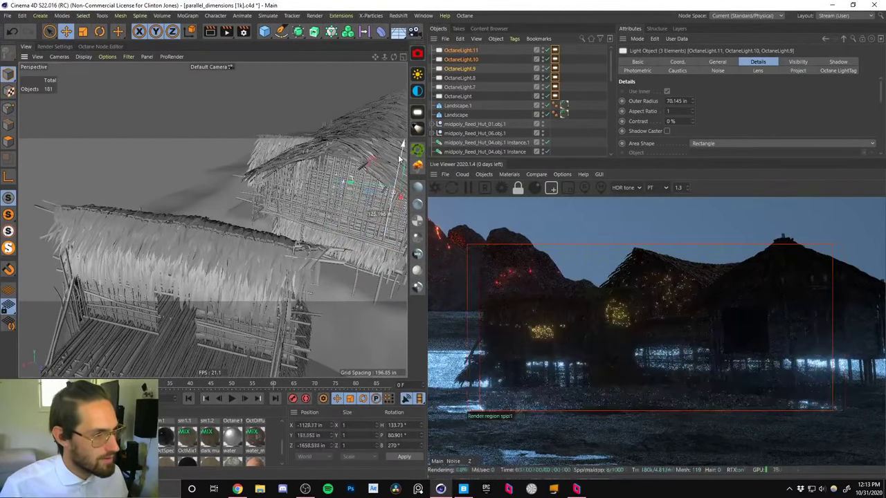
# Set the copied lights' heading to 0° and rotate them to about P 90°, B 294° to suit the second hut.
pyautogui.keyDown('alt'); pyautogui.moveTo(393, 201); pyautogui.dragTo(328, 204); pyautogui.keyUp('alt')
pyautogui.press('r')
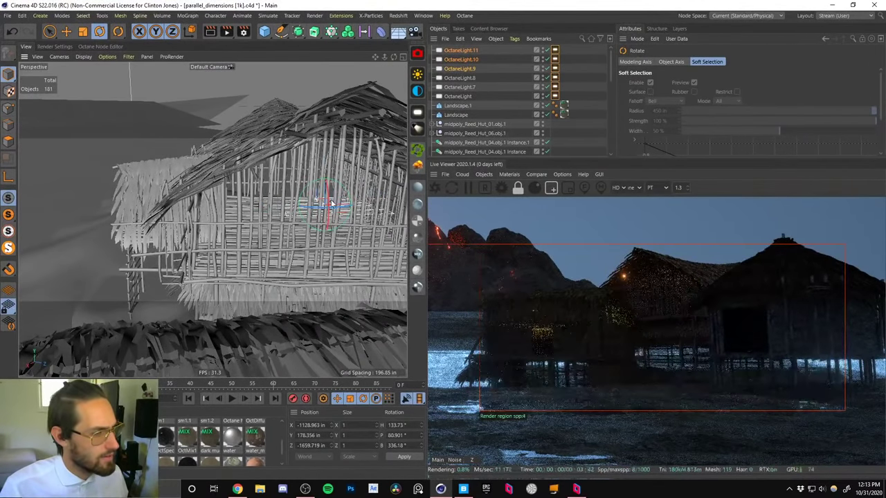
pyautogui.moveTo(409, 426); pyautogui.dragTo(312, 421)
pyautogui.write('0')
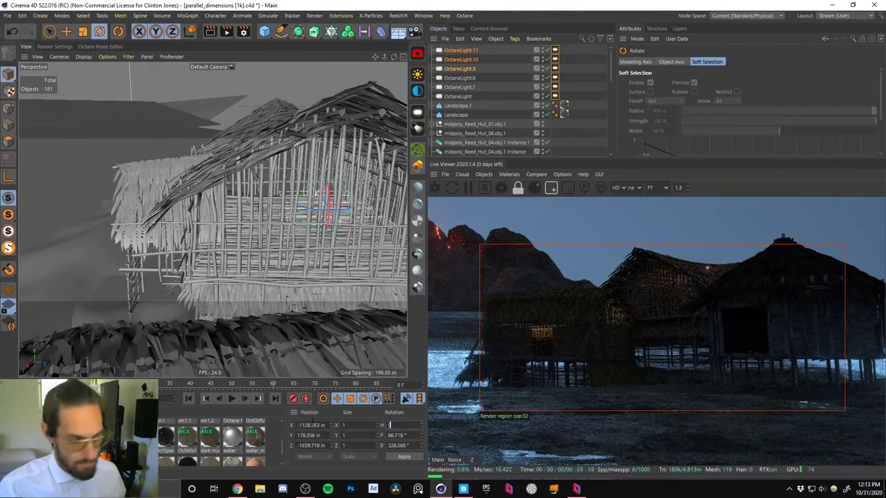
pyautogui.press('Return')
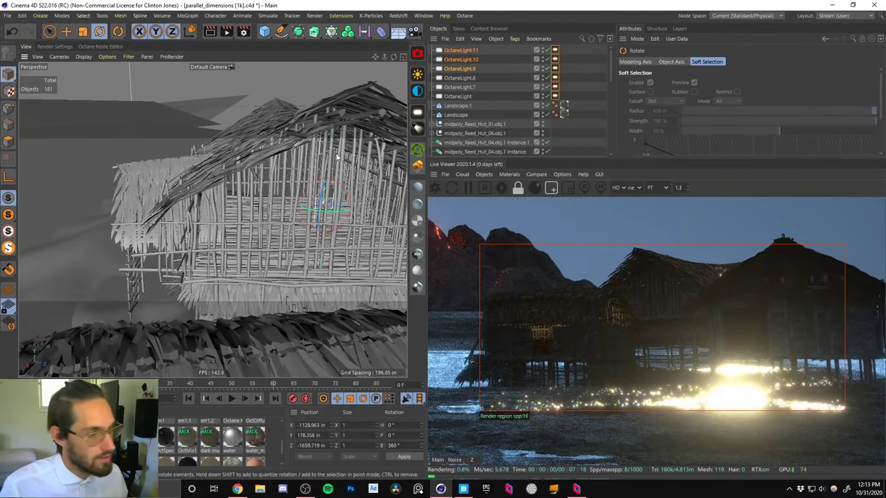
pyautogui.moveTo(340, 184); pyautogui.dragTo(295, 202)
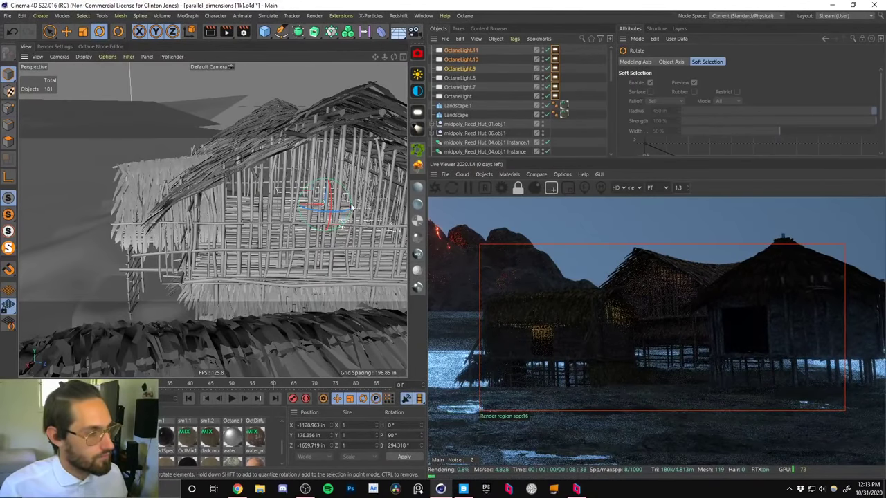
# Shift the copied lights to about X -1108, Z -1707 in and duplicate OctaneLight.9 to add a fourth light in the second hut.
pyautogui.press('e')
pyautogui.keyDown('alt'); pyautogui.moveTo(352, 207); pyautogui.dragTo(282, 205); pyautogui.keyUp('alt')
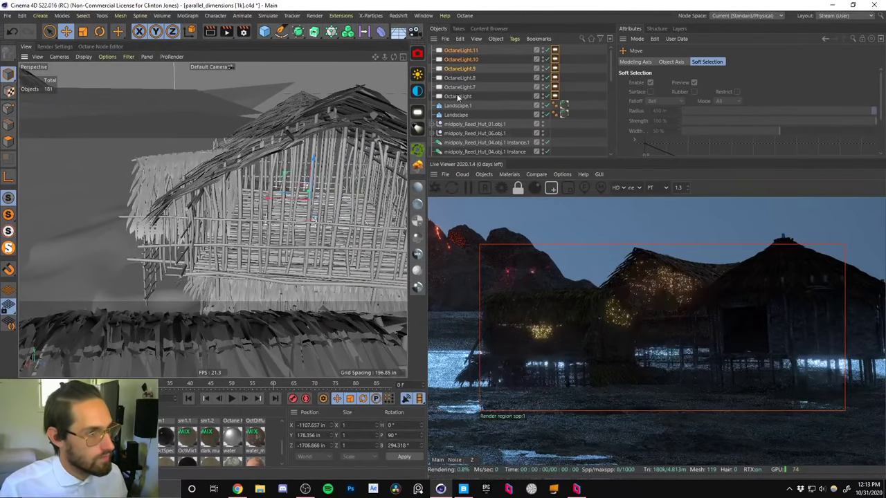
pyautogui.click(459, 69)
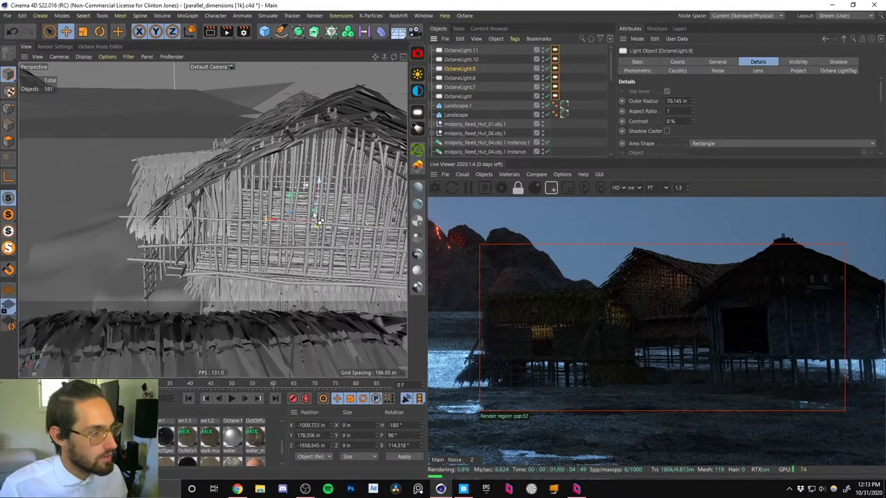
pyautogui.moveTo(315, 219)
pyautogui.keyDown('alt'); pyautogui.mouseDown()
pyautogui.moveTo(296, 209)
pyautogui.moveTo(303, 213)
pyautogui.mouseUp(); pyautogui.keyUp('alt')
# Check which hut group in the object list corresponds to the near front hut.
pyautogui.scroll(-5, 302, 213)
pyautogui.keyDown('alt'); pyautogui.moveTo(292, 270); pyautogui.dragTo(277, 197); pyautogui.keyUp('alt')
pyautogui.click(281, 205)
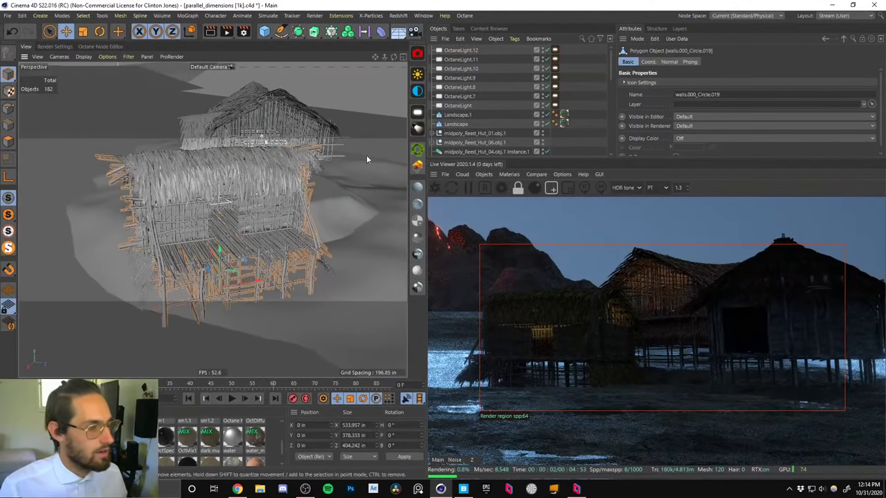
pyautogui.click(465, 106)
pyautogui.keyDown('shift'); pyautogui.click(463, 88); pyautogui.keyUp('shift')
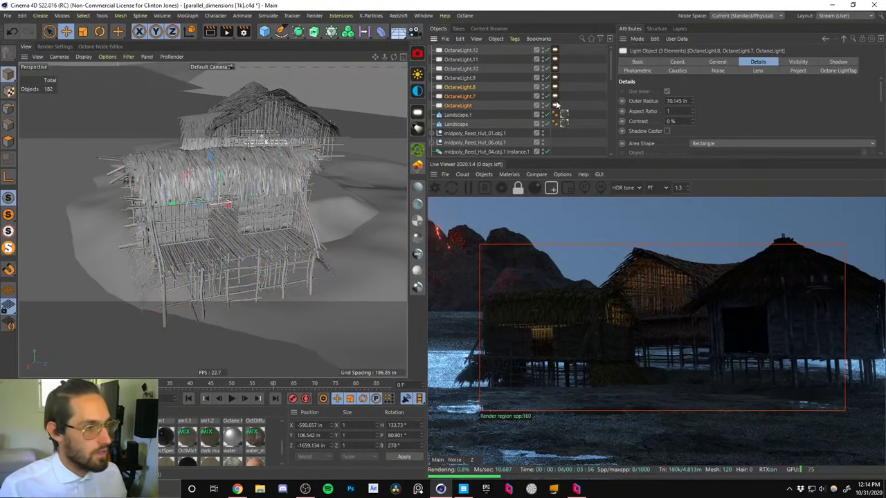
pyautogui.moveTo(609, 72); pyautogui.dragTo(611, 82)
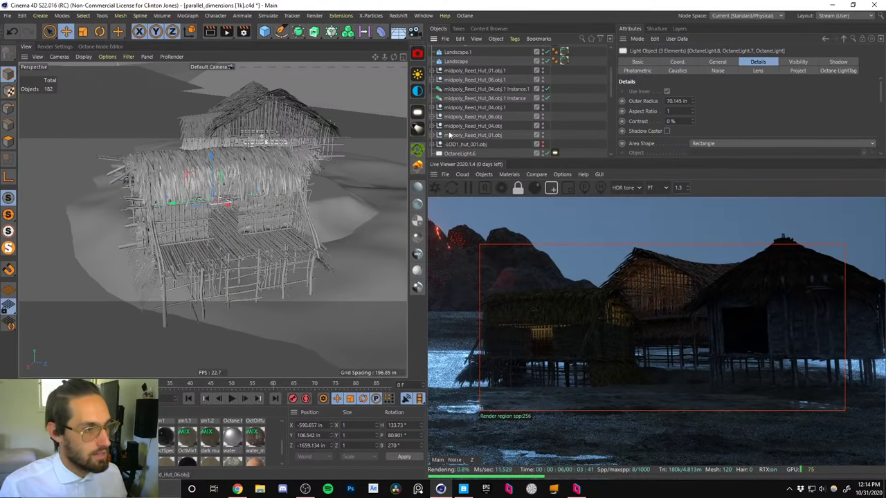
pyautogui.click(462, 135)
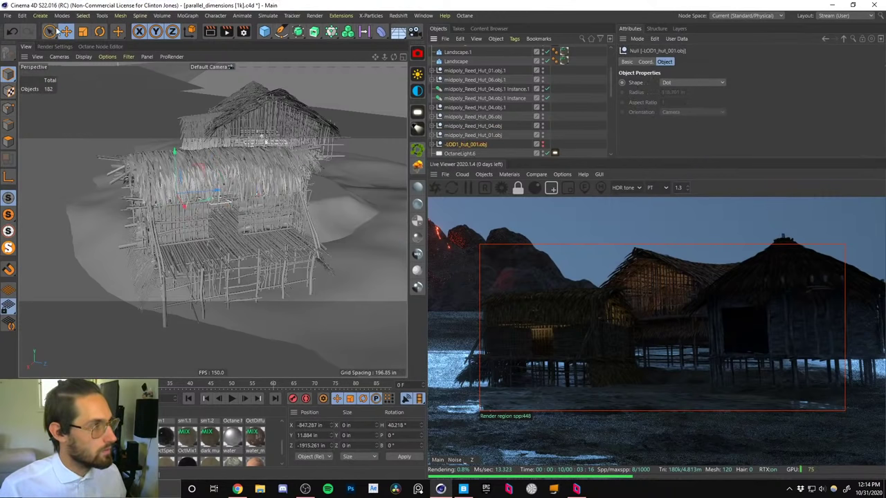
pyautogui.click(458, 98)
pyautogui.click(461, 117)
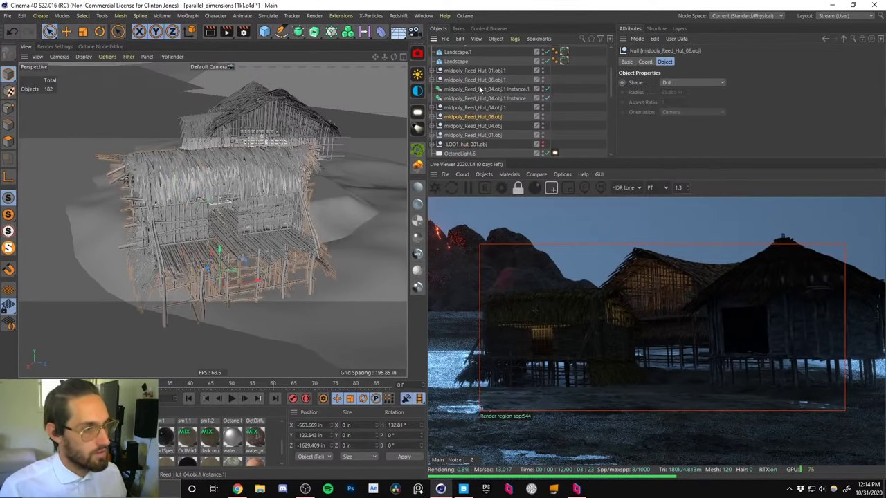
# Parent the three near-hut lights under midpoly_Reed_Hut_06.obj.
pyautogui.moveTo(609, 88)
pyautogui.mouseDown()
pyautogui.moveTo(612, 75)
pyautogui.moveTo(609, 83)
pyautogui.mouseUp()
pyautogui.click(453, 91)
pyautogui.keyDown('shift'); pyautogui.click(453, 72); pyautogui.keyUp('shift')
pyautogui.moveTo(467, 74); pyautogui.dragTo(456, 71)
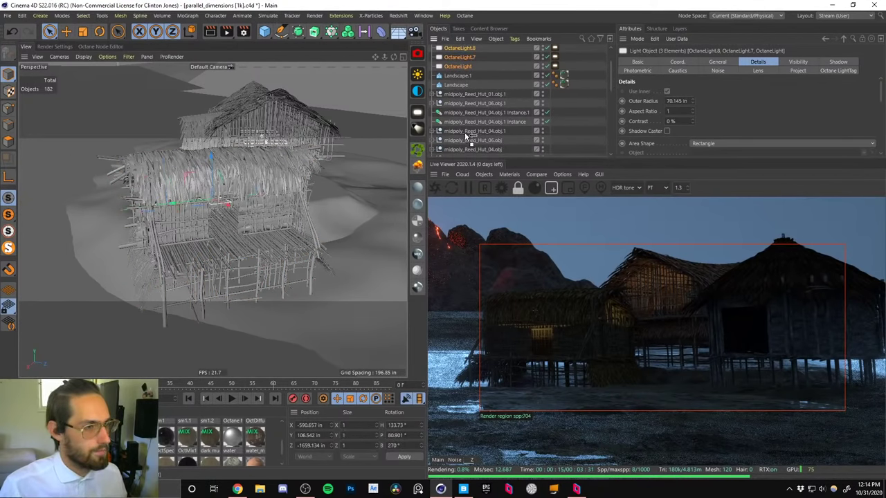
pyautogui.moveTo(462, 141); pyautogui.dragTo(463, 141)
pyautogui.click(432, 113)
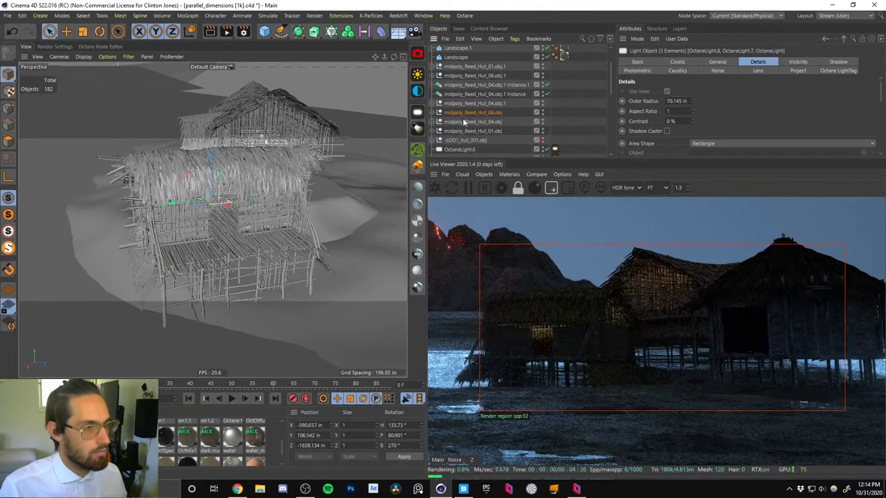
# Try moving the near hut group together with its parented lights.
pyautogui.click(463, 114)
pyautogui.keyDown('alt'); pyautogui.moveTo(242, 248); pyautogui.dragTo(174, 284); pyautogui.keyUp('alt')
pyautogui.moveTo(267, 235); pyautogui.dragTo(335, 157)
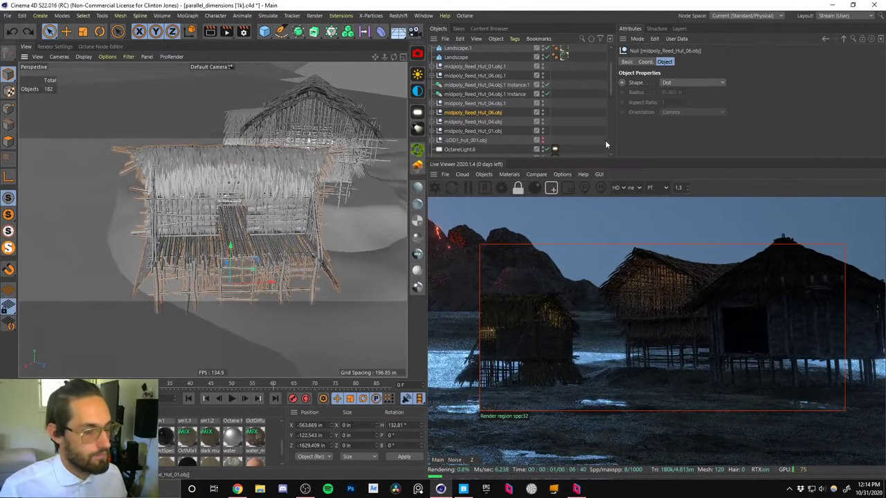
# Select the second hut's four lights, OctaneLight.9 through OctaneLight.12.
pyautogui.moveTo(610, 82); pyautogui.dragTo(610, 79)
pyautogui.keyDown('alt'); pyautogui.moveTo(277, 218); pyautogui.dragTo(257, 239); pyautogui.keyUp('alt')
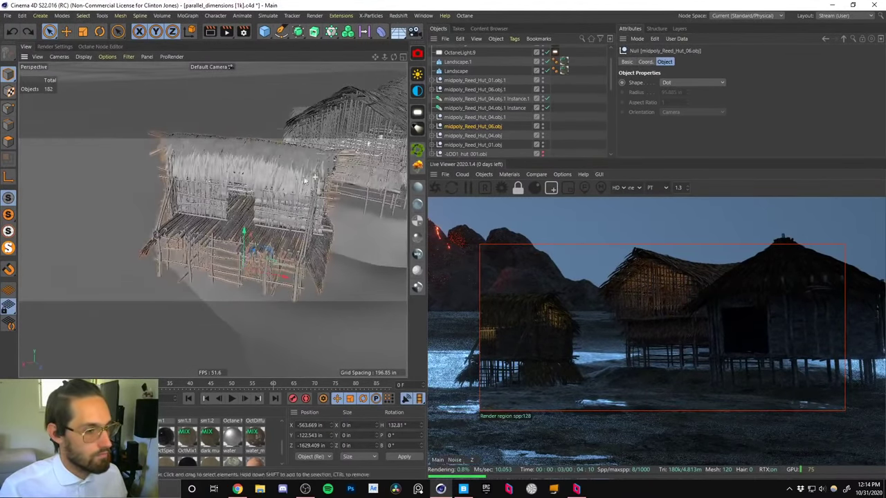
pyautogui.keyDown('alt'); pyautogui.moveTo(291, 181); pyautogui.dragTo(234, 197, button='middle'); pyautogui.keyUp('alt')
pyautogui.keyDown('alt'); pyautogui.moveTo(354, 162); pyautogui.dragTo(303, 192); pyautogui.keyUp('alt')
pyautogui.keyDown('alt'); pyautogui.moveTo(329, 175); pyautogui.dragTo(269, 190, button='middle'); pyautogui.keyUp('alt')
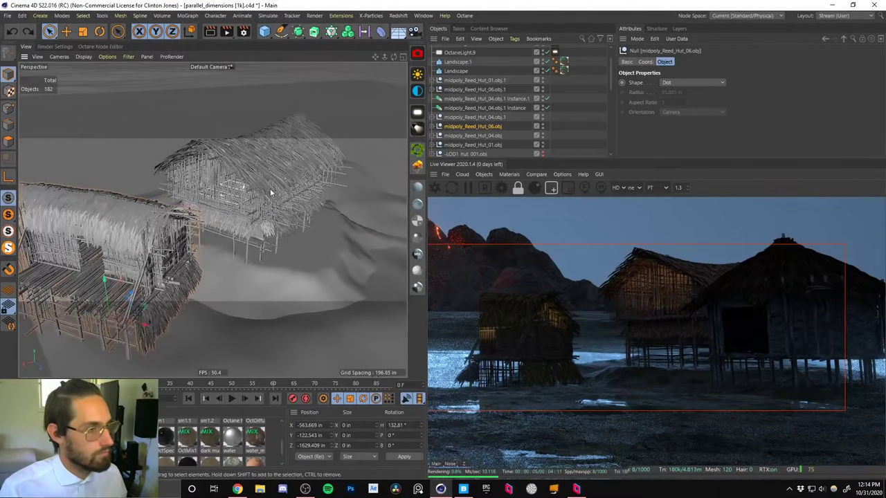
pyautogui.keyDown('alt'); pyautogui.moveTo(270, 190); pyautogui.dragTo(261, 208); pyautogui.keyUp('alt')
pyautogui.scroll(3, 607, 66)
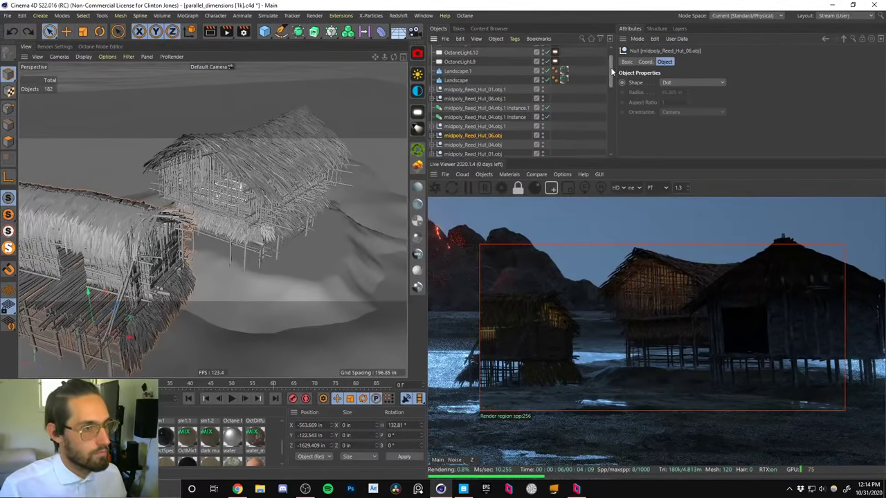
pyautogui.click(460, 77)
pyautogui.keyDown('shift'); pyautogui.click(453, 52); pyautogui.keyUp('shift')
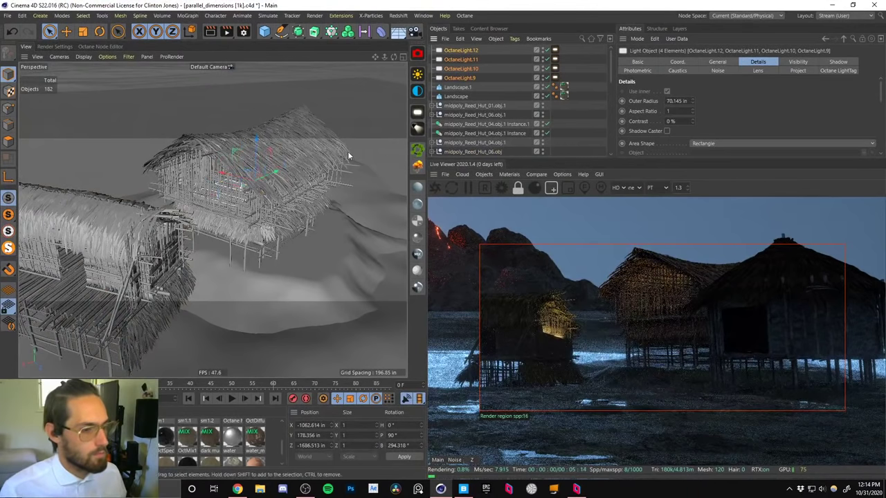
# Restart the live render and enable the Check Camera option.
pyautogui.click(431, 190)
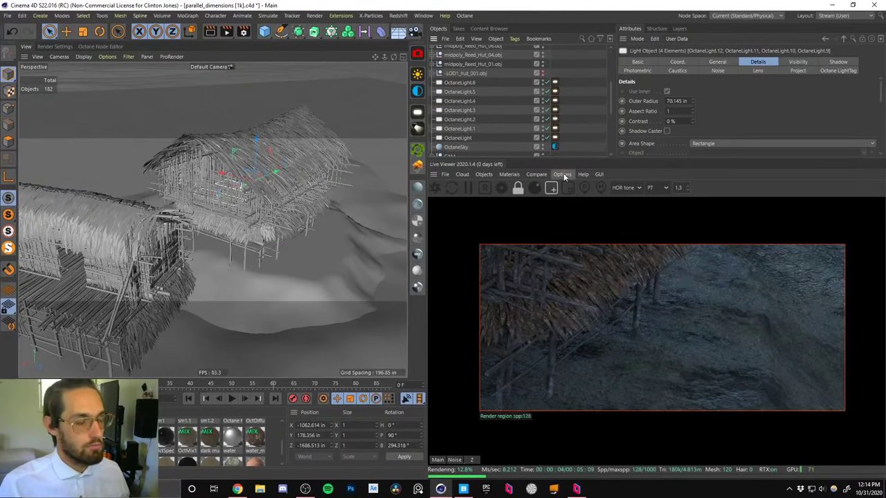
pyautogui.click(563, 174)
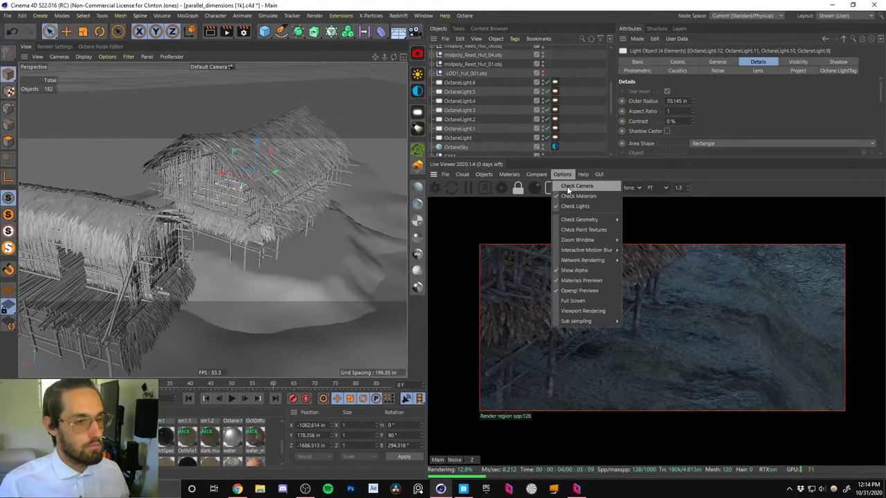
pyautogui.click(567, 187)
# Look through the scene camera and turn off the render region so the whole frame renders.
pyautogui.scroll(5, 585, 137)
pyautogui.scroll(3, 609, 116)
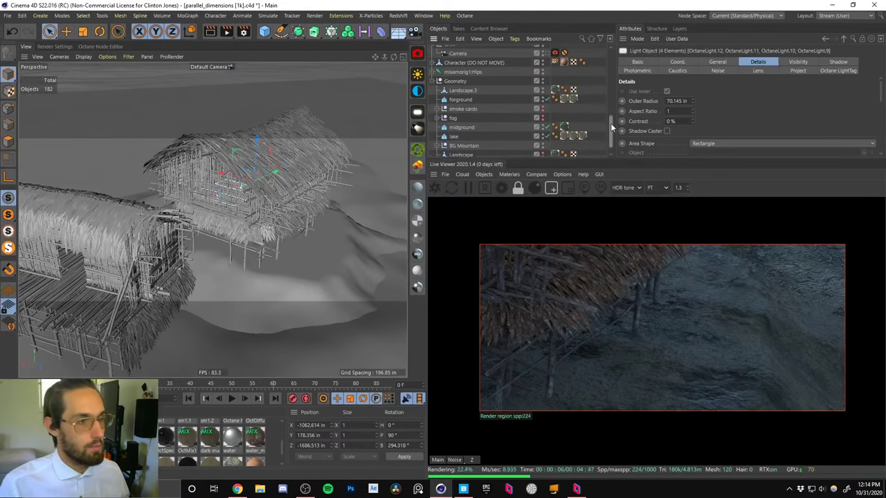
pyautogui.click(546, 83)
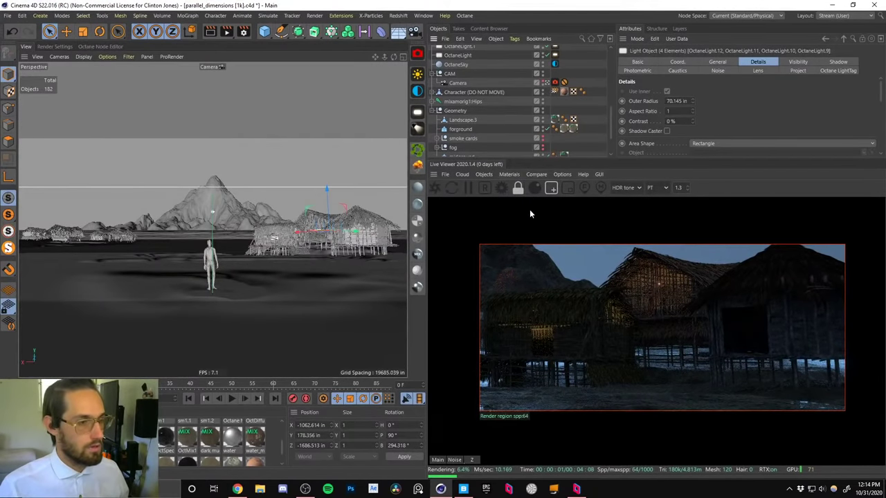
pyautogui.click(550, 189)
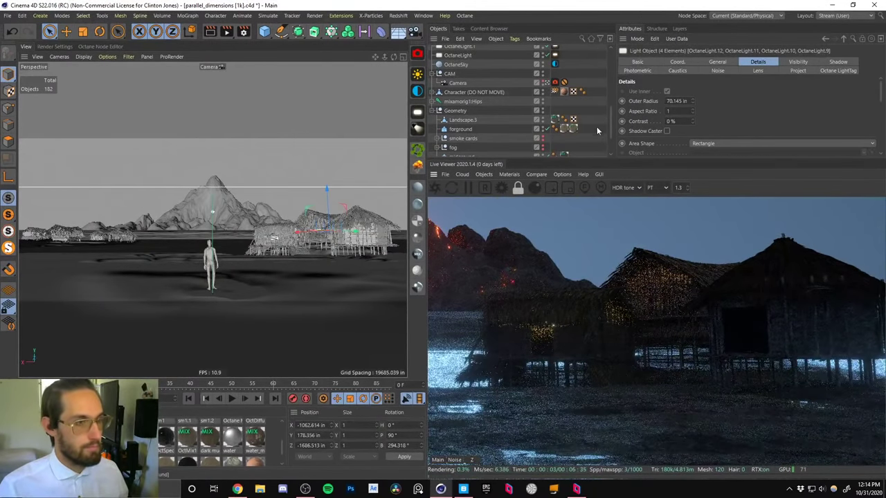
# Turn off Check Camera for the live render, leave the scene camera and enable a render region around the near huts.
pyautogui.moveTo(612, 121)
pyautogui.mouseDown()
pyautogui.moveTo(611, 138)
pyautogui.moveTo(611, 116)
pyautogui.mouseUp()
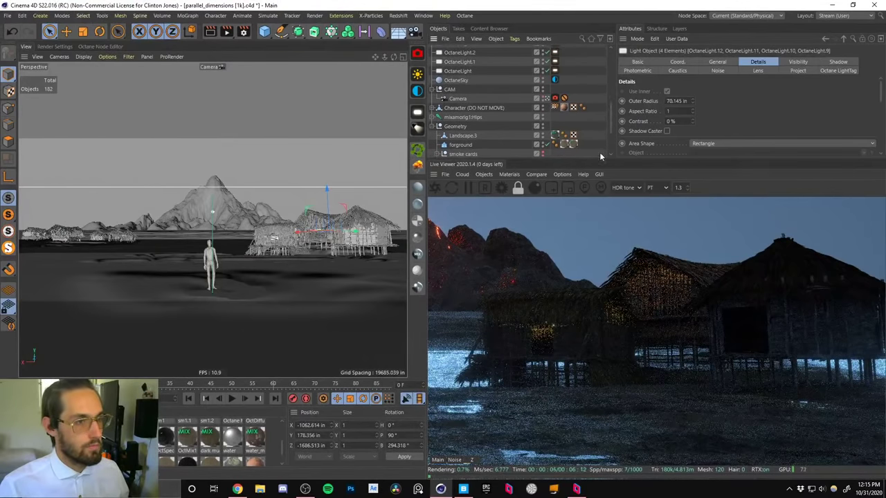
pyautogui.click(562, 174)
pyautogui.click(564, 186)
pyautogui.click(546, 98)
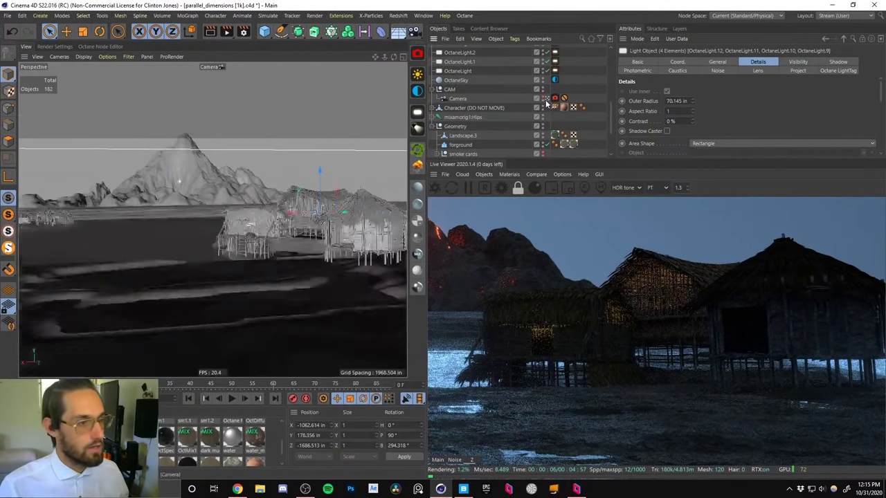
pyautogui.click(550, 188)
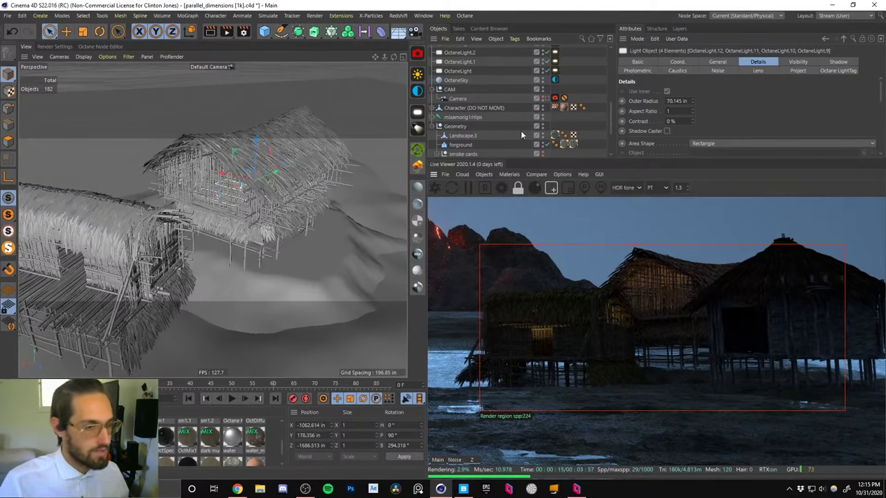
# Parent OctaneLight.9 through OctaneLight.12 under the second hut's group, midpoly_Reed_Hut_01.obj.1.
pyautogui.moveTo(610, 112); pyautogui.dragTo(583, 53)
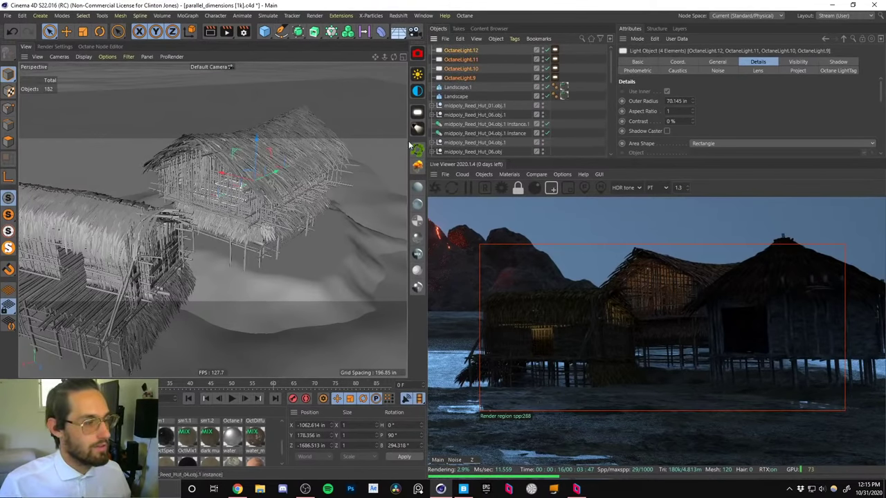
pyautogui.click(282, 190)
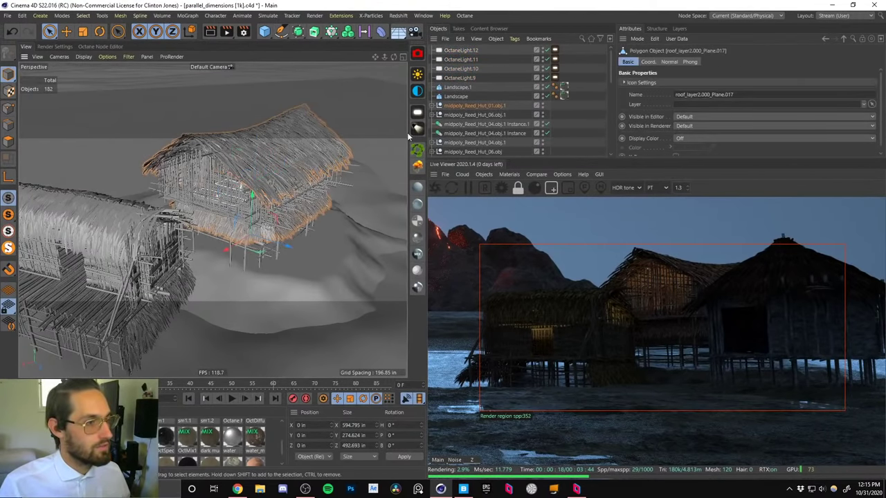
pyautogui.keyDown('shift'); pyautogui.click(457, 78); pyautogui.keyUp('shift')
pyautogui.moveTo(455, 108); pyautogui.dragTo(457, 106)
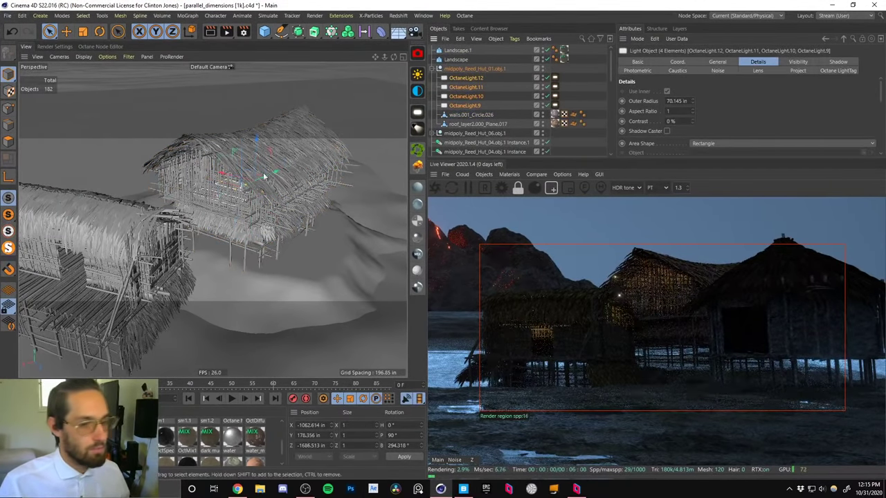
# Duplicate OctaneLight.9 and OctaneLight.10 and move the copies out of the second hut towards the round hut.
pyautogui.keyDown('alt'); pyautogui.moveTo(265, 174); pyautogui.dragTo(230, 150, button='middle'); pyautogui.keyUp('alt')
pyautogui.click(468, 114)
pyautogui.click(467, 105)
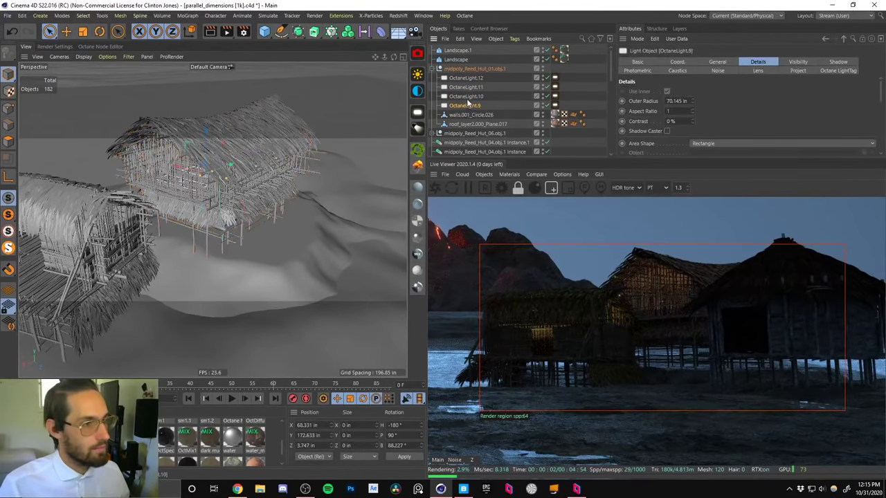
pyautogui.keyDown('shift'); pyautogui.click(466, 97); pyautogui.keyUp('shift')
pyautogui.keyDown('ctrl'); pyautogui.moveTo(196, 165); pyautogui.dragTo(320, 225); pyautogui.keyUp('ctrl')
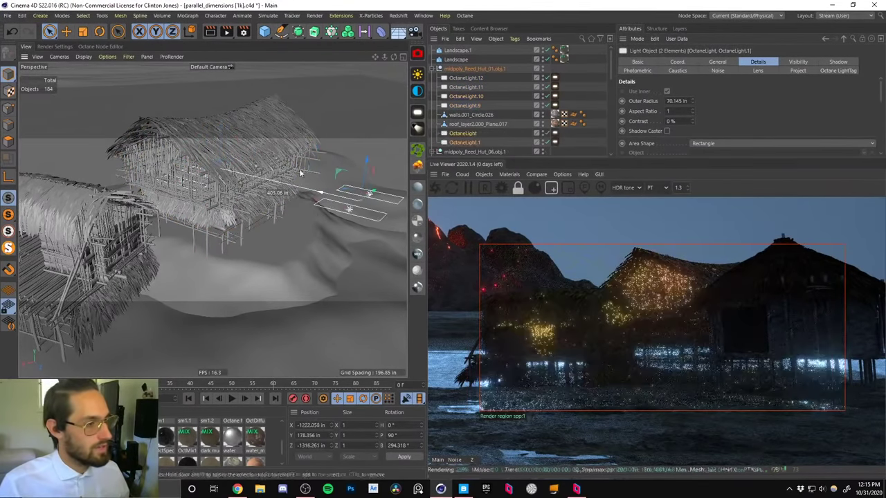
# Move the two copied lights over to the round hut and lower them to its floor level.
pyautogui.keyDown('alt'); pyautogui.moveTo(294, 249); pyautogui.dragTo(194, 210, button='middle'); pyautogui.keyUp('alt')
pyautogui.keyDown('alt'); pyautogui.moveTo(189, 224); pyautogui.dragTo(183, 255, button='right'); pyautogui.keyUp('alt')
pyautogui.keyDown('alt'); pyautogui.moveTo(184, 255); pyautogui.dragTo(193, 210); pyautogui.keyUp('alt')
pyautogui.keyDown('alt'); pyautogui.moveTo(193, 210); pyautogui.dragTo(213, 182, button='middle'); pyautogui.keyUp('alt')
pyautogui.keyDown('alt'); pyautogui.moveTo(214, 182); pyautogui.dragTo(231, 143, button='right'); pyautogui.keyUp('alt')
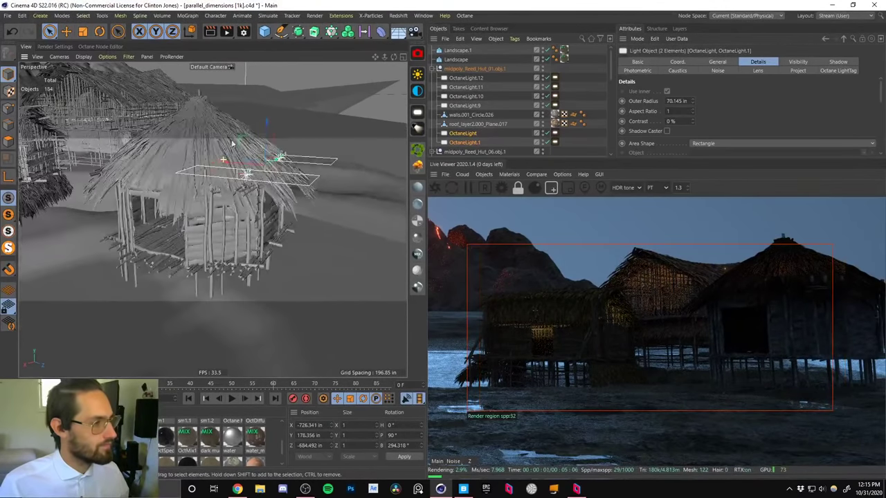
pyautogui.keyDown('alt'); pyautogui.moveTo(249, 198); pyautogui.dragTo(311, 200); pyautogui.keyUp('alt')
pyautogui.moveTo(222, 166); pyautogui.dragTo(195, 238)
# Delete the copied light named OctaneLight, keeping OctaneLight.1 for the round hut.
pyautogui.scroll(2, 166, 237)
pyautogui.click(461, 115)
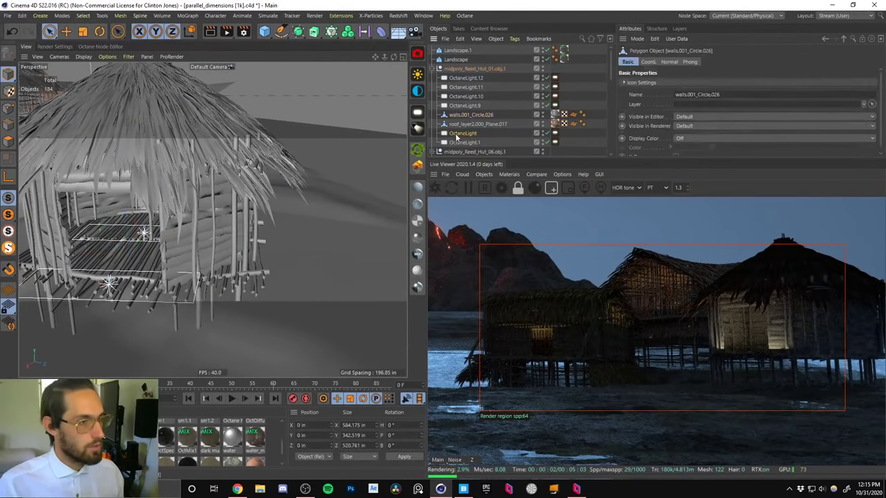
pyautogui.click(458, 134)
pyautogui.press('Delete')
# Move OctaneLight.1 inside the round hut and raise it to a height of about 101 in.
pyautogui.click(110, 289)
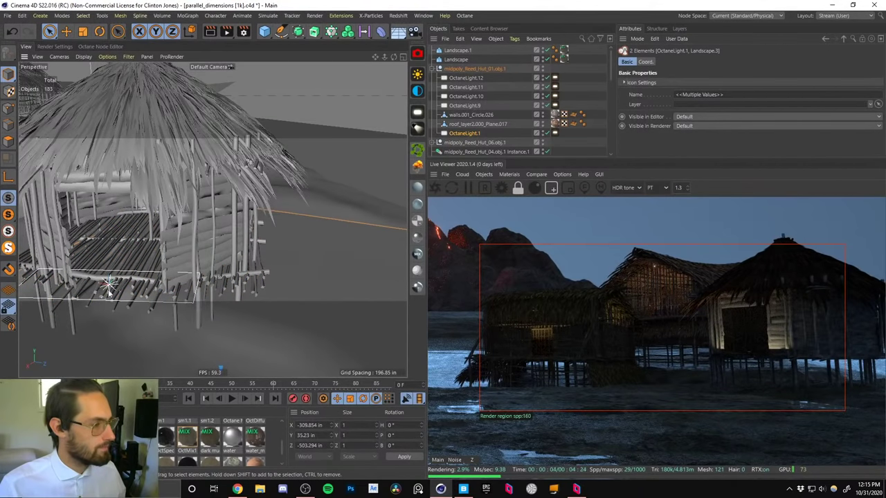
pyautogui.click(459, 135)
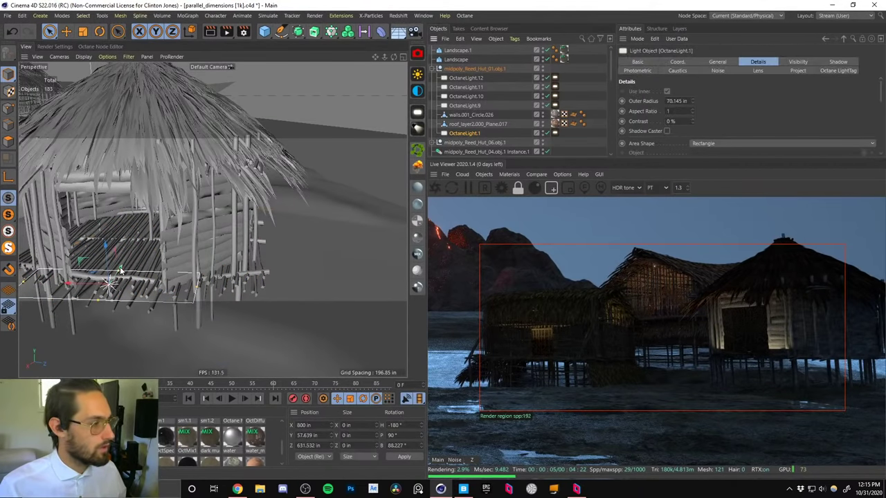
pyautogui.moveTo(120, 266); pyautogui.dragTo(139, 196)
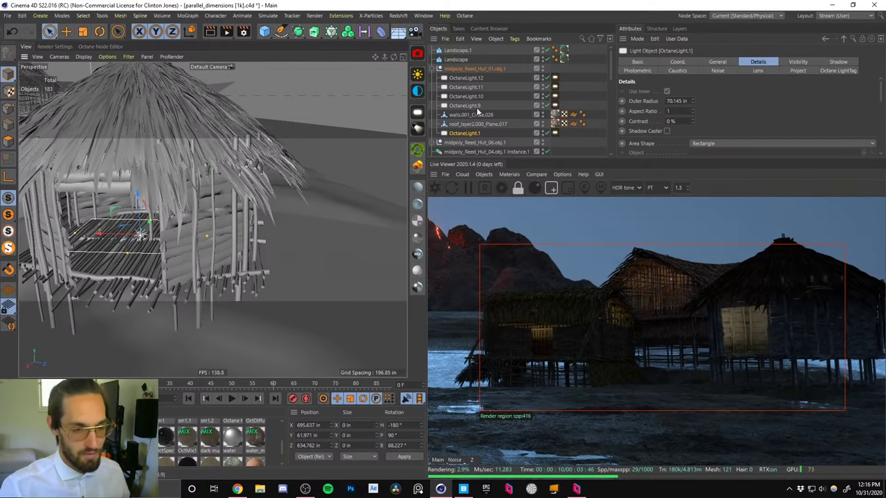
pyautogui.press('e')
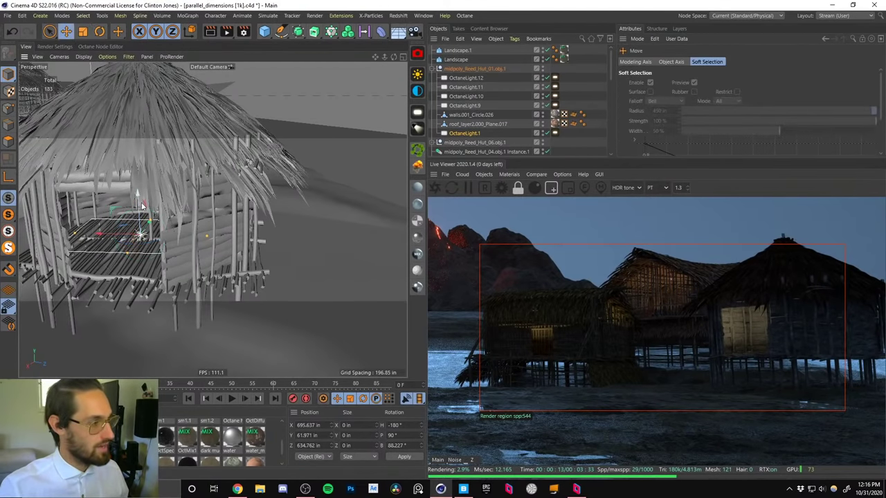
pyautogui.moveTo(142, 205); pyautogui.dragTo(136, 172)
# Rotate OctaneLight.1 inside the round hut to about H -86°, P 64°, B -31°.
pyautogui.press('r')
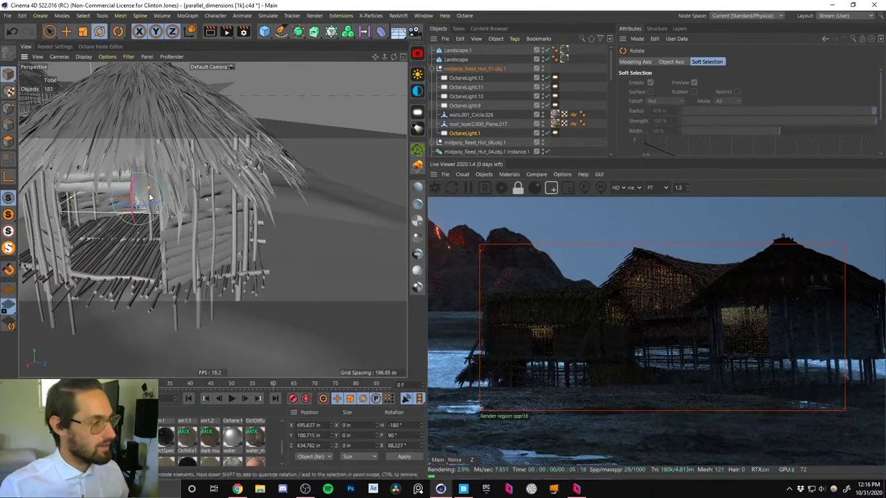
pyautogui.moveTo(147, 189); pyautogui.dragTo(166, 173)
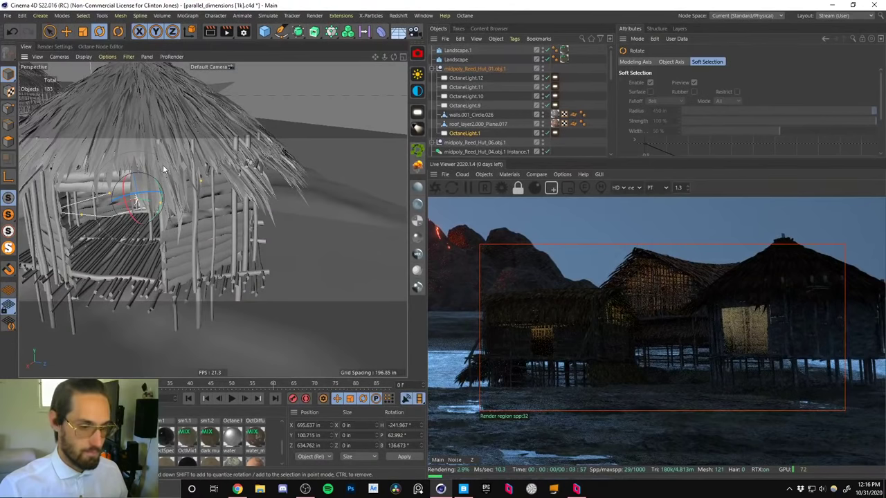
pyautogui.moveTo(151, 201); pyautogui.dragTo(161, 176)
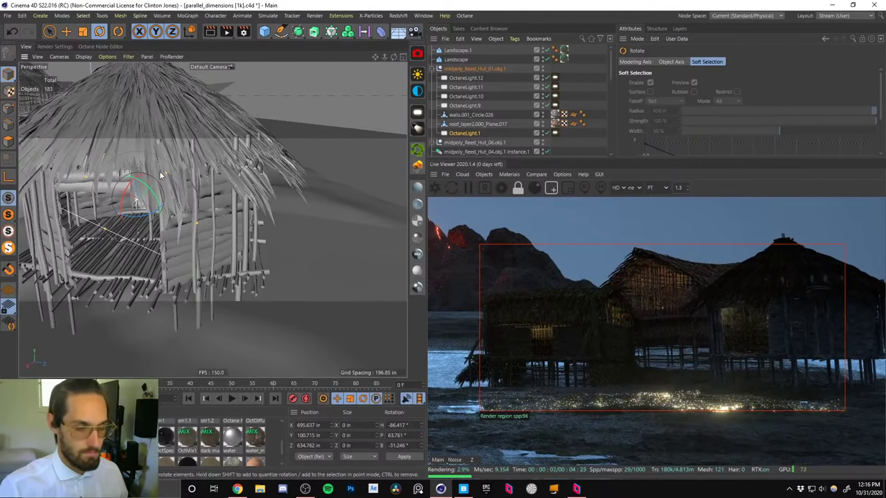
# Try light powers of 1000 and 9000 on OctaneLight.1's Octane light tag.
pyautogui.click(555, 135)
pyautogui.write('1000.')
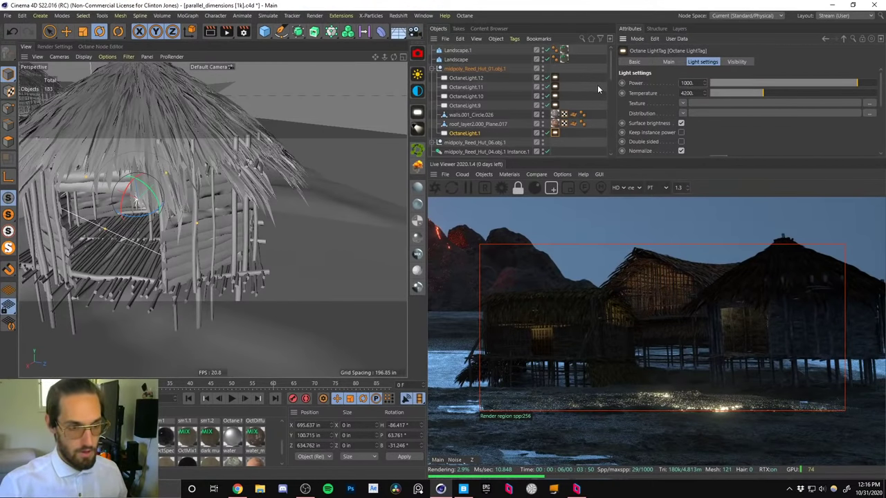
pyautogui.press('Return')
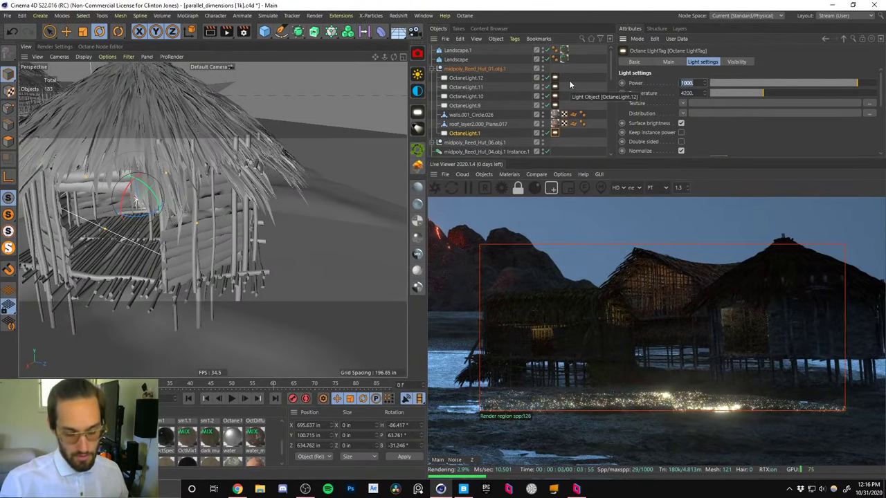
pyautogui.write('9')
pyautogui.press('Return')
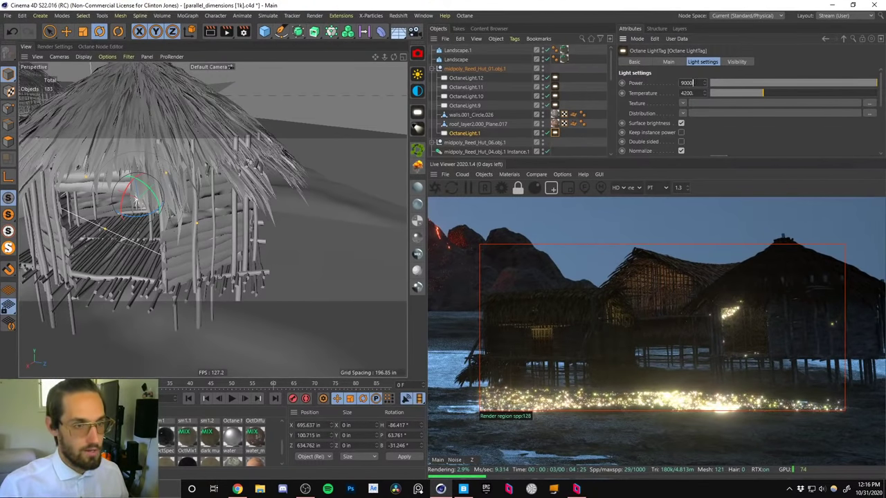
# Set OctaneLight.1's power to 2000 and try its Surface brightness option off before re-enabling it.
pyautogui.moveTo(692, 82); pyautogui.dragTo(644, 85)
pyautogui.write('2000')
pyautogui.press('Return')
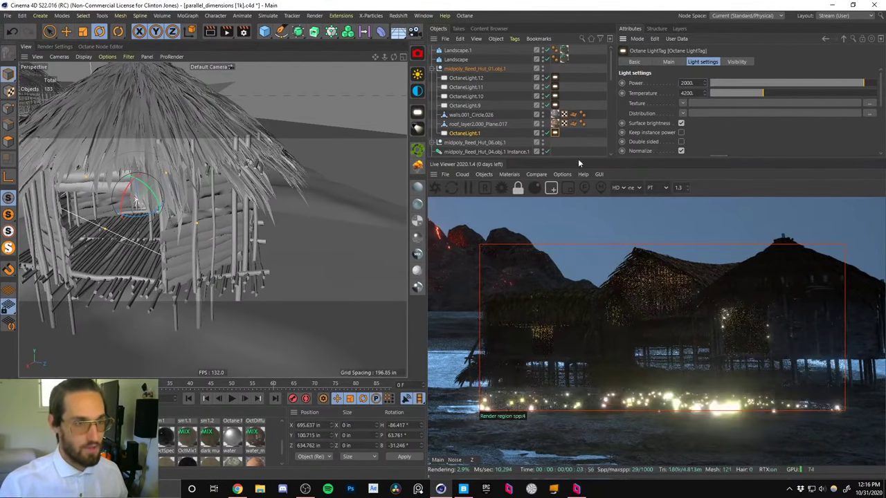
pyautogui.click(681, 123)
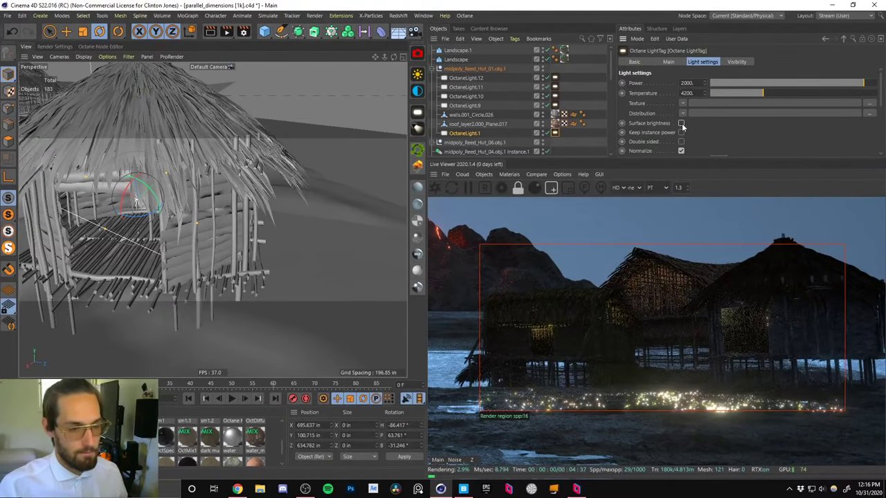
pyautogui.click(681, 123)
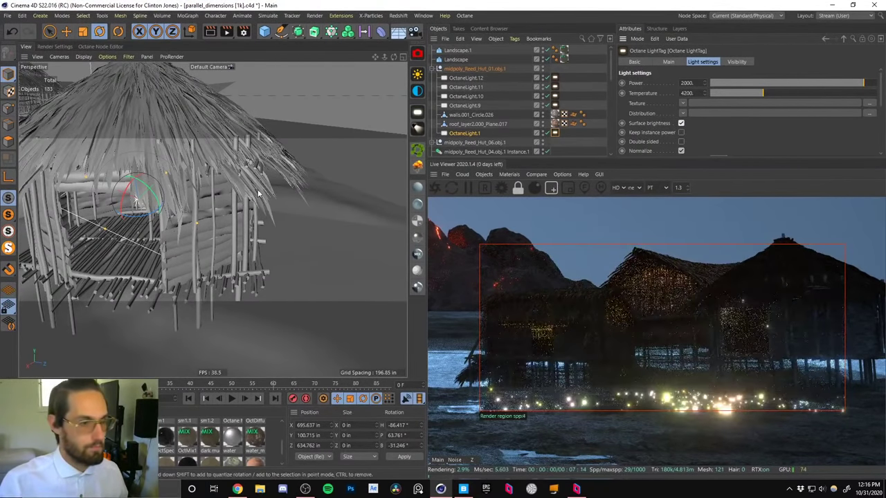
# Turn off the render region and set the live render zoom to 0.5 to fit the whole frame.
pyautogui.moveTo(199, 203)
pyautogui.keyDown('alt'); pyautogui.mouseDown()
pyautogui.moveTo(167, 199)
pyautogui.moveTo(196, 188)
pyautogui.mouseUp(); pyautogui.keyUp('alt')
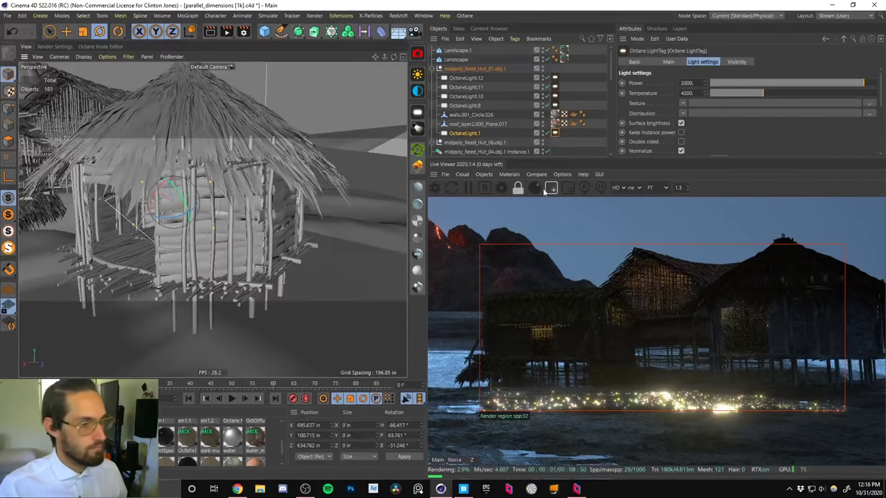
pyautogui.click(552, 188)
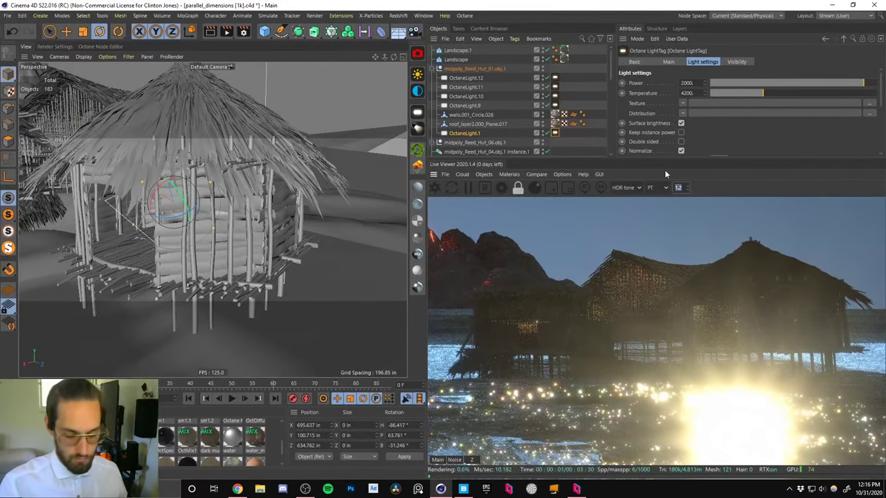
pyautogui.write('1')
pyautogui.press('Return')
pyautogui.write('0.5')
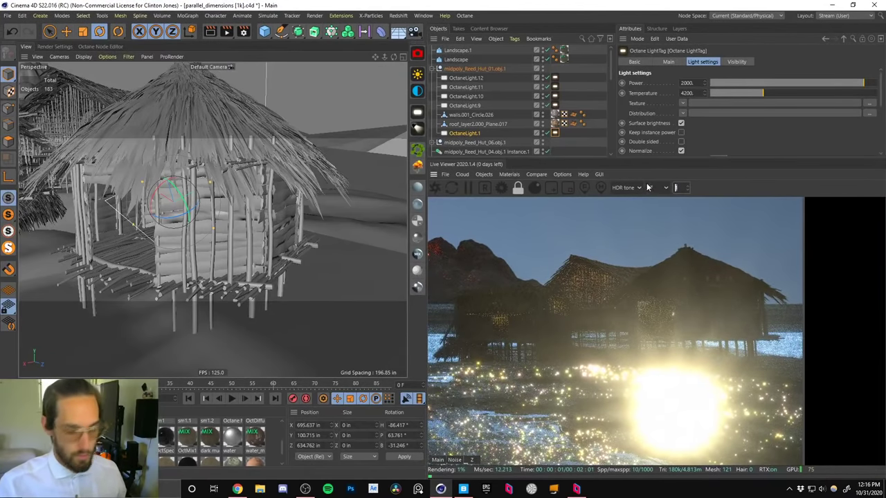
pyautogui.press('Return')
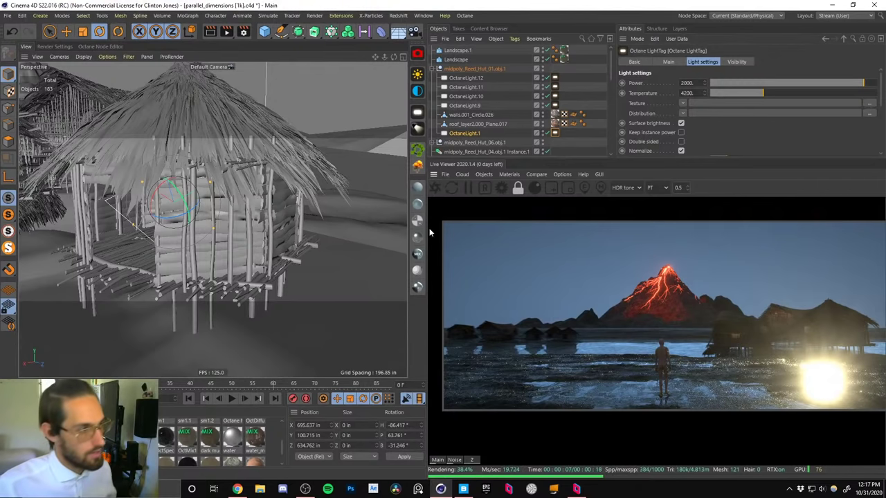
# Rotate OctaneLight.1 away from the foreground ground to about H -149°, P 84°, B 36°.
pyautogui.click(463, 132)
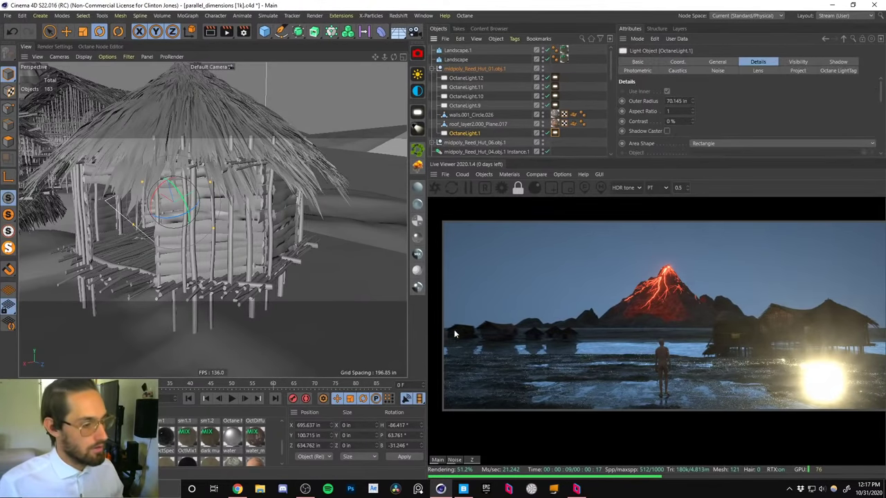
pyautogui.press('r')
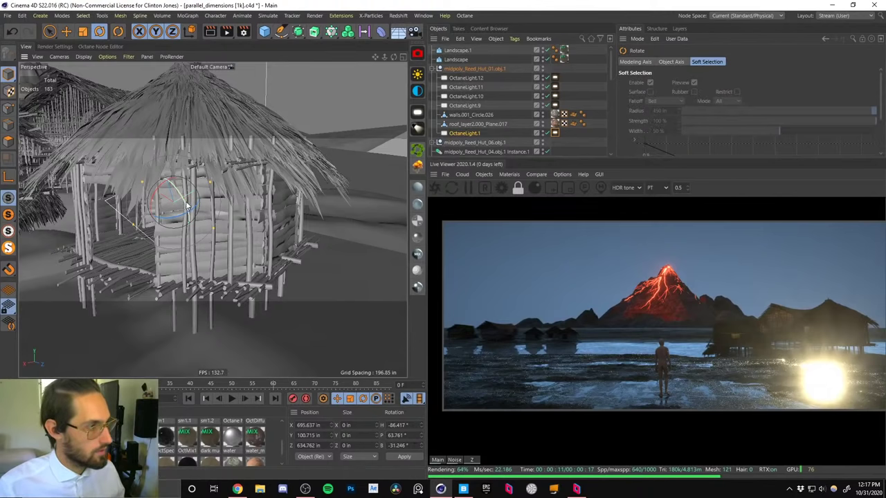
pyautogui.moveTo(187, 210); pyautogui.dragTo(166, 180)
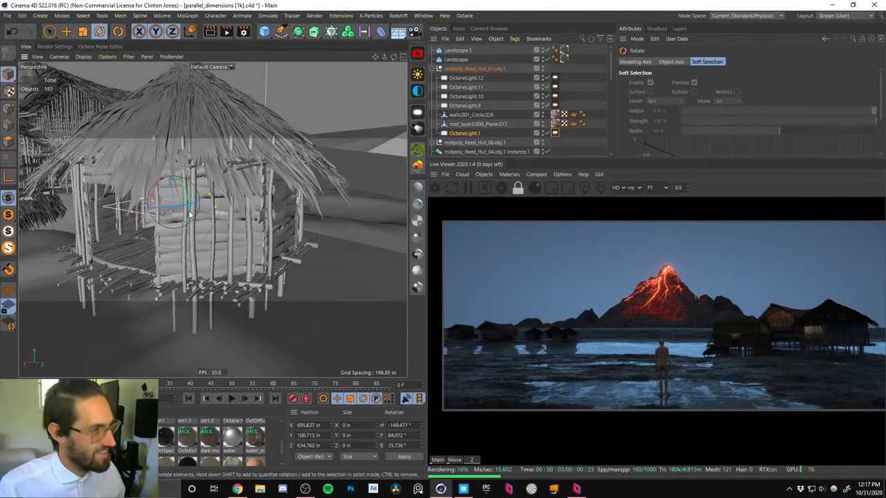
# Level OctaneLight.1 with pitch 90° and bank 0°, and lower it to about 55 in near the round hut's floor.
pyautogui.keyDown('alt'); pyautogui.moveTo(191, 215); pyautogui.dragTo(237, 201, button='middle'); pyautogui.keyUp('alt')
pyautogui.keyDown('alt'); pyautogui.moveTo(239, 202); pyautogui.dragTo(283, 181); pyautogui.keyUp('alt')
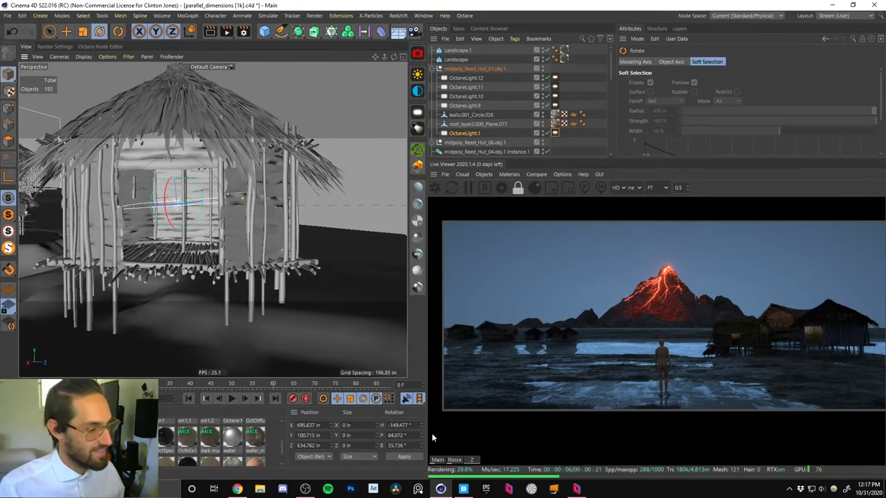
pyautogui.press('e')
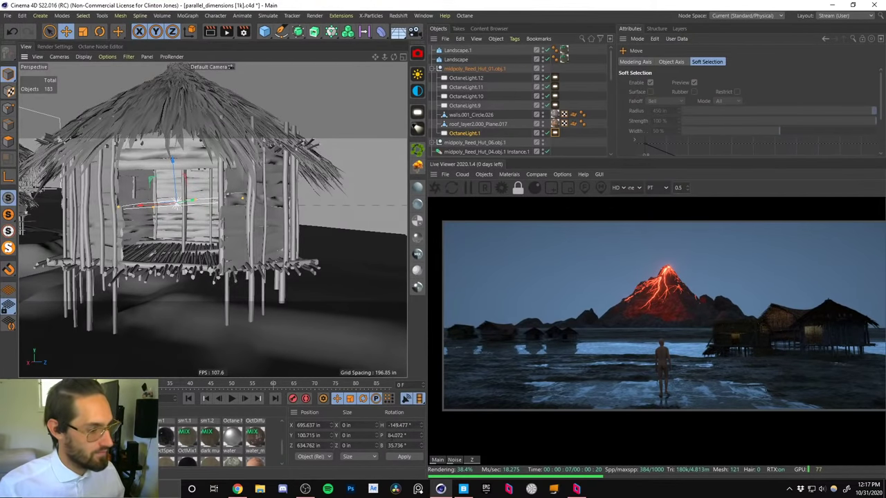
pyautogui.press('Return')
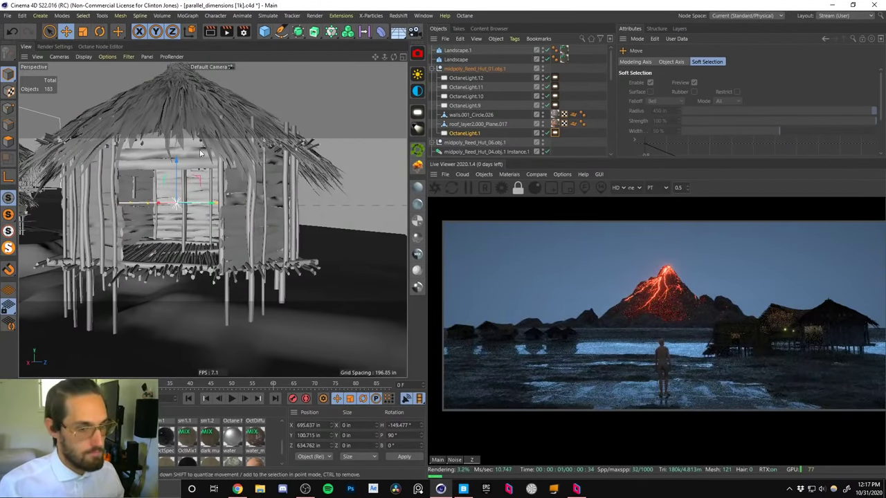
pyautogui.moveTo(178, 178); pyautogui.dragTo(173, 220)
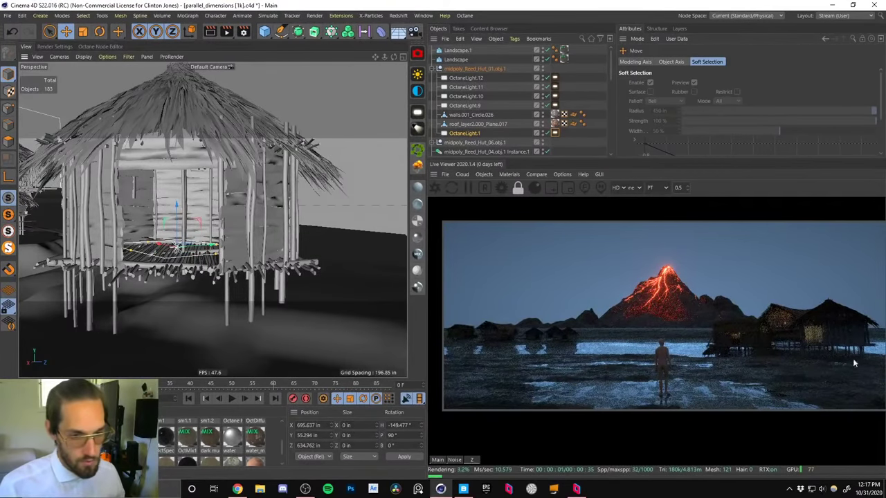
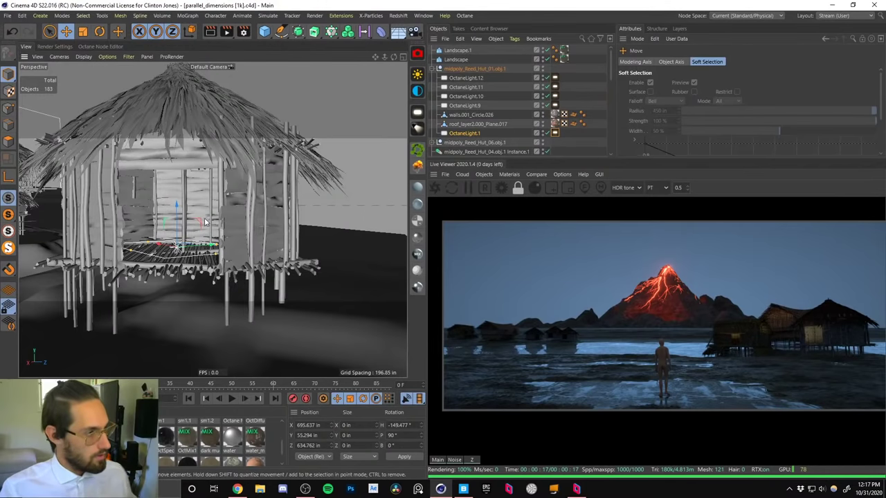
# Duplicate OctaneLight.1 and move the copy across the lake toward the distant round huts, to about X 1346 in, Z -3213 in.
pyautogui.keyDown('alt'); pyautogui.moveTo(205, 222); pyautogui.dragTo(362, 150); pyautogui.keyUp('alt')
pyautogui.keyDown('alt'); pyautogui.moveTo(290, 184); pyautogui.dragTo(269, 213, button='right'); pyautogui.keyUp('alt')
pyautogui.keyDown('alt'); pyautogui.moveTo(268, 212); pyautogui.dragTo(246, 236); pyautogui.keyUp('alt')
pyautogui.keyDown('ctrl'); pyautogui.moveTo(319, 211); pyautogui.dragTo(85, 199); pyautogui.keyUp('ctrl')
pyautogui.keyDown('alt'); pyautogui.moveTo(109, 170); pyautogui.dragTo(327, 210, button='middle'); pyautogui.keyUp('alt')
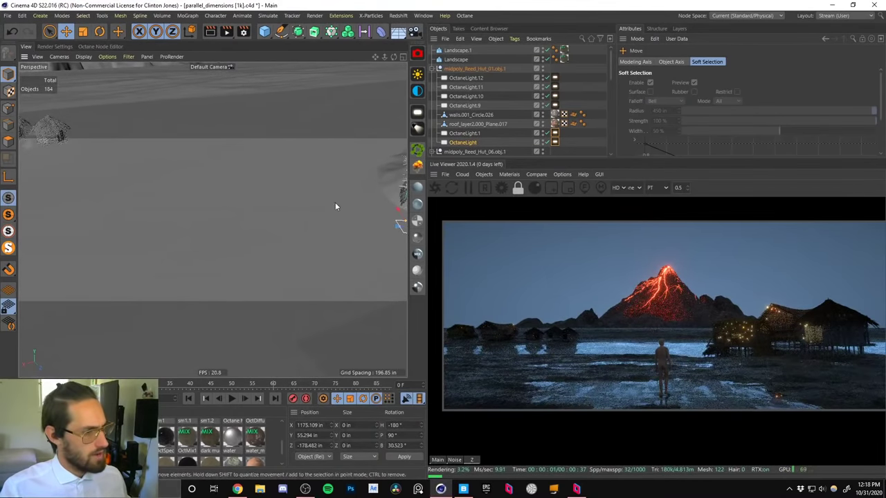
pyautogui.keyDown('alt'); pyautogui.moveTo(349, 219); pyautogui.dragTo(297, 242, button='right'); pyautogui.keyUp('alt')
pyautogui.moveTo(377, 232); pyautogui.dragTo(119, 158)
pyautogui.scroll(-4, 144, 116)
pyautogui.keyDown('alt'); pyautogui.moveTo(165, 83); pyautogui.dragTo(177, 147); pyautogui.keyUp('alt')
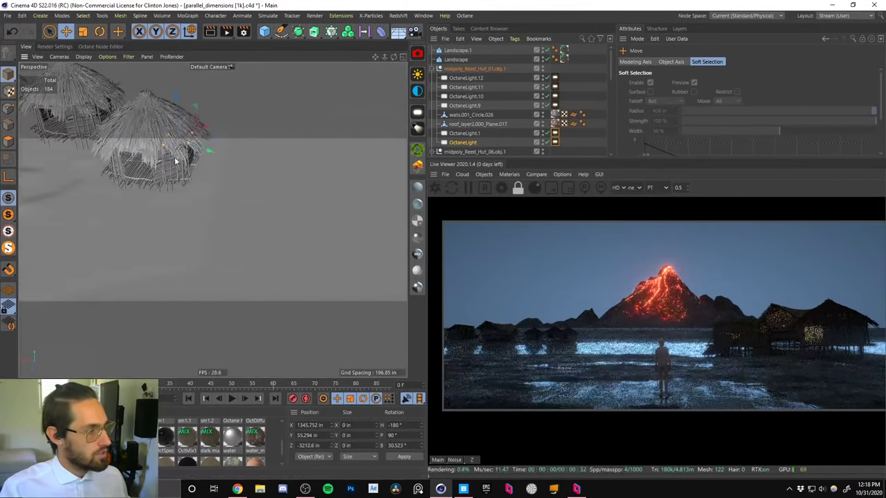
# Position the duplicated light inside the end round hut of the distant group at about X 1489 in, Y 107 in, Z -2966 in.
pyautogui.press('w')
pyautogui.moveTo(158, 181); pyautogui.dragTo(198, 141)
pyautogui.scroll(4, 168, 177)
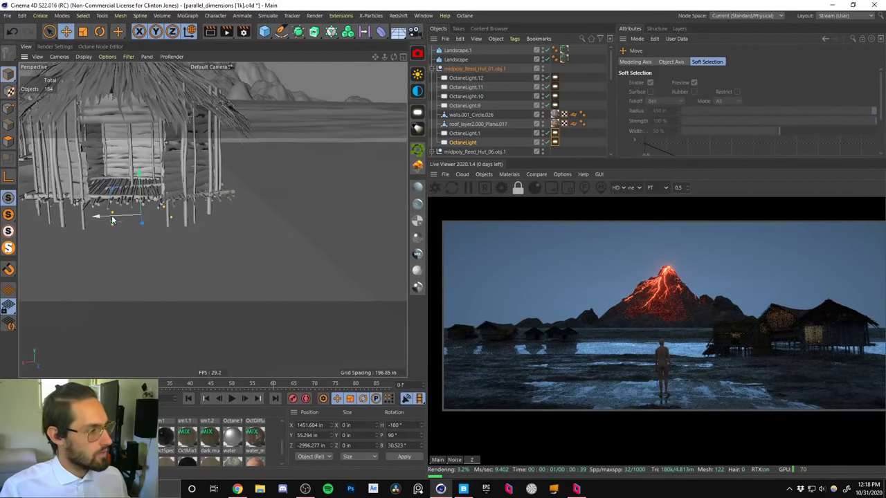
pyautogui.moveTo(113, 220); pyautogui.dragTo(122, 155)
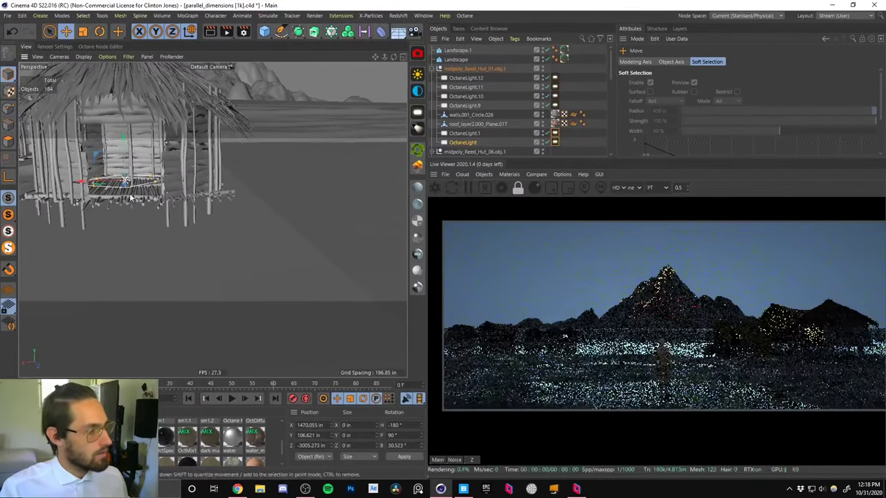
pyautogui.moveTo(130, 197)
pyautogui.keyDown('alt'); pyautogui.mouseDown()
pyautogui.moveTo(128, 204)
pyautogui.moveTo(121, 196)
pyautogui.mouseUp(); pyautogui.keyUp('alt')
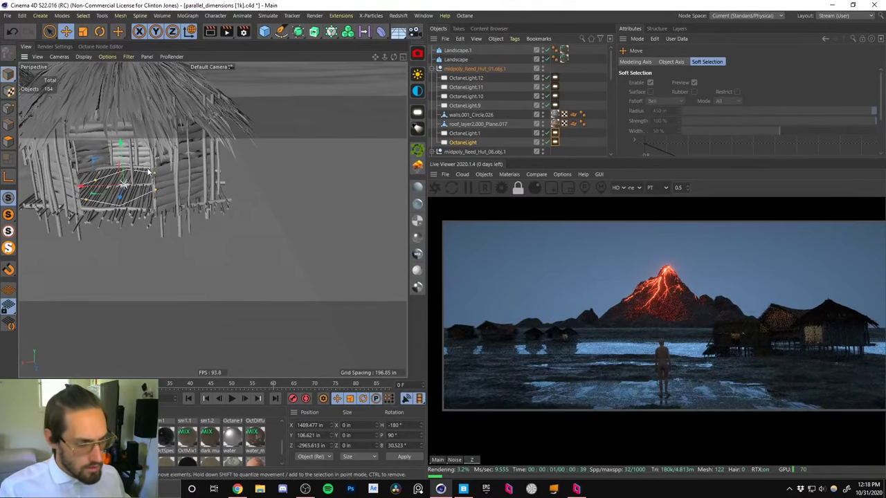
pyautogui.keyDown('alt'); pyautogui.moveTo(149, 172); pyautogui.dragTo(182, 207); pyautogui.keyUp('alt')
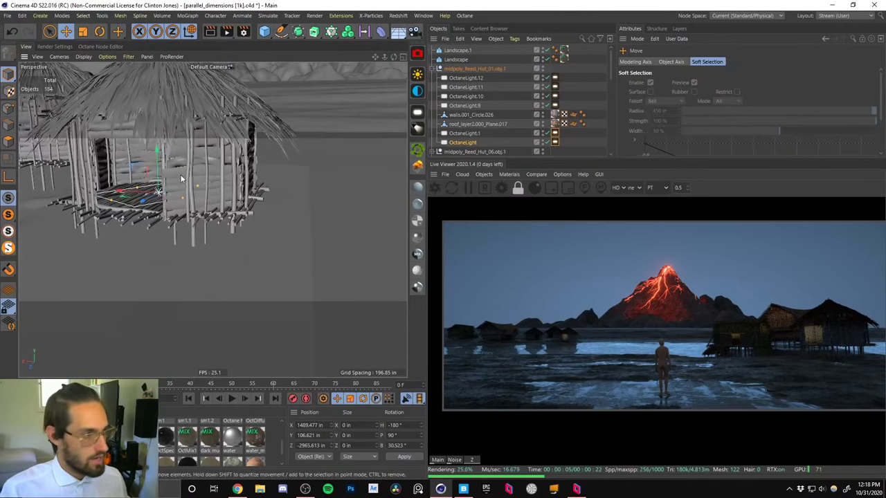
# Rotate the end hut's light to a bank of about -22.6° and shift it to about X 1482 in, Z -2981 in.
pyautogui.keyDown('alt'); pyautogui.moveTo(182, 178); pyautogui.dragTo(258, 200, button='middle'); pyautogui.keyUp('alt')
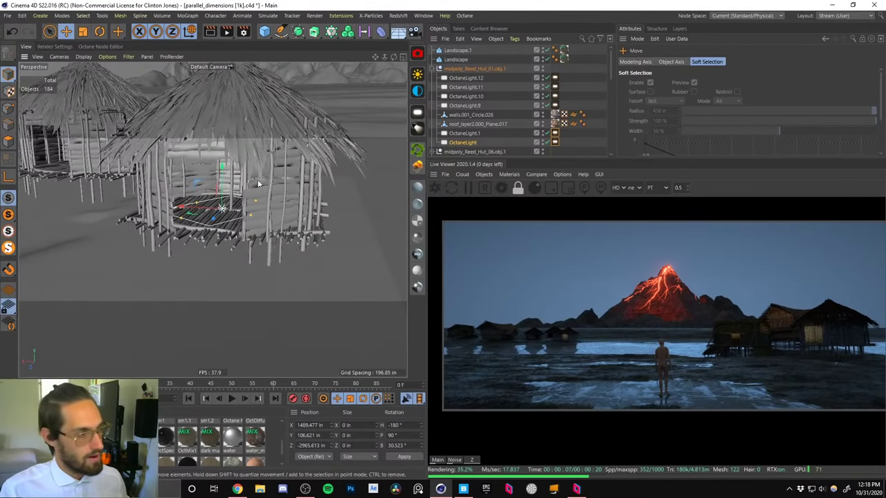
pyautogui.keyDown('alt'); pyautogui.moveTo(231, 178); pyautogui.dragTo(212, 213); pyautogui.keyUp('alt')
pyautogui.press('r')
pyautogui.press('v')
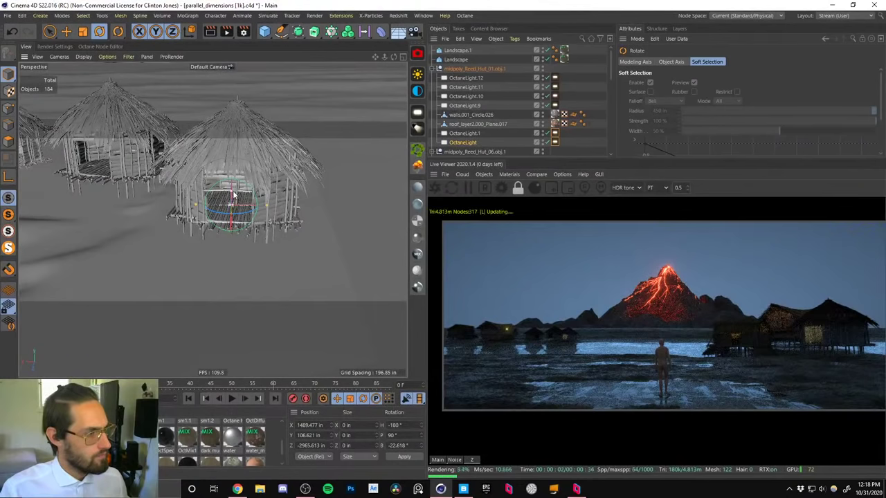
pyautogui.press('e')
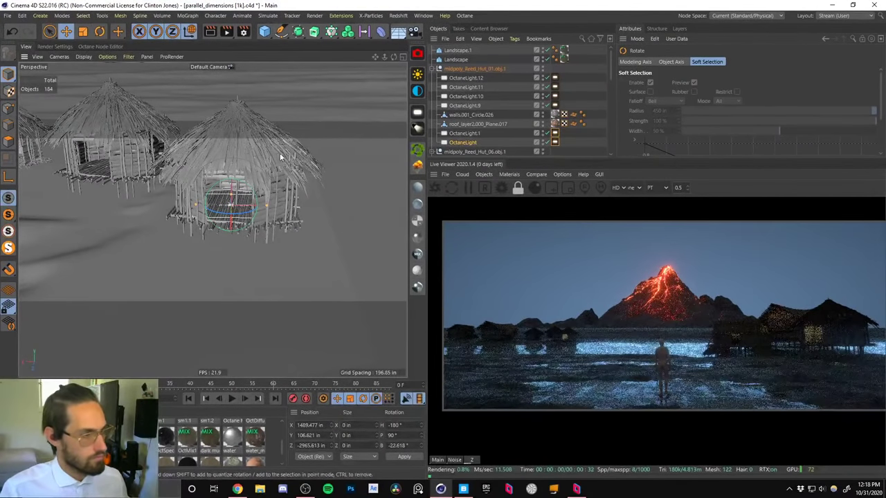
pyautogui.moveTo(230, 219); pyautogui.dragTo(231, 211)
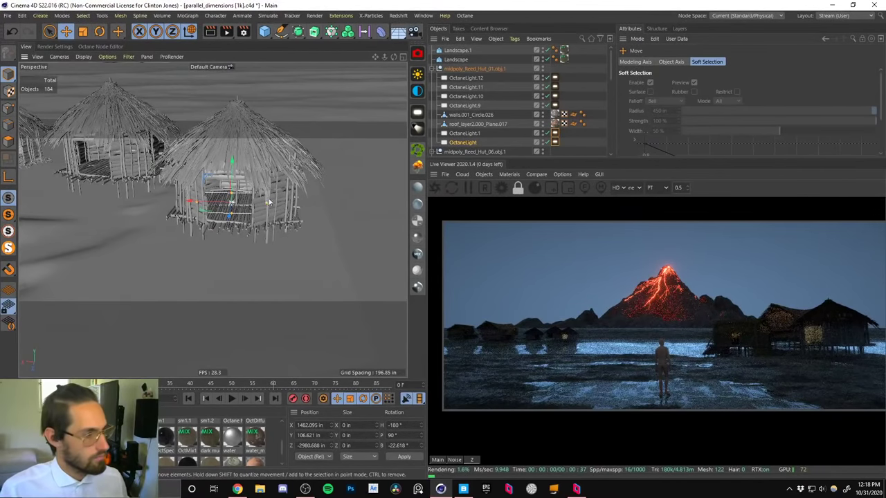
# Duplicate the end hut's light into the neighbouring round hut at about X 1679 in, Y 134 in, Z -3281 in.
pyautogui.keyDown('alt'); pyautogui.moveTo(212, 215); pyautogui.dragTo(288, 233, button='middle'); pyautogui.keyUp('alt')
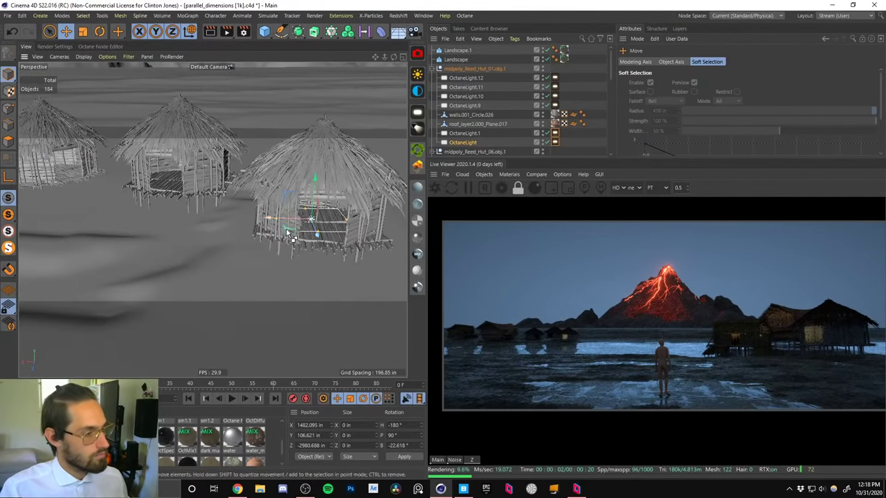
pyautogui.moveTo(265, 227); pyautogui.dragTo(166, 219)
pyautogui.hotkey('ctrl', 'z')
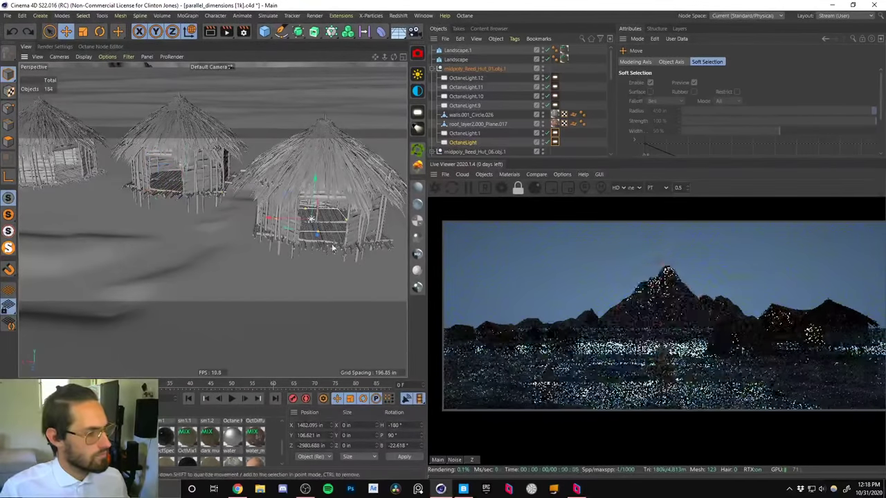
pyautogui.keyDown('ctrl'); pyautogui.moveTo(273, 225); pyautogui.dragTo(148, 187); pyautogui.keyUp('ctrl')
pyautogui.keyDown('alt'); pyautogui.moveTo(185, 185); pyautogui.dragTo(203, 187, button='right'); pyautogui.keyUp('alt')
pyautogui.keyDown('alt'); pyautogui.moveTo(204, 187); pyautogui.dragTo(169, 140); pyautogui.keyUp('alt')
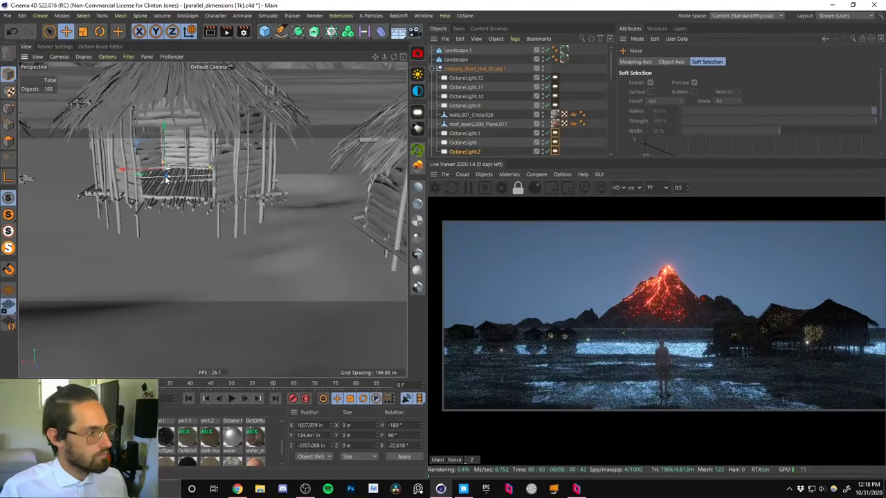
pyautogui.moveTo(166, 180); pyautogui.dragTo(156, 181)
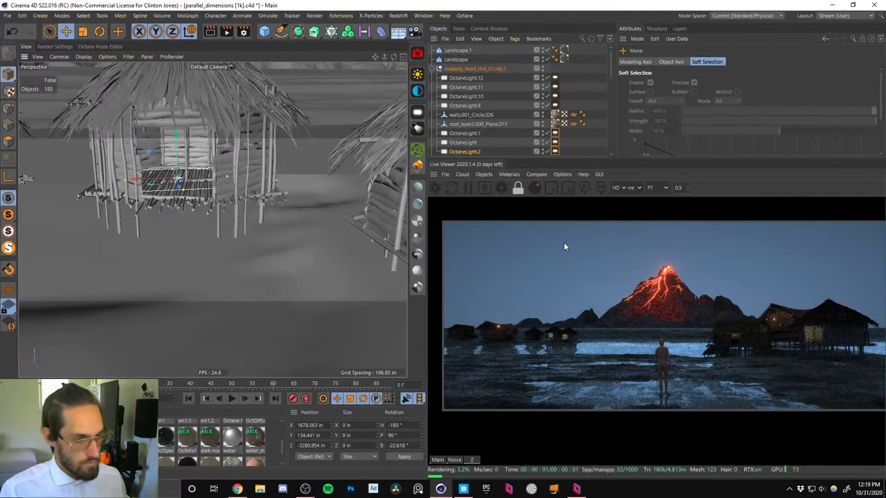
# Duplicate that light again into the third distant round hut at about X 1961 in, Y 134 in, Z -3506 in.
pyautogui.scroll(-4, 159, 191)
pyautogui.keyDown('alt'); pyautogui.moveTo(161, 191); pyautogui.dragTo(178, 196); pyautogui.keyUp('alt')
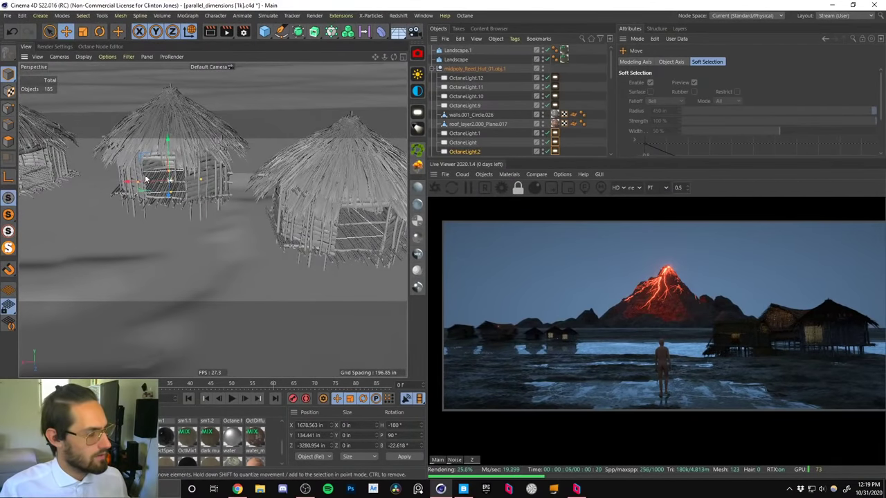
pyautogui.keyDown('alt'); pyautogui.moveTo(213, 220); pyautogui.dragTo(335, 190); pyautogui.keyUp('alt')
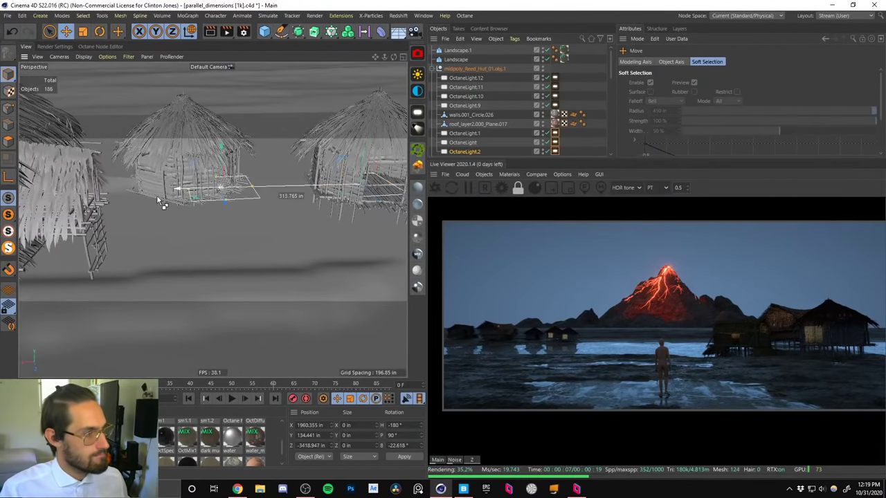
pyautogui.keyDown('ctrl'); pyautogui.moveTo(157, 201); pyautogui.dragTo(160, 197); pyautogui.keyUp('ctrl')
pyautogui.scroll(4, 219, 168)
pyautogui.moveTo(229, 179)
pyautogui.keyDown('alt'); pyautogui.mouseDown()
pyautogui.moveTo(106, 205)
pyautogui.moveTo(121, 173)
pyautogui.moveTo(213, 161)
pyautogui.moveTo(201, 152)
pyautogui.moveTo(113, 187)
pyautogui.moveTo(155, 168)
pyautogui.mouseUp(); pyautogui.keyUp('alt')
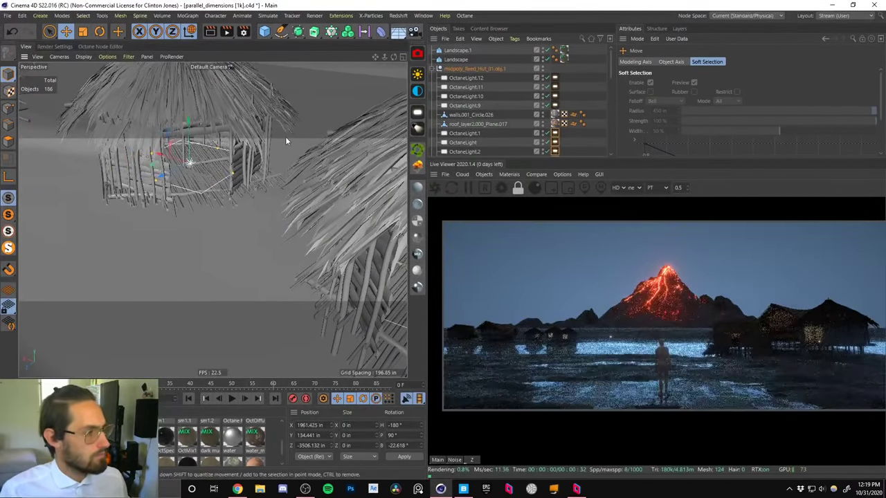
pyautogui.scroll(-2, 209, 175)
pyautogui.keyDown('alt'); pyautogui.moveTo(209, 172); pyautogui.dragTo(232, 164, button='middle'); pyautogui.keyUp('alt')
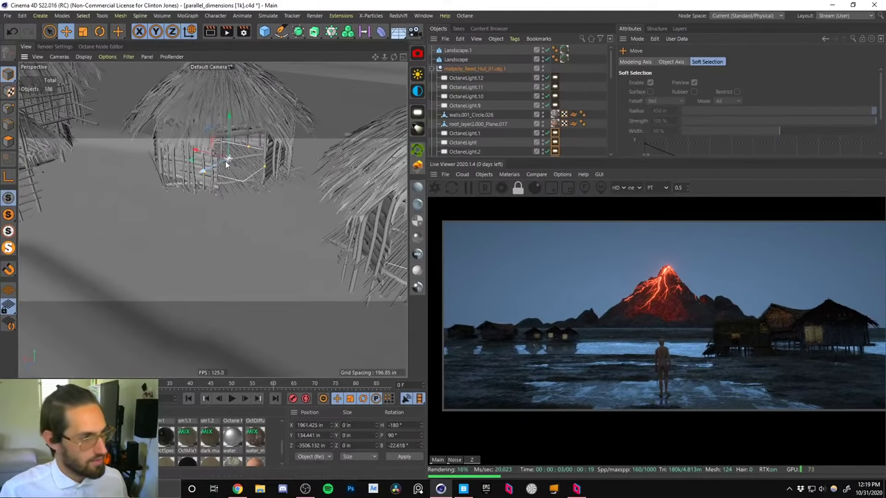
# Copy the near rectangular hut midpoly_Reed_Hut_06.obj and paste a duplicate into the scene.
pyautogui.scroll(-3, 225, 162)
pyautogui.keyDown('alt'); pyautogui.moveTo(224, 161); pyautogui.dragTo(255, 125); pyautogui.keyUp('alt')
pyautogui.keyDown('alt'); pyautogui.moveTo(257, 125); pyautogui.dragTo(272, 192, button='right'); pyautogui.keyUp('alt')
pyautogui.keyDown('alt'); pyautogui.moveTo(273, 192); pyautogui.dragTo(263, 207); pyautogui.keyUp('alt')
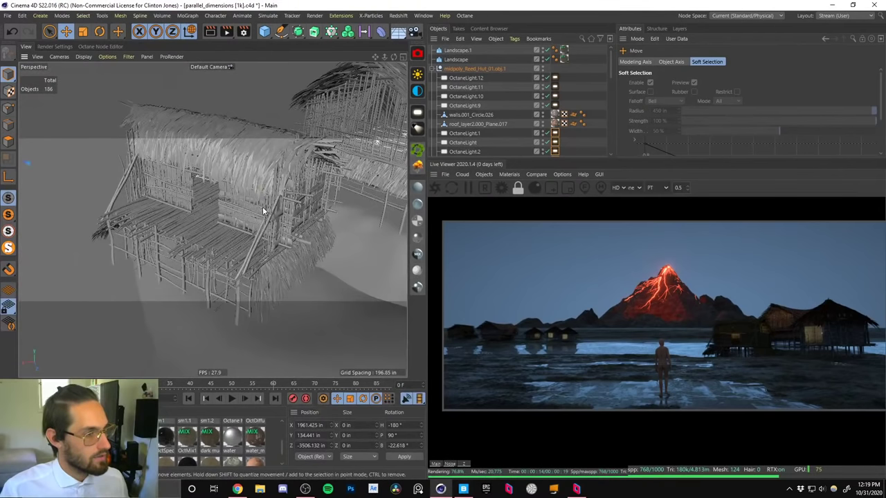
pyautogui.click(263, 207)
pyautogui.scroll(-4, 606, 97)
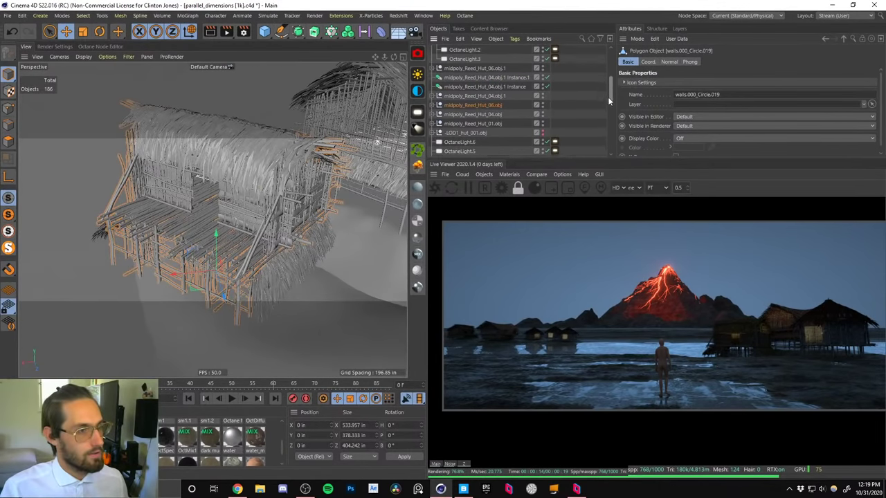
pyautogui.click(323, 165)
pyautogui.keyDown('alt'); pyautogui.moveTo(323, 165); pyautogui.dragTo(218, 285, button='right'); pyautogui.keyUp('alt')
pyautogui.keyDown('alt'); pyautogui.moveTo(218, 285); pyautogui.dragTo(266, 211); pyautogui.keyUp('alt')
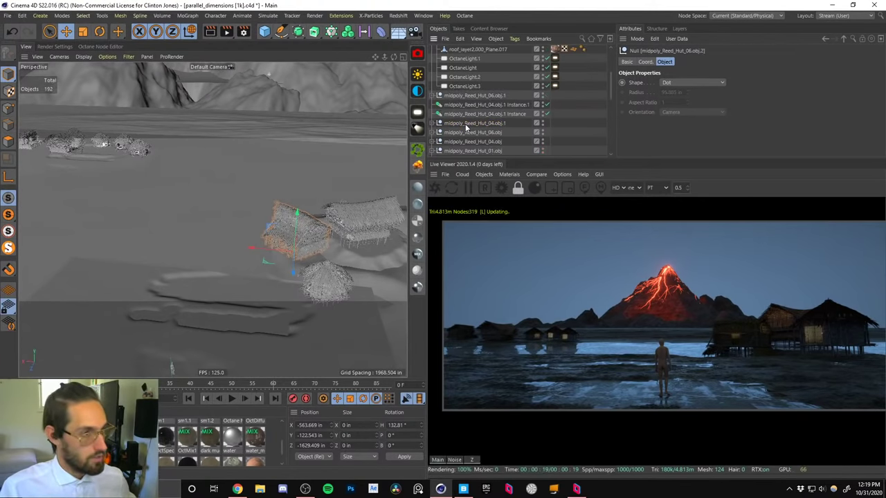
pyautogui.hotkey('ctrl', 'v')
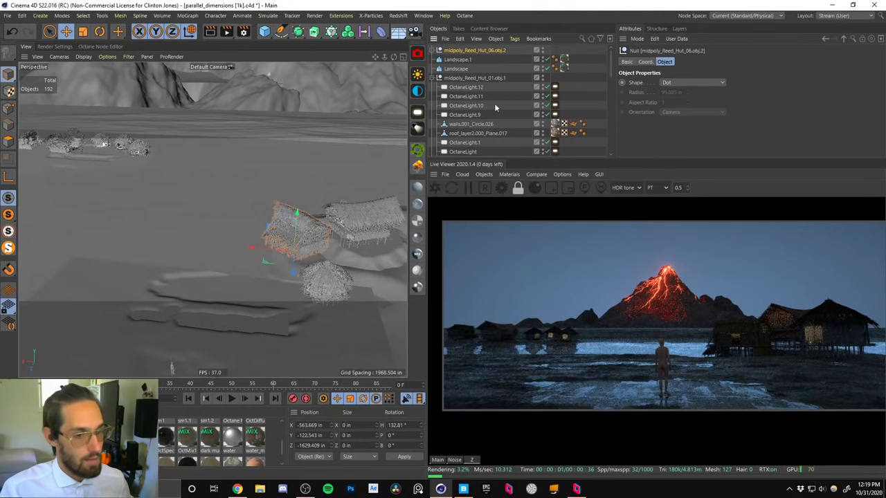
# Widen the viewport and activate the Transfer tool with the pasted hut midpoly_Reed_Hut_06.obj.2 selected.
pyautogui.keyDown('alt'); pyautogui.moveTo(238, 198); pyautogui.dragTo(385, 210); pyautogui.keyUp('alt')
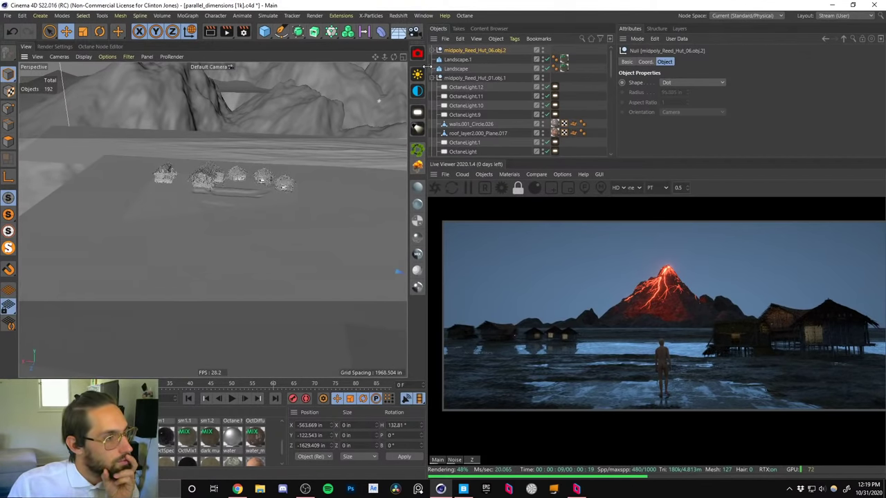
pyautogui.moveTo(427, 64); pyautogui.dragTo(546, 73)
pyautogui.hotkey('shift', 'c')
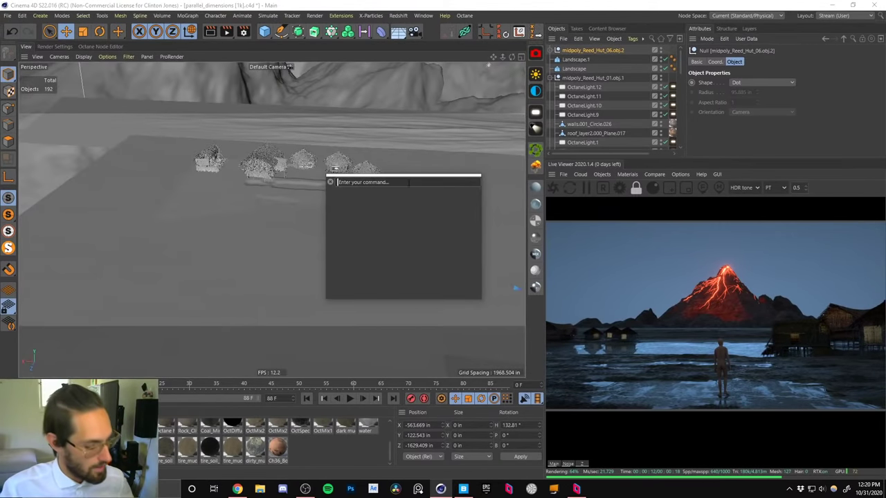
pyautogui.write('trans')
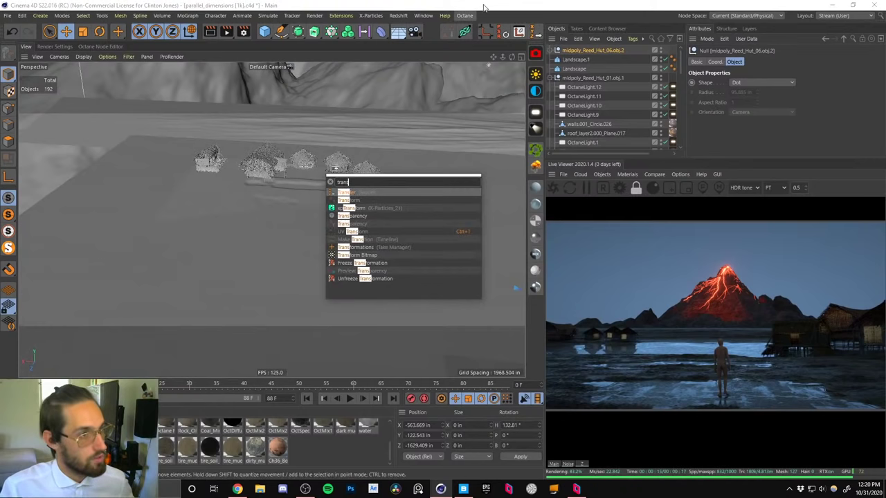
pyautogui.click(485, 5)
pyautogui.click(536, 32)
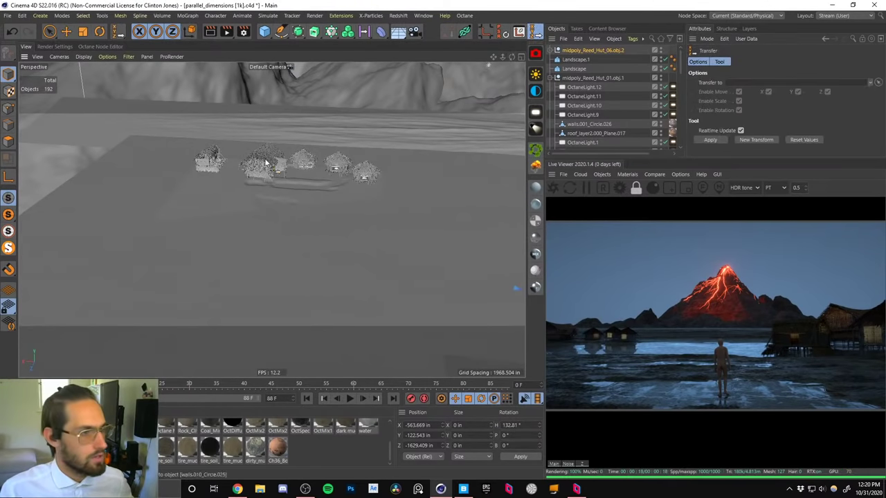
pyautogui.click(572, 51)
pyautogui.click(537, 31)
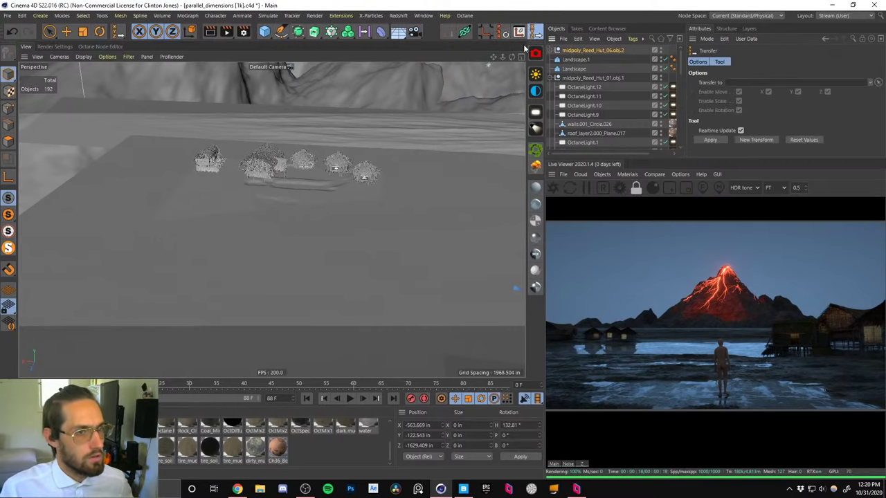
# Transfer the pasted hut midpoly_Reed_Hut_06.obj.2 onto the matching distant rectangular hut at about X 3290 in, Y 62 in, Z -3746 in.
pyautogui.scroll(5, 204, 177)
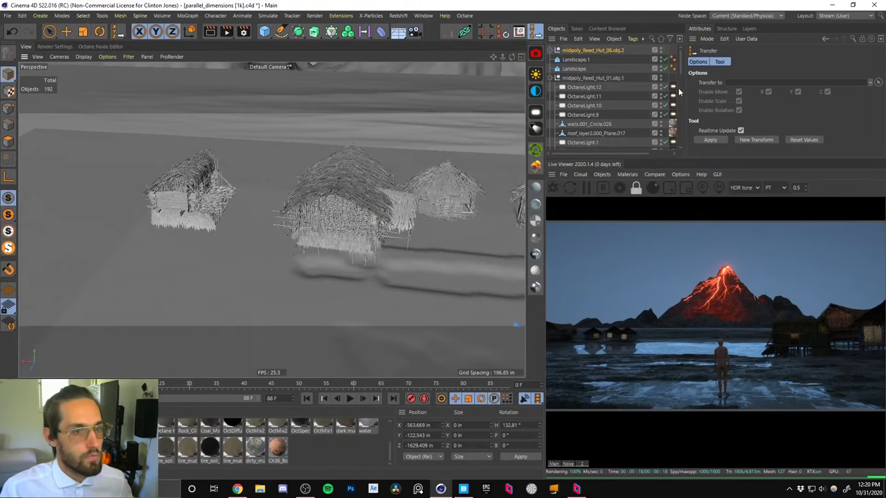
pyautogui.keyDown('alt'); pyautogui.moveTo(337, 263); pyautogui.dragTo(323, 360, button='right'); pyautogui.keyUp('alt')
pyautogui.keyDown('alt'); pyautogui.moveTo(460, 277); pyautogui.dragTo(334, 194, button='middle'); pyautogui.keyUp('alt')
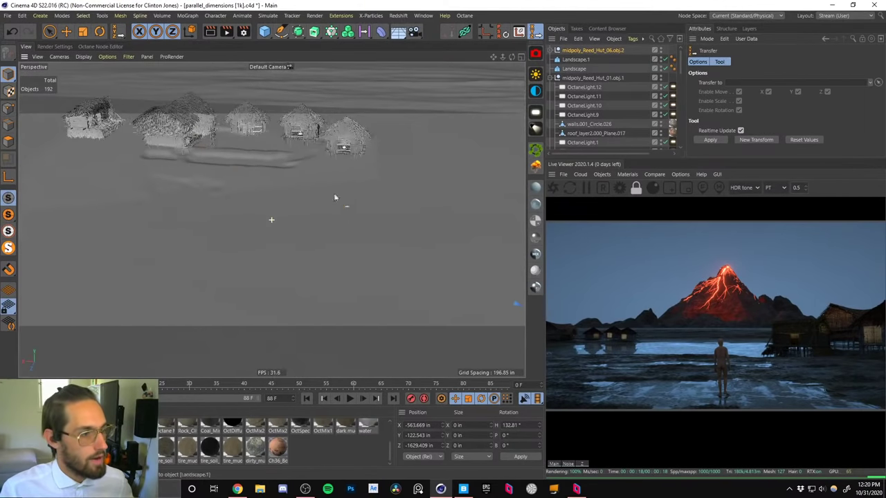
pyautogui.scroll(-6, 332, 263)
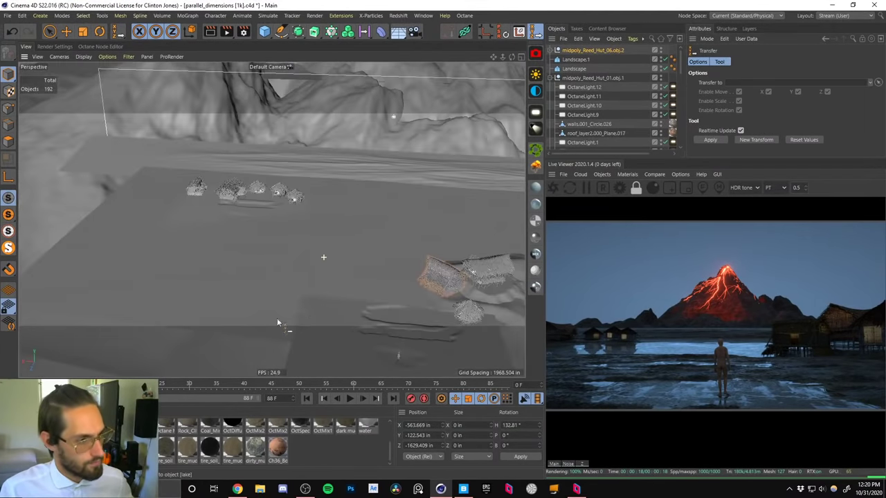
pyautogui.keyDown('alt'); pyautogui.moveTo(301, 210); pyautogui.dragTo(375, 201); pyautogui.keyUp('alt')
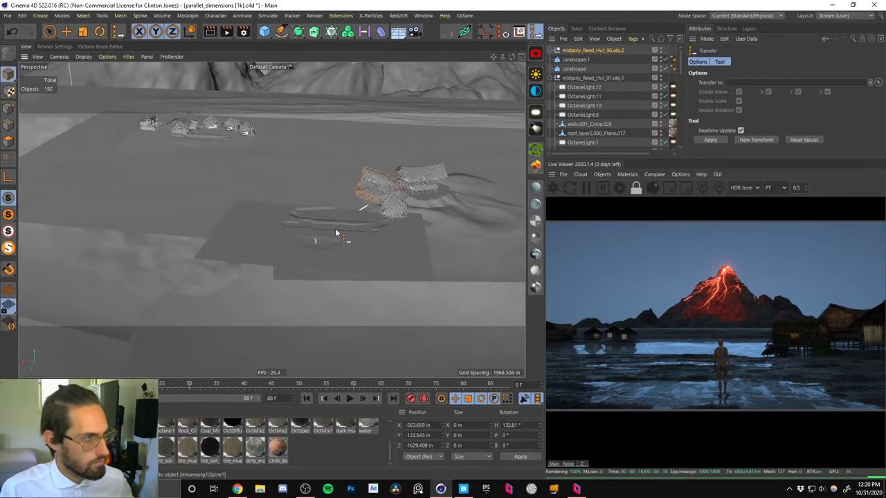
pyautogui.scroll(6, 334, 228)
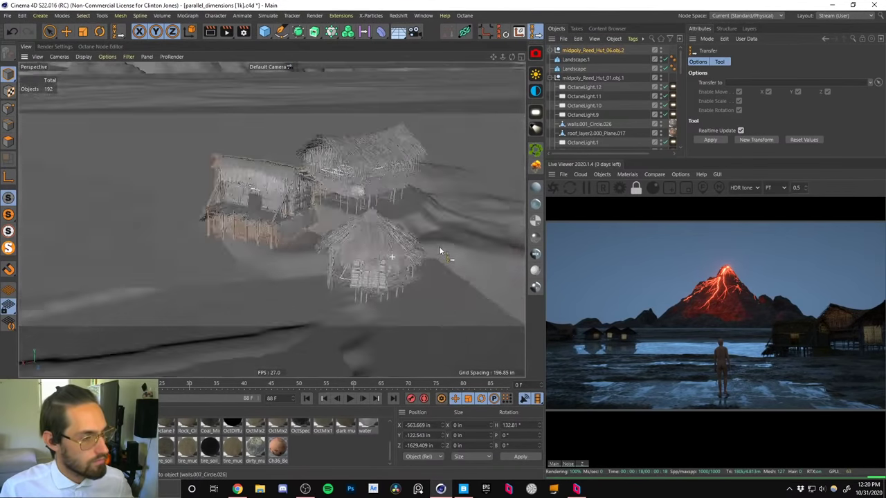
pyautogui.keyDown('alt'); pyautogui.moveTo(440, 251); pyautogui.dragTo(358, 286); pyautogui.keyUp('alt')
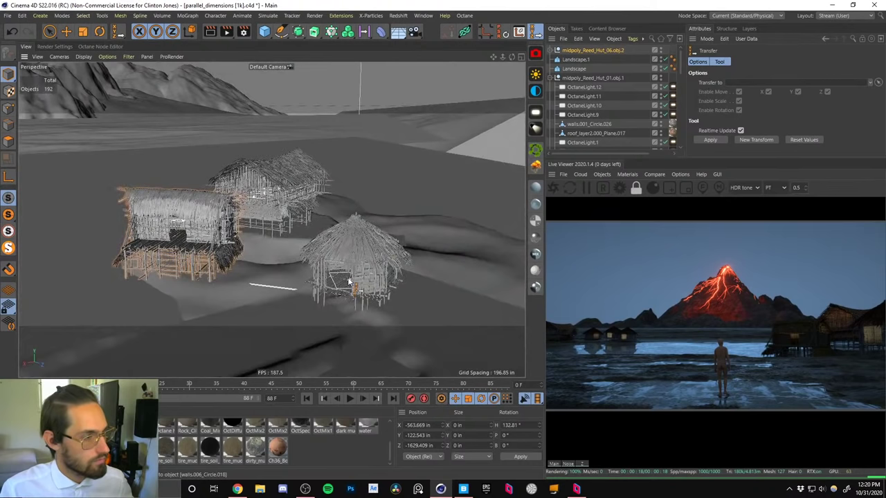
pyautogui.scroll(-6, 149, 310)
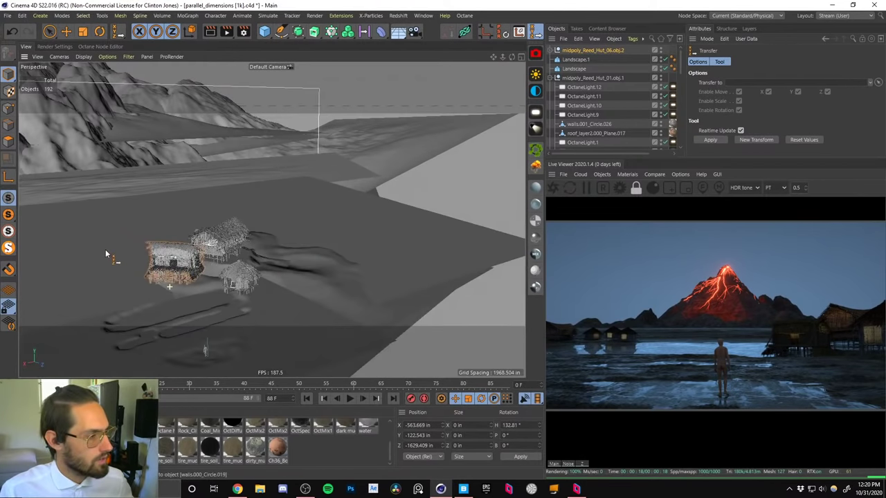
pyautogui.keyDown('alt'); pyautogui.moveTo(105, 254); pyautogui.dragTo(235, 199); pyautogui.keyUp('alt')
pyautogui.scroll(8, 94, 166)
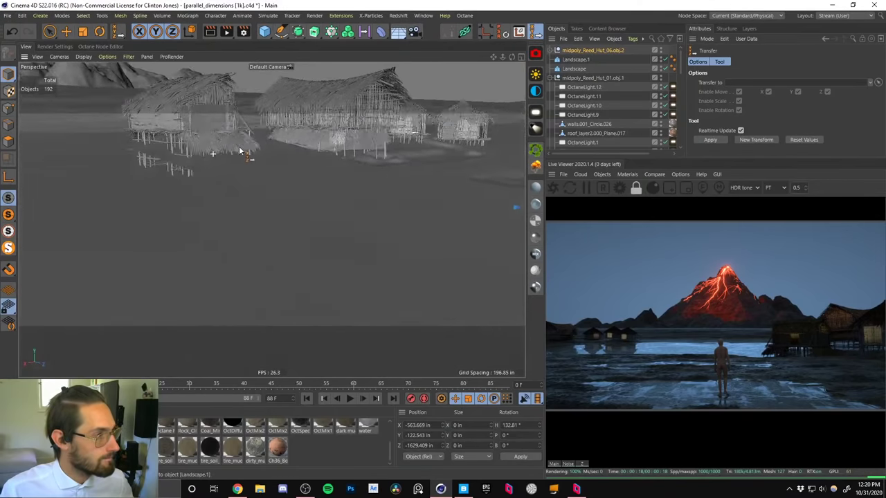
pyautogui.keyDown('alt'); pyautogui.moveTo(240, 150); pyautogui.dragTo(172, 167); pyautogui.keyUp('alt')
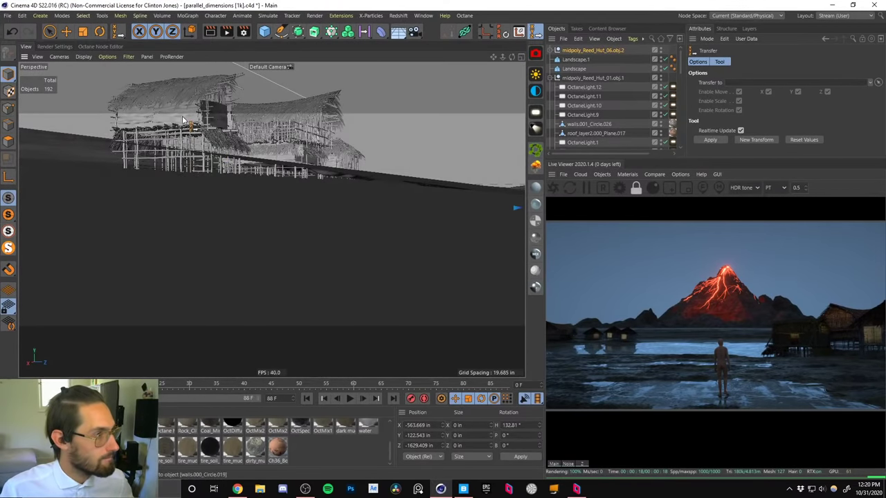
pyautogui.click(235, 151)
pyautogui.keyDown('alt'); pyautogui.moveTo(235, 151); pyautogui.dragTo(290, 155); pyautogui.keyUp('alt')
# Select the transferred hut midpoly_Reed_Hut_06.obj.2 and expand its hierarchy to show its child lights and meshes.
pyautogui.click(564, 60)
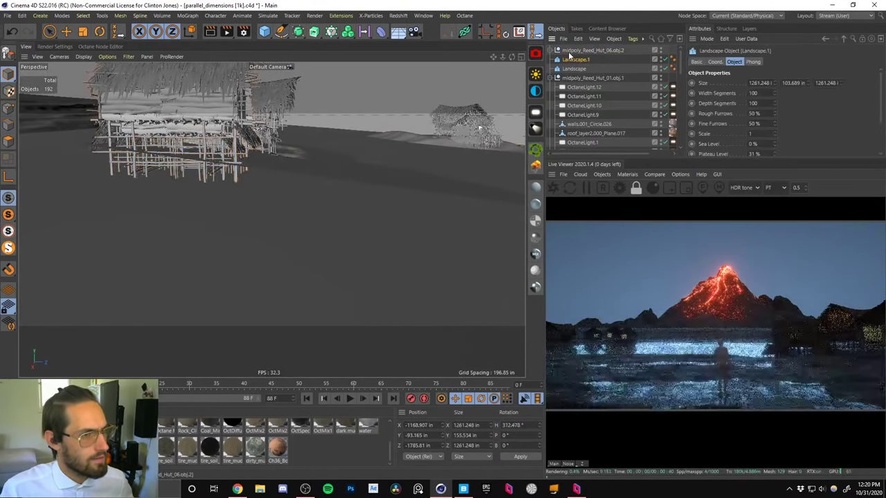
pyautogui.click(565, 52)
pyautogui.click(550, 50)
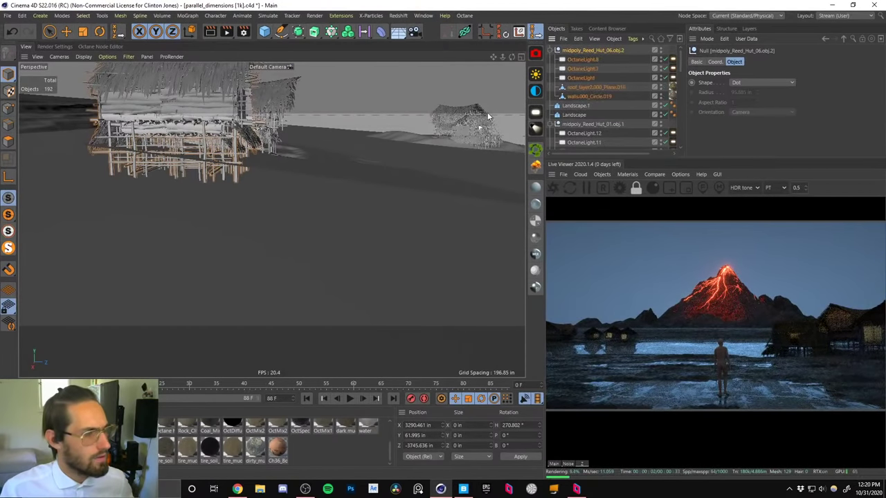
pyautogui.keyDown('alt'); pyautogui.moveTo(205, 155); pyautogui.dragTo(55, 180); pyautogui.keyUp('alt')
pyautogui.keyDown('alt'); pyautogui.moveTo(53, 183); pyautogui.dragTo(54, 168); pyautogui.keyUp('alt')
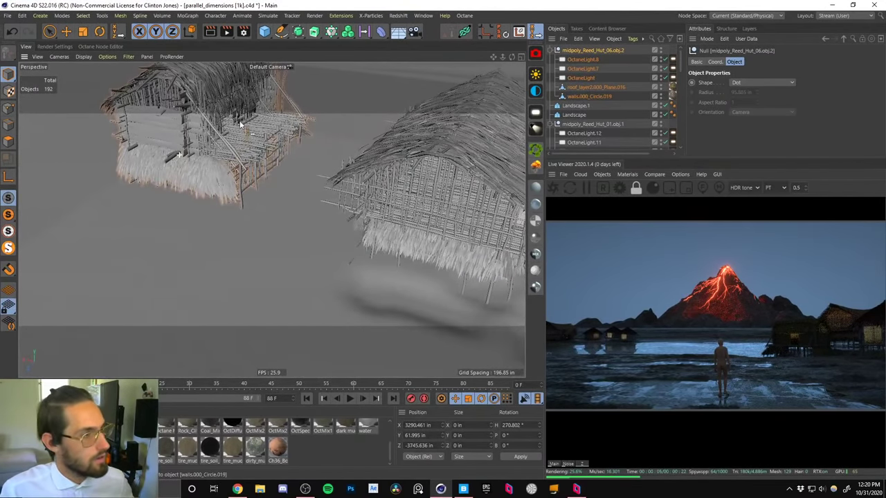
pyautogui.scroll(4, 241, 124)
# Delete the original unlit distant hut that overlaps the transferred hut midpoly_Reed_Hut_06.obj.2.
pyautogui.click(49, 32)
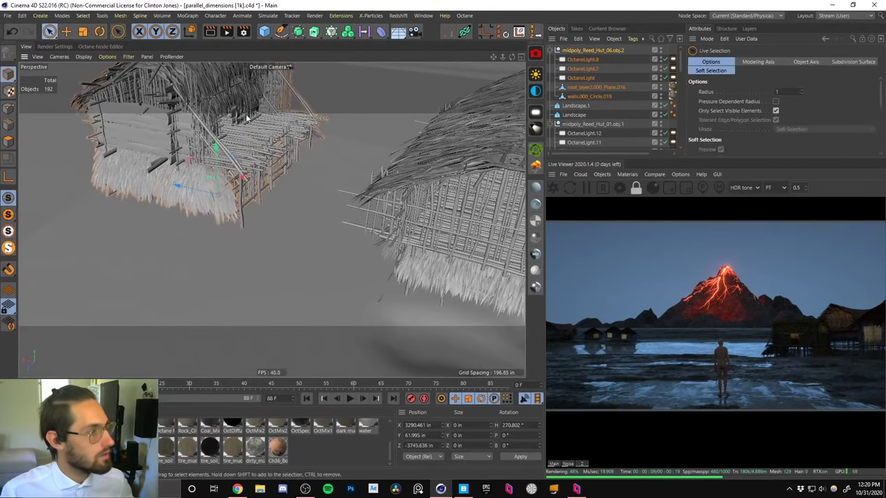
pyautogui.scroll(5, 272, 174)
pyautogui.keyDown('alt'); pyautogui.moveTo(272, 175); pyautogui.dragTo(253, 192); pyautogui.keyUp('alt')
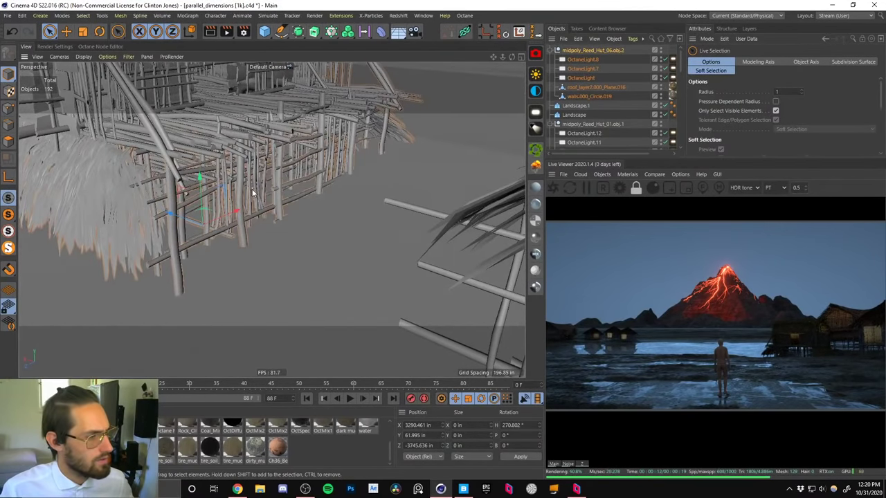
pyautogui.click(270, 197)
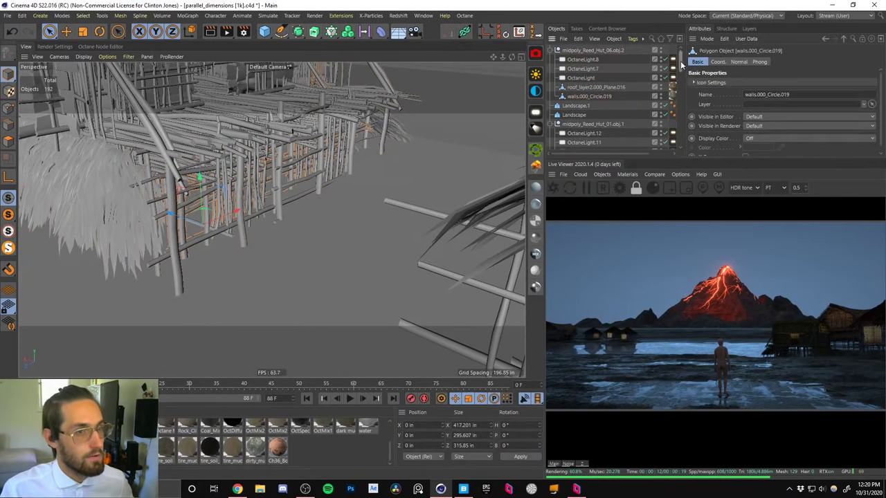
pyautogui.moveTo(680, 62); pyautogui.dragTo(685, 34)
pyautogui.click(588, 99)
pyautogui.press('Delete')
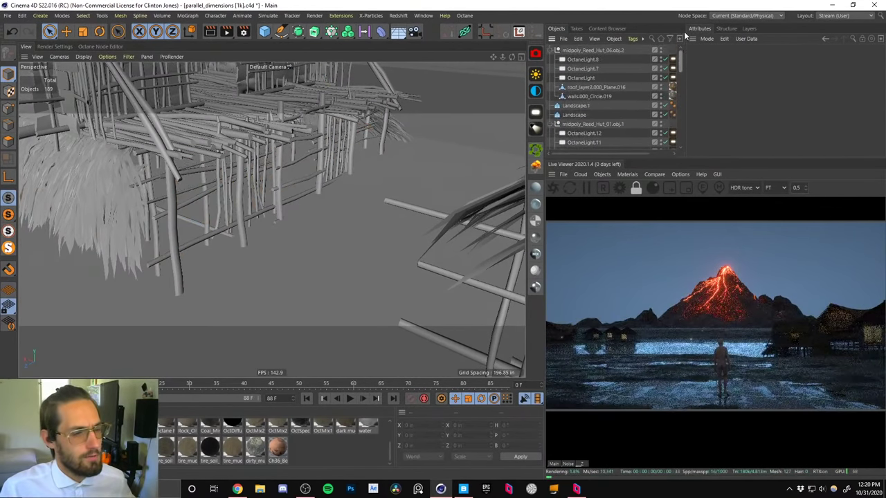
# Select the three Octane lights inside the transferred hut and enlarge the Live Viewer area.
pyautogui.click(584, 52)
pyautogui.keyDown('alt'); pyautogui.moveTo(229, 145); pyautogui.dragTo(235, 182); pyautogui.keyUp('alt')
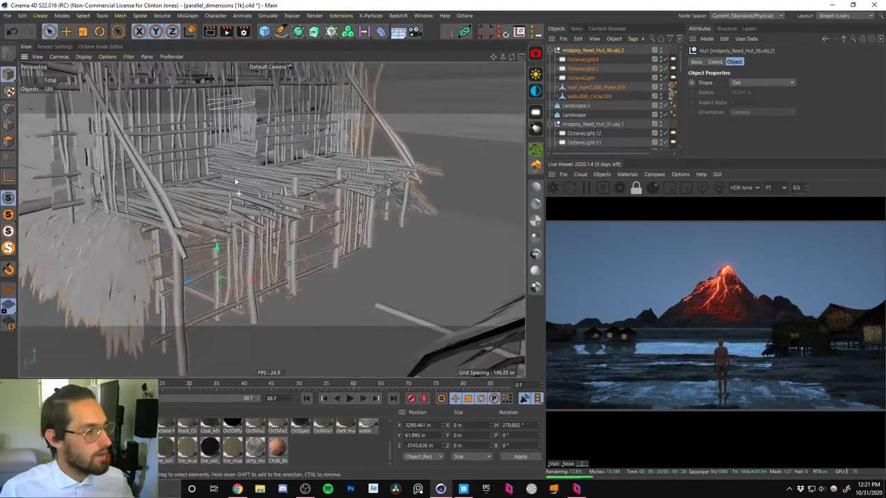
pyautogui.click(573, 78)
pyautogui.keyDown('shift'); pyautogui.click(579, 60); pyautogui.keyUp('shift')
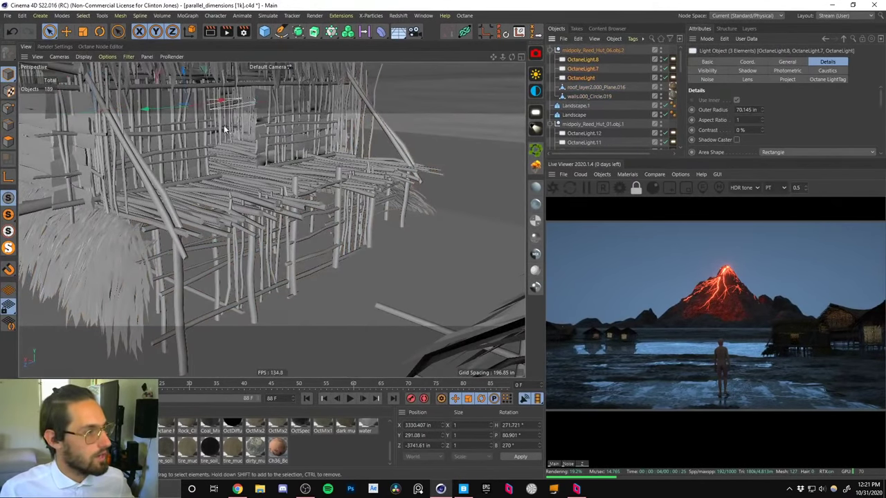
pyautogui.keyDown('alt'); pyautogui.moveTo(223, 124); pyautogui.dragTo(243, 176); pyautogui.keyUp('alt')
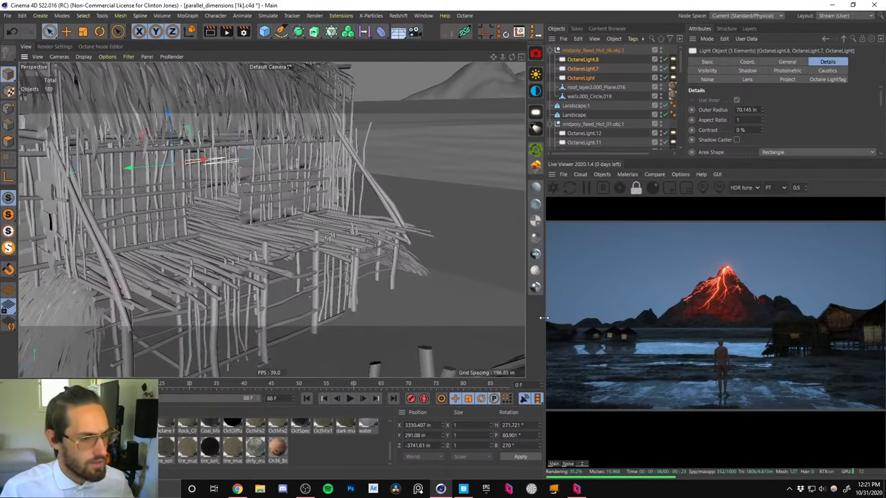
pyautogui.moveTo(544, 318); pyautogui.dragTo(408, 317)
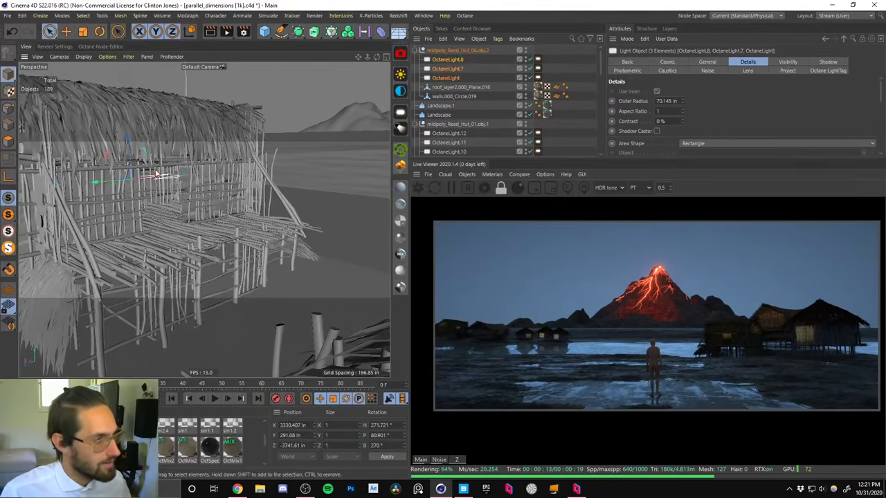
# Tilt the transferred hut's three lights to a pitch of about 87.6° and lower them to Y about 231 in.
pyautogui.keyDown('alt'); pyautogui.moveTo(157, 173); pyautogui.dragTo(235, 143); pyautogui.keyUp('alt')
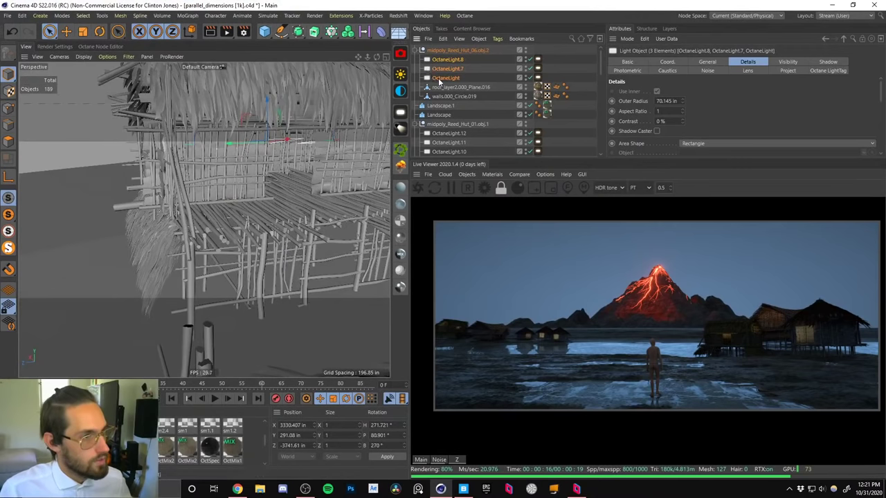
pyautogui.press('r')
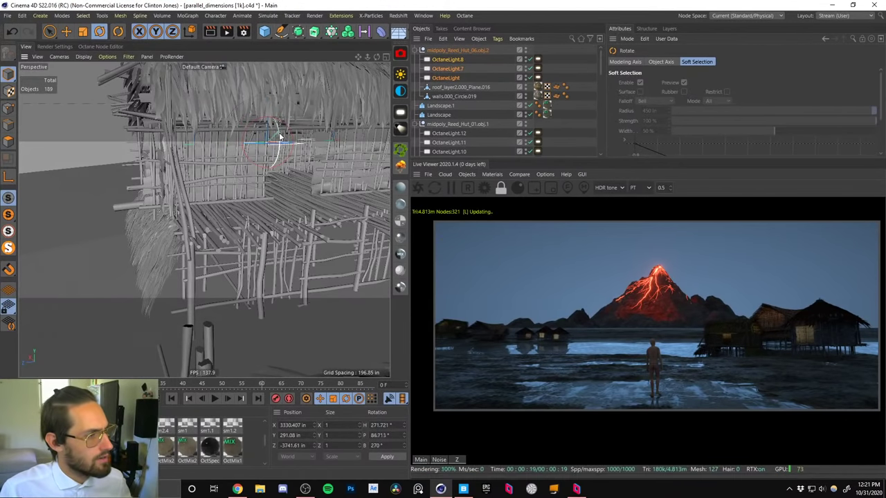
pyautogui.moveTo(278, 132)
pyautogui.mouseDown()
pyautogui.moveTo(288, 128)
pyautogui.moveTo(276, 114)
pyautogui.moveTo(269, 143)
pyautogui.mouseUp()
pyautogui.press('e')
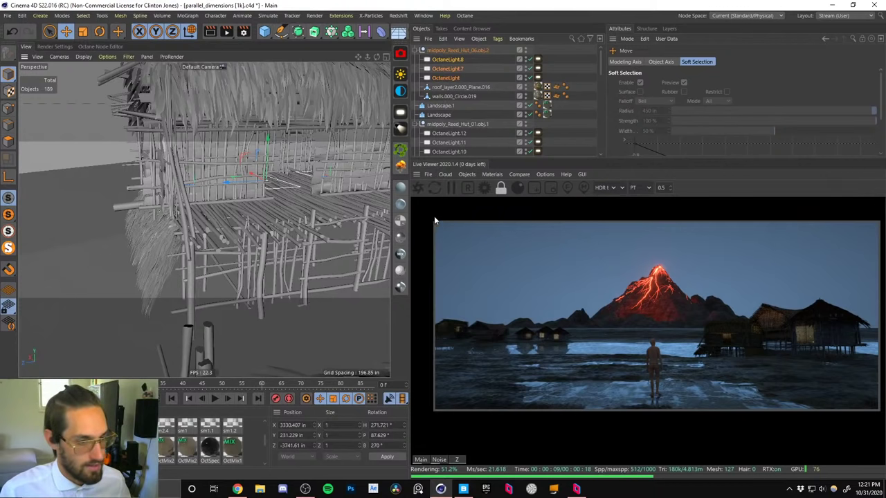
# Duplicate the three lights into the neighbouring distant rectangular hut at about X 2670 in, Y 204 in, Z -3763 in.
pyautogui.scroll(-8, 312, 179)
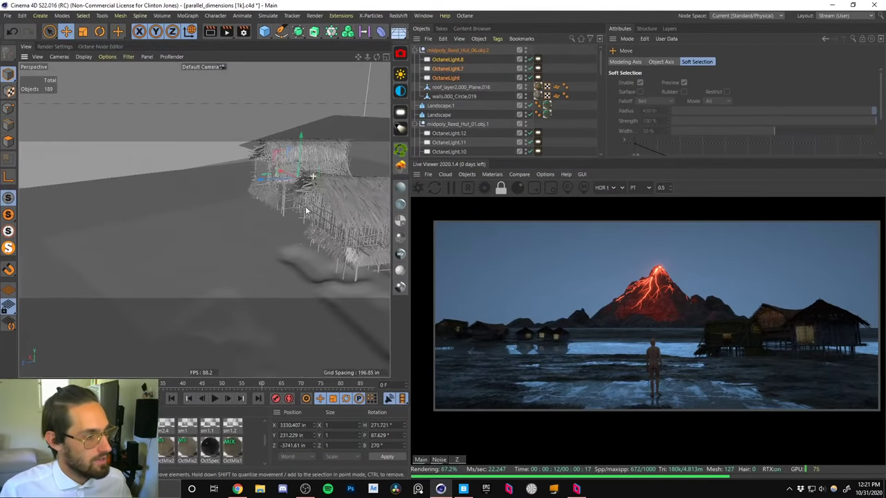
pyautogui.keyDown('alt'); pyautogui.moveTo(305, 207); pyautogui.dragTo(317, 243); pyautogui.keyUp('alt')
pyautogui.keyDown('alt'); pyautogui.moveTo(317, 244); pyautogui.dragTo(342, 249, button='middle'); pyautogui.keyUp('alt')
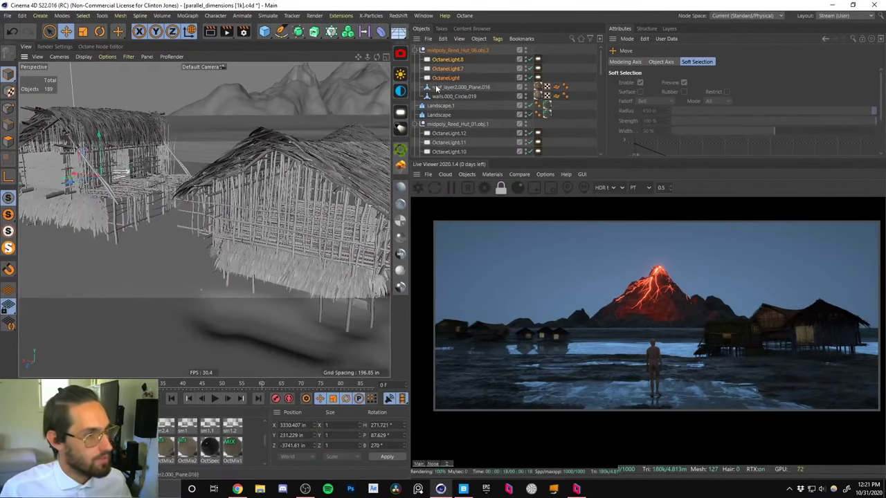
pyautogui.click(436, 86)
pyautogui.click(440, 76)
pyautogui.keyDown('shift'); pyautogui.click(442, 60); pyautogui.keyUp('shift')
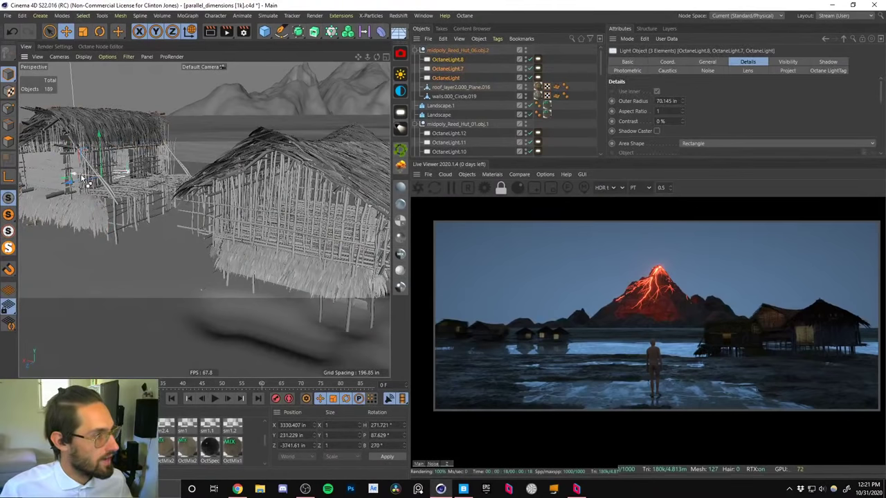
pyautogui.keyDown('ctrl'); pyautogui.moveTo(82, 185); pyautogui.dragTo(323, 179); pyautogui.keyUp('ctrl')
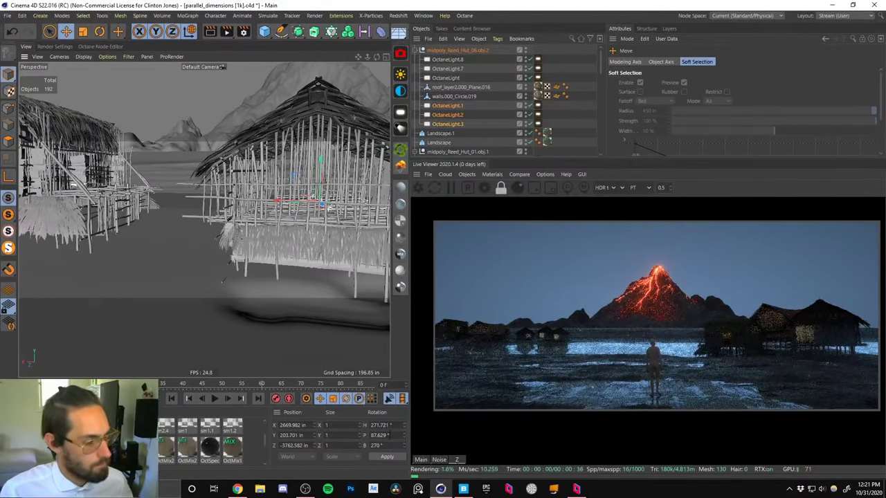
# Set the duplicated lights' pitch to 90°, rotate their bank to about 177°, and shift them to Z about -3712 in.
pyautogui.moveTo(388, 436); pyautogui.dragTo(333, 434)
pyautogui.write('90')
pyautogui.press('Return')
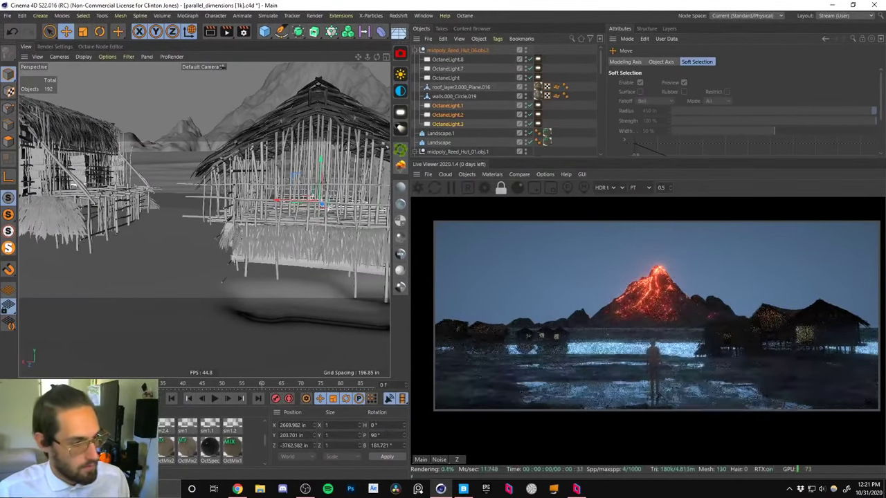
pyautogui.press('r')
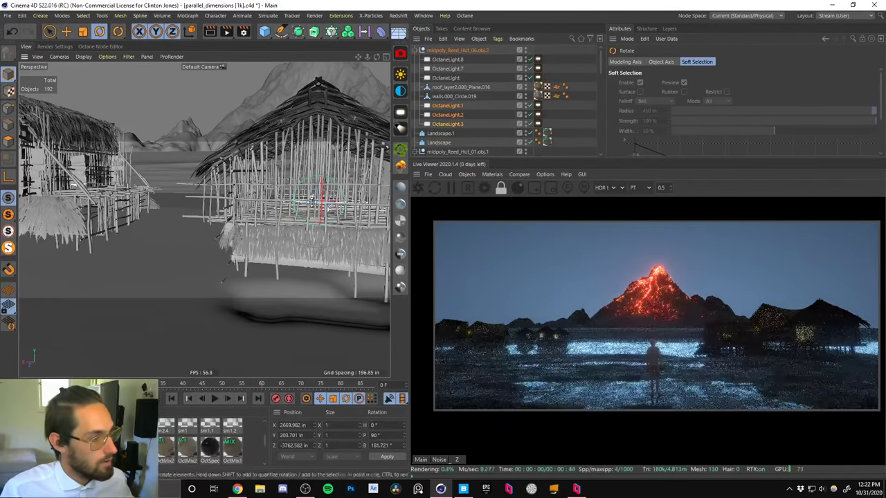
pyautogui.moveTo(309, 202); pyautogui.dragTo(275, 201)
pyautogui.press('e')
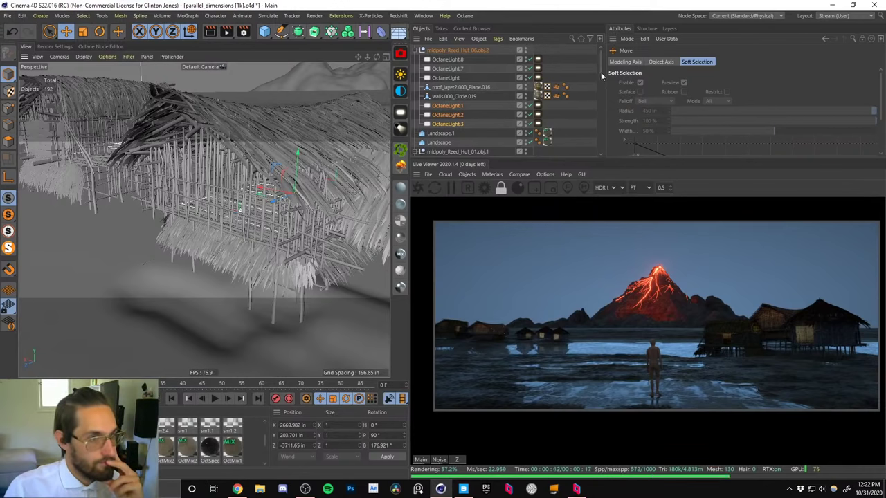
# Open the scene camera's Octane tag settings and switch the viewport to look through that camera.
pyautogui.moveTo(601, 72); pyautogui.dragTo(599, 147)
pyautogui.scroll(4, 585, 128)
pyautogui.click(539, 114)
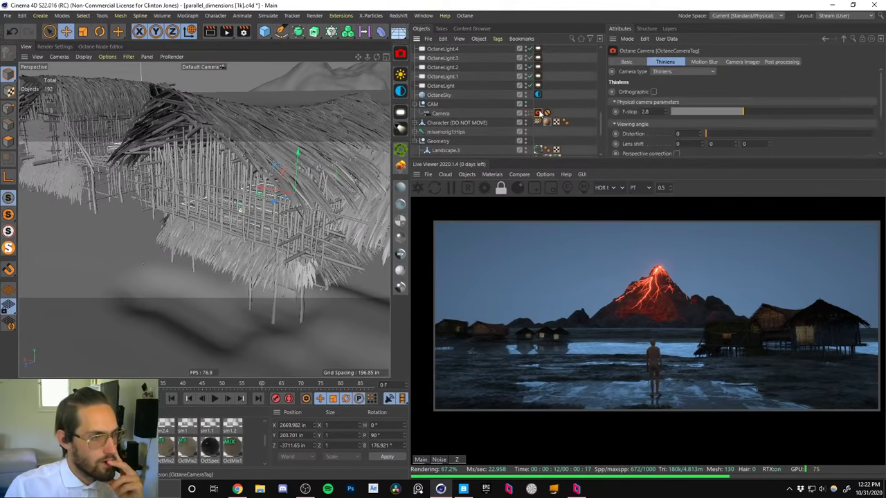
pyautogui.click(527, 113)
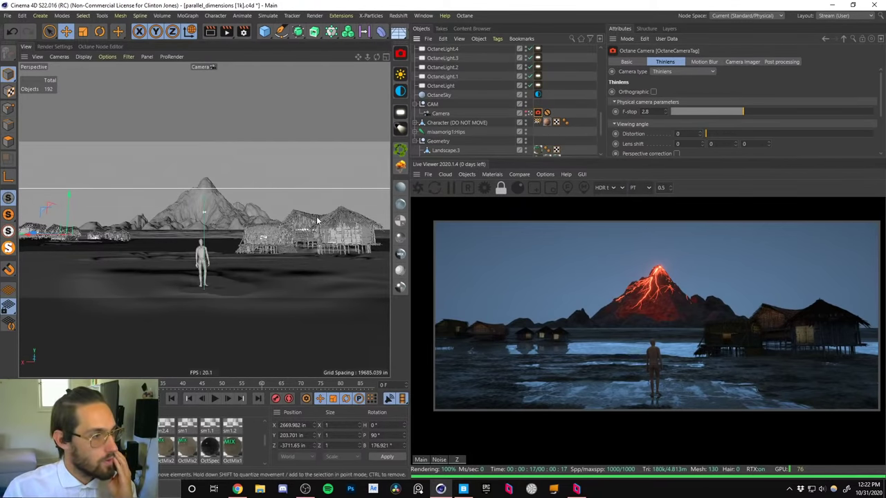
# Lower OctaneLight.7 in the near rectangular hut to Y about 173 in, and reopen the camera's Octane tag settings.
pyautogui.click(262, 237)
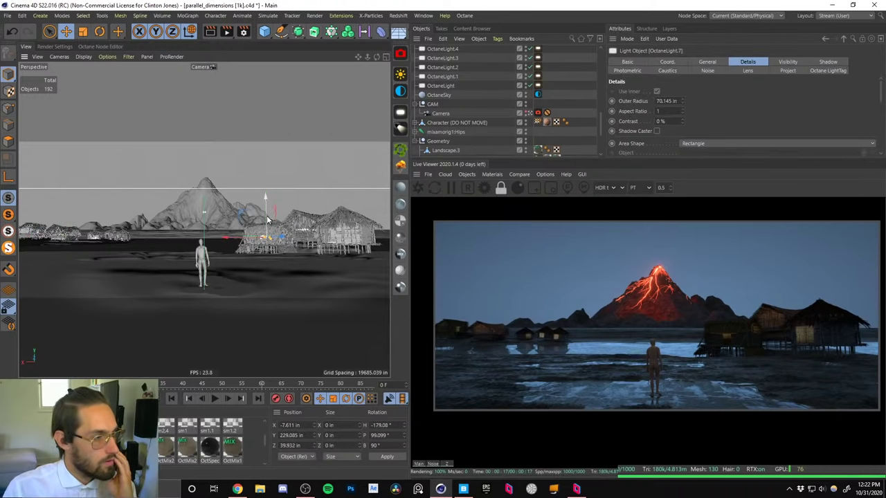
pyautogui.moveTo(266, 224); pyautogui.dragTo(265, 227)
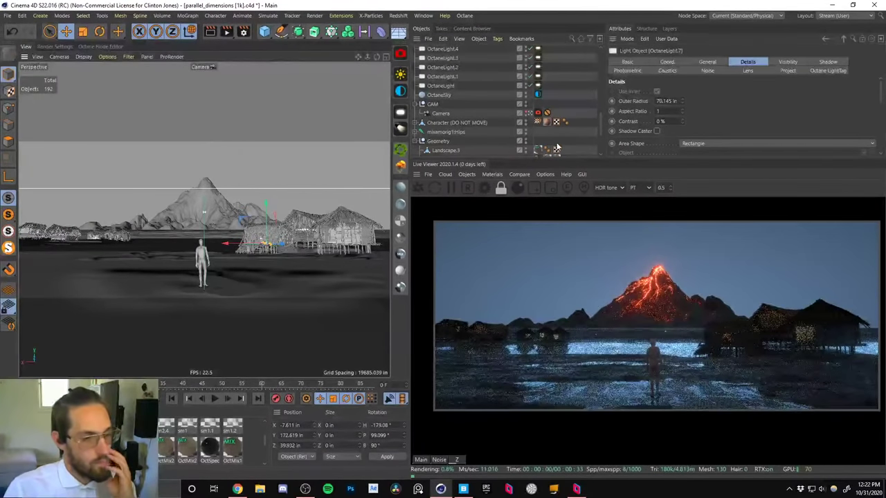
pyautogui.click(538, 112)
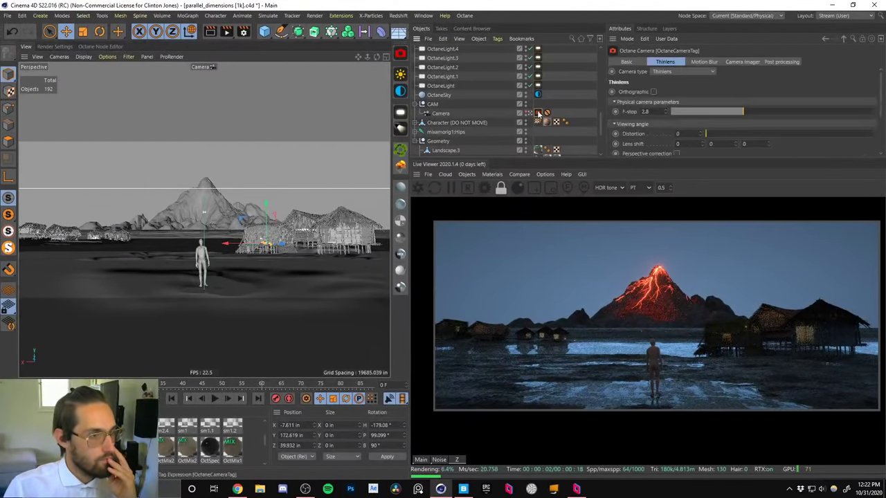
# In the scene camera's Octane imager settings, set highlight compression to about 0.36 and vignetting to about 0.42.
pyautogui.moveTo(879, 90); pyautogui.dragTo(882, 112)
pyautogui.click(742, 61)
pyautogui.moveTo(704, 92)
pyautogui.mouseDown()
pyautogui.moveTo(856, 97)
pyautogui.moveTo(701, 92)
pyautogui.mouseUp()
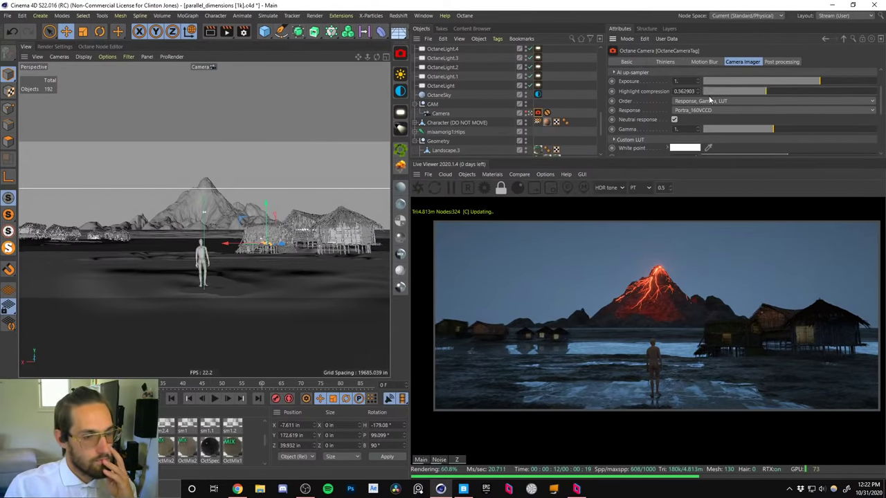
pyautogui.moveTo(880, 100); pyautogui.dragTo(881, 119)
pyautogui.moveTo(784, 104)
pyautogui.mouseDown()
pyautogui.moveTo(668, 108)
pyautogui.moveTo(774, 106)
pyautogui.mouseUp()
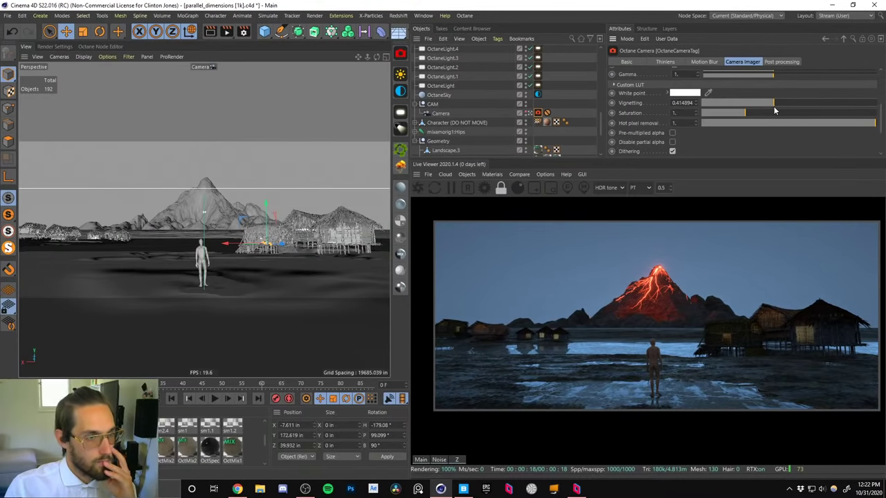
# Try the camera imager's saturation at 0 to judge the render in greyscale, and restore it to 1.
pyautogui.click(717, 114)
pyautogui.moveTo(717, 115); pyautogui.dragTo(658, 121)
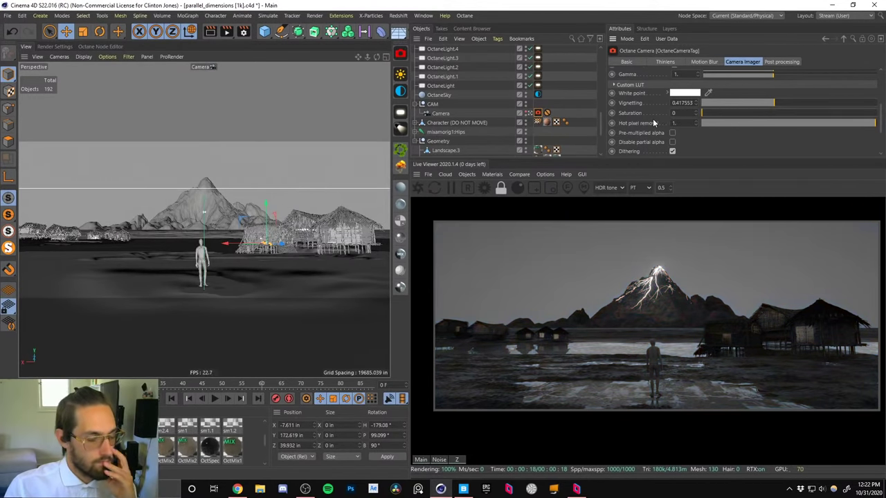
pyautogui.moveTo(681, 114); pyautogui.dragTo(649, 118)
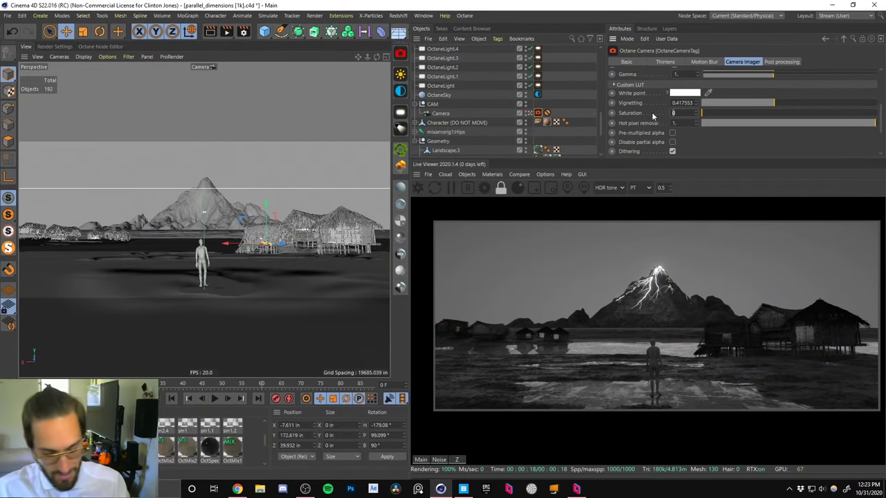
pyautogui.click(648, 124)
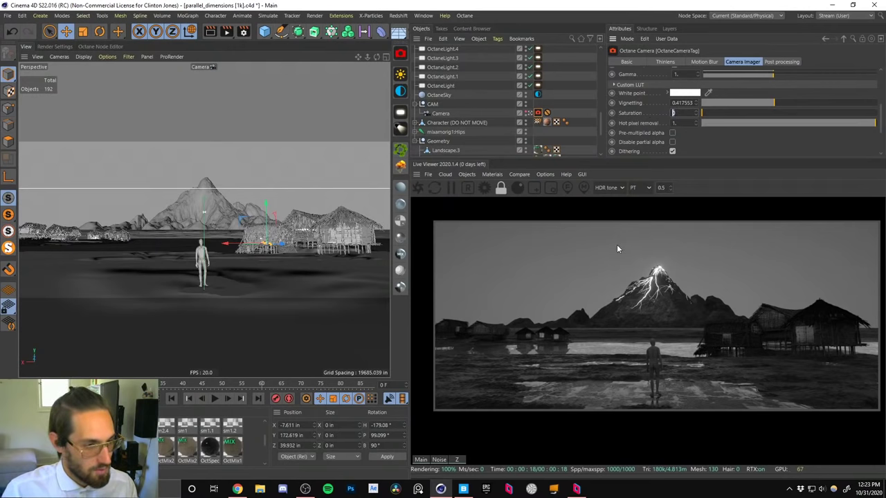
pyautogui.write('1')
pyautogui.press('Return')
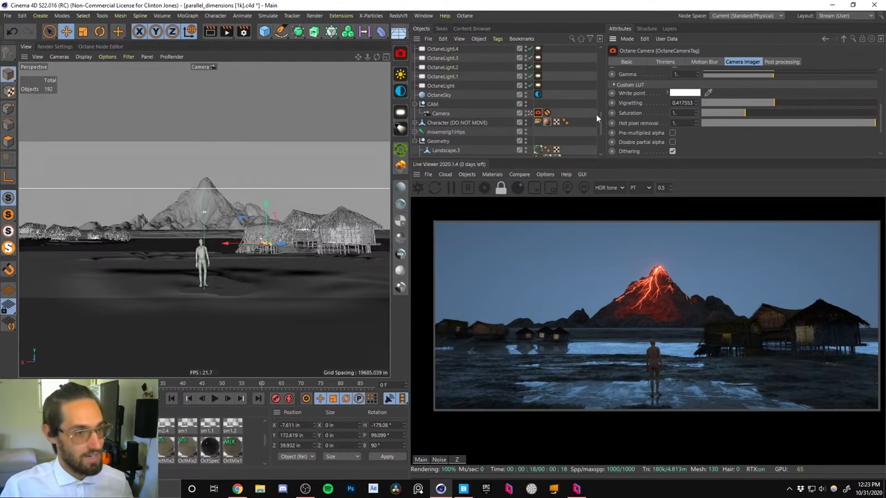
# Turn on the smoke cards group under Geometry in the render.
pyautogui.moveTo(599, 114); pyautogui.dragTo(601, 138)
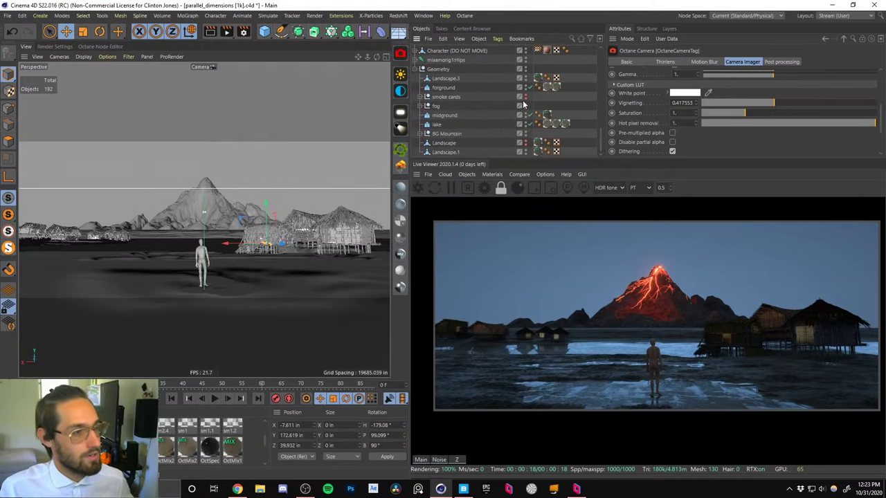
pyautogui.click(524, 104)
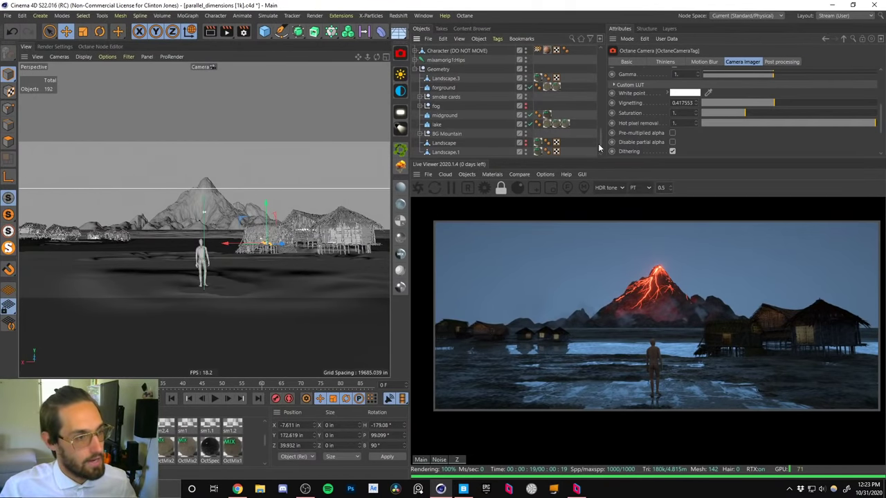
# Expand the fog group, try it turned on in the render, and turn it off again.
pyautogui.click(419, 105)
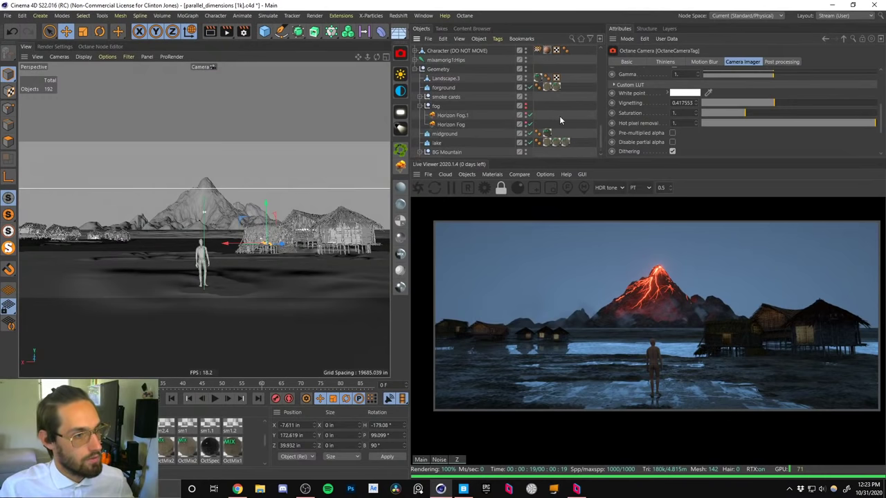
pyautogui.keyDown('alt'); pyautogui.click(526, 105); pyautogui.keyUp('alt')
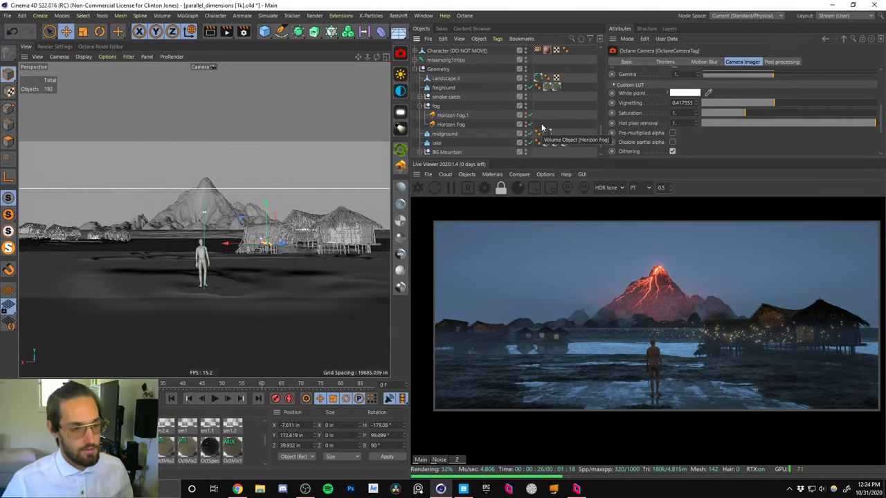
pyautogui.scroll(2, 263, 445)
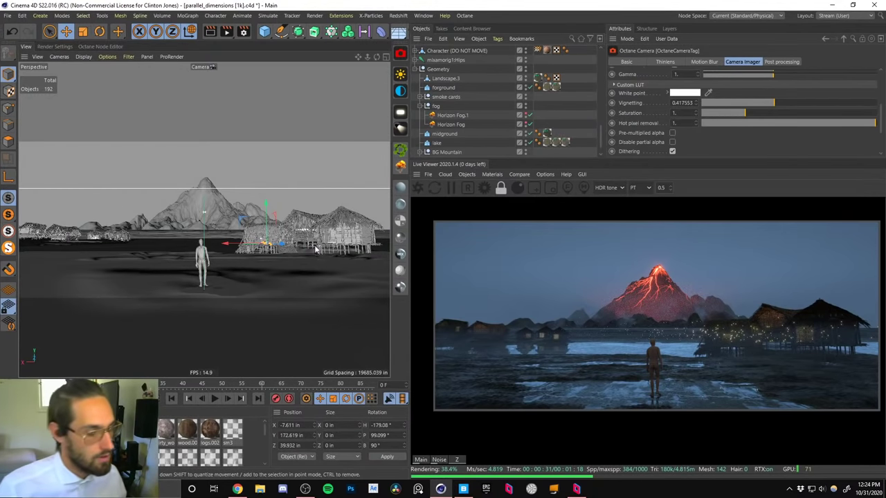
pyautogui.click(525, 109)
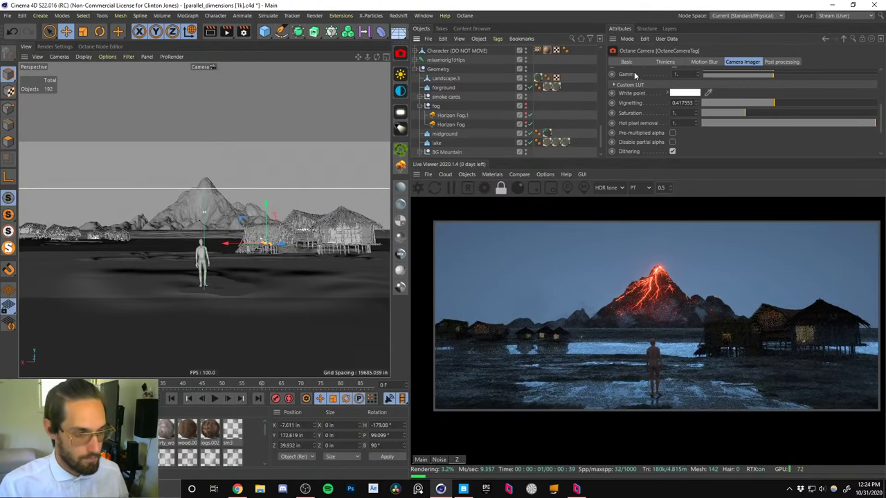
# Connect to the remote computer through Parsec, minimise Quixel Bridge, and bring up the Untitled 2 document in Cinema 4D R20.
pyautogui.click(577, 489)
pyautogui.click(456, 197)
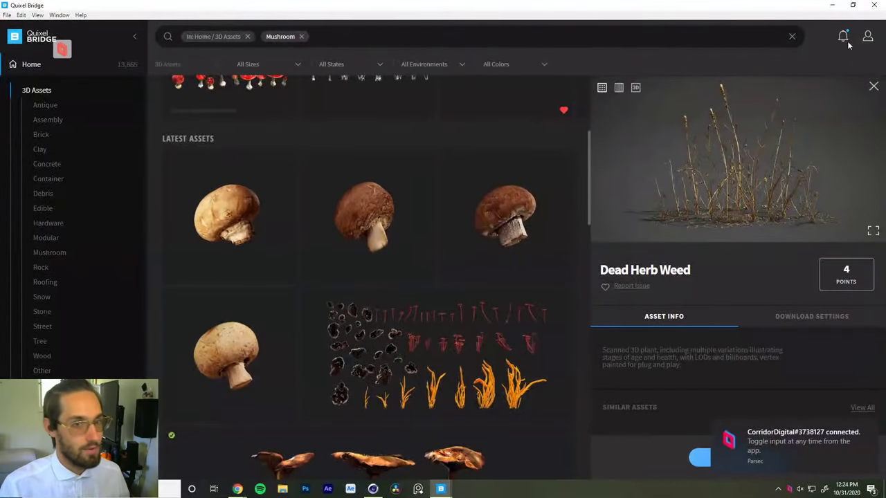
pyautogui.click(829, 7)
pyautogui.click(373, 489)
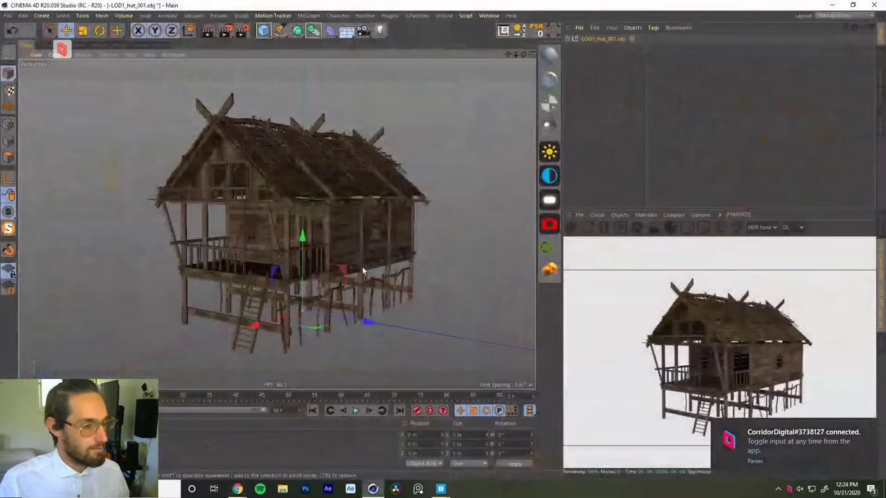
pyautogui.click(577, 92)
pyautogui.hotkey('ctrl', 'Tab')
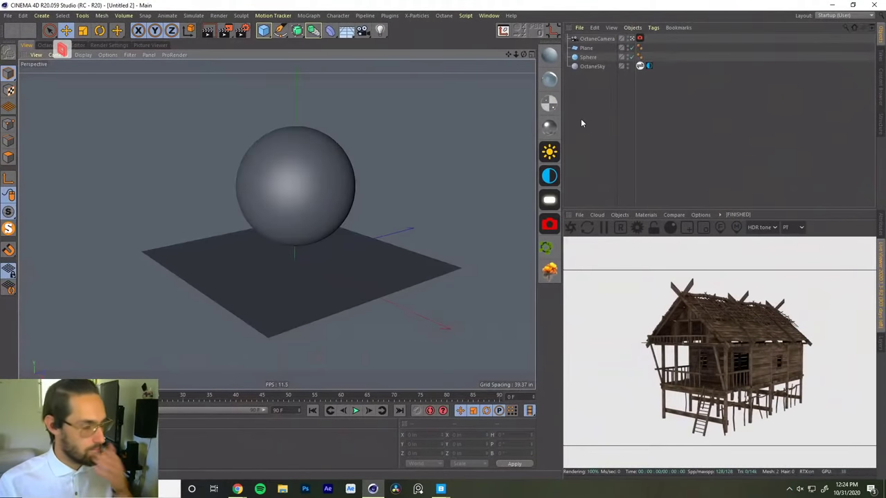
# Delete the sphere and stretch the ground plane along X to about 410.5 in.
pyautogui.click(306, 212)
pyautogui.press('Delete')
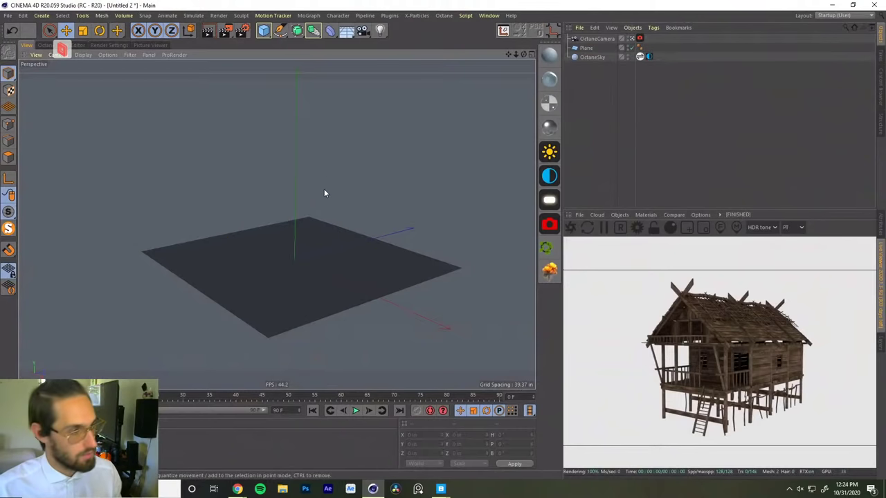
pyautogui.click(340, 262)
pyautogui.scroll(-4, 338, 262)
pyautogui.keyDown('alt'); pyautogui.moveTo(336, 262); pyautogui.dragTo(521, 314); pyautogui.keyUp('alt')
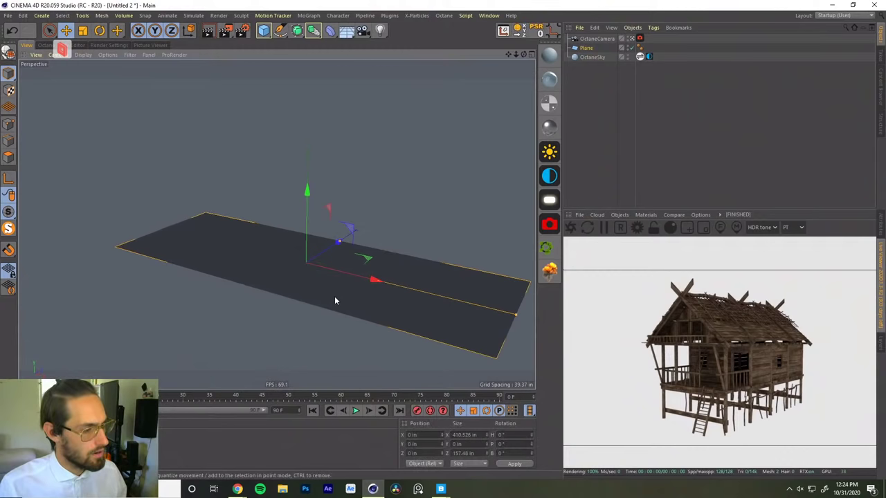
pyautogui.scroll(-2, 334, 299)
pyautogui.keyDown('alt'); pyautogui.moveTo(335, 300); pyautogui.dragTo(337, 308); pyautogui.keyUp('alt')
# Rotate the plane to a 90° pitch so that it stands upright.
pyautogui.press('r')
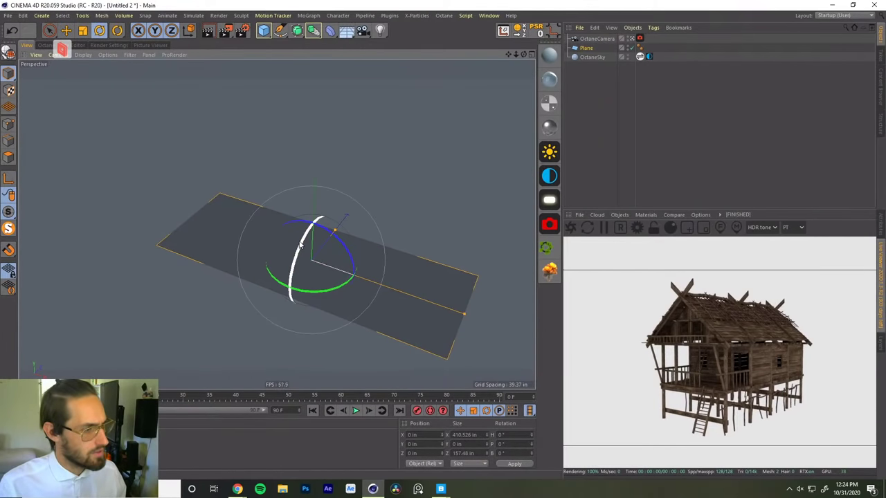
pyautogui.moveTo(302, 247); pyautogui.dragTo(278, 338)
pyautogui.press('e')
pyautogui.keyDown('alt'); pyautogui.moveTo(323, 277); pyautogui.dragTo(343, 234); pyautogui.keyUp('alt')
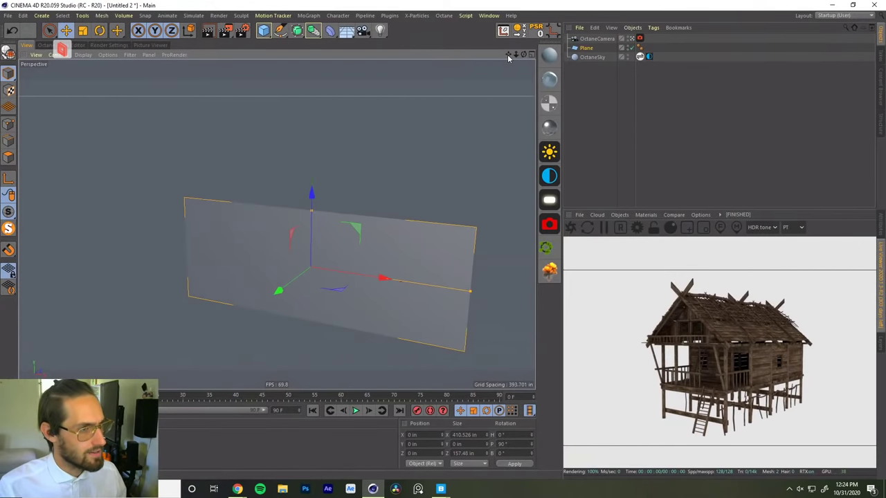
pyautogui.moveTo(508, 55); pyautogui.dragTo(478, 4)
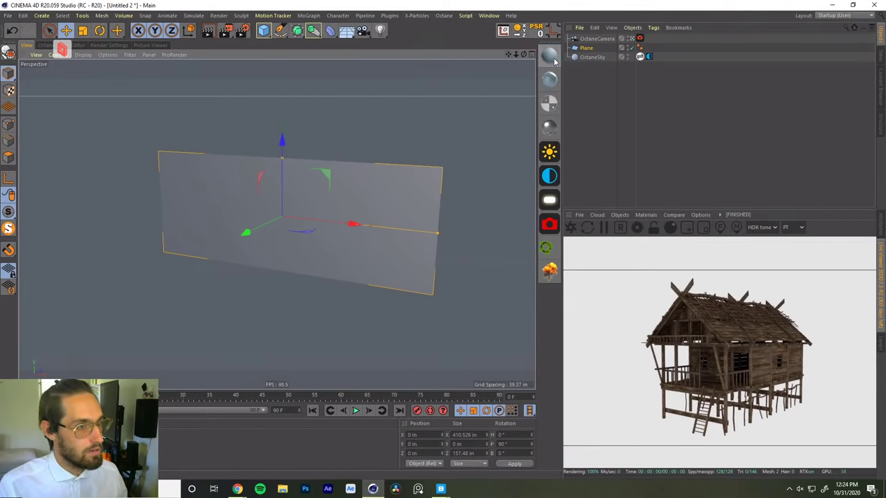
# Create an Octane diffuse material and apply it to the upright plane.
pyautogui.hotkey('shift', 'c')
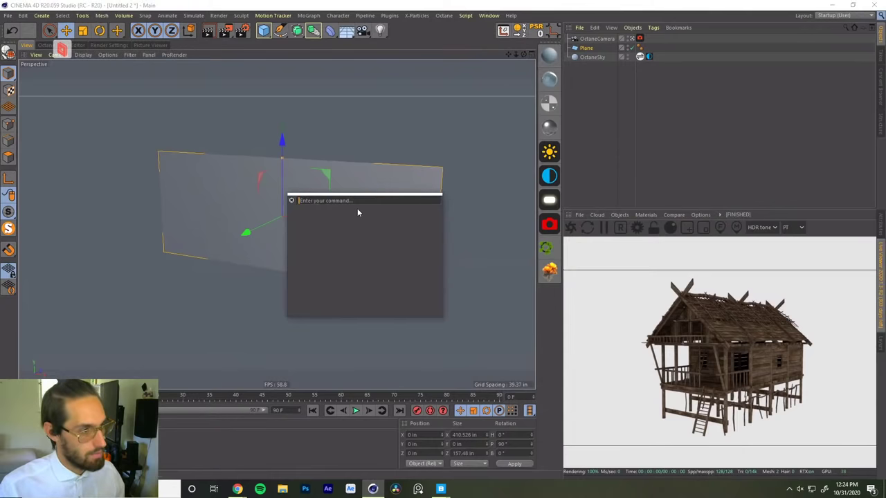
pyautogui.write('oct')
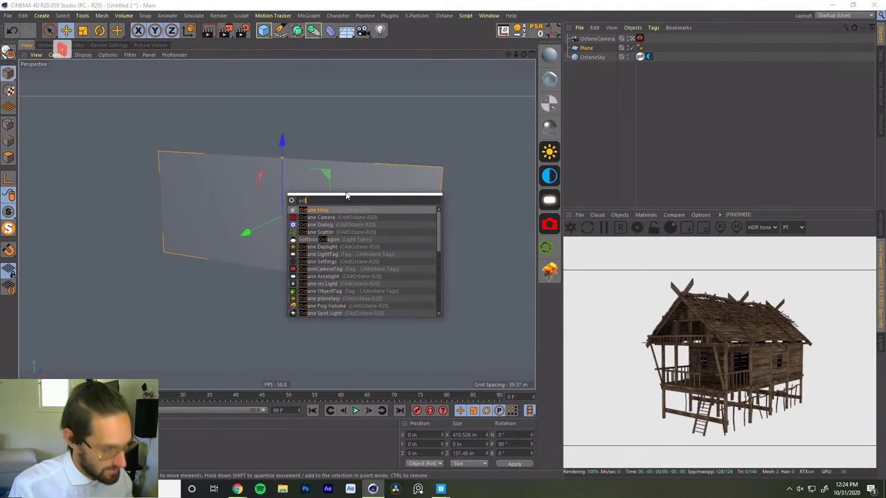
pyautogui.write('ane d')
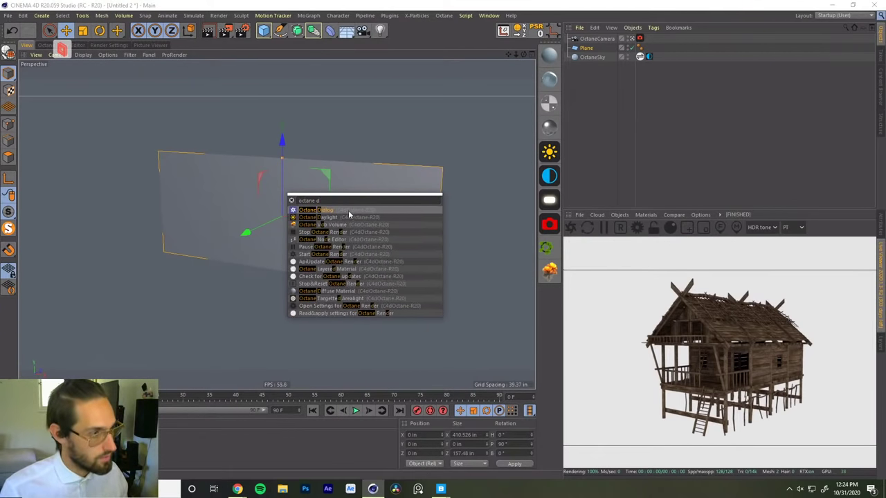
pyautogui.click(330, 292)
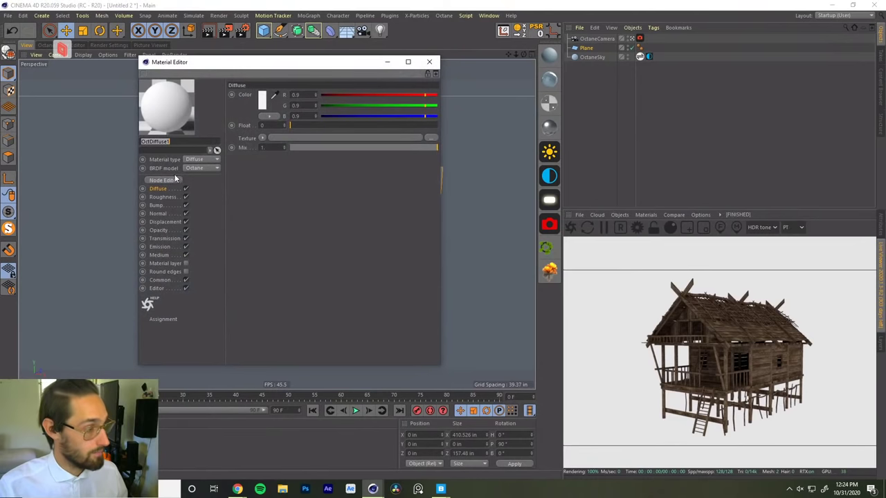
pyautogui.moveTo(330, 72); pyautogui.dragTo(630, 144)
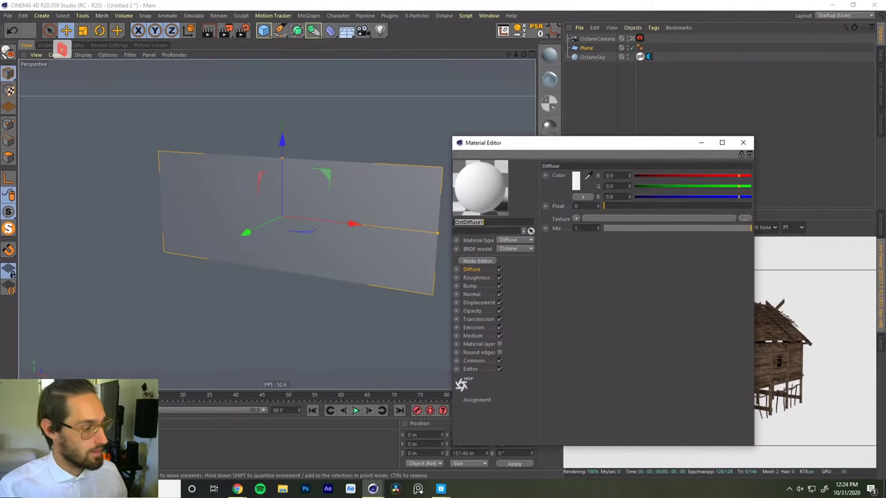
pyautogui.moveTo(281, 228); pyautogui.dragTo(281, 230)
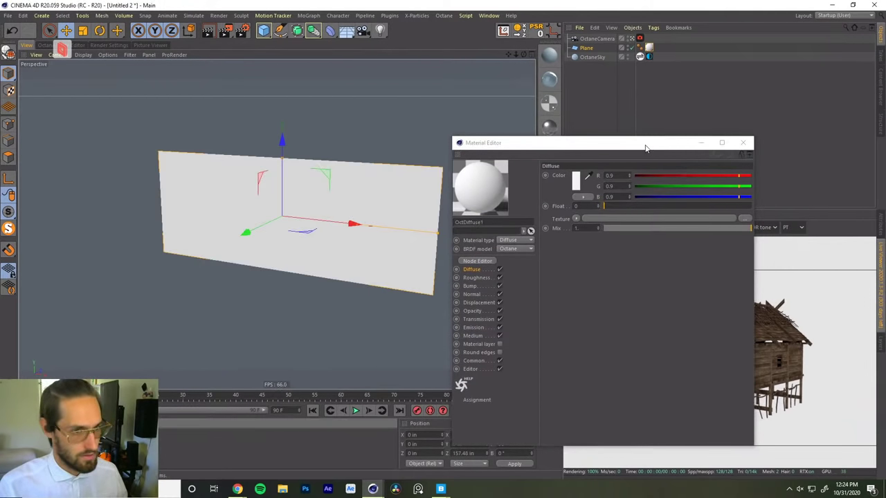
# Close the material editor and start the Octane live render of the plane.
pyautogui.moveTo(644, 144); pyautogui.dragTo(558, 126)
pyautogui.click(657, 125)
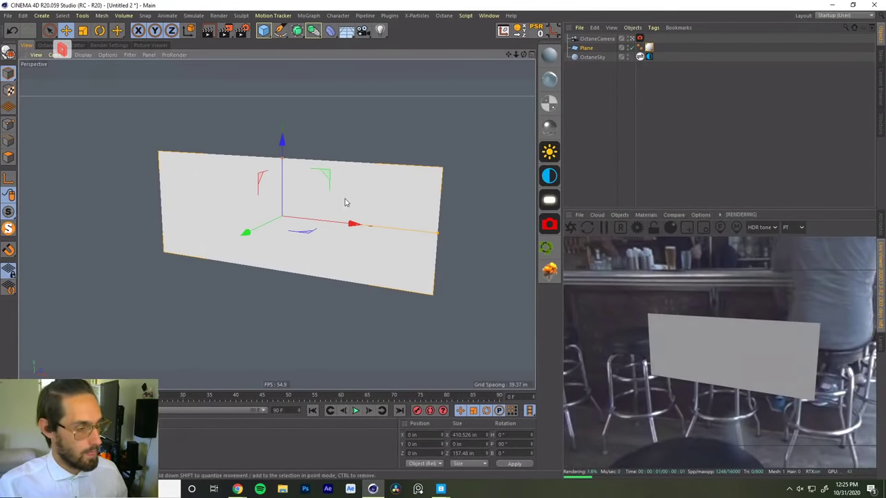
pyautogui.keyDown('alt'); pyautogui.moveTo(346, 201); pyautogui.dragTo(419, 180, button='right'); pyautogui.keyUp('alt')
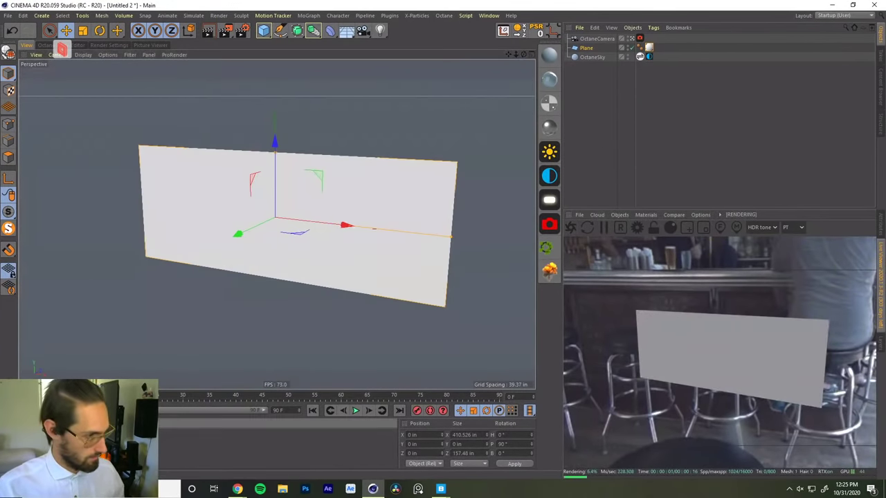
# Open the plane's diffuse material in the Octane node editor and reposition its node to make room for inputs.
pyautogui.doubleClick(25, 447)
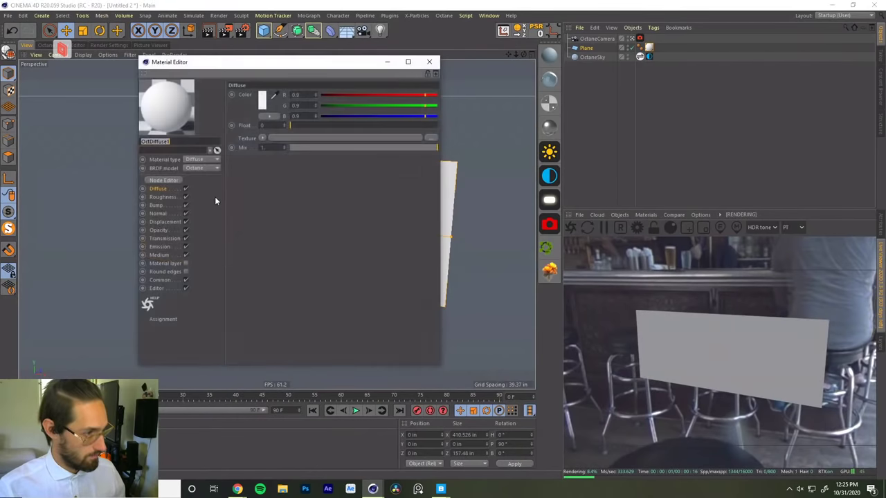
pyautogui.click(170, 180)
pyautogui.click(429, 63)
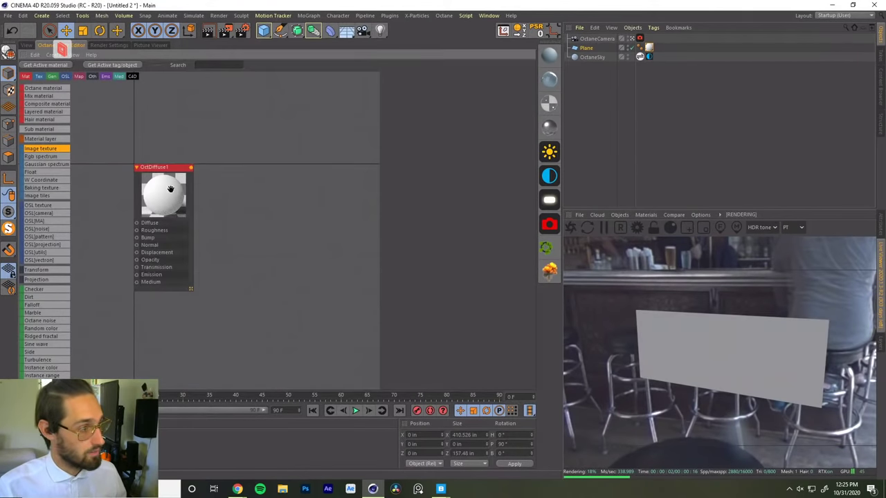
pyautogui.moveTo(170, 189); pyautogui.dragTo(305, 156)
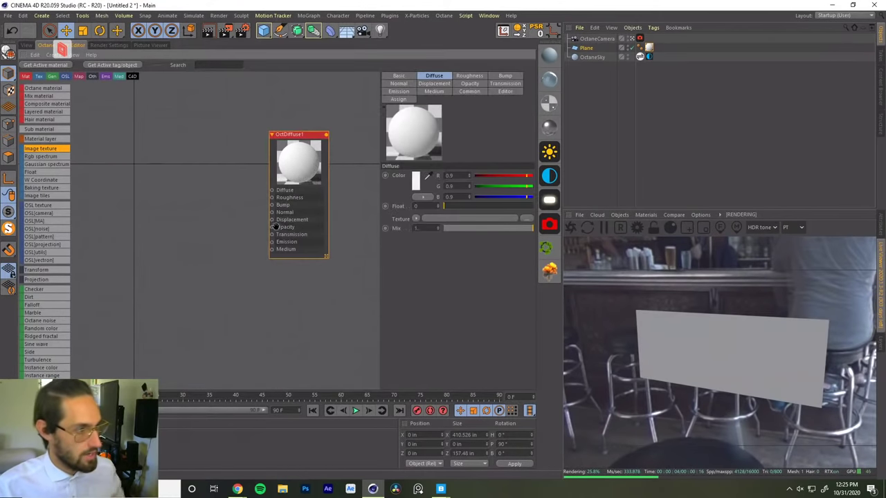
# Add a Gradient node connected to the diffuse material's Opacity input.
pyautogui.moveTo(275, 227); pyautogui.dragTo(215, 239)
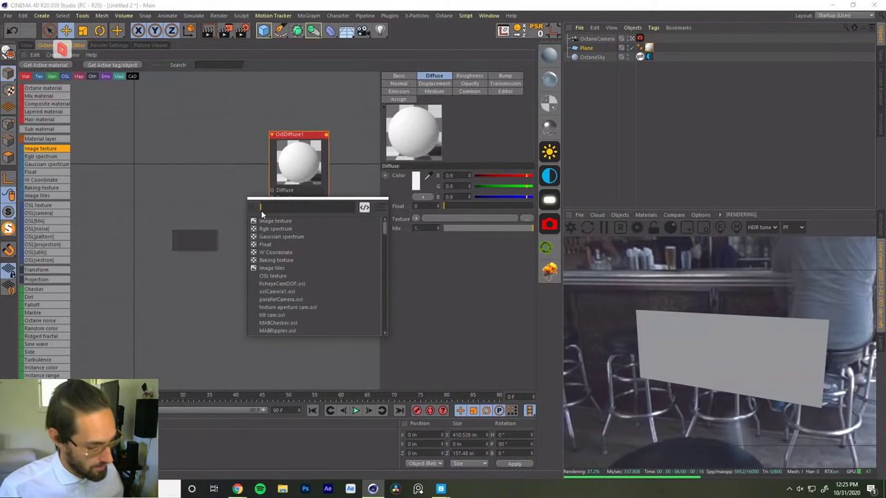
pyautogui.write('gradi')
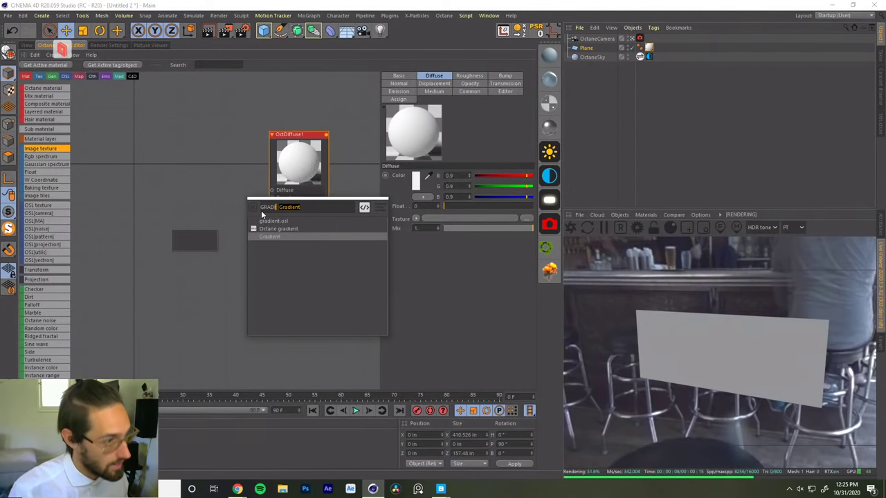
pyautogui.press('Return')
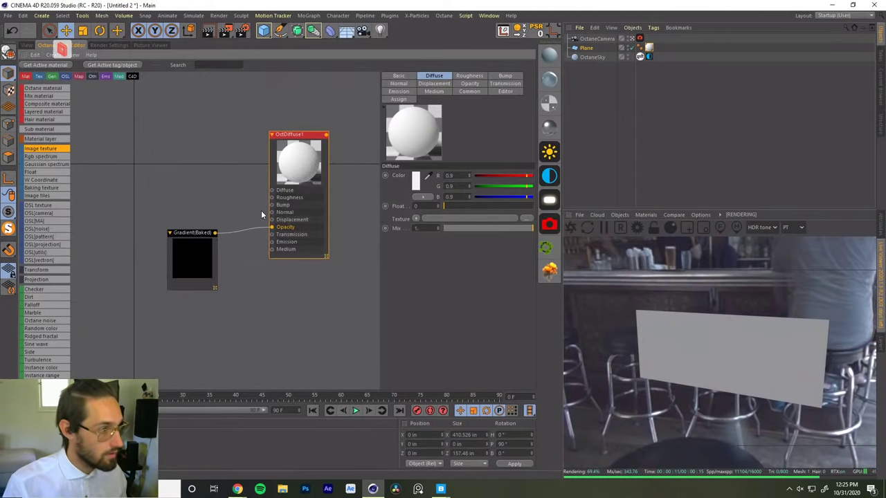
# Replace the gradient feeding the OctDiffuse1 material's opacity with a Falloff map.
pyautogui.moveTo(194, 256); pyautogui.dragTo(175, 241)
pyautogui.click(423, 185)
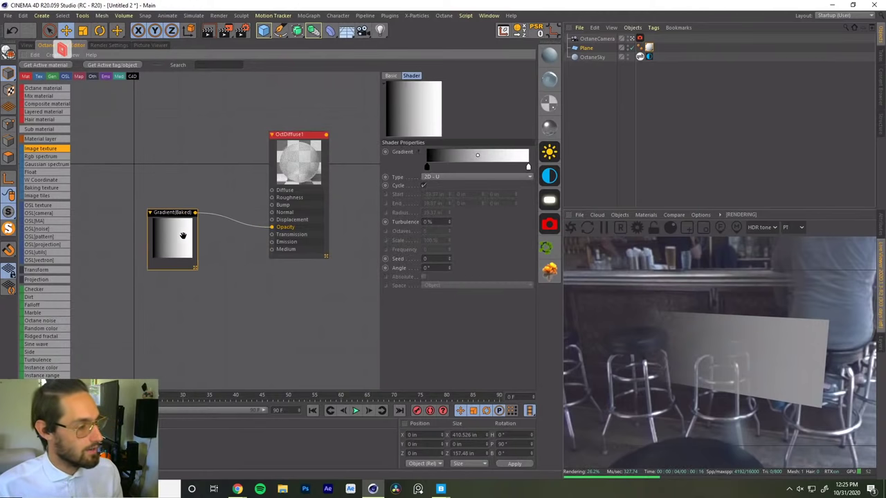
pyautogui.press('Delete')
pyautogui.moveTo(272, 227); pyautogui.dragTo(208, 226)
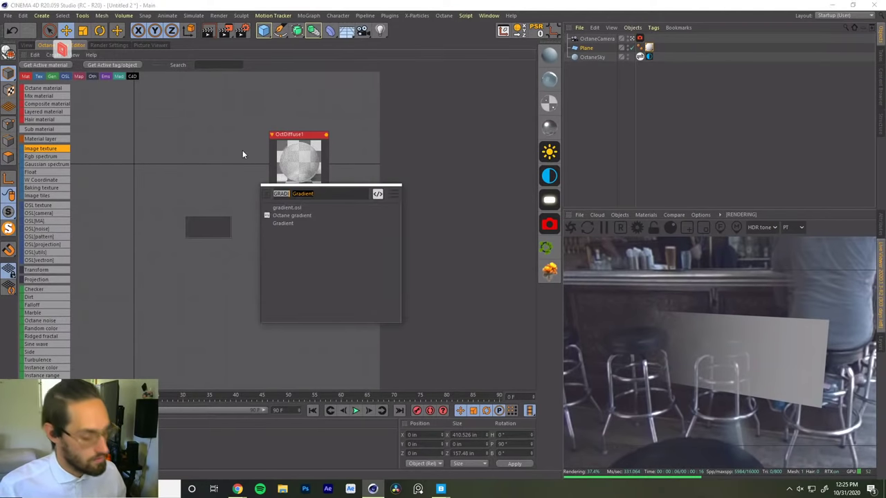
pyautogui.write('falloff')
pyautogui.press('Return')
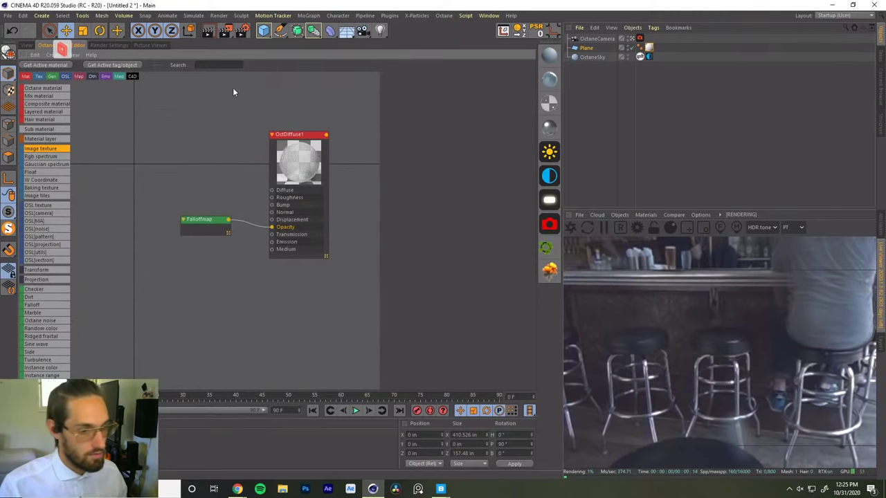
# Try the falloff modes Normal vs. vector 90deg and Normal vs. vector 180deg, and delete the Falloff map node.
pyautogui.moveTo(197, 219); pyautogui.dragTo(175, 216)
pyautogui.click(468, 96)
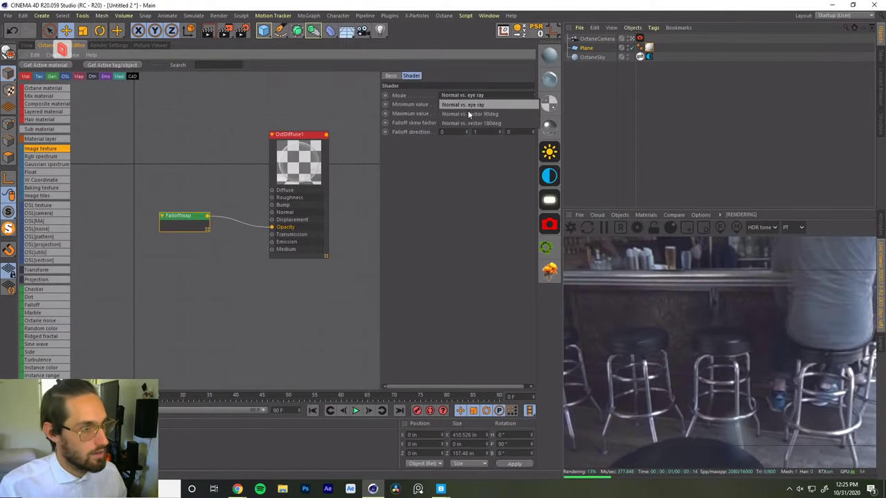
pyautogui.click(471, 113)
pyautogui.click(473, 97)
pyautogui.click(471, 122)
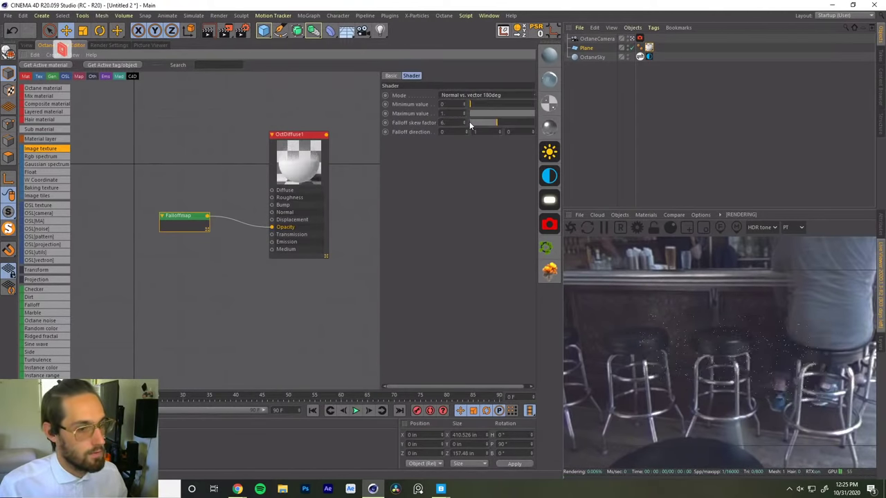
pyautogui.moveTo(182, 231); pyautogui.dragTo(178, 230)
pyautogui.press('Delete')
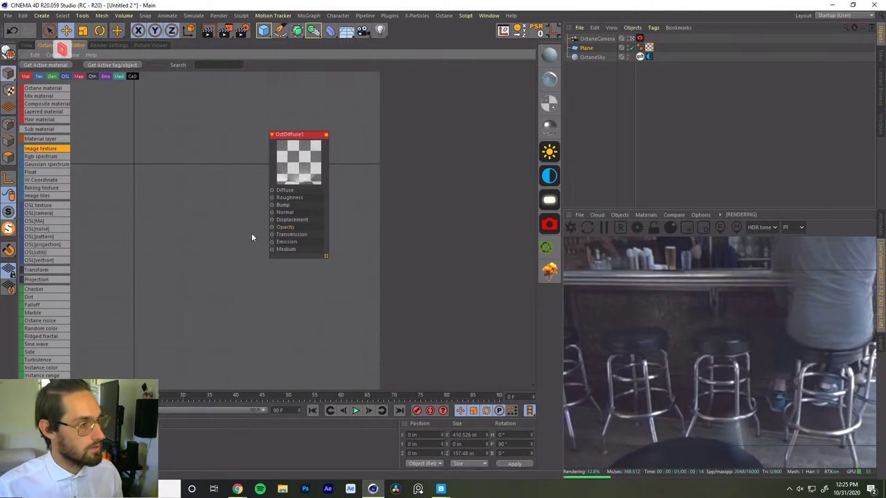
# Connect an Octane gradient to the OctDiffuse1 material's opacity.
pyautogui.moveTo(274, 229); pyautogui.dragTo(240, 241)
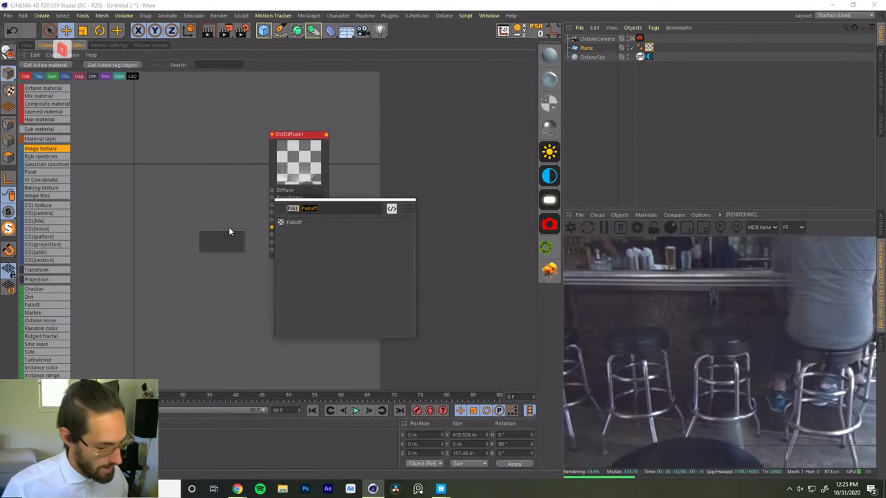
pyautogui.write('GRA')
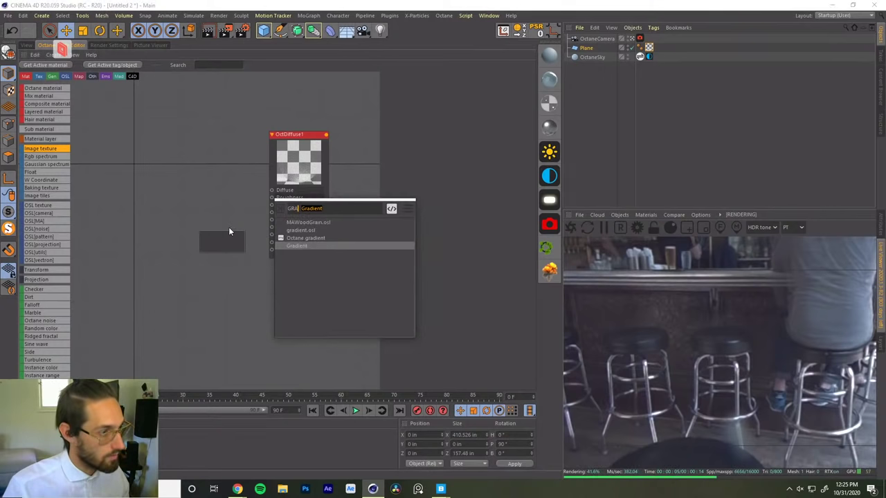
pyautogui.click(306, 238)
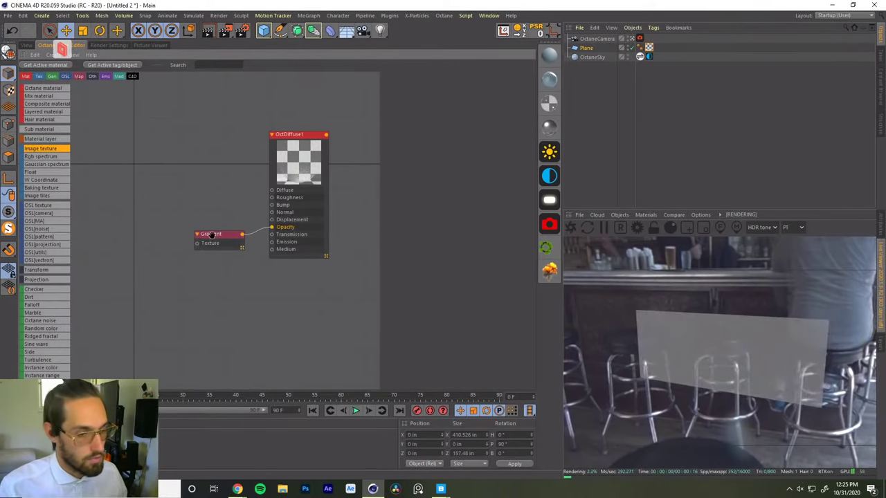
# Try moving the Octane gradient's black and white knots closer together, and delete the gradient node.
pyautogui.moveTo(236, 238); pyautogui.dragTo(205, 228)
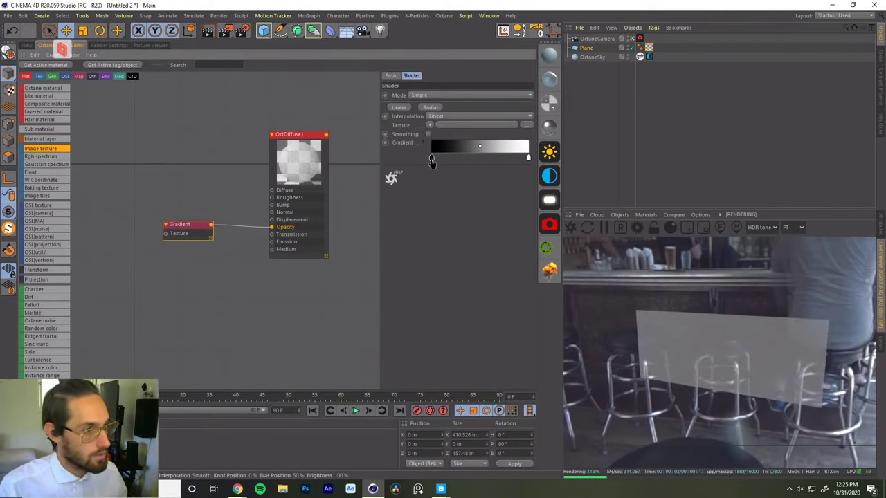
pyautogui.moveTo(432, 160); pyautogui.dragTo(453, 159)
pyautogui.moveTo(529, 159); pyautogui.dragTo(459, 163)
pyautogui.press('Delete')
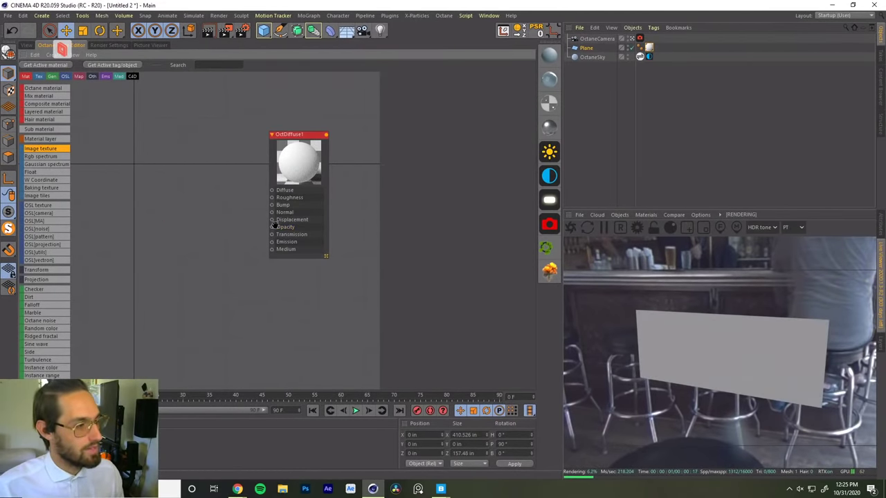
# Connect a standard Cinema 4D Gradient shader to the OctDiffuse1 material's opacity.
pyautogui.write('c')
pyautogui.write('GRADI')
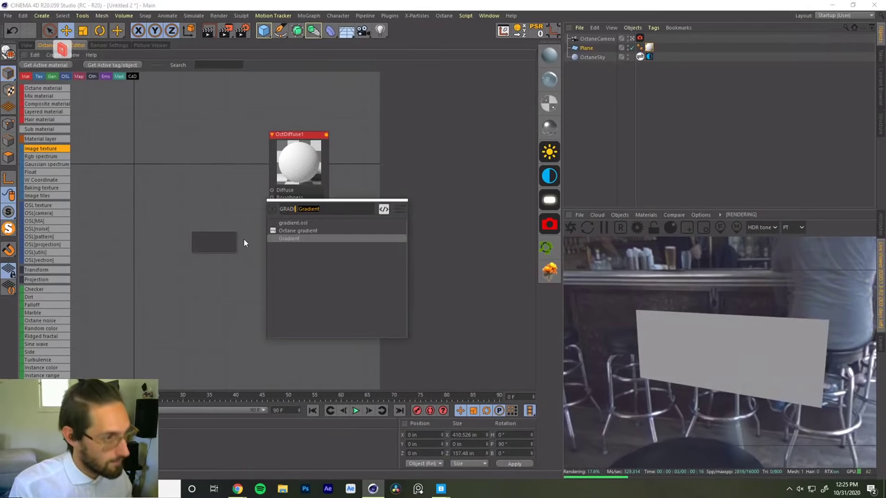
pyautogui.press('Return')
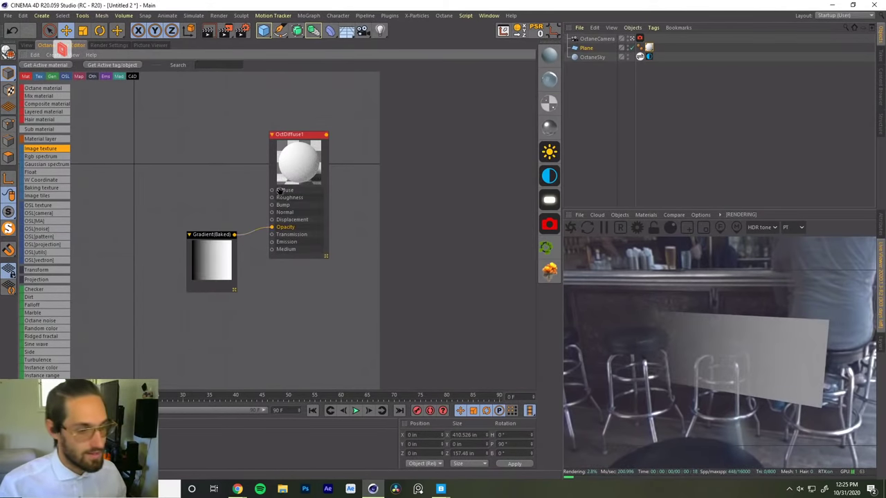
# Set the opacity gradient's type to 2D - V and its angle to 180°.
pyautogui.moveTo(188, 249); pyautogui.dragTo(163, 236)
pyautogui.click(445, 166)
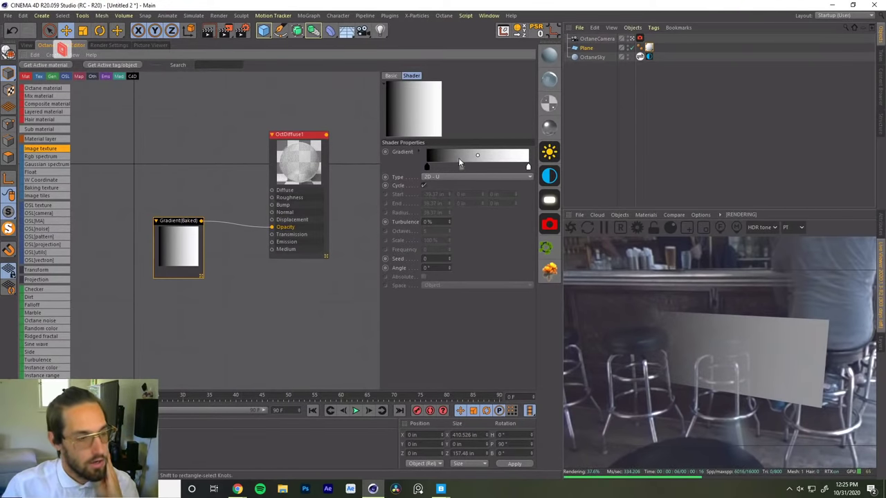
pyautogui.click(441, 189)
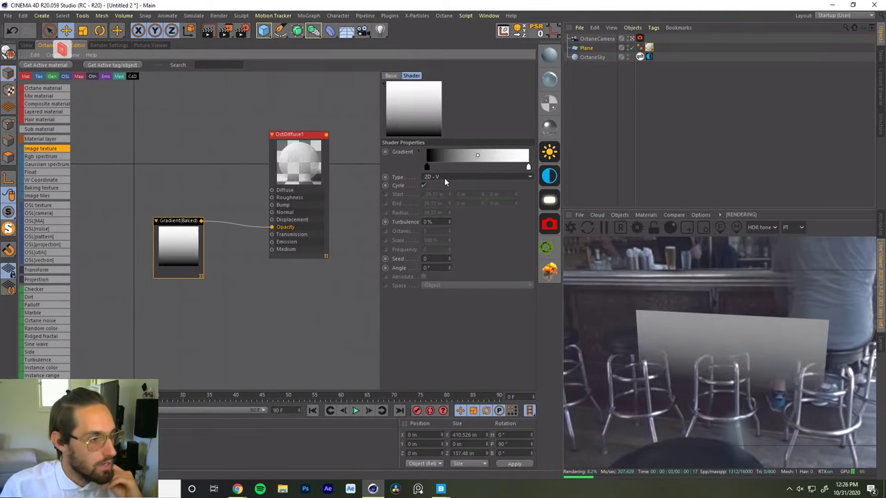
pyautogui.moveTo(438, 268); pyautogui.dragTo(376, 250)
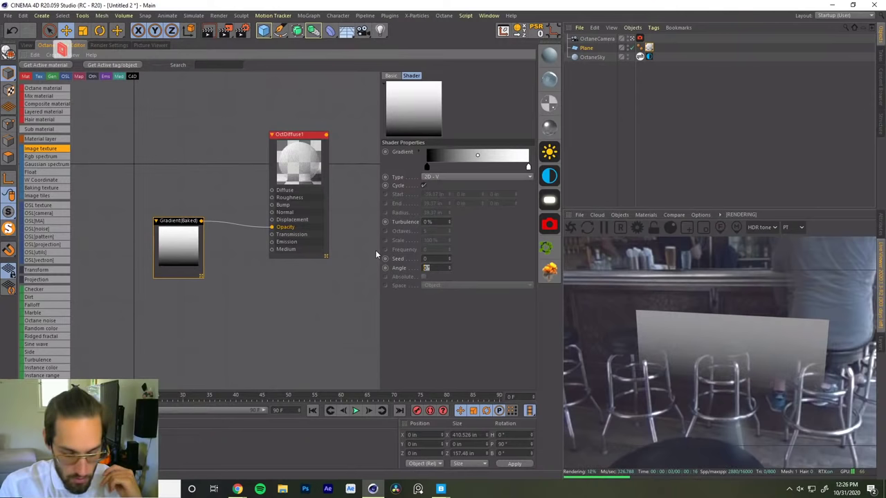
pyautogui.write('180')
pyautogui.press('Return')
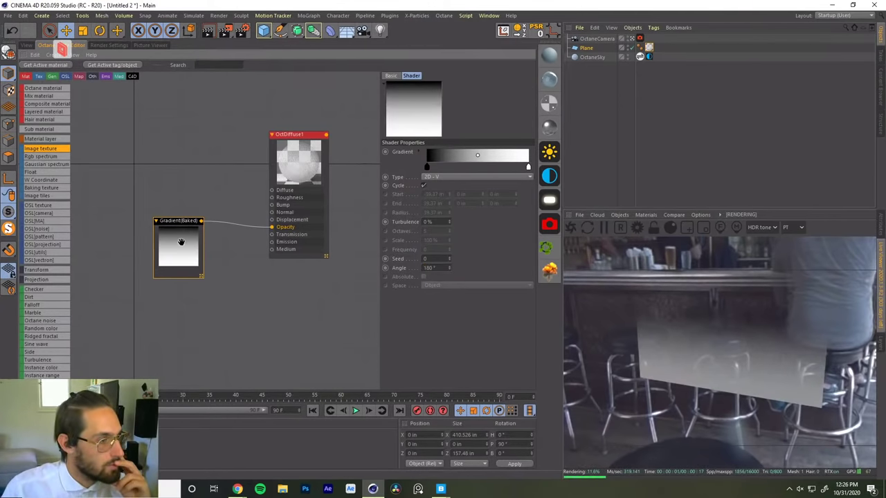
# Try shifting the gradient's black knot inward and back, and darken the white end knot to a V of 69%.
pyautogui.moveTo(181, 242); pyautogui.dragTo(154, 231)
pyautogui.moveTo(427, 167); pyautogui.dragTo(454, 166)
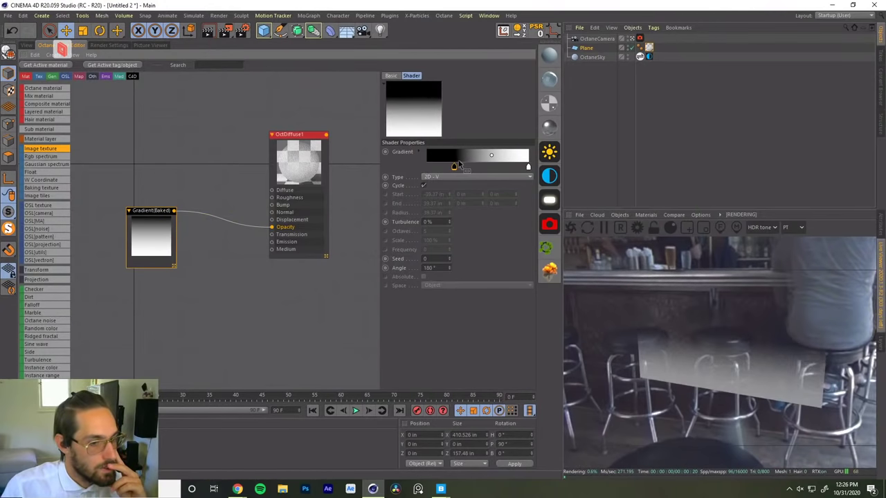
pyautogui.doubleClick(527, 168)
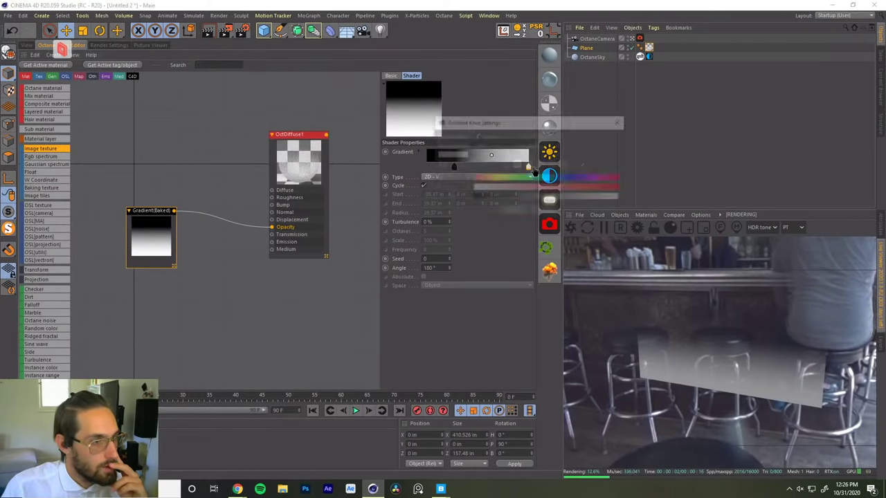
pyautogui.click(505, 211)
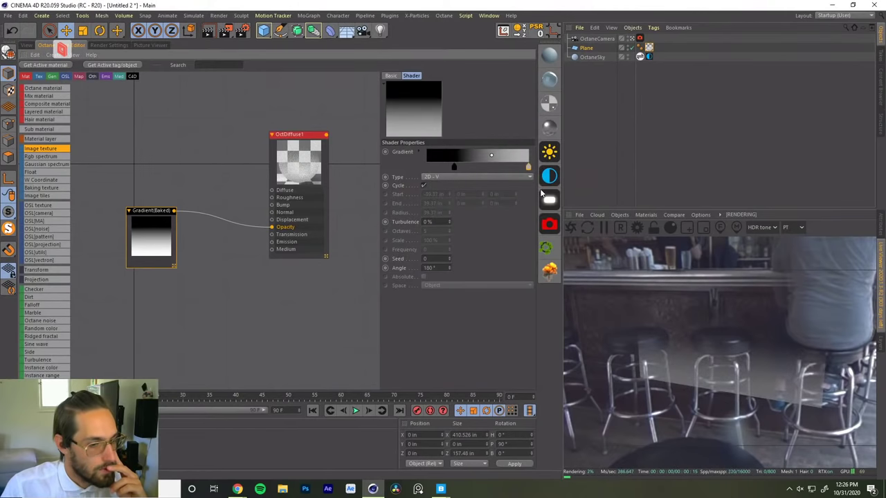
pyautogui.moveTo(452, 169)
pyautogui.mouseDown()
pyautogui.moveTo(484, 166)
pyautogui.moveTo(426, 168)
pyautogui.mouseUp()
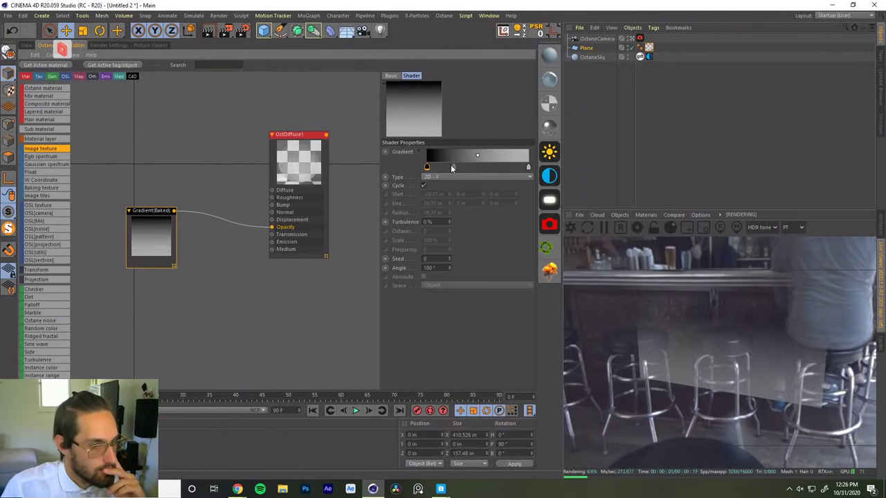
# Try an extra black knot at 59.091% in the opacity gradient, and remove it again.
pyautogui.moveTo(528, 168); pyautogui.dragTo(487, 168)
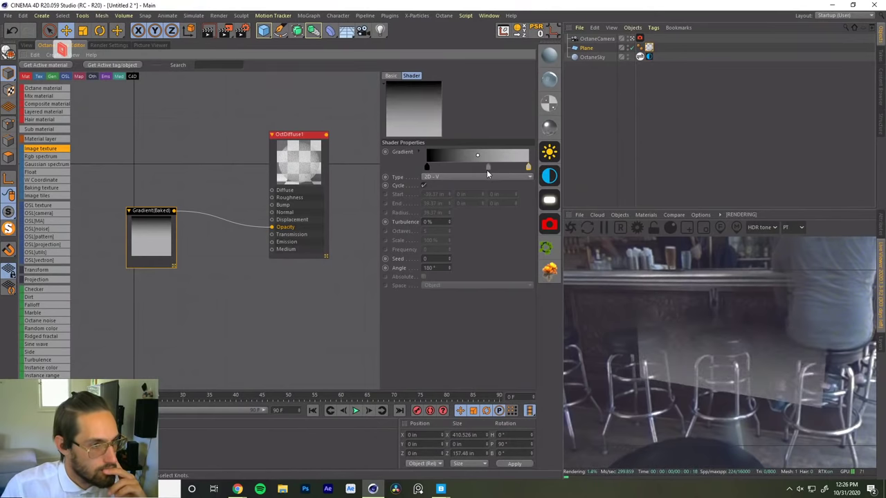
pyautogui.doubleClick(486, 169)
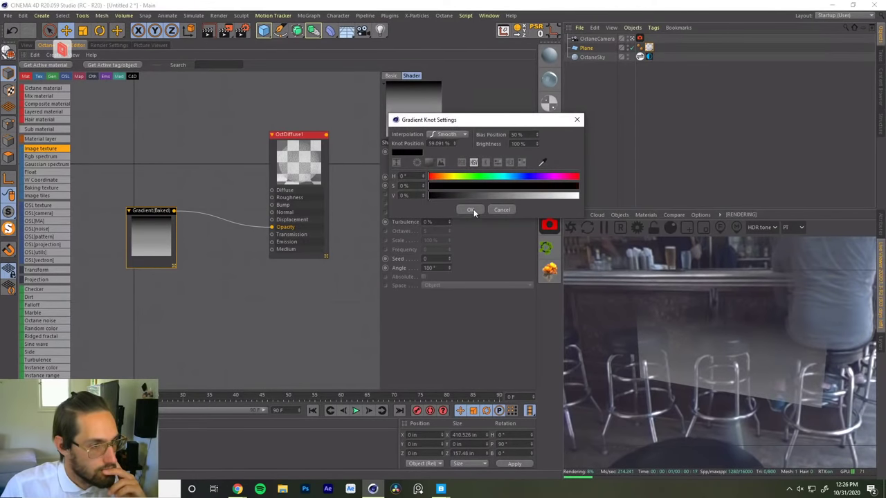
pyautogui.click(473, 209)
pyautogui.moveTo(485, 168); pyautogui.dragTo(480, 201)
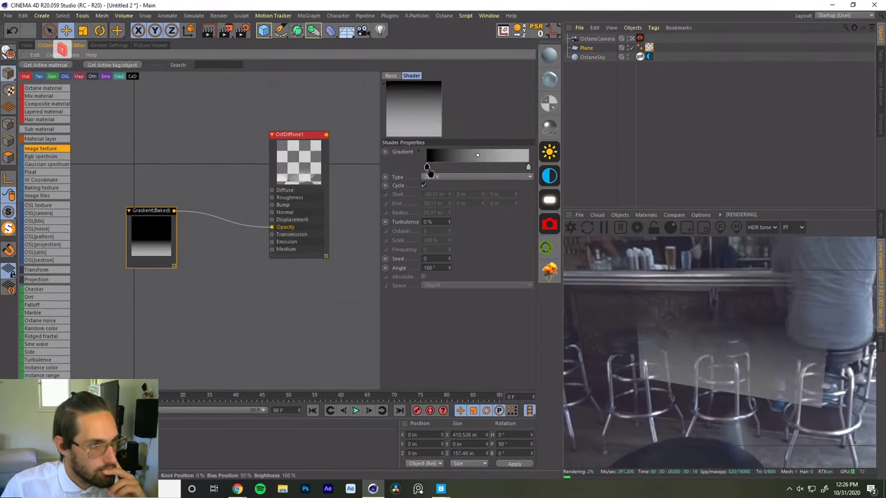
# Move the gradient's black knot to about the middle of the ramp and darken the grey end knot further.
pyautogui.moveTo(427, 168); pyautogui.dragTo(482, 170)
pyautogui.doubleClick(523, 168)
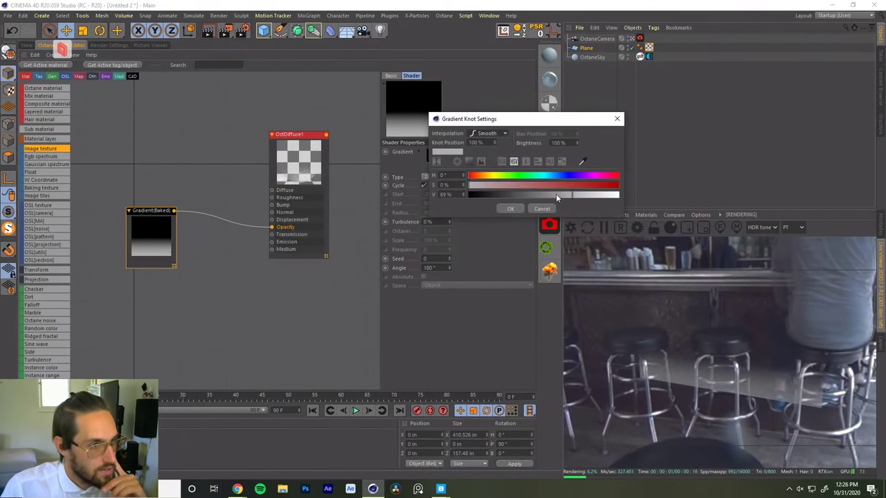
pyautogui.click(515, 208)
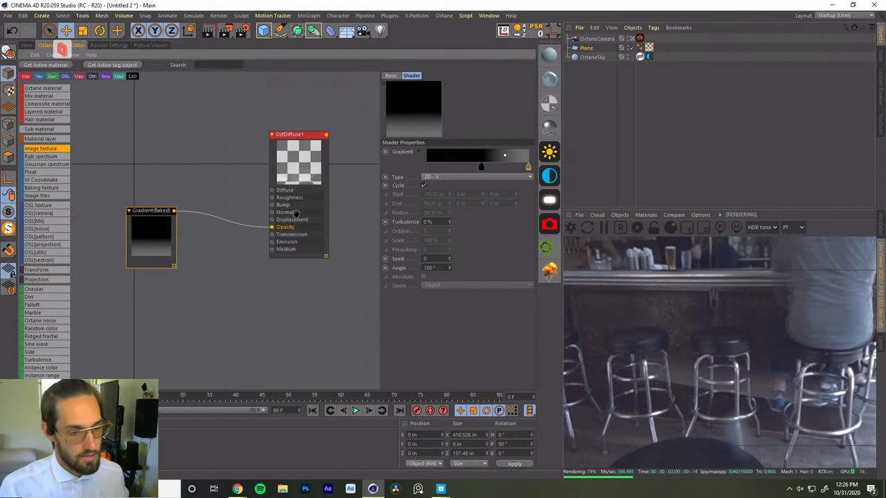
pyautogui.moveTo(161, 232); pyautogui.dragTo(163, 224)
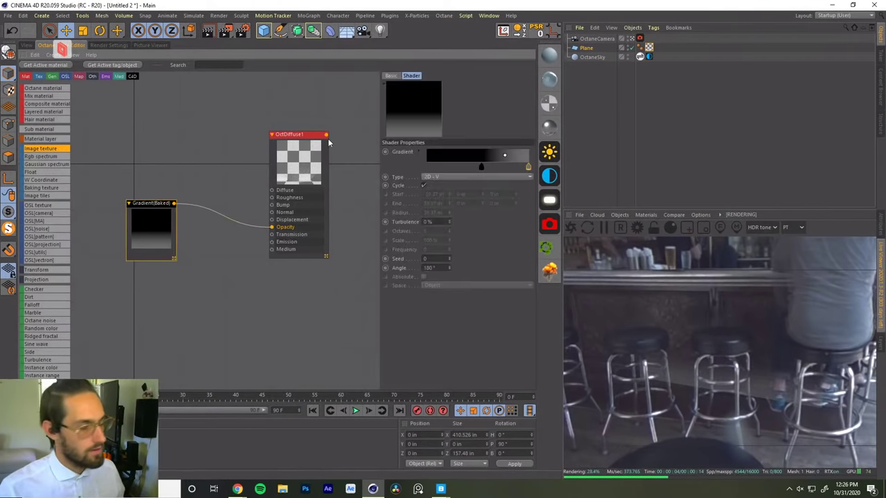
# Return to the 3D viewport and close the Parsec second-screen window.
pyautogui.click(27, 45)
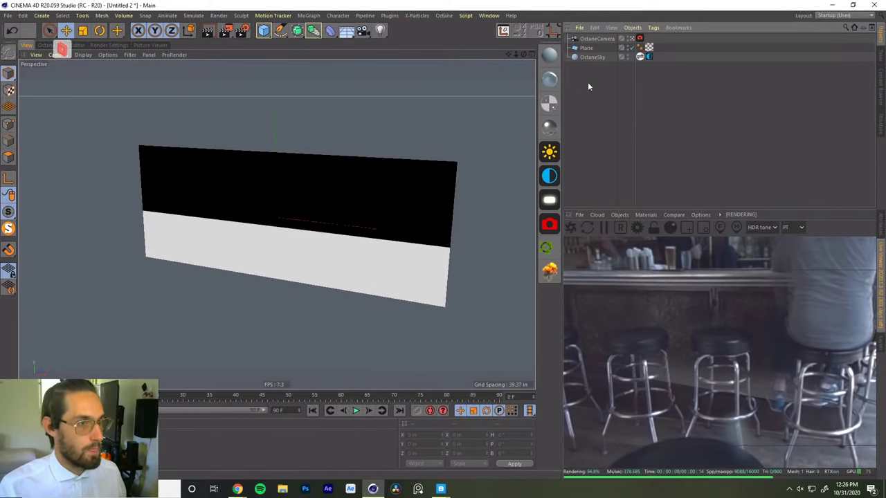
pyautogui.hotkey('alt', 'Tab')
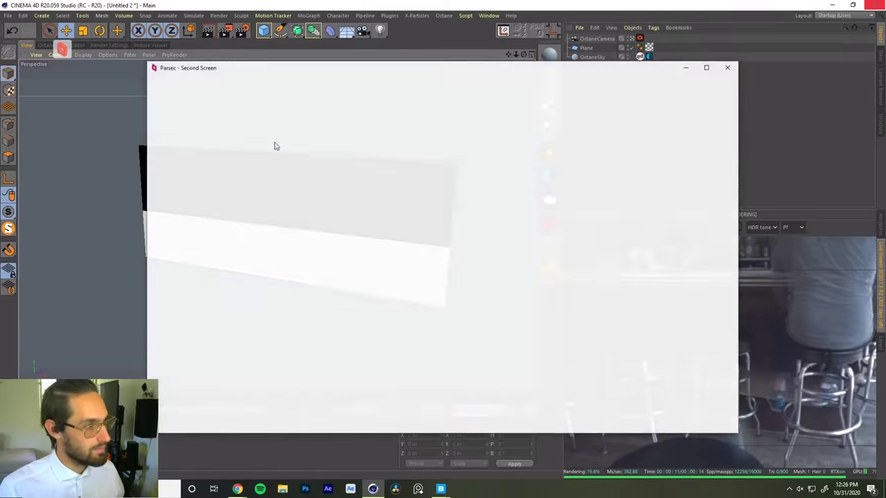
pyautogui.click(728, 67)
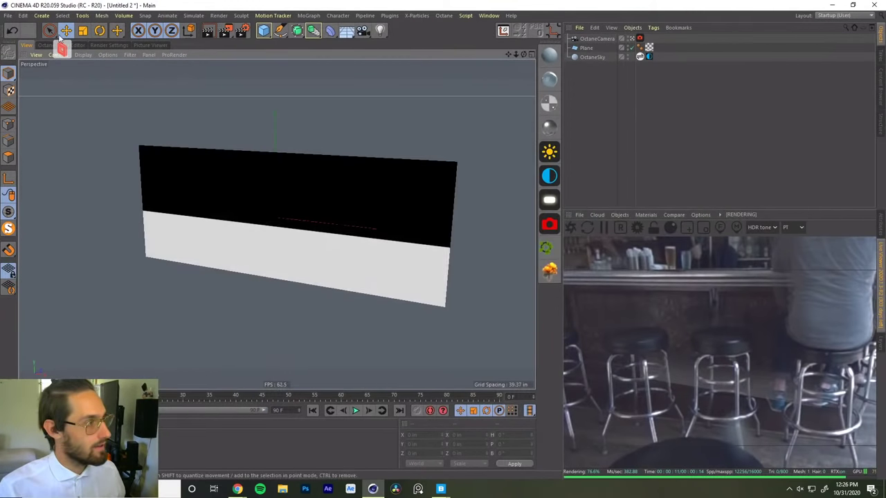
# Save the scene to the Desktop as "fast fog".
pyautogui.click(9, 16)
pyautogui.click(27, 100)
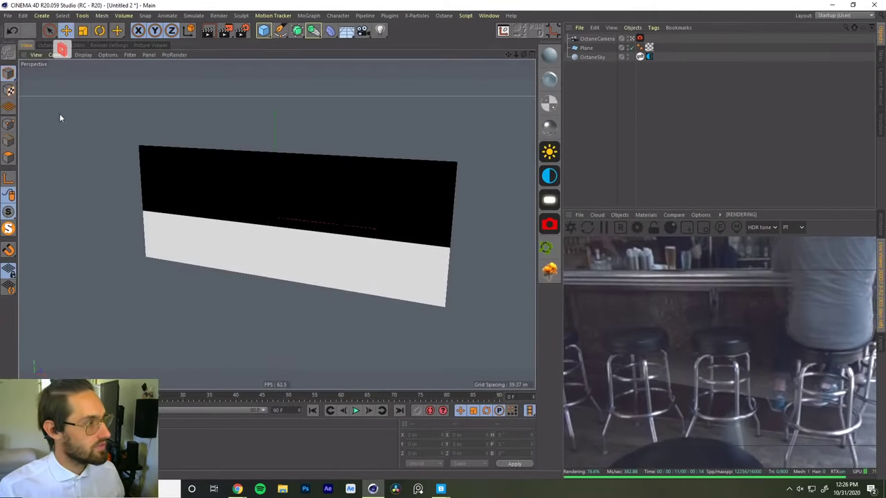
pyautogui.click(40, 72)
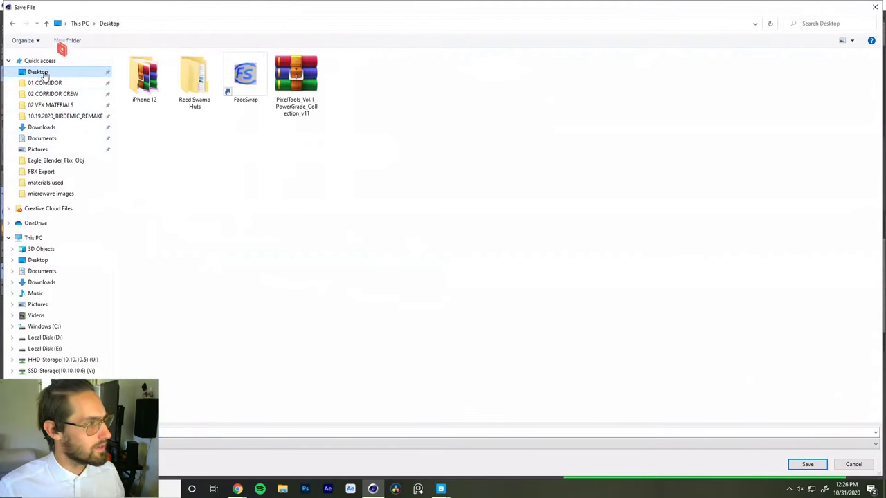
pyautogui.click(287, 430)
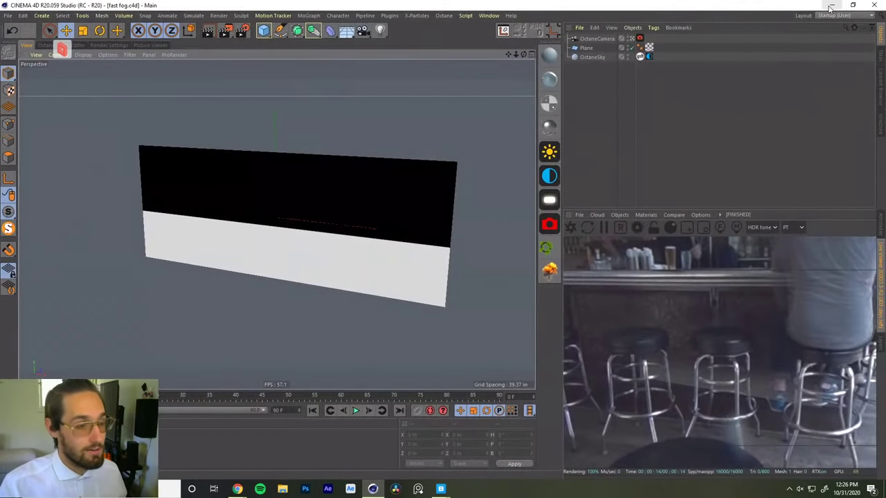
# Minimize the open windows to show the desktop, and take the Parsec session out of full screen.
pyautogui.click(830, 7)
pyautogui.click(827, 5)
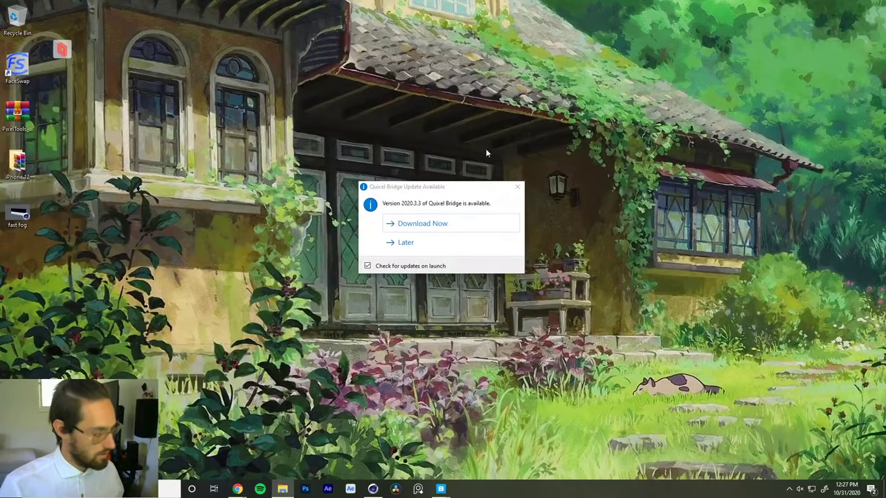
pyautogui.hotkey('ctrl', 'shift', 'w')
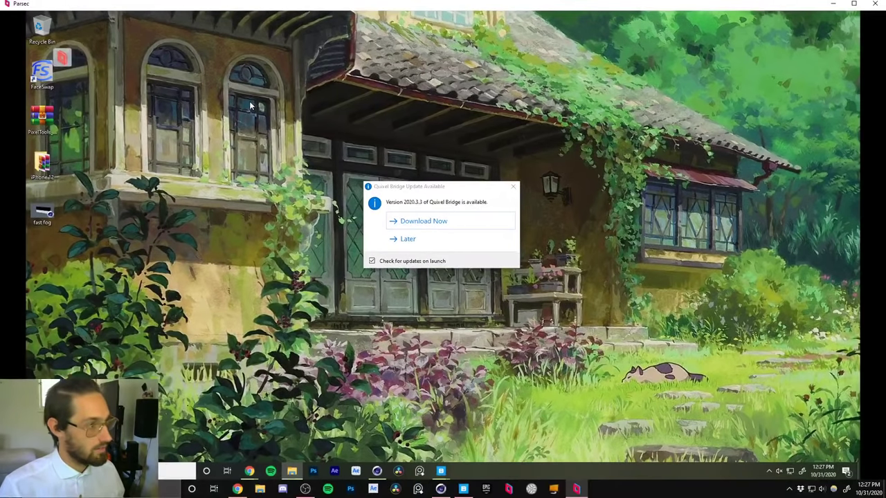
# Move Parsec's newly opened window to the other monitor and leave the remote session for the local Cinema 4D scene.
pyautogui.hotkey('ctrl', 'shift', 'w')
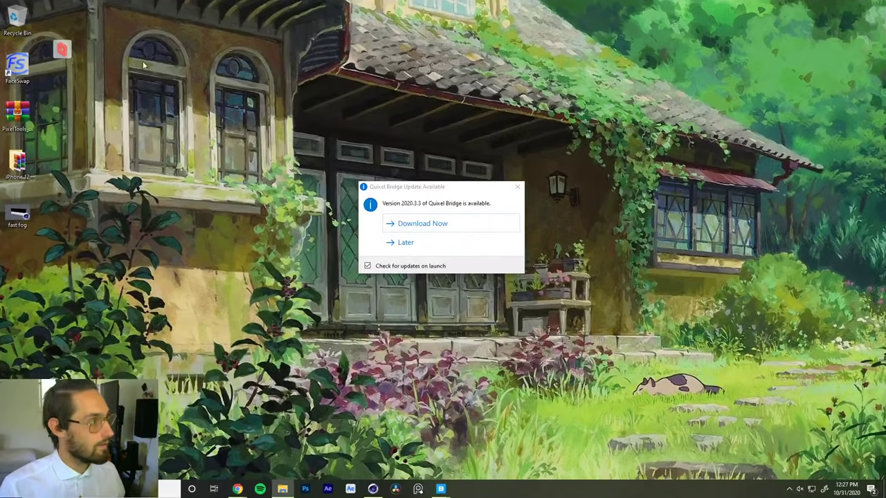
pyautogui.click(61, 49)
pyautogui.click(118, 155)
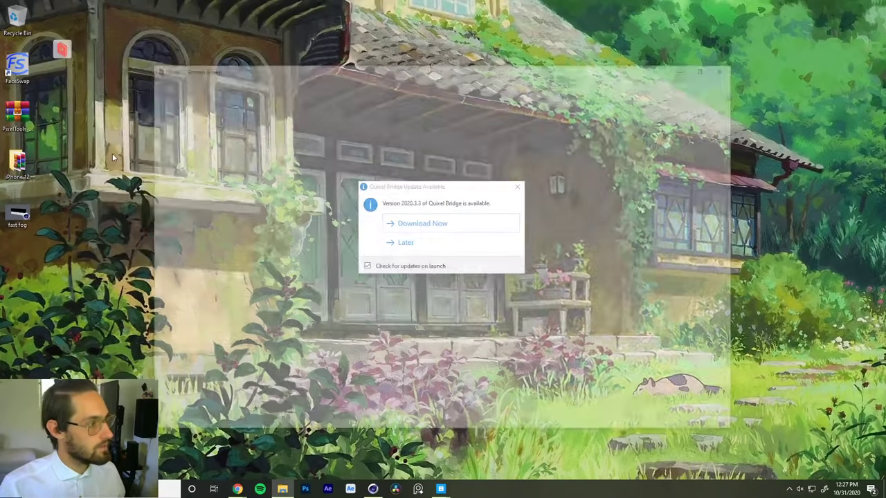
pyautogui.moveTo(361, 75); pyautogui.dragTo(885, 114)
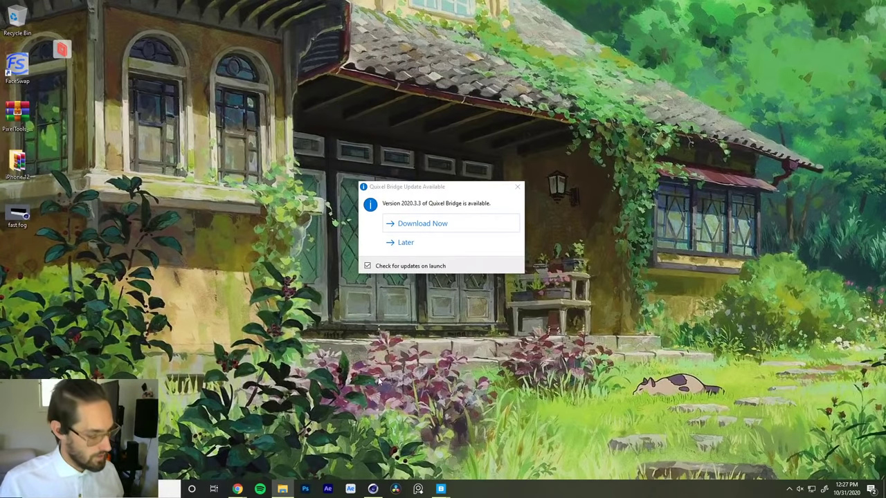
pyautogui.click(62, 51)
pyautogui.click(103, 247)
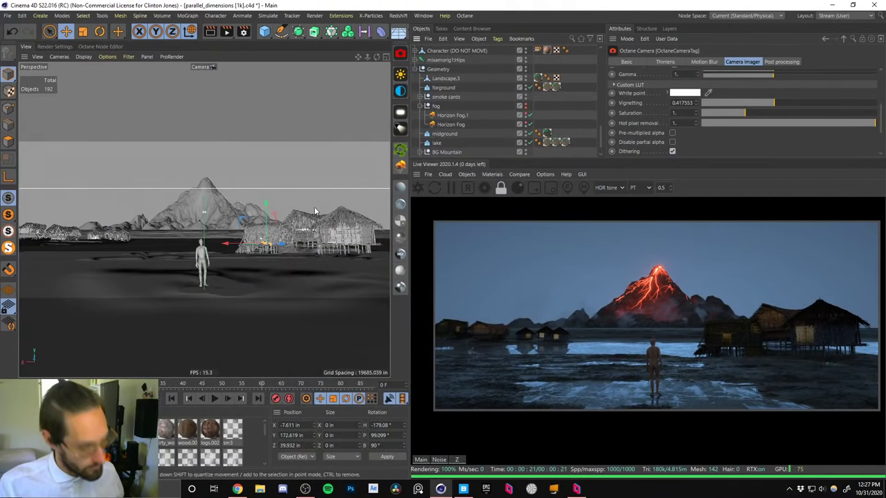
# Open the 02 VFX MATERIALS folder on the Warm Storage drive in File Explorer and move the window to the other monitor.
pyautogui.press('super+e')
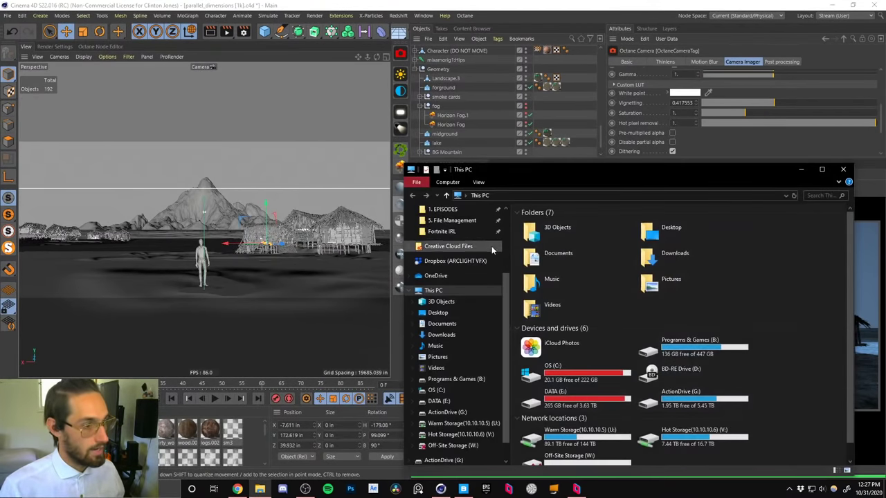
pyautogui.scroll(-1, 507, 293)
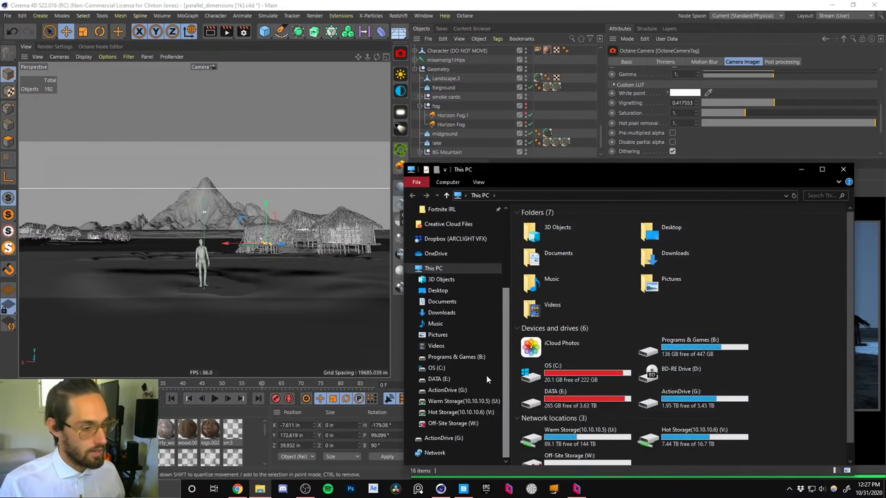
pyautogui.click(442, 401)
pyautogui.doubleClick(533, 233)
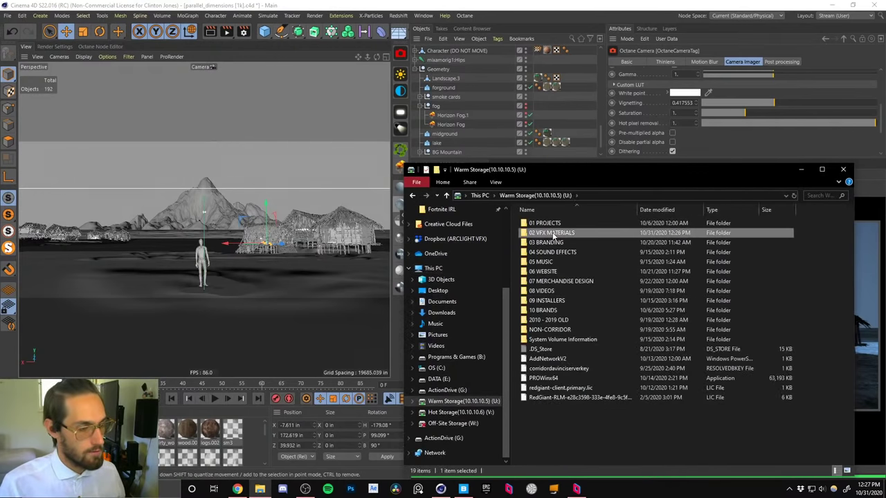
pyautogui.moveTo(611, 173); pyautogui.dragTo(885, 138)
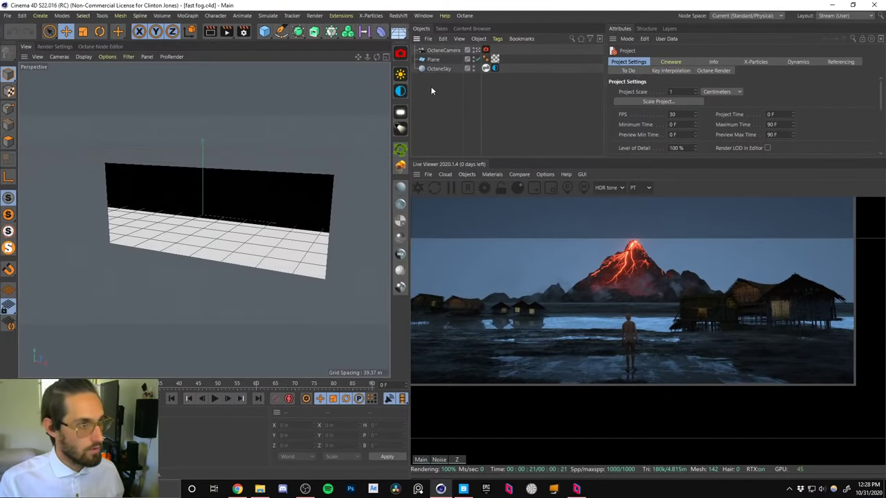
# Inspect the plane's Octane diffuse material in the fast fog scene and close the Material Editor.
pyautogui.doubleClick(495, 59)
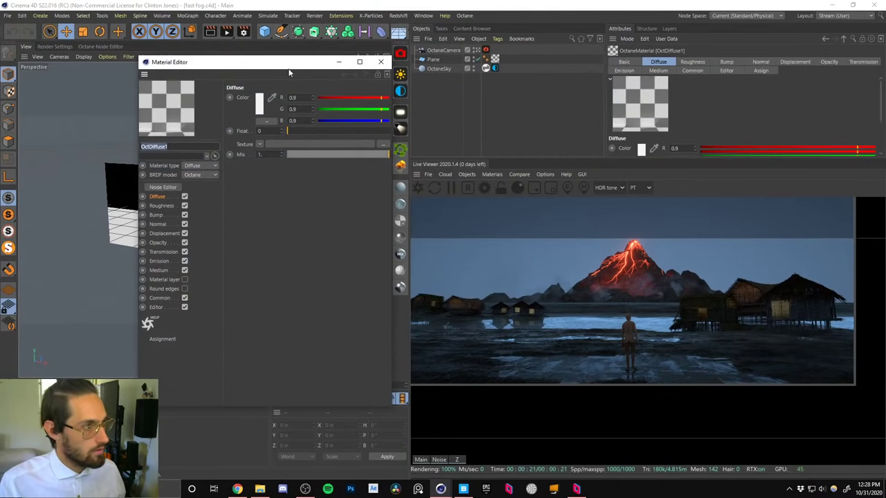
pyautogui.moveTo(288, 65); pyautogui.dragTo(247, 71)
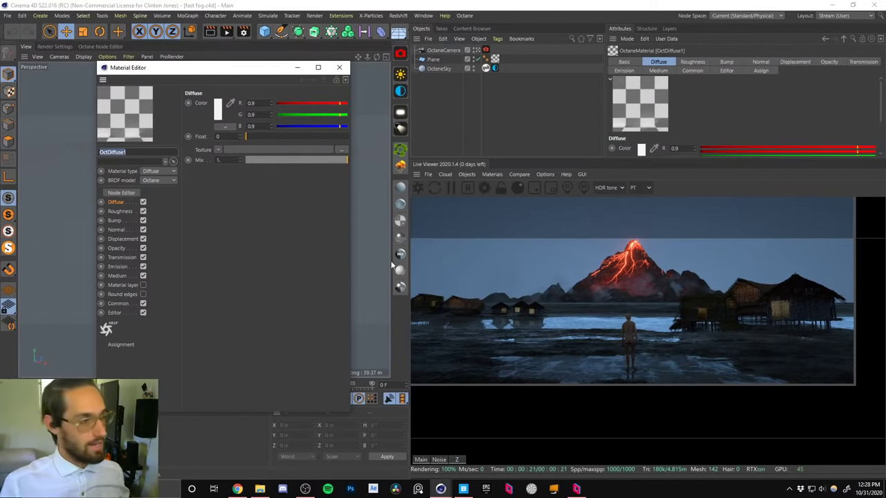
pyautogui.click(340, 68)
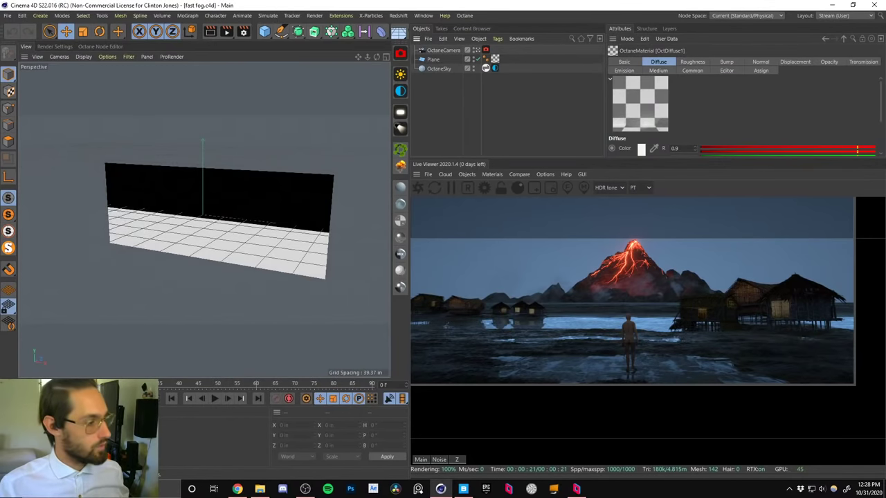
pyautogui.click(59, 412)
pyautogui.click(83, 312)
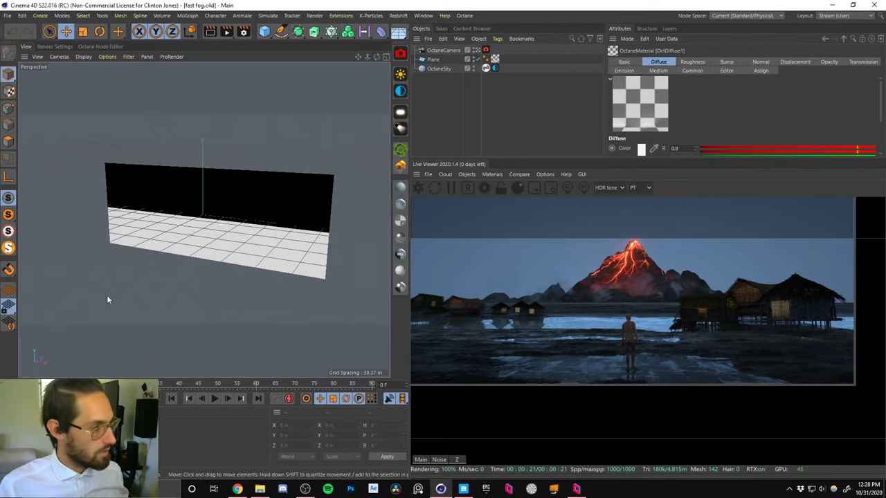
# Copy the fog plane into the parallel_dimensions [1k] scene and move it to about Y 103 in, Z -115 in behind the character.
pyautogui.click(433, 58)
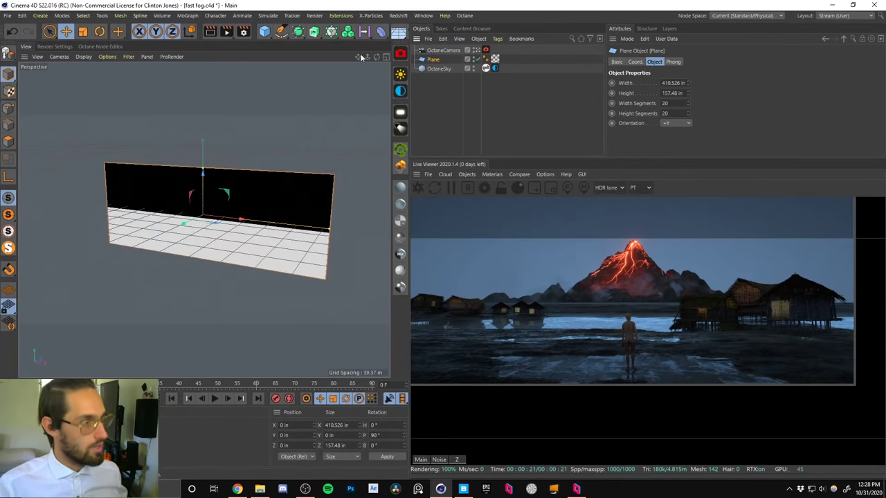
pyautogui.click(423, 16)
pyautogui.click(447, 283)
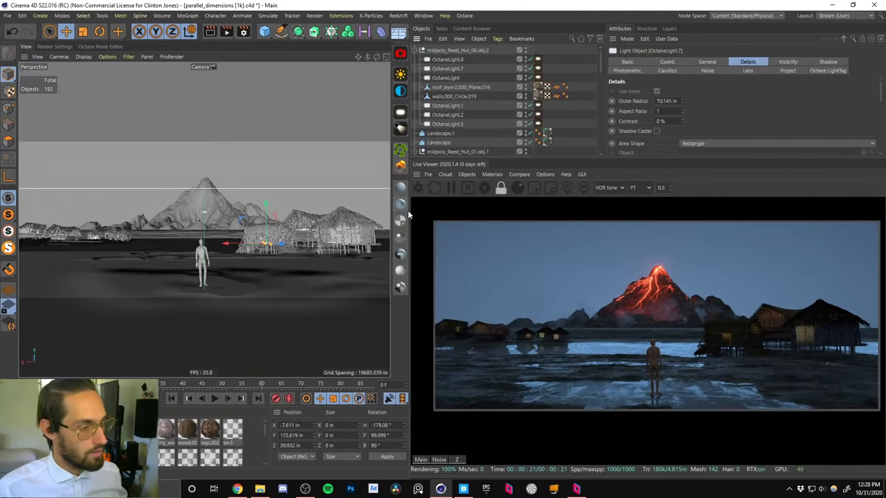
pyautogui.hotkey('ctrl', 'v')
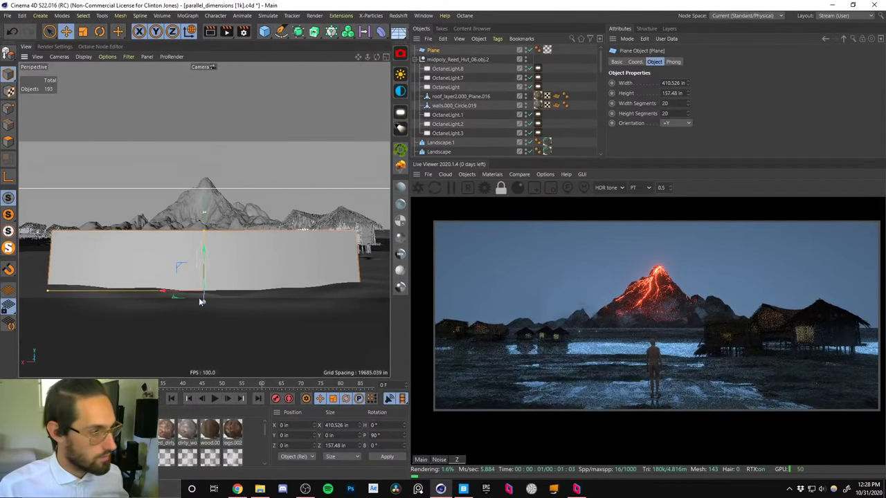
pyautogui.moveTo(204, 299); pyautogui.dragTo(207, 282)
pyautogui.moveTo(205, 242); pyautogui.dragTo(210, 189)
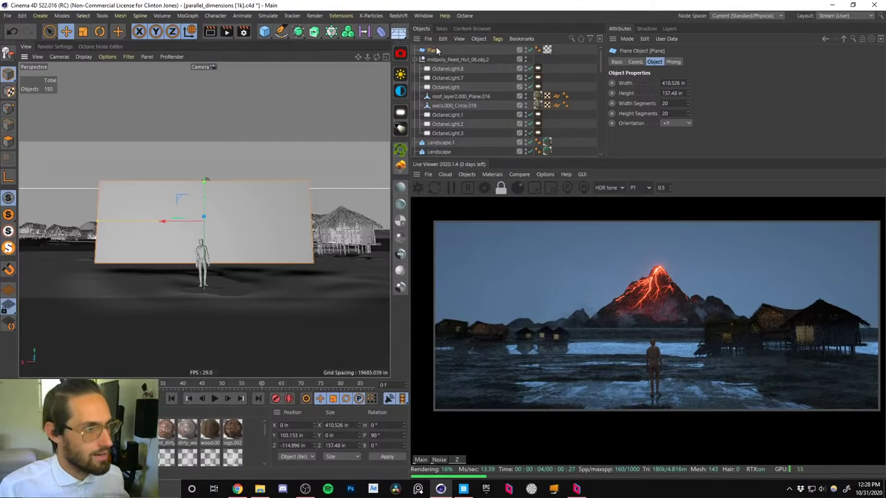
# Open the pasted plane's OctDiffuse1 material in the Octane Node Editor and show the opacity gradient's shader properties.
pyautogui.click(546, 49)
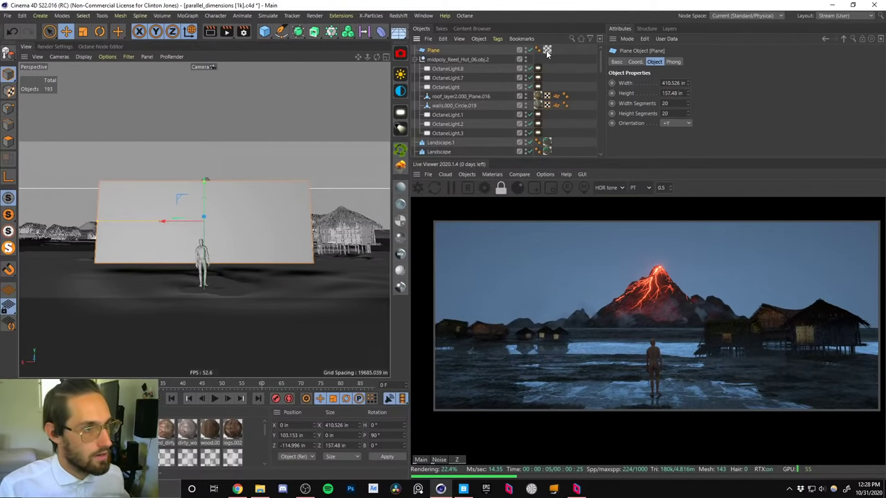
pyautogui.click(422, 50)
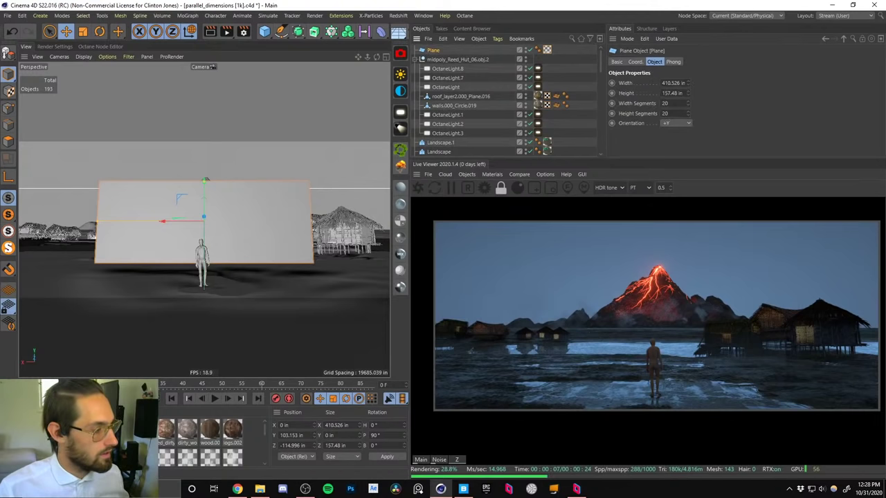
pyautogui.doubleClick(34, 430)
pyautogui.click(172, 187)
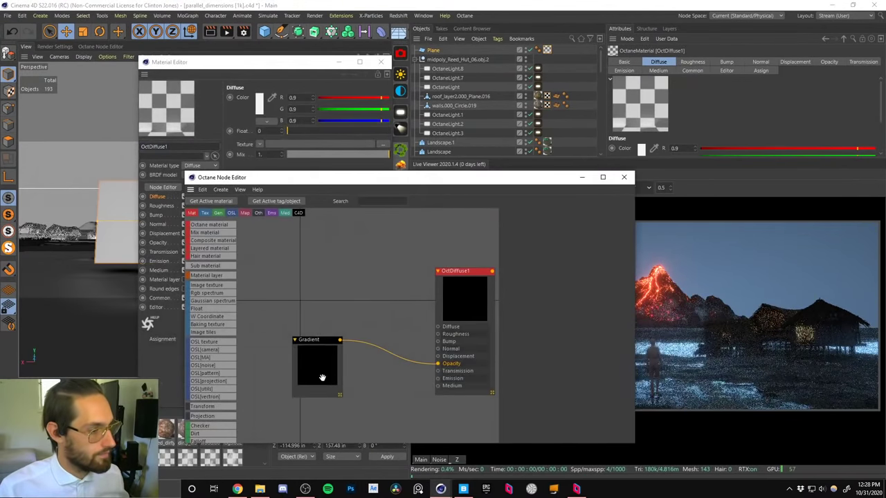
pyautogui.click(315, 349)
pyautogui.moveTo(444, 187); pyautogui.dragTo(365, 175)
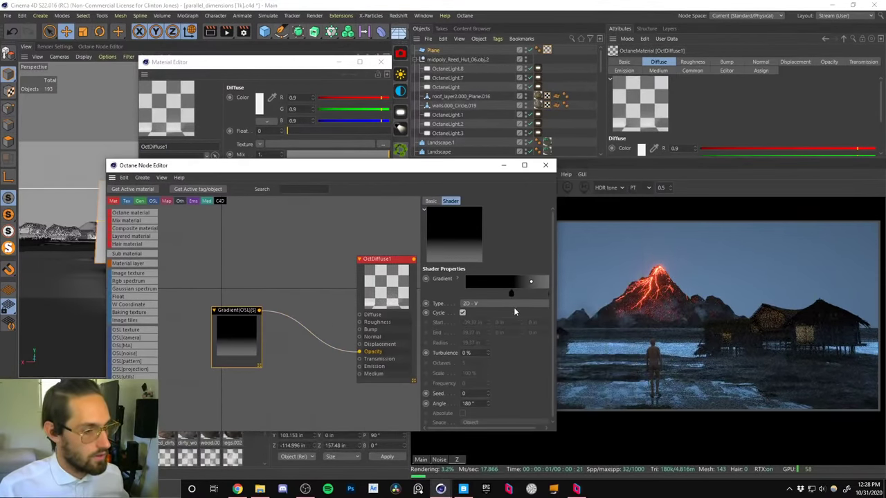
# Move the gradient's black knot to the start of the ramp, change the grey end knot to white, and close the material windows.
pyautogui.moveTo(500, 428); pyautogui.dragTo(510, 430)
pyautogui.moveTo(504, 293); pyautogui.dragTo(457, 293)
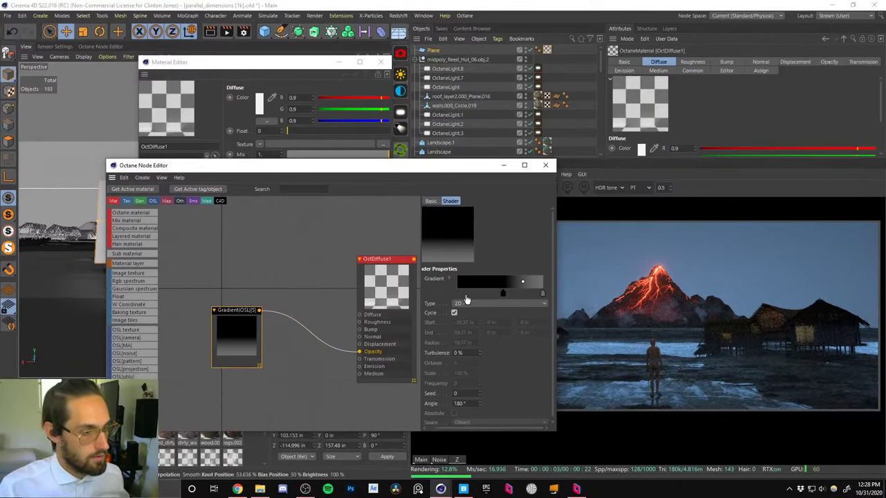
pyautogui.click(543, 296)
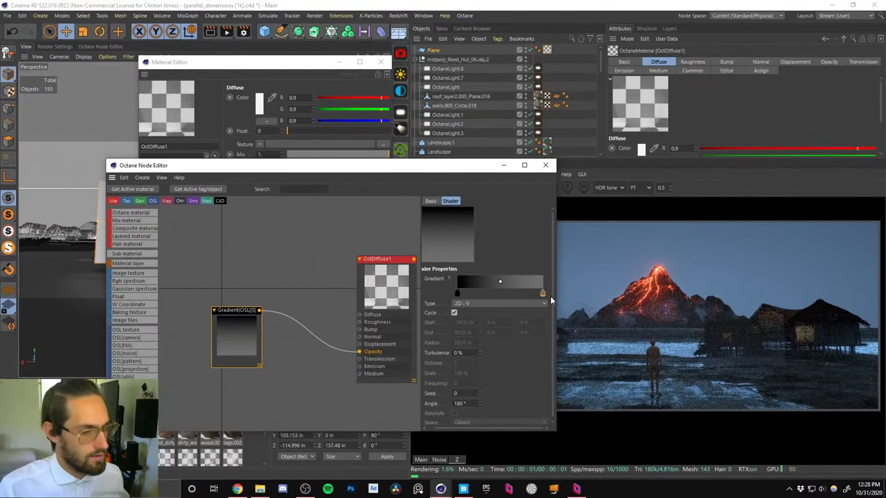
pyautogui.moveTo(544, 296); pyautogui.dragTo(542, 297)
pyautogui.doubleClick(542, 296)
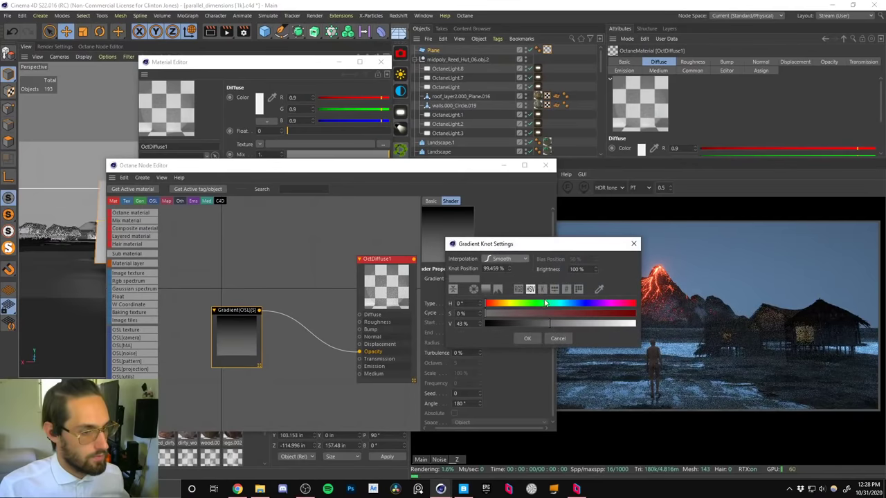
pyautogui.click(527, 338)
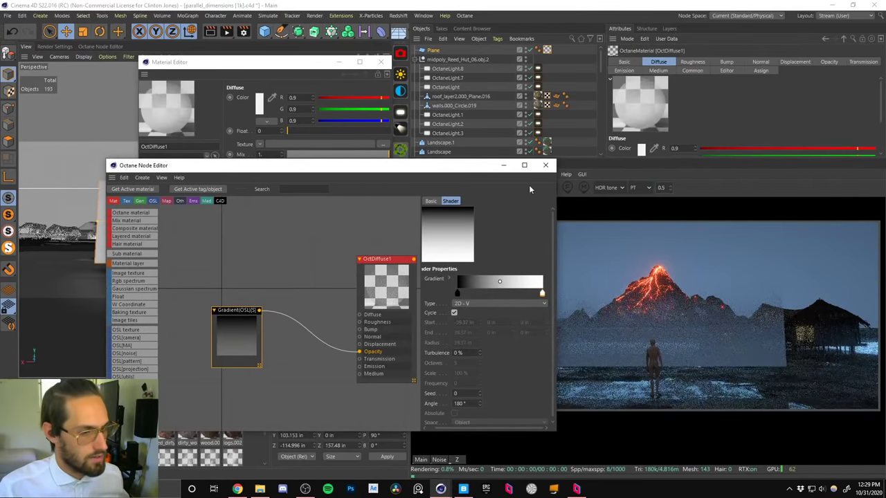
pyautogui.click(545, 166)
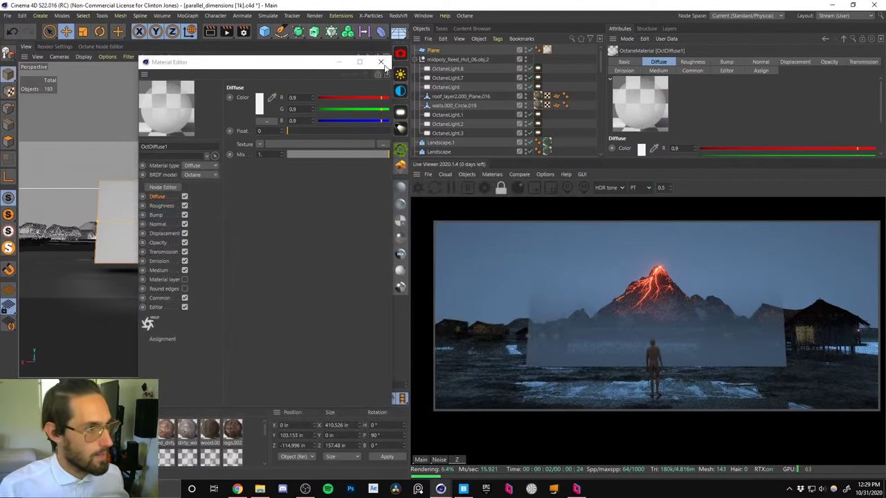
pyautogui.click(380, 62)
# Disable Check Camera in the Live Viewer and switch the viewport from the scene camera to the default camera.
pyautogui.click(550, 174)
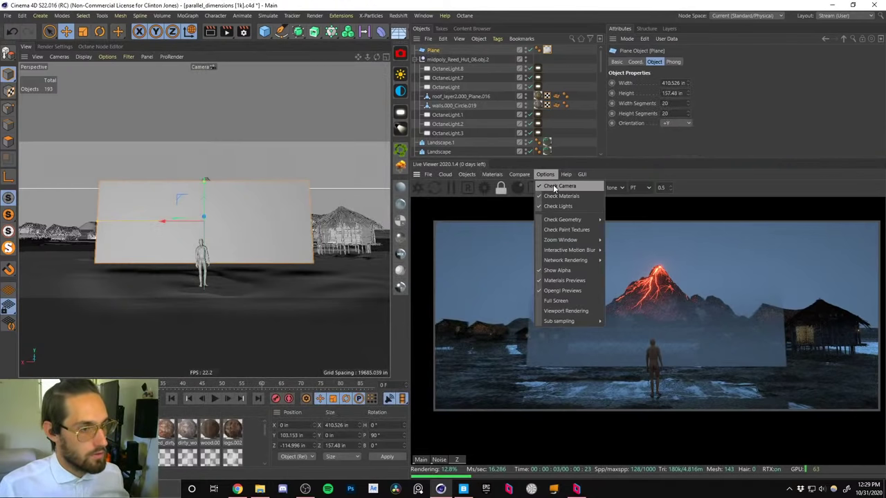
pyautogui.click(554, 187)
pyautogui.moveTo(601, 71); pyautogui.dragTo(599, 128)
pyautogui.click(528, 108)
pyautogui.click(529, 107)
pyautogui.scroll(-10, 205, 223)
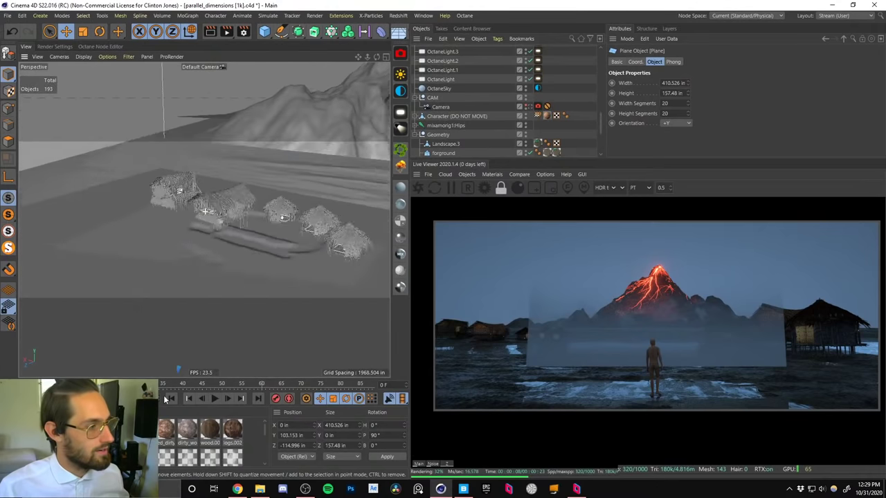
# Enlarge the fog plane to about 13197 by 2834 in and move it to about Y 1358 in, Z -2671 in.
pyautogui.keyDown('alt'); pyautogui.moveTo(243, 258); pyautogui.dragTo(183, 262); pyautogui.keyUp('alt')
pyautogui.moveTo(89, 306); pyautogui.dragTo(28, 246)
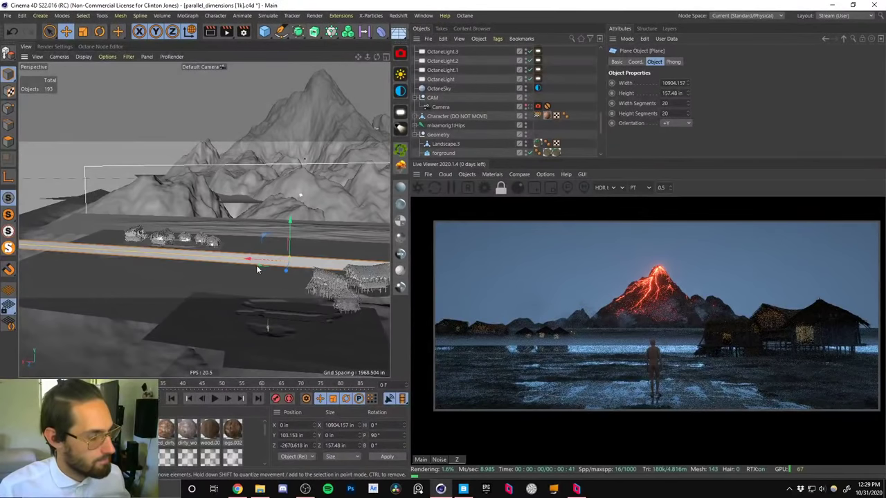
pyautogui.keyDown('alt'); pyautogui.moveTo(256, 265); pyautogui.dragTo(255, 289); pyautogui.keyUp('alt')
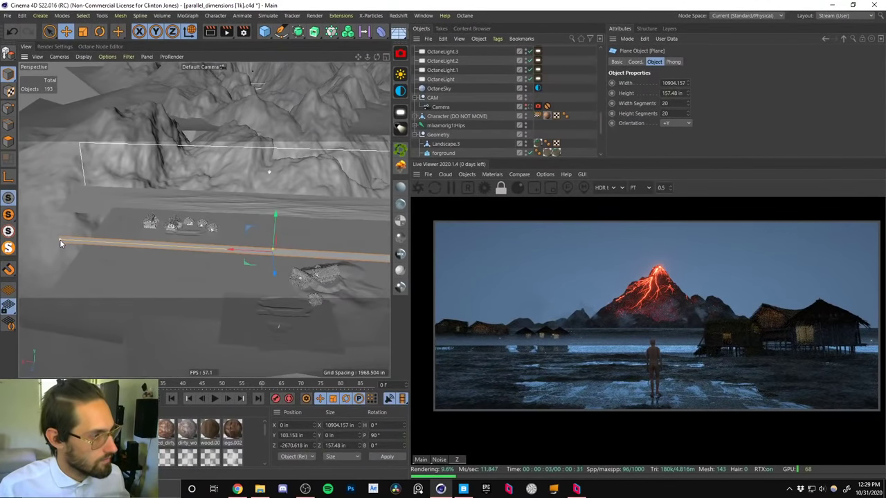
pyautogui.moveTo(61, 240); pyautogui.dragTo(21, 239)
pyautogui.keyDown('alt'); pyautogui.moveTo(247, 222); pyautogui.dragTo(295, 195); pyautogui.keyUp('alt')
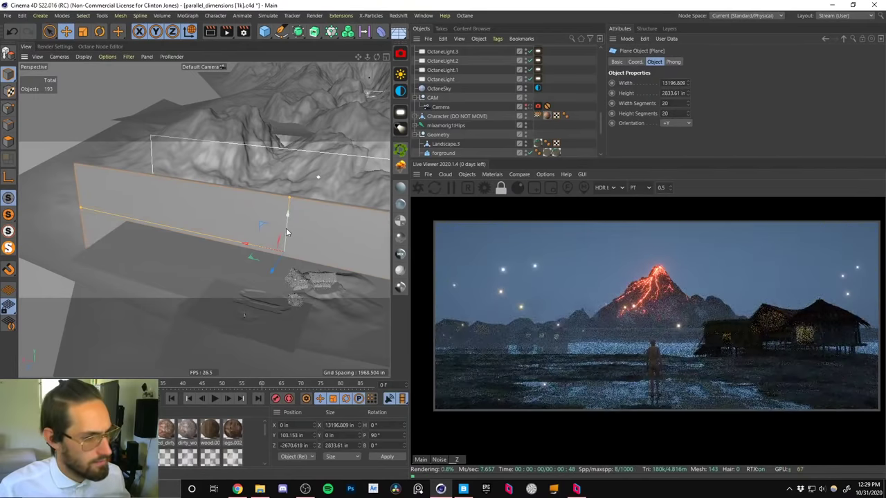
pyautogui.moveTo(290, 225); pyautogui.dragTo(295, 183)
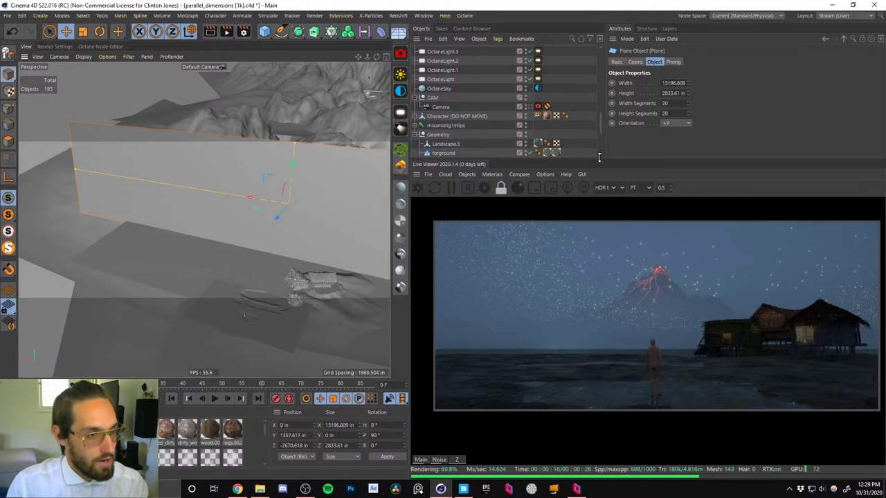
# Open the Octane settings and set the path tracing kernel's GI clamp to 1000000.
pyautogui.moveTo(599, 157); pyautogui.dragTo(599, 196)
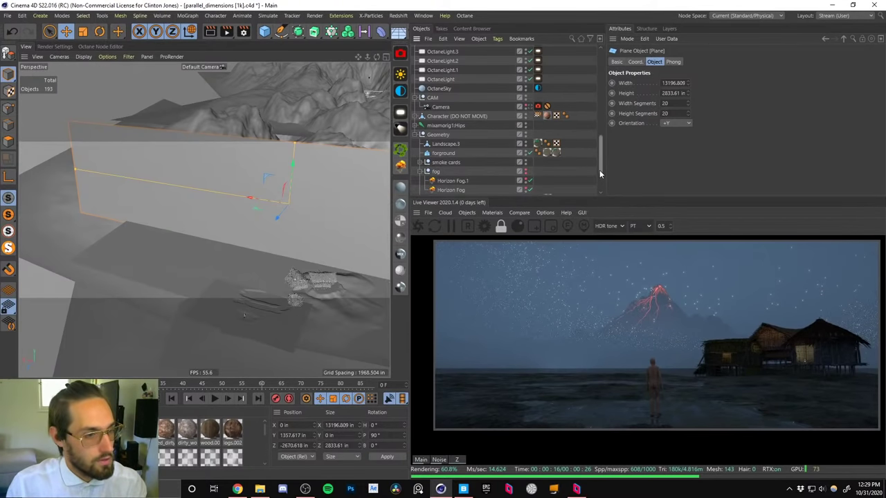
pyautogui.scroll(-2, 599, 174)
pyautogui.click(422, 15)
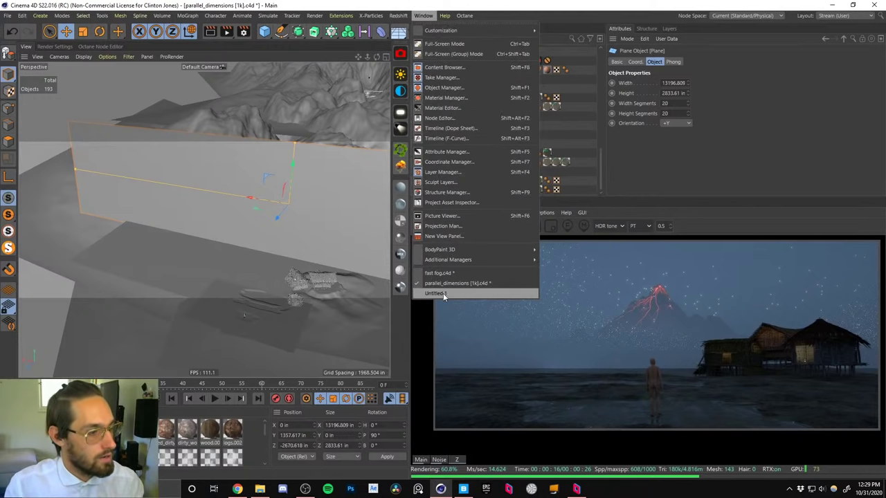
pyautogui.moveTo(464, 15)
pyautogui.click(473, 53)
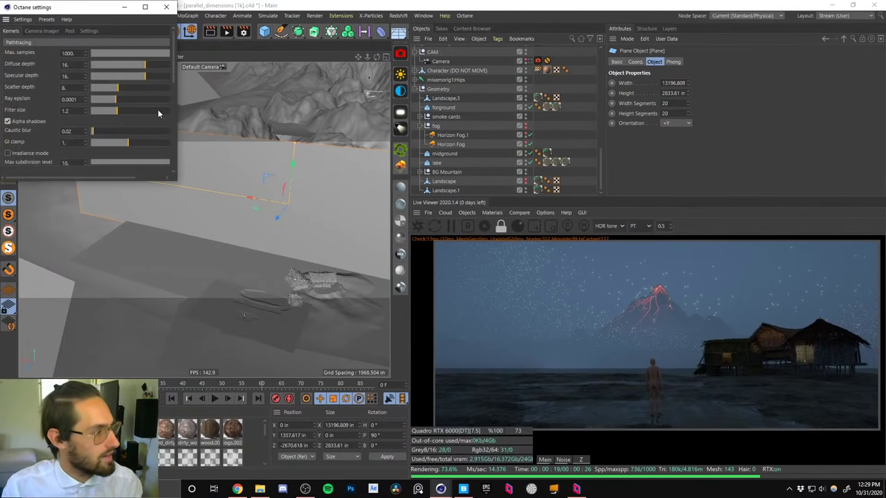
pyautogui.moveTo(72, 142); pyautogui.dragTo(54, 151)
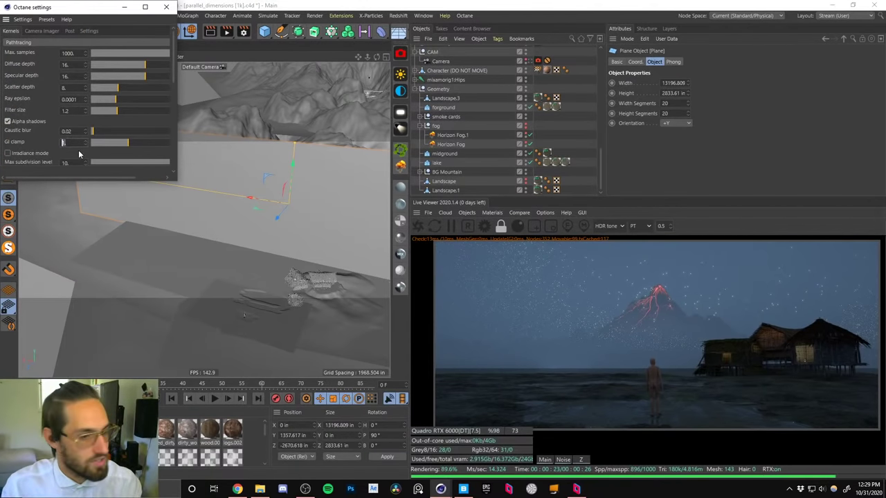
pyautogui.write('10')
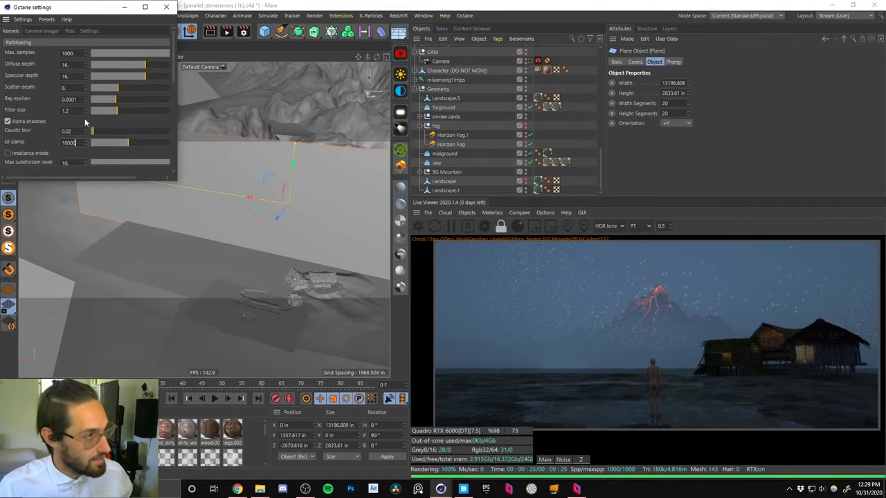
pyautogui.write('000000')
pyautogui.press('Return')
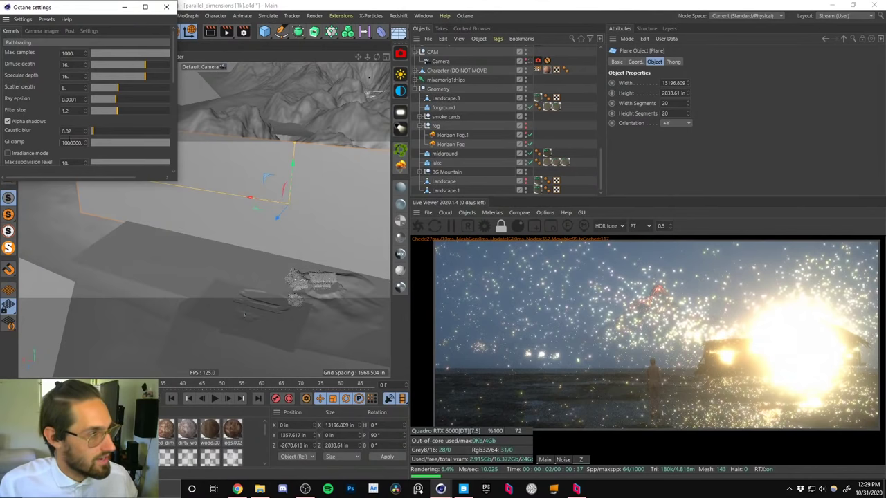
# Try GI clamp values of 1 and 0.5, set it back to 1, and close the Octane settings.
pyautogui.moveTo(62, 143); pyautogui.dragTo(147, 141)
pyautogui.write('1')
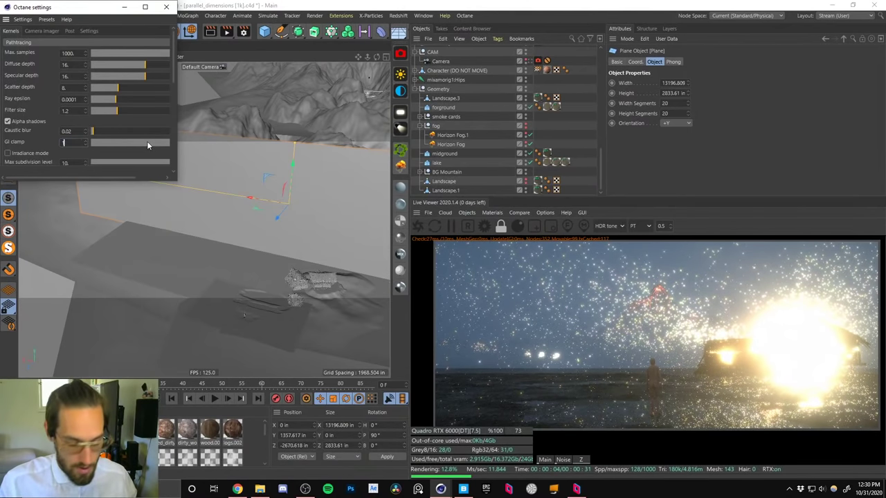
pyautogui.press('Return')
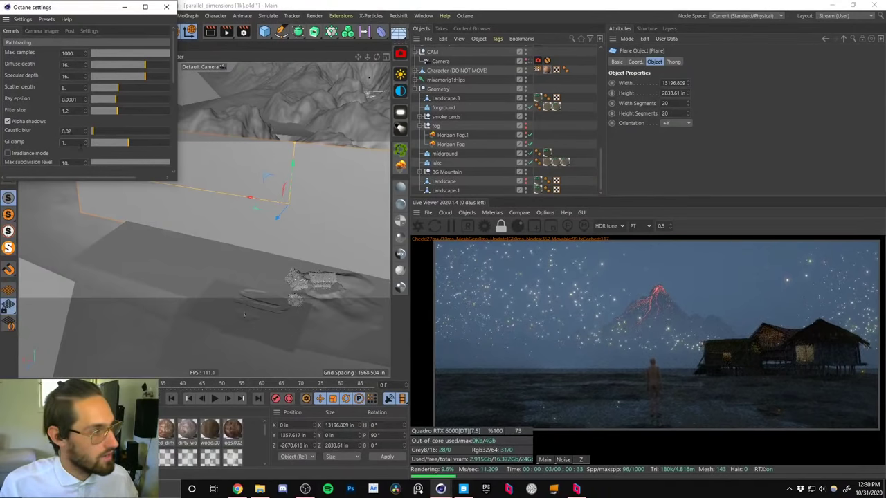
pyautogui.moveTo(74, 143); pyautogui.dragTo(47, 146)
pyautogui.write('0.5')
pyautogui.press('Return')
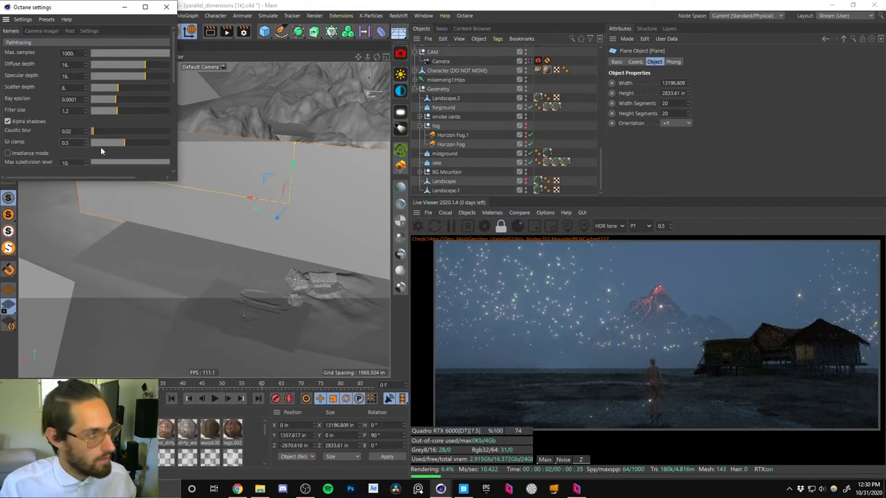
pyautogui.write('1')
pyautogui.press('Return')
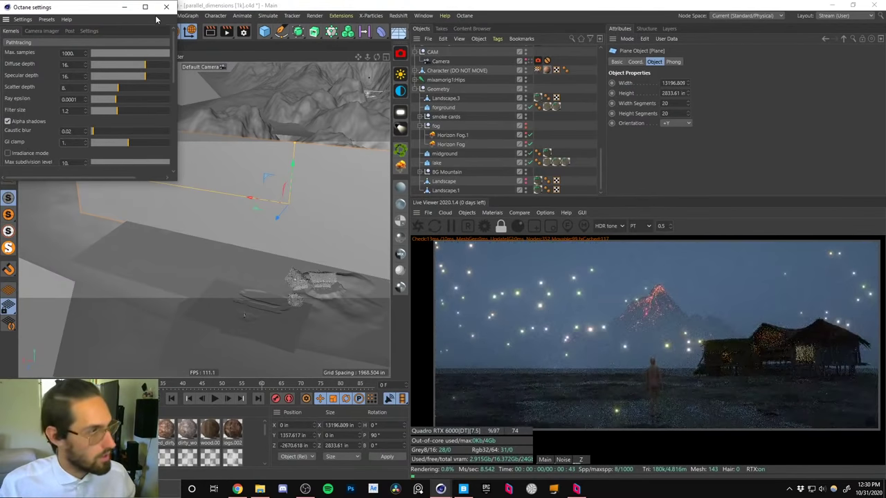
pyautogui.click(166, 7)
# Look through the scene camera and set hot pixel removal to about 0.54 in its Octane tag's Camera Imager settings.
pyautogui.scroll(2, 581, 153)
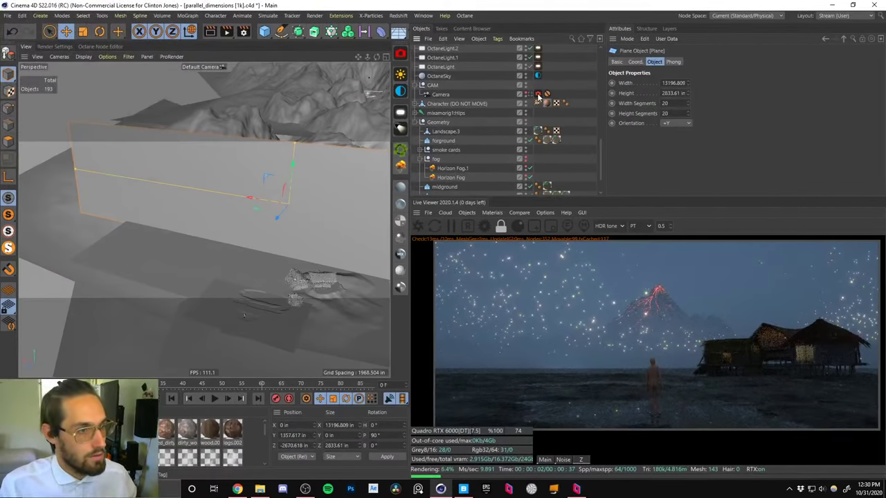
pyautogui.click(538, 93)
pyautogui.click(529, 94)
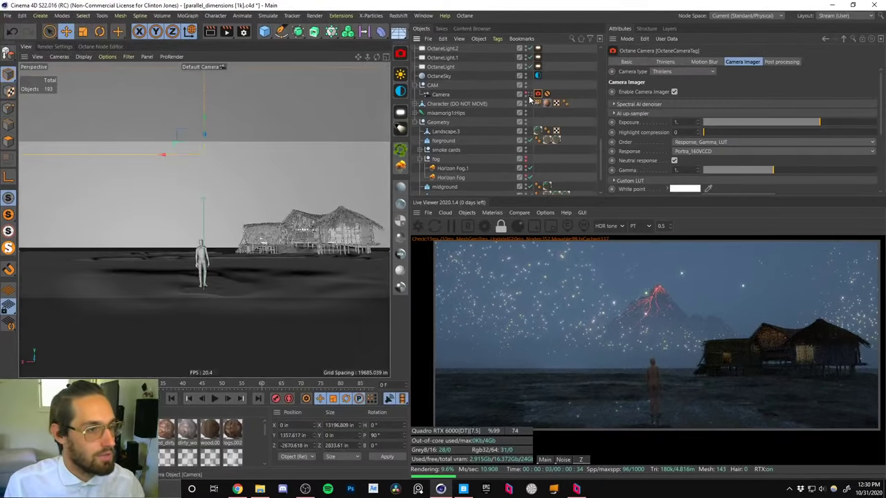
pyautogui.click(582, 213)
pyautogui.click(547, 103)
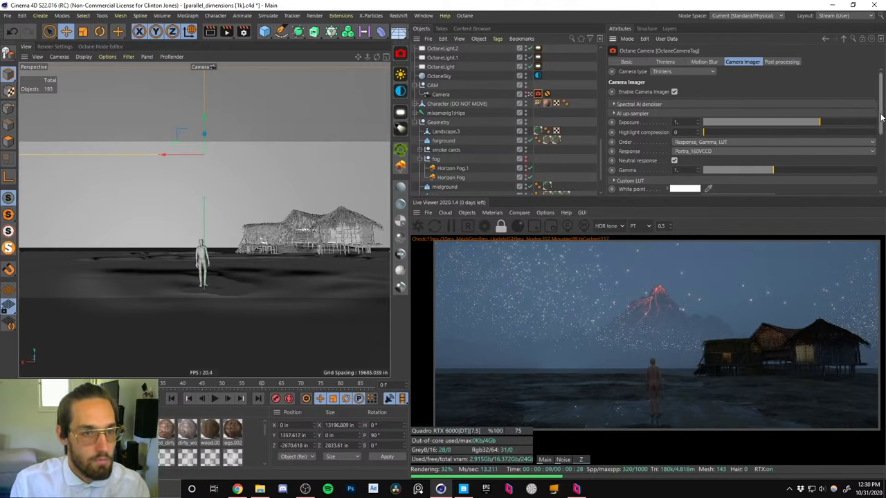
pyautogui.scroll(-1, 854, 104)
pyautogui.moveTo(882, 104); pyautogui.dragTo(795, 155)
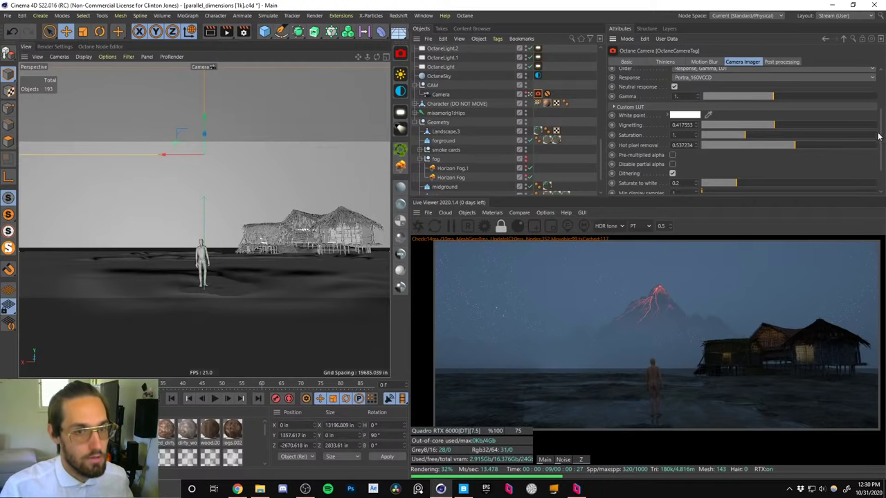
# Enable the Spectral AI denoiser in the Octane camera tag.
pyautogui.scroll(5, 878, 137)
pyautogui.click(612, 104)
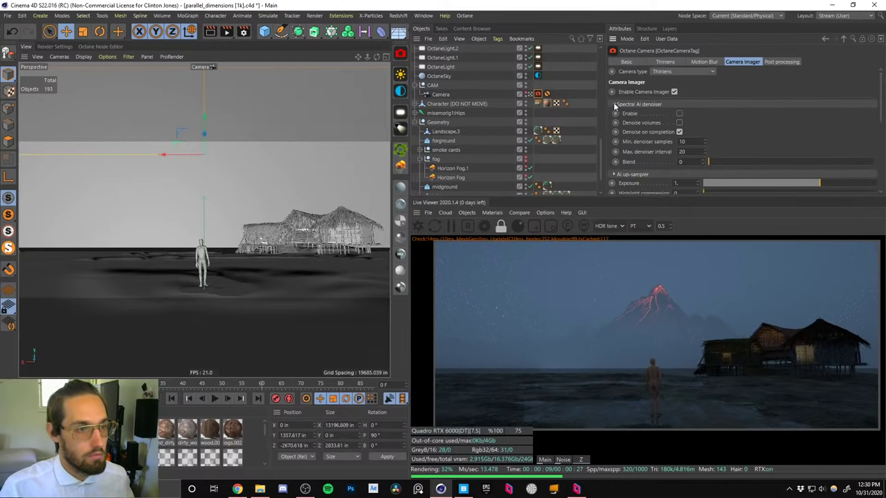
pyautogui.click(677, 113)
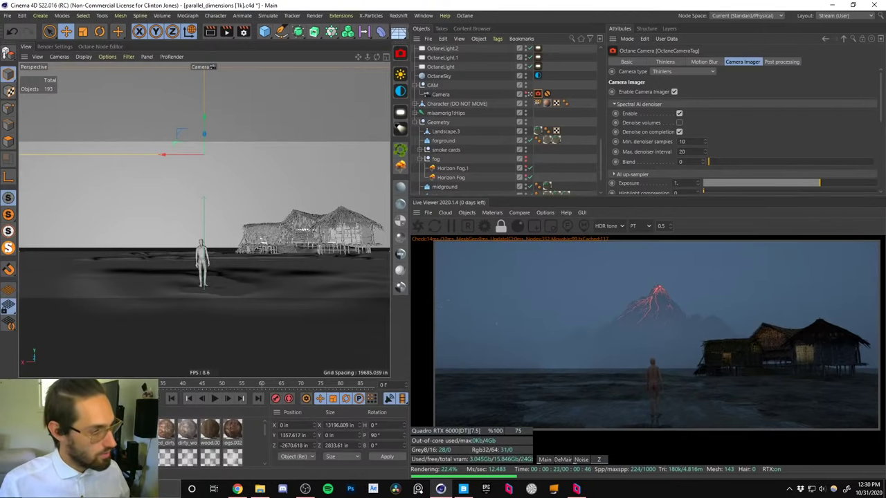
# Open OctDiffuse1's node graph, dock the Octane Node Editor in the viewport area, and close the Material Editor.
pyautogui.doubleClick(121, 433)
pyautogui.click(169, 188)
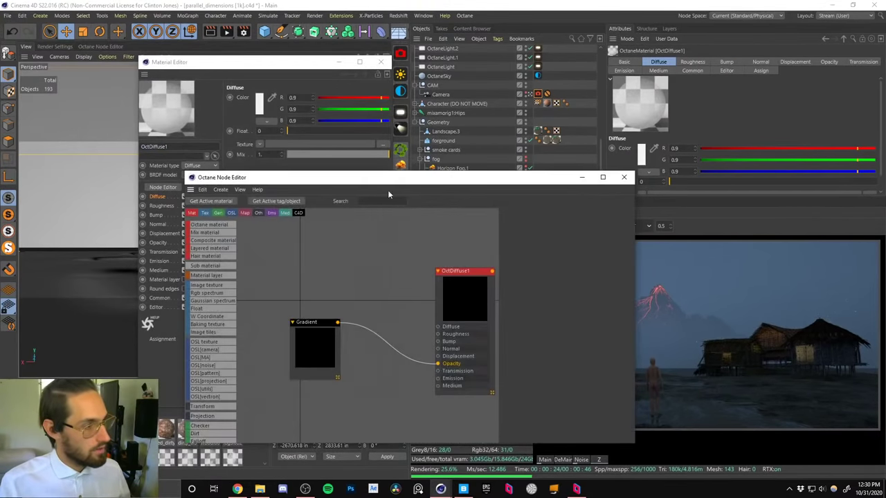
pyautogui.click(316, 340)
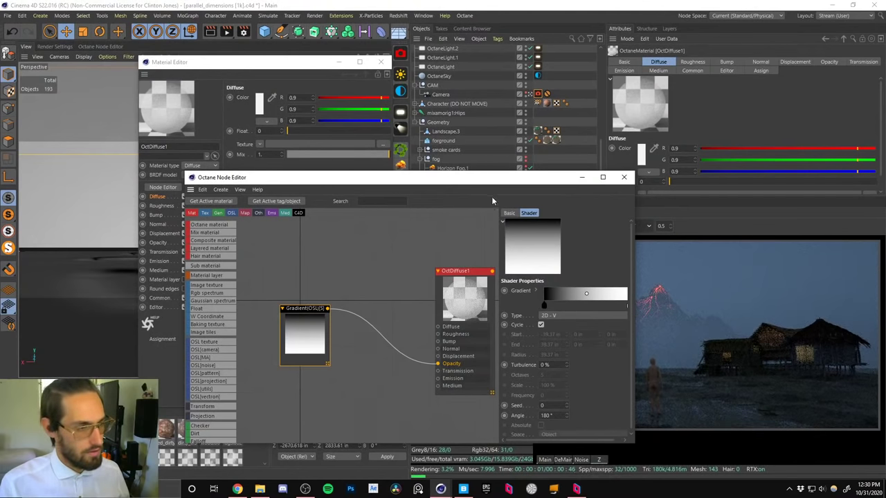
pyautogui.moveTo(192, 190); pyautogui.dragTo(27, 57)
pyautogui.click(380, 63)
# Place the OctDiffuse1 node closer to the gradient node and widen the display of the gradient's shader properties.
pyautogui.moveTo(145, 200); pyautogui.dragTo(133, 210)
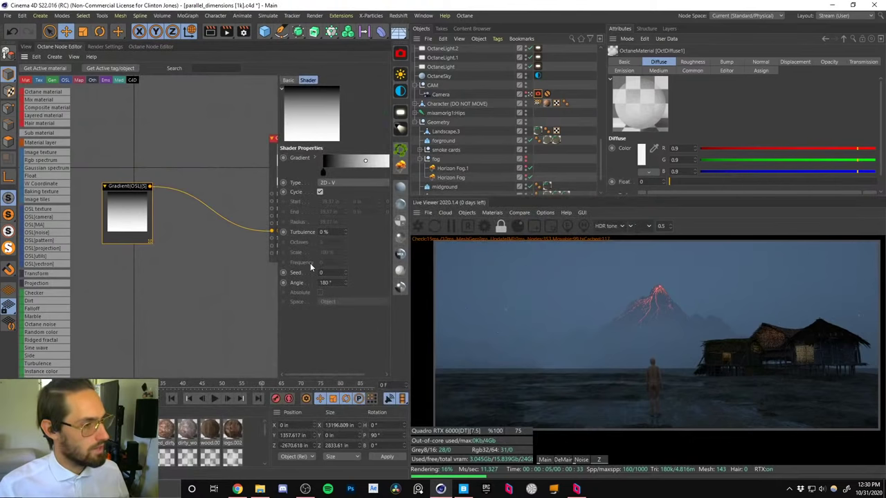
pyautogui.moveTo(272, 149); pyautogui.dragTo(183, 142)
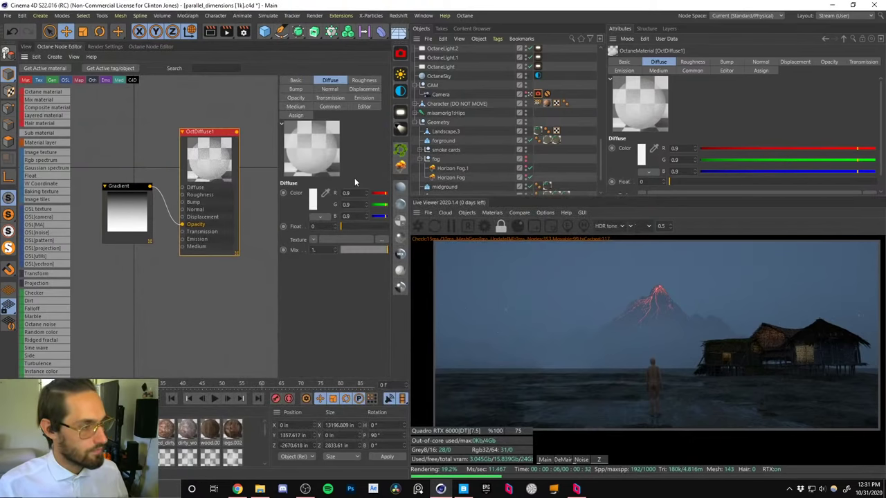
pyautogui.click(128, 207)
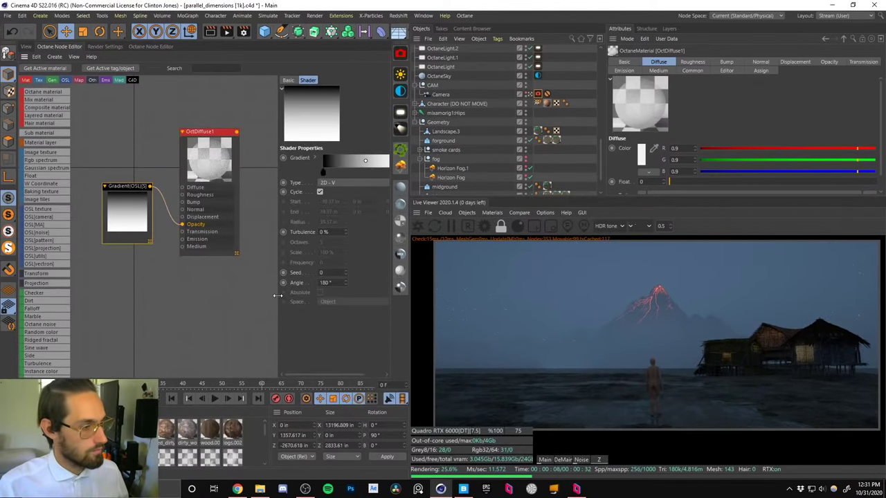
pyautogui.moveTo(277, 296); pyautogui.dragTo(241, 296)
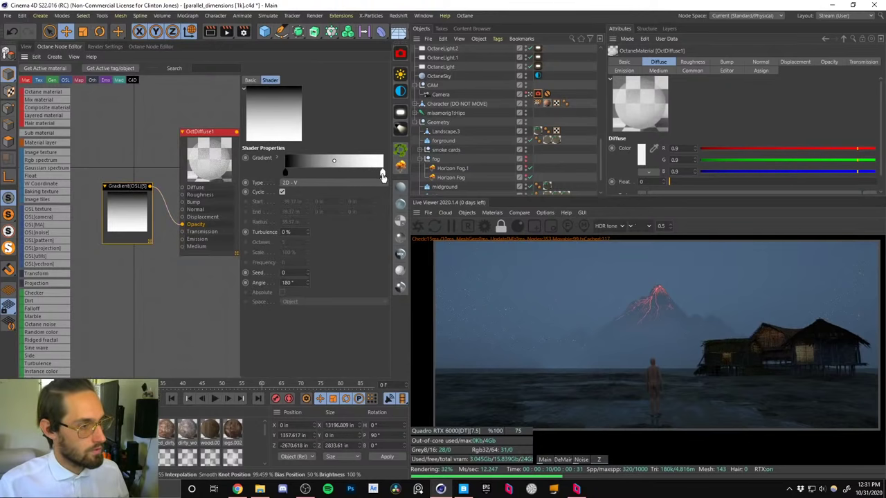
# Darken the opacity gradient's white end knot to a medium grey.
pyautogui.doubleClick(380, 173)
pyautogui.moveTo(459, 204); pyautogui.dragTo(421, 203)
pyautogui.click(364, 219)
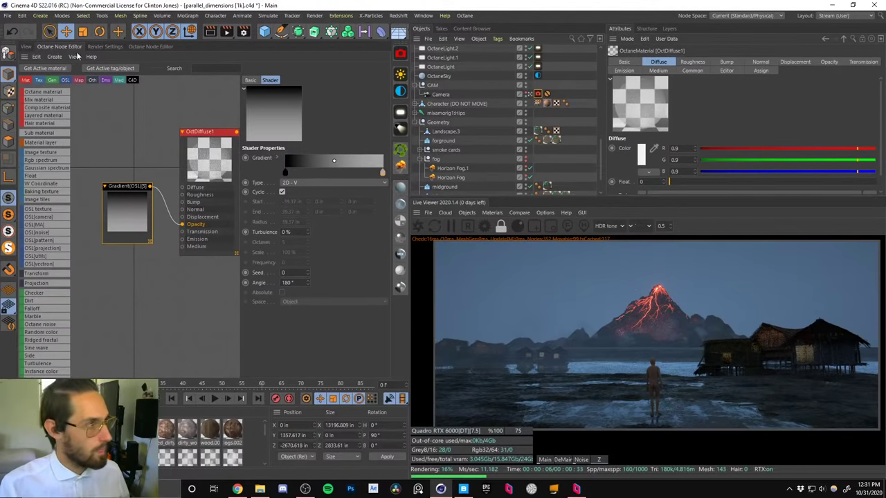
# Return to the viewport and lower the fog plane to about Y 250 in.
pyautogui.click(399, 150)
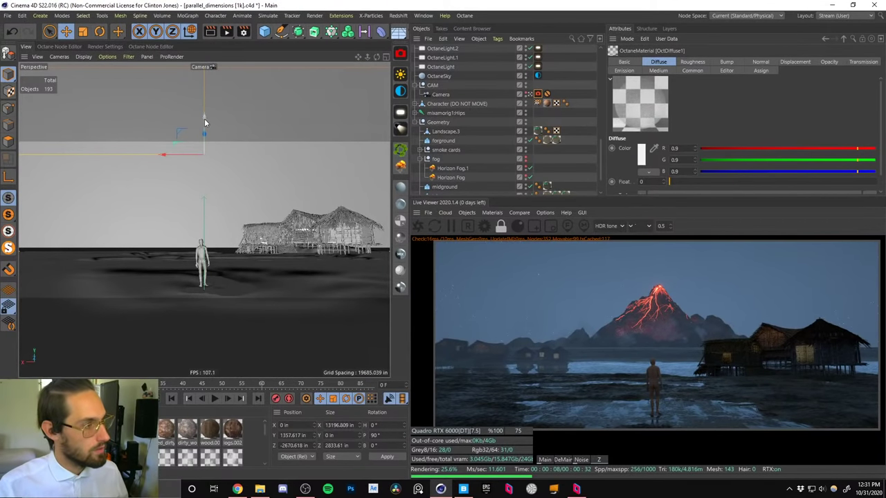
pyautogui.moveTo(205, 132); pyautogui.dragTo(212, 180)
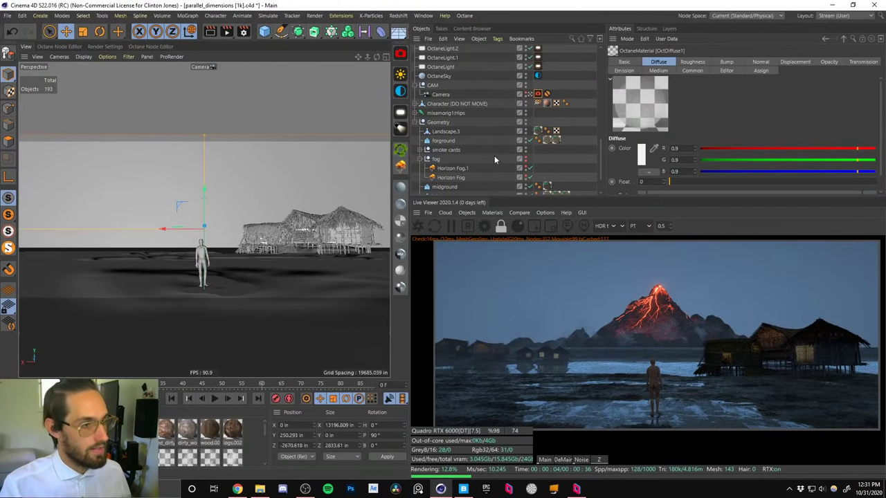
# Duplicate the fog plane along the Z axis in the top view and place the copy at about Z -7205 in.
pyautogui.moveTo(600, 150); pyautogui.dragTo(599, 57)
pyautogui.click(439, 51)
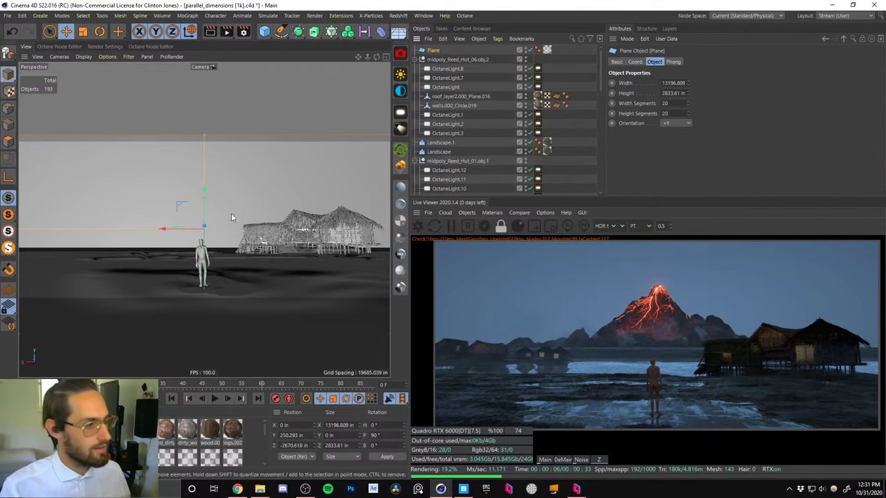
pyautogui.click(386, 57)
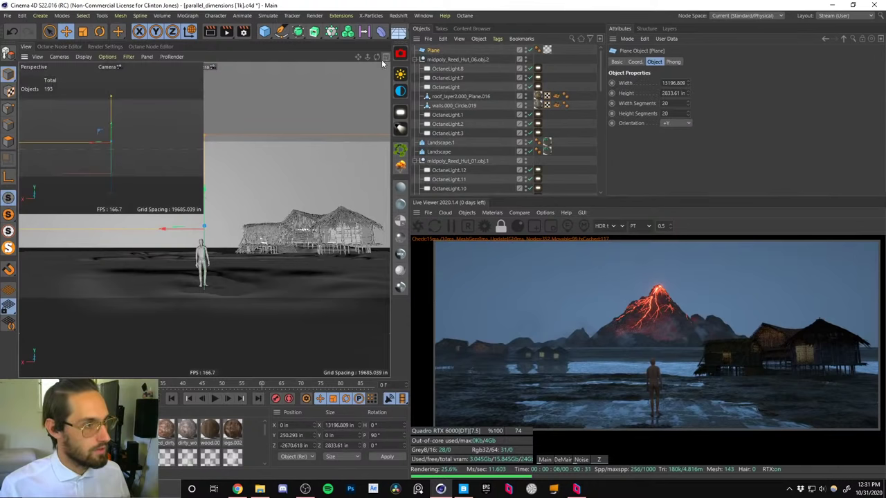
pyautogui.click(384, 59)
pyautogui.scroll(10, 305, 199)
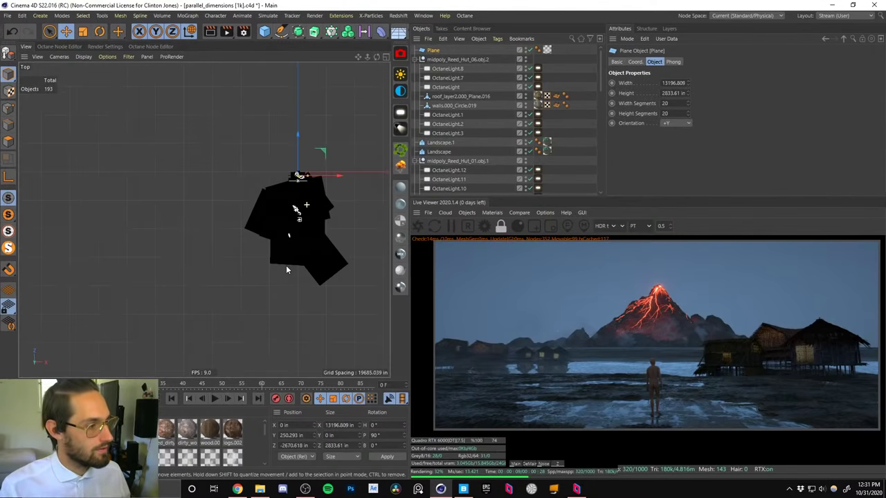
pyautogui.keyDown('alt'); pyautogui.moveTo(268, 183); pyautogui.dragTo(244, 160, button='right'); pyautogui.keyUp('alt')
pyautogui.keyDown('alt'); pyautogui.moveTo(260, 151); pyautogui.dragTo(308, 366, button='middle'); pyautogui.keyUp('alt')
pyautogui.keyDown('alt'); pyautogui.moveTo(228, 133); pyautogui.dragTo(226, 191, button='middle'); pyautogui.keyUp('alt')
pyautogui.keyDown('alt'); pyautogui.moveTo(225, 195); pyautogui.dragTo(236, 163); pyautogui.keyUp('alt')
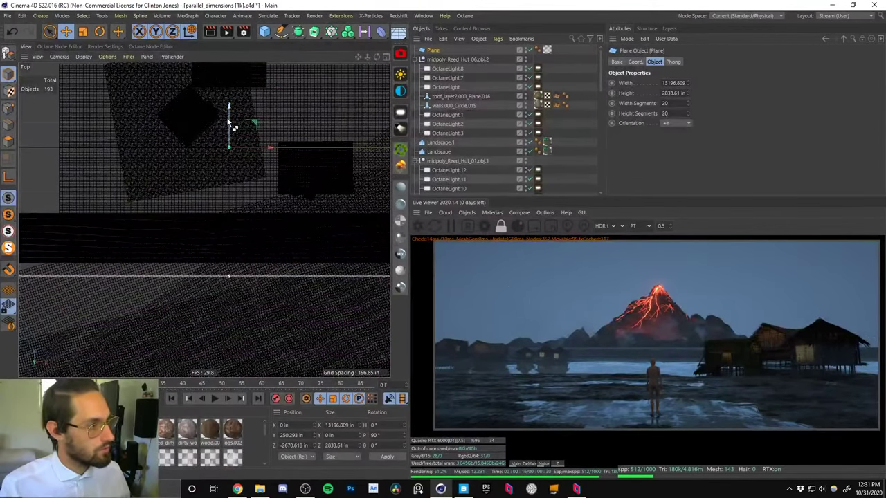
pyautogui.keyDown('ctrl'); pyautogui.moveTo(231, 124); pyautogui.dragTo(229, 264); pyautogui.keyUp('ctrl')
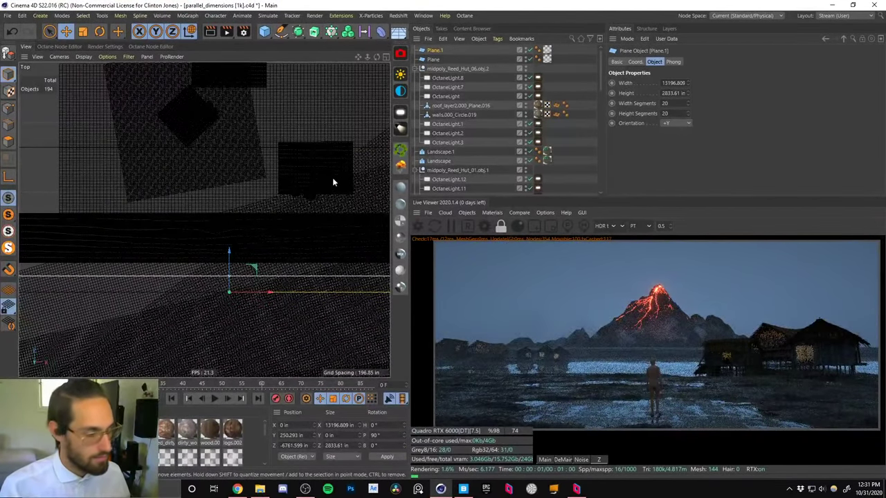
pyautogui.moveTo(229, 259); pyautogui.dragTo(229, 275)
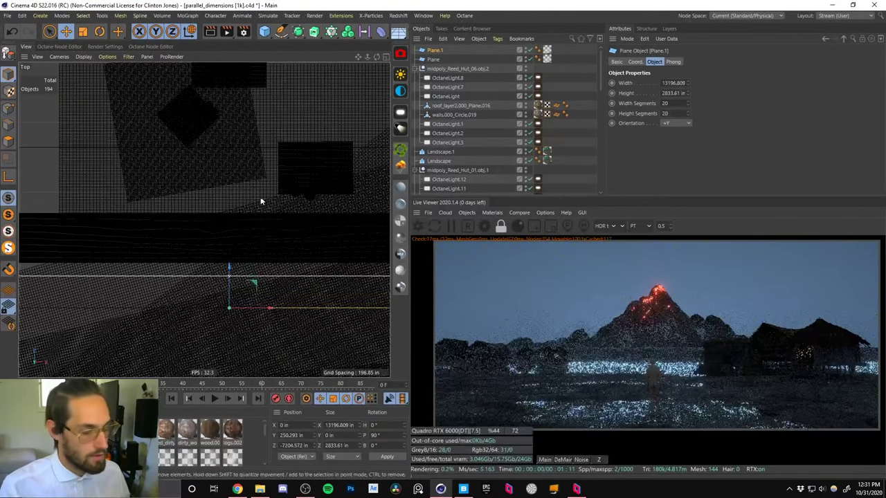
# Return to the camera view, enlarge the copied plane to about 20495 by 4401 in, and position it at about Y 1303 in.
pyautogui.click(386, 58)
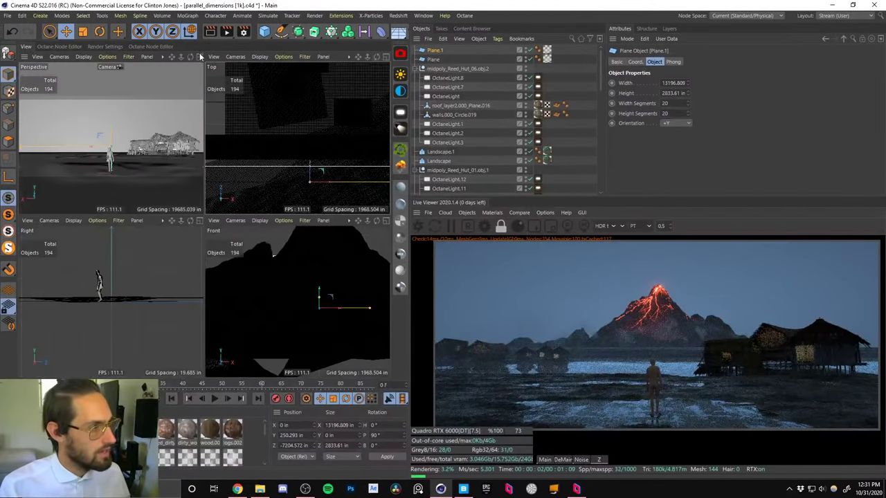
pyautogui.click(199, 58)
pyautogui.moveTo(205, 216); pyautogui.dragTo(354, 82)
pyautogui.press('t')
pyautogui.press('e')
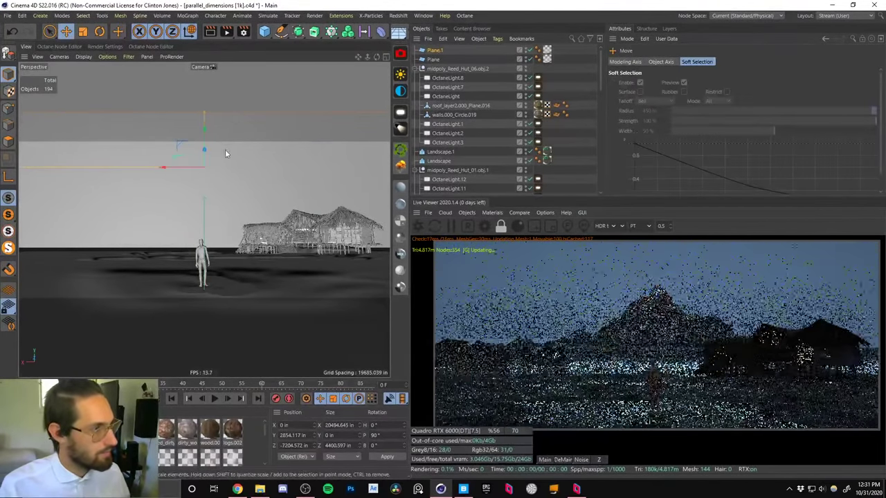
pyautogui.moveTo(202, 136); pyautogui.dragTo(204, 172)
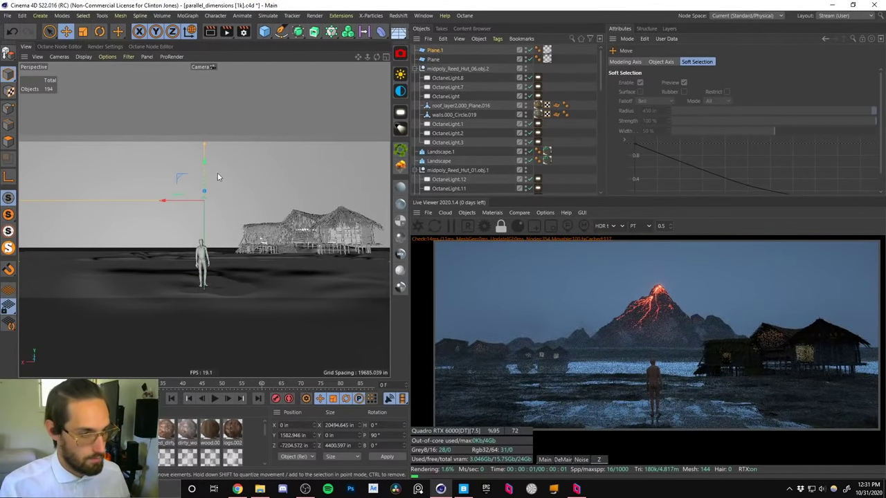
pyautogui.moveTo(204, 176); pyautogui.dragTo(204, 186)
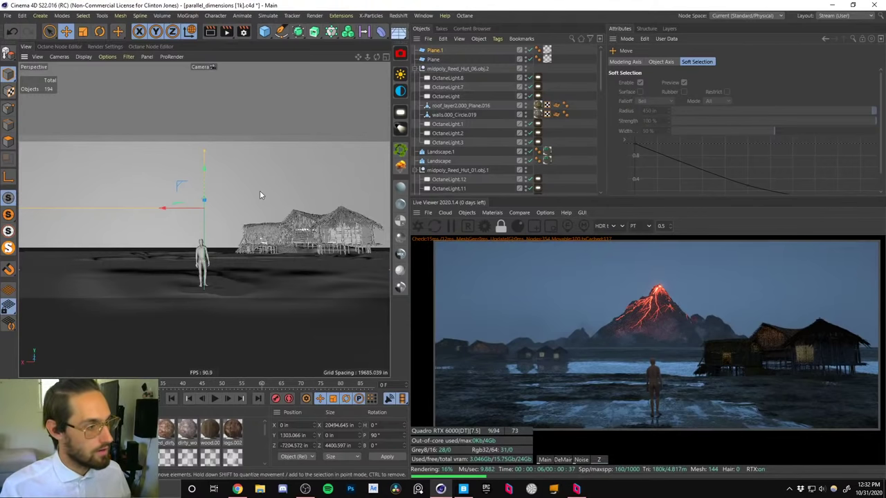
# Duplicate the larger fog plane, place the copy at about Z -596 in using the top view, and return to the camera view.
pyautogui.click(436, 52)
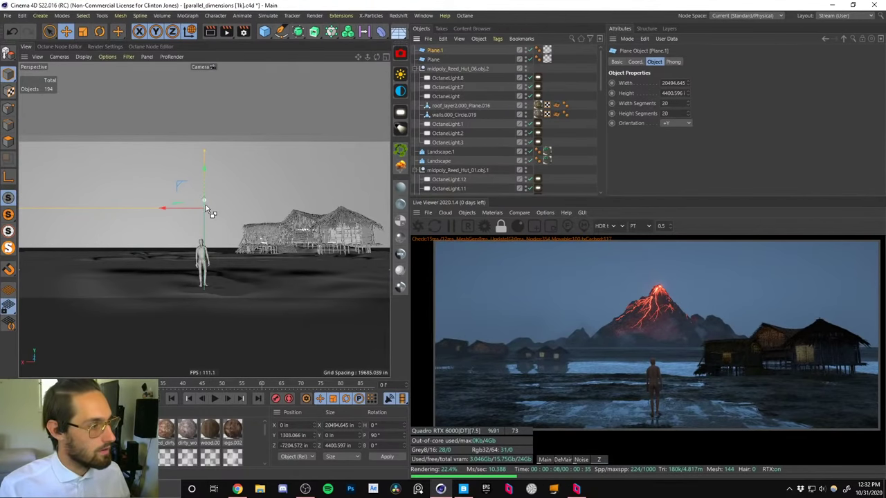
pyautogui.keyDown('ctrl'); pyautogui.moveTo(210, 210); pyautogui.dragTo(216, 229); pyautogui.keyUp('ctrl')
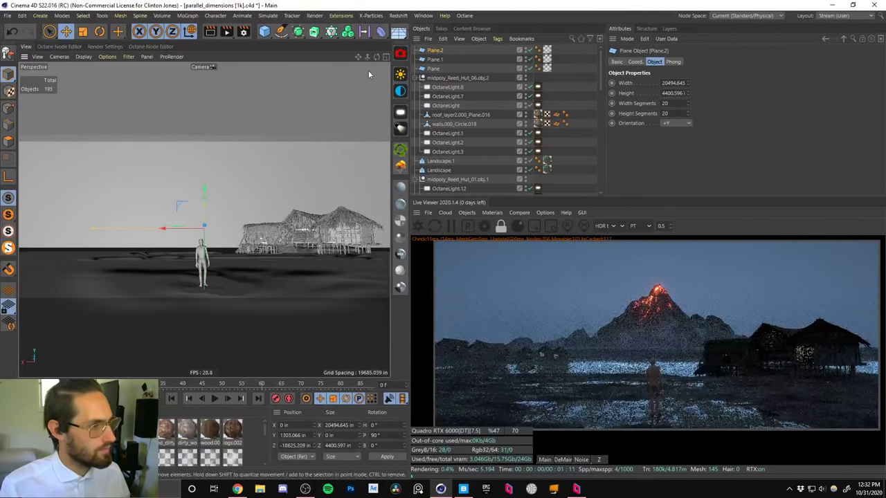
pyautogui.click(386, 57)
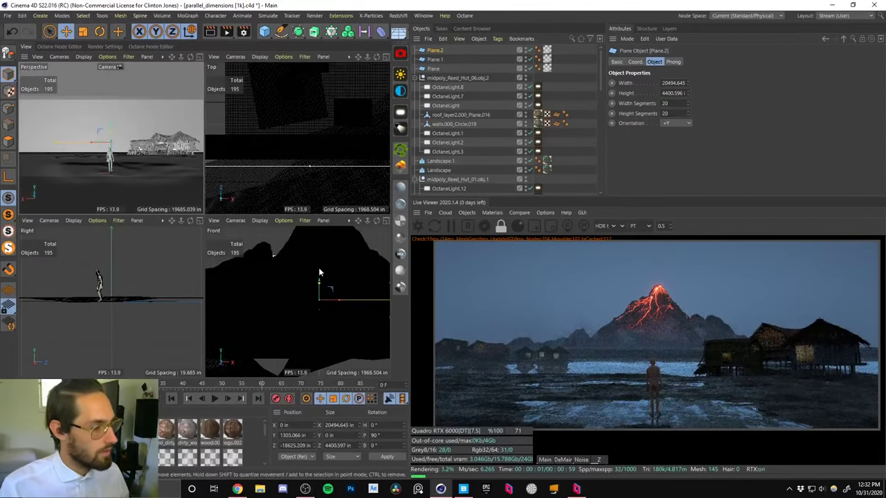
pyautogui.middleClick(350, 147)
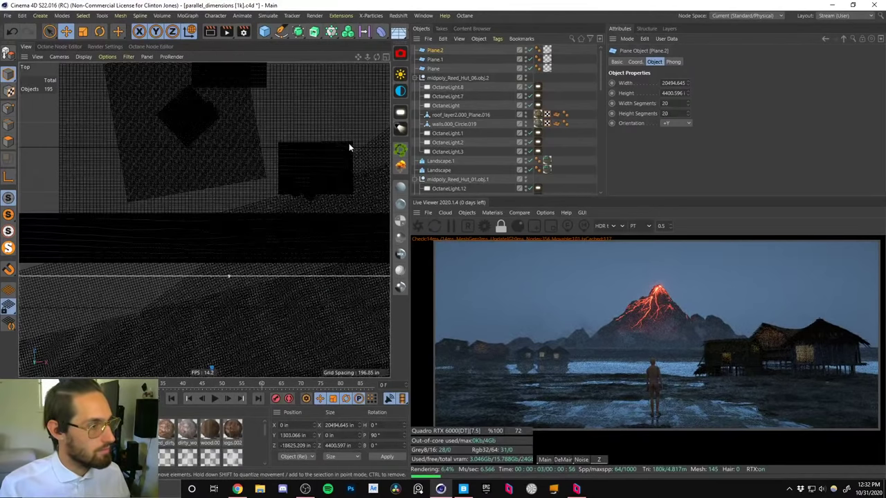
pyautogui.keyDown('alt'); pyautogui.moveTo(349, 147); pyautogui.dragTo(333, 87, button='middle'); pyautogui.keyUp('alt')
pyautogui.keyDown('alt'); pyautogui.moveTo(283, 216); pyautogui.dragTo(265, 268, button='right'); pyautogui.keyUp('alt')
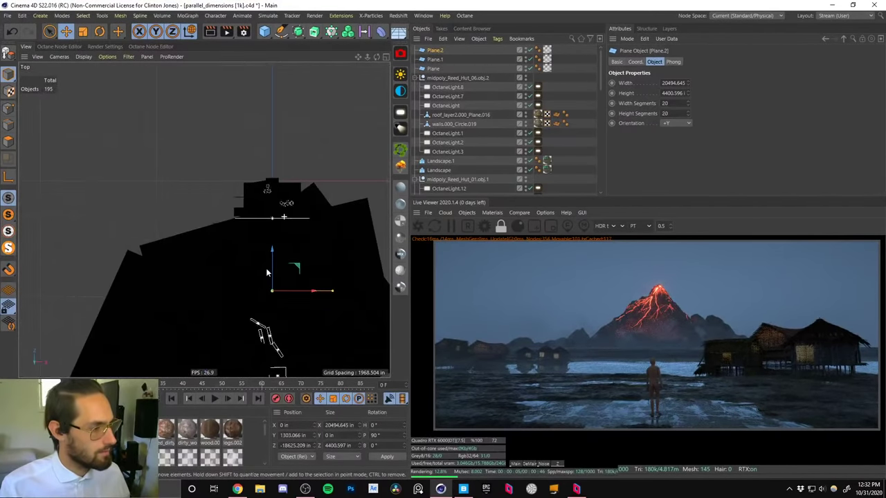
pyautogui.moveTo(265, 272); pyautogui.dragTo(287, 165)
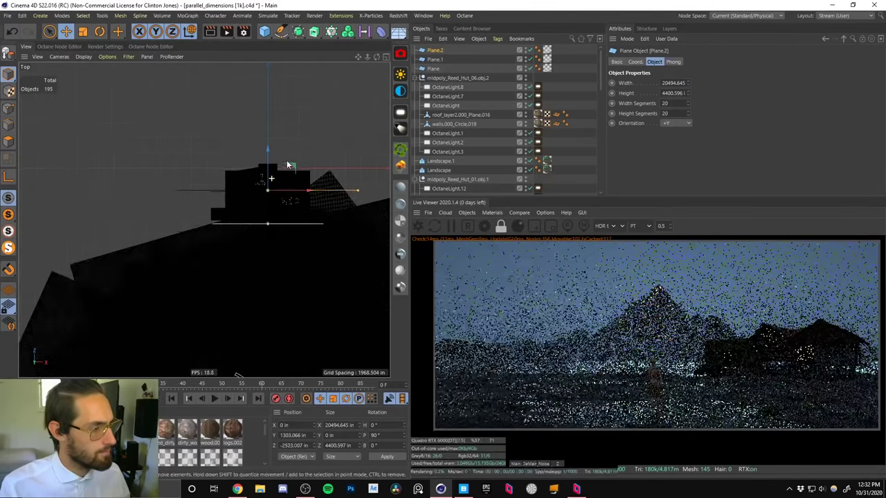
pyautogui.keyDown('alt'); pyautogui.moveTo(287, 163); pyautogui.dragTo(303, 135, button='right'); pyautogui.keyUp('alt')
pyautogui.moveTo(248, 206); pyautogui.dragTo(267, 116)
pyautogui.click(385, 57)
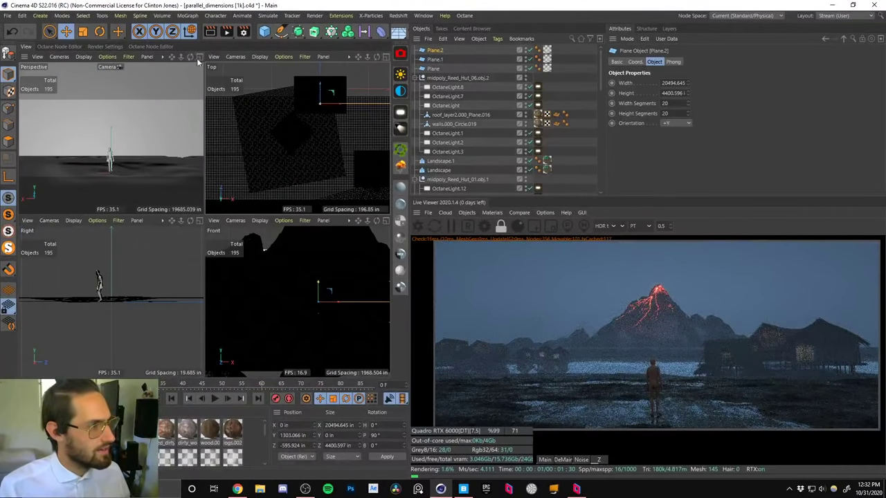
pyautogui.click(199, 57)
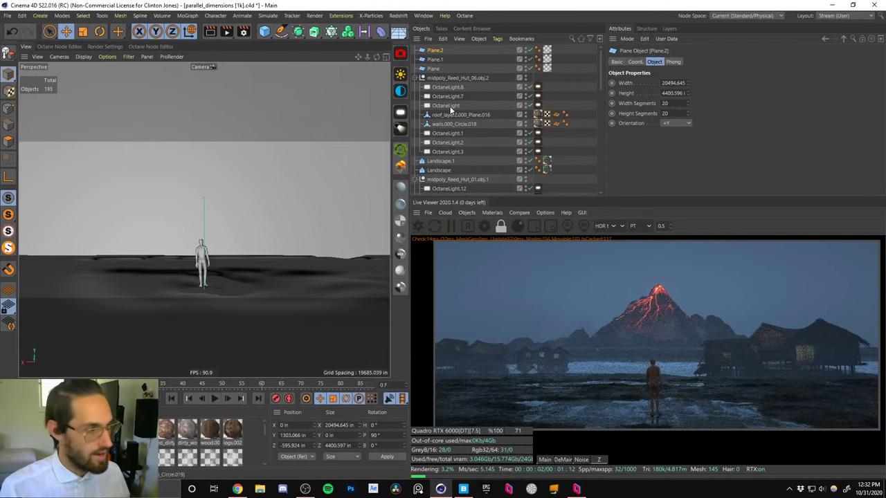
pyautogui.press('e')
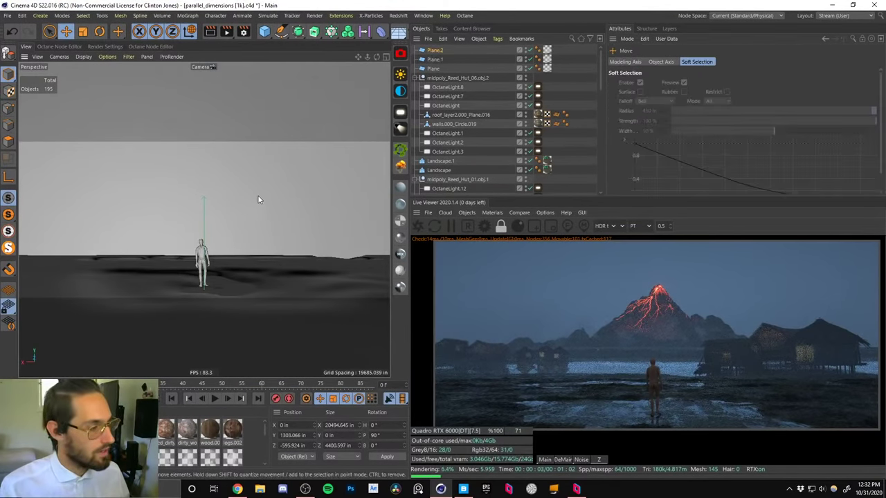
pyautogui.click(437, 50)
pyautogui.press('t')
pyautogui.moveTo(311, 182); pyautogui.dragTo(81, 287)
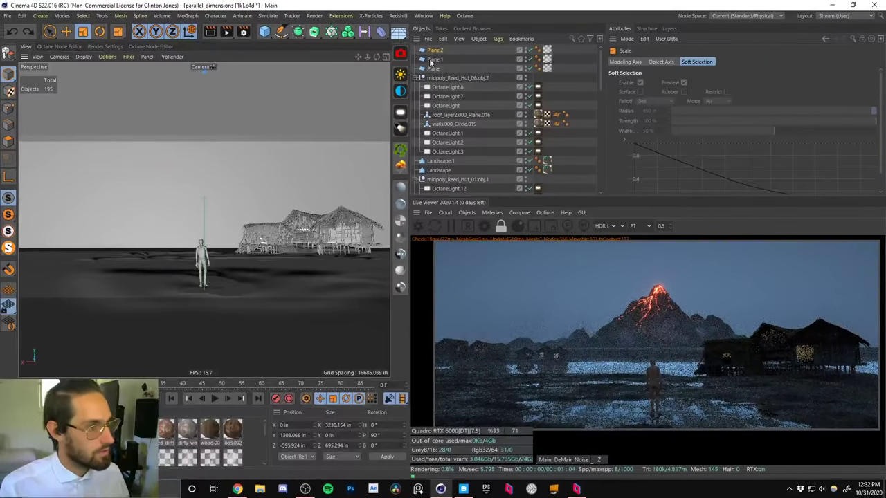
pyautogui.hotkey('ctrl', 'z')
pyautogui.click(386, 57)
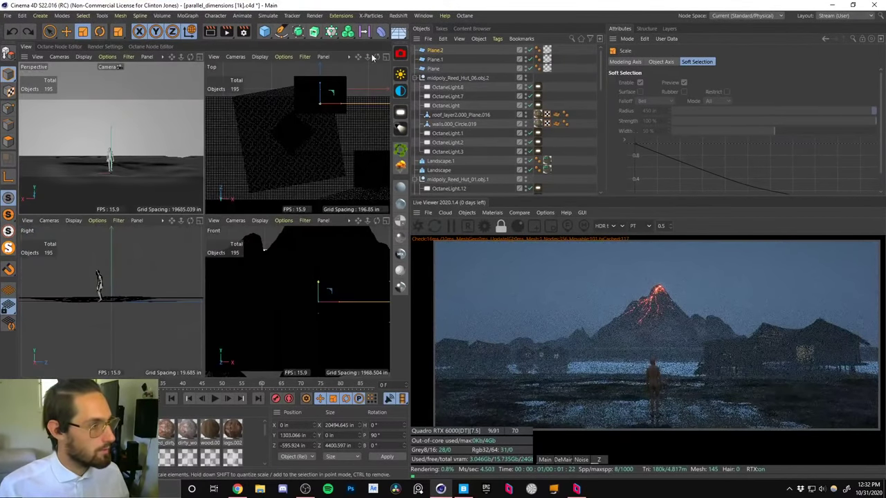
pyautogui.click(209, 64)
pyautogui.click(201, 58)
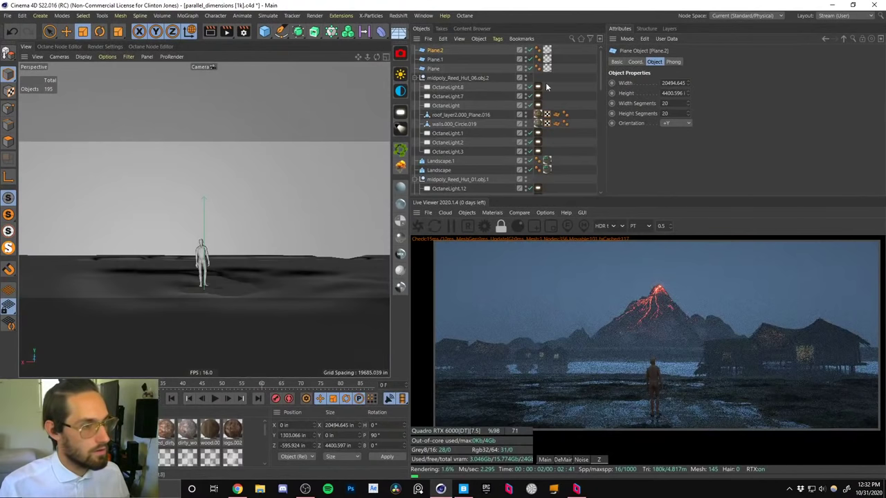
# Outside the scene camera, resize the nearest fog plane to about 3356 by 1542 in at about Y 192 in, then re-enter the camera.
pyautogui.moveTo(600, 78); pyautogui.dragTo(600, 154)
pyautogui.click(528, 140)
pyautogui.click(529, 139)
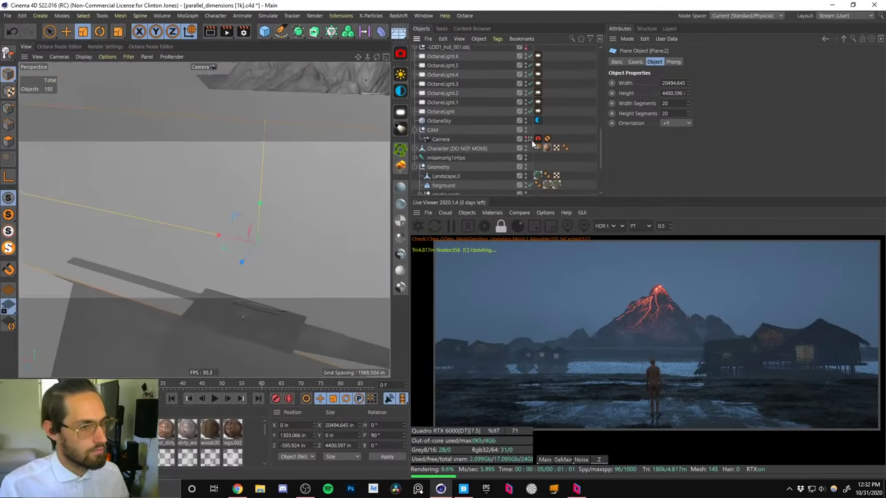
pyautogui.keyDown('alt'); pyautogui.moveTo(279, 229); pyautogui.dragTo(247, 342, button='right'); pyautogui.keyUp('alt')
pyautogui.keyDown('alt'); pyautogui.moveTo(246, 344); pyautogui.dragTo(173, 239); pyautogui.keyUp('alt')
pyautogui.moveTo(117, 231); pyautogui.dragTo(247, 248)
pyautogui.moveTo(276, 211); pyautogui.dragTo(274, 231)
pyautogui.press('e')
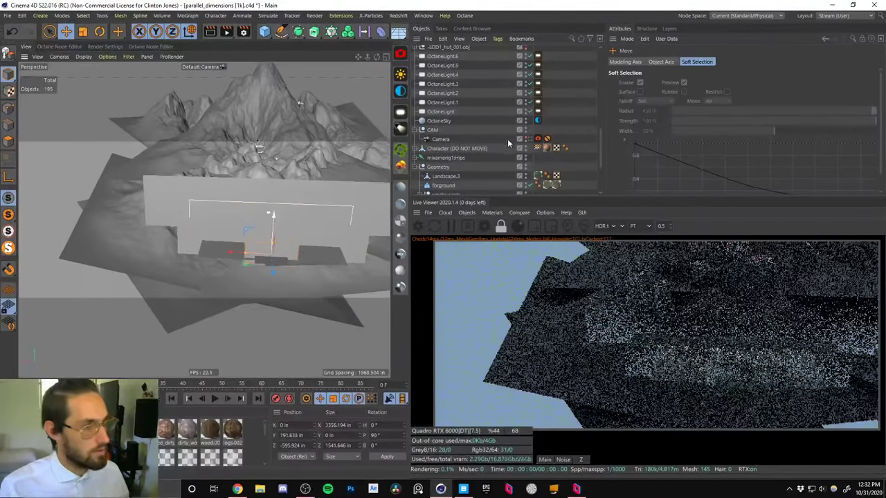
pyautogui.click(530, 139)
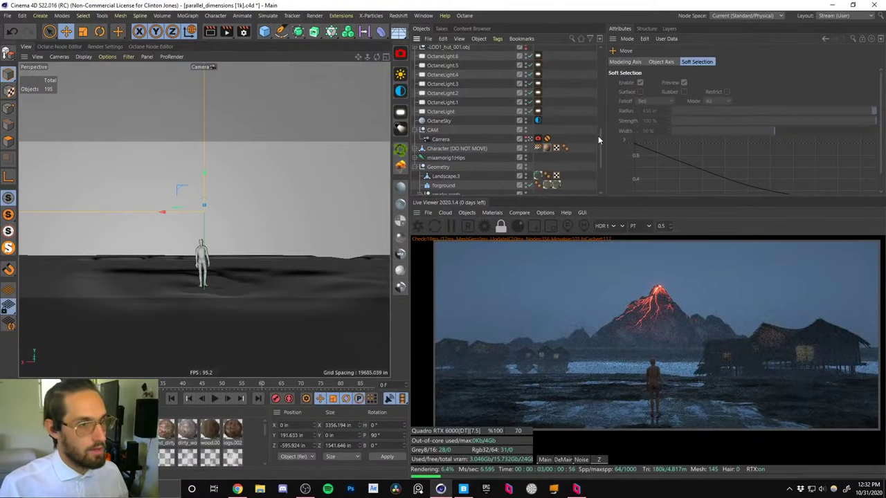
# Lower the nearest fog plane to about Y -230 in and make it editable.
pyautogui.moveTo(599, 140); pyautogui.dragTo(595, 61)
pyautogui.click(436, 51)
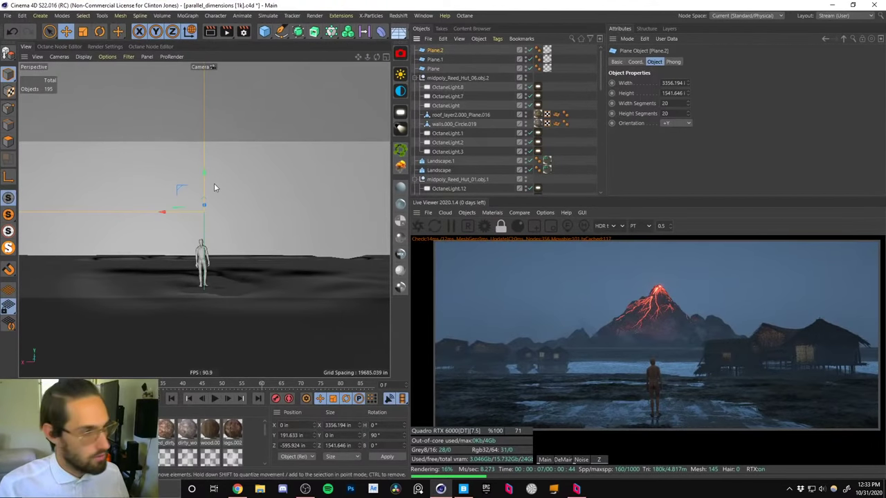
pyautogui.moveTo(205, 190); pyautogui.dragTo(203, 296)
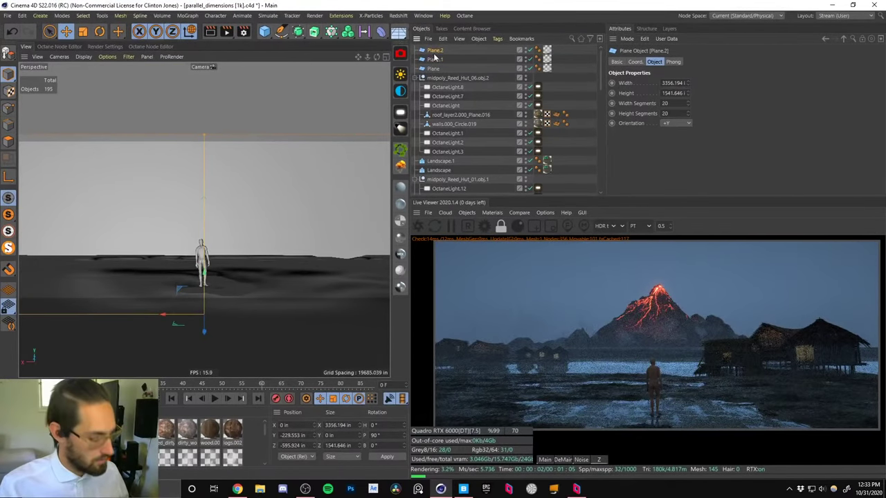
pyautogui.press('c')
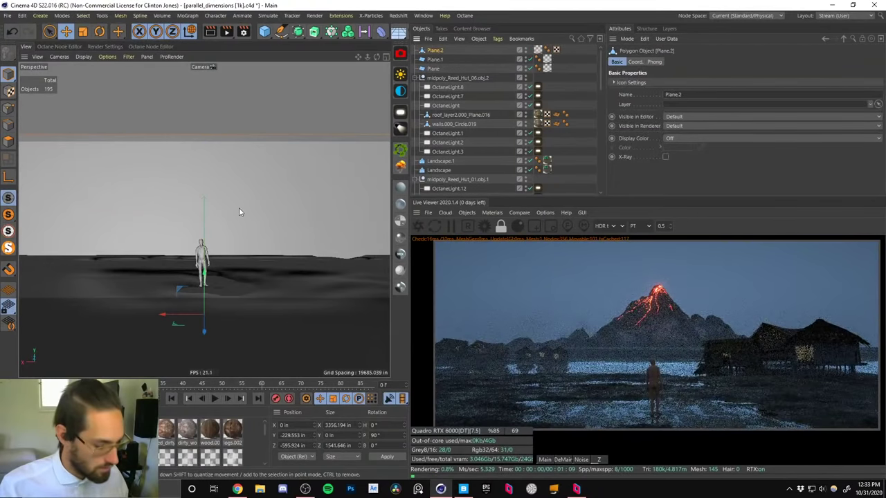
# Move the nearest fog plane's axis upward and squash the plane to about 260 in tall at about Y 122 in.
pyautogui.press('l')
pyautogui.moveTo(204, 288); pyautogui.dragTo(210, 237)
pyautogui.moveTo(211, 186)
pyautogui.mouseDown()
pyautogui.moveTo(212, 159)
pyautogui.moveTo(216, 211)
pyautogui.moveTo(205, 147)
pyautogui.moveTo(204, 197)
pyautogui.mouseUp()
pyautogui.press('t')
pyautogui.press('e')
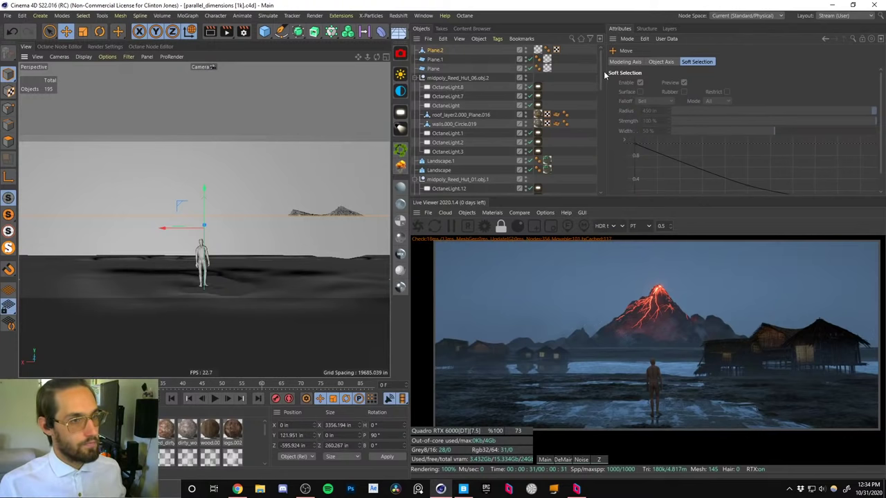
# Make the other two fog planes, Plane.1 and Plane, editable.
pyautogui.click(432, 67)
pyautogui.click(434, 61)
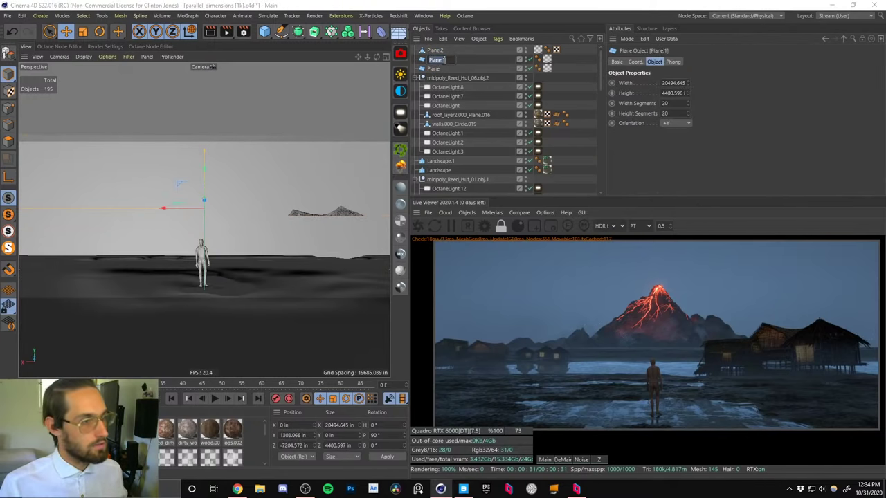
pyautogui.press('c')
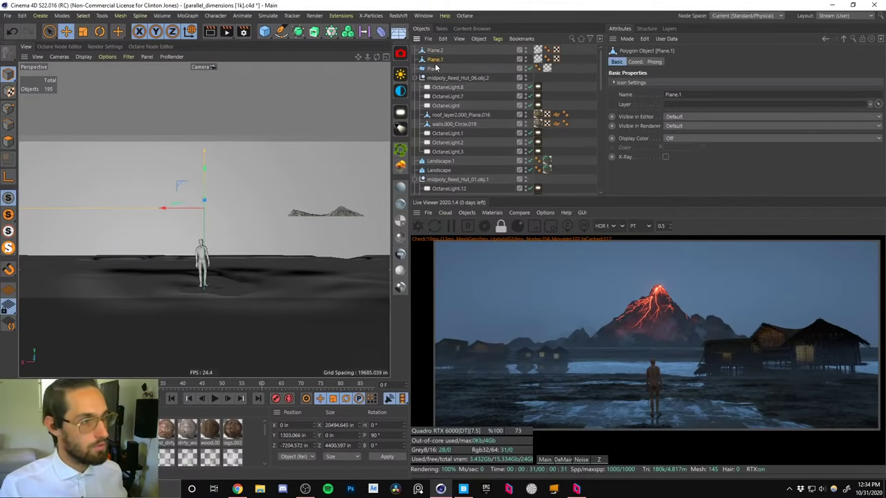
pyautogui.click(433, 69)
pyautogui.press('c')
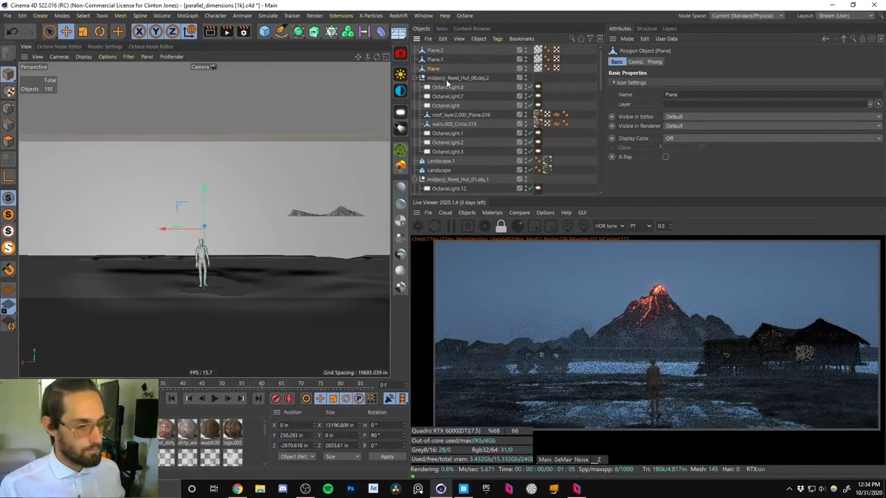
# Lower the farthest fog plane (Plane.1) to about Y -351 in and enable X-Ray on all three fog planes.
pyautogui.click(435, 60)
pyautogui.press('c')
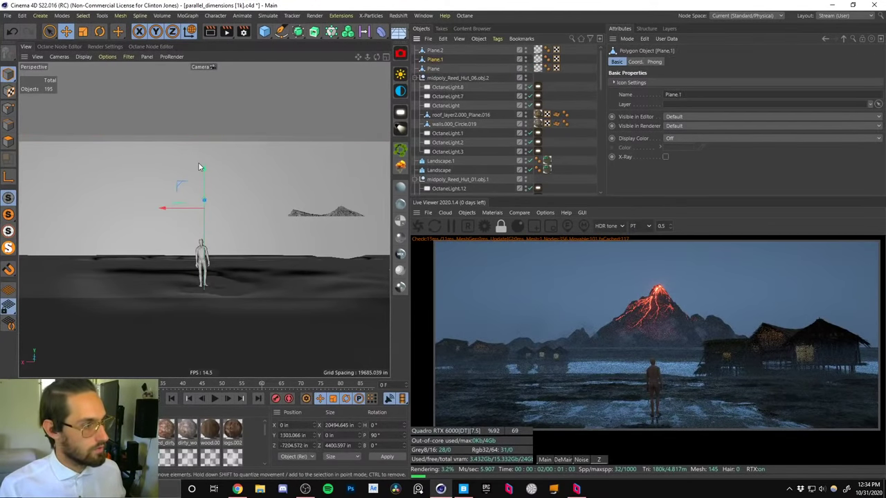
pyautogui.moveTo(199, 166); pyautogui.dragTo(203, 229)
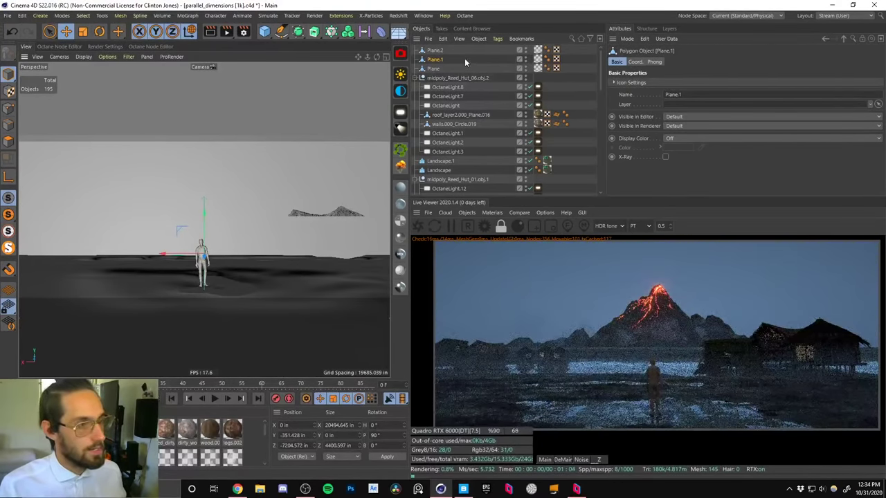
pyautogui.click(434, 68)
pyautogui.keyDown('shift'); pyautogui.click(434, 50); pyautogui.keyUp('shift')
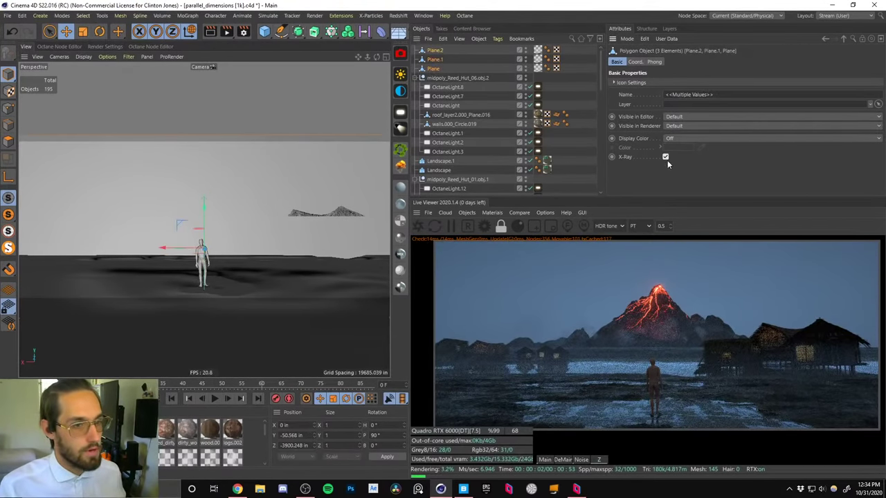
# Try squashing the farthest fog plane to about 537 in tall and raising it to about Y 436 in.
pyautogui.click(435, 60)
pyautogui.moveTo(202, 223)
pyautogui.mouseDown()
pyautogui.moveTo(205, 254)
pyautogui.moveTo(209, 181)
pyautogui.moveTo(209, 210)
pyautogui.mouseUp()
pyautogui.press('t')
pyautogui.press('e')
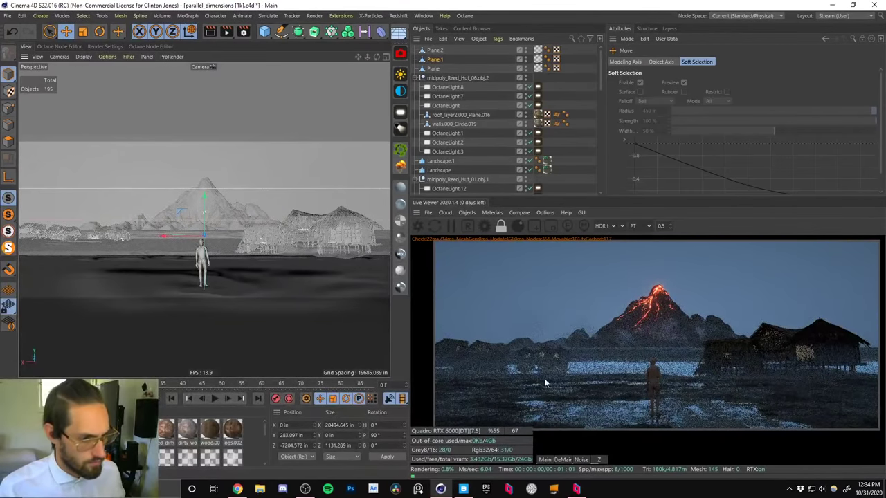
pyautogui.press('t')
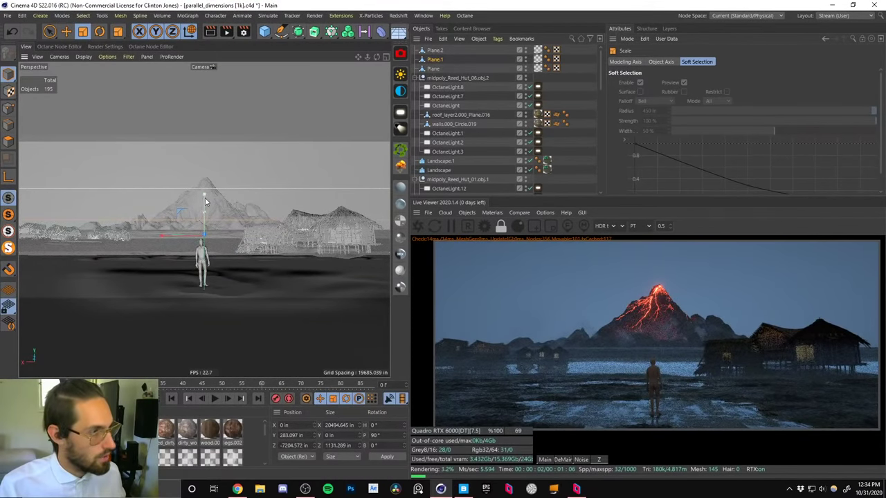
pyautogui.moveTo(205, 206); pyautogui.dragTo(240, 169)
pyautogui.press('e')
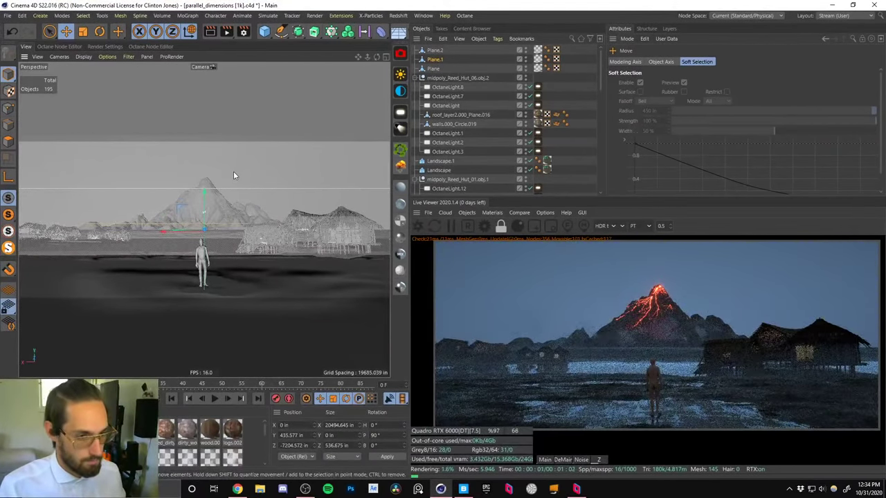
pyautogui.click(434, 69)
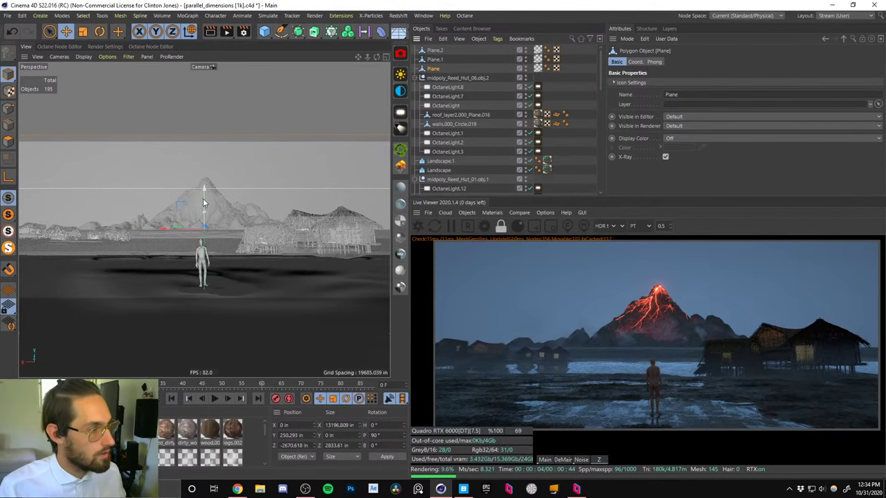
pyautogui.moveTo(205, 200); pyautogui.dragTo(215, 147)
pyautogui.hotkey('ctrl', 'z')
# Try raising the farthest fog plane to about Y 571 in.
pyautogui.click(434, 60)
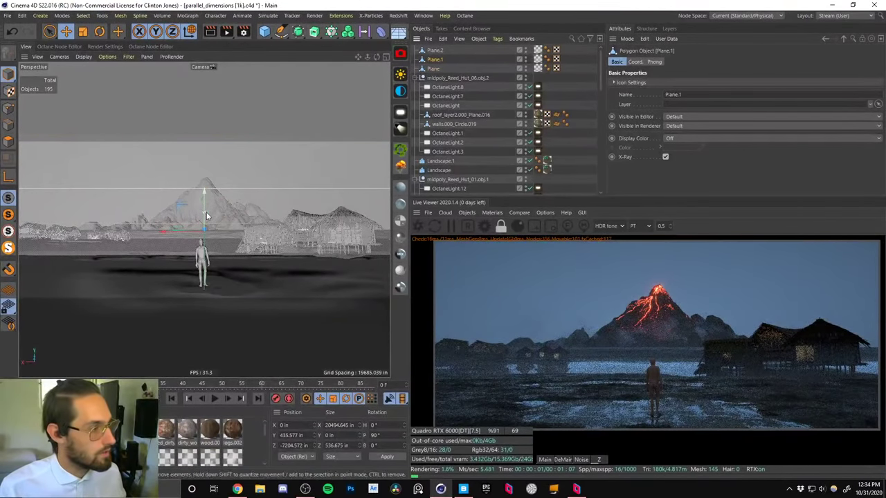
pyautogui.moveTo(205, 203)
pyautogui.mouseDown()
pyautogui.moveTo(207, 195)
pyautogui.moveTo(206, 206)
pyautogui.mouseUp()
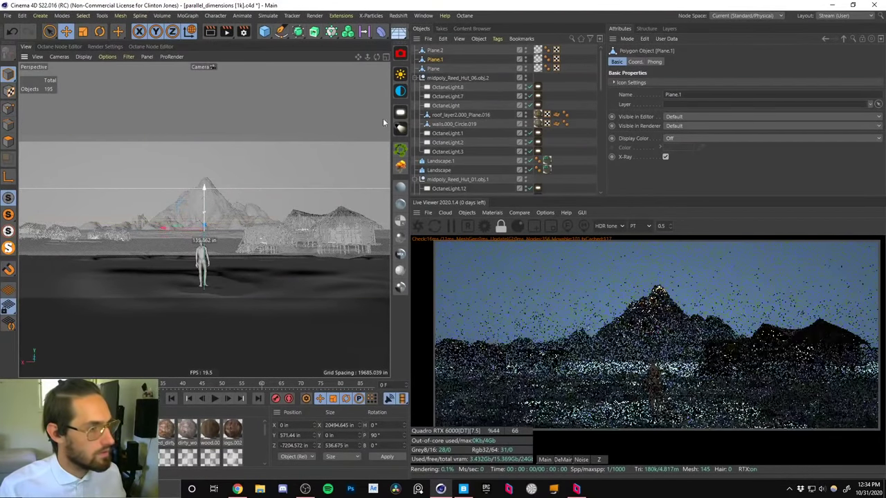
# Leave the scene camera and view the fog planes from an outside angle.
pyautogui.moveTo(599, 86); pyautogui.dragTo(588, 173)
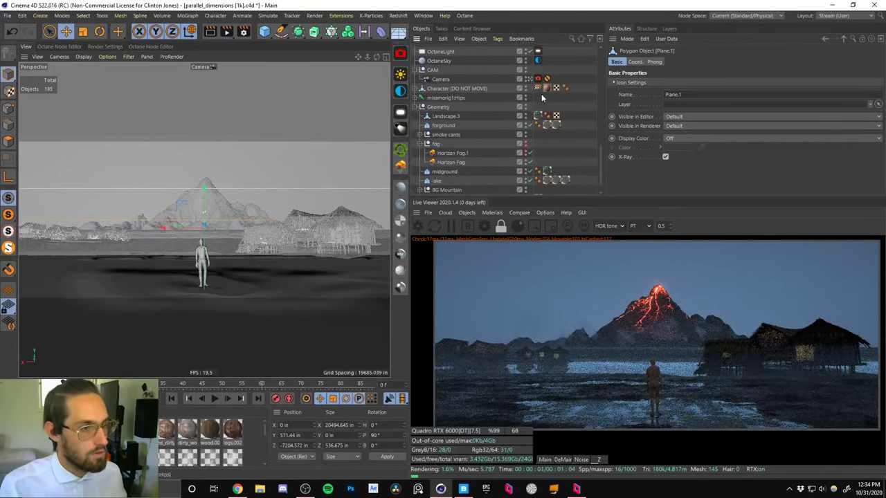
pyautogui.click(529, 79)
pyautogui.scroll(1, 260, 201)
pyautogui.keyDown('alt'); pyautogui.moveTo(253, 225); pyautogui.dragTo(157, 196); pyautogui.keyUp('alt')
pyautogui.scroll(5, 277, 212)
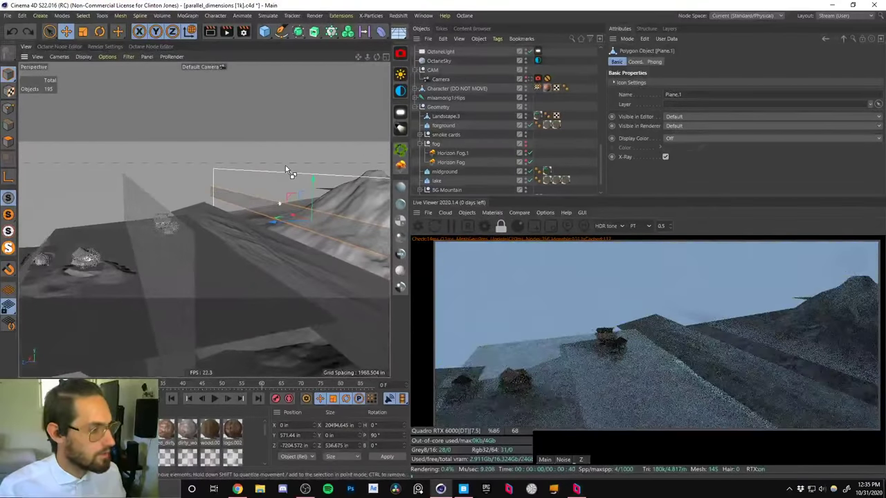
# Undo the recent height and position changes to the farthest fog plane.
pyautogui.hotkey('ctrl', 'z')
pyautogui.hotkey('ctrl', 'z')
pyautogui.click(249, 174)
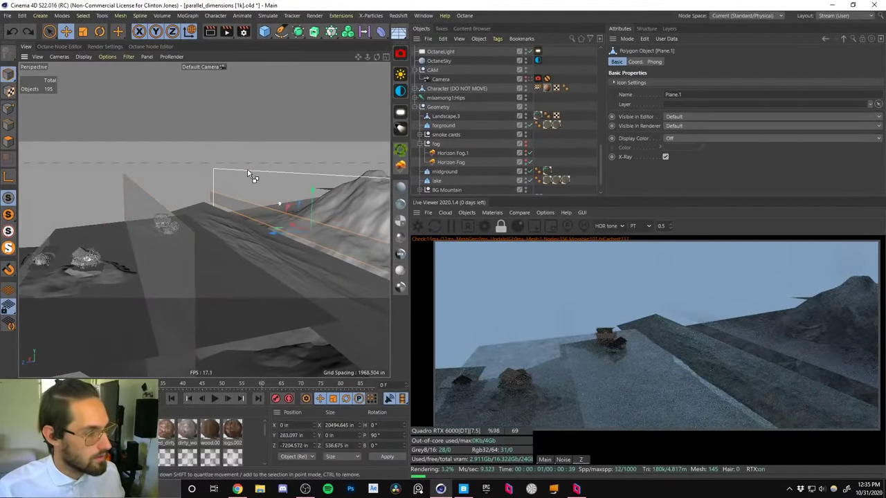
pyautogui.click(249, 173)
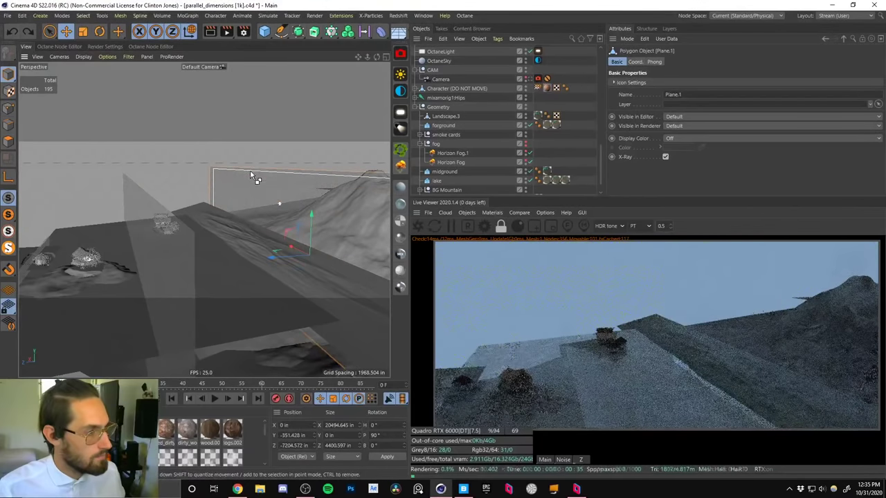
# Rename the middle fog plane (Plane) as mg.
pyautogui.click(168, 264)
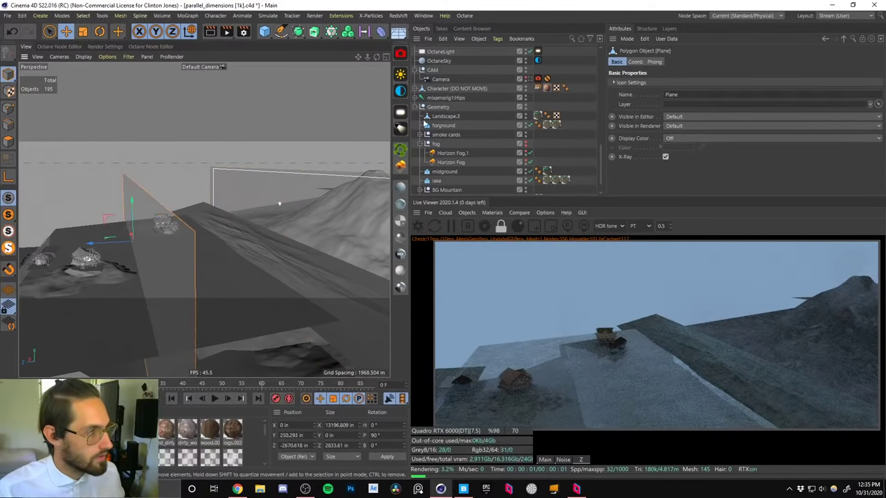
pyautogui.moveTo(600, 155); pyautogui.dragTo(599, 58)
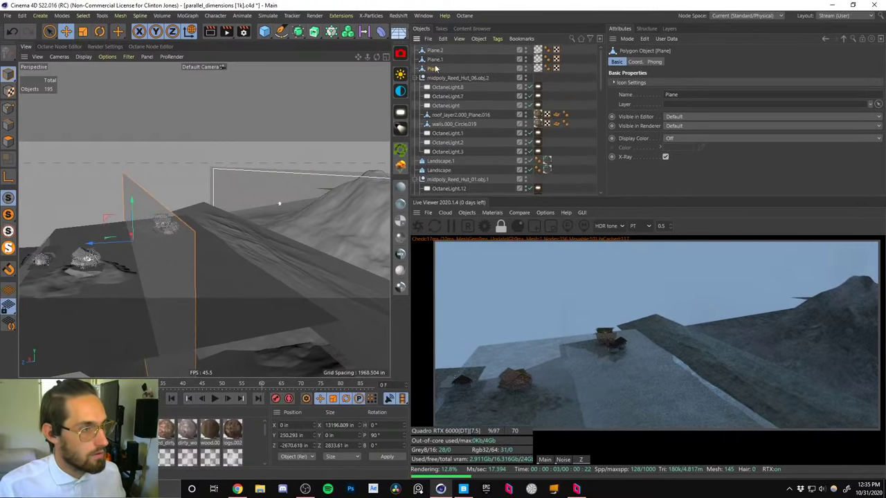
pyautogui.doubleClick(434, 70)
pyautogui.write('mg')
pyautogui.press('Return')
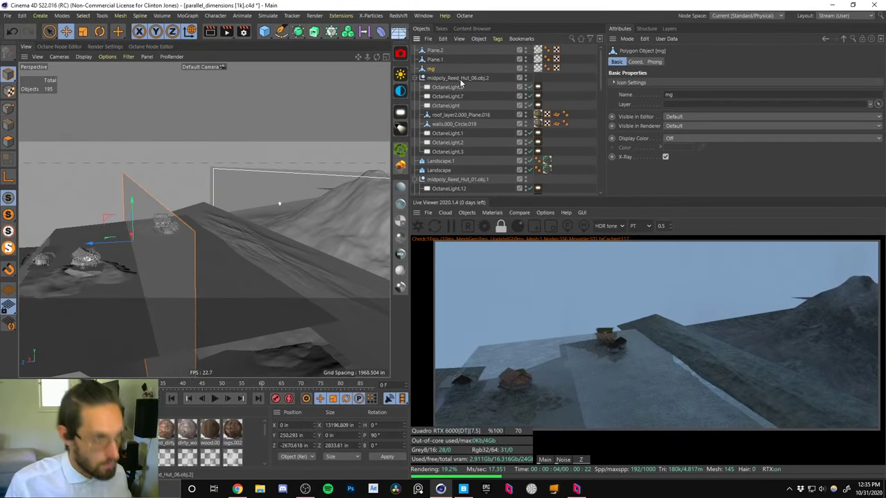
# Rename the farthest fog plane (Plane.1) as bg and the nearest one (Plane.2) as fg.
pyautogui.click(435, 60)
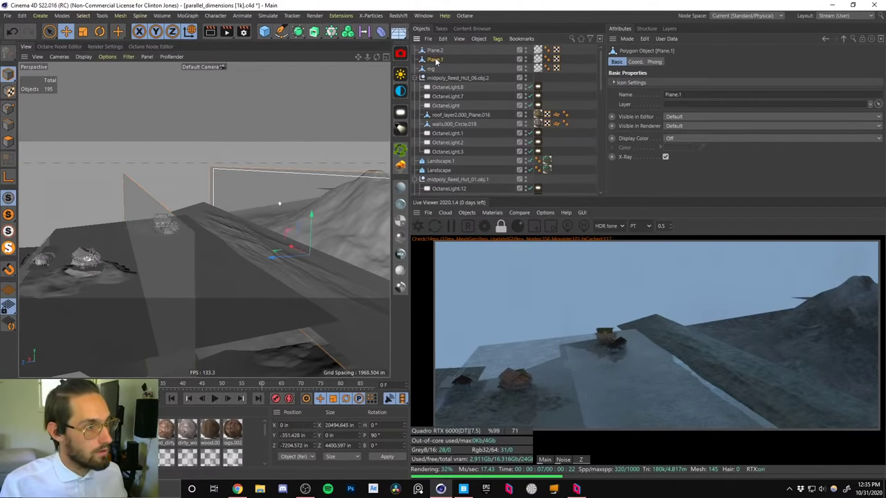
pyautogui.doubleClick(435, 60)
pyautogui.write('bg')
pyautogui.click(435, 51)
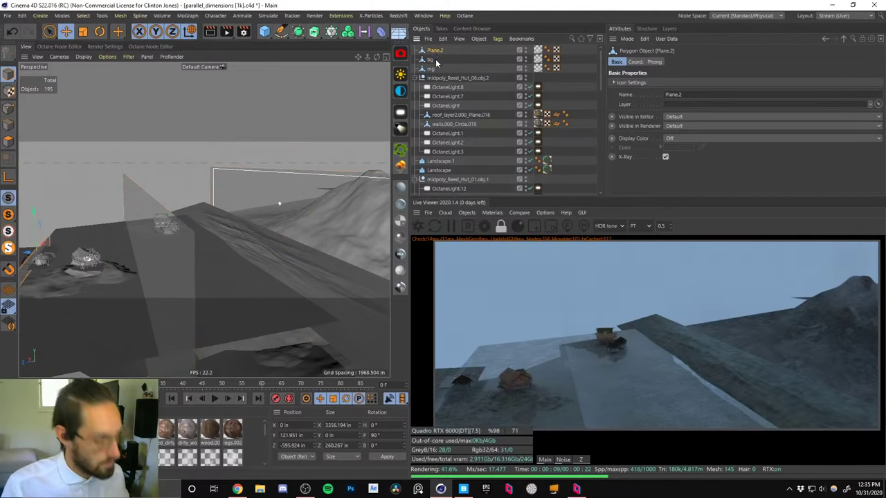
pyautogui.doubleClick(435, 51)
pyautogui.write('fg')
pyautogui.press('Return')
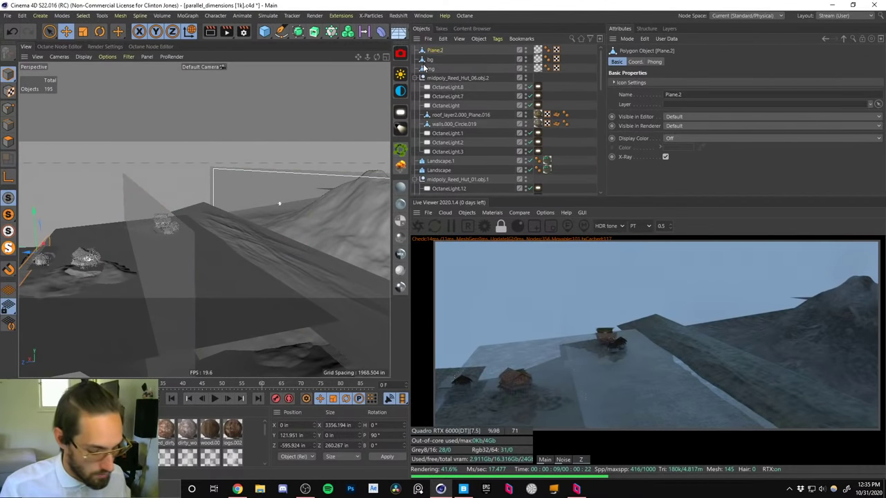
# Squash the mg fog plane vertically to about 907 in tall.
pyautogui.click(432, 68)
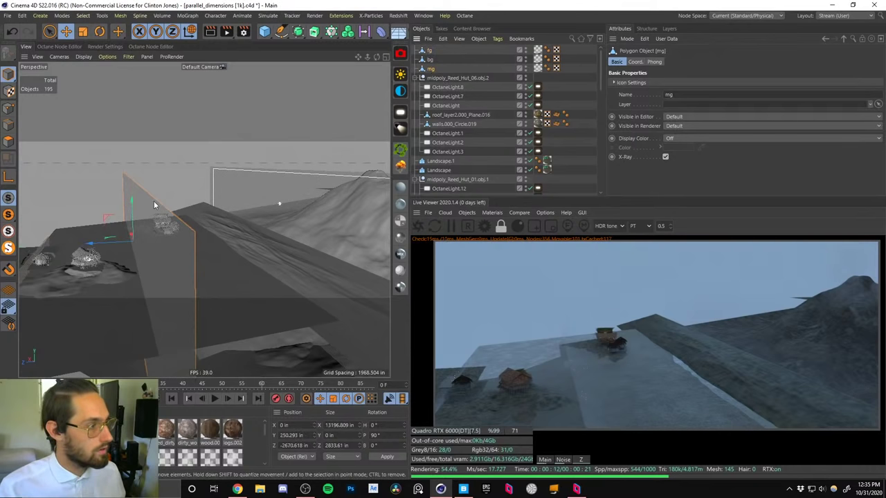
pyautogui.press('t')
pyautogui.moveTo(132, 198); pyautogui.dragTo(132, 223)
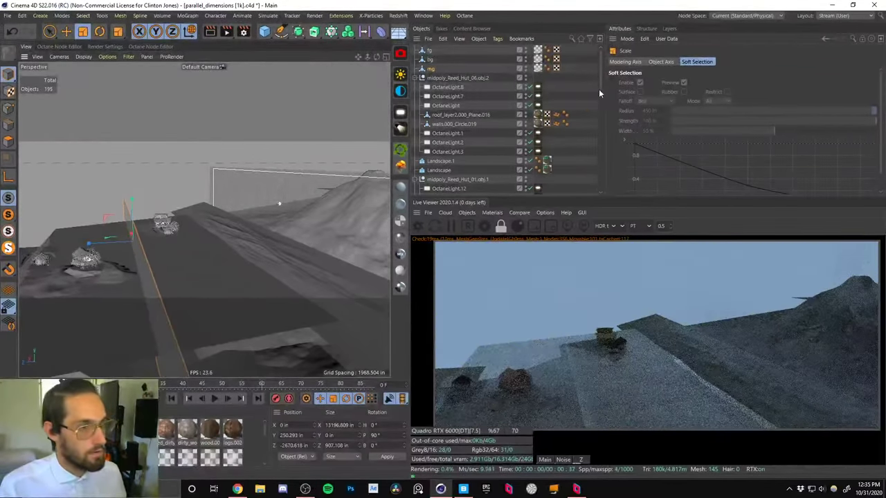
# Return to the scene camera view and lower the mg fog plane to about Y 136 in.
pyautogui.moveTo(599, 88); pyautogui.dragTo(592, 197)
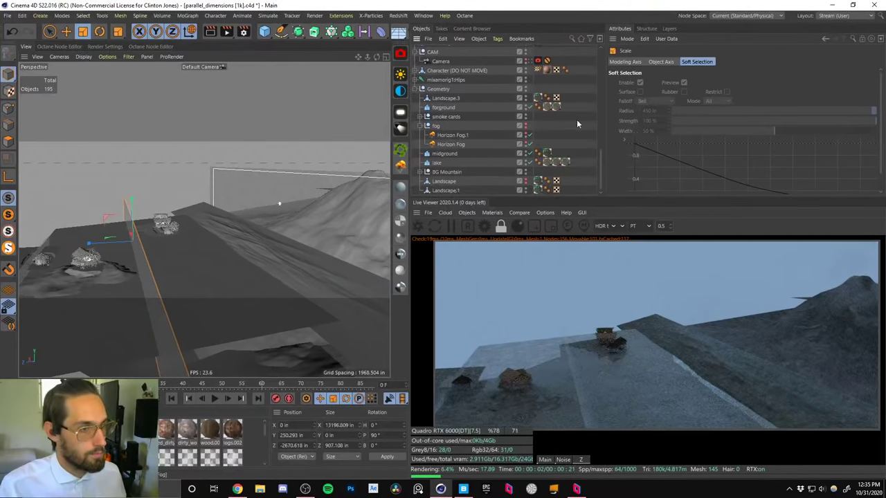
pyautogui.click(528, 61)
pyautogui.press('e')
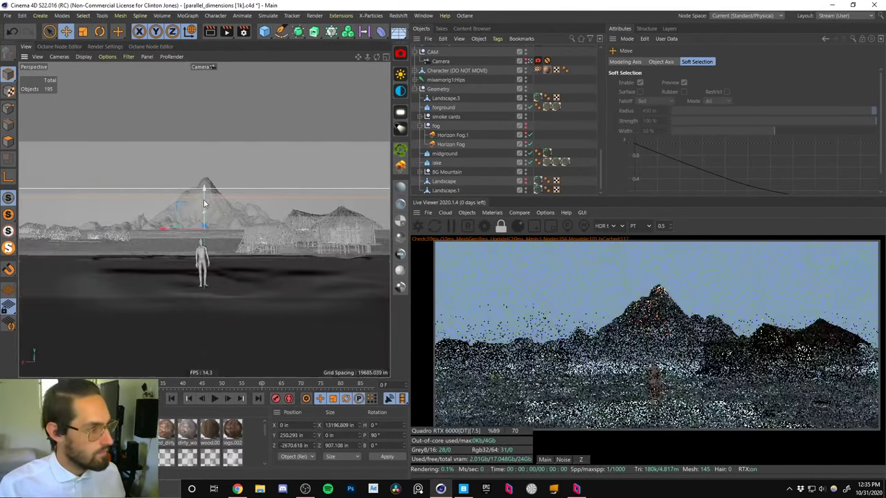
pyautogui.moveTo(204, 199)
pyautogui.mouseDown()
pyautogui.moveTo(207, 179)
pyautogui.moveTo(205, 214)
pyautogui.moveTo(206, 204)
pyautogui.mouseUp()
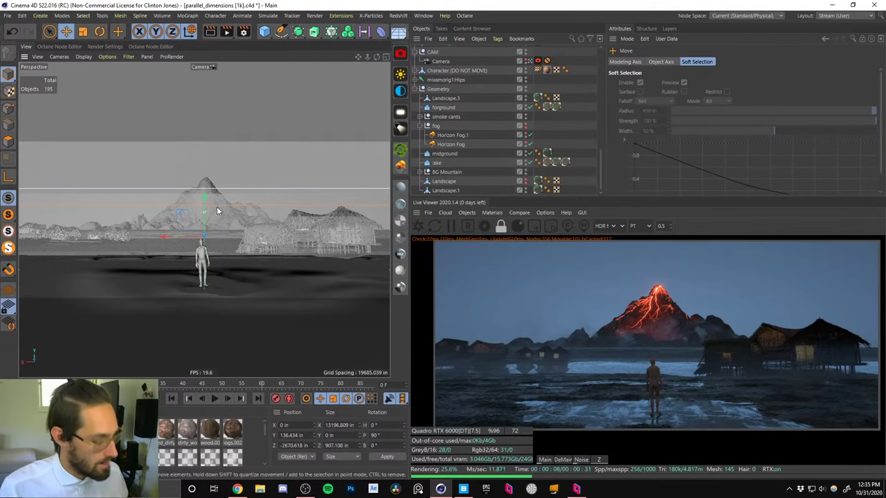
# Squash the mg fog plane further to about 634 in tall and raise it to about Y 197 in.
pyautogui.press('t')
pyautogui.moveTo(204, 198); pyautogui.dragTo(206, 207)
pyautogui.press('e')
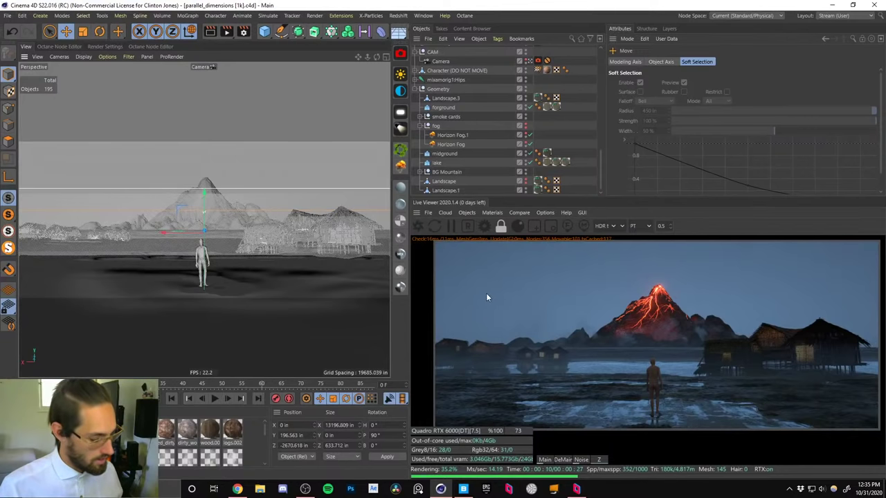
# Look at the volcano artwork on the desktop as a reference, and return to the Cinema 4D scene.
pyautogui.press('super+d')
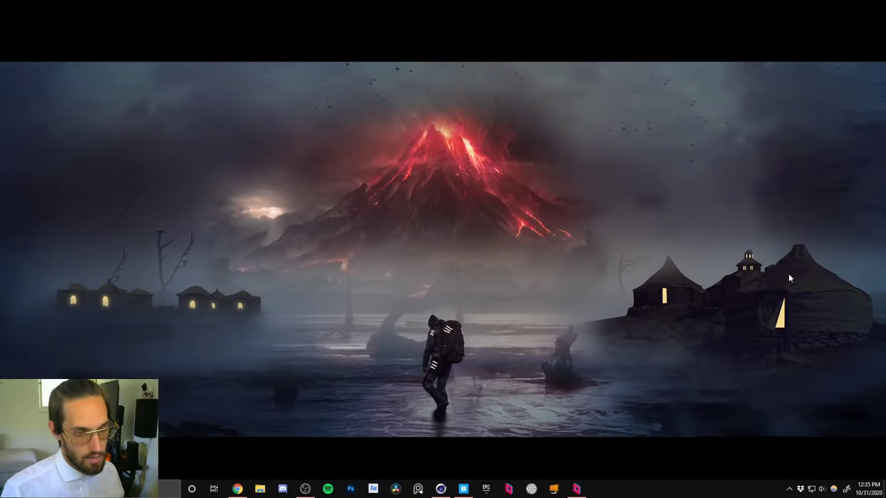
pyautogui.hotkey('alt', 'Tab')
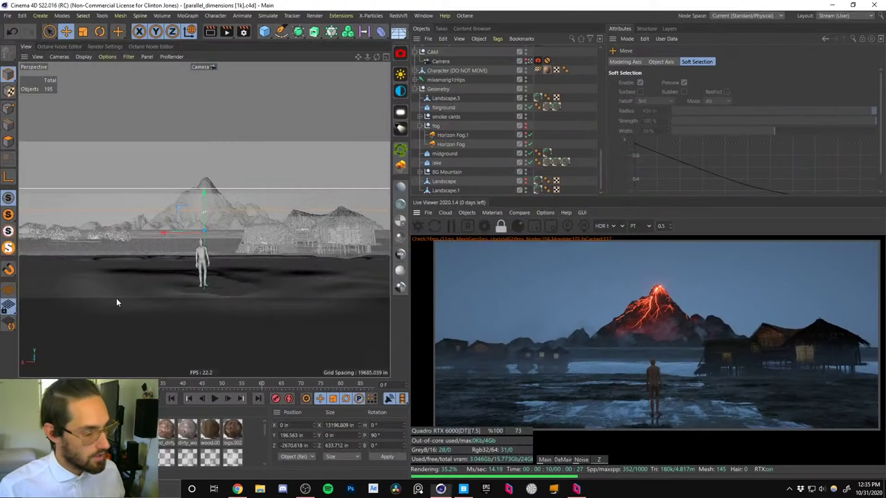
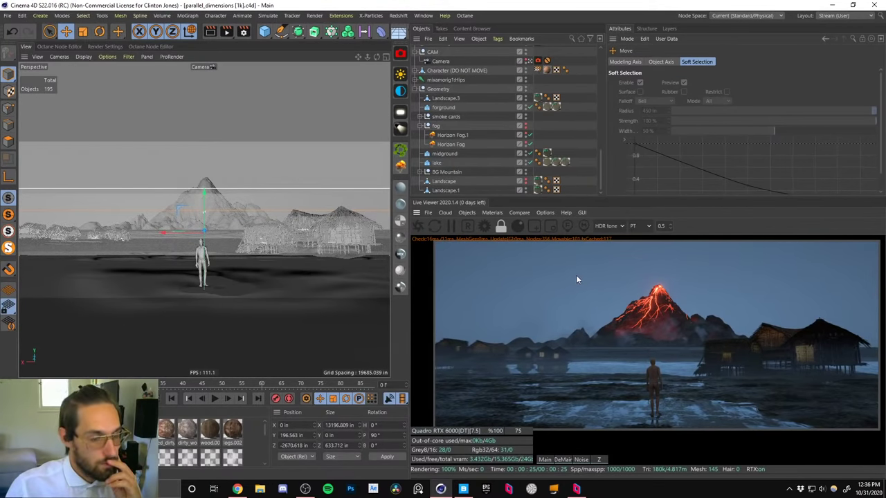
# Inspect the light settings of the seven ungrouped Octane lights, OctaneLight through OctaneLight.6.
pyautogui.scroll(4, 416, 97)
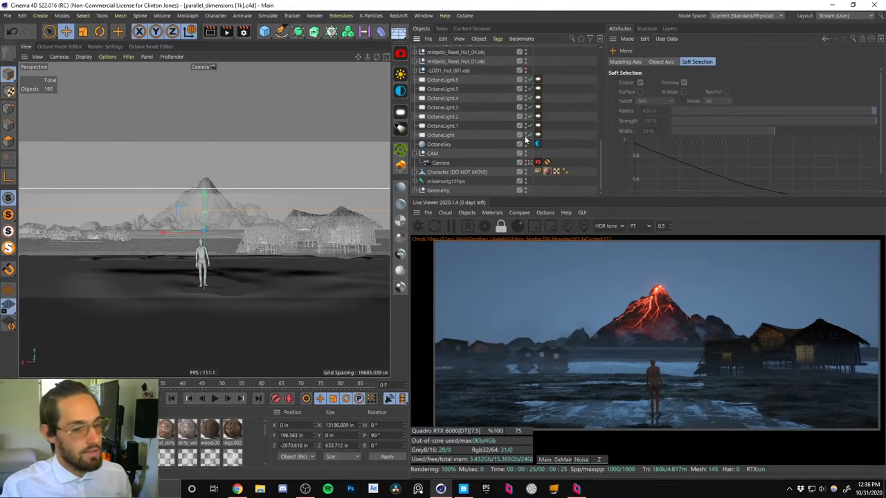
pyautogui.moveTo(546, 139); pyautogui.dragTo(531, 76)
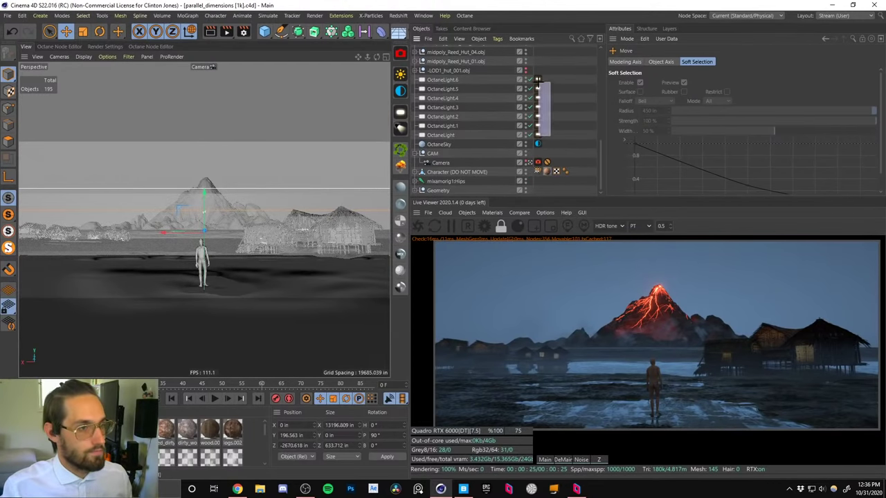
pyautogui.scroll(1, 599, 153)
pyautogui.scroll(3, 602, 151)
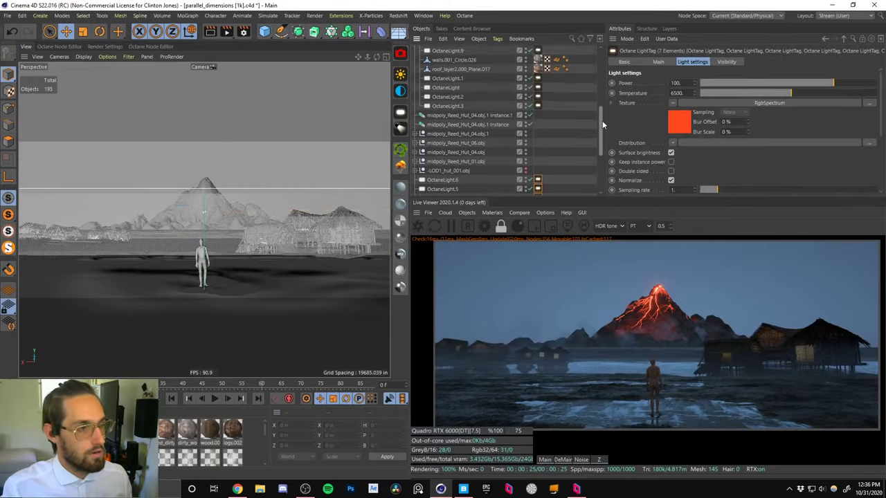
# Set the power of OctaneLight.8, OctaneLight.7 and OctaneLight under midpoly_Reed_Hut_06.obj.2 to 1000, after trying 100.
pyautogui.moveTo(602, 149); pyautogui.dragTo(604, 83)
pyautogui.moveTo(549, 110); pyautogui.dragTo(536, 81)
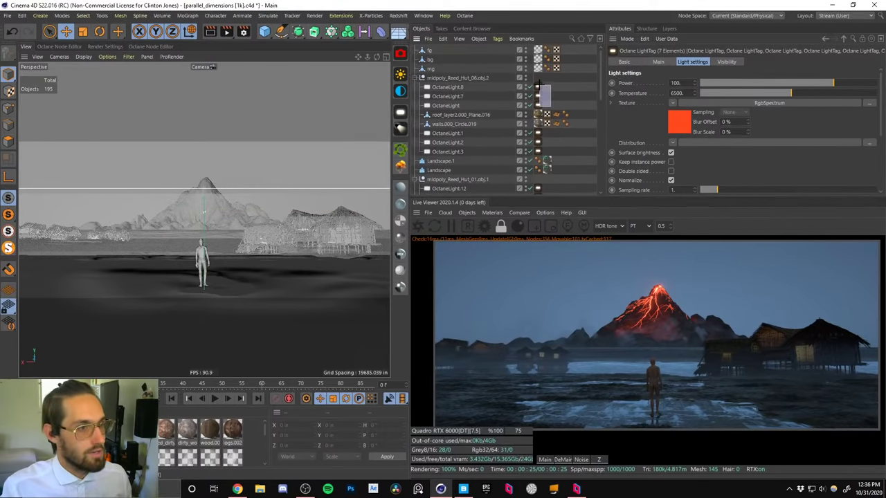
pyautogui.doubleClick(676, 83)
pyautogui.write('100')
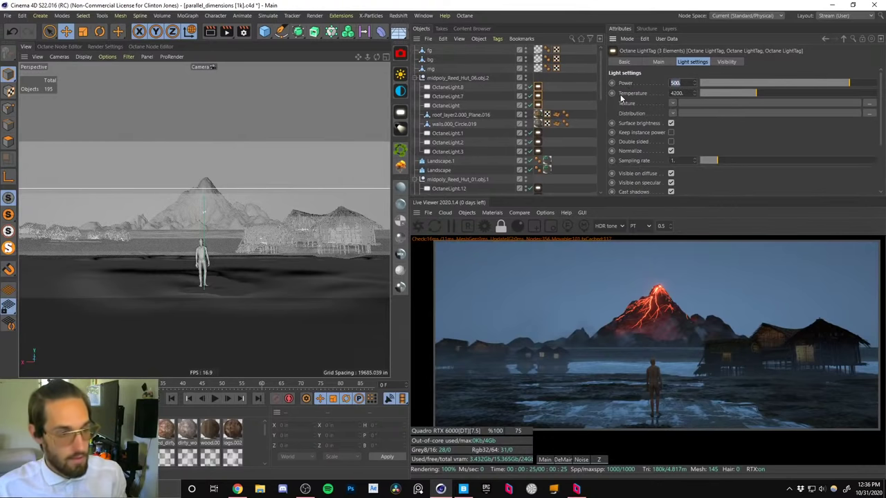
pyautogui.press('Return')
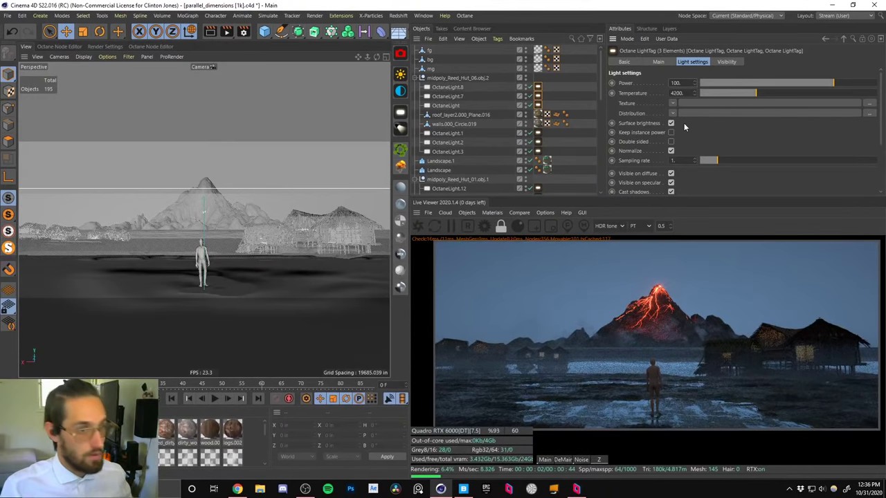
pyautogui.hotkey('ctrl', 'z')
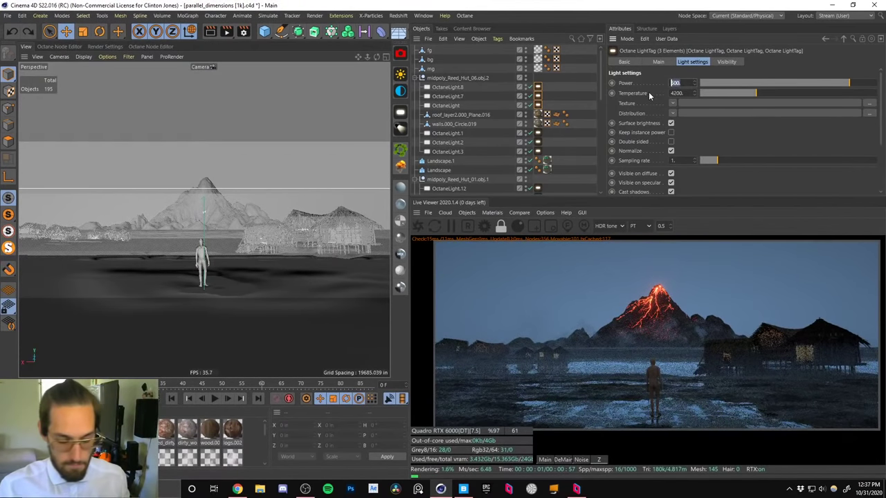
pyautogui.write('1000')
pyautogui.press('Return')
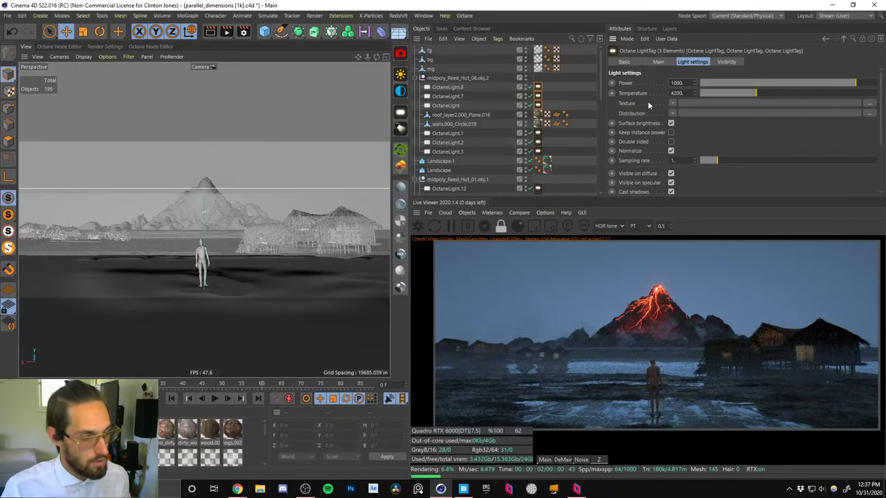
# Set the power of OctaneLight.1, OctaneLight.2 and OctaneLight.3 under midpoly_Reed_Hut_06.obj.2 to 1200.
pyautogui.moveTo(547, 153); pyautogui.dragTo(533, 129)
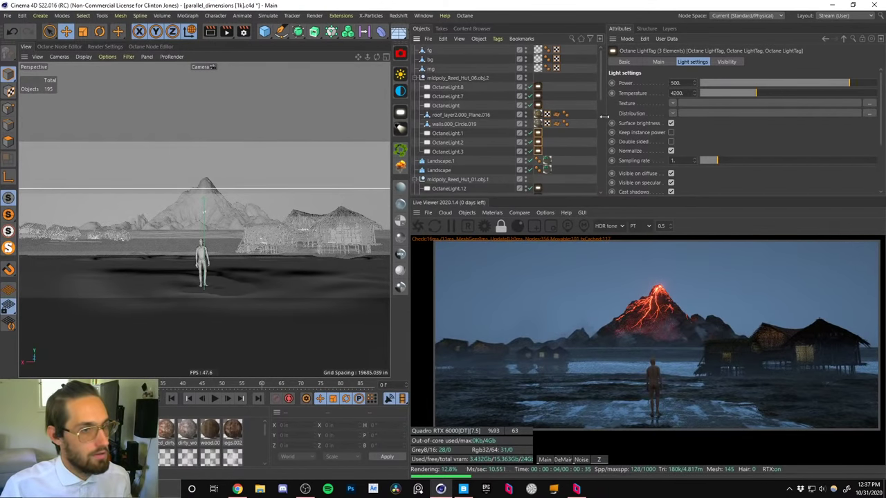
pyautogui.moveTo(681, 83); pyautogui.dragTo(660, 85)
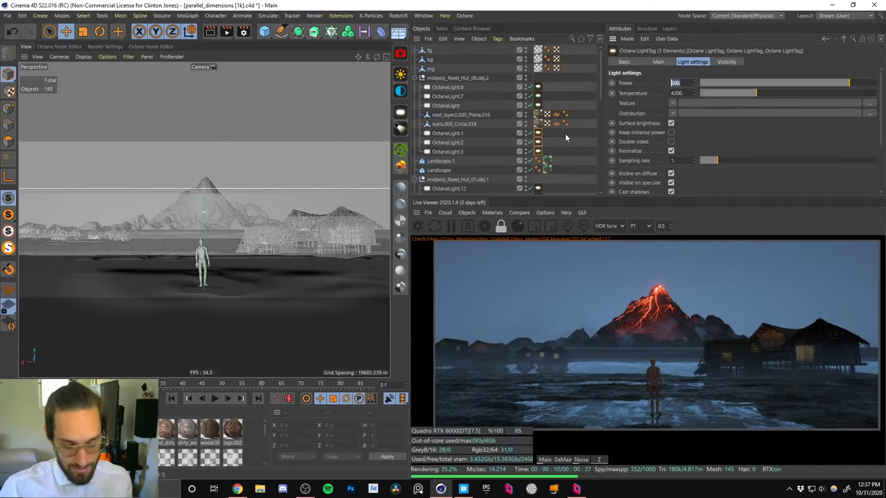
pyautogui.write('1200')
pyautogui.press('Return')
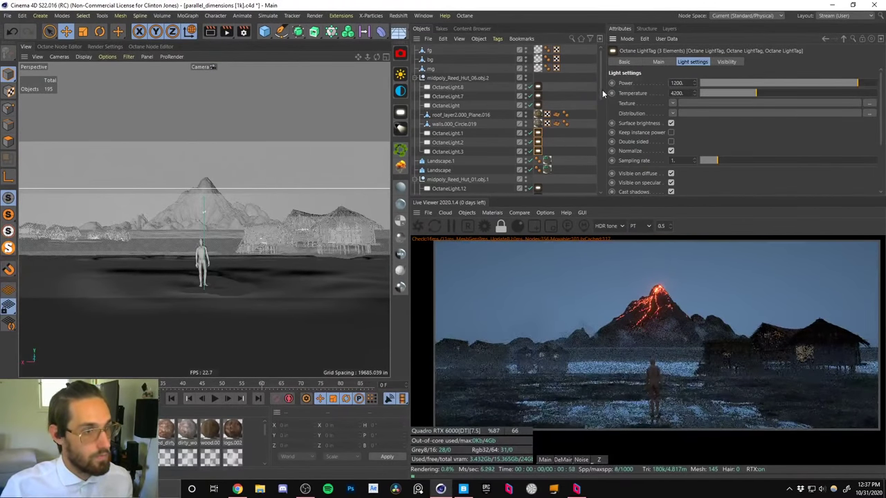
# Set the power of OctaneLight.9 through OctaneLight.12 under midpoly_Reed_Hut_01.obj.1 to 1500.
pyautogui.scroll(-3, 595, 103)
pyautogui.moveTo(549, 153); pyautogui.dragTo(533, 120)
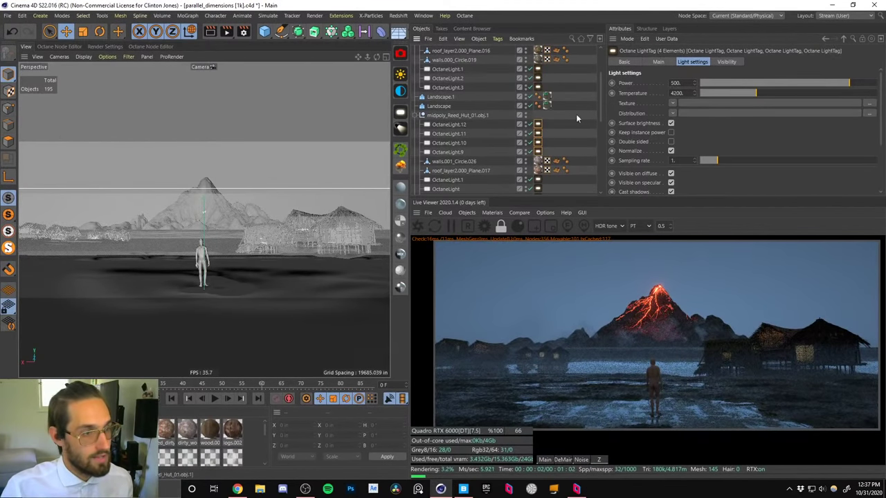
pyautogui.moveTo(683, 83); pyautogui.dragTo(608, 92)
pyautogui.write('150')
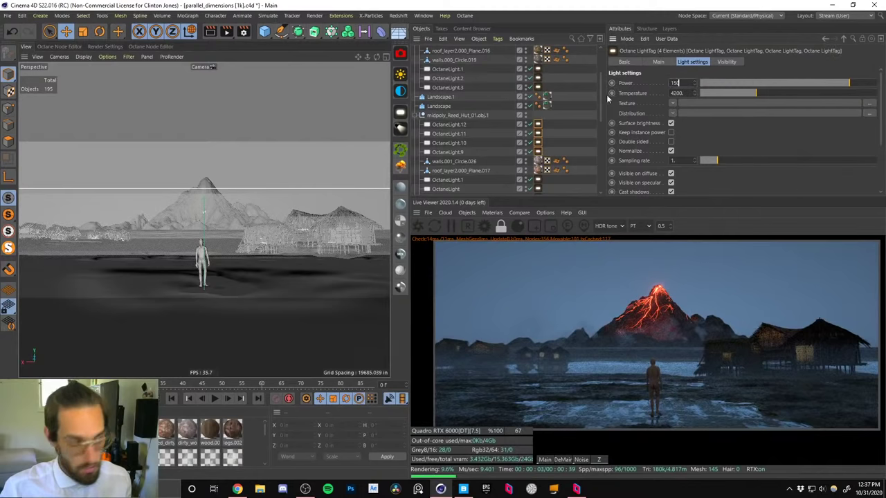
pyautogui.write('0')
pyautogui.press('Return')
# Set the power of OctaneLight, OctaneLight.1, OctaneLight.2 and OctaneLight.3 under midpoly_Reed_Hut_01.obj.1 to 2500.
pyautogui.scroll(-2, 595, 114)
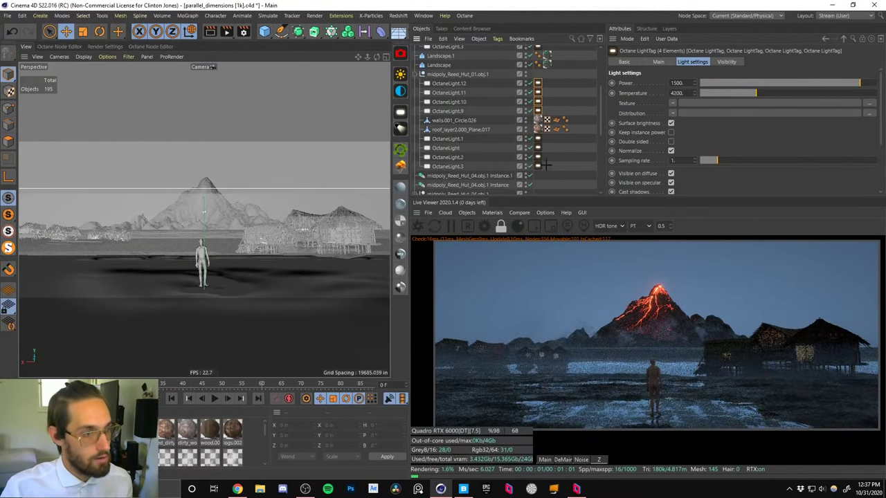
pyautogui.moveTo(547, 170); pyautogui.dragTo(533, 134)
pyautogui.moveTo(684, 83); pyautogui.dragTo(630, 91)
pyautogui.write('2')
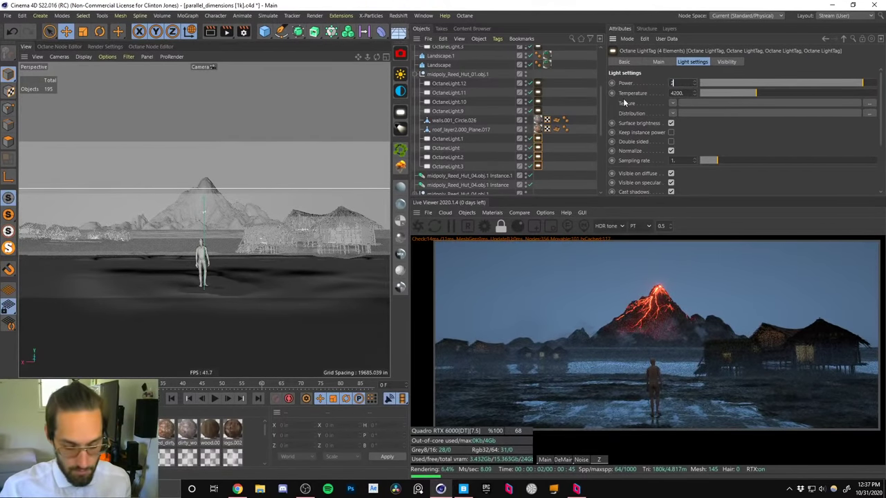
pyautogui.write('500.')
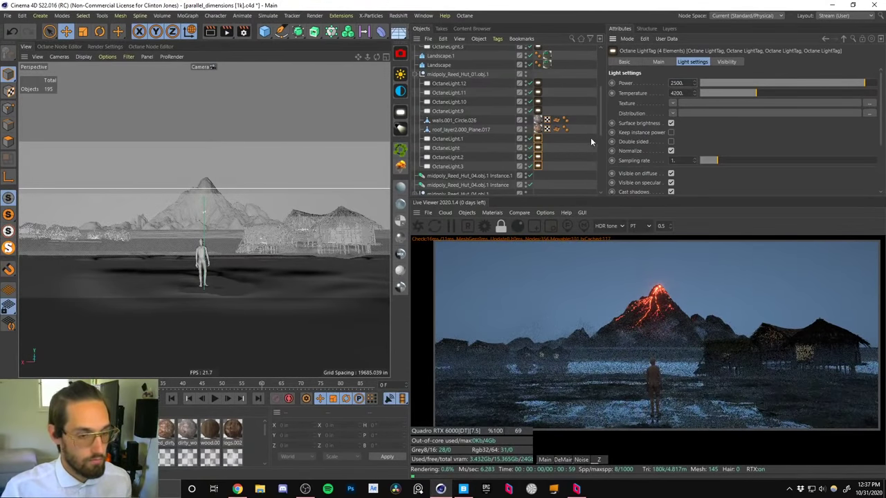
# Check the contents of the remaining hut groups, from -LOD1_hut_001.obj up to midpoly_Reed_Hut_04.obj.1, for Octane lights.
pyautogui.moveTo(599, 136); pyautogui.dragTo(599, 160)
pyautogui.click(416, 149)
pyautogui.click(415, 143)
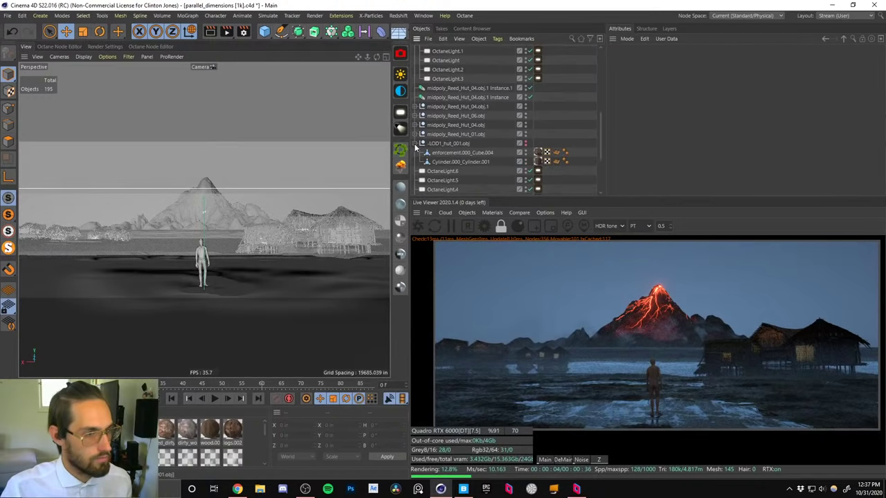
pyautogui.click(414, 144)
pyautogui.click(414, 135)
pyautogui.click(414, 135)
pyautogui.click(414, 125)
pyautogui.click(416, 124)
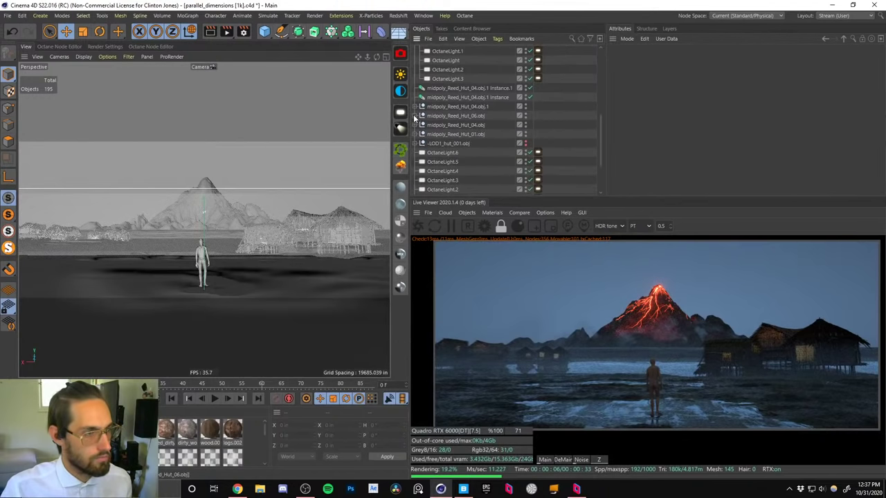
pyautogui.click(416, 115)
pyautogui.click(416, 115)
pyautogui.click(416, 107)
pyautogui.click(416, 107)
# Set the power of OctaneLight, OctaneLight.7 and OctaneLight.8 under midpoly_Reed_Hut_06.obj to 1000.
pyautogui.click(416, 116)
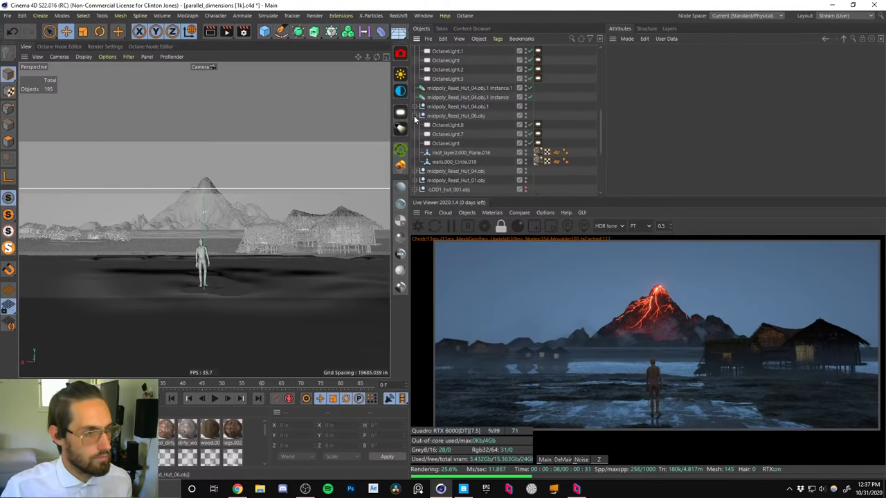
pyautogui.moveTo(538, 141); pyautogui.dragTo(537, 145)
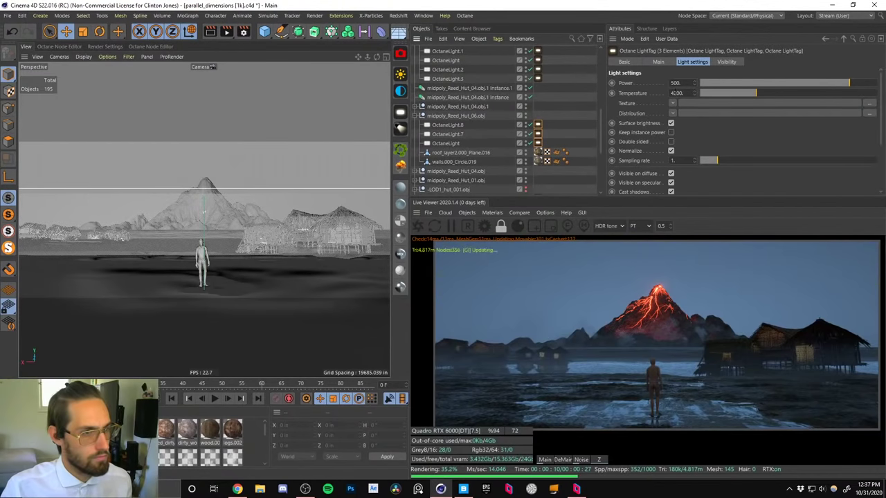
pyautogui.press('Return')
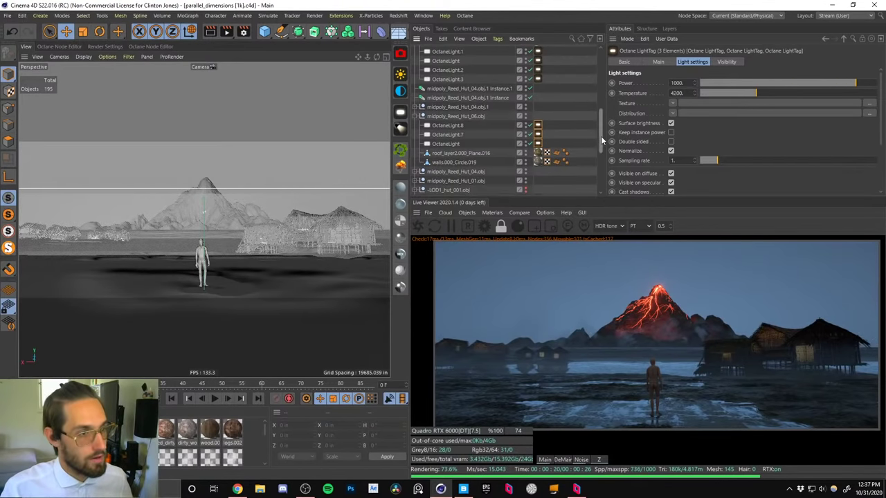
# Duplicate the fg plane's OctDiffuse1 fog material and open the copy's opacity Gradient node in the node editor.
pyautogui.moveTo(600, 136); pyautogui.dragTo(601, 68)
pyautogui.click(434, 53)
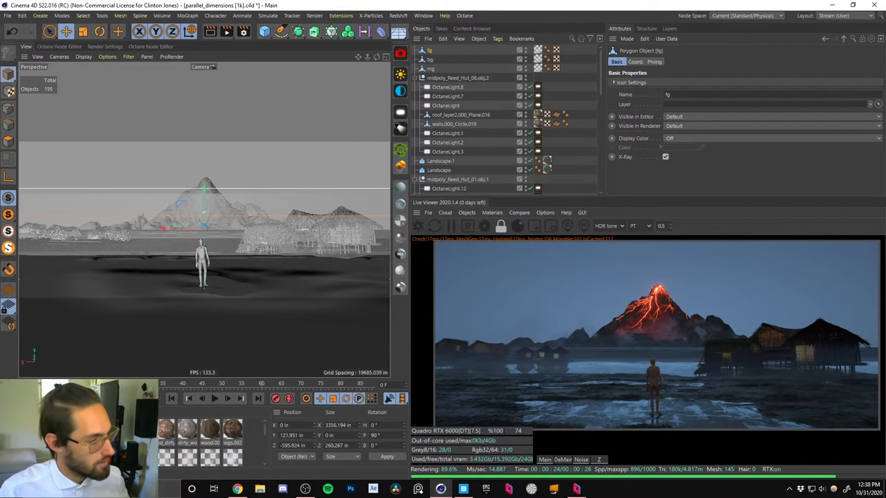
pyautogui.doubleClick(538, 51)
pyautogui.click(164, 187)
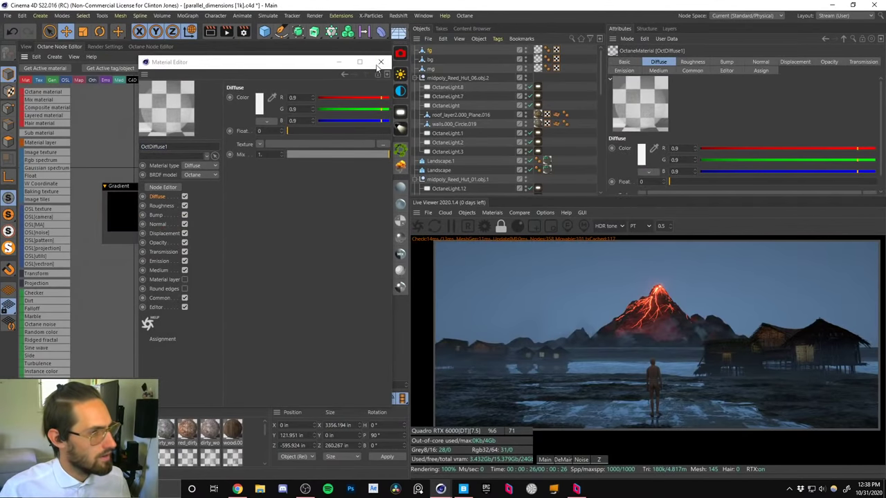
pyautogui.click(380, 63)
pyautogui.click(208, 172)
pyautogui.moveTo(134, 222); pyautogui.dragTo(121, 222)
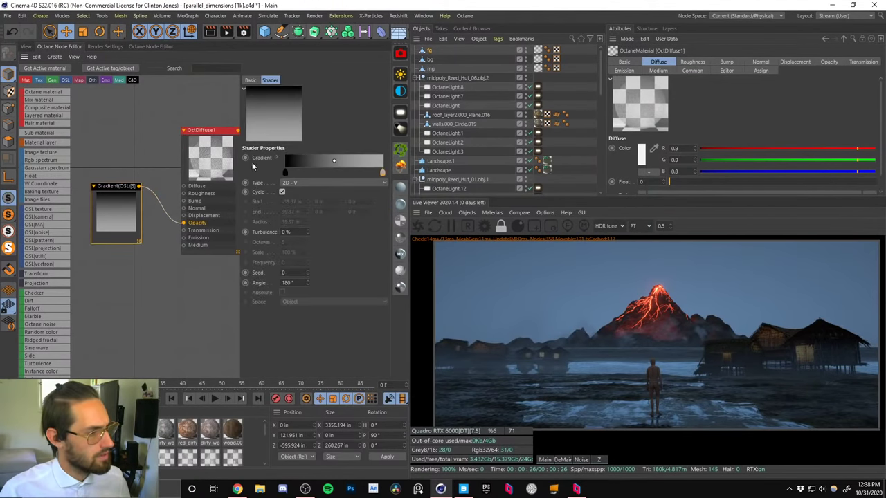
# Reshape the opacity gradient to black at both ends with a grey knot in the middle.
pyautogui.moveTo(284, 173)
pyautogui.mouseDown()
pyautogui.moveTo(383, 175)
pyautogui.moveTo(285, 174)
pyautogui.mouseUp()
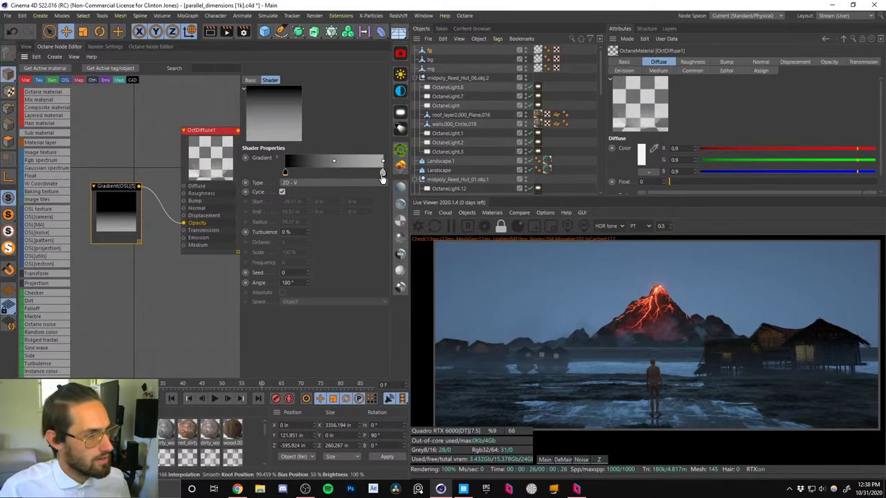
pyautogui.moveTo(383, 175)
pyautogui.mouseDown()
pyautogui.moveTo(332, 174)
pyautogui.moveTo(384, 179)
pyautogui.mouseUp()
pyautogui.moveTo(332, 173); pyautogui.dragTo(335, 177)
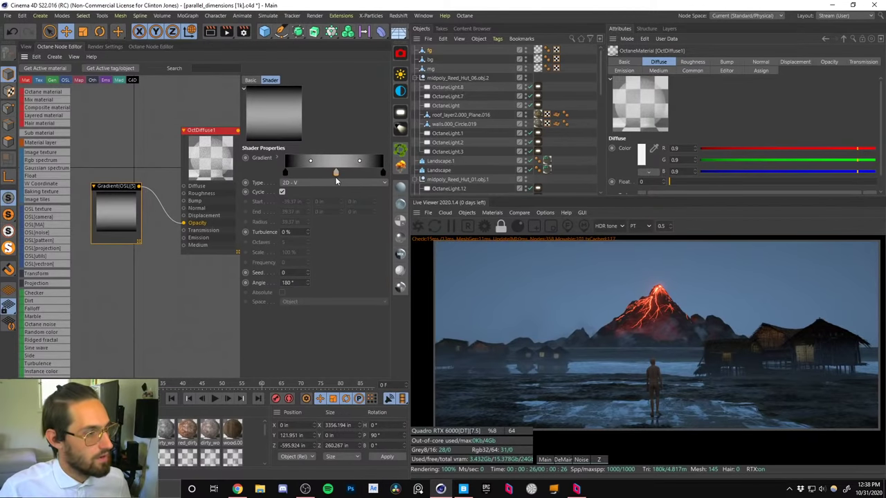
pyautogui.click(26, 47)
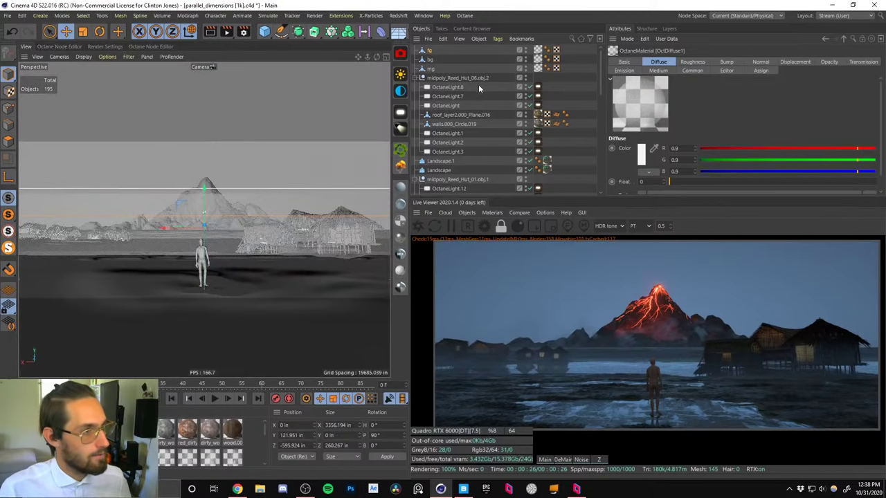
# Duplicate the bg plane and replace the copy's material with the new OctDiffuse1 fog material.
pyautogui.click(430, 60)
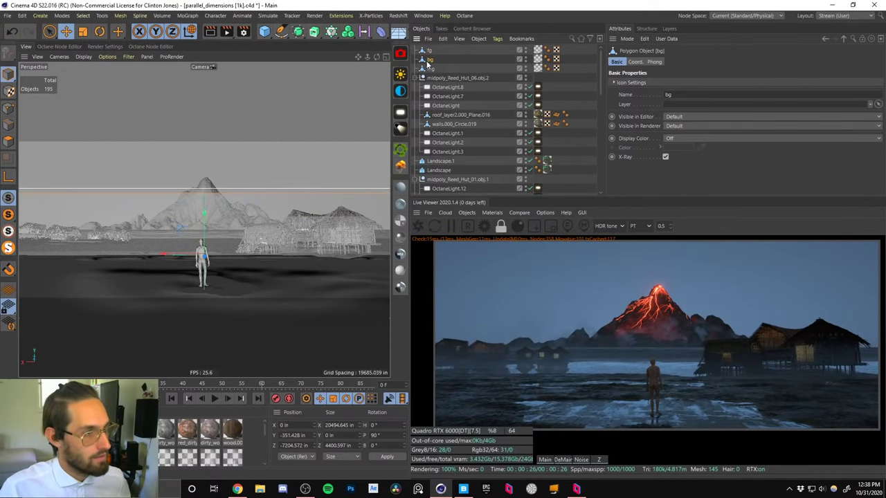
pyautogui.hotkey('ctrl', 'c')
pyautogui.hotkey('ctrl', 'v')
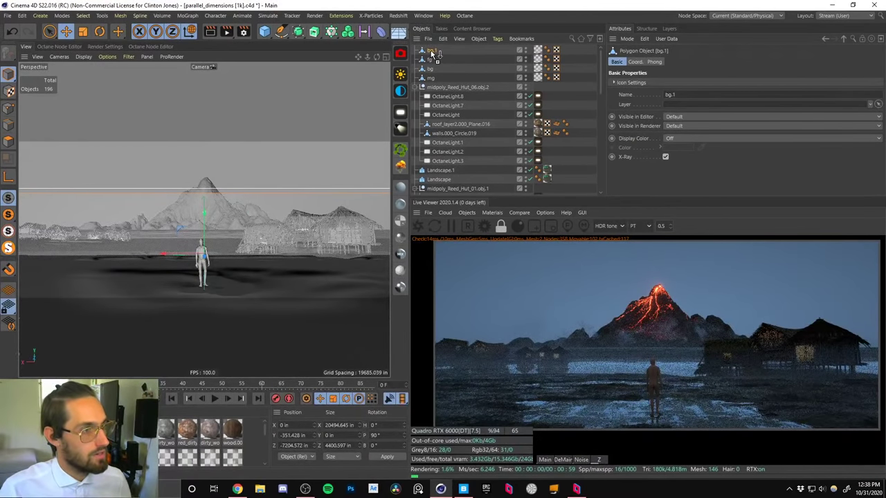
pyautogui.click(538, 58)
pyautogui.press('Delete')
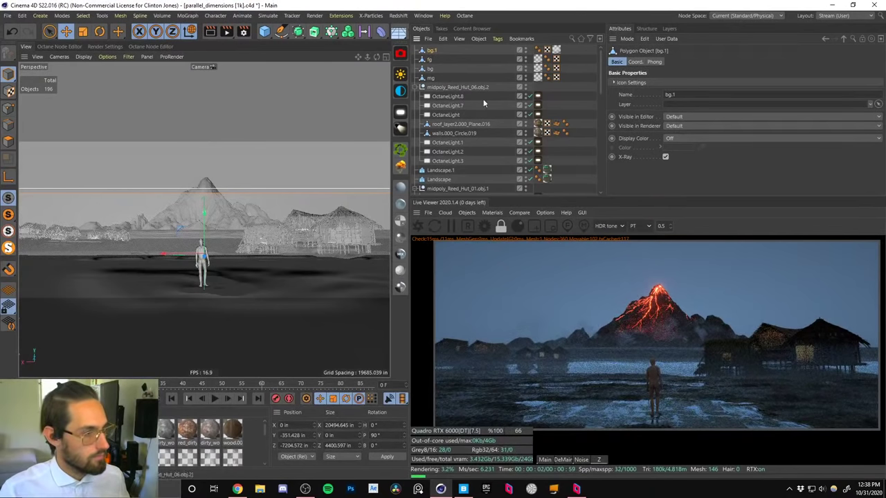
# Outside the render camera, scale the bg.1 plane to about 752 in tall and move it to about Y 748 in, Z -4850 in.
pyautogui.scroll(-10, 600, 95)
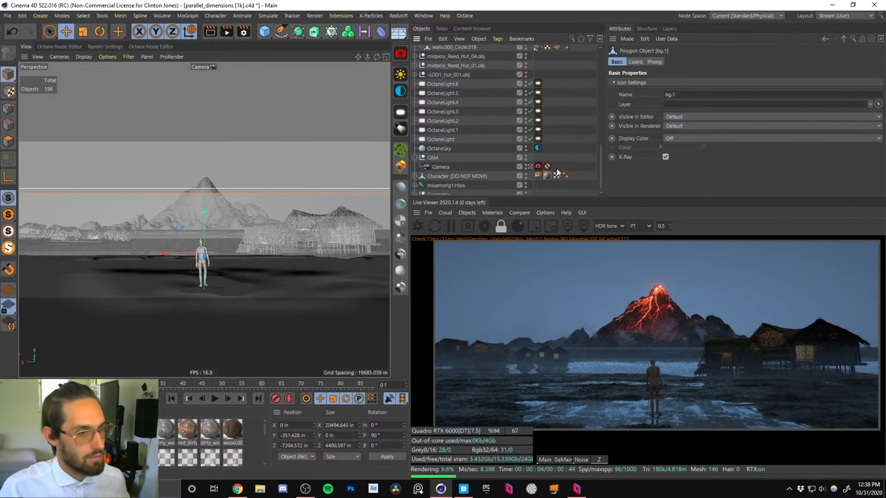
pyautogui.click(529, 166)
pyautogui.keyDown('alt'); pyautogui.moveTo(280, 203); pyautogui.dragTo(198, 274); pyautogui.keyUp('alt')
pyautogui.press('t')
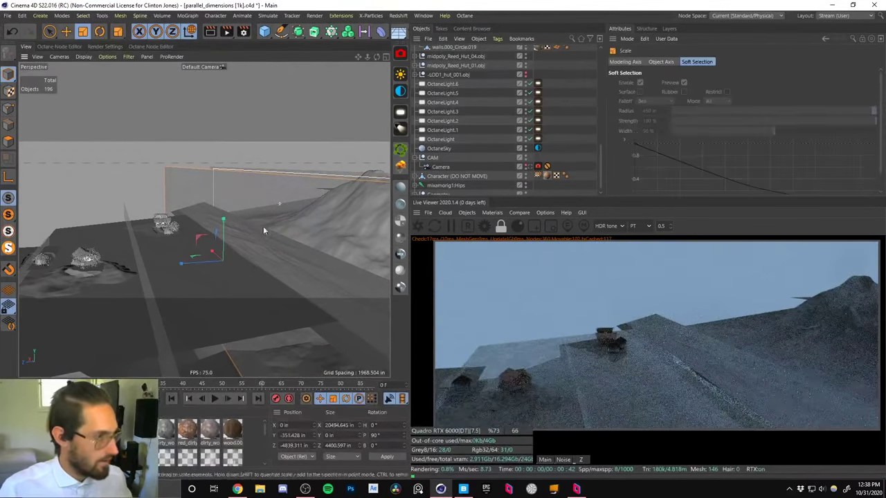
pyautogui.moveTo(223, 222); pyautogui.dragTo(231, 205)
pyautogui.press('e')
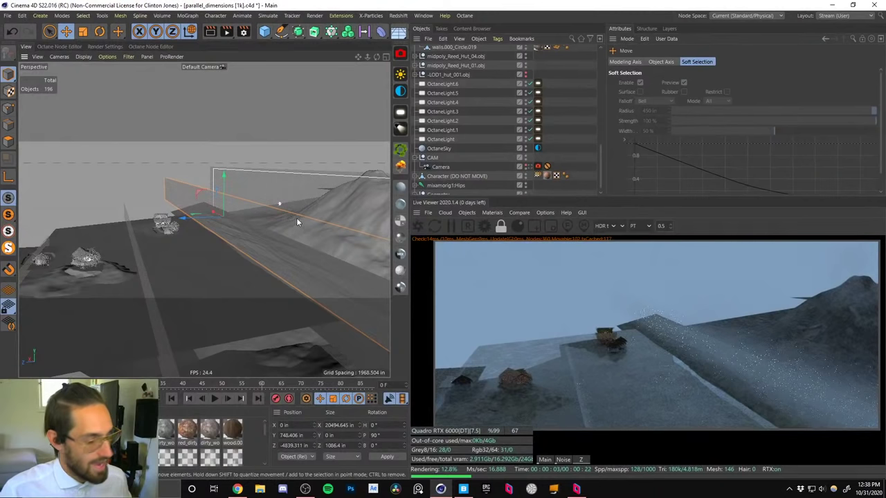
pyautogui.press('t')
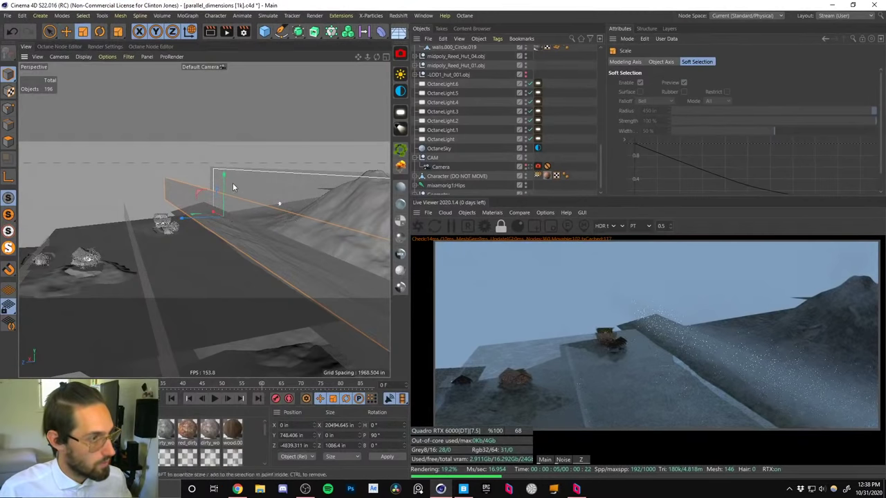
pyautogui.press('e')
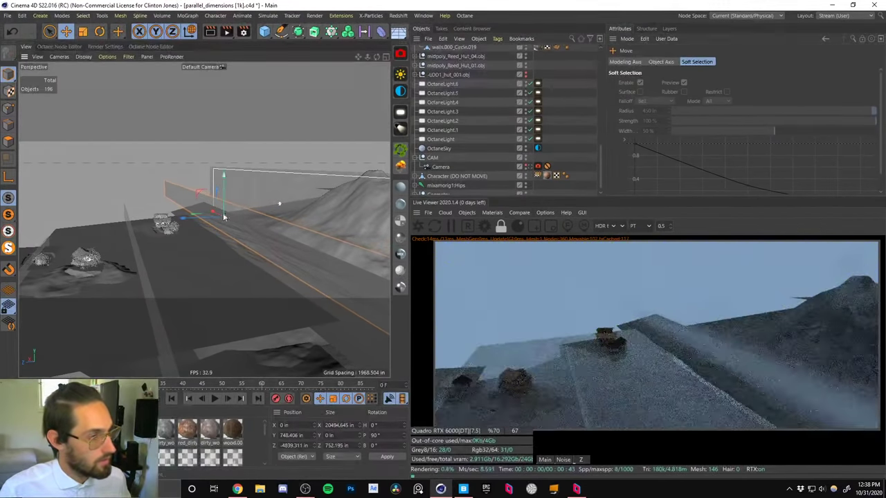
pyautogui.moveTo(202, 219); pyautogui.dragTo(197, 220)
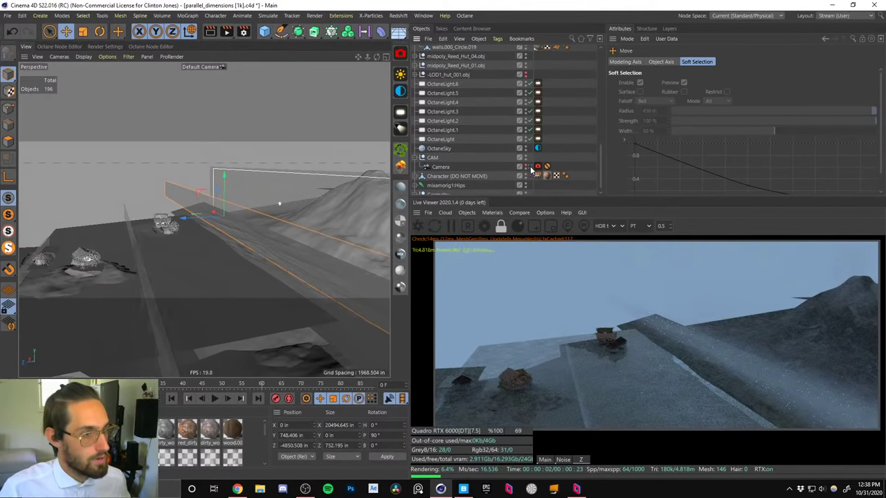
pyautogui.click(530, 170)
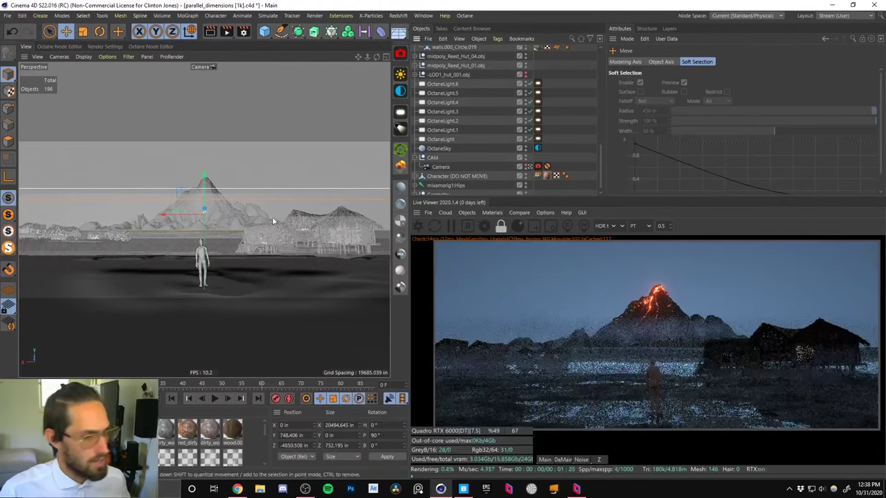
# Try placing the bg.1 plane at a different depth, using the Top view and then the camera view, at about Z -10420 in.
pyautogui.click(386, 57)
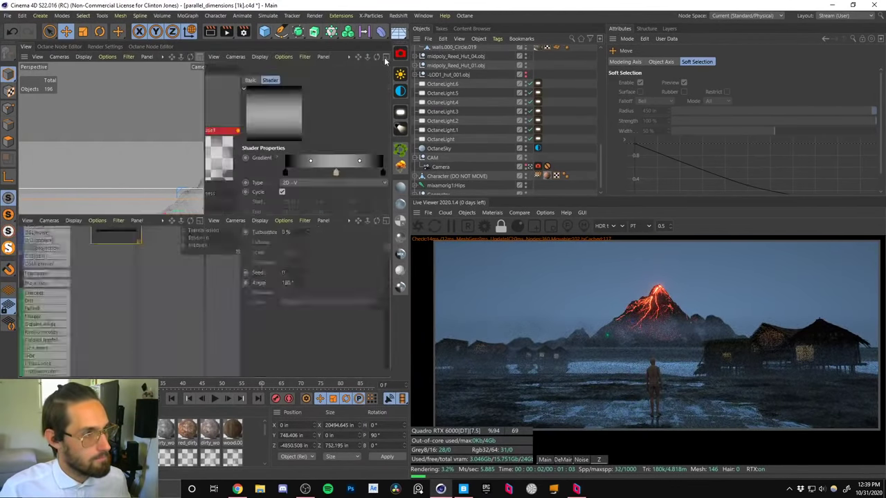
pyautogui.middleClick(306, 120)
pyautogui.scroll(-5, 292, 221)
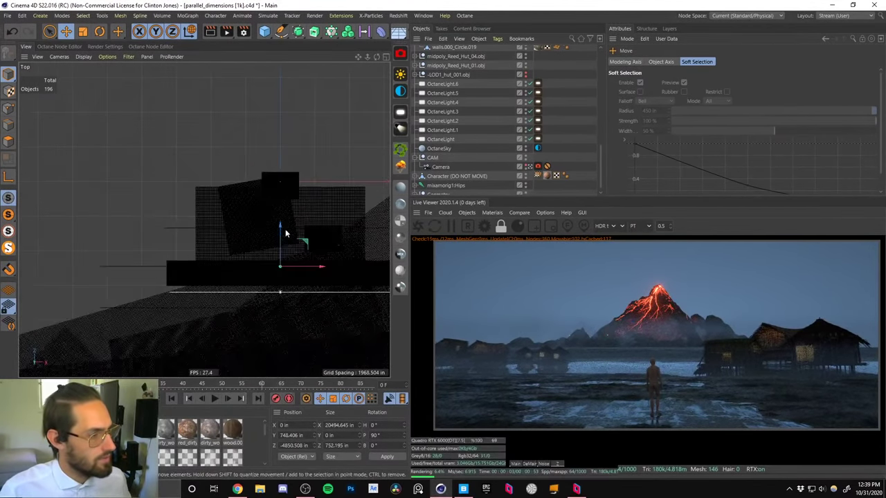
pyautogui.keyDown('alt'); pyautogui.moveTo(285, 242); pyautogui.dragTo(250, 178, button='middle'); pyautogui.keyUp('alt')
pyautogui.moveTo(246, 198); pyautogui.dragTo(246, 266)
pyautogui.click(385, 57)
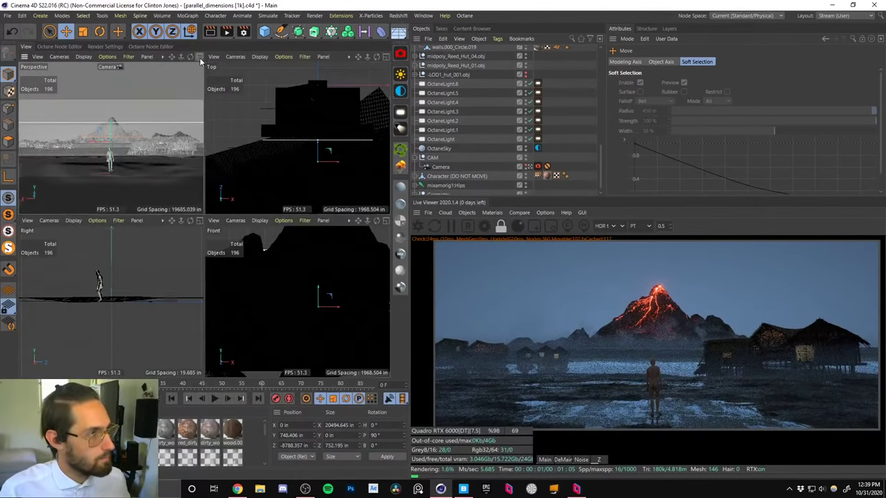
pyautogui.click(200, 57)
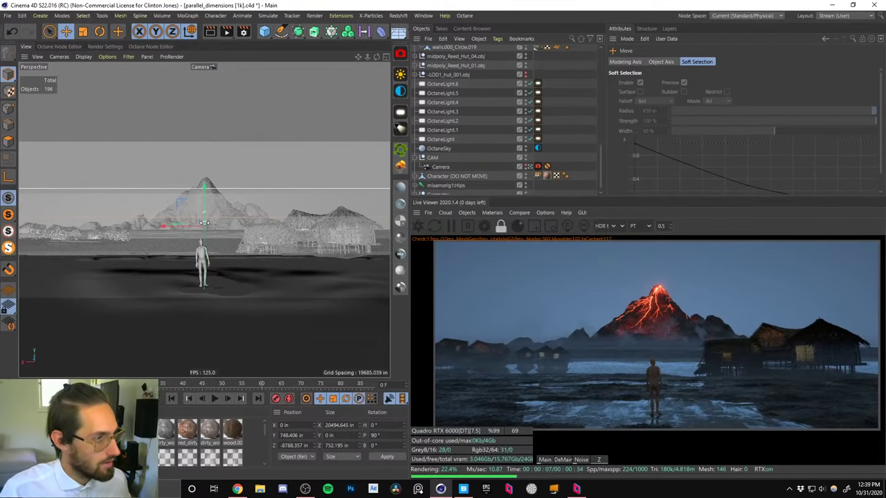
pyautogui.moveTo(204, 223); pyautogui.dragTo(204, 226)
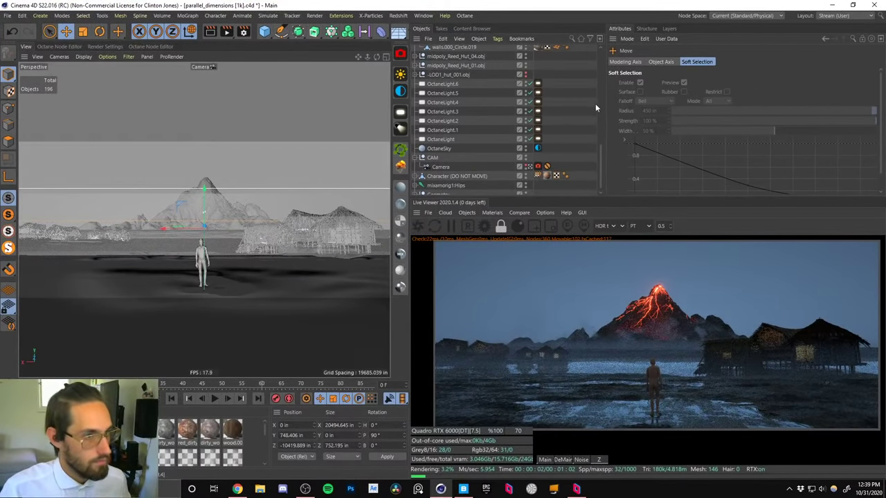
pyautogui.scroll(-1, 599, 159)
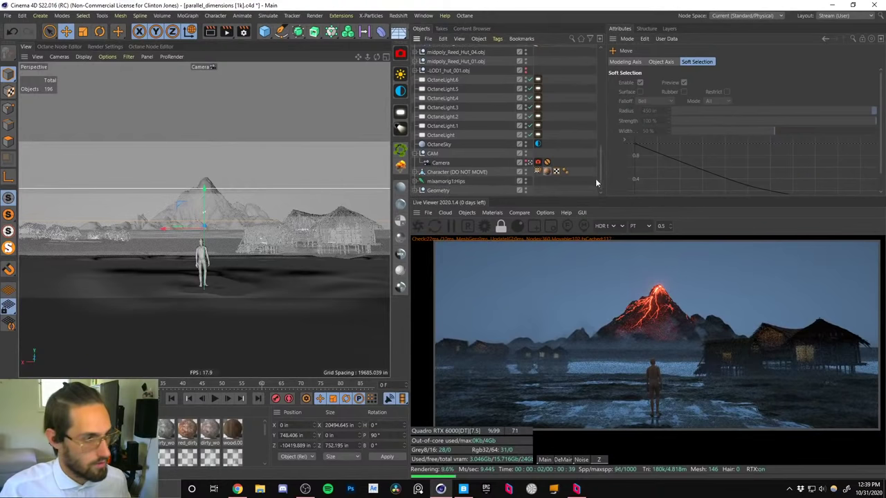
pyautogui.click(544, 213)
pyautogui.click(544, 226)
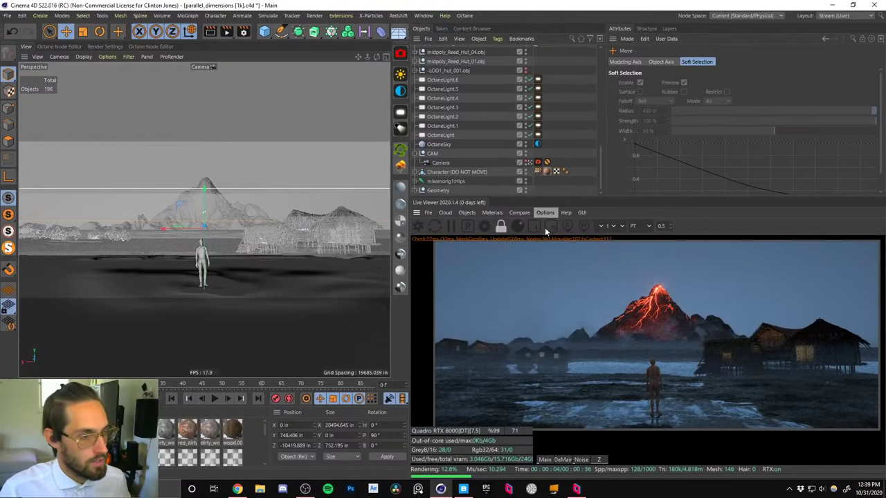
# Outside the render camera, move the bg.1 plane to about Y 567 in, Z -4884 in.
pyautogui.click(529, 162)
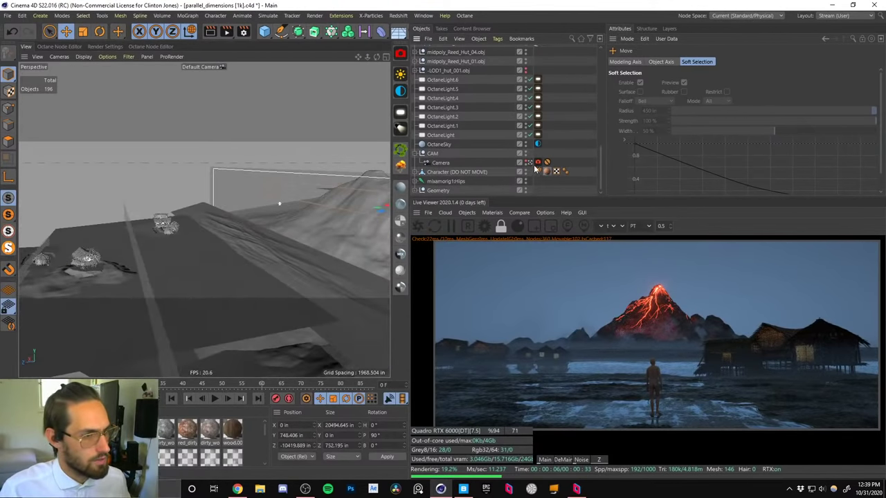
pyautogui.keyDown('alt'); pyautogui.moveTo(260, 232); pyautogui.dragTo(283, 216); pyautogui.keyUp('alt')
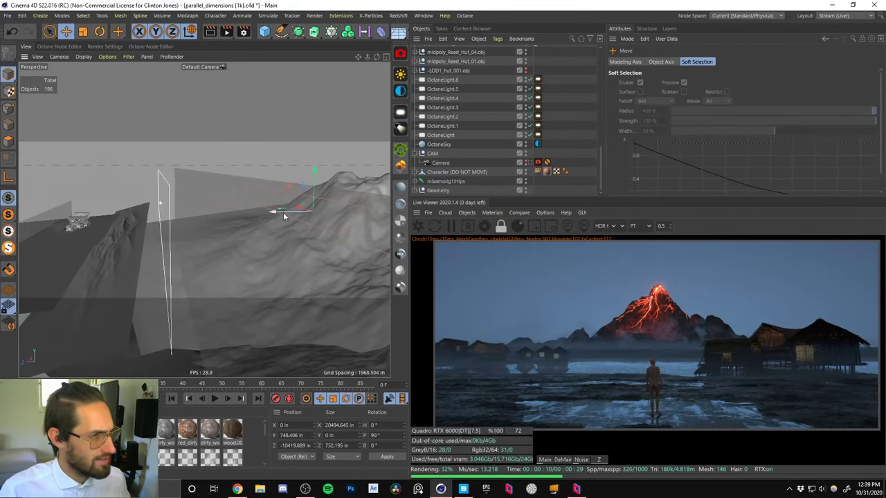
pyautogui.click(113, 256)
pyautogui.keyDown('alt'); pyautogui.moveTo(128, 241); pyautogui.dragTo(175, 218); pyautogui.keyUp('alt')
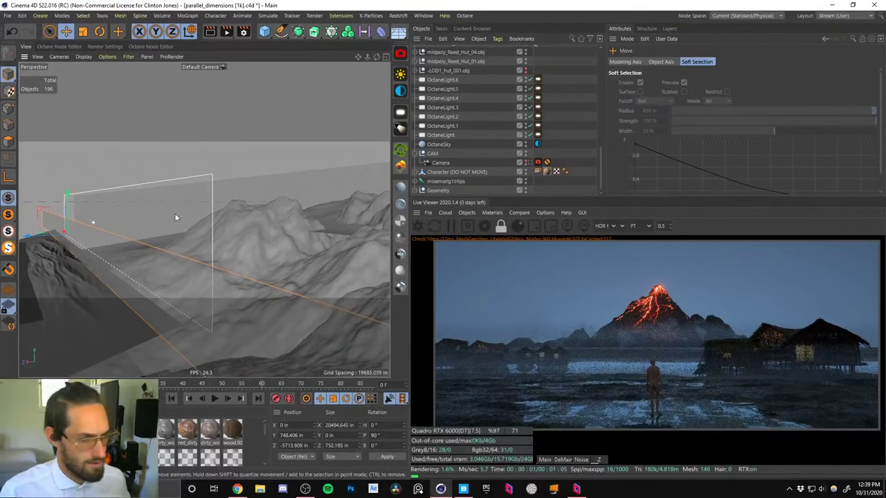
pyautogui.keyDown('alt'); pyautogui.moveTo(129, 235); pyautogui.dragTo(207, 198); pyautogui.keyUp('alt')
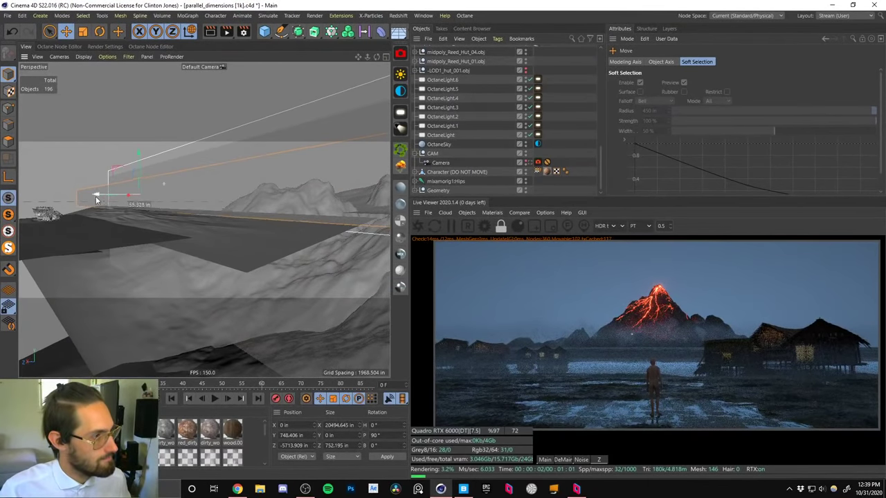
pyautogui.moveTo(77, 204); pyautogui.dragTo(107, 183)
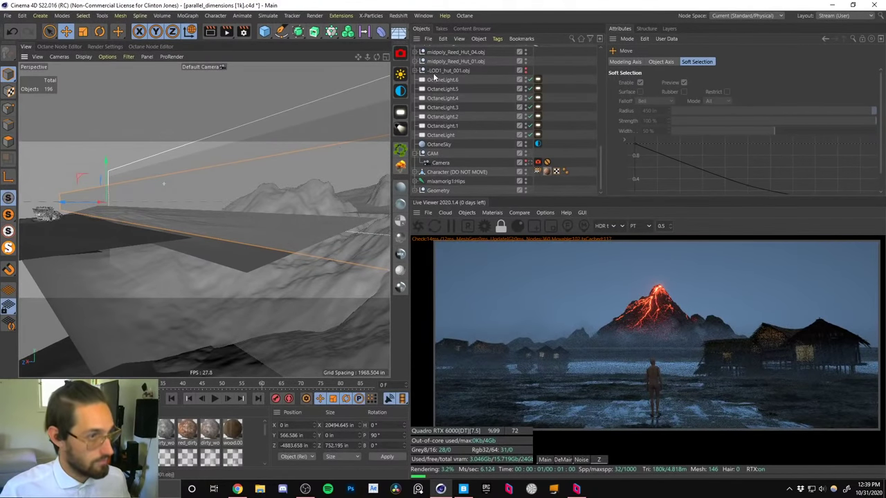
# Darken the middle grey knot of the opacity gradient in the bg.1 plane's fog material.
pyautogui.doubleClick(77, 430)
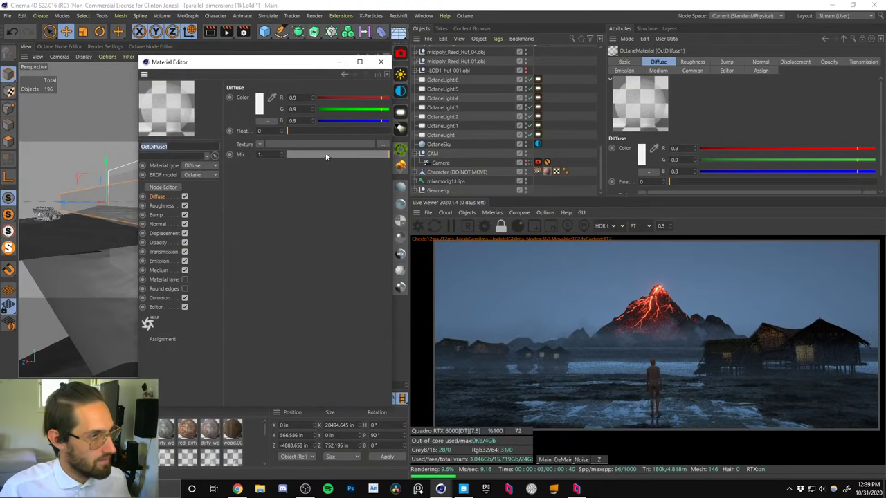
pyautogui.click(170, 187)
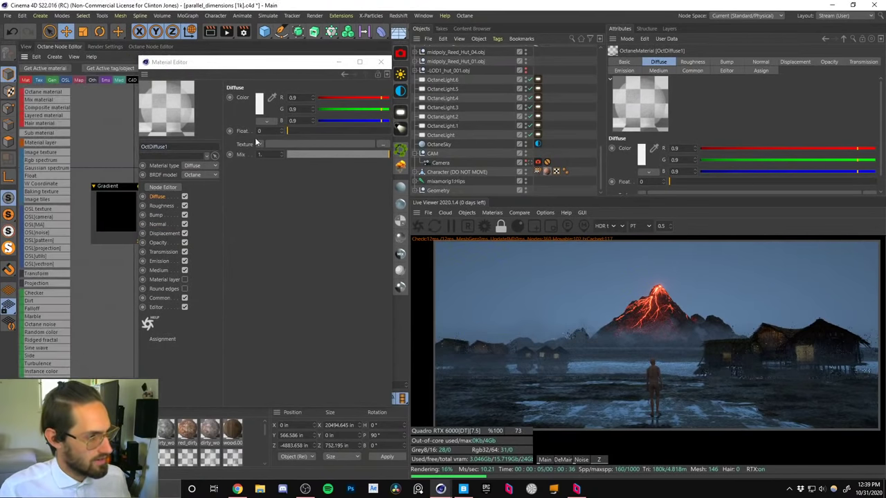
pyautogui.click(117, 211)
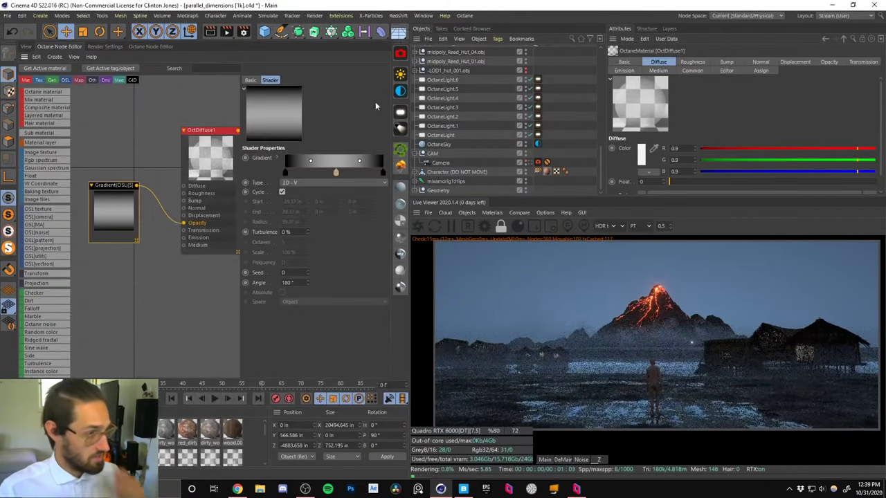
pyautogui.doubleClick(336, 174)
pyautogui.moveTo(369, 202); pyautogui.dragTo(330, 202)
pyautogui.click(319, 217)
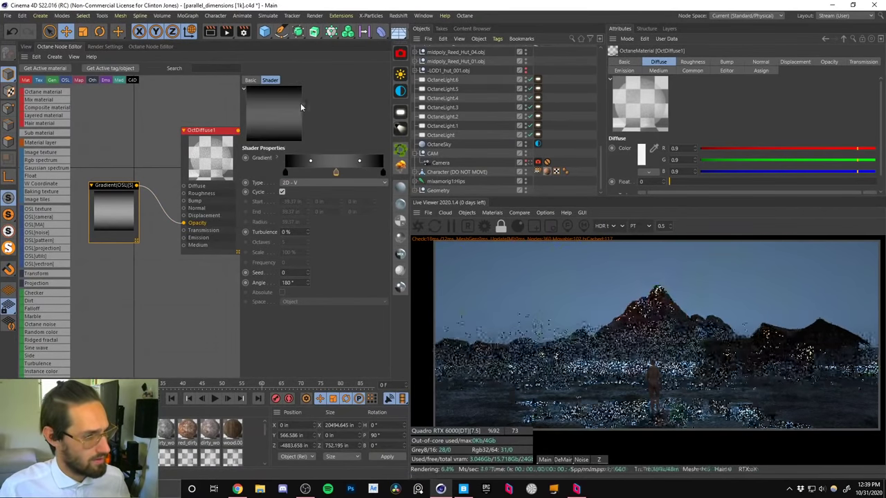
# Duplicate the bg.1 fog plane and move the copy forward toward the huts, to about Z -659 in.
pyautogui.click(27, 47)
pyautogui.keyDown('alt'); pyautogui.moveTo(163, 231); pyautogui.dragTo(151, 216); pyautogui.keyUp('alt')
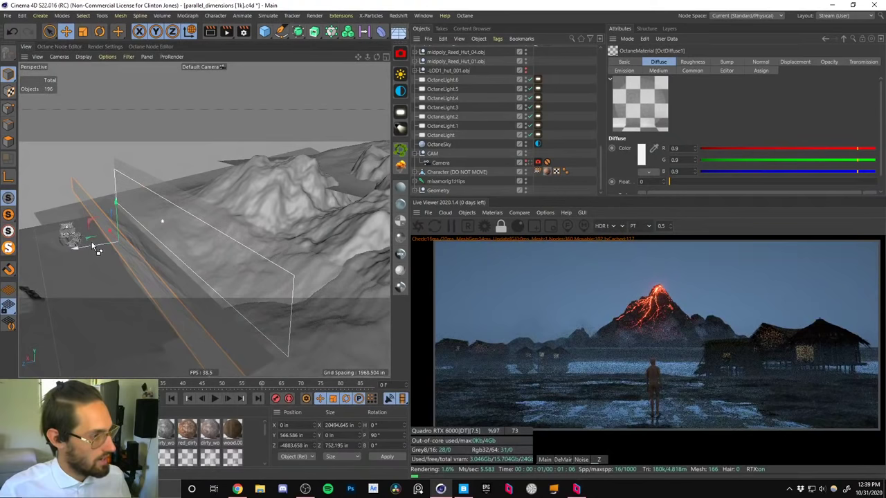
pyautogui.keyDown('ctrl'); pyautogui.moveTo(92, 246); pyautogui.dragTo(82, 251); pyautogui.keyUp('ctrl')
pyautogui.keyDown('alt'); pyautogui.moveTo(89, 250); pyautogui.dragTo(130, 220); pyautogui.keyUp('alt')
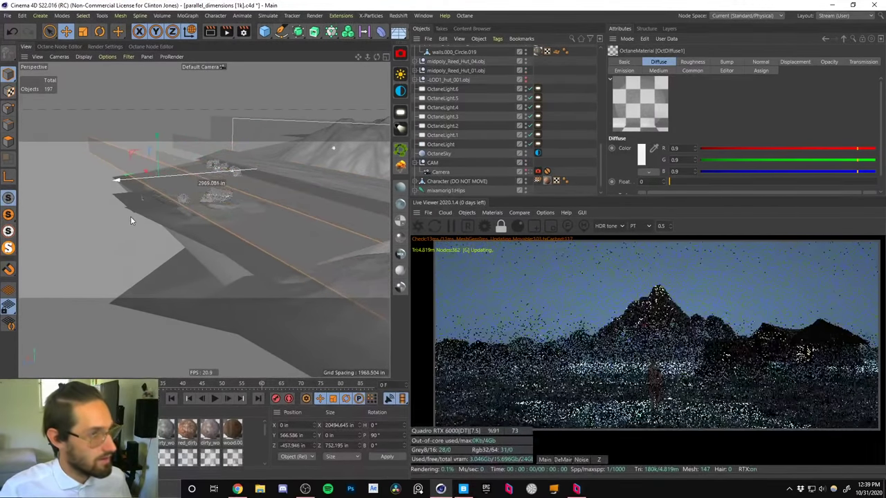
# Delete the old fg plane and rename the duplicated bg.2 plane as fg.
pyautogui.moveTo(598, 156); pyautogui.dragTo(599, 43)
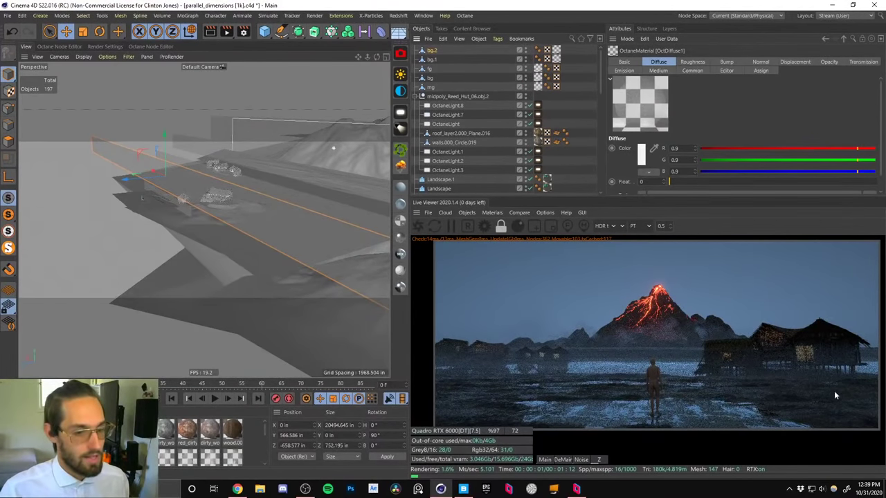
pyautogui.click(428, 70)
pyautogui.press('Delete')
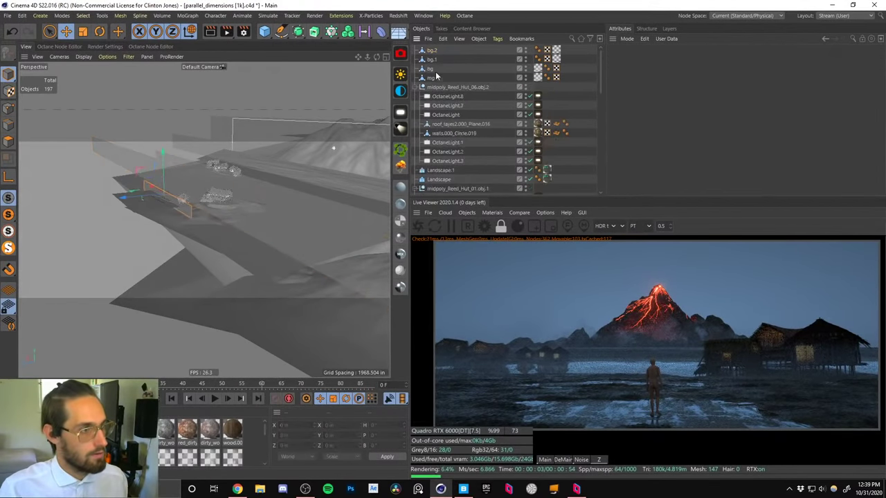
pyautogui.doubleClick(434, 52)
pyautogui.write('fg')
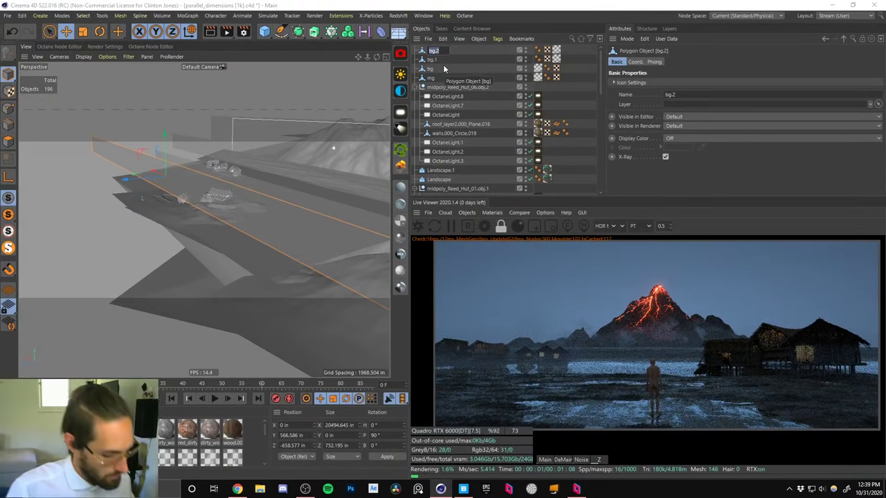
pyautogui.press('Return')
# Rename the bg.1 plane as "bg low lying fog".
pyautogui.doubleClick(431, 60)
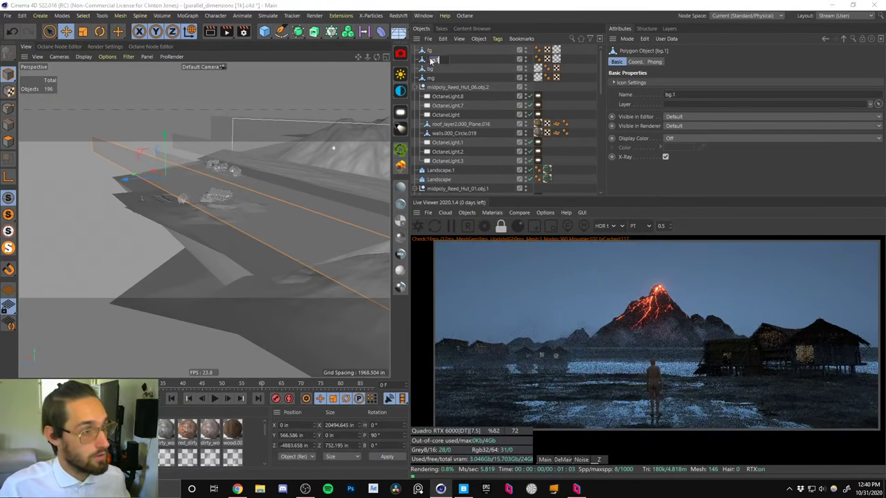
pyautogui.write('low lyi')
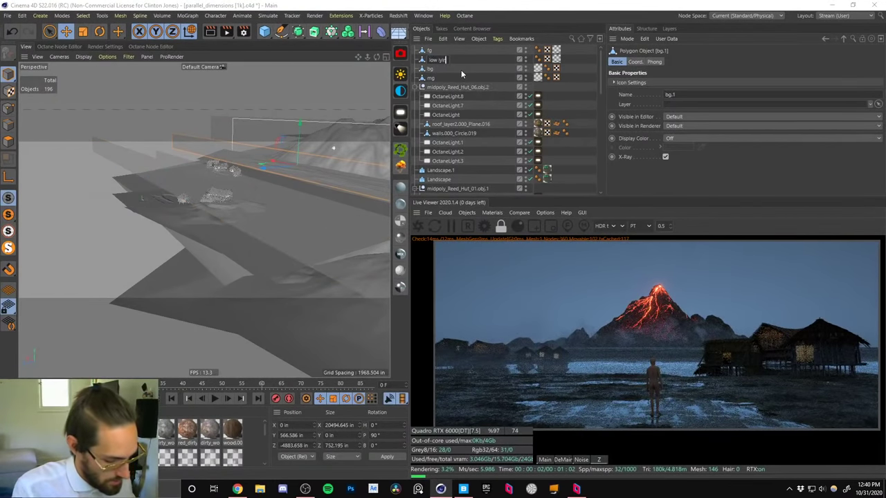
pyautogui.write('ng fog')
pyautogui.press('Return')
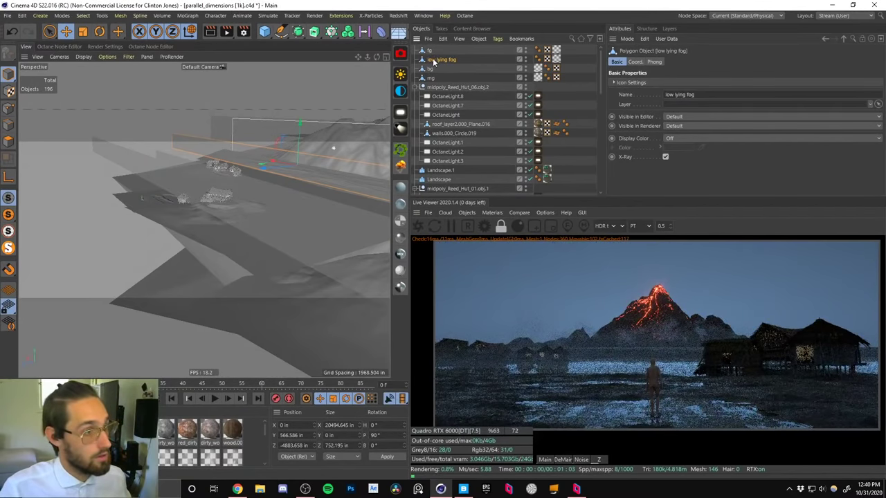
pyautogui.doubleClick(434, 61)
pyautogui.write('bg')
pyautogui.press('Return')
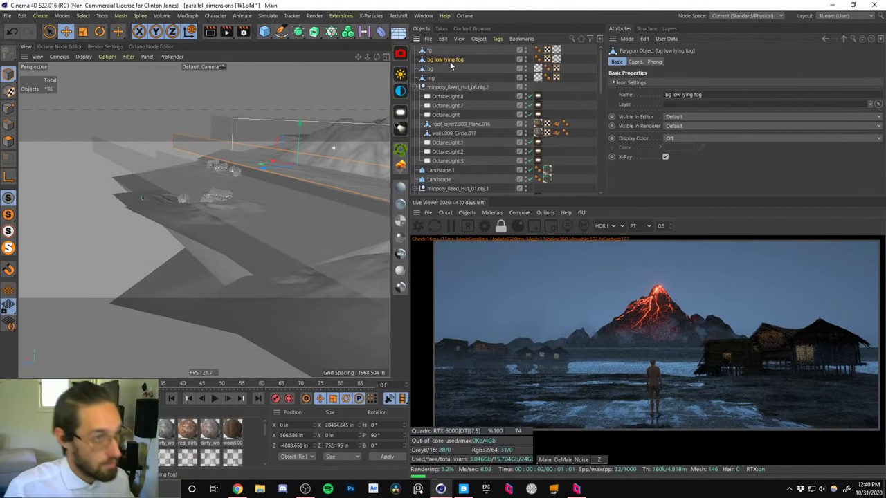
# Scale the fg plane to about 222 in tall, lower it to about Y 129 in, and return to the render camera.
pyautogui.click(429, 51)
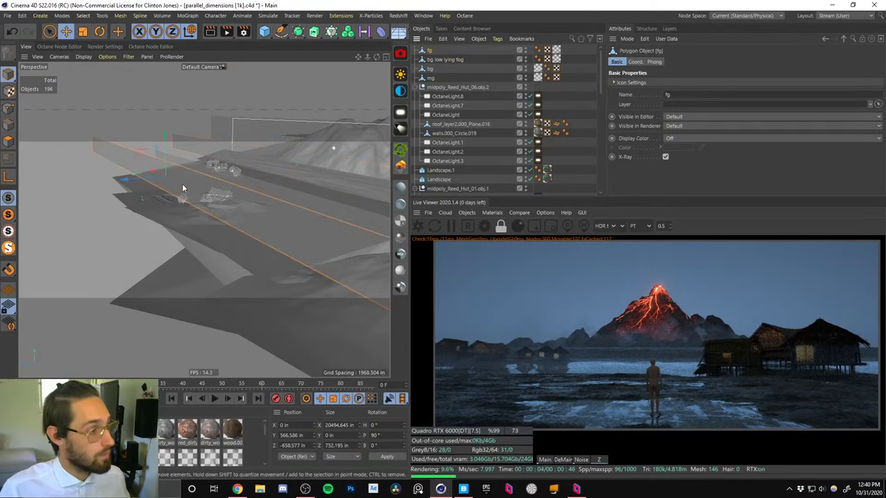
pyautogui.moveTo(165, 151); pyautogui.dragTo(166, 164)
pyautogui.press('t')
pyautogui.press('e')
pyautogui.moveTo(600, 89); pyautogui.dragTo(588, 190)
pyautogui.click(529, 163)
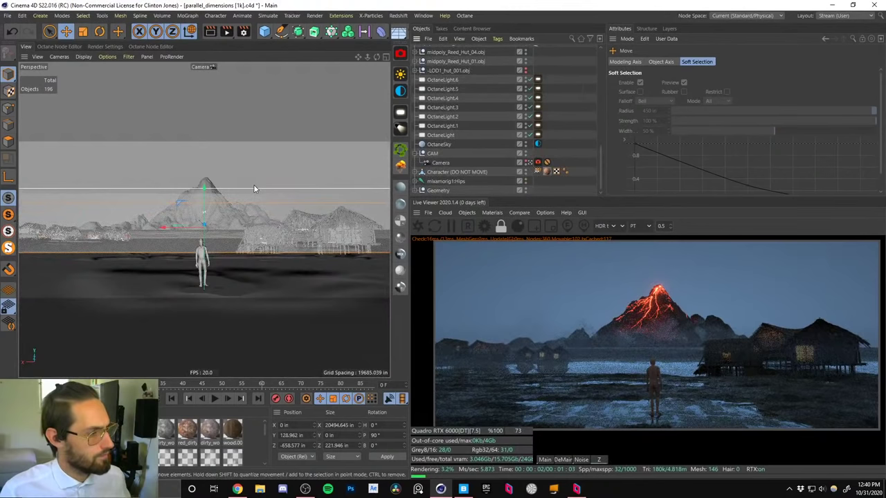
# Using the Top view, shift the fg plane in depth to about Z -578 in and return to the full camera view.
pyautogui.click(386, 58)
pyautogui.click(386, 59)
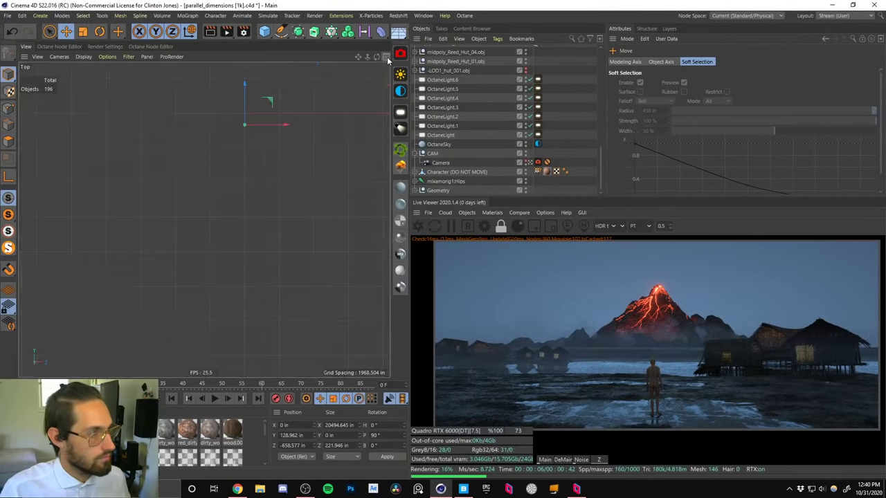
pyautogui.click(387, 58)
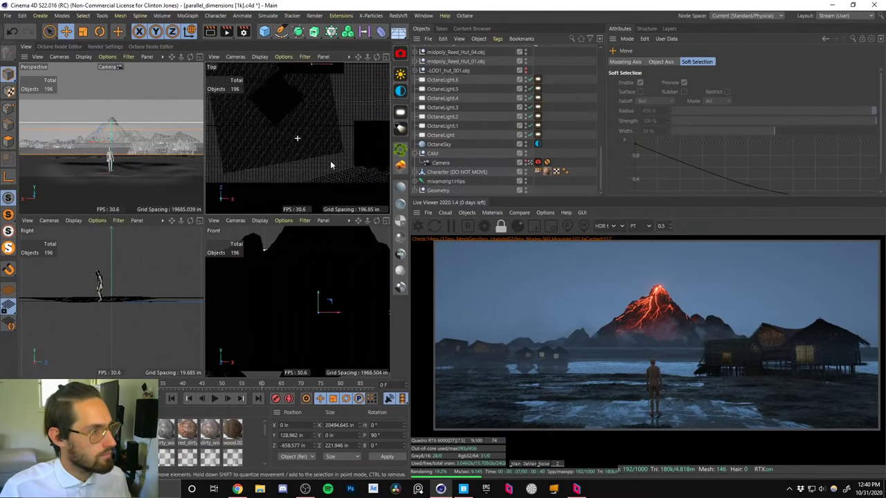
pyautogui.keyDown('alt'); pyautogui.moveTo(330, 161); pyautogui.dragTo(331, 170, button='middle'); pyautogui.keyUp('alt')
pyautogui.scroll(5, 325, 138)
pyautogui.keyDown('alt'); pyautogui.moveTo(326, 139); pyautogui.dragTo(325, 153, button='middle'); pyautogui.keyUp('alt')
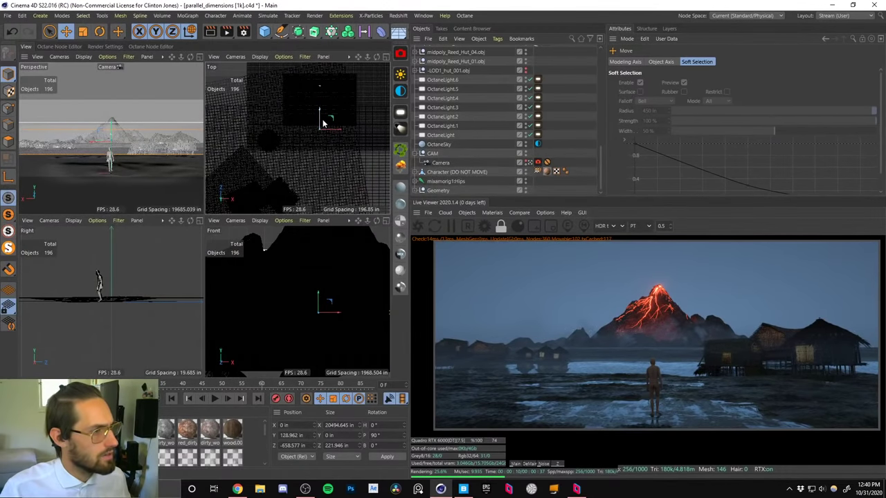
pyautogui.moveTo(322, 124); pyautogui.dragTo(318, 118)
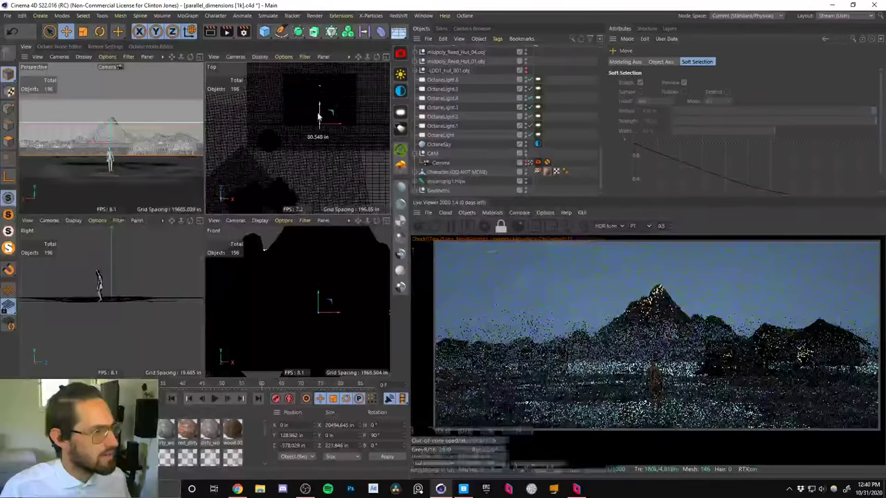
pyautogui.click(199, 56)
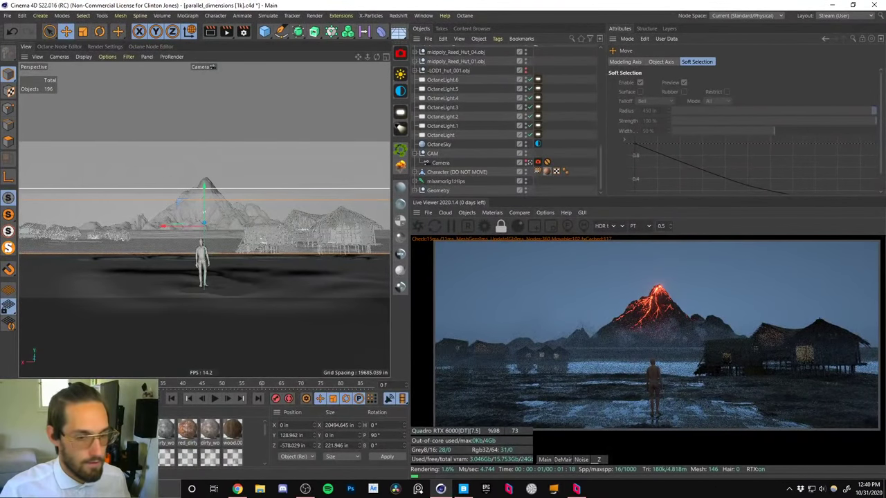
# Adjust the grey of the middle knot in the opacity gradient of the fog material.
pyautogui.doubleClick(131, 442)
pyautogui.click(166, 188)
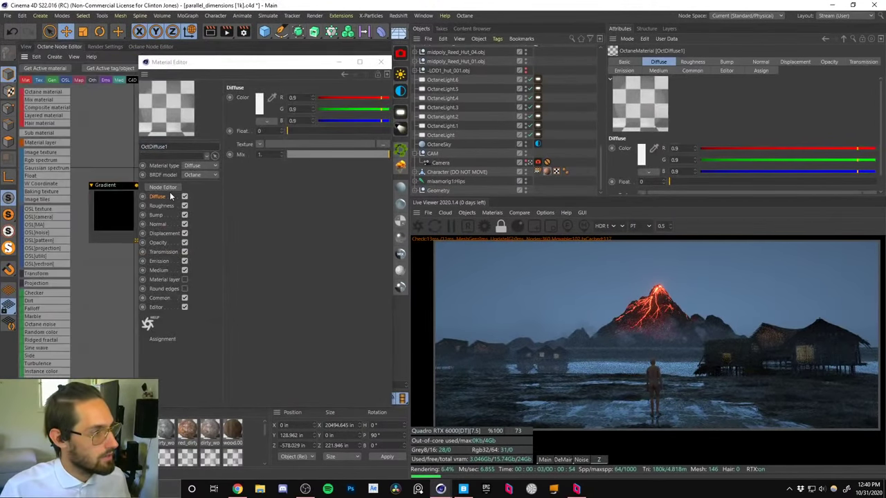
pyautogui.click(384, 62)
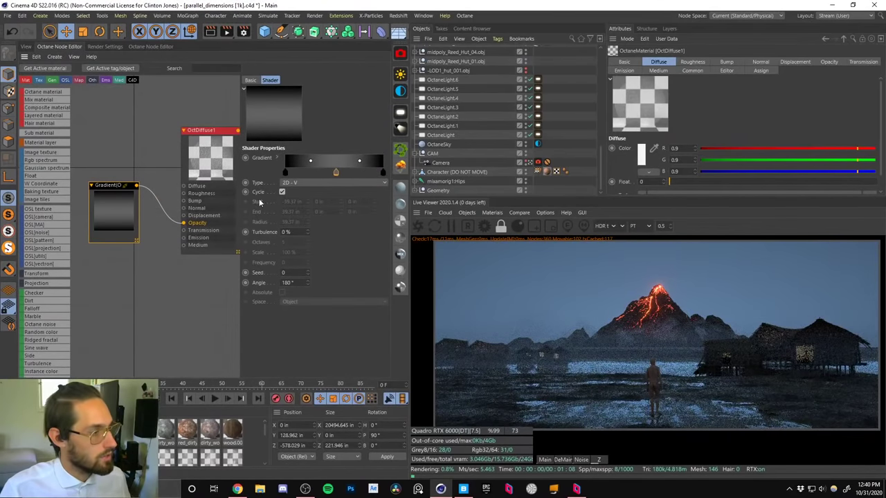
pyautogui.doubleClick(338, 177)
pyautogui.click(354, 204)
pyautogui.press('Return')
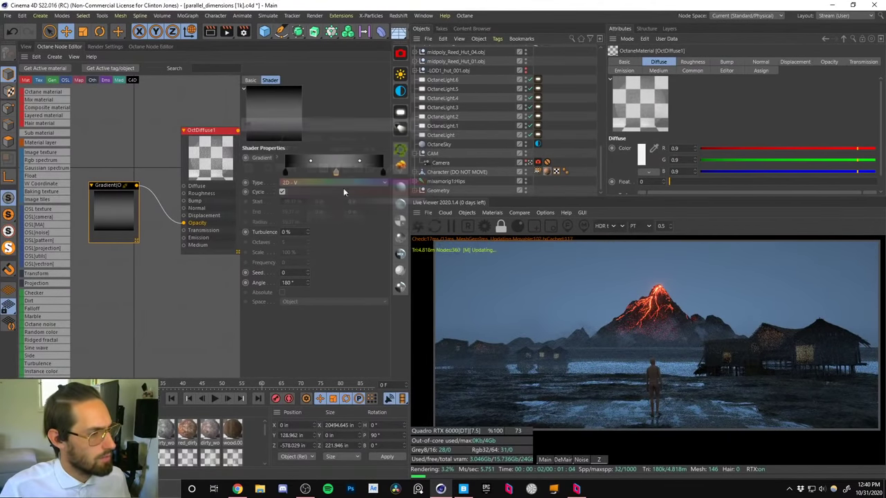
# Lower the fg plane to about Y 51 in and scale it to about 124 in tall in the camera view.
pyautogui.click(28, 46)
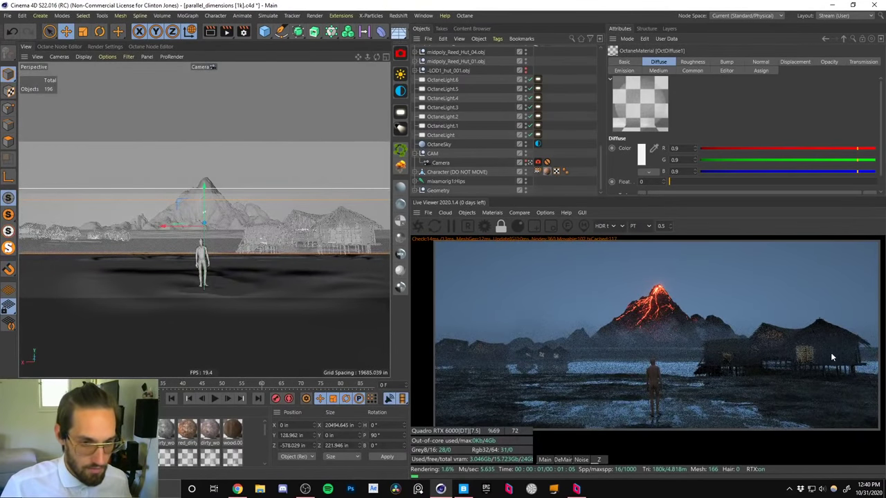
pyautogui.moveTo(204, 204); pyautogui.dragTo(205, 222)
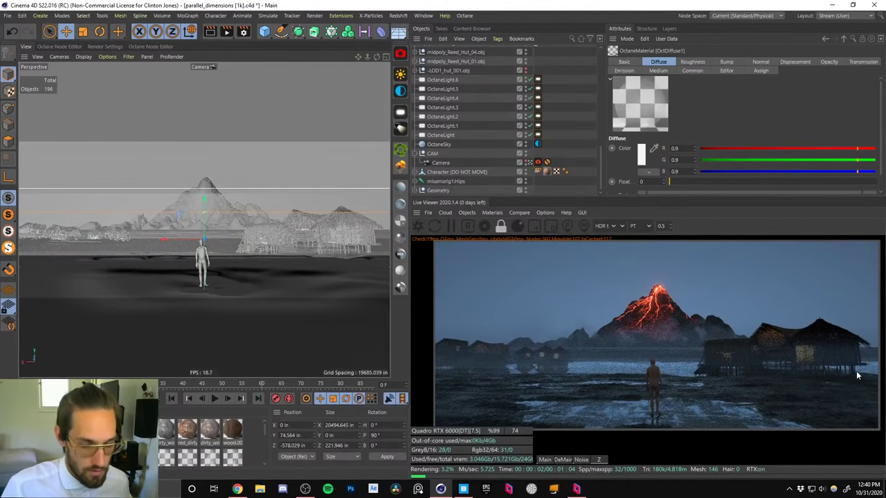
pyautogui.press('r')
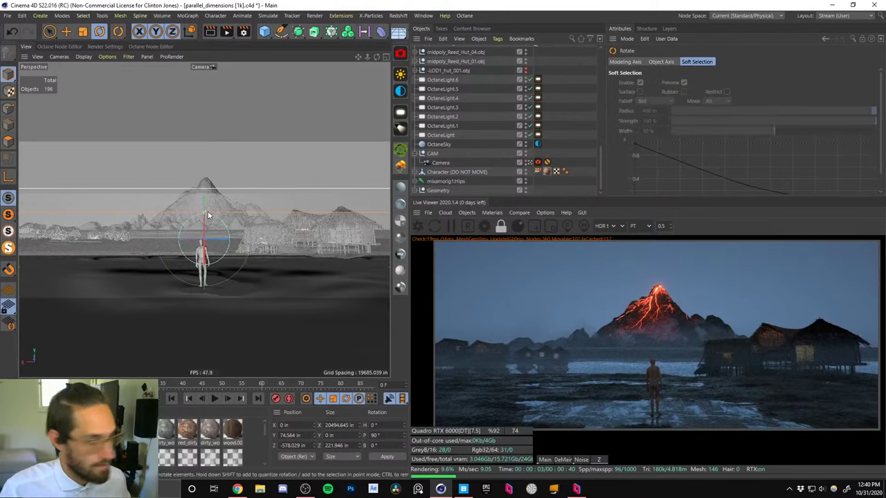
pyautogui.press('e')
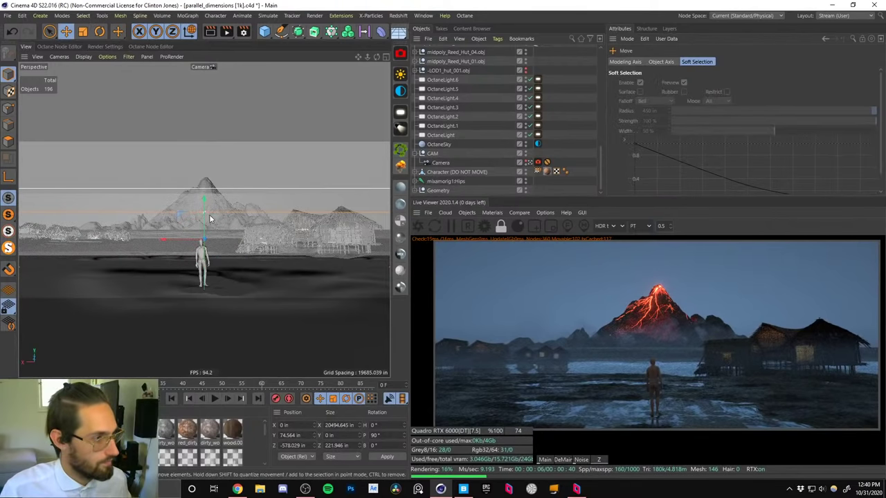
pyautogui.press('t')
pyautogui.moveTo(205, 199)
pyautogui.mouseDown()
pyautogui.moveTo(205, 216)
pyautogui.moveTo(202, 207)
pyautogui.mouseUp()
pyautogui.press('e')
# Fine-tune the middle grey knot of the fog material's opacity gradient for the smaller fg plane and return to the viewport.
pyautogui.doubleClick(187, 457)
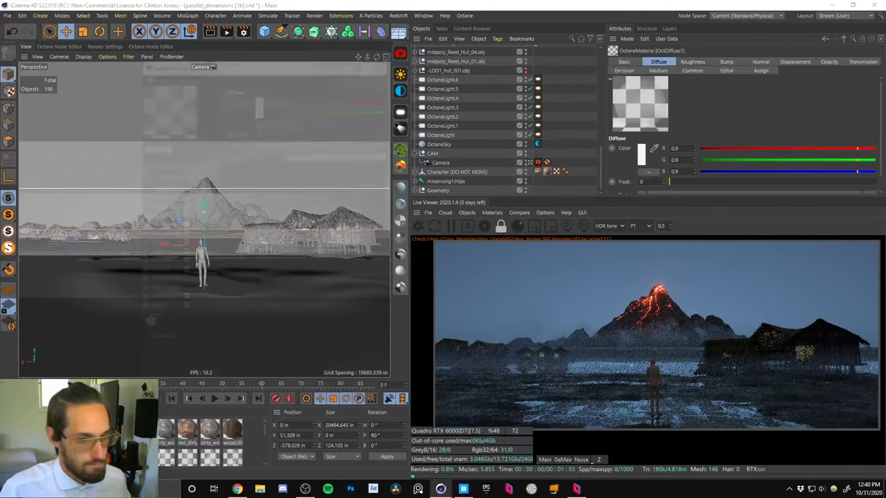
pyautogui.click(167, 189)
pyautogui.click(126, 218)
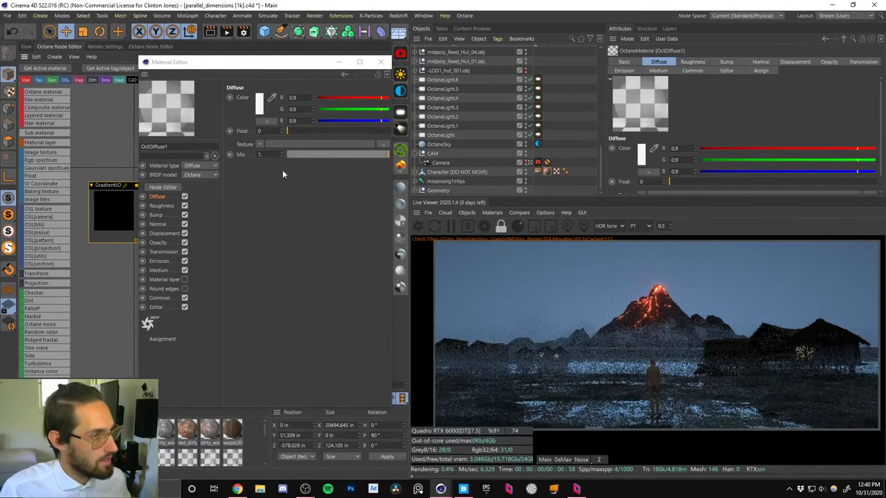
pyautogui.click(380, 63)
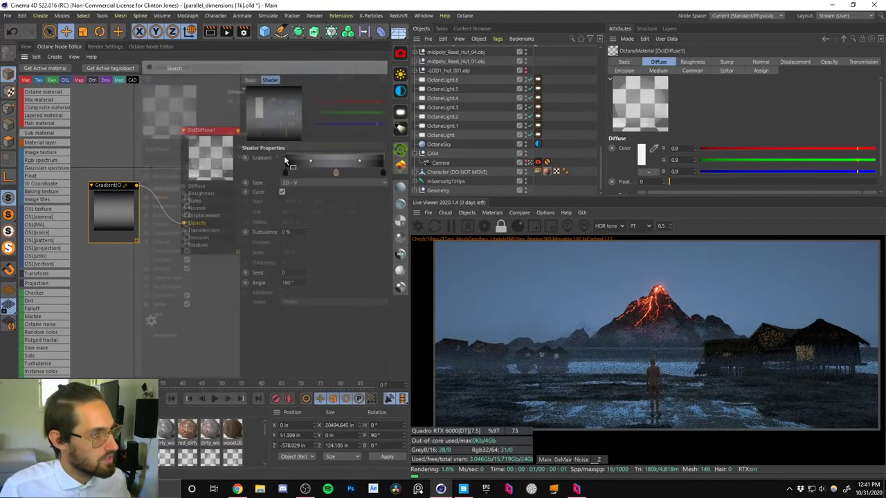
pyautogui.doubleClick(335, 172)
pyautogui.click(321, 216)
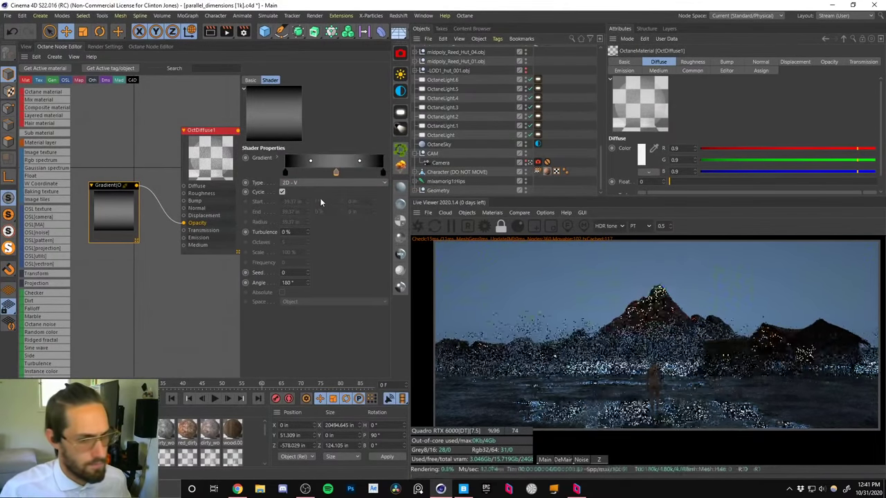
pyautogui.click(25, 46)
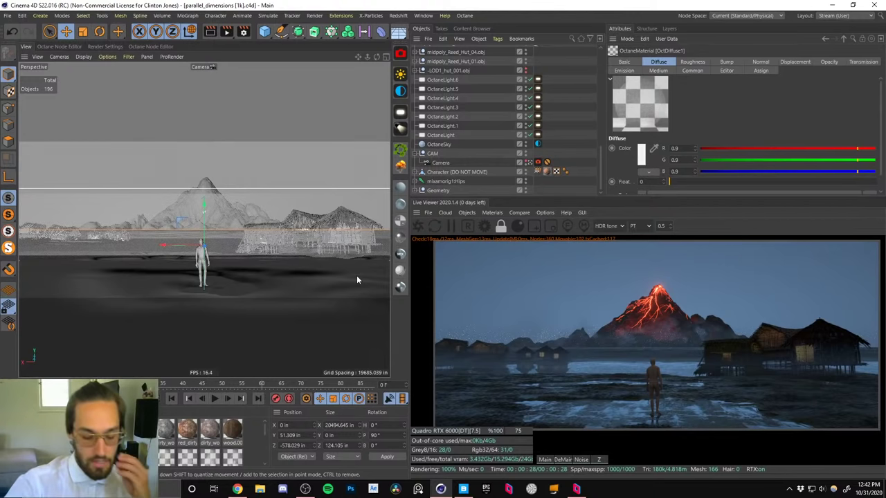
# Switch to the noisegrainandlight.com gallery in the browser and study how haze, fog and light separate depth layers in its photographs.
pyautogui.hotkey('alt', 'Tab')
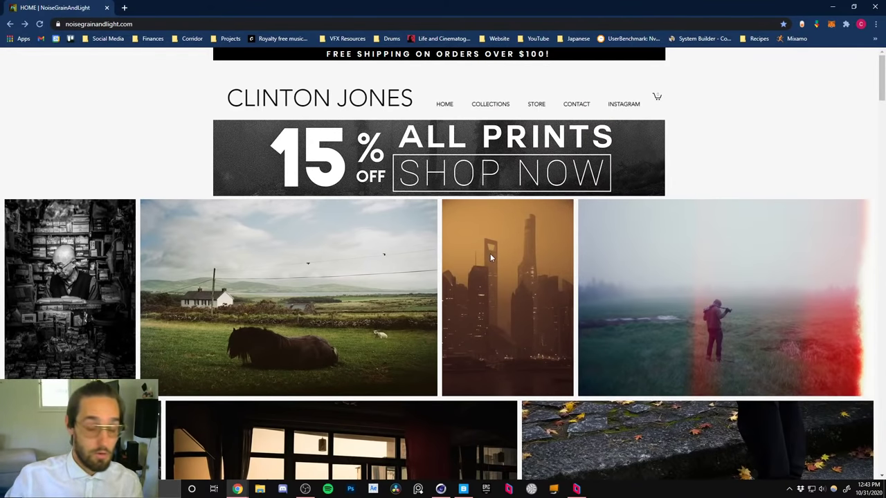
pyautogui.scroll(-1, 393, 336)
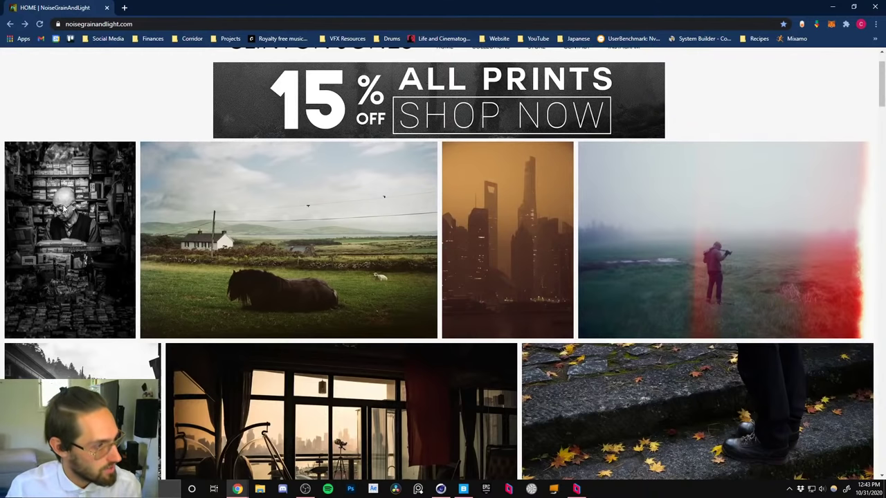
pyautogui.scroll(-4, 162, 276)
pyautogui.scroll(-2, 199, 309)
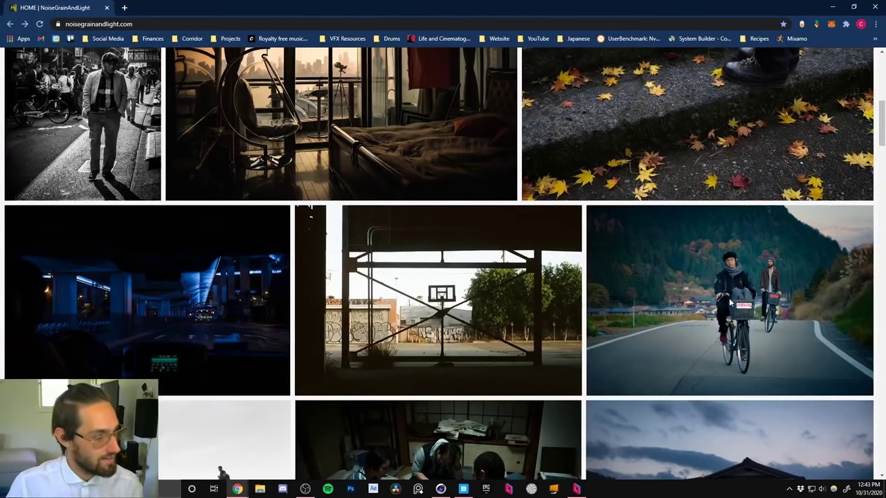
pyautogui.scroll(-3, 425, 309)
pyautogui.scroll(-3, 425, 308)
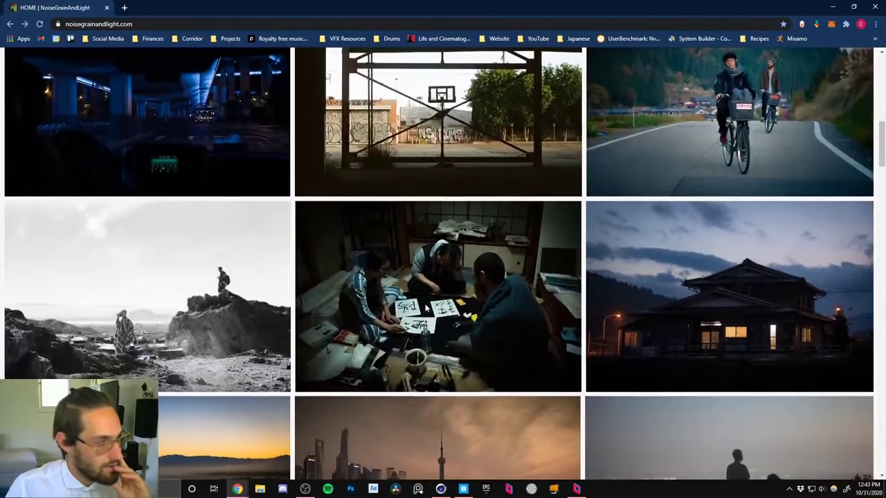
pyautogui.scroll(-1, 424, 304)
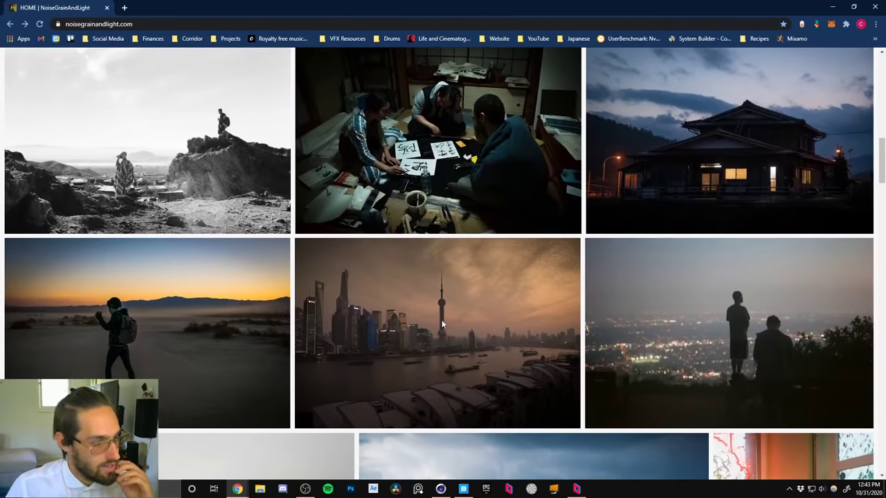
pyautogui.scroll(-5, 442, 322)
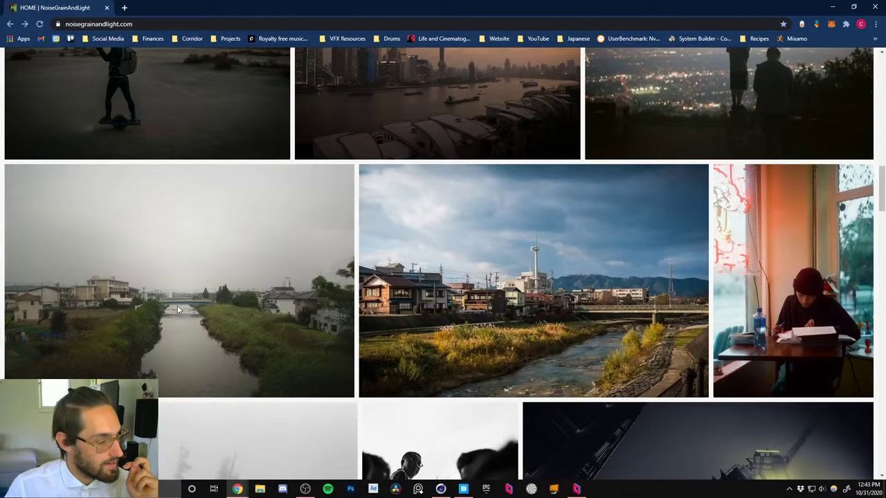
pyautogui.scroll(-3, 198, 321)
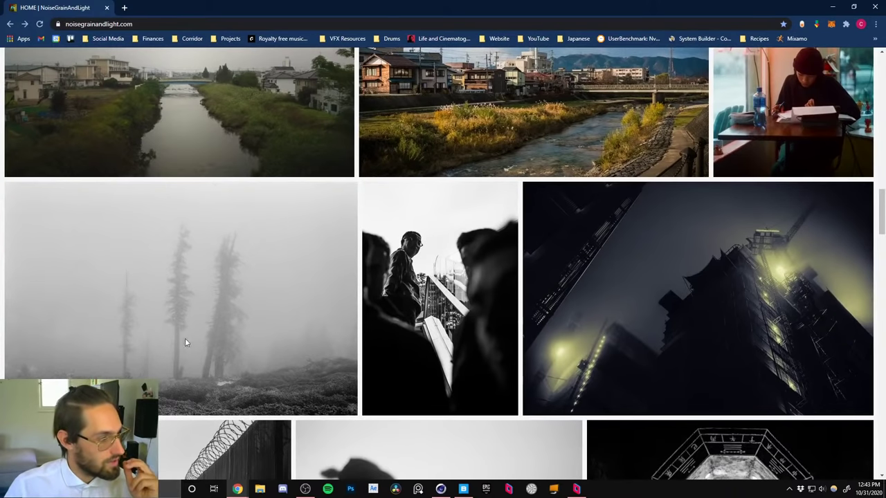
pyautogui.scroll(-1, 180, 336)
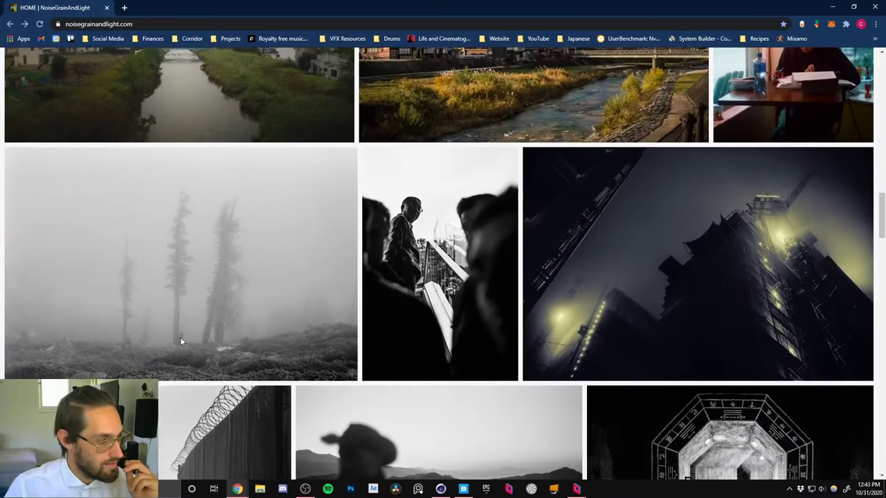
pyautogui.scroll(-2, 180, 311)
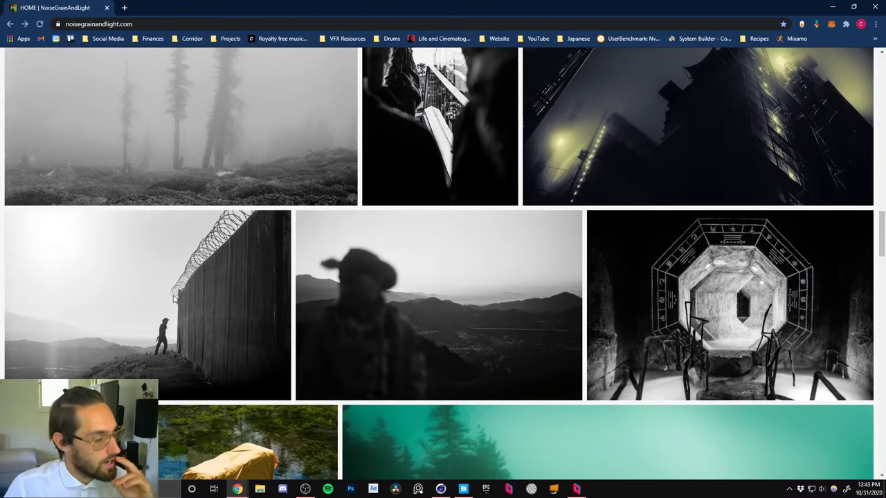
pyautogui.scroll(-3, 668, 304)
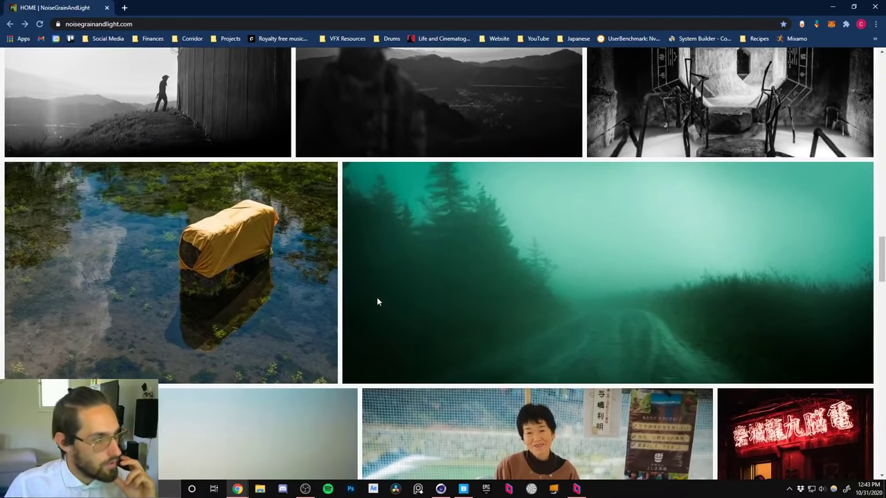
pyautogui.scroll(-1, 301, 325)
pyautogui.scroll(-3, 200, 253)
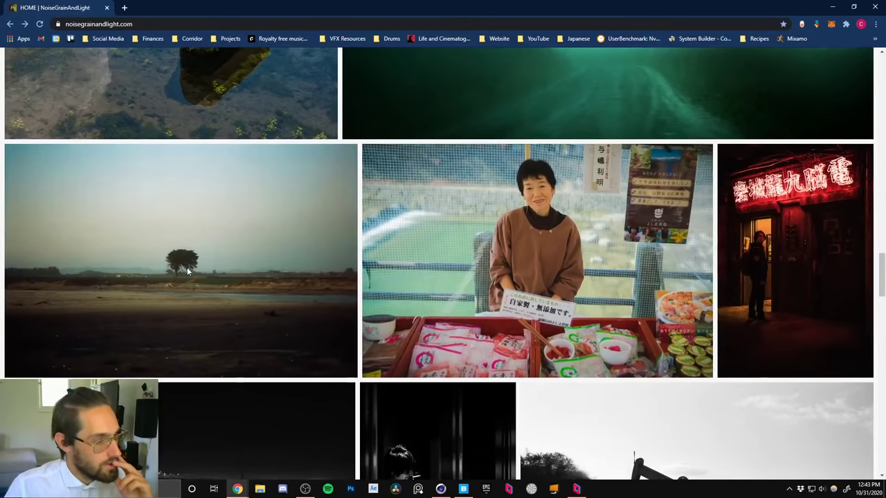
pyautogui.scroll(-1, 187, 285)
pyautogui.scroll(-2, 187, 285)
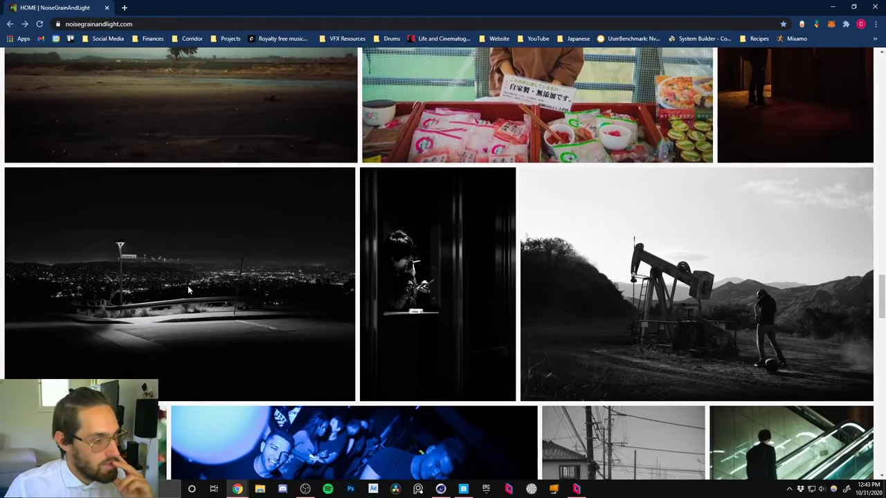
pyautogui.scroll(-1, 187, 285)
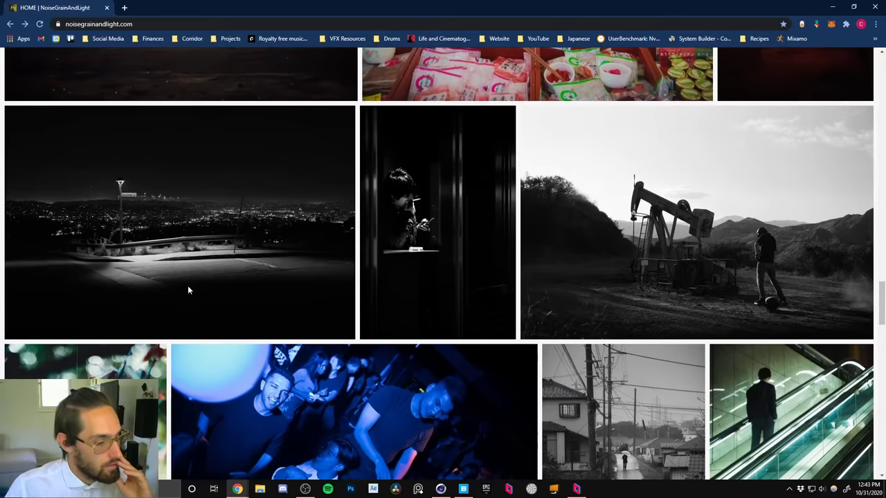
pyautogui.scroll(-2, 187, 289)
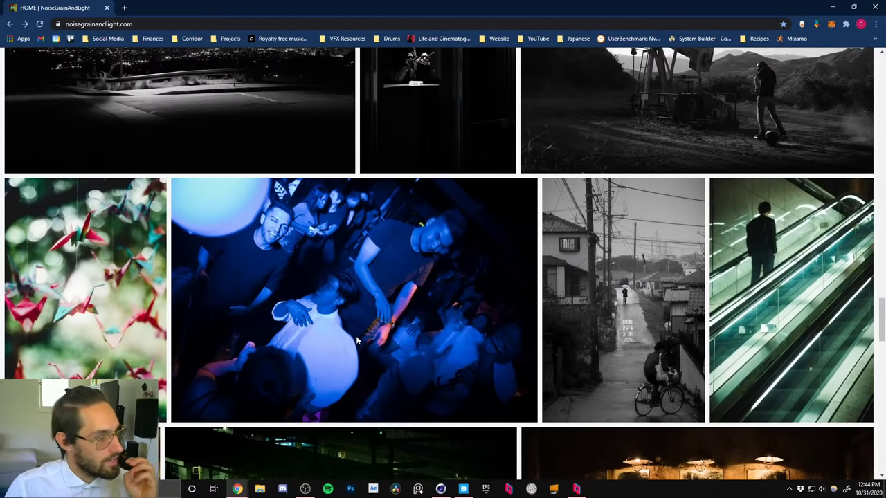
pyautogui.scroll(-2, 354, 346)
pyautogui.scroll(-2, 353, 344)
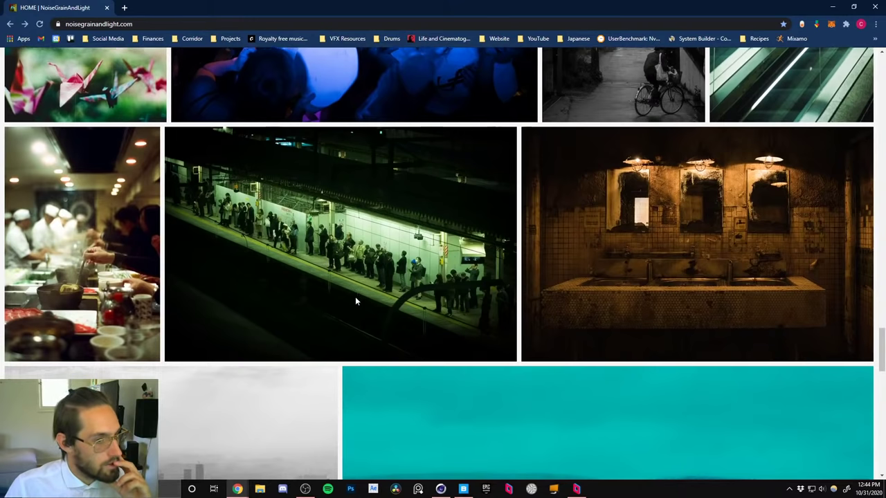
pyautogui.scroll(-3, 355, 301)
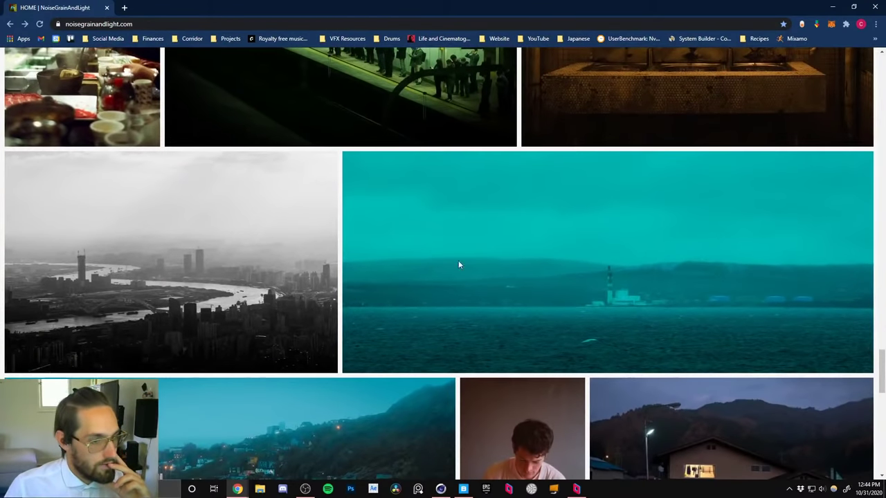
pyautogui.scroll(-3, 486, 286)
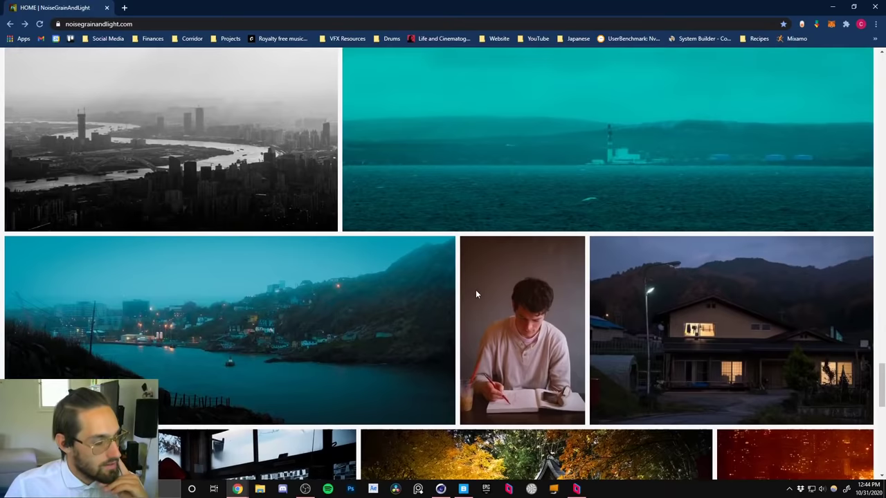
pyautogui.scroll(-1, 521, 315)
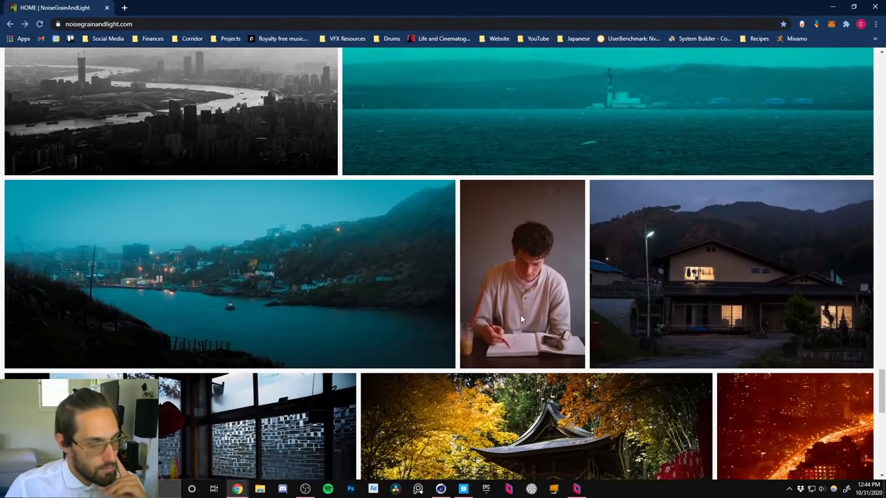
pyautogui.scroll(-1, 478, 287)
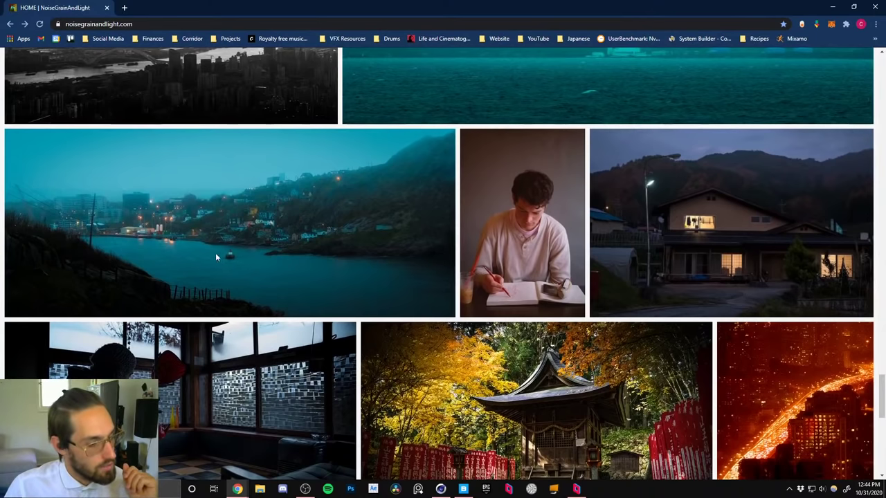
pyautogui.scroll(-7, 230, 330)
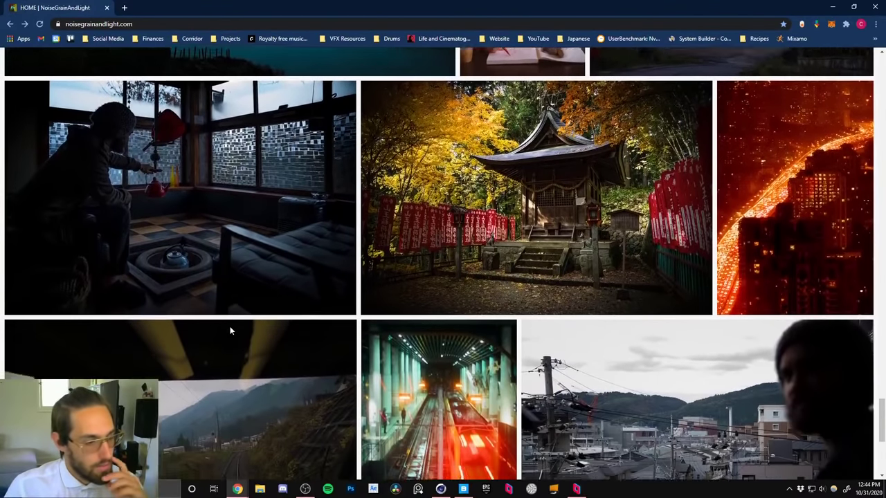
pyautogui.scroll(-3, 230, 330)
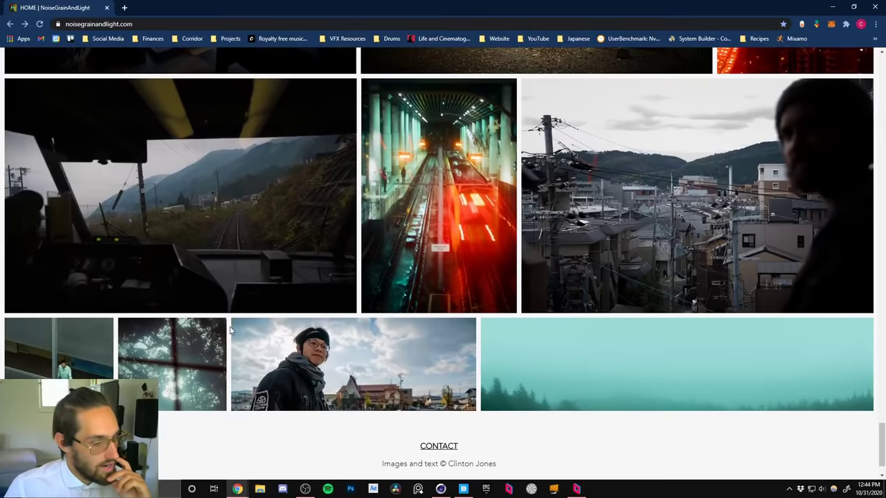
# Review the teal harbour and misty landscape photographs once more and return to Cinema 4D.
pyautogui.scroll(2, 231, 331)
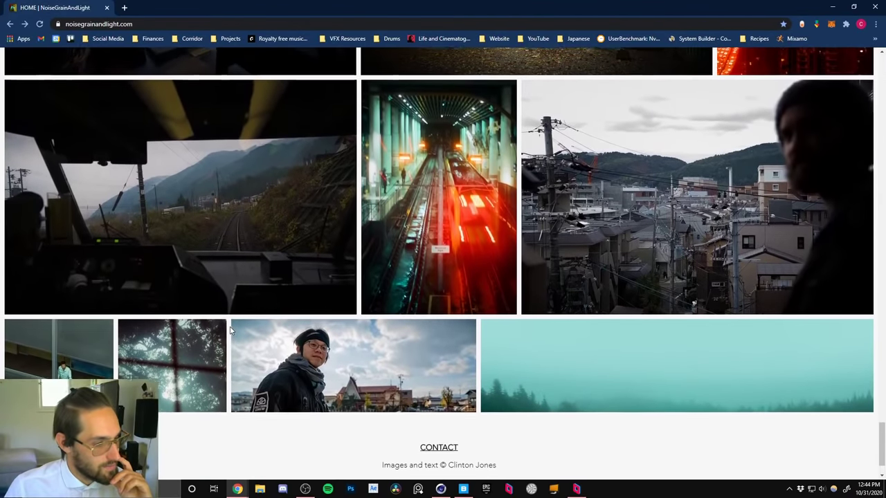
pyautogui.scroll(10, 230, 330)
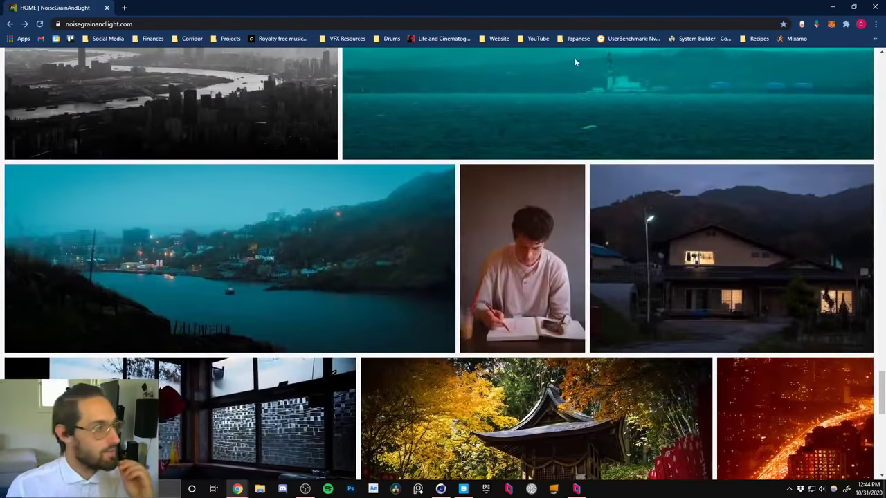
pyautogui.click(870, 8)
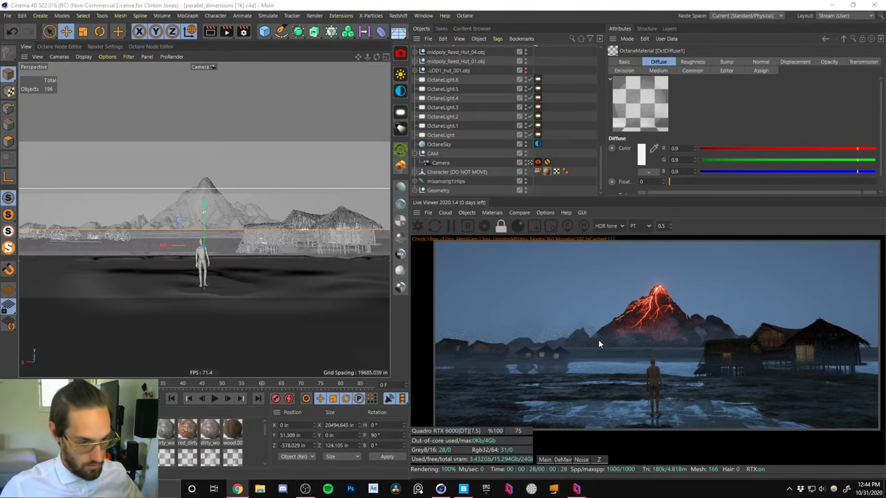
# Show the Z-depth pass in the Live Viewer and lower its Z-Depth max to about 112.34 in the Octane render passes.
pyautogui.click(599, 459)
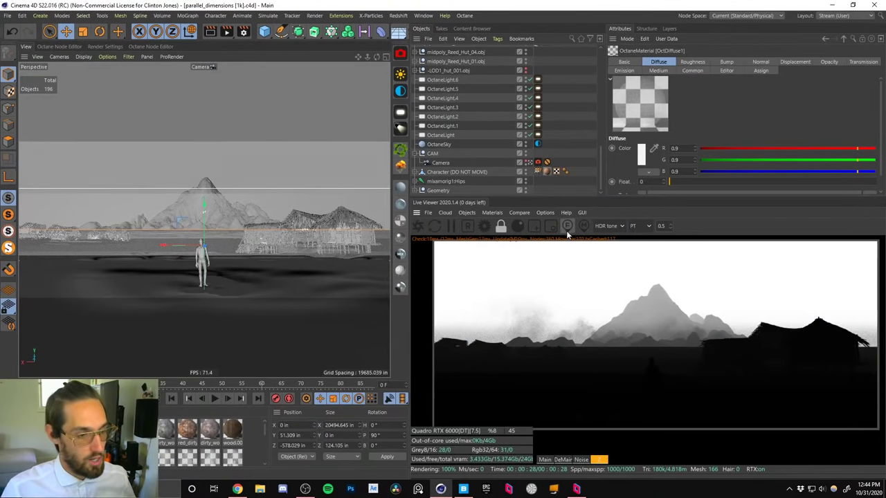
pyautogui.click(243, 31)
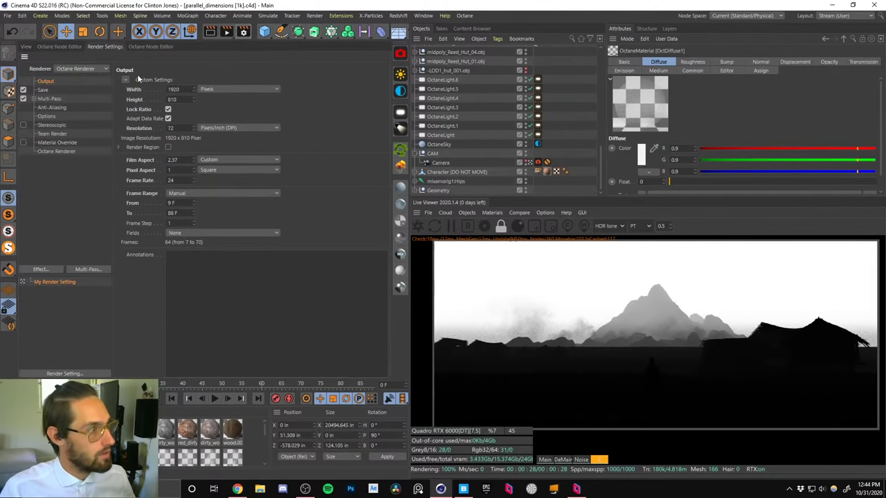
pyautogui.click(58, 150)
pyautogui.click(263, 80)
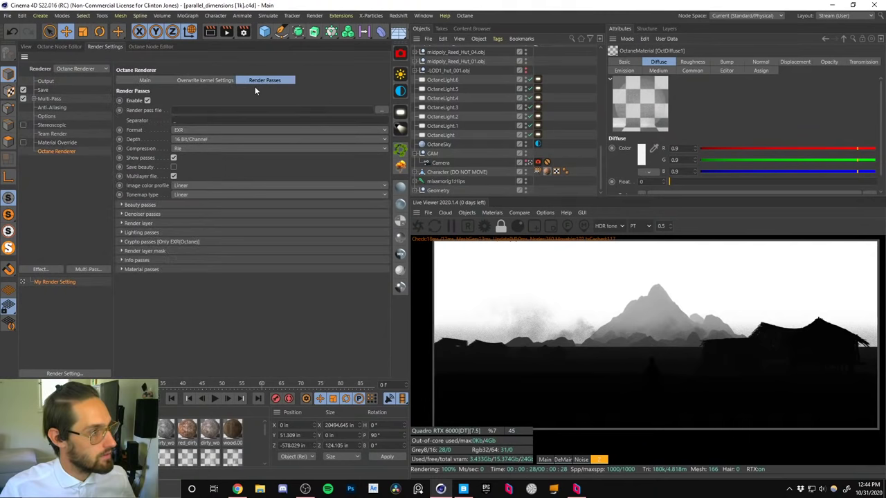
pyautogui.click(121, 260)
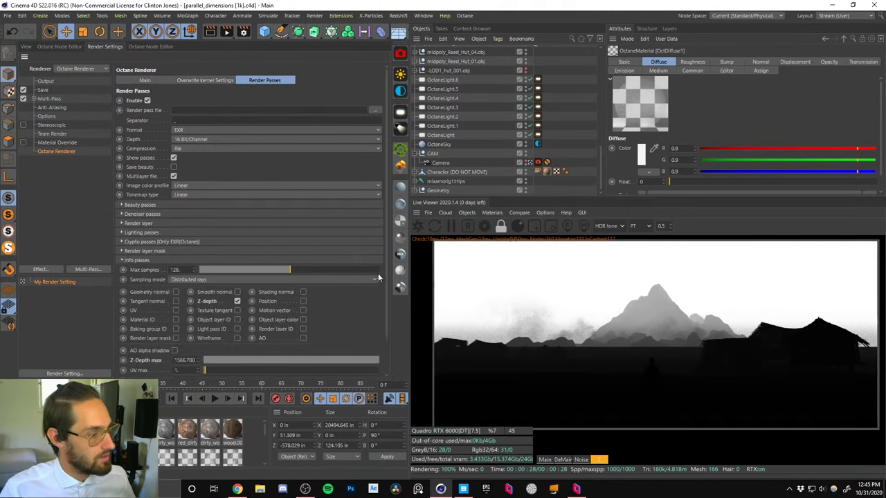
pyautogui.scroll(-2, 381, 281)
pyautogui.moveTo(367, 322)
pyautogui.mouseDown()
pyautogui.moveTo(313, 322)
pyautogui.moveTo(376, 322)
pyautogui.mouseUp()
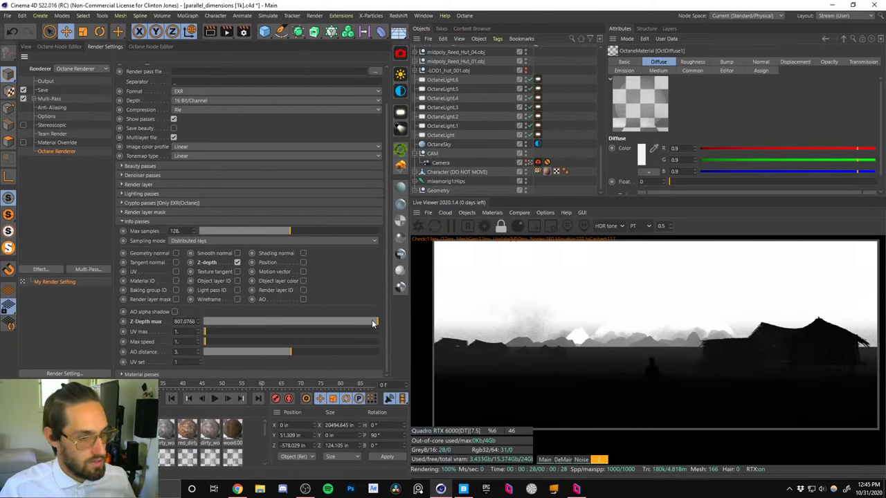
pyautogui.moveTo(376, 323); pyautogui.dragTo(360, 329)
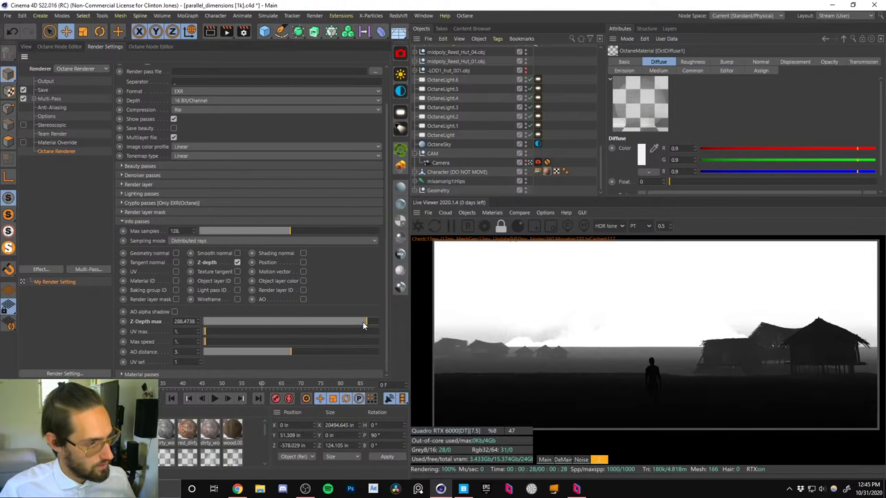
pyautogui.moveTo(364, 325)
pyautogui.mouseDown()
pyautogui.moveTo(344, 325)
pyautogui.moveTo(356, 324)
pyautogui.mouseUp()
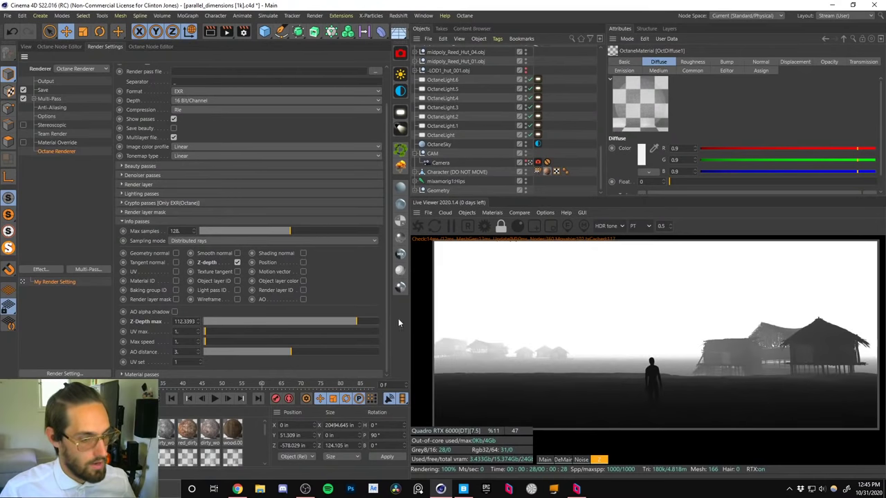
# Switch the Live Viewer back to the main pass, inspect the Octane camera tag's Camera Imager settings, and return to the viewport.
pyautogui.click(544, 460)
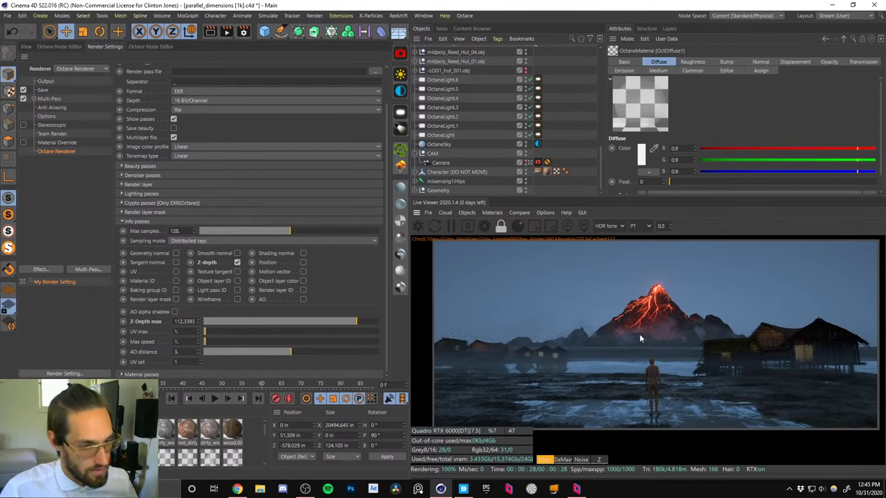
pyautogui.click(537, 162)
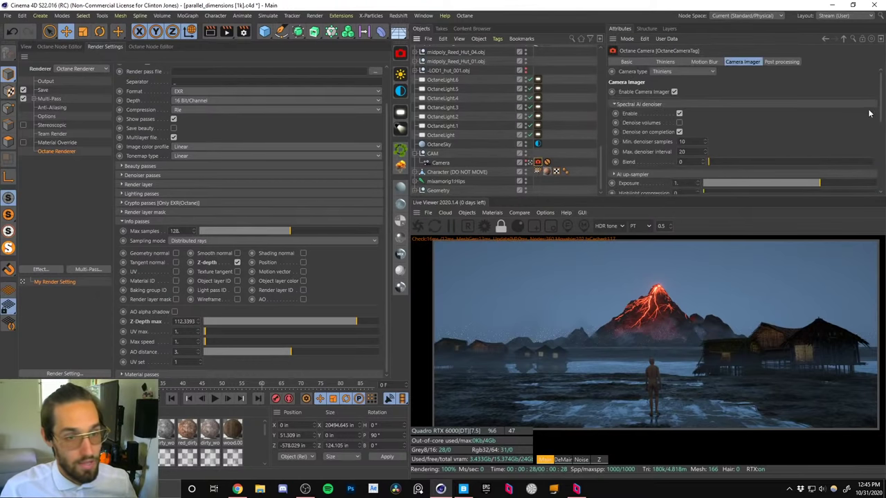
pyautogui.moveTo(880, 109)
pyautogui.mouseDown()
pyautogui.moveTo(882, 172)
pyautogui.moveTo(882, 111)
pyautogui.mouseUp()
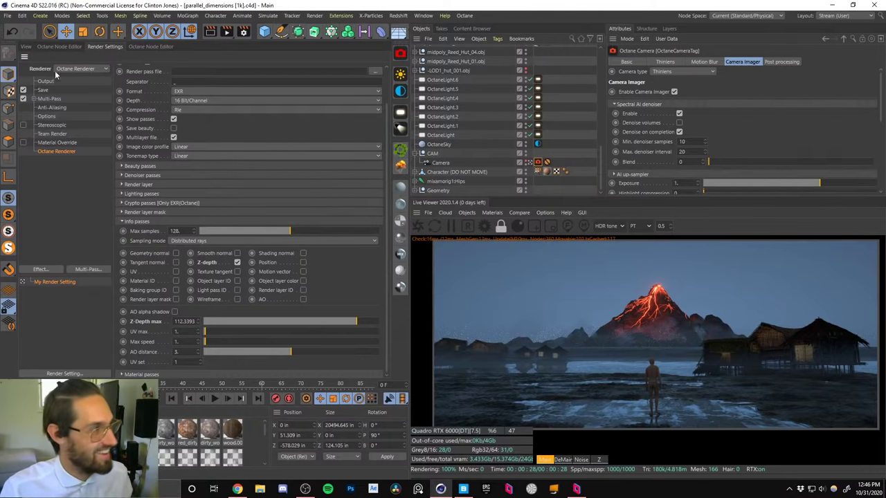
pyautogui.click(26, 46)
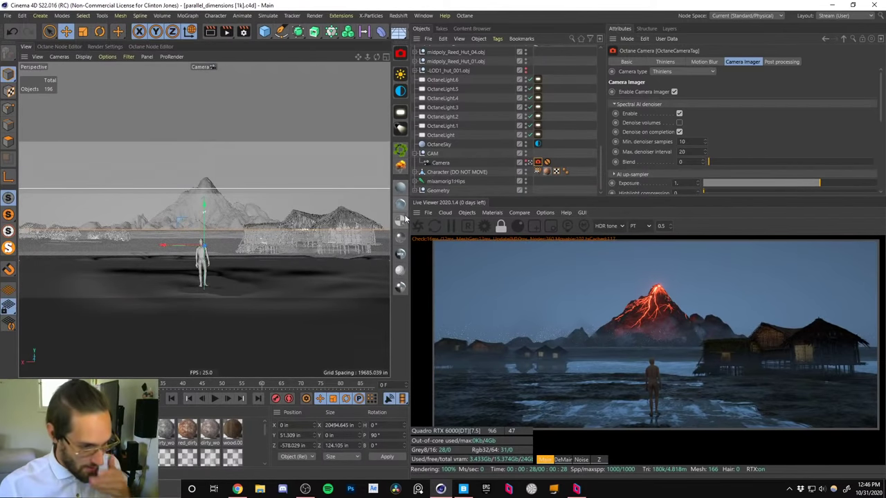
# Connect to the remote computer through Parsec, dismiss the Quixel Bridge update notice there and open Quixel Bridge.
pyautogui.click(577, 484)
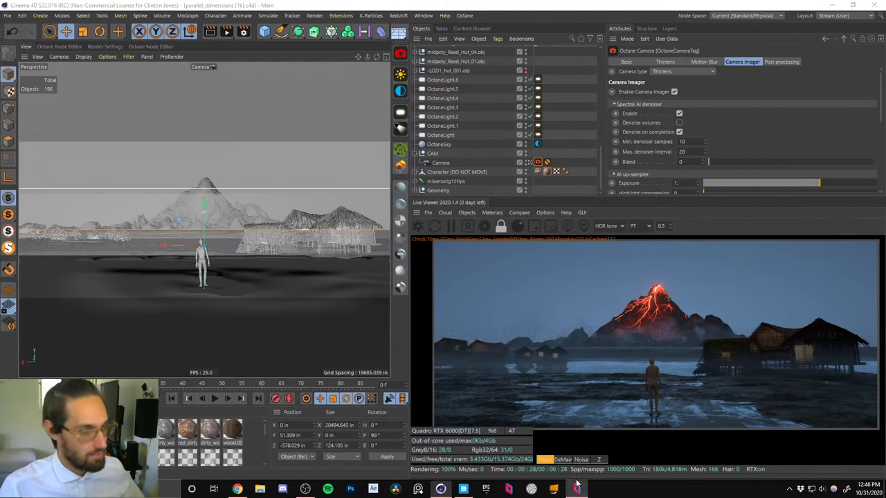
pyautogui.click(447, 200)
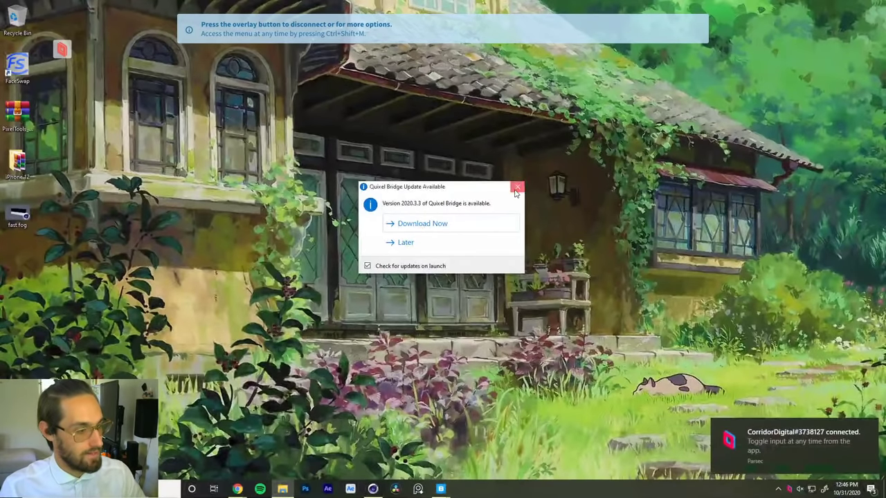
pyautogui.click(516, 188)
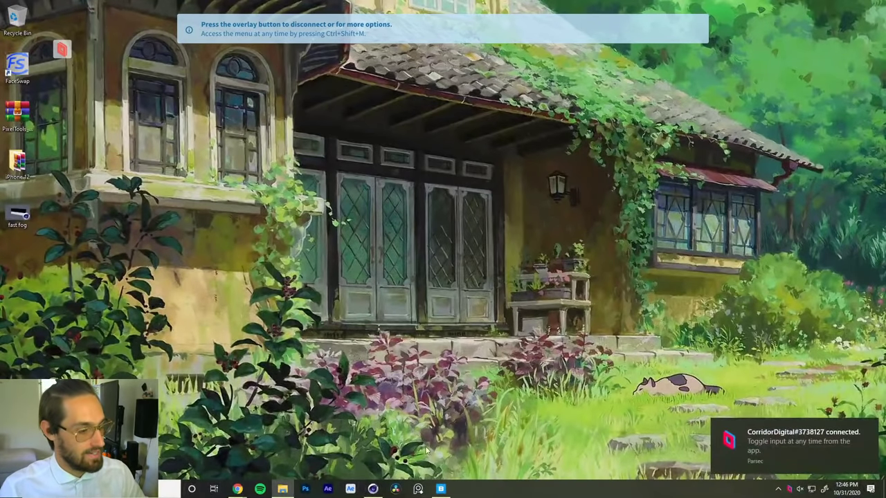
pyautogui.click(440, 489)
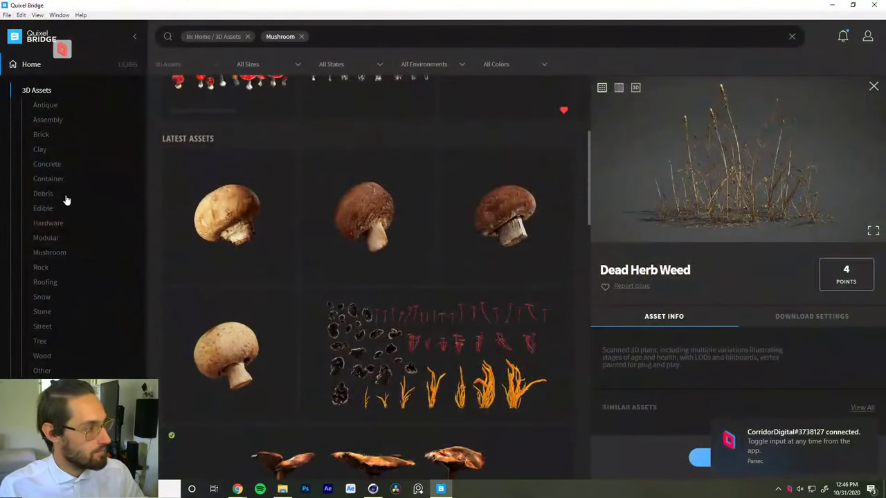
# Look through the 3D asset categories and other asset types in the Quixel Bridge library.
pyautogui.scroll(-3, 63, 221)
pyautogui.scroll(3, 91, 111)
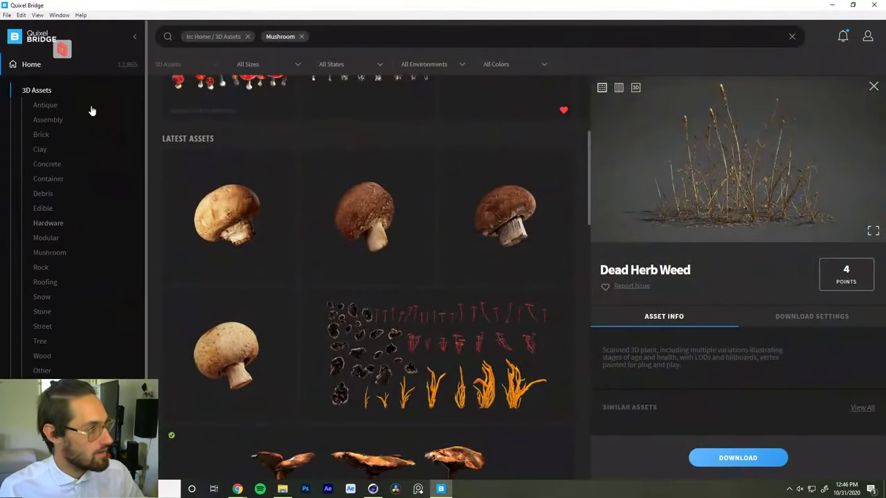
pyautogui.scroll(-3, 36, 280)
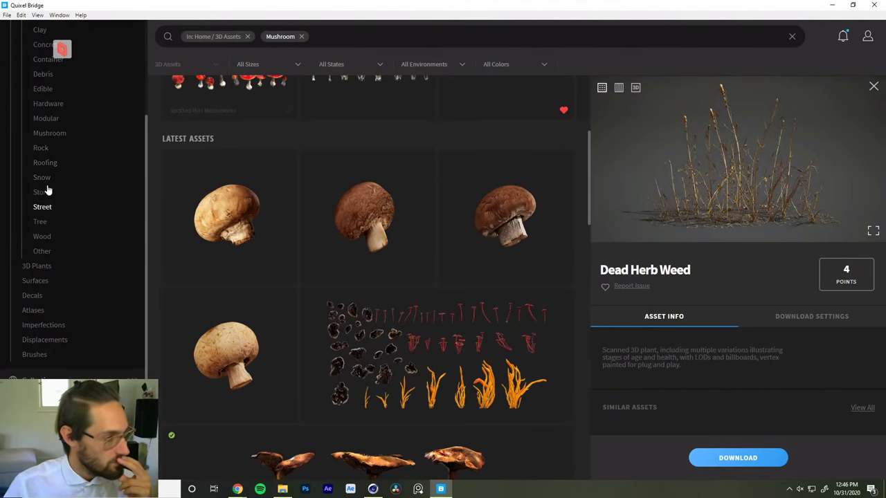
pyautogui.scroll(3, 51, 251)
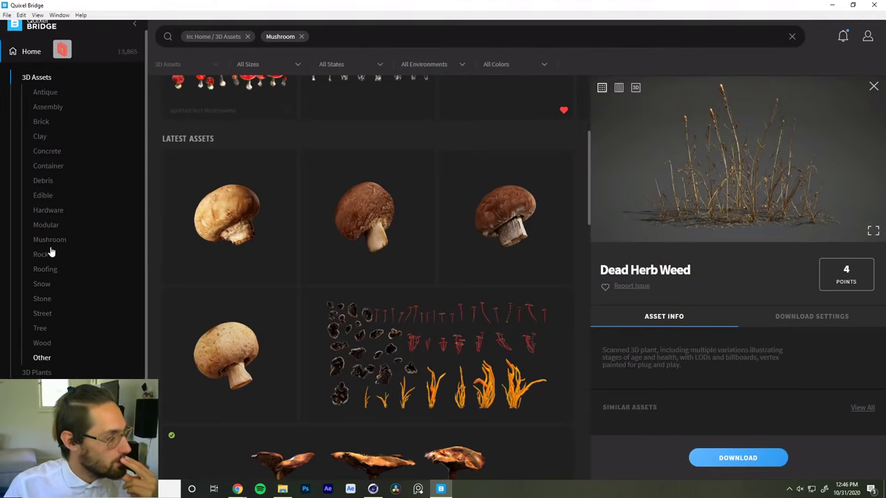
pyautogui.scroll(1, 50, 253)
pyautogui.scroll(-1, 43, 250)
pyautogui.scroll(1, 56, 207)
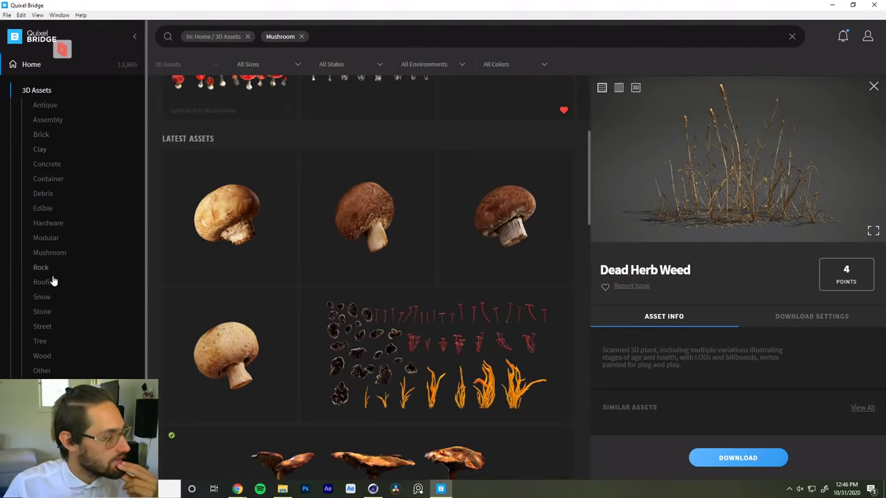
pyautogui.scroll(-3, 54, 281)
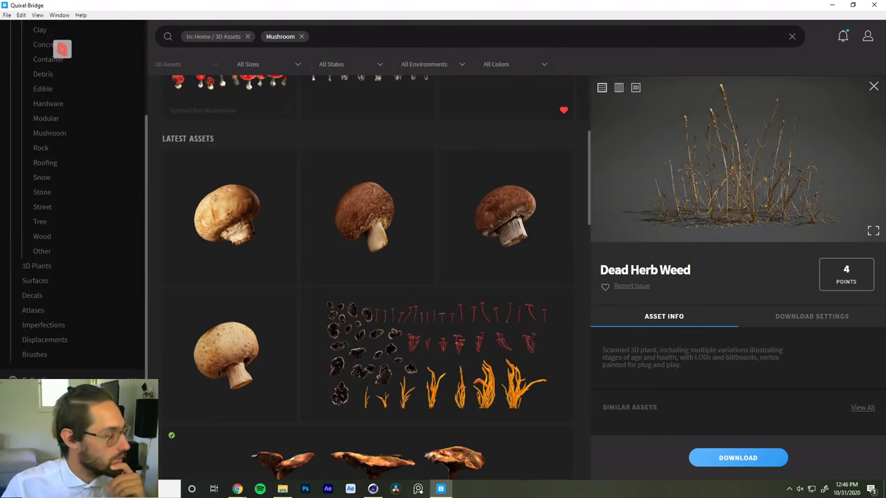
# Show the favorite 3D assets and examine the fallen trees, branches, dead trees and stumps for suitable scene dressing.
pyautogui.click(36, 445)
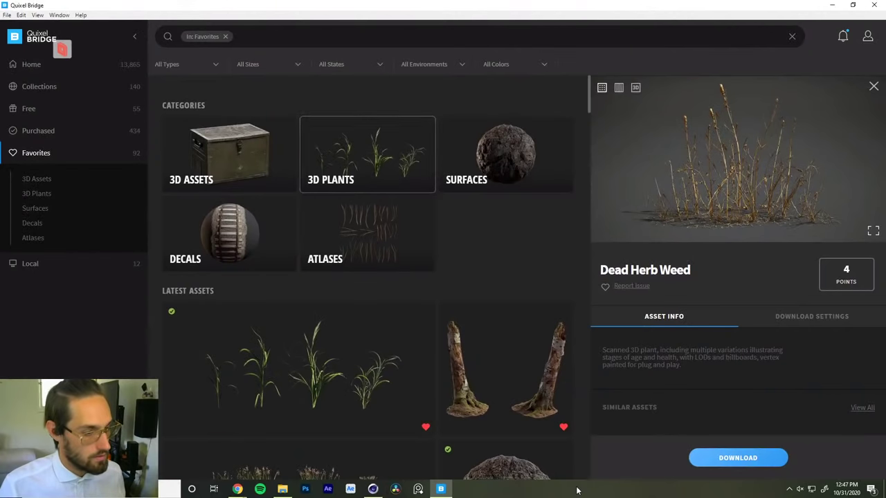
pyautogui.scroll(-2, 255, 322)
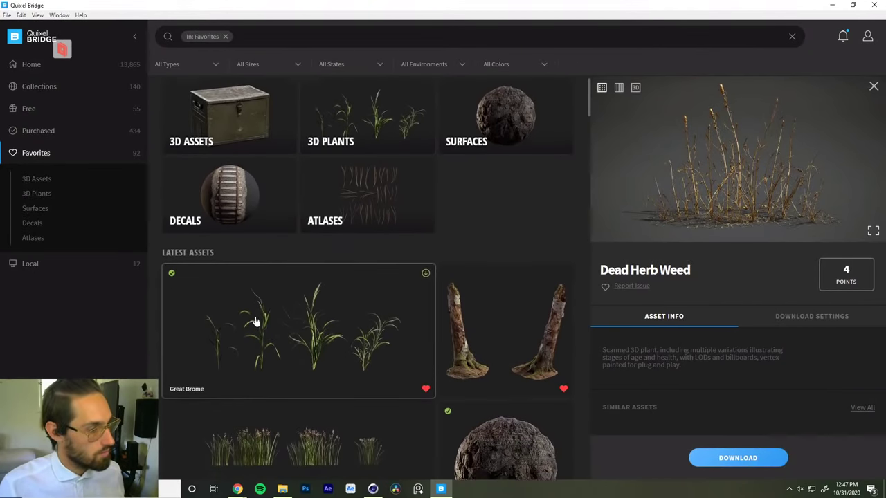
pyautogui.scroll(2, 589, 113)
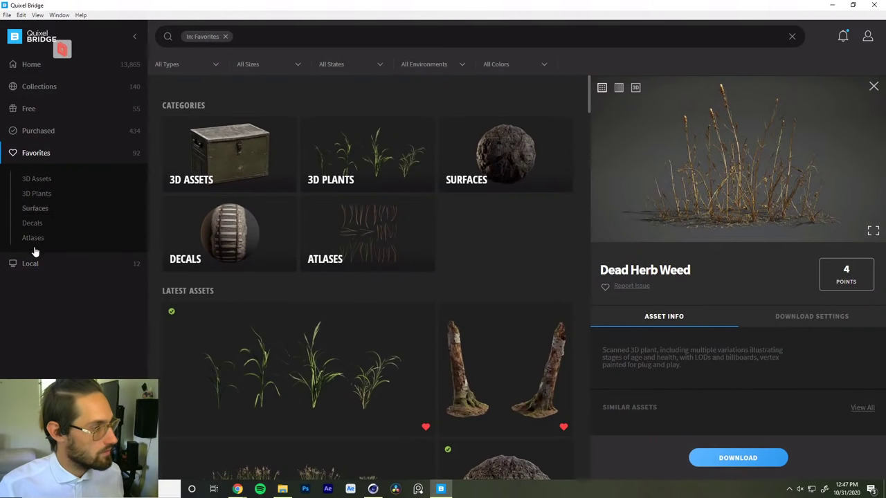
pyautogui.click(38, 180)
pyautogui.scroll(-5, 293, 310)
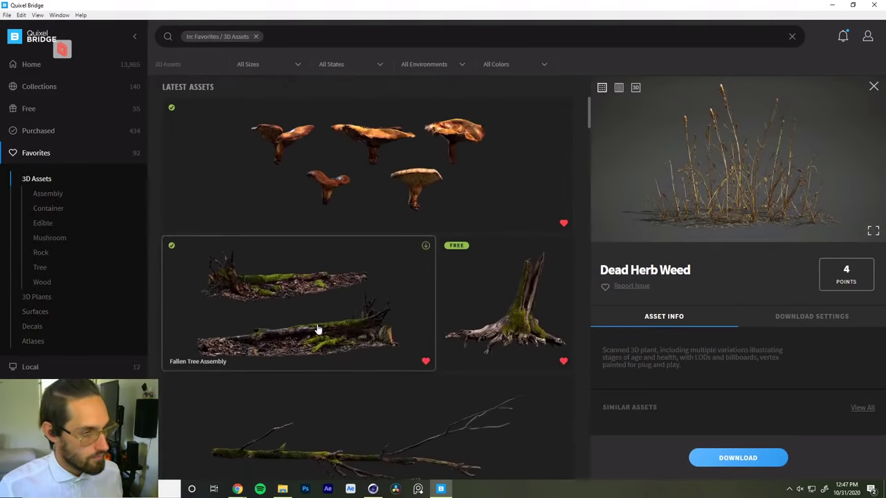
pyautogui.scroll(-1, 321, 291)
pyautogui.scroll(-1, 332, 270)
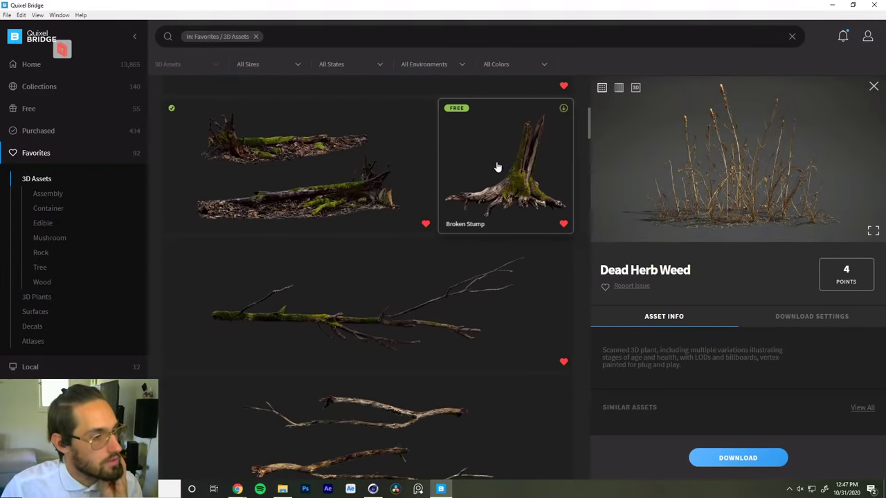
pyautogui.scroll(-2, 437, 305)
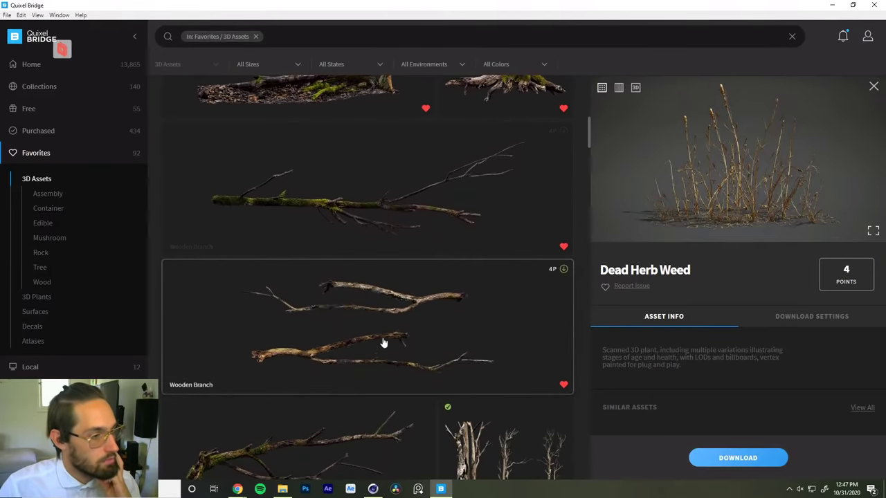
pyautogui.scroll(-2, 379, 332)
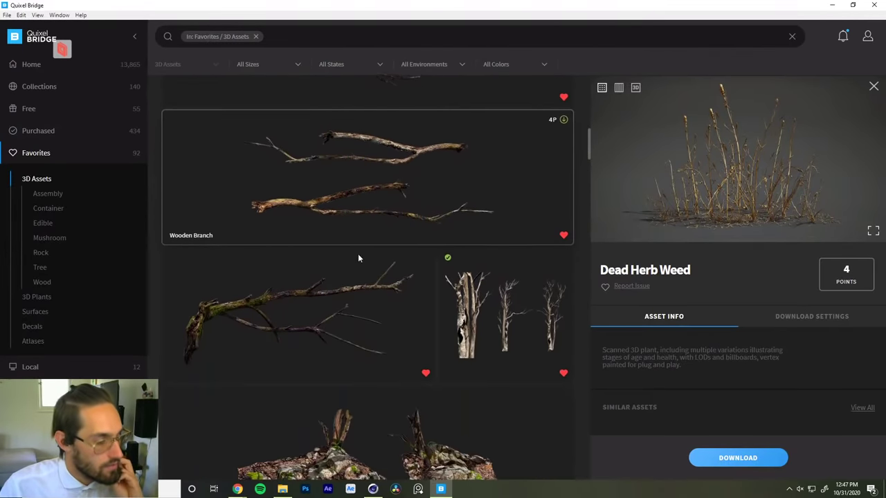
pyautogui.scroll(-1, 364, 322)
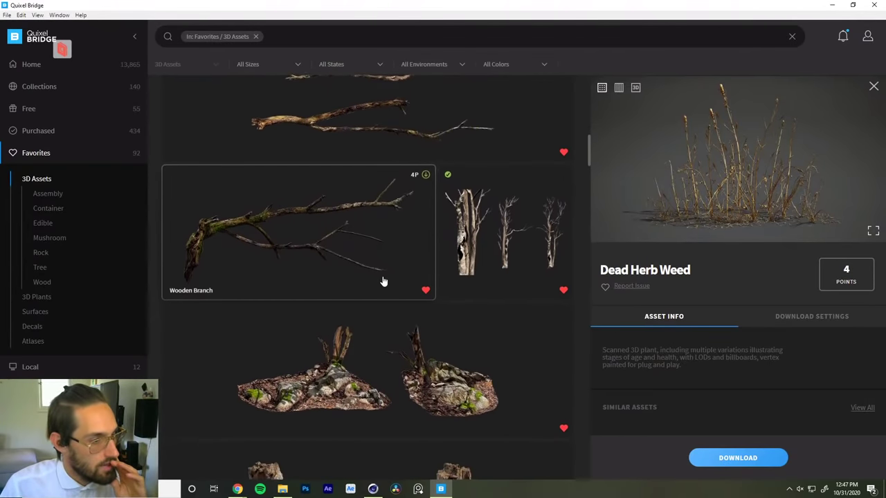
pyautogui.scroll(-2, 382, 280)
pyautogui.scroll(-3, 395, 264)
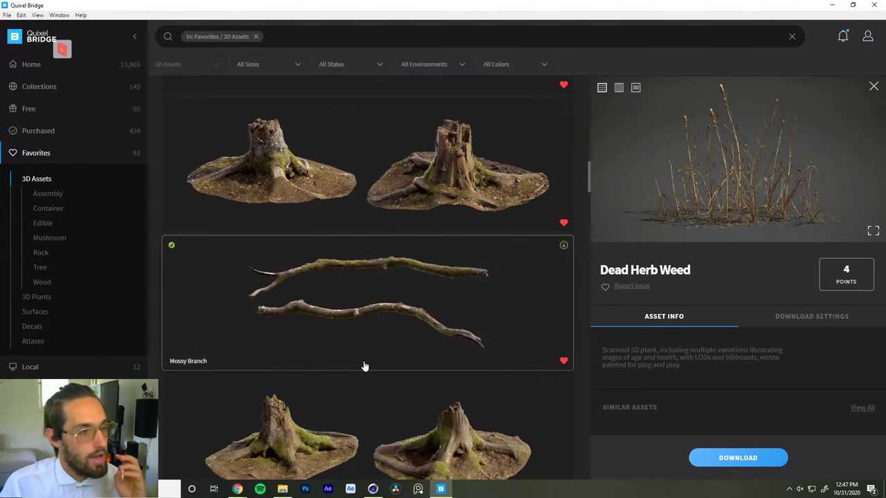
pyautogui.scroll(-1, 362, 330)
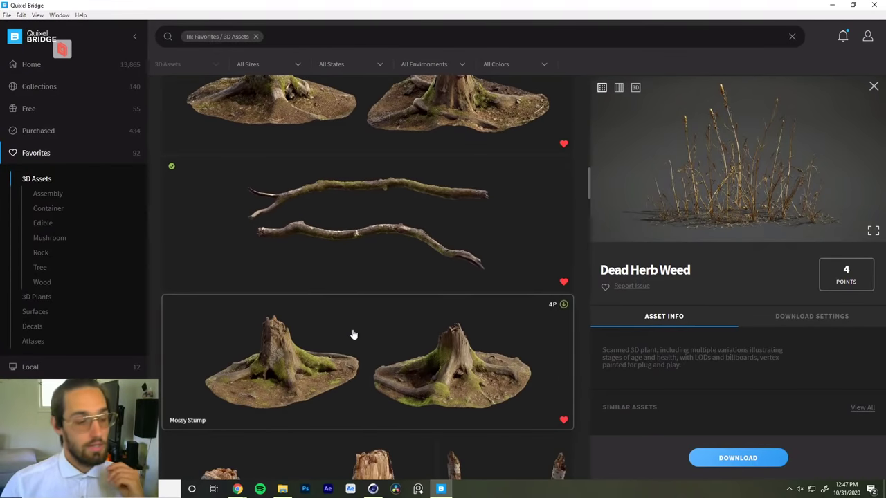
pyautogui.scroll(2, 362, 317)
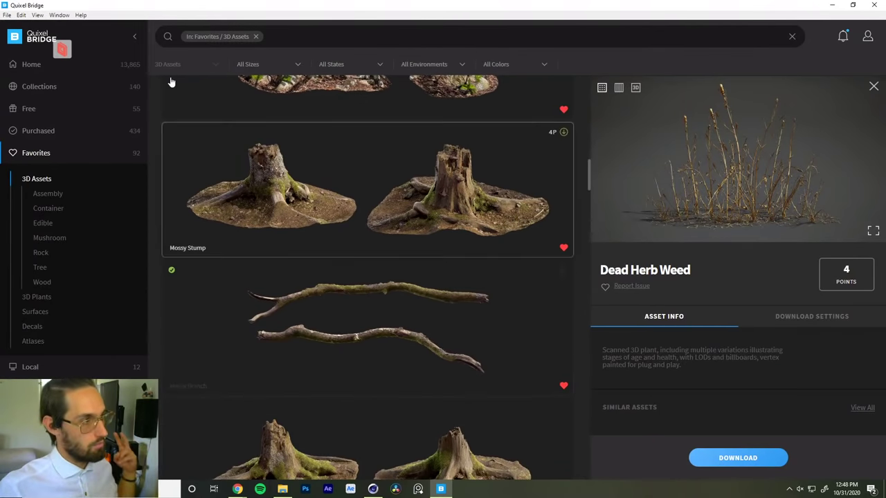
# Disconnect from the remote computer and switch to Quixel Bridge on the local machine.
pyautogui.click(62, 49)
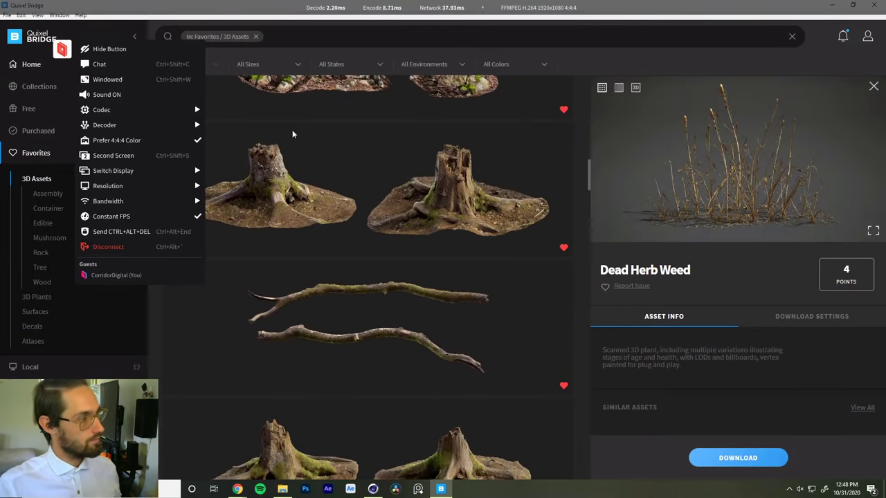
pyautogui.click(109, 247)
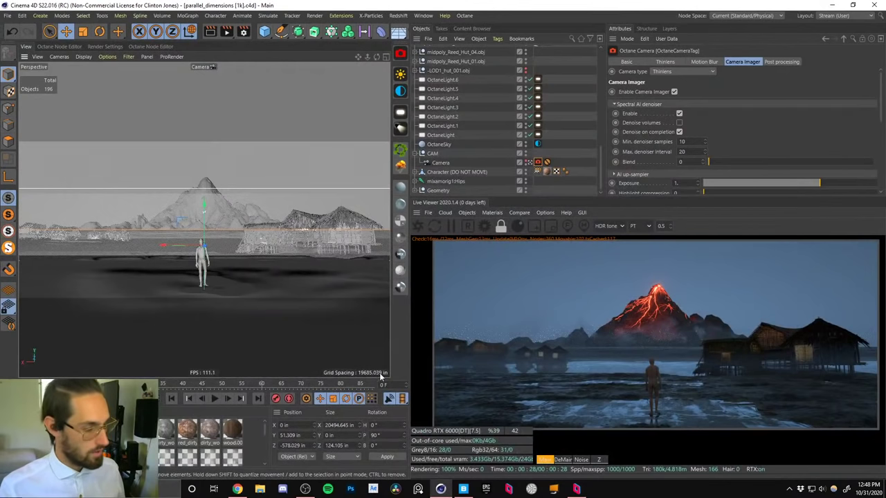
pyautogui.click(463, 488)
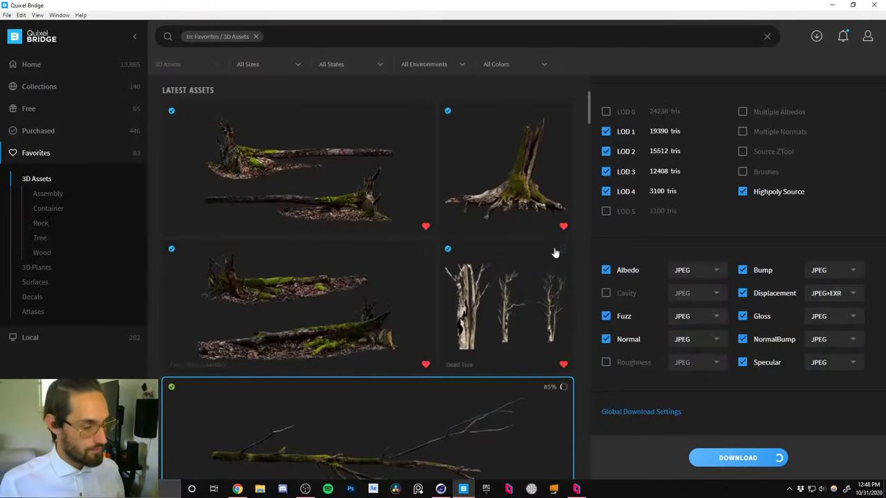
# Review the downloaded fallen trees and stumps among the favorite 3D assets and select the Broken Stump.
pyautogui.scroll(-1, 346, 298)
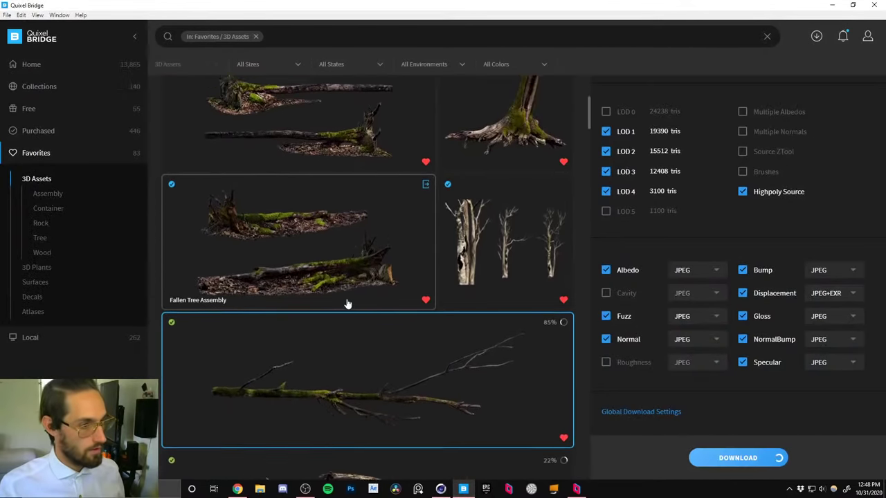
pyautogui.scroll(4, 348, 305)
pyautogui.scroll(-2, 324, 385)
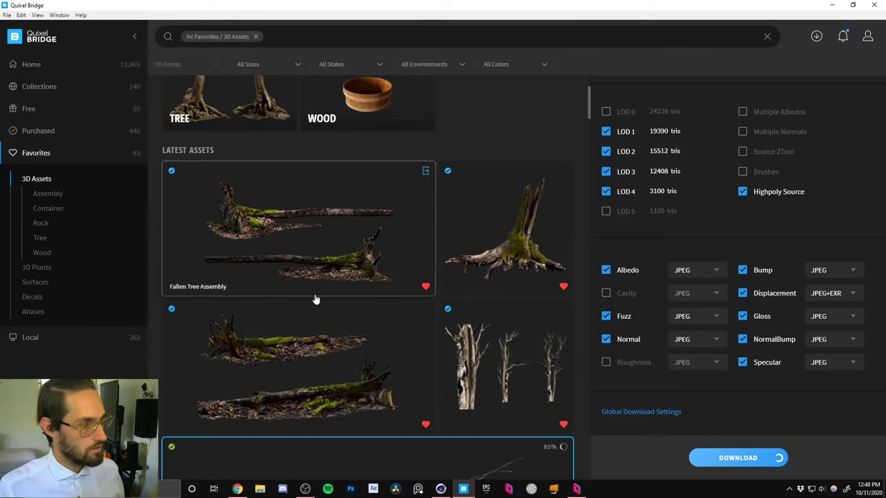
pyautogui.scroll(-1, 314, 298)
pyautogui.scroll(1, 314, 299)
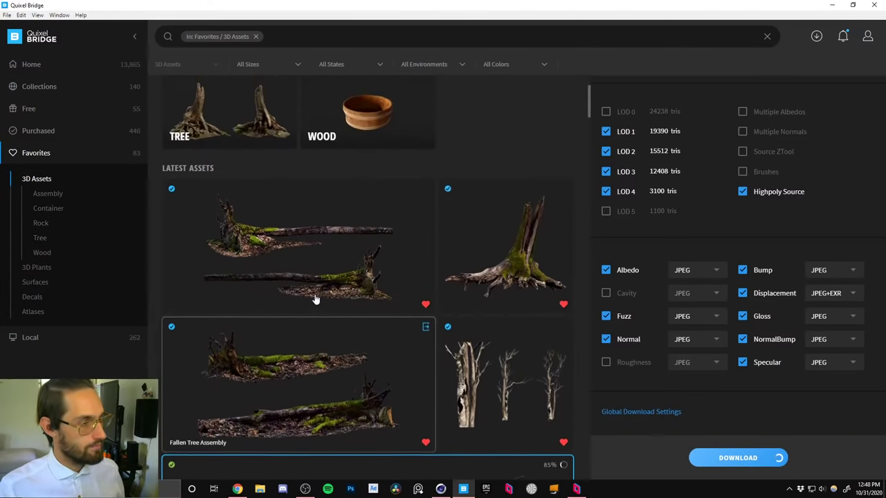
pyautogui.scroll(1, 313, 300)
pyautogui.scroll(-2, 316, 303)
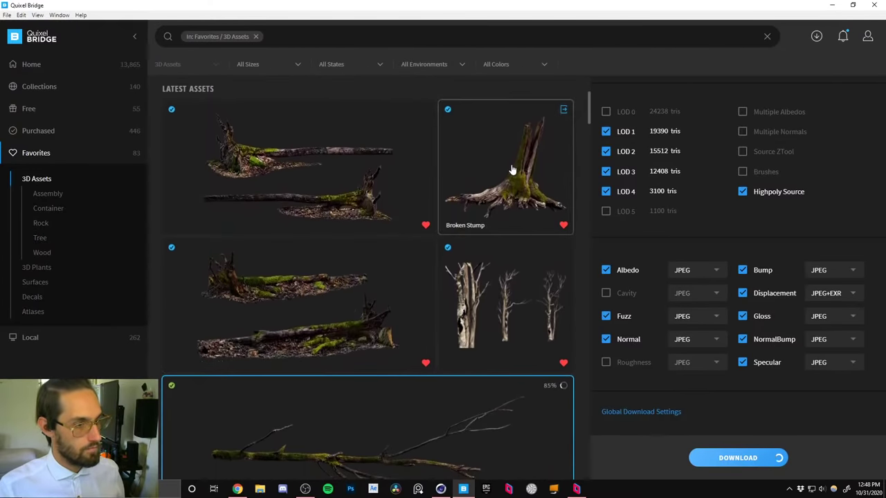
pyautogui.click(514, 175)
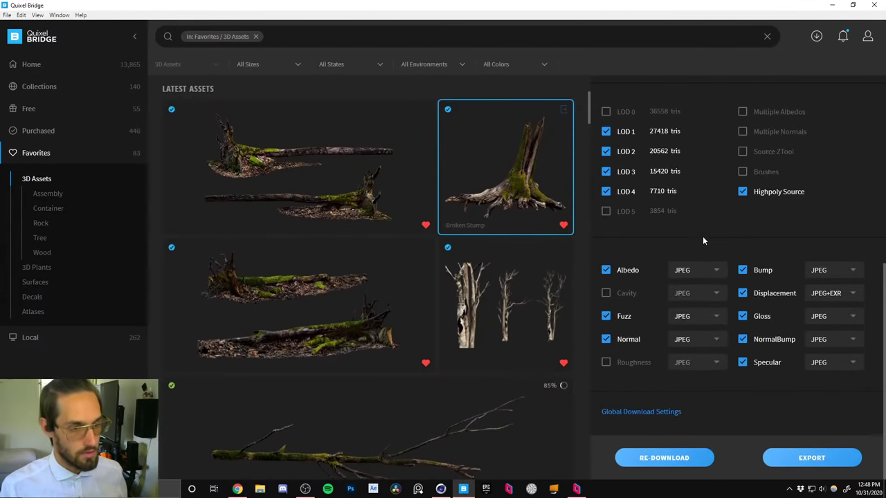
# Set the Broken Stump's download texture resolution to 4K.
pyautogui.moveTo(883, 276); pyautogui.dragTo(877, 113)
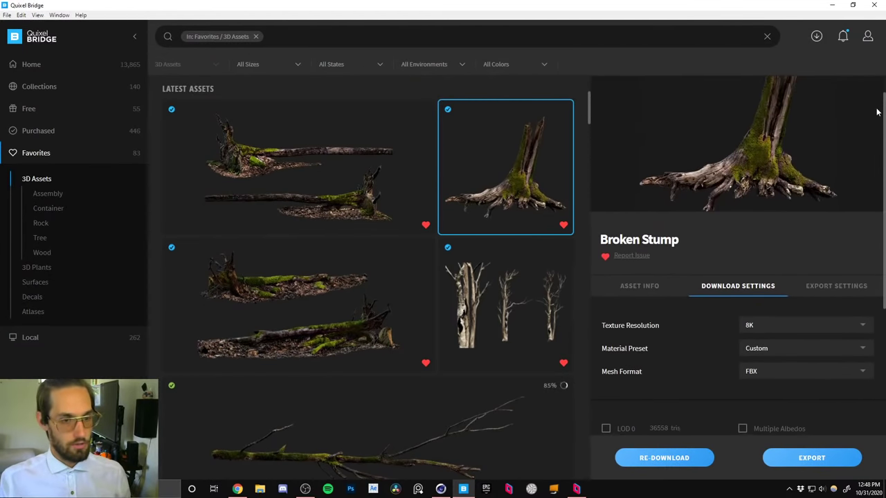
pyautogui.click(856, 327)
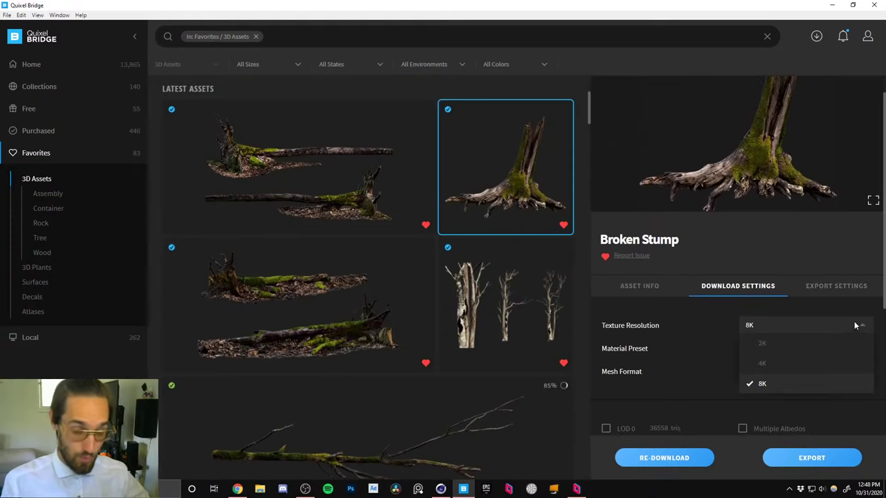
pyautogui.click(765, 362)
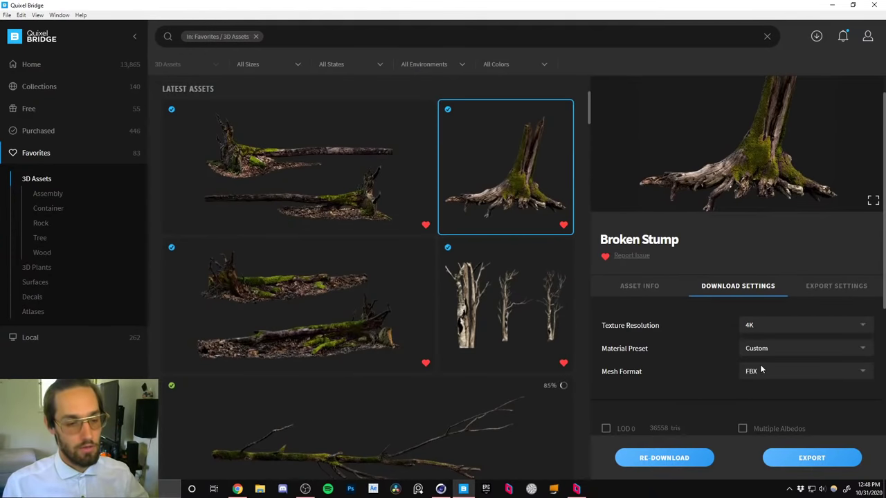
# Try excluding LOD 2, LOD 3, LOD 4 and the Highpoly Source from the Broken Stump's download, and include them again.
pyautogui.scroll(-3, 689, 376)
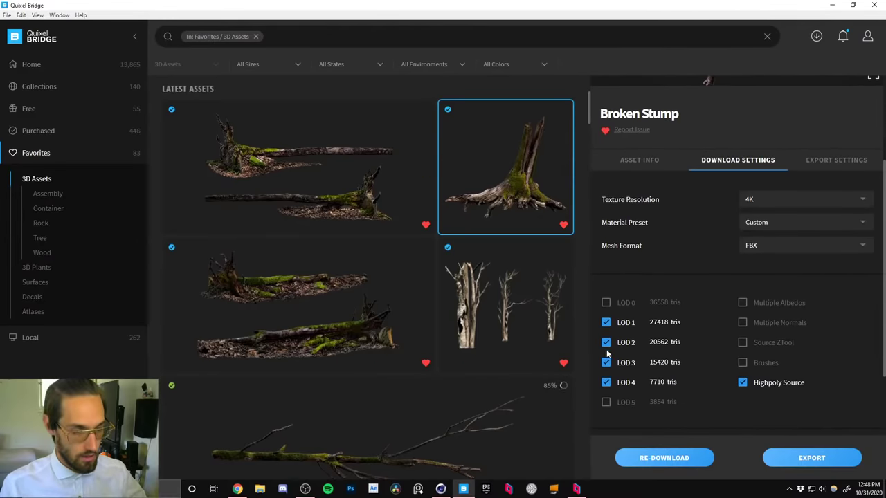
pyautogui.click(606, 345)
pyautogui.click(606, 363)
pyautogui.click(606, 382)
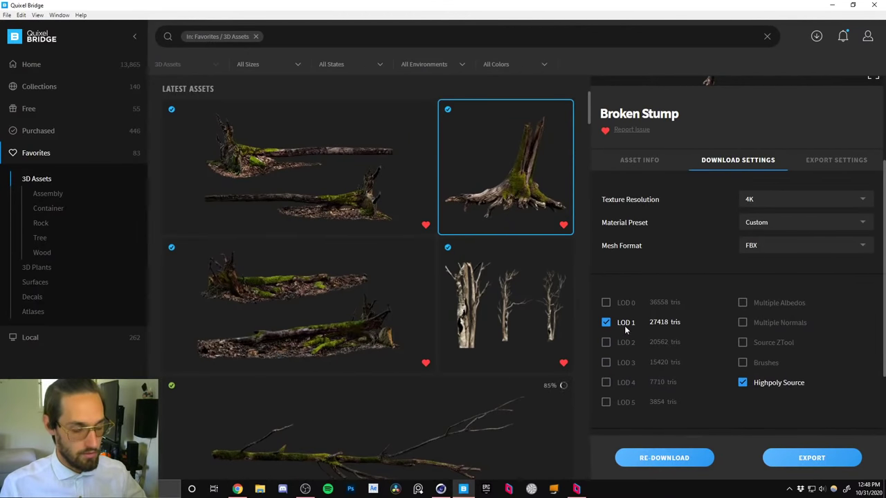
pyautogui.click(742, 382)
pyautogui.click(742, 383)
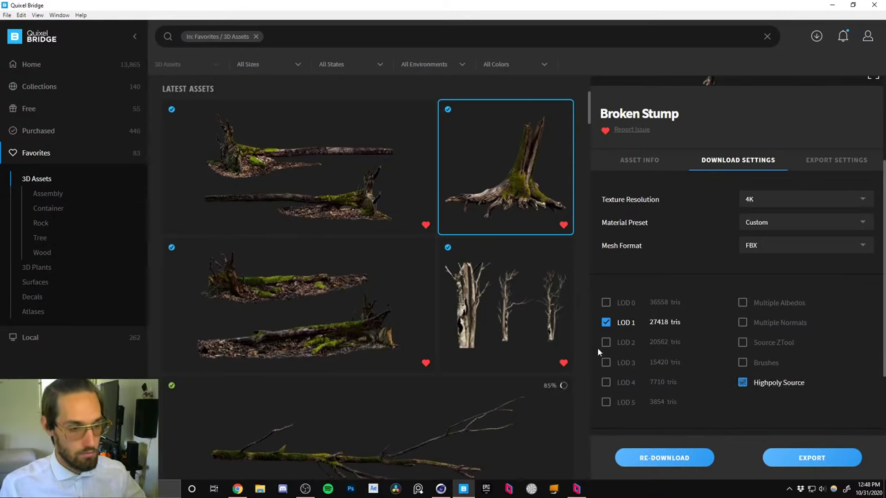
pyautogui.click(605, 342)
pyautogui.click(606, 361)
pyautogui.click(608, 381)
# Check the Broken Stump's export settings and revisit its download texture resolution.
pyautogui.click(844, 163)
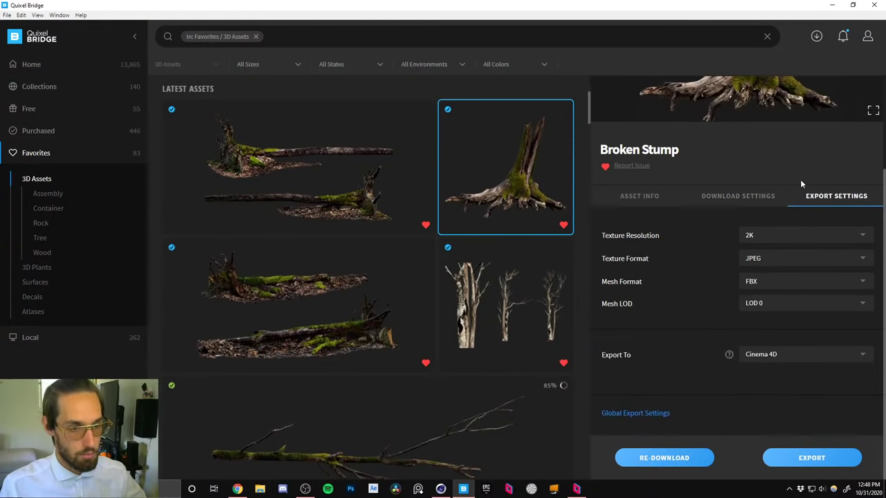
pyautogui.click(756, 202)
pyautogui.click(768, 198)
pyautogui.click(775, 235)
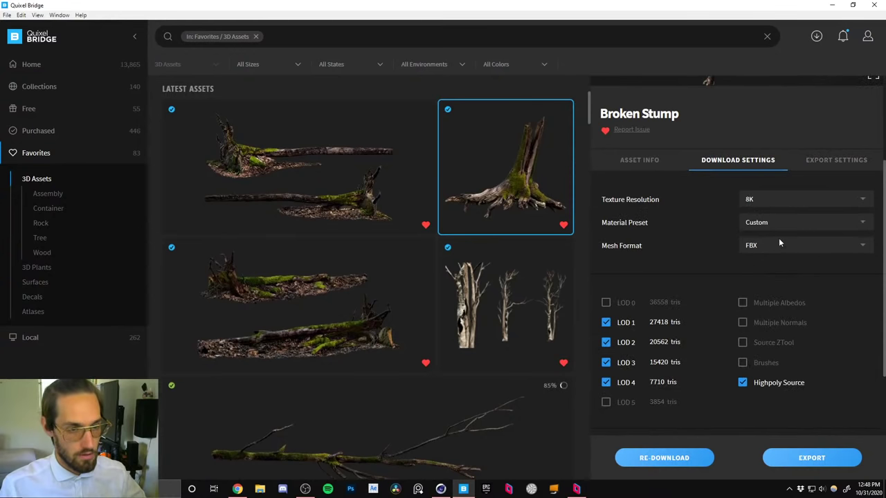
# Set the global export settings for 3D models to 4K texture resolution and LOD1 mesh.
pyautogui.click(817, 159)
pyautogui.click(640, 414)
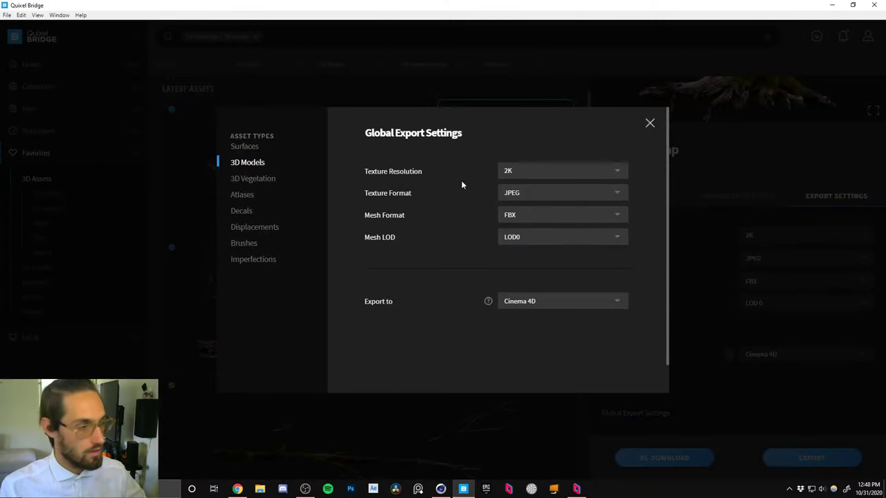
pyautogui.click(580, 176)
pyautogui.click(544, 208)
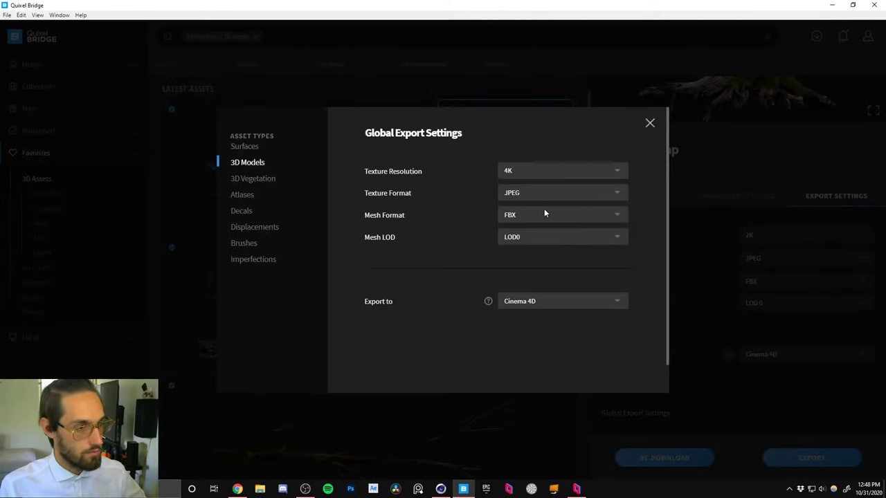
pyautogui.click(522, 238)
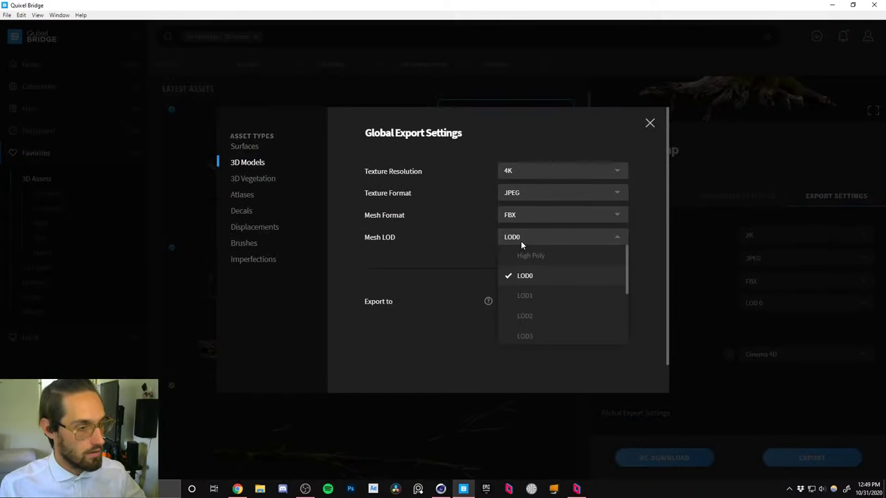
pyautogui.click(526, 295)
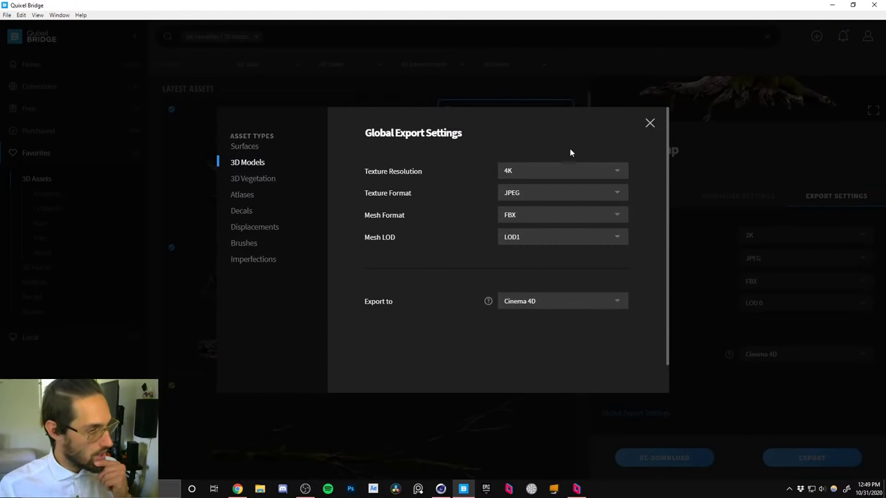
pyautogui.click(537, 239)
pyautogui.click(529, 295)
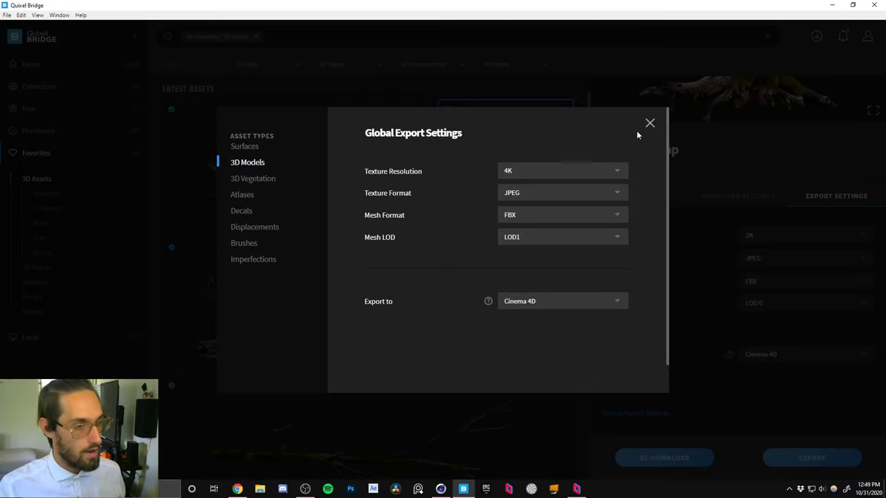
pyautogui.click(649, 123)
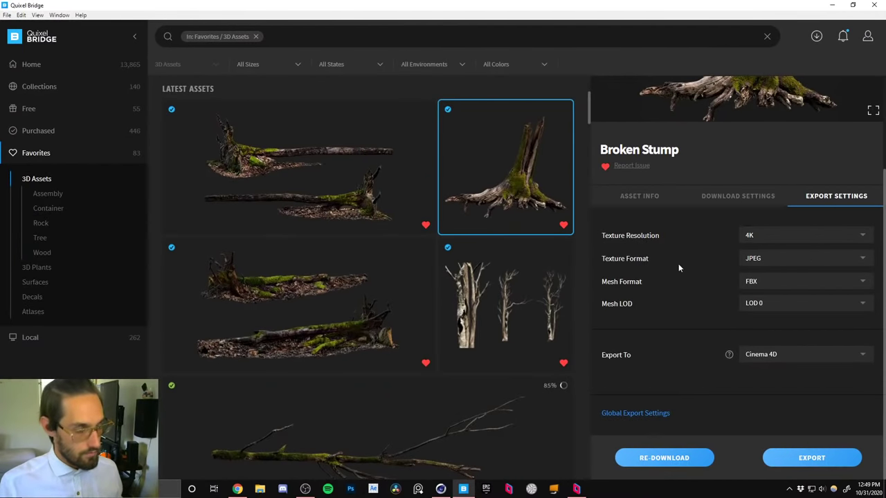
# Export the Broken Stump and the Fallen Tree Assembly to Cinema 4D.
pyautogui.click(797, 459)
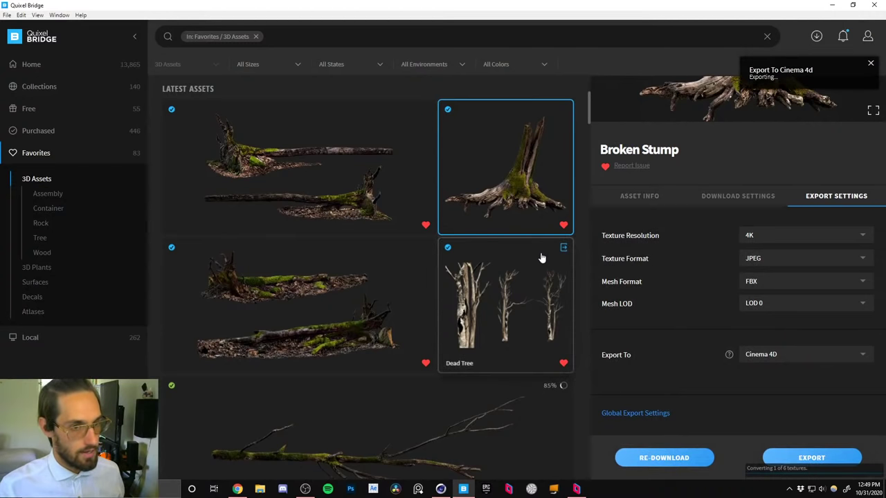
pyautogui.click(357, 296)
pyautogui.click(425, 249)
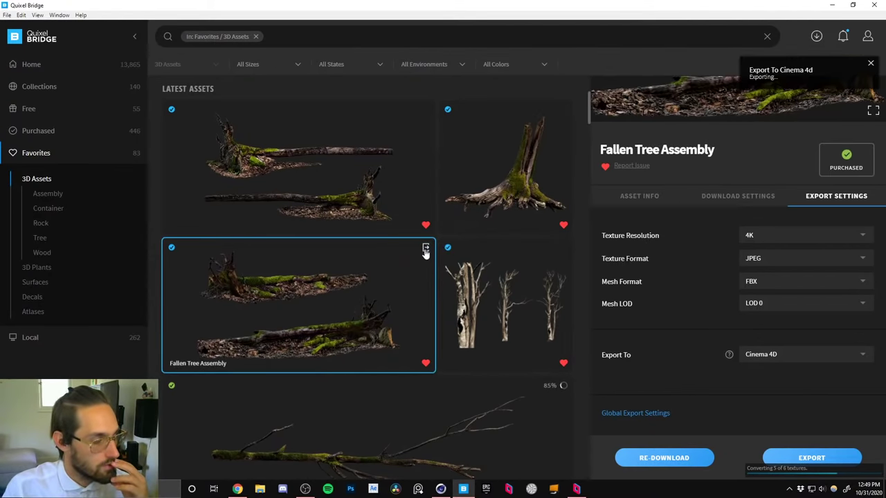
# Select the Dead Tree asset and set its export mesh LOD to LOD 1.
pyautogui.scroll(-1, 489, 308)
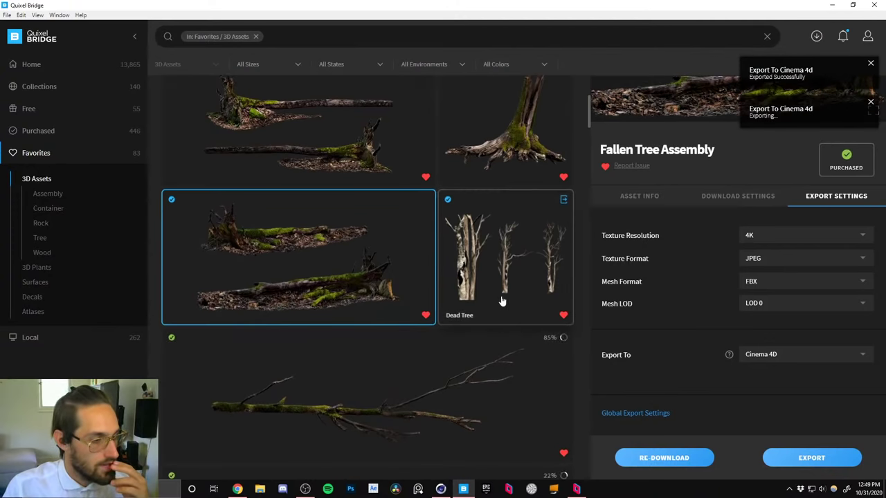
pyautogui.click(506, 291)
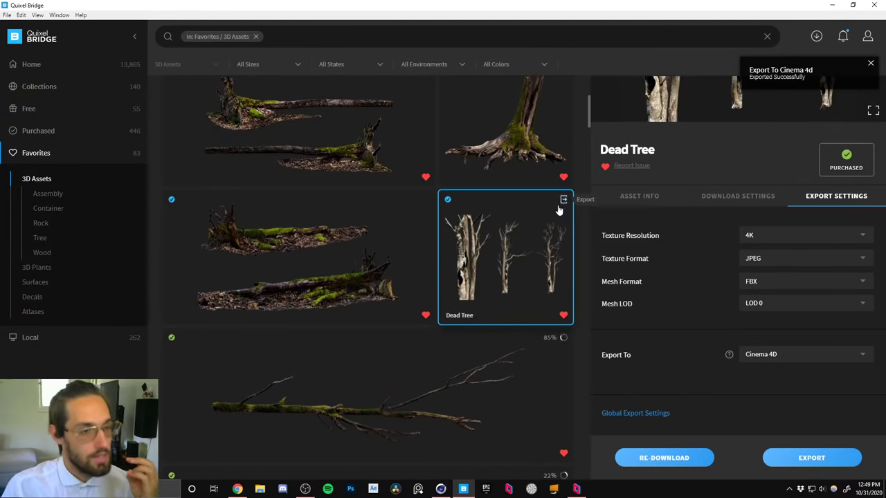
pyautogui.click(747, 304)
pyautogui.click(760, 342)
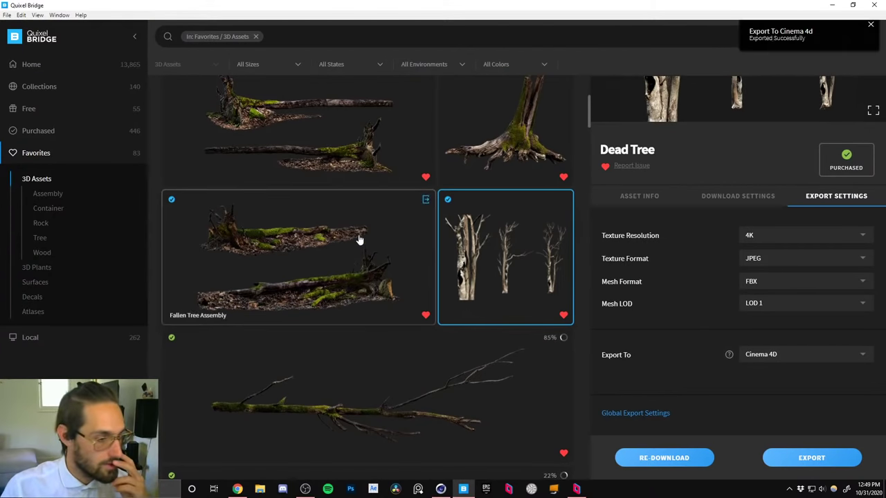
# Find the Granite Rock Assembly among the favorite 3D assets and export it to Cinema 4D.
pyautogui.scroll(-2, 364, 283)
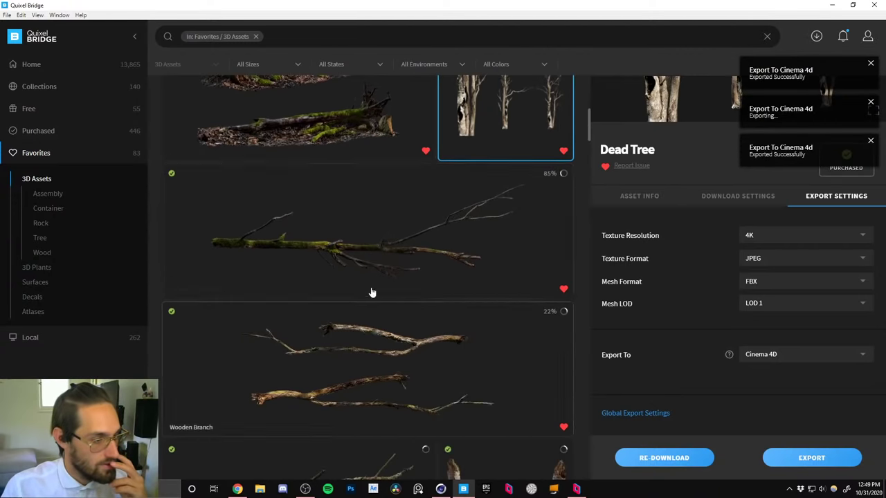
pyautogui.scroll(-3, 371, 333)
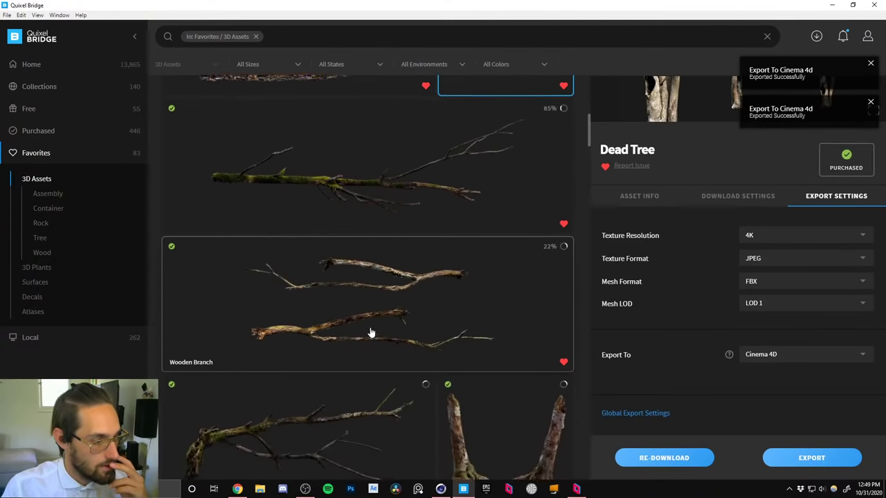
pyautogui.scroll(-2, 387, 317)
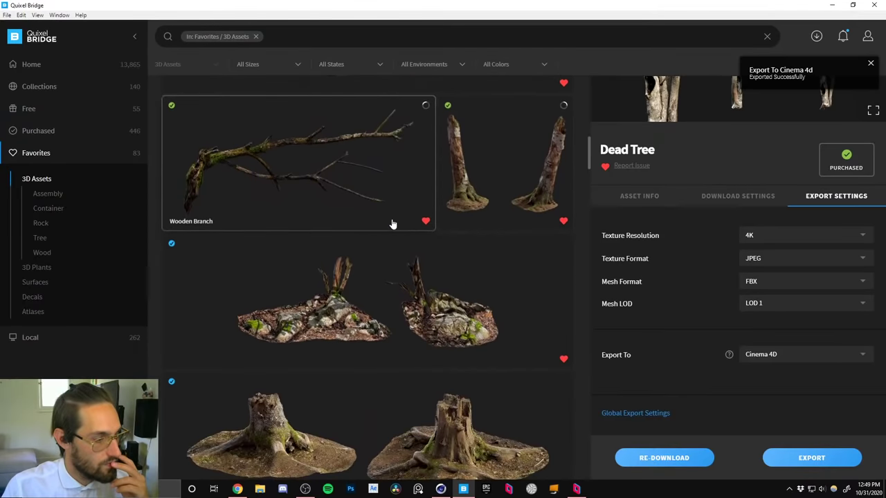
pyautogui.scroll(-1, 385, 297)
pyautogui.click(385, 285)
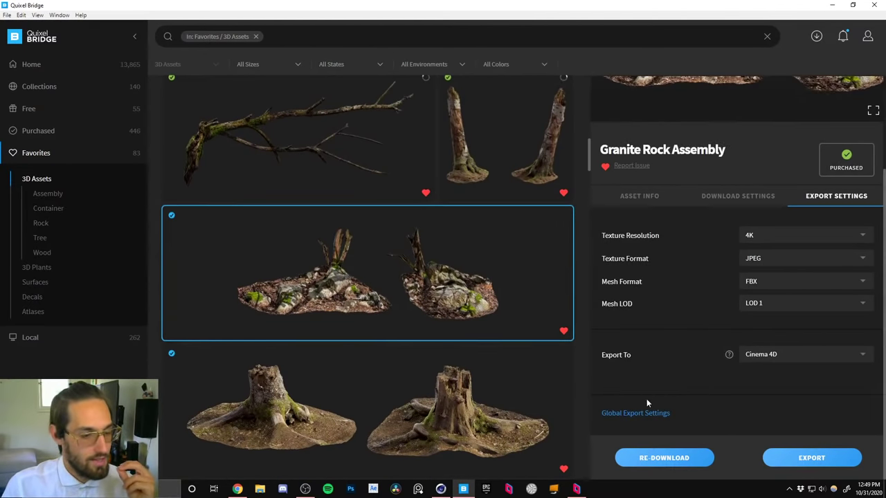
pyautogui.click(810, 459)
# Browse past the mossy stumps to the Tree Stump with tall exposed roots and export it to Cinema 4D.
pyautogui.scroll(-3, 428, 333)
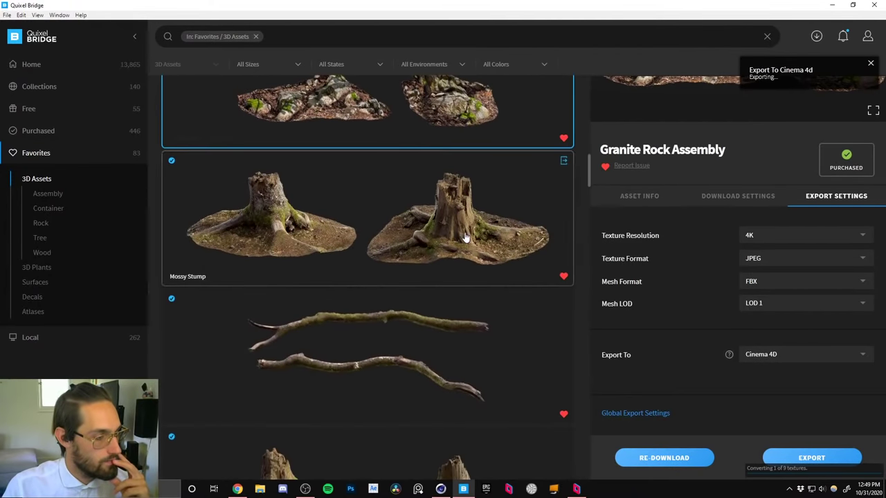
pyautogui.click(467, 233)
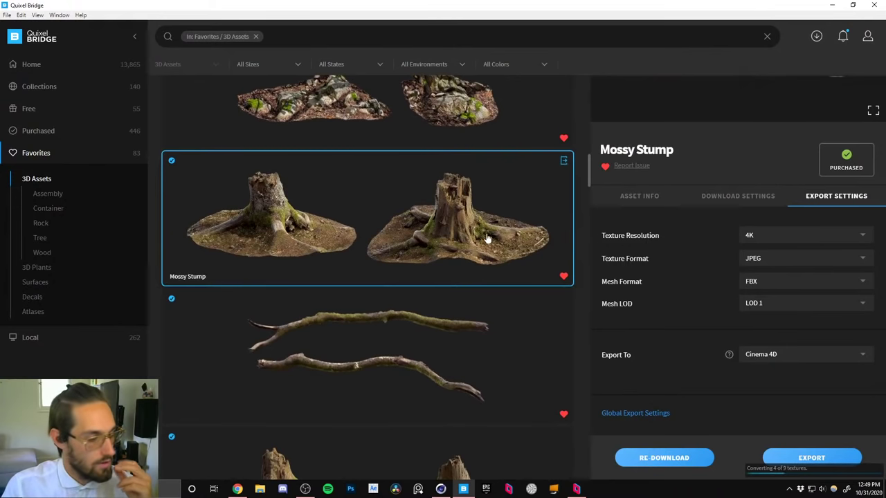
pyautogui.scroll(-3, 480, 253)
pyautogui.scroll(-3, 479, 256)
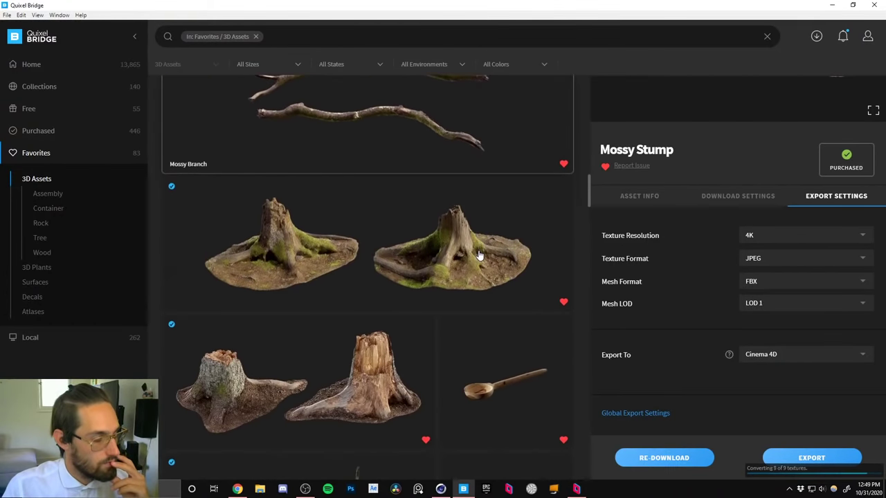
pyautogui.scroll(-8, 477, 277)
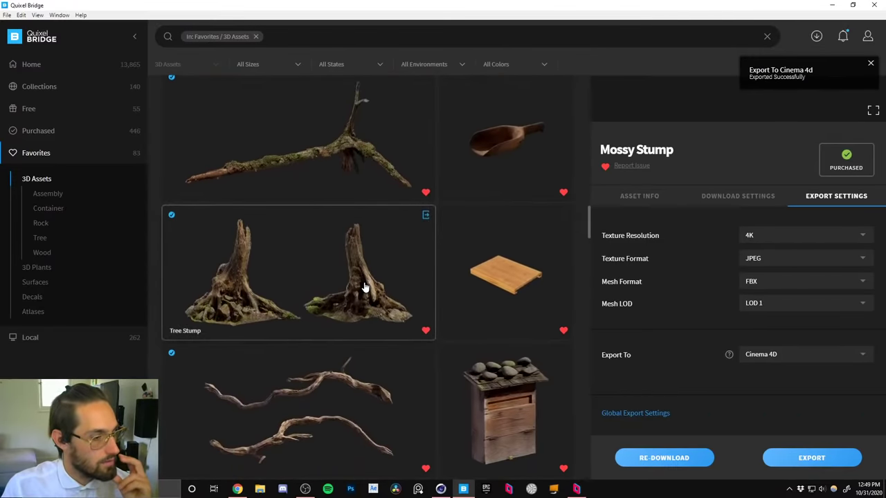
pyautogui.scroll(1, 364, 287)
pyautogui.click(369, 301)
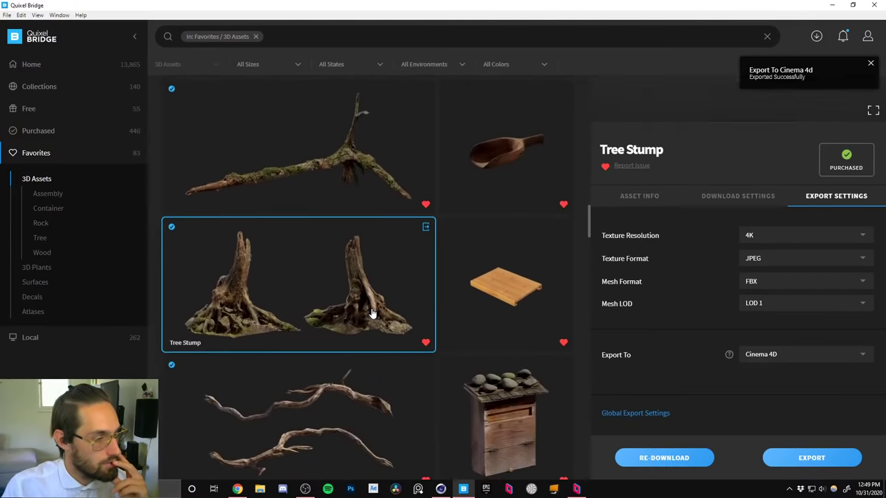
pyautogui.click(425, 228)
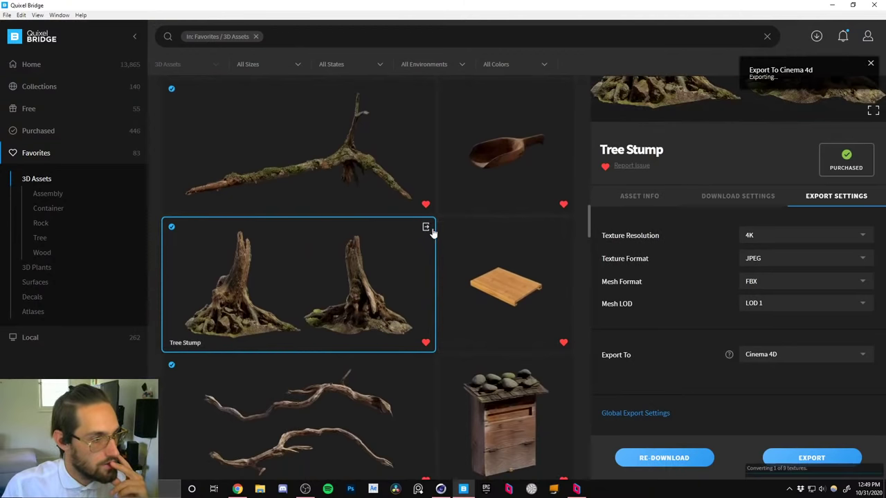
# Go back to the Mossy Stump listed below the Mossy Branch and export it to Cinema 4D.
pyautogui.scroll(-3, 353, 305)
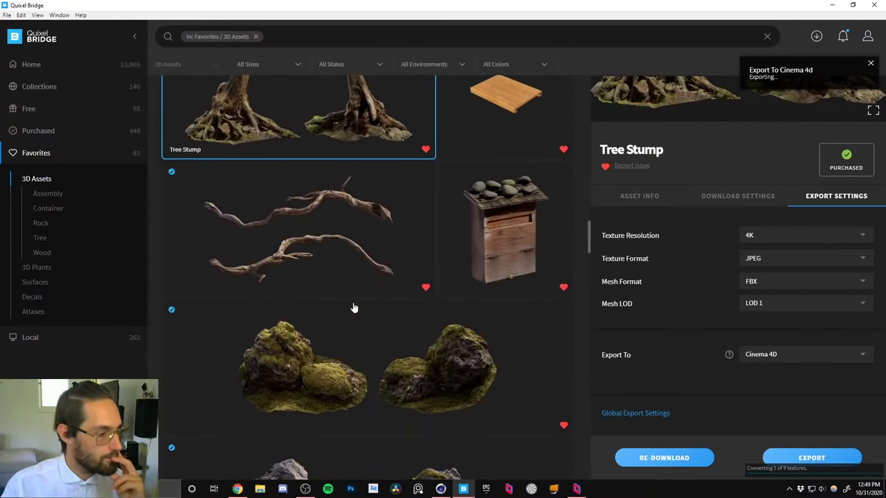
pyautogui.scroll(4, 354, 307)
pyautogui.scroll(5, 367, 366)
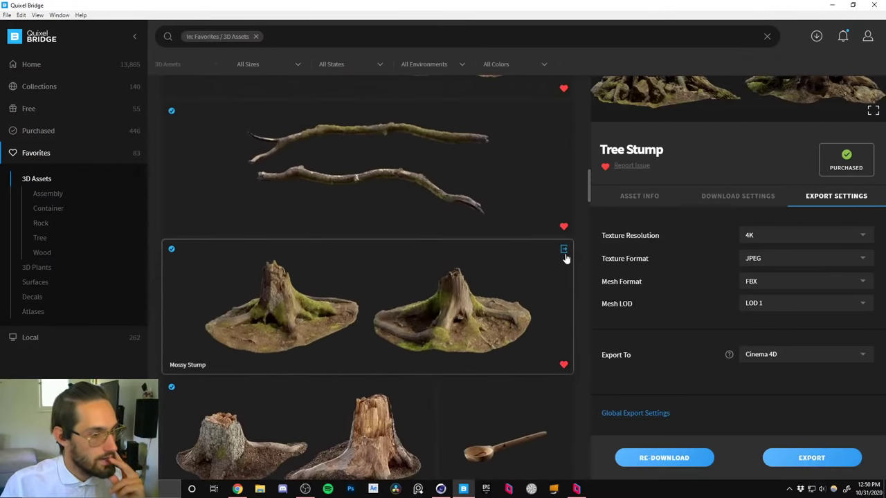
pyautogui.click(488, 287)
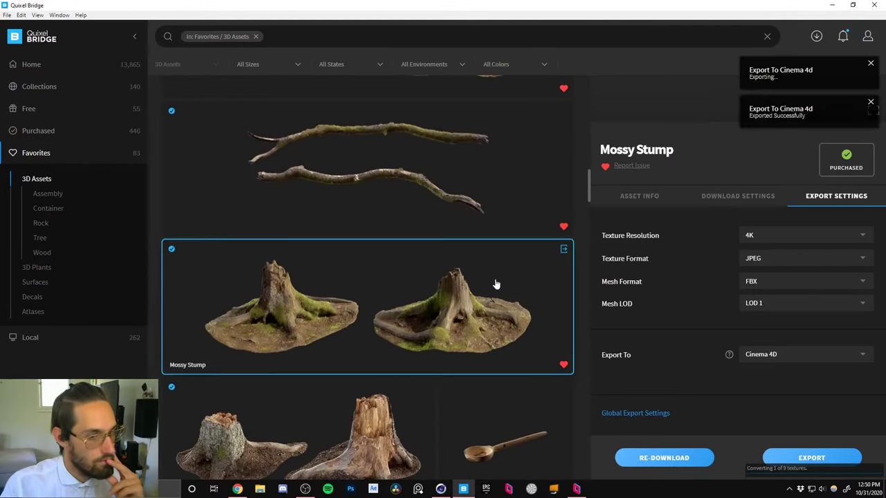
pyautogui.scroll(2, 465, 326)
pyautogui.scroll(2, 462, 340)
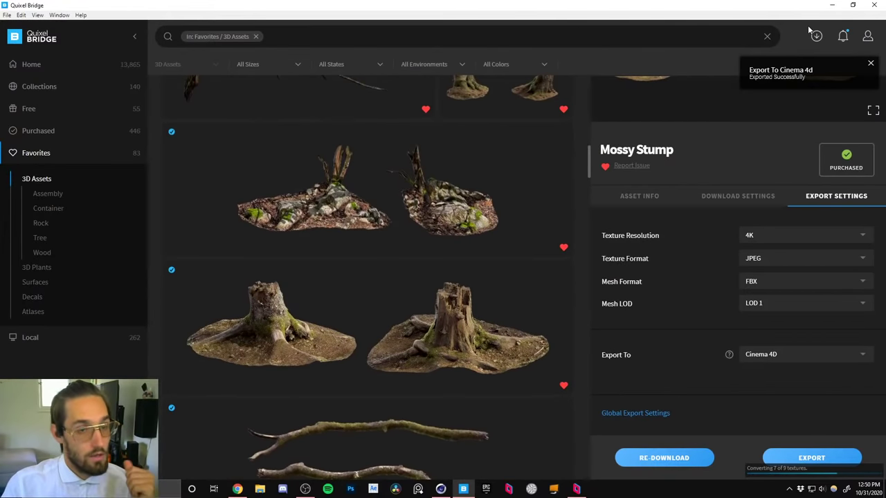
# Switch to Cinema 4D and hide the fg, bg low lying fog, bg and mg objects in both the editor and the renderer.
pyautogui.click(832, 5)
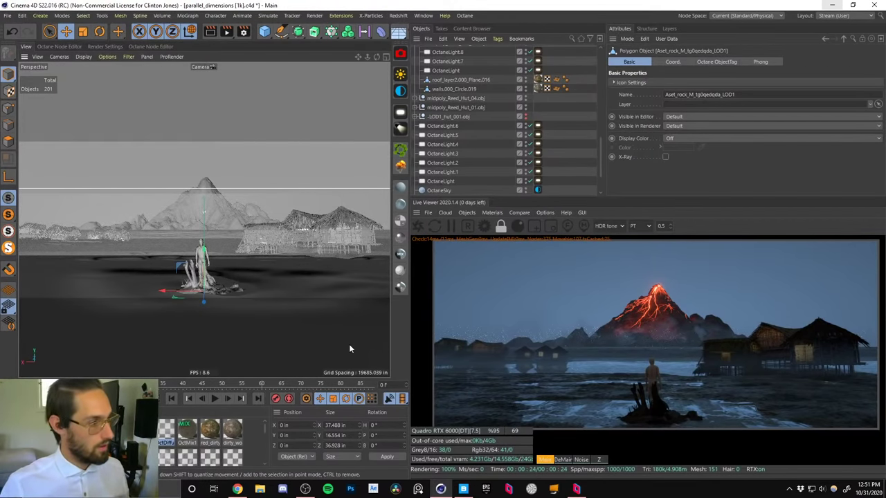
pyautogui.scroll(5, 599, 164)
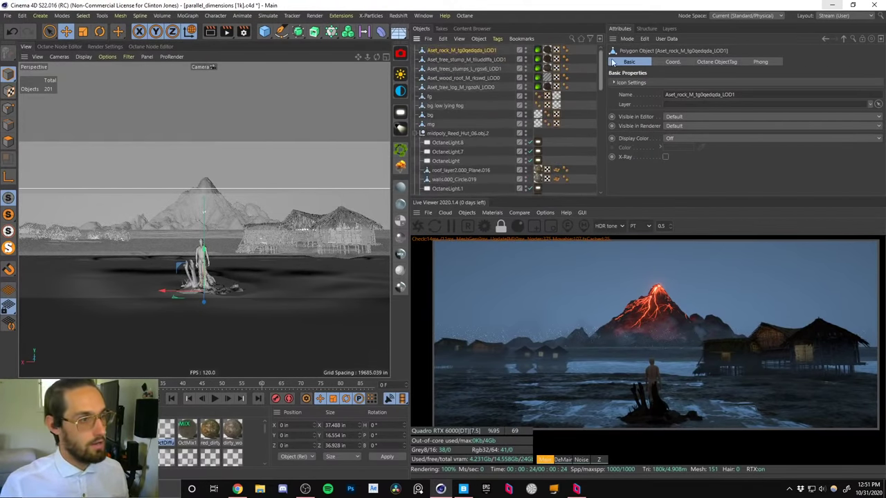
pyautogui.click(429, 125)
pyautogui.keyDown('shift'); pyautogui.click(436, 105); pyautogui.keyUp('shift')
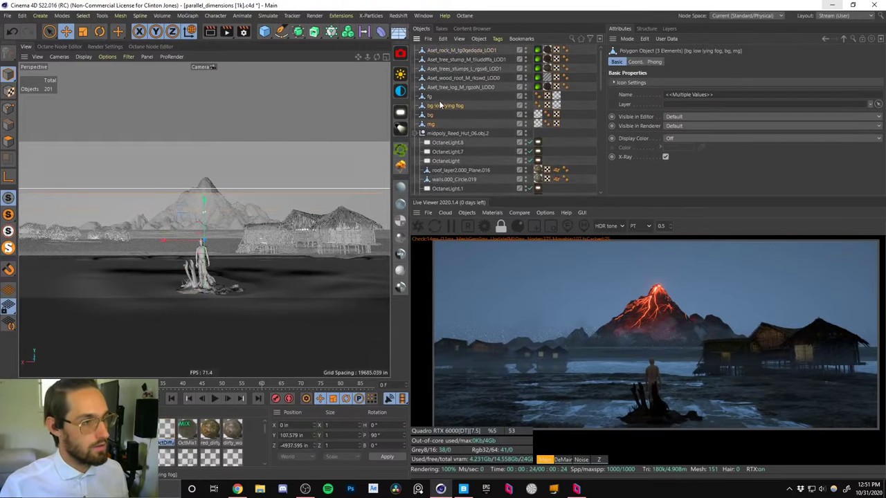
pyautogui.keyDown('shift'); pyautogui.click(429, 98); pyautogui.keyUp('shift')
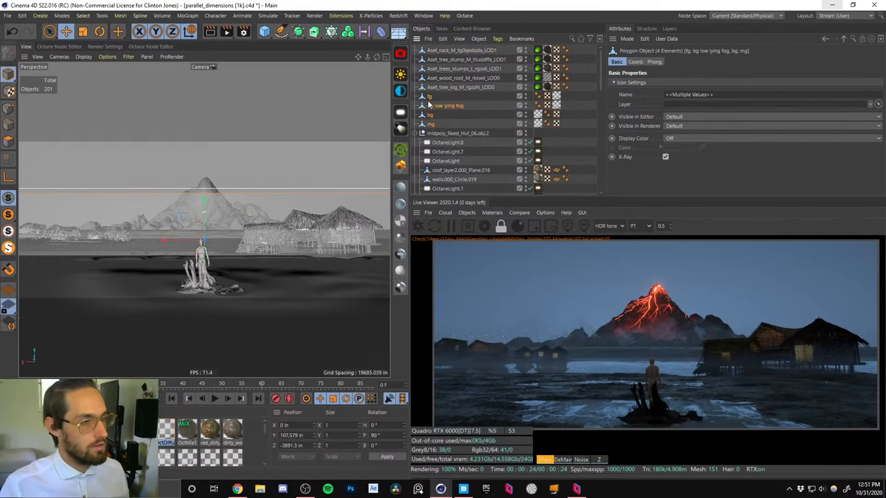
pyautogui.keyDown('alt'); pyautogui.click(525, 97); pyautogui.keyUp('alt')
pyautogui.keyDown('alt'); pyautogui.click(526, 96); pyautogui.keyUp('alt')
pyautogui.keyDown('alt'); pyautogui.moveTo(530, 102); pyautogui.dragTo(528, 124); pyautogui.keyUp('alt')
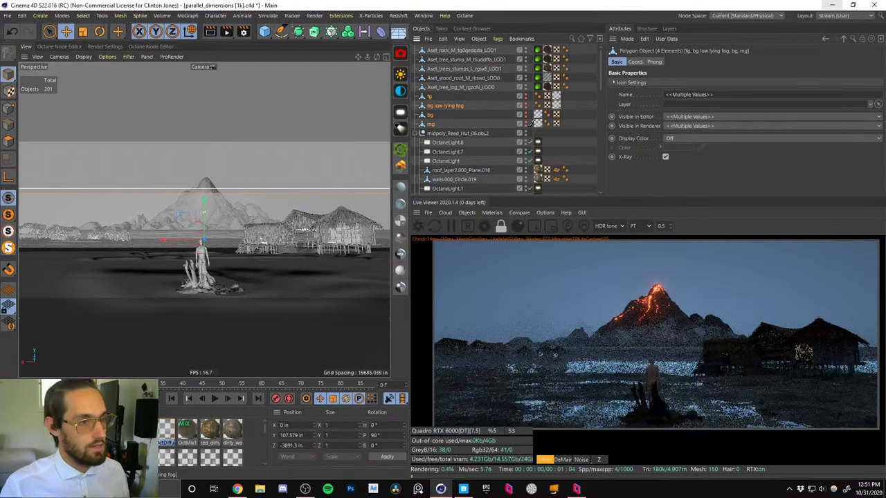
pyautogui.keyDown('alt'); pyautogui.click(527, 133); pyautogui.keyUp('alt')
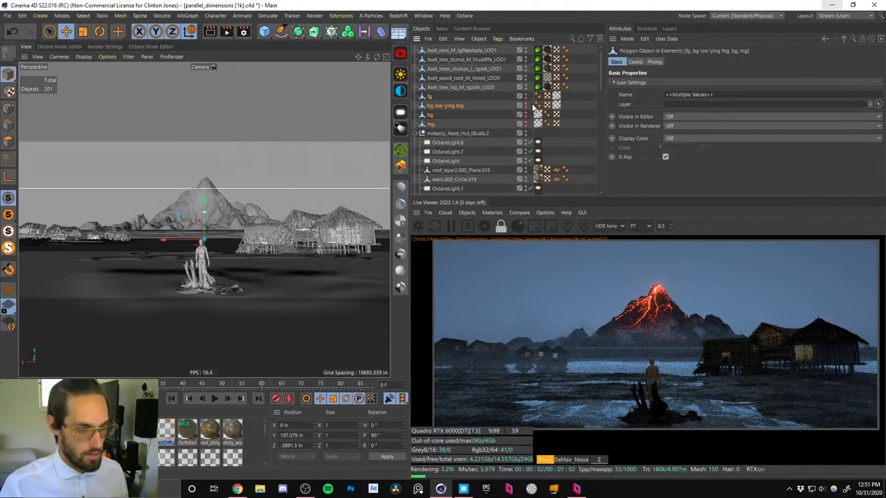
# Collapse the midpoly_Reed_Hut_06.obj.2 and midpoly_Reed_Hut_01.obj.1 hierarchies in the object list.
pyautogui.click(421, 133)
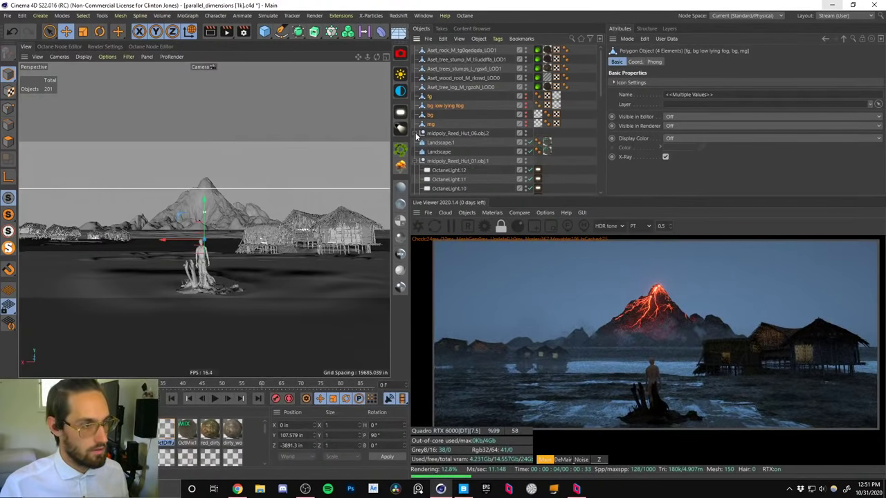
pyautogui.click(419, 161)
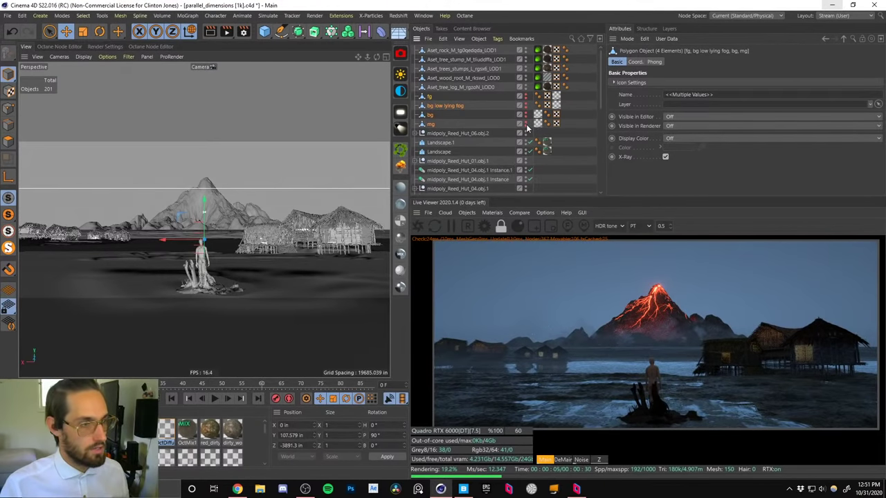
# Make the fg, bg low lying fog, bg and mg planes visible in the renderer while keeping them hidden in the editor.
pyautogui.click(526, 105)
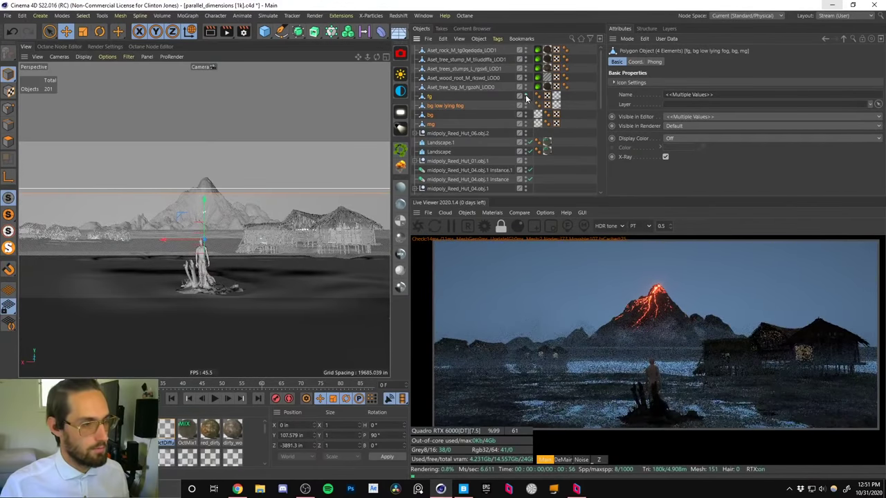
pyautogui.click(527, 114)
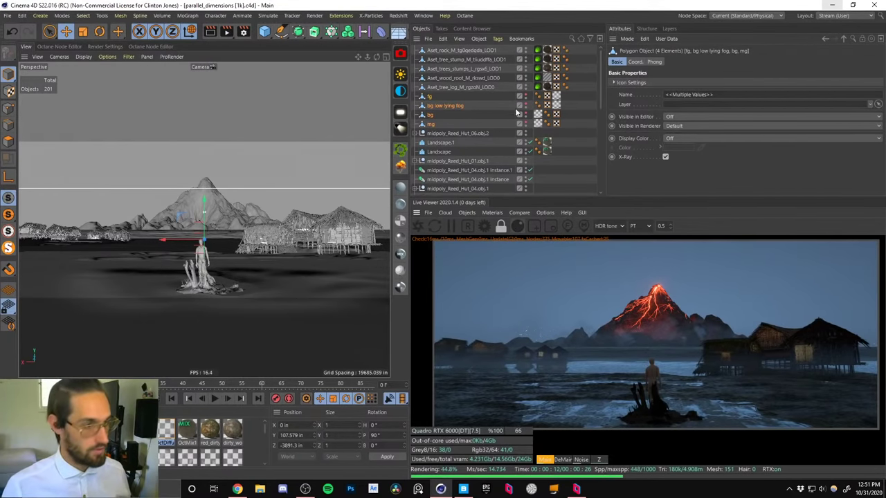
# Leave the scene camera's view for the default camera and save the scene as the new version parallel_dimensions [1l].
pyautogui.moveTo(601, 97); pyautogui.dragTo(595, 201)
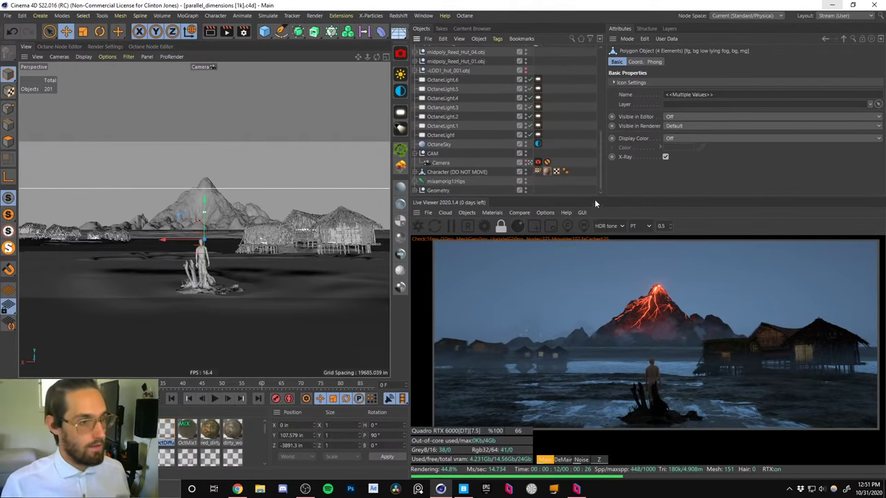
pyautogui.click(545, 213)
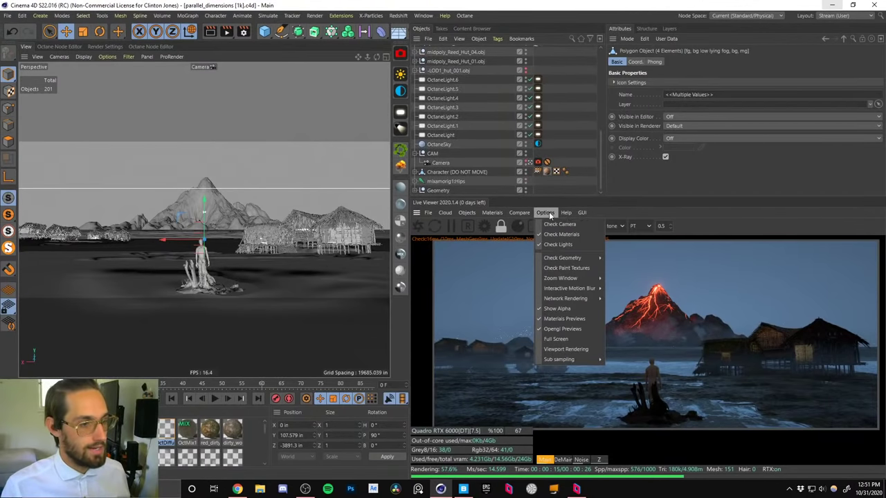
pyautogui.click(547, 212)
pyautogui.click(530, 162)
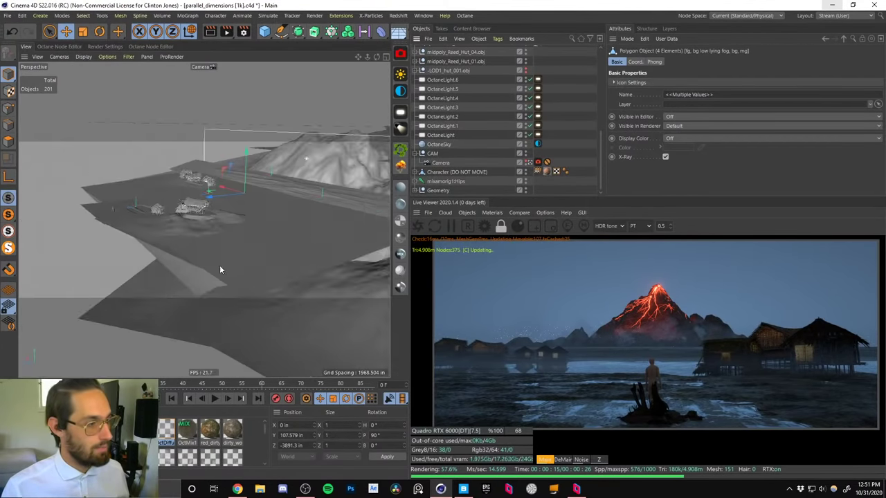
pyautogui.keyDown('alt'); pyautogui.moveTo(219, 266); pyautogui.dragTo(257, 263); pyautogui.keyUp('alt')
pyautogui.hotkey('ctrl', 'shift', 's')
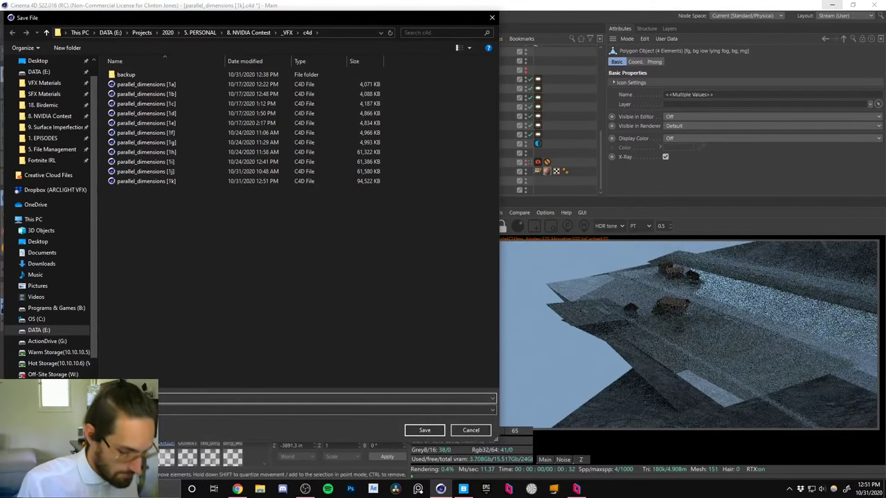
pyautogui.press('Return')
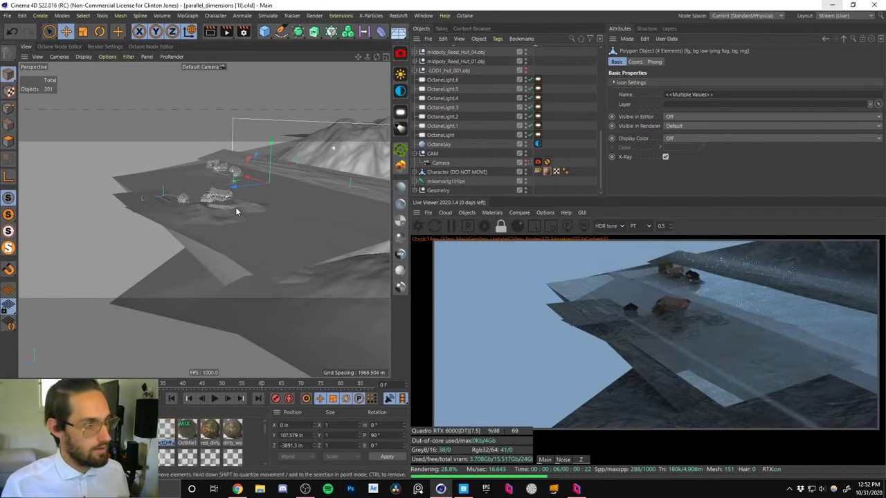
# Look through the scene camera and compare the render with its Octane Camera Imager disabled and enabled.
pyautogui.keyDown('alt'); pyautogui.moveTo(236, 211); pyautogui.dragTo(285, 202); pyautogui.keyUp('alt')
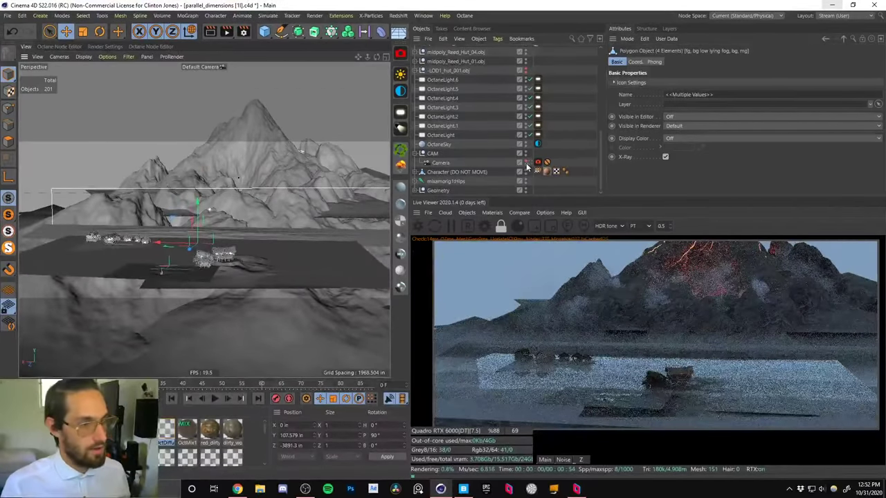
pyautogui.click(529, 163)
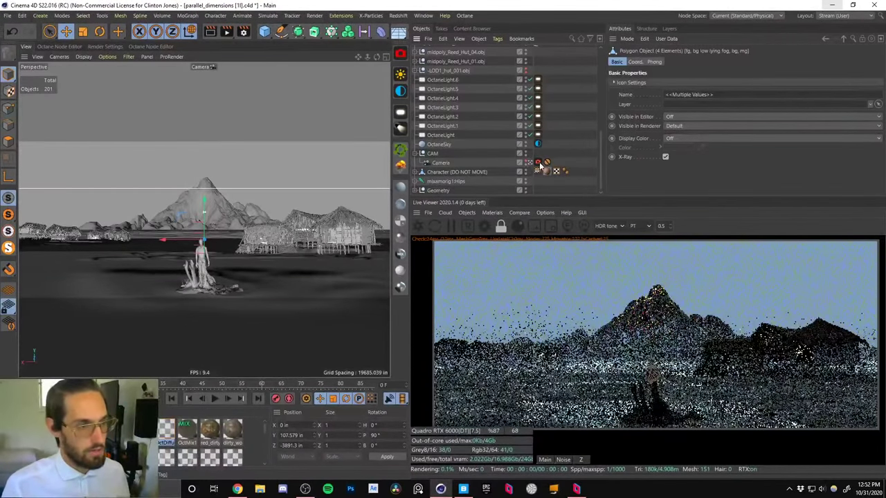
pyautogui.click(539, 162)
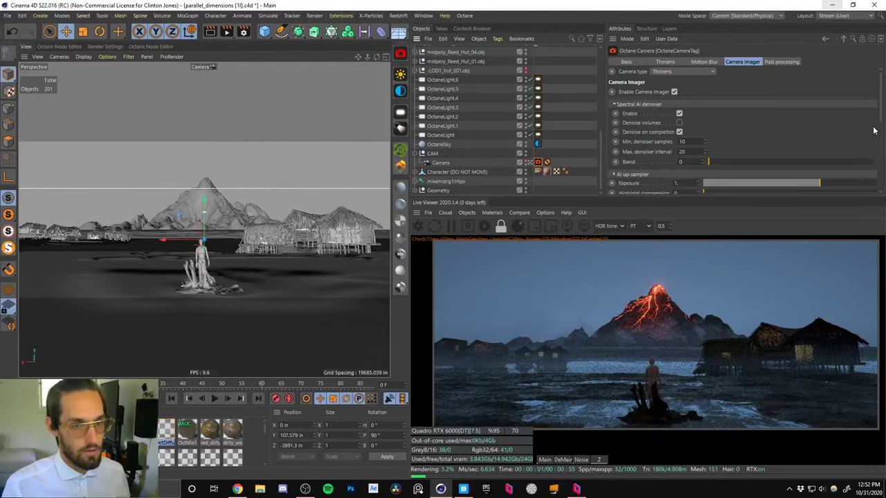
pyautogui.click(674, 92)
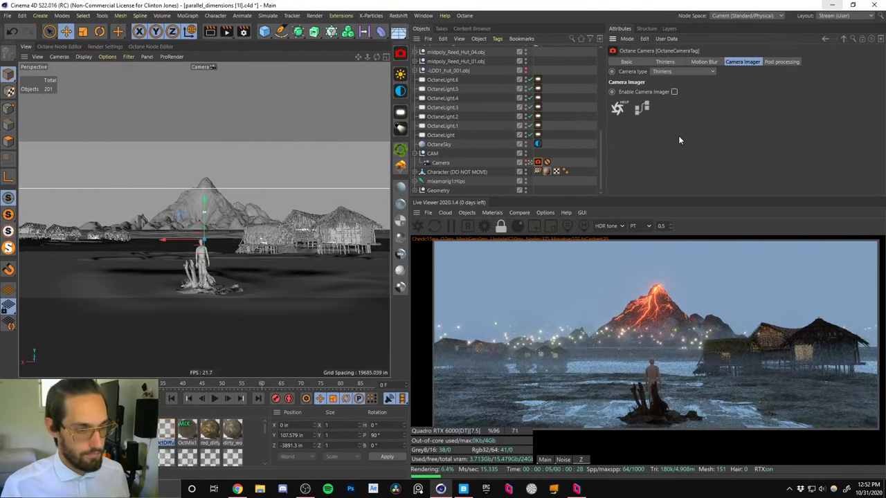
pyautogui.click(674, 92)
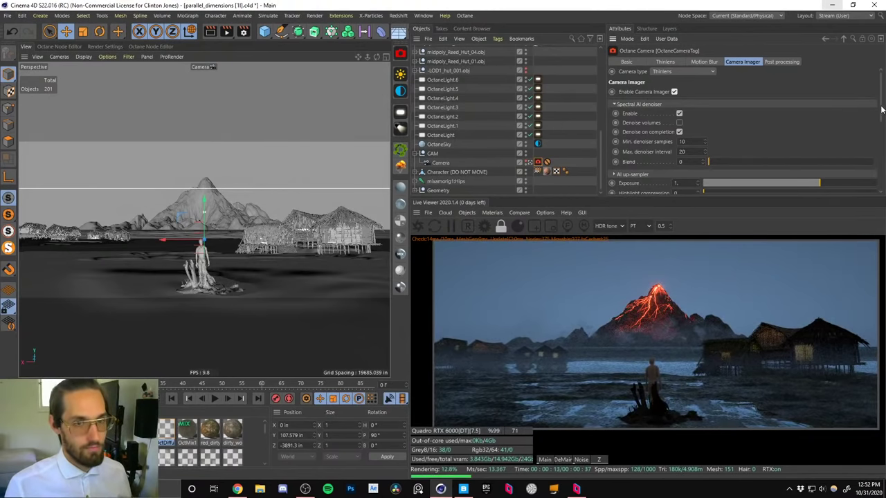
# Reduce the vignetting in the Octane camera's imager settings to about 0.19.
pyautogui.moveTo(881, 109); pyautogui.dragTo(880, 157)
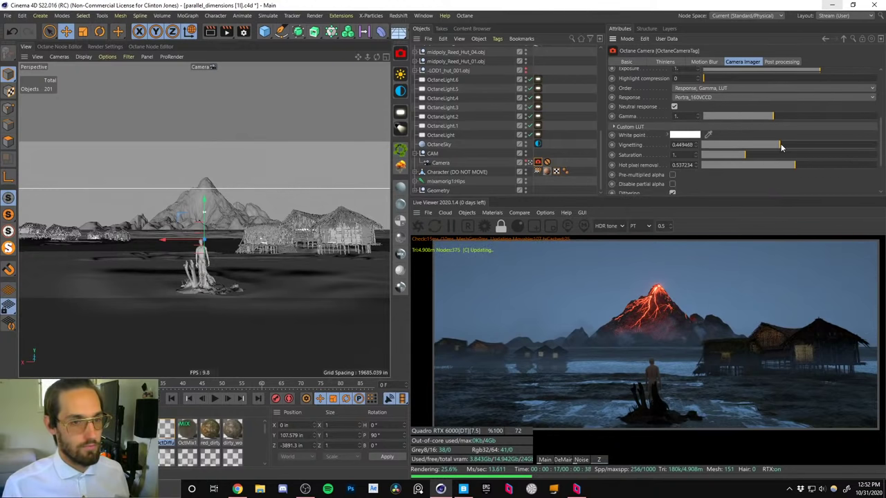
pyautogui.moveTo(779, 145); pyautogui.dragTo(732, 146)
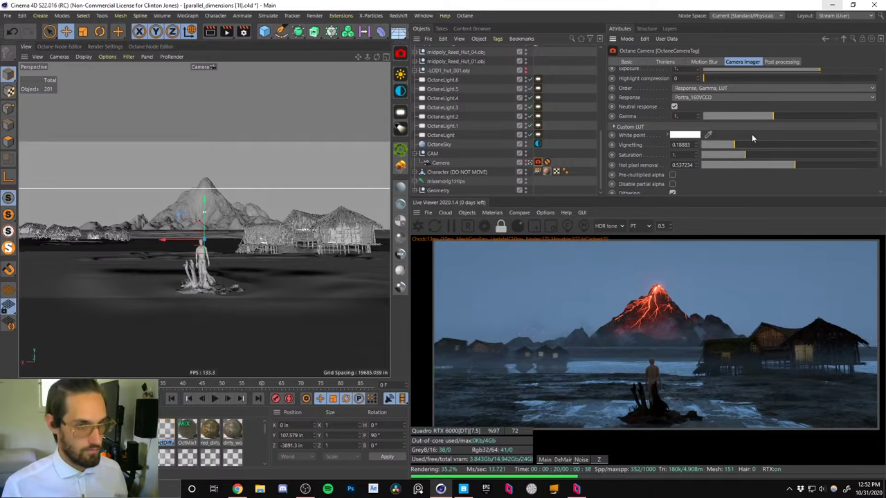
# Try lowering the camera imager's gamma to about 0.88 and undo the change.
pyautogui.scroll(1, 876, 136)
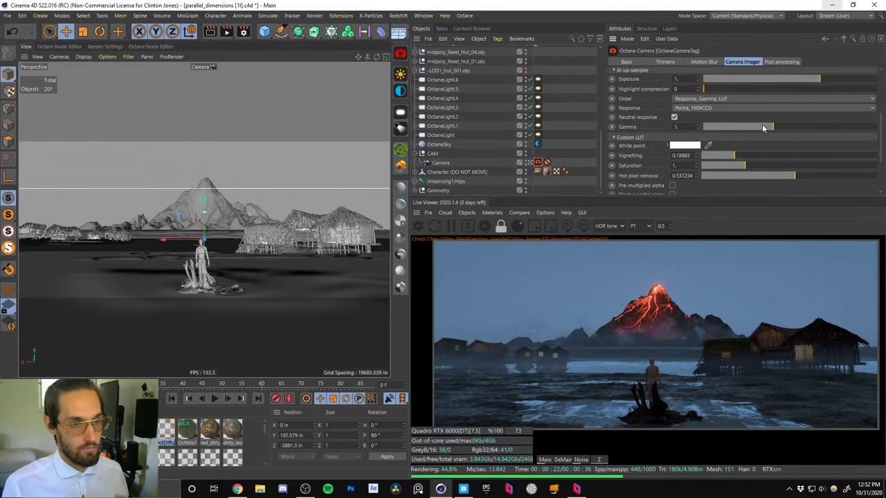
pyautogui.moveTo(772, 128)
pyautogui.mouseDown()
pyautogui.moveTo(757, 130)
pyautogui.moveTo(768, 128)
pyautogui.mouseUp()
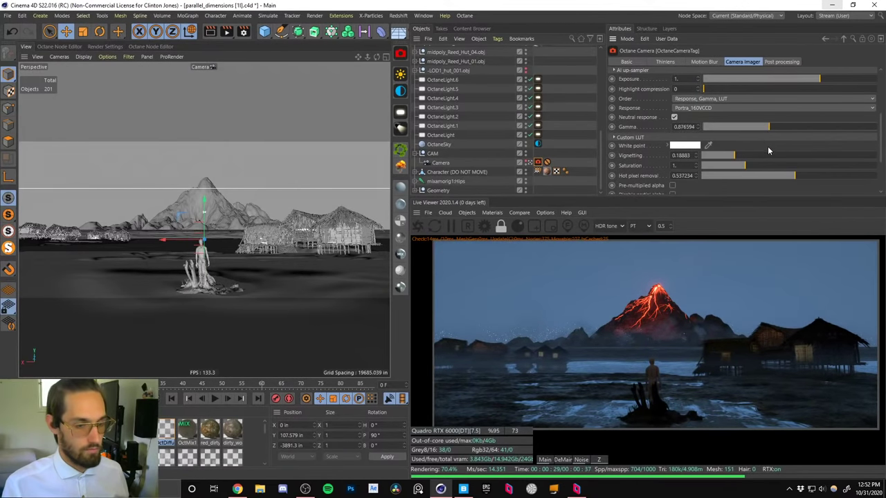
pyautogui.hotkey('ctrl', 'z')
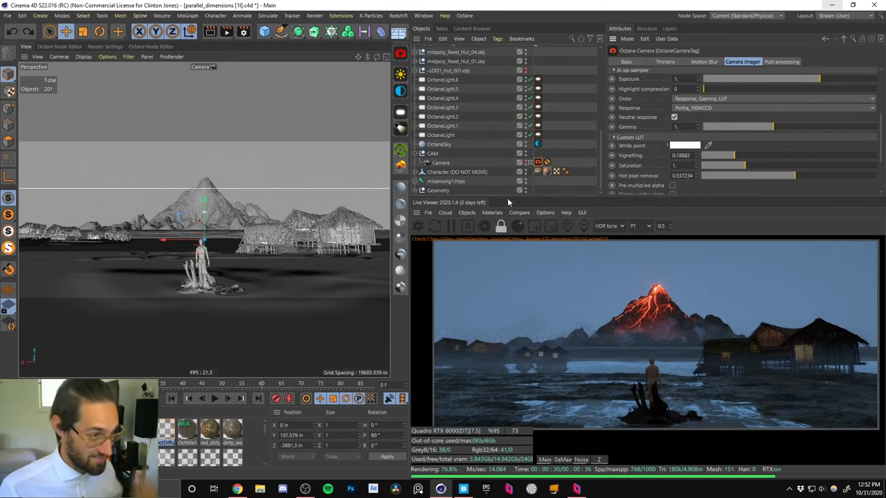
# Switch from the scene camera to the default camera and frame the standing figure and the stumps up close.
pyautogui.click(530, 163)
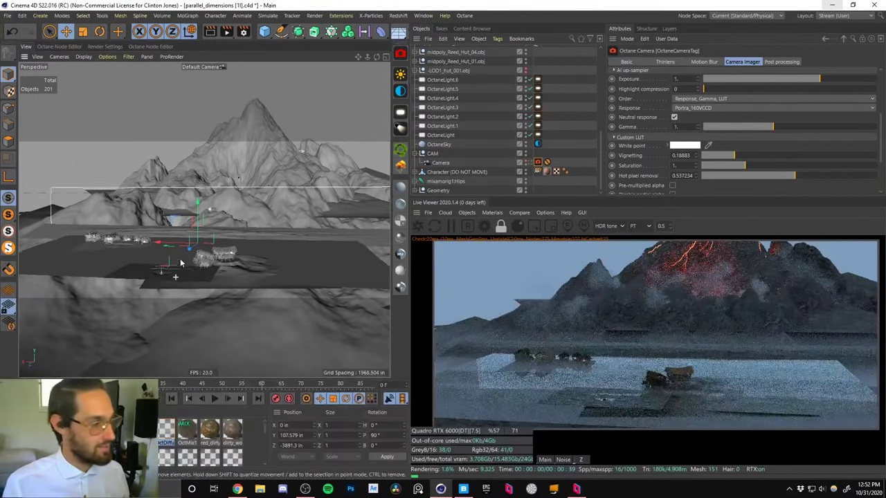
pyautogui.keyDown('alt'); pyautogui.moveTo(181, 263); pyautogui.dragTo(208, 197, button='right'); pyautogui.keyUp('alt')
pyautogui.keyDown('alt'); pyautogui.moveTo(148, 265); pyautogui.dragTo(204, 257, button='middle'); pyautogui.keyUp('alt')
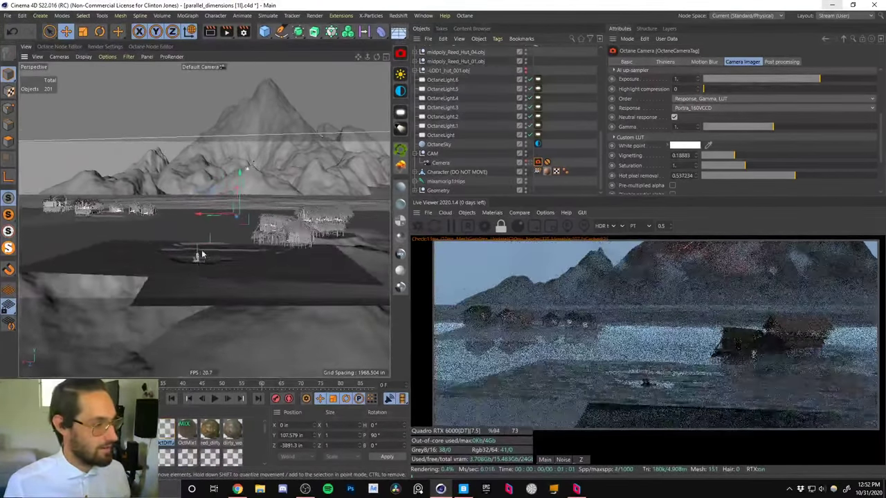
pyautogui.keyDown('alt'); pyautogui.moveTo(203, 254); pyautogui.dragTo(242, 228, button='right'); pyautogui.keyUp('alt')
pyautogui.keyDown('alt'); pyautogui.moveTo(201, 242); pyautogui.dragTo(199, 289); pyautogui.keyUp('alt')
pyautogui.keyDown('alt'); pyautogui.moveTo(208, 276); pyautogui.dragTo(250, 236, button='middle'); pyautogui.keyUp('alt')
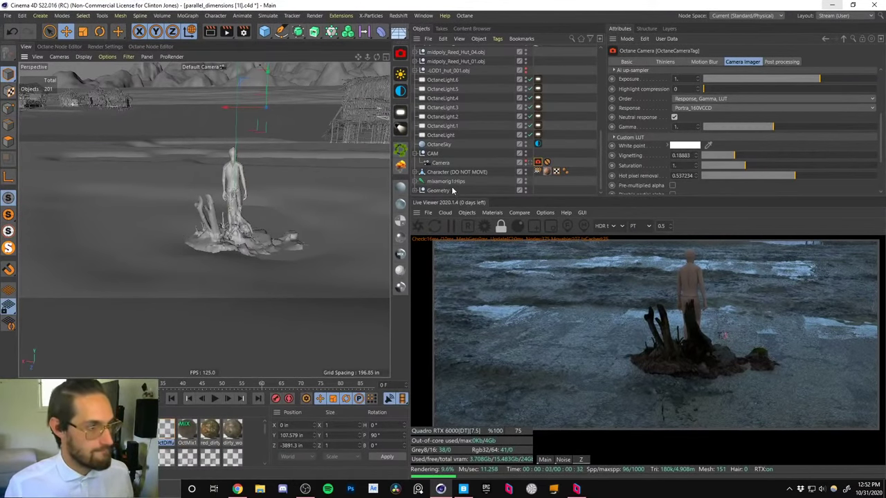
# Group the four fog planes under a null named fog cards and nest it inside the Geometry group.
pyautogui.scroll(5, 601, 151)
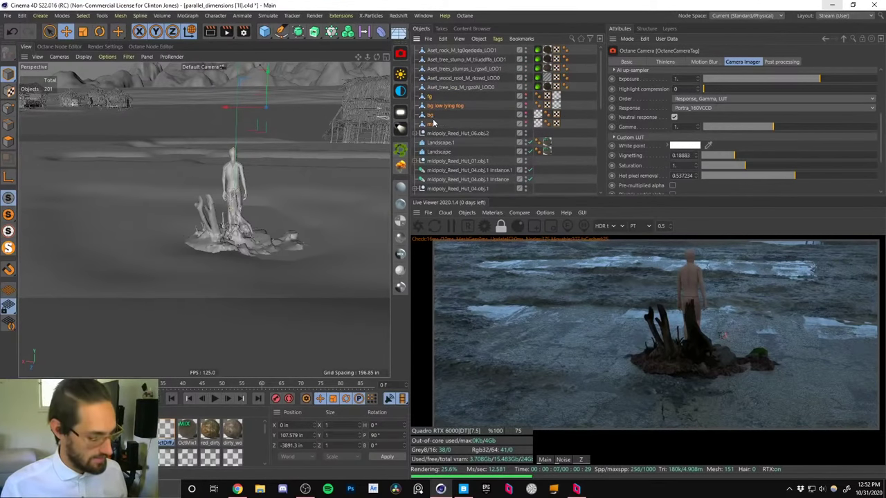
pyautogui.hotkey('alt', 'g')
pyautogui.doubleClick(450, 98)
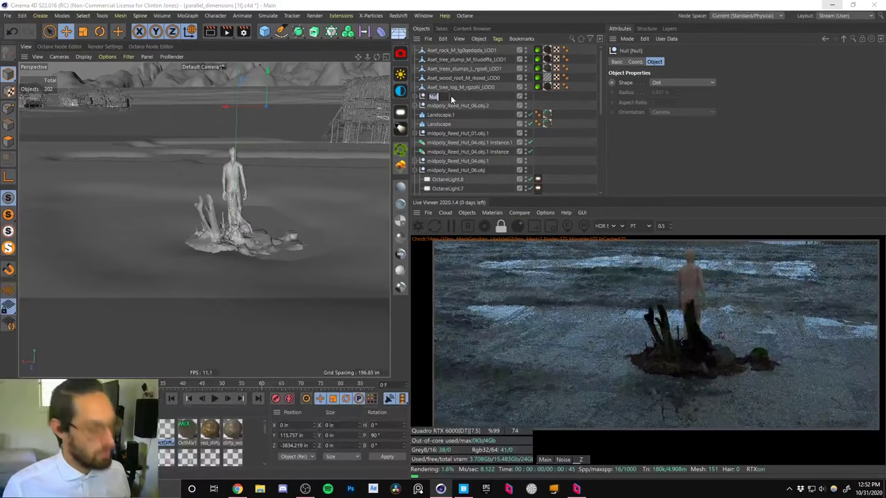
pyautogui.write('fog cards')
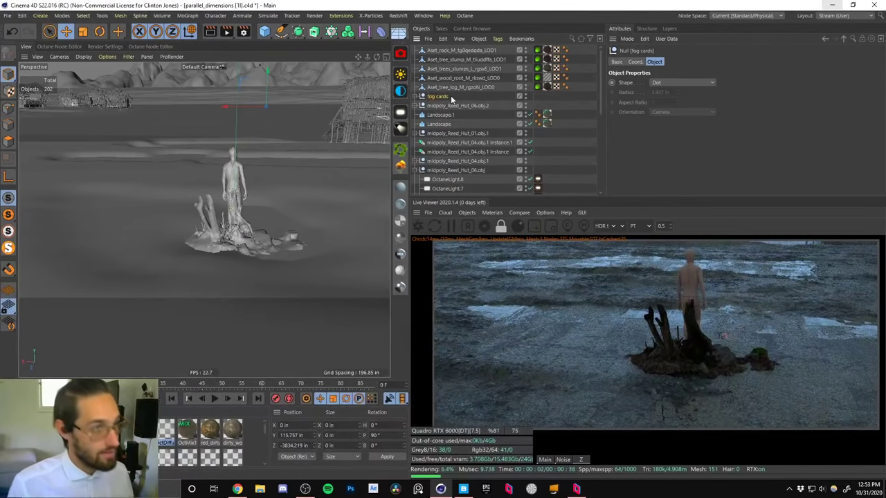
pyautogui.press('Return')
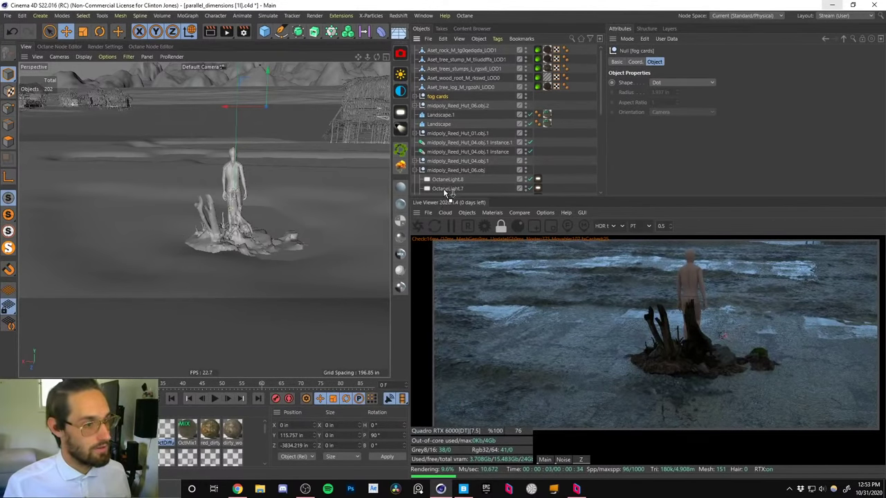
pyautogui.scroll(-10, 443, 188)
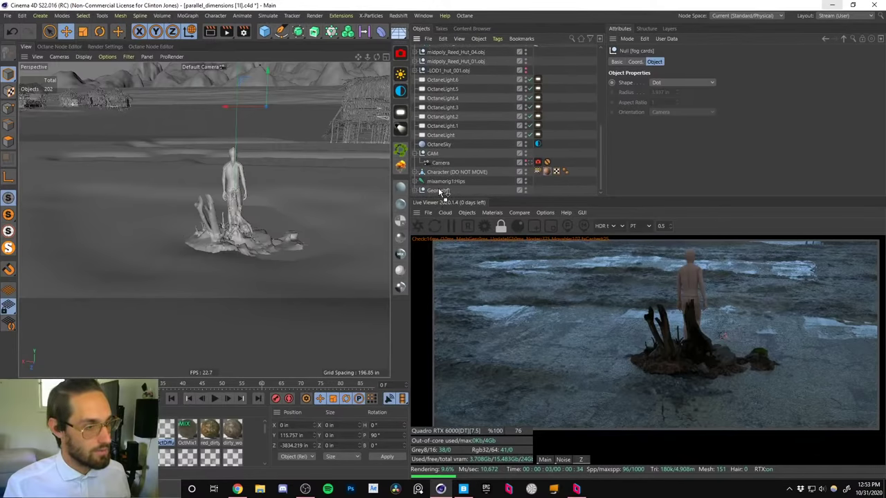
pyautogui.scroll(-1, 438, 187)
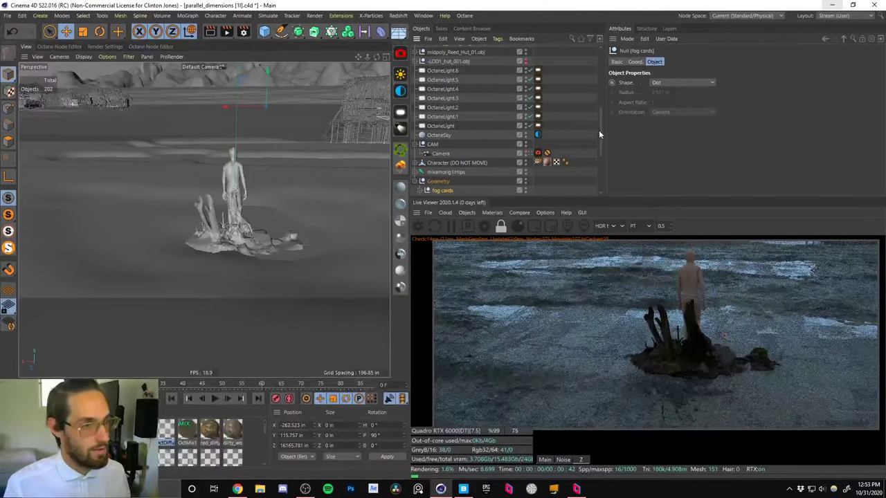
# Move the tree log asset away from the figure to about X 111 in and raise it to about Y 5.7 in.
pyautogui.moveTo(599, 134); pyautogui.dragTo(603, 61)
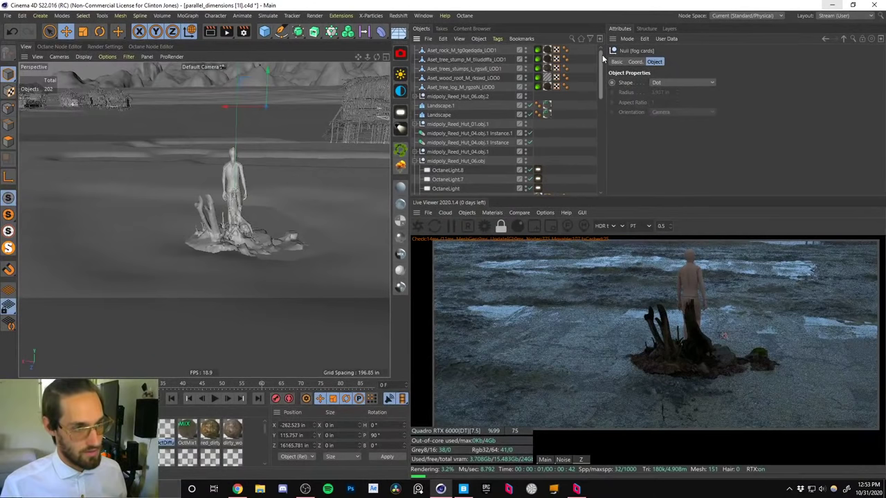
pyautogui.click(443, 87)
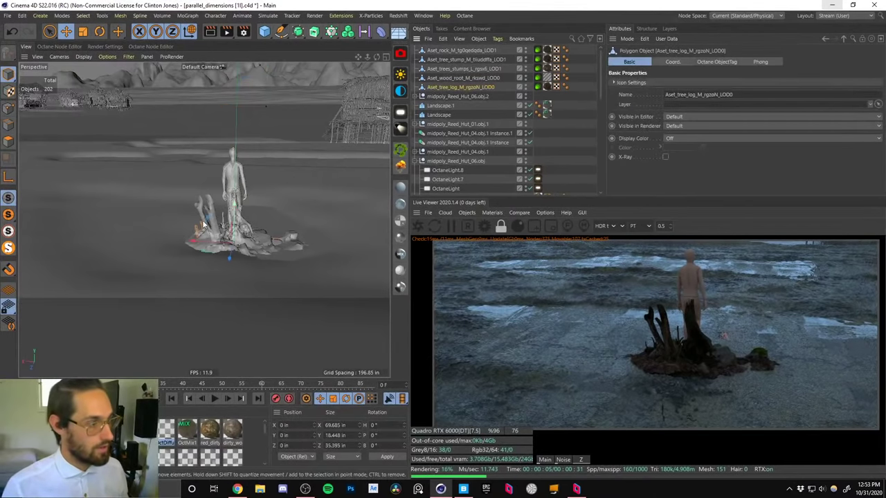
pyautogui.moveTo(135, 237); pyautogui.dragTo(97, 226)
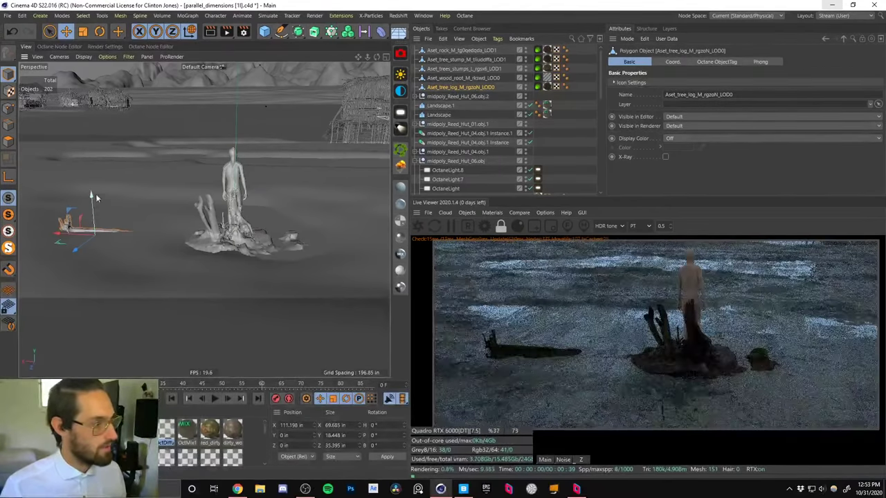
pyautogui.moveTo(95, 194); pyautogui.dragTo(99, 216)
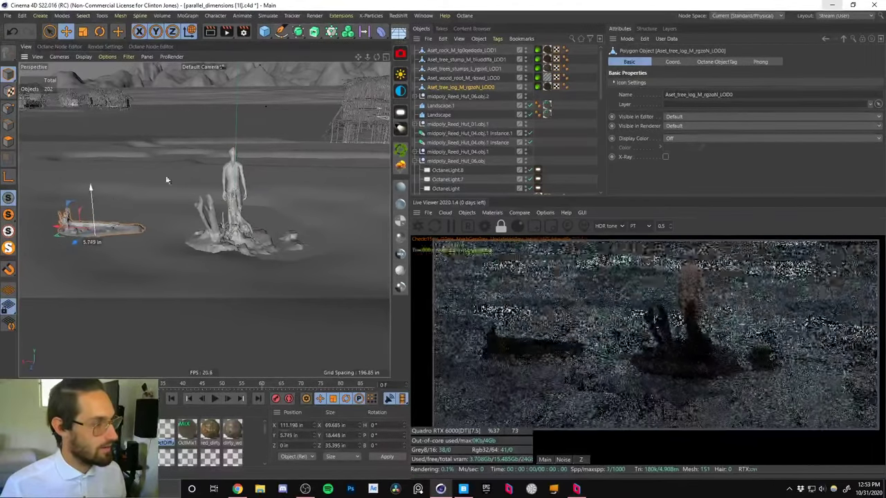
# Move the wood root asset behind the figure to about X -55 in, Y 9 in and Z -71 in.
pyautogui.click(218, 242)
pyautogui.moveTo(219, 242); pyautogui.dragTo(303, 191)
# Move the trees stumps asset behind the fallen log to about X 86 in and Z -79 in.
pyautogui.click(451, 95)
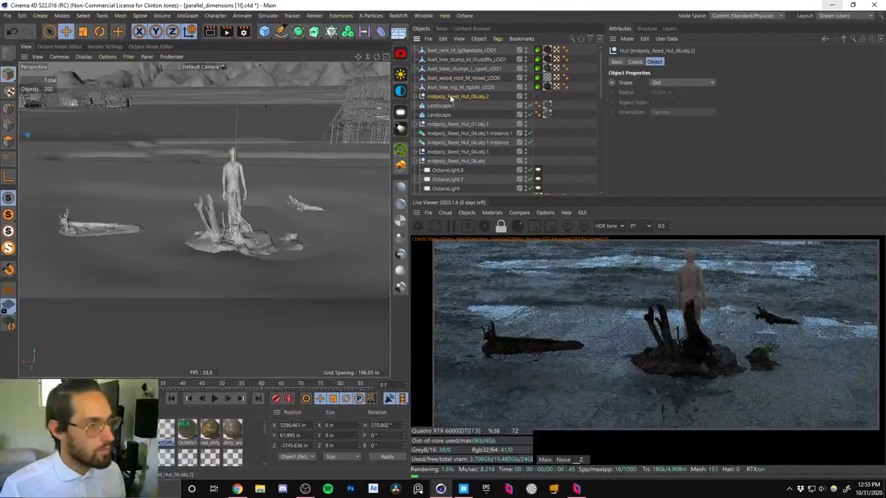
pyautogui.click(450, 87)
pyautogui.click(441, 69)
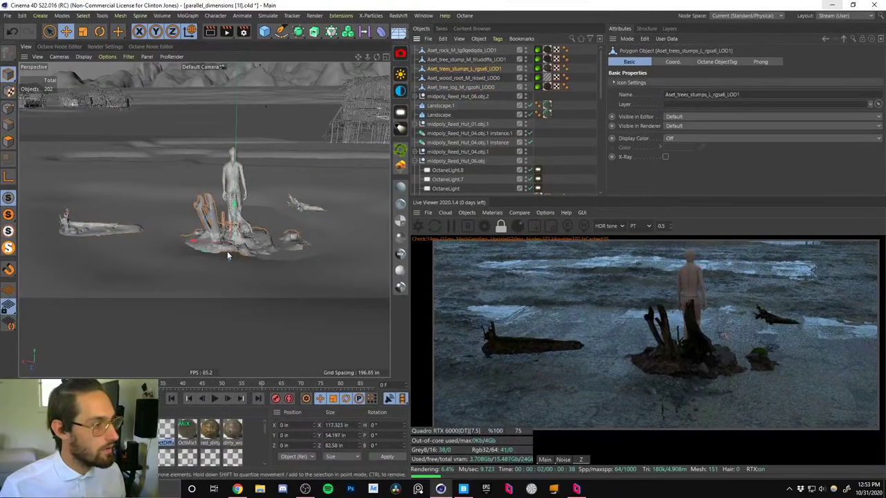
pyautogui.moveTo(227, 251); pyautogui.dragTo(130, 202)
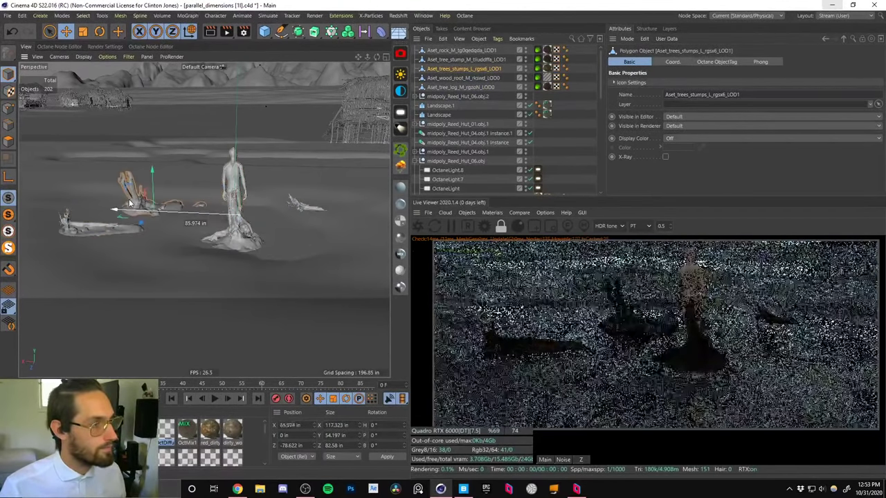
# Move the Aset_tree_stump_M asset sideways from the figure to about X -51 in, in front of the wood root.
pyautogui.click(444, 78)
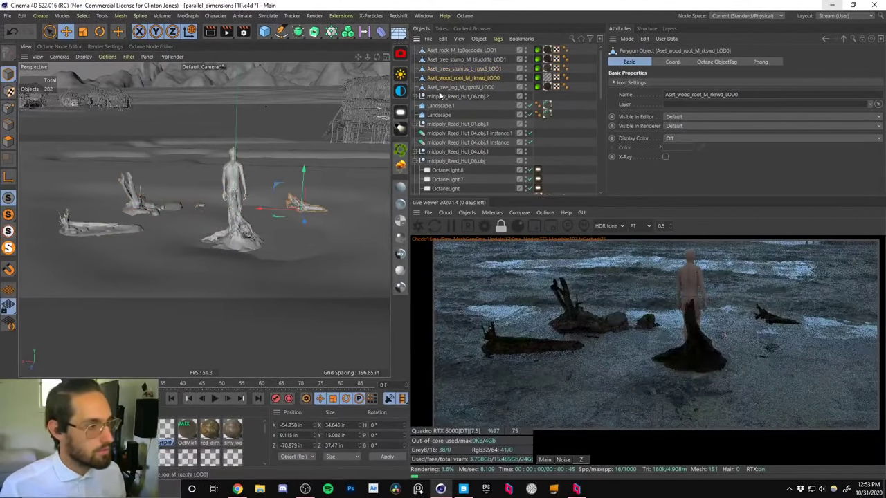
pyautogui.click(435, 70)
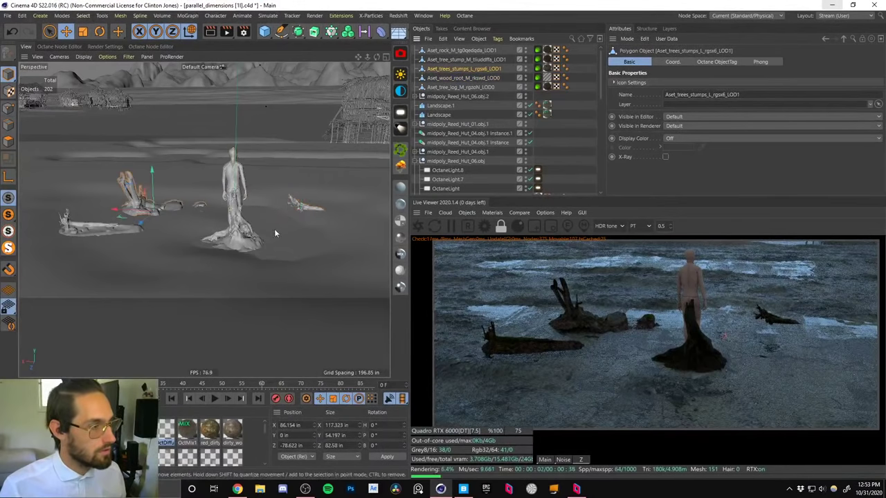
pyautogui.click(448, 59)
pyautogui.moveTo(211, 239); pyautogui.dragTo(277, 246)
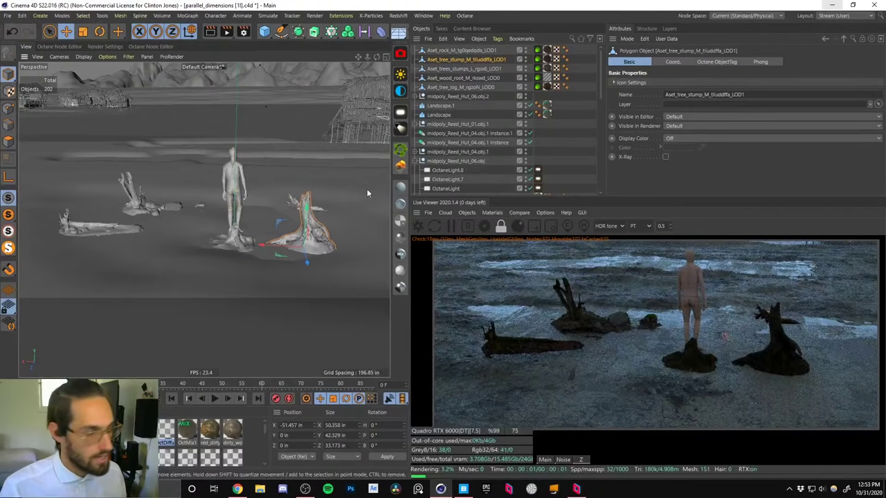
# Move the mossy stump Aset_rock_M_tg0qedqda_LOD1 out from under the figure to about X 35 in.
pyautogui.click(454, 51)
pyautogui.moveTo(210, 241); pyautogui.dragTo(161, 240)
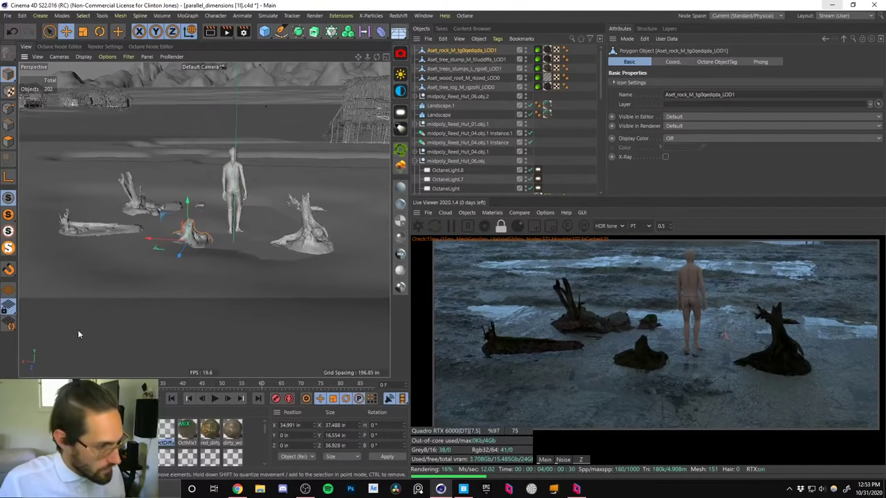
# Change the Mossy_Stump_tg0qedqda material to the Glossy type with the Octane BRDF model.
pyautogui.click(74, 430)
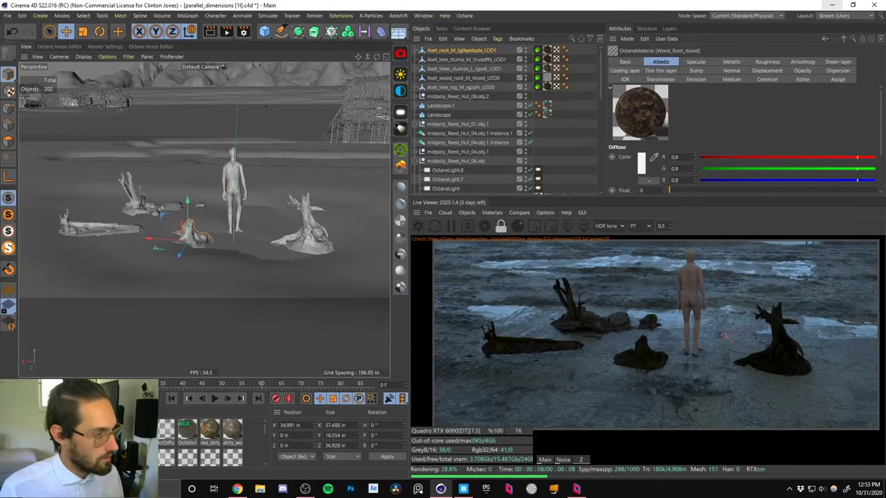
pyautogui.click(52, 431)
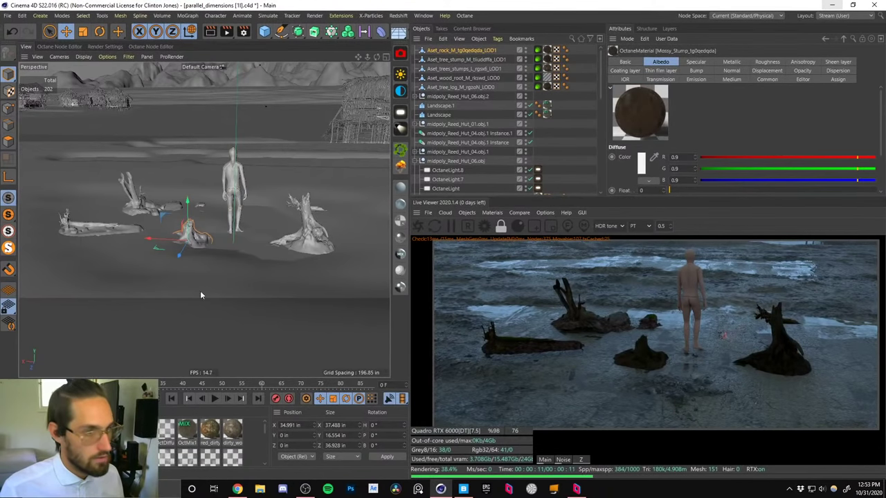
pyautogui.click(624, 61)
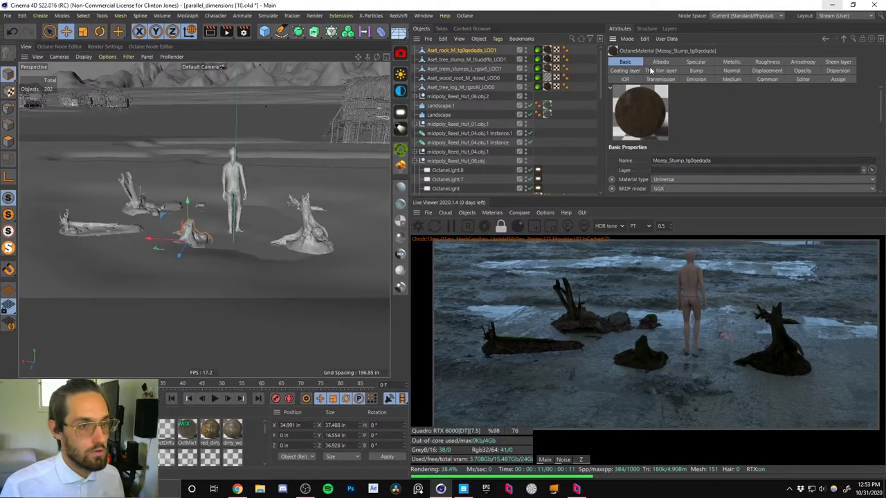
pyautogui.click(665, 180)
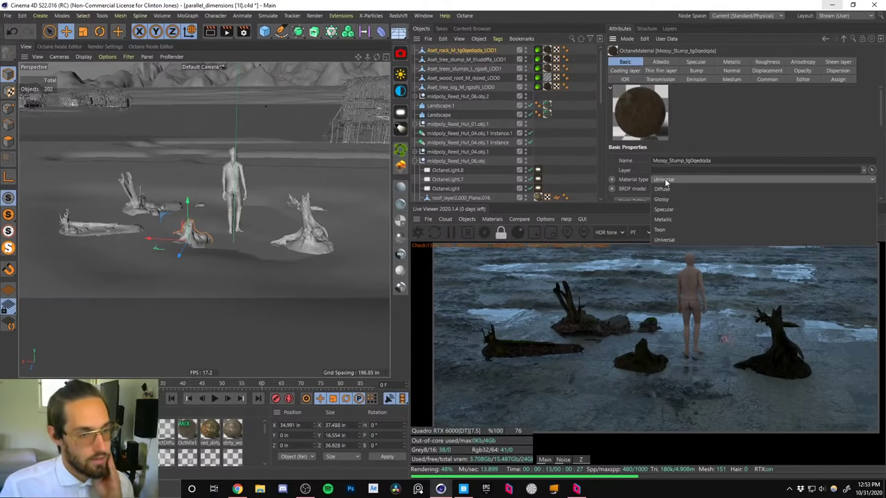
pyautogui.click(662, 199)
pyautogui.click(660, 180)
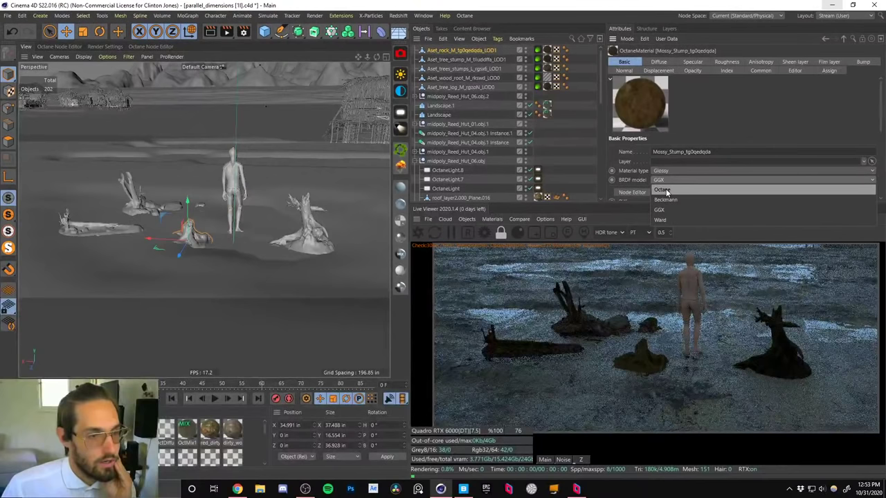
pyautogui.click(665, 190)
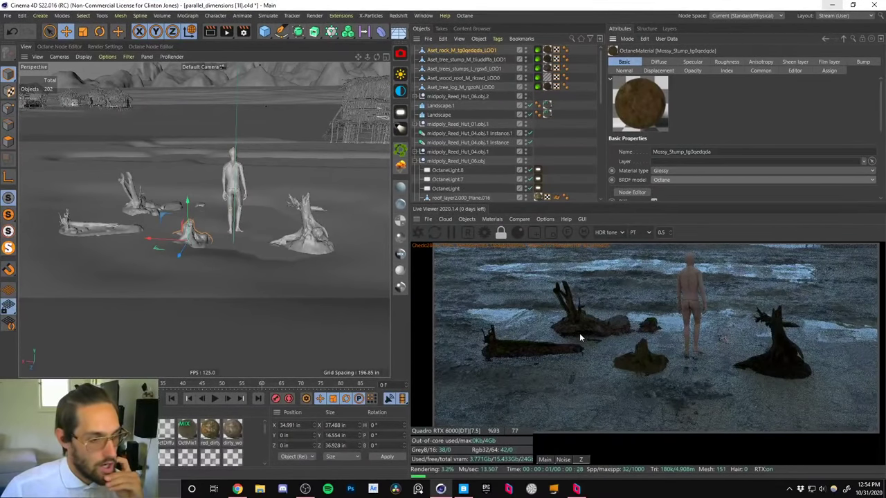
# Set the Tree_Stump, Granite_Rock, Wood_Root and Fallen_Tree materials together to the Glossy type and the Octane BRDF model.
pyautogui.doubleClick(547, 60)
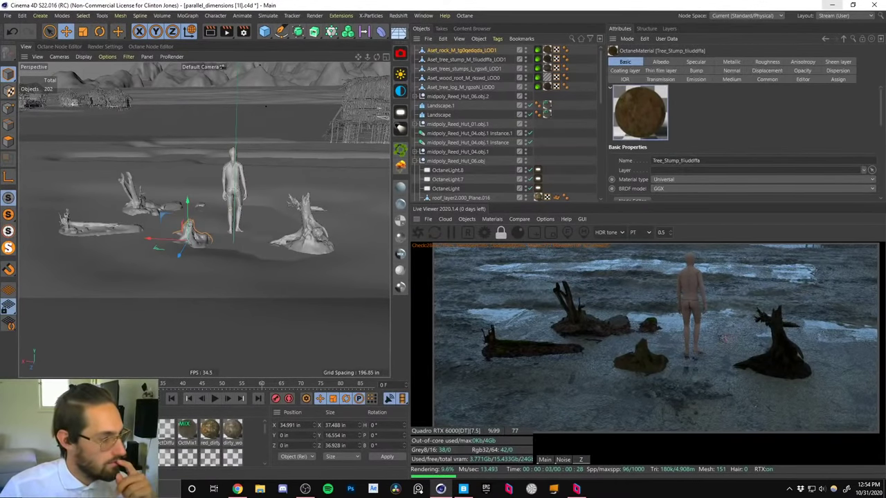
pyautogui.hotkey('ctrl', 'z')
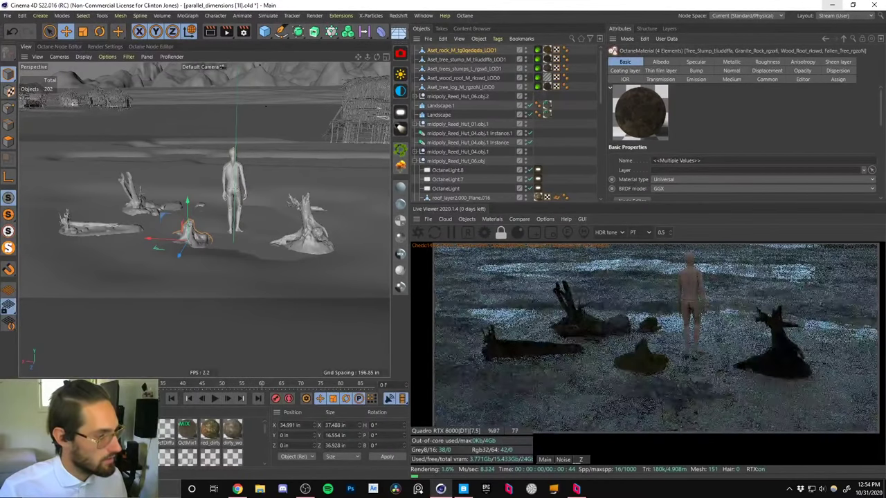
pyautogui.hotkey('ctrl', 'z')
pyautogui.doubleClick(144, 429)
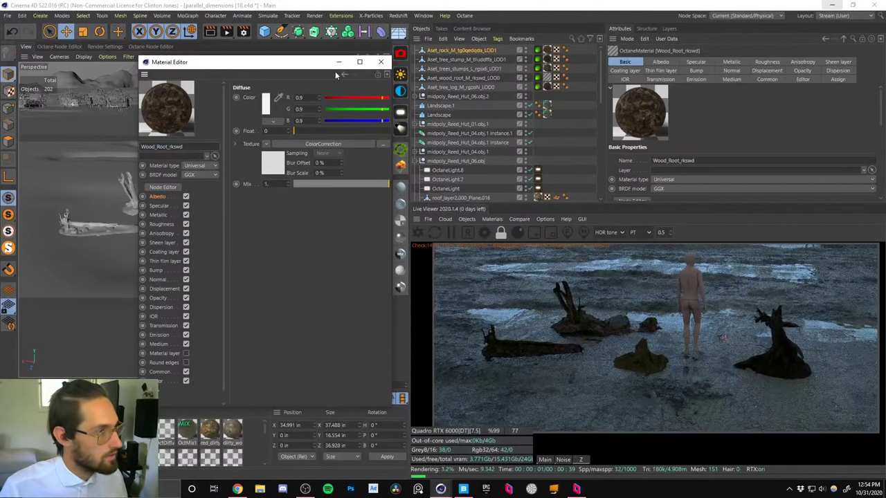
pyautogui.click(380, 61)
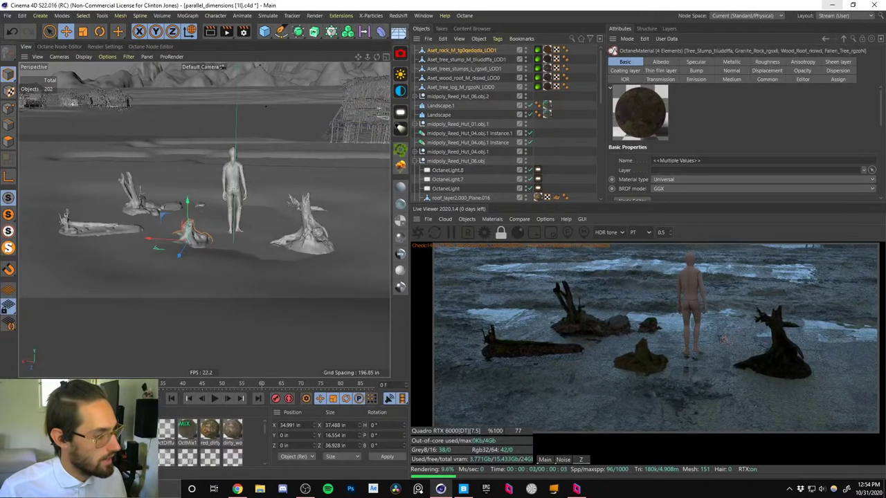
pyautogui.click(663, 179)
pyautogui.click(665, 199)
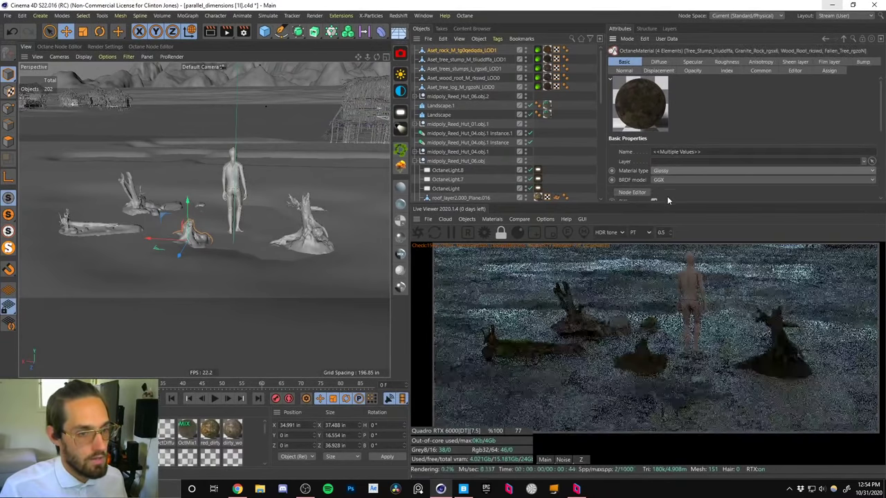
pyautogui.click(664, 179)
pyautogui.click(662, 189)
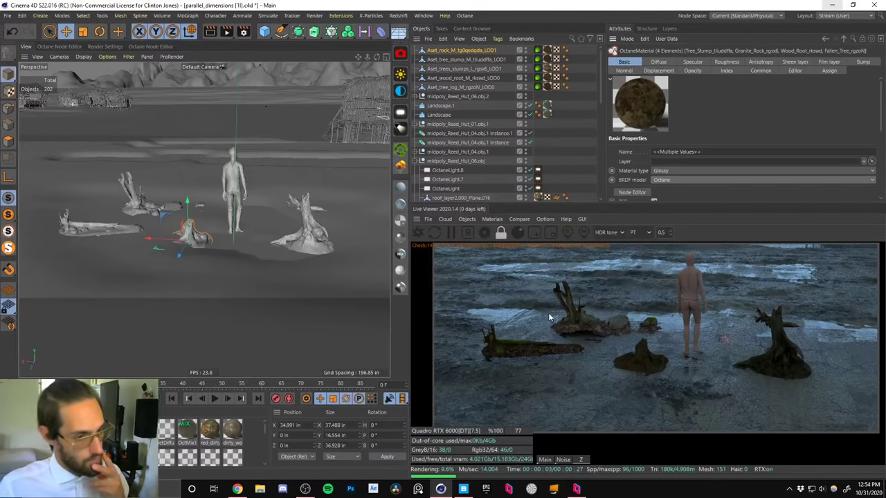
pyautogui.click(97, 430)
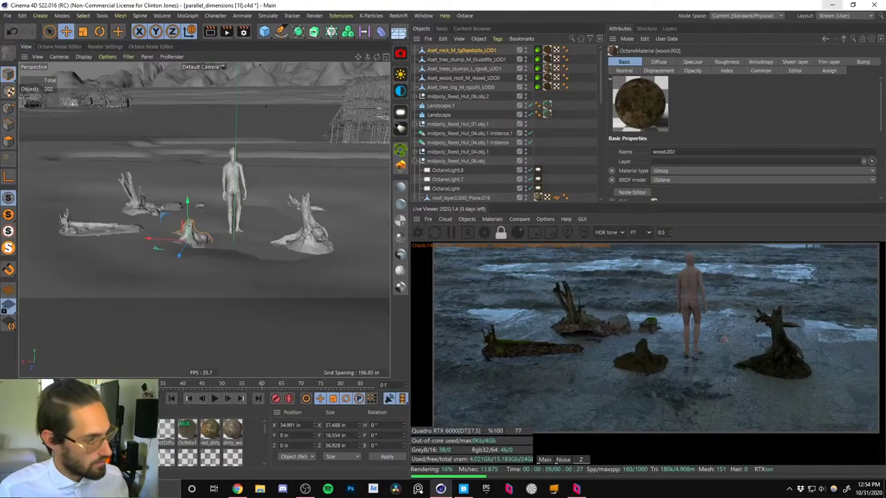
pyautogui.click(75, 431)
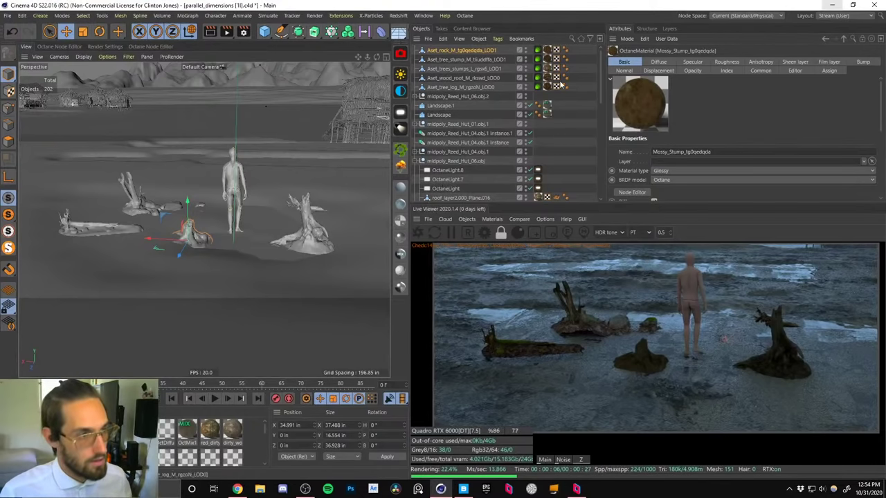
pyautogui.click(459, 88)
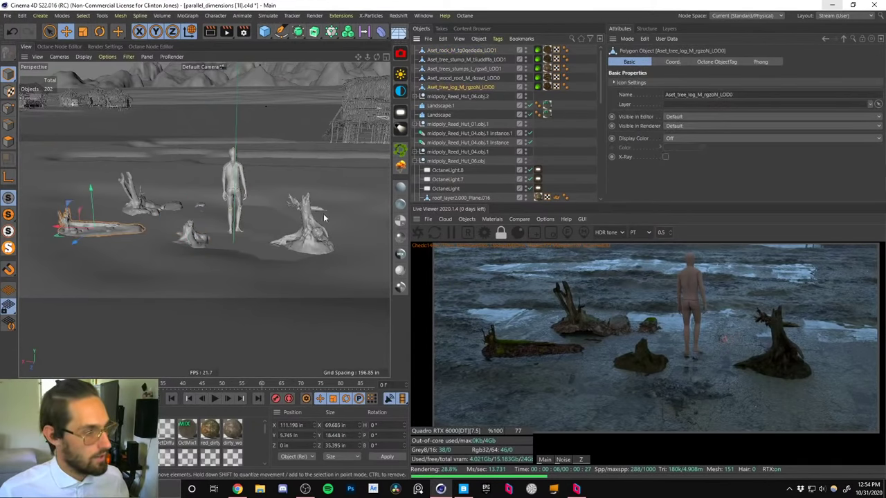
# Try placing the tree stump Aset_tree_stump_M_tiuddffa_LOD1 far back in the water at about X -38 in, Z -406 in.
pyautogui.click(460, 60)
pyautogui.moveTo(306, 262); pyautogui.dragTo(249, 179)
pyautogui.keyDown('alt'); pyautogui.moveTo(263, 187); pyautogui.dragTo(283, 166); pyautogui.keyUp('alt')
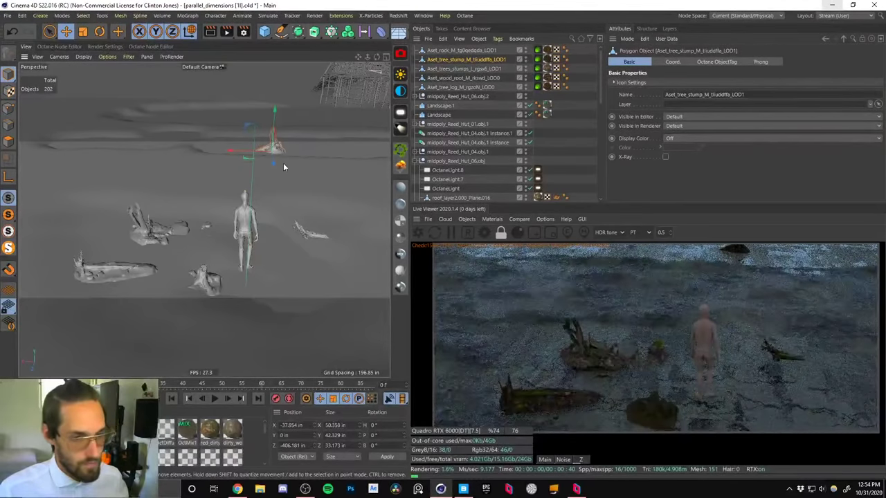
pyautogui.keyDown('alt'); pyautogui.moveTo(285, 170); pyautogui.dragTo(259, 251, button='middle'); pyautogui.keyUp('alt')
pyautogui.scroll(5, 260, 184)
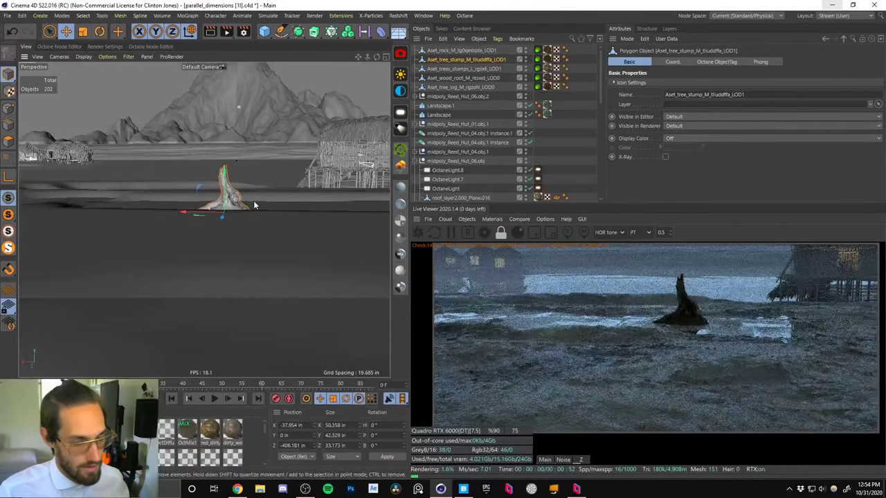
pyautogui.keyDown('alt'); pyautogui.moveTo(253, 201); pyautogui.dragTo(262, 196); pyautogui.keyUp('alt')
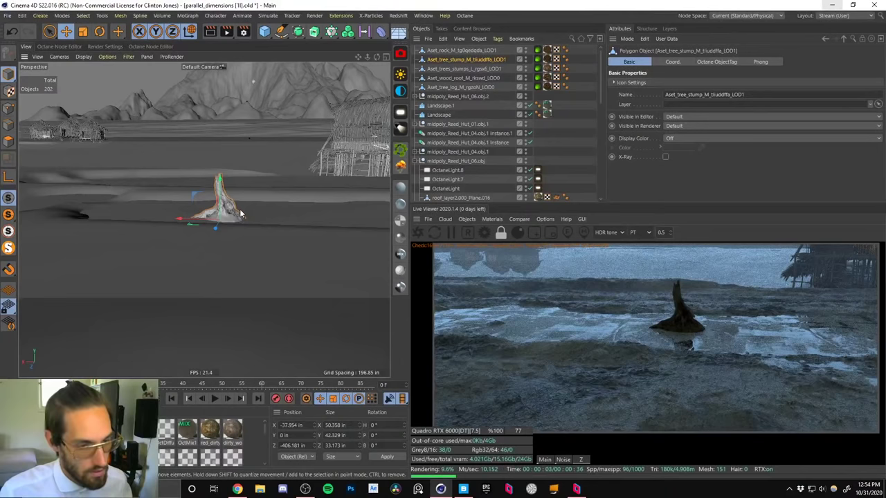
pyautogui.keyDown('alt'); pyautogui.moveTo(251, 208); pyautogui.dragTo(233, 239); pyautogui.keyUp('alt')
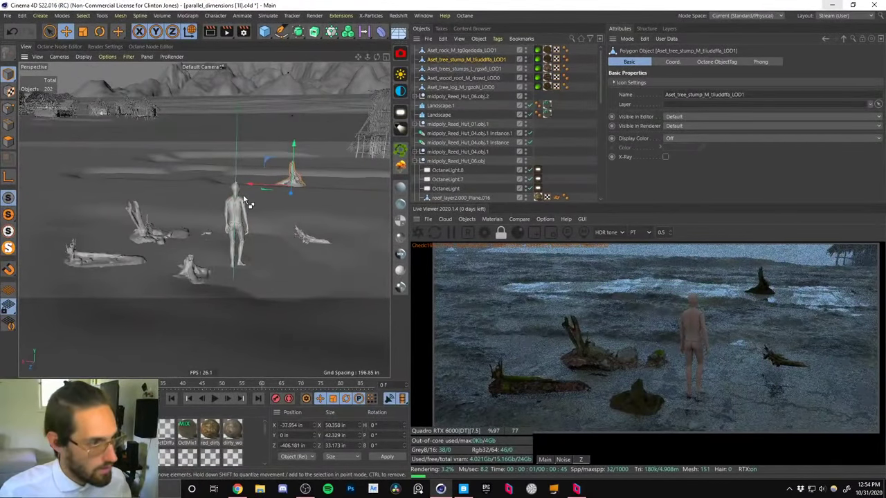
pyautogui.moveTo(243, 193); pyautogui.dragTo(255, 272)
pyautogui.keyDown('alt'); pyautogui.moveTo(256, 251); pyautogui.dragTo(267, 222, button='middle'); pyautogui.keyUp('alt')
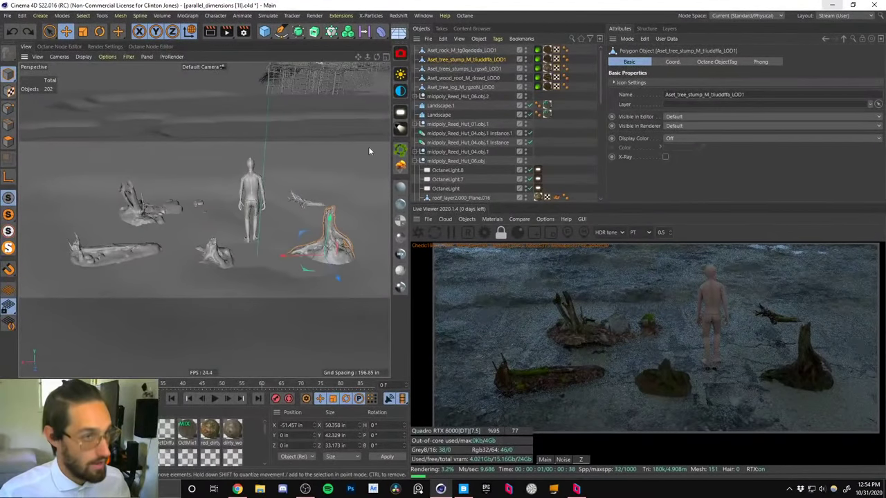
# Open the Tree_Stump_tiuddffa material in the node editor, widen the graph area and move the material node away from its inputs.
pyautogui.click(538, 60)
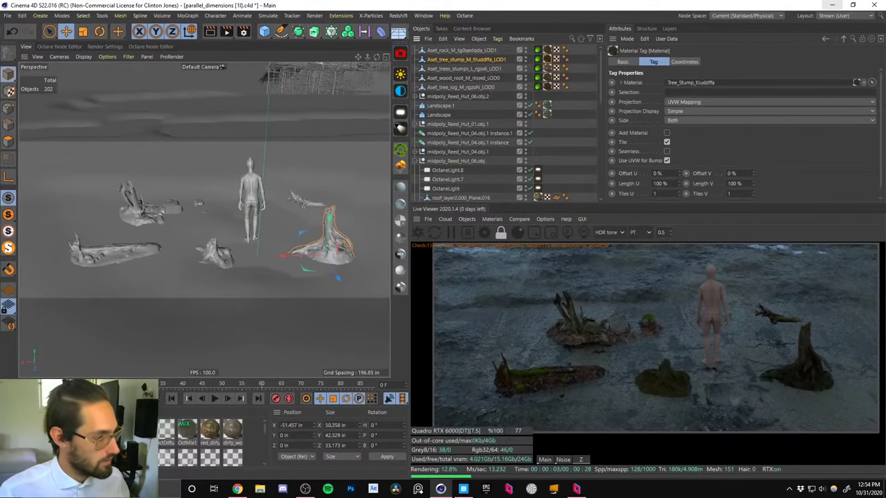
pyautogui.doubleClick(537, 60)
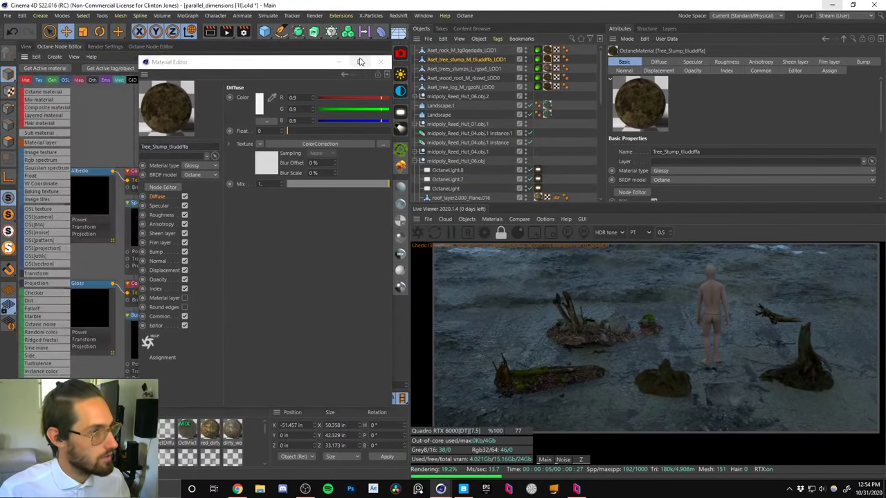
pyautogui.click(161, 186)
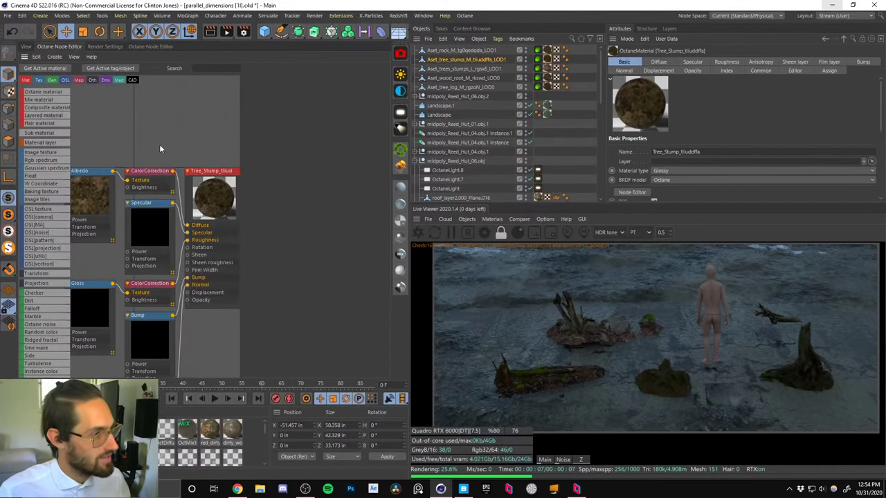
pyautogui.scroll(-4, 170, 138)
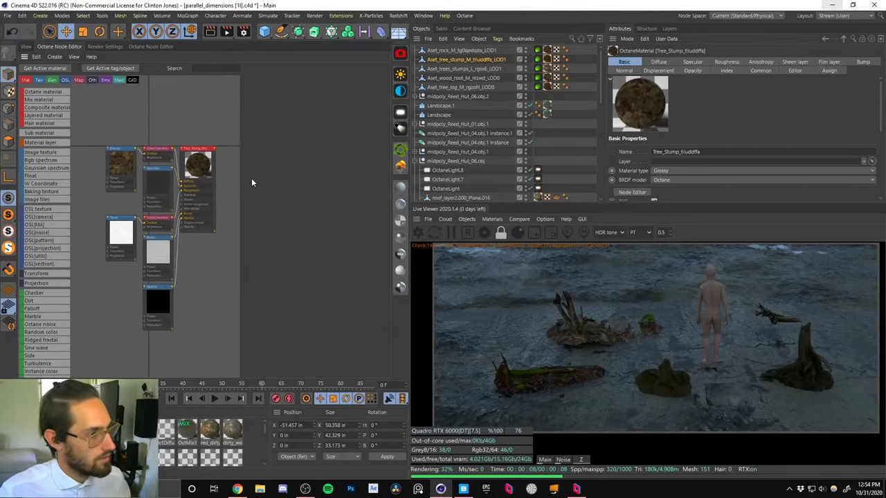
pyautogui.moveTo(239, 183); pyautogui.dragTo(261, 184)
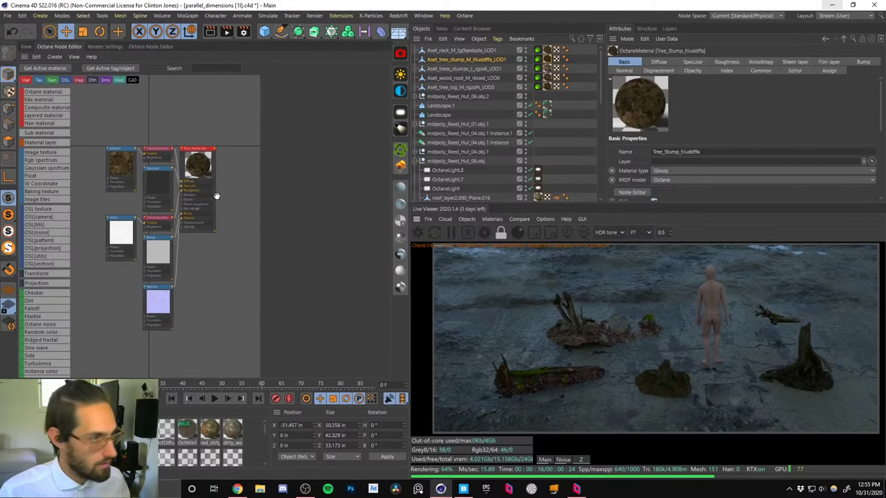
pyautogui.moveTo(200, 170); pyautogui.dragTo(215, 168)
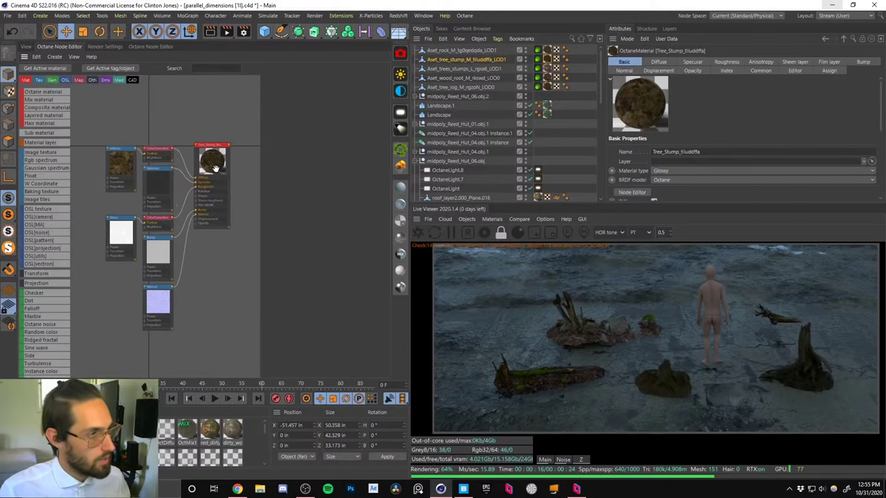
pyautogui.click(215, 169)
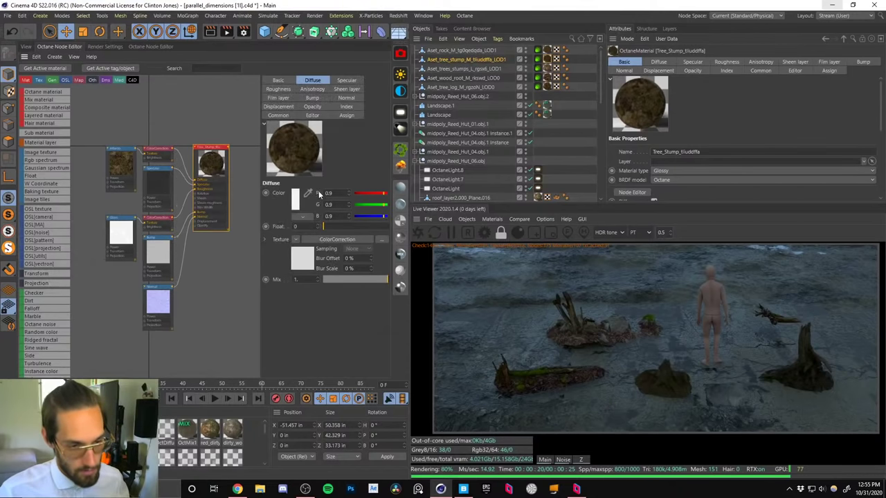
# Spread out the albedo nodes and lower the albedo ColorCorrection node's gamma to about 0.62.
pyautogui.click(141, 166)
pyautogui.moveTo(132, 164); pyautogui.dragTo(151, 149)
pyautogui.scroll(3, 149, 125)
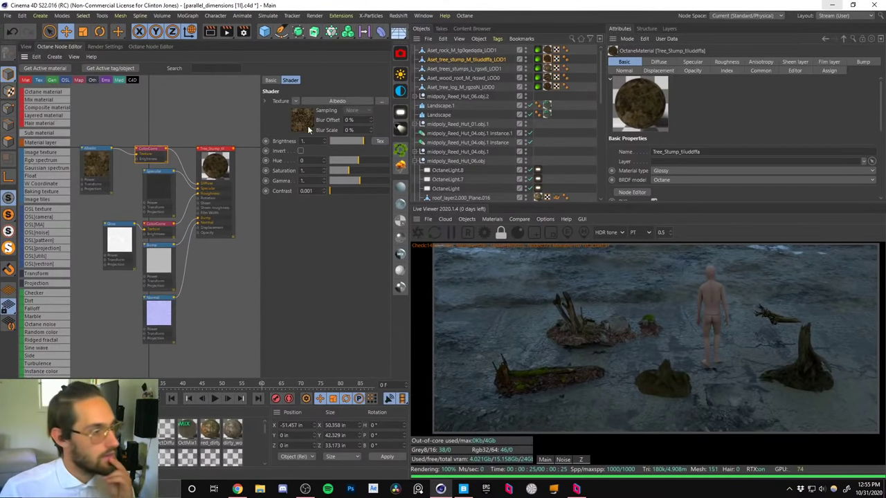
pyautogui.moveTo(358, 181); pyautogui.dragTo(357, 177)
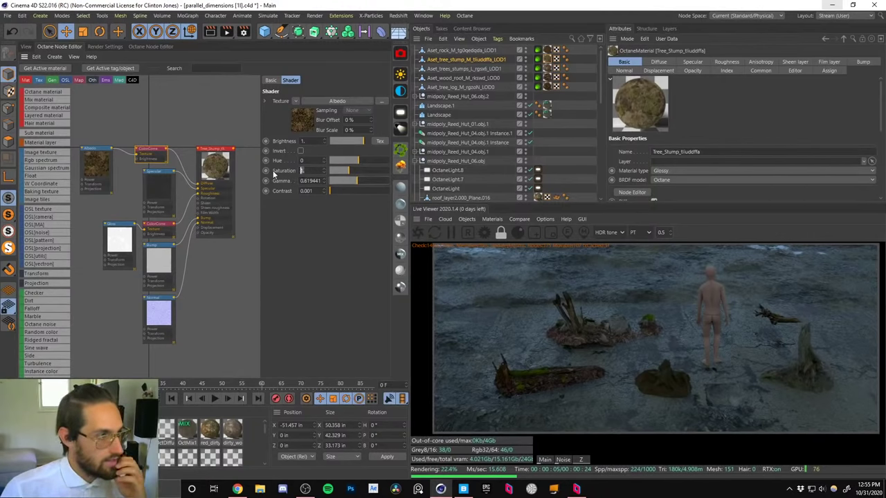
# Try saturation values of 0.5 and 0.85 on the albedo ColorCorrection node.
pyautogui.write('0.5')
pyautogui.press('Return')
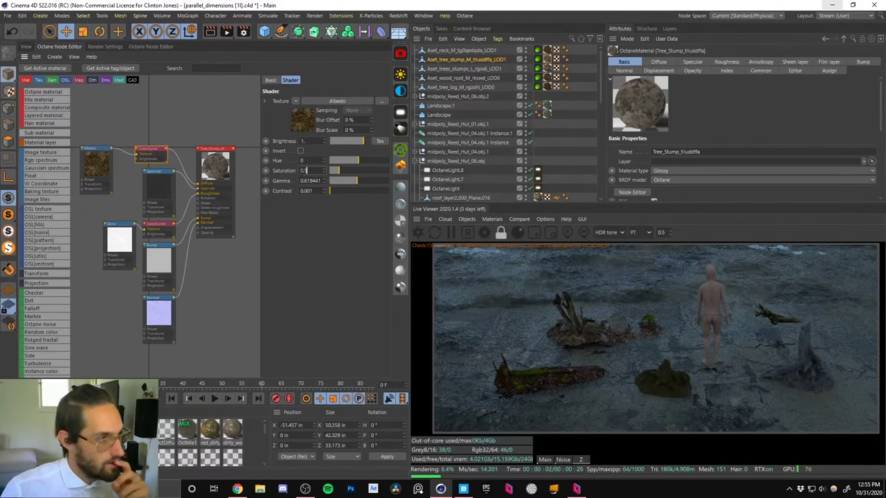
pyautogui.moveTo(309, 171); pyautogui.dragTo(282, 172)
pyautogui.write('0.85')
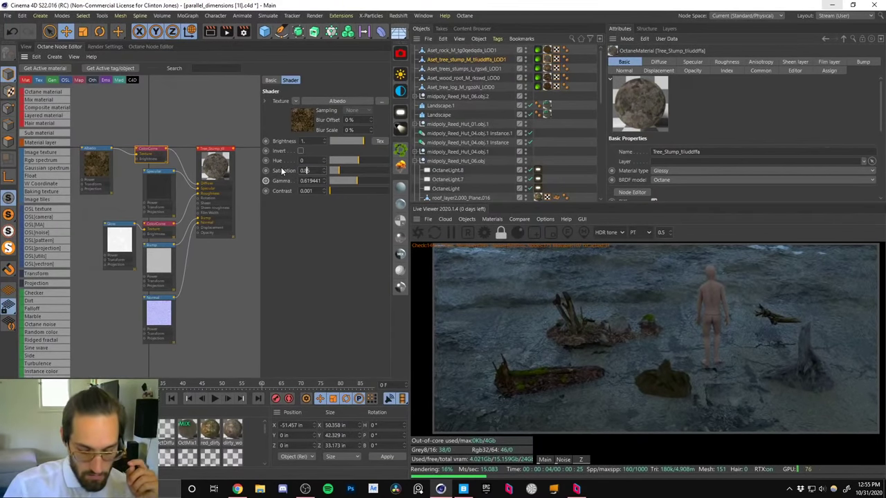
pyautogui.press('Return')
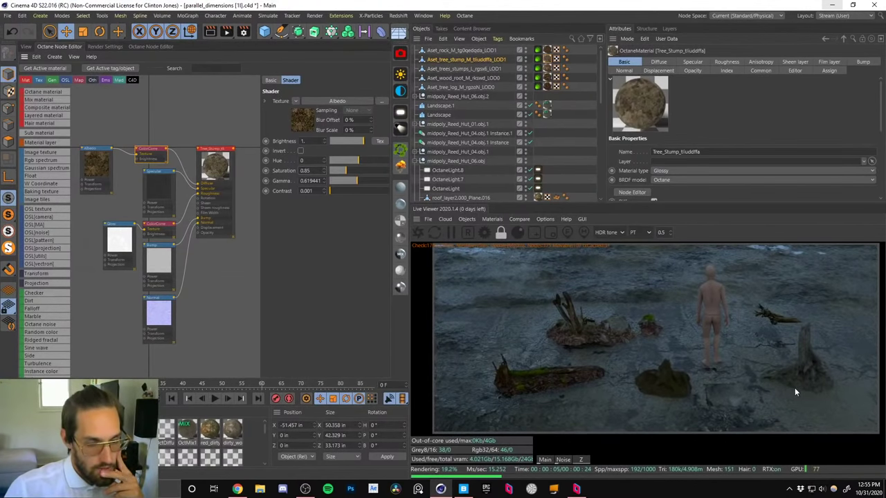
# Set the albedo ColorCorrection node's saturation to 0.9.
pyautogui.moveTo(315, 171); pyautogui.dragTo(267, 171)
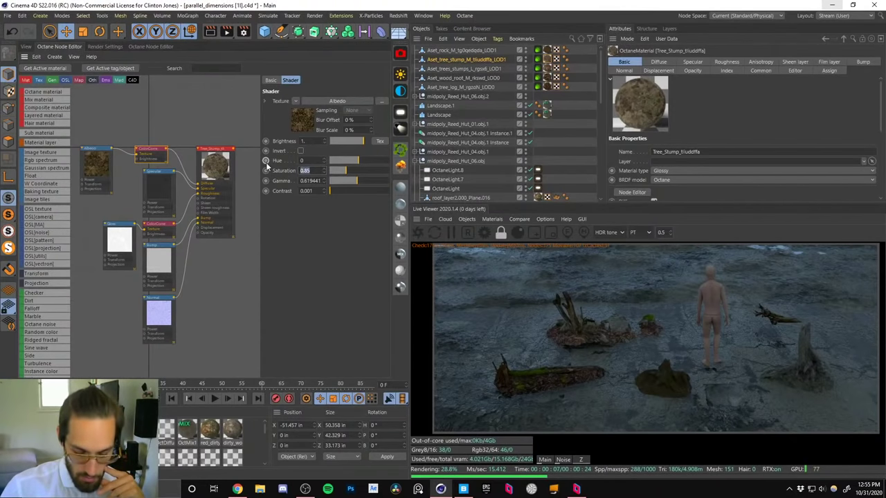
pyautogui.write('0.9')
pyautogui.press('Return')
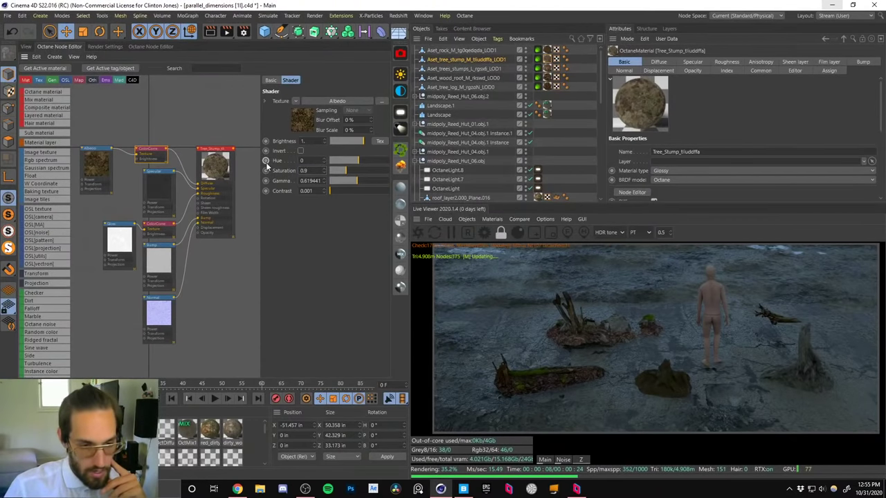
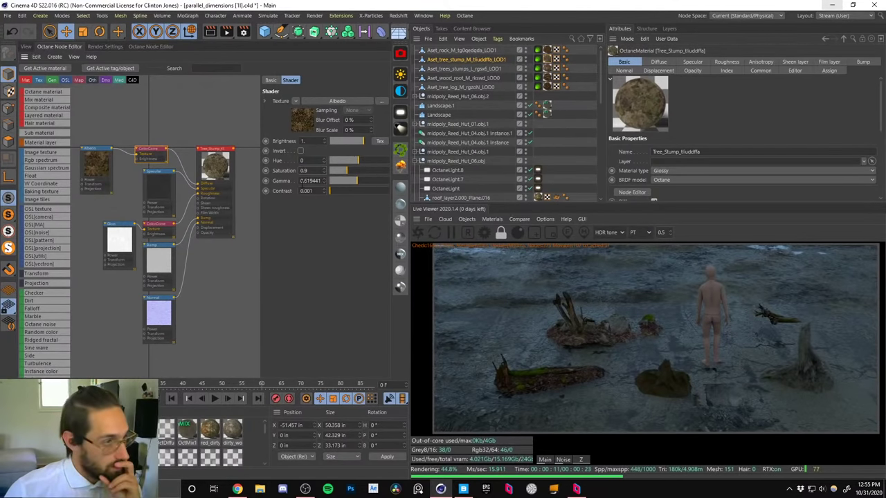
# Fine-tune the Tree_Stump_tiuddffa albedo ColorCorrection node's gamma and settle on 0.6.
pyautogui.click(305, 180)
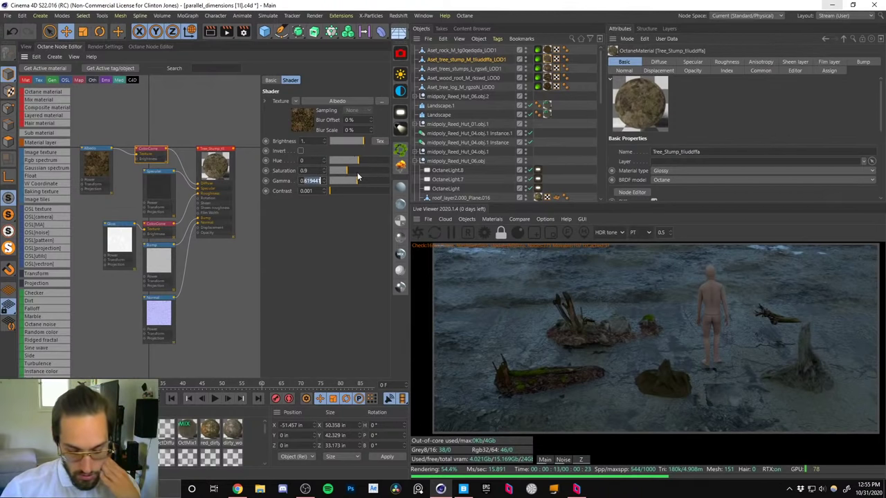
pyautogui.write('0.7')
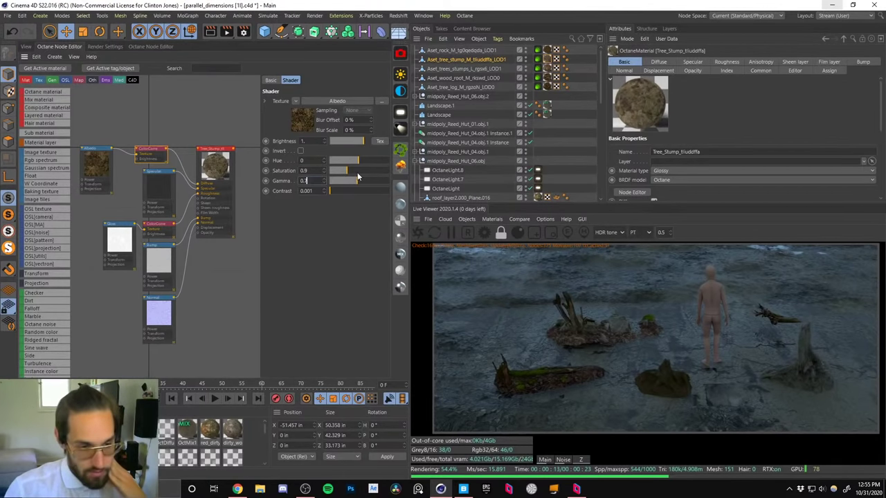
pyautogui.press('Return')
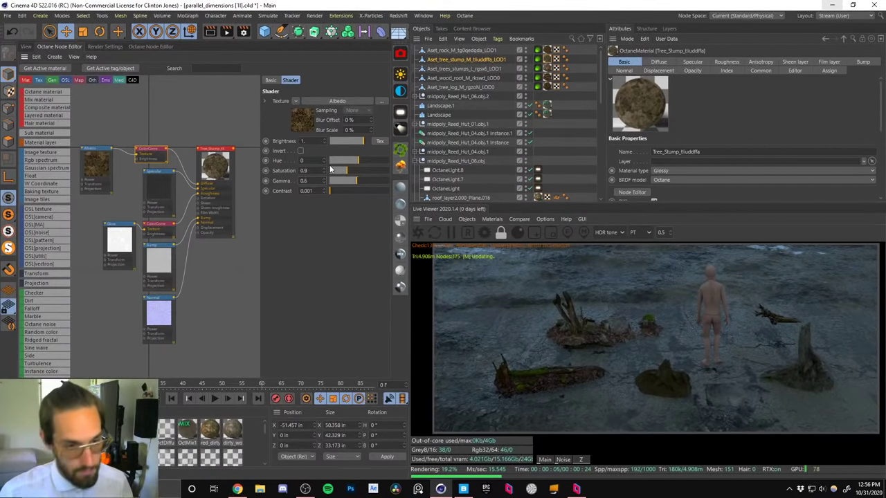
pyautogui.write('0.6')
pyautogui.press('Return')
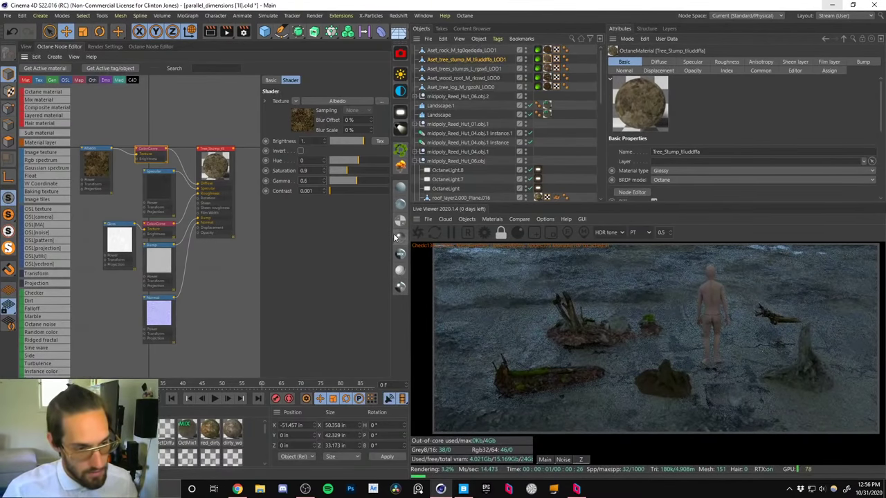
# Select the Granite_Rock_rgsx6, Wood_Root_rkswd and Fallen_Tree_rgzoN materials together and open their shared diffuse ColorCorrection settings.
pyautogui.click(152, 148)
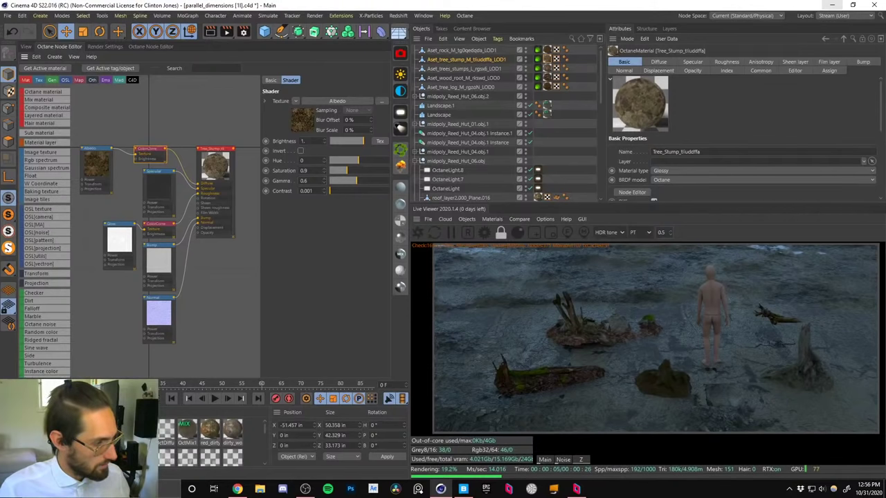
pyautogui.hotkey('ctrl', 'z')
pyautogui.hotkey('ctrl', 'z')
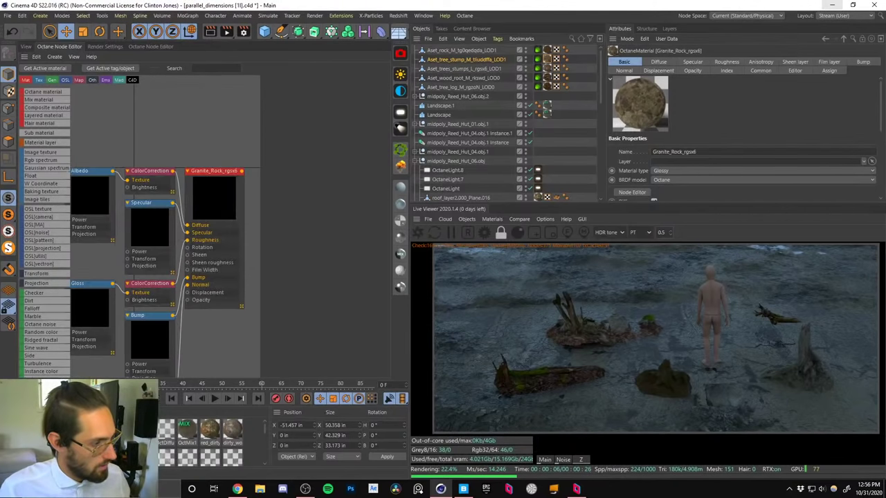
pyautogui.hotkey('ctrl', 'z')
pyautogui.hotkey('ctrl', 'z')
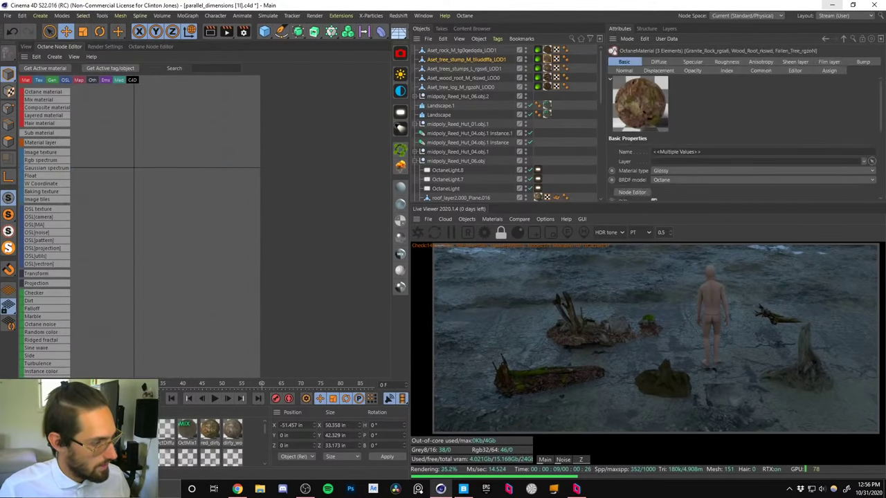
pyautogui.click(665, 64)
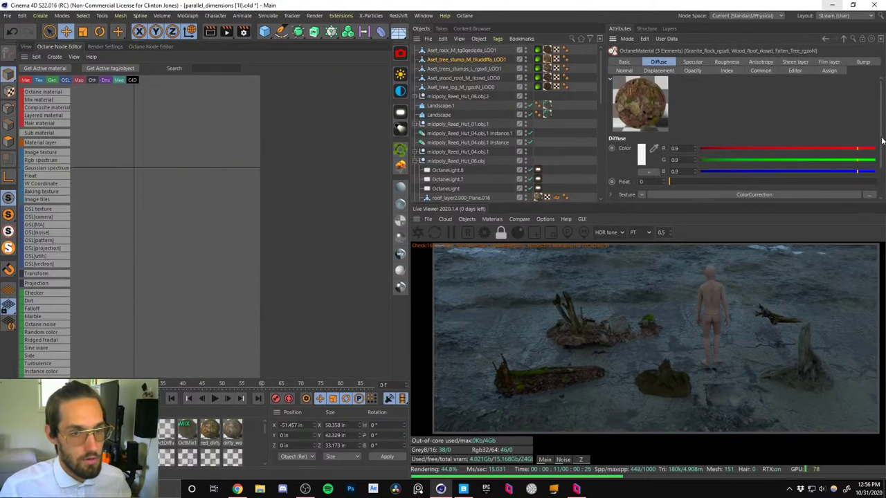
pyautogui.moveTo(880, 139); pyautogui.dragTo(881, 165)
pyautogui.click(651, 174)
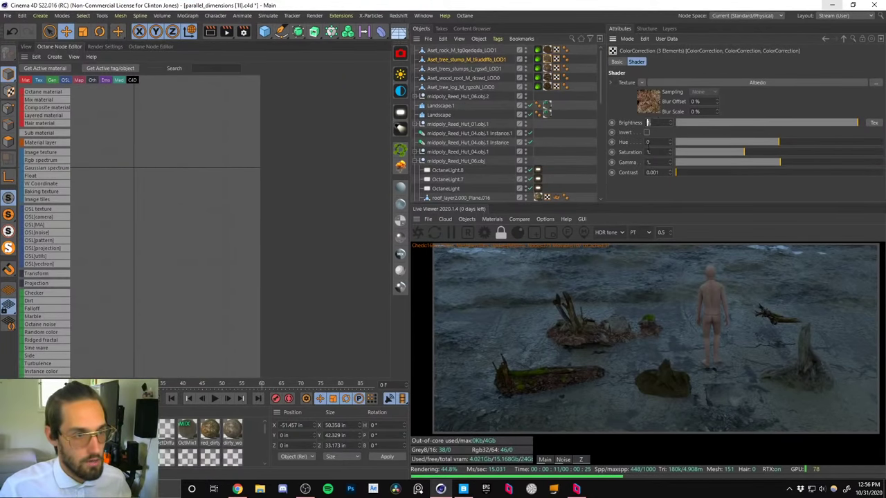
# Try a gamma of 0.6 on the three materials' ColorCorrection shaders and settle on 0.65.
pyautogui.moveTo(650, 162); pyautogui.dragTo(634, 155)
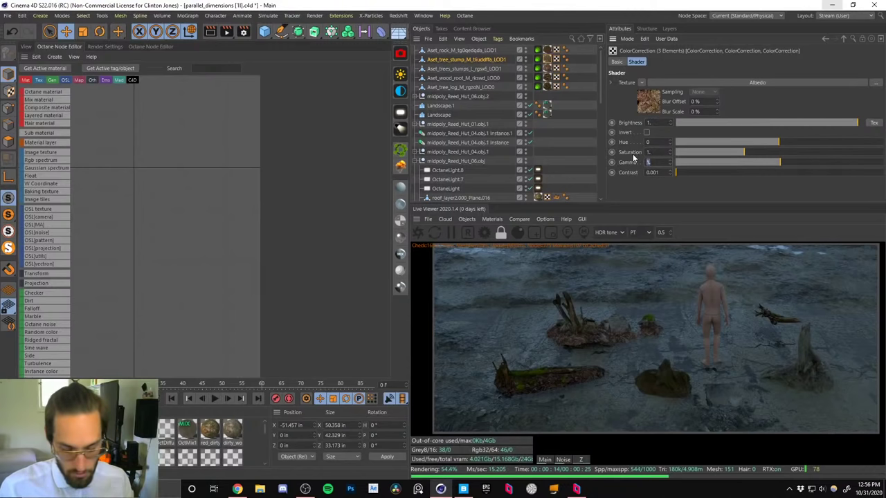
pyautogui.write('0.6')
pyautogui.press('Return')
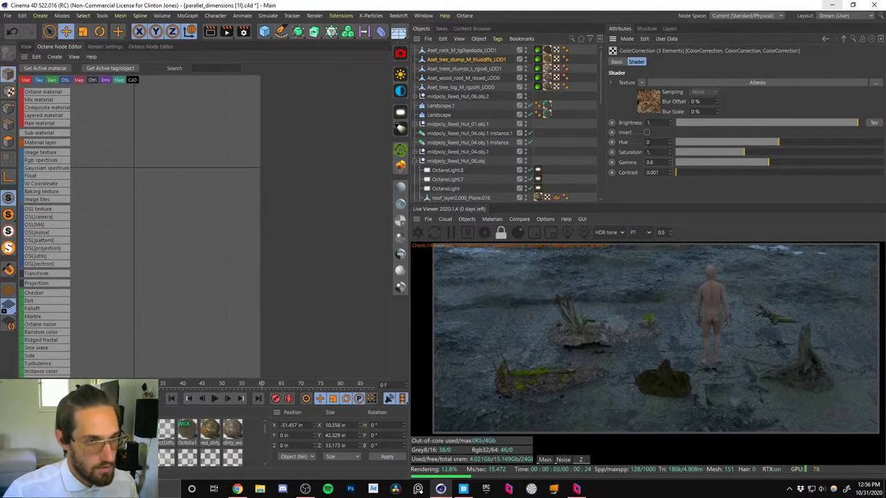
pyautogui.doubleClick(649, 162)
pyautogui.write('0.65')
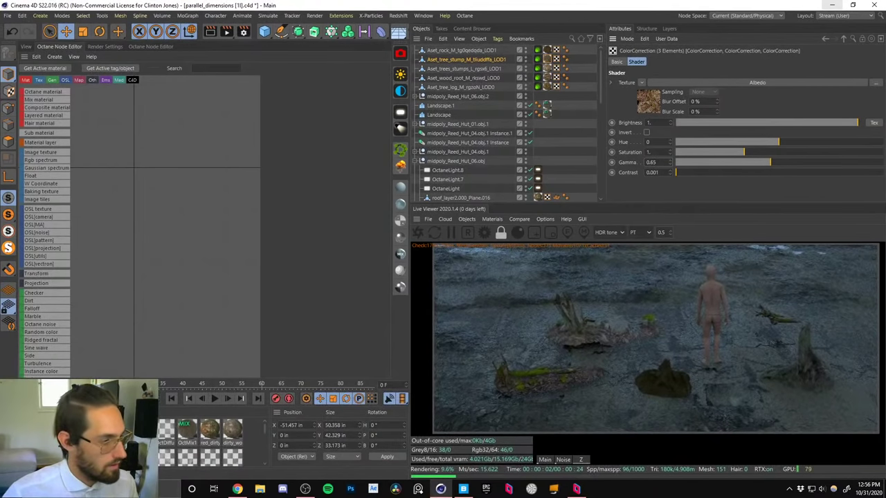
# Set the Mossy_Stump_tg0qedqda material's albedo ColorCorrection gamma to 0.65 and saturation to 0.8.
pyautogui.click(132, 433)
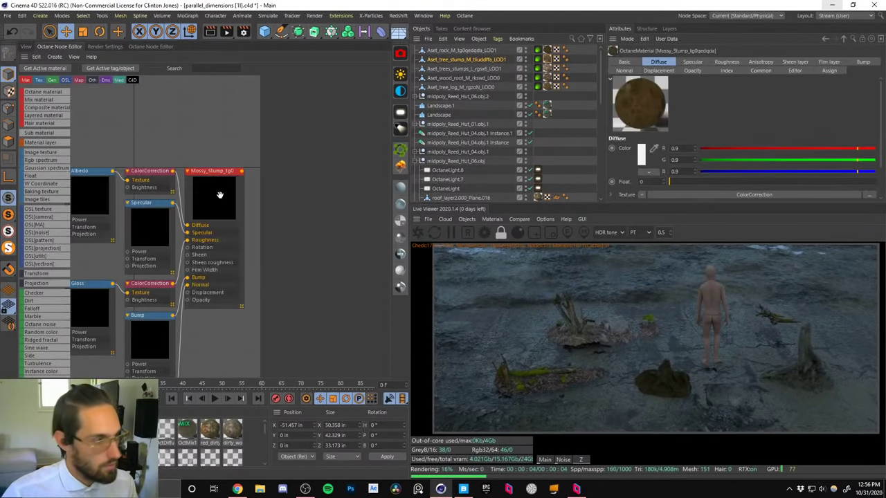
pyautogui.click(148, 171)
pyautogui.click(301, 181)
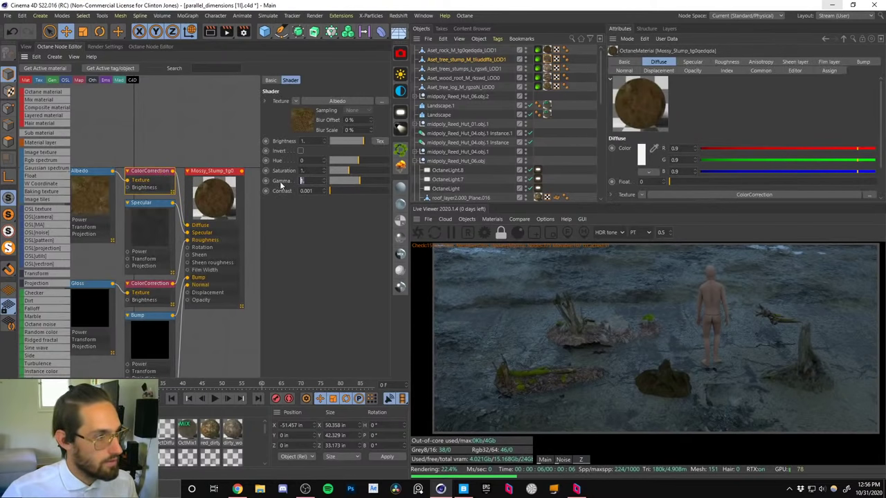
pyautogui.write('0.65')
pyautogui.press('Return')
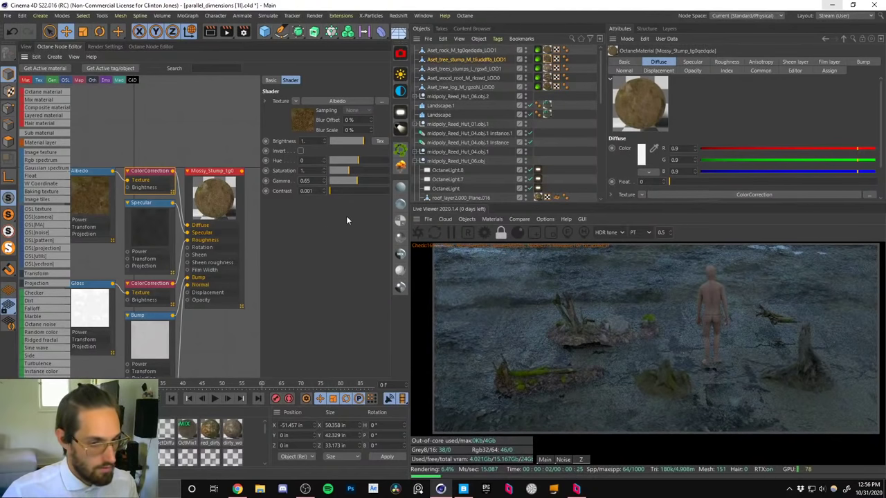
pyautogui.click(302, 171)
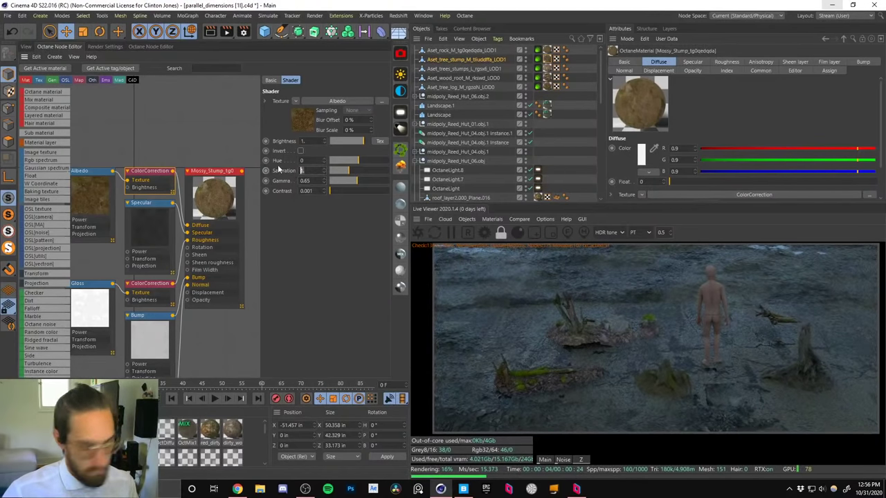
pyautogui.write('0.8')
pyautogui.press('Return')
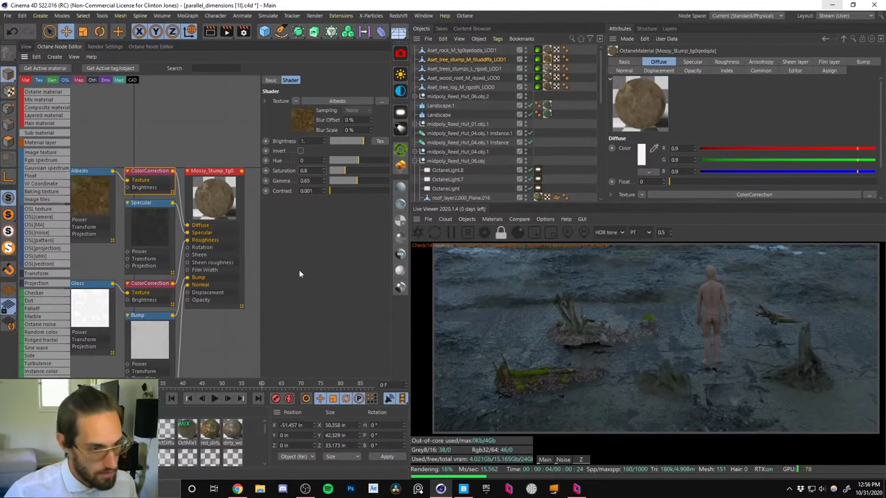
# Pick the stump cluster behind the log, open its Granite_Rock_rgsx6 material in the node editor and select the albedo ColorCorrection node.
pyautogui.click(546, 77)
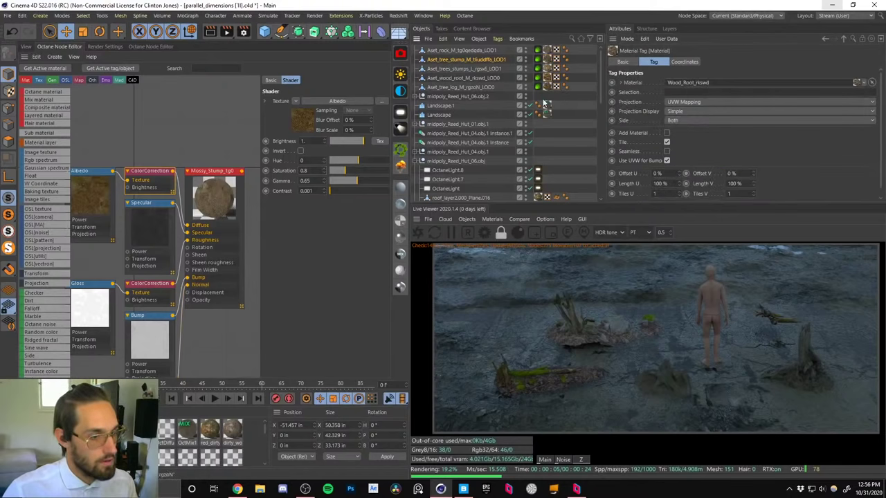
pyautogui.click(27, 46)
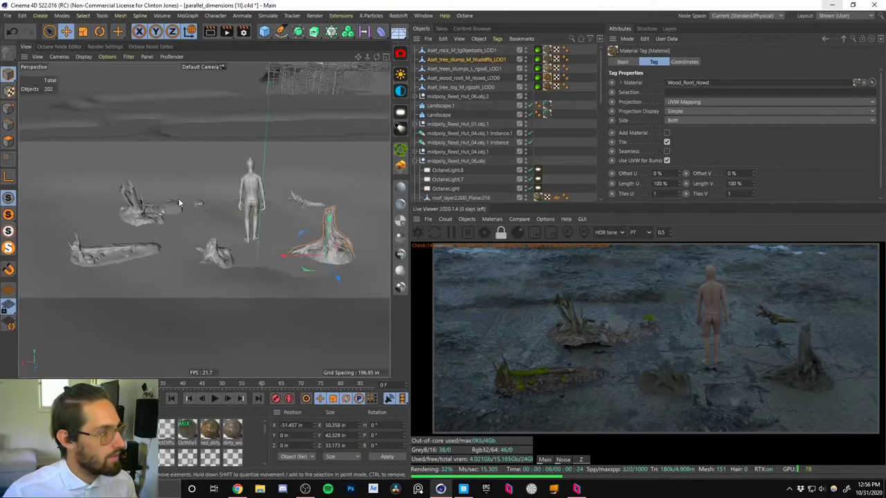
pyautogui.click(142, 213)
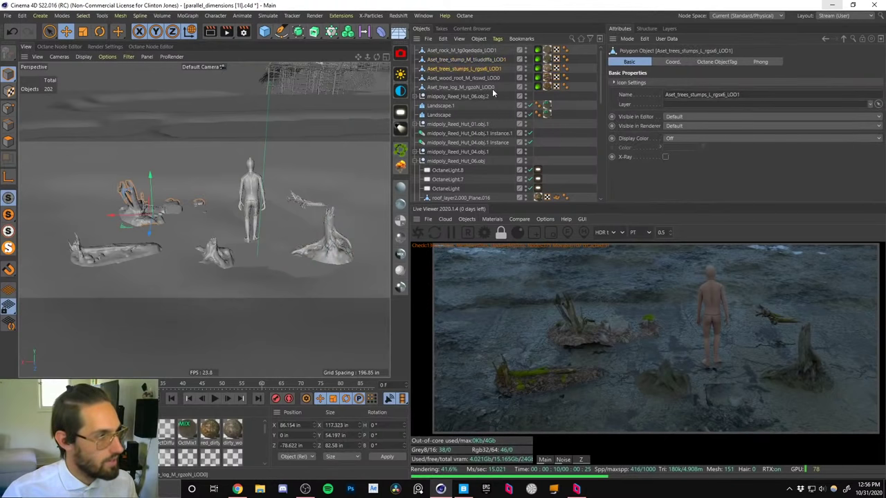
pyautogui.click(546, 70)
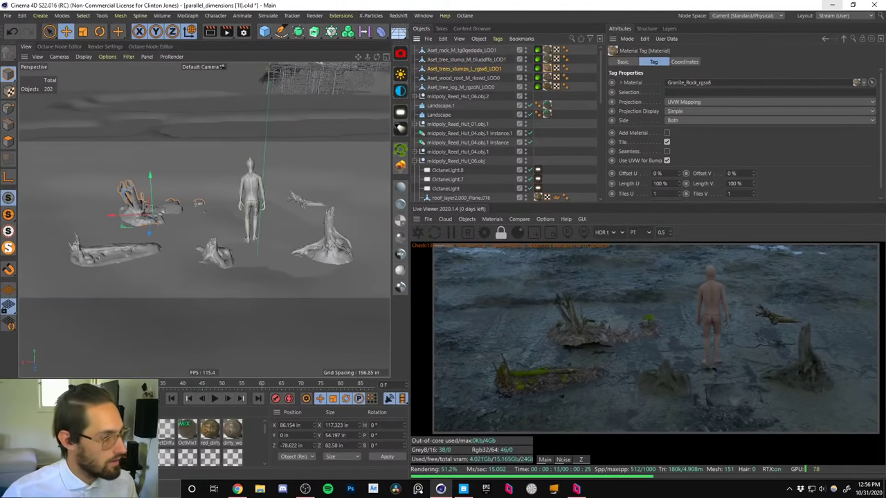
pyautogui.doubleClick(546, 69)
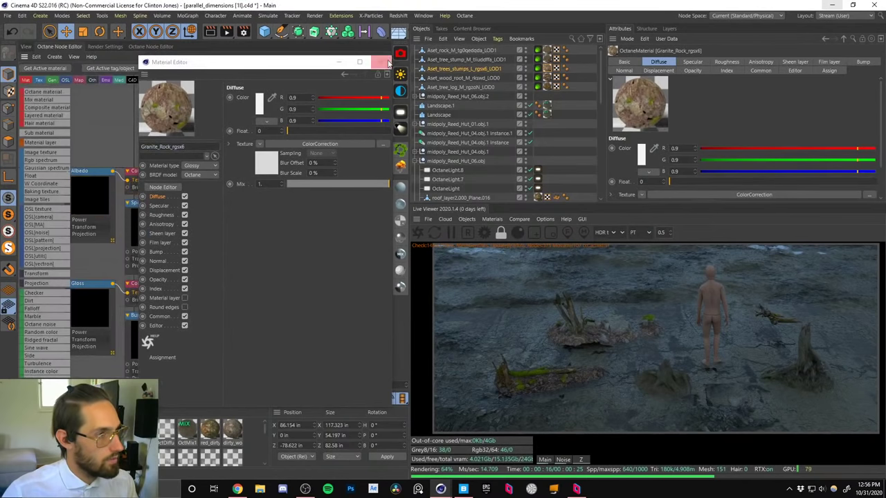
pyautogui.click(386, 62)
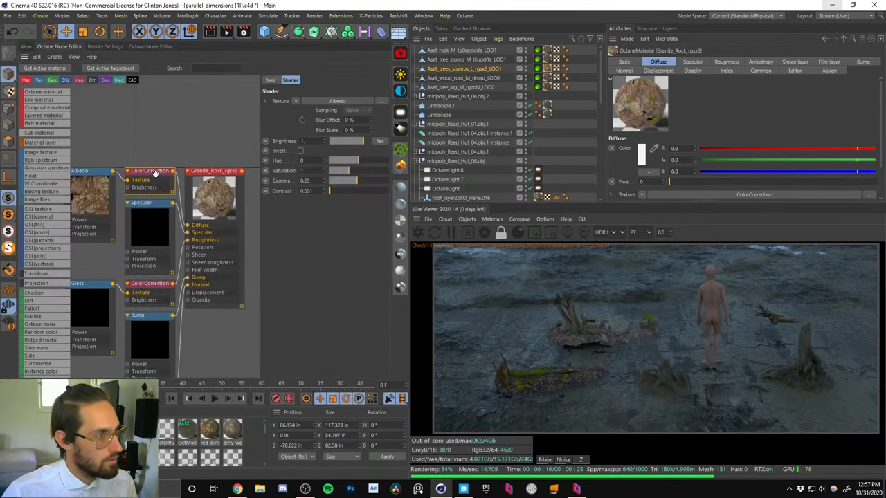
# Set the Granite_Rock_rgsx6 albedo ColorCorrection's gamma to 0.8 and saturation to 0.85.
pyautogui.doubleClick(303, 180)
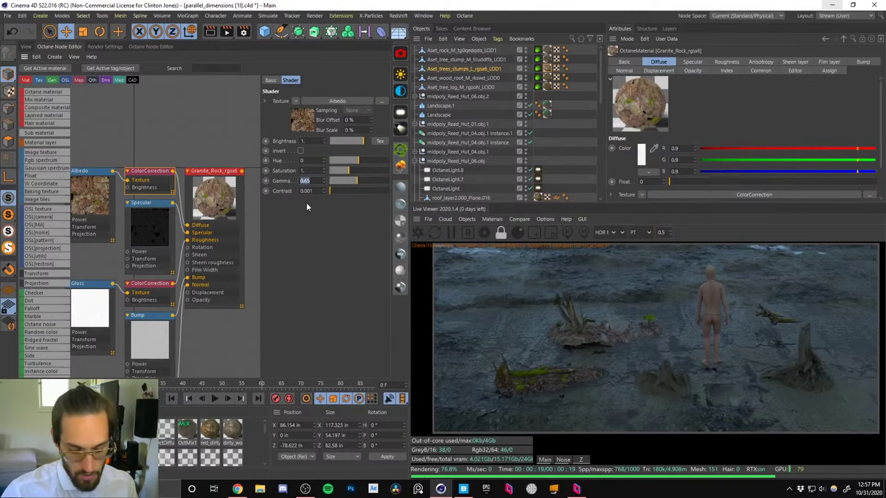
pyautogui.write('0.8')
pyautogui.press('Return')
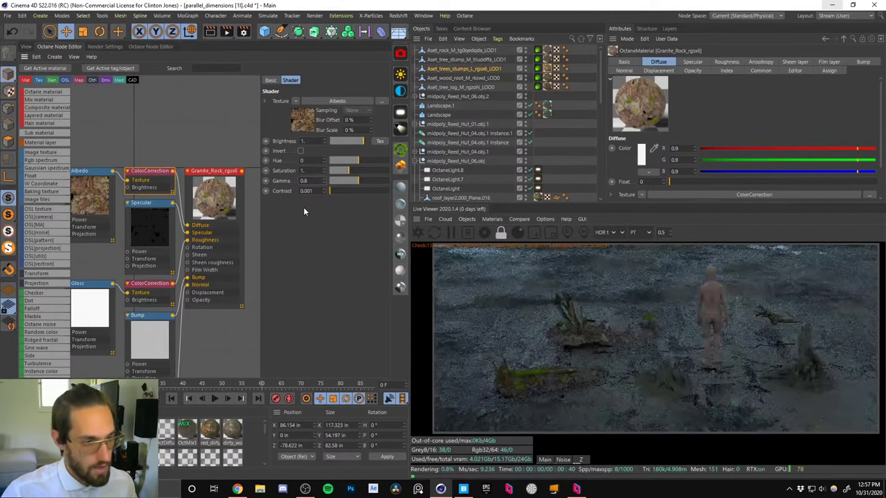
pyautogui.moveTo(309, 171); pyautogui.dragTo(267, 175)
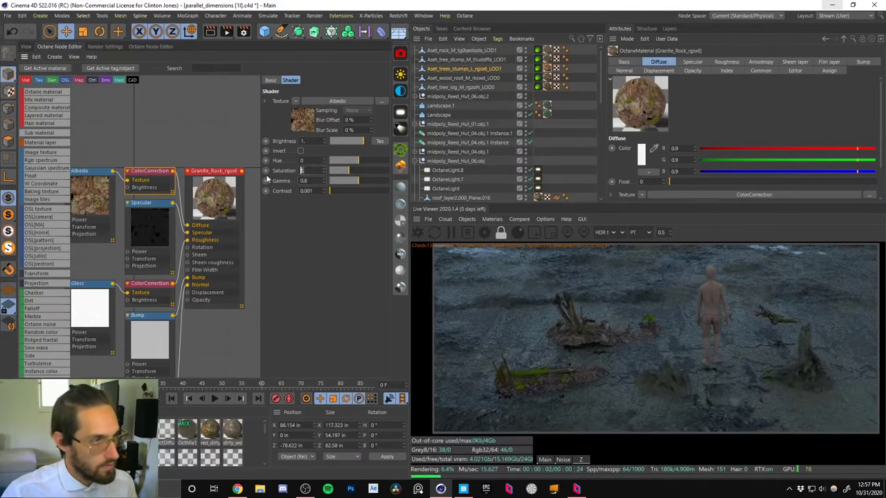
pyautogui.write('0.85')
pyautogui.press('Return')
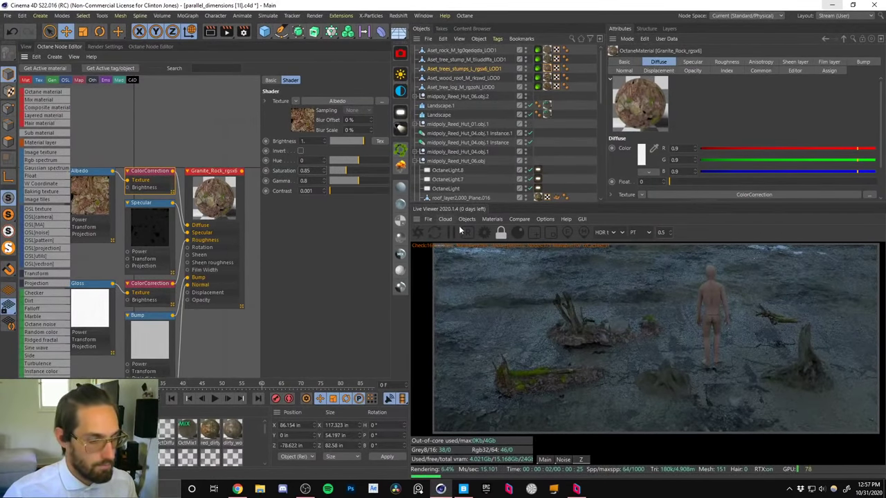
# Raise the Granite_Rock_rgsx6 albedo ColorCorrection's gamma to 0.9.
pyautogui.click(304, 181)
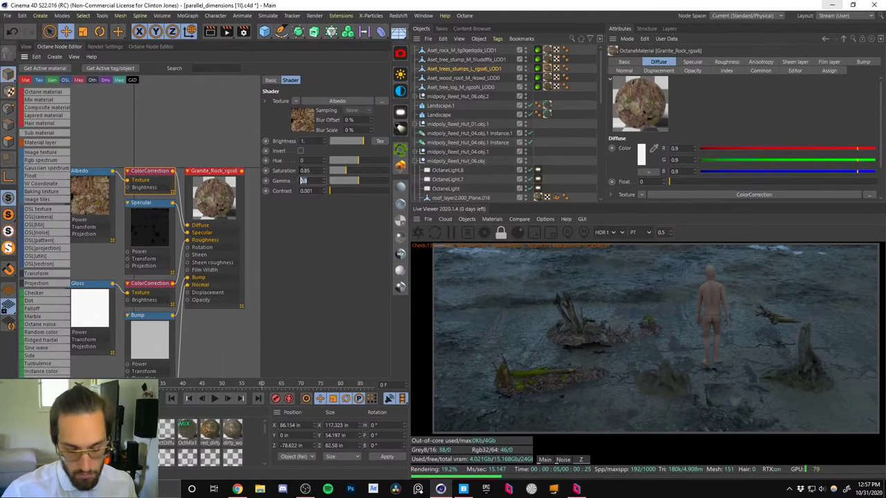
pyautogui.write('0.9')
pyautogui.press('Return')
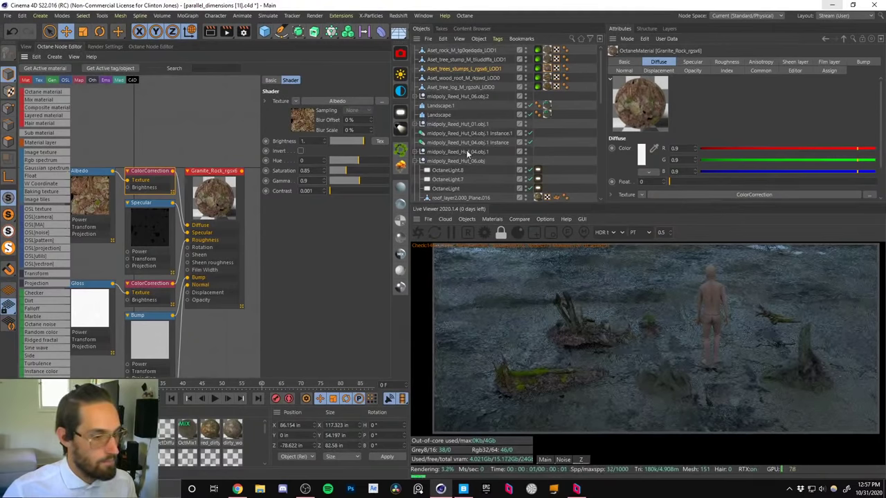
# Pick the fallen log, open its Fallen_Tree_rgzoN material in the node editor and select the albedo ColorCorrection node.
pyautogui.click(26, 47)
pyautogui.click(108, 256)
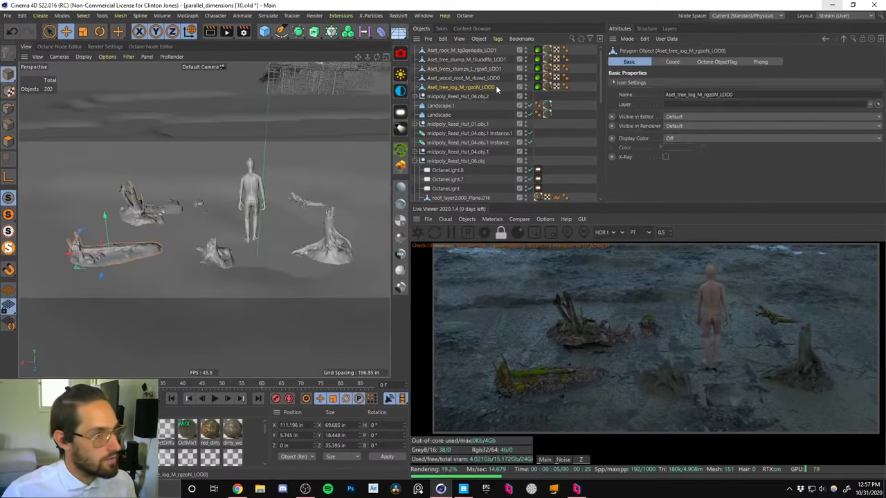
pyautogui.click(547, 87)
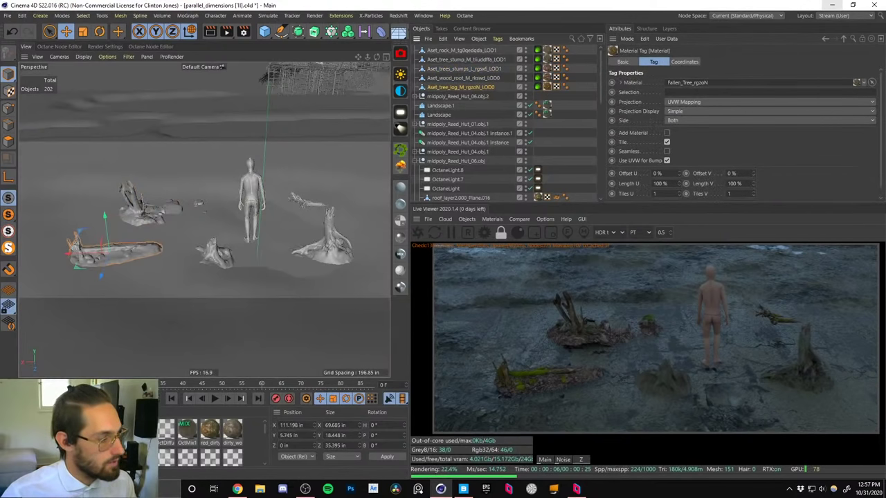
pyautogui.click(72, 429)
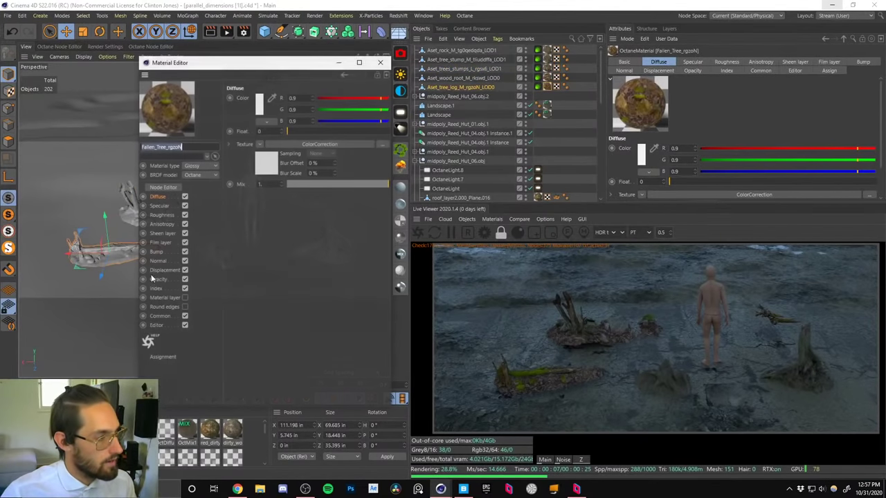
pyautogui.click(166, 189)
pyautogui.click(382, 62)
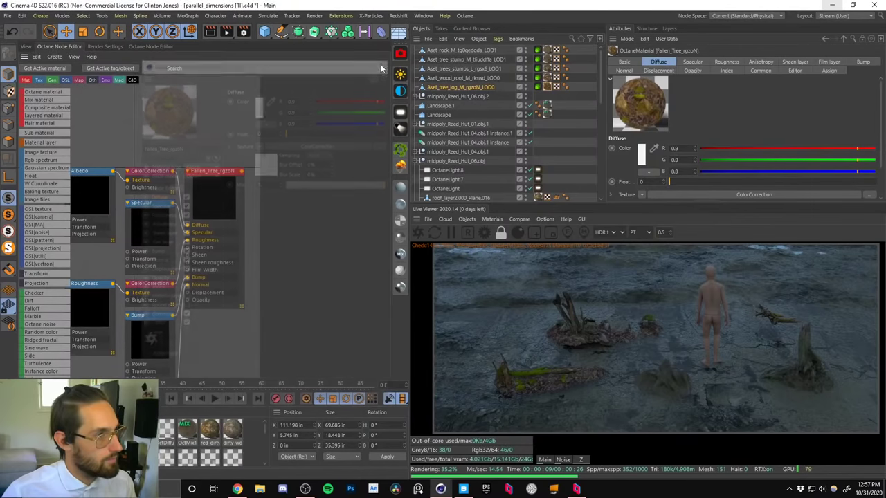
pyautogui.click(163, 172)
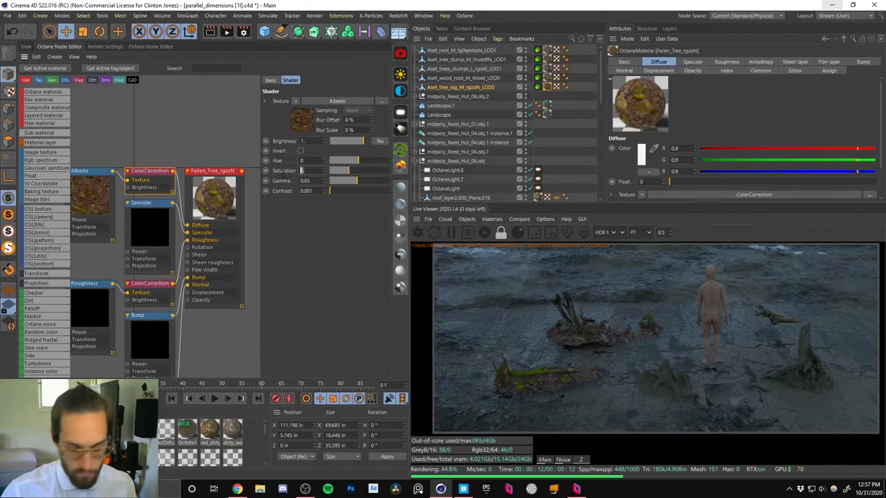
# Set the Fallen_Tree_rgzoN albedo ColorCorrection's saturation to 0.85 and return to the 3D viewport.
pyautogui.write('0.85')
pyautogui.press('Return')
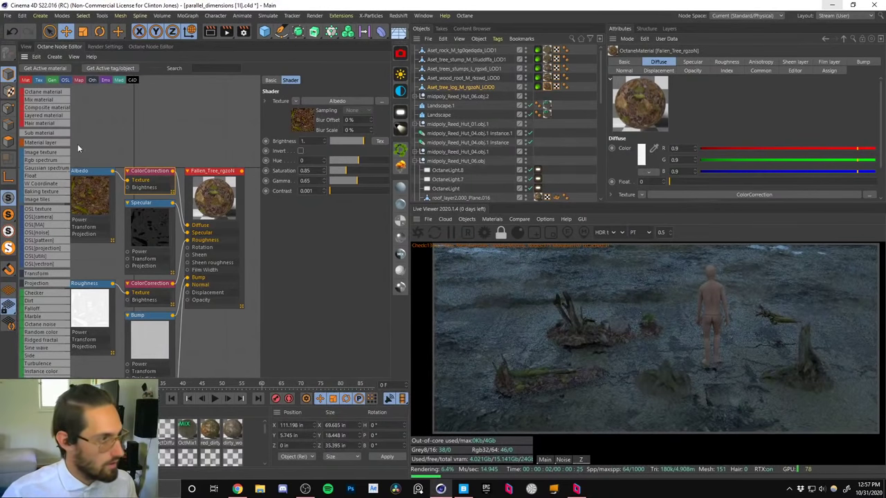
pyautogui.click(24, 47)
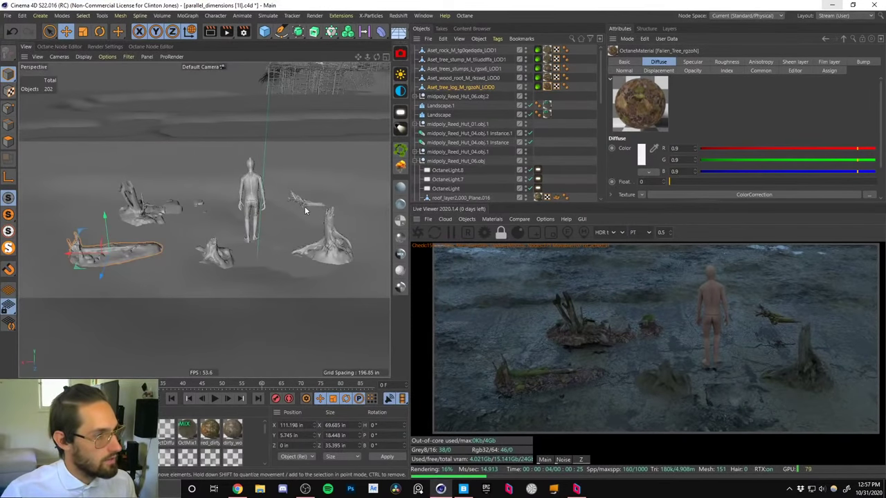
# Set the saturation of the albedo ColorCorrection in the small wood root's Wood_Root_rkswd material to 0.92.
pyautogui.click(304, 206)
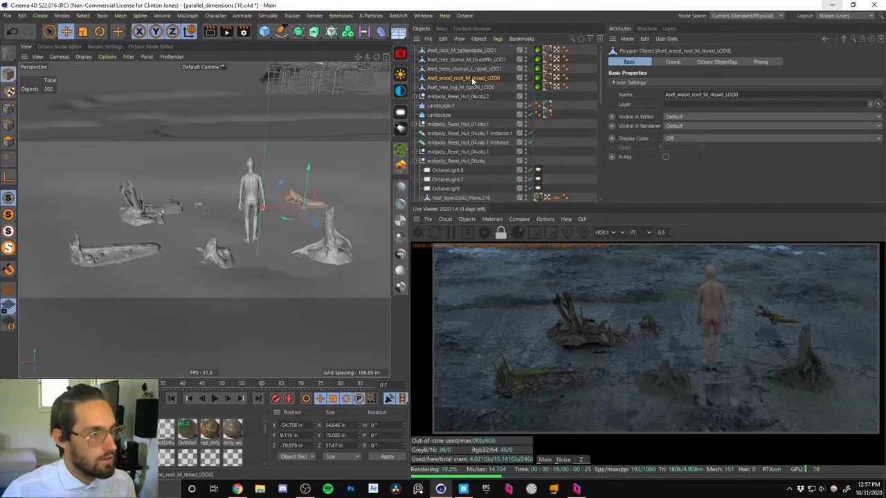
pyautogui.click(547, 78)
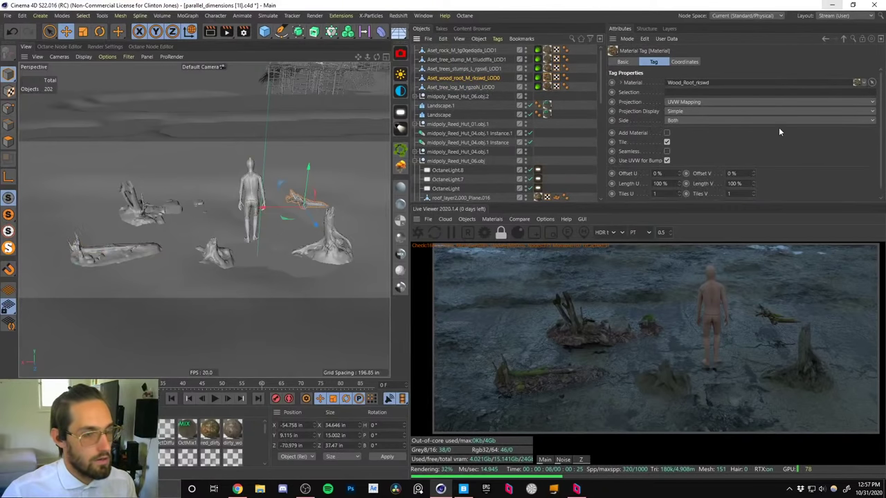
pyautogui.click(487, 78)
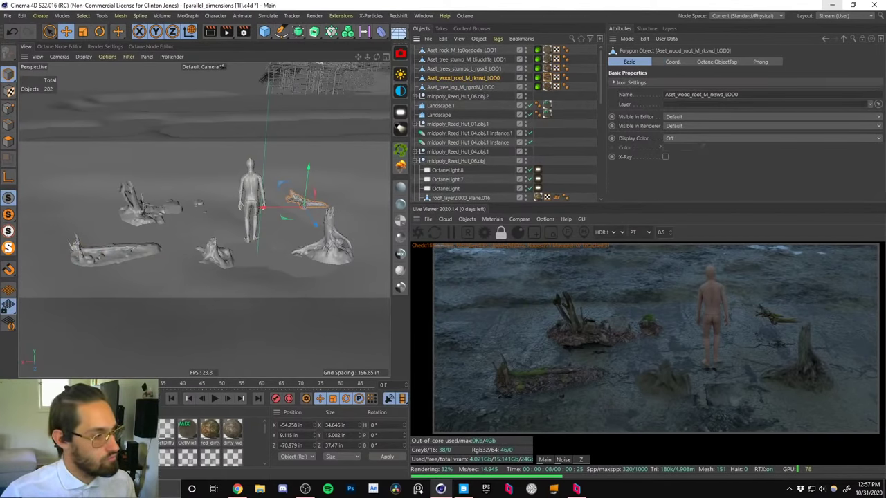
pyautogui.doubleClick(548, 78)
pyautogui.moveTo(881, 124); pyautogui.dragTo(881, 157)
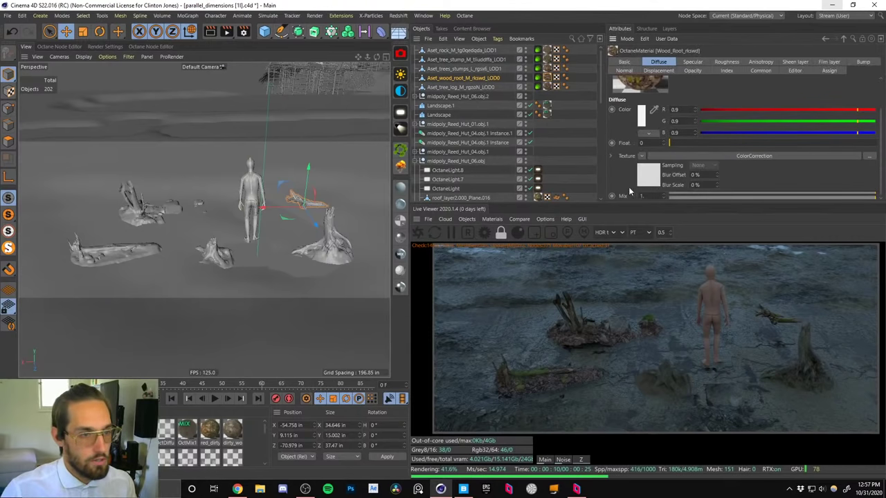
pyautogui.click(640, 182)
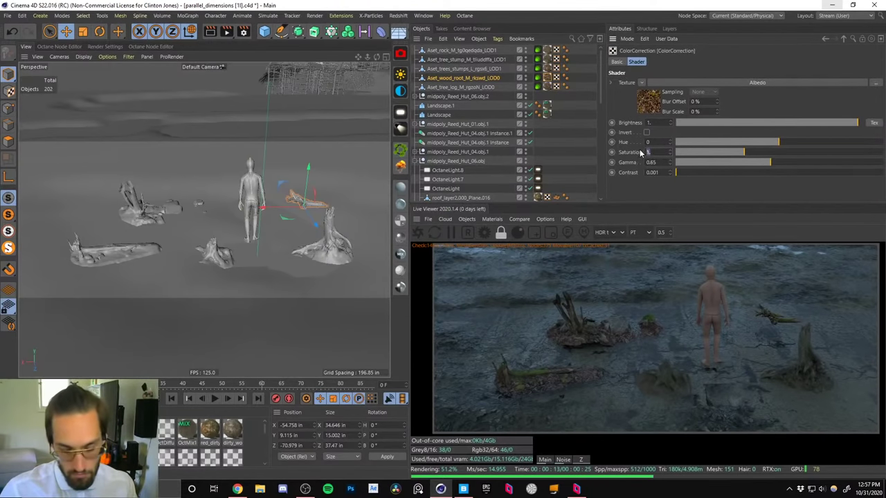
pyautogui.write('.85')
pyautogui.press('Return')
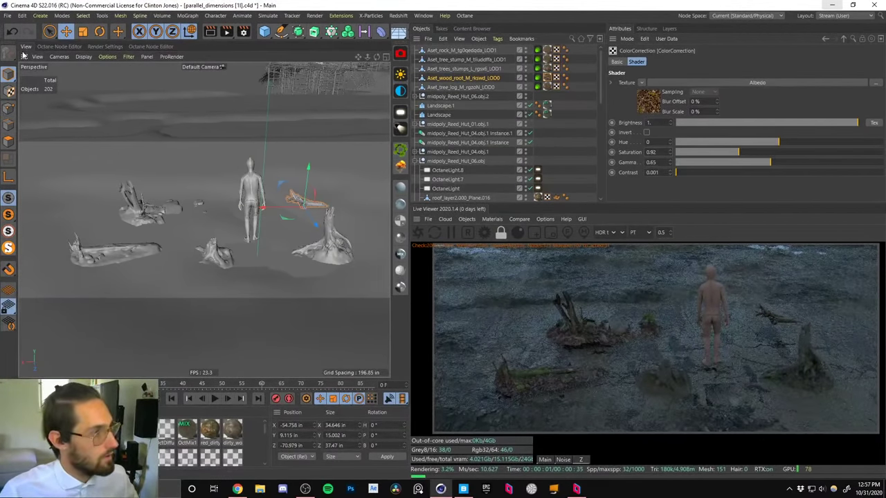
# Look through the scene's Camera under CAM and turn off Check Camera so the Live Viewer keeps that view.
pyautogui.click(448, 96)
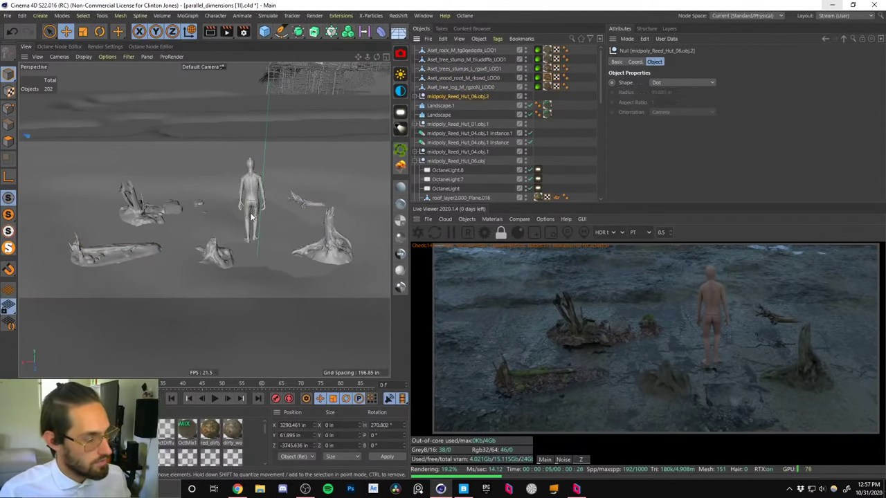
pyautogui.keyDown('alt'); pyautogui.moveTo(251, 217); pyautogui.dragTo(222, 184); pyautogui.keyUp('alt')
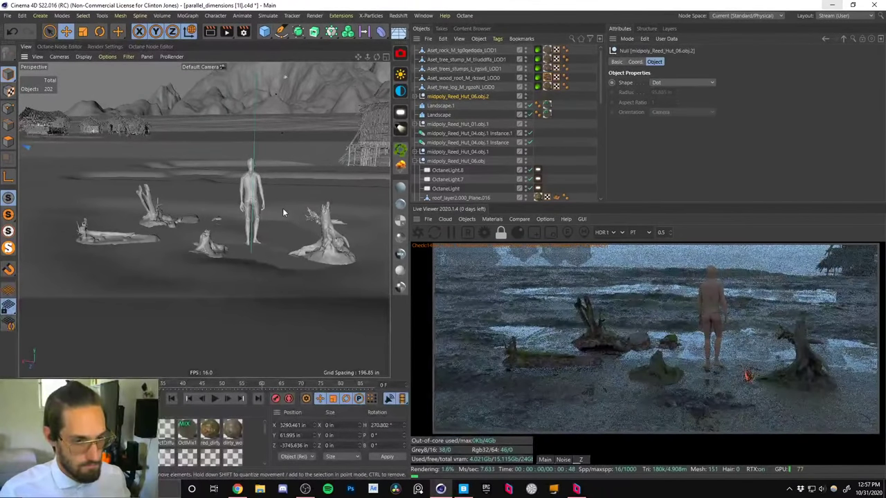
pyautogui.keyDown('alt'); pyautogui.moveTo(282, 212); pyautogui.dragTo(338, 221); pyautogui.keyUp('alt')
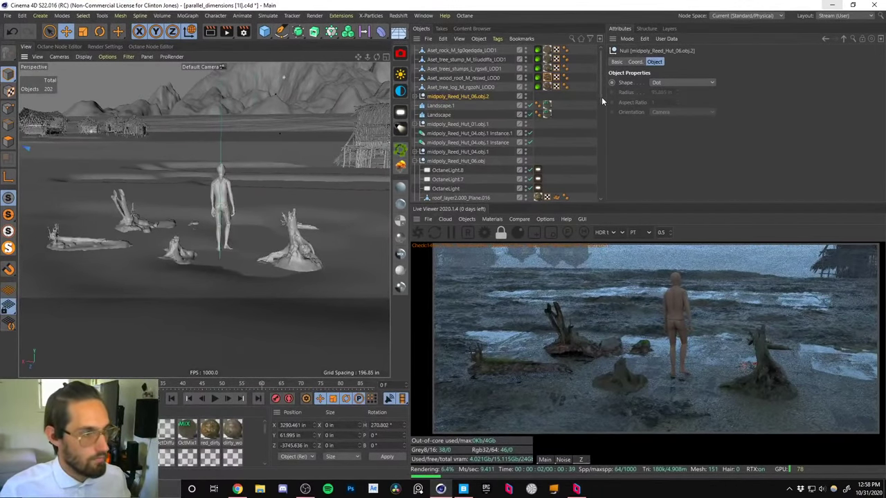
pyautogui.moveTo(600, 98); pyautogui.dragTo(595, 194)
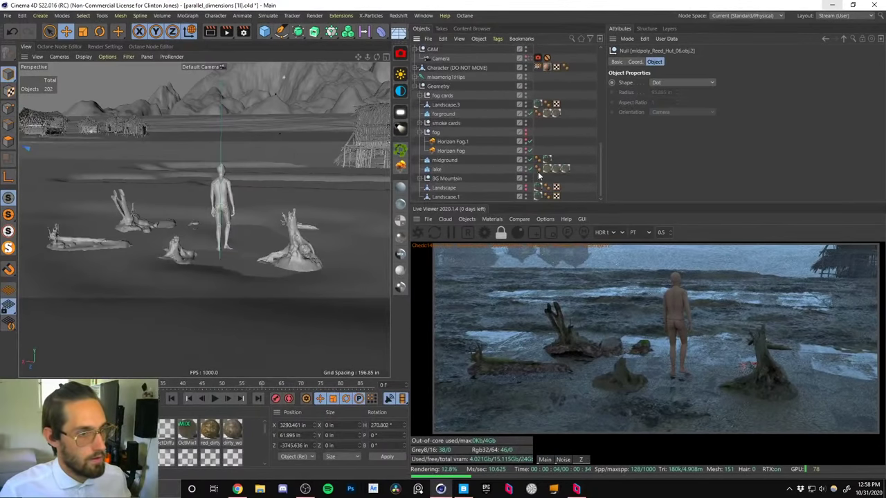
pyautogui.click(529, 60)
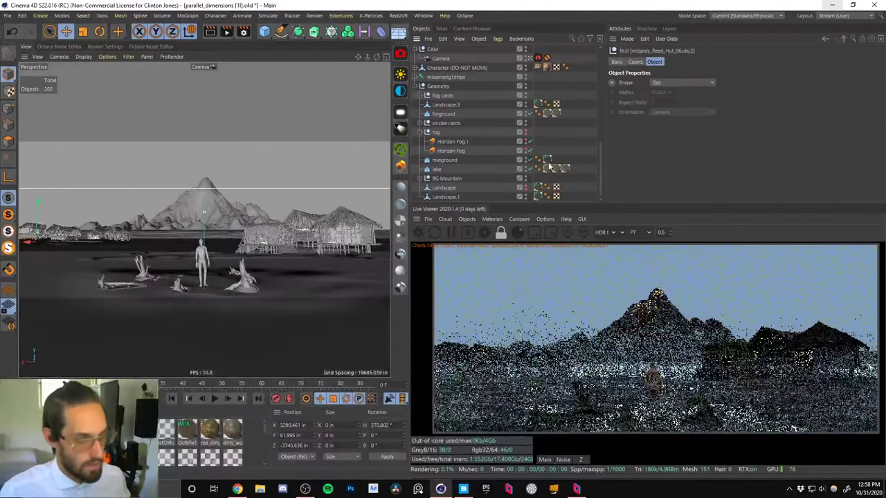
pyautogui.click(520, 220)
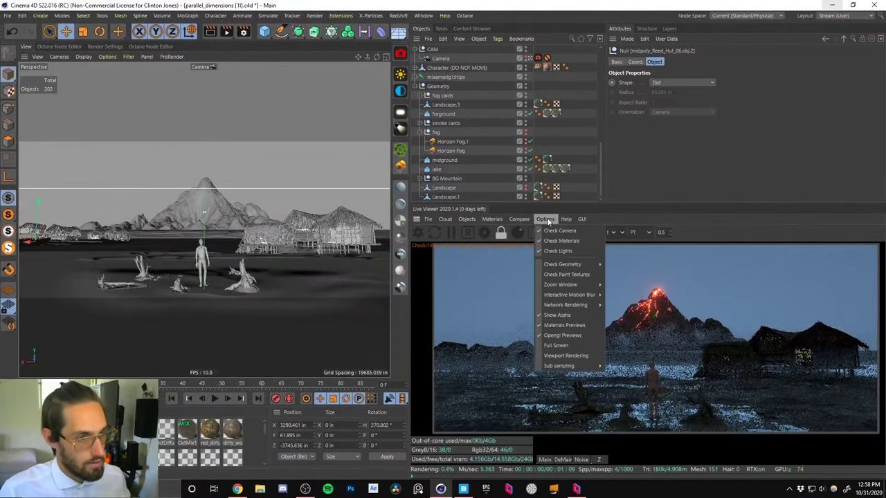
pyautogui.click(546, 230)
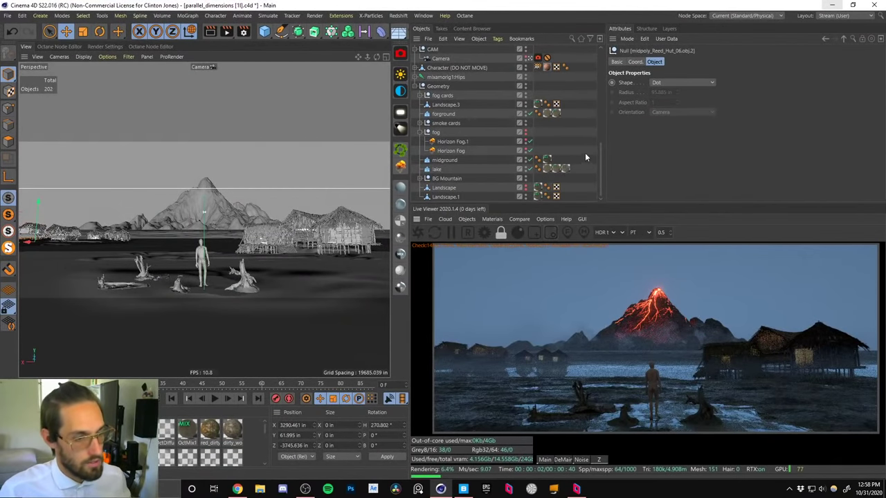
# Return the viewport to the default camera above the beach and consult the volcano concept art on the desktop.
pyautogui.moveTo(600, 165); pyautogui.dragTo(599, 150)
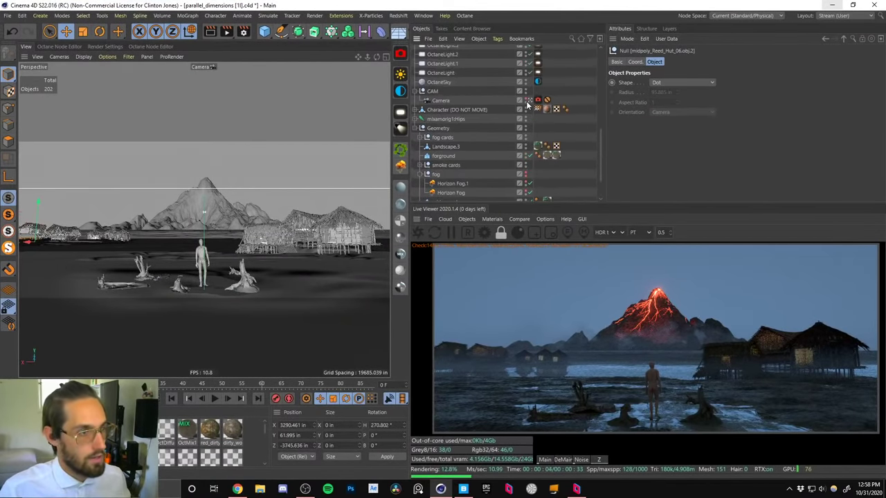
pyautogui.click(530, 101)
pyautogui.keyDown('alt'); pyautogui.moveTo(255, 176); pyautogui.dragTo(229, 254); pyautogui.keyUp('alt')
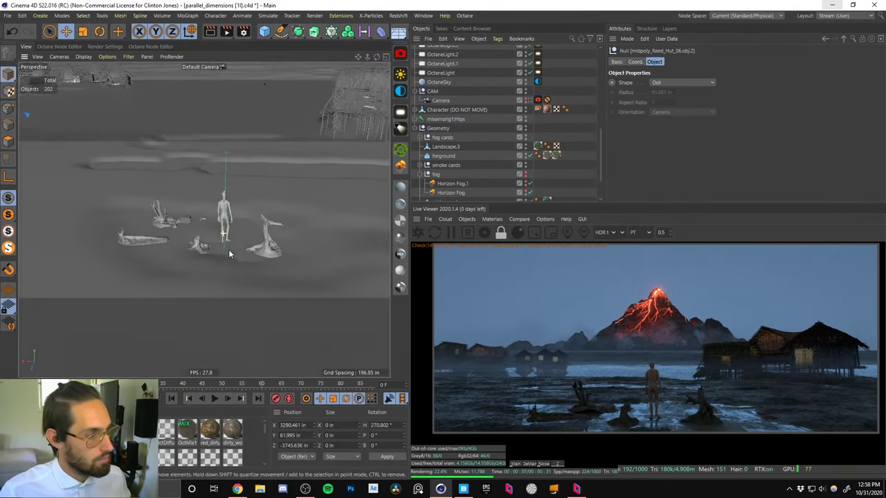
pyautogui.press('super+d')
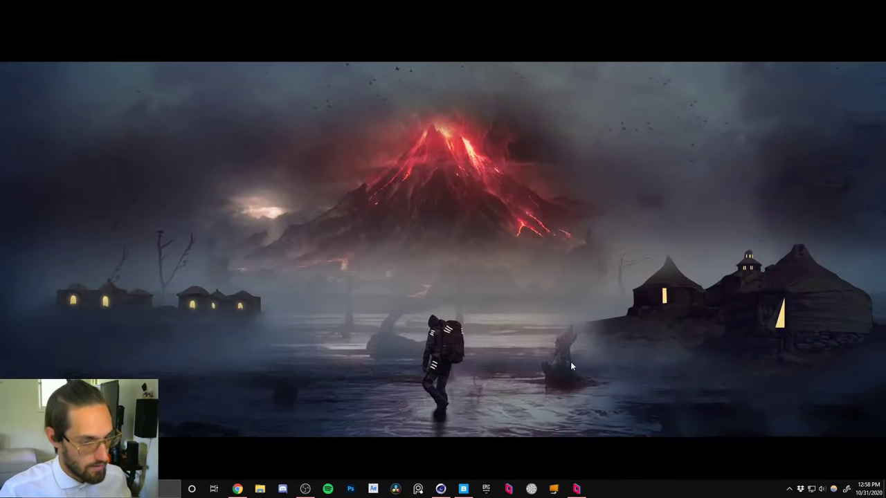
pyautogui.hotkey('alt', 'Tab')
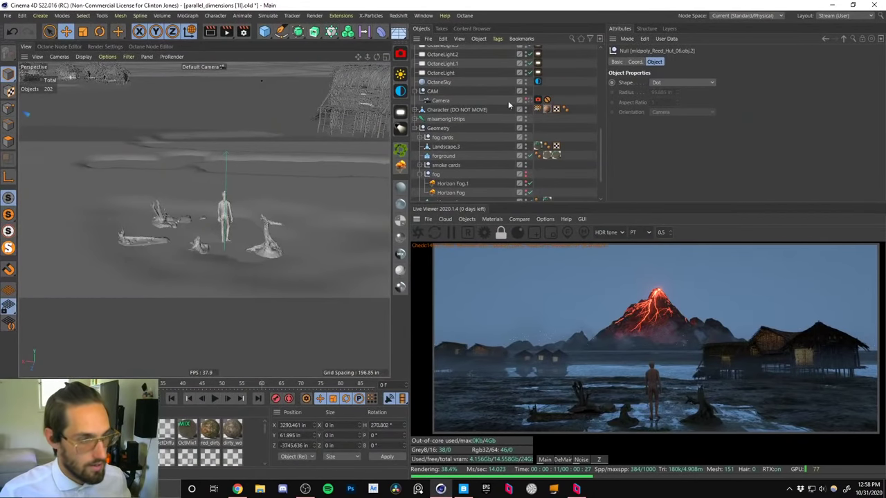
# Move the tall tree stump back towards the water to about X -63 in, Y 8.6 in, Z -223 in.
pyautogui.click(262, 250)
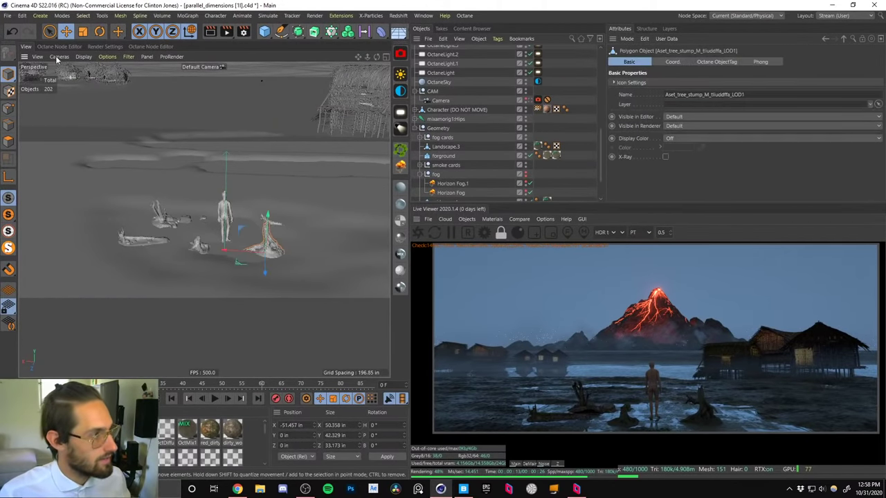
pyautogui.moveTo(269, 269); pyautogui.dragTo(291, 175)
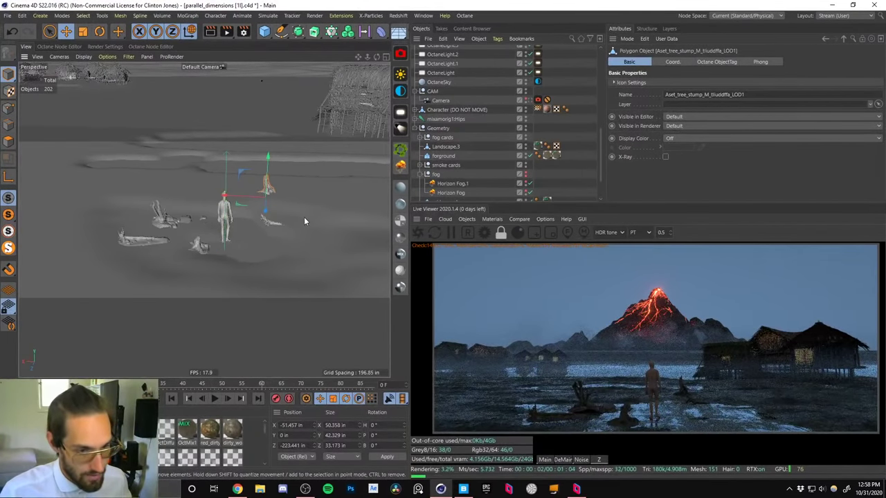
pyautogui.moveTo(243, 198); pyautogui.dragTo(277, 182)
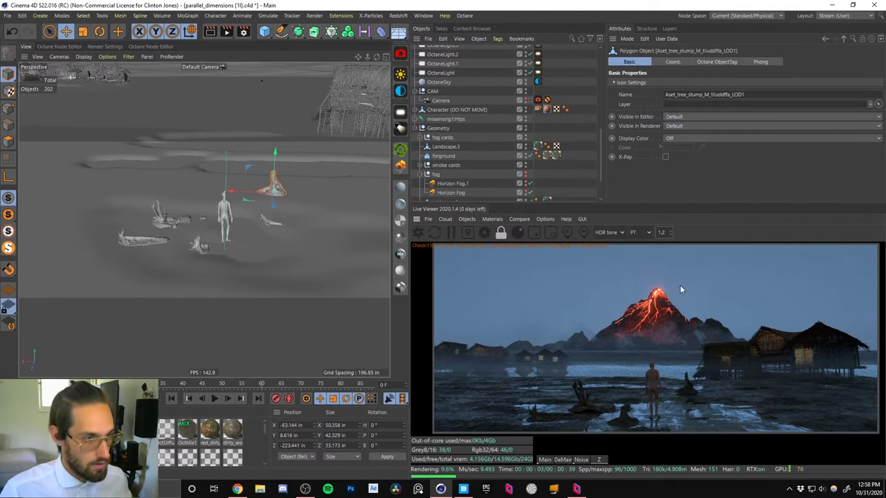
# Draw a Live Viewer render region around the relocated tall stump beside the figure.
pyautogui.scroll(4, 662, 303)
pyautogui.moveTo(734, 401); pyautogui.dragTo(658, 310)
pyautogui.click(534, 232)
pyautogui.moveTo(591, 318); pyautogui.dragTo(683, 415)
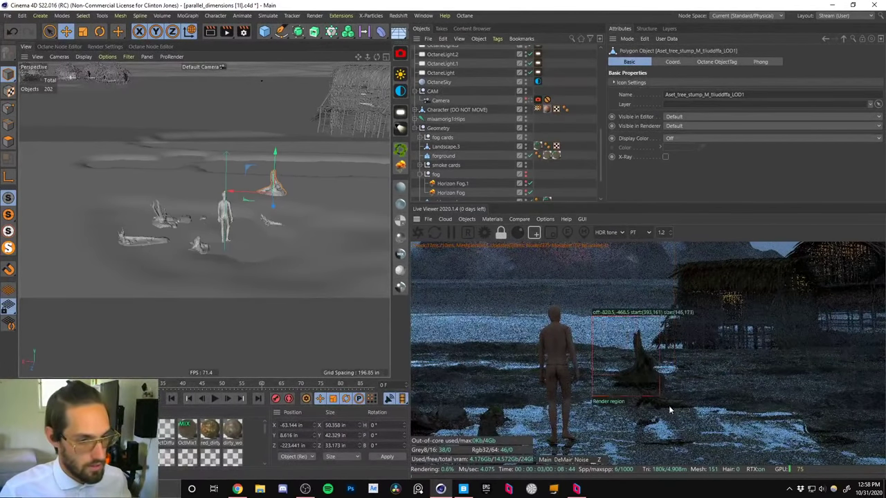
# Slide the wood root sideways about 100 in to X -154.7 in, and lower the tall stump to about Y -0.4 in.
pyautogui.click(273, 224)
pyautogui.moveTo(231, 223); pyautogui.dragTo(307, 228)
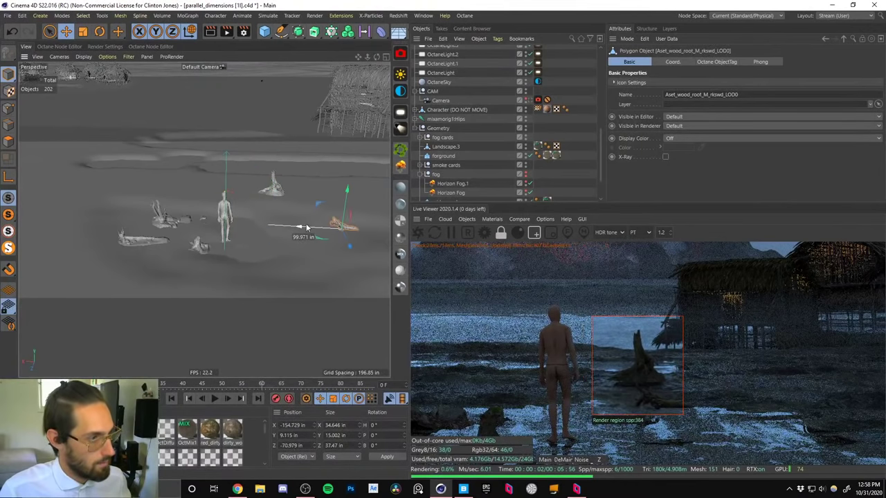
pyautogui.click(274, 182)
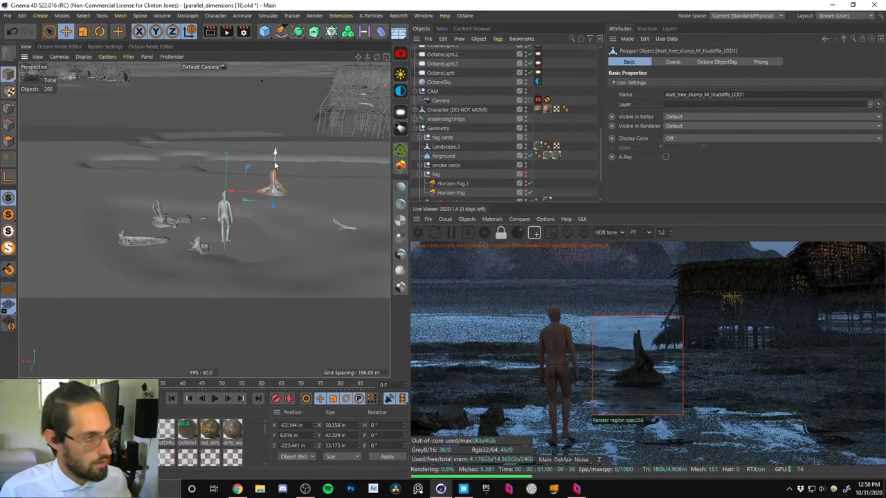
pyautogui.moveTo(274, 165); pyautogui.dragTo(277, 165)
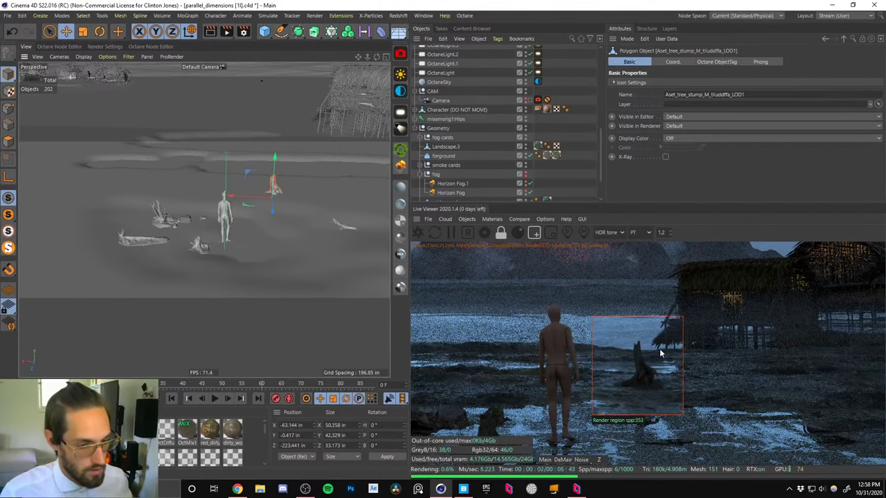
# Open the tall stump's Tree_Stump material in the Octane node editor.
pyautogui.click(244, 441)
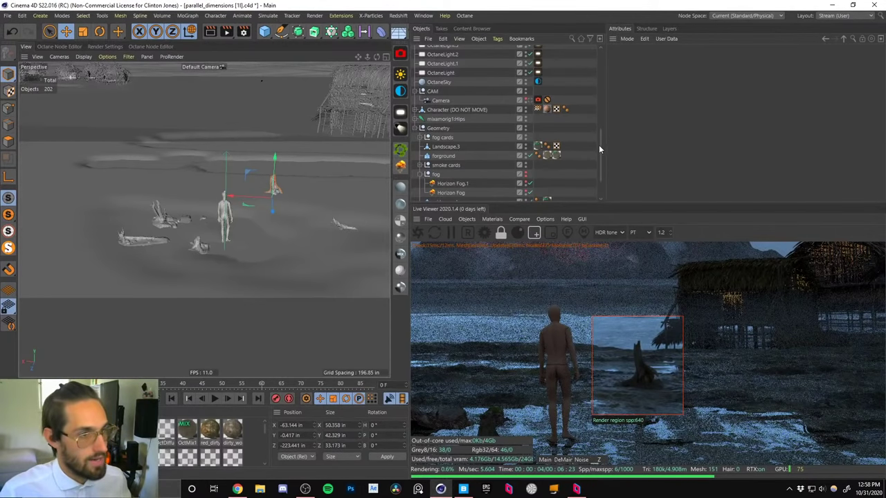
pyautogui.moveTo(599, 145); pyautogui.dragTo(479, 55)
pyautogui.click(547, 60)
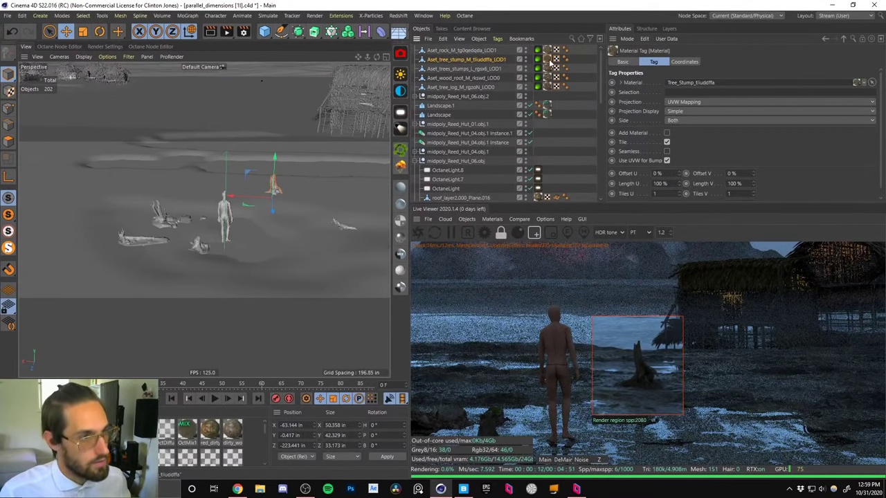
pyautogui.doubleClick(547, 59)
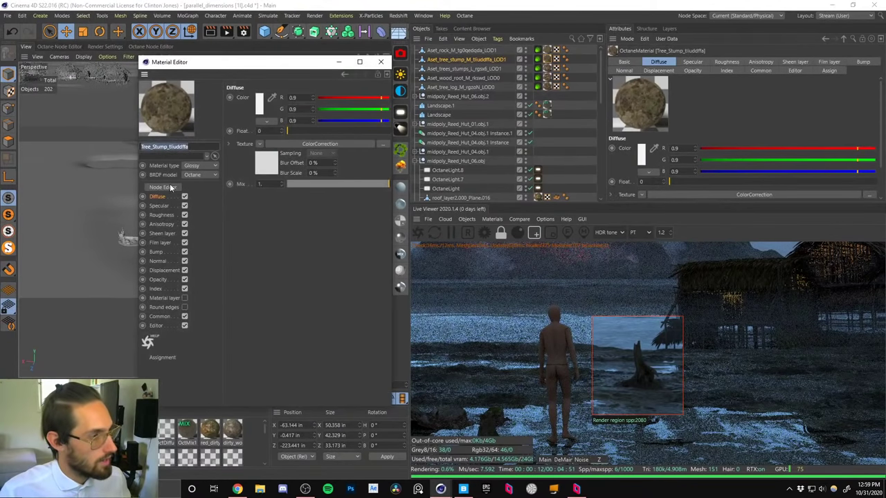
pyautogui.click(171, 186)
pyautogui.click(384, 61)
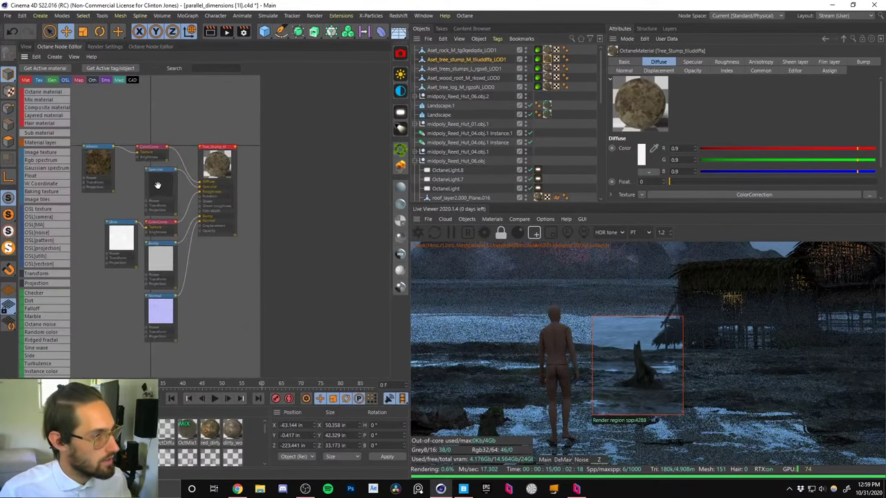
# Inspect the Gloss and Specular textures of the Tree_Stump material, disconnect Specular from the material, and return to the 3D viewport.
pyautogui.click(170, 221)
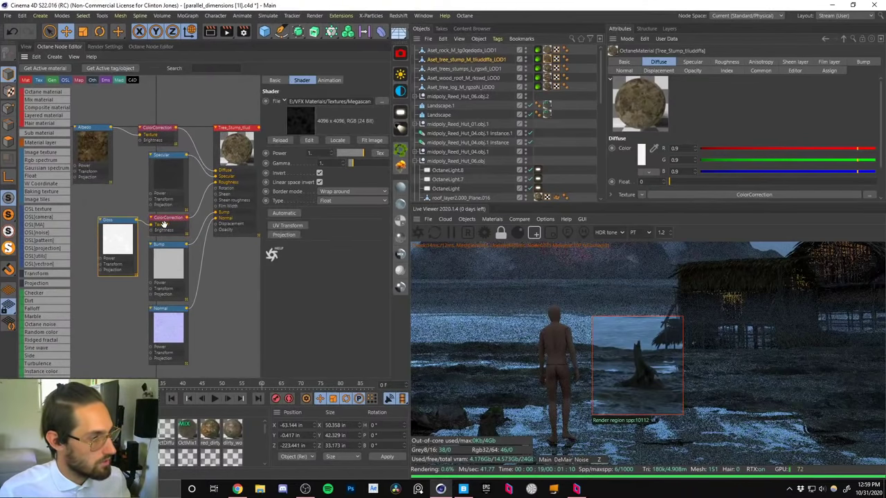
pyautogui.click(121, 234)
pyautogui.moveTo(172, 174); pyautogui.dragTo(157, 182)
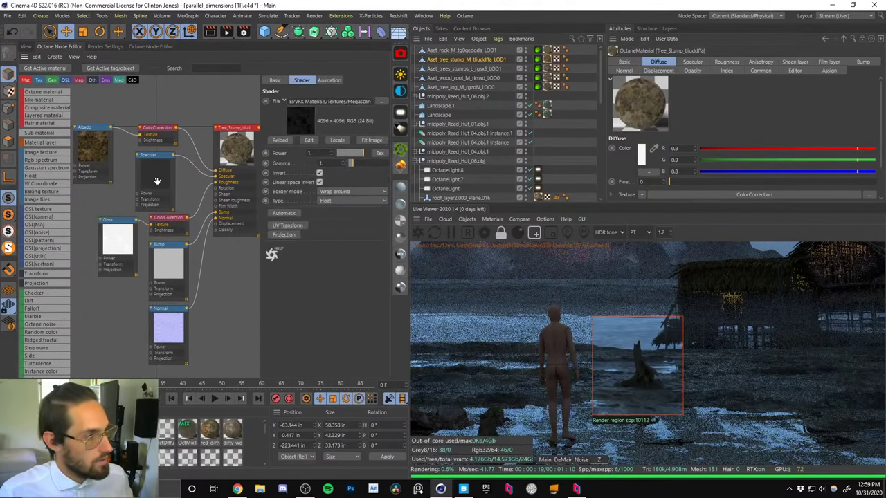
pyautogui.click(155, 182)
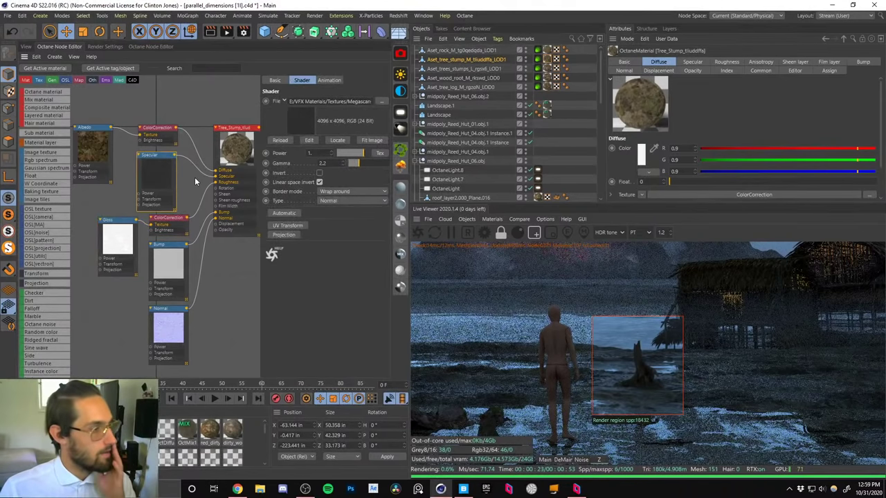
pyautogui.click(190, 164)
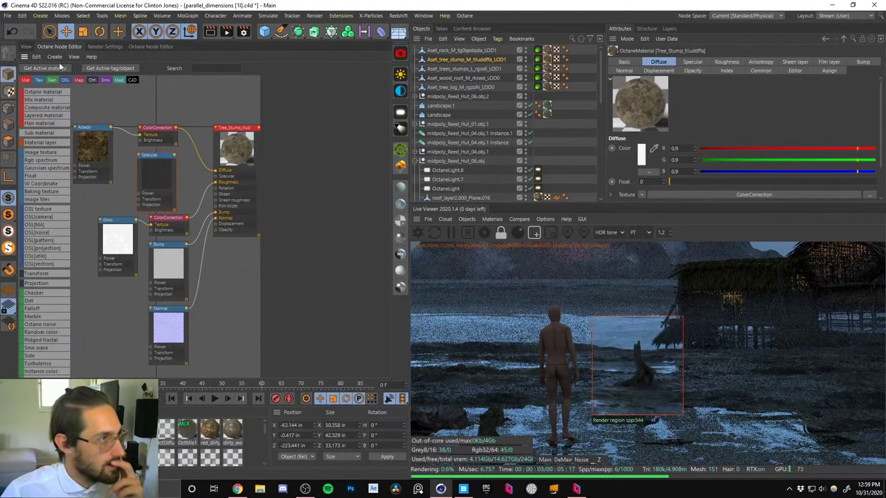
pyautogui.click(25, 46)
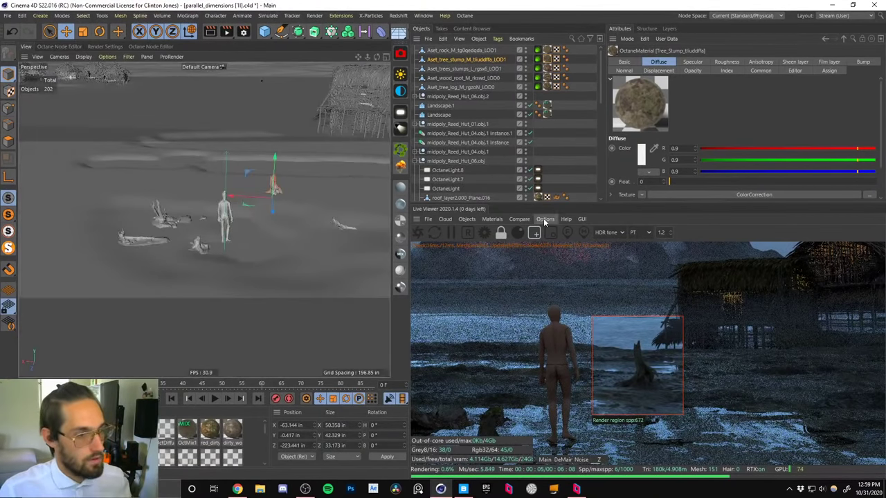
# Clear the Live Viewer render region and set the render resolution scale to 0.5.
pyautogui.scroll(5, 297, 155)
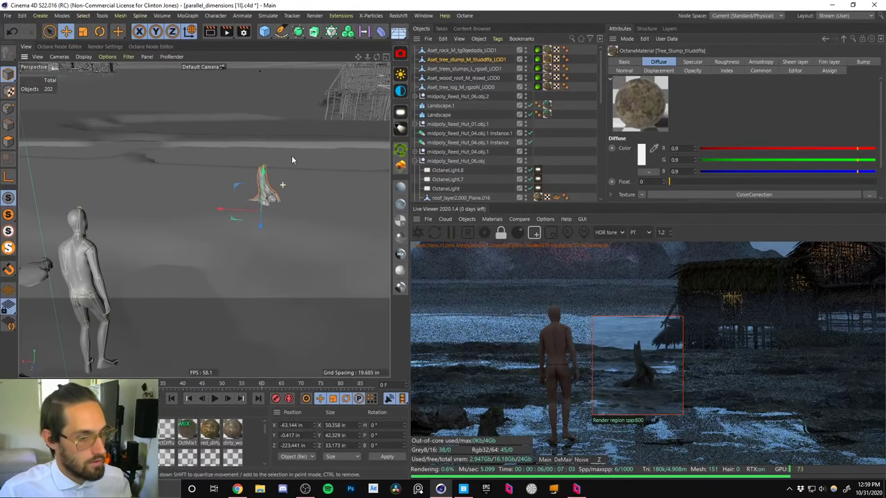
pyautogui.click(534, 233)
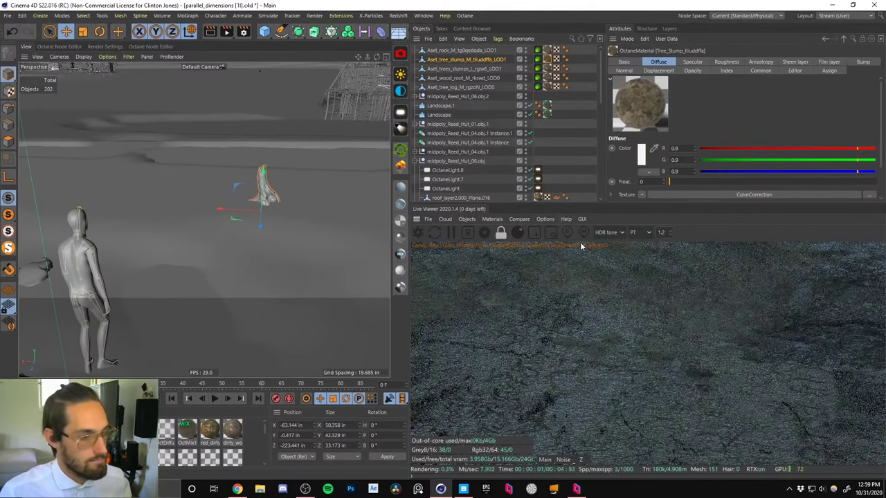
pyautogui.write('0.5')
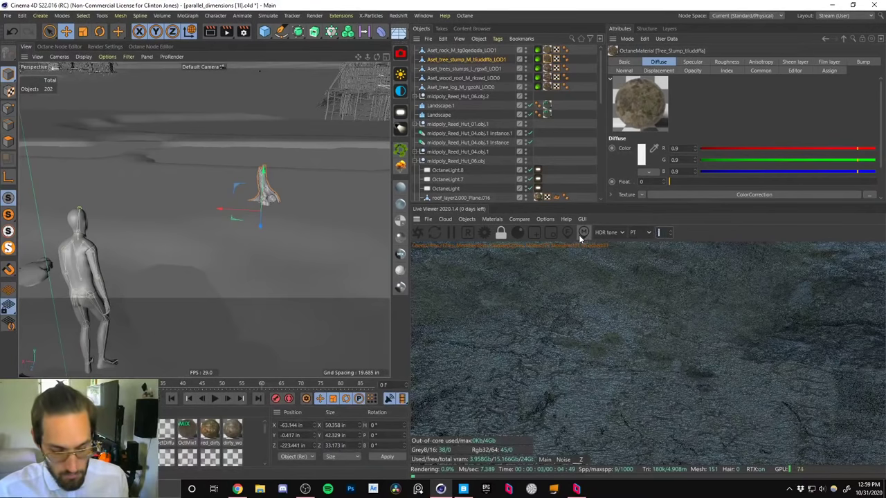
pyautogui.press('Return')
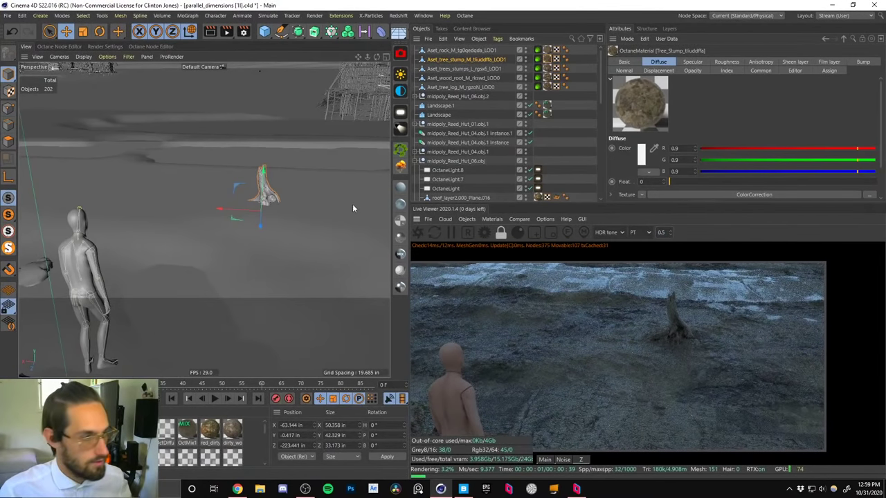
# Examine the tall stump's bark, roots and branch up close from several angles.
pyautogui.scroll(5, 294, 156)
pyautogui.scroll(2, 226, 213)
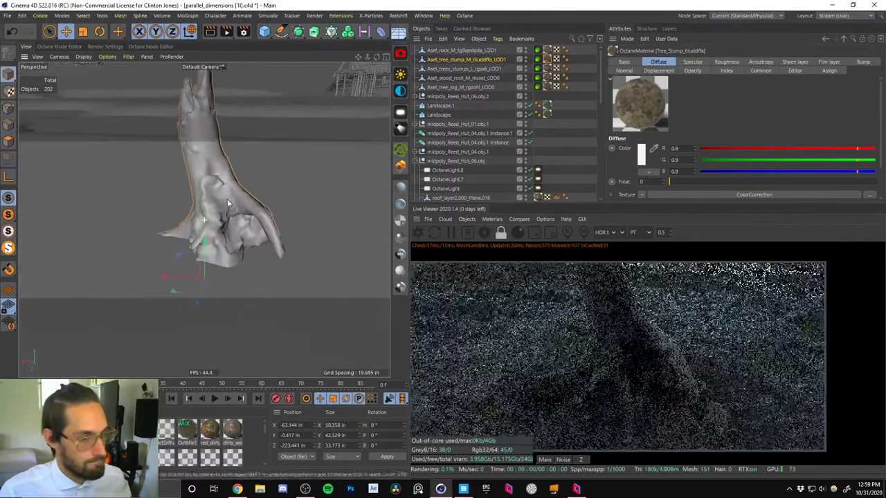
pyautogui.scroll(-2, 241, 200)
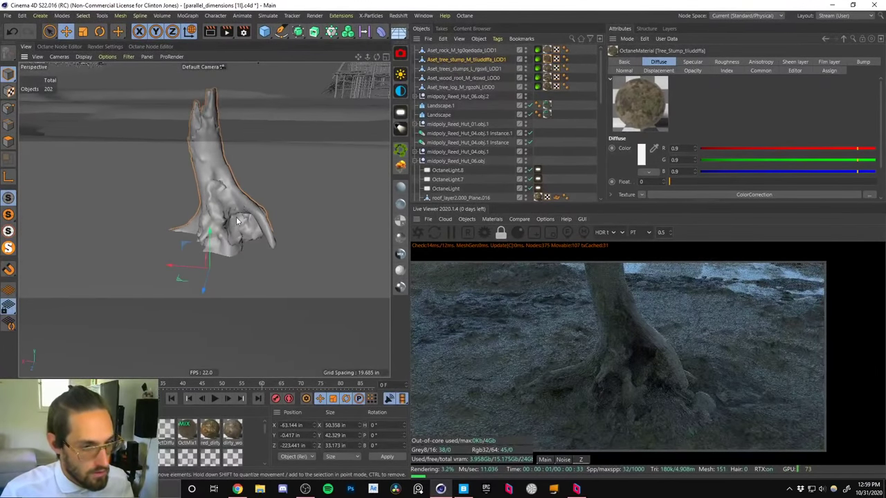
pyautogui.keyDown('alt'); pyautogui.moveTo(237, 220); pyautogui.dragTo(262, 228); pyautogui.keyUp('alt')
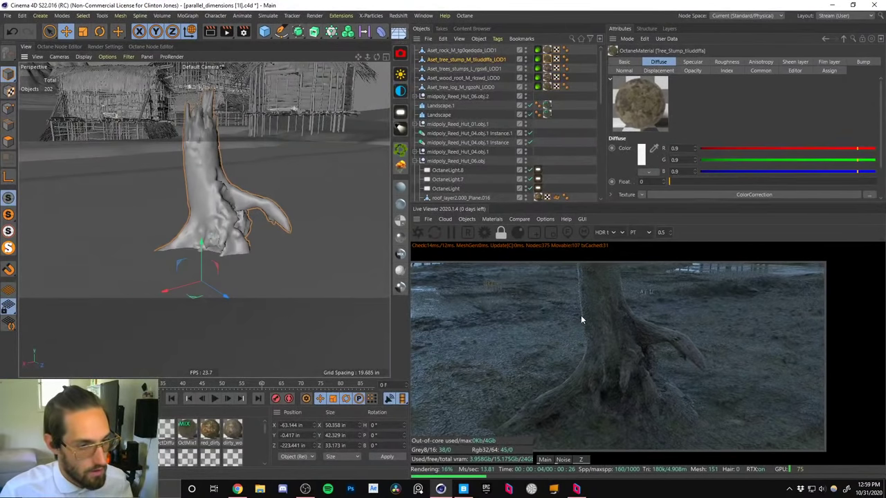
pyautogui.scroll(3, 202, 167)
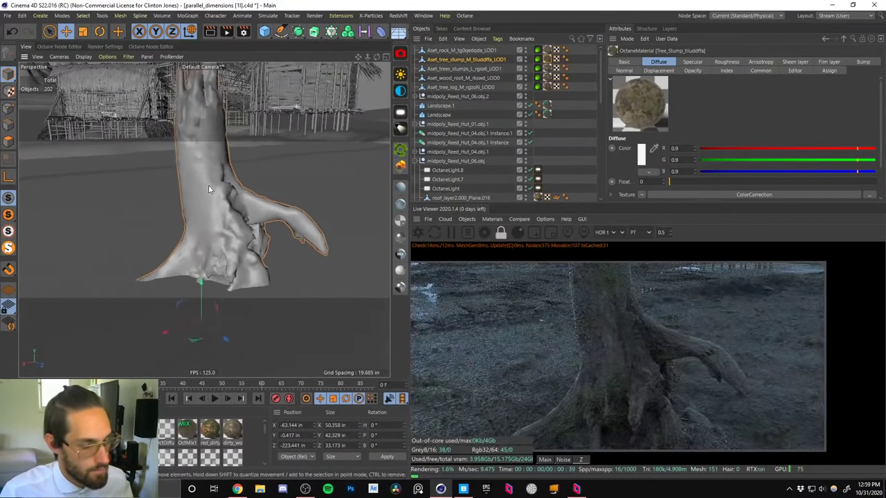
pyautogui.keyDown('alt'); pyautogui.moveTo(209, 188); pyautogui.dragTo(259, 193); pyautogui.keyUp('alt')
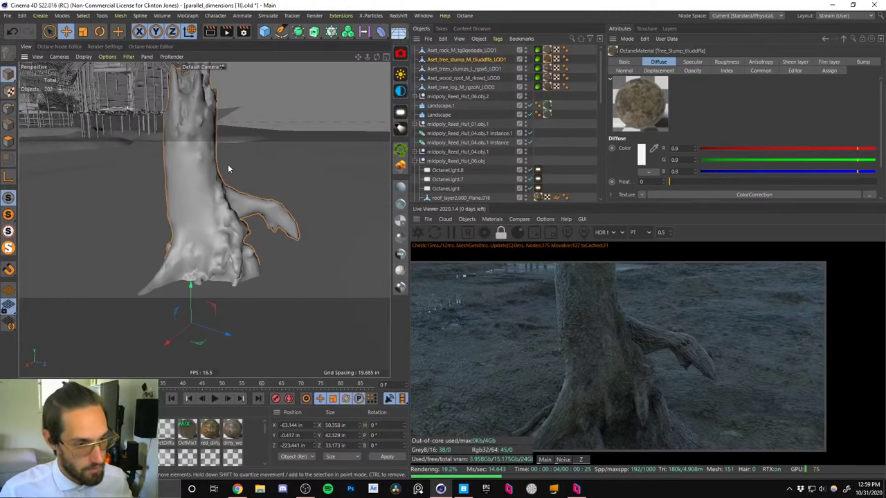
# Open the Tree_Stump material in the node editor, disconnect its Roughness input and reconnect the Gloss ColorCorrection node to it.
pyautogui.doubleClick(83, 429)
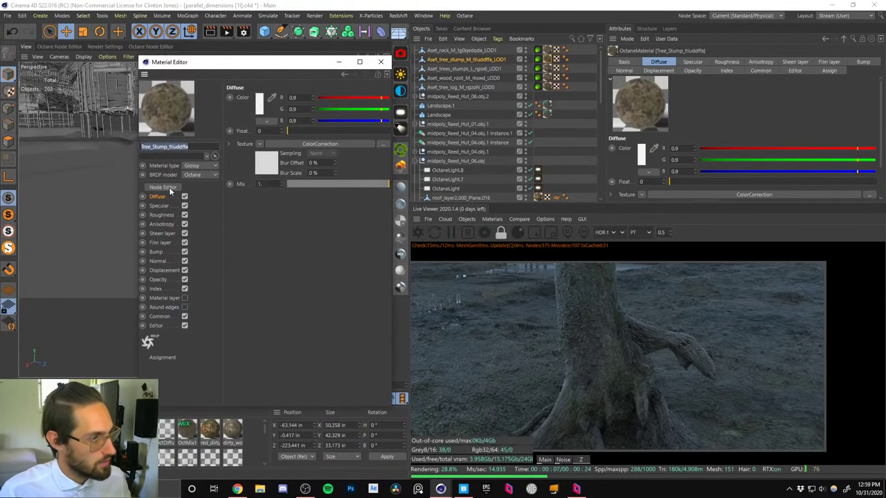
pyautogui.click(169, 187)
pyautogui.click(381, 63)
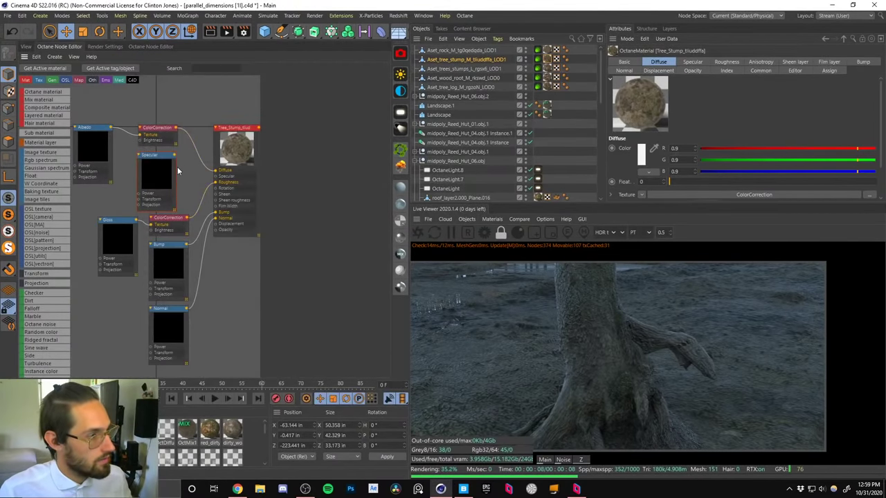
pyautogui.click(202, 197)
pyautogui.press('Delete')
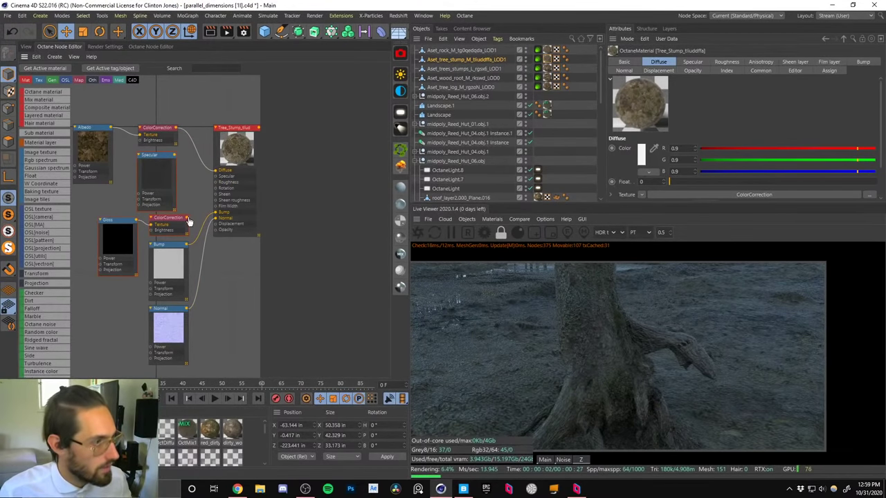
pyautogui.moveTo(217, 185); pyautogui.dragTo(215, 182)
pyautogui.click(167, 181)
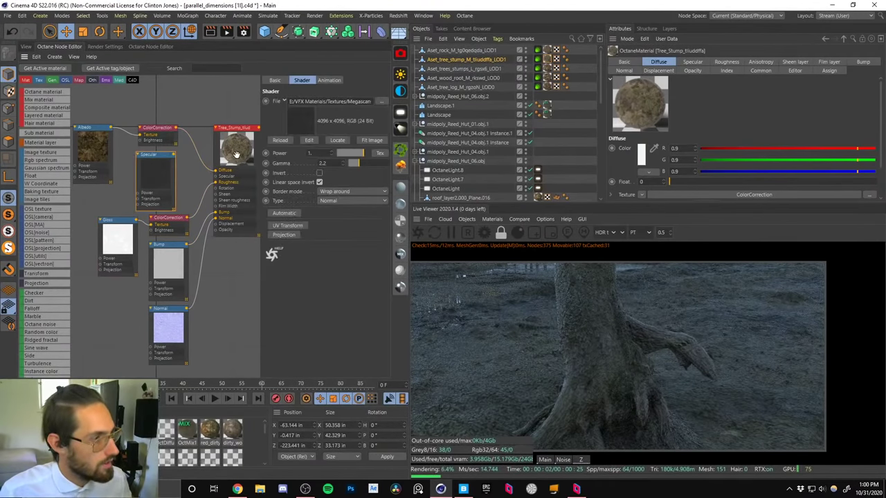
pyautogui.moveTo(160, 184)
pyautogui.mouseDown()
pyautogui.moveTo(168, 184)
pyautogui.moveTo(160, 168)
pyautogui.mouseUp()
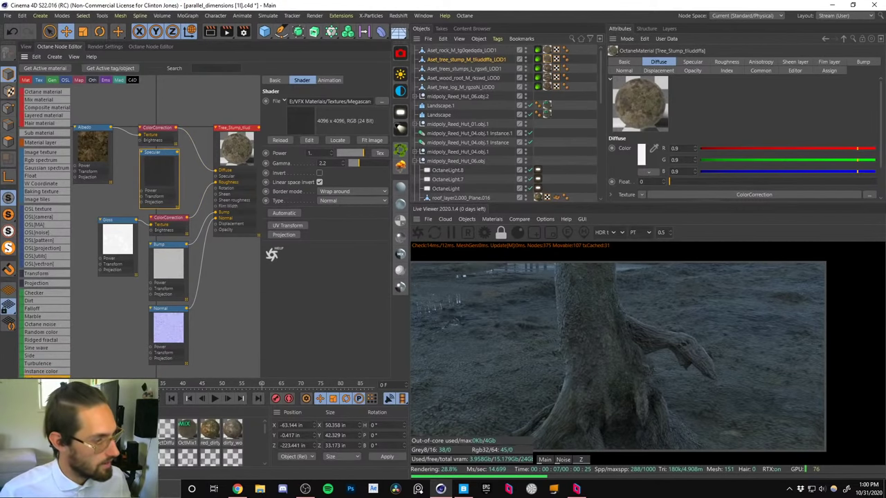
# Try to clear the Specular texture of all five stump, rock, root and log materials at once.
pyautogui.click(119, 430)
pyautogui.keyDown('shift'); pyautogui.click(119, 430); pyautogui.keyUp('shift')
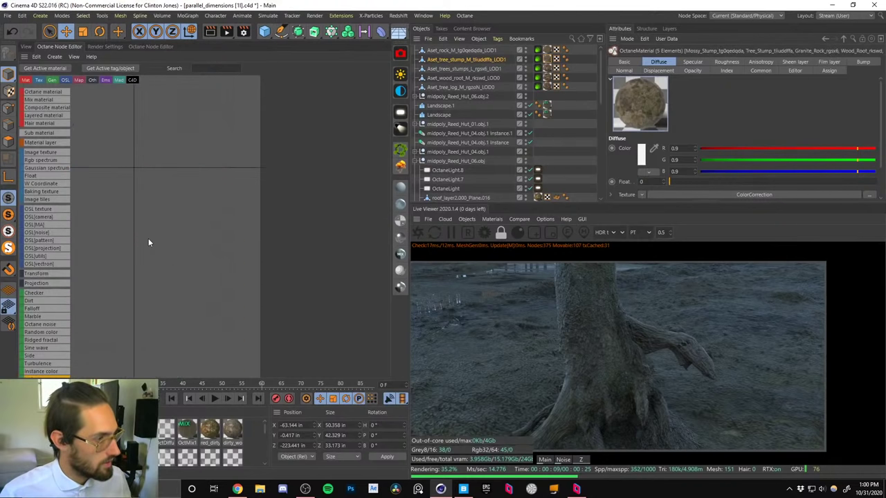
pyautogui.click(691, 62)
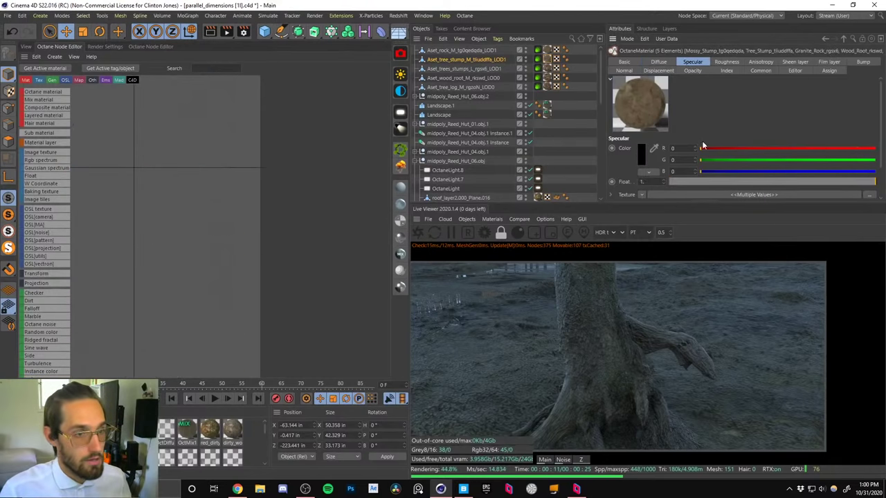
pyautogui.scroll(-2, 880, 136)
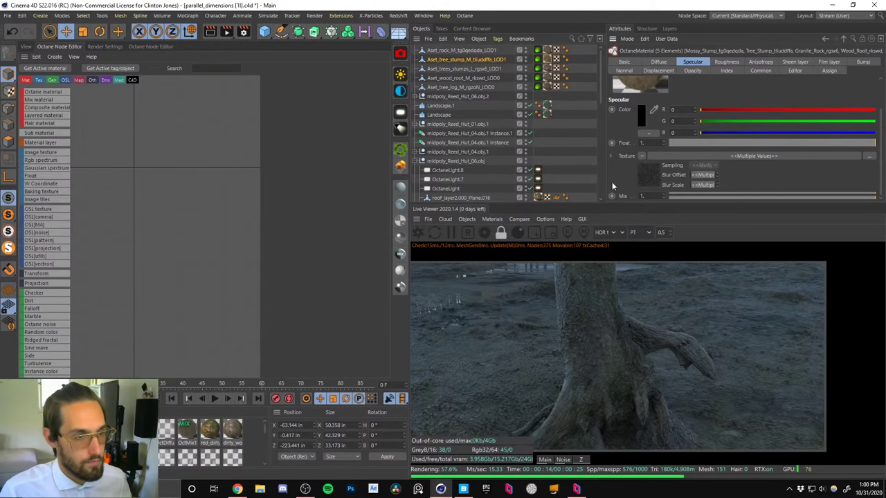
pyautogui.click(641, 157)
pyautogui.click(651, 166)
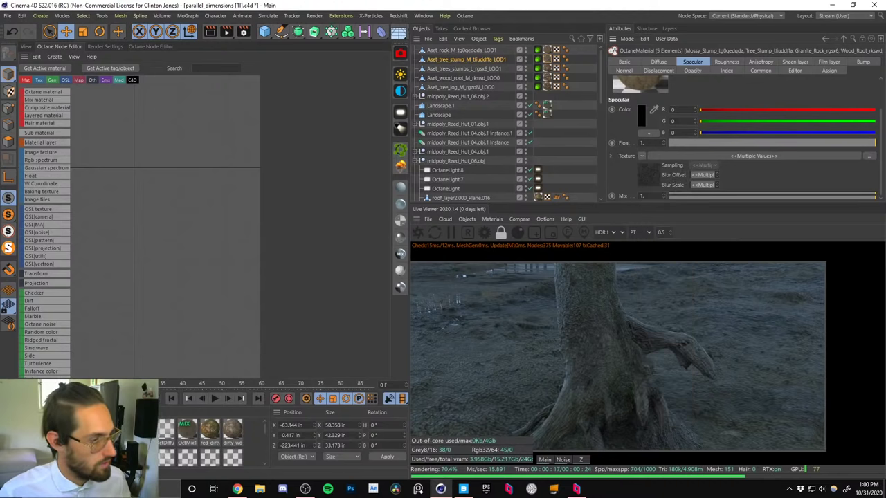
# Disconnect the Specular texture from the Mossy_Stump material in the node editor.
pyautogui.click(118, 430)
pyautogui.click(141, 430)
pyautogui.click(118, 431)
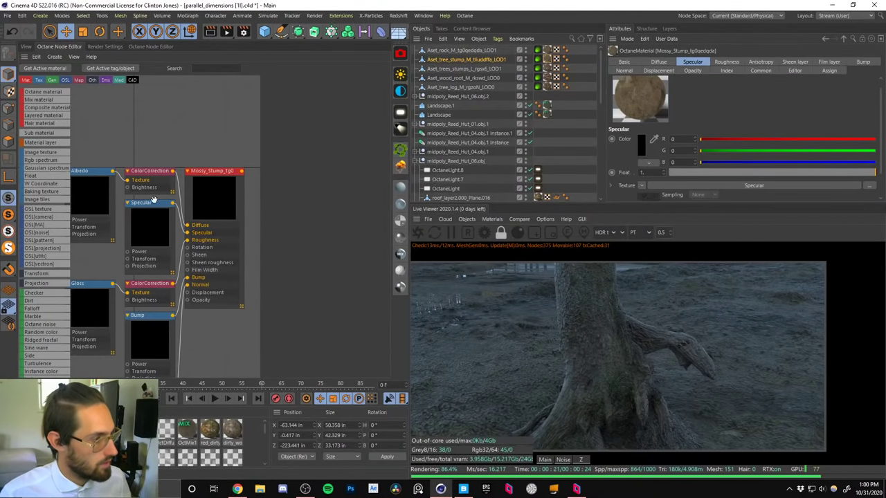
pyautogui.moveTo(158, 232)
pyautogui.mouseDown()
pyautogui.moveTo(150, 237)
pyautogui.moveTo(171, 235)
pyautogui.mouseUp()
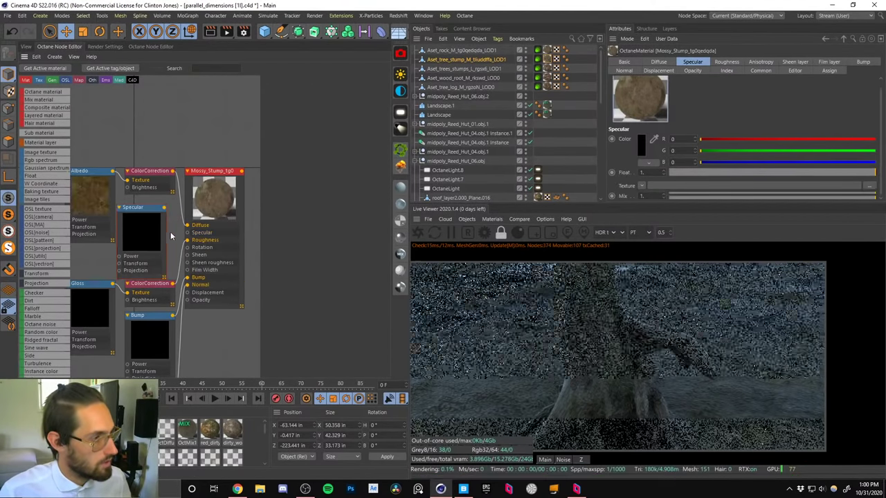
# Disconnect the Specular textures from the Granite_Rock and Wood_Root materials.
pyautogui.click(96, 431)
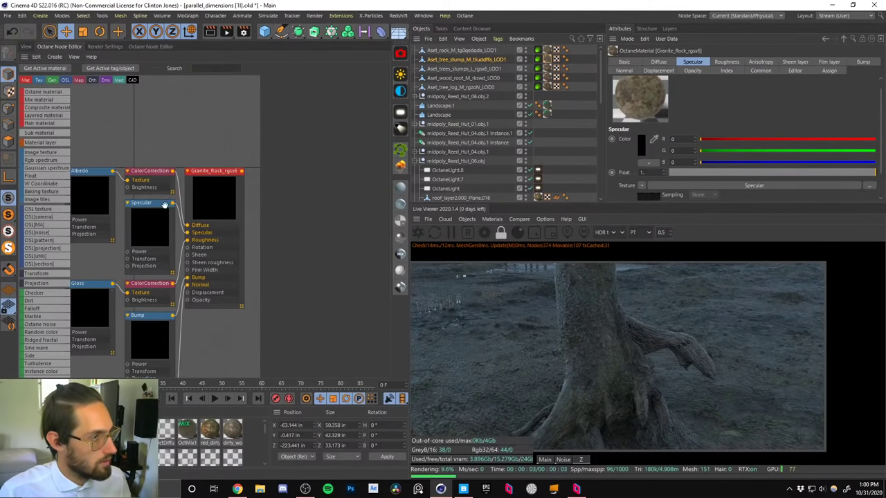
pyautogui.moveTo(159, 226)
pyautogui.mouseDown()
pyautogui.moveTo(147, 228)
pyautogui.moveTo(172, 239)
pyautogui.moveTo(182, 231)
pyautogui.moveTo(172, 236)
pyautogui.mouseUp()
pyautogui.click(162, 231)
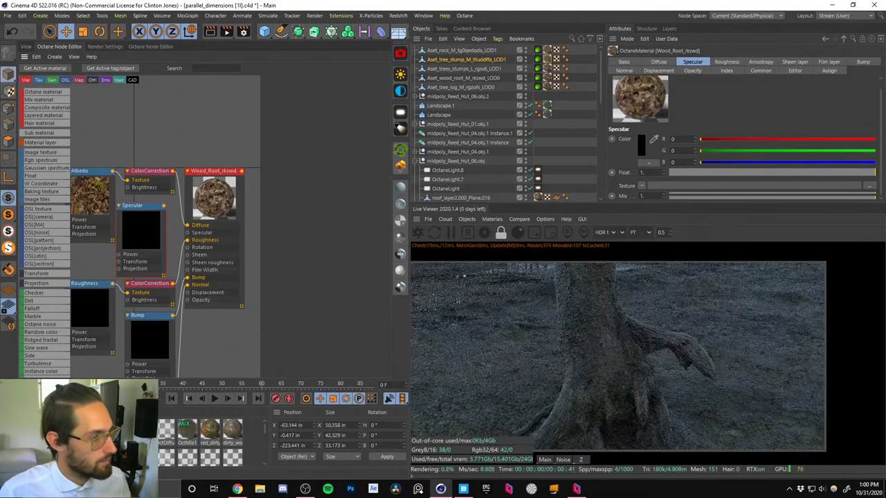
# Disconnect the Specular texture from the Fallen_Tree material and return to the 3D viewport.
pyautogui.click(120, 431)
pyautogui.click(149, 225)
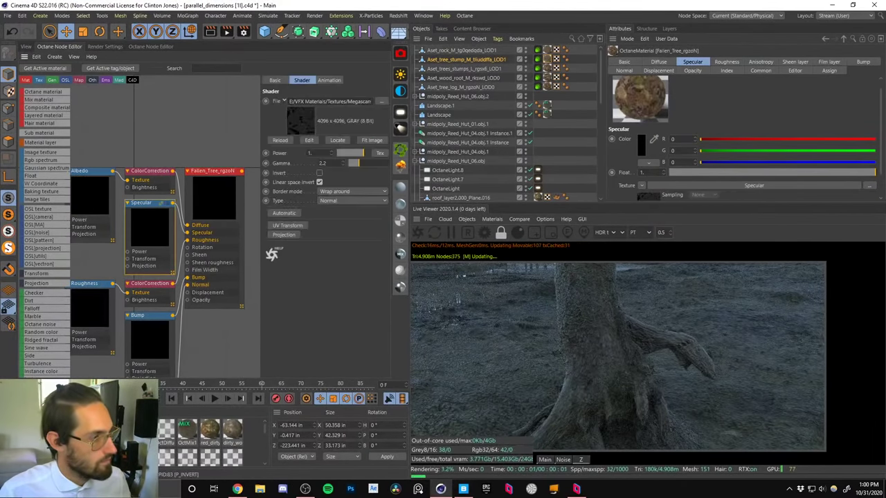
pyautogui.moveTo(210, 196); pyautogui.dragTo(236, 193)
pyautogui.moveTo(214, 230); pyautogui.dragTo(196, 231)
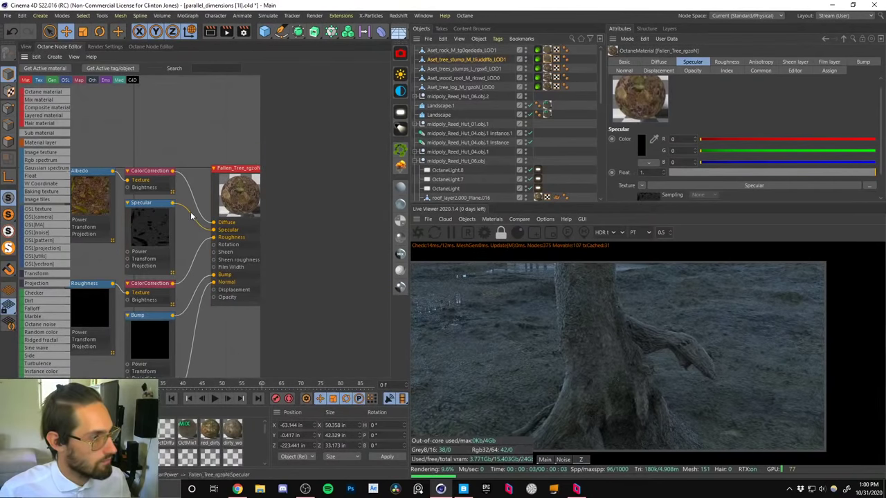
pyautogui.click(26, 46)
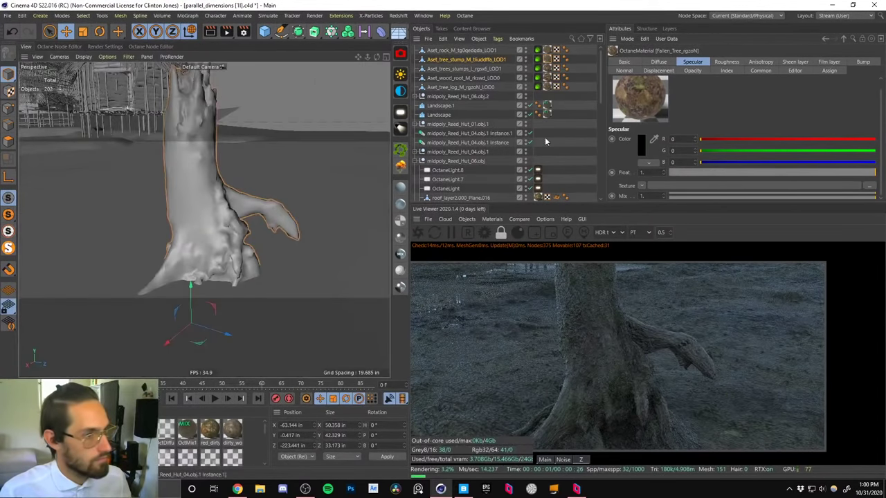
# Look through the scene Camera and set the Live Viewer render resolution scale to 0.6.
pyautogui.moveTo(600, 102); pyautogui.dragTo(591, 200)
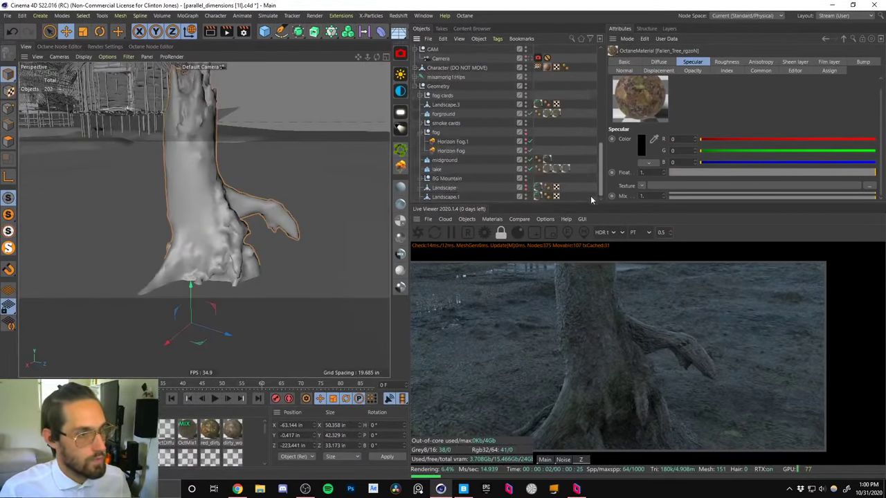
pyautogui.click(530, 59)
pyautogui.click(545, 220)
pyautogui.click(547, 231)
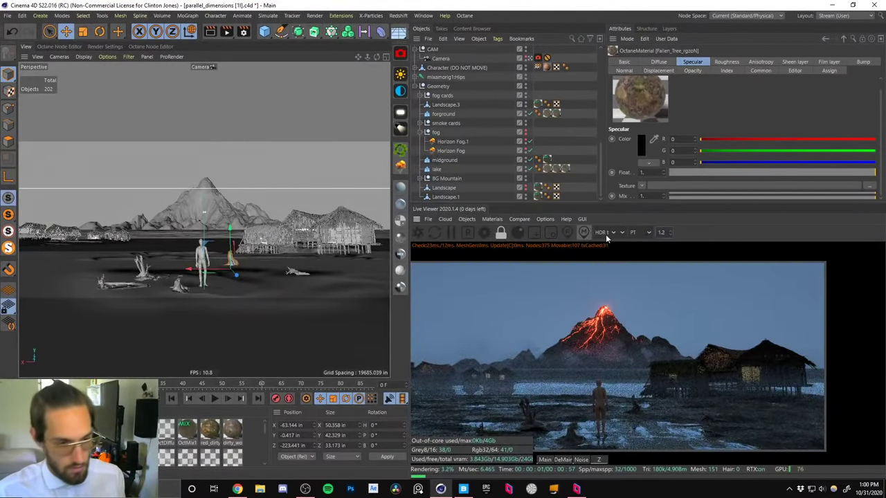
pyautogui.scroll(3, 663, 290)
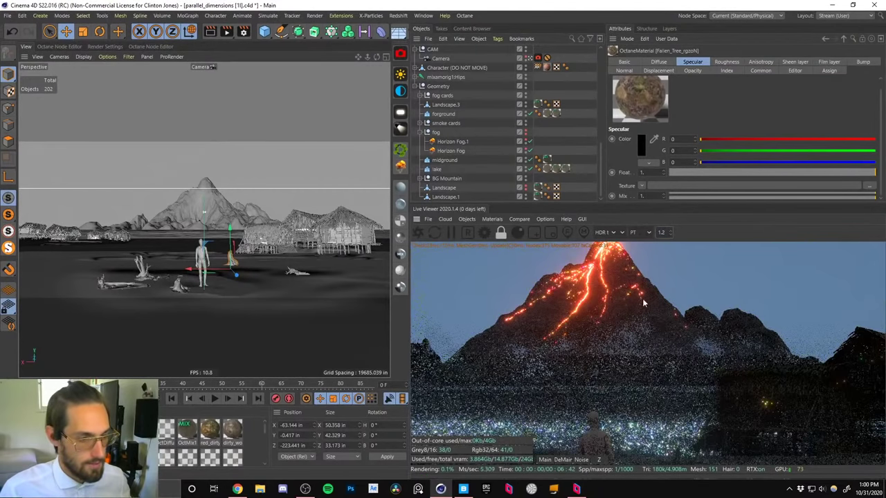
pyautogui.moveTo(674, 404); pyautogui.dragTo(683, 281)
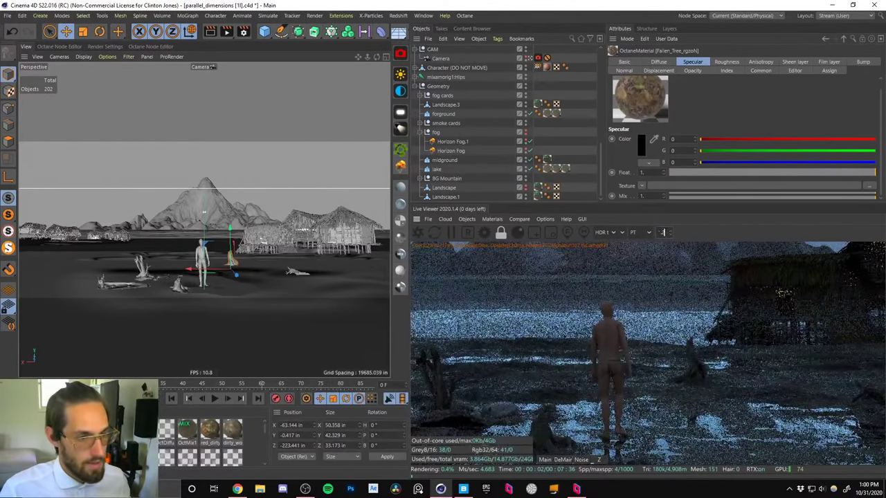
pyautogui.write('0.6')
pyautogui.press('Return')
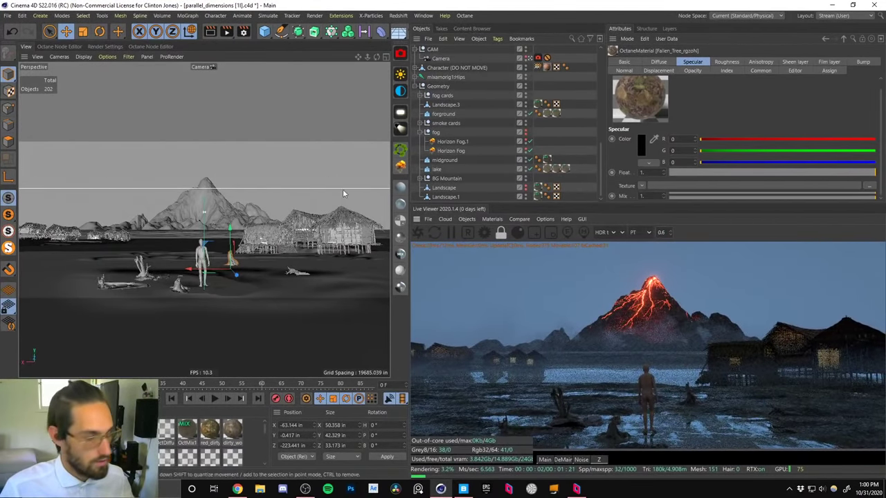
# Scale the tall stump up uniformly to about 64 × 54 × 42 in, and check the reference artwork on the desktop.
pyautogui.scroll(10, 599, 125)
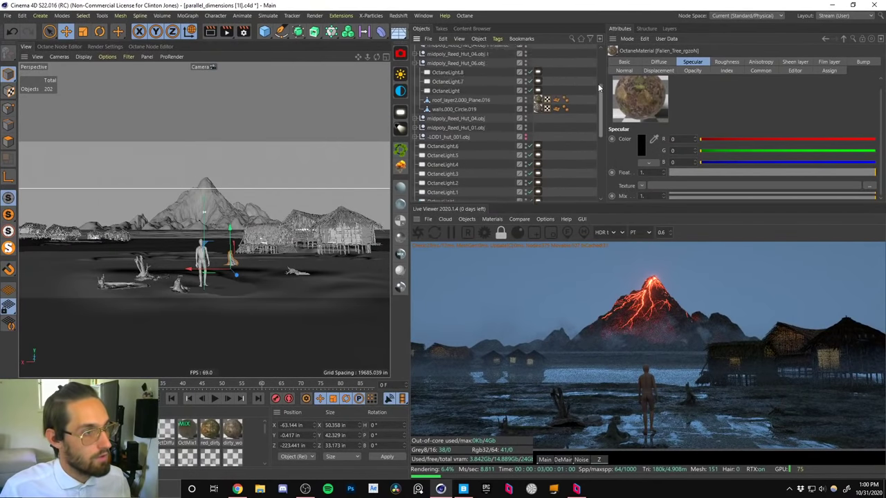
pyautogui.click(443, 60)
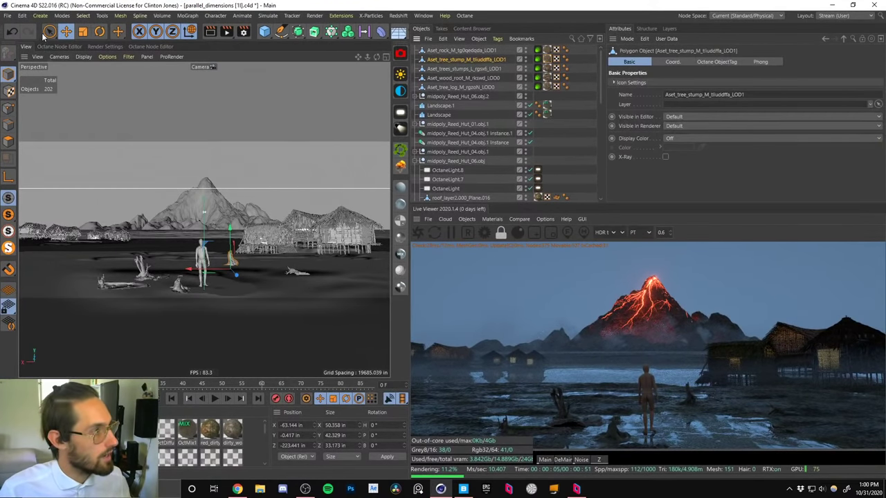
pyautogui.press('t')
pyautogui.moveTo(153, 204); pyautogui.dragTo(242, 178)
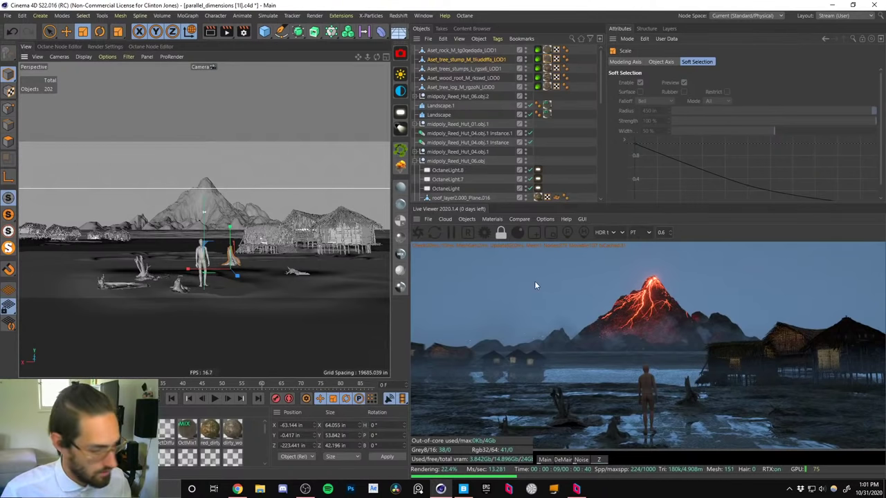
pyautogui.press('super+d')
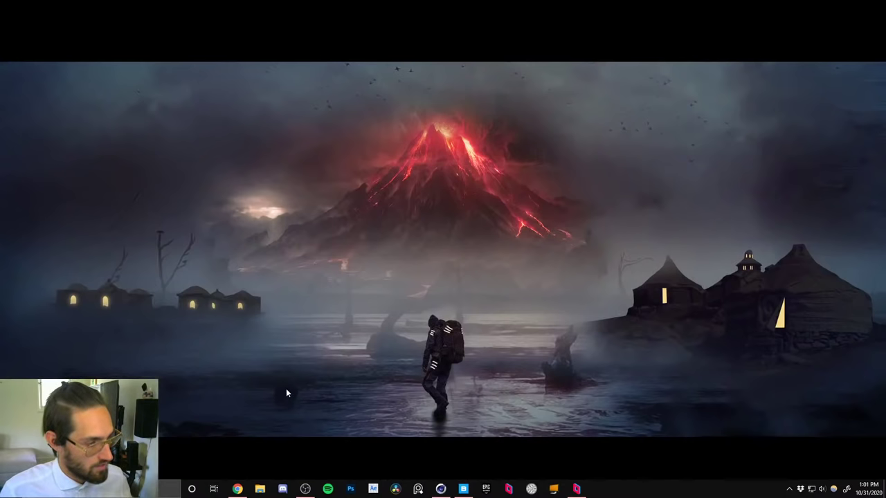
pyautogui.hotkey('alt', 'Tab')
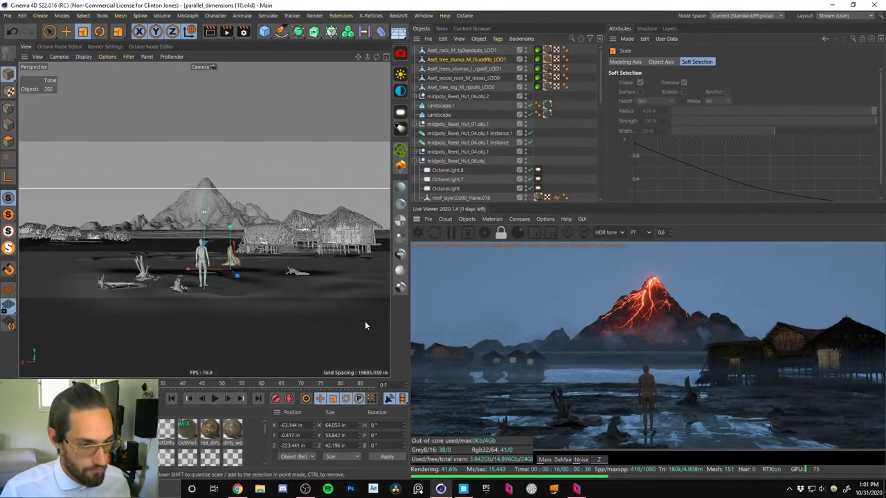
# Leave the scene Camera view and move the small mossy stump near the character to about X 55 in, Z -58 in.
pyautogui.click(179, 286)
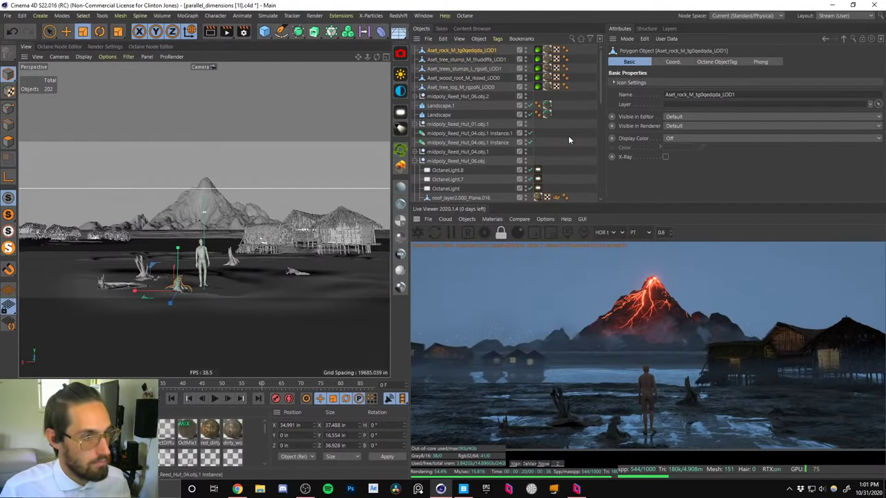
pyautogui.moveTo(599, 96); pyautogui.dragTo(599, 175)
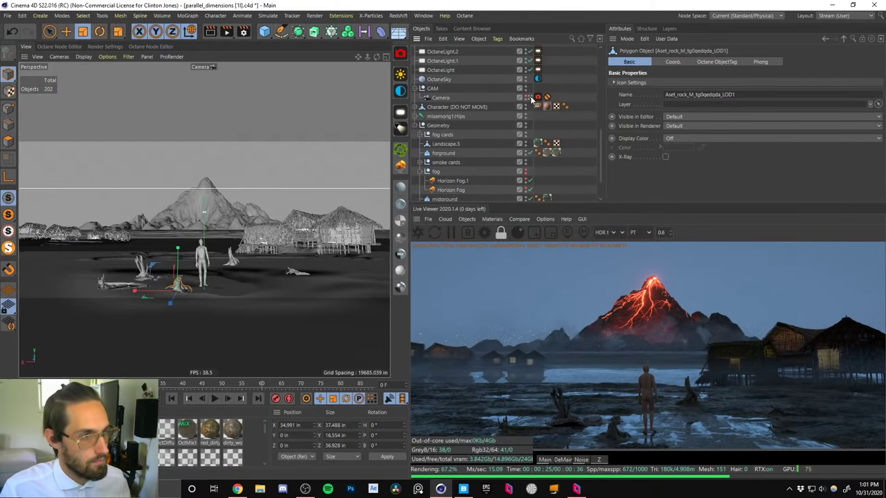
pyautogui.click(531, 97)
pyautogui.keyDown('alt'); pyautogui.moveTo(170, 234); pyautogui.dragTo(202, 367, button='right'); pyautogui.keyUp('alt')
pyautogui.keyDown('alt'); pyautogui.moveTo(227, 235); pyautogui.dragTo(158, 154, button='middle'); pyautogui.keyUp('alt')
pyautogui.keyDown('alt'); pyautogui.moveTo(249, 229); pyautogui.dragTo(217, 228); pyautogui.keyUp('alt')
pyautogui.keyDown('alt'); pyautogui.moveTo(280, 202); pyautogui.dragTo(198, 243, button='middle'); pyautogui.keyUp('alt')
pyautogui.press('e')
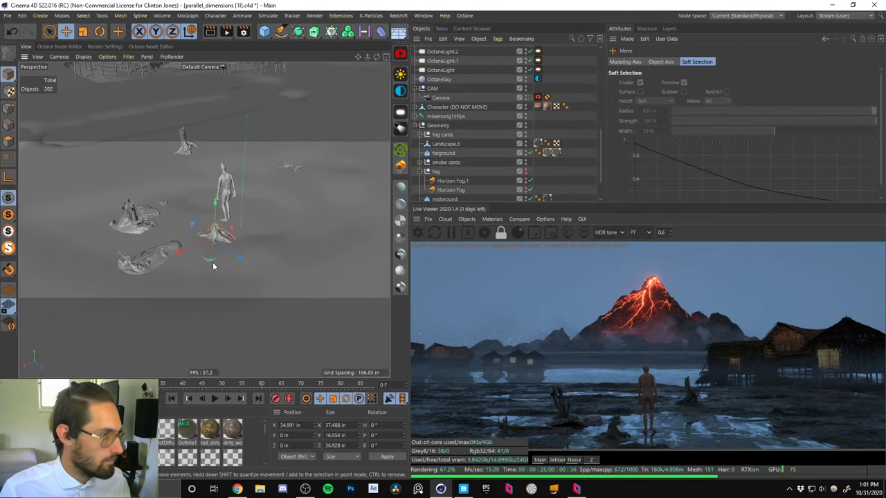
pyautogui.moveTo(208, 261); pyautogui.dragTo(31, 267)
# Move the large tree stumps farther from the character and shift the fallen log to about X 189 in, Y 21 in.
pyautogui.click(132, 219)
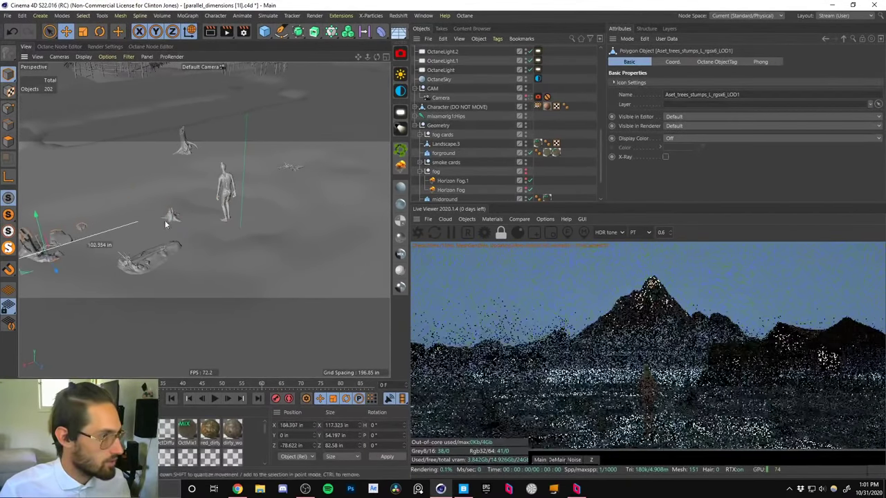
pyautogui.click(171, 218)
pyautogui.click(104, 230)
pyautogui.keyDown('alt'); pyautogui.moveTo(106, 230); pyautogui.dragTo(114, 225, button='middle'); pyautogui.keyUp('alt')
pyautogui.click(114, 224)
pyautogui.moveTo(109, 200); pyautogui.dragTo(104, 164)
pyautogui.click(235, 239)
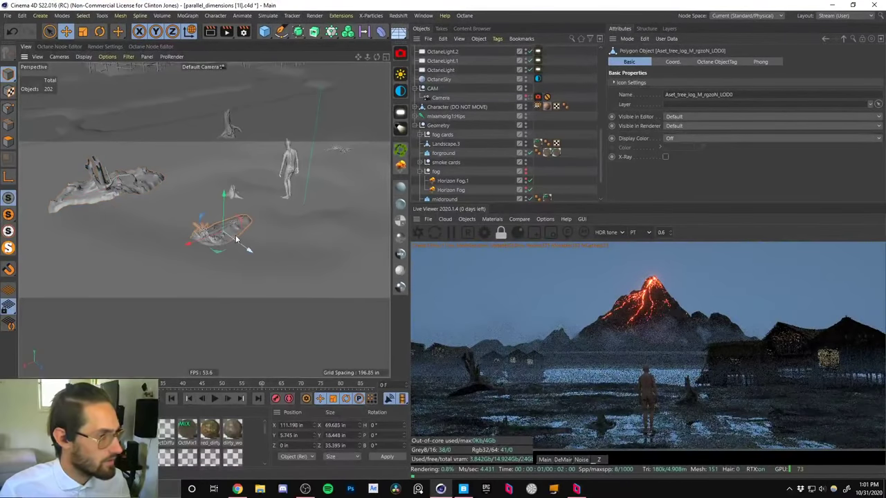
pyautogui.moveTo(235, 239); pyautogui.dragTo(144, 221)
# Rotate the small mossy stump to a heading of about -165° and shift it to about X 75 in.
pyautogui.click(235, 194)
pyautogui.press('o')
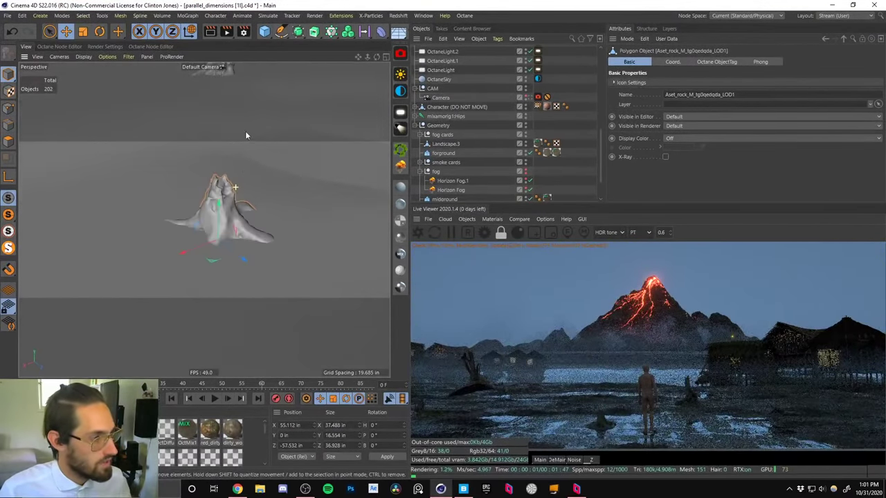
pyautogui.keyDown('alt'); pyautogui.moveTo(247, 135); pyautogui.dragTo(163, 208); pyautogui.keyUp('alt')
pyautogui.press('r')
pyautogui.moveTo(237, 257); pyautogui.dragTo(162, 200)
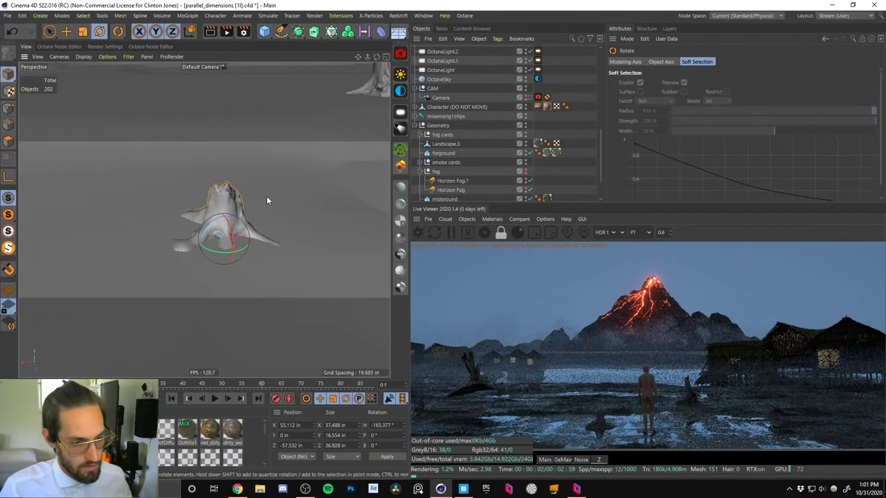
pyautogui.press('e')
pyautogui.keyDown('alt'); pyautogui.moveTo(282, 197); pyautogui.dragTo(129, 213); pyautogui.keyUp('alt')
# Scale the small mossy stump up uniformly to about 64 × 28 × 63 in and sink it into the ground at about X 86 in, Y -5 in.
pyautogui.press('t')
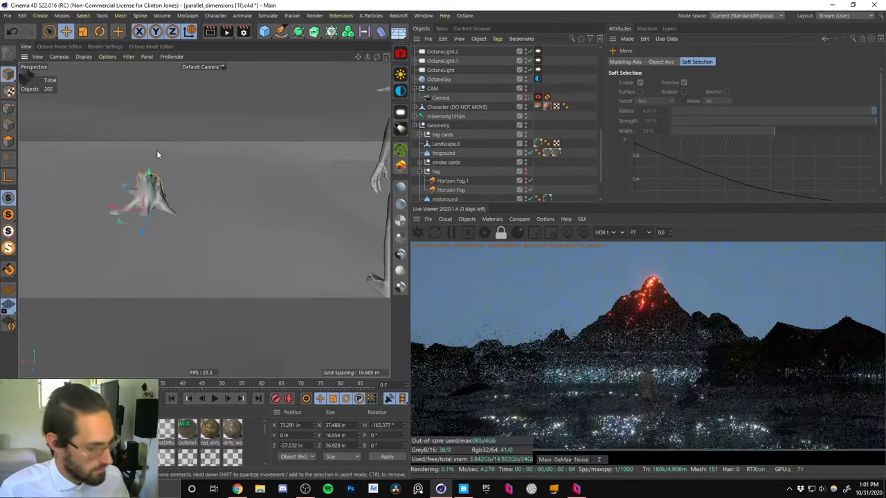
pyautogui.moveTo(159, 154); pyautogui.dragTo(342, 89)
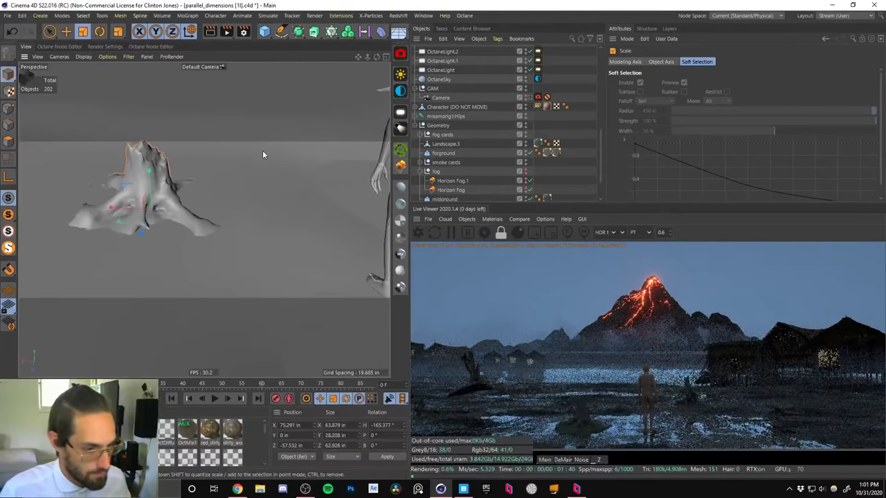
pyautogui.press('e')
pyautogui.moveTo(211, 171); pyautogui.dragTo(140, 186)
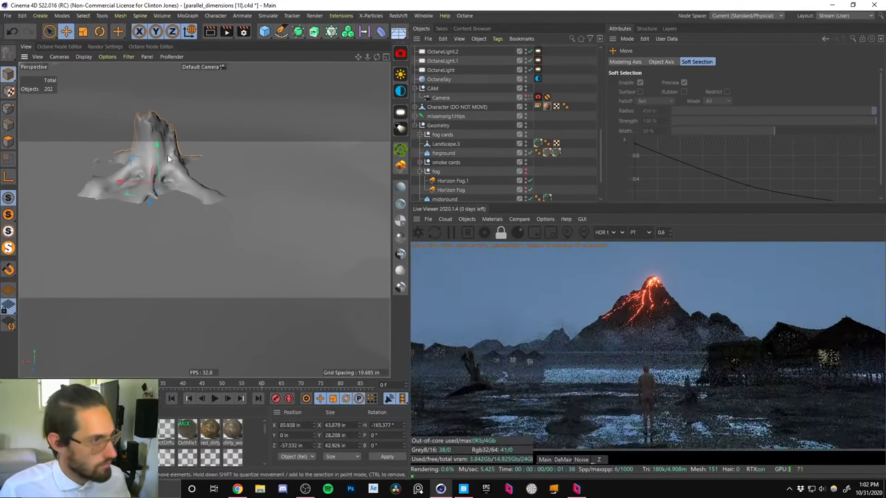
pyautogui.moveTo(158, 158); pyautogui.dragTo(151, 177)
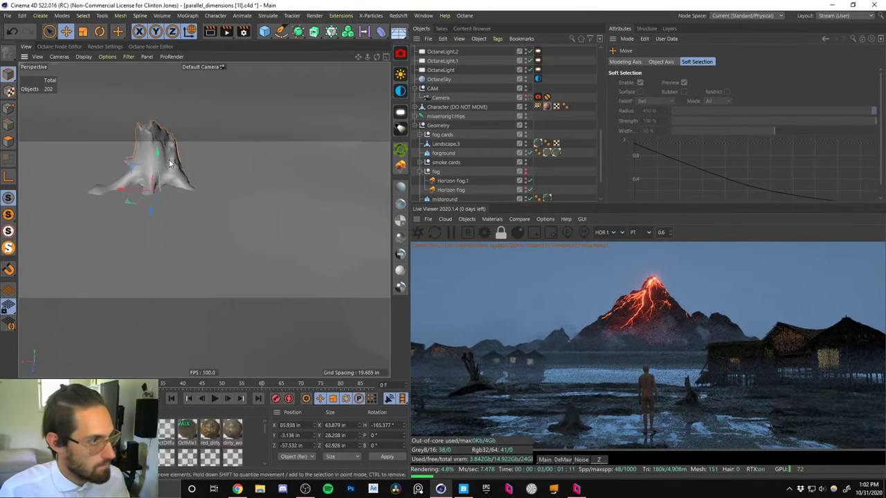
pyautogui.moveTo(158, 159); pyautogui.dragTo(158, 164)
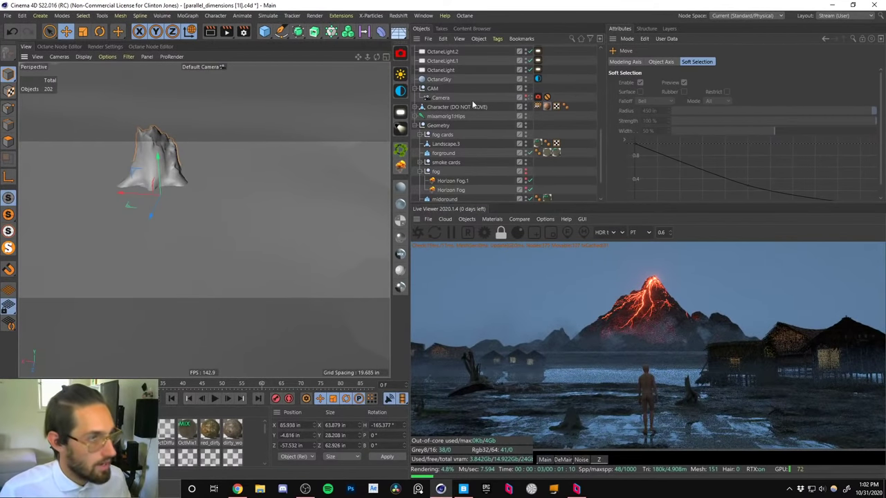
# Open the small stump's Mossy_Stump material in the node editor and show the settings of the Albedo's ColorCorrection node.
pyautogui.moveTo(599, 138); pyautogui.dragTo(563, 42)
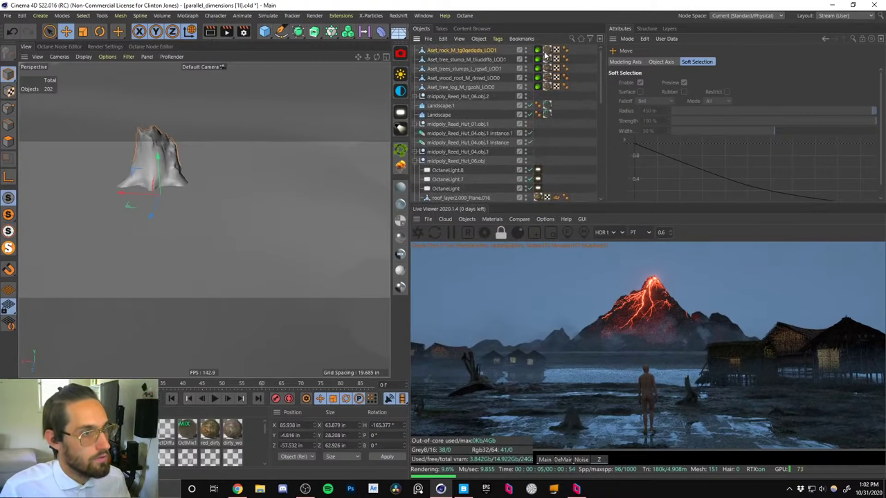
pyautogui.click(546, 51)
pyautogui.doubleClick(546, 51)
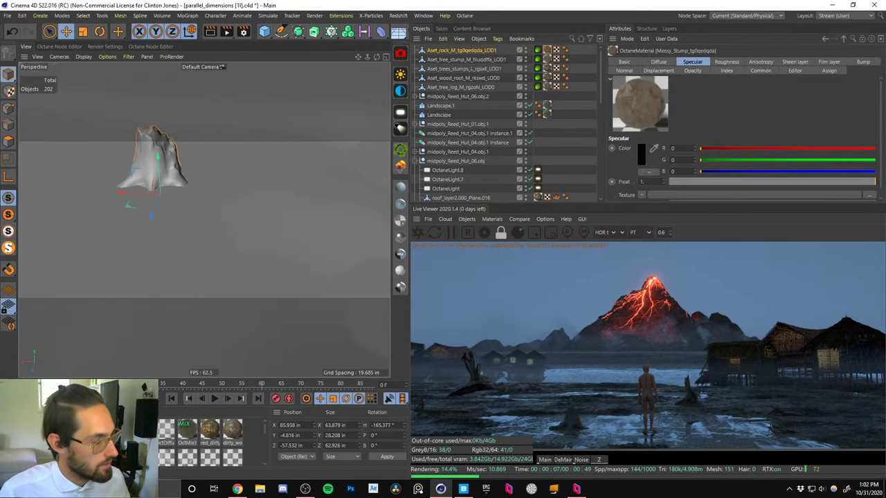
pyautogui.click(166, 189)
pyautogui.click(381, 63)
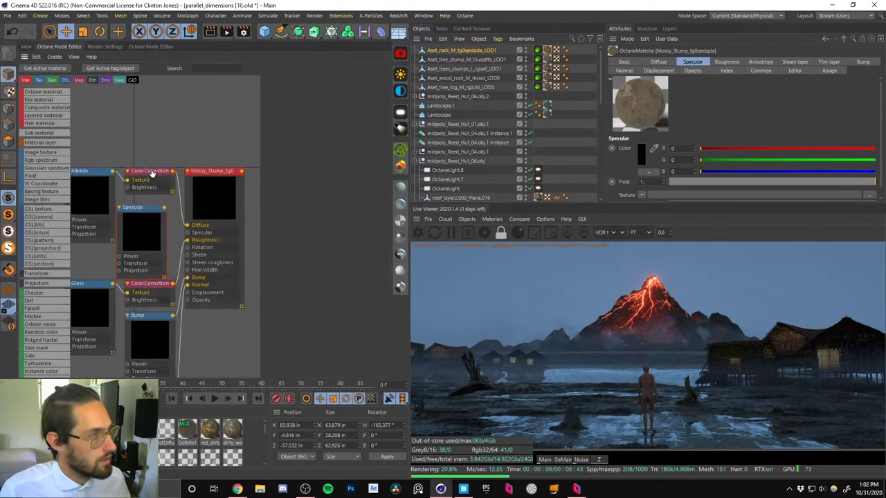
pyautogui.click(151, 172)
# Try gamma values of 0.8 and 1 on the Albedo's ColorCorrection node.
pyautogui.moveTo(311, 180); pyautogui.dragTo(257, 191)
pyautogui.write('0.8')
pyautogui.press('Return')
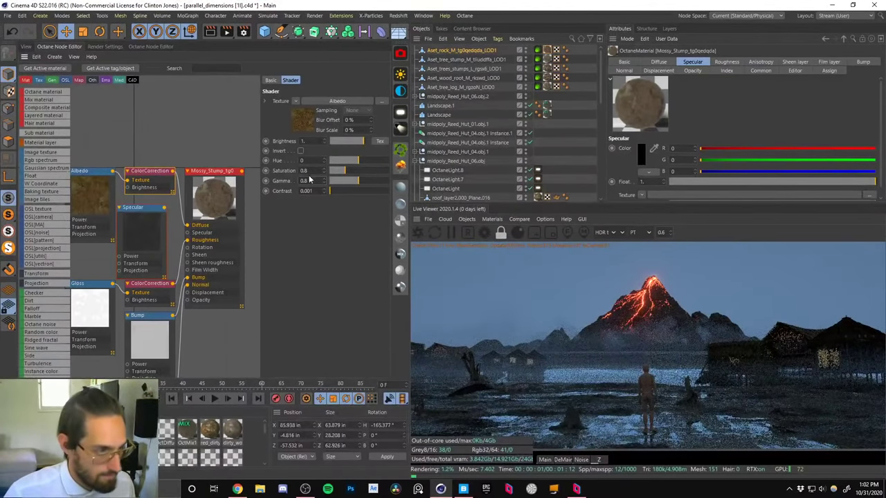
pyautogui.moveTo(310, 171); pyautogui.dragTo(283, 182)
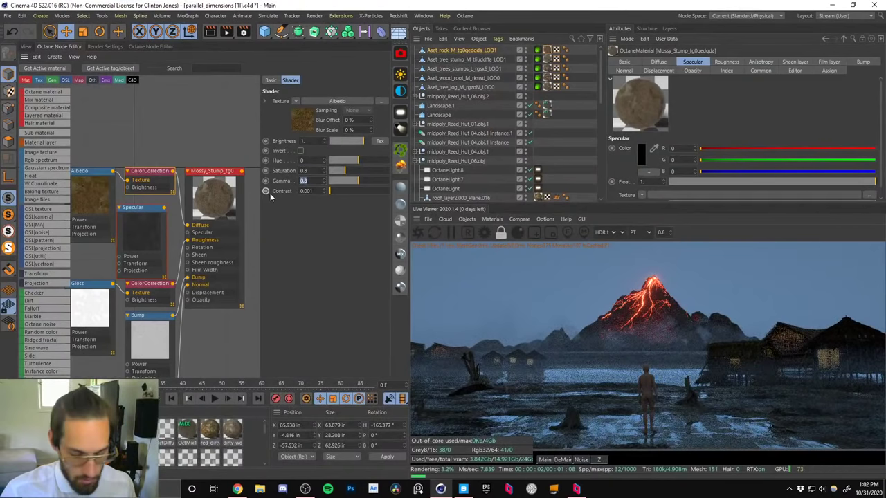
pyautogui.write('1')
pyautogui.press('Return')
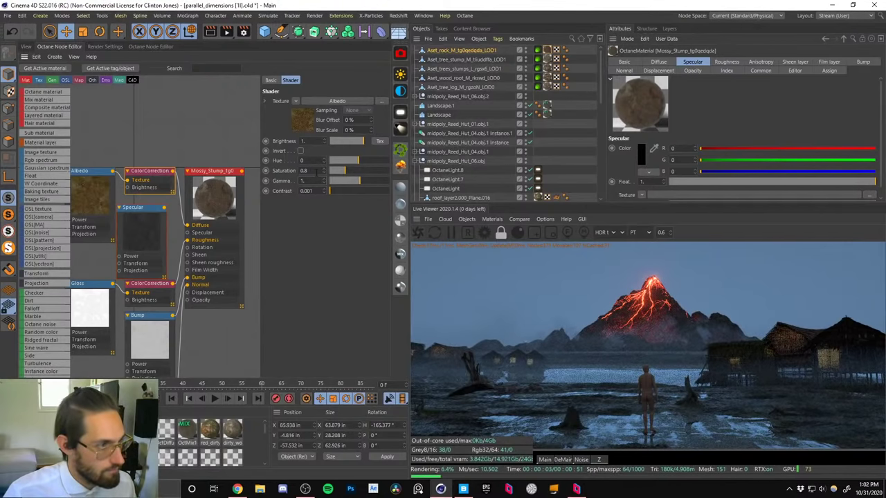
# Set the gamma of the Albedo's ColorCorrection node to 0.9 and return to the 3D viewport.
pyautogui.doubleClick(303, 170)
pyautogui.write('0.9')
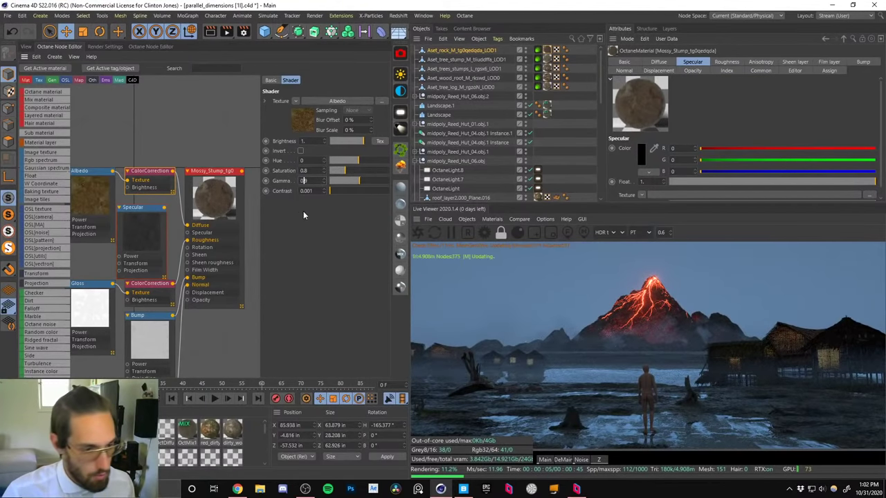
pyautogui.press('Return')
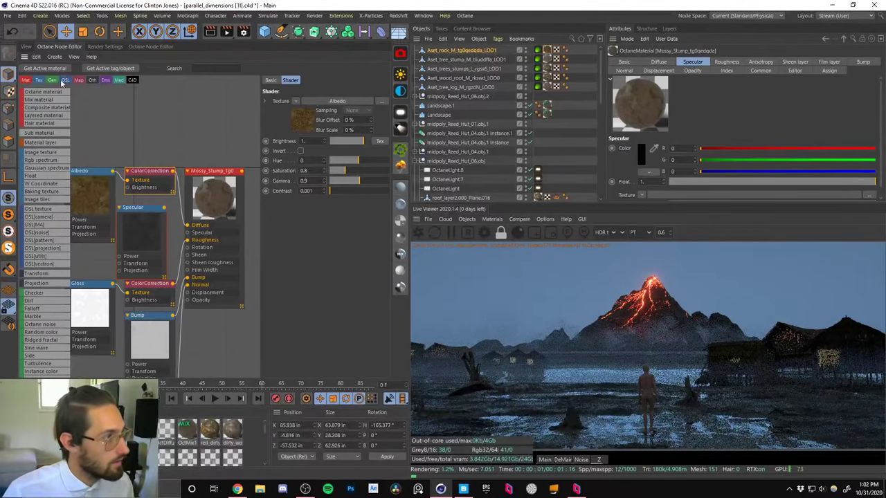
pyautogui.click(29, 47)
# Rotate the small mossy stump to a heading of about 159°, and check the reference artwork on the desktop.
pyautogui.click(451, 50)
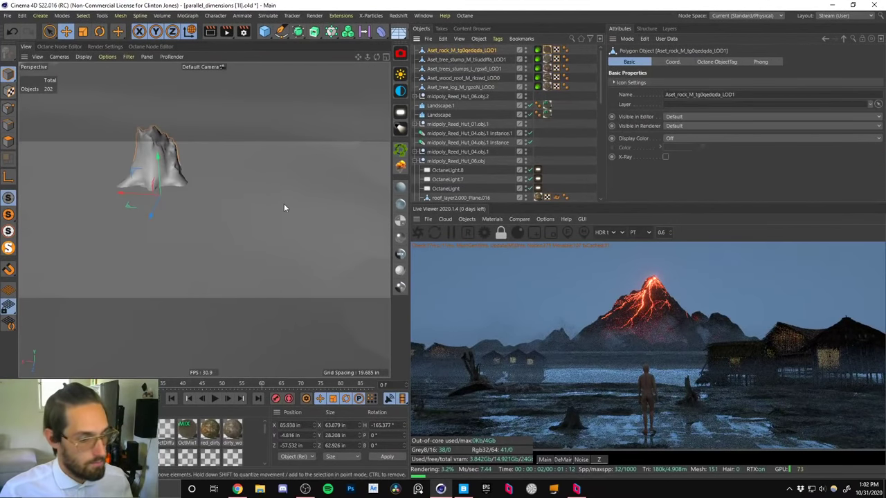
pyautogui.press('r')
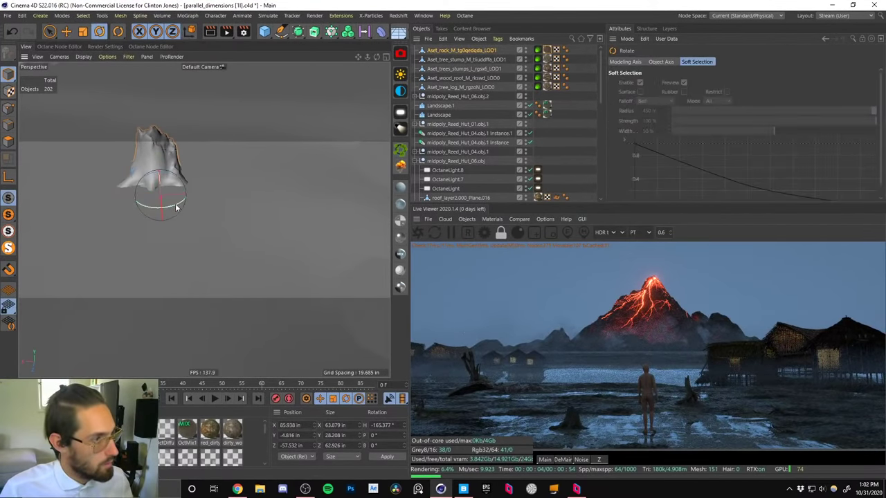
pyautogui.moveTo(177, 202); pyautogui.dragTo(224, 165)
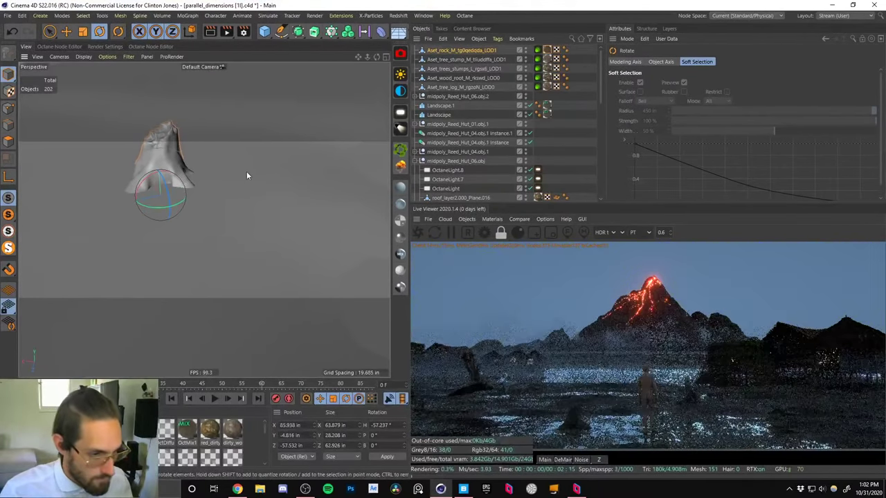
pyautogui.moveTo(182, 213); pyautogui.dragTo(207, 198)
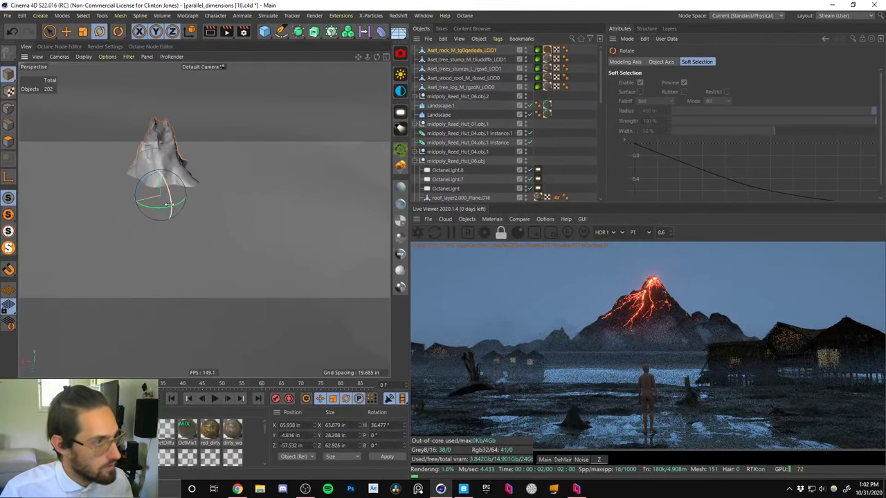
pyautogui.keyDown('alt'); pyautogui.moveTo(212, 170); pyautogui.dragTo(208, 254, button='right'); pyautogui.keyUp('alt')
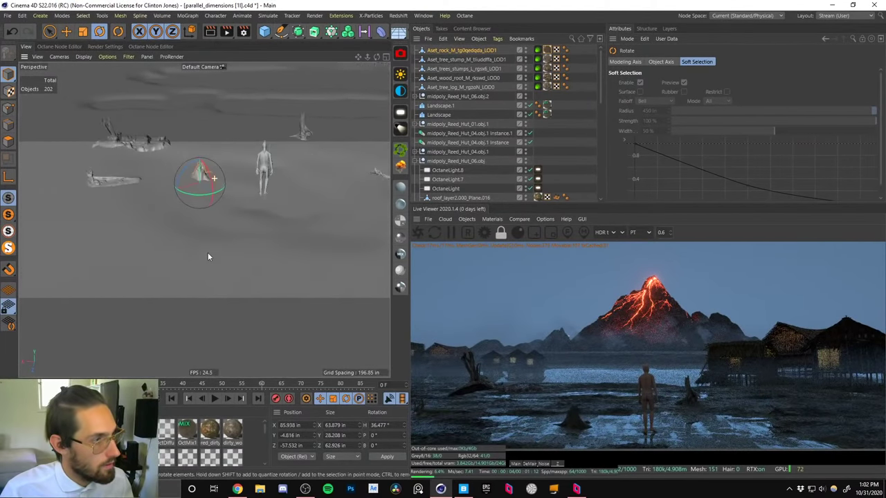
pyautogui.moveTo(263, 182)
pyautogui.keyDown('alt'); pyautogui.mouseDown()
pyautogui.moveTo(274, 159)
pyautogui.moveTo(257, 172)
pyautogui.mouseUp(); pyautogui.keyUp('alt')
pyautogui.keyDown('alt'); pyautogui.moveTo(256, 172); pyautogui.dragTo(232, 184, button='middle'); pyautogui.keyUp('alt')
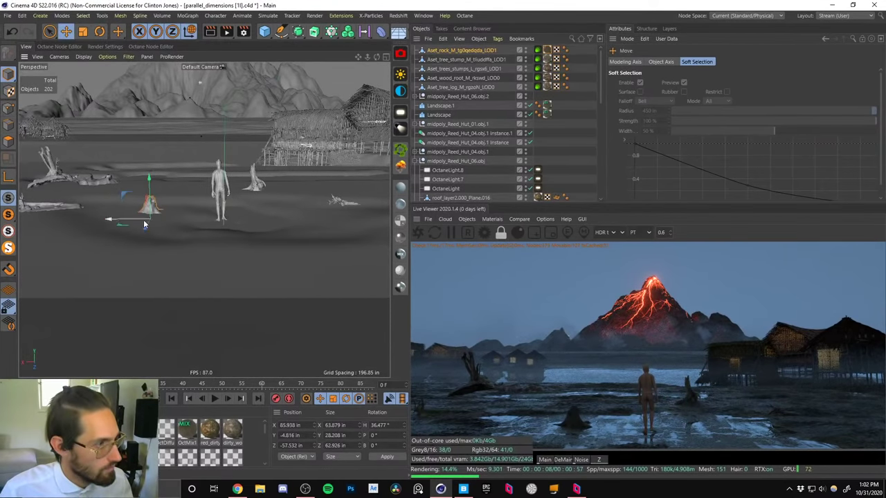
pyautogui.moveTo(152, 227); pyautogui.dragTo(193, 180)
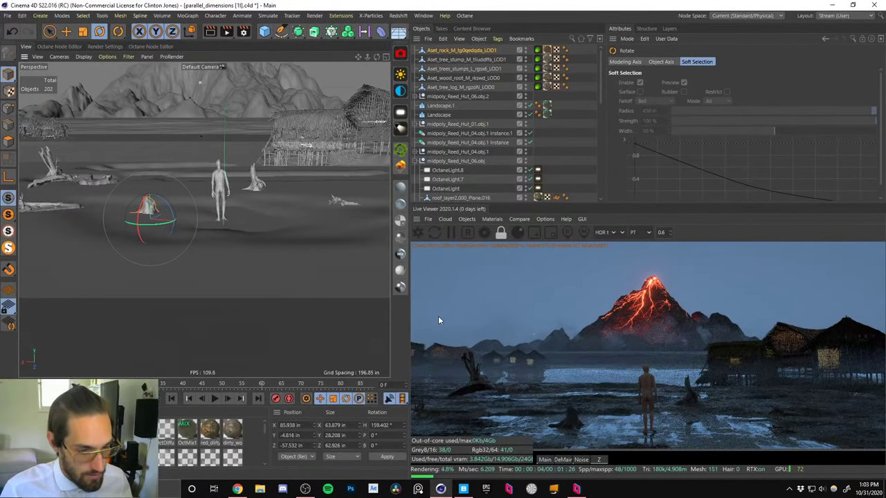
pyautogui.press('super+d')
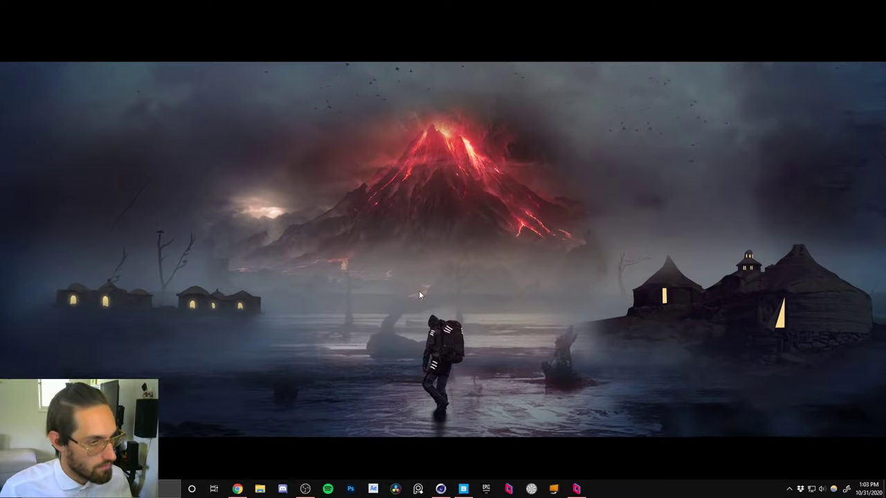
pyautogui.press('super+d')
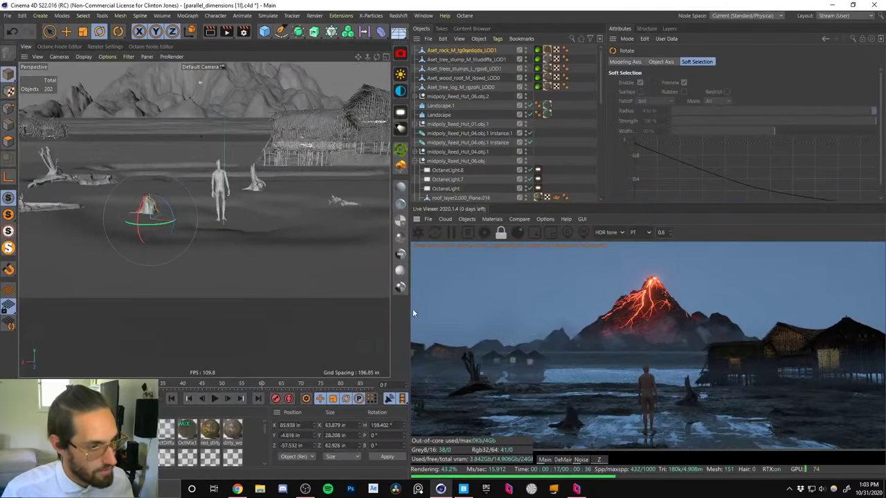
# Move the fallen log to about X 93 in and scale it up uniformly to about 380 × 101 × 193 in.
pyautogui.click(41, 207)
pyautogui.press('e')
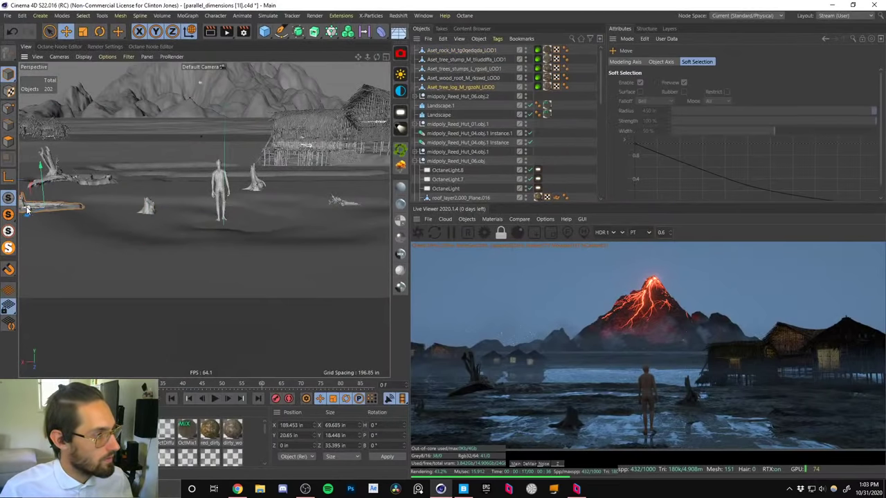
pyautogui.moveTo(42, 209); pyautogui.dragTo(239, 153)
pyautogui.press('t')
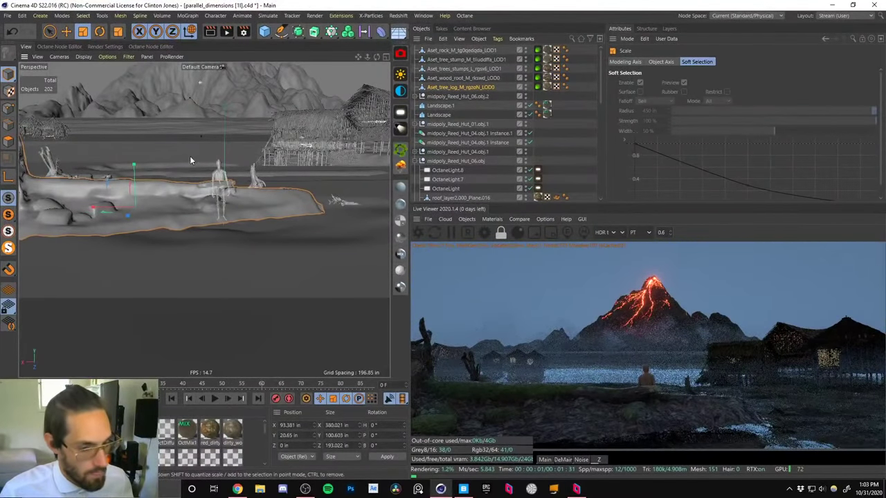
# Push the enlarged log back into the distant water and lower it, to about X 346 in, Y -62 in, Z -2500 in.
pyautogui.press('e')
pyautogui.moveTo(131, 216); pyautogui.dragTo(169, 162)
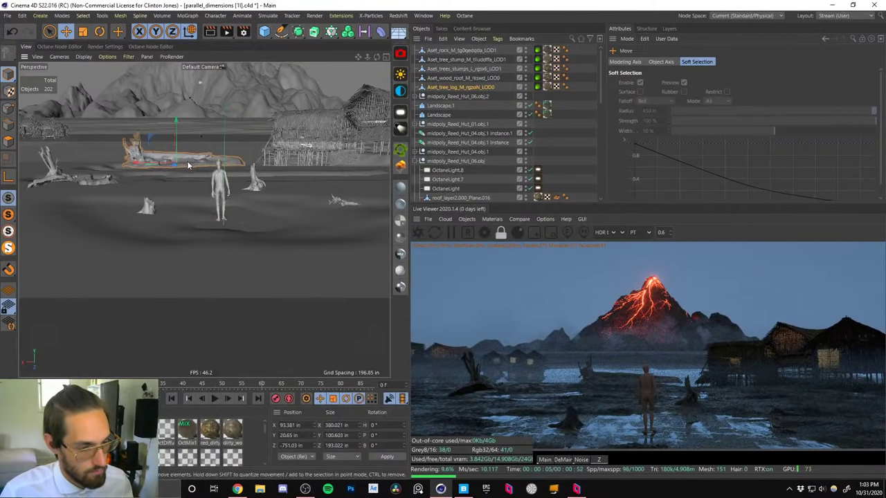
pyautogui.moveTo(173, 168); pyautogui.dragTo(197, 163)
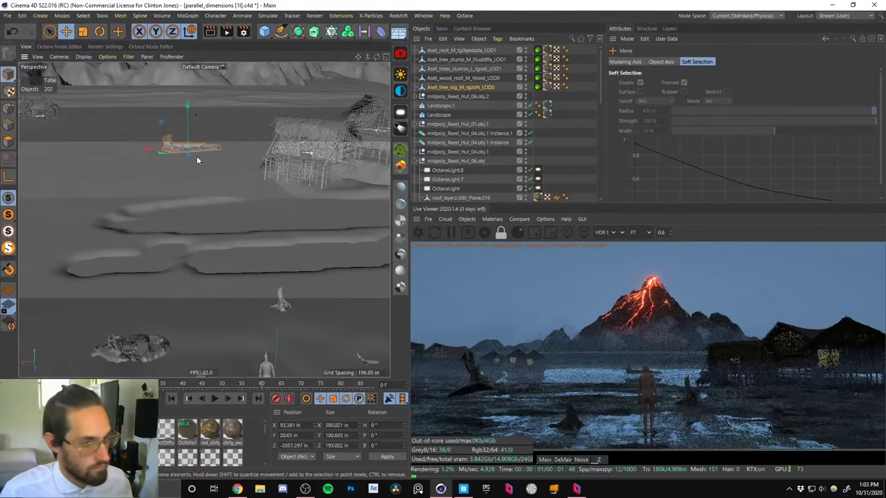
pyautogui.moveTo(187, 126); pyautogui.dragTo(192, 139)
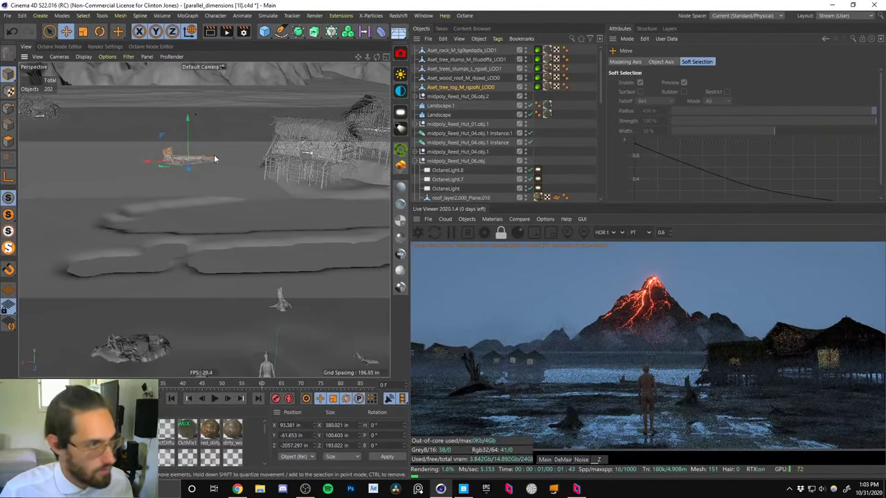
pyautogui.moveTo(190, 159); pyautogui.dragTo(155, 130)
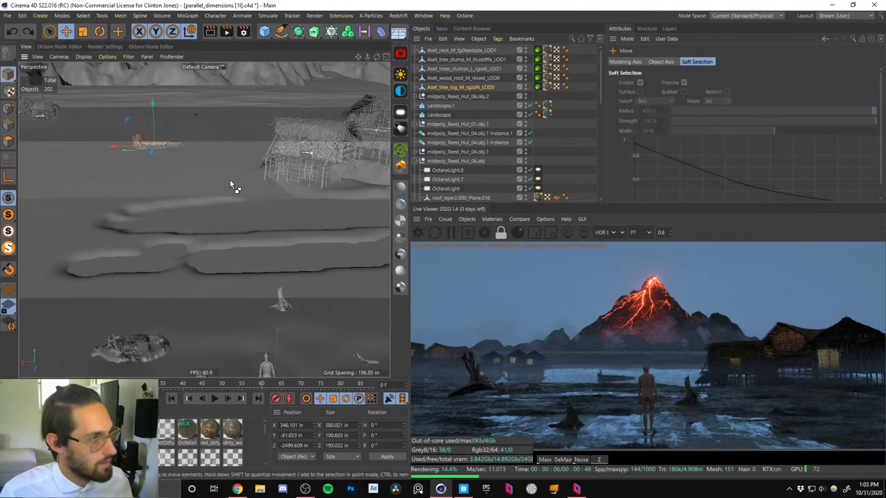
# Undo the log's last moves into the distant water and redo only the first push back, to about Z -751 in.
pyautogui.hotkey('ctrl', 'z')
pyautogui.hotkey('ctrl', 'z')
pyautogui.hotkey('ctrl', 'z')
pyautogui.hotkey('ctrl', 'z')
pyautogui.hotkey('ctrl', 'z')
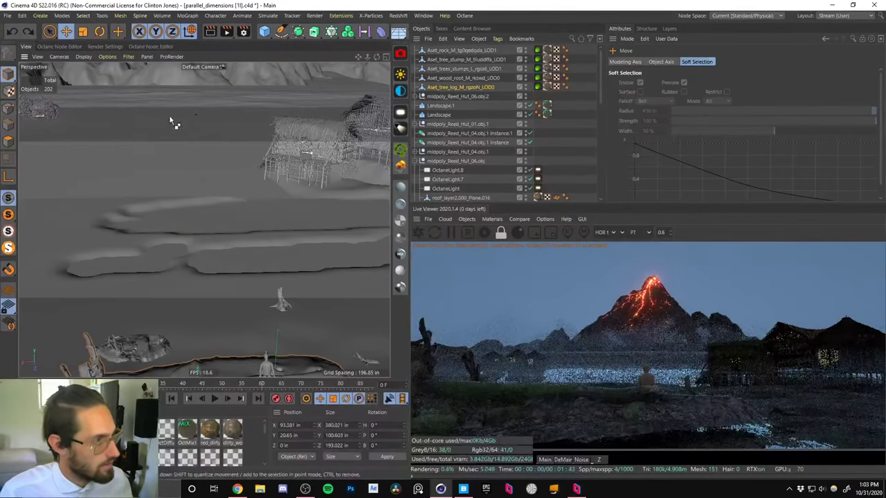
pyautogui.click(29, 32)
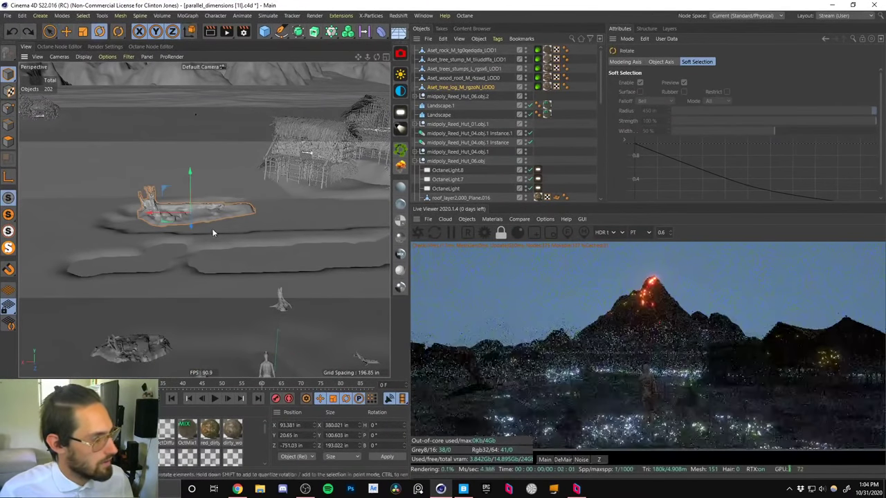
# Rotate the fallen log to a heading of about -162° and shift it sideways to about X 502 in.
pyautogui.press('r')
pyautogui.moveTo(204, 220); pyautogui.dragTo(162, 188)
pyautogui.press('e')
pyautogui.moveTo(191, 229); pyautogui.dragTo(43, 224)
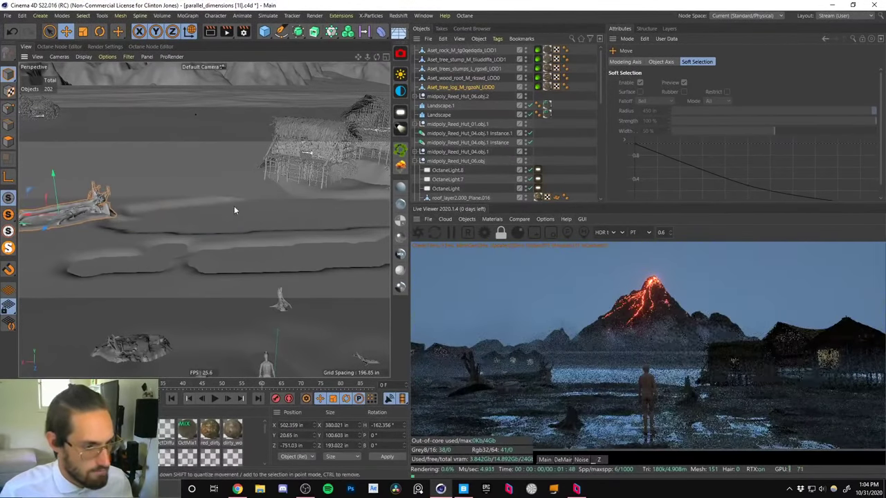
# Lower the log to about Y 10 in and place it at about X 653 in.
pyautogui.keyDown('alt'); pyautogui.moveTo(203, 220); pyautogui.dragTo(268, 212, button='middle'); pyautogui.keyUp('alt')
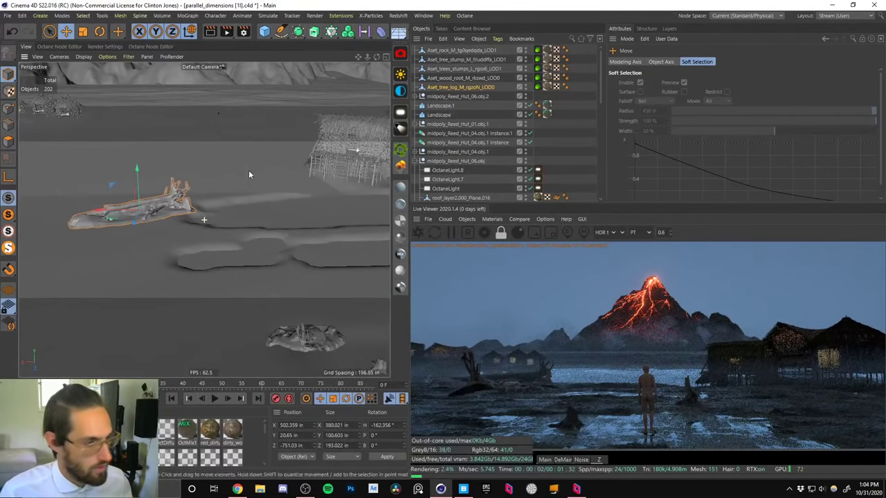
pyautogui.moveTo(117, 215); pyautogui.dragTo(130, 207)
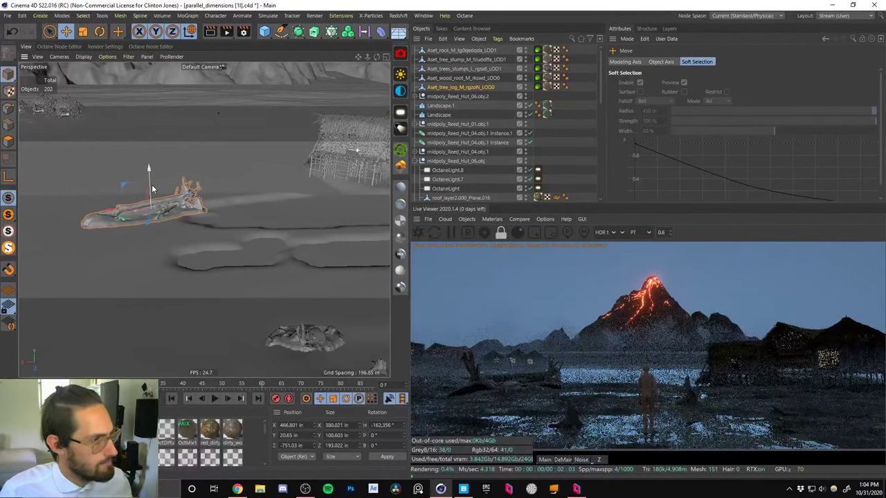
pyautogui.moveTo(148, 172); pyautogui.dragTo(148, 182)
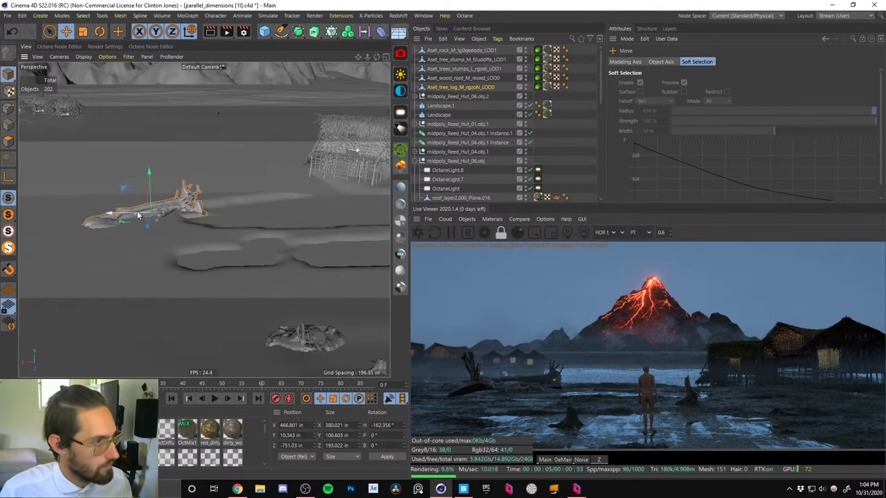
pyautogui.moveTo(131, 218); pyautogui.dragTo(72, 220)
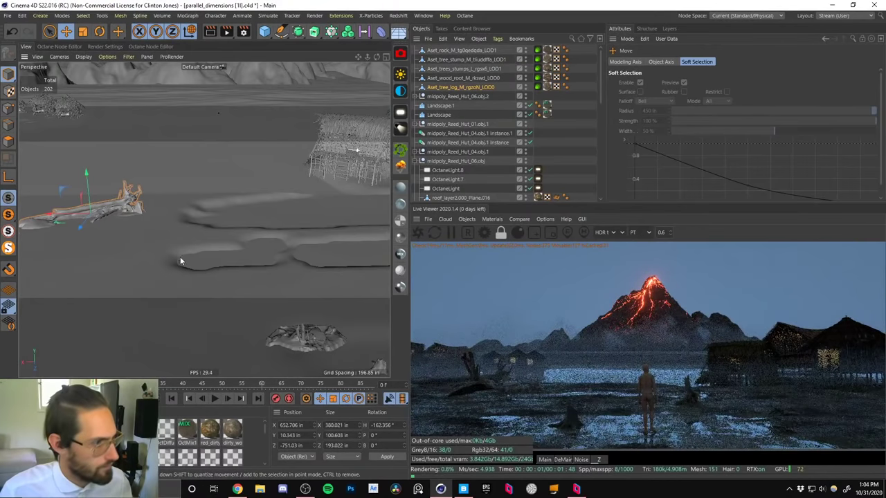
# Move the large tree stumps asset past the standing figure to the opposite side of the shore, to about X -325 in.
pyautogui.keyDown('alt'); pyautogui.moveTo(140, 225); pyautogui.dragTo(134, 224); pyautogui.keyUp('alt')
pyautogui.keyDown('alt'); pyautogui.moveTo(203, 220); pyautogui.dragTo(165, 169, button='middle'); pyautogui.keyUp('alt')
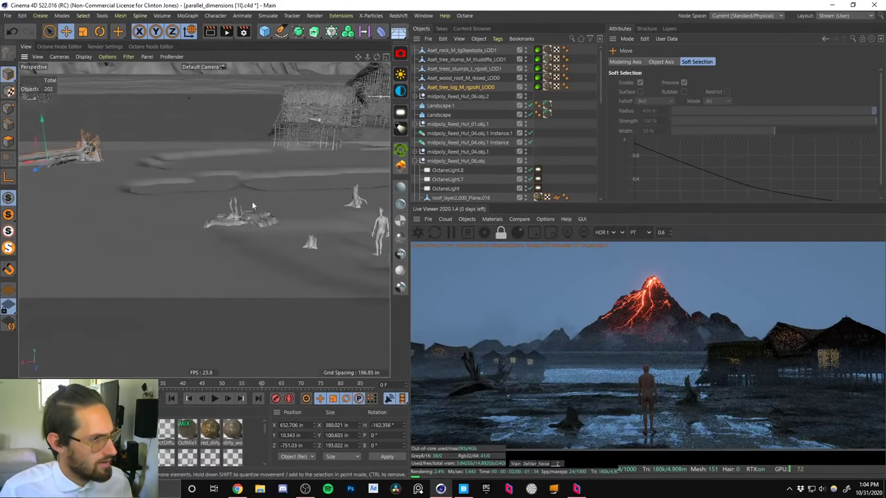
pyautogui.click(243, 220)
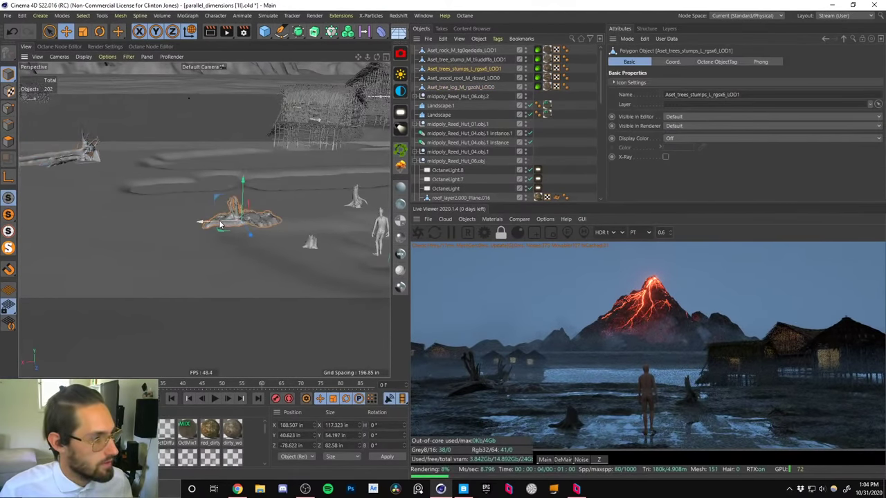
pyautogui.moveTo(220, 224); pyautogui.dragTo(395, 220)
pyautogui.keyDown('alt'); pyautogui.moveTo(318, 172); pyautogui.dragTo(220, 184, button='middle'); pyautogui.keyUp('alt')
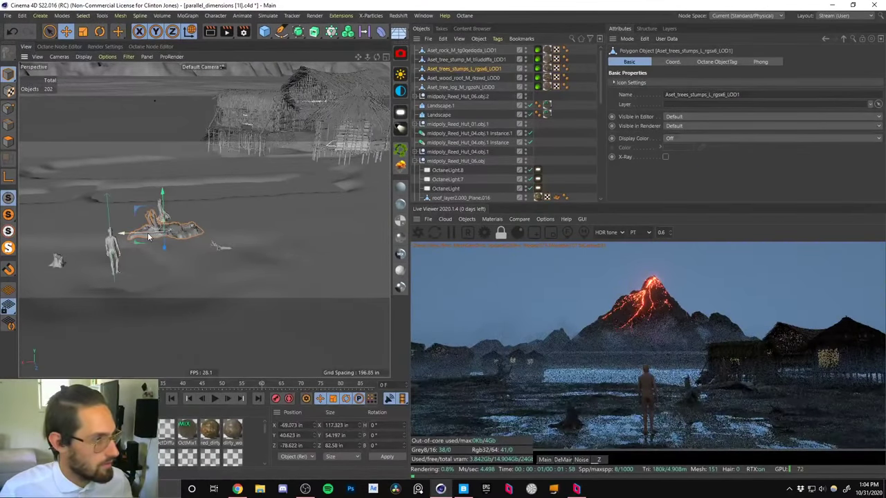
pyautogui.moveTo(147, 237); pyautogui.dragTo(315, 226)
# Select the fallen log, set the Live Viewer resolution scale to 1.2 and examine the log close up in the render.
pyautogui.keyDown('alt'); pyautogui.moveTo(166, 172); pyautogui.dragTo(373, 162, button='middle'); pyautogui.keyUp('alt')
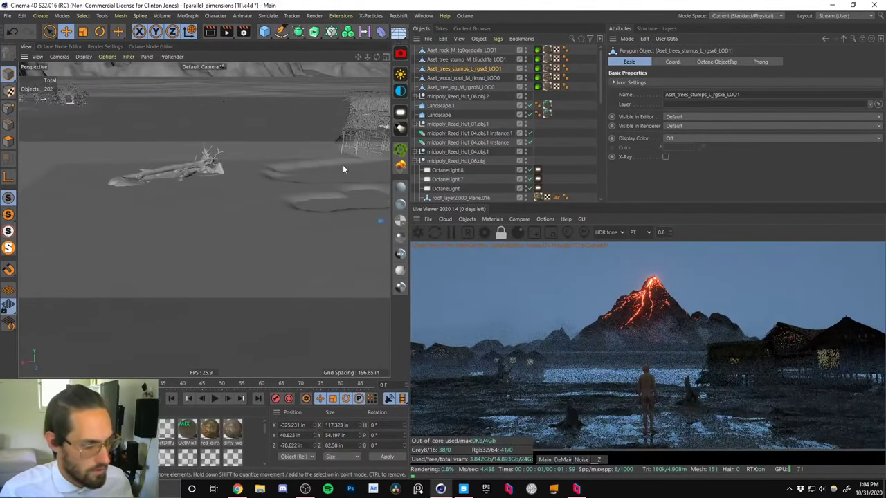
pyautogui.scroll(5, 185, 156)
pyautogui.keyDown('alt'); pyautogui.moveTo(182, 179); pyautogui.dragTo(188, 162); pyautogui.keyUp('alt')
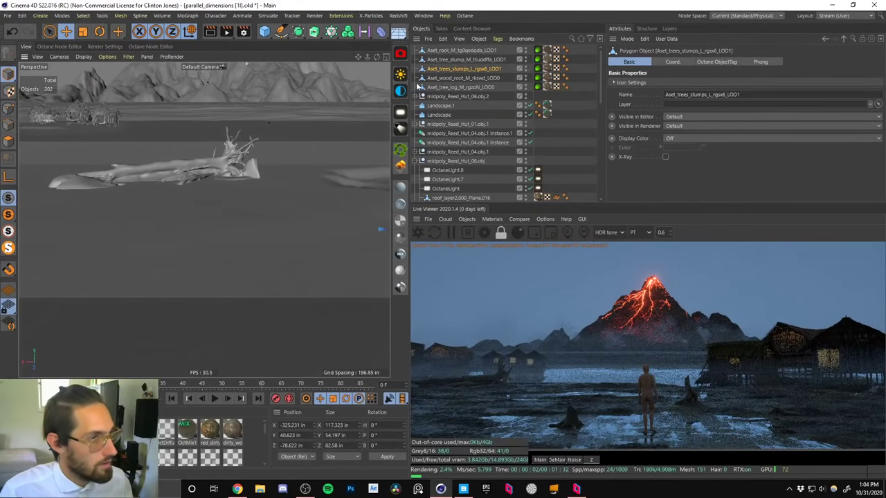
pyautogui.click(186, 173)
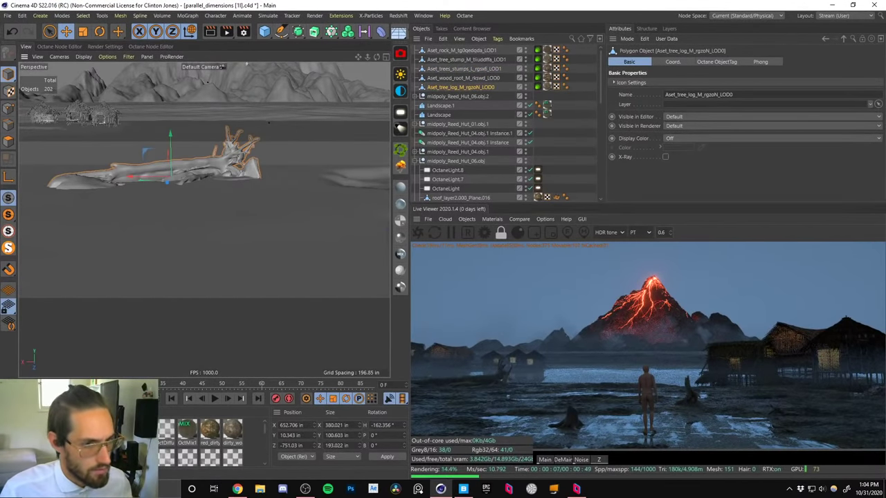
pyautogui.write('1.2')
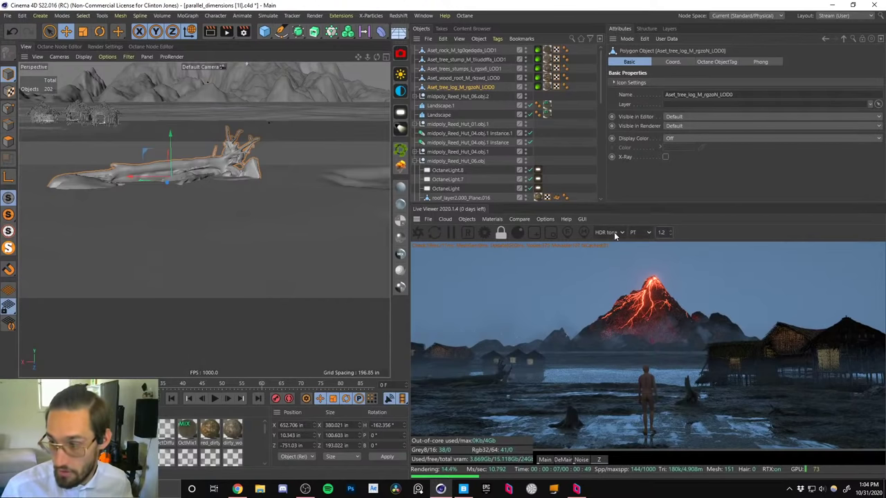
pyautogui.scroll(2, 693, 290)
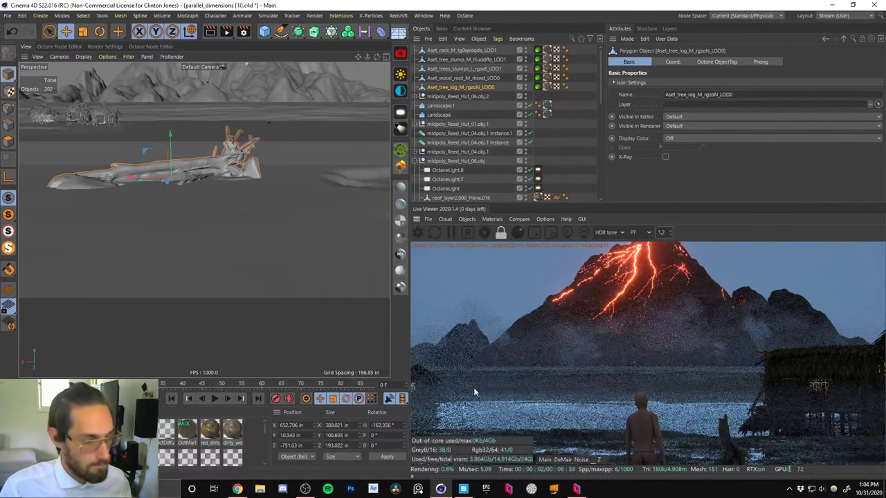
pyautogui.moveTo(473, 387); pyautogui.dragTo(815, 321, button='middle')
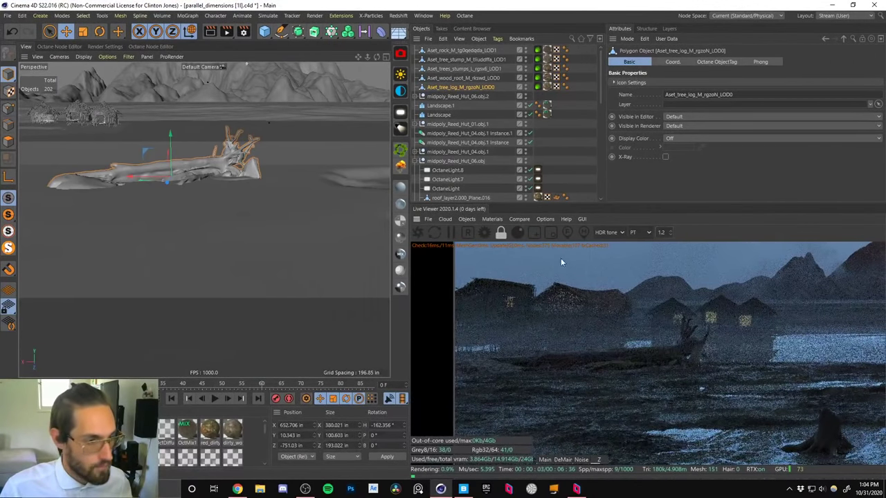
# Limit the live render to a region around the log and lower the log slightly to about Y 9.4 in.
pyautogui.click(533, 233)
pyautogui.moveTo(472, 400); pyautogui.dragTo(743, 296)
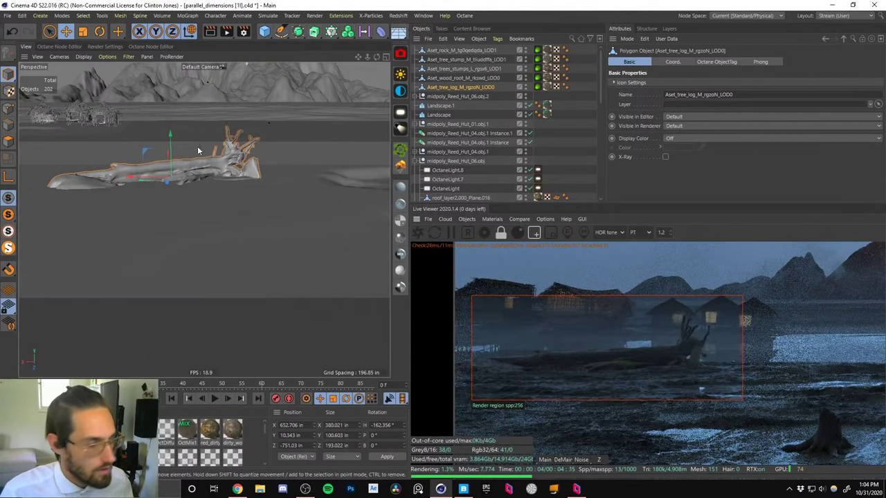
pyautogui.press('e')
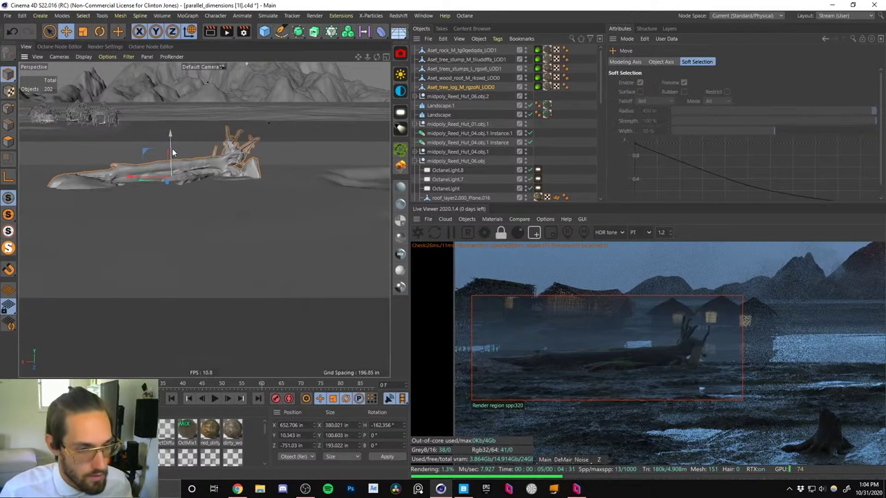
pyautogui.moveTo(171, 144)
pyautogui.mouseDown()
pyautogui.moveTo(184, 136)
pyautogui.moveTo(172, 144)
pyautogui.mouseUp()
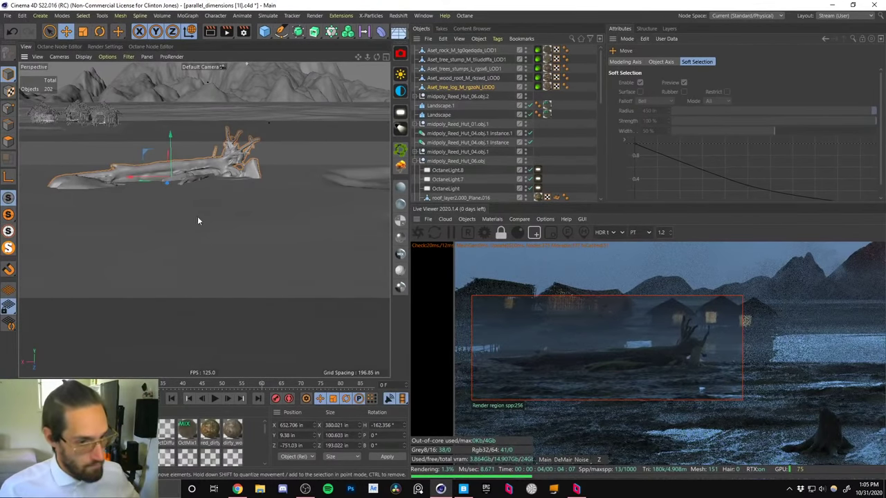
# Turn off the render region, set the Live Viewer resolution scale to 0.6 and bring the whole composition back into frame.
pyautogui.click(534, 233)
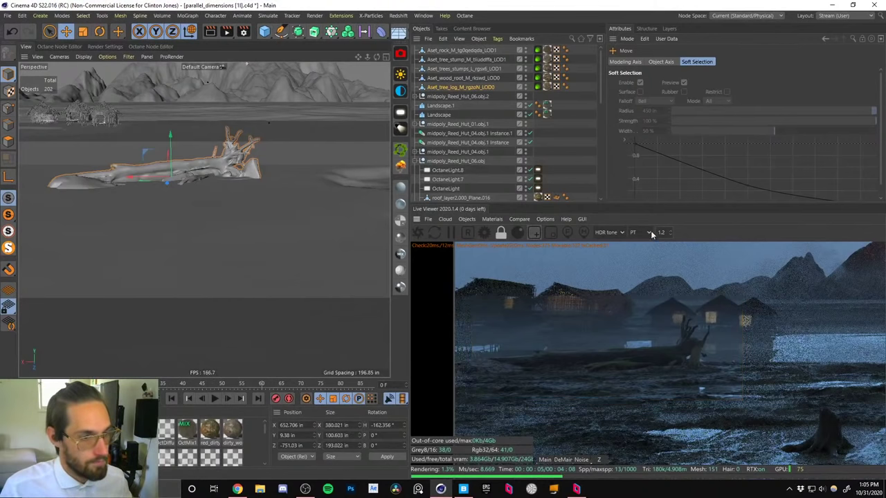
pyautogui.write('0.6')
pyautogui.press('Return')
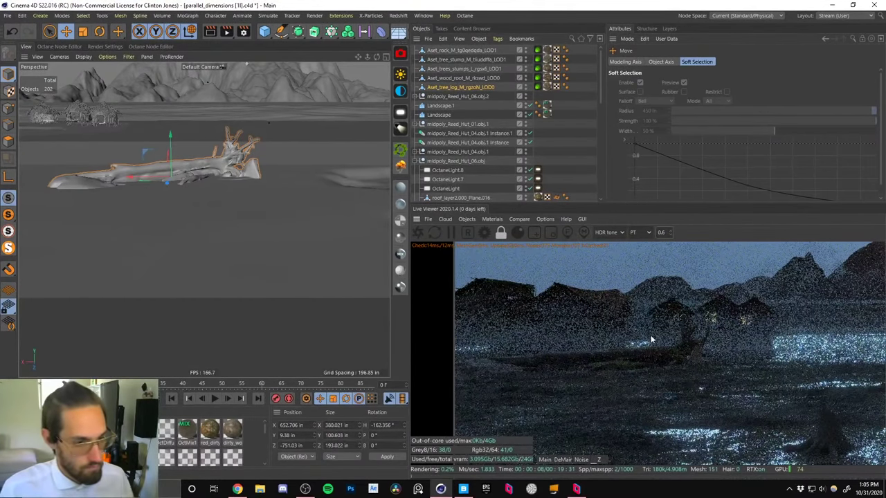
pyautogui.scroll(-1, 624, 328)
pyautogui.moveTo(830, 347); pyautogui.dragTo(535, 395, button='middle')
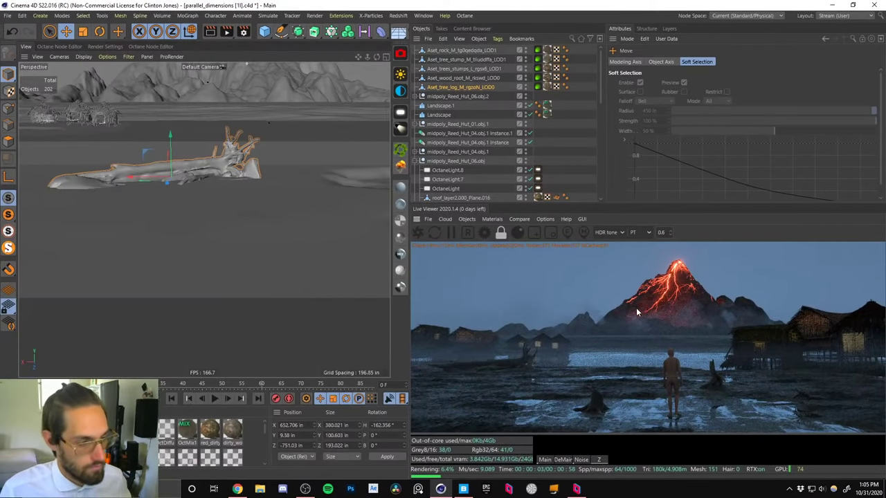
pyautogui.moveTo(661, 346)
pyautogui.mouseDown(button='middle')
pyautogui.moveTo(640, 345)
pyautogui.moveTo(648, 342)
pyautogui.mouseUp(button='middle')
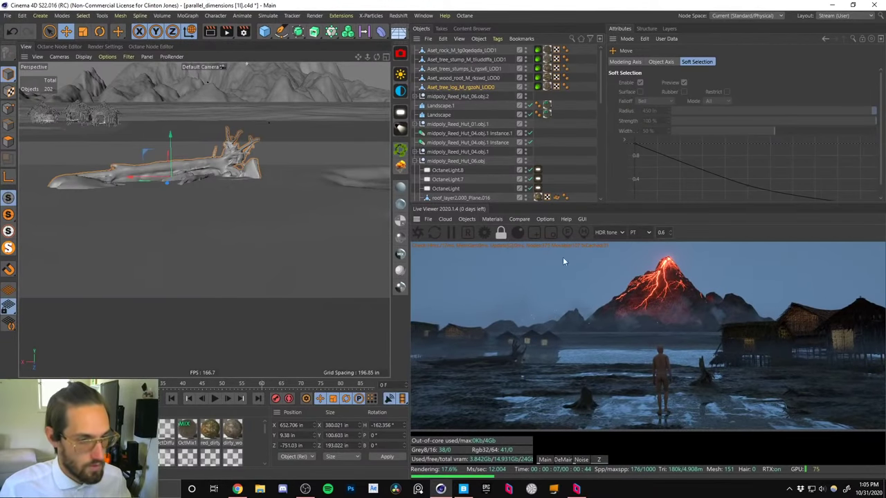
# Scale the upright tree stump beyond the figure uniformly up to about 96 × 81 × 63 in.
pyautogui.keyDown('alt'); pyautogui.moveTo(326, 210); pyautogui.dragTo(270, 256, button='right'); pyautogui.keyUp('alt')
pyautogui.keyDown('alt'); pyautogui.moveTo(204, 220); pyautogui.dragTo(56, 208, button='middle'); pyautogui.keyUp('alt')
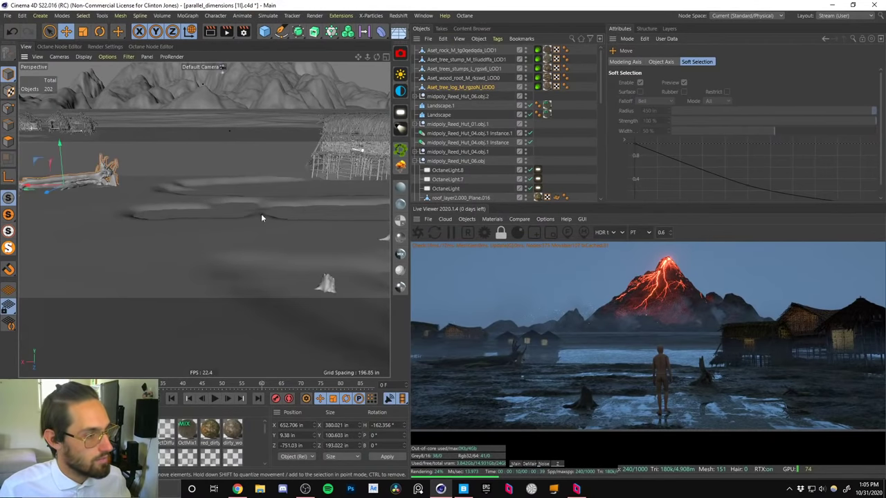
pyautogui.keyDown('alt'); pyautogui.moveTo(261, 214); pyautogui.dragTo(111, 202, button='middle'); pyautogui.keyUp('alt')
pyautogui.click(185, 226)
pyautogui.press('t')
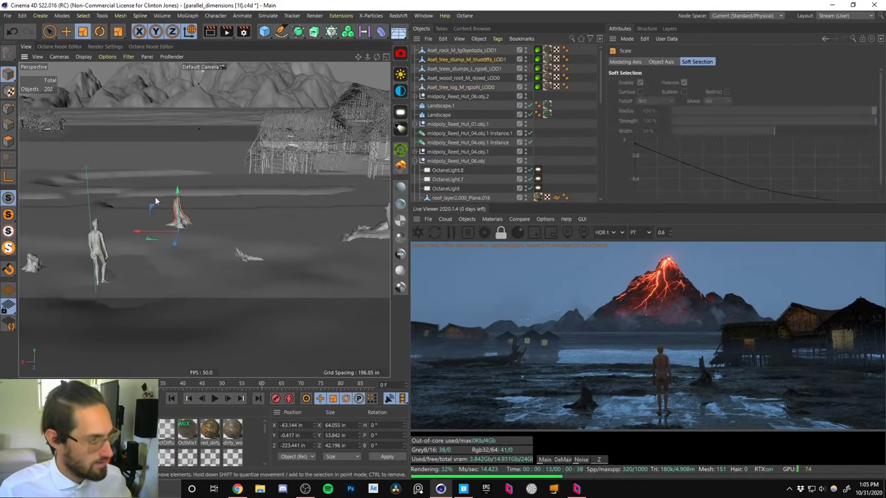
pyautogui.moveTo(153, 199); pyautogui.dragTo(346, 162)
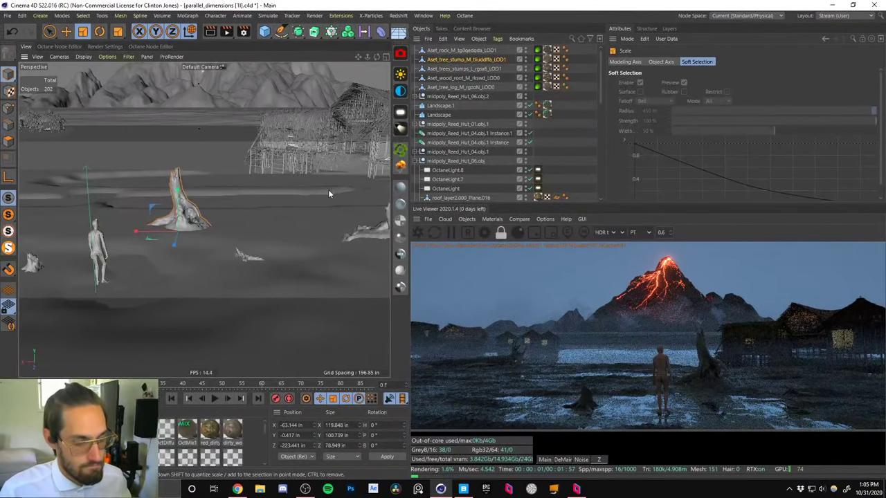
pyautogui.moveTo(329, 193); pyautogui.dragTo(269, 196)
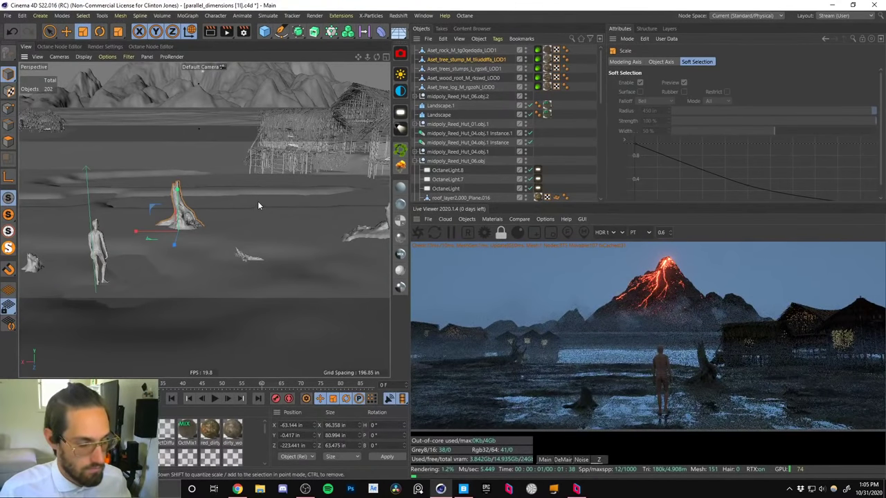
# Check the reference artwork on the desktop, then set the Live Viewer resolution scale to 0.5 and reframe the full render.
pyautogui.press('super+d')
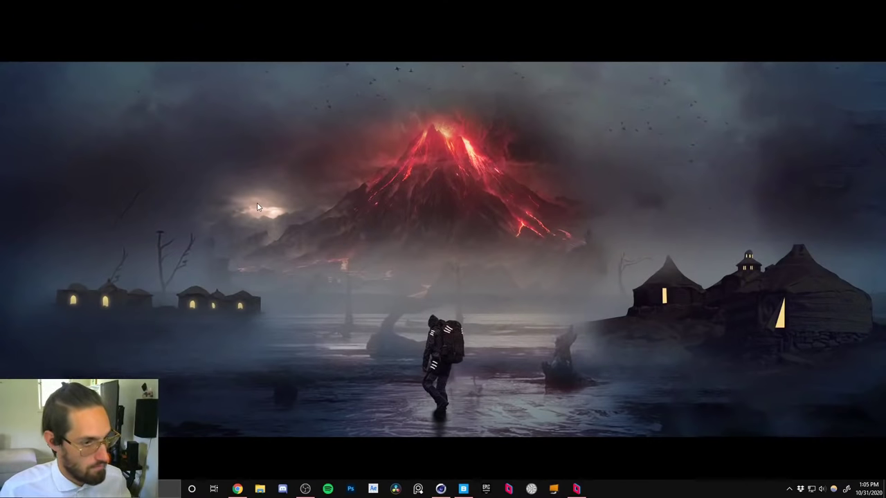
pyautogui.hotkey('alt', 'Tab')
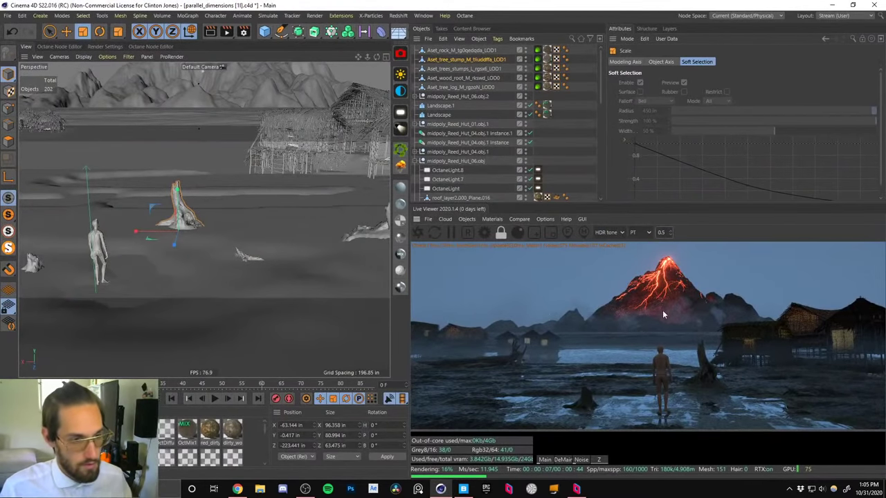
pyautogui.scroll(-1, 663, 310)
pyautogui.moveTo(677, 317); pyautogui.dragTo(669, 343, button='middle')
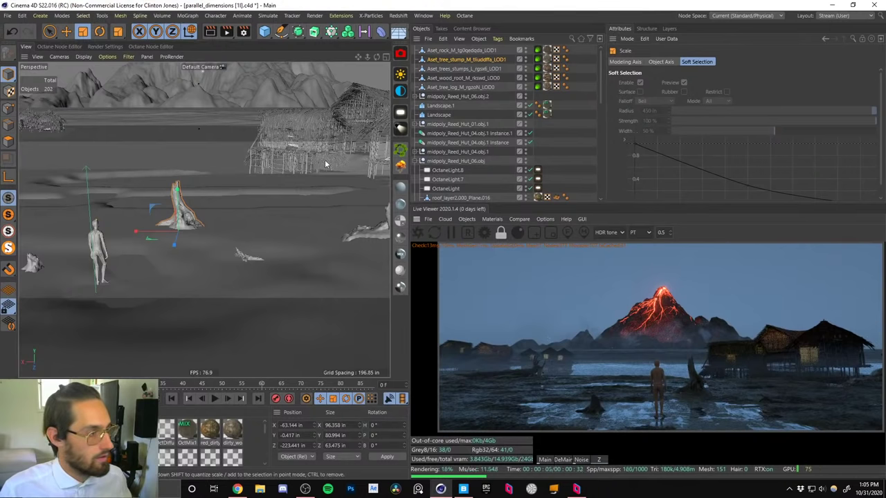
# Select the three nearby hut groups midpoly_Reed_Hut_01.obj.1, midpoly_Reed_Hut_06.obj and midpoly_Reed_Hut_04.obj together with Landscape and Landscape.1.
pyautogui.keyDown('alt'); pyautogui.moveTo(326, 163); pyautogui.dragTo(179, 217, button='middle'); pyautogui.keyUp('alt')
pyautogui.click(198, 218)
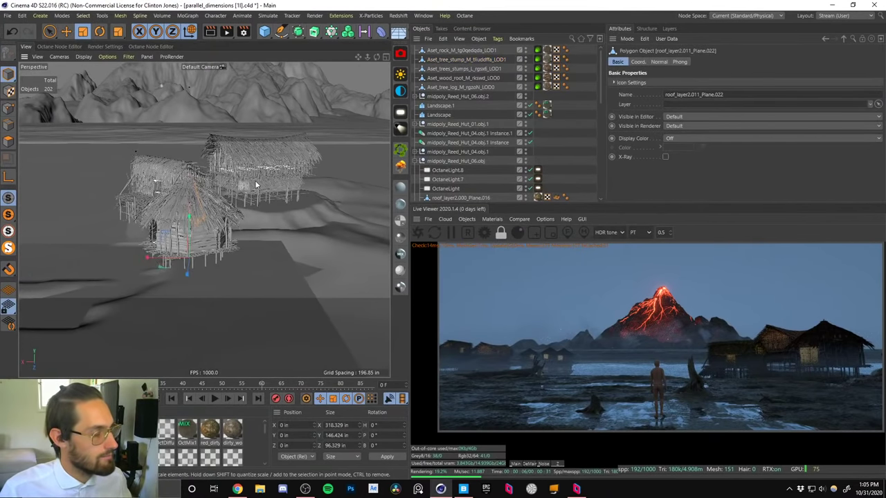
pyautogui.keyDown('shift'); pyautogui.click(258, 179); pyautogui.keyUp('shift')
pyautogui.keyDown('shift'); pyautogui.click(158, 174); pyautogui.keyUp('shift')
pyautogui.keyDown('alt'); pyautogui.moveTo(212, 193); pyautogui.dragTo(256, 193); pyautogui.keyUp('alt')
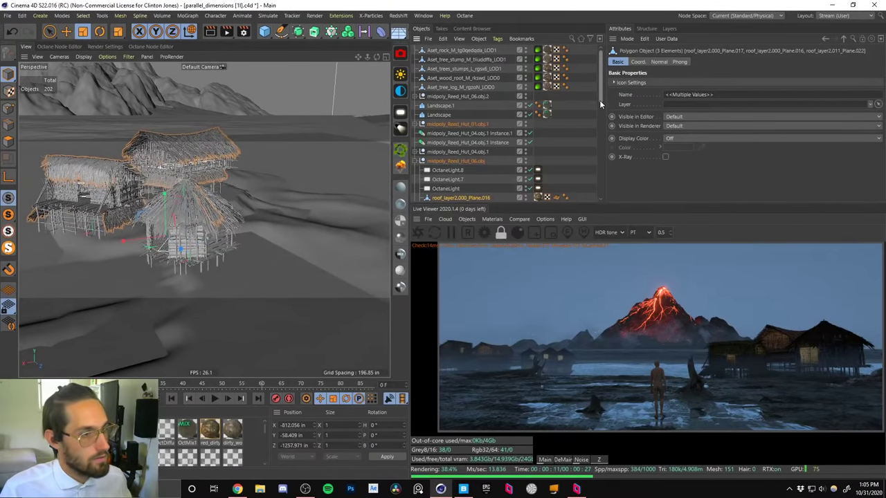
pyautogui.moveTo(599, 99); pyautogui.dragTo(600, 109)
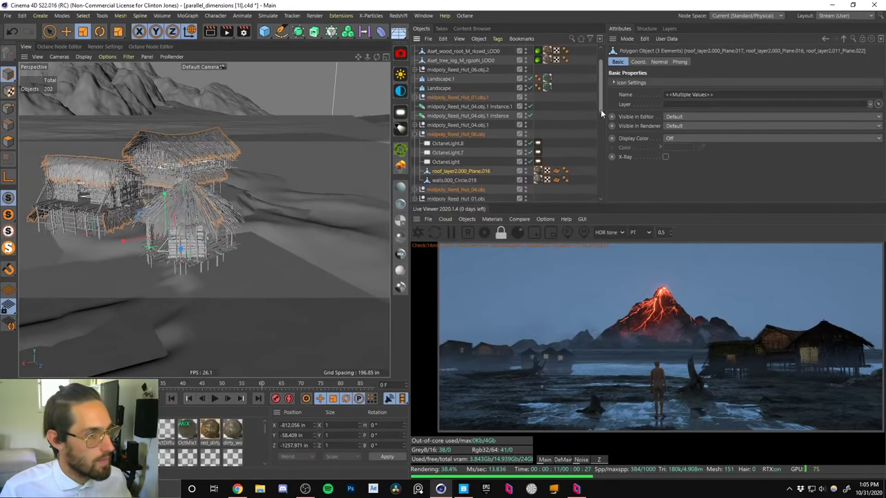
pyautogui.keyDown('ctrl'); pyautogui.click(436, 134); pyautogui.keyUp('ctrl')
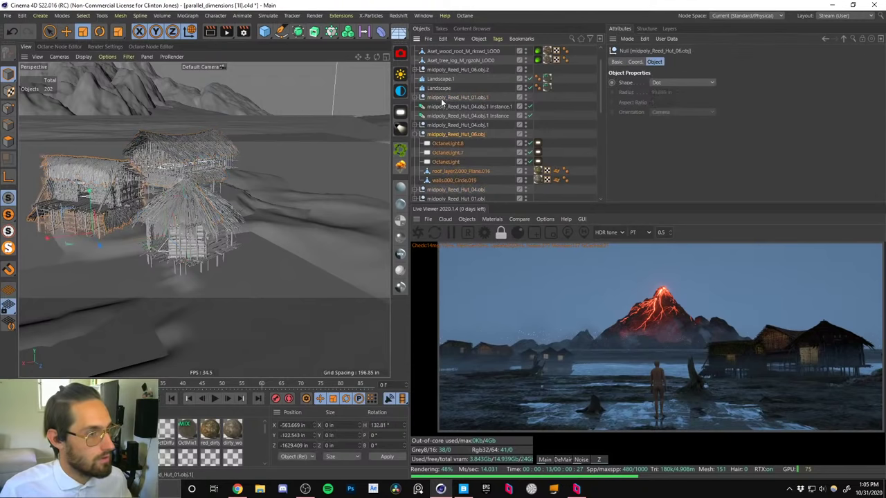
pyautogui.keyDown('shift'); pyautogui.click(199, 224); pyautogui.keyUp('shift')
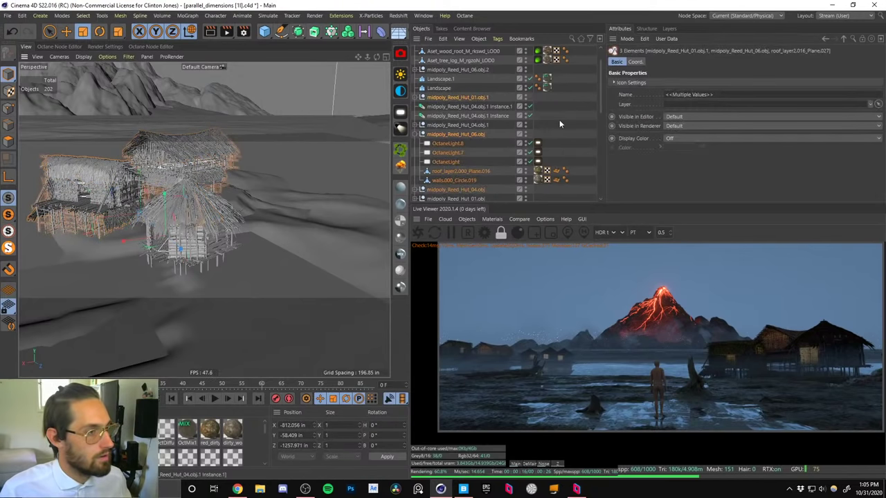
pyautogui.keyDown('ctrl'); pyautogui.click(438, 196); pyautogui.keyUp('ctrl')
pyautogui.press('o')
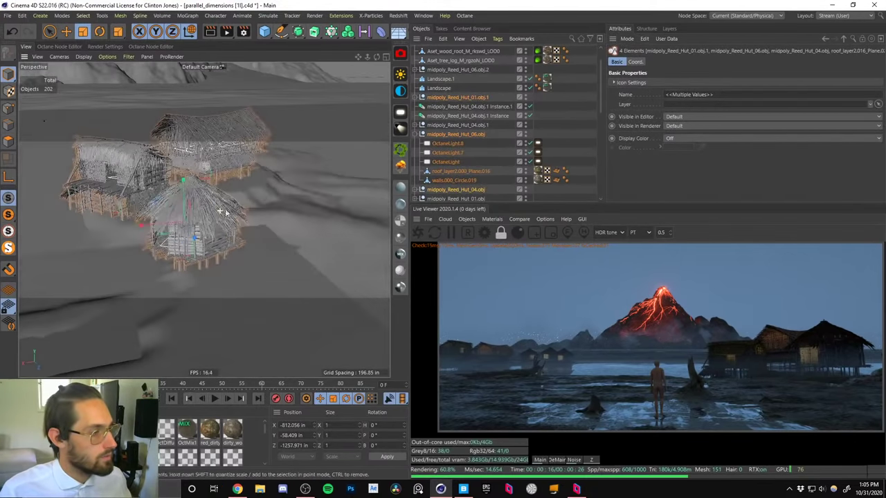
pyautogui.keyDown('shift'); pyautogui.click(267, 197); pyautogui.keyUp('shift')
pyautogui.keyDown('shift'); pyautogui.click(342, 233); pyautogui.keyUp('shift')
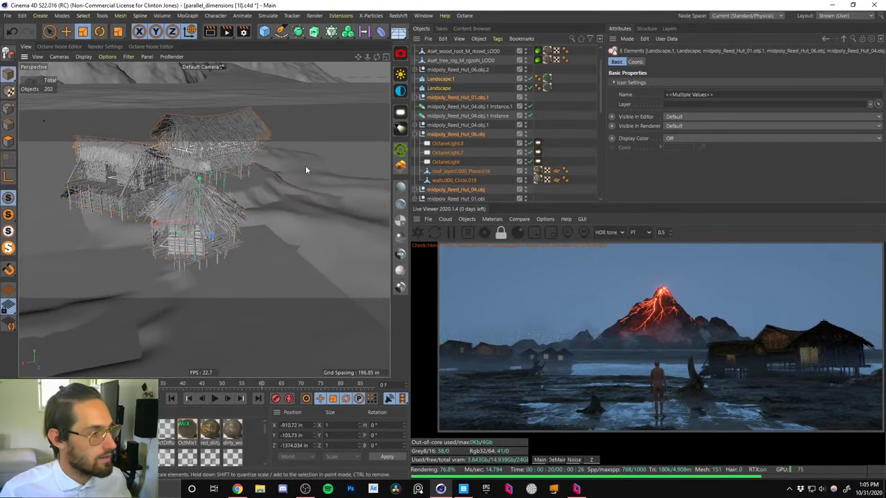
# Try to move the selected huts and landscapes sideways away from the figure, and undo the move.
pyautogui.press('e')
pyautogui.moveTo(189, 223); pyautogui.dragTo(297, 204)
pyautogui.hotkey('ctrl', 'z')
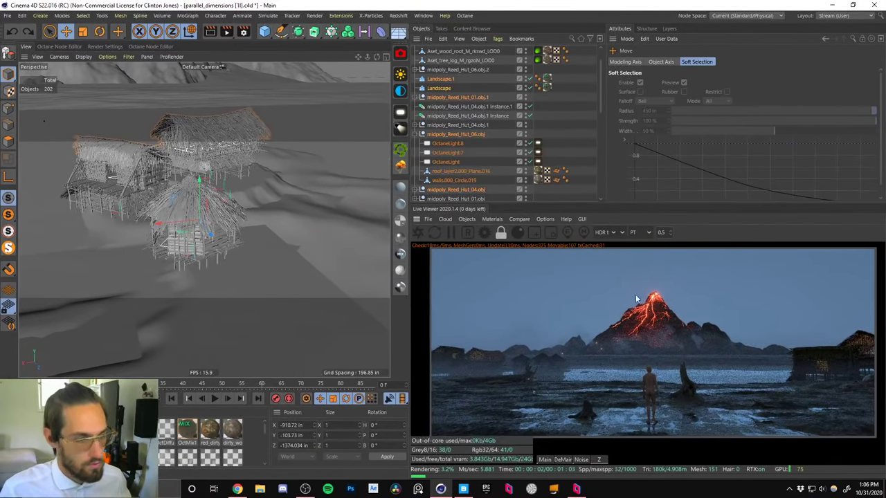
pyautogui.scroll(-2, 222, 208)
pyautogui.click(541, 221)
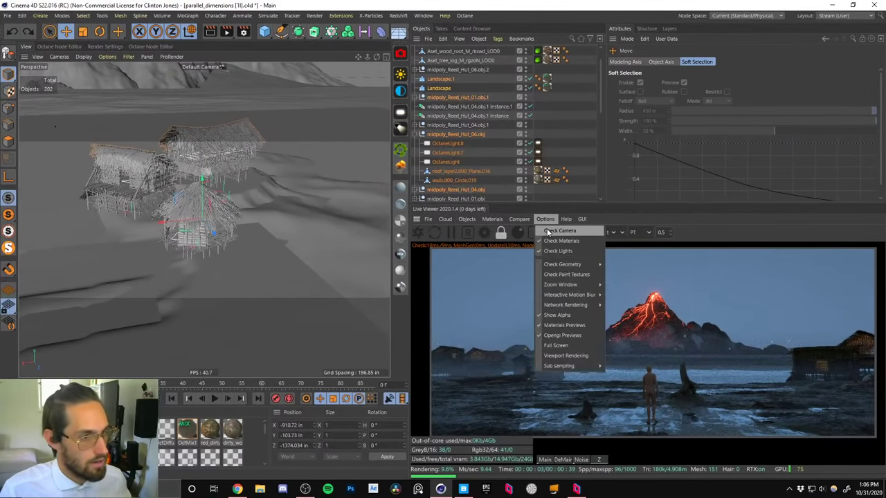
pyautogui.click(549, 231)
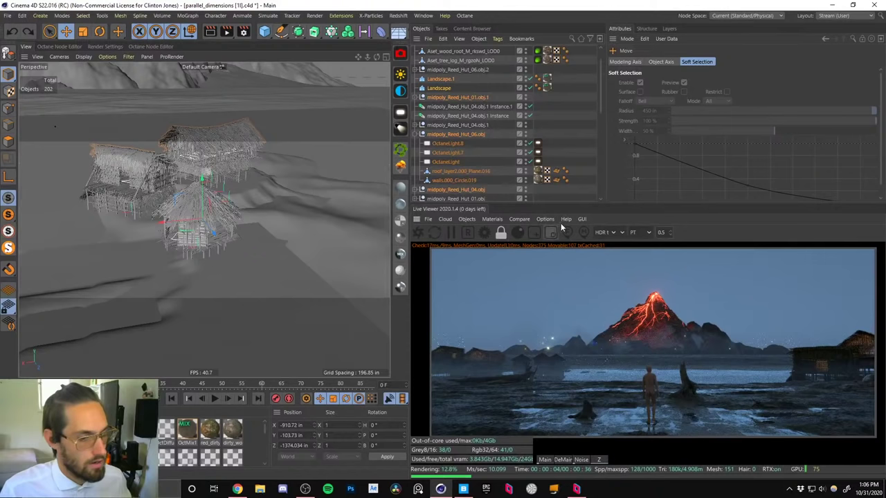
pyautogui.click(520, 220)
pyautogui.click(519, 219)
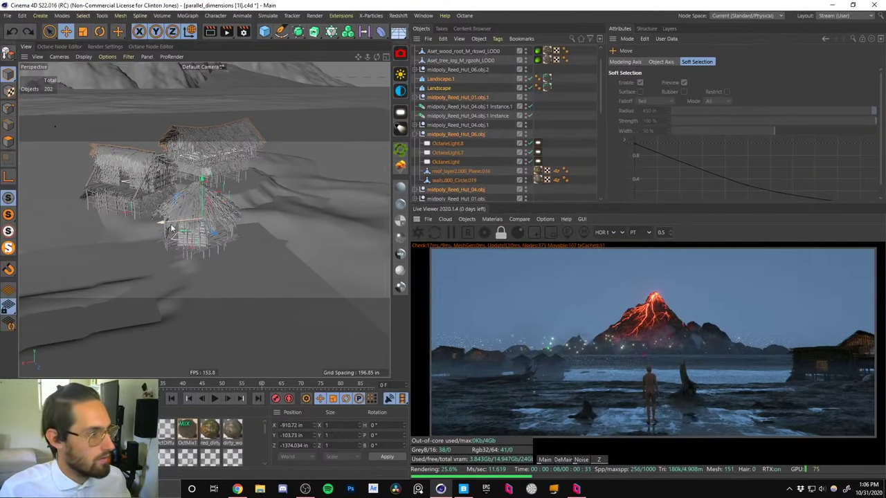
# Shift the selected huts and landscapes slightly along the X axis to about X -926 in.
pyautogui.moveTo(176, 224); pyautogui.dragTo(180, 222)
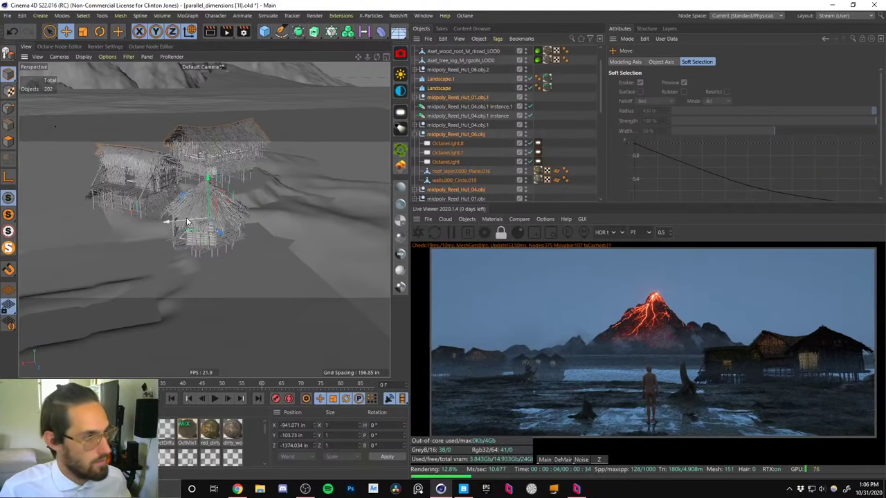
pyautogui.moveTo(185, 223); pyautogui.dragTo(189, 222)
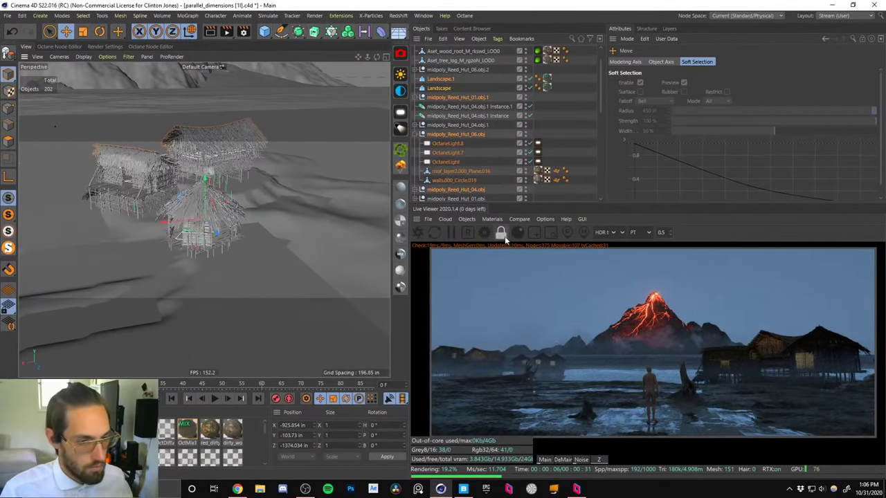
# Try the upright tree stump closer to the camera at about X -147 in, Z -151 in, and undo the moves.
pyautogui.keyDown('alt'); pyautogui.moveTo(247, 196); pyautogui.dragTo(210, 209, button='middle'); pyautogui.keyUp('alt')
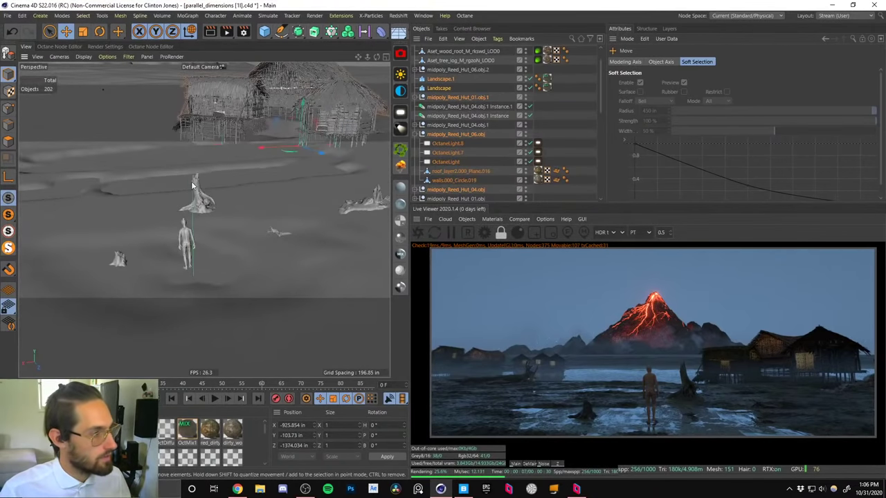
pyautogui.click(197, 208)
pyautogui.moveTo(196, 211); pyautogui.dragTo(242, 210)
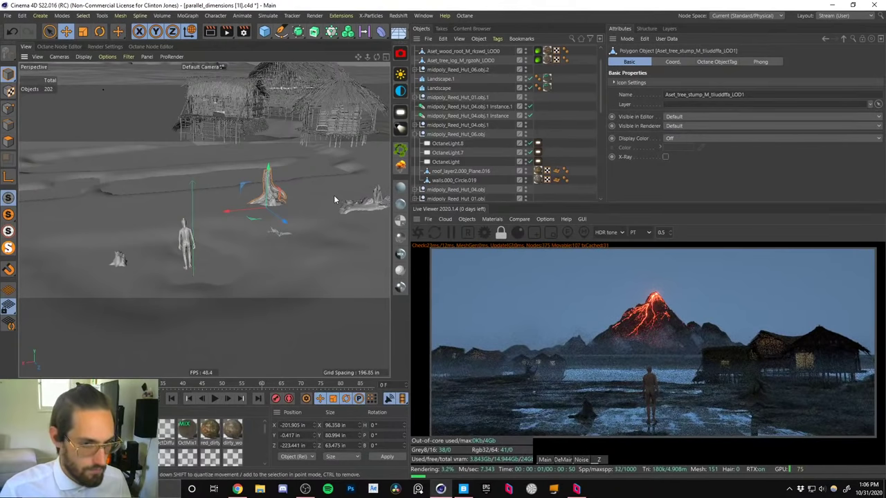
pyautogui.moveTo(296, 235); pyautogui.dragTo(228, 225)
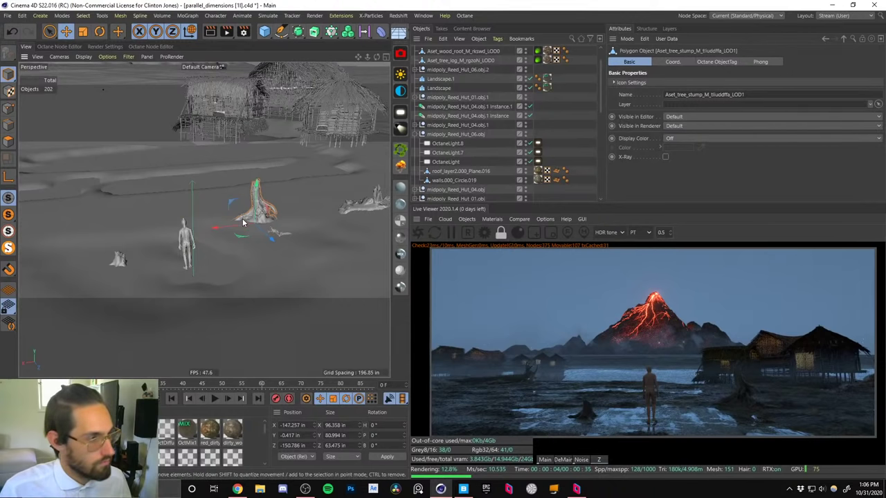
pyautogui.moveTo(234, 225); pyautogui.dragTo(282, 163)
pyautogui.hotkey('ctrl', 'z')
pyautogui.hotkey('ctrl', 'z')
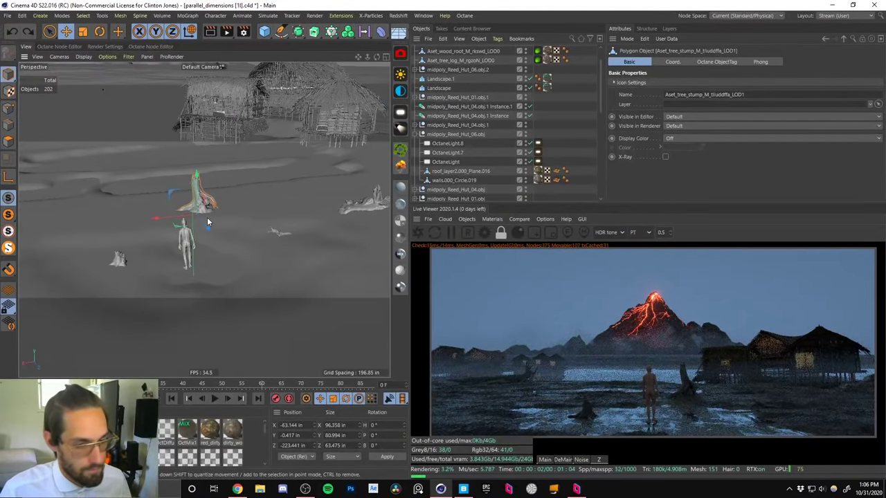
# Move the upright tree stump farther back beyond the figure to about X -75 in, Z -426 in.
pyautogui.moveTo(206, 223); pyautogui.dragTo(211, 139)
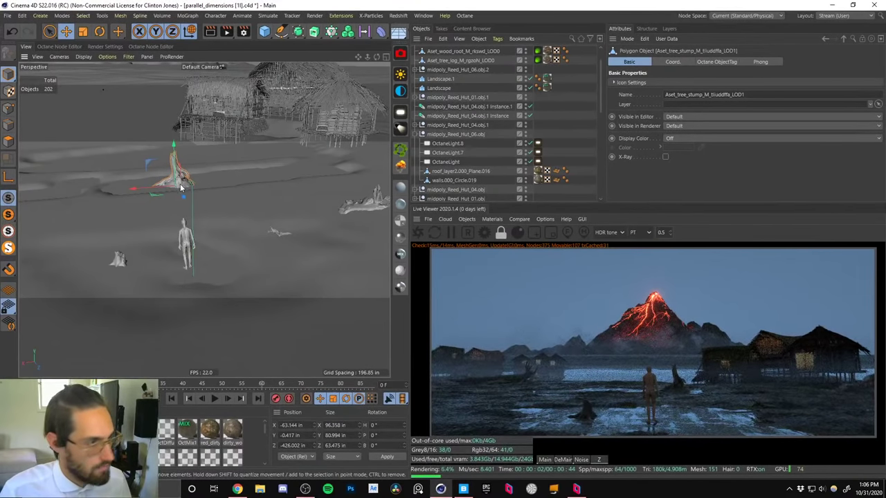
pyautogui.moveTo(182, 191); pyautogui.dragTo(155, 193)
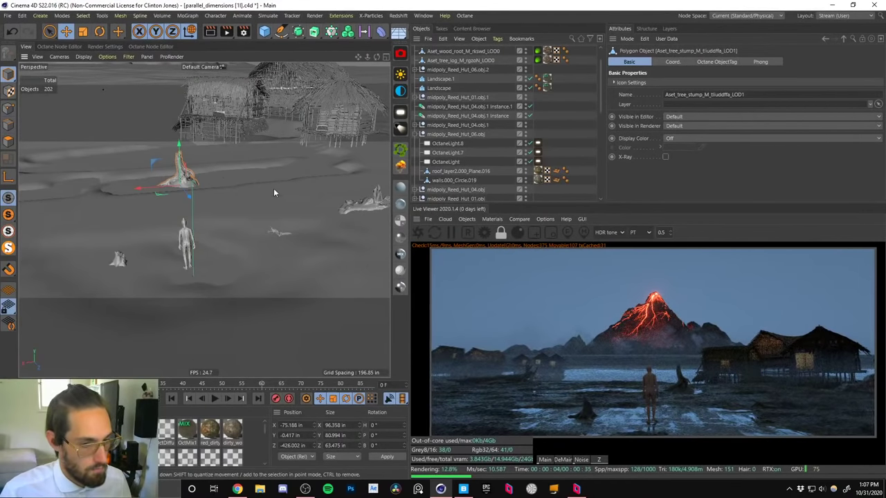
# Move the small wood root across to the far side of the short stump at about X 131 in and scale it to about 53 × 23 × 57 in.
pyautogui.click(275, 232)
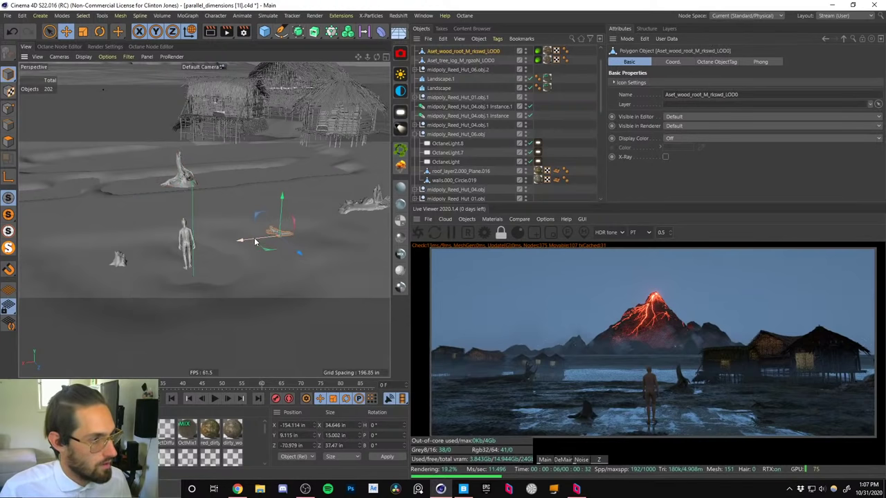
pyautogui.moveTo(254, 244); pyautogui.dragTo(59, 280)
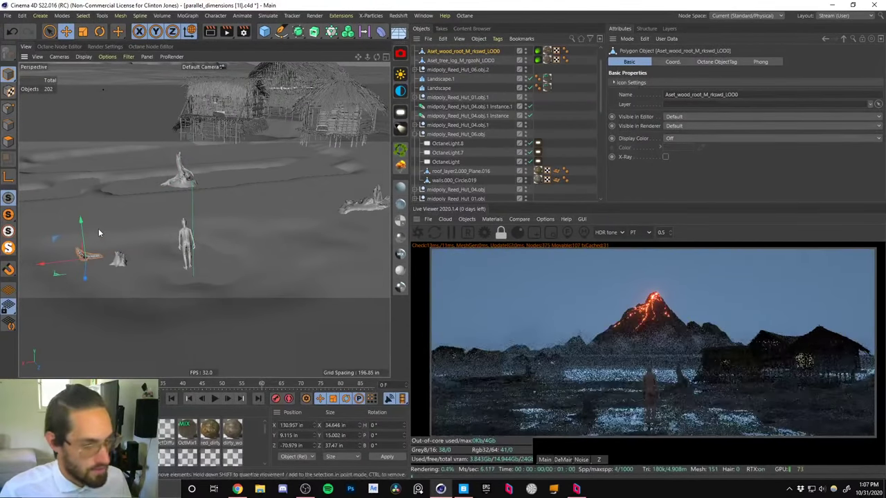
pyautogui.press('t')
pyautogui.moveTo(196, 158); pyautogui.dragTo(192, 178)
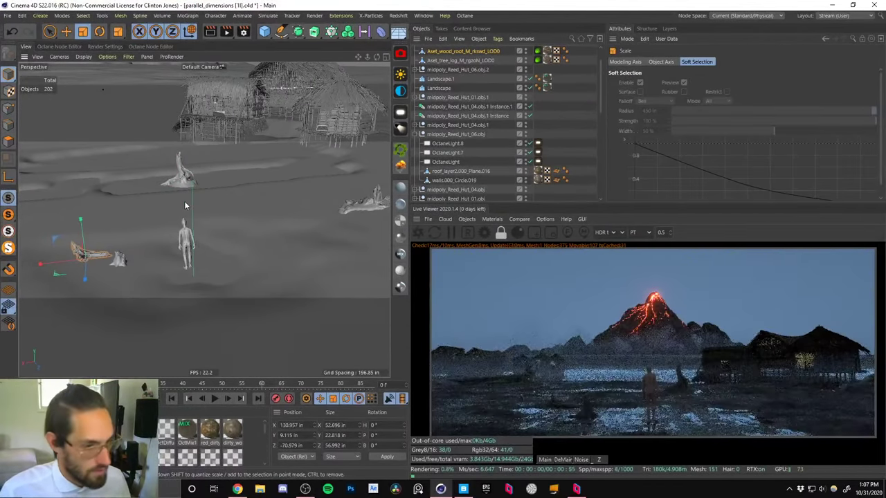
# Rotate the wood root upright to a bank of 85° and scale it uniformly to about 85 × 37 × 92 in.
pyautogui.keyDown('alt'); pyautogui.moveTo(93, 252); pyautogui.dragTo(108, 177, button='right'); pyautogui.keyUp('alt')
pyautogui.keyDown('alt'); pyautogui.moveTo(77, 244); pyautogui.dragTo(64, 217); pyautogui.keyUp('alt')
pyautogui.keyDown('alt'); pyautogui.moveTo(109, 247); pyautogui.dragTo(117, 221); pyautogui.keyUp('alt')
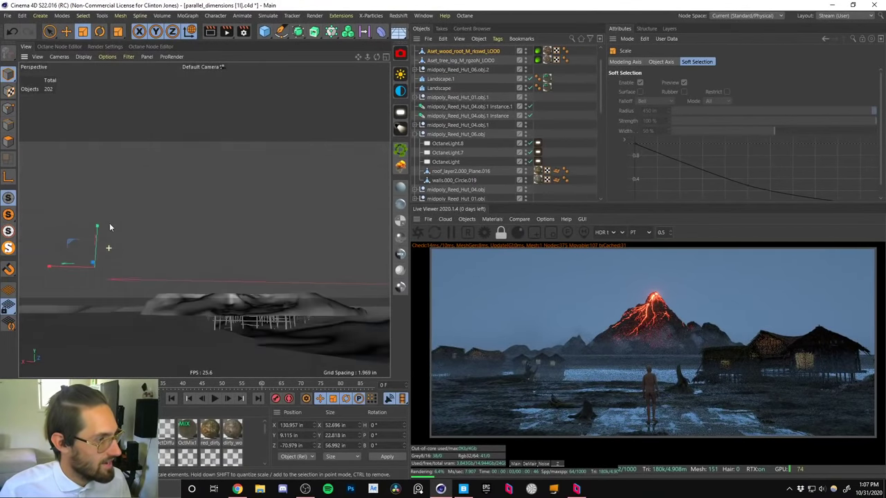
pyautogui.press('r')
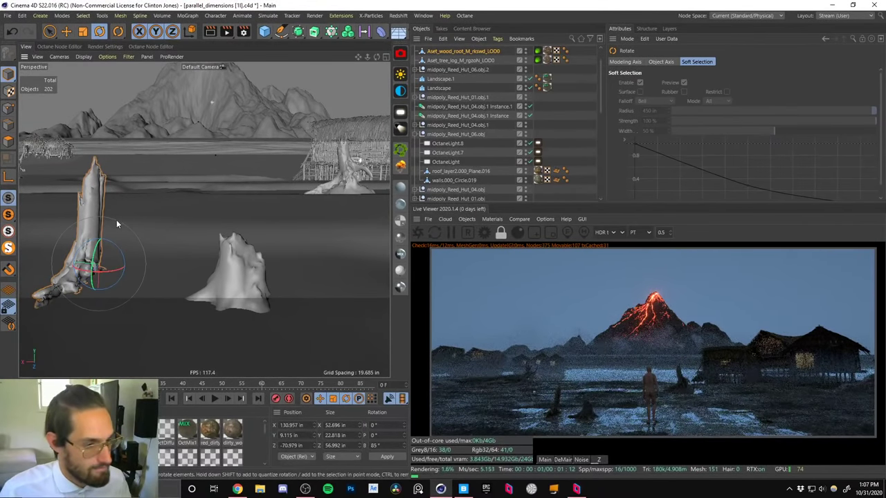
pyautogui.press('t')
pyautogui.moveTo(133, 193); pyautogui.dragTo(338, 141)
# Move the upright wood root behind the short stump to about X 156 in, Z -141 in.
pyautogui.press('e')
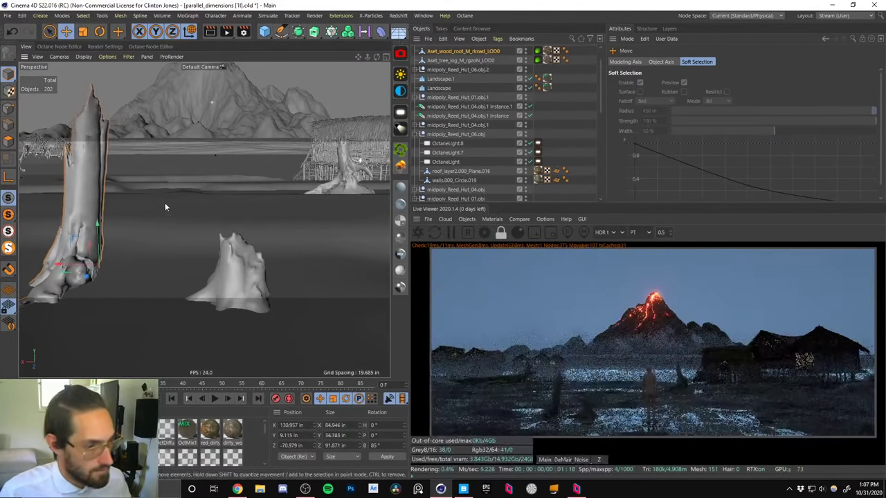
pyautogui.keyDown('alt'); pyautogui.moveTo(164, 203); pyautogui.dragTo(205, 179, button='middle'); pyautogui.keyUp('alt')
pyautogui.keyDown('alt'); pyautogui.moveTo(204, 192); pyautogui.dragTo(195, 213, button='right'); pyautogui.keyUp('alt')
pyautogui.keyDown('alt'); pyautogui.moveTo(195, 213); pyautogui.dragTo(193, 230, button='middle'); pyautogui.keyUp('alt')
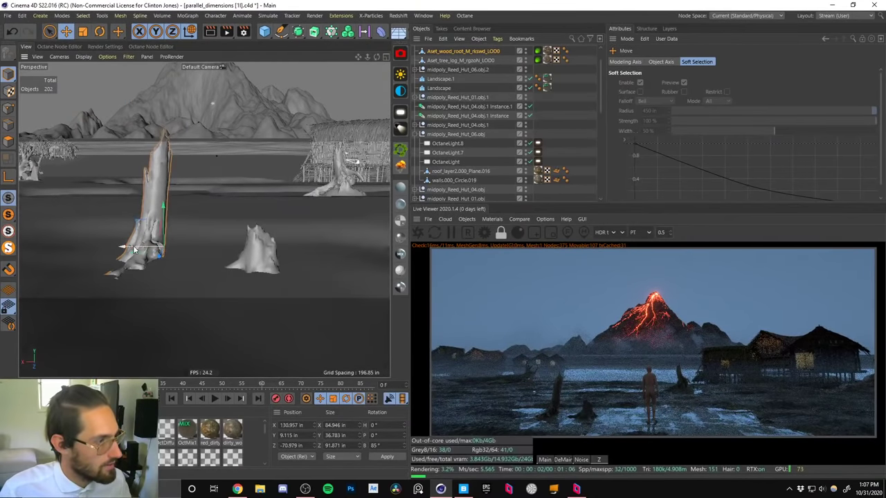
pyautogui.moveTo(136, 248); pyautogui.dragTo(125, 227)
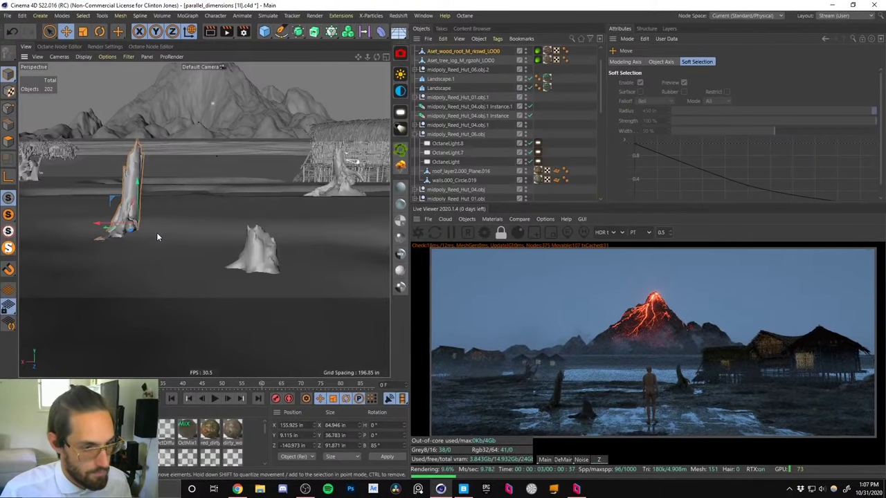
# Scale the large tree stumps cluster uniformly to about 178 × 82 × 125 in and shift it behind the figure to about X -64 in.
pyautogui.keyDown('alt'); pyautogui.moveTo(352, 222); pyautogui.dragTo(170, 232, button='middle'); pyautogui.keyUp('alt')
pyautogui.keyDown('alt'); pyautogui.moveTo(170, 232); pyautogui.dragTo(144, 208); pyautogui.keyUp('alt')
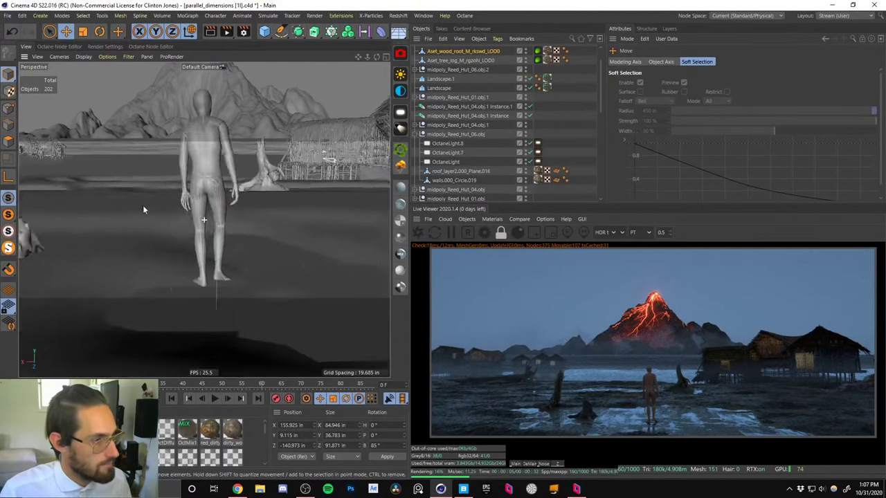
pyautogui.keyDown('alt'); pyautogui.moveTo(144, 208); pyautogui.dragTo(241, 277, button='right'); pyautogui.keyUp('alt')
pyautogui.keyDown('alt'); pyautogui.moveTo(241, 277); pyautogui.dragTo(199, 216); pyautogui.keyUp('alt')
pyautogui.click(296, 196)
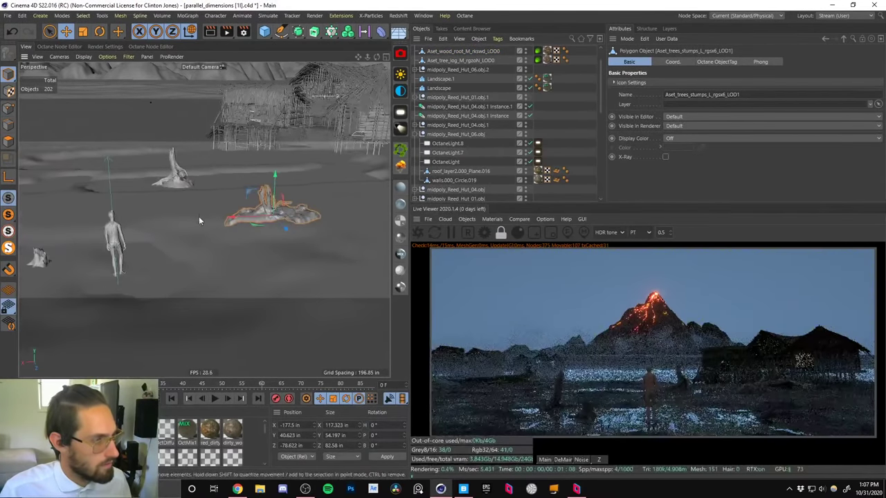
pyautogui.press('t')
pyautogui.moveTo(142, 214); pyautogui.dragTo(206, 226)
pyautogui.press('e')
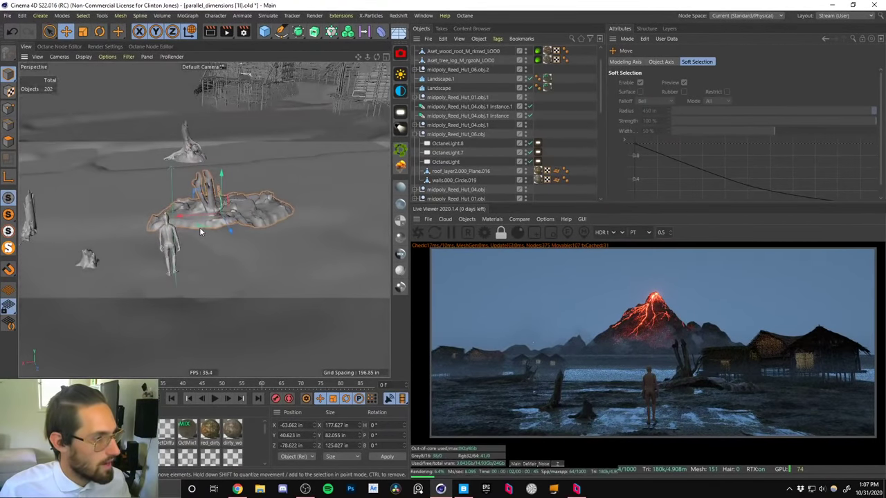
# Move the tree stumps cluster far back towards the distant shore at about X 421 in, Z -1146 in.
pyautogui.moveTo(201, 229); pyautogui.dragTo(56, 123)
pyautogui.keyDown('alt'); pyautogui.moveTo(83, 128); pyautogui.dragTo(203, 185, button='middle'); pyautogui.keyUp('alt')
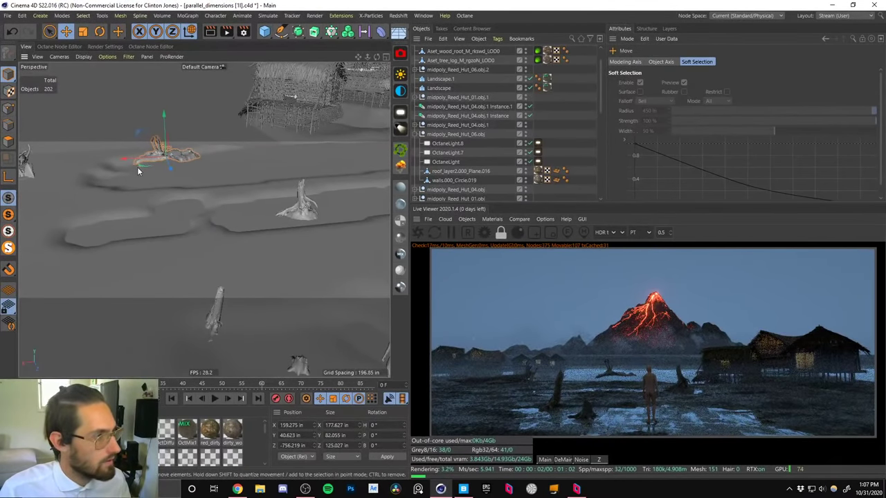
pyautogui.moveTo(141, 163); pyautogui.dragTo(86, 138)
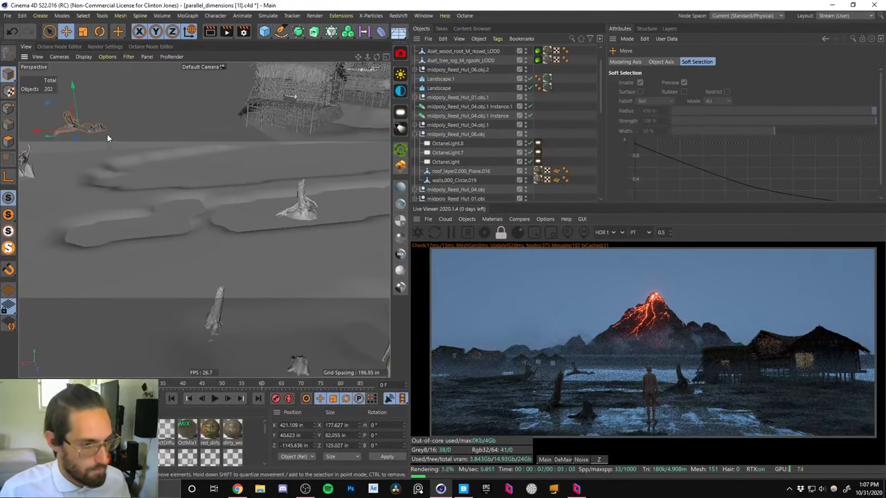
# Try moving the tree stumps cluster away from the fallen log, and undo the move.
pyautogui.keyDown('alt'); pyautogui.moveTo(102, 122); pyautogui.dragTo(201, 155, button='middle'); pyautogui.keyUp('alt')
pyautogui.keyDown('alt'); pyautogui.moveTo(201, 160); pyautogui.dragTo(213, 183); pyautogui.keyUp('alt')
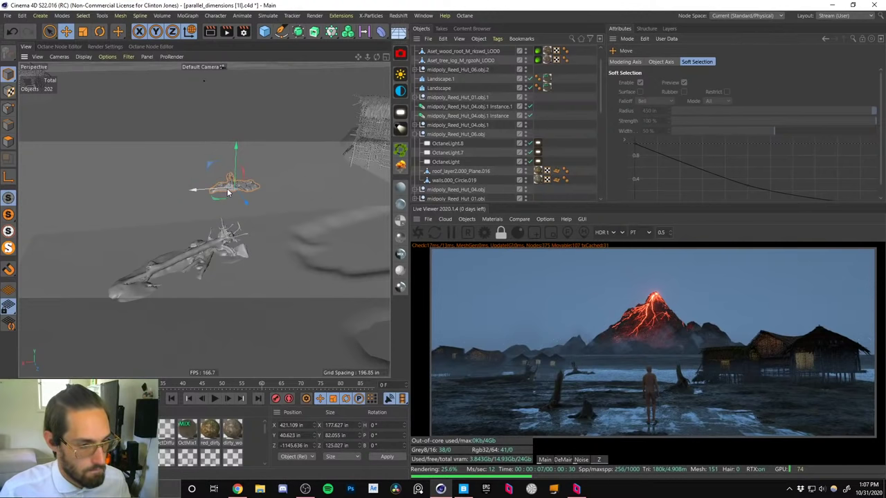
pyautogui.scroll(-5, 220, 189)
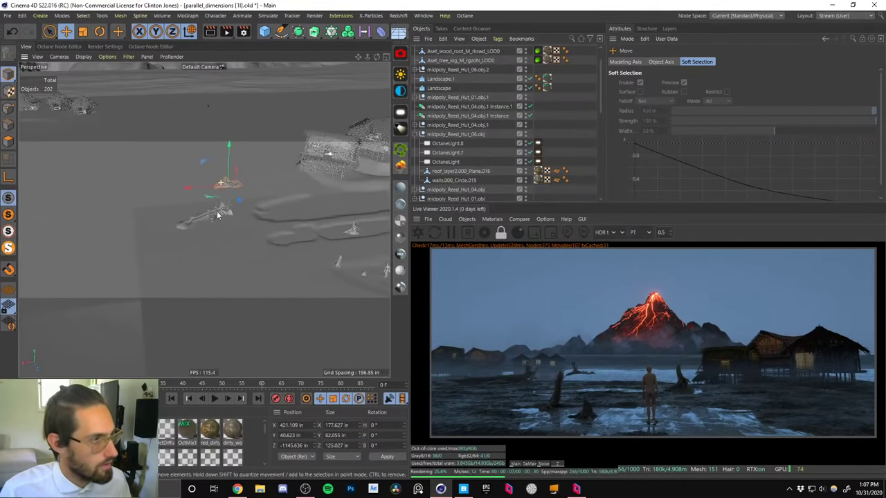
pyautogui.moveTo(190, 191); pyautogui.dragTo(119, 67)
pyautogui.hotkey('ctrl', 'z')
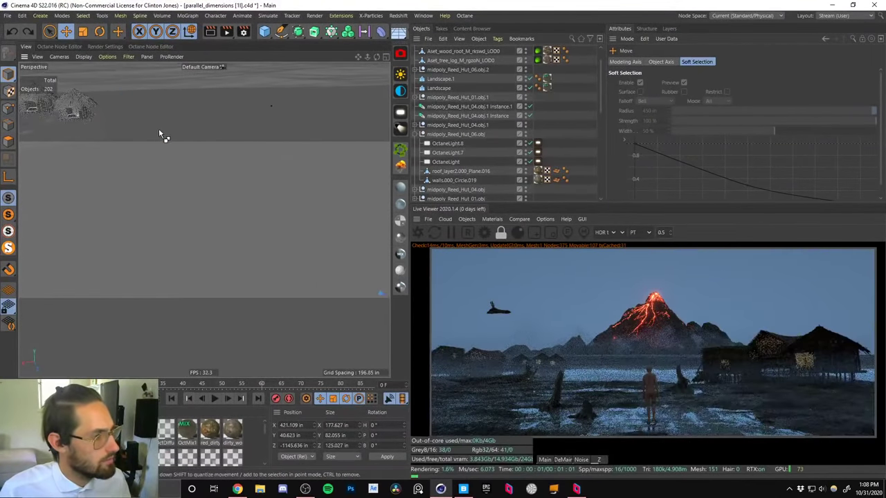
# Move the tree stumps cluster out to the distant shore at about X 1302 in, Z -3687 in, and enlarge it to about 553 × 256 × 389 in.
pyautogui.scroll(-3, 230, 265)
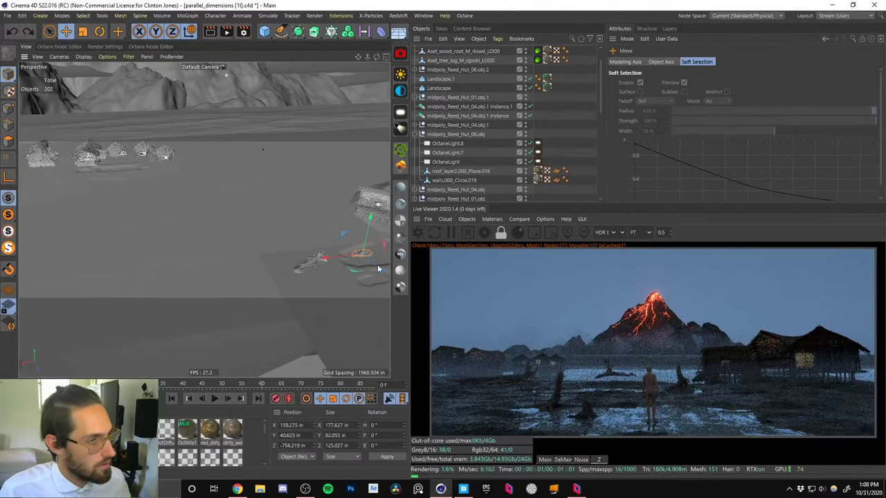
pyautogui.moveTo(367, 270); pyautogui.dragTo(304, 126)
pyautogui.scroll(5, 186, 161)
pyautogui.press('t')
pyautogui.scroll(2, 237, 178)
pyautogui.press('r')
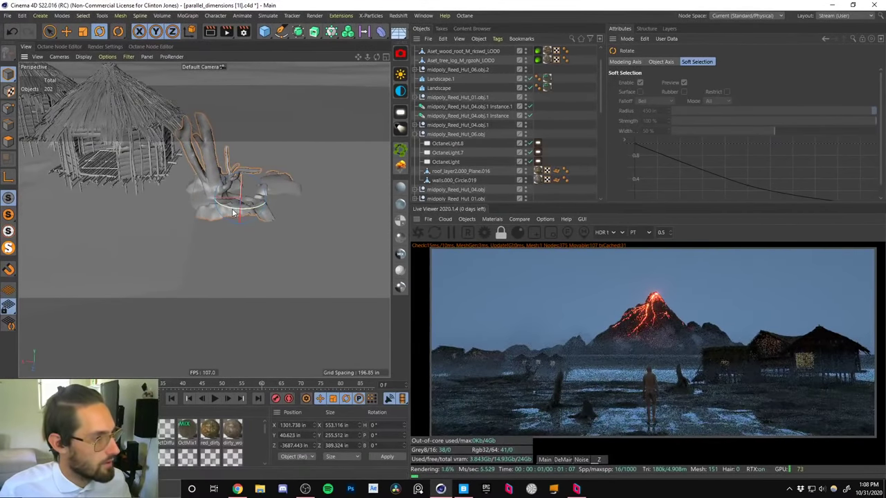
# Rotate the distant tree stumps cluster to a heading of about 49.8° and raise it to about Y 91 in.
pyautogui.moveTo(233, 213); pyautogui.dragTo(271, 221)
pyautogui.press('e')
pyautogui.moveTo(241, 182); pyautogui.dragTo(260, 161)
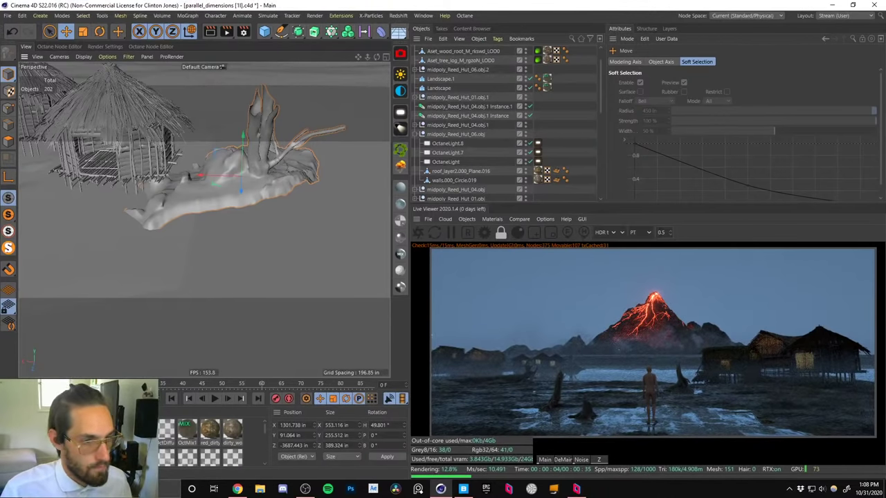
# Set the live render's resolution scale to 1.2 and limit rendering to a region around the distant stumps beside the far huts.
pyautogui.write('1.2')
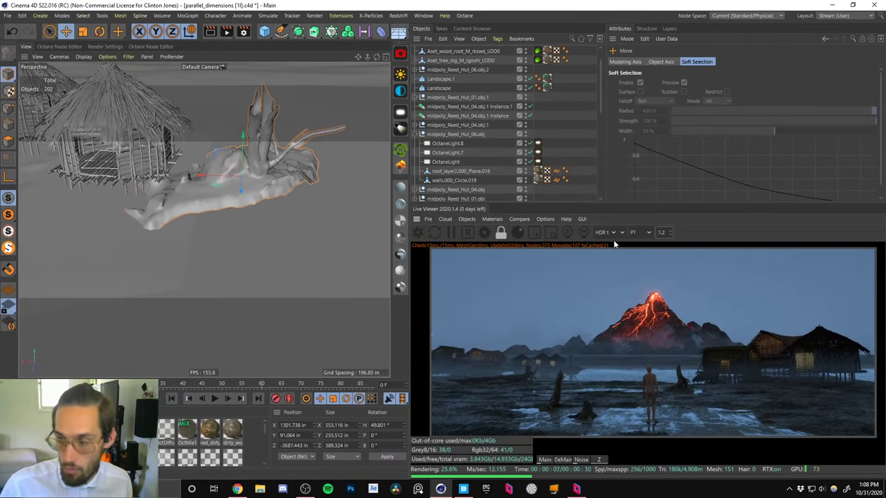
pyautogui.click(575, 342)
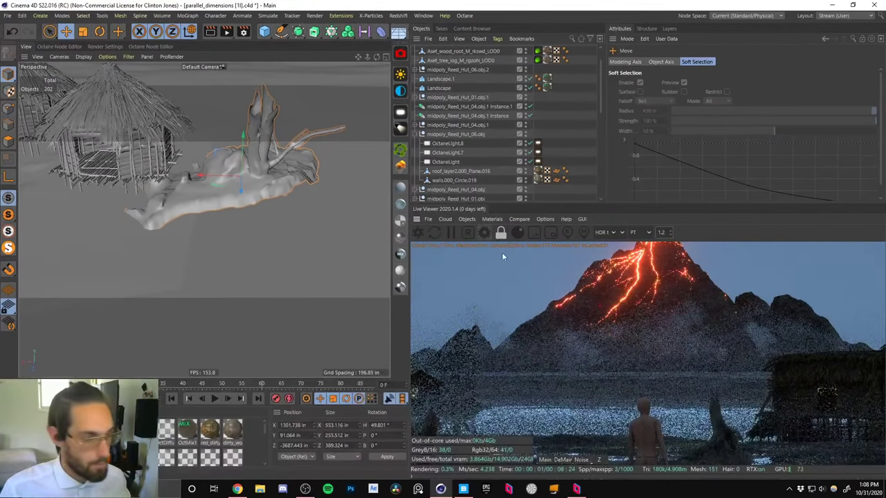
pyautogui.moveTo(513, 367); pyautogui.dragTo(702, 315)
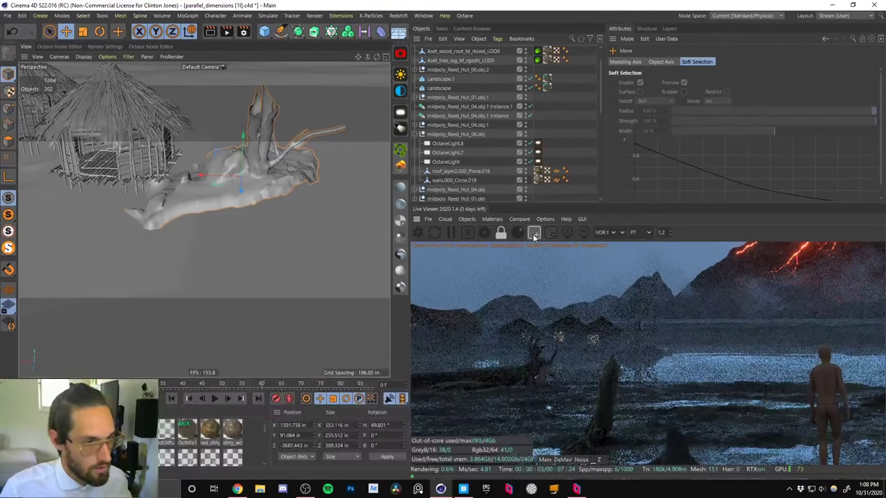
pyautogui.click(534, 235)
pyautogui.moveTo(593, 290)
pyautogui.mouseDown()
pyautogui.moveTo(675, 325)
pyautogui.moveTo(672, 361)
pyautogui.mouseUp()
pyautogui.moveTo(582, 284); pyautogui.dragTo(697, 397)
# Rotate the tree stumps cluster to a heading of about 227.4° and reposition it at about X 231 in, Y 54 in.
pyautogui.moveTo(270, 175)
pyautogui.keyDown('alt'); pyautogui.mouseDown()
pyautogui.moveTo(241, 165)
pyautogui.moveTo(247, 193)
pyautogui.moveTo(418, 117)
pyautogui.moveTo(440, 128)
pyautogui.mouseUp(); pyautogui.keyUp('alt')
pyautogui.press('r')
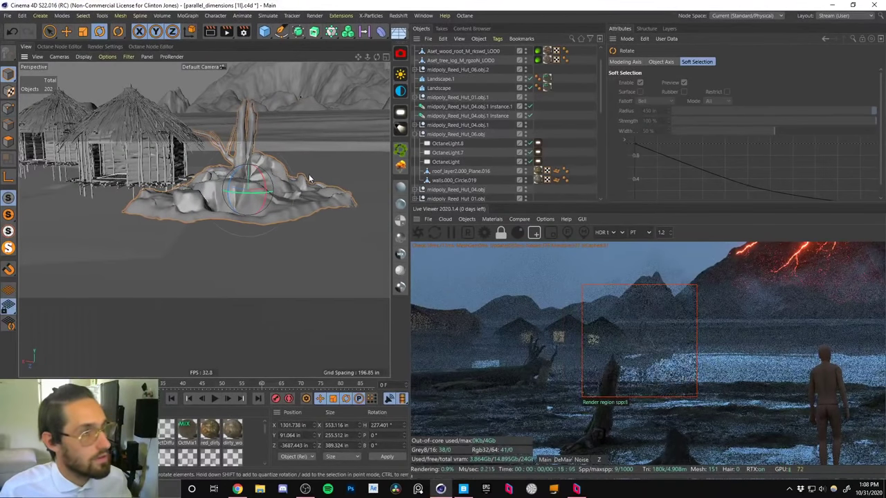
pyautogui.press('e')
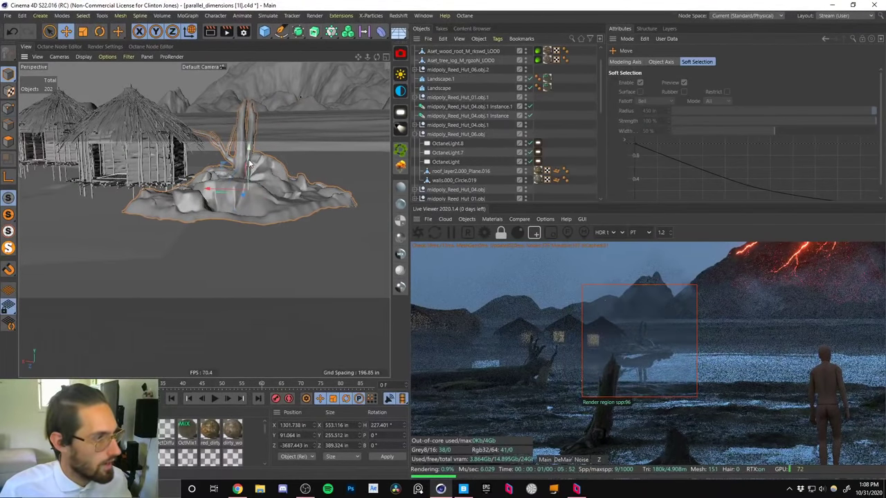
pyautogui.moveTo(250, 165); pyautogui.dragTo(250, 184)
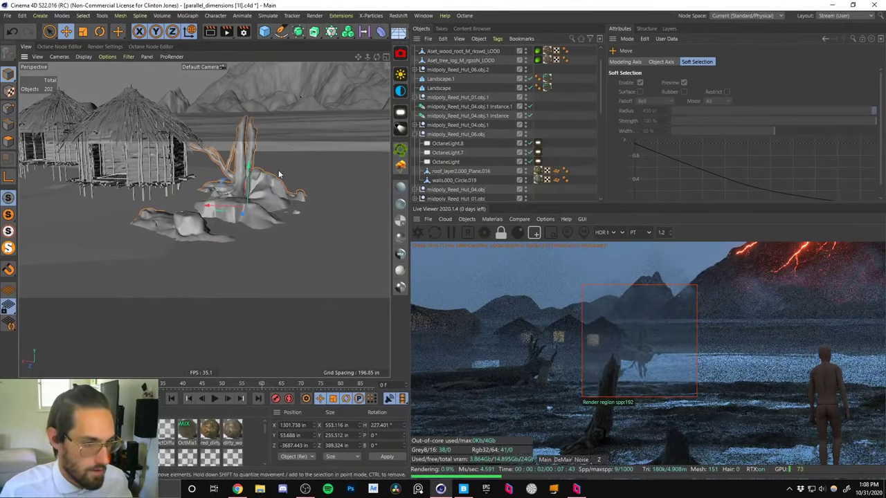
pyautogui.keyDown('alt'); pyautogui.moveTo(240, 196); pyautogui.dragTo(226, 304, button='right'); pyautogui.keyUp('alt')
pyautogui.keyDown('alt'); pyautogui.moveTo(297, 194); pyautogui.dragTo(228, 183); pyautogui.keyUp('alt')
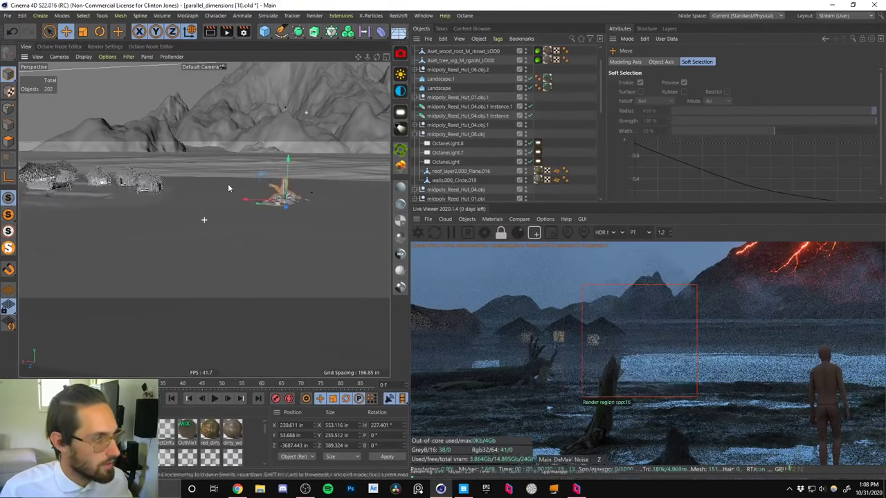
# Scale the tree stumps cluster down to about 316 × 146 × 222 in and bring it forward to about X 475 in, Z -405 in.
pyautogui.press('t')
pyautogui.moveTo(317, 205); pyautogui.dragTo(156, 265)
pyautogui.press('e')
pyautogui.scroll(5, 269, 214)
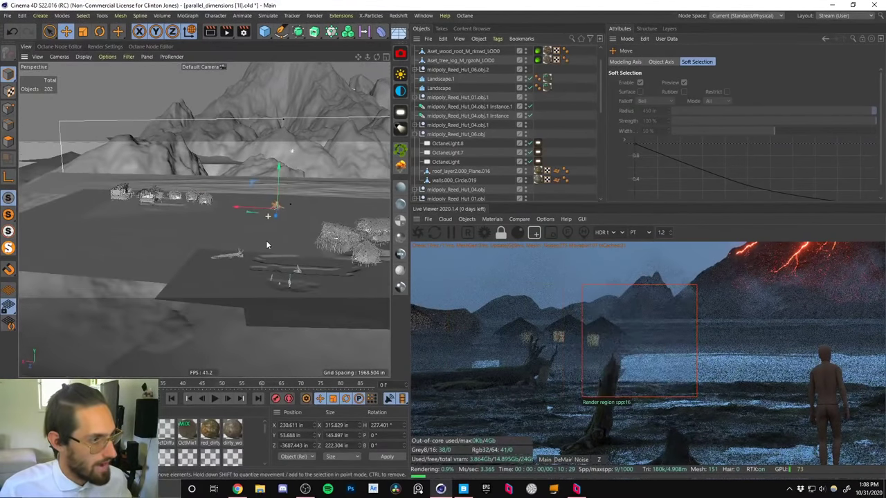
pyautogui.moveTo(245, 220); pyautogui.dragTo(242, 305)
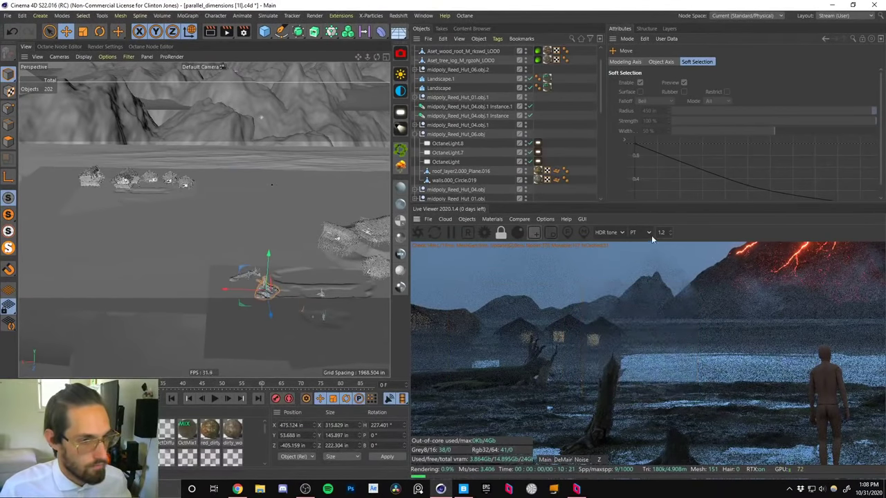
# Render the full frame again at a resolution scale of 0.6 and frame the whole shoreline in the live render.
pyautogui.write('0.6')
pyautogui.press('Return')
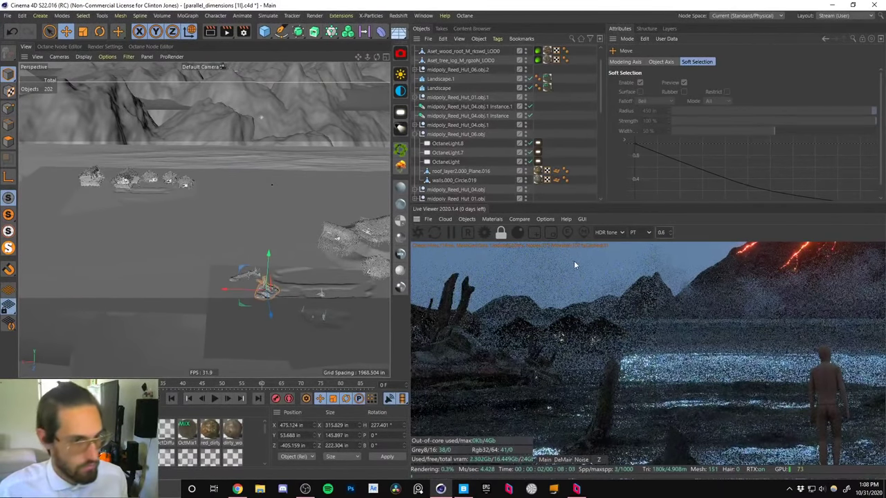
pyautogui.scroll(-2, 600, 262)
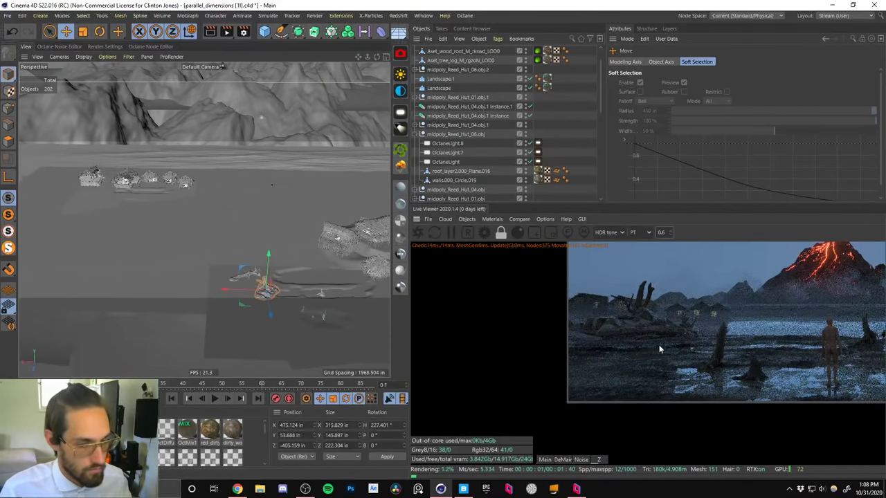
pyautogui.moveTo(659, 345); pyautogui.dragTo(559, 371, button='middle')
# Shrink the tree stumps cluster to about 163 × 75 × 114 in and place it beside the fallen log at about X 410, Y 11, Z -735 in.
pyautogui.keyDown('alt'); pyautogui.moveTo(252, 291); pyautogui.dragTo(308, 277, button='right'); pyautogui.keyUp('alt')
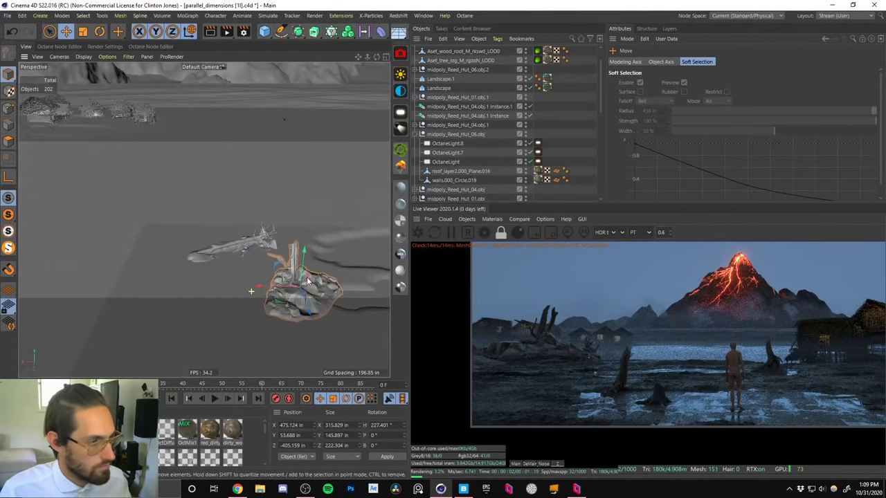
pyautogui.scroll(-3, 308, 280)
pyautogui.press('t')
pyautogui.moveTo(269, 222); pyautogui.dragTo(207, 268)
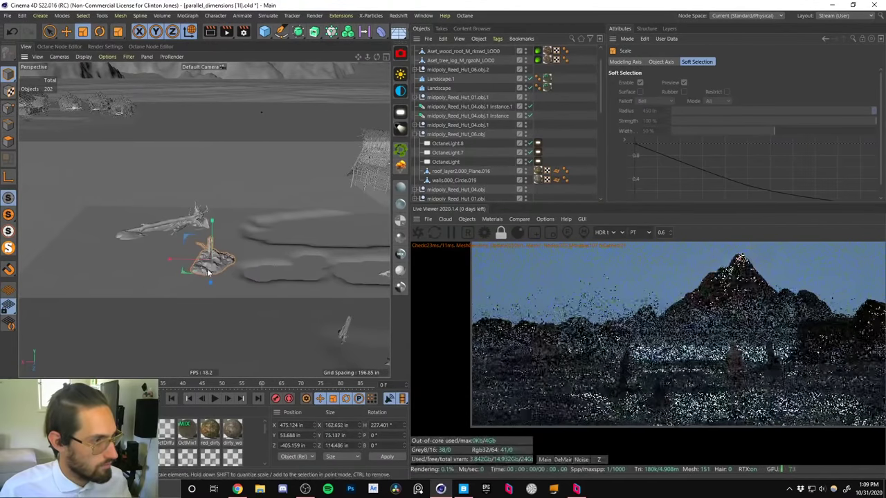
pyautogui.keyDown('alt'); pyautogui.moveTo(207, 269); pyautogui.dragTo(231, 199, button='right'); pyautogui.keyUp('alt')
pyautogui.press('e')
pyautogui.moveTo(212, 270); pyautogui.dragTo(254, 173)
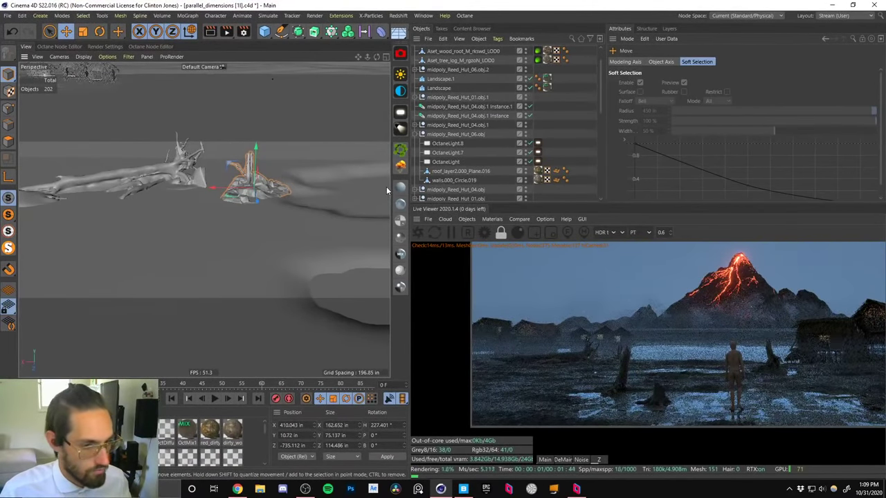
# Rotate the tree stumps cluster to a heading of about 175.8° and nudge it to about X 424 in, Z -698 in.
pyautogui.scroll(6, 303, 178)
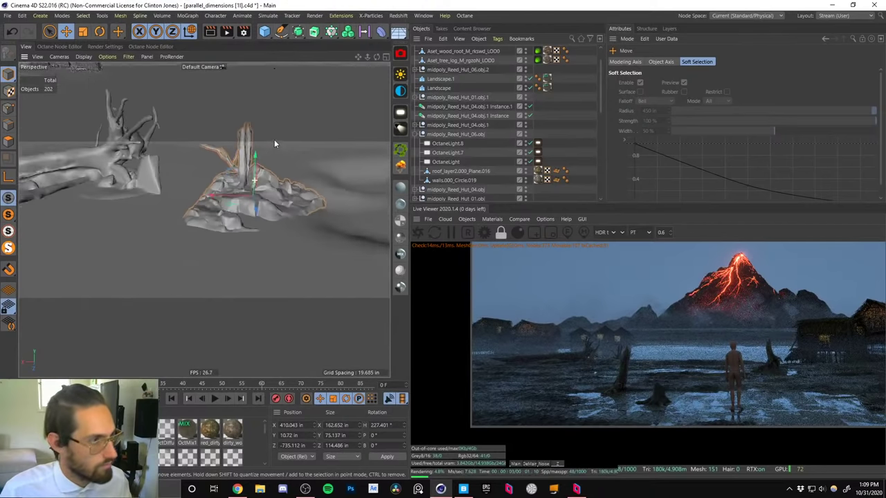
pyautogui.keyDown('alt'); pyautogui.moveTo(320, 167); pyautogui.dragTo(198, 232); pyautogui.keyUp('alt')
pyautogui.press('r')
pyautogui.press('e')
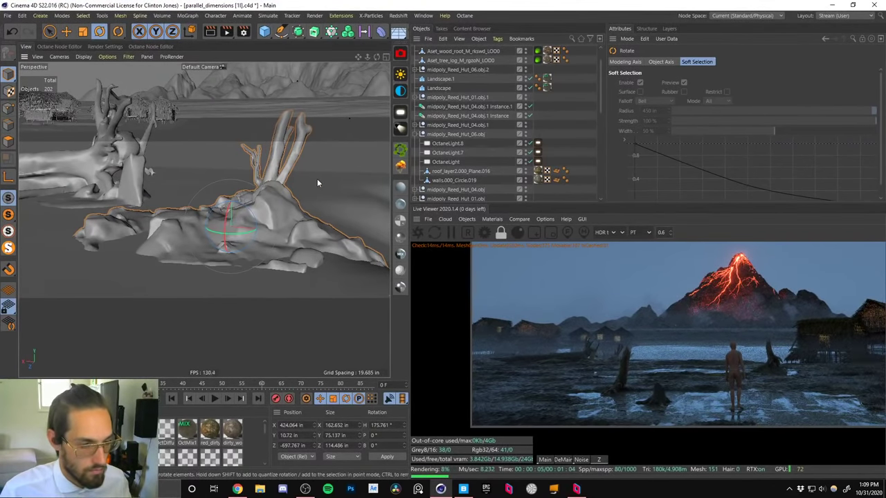
# Move the tree stumps cluster across the shore to the ground in front of the large huts, at about X -326 in, Z -466 in.
pyautogui.press('e')
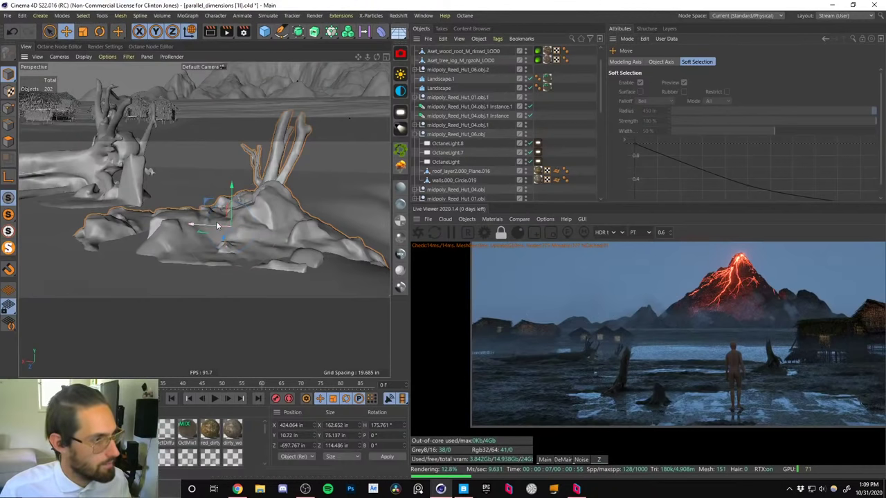
pyautogui.moveTo(216, 225); pyautogui.dragTo(431, 213)
pyautogui.keyDown('alt'); pyautogui.moveTo(360, 256); pyautogui.dragTo(258, 284, button='right'); pyautogui.keyUp('alt')
pyautogui.keyDown('alt'); pyautogui.moveTo(258, 283); pyautogui.dragTo(156, 233, button='middle'); pyautogui.keyUp('alt')
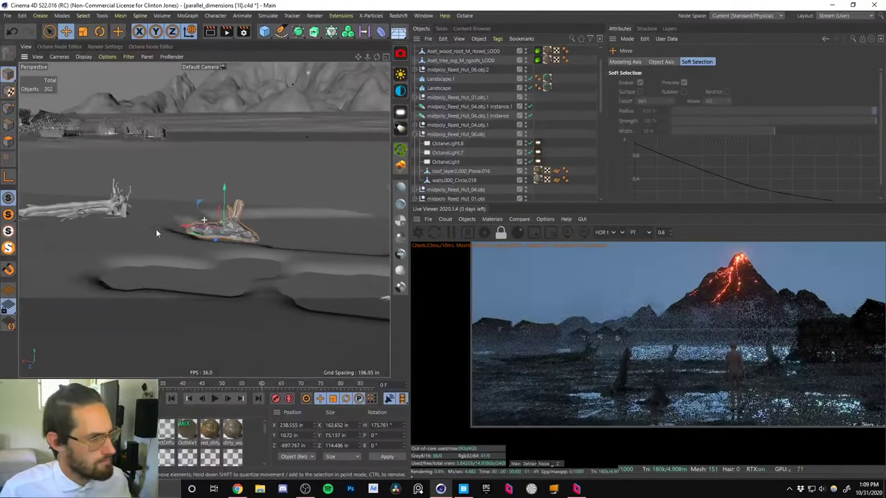
pyautogui.moveTo(186, 226); pyautogui.dragTo(475, 251)
pyautogui.keyDown('alt'); pyautogui.moveTo(297, 232); pyautogui.dragTo(75, 202, button='middle'); pyautogui.keyUp('alt')
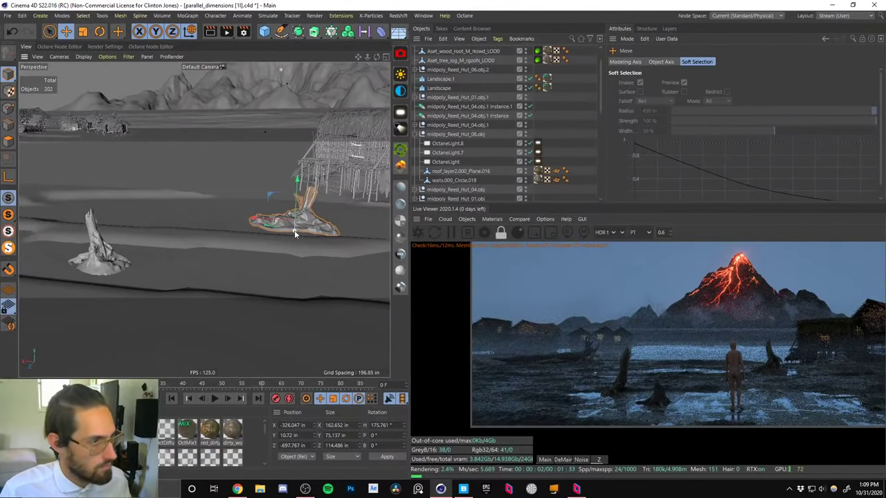
pyautogui.moveTo(294, 234); pyautogui.dragTo(282, 280)
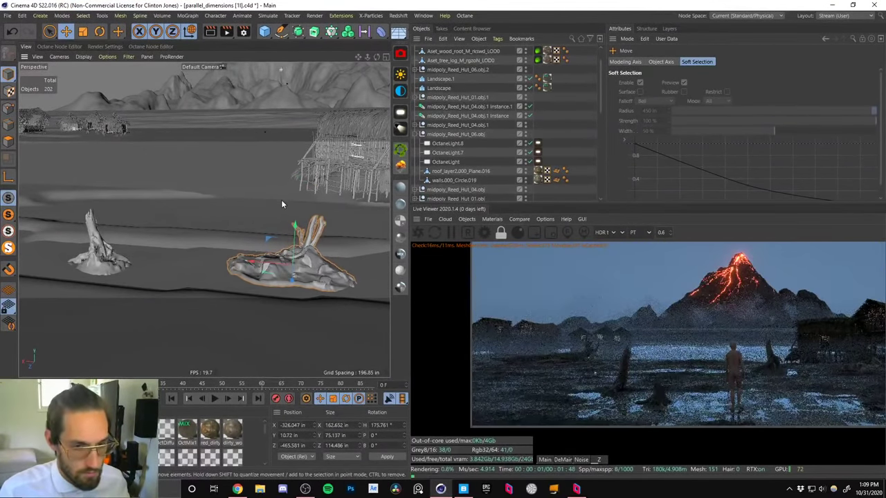
pyautogui.moveTo(652, 310); pyautogui.dragTo(539, 316)
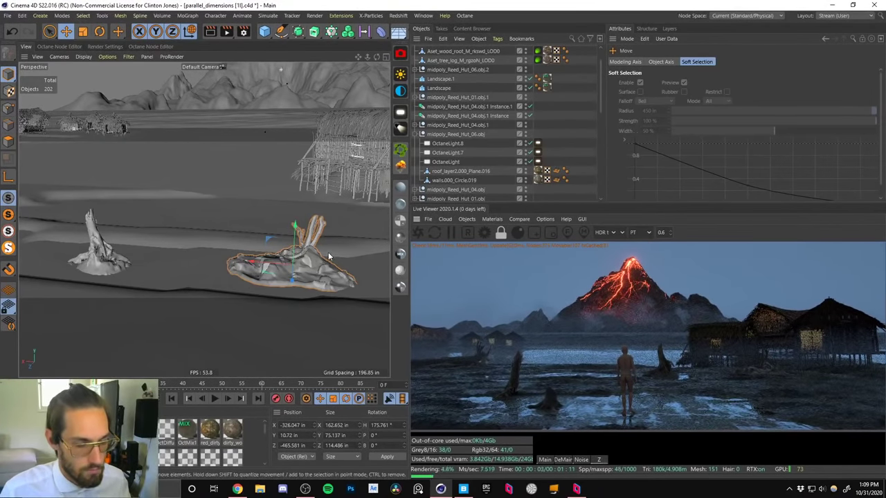
# Open the tree stumps cluster's Granite_Rock_rgsx6 material in the node editor and select the albedo's ColorCorrection node.
pyautogui.scroll(3, 505, 69)
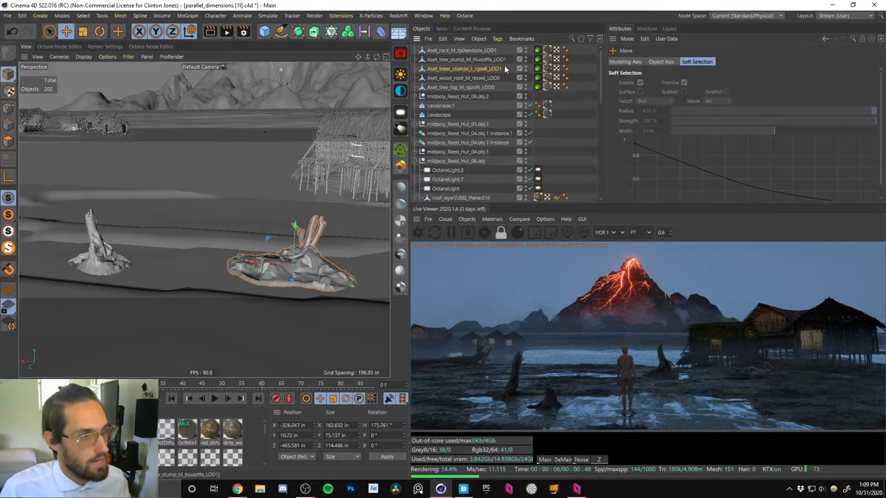
pyautogui.click(546, 69)
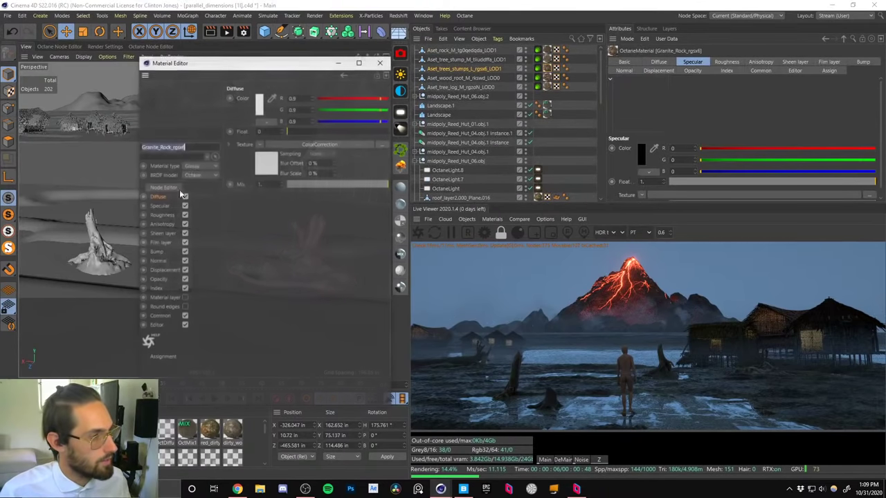
pyautogui.click(171, 188)
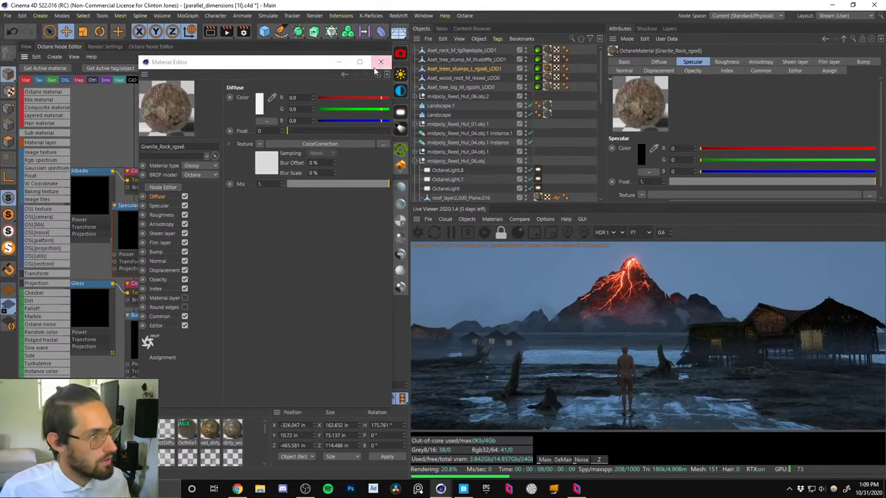
pyautogui.click(380, 62)
pyautogui.click(148, 168)
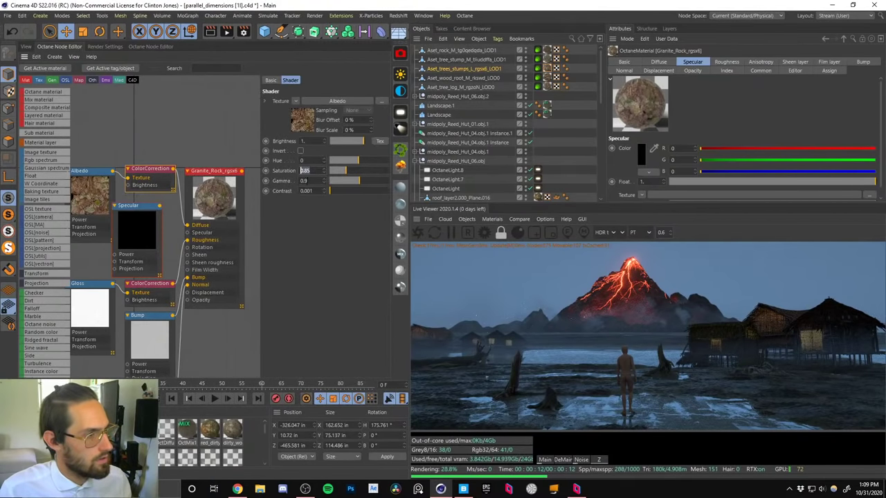
# Try a gamma of 0.01 on the albedo's color correction, and set it back to 1.
pyautogui.press('Tab')
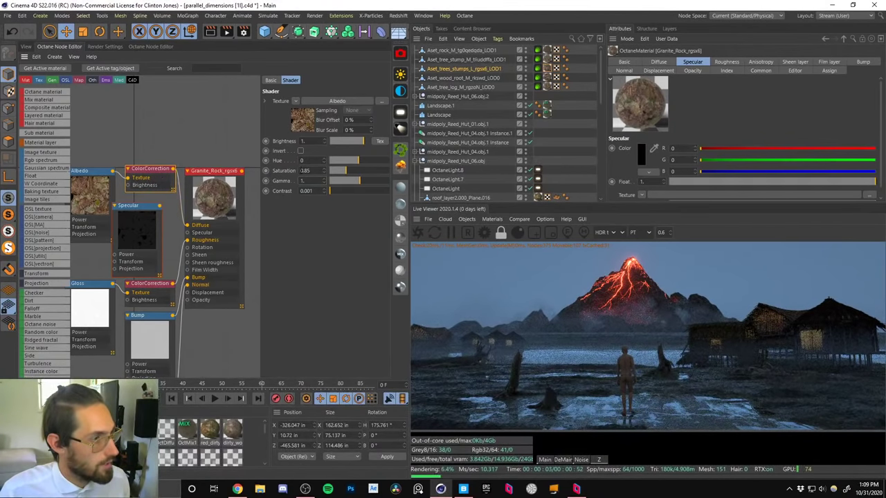
pyautogui.write('0')
pyautogui.press('Return')
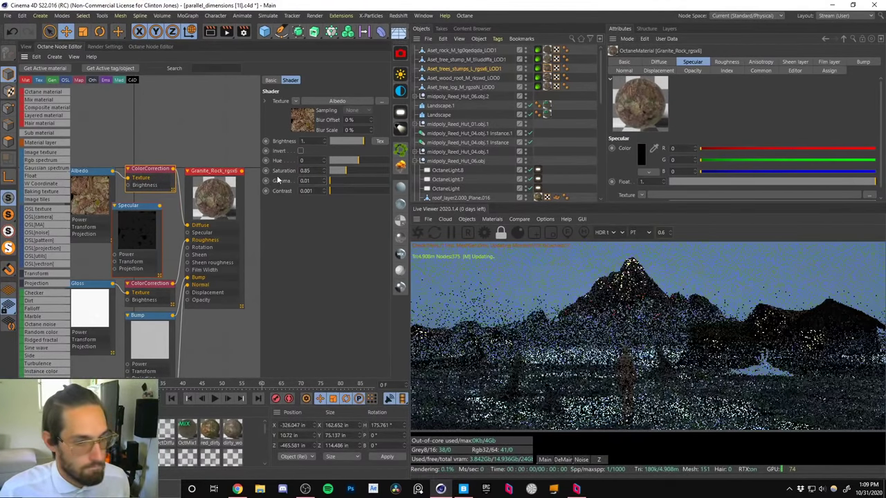
pyautogui.moveTo(316, 181); pyautogui.dragTo(254, 184)
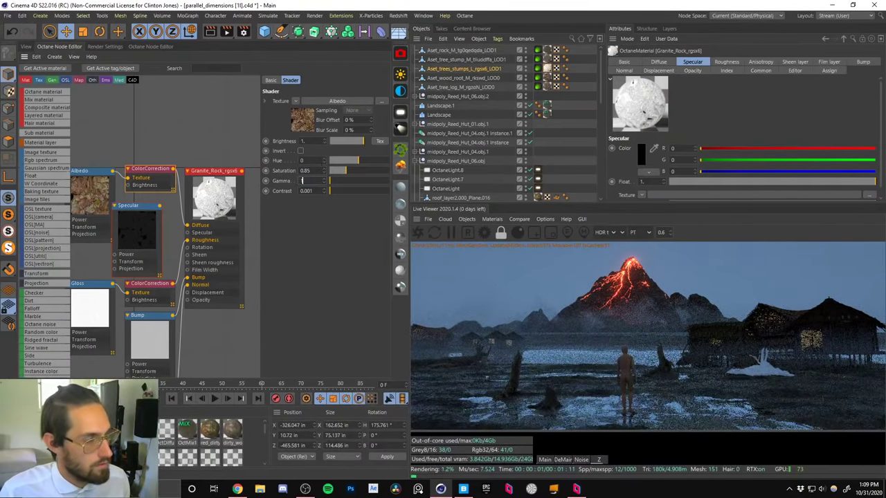
pyautogui.press('Return')
# Set the albedo color correction's gamma to 1.2 and brightness to 0.8, and return to the perspective view of the stumps cluster.
pyautogui.moveTo(310, 181); pyautogui.dragTo(285, 181)
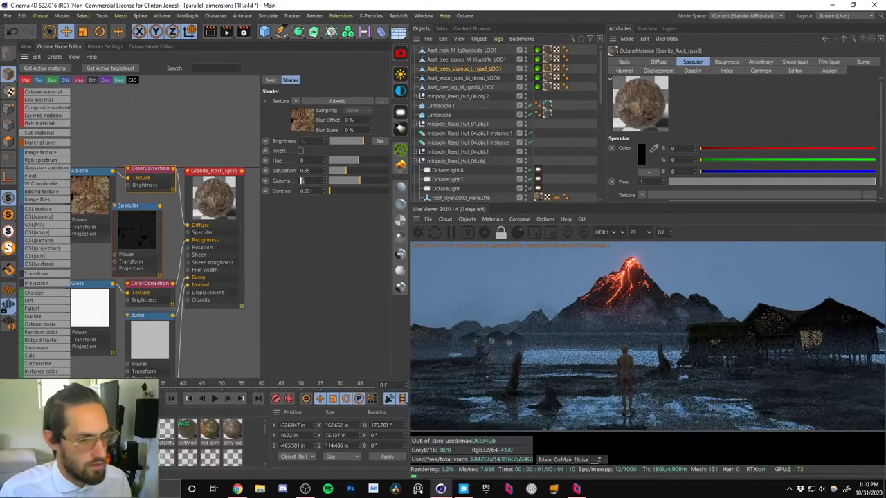
pyautogui.write('1.2')
pyautogui.press('Return')
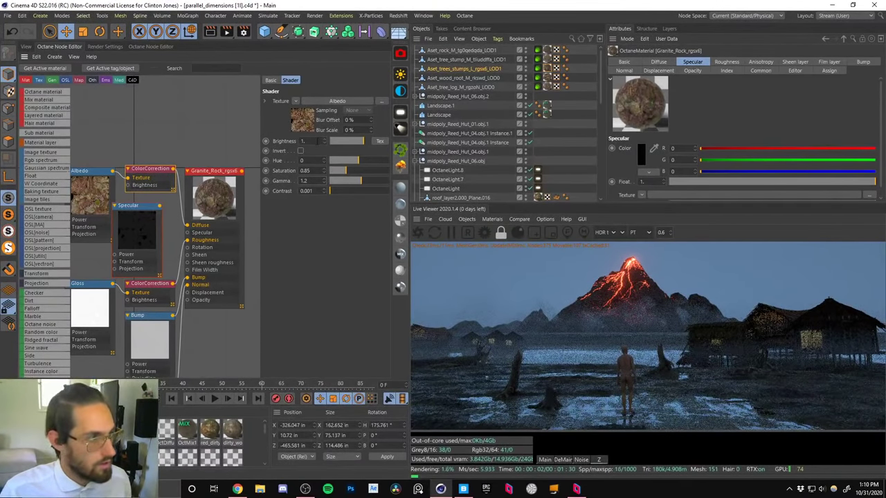
pyautogui.write('0.8')
pyautogui.press('Return')
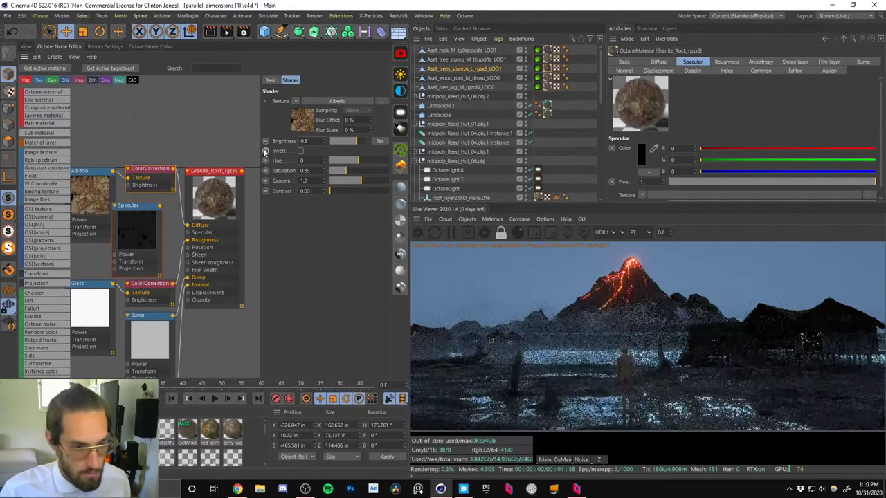
pyautogui.click(25, 47)
pyautogui.keyDown('alt'); pyautogui.moveTo(286, 272); pyautogui.dragTo(302, 254); pyautogui.keyUp('alt')
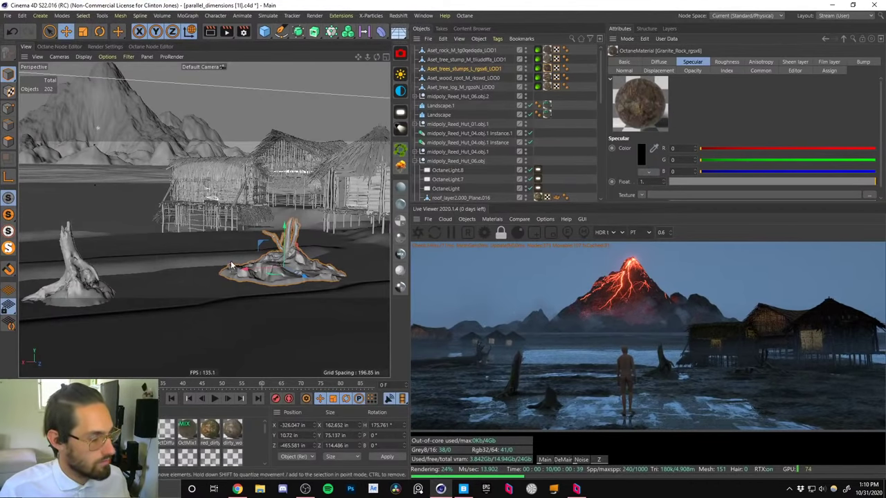
# Move the tree stumps cluster across the shore to the far ground beside the fallen log, at about X 482 in, Z -1033 in.
pyautogui.keyDown('alt'); pyautogui.moveTo(232, 261); pyautogui.dragTo(238, 315); pyautogui.keyUp('alt')
pyautogui.keyDown('alt'); pyautogui.moveTo(263, 263); pyautogui.dragTo(239, 320, button='right'); pyautogui.keyUp('alt')
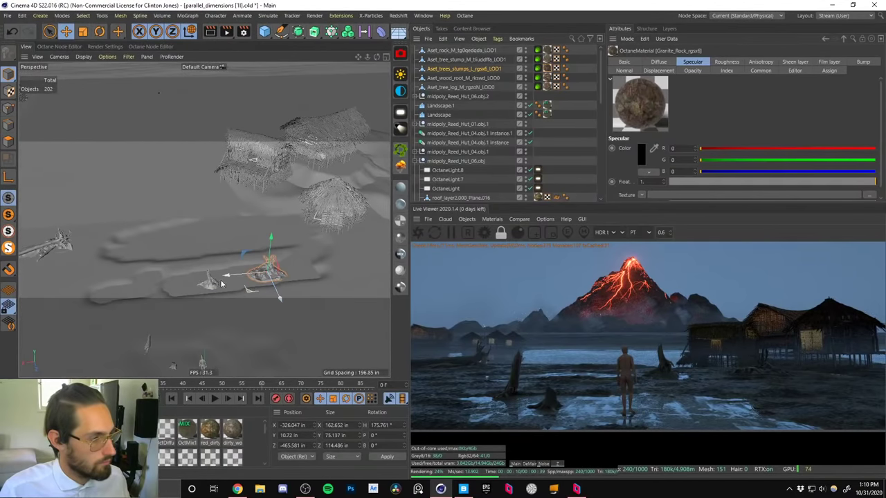
pyautogui.moveTo(222, 284); pyautogui.dragTo(63, 224)
pyautogui.keyDown('alt'); pyautogui.moveTo(76, 223); pyautogui.dragTo(88, 210, button='right'); pyautogui.keyUp('alt')
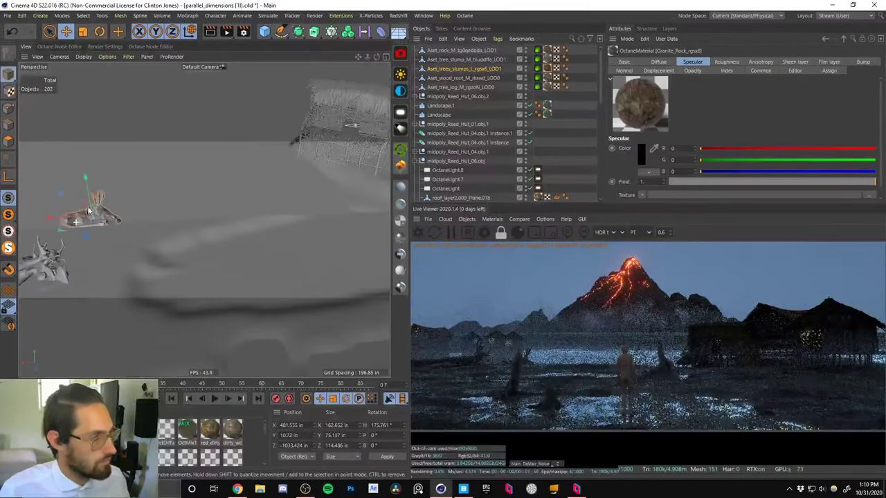
pyautogui.keyDown('alt'); pyautogui.moveTo(89, 210); pyautogui.dragTo(137, 175); pyautogui.keyUp('alt')
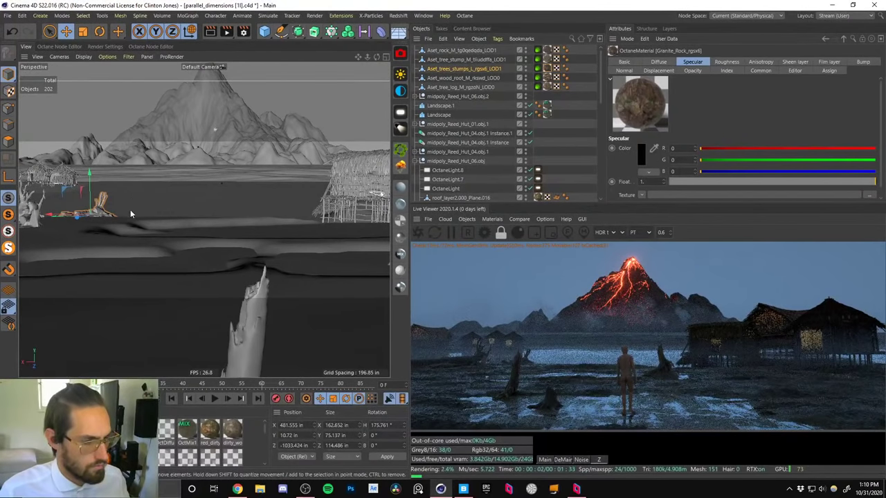
# Rotate the tree stumps cluster to a heading of about 289° and shift it against the log's root end, at about X 514 in.
pyautogui.keyDown('alt'); pyautogui.moveTo(116, 215); pyautogui.dragTo(202, 206); pyautogui.keyUp('alt')
pyautogui.press('r')
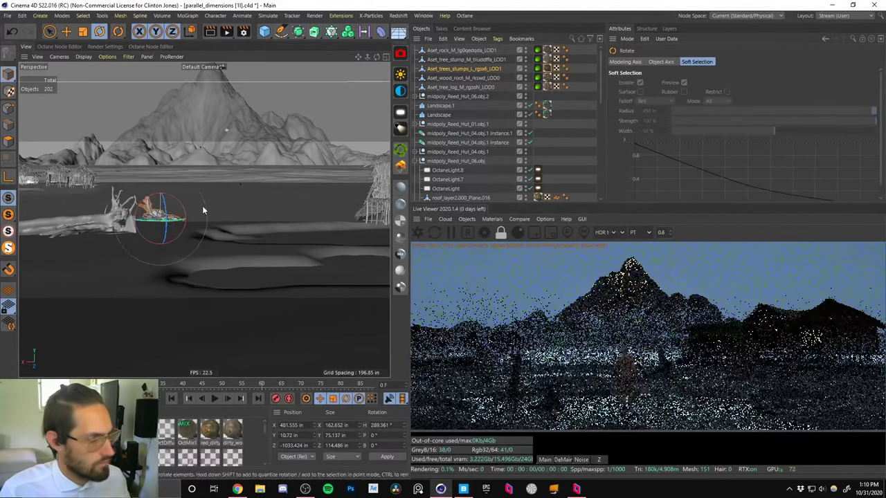
pyautogui.press('e')
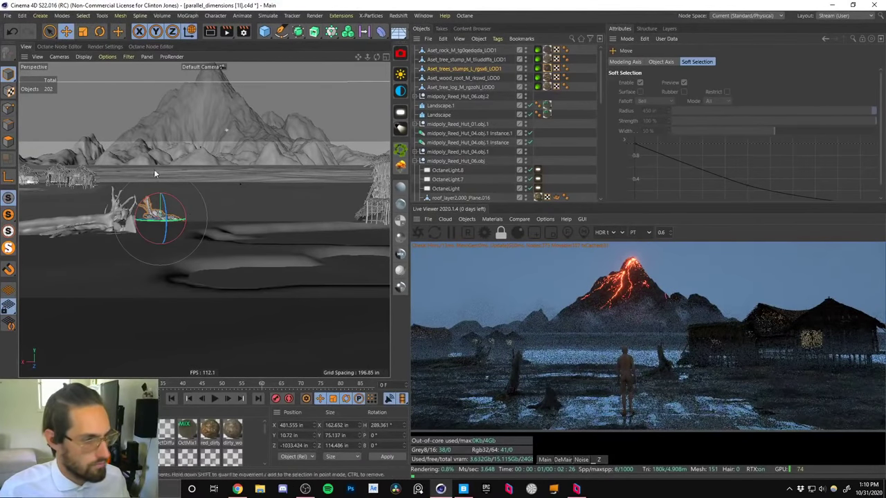
pyautogui.moveTo(135, 220); pyautogui.dragTo(153, 217)
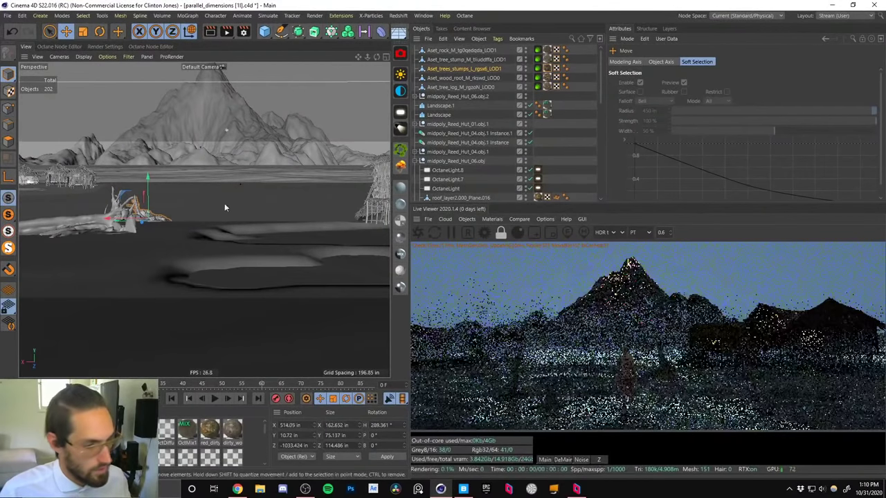
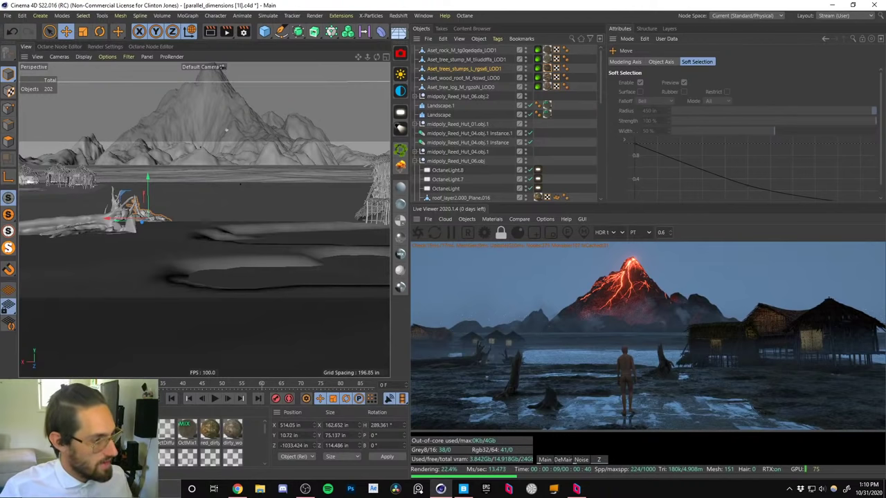
# Set the gamma of the Granite_Rock_rgsx6 albedo color correction to 0.9, and slide the stumps cluster to about X 537 in.
pyautogui.doubleClick(547, 68)
pyautogui.click(169, 188)
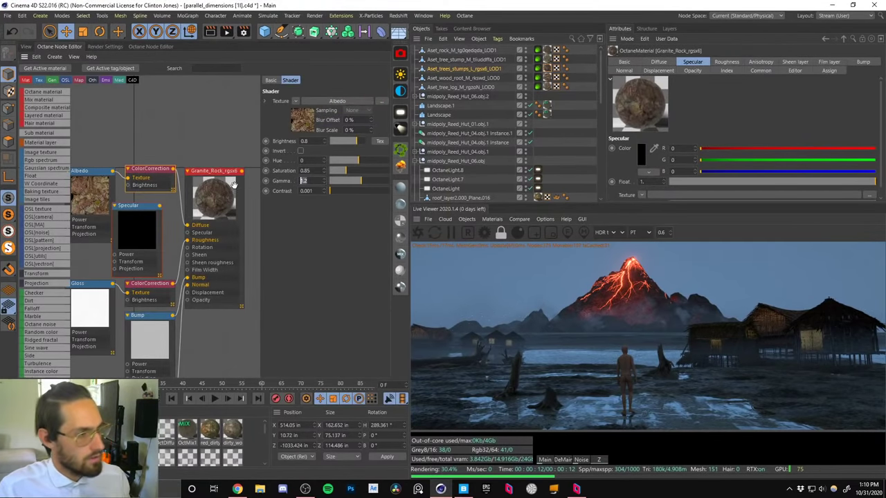
pyautogui.write('0.9')
pyautogui.press('Return')
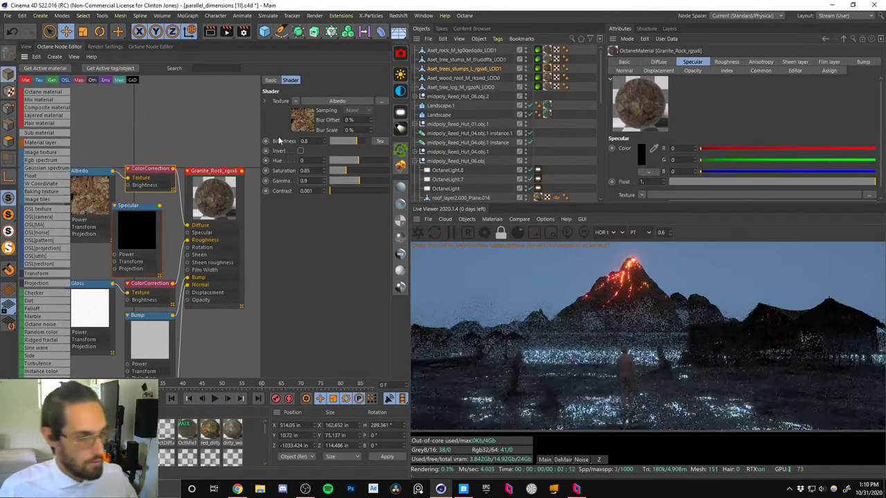
pyautogui.click(26, 46)
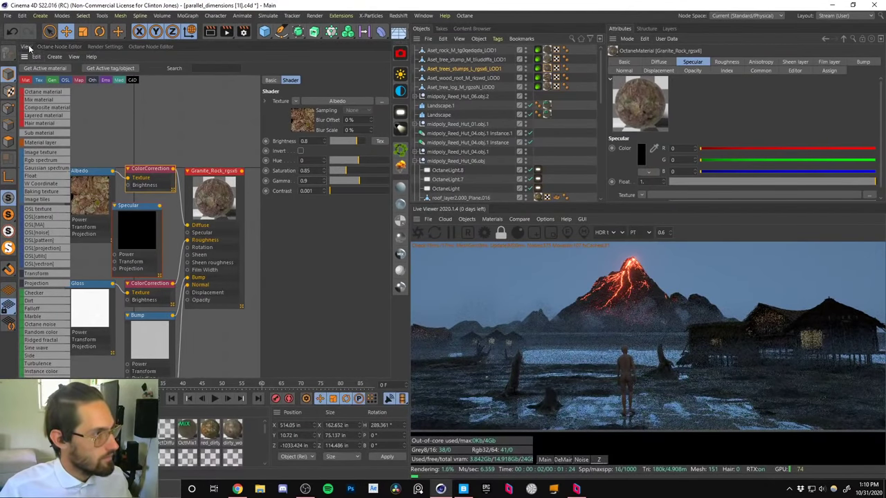
pyautogui.moveTo(124, 220); pyautogui.dragTo(293, 199)
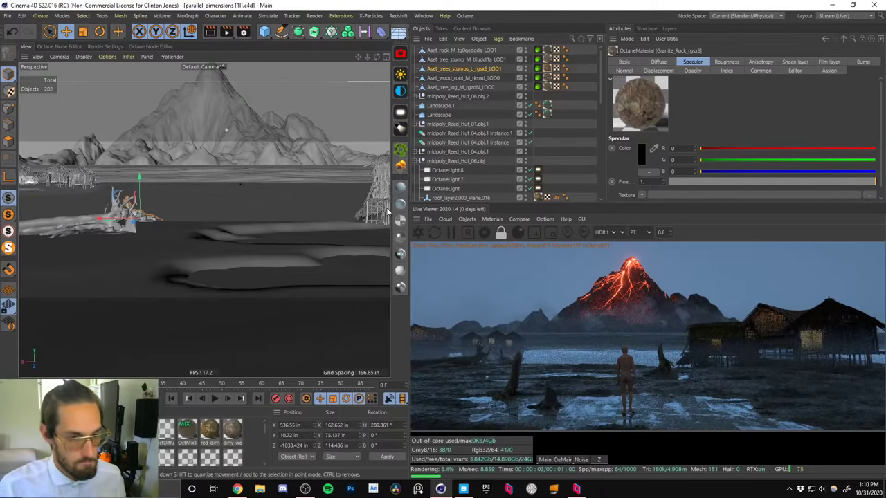
# Select the Hut_06 and Hut_01 huts together with both landscape objects and shift them about 75 in along negative X.
pyautogui.keyDown('alt'); pyautogui.moveTo(326, 189); pyautogui.dragTo(221, 215, button='middle'); pyautogui.keyUp('alt')
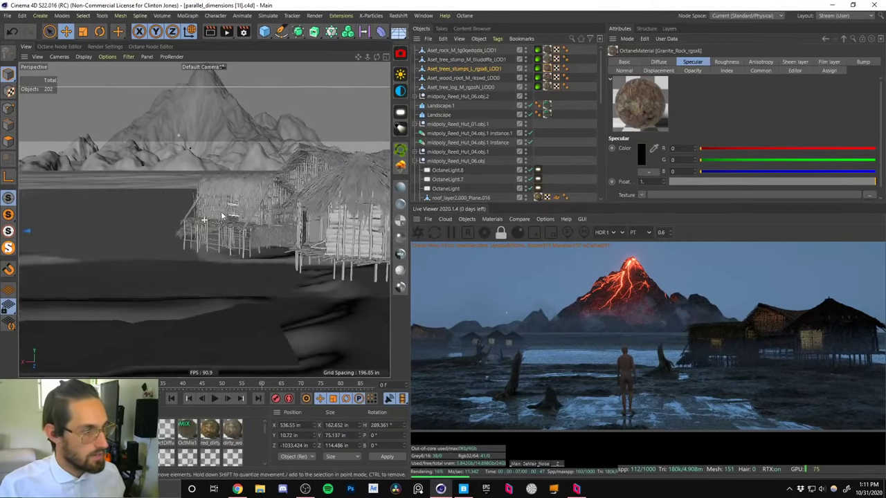
pyautogui.keyDown('alt'); pyautogui.moveTo(221, 211); pyautogui.dragTo(268, 220); pyautogui.keyUp('alt')
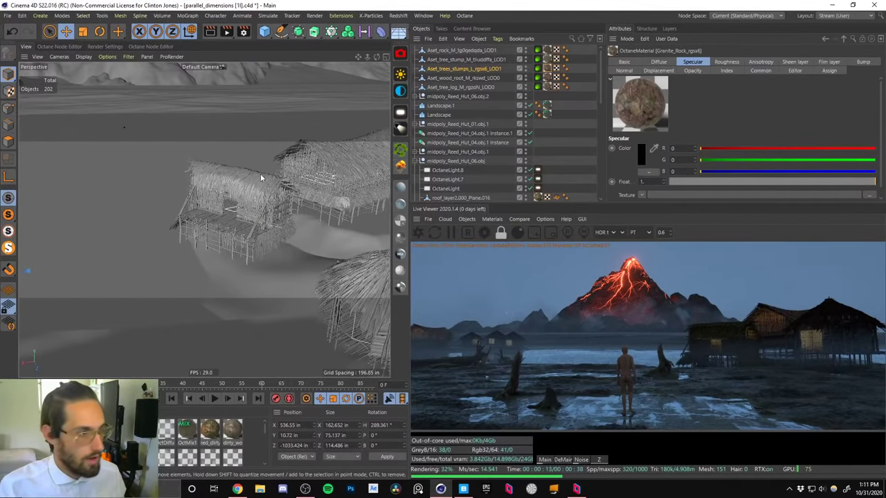
pyautogui.keyDown('alt'); pyautogui.moveTo(265, 206); pyautogui.dragTo(237, 260); pyautogui.keyUp('alt')
pyautogui.click(268, 227)
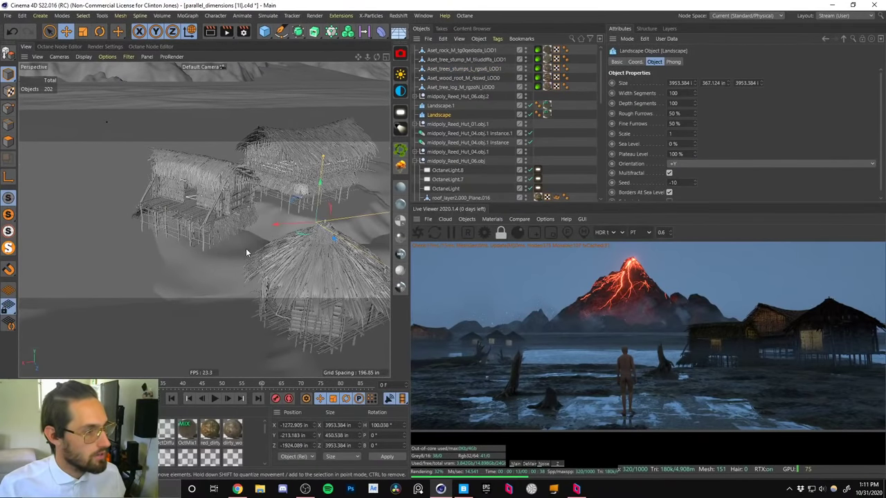
pyautogui.keyDown('alt'); pyautogui.moveTo(241, 220); pyautogui.dragTo(269, 182); pyautogui.keyUp('alt')
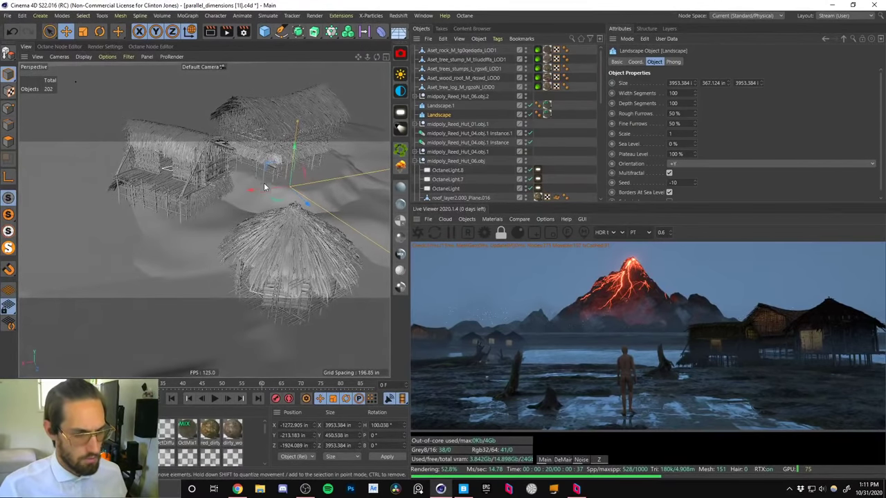
pyautogui.keyDown('alt'); pyautogui.moveTo(246, 137); pyautogui.dragTo(235, 152, button='middle'); pyautogui.keyUp('alt')
pyautogui.click(192, 181)
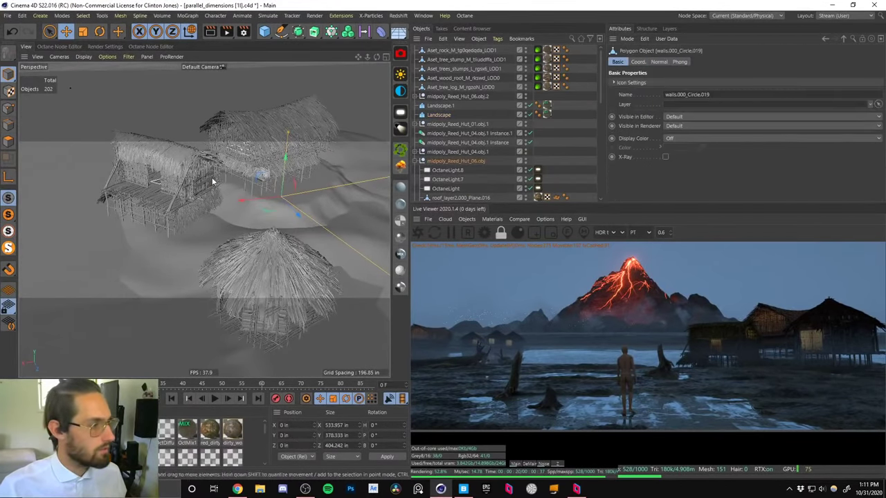
pyautogui.click(456, 160)
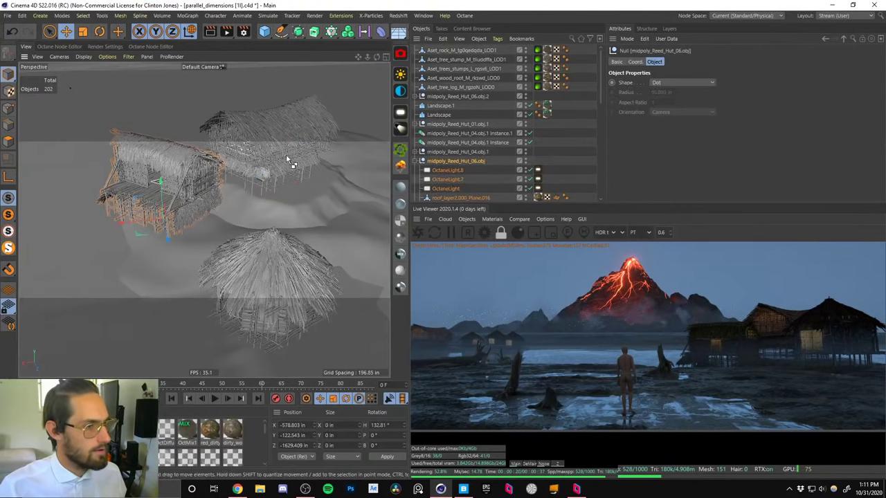
pyautogui.keyDown('shift'); pyautogui.click(295, 153); pyautogui.keyUp('shift')
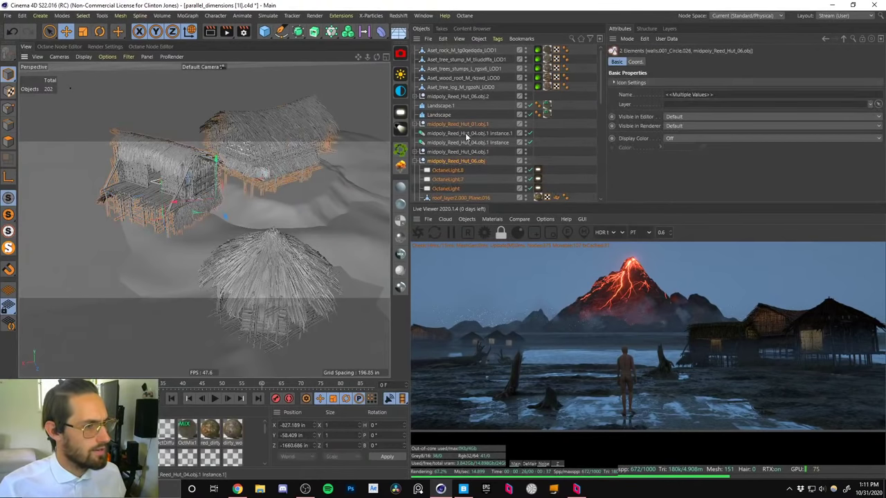
pyautogui.keyDown('ctrl'); pyautogui.click(447, 124); pyautogui.keyUp('ctrl')
pyautogui.keyDown('shift'); pyautogui.click(268, 214); pyautogui.keyUp('shift')
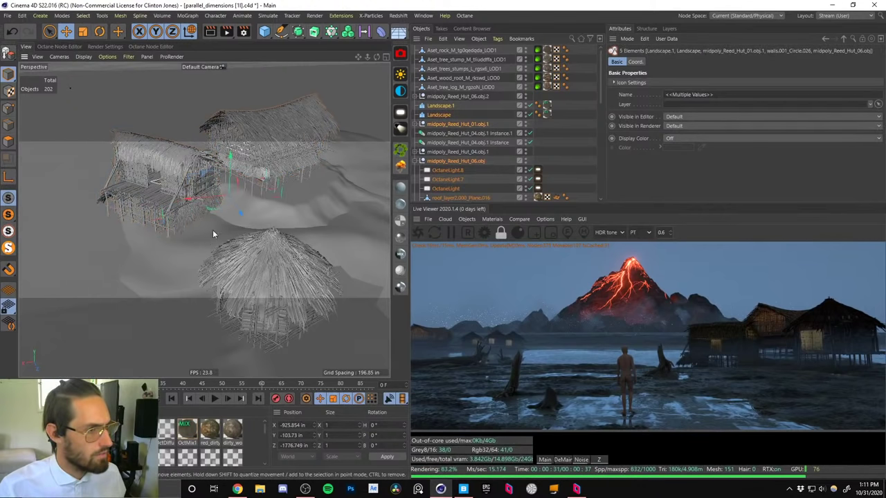
pyautogui.moveTo(209, 197); pyautogui.dragTo(223, 199)
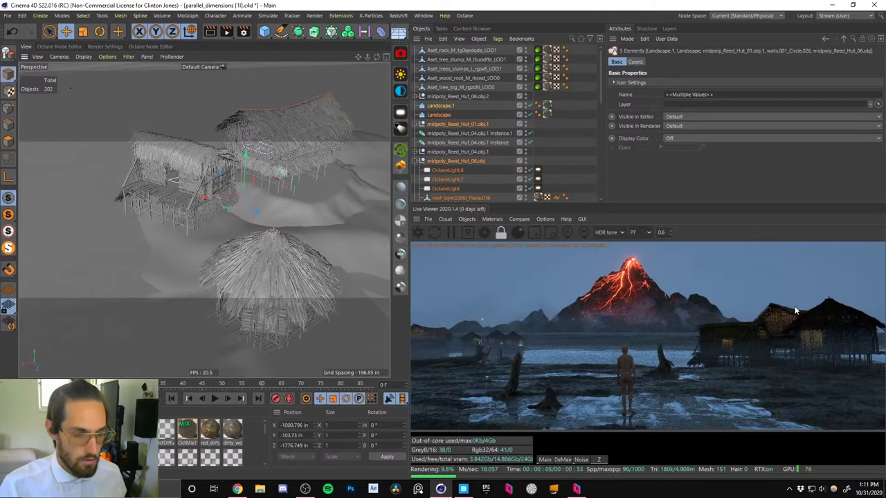
# Move the single tree stump on the near shore along X to about -88 in.
pyautogui.keyDown('alt'); pyautogui.moveTo(200, 239); pyautogui.dragTo(248, 52, button='middle'); pyautogui.keyUp('alt')
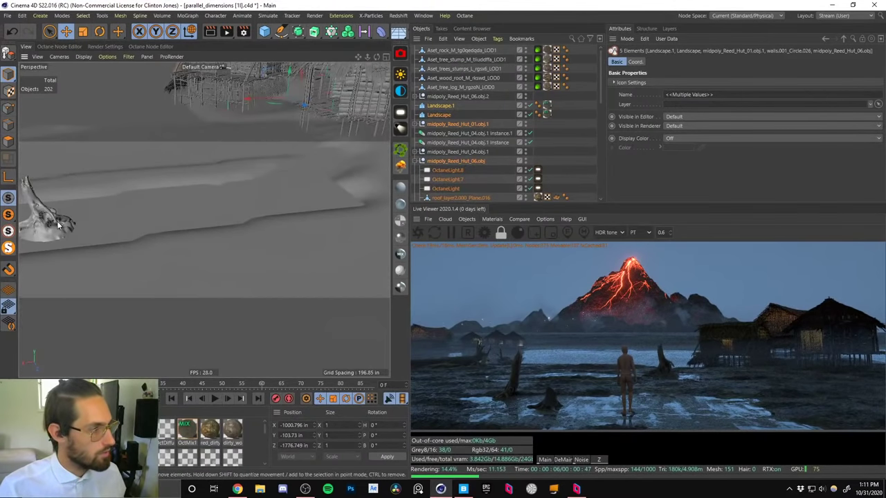
pyautogui.click(61, 218)
pyautogui.keyDown('alt'); pyautogui.moveTo(79, 211); pyautogui.dragTo(127, 217, button='middle'); pyautogui.keyUp('alt')
pyautogui.moveTo(125, 217); pyautogui.dragTo(136, 216)
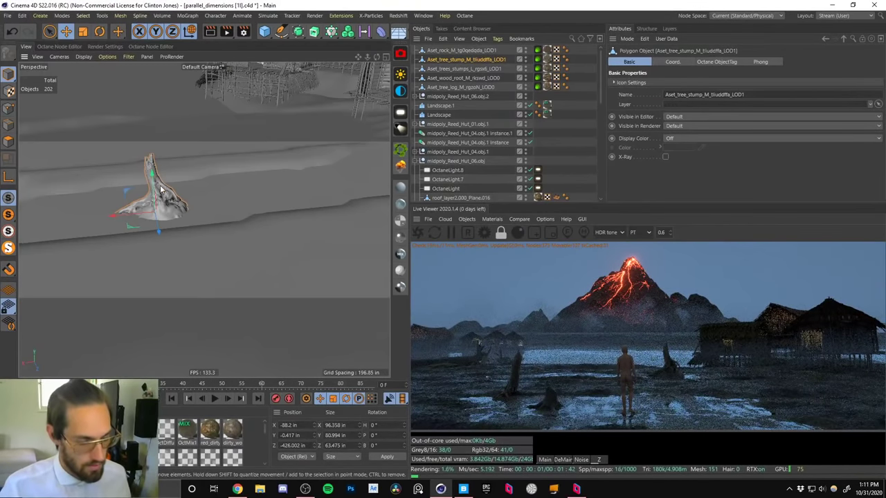
# Set the Live Viewer render scale to 0.5 and reframe the render so the whole image fits.
pyautogui.moveTo(623, 299); pyautogui.dragTo(658, 320)
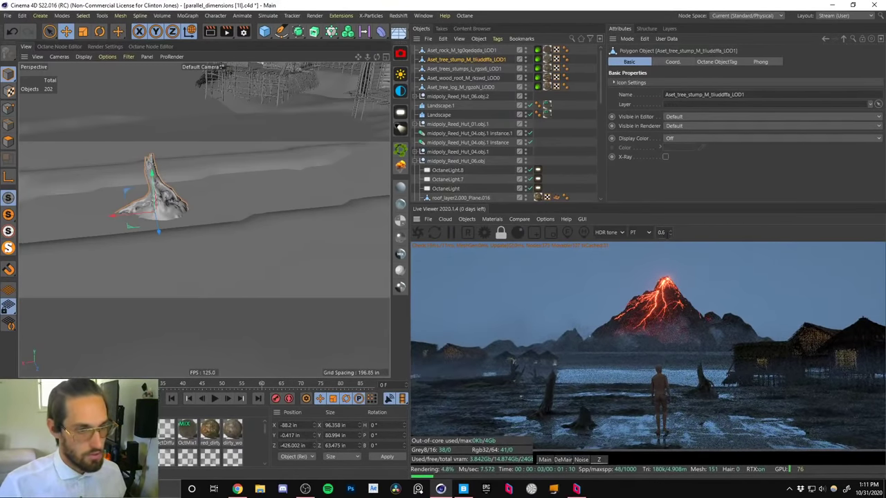
pyautogui.write('0.5')
pyautogui.press('Return')
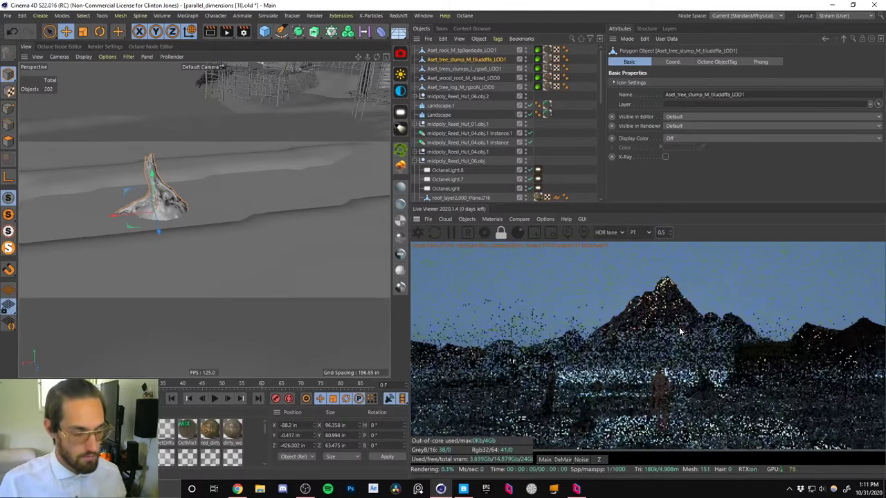
pyautogui.scroll(-2, 681, 332)
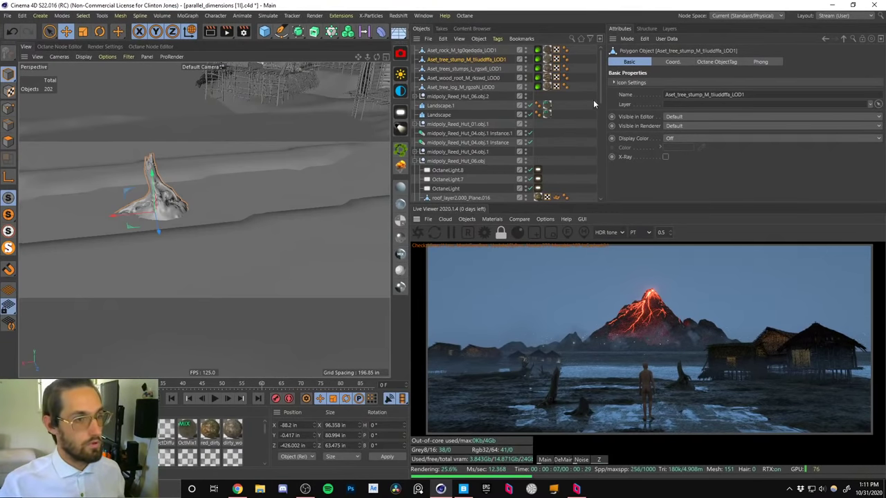
# Turn on the fog group under Geometry, and collapse the fog and Geometry groups in the object list.
pyautogui.moveTo(601, 87); pyautogui.dragTo(605, 181)
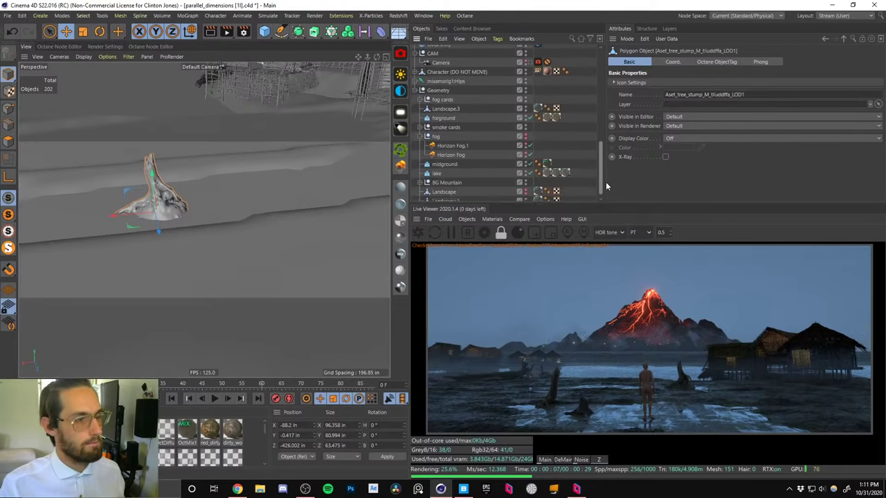
pyautogui.click(526, 133)
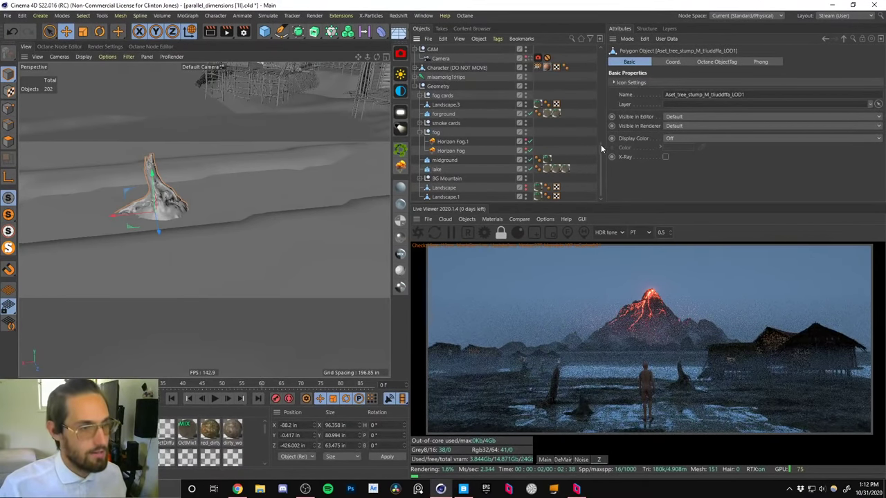
pyautogui.moveTo(600, 149); pyautogui.dragTo(599, 147)
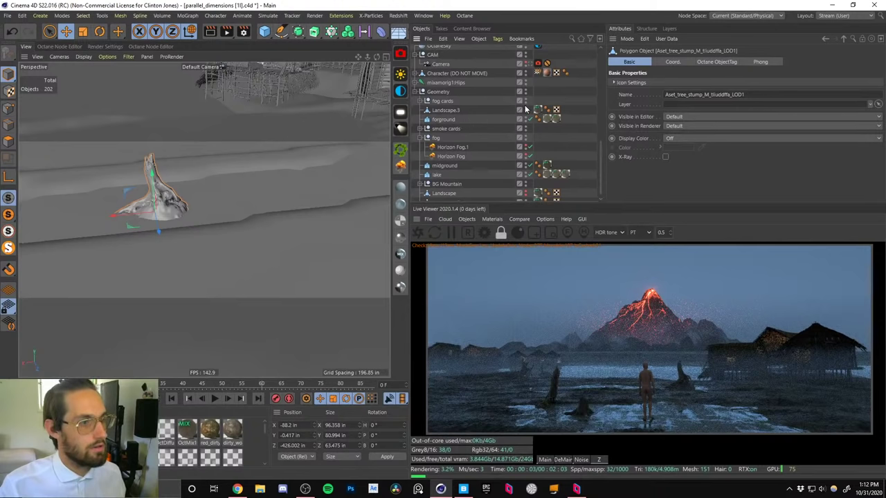
pyautogui.click(421, 139)
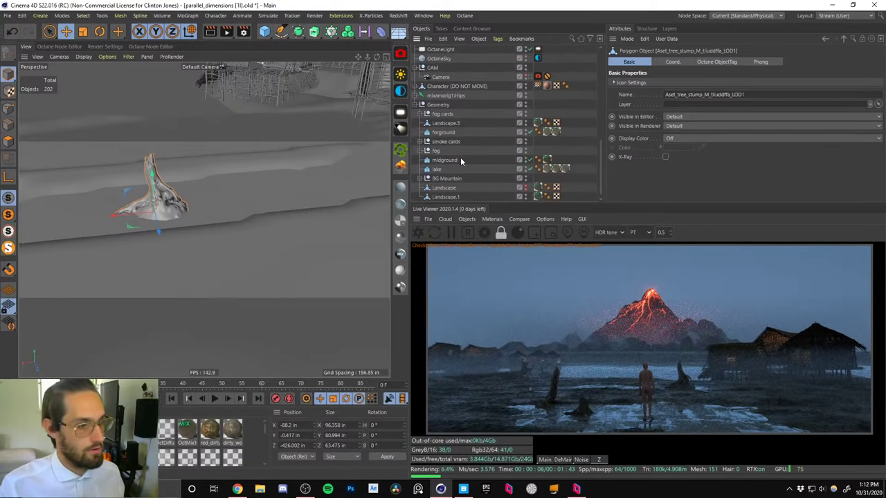
pyautogui.click(421, 105)
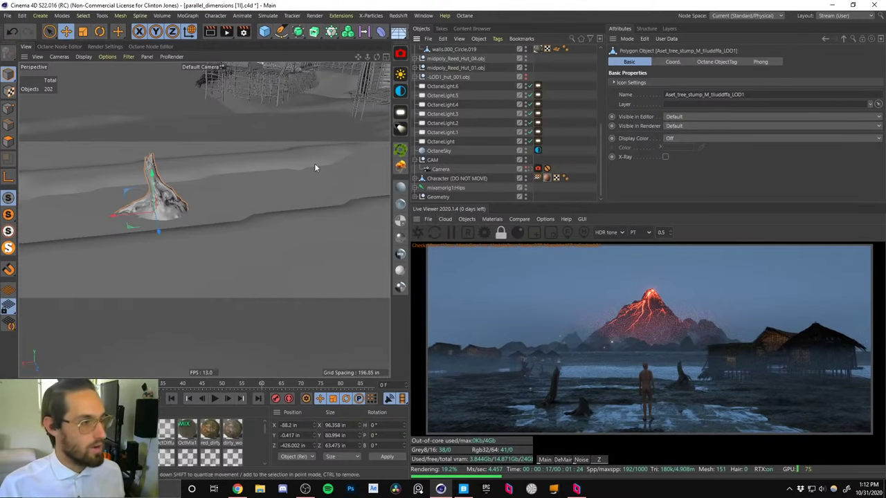
# Add an Octane area light, move it to about Z -447 in beside the tree stump, and rotate its pitch to -90°.
pyautogui.keyDown('alt'); pyautogui.moveTo(314, 163); pyautogui.dragTo(229, 190); pyautogui.keyUp('alt')
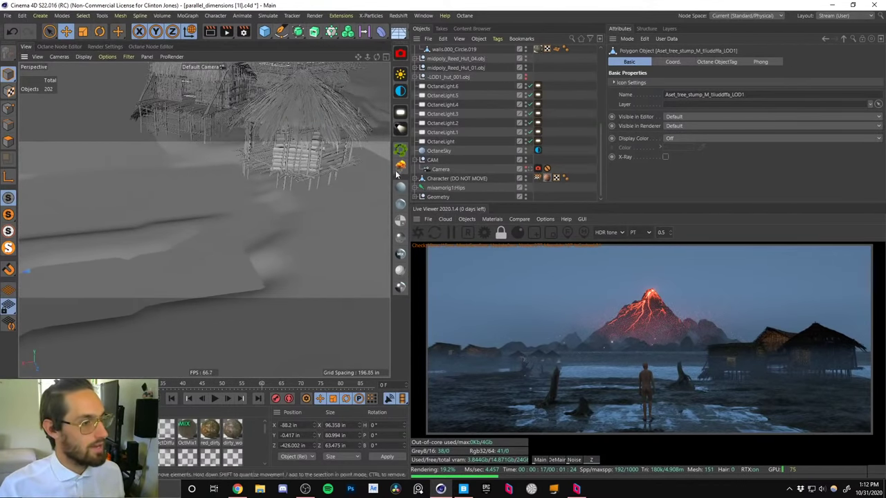
pyautogui.click(314, 32)
pyautogui.keyDown('alt'); pyautogui.moveTo(280, 220); pyautogui.dragTo(270, 293); pyautogui.keyUp('alt')
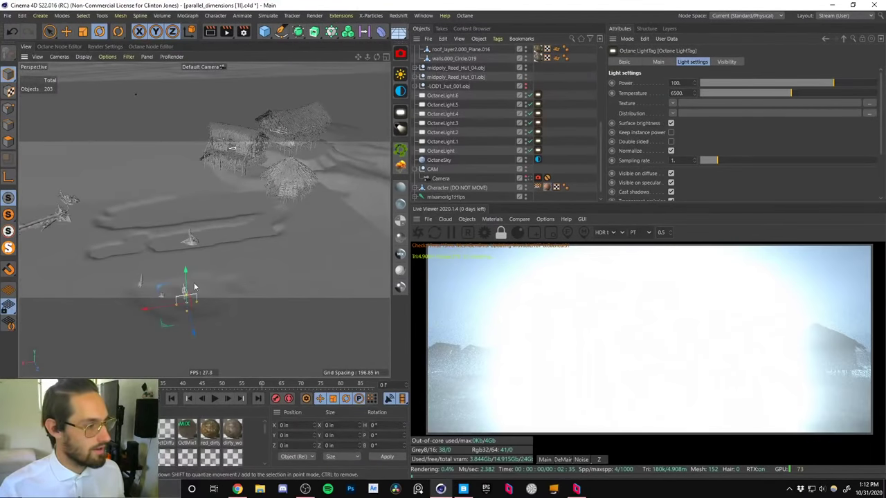
pyautogui.press('e')
pyautogui.moveTo(187, 308); pyautogui.dragTo(166, 330)
pyautogui.press('r')
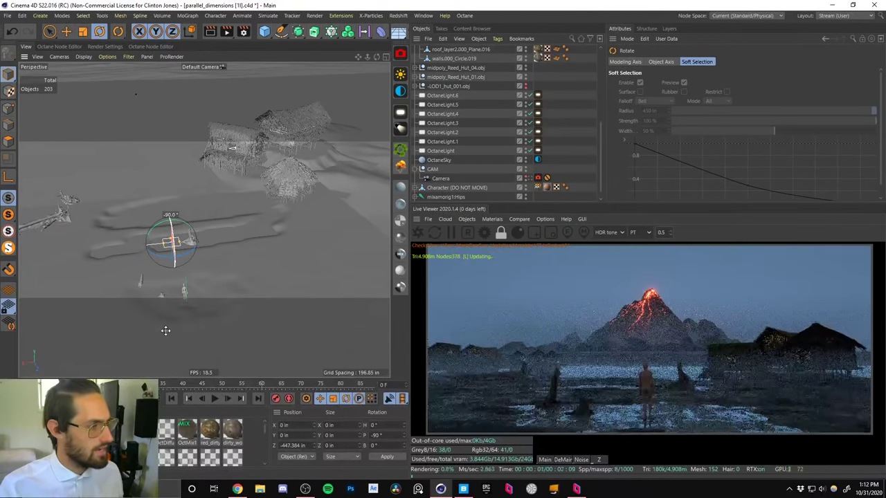
pyautogui.press('e')
# Set the new Octane light's temperature to 4200.
pyautogui.moveTo(601, 138); pyautogui.dragTo(599, 59)
pyautogui.click(539, 50)
pyautogui.moveTo(685, 93); pyautogui.dragTo(591, 97)
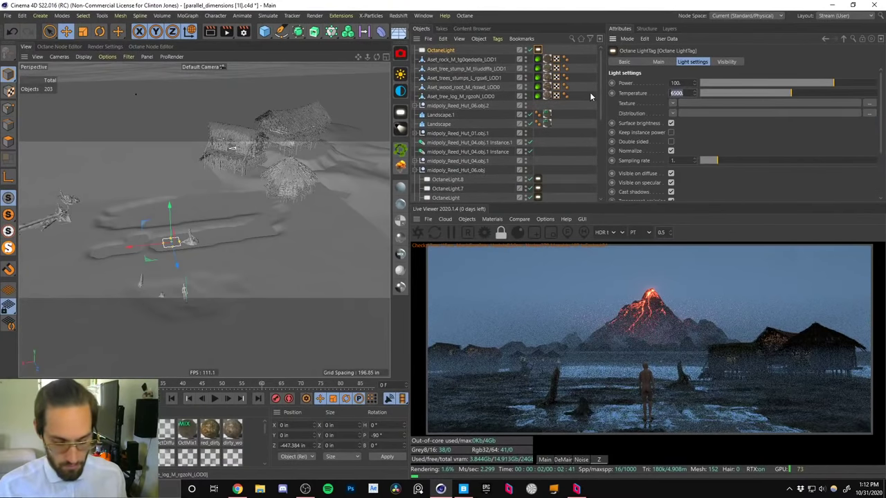
pyautogui.write('4200')
pyautogui.press('Return')
pyautogui.scroll(4, 216, 214)
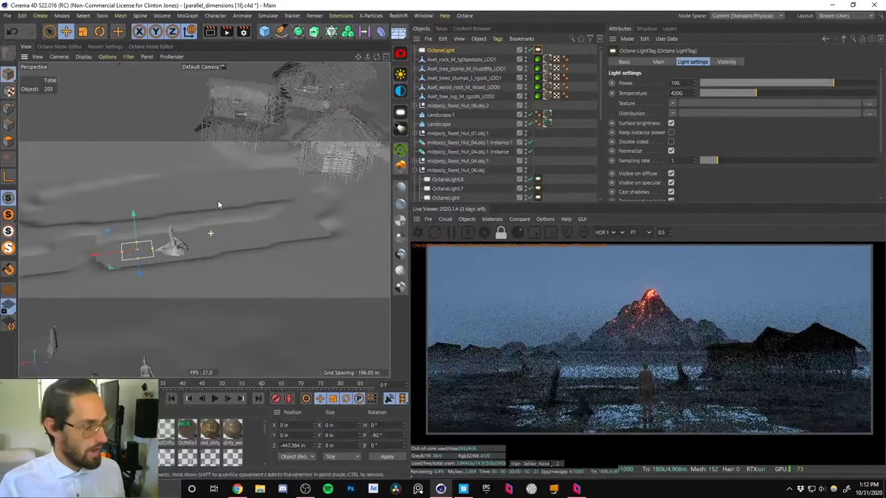
# Move the Octane light to the round thatched hut, at about X -767, Y 42, Z -824 in.
pyautogui.moveTo(111, 255); pyautogui.dragTo(310, 208)
pyautogui.scroll(3, 339, 207)
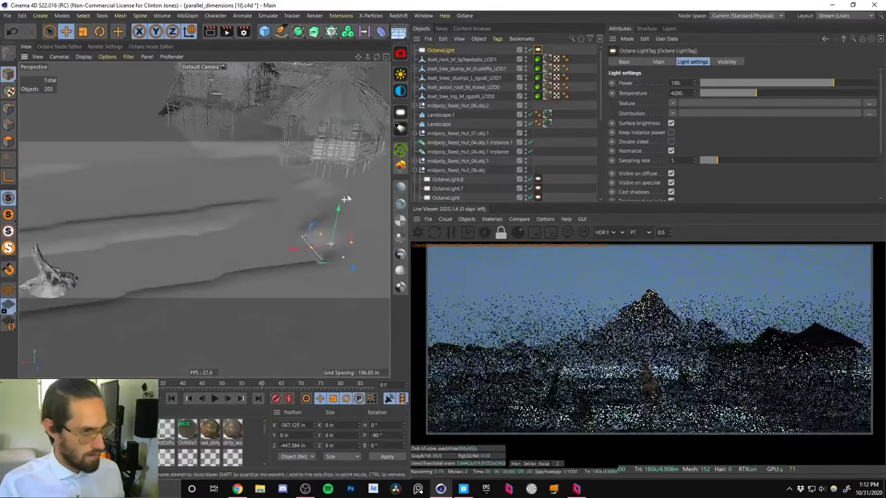
pyautogui.moveTo(350, 265); pyautogui.dragTo(282, 176)
pyautogui.keyDown('alt'); pyautogui.moveTo(282, 176); pyautogui.dragTo(293, 242); pyautogui.keyUp('alt')
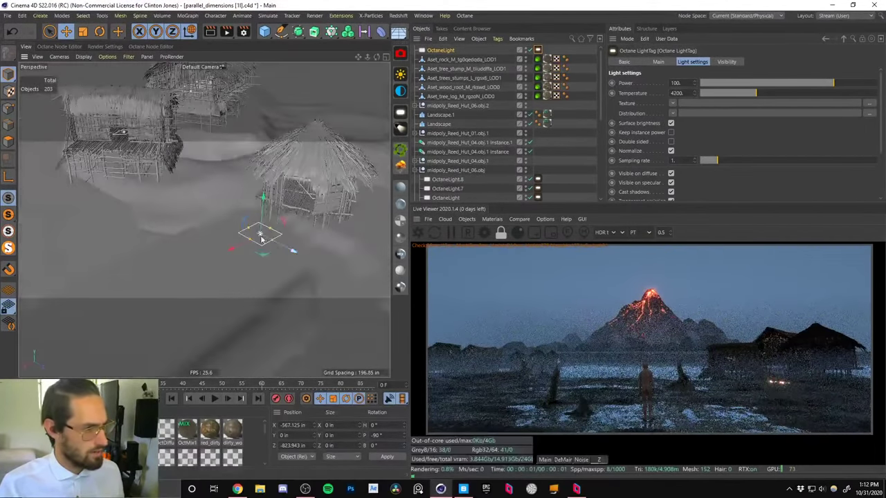
pyautogui.moveTo(232, 248); pyautogui.dragTo(278, 229)
pyautogui.scroll(3, 332, 180)
pyautogui.keyDown('alt'); pyautogui.moveTo(332, 179); pyautogui.dragTo(319, 131); pyautogui.keyUp('alt')
pyautogui.moveTo(302, 229); pyautogui.dragTo(305, 202)
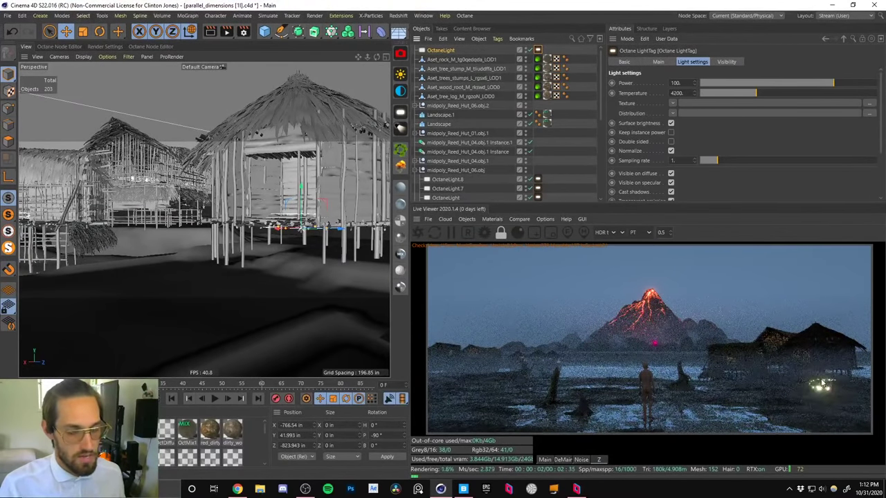
# Turn off camera visibility for the light beside the round hut.
pyautogui.click(726, 62)
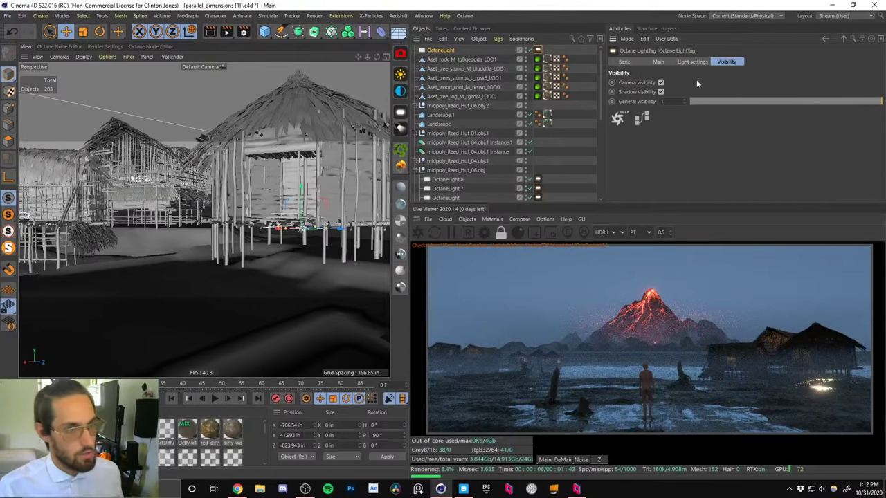
pyautogui.click(660, 82)
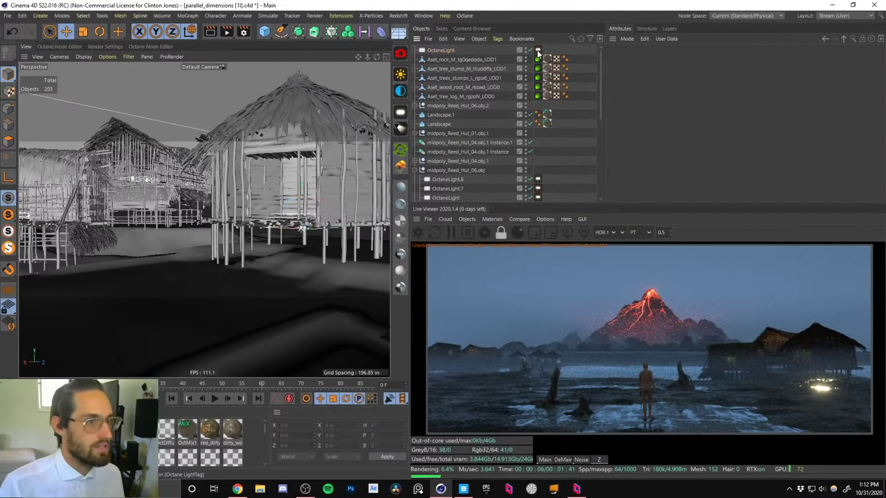
pyautogui.click(661, 92)
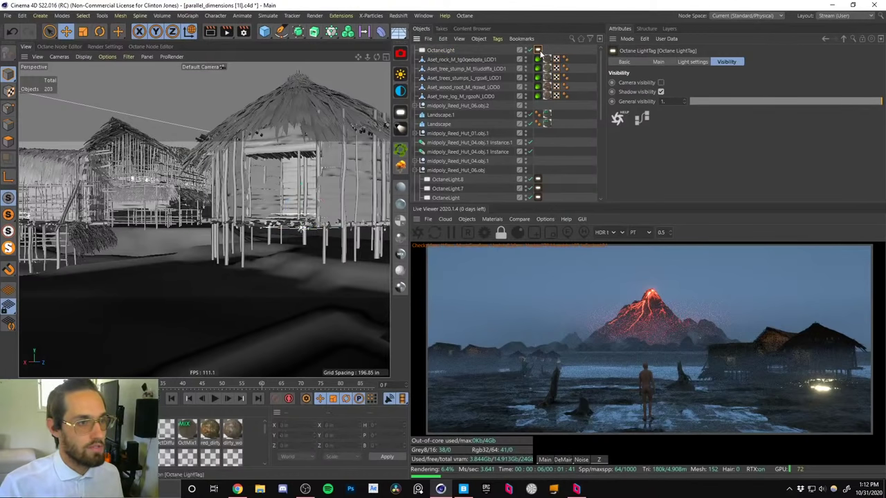
# Set the power of the round hut's light to 5.
pyautogui.click(685, 63)
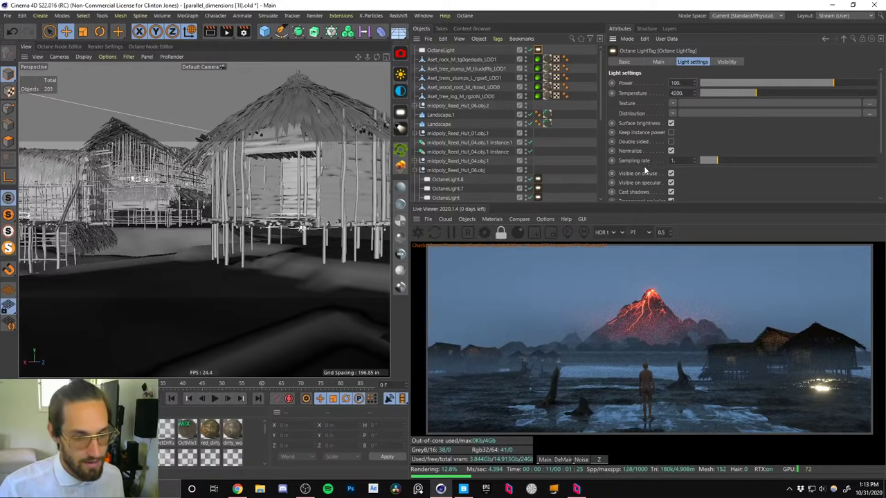
pyautogui.click(678, 83)
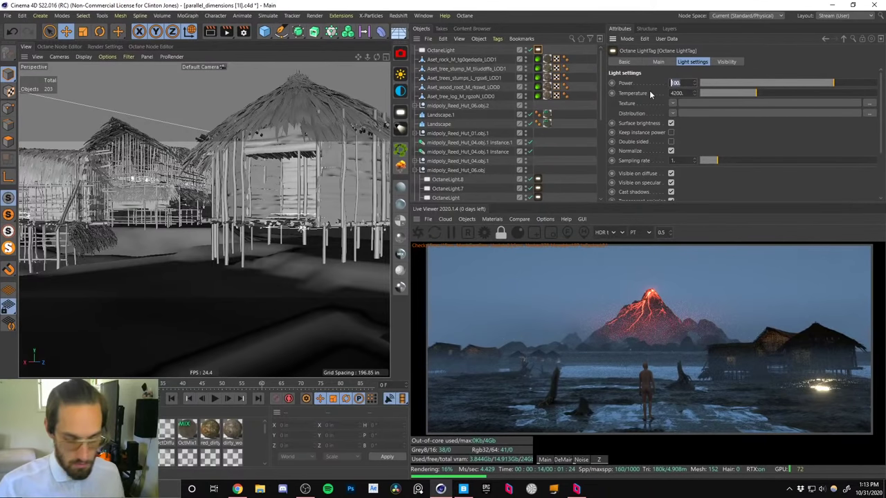
pyautogui.press('Return')
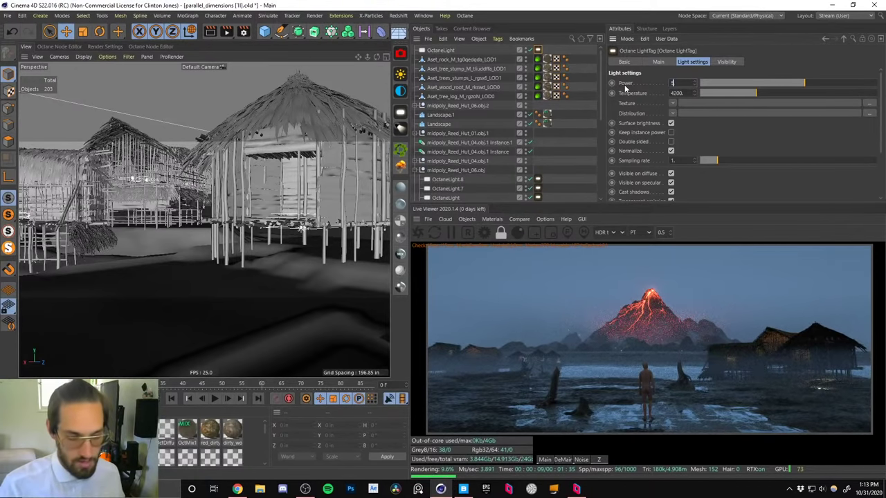
pyautogui.press('Return')
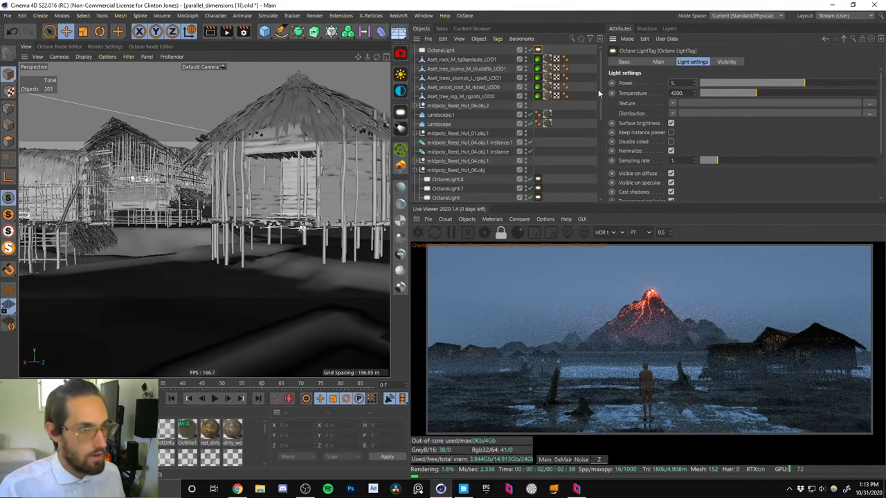
# Hide the fog and fog cards groups under Geometry in the viewport and render.
pyautogui.moveTo(597, 89); pyautogui.dragTo(596, 179)
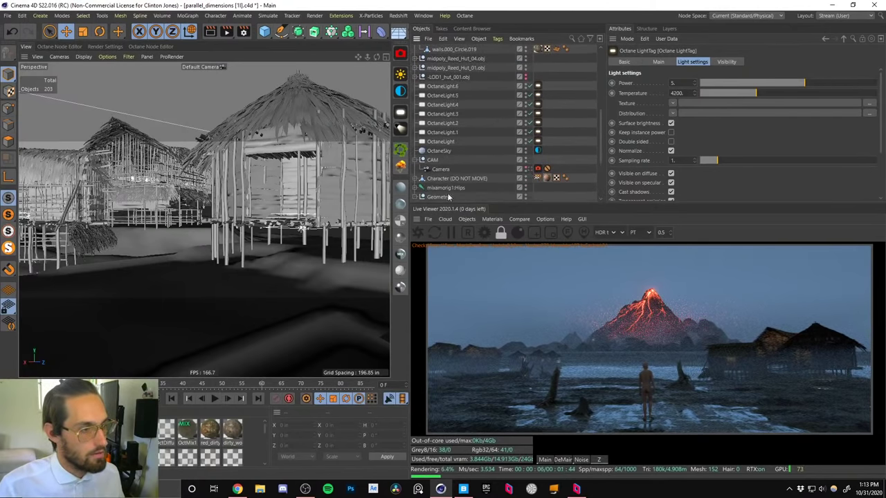
pyautogui.moveTo(601, 141); pyautogui.dragTo(603, 189)
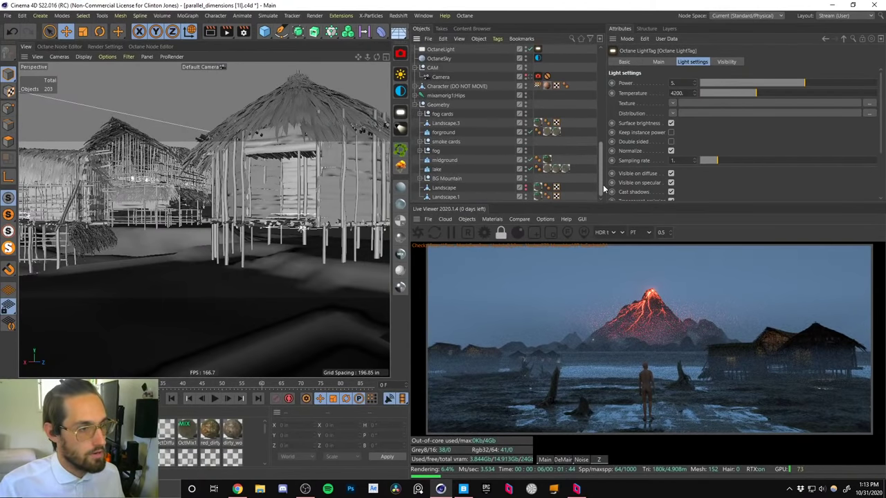
pyautogui.click(526, 151)
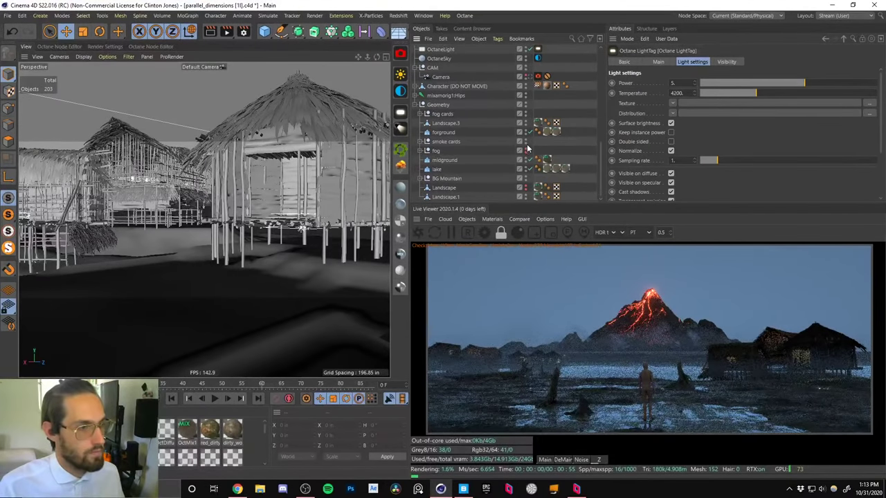
pyautogui.click(526, 116)
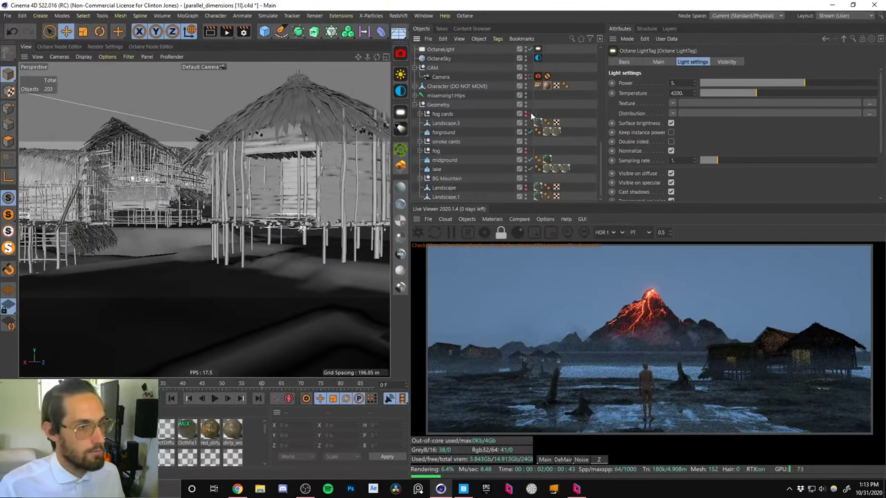
# Place the fog group directly below fog cards and rename it vol fog.
pyautogui.moveTo(439, 123); pyautogui.dragTo(440, 124)
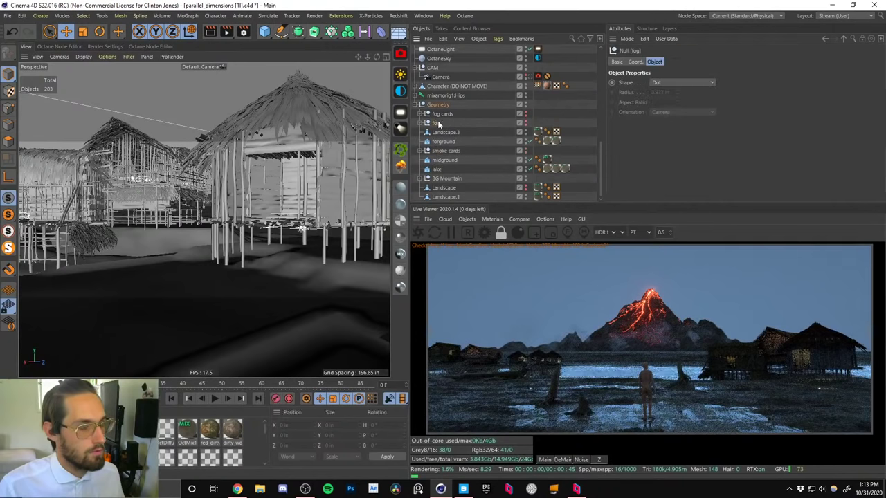
pyautogui.write('vol fog')
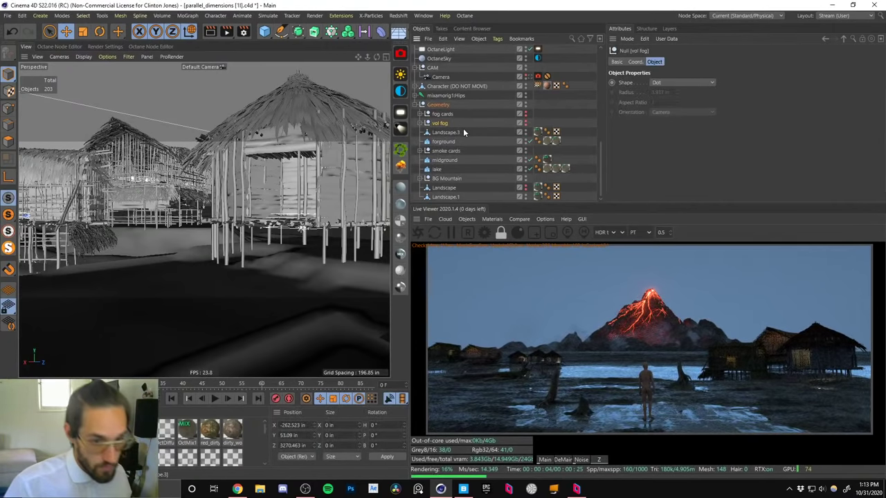
pyautogui.press('Return')
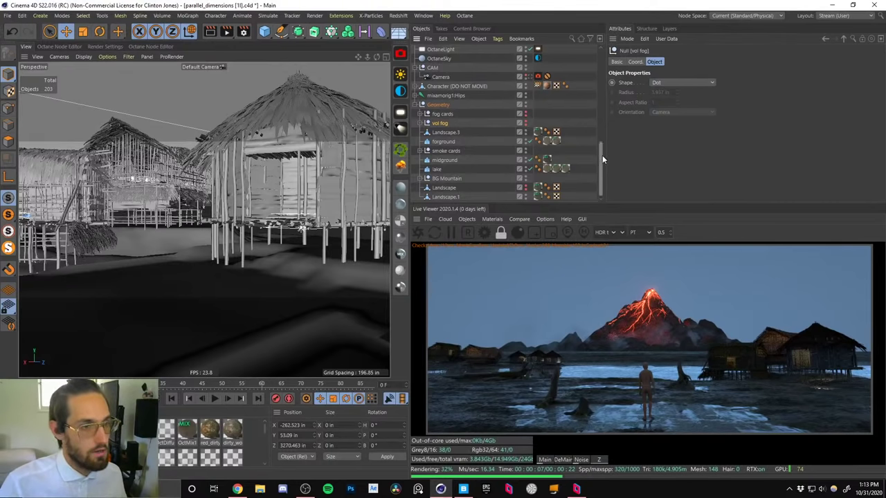
# Set the power of the round hut's Octane light to 2.5.
pyautogui.scroll(-5, 601, 155)
pyautogui.click(537, 50)
pyautogui.moveTo(682, 83); pyautogui.dragTo(585, 82)
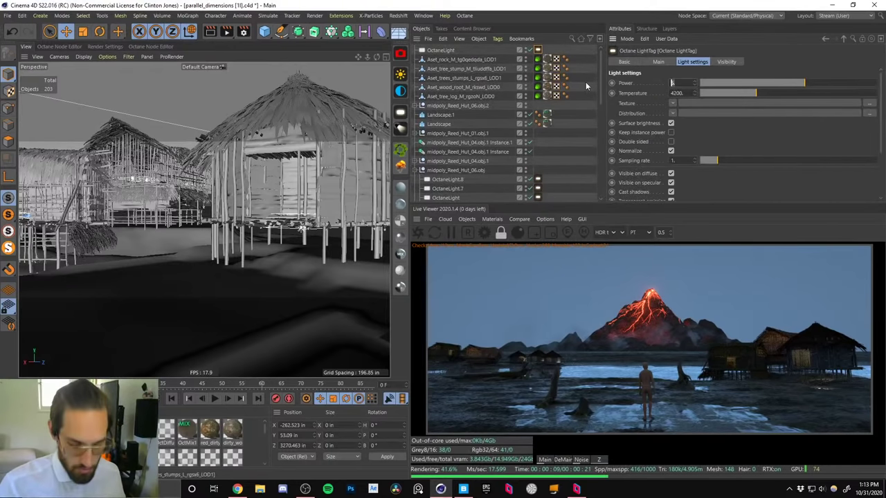
pyautogui.write('2.5')
pyautogui.press('Return')
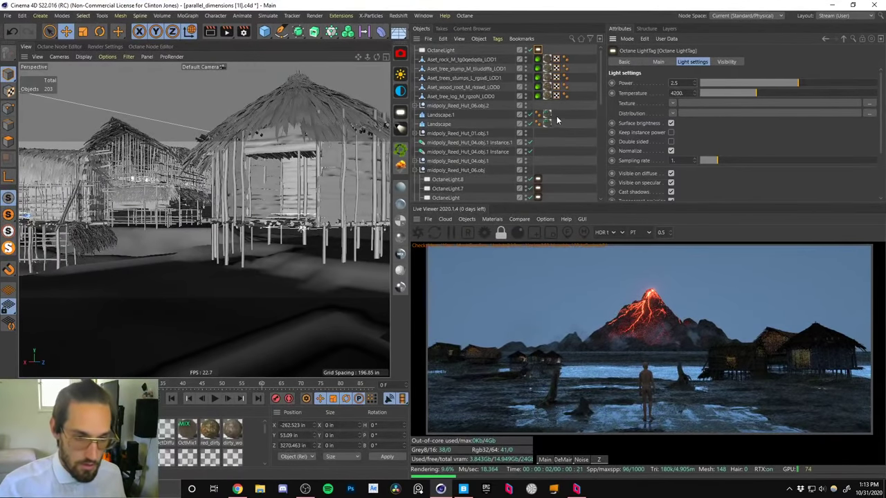
# Copy the light to the rectangular hut's front deck, placing it at about X -550, Y 20, Z -1654 in.
pyautogui.click(442, 50)
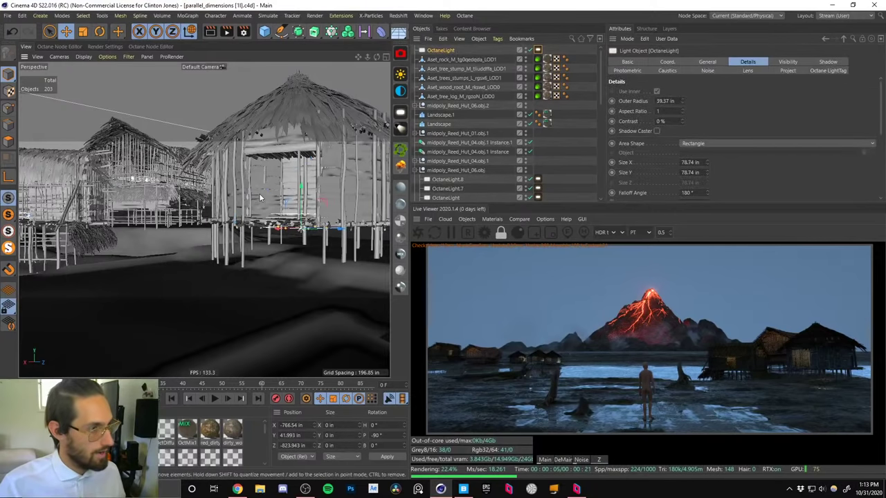
pyautogui.scroll(-5, 255, 203)
pyautogui.keyDown('alt'); pyautogui.moveTo(256, 203); pyautogui.dragTo(256, 238); pyautogui.keyUp('alt')
pyautogui.keyDown('alt'); pyautogui.moveTo(276, 139); pyautogui.dragTo(232, 225); pyautogui.keyUp('alt')
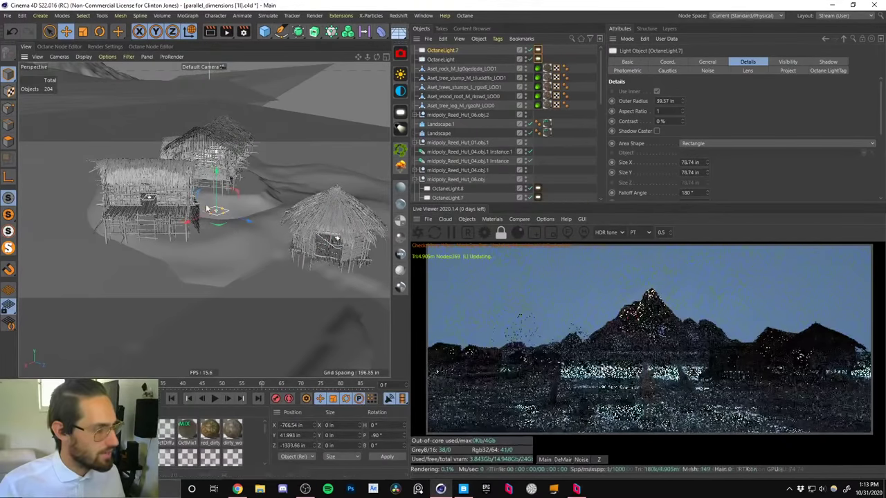
pyautogui.keyDown('alt'); pyautogui.moveTo(201, 199); pyautogui.dragTo(116, 252); pyautogui.keyUp('alt')
pyautogui.keyDown('alt'); pyautogui.moveTo(143, 226); pyautogui.dragTo(159, 162, button='right'); pyautogui.keyUp('alt')
pyautogui.keyDown('alt'); pyautogui.moveTo(166, 246); pyautogui.dragTo(197, 167); pyautogui.keyUp('alt')
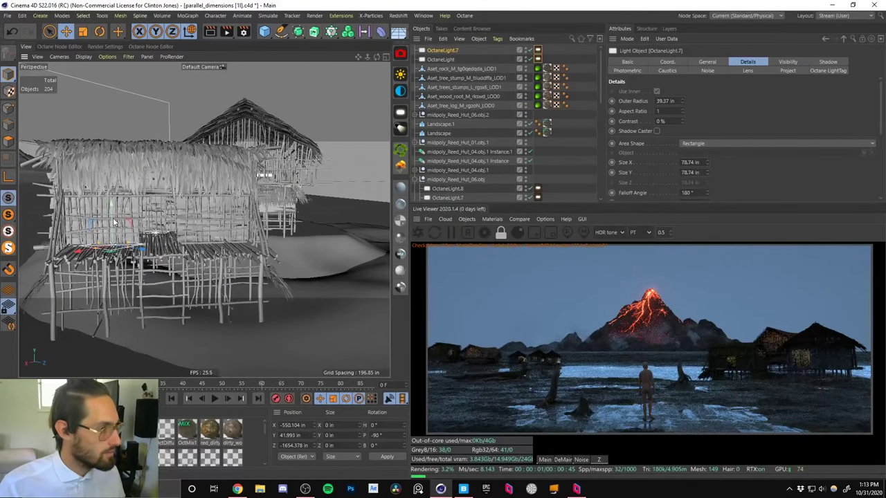
pyautogui.moveTo(114, 220); pyautogui.dragTo(115, 238)
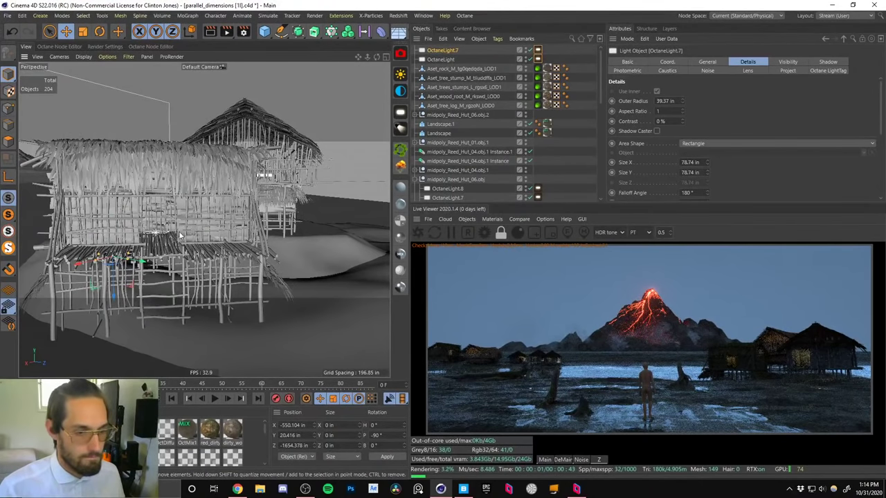
# Duplicate the deck light toward the deck's other end and shift both lights together to about X -651, Z -1634 in.
pyautogui.keyDown('alt'); pyautogui.moveTo(171, 253); pyautogui.dragTo(230, 280); pyautogui.keyUp('alt')
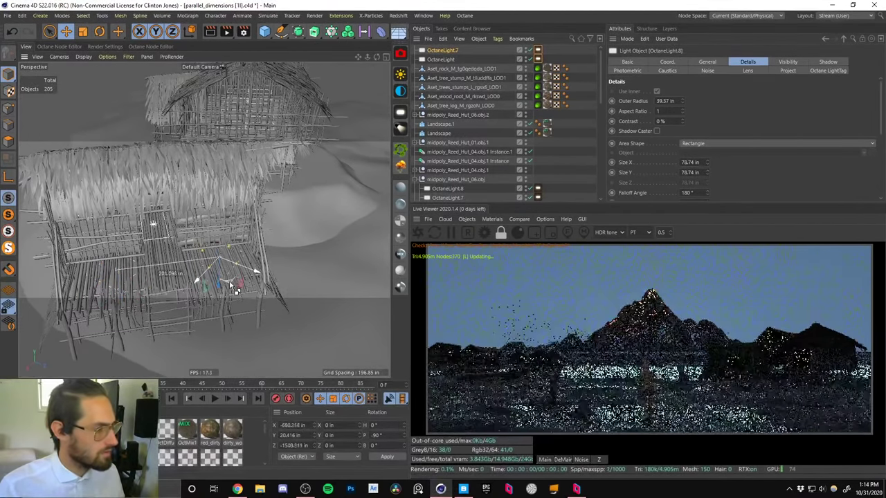
pyautogui.keyDown('alt'); pyautogui.moveTo(235, 284); pyautogui.dragTo(237, 233); pyautogui.keyUp('alt')
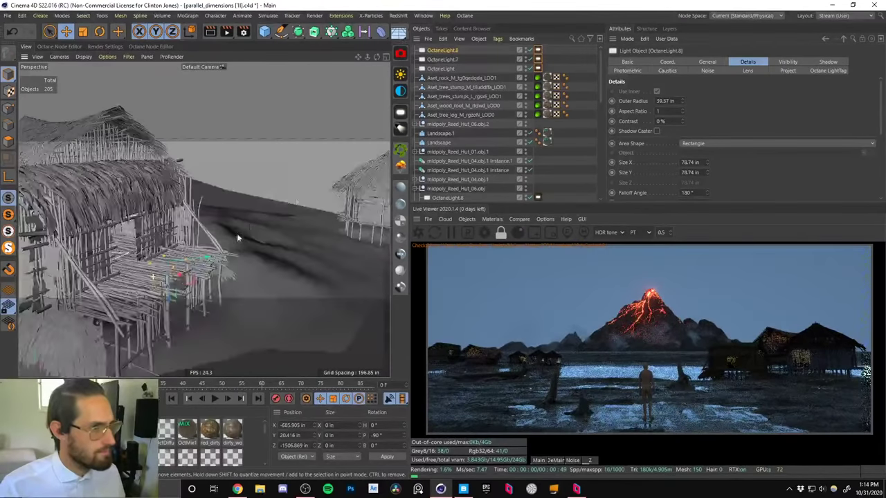
pyautogui.keyDown('shift'); pyautogui.click(449, 61); pyautogui.keyUp('shift')
pyautogui.keyDown('alt'); pyautogui.moveTo(174, 275); pyautogui.dragTo(156, 267); pyautogui.keyUp('alt')
pyautogui.keyDown('alt'); pyautogui.moveTo(185, 225); pyautogui.dragTo(214, 152); pyautogui.keyUp('alt')
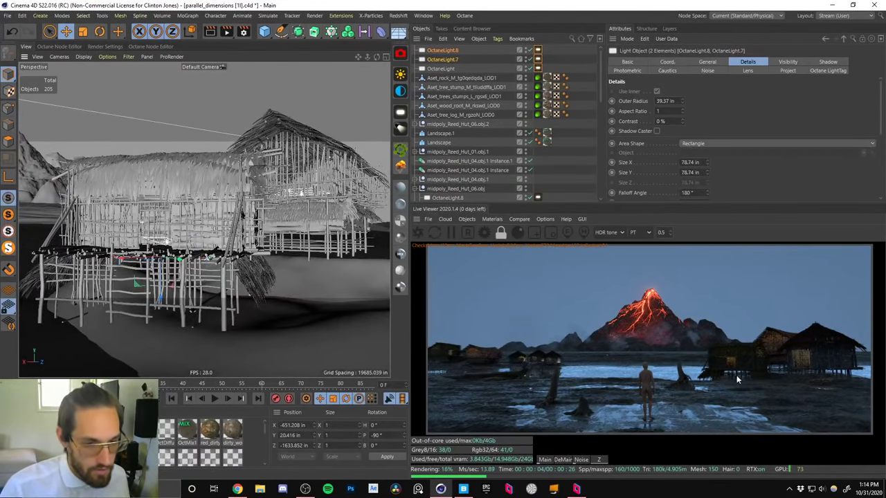
# Copy both deck lights to the larger hut behind, centring the pair at about X -1087, Y 64, Z -1737 in.
pyautogui.keyDown('alt'); pyautogui.moveTo(229, 226); pyautogui.dragTo(170, 218); pyautogui.keyUp('alt')
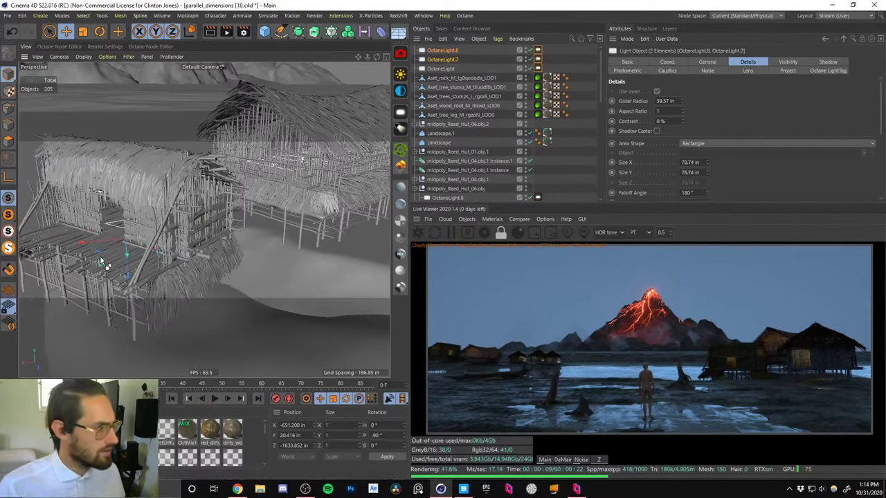
pyautogui.keyDown('ctrl'); pyautogui.moveTo(100, 255); pyautogui.dragTo(304, 174); pyautogui.keyUp('ctrl')
pyautogui.keyDown('alt'); pyautogui.moveTo(305, 175); pyautogui.dragTo(212, 184, button='middle'); pyautogui.keyUp('alt')
pyautogui.moveTo(280, 279)
pyautogui.mouseDown()
pyautogui.moveTo(280, 251)
pyautogui.moveTo(280, 263)
pyautogui.mouseUp()
pyautogui.keyDown('alt'); pyautogui.moveTo(283, 197); pyautogui.dragTo(159, 209); pyautogui.keyUp('alt')
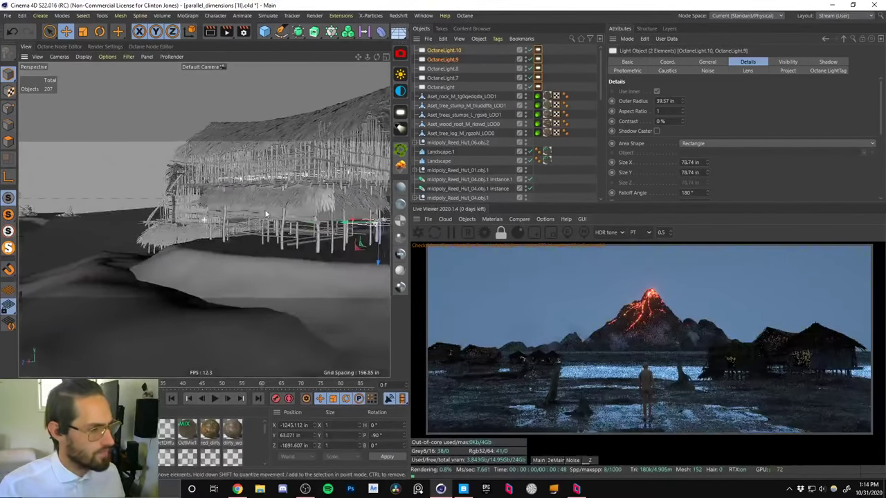
pyautogui.keyDown('alt'); pyautogui.moveTo(265, 212); pyautogui.dragTo(209, 169); pyautogui.keyUp('alt')
pyautogui.scroll(5, 227, 198)
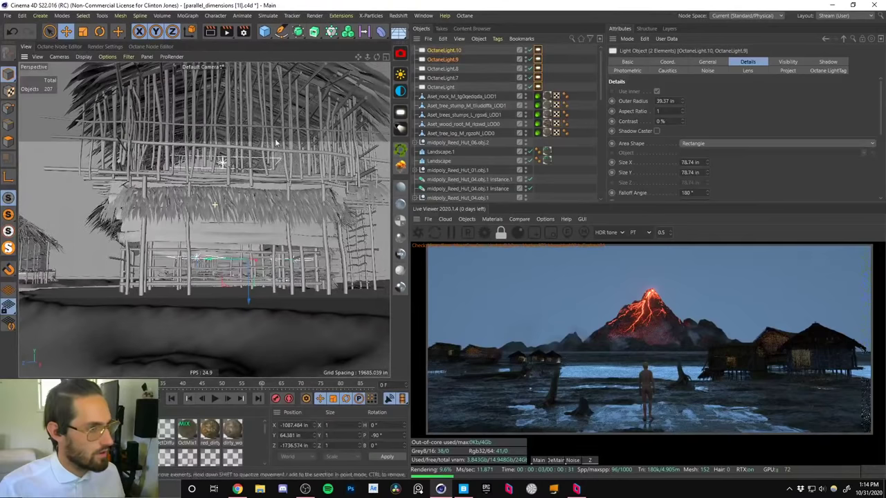
# Set the power to 10 for the larger hut's two lights and the rectangular hut's two deck lights.
pyautogui.click(538, 59)
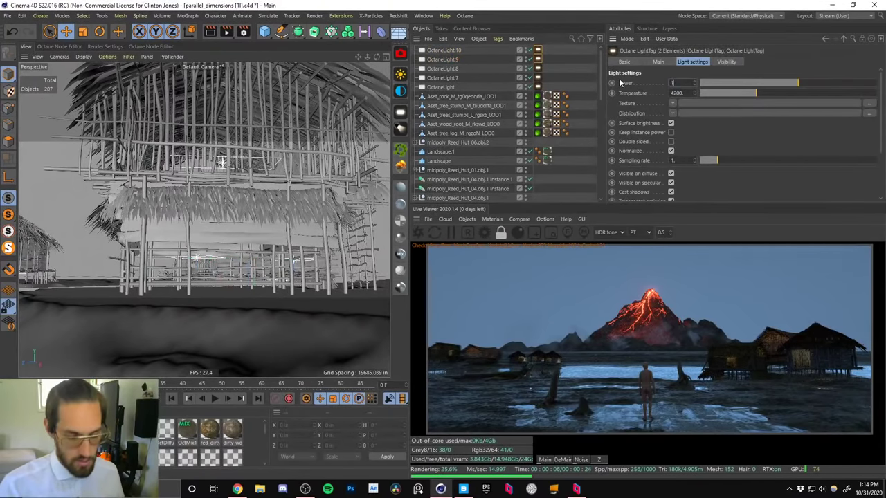
pyautogui.press('Return')
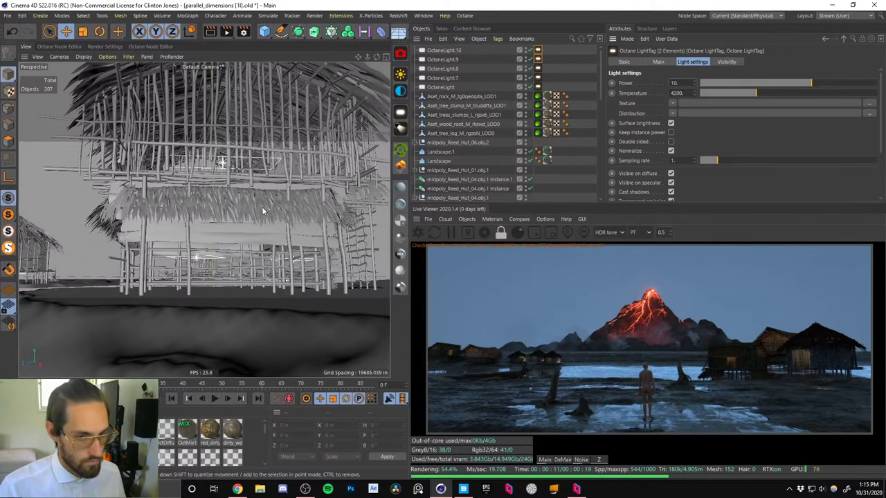
pyautogui.moveTo(547, 82); pyautogui.dragTo(532, 65)
pyautogui.write('10')
pyautogui.press('Return')
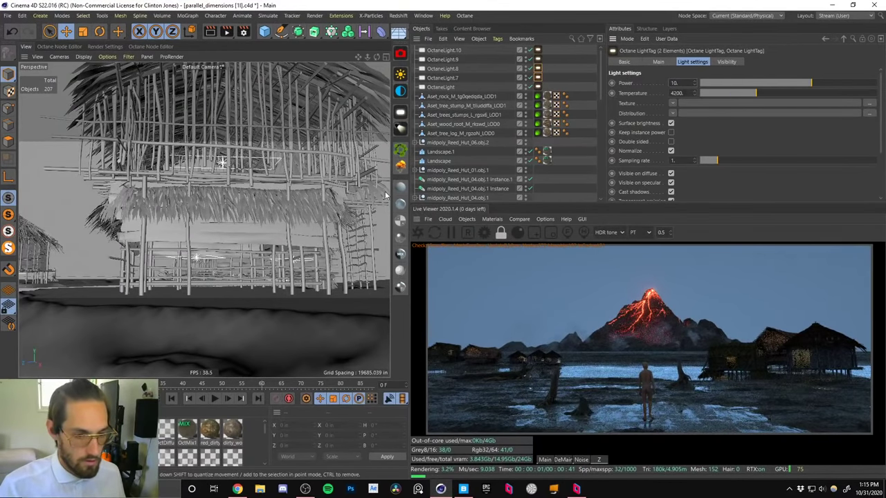
# Show the fog cards and vol fog groups under Geometry again.
pyautogui.moveTo(601, 87); pyautogui.dragTo(597, 180)
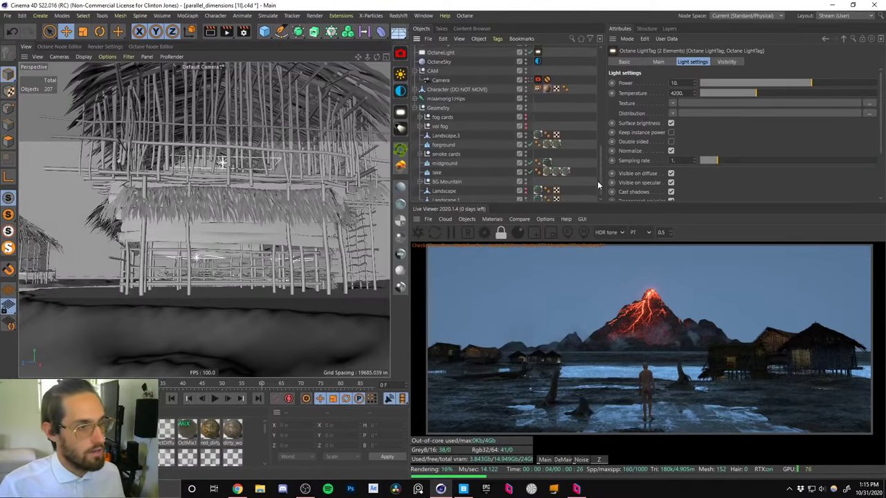
pyautogui.click(525, 118)
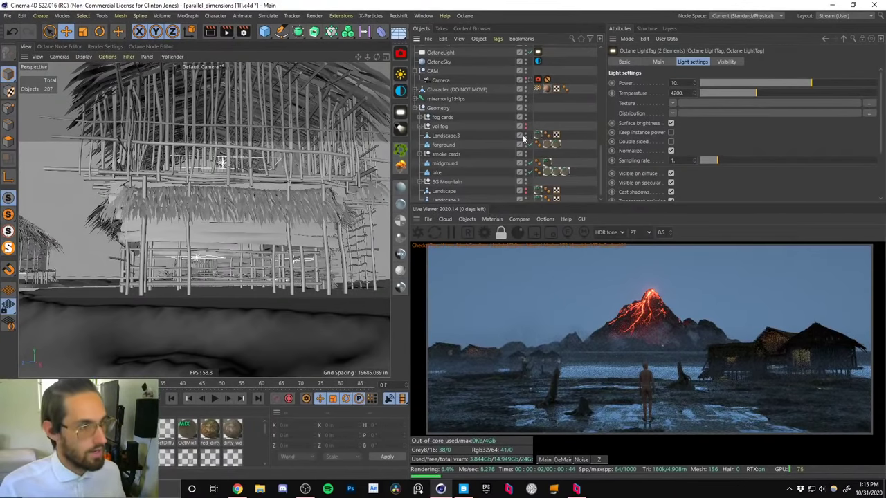
pyautogui.click(526, 128)
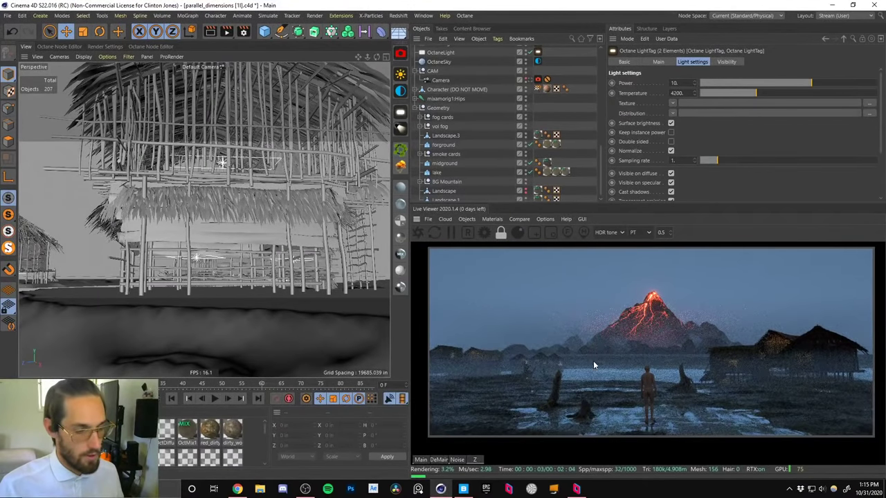
# Hide the fog cards and vol fog groups under Geometry.
pyautogui.moveTo(593, 360); pyautogui.dragTo(593, 367)
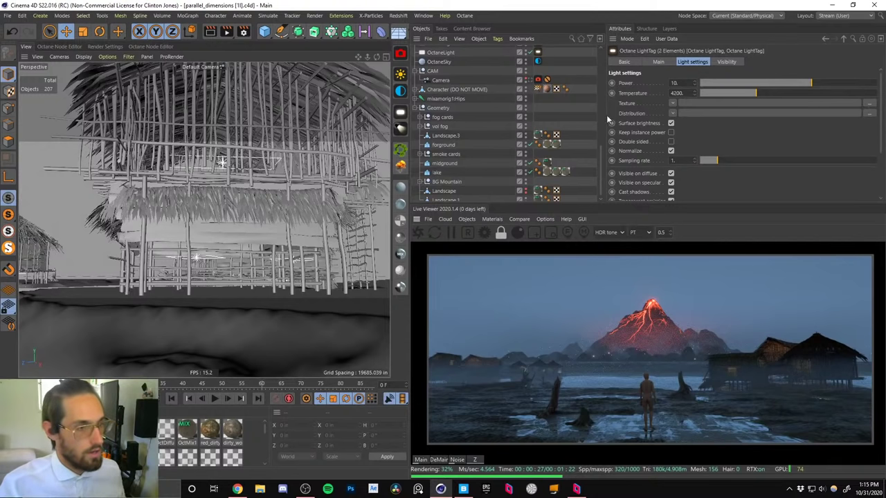
pyautogui.scroll(-1, 525, 120)
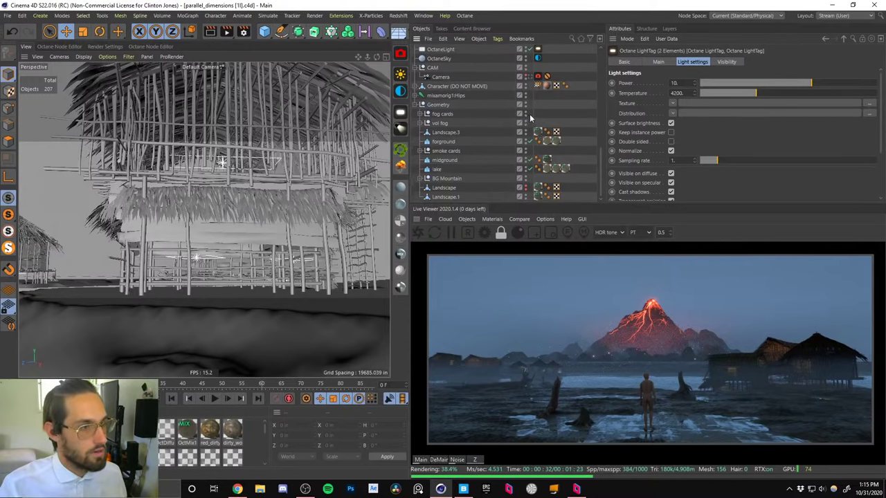
pyautogui.click(525, 115)
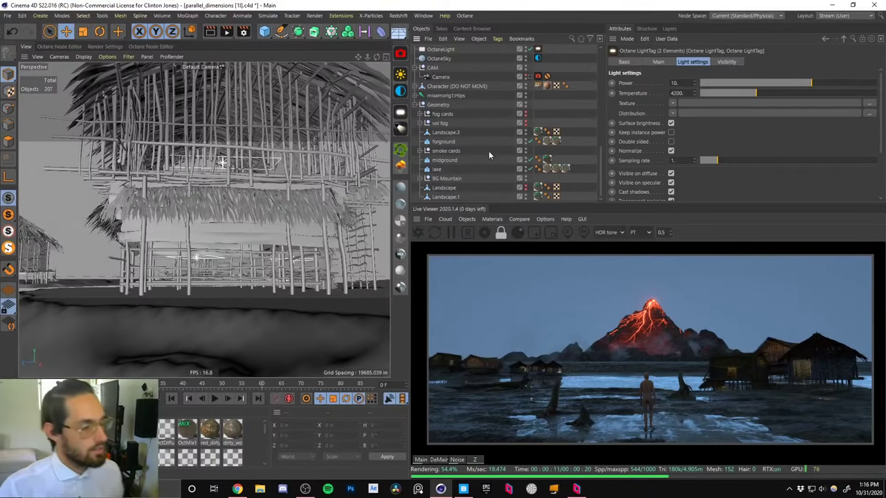
# Select the distant midground terrain strip, inspect its dark mud mix material and look through the related scene materials.
pyautogui.keyDown('alt'); pyautogui.moveTo(229, 237); pyautogui.dragTo(200, 253); pyautogui.keyUp('alt')
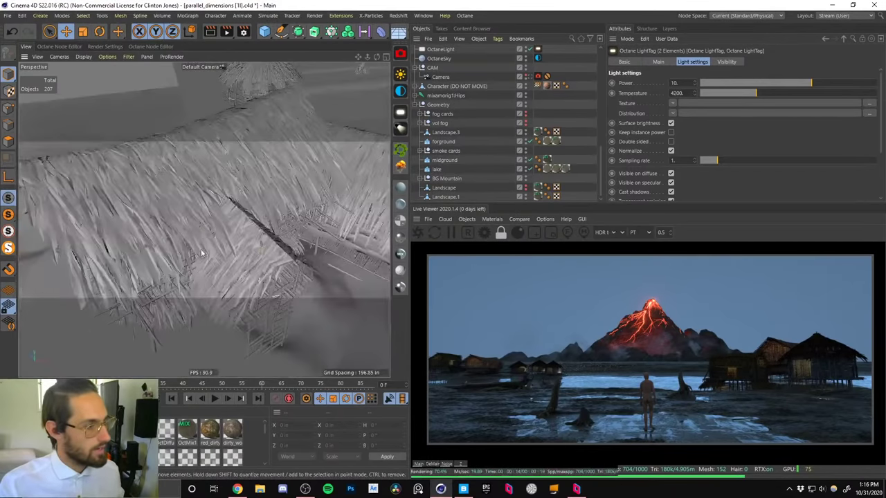
pyautogui.keyDown('alt'); pyautogui.moveTo(200, 253); pyautogui.dragTo(174, 280, button='right'); pyautogui.keyUp('alt')
pyautogui.keyDown('alt'); pyautogui.moveTo(173, 279); pyautogui.dragTo(336, 189); pyautogui.keyUp('alt')
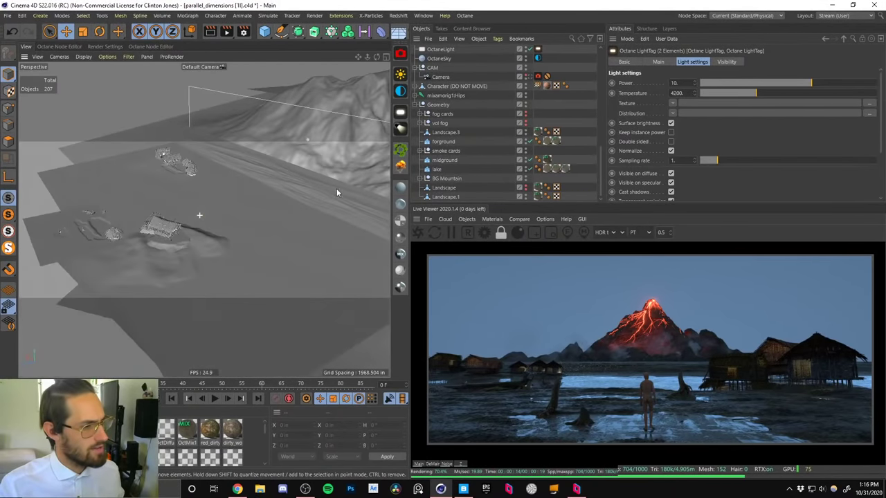
pyautogui.click(318, 190)
pyautogui.click(547, 167)
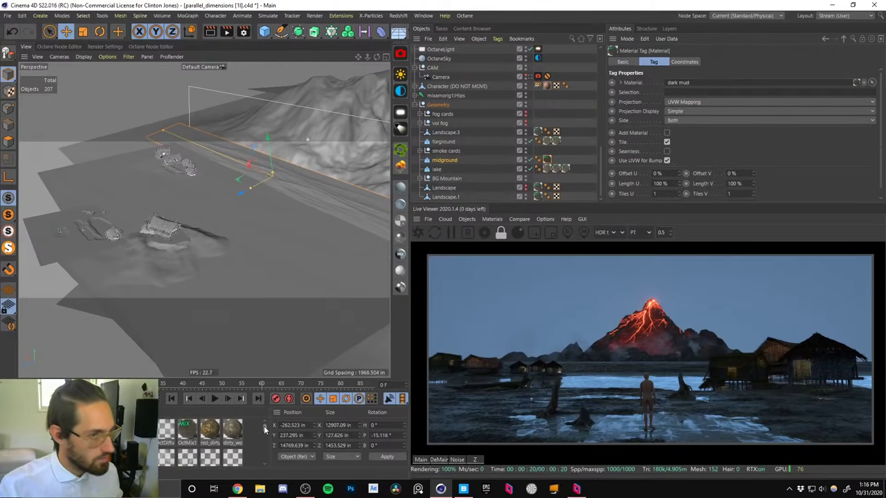
pyautogui.doubleClick(547, 161)
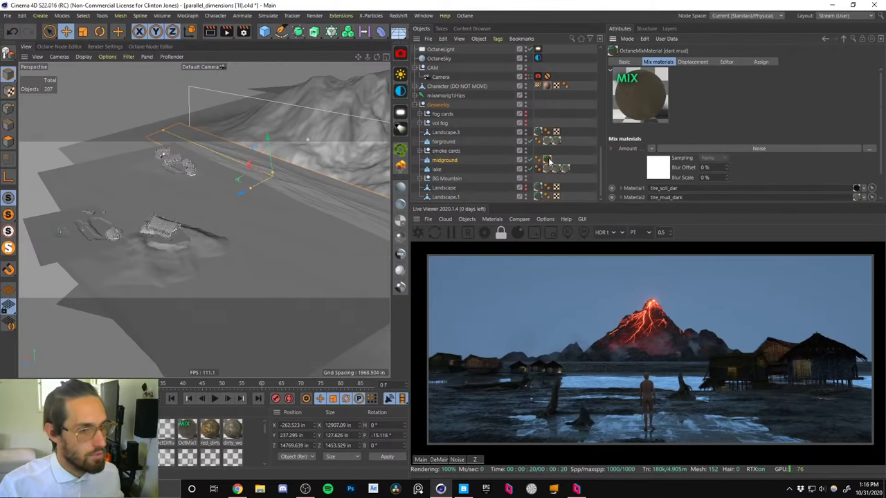
pyautogui.click(547, 161)
pyautogui.doubleClick(547, 160)
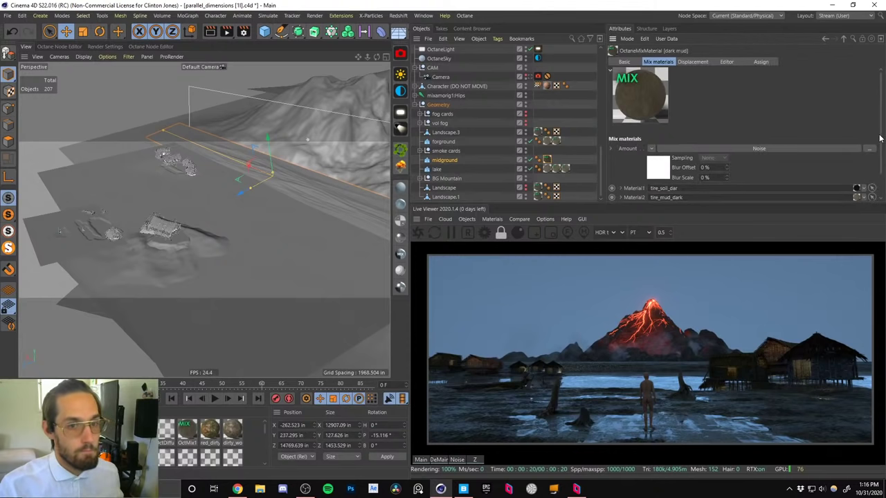
pyautogui.moveTo(879, 138); pyautogui.dragTo(882, 160)
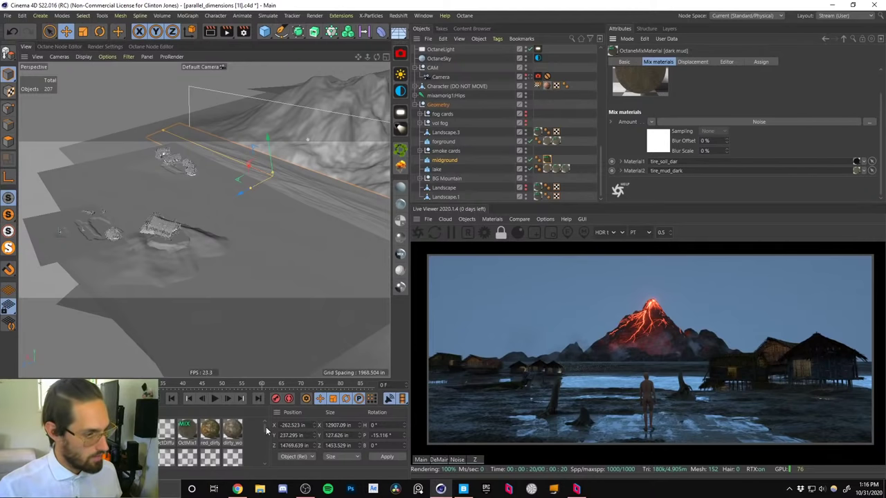
pyautogui.scroll(-5, 265, 429)
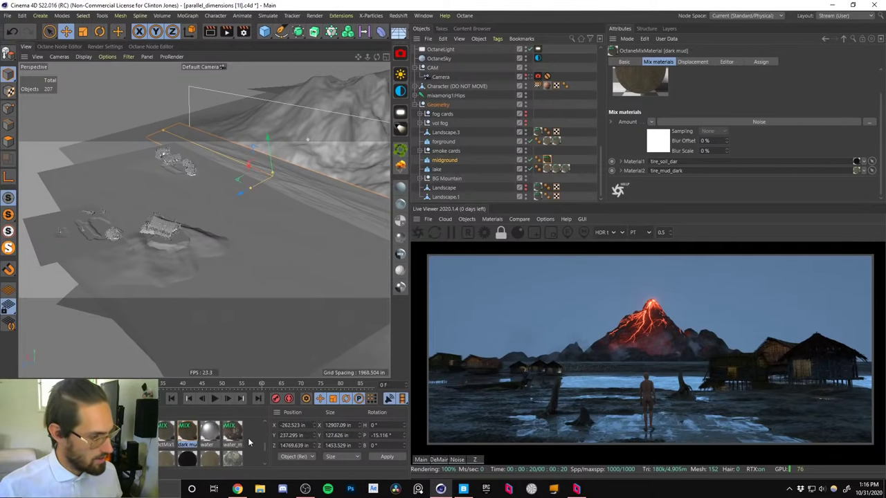
pyautogui.scroll(-3, 264, 450)
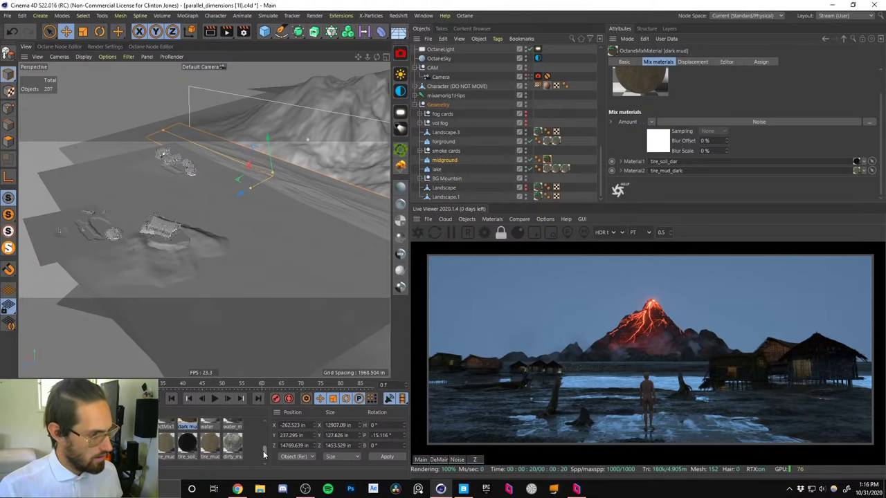
pyautogui.scroll(-5, 263, 452)
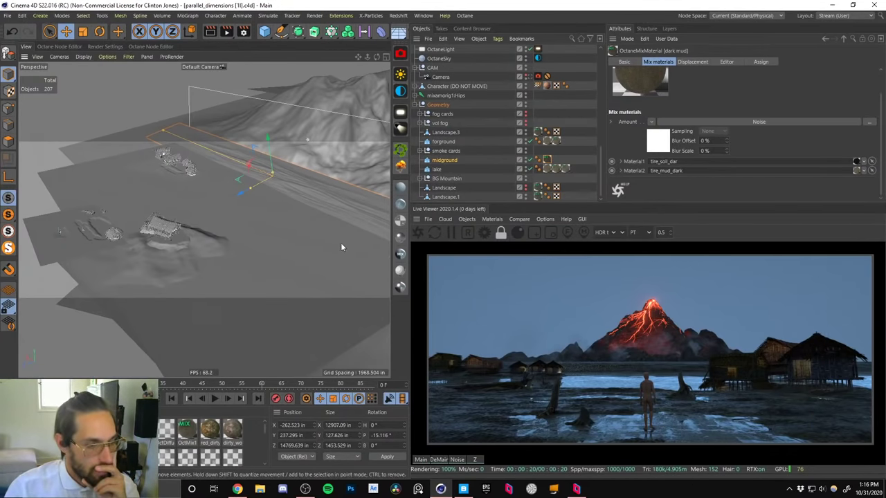
# Switch to Parsec, connect to the remote workstation and examine the favorite 3D assets in Quixel Bridge for stumps, branches and rocks.
pyautogui.click(575, 488)
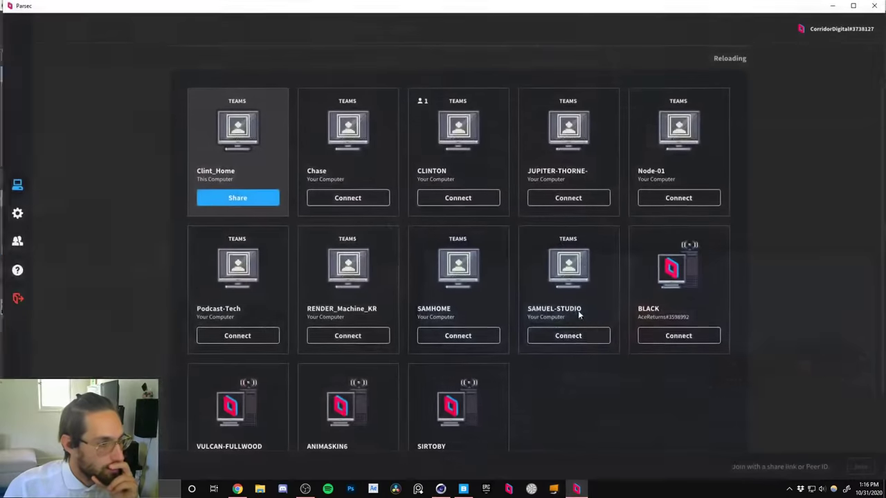
pyautogui.click(441, 197)
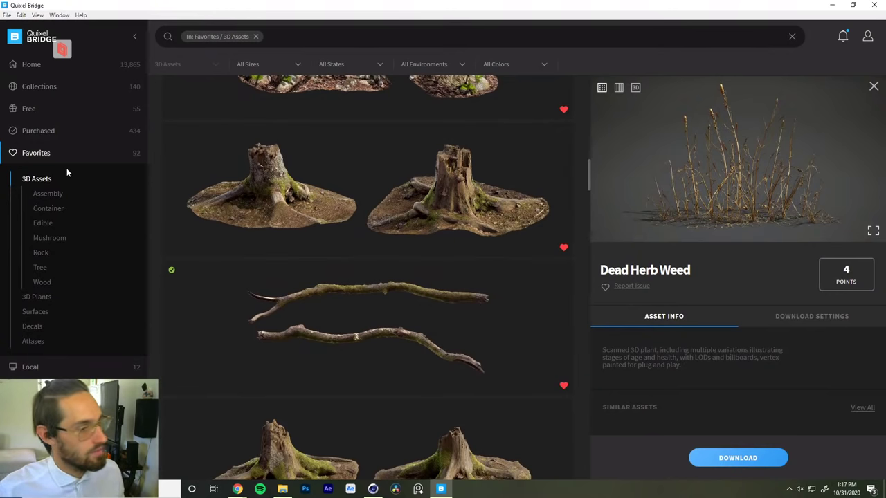
pyautogui.scroll(-5, 313, 221)
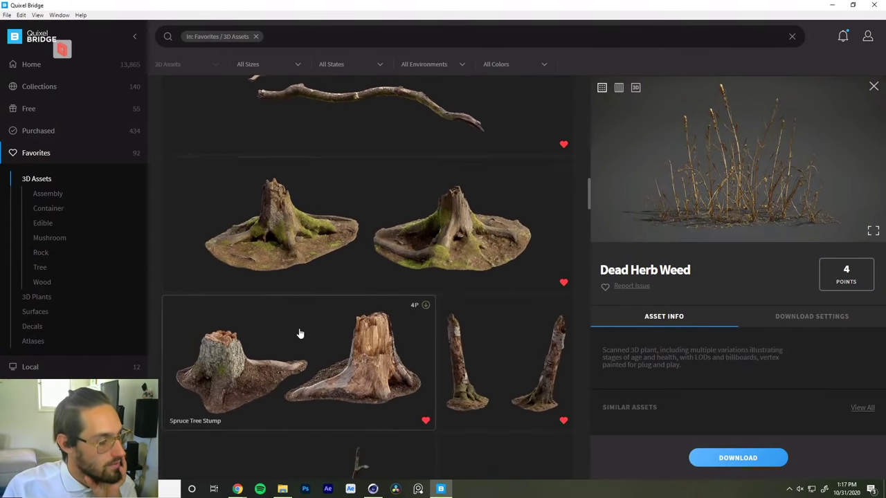
pyautogui.scroll(-5, 312, 221)
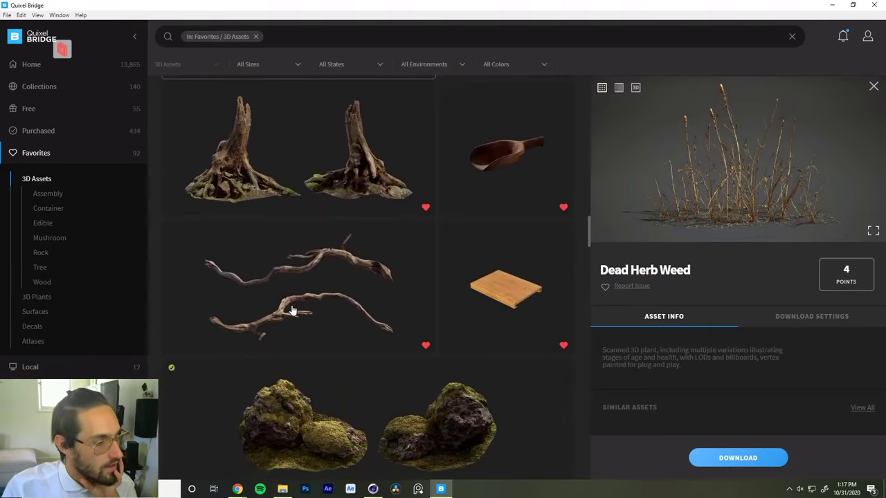
pyautogui.scroll(-4, 306, 219)
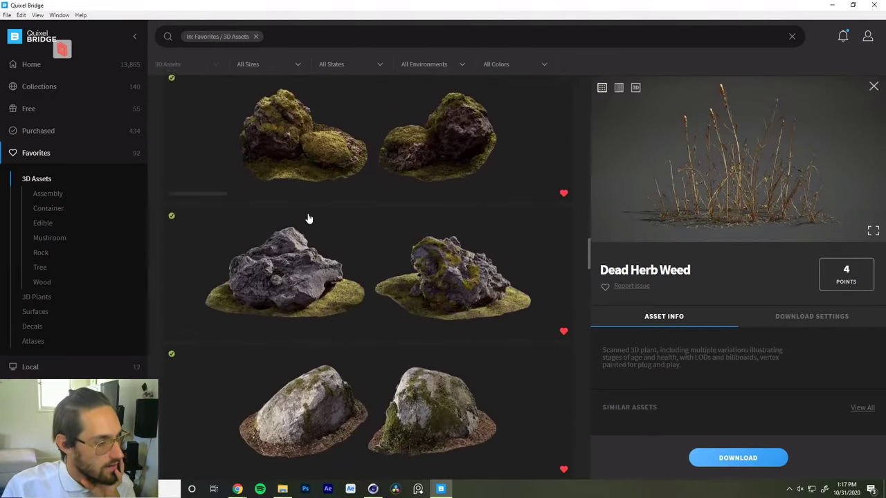
pyautogui.scroll(5, 299, 304)
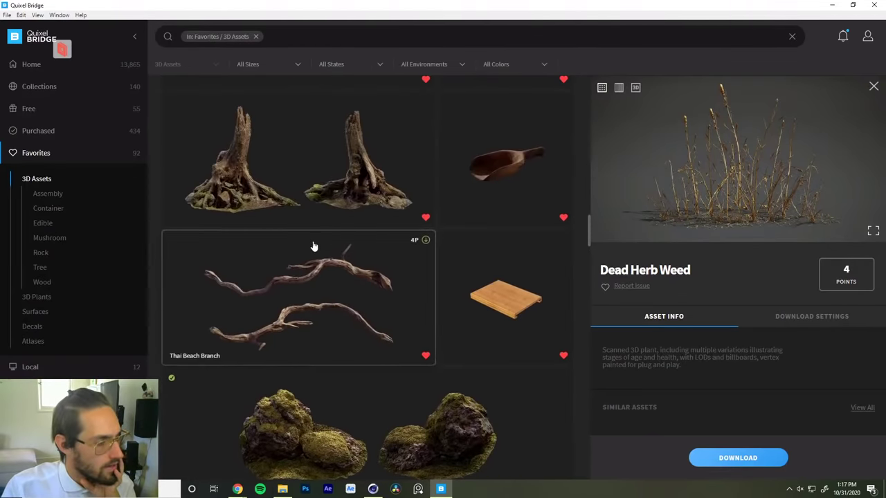
pyautogui.scroll(1, 321, 234)
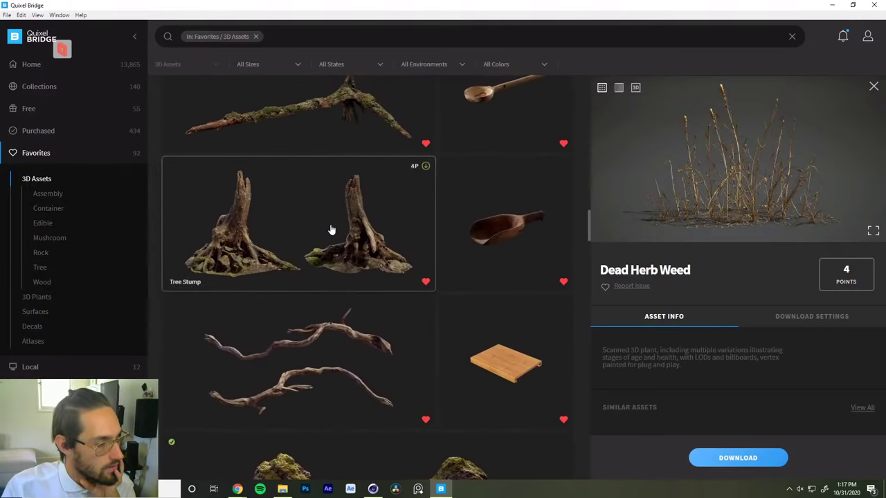
pyautogui.scroll(1, 331, 230)
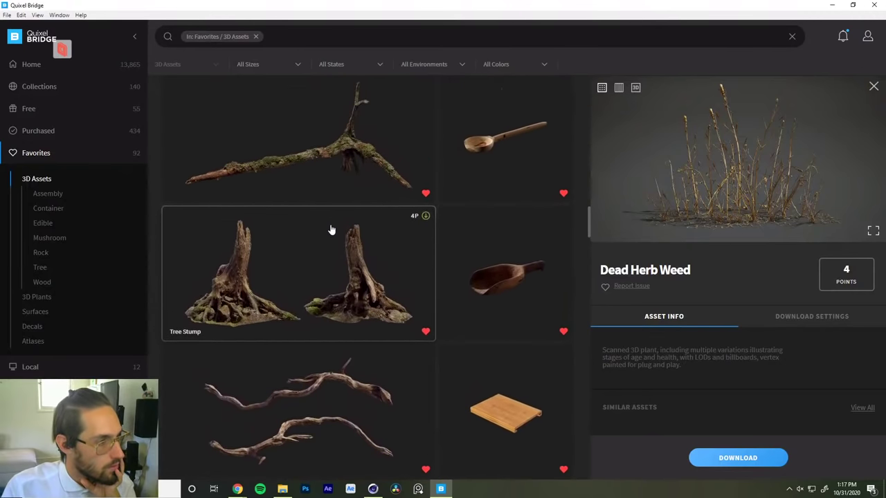
pyautogui.scroll(3, 332, 230)
pyautogui.scroll(6, 311, 328)
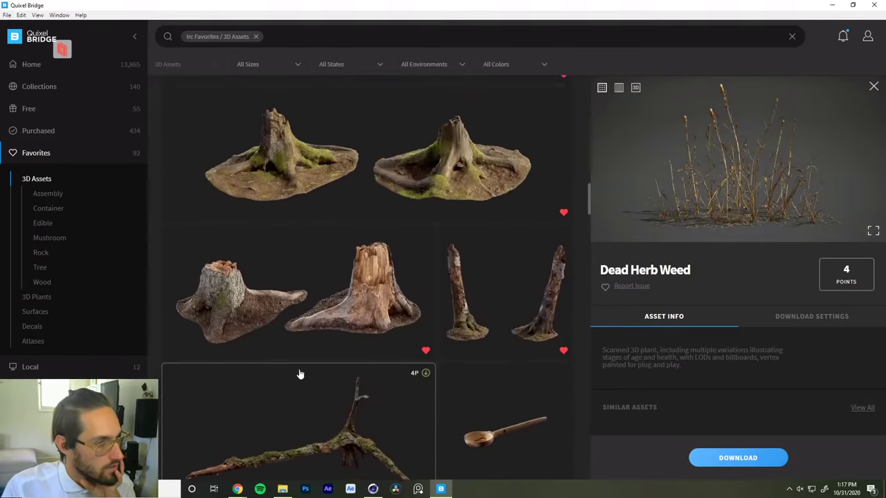
pyautogui.scroll(6, 305, 328)
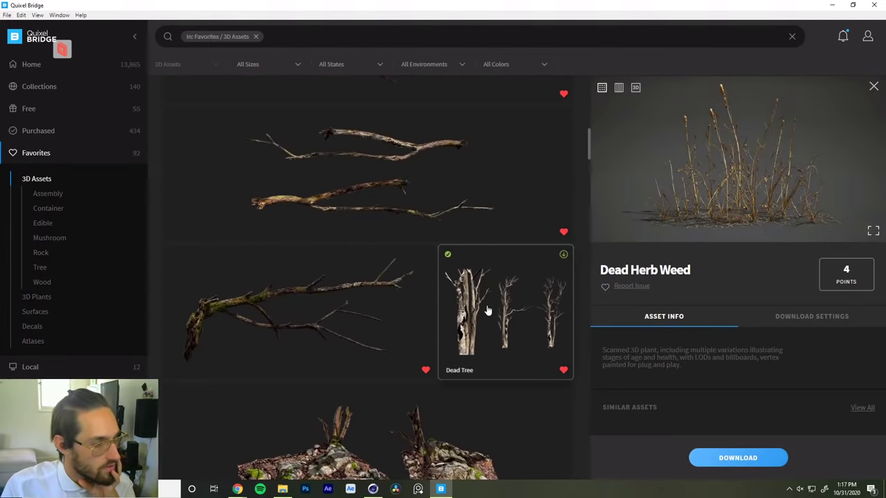
pyautogui.scroll(5, 415, 291)
pyautogui.scroll(4, 406, 296)
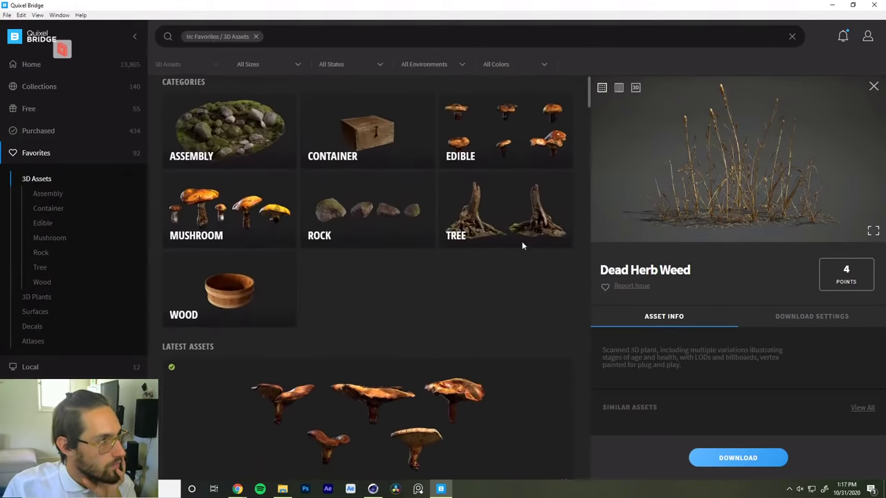
# Narrow the favorite 3D assets to the Tree category and examine its dead trees, stumps, logs and branches.
pyautogui.click(516, 228)
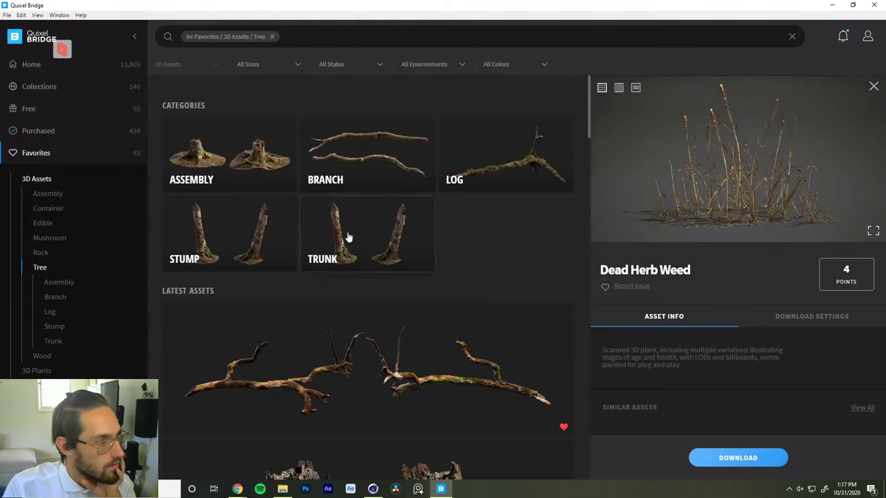
pyautogui.scroll(-2, 314, 348)
pyautogui.scroll(-3, 315, 348)
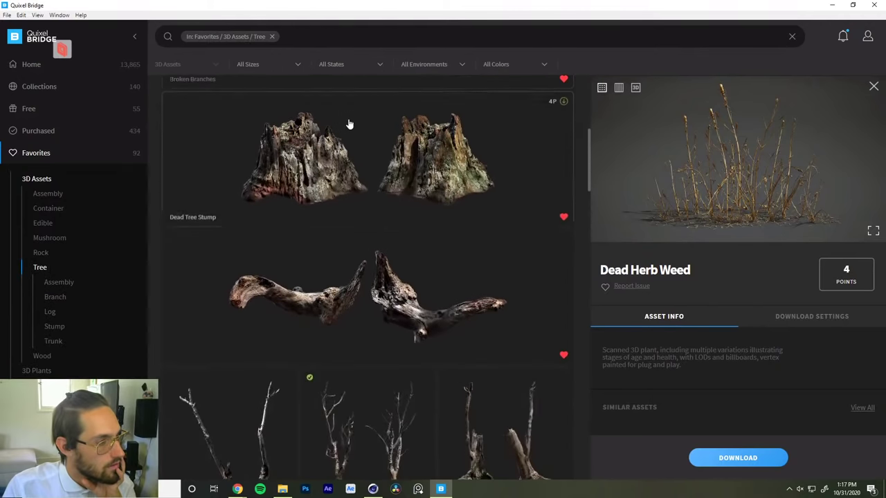
pyautogui.scroll(-1, 340, 307)
pyautogui.scroll(-3, 344, 306)
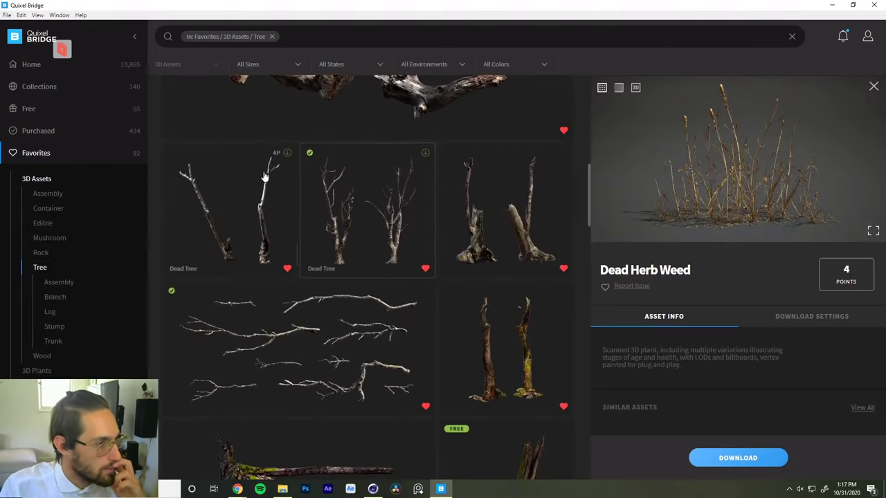
pyautogui.scroll(-3, 352, 235)
pyautogui.scroll(-5, 332, 320)
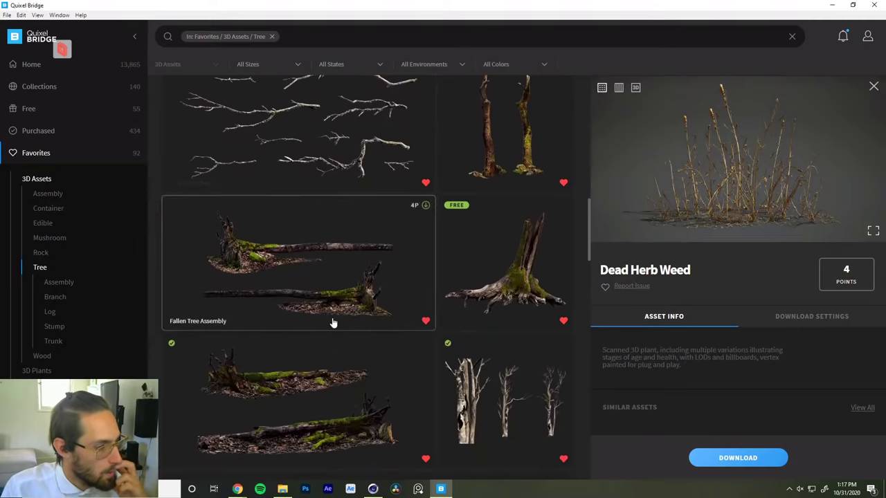
pyautogui.scroll(-5, 433, 280)
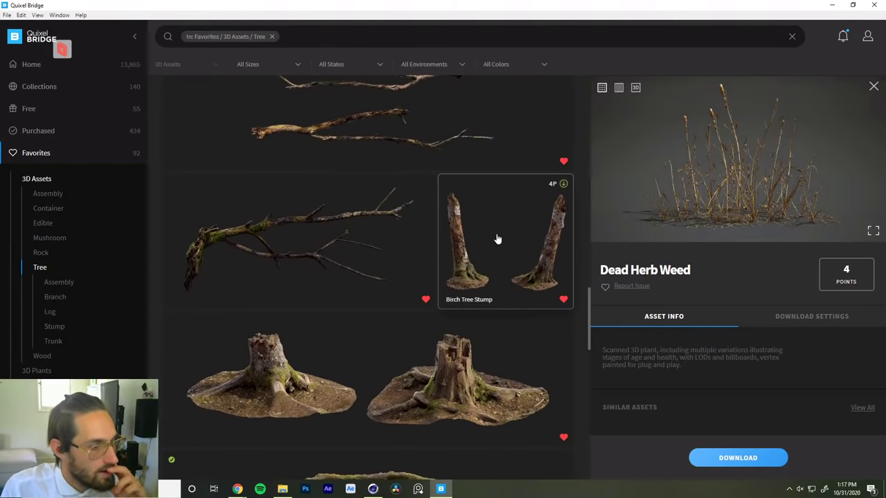
# Look through the favorited tree assets for branches and stumps that suit the scene.
pyautogui.scroll(-1, 478, 249)
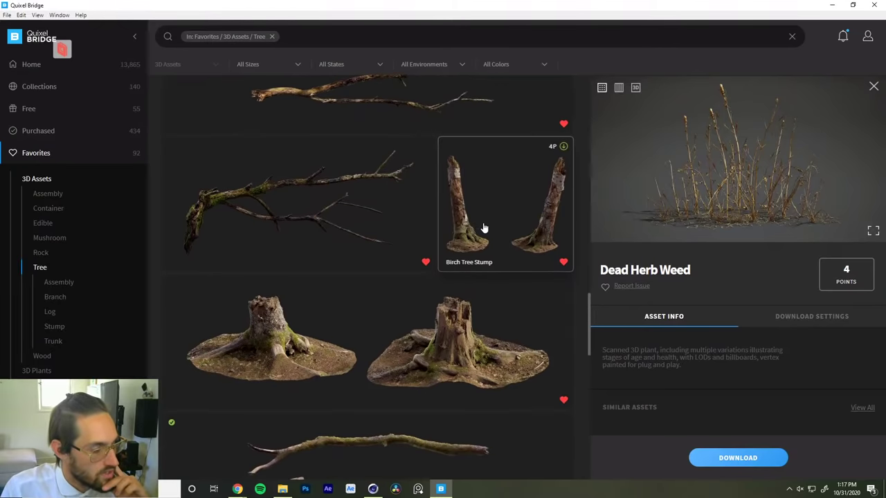
pyautogui.scroll(-2, 483, 228)
pyautogui.scroll(-7, 457, 228)
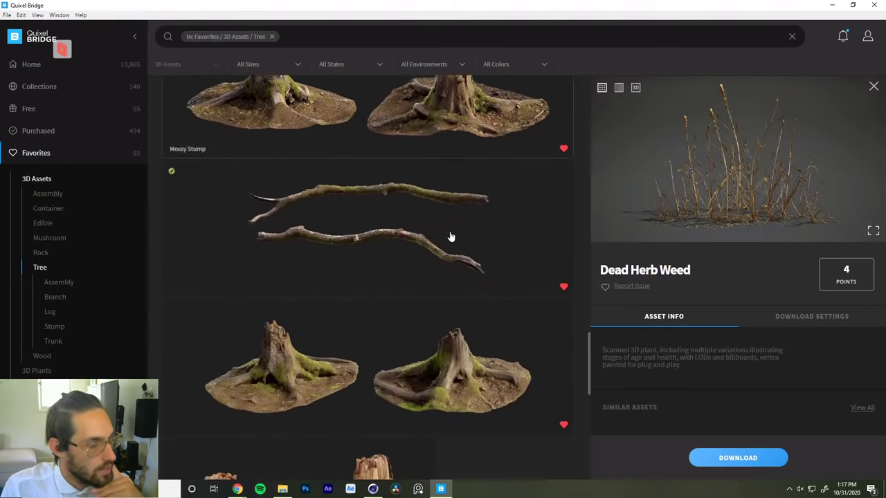
pyautogui.scroll(-3, 423, 301)
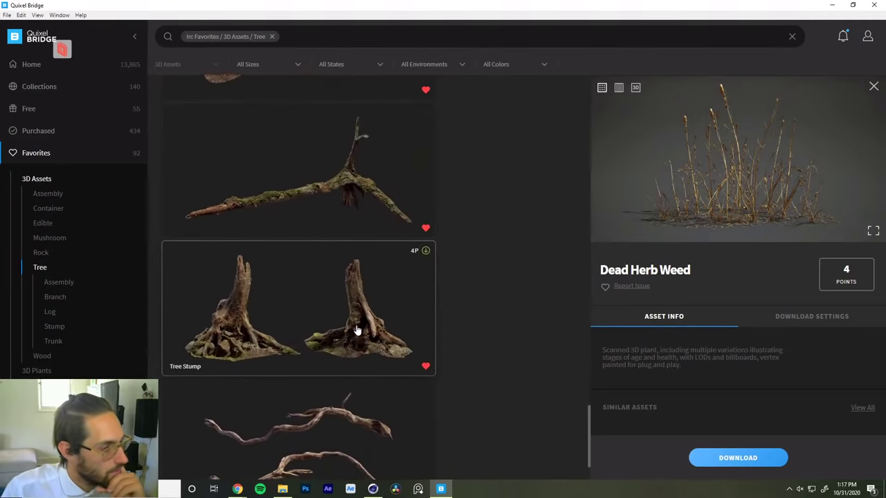
pyautogui.scroll(-1, 355, 332)
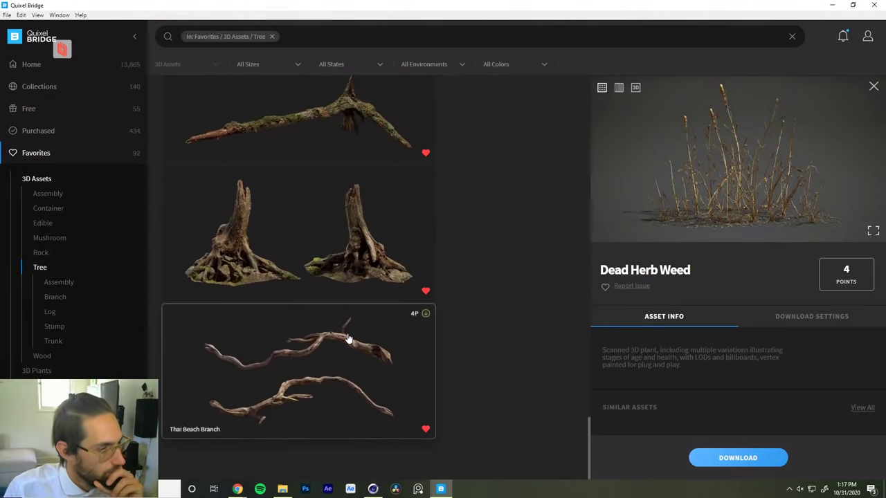
pyautogui.scroll(10, 361, 238)
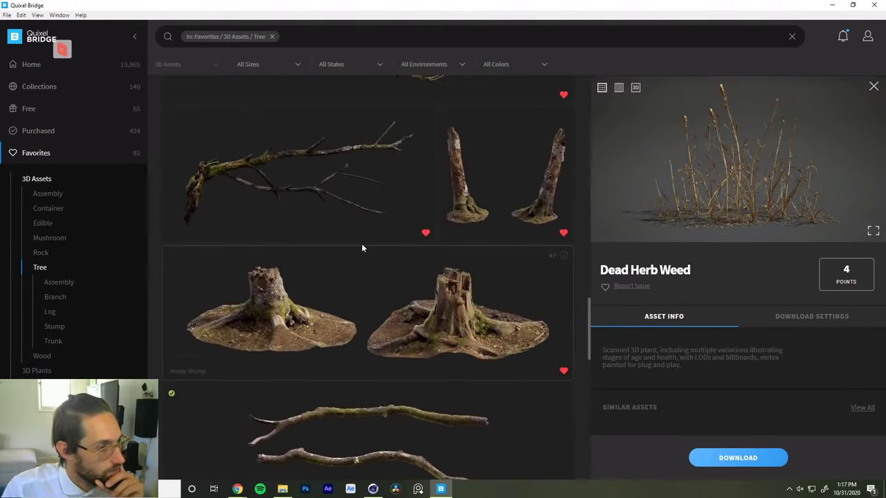
pyautogui.scroll(5, 352, 245)
# Disconnect the Parsec remote session and switch to Quixel Bridge on the local computer.
pyautogui.click(61, 48)
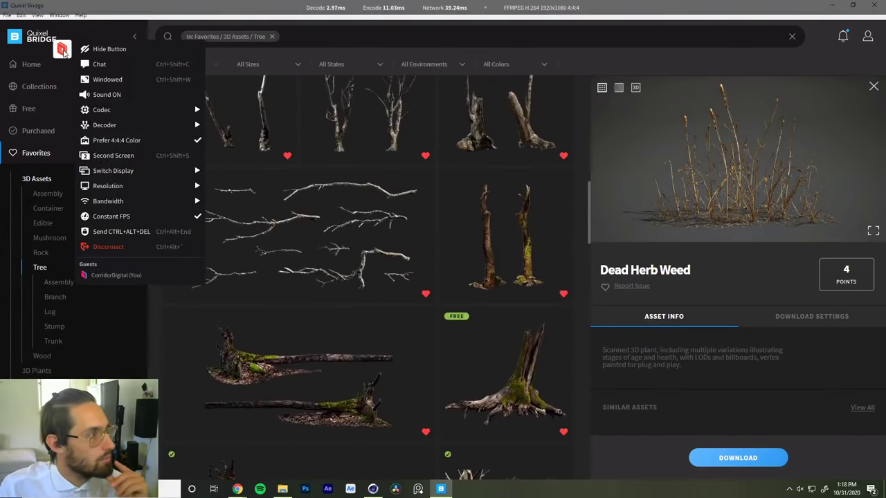
pyautogui.click(110, 248)
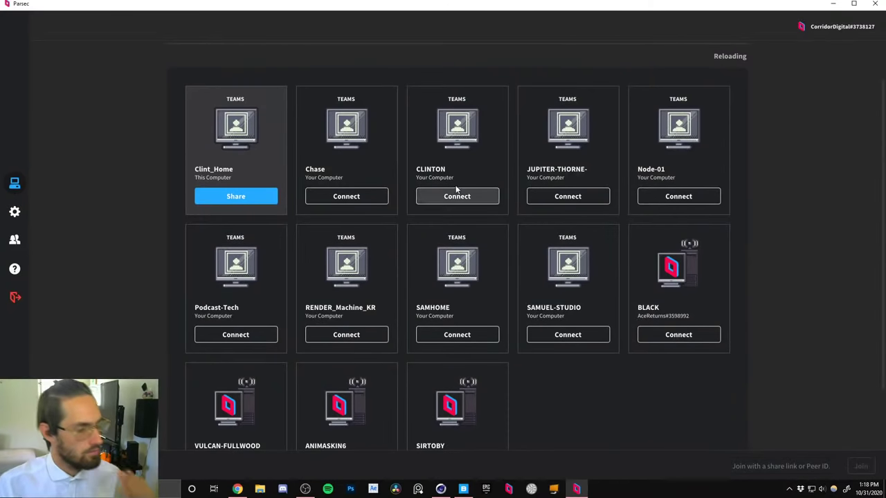
pyautogui.click(832, 5)
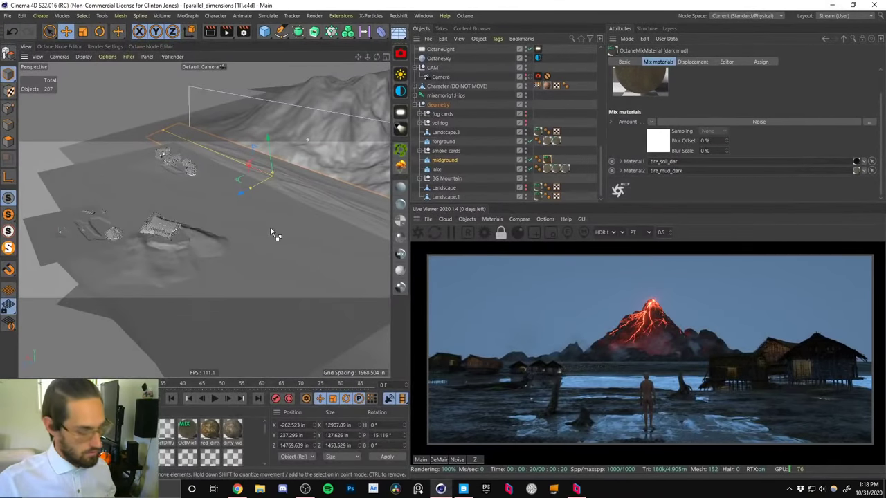
pyautogui.click(463, 488)
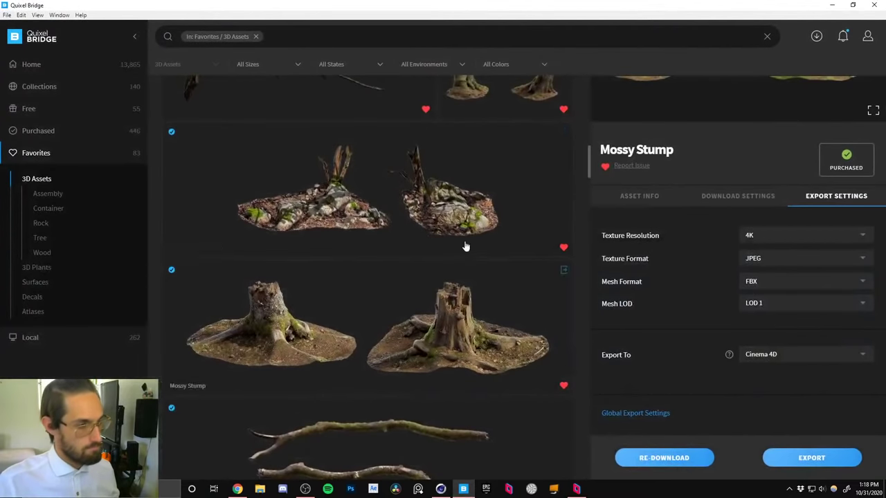
# Check the download progress of the branch and stump assets among the favorited 3D assets, including the Wooden Branch.
pyautogui.scroll(5, 326, 376)
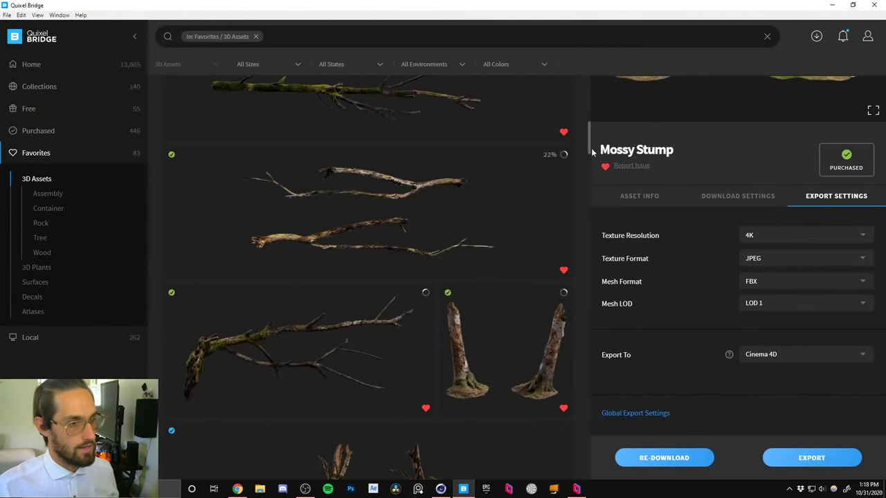
pyautogui.moveTo(588, 140); pyautogui.dragTo(588, 145)
pyautogui.scroll(1, 547, 168)
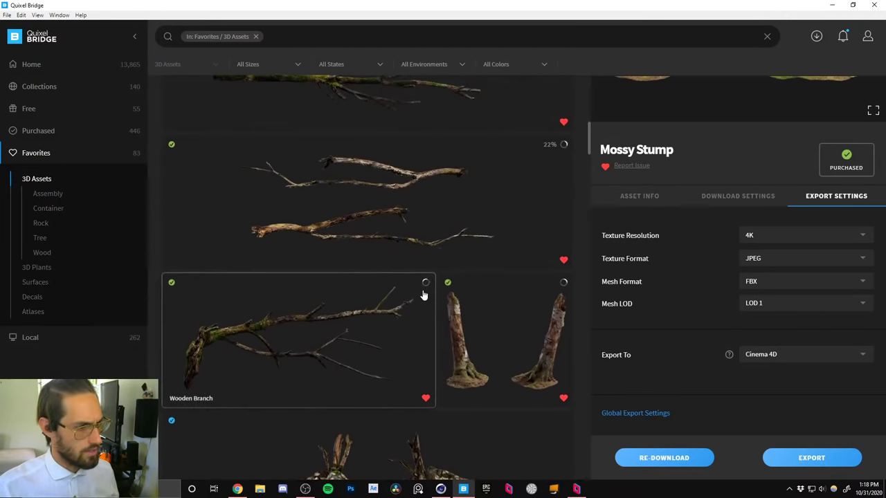
pyautogui.moveTo(589, 142); pyautogui.dragTo(588, 123)
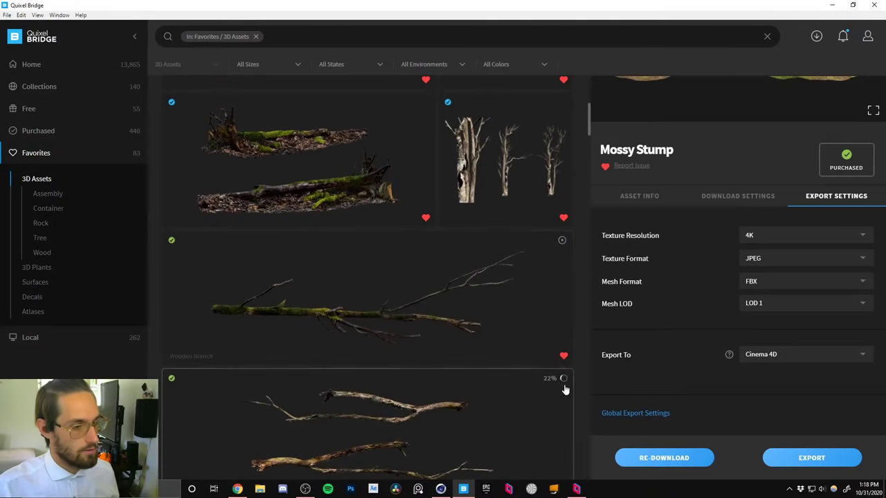
pyautogui.moveTo(588, 131); pyautogui.dragTo(589, 159)
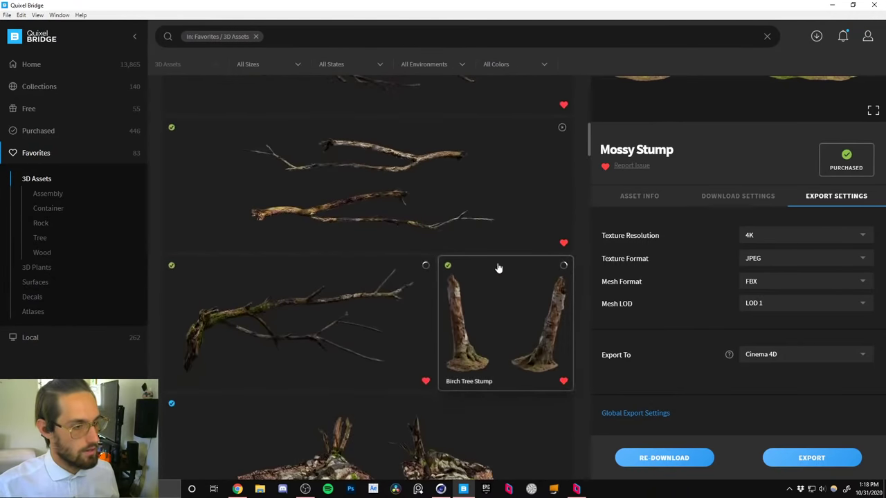
pyautogui.click(425, 270)
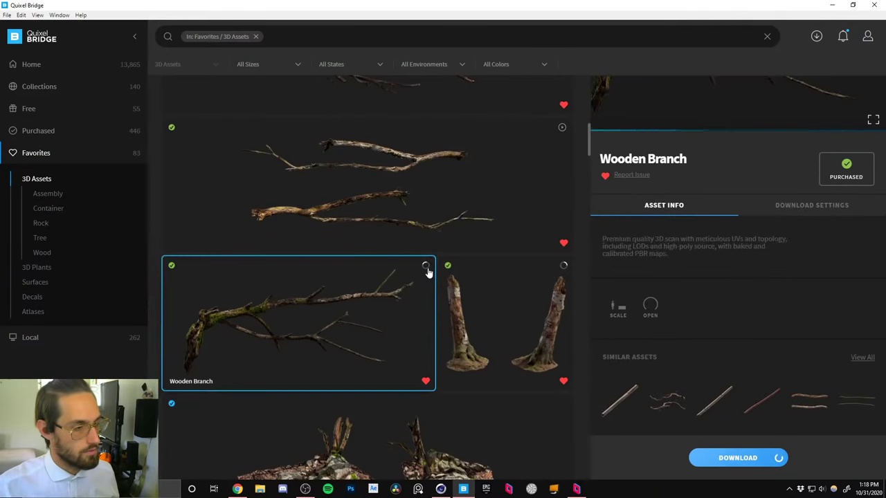
pyautogui.moveTo(589, 146); pyautogui.dragTo(588, 144)
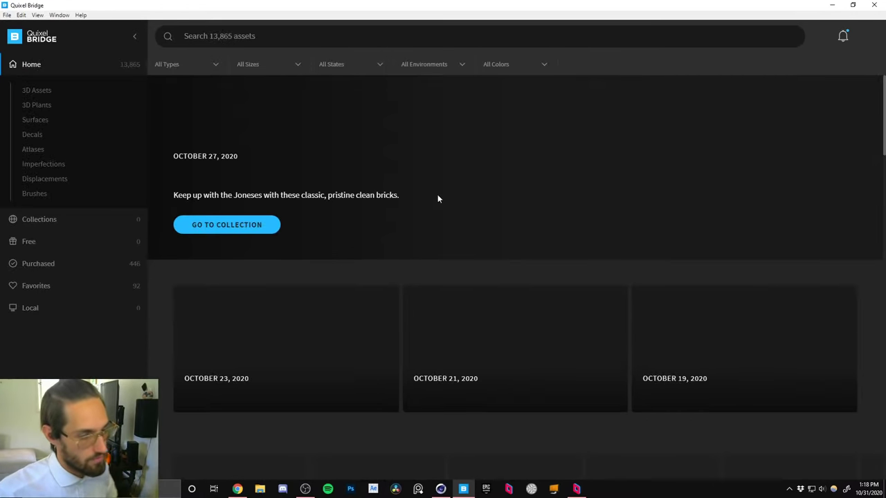
# Show only the Tree category of the favorited 3D assets.
pyautogui.click(39, 287)
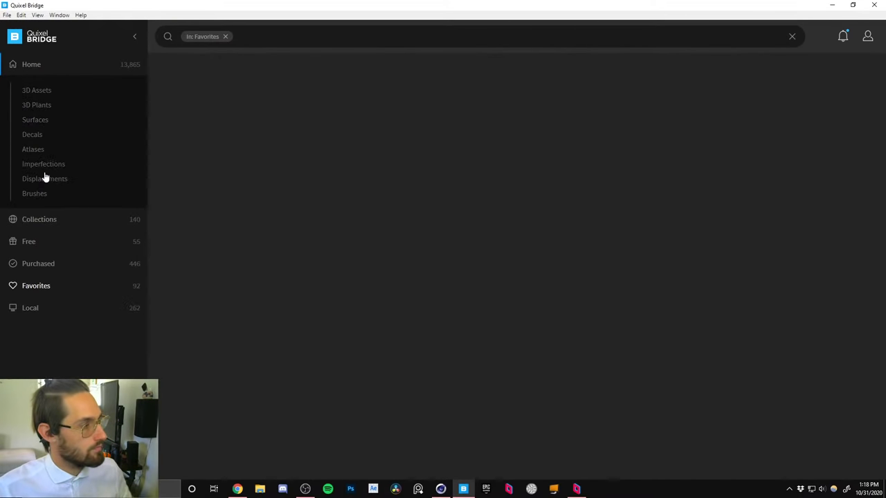
pyautogui.click(44, 178)
pyautogui.click(37, 291)
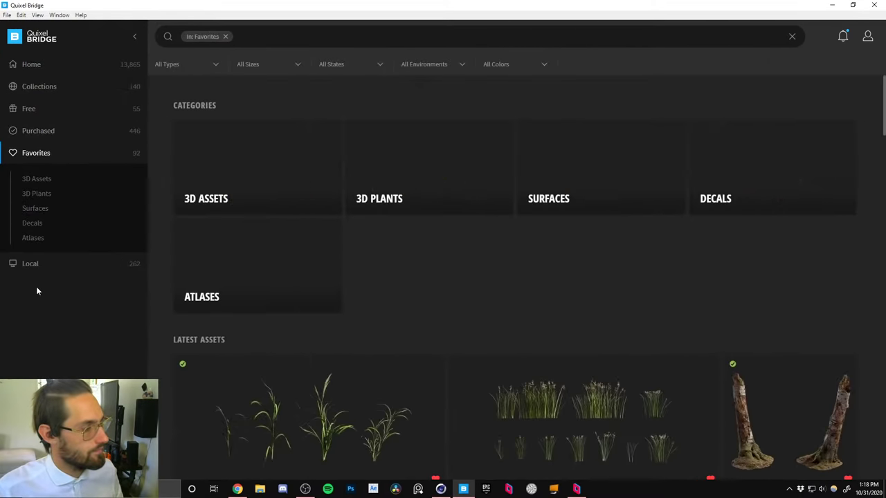
pyautogui.click(38, 197)
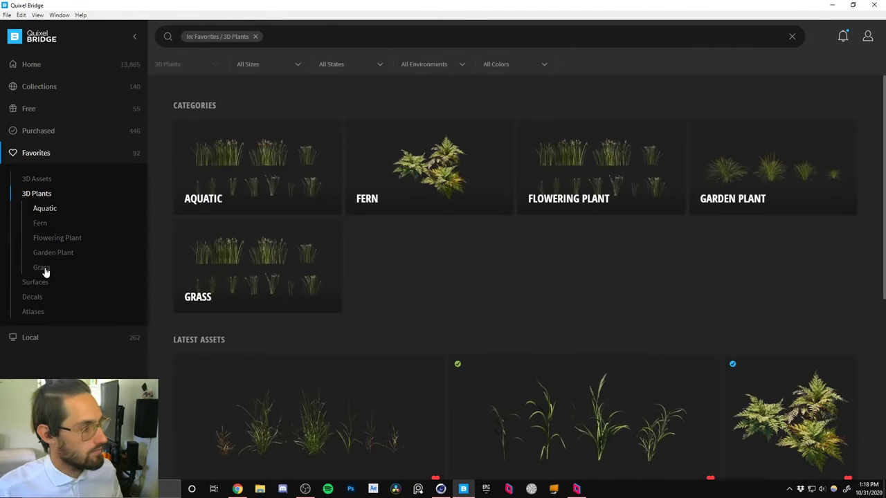
pyautogui.click(41, 180)
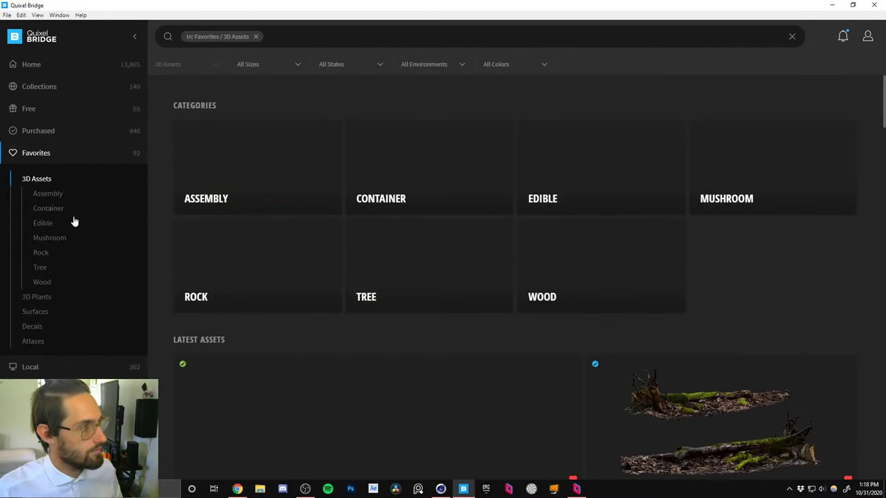
pyautogui.click(39, 268)
# Check the download settings of the Burnt Tree asset and download it.
pyautogui.scroll(-3, 398, 322)
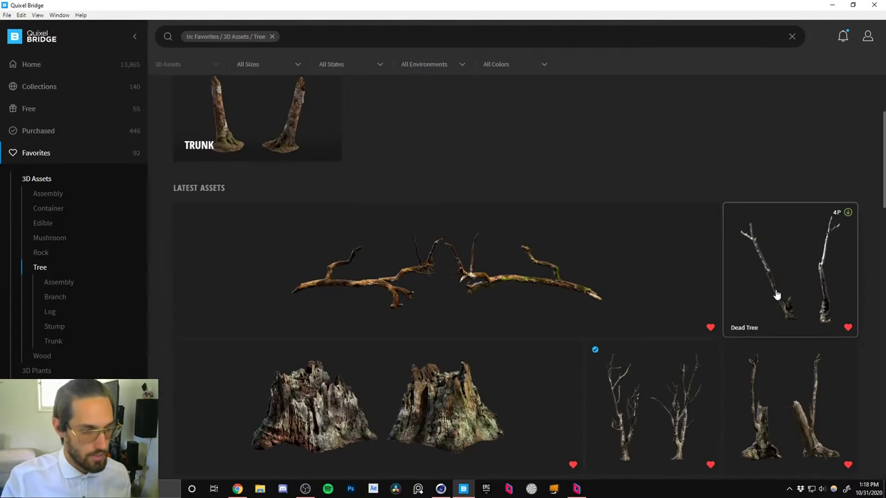
pyautogui.scroll(-1, 719, 332)
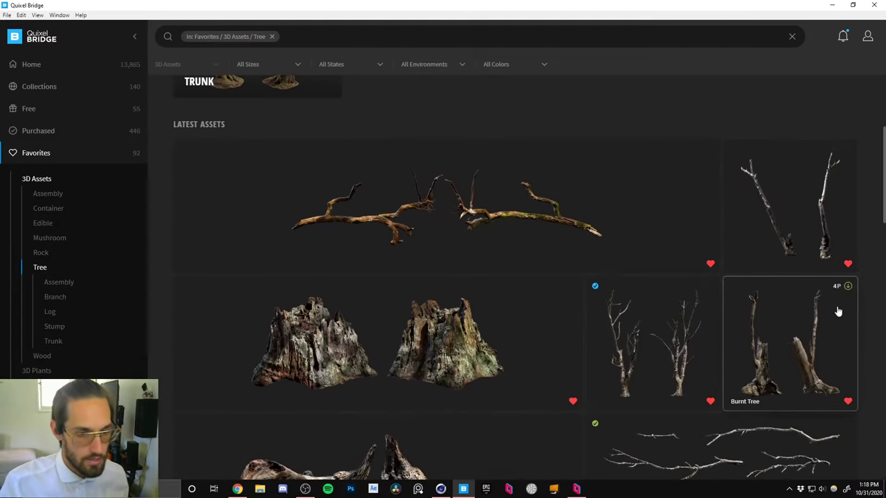
pyautogui.click(801, 342)
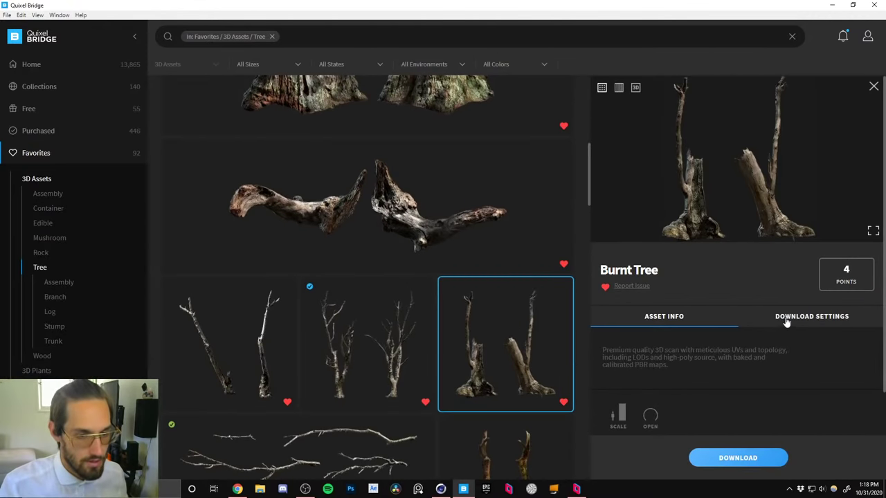
pyautogui.click(789, 322)
pyautogui.click(775, 356)
pyautogui.click(715, 373)
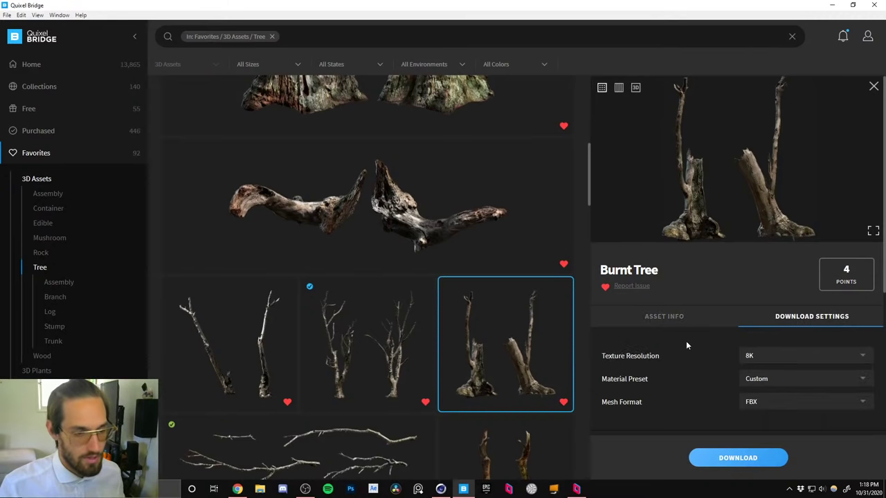
pyautogui.moveTo(519, 316)
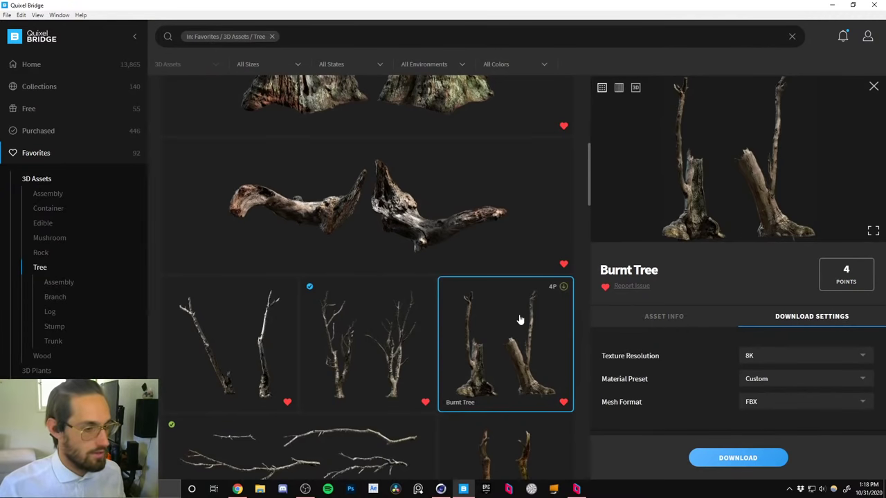
pyautogui.click(563, 287)
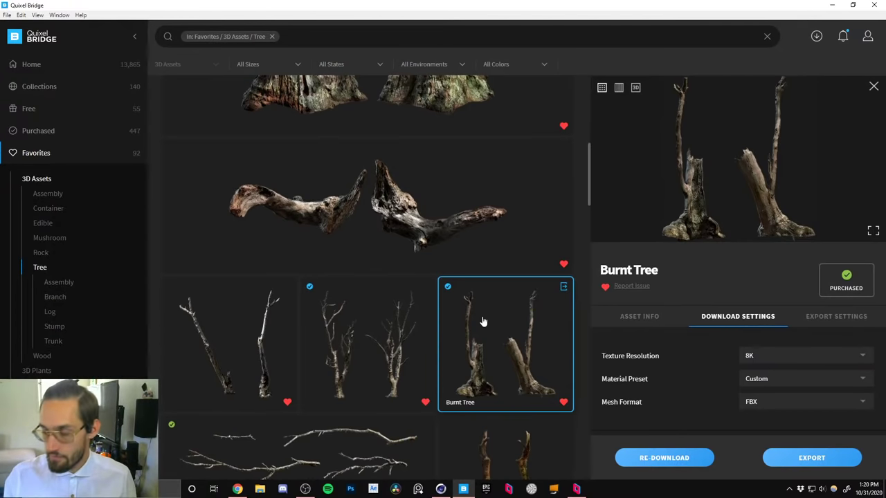
# Select the three-trunk Dead Tree, the Burnt Tree and the neighbouring downloaded Dead Tree together.
pyautogui.scroll(-1, 411, 350)
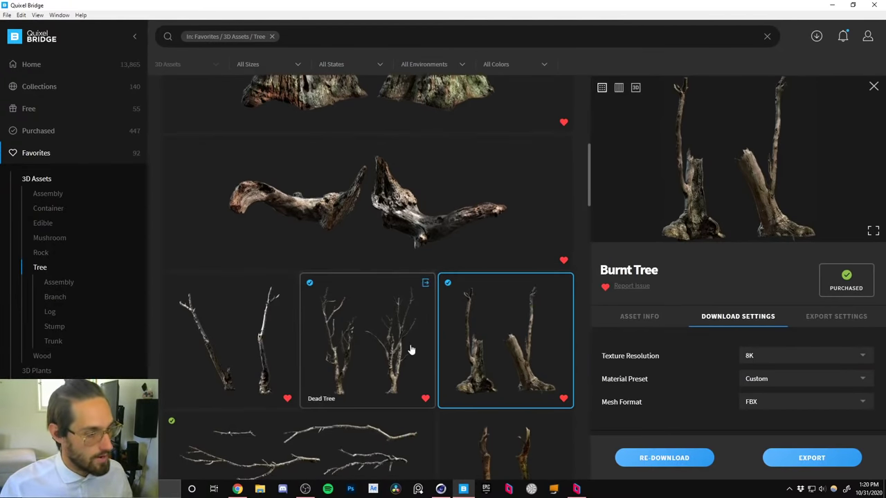
pyautogui.scroll(-4, 411, 350)
pyautogui.scroll(-2, 419, 356)
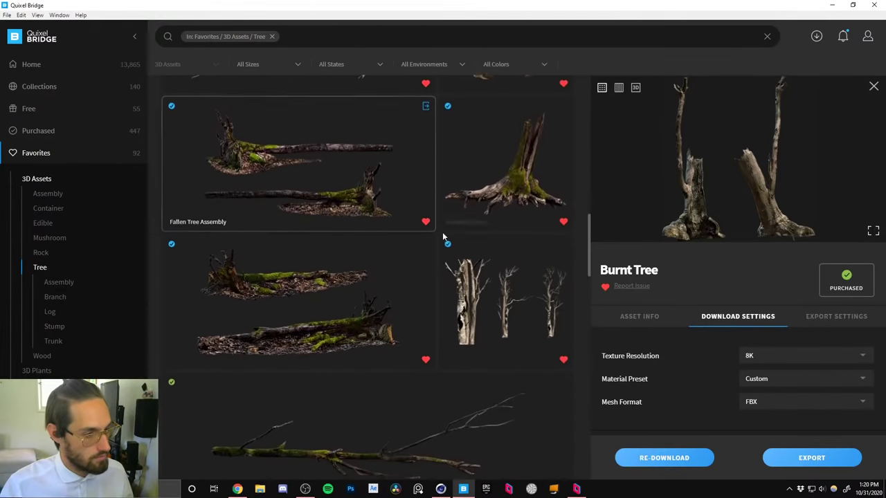
pyautogui.scroll(1, 460, 243)
pyautogui.scroll(1, 475, 325)
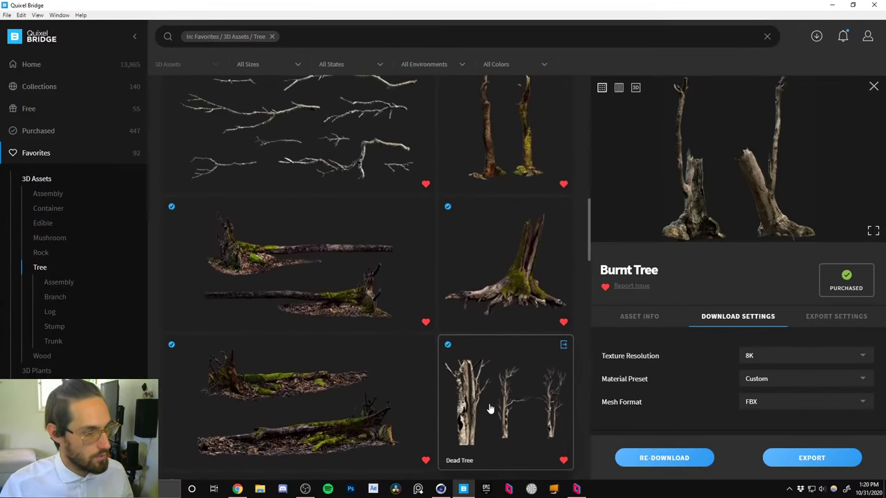
pyautogui.click(489, 409)
pyautogui.scroll(3, 460, 291)
pyautogui.scroll(1, 460, 271)
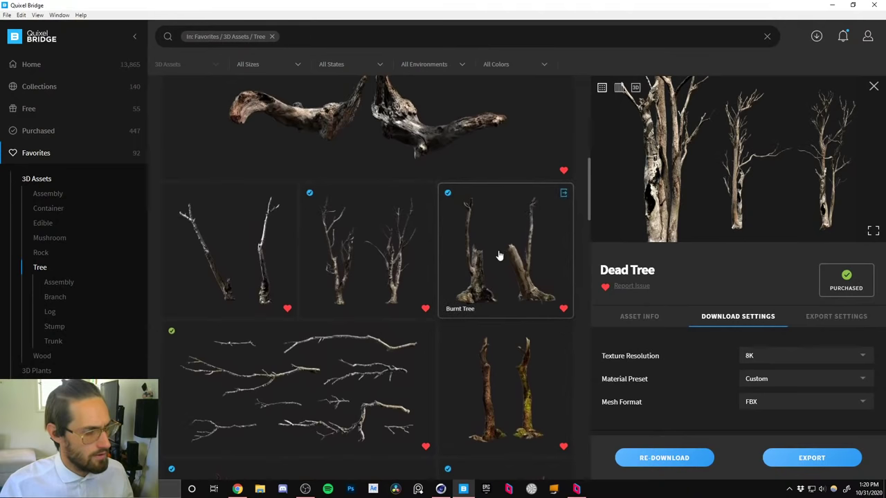
pyautogui.keyDown('ctrl'); pyautogui.click(489, 251); pyautogui.keyUp('ctrl')
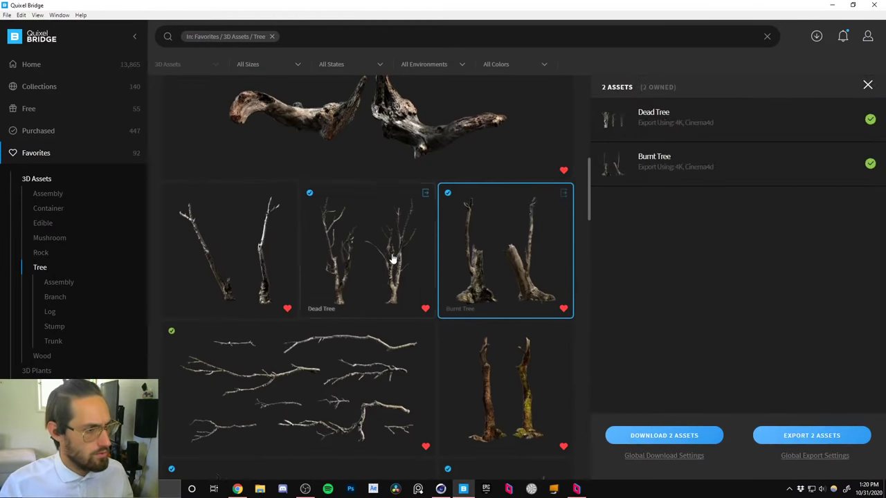
pyautogui.keyDown('ctrl'); pyautogui.click(362, 257); pyautogui.keyUp('ctrl')
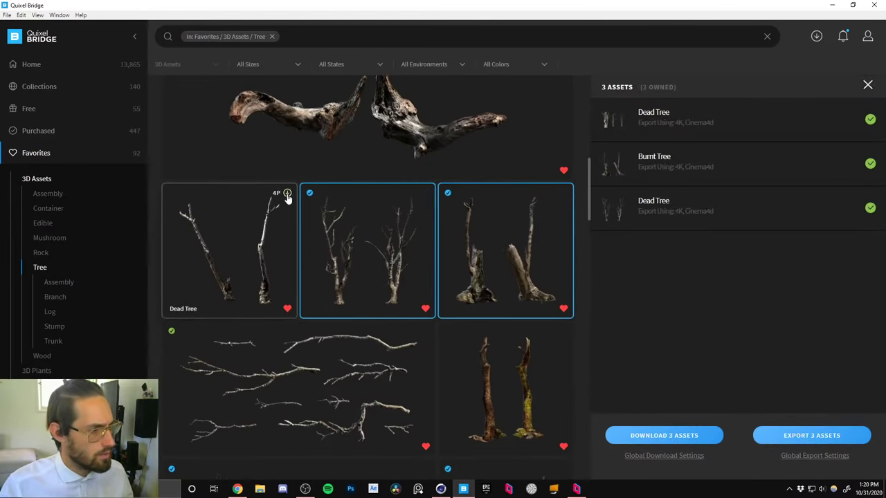
# Download the leaning two-trunk Dead Tree and look through the remaining favorited tree assets for more stumps and branches.
pyautogui.scroll(5, 355, 227)
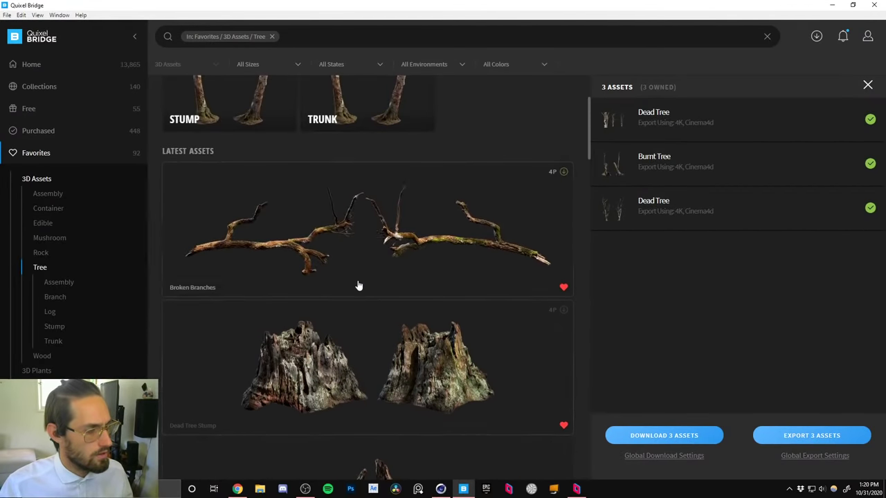
pyautogui.scroll(2, 357, 282)
pyautogui.scroll(-6, 357, 280)
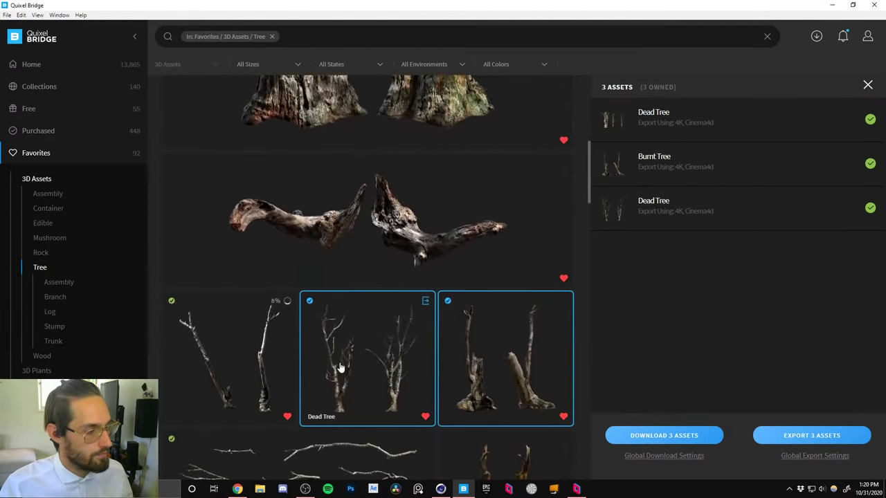
pyautogui.scroll(-10, 339, 367)
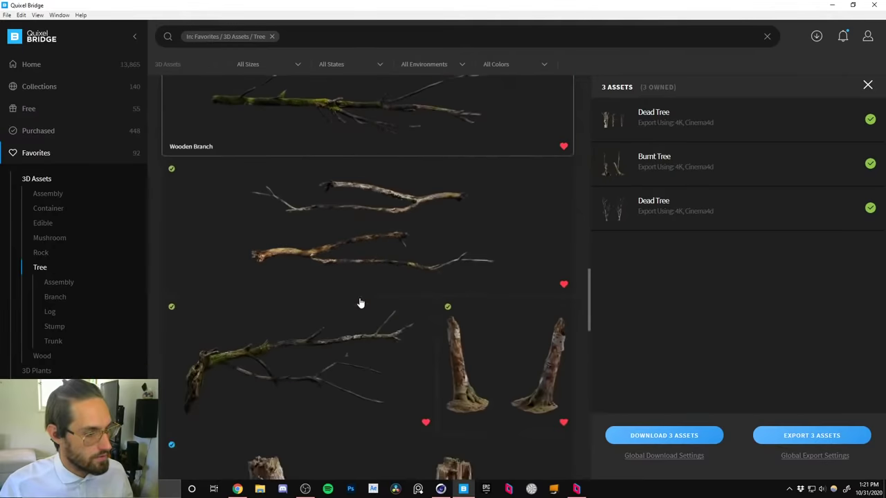
pyautogui.scroll(-7, 360, 303)
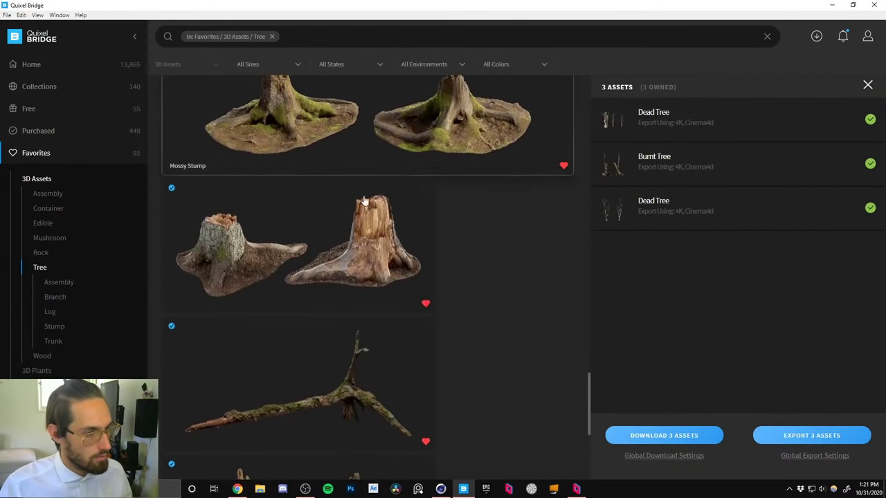
pyautogui.scroll(-5, 345, 315)
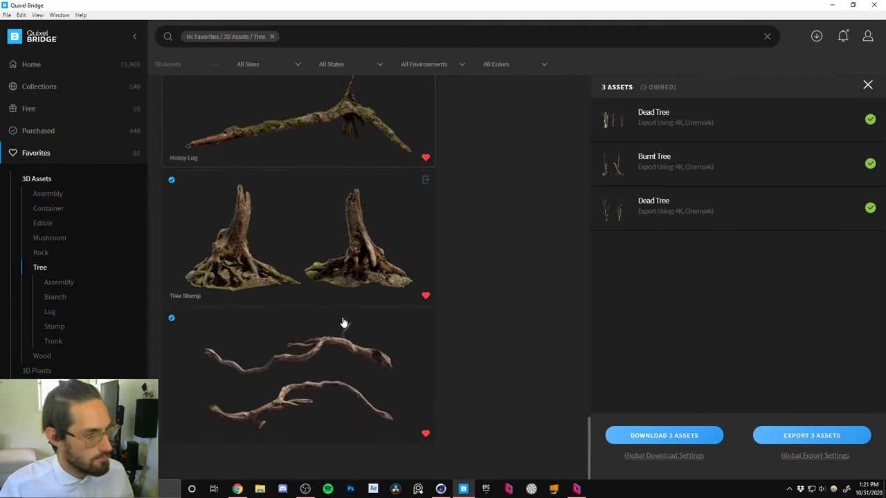
pyautogui.scroll(5, 344, 323)
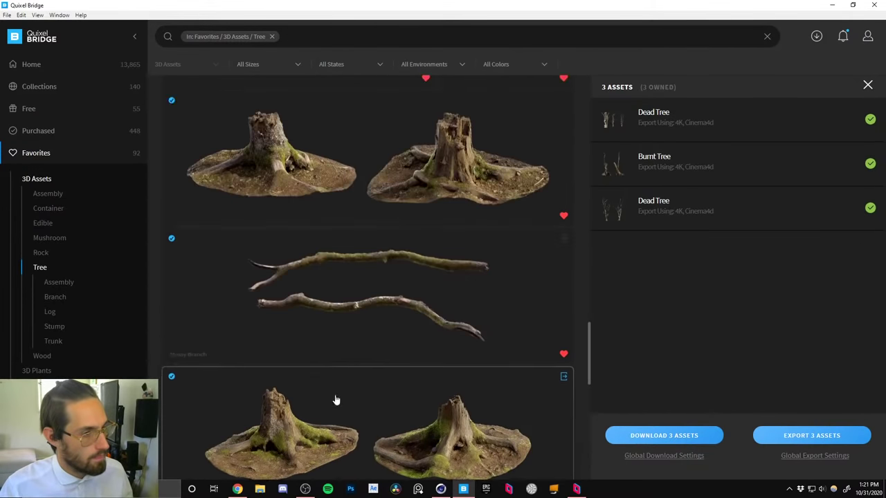
pyautogui.scroll(4, 369, 253)
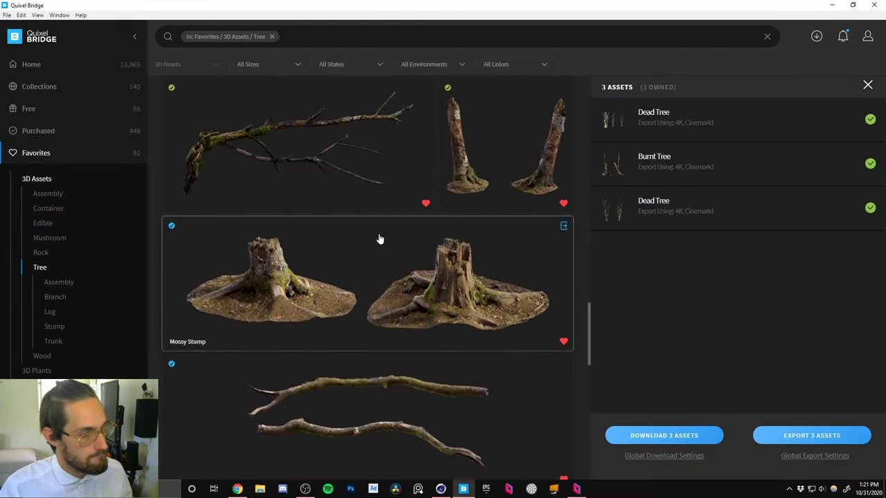
pyautogui.scroll(1, 385, 237)
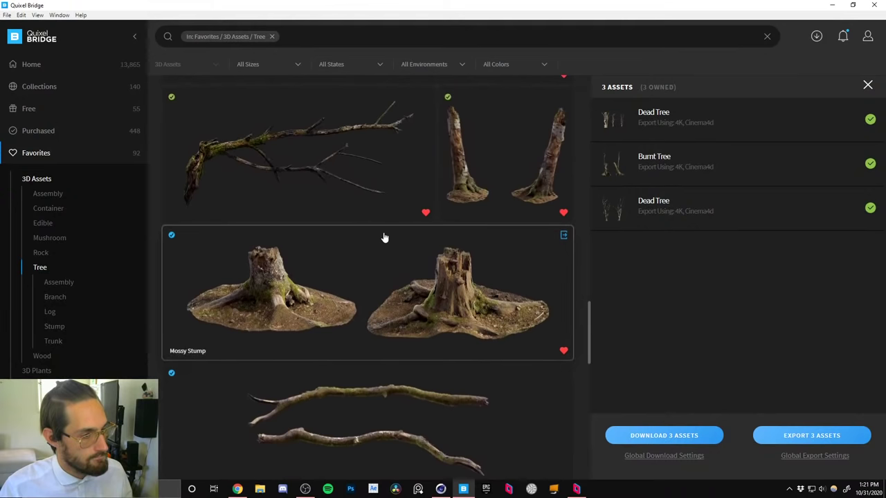
# Download the Birch Tree Stump and add the leaning two-trunk Dead Tree to the selected assets.
pyautogui.scroll(3, 384, 237)
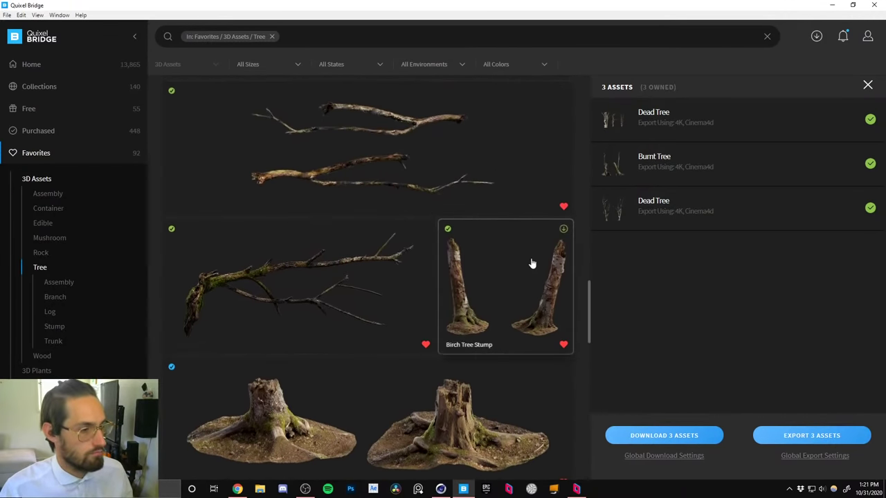
pyautogui.scroll(6, 431, 296)
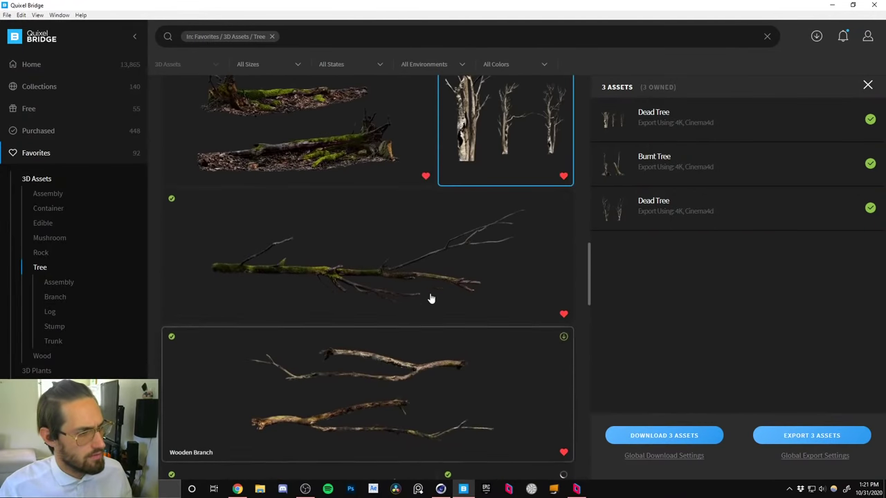
pyautogui.scroll(10, 326, 228)
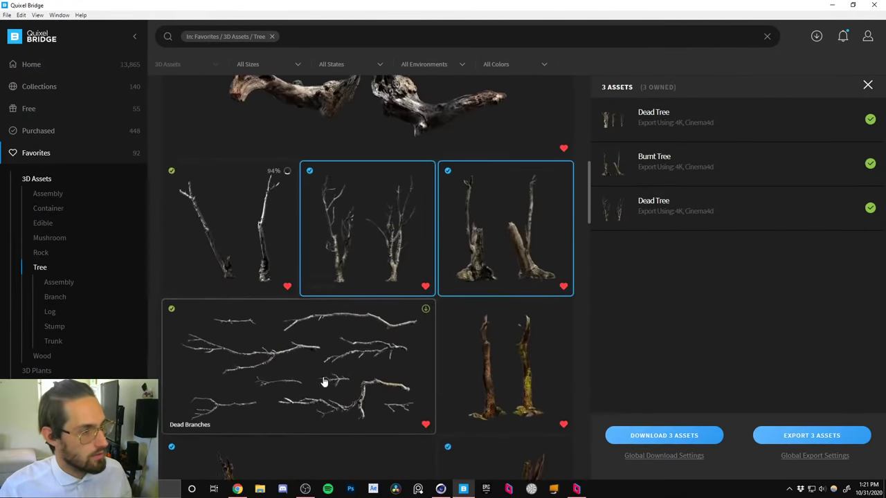
pyautogui.scroll(1, 348, 228)
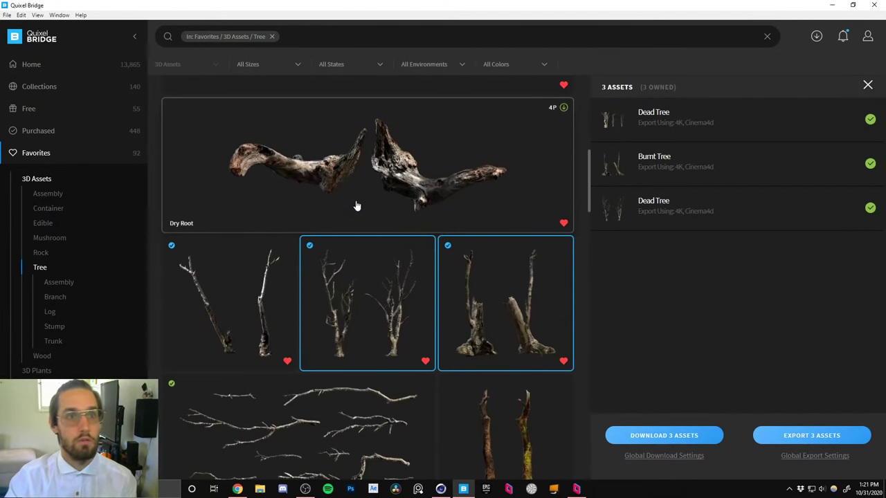
pyautogui.click(247, 297)
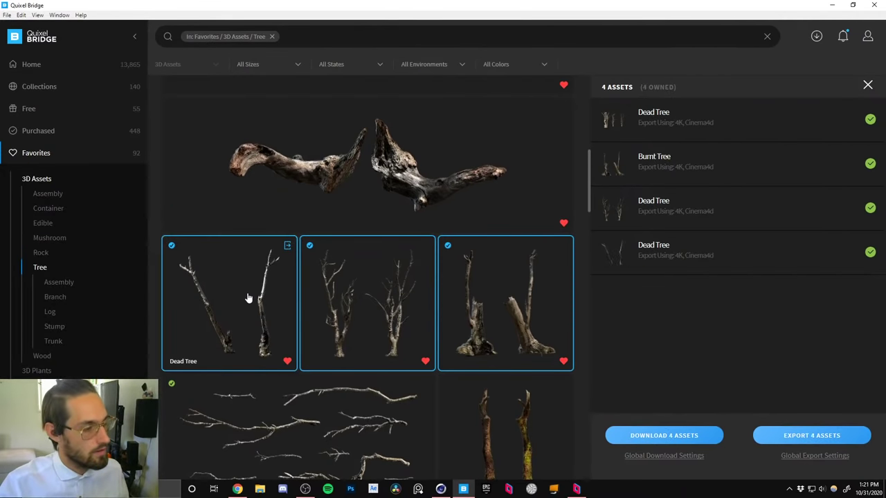
# Add the Birch Tree Stump to the selection and export all five selected assets to Cinema 4D.
pyautogui.scroll(-7, 417, 332)
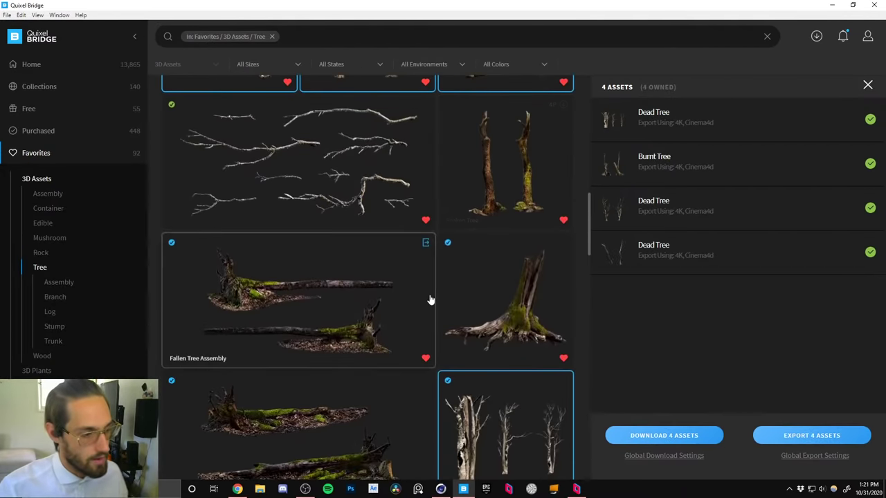
pyautogui.scroll(-6, 394, 381)
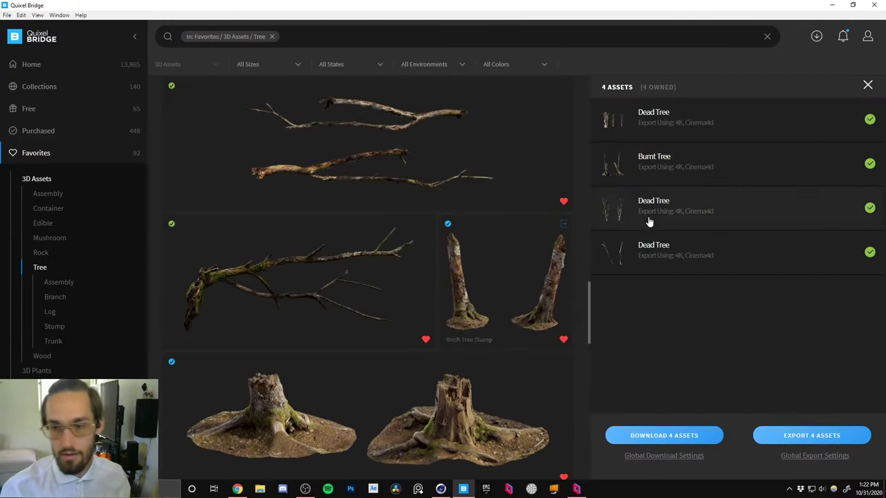
pyautogui.keyDown('ctrl'); pyautogui.click(487, 282); pyautogui.keyUp('ctrl')
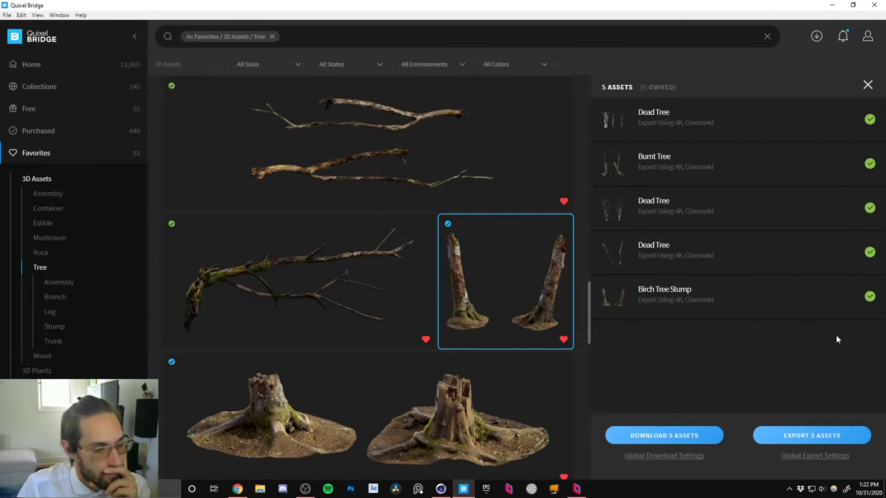
pyautogui.click(815, 434)
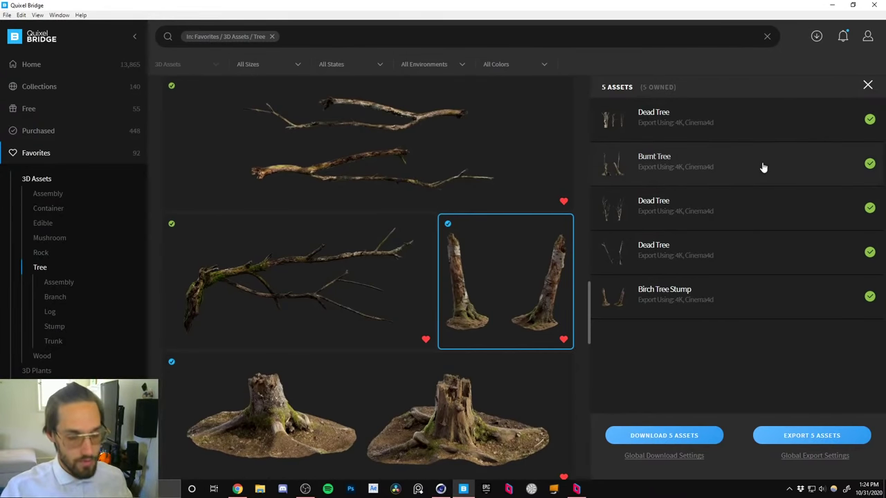
# Switch to Cinema 4D and set the BRDF model of the five imported tree materials to Octane.
pyautogui.click(832, 6)
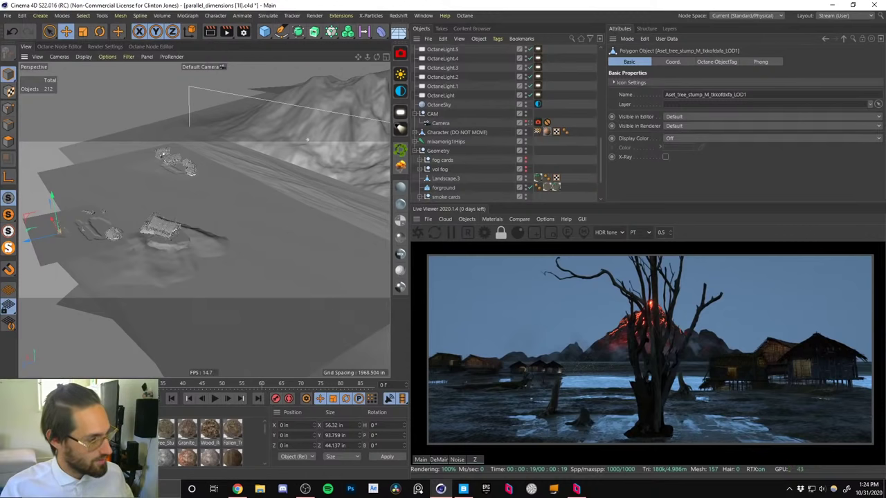
pyautogui.click(141, 430)
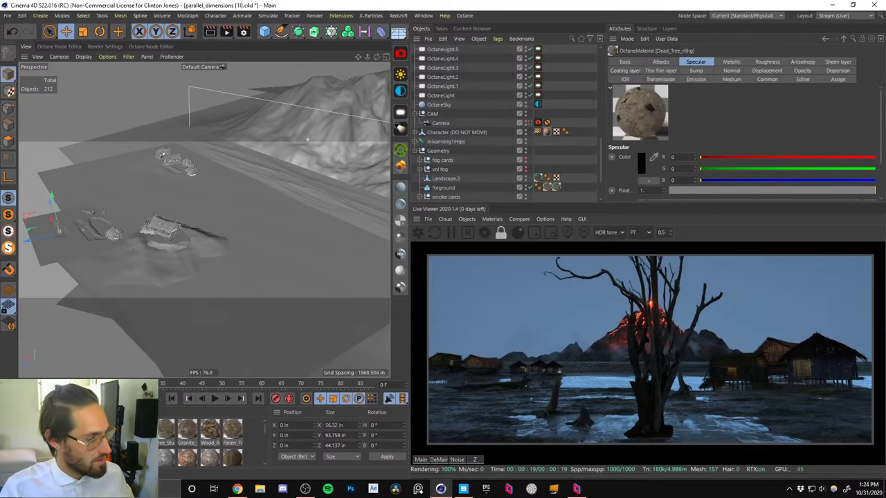
pyautogui.keyDown('shift'); pyautogui.click(51, 430); pyautogui.keyUp('shift')
pyautogui.click(624, 62)
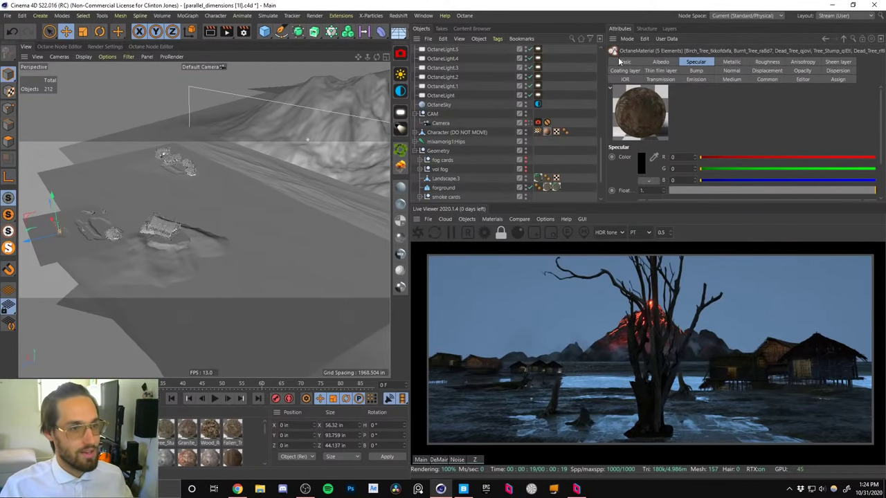
pyautogui.click(664, 179)
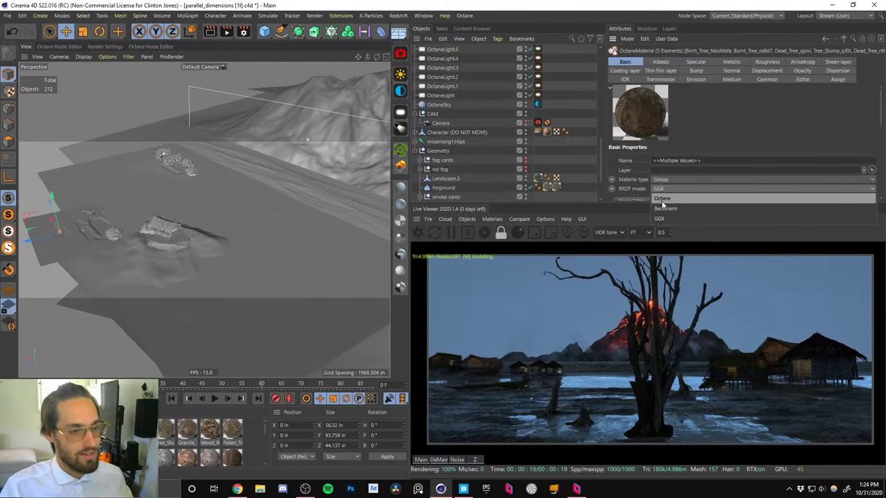
pyautogui.click(662, 199)
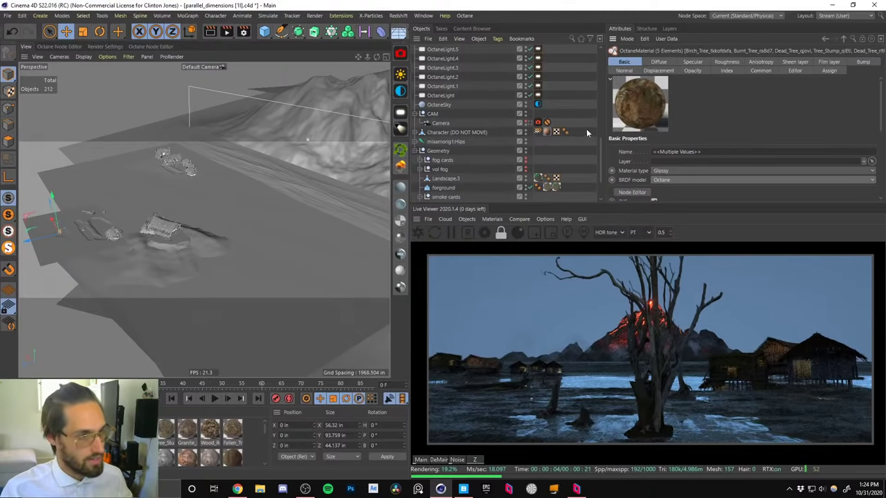
# Select the five imported tree and stump objects and frame them closely in the perspective view.
pyautogui.moveTo(601, 153); pyautogui.dragTo(598, 39)
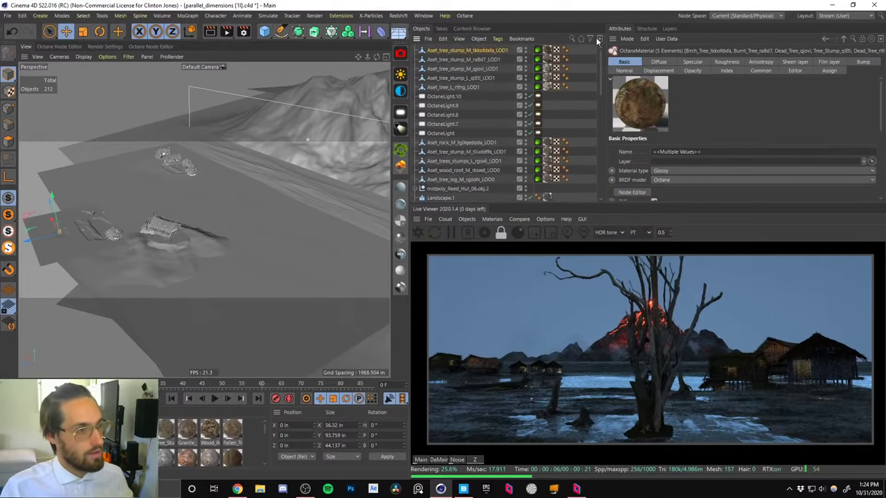
pyautogui.click(440, 88)
pyautogui.keyDown('shift'); pyautogui.click(446, 58); pyautogui.keyUp('shift')
pyautogui.keyDown('shift'); pyautogui.click(440, 52); pyautogui.keyUp('shift')
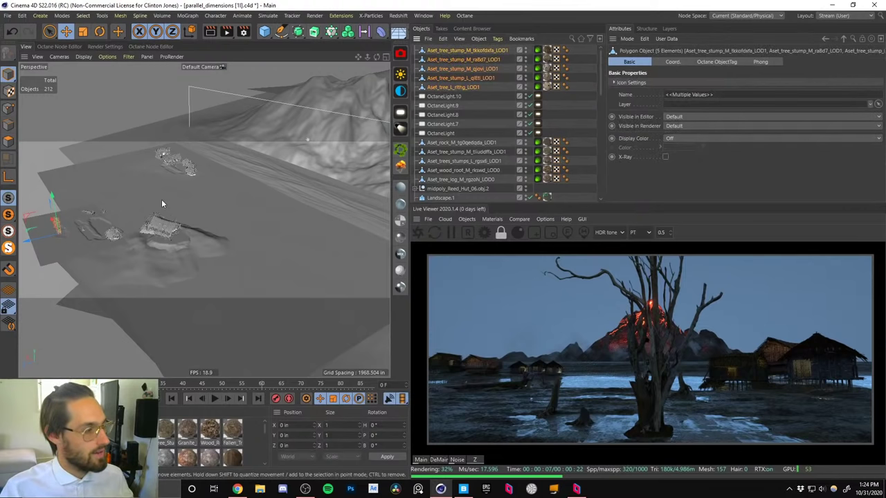
pyautogui.press('o')
pyautogui.keyDown('alt'); pyautogui.moveTo(202, 226); pyautogui.dragTo(263, 133, button='right'); pyautogui.keyUp('alt')
pyautogui.keyDown('alt'); pyautogui.moveTo(263, 133); pyautogui.dragTo(276, 251); pyautogui.keyUp('alt')
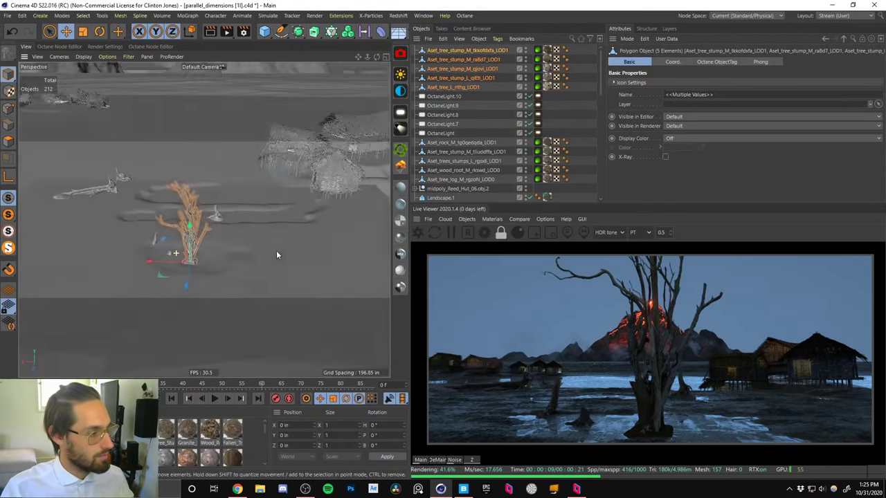
pyautogui.keyDown('alt'); pyautogui.moveTo(276, 252); pyautogui.dragTo(242, 198, button='right'); pyautogui.keyUp('alt')
# Spread the overlapping imported trees and stumps apart in a row along X, placing Aset_tree_L_rlthg_LOD1 at about 97 in.
pyautogui.click(438, 88)
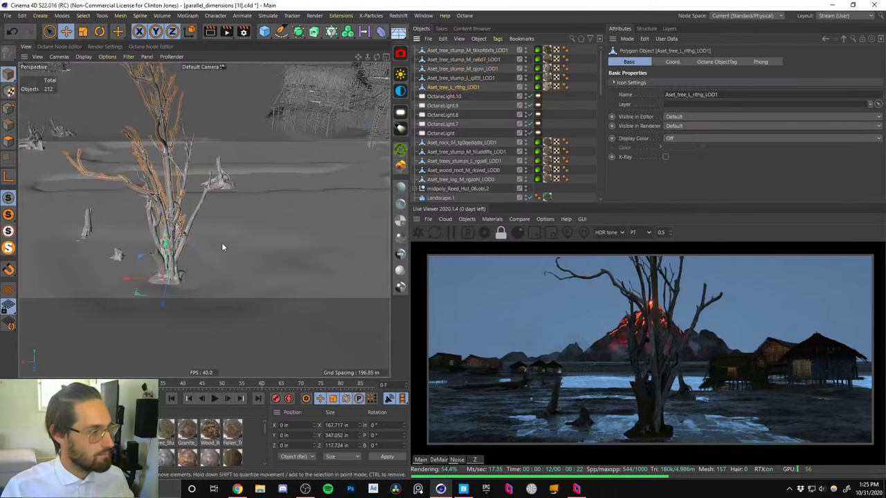
pyautogui.keyDown('alt'); pyautogui.moveTo(221, 243); pyautogui.dragTo(160, 282, button='right'); pyautogui.keyUp('alt')
pyautogui.moveTo(122, 263); pyautogui.dragTo(84, 264)
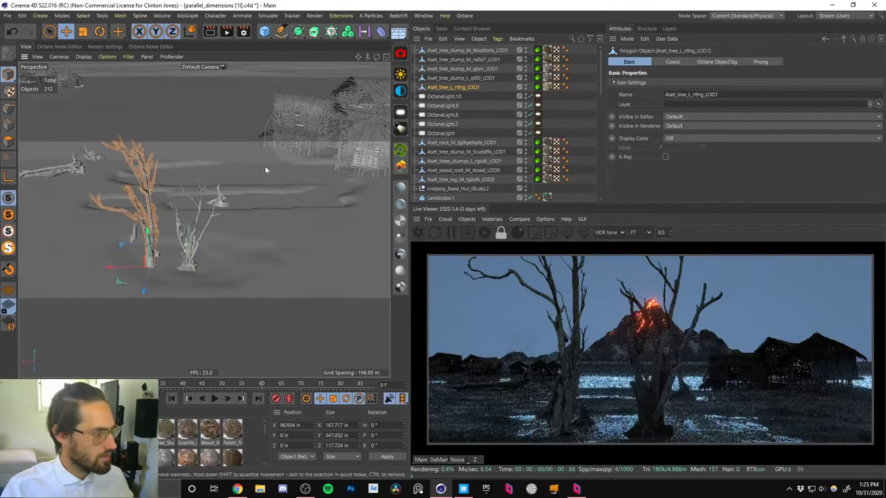
pyautogui.click(438, 78)
pyautogui.moveTo(169, 267); pyautogui.dragTo(103, 275)
pyautogui.click(438, 69)
pyautogui.click(462, 58)
# Select all five imported trees and stumps and move them back toward the volcano to about -1847 in on Z.
pyautogui.click(440, 86)
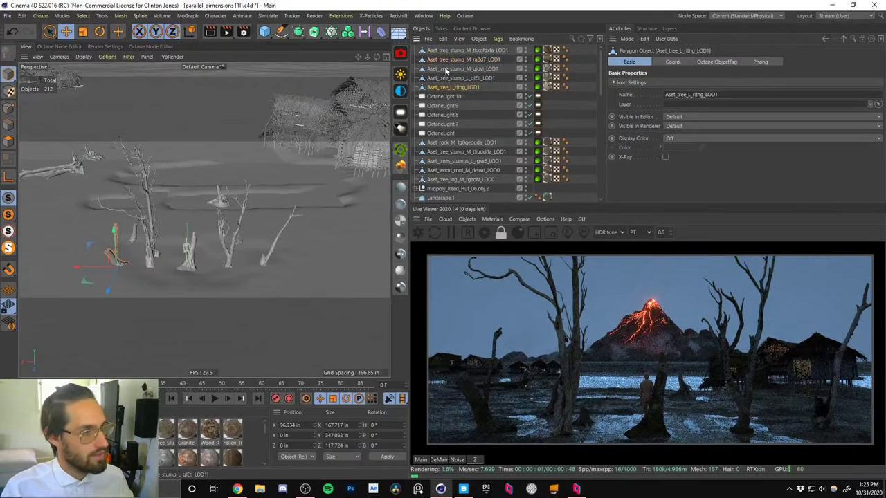
pyautogui.keyDown('shift'); pyautogui.click(451, 51); pyautogui.keyUp('shift')
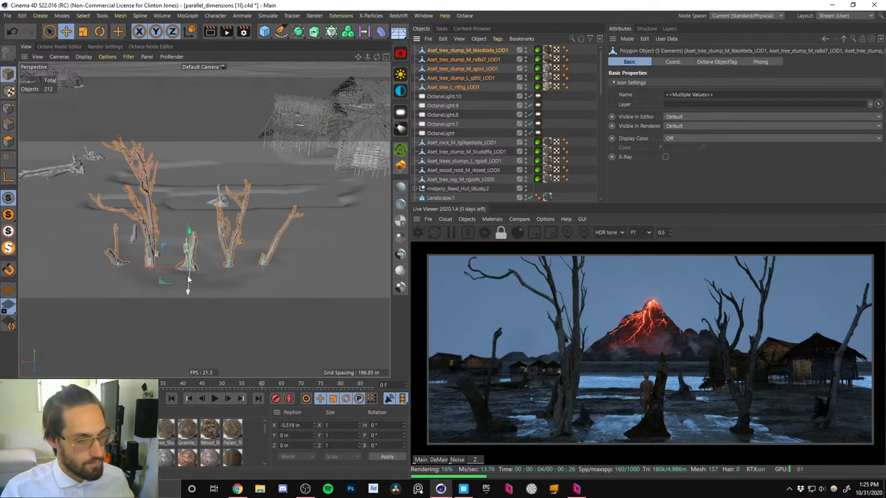
pyautogui.moveTo(188, 292); pyautogui.dragTo(212, 221)
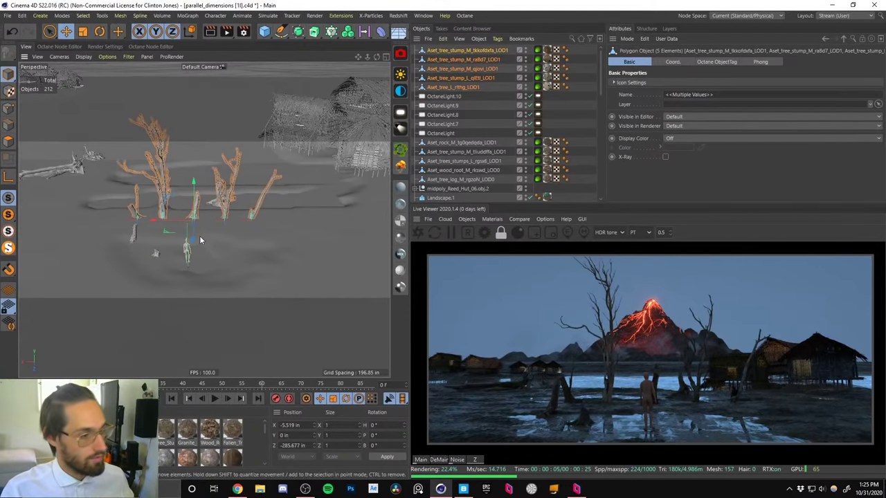
pyautogui.keyDown('alt'); pyautogui.moveTo(188, 221); pyautogui.dragTo(184, 232); pyautogui.keyUp('alt')
pyautogui.keyDown('alt'); pyautogui.moveTo(198, 187); pyautogui.dragTo(197, 216, button='middle'); pyautogui.keyUp('alt')
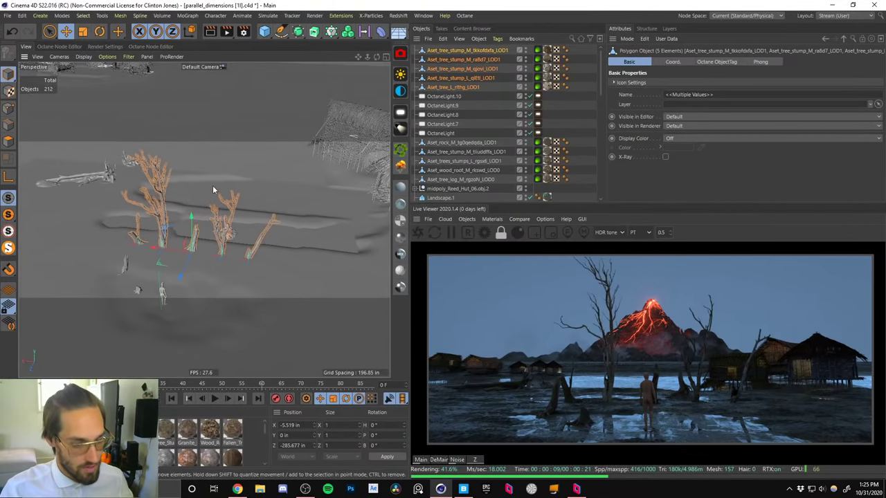
pyautogui.moveTo(185, 268); pyautogui.dragTo(229, 188)
pyautogui.keyDown('alt'); pyautogui.moveTo(229, 187); pyautogui.dragTo(203, 231, button='right'); pyautogui.keyUp('alt')
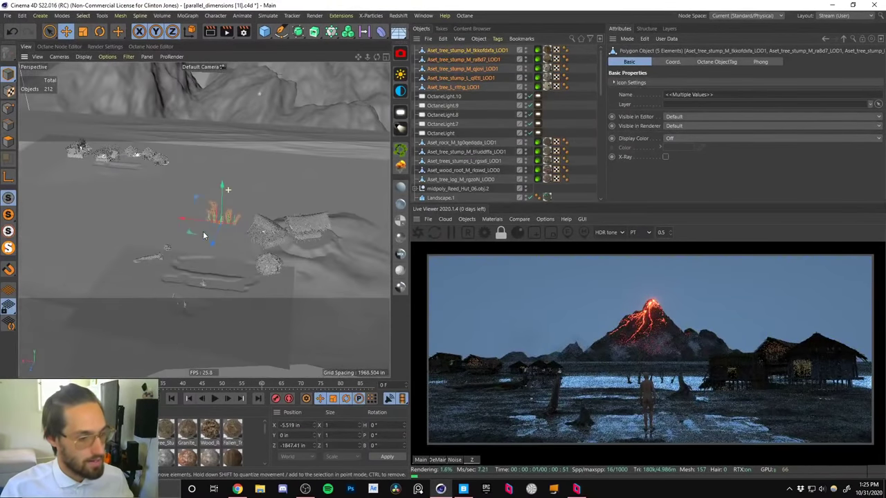
# Examine the lake and midground landscape objects around the huts and select the lake.
pyautogui.moveTo(225, 172)
pyautogui.keyDown('alt'); pyautogui.mouseDown()
pyautogui.moveTo(222, 179)
pyautogui.moveTo(233, 164)
pyautogui.mouseUp(); pyautogui.keyUp('alt')
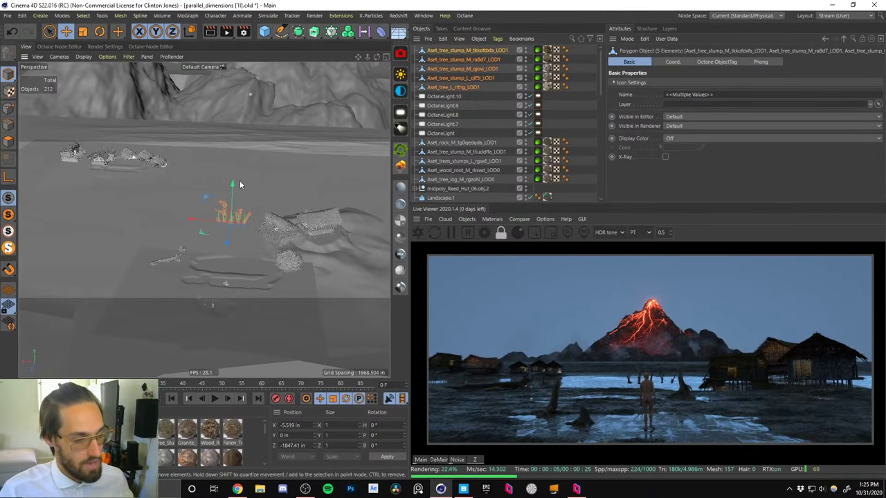
pyautogui.keyDown('alt'); pyautogui.moveTo(176, 170); pyautogui.dragTo(221, 178); pyautogui.keyUp('alt')
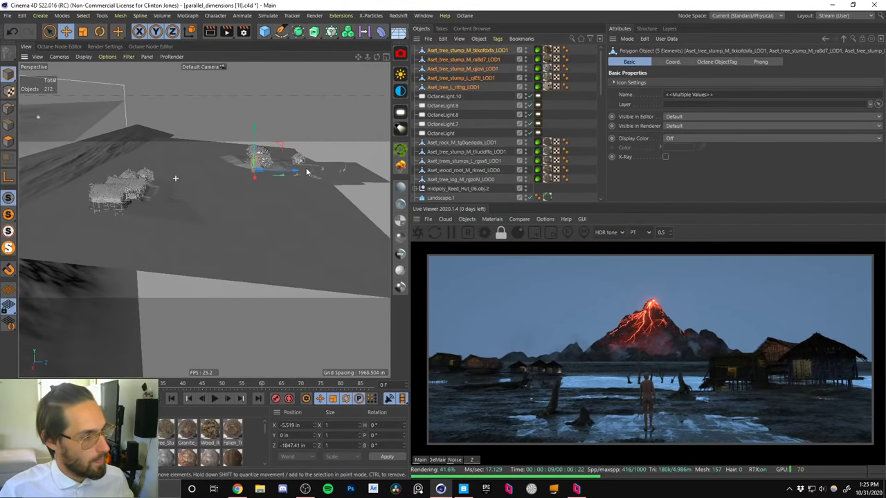
pyautogui.click(220, 182)
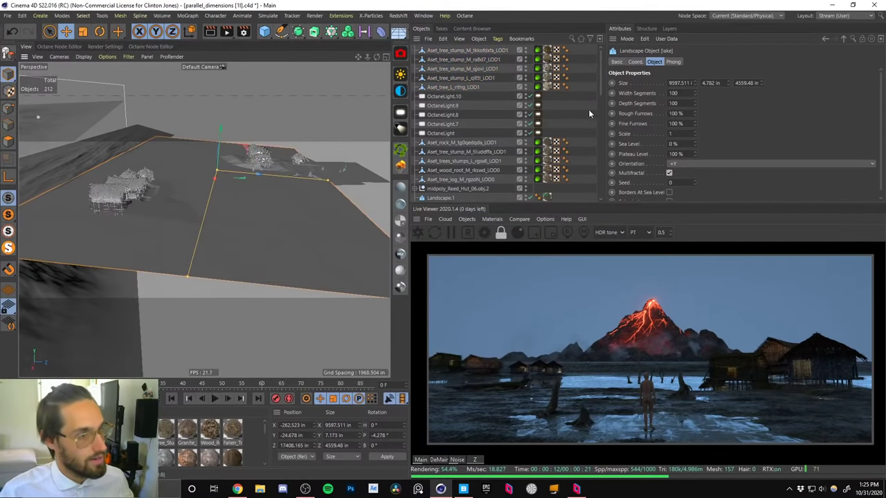
pyautogui.keyDown('alt'); pyautogui.moveTo(144, 155); pyautogui.dragTo(311, 197); pyautogui.keyUp('alt')
pyautogui.click(205, 217)
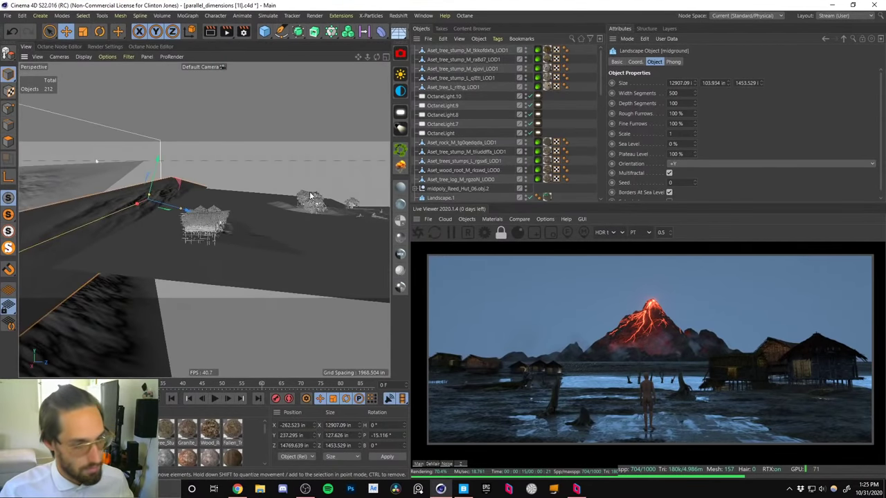
pyautogui.click(298, 232)
pyautogui.keyDown('alt'); pyautogui.moveTo(327, 225); pyautogui.dragTo(240, 180); pyautogui.keyUp('alt')
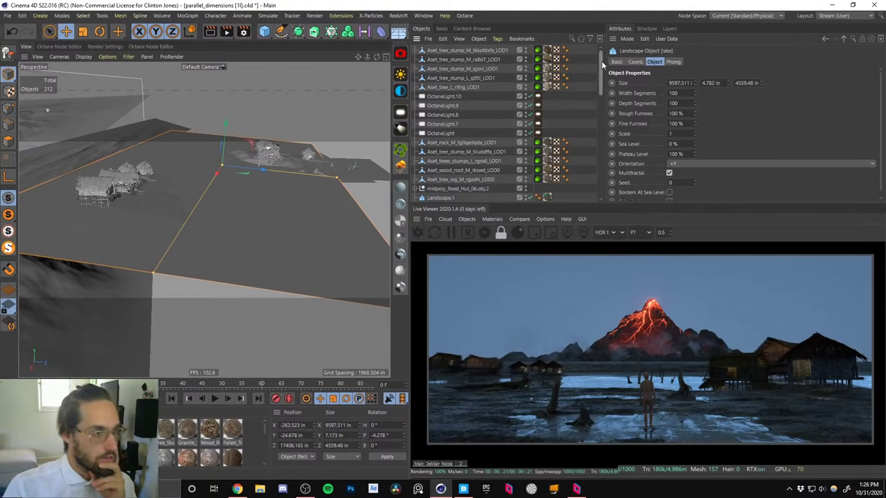
# Turn on the visibility of the fog cards group inside Geometry.
pyautogui.moveTo(601, 61); pyautogui.dragTo(592, 171)
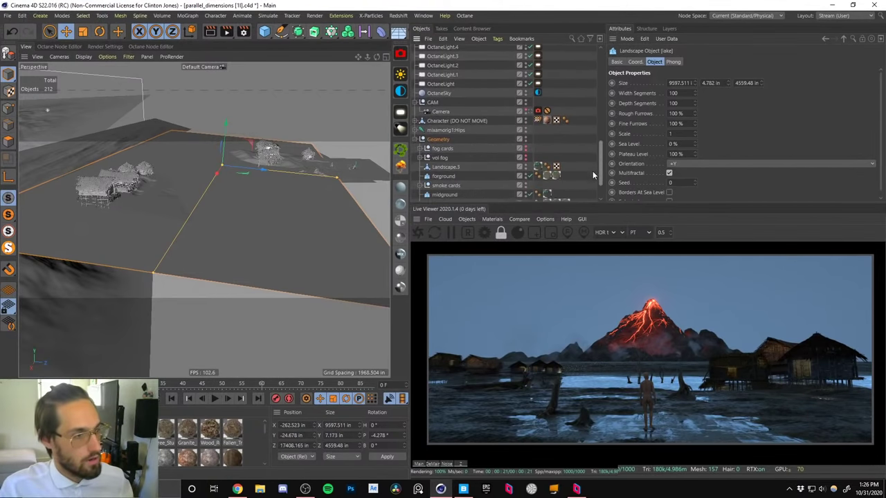
pyautogui.click(525, 152)
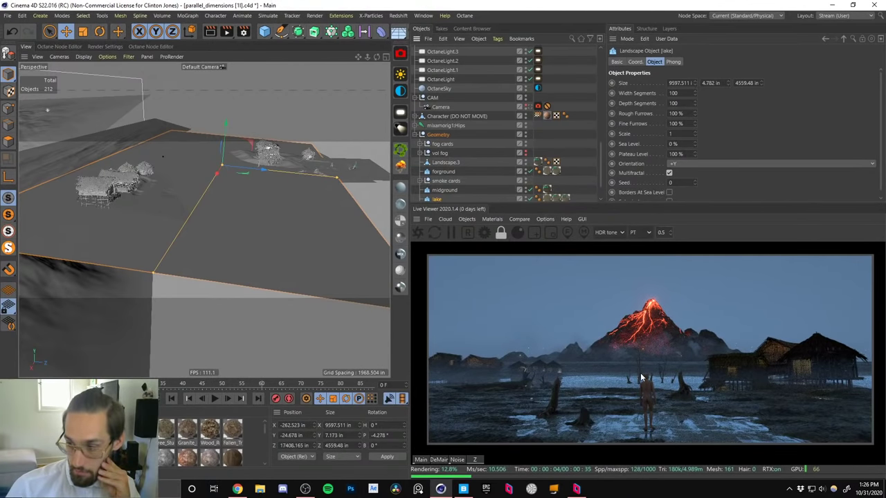
pyautogui.click(237, 488)
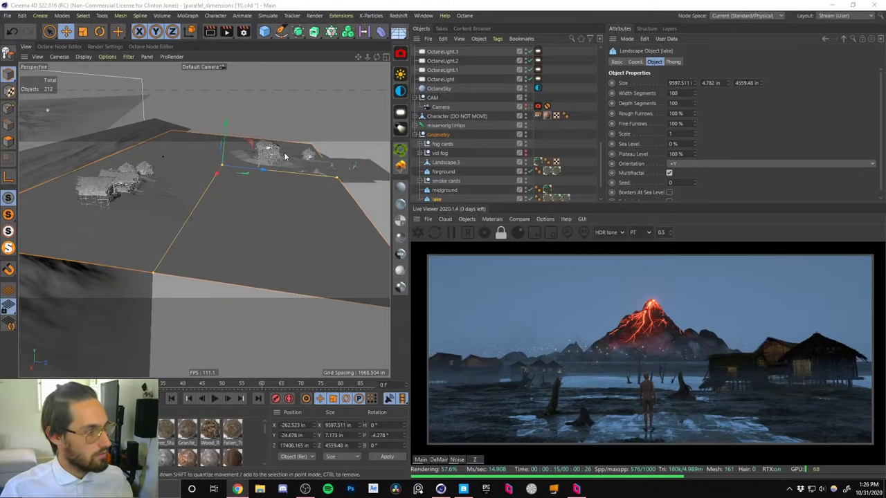
# Add an Octane Scatter object to the scene.
pyautogui.keyDown('alt'); pyautogui.moveTo(247, 207); pyautogui.dragTo(253, 207); pyautogui.keyUp('alt')
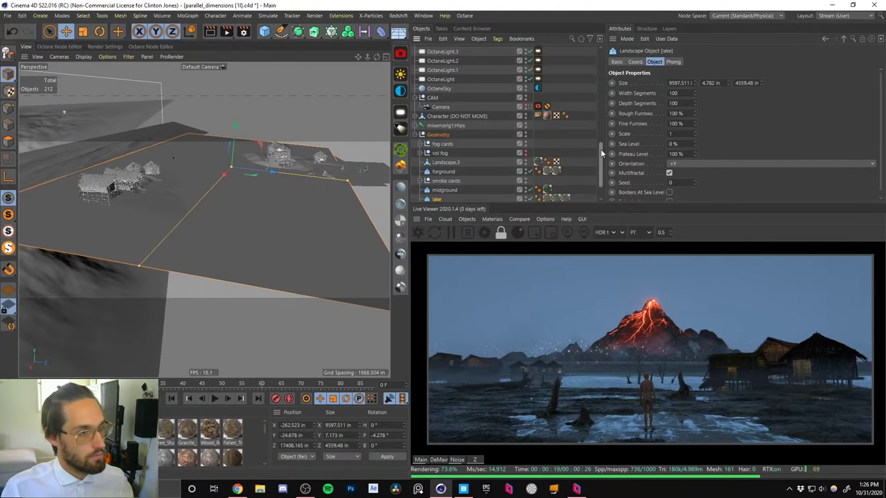
pyautogui.moveTo(601, 148); pyautogui.dragTo(600, 106)
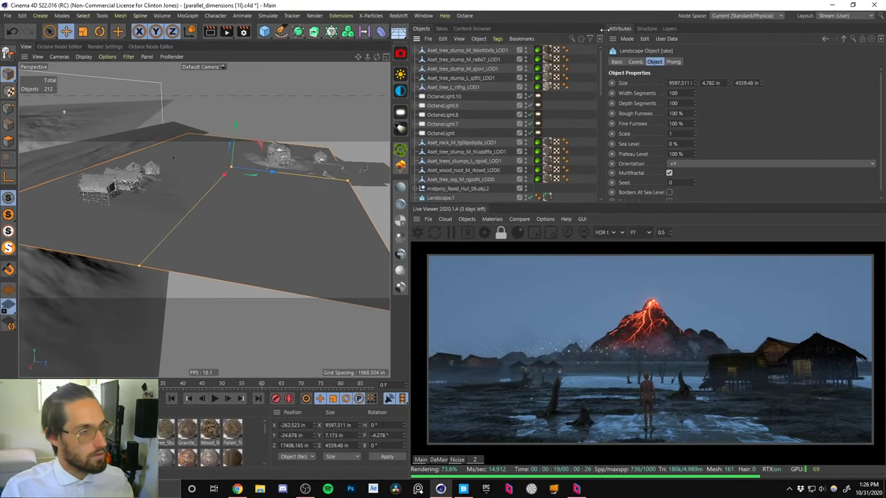
pyautogui.click(401, 151)
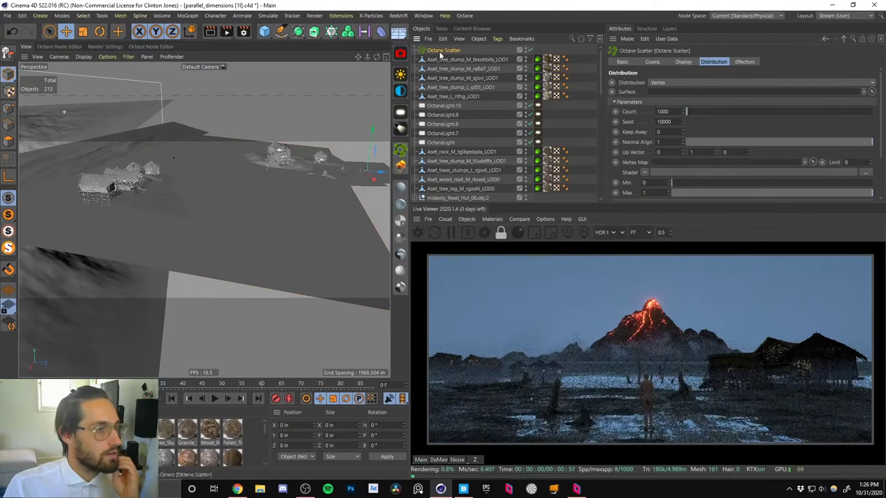
# Look up the Octane Scatter command by searching the available commands for "scatter".
pyautogui.click(466, 219)
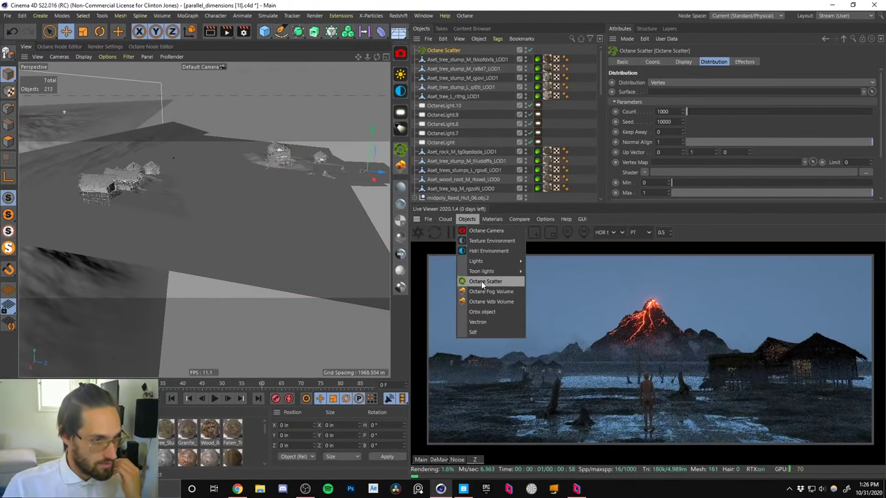
pyautogui.click(468, 220)
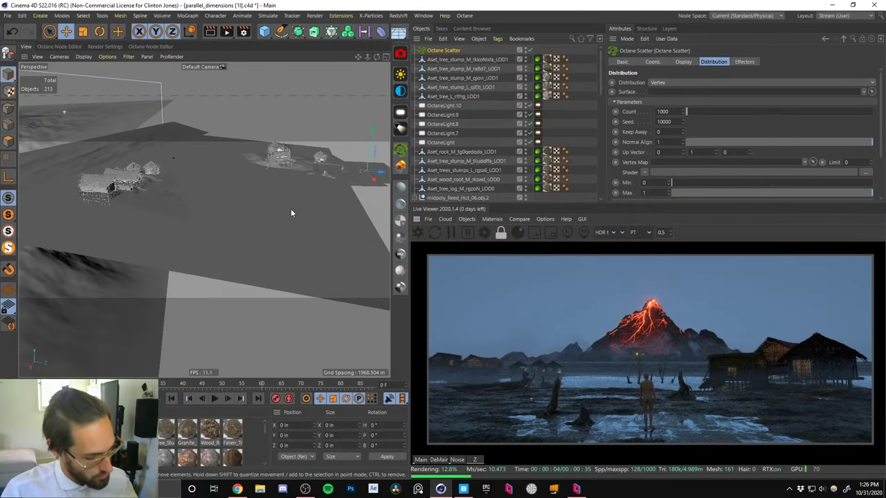
pyautogui.hotkey('shift', 'c')
pyautogui.write('scal')
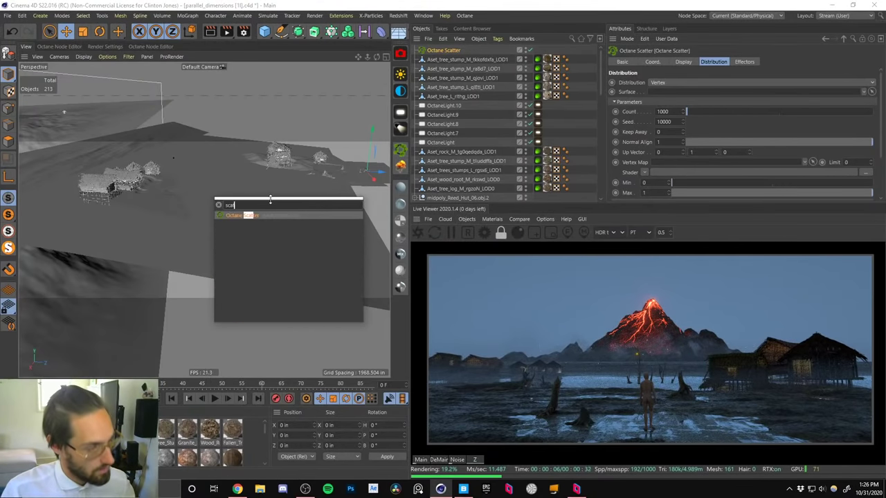
pyautogui.write('ter')
# Assign the lake landscape as the distribution surface of the Octane Scatter.
pyautogui.click(442, 52)
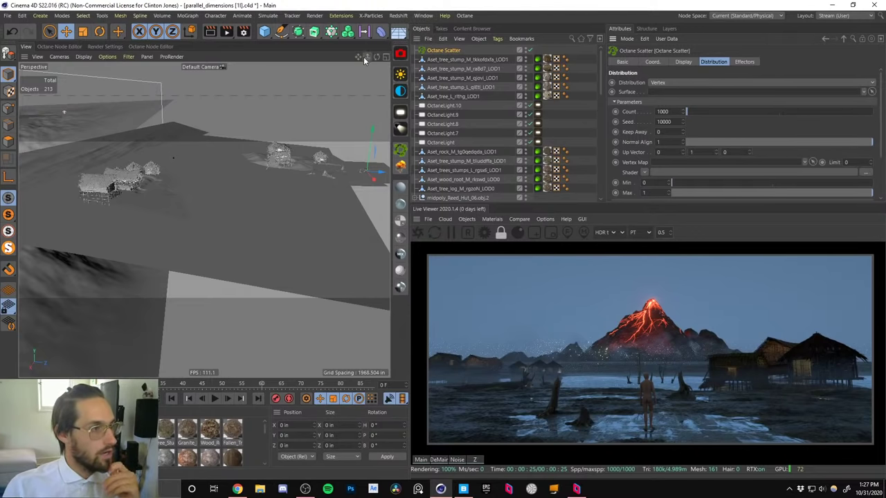
pyautogui.moveTo(358, 58); pyautogui.dragTo(327, 78)
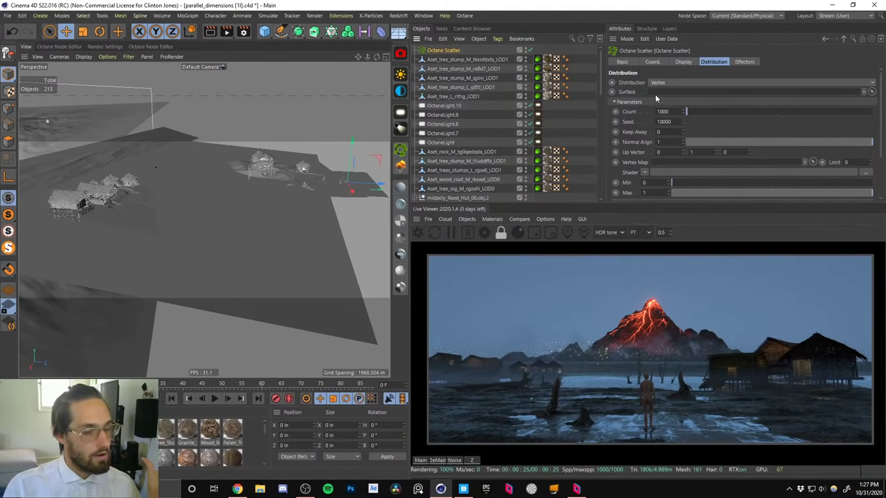
pyautogui.click(241, 231)
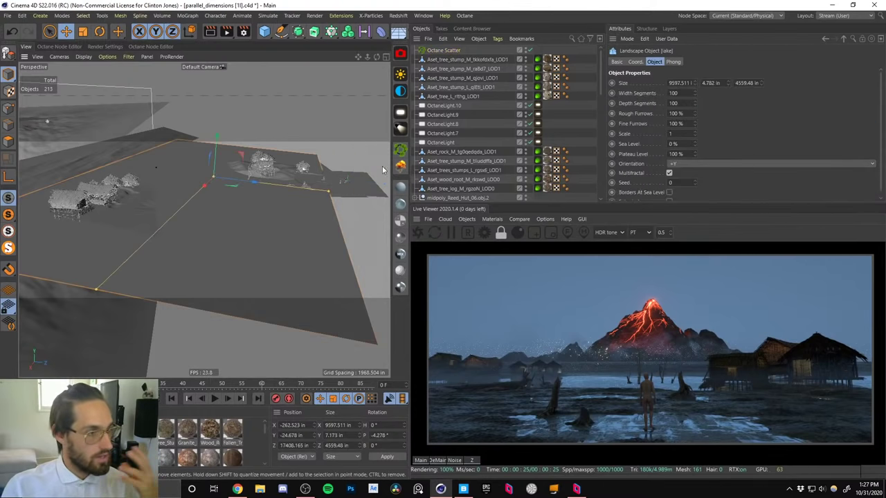
pyautogui.scroll(-5, 593, 138)
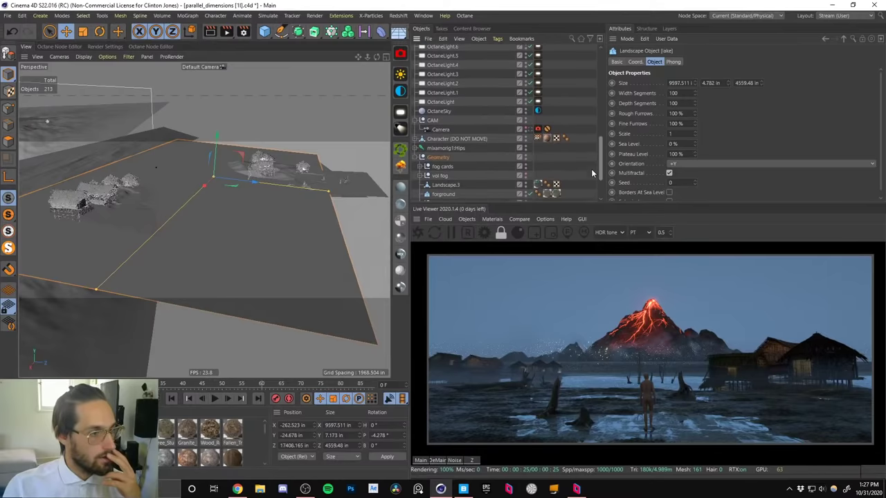
pyautogui.scroll(-3, 590, 172)
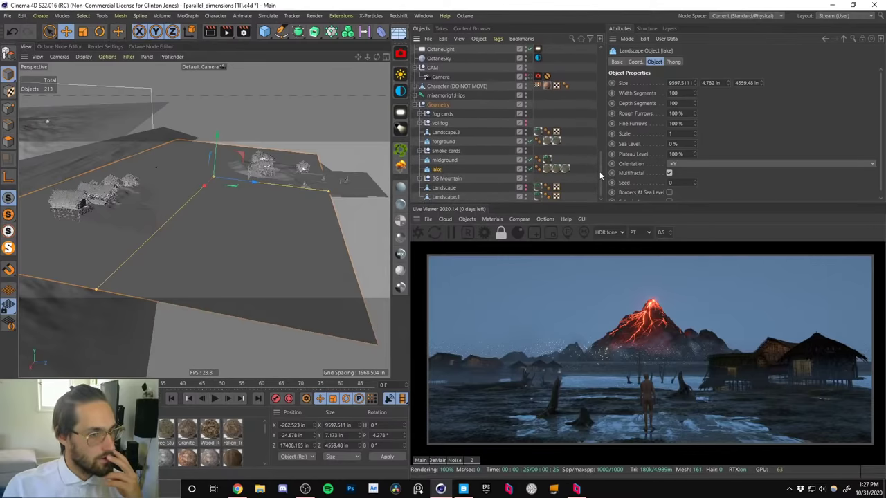
pyautogui.scroll(8, 599, 174)
pyautogui.click(451, 52)
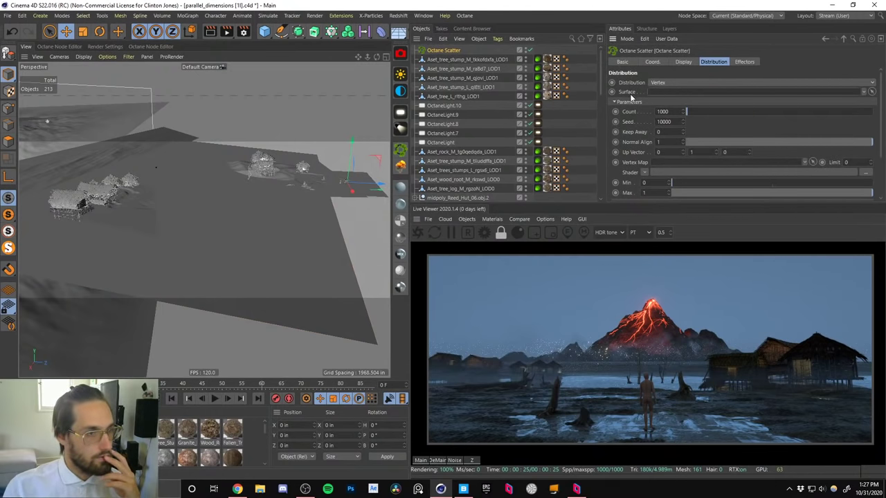
pyautogui.moveTo(599, 90); pyautogui.dragTo(599, 197)
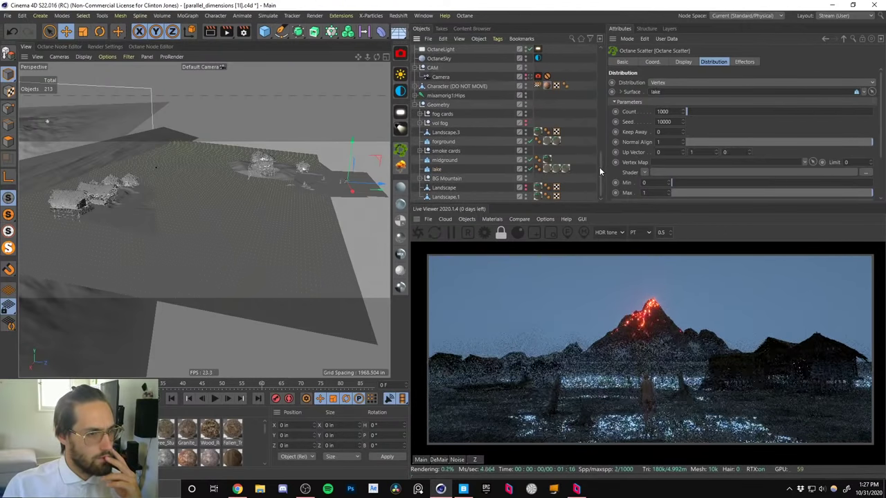
pyautogui.moveTo(602, 168); pyautogui.dragTo(610, 51)
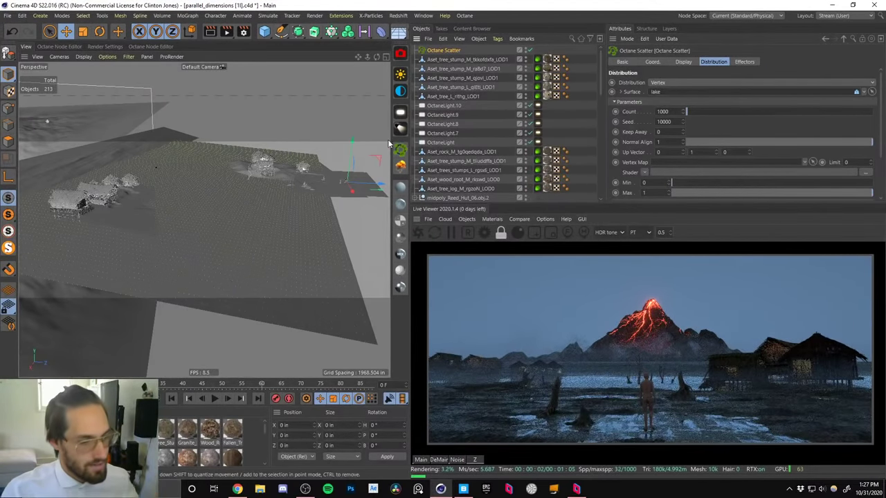
# Change the Octane Scatter's distribution mode to Surface.
pyautogui.keyDown('alt'); pyautogui.moveTo(183, 251); pyautogui.dragTo(233, 150); pyautogui.keyUp('alt')
pyautogui.keyDown('alt'); pyautogui.moveTo(229, 214); pyautogui.dragTo(272, 214); pyautogui.keyUp('alt')
pyautogui.click(661, 82)
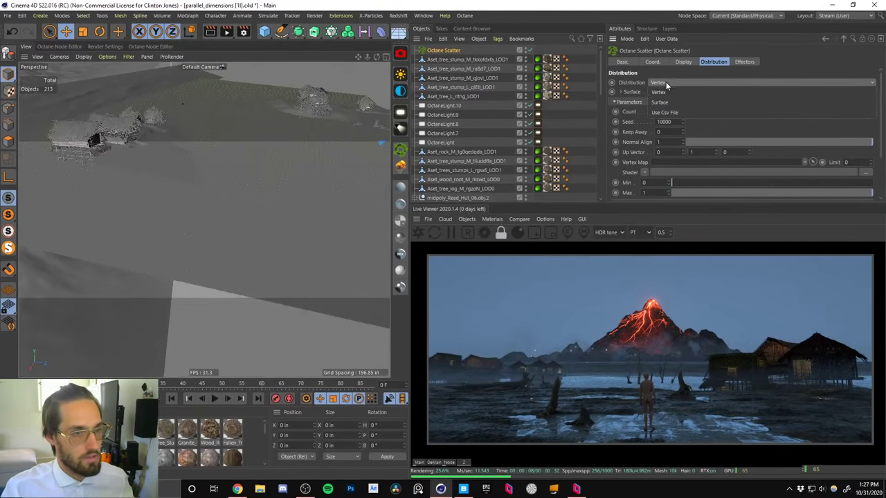
pyautogui.click(658, 101)
pyautogui.keyDown('alt'); pyautogui.moveTo(324, 167); pyautogui.dragTo(257, 219); pyautogui.keyUp('alt')
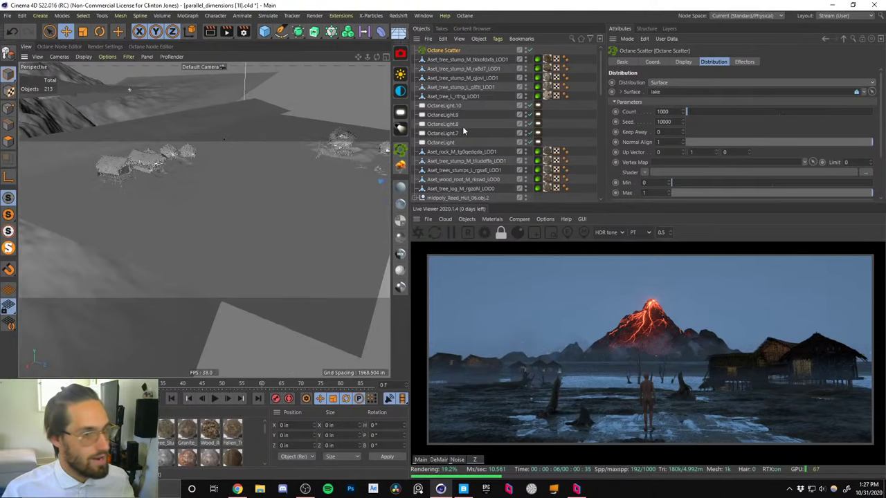
pyautogui.keyDown('alt'); pyautogui.moveTo(350, 156); pyautogui.dragTo(234, 211); pyautogui.keyUp('alt')
# Set the Octane Scatter's count to 100 and save the scene.
pyautogui.doubleClick(663, 111)
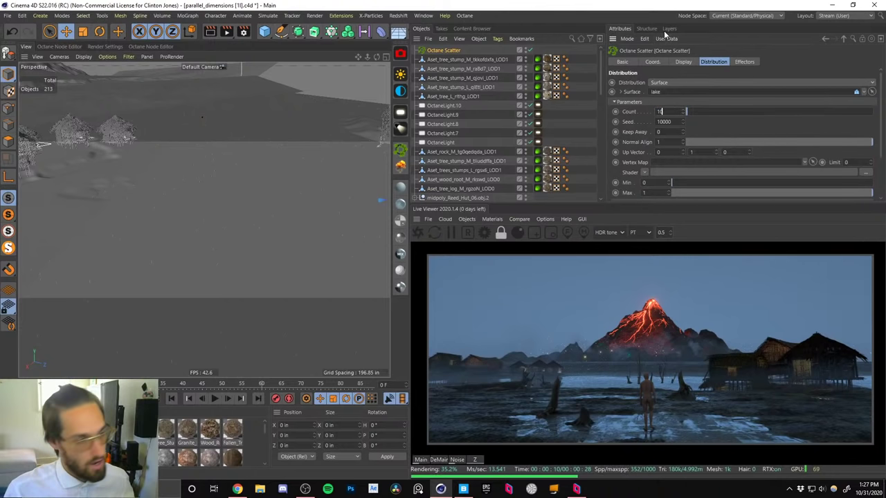
pyautogui.write('100')
pyautogui.press('Return')
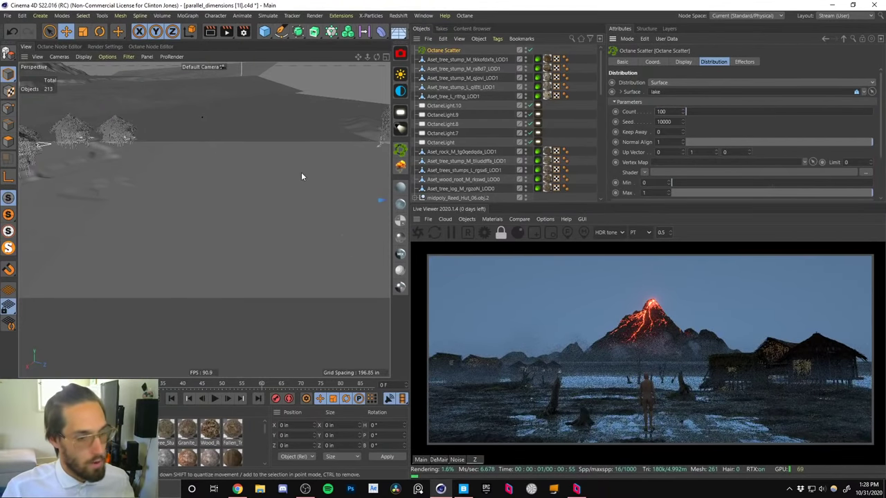
pyautogui.keyDown('alt'); pyautogui.moveTo(254, 201); pyautogui.dragTo(241, 267); pyautogui.keyUp('alt')
pyautogui.scroll(-5, 241, 267)
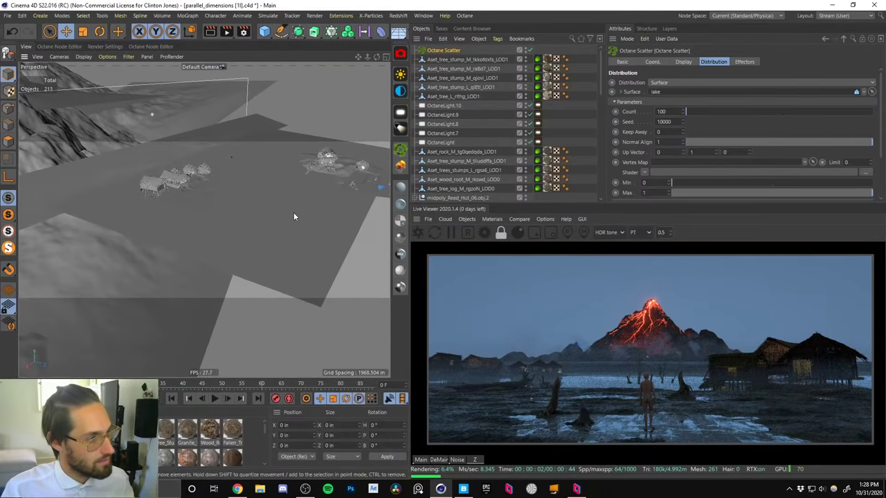
pyautogui.hotkey('ctrl', 's')
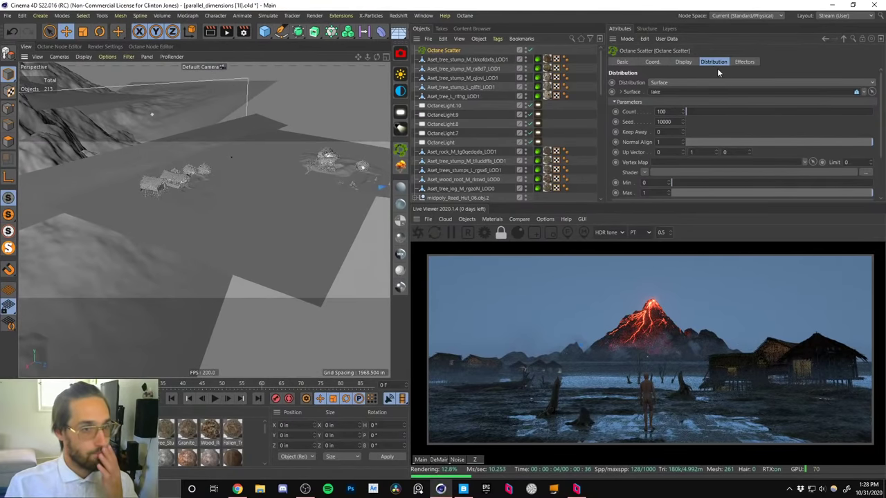
# Set the Octane Scatter's display type to Box and check the scatter markers on the lake.
pyautogui.click(684, 62)
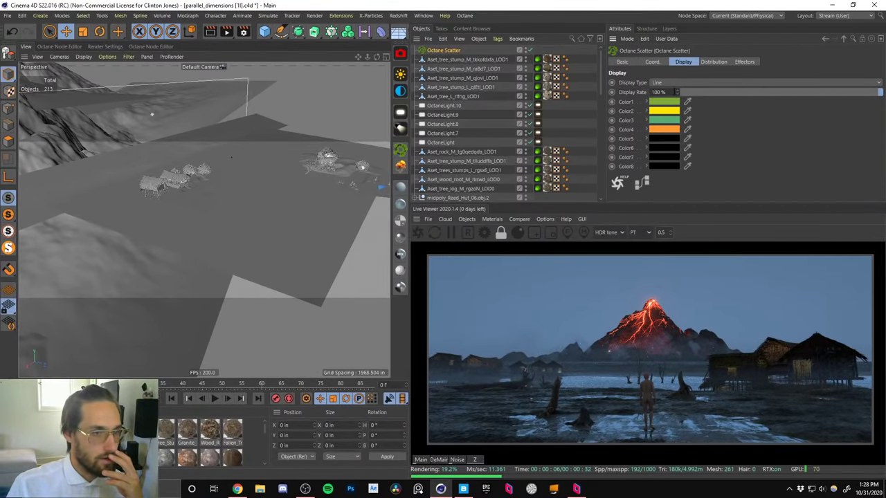
pyautogui.click(670, 83)
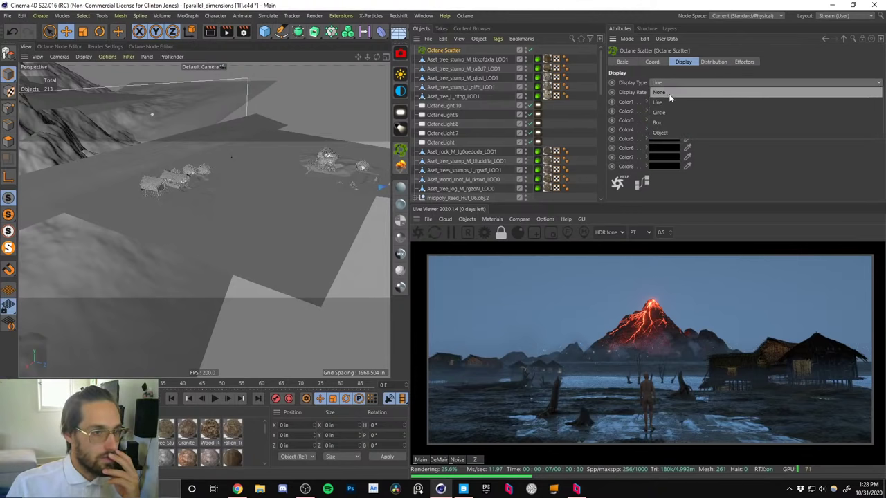
pyautogui.click(658, 123)
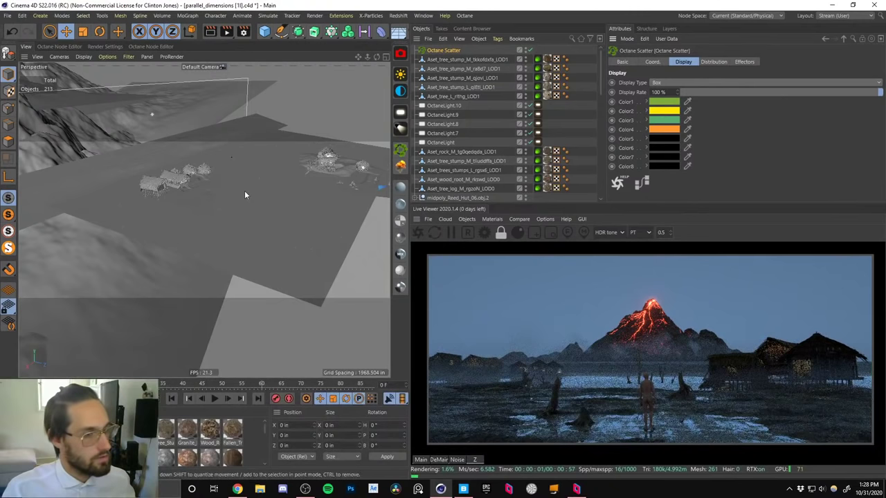
pyautogui.scroll(5, 238, 201)
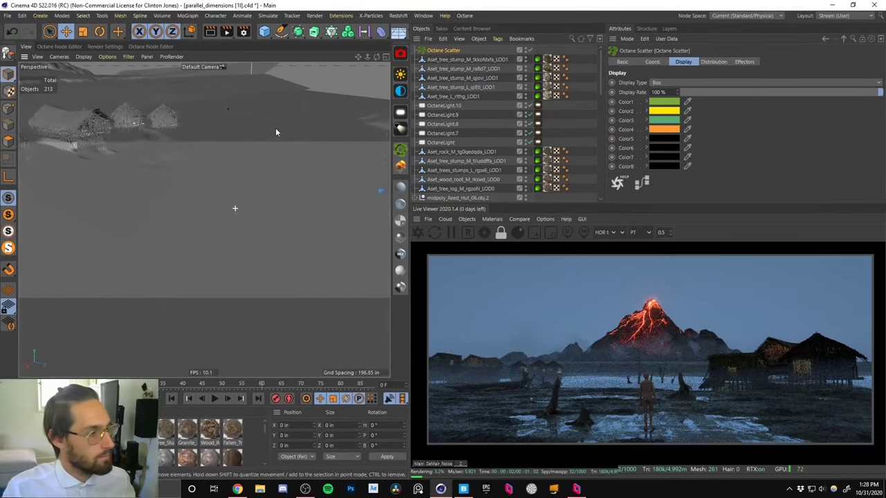
pyautogui.click(664, 83)
pyautogui.click(658, 122)
pyautogui.click(656, 92)
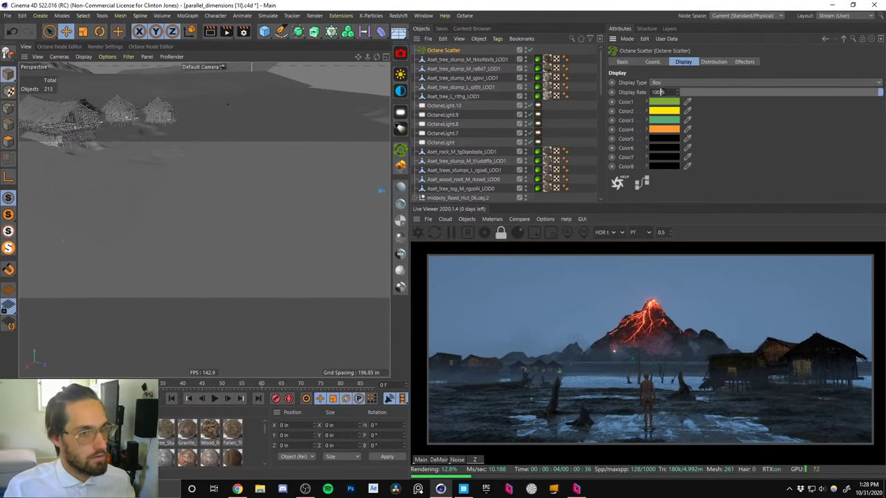
# Set the Octane Scatter's display type to Circle.
pyautogui.click(663, 83)
pyautogui.click(661, 105)
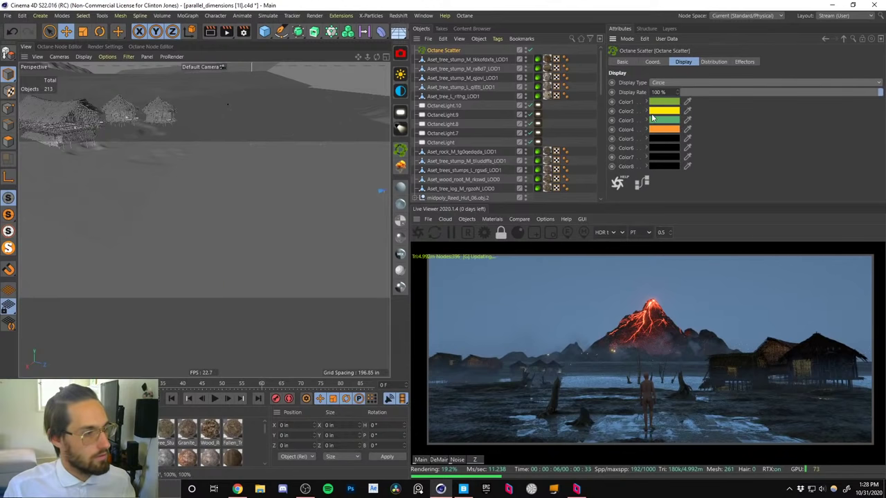
pyautogui.scroll(-5, 231, 249)
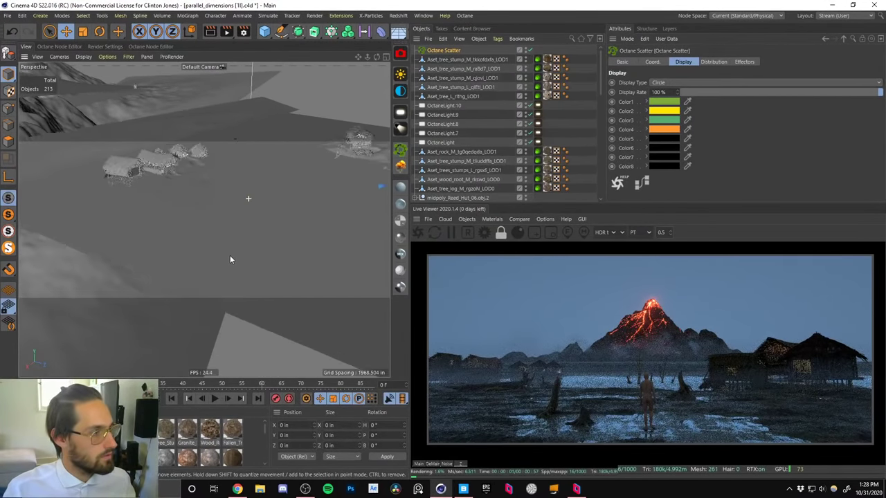
# Set the Octane Scatter's display type to None, then change it to Line.
pyautogui.click(673, 81)
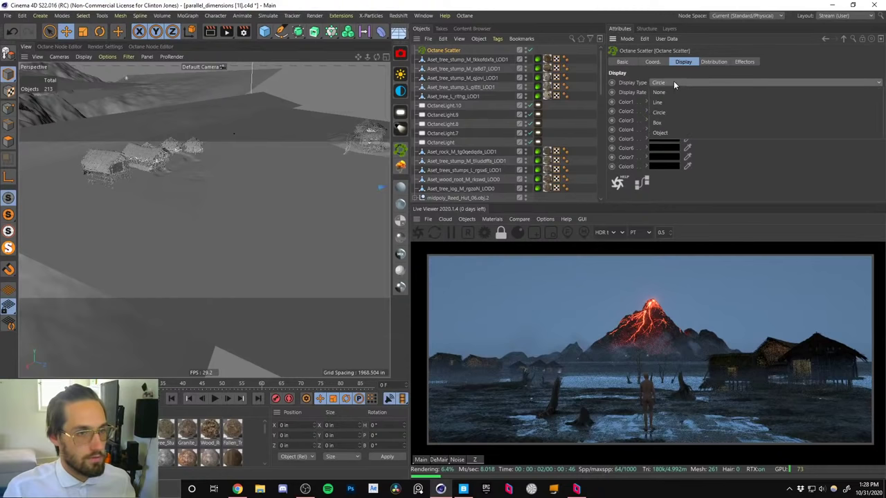
pyautogui.click(668, 92)
pyautogui.click(676, 84)
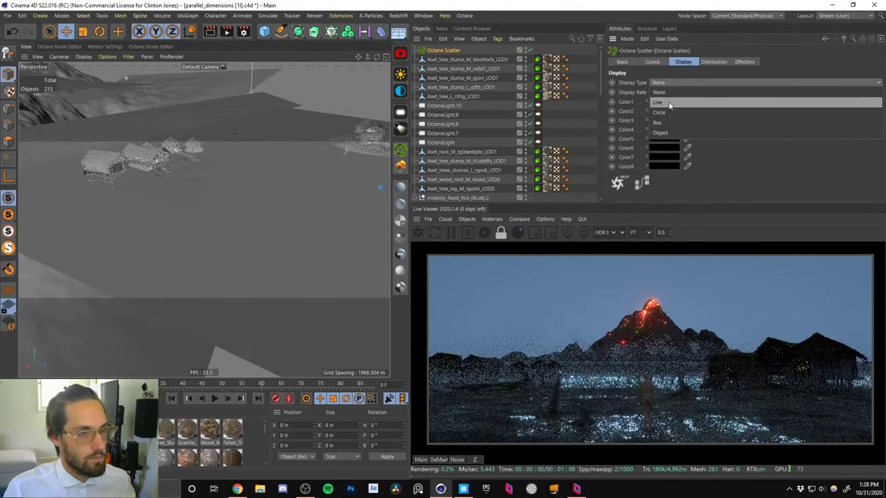
pyautogui.click(659, 102)
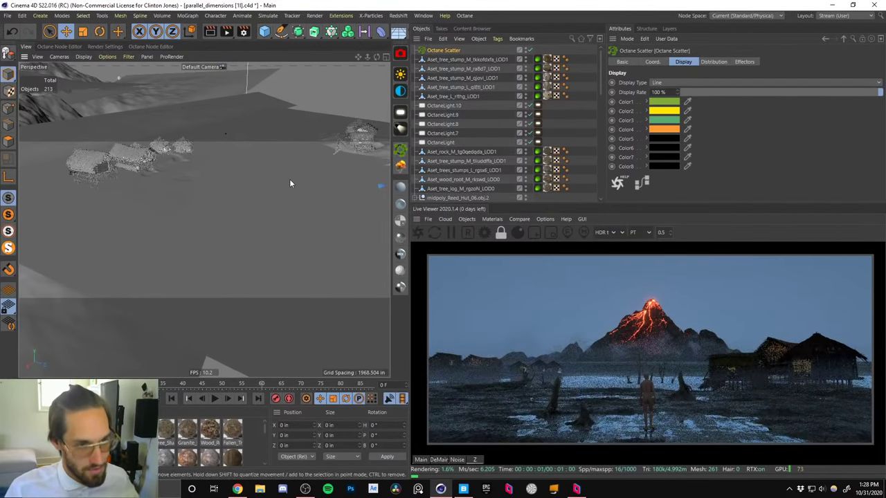
# Examine the bases of the five imported tree and stump assets, checking where their axes sit at ground level.
pyautogui.click(450, 96)
pyautogui.keyDown('shift'); pyautogui.click(442, 60); pyautogui.keyUp('shift')
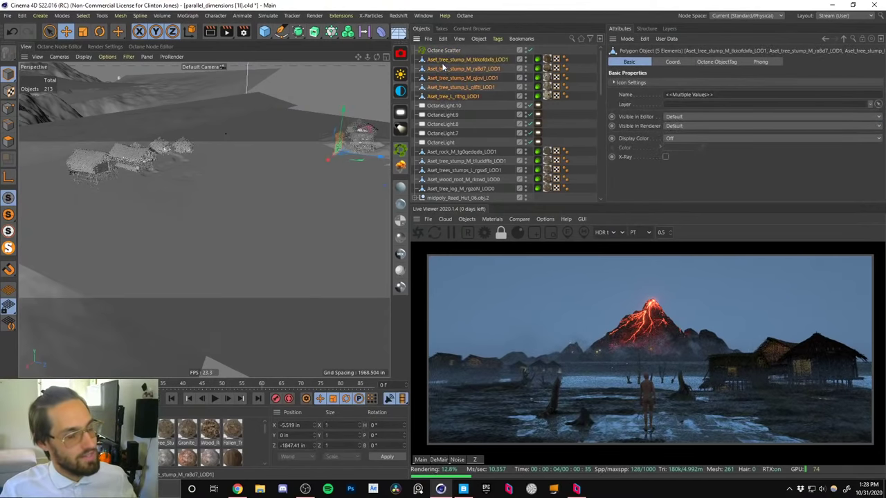
pyautogui.keyDown('alt'); pyautogui.moveTo(306, 172); pyautogui.dragTo(234, 200, button='middle'); pyautogui.keyUp('alt')
pyautogui.keyDown('alt'); pyautogui.moveTo(233, 200); pyautogui.dragTo(269, 125, button='right'); pyautogui.keyUp('alt')
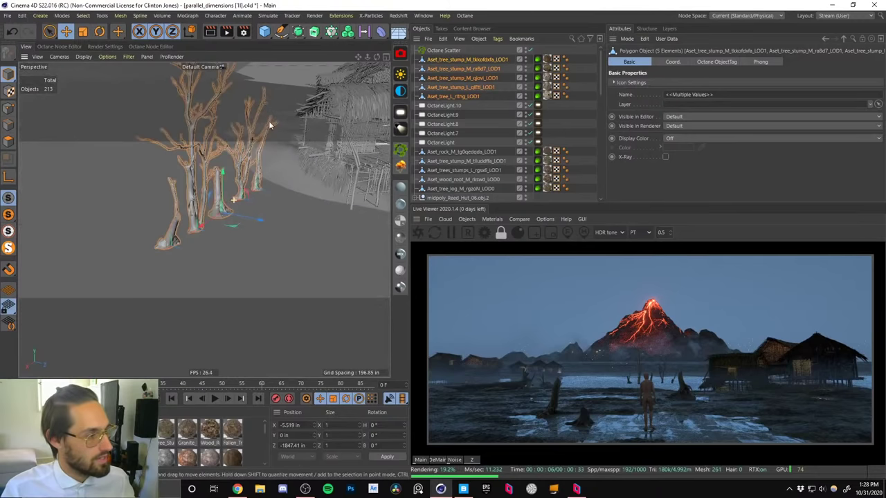
pyautogui.keyDown('alt'); pyautogui.moveTo(270, 125); pyautogui.dragTo(224, 186); pyautogui.keyUp('alt')
pyautogui.keyDown('alt'); pyautogui.moveTo(224, 186); pyautogui.dragTo(325, 180, button='middle'); pyautogui.keyUp('alt')
pyautogui.keyDown('alt'); pyautogui.moveTo(228, 178); pyautogui.dragTo(294, 155, button='right'); pyautogui.keyUp('alt')
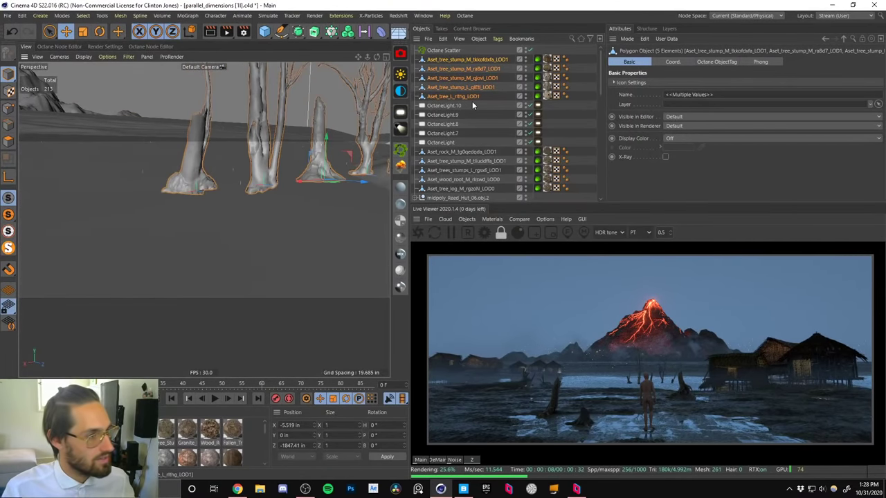
pyautogui.click(450, 97)
pyautogui.scroll(5, 263, 159)
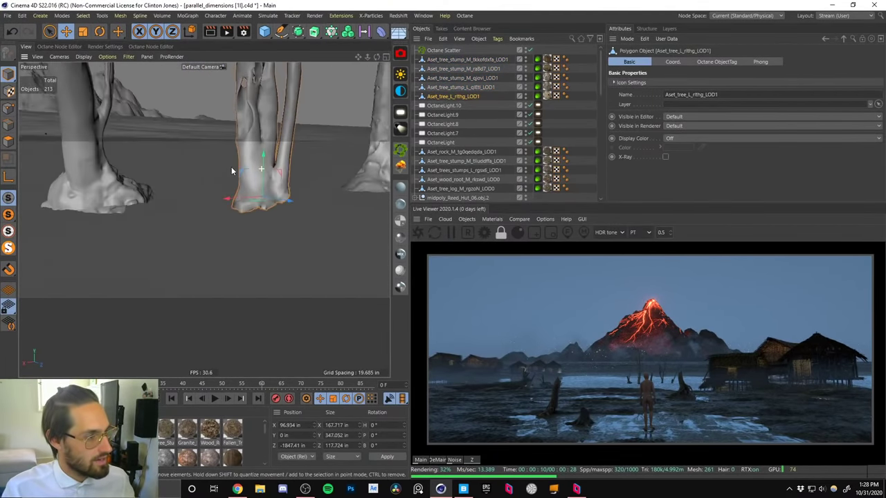
pyautogui.moveTo(232, 171)
pyautogui.keyDown('alt'); pyautogui.mouseDown()
pyautogui.moveTo(214, 156)
pyautogui.moveTo(257, 187)
pyautogui.moveTo(242, 174)
pyautogui.mouseUp(); pyautogui.keyUp('alt')
# Raise only the axis of Aset_tree_stump_L_qlEtl to a Y position of about 2.54 in, leaving its geometry in place.
pyautogui.click(434, 88)
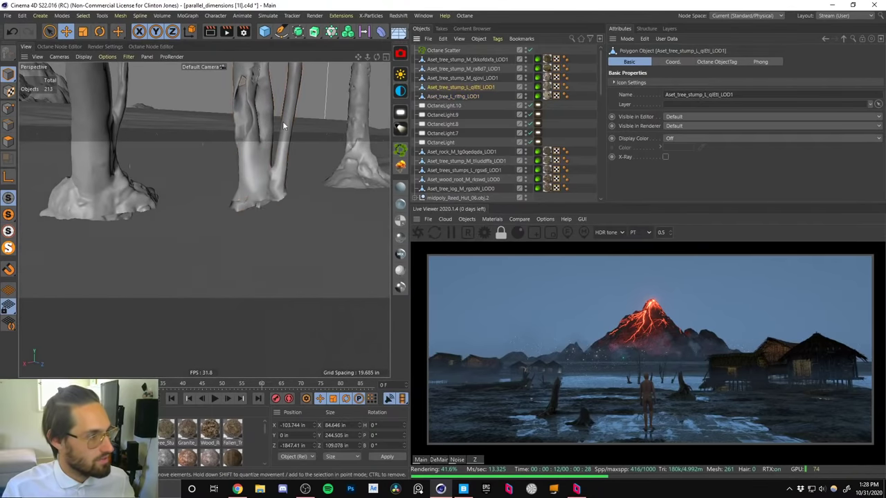
pyautogui.keyDown('alt'); pyautogui.moveTo(295, 173); pyautogui.dragTo(159, 166); pyautogui.keyUp('alt')
pyautogui.scroll(3, 234, 166)
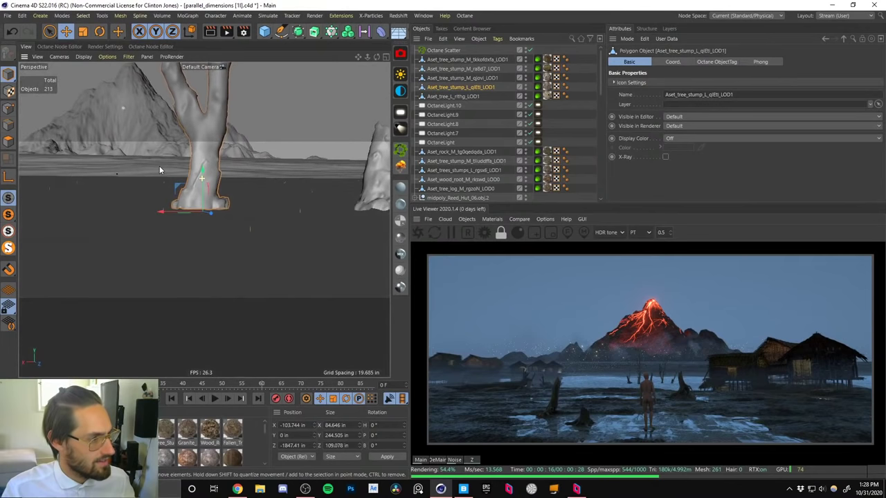
pyautogui.press('l')
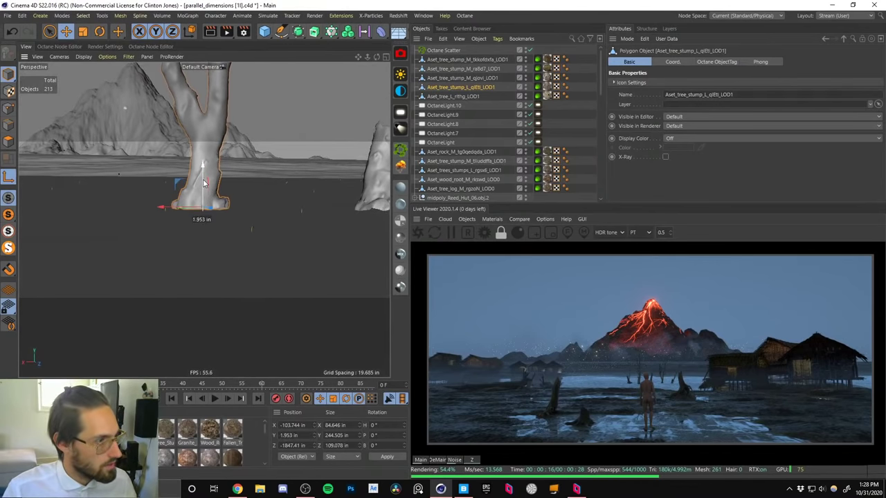
pyautogui.moveTo(204, 182); pyautogui.dragTo(204, 176)
pyautogui.press('l')
# Raise only the axis of Aset_tree_stump_M_qjovi to a Y position of about 2.77 in.
pyautogui.click(435, 79)
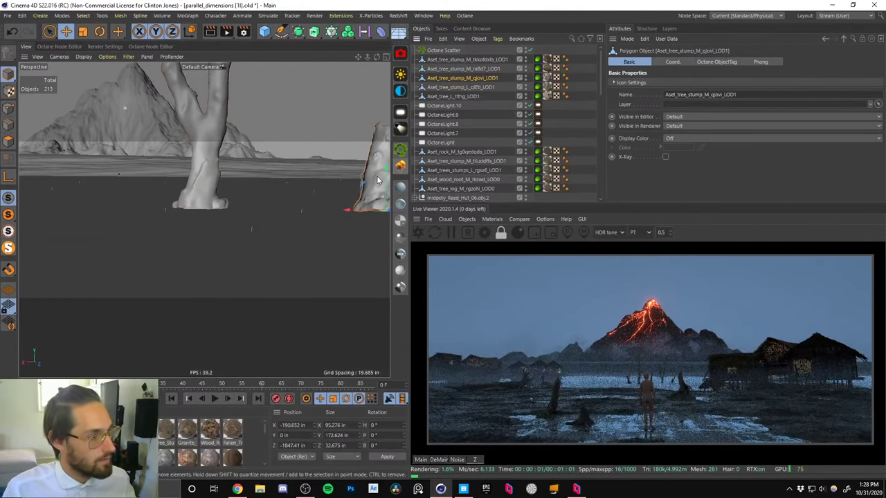
pyautogui.keyDown('alt'); pyautogui.moveTo(377, 180); pyautogui.dragTo(329, 161, button='right'); pyautogui.keyUp('alt')
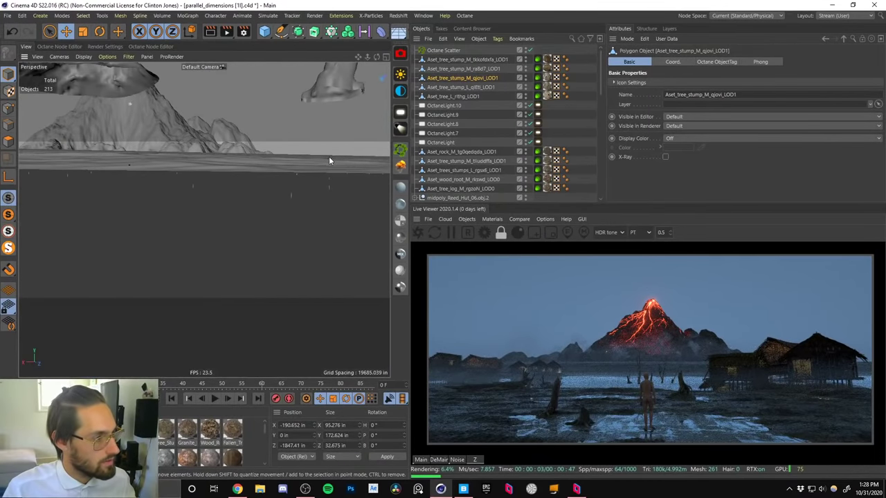
pyautogui.press('s')
pyautogui.keyDown('alt'); pyautogui.moveTo(184, 250); pyautogui.dragTo(221, 137, button='middle'); pyautogui.keyUp('alt')
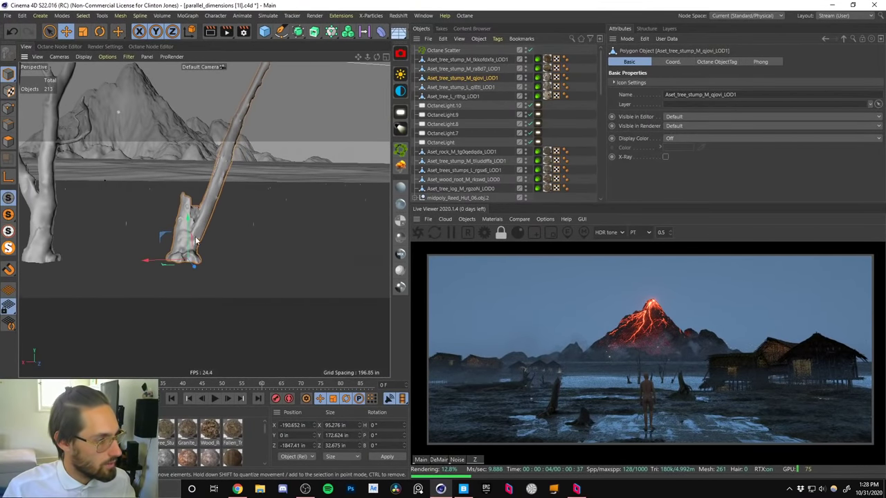
pyautogui.keyDown('alt'); pyautogui.moveTo(195, 241); pyautogui.dragTo(187, 220); pyautogui.keyUp('alt')
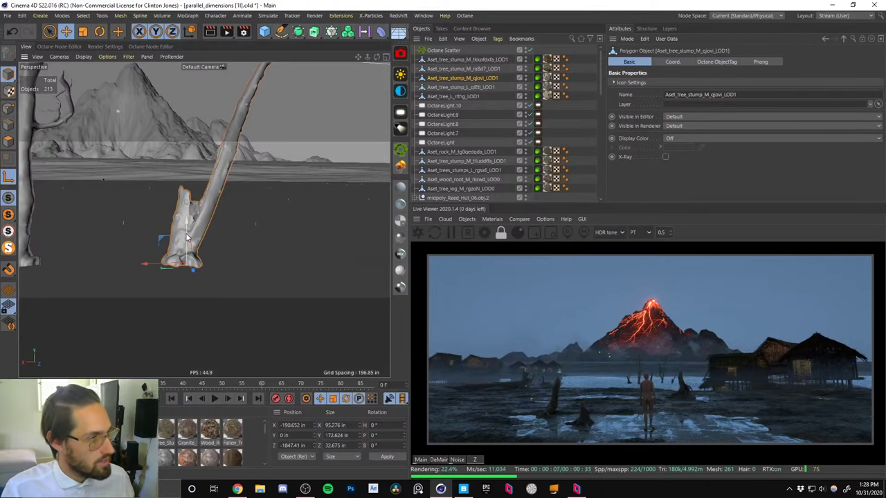
pyautogui.moveTo(185, 228); pyautogui.dragTo(185, 227)
# Check the axis placement at the base of each tree and stump asset, framing them one after another.
pyautogui.click(432, 88)
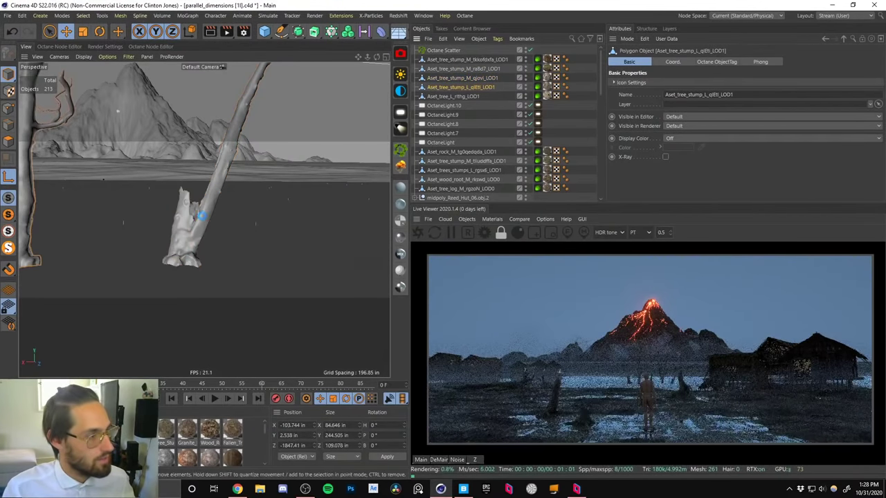
pyautogui.press('s')
pyautogui.click(443, 77)
pyautogui.press('o')
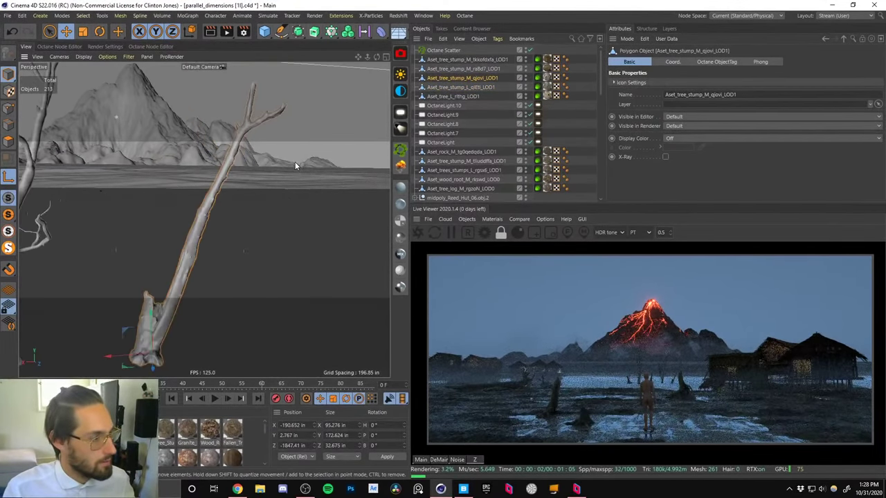
pyautogui.click(442, 69)
pyautogui.press('o')
pyautogui.keyDown('alt'); pyautogui.moveTo(213, 299); pyautogui.dragTo(185, 97, button='middle'); pyautogui.keyUp('alt')
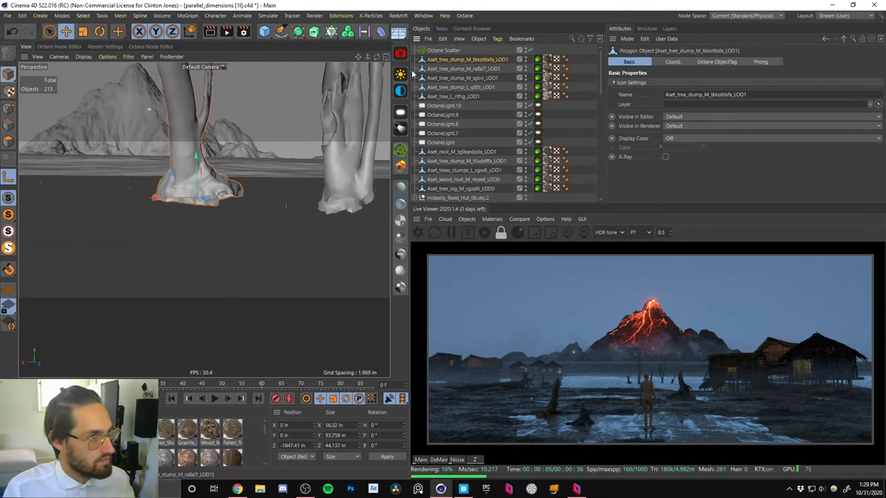
pyautogui.press('o')
pyautogui.keyDown('alt'); pyautogui.moveTo(223, 207); pyautogui.dragTo(212, 122, button='middle'); pyautogui.keyUp('alt')
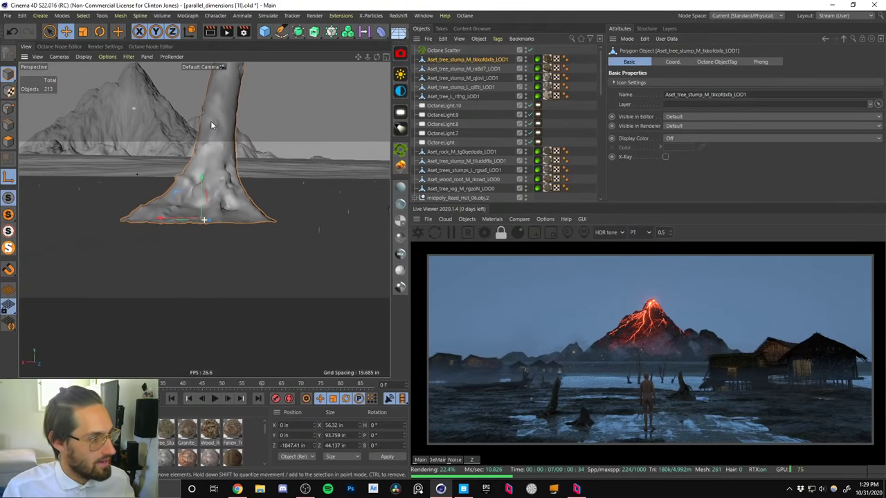
pyautogui.click(433, 95)
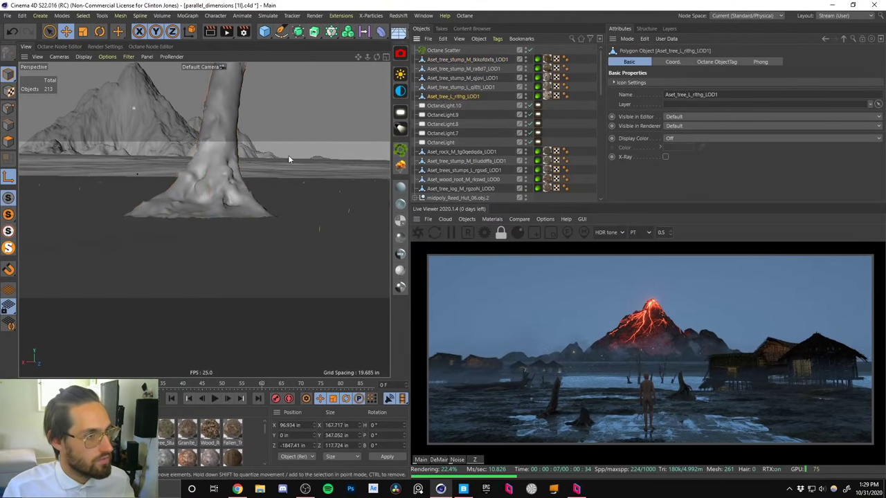
pyautogui.press('o')
pyautogui.keyDown('alt'); pyautogui.moveTo(243, 246); pyautogui.dragTo(226, 159, button='middle'); pyautogui.keyUp('alt')
pyautogui.keyDown('alt'); pyautogui.moveTo(236, 197); pyautogui.dragTo(375, 146, button='right'); pyautogui.keyUp('alt')
# Make all five tree and stump assets, from the tkkofdxfa stump to the rlthg tree, children of the Octane Scatter.
pyautogui.keyDown('shift'); pyautogui.click(436, 60); pyautogui.keyUp('shift')
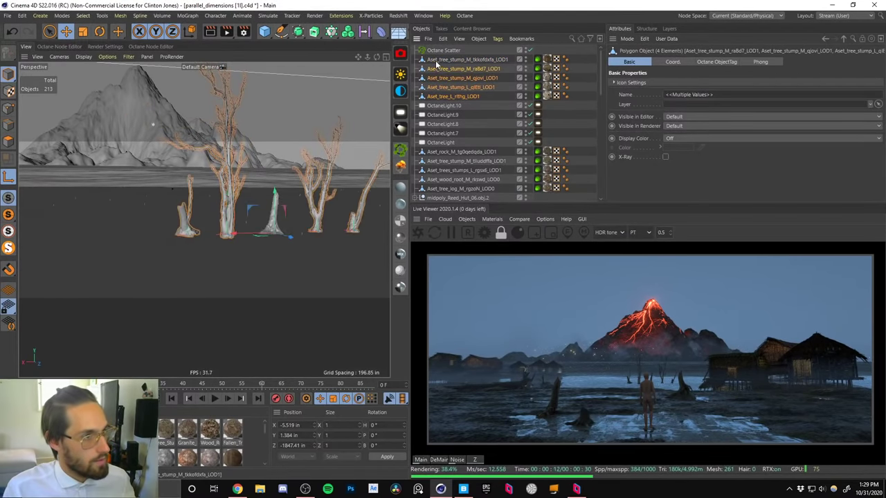
pyautogui.click(436, 60)
pyautogui.keyDown('shift'); pyautogui.click(443, 95); pyautogui.keyUp('shift')
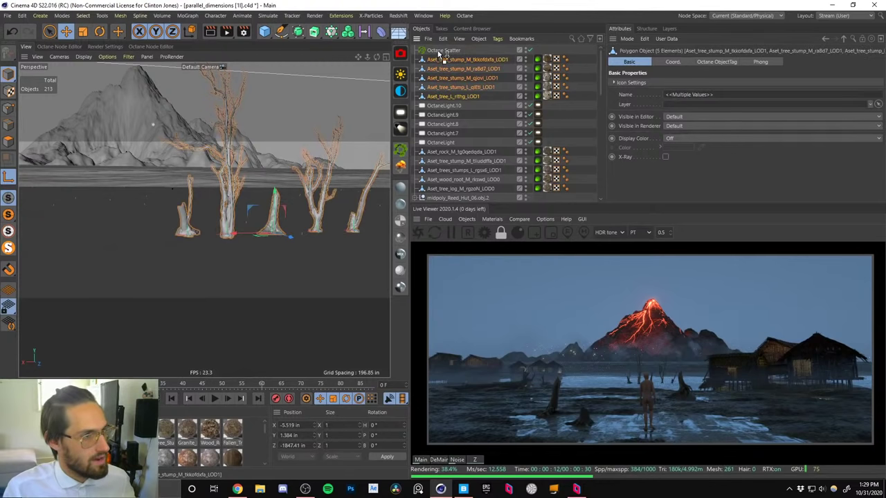
pyautogui.moveTo(438, 53); pyautogui.dragTo(440, 50)
# Examine how the scatter's line markers are distributed over the lake landscape and around the huts.
pyautogui.keyDown('alt'); pyautogui.moveTo(201, 208); pyautogui.dragTo(232, 218); pyautogui.keyUp('alt')
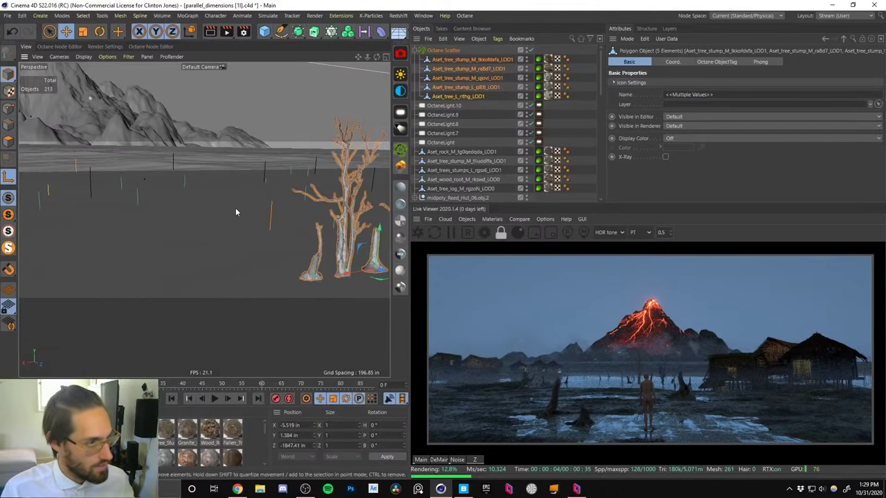
pyautogui.scroll(-5, 228, 222)
pyautogui.keyDown('alt'); pyautogui.moveTo(229, 219); pyautogui.dragTo(246, 230); pyautogui.keyUp('alt')
pyautogui.scroll(-3, 259, 218)
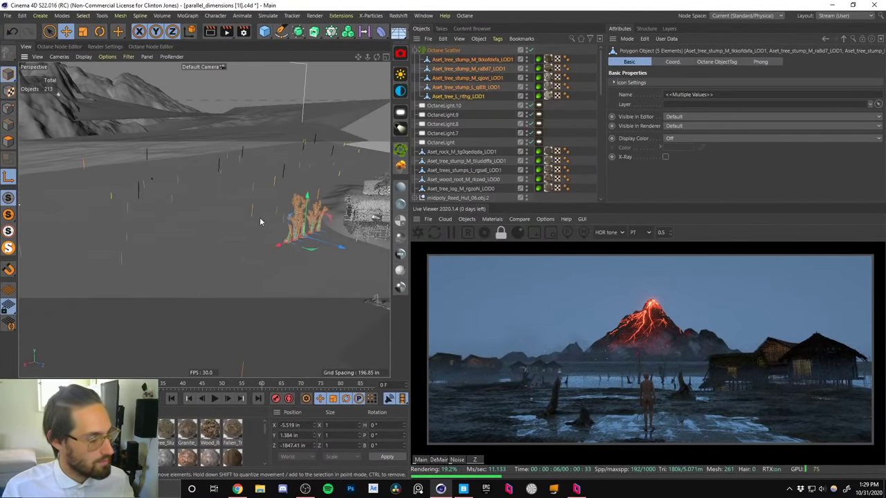
pyautogui.keyDown('alt'); pyautogui.moveTo(260, 219); pyautogui.dragTo(229, 211, button='middle'); pyautogui.keyUp('alt')
pyautogui.scroll(-4, 215, 233)
pyautogui.moveTo(214, 235)
pyautogui.keyDown('alt'); pyautogui.mouseDown()
pyautogui.moveTo(266, 216)
pyautogui.moveTo(267, 205)
pyautogui.moveTo(273, 214)
pyautogui.mouseUp(); pyautogui.keyUp('alt')
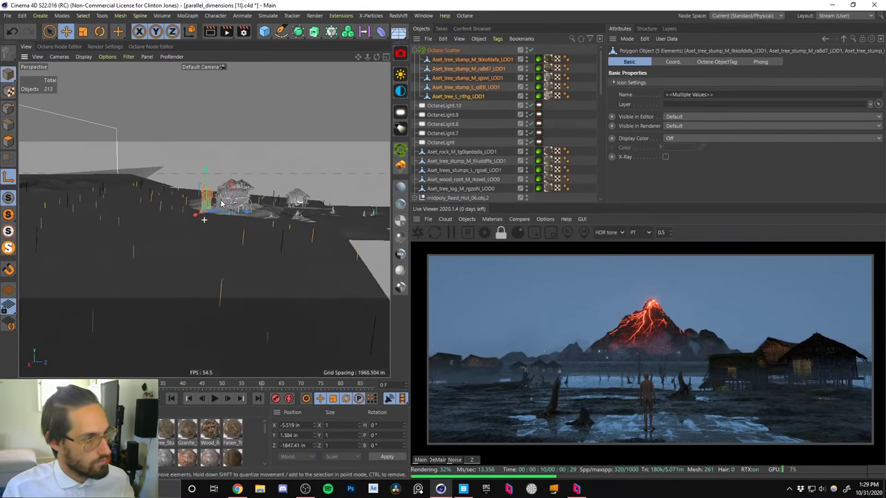
pyautogui.moveTo(203, 220)
pyautogui.keyDown('alt'); pyautogui.mouseDown(button='middle')
pyautogui.moveTo(234, 177)
pyautogui.moveTo(245, 193)
pyautogui.mouseUp(button='middle'); pyautogui.keyUp('alt')
pyautogui.scroll(-5, 201, 243)
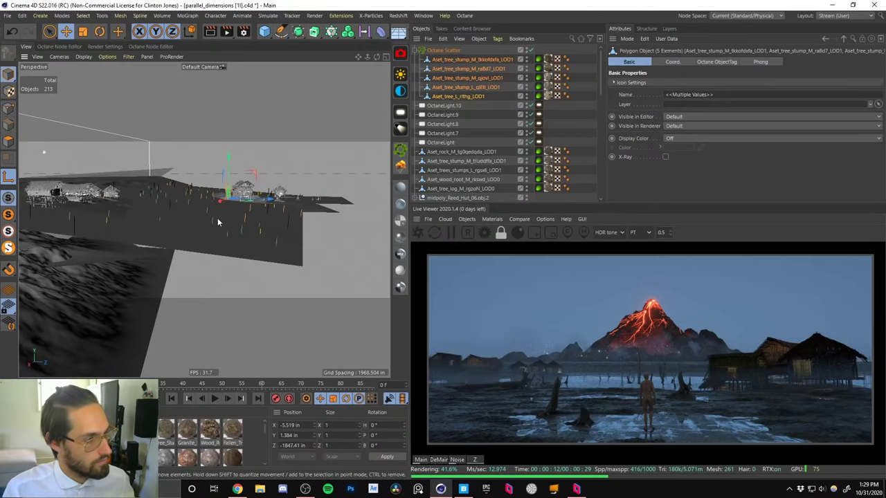
pyautogui.moveTo(217, 218)
pyautogui.keyDown('alt'); pyautogui.mouseDown()
pyautogui.moveTo(221, 231)
pyautogui.moveTo(206, 209)
pyautogui.moveTo(222, 207)
pyautogui.mouseUp(); pyautogui.keyUp('alt')
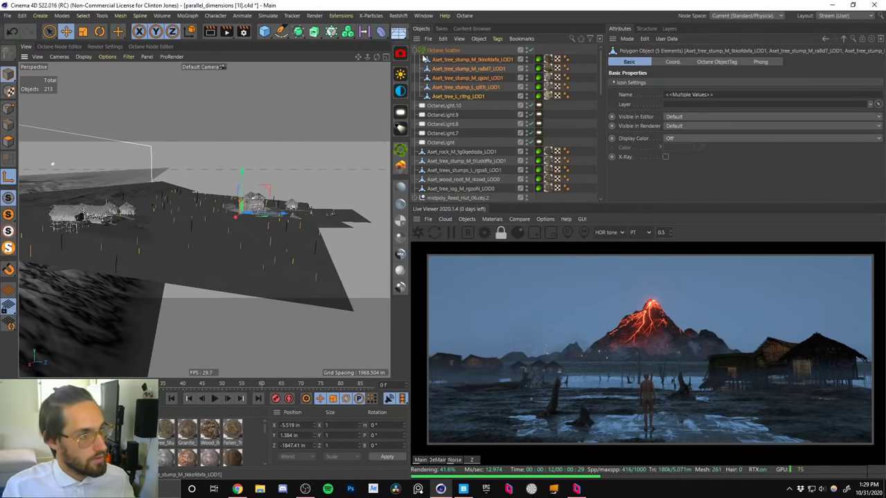
# Examine the individual tree assets inside the Octane Scatter and their location beside the huts and scatter markers.
pyautogui.click(418, 51)
pyautogui.click(443, 50)
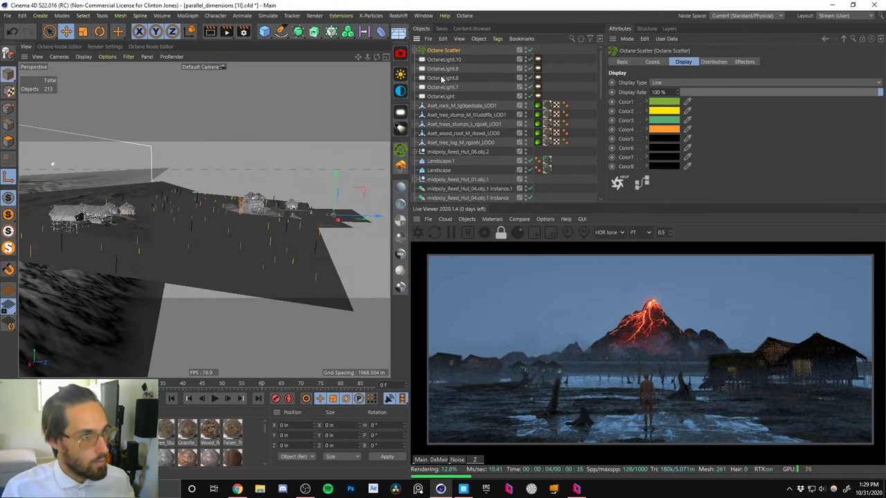
pyautogui.click(414, 50)
pyautogui.click(439, 97)
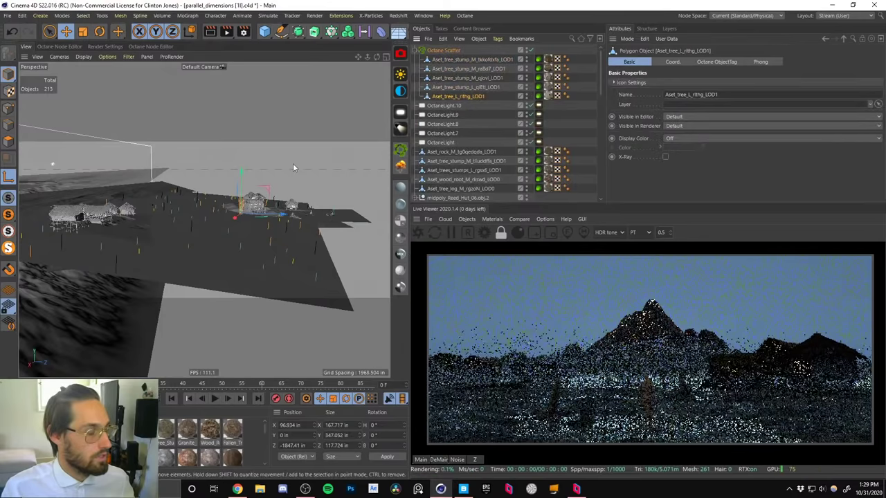
pyautogui.scroll(2, 234, 223)
pyautogui.keyDown('alt'); pyautogui.moveTo(236, 218); pyautogui.dragTo(270, 197); pyautogui.keyUp('alt')
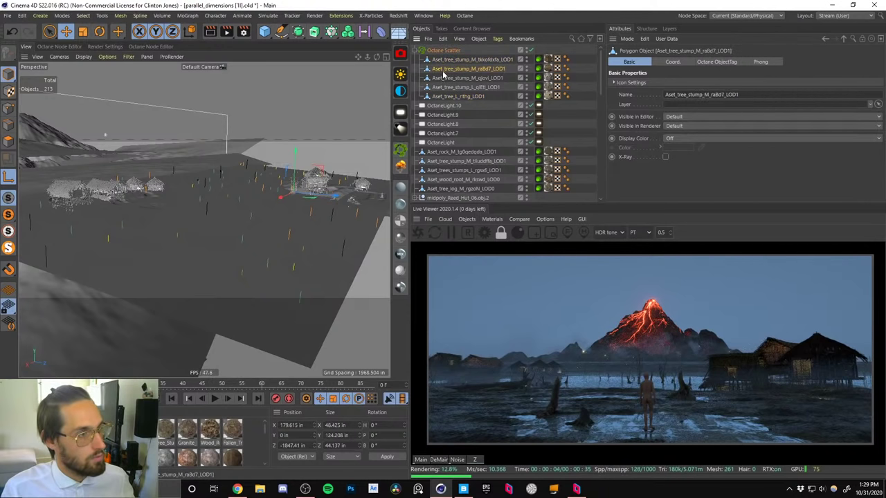
pyautogui.keyDown('alt'); pyautogui.moveTo(200, 210); pyautogui.dragTo(206, 190, button='right'); pyautogui.keyUp('alt')
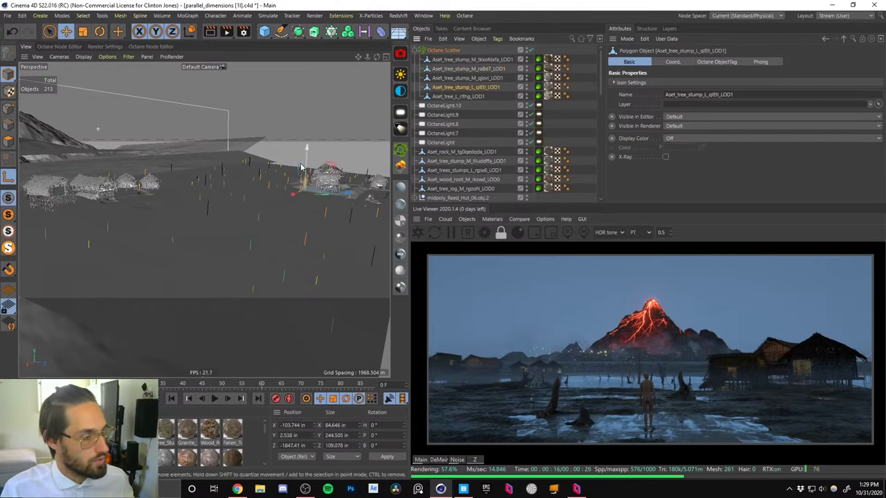
pyautogui.scroll(10, 301, 185)
pyautogui.keyDown('alt'); pyautogui.moveTo(301, 186); pyautogui.dragTo(274, 193); pyautogui.keyUp('alt')
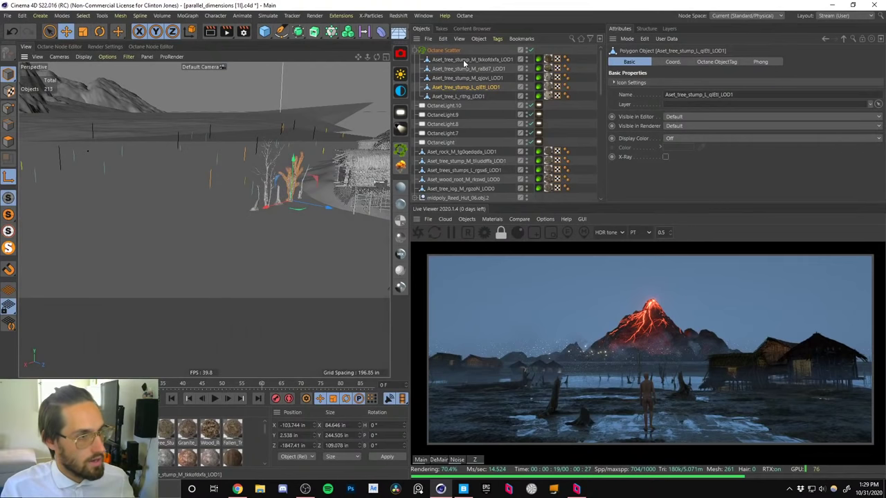
pyautogui.keyDown('shift'); pyautogui.click(272, 191); pyautogui.keyUp('shift')
pyautogui.press('o')
pyautogui.scroll(-6, 271, 232)
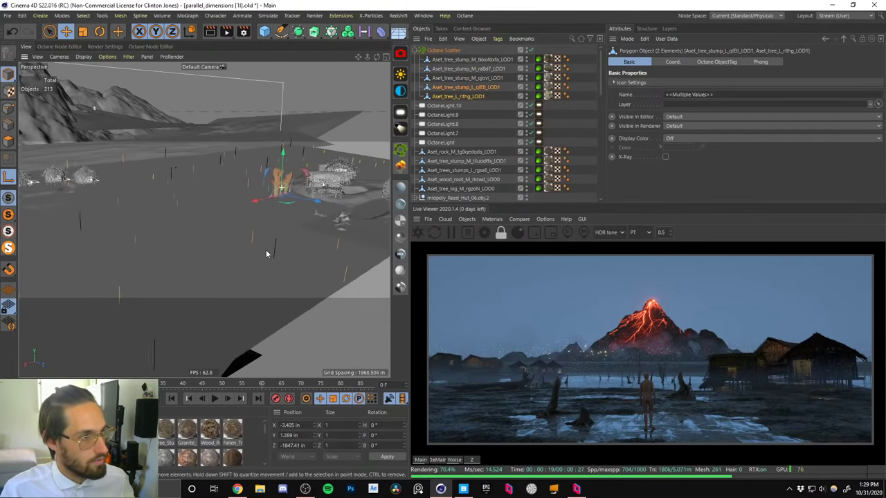
# Select all five tree and stump assets inside the Octane Scatter.
pyautogui.click(449, 103)
pyautogui.click(448, 97)
pyautogui.keyDown('shift'); pyautogui.click(443, 63); pyautogui.keyUp('shift')
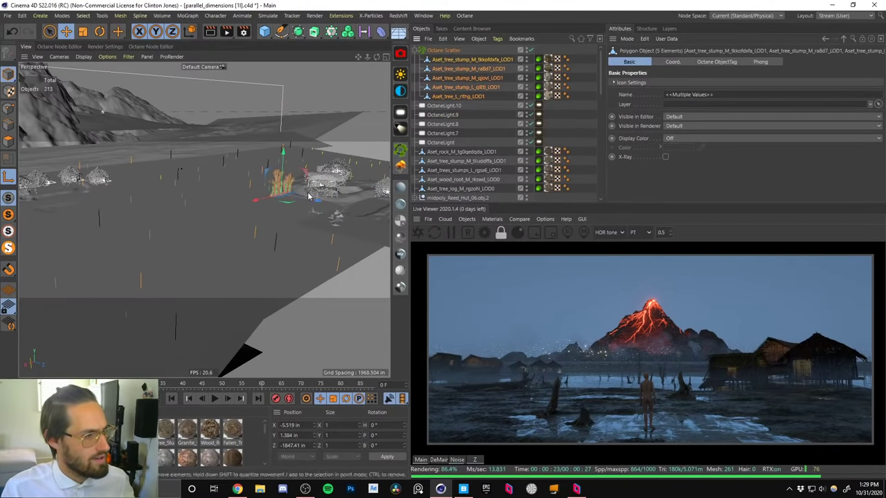
pyautogui.moveTo(311, 197); pyautogui.dragTo(406, 223)
pyautogui.keyDown('alt'); pyautogui.moveTo(318, 199); pyautogui.dragTo(224, 191, button='middle'); pyautogui.keyUp('alt')
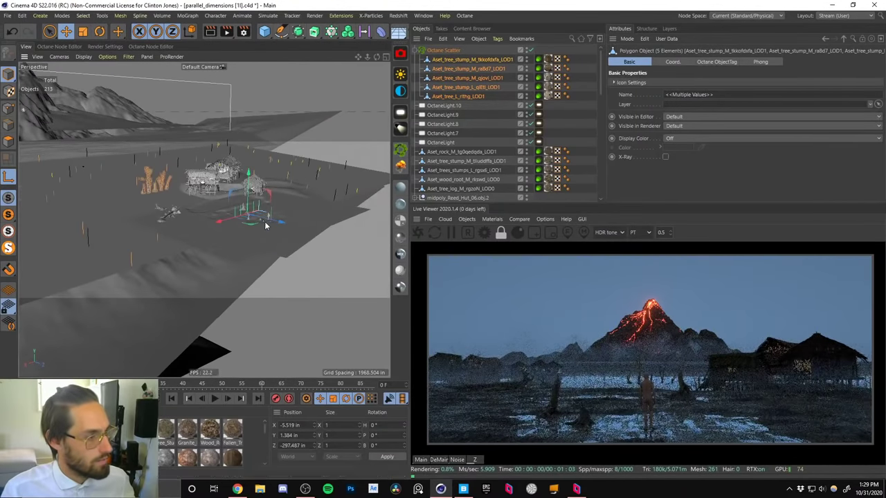
pyautogui.moveTo(264, 221); pyautogui.dragTo(312, 186)
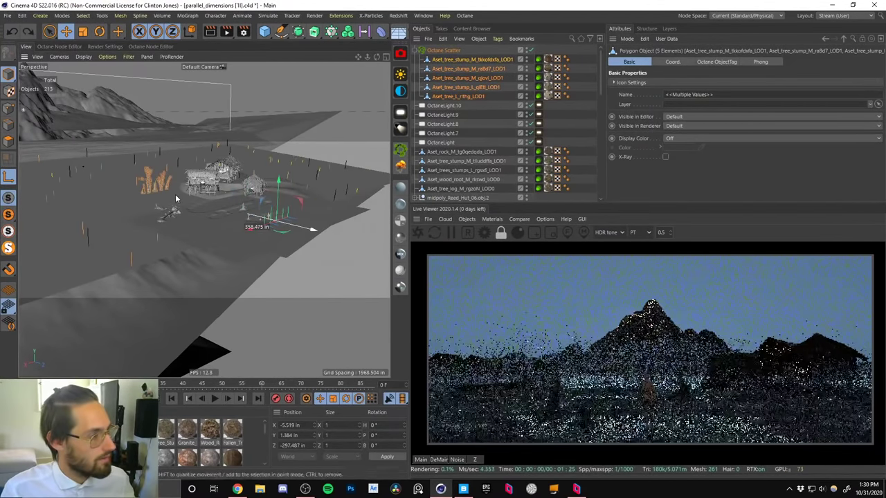
pyautogui.hotkey('ctrl', 'z')
pyautogui.hotkey('ctrl', 'z')
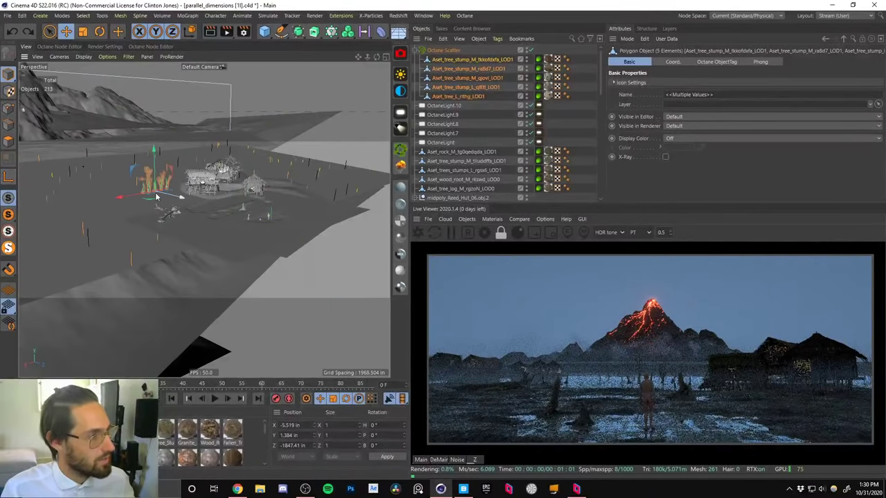
# Move the five tree and stump assets away from the huts along Z to about 585.6 in.
pyautogui.moveTo(177, 199); pyautogui.dragTo(351, 269)
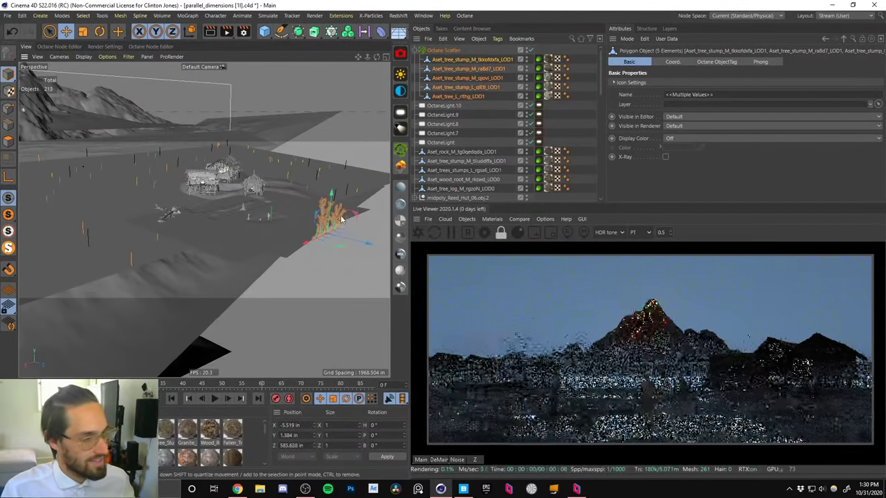
pyautogui.keyDown('alt'); pyautogui.moveTo(332, 220); pyautogui.dragTo(261, 222, button='middle'); pyautogui.keyUp('alt')
pyautogui.keyDown('alt'); pyautogui.moveTo(253, 223); pyautogui.dragTo(270, 235, button='right'); pyautogui.keyUp('alt')
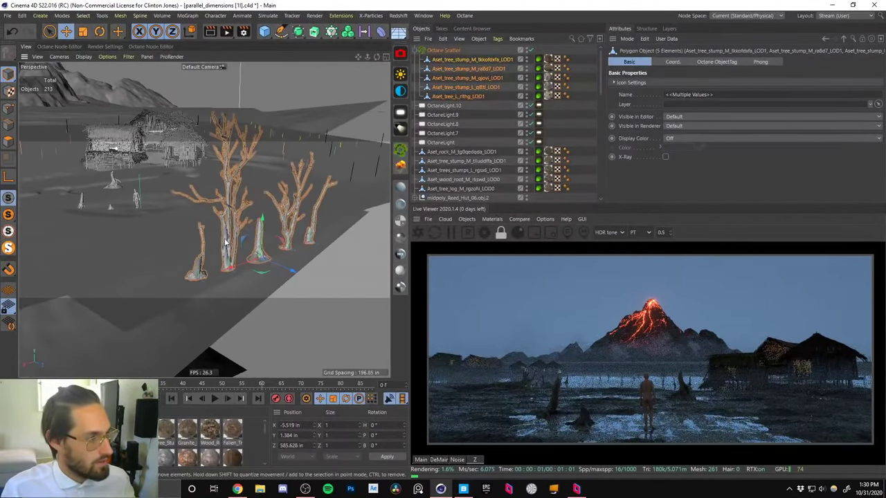
# Duplicate the large rlthg tree and the qlEtl stump once each inside the Octane Scatter.
pyautogui.click(446, 96)
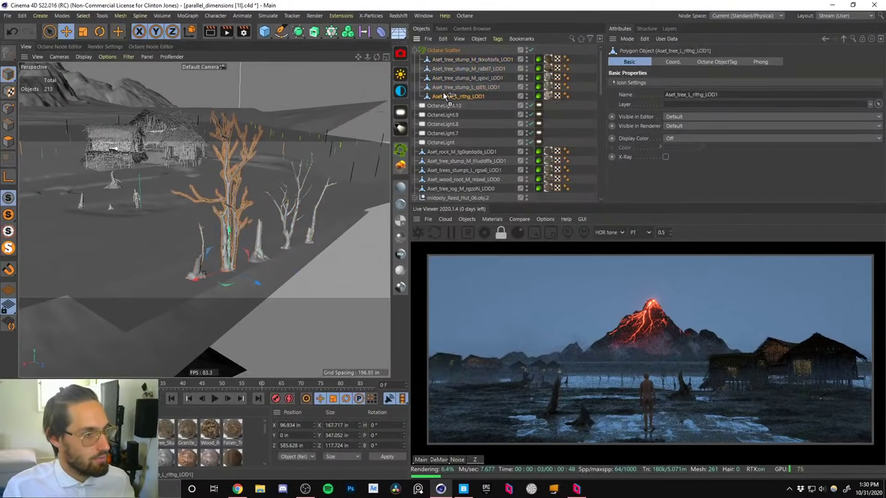
pyautogui.click(289, 238)
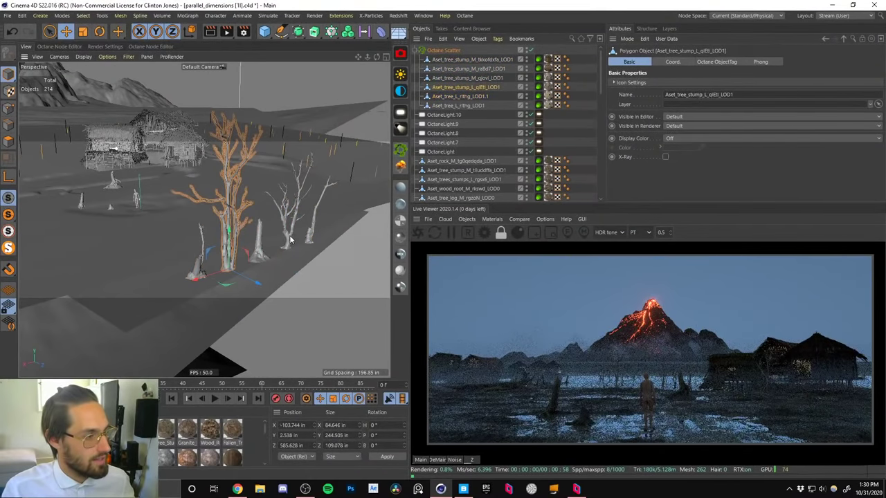
pyautogui.hotkey('ctrl', 'c')
pyautogui.hotkey('ctrl', 'v')
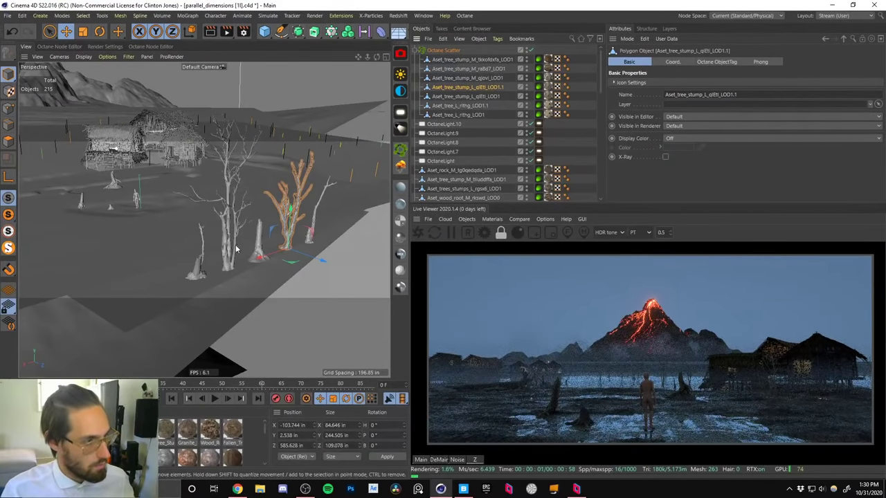
# Examine how the scatter markers, including the duplicated trees, spread over the lake and around the groups of huts.
pyautogui.keyDown('alt'); pyautogui.moveTo(235, 246); pyautogui.dragTo(198, 242); pyautogui.keyUp('alt')
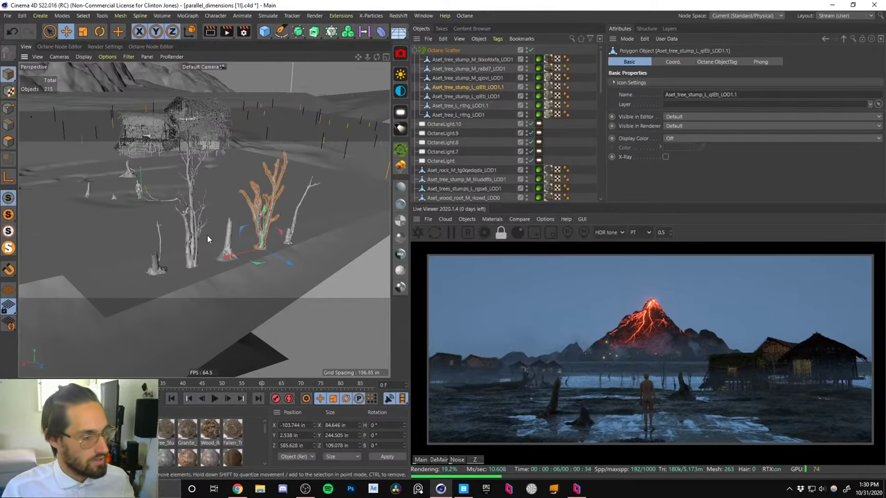
pyautogui.keyDown('alt'); pyautogui.moveTo(143, 154); pyautogui.dragTo(186, 167, button='middle'); pyautogui.keyUp('alt')
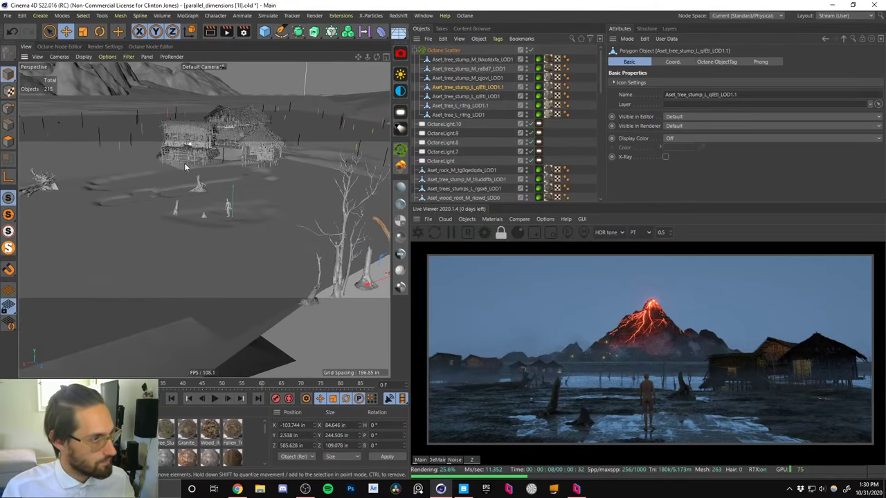
pyautogui.keyDown('alt'); pyautogui.moveTo(184, 166); pyautogui.dragTo(159, 157, button='right'); pyautogui.keyUp('alt')
pyautogui.keyDown('alt'); pyautogui.moveTo(160, 156); pyautogui.dragTo(203, 170); pyautogui.keyUp('alt')
pyautogui.keyDown('alt'); pyautogui.moveTo(203, 170); pyautogui.dragTo(275, 176, button='middle'); pyautogui.keyUp('alt')
pyautogui.keyDown('alt'); pyautogui.moveTo(274, 175); pyautogui.dragTo(198, 156, button='right'); pyautogui.keyUp('alt')
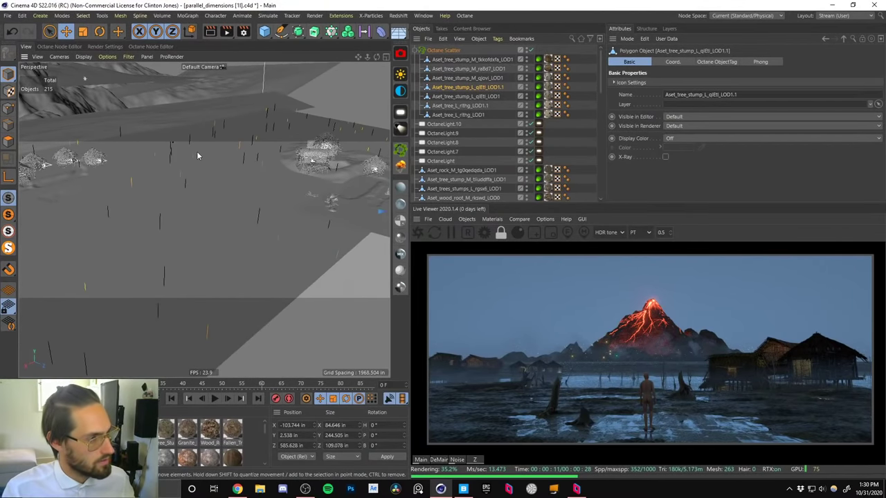
pyautogui.keyDown('alt'); pyautogui.moveTo(197, 156); pyautogui.dragTo(265, 137); pyautogui.keyUp('alt')
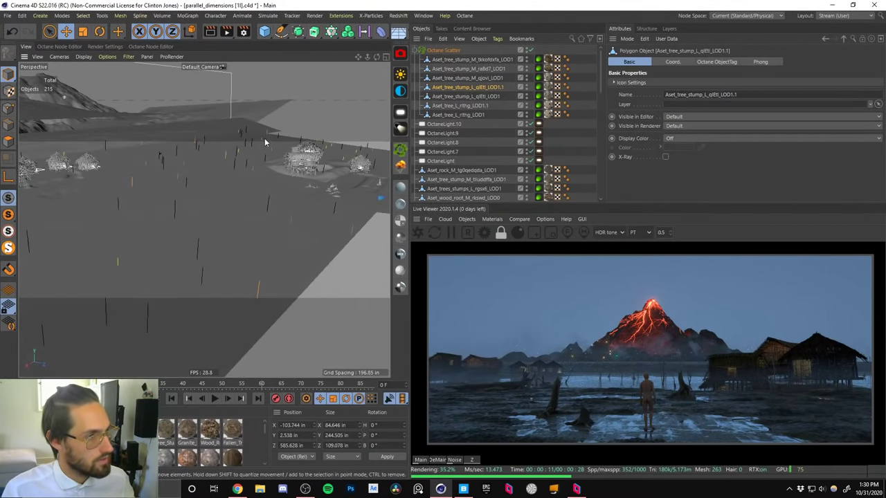
pyautogui.click(442, 51)
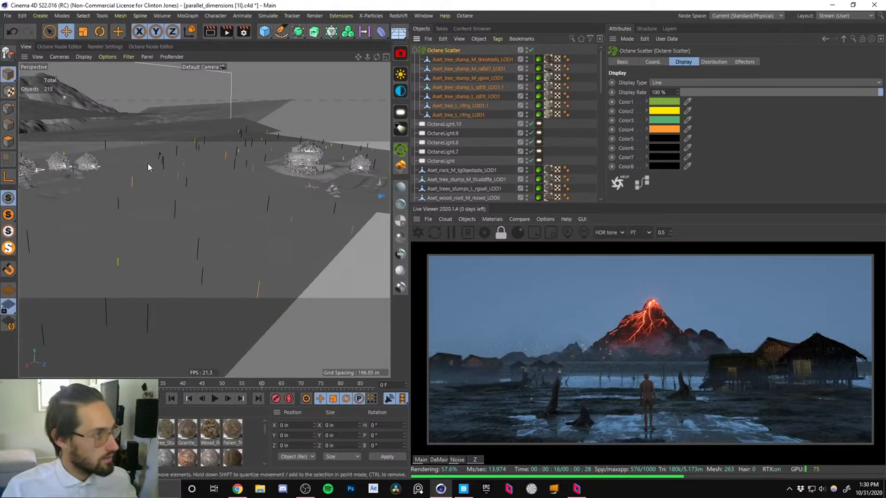
pyautogui.keyDown('alt'); pyautogui.moveTo(117, 188); pyautogui.dragTo(207, 207); pyautogui.keyUp('alt')
pyautogui.keyDown('alt'); pyautogui.moveTo(208, 208); pyautogui.dragTo(226, 172, button='right'); pyautogui.keyUp('alt')
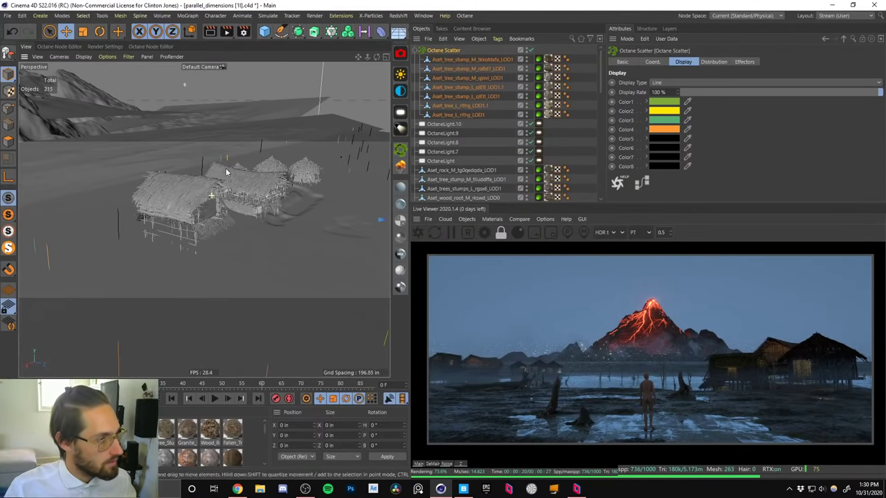
pyautogui.keyDown('alt'); pyautogui.moveTo(225, 172); pyautogui.dragTo(219, 210); pyautogui.keyUp('alt')
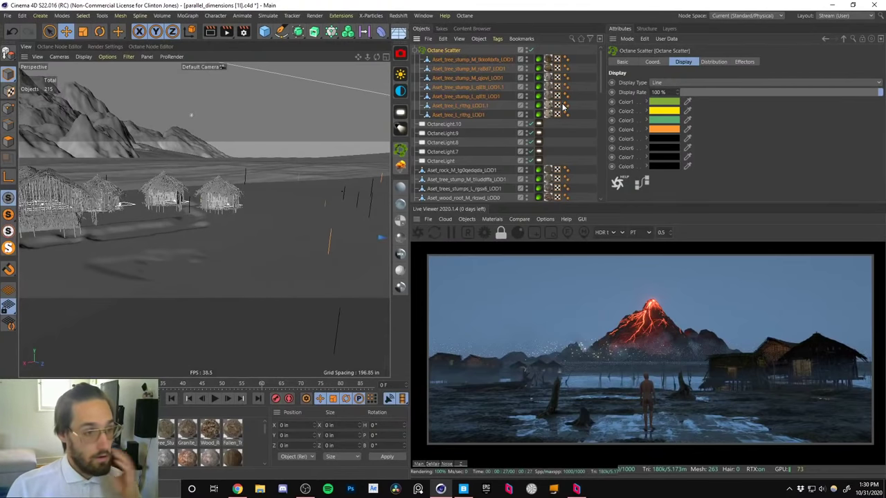
# Set the Octane Scatter's distribution count to 200.
pyautogui.click(713, 62)
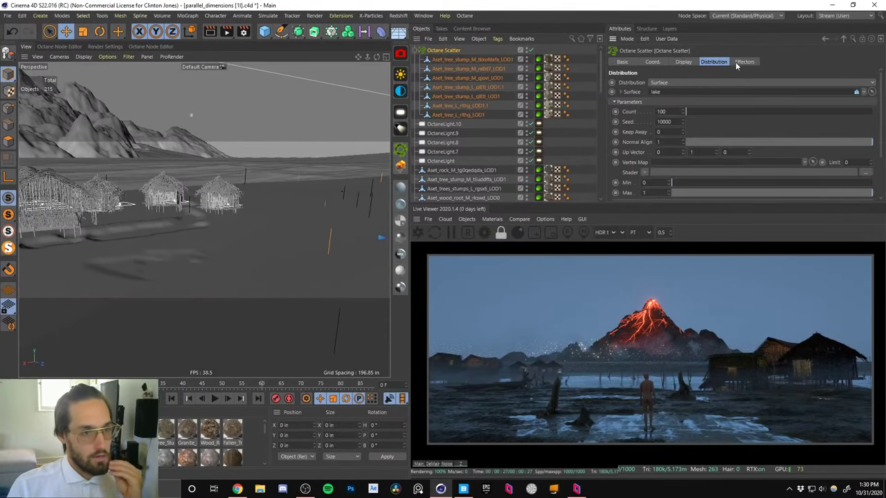
pyautogui.moveTo(664, 112); pyautogui.dragTo(634, 117)
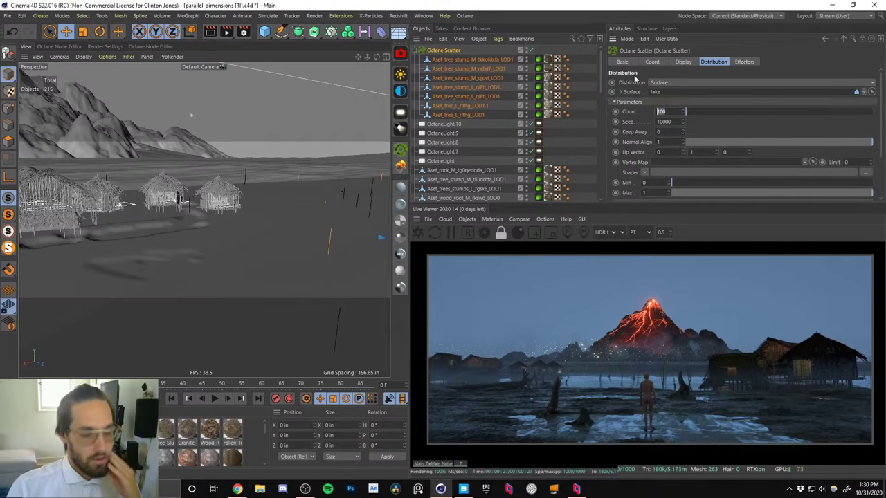
pyautogui.write('200')
pyautogui.press('Return')
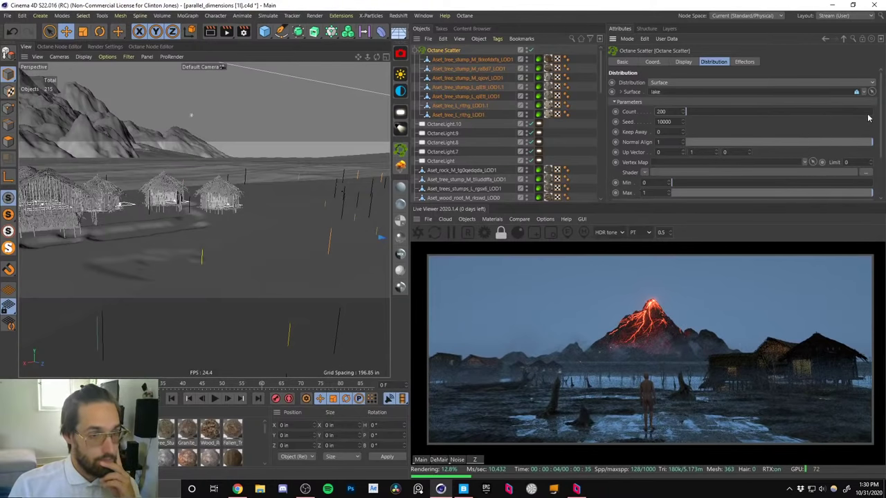
pyautogui.moveTo(882, 114); pyautogui.dragTo(662, 156)
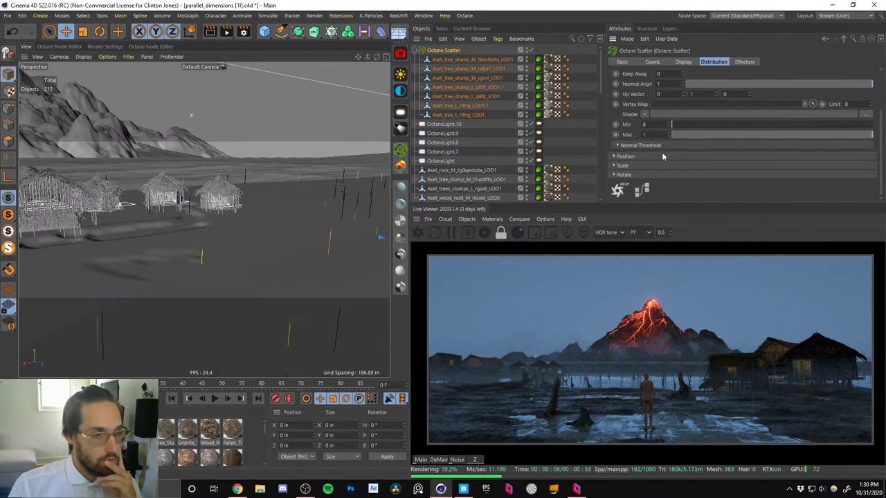
pyautogui.click(613, 176)
pyautogui.moveTo(881, 146); pyautogui.dragTo(881, 103)
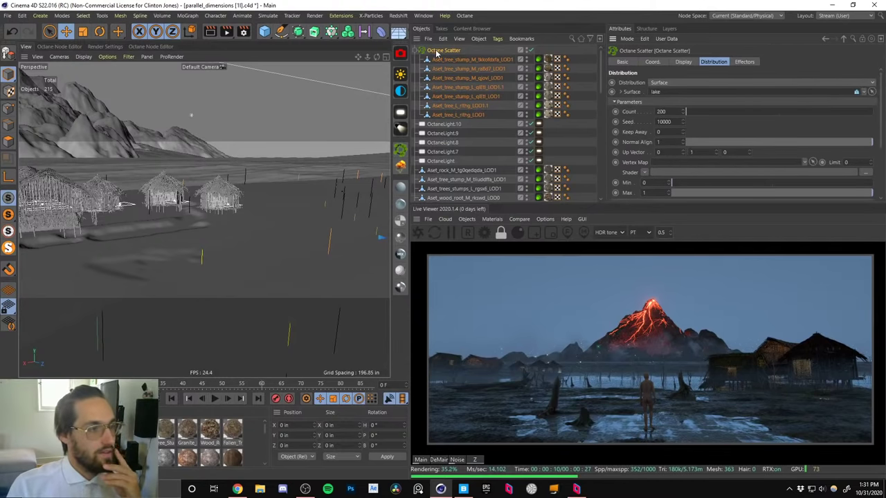
pyautogui.click(399, 16)
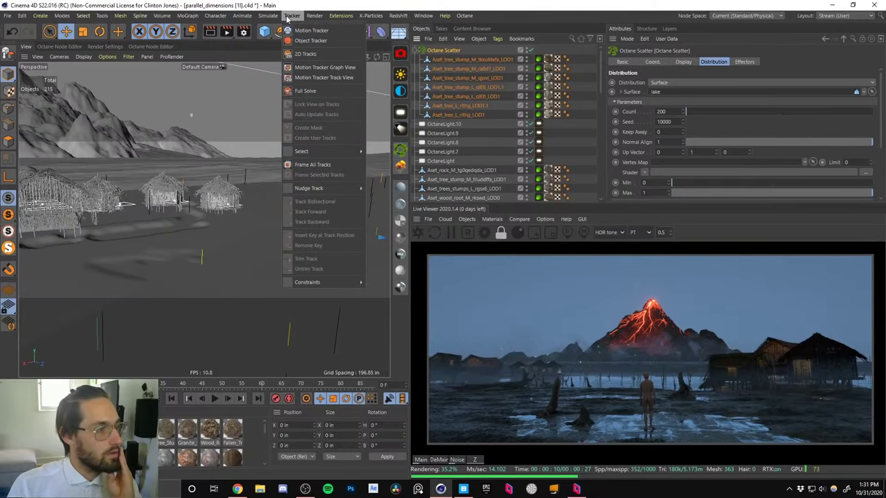
pyautogui.click(384, 4)
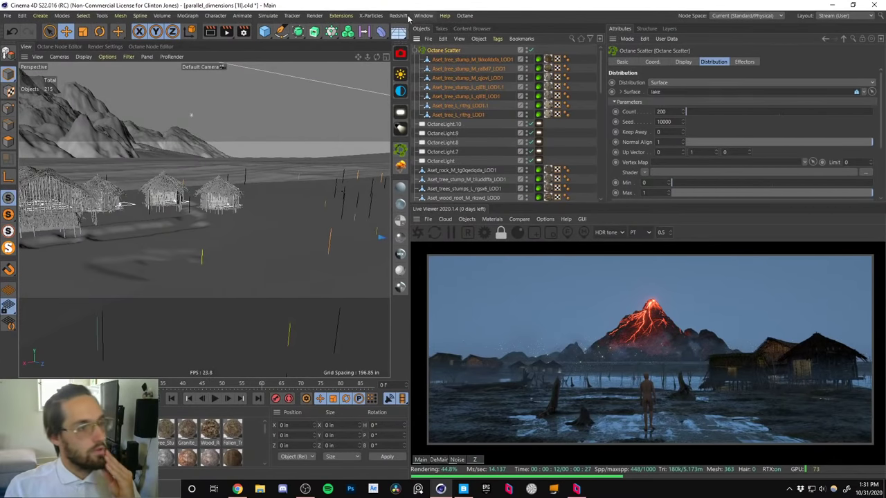
# Add a Random effector and assign it to the Octane Scatter's effectors.
pyautogui.click(330, 31)
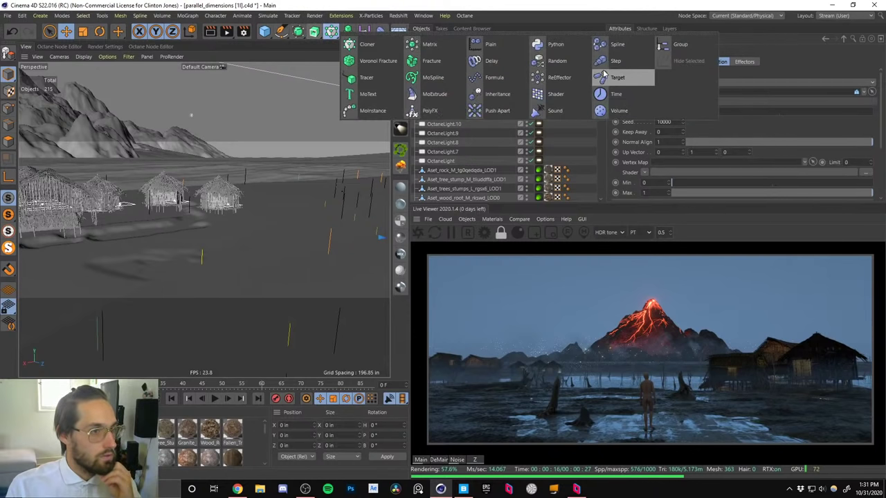
pyautogui.click(554, 62)
pyautogui.click(439, 59)
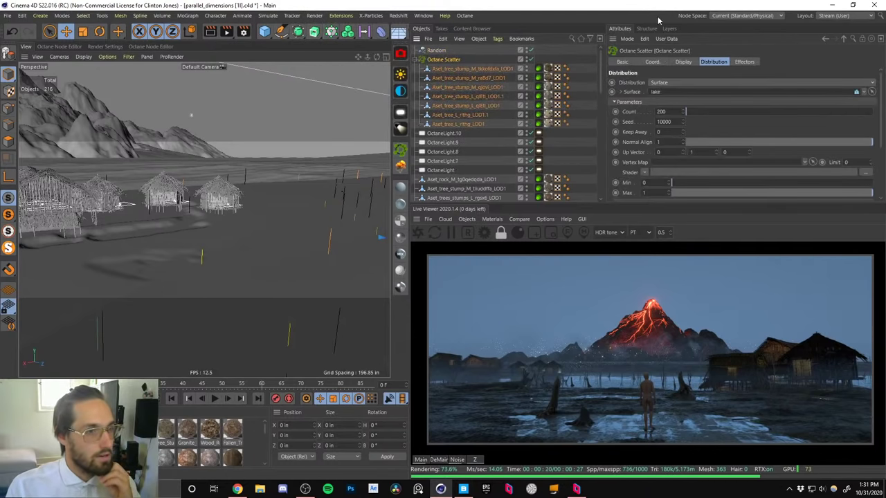
pyautogui.click(744, 62)
pyautogui.moveTo(436, 49); pyautogui.dragTo(664, 86)
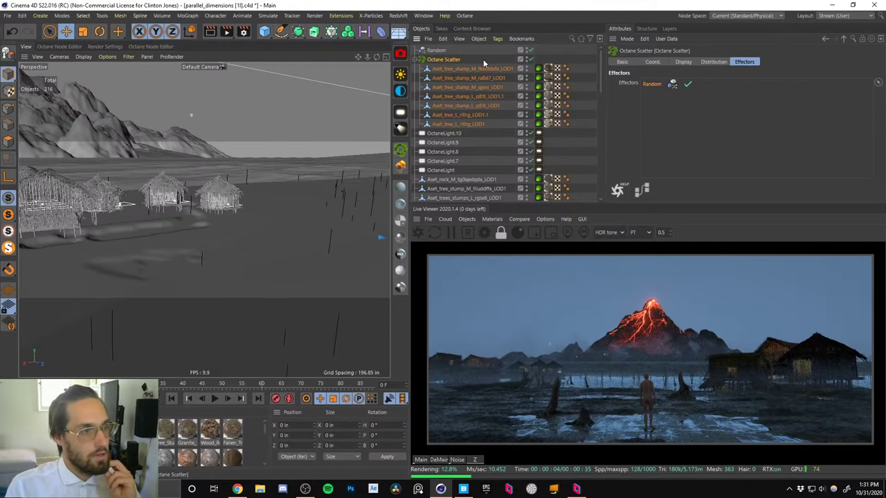
# Set the Random effector's Y position variation to 0 in.
pyautogui.click(433, 50)
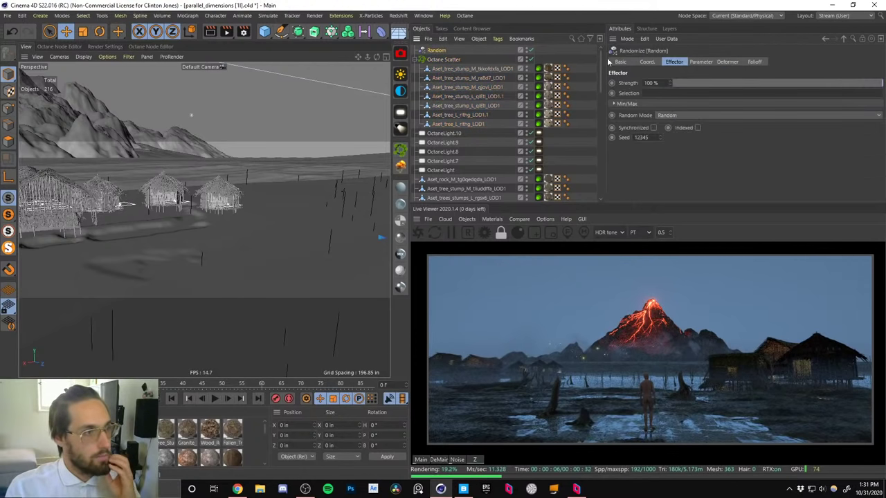
pyautogui.click(699, 62)
pyautogui.click(665, 111)
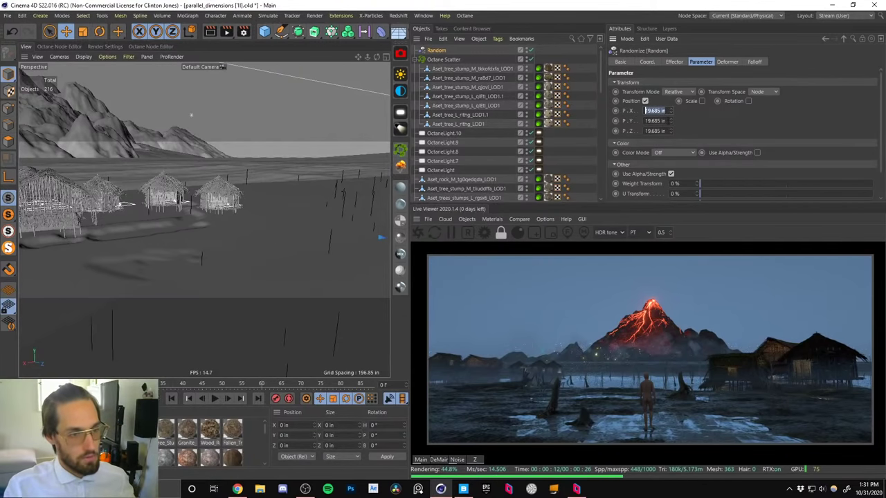
pyautogui.press('Tab')
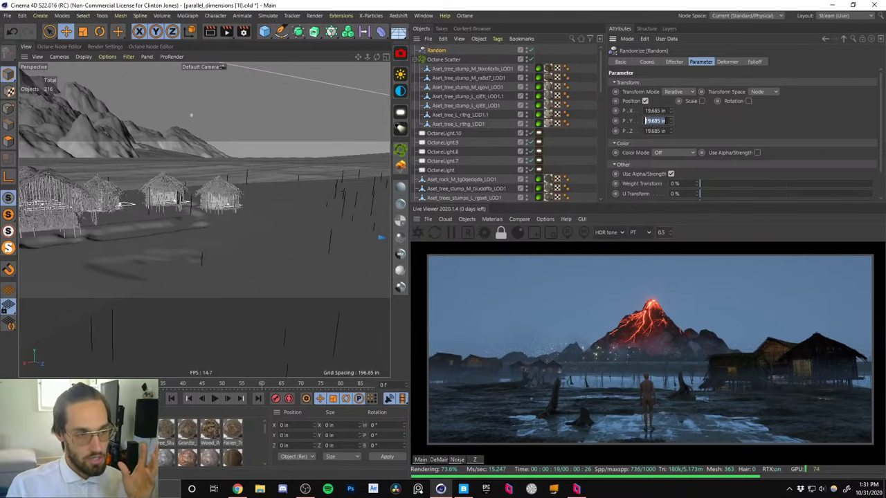
pyautogui.write('0')
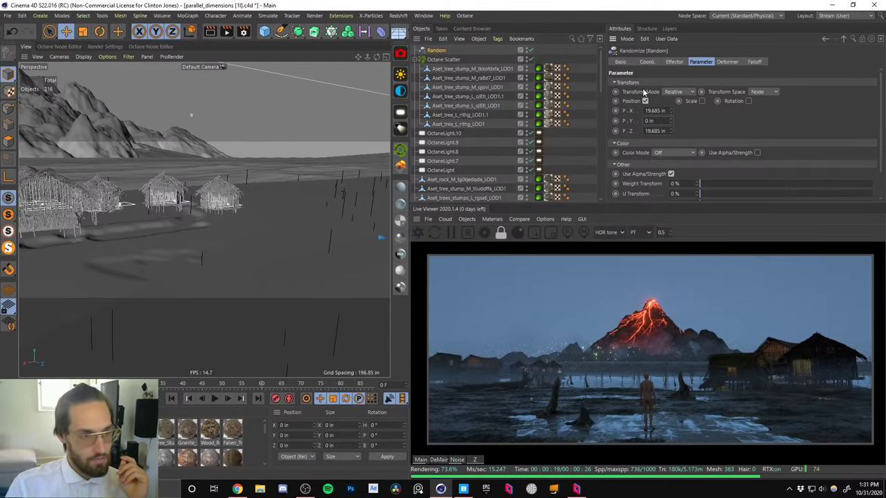
pyautogui.press('Return')
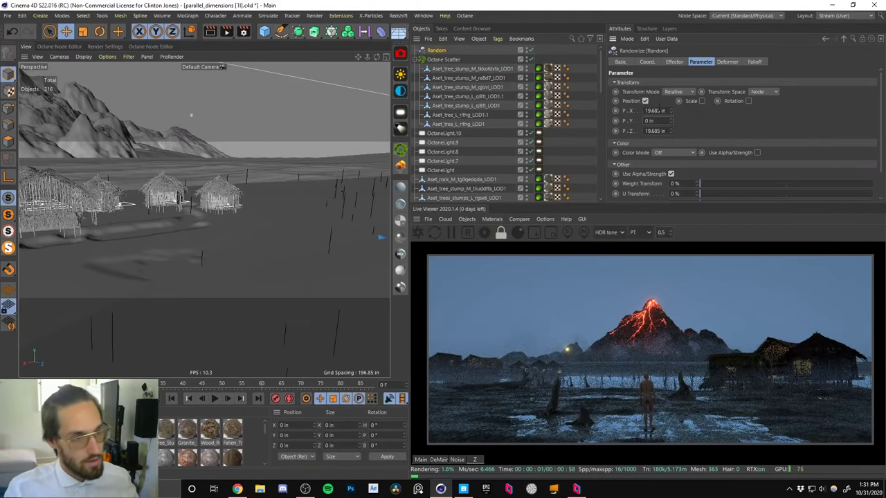
# Enable rotation in the Random effector's transform parameters.
pyautogui.keyDown('alt'); pyautogui.moveTo(236, 222); pyautogui.dragTo(274, 228); pyautogui.keyUp('alt')
pyautogui.keyDown('alt'); pyautogui.moveTo(273, 228); pyautogui.dragTo(252, 197, button='right'); pyautogui.keyUp('alt')
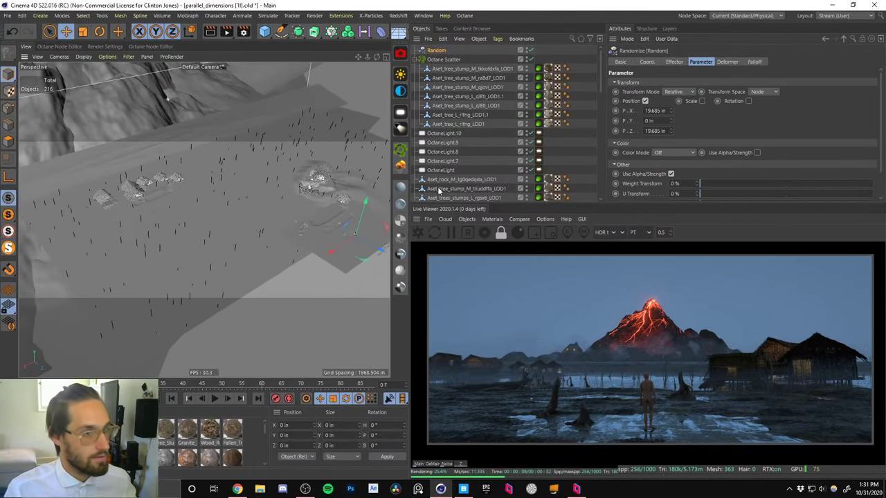
pyautogui.click(748, 101)
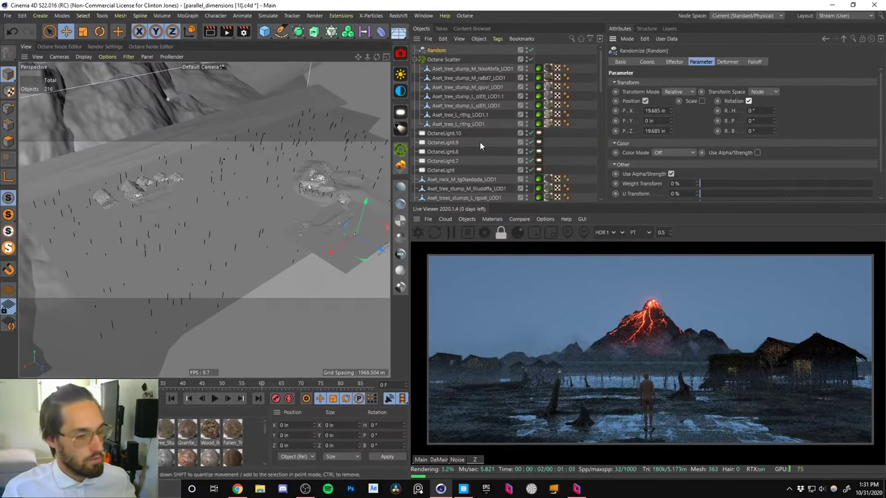
pyautogui.click(520, 219)
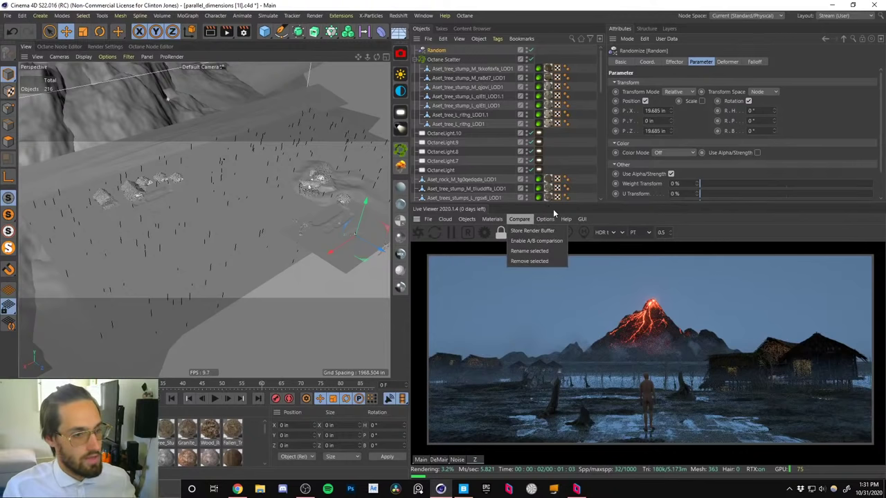
pyautogui.click(552, 211)
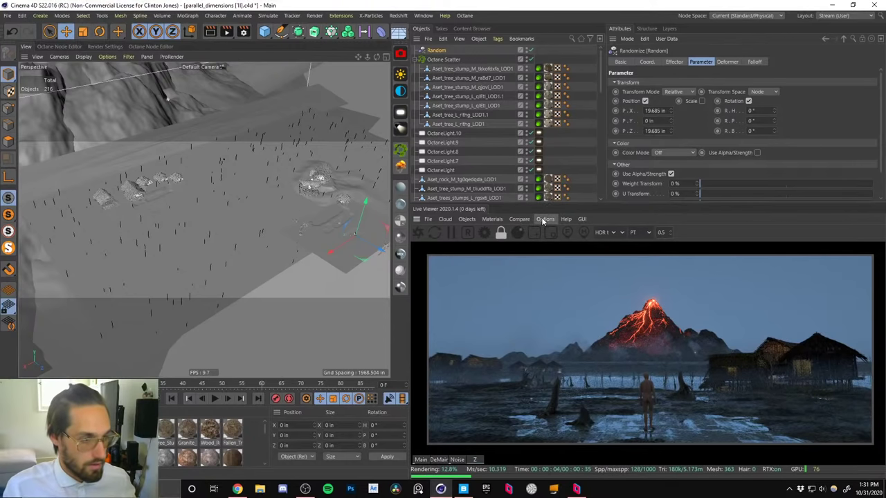
# Examine the scattered trees and stumps across the lake from a low angle facing the volcano.
pyautogui.click(545, 219)
pyautogui.scroll(4, 223, 177)
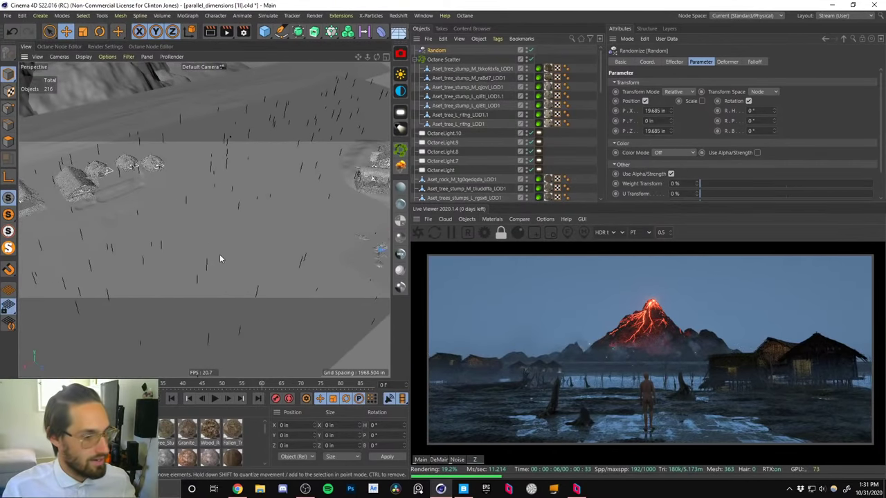
pyautogui.keyDown('alt'); pyautogui.moveTo(220, 256); pyautogui.dragTo(204, 218, button='middle'); pyautogui.keyUp('alt')
pyautogui.moveTo(600, 90); pyautogui.dragTo(590, 189)
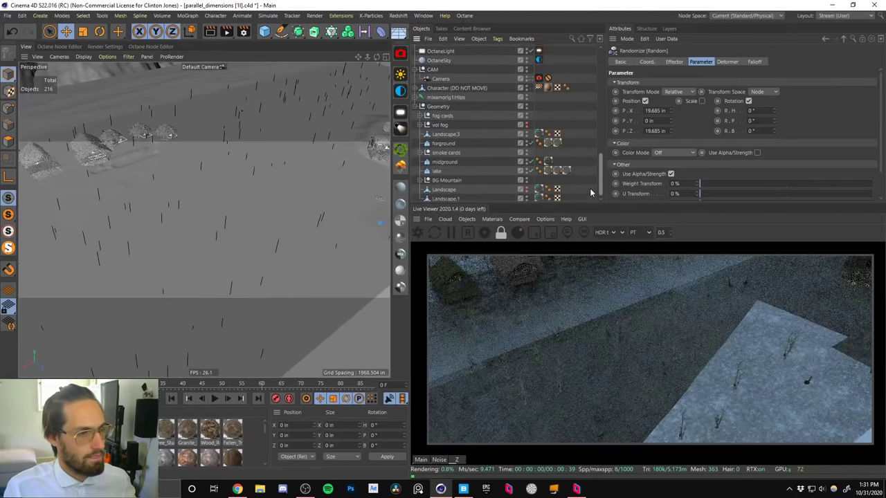
pyautogui.keyDown('alt'); pyautogui.moveTo(177, 246); pyautogui.dragTo(154, 218); pyautogui.keyUp('alt')
pyautogui.keyDown('alt'); pyautogui.moveTo(154, 219); pyautogui.dragTo(146, 220, button='right'); pyautogui.keyUp('alt')
pyautogui.keyDown('alt'); pyautogui.moveTo(203, 220); pyautogui.dragTo(247, 178); pyautogui.keyUp('alt')
pyautogui.keyDown('alt'); pyautogui.moveTo(217, 199); pyautogui.dragTo(251, 187, button='right'); pyautogui.keyUp('alt')
pyautogui.scroll(-6, 248, 208)
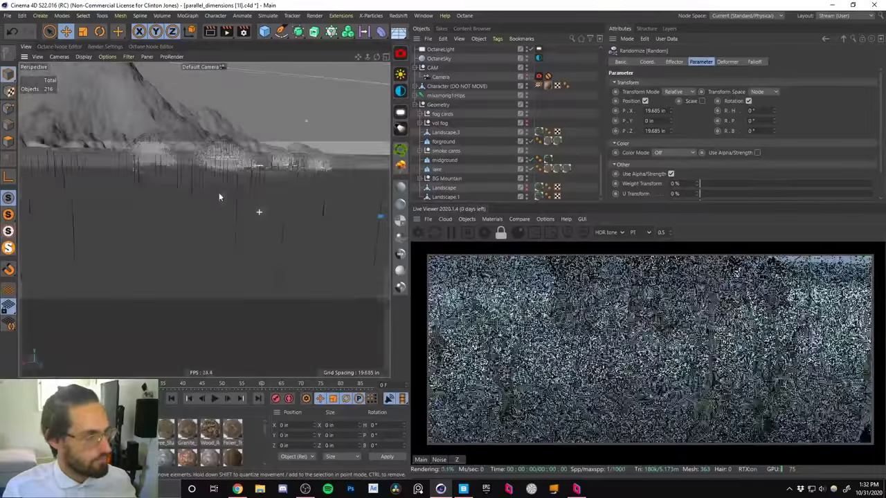
pyautogui.scroll(-6, 214, 201)
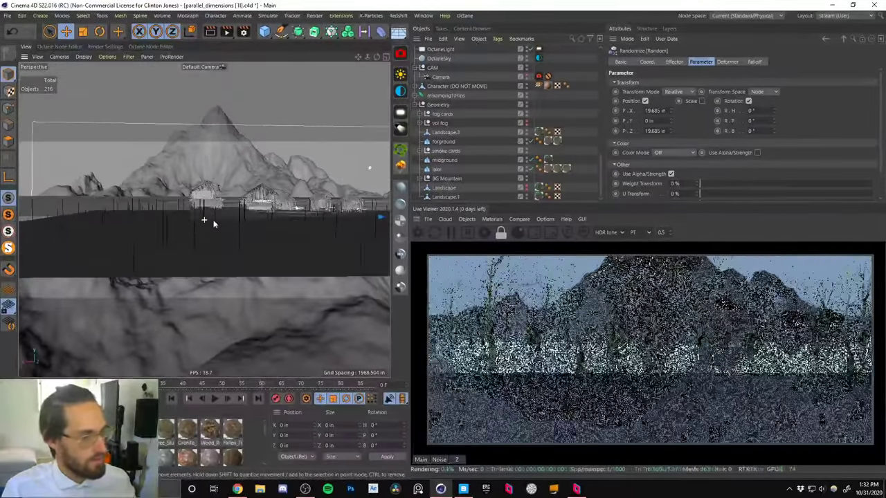
pyautogui.scroll(6, 232, 209)
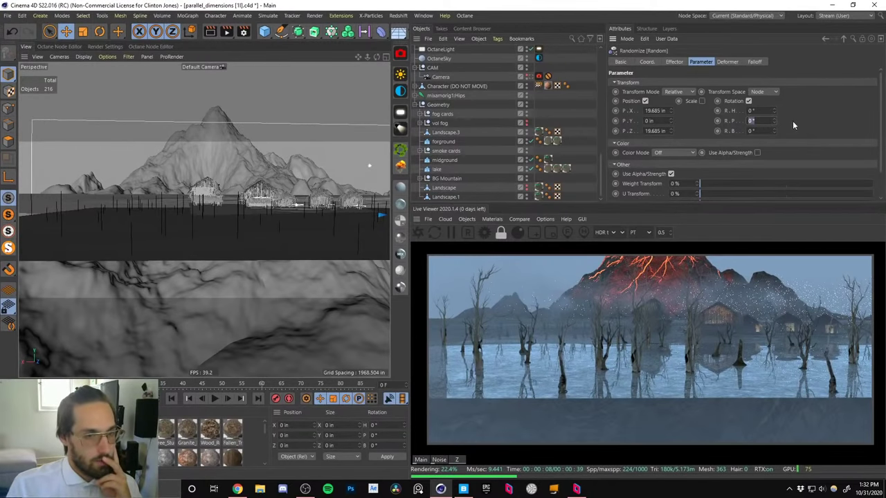
# Try random rotation of 34° in pitch and 30° in heading on the Random effector.
pyautogui.moveTo(773, 119); pyautogui.dragTo(775, 102)
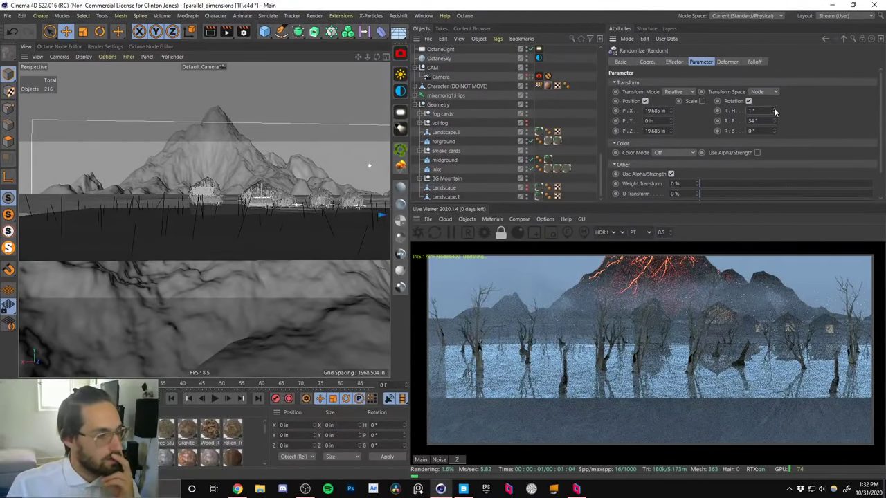
pyautogui.moveTo(774, 109); pyautogui.dragTo(784, 153)
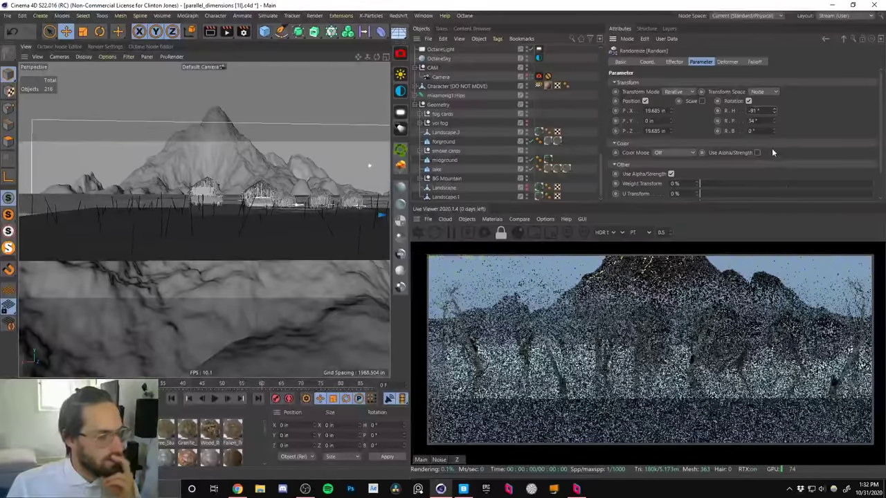
pyautogui.write('30')
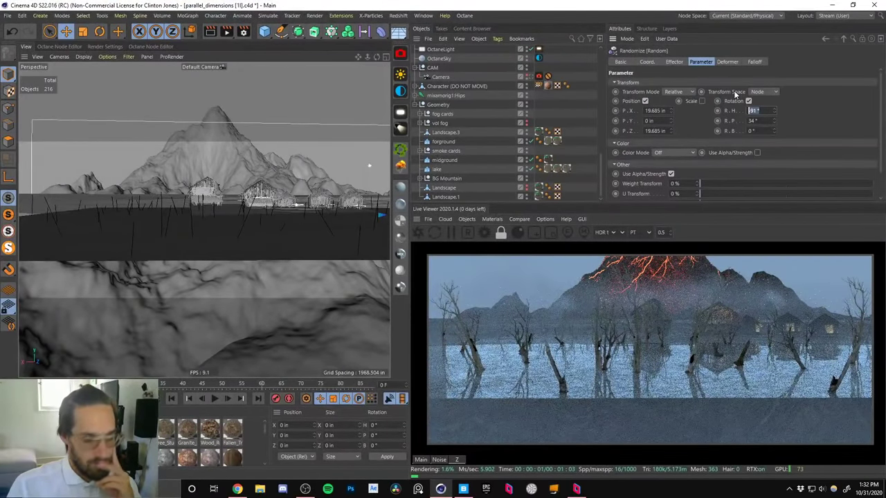
pyautogui.press('Return')
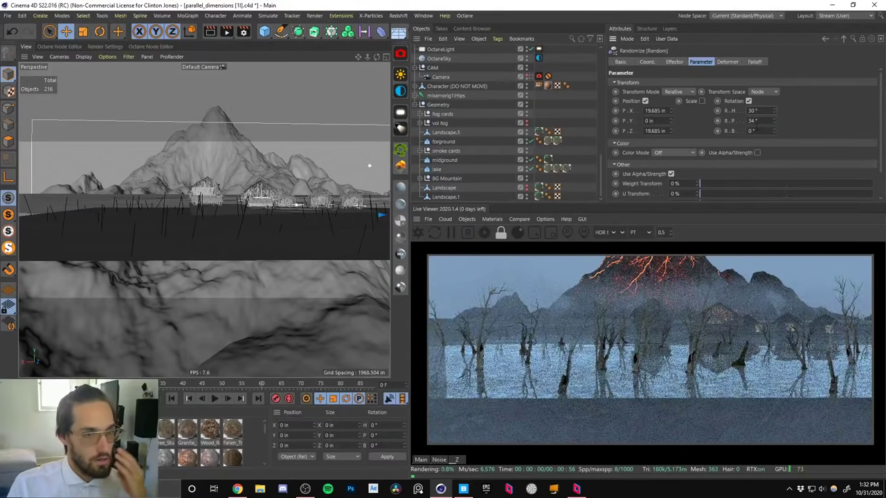
# Reset the Random effector's heading, pitch and bank rotation variation to 0°.
pyautogui.moveTo(774, 130)
pyautogui.mouseDown()
pyautogui.moveTo(772, 72)
pyautogui.moveTo(772, 103)
pyautogui.moveTo(728, 131)
pyautogui.moveTo(750, 120)
pyautogui.moveTo(747, 111)
pyautogui.moveTo(773, 140)
pyautogui.moveTo(777, 188)
pyautogui.moveTo(748, 121)
pyautogui.moveTo(774, 133)
pyautogui.moveTo(771, 191)
pyautogui.moveTo(747, 131)
pyautogui.moveTo(774, 125)
pyautogui.moveTo(775, 182)
pyautogui.moveTo(774, 123)
pyautogui.mouseUp()
pyautogui.write('000')
pyautogui.write('0')
pyautogui.write('0')
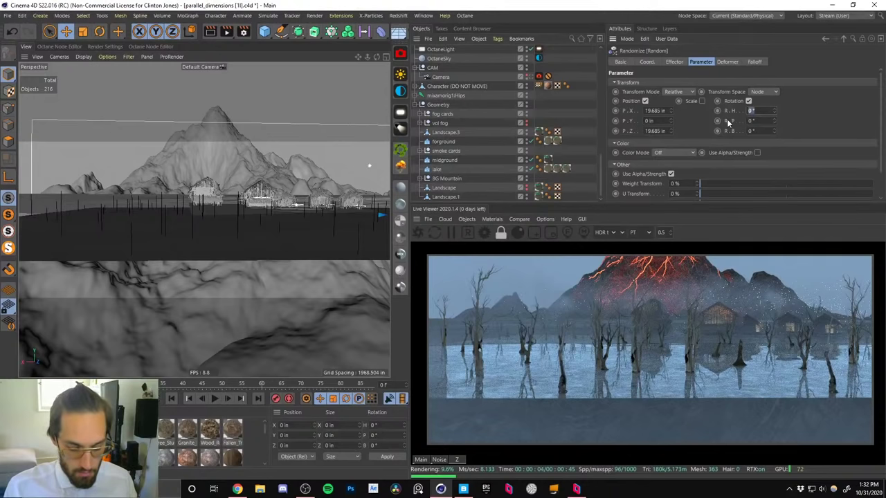
# Set the Random effector's heading rotation variation to 180°.
pyautogui.write('360')
pyautogui.press('Return')
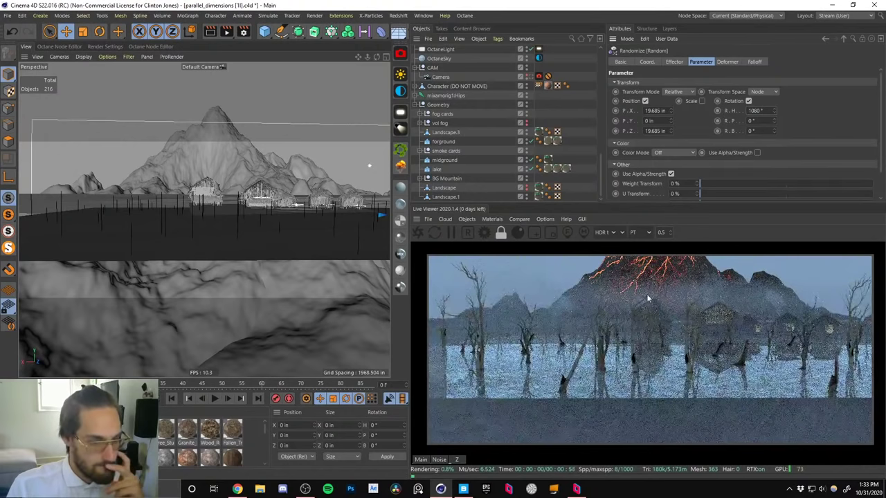
pyautogui.moveTo(763, 111); pyautogui.dragTo(702, 120)
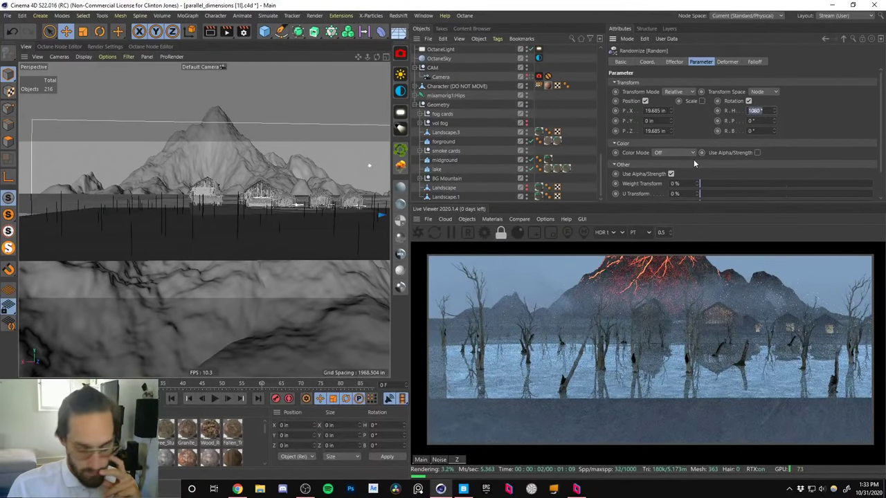
pyautogui.write('180')
pyautogui.press('Return')
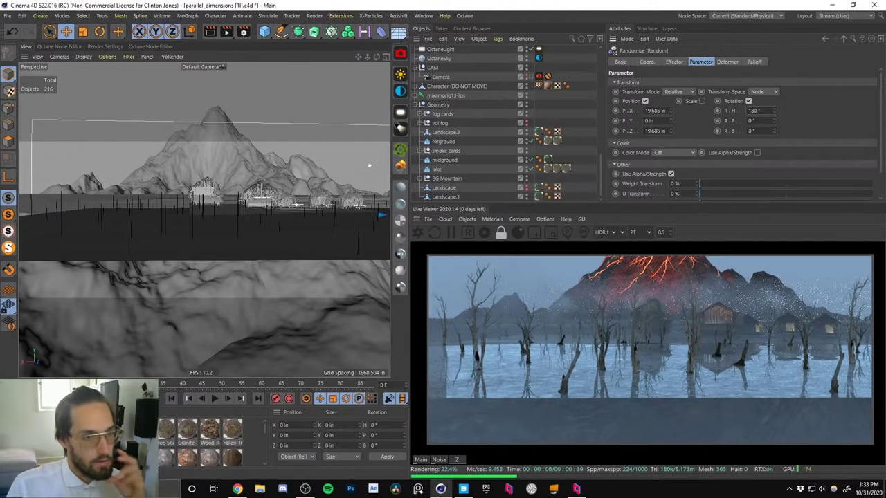
# Set the Random effector's pitch and bank rotation variation to 15° each.
pyautogui.click(751, 121)
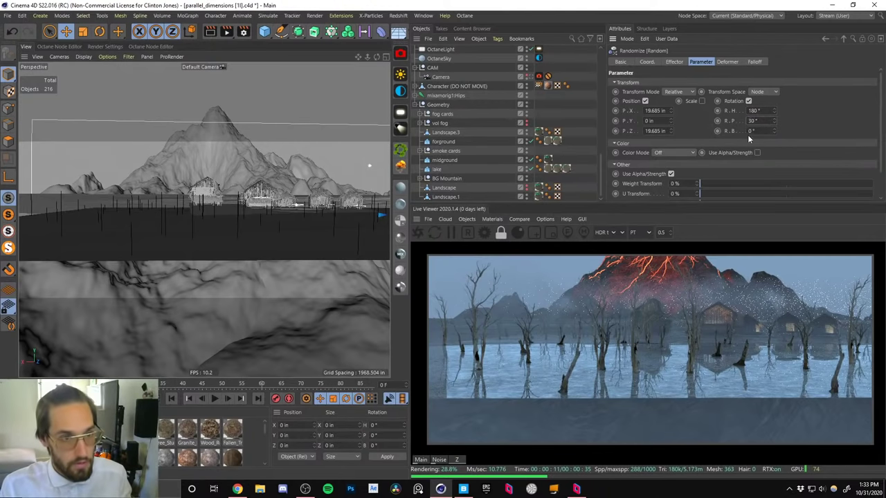
pyautogui.press('Tab')
pyautogui.write('30')
pyautogui.press('Return')
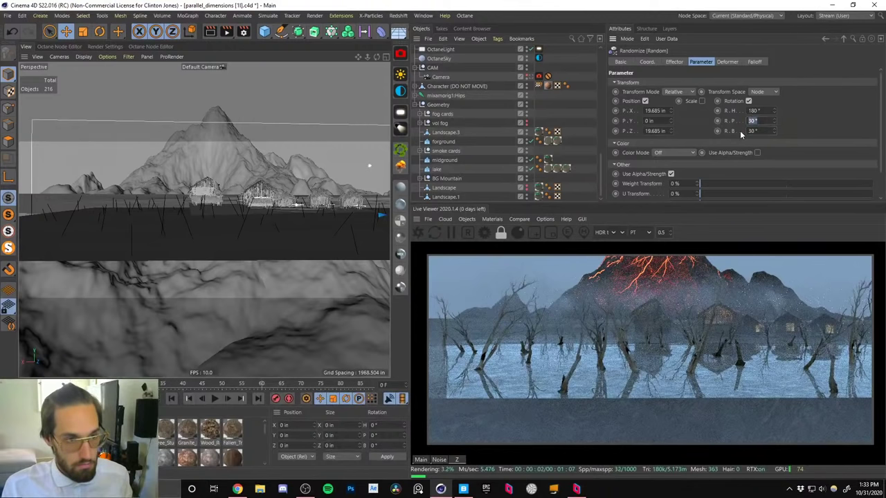
pyautogui.write('15')
pyautogui.press('Return')
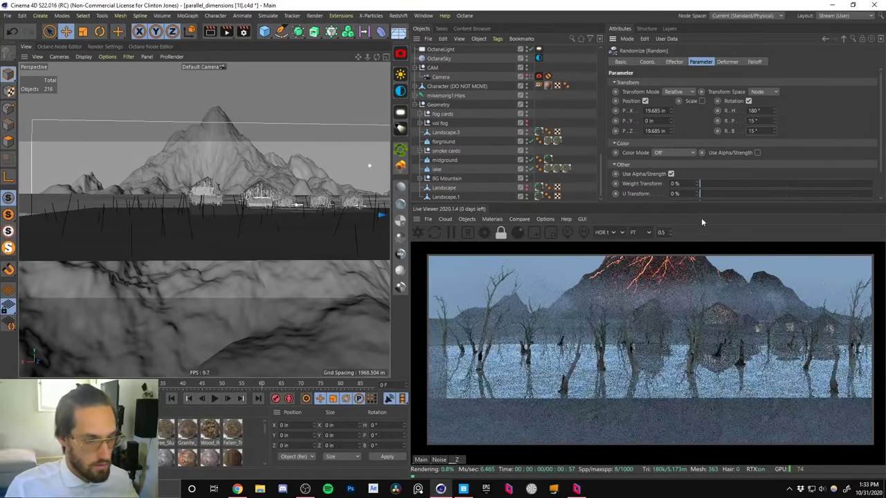
# Enable scale variation on the Random effector with both Uniform Scale and Absolute Scale turned on.
pyautogui.keyDown('alt'); pyautogui.moveTo(279, 222); pyautogui.dragTo(306, 251); pyautogui.keyUp('alt')
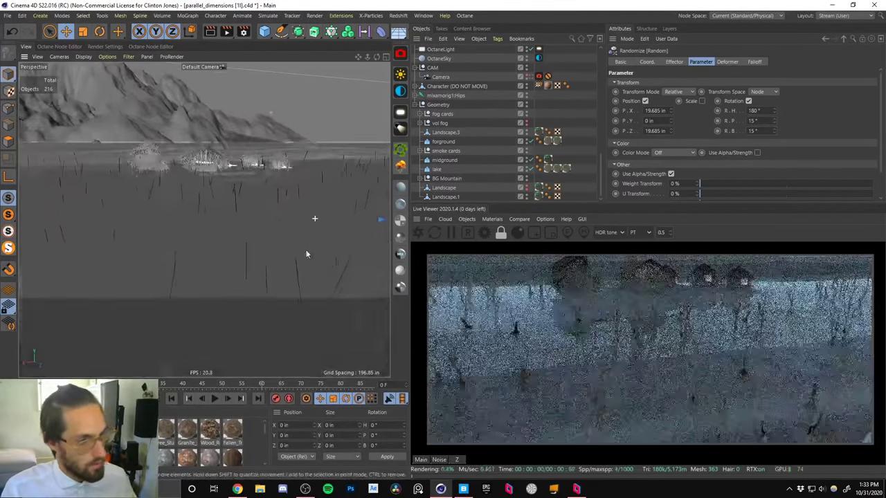
pyautogui.keyDown('alt'); pyautogui.moveTo(307, 254); pyautogui.dragTo(216, 229, button='right'); pyautogui.keyUp('alt')
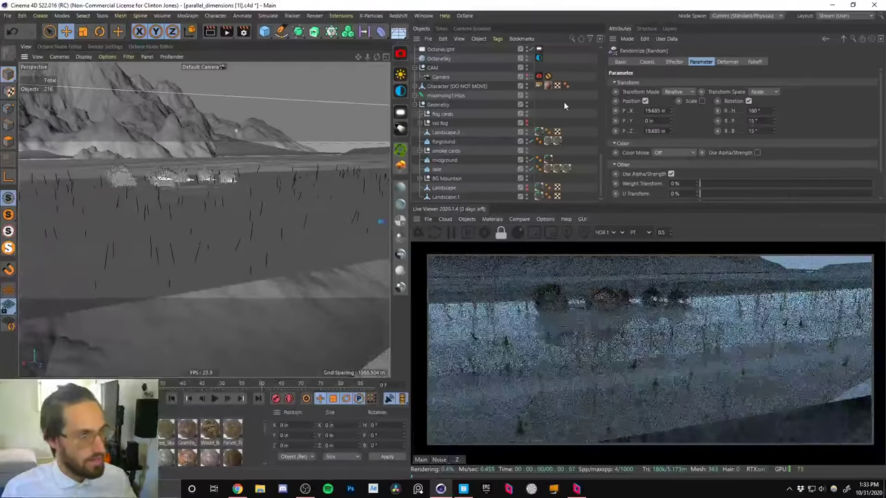
pyautogui.click(701, 101)
pyautogui.keyDown('alt'); pyautogui.moveTo(296, 225); pyautogui.dragTo(275, 221); pyautogui.keyUp('alt')
pyautogui.keyDown('alt'); pyautogui.moveTo(270, 225); pyautogui.dragTo(353, 164, button='right'); pyautogui.keyUp('alt')
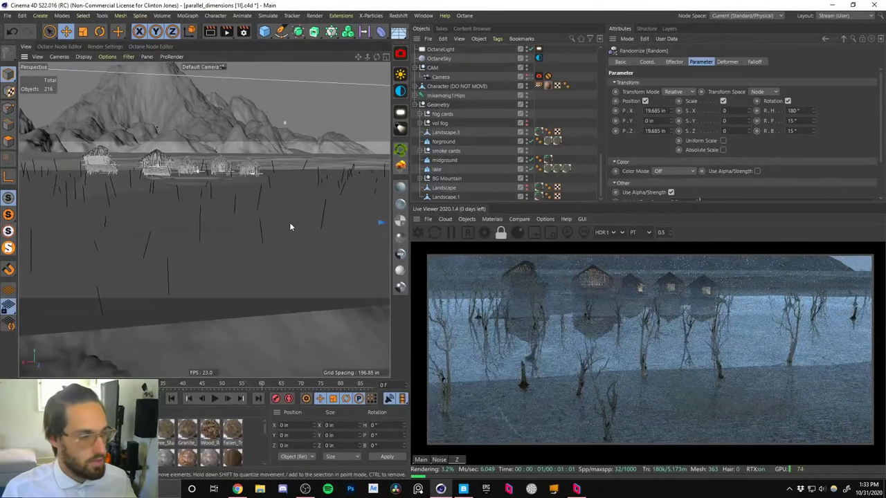
pyautogui.scroll(-6, 277, 225)
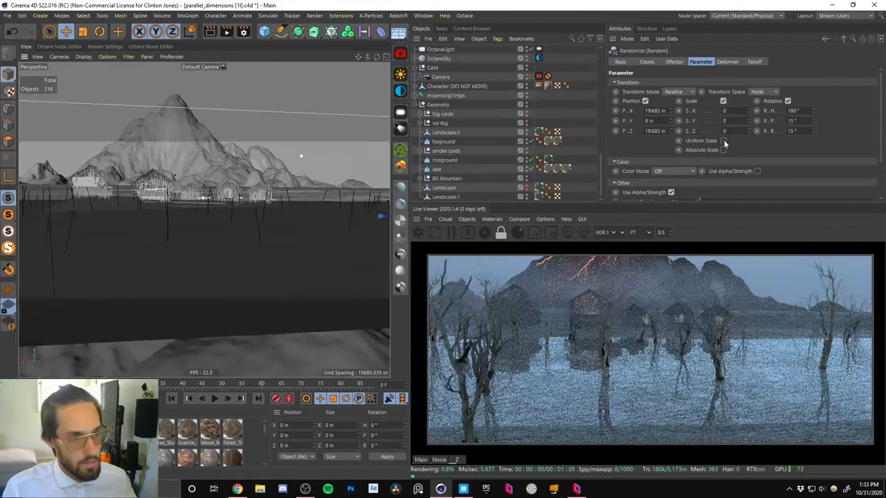
pyautogui.click(723, 141)
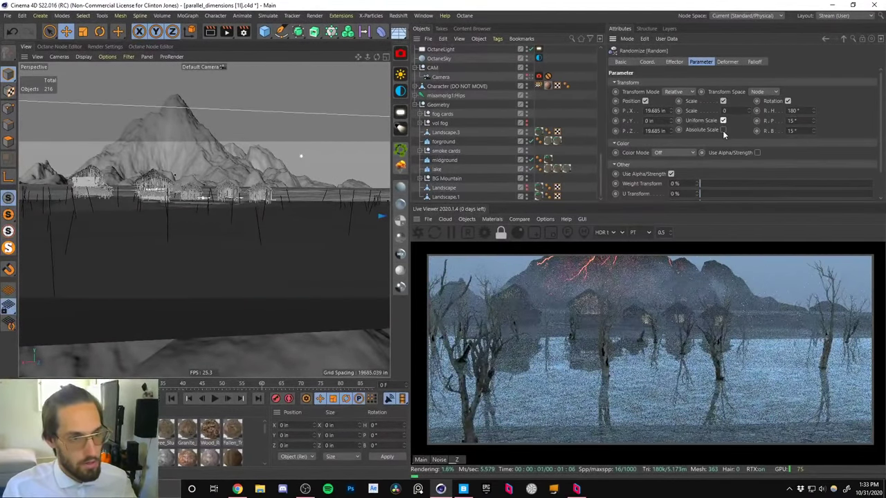
pyautogui.click(722, 130)
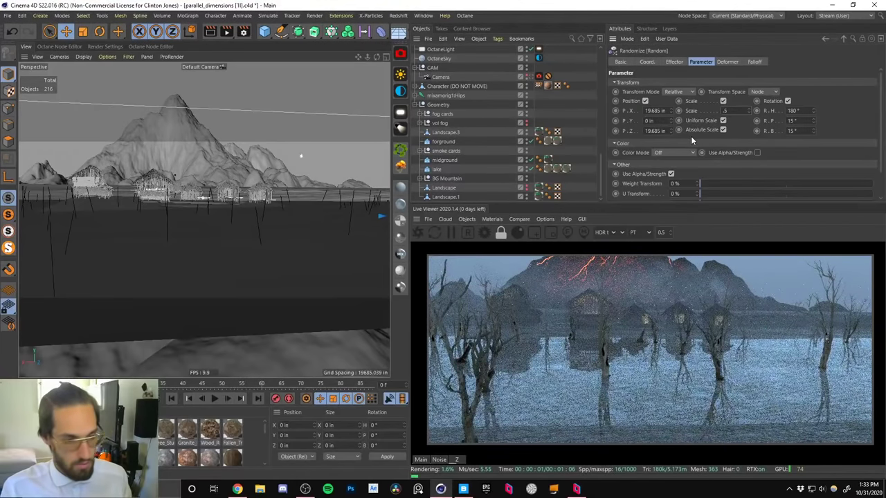
# Compare scale variations of 0.5 and 1 with and without Absolute Scale, settling on 0.8 with it enabled.
pyautogui.press('Return')
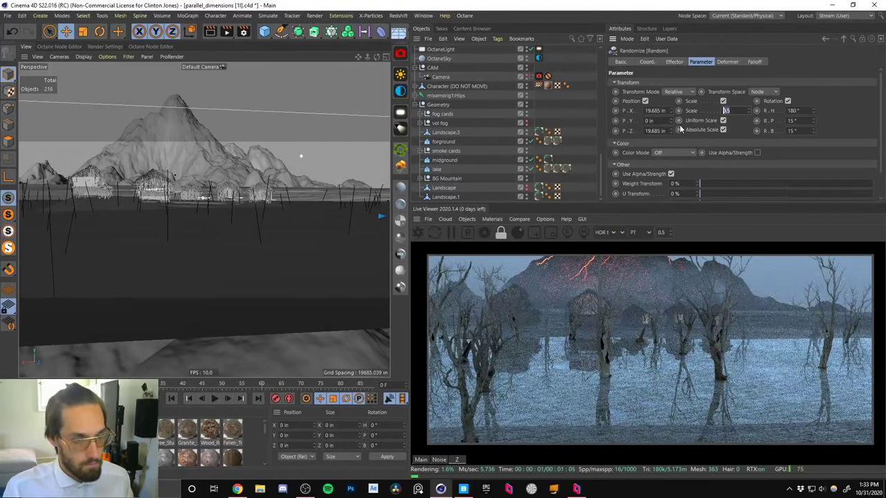
pyautogui.write('1')
pyautogui.press('Return')
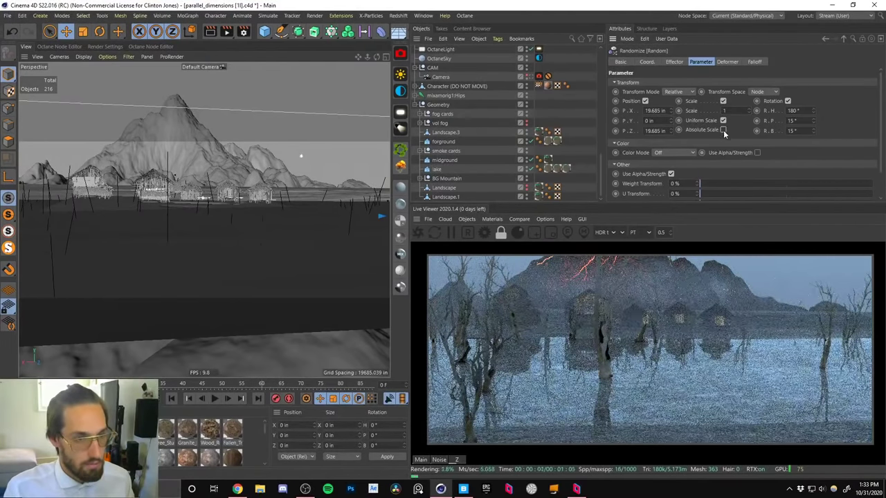
pyautogui.click(722, 130)
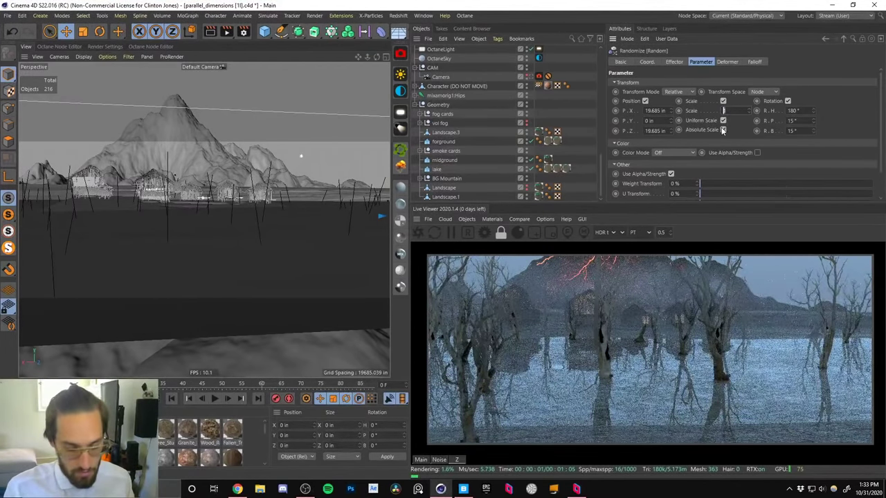
pyautogui.moveTo(601, 150); pyautogui.dragTo(602, 39)
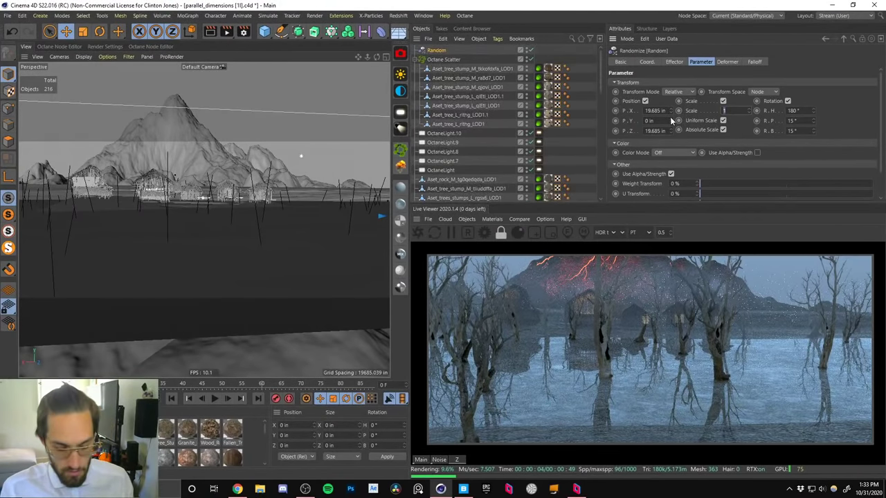
pyautogui.write('0.8')
pyautogui.press('Return')
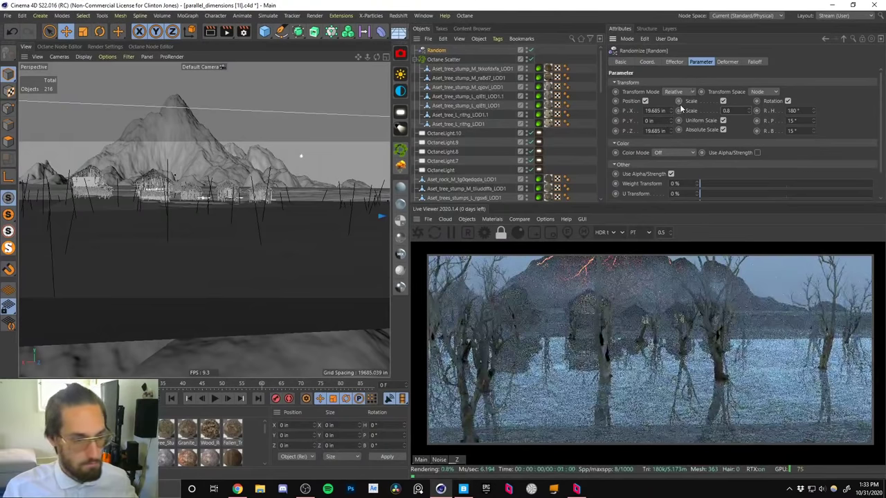
# Check the scattered trees through the scene's Camera and from above in the default view.
pyautogui.moveTo(600, 80); pyautogui.dragTo(534, 142)
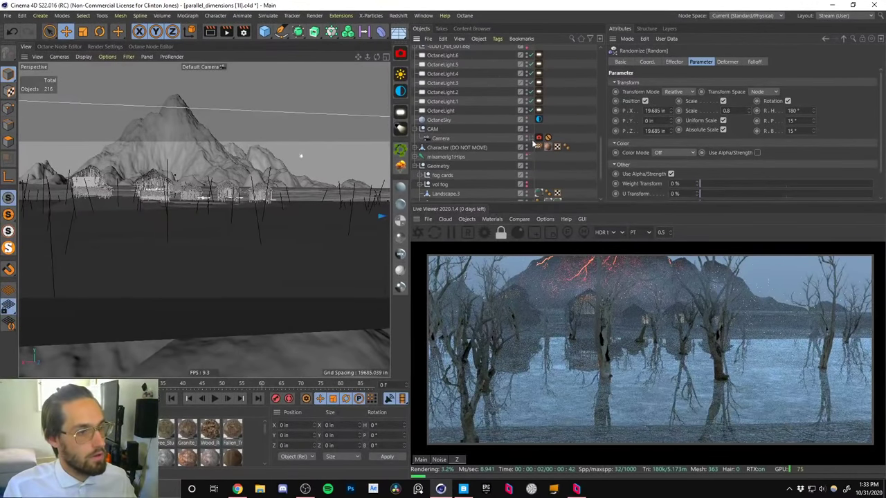
pyautogui.click(533, 139)
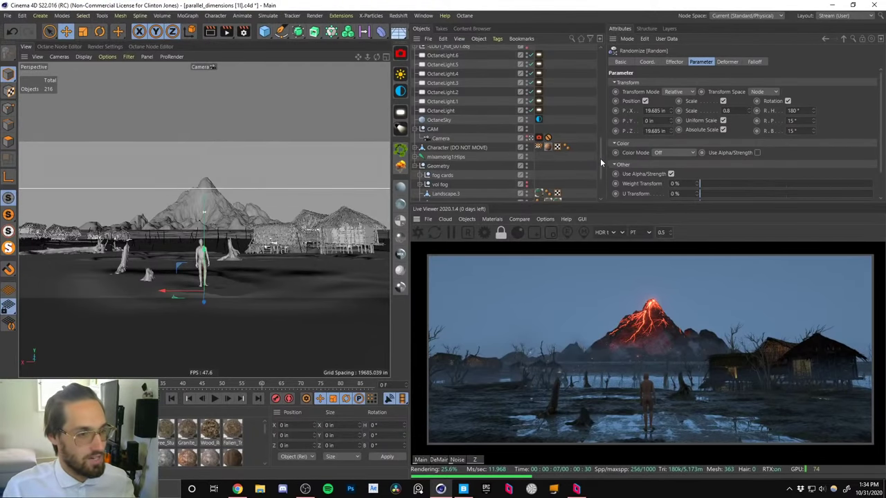
pyautogui.scroll(-2, 596, 160)
pyautogui.moveTo(268, 204)
pyautogui.keyDown('alt'); pyautogui.mouseDown()
pyautogui.moveTo(290, 233)
pyautogui.moveTo(299, 286)
pyautogui.moveTo(216, 207)
pyautogui.moveTo(323, 206)
pyautogui.moveTo(285, 205)
pyautogui.moveTo(259, 220)
pyautogui.moveTo(263, 258)
pyautogui.moveTo(230, 217)
pyautogui.moveTo(263, 188)
pyautogui.moveTo(241, 164)
pyautogui.moveTo(258, 193)
pyautogui.mouseUp(); pyautogui.keyUp('alt')
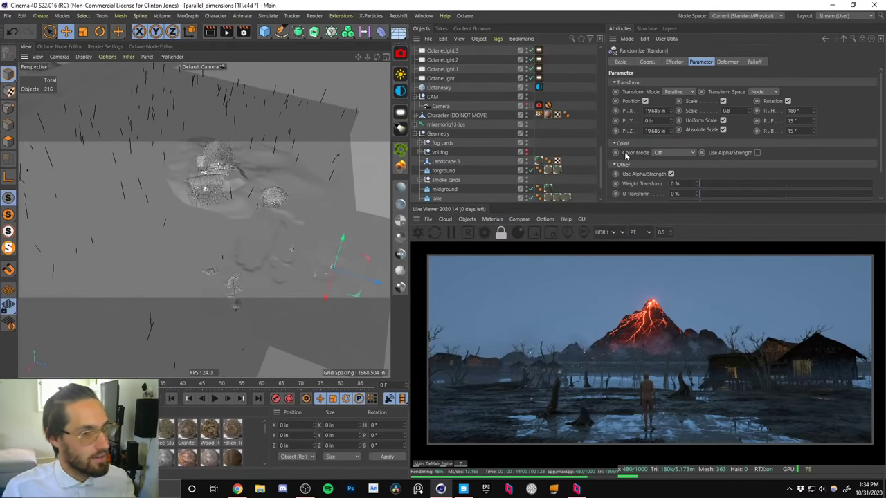
# Set the Octane Scatter's distribution count to 100.
pyautogui.moveTo(600, 171); pyautogui.dragTo(599, 64)
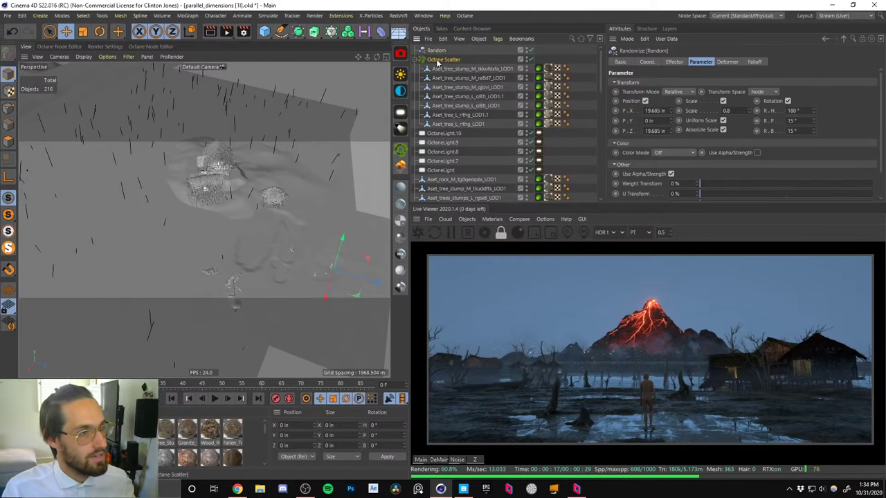
pyautogui.click(440, 59)
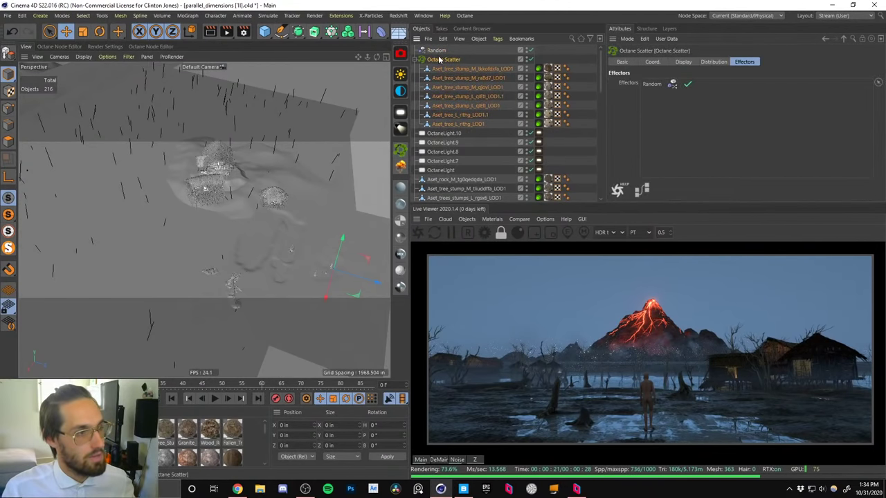
pyautogui.click(683, 62)
pyautogui.click(700, 62)
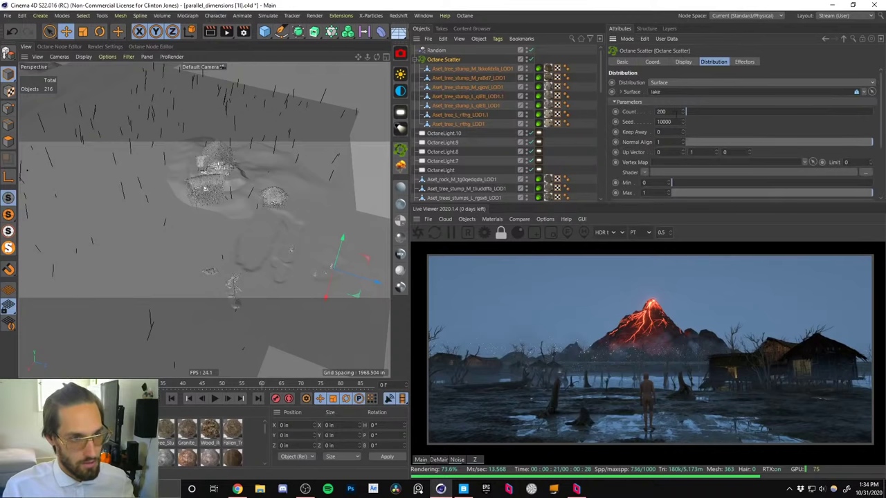
pyautogui.moveTo(676, 112); pyautogui.dragTo(626, 121)
pyautogui.write('100')
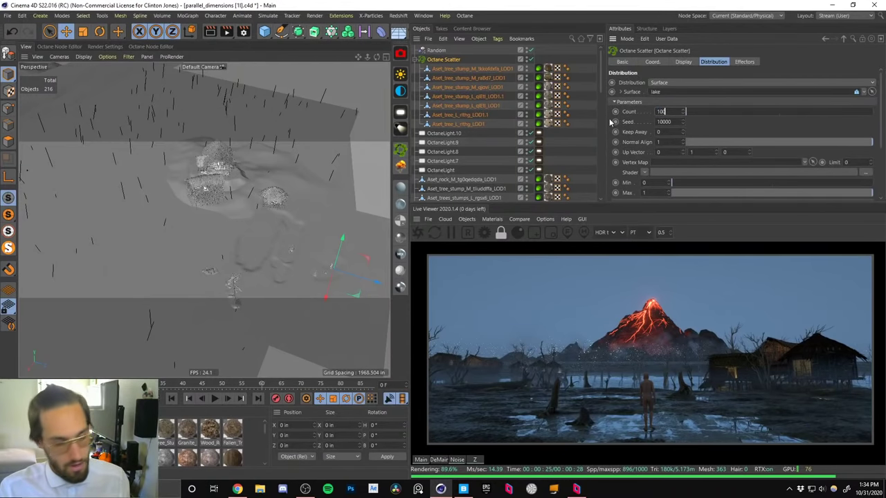
pyautogui.press('Return')
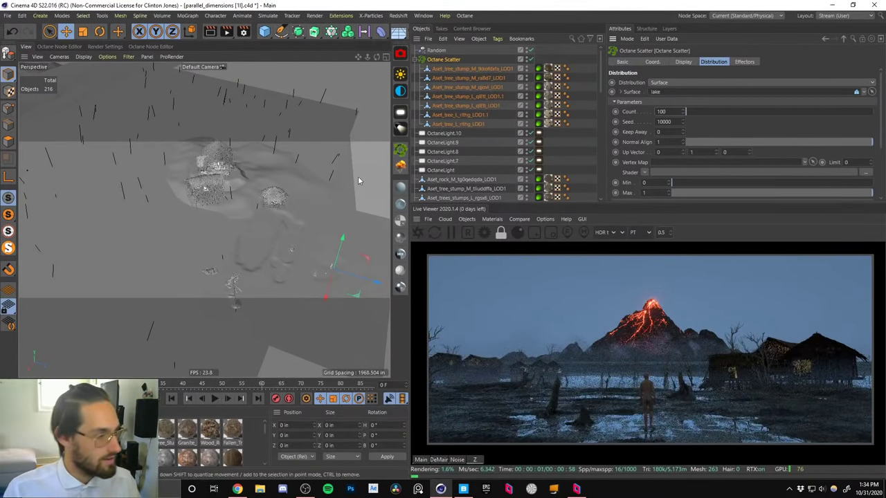
# Try lower Octane Scatter counts of 1 and 50 for the trees over the lake.
pyautogui.keyDown('alt'); pyautogui.moveTo(245, 198); pyautogui.dragTo(232, 248); pyautogui.keyUp('alt')
pyautogui.moveTo(667, 112); pyautogui.dragTo(606, 125)
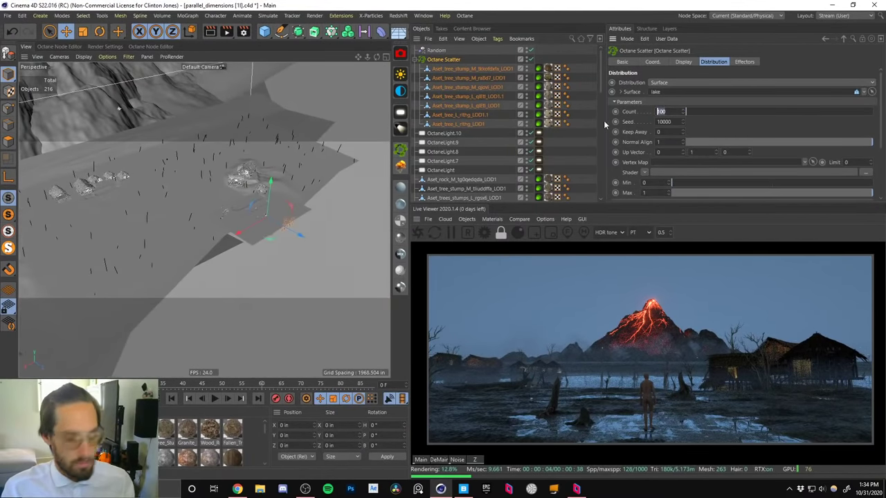
pyautogui.write('200')
pyautogui.press('Return')
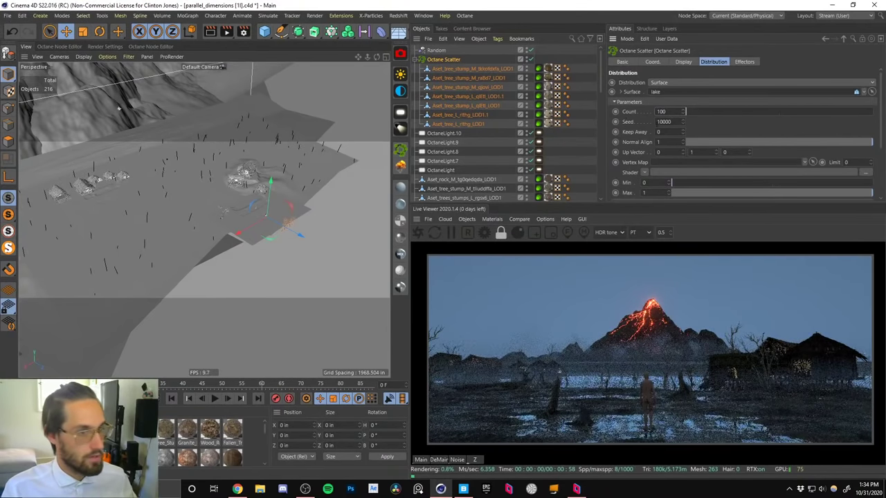
pyautogui.moveTo(666, 112); pyautogui.dragTo(624, 123)
pyautogui.write('1')
pyautogui.press('Return')
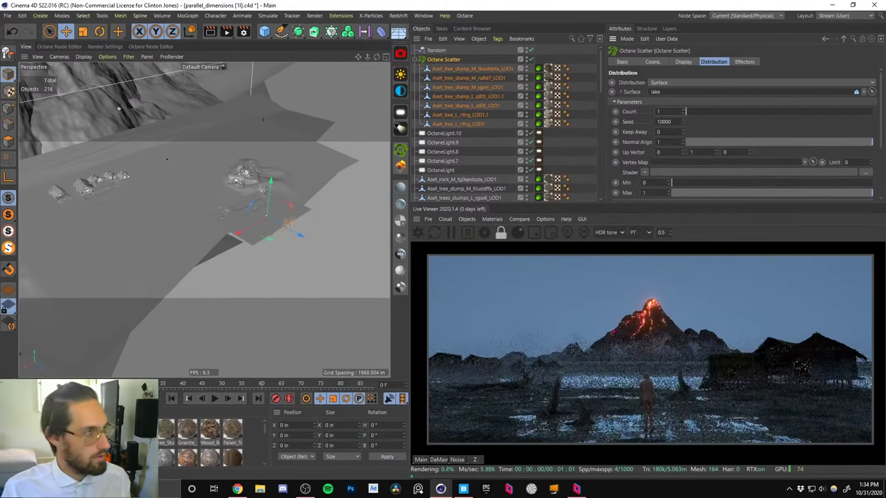
pyautogui.write('50')
pyautogui.press('Return')
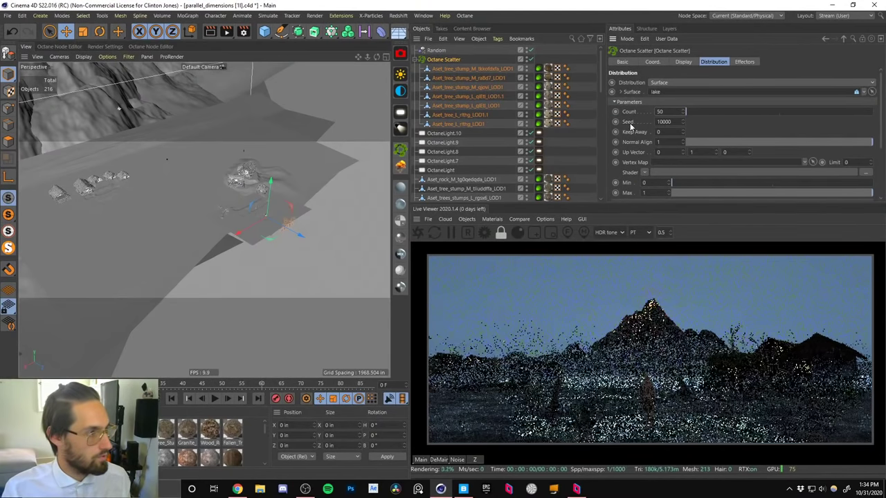
# Restart the Live Viewer render to inspect the scattered trees from the default view, and return to the scene's Camera.
pyautogui.keyDown('alt'); pyautogui.moveTo(190, 187); pyautogui.dragTo(263, 184); pyautogui.keyUp('alt')
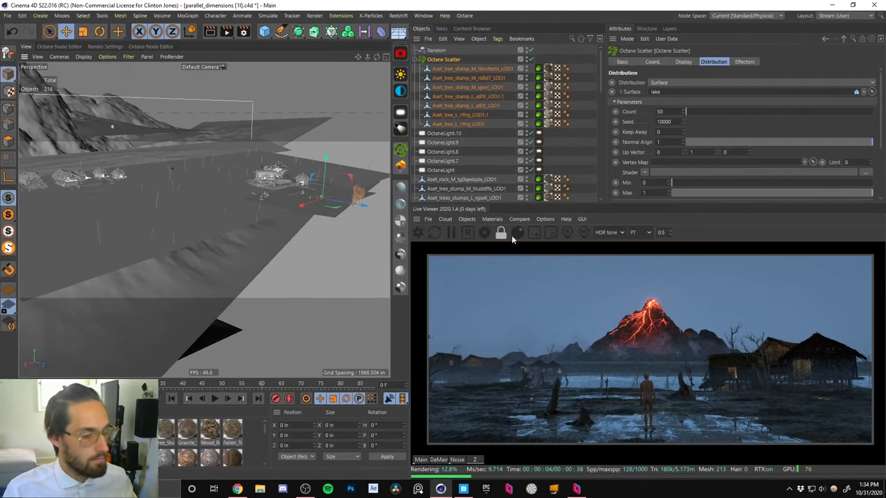
pyautogui.click(418, 232)
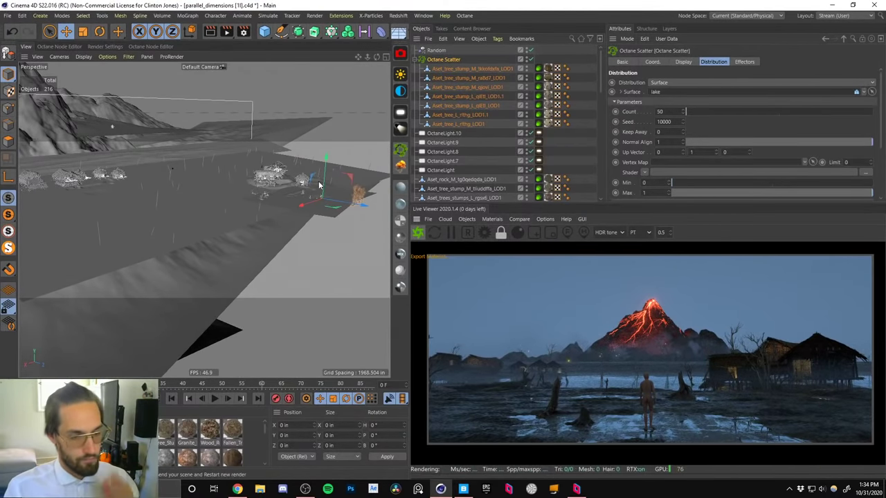
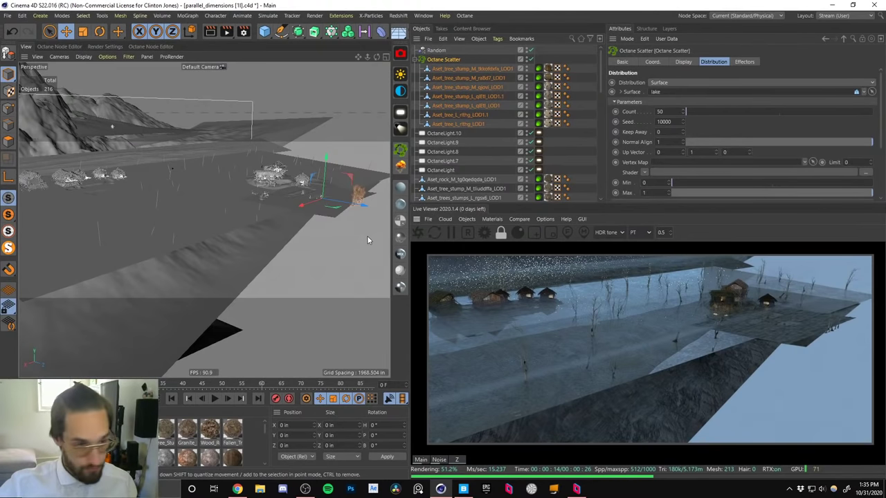
pyautogui.scroll(-4, 599, 89)
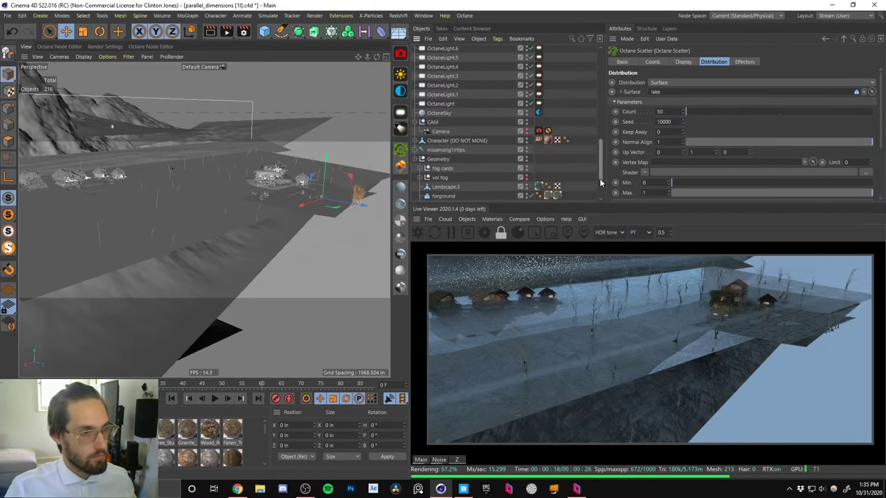
pyautogui.click(539, 121)
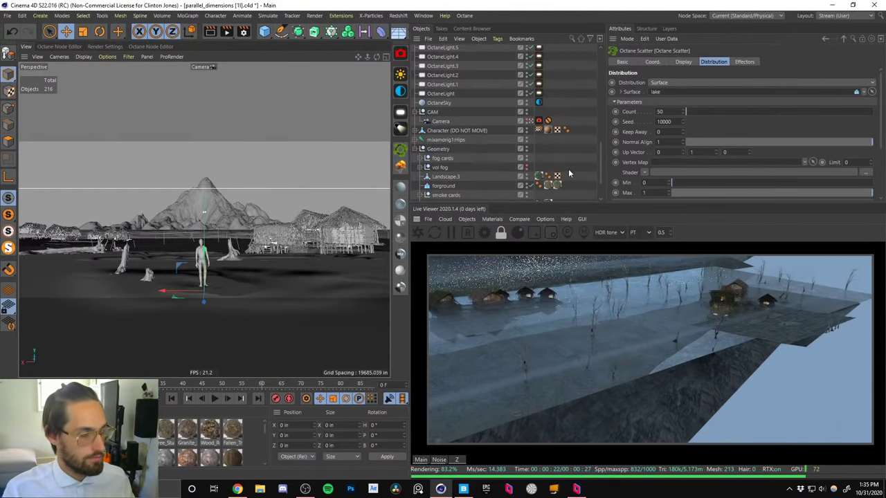
pyautogui.click(531, 122)
pyautogui.click(531, 123)
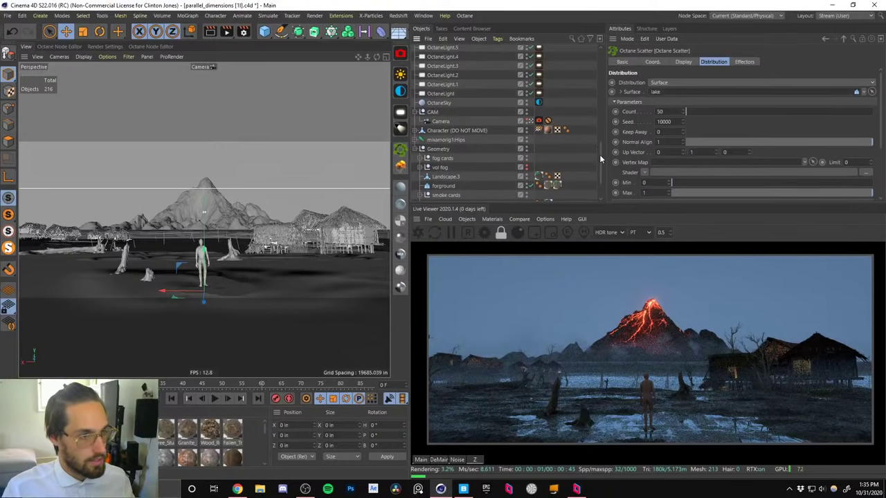
# Stop the Live Viewer from following the viewport so it keeps the Camera framing, and switch the viewport to the default camera.
pyautogui.scroll(-2, 599, 154)
pyautogui.click(545, 219)
pyautogui.click(552, 234)
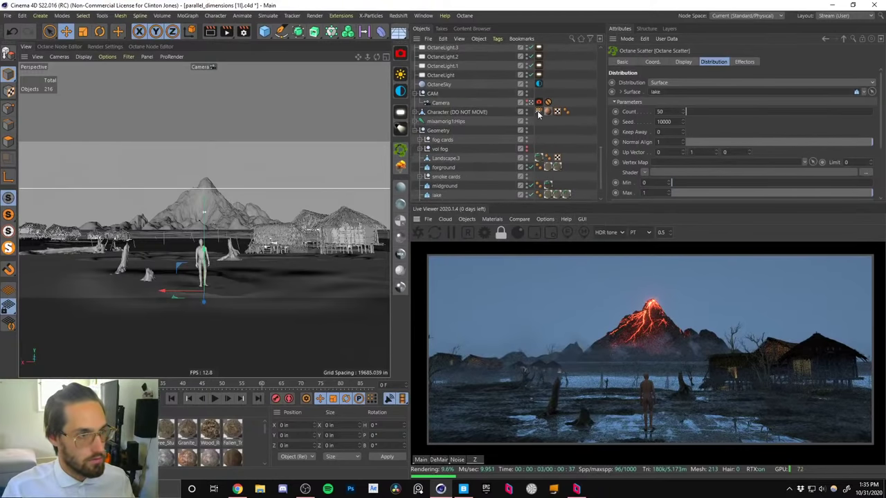
pyautogui.click(530, 103)
pyautogui.keyDown('alt'); pyautogui.moveTo(201, 200); pyautogui.dragTo(206, 236, button='middle'); pyautogui.keyUp('alt')
# Raise the Octane Scatter's count back to 100.
pyautogui.moveTo(600, 170); pyautogui.dragTo(599, 62)
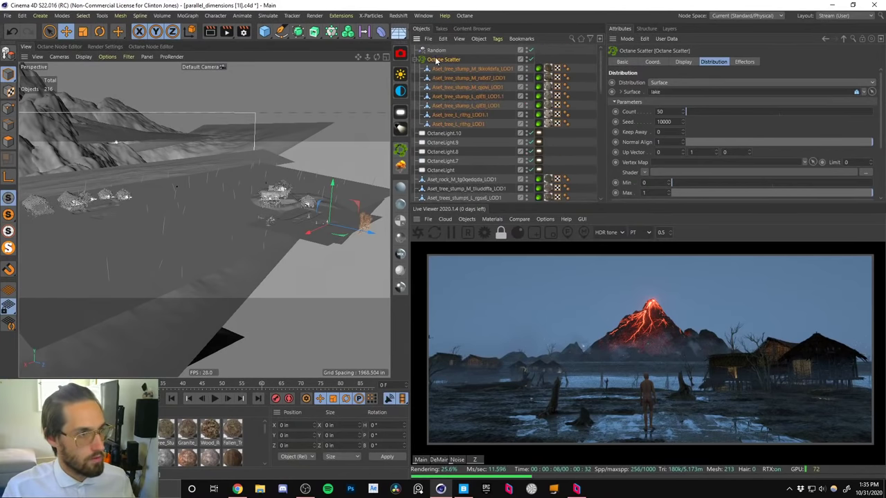
pyautogui.moveTo(667, 111); pyautogui.dragTo(635, 134)
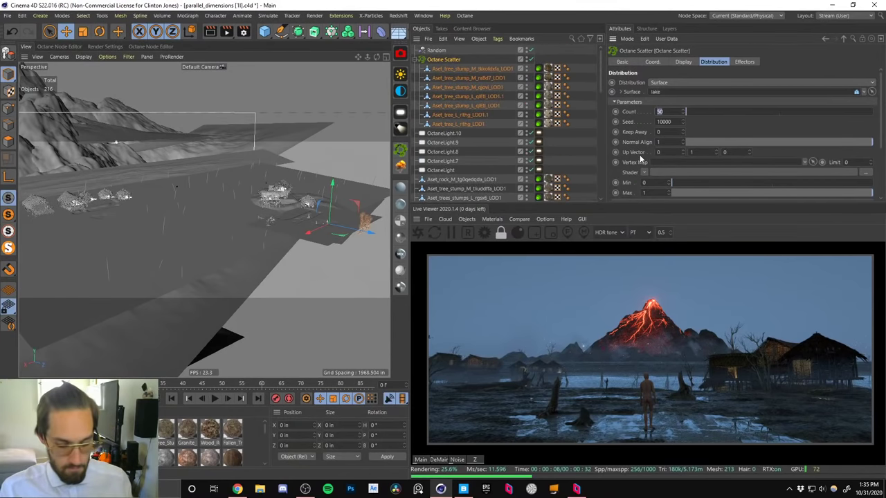
pyautogui.write('100')
pyautogui.press('Return')
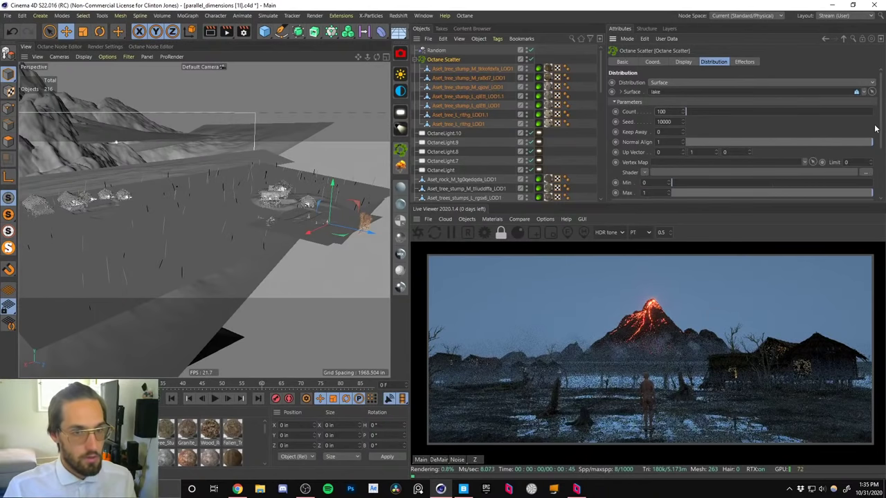
# Set the Octane Scatter's seed to 1 and its count to 70.
pyautogui.scroll(-3, 874, 129)
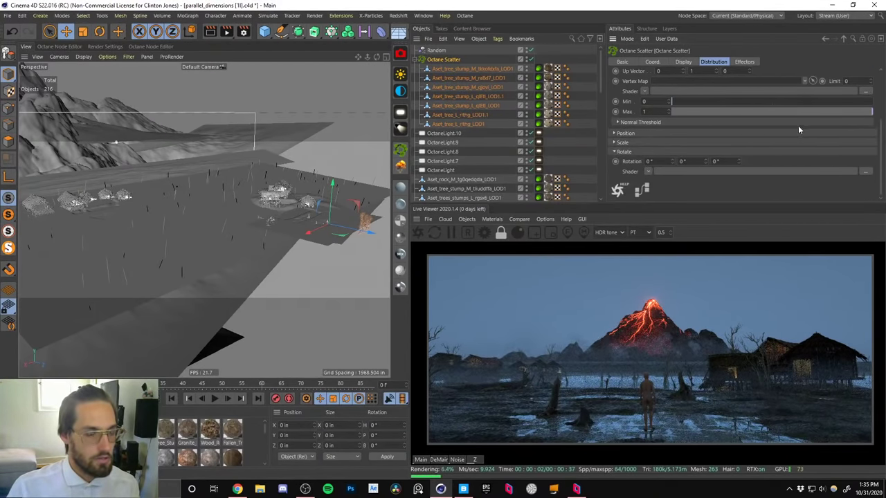
pyautogui.moveTo(882, 151); pyautogui.dragTo(796, 104)
pyautogui.moveTo(671, 117); pyautogui.dragTo(656, 116)
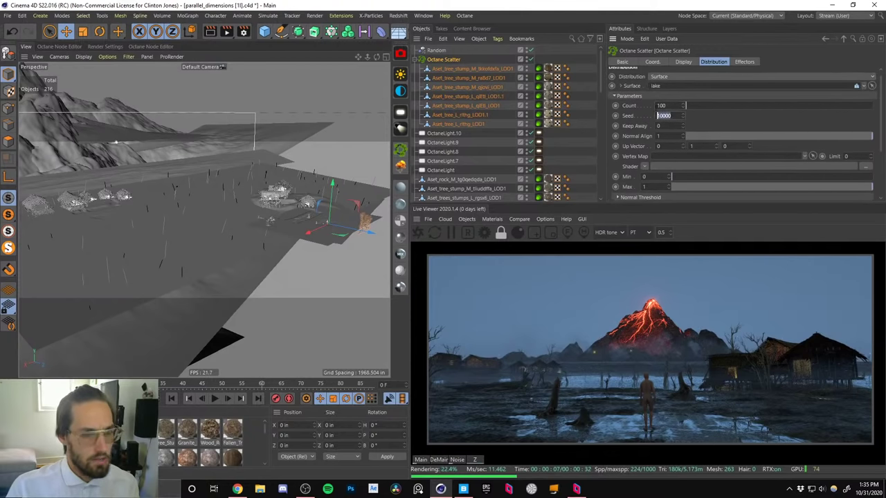
pyautogui.write('1')
pyautogui.press('Return')
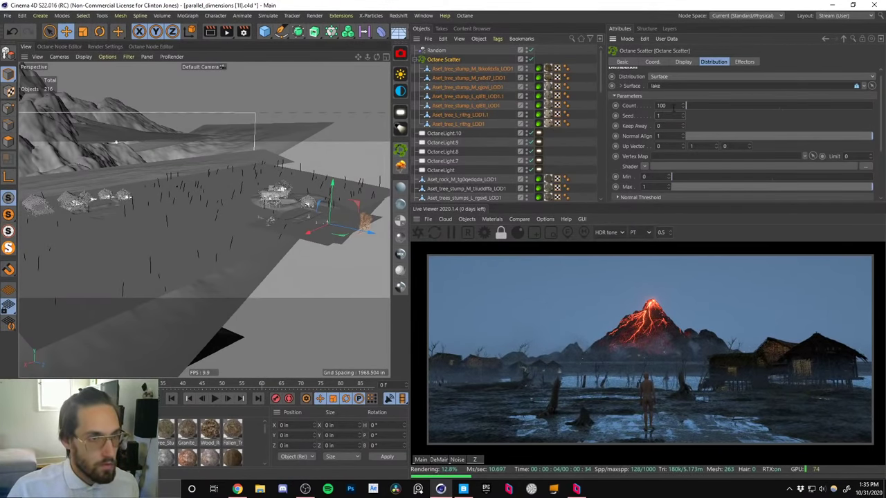
pyautogui.moveTo(668, 106); pyautogui.dragTo(627, 115)
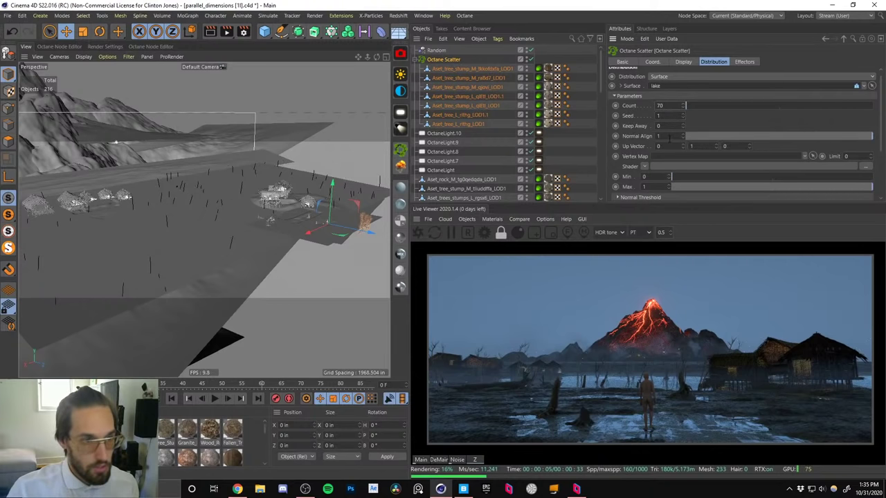
pyautogui.press('Return')
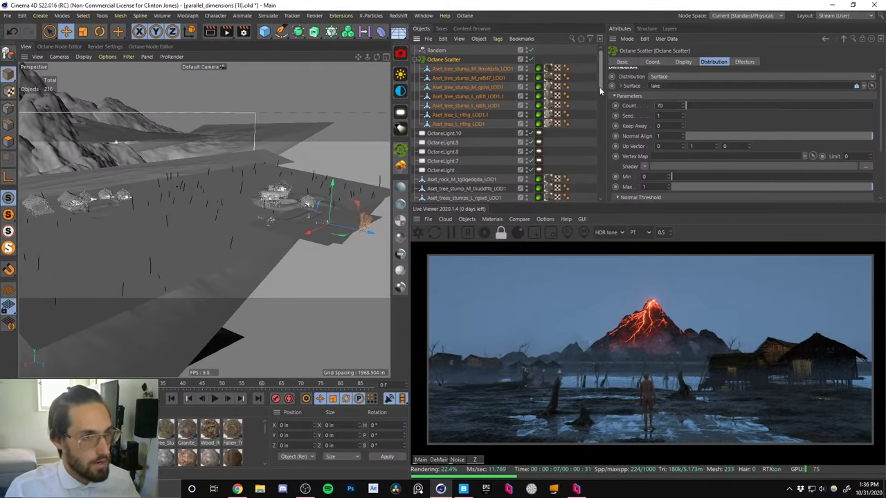
# Enable the vol fog group in the render and check the concept painting on the desktop for reference.
pyautogui.moveTo(599, 87); pyautogui.dragTo(602, 203)
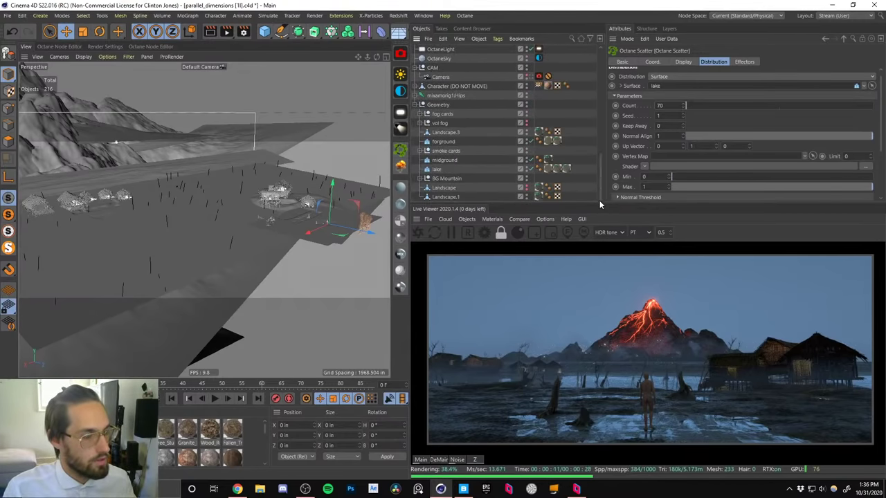
pyautogui.click(526, 124)
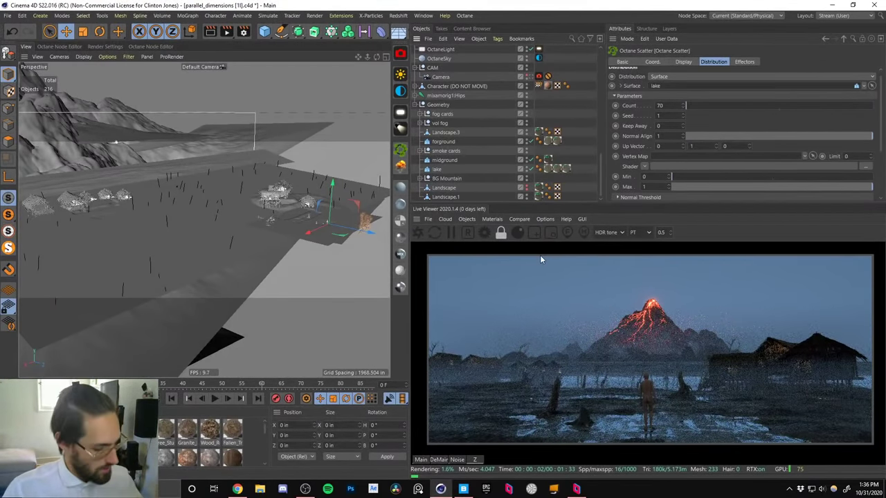
pyautogui.press('super+d')
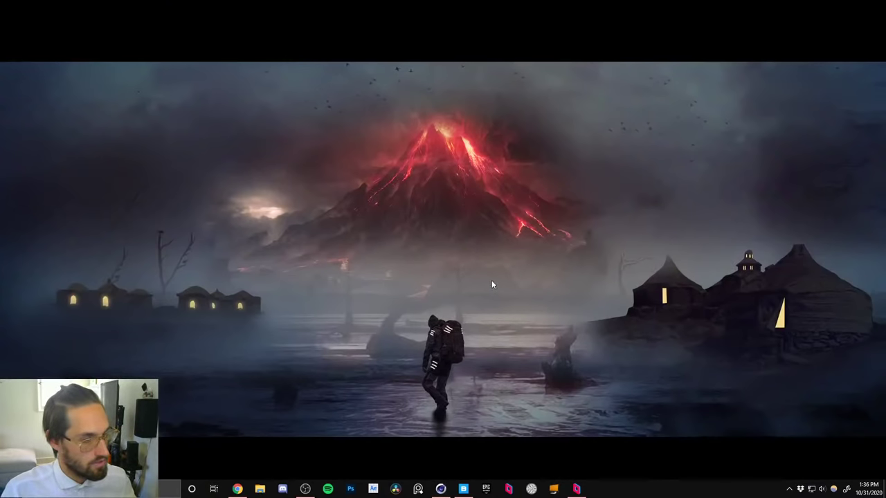
pyautogui.click(441, 488)
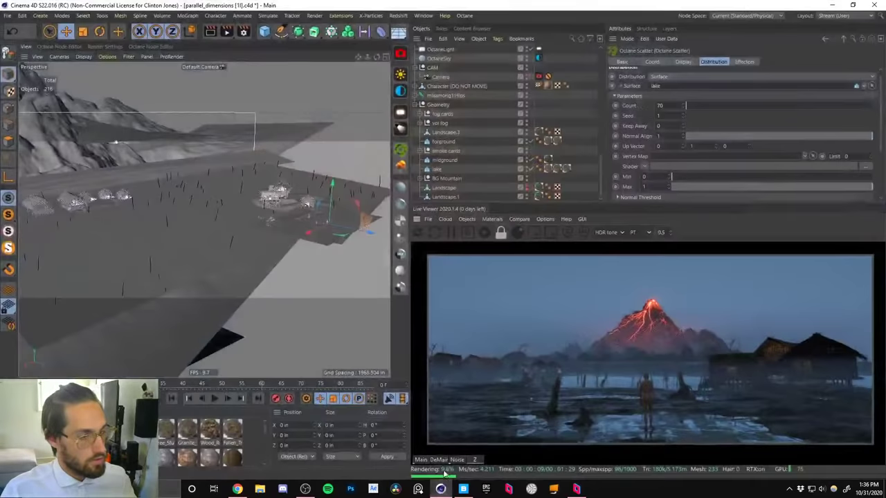
# Reduce the Octane Scatter's count to 50.
pyautogui.moveTo(674, 106); pyautogui.dragTo(615, 113)
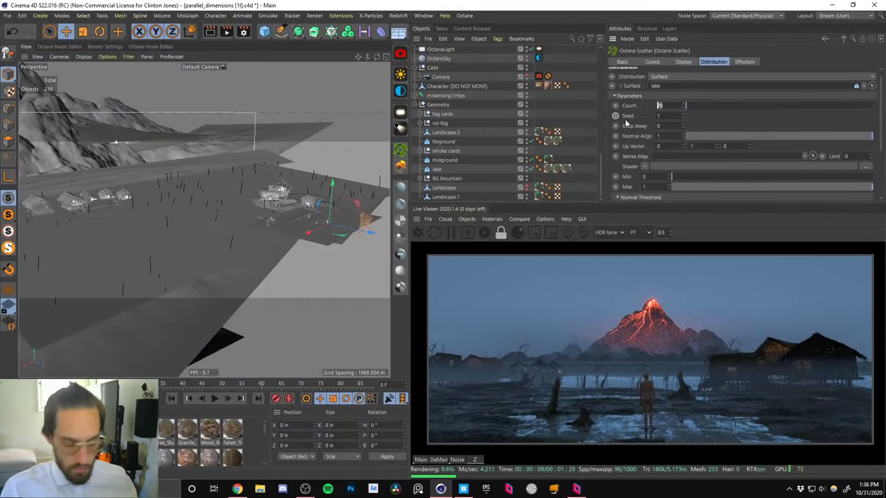
pyautogui.write('50')
pyautogui.press('Return')
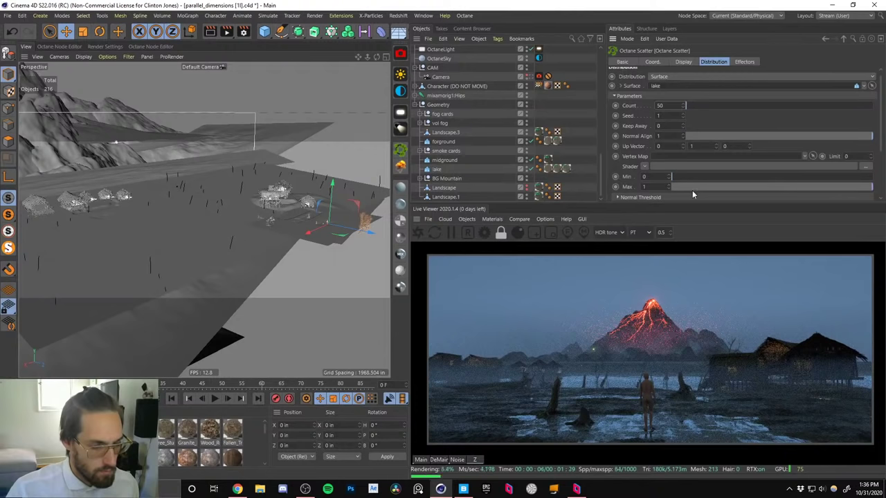
# Delete the tall, tapered tree stump from the Octane Scatter's source objects.
pyautogui.moveTo(599, 164); pyautogui.dragTo(603, 97)
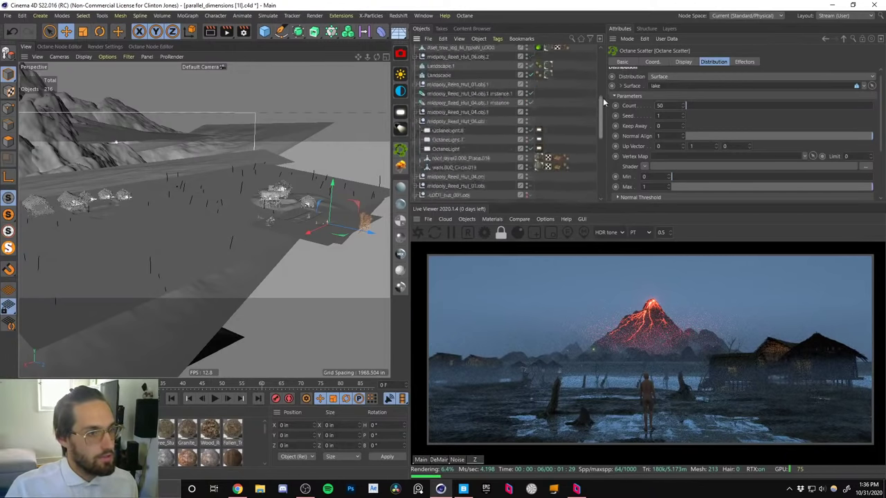
pyautogui.click(463, 131)
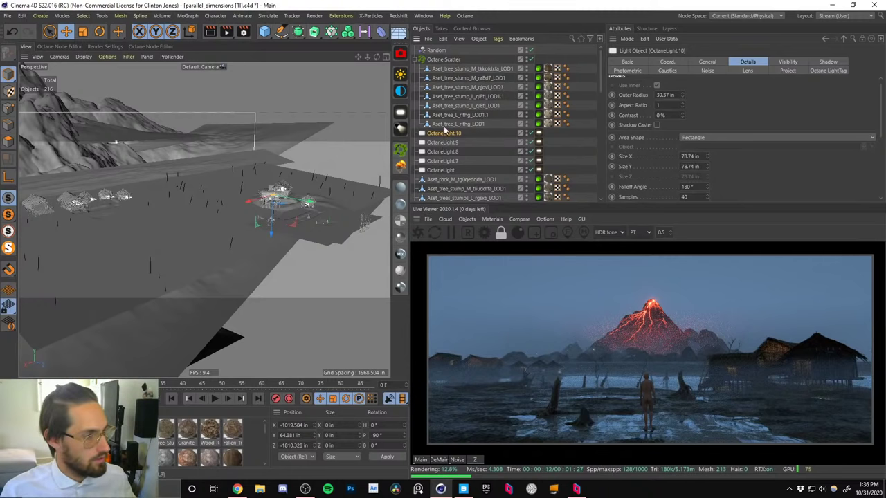
pyautogui.press('o')
pyautogui.keyDown('alt'); pyautogui.moveTo(356, 207); pyautogui.dragTo(280, 206, button='middle'); pyautogui.keyUp('alt')
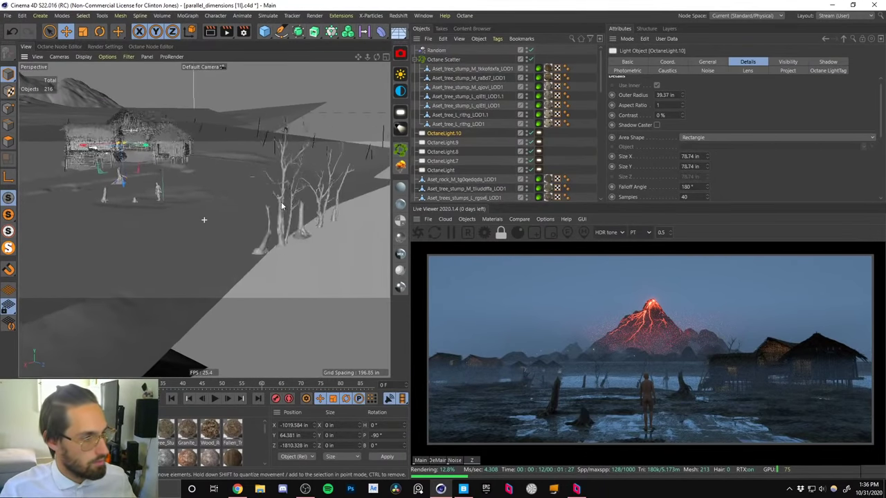
pyautogui.scroll(5, 301, 195)
pyautogui.keyDown('alt'); pyautogui.moveTo(301, 195); pyautogui.dragTo(247, 209); pyautogui.keyUp('alt')
pyautogui.click(247, 209)
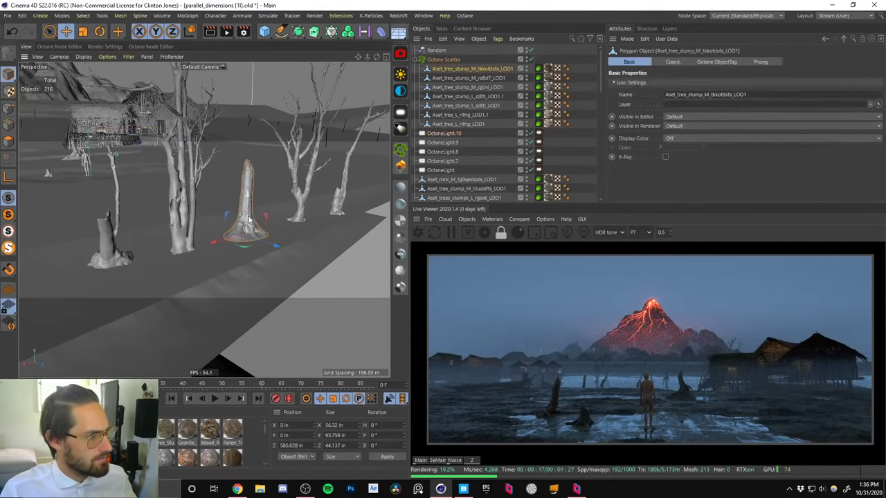
pyautogui.press('Delete')
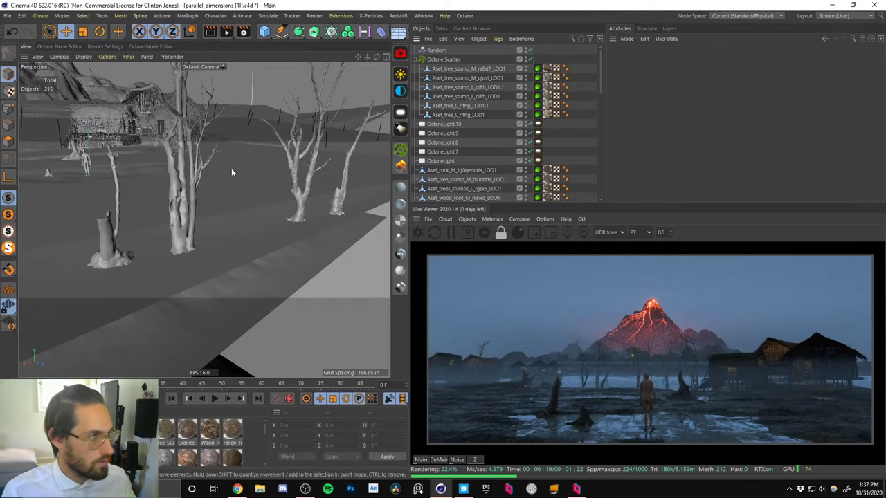
# Expand the fog cards group and make its fg card visible in the editor.
pyautogui.keyDown('alt'); pyautogui.moveTo(192, 174); pyautogui.dragTo(182, 224, button='right'); pyautogui.keyUp('alt')
pyautogui.keyDown('alt'); pyautogui.moveTo(182, 223); pyautogui.dragTo(199, 252); pyautogui.keyUp('alt')
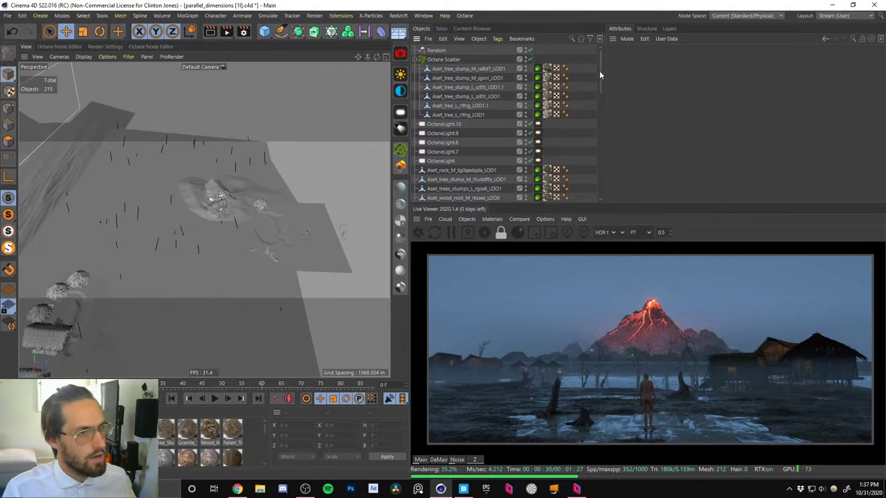
pyautogui.moveTo(599, 70); pyautogui.dragTo(595, 171)
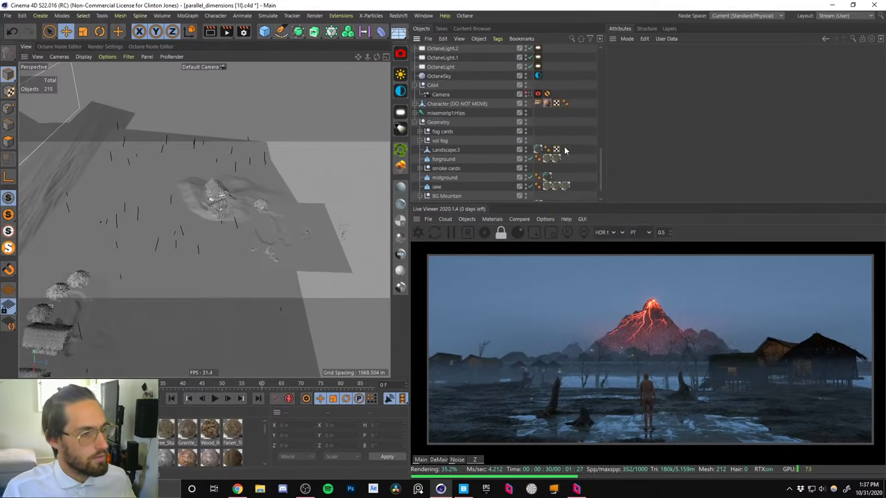
pyautogui.click(444, 140)
pyautogui.click(420, 131)
pyautogui.click(450, 150)
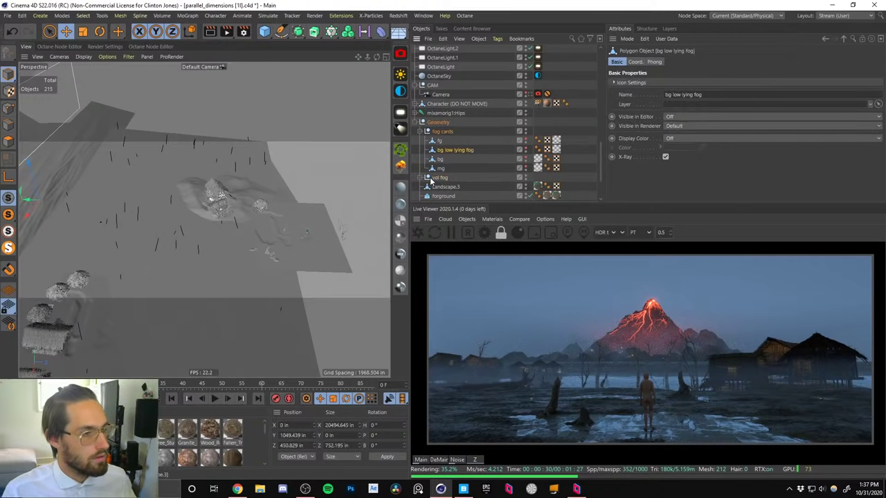
pyautogui.click(437, 141)
pyautogui.keyDown('alt'); pyautogui.moveTo(285, 212); pyautogui.dragTo(228, 166, button='middle'); pyautogui.keyUp('alt')
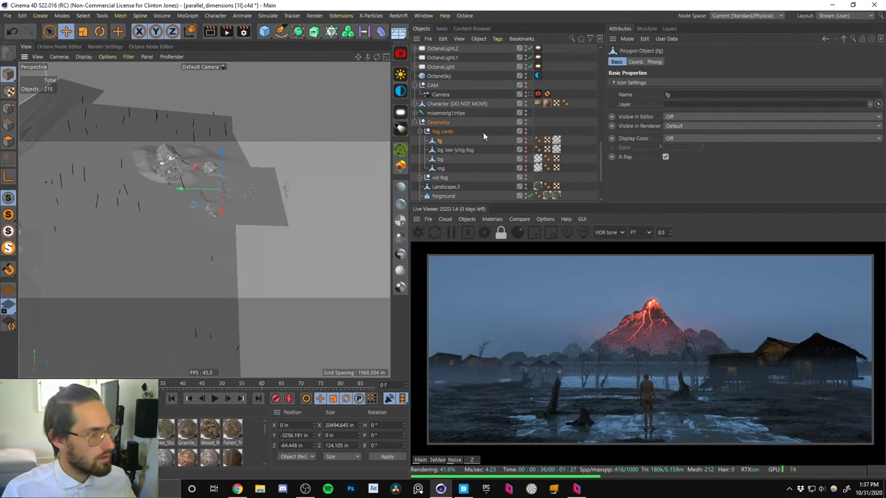
pyautogui.click(525, 139)
# Duplicate the fg fog card and move the copy farther back in the scene, to a Y position of about -1755 in.
pyautogui.keyDown('alt'); pyautogui.moveTo(211, 173); pyautogui.dragTo(187, 182); pyautogui.keyUp('alt')
pyautogui.moveTo(127, 184); pyautogui.dragTo(173, 161)
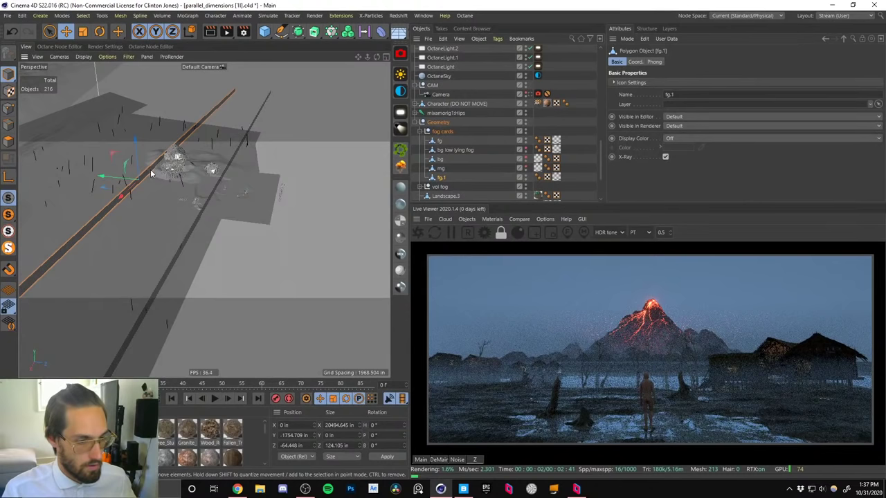
# Set the Random effector's heading rotation (R.H) to 939° for the scattered trees.
pyautogui.keyDown('alt'); pyautogui.moveTo(150, 177); pyautogui.dragTo(268, 165); pyautogui.keyUp('alt')
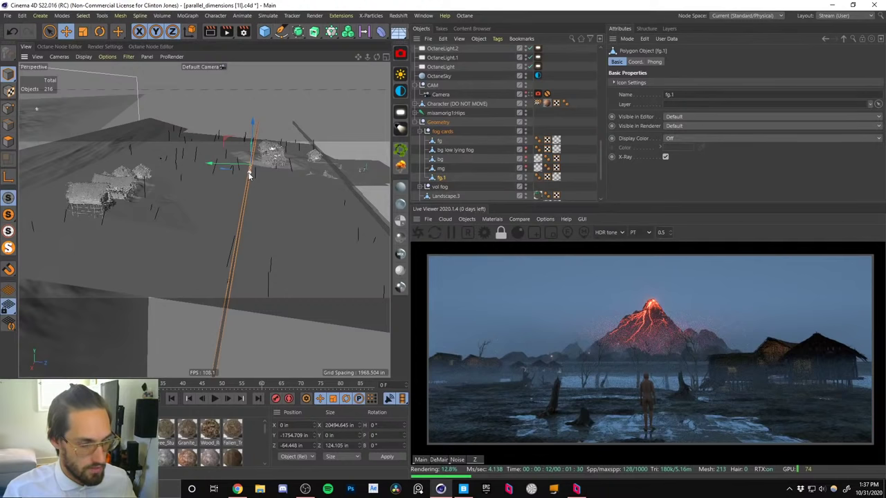
pyautogui.moveTo(598, 150); pyautogui.dragTo(602, 54)
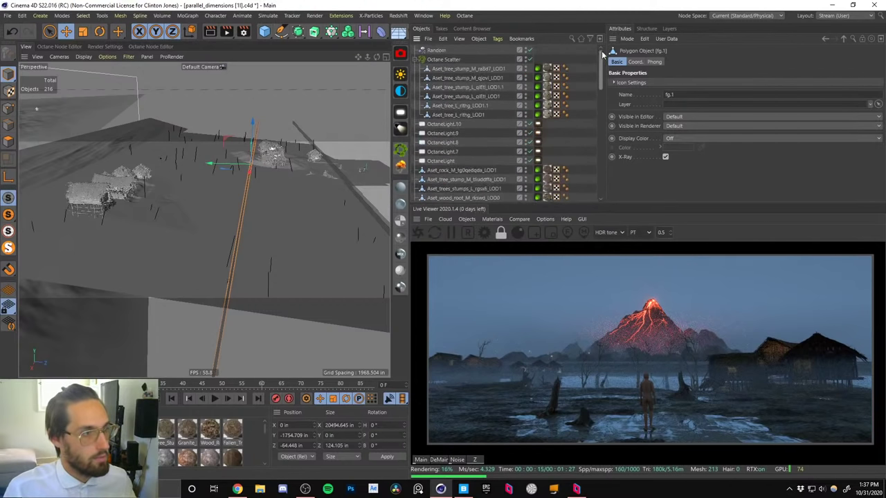
pyautogui.click(443, 59)
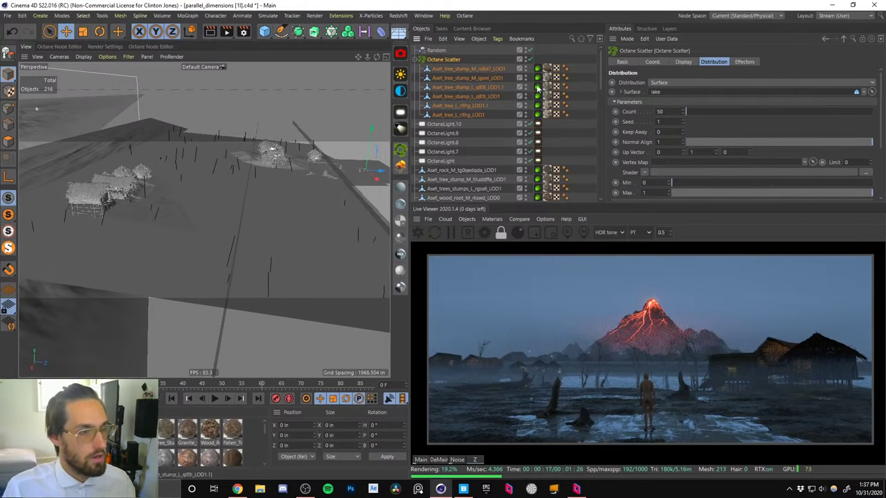
pyautogui.click(437, 51)
pyautogui.click(793, 111)
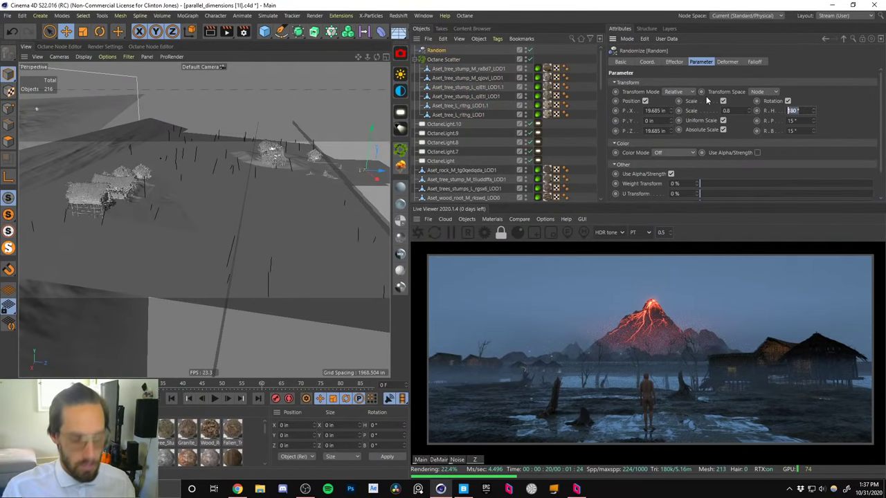
pyautogui.write('1080')
pyautogui.press('Return')
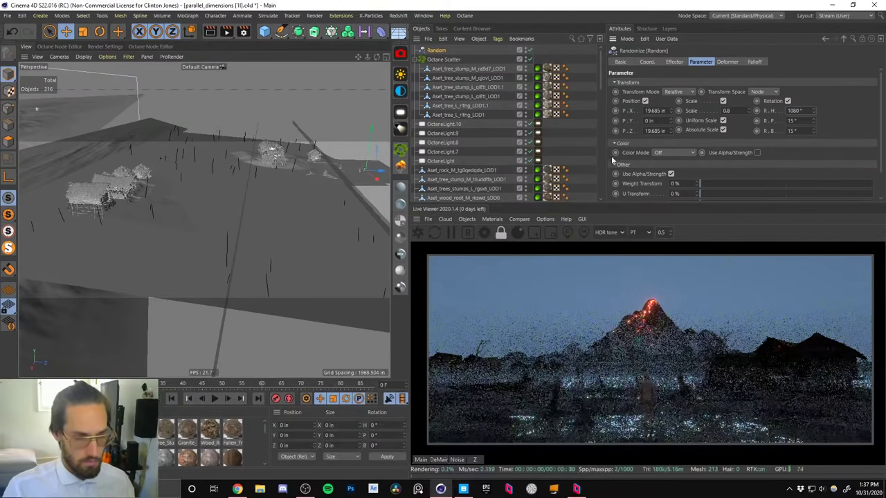
pyautogui.moveTo(813, 115); pyautogui.dragTo(810, 178)
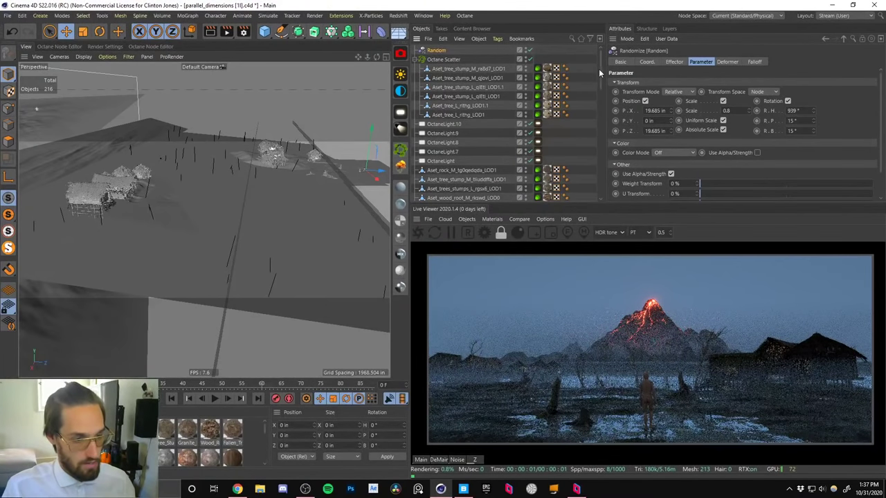
# Set the Octane Scatter's seed to 2 and limit the live render region to the full-width band around the lake and huts.
pyautogui.click(442, 59)
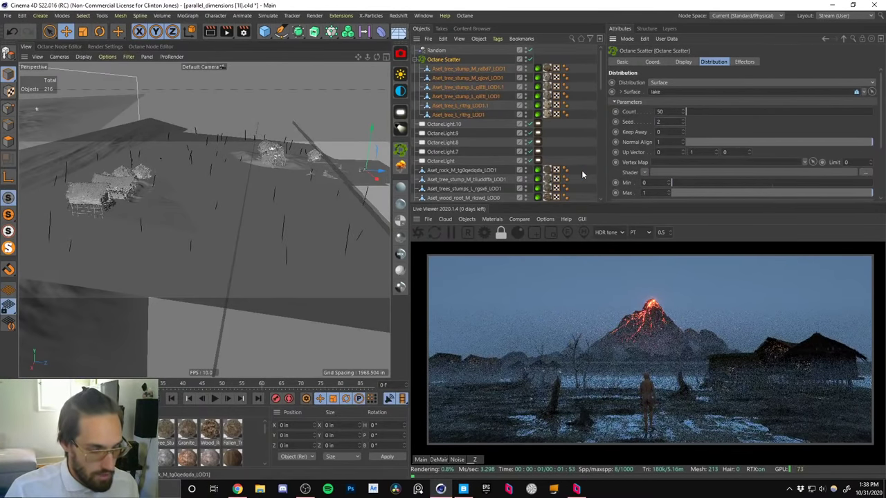
pyautogui.click(544, 235)
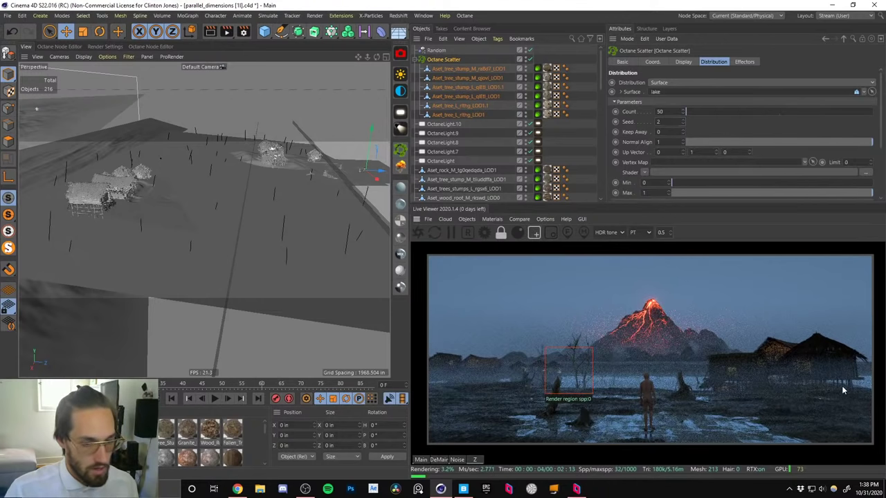
pyautogui.moveTo(429, 342); pyautogui.dragTo(858, 392)
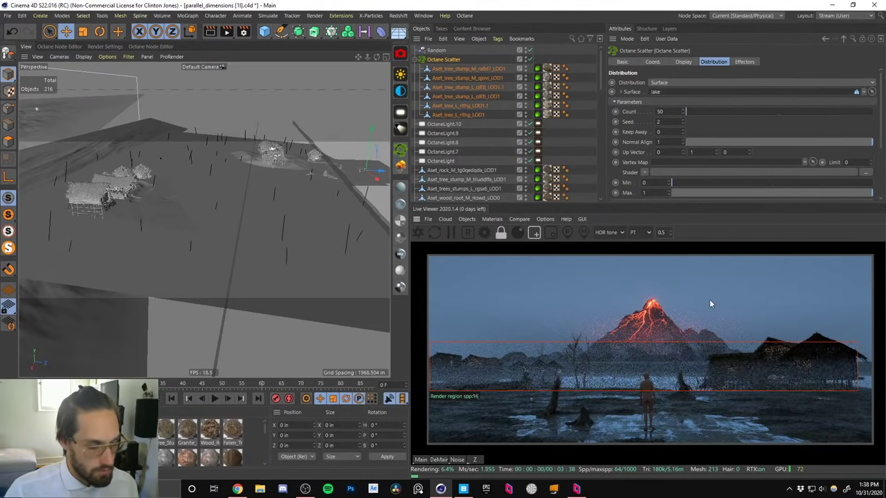
pyautogui.moveTo(424, 319); pyautogui.dragTo(873, 403)
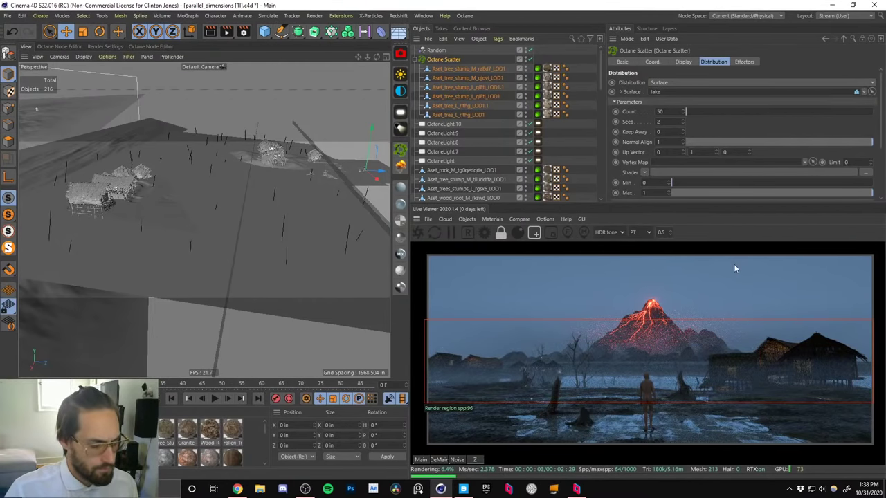
pyautogui.click(734, 269)
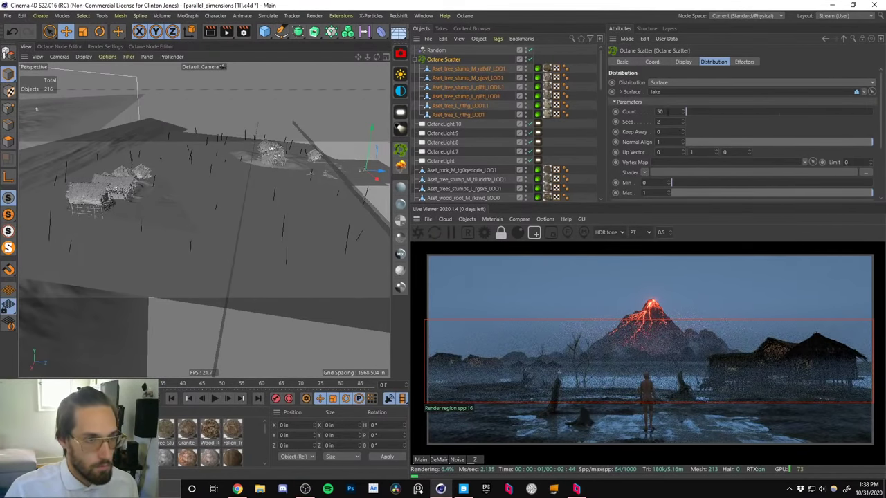
# Try seed values 3, 4, 5 and 6 on the Octane Scatter to compare tree layouts in the render.
pyautogui.moveTo(667, 122); pyautogui.dragTo(631, 123)
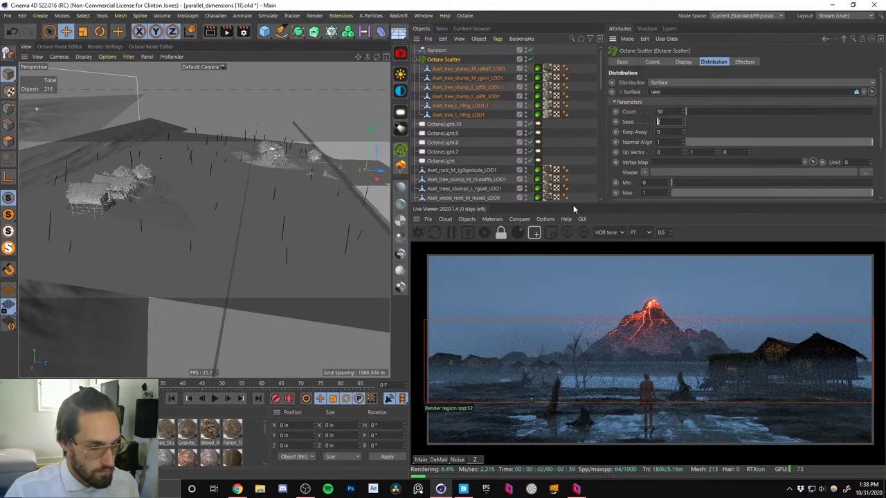
pyautogui.write('3')
pyautogui.press('Return')
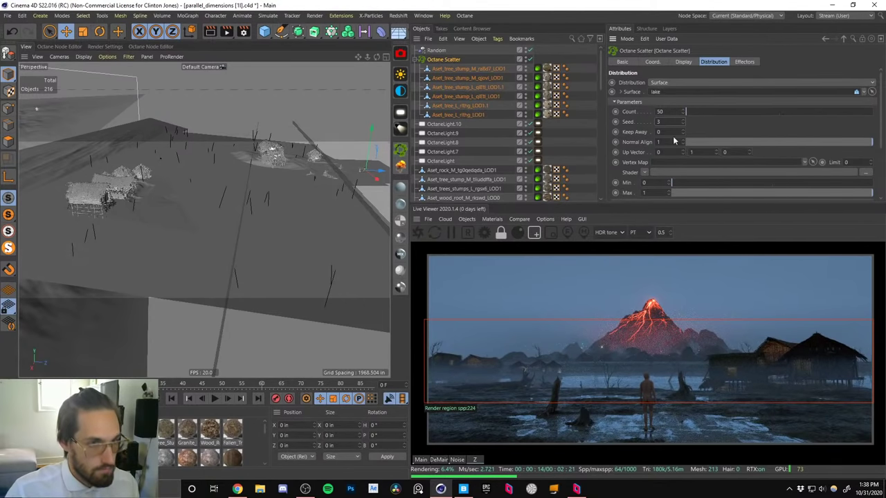
pyautogui.write('4')
pyautogui.press('Return')
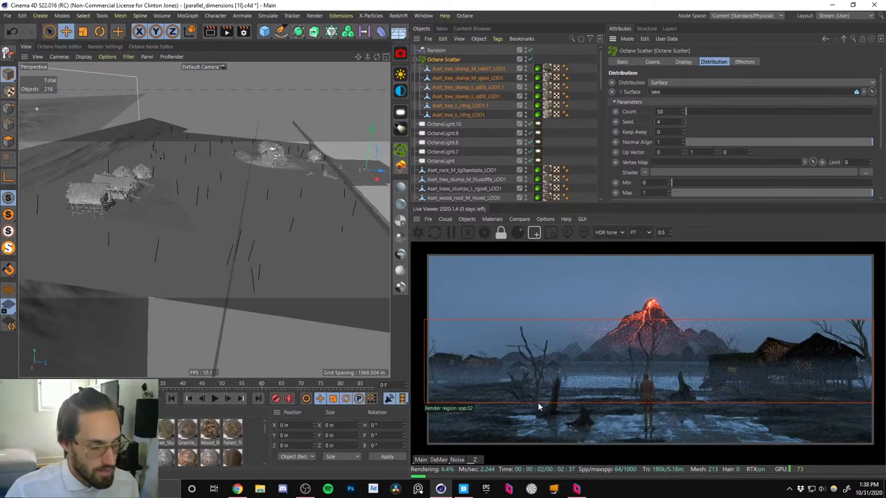
pyautogui.moveTo(662, 123); pyautogui.dragTo(634, 125)
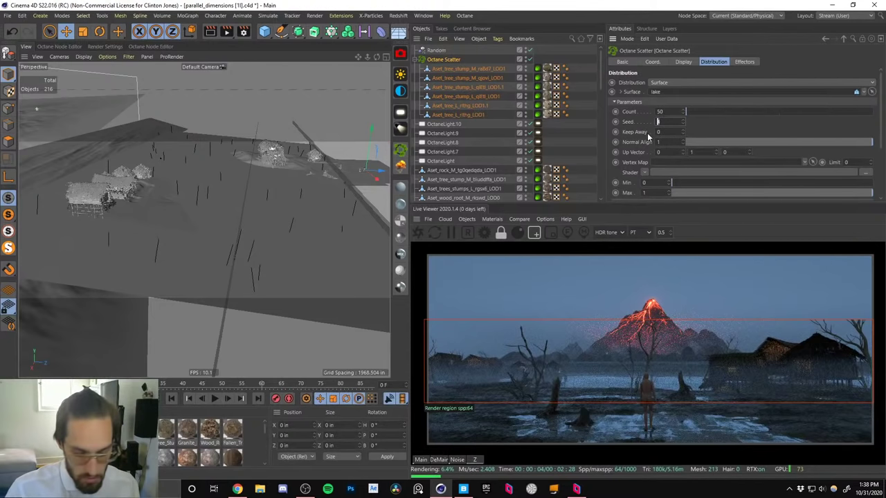
pyautogui.write('5')
pyautogui.press('Return')
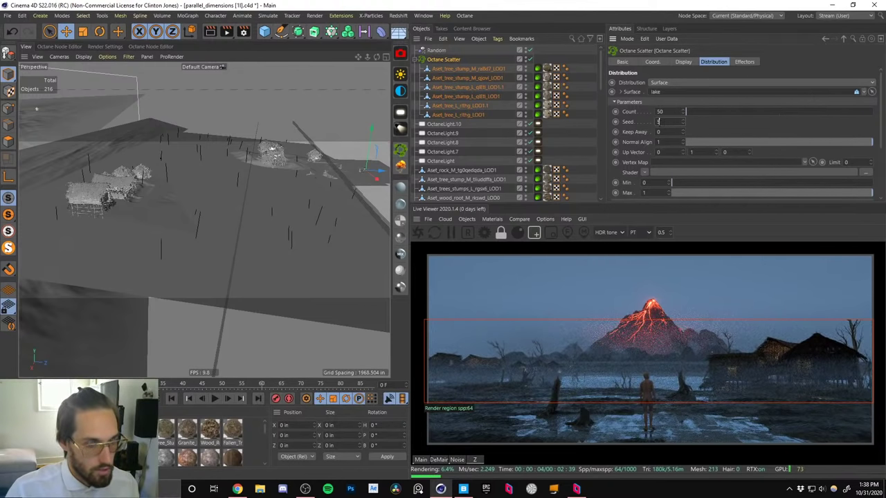
pyautogui.moveTo(659, 121); pyautogui.dragTo(598, 124)
pyautogui.write('6')
pyautogui.press('Return')
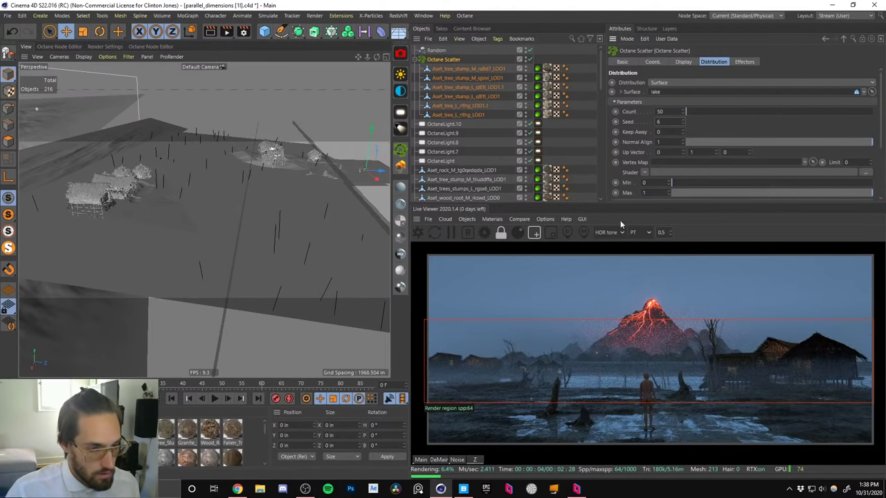
# Try Octane Scatter seeds 7, 8, 9 and 10 for other arrangements of the dead trees.
pyautogui.moveTo(662, 122); pyautogui.dragTo(628, 129)
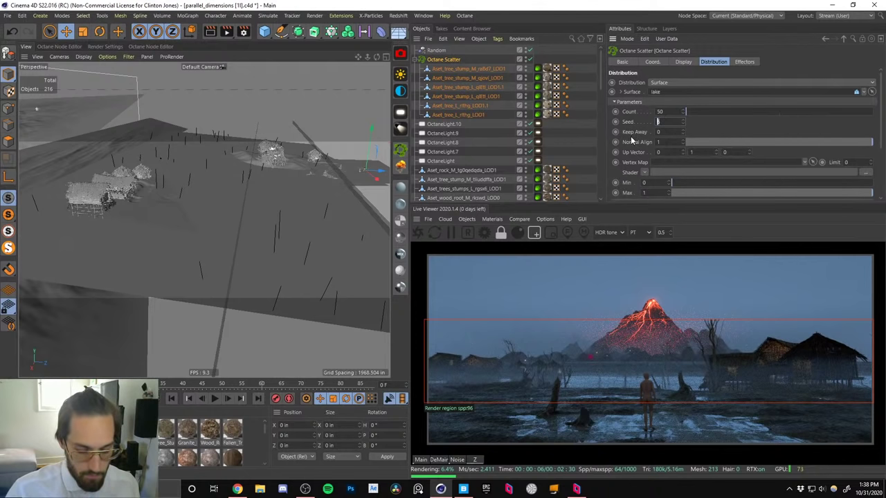
pyautogui.write('7')
pyautogui.press('Return')
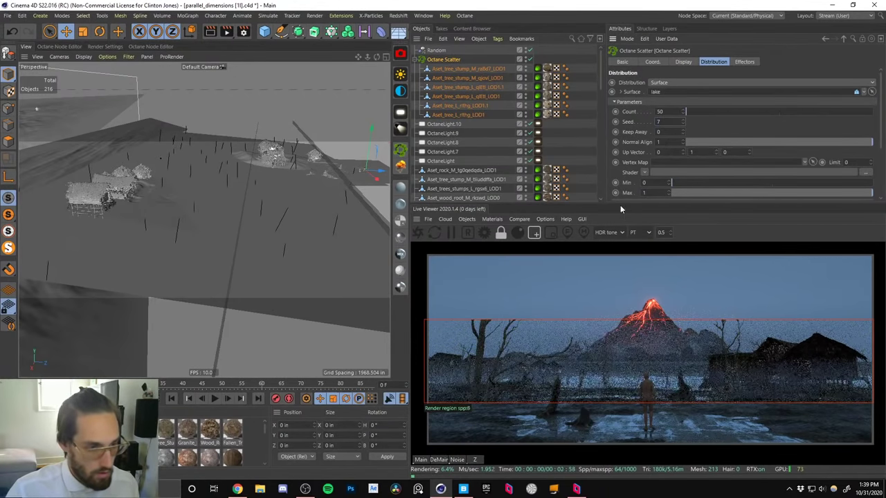
pyautogui.write('8')
pyautogui.press('Return')
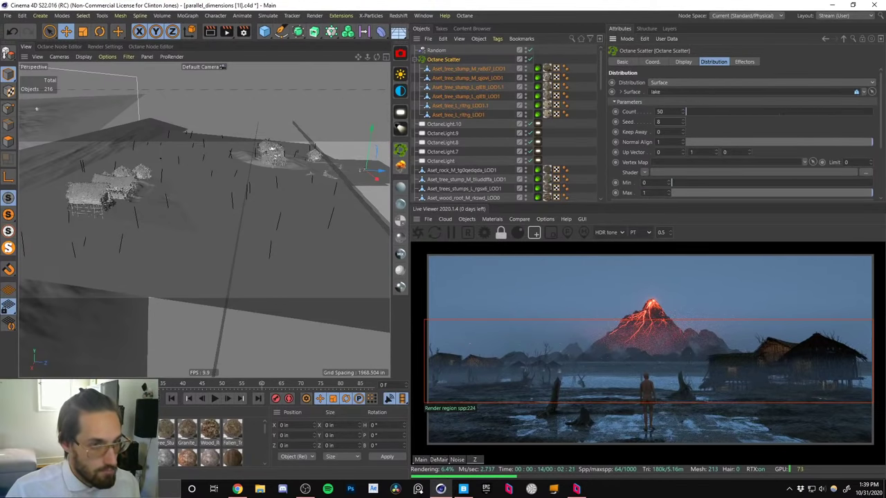
pyautogui.press('Return')
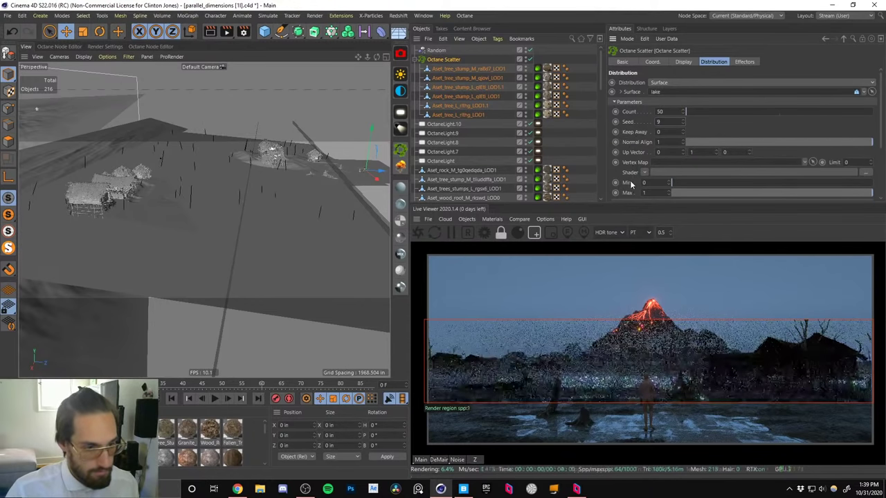
pyautogui.press('BackSpace')
pyautogui.write('10')
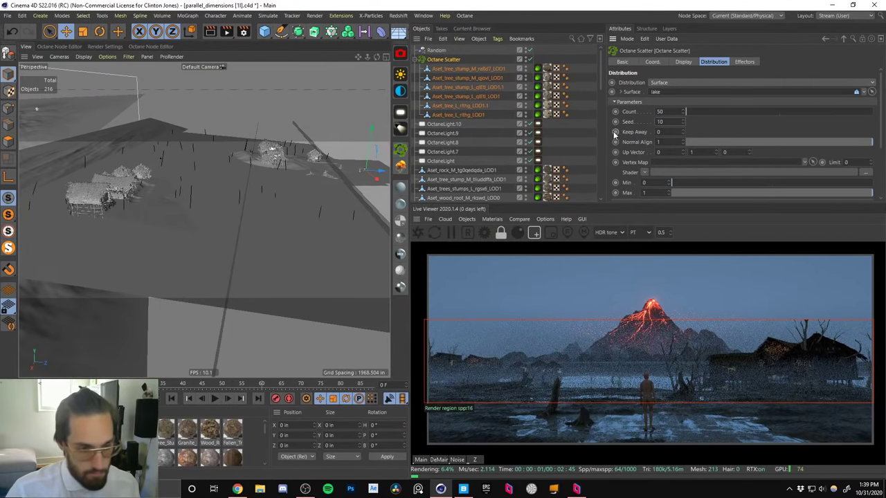
pyautogui.press('Return')
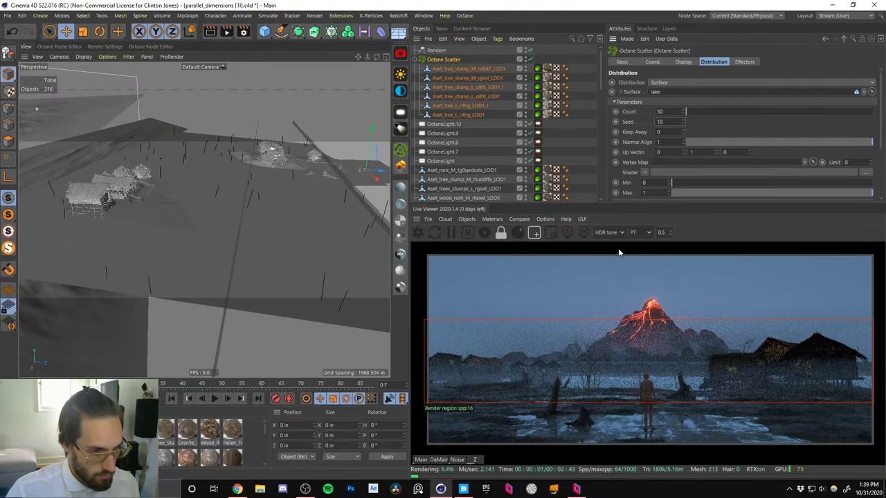
# Test further Octane Scatter seeds 11, 12, 13 and 14 against the render region.
pyautogui.doubleClick(660, 122)
pyautogui.write('11')
pyautogui.press('Return')
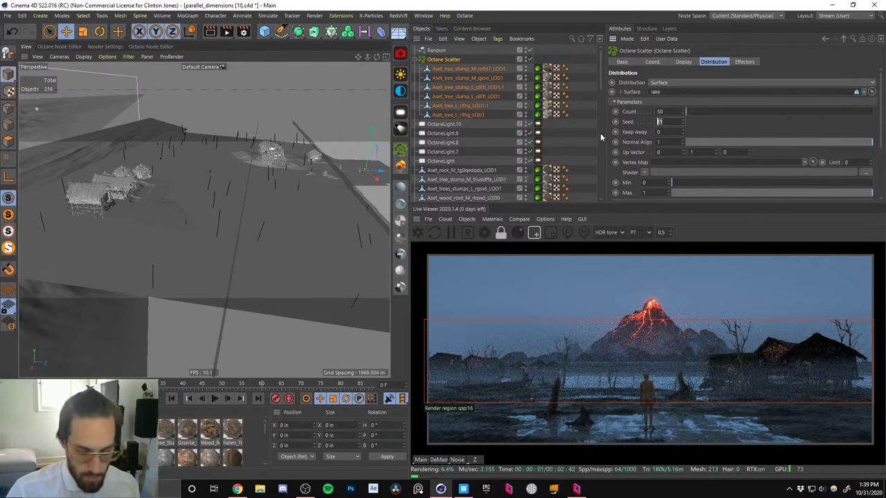
pyautogui.write('12')
pyautogui.press('Return')
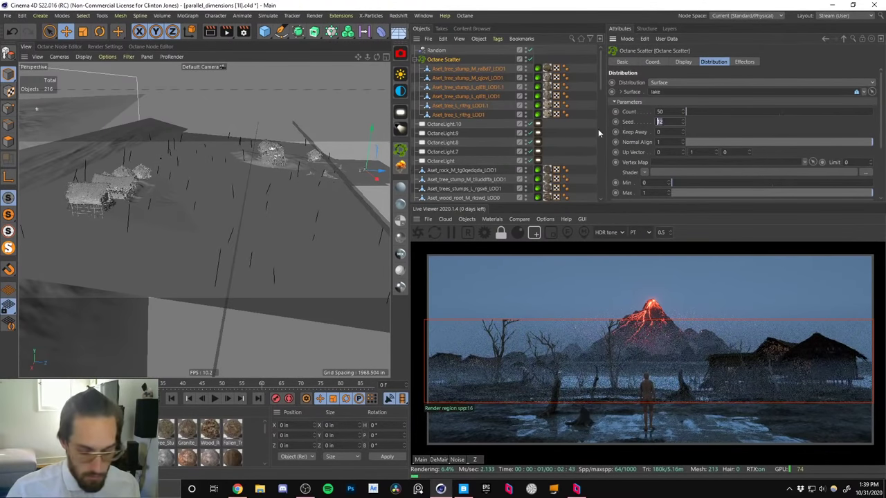
pyautogui.write('13')
pyautogui.press('Return')
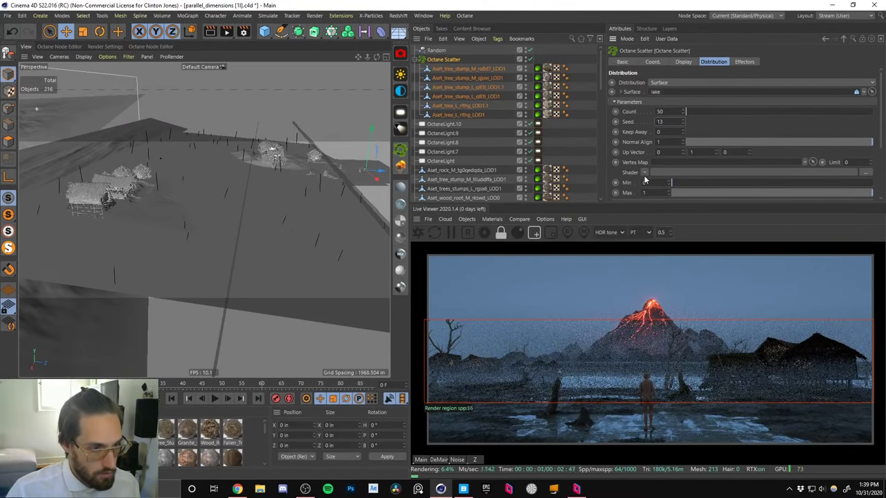
pyautogui.moveTo(668, 122); pyautogui.dragTo(640, 124)
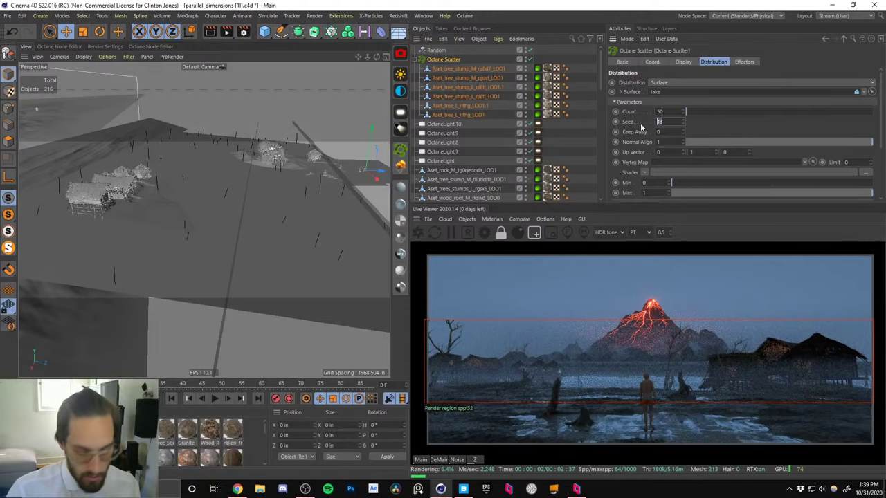
pyautogui.write('14')
pyautogui.press('Return')
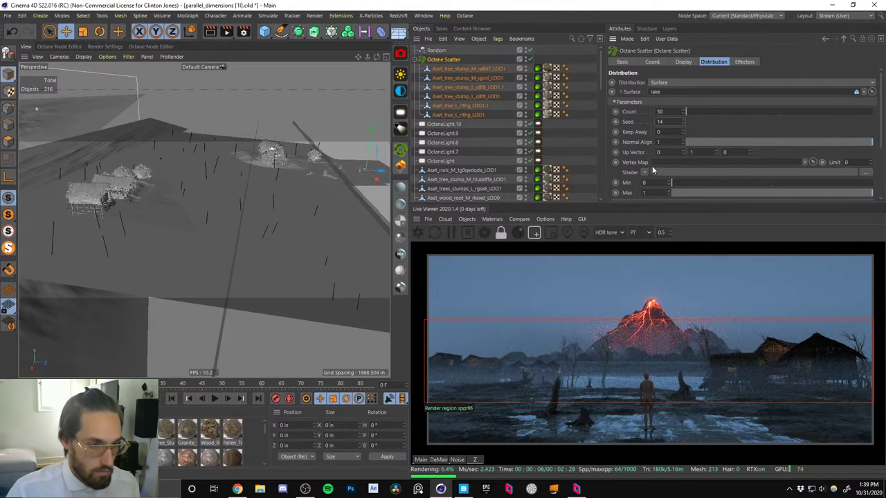
# Set the Octane Scatter's distribution seed to 15.
pyautogui.moveTo(665, 123); pyautogui.dragTo(631, 129)
pyautogui.write('15')
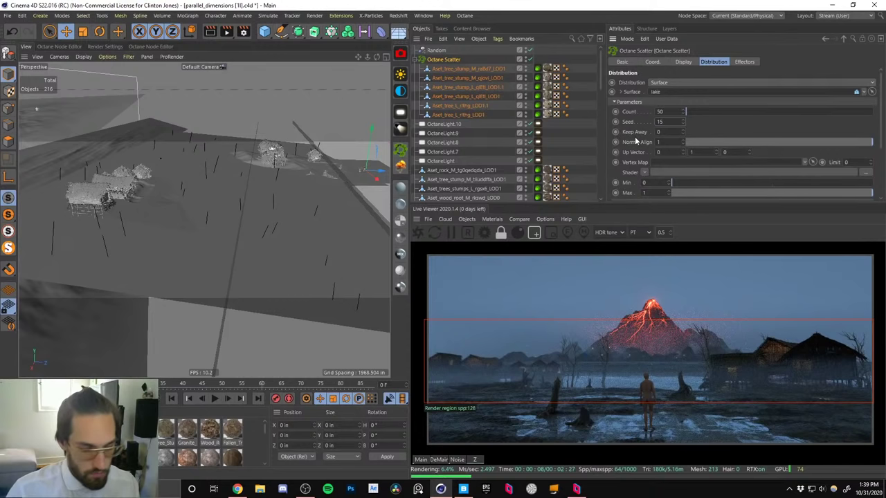
pyautogui.press('Return')
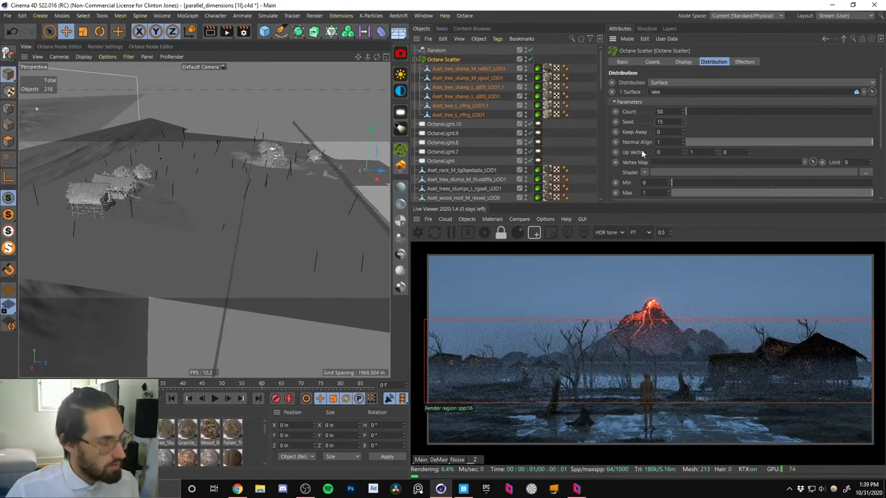
# Duplicate the lake landscape object inside the Geometry group.
pyautogui.keyDown('alt'); pyautogui.moveTo(280, 219); pyautogui.dragTo(252, 249); pyautogui.keyUp('alt')
pyautogui.click(213, 254)
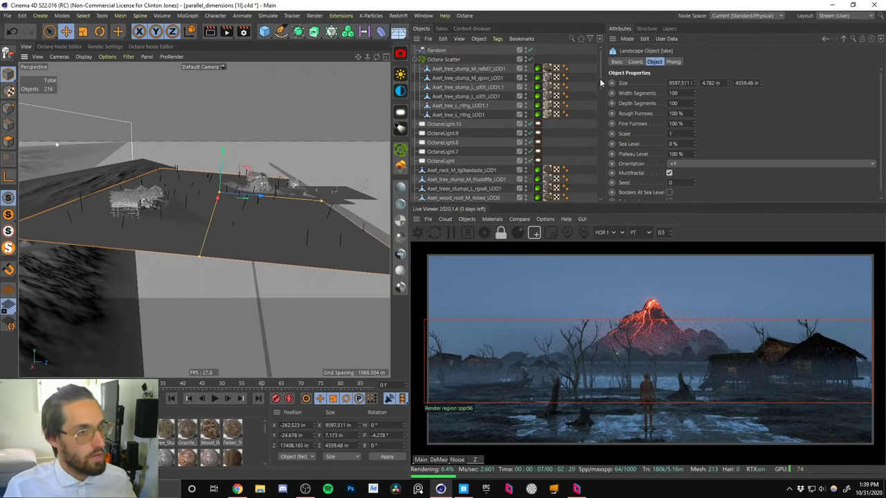
pyautogui.moveTo(599, 78); pyautogui.dragTo(581, 178)
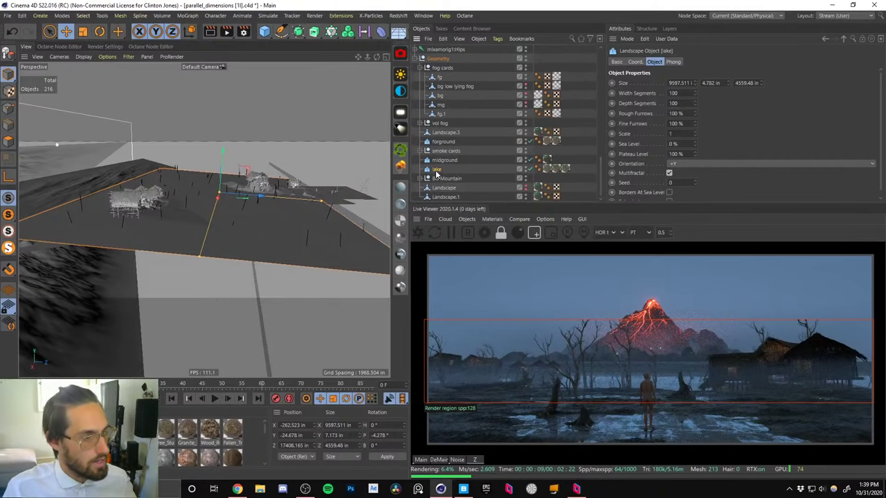
pyautogui.keyDown('ctrl'); pyautogui.moveTo(435, 170); pyautogui.dragTo(438, 166); pyautogui.keyUp('ctrl')
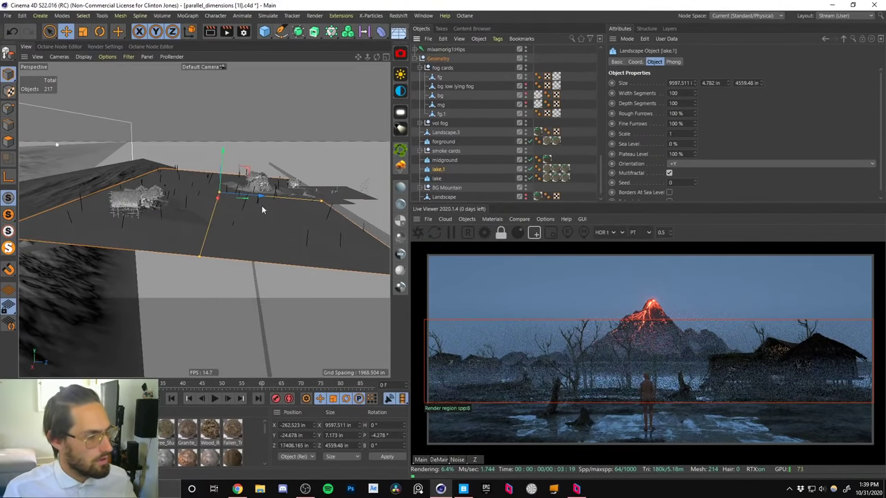
pyautogui.keyDown('alt'); pyautogui.moveTo(261, 205); pyautogui.dragTo(250, 218); pyautogui.keyUp('alt')
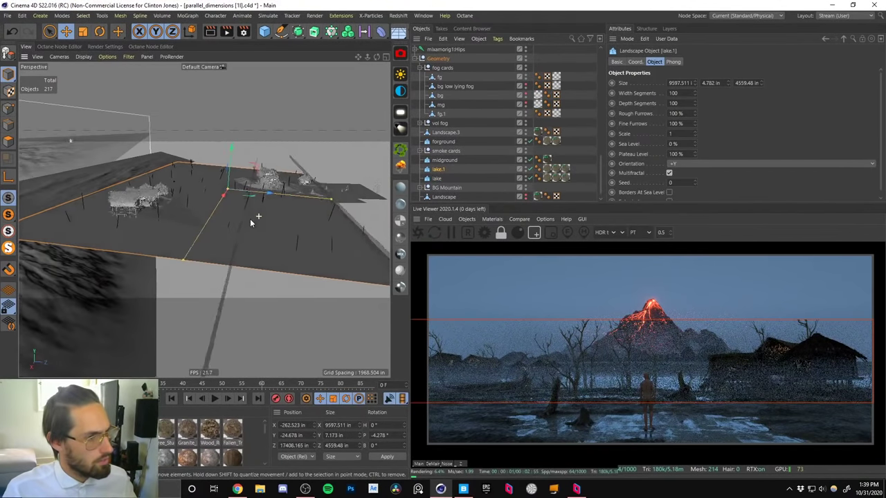
pyautogui.click(526, 173)
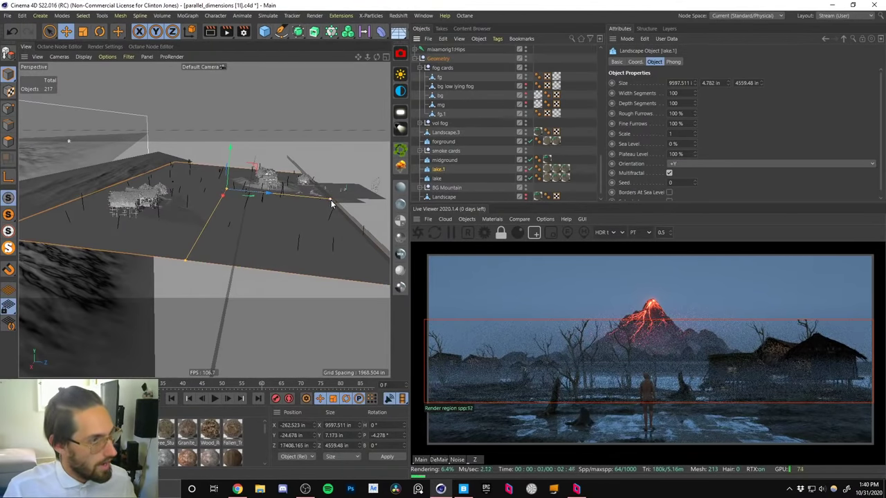
# Assign the duplicated lake.1 landscape as the Octane Scatter's distribution surface.
pyautogui.keyDown('alt'); pyautogui.moveTo(287, 208); pyautogui.dragTo(242, 207); pyautogui.keyUp('alt')
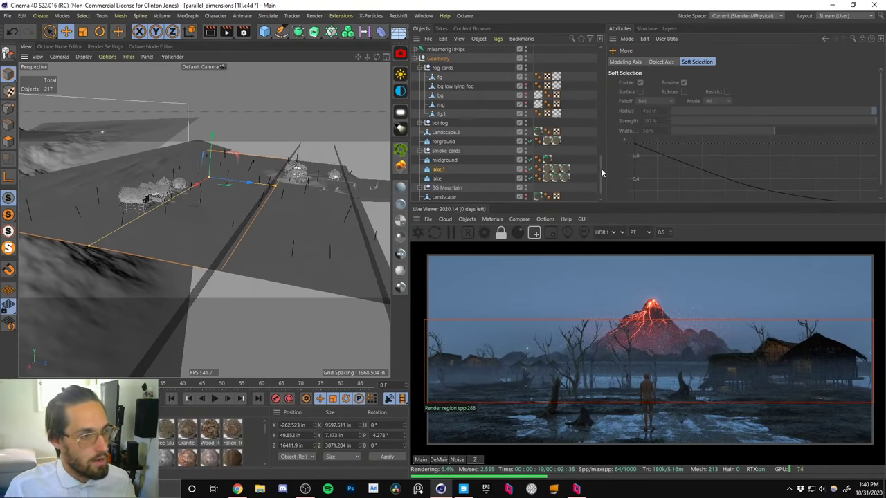
pyautogui.moveTo(601, 167); pyautogui.dragTo(592, 187)
pyautogui.click(446, 60)
pyautogui.moveTo(440, 162); pyautogui.dragTo(662, 93)
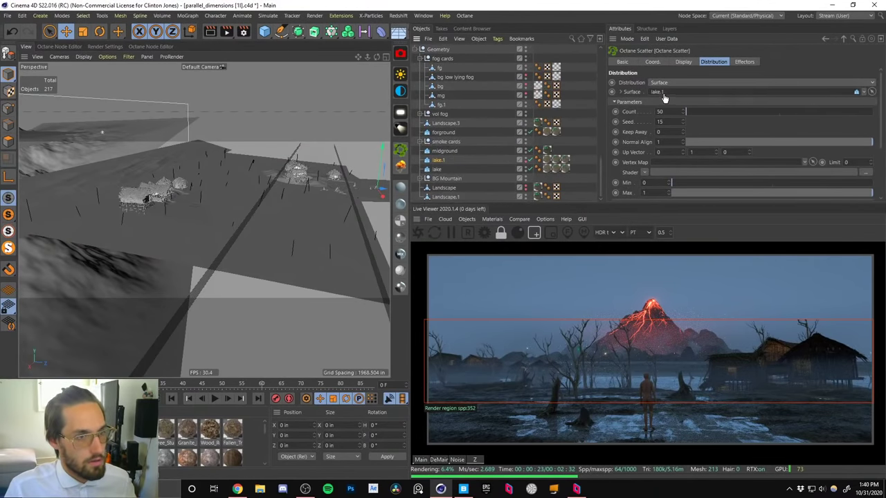
# Rename the lake.1 landscape object as scatter lake.
pyautogui.doubleClick(436, 161)
pyautogui.write('s')
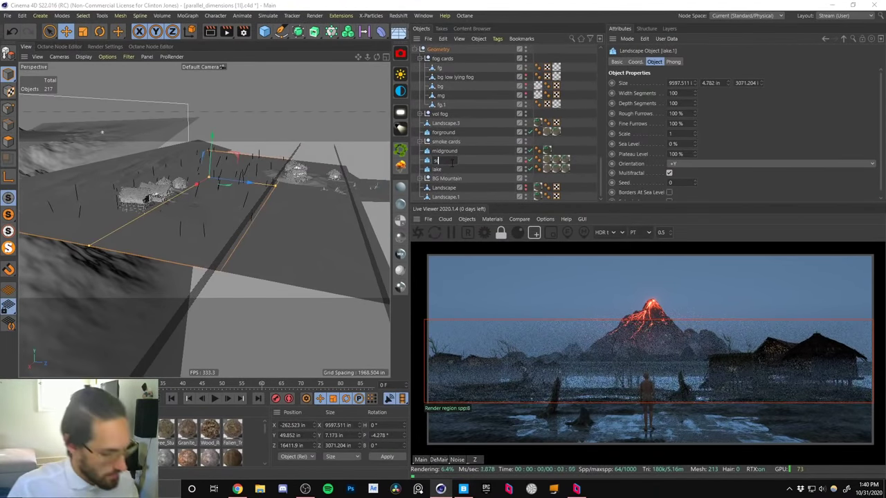
pyautogui.write('catter')
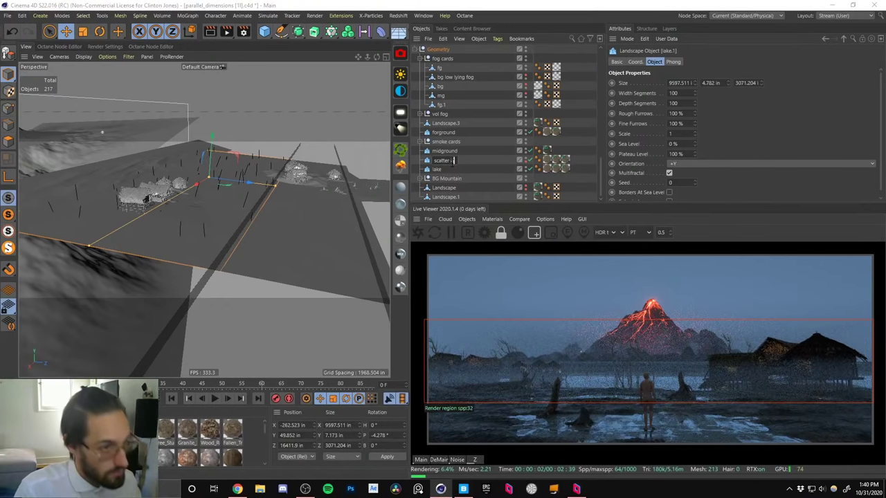
pyautogui.write(' lake')
pyautogui.press('Return')
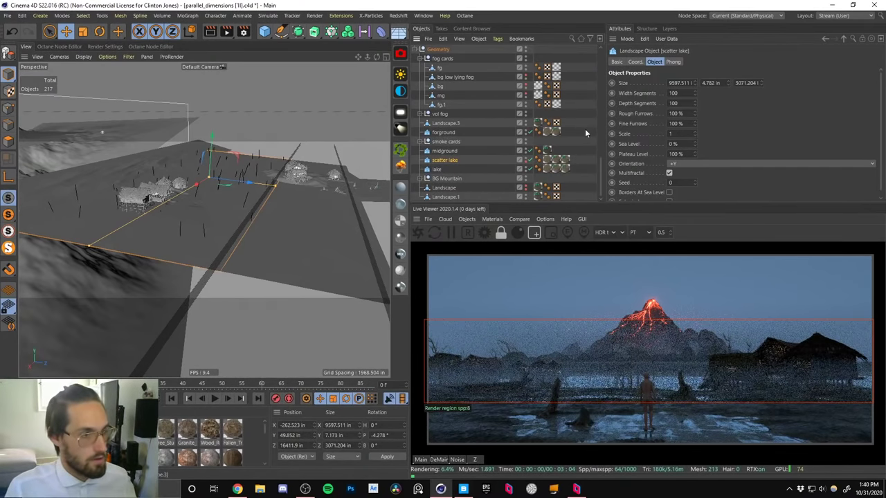
# Try Octane Scatter seeds 1, 2 and 3 for the trees on the scatter lake surface.
pyautogui.moveTo(601, 172); pyautogui.dragTo(576, 41)
pyautogui.click(442, 60)
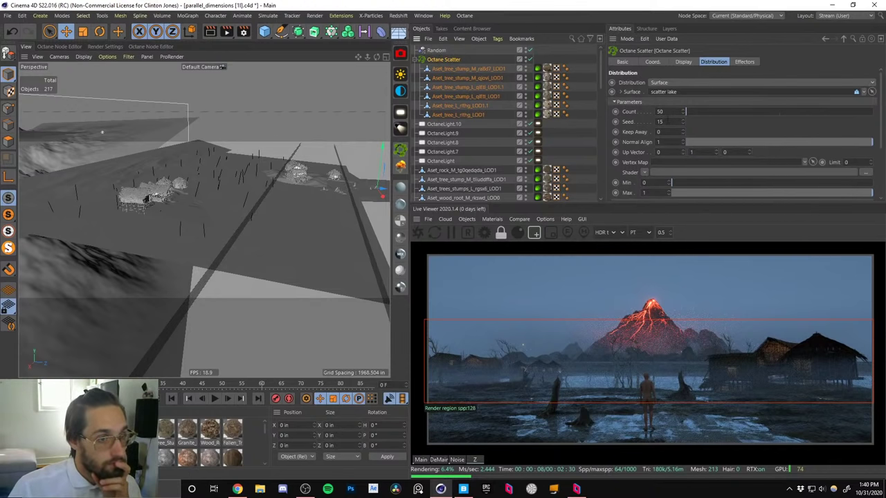
pyautogui.moveTo(664, 122); pyautogui.dragTo(625, 121)
pyautogui.write('1')
pyautogui.press('Return')
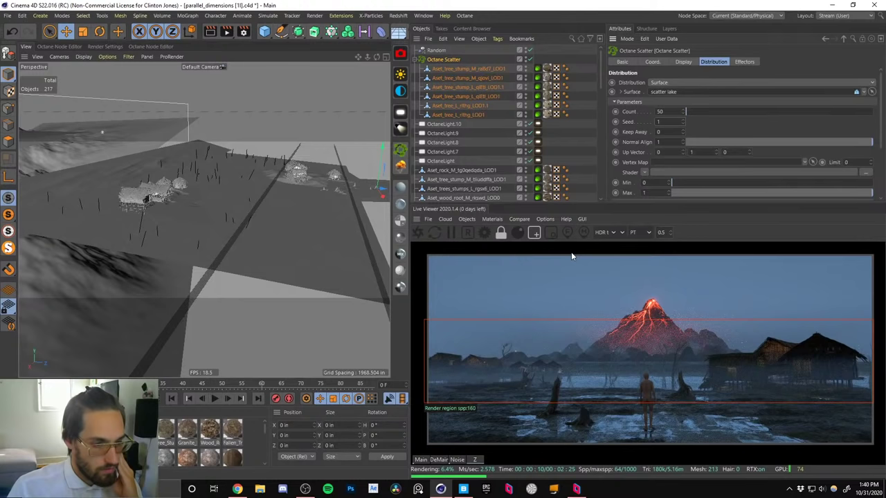
pyautogui.moveTo(661, 122); pyautogui.dragTo(613, 124)
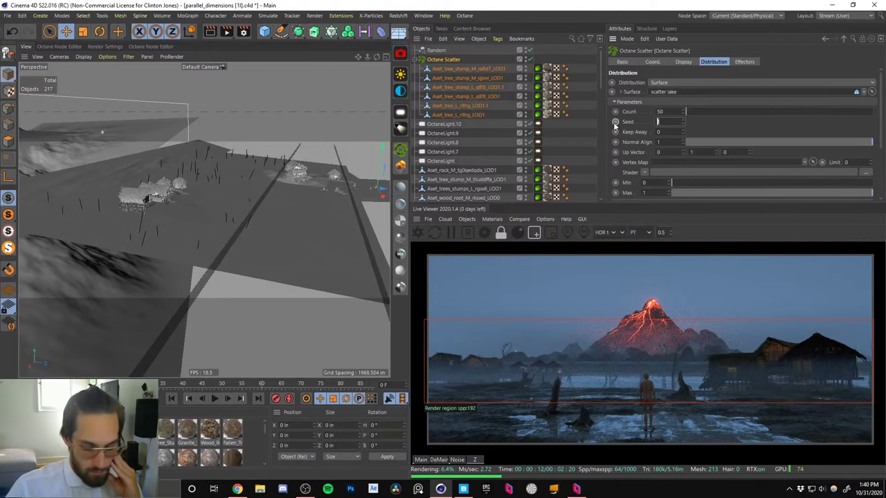
pyautogui.write('2')
pyautogui.press('Return')
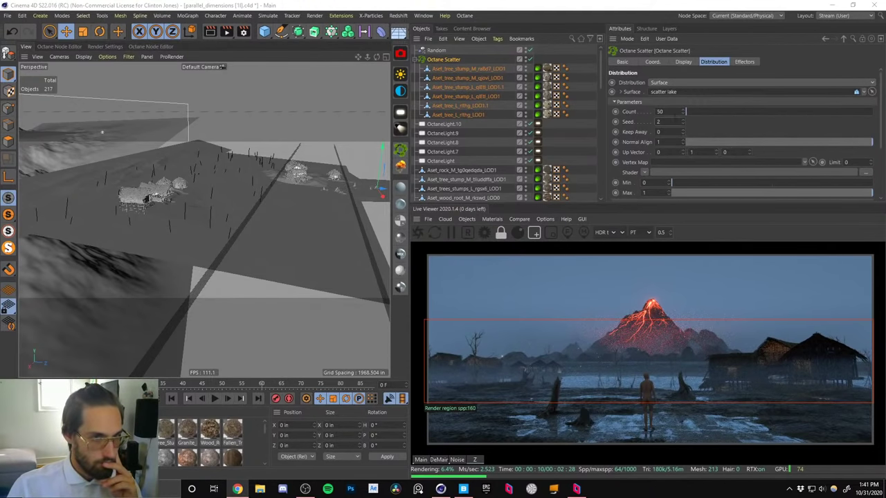
pyautogui.moveTo(665, 122); pyautogui.dragTo(610, 130)
pyautogui.write('3')
pyautogui.press('Return')
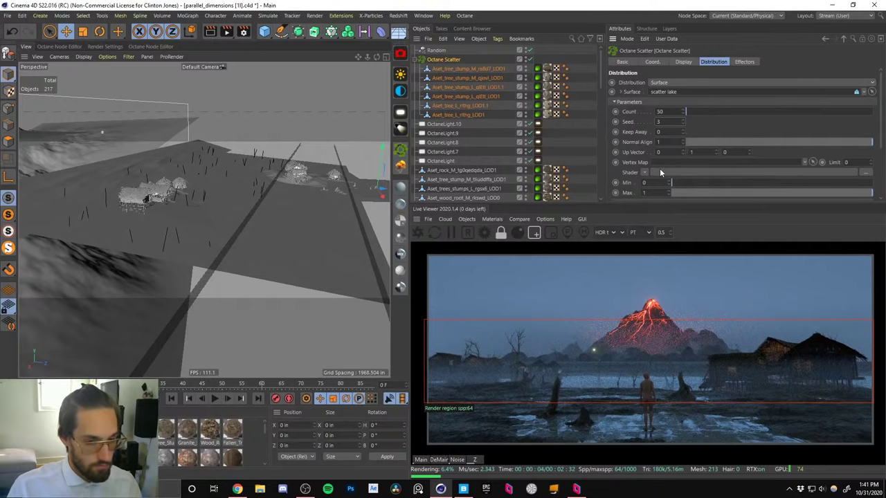
# Test Octane Scatter seeds 4, 5 and 6 against the render region.
pyautogui.click(667, 122)
pyautogui.write('4')
pyautogui.press('Return')
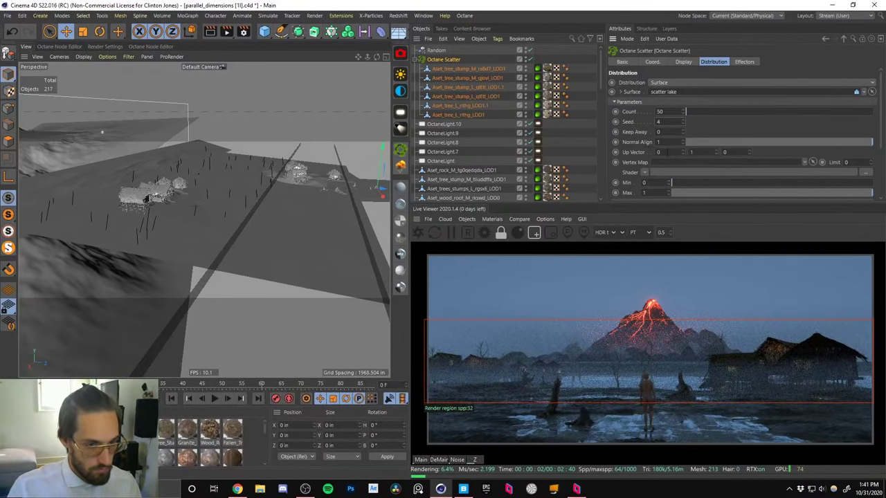
pyautogui.moveTo(666, 122); pyautogui.dragTo(620, 132)
pyautogui.write('5')
pyautogui.press('Return')
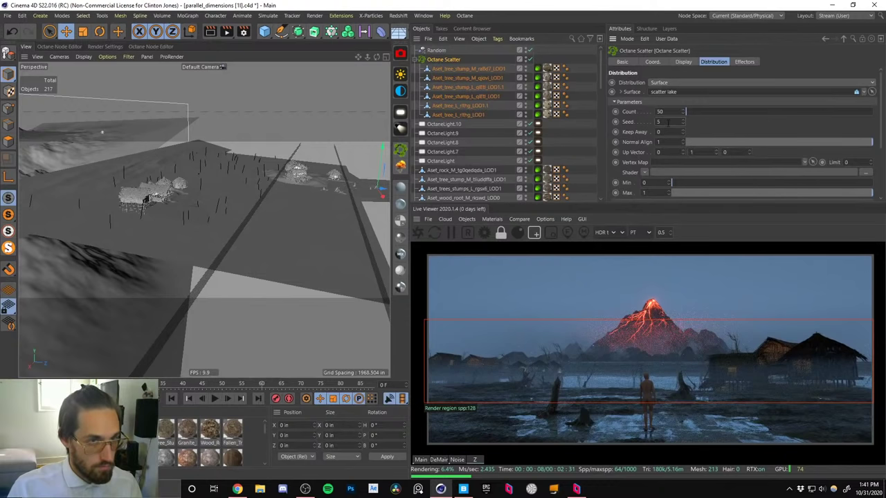
pyautogui.moveTo(669, 124); pyautogui.dragTo(606, 137)
pyautogui.write('6')
pyautogui.press('Return')
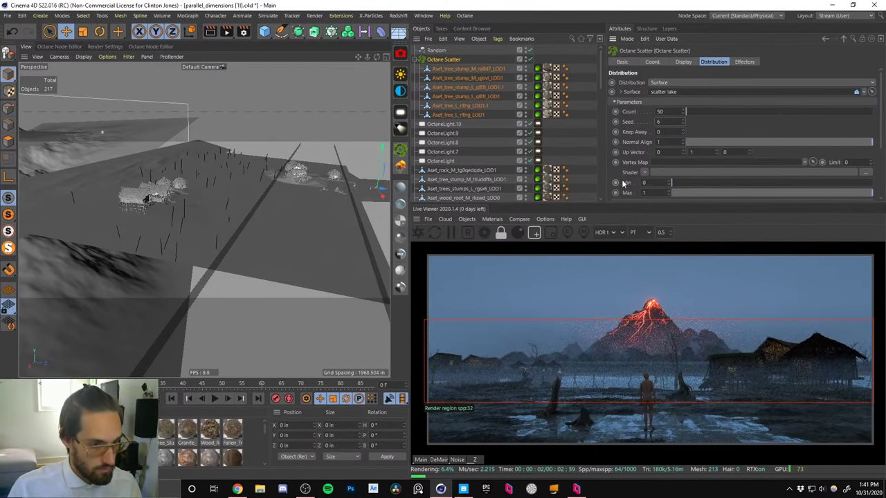
# Set the Octane Scatter's seed to 7 and turn off the render region to render the full frame.
pyautogui.write('7')
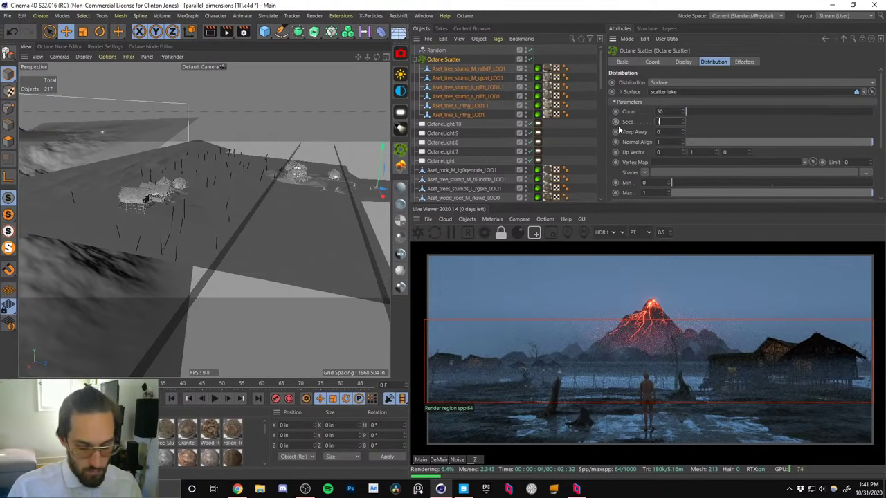
pyautogui.press('Return')
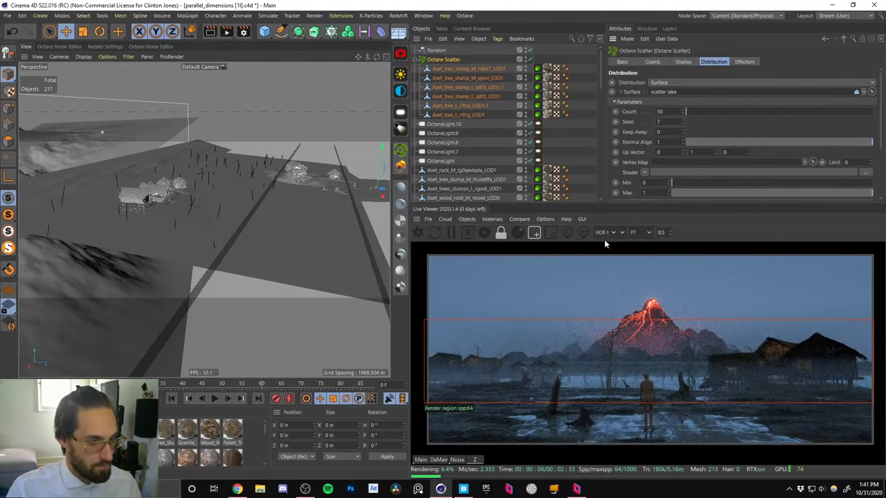
pyautogui.click(534, 232)
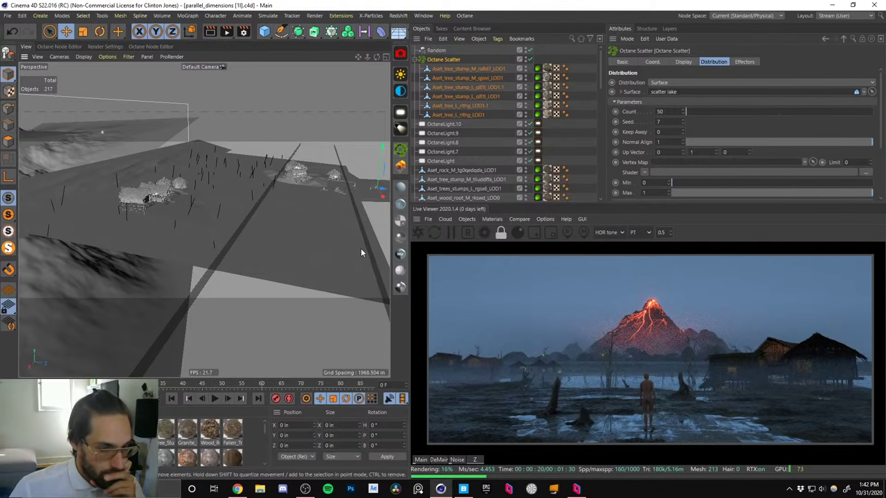
# Duplicate the fg fog card, move the copy to about Z 50 in and scale its Z size to about 267 in.
pyautogui.click(239, 232)
pyautogui.keyDown('alt'); pyautogui.moveTo(240, 232); pyautogui.dragTo(218, 187); pyautogui.keyUp('alt')
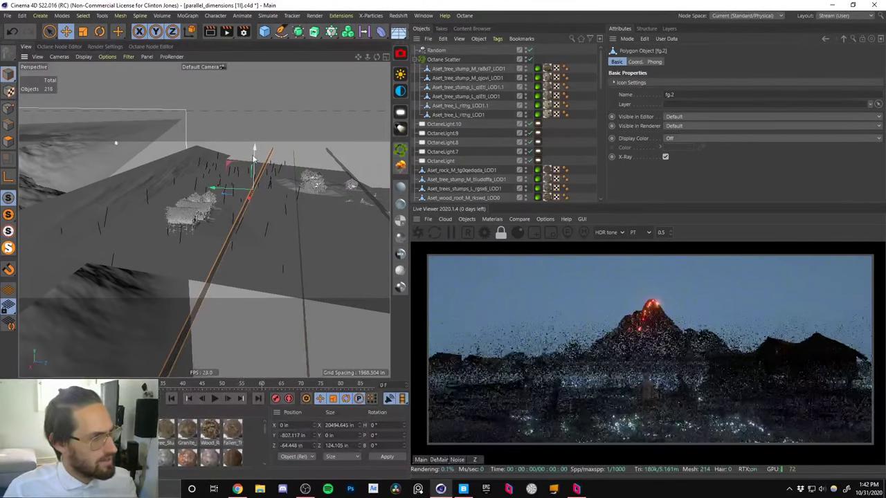
pyautogui.moveTo(253, 158); pyautogui.dragTo(234, 85)
pyautogui.press('r')
pyautogui.press('t')
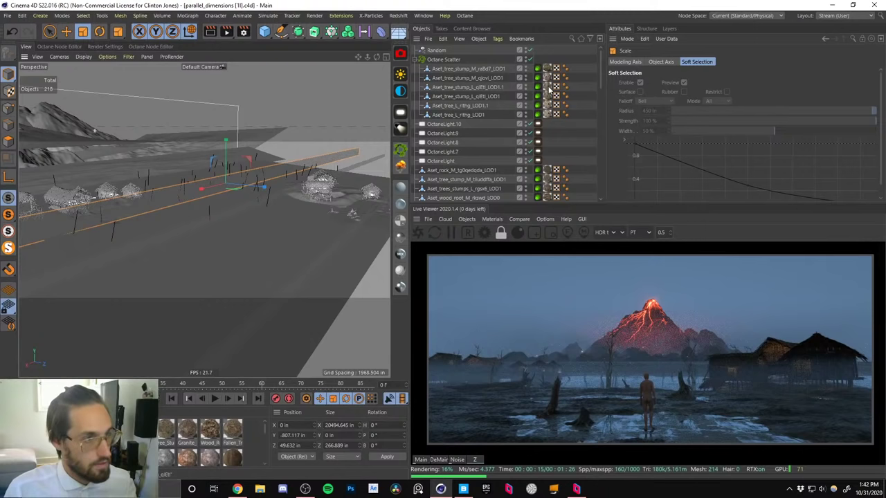
# Set the Octane Scatter's distribution seed to 8.
pyautogui.click(454, 61)
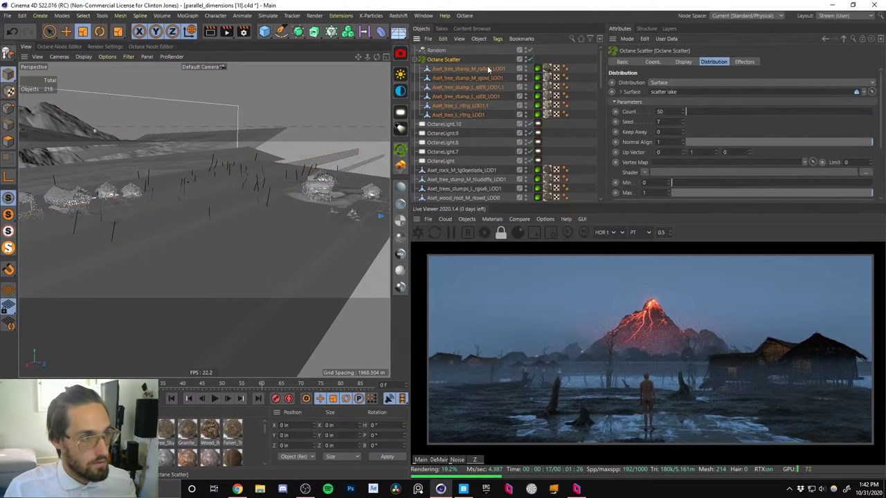
pyautogui.moveTo(662, 122); pyautogui.dragTo(593, 136)
pyautogui.write('8')
pyautogui.press('Return')
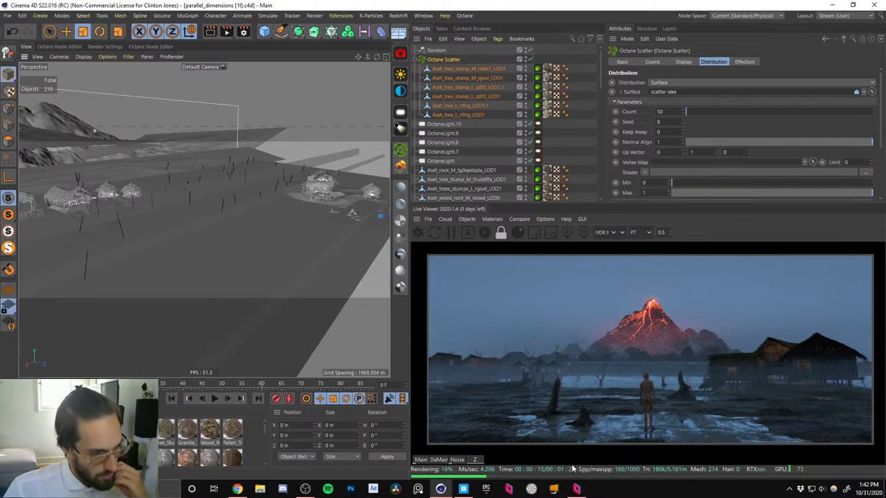
# Switch to the Parsec remote session and open its second screen, moving that window off to the other monitor.
pyautogui.click(575, 488)
pyautogui.click(451, 196)
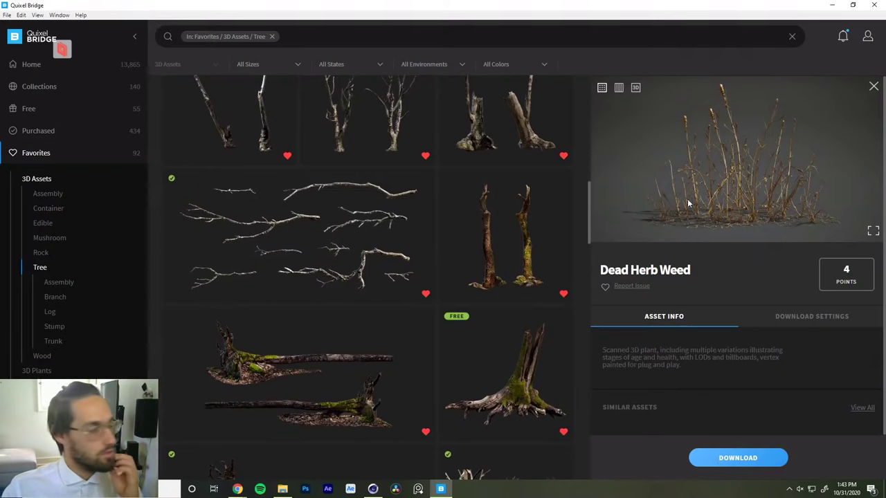
pyautogui.click(62, 48)
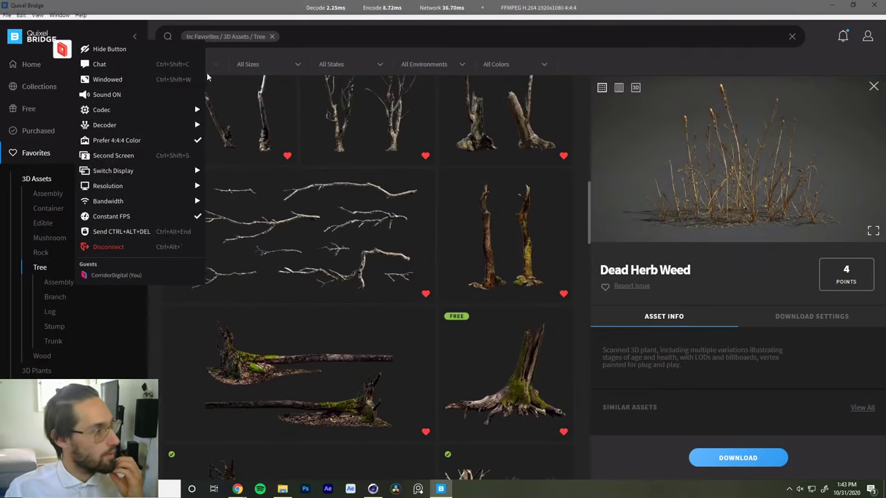
pyautogui.click(118, 155)
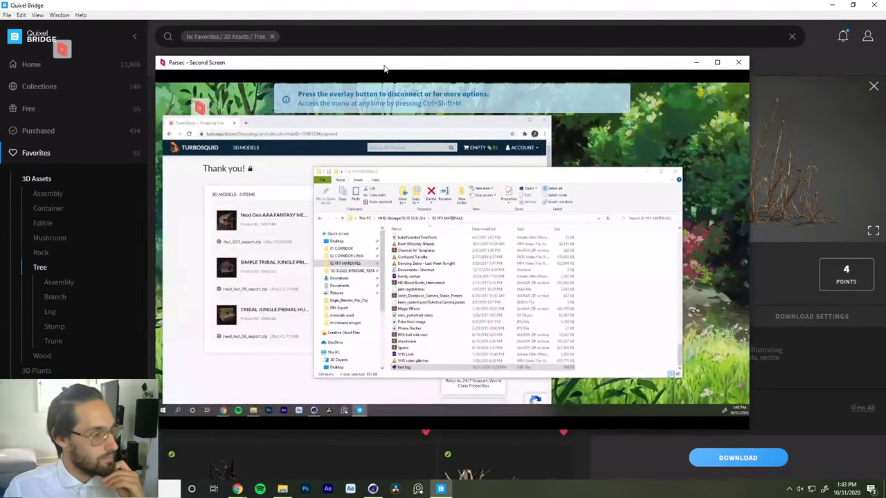
pyautogui.moveTo(384, 69); pyautogui.dragTo(885, 173)
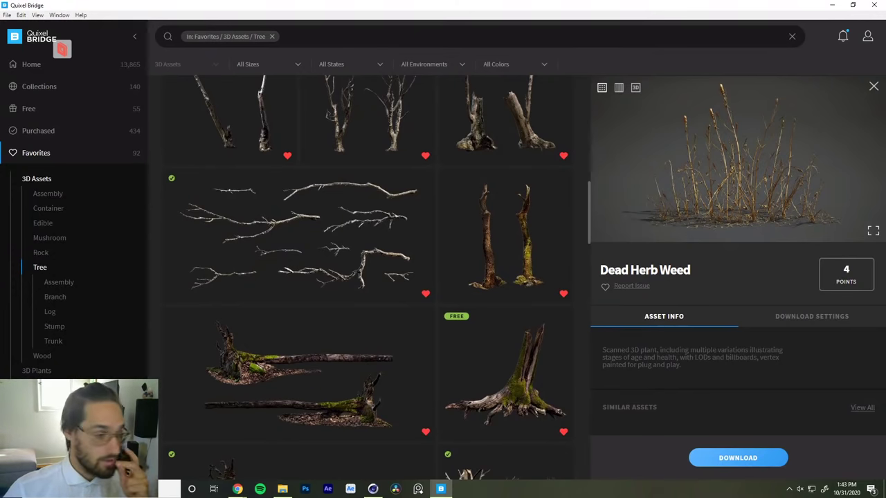
pyautogui.click(62, 48)
pyautogui.moveTo(126, 133)
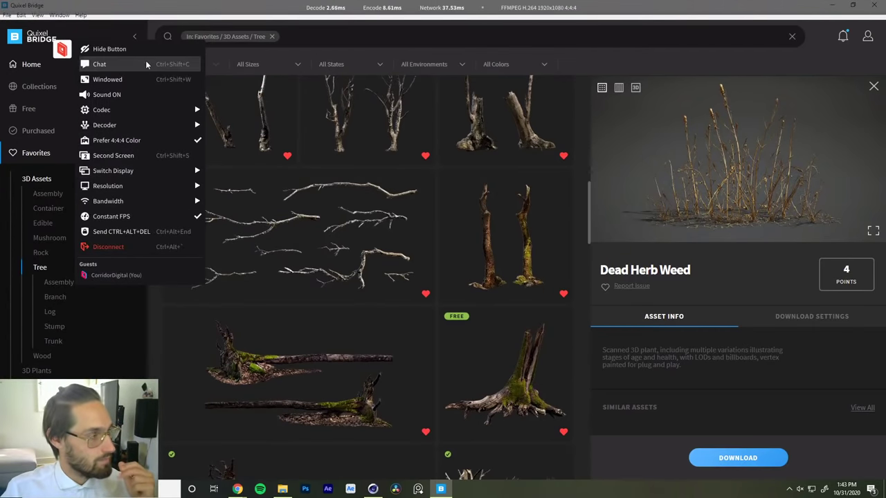
pyautogui.click(107, 28)
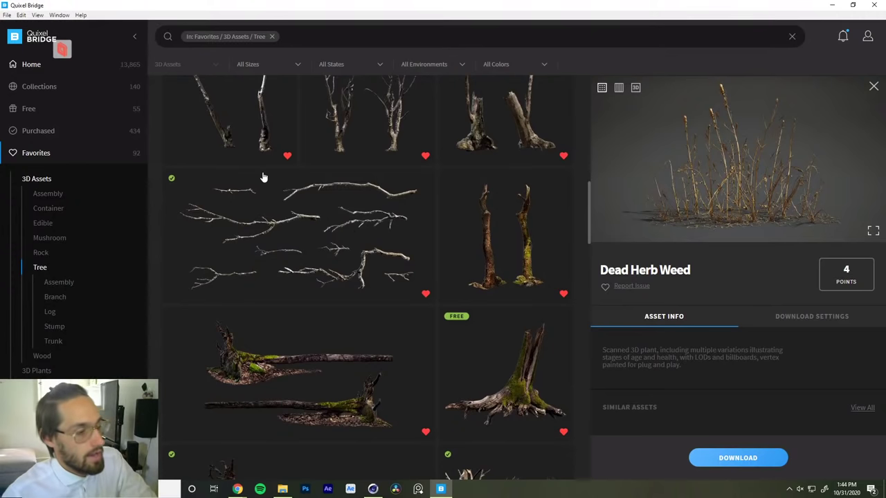
# Close Quixel Bridge on the remote desktop and search Google Images in Chrome for "storm clouds" instead of swamp.
pyautogui.click(873, 5)
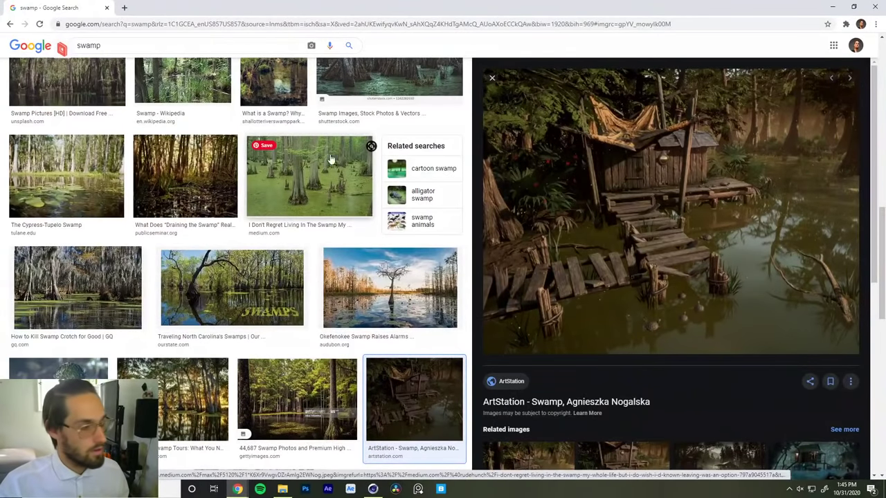
pyautogui.scroll(2, 220, 206)
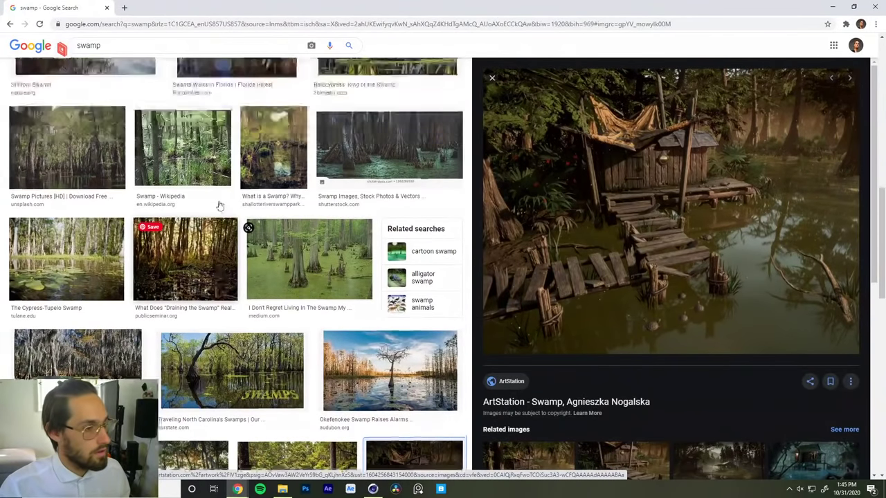
pyautogui.scroll(10, 219, 206)
pyautogui.doubleClick(105, 51)
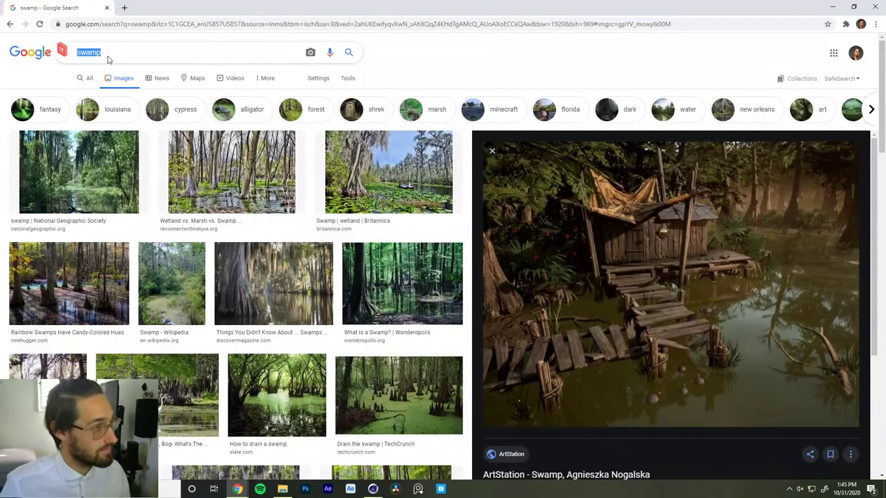
pyautogui.click(142, 57)
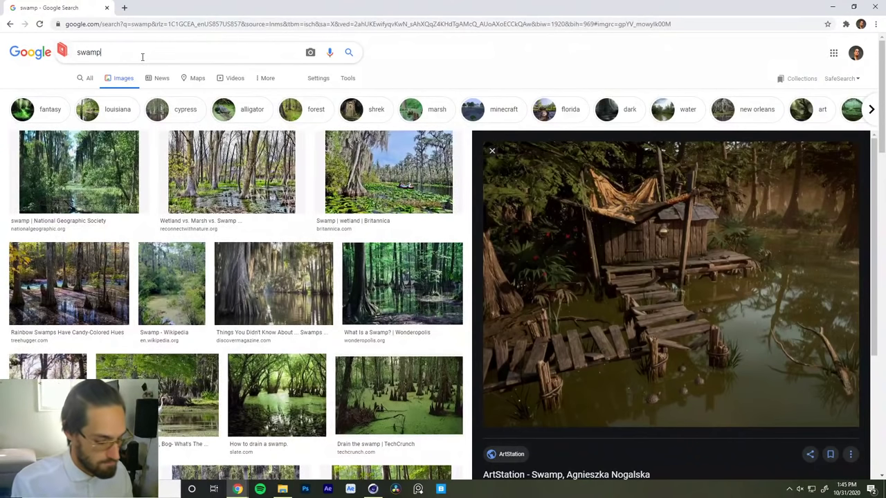
pyautogui.hotkey('ctrl', 'a')
pyautogui.press('BackSpace')
pyautogui.write('storm clouds')
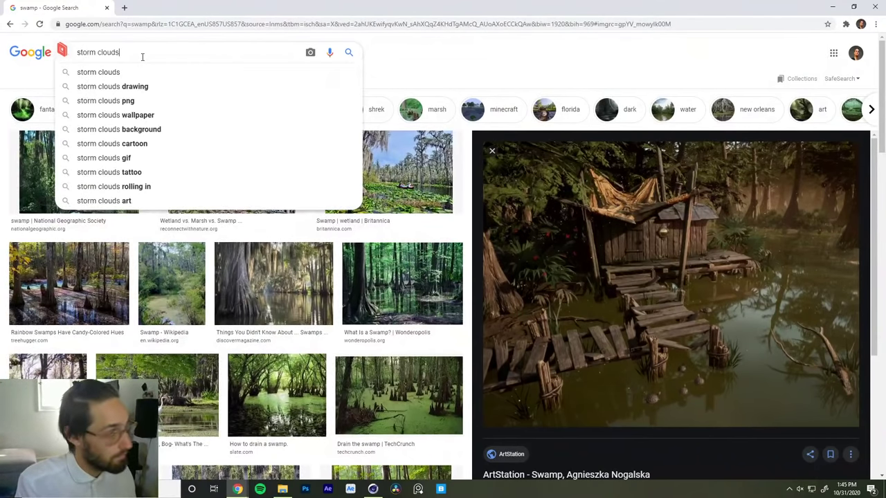
pyautogui.press('Return')
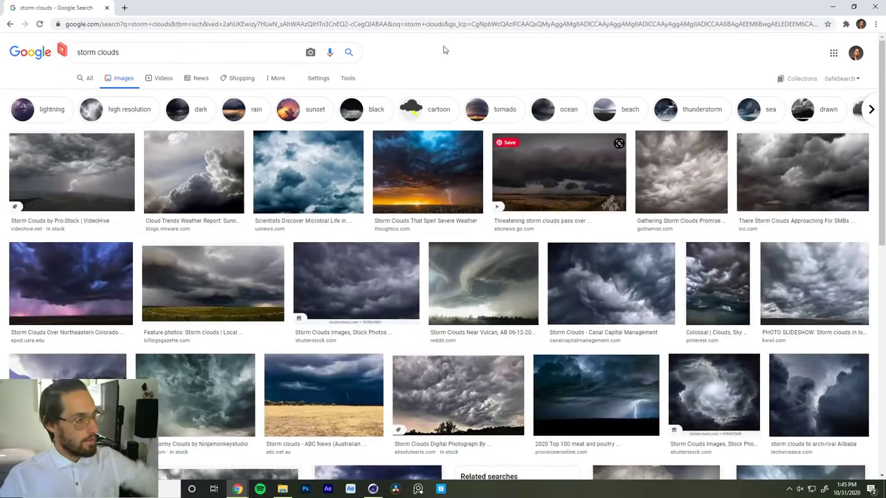
# Filter the storm cloud image results to the Large size and browse them for a suitable sky.
pyautogui.click(347, 78)
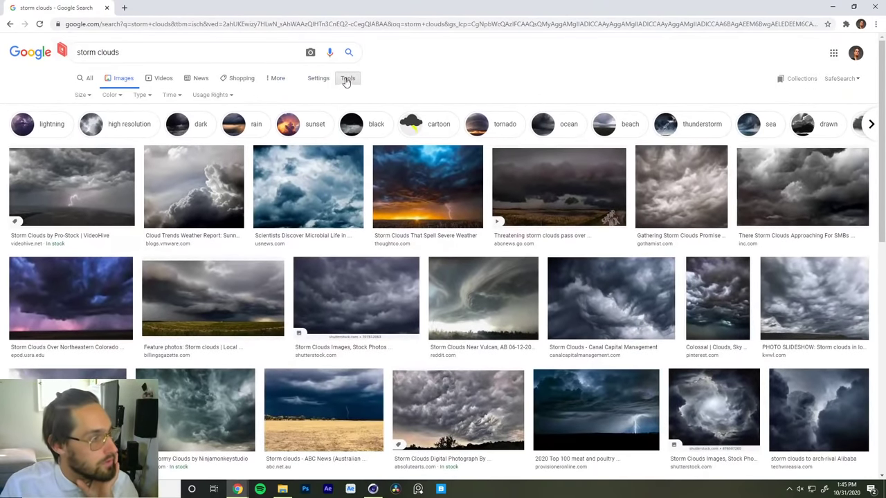
pyautogui.click(88, 97)
pyautogui.click(88, 128)
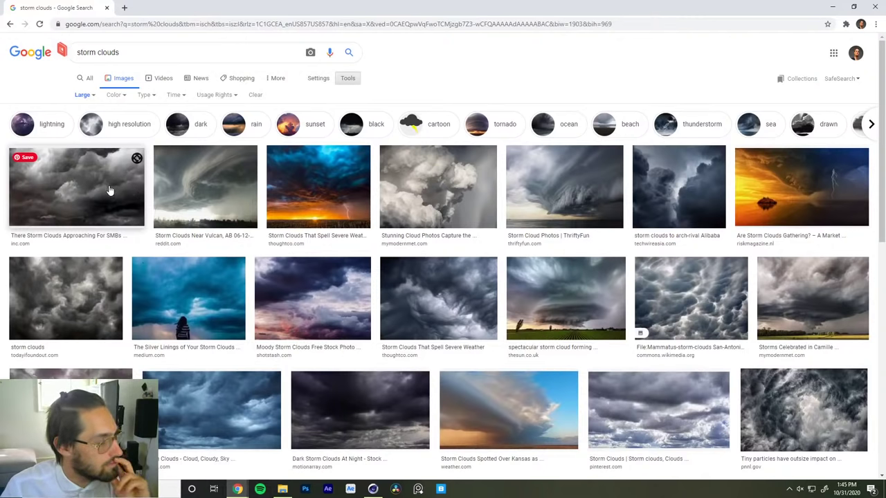
pyautogui.scroll(-2, 99, 212)
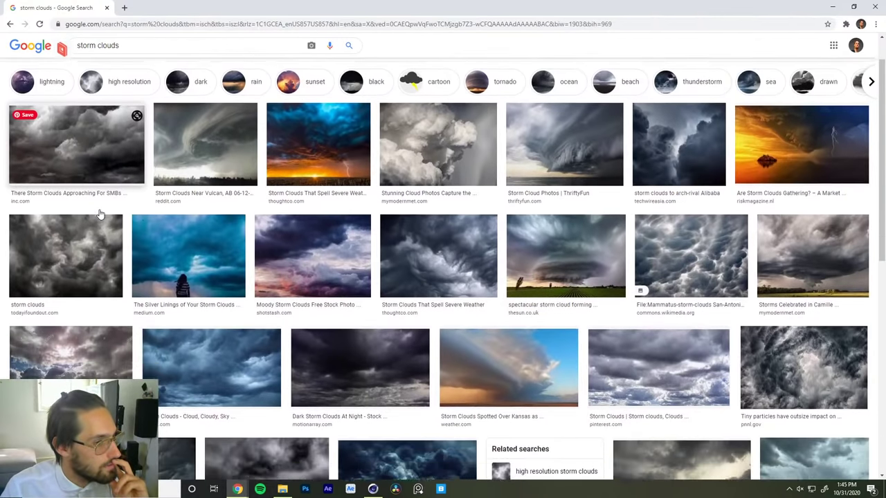
# Look through the Large storm cloud results and check which image size filters are offered.
pyautogui.scroll(-1, 99, 215)
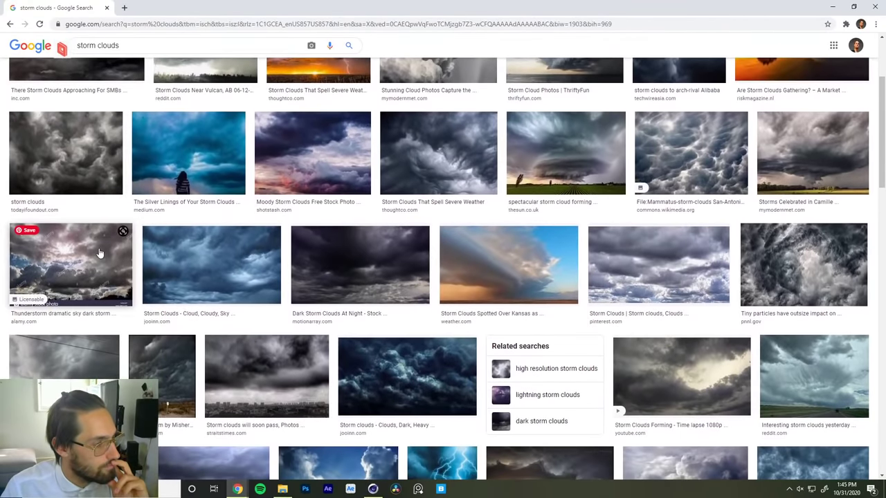
pyautogui.scroll(-1, 99, 254)
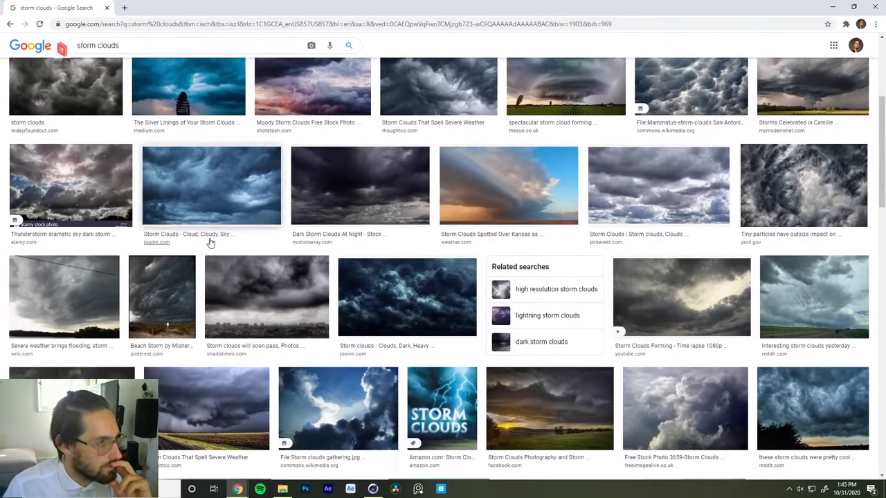
pyautogui.scroll(5, 212, 242)
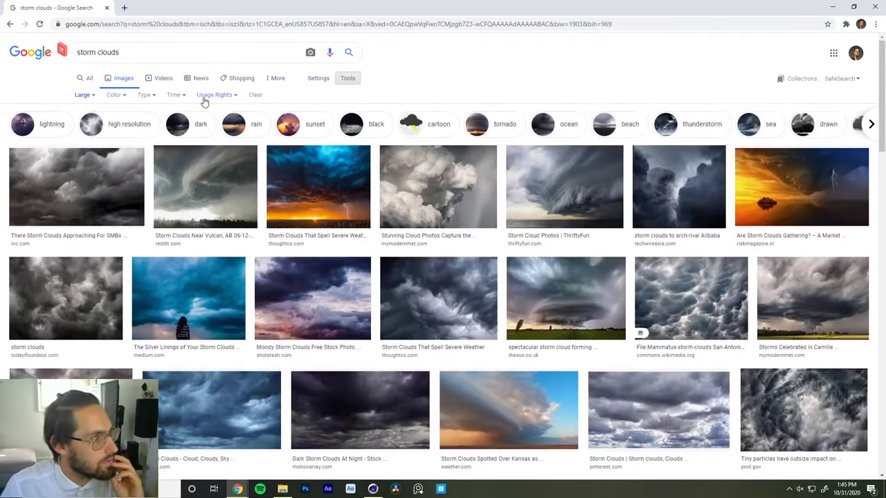
pyautogui.click(84, 95)
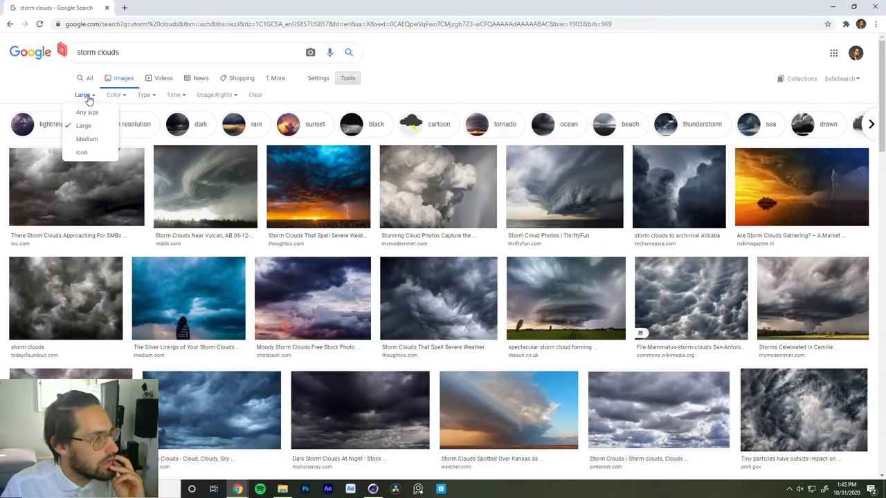
pyautogui.click(318, 79)
pyautogui.click(329, 101)
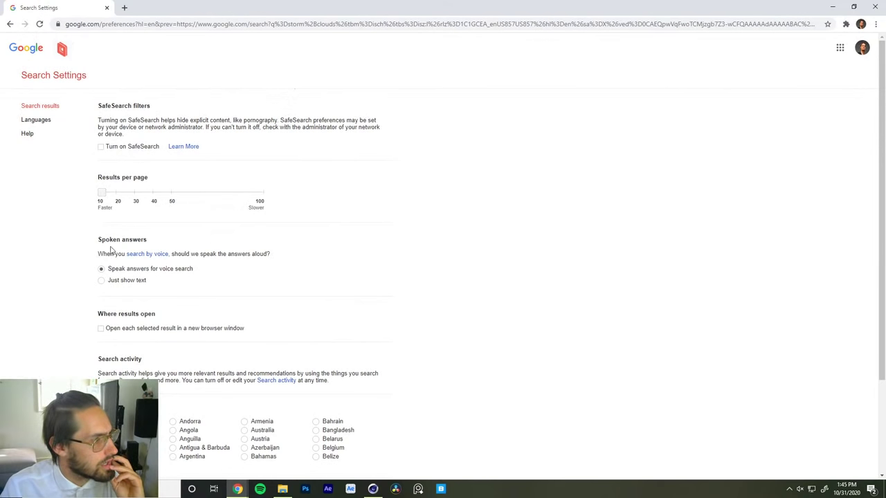
pyautogui.scroll(-2, 124, 294)
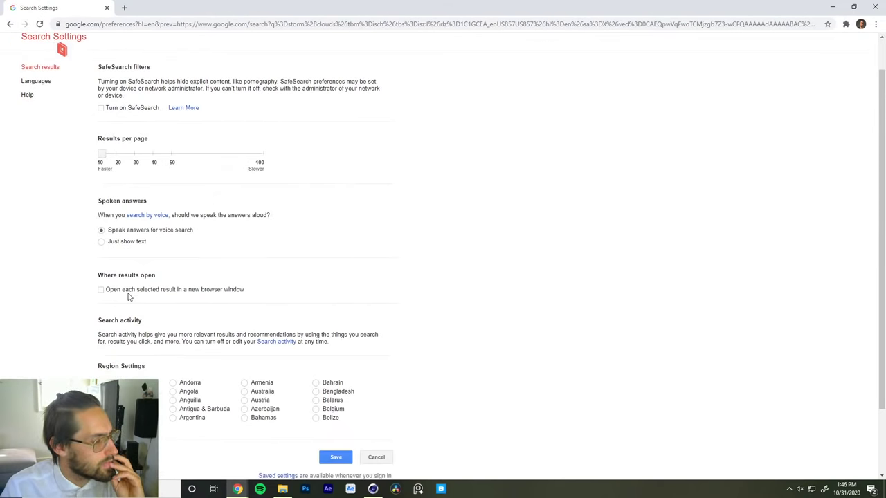
pyautogui.scroll(2, 128, 296)
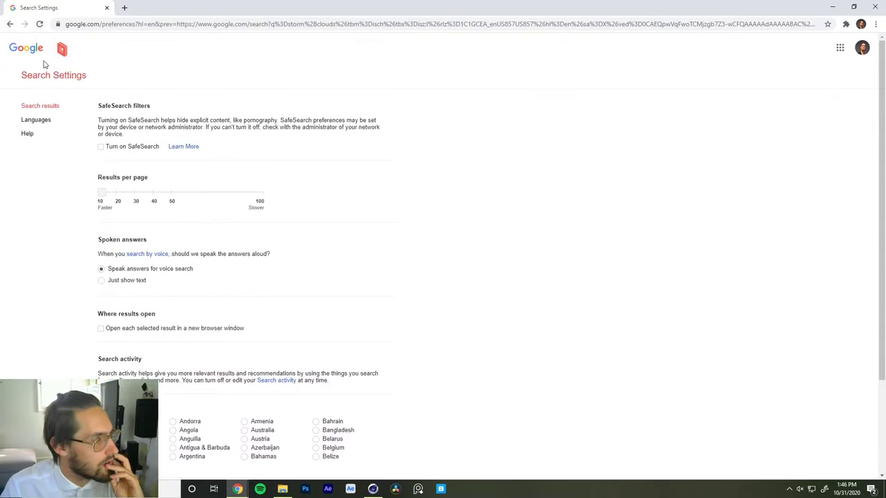
pyautogui.click(11, 25)
# Run an Advanced Image Search for storm clouds with the image size set to larger than 8 MP.
pyautogui.click(319, 78)
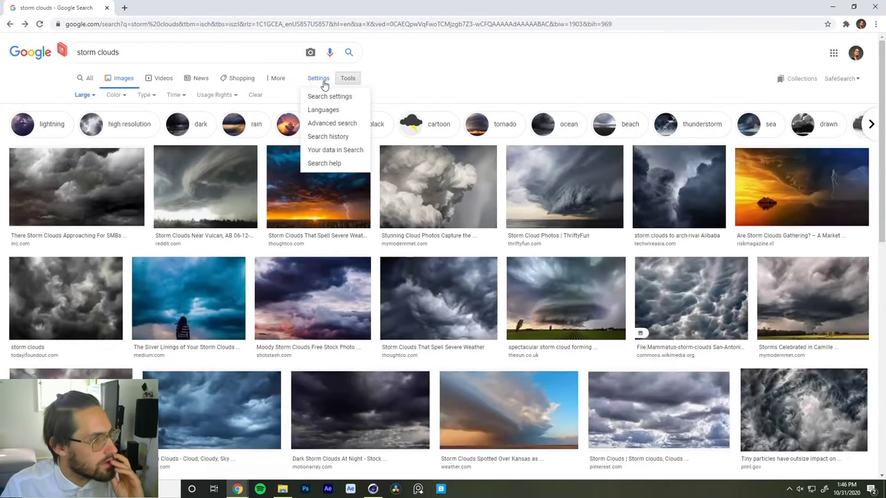
pyautogui.click(330, 125)
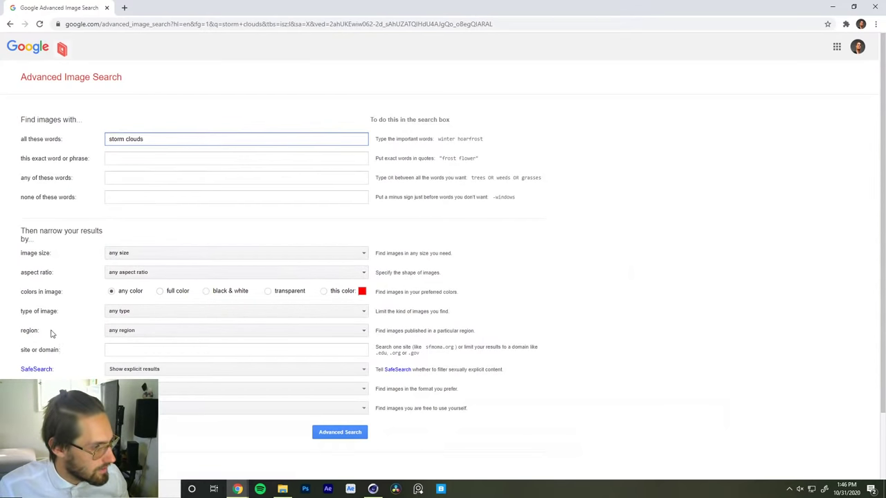
pyautogui.click(123, 255)
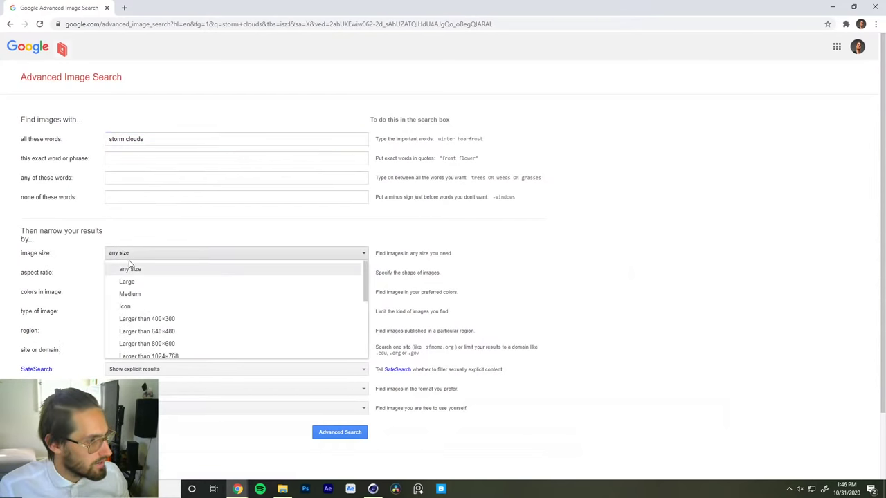
pyautogui.moveTo(365, 290); pyautogui.dragTo(363, 324)
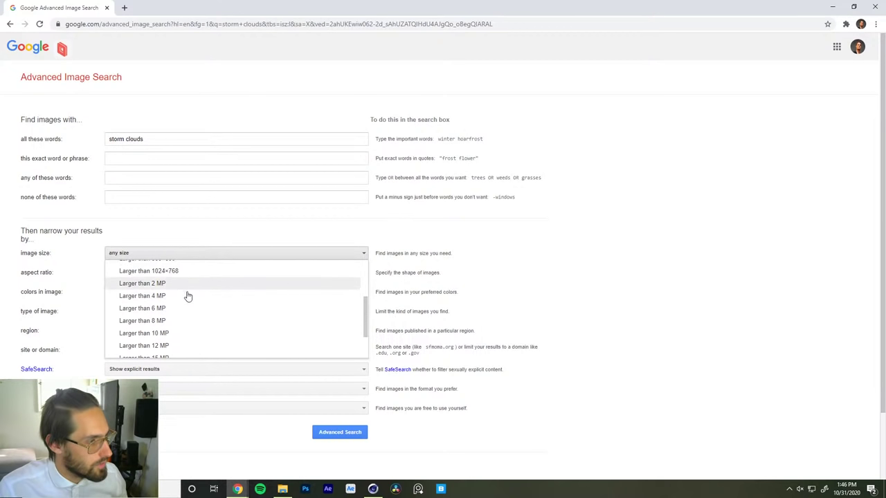
pyautogui.click(158, 321)
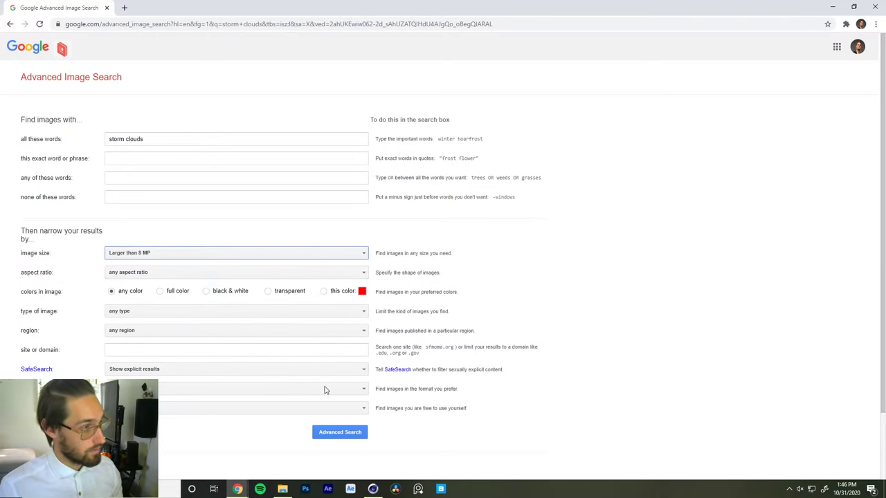
pyautogui.click(333, 433)
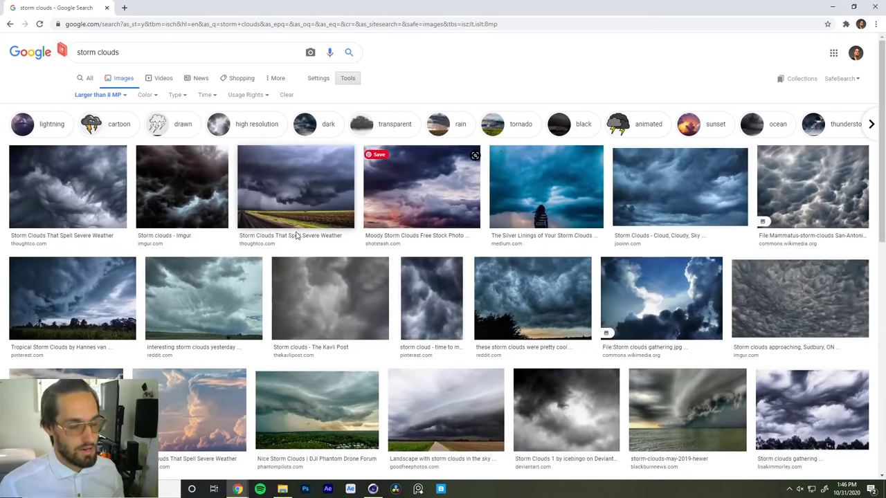
# Browse the filtered results and open the teal storm sky photo with the striped-shirt figure enlarged in its Medium article.
pyautogui.scroll(-1, 243, 320)
pyautogui.scroll(-1, 244, 320)
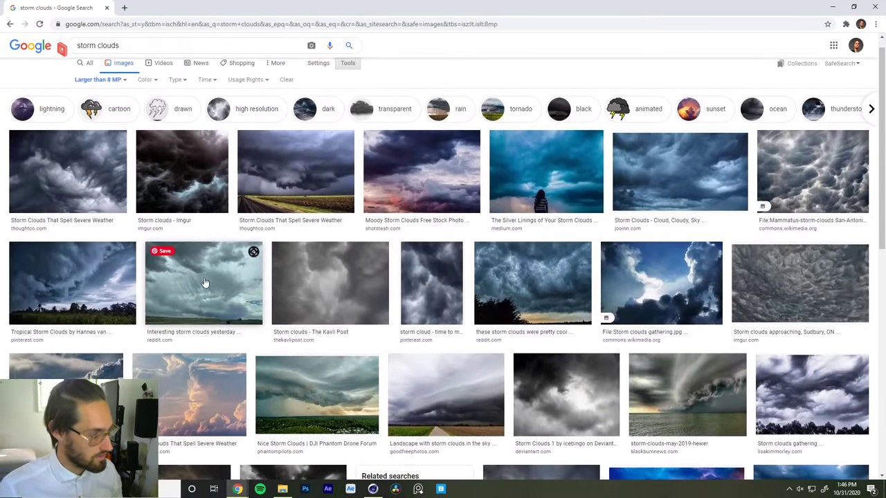
pyautogui.scroll(-2, 208, 299)
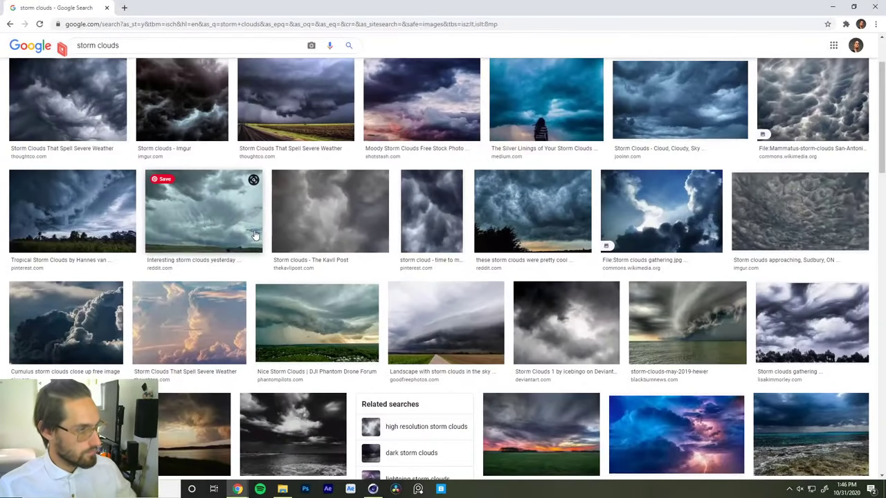
pyautogui.scroll(3, 256, 222)
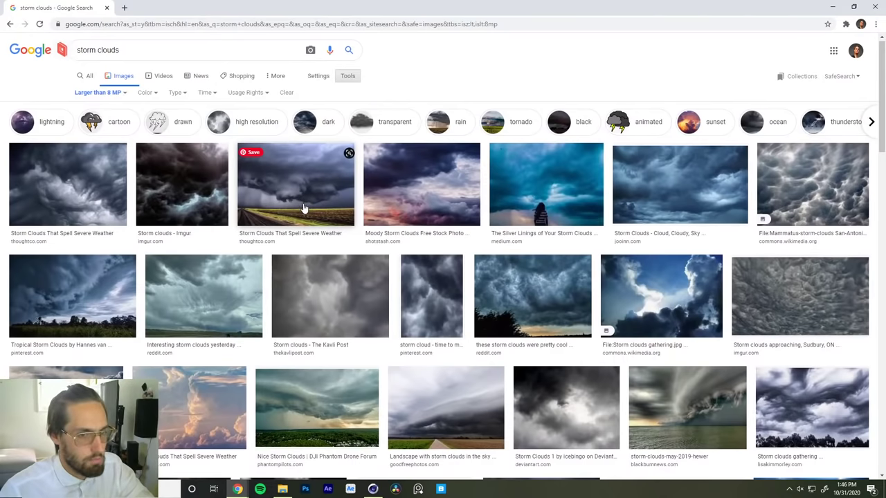
pyautogui.scroll(-1, 304, 208)
pyautogui.scroll(-1, 303, 207)
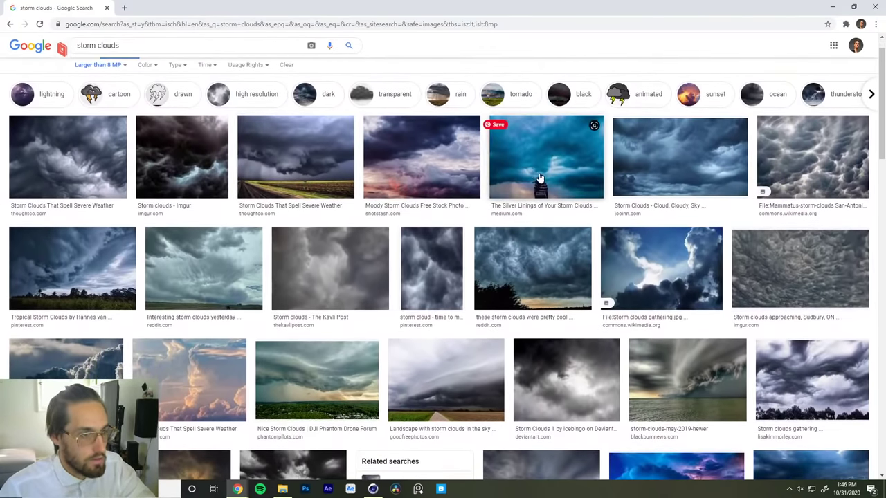
pyautogui.click(534, 176)
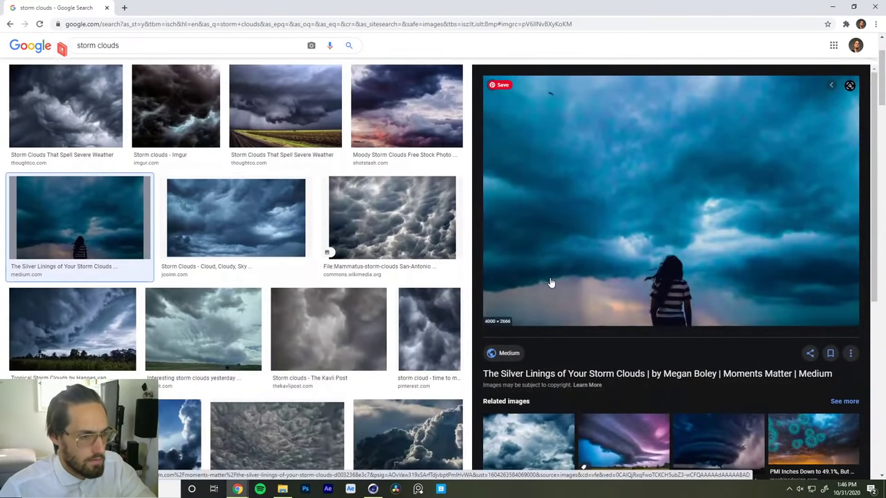
pyautogui.click(552, 282)
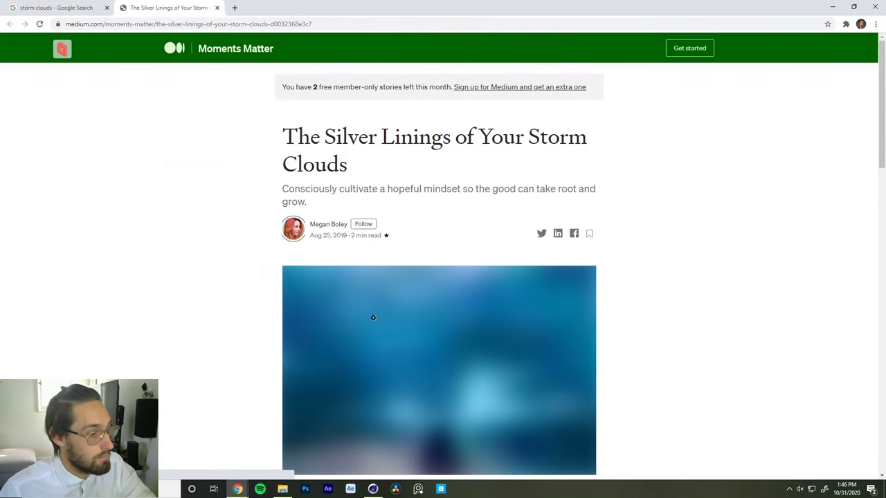
pyautogui.click(384, 316)
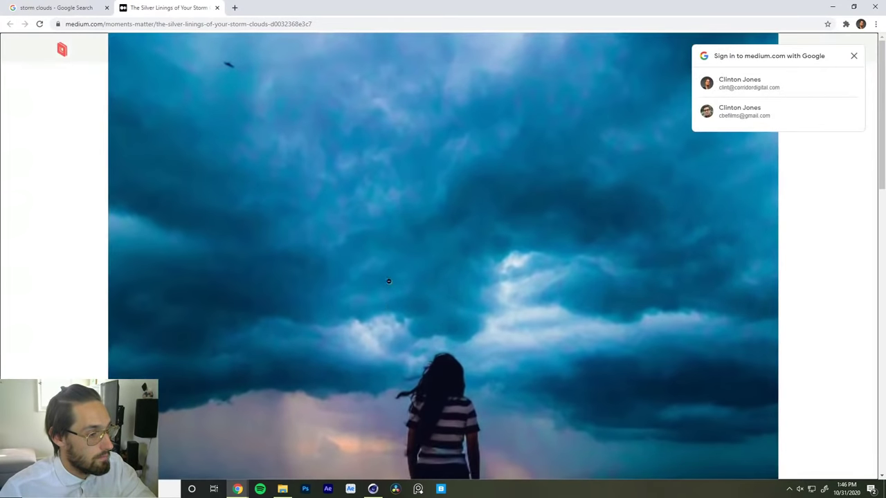
# Save the enlarged storm sky photo to the Desktop as a JPEG under its suggested name, and close the article.
pyautogui.rightClick(408, 247)
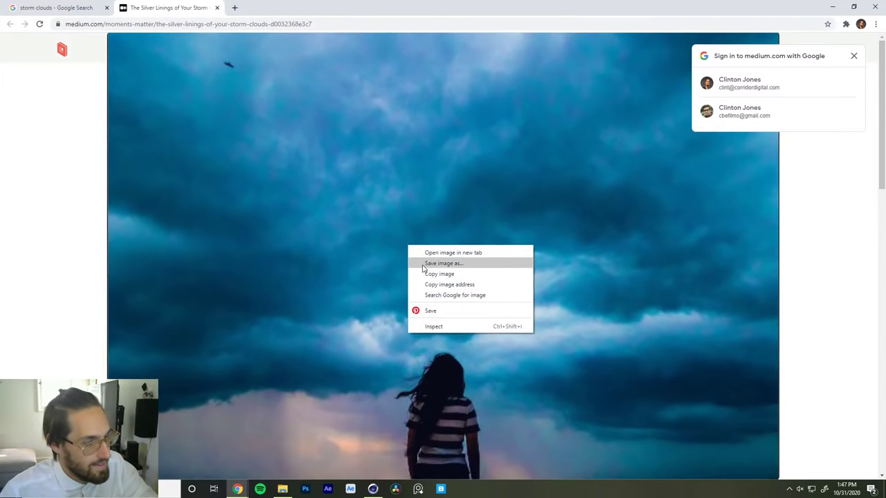
pyautogui.click(424, 266)
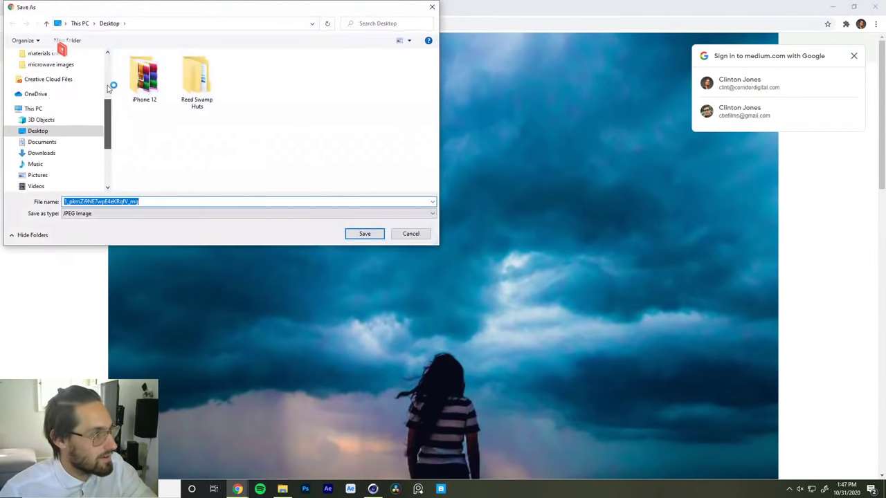
pyautogui.click(46, 74)
pyautogui.click(359, 235)
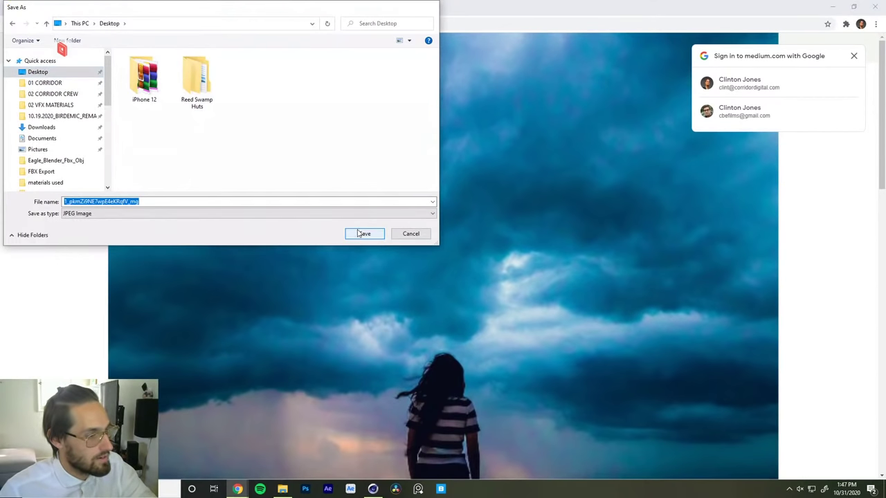
pyautogui.click(260, 185)
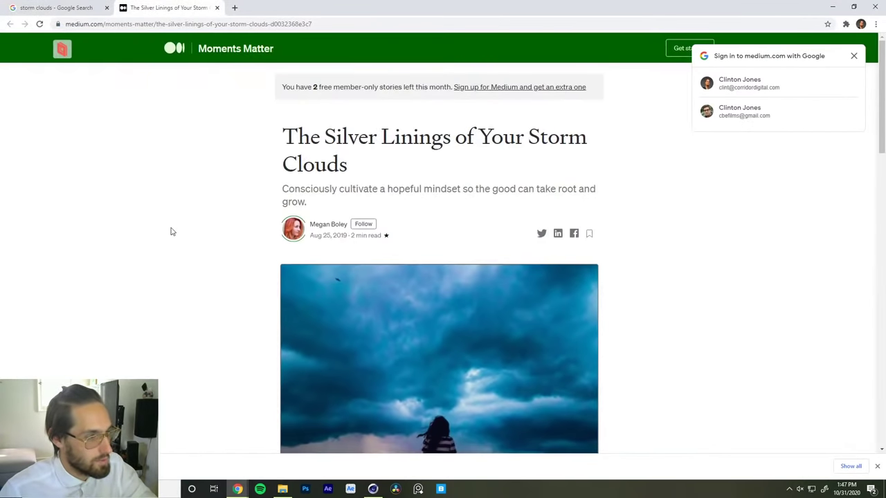
pyautogui.click(217, 7)
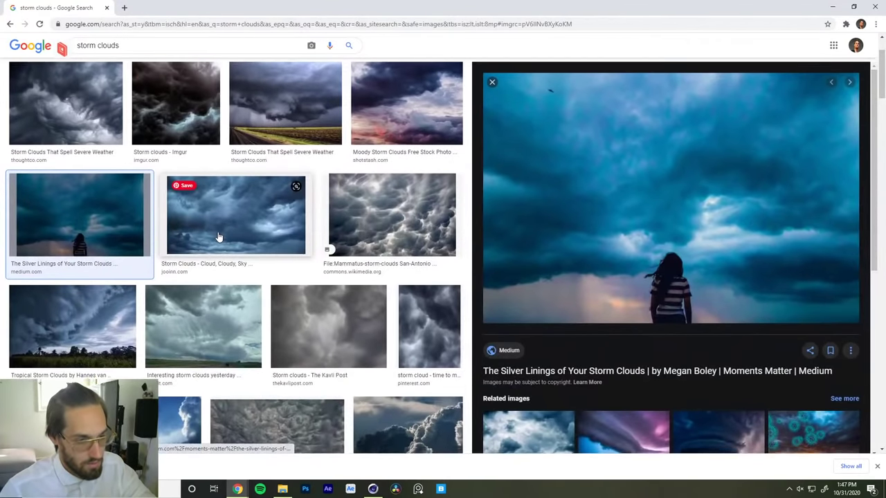
# Preview the dark blue Jooinn storm clouds photo from the search results and open its source page.
pyautogui.scroll(2, 218, 249)
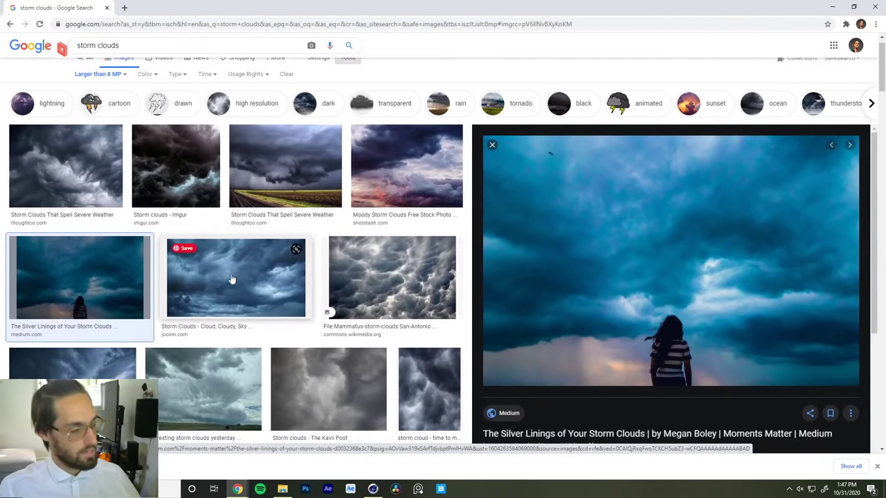
pyautogui.scroll(-1, 89, 334)
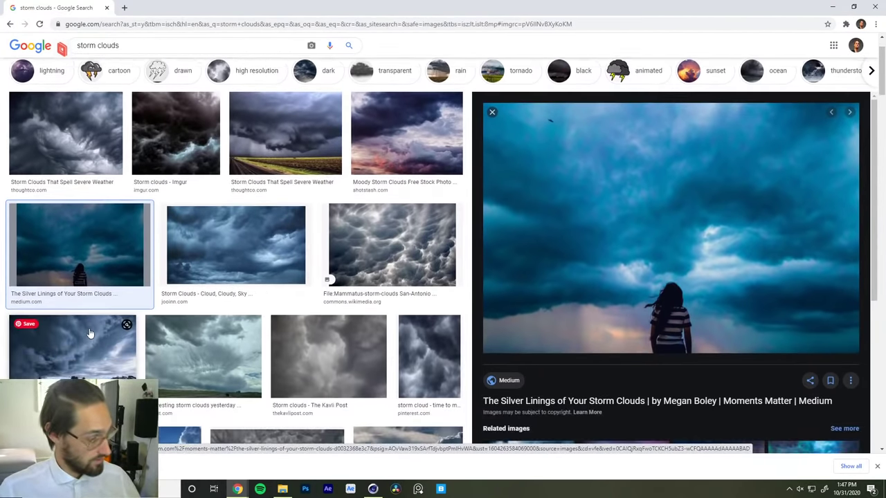
pyautogui.scroll(-1, 89, 333)
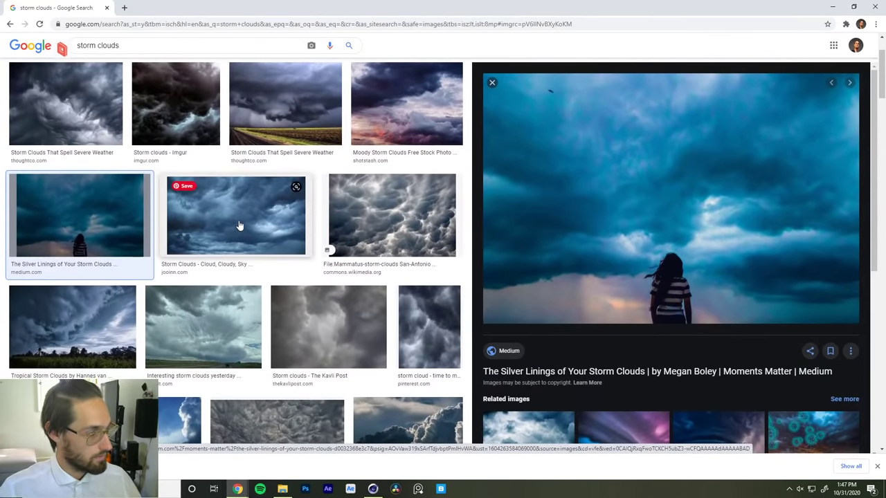
pyautogui.click(237, 226)
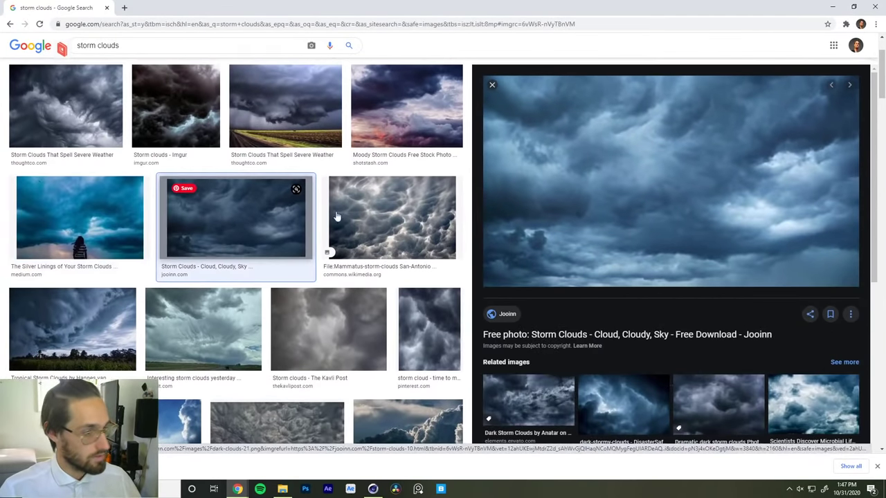
pyautogui.click(550, 229)
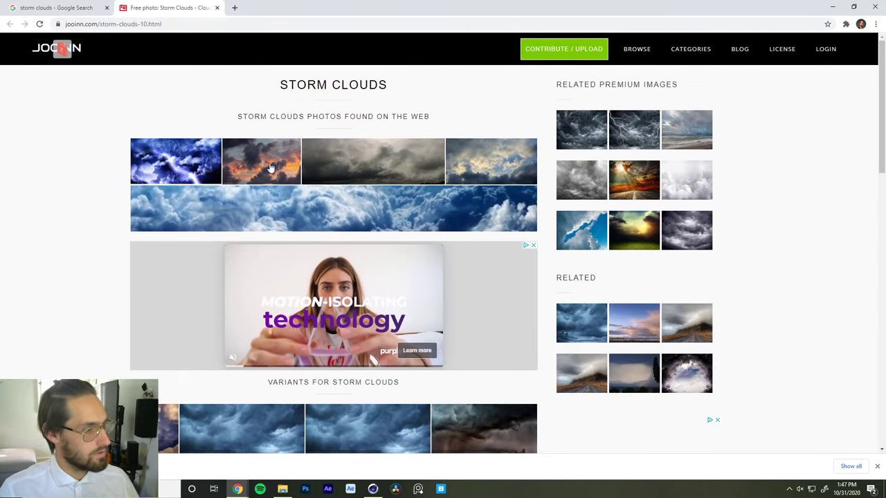
# Open the grey panoramic storm clouds photo's download page on Jooinn and examine the image.
pyautogui.click(373, 165)
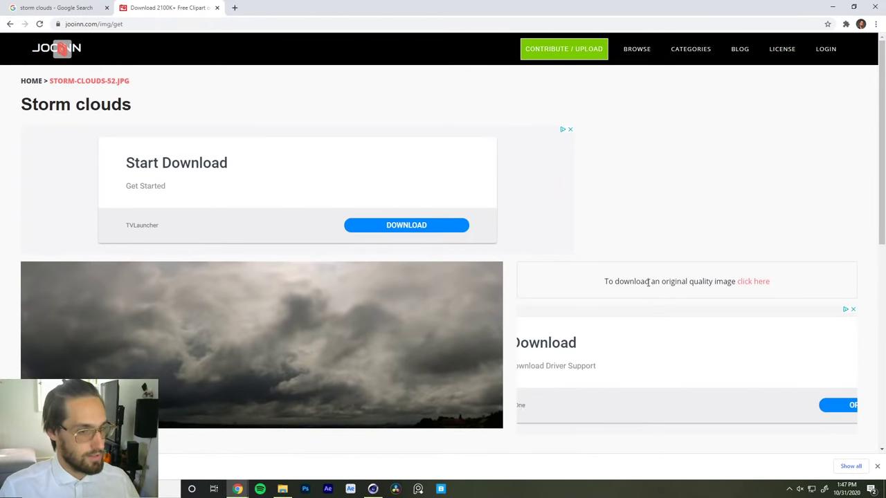
pyautogui.scroll(-1, 321, 314)
pyautogui.scroll(-1, 325, 277)
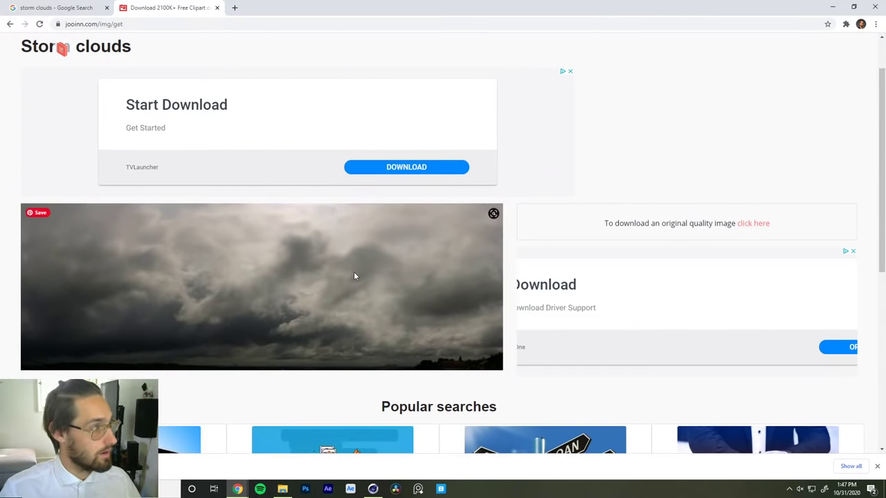
pyautogui.scroll(1, 354, 271)
pyautogui.scroll(-2, 253, 194)
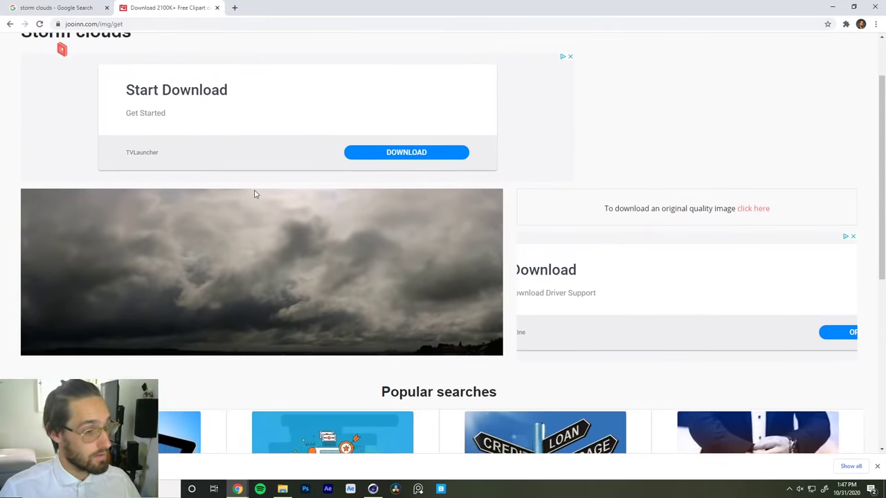
# Restore the Chrome window from full size and move it aside to uncover the desktop files.
pyautogui.moveTo(283, 16); pyautogui.dragTo(312, 20)
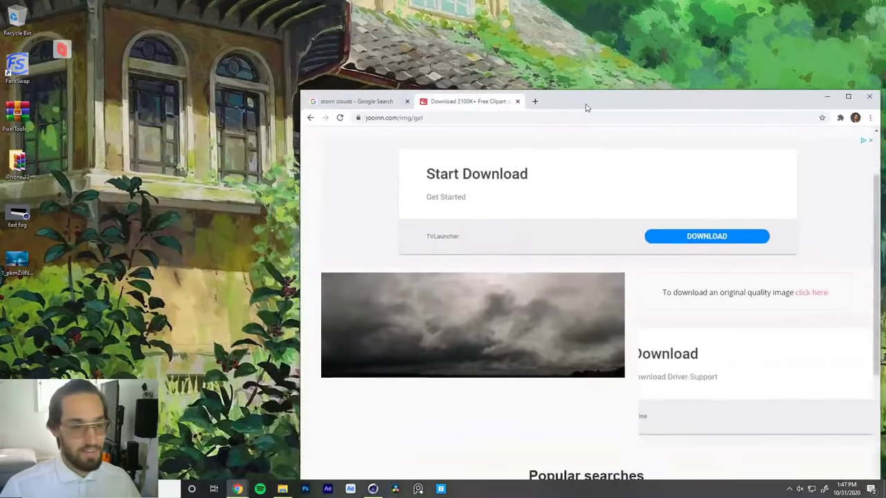
pyautogui.moveTo(585, 106); pyautogui.dragTo(477, 55)
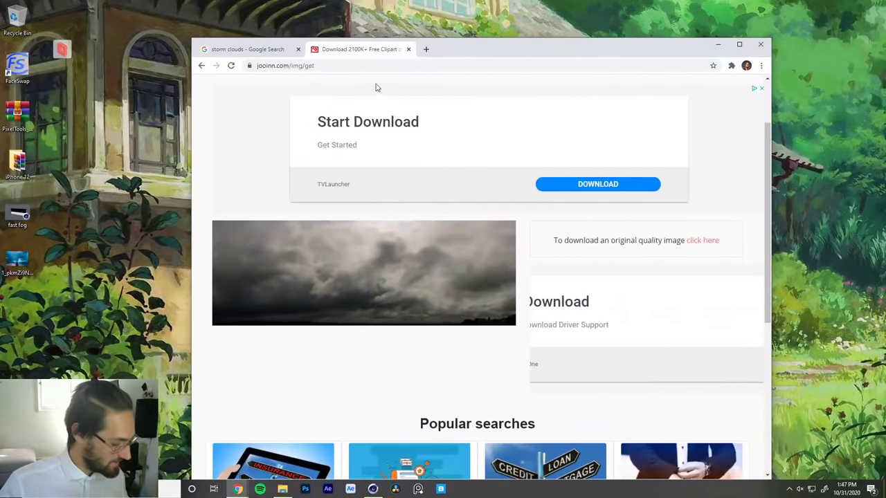
# Choose the second screen option in the remote desktop session and move the Chrome window off the desktop.
pyautogui.click(61, 49)
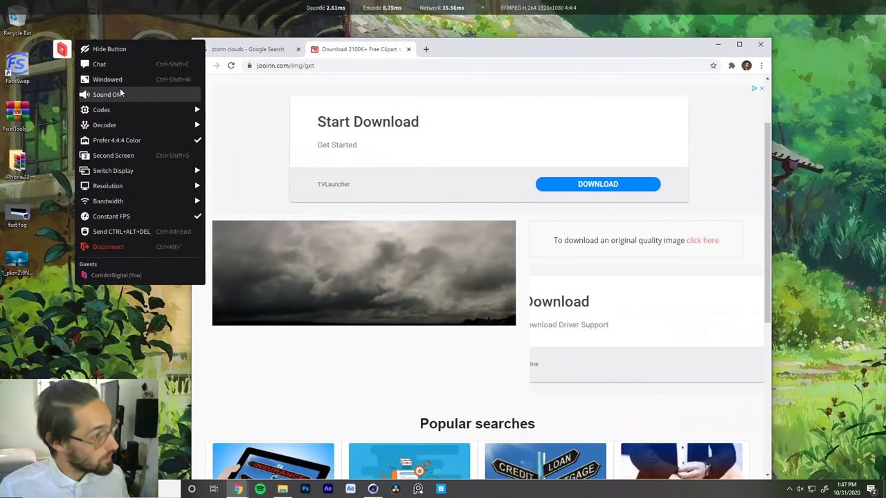
pyautogui.click(106, 157)
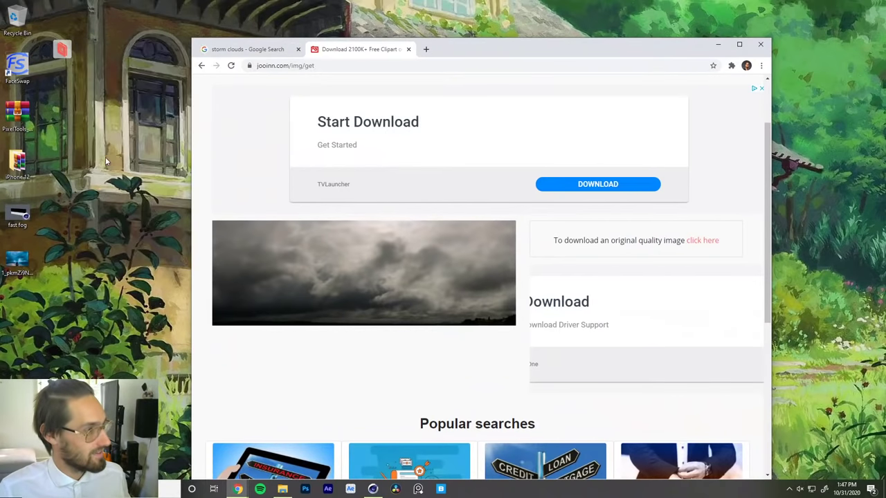
pyautogui.moveTo(527, 50); pyautogui.dragTo(885, 62)
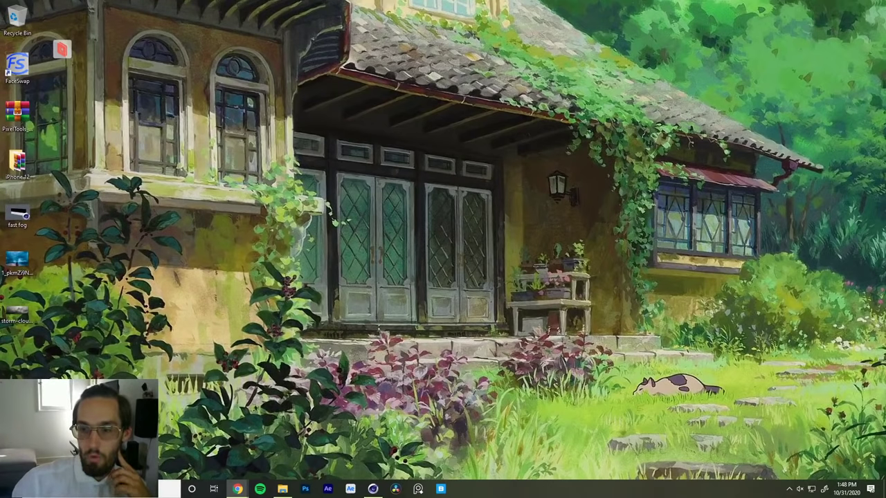
# Bring Chrome back, return to the Jooinn storm clouds page and request the original-quality download of the orange sunset clouds photo.
pyautogui.click(237, 488)
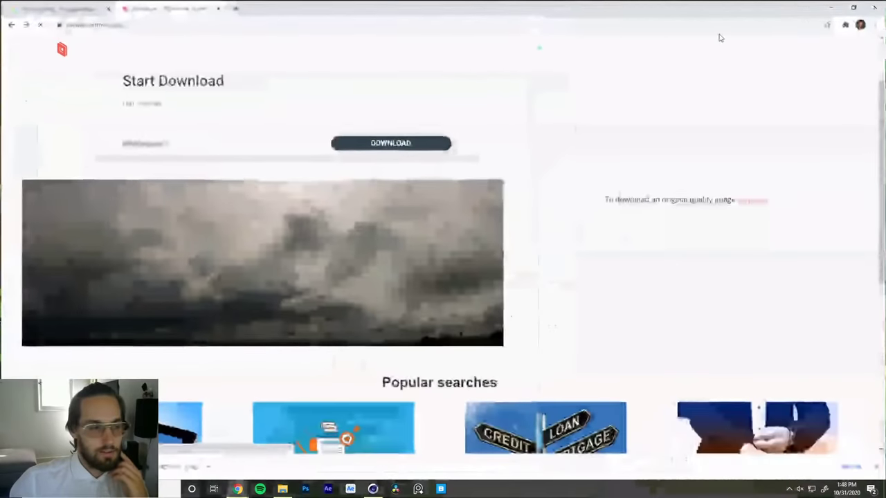
pyautogui.click(10, 24)
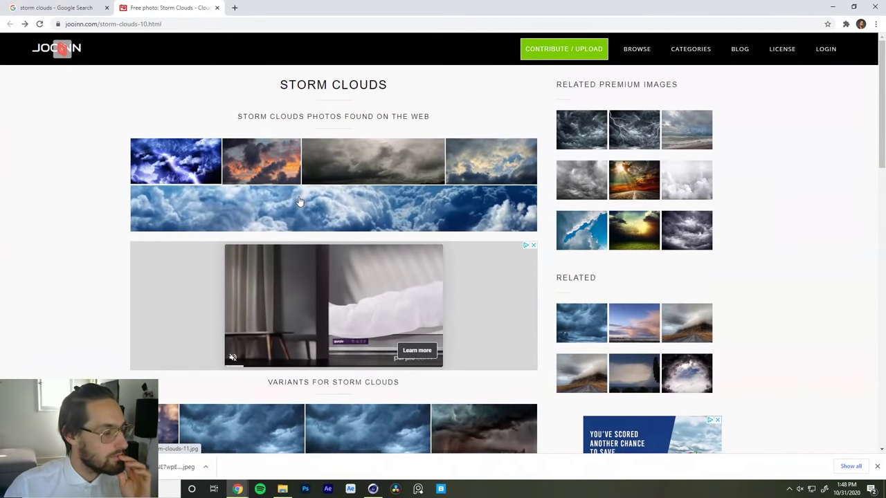
pyautogui.click(267, 162)
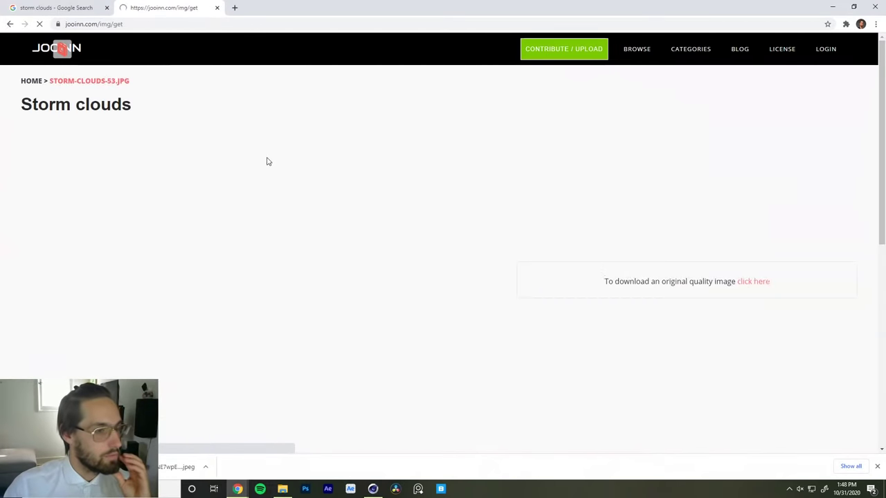
pyautogui.click(752, 282)
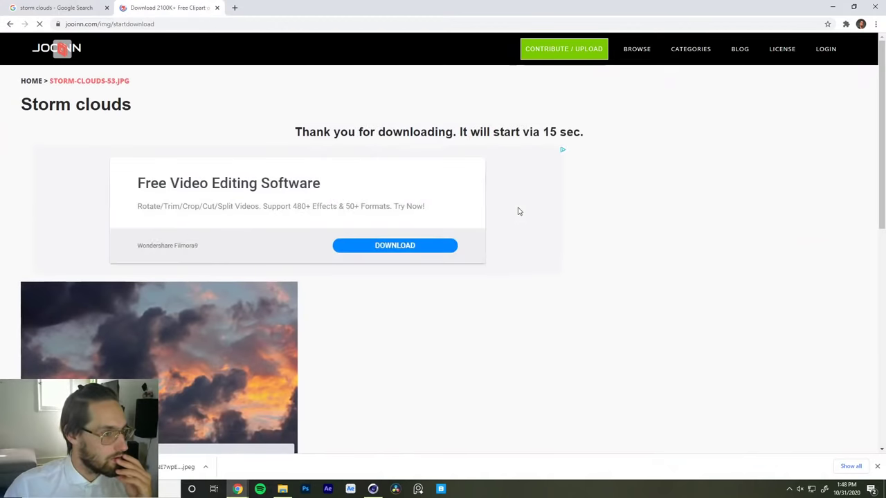
# Save the sunset clouds photo to the Desktop as the JPEG storm-clouds-53 using the direct download link, and close its download page.
pyautogui.scroll(-1, 192, 349)
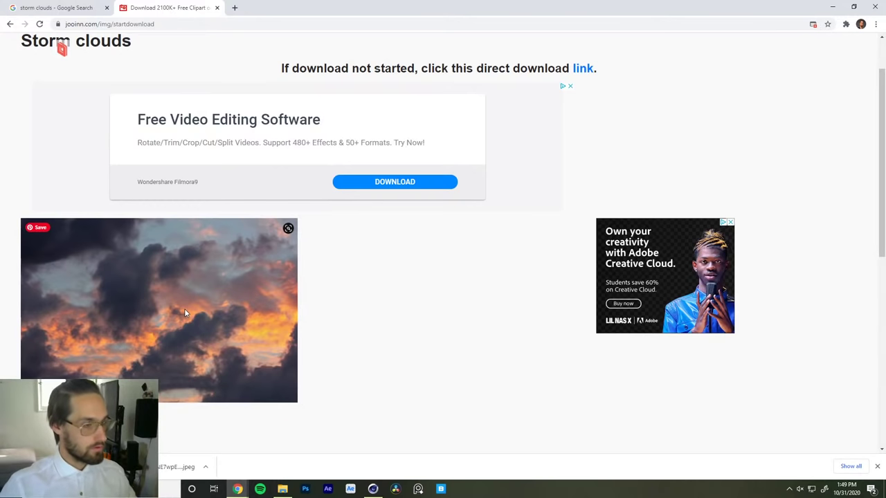
pyautogui.click(582, 68)
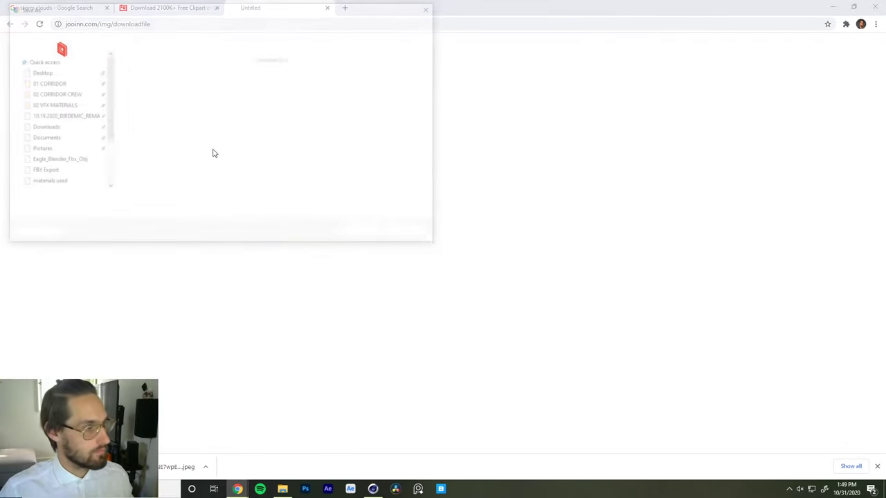
pyautogui.moveTo(109, 125); pyautogui.dragTo(107, 60)
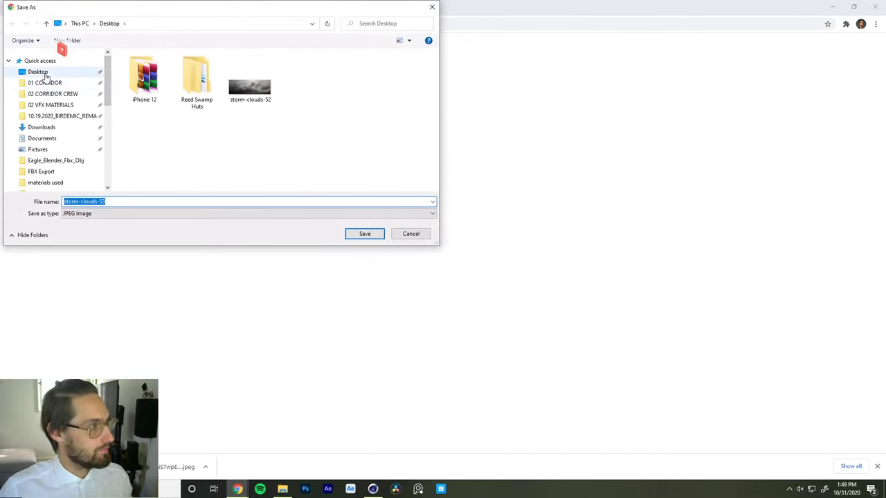
pyautogui.click(365, 233)
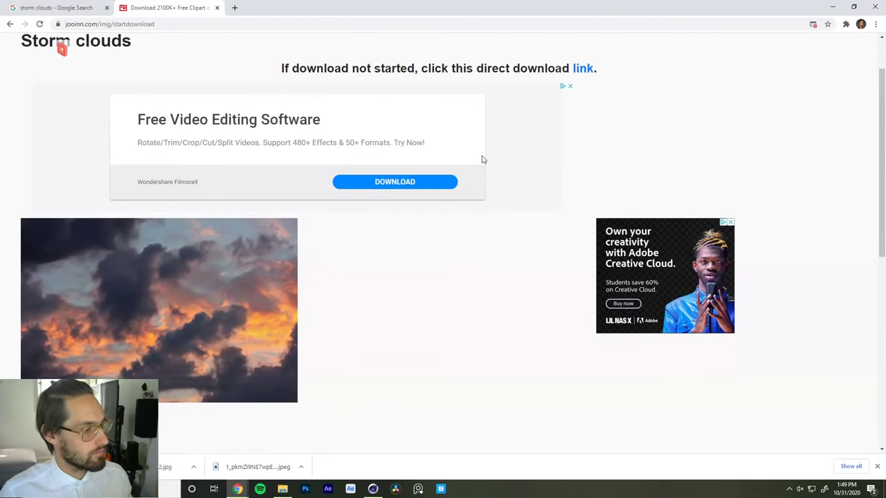
pyautogui.click(217, 8)
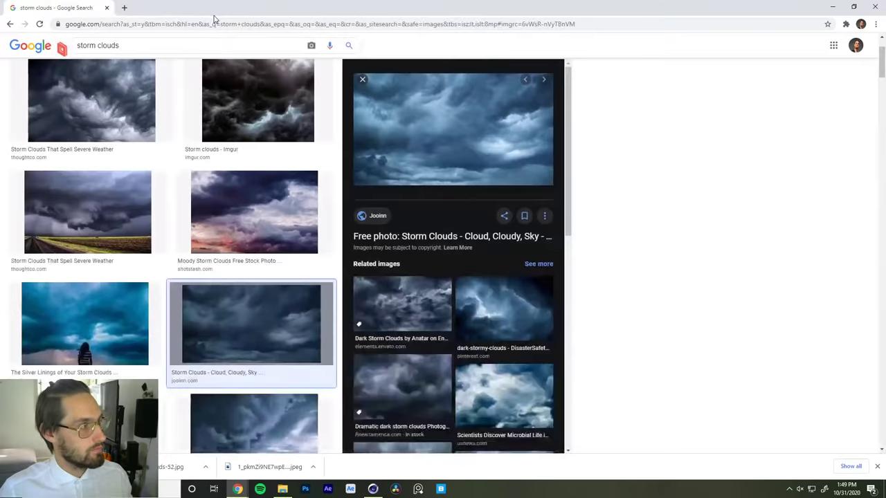
# Minimize Chrome and copy the three downloaded sky images from the remote desktop.
pyautogui.click(832, 7)
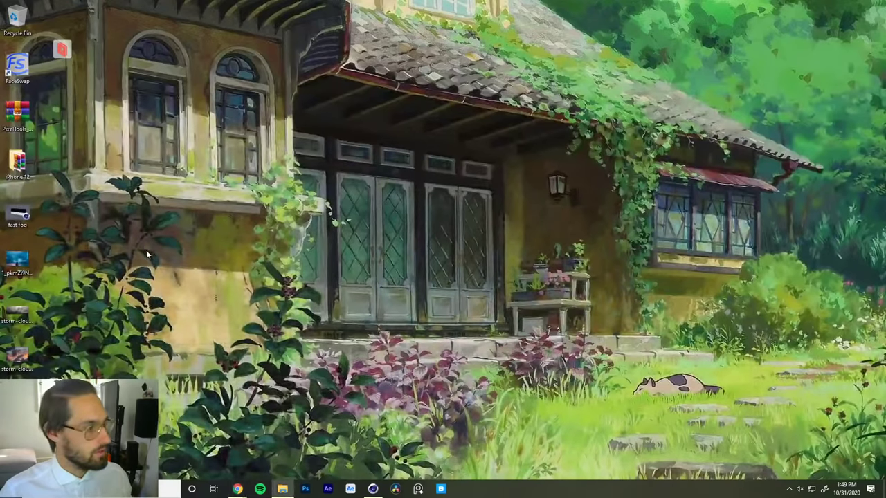
pyautogui.moveTo(52, 368); pyautogui.dragTo(13, 319)
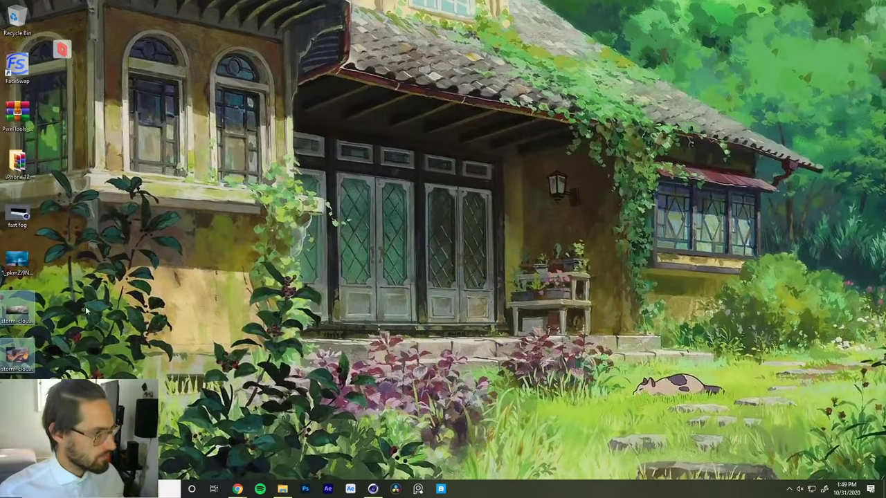
pyautogui.moveTo(88, 378); pyautogui.dragTo(23, 261)
pyautogui.hotkey('ctrl', 'c')
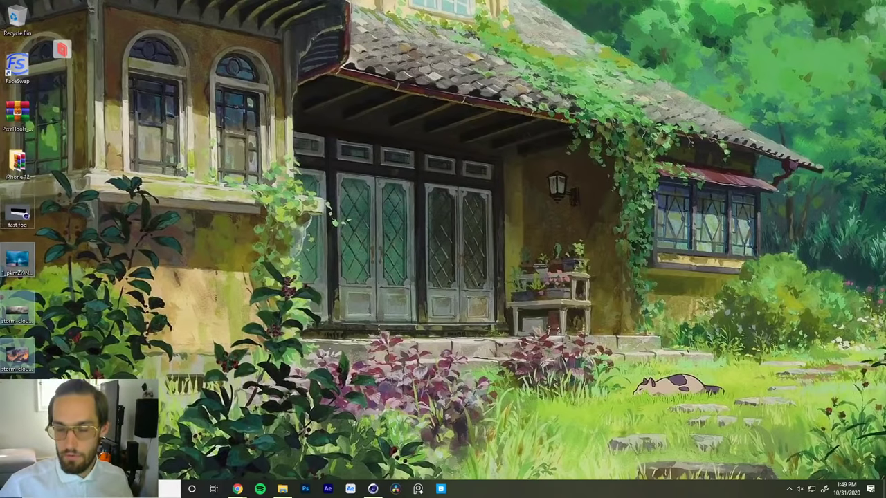
# Disconnect the remote desktop session and minimize its window to return to the local desktop.
pyautogui.hotkey('alt', 'Tab')
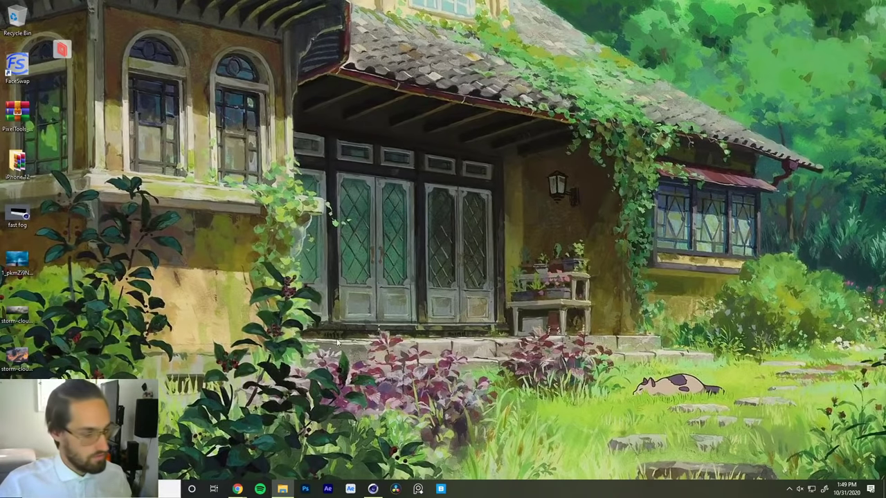
pyautogui.click(64, 50)
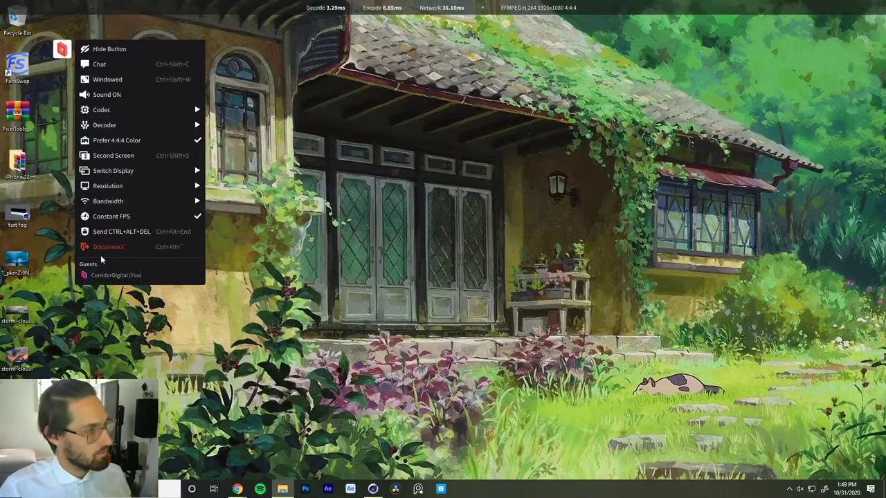
pyautogui.click(107, 247)
pyautogui.click(835, 6)
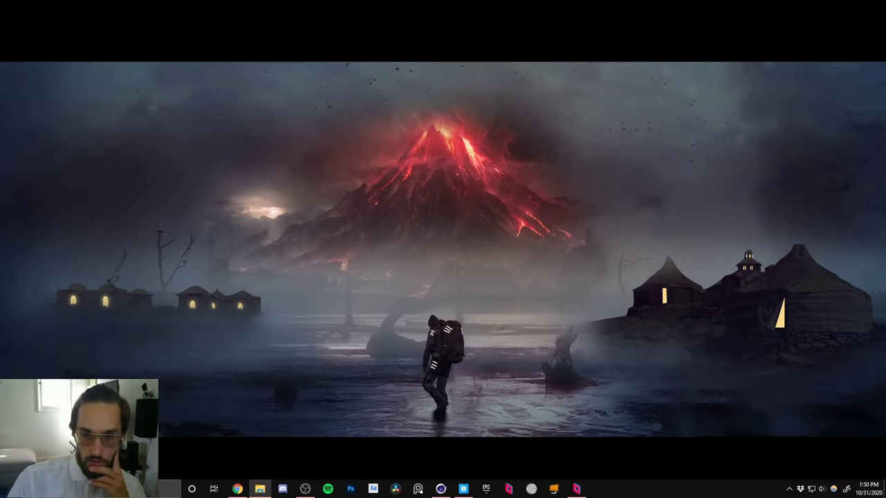
# Switch to Cinema 4D and hide the fog cards and vol fog nulls inside the Geometry group.
pyautogui.click(441, 488)
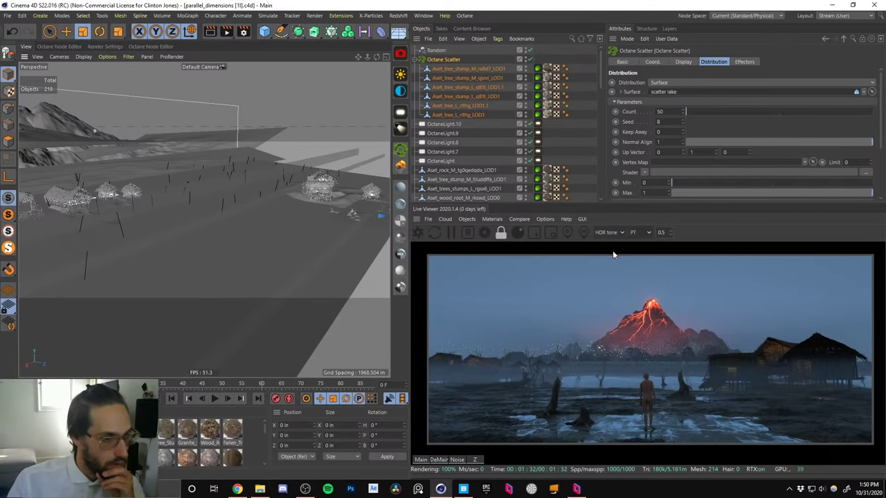
pyautogui.moveTo(599, 81); pyautogui.dragTo(602, 161)
pyautogui.click(421, 97)
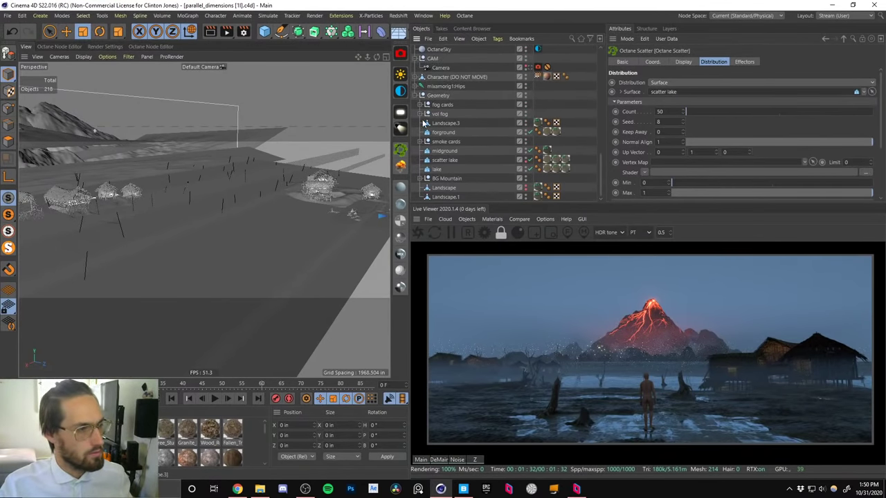
pyautogui.click(529, 106)
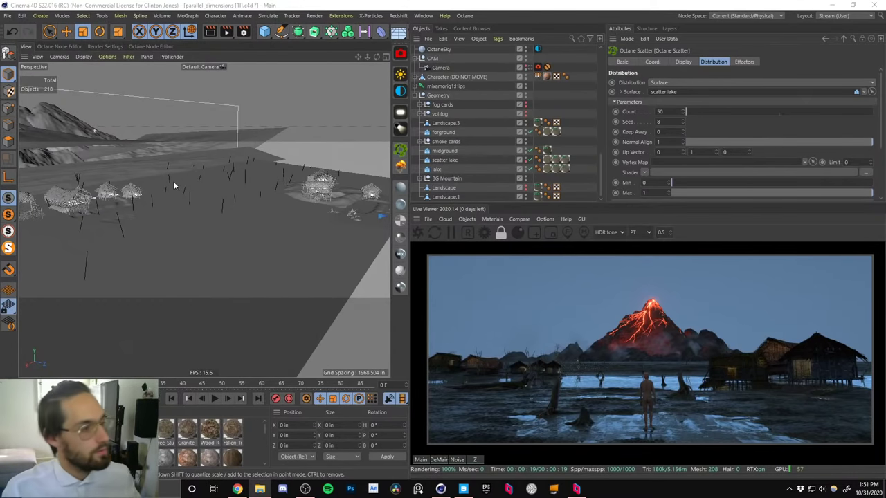
# Save the scene as a new version named parallel_dimensions [1m] in the c4d project folder.
pyautogui.keyDown('alt'); pyautogui.moveTo(149, 188); pyautogui.dragTo(215, 193); pyautogui.keyUp('alt')
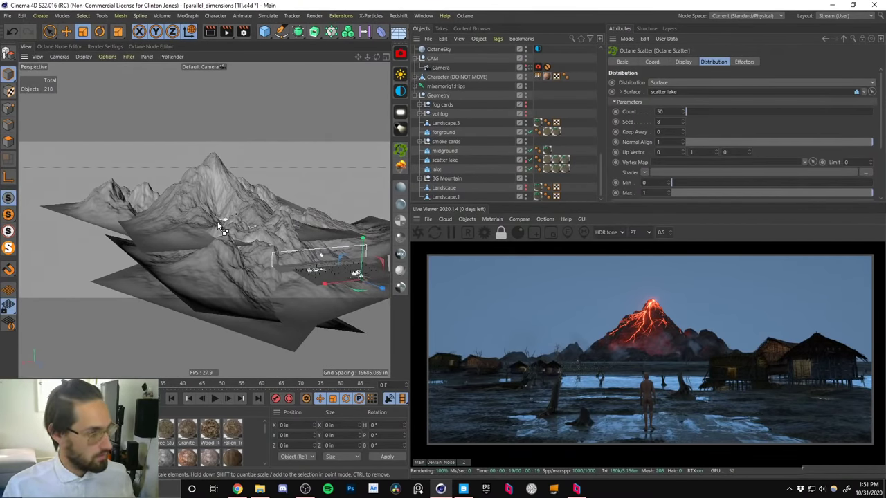
pyautogui.hotkey('ctrl', 'shift', 's')
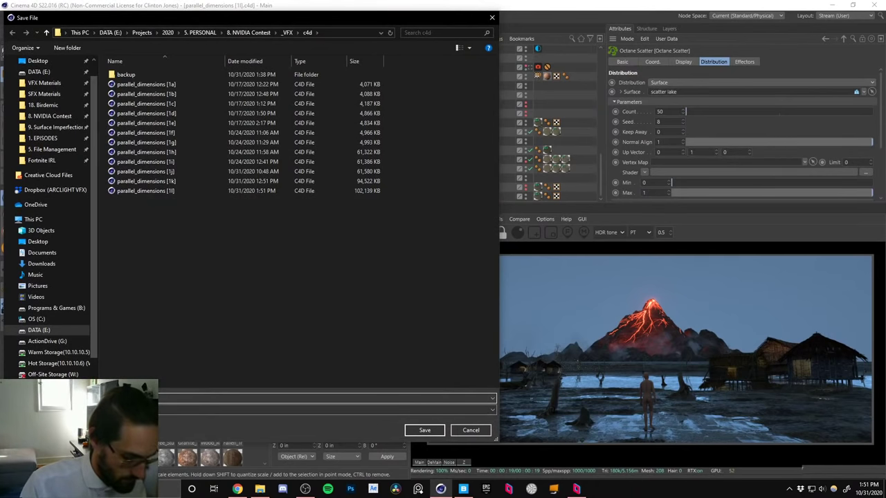
pyautogui.press('Return')
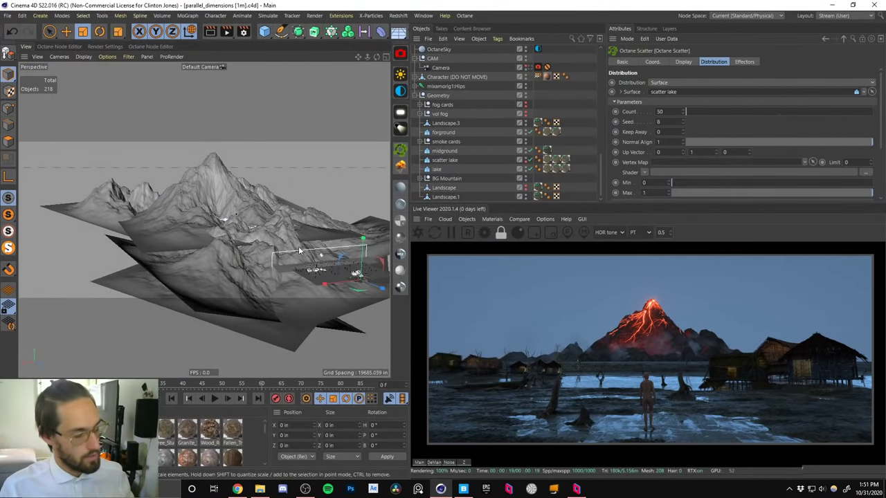
# Examine the layout of the mountain landscapes around the lake and check the Live Viewer's video memory usage.
pyautogui.keyDown('alt'); pyautogui.moveTo(247, 239); pyautogui.dragTo(278, 230); pyautogui.keyUp('alt')
pyautogui.scroll(5, 229, 207)
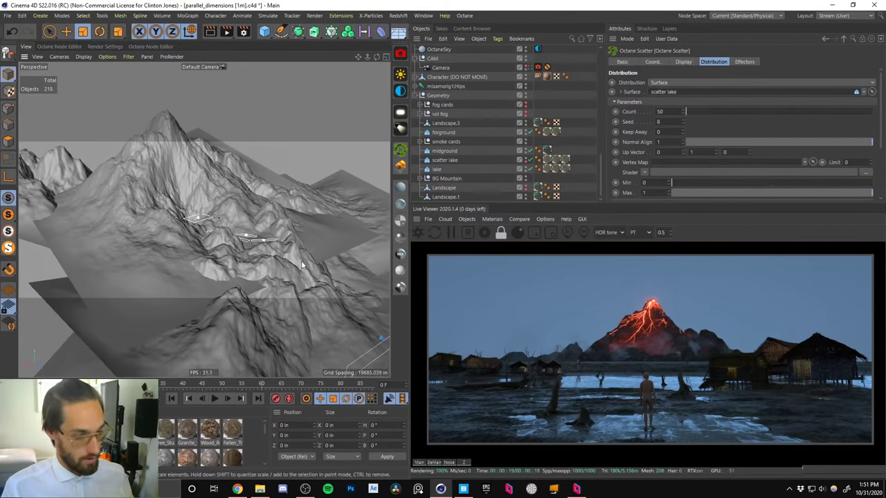
pyautogui.keyDown('alt'); pyautogui.moveTo(301, 265); pyautogui.dragTo(198, 212); pyautogui.keyUp('alt')
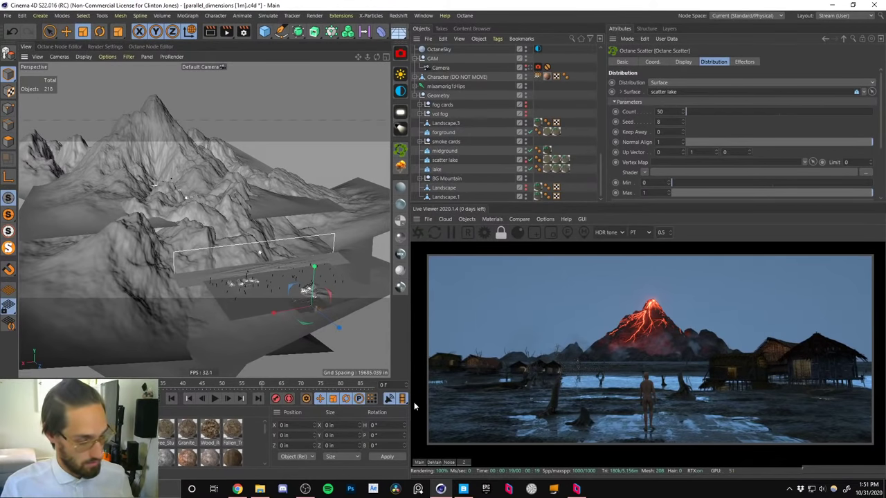
pyautogui.moveTo(423, 402)
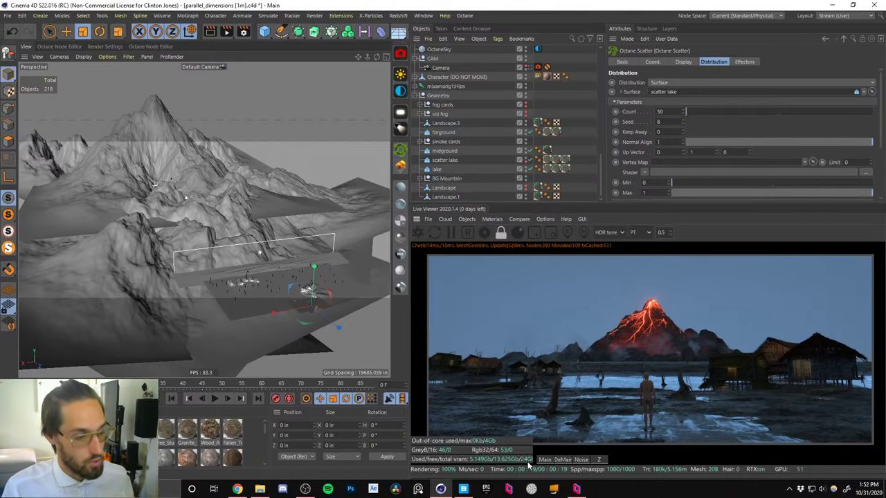
pyautogui.keyDown('alt'); pyautogui.moveTo(267, 233); pyautogui.dragTo(272, 211); pyautogui.keyUp('alt')
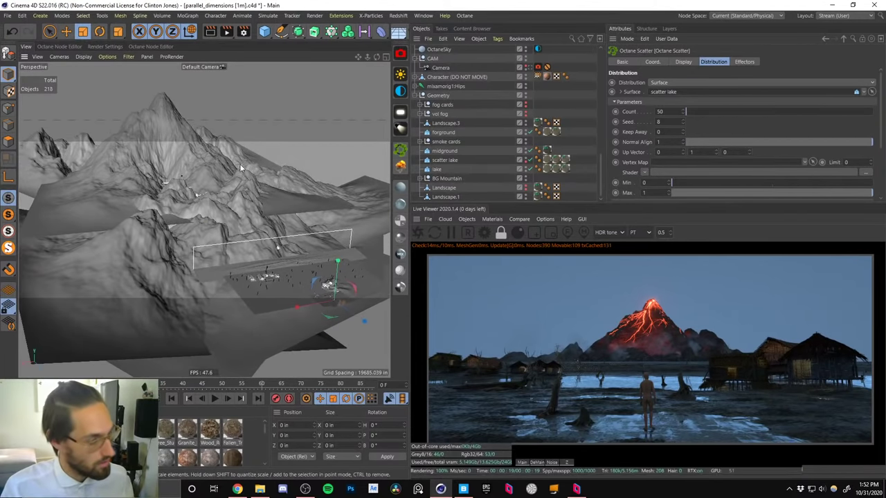
pyautogui.keyDown('alt'); pyautogui.moveTo(240, 163); pyautogui.dragTo(200, 207); pyautogui.keyUp('alt')
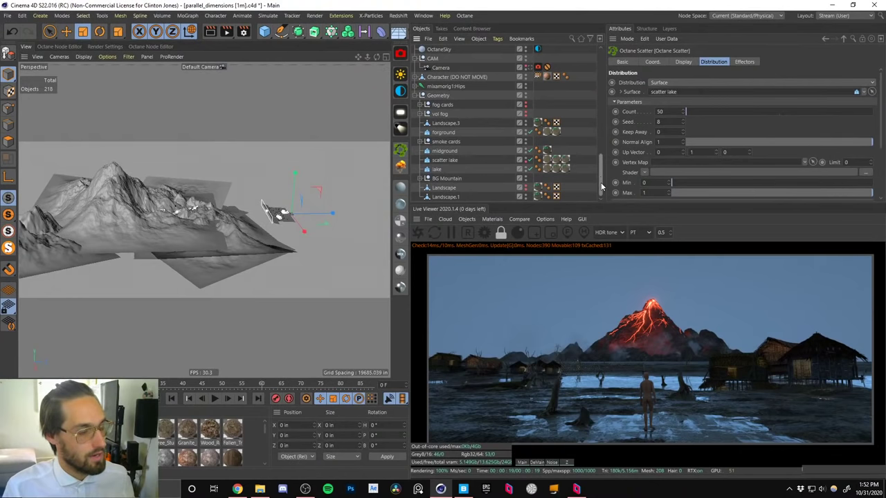
# Expand the fog cards null and select its bg card.
pyautogui.click(441, 124)
pyautogui.click(441, 112)
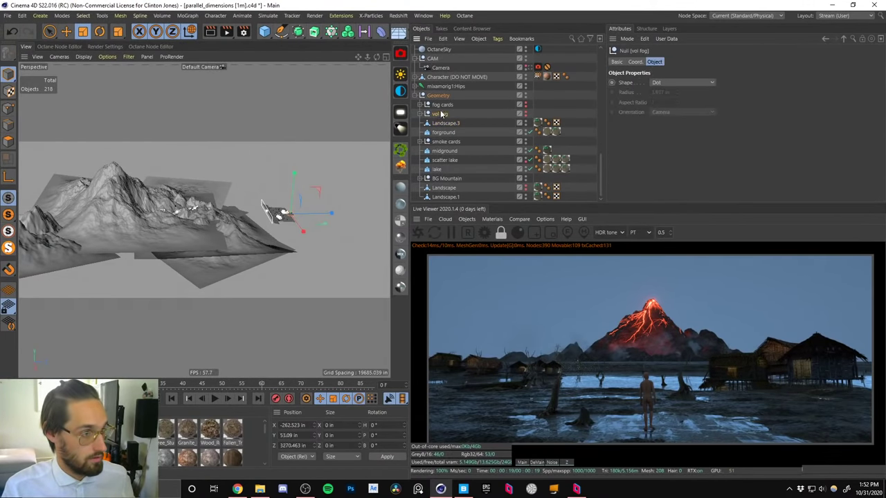
pyautogui.click(440, 105)
pyautogui.click(419, 105)
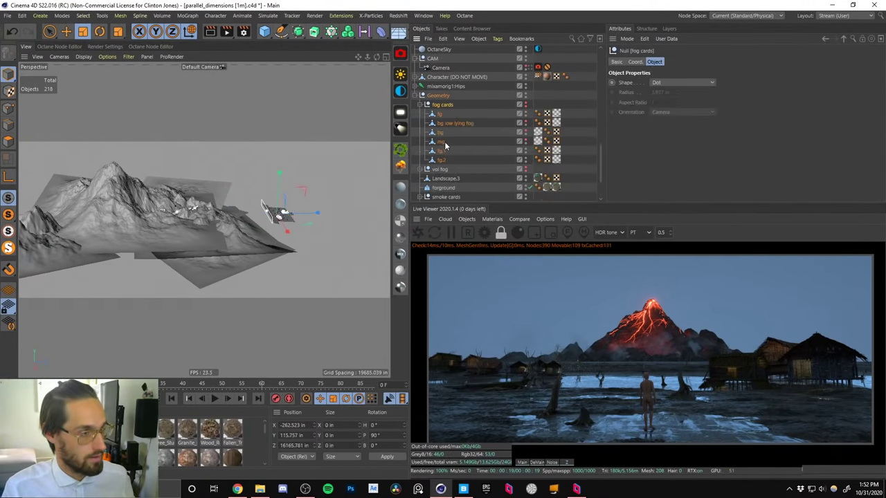
pyautogui.click(441, 132)
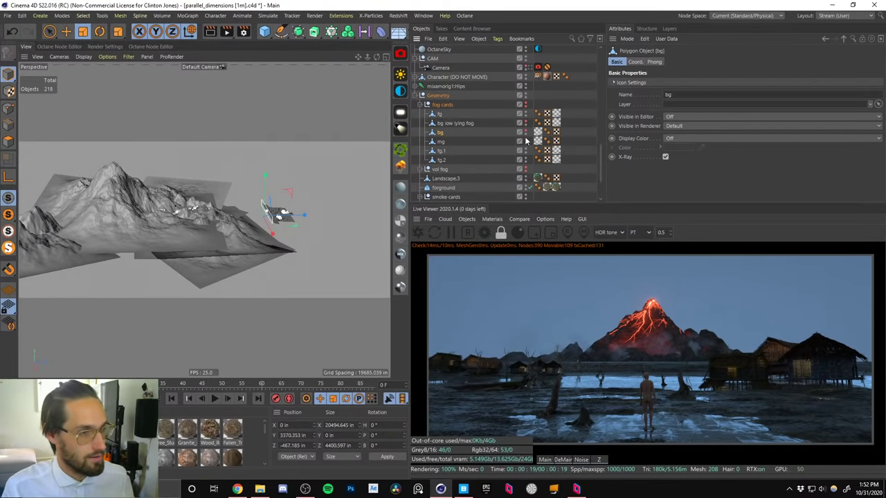
# Duplicate the bg fog card and push the copy back behind the mountains, to about 48066 in along Y.
pyautogui.scroll(5, 268, 209)
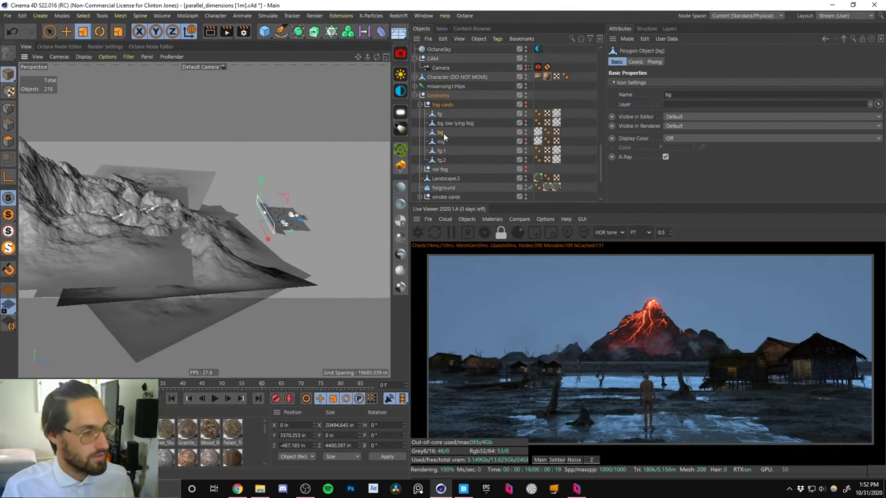
pyautogui.keyDown('alt'); pyautogui.moveTo(348, 176); pyautogui.dragTo(296, 155); pyautogui.keyUp('alt')
pyautogui.press('e')
pyautogui.keyDown('alt'); pyautogui.moveTo(296, 153); pyautogui.dragTo(327, 86, button='right'); pyautogui.keyUp('alt')
pyautogui.keyDown('alt'); pyautogui.moveTo(267, 211); pyautogui.dragTo(326, 181); pyautogui.keyUp('alt')
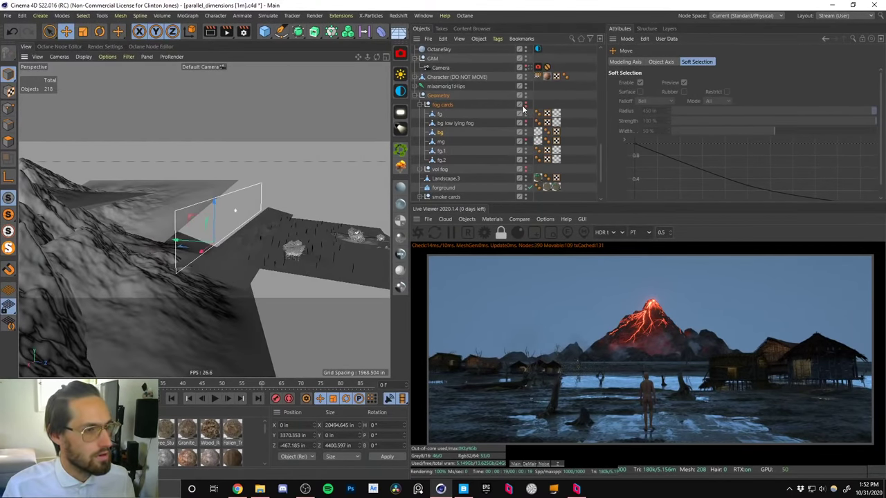
pyautogui.keyDown('alt'); pyautogui.moveTo(242, 207); pyautogui.dragTo(204, 223); pyautogui.keyUp('alt')
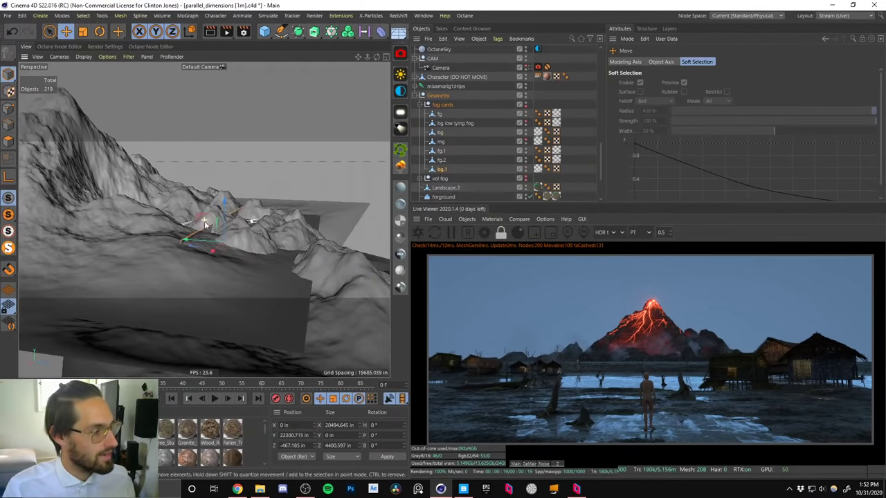
pyautogui.keyDown('alt'); pyautogui.moveTo(204, 222); pyautogui.dragTo(181, 247, button='right'); pyautogui.keyUp('alt')
pyautogui.moveTo(193, 236); pyautogui.dragTo(173, 239)
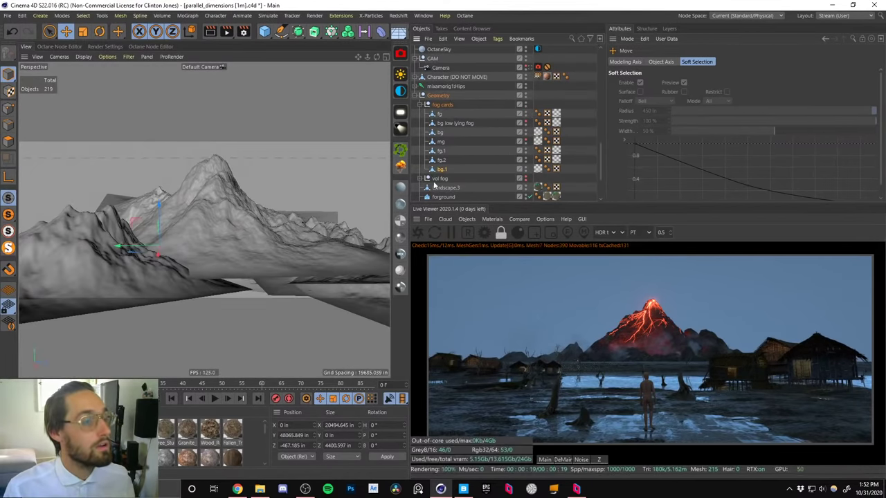
# Scale the copied fog card to about 55754 by 11972 in and raise it to about 8448 in along Z.
pyautogui.press('t')
pyautogui.moveTo(146, 180); pyautogui.dragTo(323, 111)
pyautogui.press('e')
pyautogui.keyDown('alt'); pyautogui.moveTo(178, 208); pyautogui.dragTo(173, 154); pyautogui.keyUp('alt')
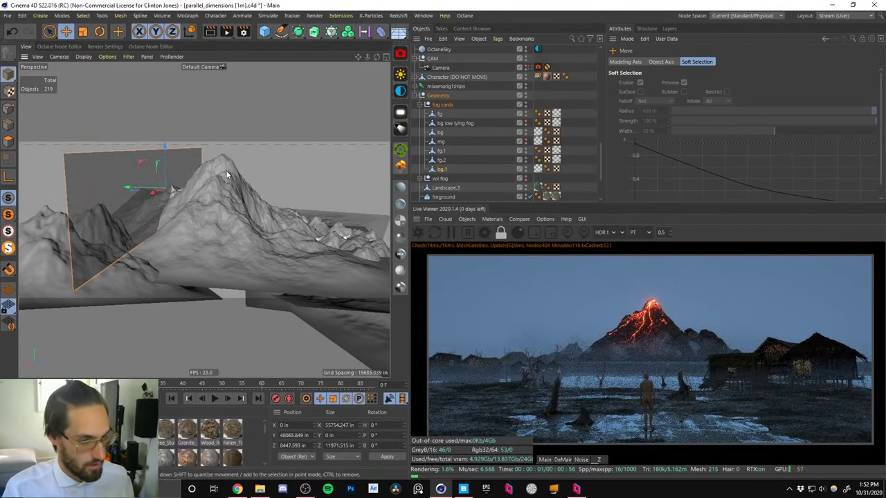
pyautogui.moveTo(147, 192); pyautogui.dragTo(152, 191)
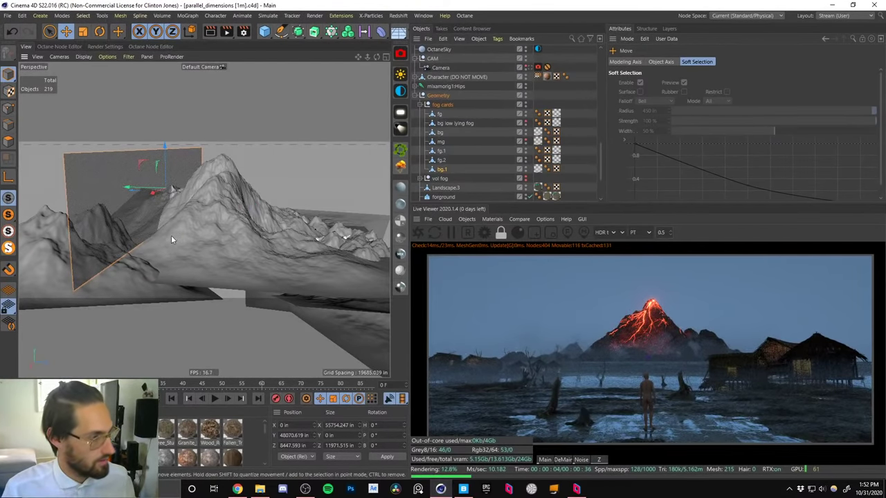
pyautogui.keyDown('alt'); pyautogui.moveTo(171, 235); pyautogui.dragTo(202, 210); pyautogui.keyUp('alt')
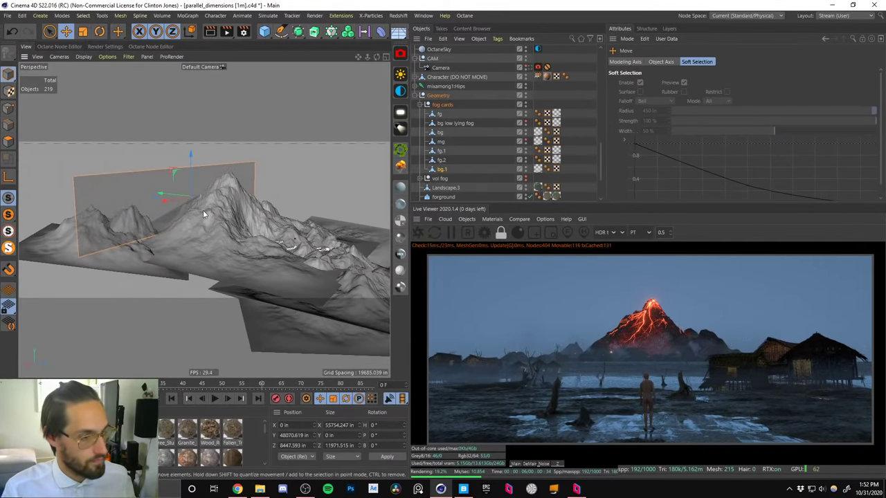
# Look through the scene camera, stretch the copied fog card to about 103544 by 16395 in and raise it to about 11390 in along Z.
pyautogui.press('t')
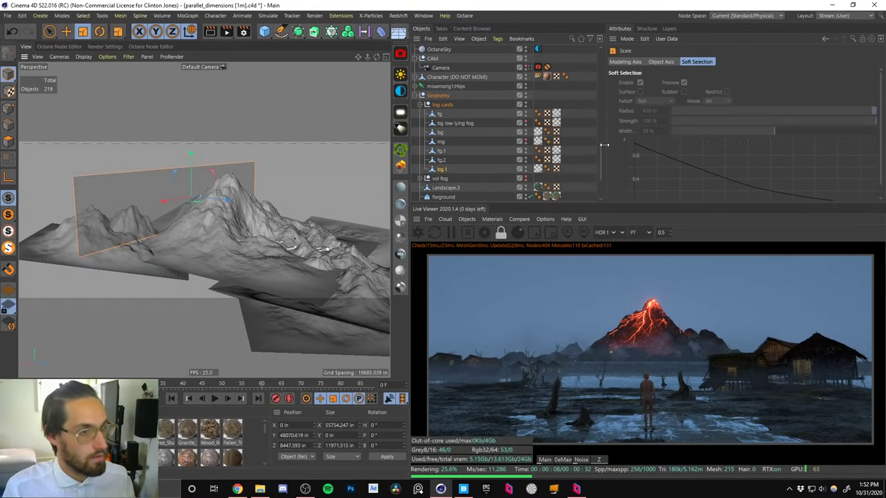
pyautogui.scroll(1, 598, 176)
pyautogui.scroll(3, 600, 167)
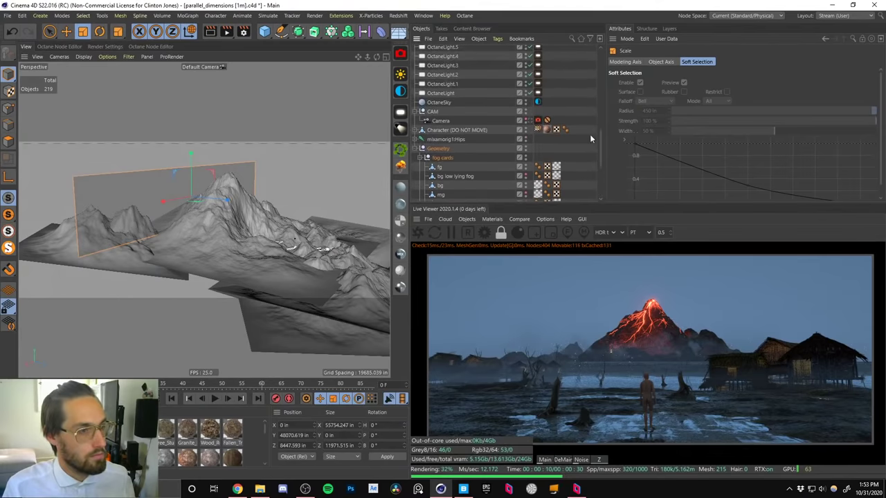
pyautogui.click(530, 120)
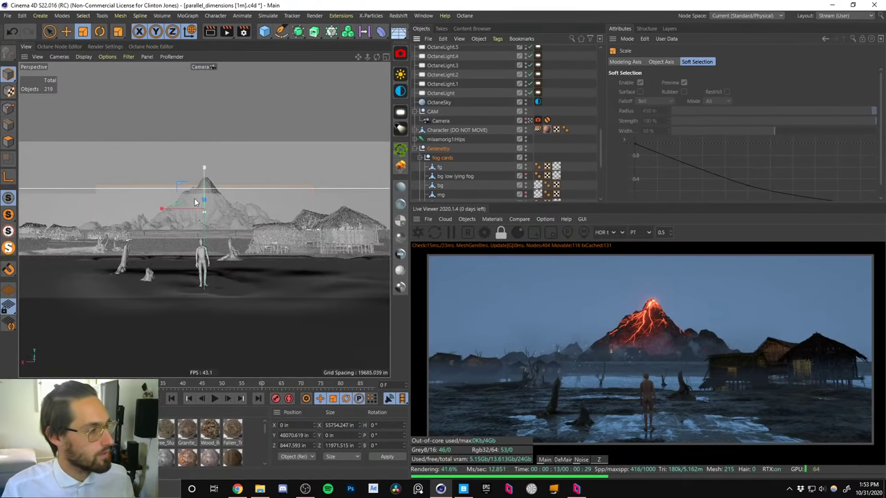
pyautogui.moveTo(162, 207); pyautogui.dragTo(123, 212)
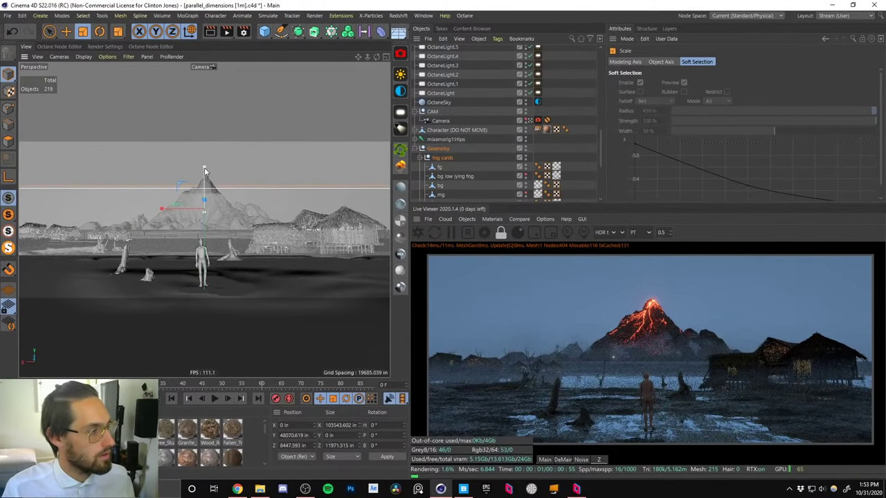
pyautogui.moveTo(204, 171)
pyautogui.mouseDown()
pyautogui.moveTo(203, 145)
pyautogui.moveTo(204, 156)
pyautogui.mouseUp()
pyautogui.press('e')
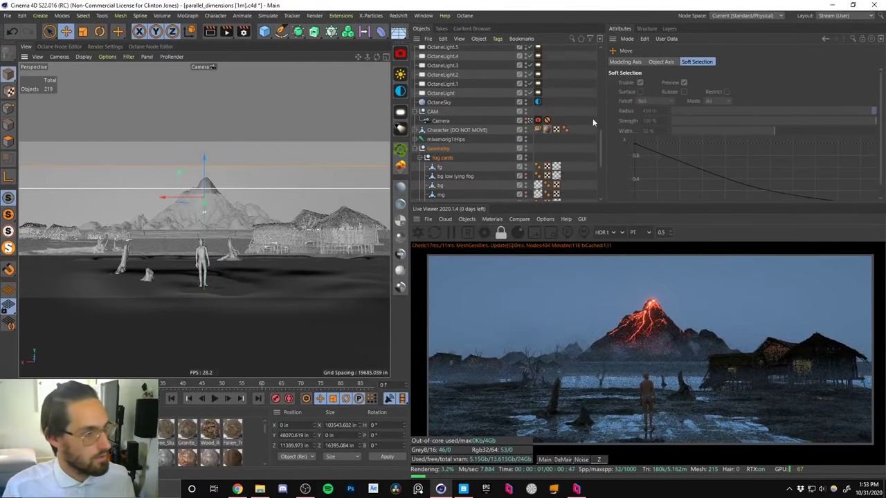
# Hide the fog cards group, collapse it and select the vol fog group.
pyautogui.moveTo(600, 142); pyautogui.dragTo(601, 142)
pyautogui.keyDown('alt'); pyautogui.click(526, 160); pyautogui.keyUp('alt')
pyautogui.click(420, 159)
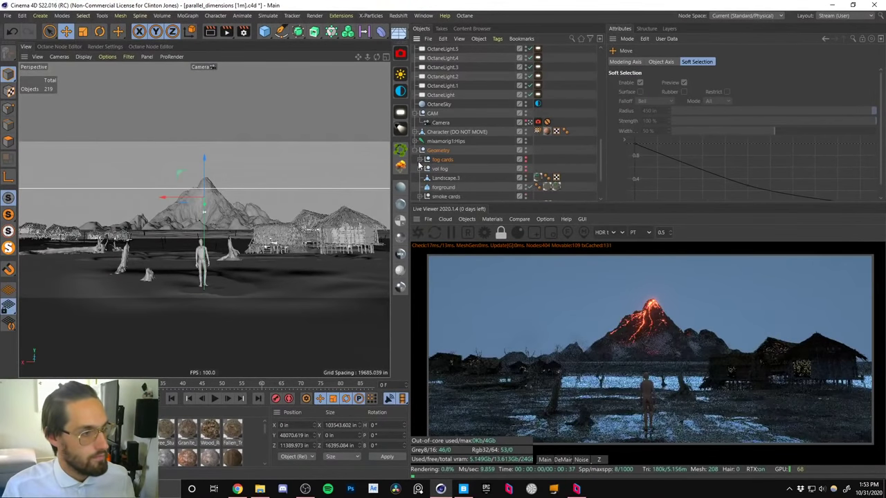
pyautogui.click(440, 169)
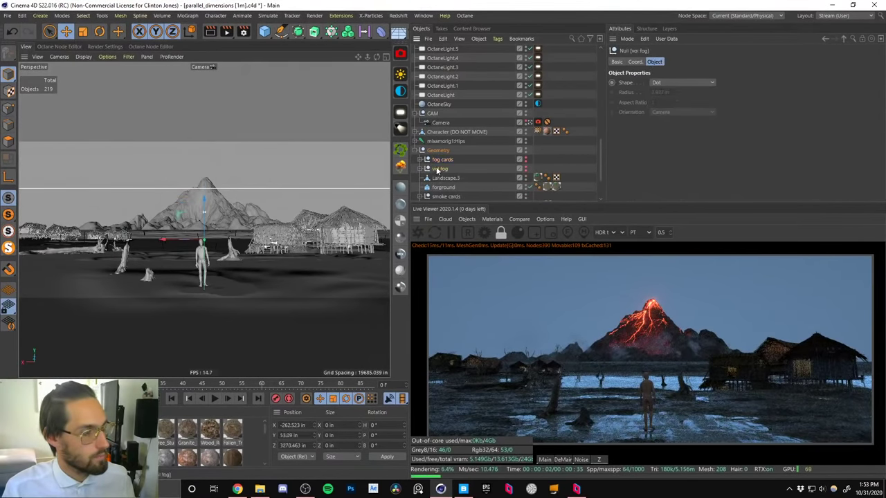
# Return the viewport to the default camera and widen it.
pyautogui.moveTo(600, 159)
pyautogui.mouseDown()
pyautogui.moveTo(599, 192)
pyautogui.moveTo(599, 143)
pyautogui.mouseUp()
pyautogui.click(530, 146)
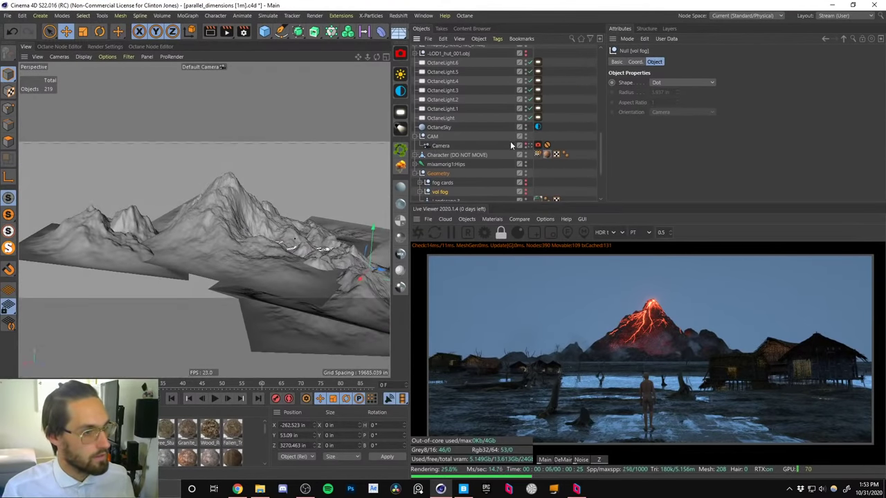
pyautogui.moveTo(298, 221)
pyautogui.keyDown('alt'); pyautogui.mouseDown()
pyautogui.moveTo(209, 240)
pyautogui.moveTo(308, 216)
pyautogui.mouseUp(); pyautogui.keyUp('alt')
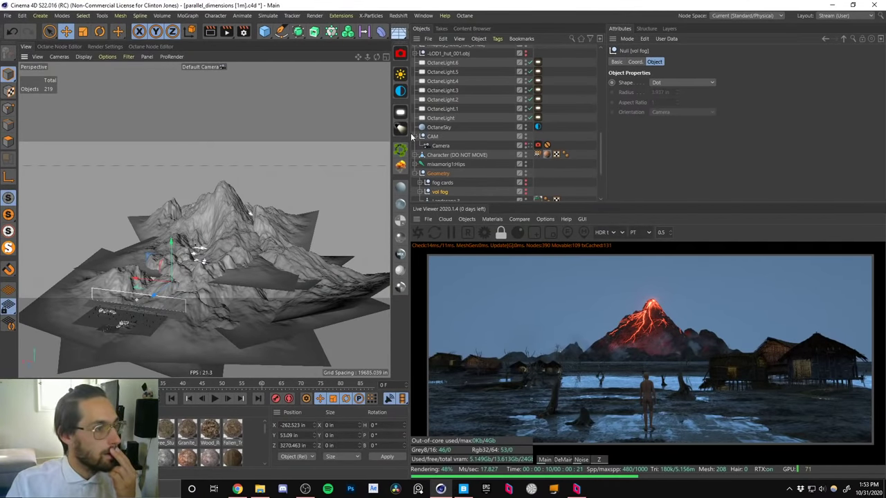
pyautogui.moveTo(411, 139); pyautogui.dragTo(503, 138)
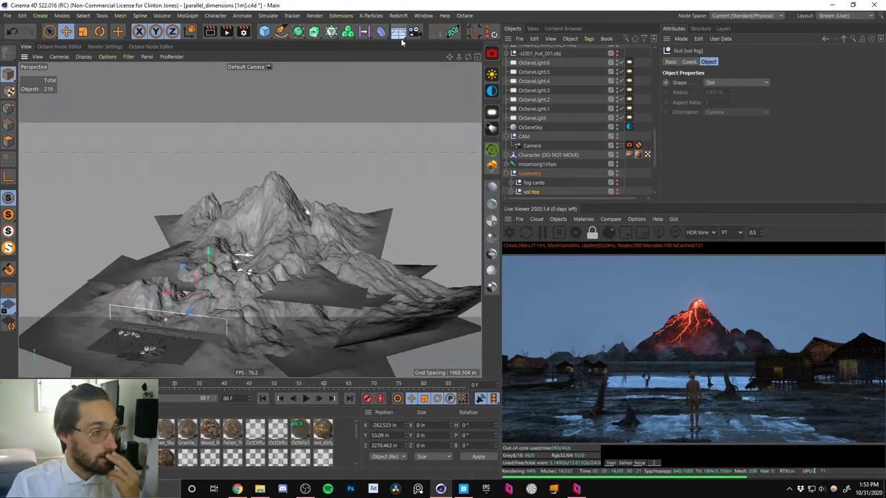
# Add a Background object to the scene.
pyautogui.moveTo(414, 30); pyautogui.dragTo(440, 111)
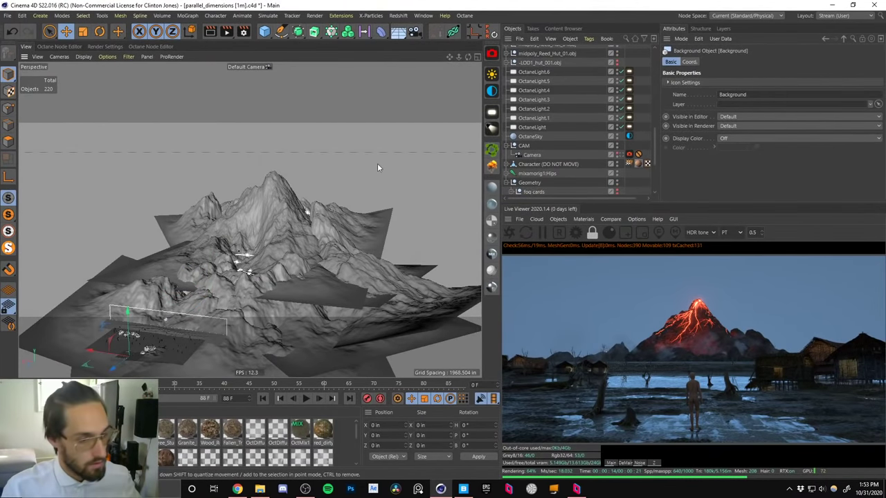
pyautogui.keyDown('alt'); pyautogui.moveTo(289, 239); pyautogui.dragTo(353, 202); pyautogui.keyUp('alt')
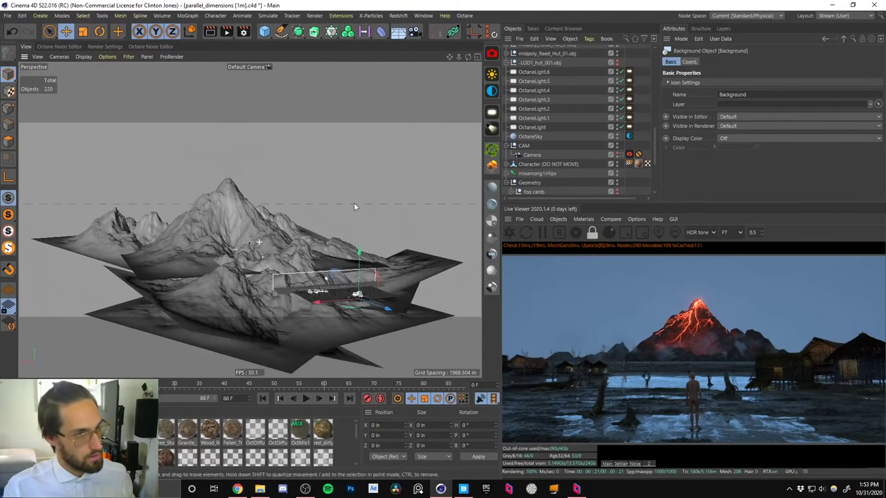
pyautogui.moveTo(654, 146); pyautogui.dragTo(659, 58)
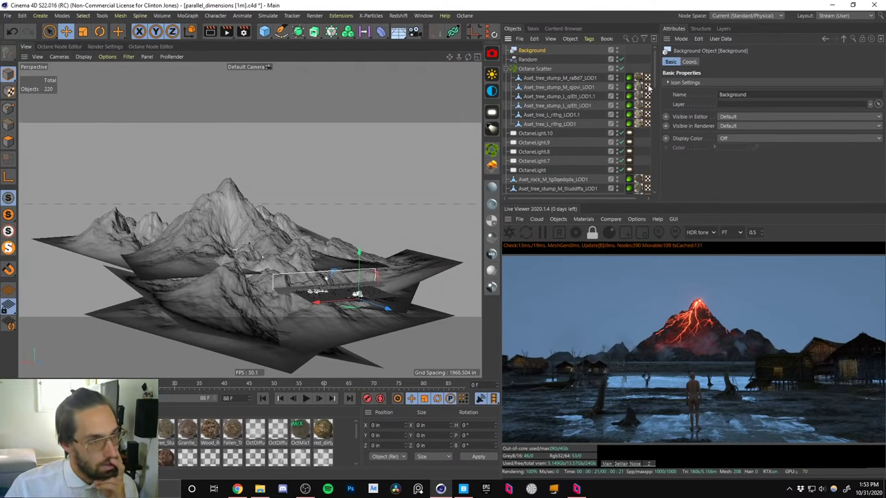
# Create a new Octane diffuse material and open it in the node editor.
pyautogui.click(491, 189)
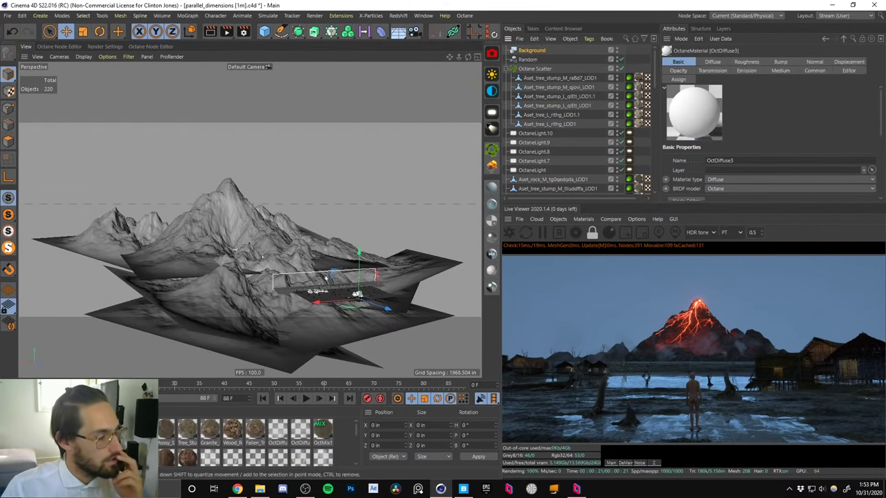
pyautogui.doubleClick(29, 430)
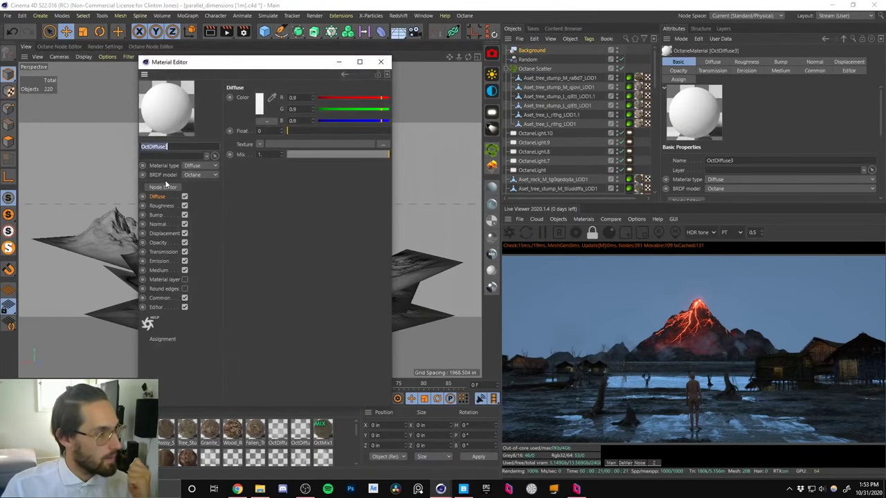
pyautogui.click(165, 186)
pyautogui.click(381, 63)
pyautogui.moveTo(169, 192); pyautogui.dragTo(265, 158)
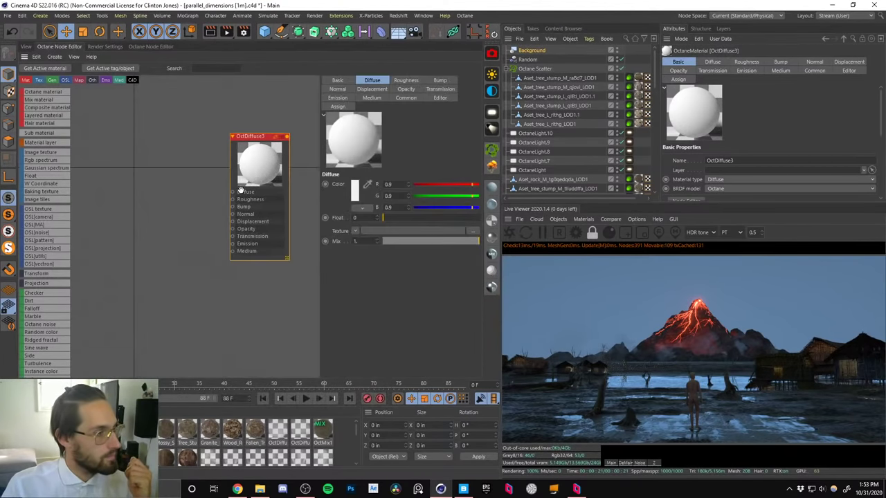
# Connect an image texture to the material's Diffuse channel and load storm-clouds-53 from the NVIDIA Contest _Assets folder without copying it into the project.
pyautogui.moveTo(197, 179); pyautogui.dragTo(195, 185)
pyautogui.click(251, 174)
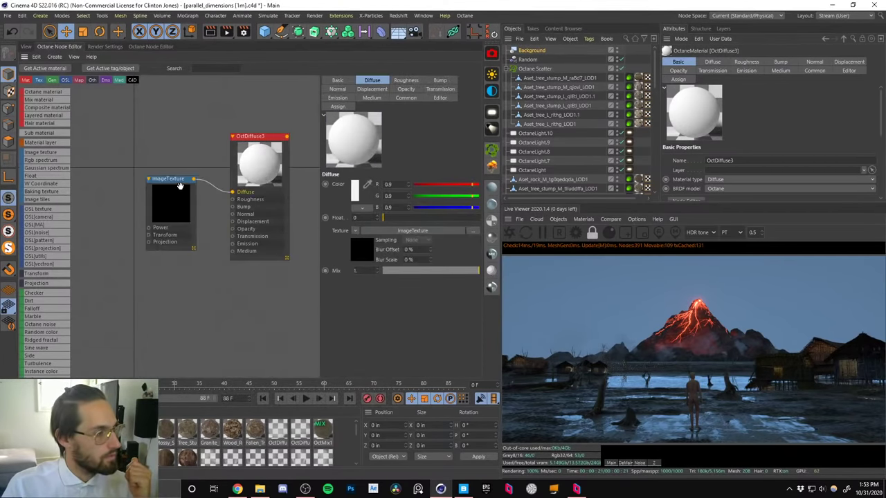
pyautogui.click(474, 101)
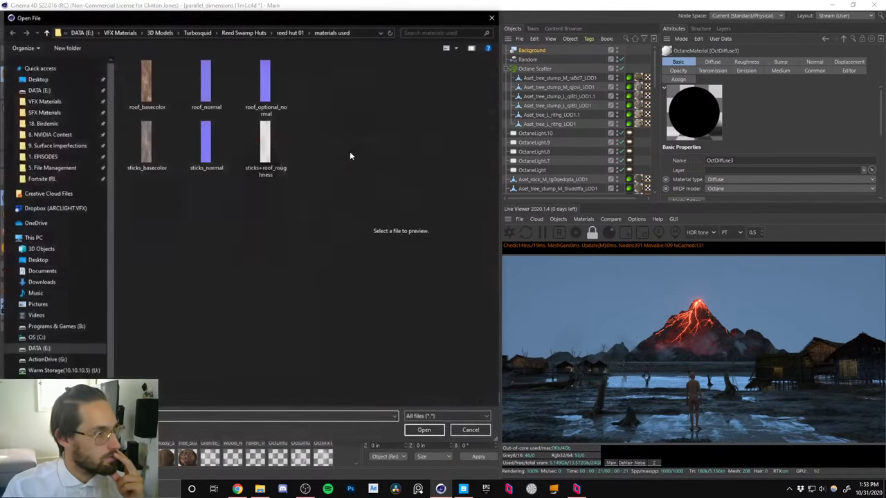
pyautogui.click(49, 134)
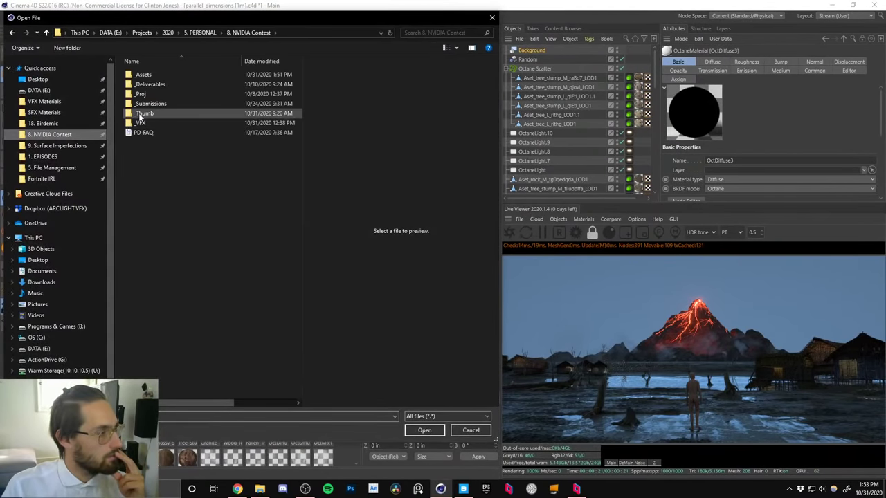
pyautogui.doubleClick(149, 75)
pyautogui.click(155, 123)
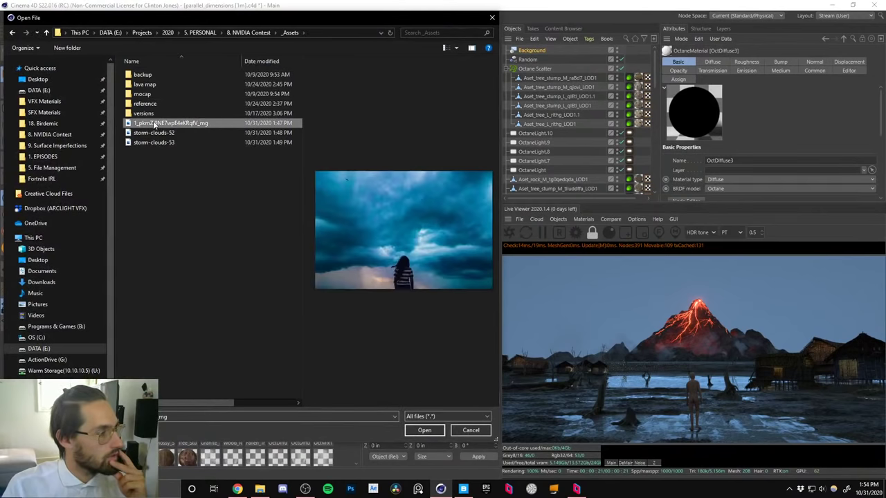
pyautogui.click(154, 133)
pyautogui.click(154, 143)
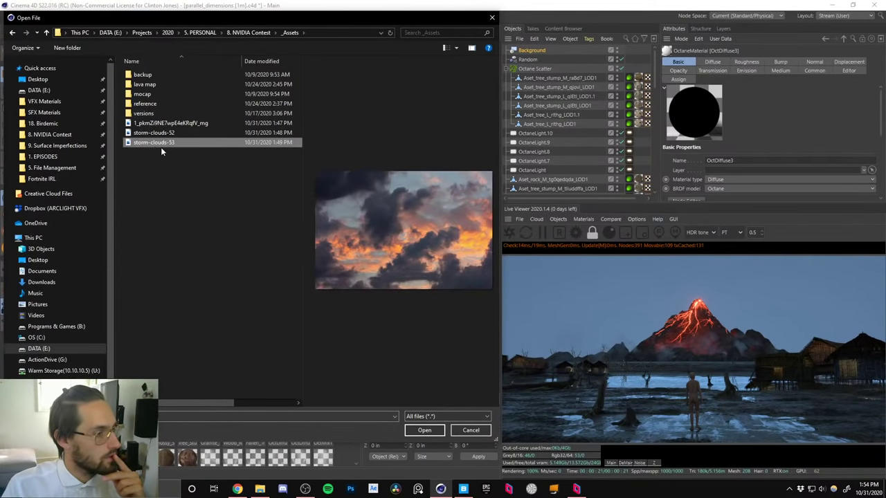
pyautogui.doubleClick(153, 143)
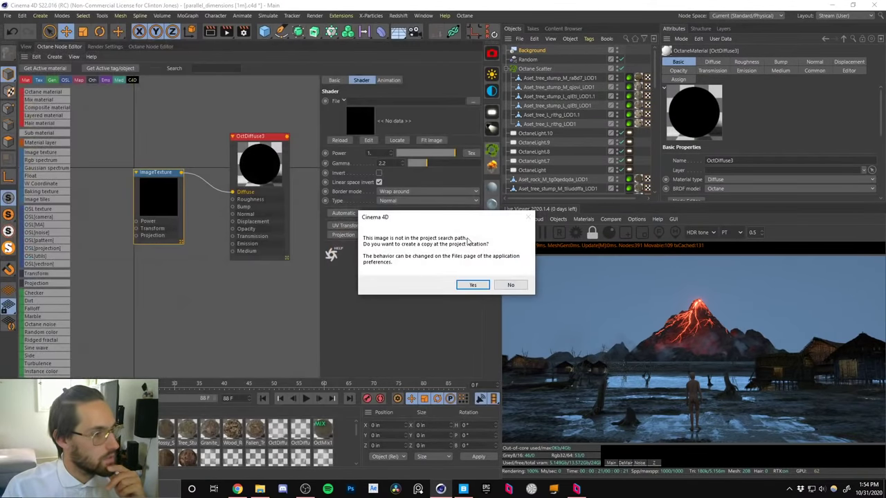
pyautogui.click(509, 283)
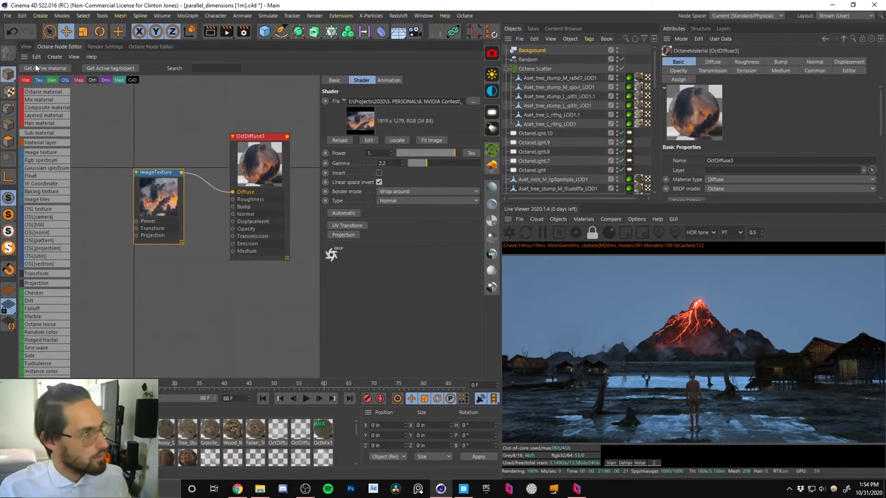
# Connect a texture projection node to the image texture and set its projection to Box.
pyautogui.moveTo(165, 185); pyautogui.dragTo(169, 182)
pyautogui.click(145, 219)
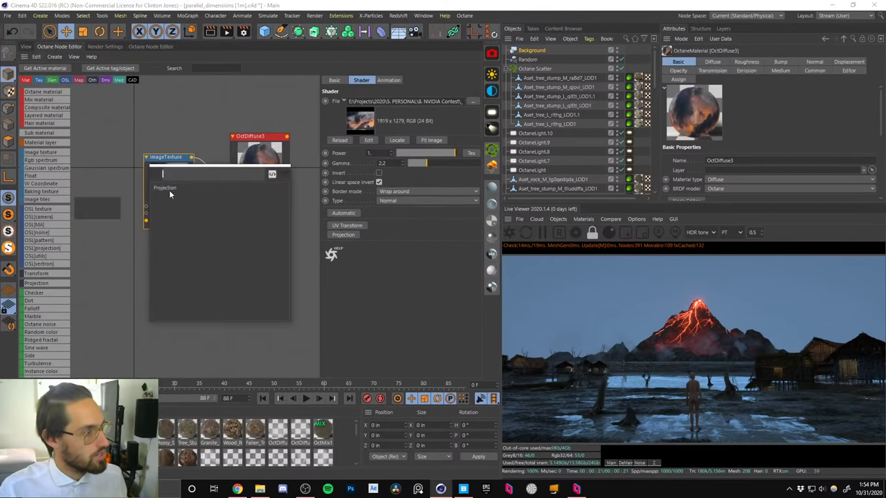
pyautogui.click(166, 189)
pyautogui.click(90, 202)
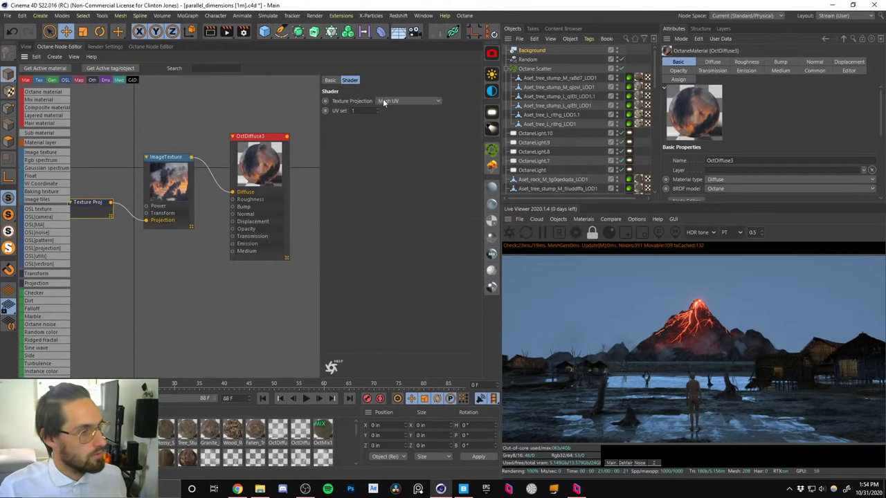
pyautogui.click(408, 101)
pyautogui.click(393, 112)
pyautogui.moveTo(94, 209); pyautogui.dragTo(87, 220)
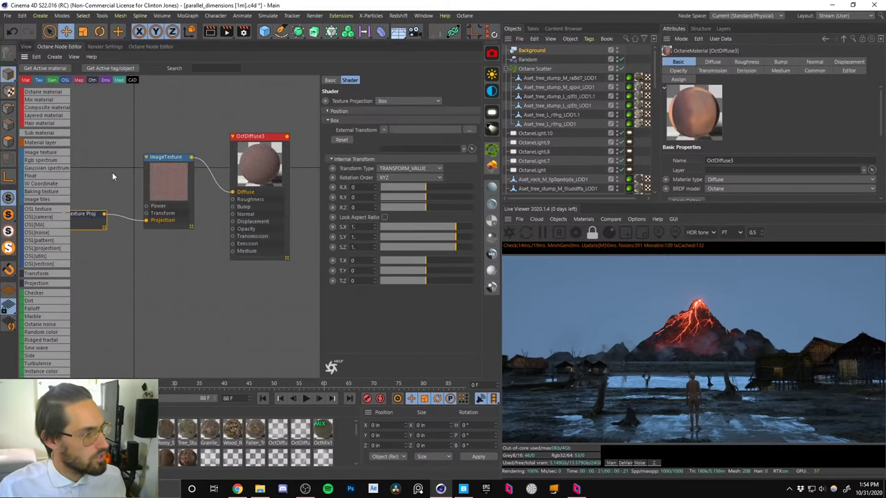
# Connect a Transform node to the Transform input of the image texture.
pyautogui.moveTo(147, 174); pyautogui.dragTo(186, 167, button='middle')
pyautogui.click(186, 166)
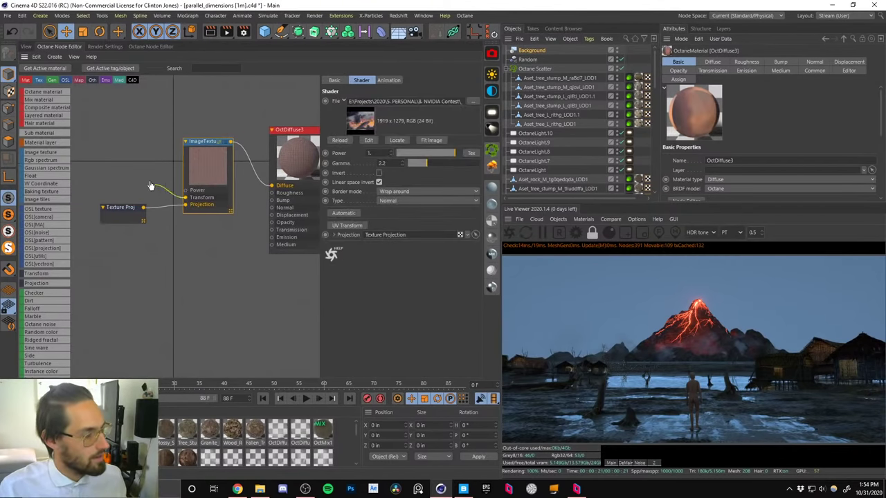
pyautogui.moveTo(151, 185); pyautogui.dragTo(126, 177)
pyautogui.click(200, 172)
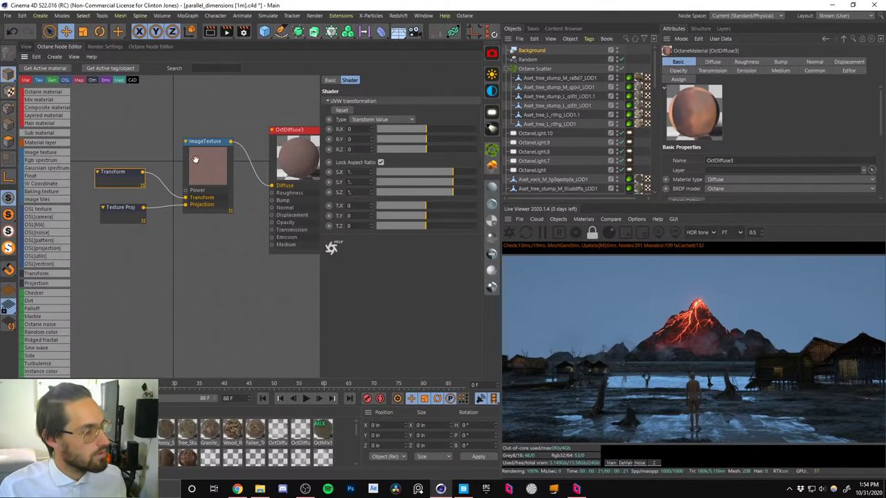
# Apply the storm-cloud material OctDiffuse3 to the Background object.
pyautogui.click(24, 47)
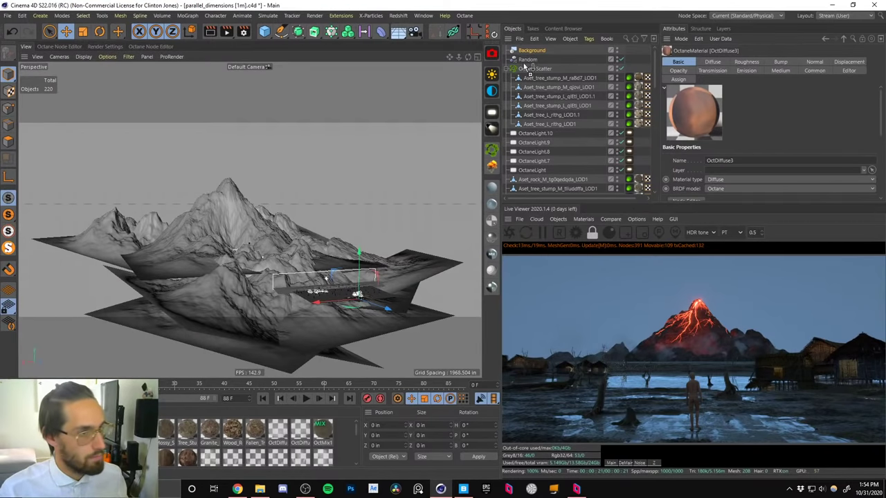
pyautogui.moveTo(538, 52); pyautogui.dragTo(538, 52)
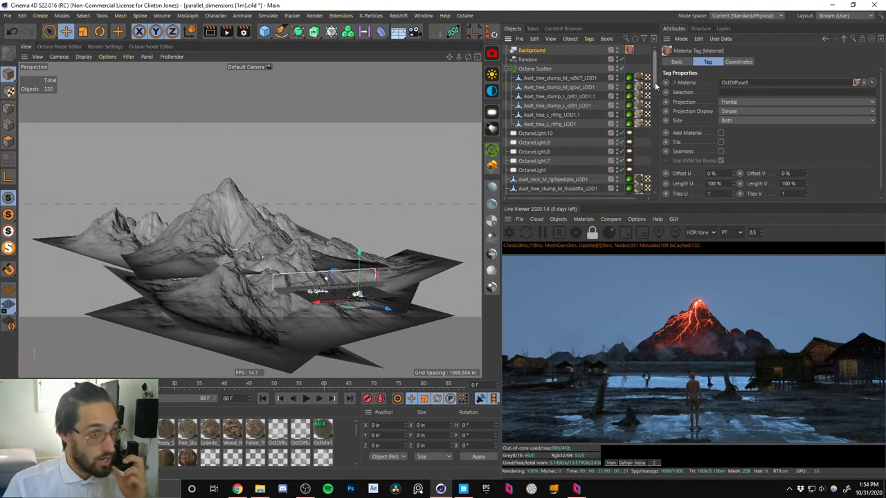
pyautogui.moveTo(655, 83)
pyautogui.mouseDown()
pyautogui.moveTo(655, 117)
pyautogui.moveTo(653, 77)
pyautogui.mouseUp()
# Enable Alpha channel and disable Keep environment in the Octane pathtracing kernel settings.
pyautogui.click(462, 16)
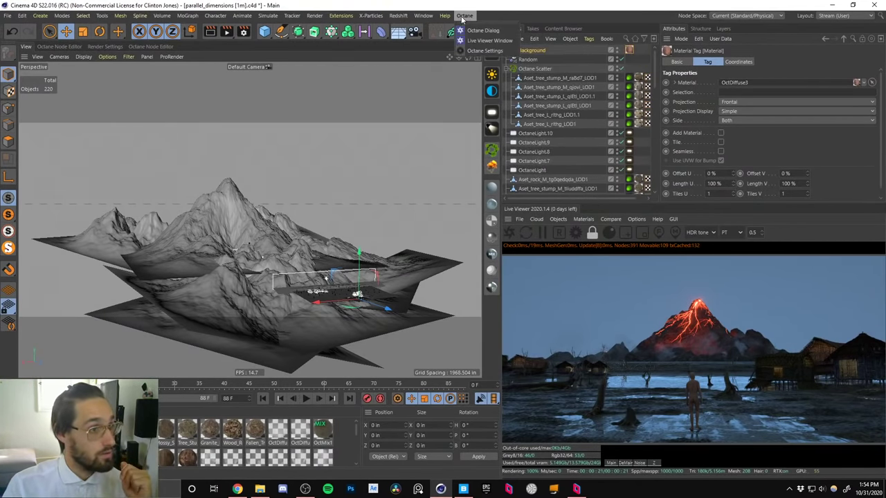
pyautogui.click(477, 51)
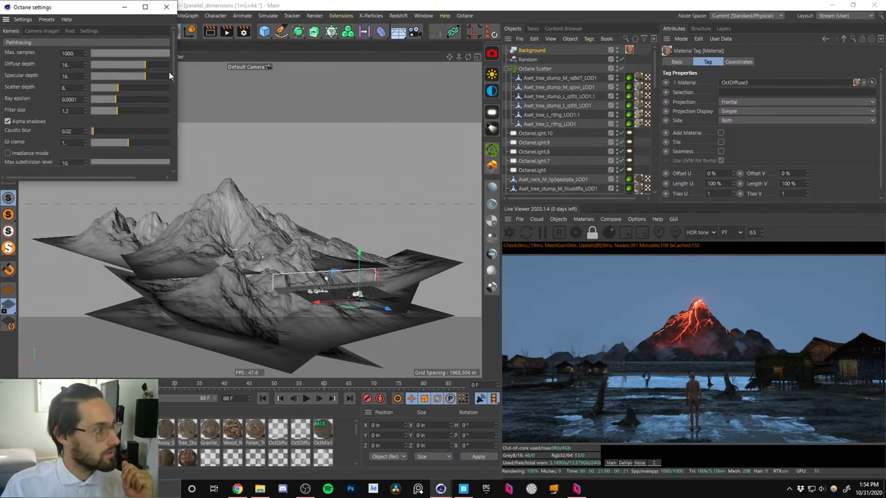
pyautogui.moveTo(172, 69); pyautogui.dragTo(174, 82)
pyautogui.click(7, 140)
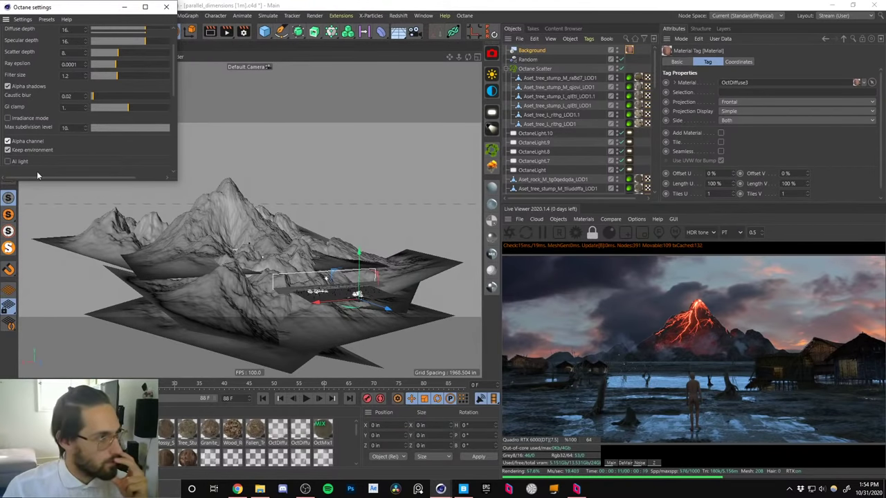
pyautogui.click(8, 150)
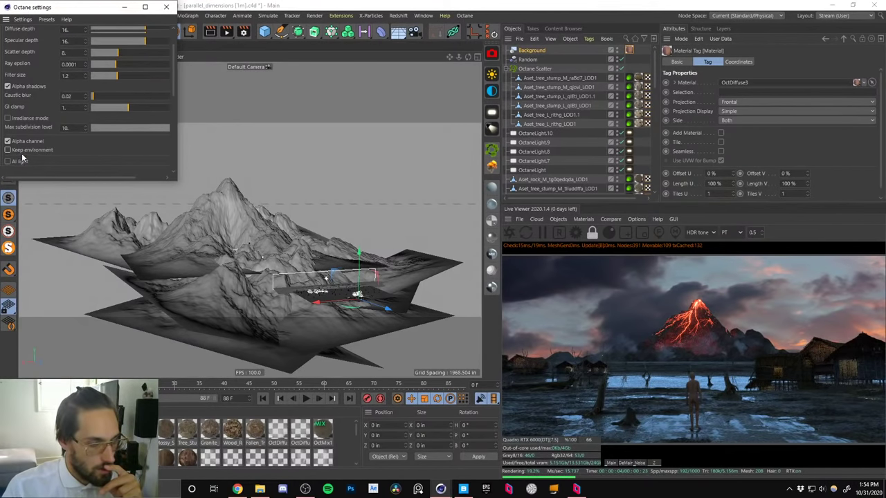
pyautogui.click(166, 7)
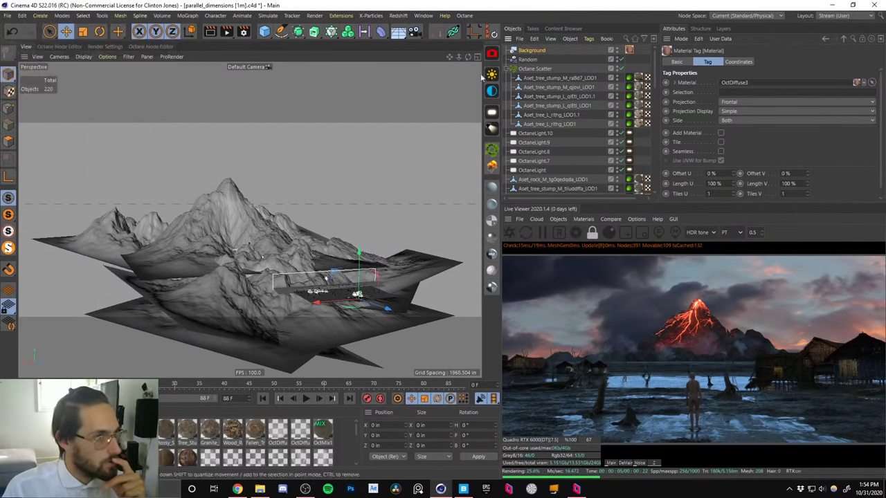
# Delete the Background object from the scene.
pyautogui.click(527, 51)
pyautogui.press('Delete')
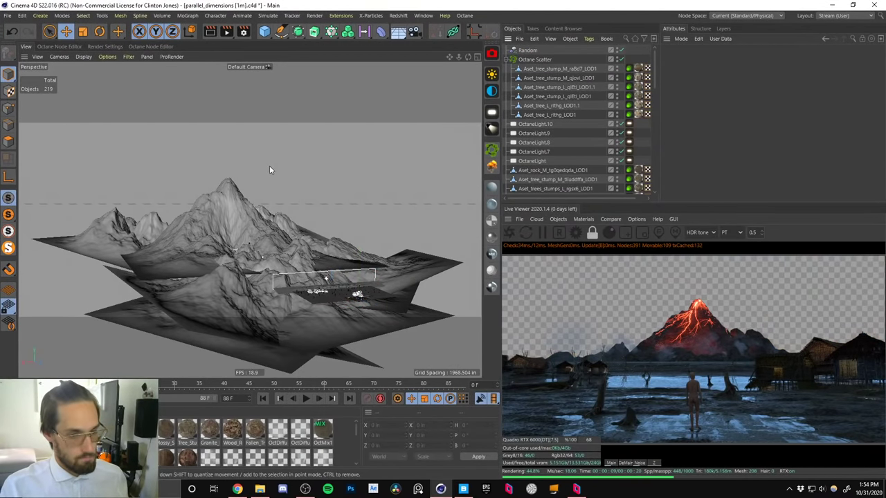
# Add a plane, shift it back to about Z -5197 in, and scale it up to about 14335 in square.
pyautogui.keyDown('alt'); pyautogui.moveTo(216, 236); pyautogui.dragTo(406, 142); pyautogui.keyUp('alt')
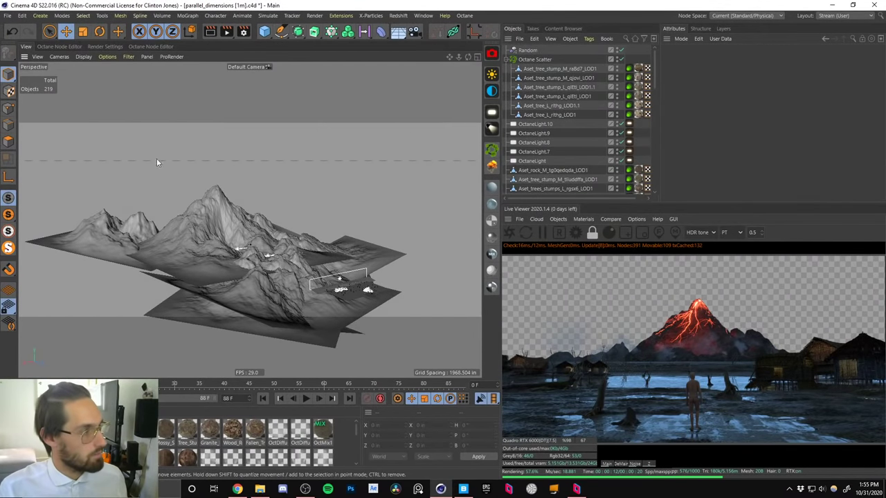
pyautogui.click(265, 31)
pyautogui.click(342, 61)
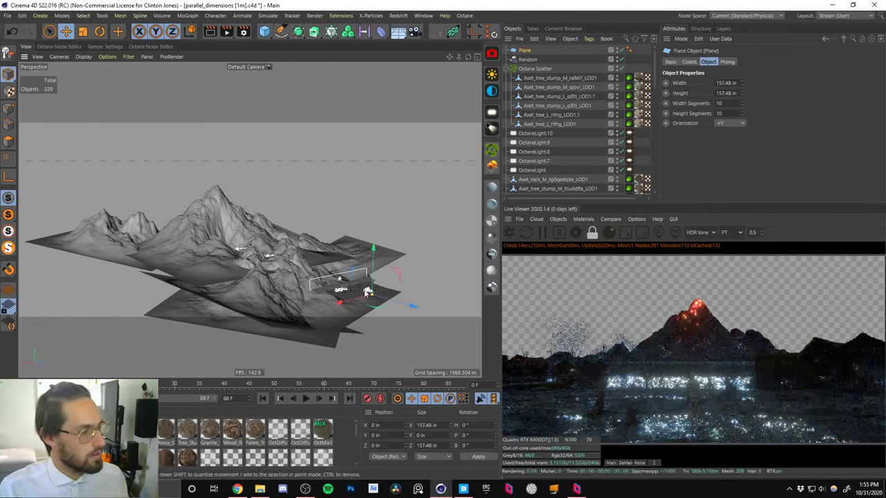
pyautogui.moveTo(406, 307); pyautogui.dragTo(369, 298)
pyautogui.press('t')
pyautogui.moveTo(270, 201); pyautogui.dragTo(401, 154)
pyautogui.moveTo(235, 211); pyautogui.dragTo(367, 186)
# Move the plane behind the mountains to about Z -68453 in and stand it upright with a pitch of -90°.
pyautogui.press('r')
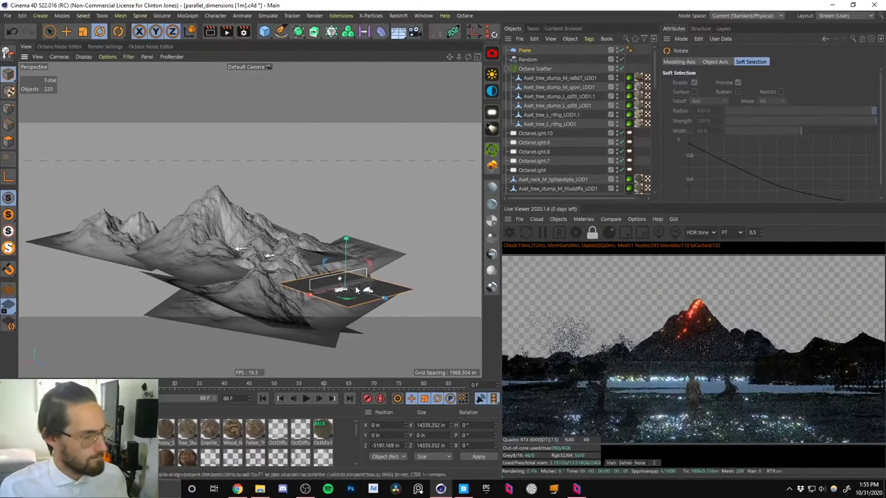
pyautogui.press('e')
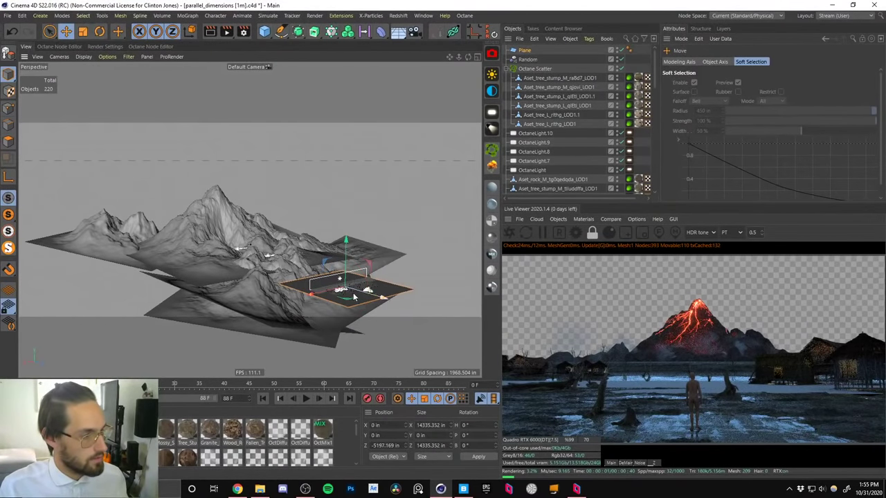
pyautogui.press('r')
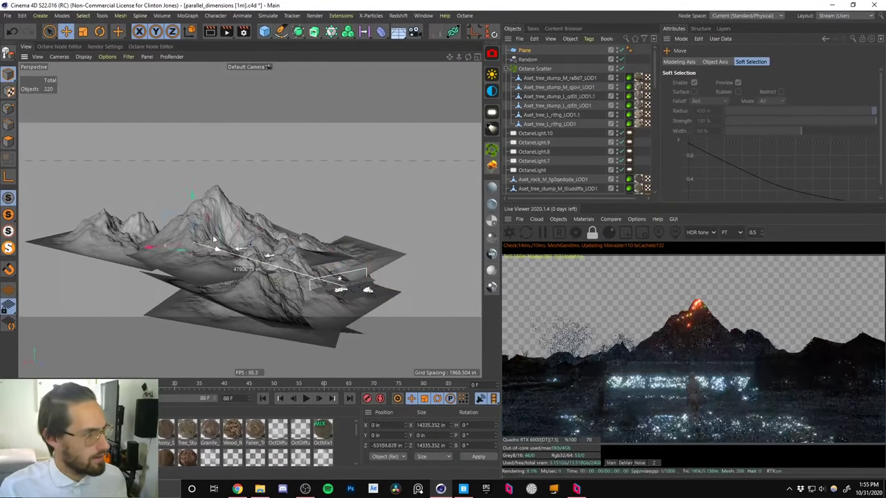
pyautogui.keyDown('alt'); pyautogui.moveTo(189, 224); pyautogui.dragTo(120, 274); pyautogui.keyUp('alt')
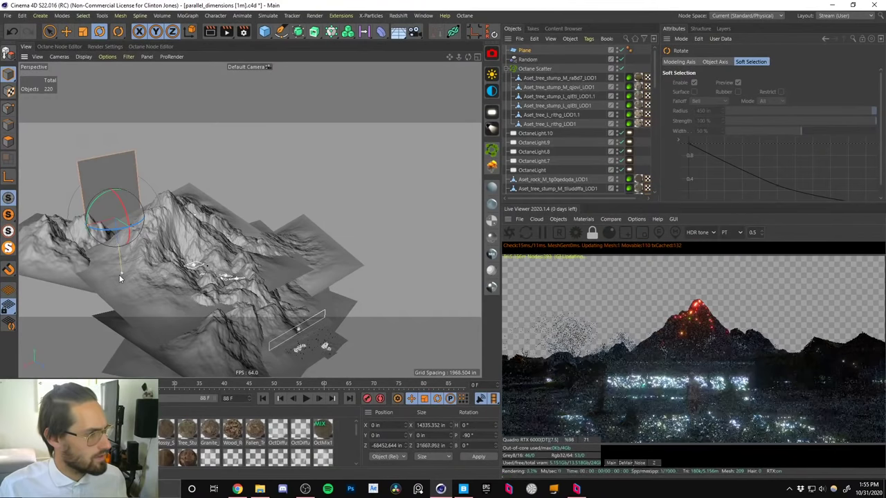
# Enlarge the upright plane behind the mountains to about 57642 in wide and 32783 in high.
pyautogui.moveTo(86, 225); pyautogui.dragTo(20, 244)
pyautogui.keyDown('alt'); pyautogui.moveTo(113, 200); pyautogui.dragTo(188, 181, button='middle'); pyautogui.keyUp('alt')
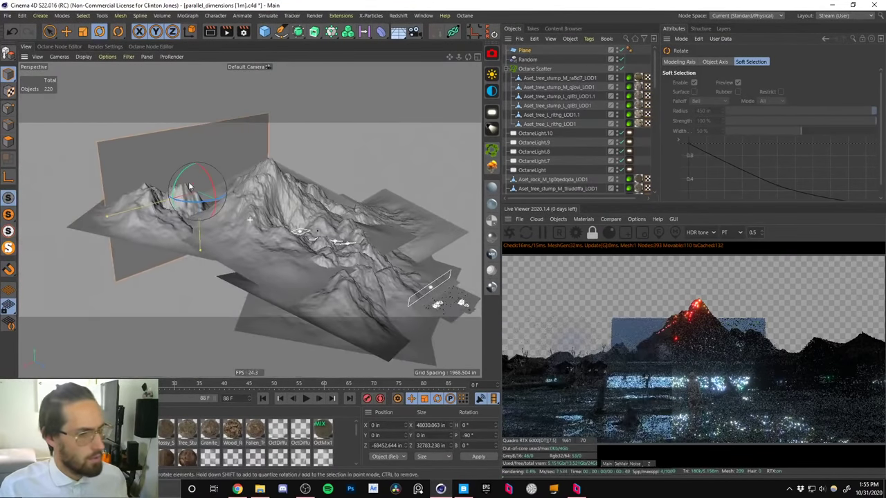
pyautogui.scroll(-2, 182, 204)
pyautogui.moveTo(119, 216); pyautogui.dragTo(103, 223)
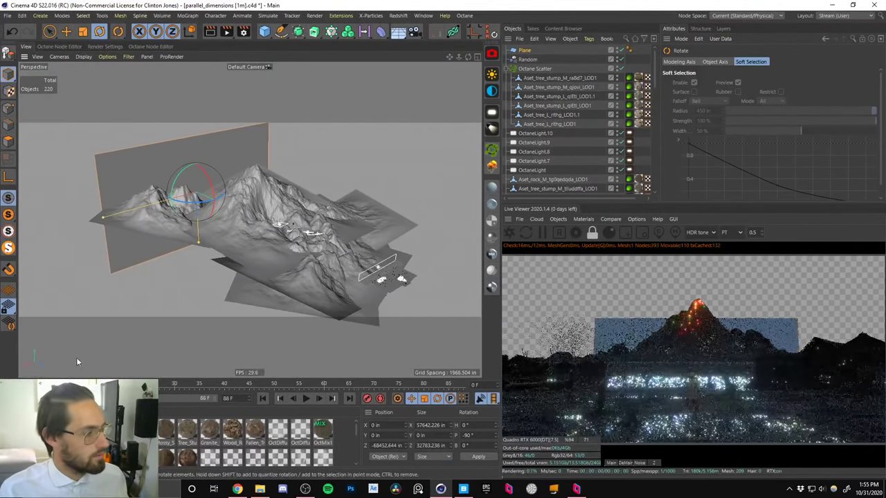
# Switch to Photos to compare the sky images storm-clouds-52 and storm-clouds-53, and return to Cinema 4D.
pyautogui.click(830, 6)
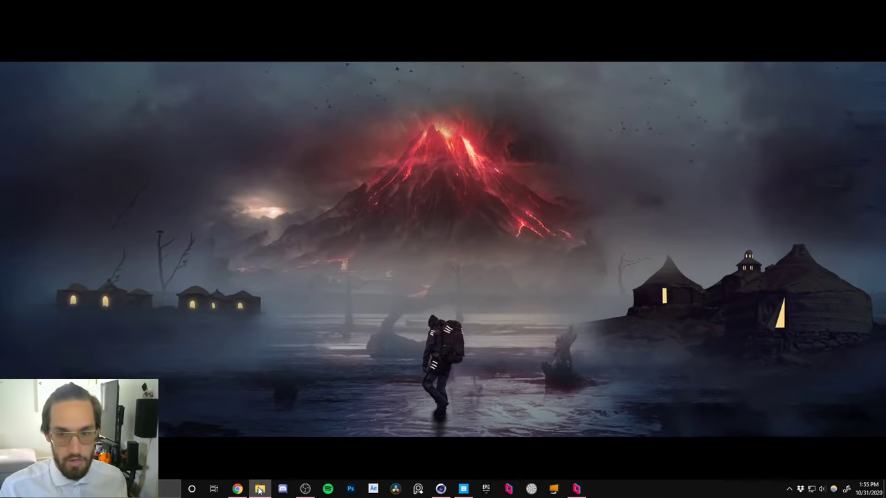
pyautogui.click(440, 488)
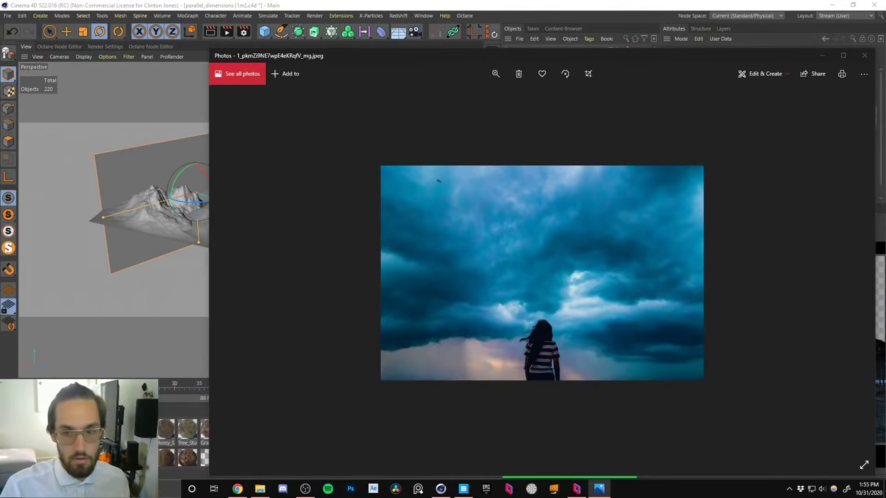
pyautogui.press('Right')
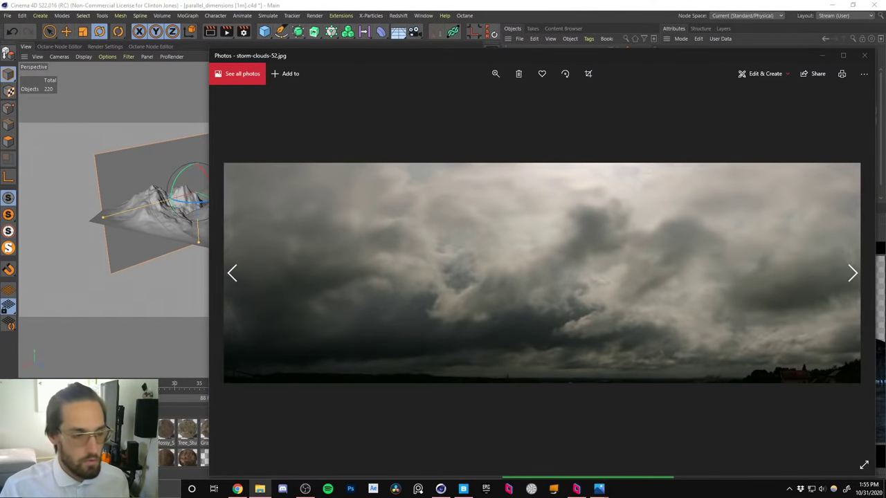
pyautogui.press('Right')
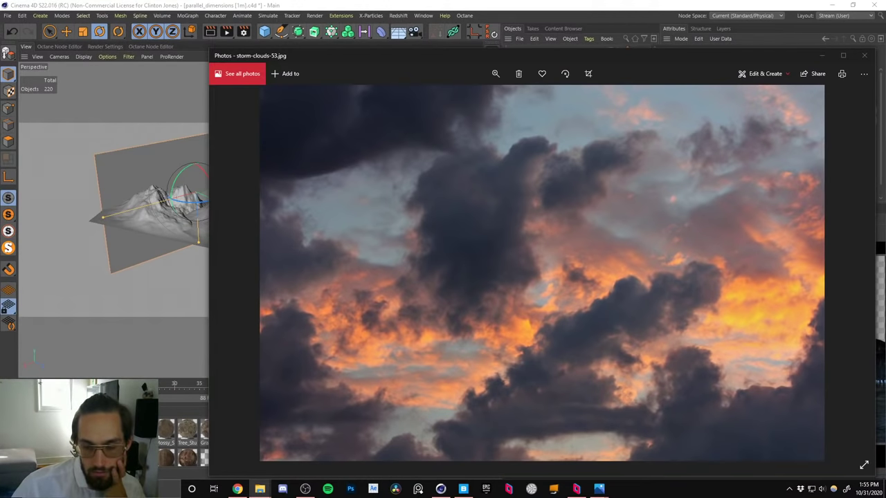
pyautogui.press('Left')
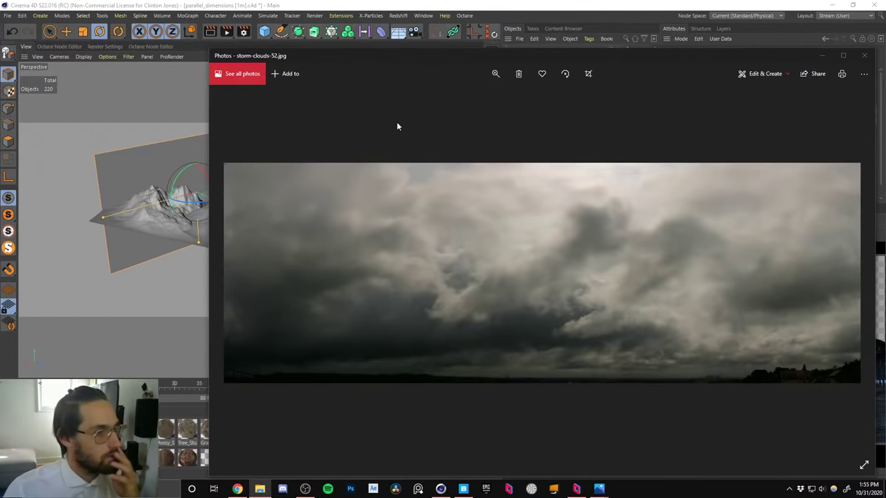
pyautogui.click(702, 6)
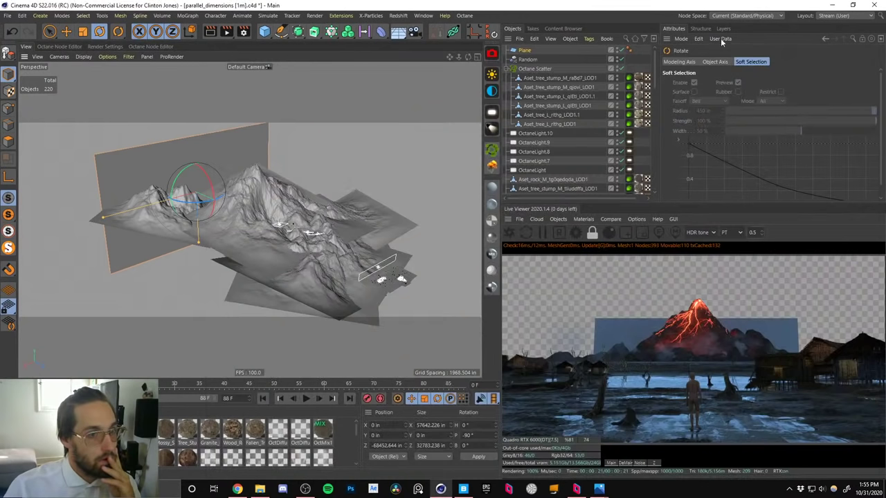
# Apply the OctDiffuse3 storm-cloud material to the backdrop plane and raise the plane to about Y 16155 in.
pyautogui.click(519, 51)
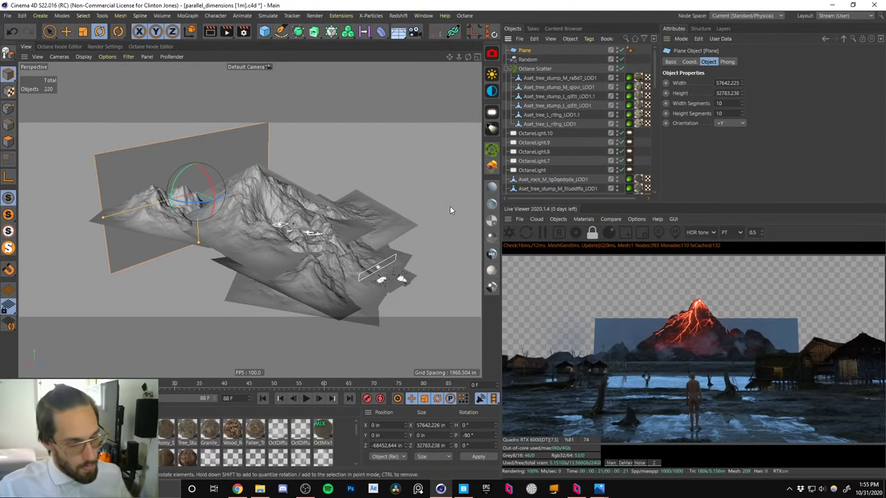
pyautogui.moveTo(51, 430); pyautogui.dragTo(124, 179)
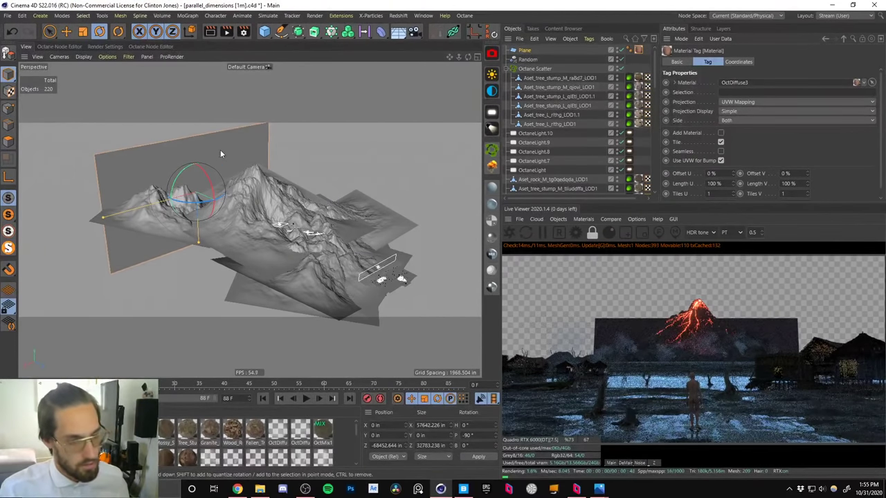
pyautogui.press('e')
pyautogui.moveTo(197, 239); pyautogui.dragTo(219, 90)
pyautogui.press('r')
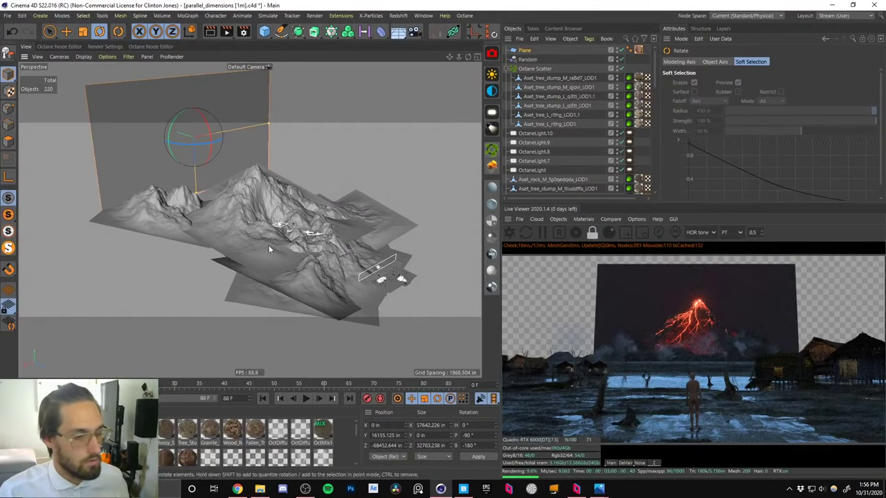
# Change the texture projection of the OctDiffuse3 cloud material to Mesh UV in the node editor.
pyautogui.doubleClick(30, 429)
pyautogui.click(175, 188)
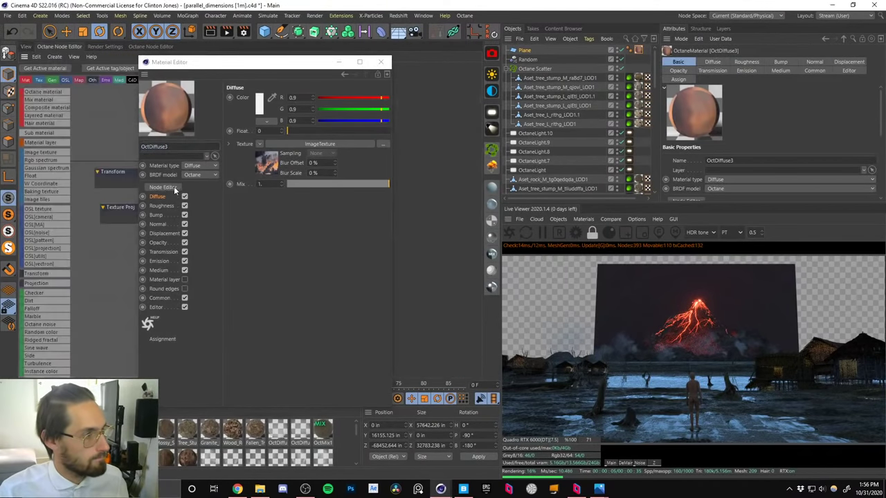
pyautogui.click(381, 63)
pyautogui.click(121, 211)
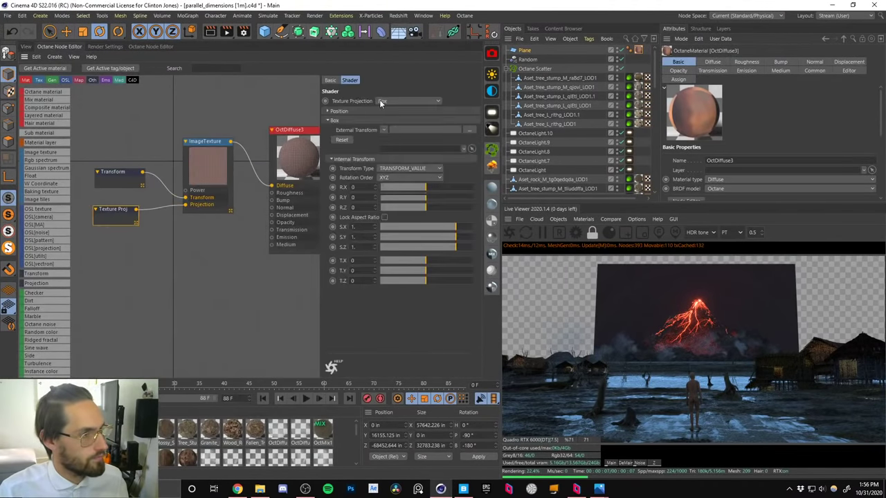
pyautogui.click(384, 101)
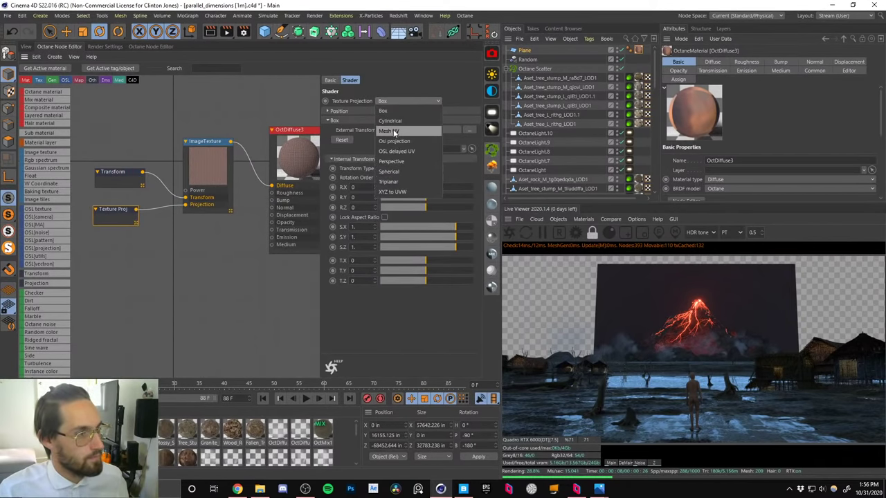
pyautogui.click(389, 130)
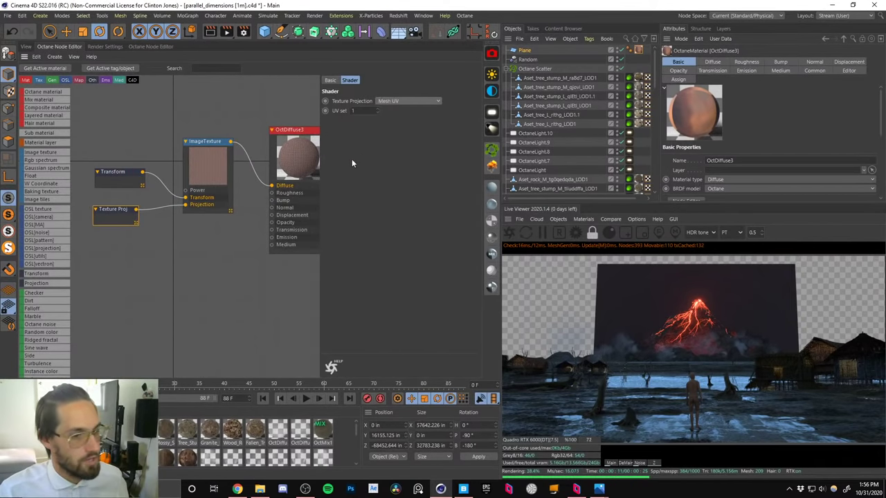
pyautogui.click(26, 46)
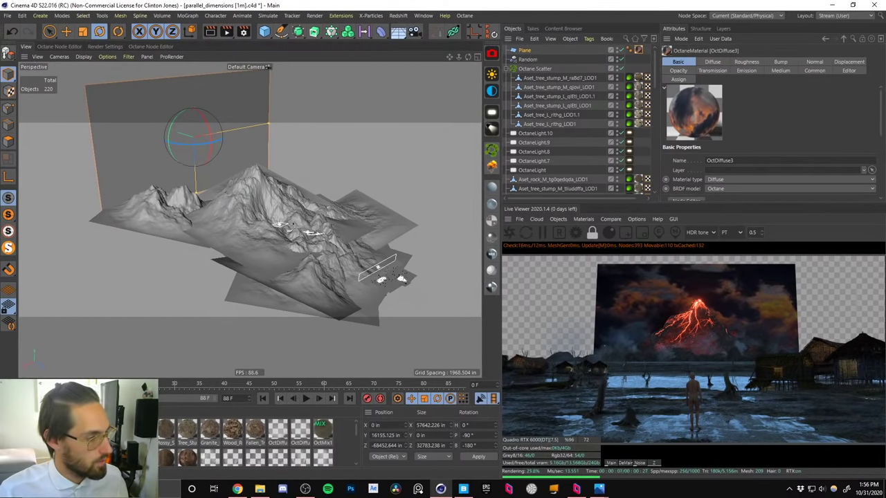
# Set the backdrop plane's width to 1919*100, giving 191900 in.
pyautogui.click(525, 51)
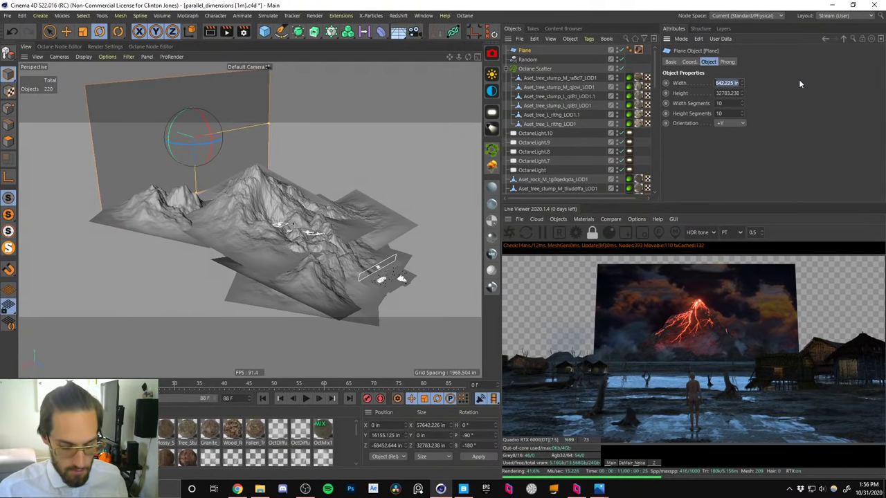
pyautogui.write('19')
pyautogui.press('Tab')
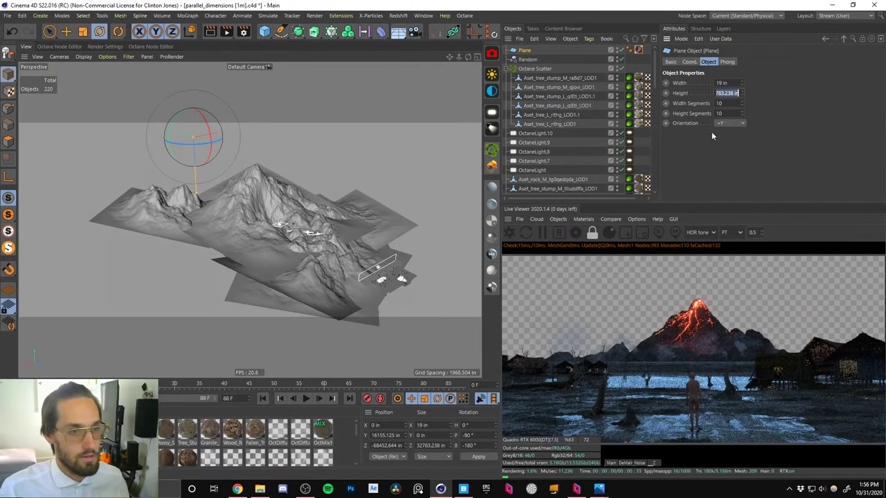
pyautogui.write('1919')
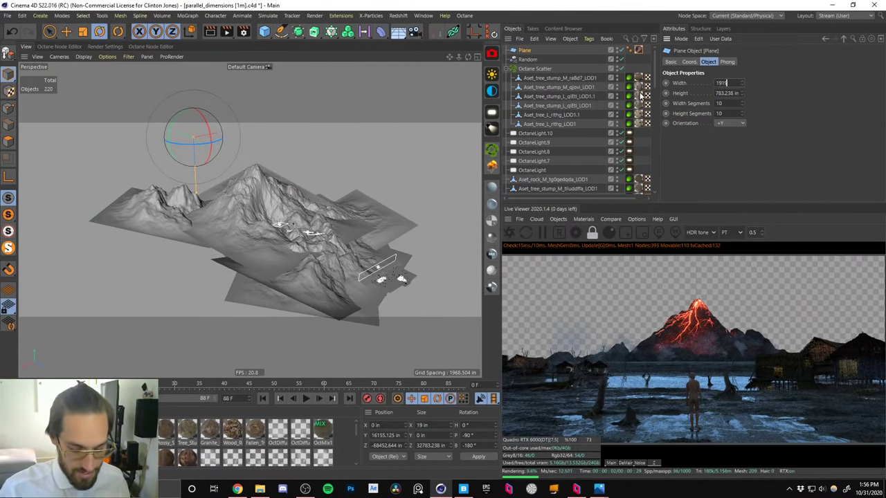
pyautogui.write('*100')
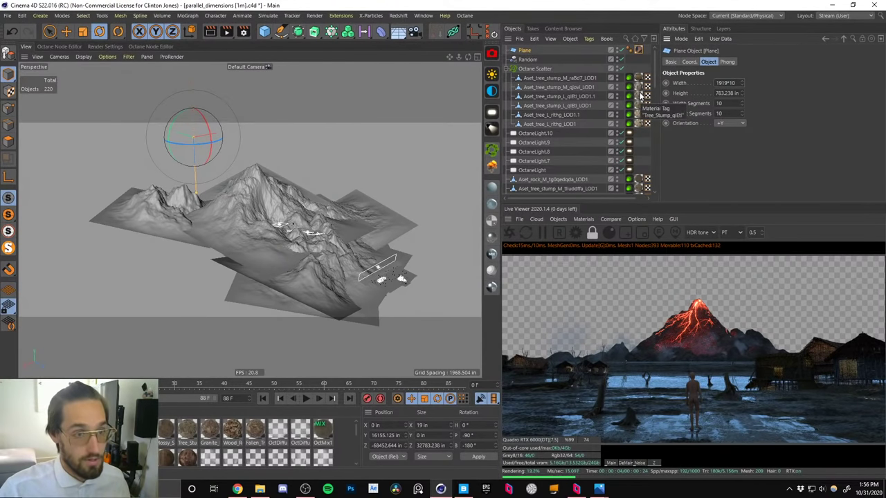
pyautogui.press('Return')
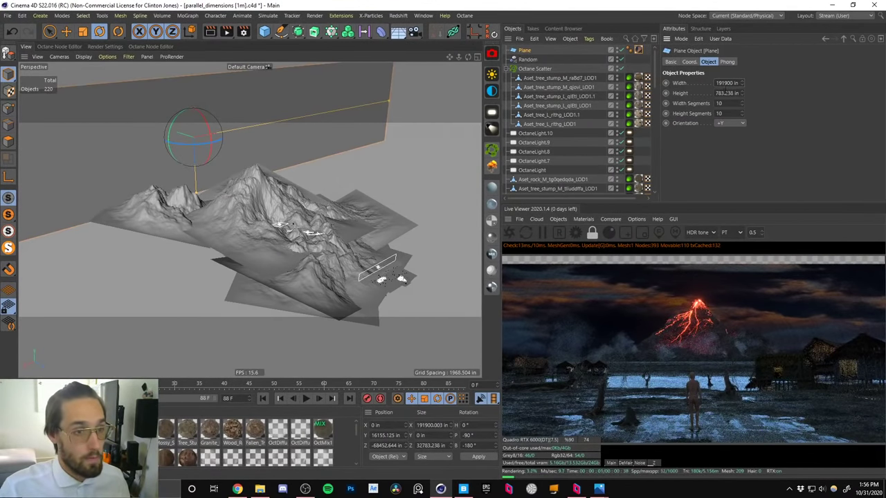
# Set the backdrop plane's height to 127900 in to match the cloud image's proportions.
pyautogui.write('321')
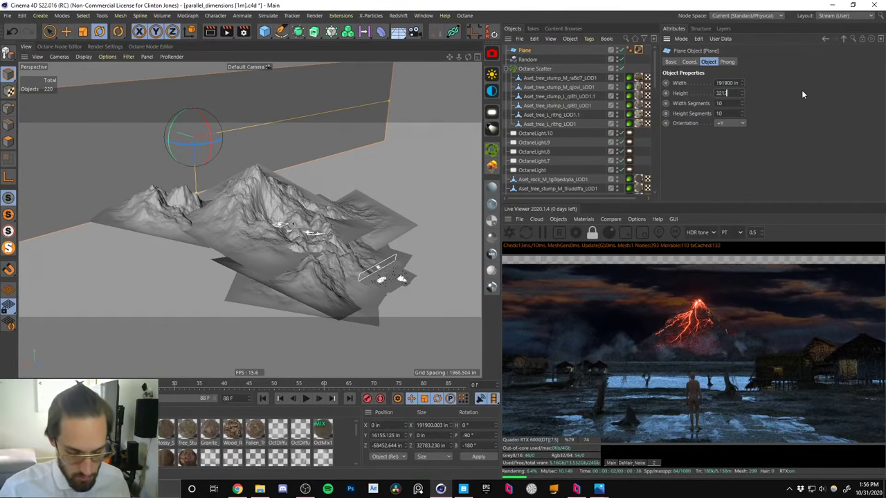
pyautogui.write('279*100')
pyautogui.press('Return')
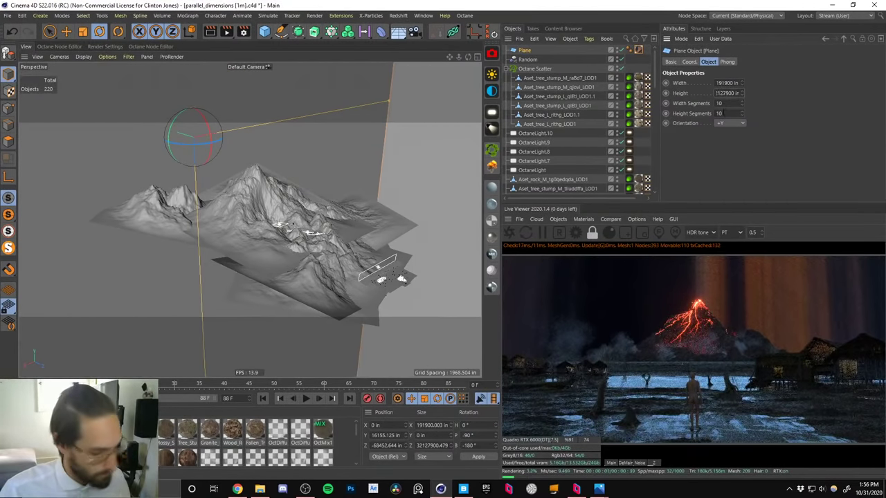
pyautogui.hotkey('ctrl', 'a')
pyautogui.write('1279')
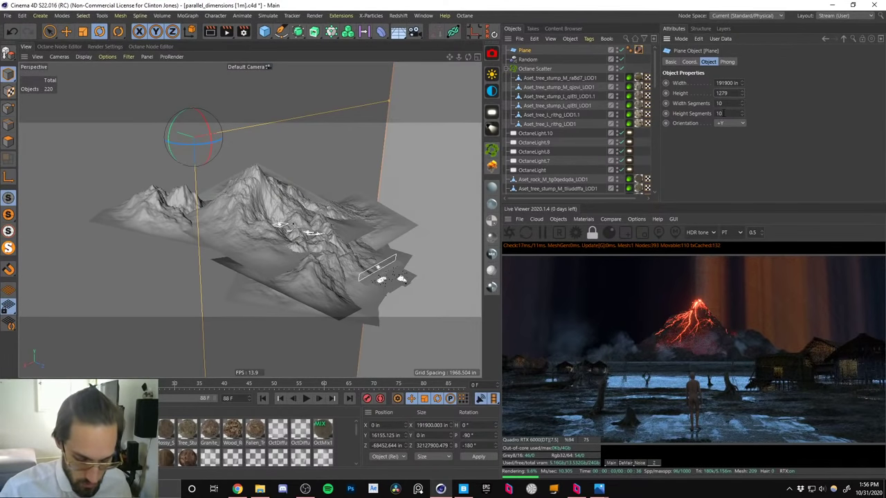
pyautogui.write('00')
pyautogui.press('Return')
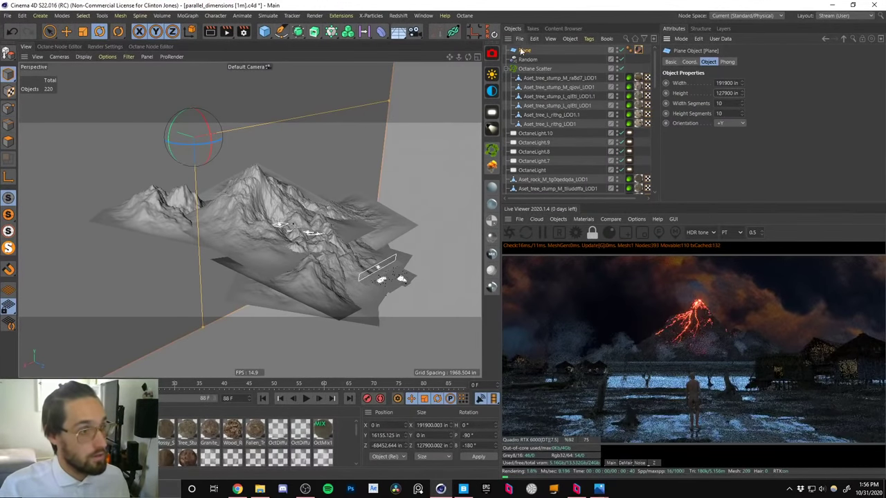
# Scale the backdrop plane uniformly to about 119530 by 79666 in so the clouds fill the sky behind the volcano.
pyautogui.press('t')
pyautogui.moveTo(376, 200); pyautogui.dragTo(187, 257)
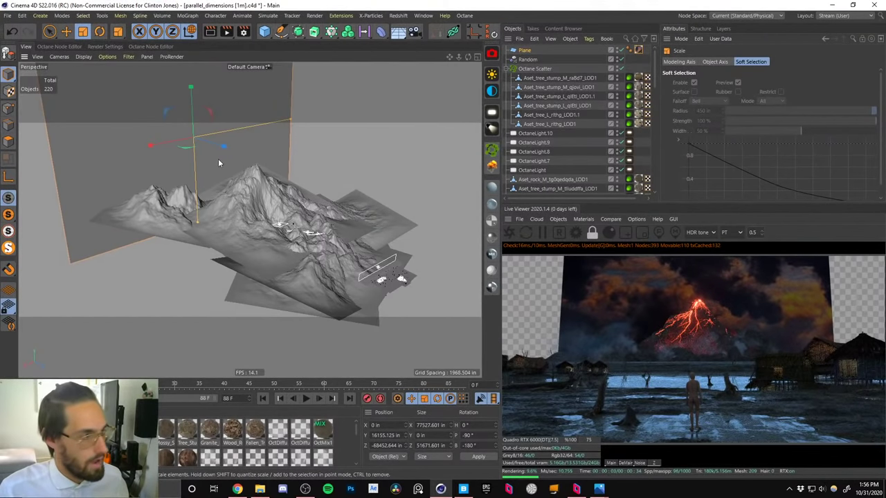
pyautogui.keyDown('alt'); pyautogui.moveTo(218, 162); pyautogui.dragTo(274, 157); pyautogui.keyUp('alt')
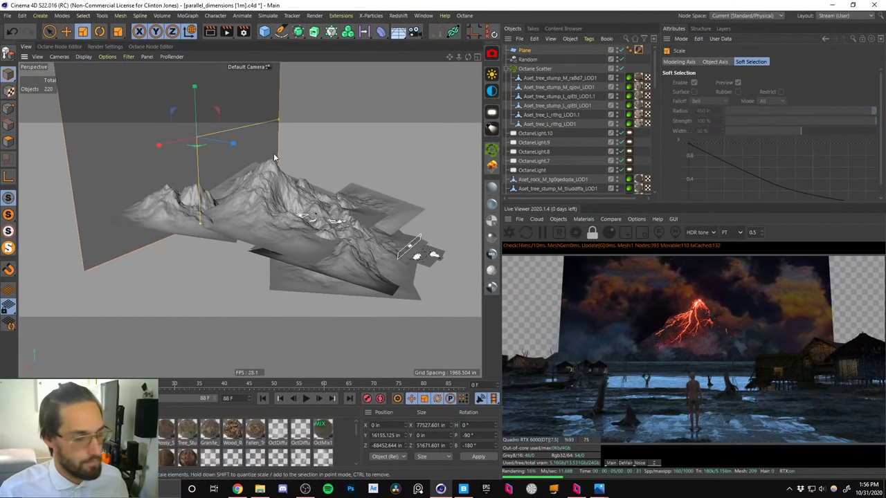
pyautogui.moveTo(234, 193); pyautogui.dragTo(300, 170)
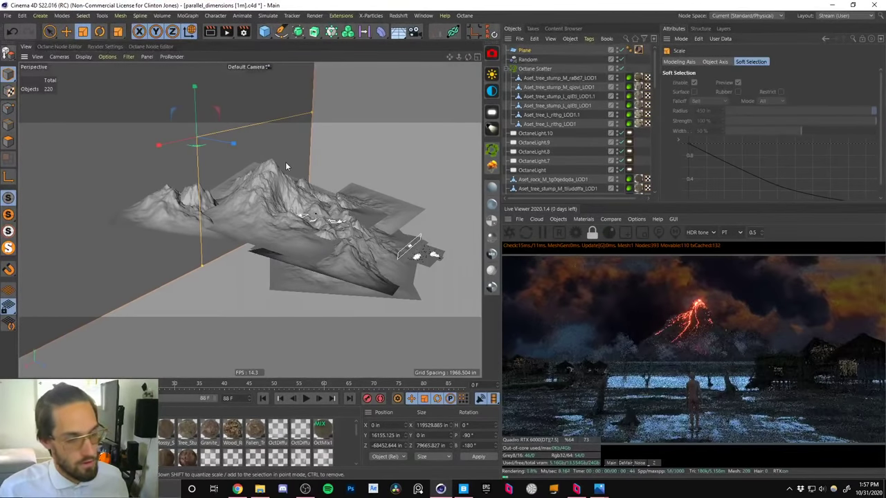
pyautogui.press('e')
pyautogui.keyDown('alt'); pyautogui.moveTo(276, 133); pyautogui.dragTo(256, 200); pyautogui.keyUp('alt')
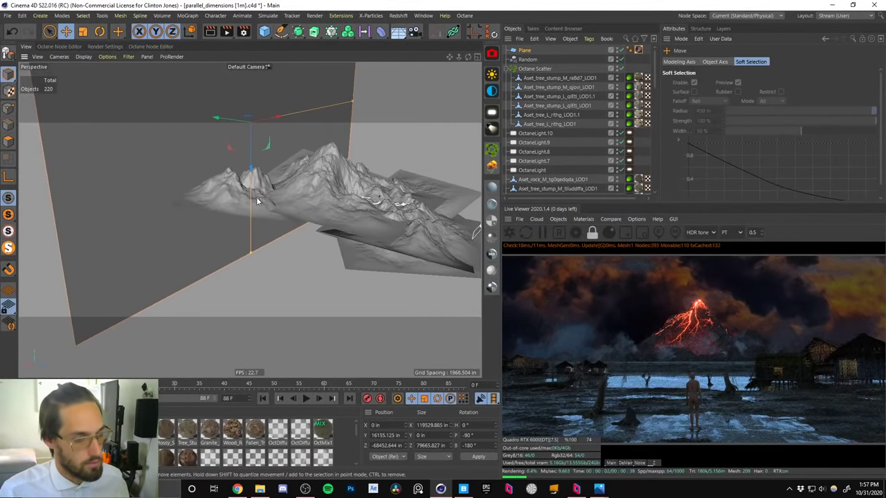
# Delete the Transform and Texture Projection nodes from the OctDiffuse3 cloud material and reposition its ImageTexture node.
pyautogui.doubleClick(637, 50)
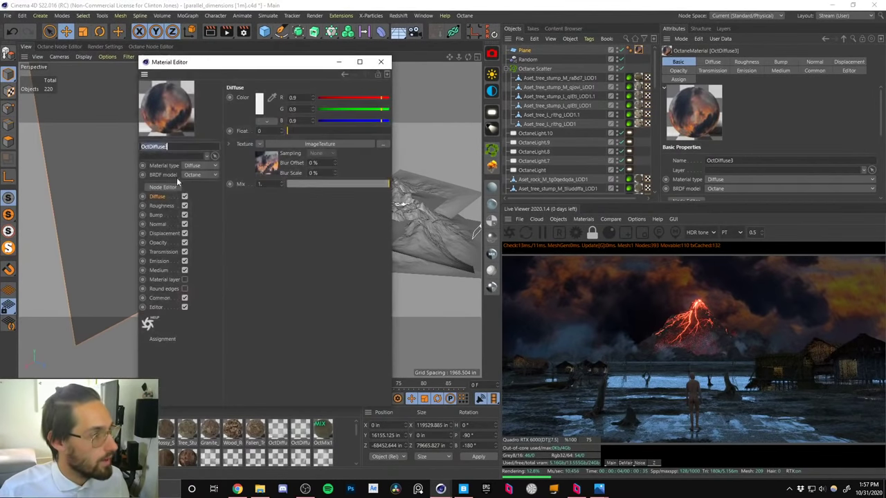
pyautogui.click(170, 187)
pyautogui.click(381, 62)
pyautogui.click(114, 163)
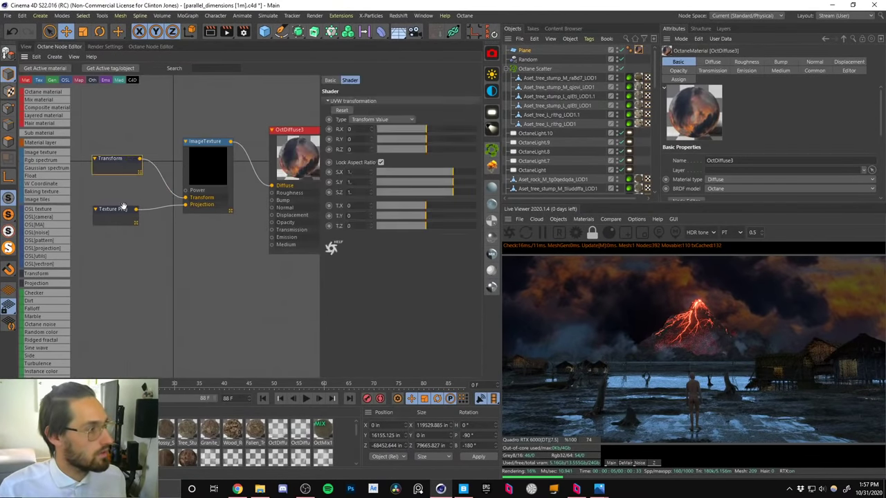
pyautogui.moveTo(128, 151); pyautogui.dragTo(111, 249)
pyautogui.press('Delete')
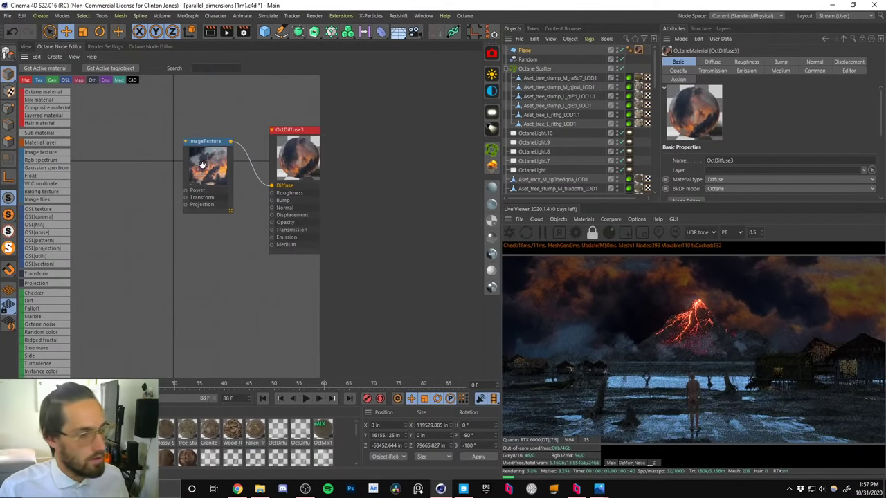
pyautogui.moveTo(202, 163); pyautogui.dragTo(179, 161)
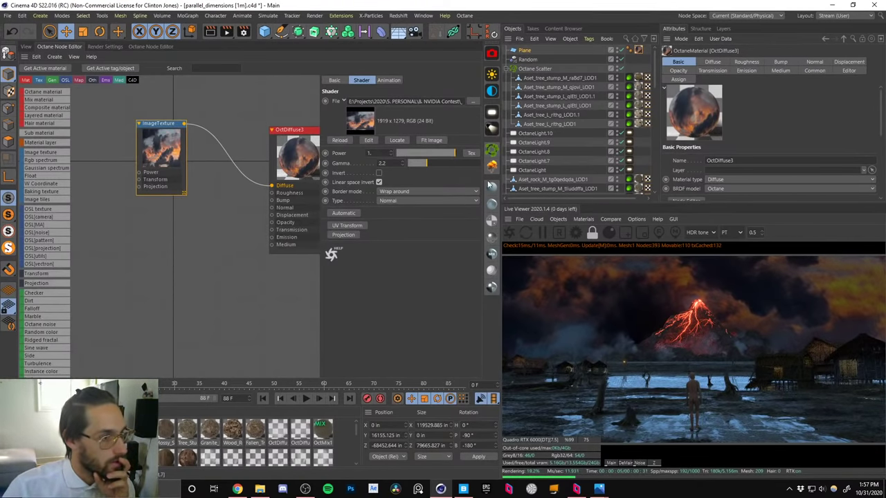
# Create a new standard Cinema 4D material alongside OctDiffuse3.
pyautogui.doubleClick(338, 428)
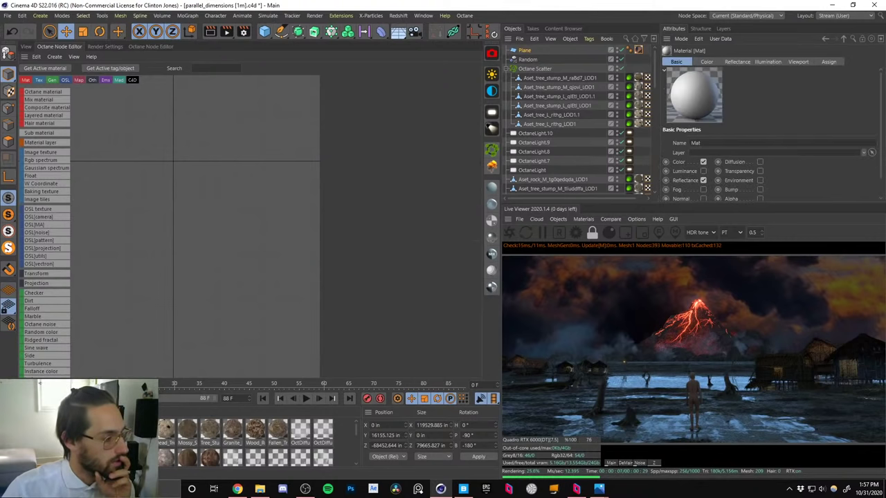
pyautogui.click(49, 430)
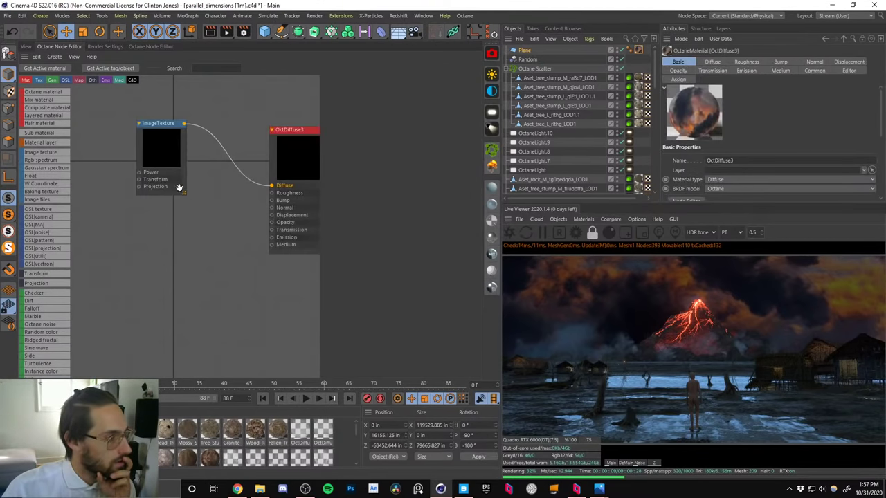
pyautogui.click(27, 430)
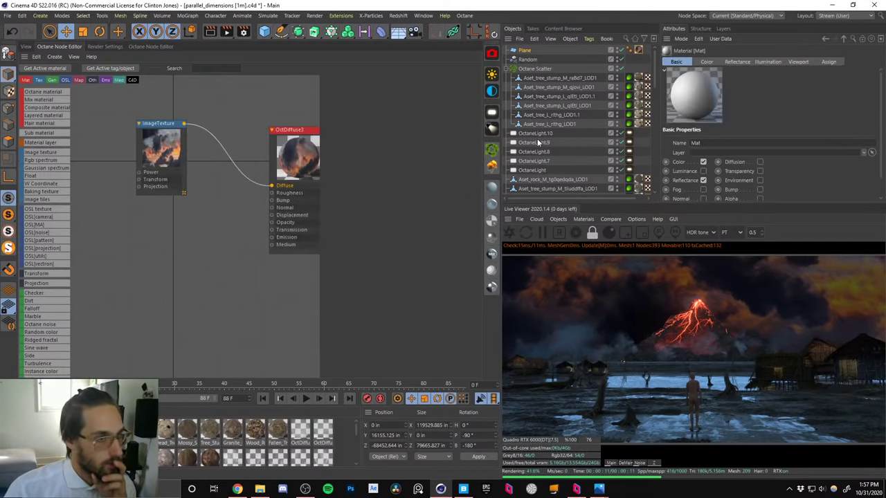
# Copy the storm-cloud image's file path from the ImageTexture node of the OctDiffuse3 material.
pyautogui.click(25, 47)
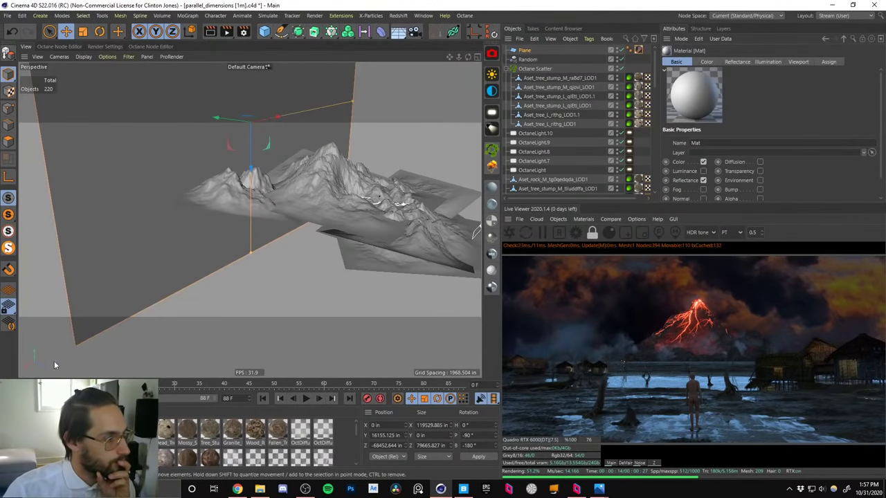
pyautogui.click(52, 430)
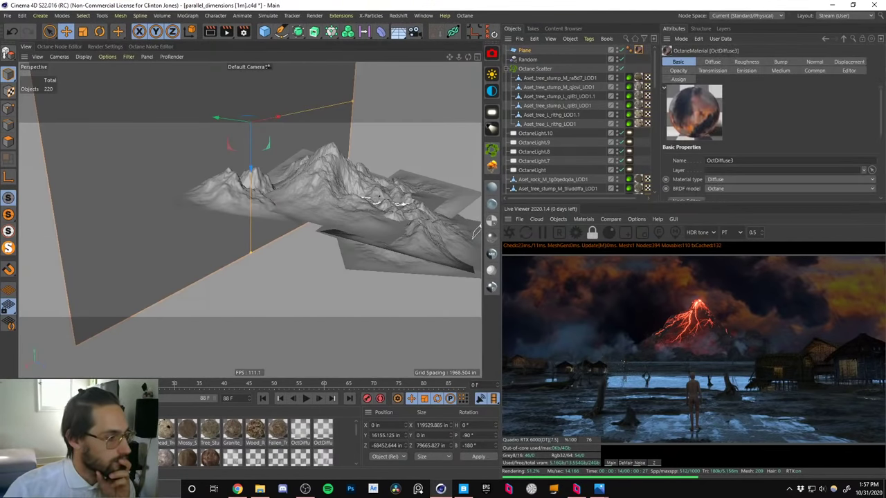
pyautogui.click(60, 47)
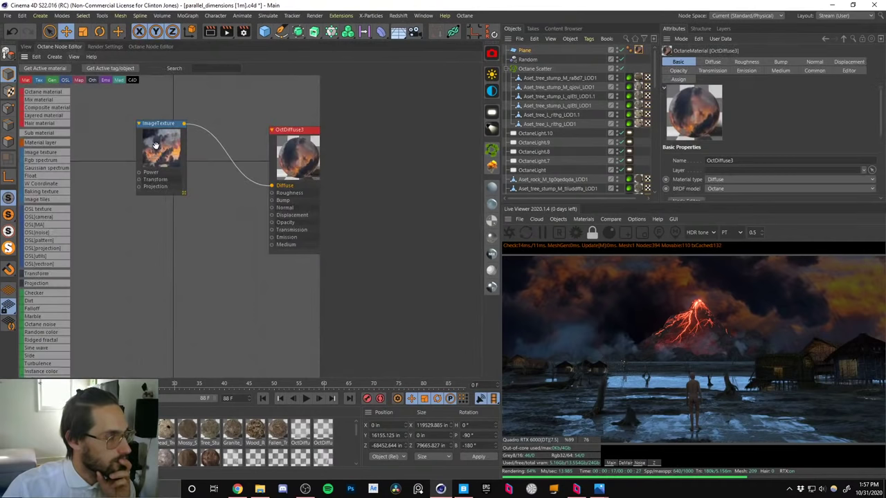
pyautogui.click(413, 101)
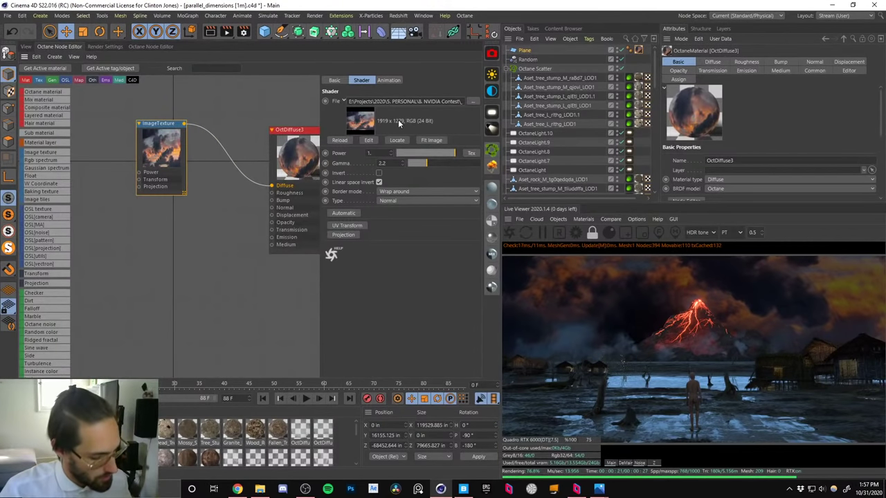
pyautogui.hotkey('ctrl', 'a')
pyautogui.hotkey('ctrl', 'c')
# Enable Luminance on the new Mat material and disable its Color and Reflectance channels.
pyautogui.click(62, 430)
pyautogui.click(52, 430)
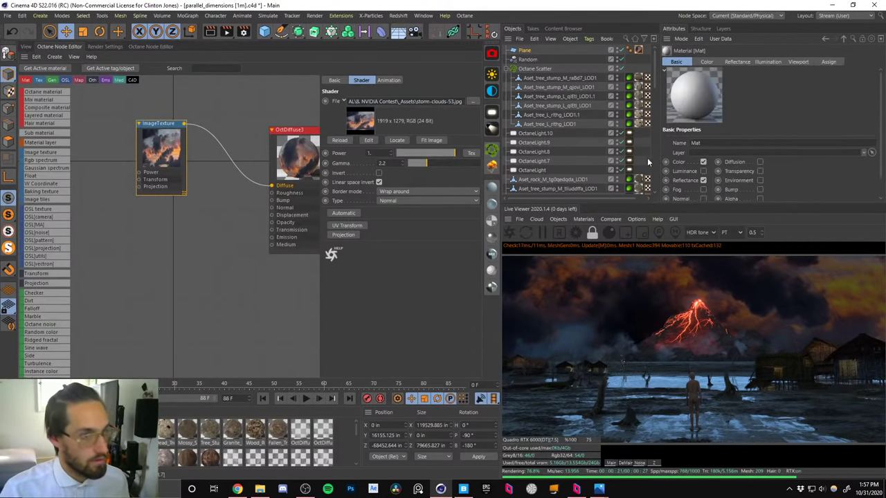
pyautogui.click(705, 62)
pyautogui.click(737, 62)
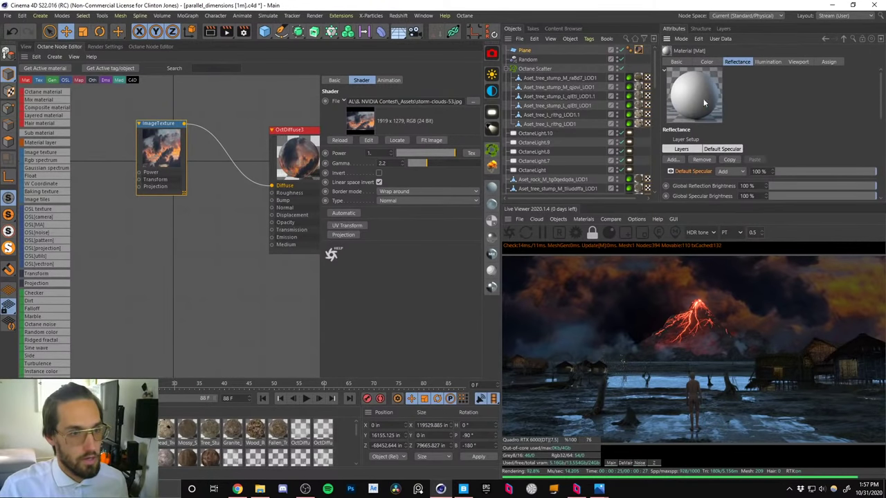
pyautogui.doubleClick(52, 430)
pyautogui.click(164, 185)
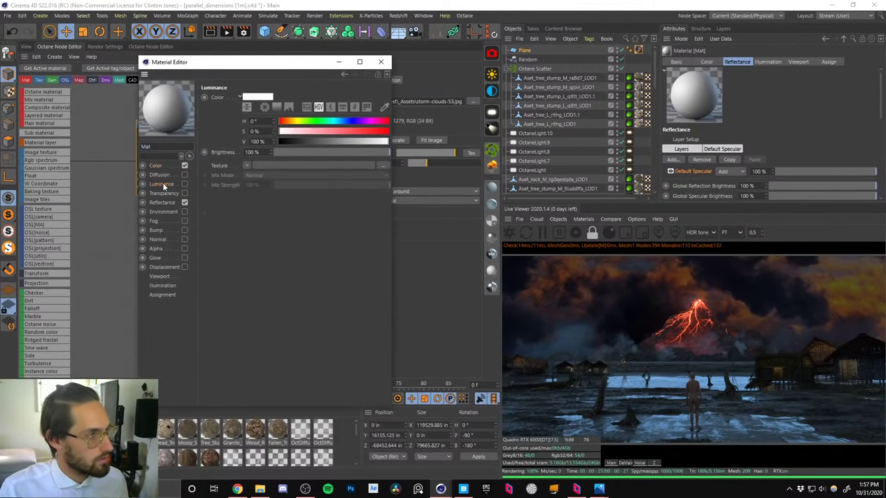
pyautogui.click(185, 184)
pyautogui.click(185, 166)
pyautogui.click(184, 202)
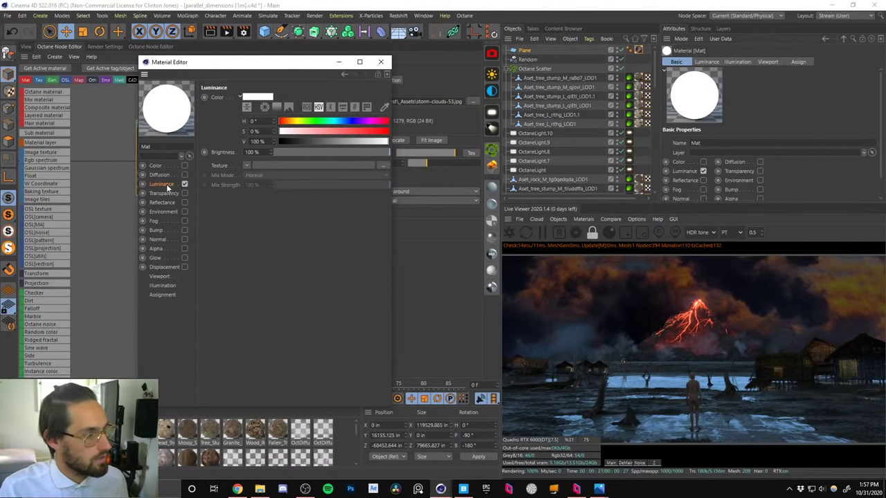
# Load the storm-clouds-53 image from the _Assets folder as the luminance texture of the Mat material.
pyautogui.click(245, 165)
pyautogui.click(380, 166)
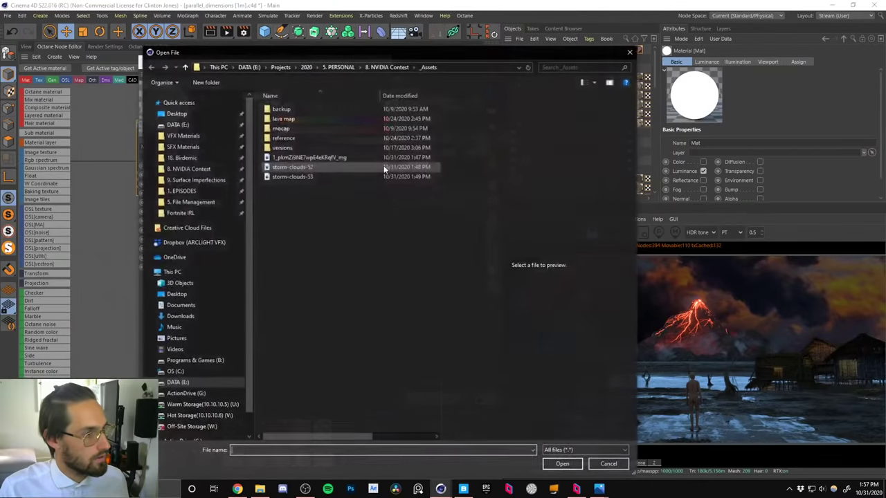
pyautogui.click(478, 64)
pyautogui.hotkey('ctrl', 'v')
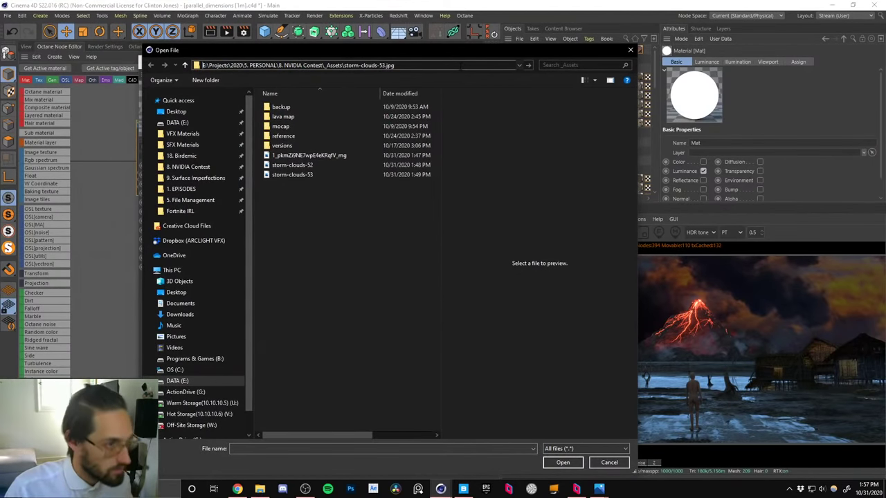
pyautogui.press('Return')
pyautogui.click(862, 55)
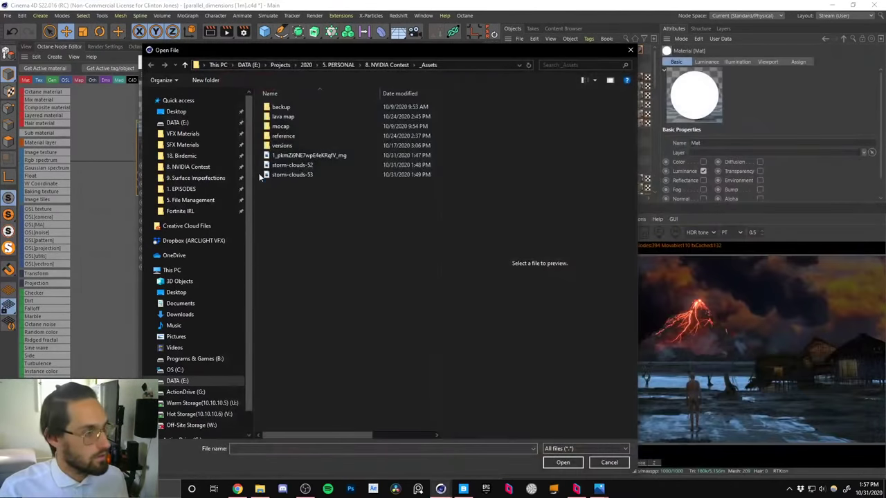
pyautogui.click(300, 175)
pyautogui.doubleClick(291, 176)
pyautogui.click(512, 285)
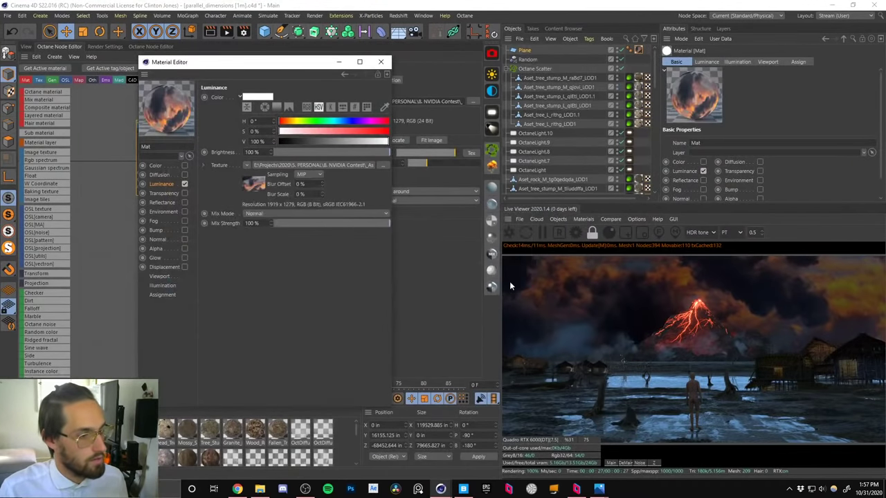
# Apply the Mat material to the backdrop plane and delete the plane's leftover empty material tag.
pyautogui.click(380, 62)
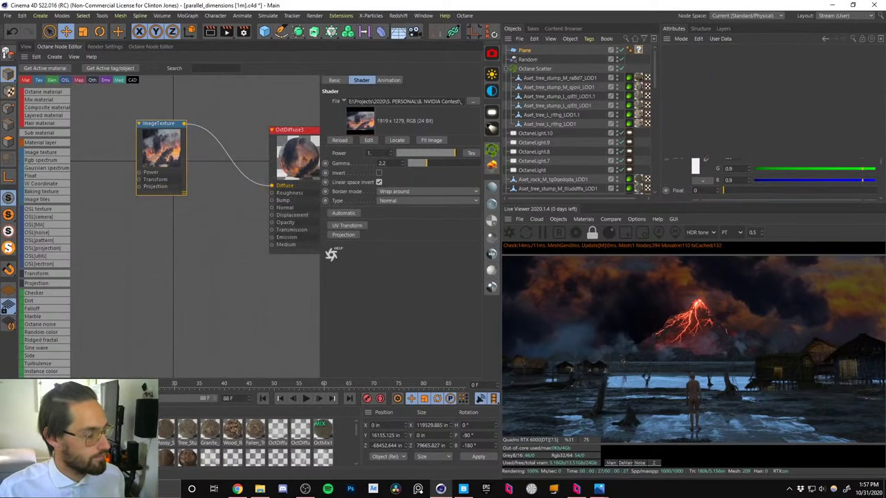
pyautogui.moveTo(526, 63); pyautogui.dragTo(526, 50)
pyautogui.click(637, 50)
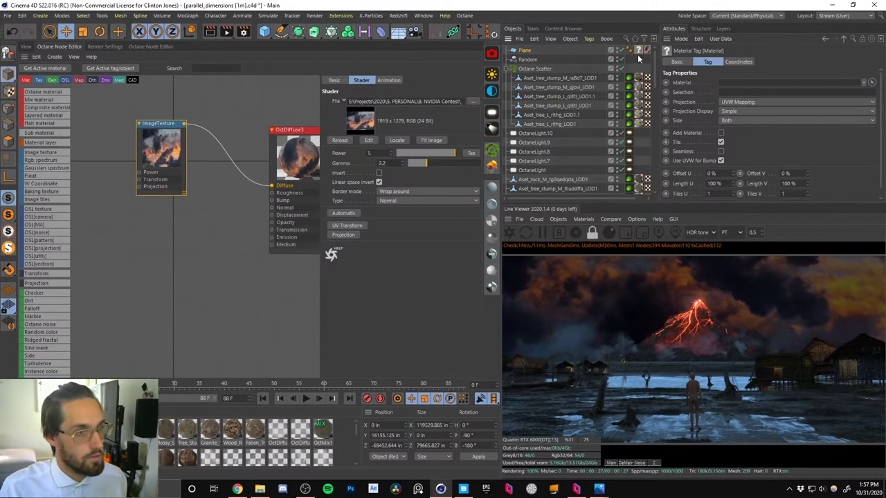
pyautogui.press('Delete')
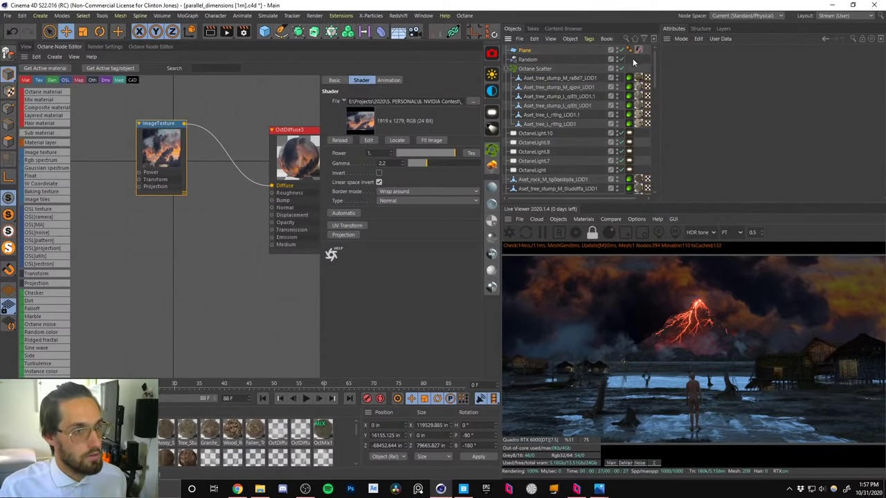
# Restart the live render and rotate the backdrop plane to a bank of -360°.
pyautogui.click(509, 234)
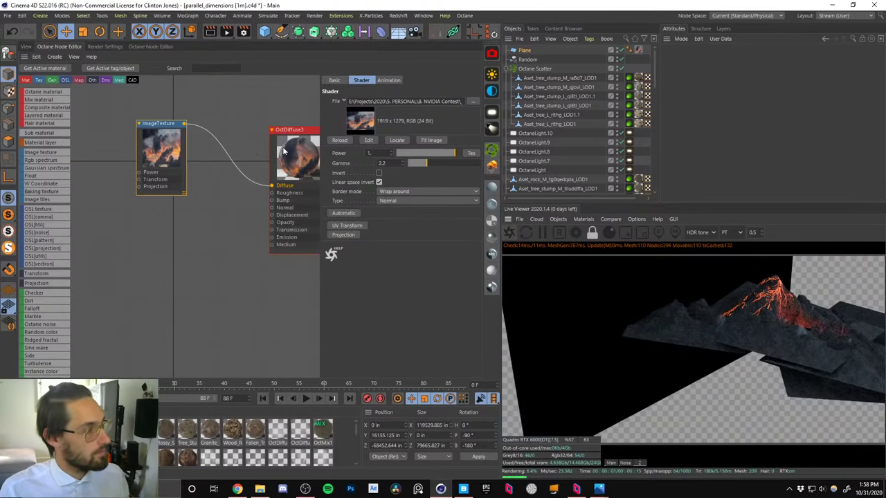
pyautogui.click(26, 47)
pyautogui.keyDown('alt'); pyautogui.moveTo(180, 145); pyautogui.dragTo(291, 138); pyautogui.keyUp('alt')
pyautogui.keyDown('alt'); pyautogui.moveTo(214, 148); pyautogui.dragTo(251, 200, button='middle'); pyautogui.keyUp('alt')
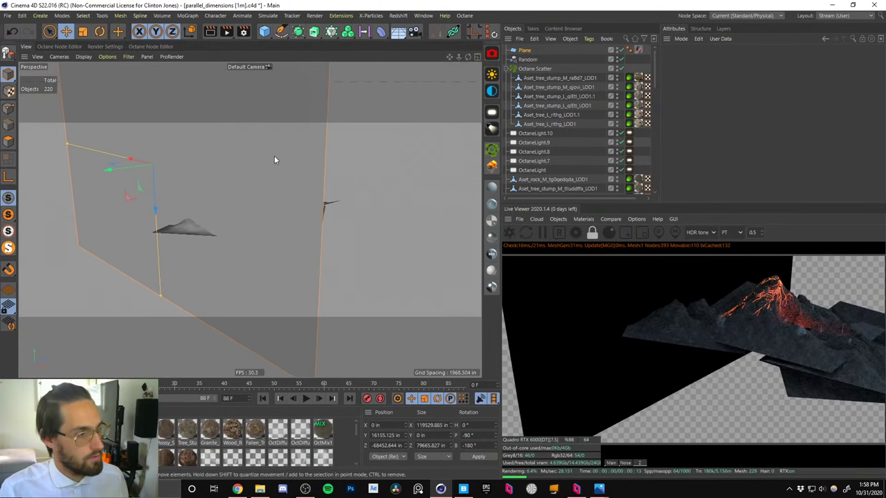
pyautogui.keyDown('alt'); pyautogui.moveTo(271, 166); pyautogui.dragTo(503, 120); pyautogui.keyUp('alt')
pyautogui.press('r')
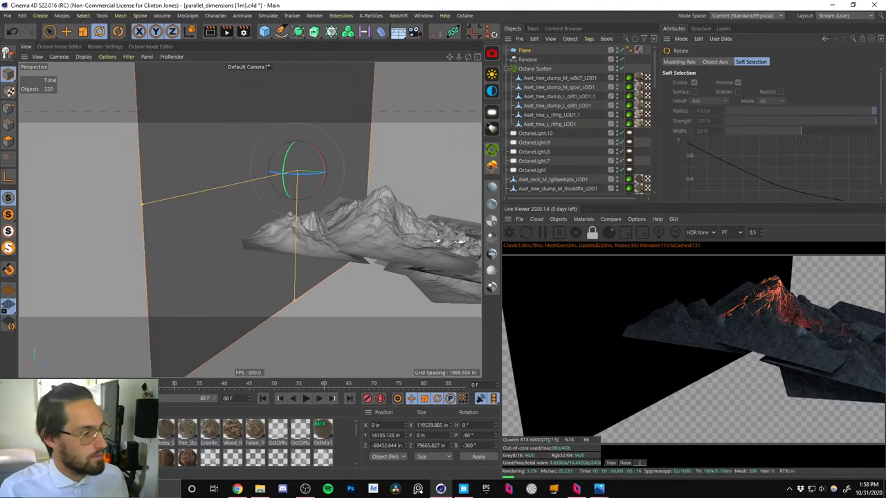
# Inspect the Mat material's luminance image and viewport settings, and test its Color channel by enabling and disabling it.
pyautogui.click(11, 430)
pyautogui.doubleClick(29, 430)
pyautogui.click(256, 184)
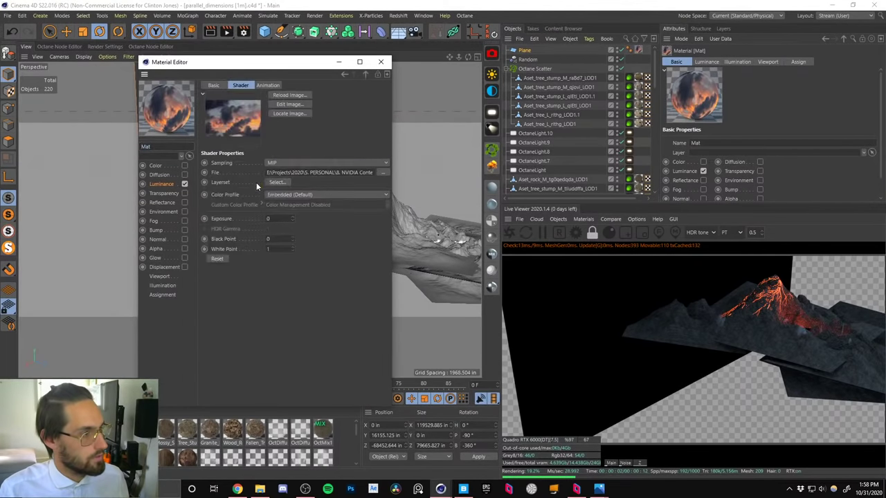
pyautogui.click(156, 166)
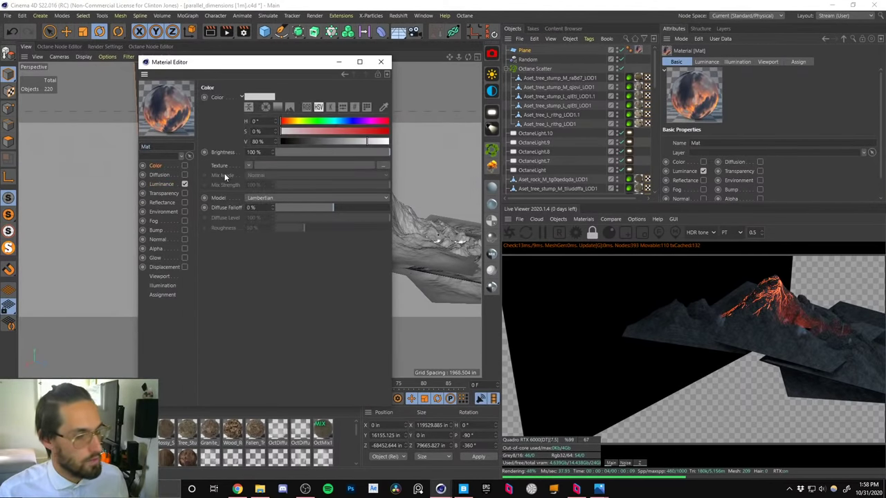
pyautogui.click(184, 165)
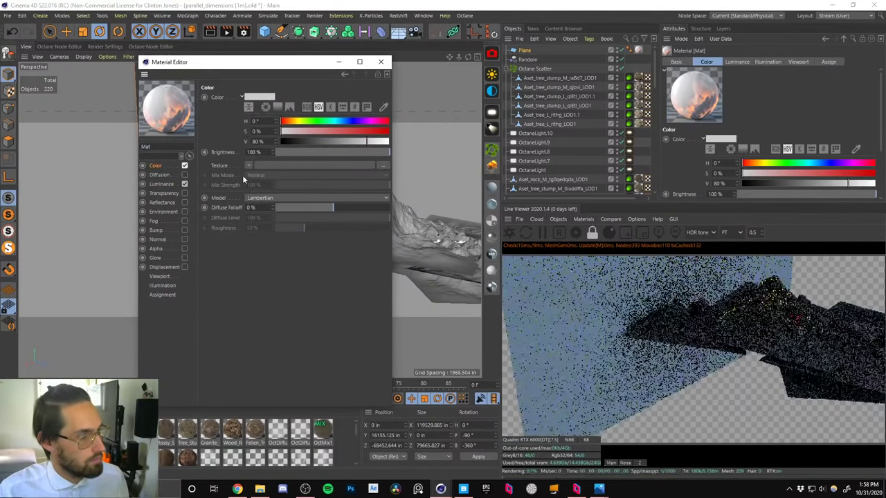
pyautogui.click(161, 184)
pyautogui.click(184, 166)
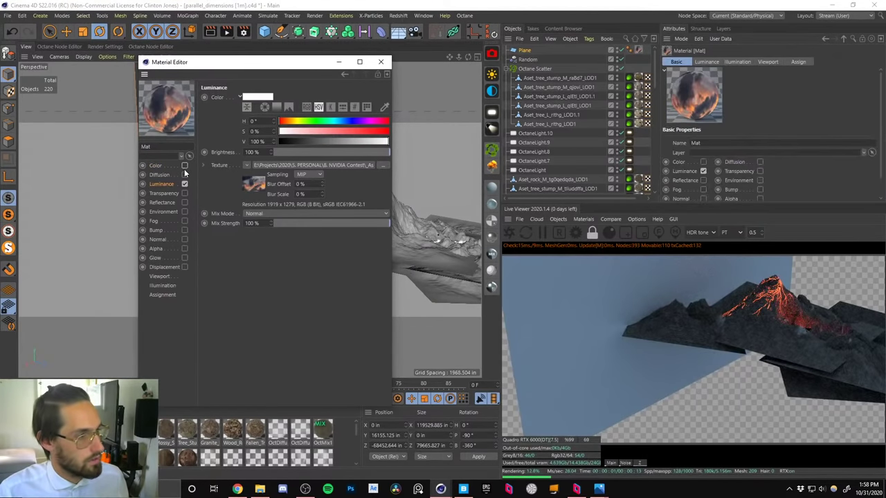
pyautogui.click(152, 280)
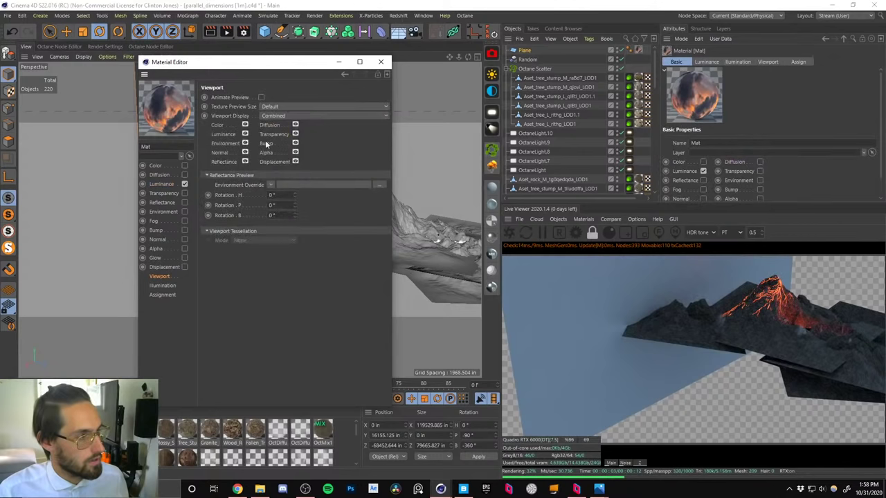
pyautogui.click(380, 61)
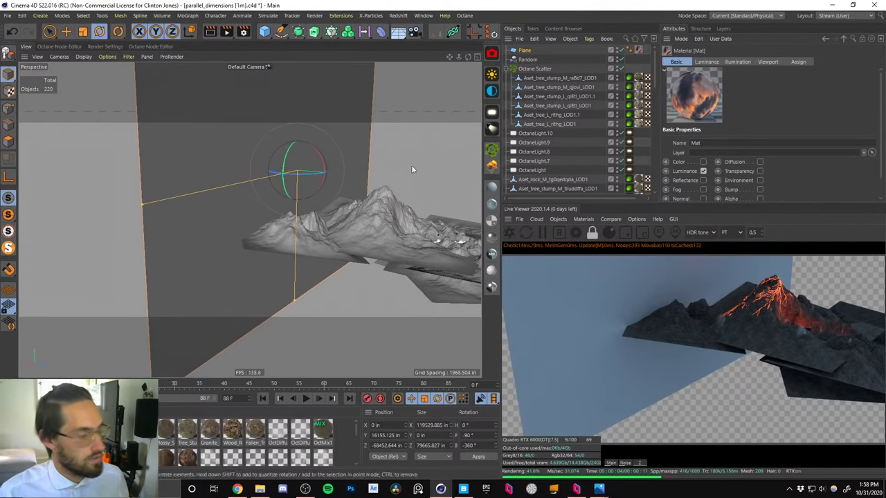
# Convert the scene's materials to Octane materials and remove the unused ones.
pyautogui.click(569, 219)
pyautogui.moveTo(583, 219)
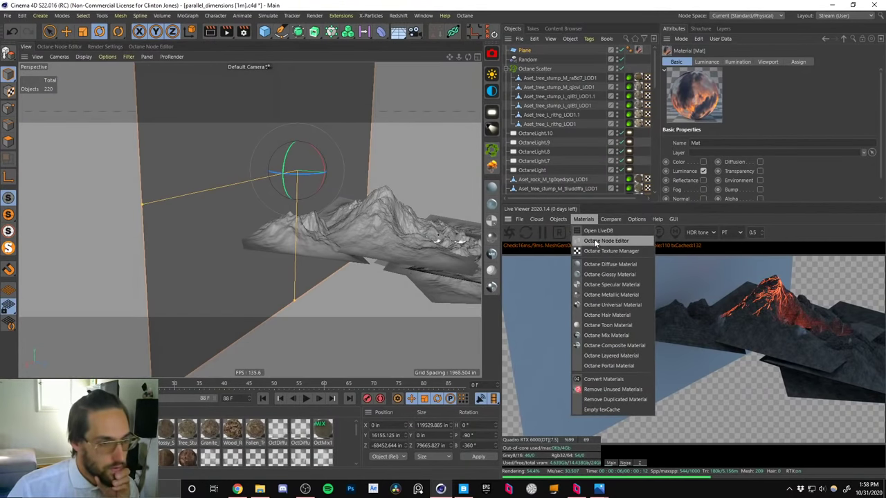
pyautogui.click(597, 380)
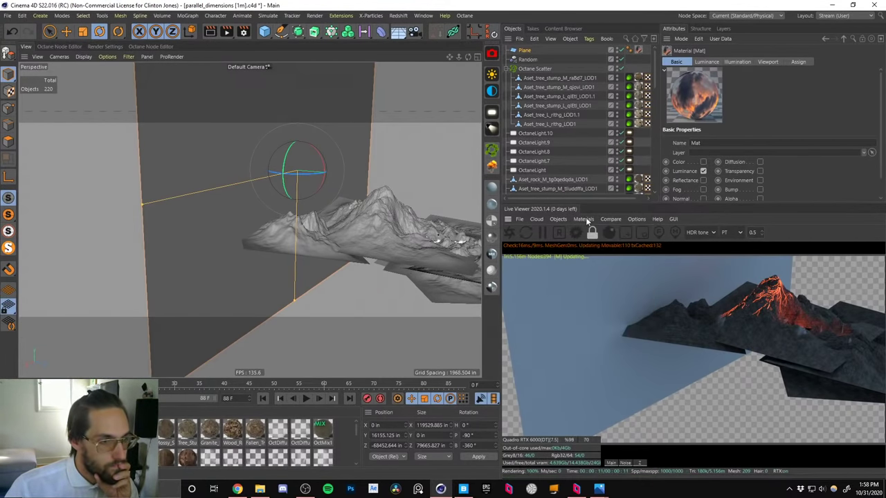
pyautogui.click(586, 219)
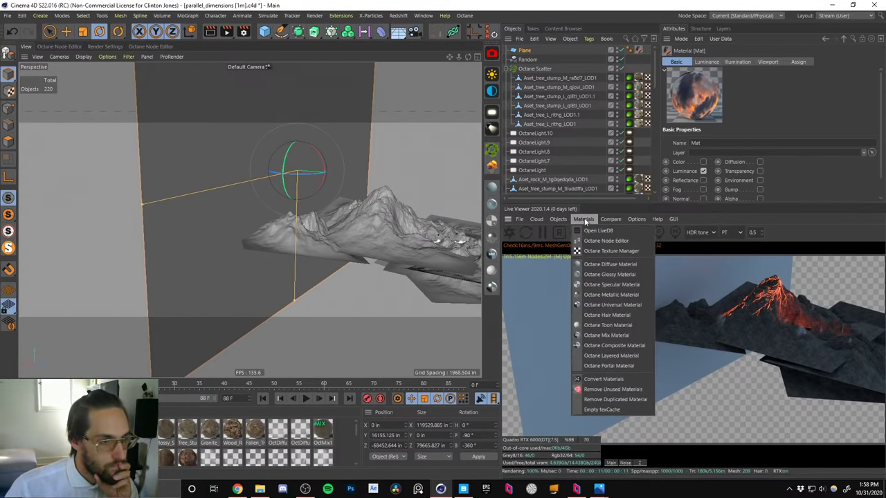
pyautogui.click(597, 389)
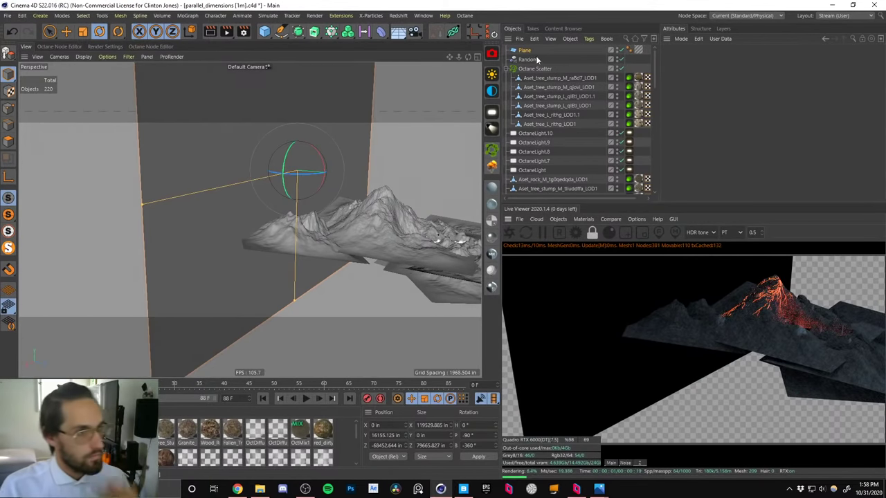
# Rotate the backdrop plane to a bank of -540° and try to select its surface in polygon mode.
pyautogui.click(29, 430)
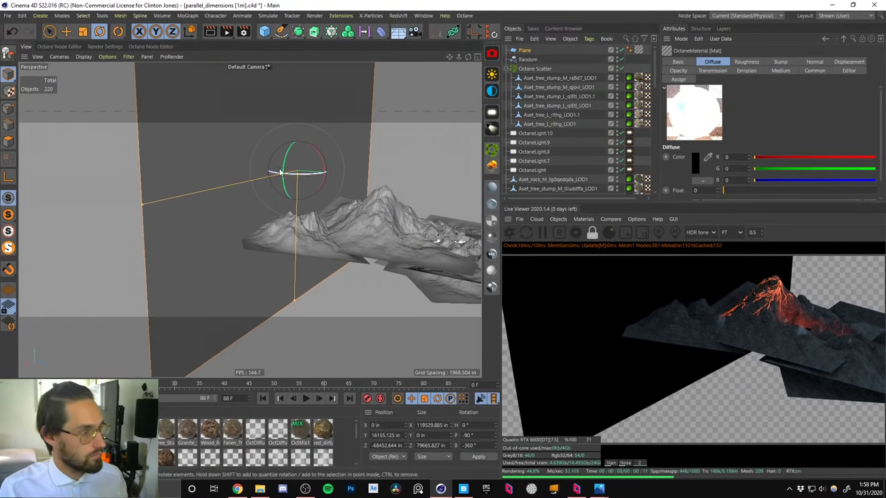
pyautogui.moveTo(280, 172); pyautogui.dragTo(503, 88)
pyautogui.click(8, 142)
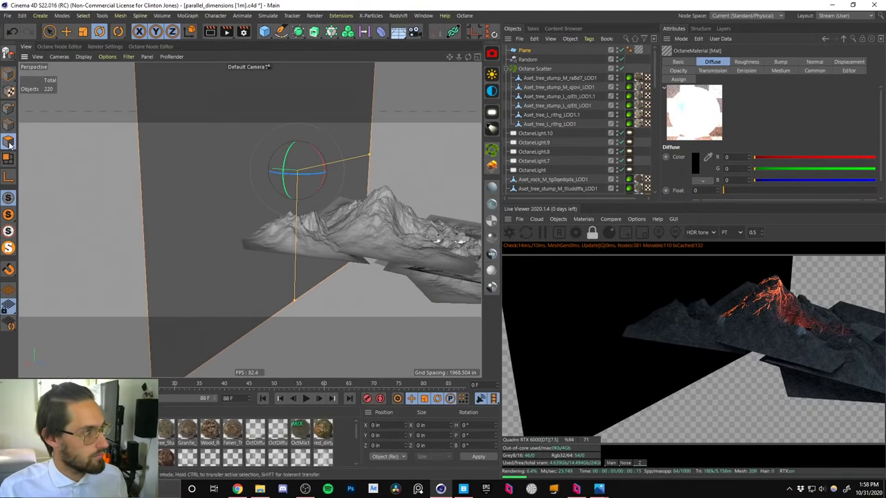
pyautogui.click(254, 201)
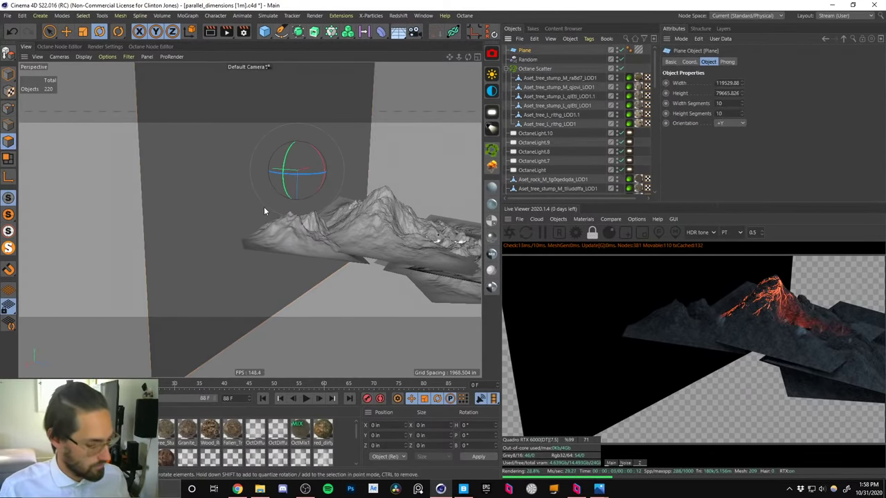
# Compare the Gouraud and quick shading modes on the volcano scene in the viewport, ending with Gouraud Shading.
pyautogui.press('n')
pyautogui.press('a')
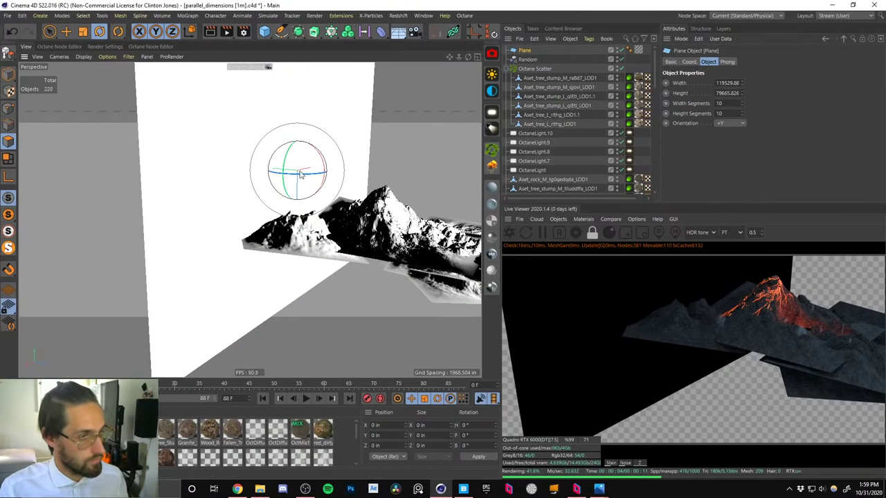
pyautogui.keyDown('alt'); pyautogui.moveTo(341, 164); pyautogui.dragTo(254, 161); pyautogui.keyUp('alt')
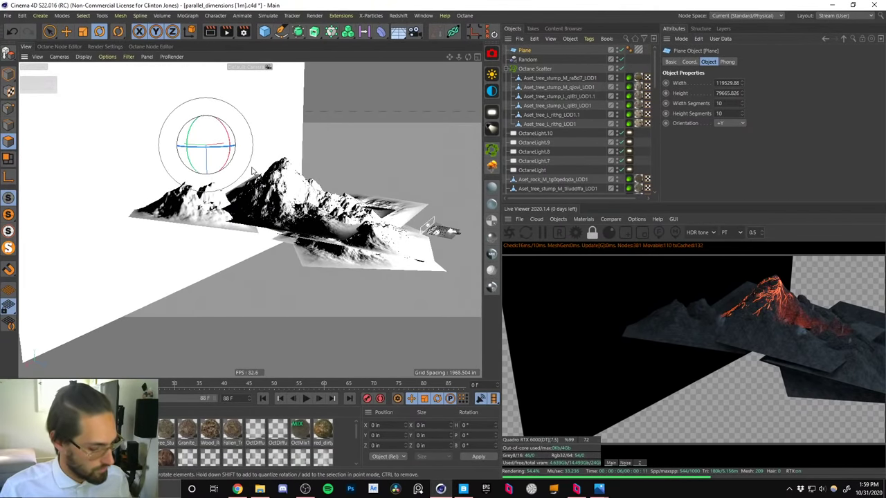
pyautogui.press('n')
pyautogui.press('b')
pyautogui.press('n')
pyautogui.press('c')
pyautogui.press('n')
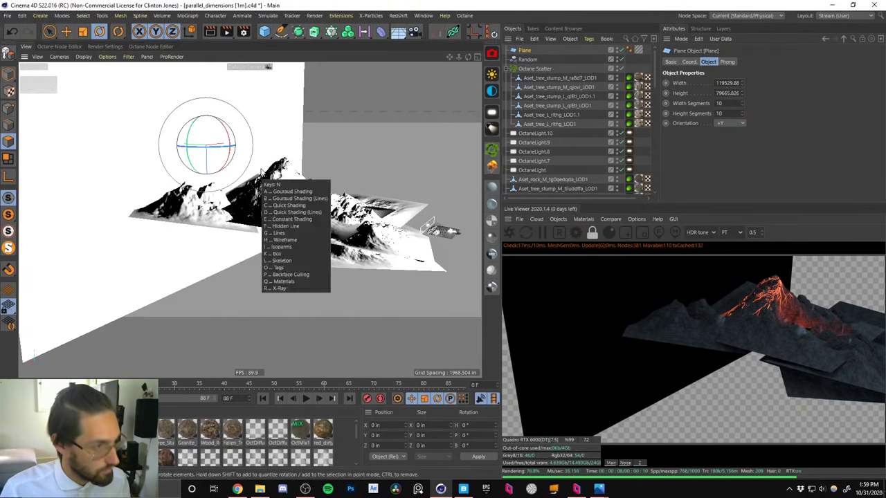
pyautogui.press('a')
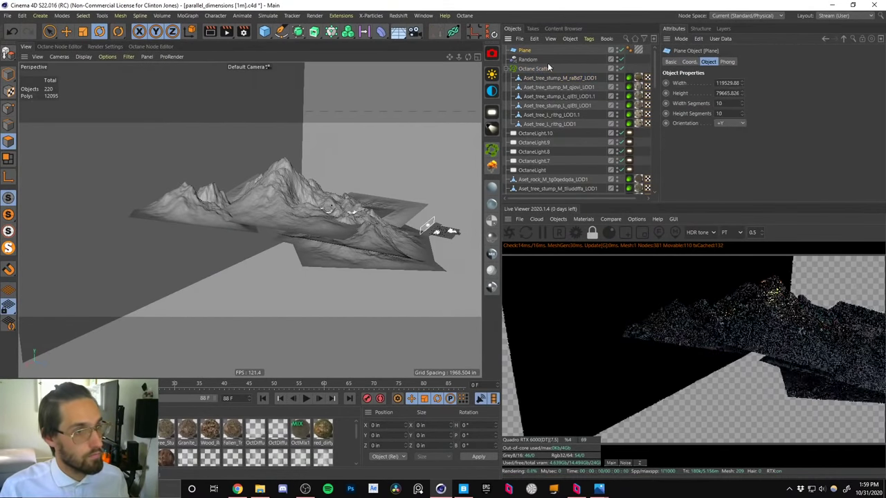
# Switch the viewport to look through the scene's Camera object in the CAM group.
pyautogui.keyDown('alt'); pyautogui.moveTo(235, 163); pyautogui.dragTo(257, 179); pyautogui.keyUp('alt')
pyautogui.moveTo(655, 83); pyautogui.dragTo(654, 166)
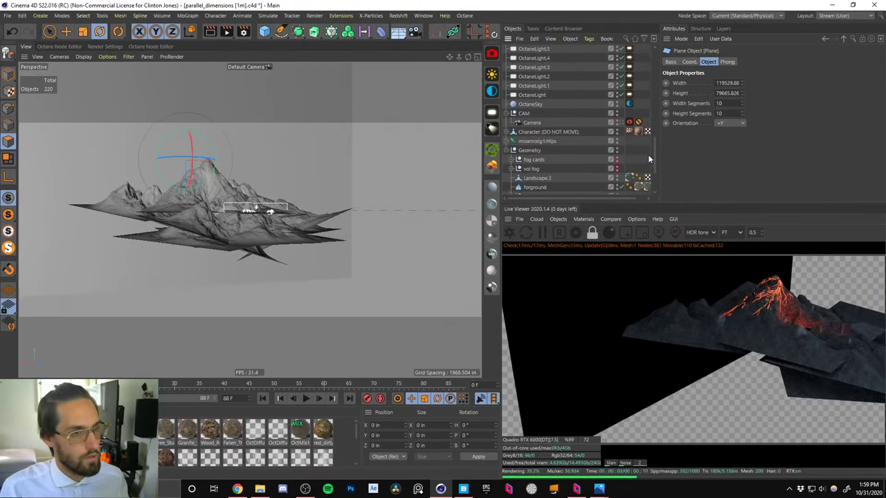
pyautogui.click(621, 123)
pyautogui.hotkey('ctrl', 'shift', 'z')
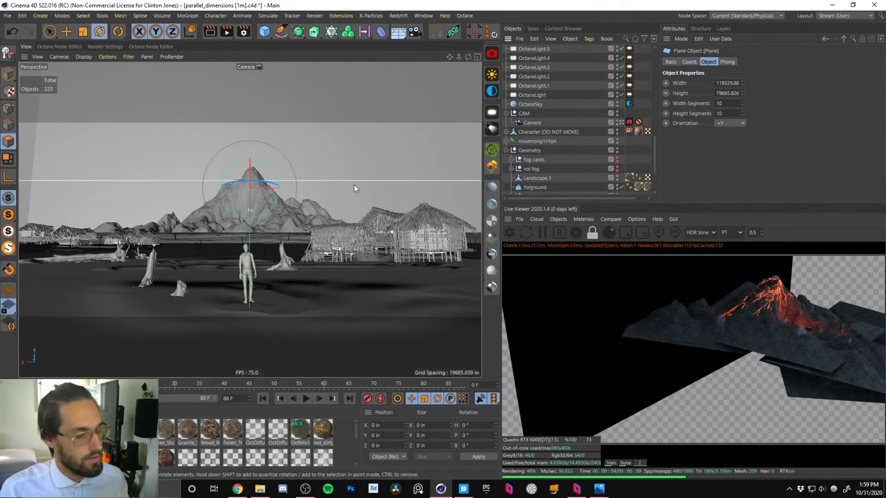
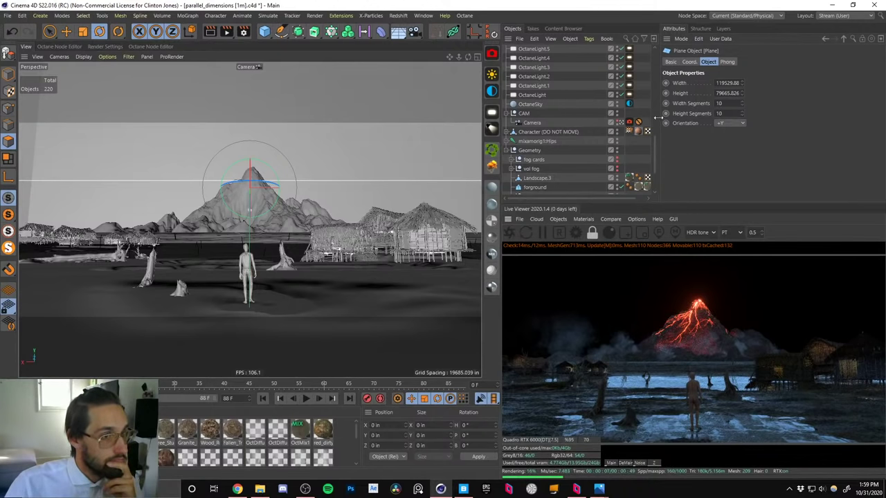
# Open the backdrop plane's Mat material in the node editor and reposition its ImageTexture and Texture Emission nodes.
pyautogui.moveTo(654, 155); pyautogui.dragTo(661, 44)
pyautogui.doubleClick(638, 50)
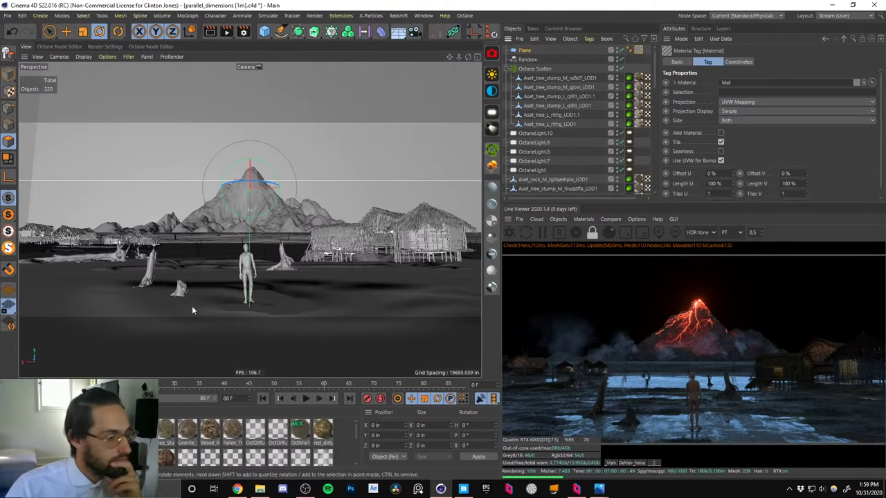
pyautogui.click(163, 187)
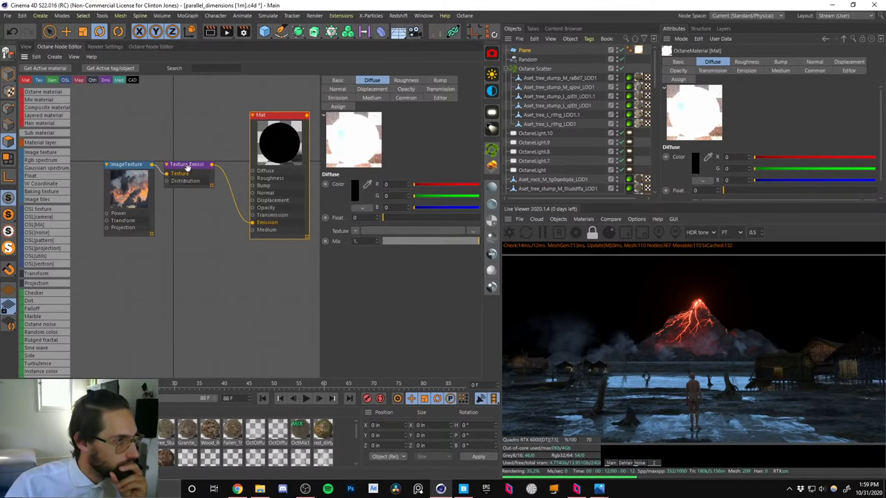
pyautogui.moveTo(188, 169); pyautogui.dragTo(198, 174)
pyautogui.moveTo(135, 202); pyautogui.dragTo(131, 196)
pyautogui.moveTo(199, 177); pyautogui.dragTo(193, 180)
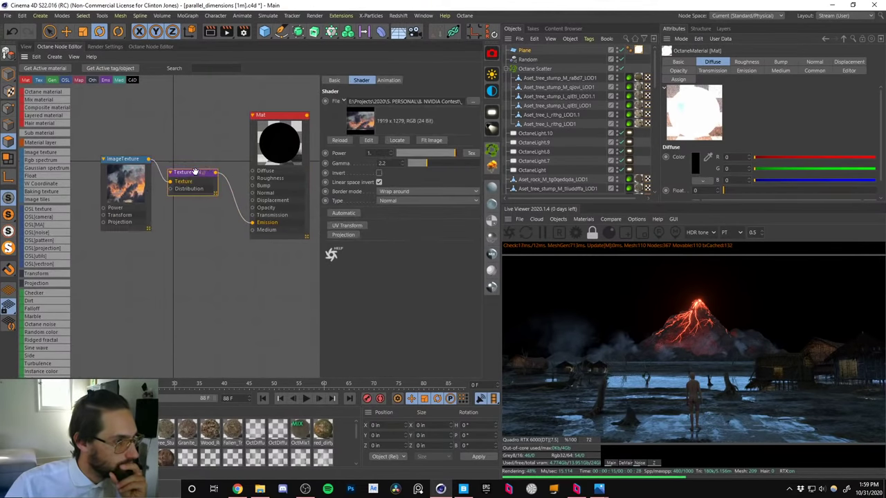
pyautogui.click(275, 147)
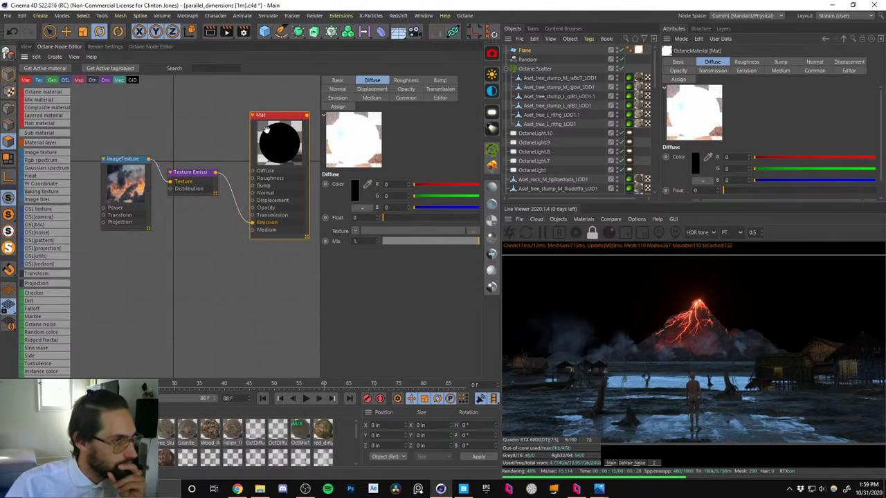
pyautogui.doubleClick(29, 429)
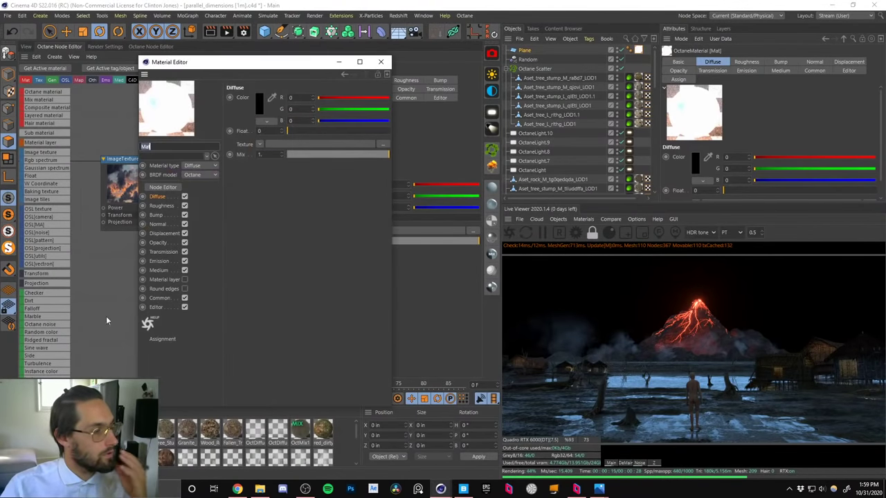
pyautogui.click(383, 62)
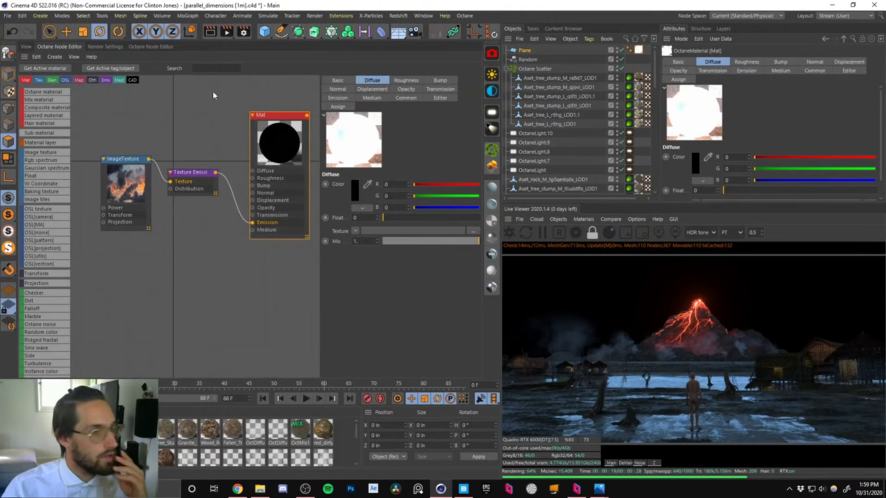
# Return to the camera view in model mode and rotate the backdrop plane to a bank of about -609.6°.
pyautogui.click(25, 47)
pyautogui.click(621, 53)
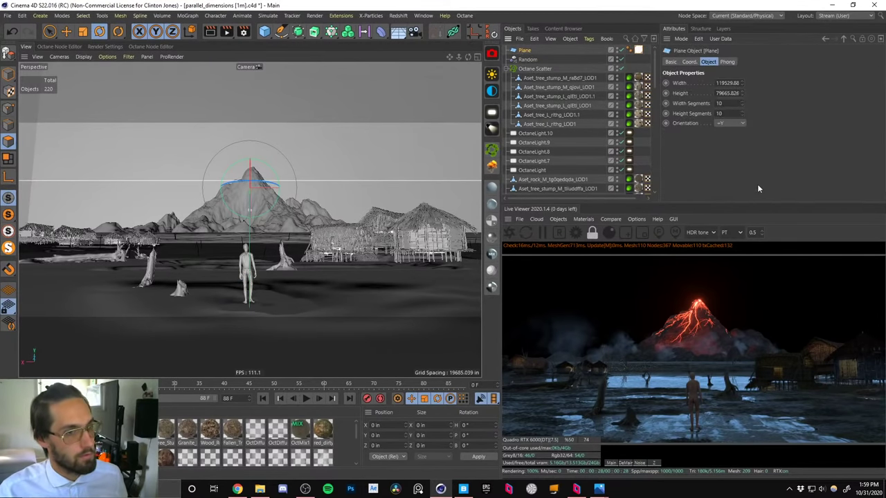
pyautogui.click(9, 74)
pyautogui.click(41, 104)
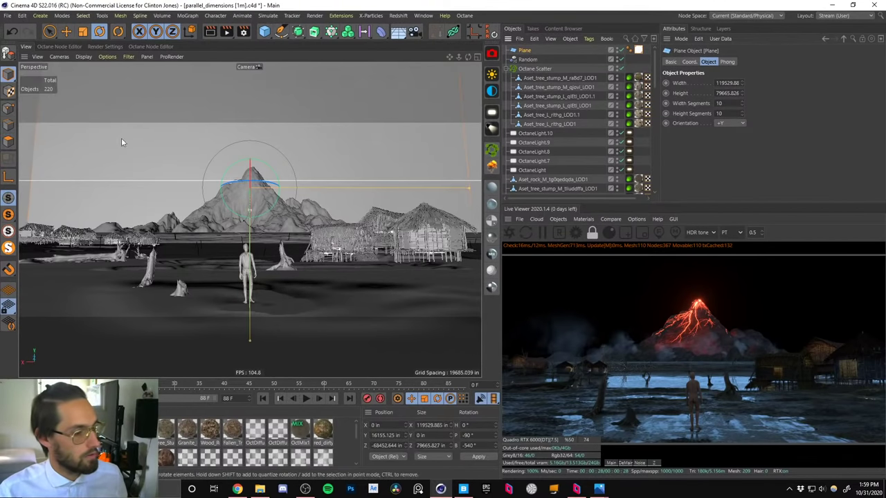
pyautogui.press('r')
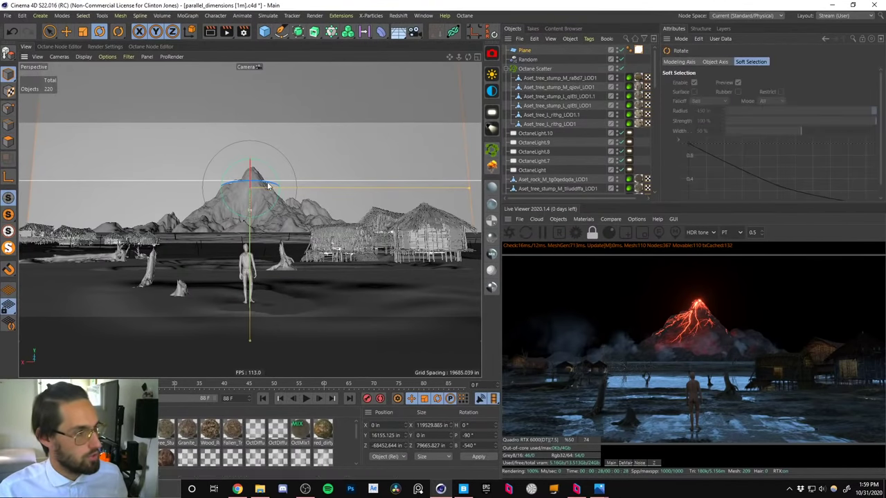
pyautogui.moveTo(275, 182); pyautogui.dragTo(330, 179)
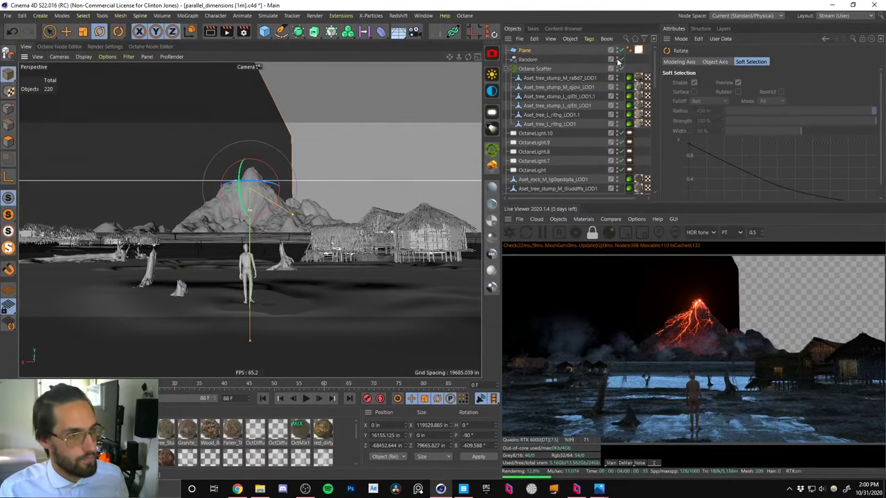
# Delete the backdrop plane's material tag and apply the Mat material to the plane again.
pyautogui.click(638, 51)
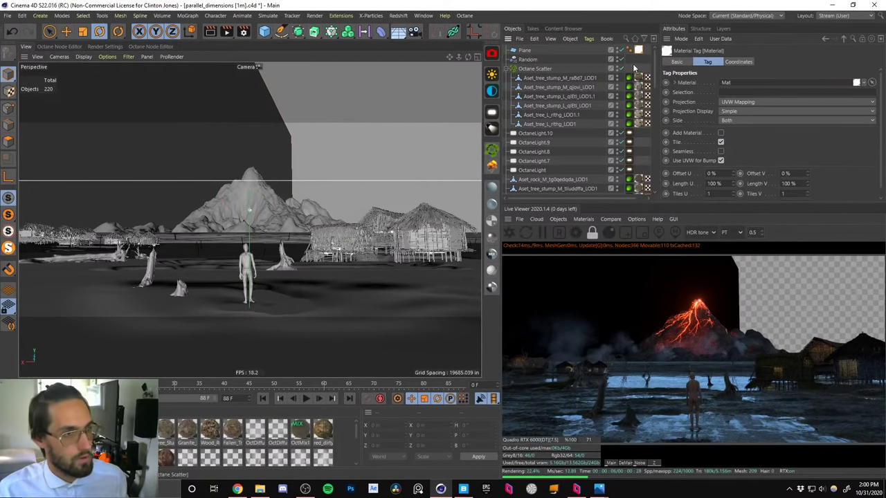
pyautogui.press('Delete')
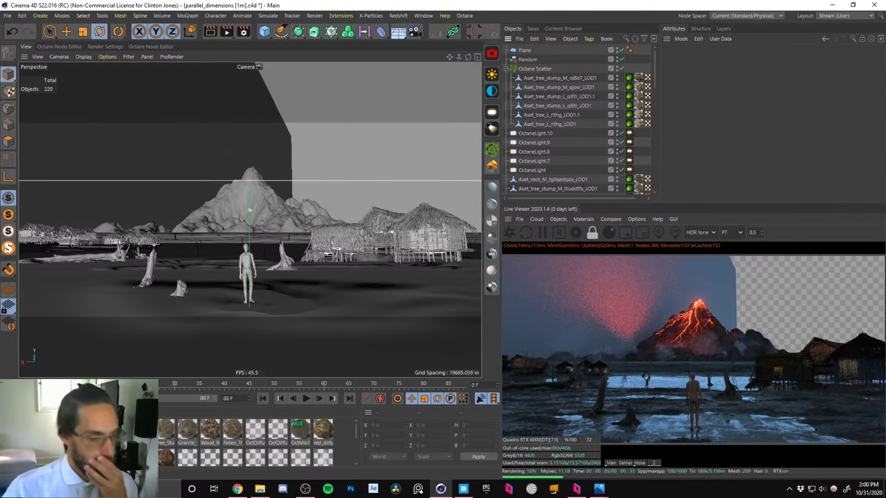
pyautogui.moveTo(28, 428); pyautogui.dragTo(170, 162)
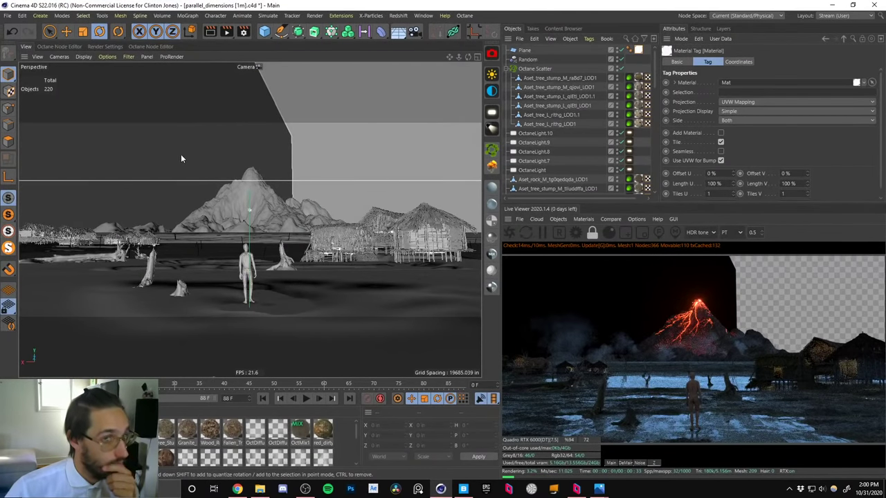
# Open the backdrop's Mat material in the node editor and connect its ImageTexture node to the Diffuse input as well.
pyautogui.doubleClick(29, 428)
pyautogui.click(168, 186)
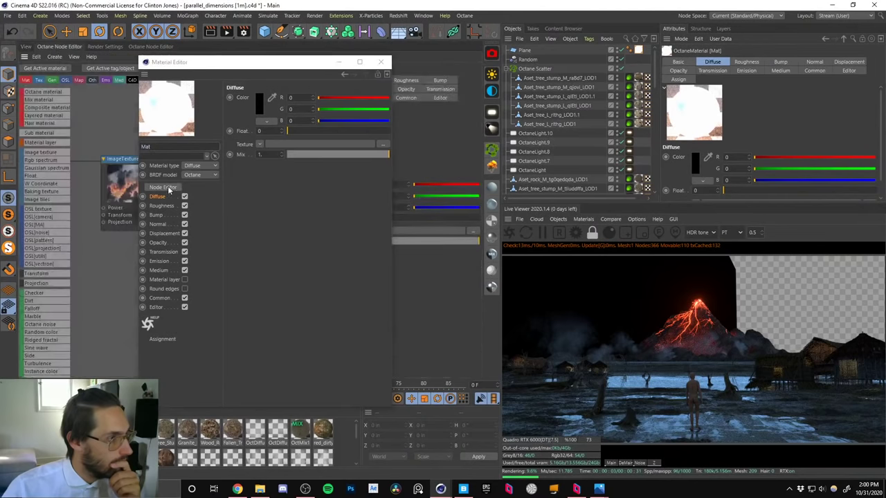
pyautogui.click(383, 61)
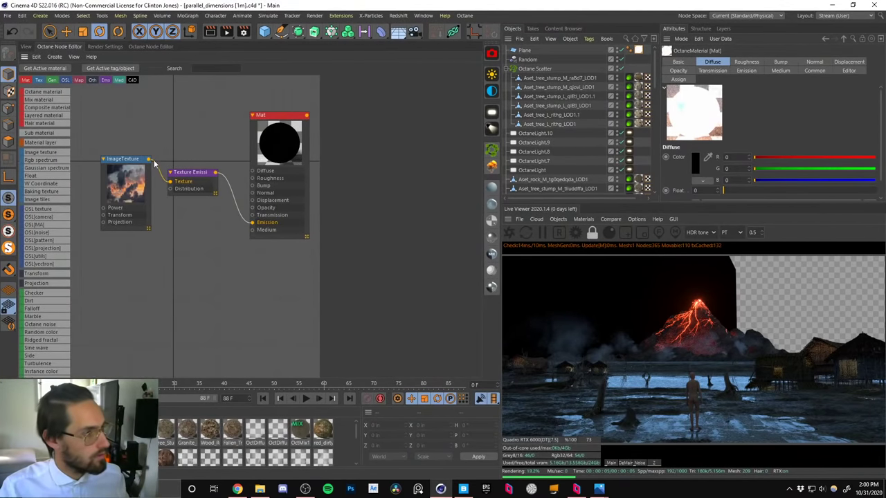
pyautogui.moveTo(149, 162); pyautogui.dragTo(253, 171)
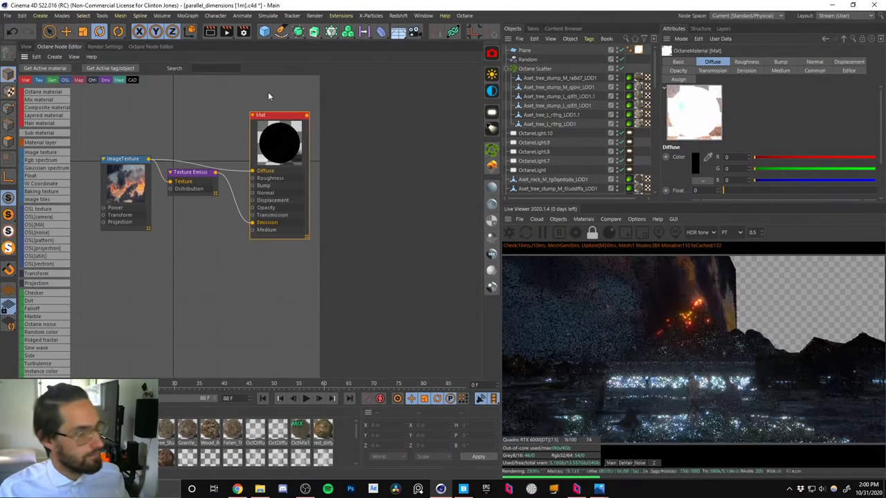
pyautogui.moveTo(185, 177); pyautogui.dragTo(182, 203)
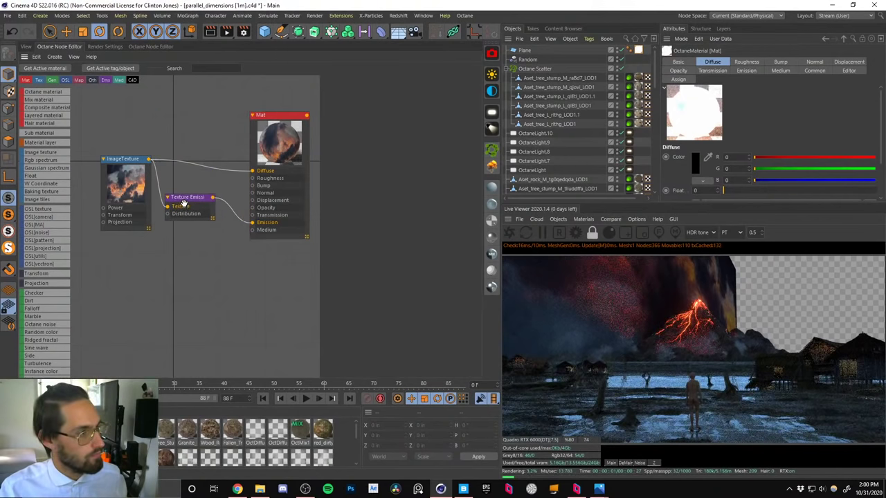
pyautogui.moveTo(122, 187); pyautogui.dragTo(121, 187)
# Set the Texture Emission node's power to 1000 and turn off its Visible on specular and Cast shadows options.
pyautogui.moveTo(191, 200); pyautogui.dragTo(191, 203)
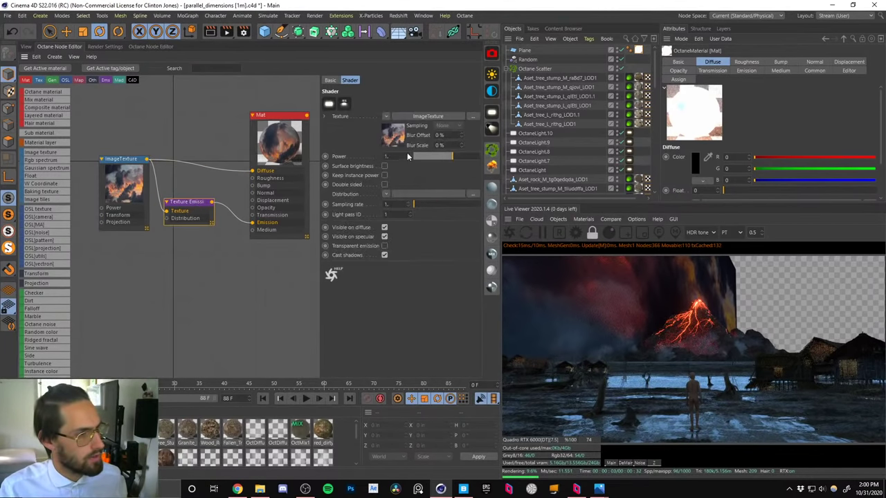
pyautogui.write('10')
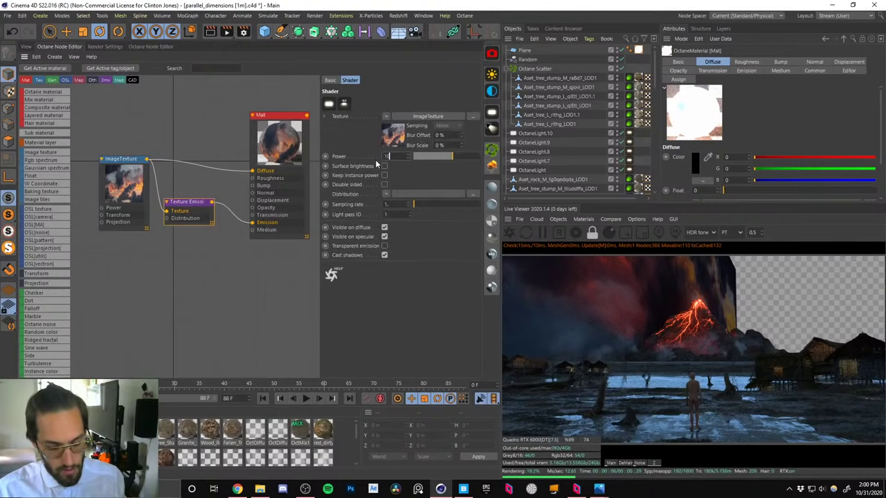
pyautogui.write('00')
pyautogui.press('Return')
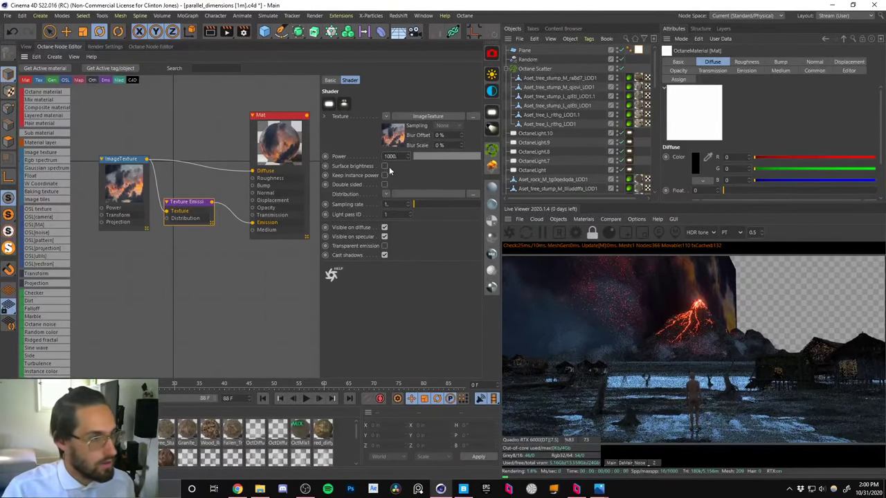
pyautogui.click(384, 166)
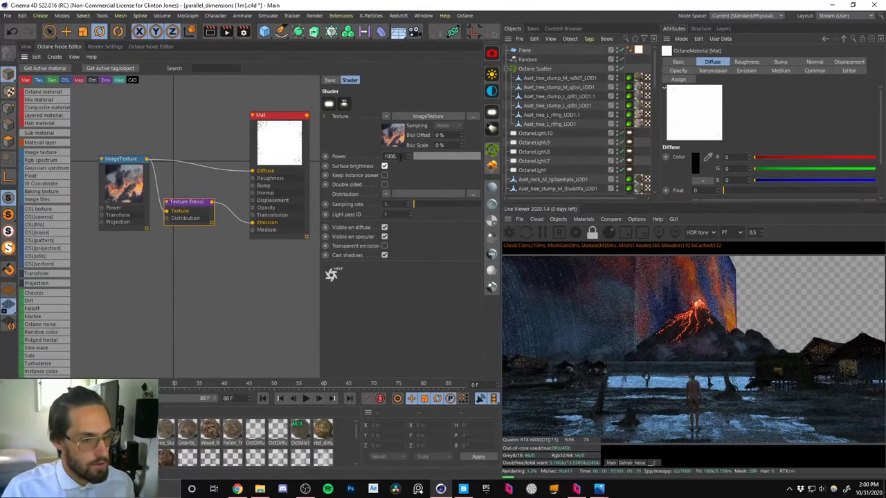
pyautogui.click(384, 166)
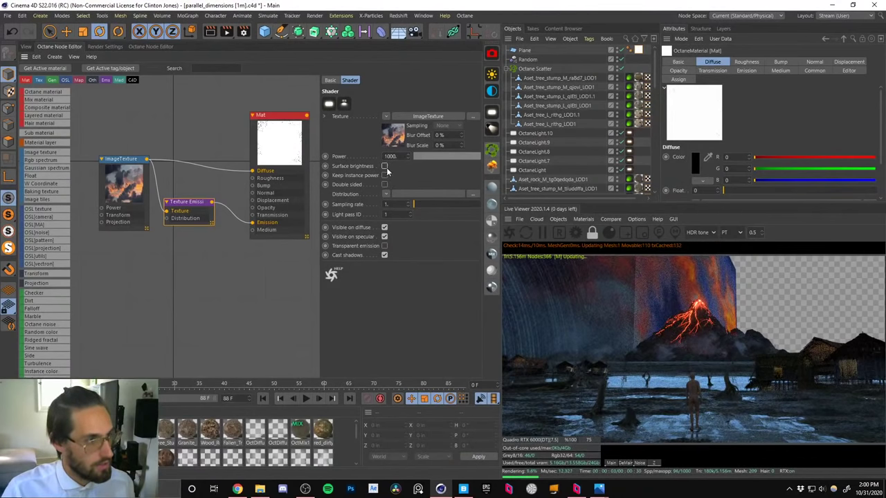
pyautogui.click(384, 237)
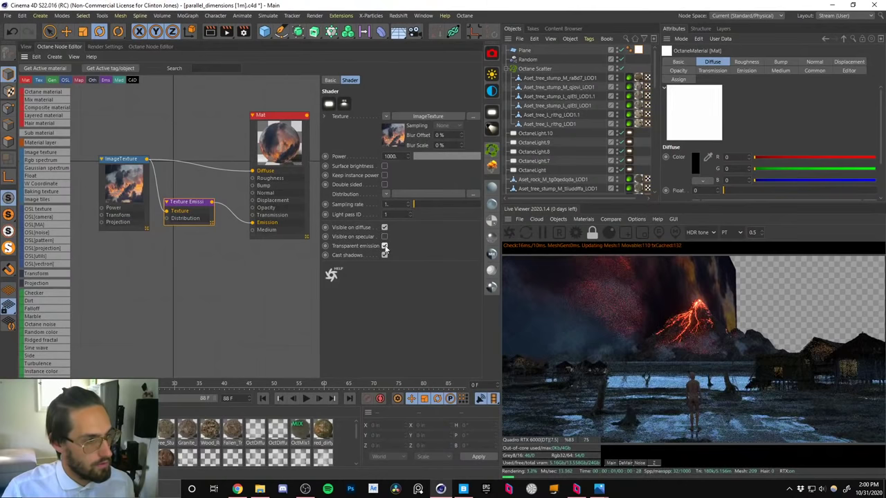
pyautogui.click(384, 255)
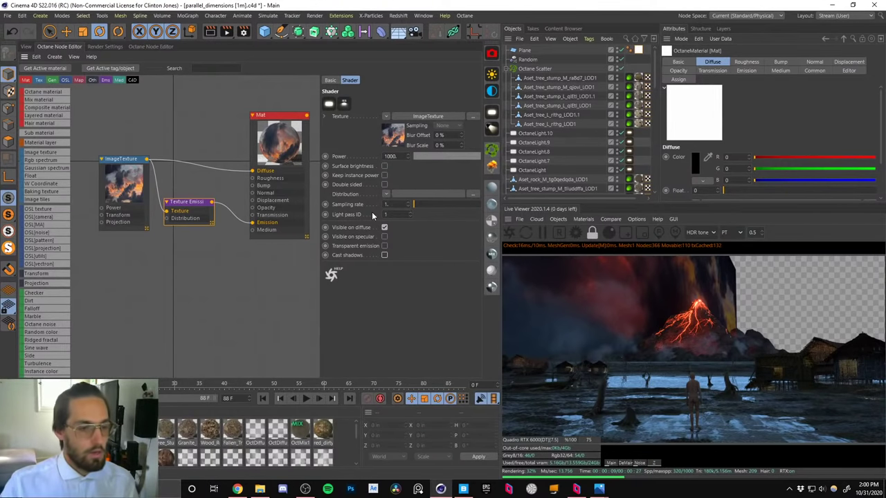
# Return to the camera view and rotate the backdrop plane to about -101.2° pitch and -540° bank.
pyautogui.click(26, 47)
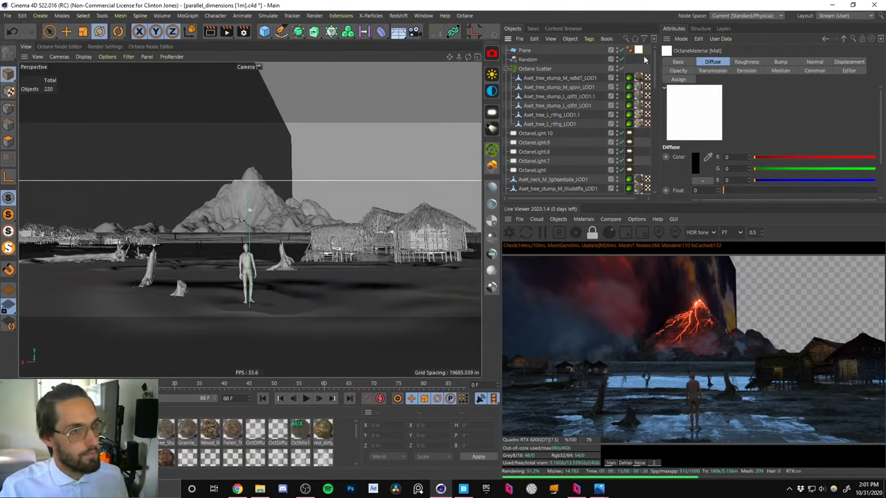
pyautogui.click(526, 49)
pyautogui.press('r')
pyautogui.moveTo(267, 170); pyautogui.dragTo(244, 189)
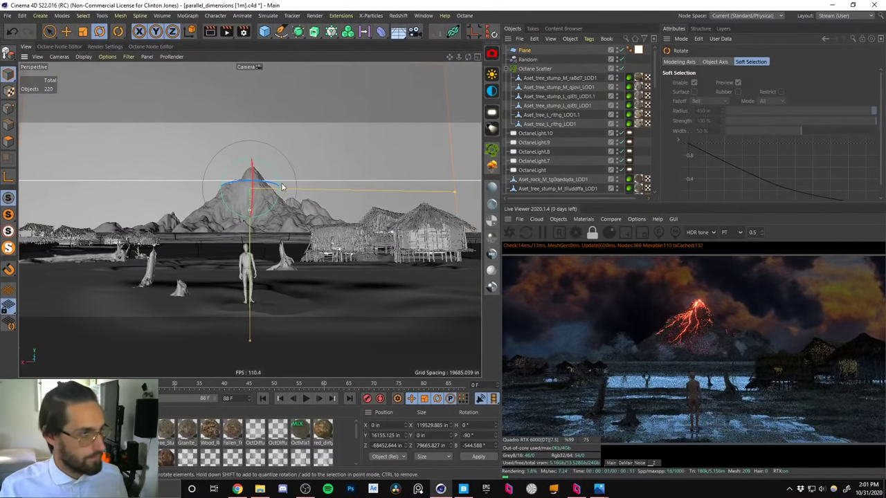
pyautogui.moveTo(267, 185); pyautogui.dragTo(249, 183)
# Scale the backdrop plane to about 129,212 by 86,119 in and raise it to a height of about 45,282 in.
pyautogui.press('t')
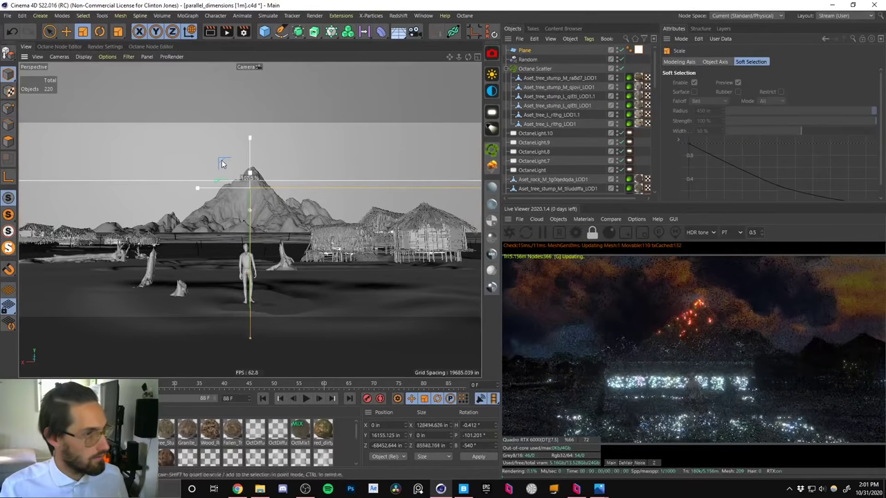
pyautogui.press('e')
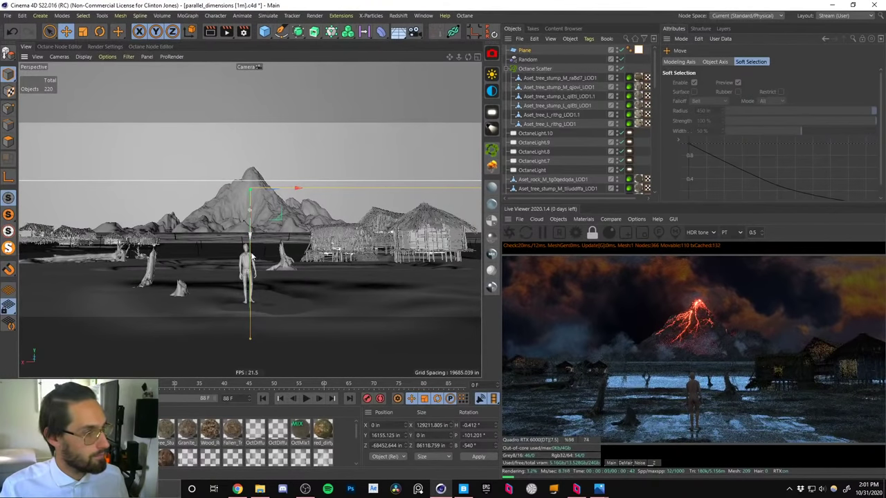
pyautogui.moveTo(251, 317); pyautogui.dragTo(264, 123)
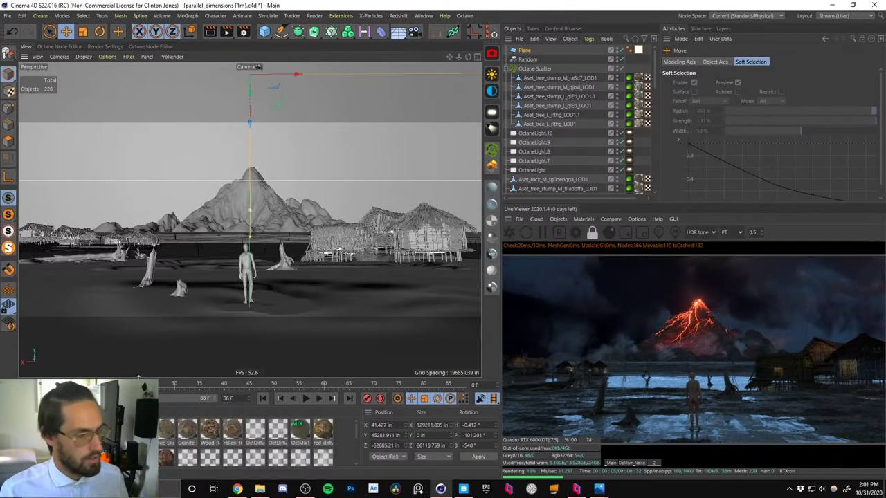
# Open the Texture Emission settings of the backdrop plane's material and enable Surface brightness.
pyautogui.click(637, 50)
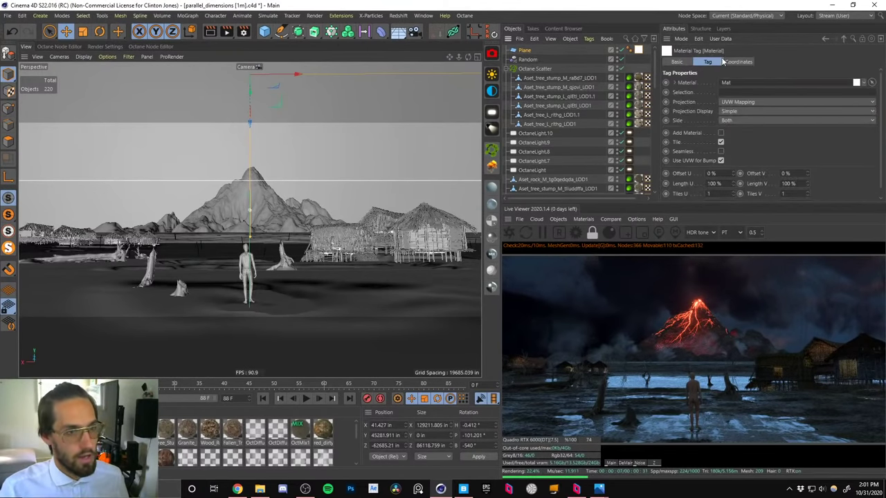
pyautogui.doubleClick(725, 82)
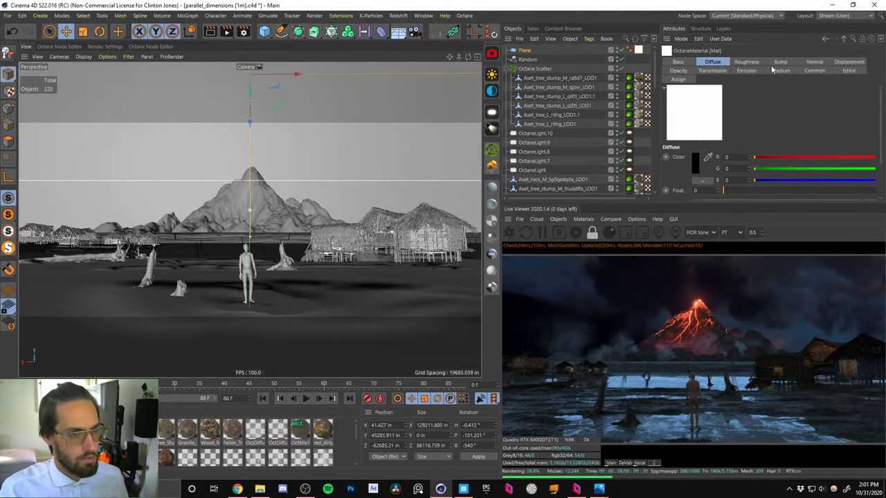
pyautogui.click(745, 71)
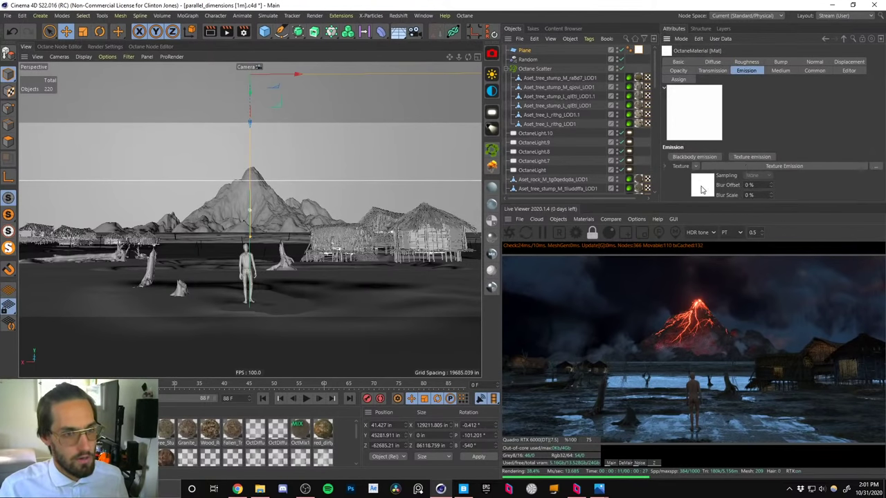
pyautogui.click(701, 187)
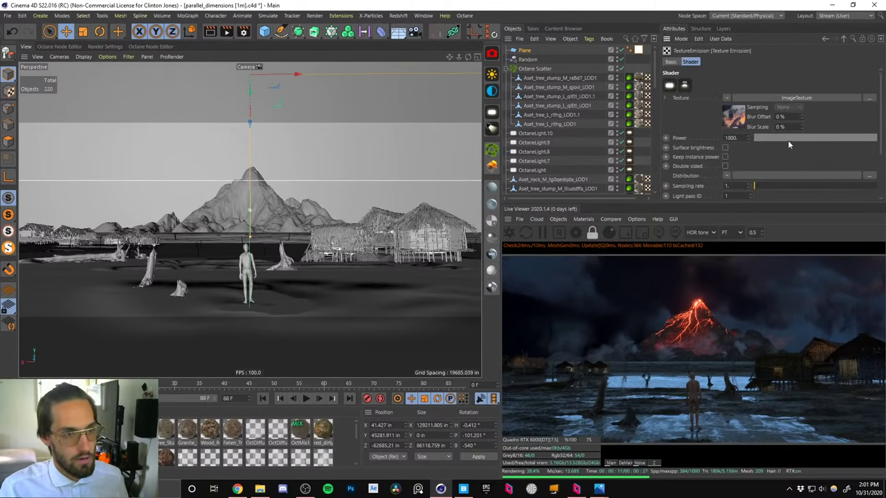
pyautogui.click(723, 156)
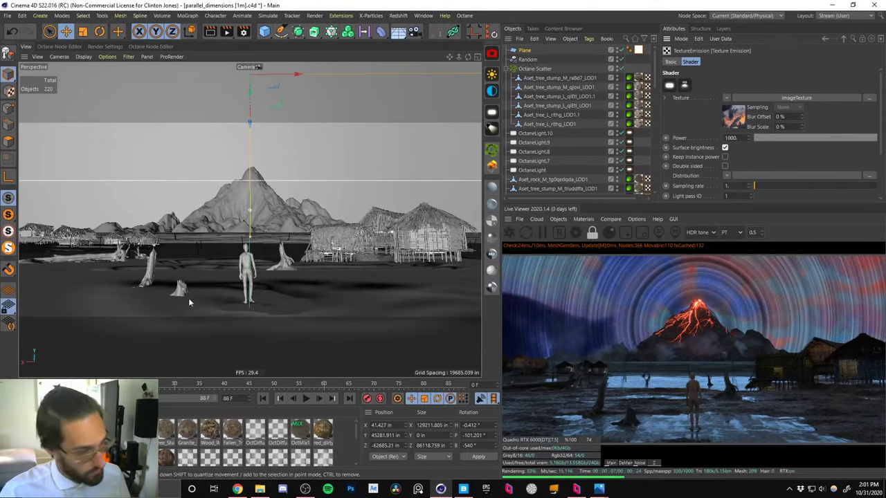
# Delete the Mat material and the backdrop plane from the scene.
pyautogui.click(31, 430)
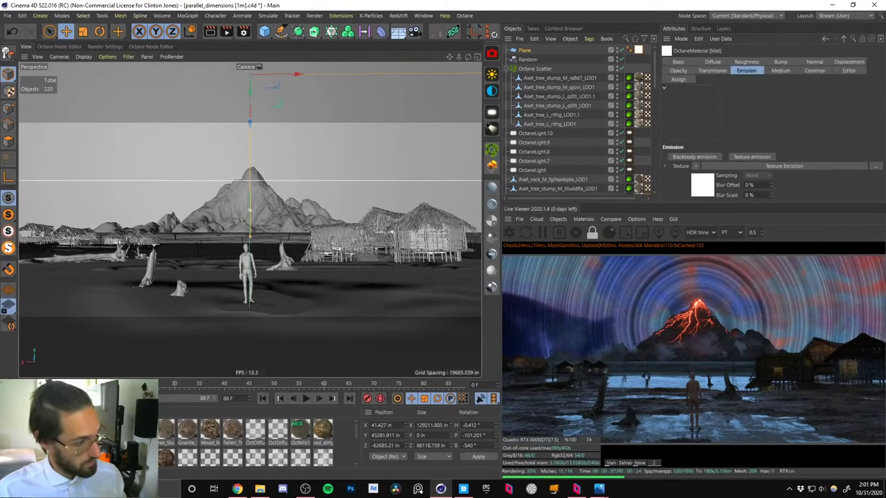
pyautogui.click(526, 51)
pyautogui.press('Delete')
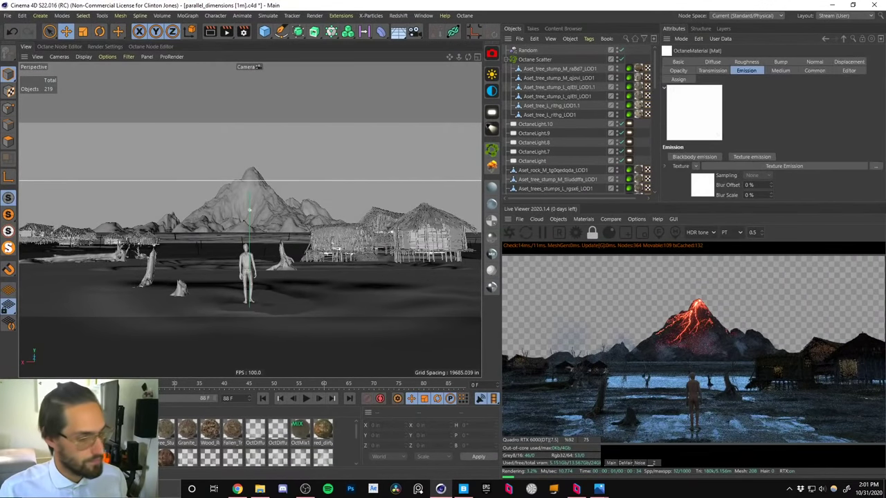
# Turn off the alpha channel in the Octane pathtracing kernel settings and close them.
pyautogui.click(464, 15)
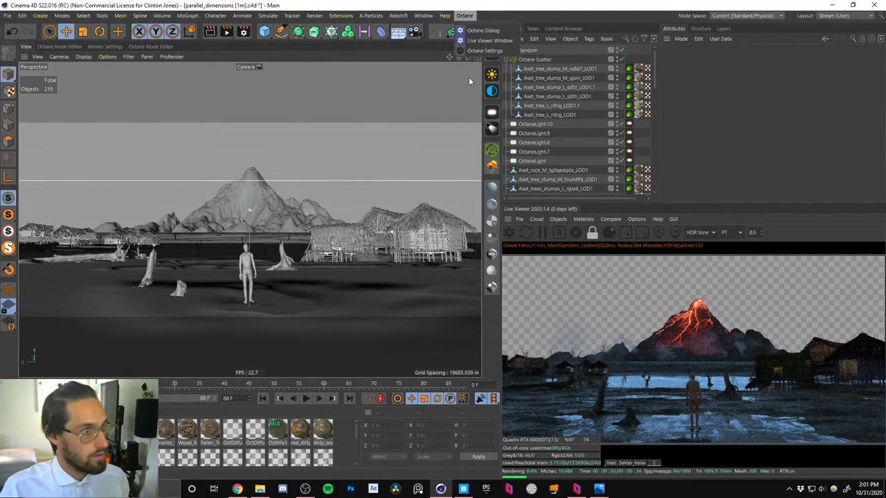
pyautogui.click(481, 33)
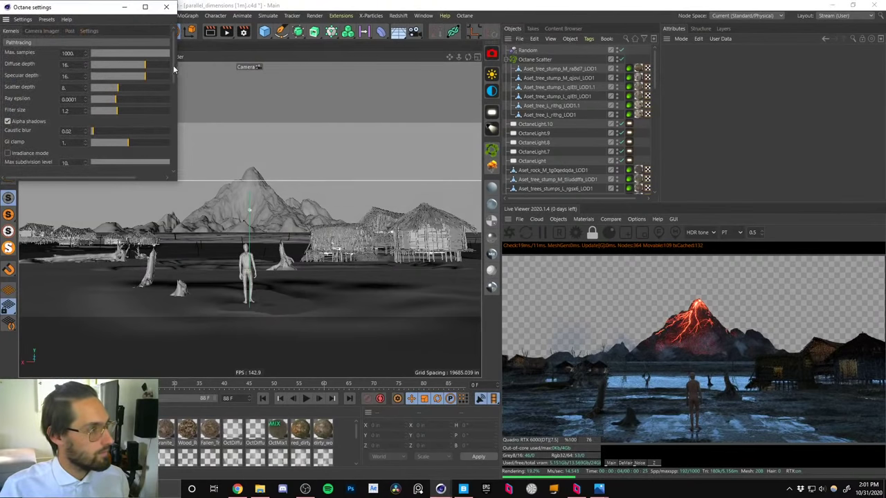
pyautogui.scroll(-3, 173, 65)
pyautogui.click(7, 129)
pyautogui.click(166, 7)
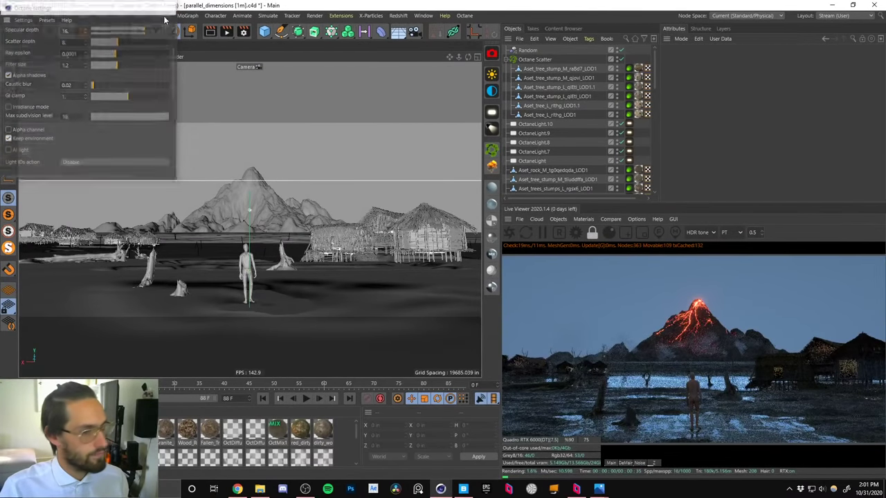
# Examine the volcano village artwork on the desktop as a reference and return to the scene.
pyautogui.press('super+d')
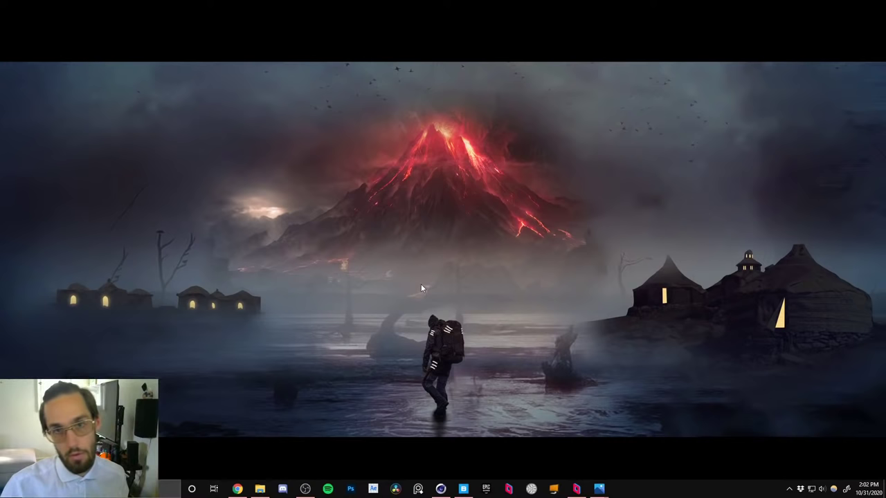
pyautogui.hotkey('alt', 'Tab')
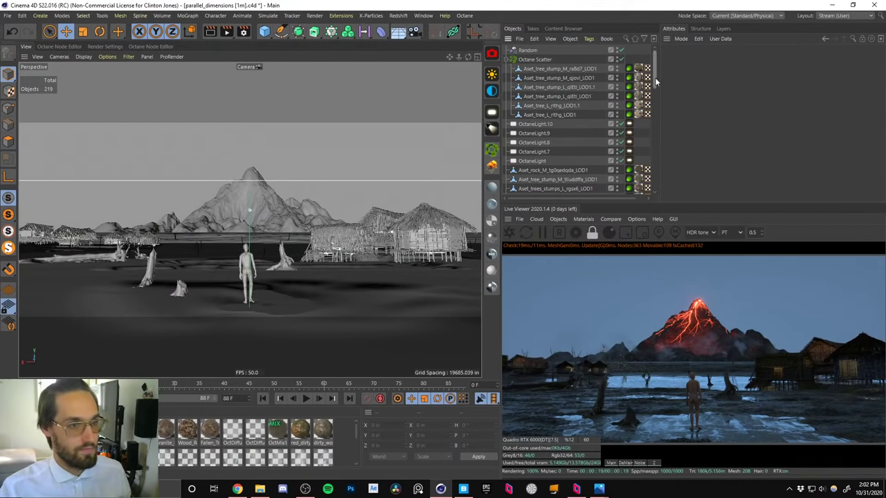
# Launch After Effects (Beta) and bring the Cinema 4D scene back to the front while it loads.
pyautogui.moveTo(657, 84); pyautogui.dragTo(657, 170)
pyautogui.scroll(-3, 652, 167)
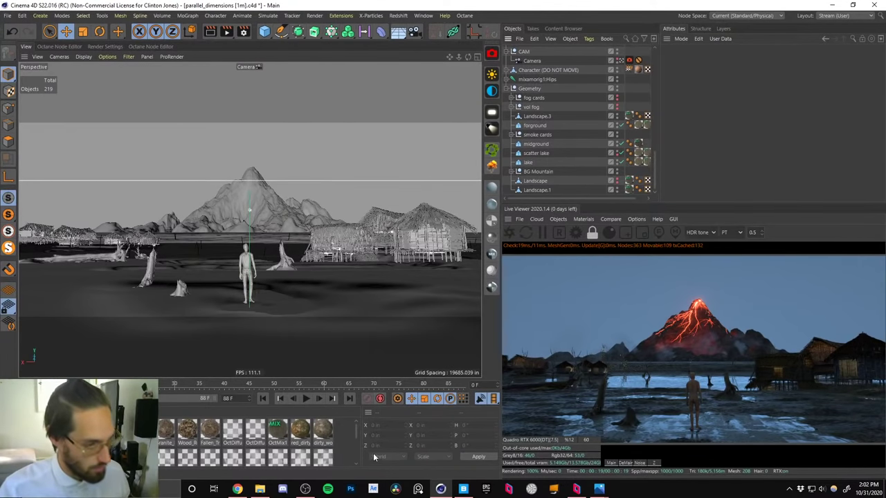
pyautogui.click(373, 490)
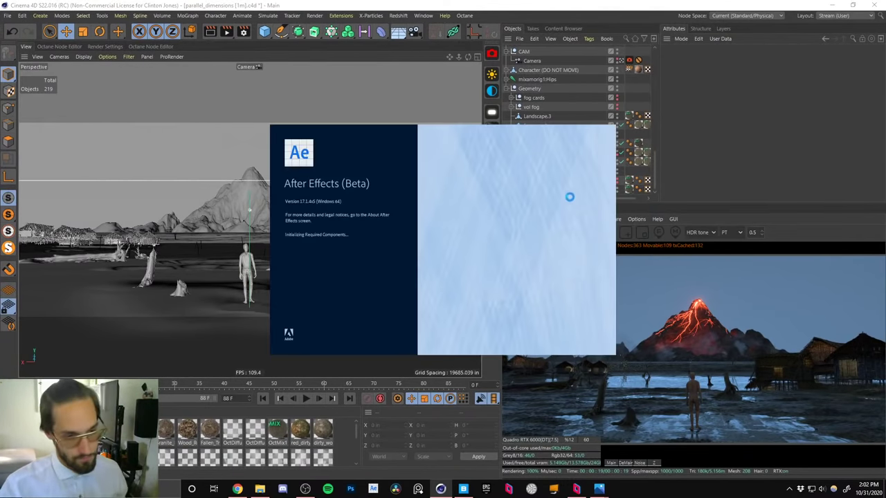
pyautogui.click(644, 5)
# Make the fog cards and vol fog groups in Geometry visible again and collapse the Octane Scatter hierarchy.
pyautogui.moveTo(654, 167)
pyautogui.mouseDown()
pyautogui.moveTo(656, 159)
pyautogui.moveTo(659, 177)
pyautogui.mouseUp()
pyautogui.scroll(2, 660, 154)
pyautogui.scroll(-2, 660, 151)
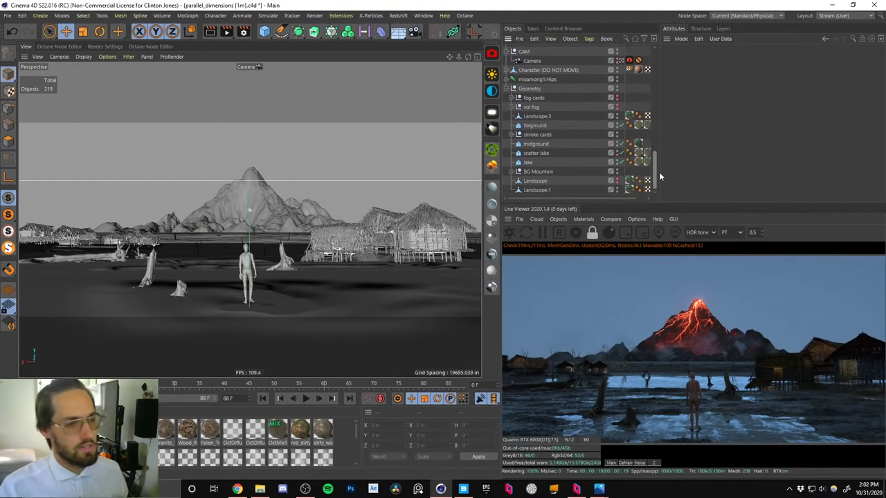
pyautogui.moveTo(616, 108); pyautogui.dragTo(617, 96)
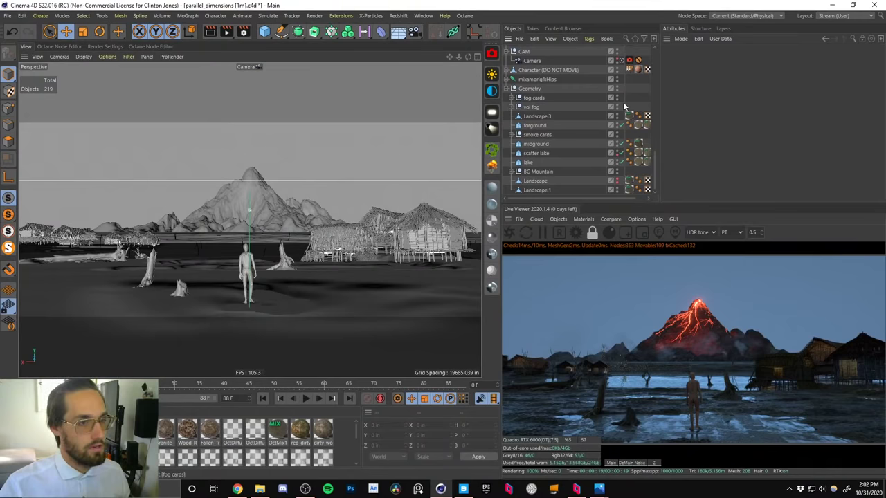
pyautogui.moveTo(653, 156); pyautogui.dragTo(656, 52)
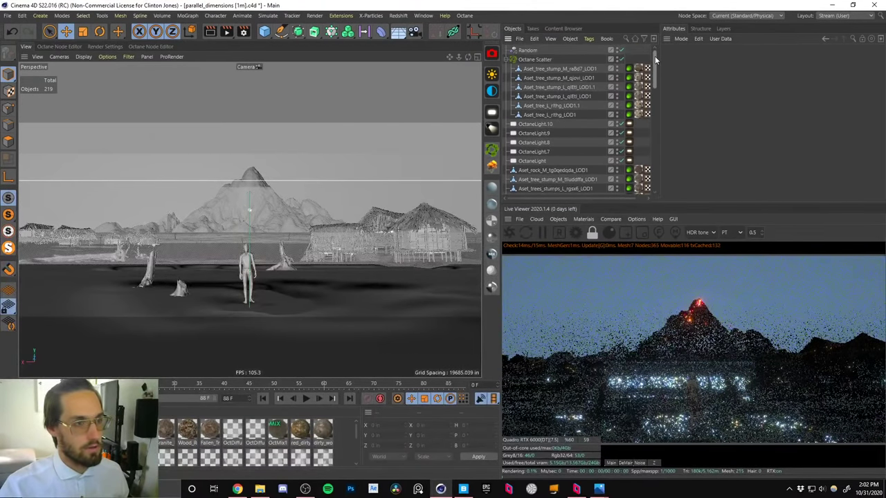
pyautogui.click(513, 60)
# Turn on Alpha channel and turn off Keep environment in the Octane kernel settings.
pyautogui.click(463, 16)
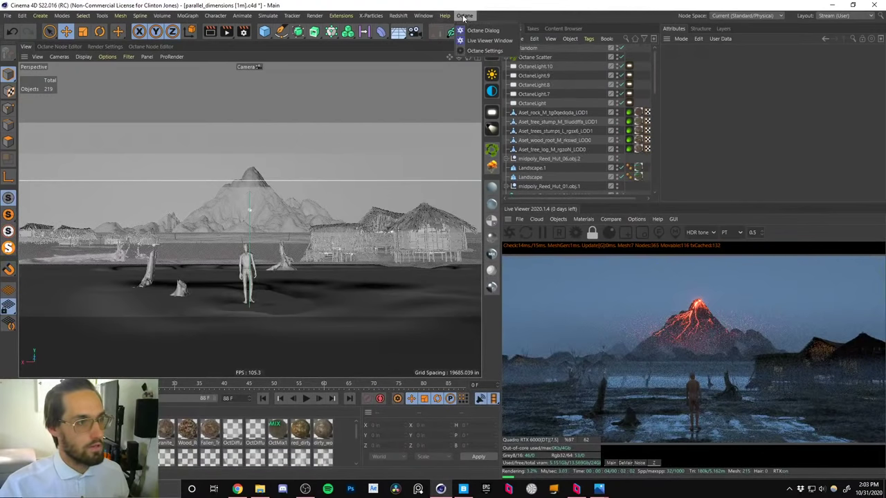
pyautogui.click(484, 51)
pyautogui.moveTo(173, 75); pyautogui.dragTo(175, 100)
pyautogui.click(7, 114)
pyautogui.click(8, 105)
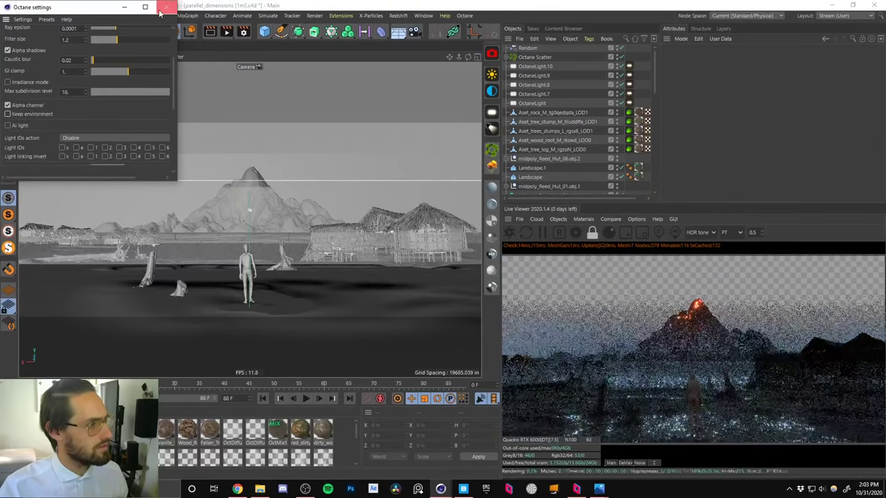
# Close the Octane settings, enlarge the Live Viewer and set its render scale to 1.
pyautogui.click(166, 7)
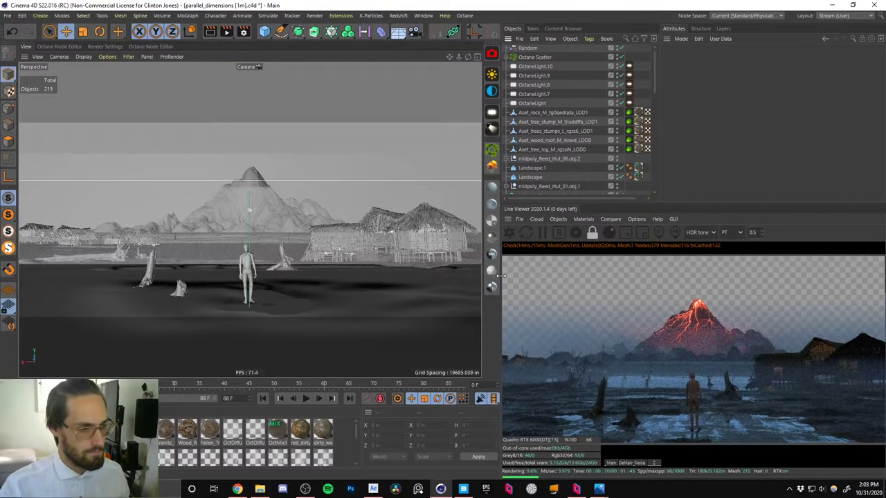
pyautogui.moveTo(482, 279); pyautogui.dragTo(384, 282)
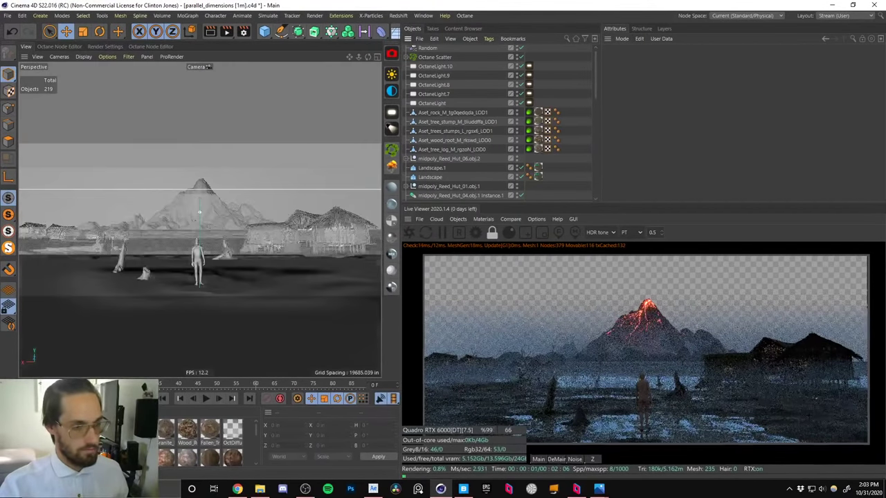
pyautogui.write('1')
pyautogui.press('Return')
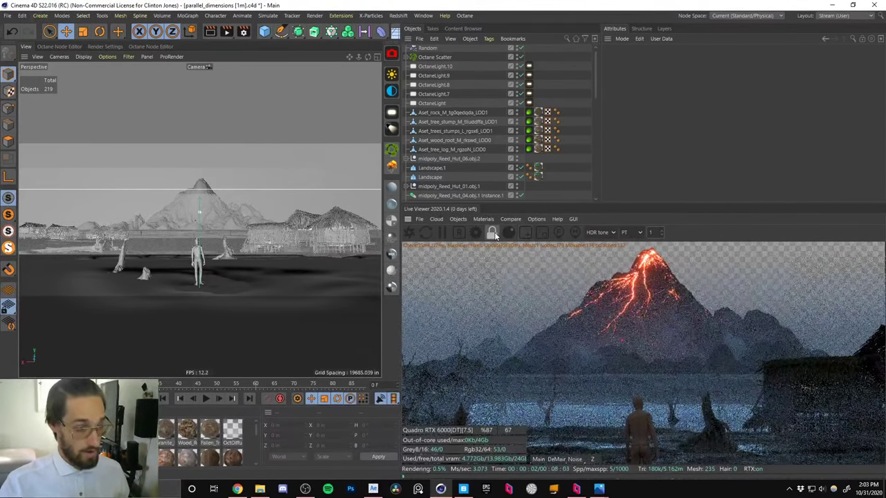
pyautogui.click(492, 233)
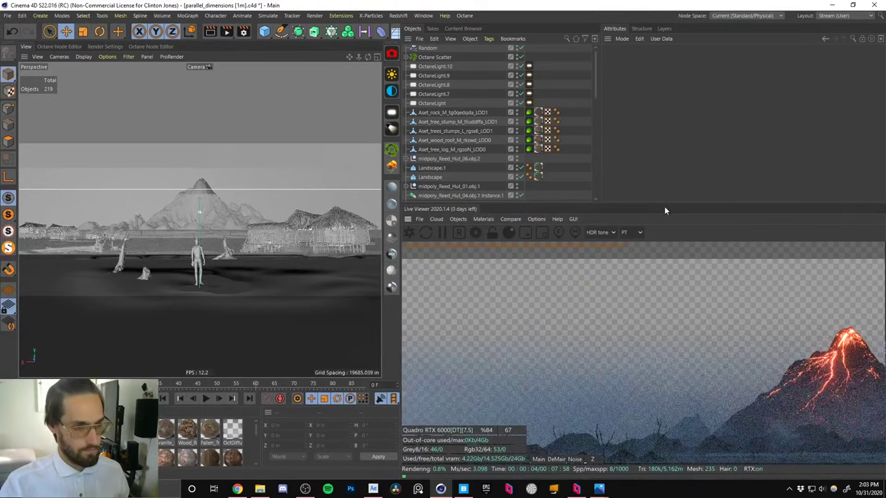
pyautogui.moveTo(664, 207); pyautogui.dragTo(657, 110)
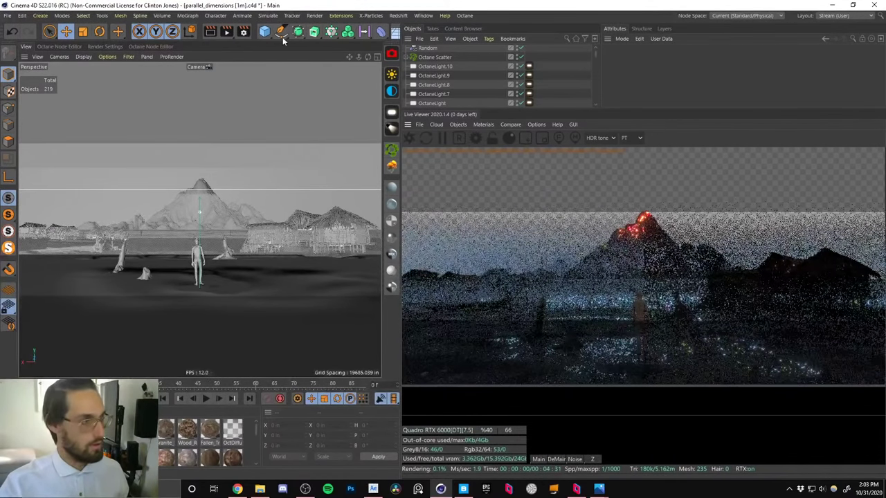
# Check the output size and frame range in the render settings and return to the viewport.
pyautogui.click(243, 32)
pyautogui.click(53, 81)
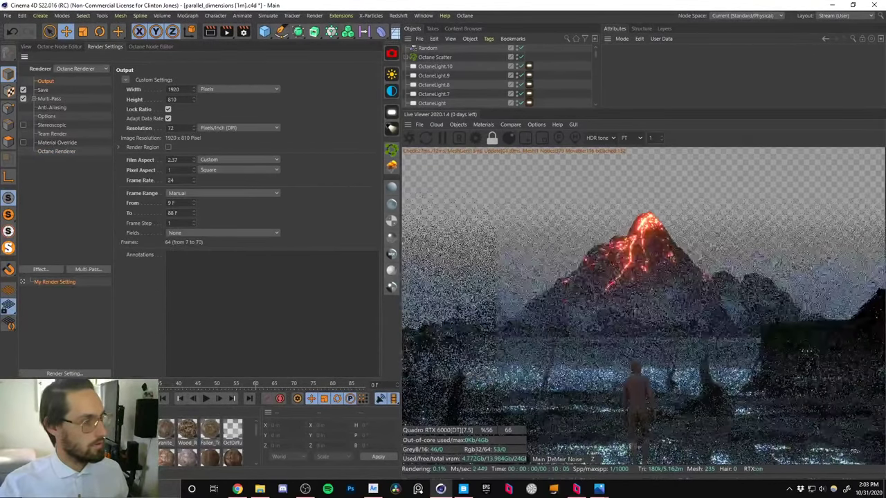
pyautogui.click(32, 47)
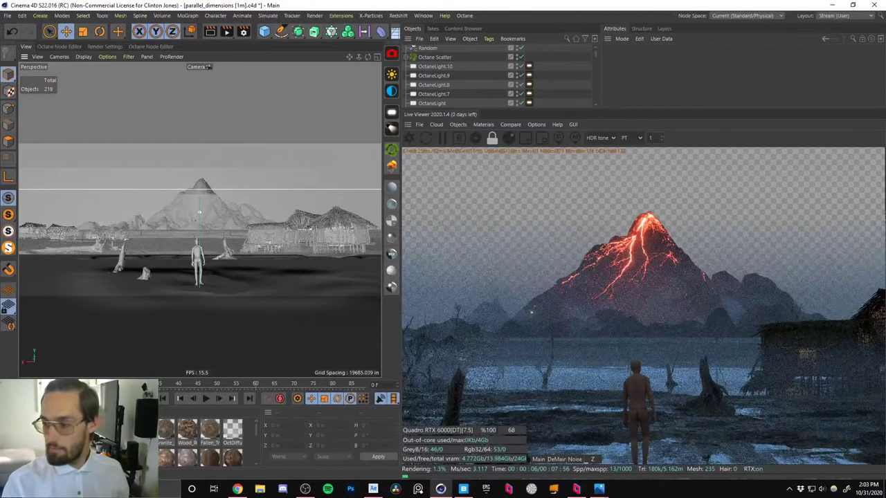
pyautogui.hotkey('alt', 'Tab')
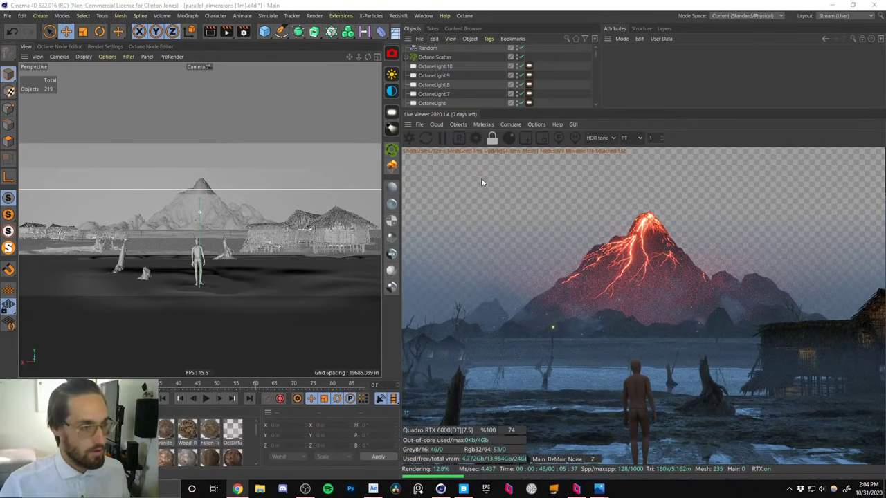
# Save the Live Viewer render as "sky slpha" in the versions folder of the NVIDIA Contest _Assets.
pyautogui.click(419, 124)
pyautogui.click(461, 137)
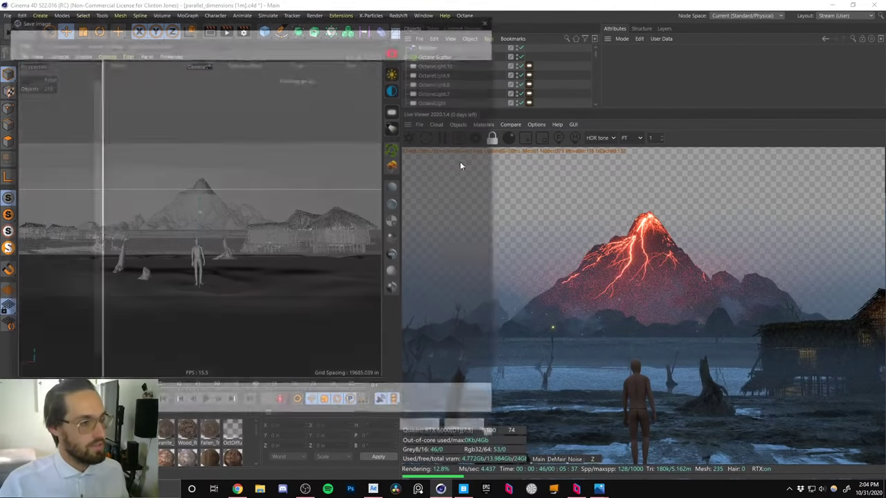
pyautogui.scroll(1, 64, 117)
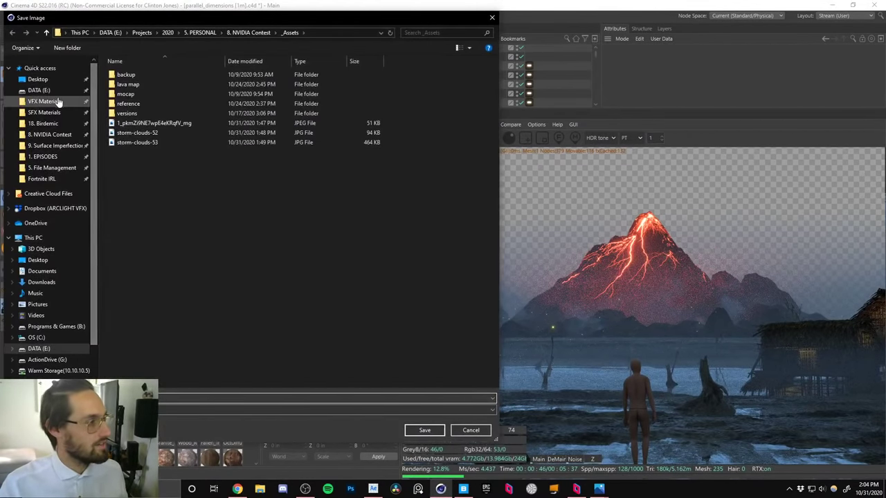
pyautogui.doubleClick(125, 113)
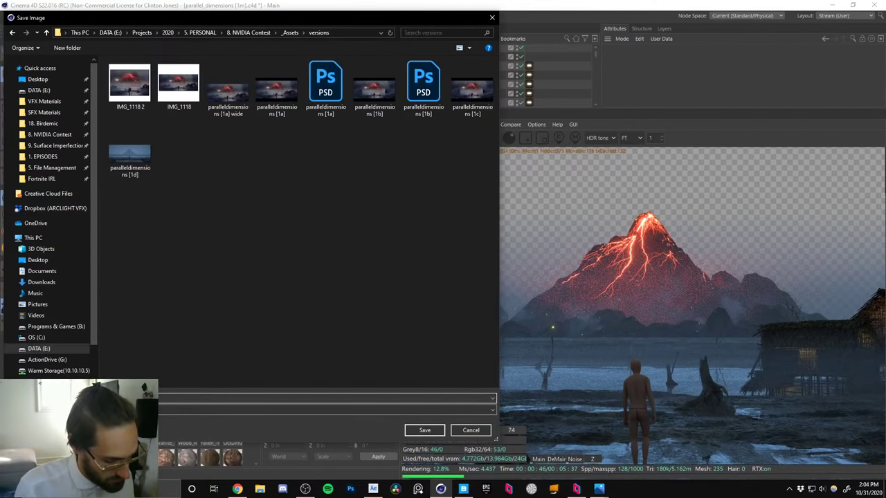
pyautogui.press('Return')
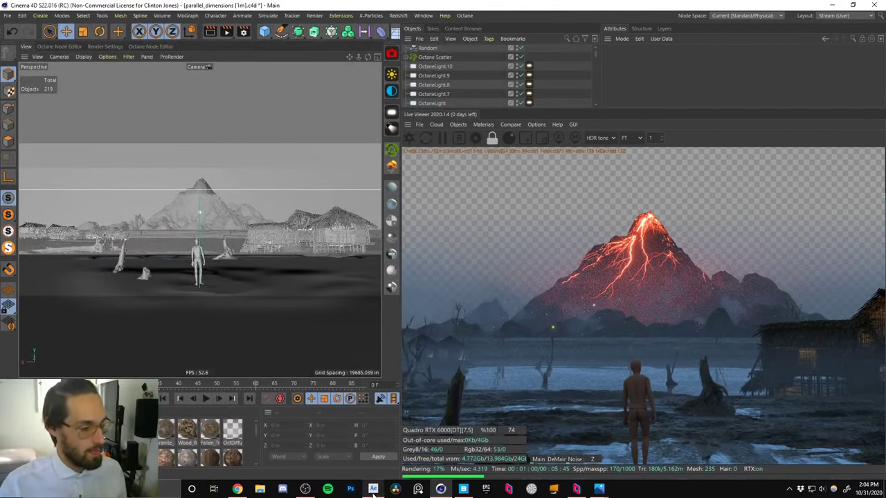
# Switch to After Effects (Beta) and dismiss its Home screen.
pyautogui.click(372, 489)
pyautogui.click(573, 329)
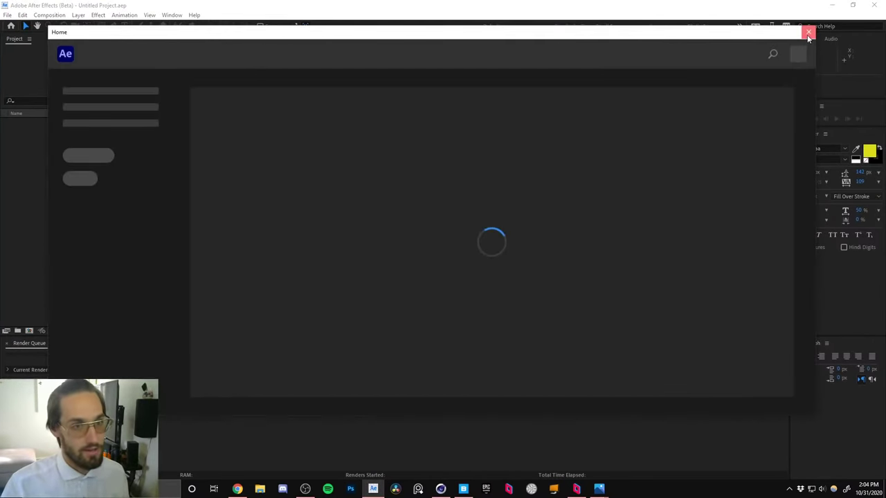
pyautogui.click(807, 33)
# Import 1_pkmZi9NE7wpE4eKRqfV_mg, storm-clouds-52 and storm-clouds-53 as footage from the NVIDIA Contest _Assets folder.
pyautogui.doubleClick(67, 177)
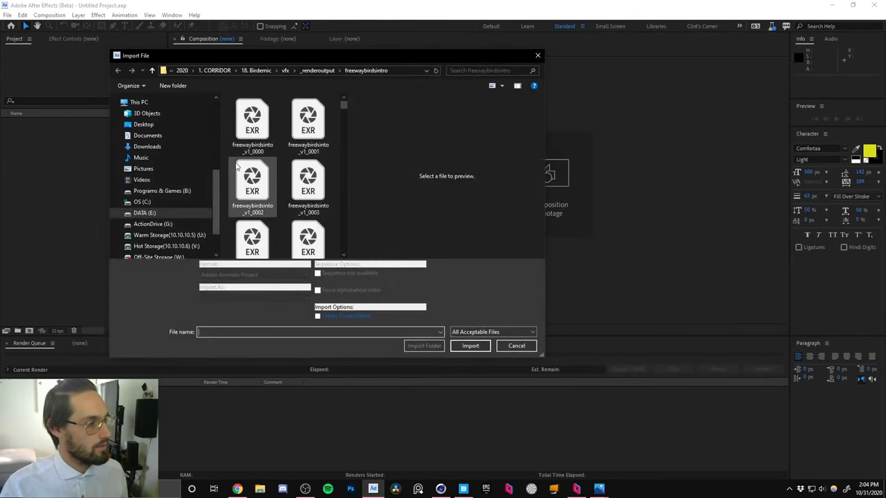
pyautogui.click(155, 173)
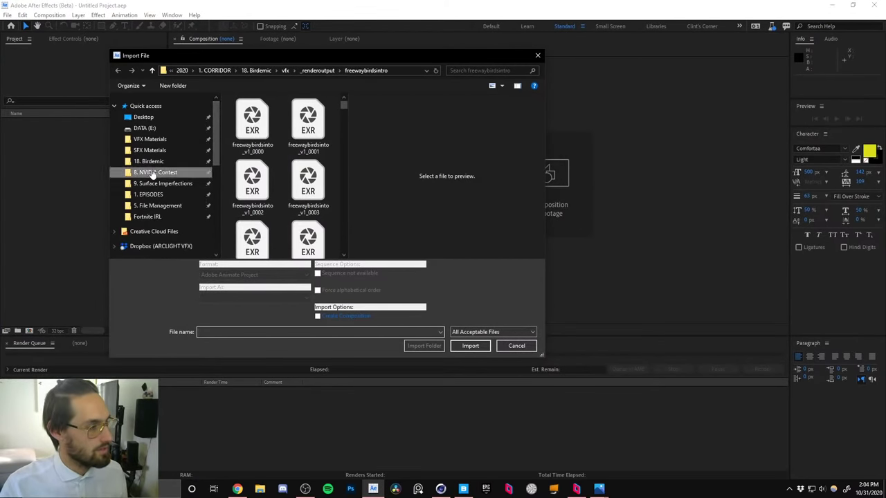
pyautogui.doubleClick(249, 123)
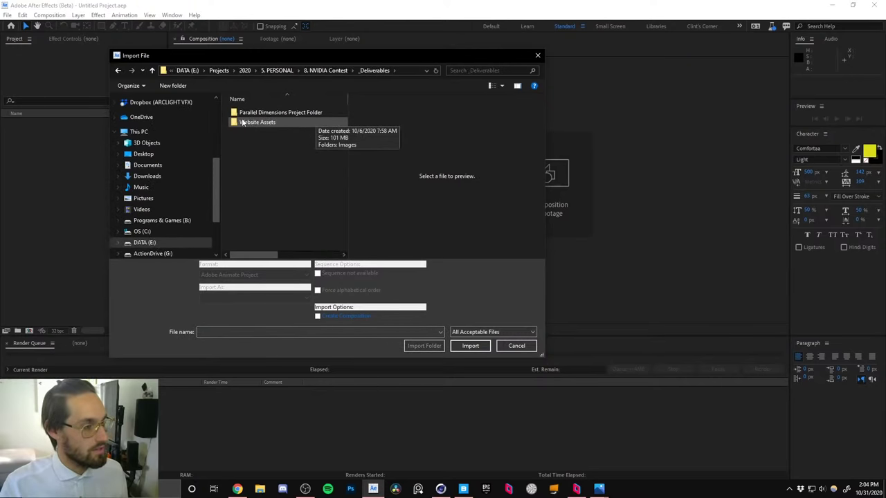
pyautogui.click(118, 70)
pyautogui.doubleClick(246, 115)
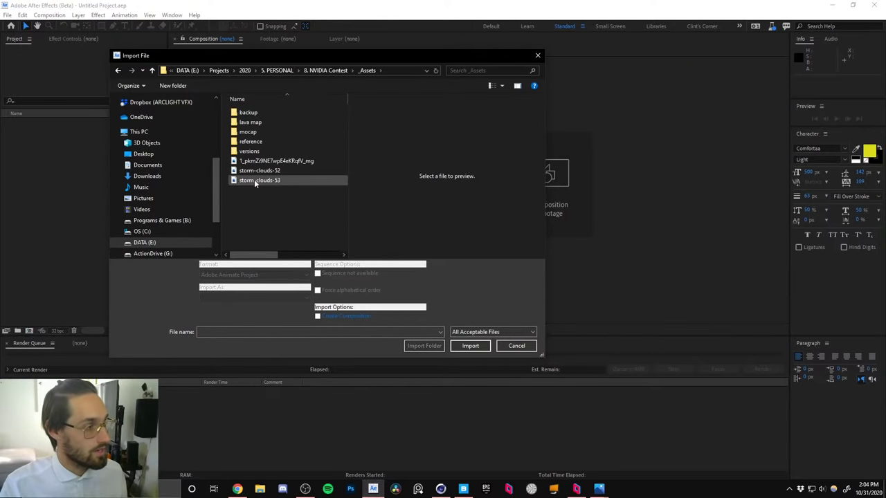
pyautogui.click(252, 163)
pyautogui.keyDown('ctrl'); pyautogui.click(252, 172); pyautogui.keyUp('ctrl')
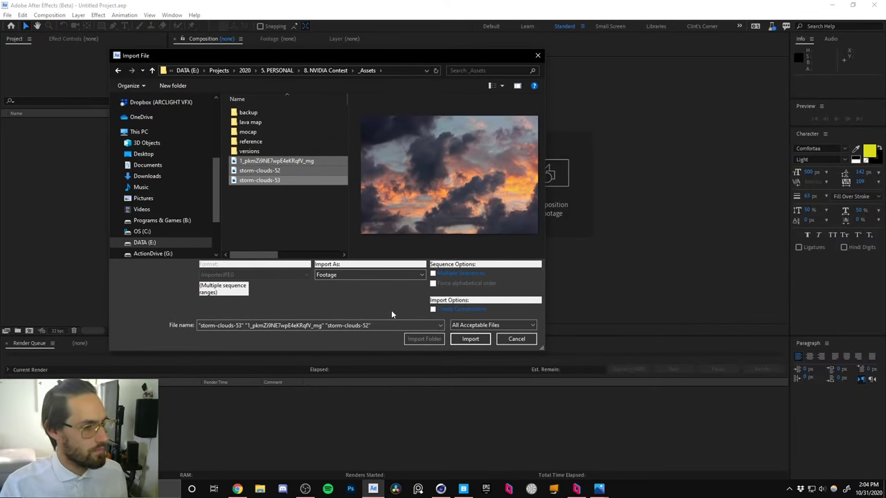
pyautogui.click(453, 341)
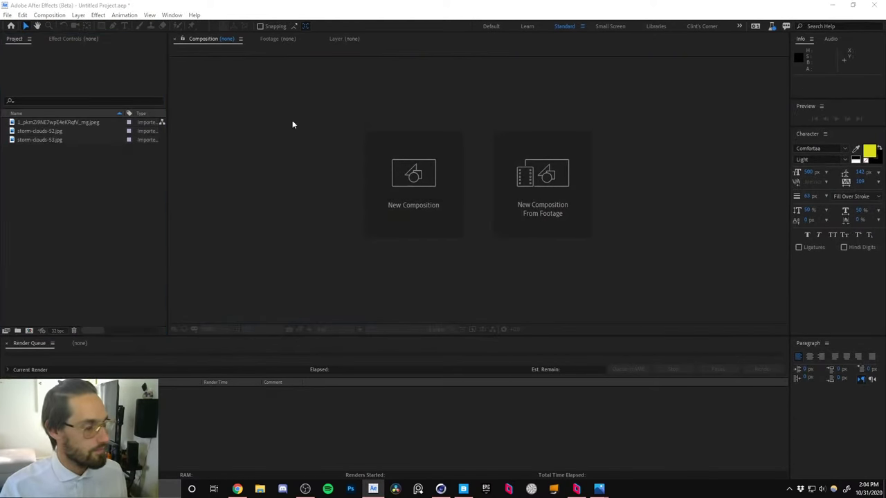
# Import the sky slpha render from the versions folder.
pyautogui.hotkey('ctrl', 'i')
pyautogui.doubleClick(247, 151)
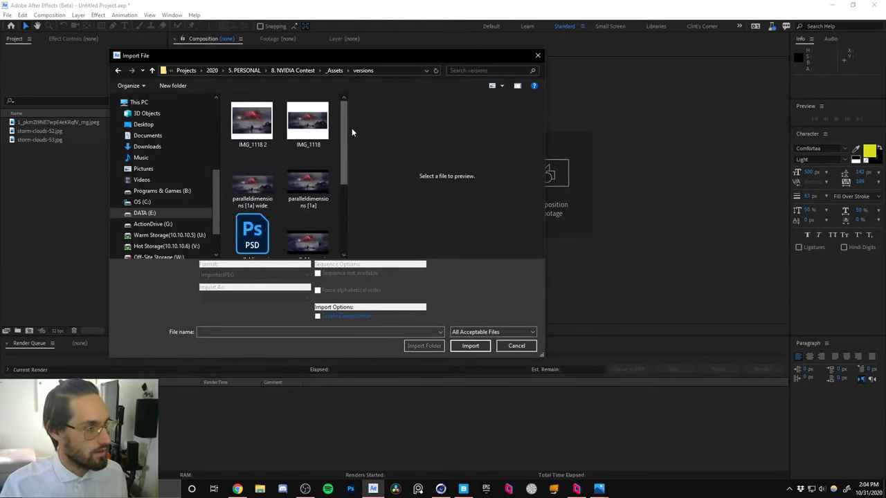
pyautogui.scroll(-2, 346, 182)
pyautogui.scroll(-2, 346, 182)
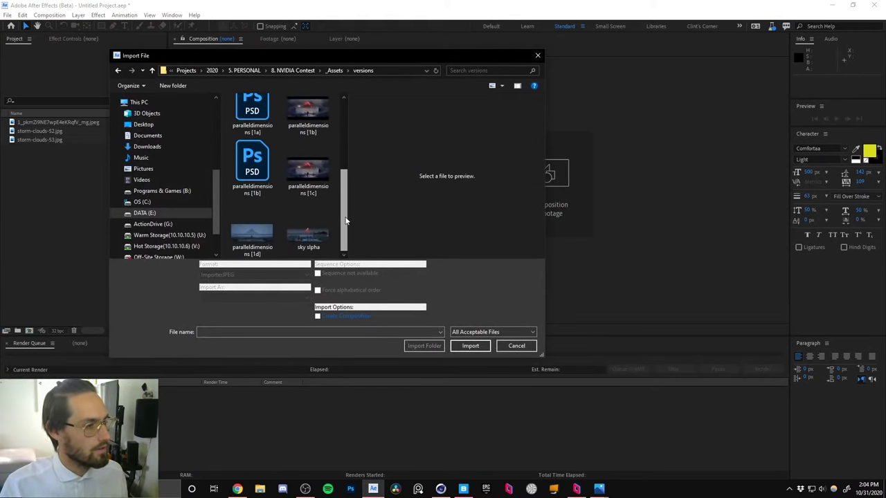
pyautogui.doubleClick(310, 235)
pyautogui.click(47, 192)
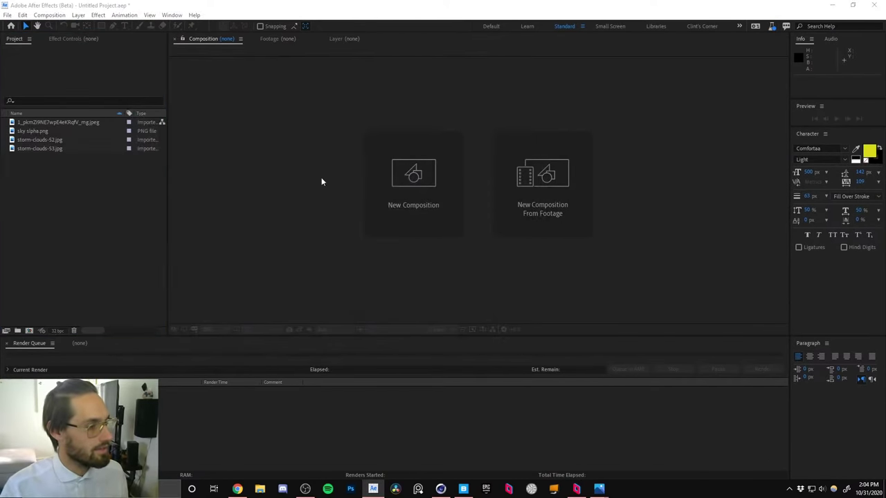
# Import the earlier version image paralleldimensions [1d] from the versions folder.
pyautogui.hotkey('ctrl', 'i')
pyautogui.moveTo(341, 185); pyautogui.dragTo(339, 247)
pyautogui.doubleClick(253, 232)
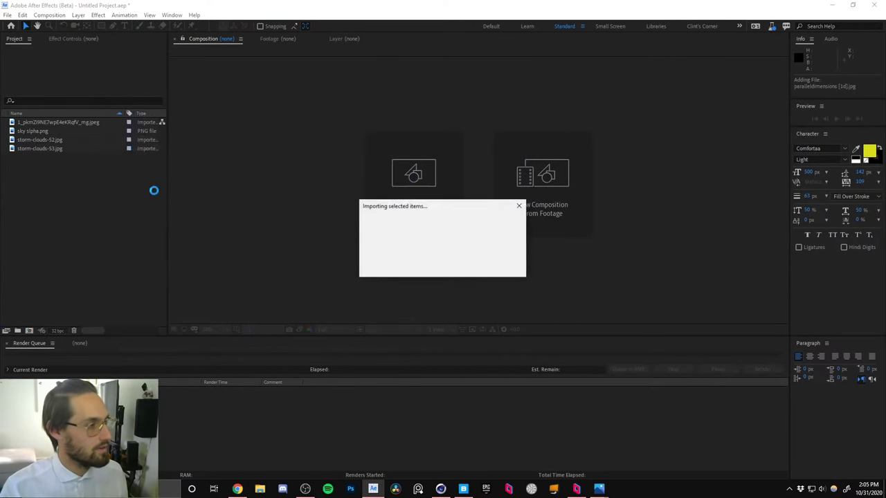
# Preview the paralleldimensions [1d].jpg and sky slpha.png footage, showing the latter on the transparency grid.
pyautogui.doubleClick(49, 130)
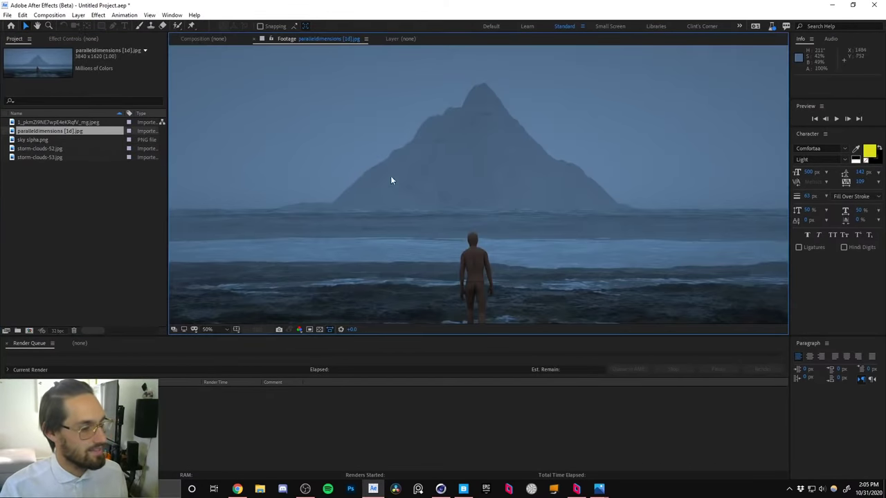
pyautogui.scroll(-1, 387, 204)
pyautogui.doubleClick(14, 123)
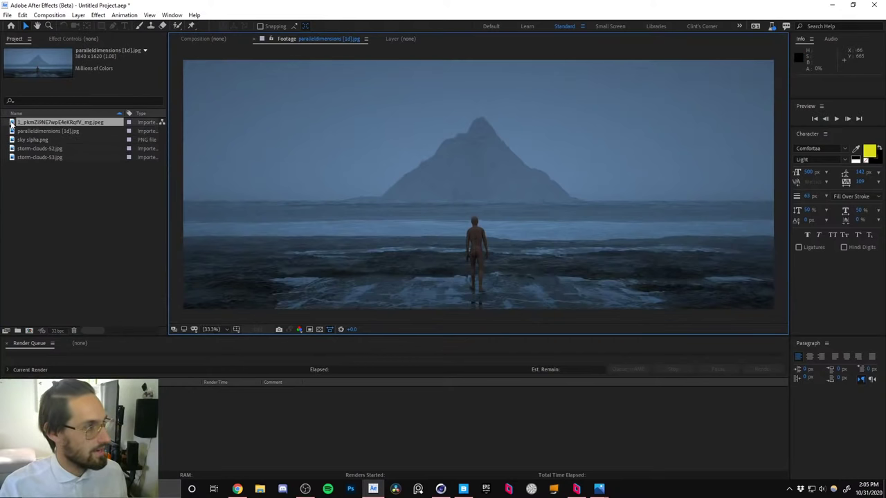
pyautogui.doubleClick(31, 140)
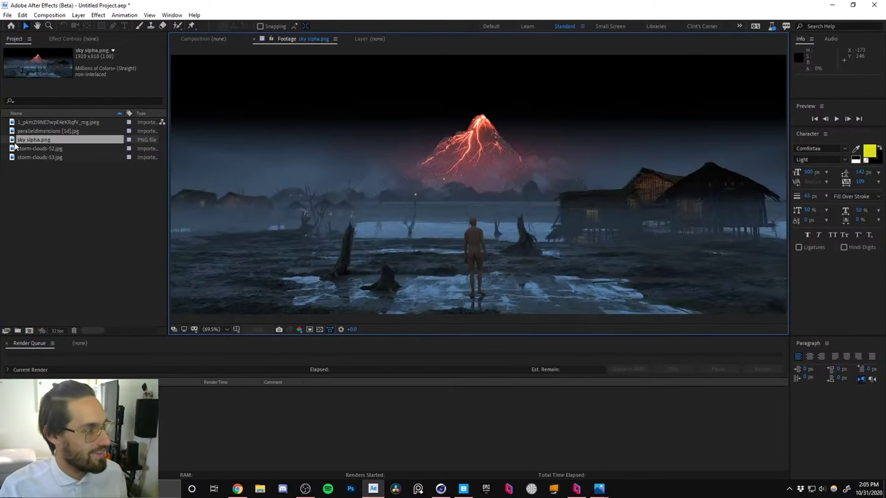
pyautogui.click(319, 329)
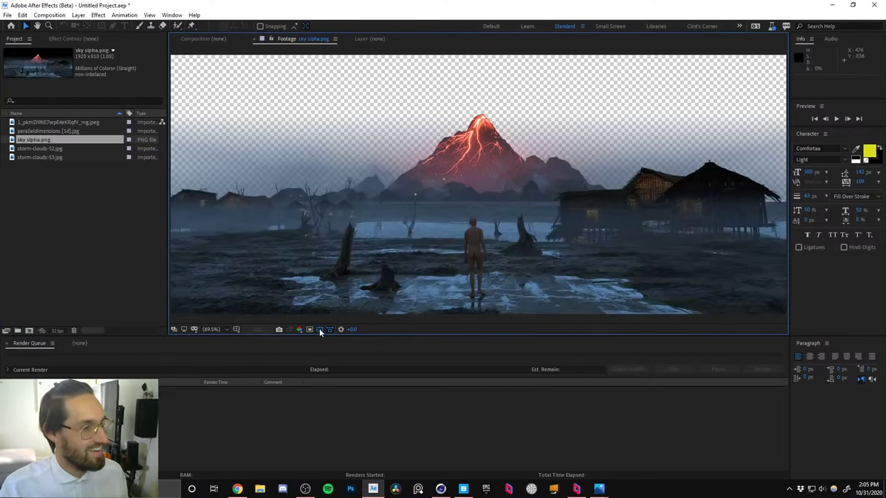
# Compare the sky slpha.png render with the paralleldimensions [1d].jpg version by alternating between their previews.
pyautogui.doubleClick(14, 131)
pyautogui.doubleClick(13, 140)
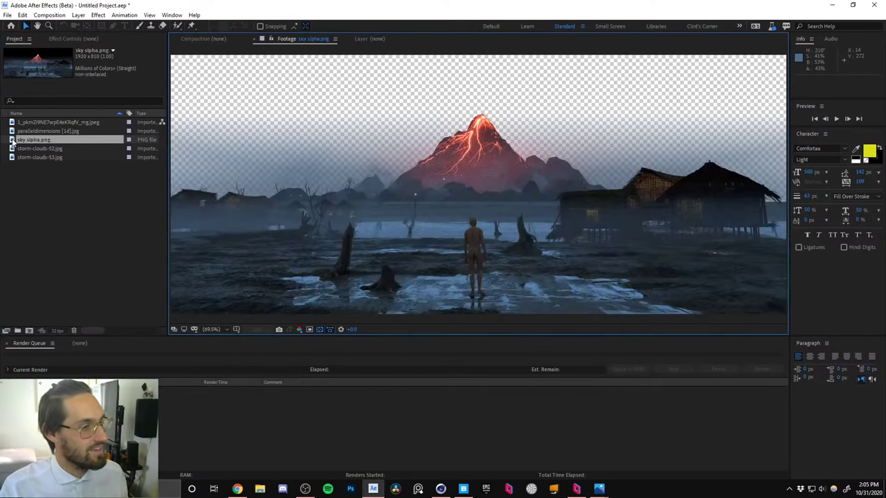
pyautogui.doubleClick(14, 131)
pyautogui.doubleClick(12, 139)
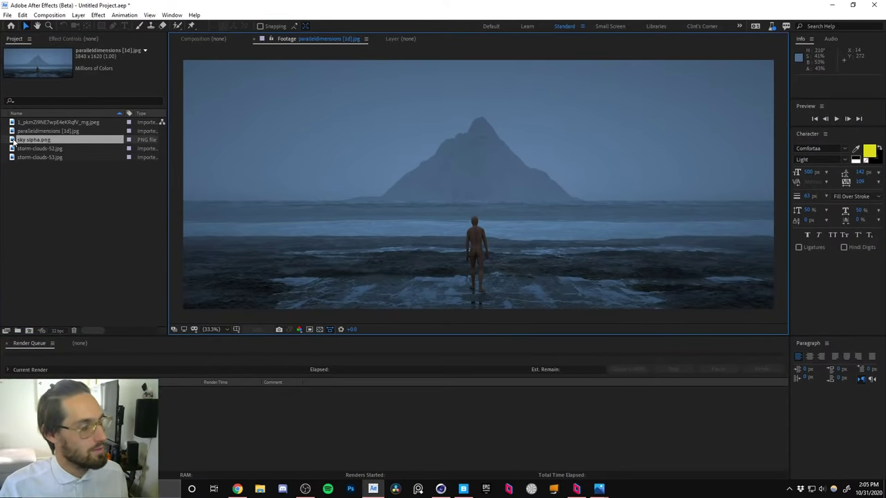
pyautogui.doubleClick(13, 132)
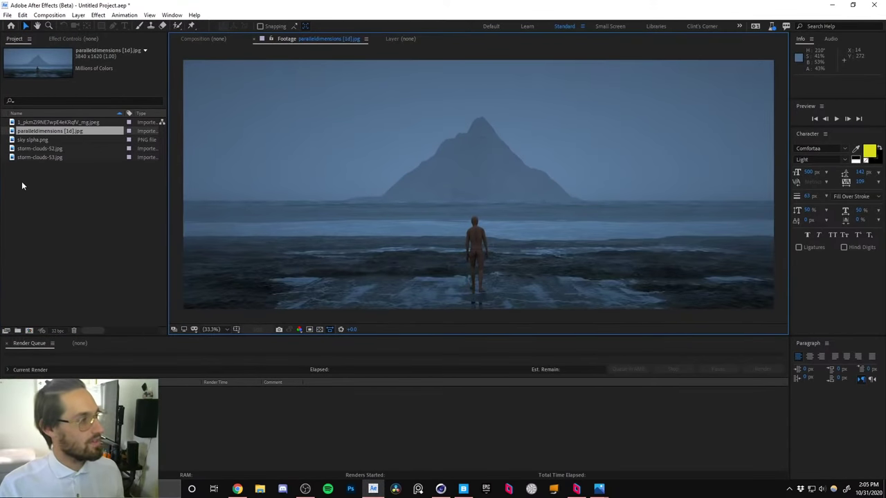
# Create a composition from sky slpha.png and fit it to the viewer.
pyautogui.click(25, 122)
pyautogui.click(23, 139)
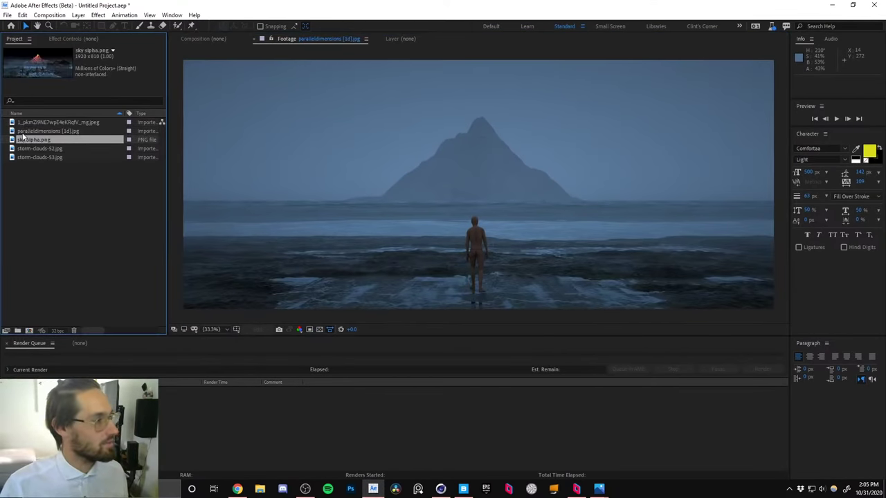
pyautogui.moveTo(13, 141); pyautogui.dragTo(30, 330)
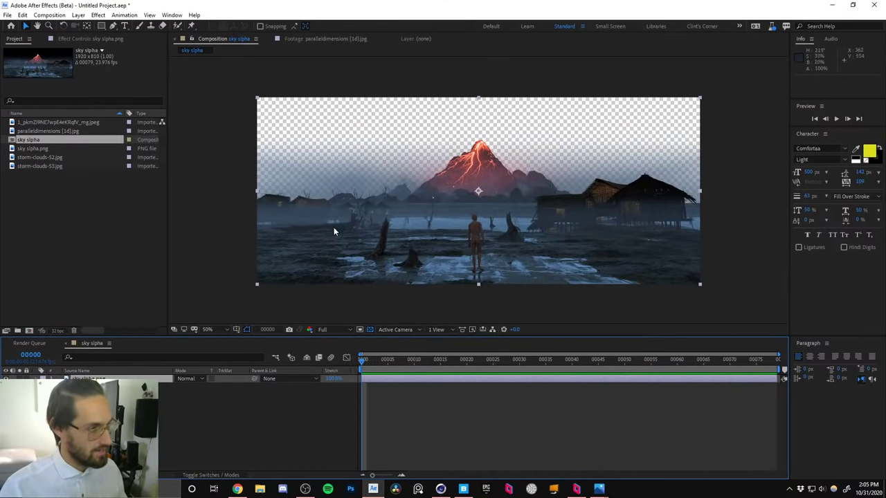
pyautogui.hotkey('shift', '/')
# Add storm-clouds-52.jpg beneath the volcano render layer and move it straight up to fill the sky.
pyautogui.click(30, 149)
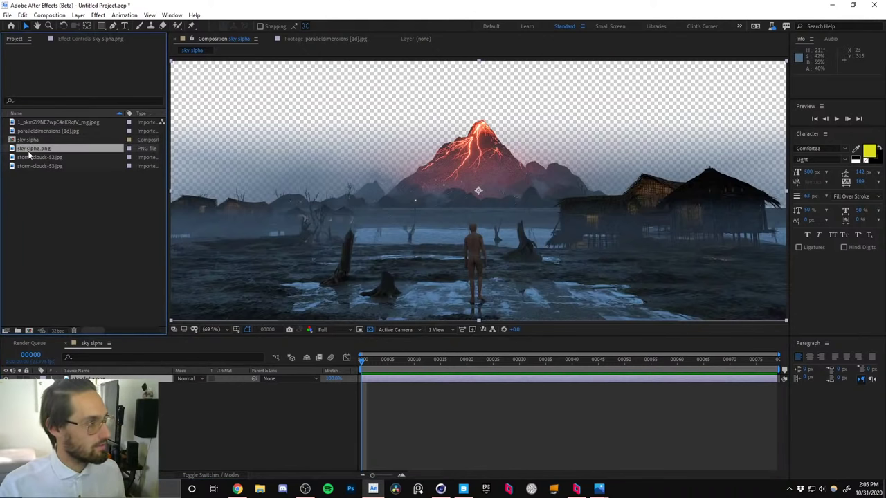
pyautogui.moveTo(31, 157); pyautogui.dragTo(125, 394)
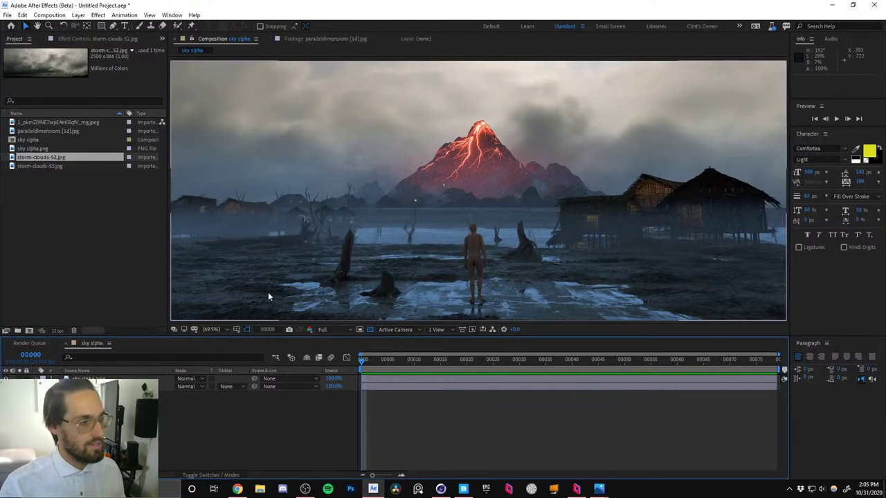
pyautogui.click(88, 386)
pyautogui.moveTo(362, 170); pyautogui.dragTo(368, 87)
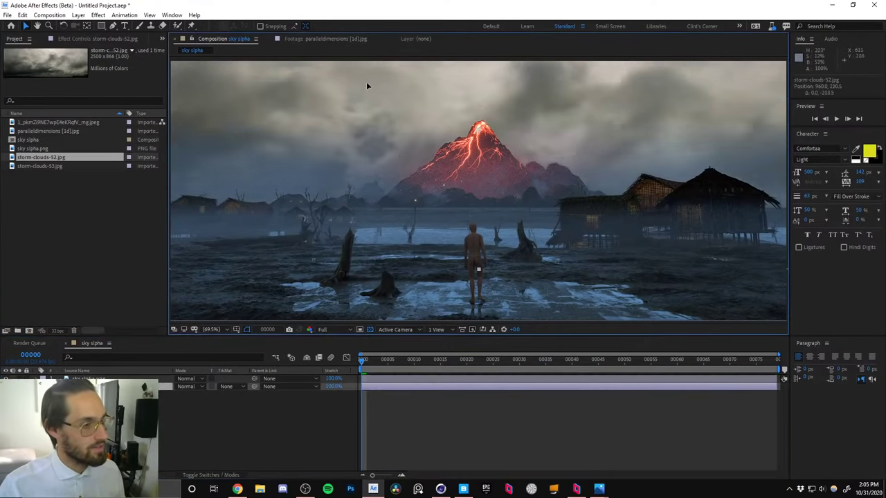
# Move the storm-clouds-52.jpg layer further straight up behind the volcano so its lower edge sits at the village horizon.
pyautogui.moveTo(364, 144)
pyautogui.mouseDown()
pyautogui.moveTo(361, 125)
pyautogui.moveTo(359, 153)
pyautogui.mouseUp()
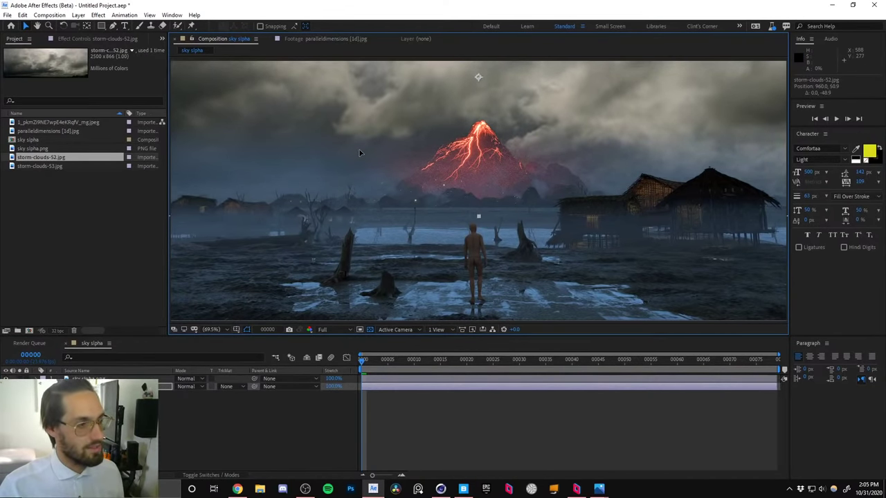
pyautogui.press('z')
pyautogui.keyDown('alt'); pyautogui.click(517, 177); pyautogui.keyUp('alt')
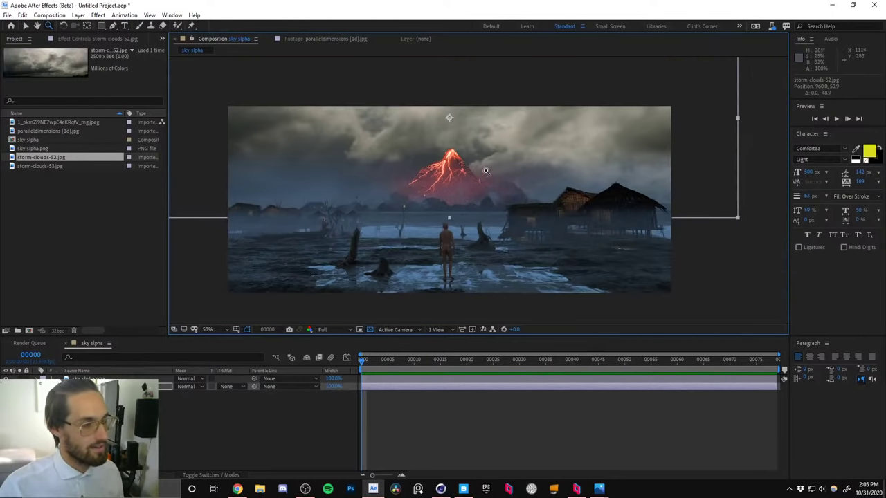
# Apply Levels to the storm clouds and raise the Blue channel's output black to 0.0863 for a bluish tint.
pyautogui.hotkey('ctrl', 'space')
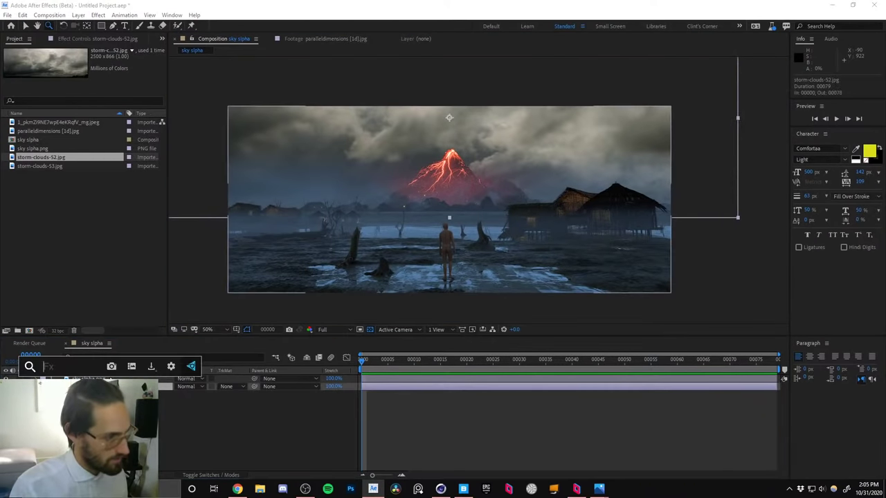
pyautogui.write('lev')
pyautogui.press('Return')
pyautogui.press('v')
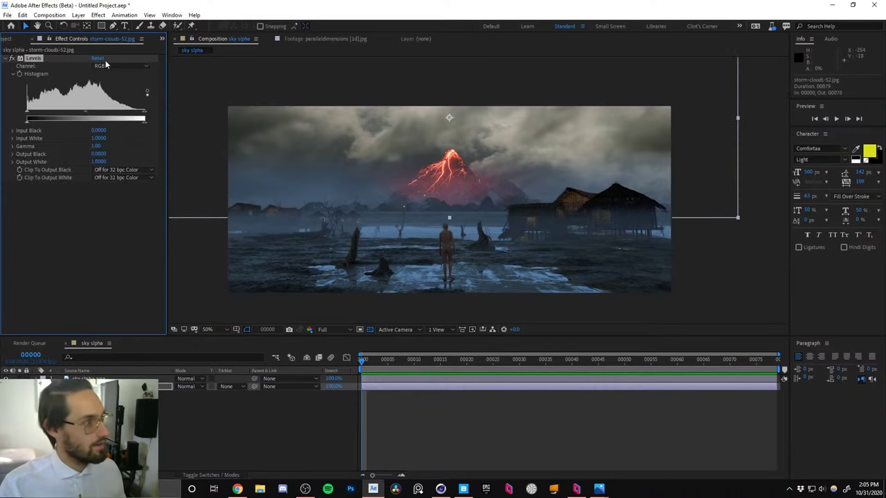
pyautogui.click(105, 65)
pyautogui.click(104, 103)
pyautogui.moveTo(28, 112); pyautogui.dragTo(39, 116)
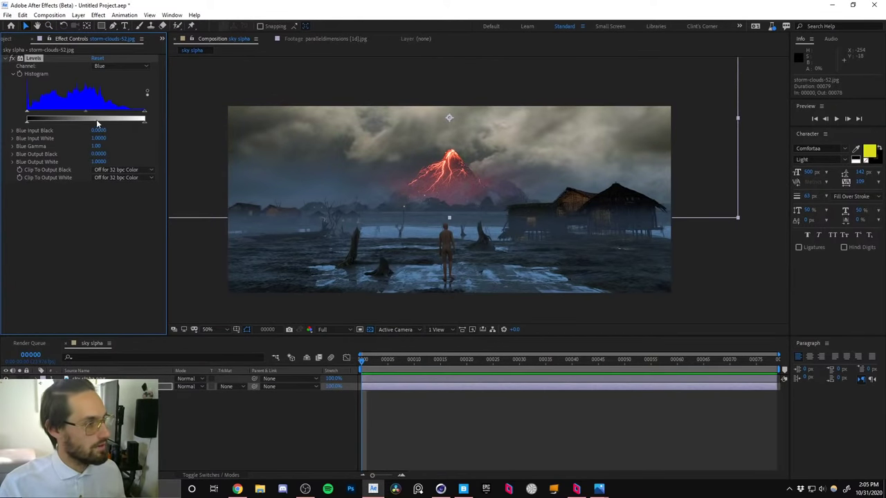
pyautogui.moveTo(28, 123); pyautogui.dragTo(39, 121)
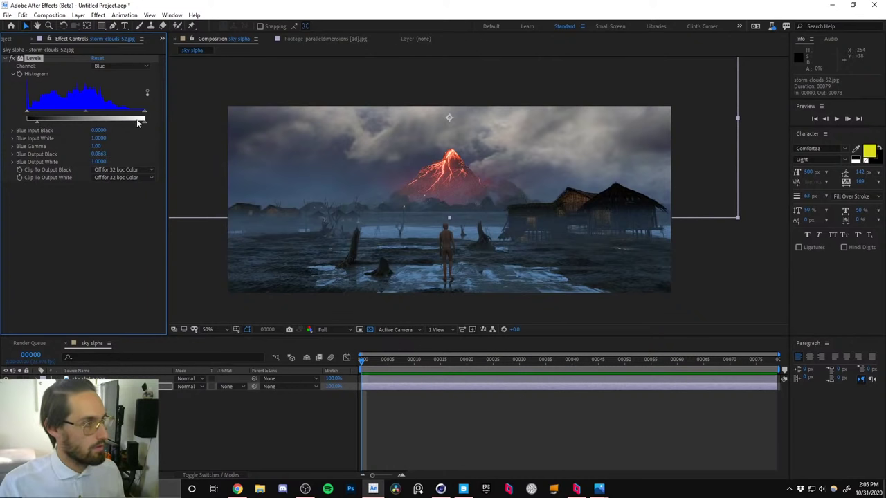
pyautogui.moveTo(143, 122); pyautogui.dragTo(143, 122)
# Add paralleldimensions [1d].jpg as the topmost layer of the sky slpha composition for colour sampling.
pyautogui.click(12, 39)
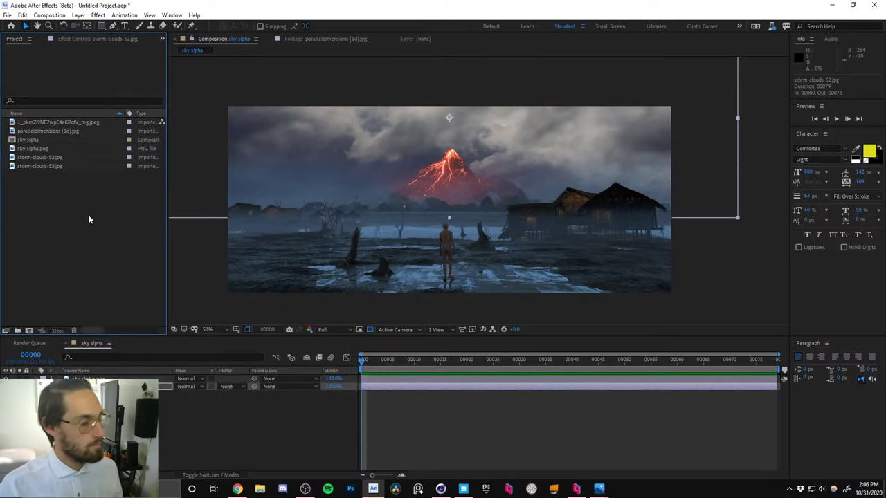
pyautogui.click(31, 134)
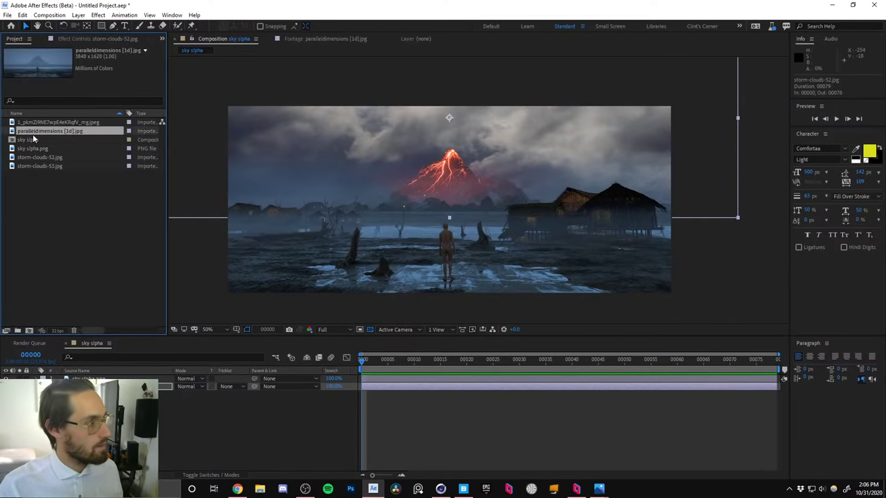
pyautogui.moveTo(24, 135); pyautogui.dragTo(142, 378)
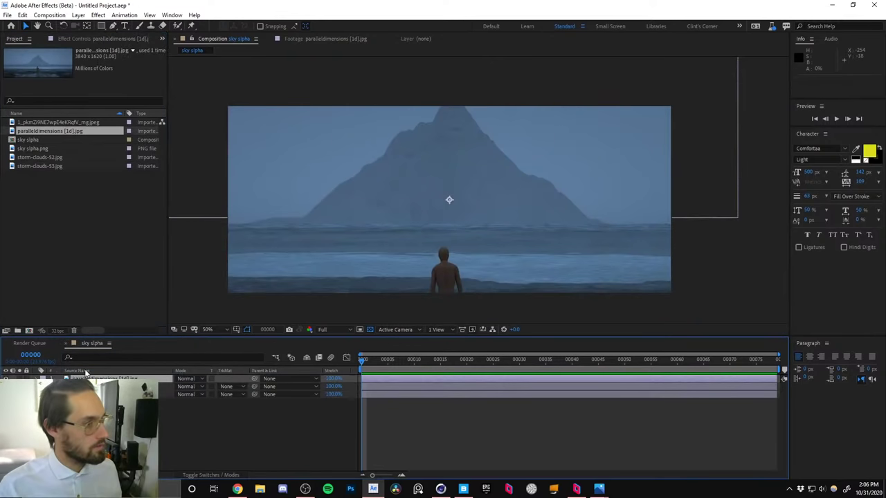
# Create a composition-sized solid in the blue sampled from the reference image and send it to the bottom of the layer stack.
pyautogui.hotkey('ctrl', 'y')
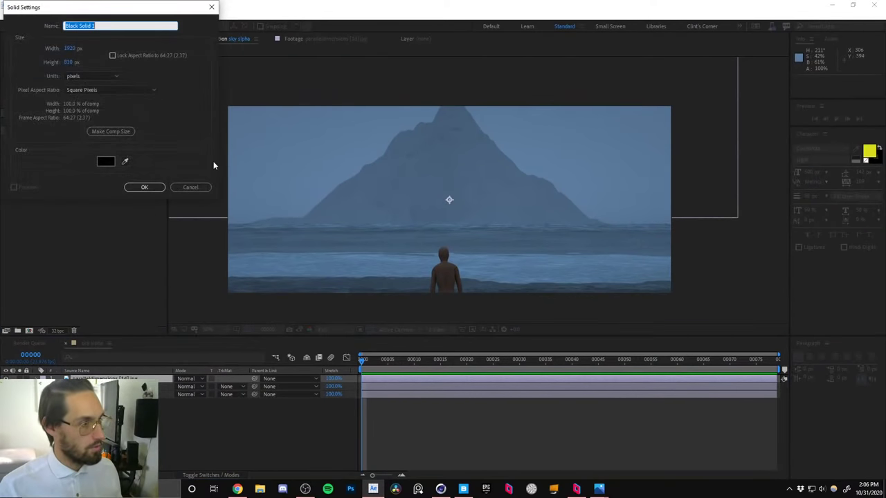
pyautogui.click(125, 162)
pyautogui.click(155, 187)
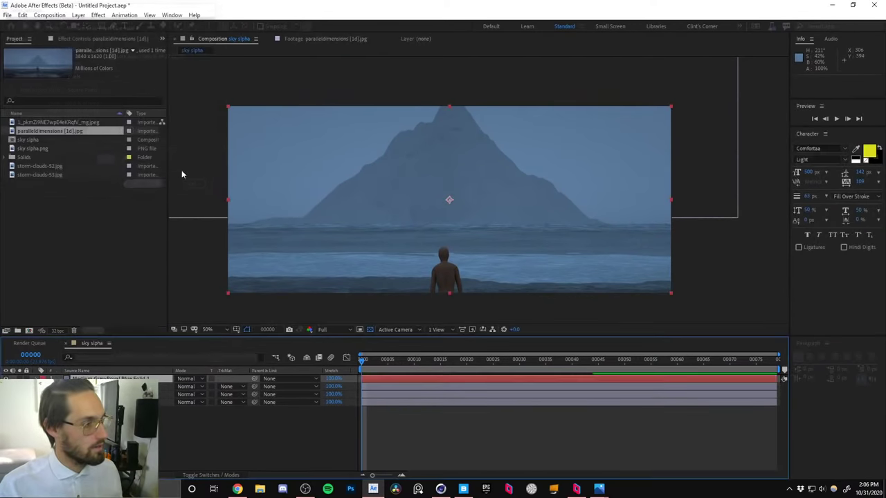
pyautogui.hotkey('ctrl', 'shift', '[')
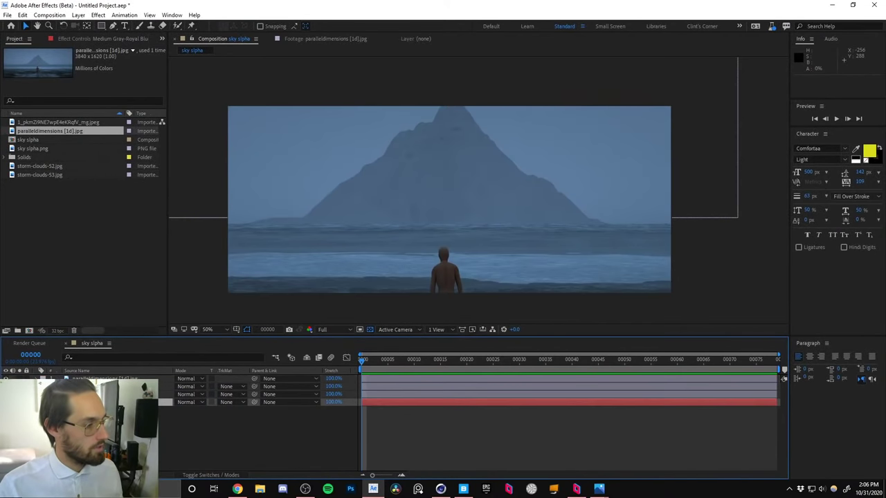
# Delete the paralleldimensions [1d].jpg reference layer from the composition.
pyautogui.click(104, 417)
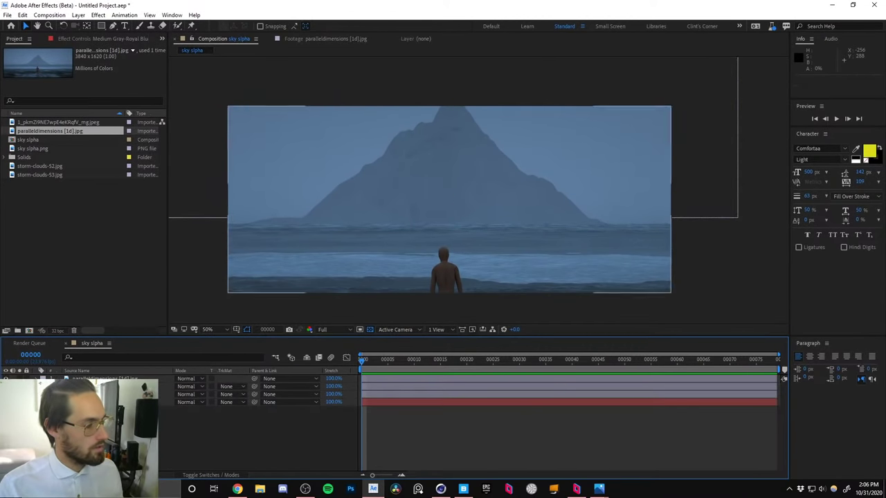
pyautogui.click(104, 379)
pyautogui.press('Delete')
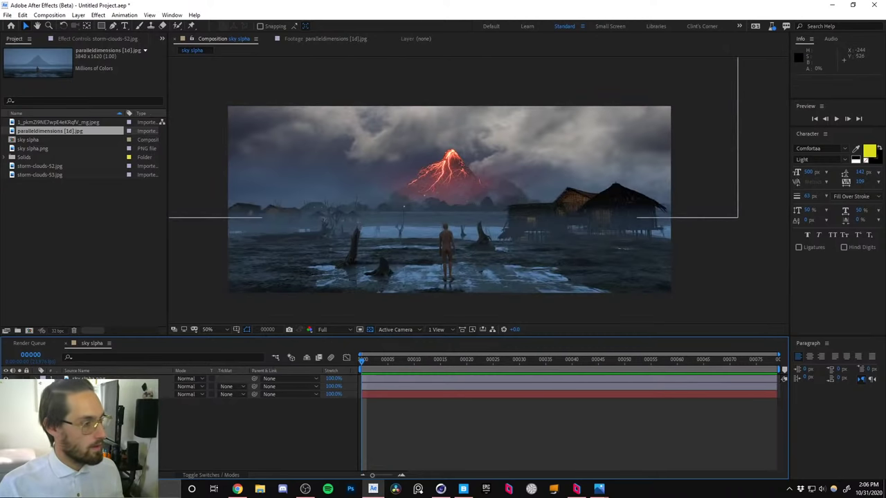
# Lower the storm clouds layer's opacity to 61% so the blue solid blends through.
pyautogui.click(110, 386)
pyautogui.press('t')
pyautogui.moveTo(177, 393); pyautogui.dragTo(164, 395)
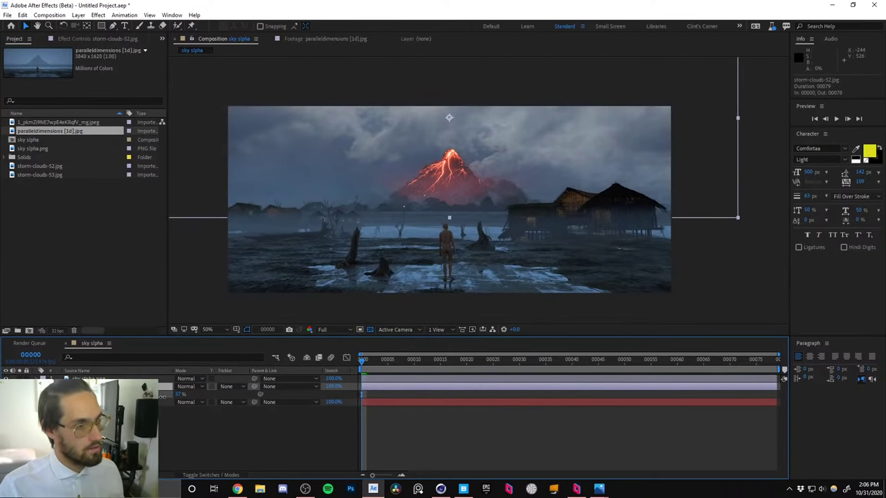
pyautogui.click(145, 394)
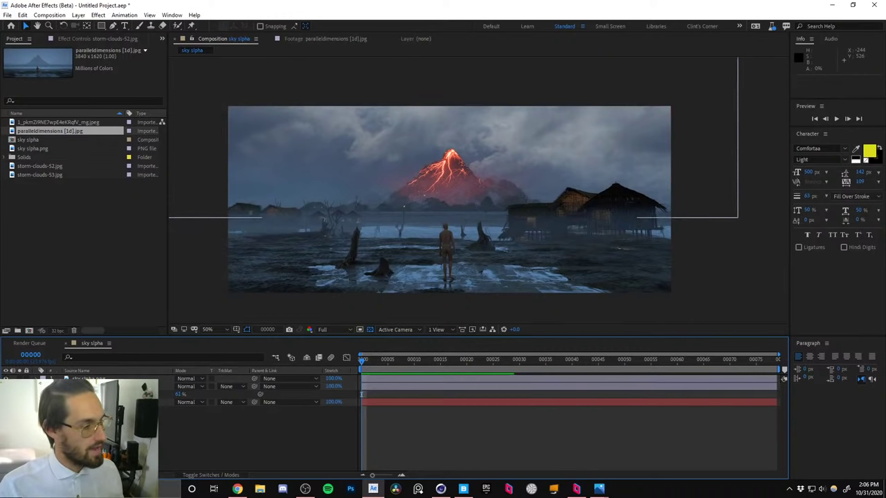
# Duplicate the storm clouds layer and place the copy above the volcano render layer.
pyautogui.click(125, 387)
pyautogui.hotkey('ctrl', 'd')
pyautogui.moveTo(110, 387); pyautogui.dragTo(108, 377)
pyautogui.moveTo(361, 402); pyautogui.dragTo(362, 402)
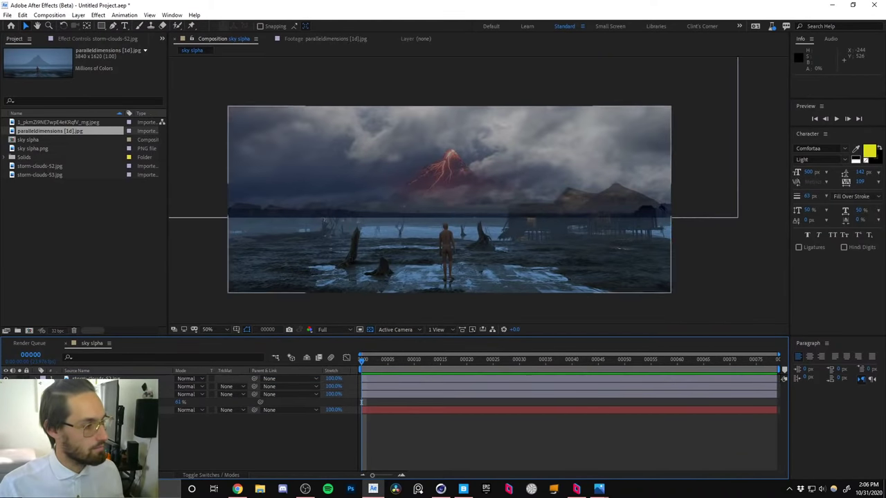
# Set the opacity of the duplicated top storm clouds layer to 100%.
pyautogui.scroll(2, 476, 175)
pyautogui.moveTo(473, 170); pyautogui.dragTo(478, 178, button='middle')
pyautogui.click(138, 431)
pyautogui.click(118, 379)
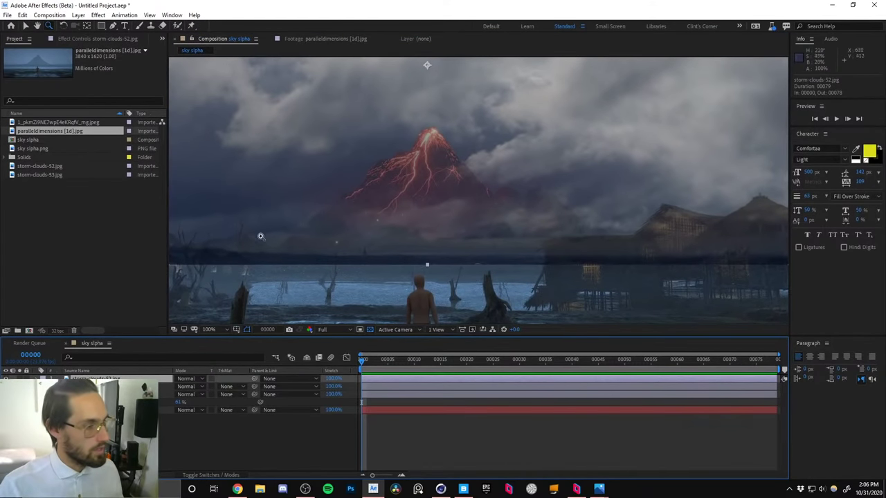
pyautogui.press('t')
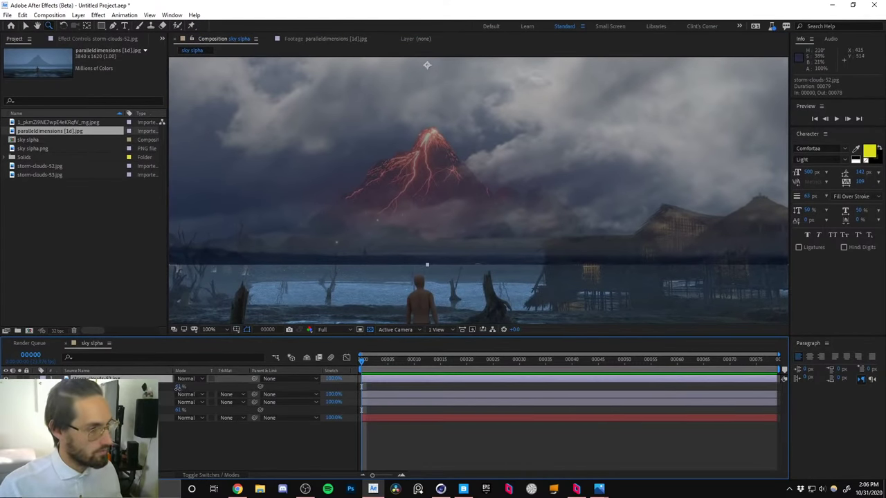
pyautogui.moveTo(178, 388); pyautogui.dragTo(314, 382)
pyautogui.moveTo(399, 192); pyautogui.dragTo(415, 208, button='middle')
# Apply Extract to the top cloud layer with a black point of 93 and black softness of 33, keying out its dark areas.
pyautogui.click(118, 380)
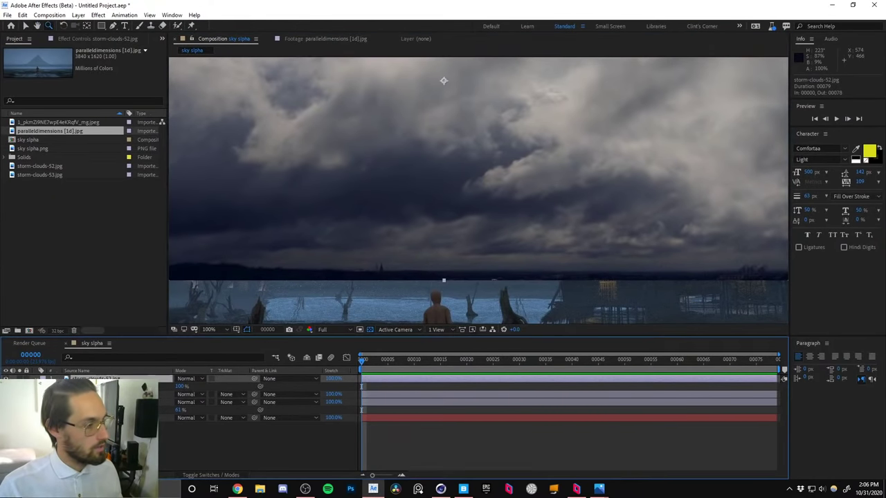
pyautogui.hotkey('ctrl', 'space')
pyautogui.write('extra')
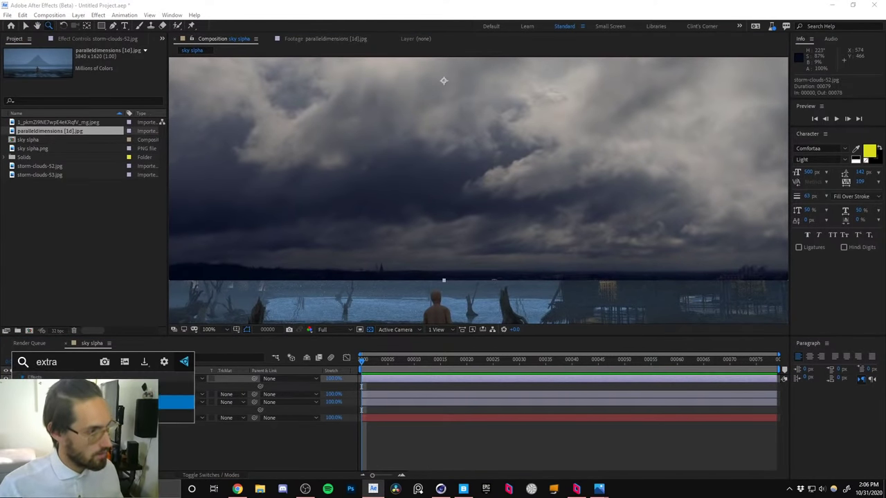
pyautogui.press('Return')
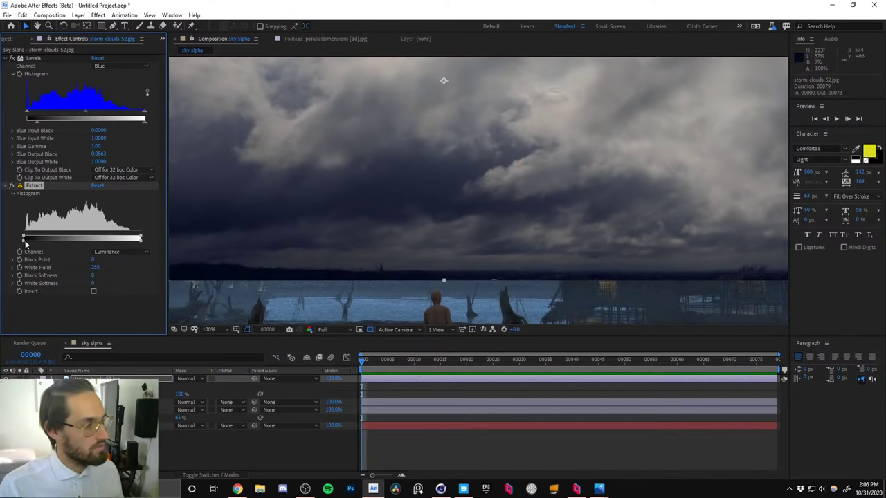
pyautogui.moveTo(29, 239); pyautogui.dragTo(68, 241)
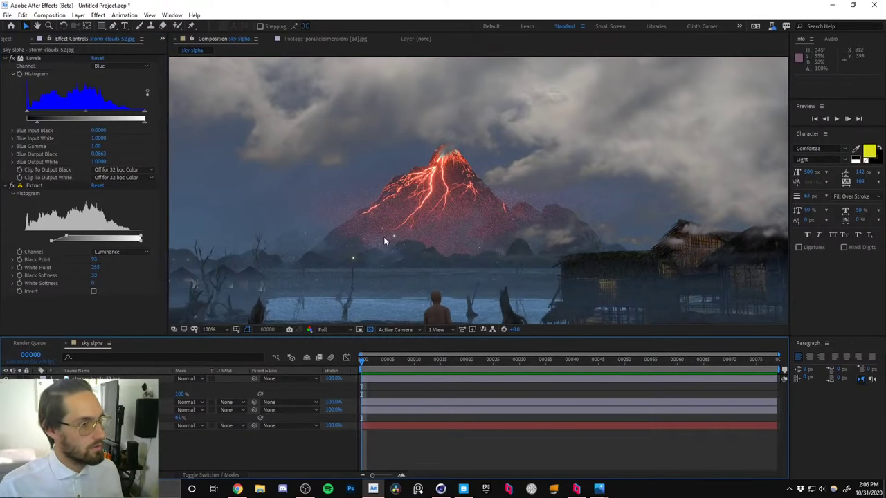
pyautogui.scroll(-2, 456, 201)
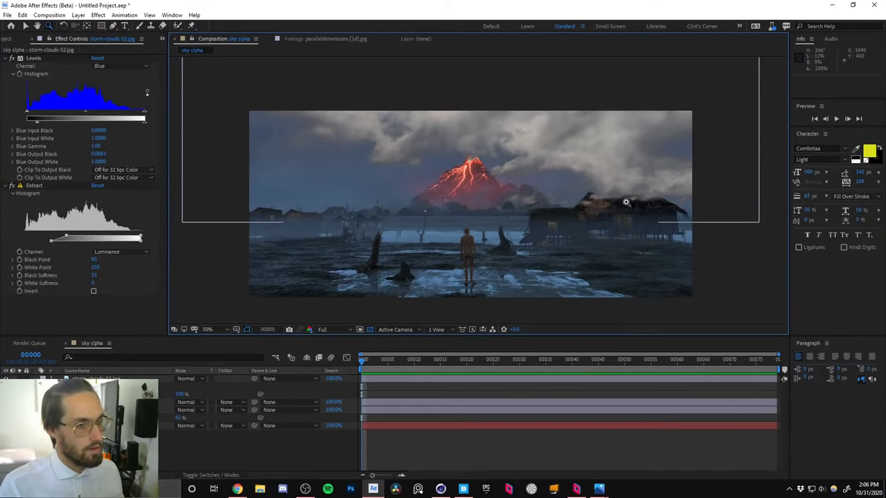
pyautogui.scroll(2, 624, 200)
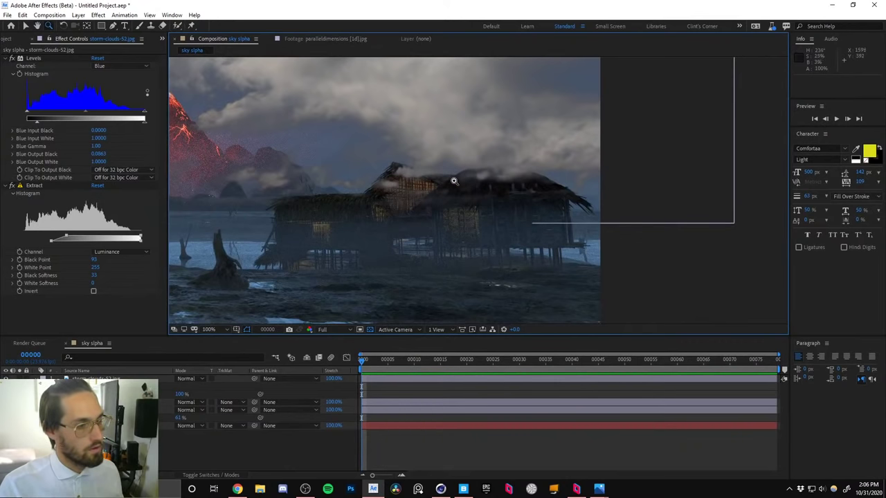
pyautogui.press('g')
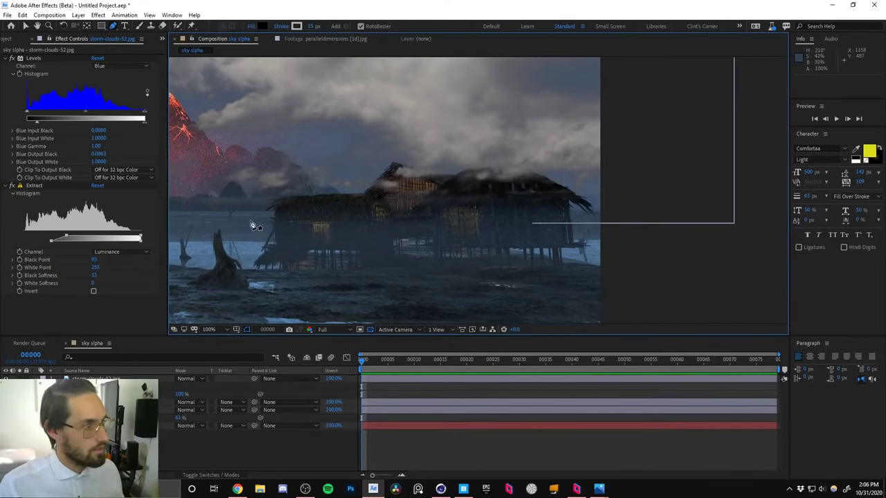
pyautogui.click(249, 223)
pyautogui.click(273, 179)
pyautogui.click(372, 143)
pyautogui.click(462, 130)
pyautogui.click(541, 143)
pyautogui.click(590, 170)
pyautogui.click(624, 214)
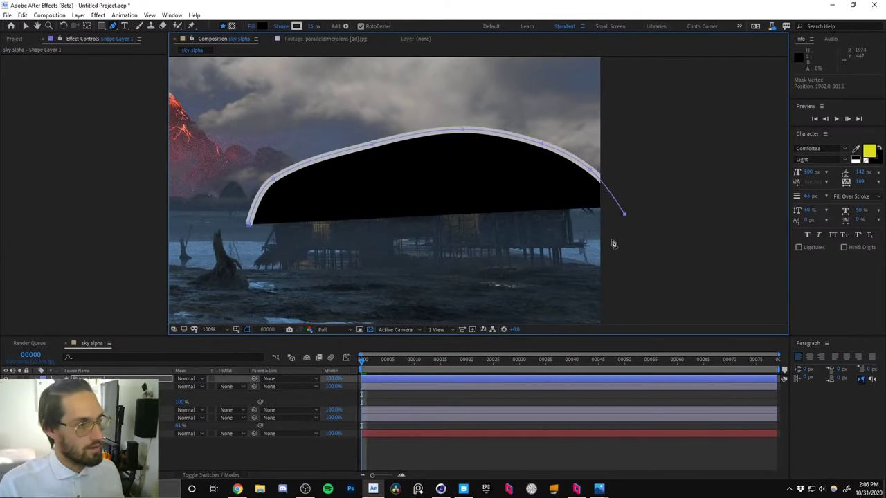
pyautogui.hotkey('ctrl', 'z')
pyautogui.hotkey('ctrl', 'z')
pyautogui.hotkey('ctrl', 'z')
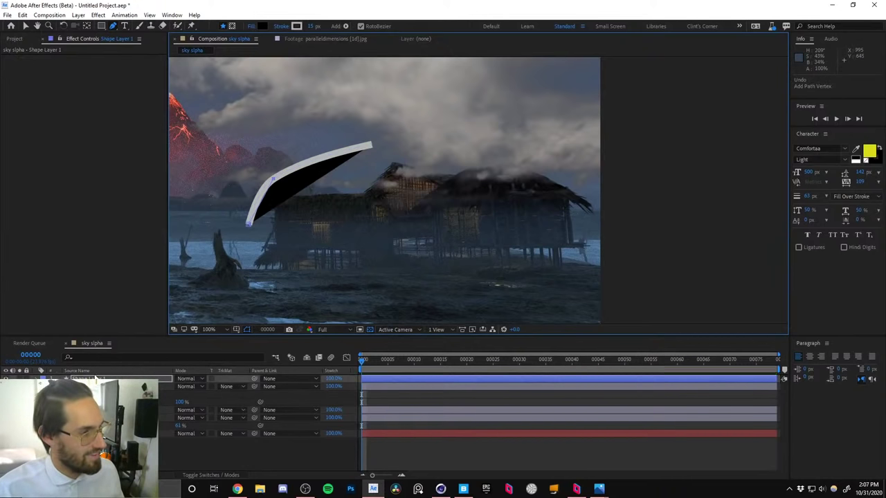
pyautogui.hotkey('ctrl', 'z')
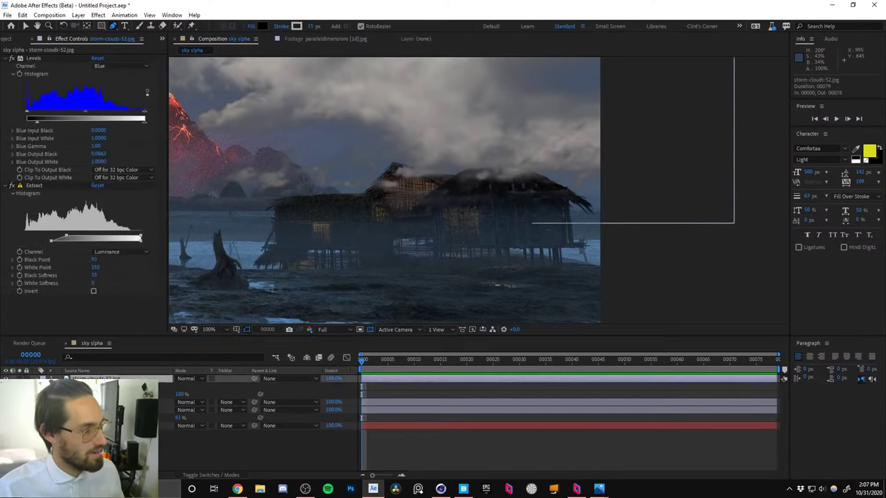
# Draw a closed, rounded nine-point mask around the stilt huts on the top cloud layer with the Pen tool.
pyautogui.click(254, 229)
pyautogui.click(352, 135)
pyautogui.click(420, 111)
pyautogui.click(504, 104)
pyautogui.click(586, 114)
pyautogui.click(651, 162)
pyautogui.click(654, 204)
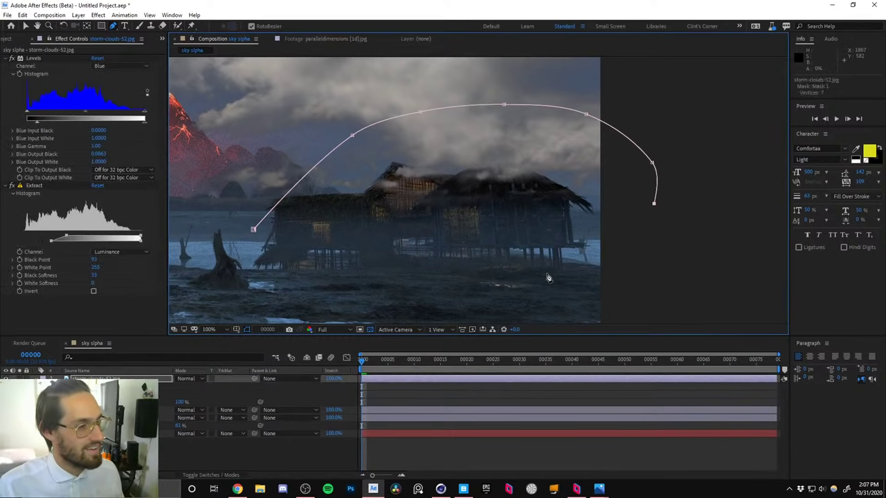
pyautogui.click(619, 237)
pyautogui.click(450, 276)
pyautogui.click(308, 264)
pyautogui.click(253, 229)
# Set the hut mask to Subtract, feather it by 254 pixels, and hide the mask outline.
pyautogui.press('m')
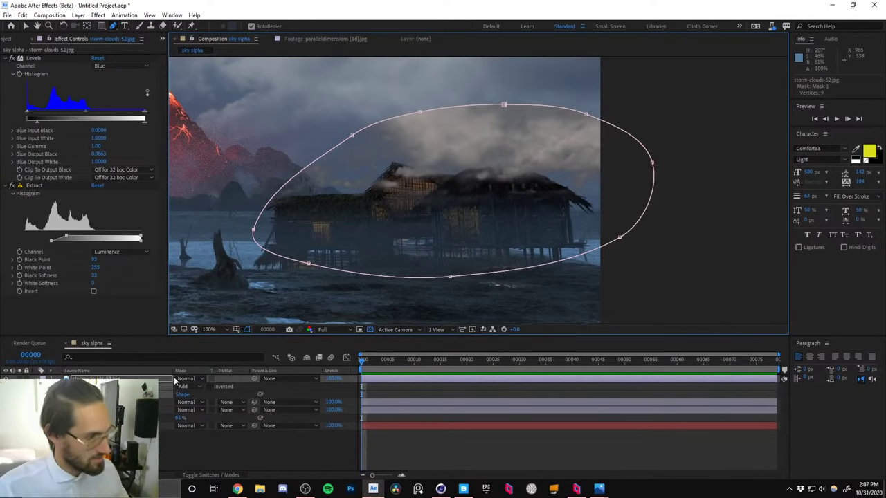
pyautogui.click(183, 388)
pyautogui.click(208, 413)
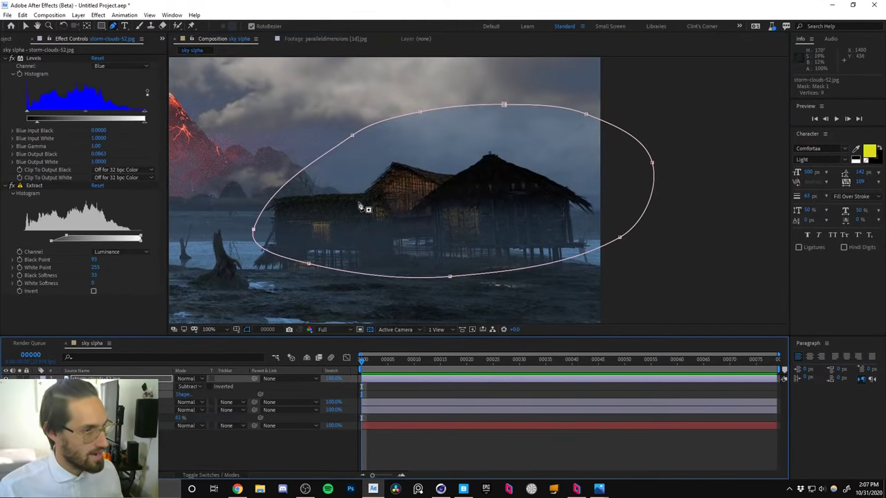
pyautogui.moveTo(195, 395); pyautogui.dragTo(308, 378)
pyautogui.hotkey('ctrl', 'shift', 'h')
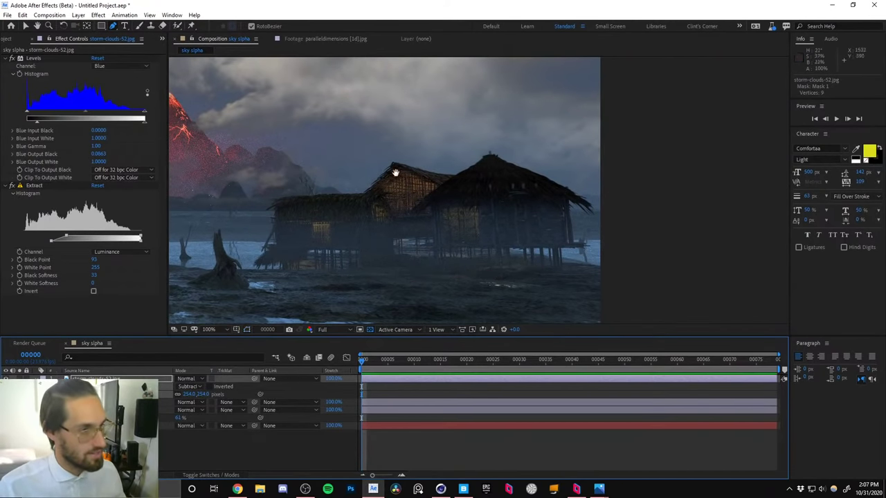
pyautogui.moveTo(340, 172); pyautogui.dragTo(492, 205, button='middle')
pyautogui.scroll(-1, 489, 197)
pyautogui.moveTo(472, 175); pyautogui.dragTo(503, 178, button='middle')
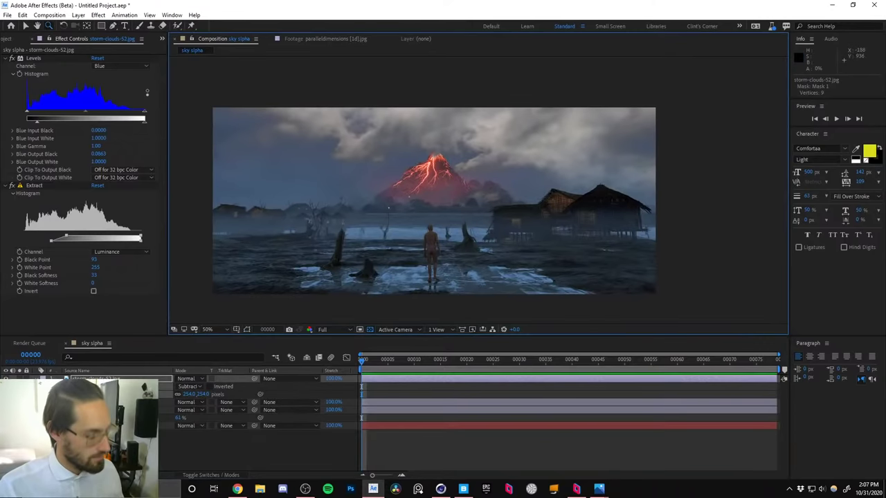
# Set the opacity of both the front and rear storm clouds layers to 35%.
pyautogui.press('t')
pyautogui.click(181, 386)
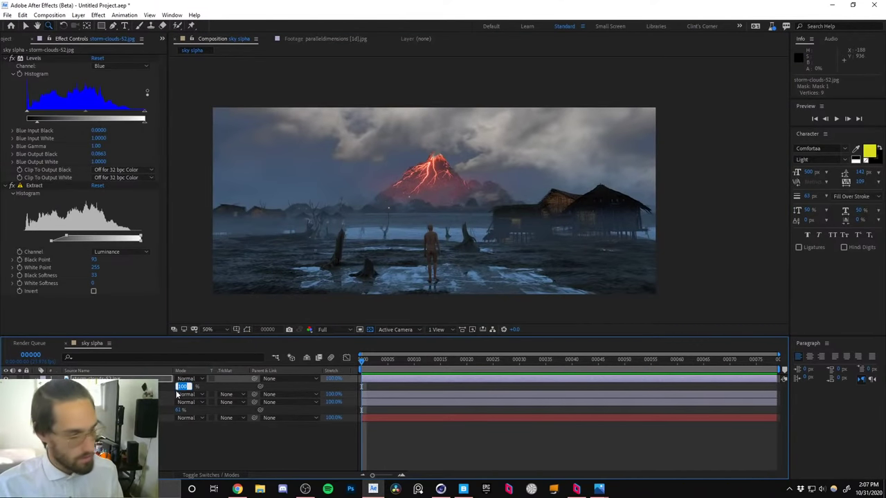
pyautogui.write('353')
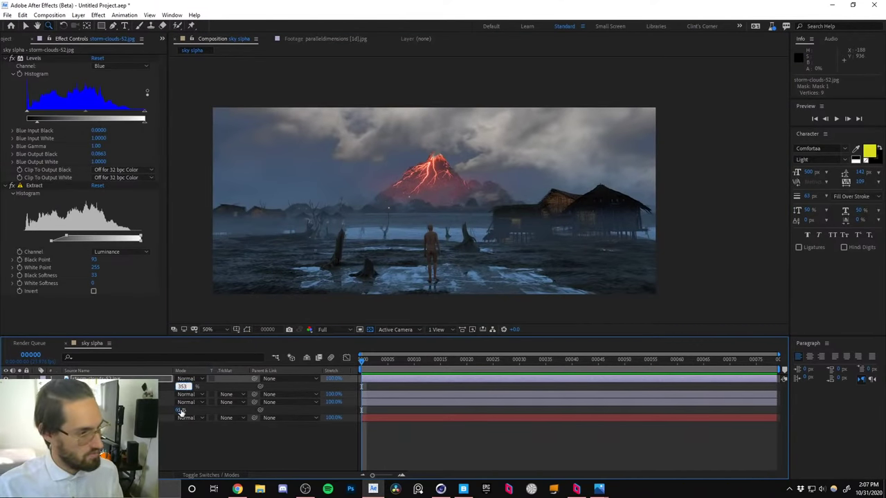
pyautogui.press('Return')
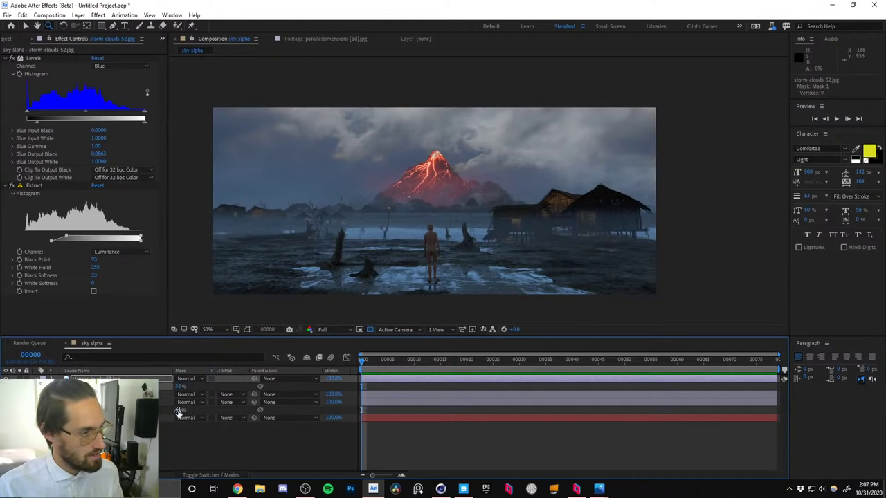
pyautogui.write('35')
pyautogui.press('Return')
pyautogui.click(177, 443)
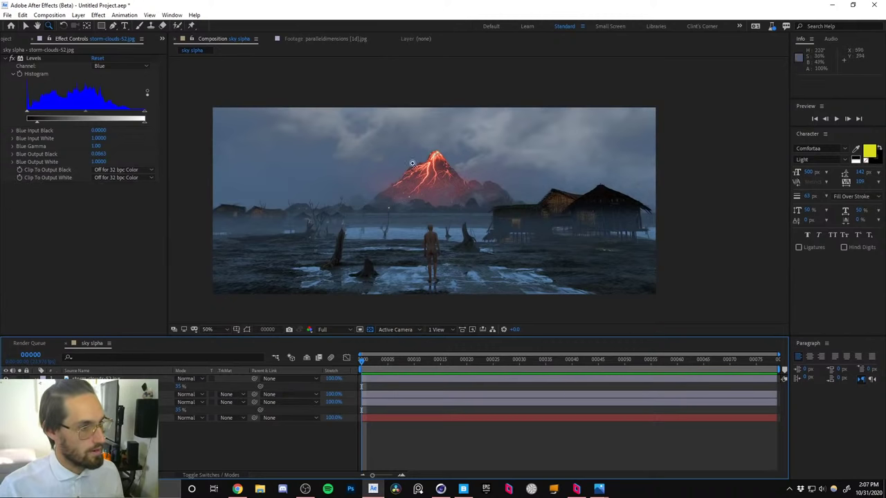
# Parent the top storm clouds layer to the storm clouds layer behind the village render.
pyautogui.click(478, 173)
pyautogui.moveTo(464, 166); pyautogui.dragTo(491, 163)
pyautogui.press('v')
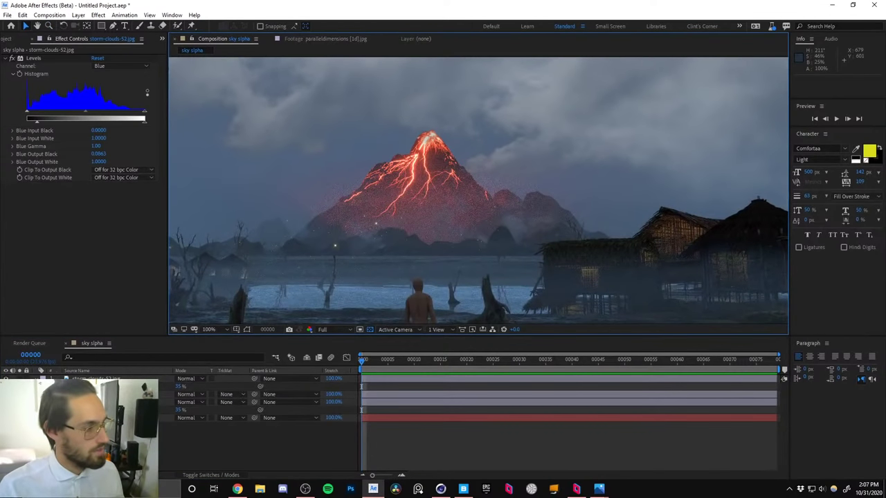
pyautogui.click(97, 379)
pyautogui.keyDown('shift'); pyautogui.click(97, 394); pyautogui.keyUp('shift')
pyautogui.click(96, 402)
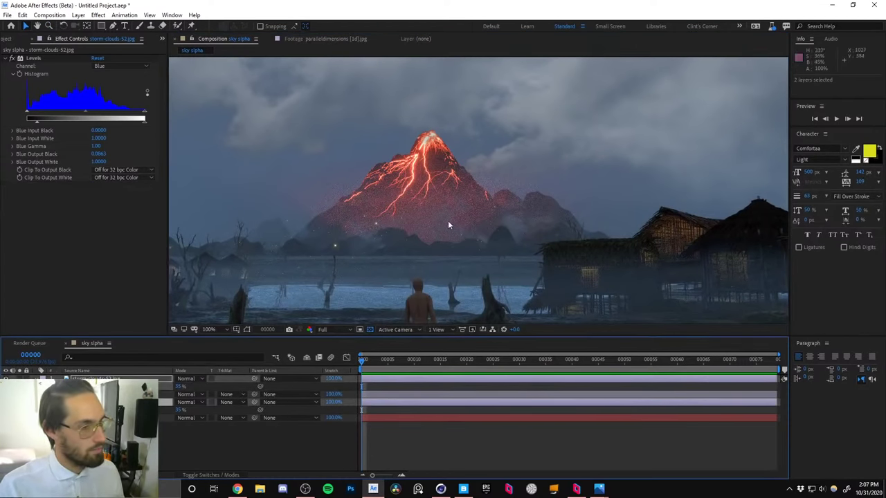
pyautogui.moveTo(254, 378); pyautogui.dragTo(170, 402)
pyautogui.scroll(-2, 462, 221)
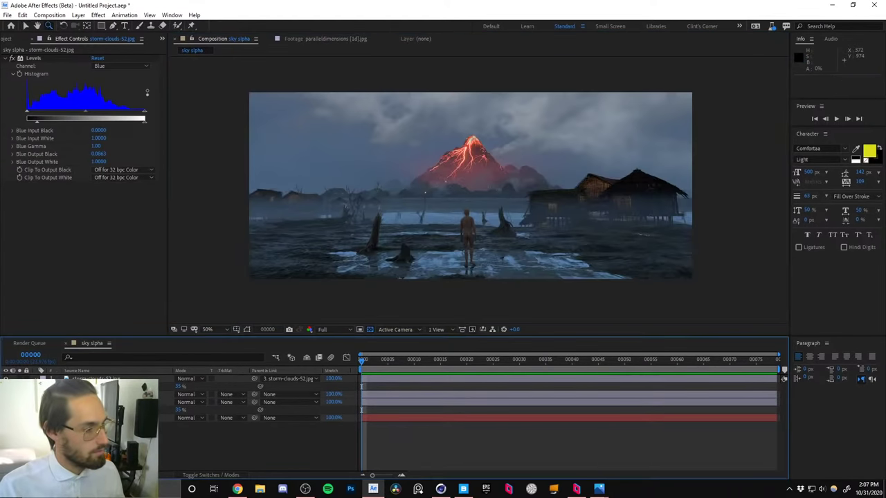
# Shift the rear storm clouds and their parented front copy about 68 pixels to the left, keeping their height.
pyautogui.press('v')
pyautogui.moveTo(529, 166); pyautogui.dragTo(466, 163)
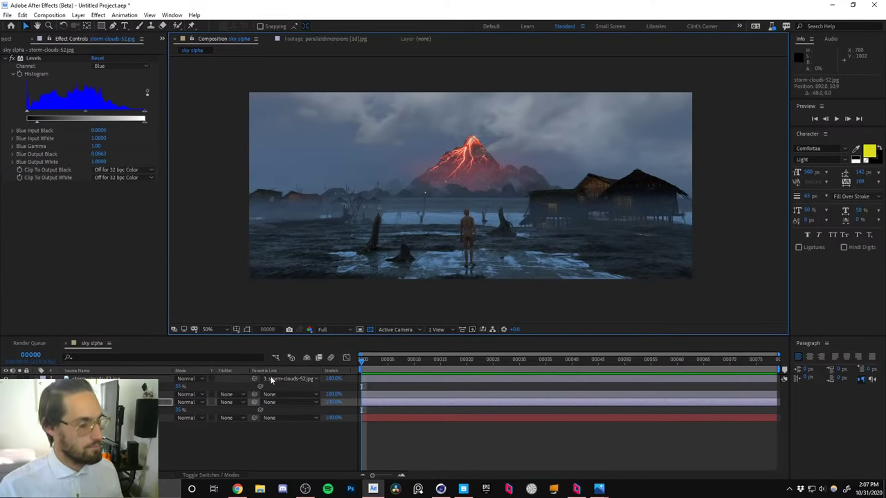
pyautogui.click(268, 441)
pyautogui.press('z')
pyautogui.keyDown('alt'); pyautogui.click(498, 207); pyautogui.keyUp('alt')
pyautogui.keyDown('alt'); pyautogui.click(498, 207); pyautogui.keyUp('alt')
pyautogui.click(459, 187)
pyautogui.click(459, 187)
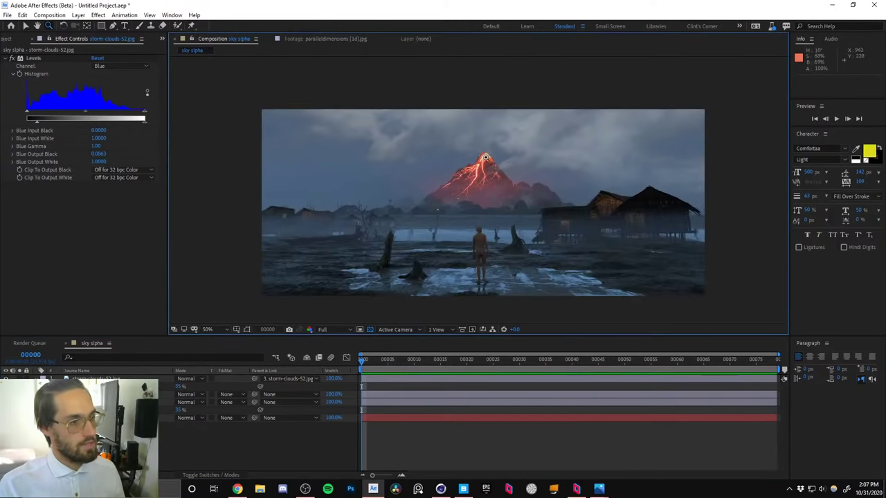
pyautogui.click(117, 443)
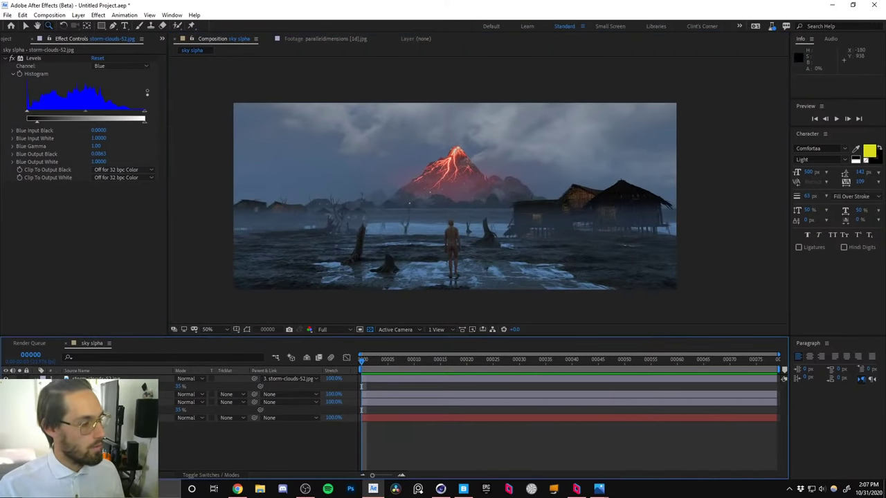
# Try the Invert effect on the rear storm clouds layer and remove it.
pyautogui.click(118, 402)
pyautogui.click(118, 443)
pyautogui.click(117, 402)
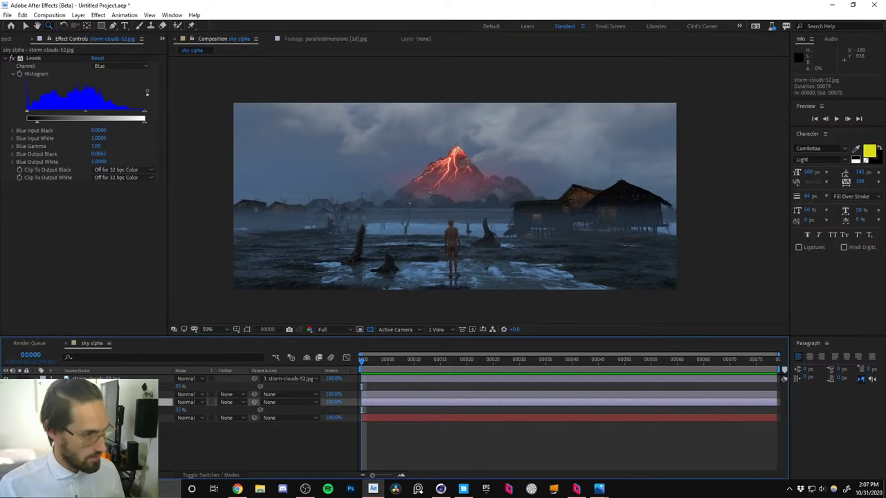
pyautogui.hotkey('ctrl', 'space')
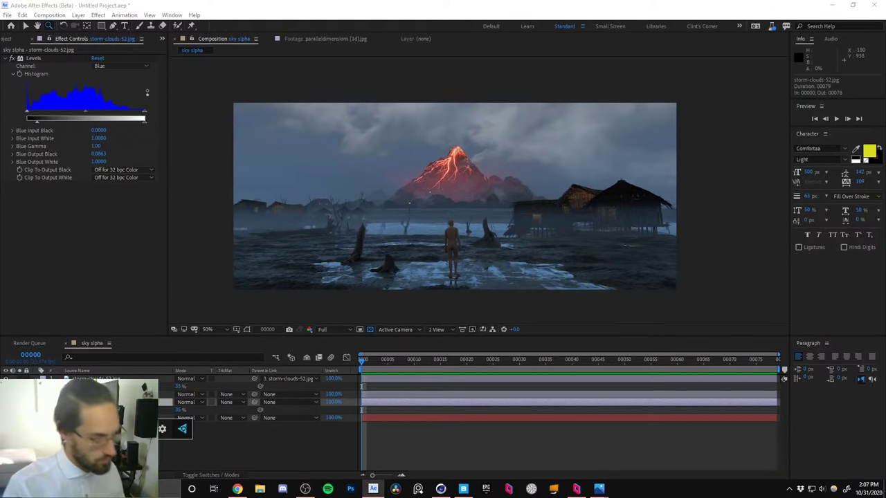
pyautogui.write('tint')
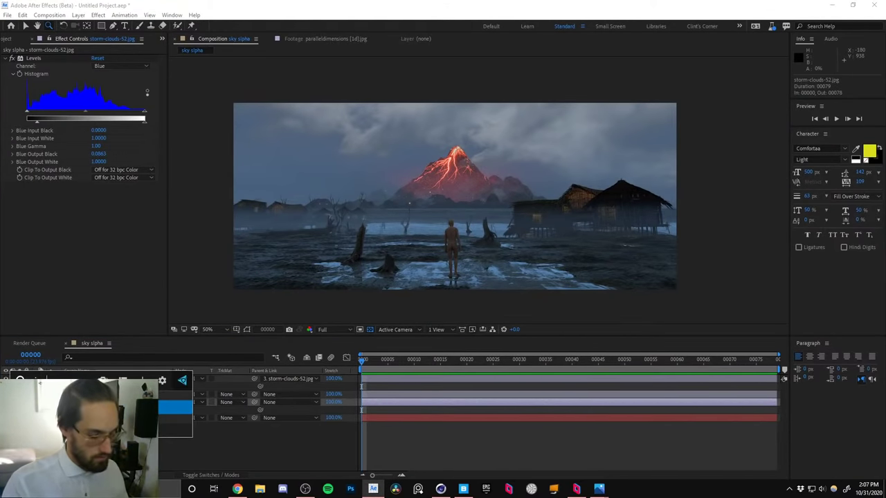
pyautogui.press('Return')
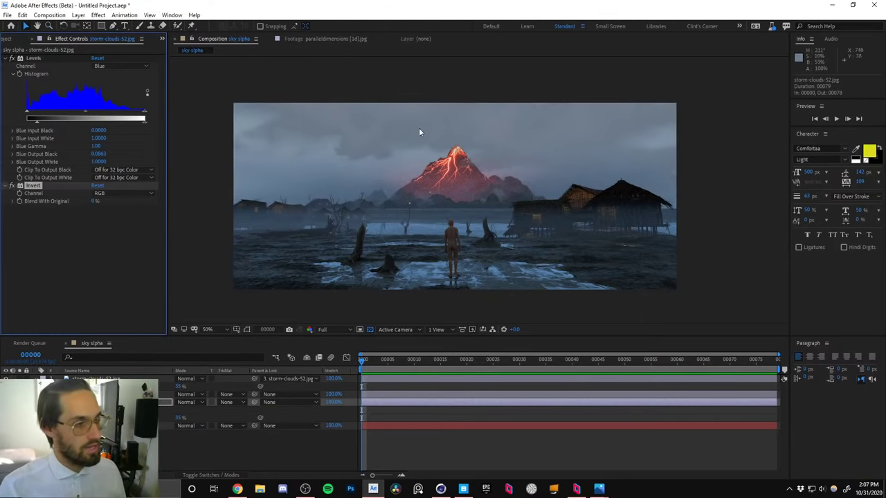
pyautogui.press('Delete')
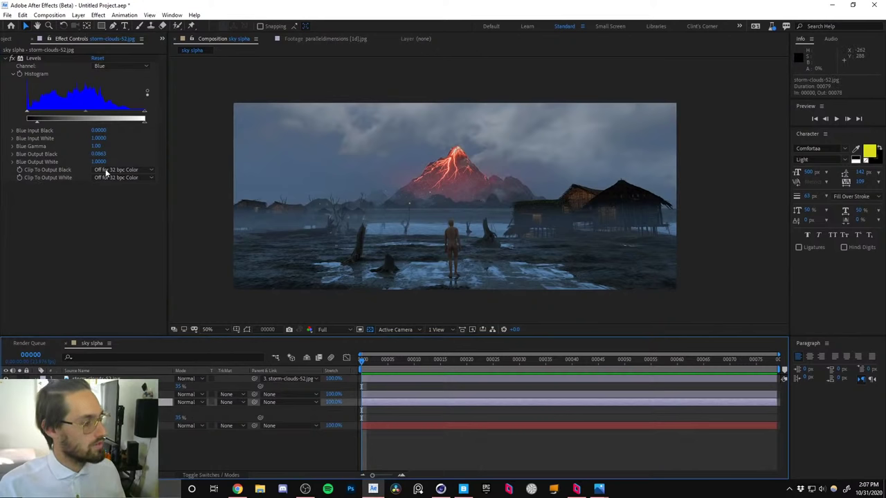
# Try adjusting the rear clouds' RGB Levels by lowering the input white and setting gamma to 0.50, undoing each change.
pyautogui.click(104, 67)
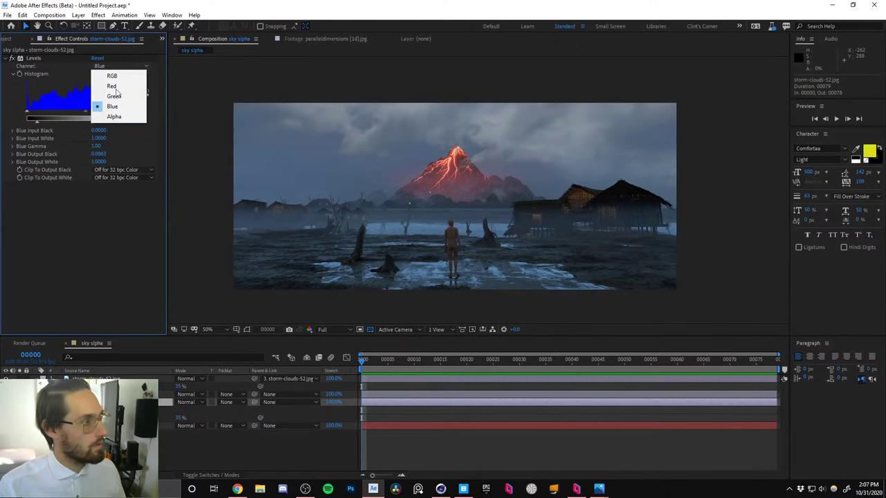
pyautogui.click(111, 74)
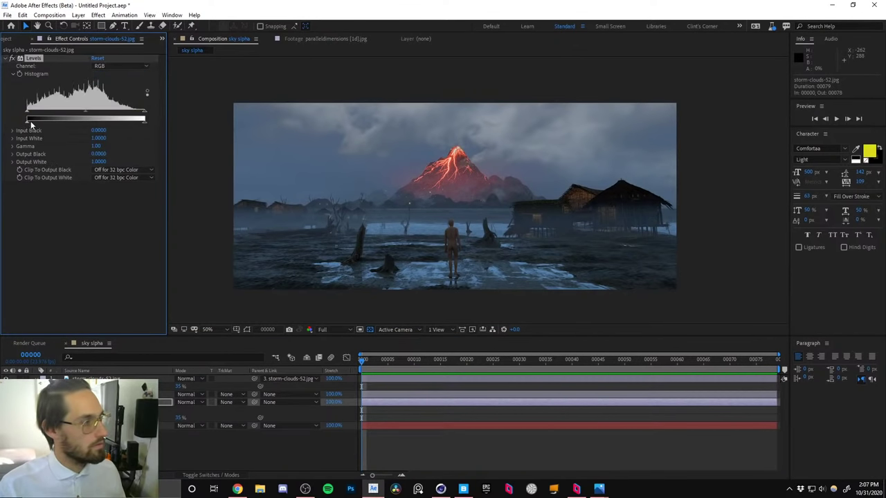
pyautogui.moveTo(143, 113); pyautogui.dragTo(90, 109)
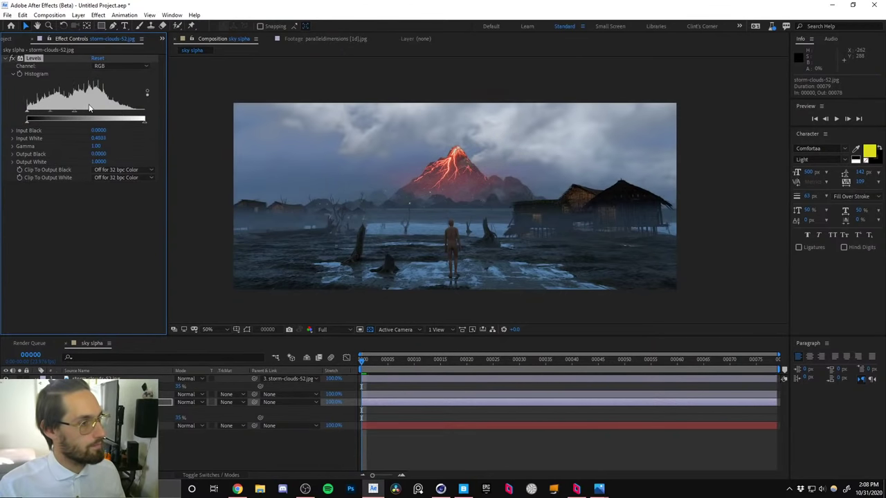
pyautogui.hotkey('ctrl', 'z')
pyautogui.moveTo(27, 112); pyautogui.dragTo(1, 110)
pyautogui.moveTo(83, 114); pyautogui.dragTo(116, 115)
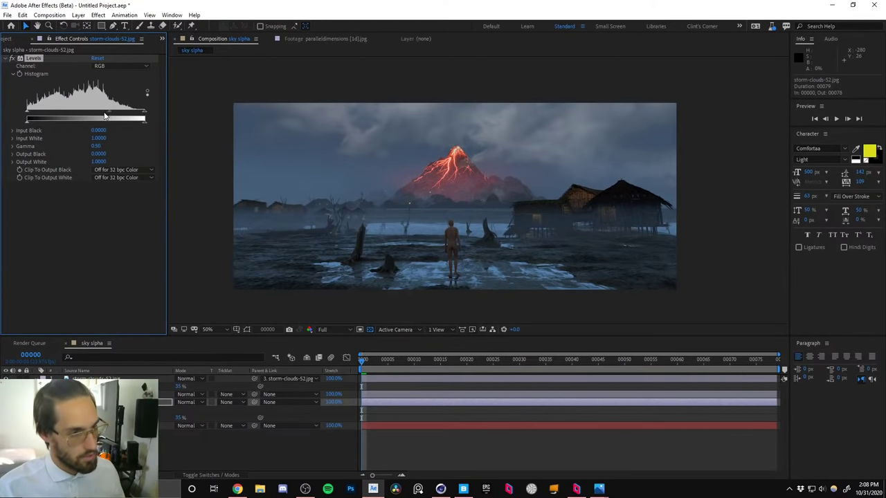
pyautogui.hotkey('ctrl', 'z')
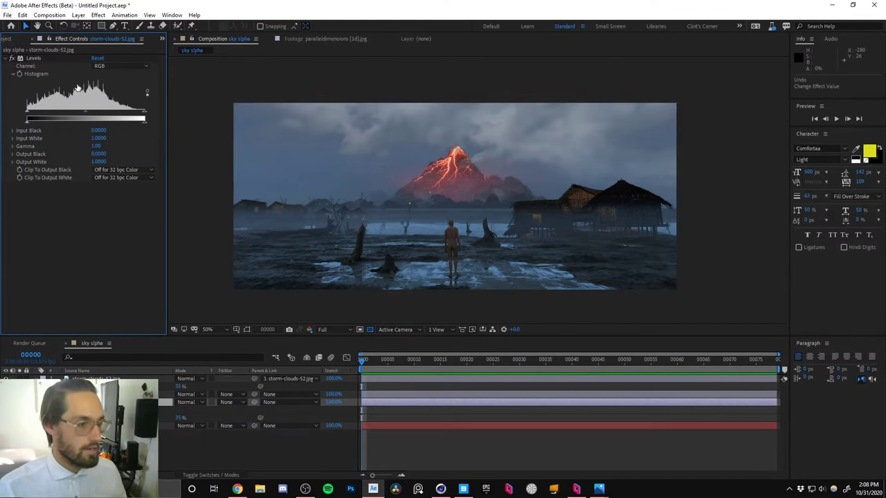
# Hide both storm clouds layers and the village render, leaving only the blue solid visible.
pyautogui.click(97, 446)
pyautogui.click(97, 402)
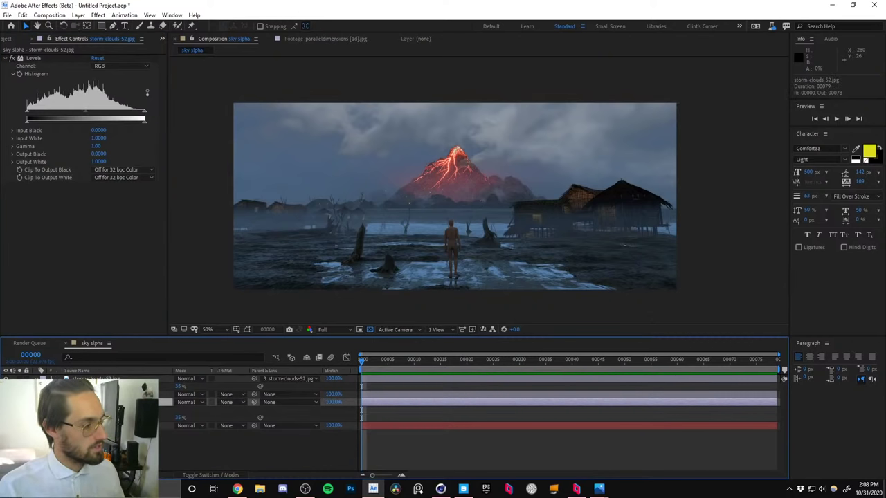
pyautogui.click(97, 395)
pyautogui.click(97, 446)
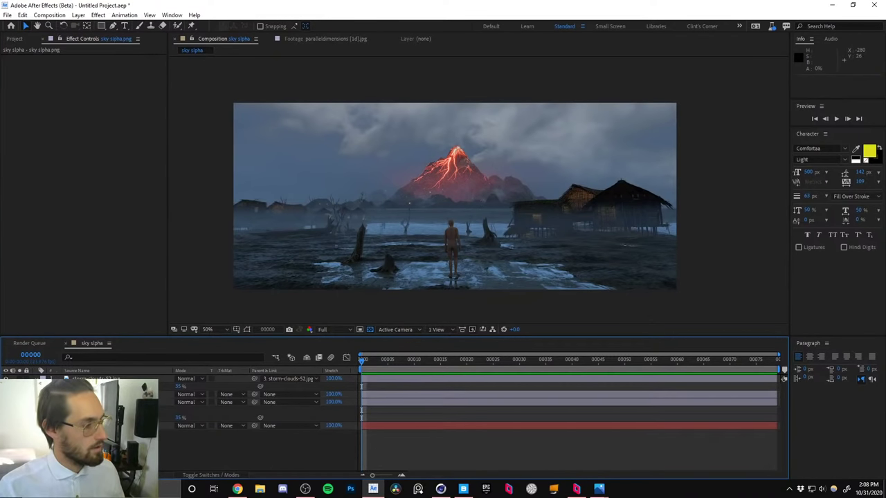
pyautogui.moveTo(7, 378); pyautogui.dragTo(6, 402)
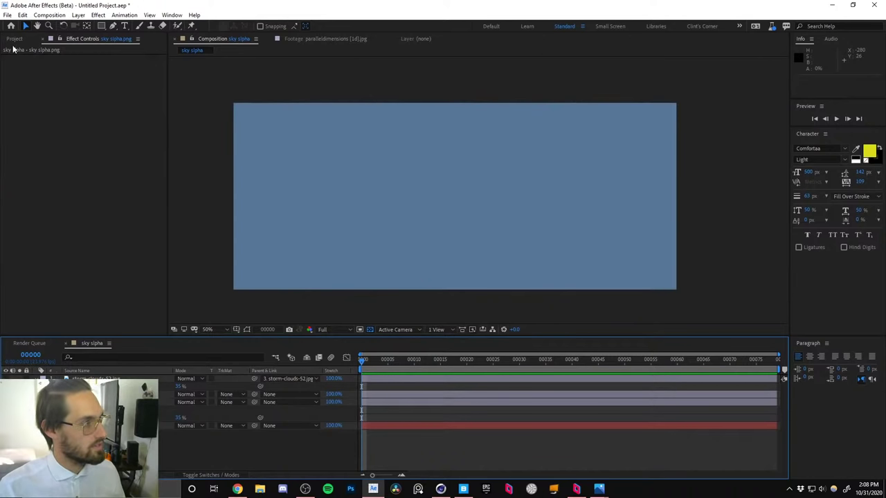
# Add storm-clouds-53.jpg to the composition directly above the blue solid, and show the hidden layers again.
pyautogui.click(14, 39)
pyautogui.click(27, 148)
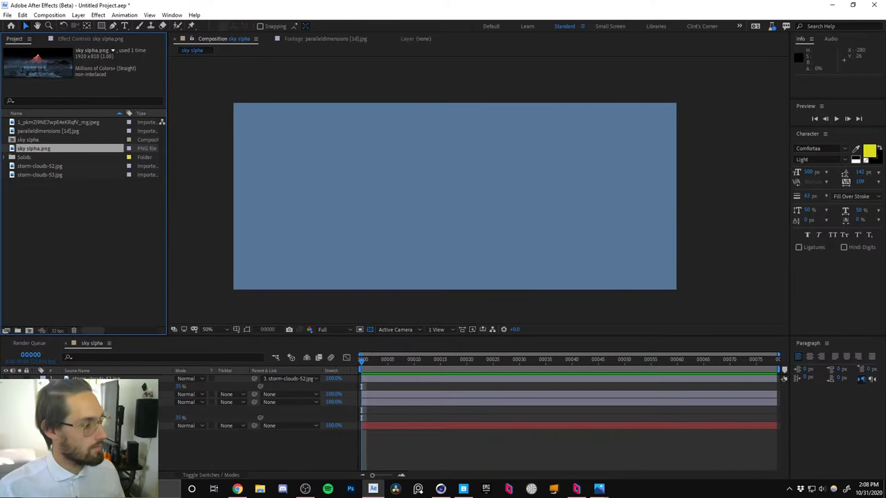
pyautogui.click(24, 167)
pyautogui.click(26, 175)
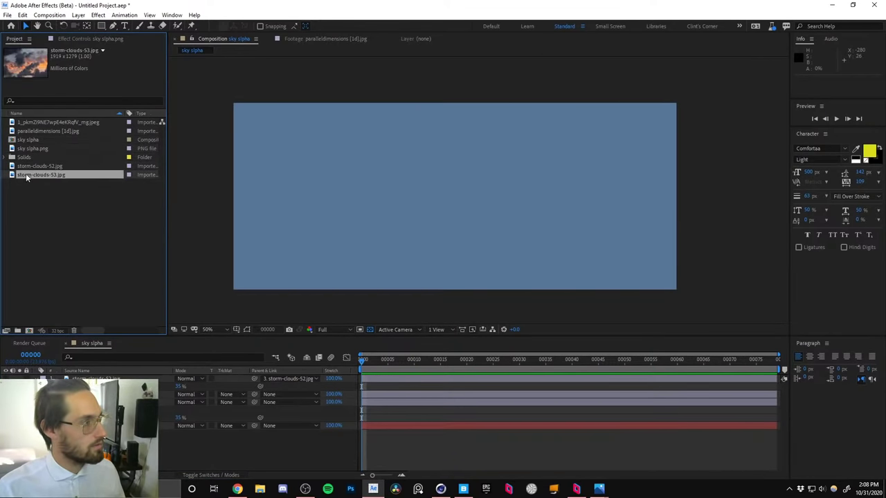
pyautogui.click(34, 164)
pyautogui.click(33, 174)
pyautogui.moveTo(40, 178); pyautogui.dragTo(168, 415)
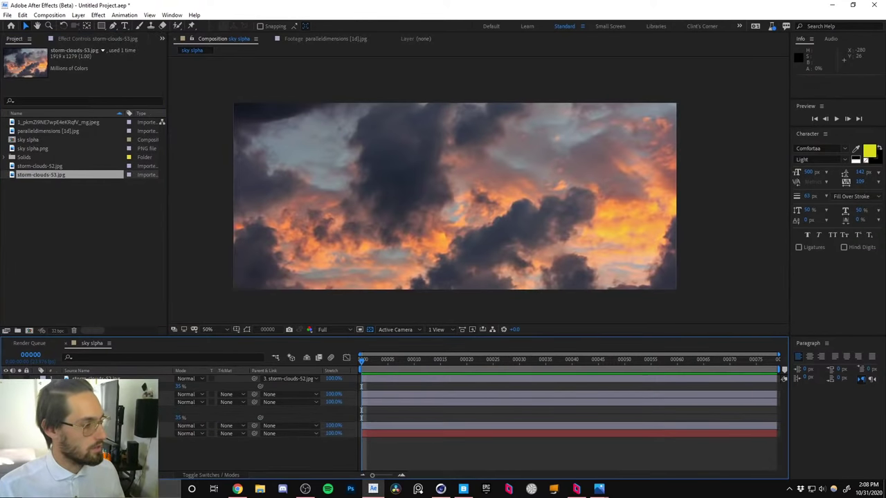
pyautogui.click(6, 402)
pyautogui.click(6, 402)
pyautogui.click(6, 395)
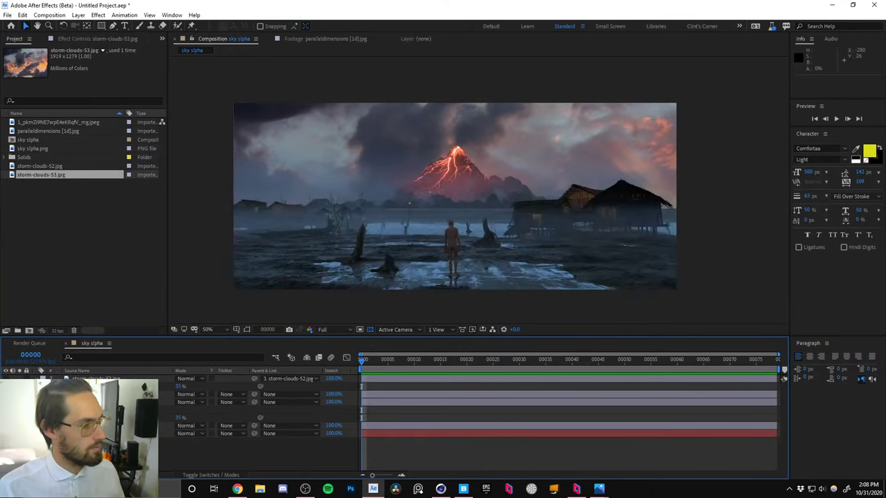
# Move the storm-clouds-53.jpg layer straight up to about 960, -79 and scale it to 101.5%.
pyautogui.click(95, 426)
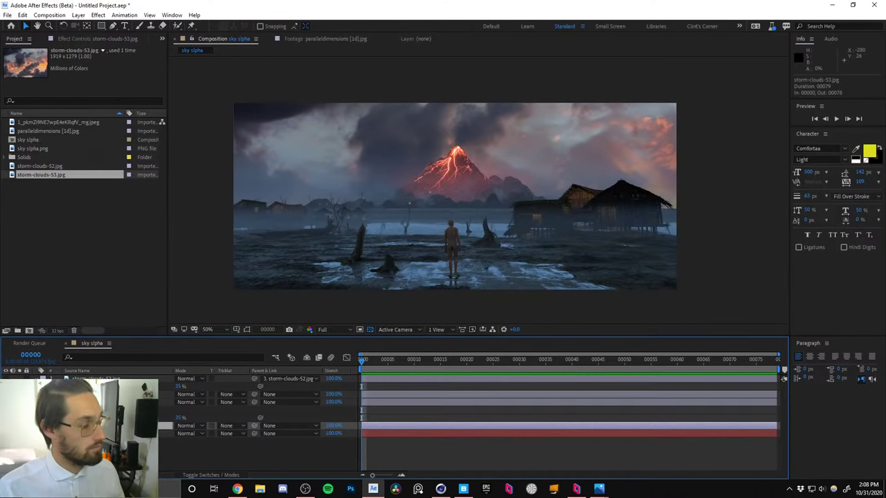
pyautogui.moveTo(436, 161); pyautogui.dragTo(525, 65)
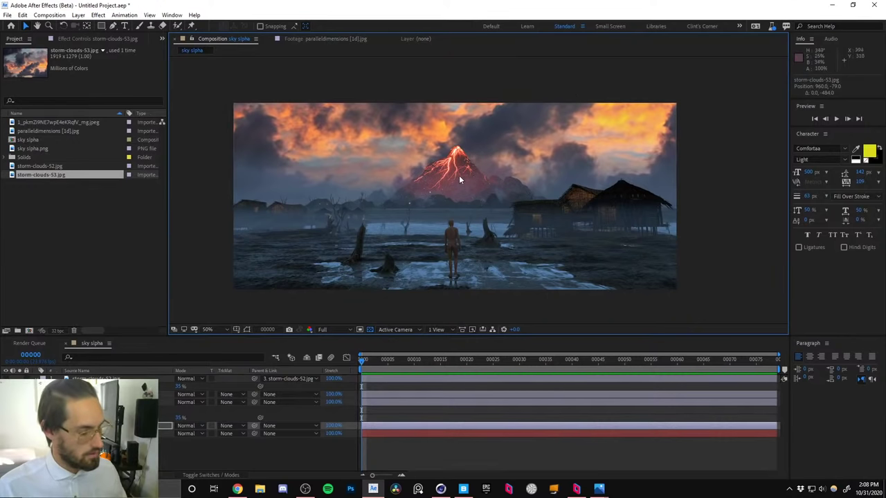
pyautogui.press('s')
pyautogui.moveTo(202, 434); pyautogui.dragTo(206, 434)
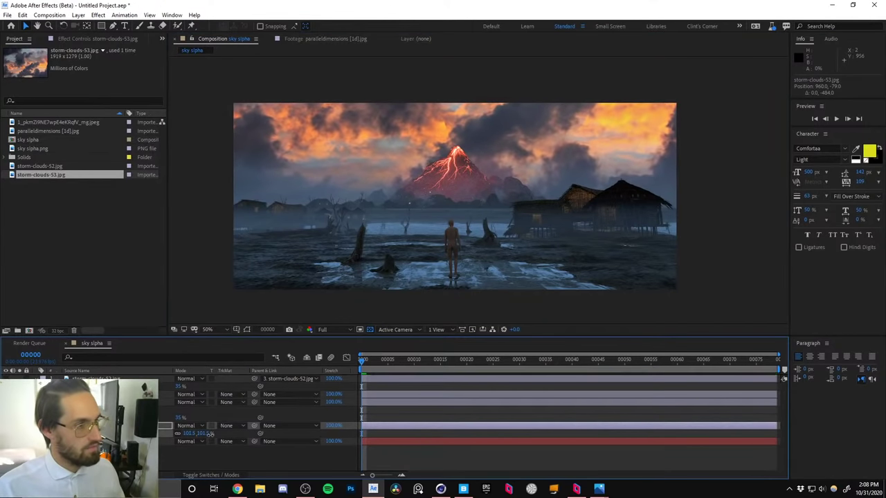
pyautogui.click(196, 461)
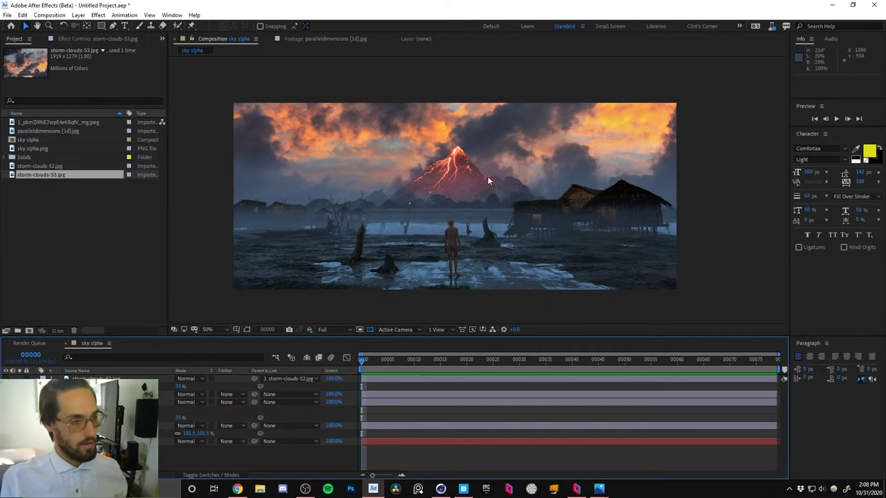
pyautogui.moveTo(491, 167)
pyautogui.mouseDown()
pyautogui.moveTo(498, 151)
pyautogui.moveTo(498, 176)
pyautogui.mouseUp()
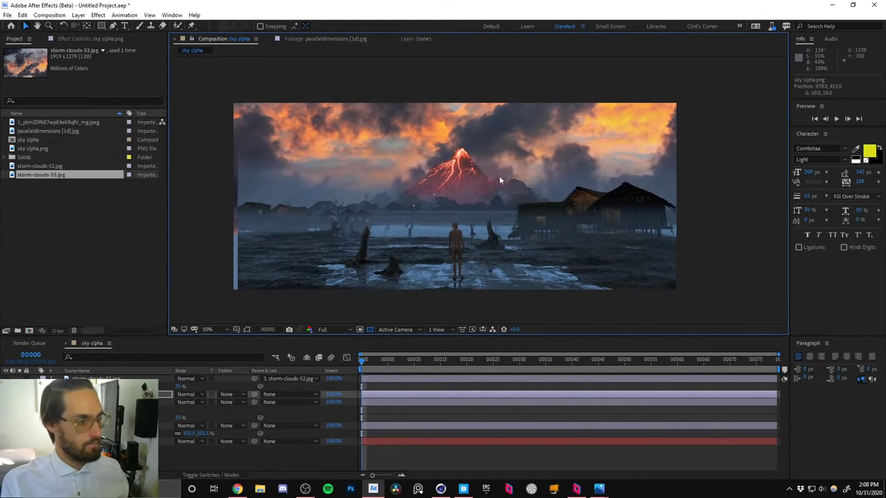
pyautogui.hotkey('ctrl', 'z')
pyautogui.click(97, 402)
pyautogui.press('space')
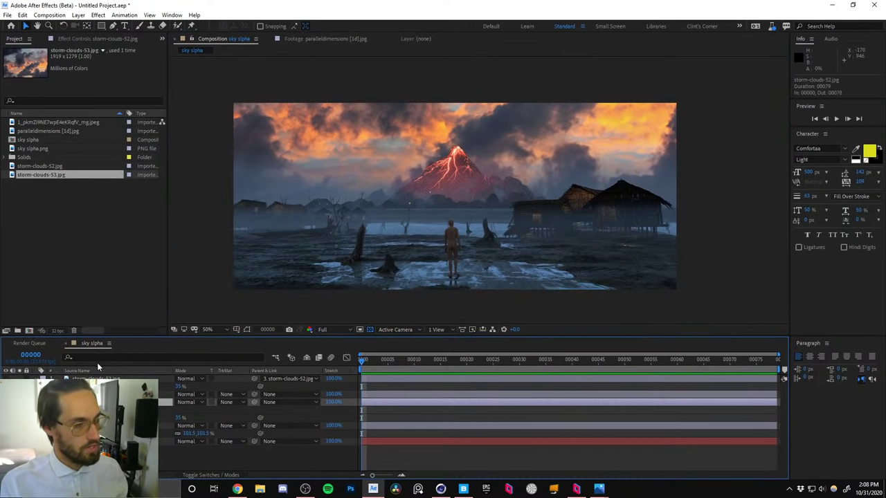
pyautogui.press('space')
pyautogui.press('space')
pyautogui.press('space')
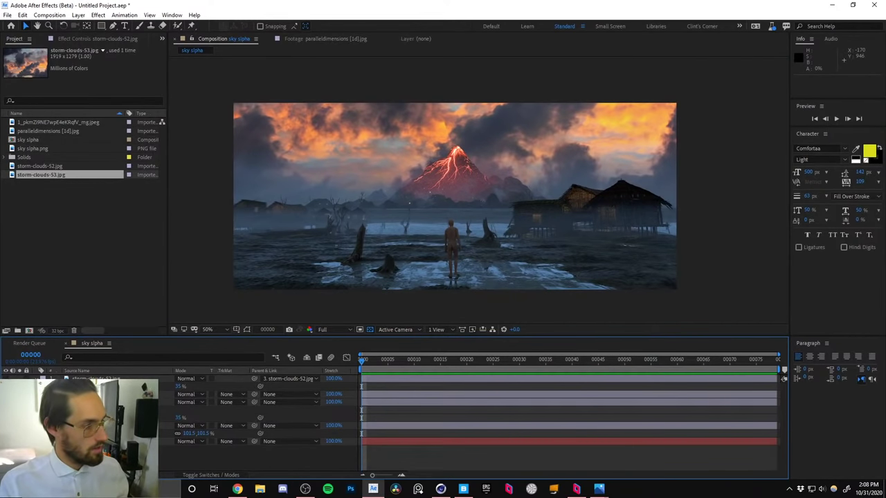
# Lower the opacity of the storm-clouds-53.jpg layer to 72%.
pyautogui.click(163, 426)
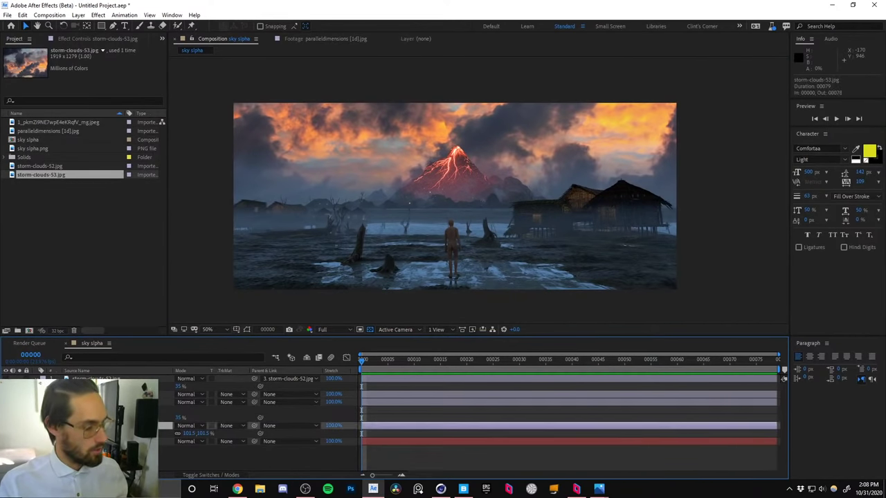
pyautogui.moveTo(179, 434); pyautogui.dragTo(165, 433)
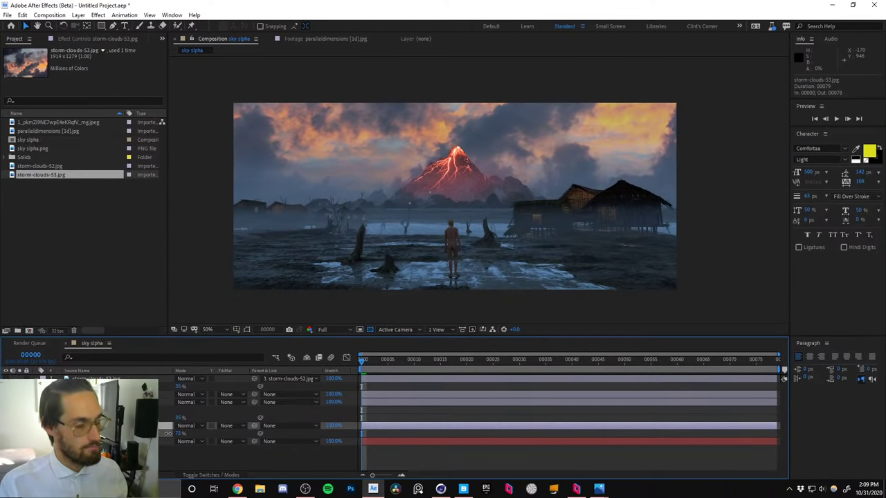
pyautogui.click(149, 458)
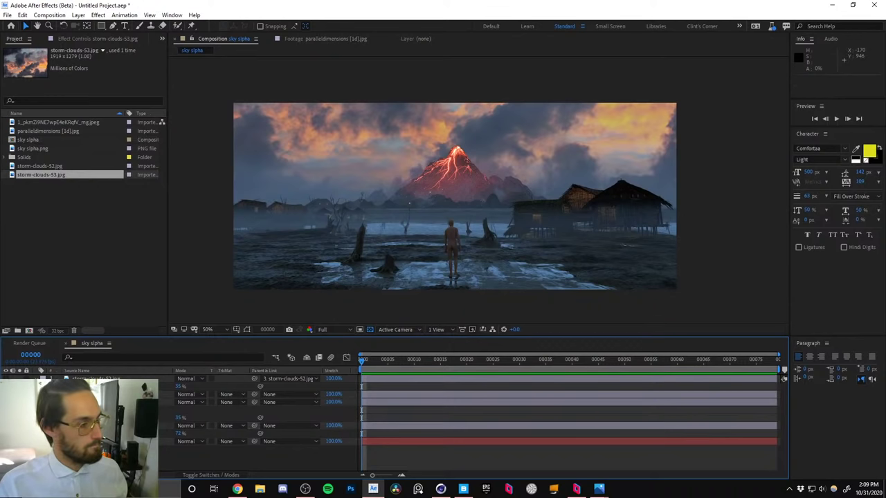
# Collapse the open layer properties and delete both storm-clouds-52.jpg layers from the composition.
pyautogui.click(34, 426)
pyautogui.click(34, 402)
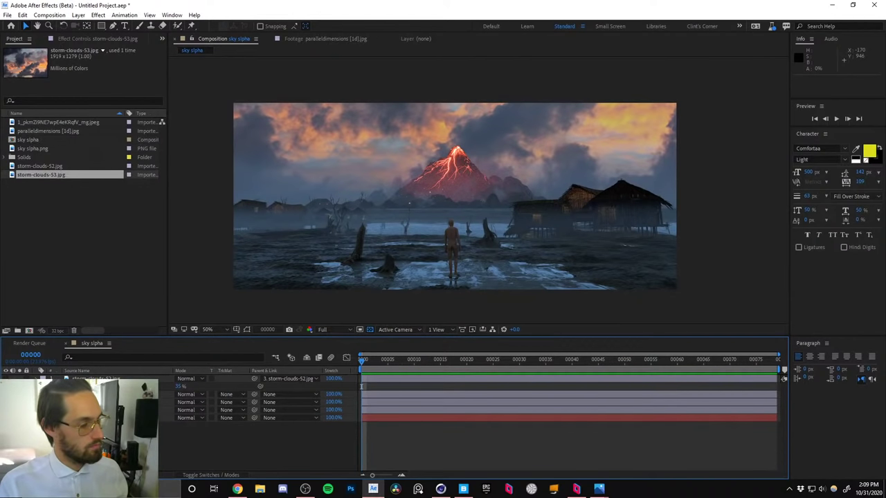
pyautogui.click(34, 379)
pyautogui.click(95, 379)
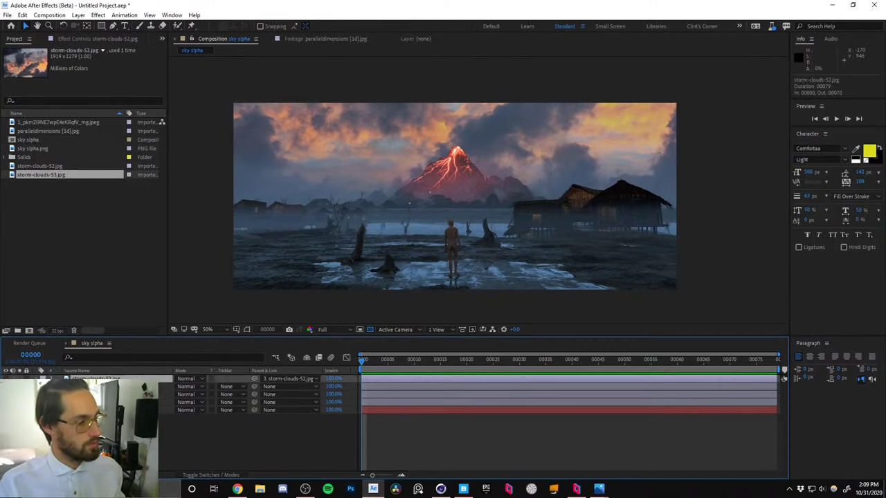
pyautogui.press('Delete')
pyautogui.press('Delete')
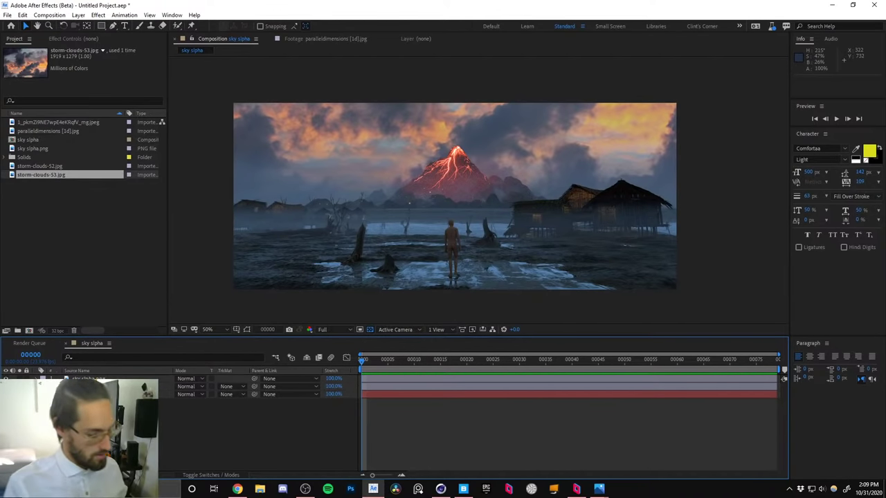
# Add an adjustment layer above all layers and apply the Lumetri Color effect to it.
pyautogui.hotkey('ctrl', 'alt', 'y')
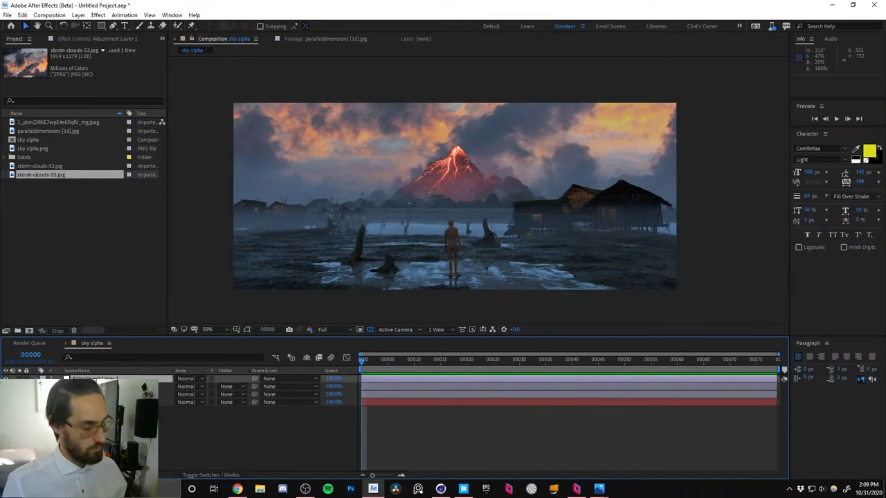
pyautogui.hotkey('ctrl', 'space')
pyautogui.write('lum')
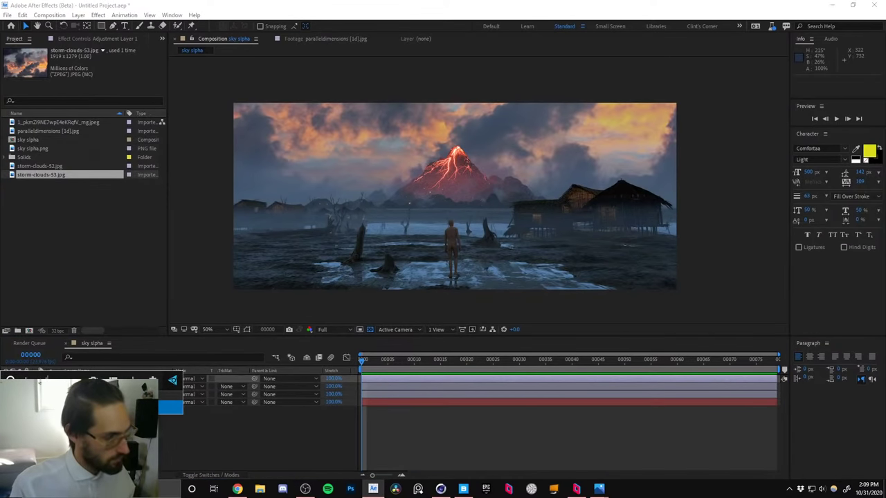
pyautogui.press('Return')
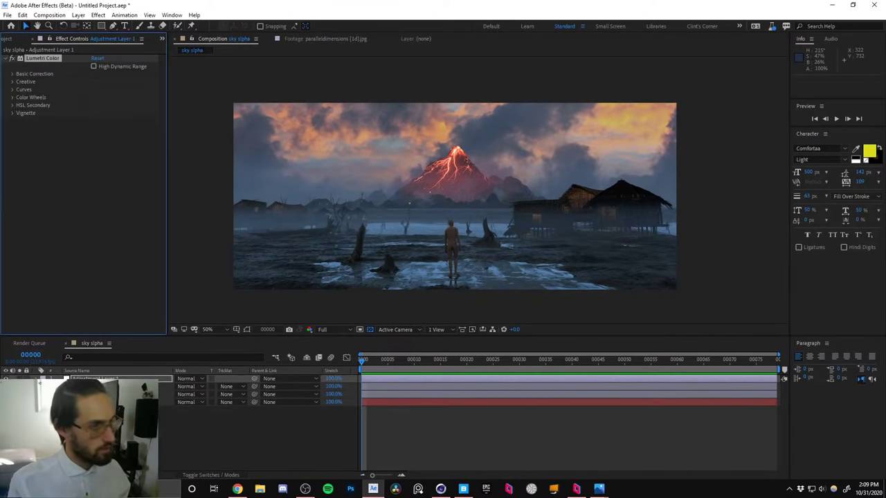
# Set the adjustment layer's Lumetri Color contrast to 54 and shadows to -35.
pyautogui.click(11, 82)
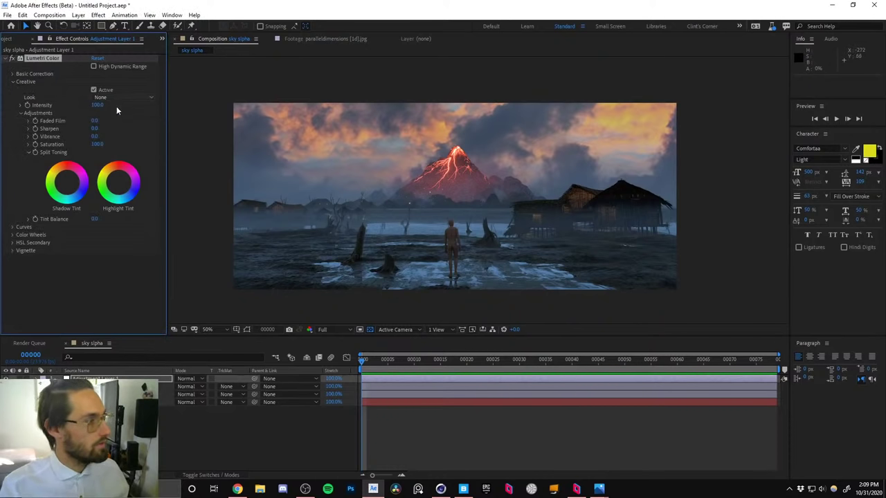
pyautogui.click(19, 114)
pyautogui.click(13, 74)
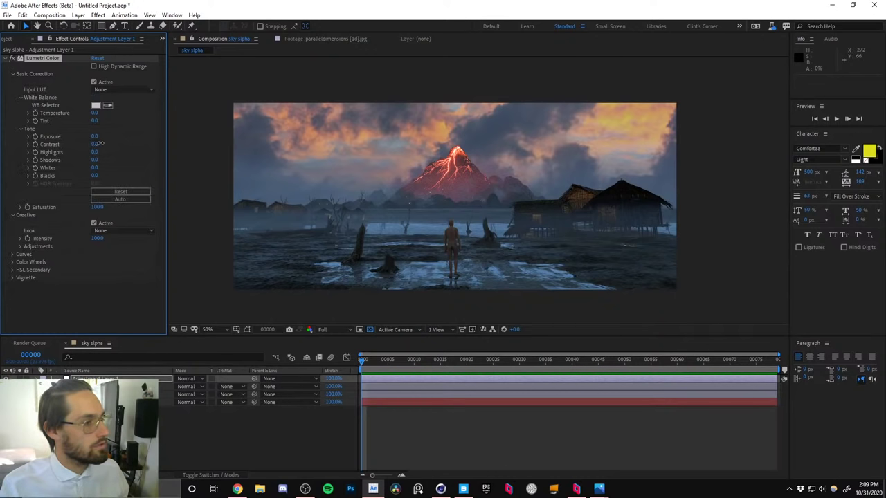
pyautogui.moveTo(100, 142); pyautogui.dragTo(112, 144)
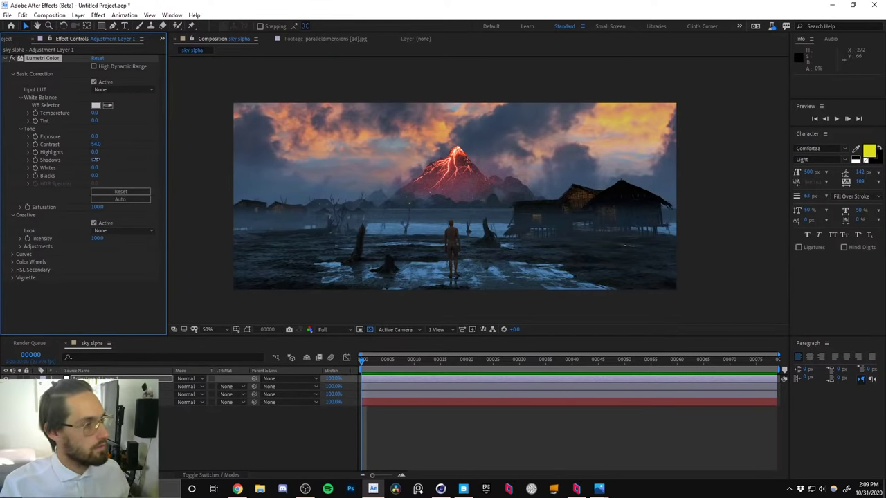
pyautogui.moveTo(96, 159); pyautogui.dragTo(84, 161)
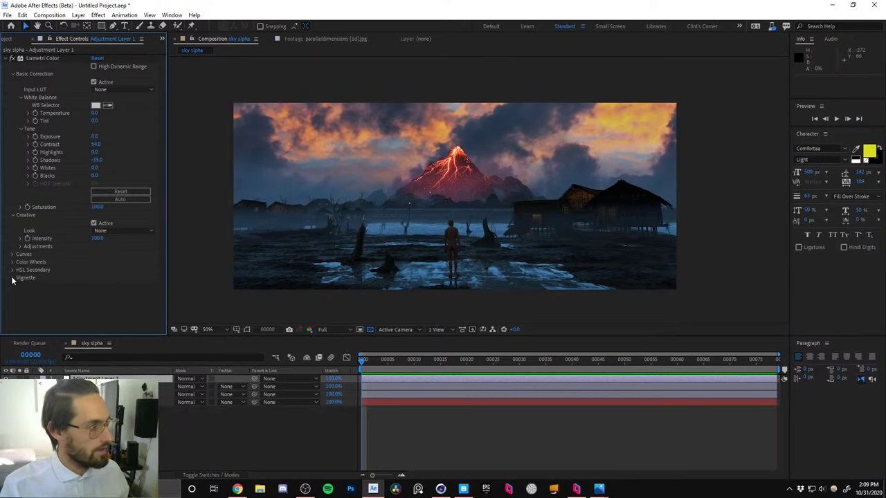
pyautogui.click(11, 277)
pyautogui.click(7, 15)
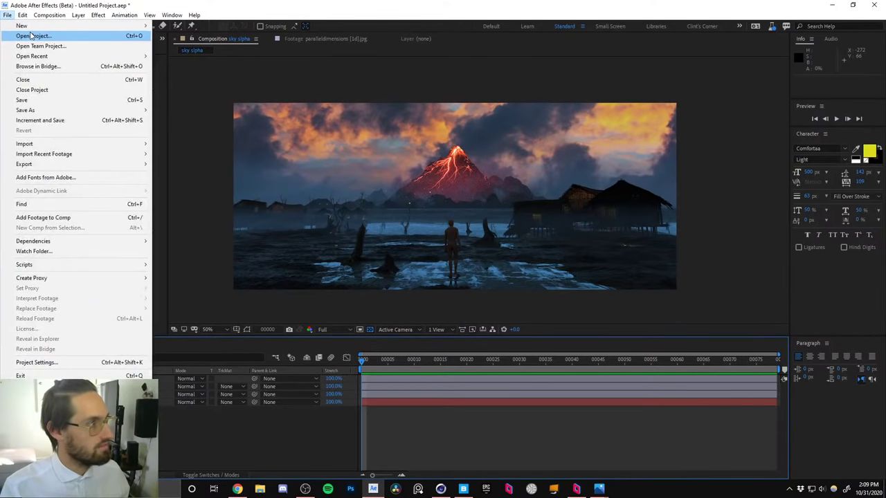
pyautogui.click(57, 5)
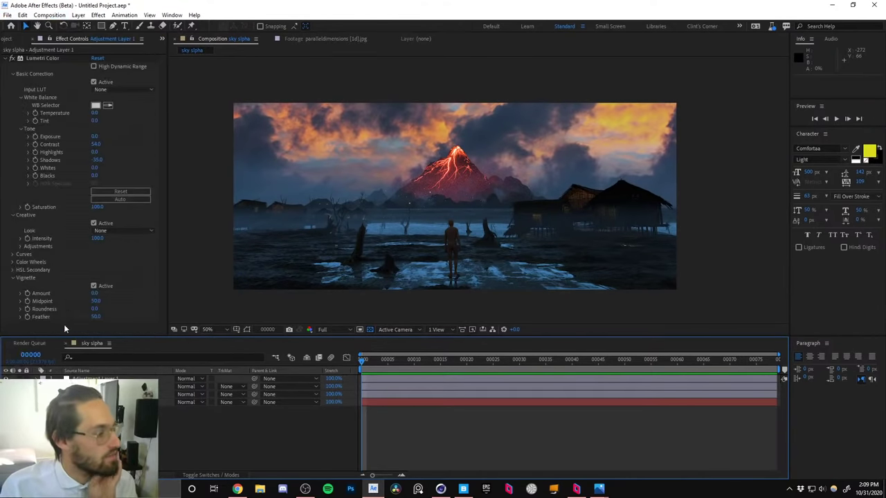
pyautogui.click(28, 40)
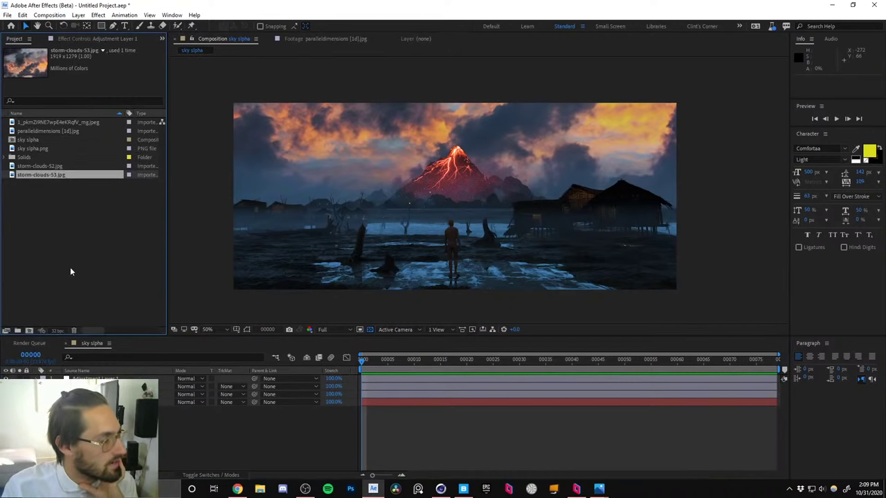
pyautogui.click(75, 428)
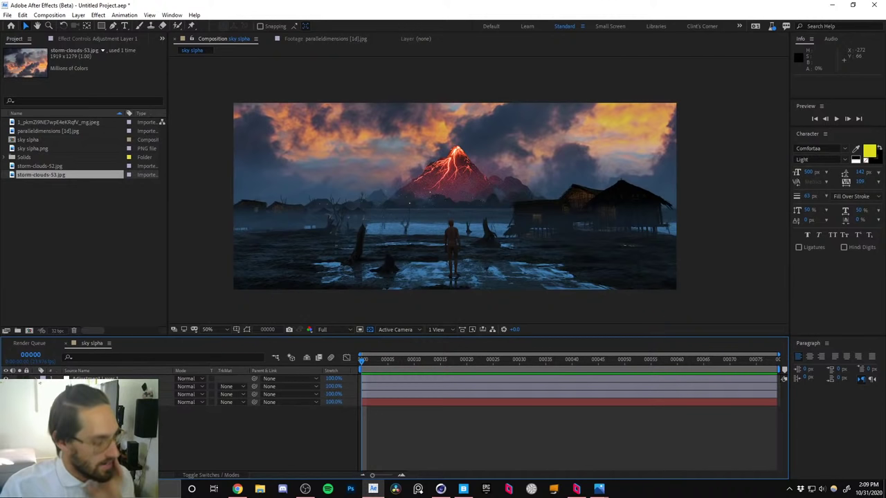
# Create a black solid layer covering the whole composition.
pyautogui.hotkey('ctrl', 'y')
pyautogui.click(110, 163)
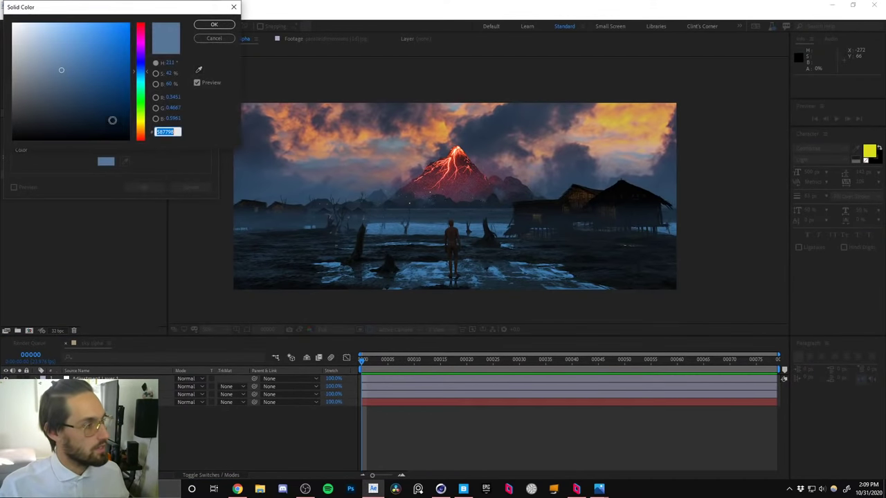
pyautogui.click(45, 116)
pyautogui.click(218, 24)
pyautogui.click(144, 187)
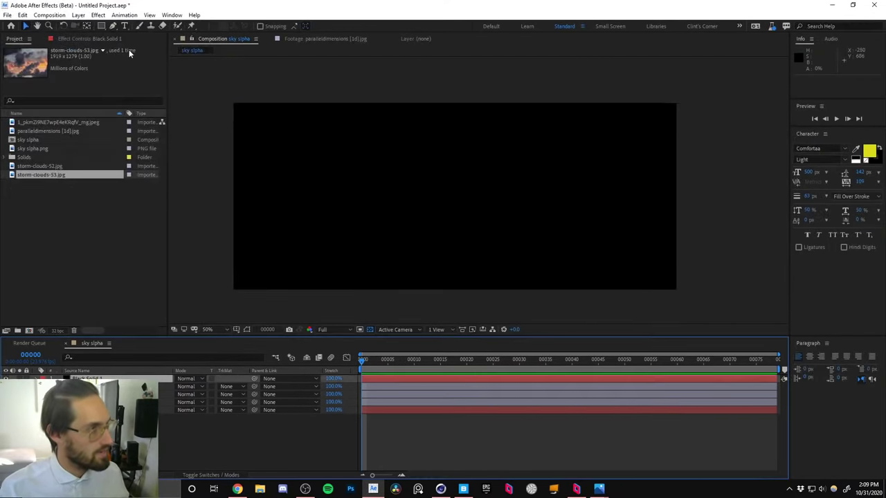
# Give the black solid a full-frame elliptical mask in Subtract mode with a feather of 375 pixels.
pyautogui.moveTo(101, 26); pyautogui.dragTo(126, 46)
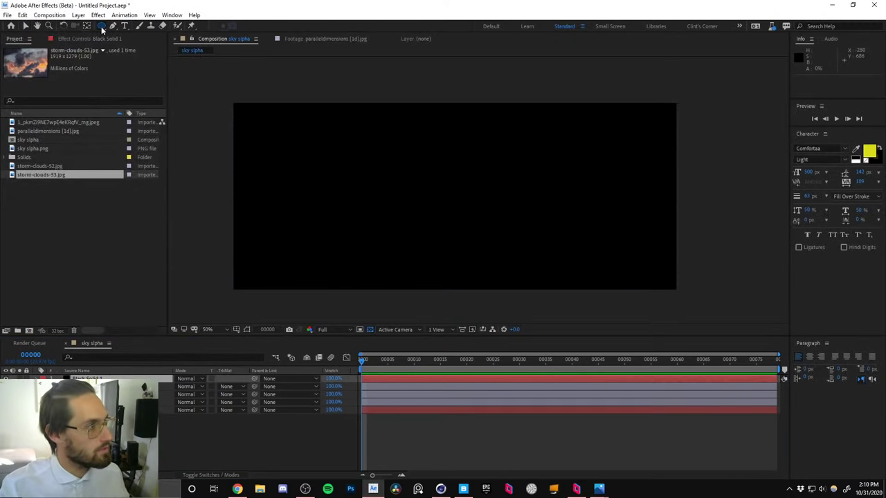
pyautogui.doubleClick(101, 26)
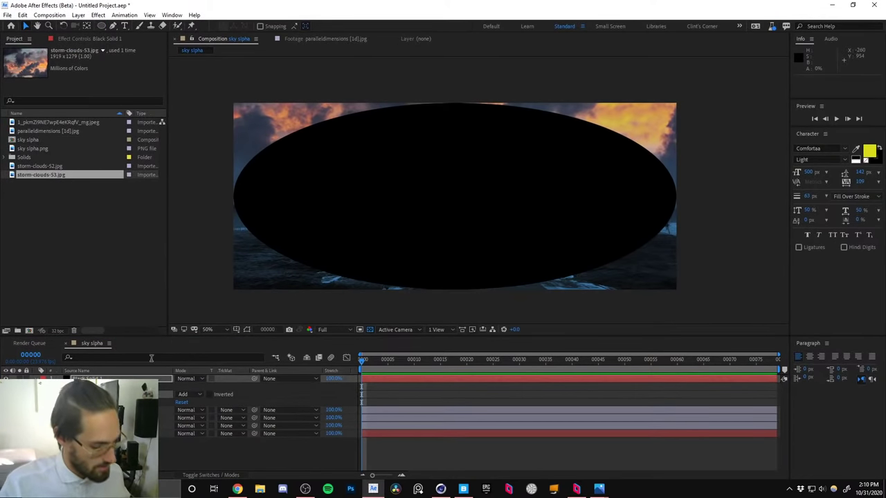
pyautogui.click(190, 394)
pyautogui.click(200, 424)
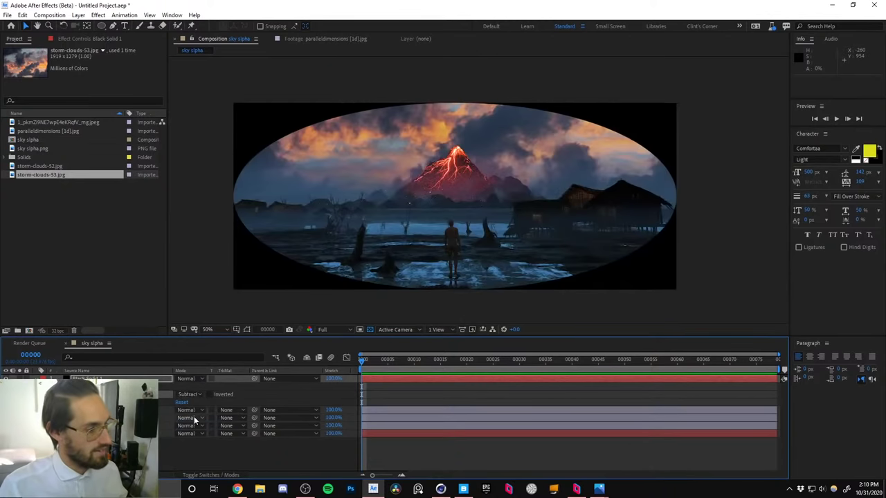
pyautogui.moveTo(236, 393); pyautogui.dragTo(361, 393)
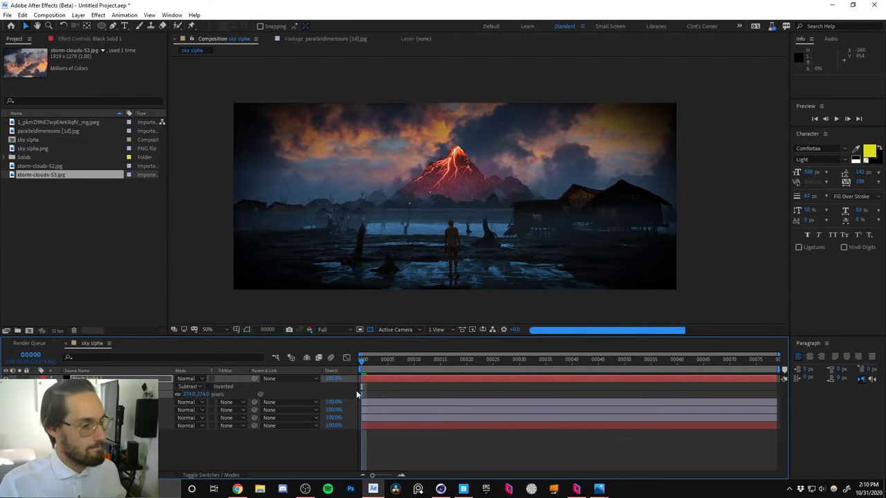
# Set the black vignette solid's blending mode to Overlay and its opacity to 50%.
pyautogui.click(193, 378)
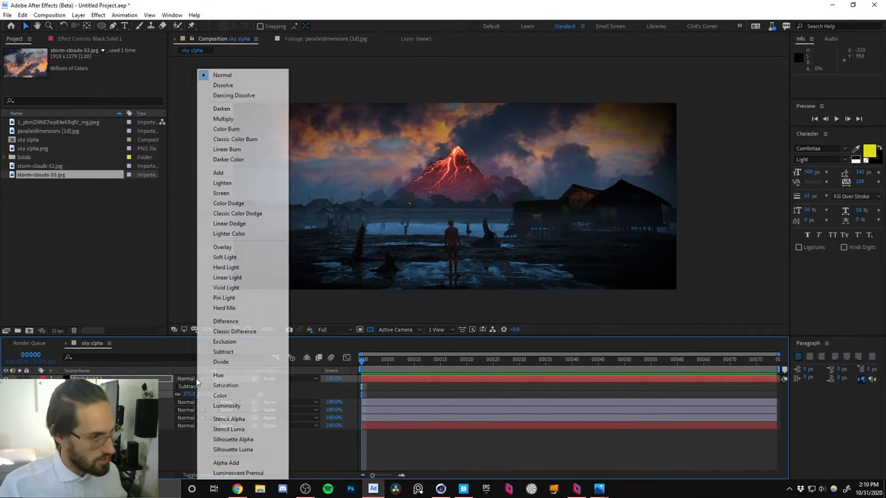
pyautogui.click(229, 244)
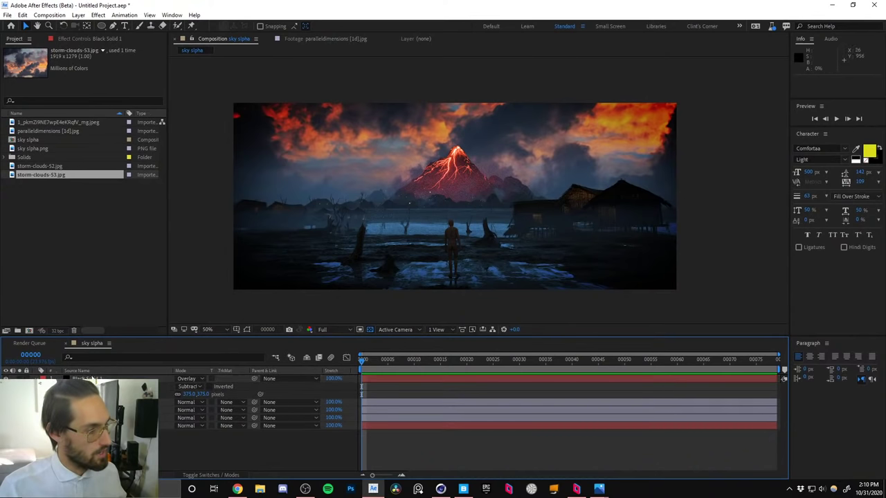
pyautogui.click(93, 379)
pyautogui.press('t')
pyautogui.click(184, 387)
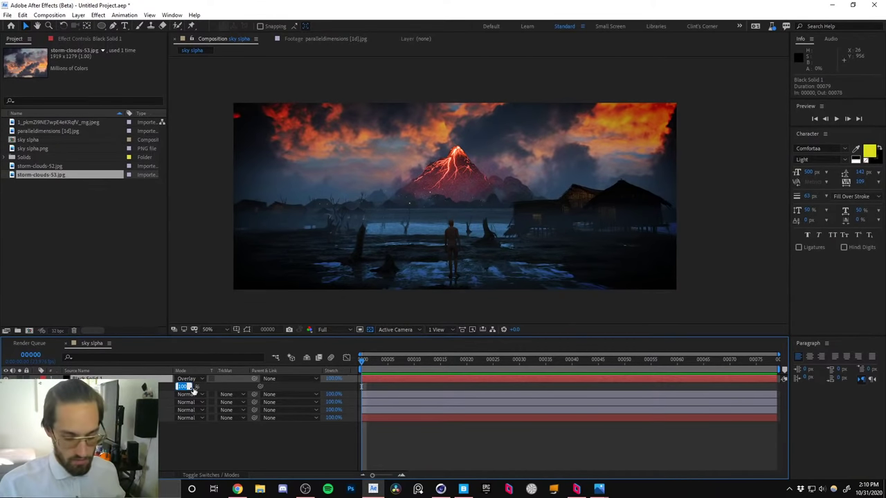
pyautogui.write('50')
pyautogui.press('Return')
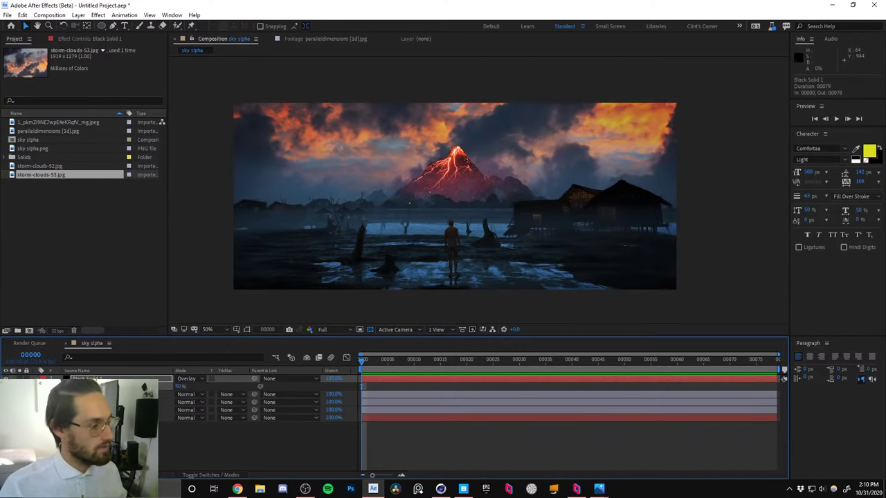
# Set the adjustment layer's Lumetri Color shadows back to 0.
pyautogui.hotkey('ctrl', 'Down')
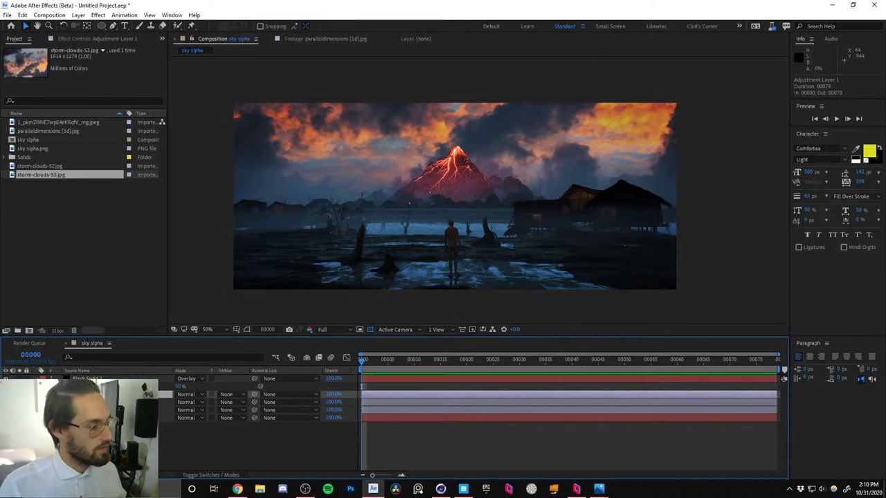
pyautogui.click(75, 38)
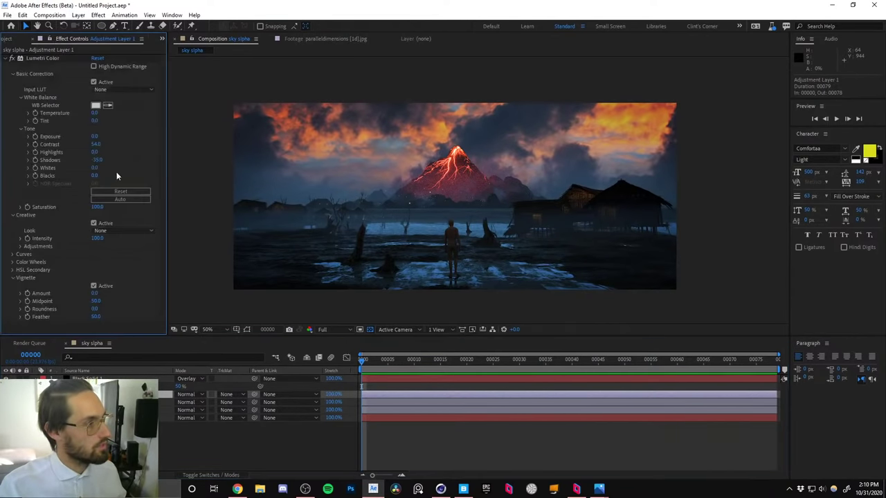
pyautogui.click(97, 161)
pyautogui.write('0')
pyautogui.press('Return')
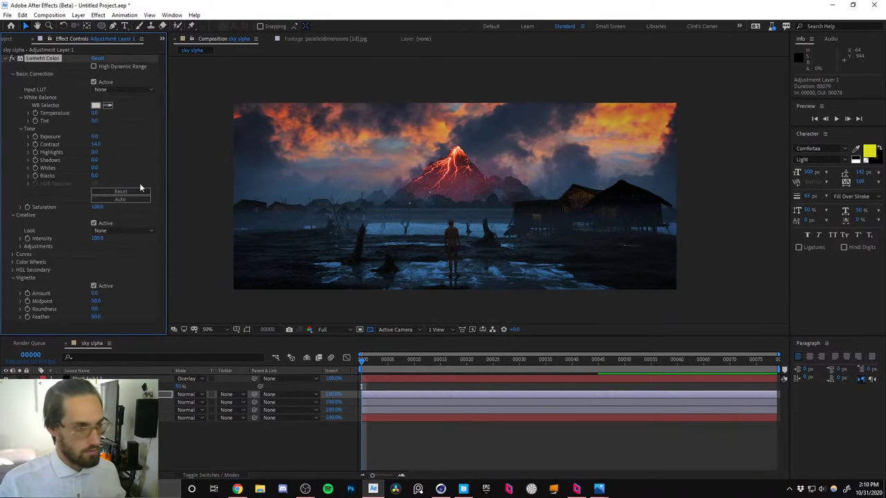
pyautogui.click(231, 429)
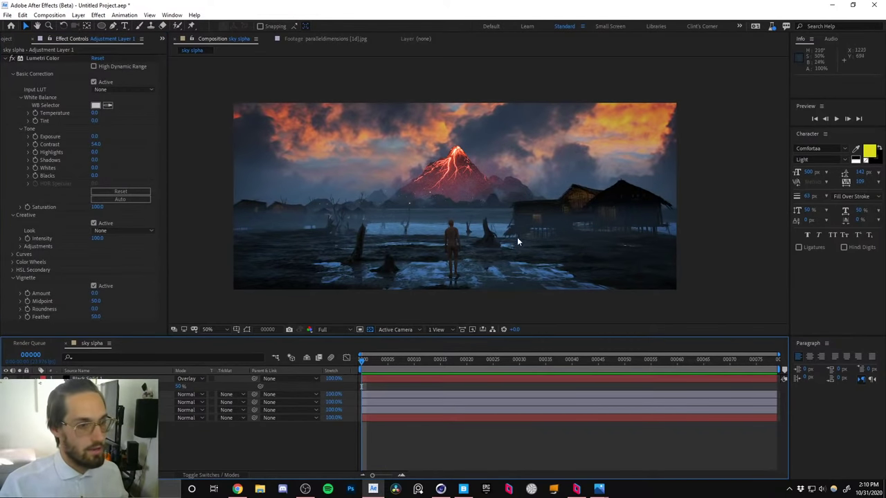
# Examine the graded composite up close, from the foreground figure and water to the volcano and huts.
pyautogui.scroll(1, 502, 267)
pyautogui.moveTo(511, 272); pyautogui.dragTo(503, 245, button='middle')
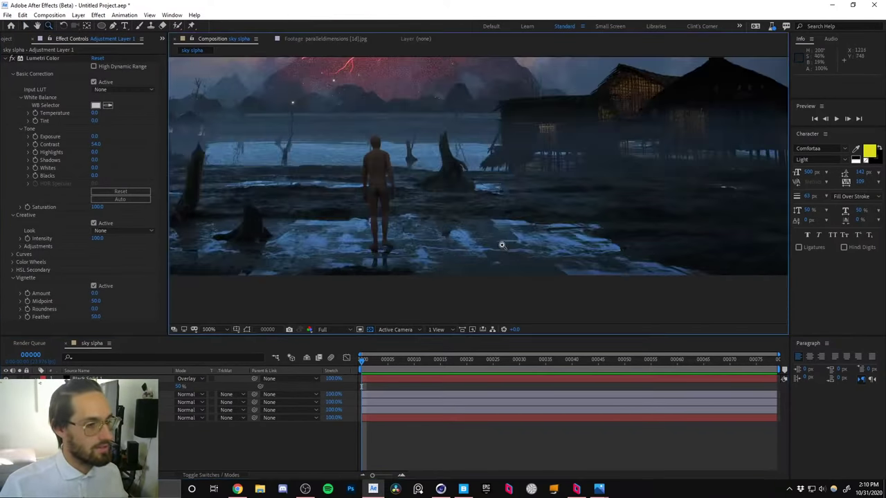
pyautogui.moveTo(620, 209); pyautogui.dragTo(712, 220, button='middle')
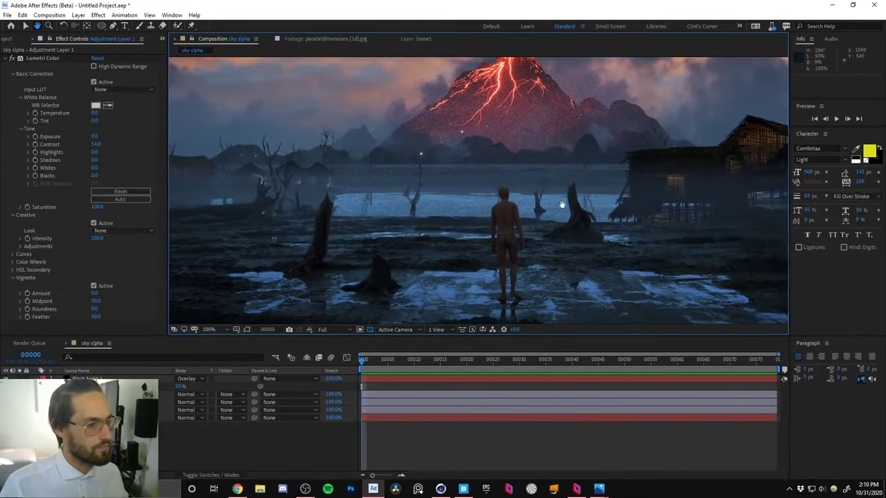
pyautogui.moveTo(561, 204); pyautogui.dragTo(519, 204, button='middle')
pyautogui.moveTo(418, 335); pyautogui.dragTo(418, 359)
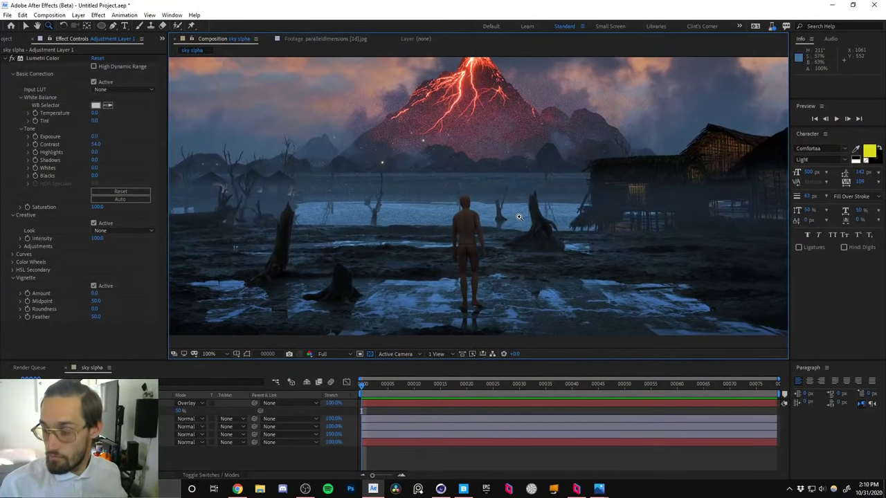
pyautogui.scroll(-3, 519, 222)
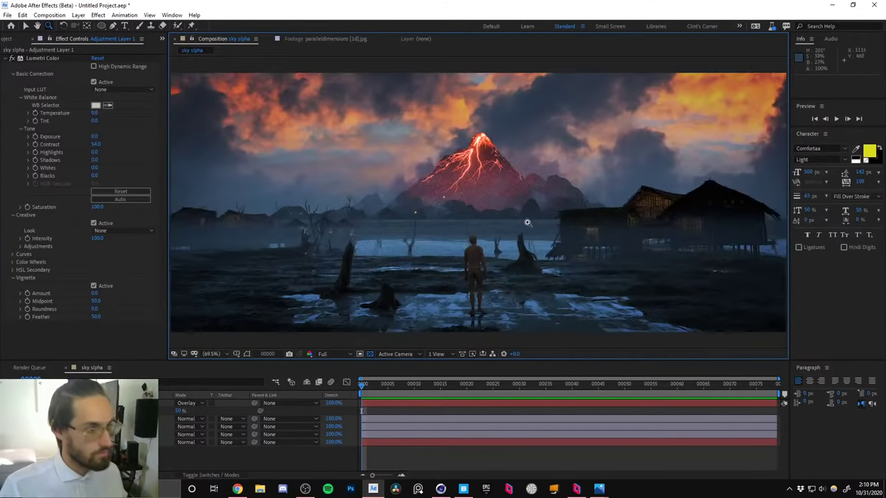
pyautogui.click(78, 418)
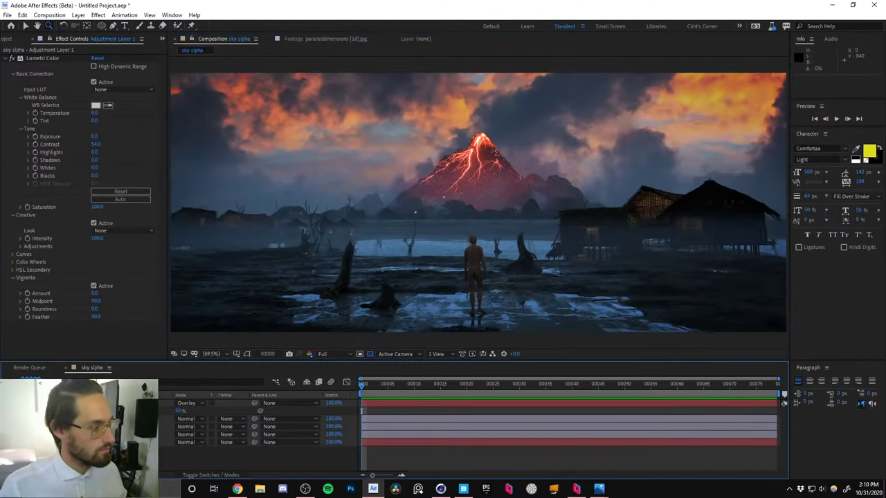
pyautogui.moveTo(400, 287); pyautogui.dragTo(398, 284)
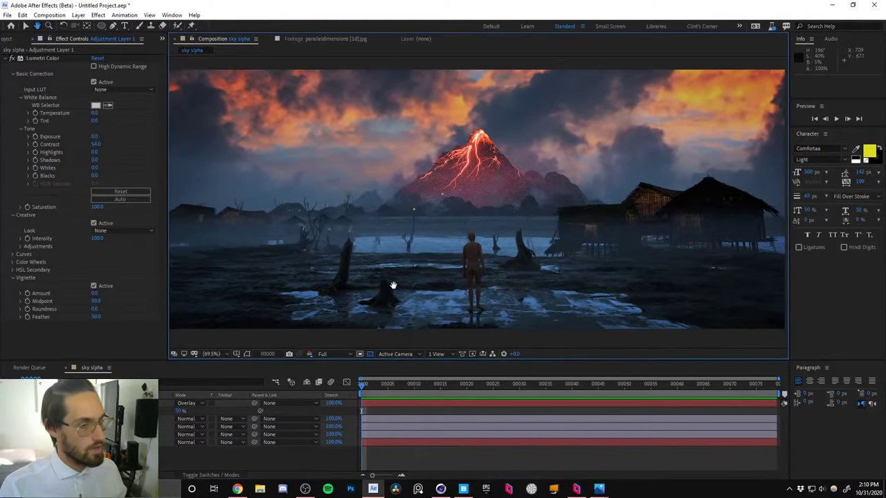
# Duplicate the storm-clouds sky layer and rotate the copy 180 degrees.
pyautogui.click(360, 410)
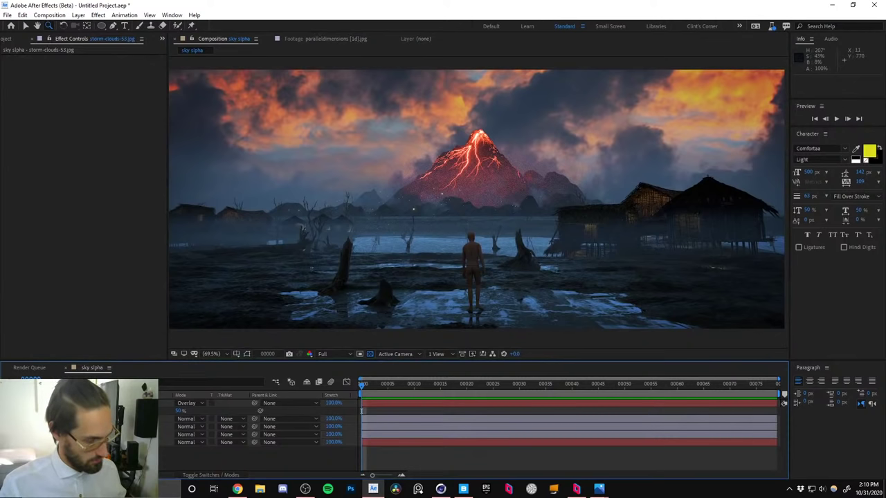
pyautogui.click(78, 419)
pyautogui.click(78, 434)
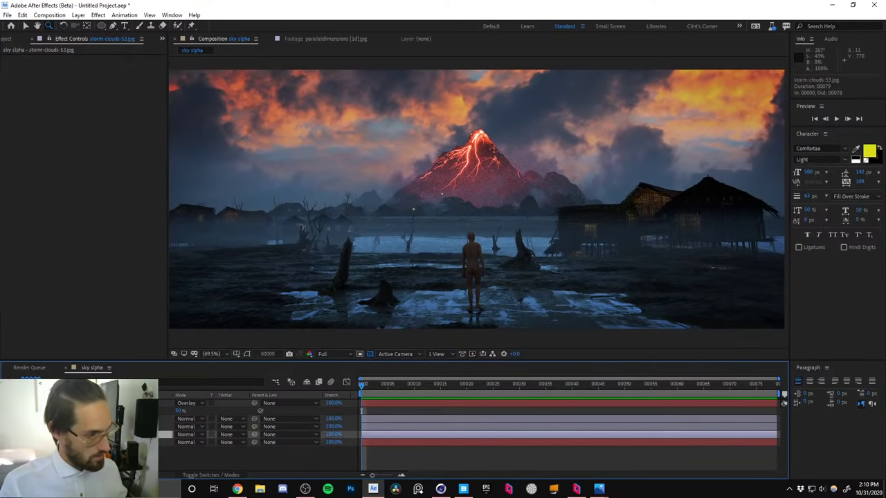
pyautogui.hotkey('ctrl', 'd')
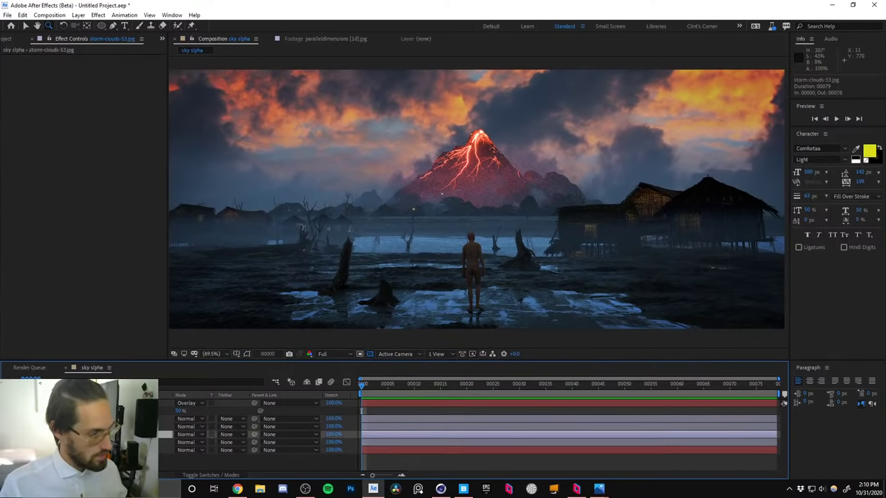
pyautogui.press('w')
pyautogui.moveTo(561, 183); pyautogui.dragTo(507, 191)
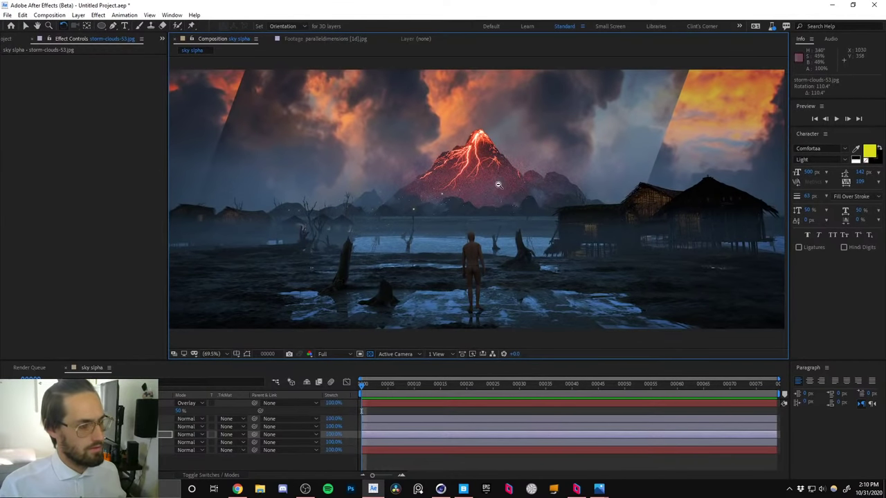
pyautogui.scroll(-1, 498, 190)
pyautogui.click(501, 295)
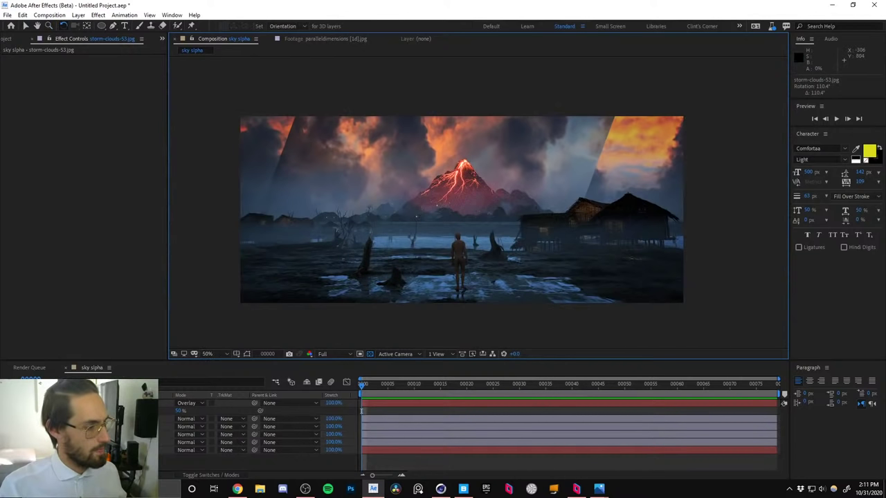
pyautogui.click(118, 434)
pyautogui.moveTo(305, 196); pyautogui.dragTo(408, 70)
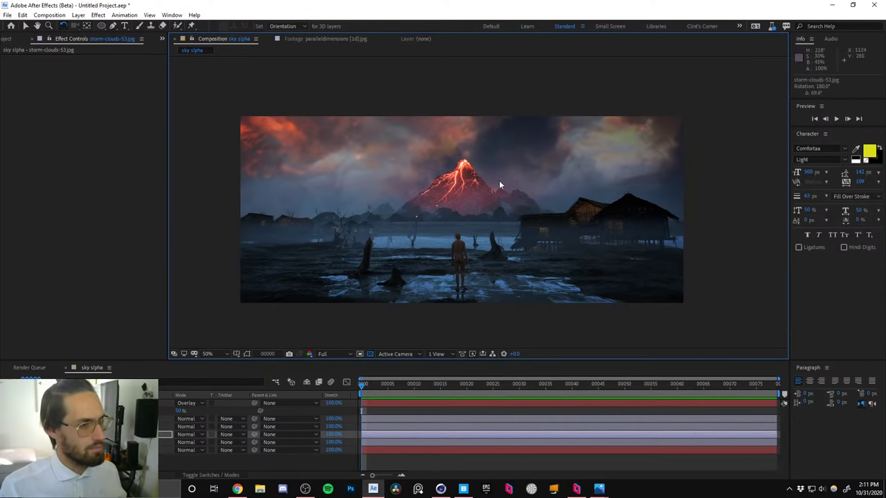
# Place the rotated cloud copy above the render layer and move it down over the water to about 976, 1091.
pyautogui.press('v')
pyautogui.keyDown('shift'); pyautogui.moveTo(510, 161); pyautogui.dragTo(483, 364); pyautogui.keyUp('shift')
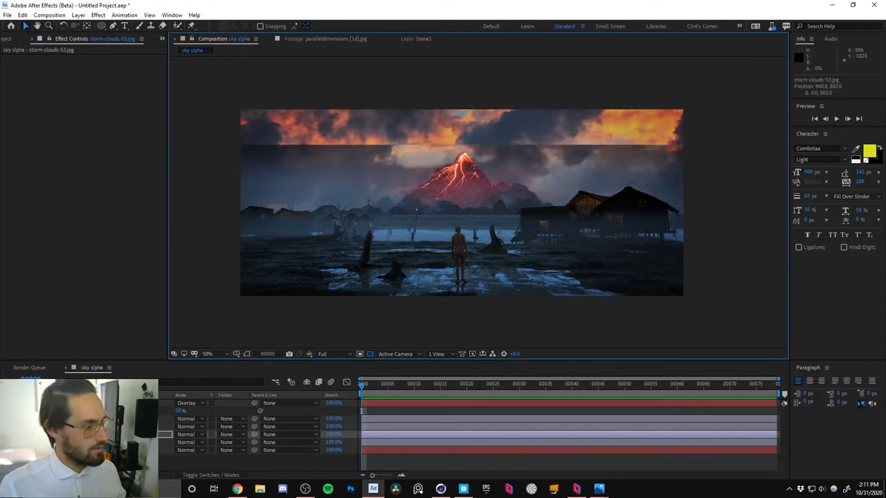
pyautogui.moveTo(125, 435); pyautogui.dragTo(125, 422)
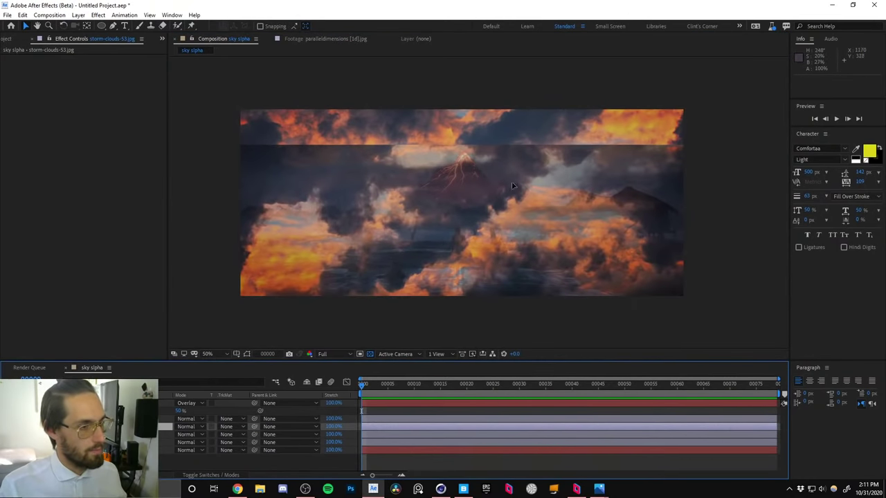
pyautogui.moveTo(512, 185); pyautogui.dragTo(515, 241)
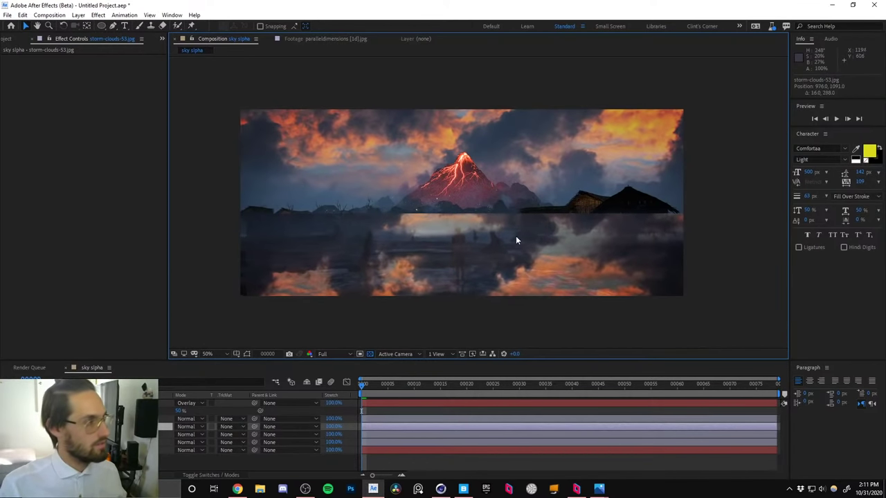
# Hide the rotated cloud layer, then duplicate the sky alpha render layer and solo the copy.
pyautogui.click(6, 426)
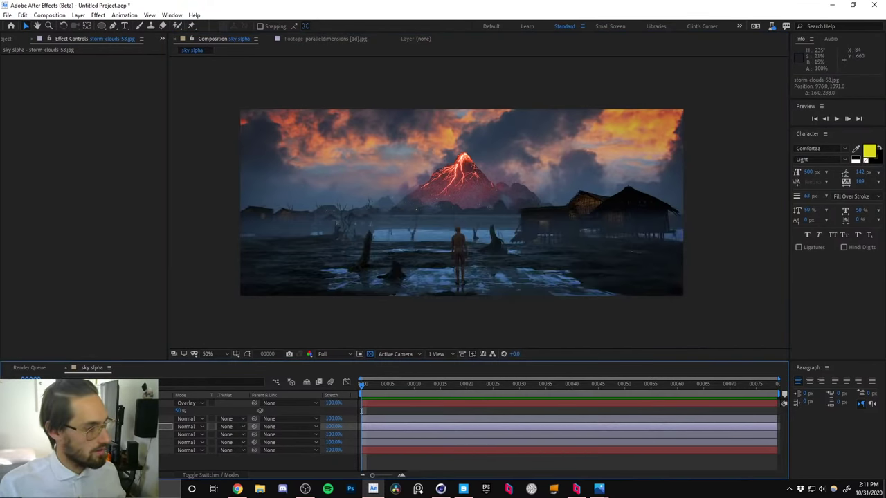
pyautogui.click(104, 443)
pyautogui.click(20, 442)
pyautogui.click(19, 442)
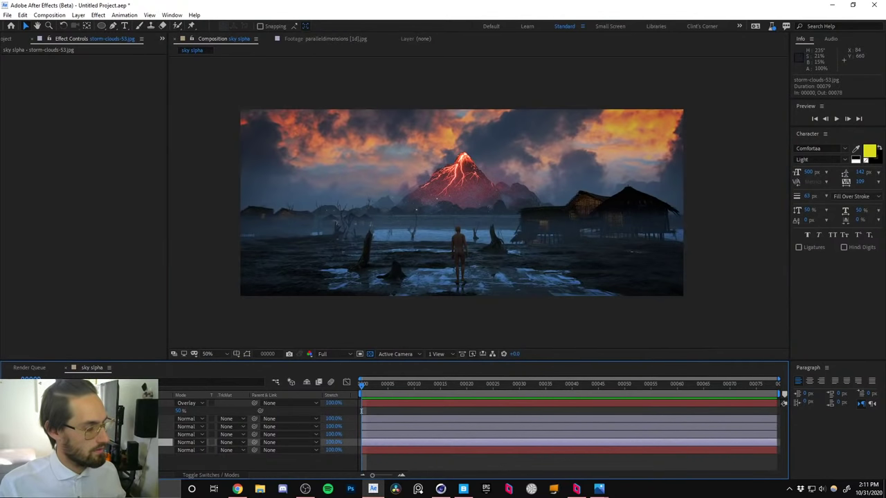
pyautogui.click(5, 442)
pyautogui.click(6, 442)
pyautogui.click(103, 434)
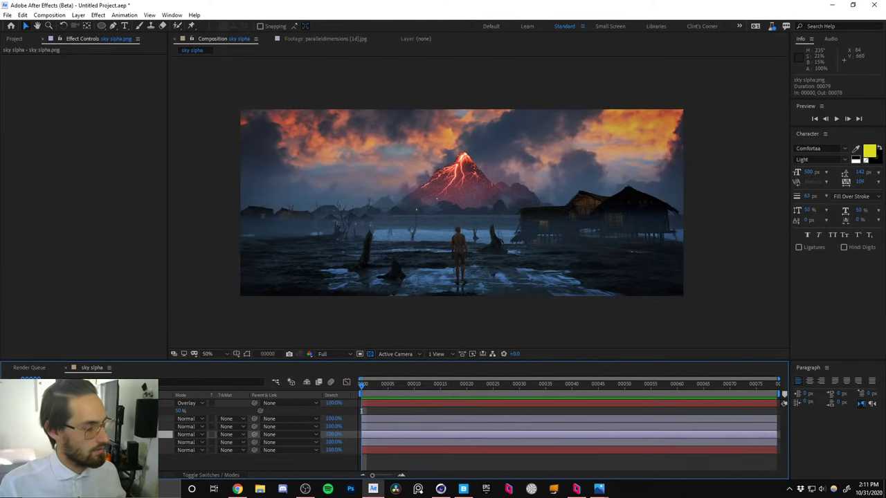
pyautogui.hotkey('ctrl', 'd')
pyautogui.click(103, 442)
pyautogui.click(103, 435)
pyautogui.click(19, 435)
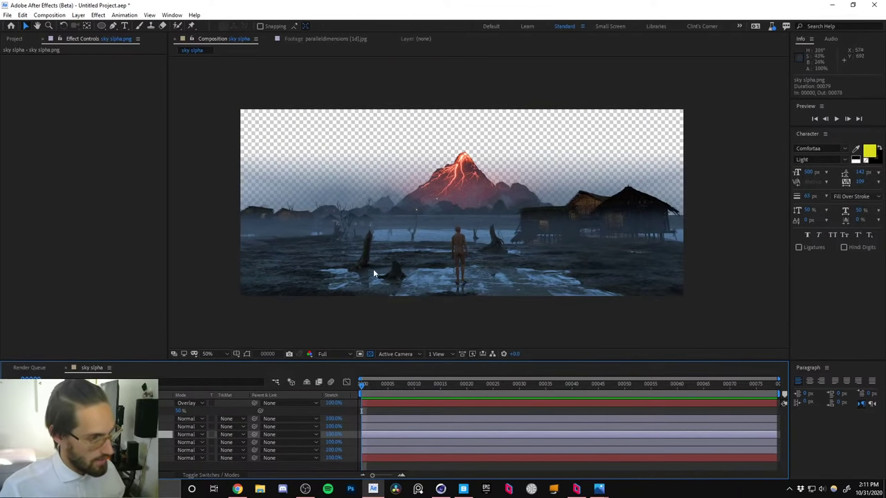
# Apply the Extract effect to the duplicated render, with a white point of 67 and white softness of 72.
pyautogui.hotkey('ctrl', 'space')
pyautogui.write('ex')
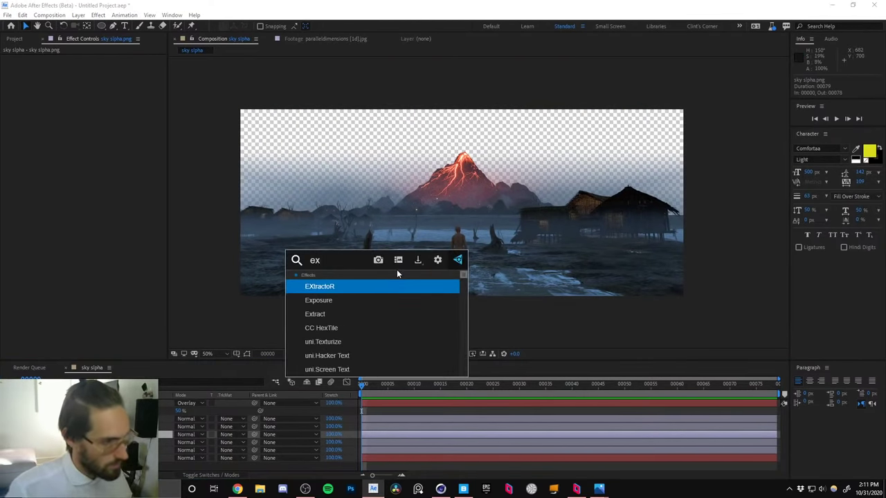
pyautogui.click(322, 316)
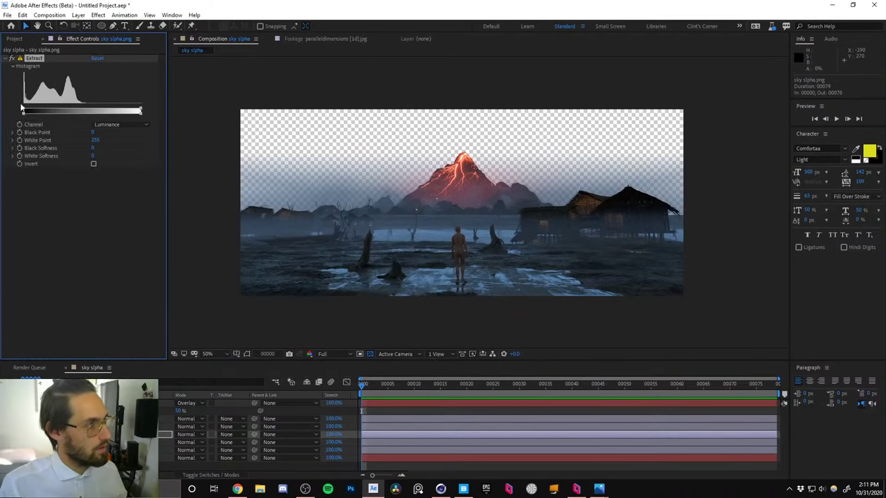
pyautogui.moveTo(140, 111); pyautogui.dragTo(53, 109)
# Show all layers again and stack the extracted render copy above the rotated cloud layer.
pyautogui.press('g')
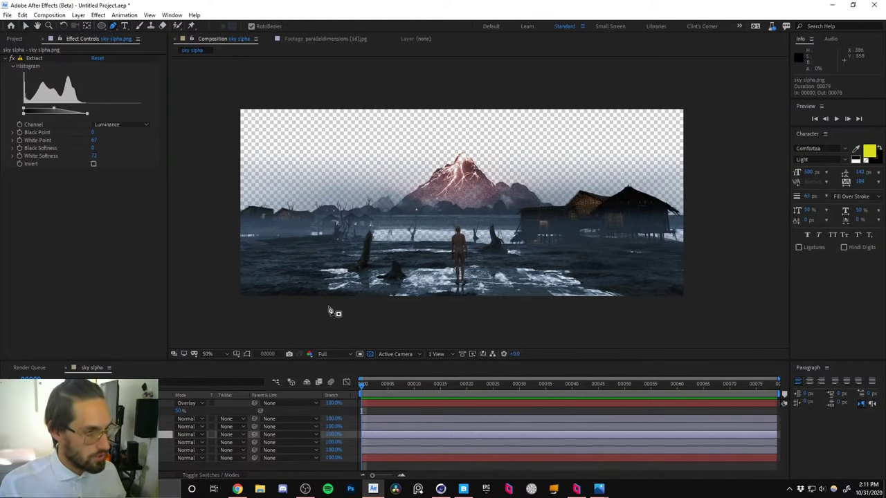
pyautogui.click(90, 442)
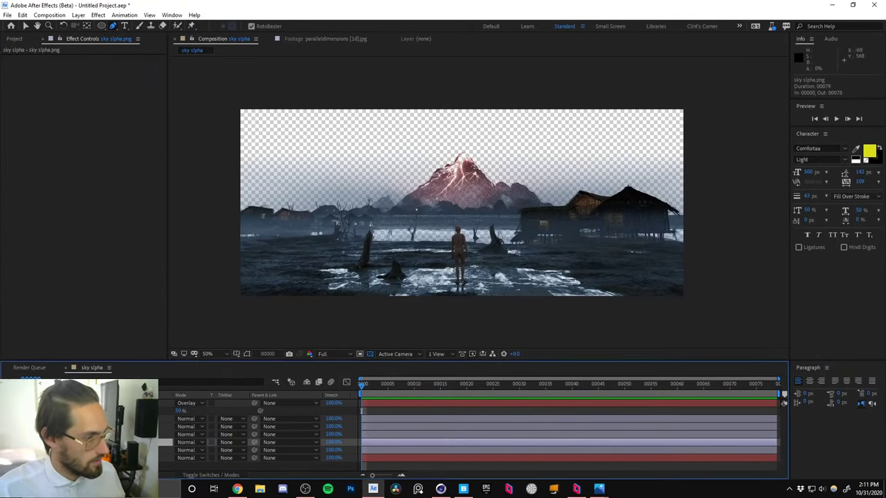
pyautogui.click(90, 435)
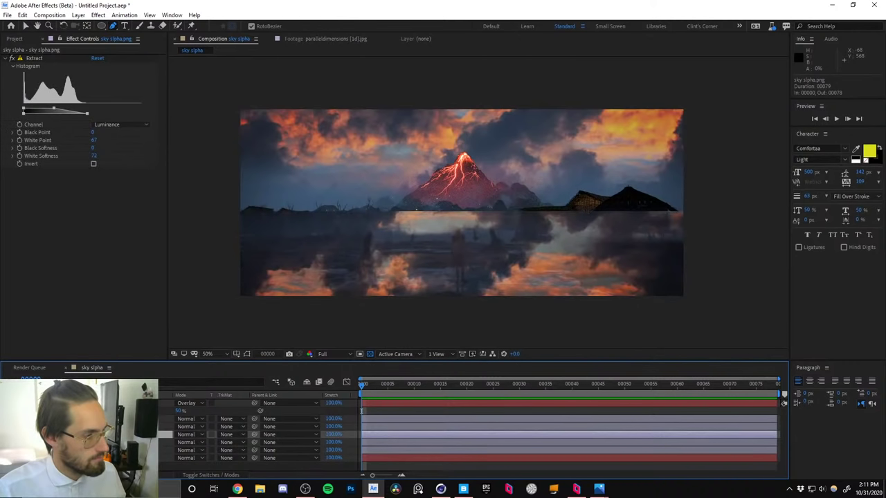
pyautogui.moveTo(86, 435); pyautogui.dragTo(87, 423)
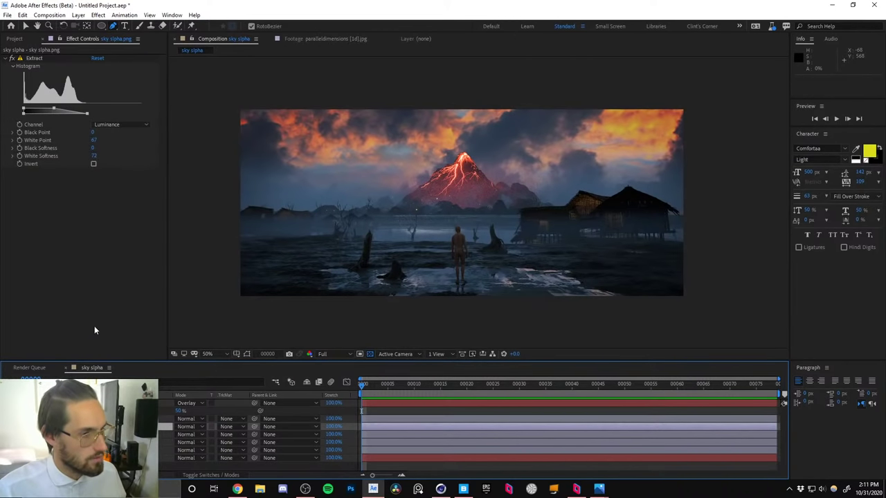
pyautogui.press('v')
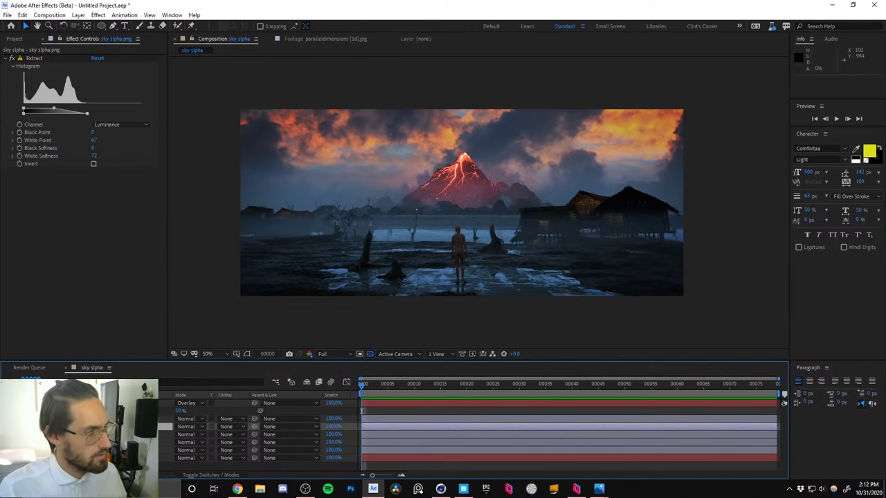
# Set the rotated cloud layer's opacity to 50% and reposition the reflection to about 964, 1147.
pyautogui.click(104, 435)
pyautogui.click(6, 434)
pyautogui.press('t')
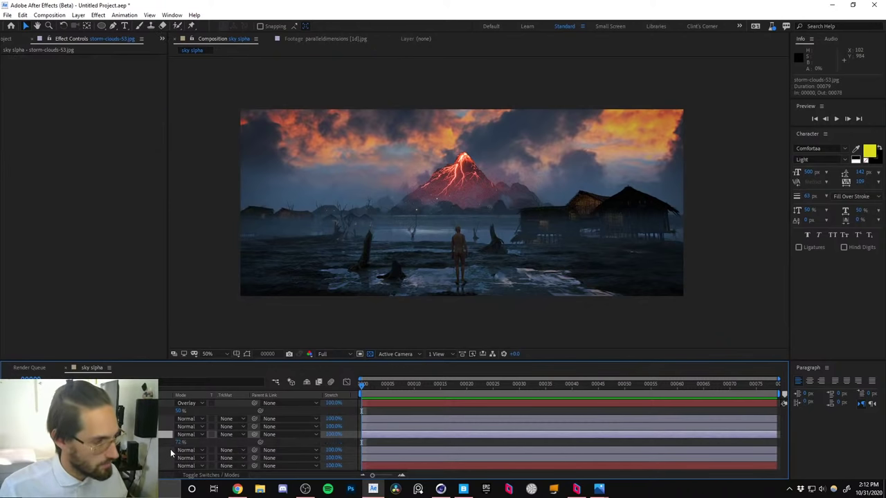
pyautogui.click(180, 442)
pyautogui.write('50')
pyautogui.press('Return')
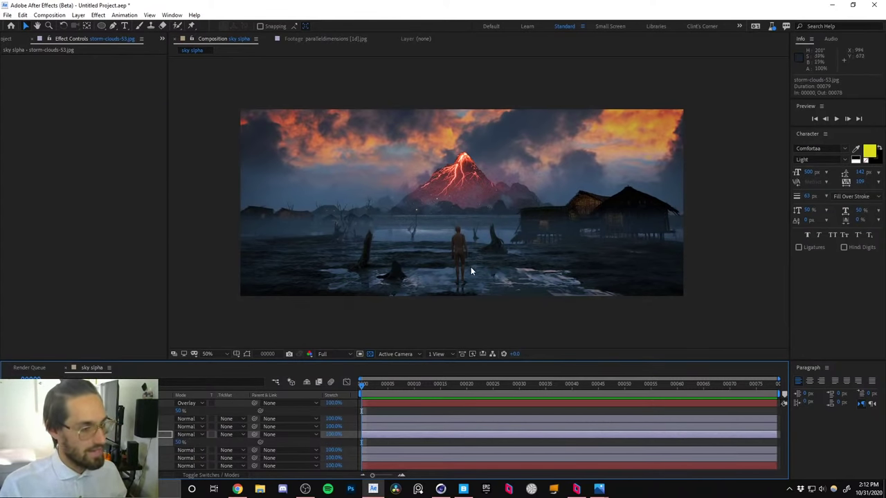
pyautogui.moveTo(471, 271); pyautogui.dragTo(473, 293)
pyautogui.moveTo(474, 294); pyautogui.dragTo(470, 294)
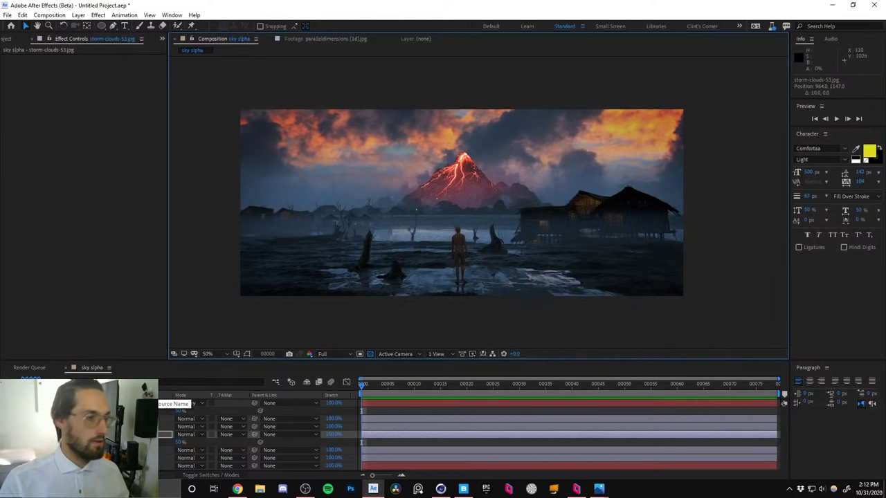
# Examine the composite as a whole and compare it with the volcano artwork on the desktop.
pyautogui.press('z')
pyautogui.keyDown('alt'); pyautogui.click(467, 231); pyautogui.keyUp('alt')
pyautogui.keyDown('alt'); pyautogui.click(468, 231); pyautogui.keyUp('alt')
pyautogui.click(488, 188)
pyautogui.click(489, 187)
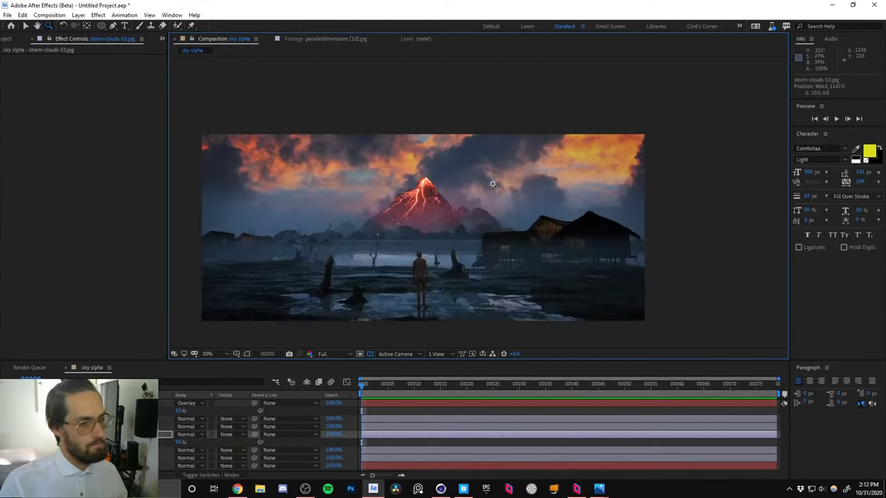
pyautogui.press('h')
pyautogui.moveTo(447, 220); pyautogui.dragTo(476, 214)
pyautogui.hotkey('ctrl', 's')
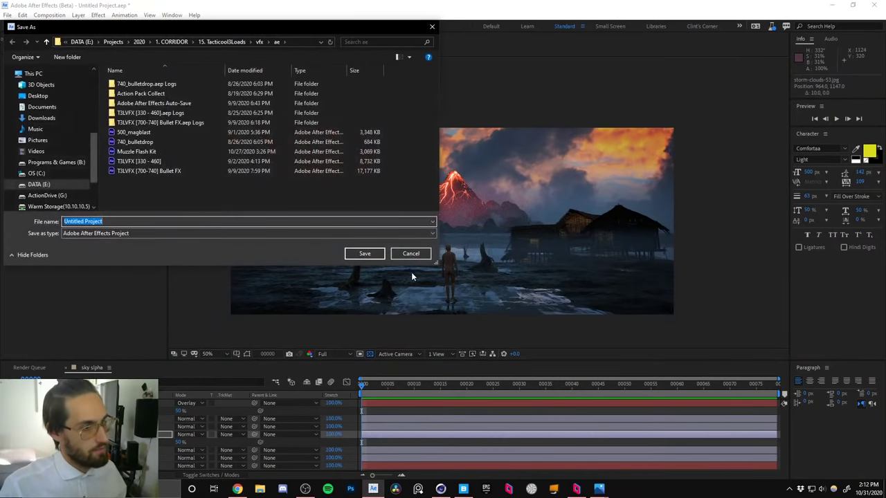
pyautogui.click(411, 253)
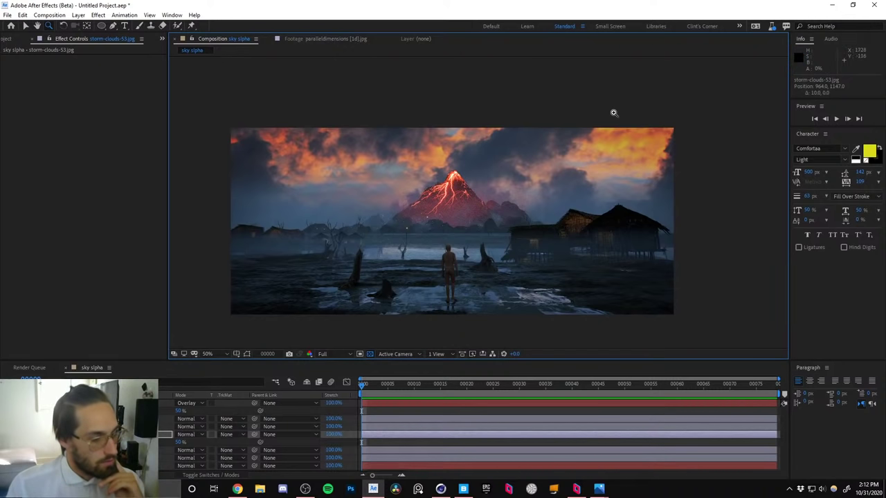
pyautogui.press('super+d')
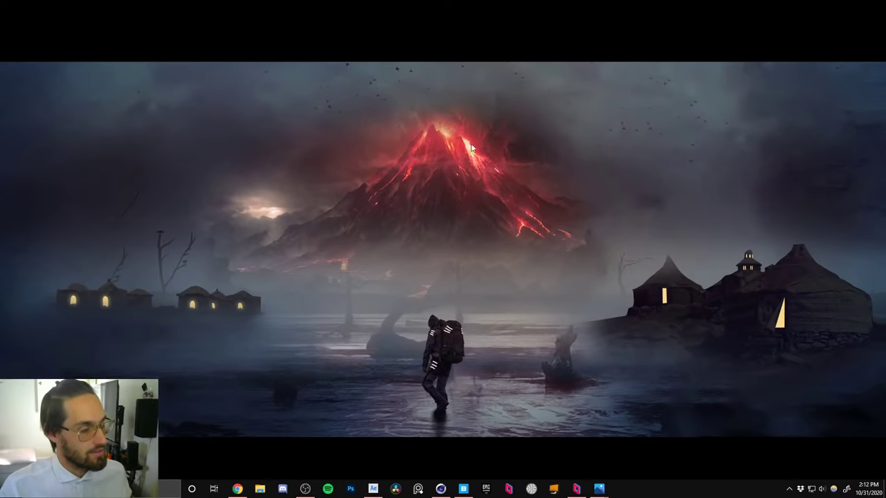
pyautogui.hotkey('alt', 'Tab')
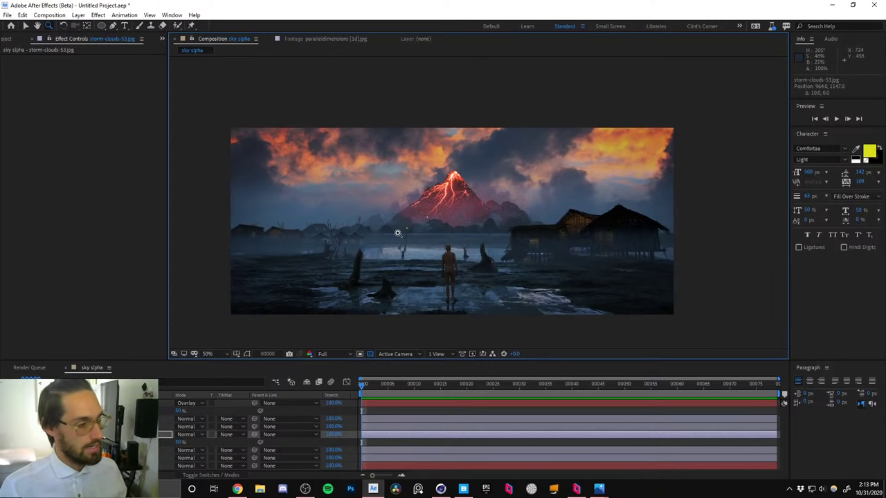
# Close the After Effects project without saving it and return to the parallel_dimensions scene in Cinema 4D.
pyautogui.click(873, 5)
pyautogui.click(456, 255)
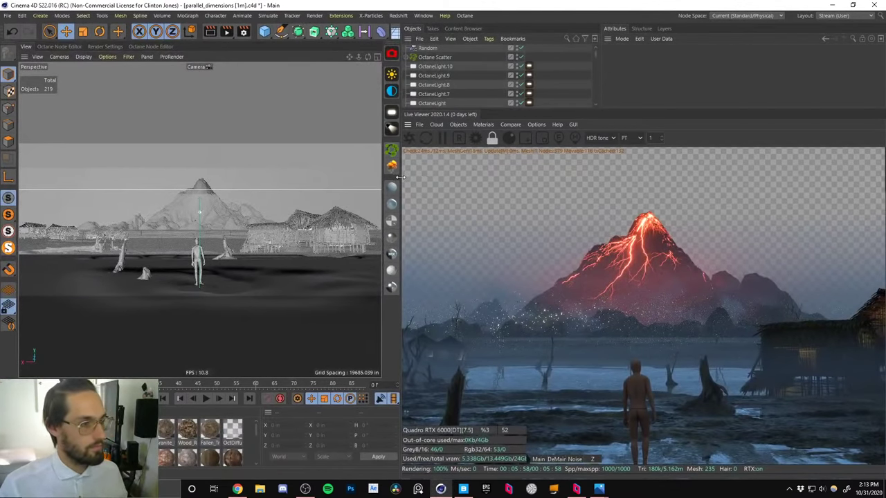
# Unlock the Octane Live Viewer's resolution and enlarge the viewer within the layout to show the full volcano render.
pyautogui.moveTo(400, 178); pyautogui.dragTo(457, 197)
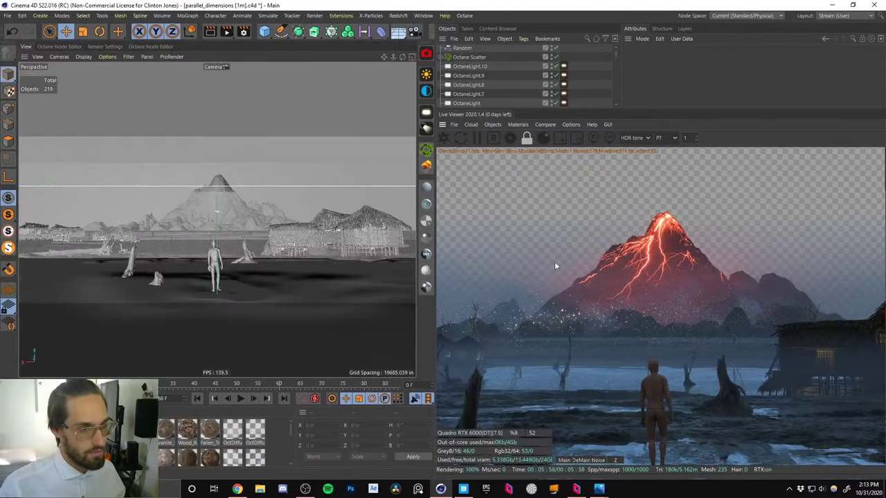
pyautogui.moveTo(568, 107); pyautogui.dragTo(567, 230)
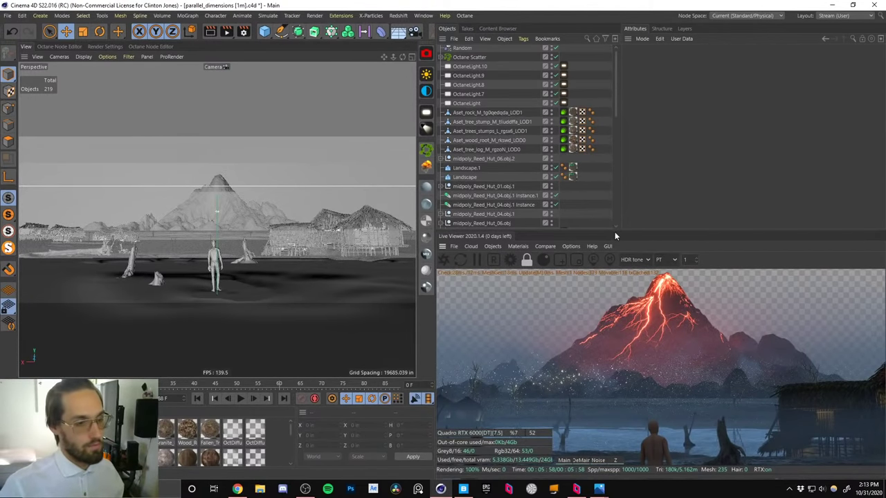
pyautogui.moveTo(618, 230); pyautogui.dragTo(620, 199)
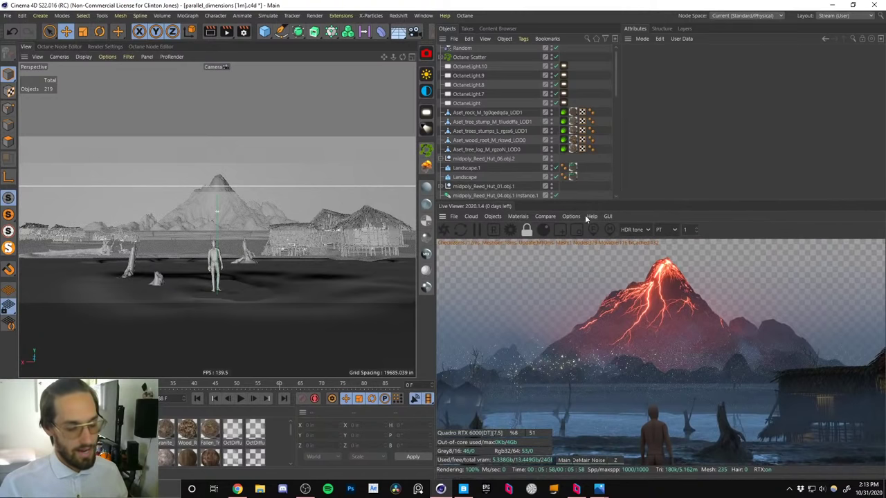
pyautogui.click(526, 233)
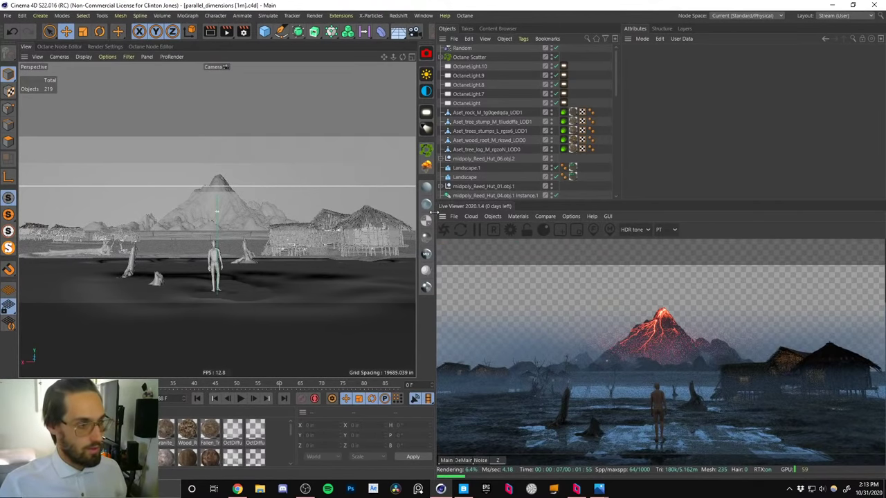
pyautogui.moveTo(435, 215); pyautogui.dragTo(292, 215)
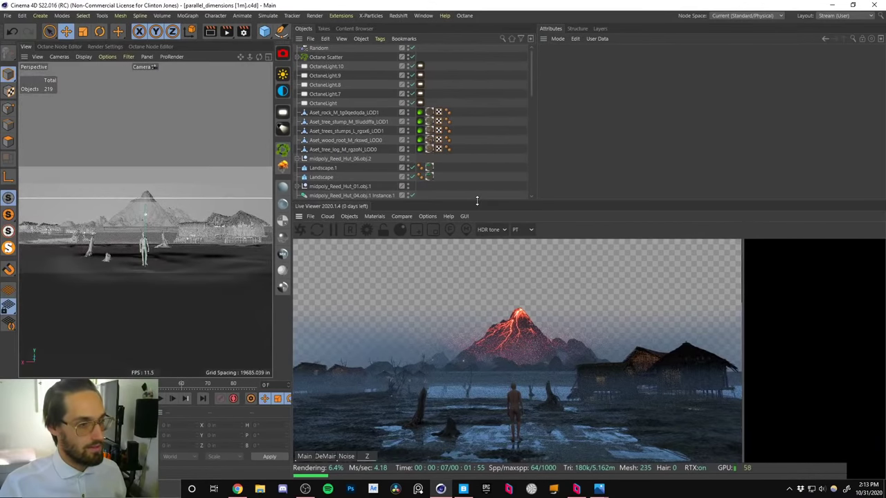
pyautogui.moveTo(474, 200); pyautogui.dragTo(475, 66)
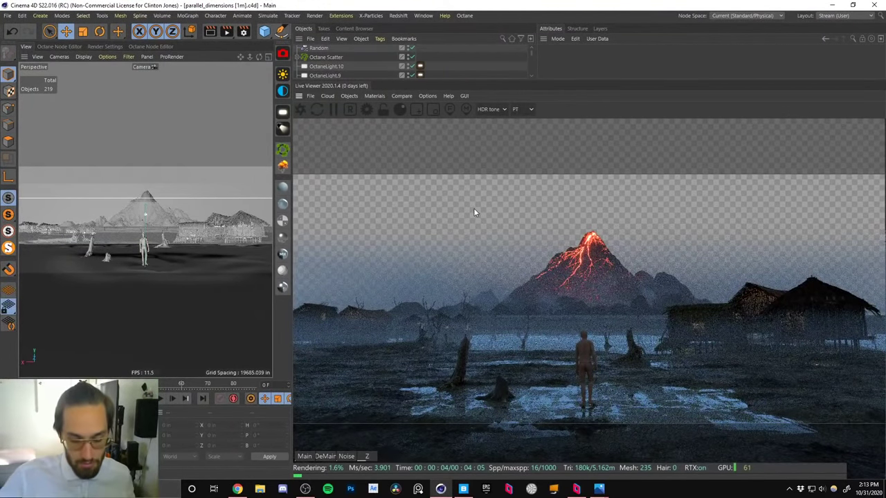
# Turn off the alpha channel in the Octane path tracing settings so the sky renders behind the volcano.
pyautogui.click(424, 16)
pyautogui.moveTo(463, 17)
pyautogui.click(459, 53)
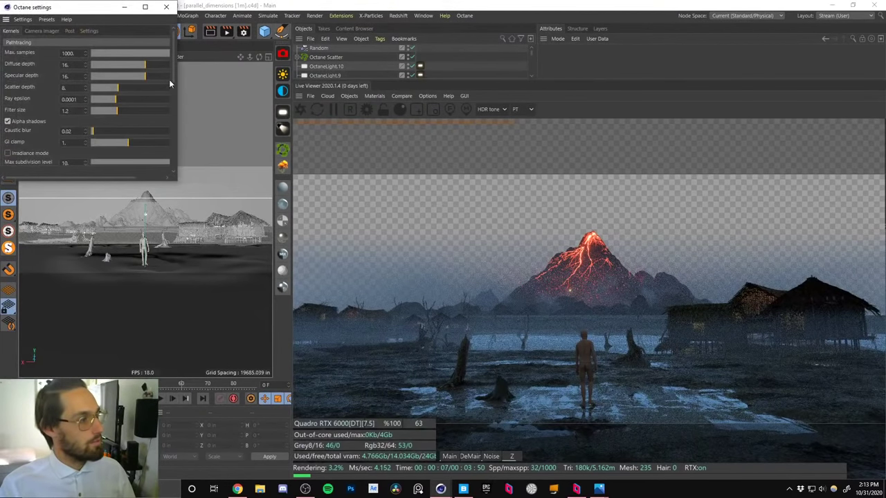
pyautogui.scroll(-3, 171, 74)
pyautogui.click(8, 127)
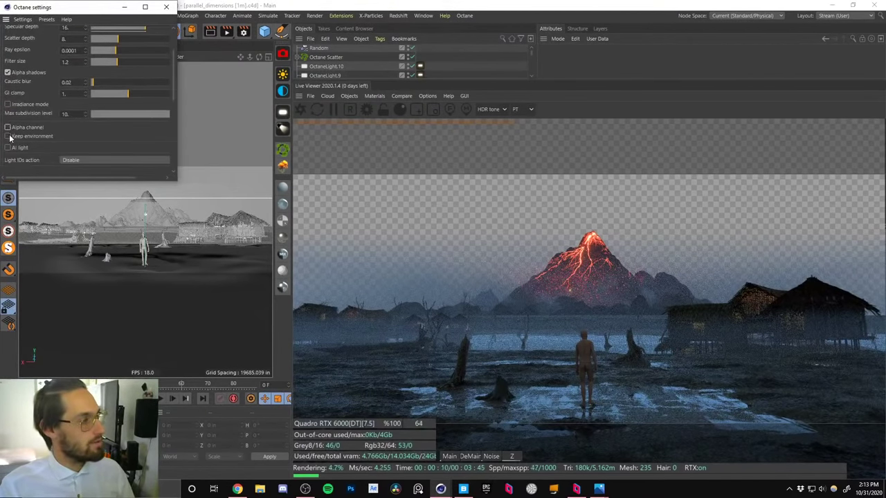
pyautogui.click(166, 6)
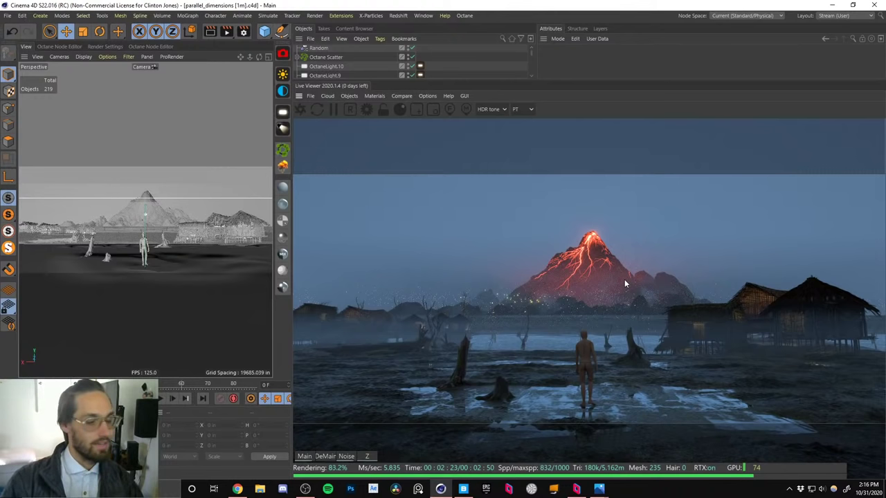
# Connect to the remote studio computer through Parsec and bring up the fast fog scene in its Cinema 4D.
pyautogui.click(576, 488)
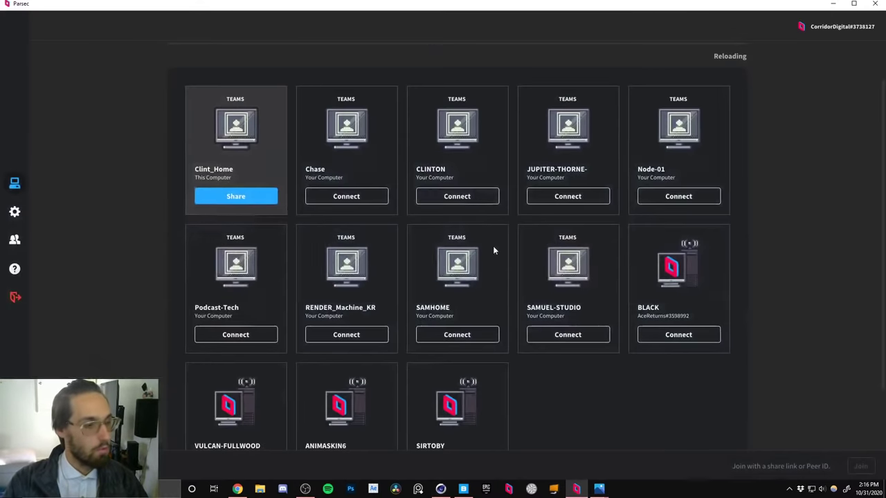
pyautogui.click(448, 194)
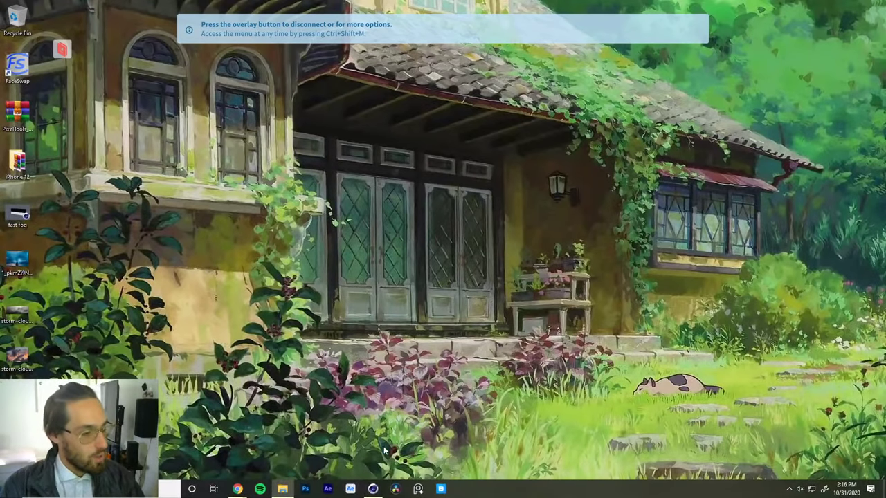
pyautogui.click(373, 488)
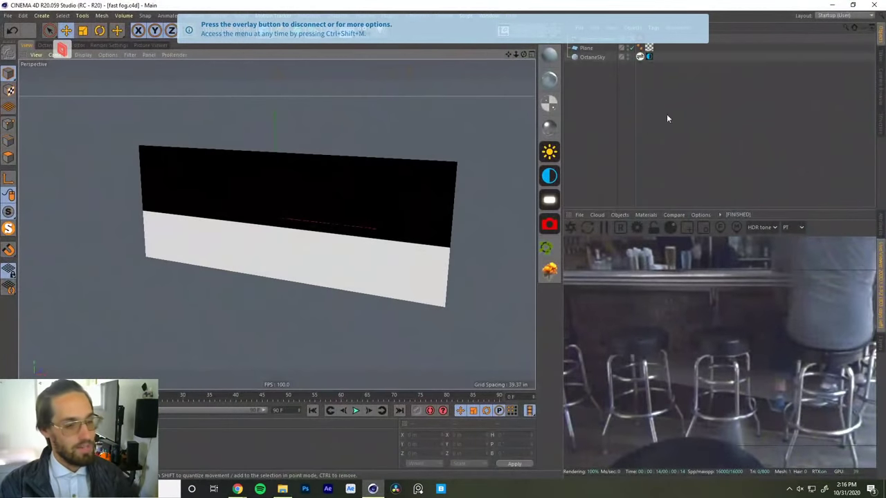
pyautogui.moveTo(318, 211)
pyautogui.keyDown('alt'); pyautogui.mouseDown()
pyautogui.moveTo(321, 200)
pyautogui.moveTo(306, 203)
pyautogui.mouseUp(); pyautogui.keyUp('alt')
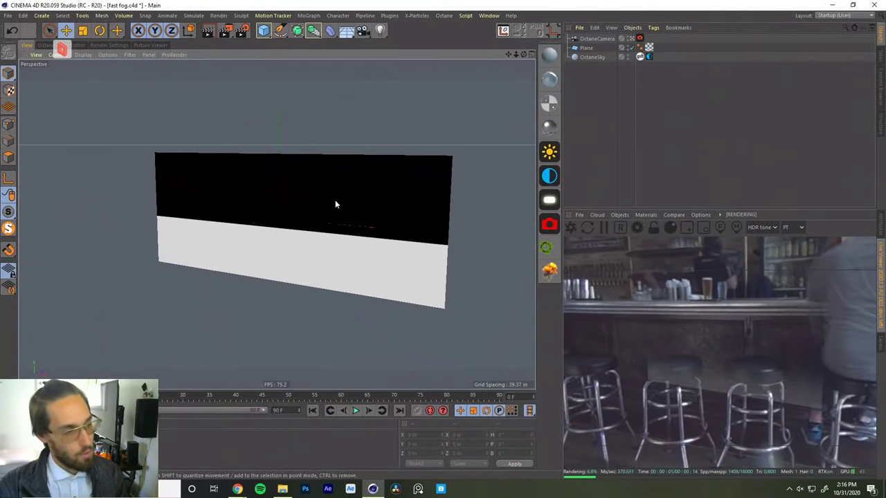
pyautogui.scroll(1, 335, 201)
pyautogui.scroll(-2, 336, 201)
pyautogui.scroll(2, 334, 201)
pyautogui.moveTo(508, 54); pyautogui.dragTo(489, 87)
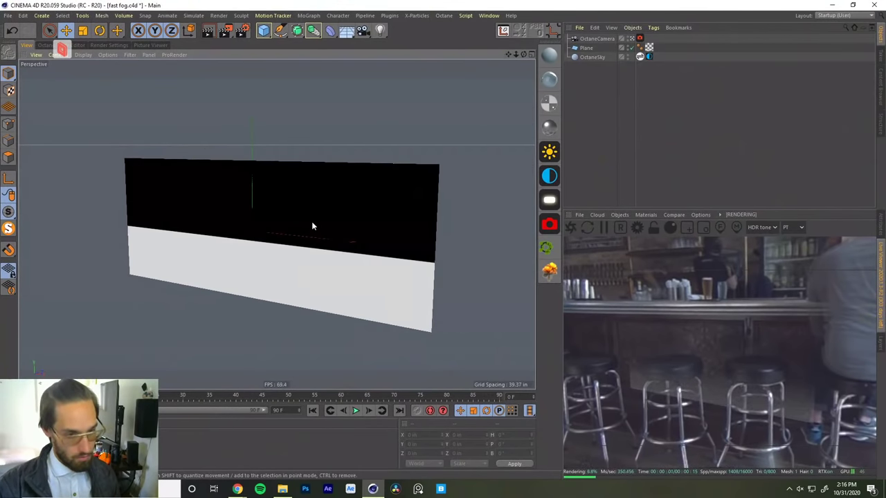
# Switch to the reed hut 06 scene and render the hut in the Octane Live Viewer.
pyautogui.click(488, 15)
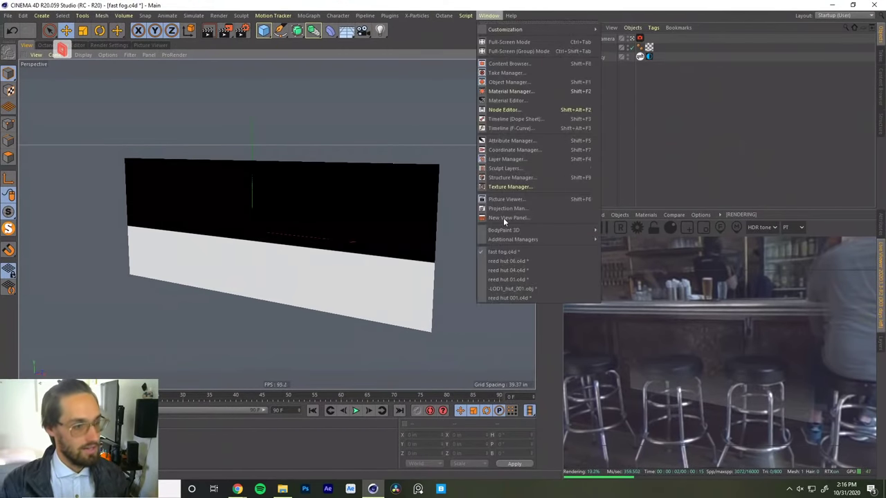
pyautogui.click(498, 261)
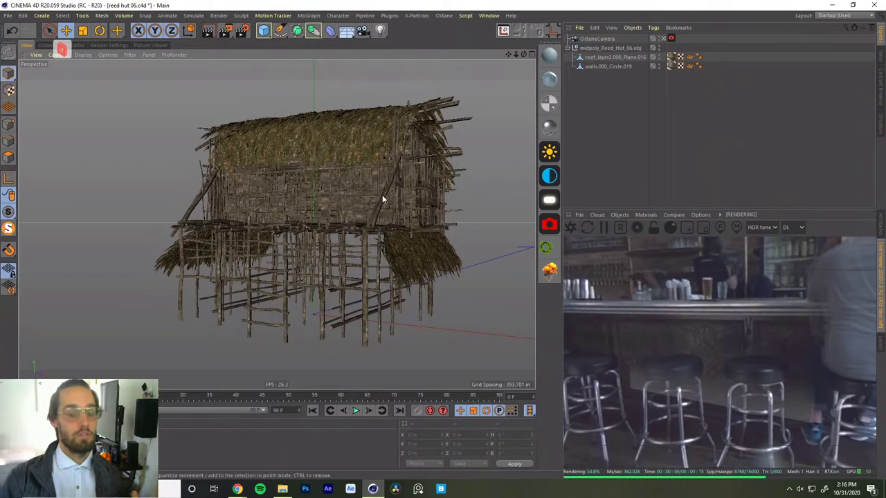
pyautogui.click(569, 227)
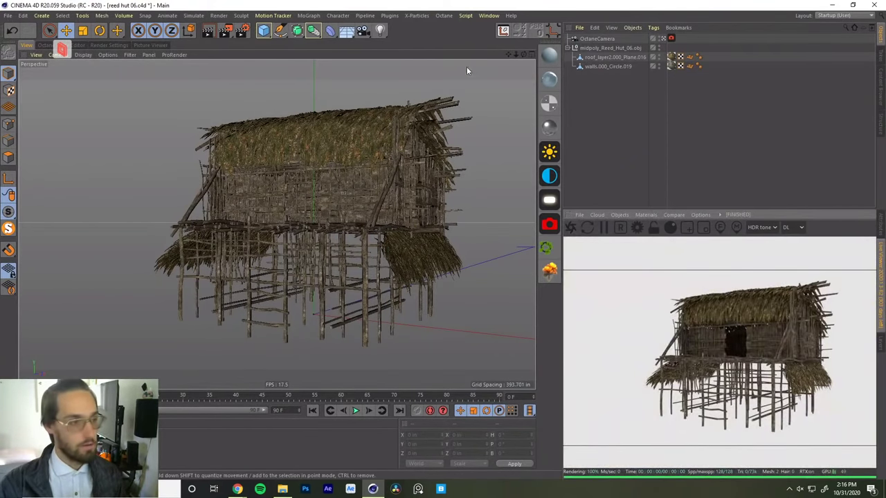
pyautogui.moveTo(508, 56); pyautogui.dragTo(467, 77)
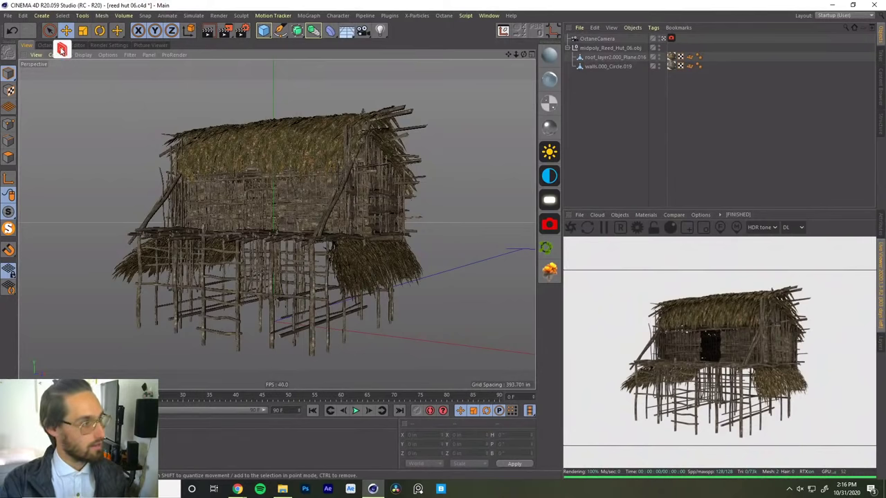
# Open the remote computer's second screen in a separate Parsec window and move it onto the neighbouring monitor.
pyautogui.click(61, 49)
pyautogui.click(140, 156)
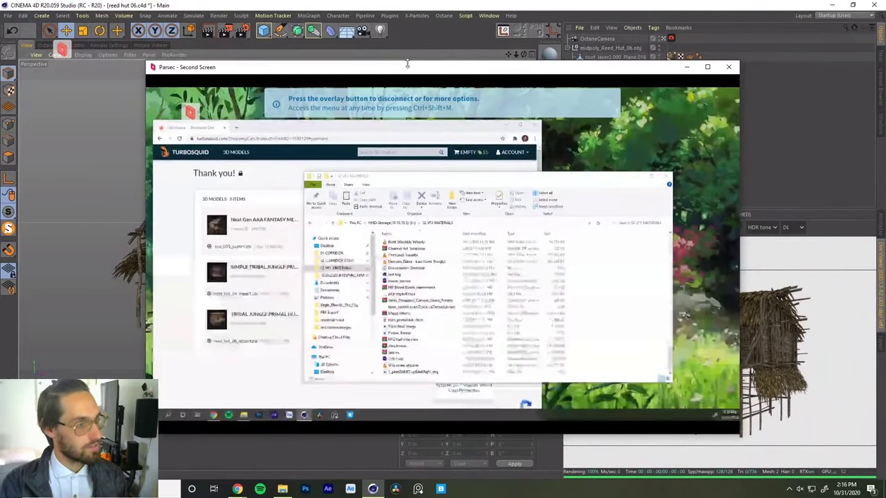
pyautogui.moveTo(404, 69); pyautogui.dragTo(885, 104)
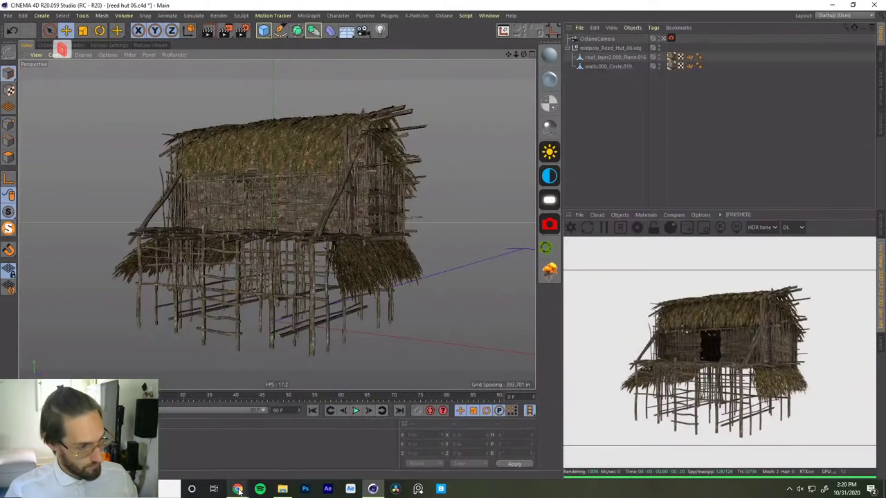
pyautogui.moveTo(237, 488)
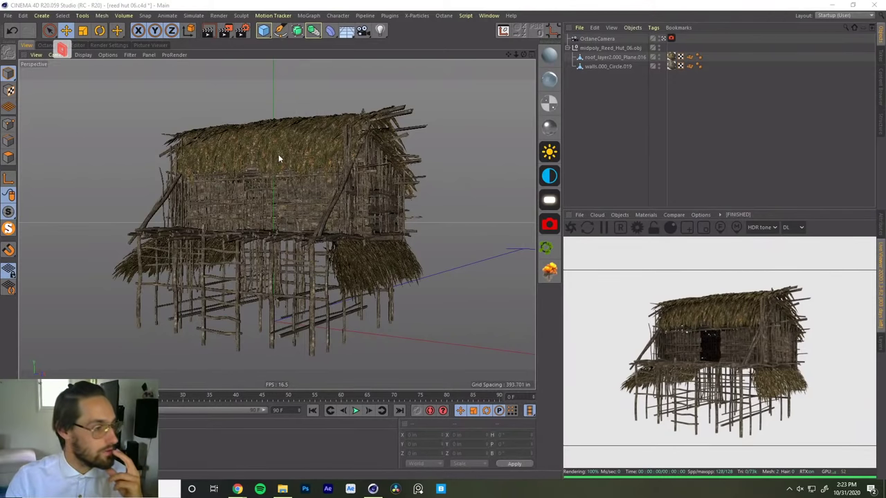
# Try to open the B20_freewaybirdsintro_v1 video from the 10.19.2020_BIRDEMIC_REMAKE project's 02_VFX/01_RENDERS folder in Cinema 4D.
pyautogui.click(8, 16)
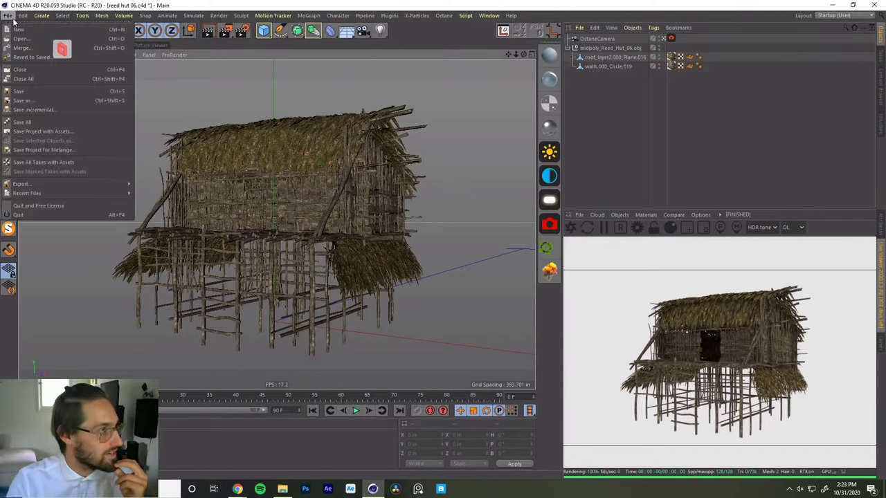
pyautogui.click(21, 40)
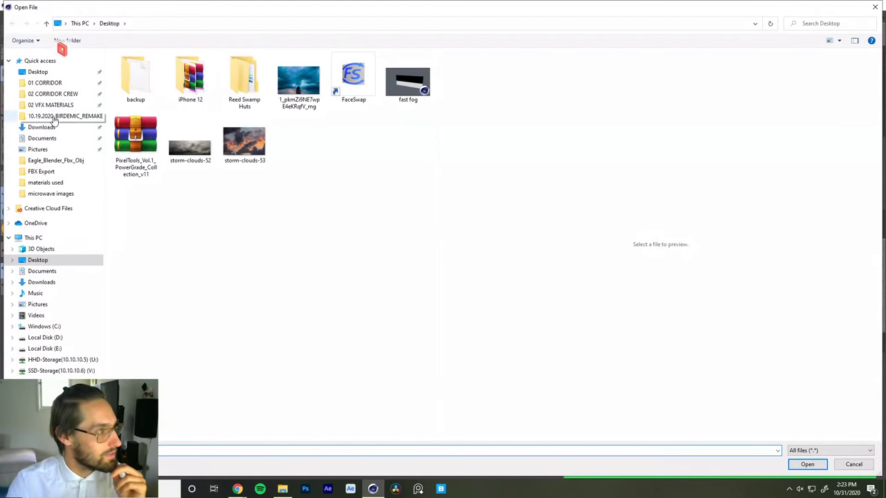
pyautogui.click(54, 118)
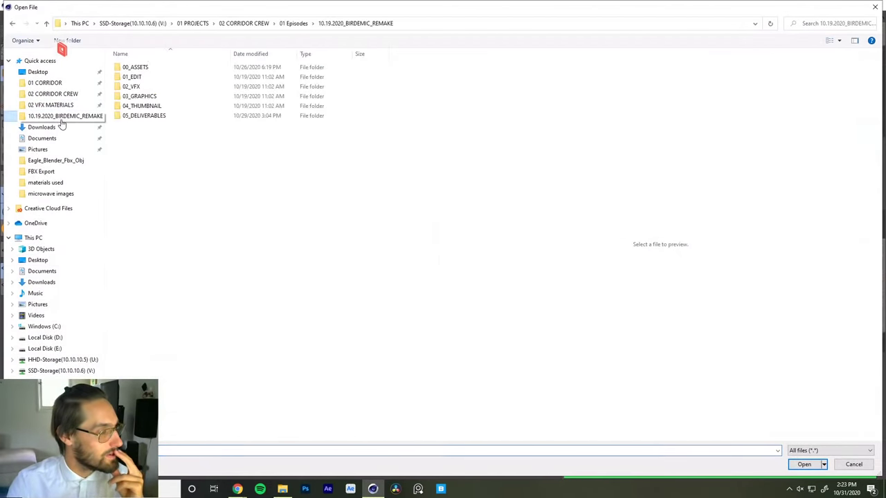
pyautogui.doubleClick(131, 87)
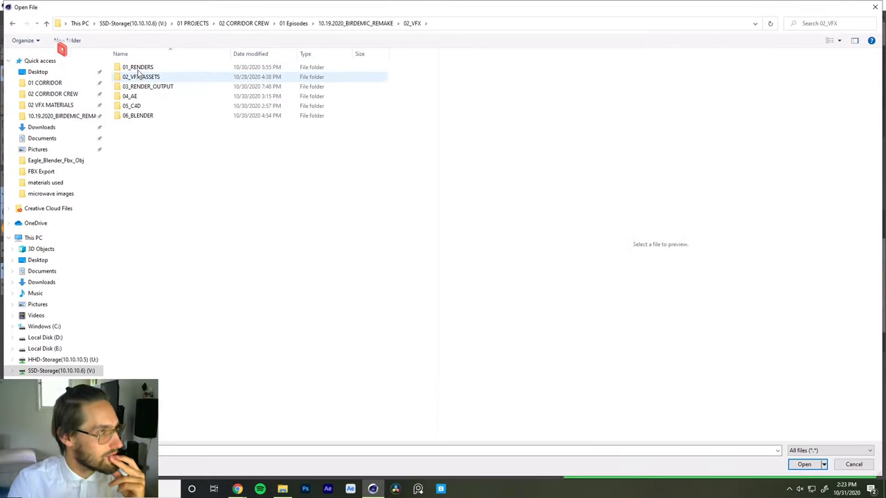
pyautogui.doubleClick(137, 68)
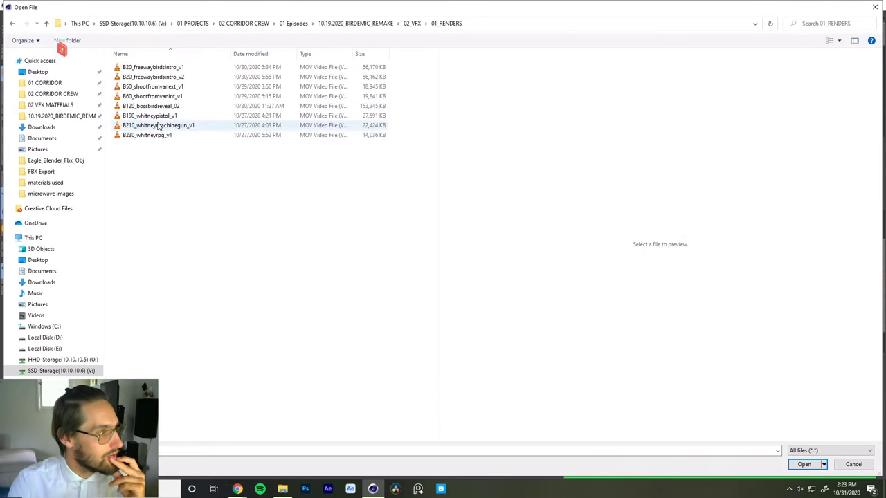
pyautogui.doubleClick(145, 67)
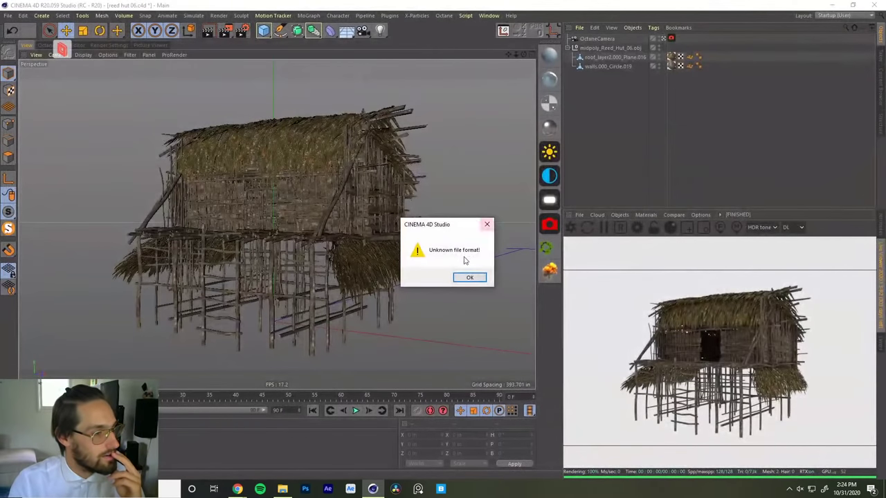
pyautogui.click(469, 276)
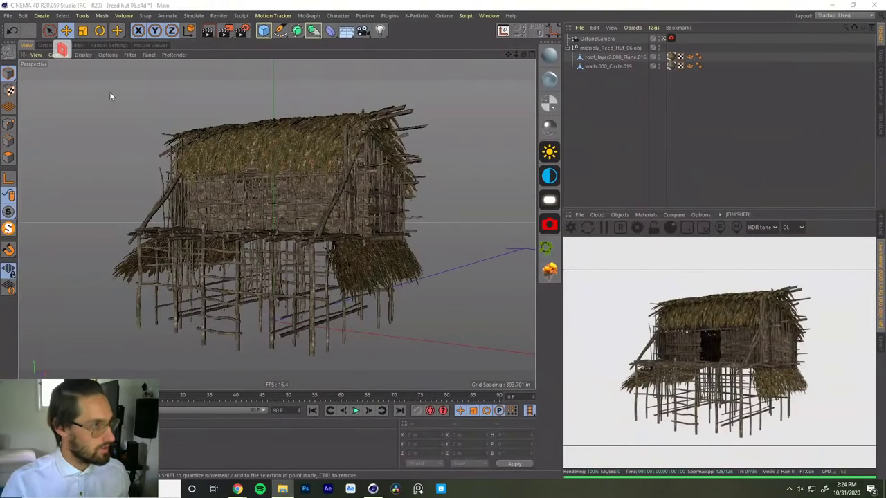
# Bring the remote second screen back up in Parsec and shift its window off the main display.
pyautogui.click(62, 48)
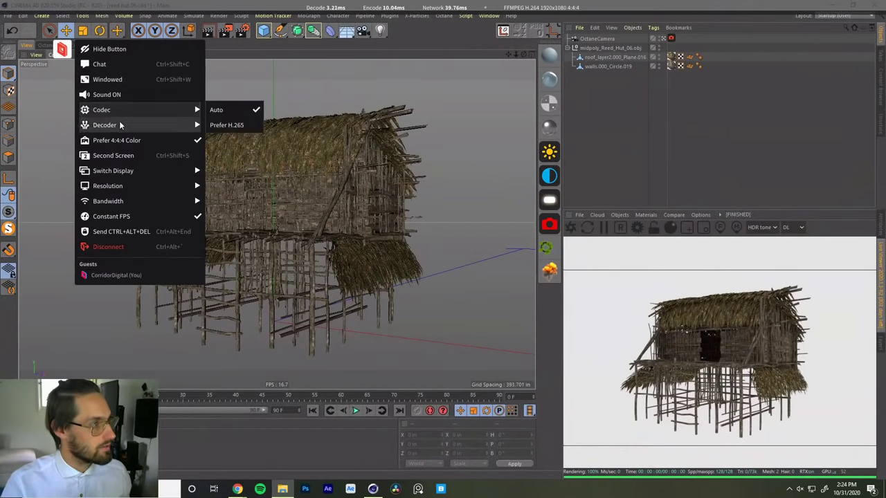
pyautogui.click(126, 155)
pyautogui.moveTo(480, 74); pyautogui.dragTo(885, 76)
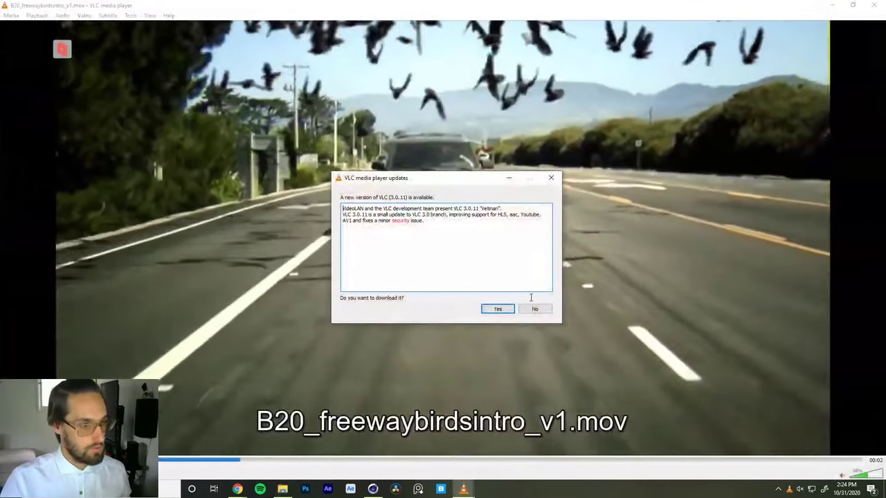
# Decline the VLC update, watch the B20_freewaybirdsintro and B120_bossbirdreveal_02 renders, and close the player.
pyautogui.click(535, 306)
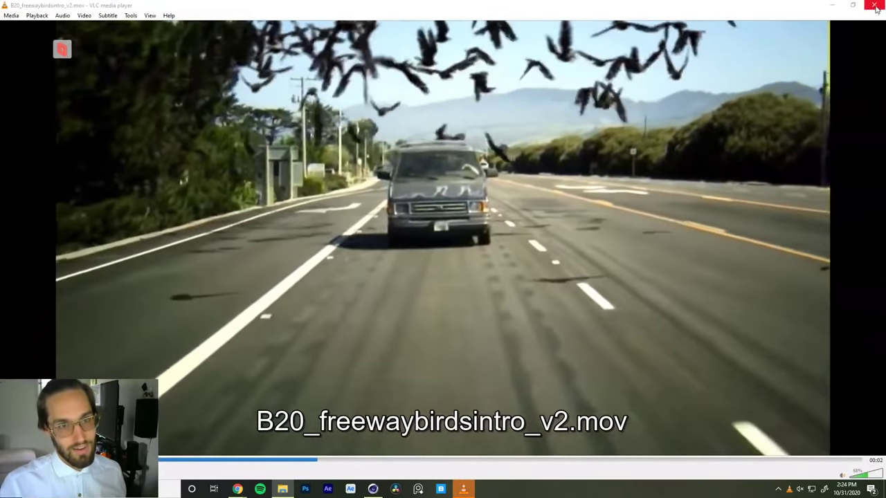
pyautogui.click(873, 5)
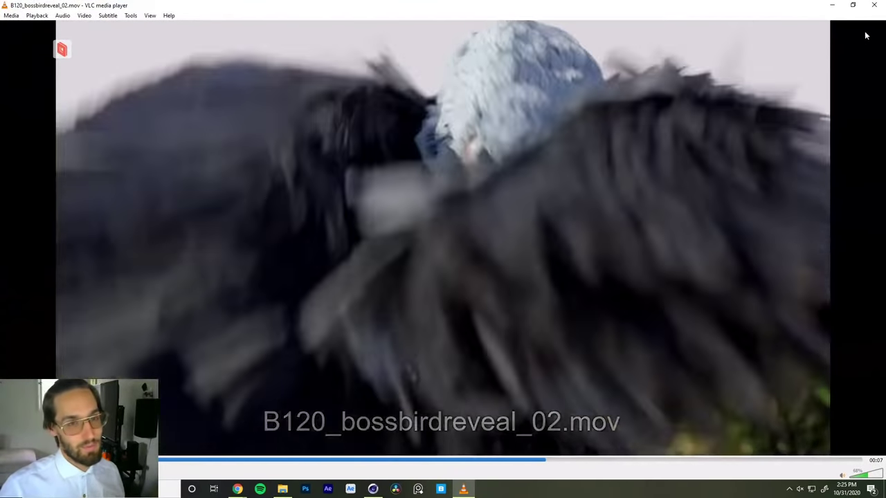
pyautogui.click(873, 5)
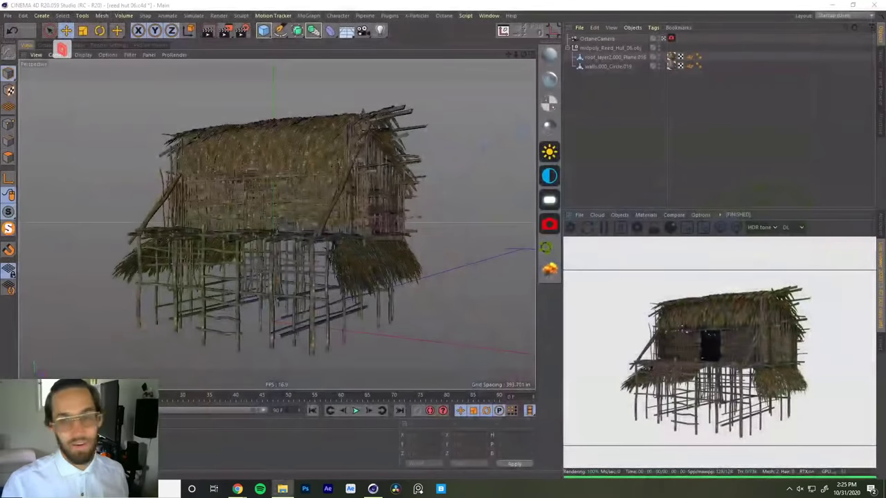